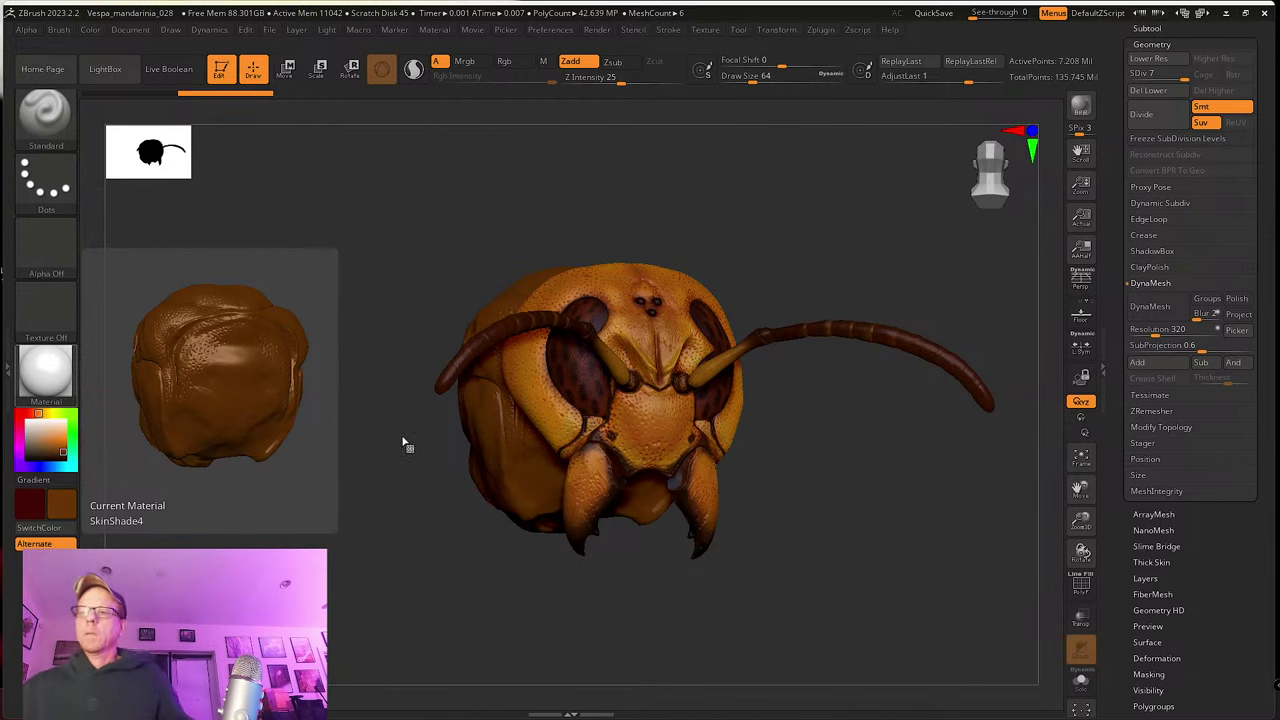
Step: Examine the hornet head and thorax sculpt from the front and both sides
{"action": "left_click_drag", "start_coordinate": [400, 490], "coordinate": [420, 586]}
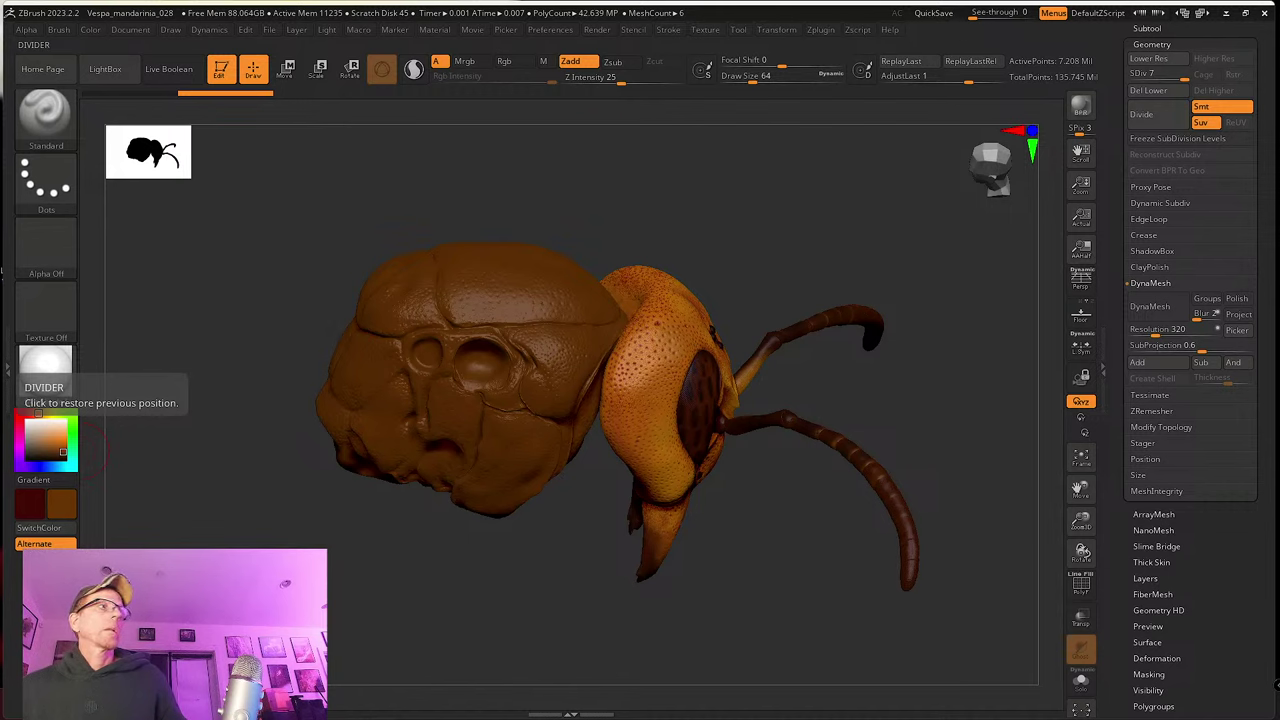
{"action": "left_click_drag", "start_coordinate": [585, 545], "coordinate": [537, 503]}
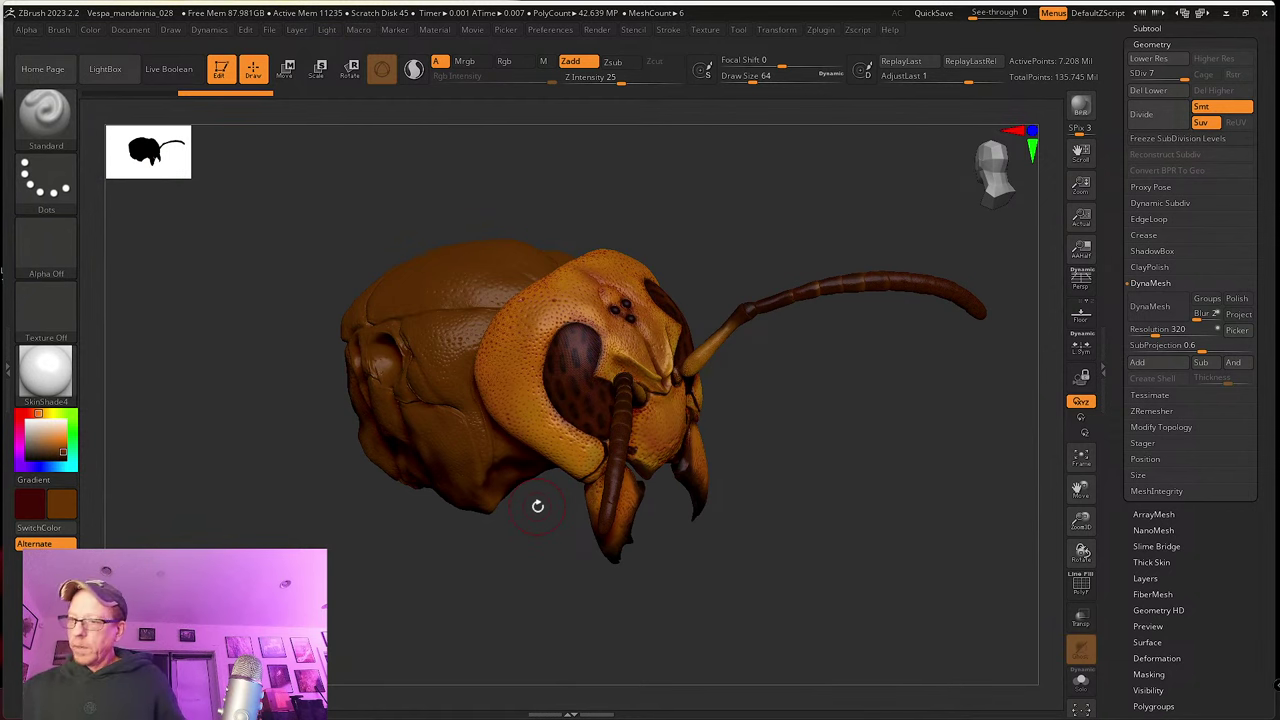
{"action": "left_click_drag", "start_coordinate": [782, 480], "coordinate": [857, 563]}
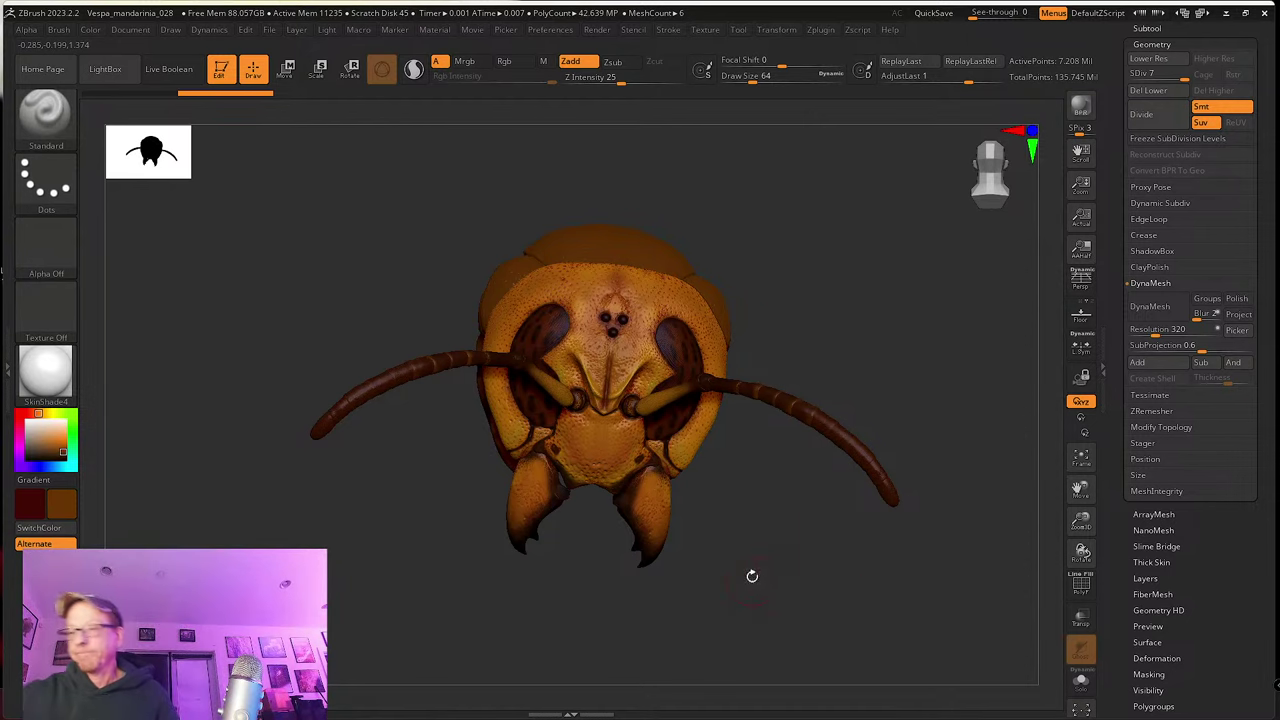
{"action": "left_click_drag", "start_coordinate": [771, 569], "coordinate": [731, 551]}
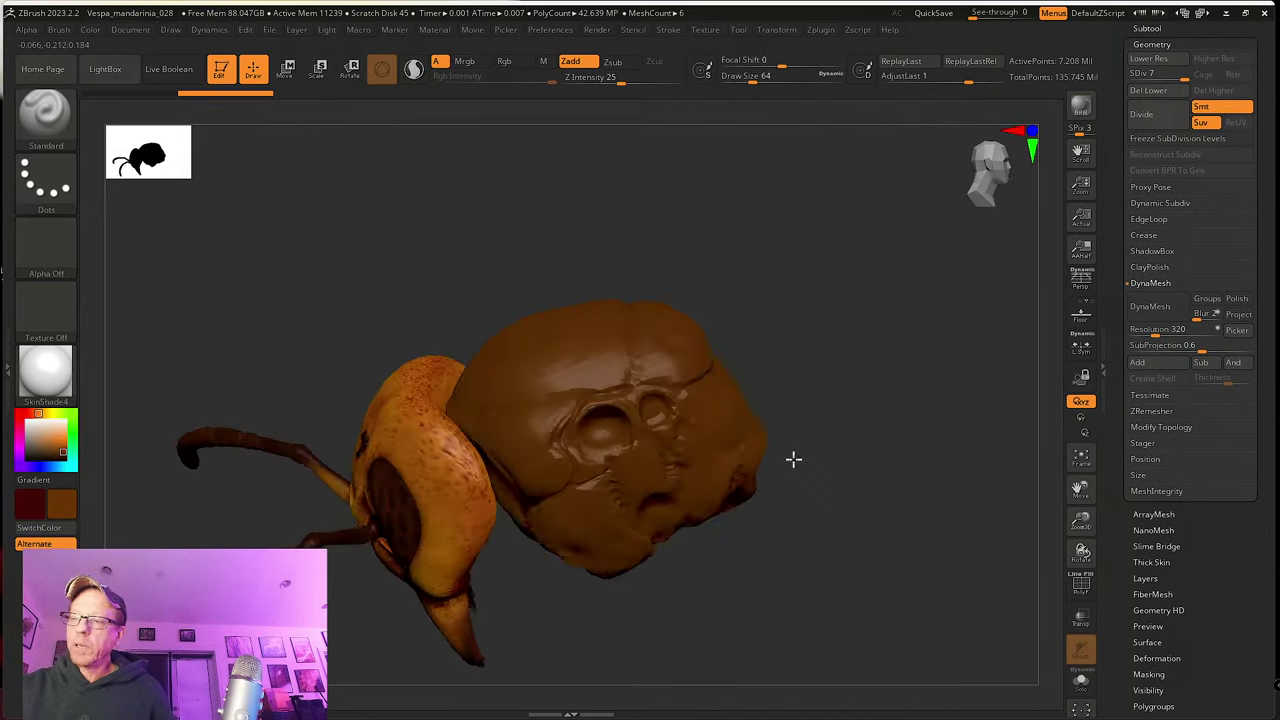
{"action": "left_click_drag", "start_coordinate": [793, 459], "coordinate": [829, 499]}
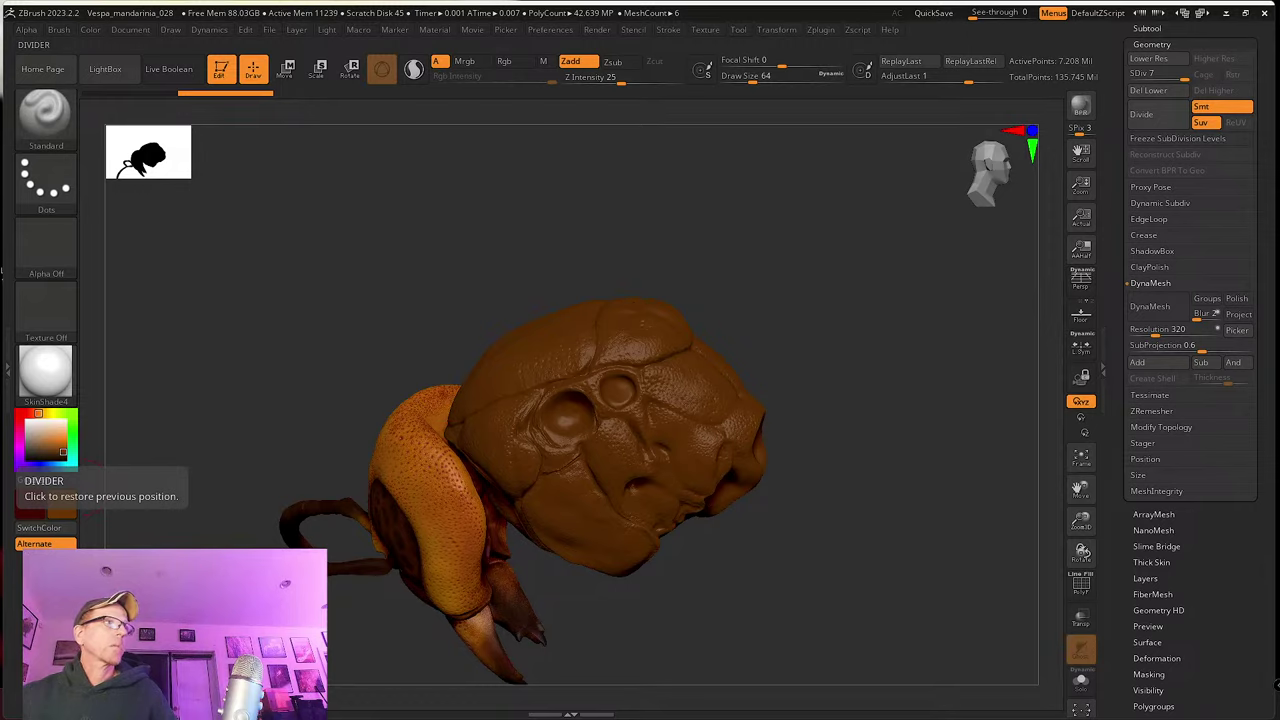
Step: Bring up the reference photo board and examine the thorax and its colouring in the side-view hornet photo
{"action": "right_click_drag", "start_coordinate": [2, 271], "coordinate": [704, 425]}
{"action": "middle_click_drag", "start_coordinate": [628, 403], "coordinate": [454, 407]}
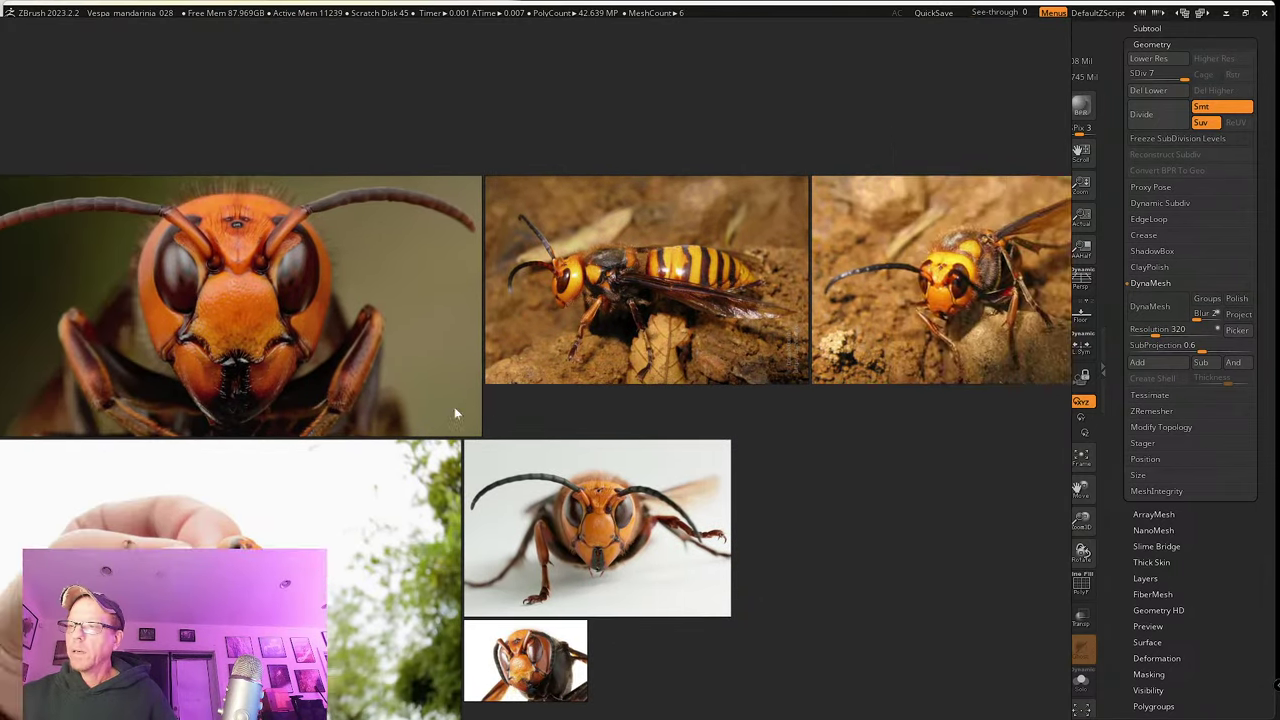
{"action": "scroll", "coordinate": [454, 407], "scroll_direction": "up", "scroll_amount": 8}
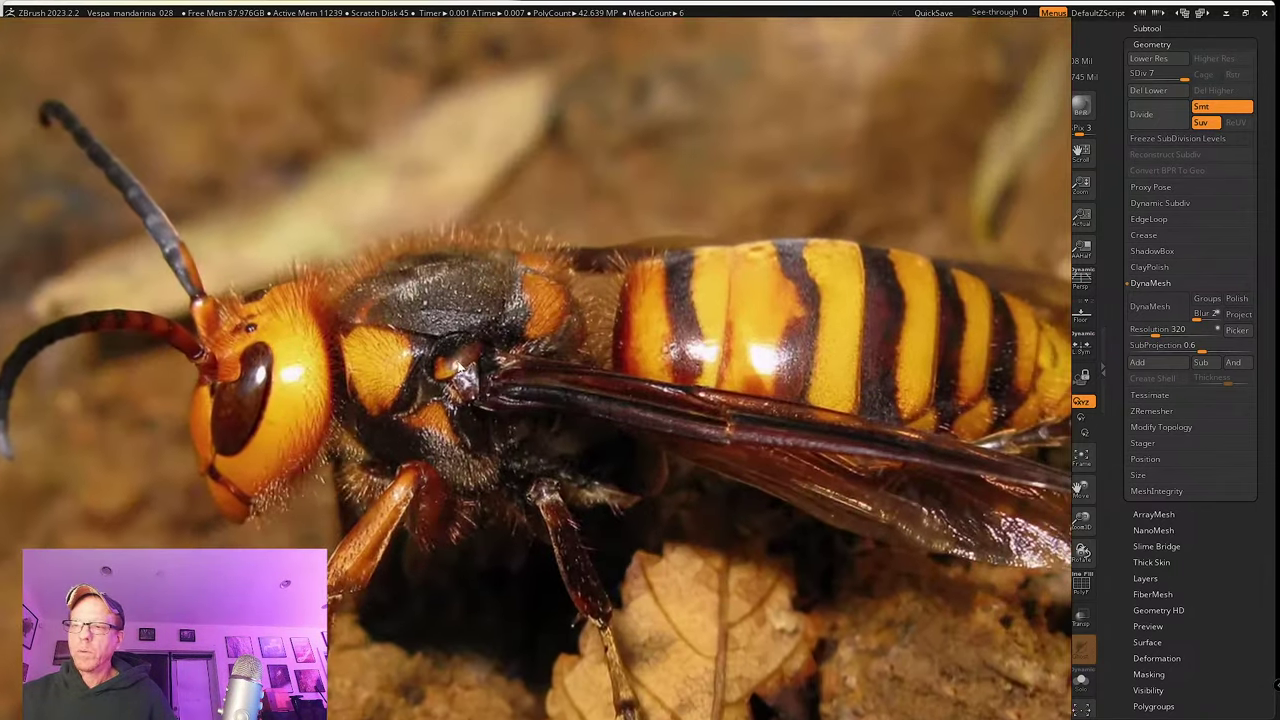
{"action": "middle_click_drag", "start_coordinate": [554, 292], "coordinate": [528, 354]}
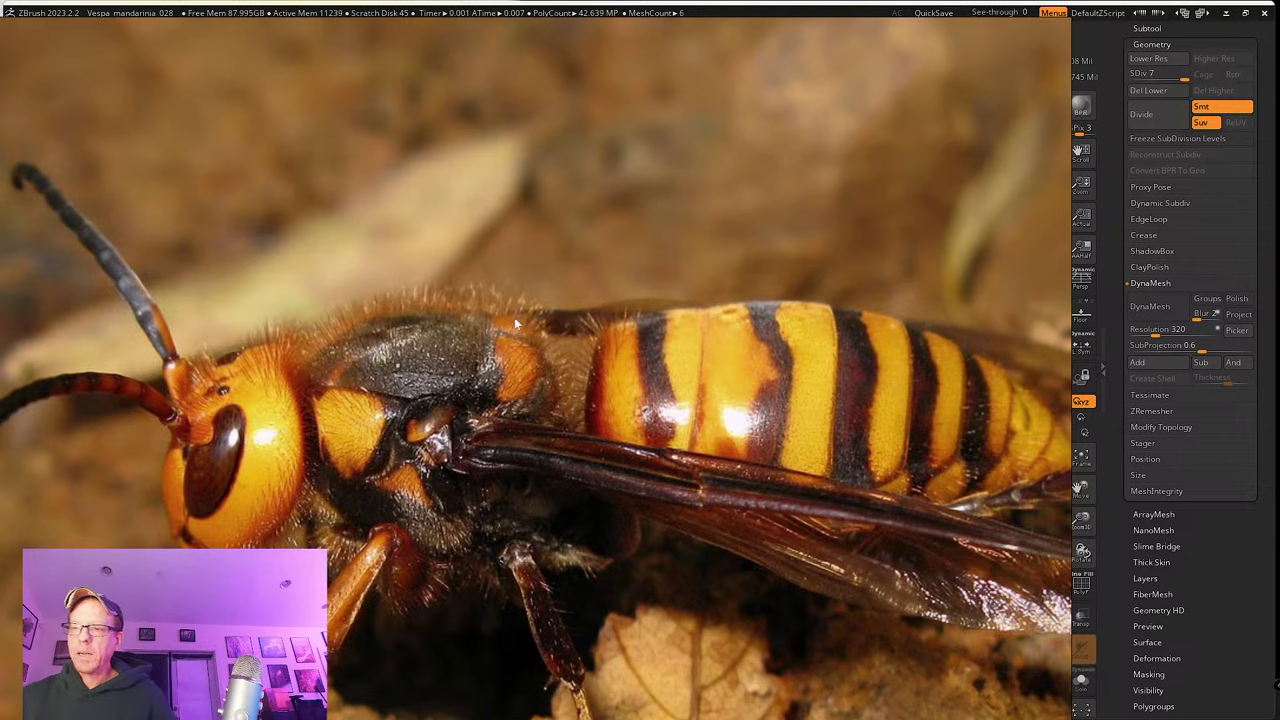
{"action": "scroll", "coordinate": [522, 366], "scroll_direction": "down", "scroll_amount": 6}
{"action": "scroll", "coordinate": [486, 406], "scroll_direction": "up", "scroll_amount": 4}
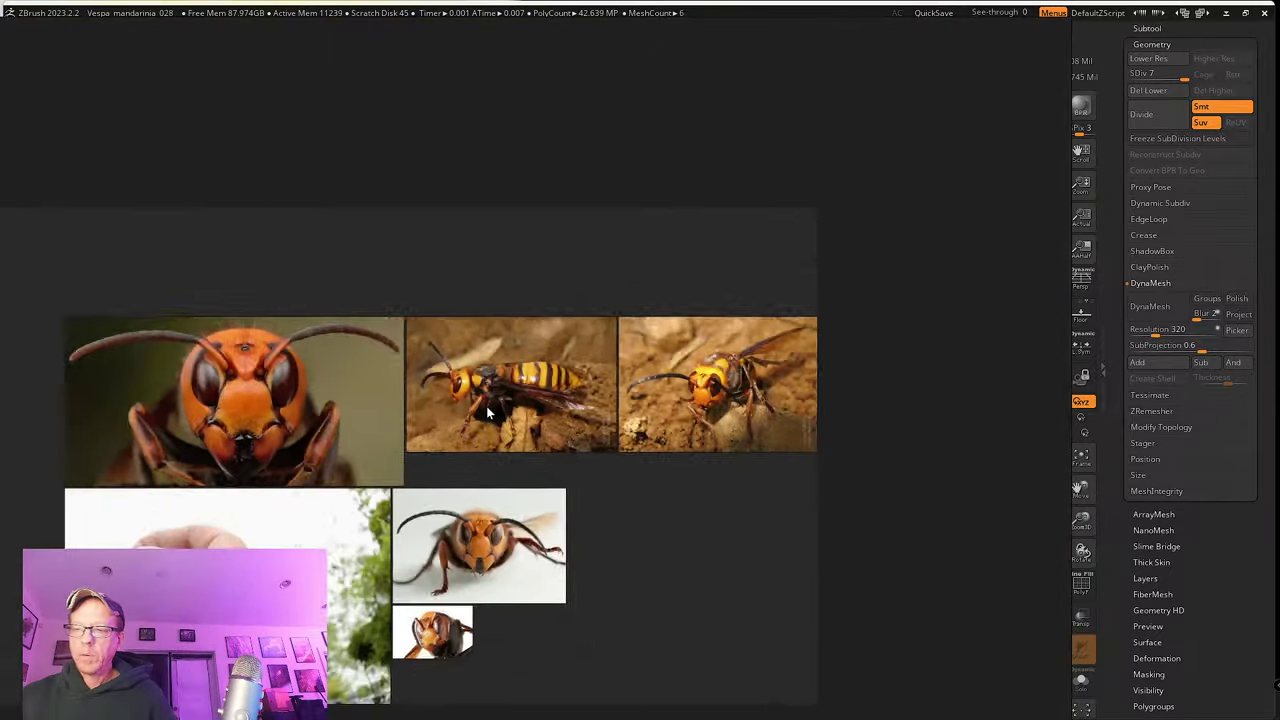
Step: Look over the other reference photos, including the yellow-headed hornet on the rock, for head and thorax details
{"action": "middle_click_drag", "start_coordinate": [499, 454], "coordinate": [737, 392]}
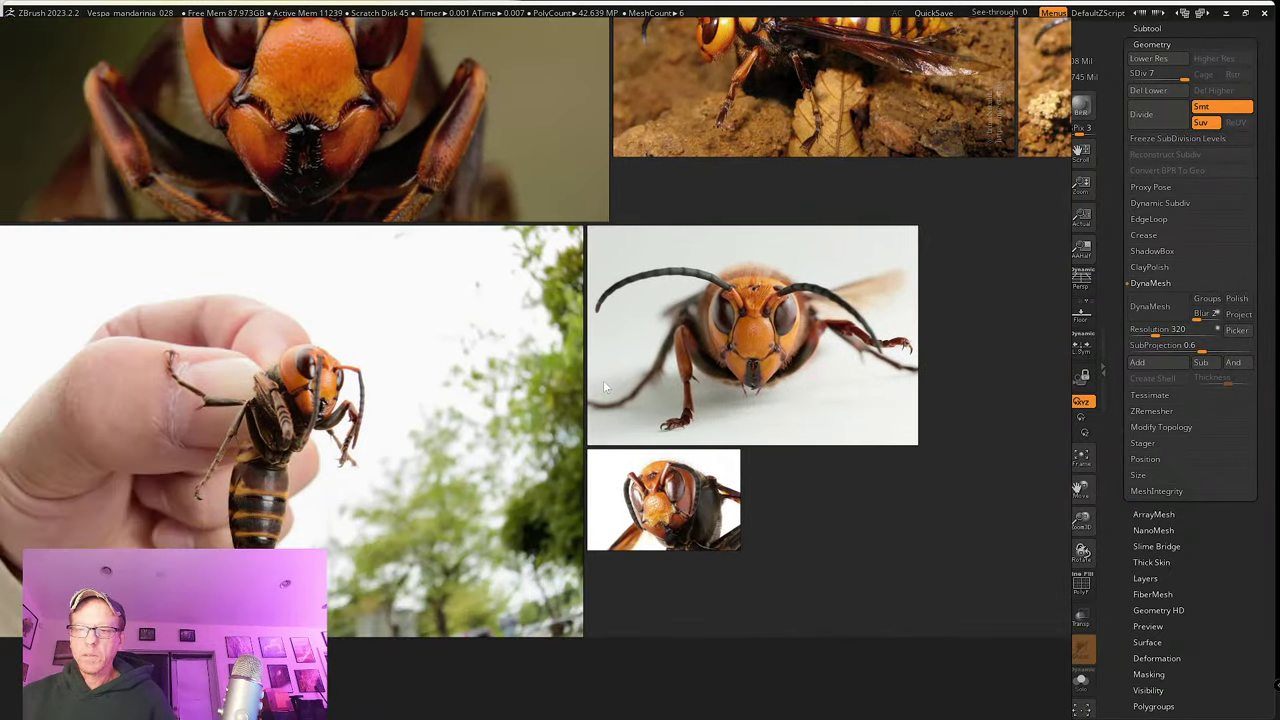
{"action": "scroll", "coordinate": [603, 380], "scroll_direction": "down", "scroll_amount": 3}
{"action": "middle_click_drag", "start_coordinate": [633, 348], "coordinate": [390, 514]}
{"action": "middle_click_drag", "start_coordinate": [588, 337], "coordinate": [502, 414]}
{"action": "scroll", "coordinate": [500, 418], "scroll_direction": "up", "scroll_amount": 3}
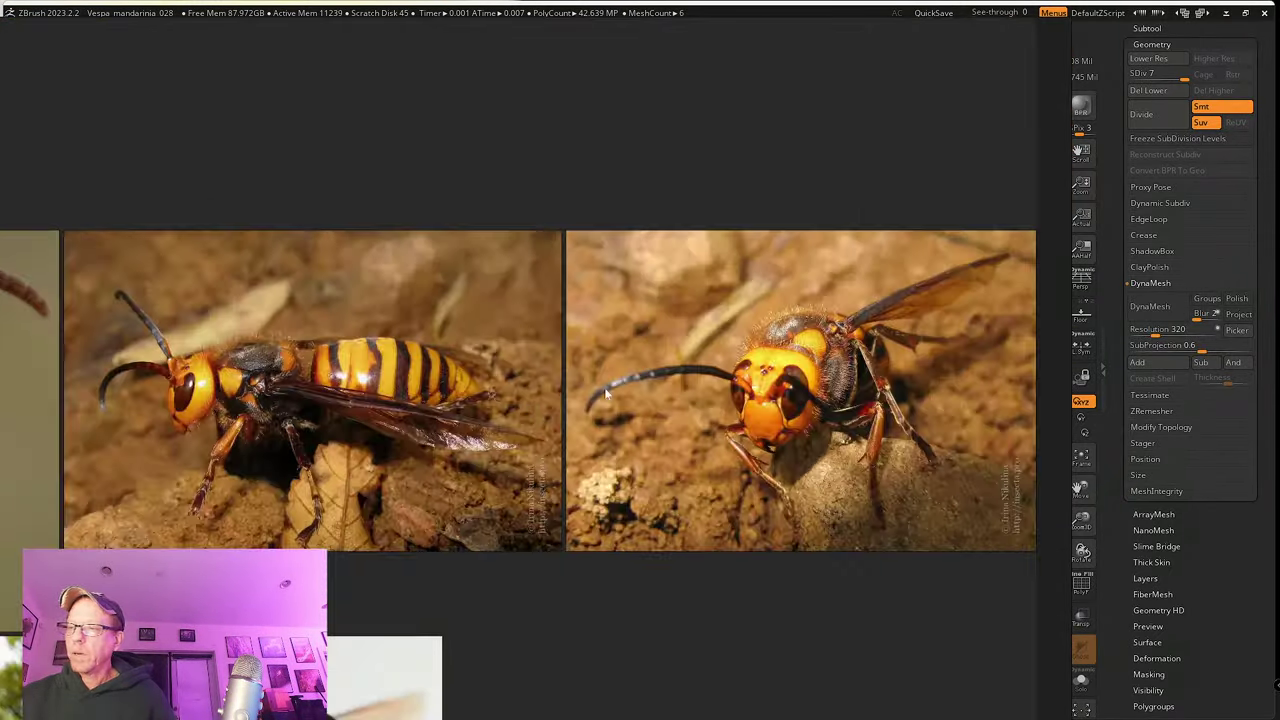
{"action": "middle_click_drag", "start_coordinate": [604, 387], "coordinate": [477, 430]}
{"action": "scroll", "coordinate": [477, 430], "scroll_direction": "up", "scroll_amount": 6}
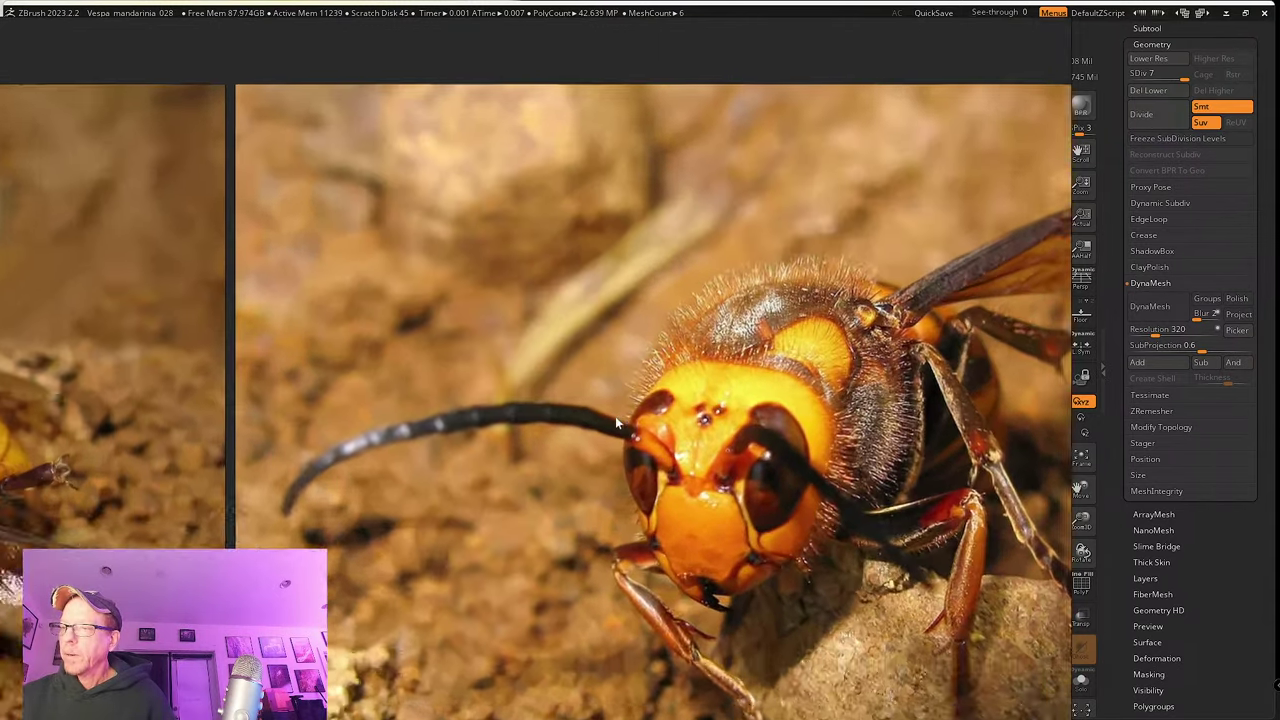
{"action": "scroll", "coordinate": [545, 425], "scroll_direction": "down", "scroll_amount": 5}
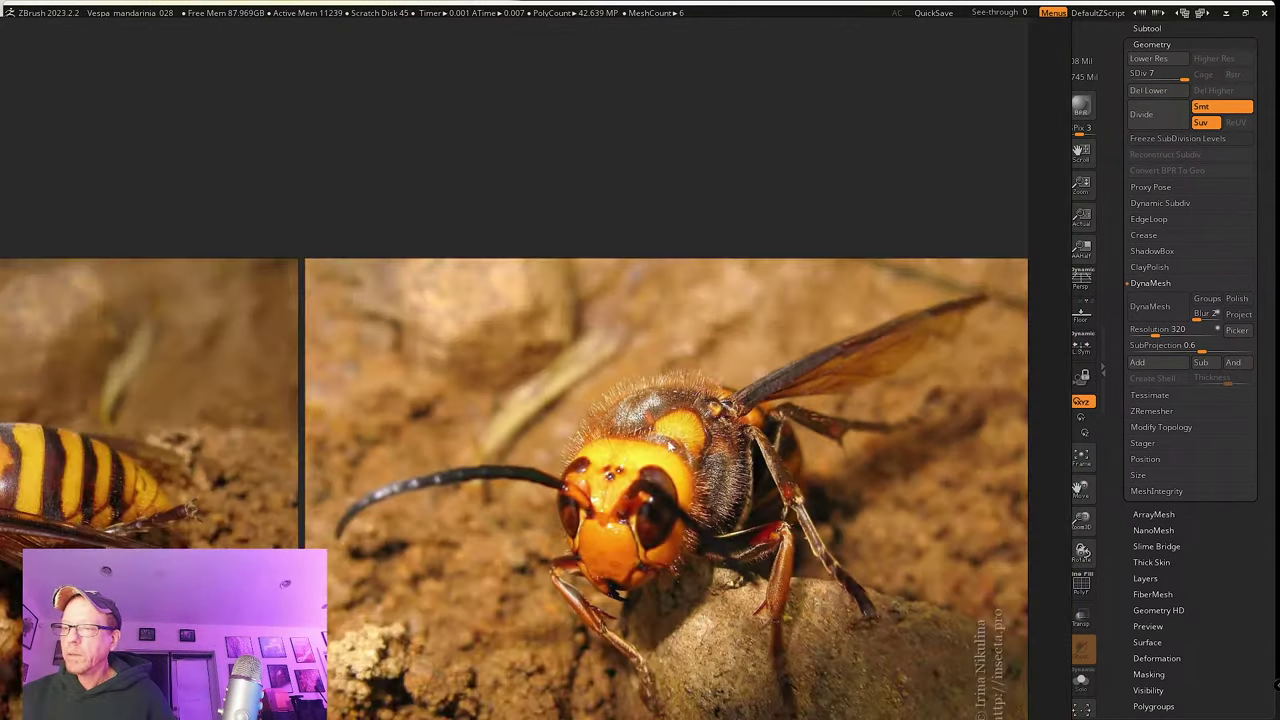
Step: Study the thorax plates, front legs and folded wings closely in the side-view hornet photo
{"action": "middle_click_drag", "start_coordinate": [449, 421], "coordinate": [700, 407]}
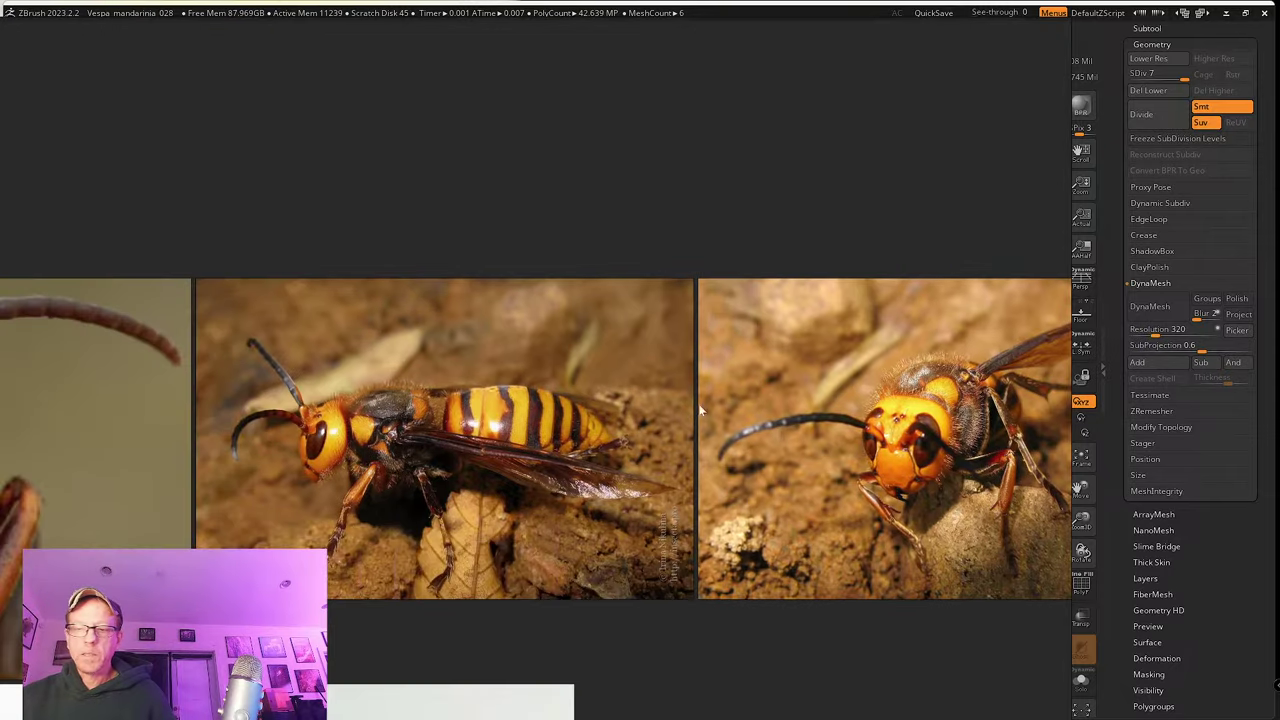
{"action": "scroll", "coordinate": [450, 410], "scroll_direction": "up", "scroll_amount": 4}
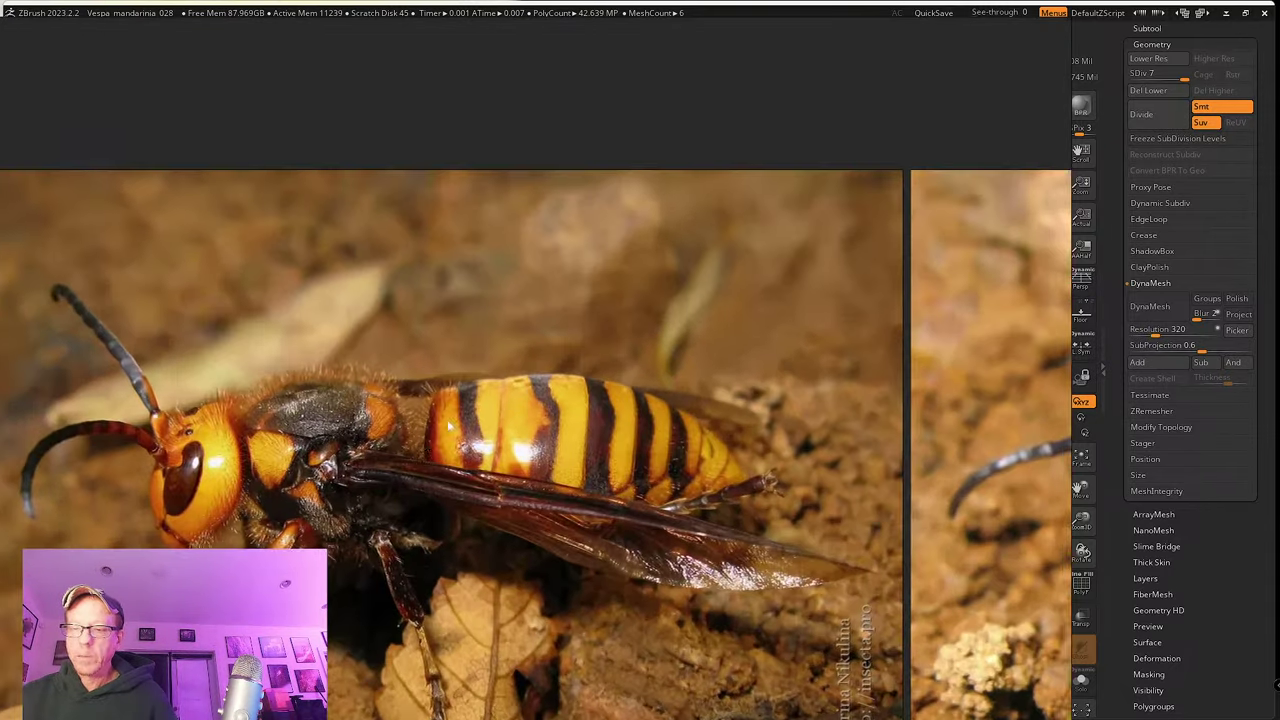
{"action": "middle_click_drag", "start_coordinate": [420, 445], "coordinate": [654, 317]}
{"action": "scroll", "coordinate": [469, 409], "scroll_direction": "up", "scroll_amount": 4}
{"action": "scroll", "coordinate": [547, 436], "scroll_direction": "down", "scroll_amount": 1}
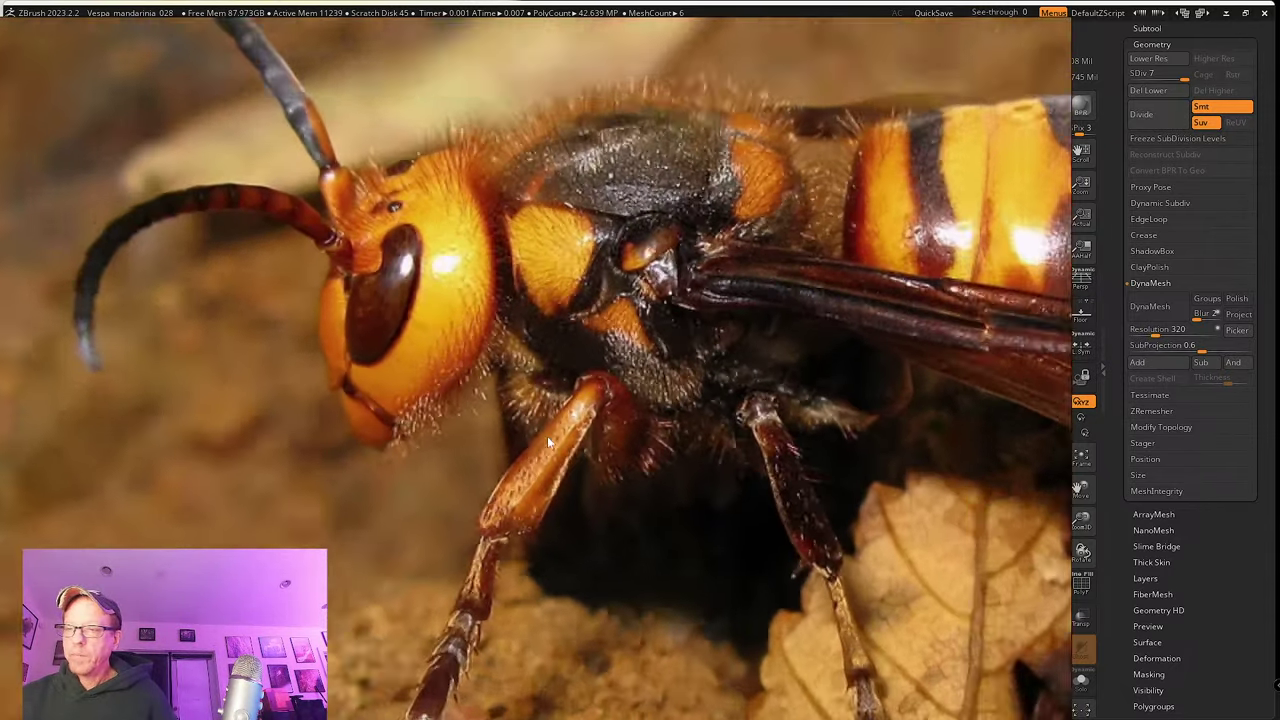
{"action": "middle_click_drag", "start_coordinate": [582, 423], "coordinate": [572, 383]}
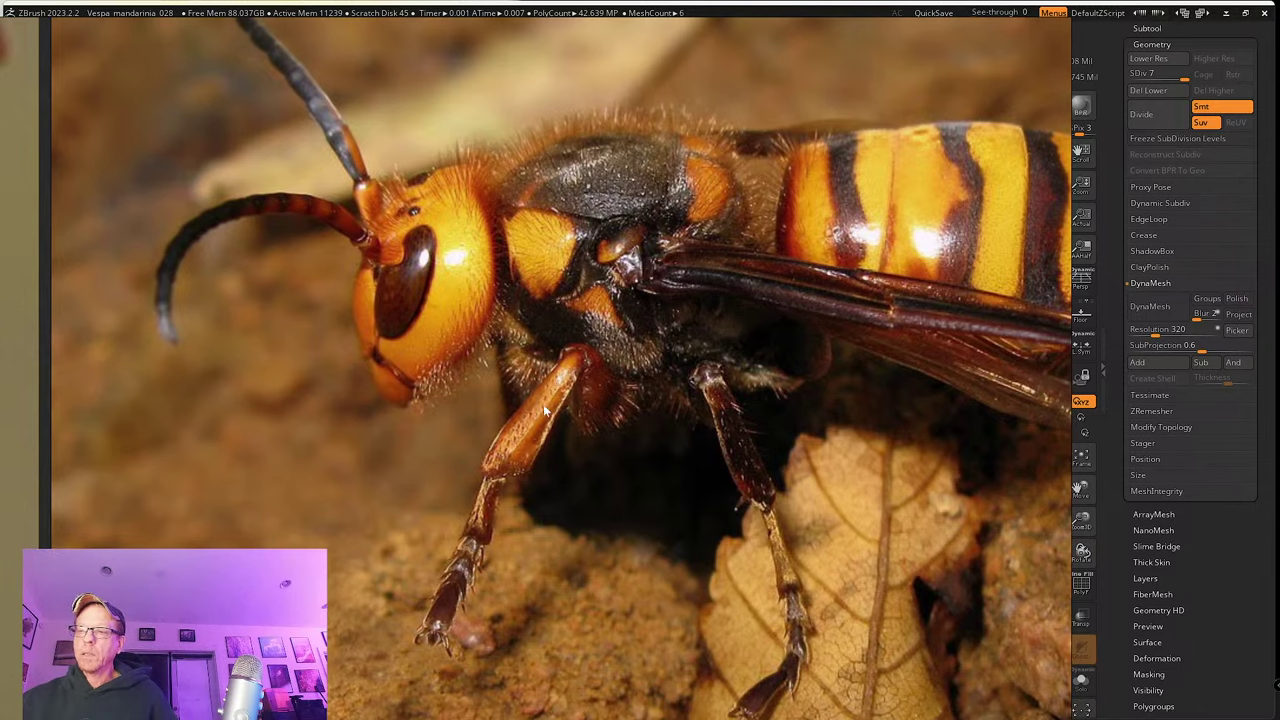
{"action": "scroll", "coordinate": [566, 406], "scroll_direction": "up", "scroll_amount": 2}
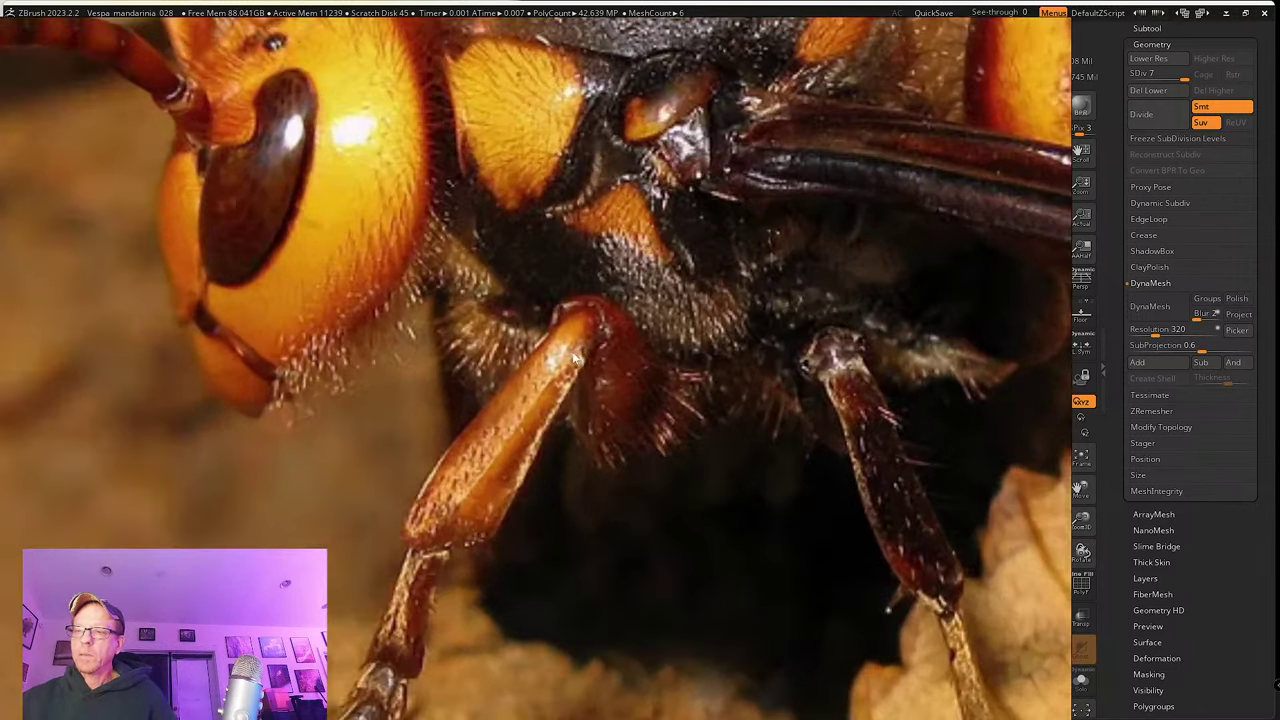
{"action": "middle_click_drag", "start_coordinate": [587, 318], "coordinate": [367, 272]}
{"action": "scroll", "coordinate": [359, 402], "scroll_direction": "down", "scroll_amount": 1}
{"action": "middle_click_drag", "start_coordinate": [543, 409], "coordinate": [320, 346]}
{"action": "middle_click_drag", "start_coordinate": [680, 396], "coordinate": [403, 422]}
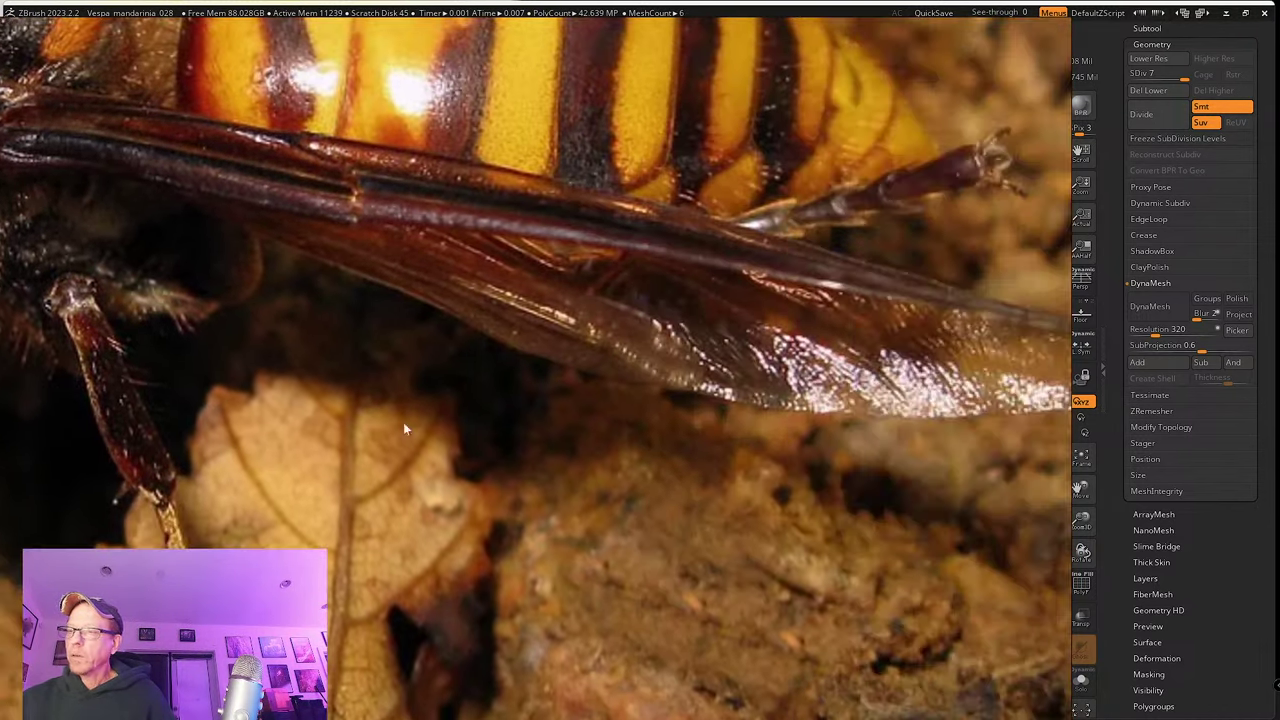
Step: Study the leg segments, joints, spurs and thorax hair in the photo of the hornet standing on the rock
{"action": "middle_click_drag", "start_coordinate": [683, 437], "coordinate": [203, 469]}
{"action": "scroll", "coordinate": [345, 395], "scroll_direction": "down", "scroll_amount": 3}
{"action": "scroll", "coordinate": [592, 398], "scroll_direction": "up", "scroll_amount": 6}
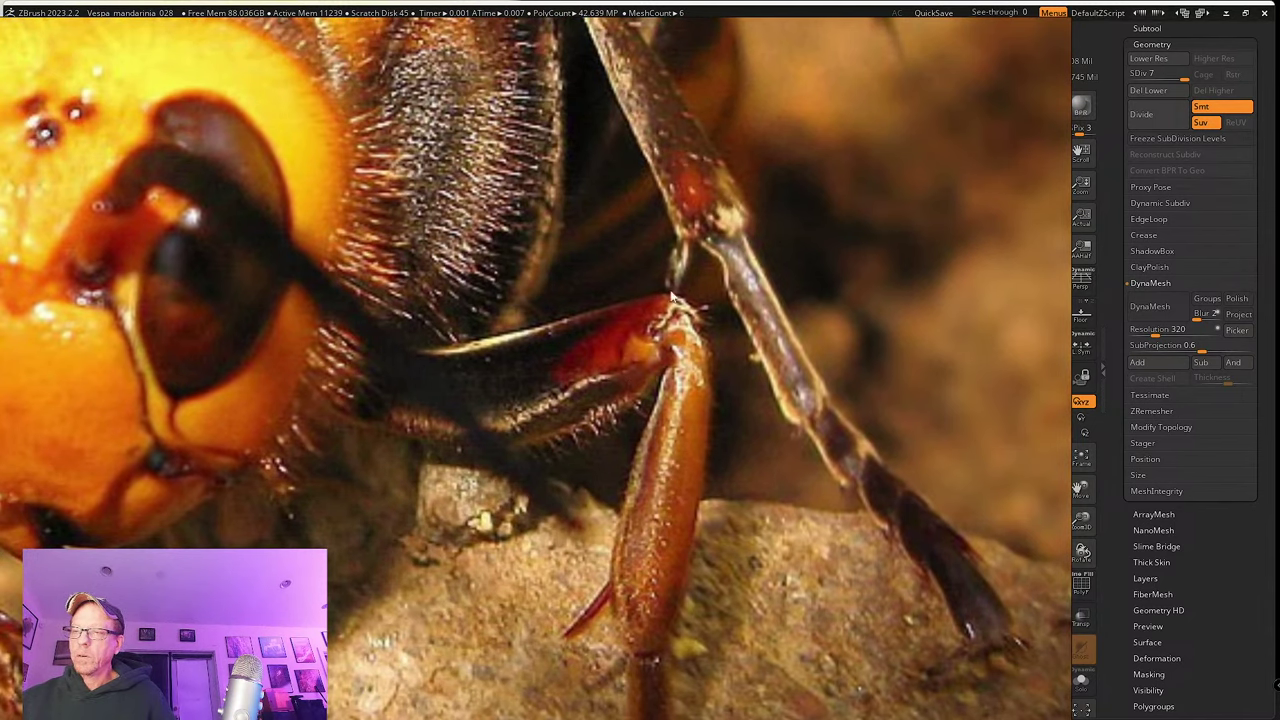
{"action": "left_click_drag", "start_coordinate": [686, 416], "coordinate": [685, 302]}
{"action": "scroll", "coordinate": [669, 298], "scroll_direction": "down", "scroll_amount": 6}
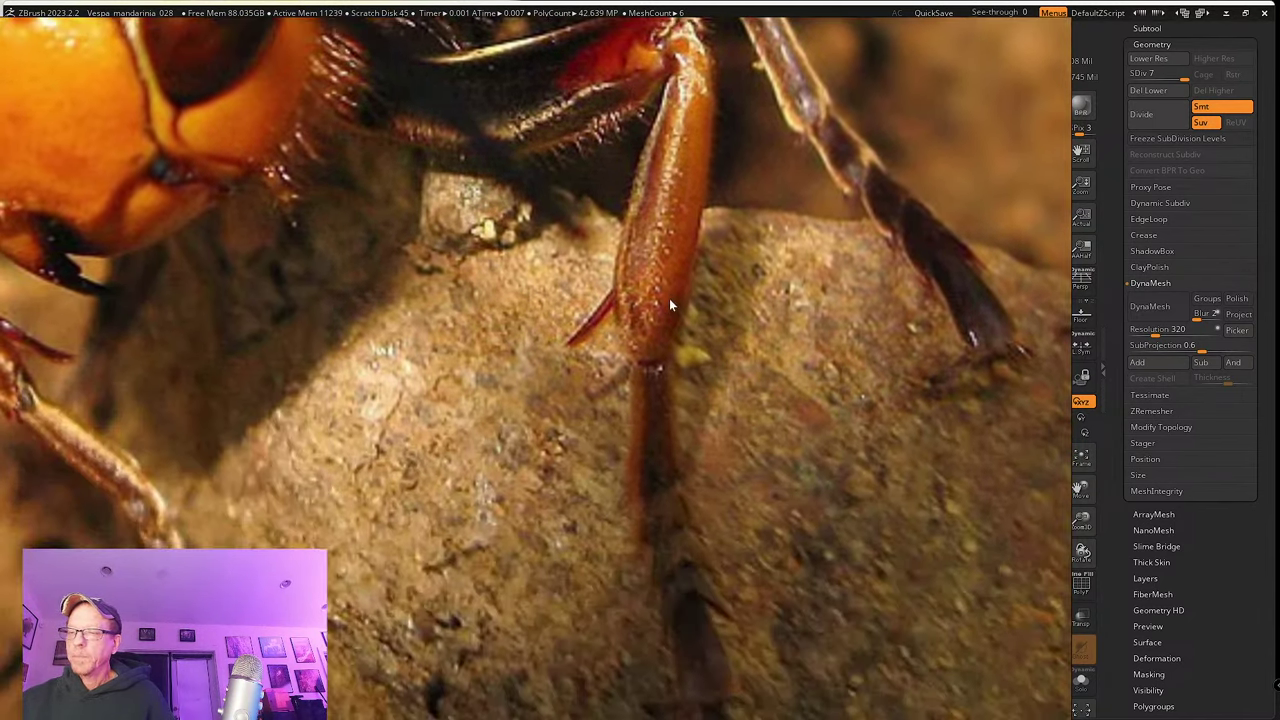
{"action": "scroll", "coordinate": [534, 433], "scroll_direction": "down", "scroll_amount": 3}
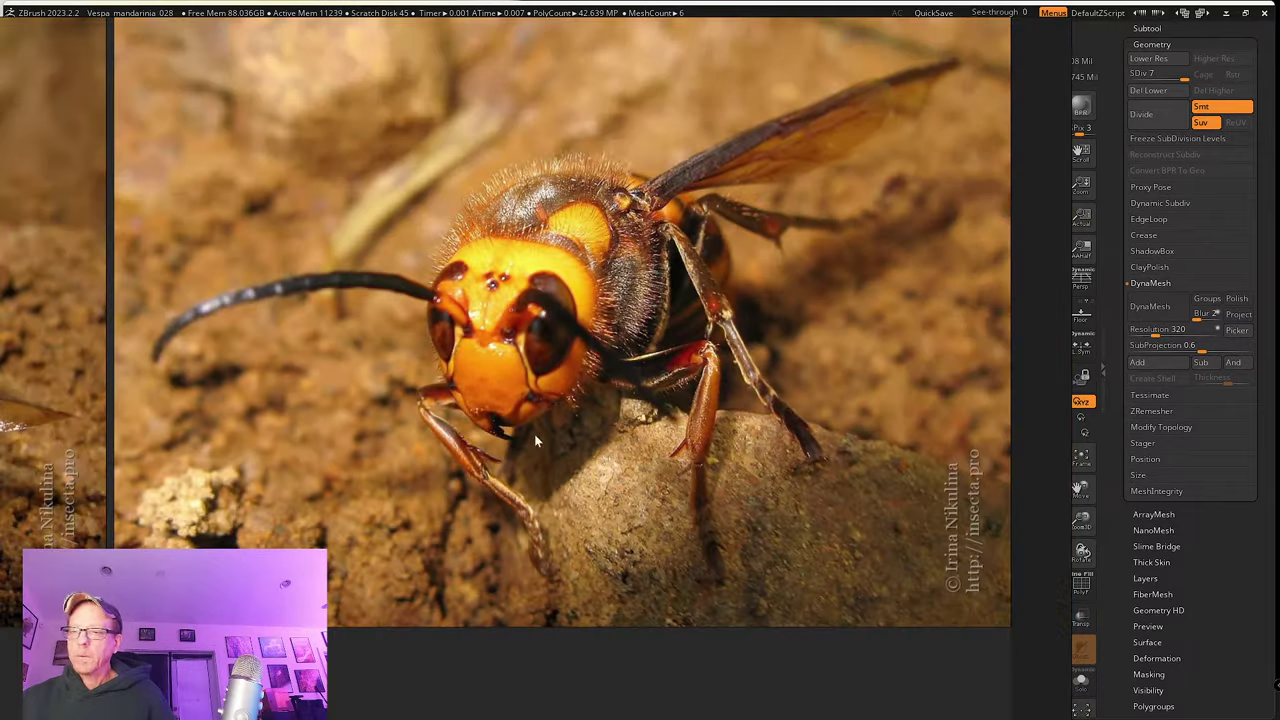
{"action": "middle_click_drag", "start_coordinate": [644, 390], "coordinate": [622, 414]}
{"action": "scroll", "coordinate": [880, 165], "scroll_direction": "up", "scroll_amount": 3}
{"action": "scroll", "coordinate": [611, 423], "scroll_direction": "up", "scroll_amount": 5}
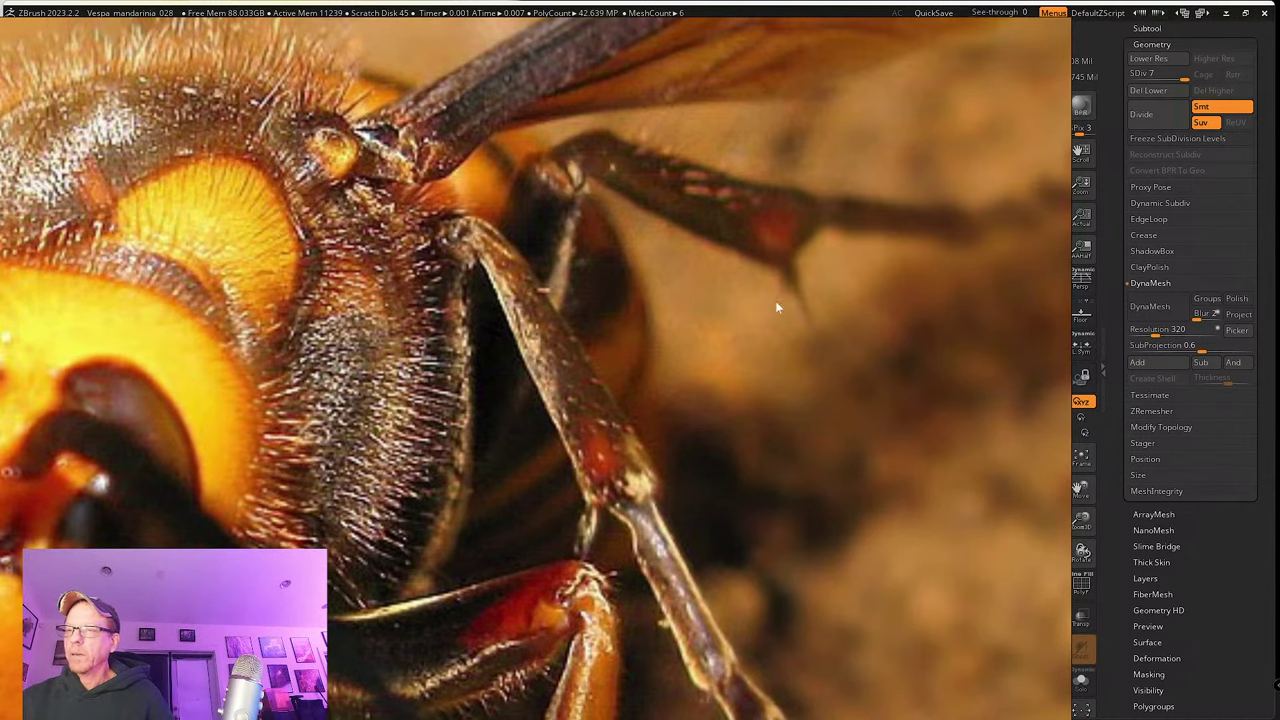
{"action": "scroll", "coordinate": [775, 304], "scroll_direction": "down", "scroll_amount": 3}
{"action": "scroll", "coordinate": [628, 287], "scroll_direction": "down", "scroll_amount": 3}
{"action": "middle_click_drag", "start_coordinate": [757, 367], "coordinate": [746, 342]}
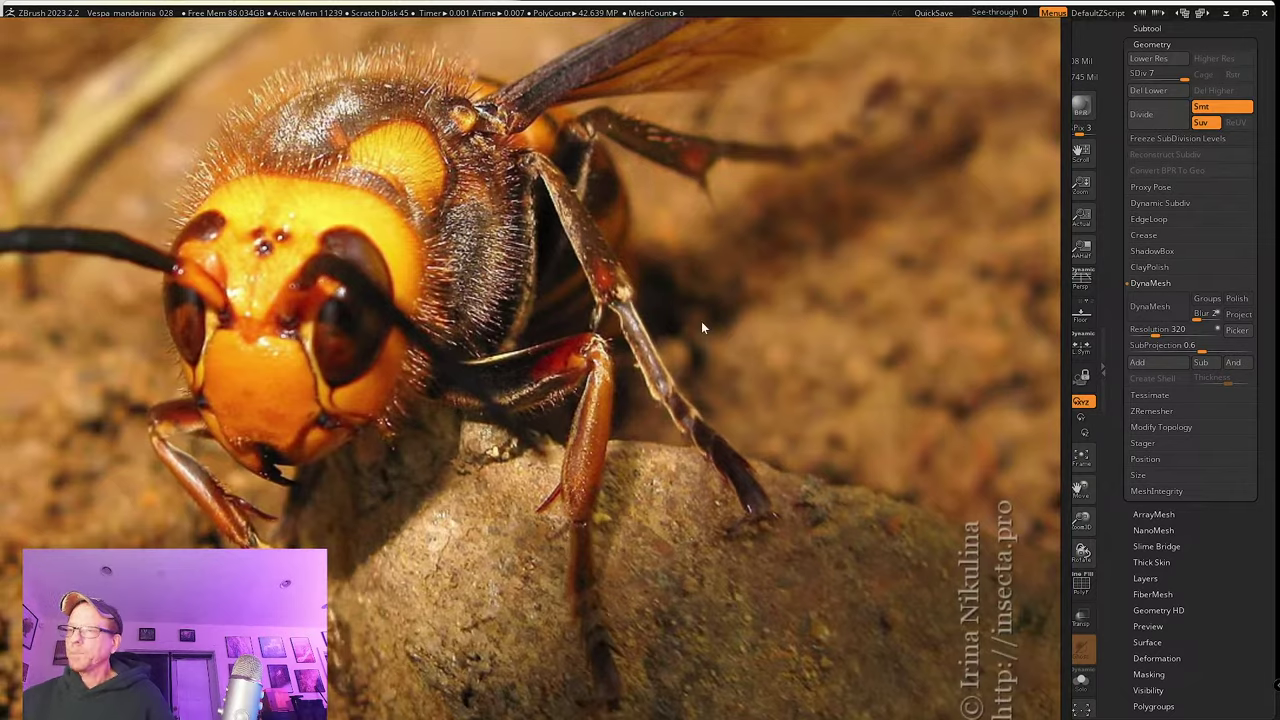
{"action": "scroll", "coordinate": [701, 321], "scroll_direction": "up", "scroll_amount": 2}
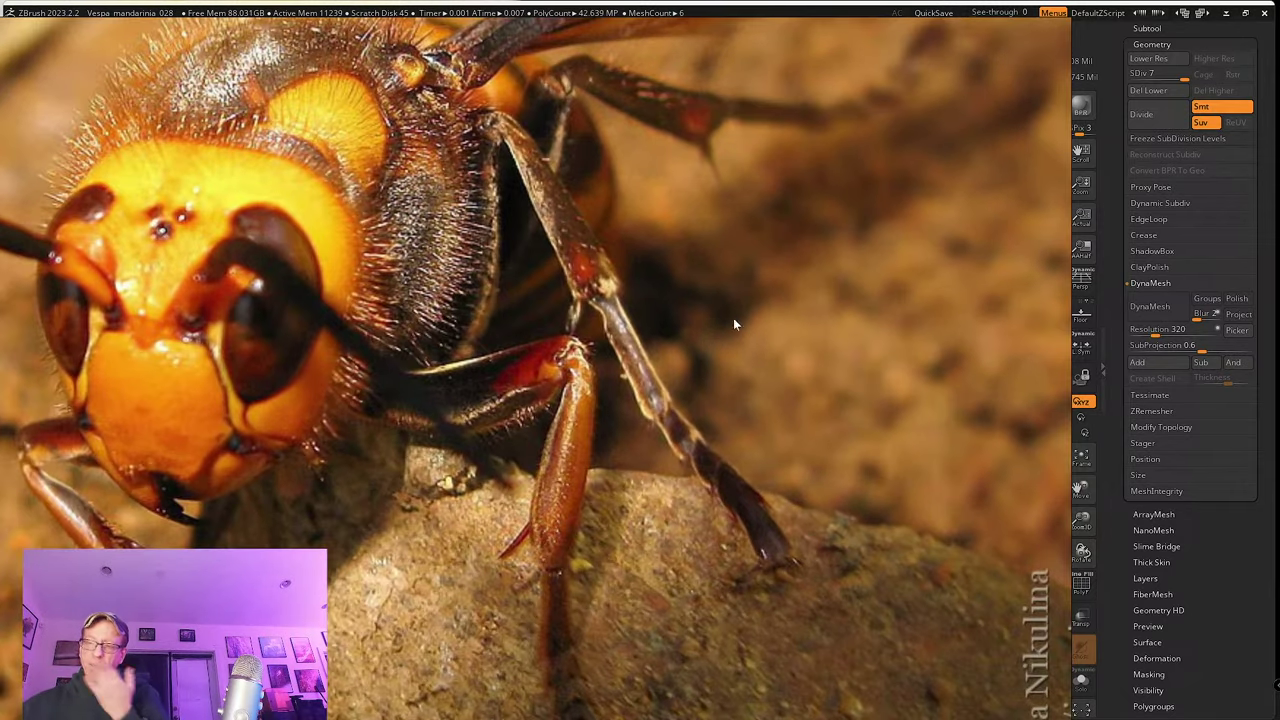
{"action": "middle_click_drag", "start_coordinate": [905, 326], "coordinate": [840, 376]}
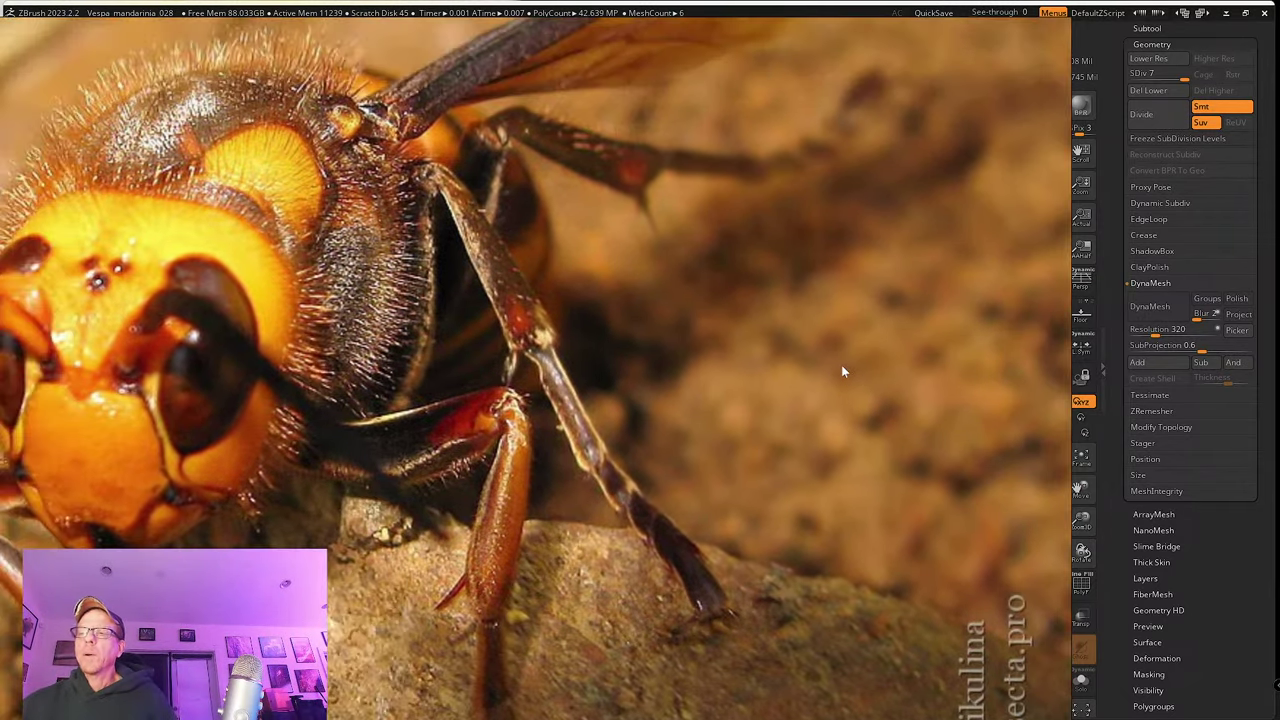
{"action": "scroll", "coordinate": [841, 368], "scroll_direction": "down", "scroll_amount": 3}
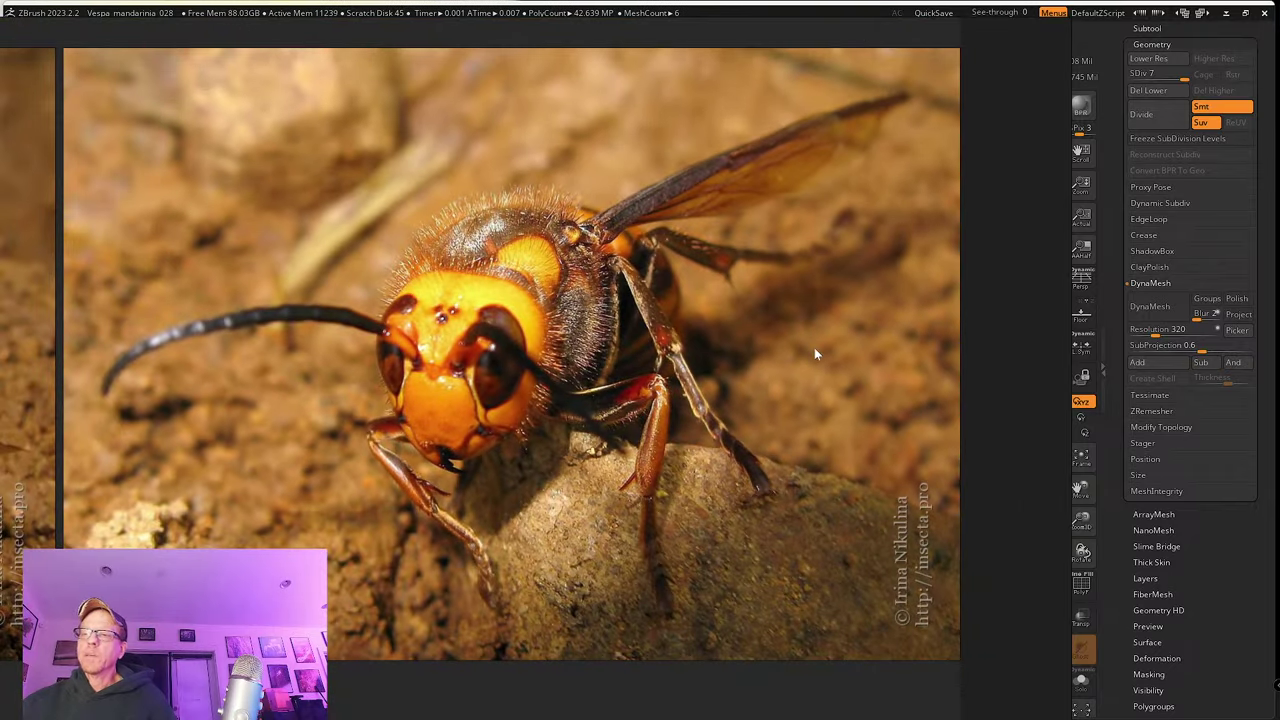
{"action": "scroll", "coordinate": [815, 348], "scroll_direction": "up", "scroll_amount": 2}
{"action": "middle_click_drag", "start_coordinate": [827, 330], "coordinate": [647, 362]}
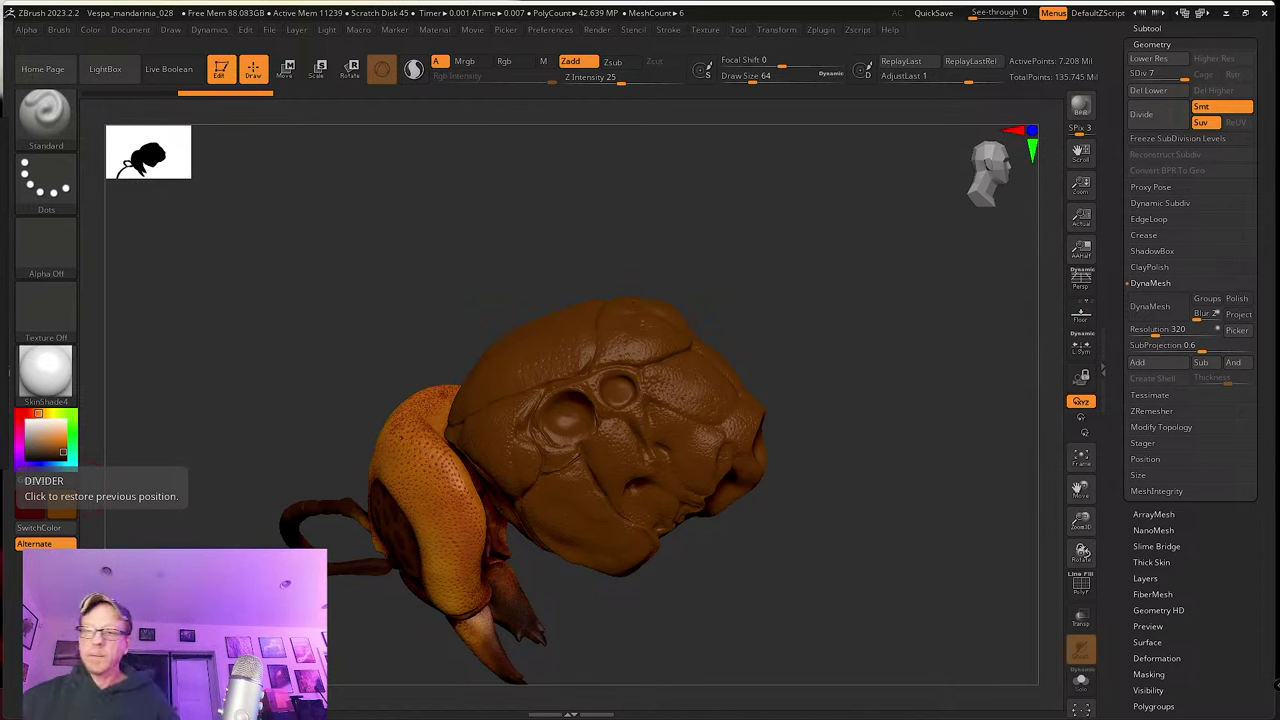
Step: Return to the sculpt and sample the dark brown near the mandible tip as the active colour for the thorax
{"action": "left_click_drag", "start_coordinate": [180, 220], "coordinate": [297, 286]}
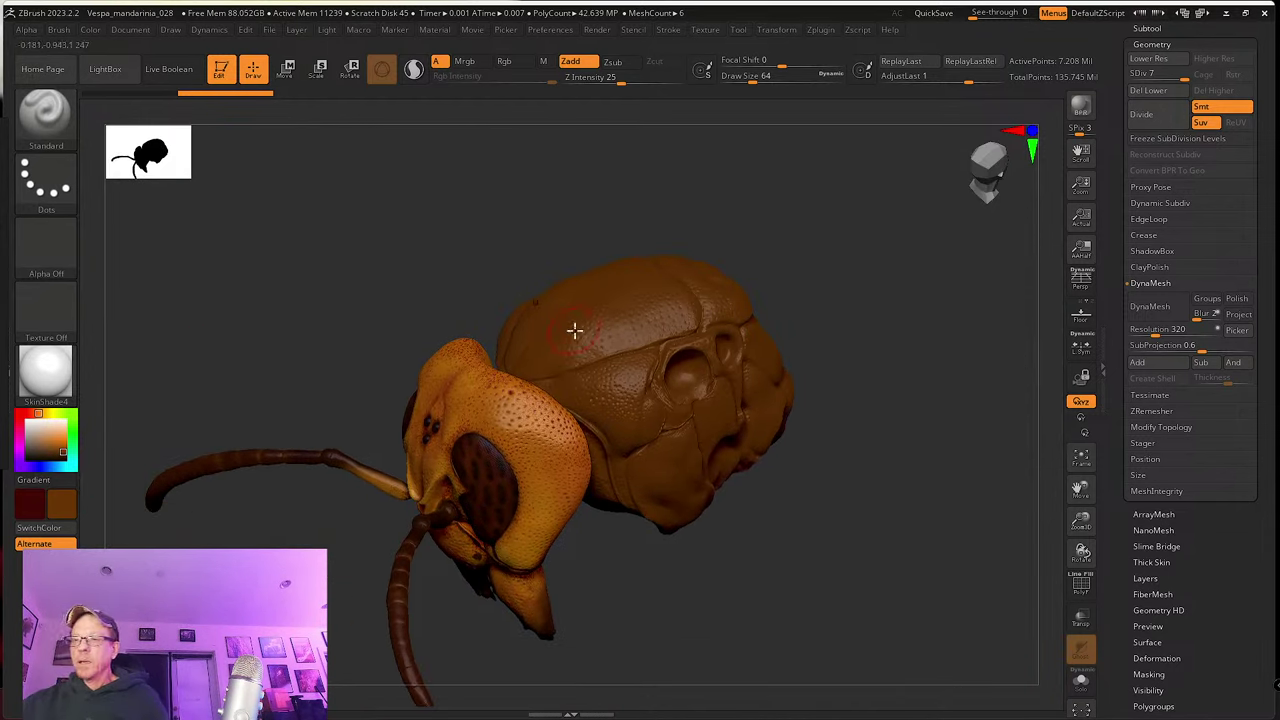
{"action": "left_click_drag", "start_coordinate": [640, 550], "coordinate": [660, 580]}
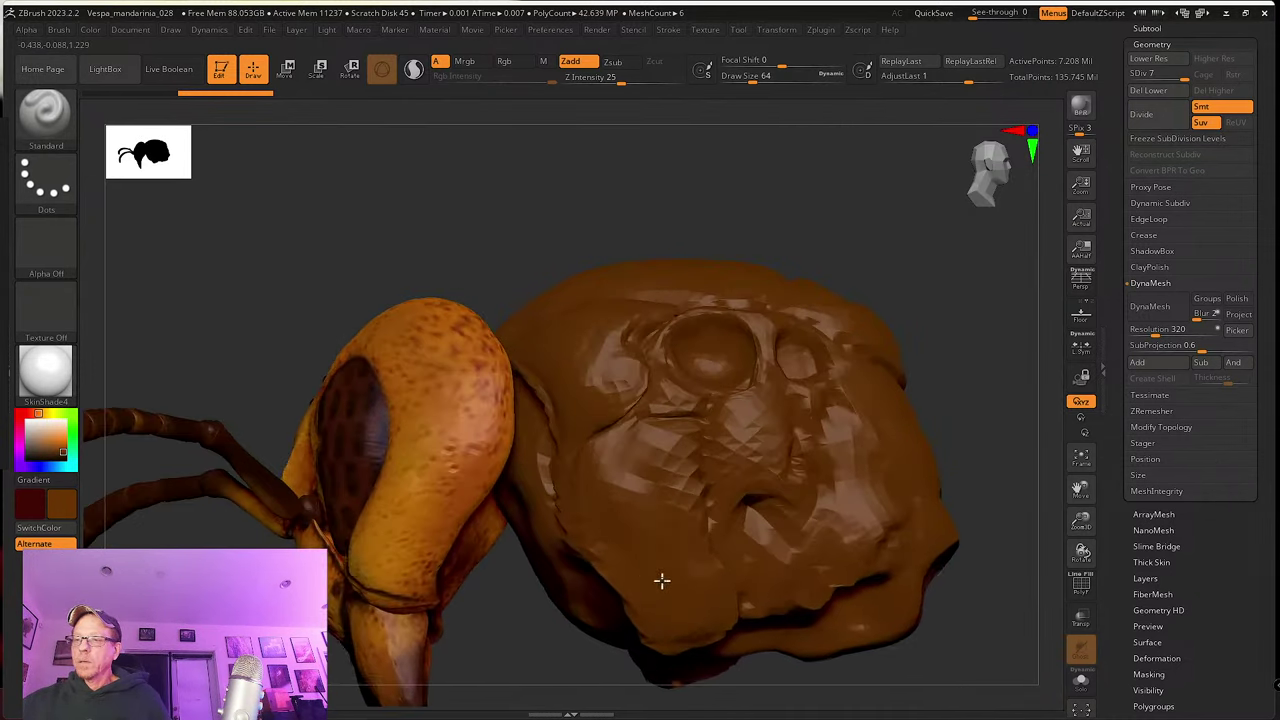
{"action": "left_click_drag", "start_coordinate": [534, 603], "coordinate": [569, 586], "text": "alt"}
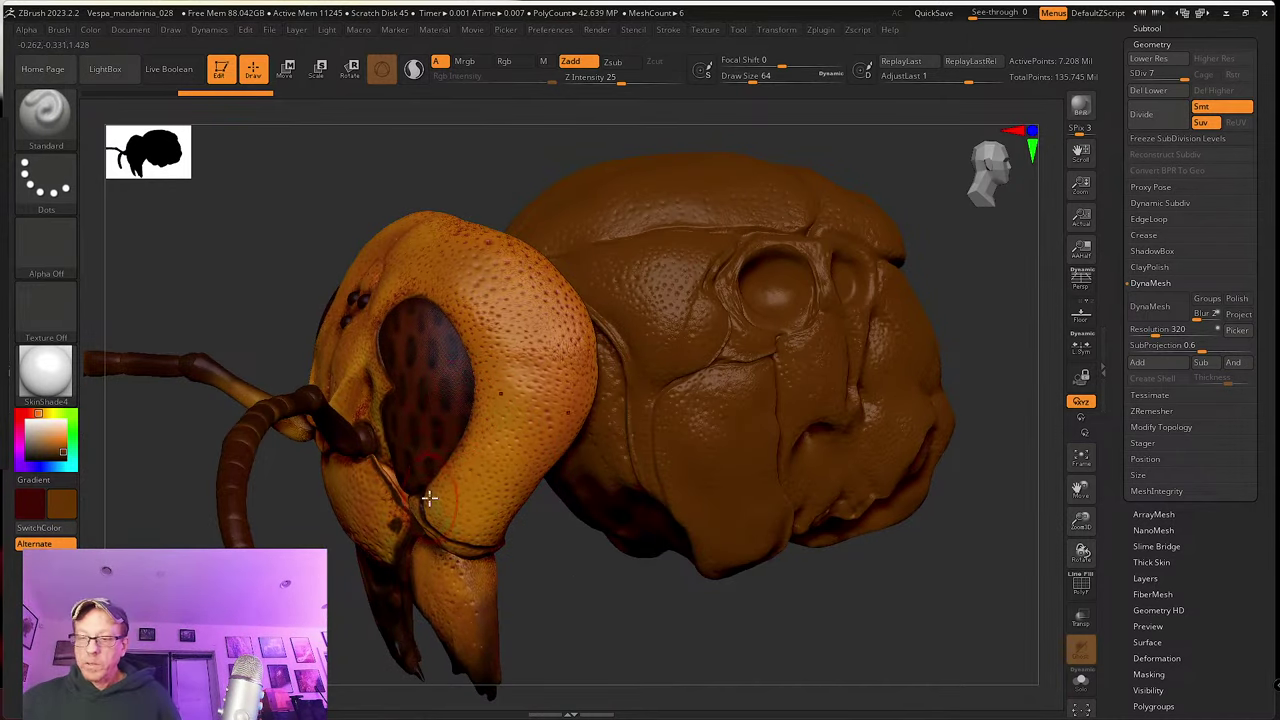
{"action": "left_click_drag", "start_coordinate": [423, 500], "coordinate": [569, 574]}
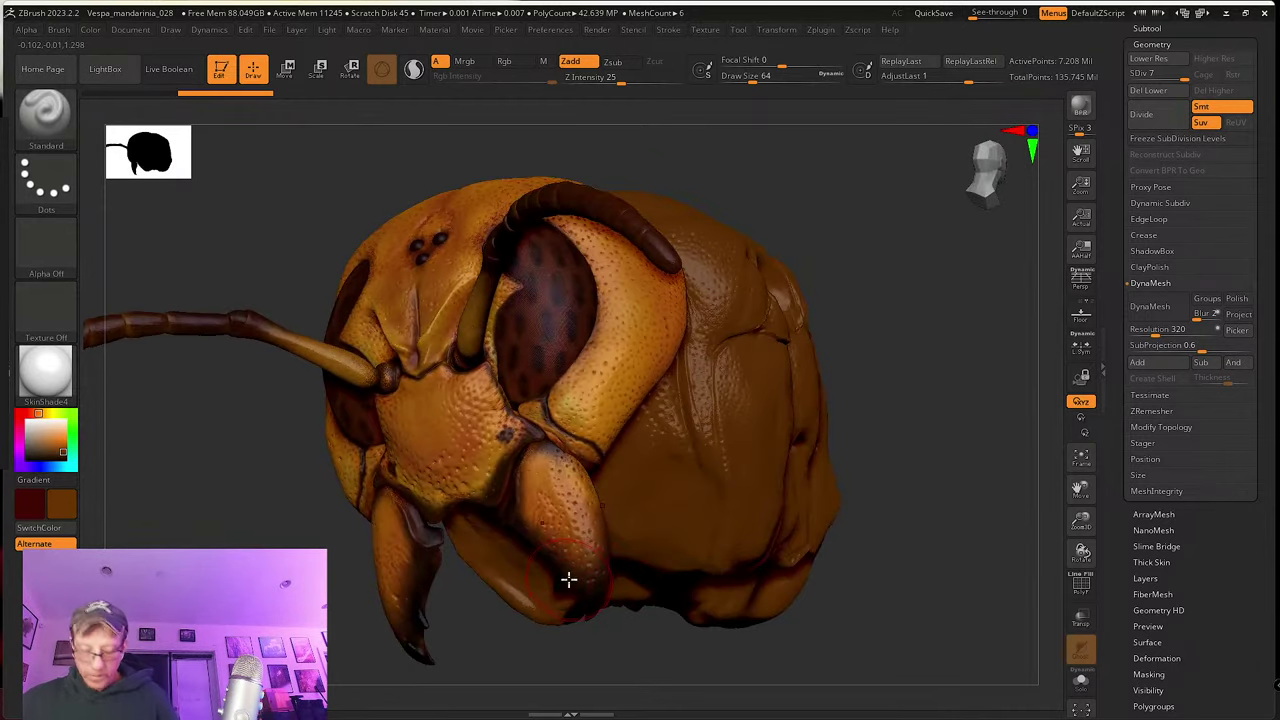
{"action": "key", "text": "c"}
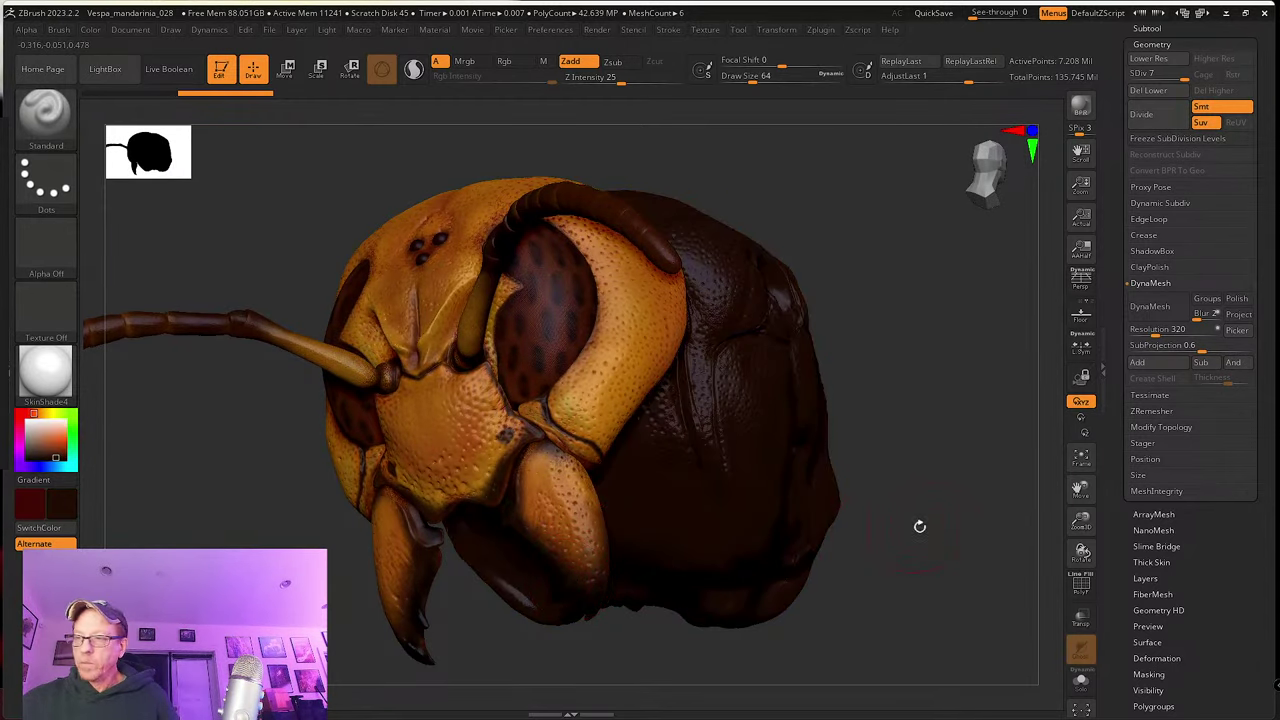
{"action": "left_click_drag", "start_coordinate": [920, 526], "coordinate": [832, 605]}
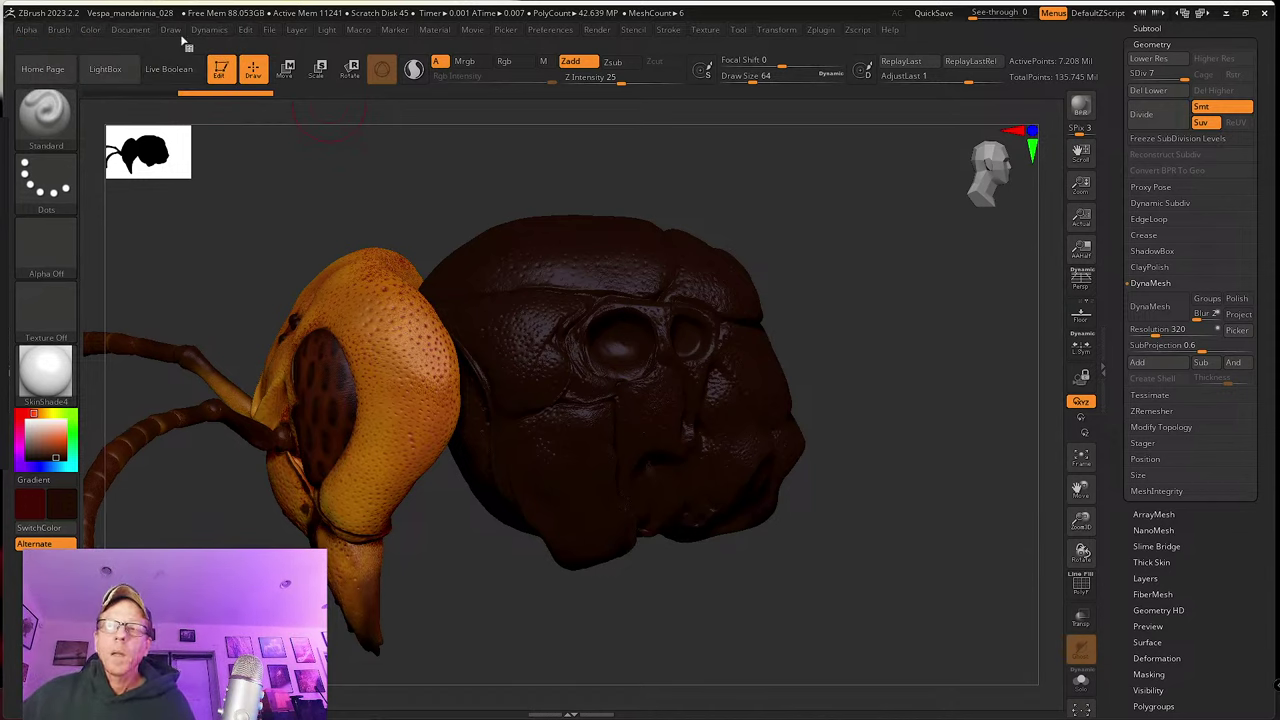
{"action": "left_click", "coordinate": [90, 30]}
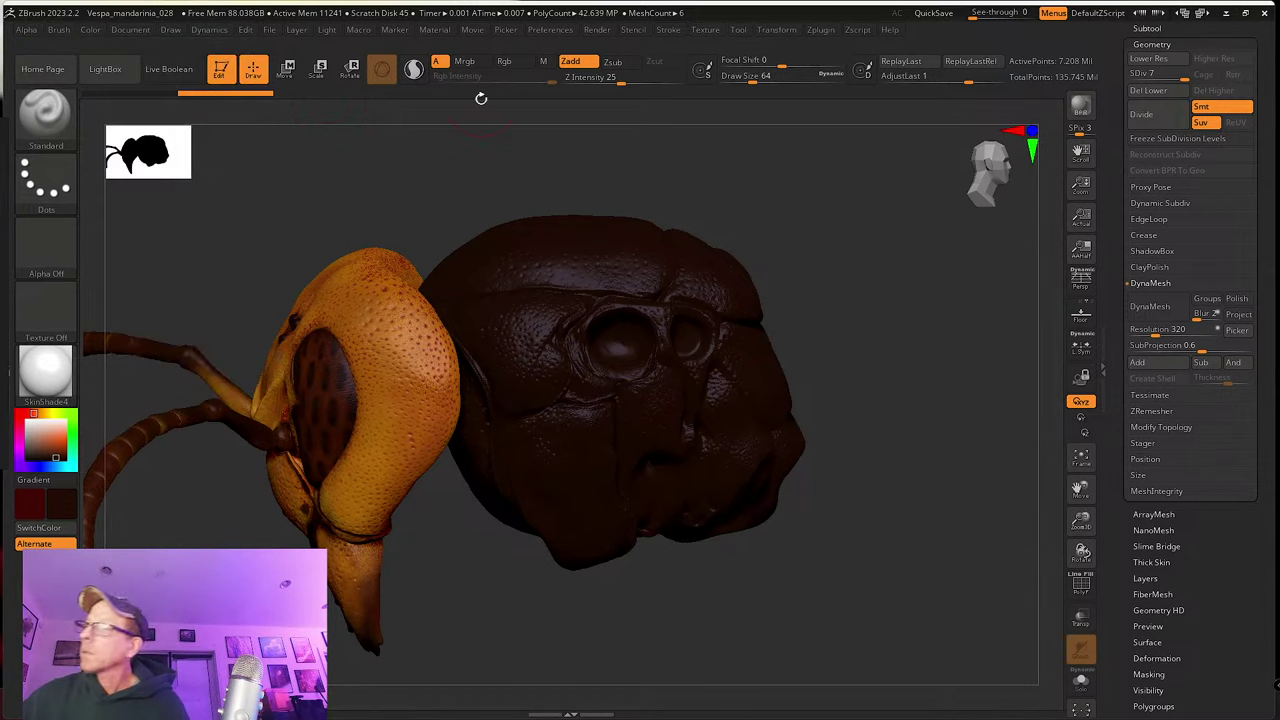
Step: Select the thorax_1002_UV subtool and fill the whole object with the sampled dark brown, RGB 34, 14, 5
{"action": "left_click_drag", "start_coordinate": [1114, 95], "coordinate": [1116, 233]}
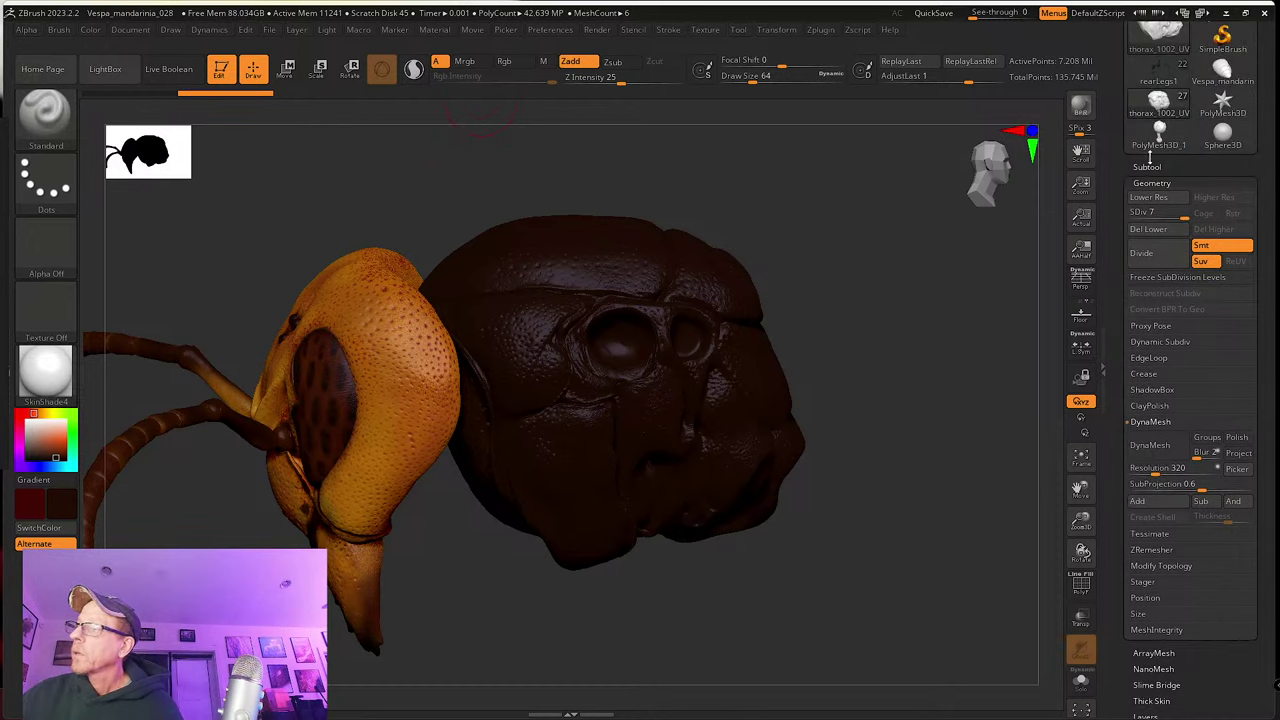
{"action": "left_click", "coordinate": [1149, 166]}
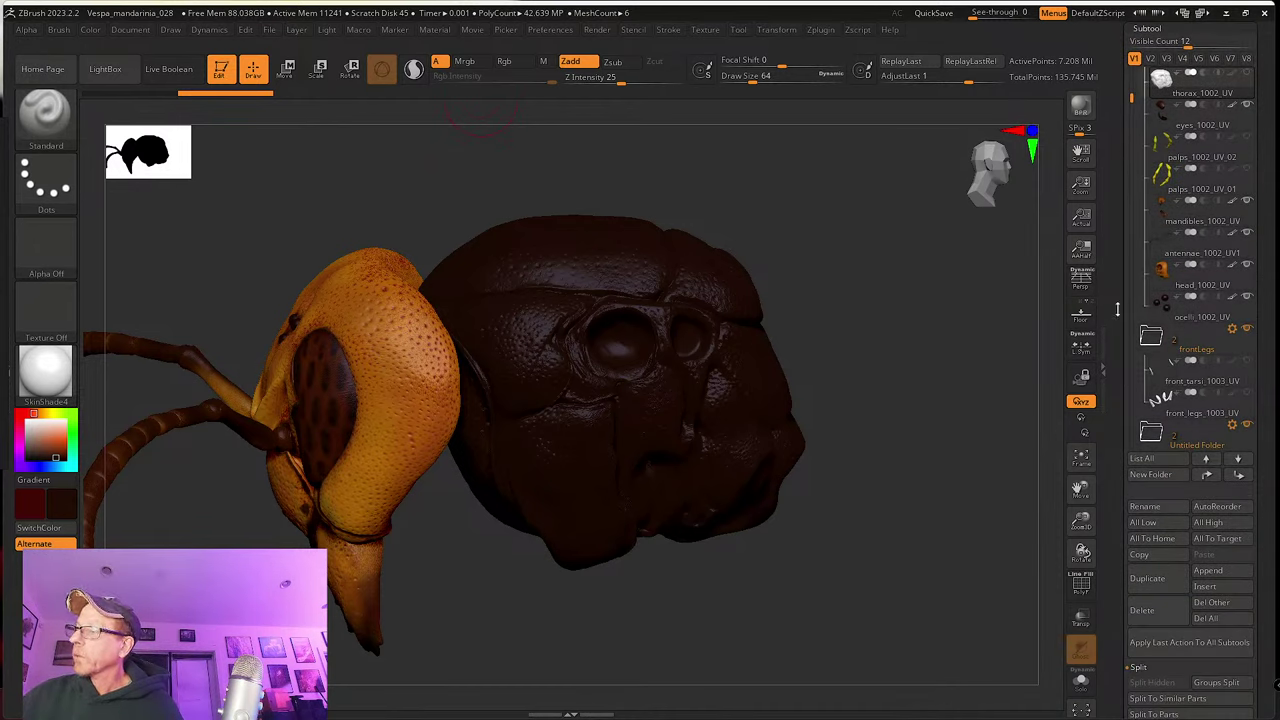
{"action": "scroll", "coordinate": [1120, 325], "scroll_direction": "up", "scroll_amount": 2}
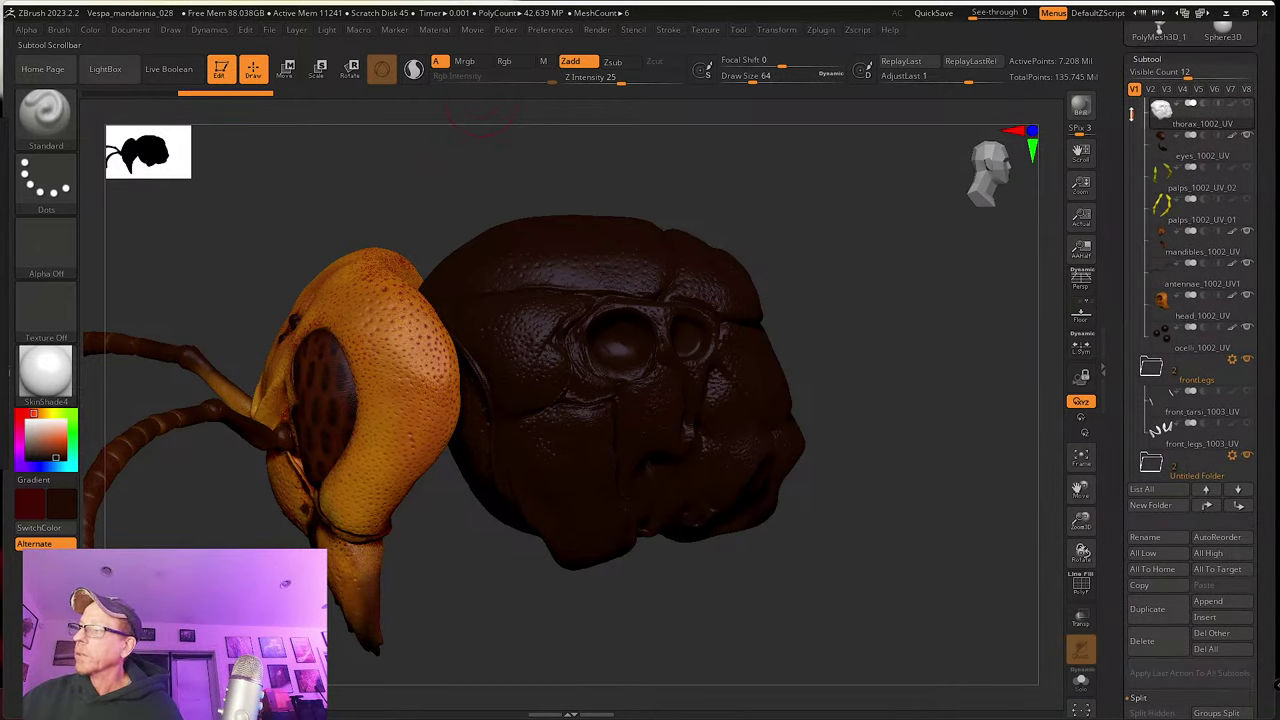
{"action": "scroll", "coordinate": [1200, 150], "scroll_direction": "up", "scroll_amount": 2}
{"action": "mouse_move", "coordinate": [1237, 140]}
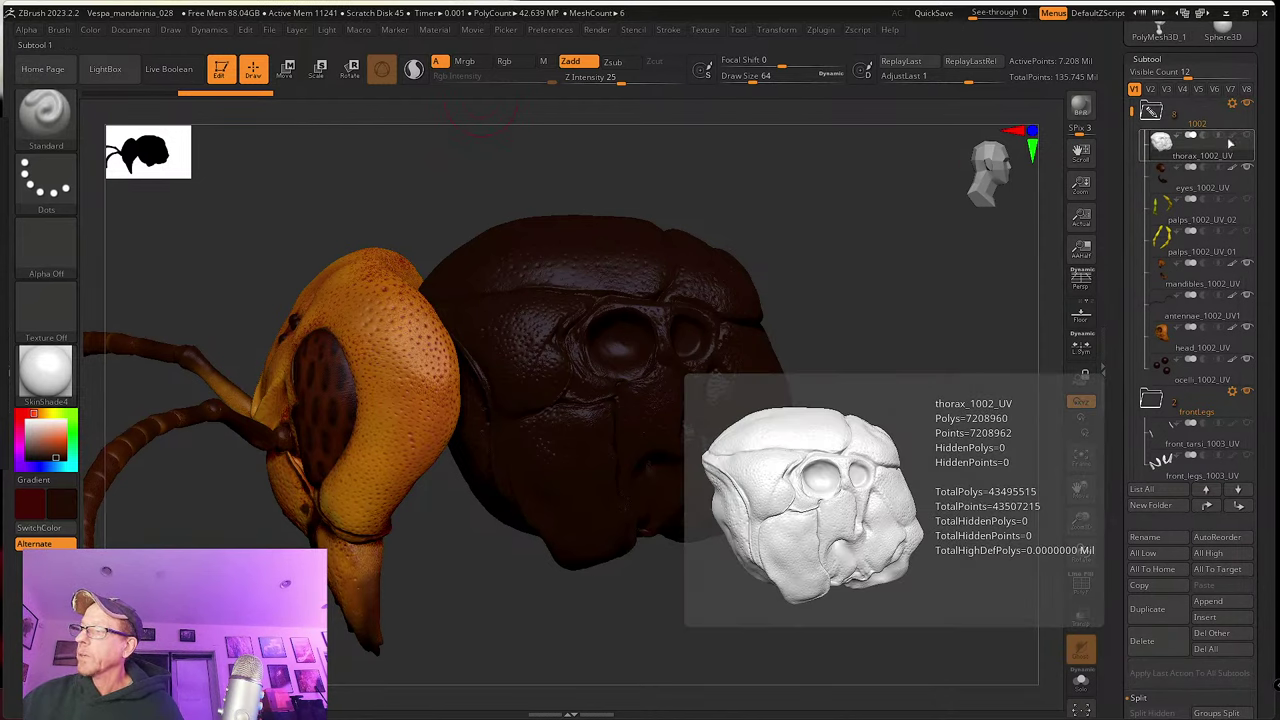
{"action": "left_click", "coordinate": [96, 30]}
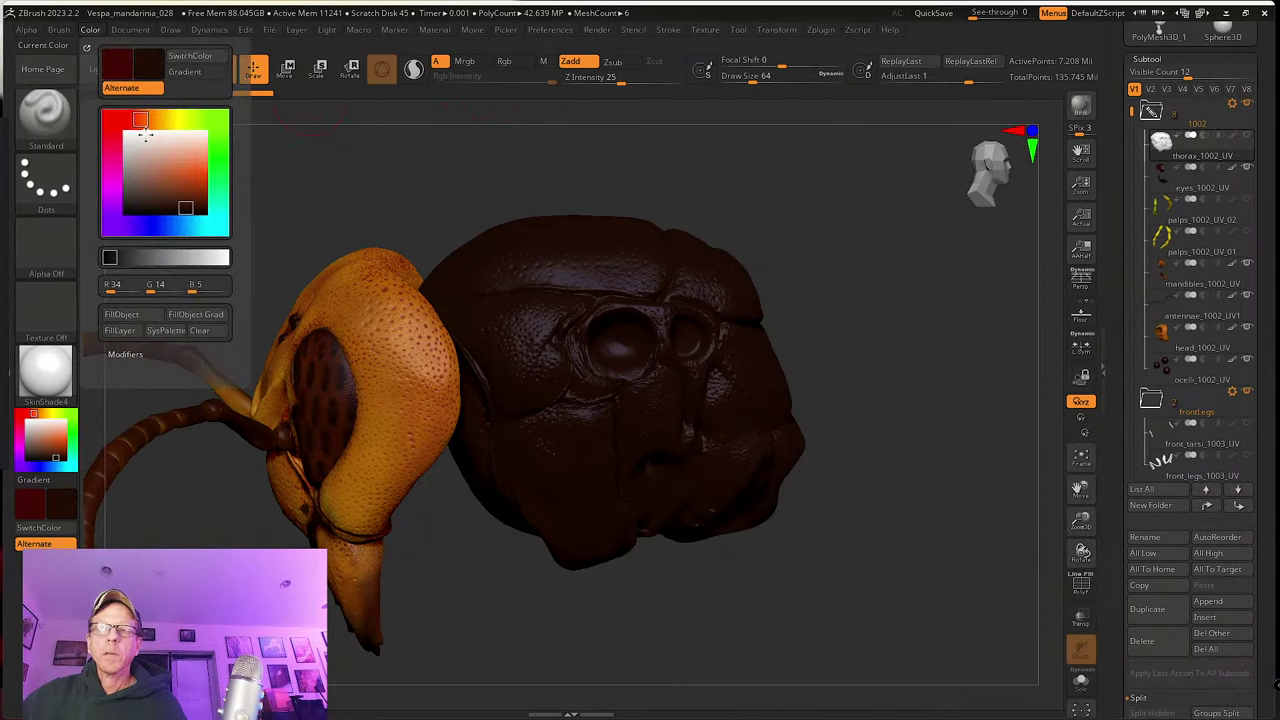
{"action": "left_click", "coordinate": [138, 318]}
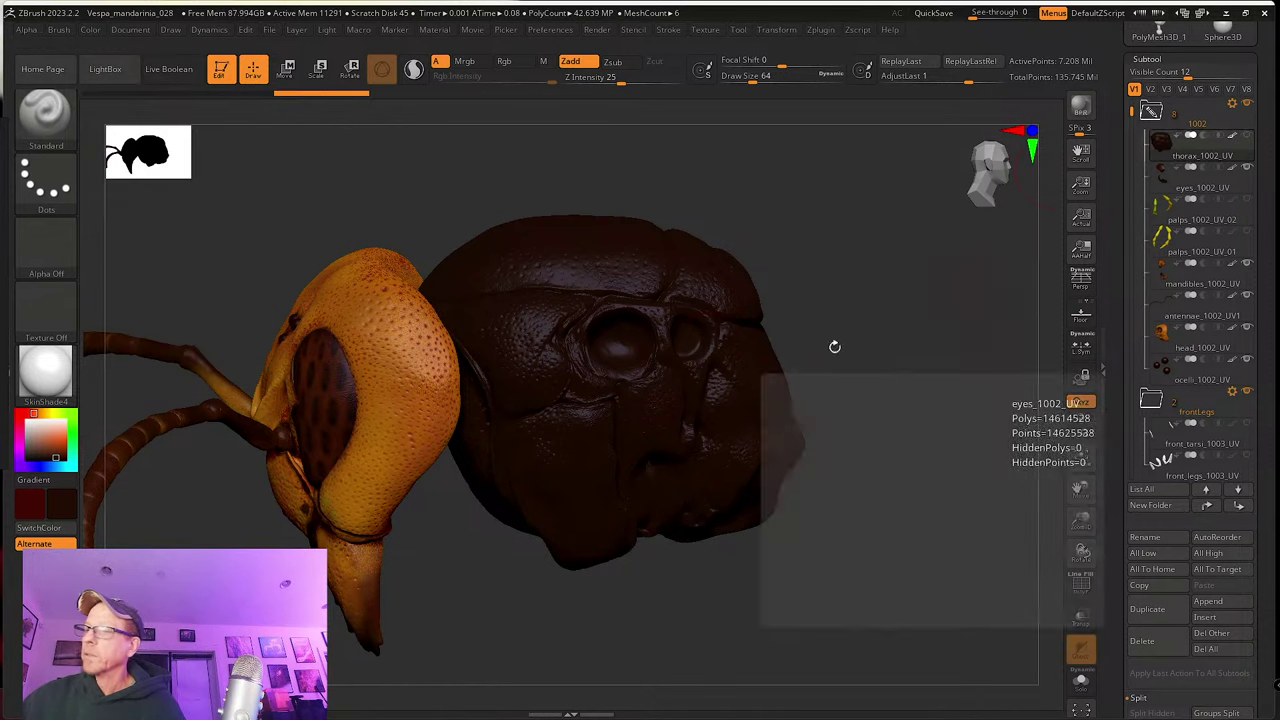
{"action": "left_click_drag", "start_coordinate": [789, 306], "coordinate": [853, 377]}
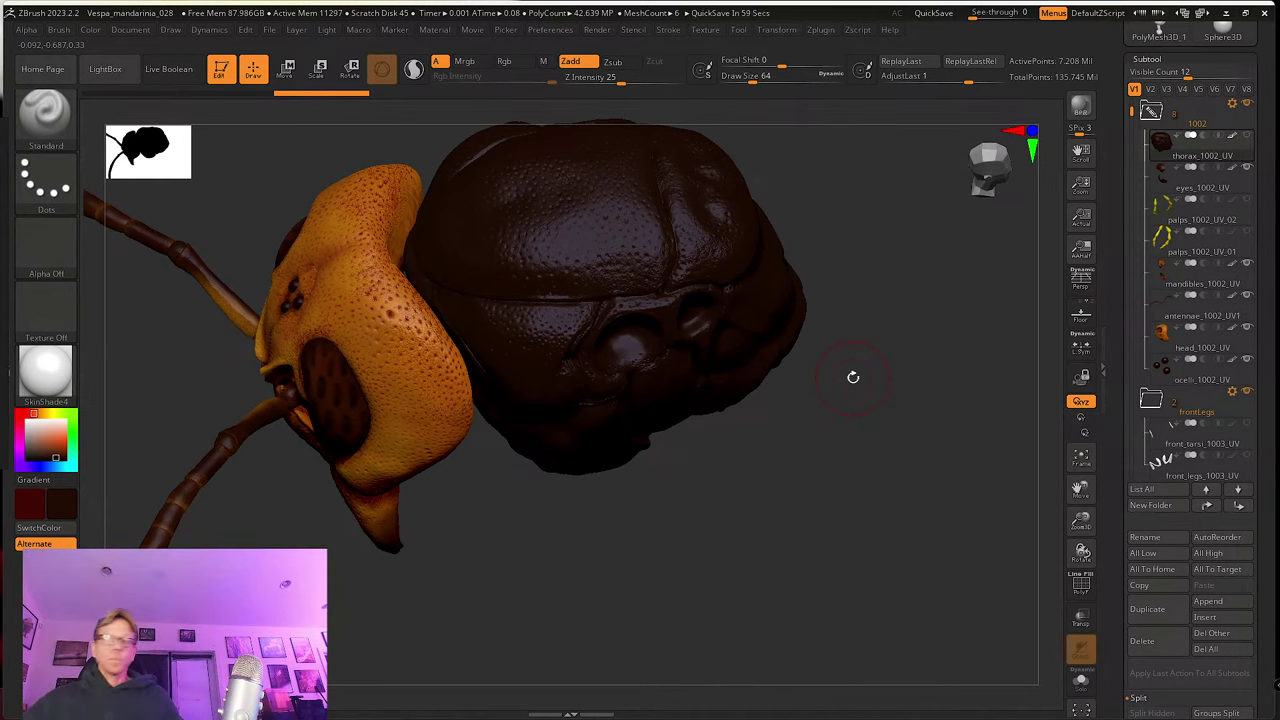
{"action": "left_click_drag", "start_coordinate": [851, 428], "coordinate": [896, 452]}
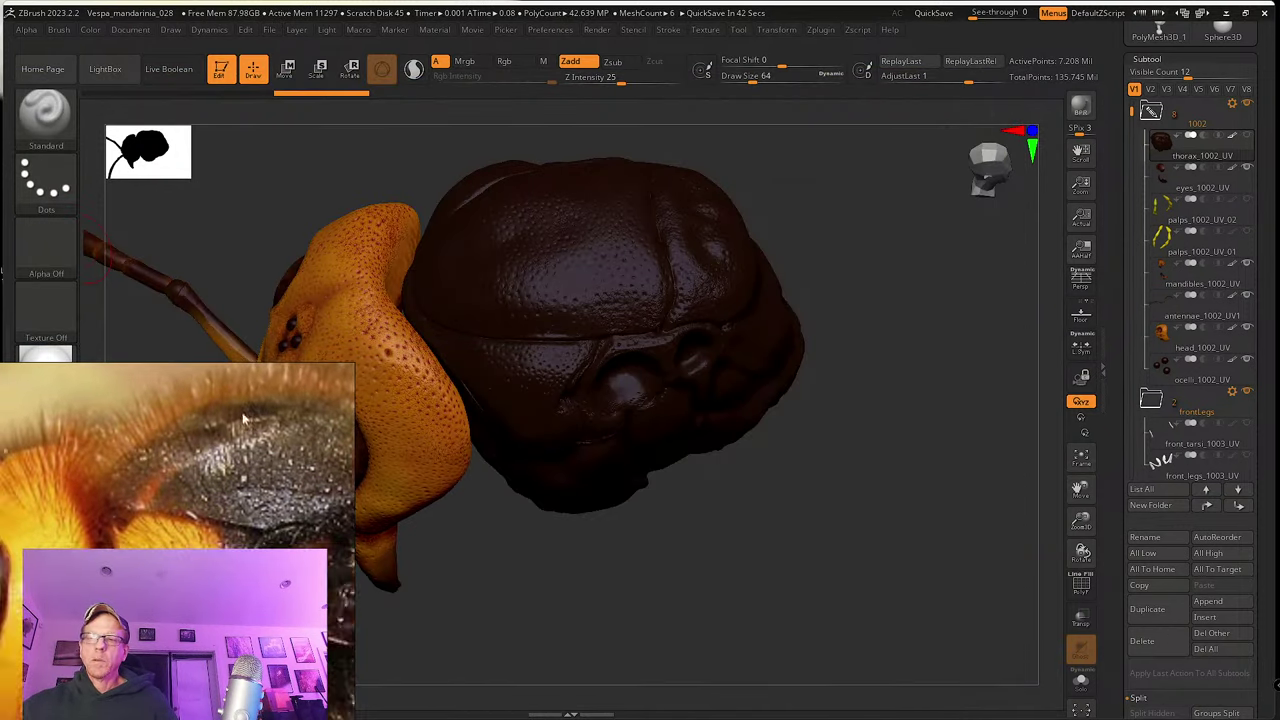
Step: Crop and reposition the floating hornet reference photo so its thorax area sits beside the sculpted thorax
{"action": "middle_click_drag", "start_coordinate": [243, 418], "coordinate": [302, 390]}
{"action": "right_click_drag", "start_coordinate": [302, 390], "coordinate": [801, 242]}
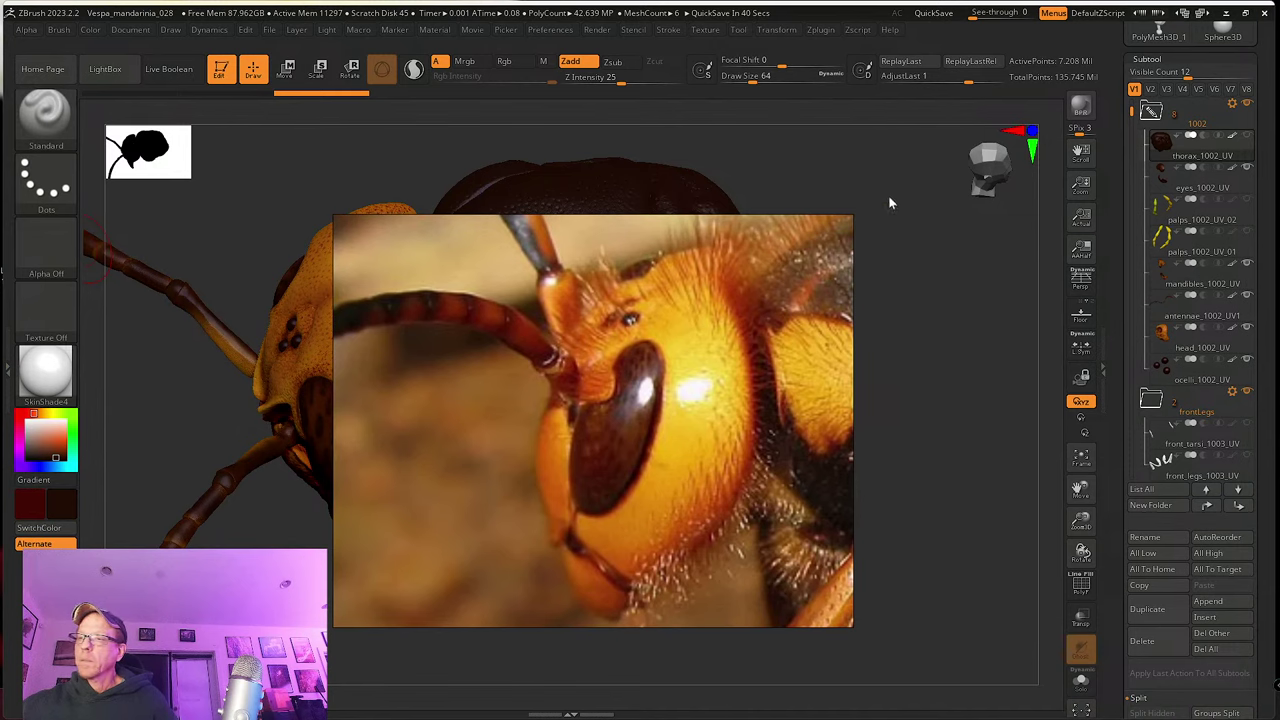
{"action": "left_click_drag", "start_coordinate": [852, 215], "coordinate": [623, 343]}
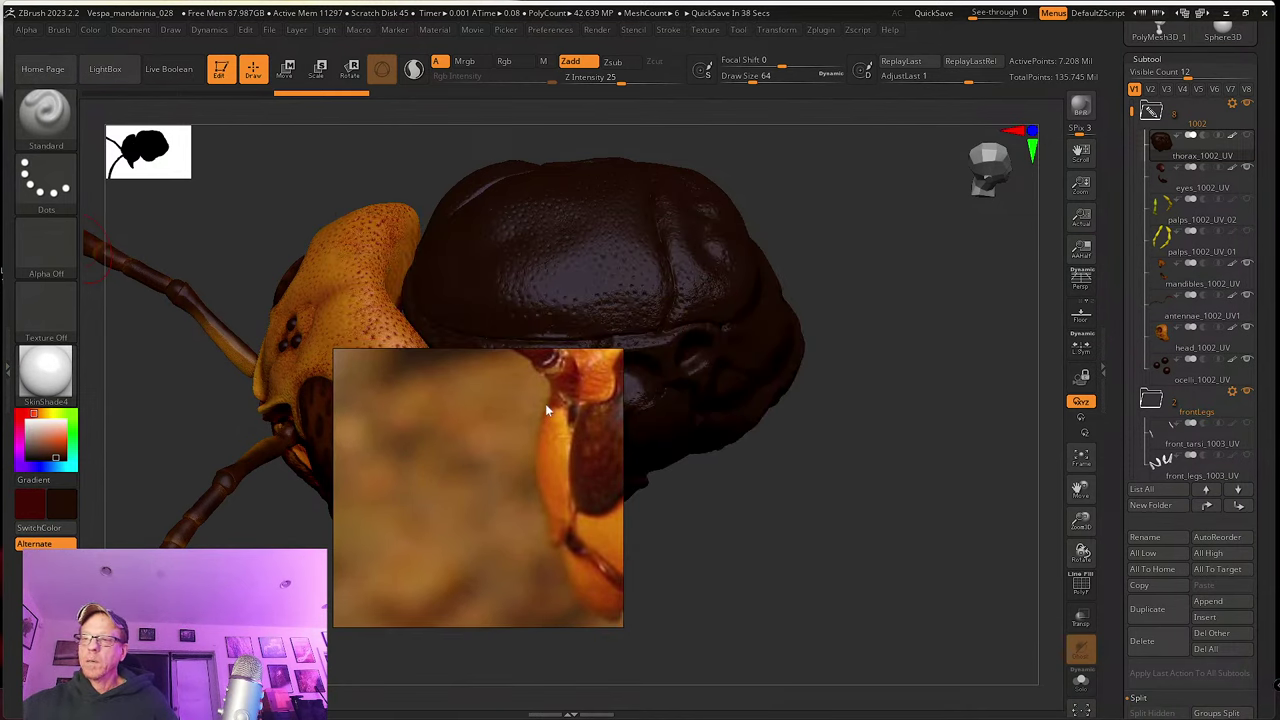
{"action": "left_click_drag", "start_coordinate": [545, 403], "coordinate": [757, 357]}
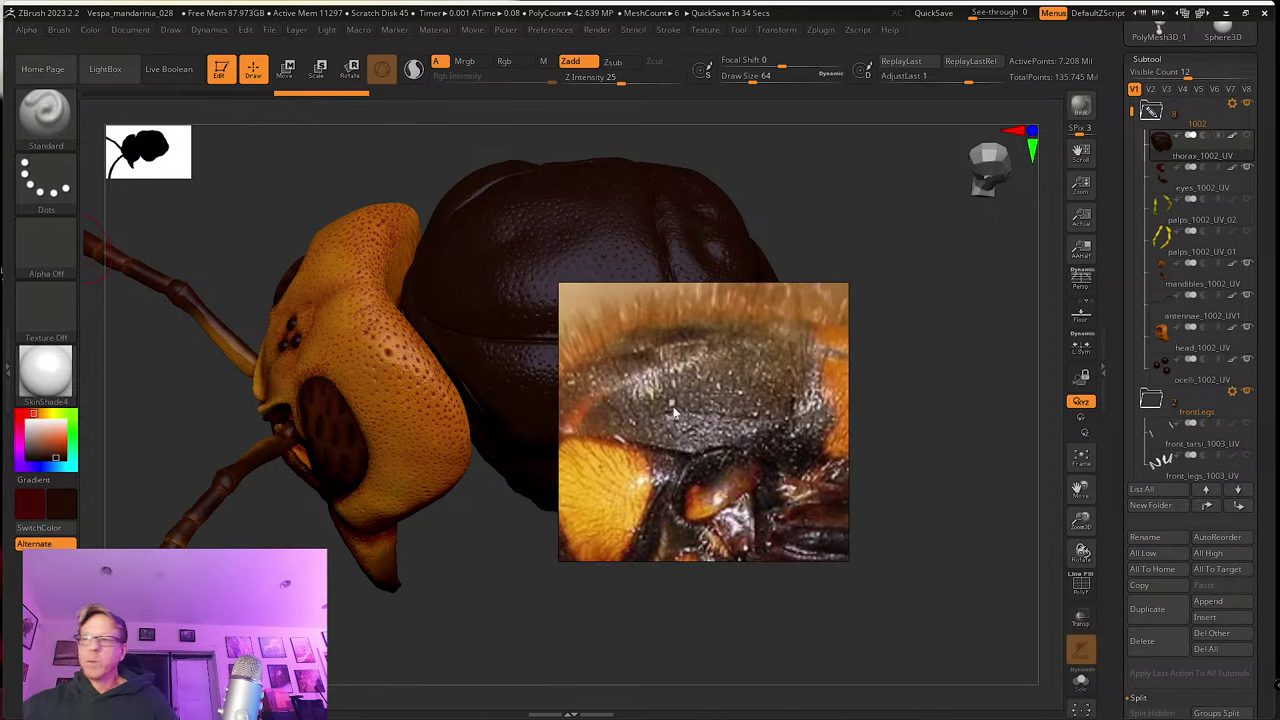
{"action": "left_click_drag", "start_coordinate": [846, 560], "coordinate": [932, 637]}
{"action": "left_click_drag", "start_coordinate": [770, 510], "coordinate": [340, 500]}
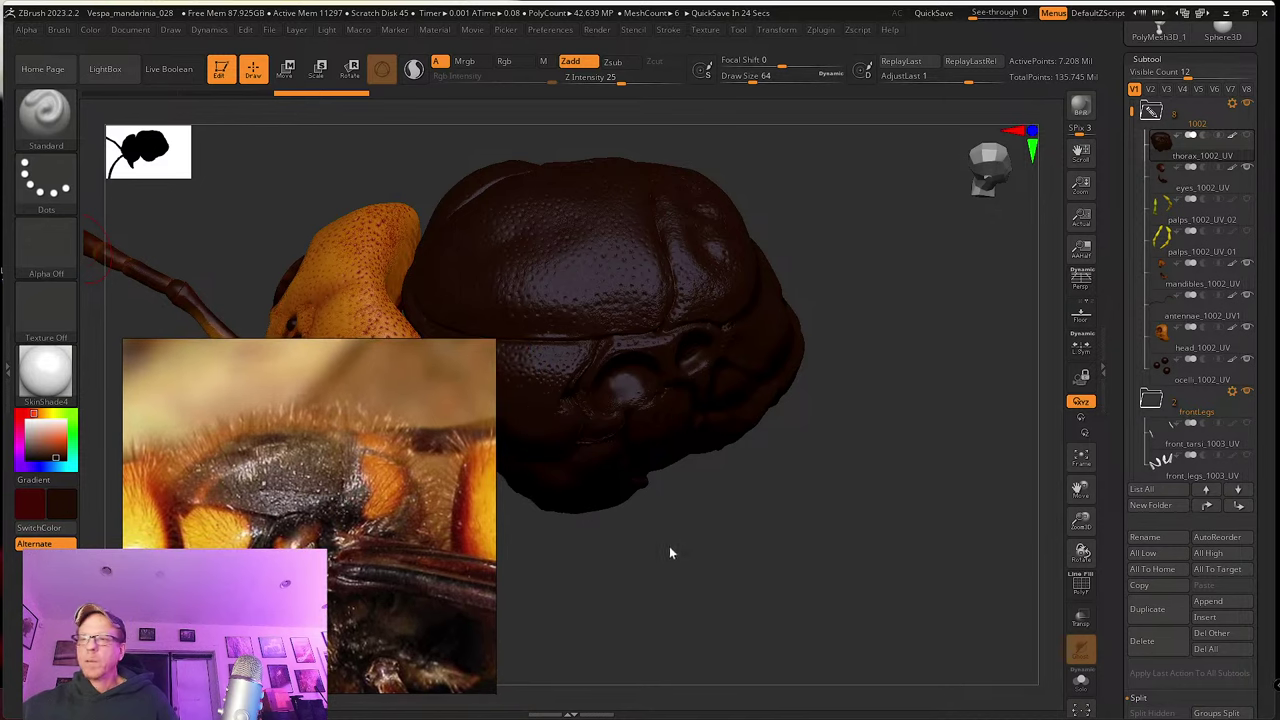
Step: Isolate the thorax and mask it by cavity with the intensity set to about 78.35
{"action": "left_click_drag", "start_coordinate": [670, 553], "coordinate": [843, 571]}
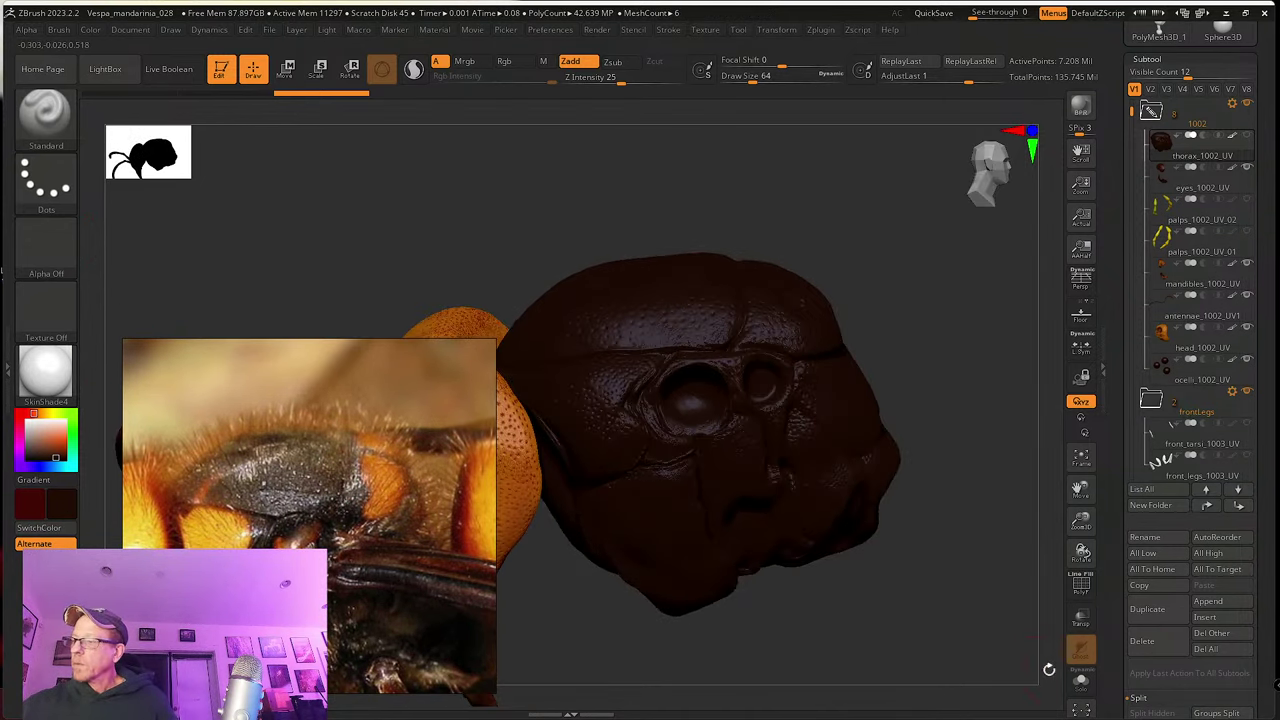
{"action": "left_click", "coordinate": [1080, 687]}
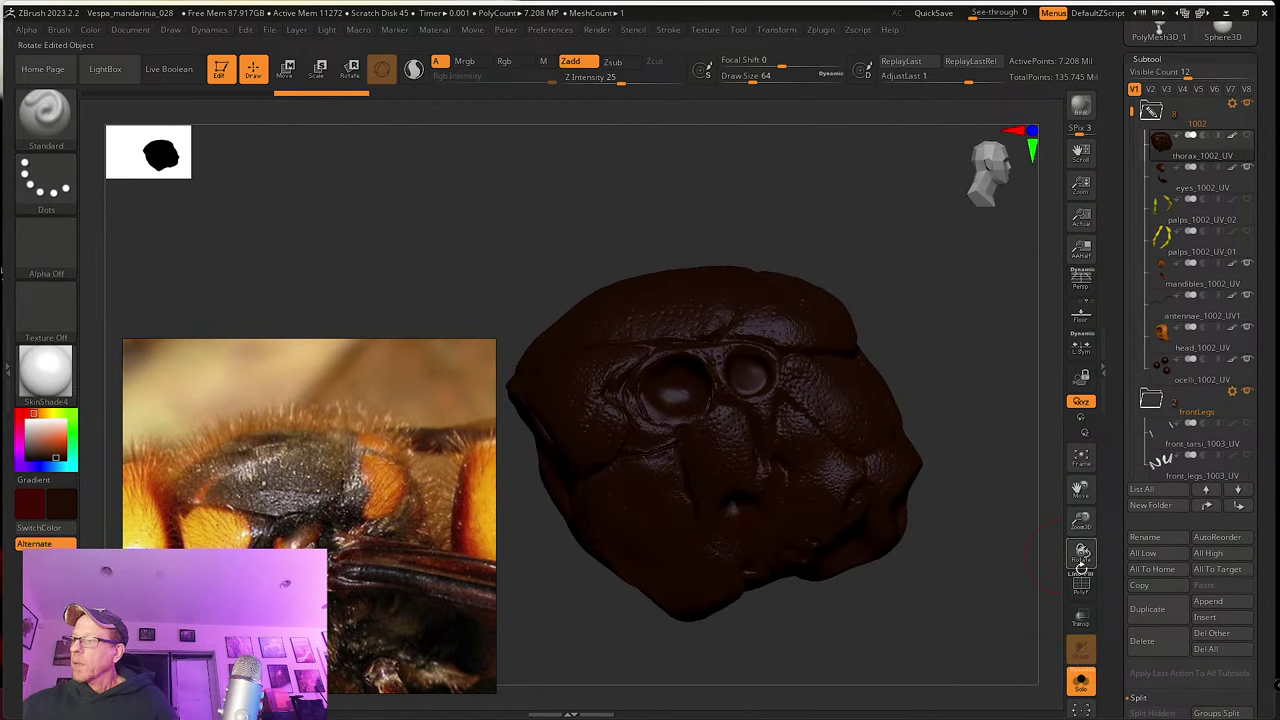
{"action": "scroll", "coordinate": [1131, 477], "scroll_direction": "down", "scroll_amount": 5}
{"action": "scroll", "coordinate": [1131, 477], "scroll_direction": "down", "scroll_amount": 3}
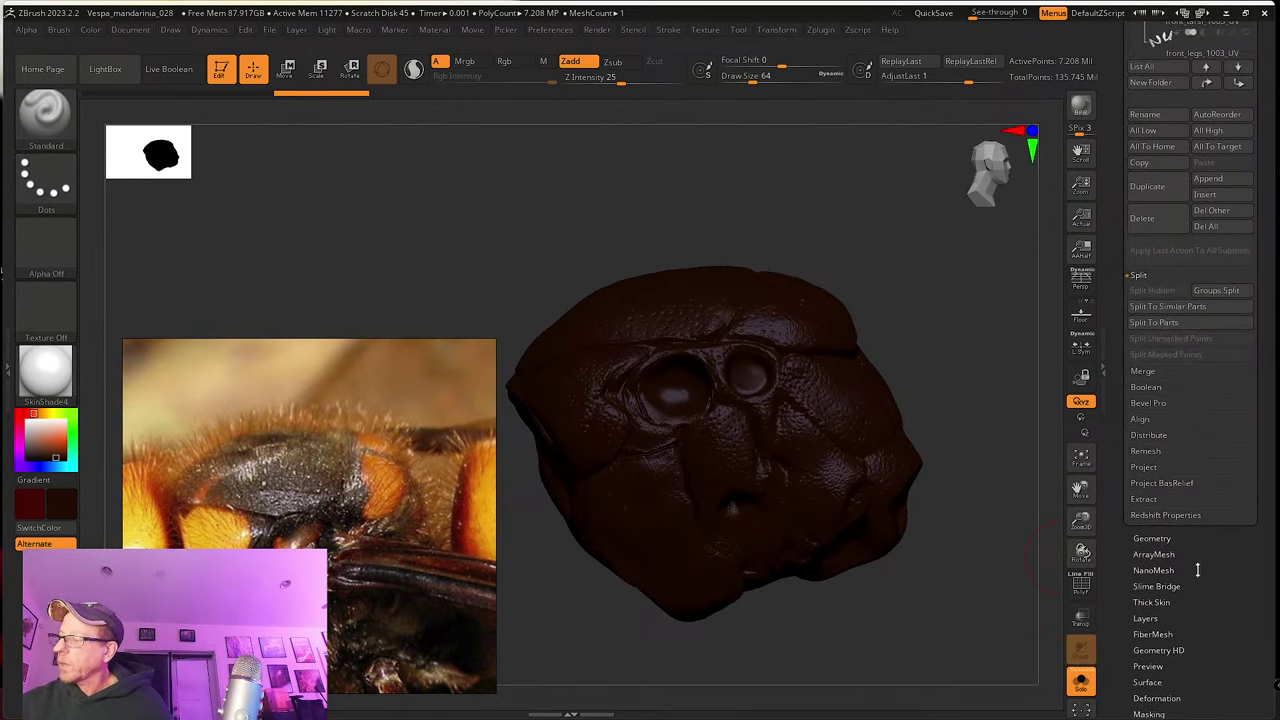
{"action": "scroll", "coordinate": [1200, 555], "scroll_direction": "down", "scroll_amount": 4}
{"action": "left_click", "coordinate": [1165, 551]}
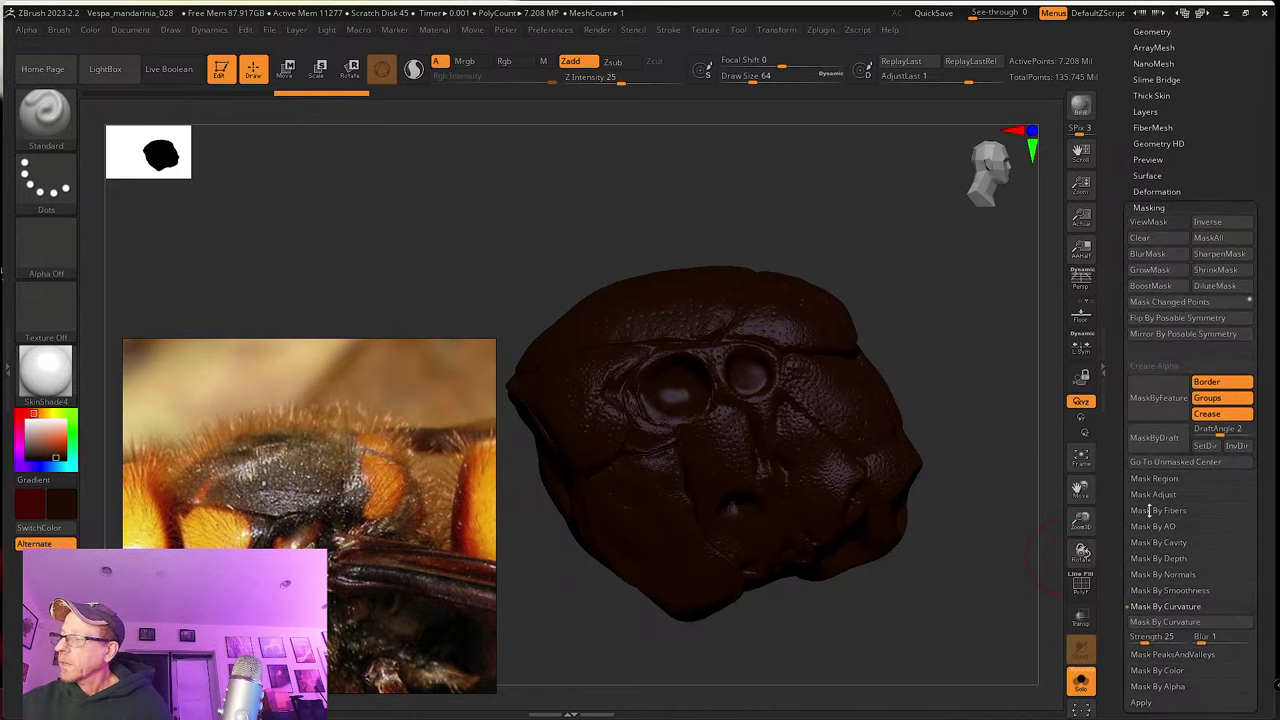
{"action": "left_click", "coordinate": [1188, 541]}
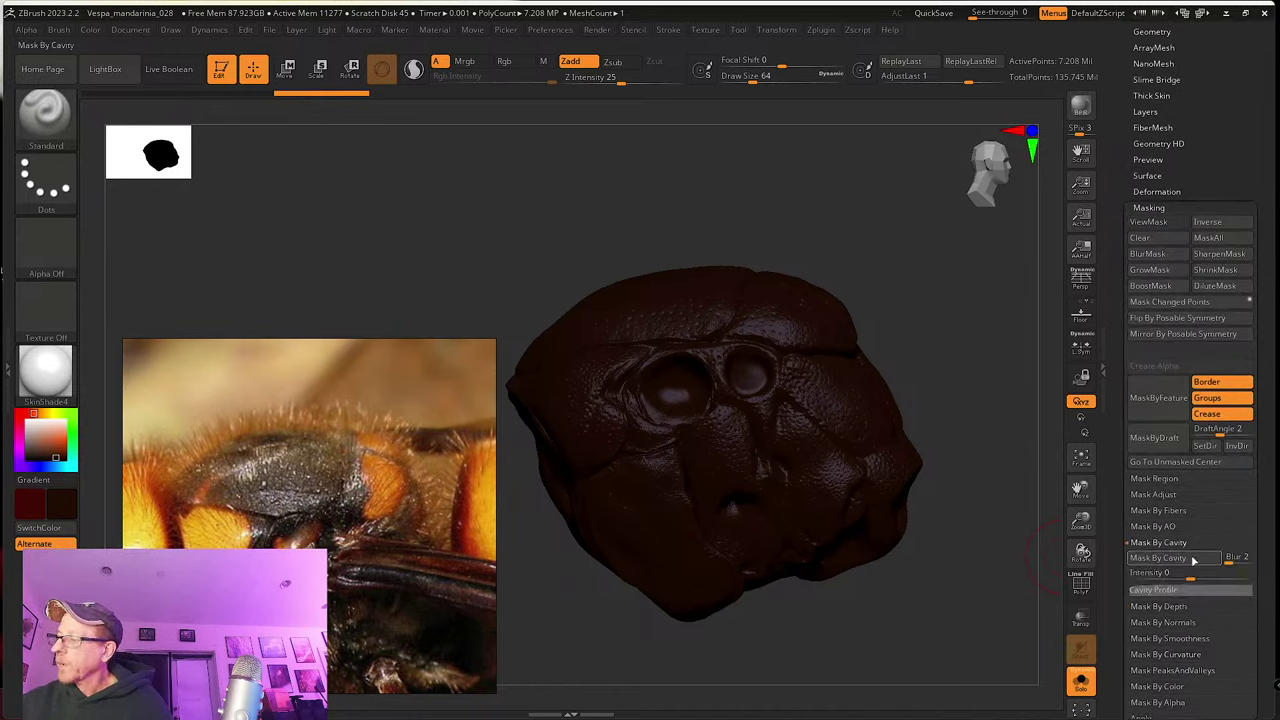
{"action": "left_click_drag", "start_coordinate": [1245, 566], "coordinate": [1240, 567]}
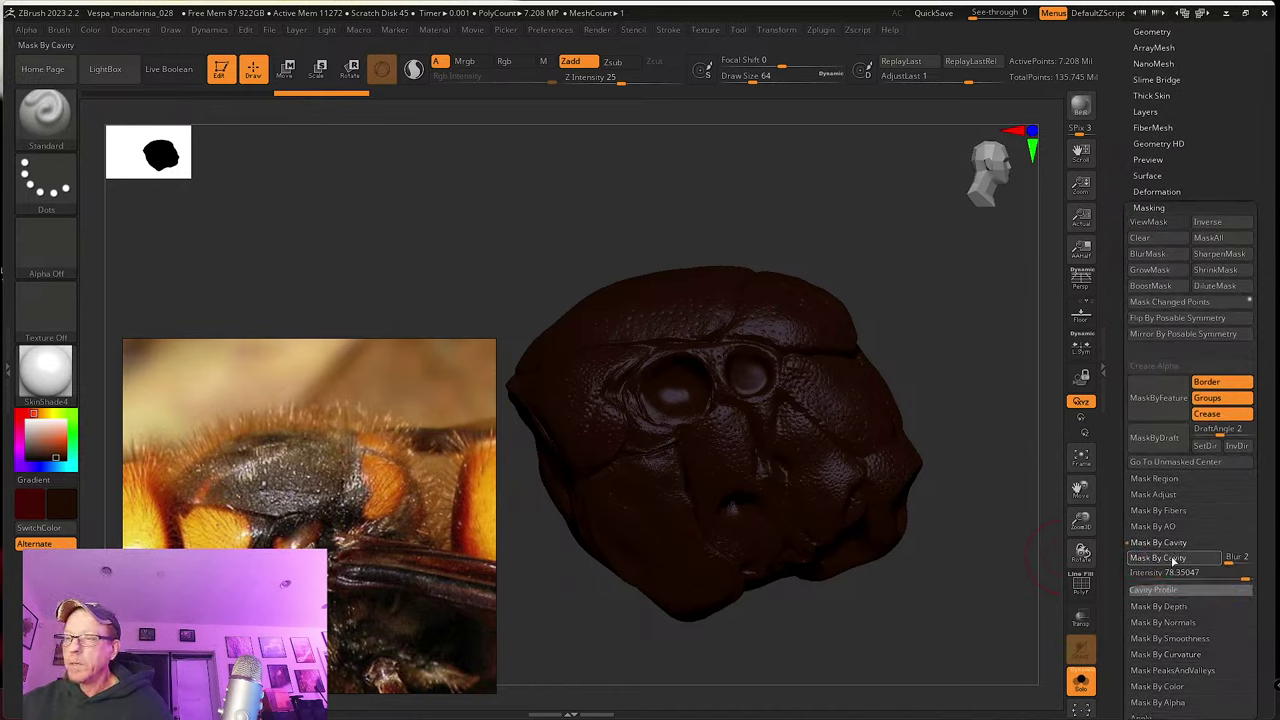
{"action": "key", "text": "ctrl+h"}
{"action": "mouse_move", "coordinate": [1007, 505]}
{"action": "left_mouse_down"}
{"action": "mouse_move", "coordinate": [986, 499]}
{"action": "mouse_move", "coordinate": [1088, 550]}
{"action": "left_mouse_up"}
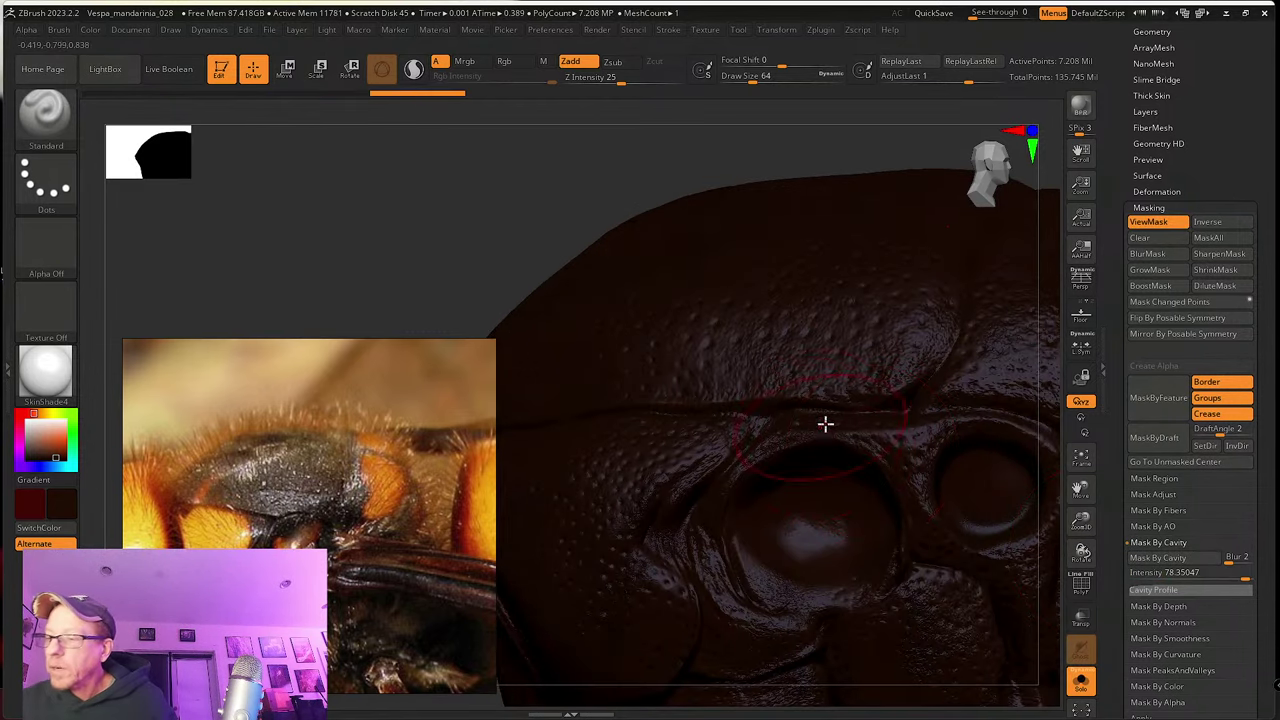
Step: Reduce the draw size to about 9.45, switch the material to Flat Color, and shift the reference photo clear of the thorax
{"action": "key", "text": "s"}
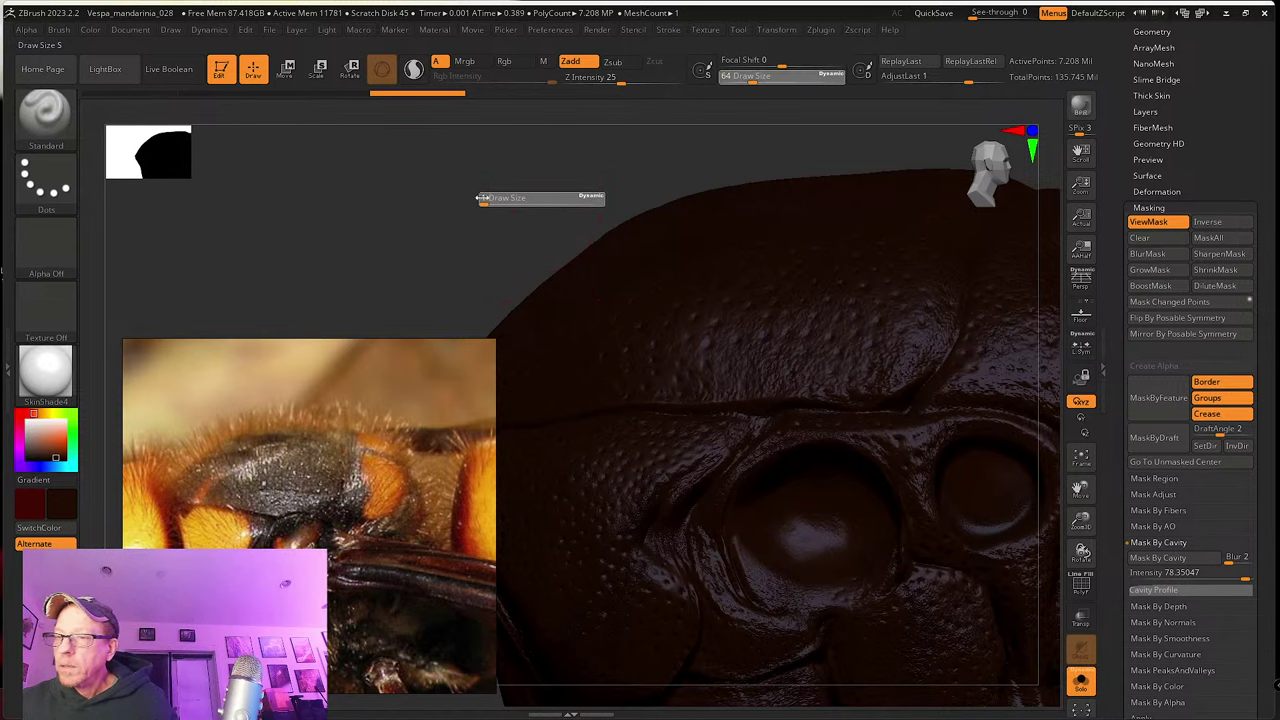
{"action": "left_click_drag", "start_coordinate": [493, 199], "coordinate": [496, 199]}
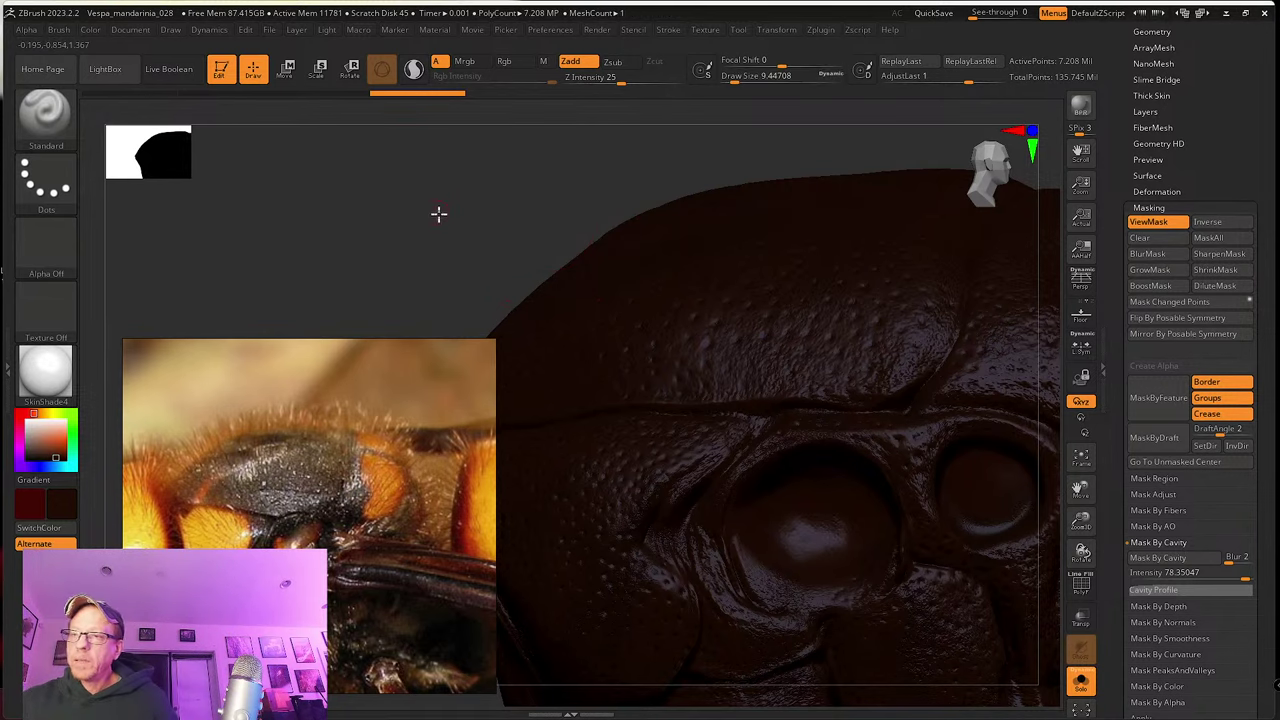
{"action": "left_click_drag", "start_coordinate": [389, 243], "coordinate": [334, 268]}
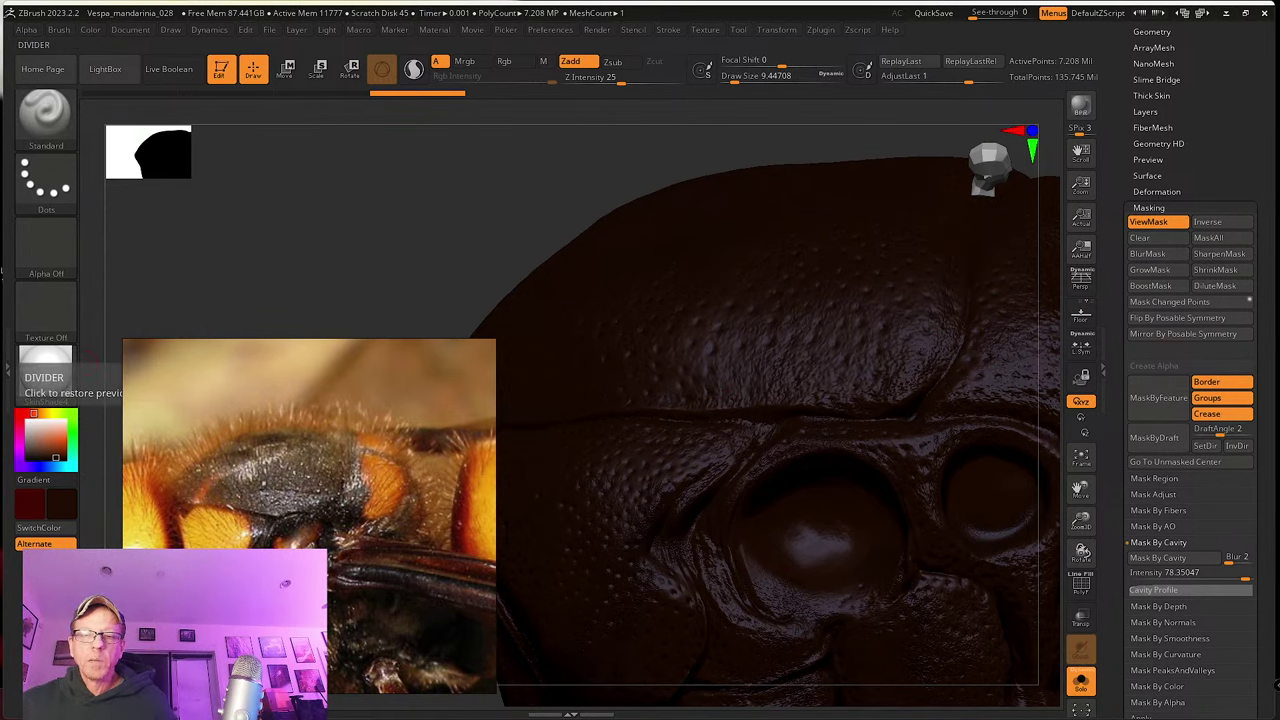
{"action": "left_click", "coordinate": [48, 372]}
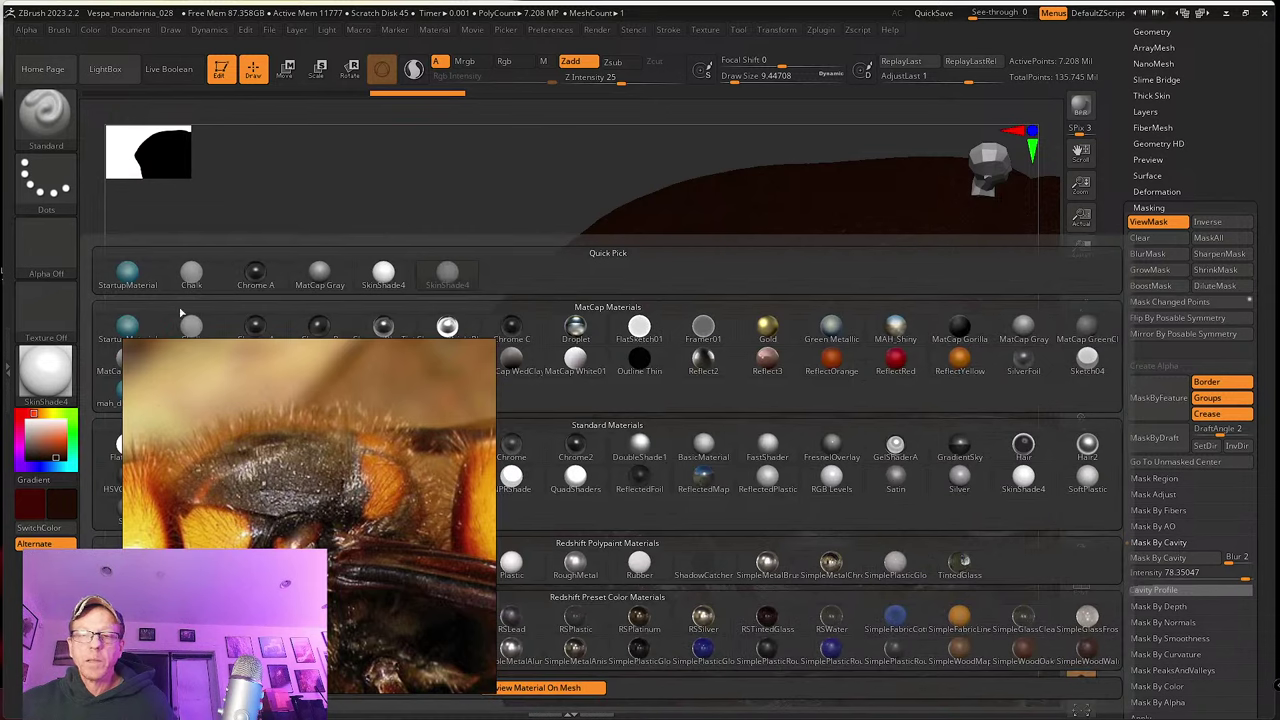
{"action": "left_click_drag", "start_coordinate": [258, 383], "coordinate": [345, 453]}
{"action": "left_click", "coordinate": [127, 445]}
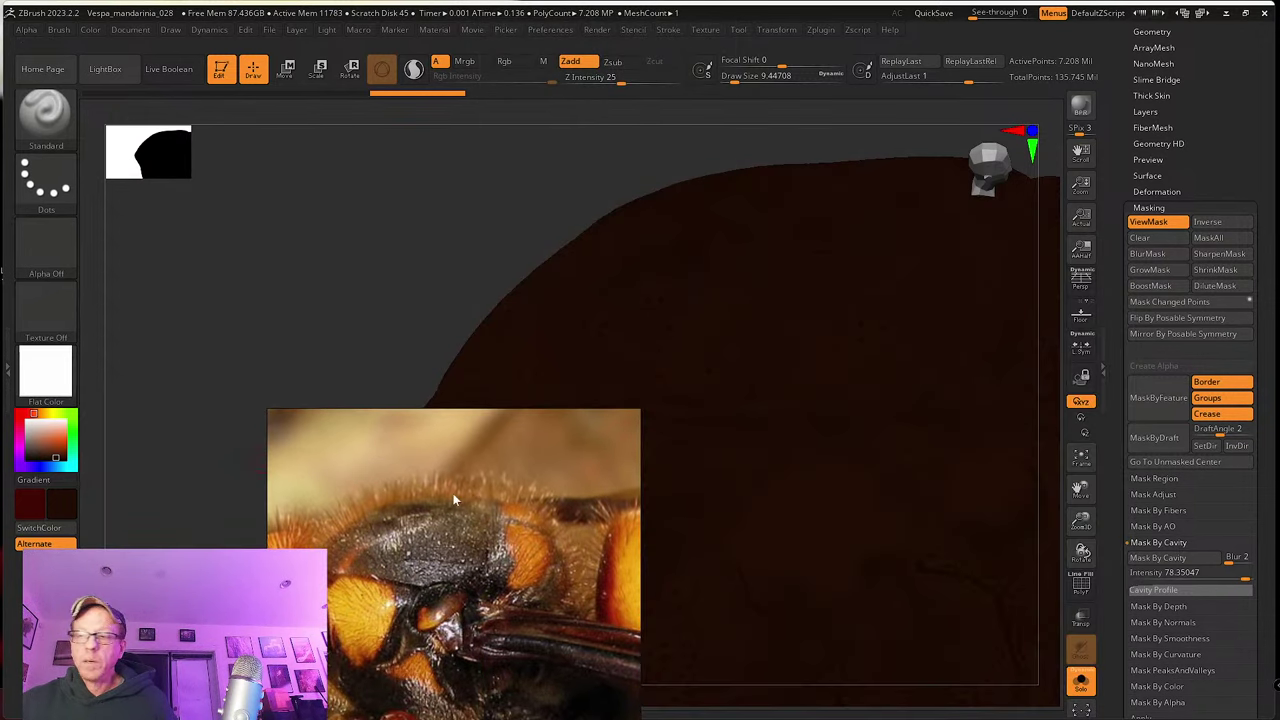
{"action": "left_click_drag", "start_coordinate": [438, 490], "coordinate": [107, 381]}
{"action": "left_click_drag", "start_coordinate": [397, 513], "coordinate": [424, 490]}
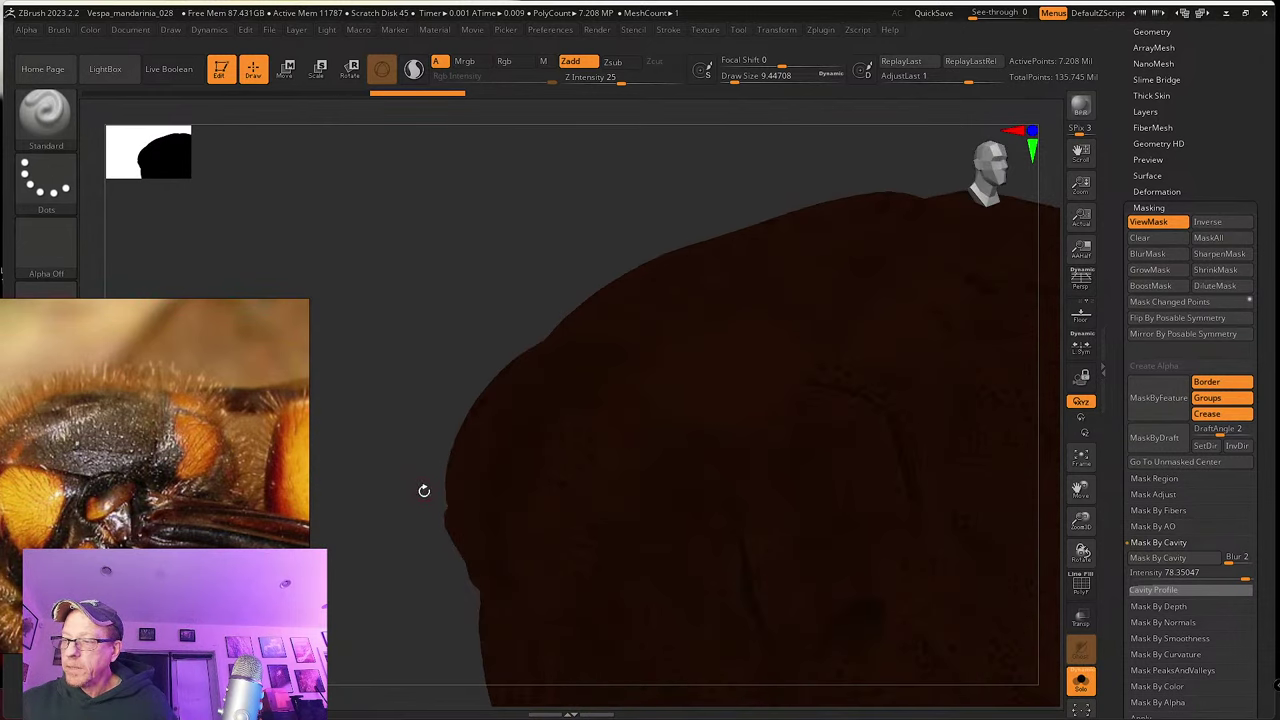
{"action": "left_click_drag", "start_coordinate": [407, 534], "coordinate": [404, 479]}
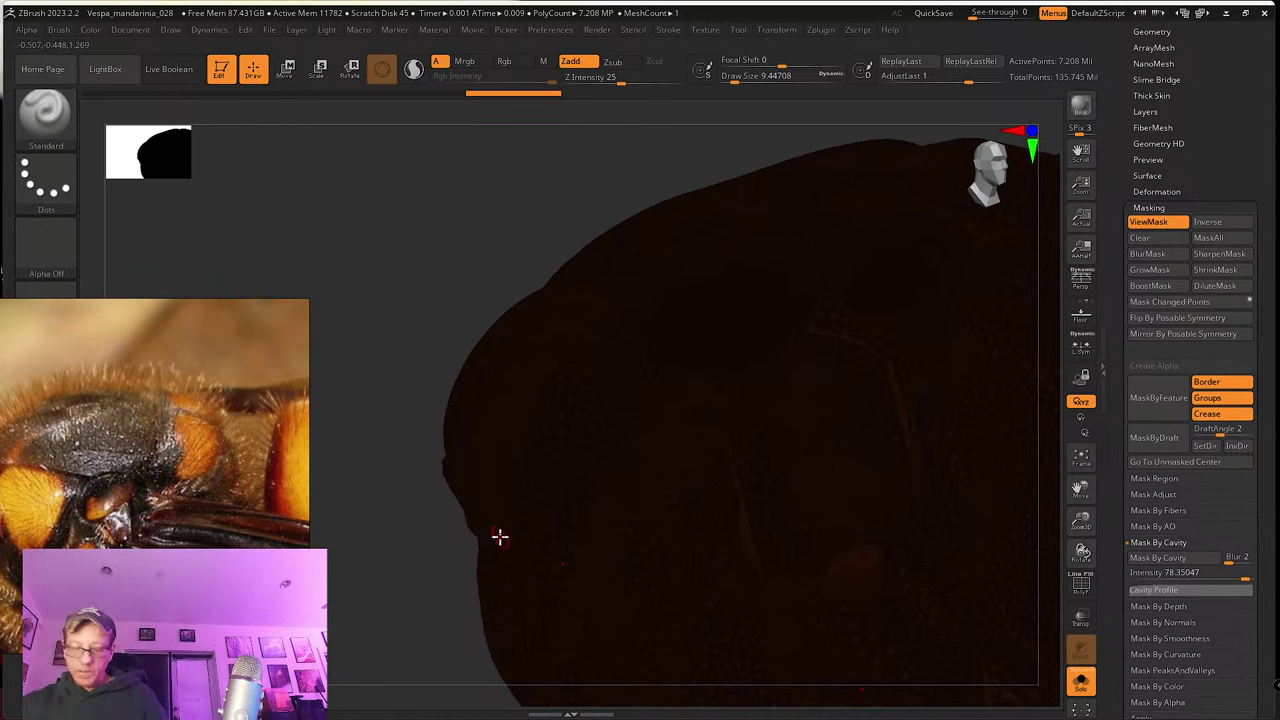
Step: Hide the cavity mask display and fill the thorax's unmasked areas with pure black, RGB 0, 0, 0
{"action": "key", "text": "ctrl+h"}
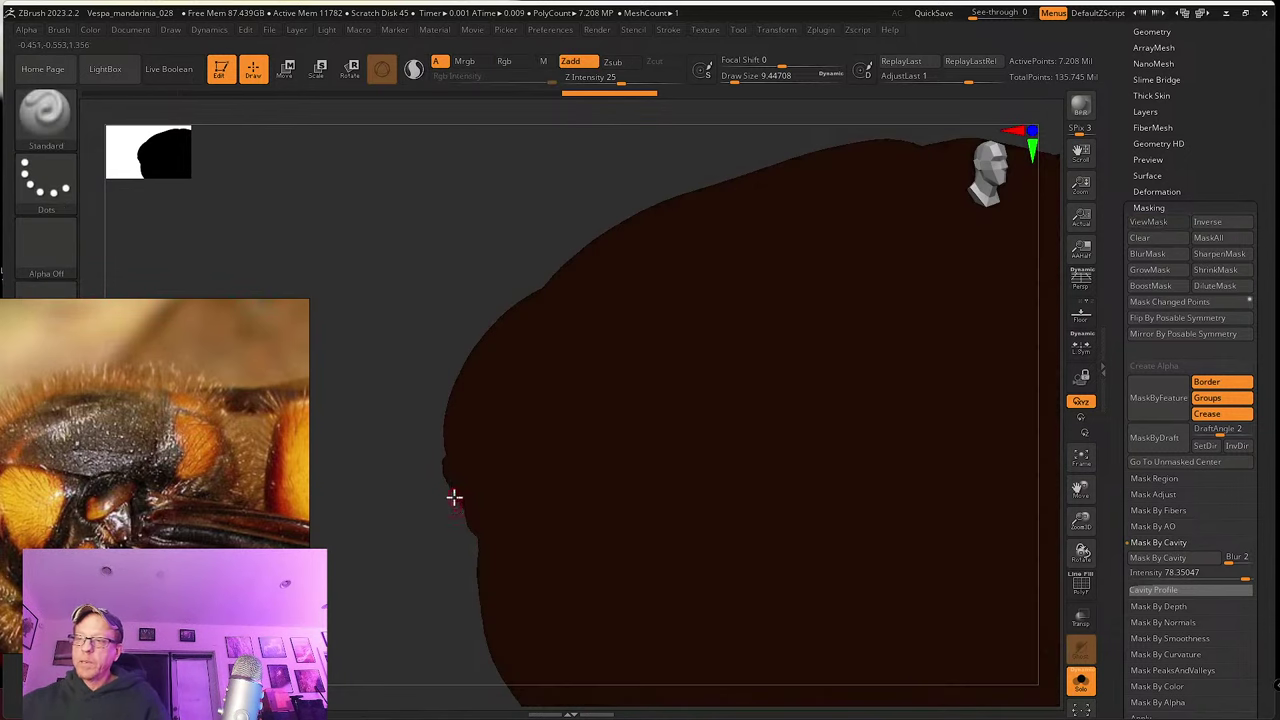
{"action": "left_click_drag", "start_coordinate": [430, 258], "coordinate": [434, 279], "text": "alt"}
{"action": "left_click_drag", "start_coordinate": [185, 325], "coordinate": [349, 358]}
{"action": "left_click", "coordinate": [63, 466]}
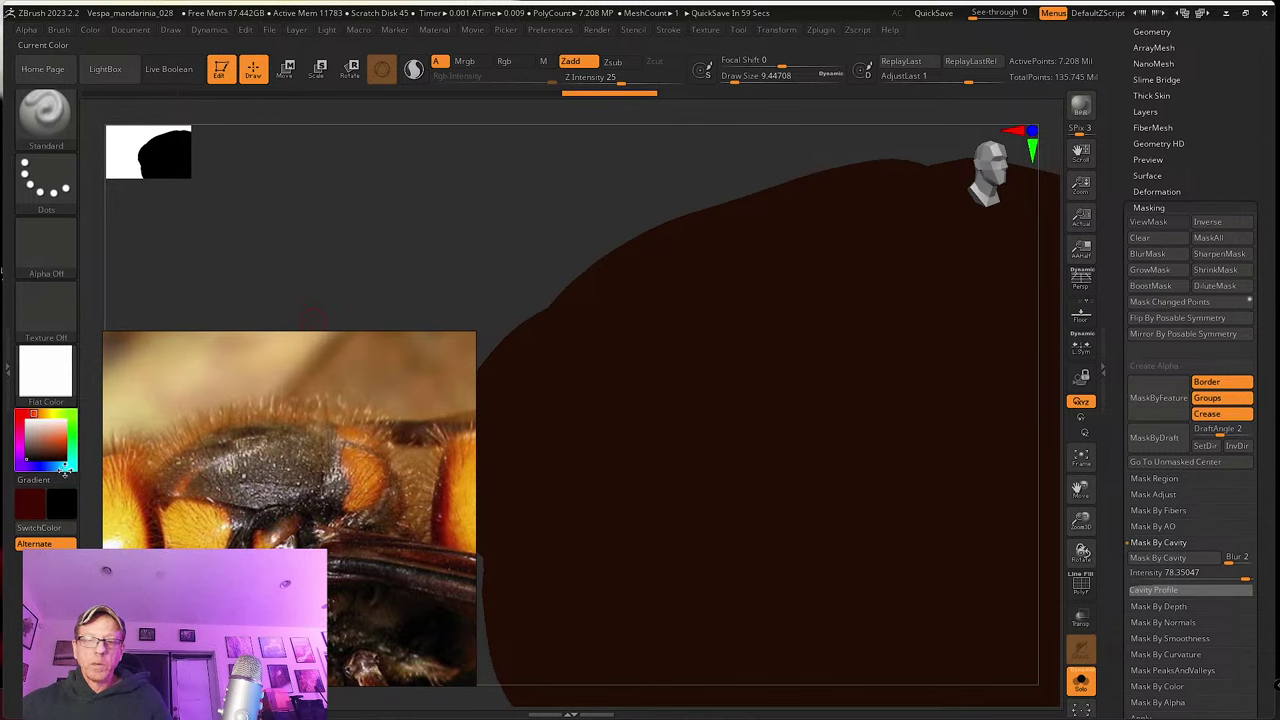
{"action": "left_click", "coordinate": [92, 29]}
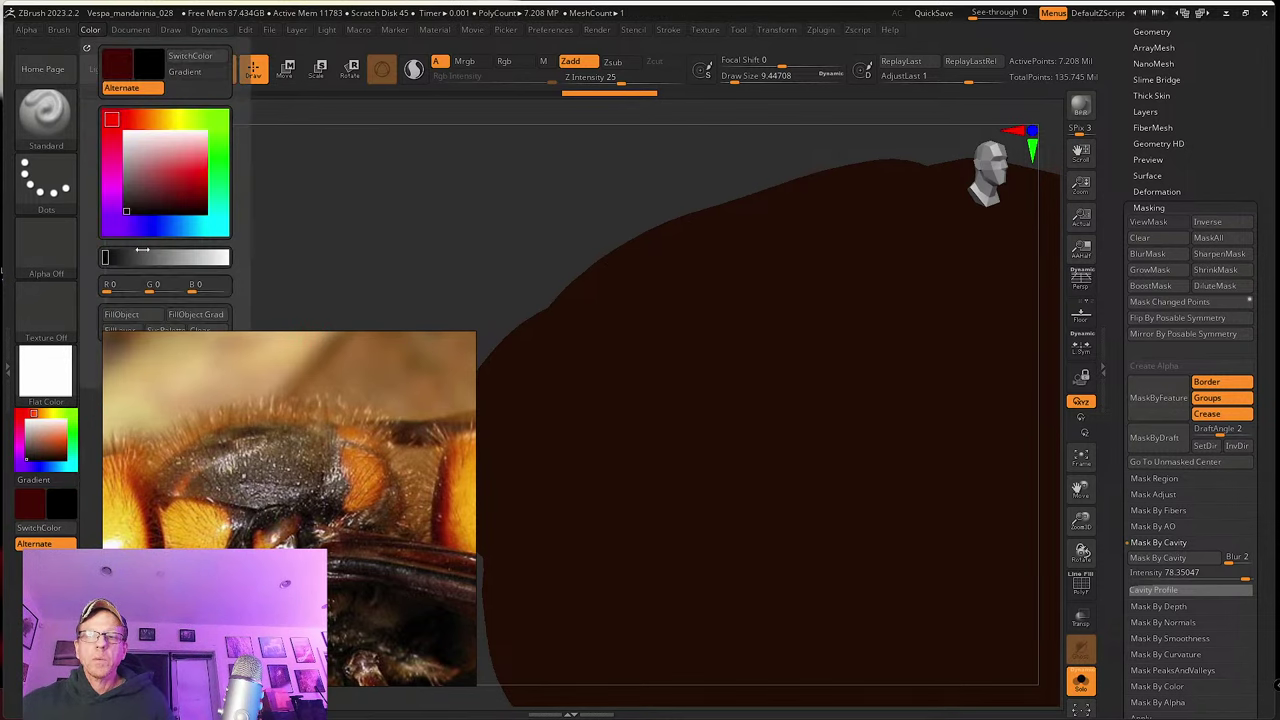
{"action": "left_click", "coordinate": [143, 316]}
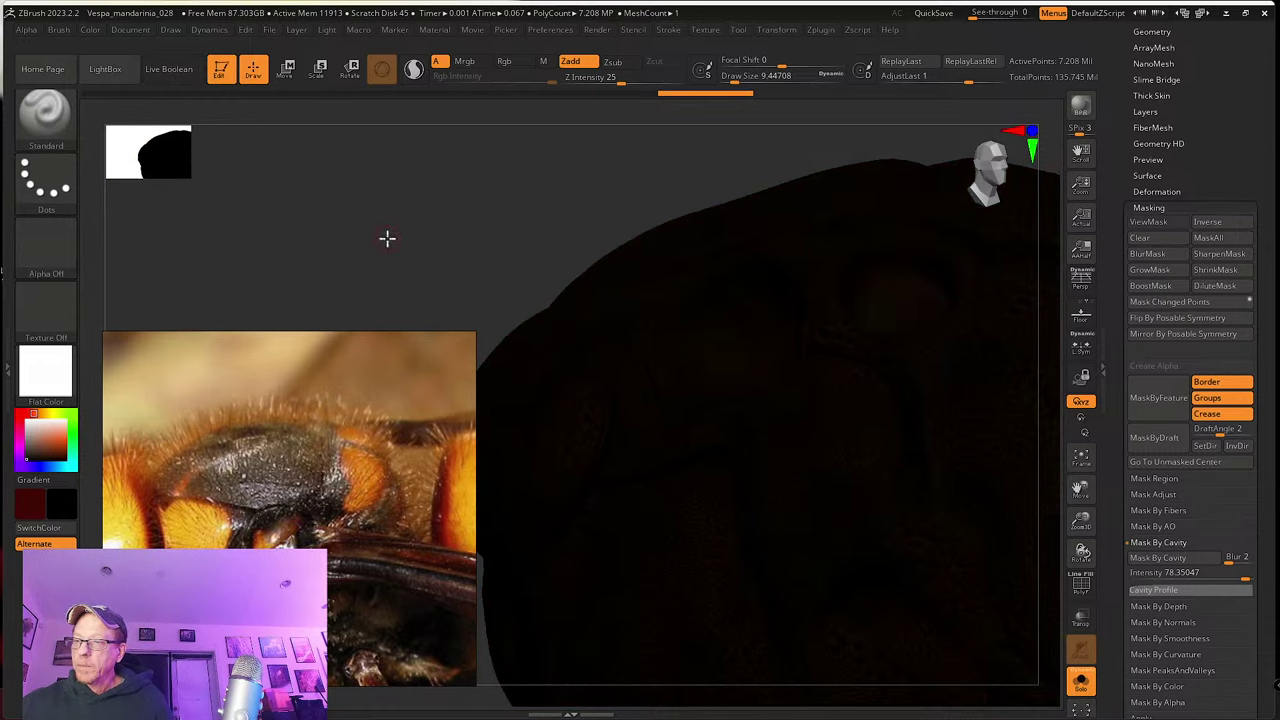
Step: Show the mask again and step back and forth through the thorax's undo history to compare its fill and mask states
{"action": "left_click_drag", "start_coordinate": [401, 236], "coordinate": [377, 194], "text": "alt"}
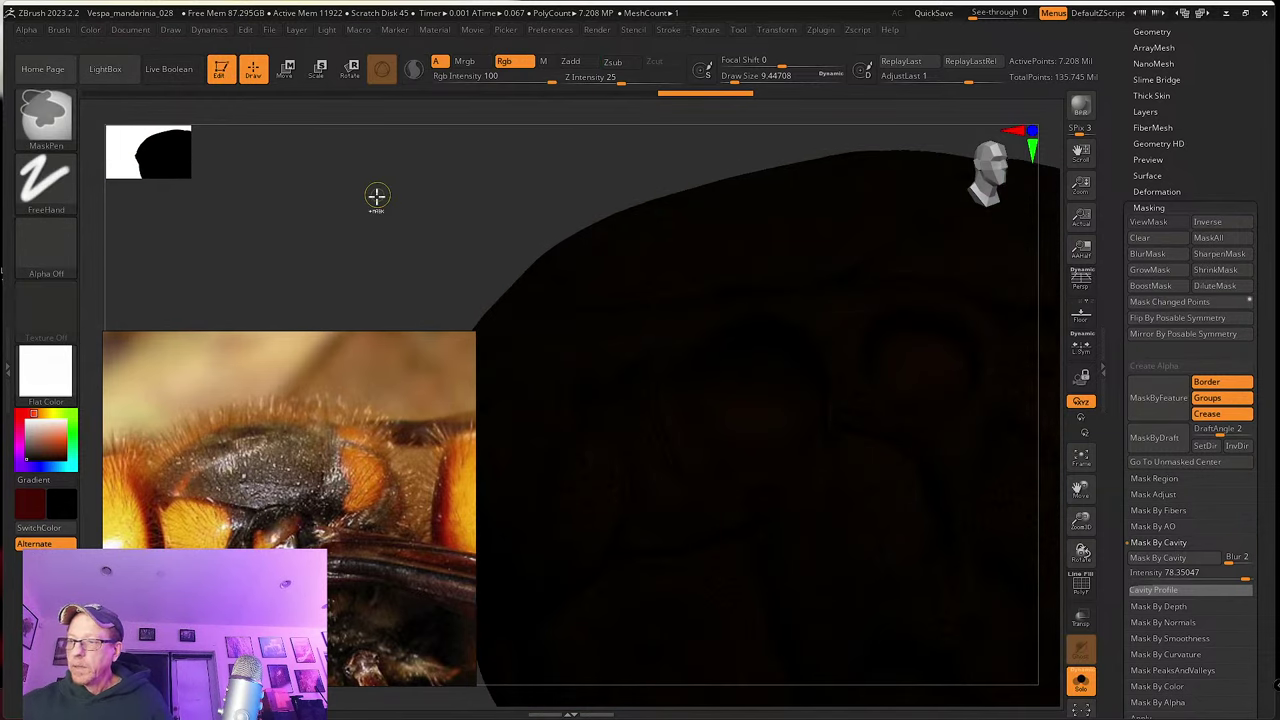
{"action": "key", "text": "ctrl+h"}
{"action": "left_click", "coordinate": [377, 196], "text": "ctrl"}
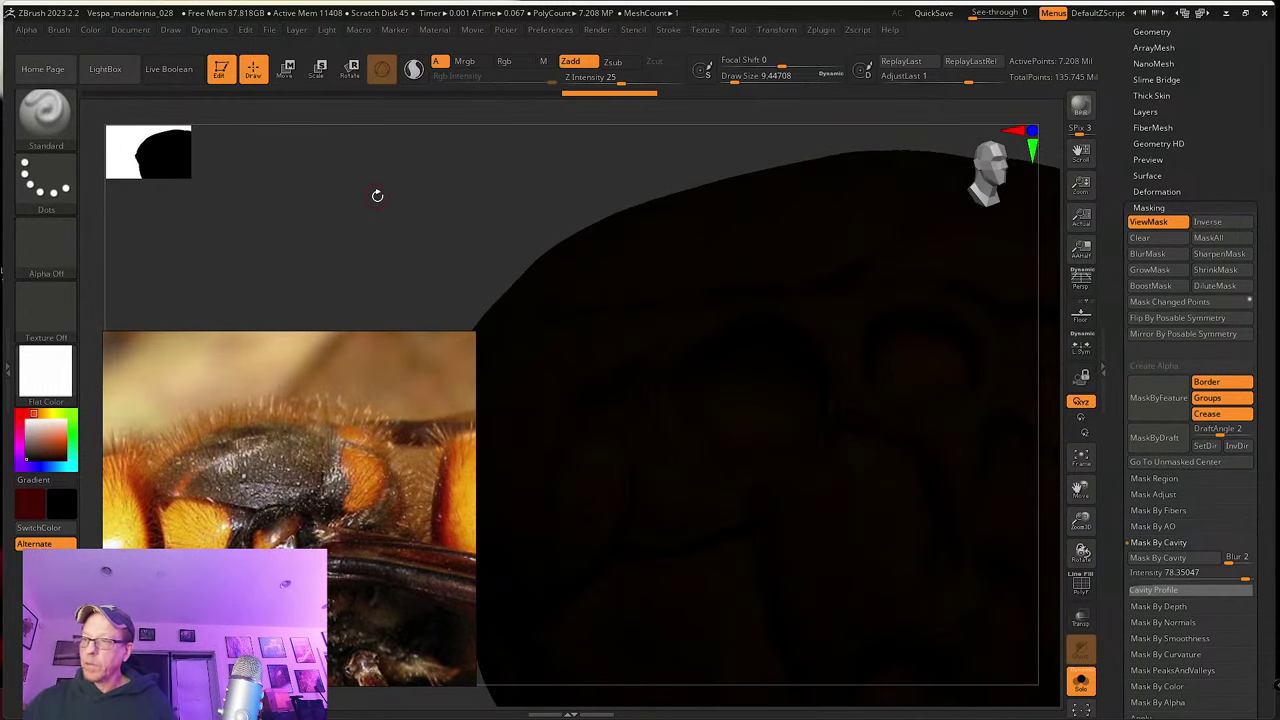
{"action": "key", "text": "ctrl"}
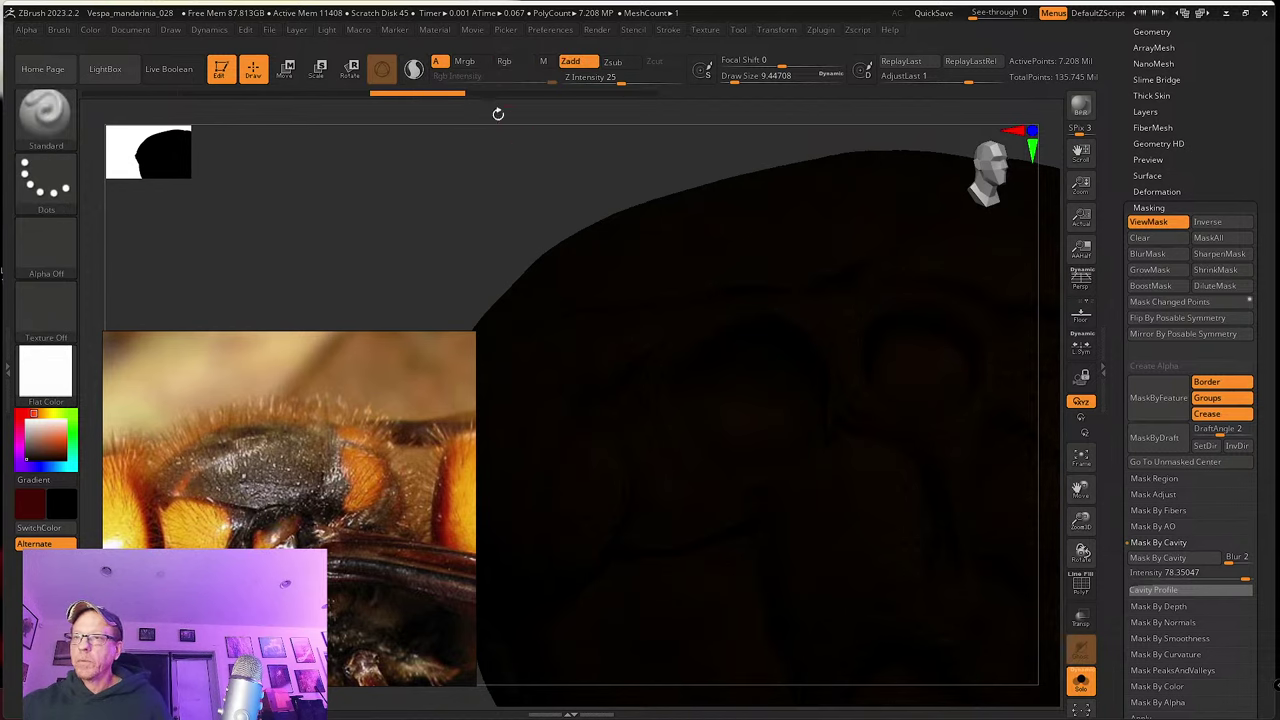
{"action": "key", "text": "ctrl+h"}
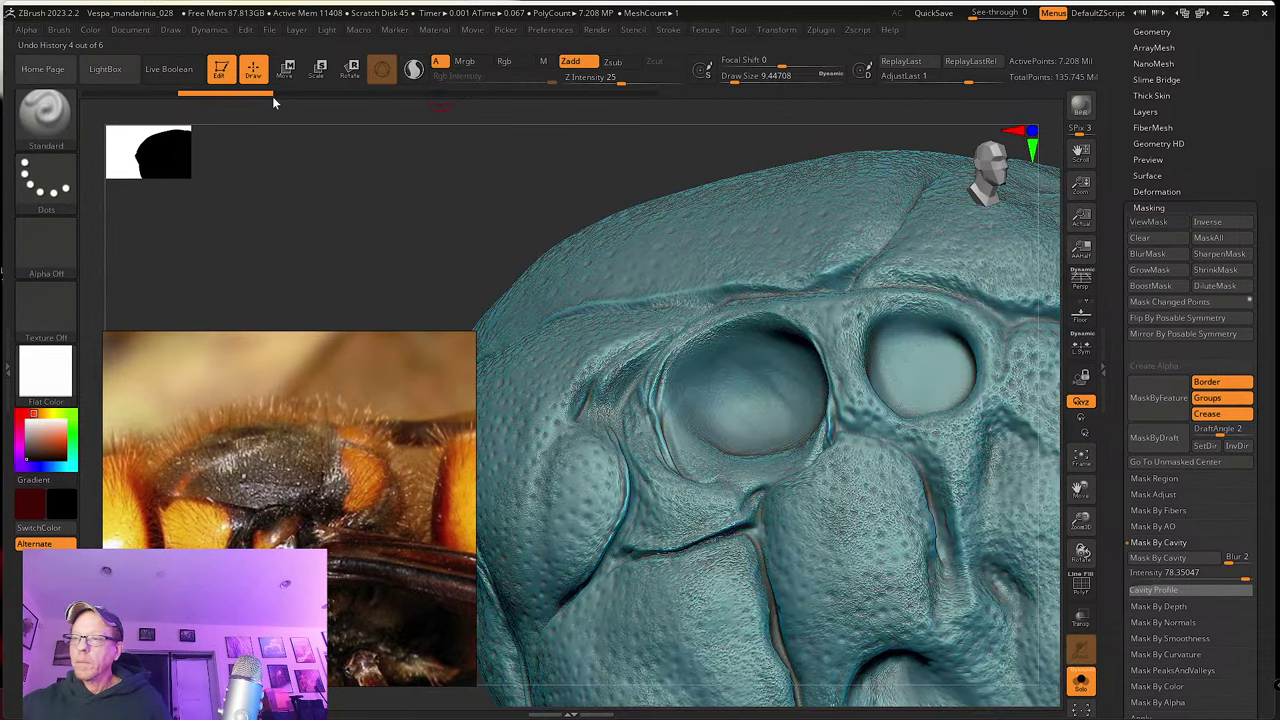
{"action": "key", "text": "ctrl+h"}
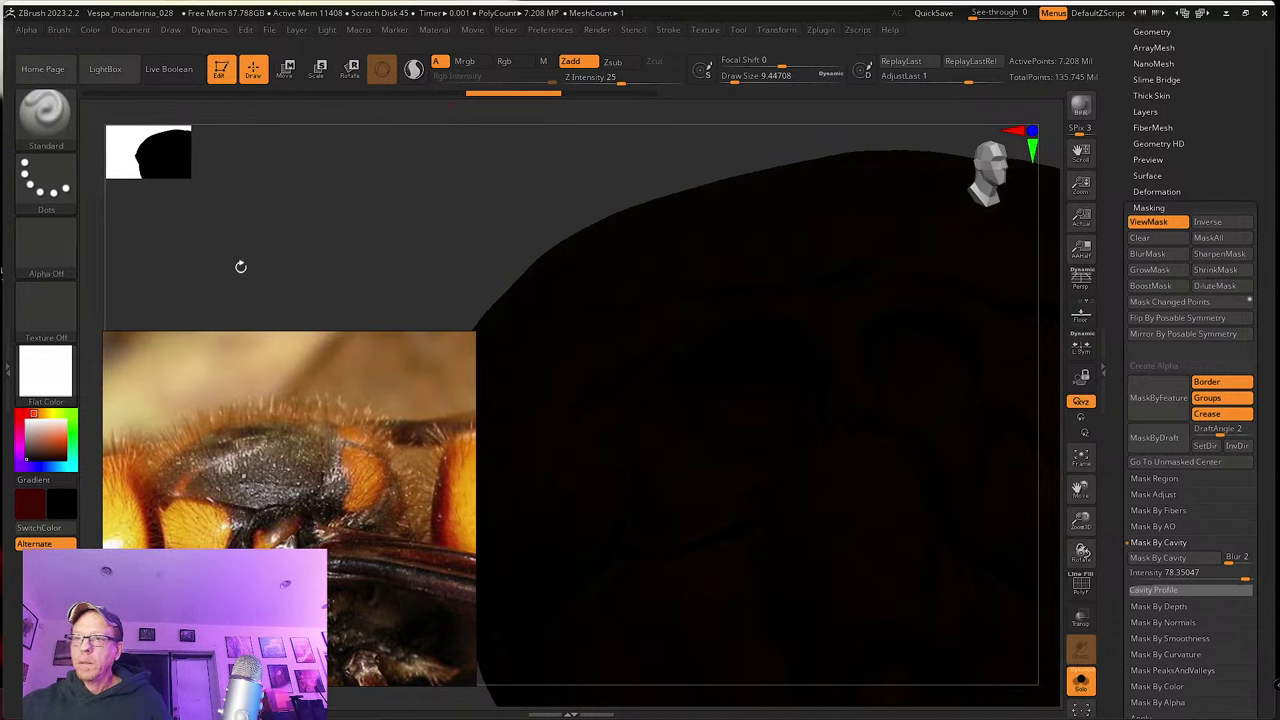
Step: Switch the material to SkinShade4 and hide the thorax's mask display
{"action": "left_click", "coordinate": [45, 370]}
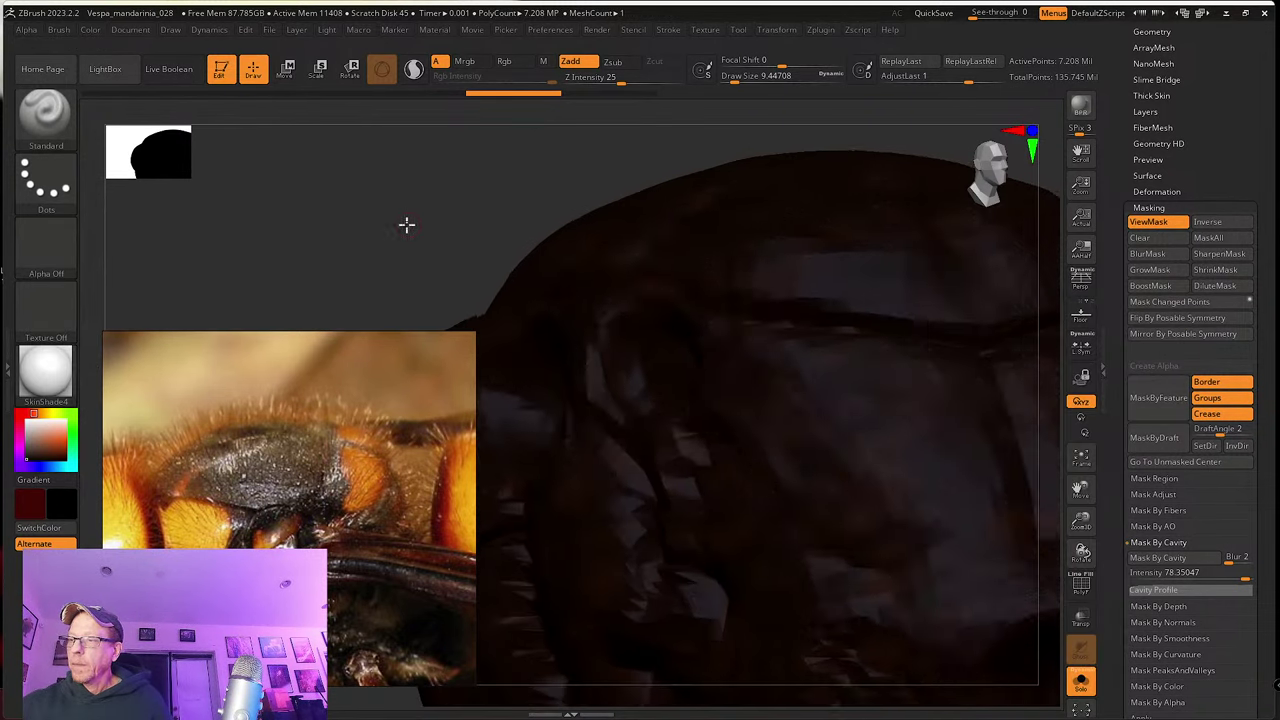
{"action": "key", "text": "ctrl+h"}
{"action": "left_click_drag", "start_coordinate": [414, 249], "coordinate": [432, 251]}
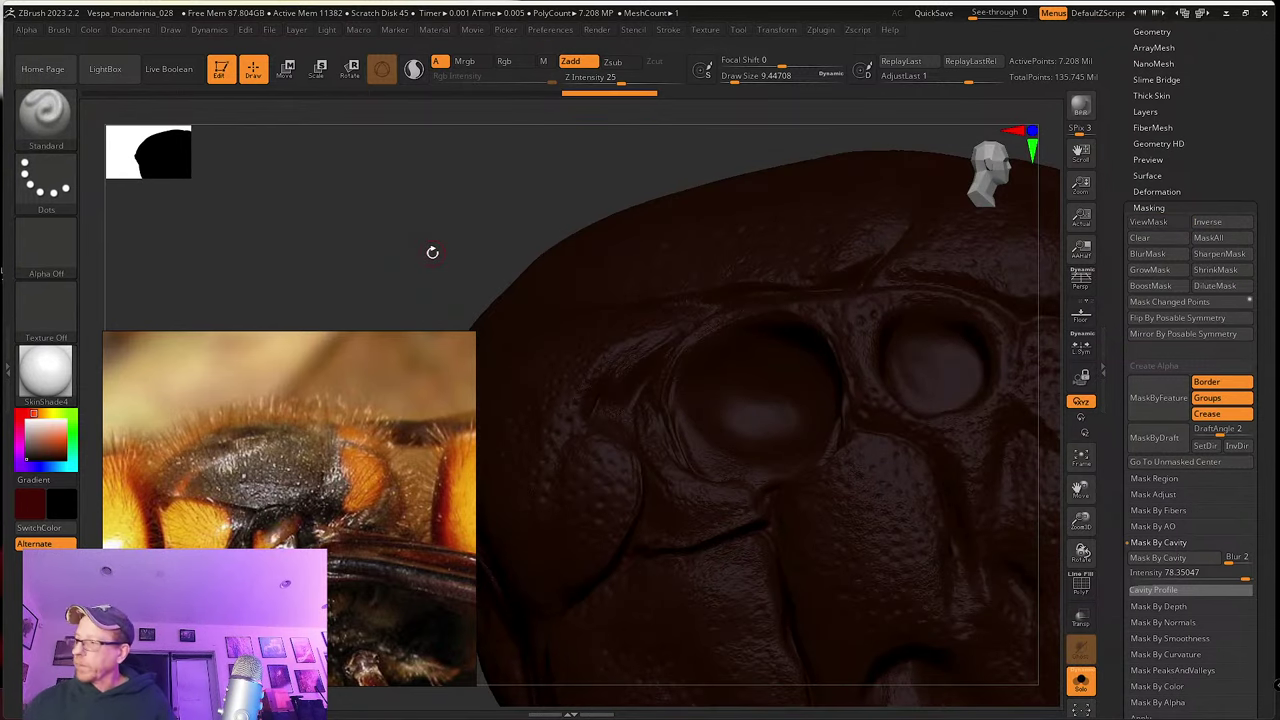
Step: Mask the thorax by cavity again with the intensity set to 100, and hide the mask display
{"action": "left_click", "coordinate": [380, 212], "text": "ctrl"}
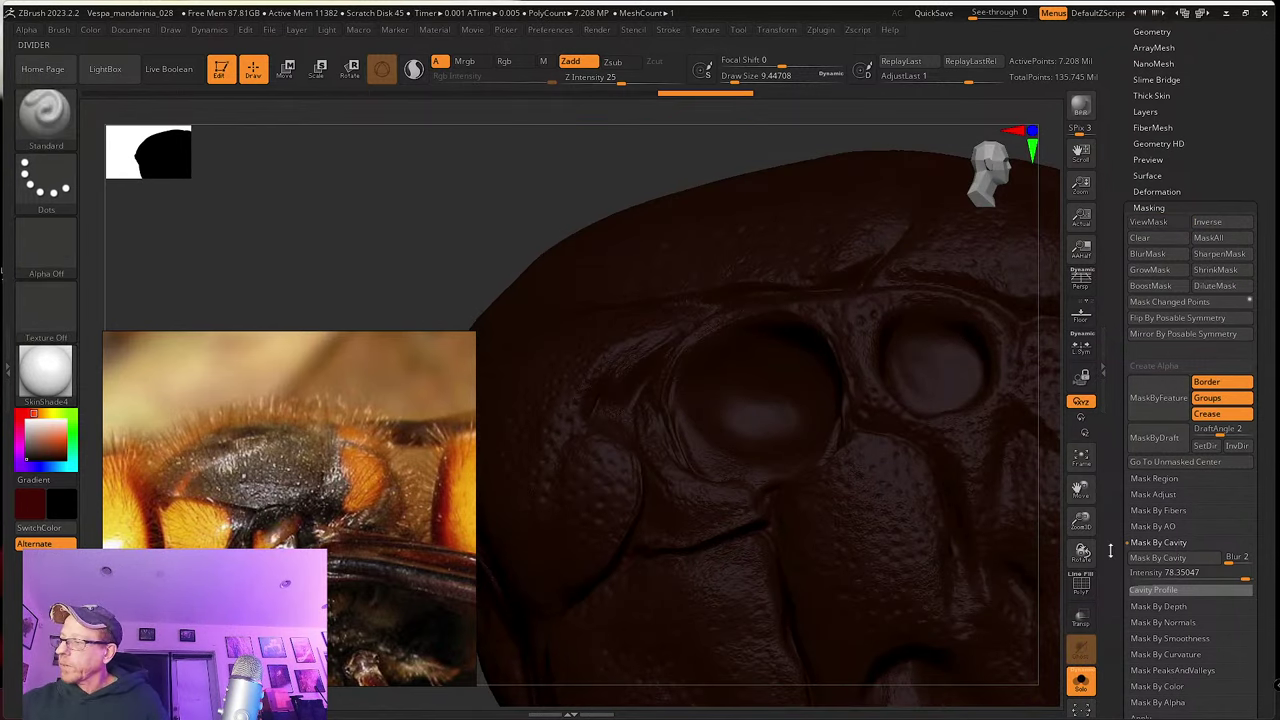
{"action": "type", "text": "100"}
{"action": "key", "text": "Return"}
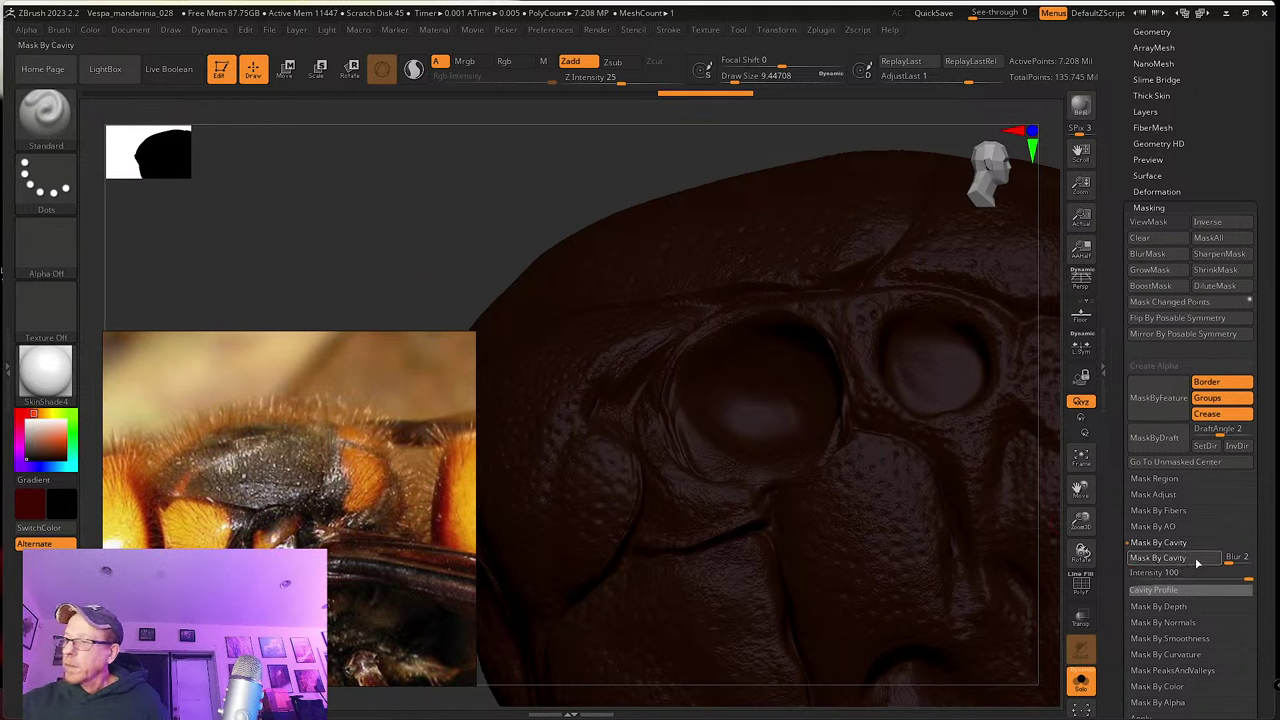
{"action": "key", "text": "ctrl"}
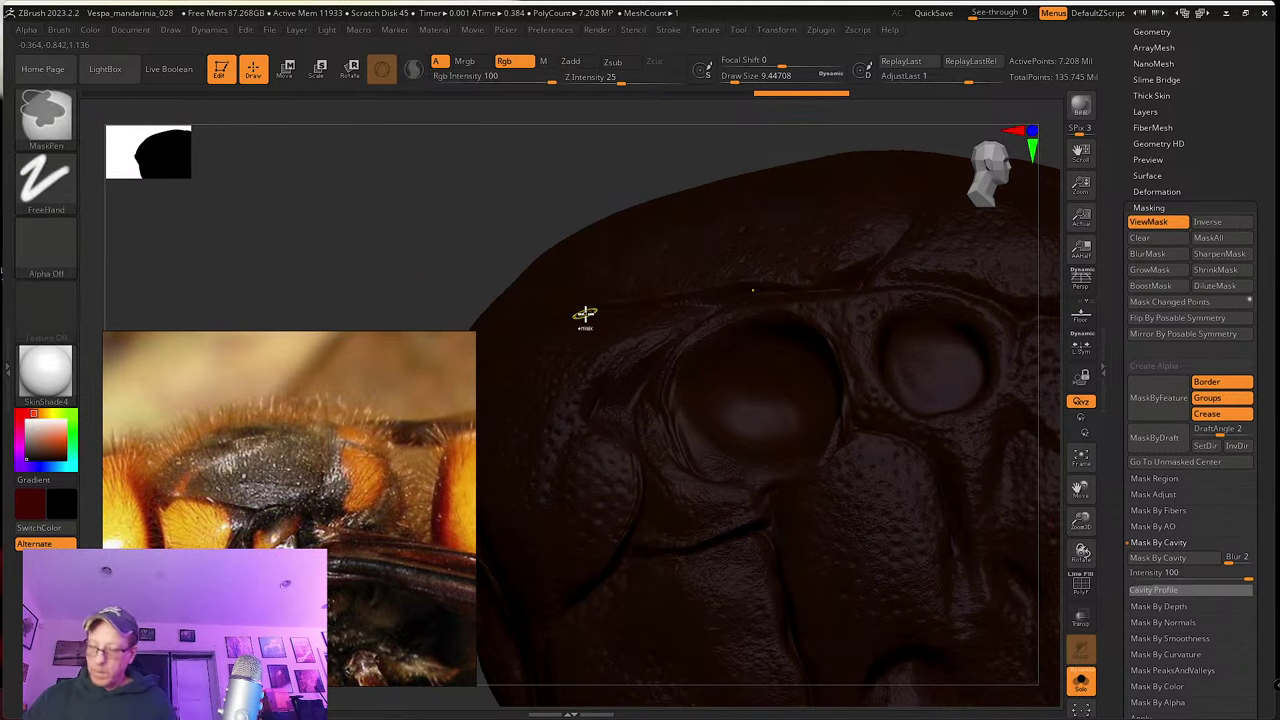
{"action": "key", "text": "ctrl"}
{"action": "key", "text": "ctrl+h"}
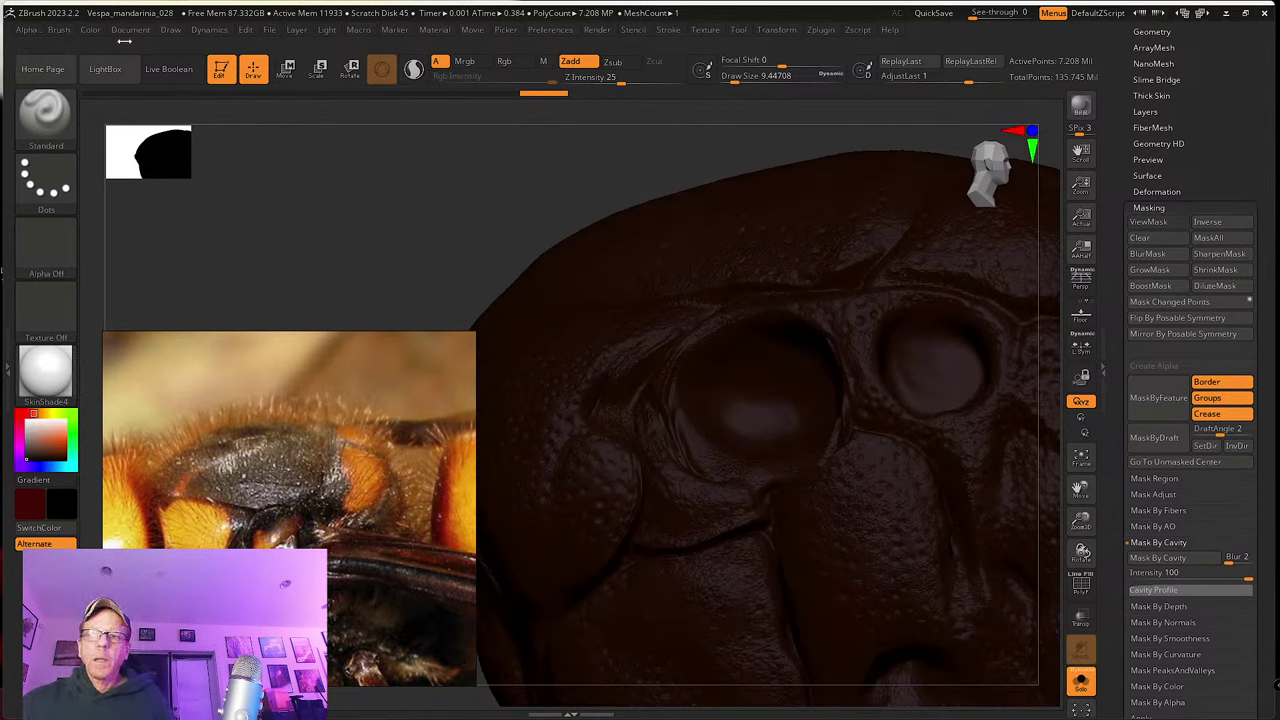
Step: Enable Rgb at an intensity of 24 and fill the thorax's unmasked areas with black
{"action": "left_click", "coordinate": [95, 30]}
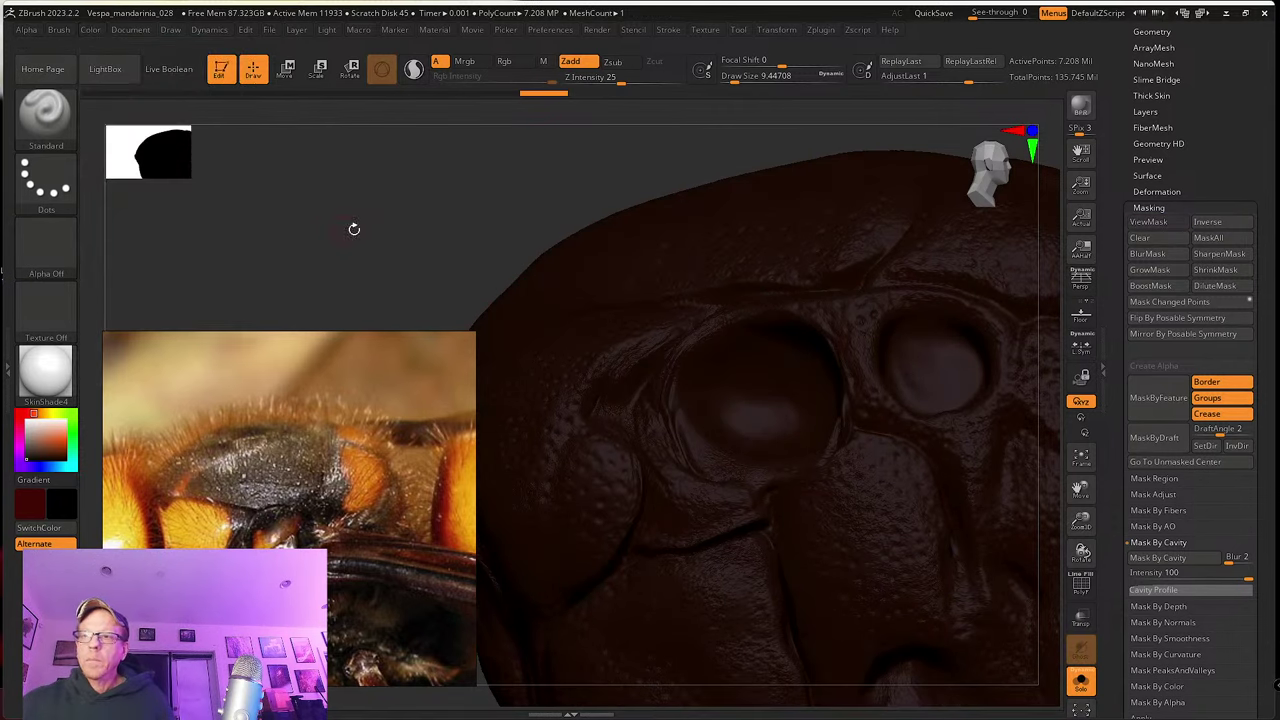
{"action": "left_click", "coordinate": [505, 61]}
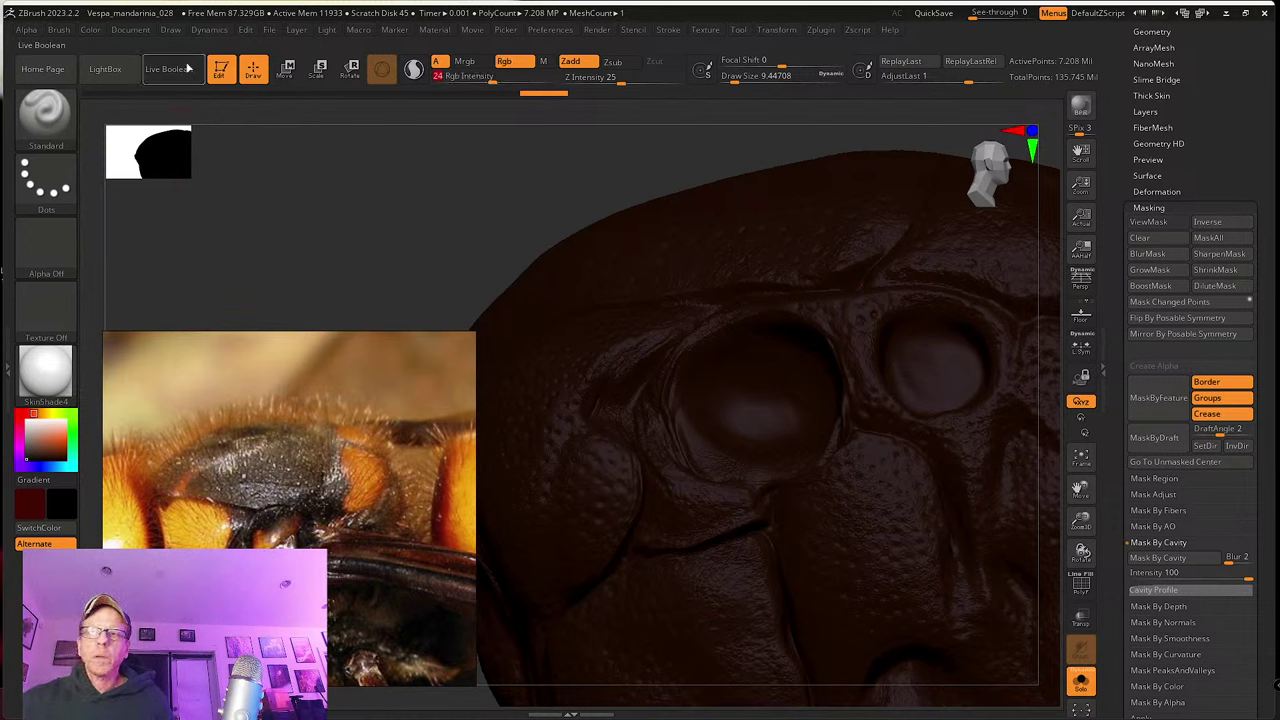
{"action": "left_click", "coordinate": [90, 29]}
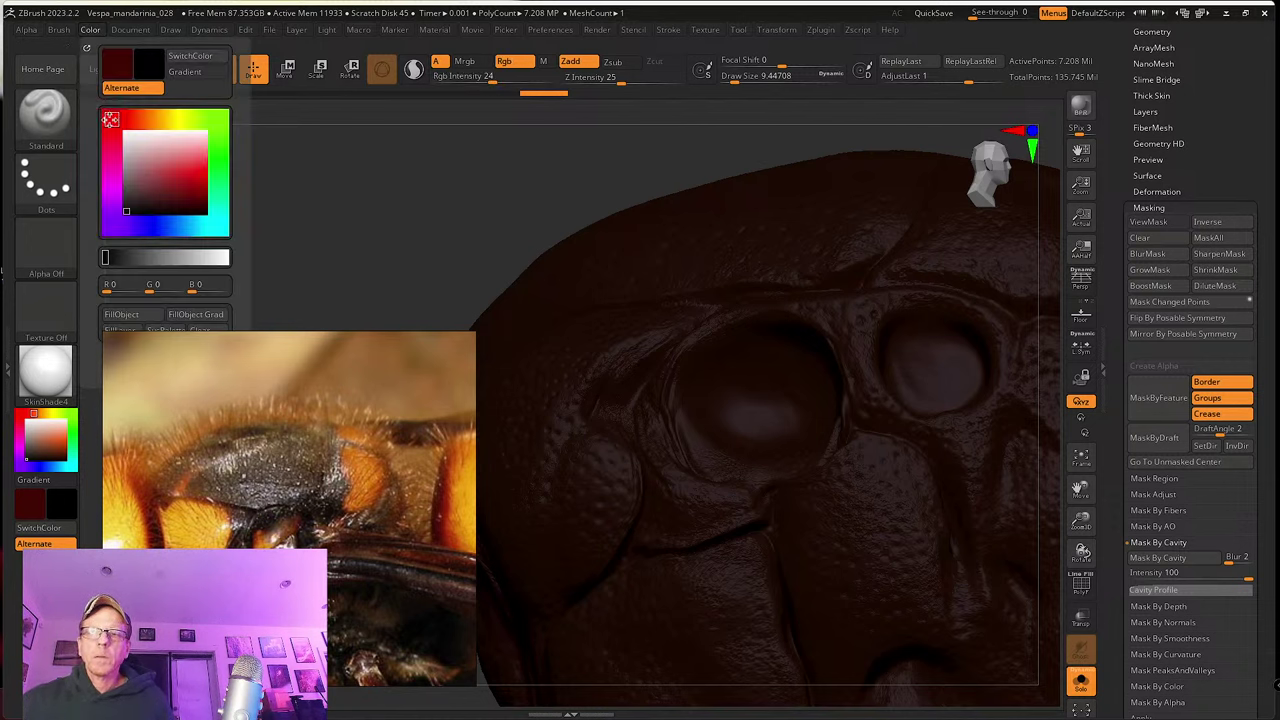
{"action": "left_click", "coordinate": [156, 316]}
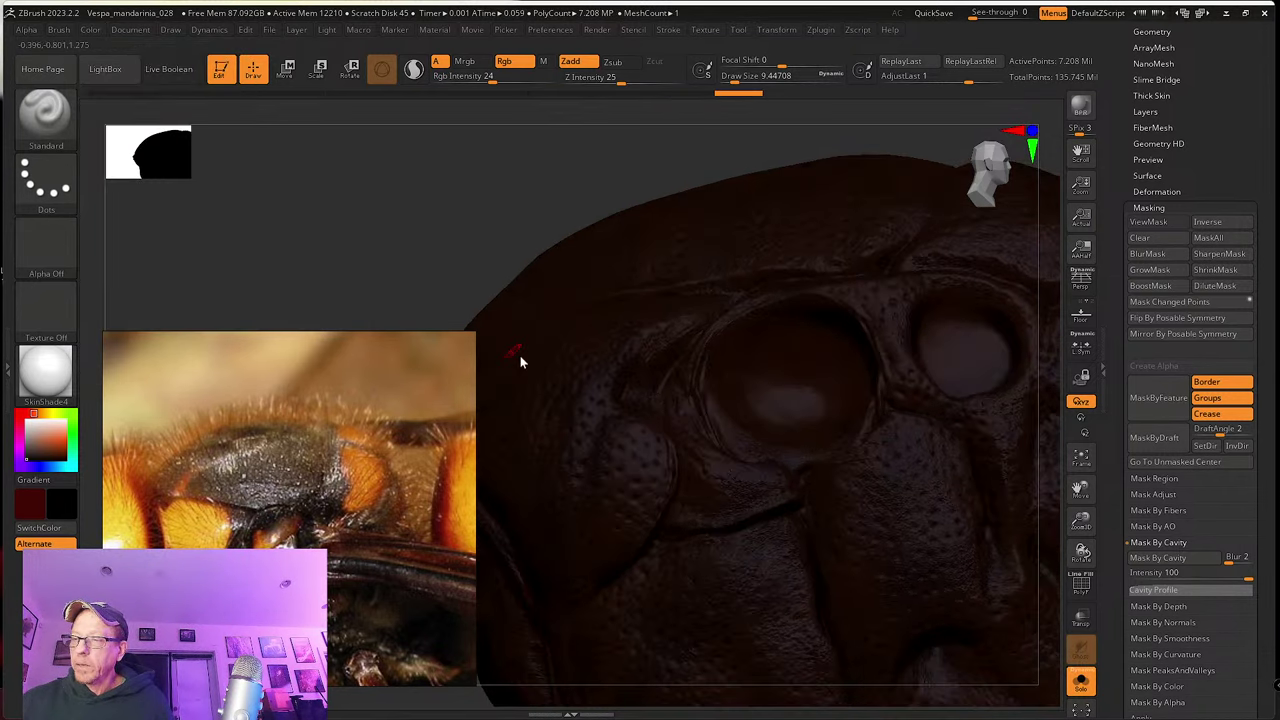
Step: Examine the thorax's black fill under the Flat Color material and return to SkinShade4
{"action": "left_click", "coordinate": [59, 380]}
{"action": "left_click", "coordinate": [47, 365]}
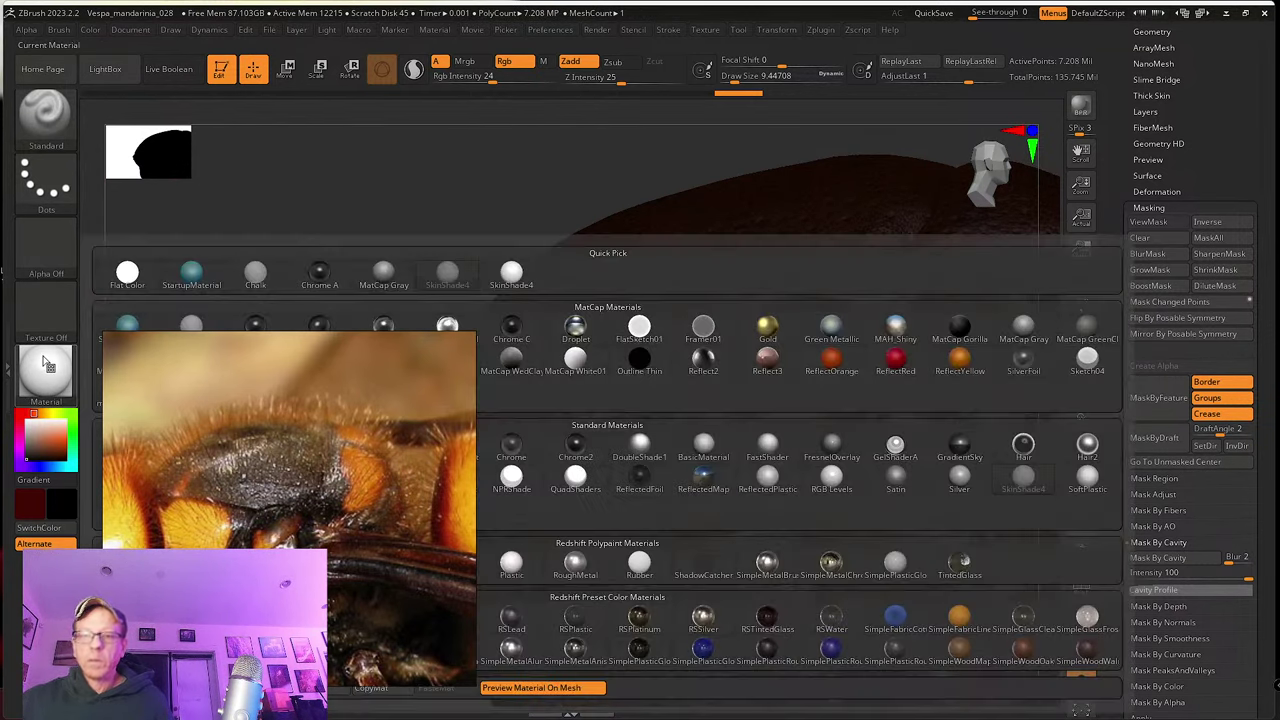
{"action": "left_click", "coordinate": [127, 273]}
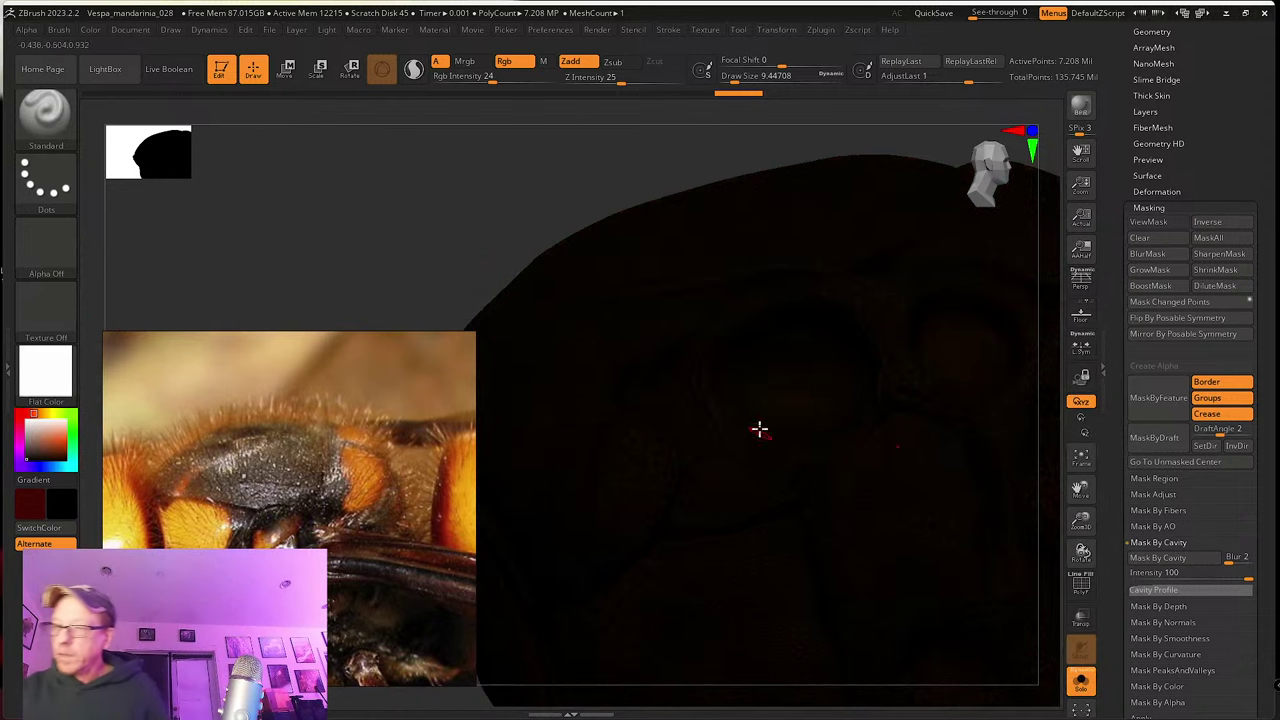
{"action": "right_click_drag", "start_coordinate": [772, 511], "coordinate": [749, 457]}
{"action": "left_click", "coordinate": [45, 372]}
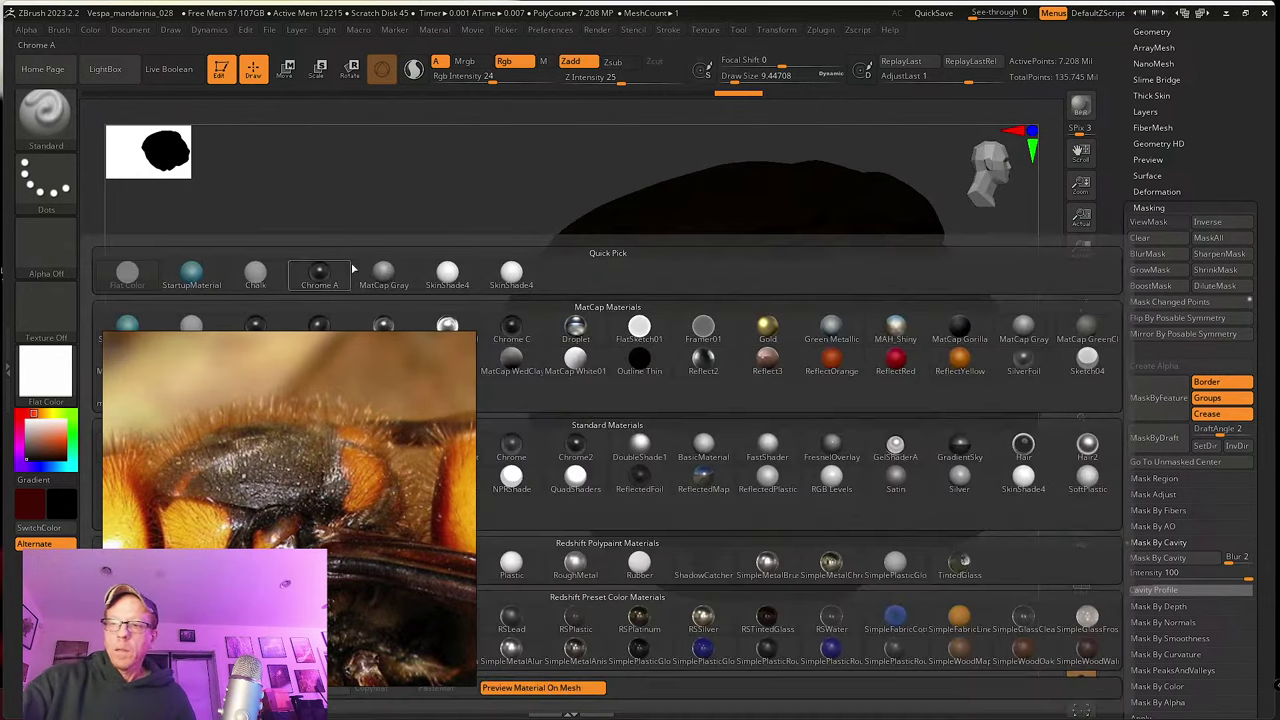
{"action": "left_click", "coordinate": [447, 272]}
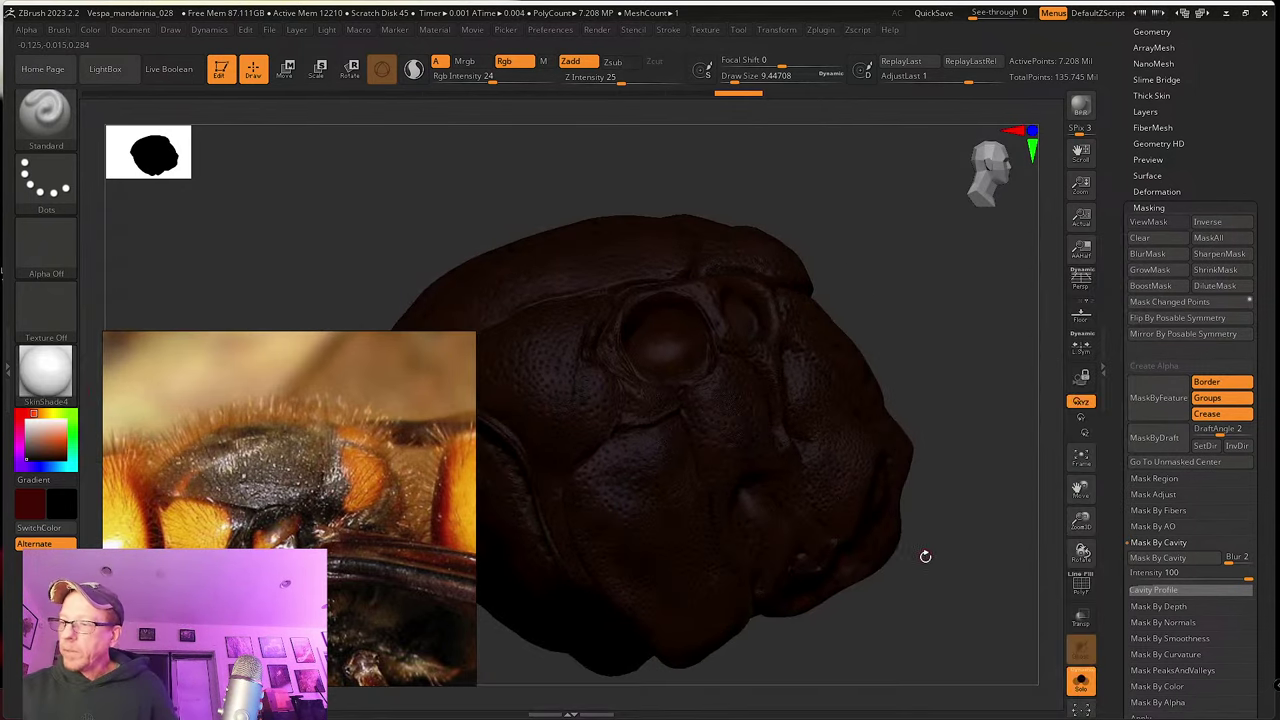
Step: Mask the thorax by surface curvature and hide the mask display
{"action": "right_click_drag", "start_coordinate": [923, 554], "coordinate": [903, 634]}
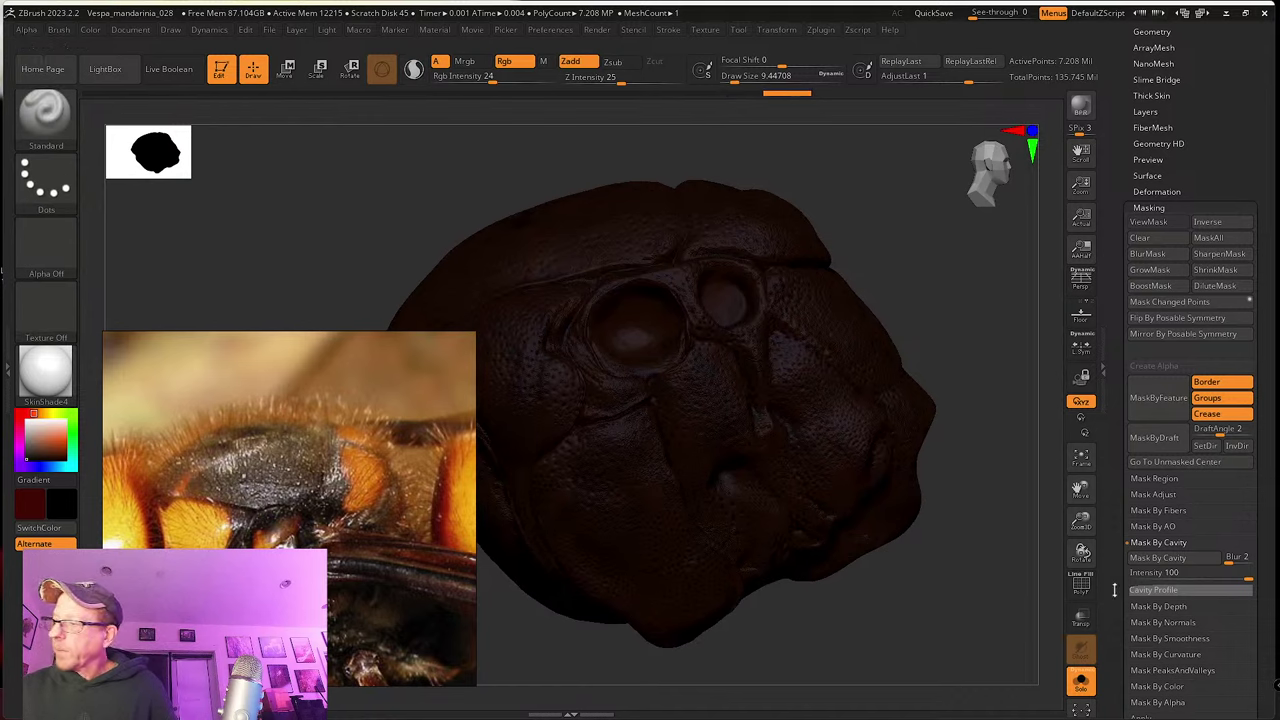
{"action": "left_click_drag", "start_coordinate": [1113, 650], "coordinate": [1192, 580]}
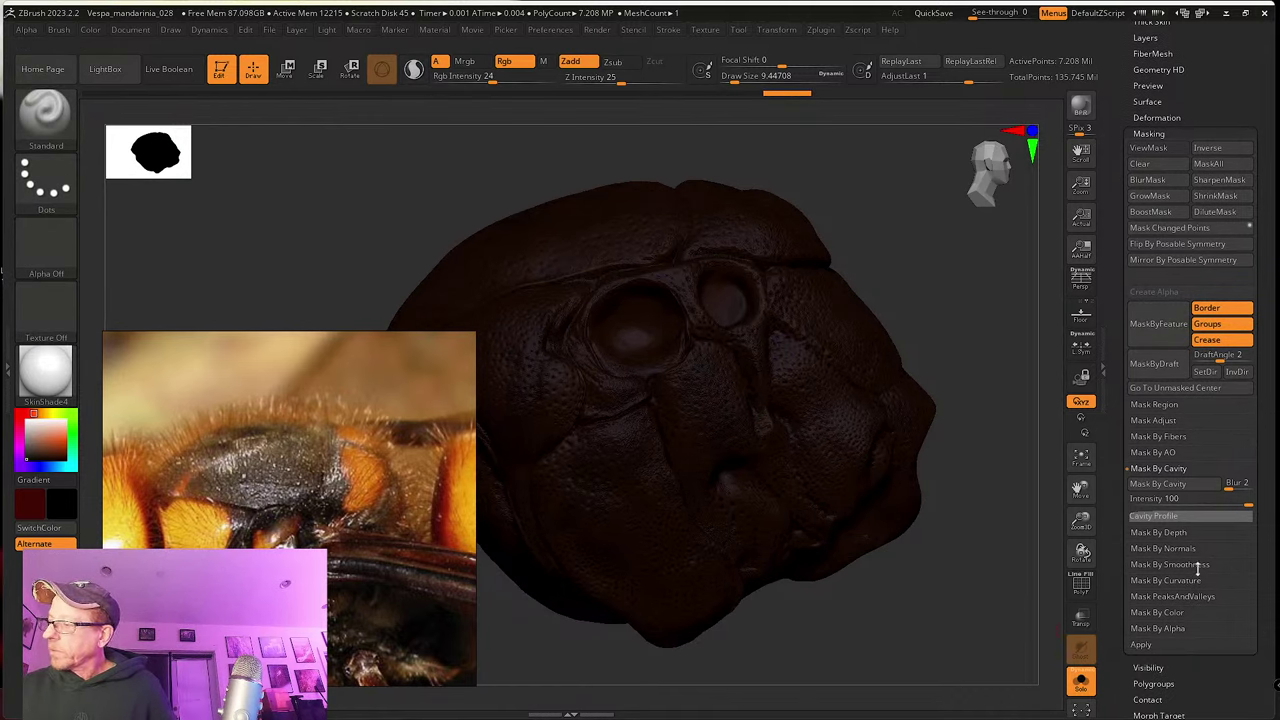
{"action": "left_click", "coordinate": [1192, 580]}
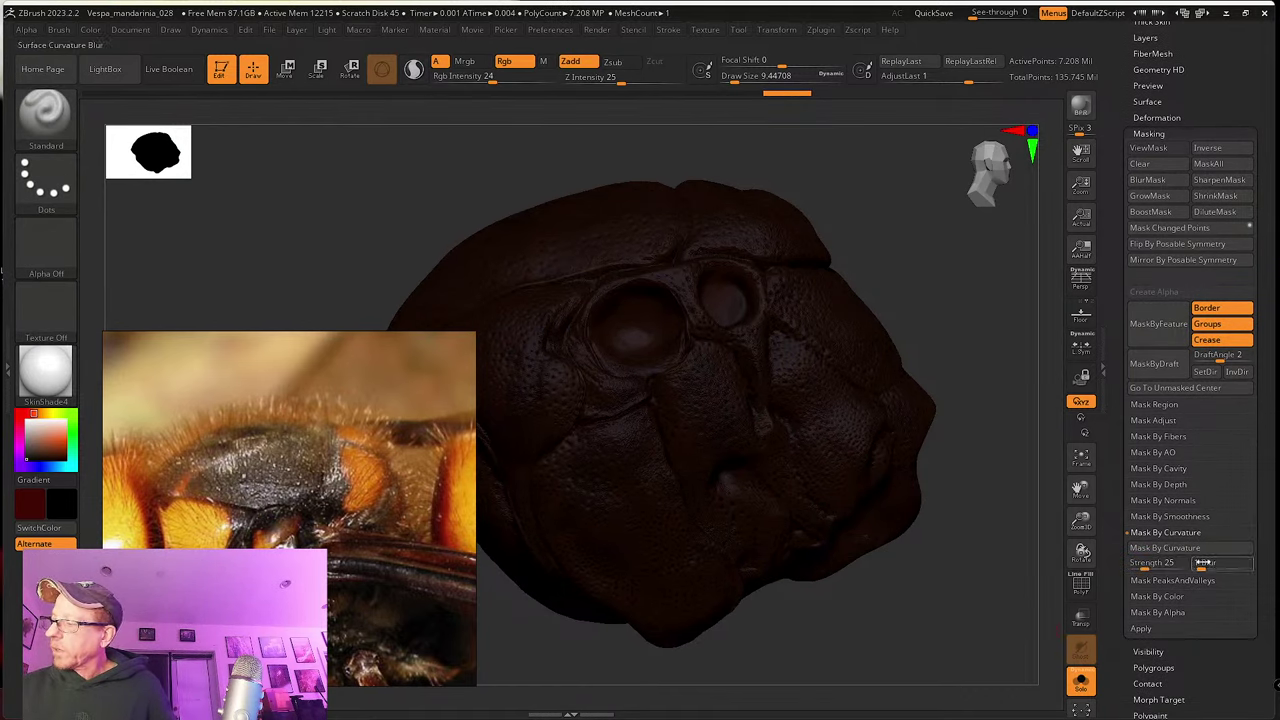
{"action": "left_click", "coordinate": [1165, 548]}
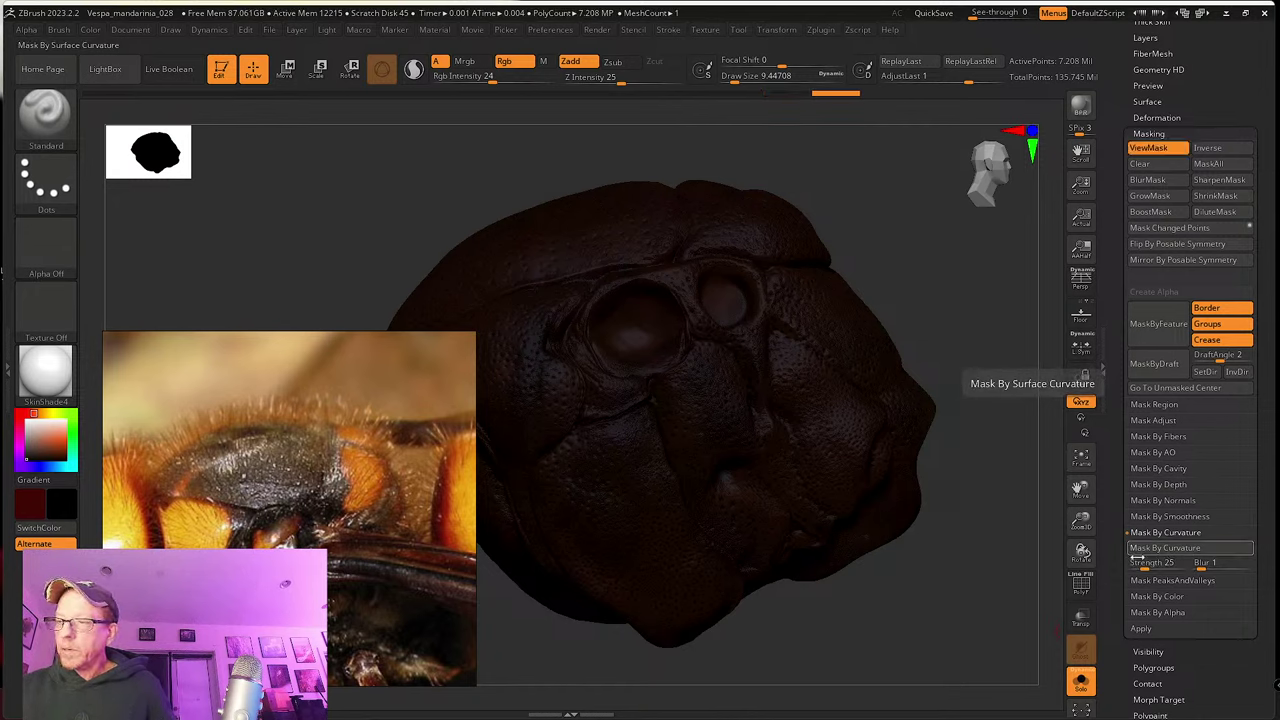
{"action": "left_click_drag", "start_coordinate": [960, 605], "coordinate": [968, 610]}
{"action": "key", "text": "ctrl"}
{"action": "key", "text": "ctrl"}
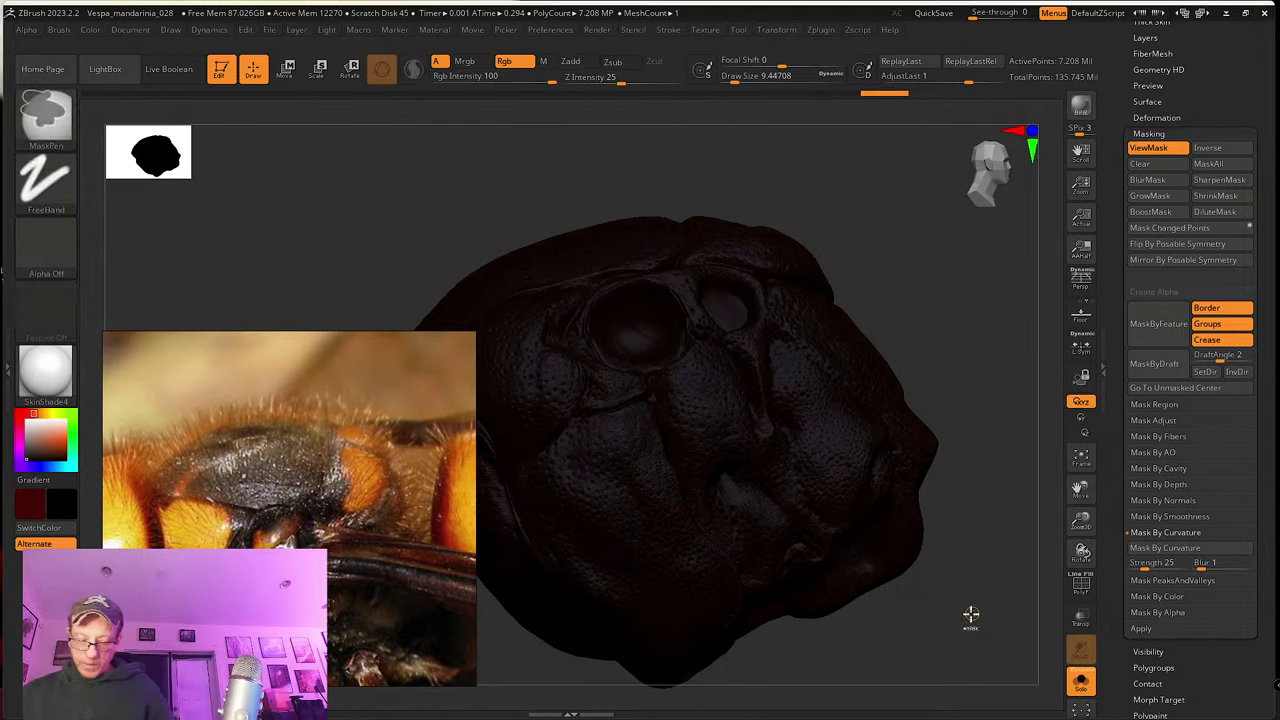
{"action": "key", "text": "ctrl+h"}
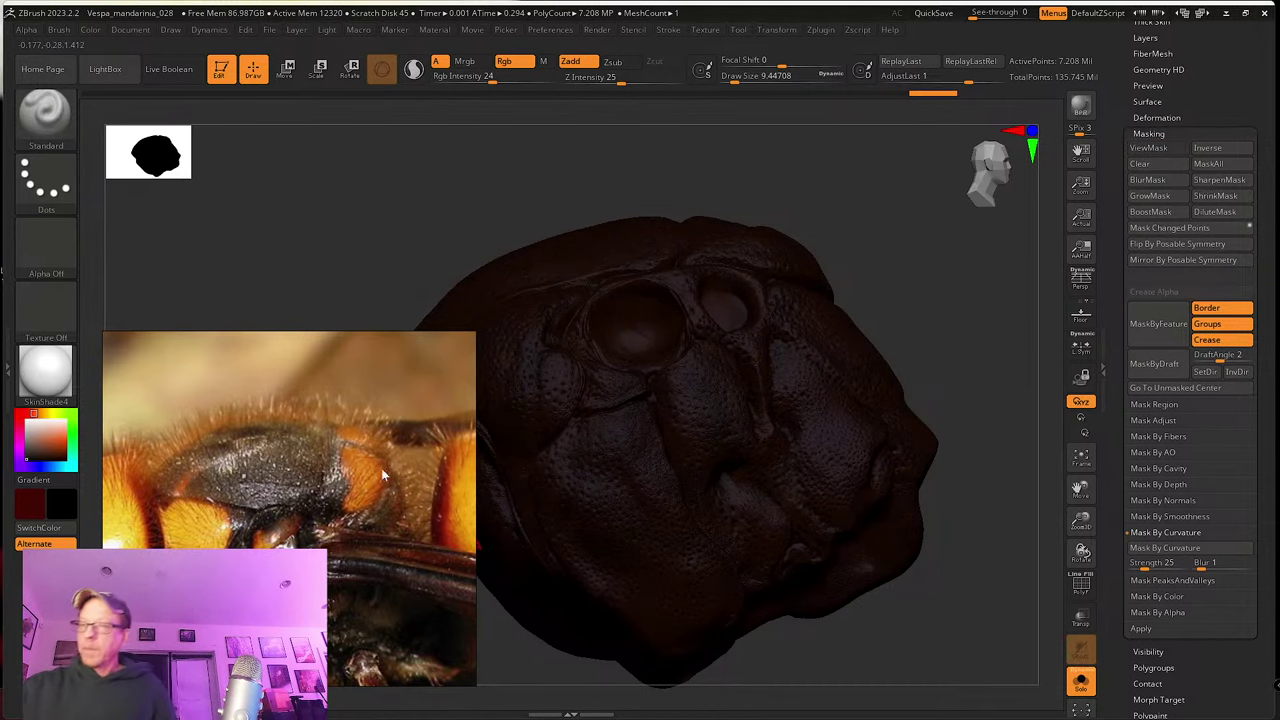
Step: Fill the curvature-masked thorax with black at an Rgb intensity of 24
{"action": "left_click", "coordinate": [90, 29]}
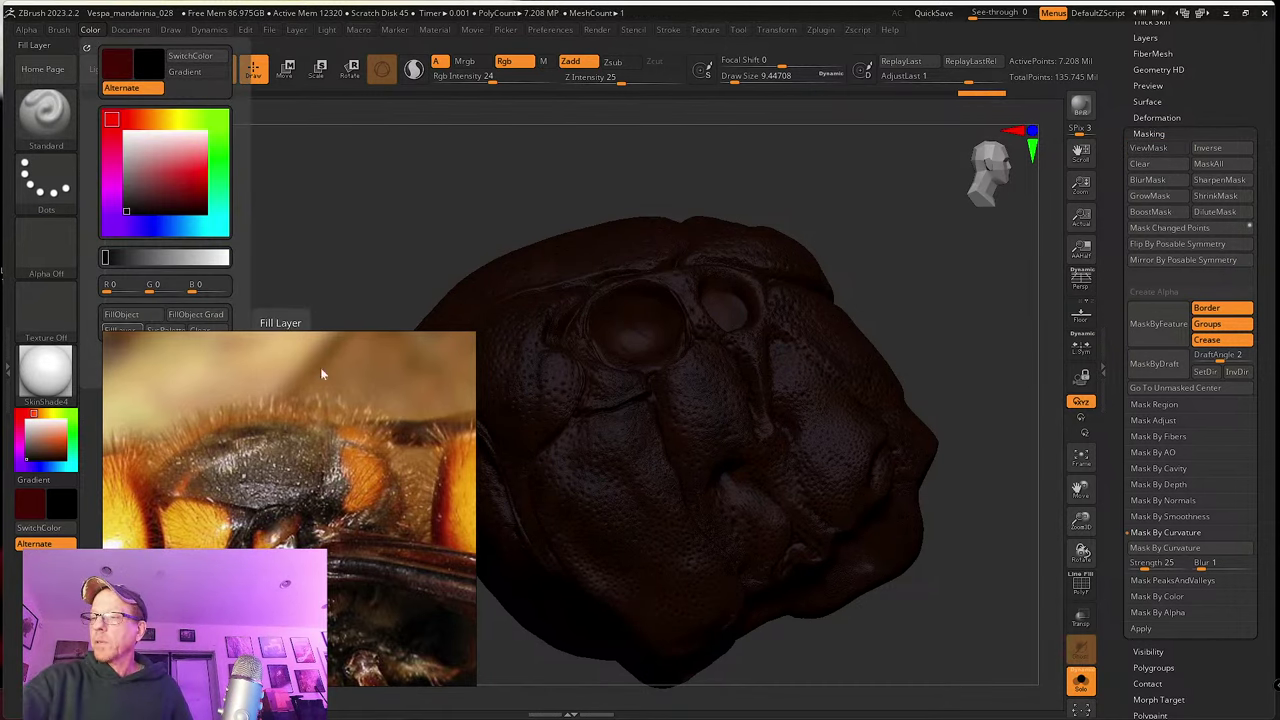
{"action": "left_click_drag", "start_coordinate": [940, 583], "coordinate": [851, 567]}
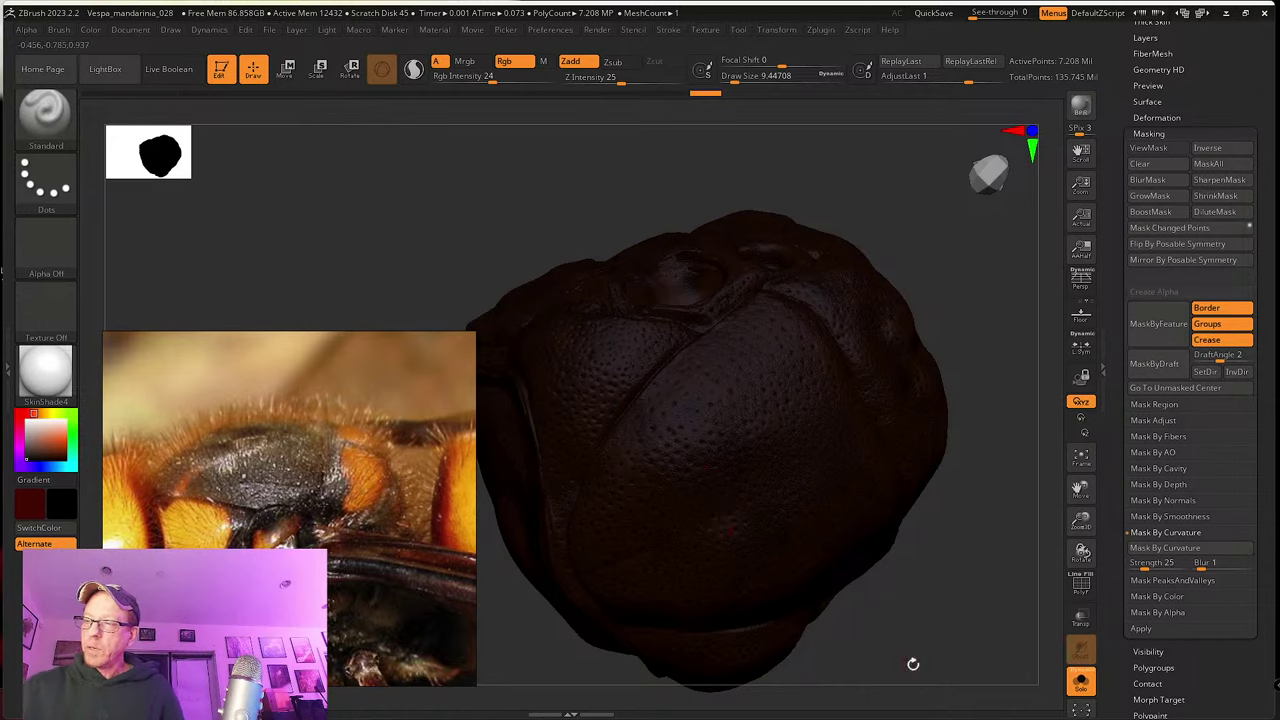
{"action": "mouse_move", "coordinate": [911, 663]}
{"action": "left_mouse_down"}
{"action": "mouse_move", "coordinate": [894, 531]}
{"action": "mouse_move", "coordinate": [877, 634]}
{"action": "left_mouse_up"}
Step: Select the Paint brush and set its Rgb intensity to 47
{"action": "left_click", "coordinate": [30, 146]}
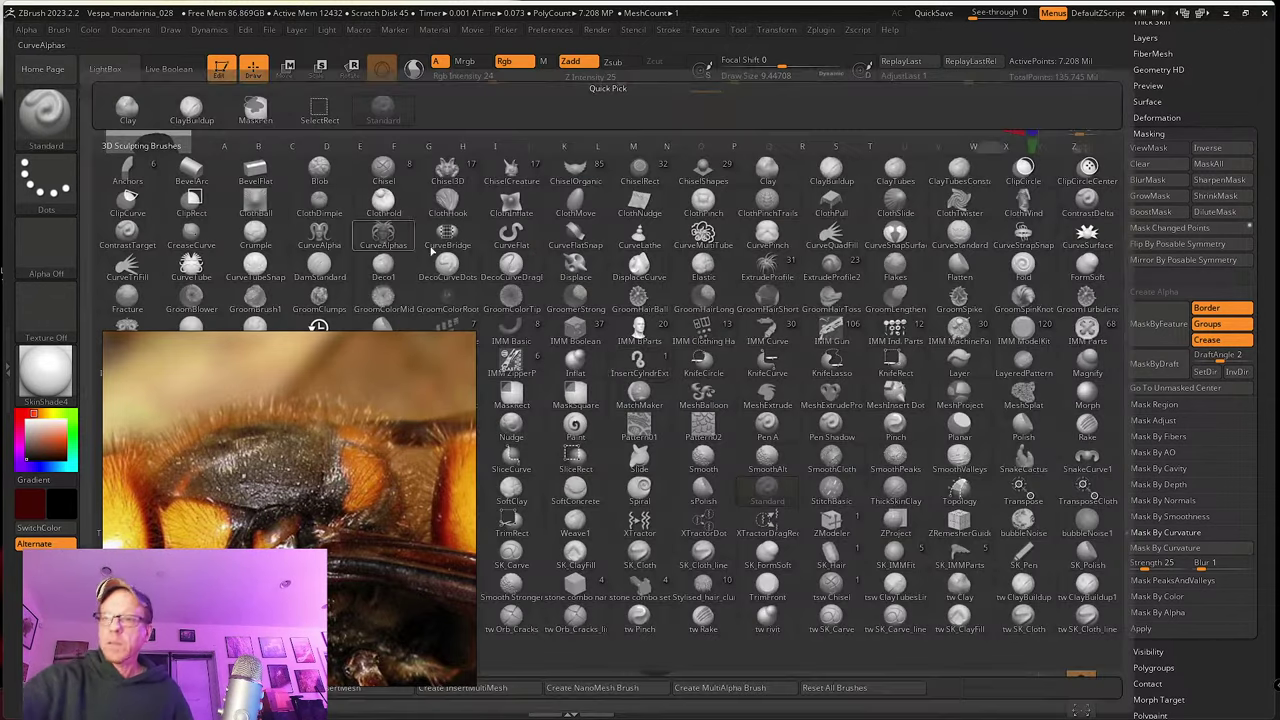
{"action": "key", "text": "p"}
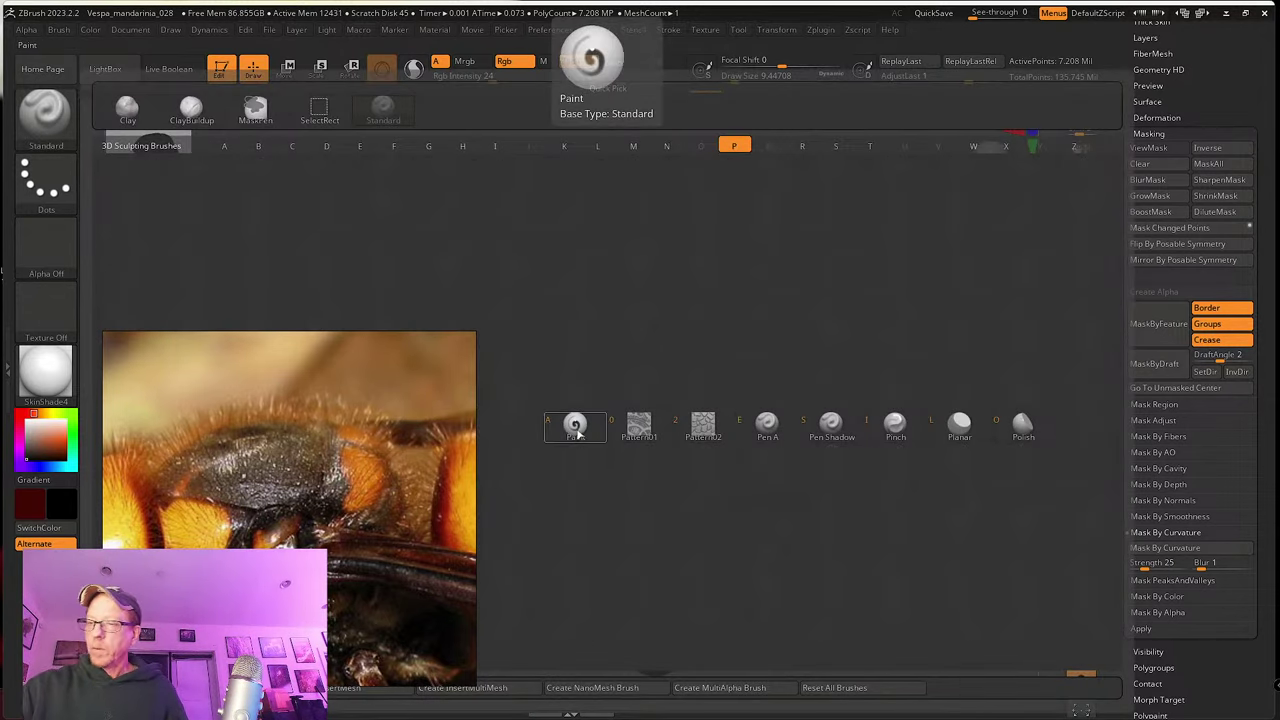
{"action": "left_click", "coordinate": [575, 423]}
{"action": "left_click_drag", "start_coordinate": [524, 76], "coordinate": [508, 76]}
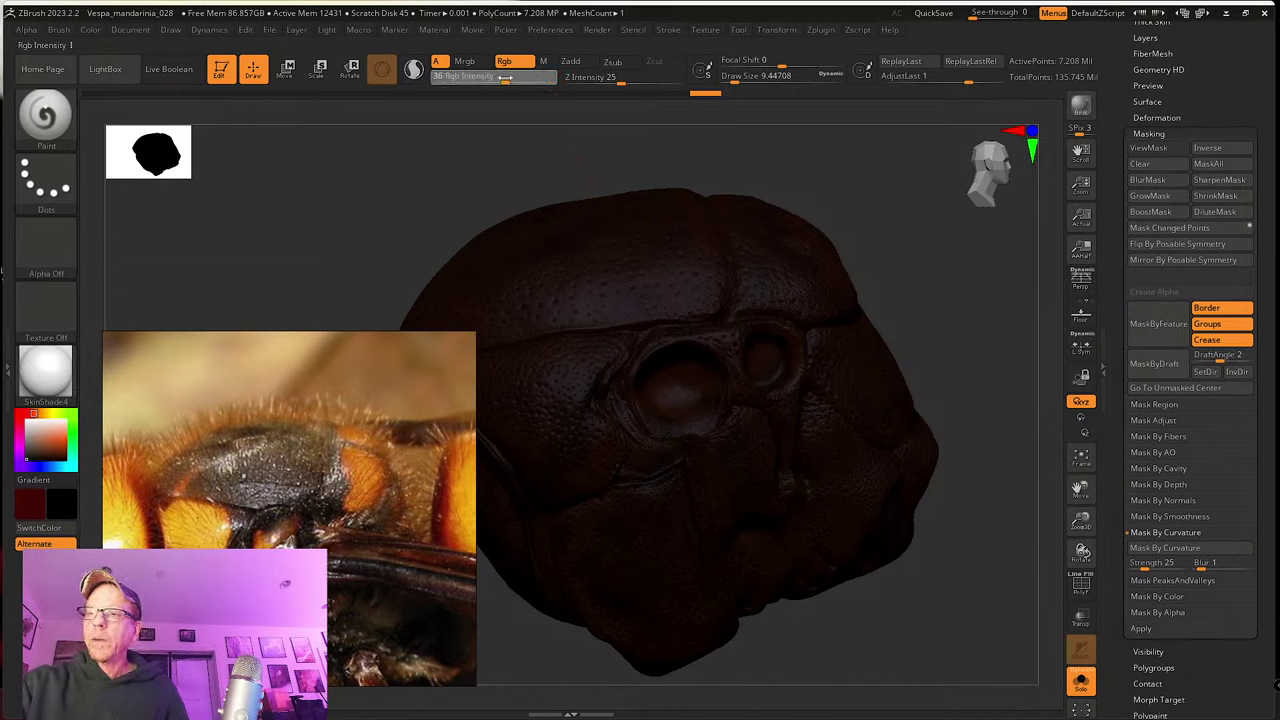
{"action": "left_click_drag", "start_coordinate": [510, 77], "coordinate": [513, 77]}
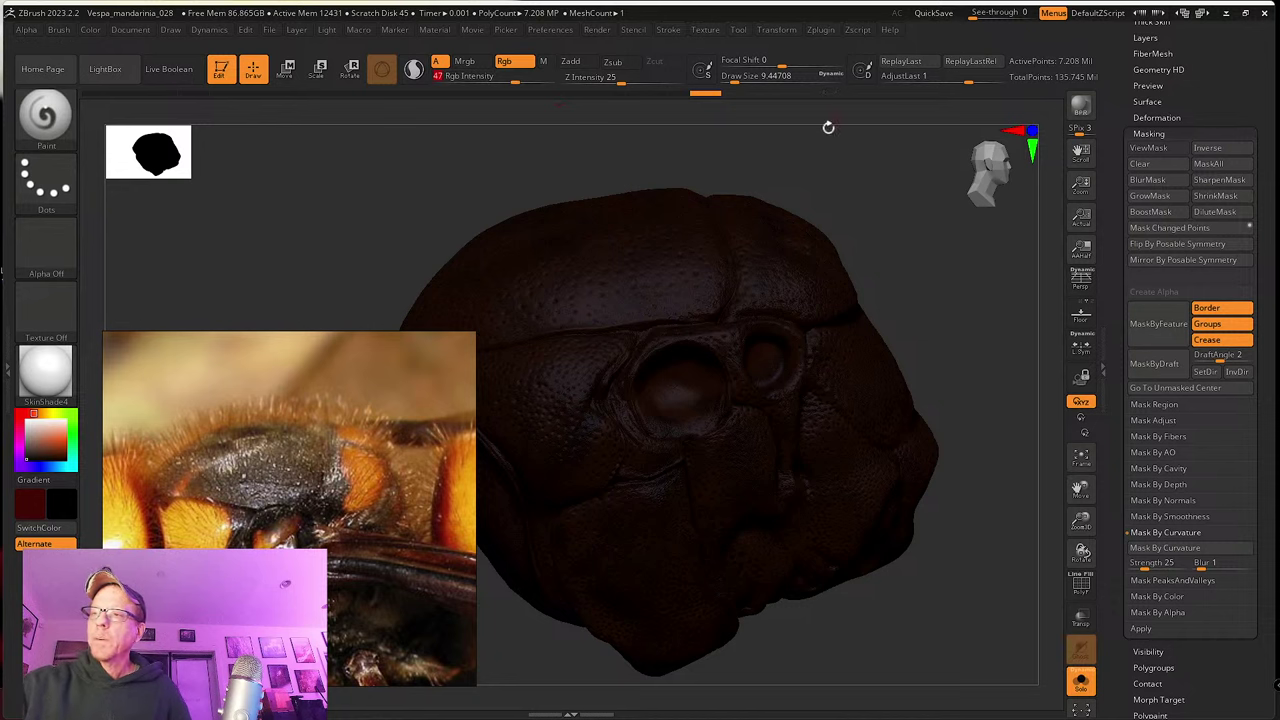
Step: Set the Smooth brush to affect colour only by turning off Zadd, with an Rgb intensity of 48
{"action": "key", "text": "shift"}
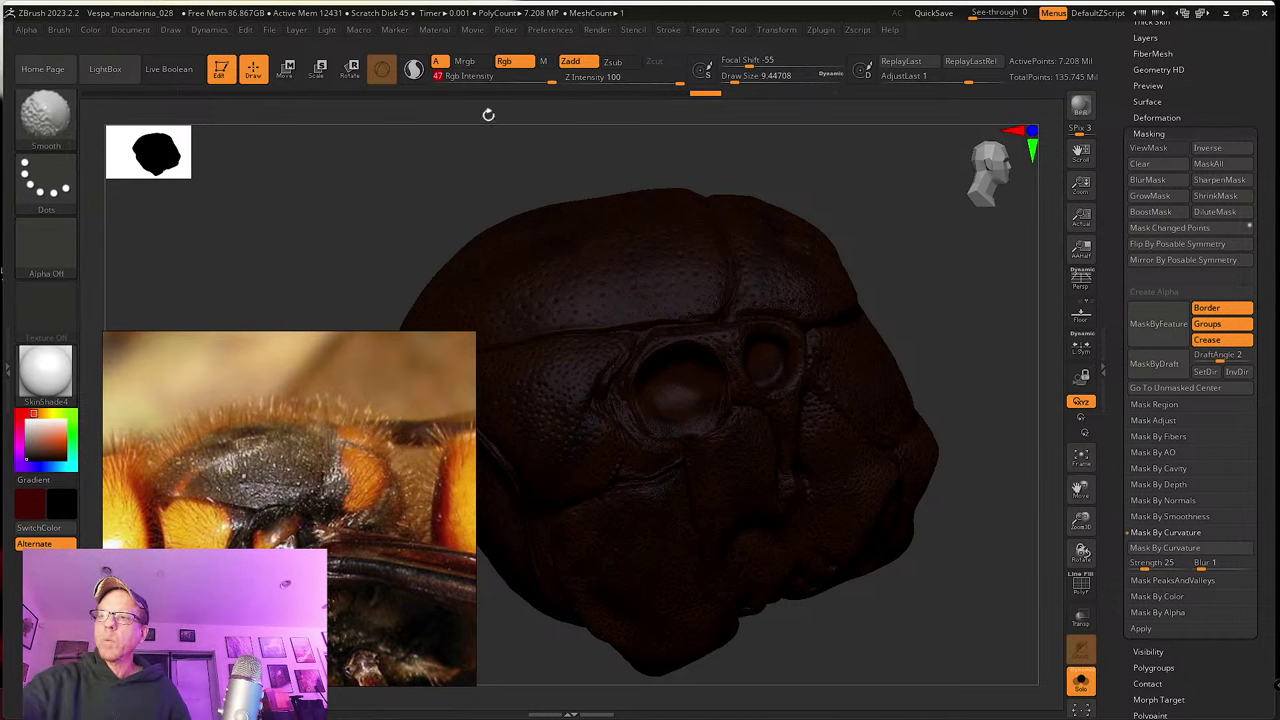
{"action": "left_click", "coordinate": [570, 62]}
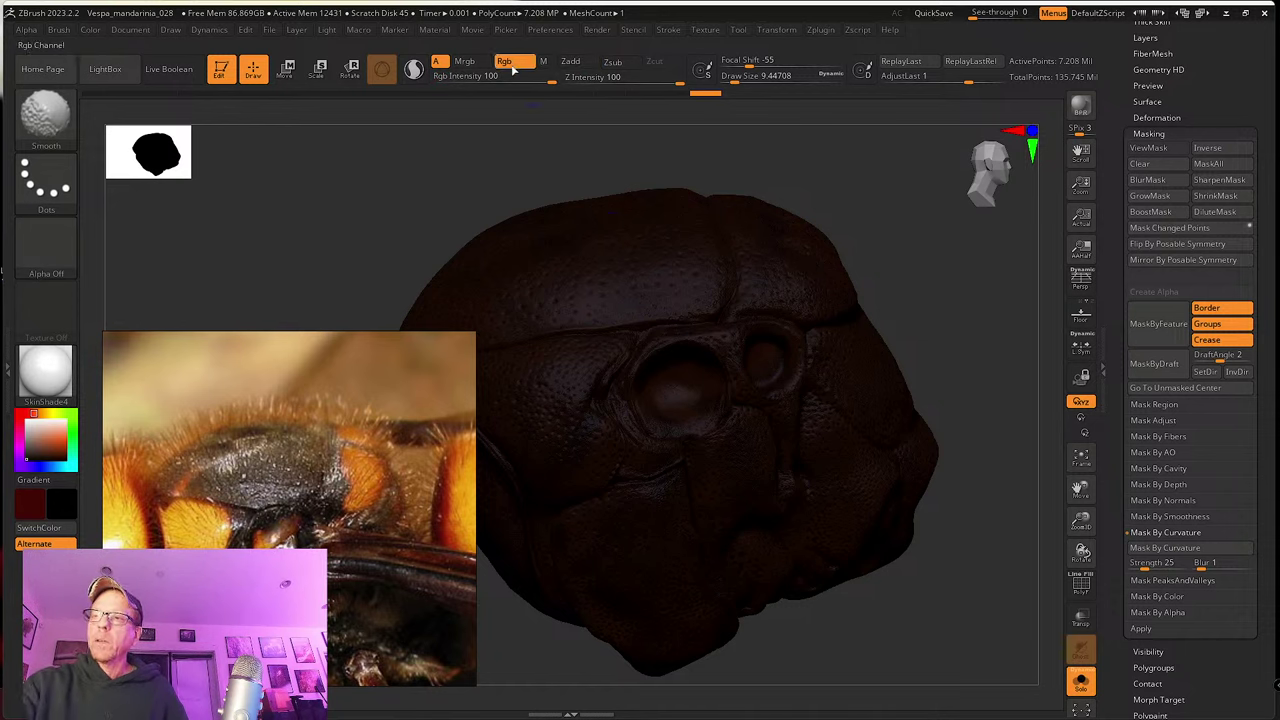
{"action": "left_click_drag", "start_coordinate": [548, 77], "coordinate": [515, 77]}
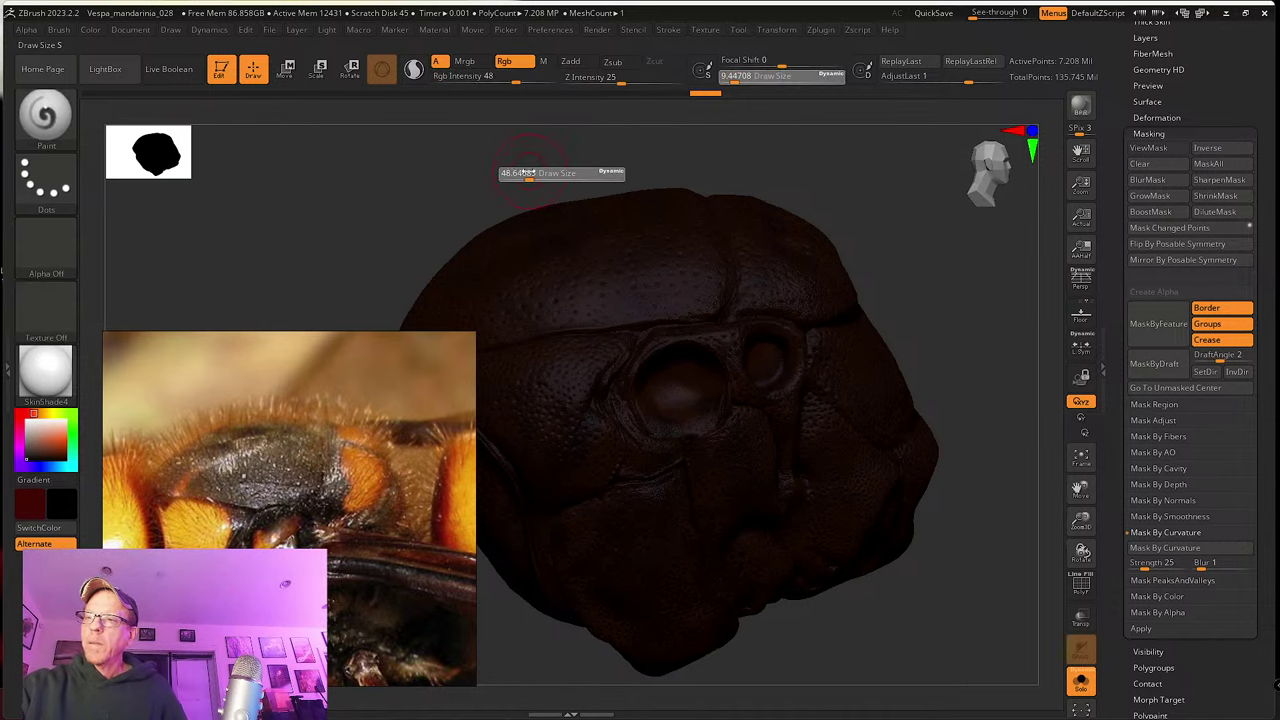
Step: Set the draw size to about 48.65 and smooth the colour across the thorax's upper and side plates
{"action": "mouse_move", "coordinate": [514, 173]}
{"action": "left_mouse_down"}
{"action": "mouse_move", "coordinate": [764, 393]}
{"action": "mouse_move", "coordinate": [774, 466]}
{"action": "mouse_move", "coordinate": [751, 466]}
{"action": "left_mouse_up"}
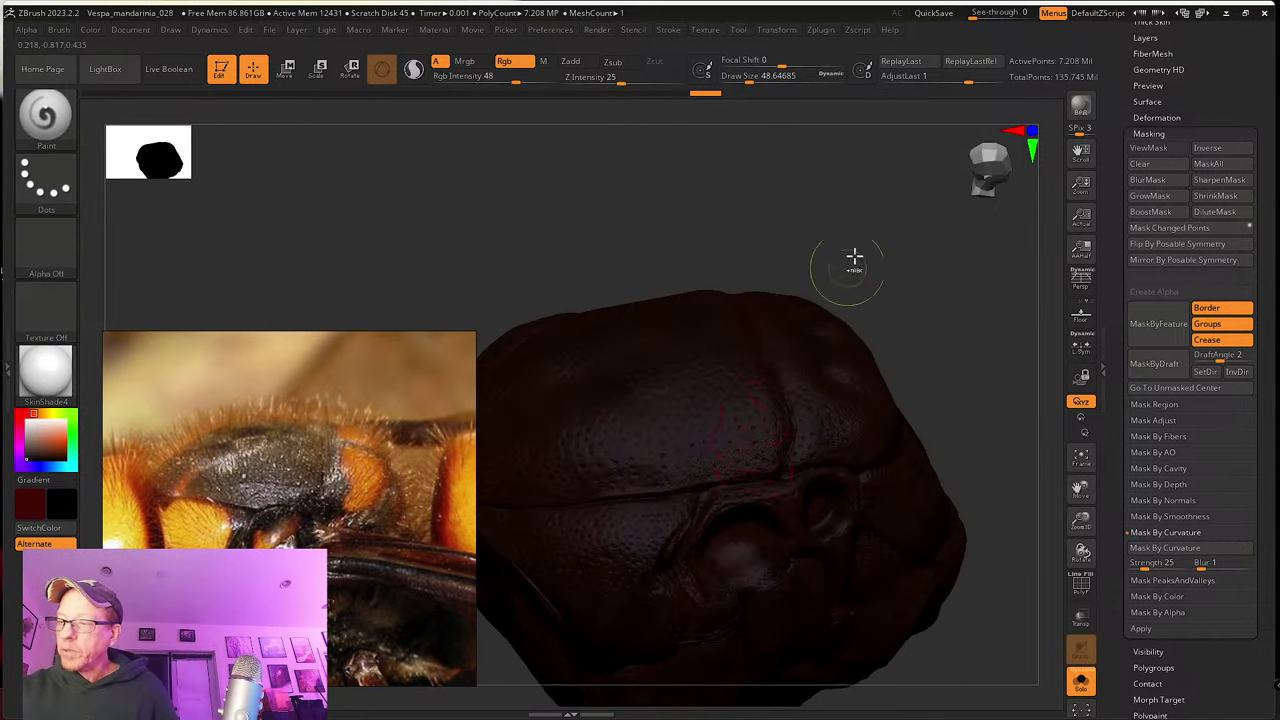
{"action": "key", "text": "shift"}
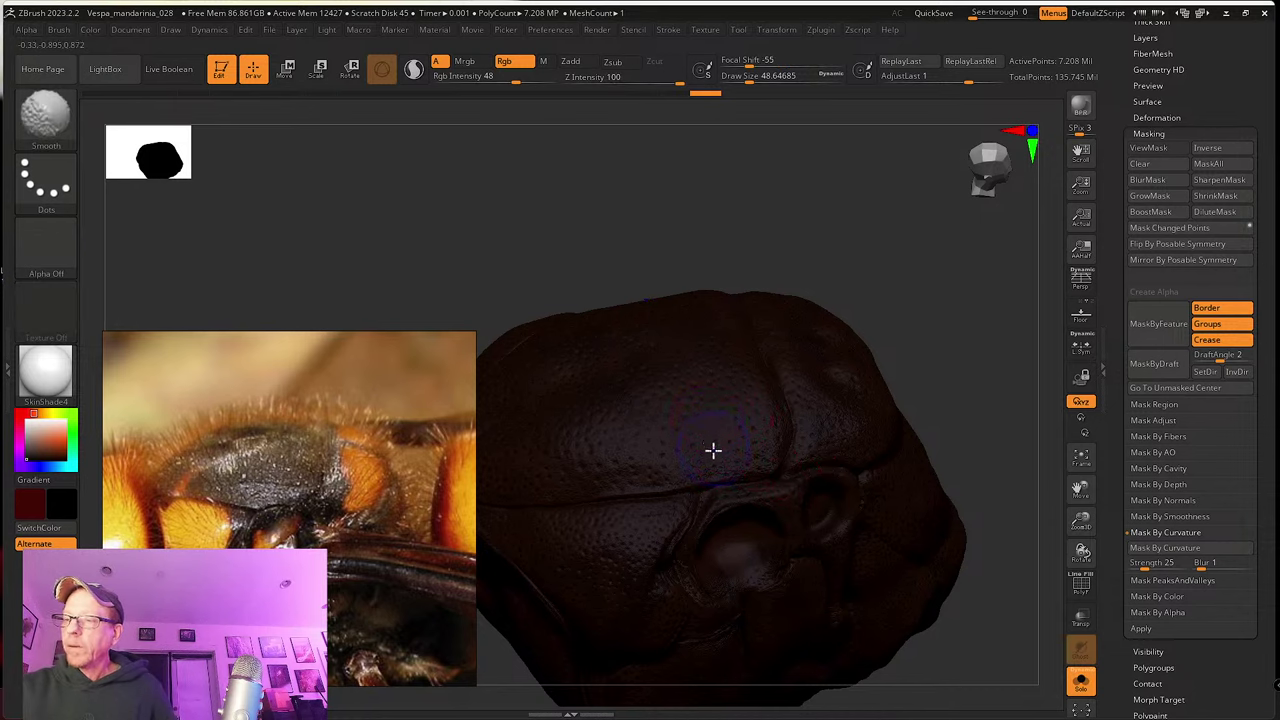
{"action": "left_click_drag", "start_coordinate": [645, 490], "coordinate": [640, 534], "text": "shift"}
{"action": "mouse_move", "coordinate": [640, 534]}
{"action": "right_mouse_down"}
{"action": "mouse_move", "coordinate": [717, 457]}
{"action": "mouse_move", "coordinate": [669, 446]}
{"action": "right_mouse_up"}
{"action": "right_click_drag", "start_coordinate": [694, 569], "coordinate": [737, 437]}
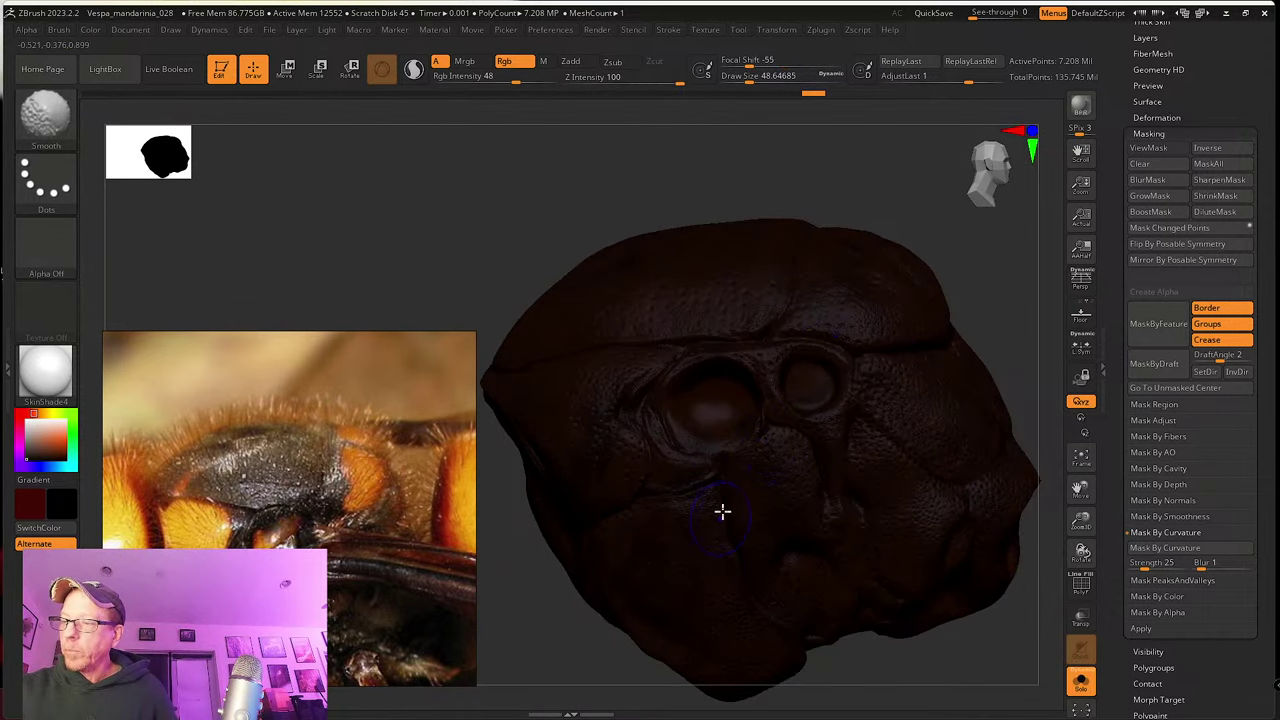
Step: Paint the two round wing sockets on the thorax's side black and darken the crease behind them
{"action": "right_click_drag", "start_coordinate": [723, 511], "coordinate": [672, 459]}
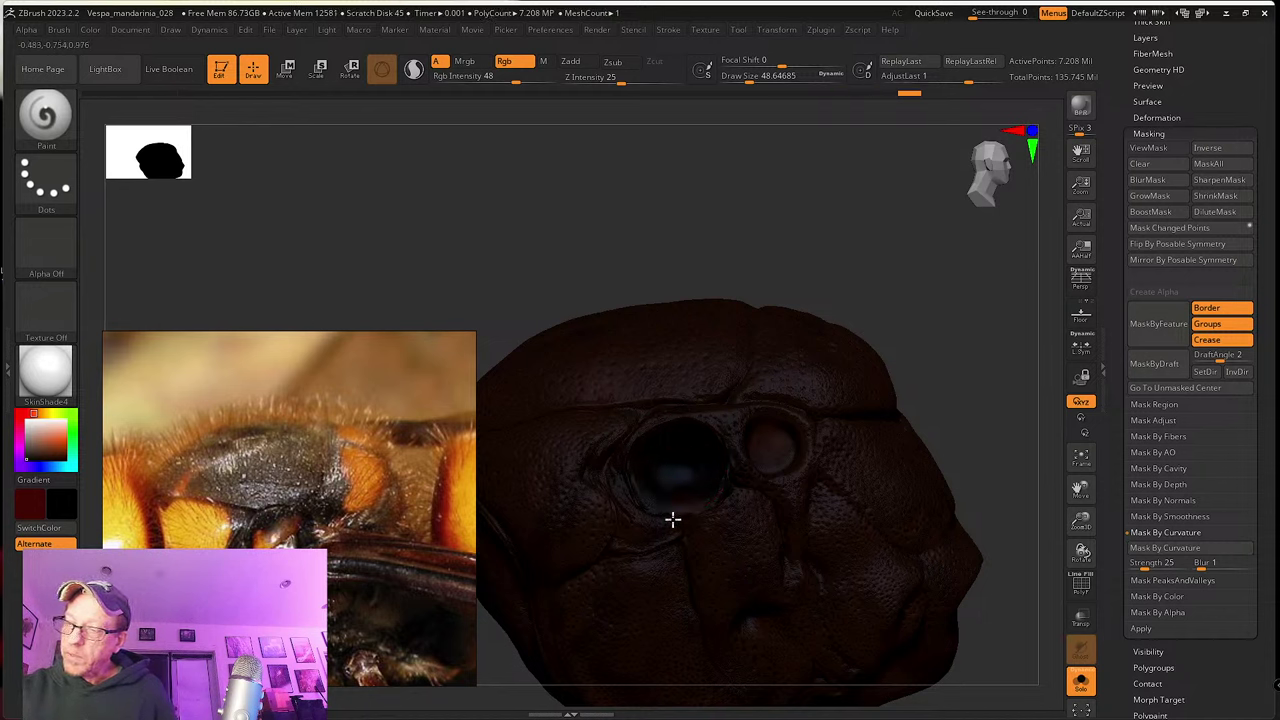
{"action": "mouse_move", "coordinate": [719, 418]}
{"action": "right_mouse_down"}
{"action": "mouse_move", "coordinate": [709, 431]}
{"action": "mouse_move", "coordinate": [680, 414]}
{"action": "mouse_move", "coordinate": [687, 428]}
{"action": "mouse_move", "coordinate": [737, 437]}
{"action": "right_mouse_up"}
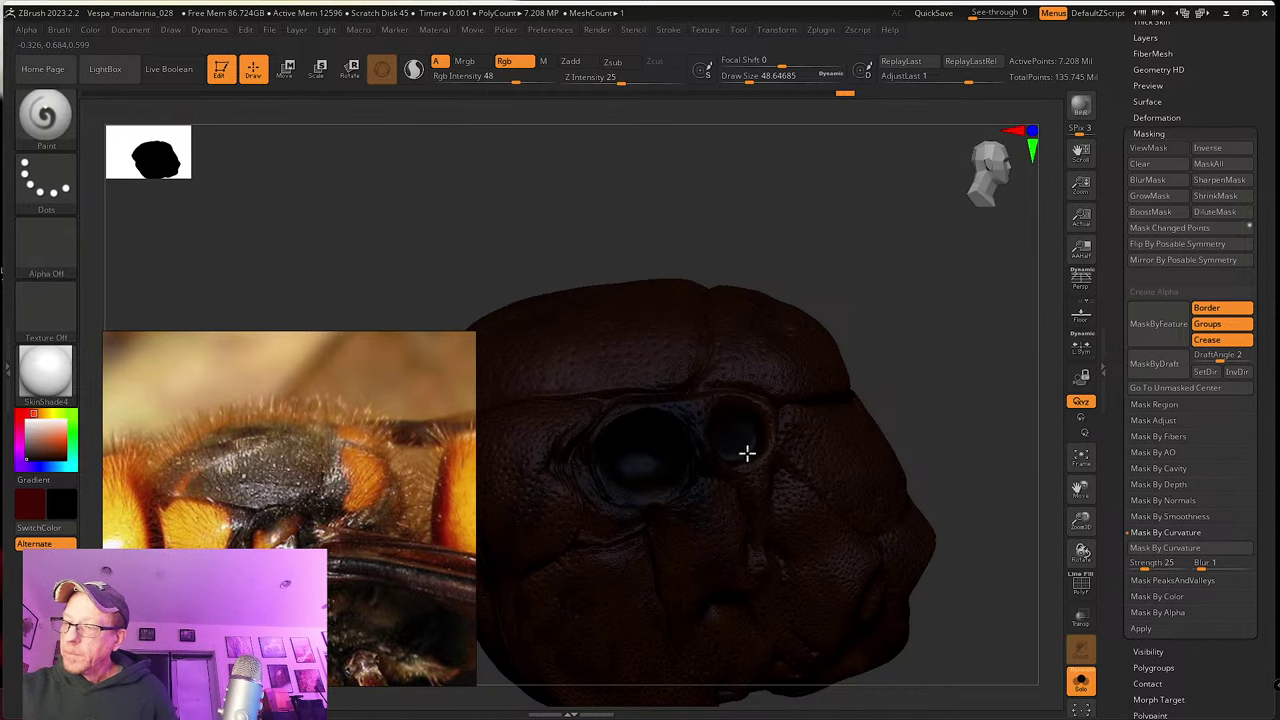
{"action": "right_click_drag", "start_coordinate": [803, 460], "coordinate": [787, 399]}
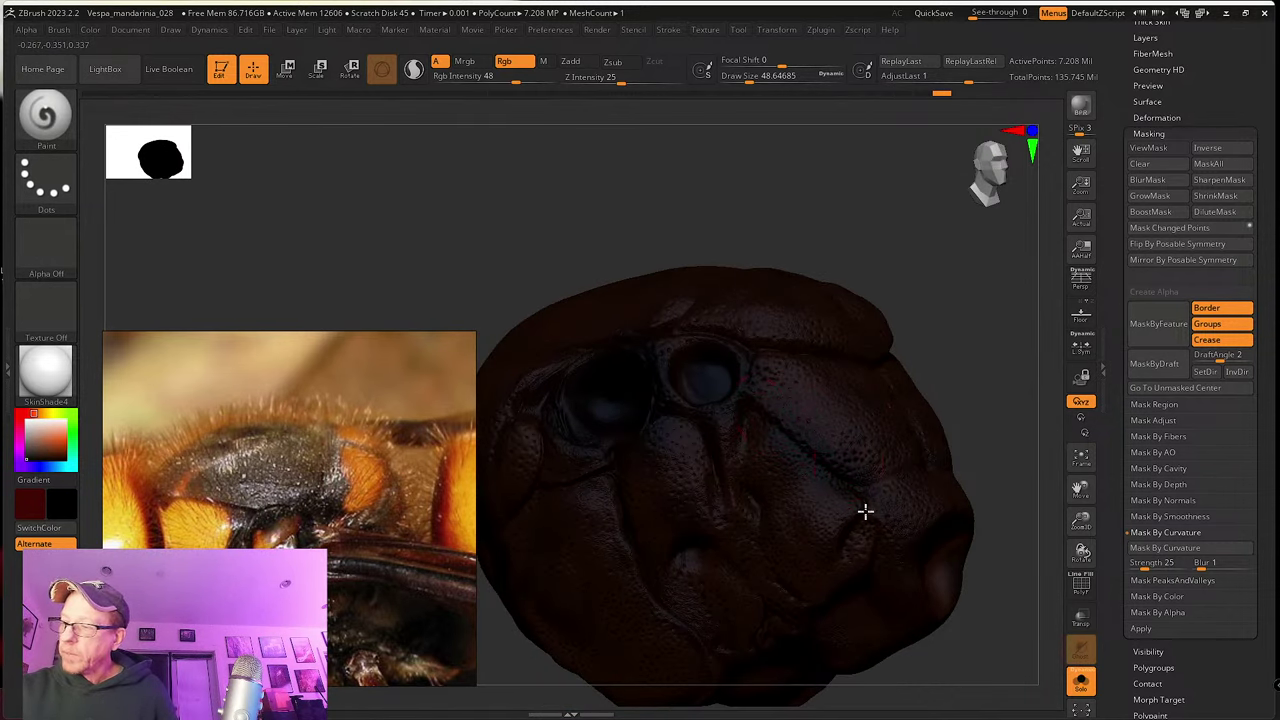
Step: Set the draw size to about 30.7 and paint black along the seams below and in front of the wing sockets
{"action": "right_click_drag", "start_coordinate": [865, 511], "coordinate": [757, 443]}
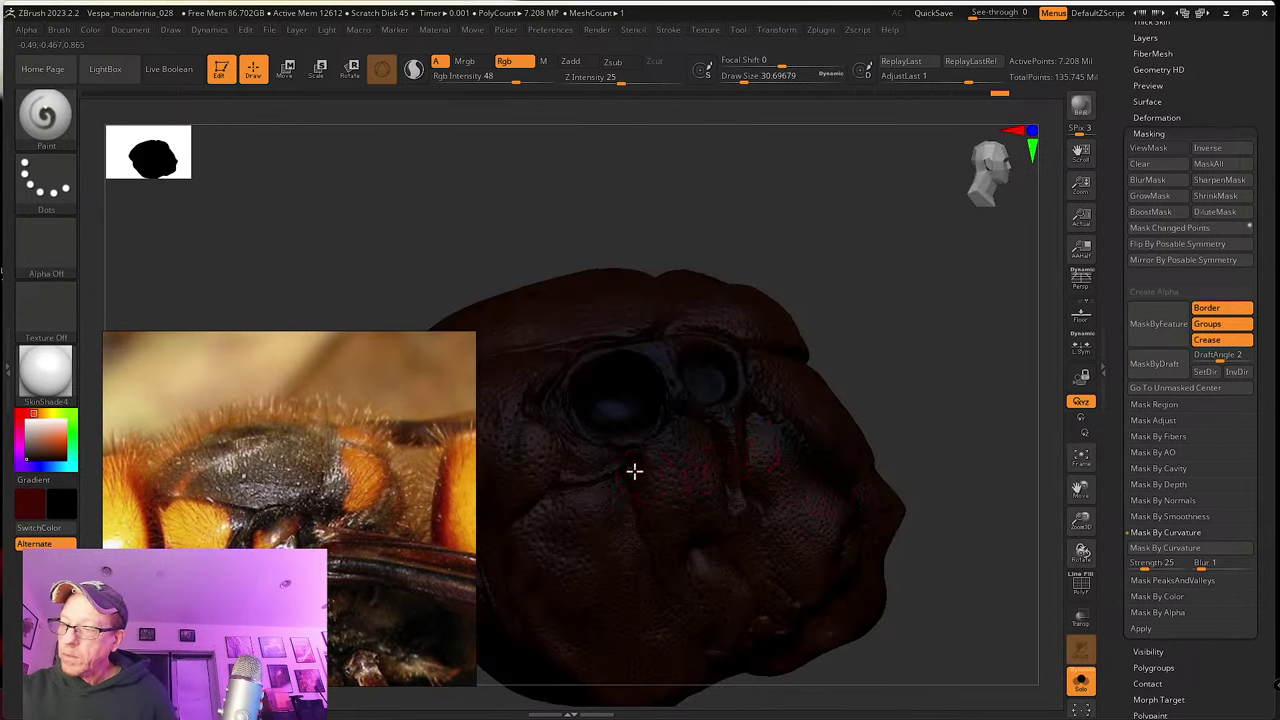
{"action": "right_click_drag", "start_coordinate": [655, 537], "coordinate": [732, 455]}
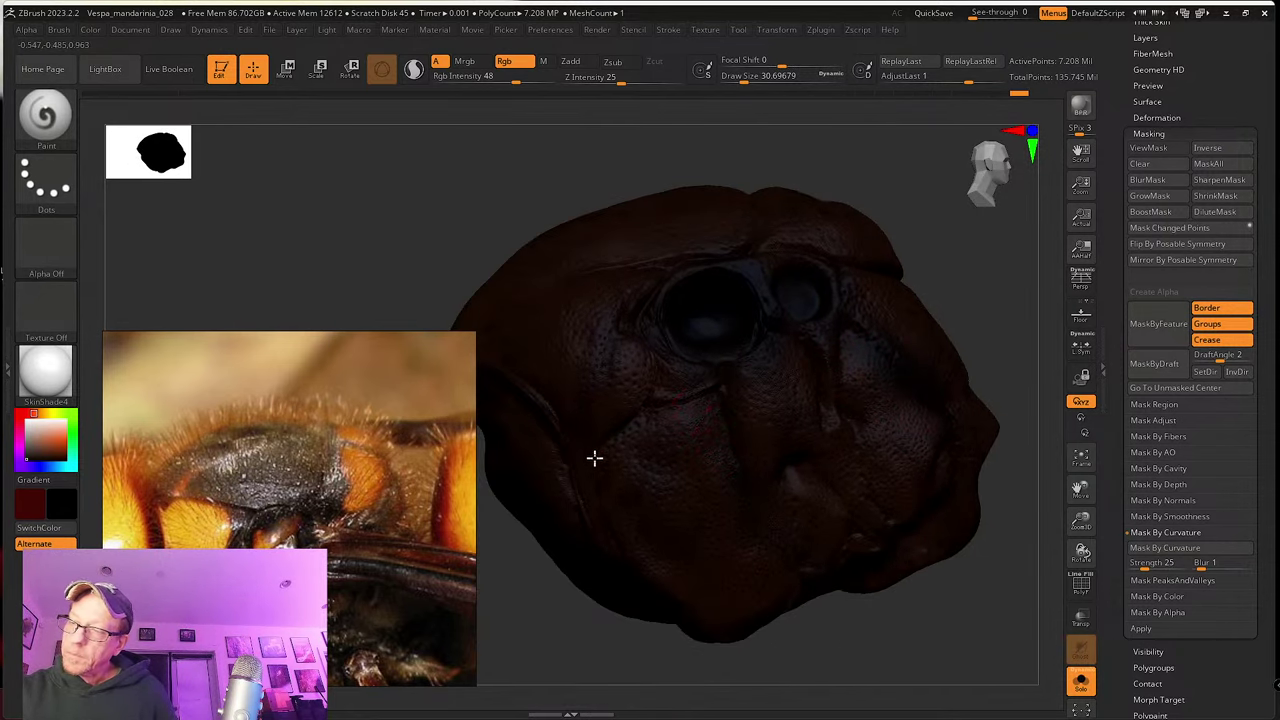
{"action": "right_click_drag", "start_coordinate": [634, 523], "coordinate": [609, 457]}
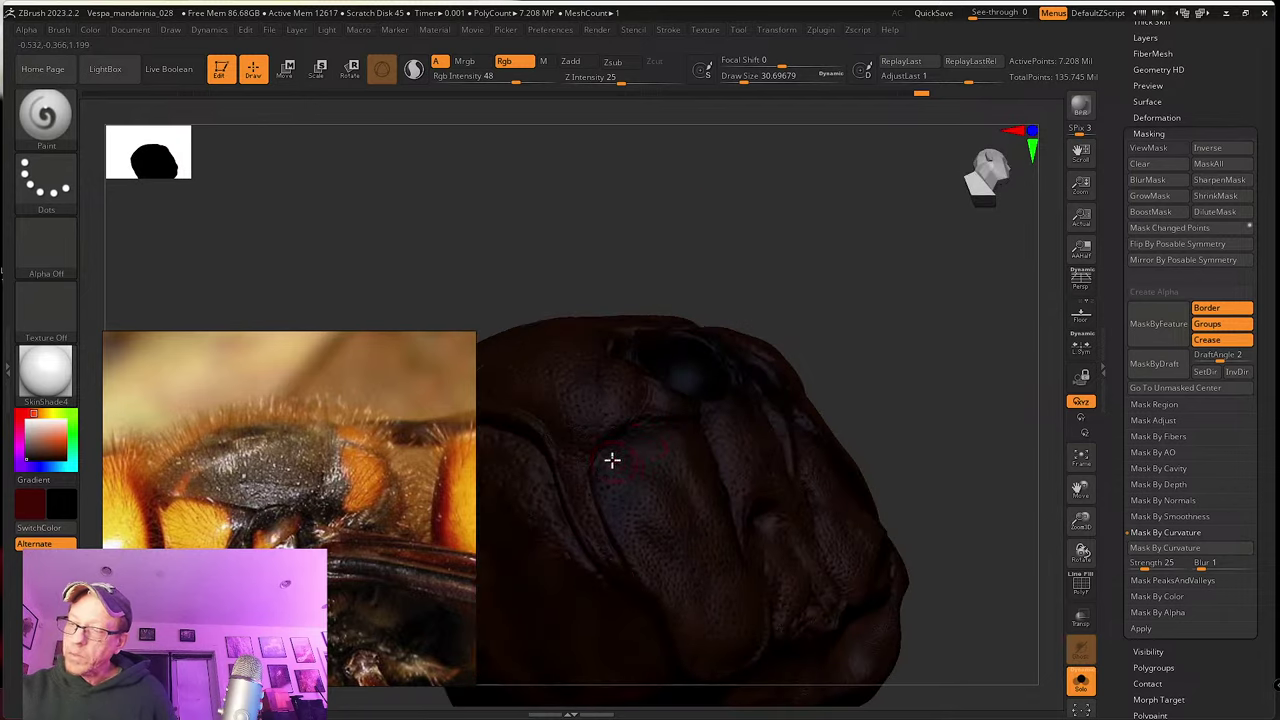
{"action": "mouse_move", "coordinate": [675, 615]}
{"action": "right_mouse_down"}
{"action": "mouse_move", "coordinate": [651, 477]}
{"action": "mouse_move", "coordinate": [669, 533]}
{"action": "right_mouse_up"}
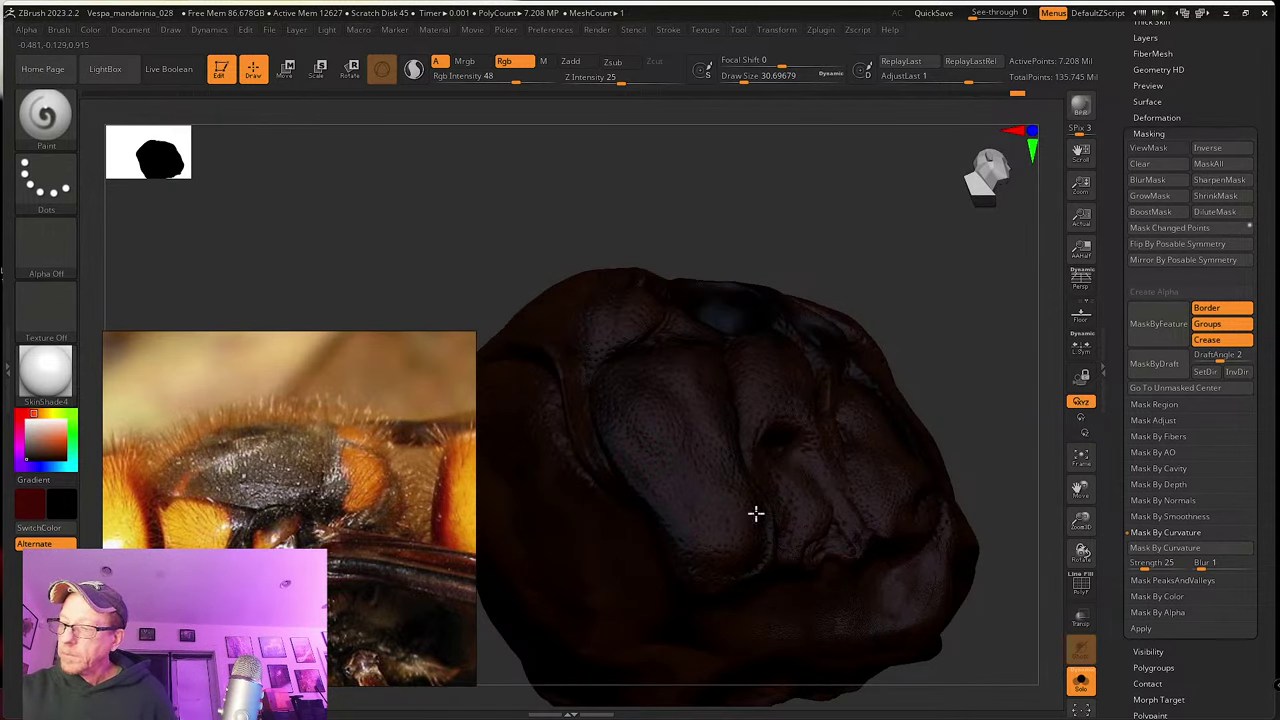
Step: Paint black shading into the grooves between the lower side plates of the thorax
{"action": "mouse_move", "coordinate": [755, 513]}
{"action": "right_mouse_down"}
{"action": "mouse_move", "coordinate": [766, 509]}
{"action": "mouse_move", "coordinate": [771, 321]}
{"action": "right_mouse_up"}
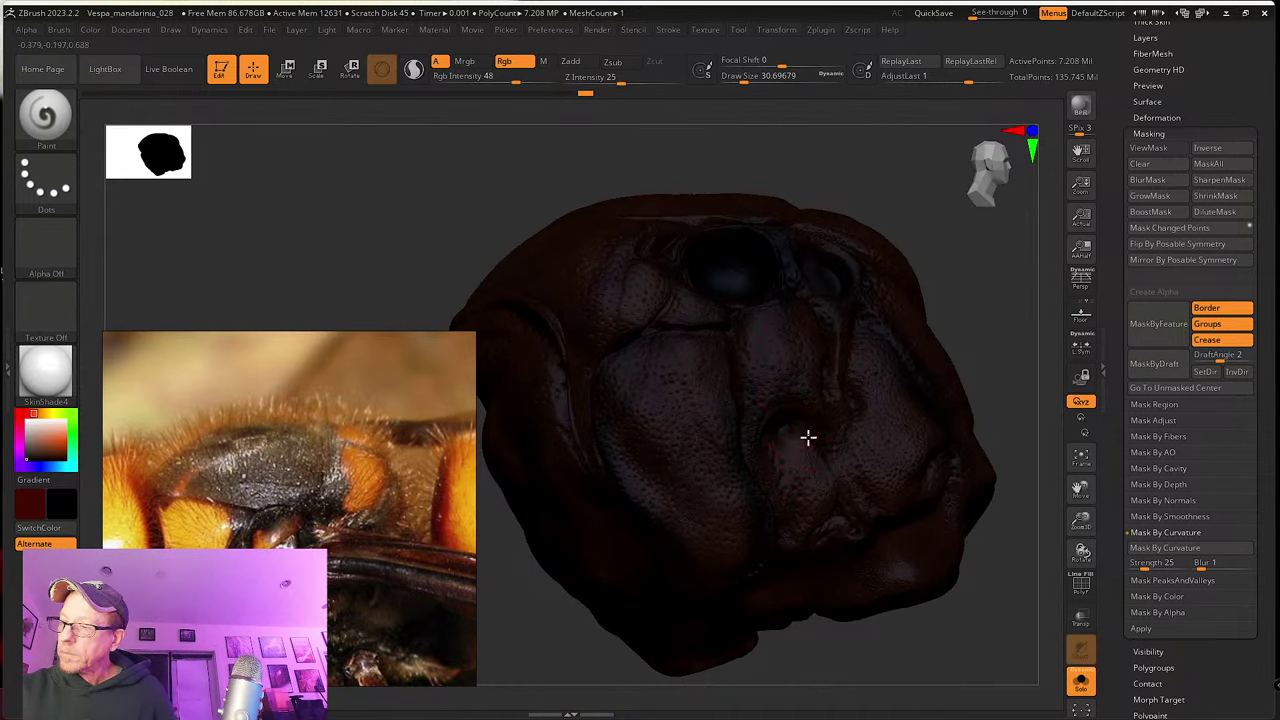
{"action": "mouse_move", "coordinate": [823, 512]}
{"action": "right_mouse_down"}
{"action": "mouse_move", "coordinate": [797, 471]}
{"action": "mouse_move", "coordinate": [790, 420]}
{"action": "right_mouse_up"}
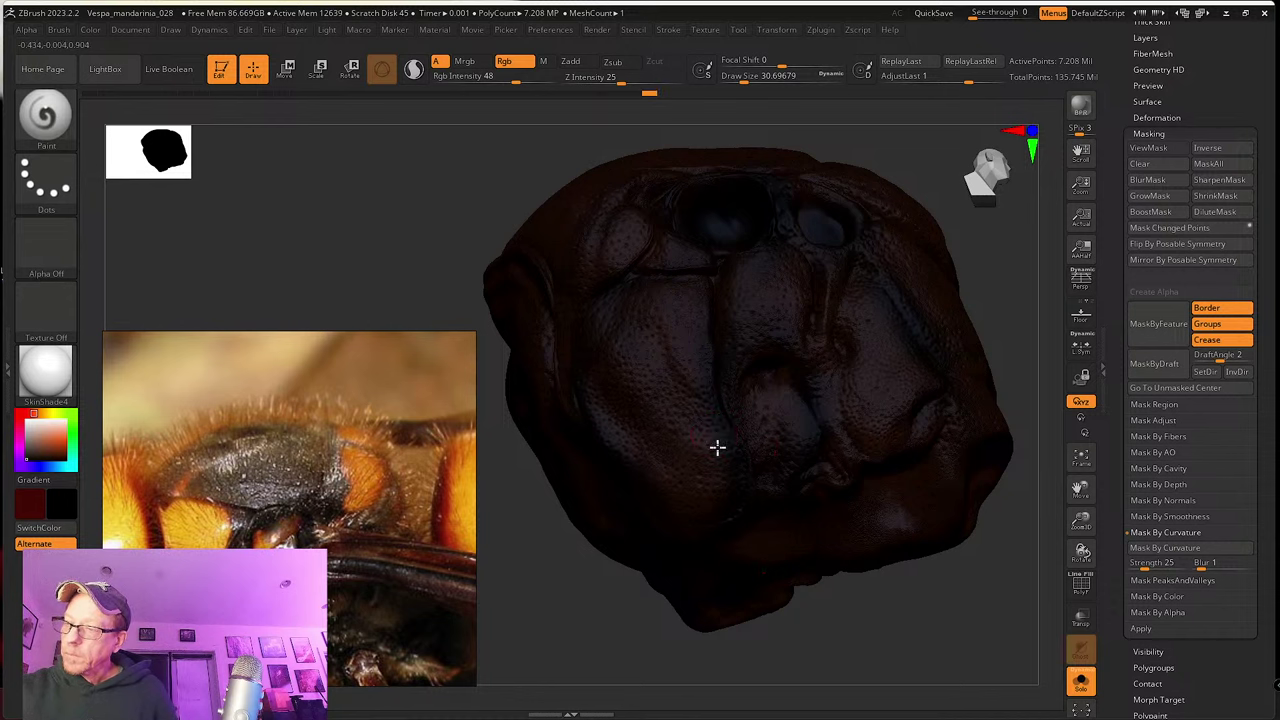
{"action": "mouse_move", "coordinate": [760, 429]}
{"action": "right_mouse_down"}
{"action": "mouse_move", "coordinate": [760, 511]}
{"action": "mouse_move", "coordinate": [797, 594]}
{"action": "mouse_move", "coordinate": [691, 507]}
{"action": "mouse_move", "coordinate": [584, 455]}
{"action": "right_mouse_up"}
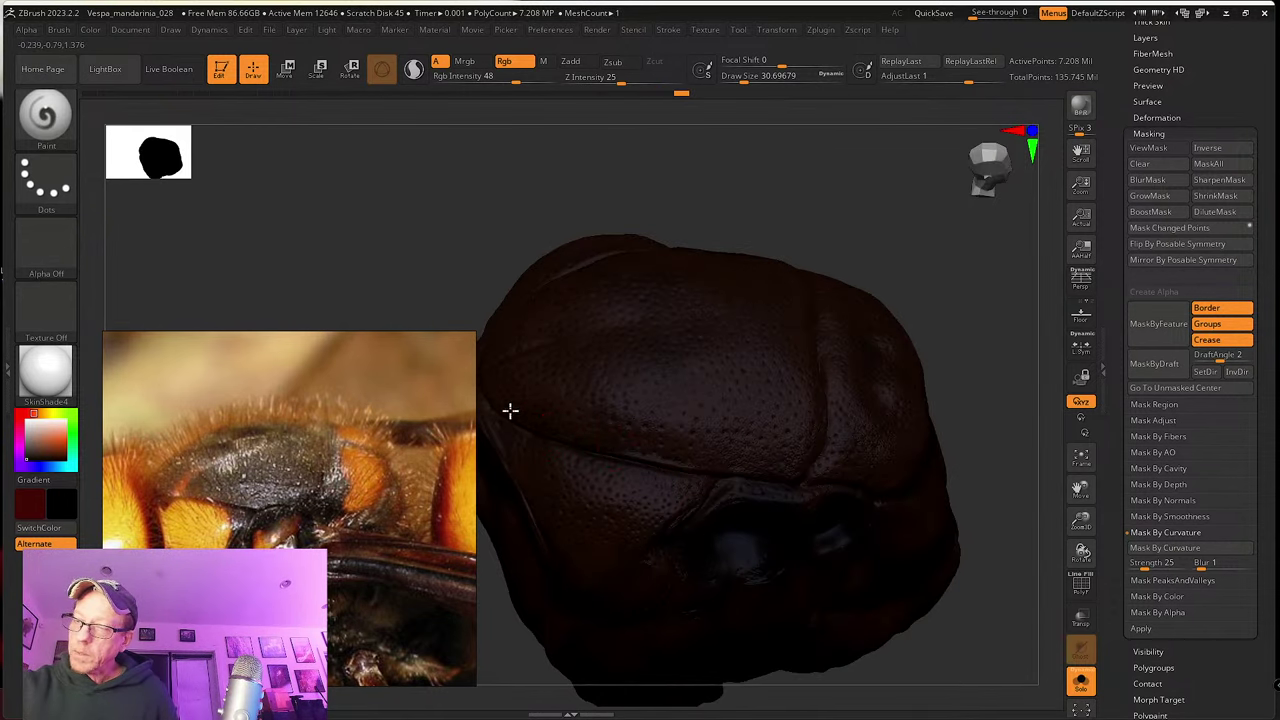
Step: Paint the groove across the top of the thorax black and smooth the colour into the front plate
{"action": "mouse_move", "coordinate": [510, 410]}
{"action": "right_mouse_down"}
{"action": "mouse_move", "coordinate": [751, 491]}
{"action": "mouse_move", "coordinate": [726, 520]}
{"action": "mouse_move", "coordinate": [843, 506]}
{"action": "mouse_move", "coordinate": [714, 491]}
{"action": "mouse_move", "coordinate": [671, 519]}
{"action": "right_mouse_up"}
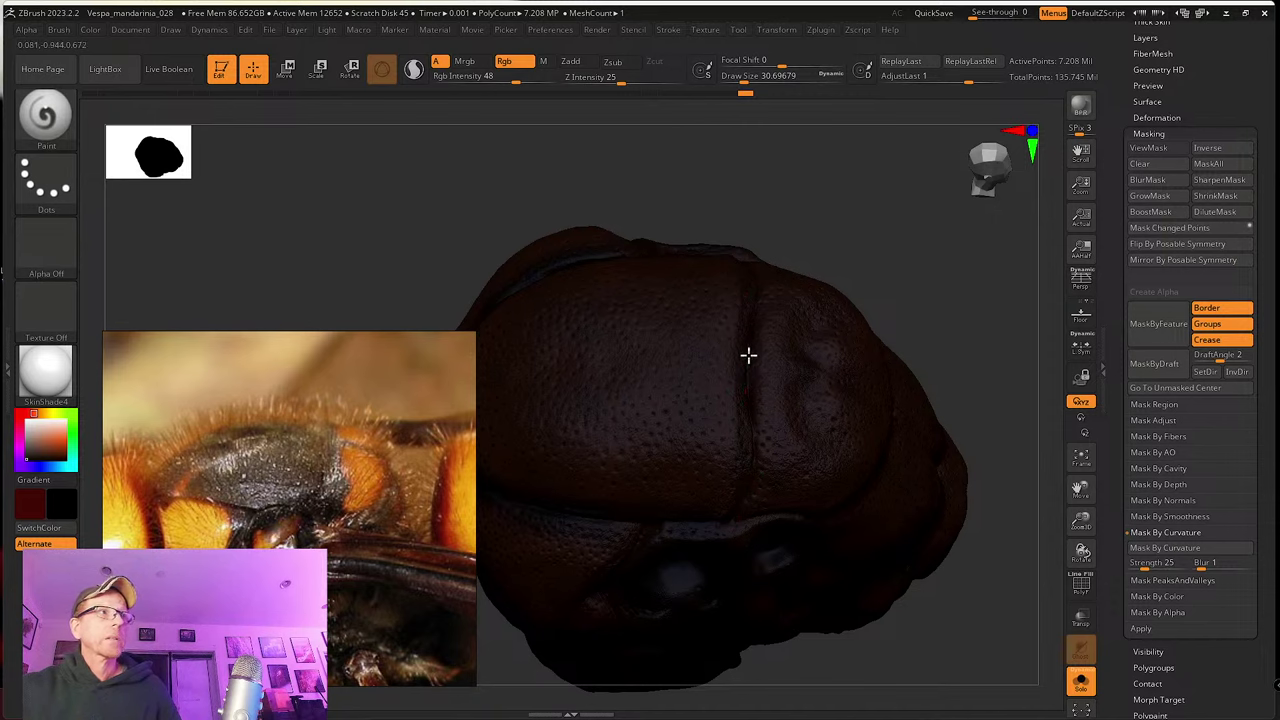
{"action": "right_click_drag", "start_coordinate": [755, 333], "coordinate": [755, 329]}
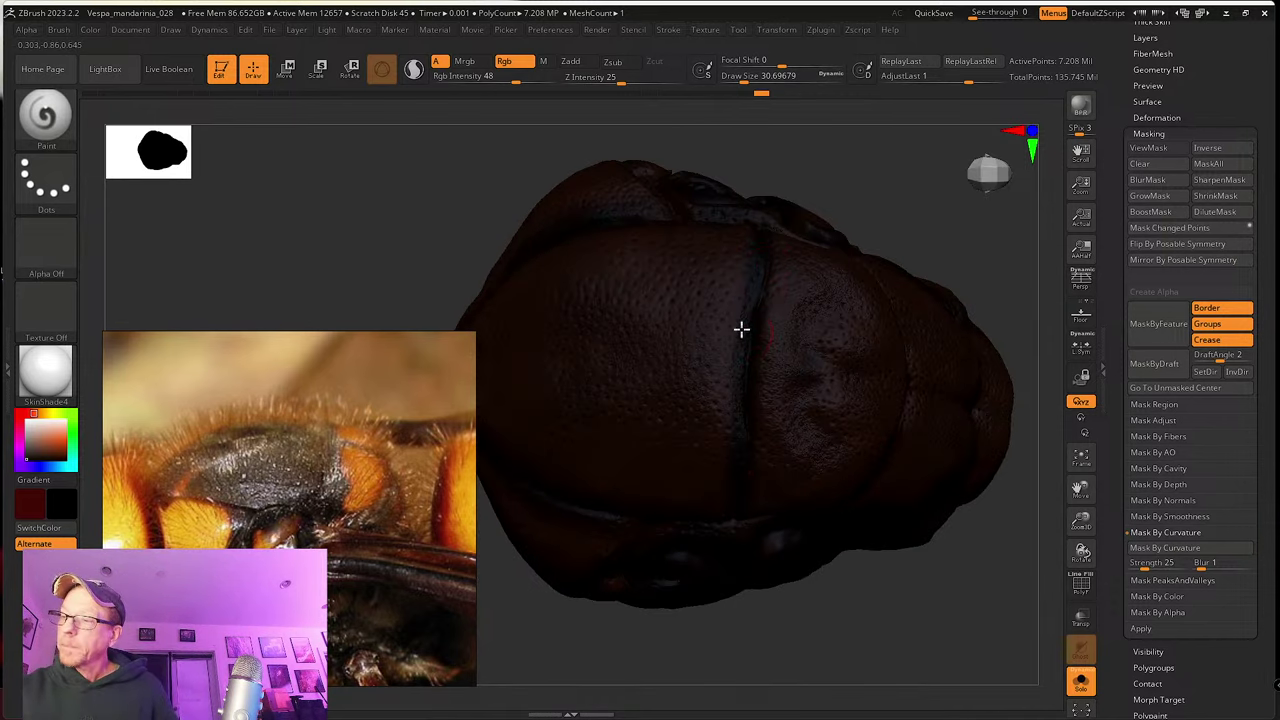
{"action": "key", "text": "shift"}
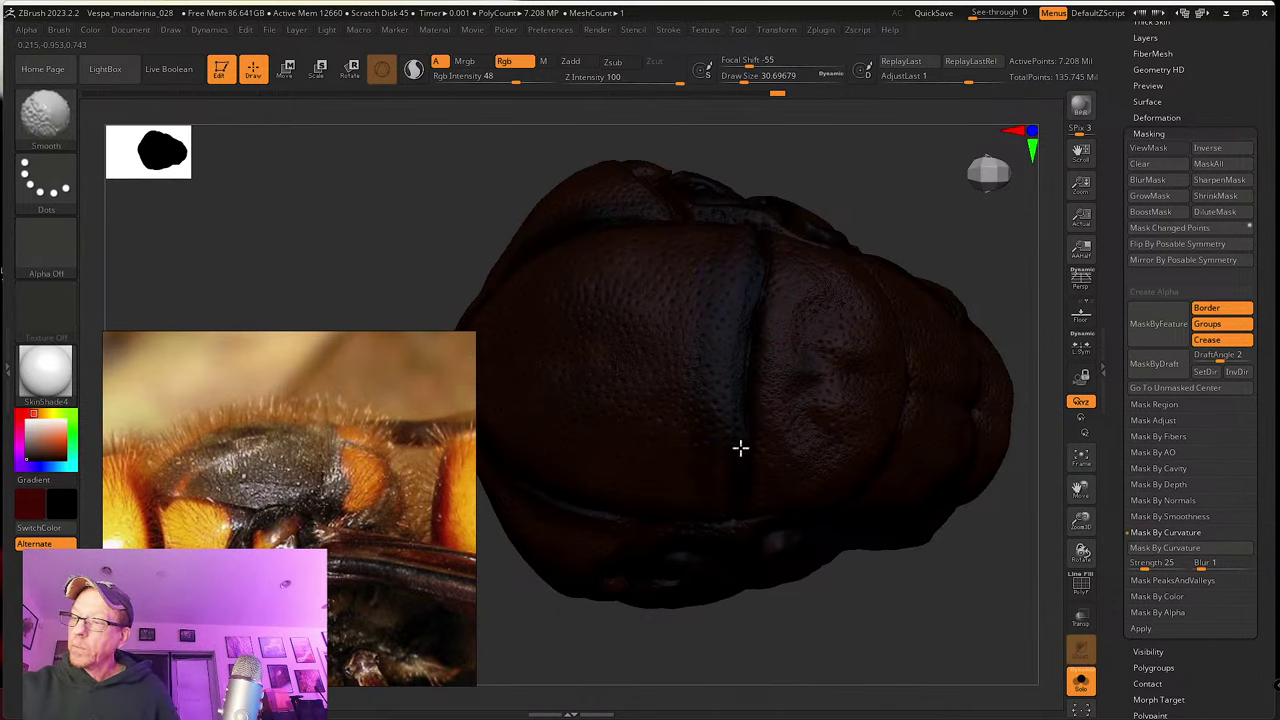
{"action": "left_click_drag", "start_coordinate": [719, 485], "coordinate": [699, 325], "text": "shift"}
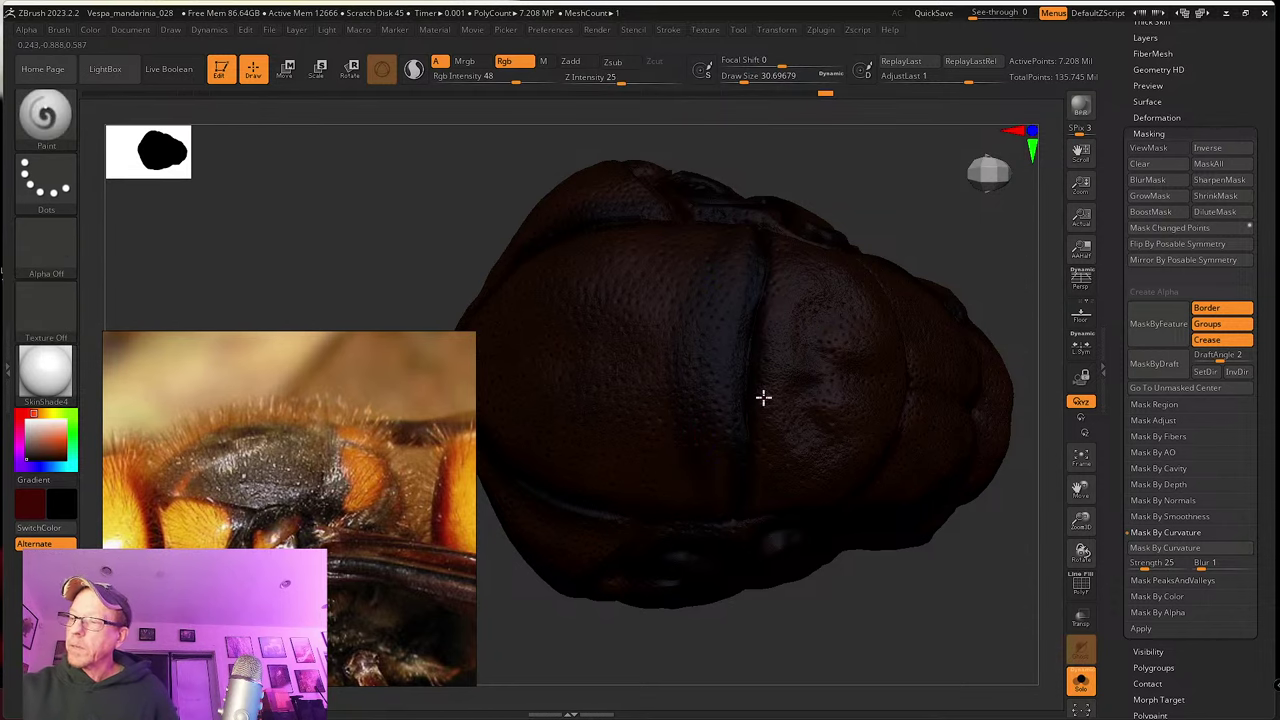
Step: Darken the seams around the rounded rear top plate and the plates behind it with black
{"action": "mouse_move", "coordinate": [763, 397]}
{"action": "right_mouse_down"}
{"action": "mouse_move", "coordinate": [800, 449]}
{"action": "mouse_move", "coordinate": [820, 317]}
{"action": "right_mouse_up"}
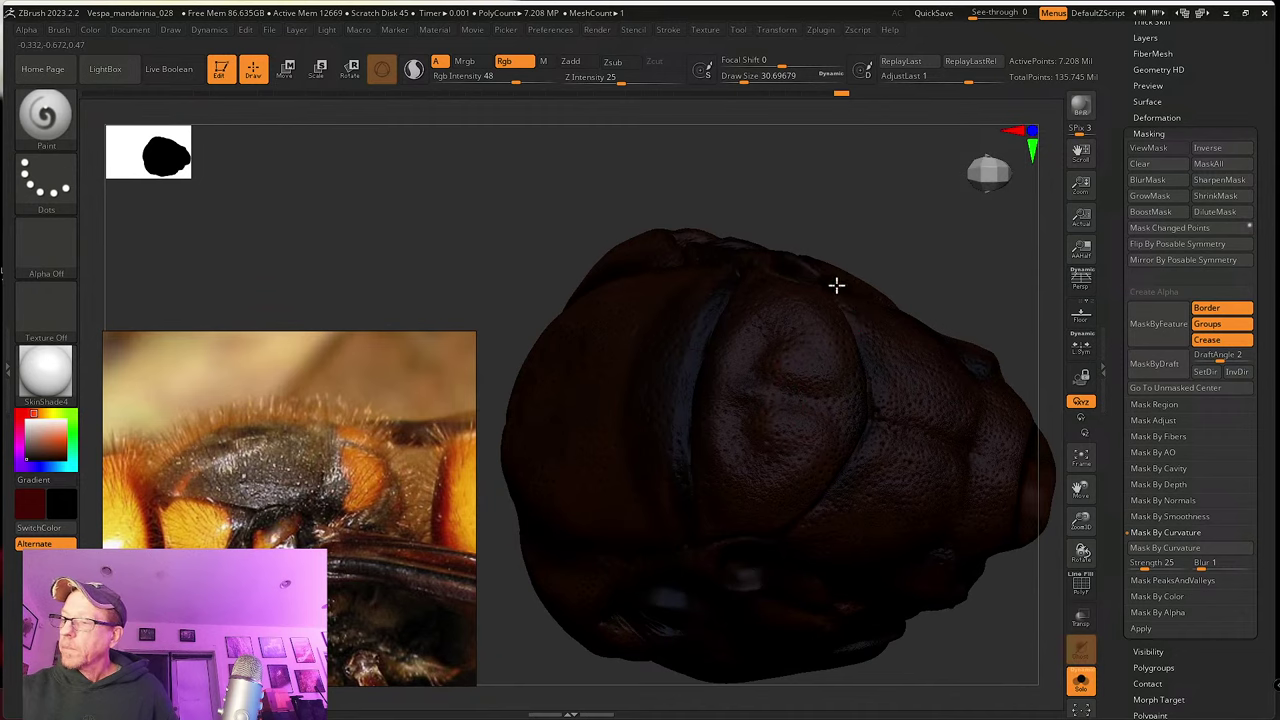
{"action": "right_click_drag", "start_coordinate": [818, 510], "coordinate": [834, 416]}
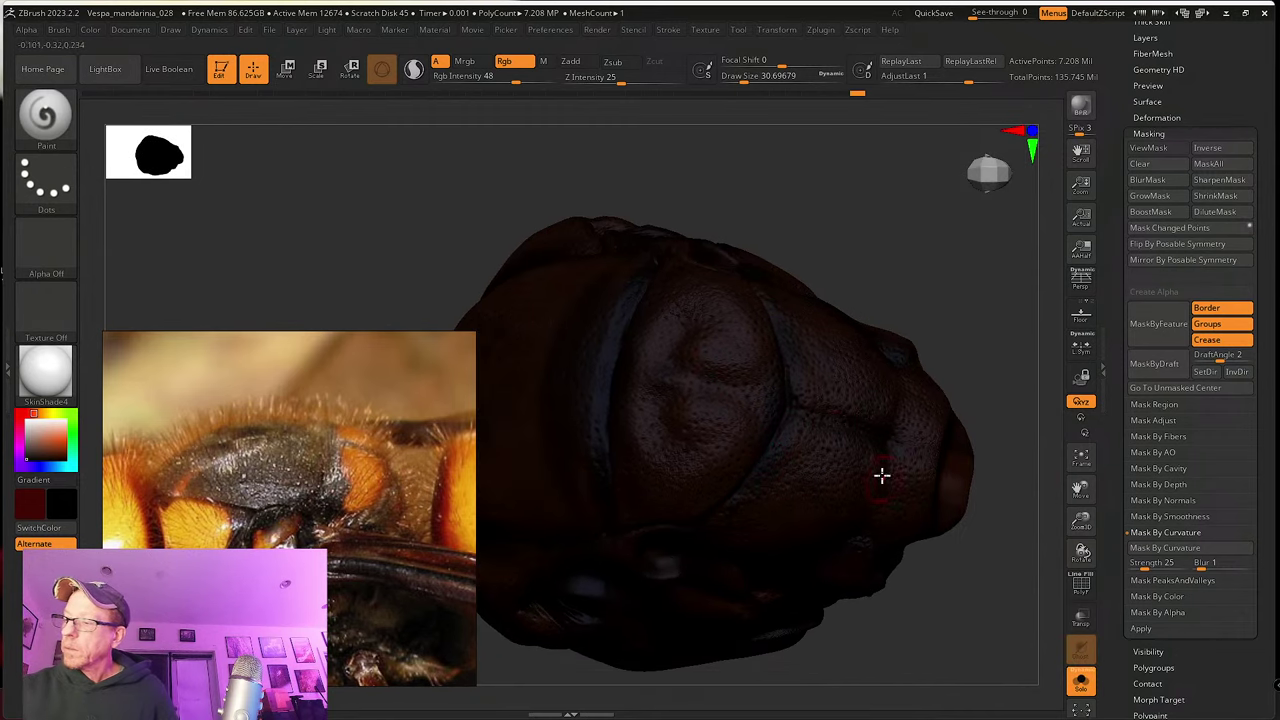
{"action": "right_click_drag", "start_coordinate": [881, 475], "coordinate": [886, 453]}
{"action": "mouse_move", "coordinate": [972, 508]}
{"action": "right_mouse_down"}
{"action": "mouse_move", "coordinate": [780, 457]}
{"action": "mouse_move", "coordinate": [760, 477]}
{"action": "mouse_move", "coordinate": [758, 430]}
{"action": "right_mouse_up"}
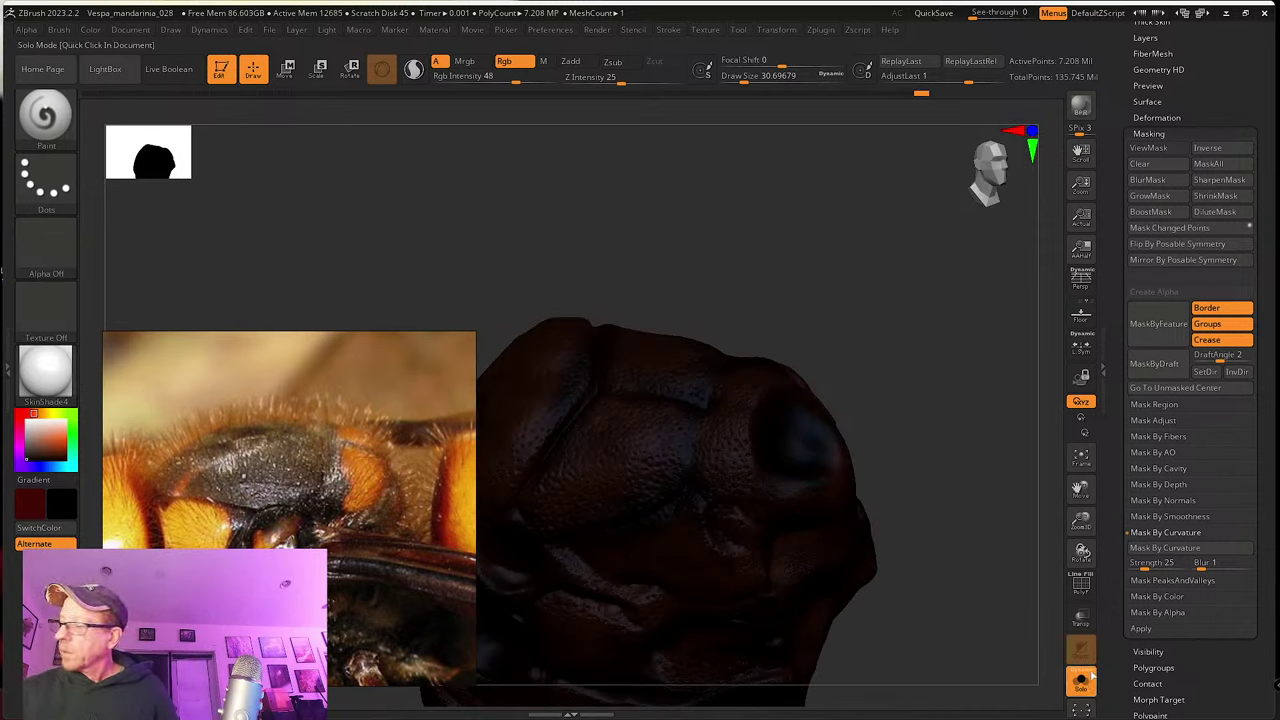
Step: Check the neighbouring parts, isolate the thorax again, and paint black around the rear opening and the rear and underside creases
{"action": "left_click", "coordinate": [1081, 681]}
{"action": "right_click_drag", "start_coordinate": [840, 440], "coordinate": [900, 540]}
{"action": "left_click", "coordinate": [1081, 683]}
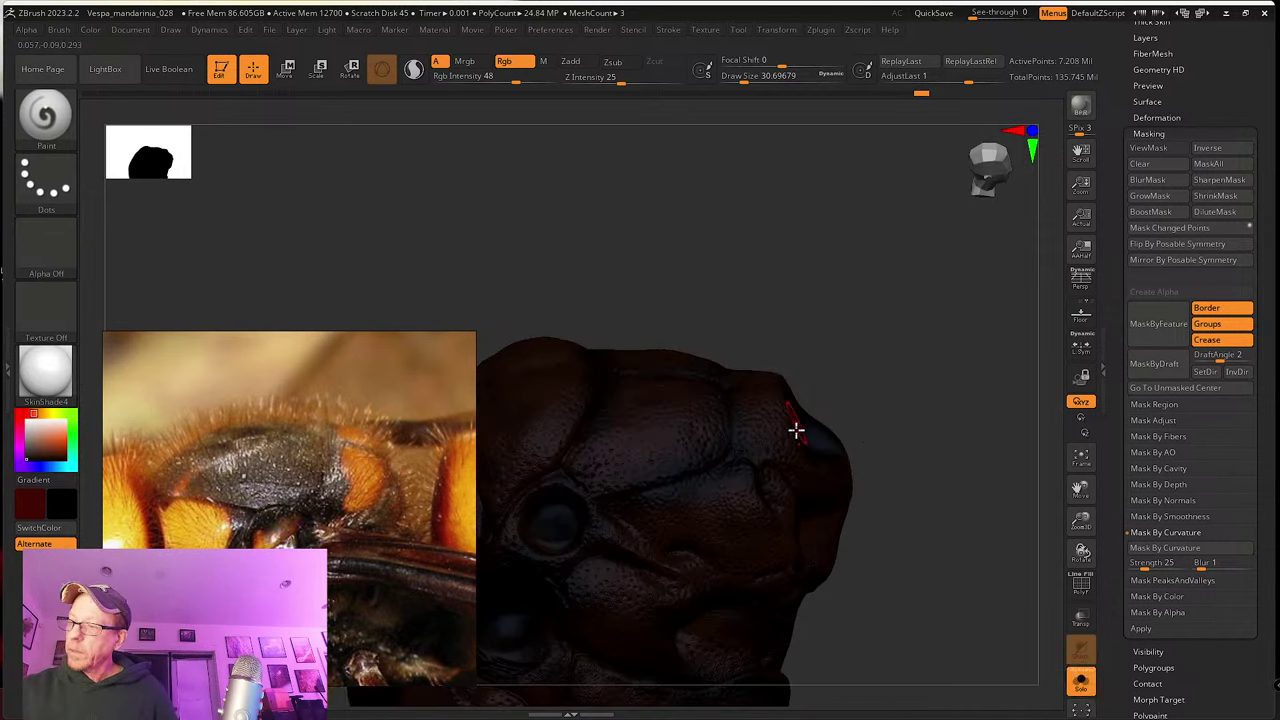
{"action": "right_click_drag", "start_coordinate": [794, 429], "coordinate": [780, 455]}
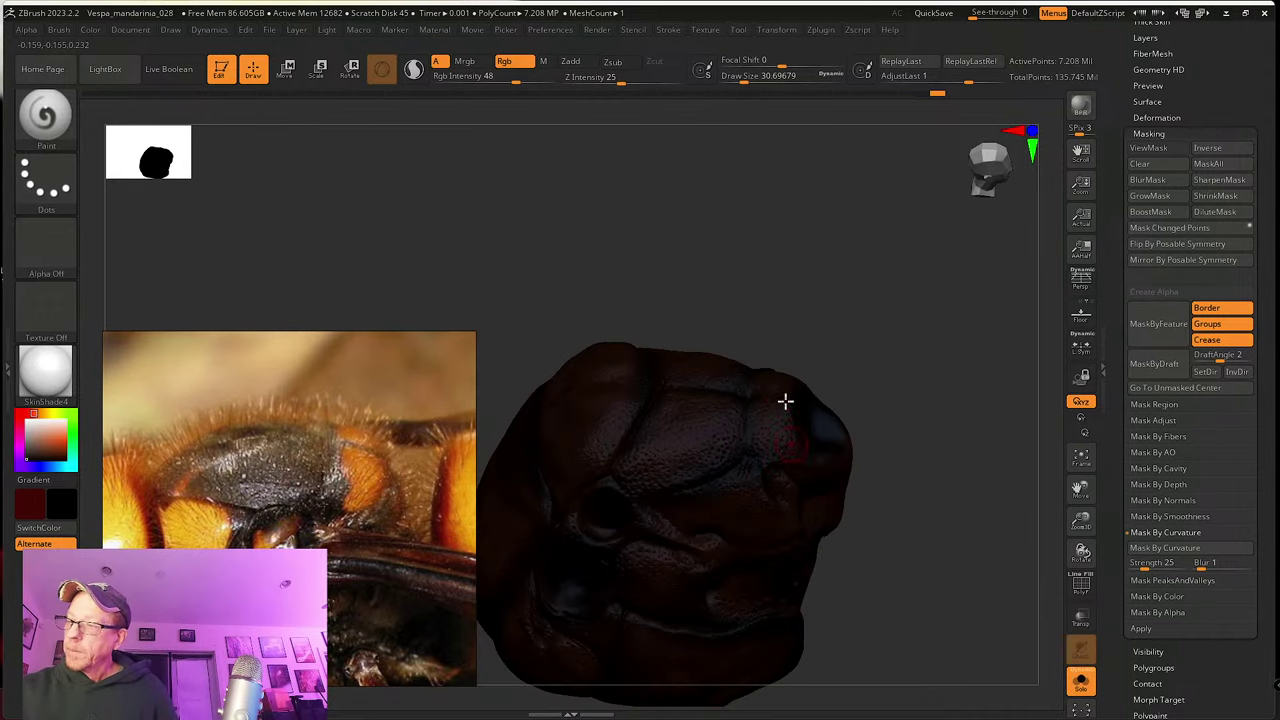
{"action": "right_click_drag", "start_coordinate": [918, 500], "coordinate": [757, 476]}
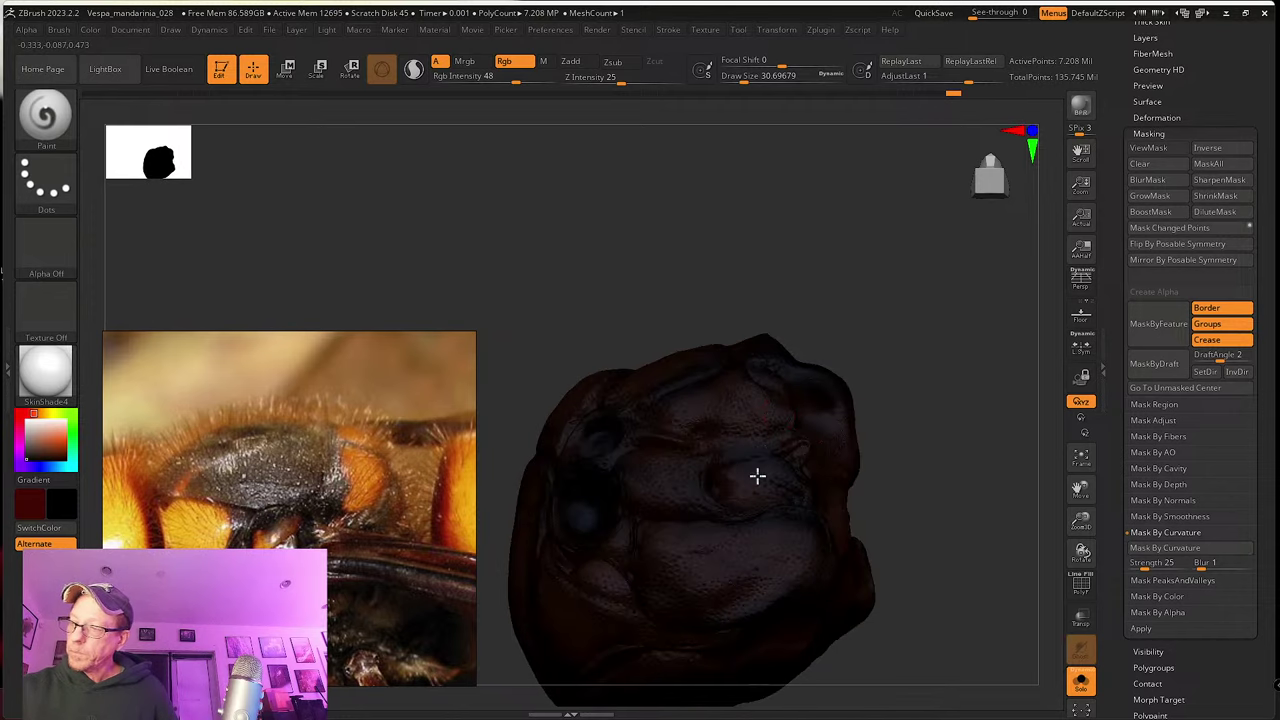
{"action": "right_click_drag", "start_coordinate": [832, 527], "coordinate": [771, 503]}
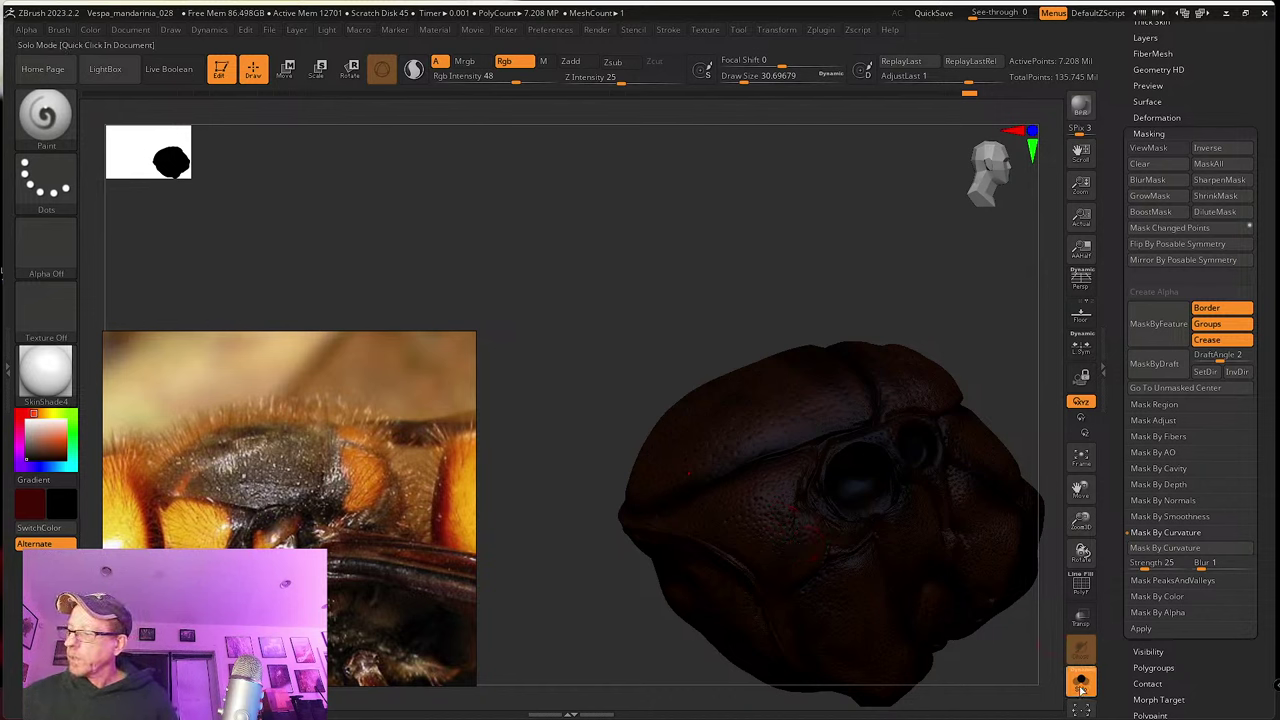
Step: Show the whole hornet and sample the yellow-orange colour from its head as the paint colour
{"action": "left_click", "coordinate": [1080, 682]}
{"action": "right_click_drag", "start_coordinate": [637, 365], "coordinate": [680, 326]}
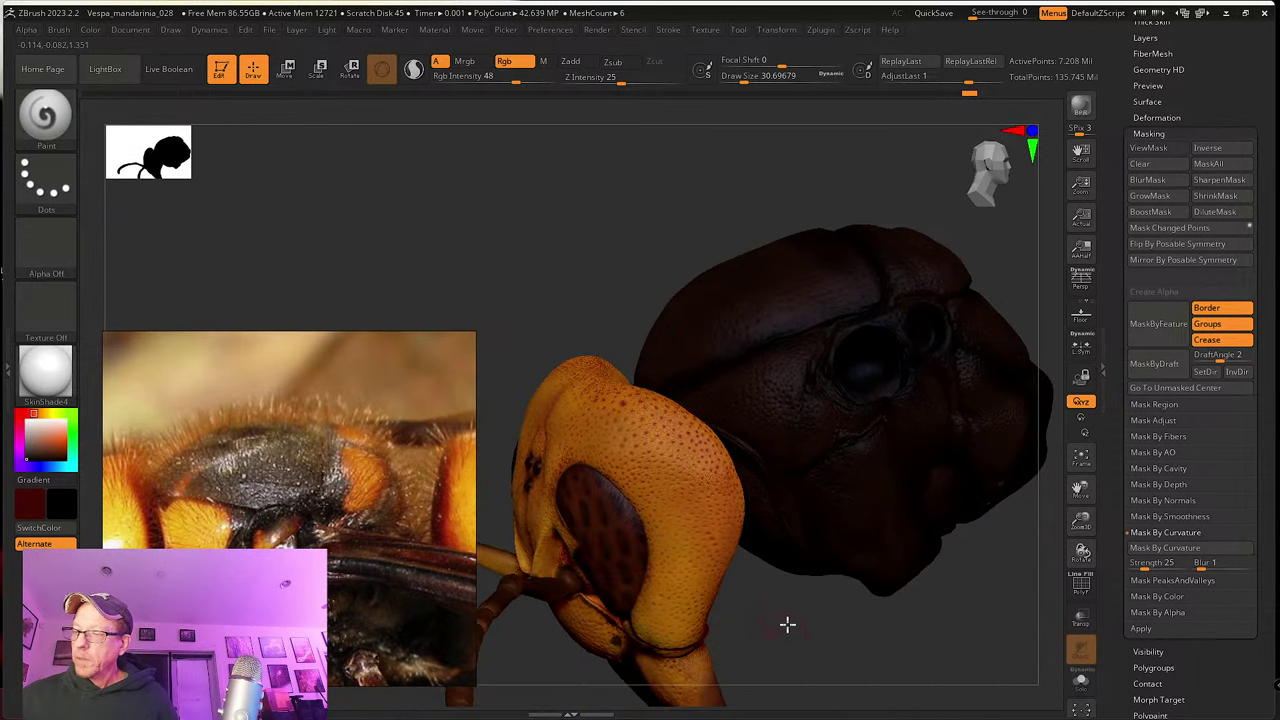
{"action": "mouse_move", "coordinate": [786, 623]}
{"action": "right_mouse_down"}
{"action": "mouse_move", "coordinate": [789, 577]}
{"action": "mouse_move", "coordinate": [809, 603]}
{"action": "right_mouse_up"}
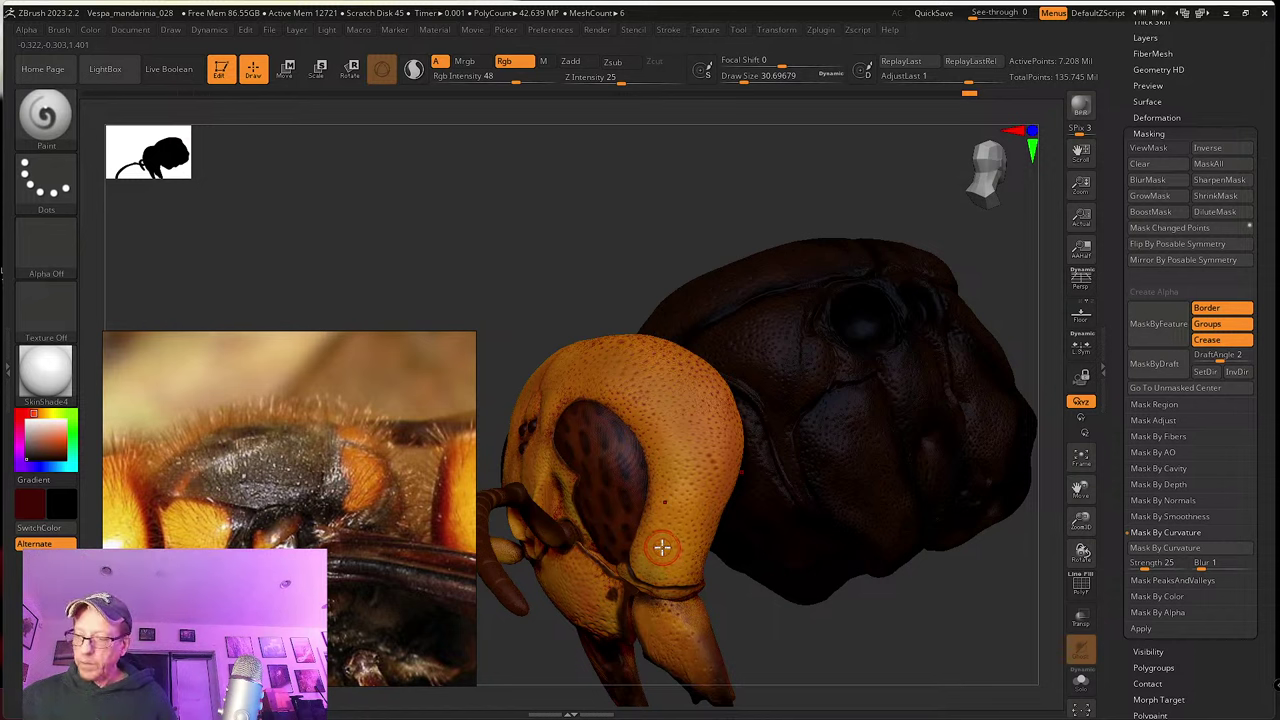
{"action": "key", "text": "c"}
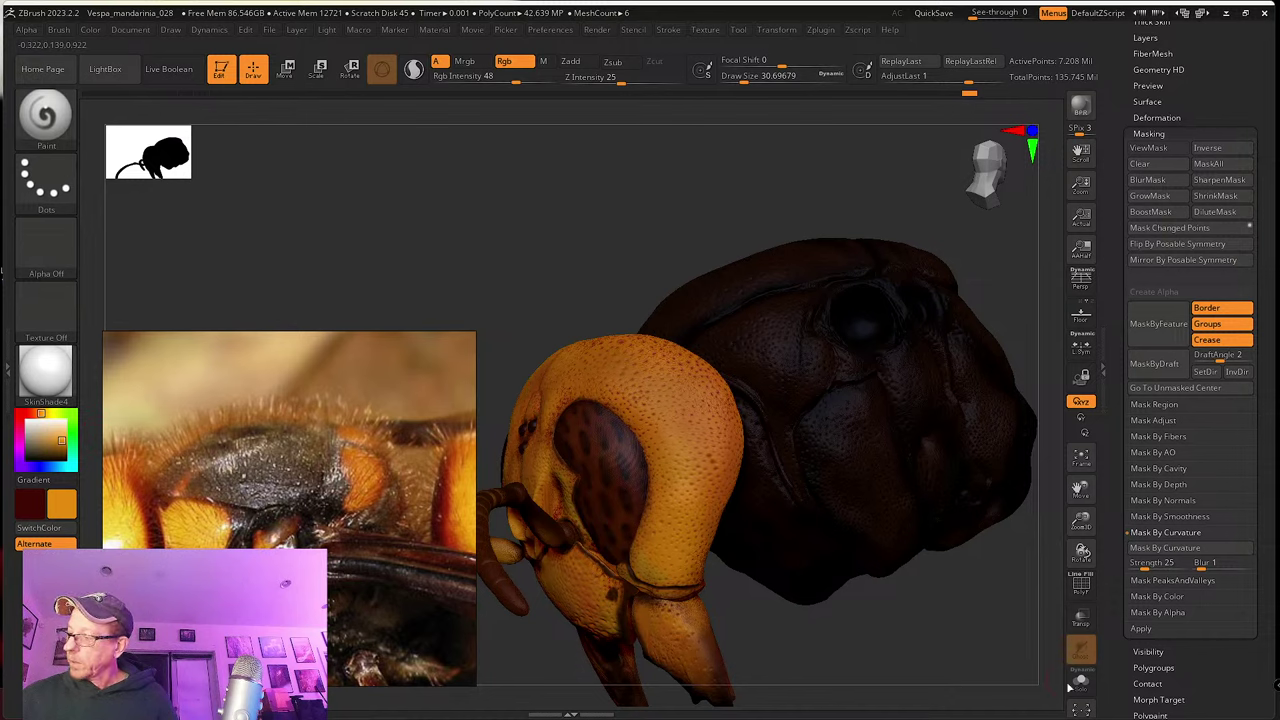
{"action": "left_click_drag", "start_coordinate": [951, 626], "coordinate": [1060, 671]}
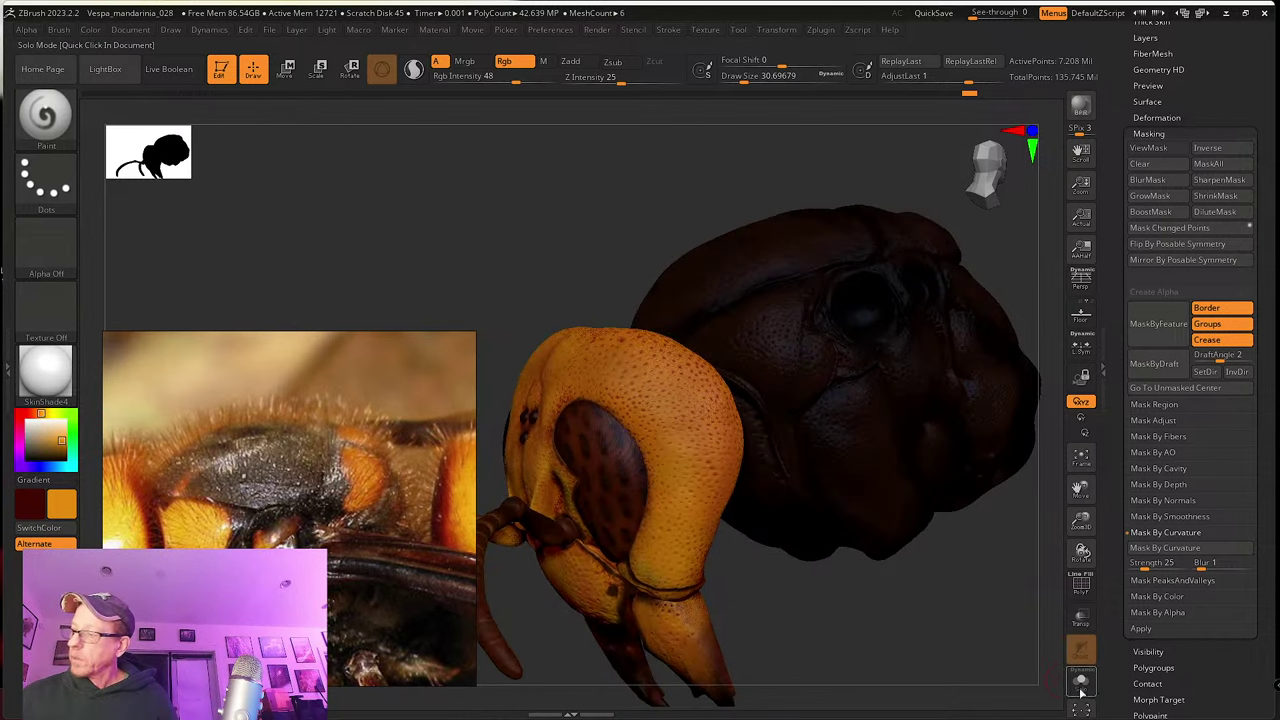
Step: Isolate the thorax and paint a yellow-orange patch on the shoulder plate in front of the large socket, with a draw size of about 21.62
{"action": "left_click", "coordinate": [1080, 688]}
{"action": "right_click_drag", "start_coordinate": [749, 357], "coordinate": [700, 503], "text": "alt"}
{"action": "key", "text": "s"}
{"action": "left_click_drag", "start_coordinate": [703, 499], "coordinate": [695, 498]}
{"action": "right_click_drag", "start_coordinate": [696, 499], "coordinate": [712, 530]}
{"action": "mouse_move", "coordinate": [697, 500]}
{"action": "left_mouse_down"}
{"action": "mouse_move", "coordinate": [695, 485]}
{"action": "mouse_move", "coordinate": [702, 511]}
{"action": "left_mouse_up"}
{"action": "right_click_drag", "start_coordinate": [702, 511], "coordinate": [676, 489]}
{"action": "left_click_drag", "start_coordinate": [679, 480], "coordinate": [656, 500]}
{"action": "mouse_move", "coordinate": [656, 500]}
{"action": "right_mouse_down"}
{"action": "mouse_move", "coordinate": [671, 546]}
{"action": "mouse_move", "coordinate": [668, 532]}
{"action": "right_mouse_up"}
{"action": "mouse_move", "coordinate": [660, 488]}
{"action": "left_mouse_down"}
{"action": "mouse_move", "coordinate": [674, 469]}
{"action": "mouse_move", "coordinate": [641, 486]}
{"action": "mouse_move", "coordinate": [687, 472]}
{"action": "left_mouse_up"}
{"action": "mouse_move", "coordinate": [687, 472]}
{"action": "right_mouse_down"}
{"action": "mouse_move", "coordinate": [691, 497]}
{"action": "mouse_move", "coordinate": [718, 462]}
{"action": "right_mouse_up"}
{"action": "left_click_drag", "start_coordinate": [703, 449], "coordinate": [714, 451]}
{"action": "right_click_drag", "start_coordinate": [714, 452], "coordinate": [717, 429]}
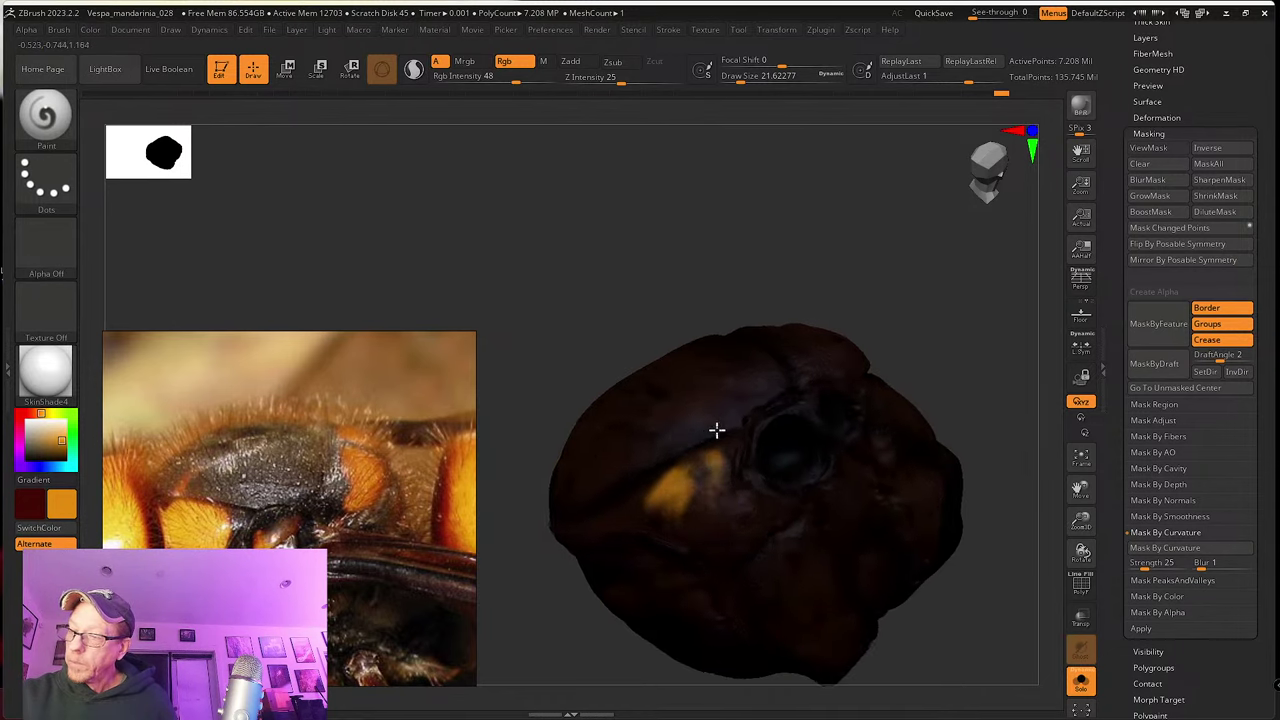
Step: Extend the yellow-orange shoulder patch into a filled triangle between the upper seam and the lower groove
{"action": "mouse_move", "coordinate": [717, 429]}
{"action": "left_mouse_down"}
{"action": "mouse_move", "coordinate": [709, 500]}
{"action": "mouse_move", "coordinate": [709, 461]}
{"action": "mouse_move", "coordinate": [688, 505]}
{"action": "left_mouse_up"}
{"action": "right_click_drag", "start_coordinate": [688, 505], "coordinate": [657, 484]}
{"action": "mouse_move", "coordinate": [657, 484]}
{"action": "left_mouse_down"}
{"action": "mouse_move", "coordinate": [643, 505]}
{"action": "mouse_move", "coordinate": [704, 540]}
{"action": "left_mouse_up"}
{"action": "mouse_move", "coordinate": [704, 540]}
{"action": "right_mouse_down"}
{"action": "mouse_move", "coordinate": [716, 533]}
{"action": "mouse_move", "coordinate": [697, 496]}
{"action": "mouse_move", "coordinate": [720, 534]}
{"action": "mouse_move", "coordinate": [626, 270]}
{"action": "right_mouse_up"}
Step: Raise the Smooth brush's Rgb intensity and fill in the dark gaps in the upper part of the yellow patch
{"action": "key", "text": "shift"}
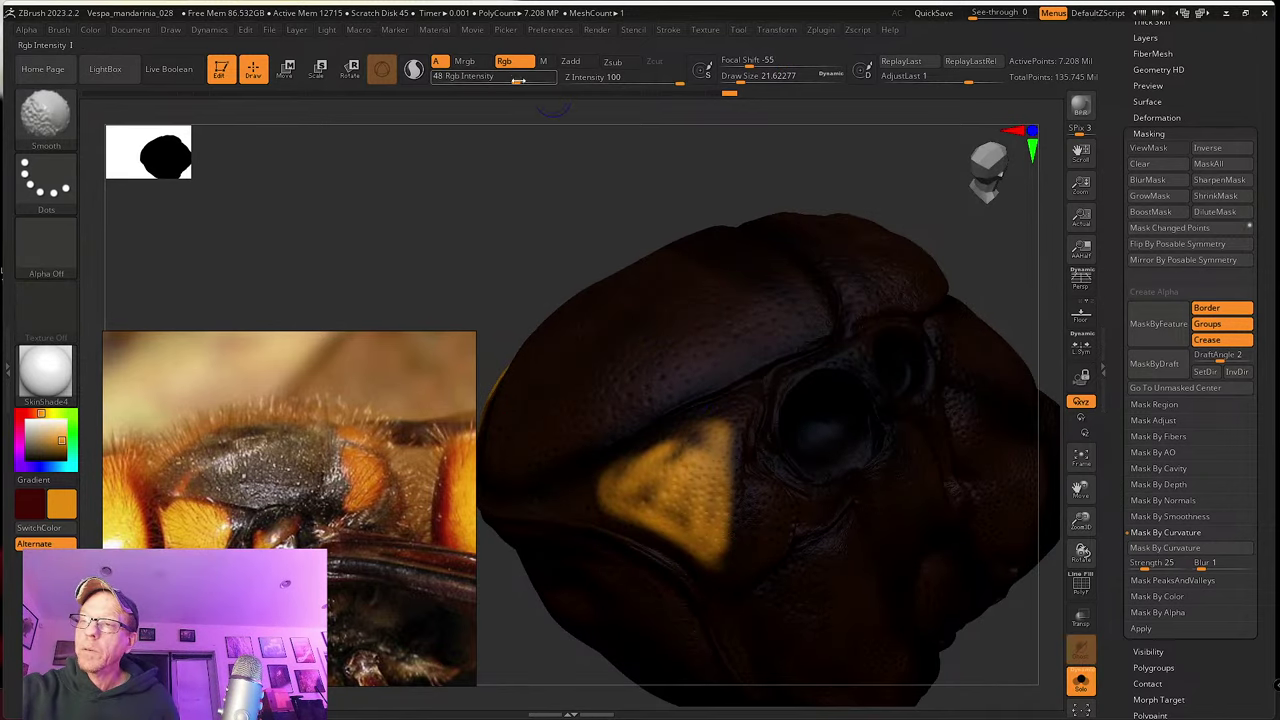
{"action": "left_click_drag", "start_coordinate": [518, 80], "coordinate": [536, 80]}
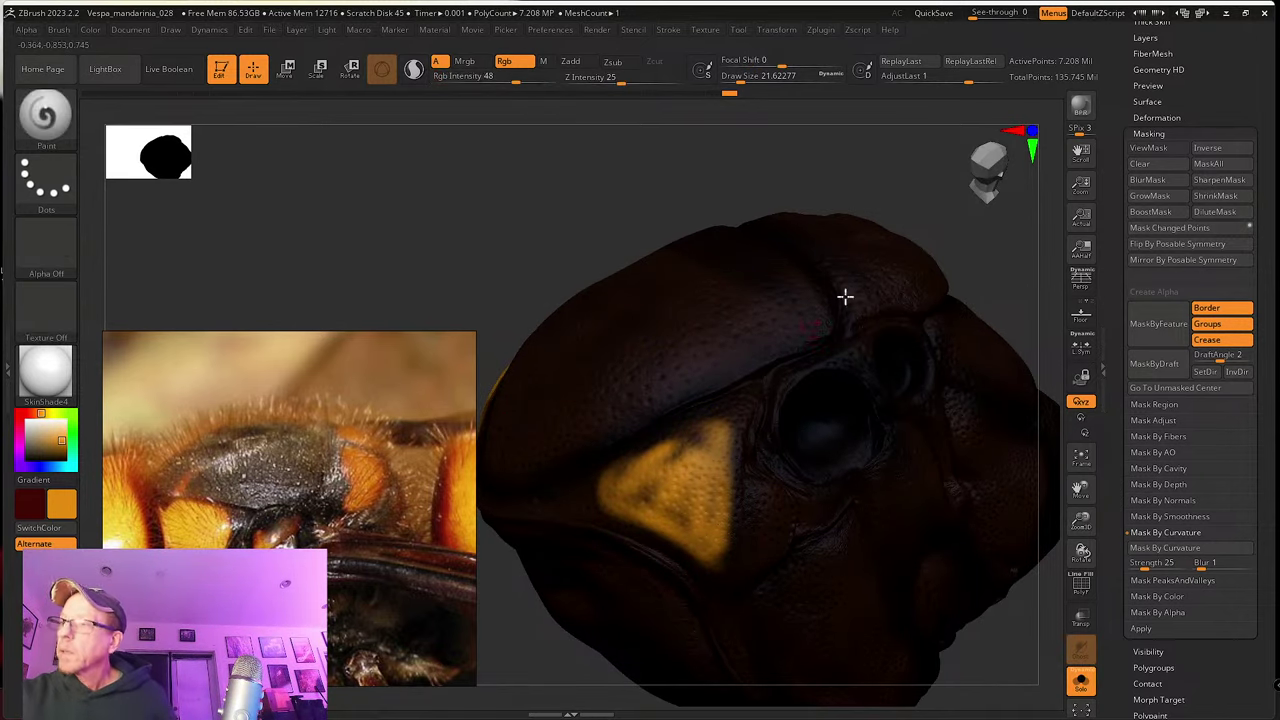
{"action": "mouse_move", "coordinate": [699, 415]}
{"action": "right_mouse_down"}
{"action": "mouse_move", "coordinate": [708, 432]}
{"action": "mouse_move", "coordinate": [678, 464]}
{"action": "right_mouse_up"}
{"action": "mouse_move", "coordinate": [678, 464]}
{"action": "left_mouse_down"}
{"action": "mouse_move", "coordinate": [689, 449]}
{"action": "mouse_move", "coordinate": [688, 465]}
{"action": "mouse_move", "coordinate": [673, 443]}
{"action": "left_mouse_up"}
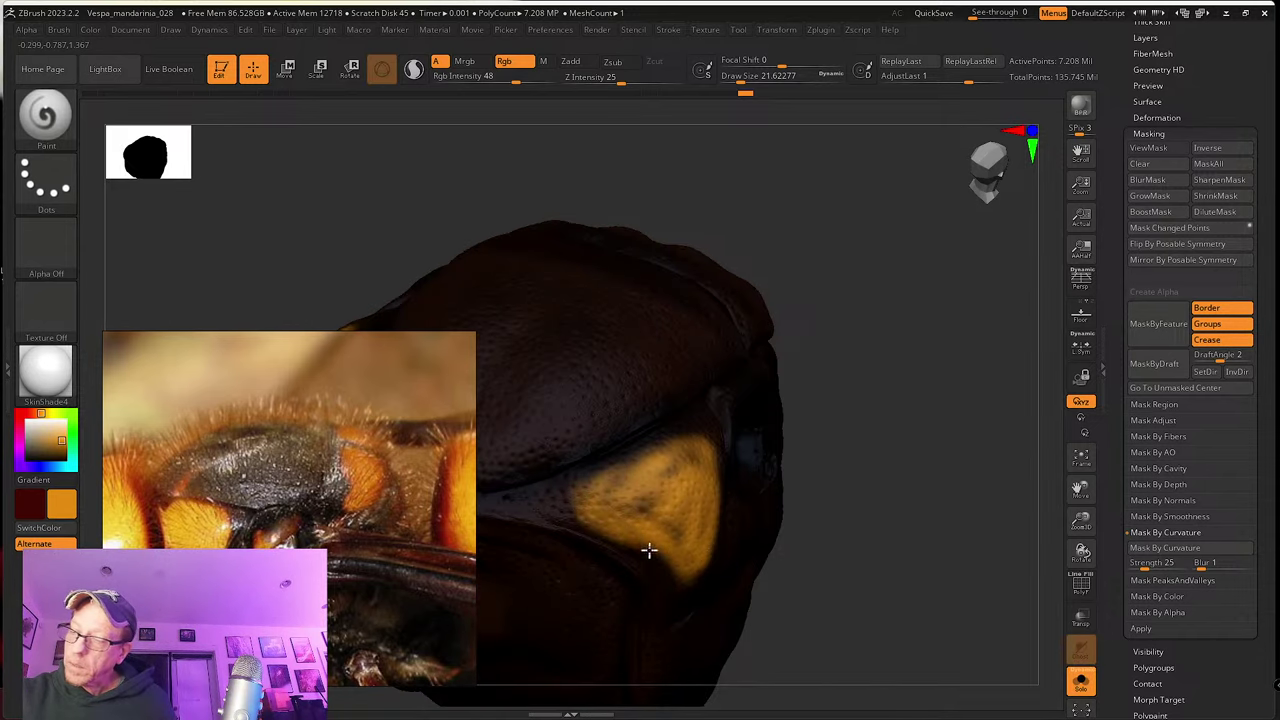
Step: Build up solid yellow-orange along the triangular patch's lower, rear and upper edges and out to its front tip
{"action": "left_click_drag", "start_coordinate": [649, 550], "coordinate": [682, 574]}
{"action": "right_click_drag", "start_coordinate": [701, 551], "coordinate": [689, 514]}
{"action": "left_click_drag", "start_coordinate": [704, 580], "coordinate": [727, 469]}
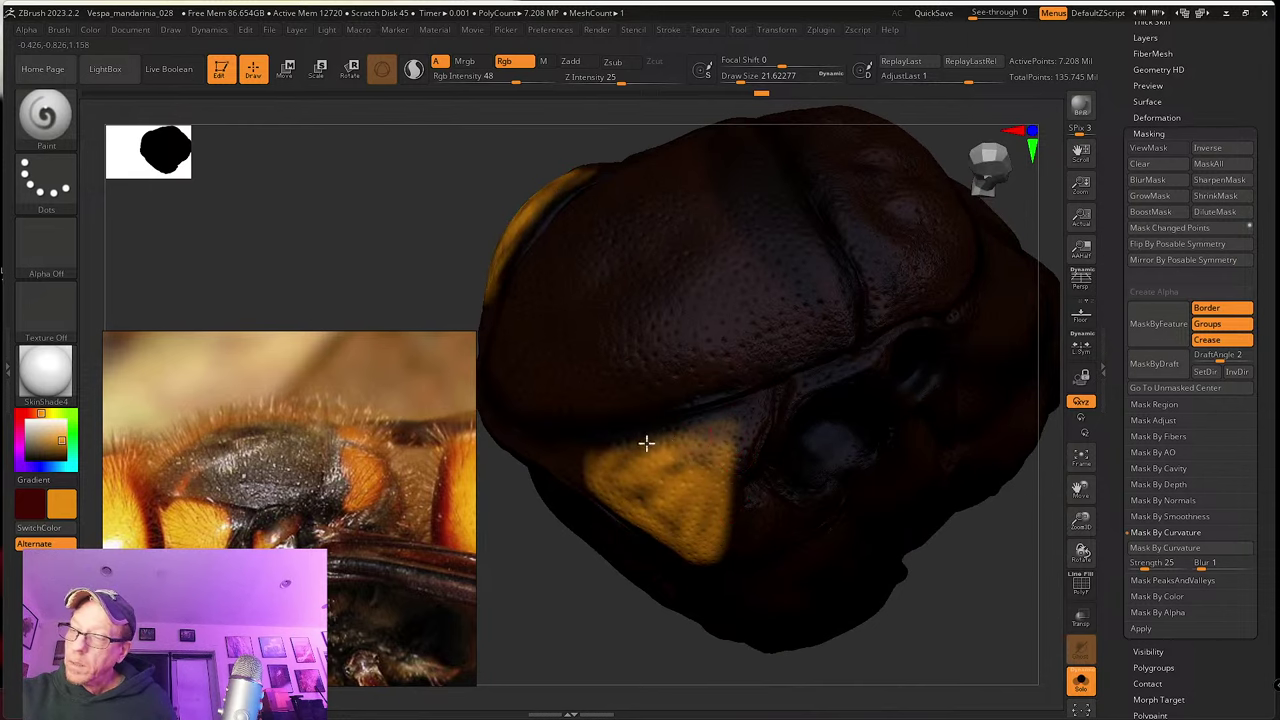
{"action": "mouse_move", "coordinate": [646, 443]}
{"action": "left_mouse_down"}
{"action": "mouse_move", "coordinate": [706, 434]}
{"action": "mouse_move", "coordinate": [700, 457]}
{"action": "mouse_move", "coordinate": [663, 470]}
{"action": "left_mouse_up"}
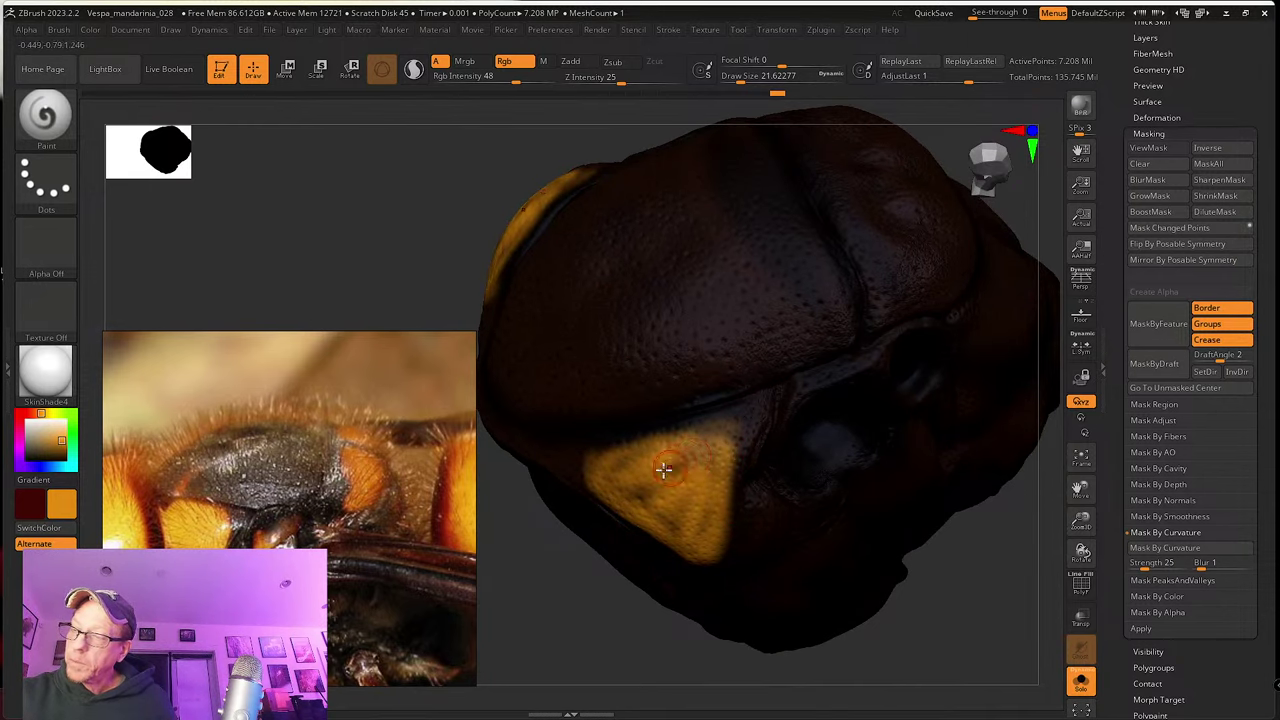
{"action": "right_click_drag", "start_coordinate": [663, 470], "coordinate": [626, 471]}
{"action": "left_click_drag", "start_coordinate": [626, 471], "coordinate": [608, 472]}
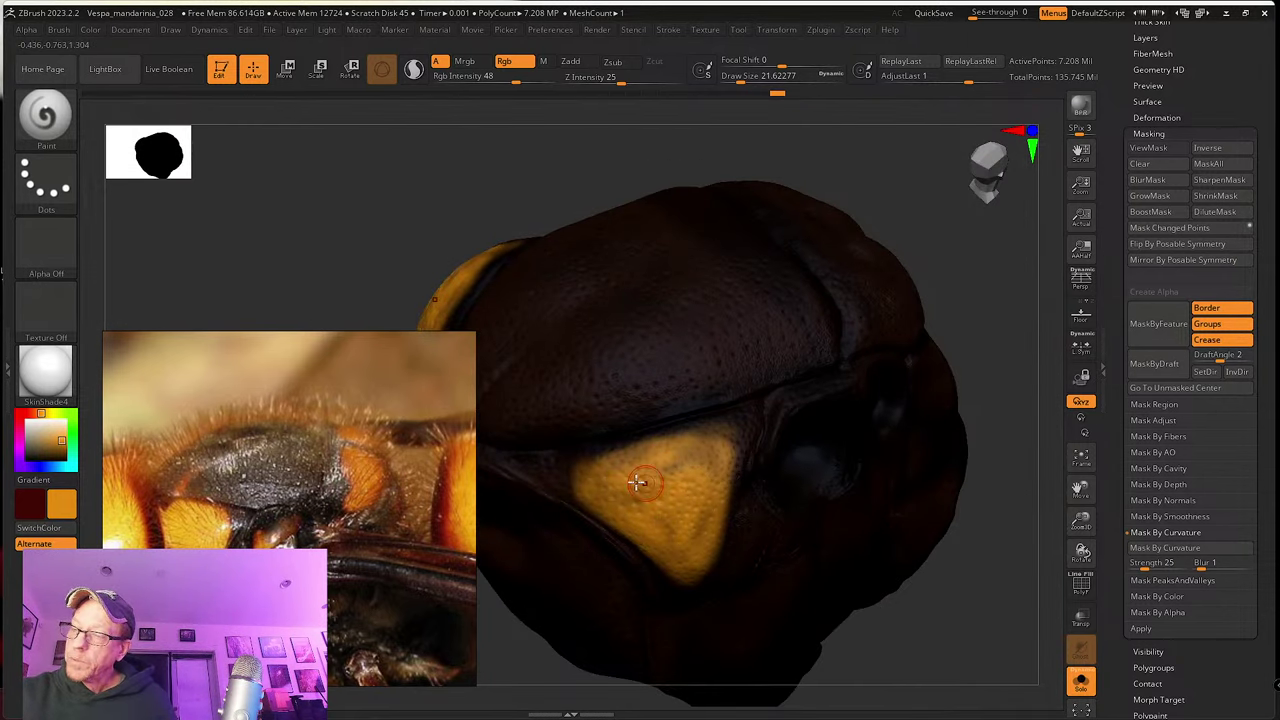
Step: Touch up the remaining dark spots and the front and lower corners of the yellow-orange shoulder patch
{"action": "right_click_drag", "start_coordinate": [676, 469], "coordinate": [572, 465]}
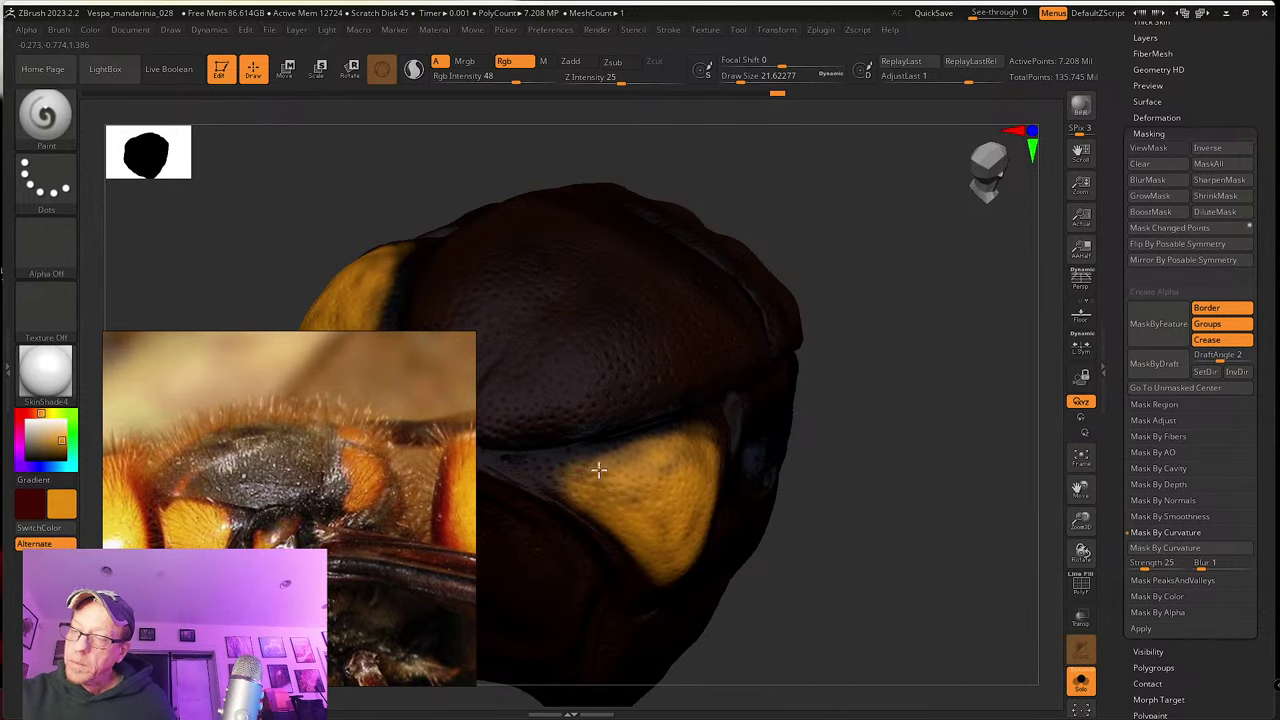
{"action": "right_click_drag", "start_coordinate": [663, 564], "coordinate": [620, 514]}
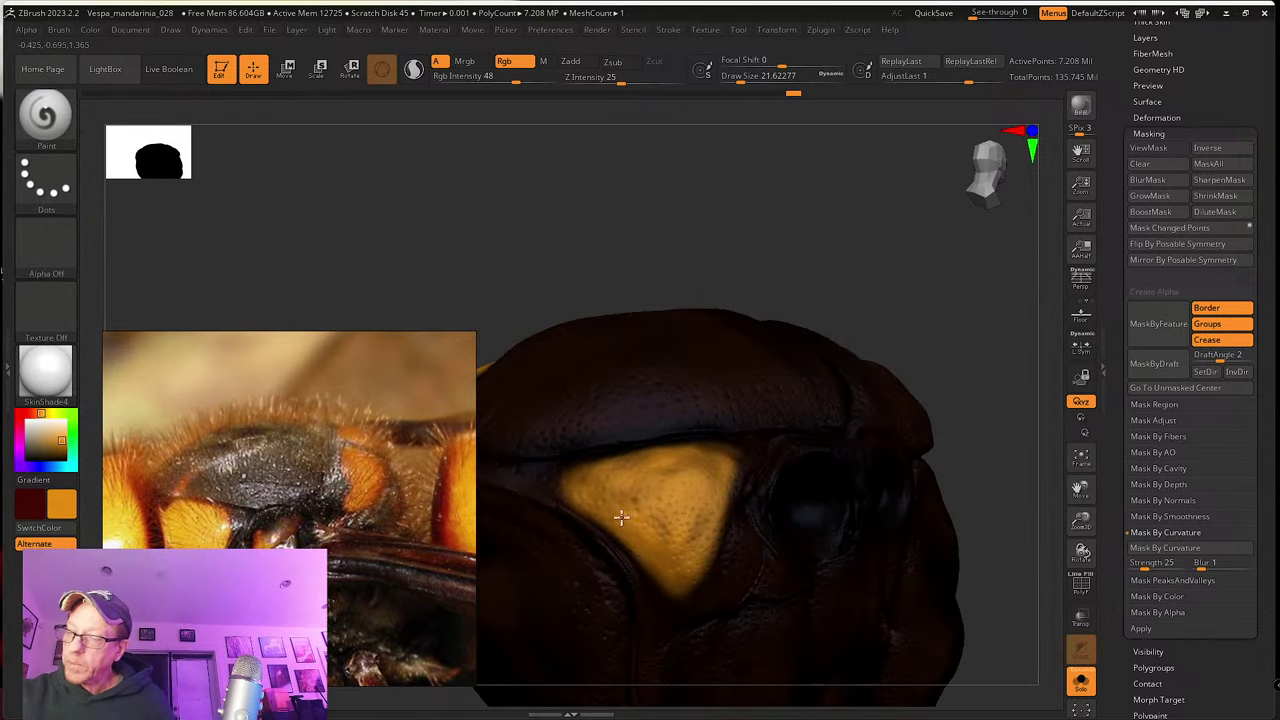
{"action": "right_click_drag", "start_coordinate": [691, 591], "coordinate": [714, 457]}
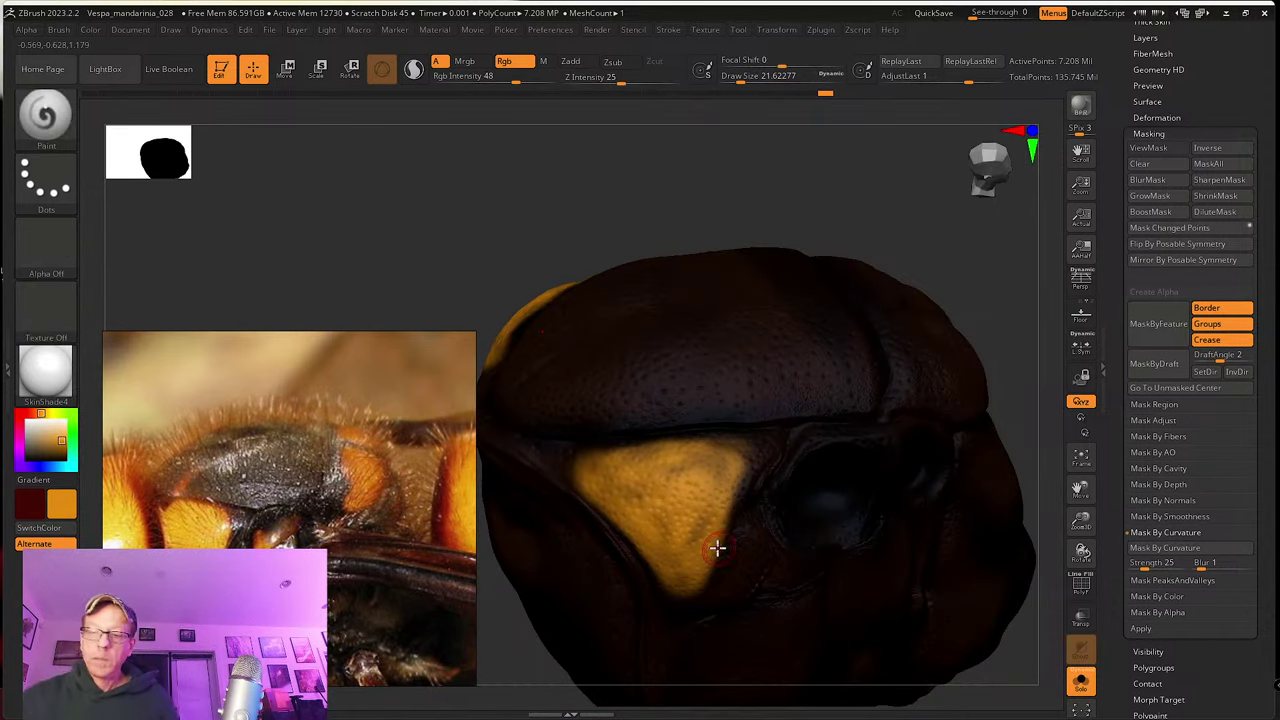
Step: Move the reference photo clear of the thorax and temporarily show the other body parts to compare the head with the shoulder patch
{"action": "left_click_drag", "start_coordinate": [398, 422], "coordinate": [342, 474]}
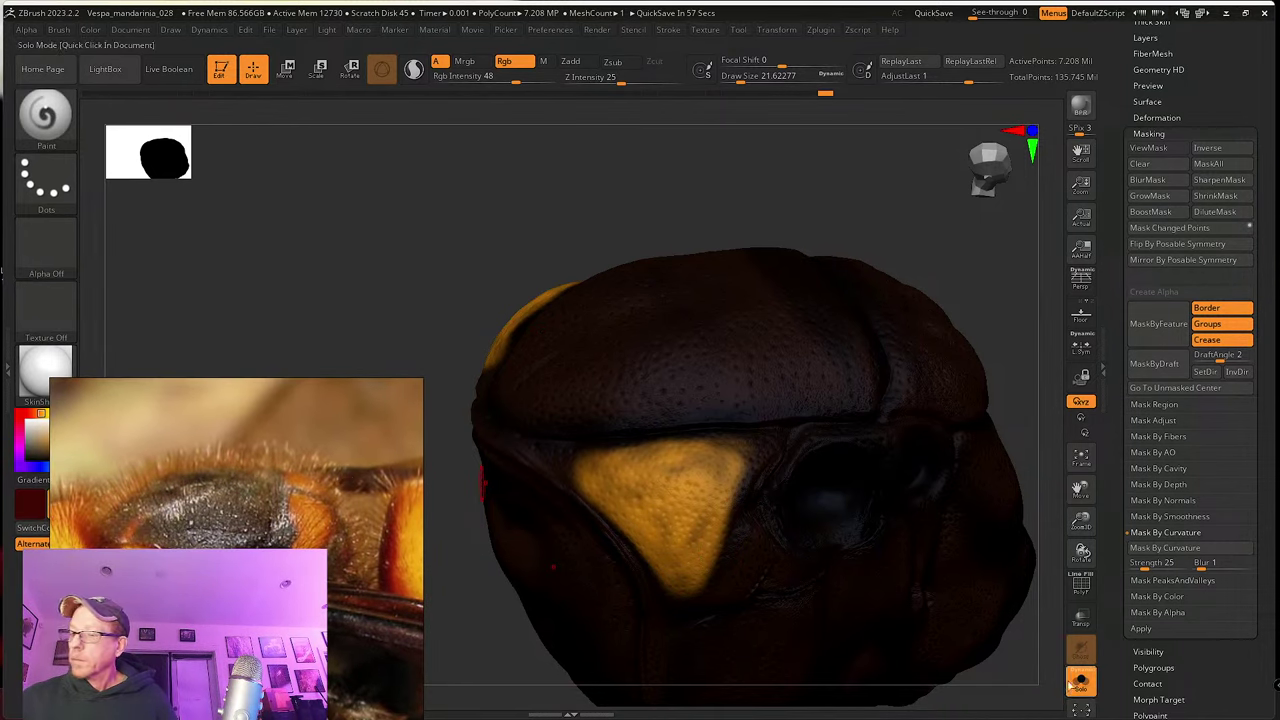
{"action": "left_click", "coordinate": [1080, 680]}
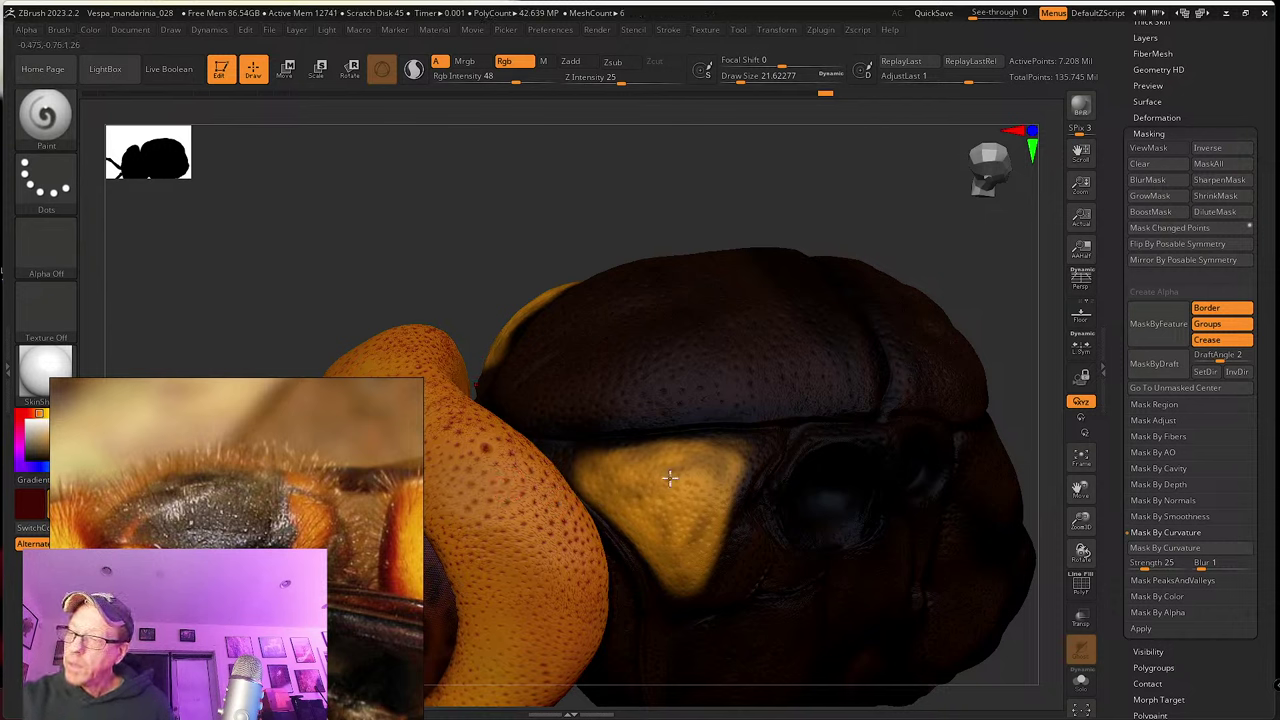
{"action": "left_click_drag", "start_coordinate": [666, 483], "coordinate": [648, 464]}
{"action": "right_click_drag", "start_coordinate": [605, 497], "coordinate": [739, 585]}
{"action": "left_click", "coordinate": [1081, 682]}
{"action": "right_click_drag", "start_coordinate": [860, 600], "coordinate": [659, 527]}
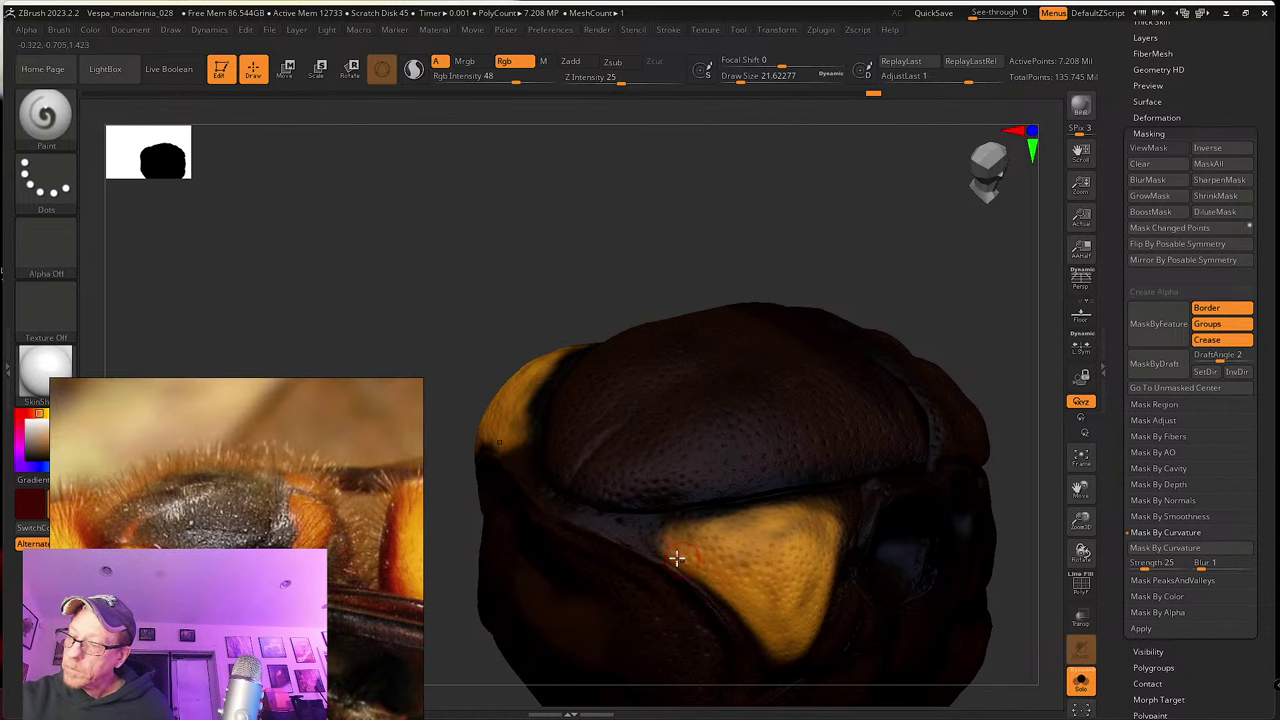
Step: Touch up the yellow-orange shoulder patch along its upper edge, rear corner and lower tip to strengthen the triangular outline
{"action": "right_click_drag", "start_coordinate": [834, 523], "coordinate": [817, 503]}
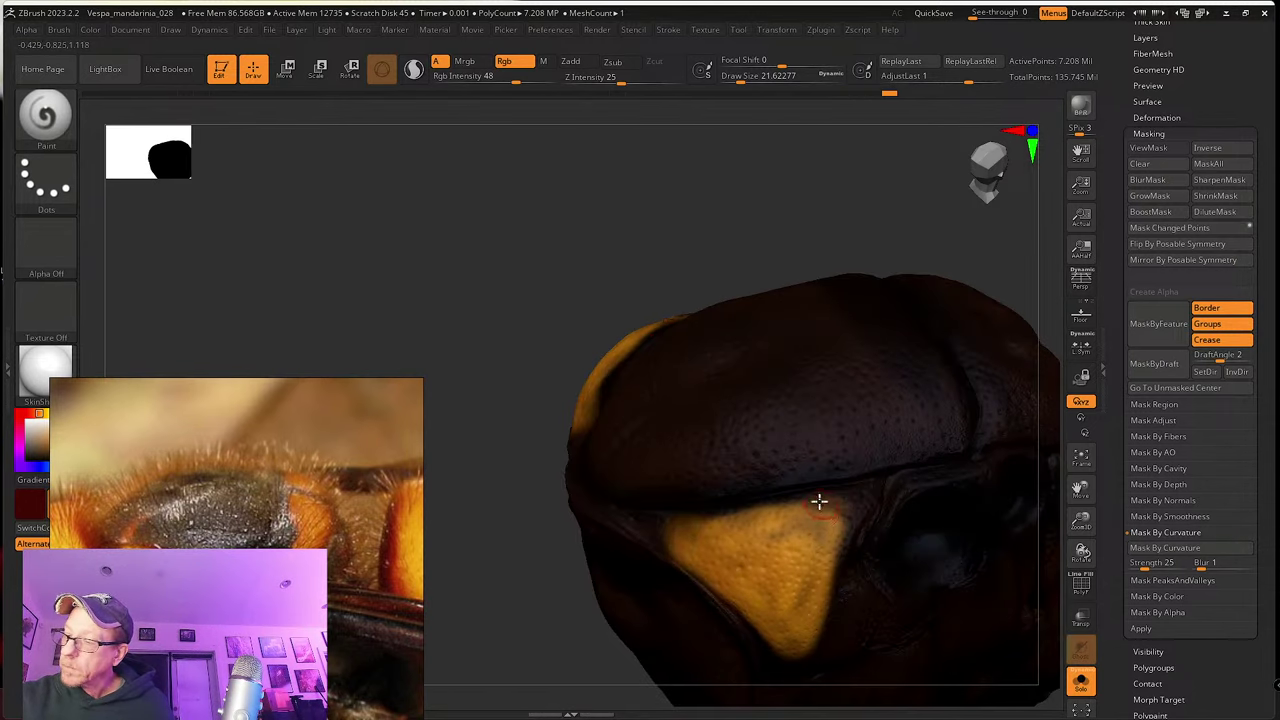
{"action": "right_click_drag", "start_coordinate": [808, 628], "coordinate": [792, 513]}
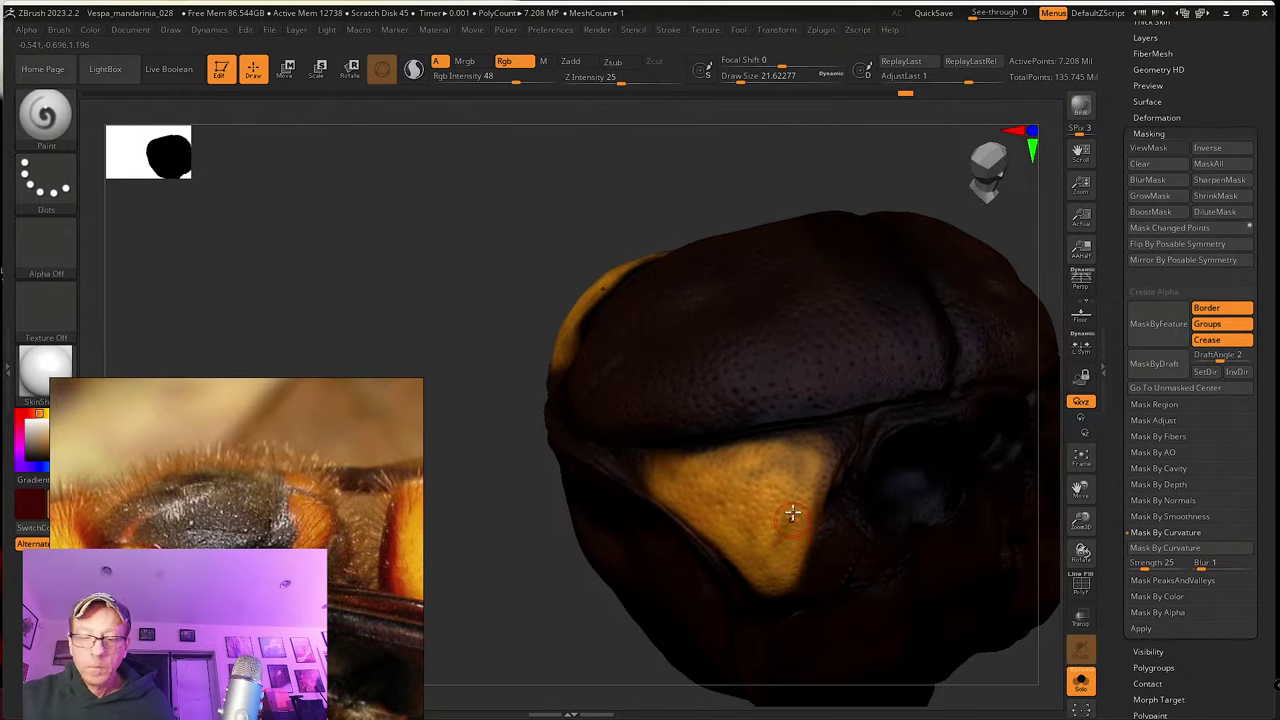
{"action": "right_click_drag", "start_coordinate": [783, 568], "coordinate": [772, 572]}
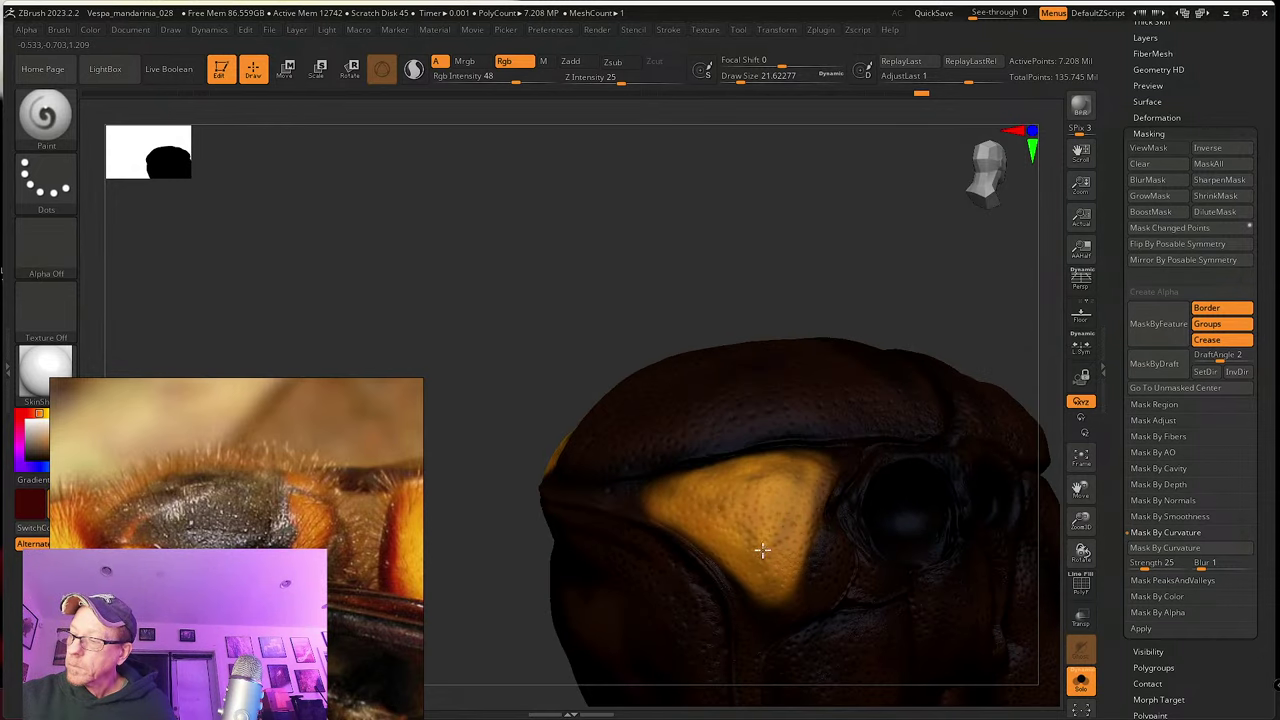
{"action": "right_click_drag", "start_coordinate": [772, 466], "coordinate": [774, 500]}
{"action": "key", "text": "shift"}
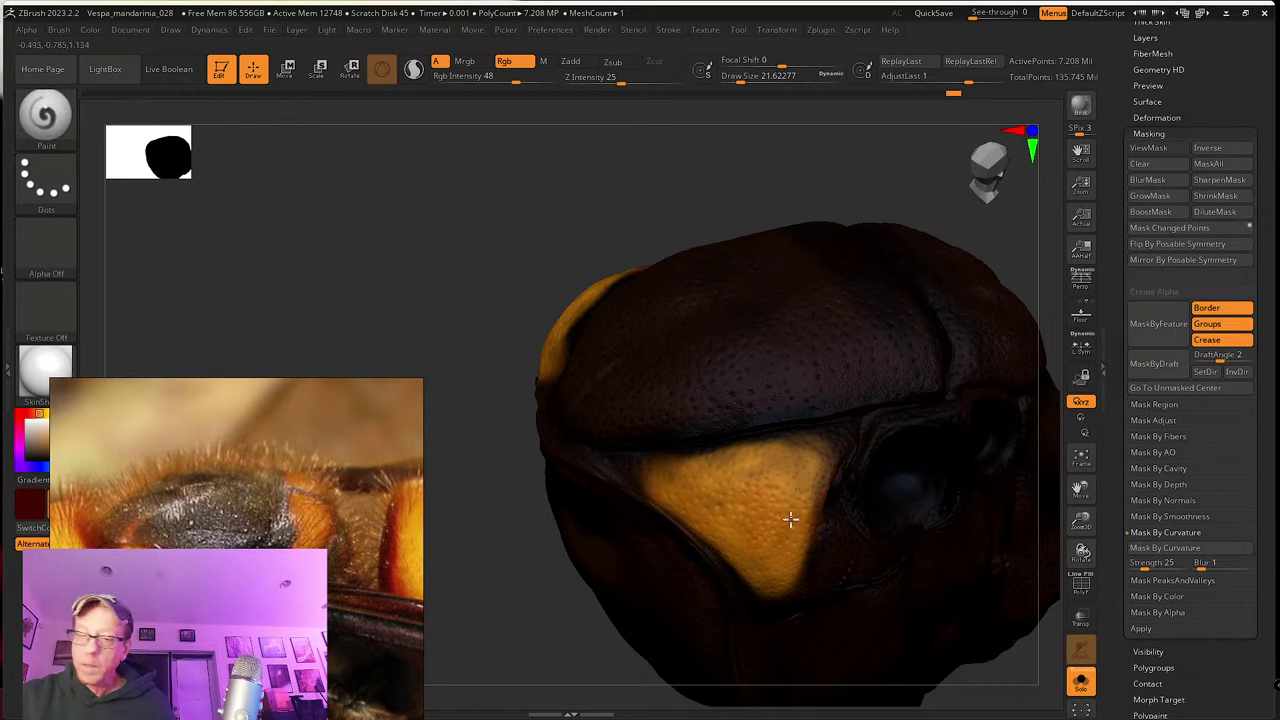
{"action": "right_click_drag", "start_coordinate": [789, 517], "coordinate": [818, 456]}
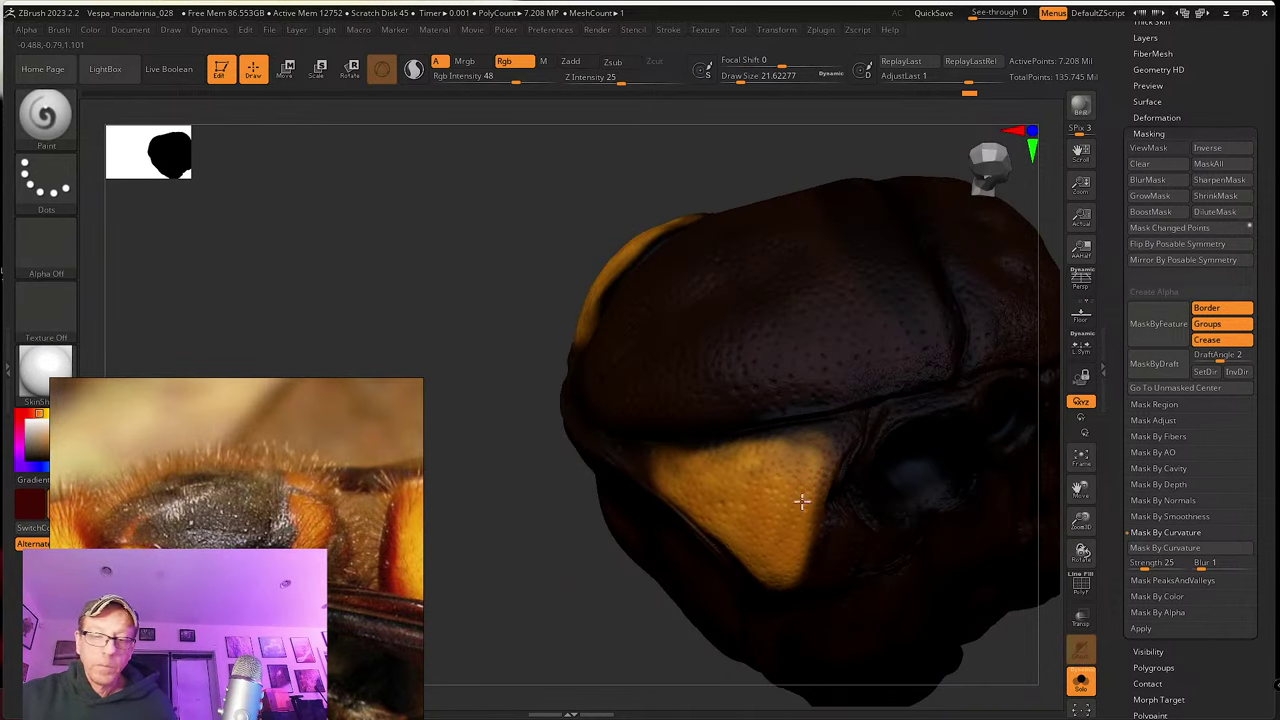
{"action": "mouse_move", "coordinate": [806, 441]}
{"action": "left_mouse_down"}
{"action": "mouse_move", "coordinate": [786, 437]}
{"action": "mouse_move", "coordinate": [817, 436]}
{"action": "left_mouse_up"}
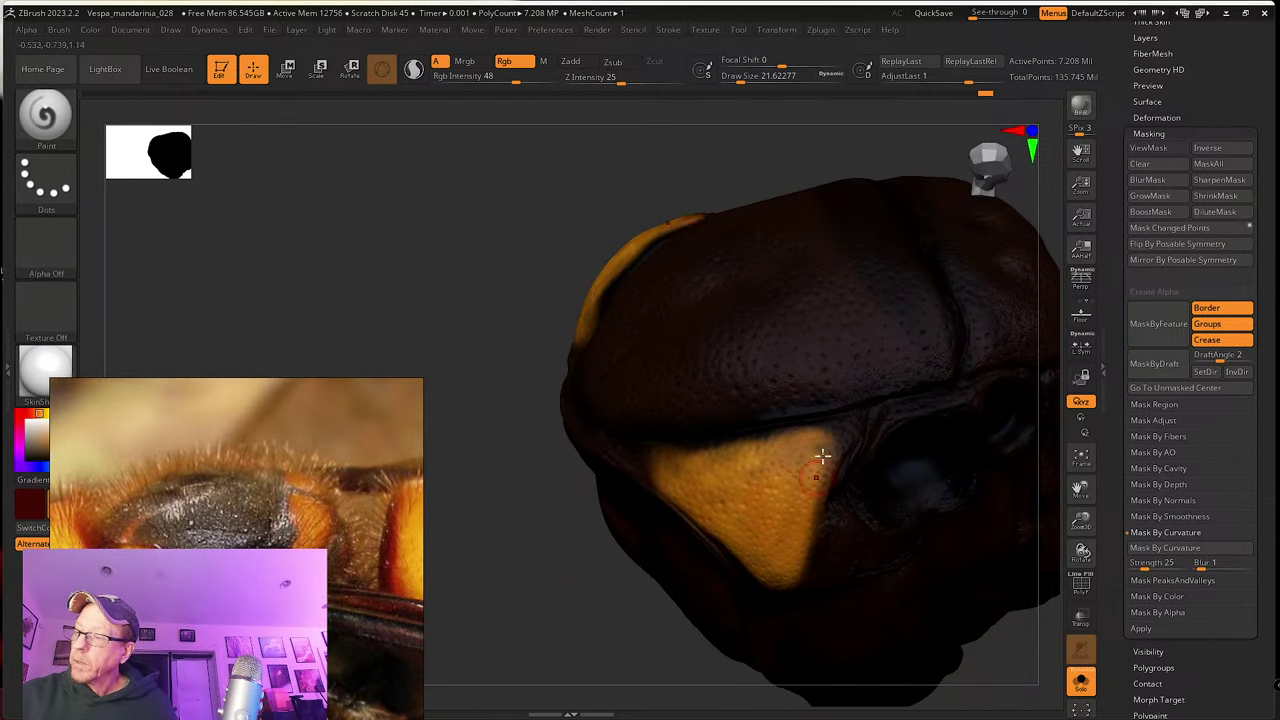
{"action": "mouse_move", "coordinate": [782, 588]}
{"action": "right_mouse_down"}
{"action": "mouse_move", "coordinate": [771, 534]}
{"action": "mouse_move", "coordinate": [786, 509]}
{"action": "mouse_move", "coordinate": [750, 536]}
{"action": "mouse_move", "coordinate": [766, 466]}
{"action": "mouse_move", "coordinate": [778, 522]}
{"action": "mouse_move", "coordinate": [794, 463]}
{"action": "mouse_move", "coordinate": [809, 463]}
{"action": "mouse_move", "coordinate": [823, 498]}
{"action": "mouse_move", "coordinate": [820, 486]}
{"action": "mouse_move", "coordinate": [803, 531]}
{"action": "mouse_move", "coordinate": [831, 509]}
{"action": "mouse_move", "coordinate": [831, 554]}
{"action": "mouse_move", "coordinate": [803, 563]}
{"action": "mouse_move", "coordinate": [808, 544]}
{"action": "right_mouse_up"}
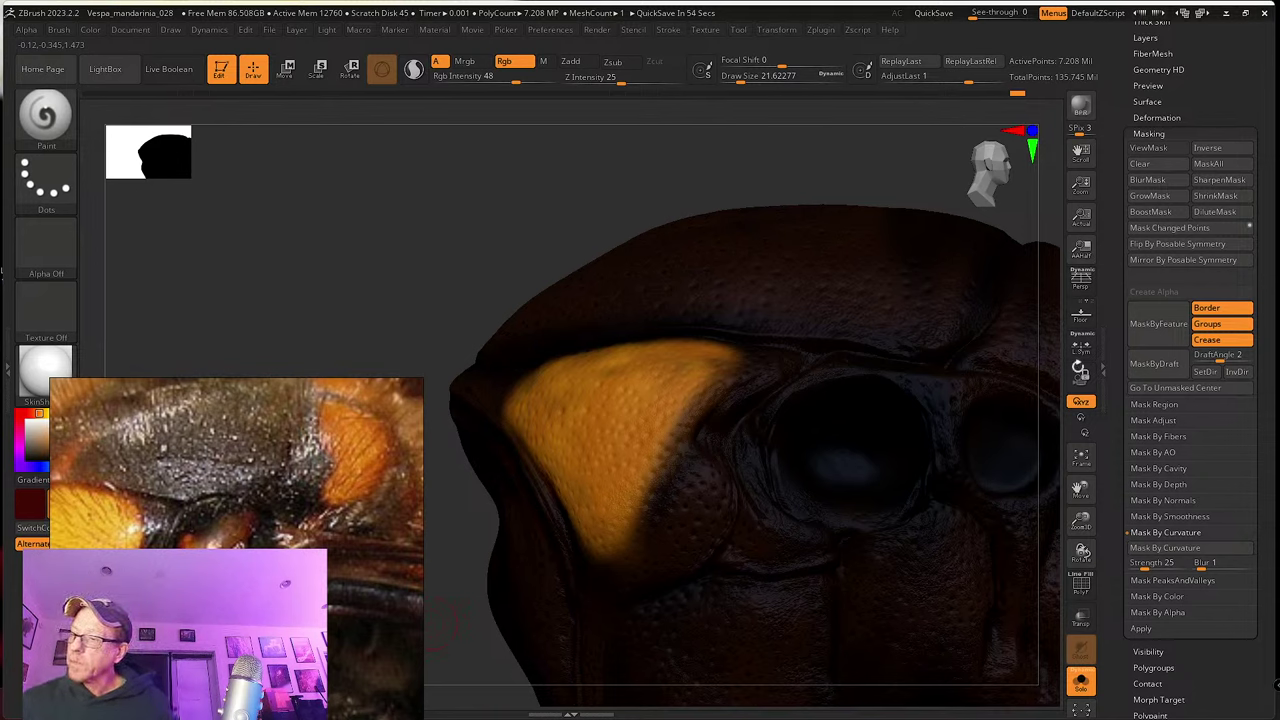
Step: Open the hornet's subtool list and browse down to the leg folders
{"action": "scroll", "coordinate": [1125, 335], "scroll_direction": "up", "scroll_amount": 4}
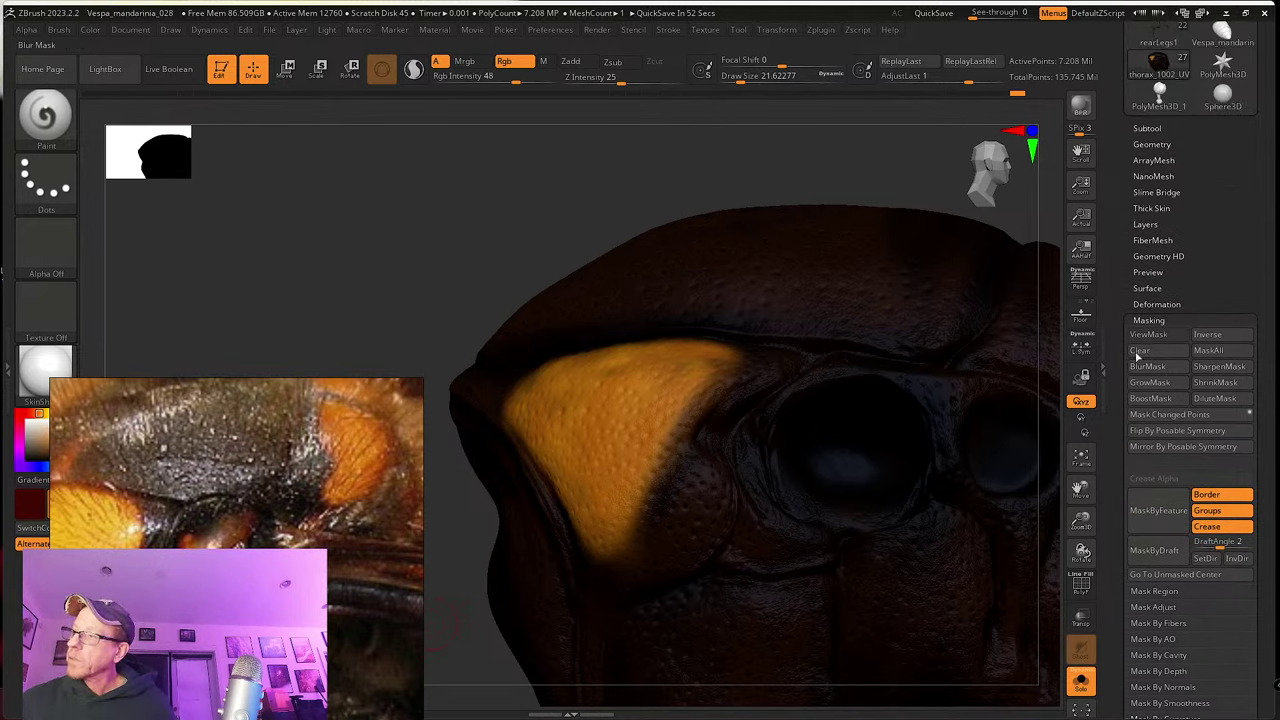
{"action": "left_click", "coordinate": [1158, 128]}
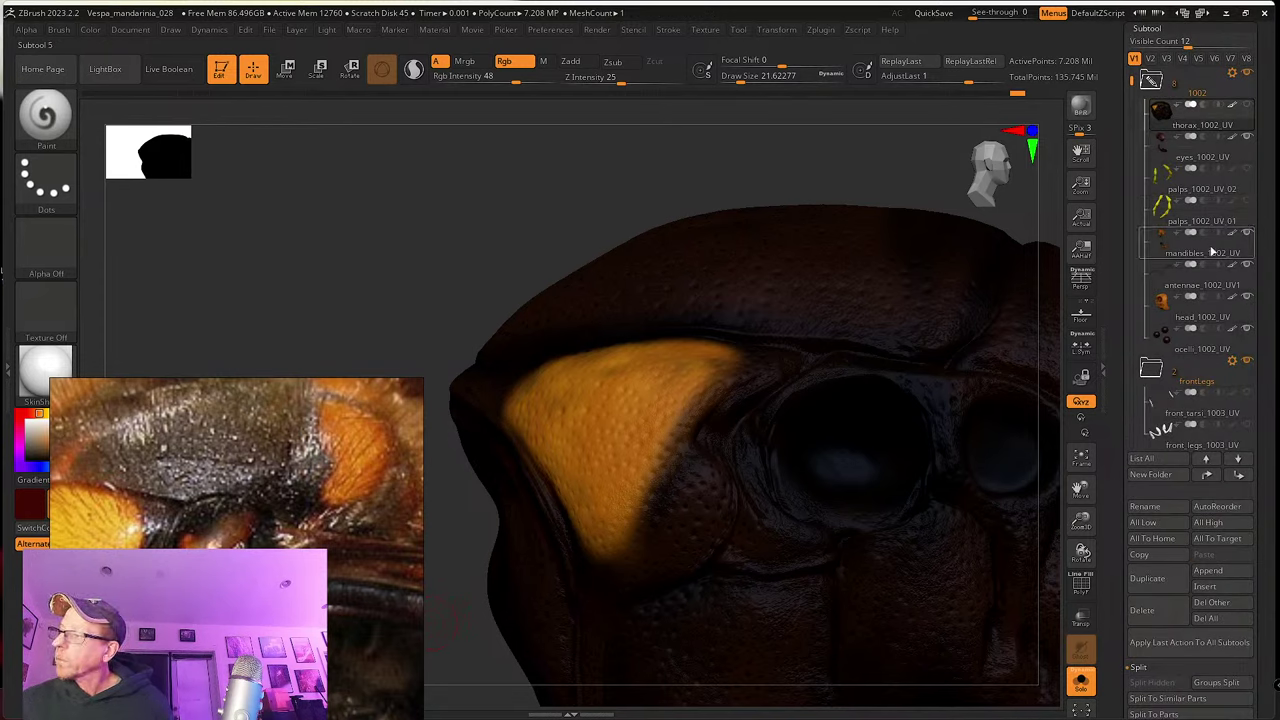
{"action": "left_click_drag", "start_coordinate": [1132, 82], "coordinate": [1142, 191]}
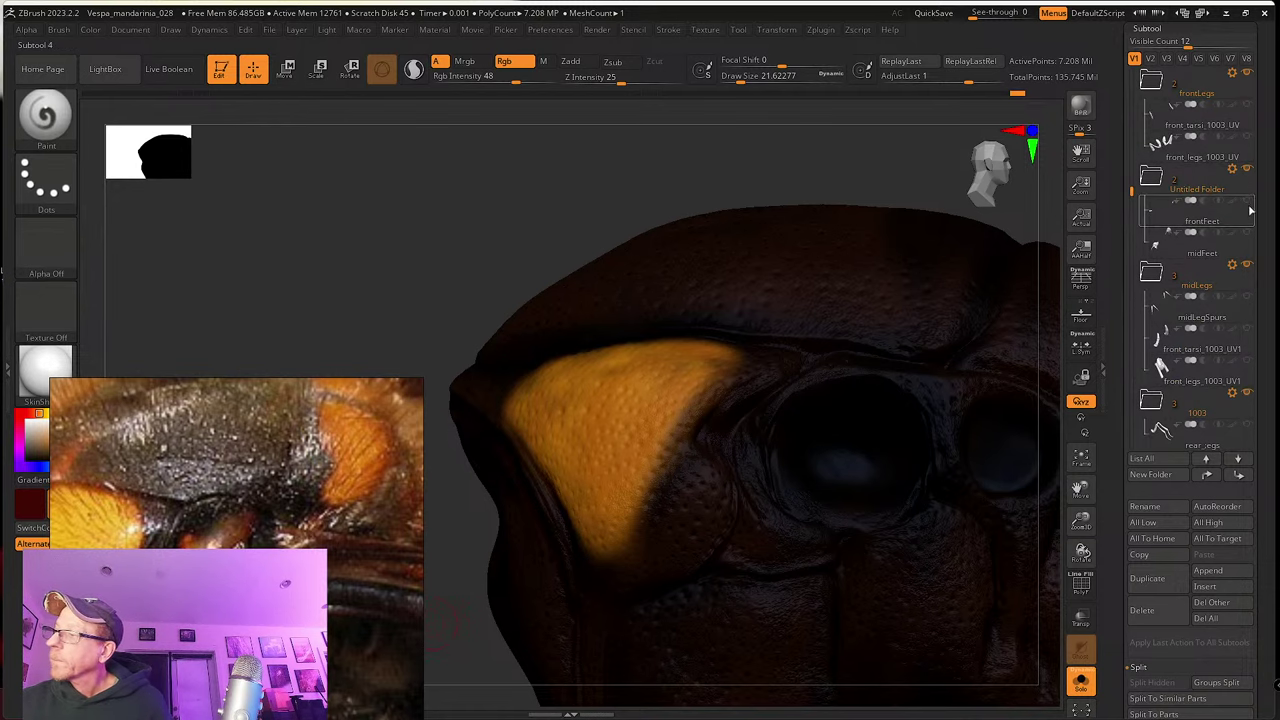
{"action": "left_click", "coordinate": [1200, 235]}
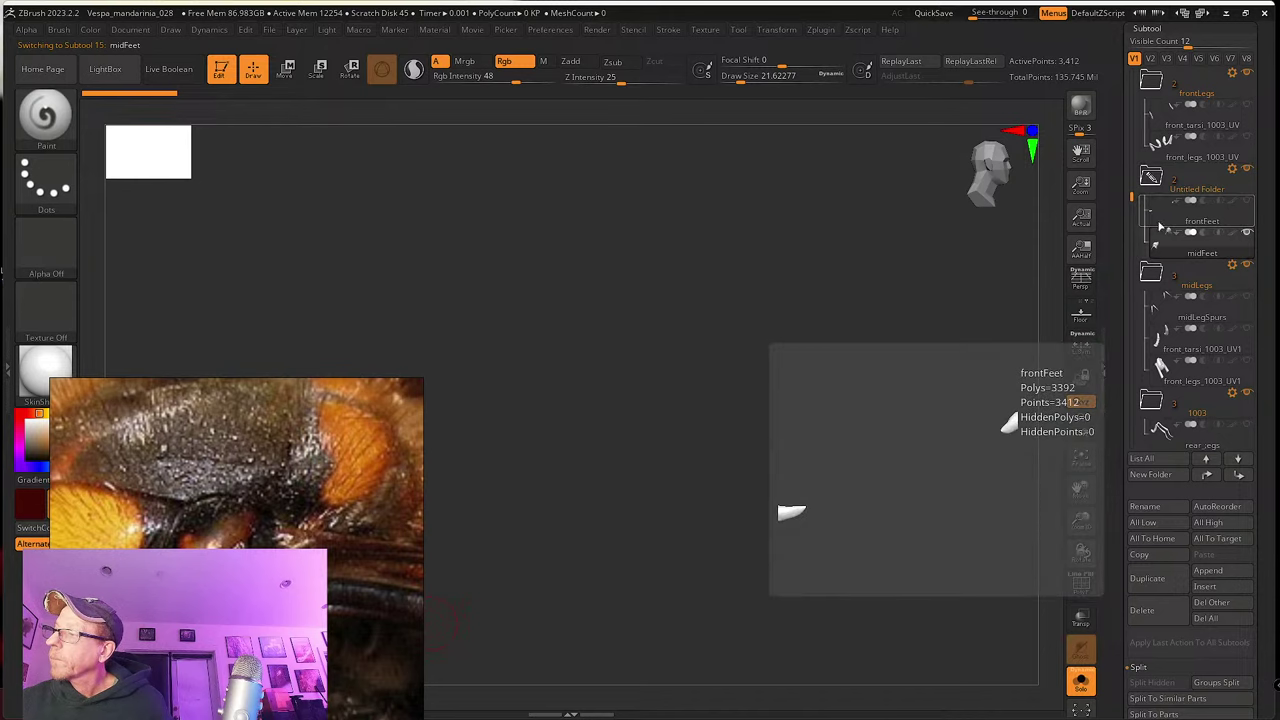
{"action": "scroll", "coordinate": [1200, 200], "scroll_direction": "up", "scroll_amount": 5}
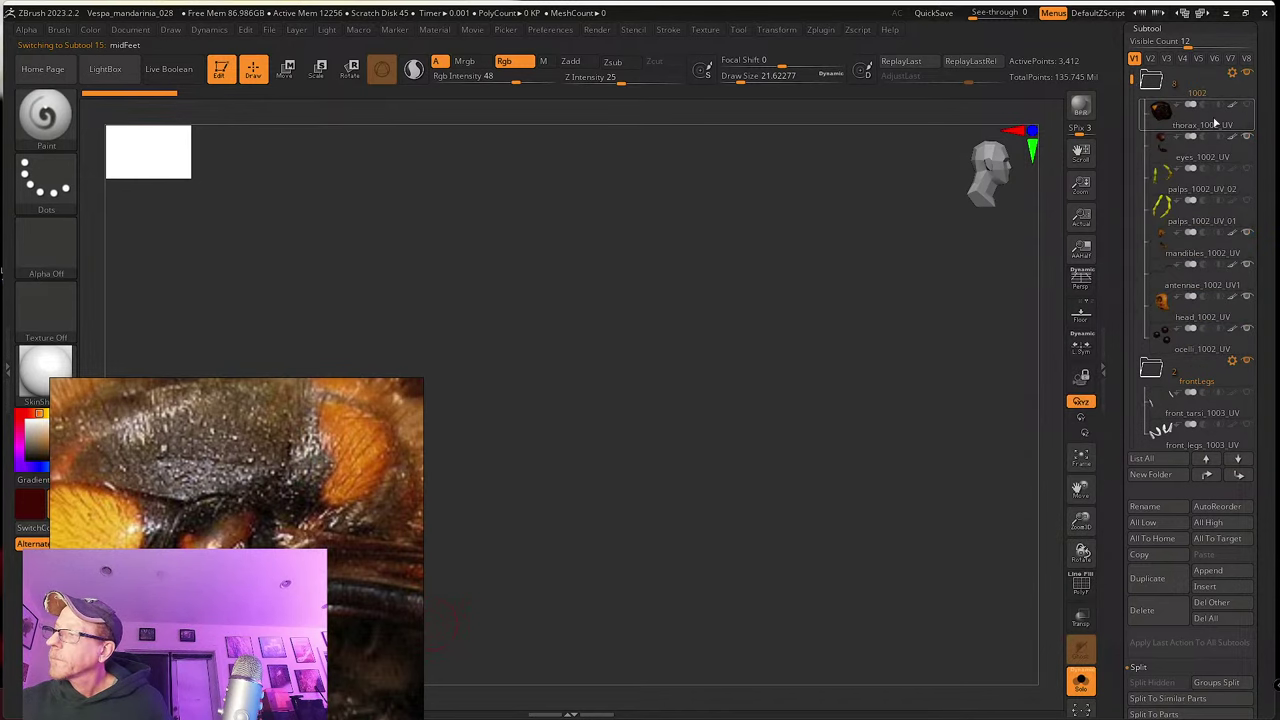
{"action": "left_click", "coordinate": [1216, 123]}
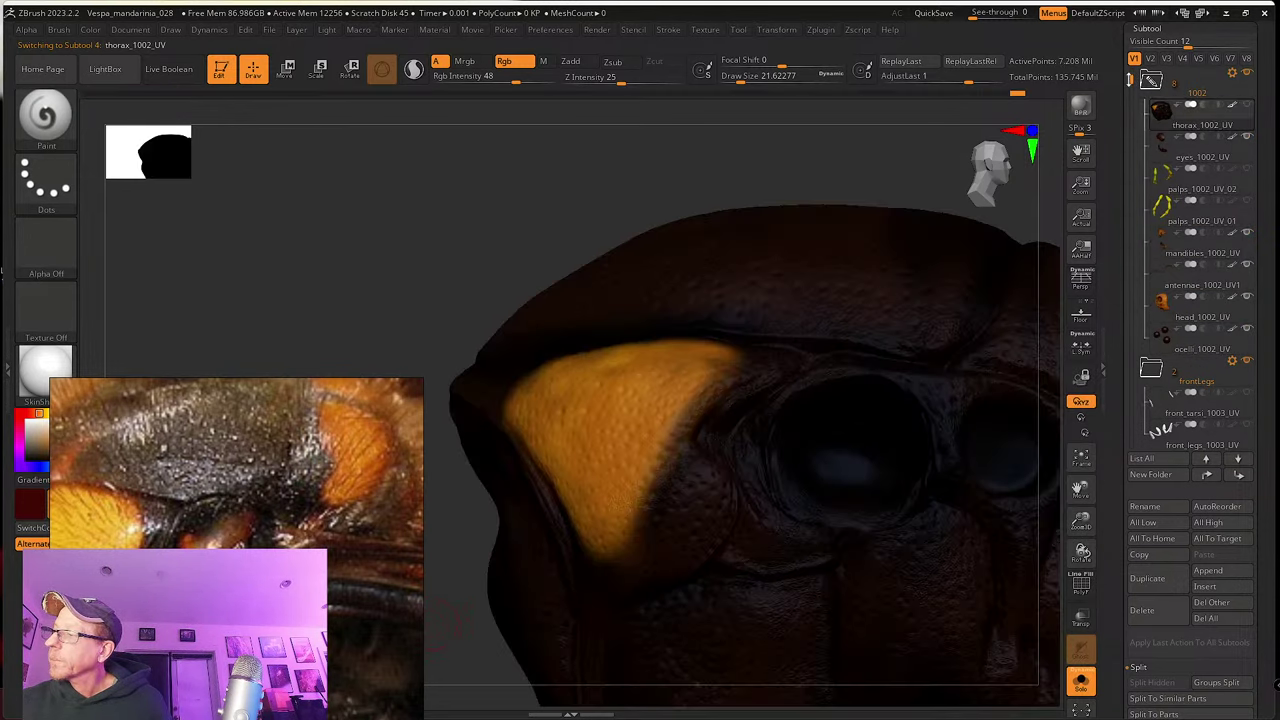
Step: Make the wing subtools in the 1005 folder visible and turn off Solo mode to view the thorax with the wings attached
{"action": "left_click_drag", "start_coordinate": [1133, 79], "coordinate": [1133, 295]}
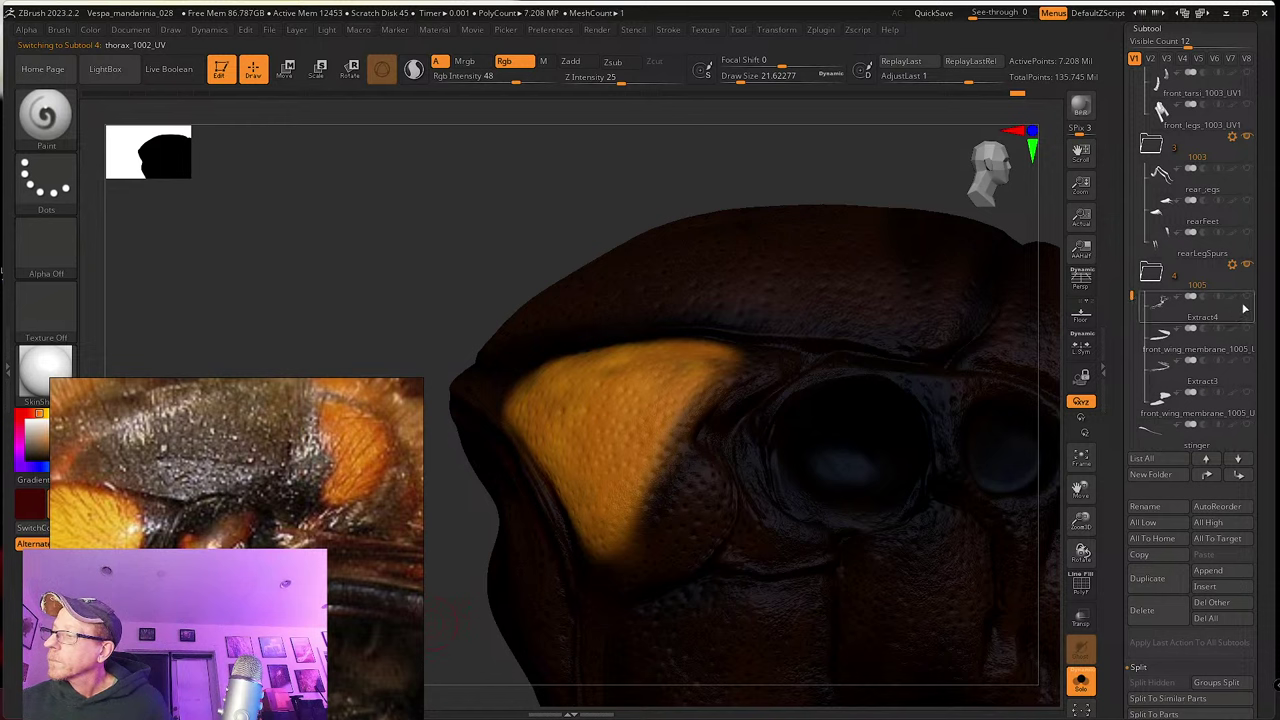
{"action": "mouse_move", "coordinate": [1243, 361]}
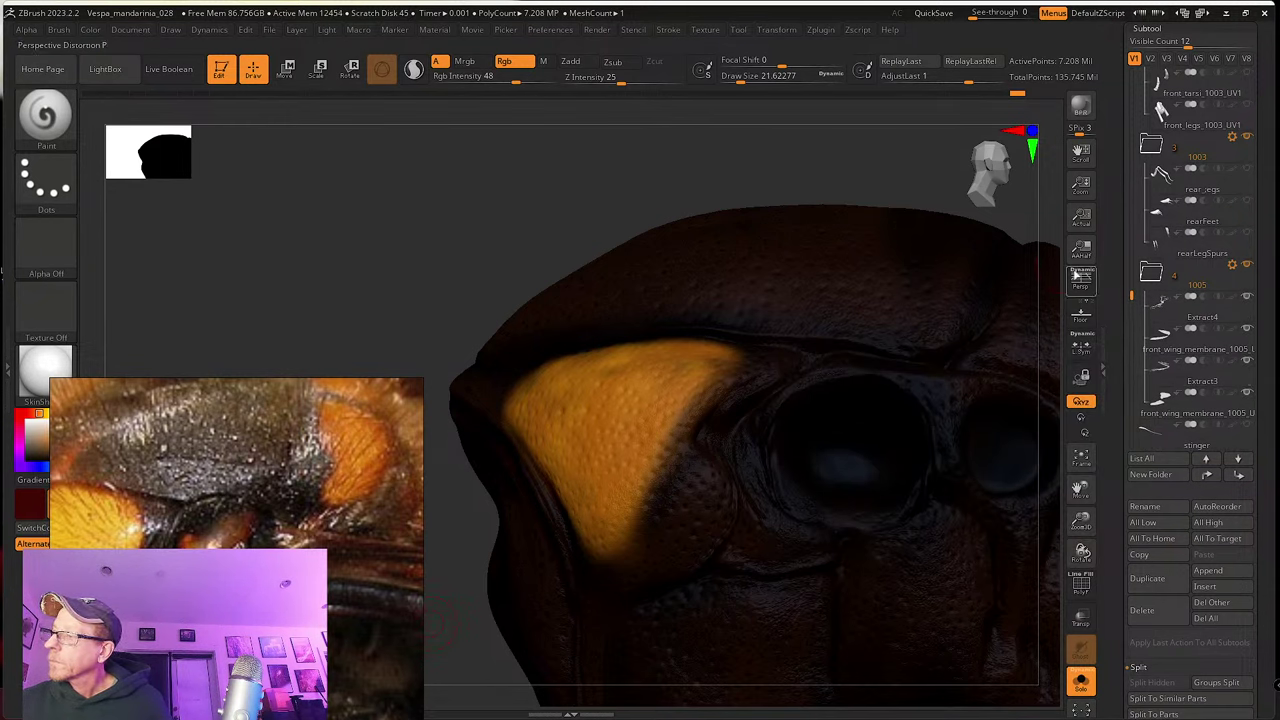
{"action": "left_click", "coordinate": [1081, 681]}
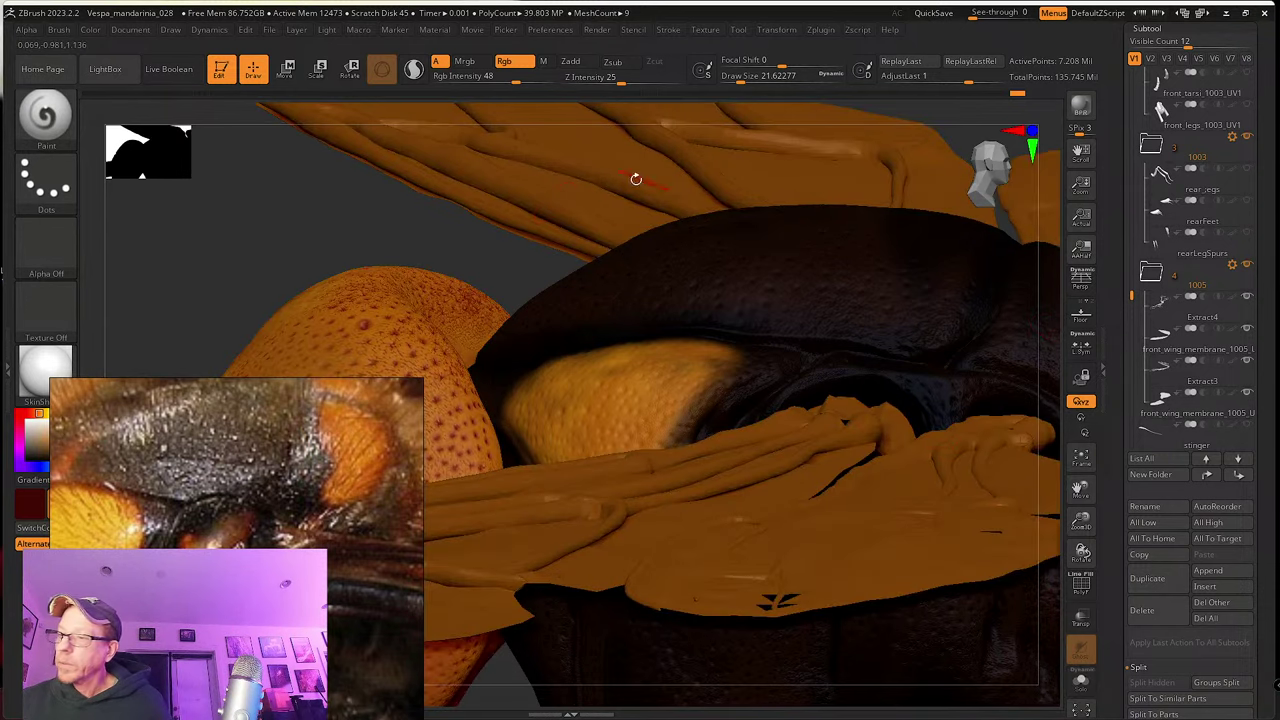
{"action": "left_click_drag", "start_coordinate": [494, 225], "coordinate": [509, 294]}
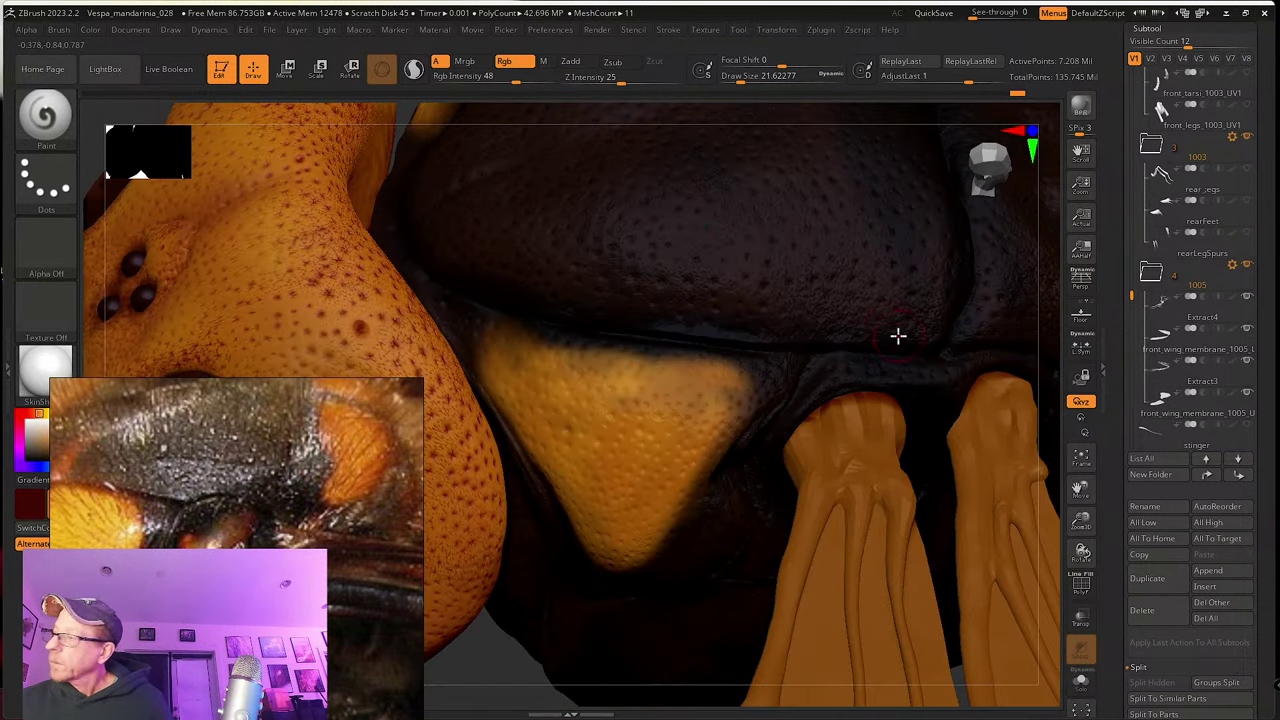
Step: Make the hidden leg and abdomen subtools visible and check the shoulder patch in the context of the whole hornet
{"action": "left_click_drag", "start_coordinate": [1132, 296], "coordinate": [1132, 312]}
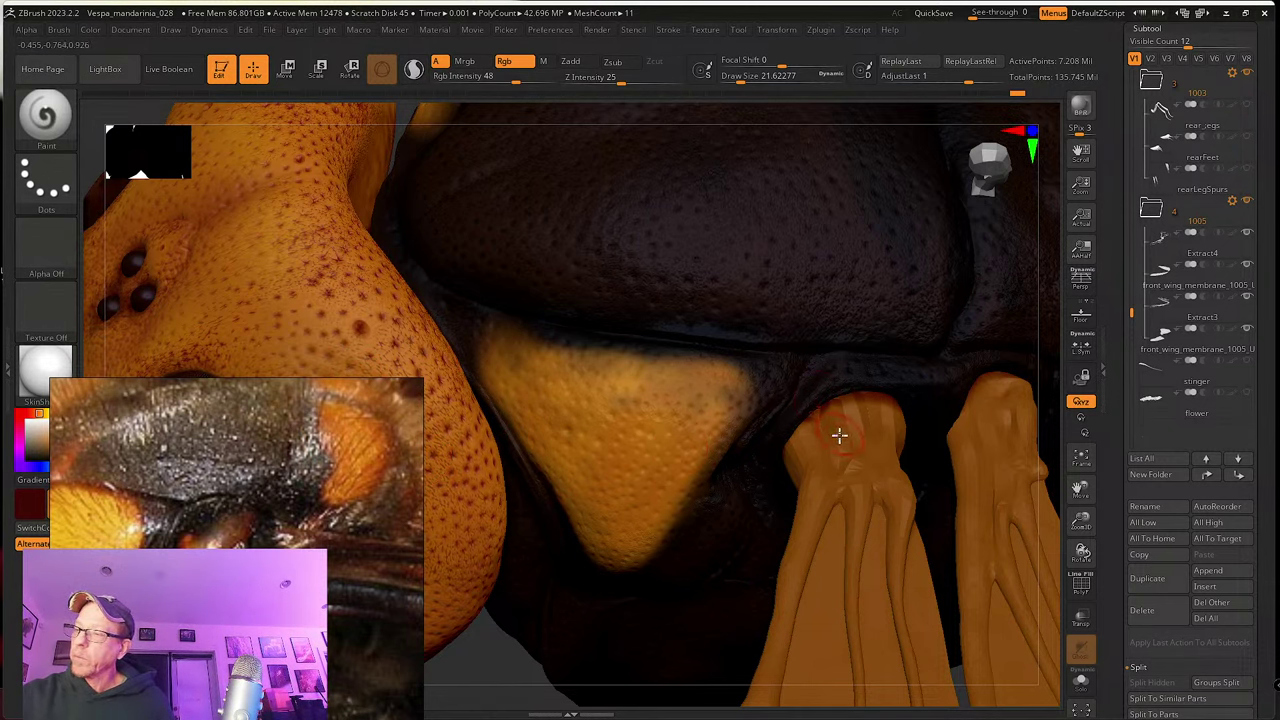
{"action": "right_click_drag", "start_coordinate": [839, 434], "coordinate": [1000, 385]}
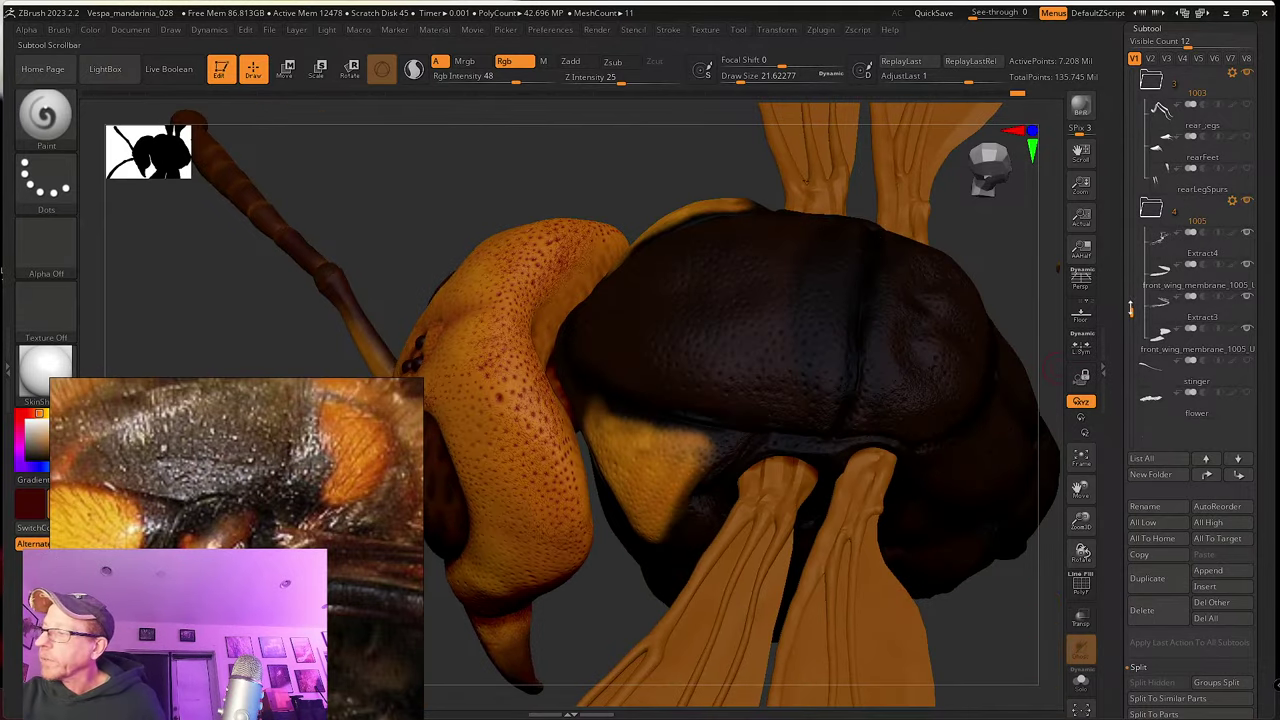
{"action": "left_click_drag", "start_coordinate": [1130, 308], "coordinate": [1130, 292]}
{"action": "left_click", "coordinate": [1246, 202], "text": "shift"}
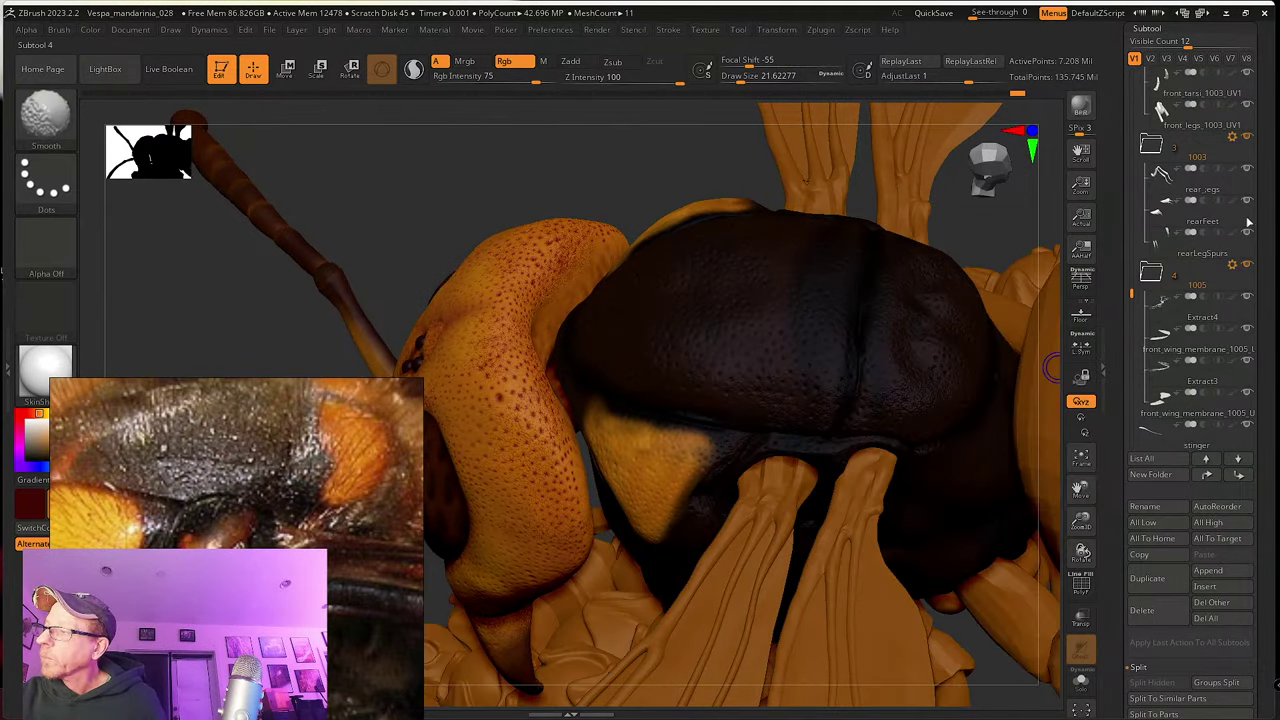
{"action": "right_click_drag", "start_coordinate": [795, 468], "coordinate": [837, 460]}
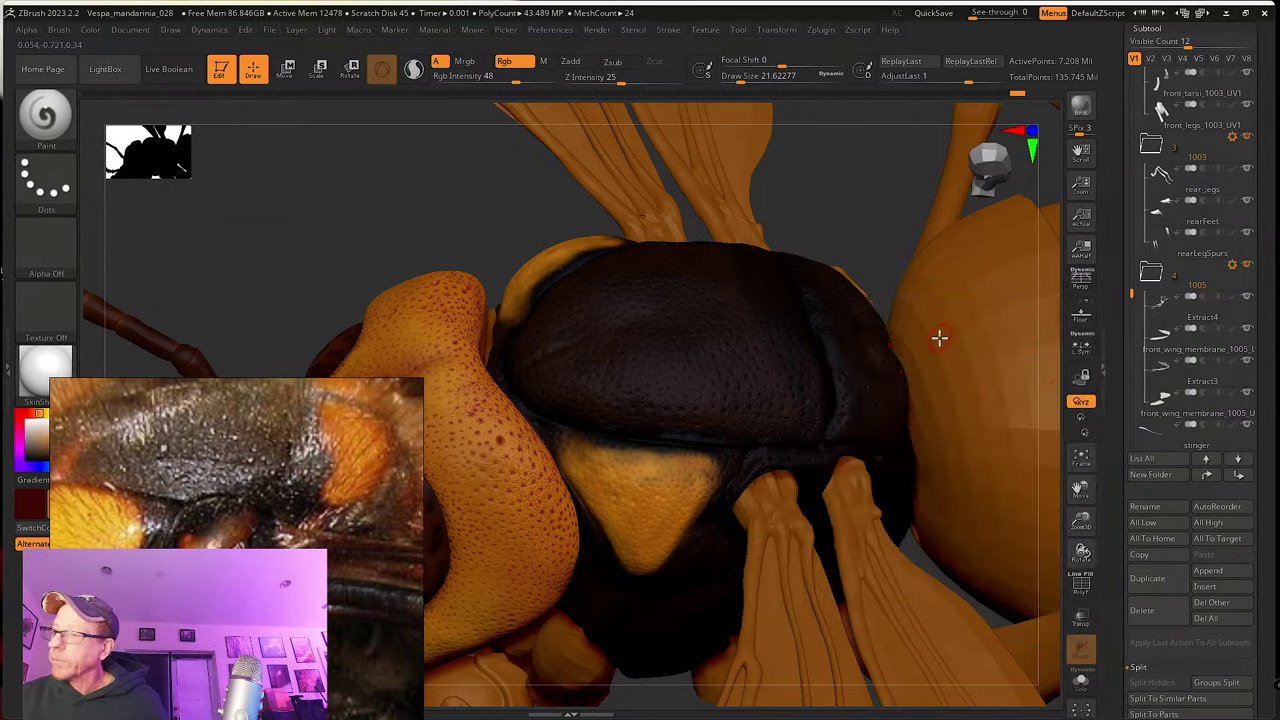
Step: Isolate the thorax and paint a small yellow-orange spot on the raised plate below the shoulder patch, beside the front wing socket
{"action": "left_click", "coordinate": [1080, 681]}
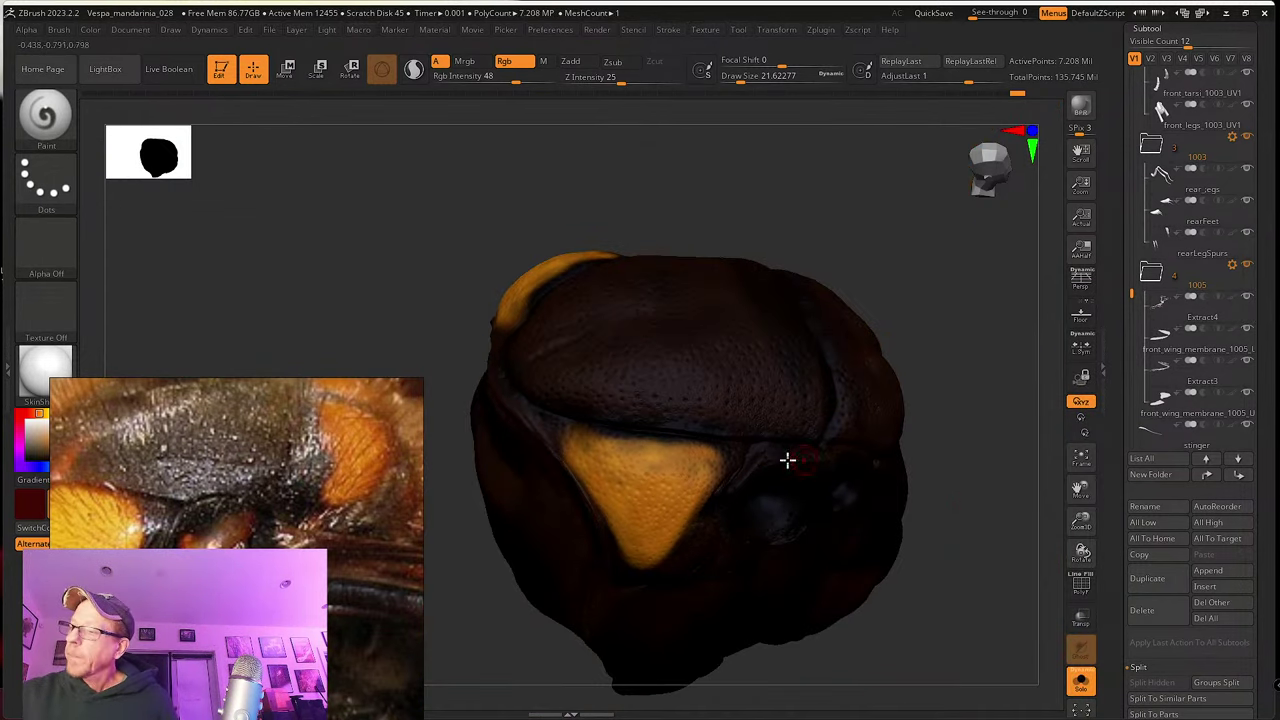
{"action": "right_click_drag", "start_coordinate": [634, 450], "coordinate": [568, 463]}
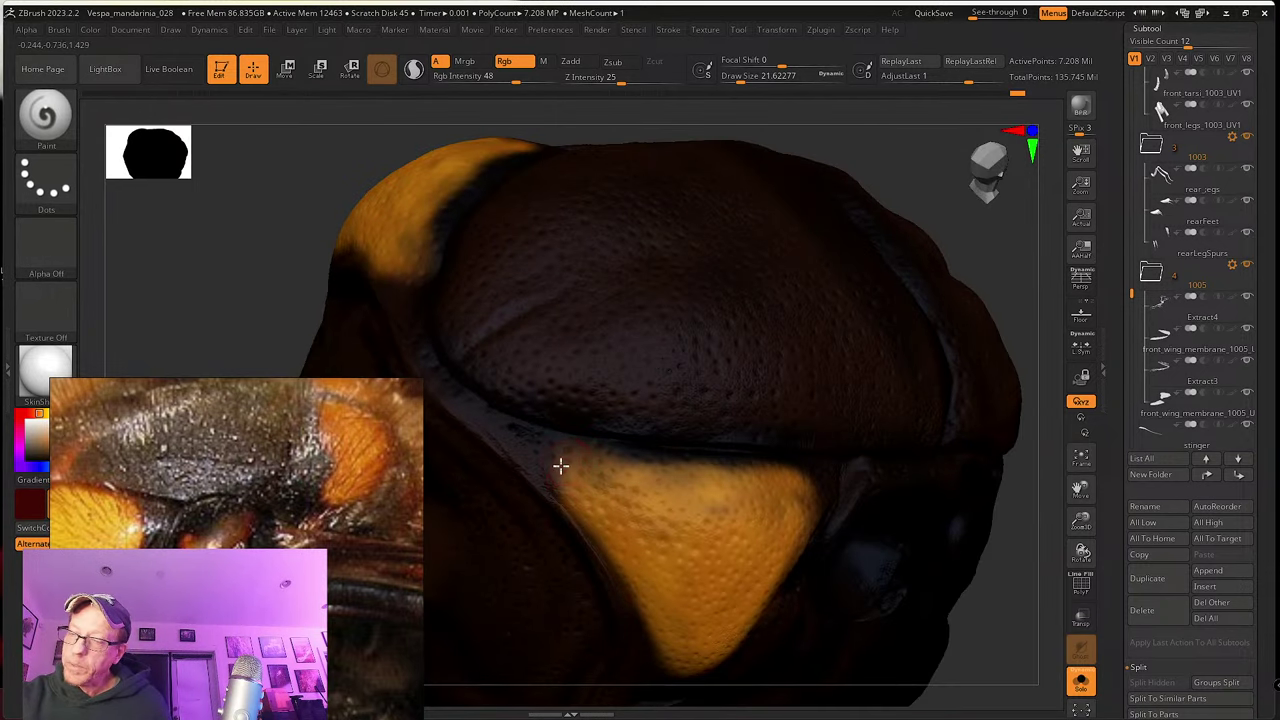
{"action": "right_click_drag", "start_coordinate": [637, 558], "coordinate": [730, 513]}
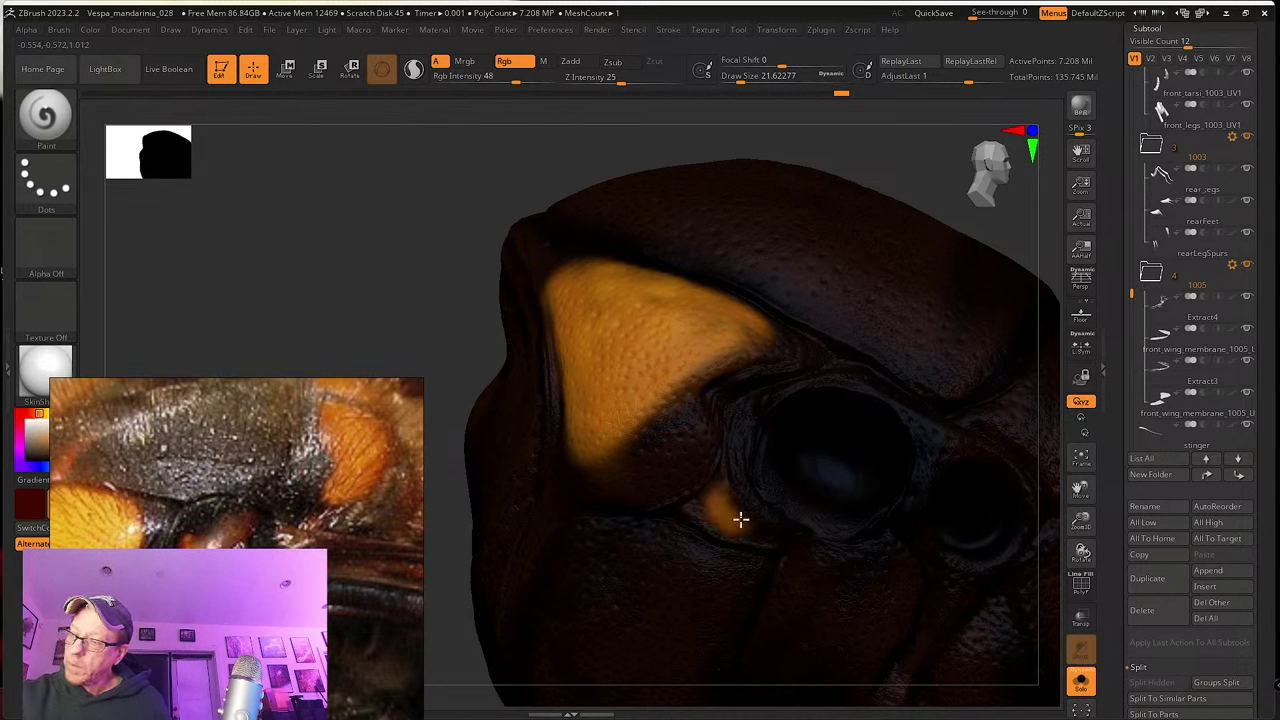
{"action": "left_click_drag", "start_coordinate": [740, 519], "coordinate": [754, 528]}
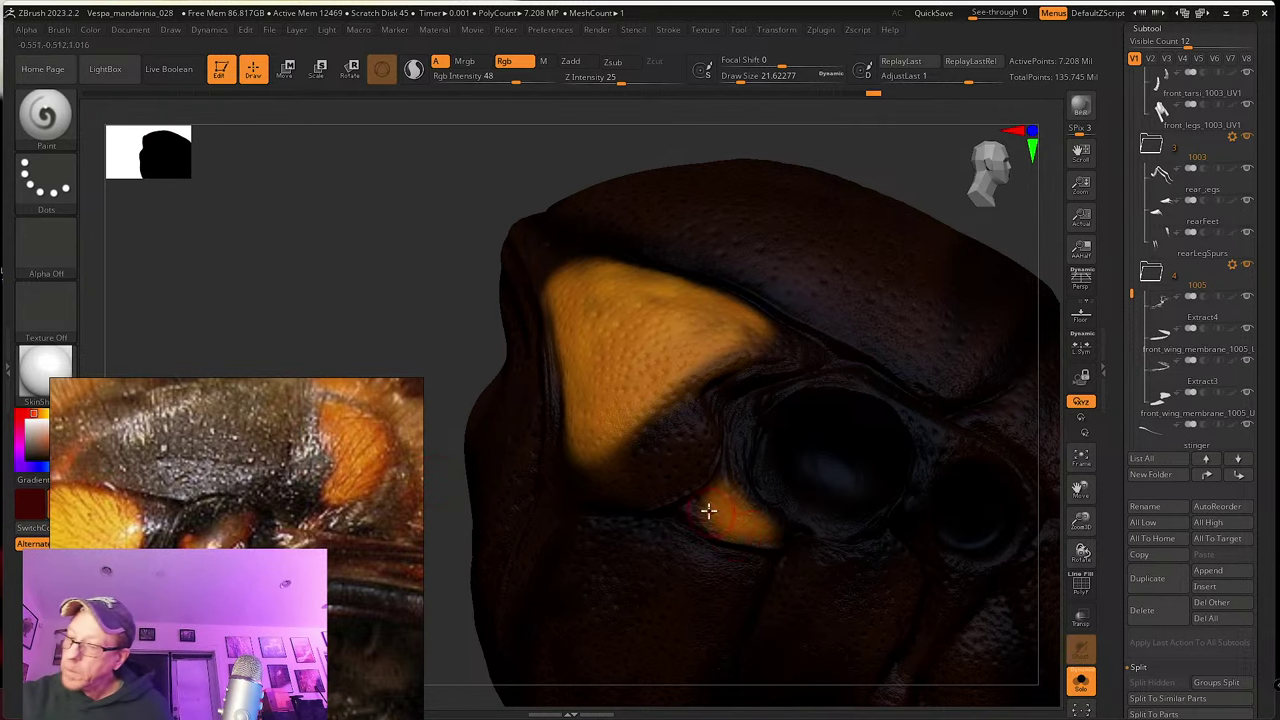
{"action": "left_click_drag", "start_coordinate": [727, 487], "coordinate": [751, 509]}
Step: Tint the shoulder patch's rear edge, front corner and lower tip with a deeper orange
{"action": "mouse_move", "coordinate": [711, 478]}
{"action": "right_mouse_down"}
{"action": "mouse_move", "coordinate": [731, 526]}
{"action": "mouse_move", "coordinate": [640, 512]}
{"action": "right_mouse_up"}
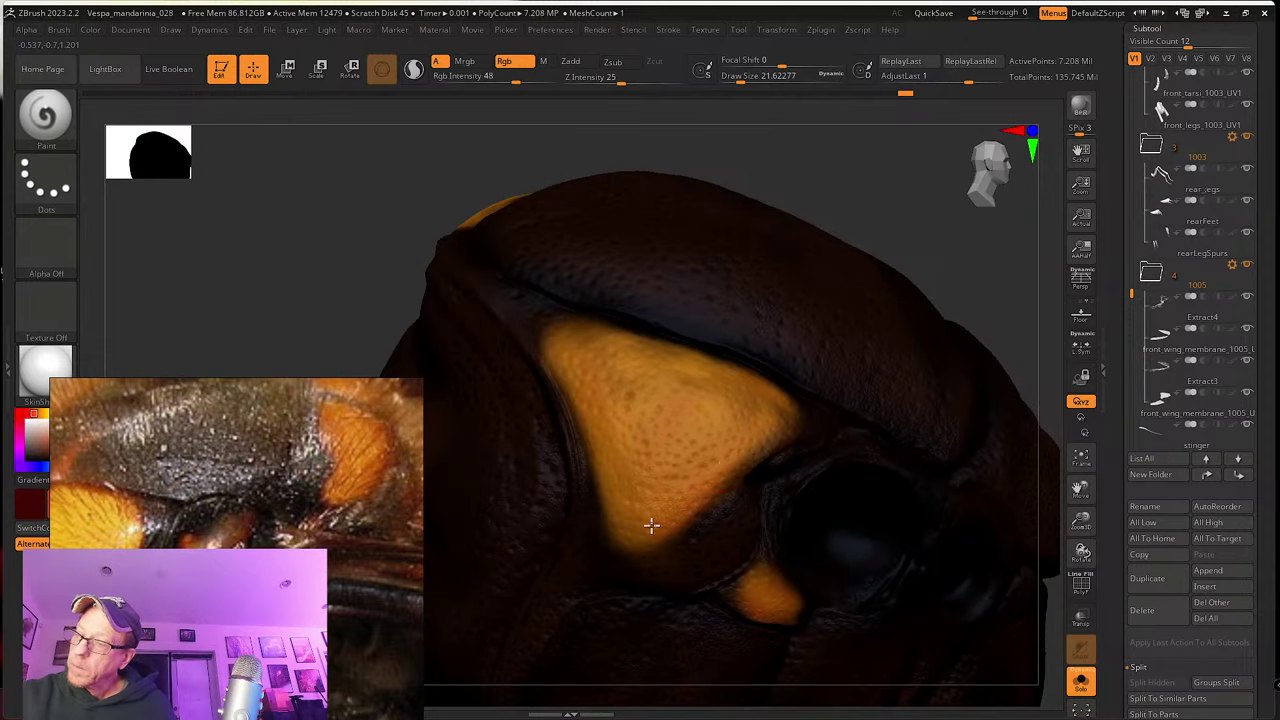
{"action": "left_click_drag", "start_coordinate": [769, 425], "coordinate": [751, 440]}
{"action": "right_click_drag", "start_coordinate": [583, 378], "coordinate": [577, 431], "text": "alt"}
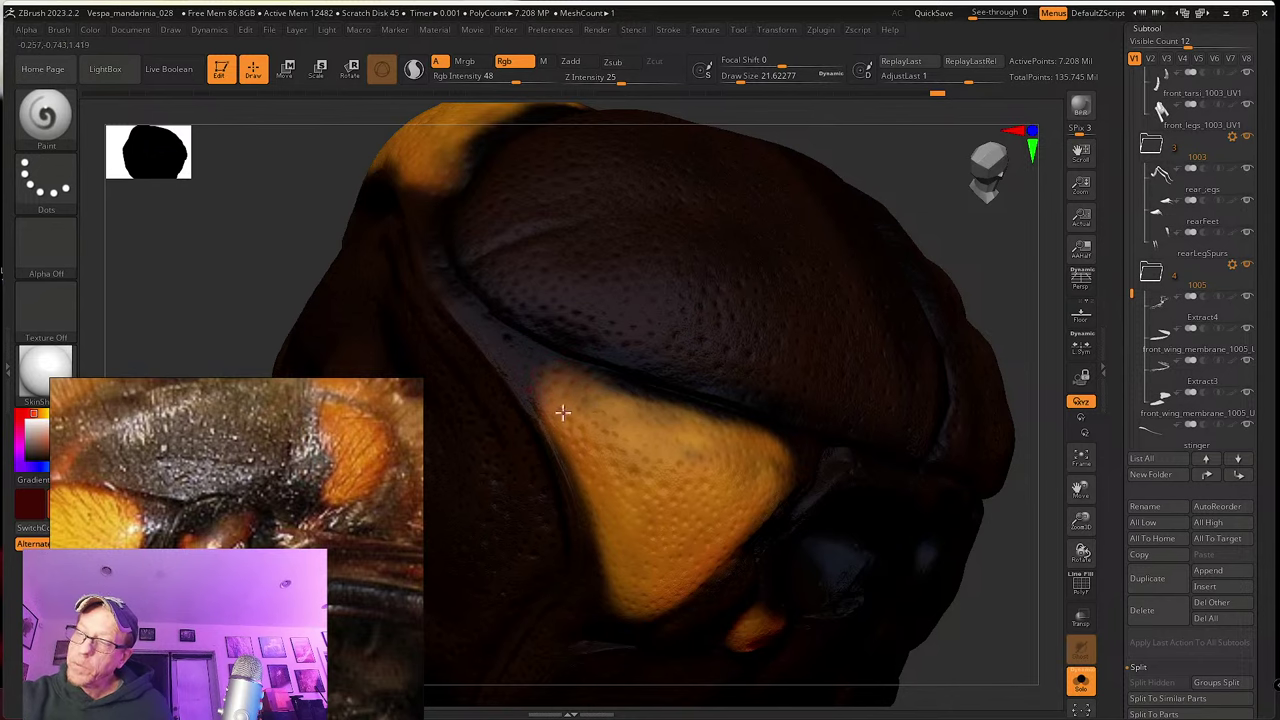
{"action": "right_click_drag", "start_coordinate": [623, 603], "coordinate": [620, 537]}
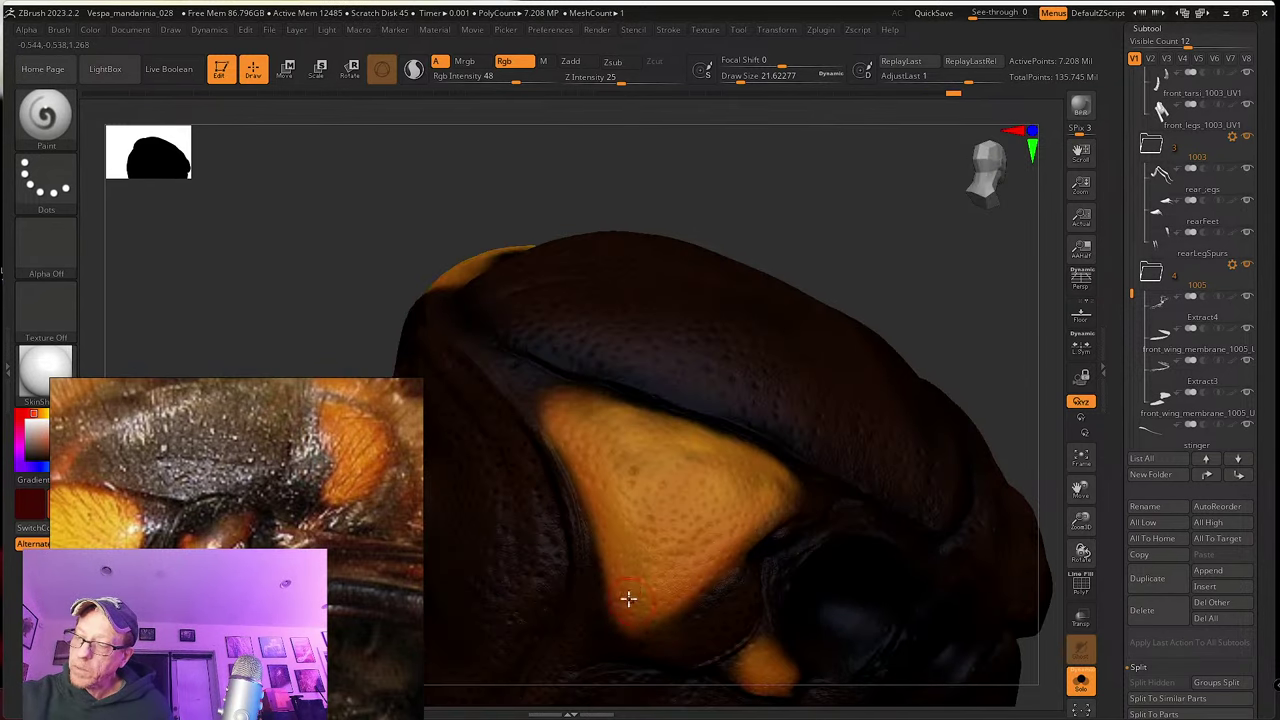
{"action": "right_click_drag", "start_coordinate": [758, 512], "coordinate": [728, 561]}
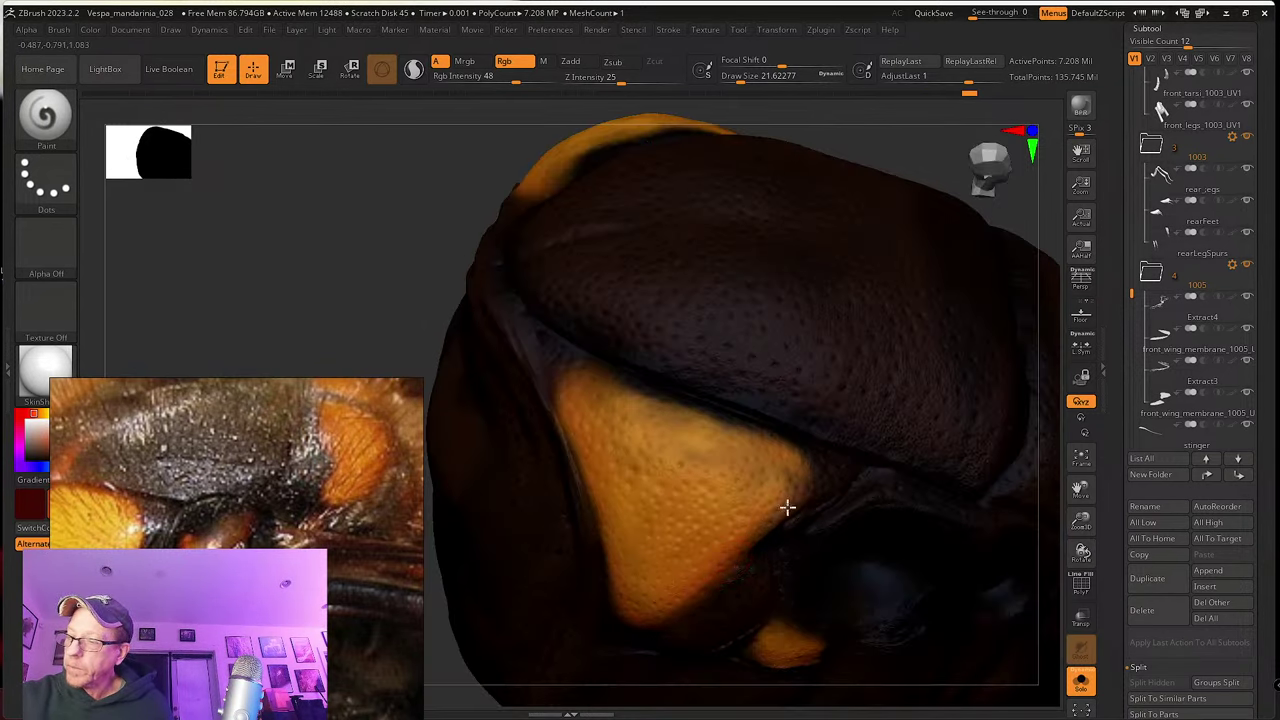
Step: Blend the orange shading along the patch's upper edge and around its rear corner down the lower rear edge
{"action": "right_click_drag", "start_coordinate": [727, 500], "coordinate": [669, 503], "text": "ctrl"}
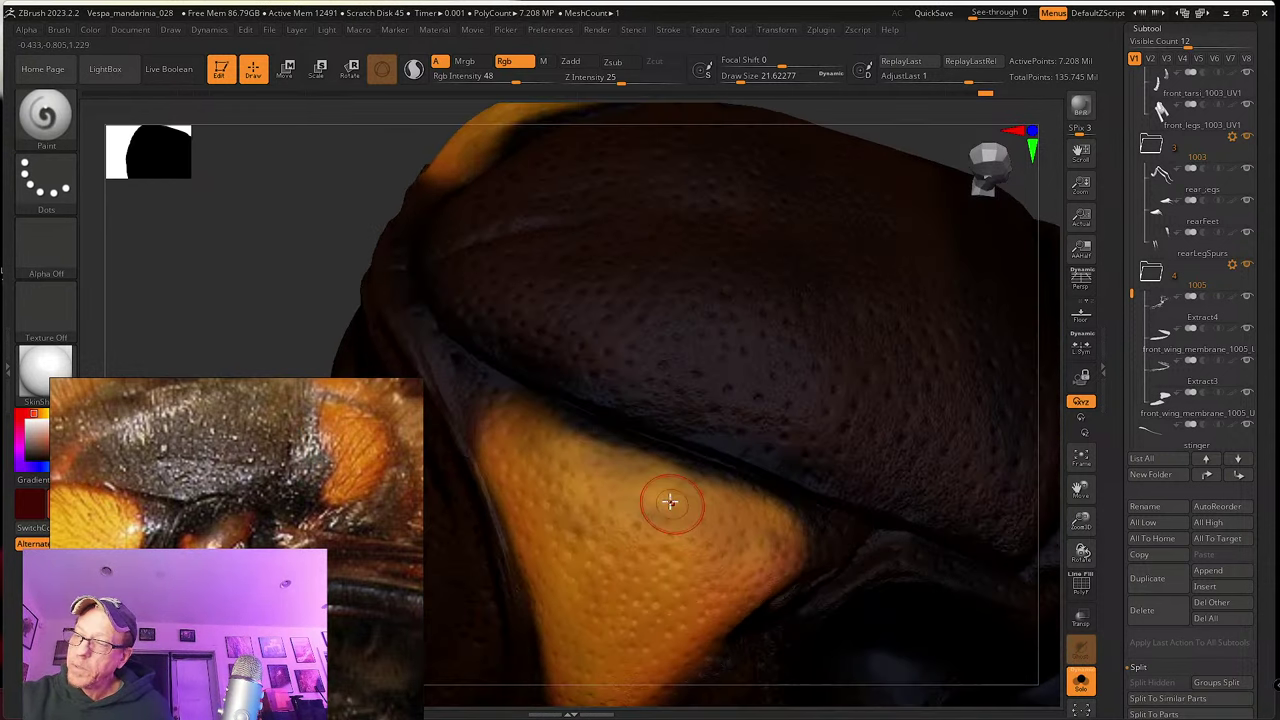
{"action": "left_click_drag", "start_coordinate": [579, 437], "coordinate": [750, 515]}
{"action": "left_click_drag", "start_coordinate": [644, 452], "coordinate": [797, 537]}
{"action": "mouse_move", "coordinate": [794, 531]}
{"action": "right_mouse_down", "text": "alt"}
{"action": "mouse_move", "coordinate": [746, 443]}
{"action": "mouse_move", "coordinate": [723, 486]}
{"action": "mouse_move", "coordinate": [754, 571]}
{"action": "mouse_move", "coordinate": [709, 421]}
{"action": "mouse_move", "coordinate": [797, 546]}
{"action": "right_mouse_up", "text": "alt"}
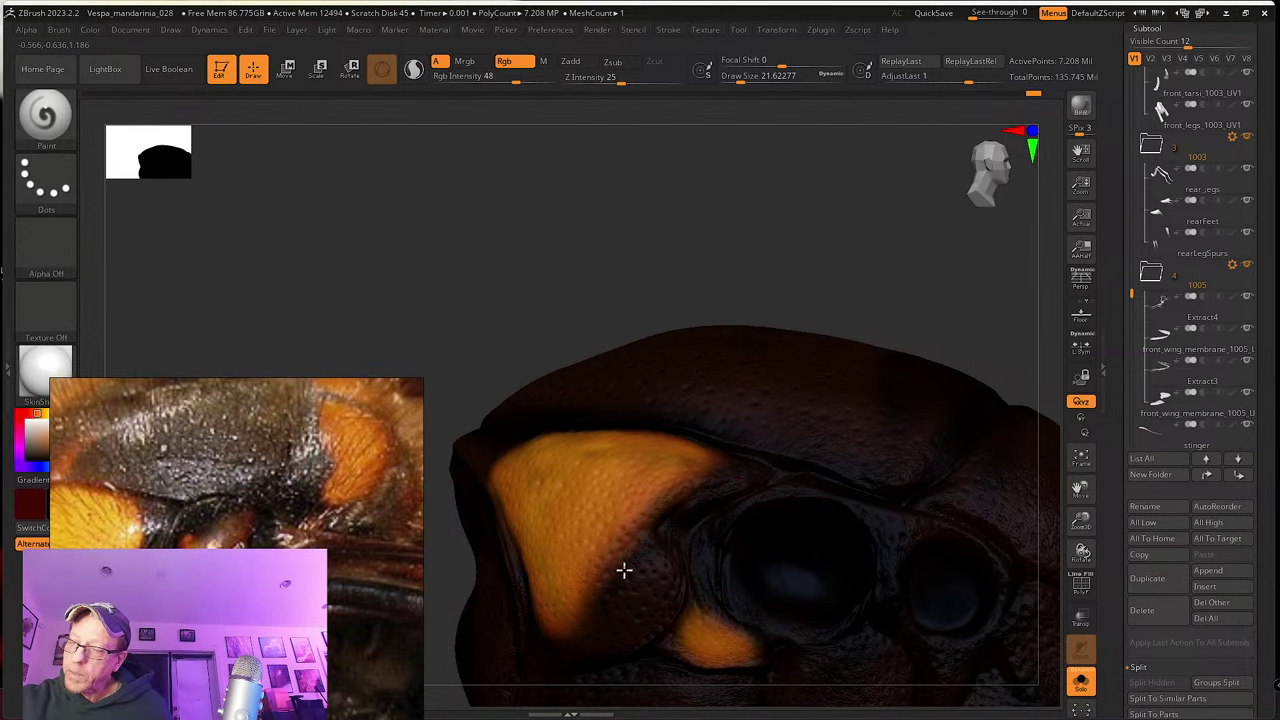
{"action": "right_click_drag", "start_coordinate": [649, 587], "coordinate": [700, 517]}
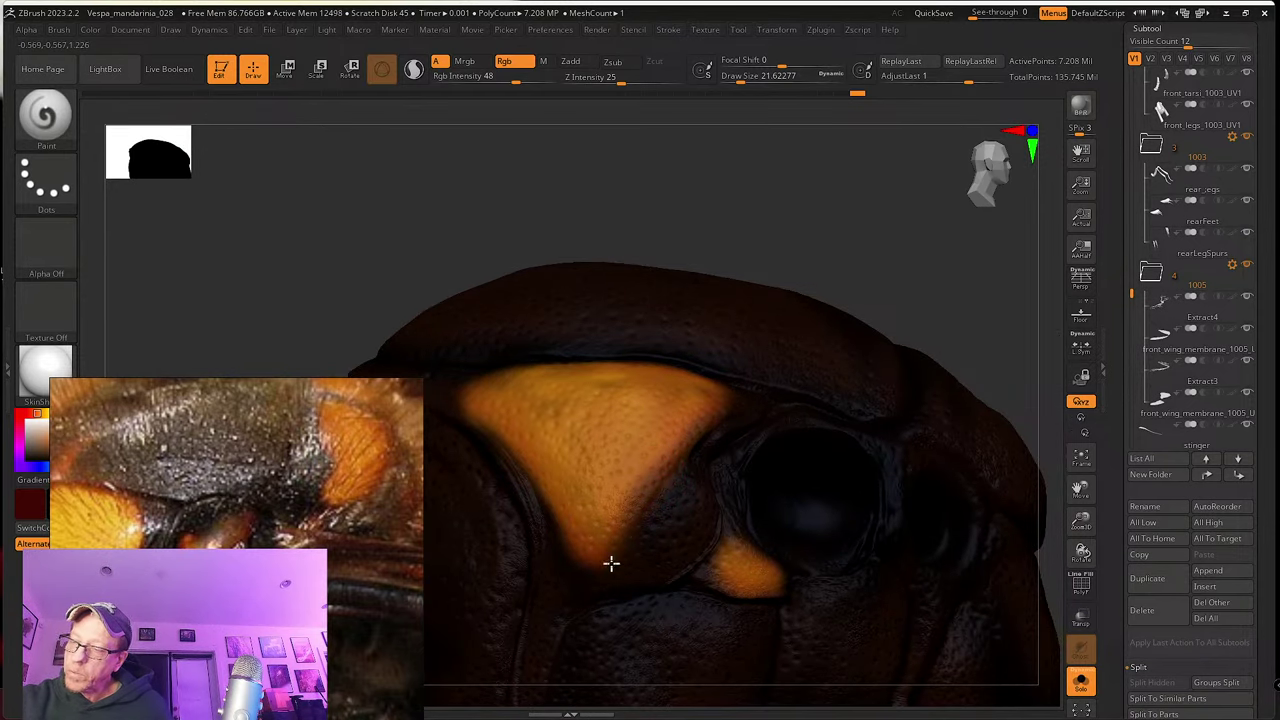
Step: Darken the shoulder patch's upper edge, front corner and rear corner with soft dark strokes so the yellow-orange blends into the surrounding plates
{"action": "right_click_drag", "start_coordinate": [580, 557], "coordinate": [714, 457]}
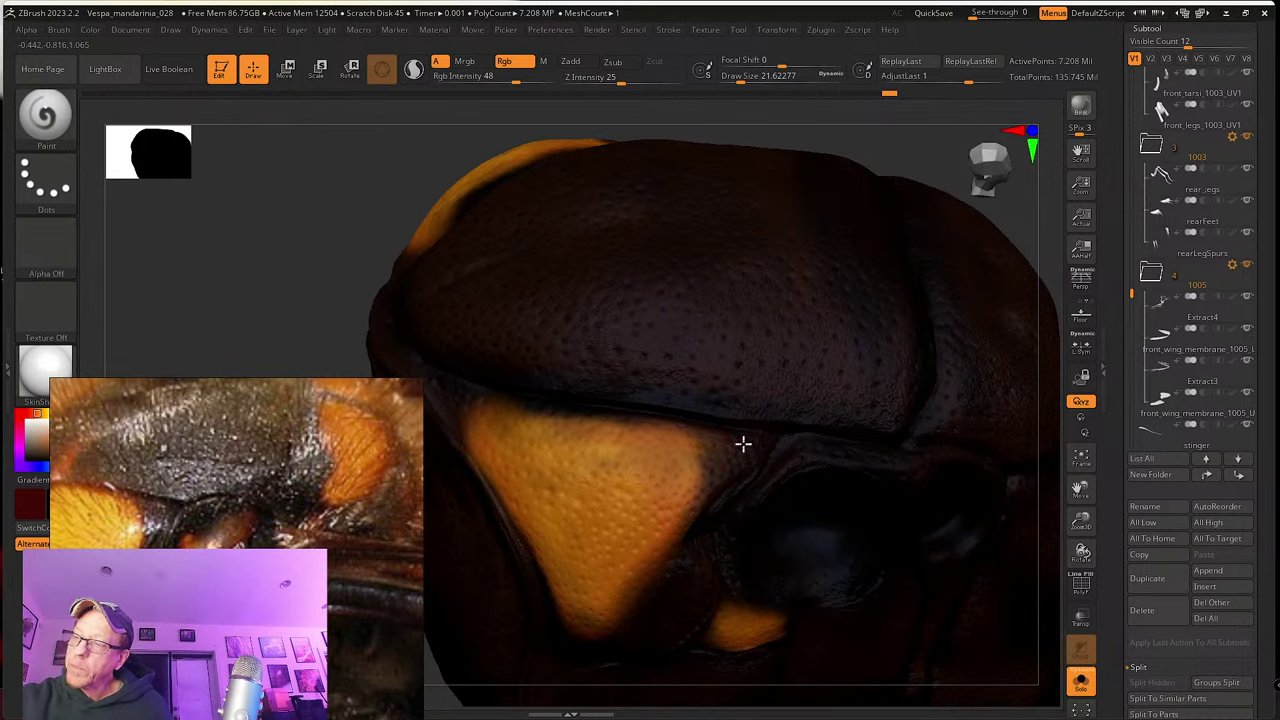
{"action": "right_click_drag", "start_coordinate": [745, 436], "coordinate": [611, 471]}
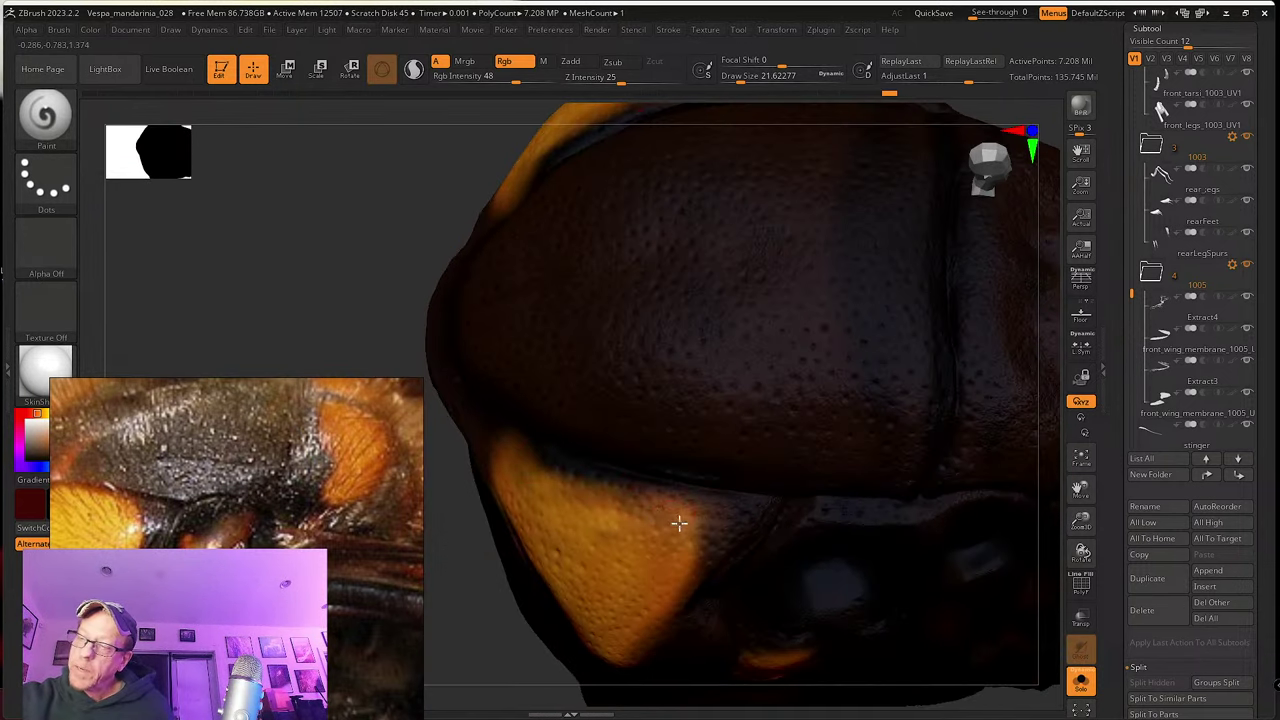
{"action": "right_click_drag", "start_coordinate": [717, 526], "coordinate": [583, 485]}
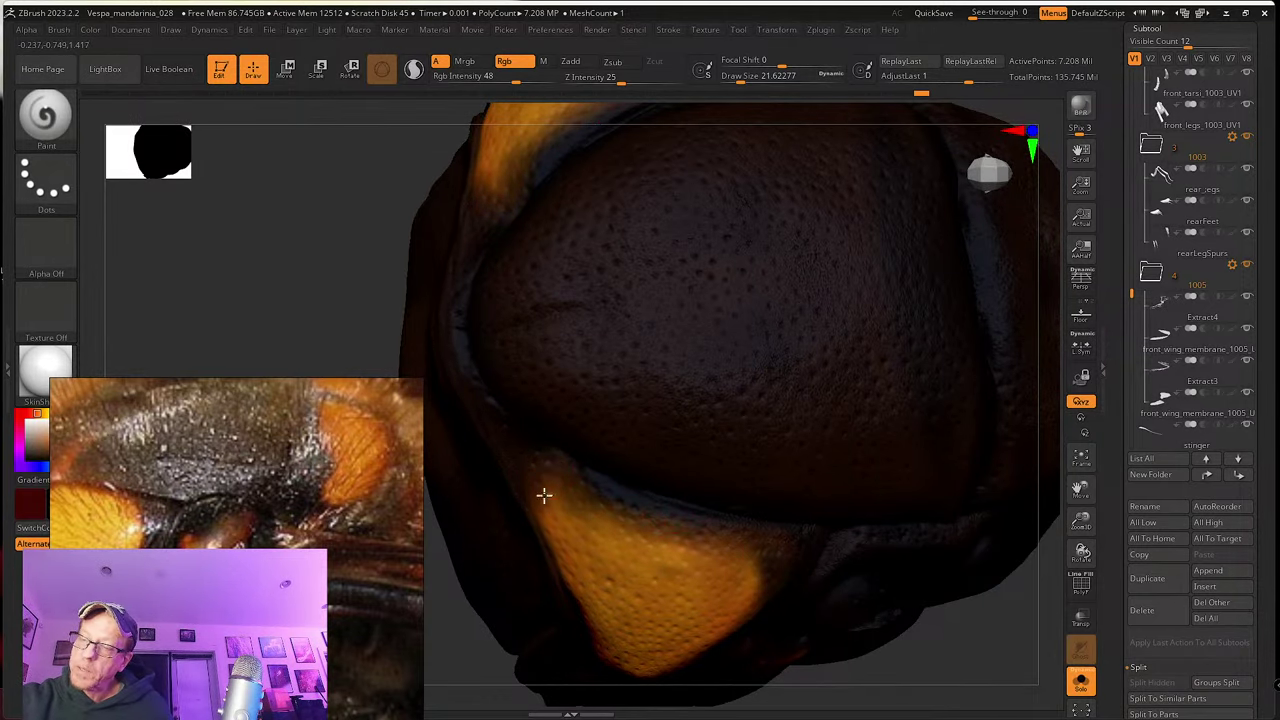
{"action": "right_click_drag", "start_coordinate": [757, 569], "coordinate": [757, 549]}
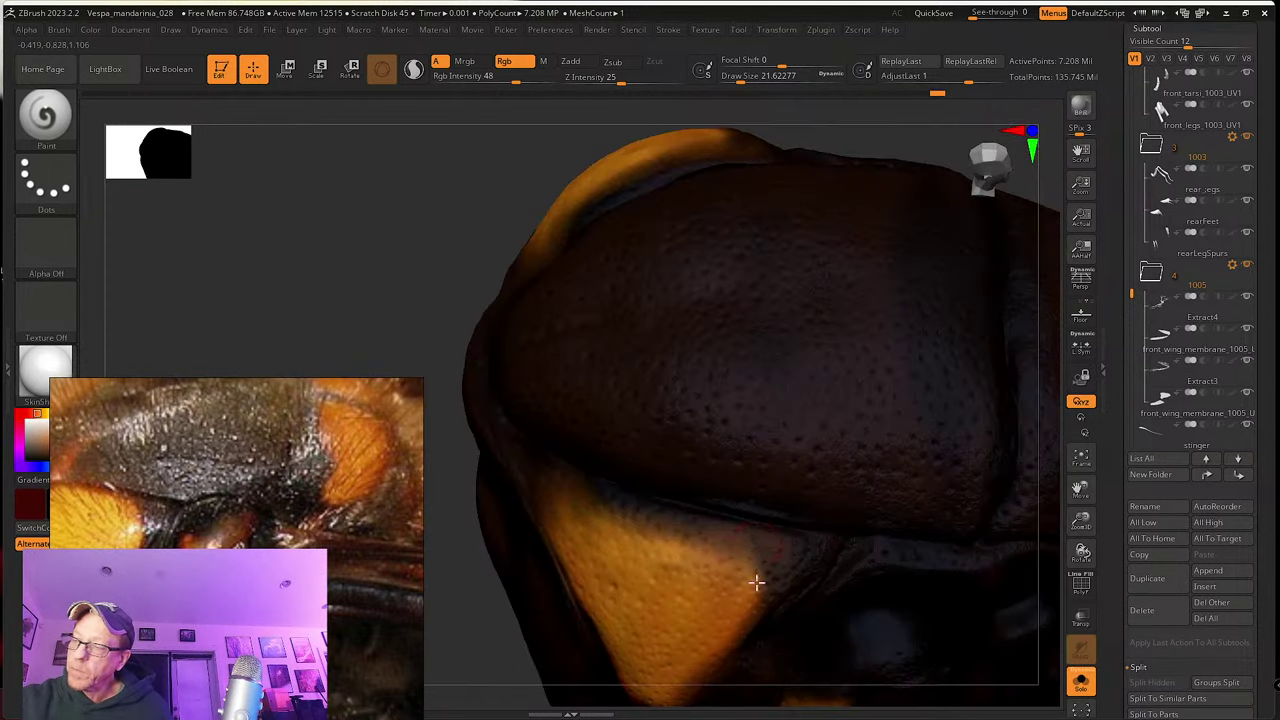
{"action": "right_click_drag", "start_coordinate": [778, 593], "coordinate": [759, 509]}
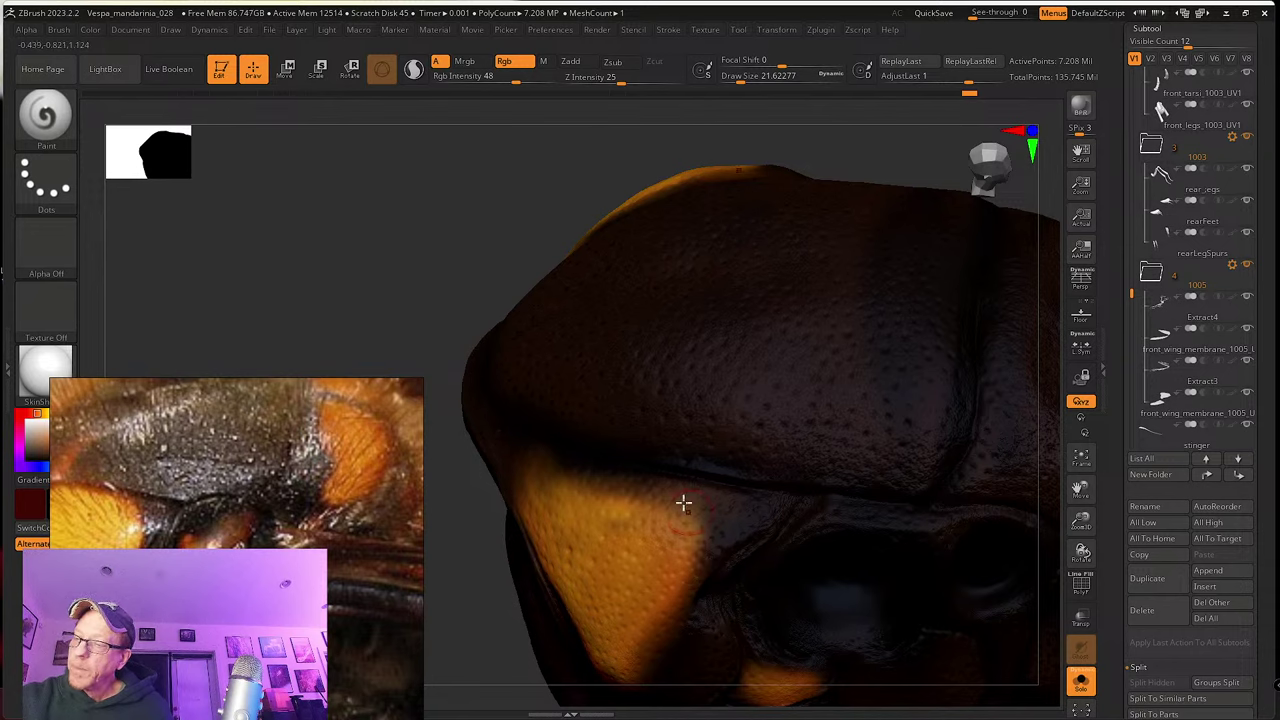
{"action": "mouse_move", "coordinate": [714, 462]}
{"action": "right_mouse_down"}
{"action": "mouse_move", "coordinate": [703, 494]}
{"action": "mouse_move", "coordinate": [766, 500]}
{"action": "mouse_move", "coordinate": [762, 542]}
{"action": "mouse_move", "coordinate": [711, 526]}
{"action": "mouse_move", "coordinate": [729, 554]}
{"action": "mouse_move", "coordinate": [712, 478]}
{"action": "right_mouse_up"}
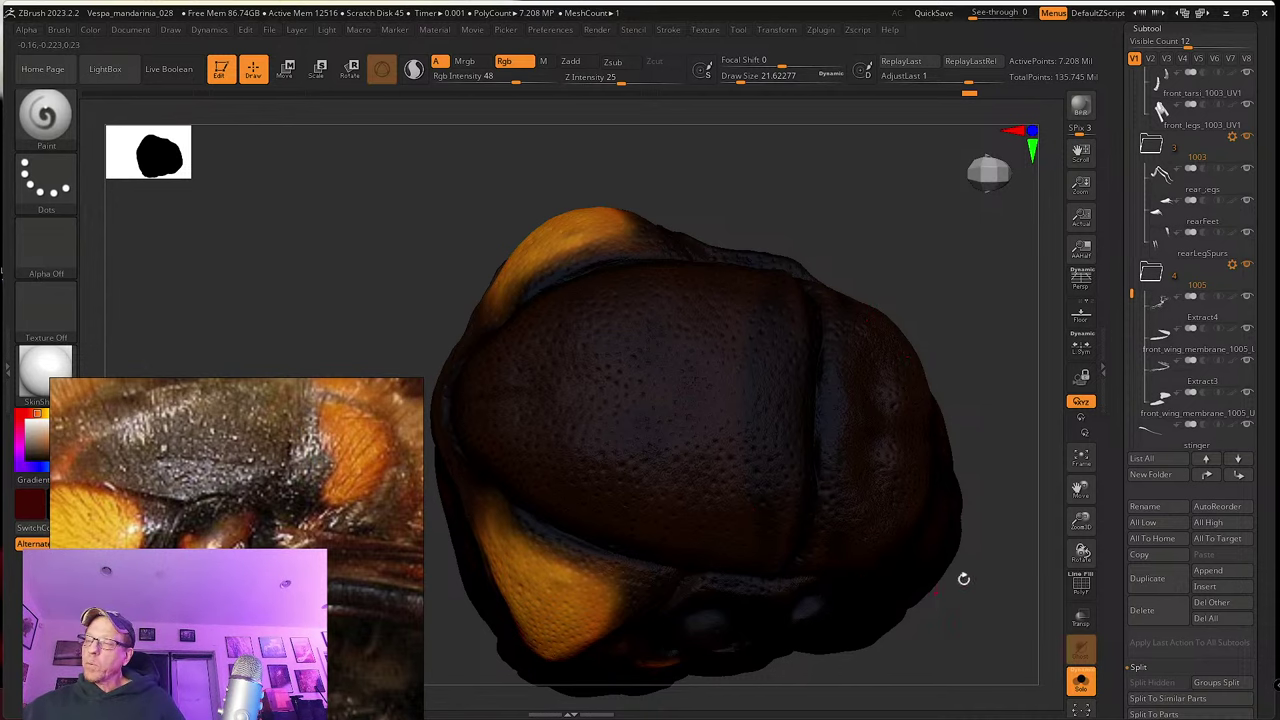
Step: Paint a soft, muted yellow-orange spot on the raised plate directly below the front wing socket
{"action": "left_click_drag", "start_coordinate": [963, 600], "coordinate": [971, 509]}
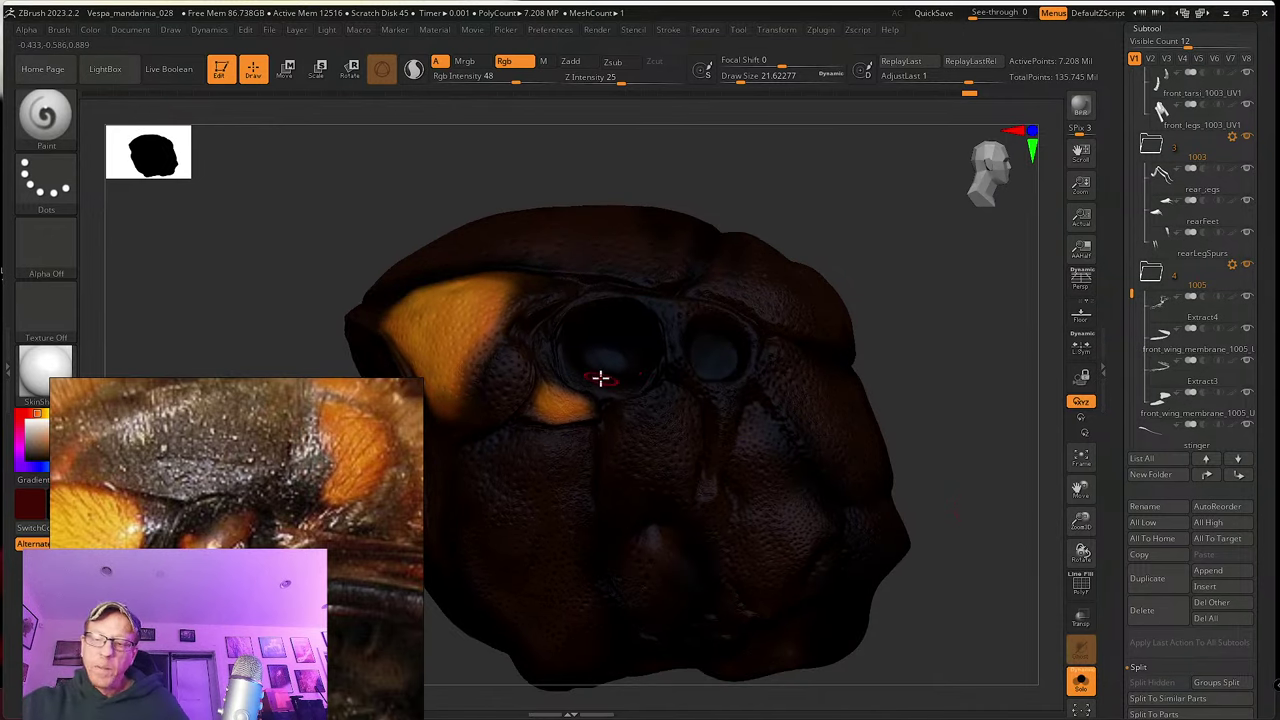
{"action": "mouse_move", "coordinate": [641, 481]}
{"action": "right_mouse_down", "text": "alt"}
{"action": "mouse_move", "coordinate": [658, 510]}
{"action": "mouse_move", "coordinate": [667, 452]}
{"action": "mouse_move", "coordinate": [654, 497]}
{"action": "mouse_move", "coordinate": [654, 451]}
{"action": "mouse_move", "coordinate": [643, 463]}
{"action": "right_mouse_up", "text": "alt"}
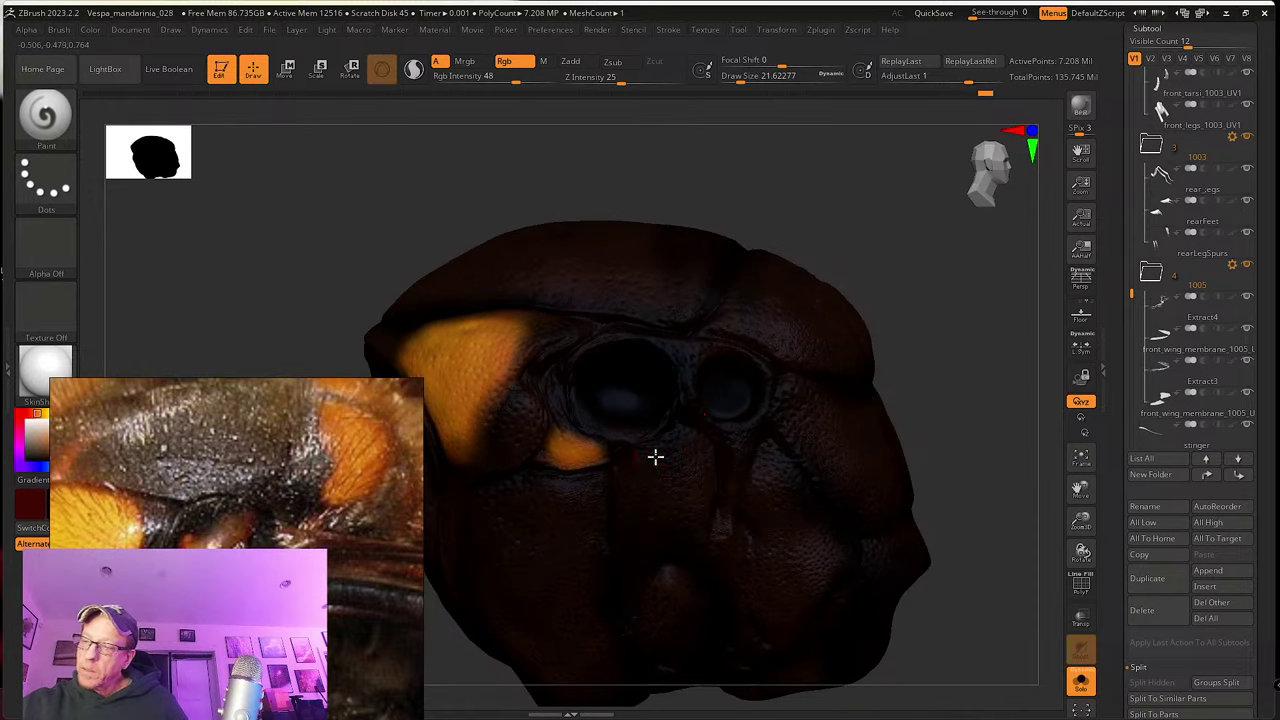
{"action": "mouse_move", "coordinate": [652, 476]}
{"action": "right_mouse_down"}
{"action": "mouse_move", "coordinate": [668, 434]}
{"action": "mouse_move", "coordinate": [662, 485]}
{"action": "right_mouse_up"}
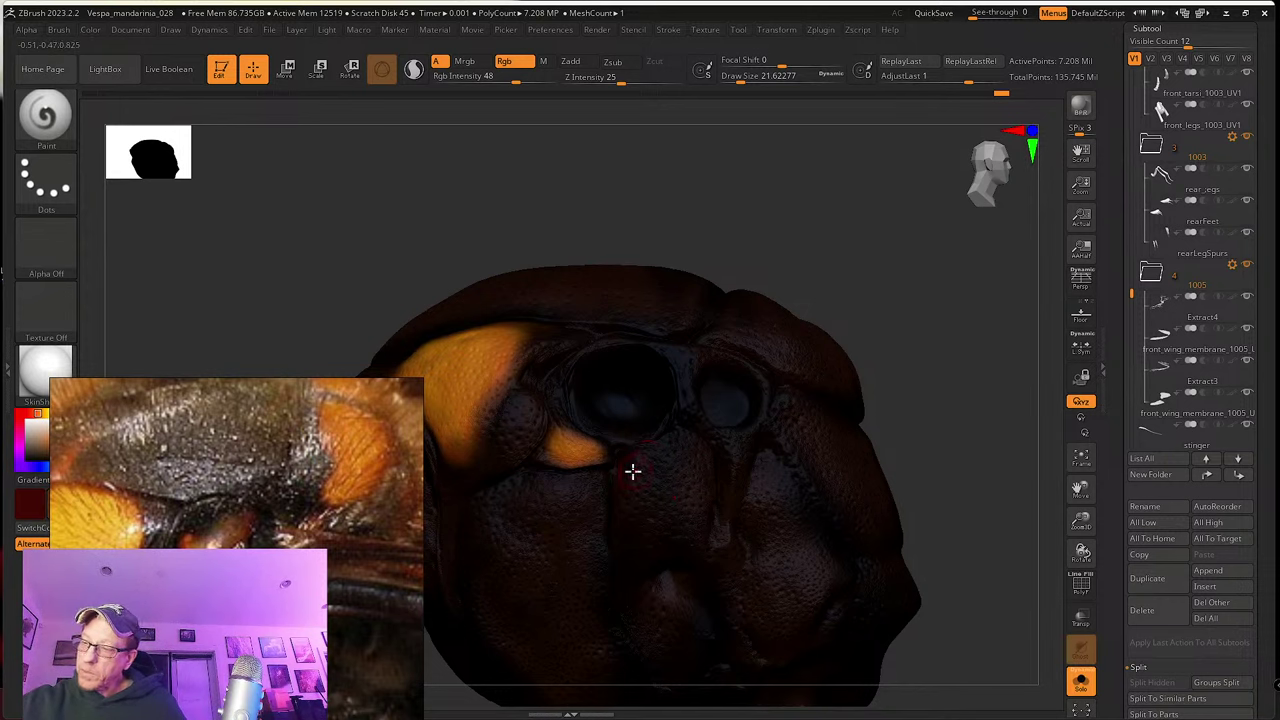
{"action": "mouse_move", "coordinate": [640, 477]}
{"action": "left_mouse_down"}
{"action": "mouse_move", "coordinate": [654, 500]}
{"action": "mouse_move", "coordinate": [676, 502]}
{"action": "left_mouse_up"}
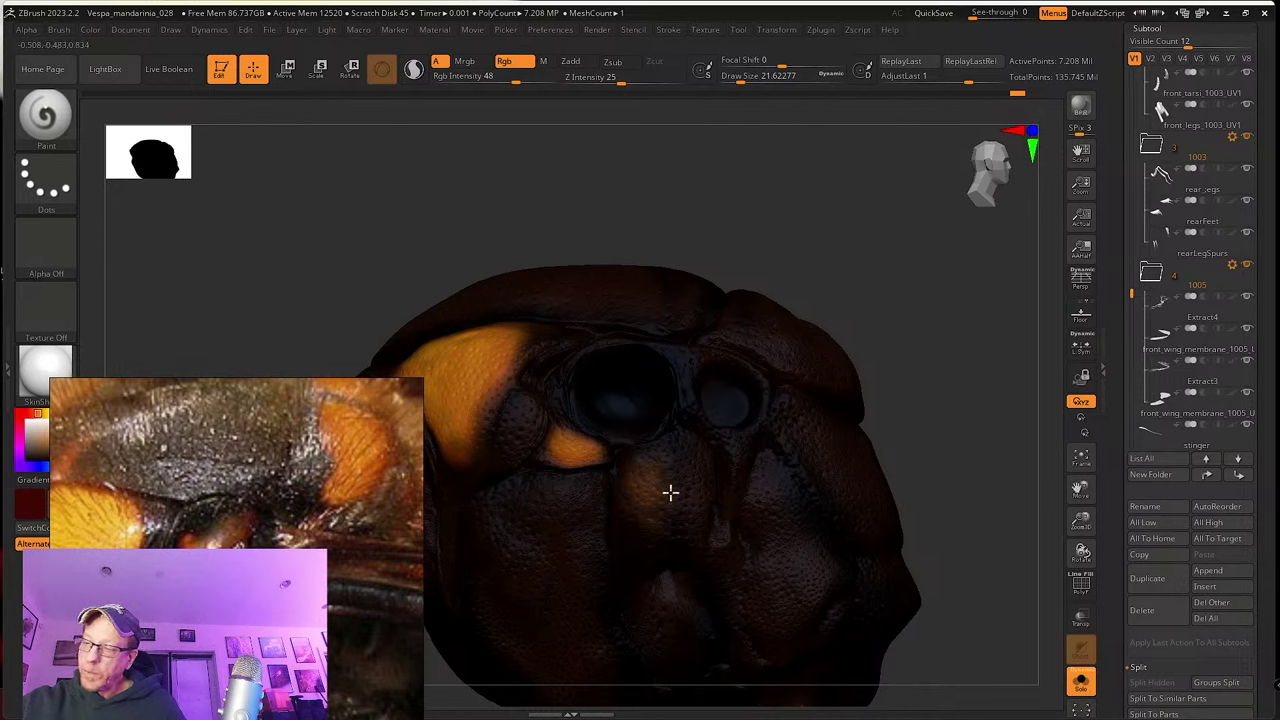
{"action": "right_click_drag", "start_coordinate": [673, 513], "coordinate": [686, 497]}
{"action": "left_click_drag", "start_coordinate": [627, 463], "coordinate": [634, 467]}
{"action": "mouse_move", "coordinate": [663, 559]}
{"action": "right_mouse_down"}
{"action": "mouse_move", "coordinate": [651, 484]}
{"action": "mouse_move", "coordinate": [671, 483]}
{"action": "mouse_move", "coordinate": [670, 513]}
{"action": "mouse_move", "coordinate": [686, 423]}
{"action": "right_mouse_up"}
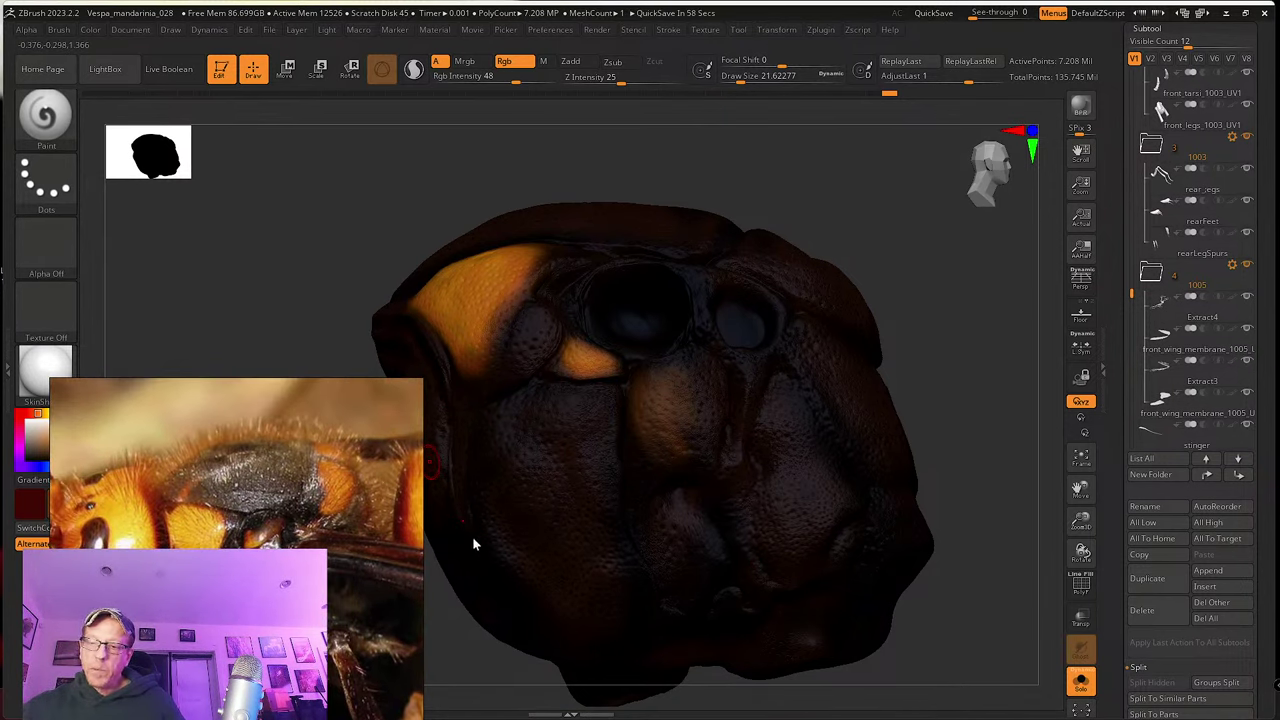
Step: Paint a pair of tapering yellow-orange streaks on the front of the large upper thorax plate, above the shoulder patches
{"action": "left_click_drag", "start_coordinate": [343, 263], "coordinate": [486, 474]}
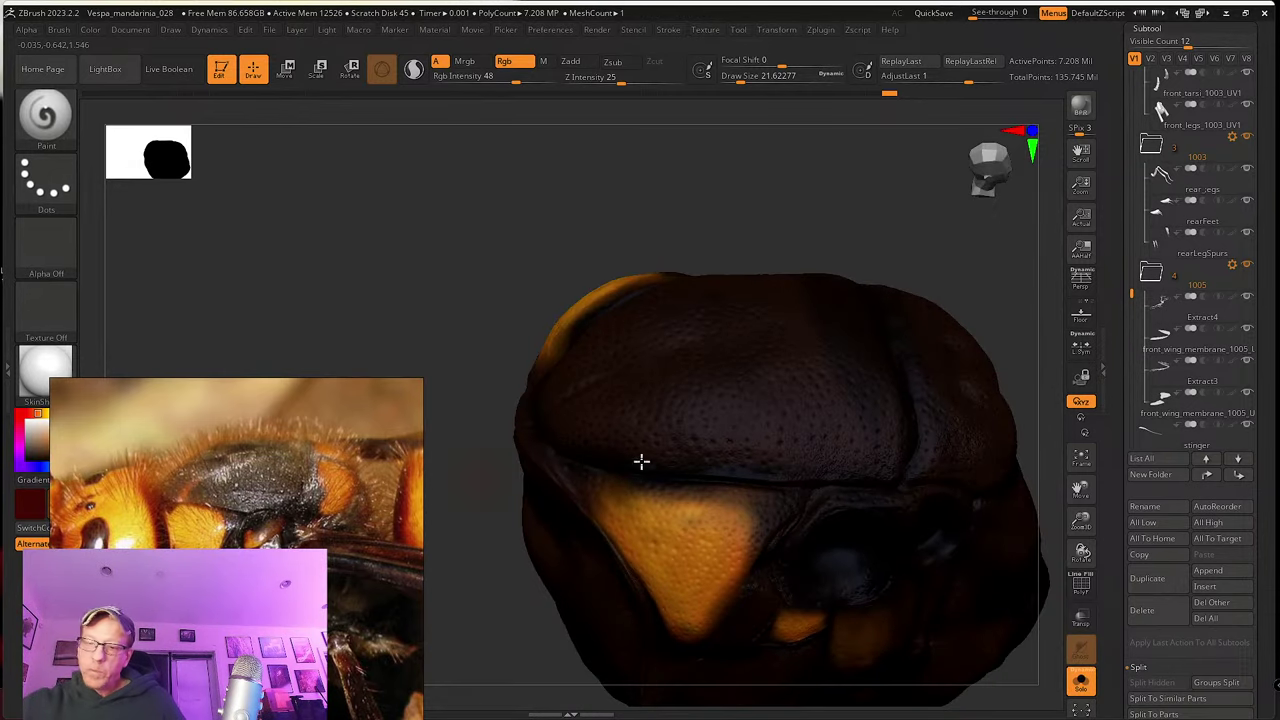
{"action": "right_click_drag", "start_coordinate": [657, 454], "coordinate": [665, 503], "text": "ctrl"}
{"action": "scroll", "coordinate": [650, 498], "scroll_direction": "up", "scroll_amount": 2}
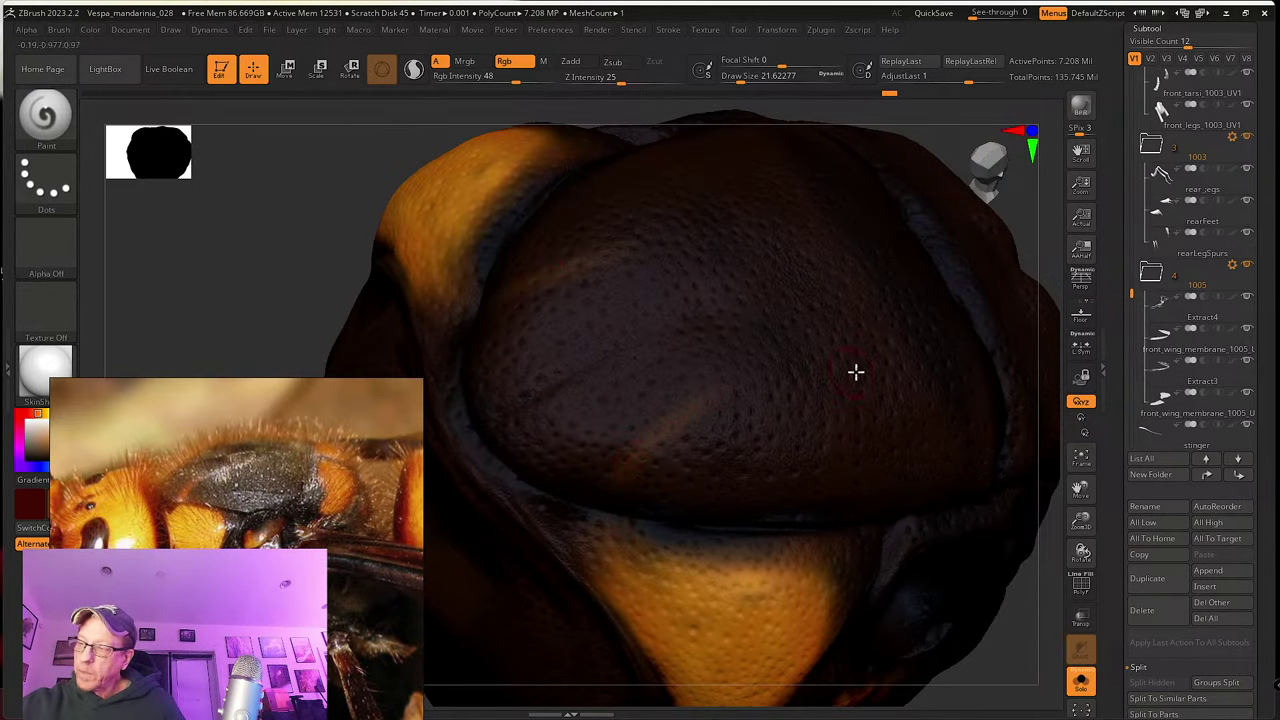
{"action": "right_click_drag", "start_coordinate": [856, 372], "coordinate": [820, 412]}
{"action": "mouse_move", "coordinate": [697, 444]}
{"action": "right_mouse_down"}
{"action": "mouse_move", "coordinate": [711, 477]}
{"action": "mouse_move", "coordinate": [689, 488]}
{"action": "right_mouse_up"}
{"action": "left_click_drag", "start_coordinate": [614, 514], "coordinate": [633, 496]}
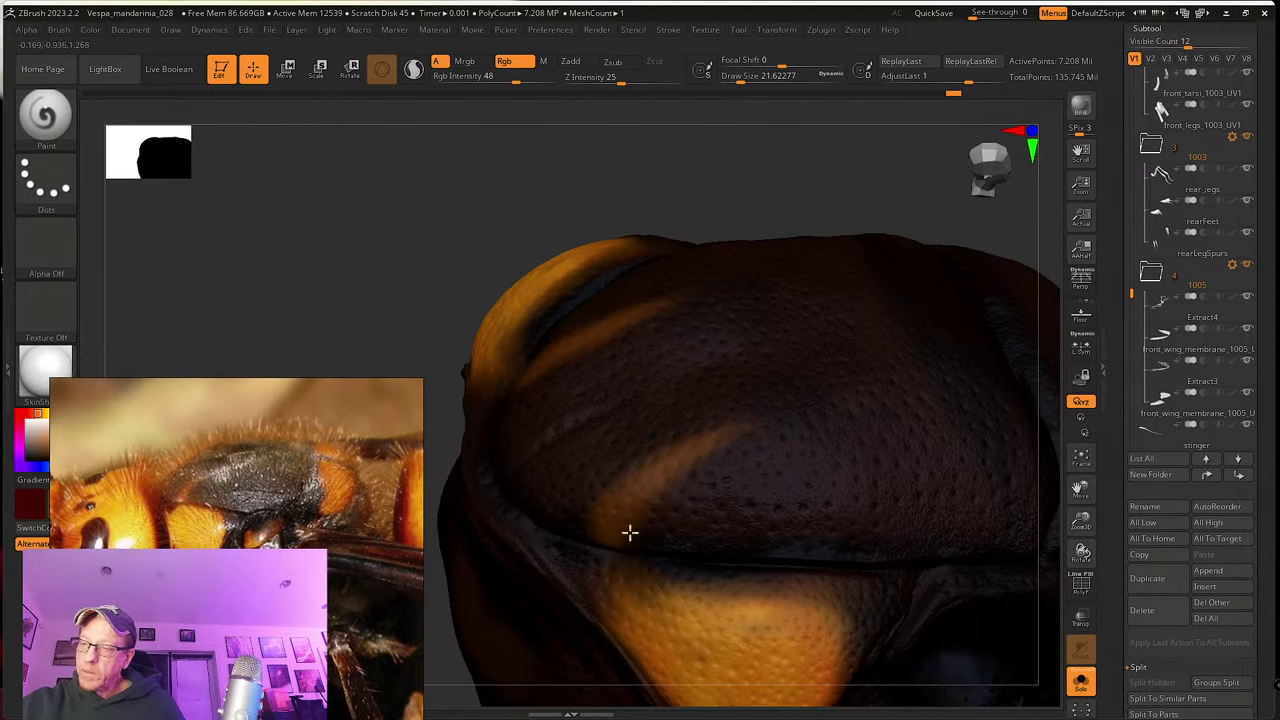
Step: Tint the inner edges of the two front streaks dark red and smooth the colour into the brown plate
{"action": "right_click_drag", "start_coordinate": [655, 505], "coordinate": [609, 566]}
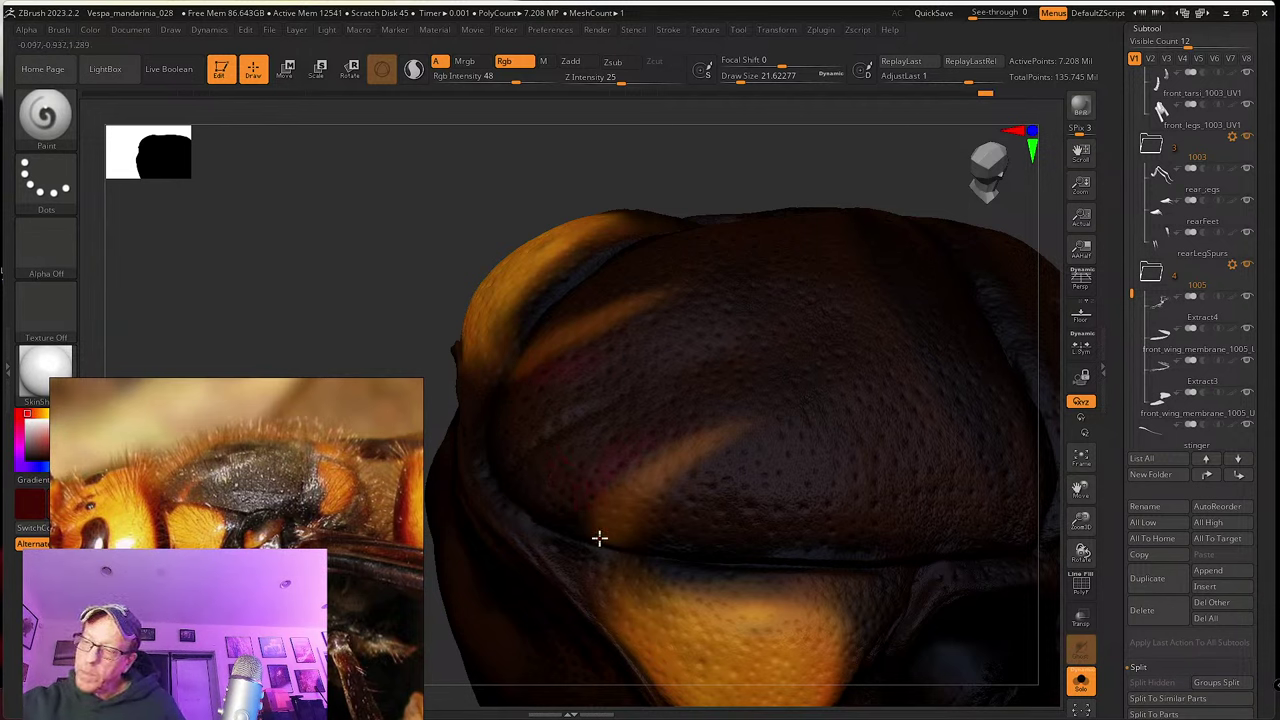
{"action": "key", "text": "shift"}
{"action": "left_click_drag", "start_coordinate": [576, 504], "coordinate": [667, 413], "text": "shift"}
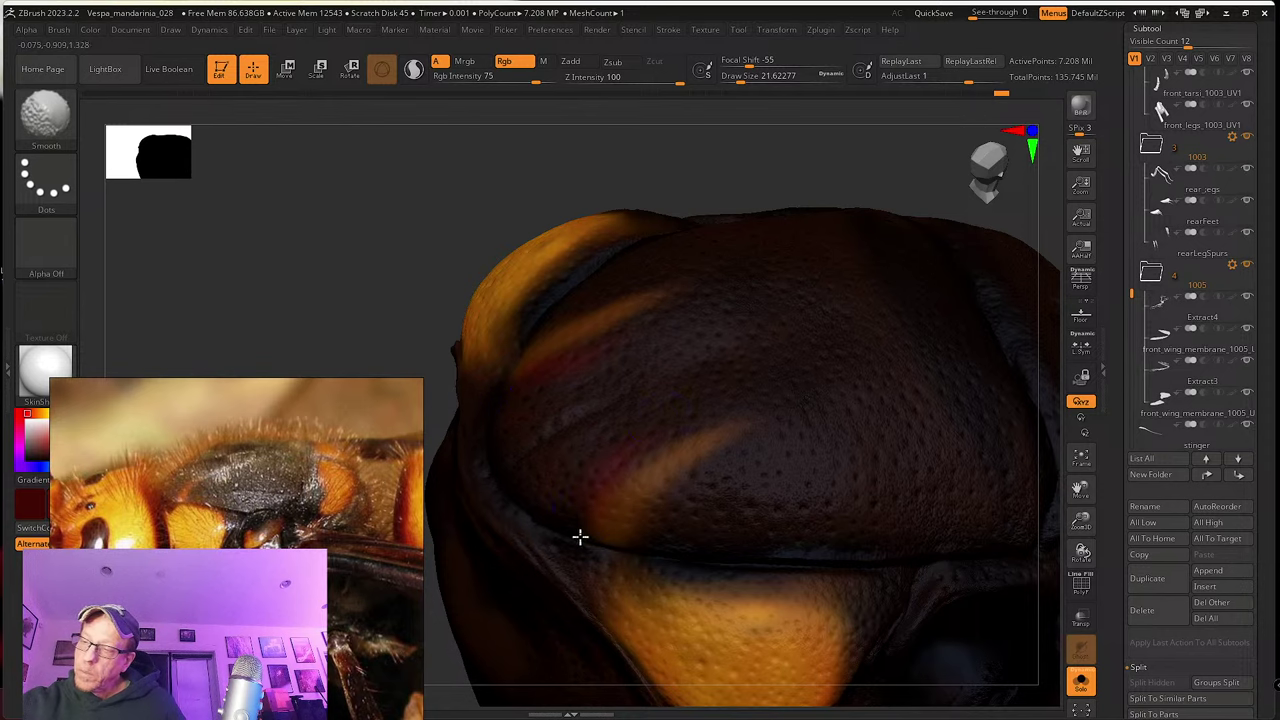
{"action": "mouse_move", "coordinate": [573, 509]}
{"action": "left_mouse_down", "text": "shift"}
{"action": "mouse_move", "coordinate": [683, 503]}
{"action": "mouse_move", "coordinate": [677, 489]}
{"action": "left_mouse_up", "text": "shift"}
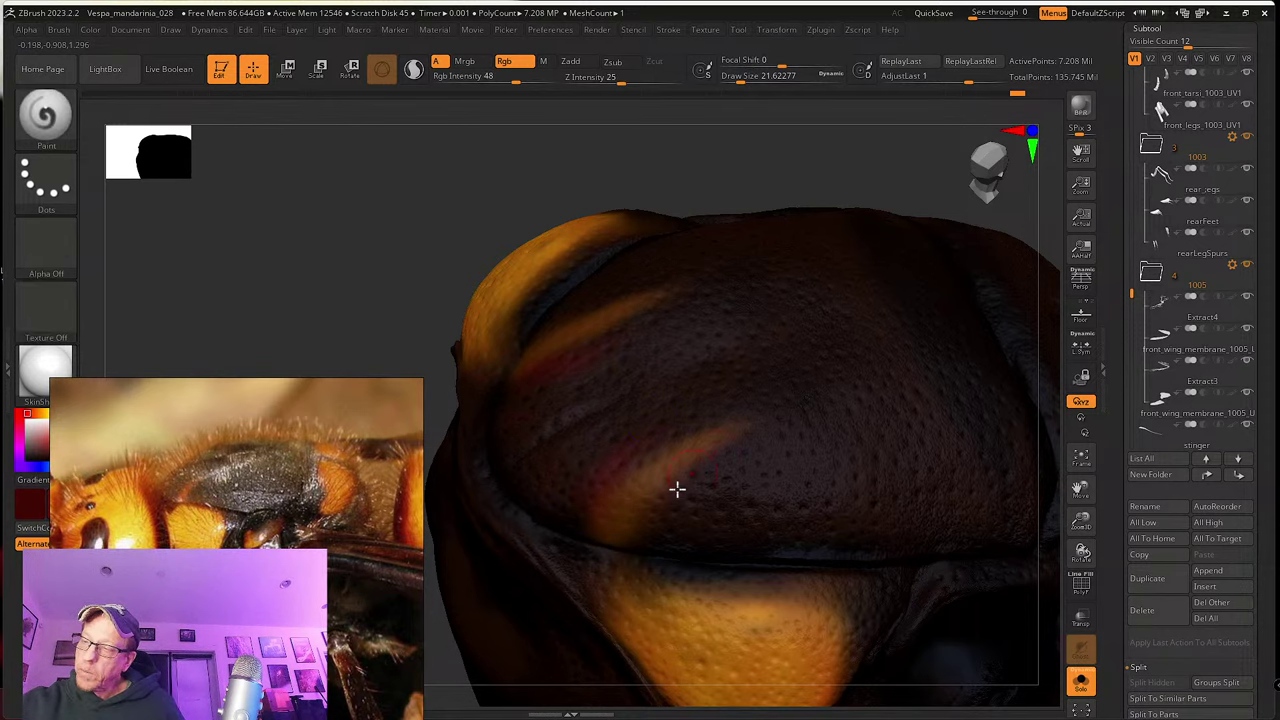
{"action": "left_click", "coordinate": [735, 413]}
Step: Lay in mirrored red patches on the raised plate behind the large upper thorax plate and build orange over them
{"action": "mouse_move", "coordinate": [846, 471]}
{"action": "right_mouse_down", "text": "ctrl"}
{"action": "mouse_move", "coordinate": [909, 449]}
{"action": "mouse_move", "coordinate": [768, 563]}
{"action": "mouse_move", "coordinate": [800, 543]}
{"action": "right_mouse_up", "text": "ctrl"}
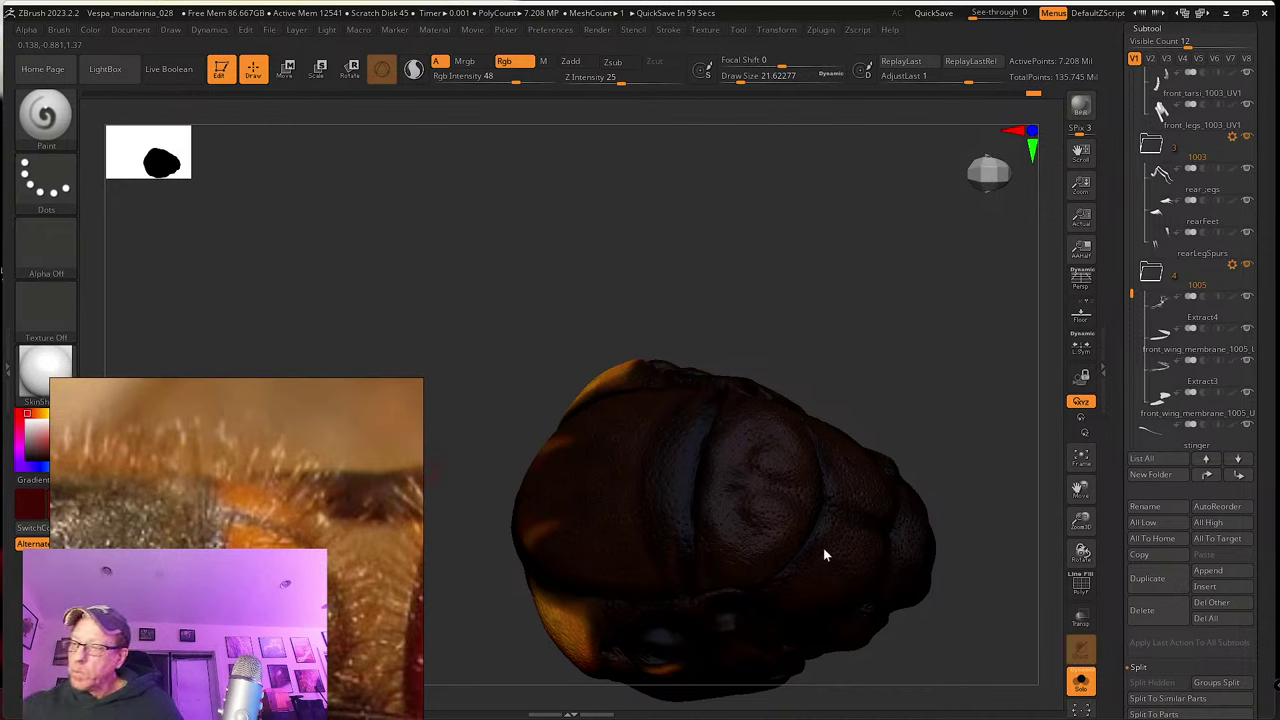
{"action": "right_click_drag", "start_coordinate": [823, 551], "coordinate": [745, 515]}
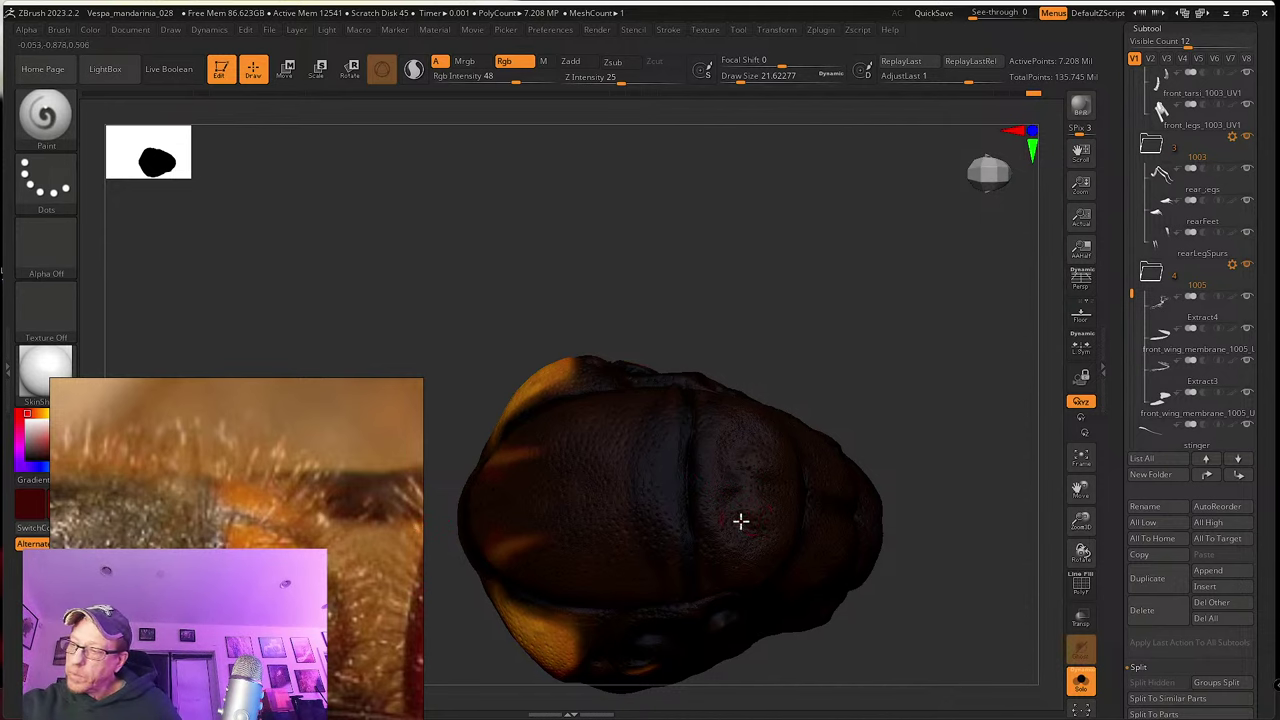
{"action": "right_click_drag", "start_coordinate": [765, 524], "coordinate": [790, 500]}
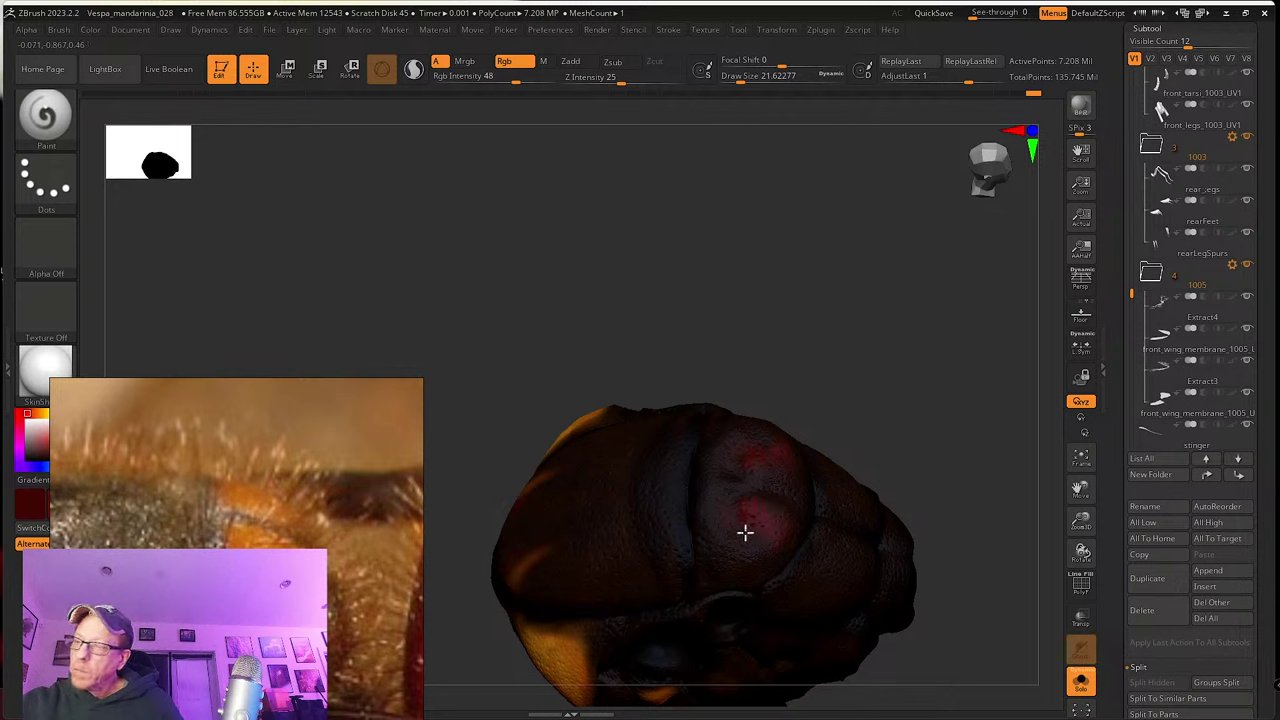
{"action": "key", "text": "shift"}
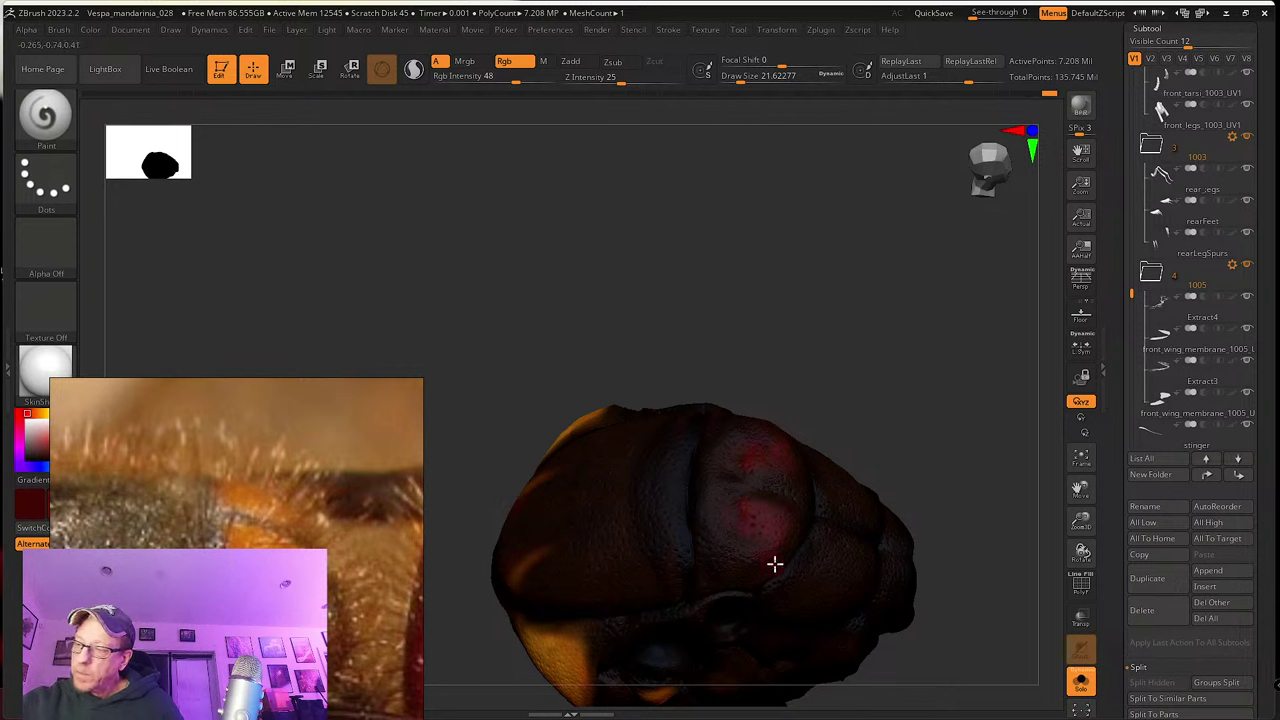
{"action": "right_click_drag", "start_coordinate": [774, 563], "coordinate": [765, 551]}
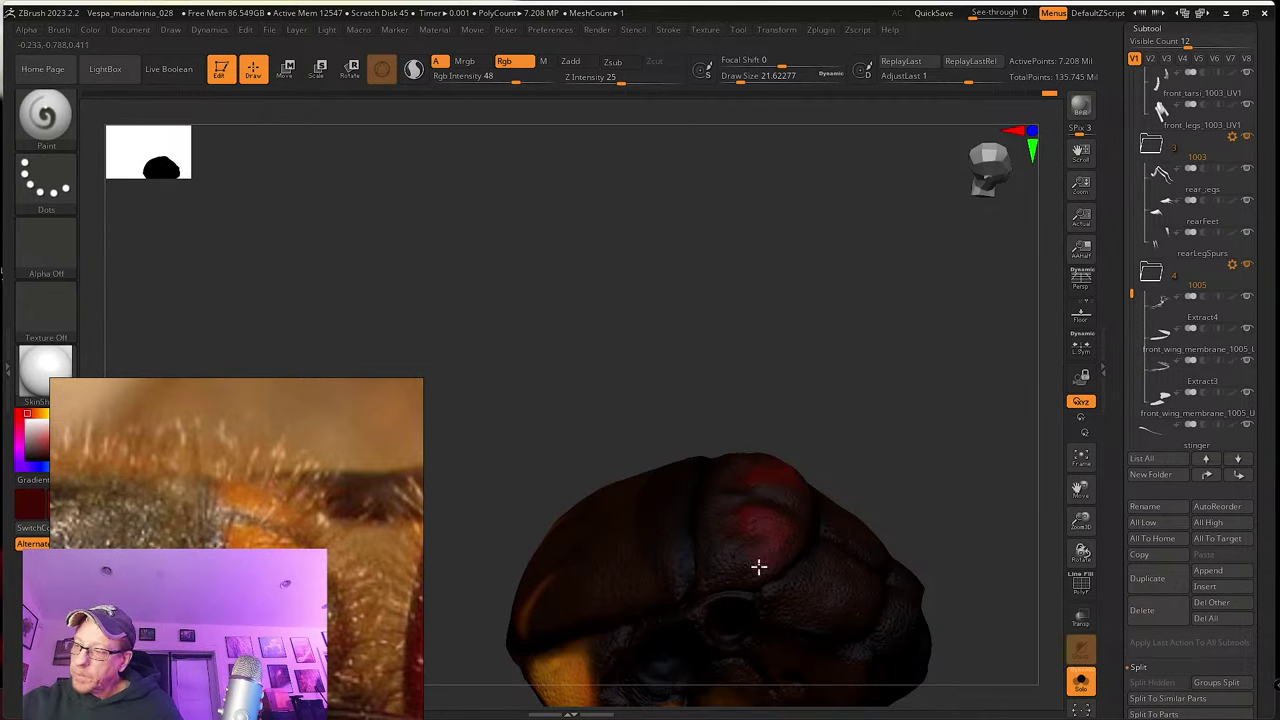
{"action": "right_click_drag", "start_coordinate": [778, 550], "coordinate": [754, 517]}
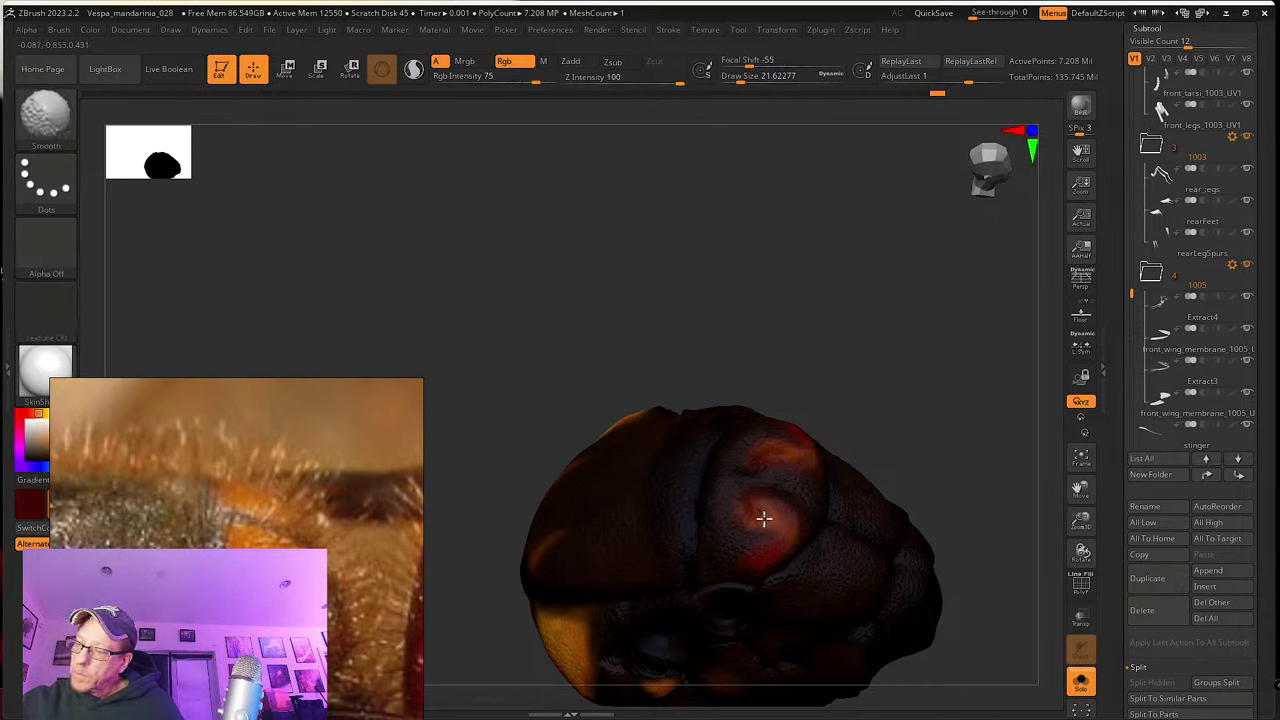
{"action": "right_click_drag", "start_coordinate": [766, 517], "coordinate": [701, 522]}
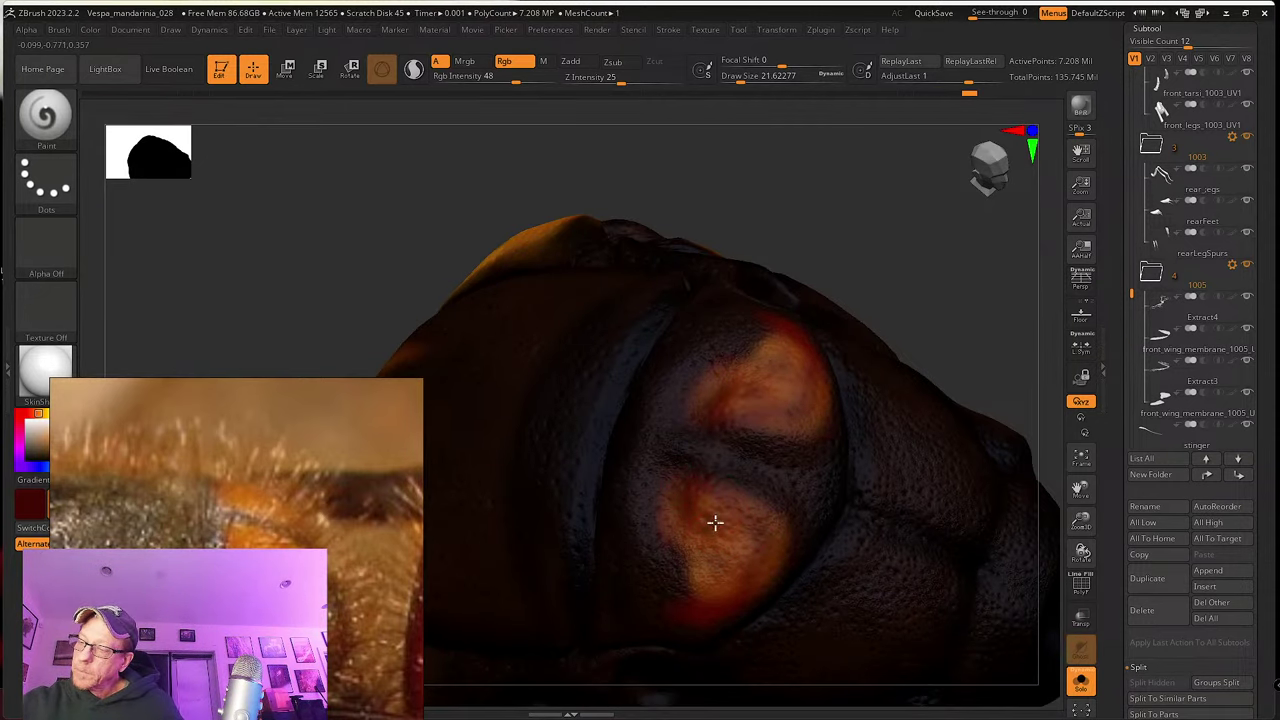
Step: Refine the two rear patches by extending the orange over their red outer tips and evening out the fill
{"action": "right_click_drag", "start_coordinate": [682, 518], "coordinate": [674, 409]}
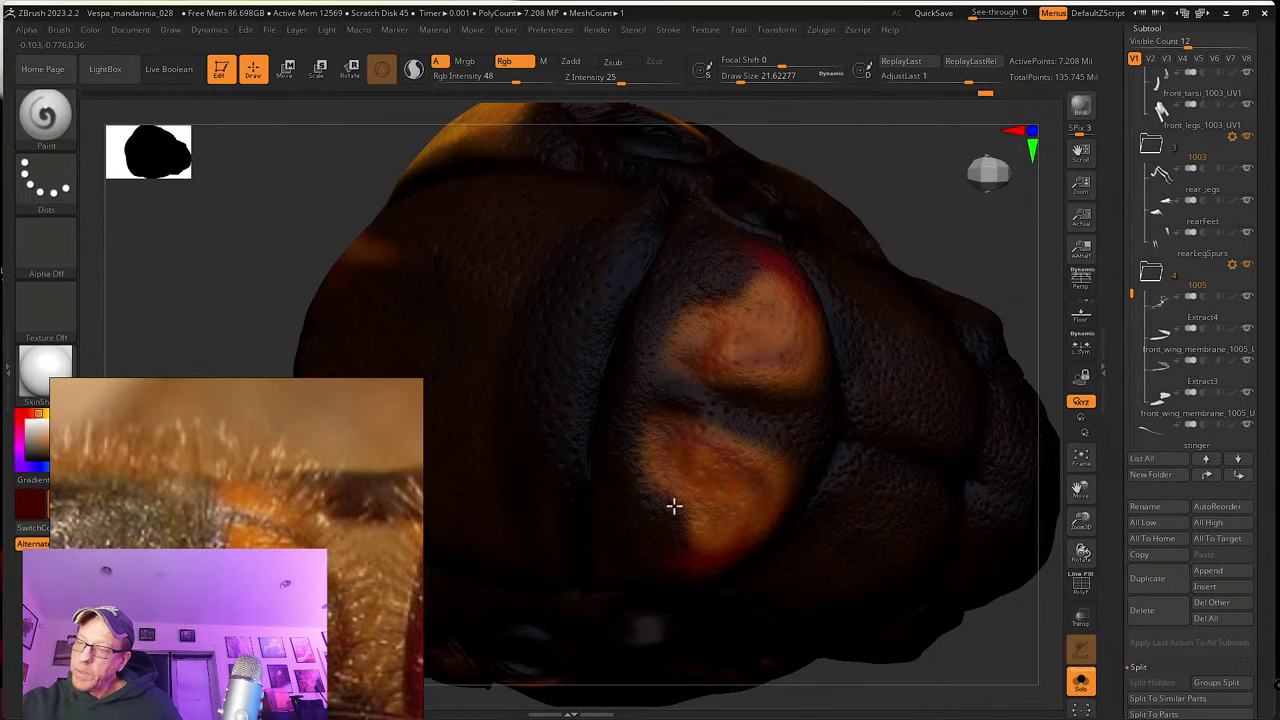
{"action": "right_click_drag", "start_coordinate": [674, 506], "coordinate": [690, 476]}
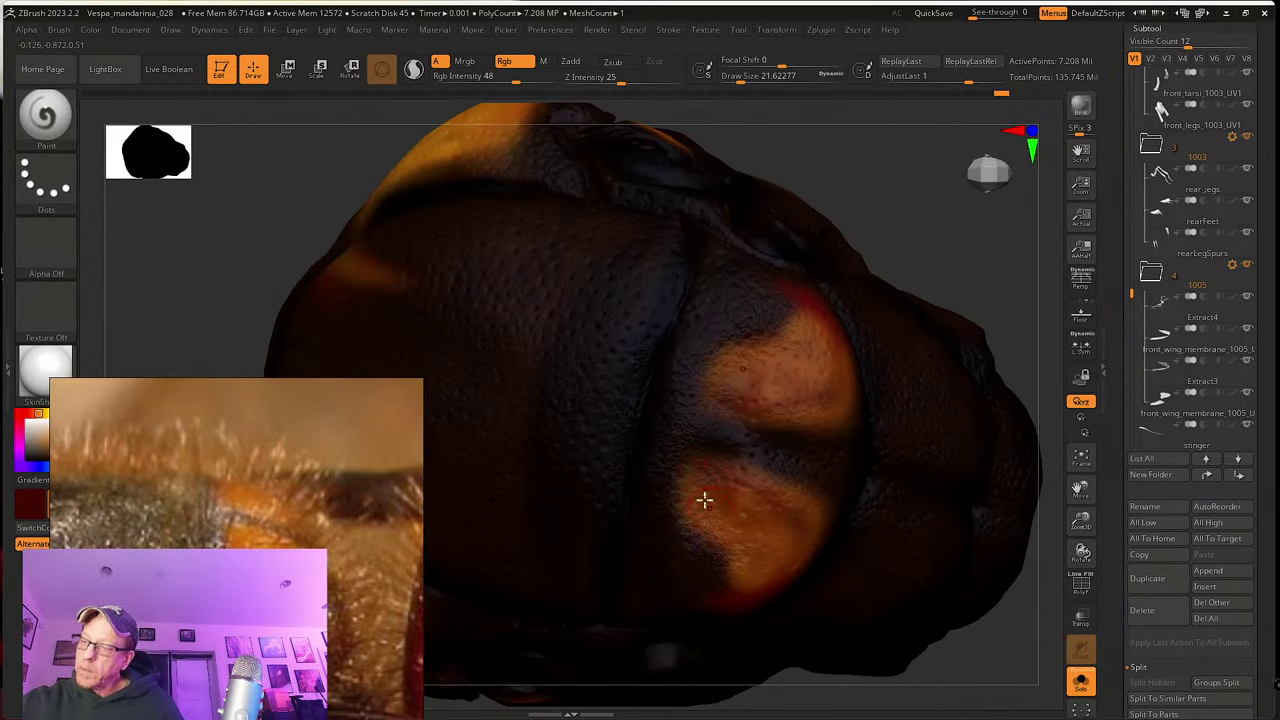
{"action": "right_click_drag", "start_coordinate": [720, 523], "coordinate": [722, 567]}
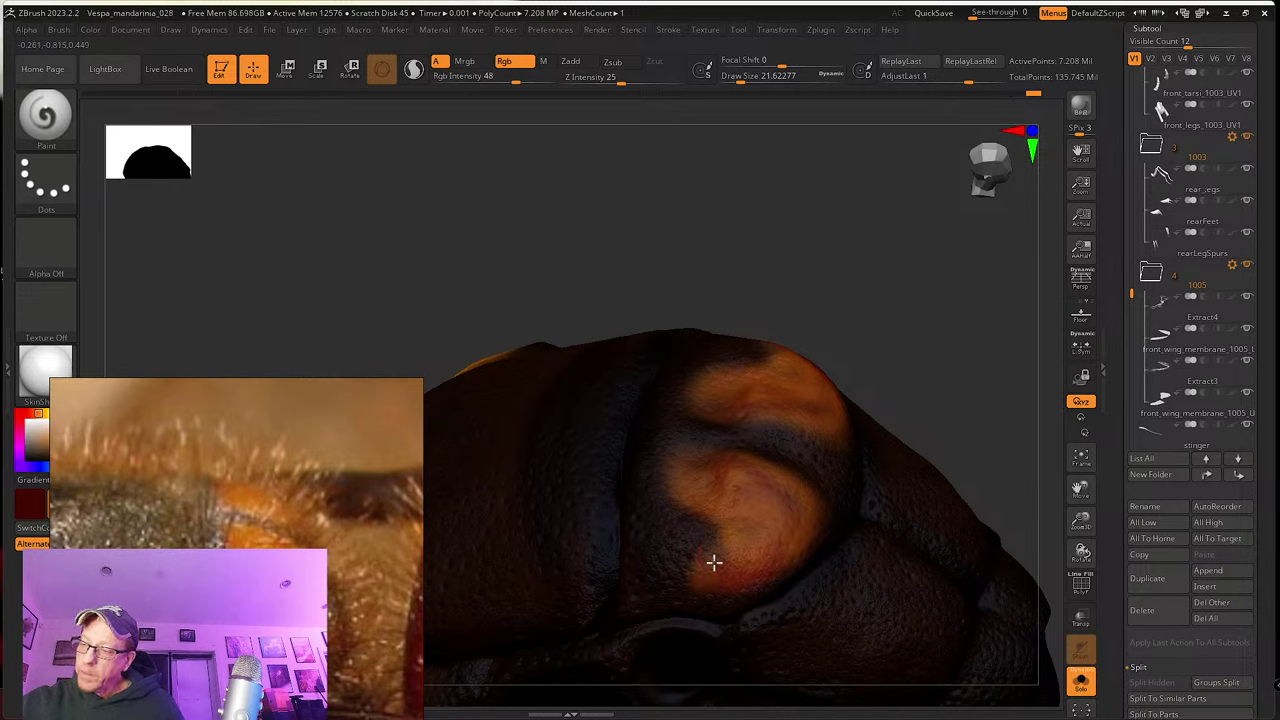
{"action": "right_click_drag", "start_coordinate": [807, 537], "coordinate": [810, 516]}
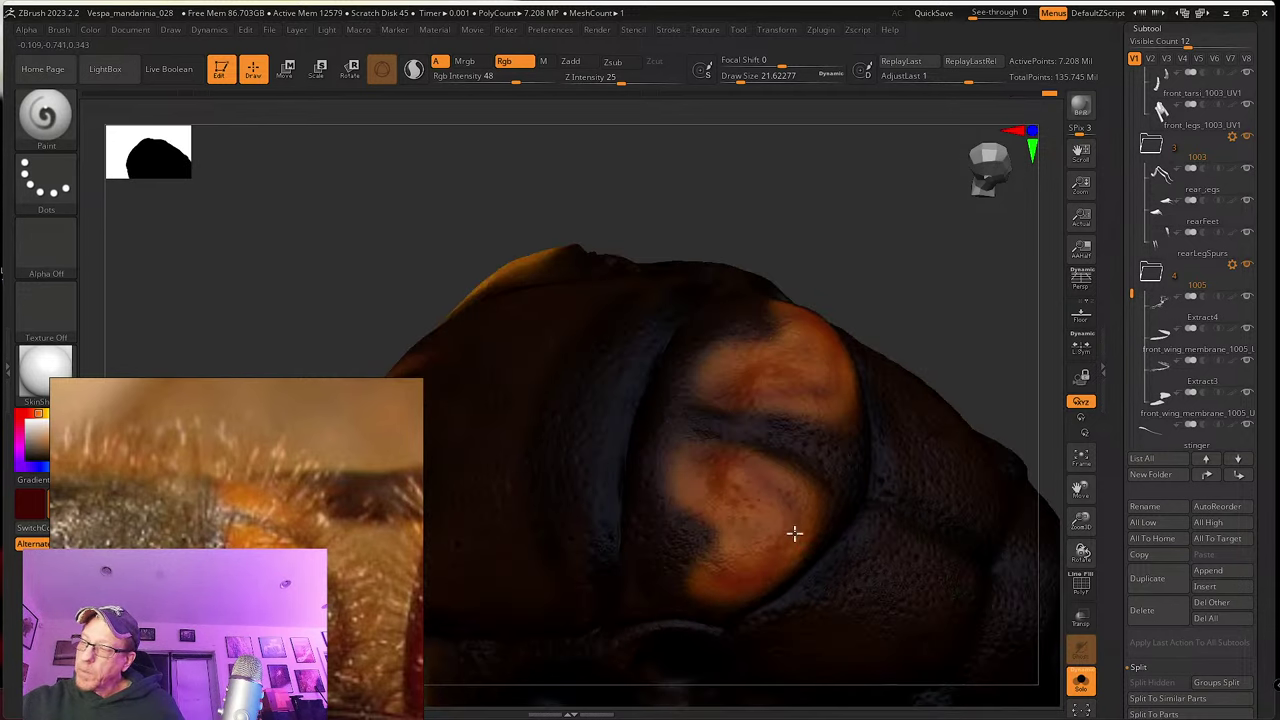
{"action": "mouse_move", "coordinate": [718, 500]}
{"action": "right_mouse_down"}
{"action": "mouse_move", "coordinate": [697, 497]}
{"action": "mouse_move", "coordinate": [700, 514]}
{"action": "right_mouse_up"}
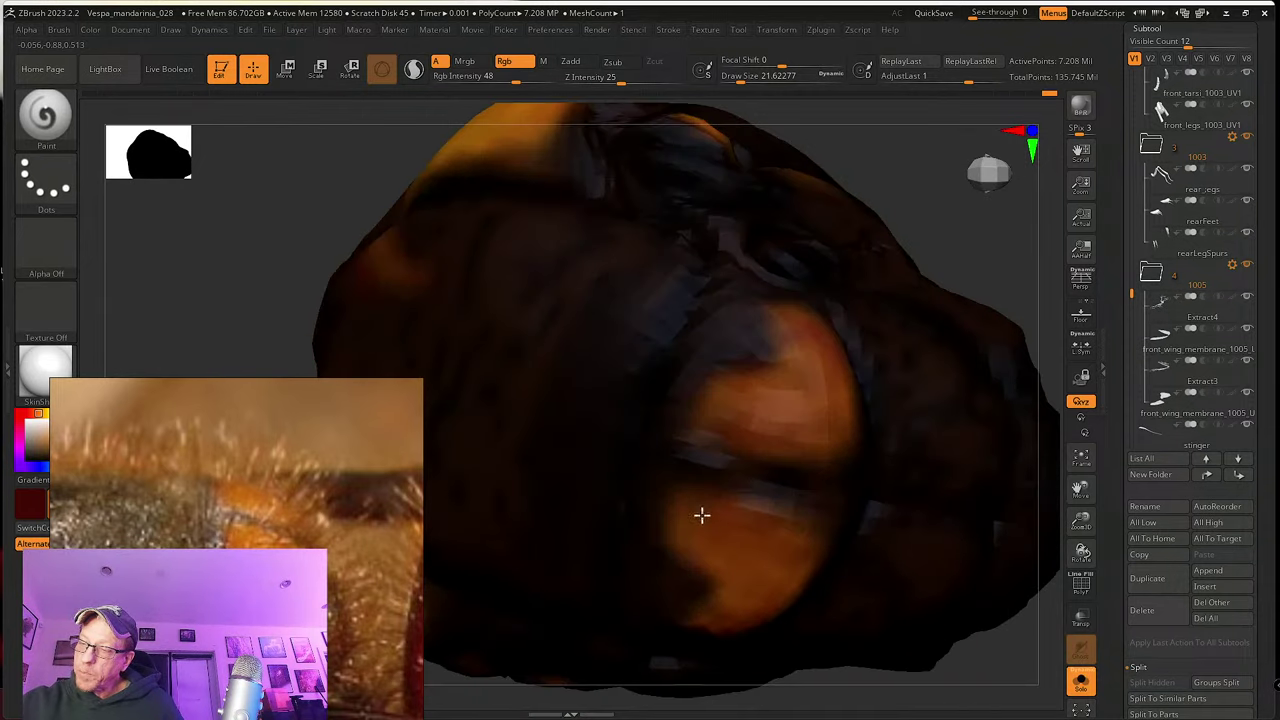
Step: Retouch the two front streaks with reddish orange, undoing the last unwanted stroke
{"action": "mouse_move", "coordinate": [715, 417]}
{"action": "right_mouse_down", "text": "ctrl"}
{"action": "mouse_move", "coordinate": [691, 374]}
{"action": "mouse_move", "coordinate": [777, 483]}
{"action": "mouse_move", "coordinate": [748, 378]}
{"action": "mouse_move", "coordinate": [727, 429]}
{"action": "right_mouse_up", "text": "ctrl"}
{"action": "right_click_drag", "start_coordinate": [654, 477], "coordinate": [609, 423]}
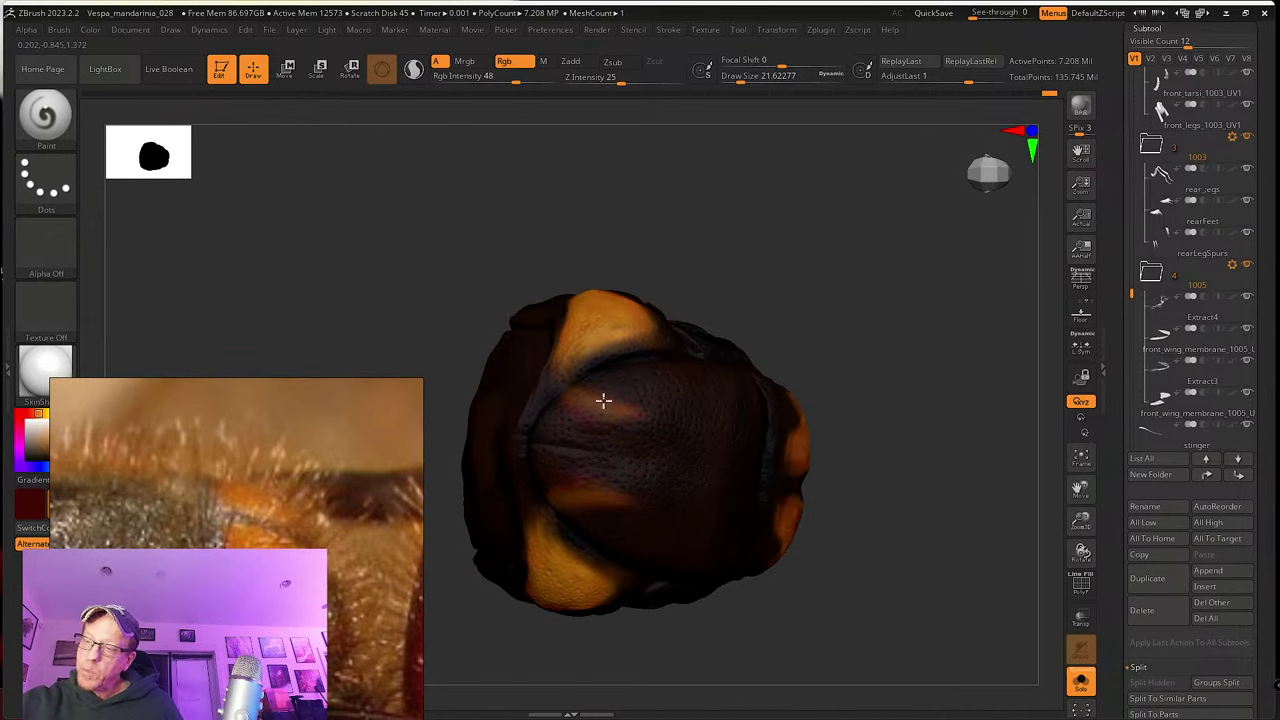
{"action": "key", "text": "ctrl+z"}
{"action": "right_click_drag", "start_coordinate": [692, 433], "coordinate": [686, 406]}
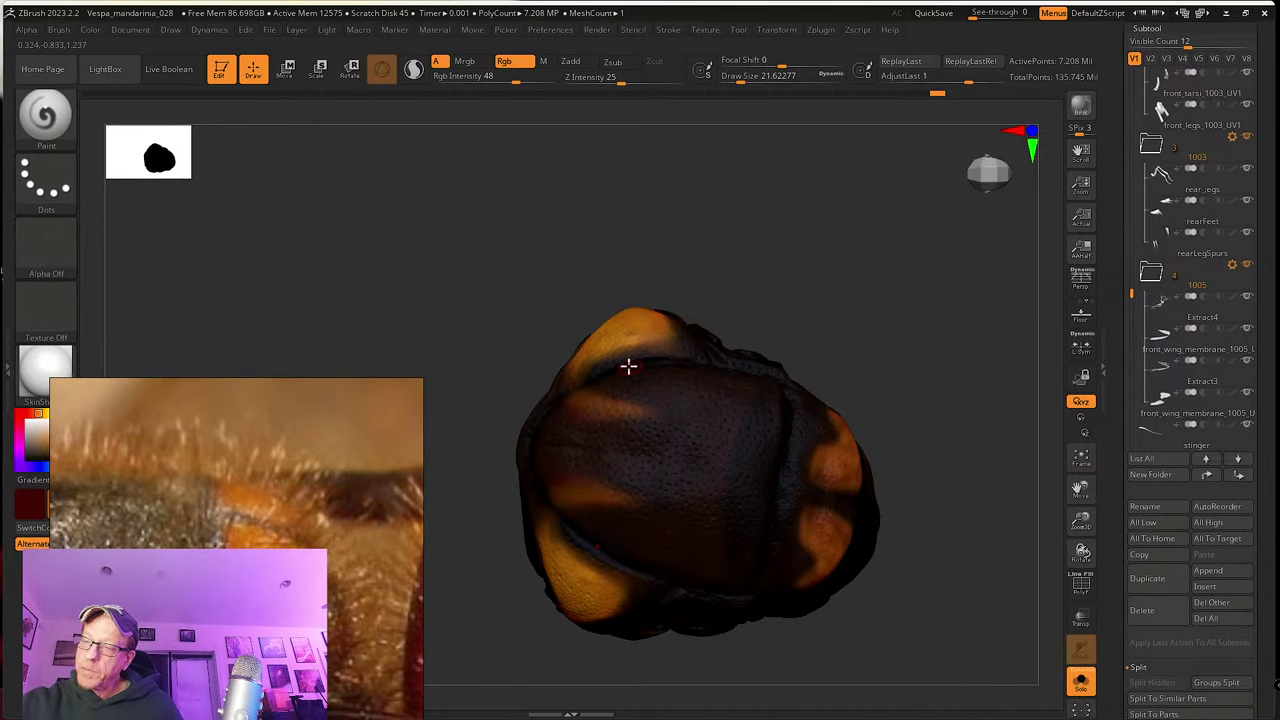
Step: Brighten the centres of the two rear patches with yellow-orange and reposition the reference photo to show the matching markings
{"action": "mouse_move", "coordinate": [829, 443]}
{"action": "right_mouse_down"}
{"action": "mouse_move", "coordinate": [848, 504]}
{"action": "mouse_move", "coordinate": [846, 600]}
{"action": "right_mouse_up"}
{"action": "right_click_drag", "start_coordinate": [742, 571], "coordinate": [815, 554], "text": "alt"}
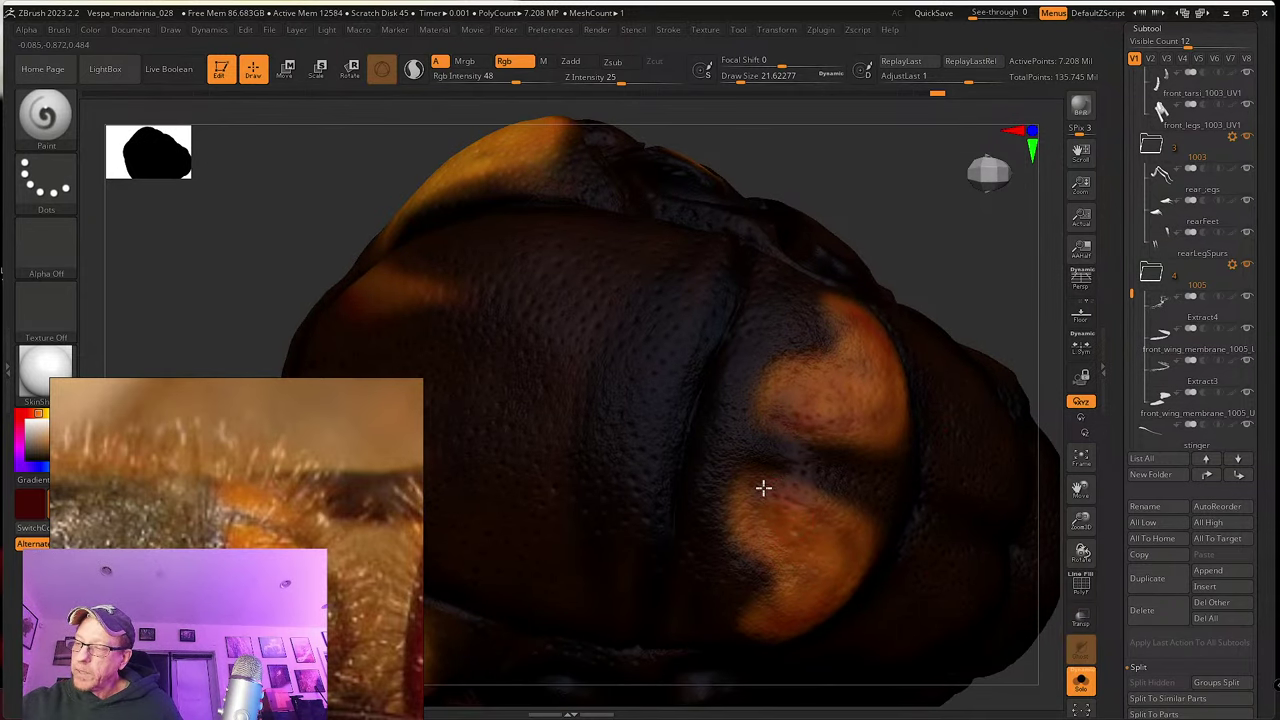
{"action": "right_click_drag", "start_coordinate": [794, 537], "coordinate": [648, 535]}
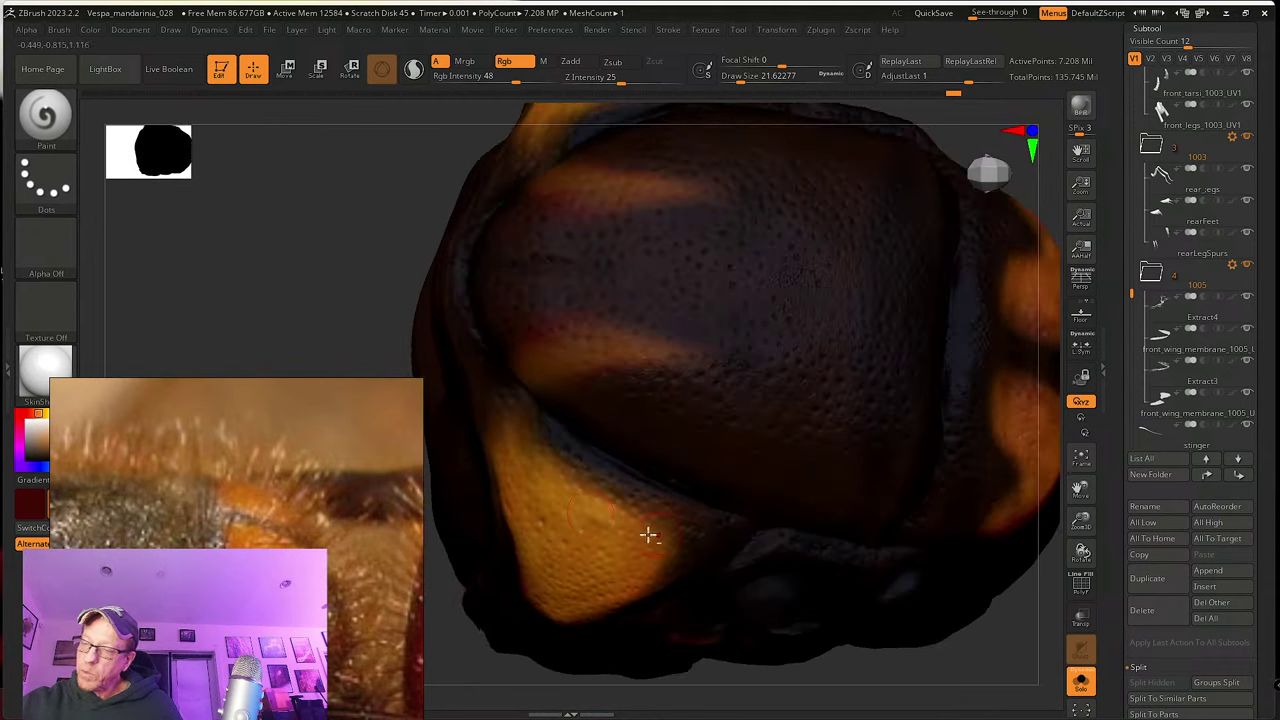
{"action": "mouse_move", "coordinate": [968, 374]}
{"action": "right_mouse_down"}
{"action": "mouse_move", "coordinate": [726, 489]}
{"action": "mouse_move", "coordinate": [785, 500]}
{"action": "right_mouse_up"}
{"action": "mouse_move", "coordinate": [779, 512]}
{"action": "left_mouse_down"}
{"action": "mouse_move", "coordinate": [780, 491]}
{"action": "mouse_move", "coordinate": [843, 511]}
{"action": "mouse_move", "coordinate": [789, 486]}
{"action": "left_mouse_up"}
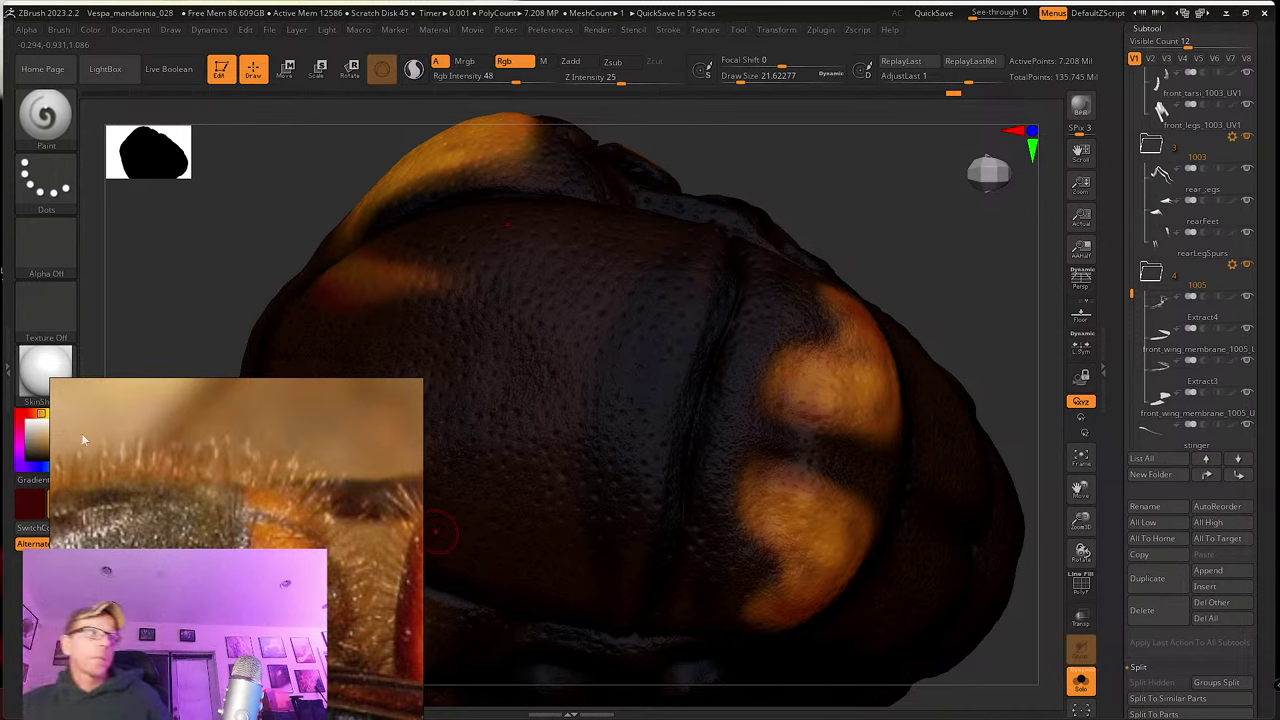
{"action": "left_click_drag", "start_coordinate": [273, 489], "coordinate": [248, 244]}
{"action": "mouse_move", "coordinate": [349, 437]}
{"action": "left_mouse_down"}
{"action": "mouse_move", "coordinate": [310, 409]}
{"action": "mouse_move", "coordinate": [357, 415]}
{"action": "mouse_move", "coordinate": [320, 425]}
{"action": "left_mouse_up"}
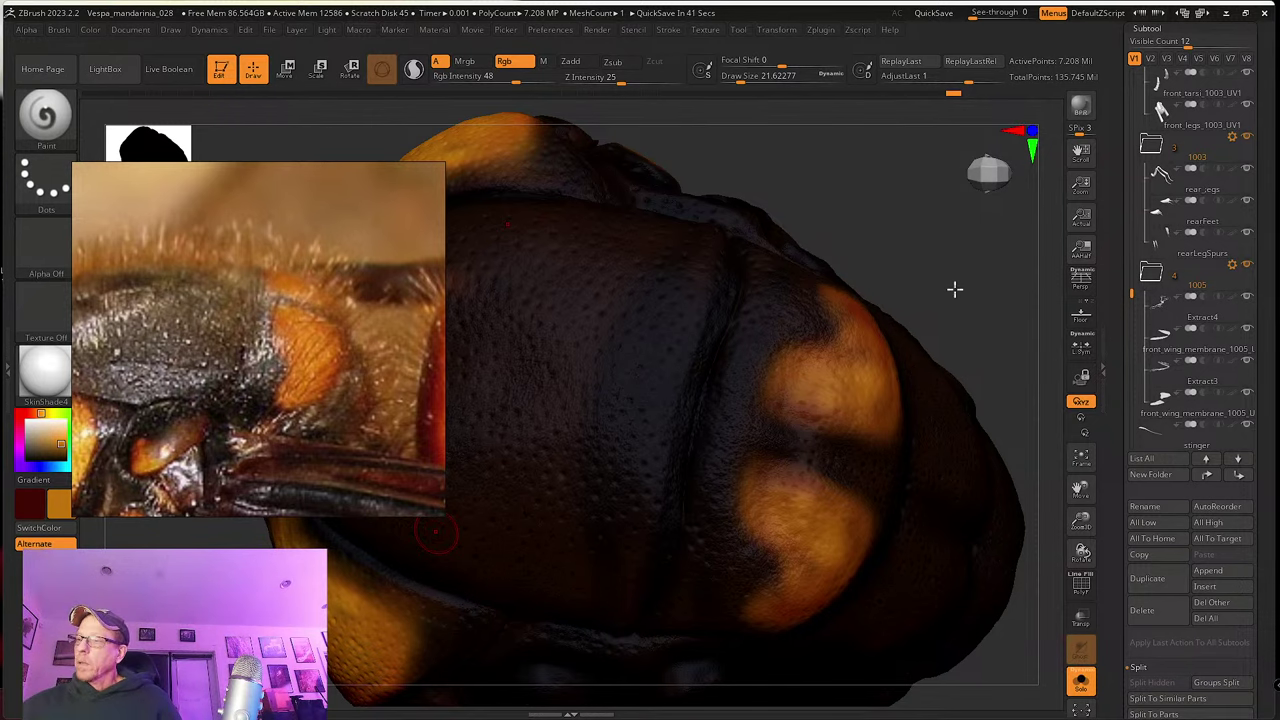
Step: Fill out the two rear patches with yellow-orange, building up their inner lobes and the edges along the dark centre gap
{"action": "left_click_drag", "start_coordinate": [954, 286], "coordinate": [947, 287]}
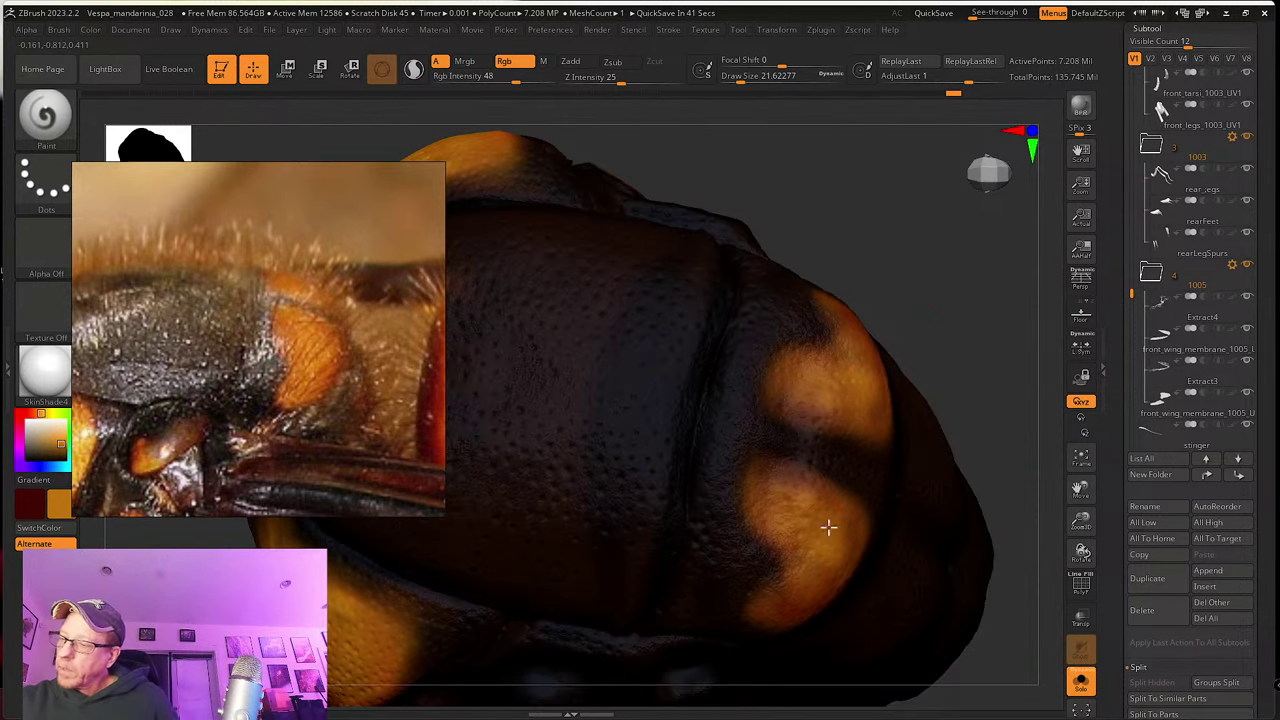
{"action": "mouse_move", "coordinate": [786, 506]}
{"action": "left_mouse_down"}
{"action": "mouse_move", "coordinate": [764, 537]}
{"action": "mouse_move", "coordinate": [814, 556]}
{"action": "left_mouse_up"}
{"action": "right_click_drag", "start_coordinate": [814, 556], "coordinate": [783, 493]}
{"action": "key", "text": "d"}
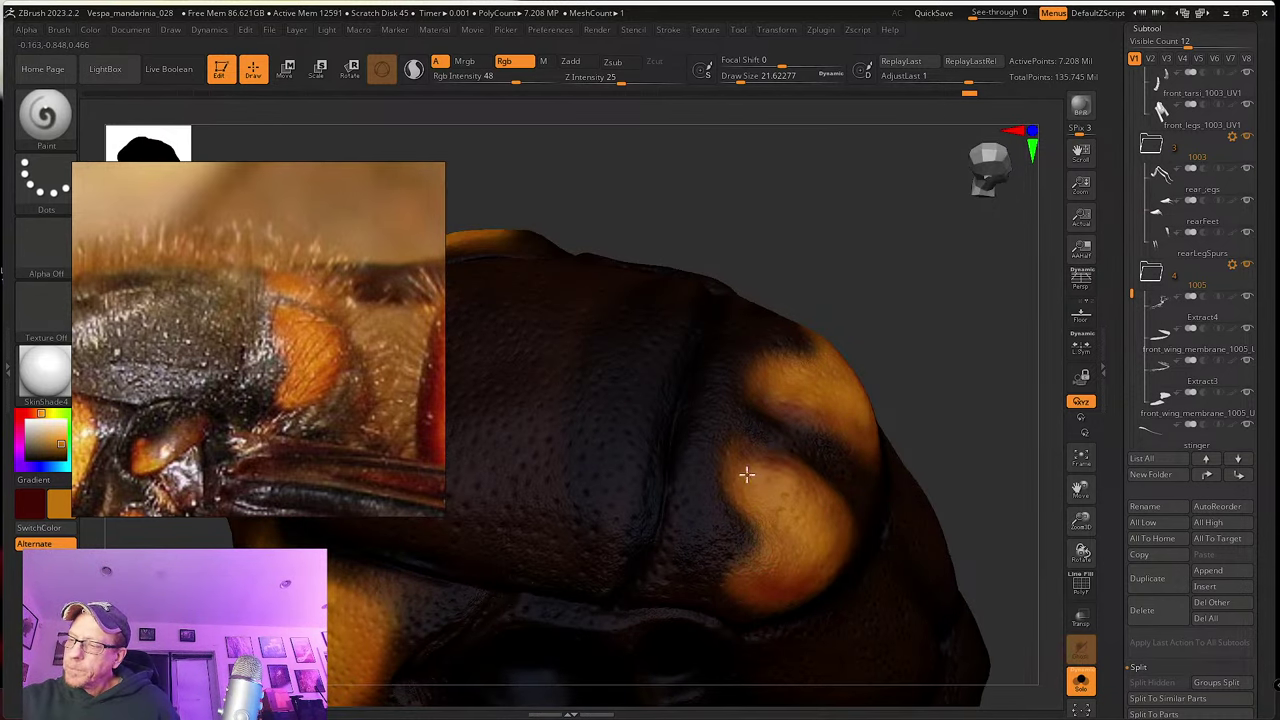
{"action": "right_click_drag", "start_coordinate": [763, 463], "coordinate": [751, 516]}
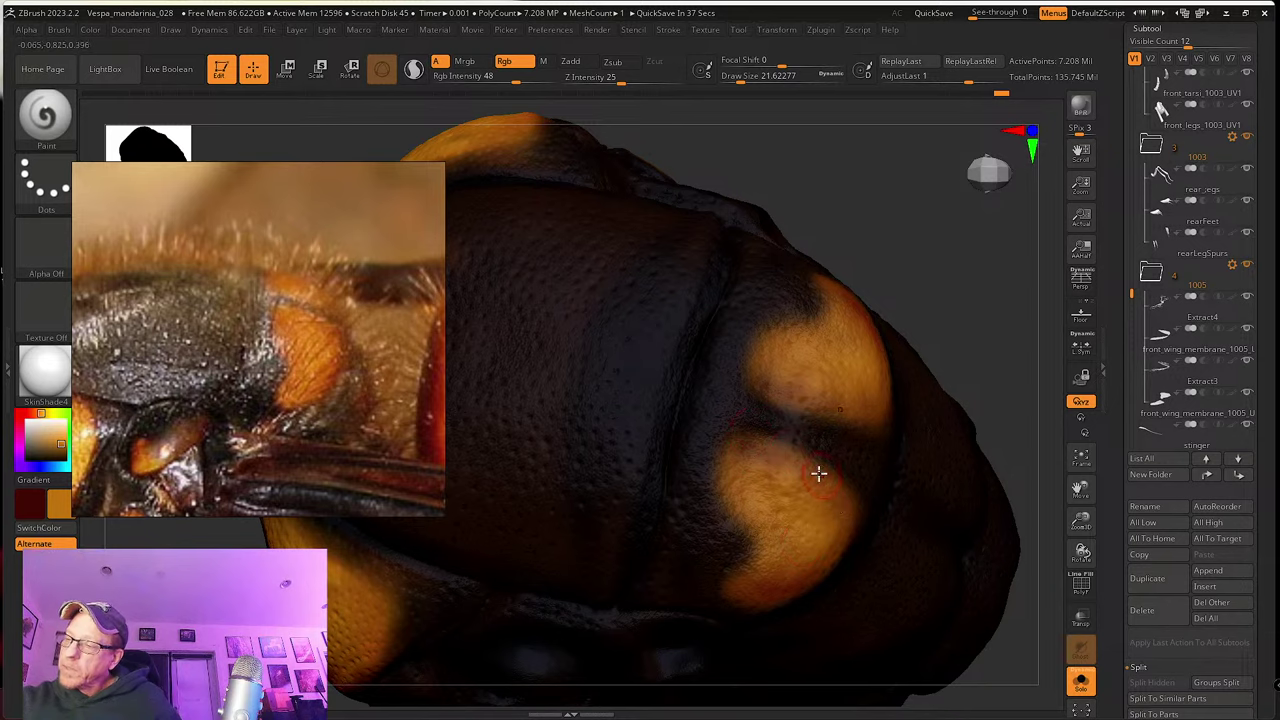
{"action": "right_click_drag", "start_coordinate": [826, 463], "coordinate": [815, 453]}
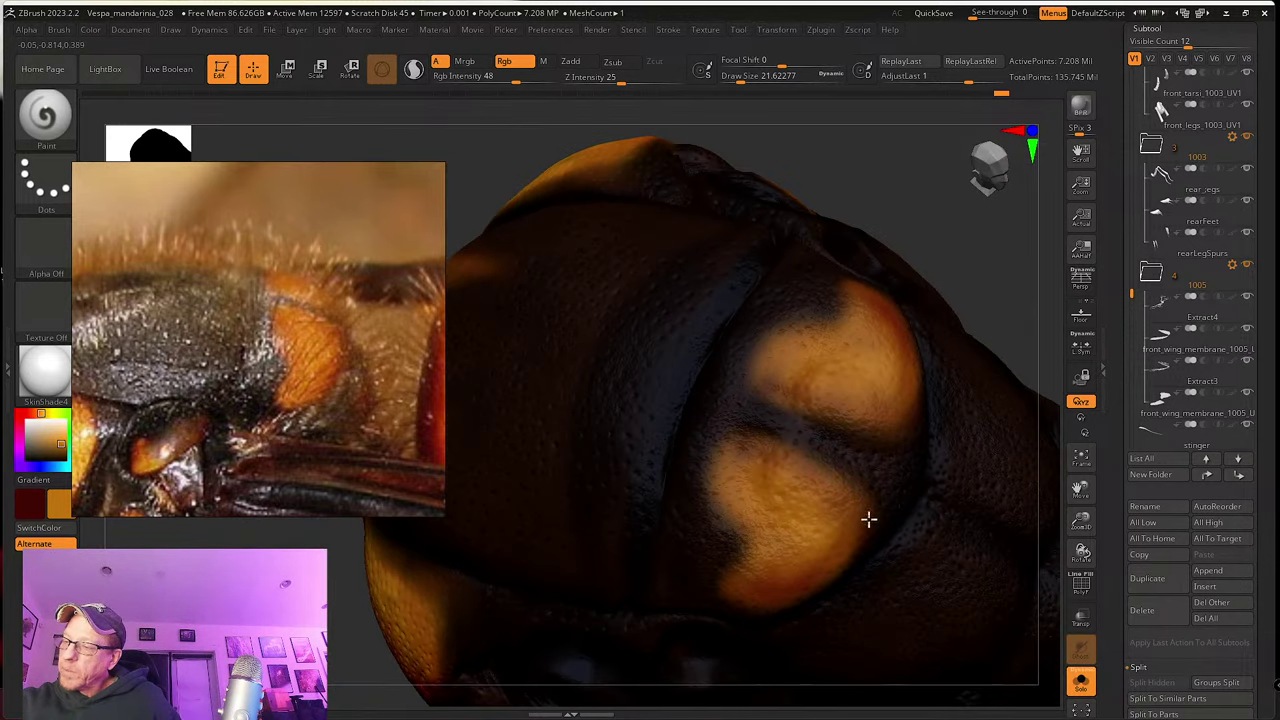
Step: Touch up the outer tips and rims of the two rear patches, checking their shape from several angles
{"action": "right_click_drag", "start_coordinate": [840, 534], "coordinate": [762, 506]}
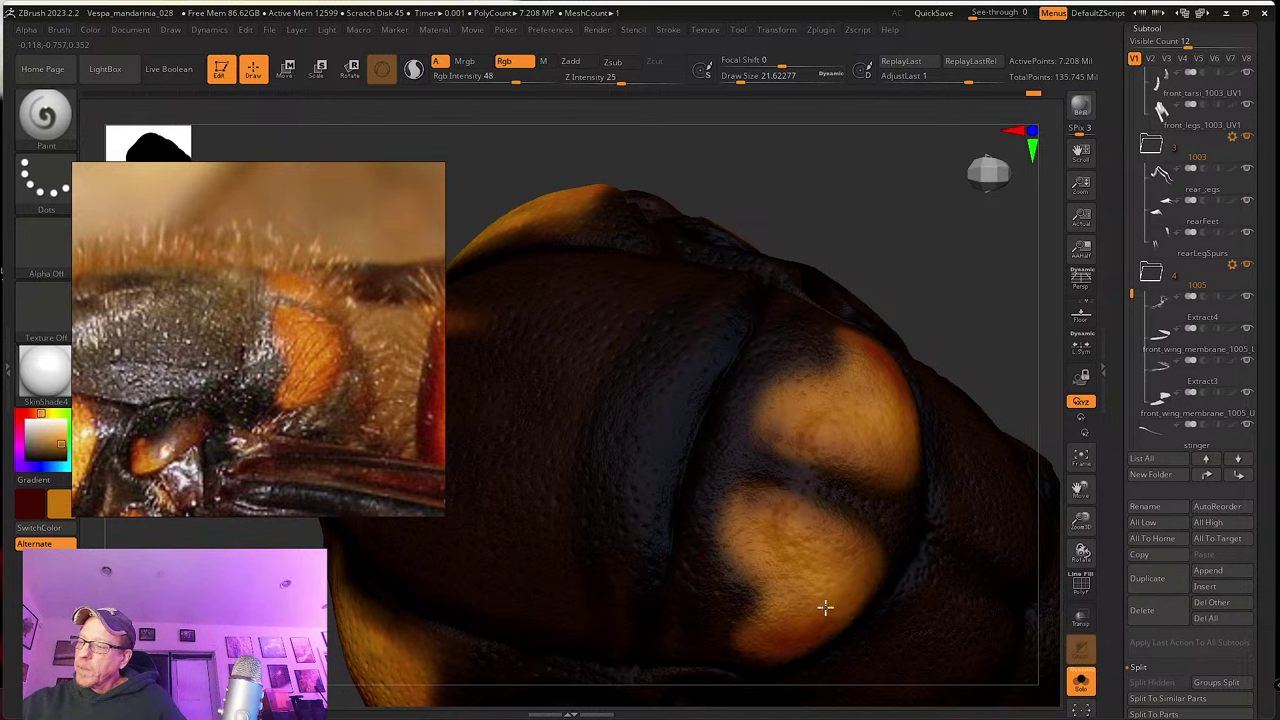
{"action": "right_click_drag", "start_coordinate": [794, 557], "coordinate": [686, 471]}
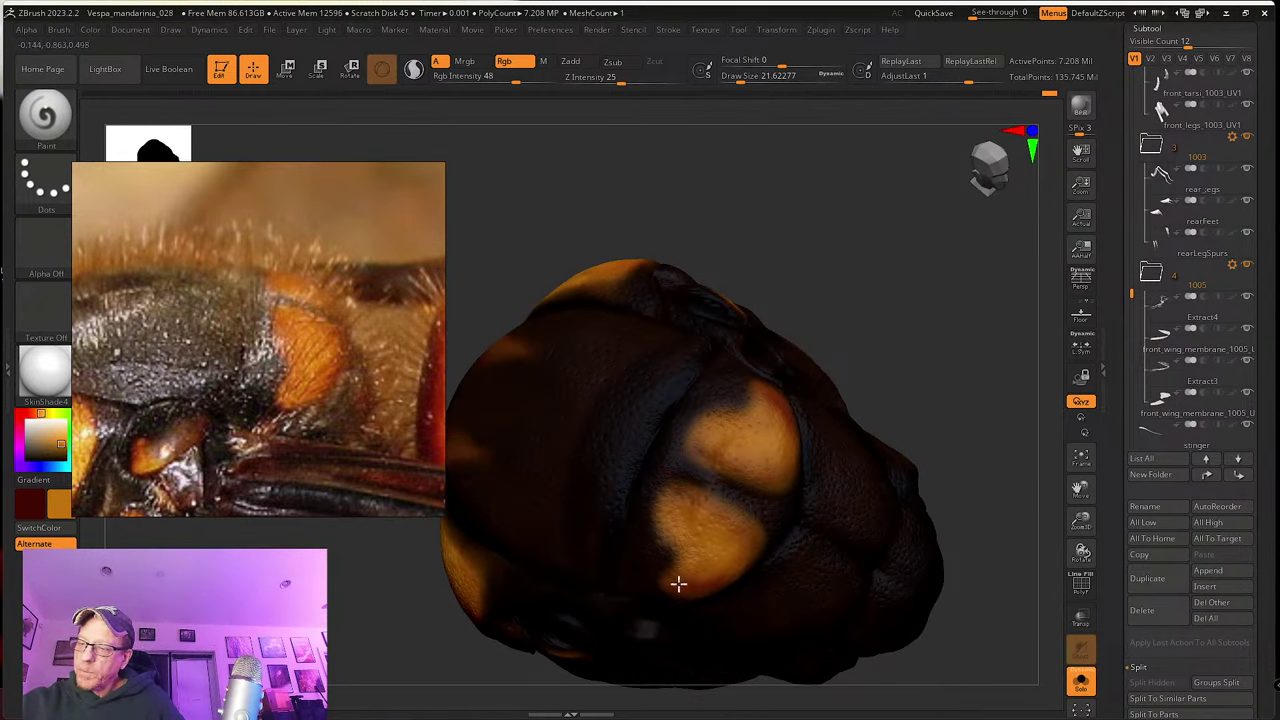
{"action": "right_click_drag", "start_coordinate": [695, 590], "coordinate": [697, 543]}
{"action": "left_click_drag", "start_coordinate": [654, 578], "coordinate": [662, 568]}
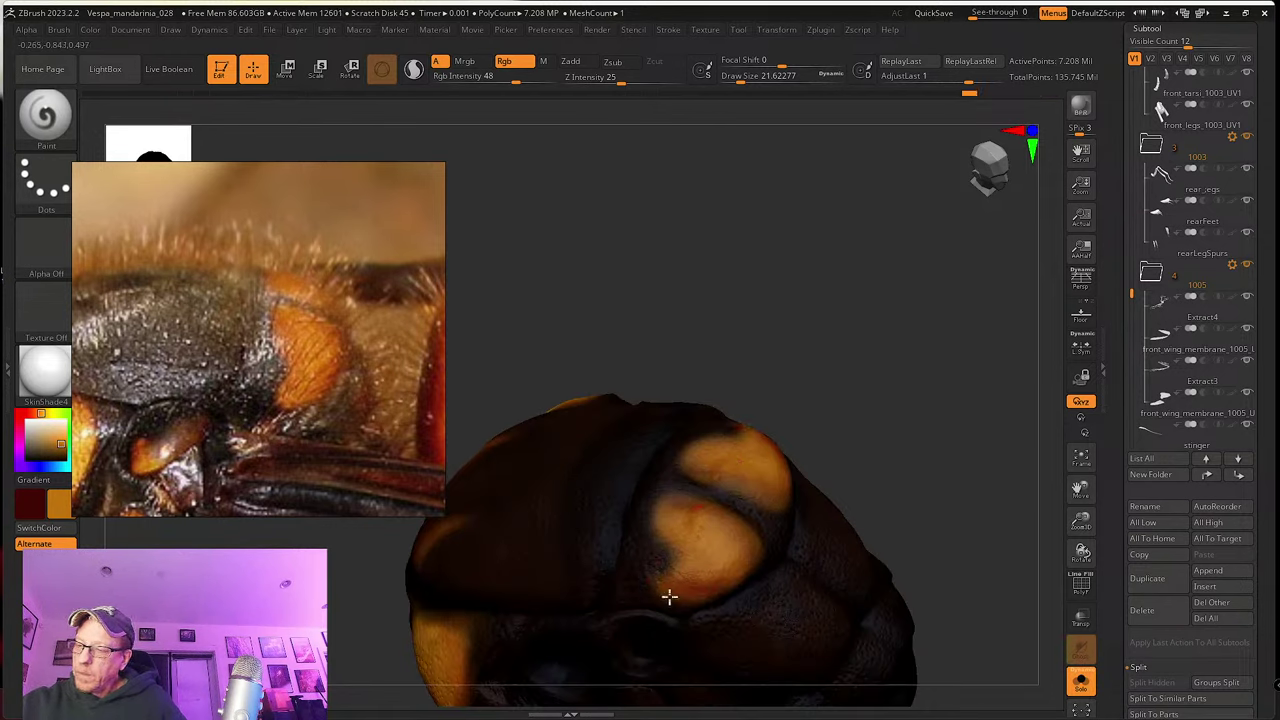
{"action": "right_click_drag", "start_coordinate": [663, 571], "coordinate": [743, 529]}
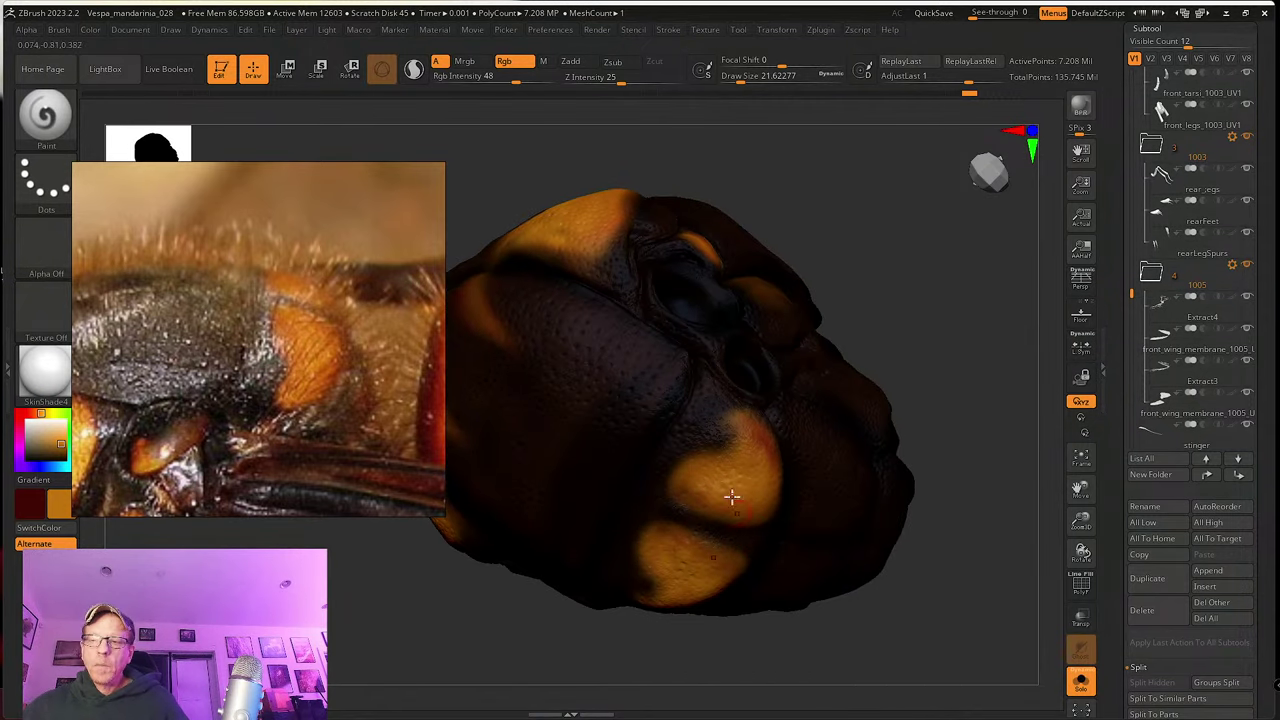
Step: Zoom the reference photo out, sample a reddish orange from the sculpt and tint the outer rear edges of the two patches
{"action": "scroll", "coordinate": [315, 355], "scroll_direction": "down", "scroll_amount": 2}
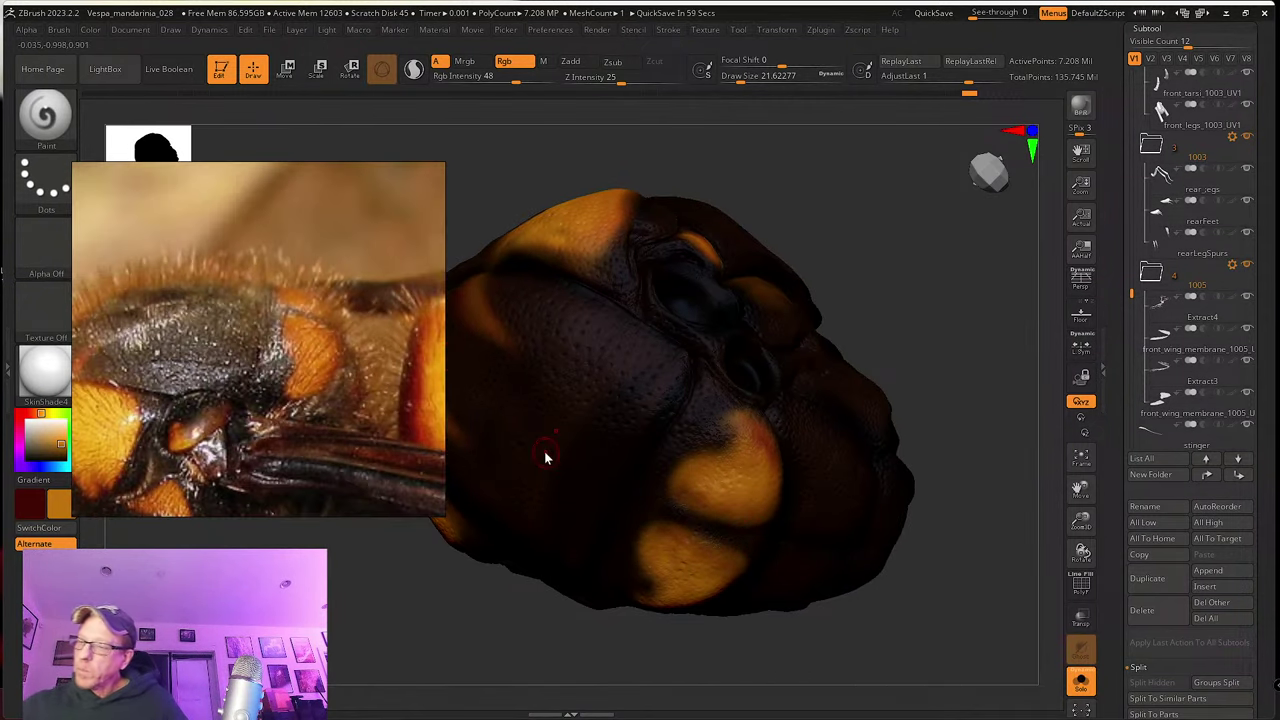
{"action": "right_click_drag", "start_coordinate": [764, 457], "coordinate": [771, 431], "text": "ctrl"}
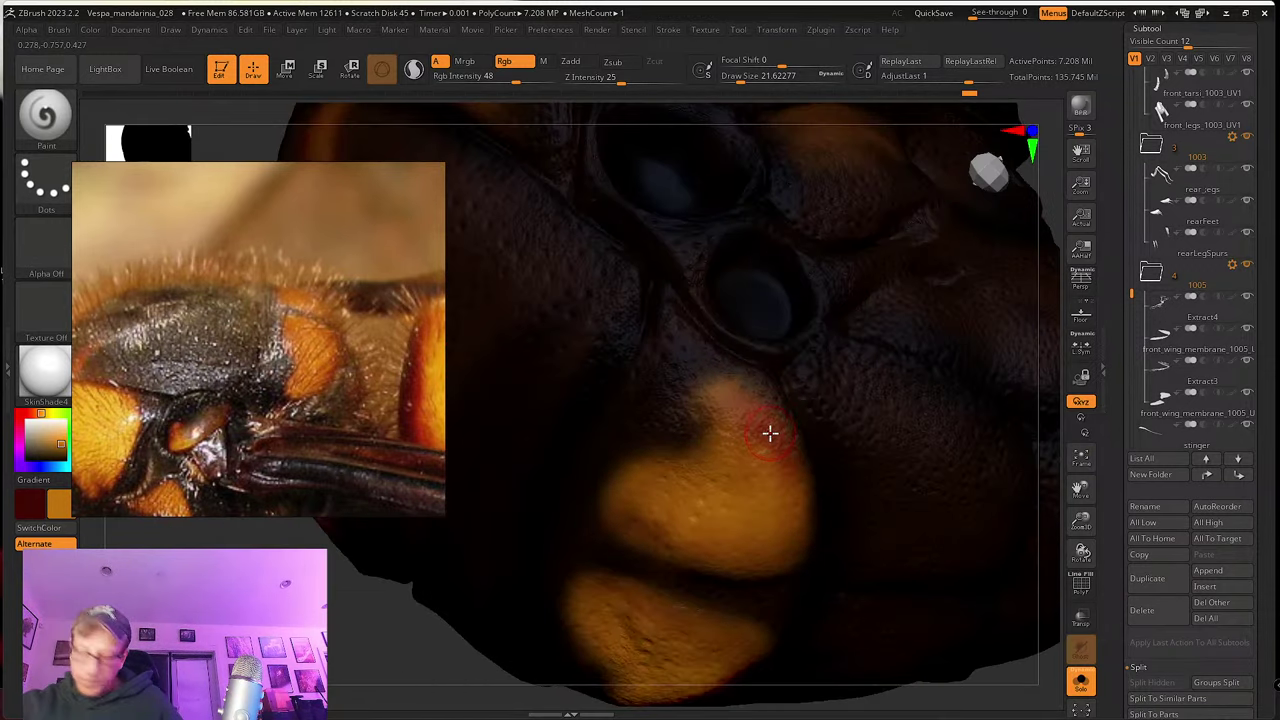
{"action": "key", "text": "c"}
{"action": "mouse_move", "coordinate": [771, 434]}
{"action": "left_mouse_down"}
{"action": "mouse_move", "coordinate": [788, 497]}
{"action": "mouse_move", "coordinate": [797, 480]}
{"action": "mouse_move", "coordinate": [774, 501]}
{"action": "mouse_move", "coordinate": [754, 449]}
{"action": "mouse_move", "coordinate": [803, 471]}
{"action": "left_mouse_up"}
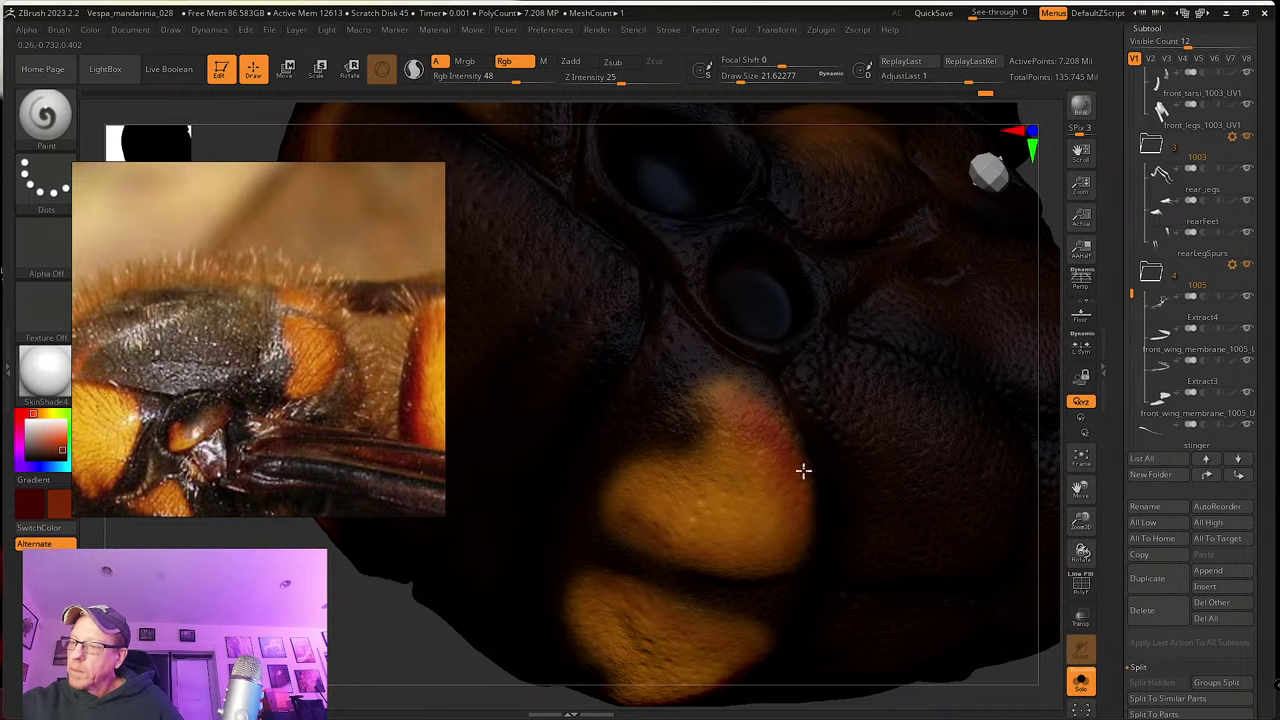
{"action": "right_click_drag", "start_coordinate": [776, 585], "coordinate": [733, 460], "text": "ctrl"}
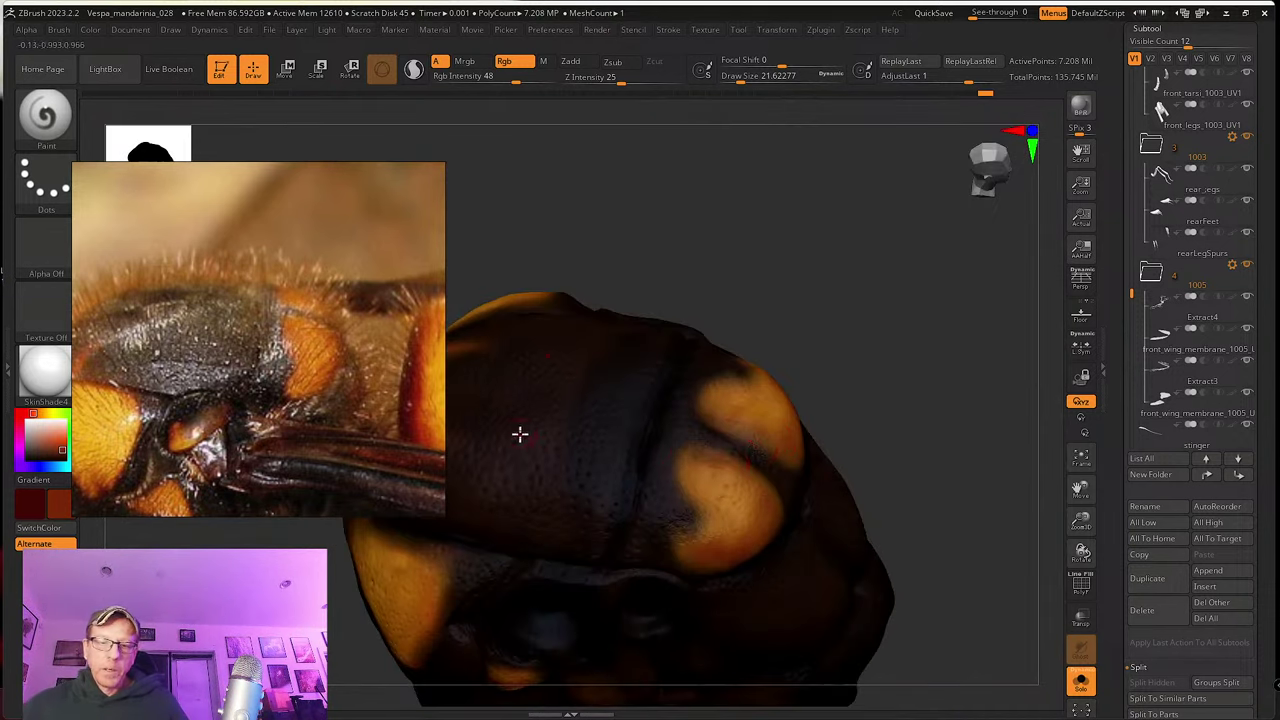
Step: Swap to the dark red paint colour and set the RGB intensity to 18
{"action": "left_click", "coordinate": [59, 529]}
{"action": "right_click_drag", "start_coordinate": [754, 577], "coordinate": [702, 540]}
{"action": "left_click_drag", "start_coordinate": [492, 76], "coordinate": [484, 76]}
{"action": "key", "text": "Return"}
{"action": "right_click_drag", "start_coordinate": [557, 202], "coordinate": [769, 497]}
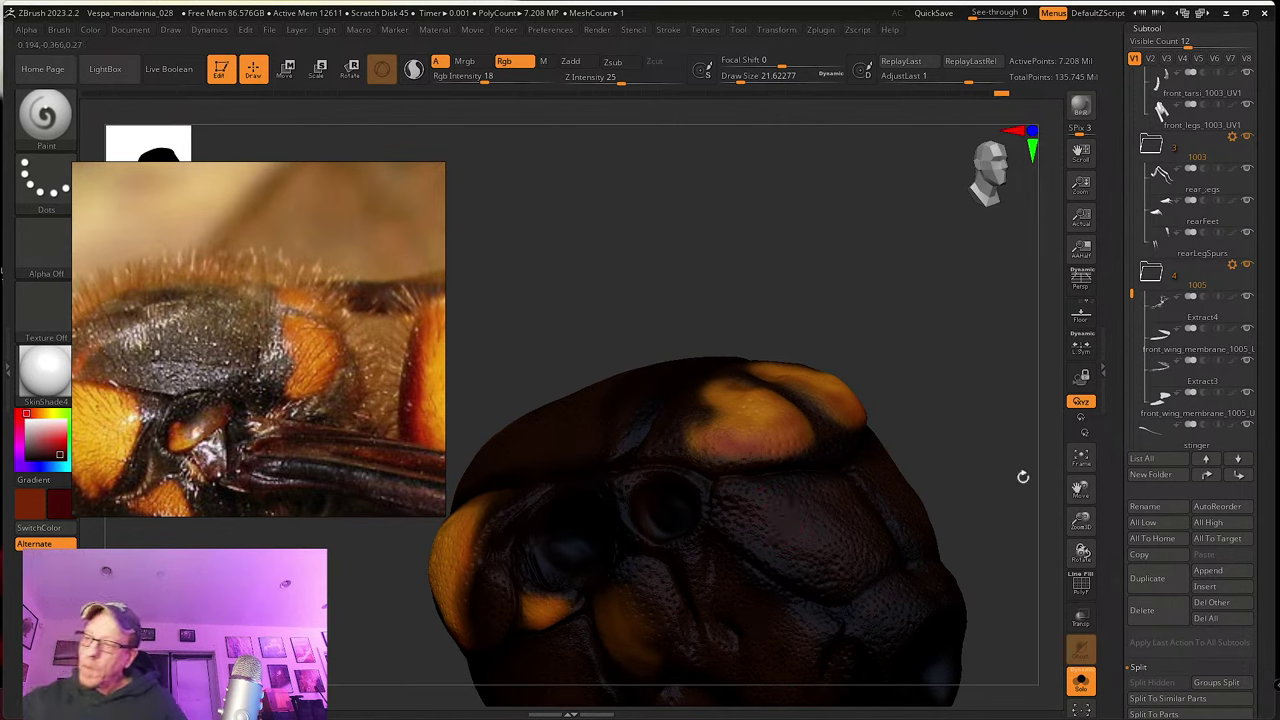
Step: Choose the Color Spray stroke, then move and shrink the reference photo and reframe it on the side of the thorax
{"action": "left_click", "coordinate": [58, 180]}
{"action": "mouse_move", "coordinate": [219, 197]}
{"action": "left_mouse_down"}
{"action": "mouse_move", "coordinate": [226, 264]}
{"action": "mouse_move", "coordinate": [677, 149]}
{"action": "mouse_move", "coordinate": [950, 25]}
{"action": "mouse_move", "coordinate": [928, 38]}
{"action": "left_mouse_up"}
{"action": "left_click", "coordinate": [316, 193]}
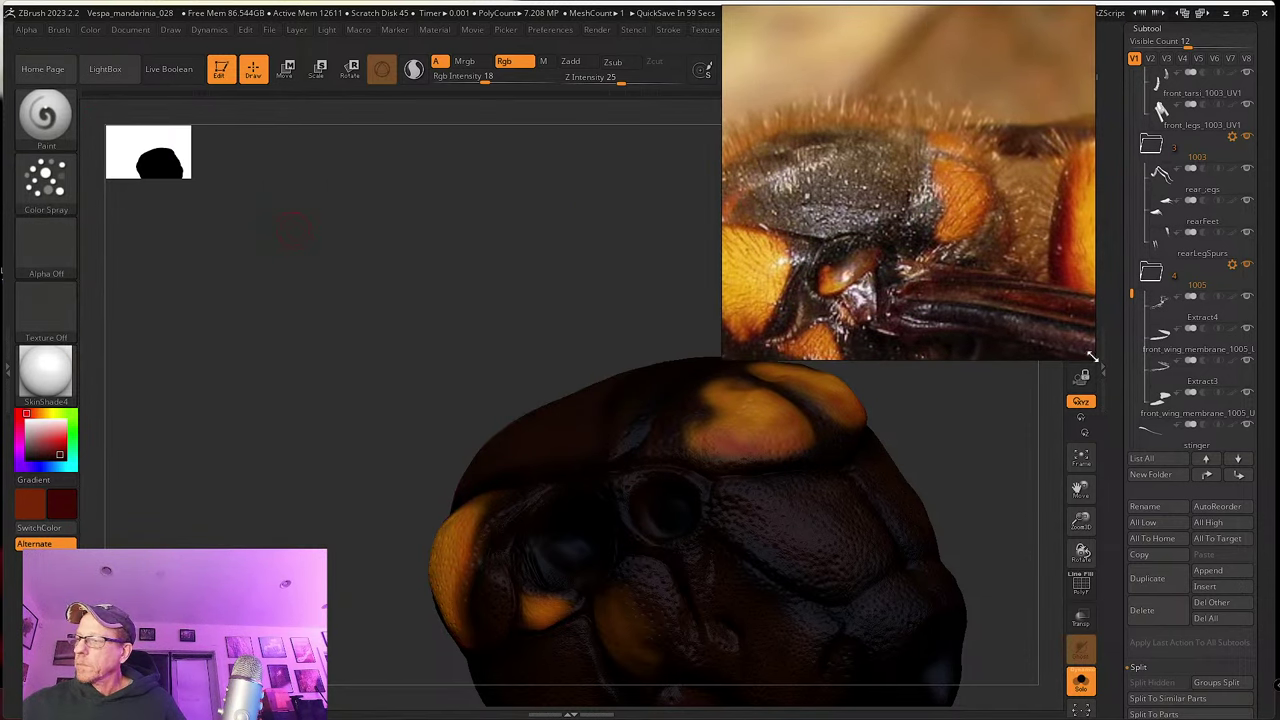
{"action": "left_click_drag", "start_coordinate": [1094, 355], "coordinate": [1035, 287]}
{"action": "middle_click_drag", "start_coordinate": [985, 234], "coordinate": [966, 142]}
{"action": "scroll", "coordinate": [830, 206], "scroll_direction": "down", "scroll_amount": 4}
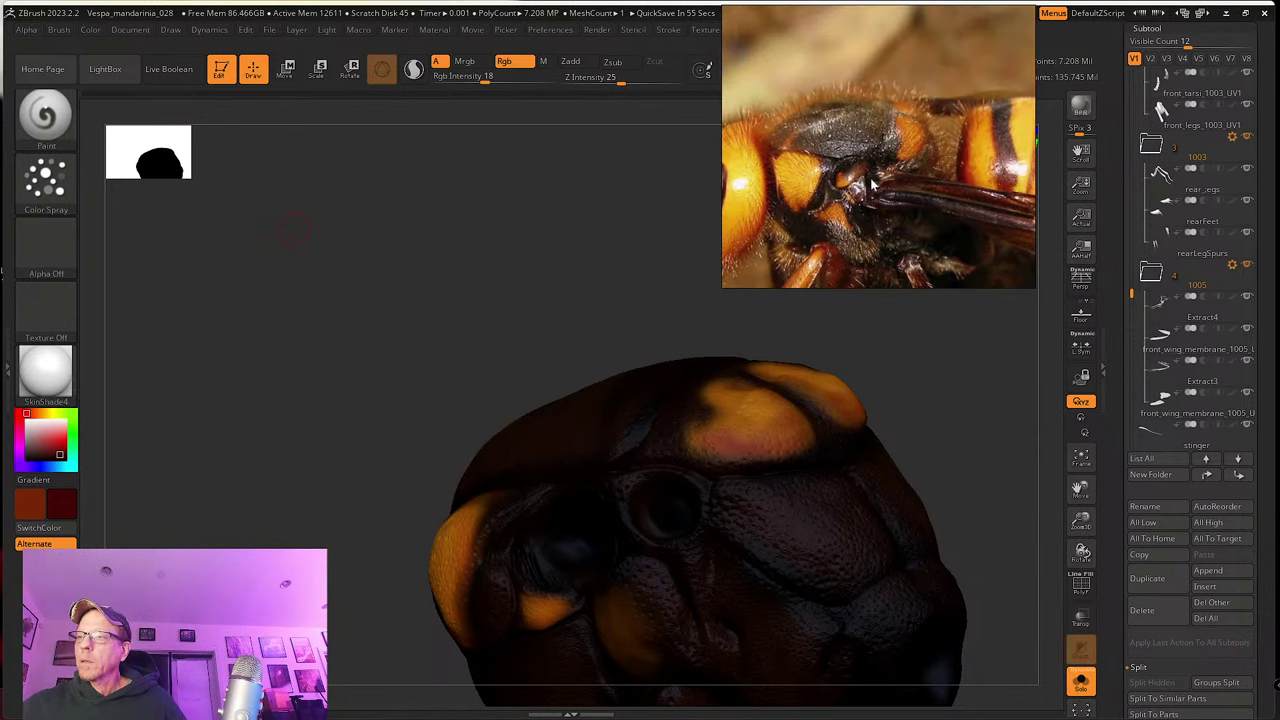
{"action": "scroll", "coordinate": [820, 160], "scroll_direction": "up", "scroll_amount": 3}
{"action": "middle_click_drag", "start_coordinate": [820, 160], "coordinate": [822, 188]}
{"action": "left_click_drag", "start_coordinate": [548, 292], "coordinate": [498, 272]}
Step: Try spraying varied colour on the large upper plate with an adjusted colour variance and RGB intensity 60, and undo the strokes
{"action": "left_click", "coordinate": [46, 180]}
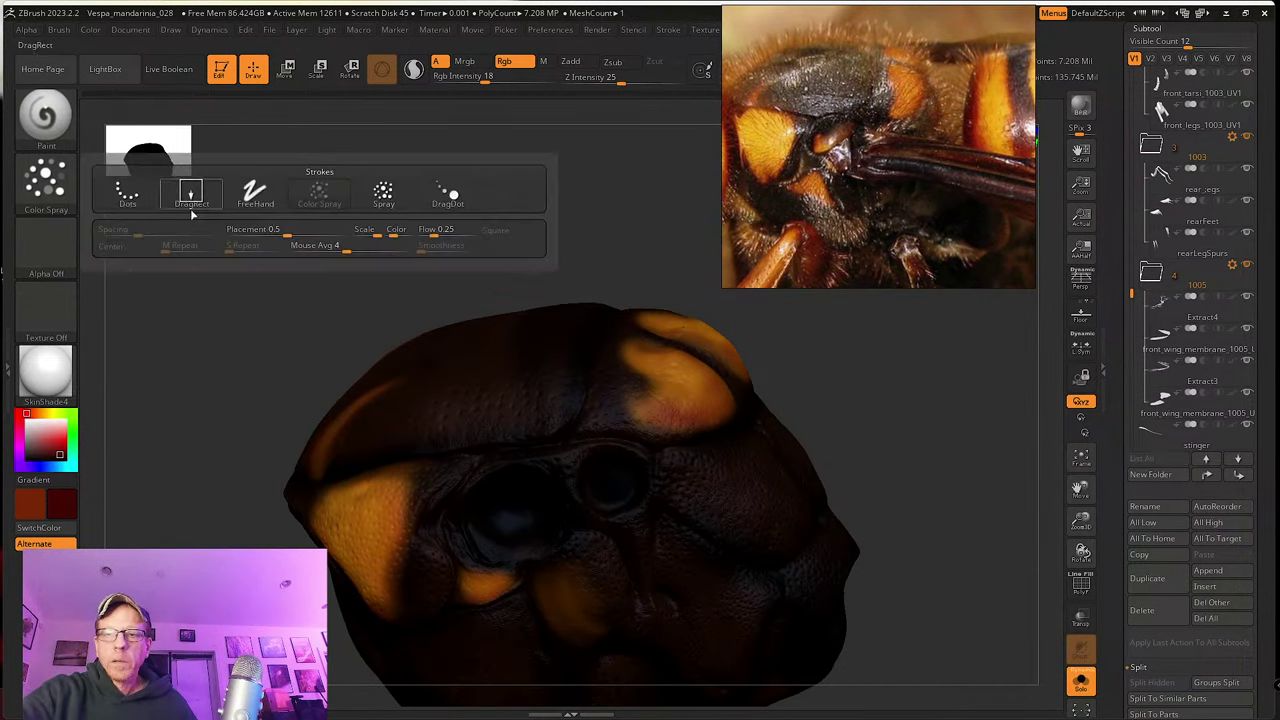
{"action": "left_click", "coordinate": [390, 230]}
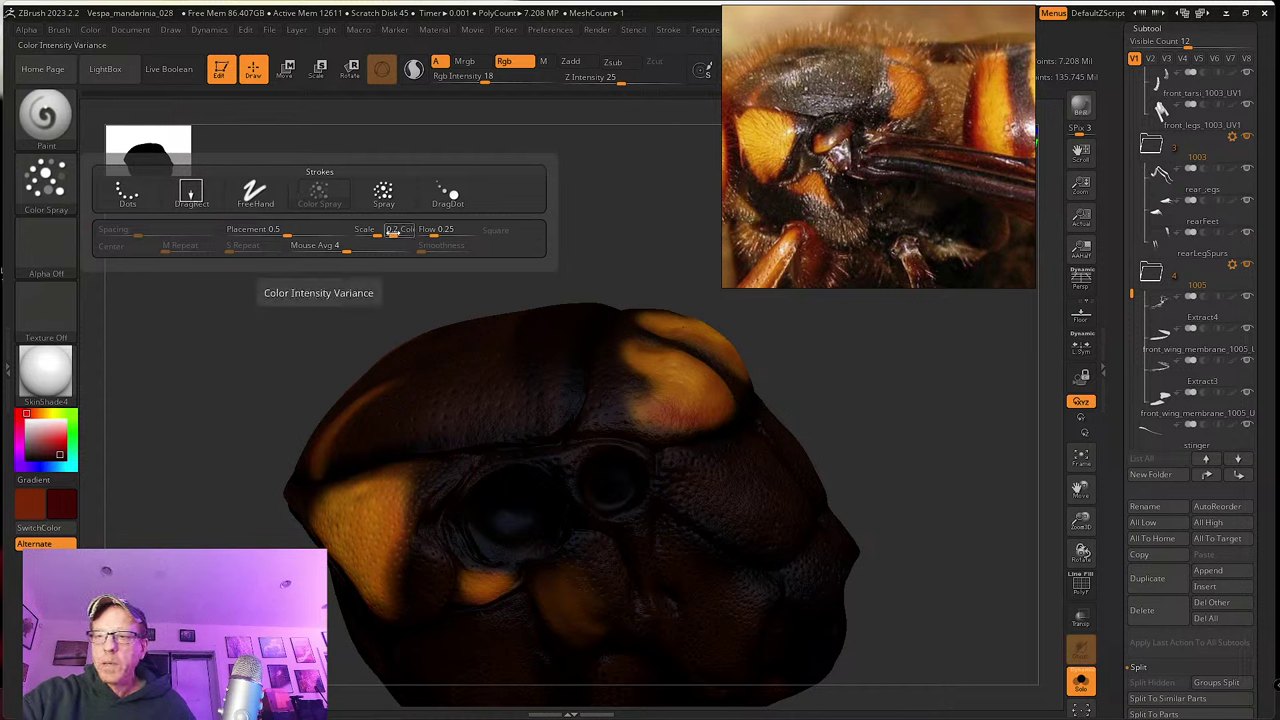
{"action": "left_click_drag", "start_coordinate": [395, 231], "coordinate": [397, 231]}
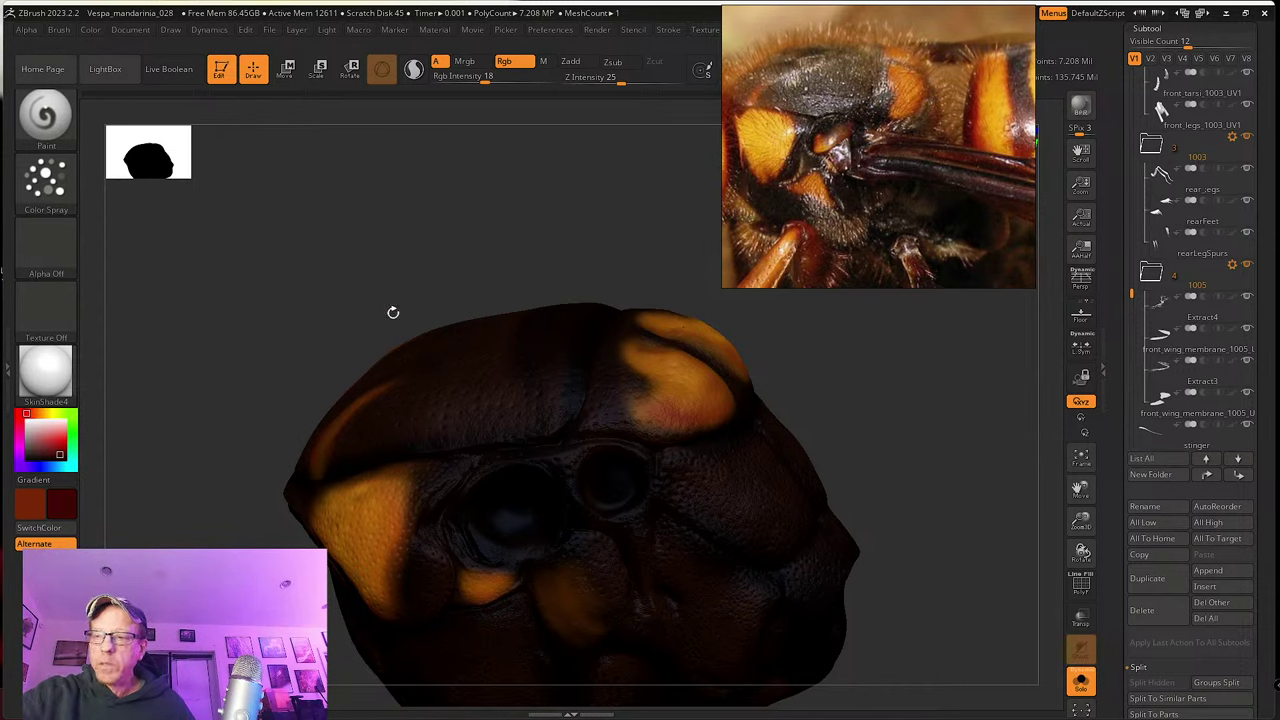
{"action": "left_click_drag", "start_coordinate": [391, 311], "coordinate": [507, 399]}
{"action": "key", "text": "s"}
{"action": "left_click_drag", "start_coordinate": [497, 77], "coordinate": [525, 77]}
{"action": "left_click_drag", "start_coordinate": [494, 374], "coordinate": [517, 393]}
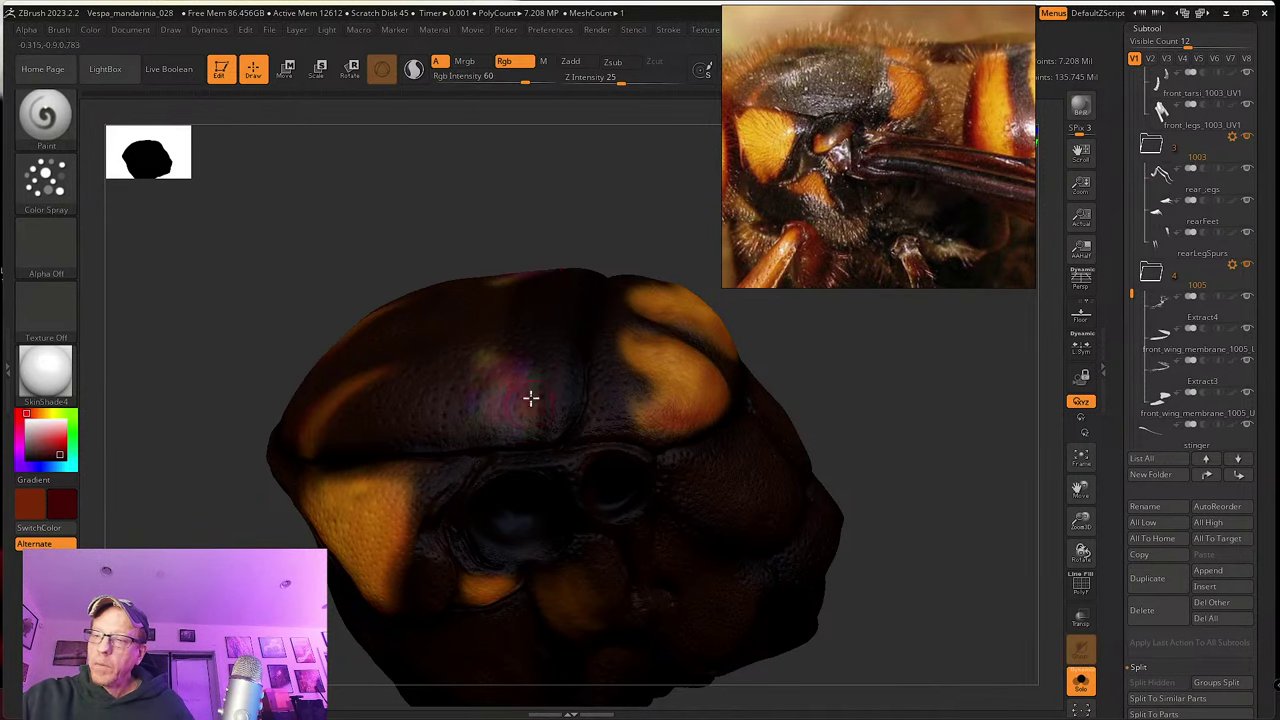
{"action": "mouse_move", "coordinate": [531, 382]}
{"action": "right_mouse_down", "text": "ctrl"}
{"action": "mouse_move", "coordinate": [537, 408]}
{"action": "mouse_move", "coordinate": [480, 374]}
{"action": "right_mouse_up", "text": "ctrl"}
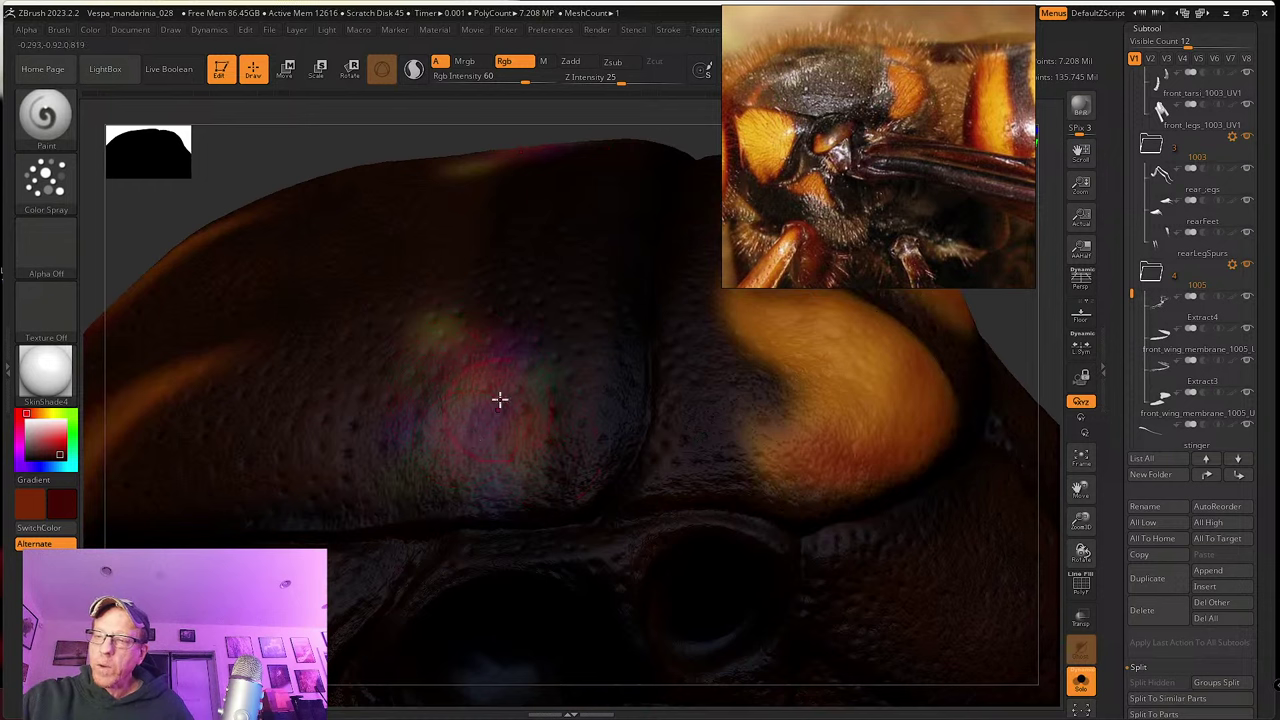
{"action": "left_click", "coordinate": [46, 180]}
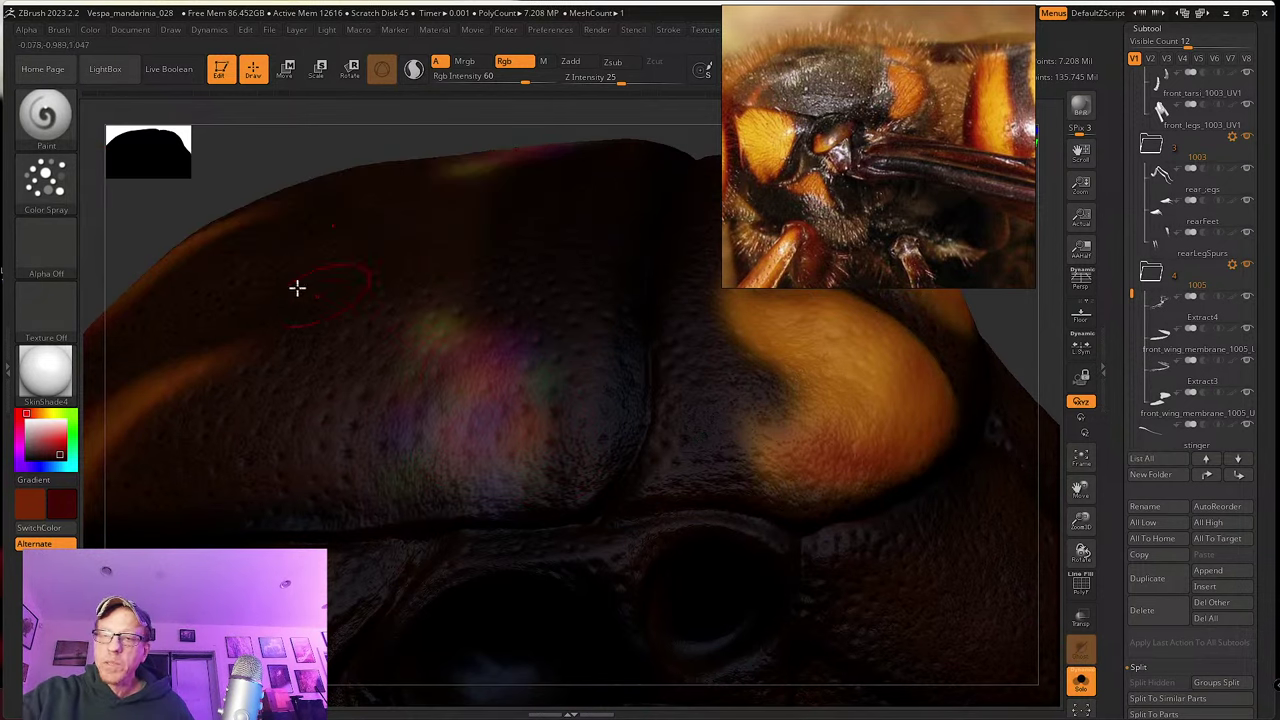
{"action": "key", "text": "ctrl+z"}
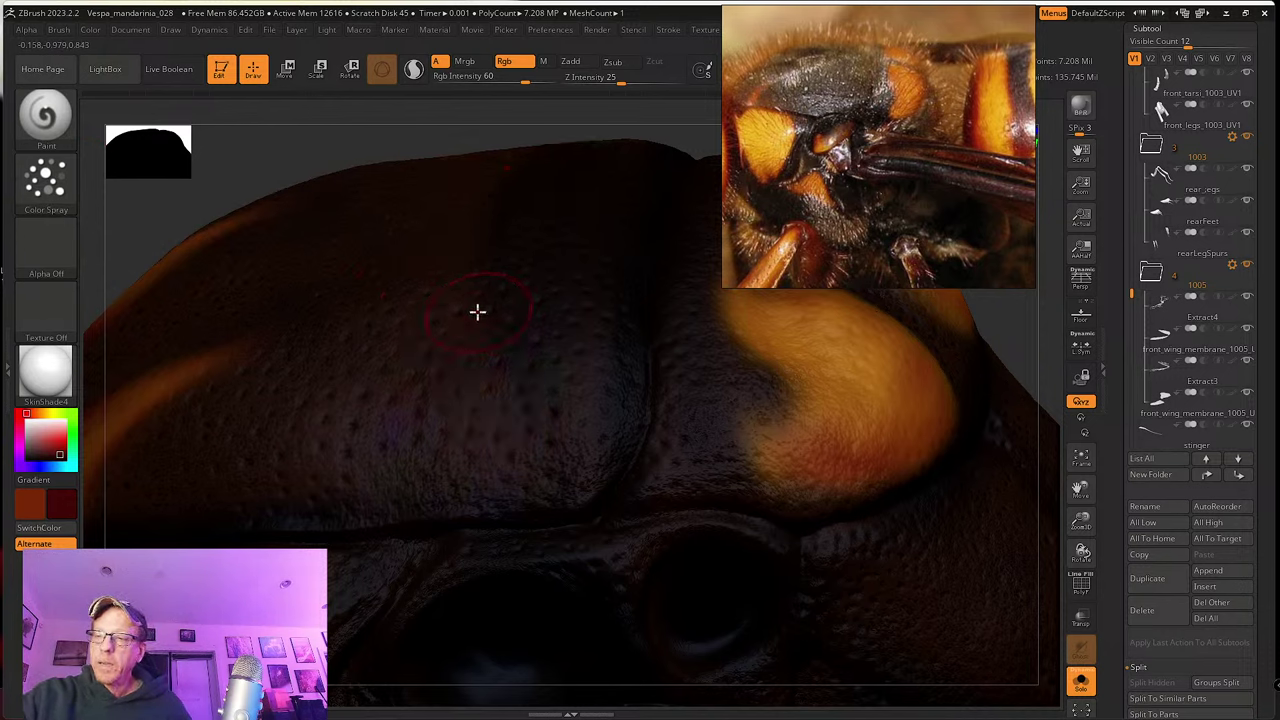
Step: Mottle the large upper plate with dark red using a reduced Color Spray variance, Alpha 47 and RGB intensity 44
{"action": "left_click", "coordinate": [46, 180]}
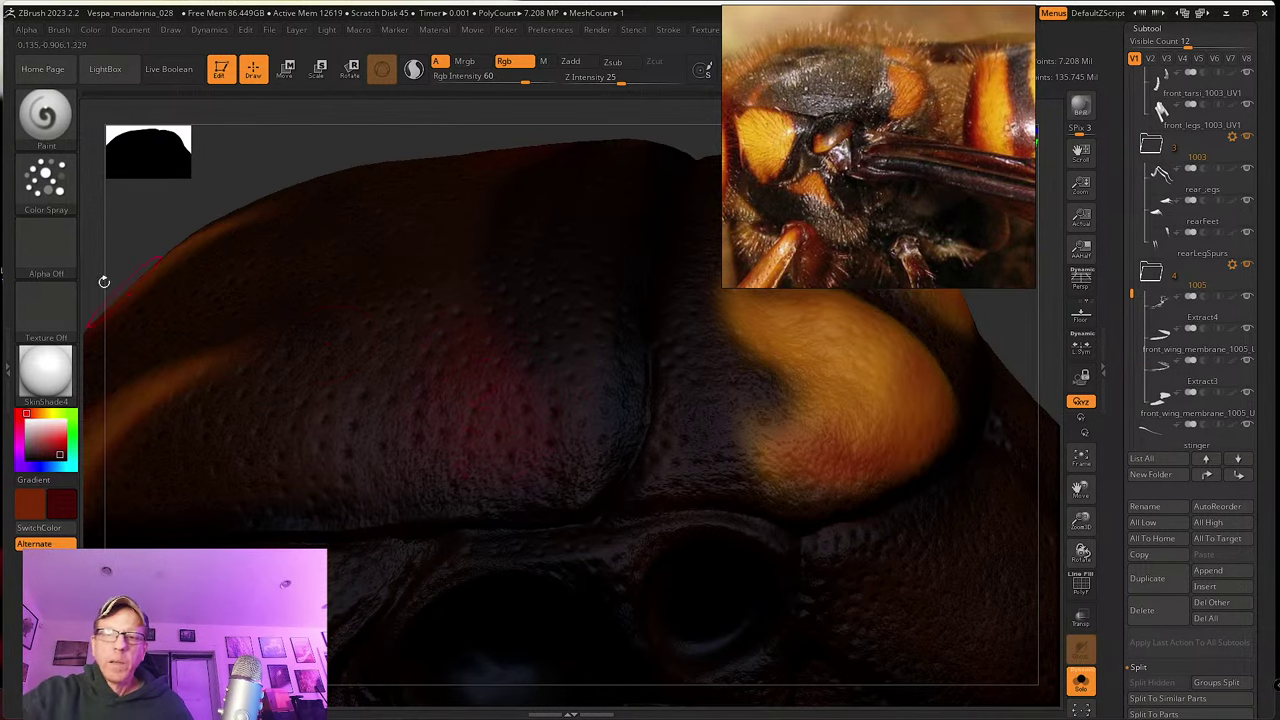
{"action": "left_click", "coordinate": [46, 250]}
{"action": "left_click", "coordinate": [322, 438]}
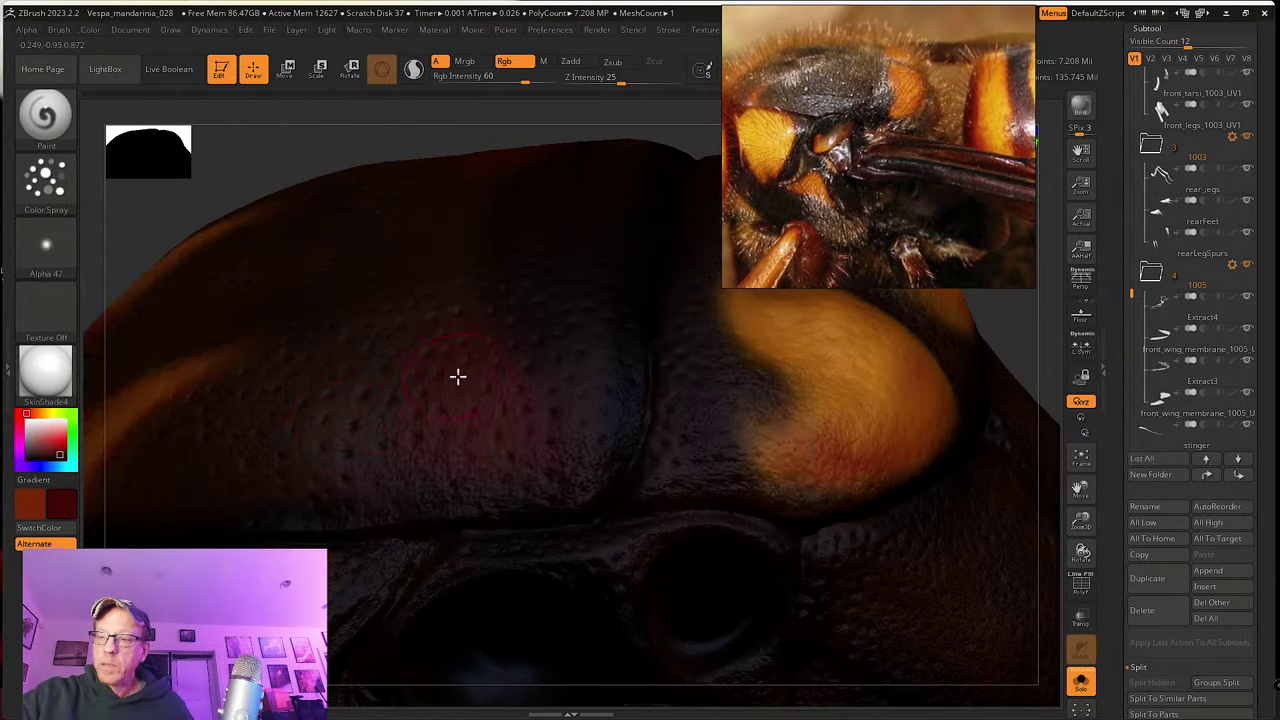
{"action": "left_click", "coordinate": [512, 79]}
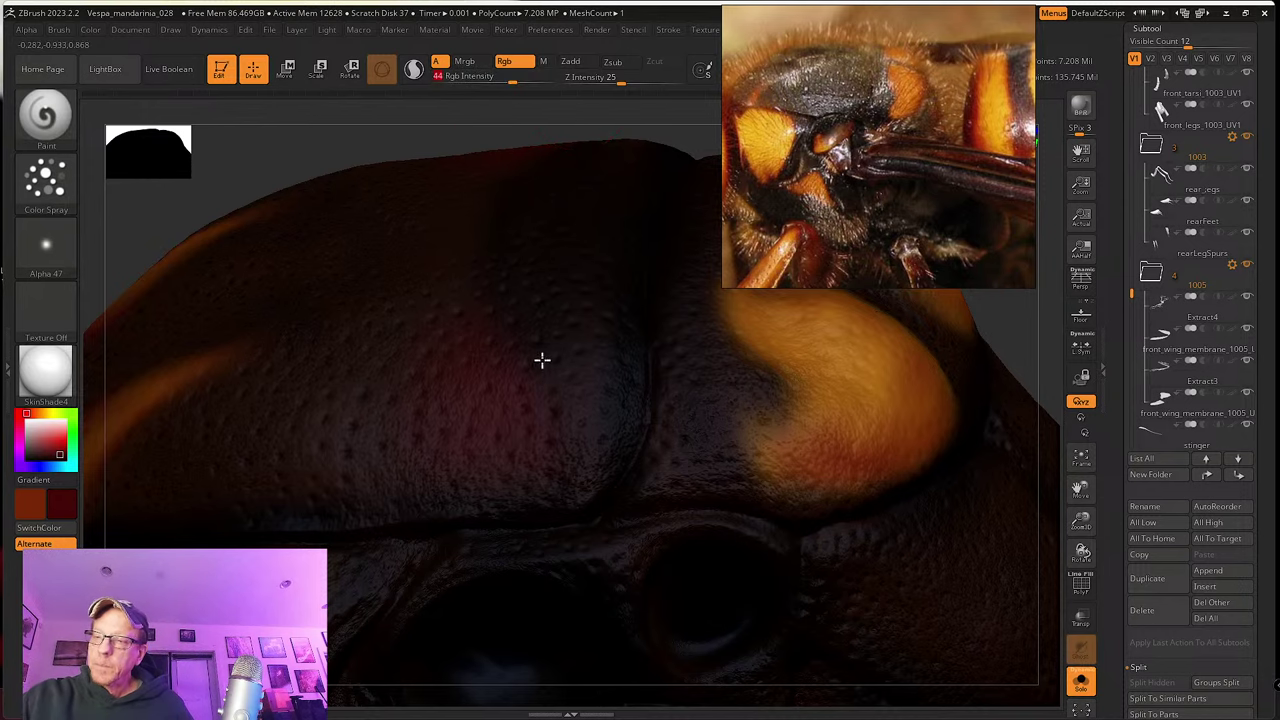
{"action": "right_click_drag", "start_coordinate": [575, 333], "coordinate": [551, 412]}
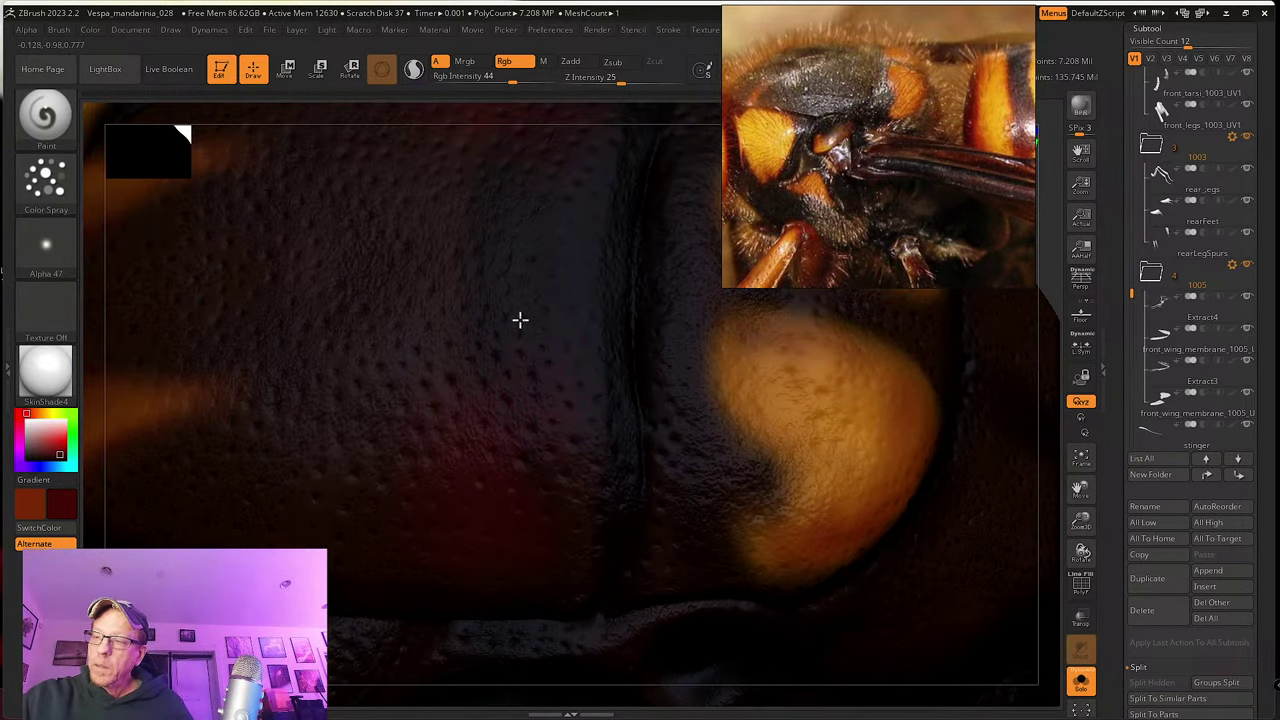
Step: Spray dark red mottling over the rear side plate and around the dull orange spot below the wing sockets
{"action": "right_click_drag", "start_coordinate": [427, 458], "coordinate": [603, 470], "text": "ctrl"}
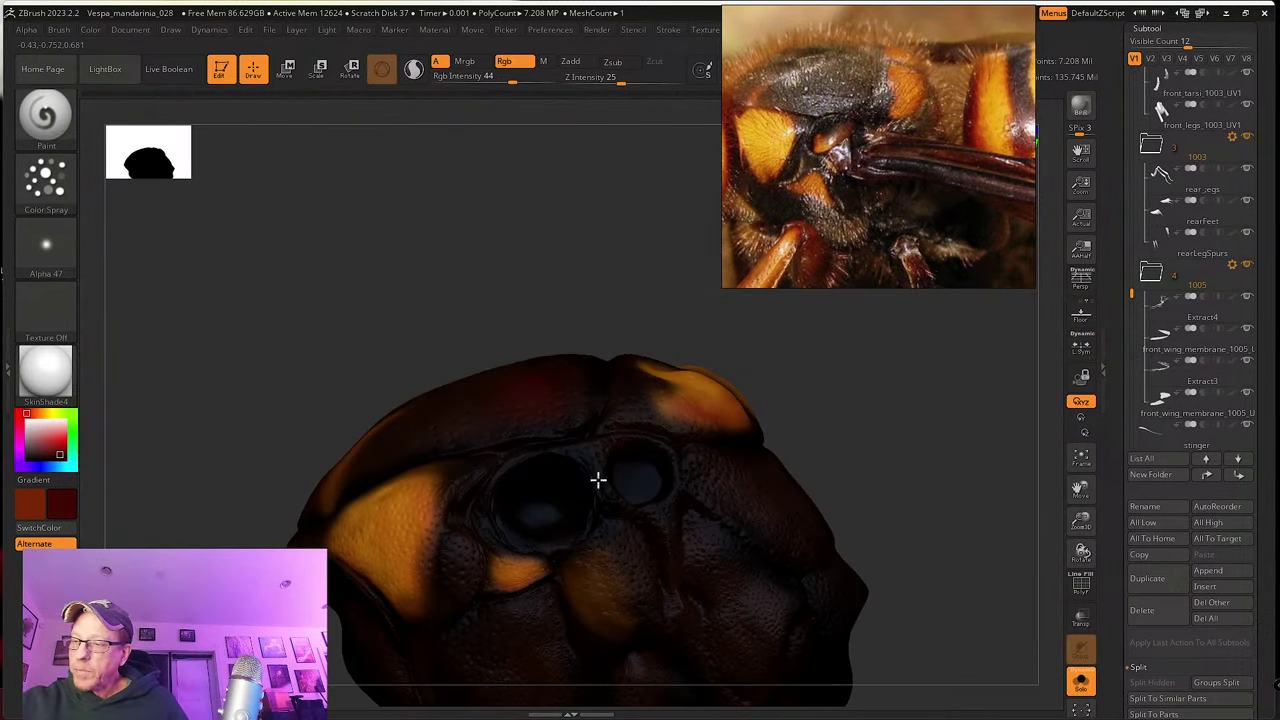
{"action": "right_click_drag", "start_coordinate": [703, 493], "coordinate": [692, 546]}
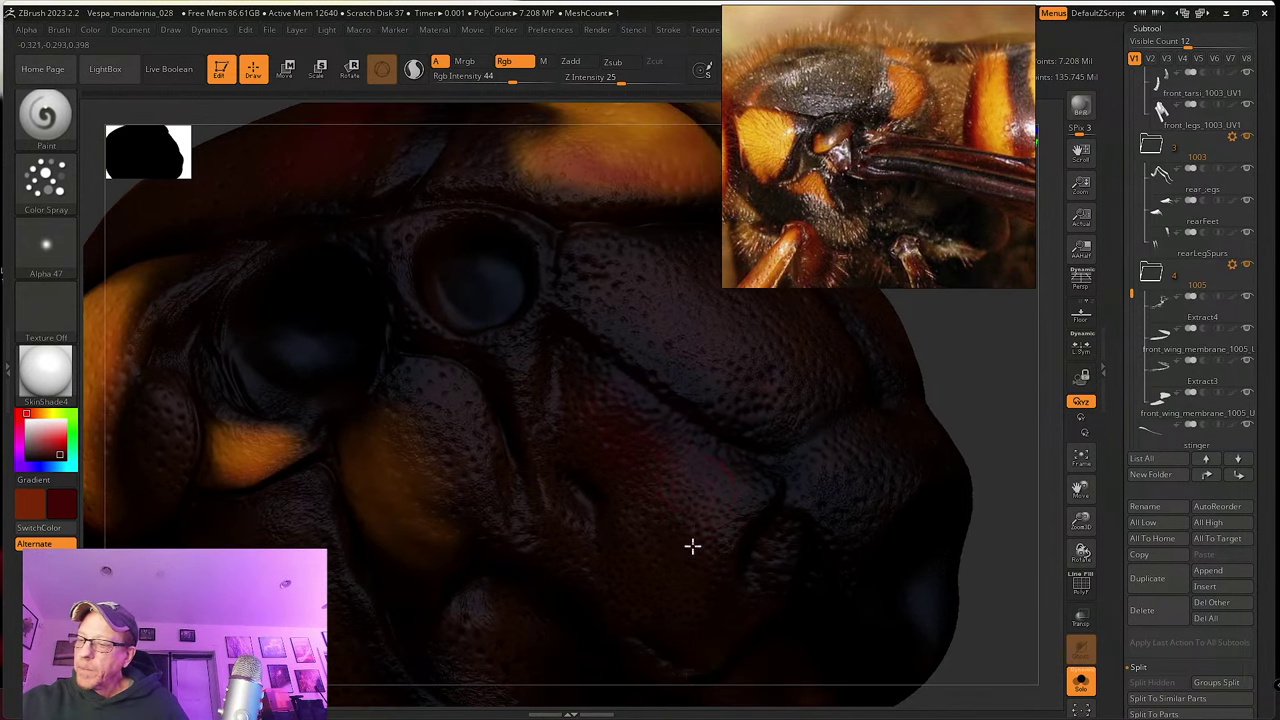
{"action": "right_click_drag", "start_coordinate": [711, 487], "coordinate": [654, 554]}
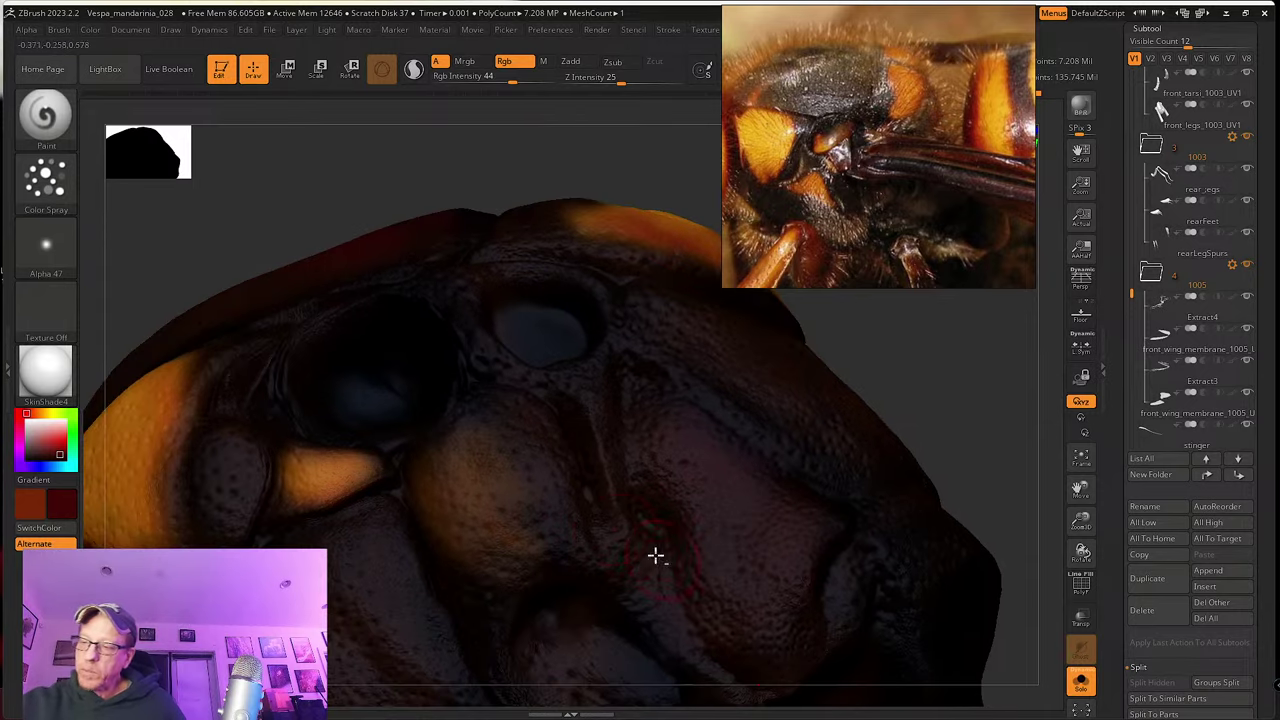
{"action": "right_click_drag", "start_coordinate": [563, 514], "coordinate": [590, 520]}
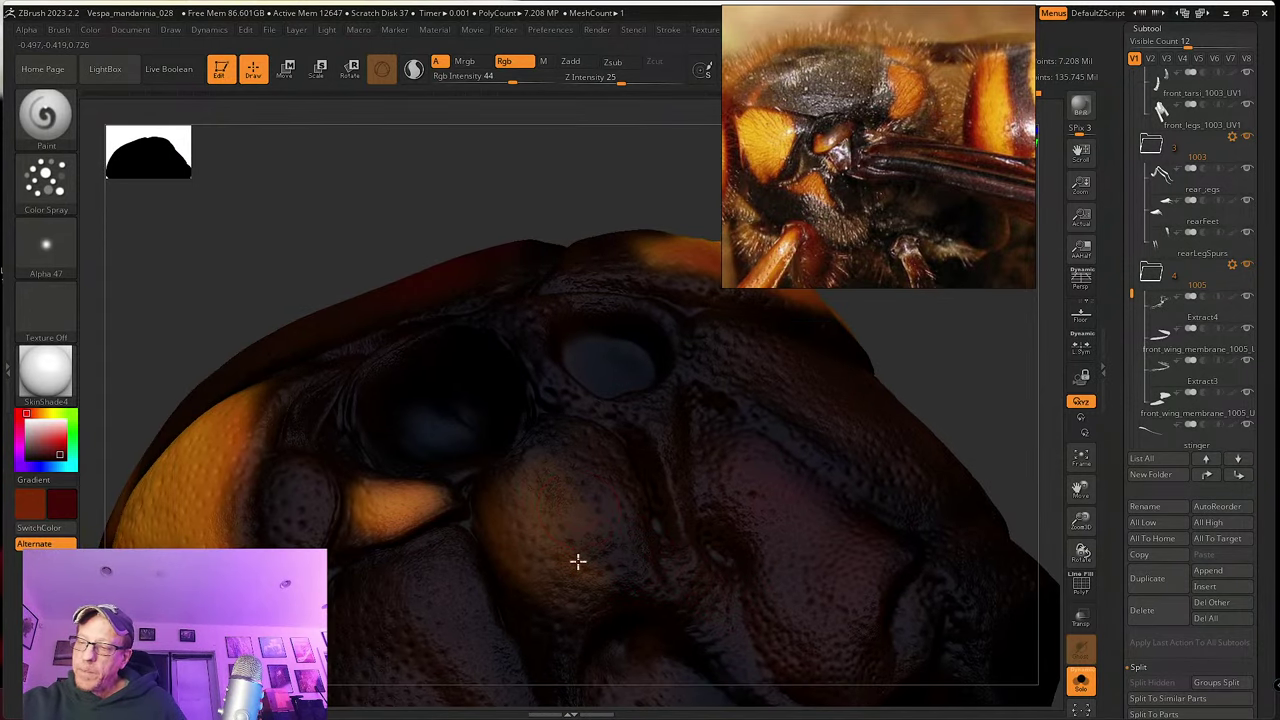
{"action": "right_click_drag", "start_coordinate": [588, 573], "coordinate": [608, 443]}
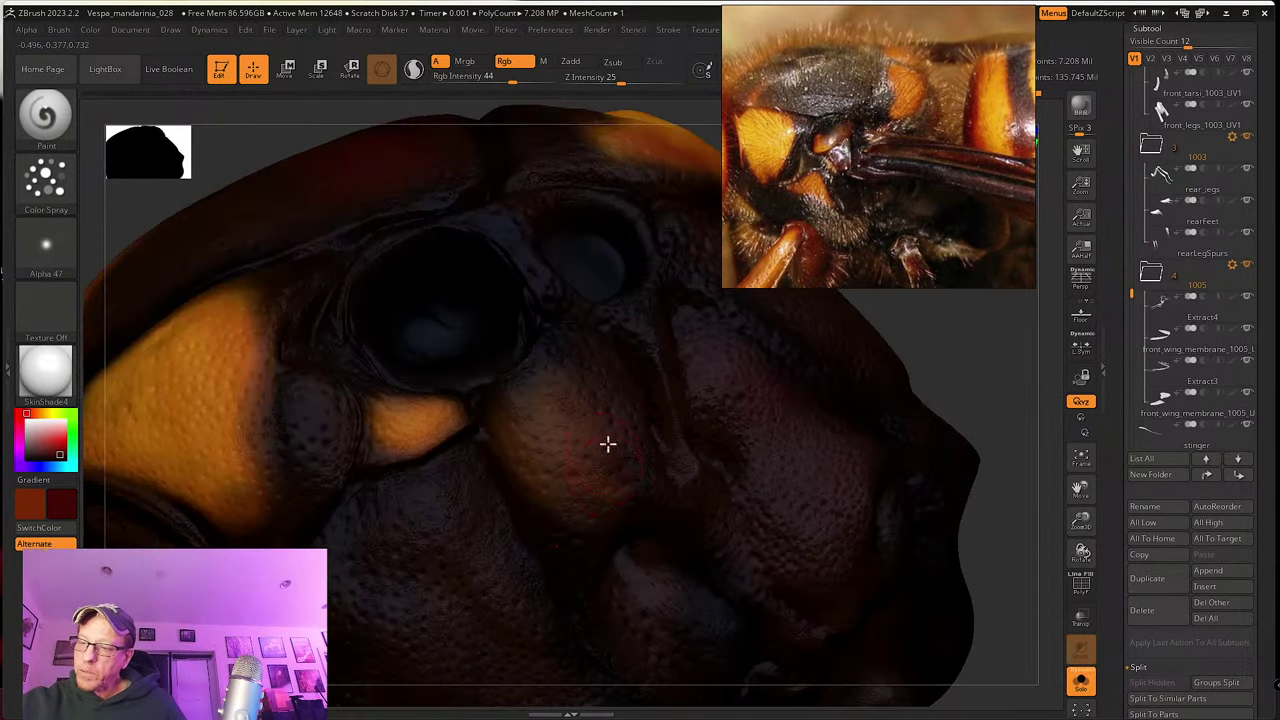
Step: Spray dark red mottling across the lower front side plate and over the dull orange side spot
{"action": "right_click_drag", "start_coordinate": [612, 520], "coordinate": [566, 514]}
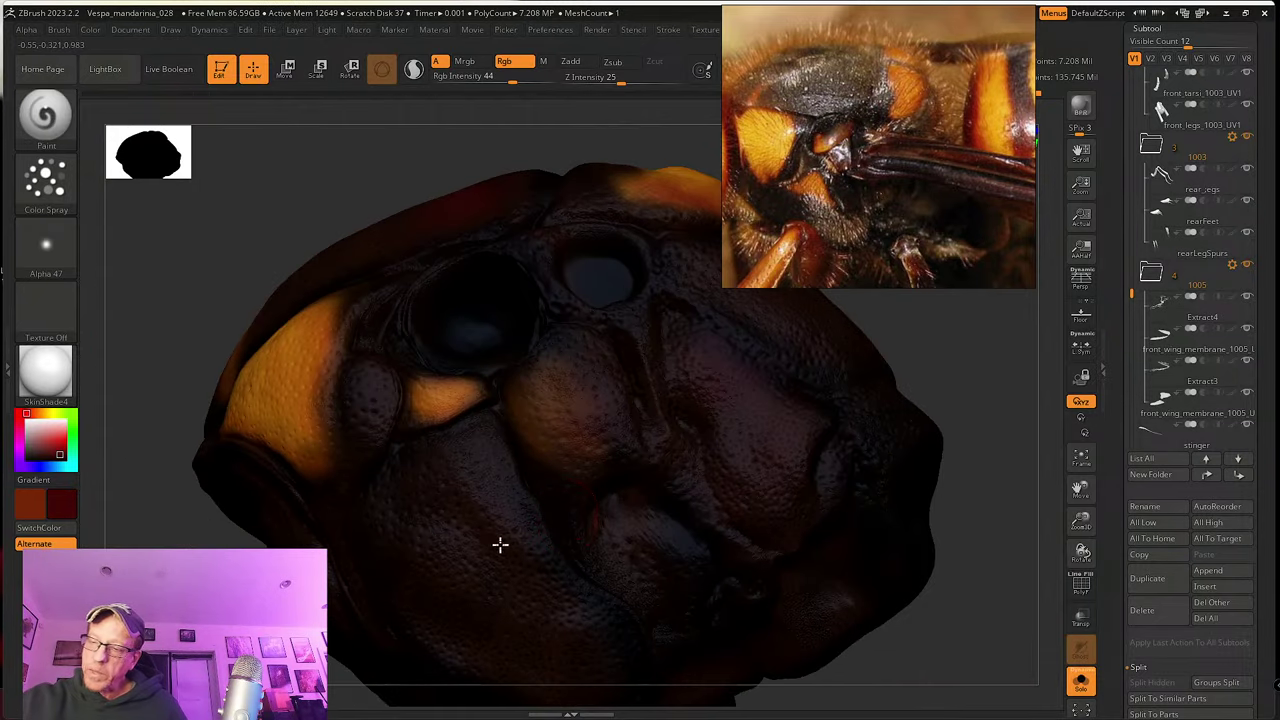
{"action": "right_click_drag", "start_coordinate": [458, 468], "coordinate": [511, 451]}
{"action": "right_click_drag", "start_coordinate": [597, 563], "coordinate": [537, 490]}
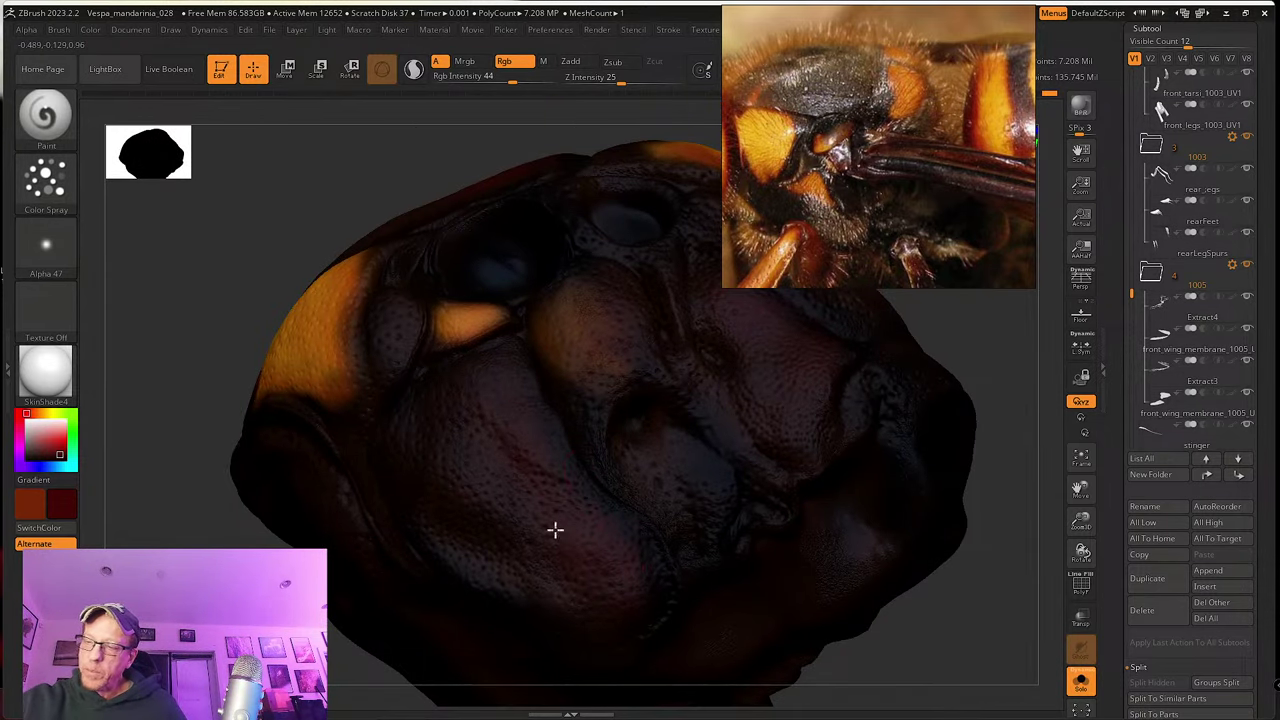
{"action": "right_click_drag", "start_coordinate": [555, 530], "coordinate": [600, 345]}
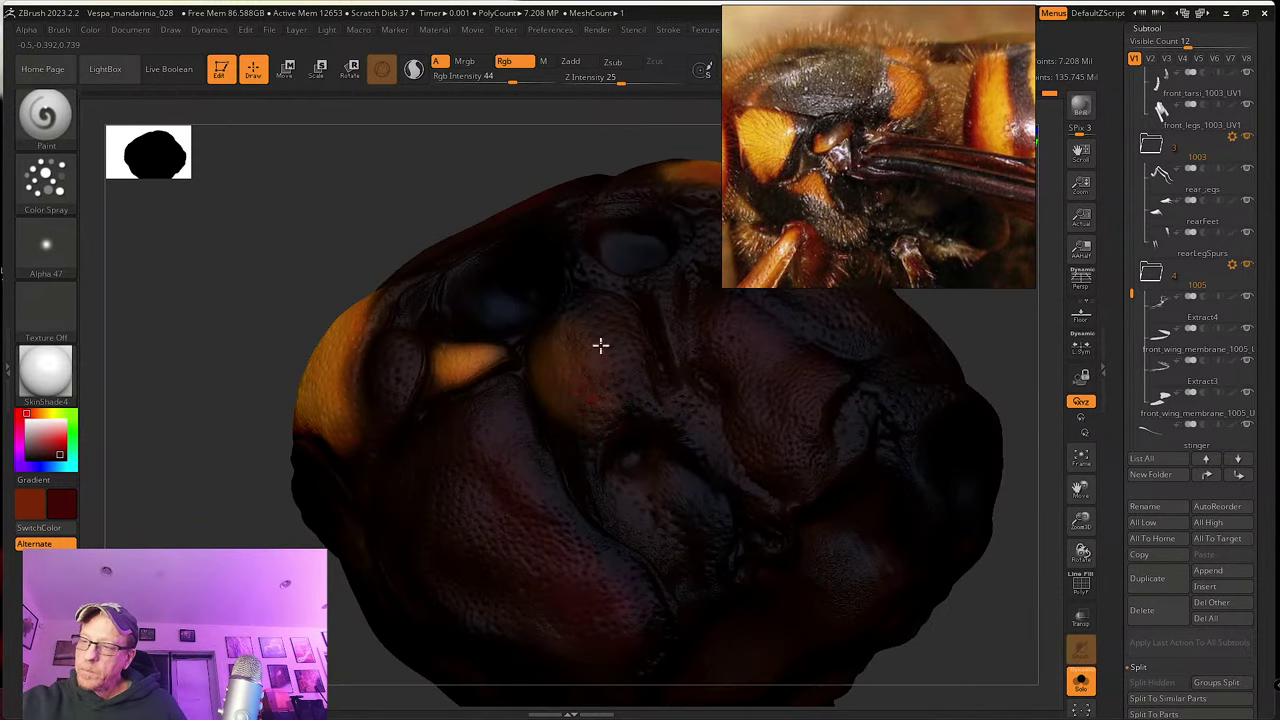
{"action": "right_click_drag", "start_coordinate": [703, 394], "coordinate": [617, 486]}
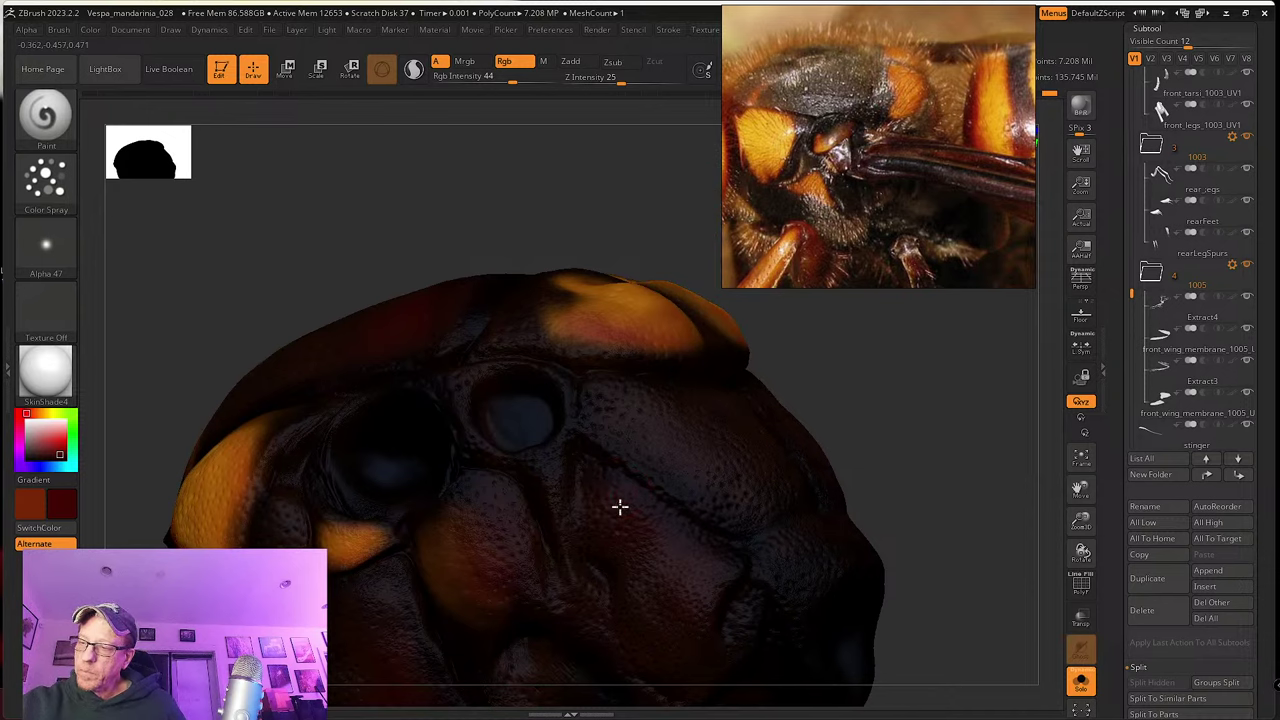
Step: Spray dark red mottling with a resized brush along the edges of the small yellow side spot and the neighbouring large yellow patch
{"action": "right_click_drag", "start_coordinate": [688, 557], "coordinate": [757, 420]}
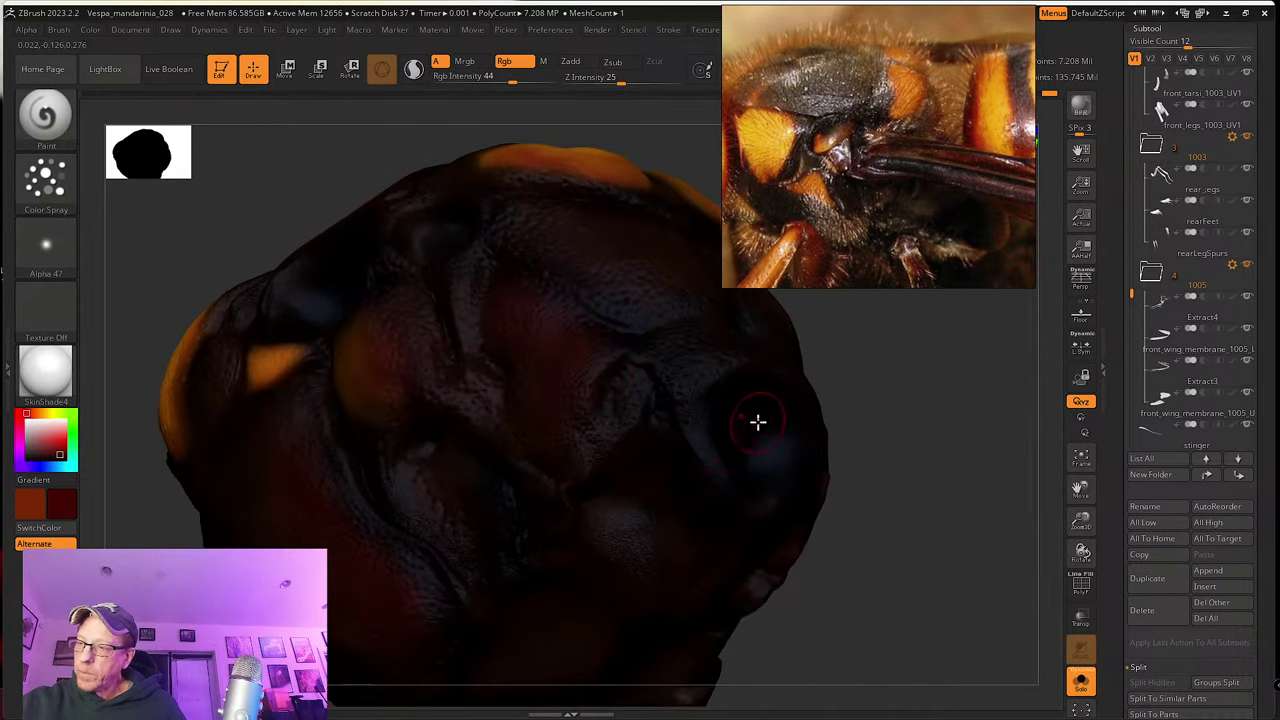
{"action": "right_click_drag", "start_coordinate": [681, 395], "coordinate": [534, 531]}
{"action": "key", "text": "s"}
{"action": "left_click_drag", "start_coordinate": [534, 530], "coordinate": [515, 528]}
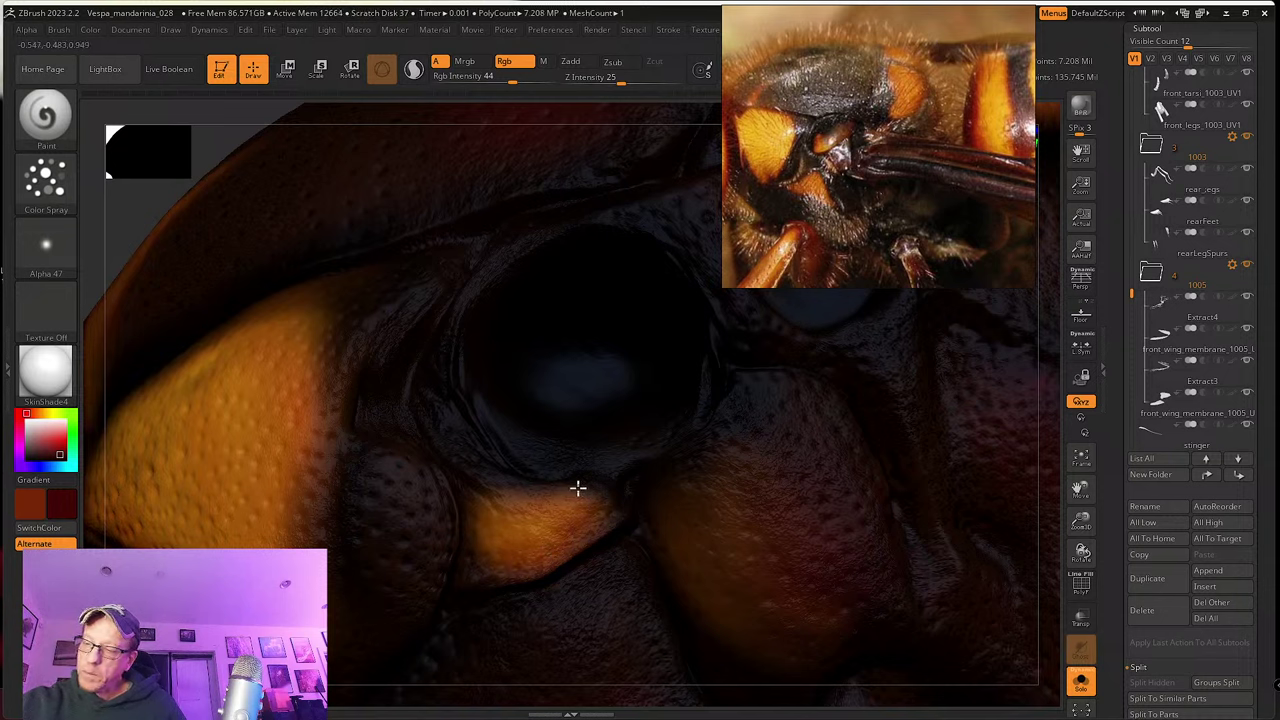
{"action": "right_click_drag", "start_coordinate": [615, 497], "coordinate": [614, 503]}
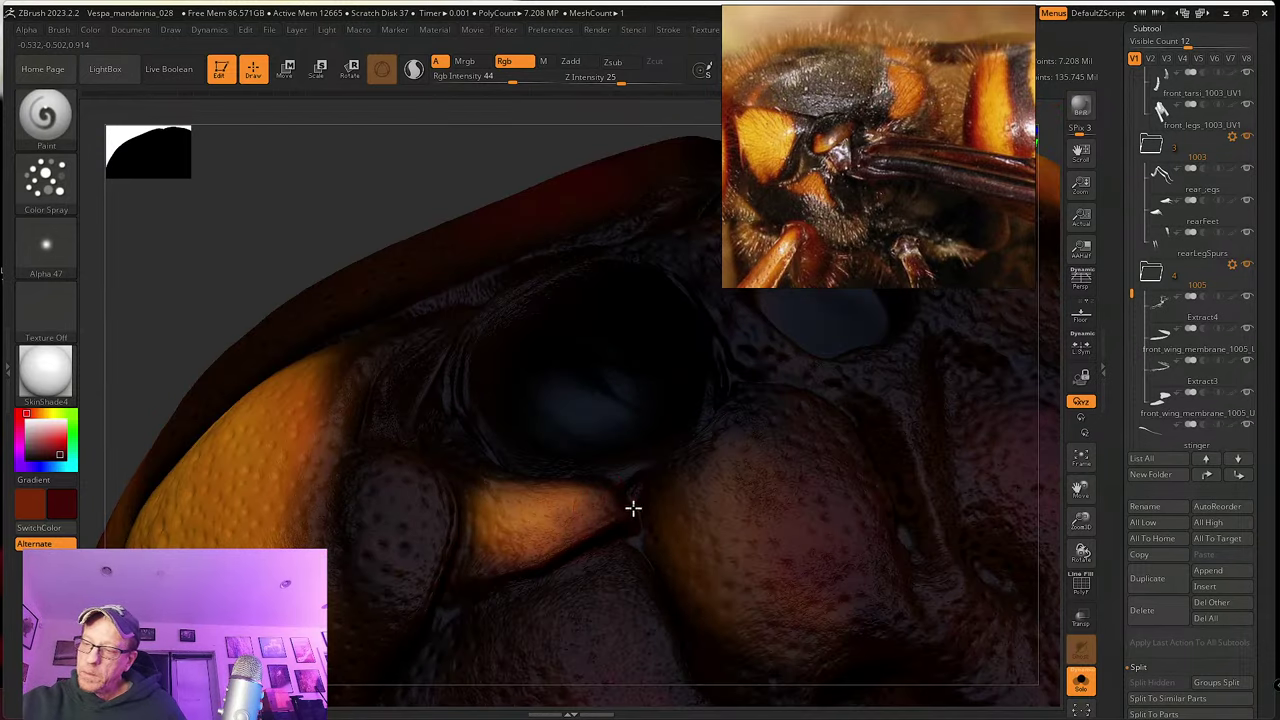
{"action": "right_click_drag", "start_coordinate": [478, 567], "coordinate": [547, 477]}
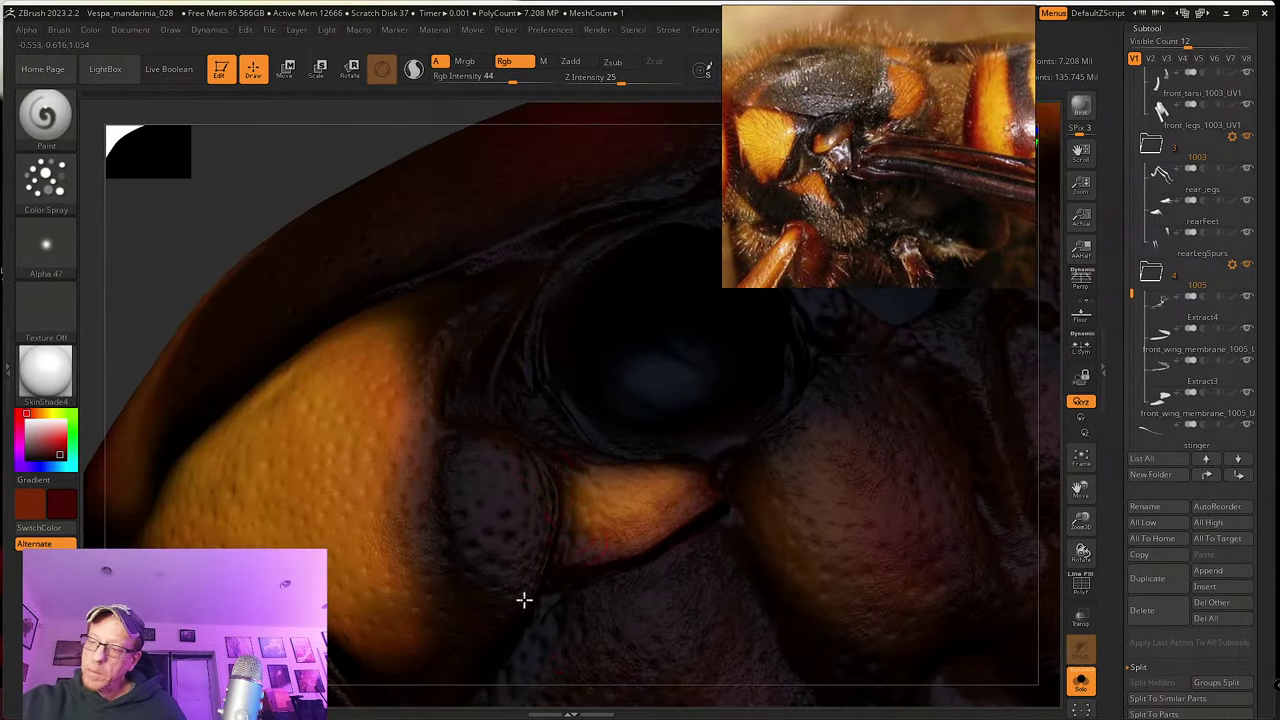
{"action": "right_click_drag", "start_coordinate": [566, 543], "coordinate": [612, 462]}
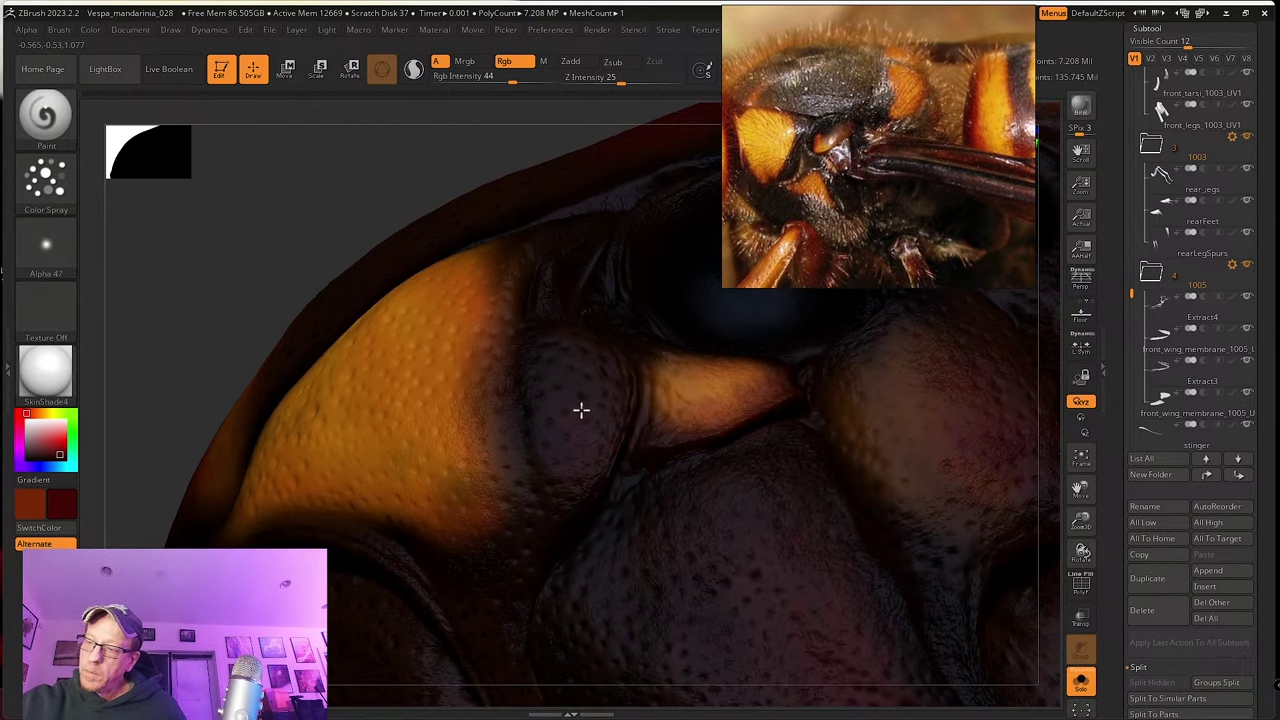
{"action": "right_click_drag", "start_coordinate": [599, 497], "coordinate": [683, 543], "text": "ctrl"}
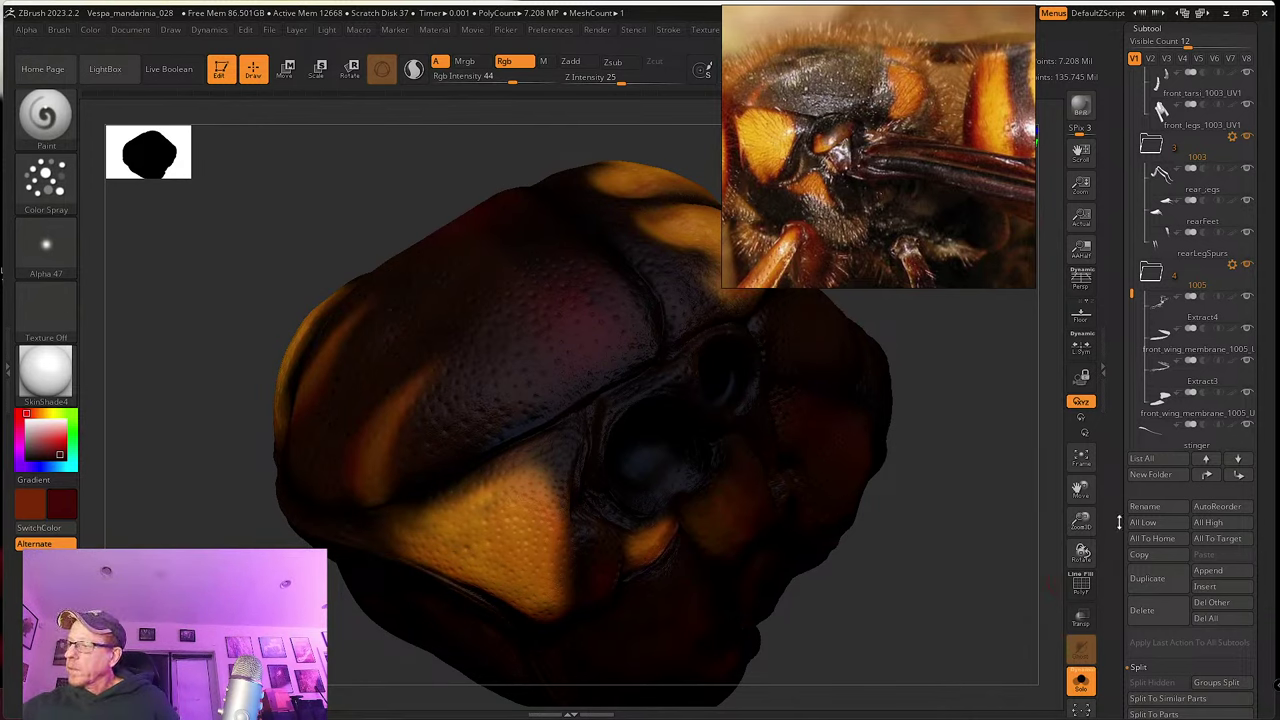
Step: Try masking the thorax by surface smoothness with a range of 282
{"action": "scroll", "coordinate": [1119, 522], "scroll_direction": "down", "scroll_amount": 4}
{"action": "scroll", "coordinate": [1125, 500], "scroll_direction": "down", "scroll_amount": 4}
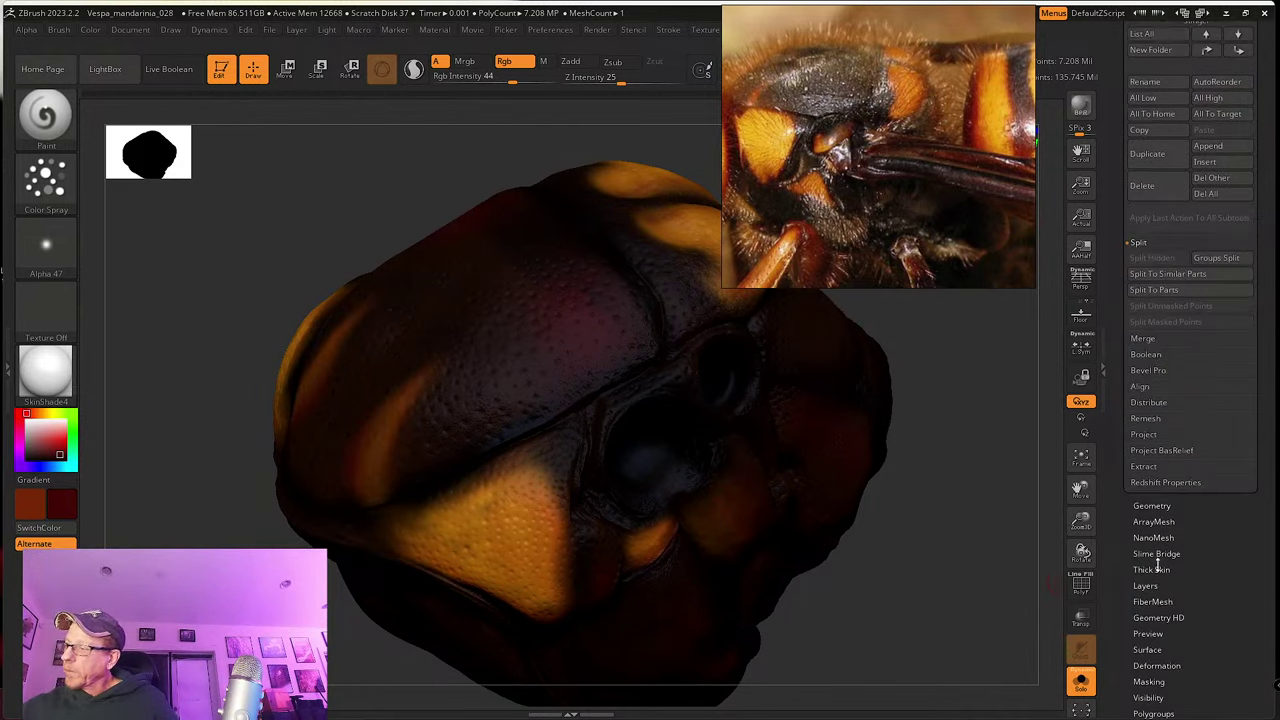
{"action": "scroll", "coordinate": [1123, 649], "scroll_direction": "down", "scroll_amount": 1}
{"action": "left_click", "coordinate": [1160, 603]}
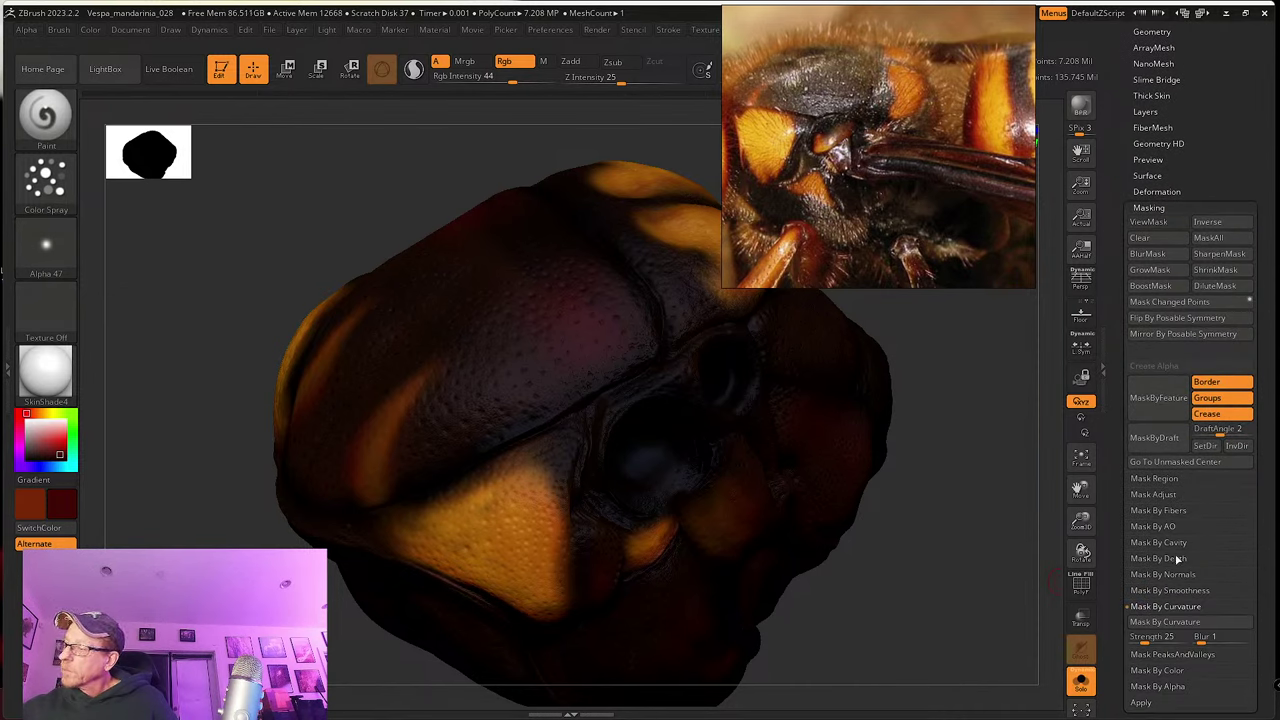
{"action": "left_click", "coordinate": [1196, 592]}
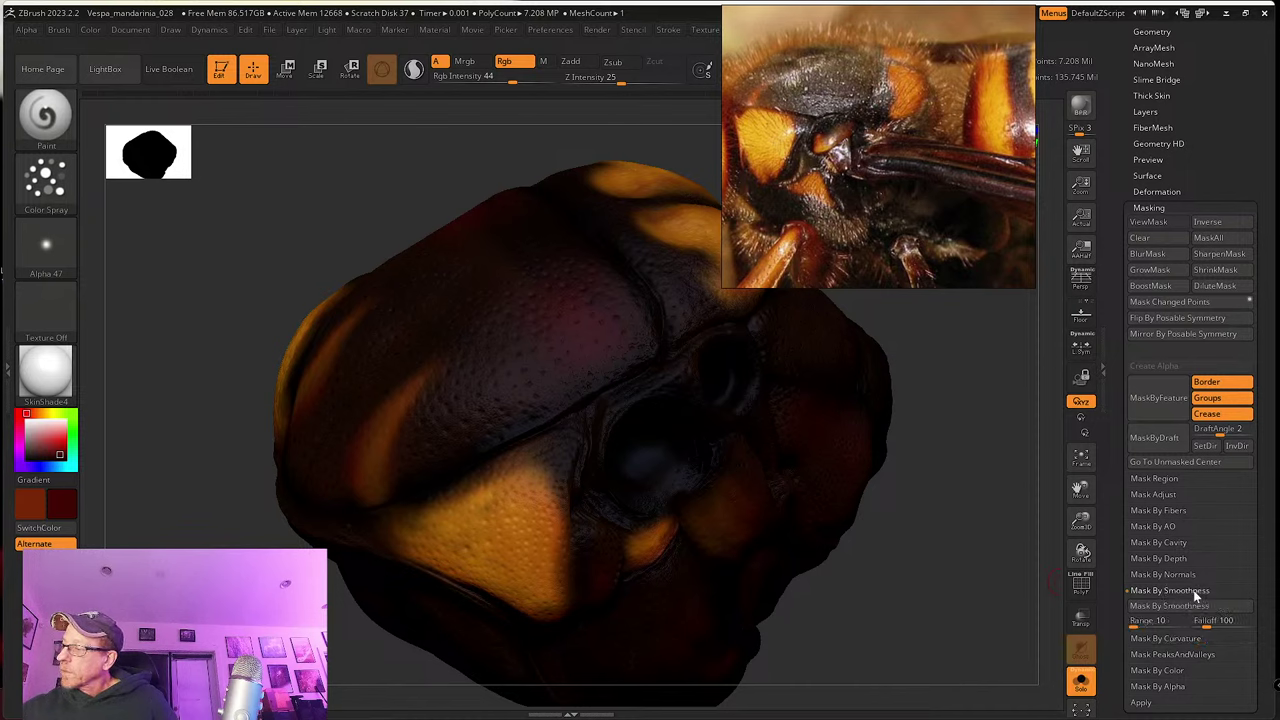
{"action": "left_click", "coordinate": [1198, 606]}
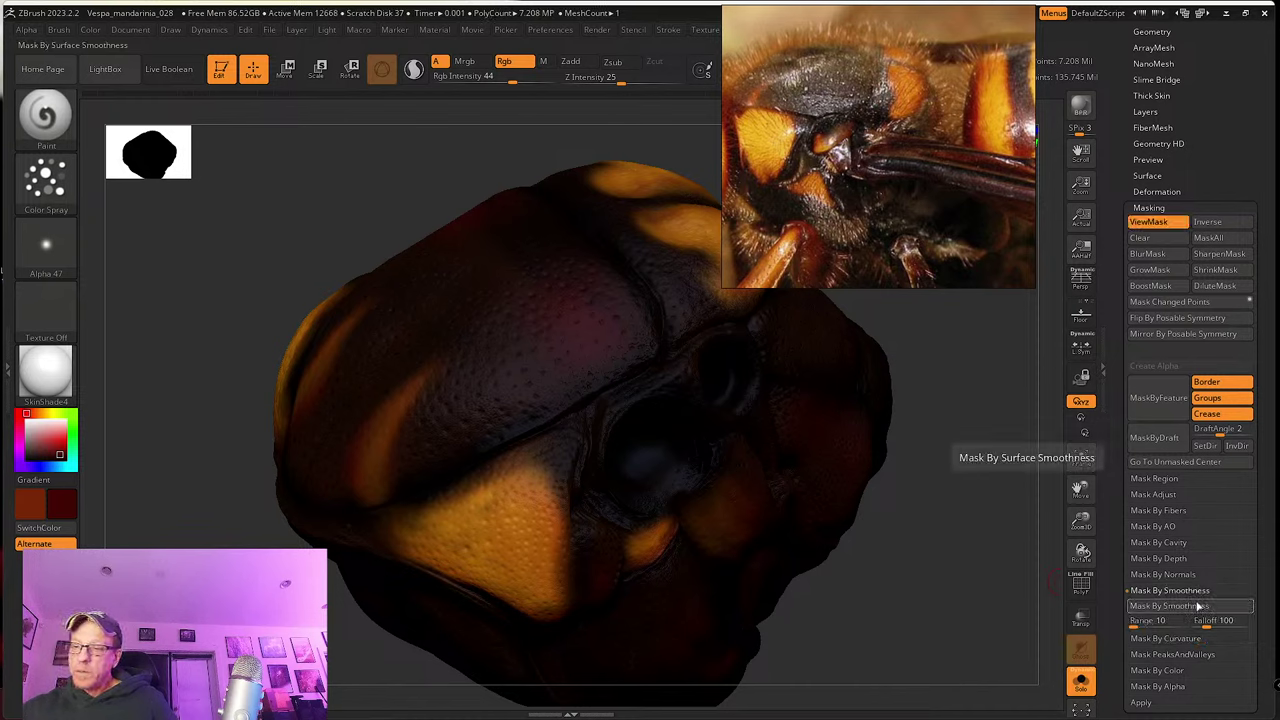
{"action": "left_click_drag", "start_coordinate": [1140, 621], "coordinate": [1163, 621]}
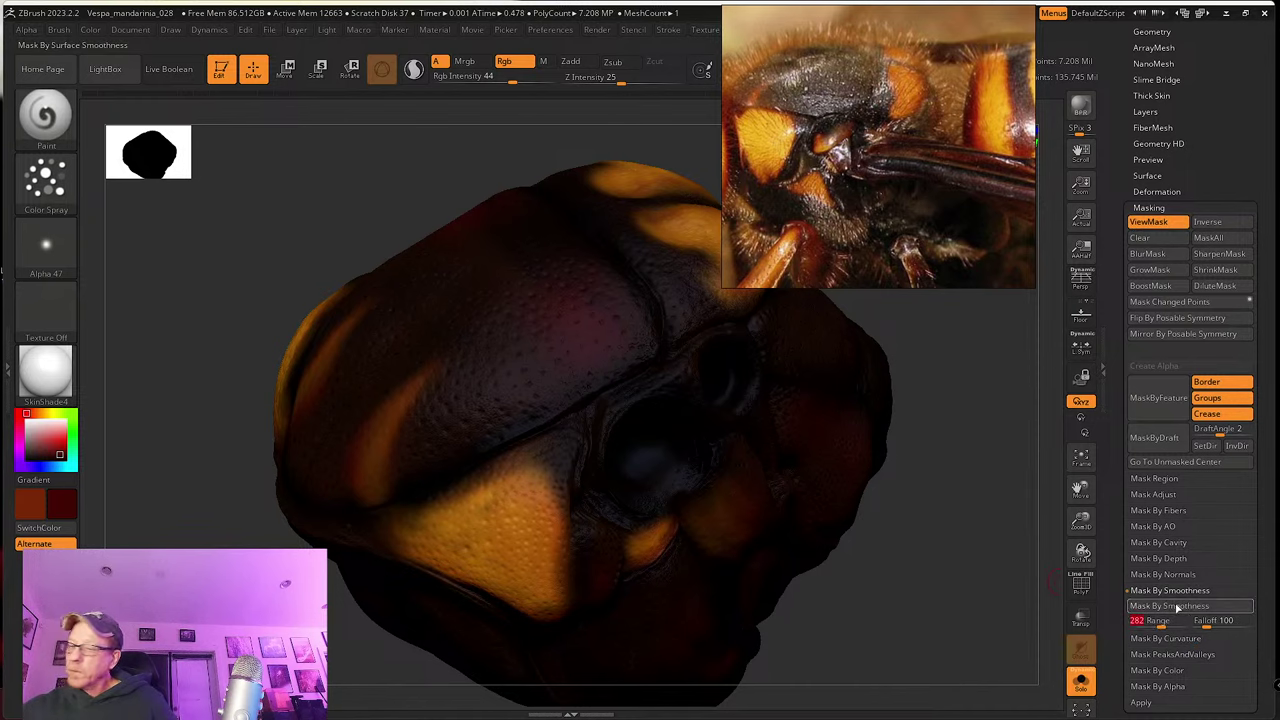
Step: Mask the thorax's surface peaks and valleys, invert the mask, and hide its display
{"action": "left_click", "coordinate": [1175, 655]}
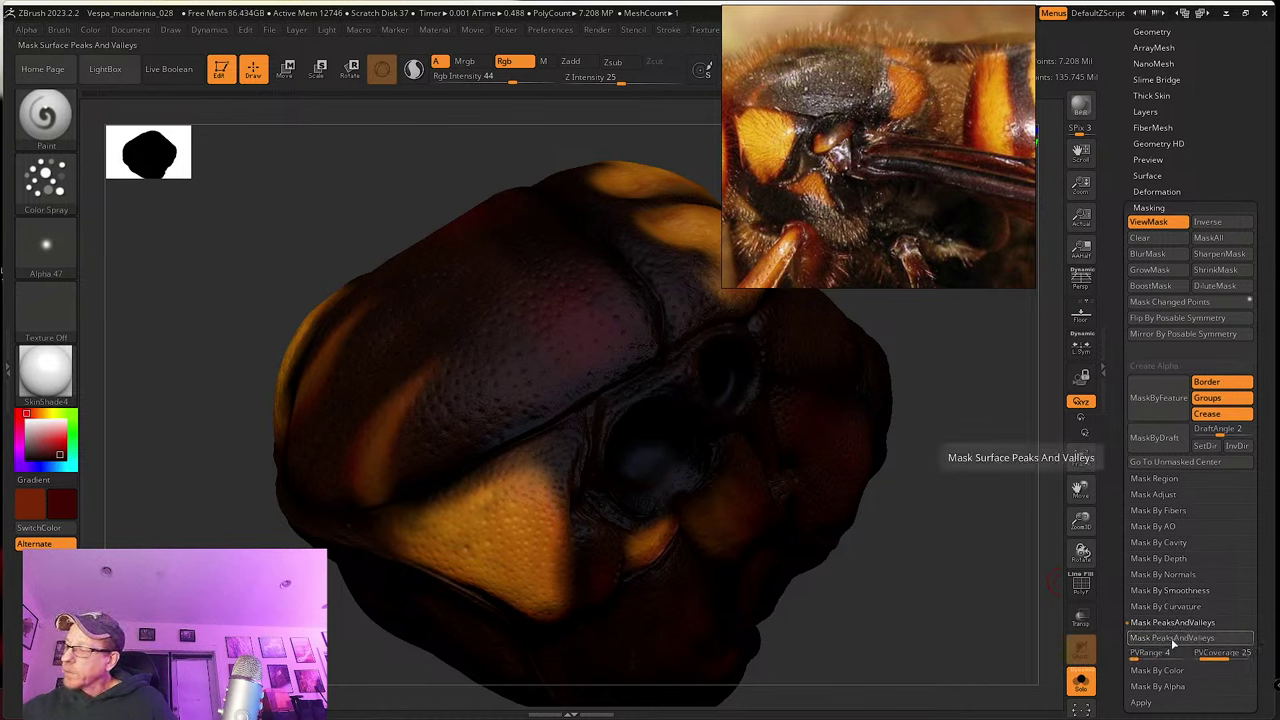
{"action": "left_click", "coordinate": [1171, 638]}
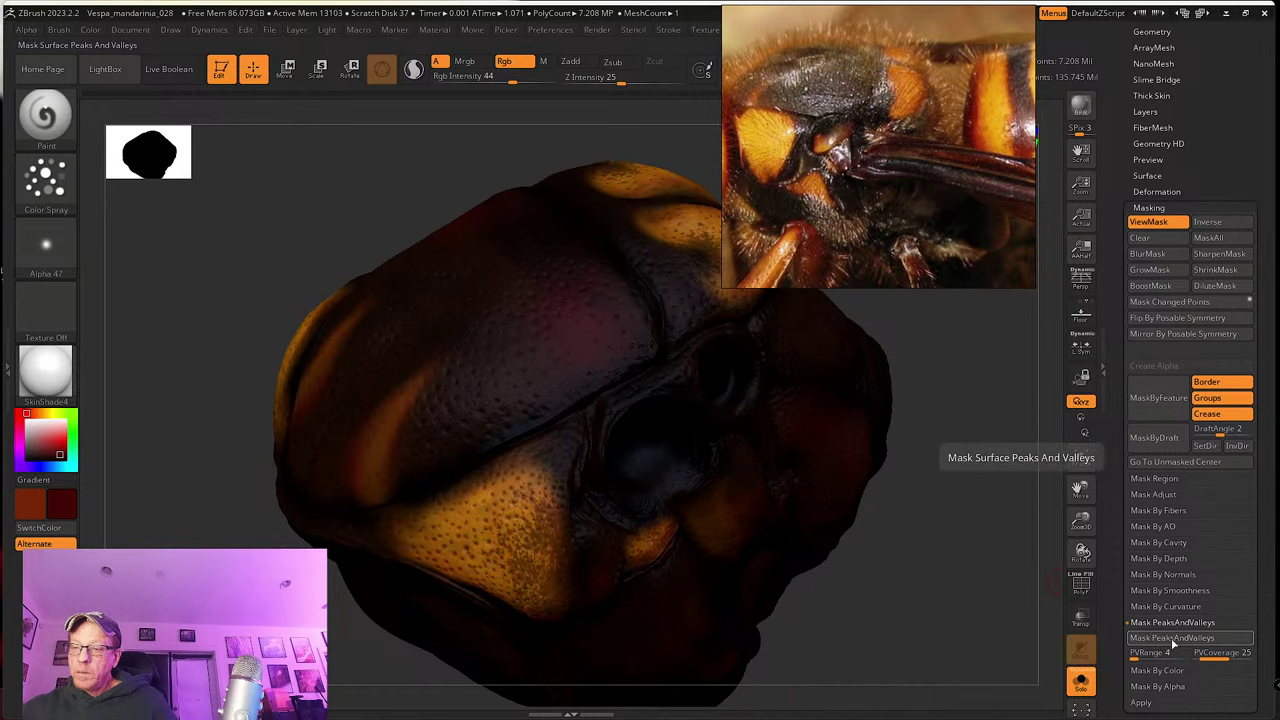
{"action": "left_click_drag", "start_coordinate": [963, 558], "coordinate": [966, 538]}
{"action": "left_click", "coordinate": [966, 538], "text": "ctrl"}
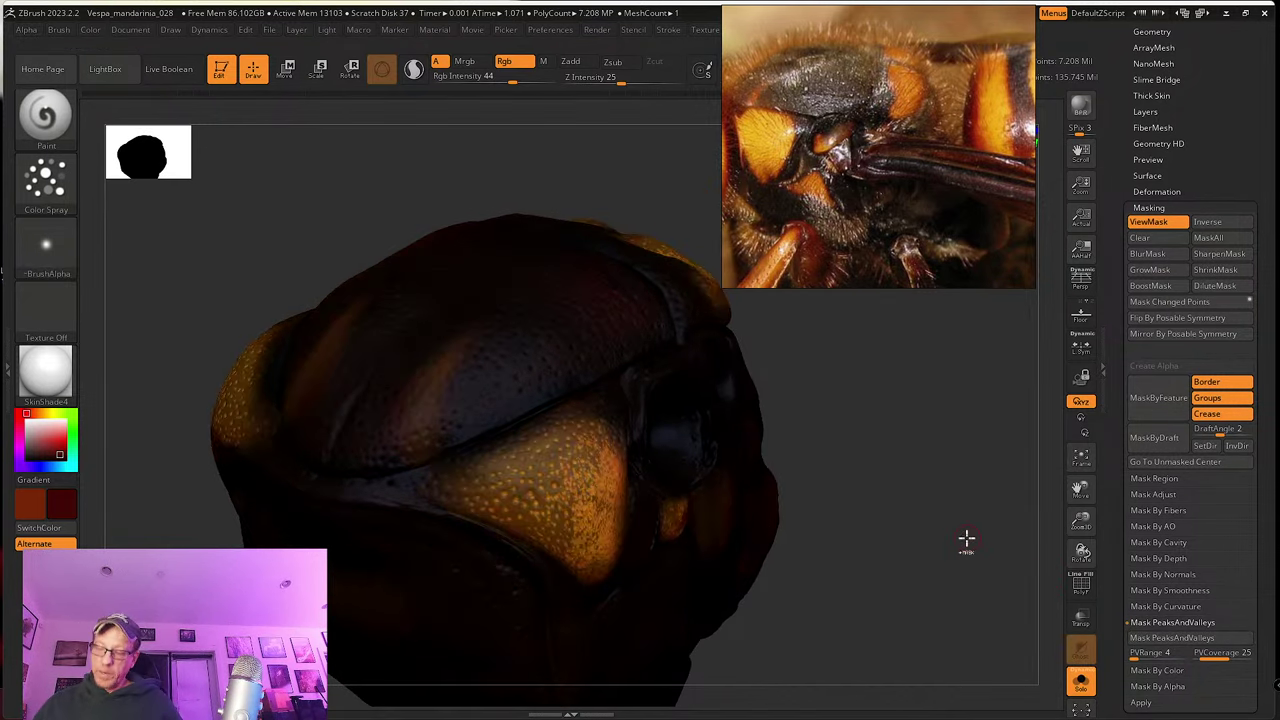
{"action": "key", "text": "ctrl+h"}
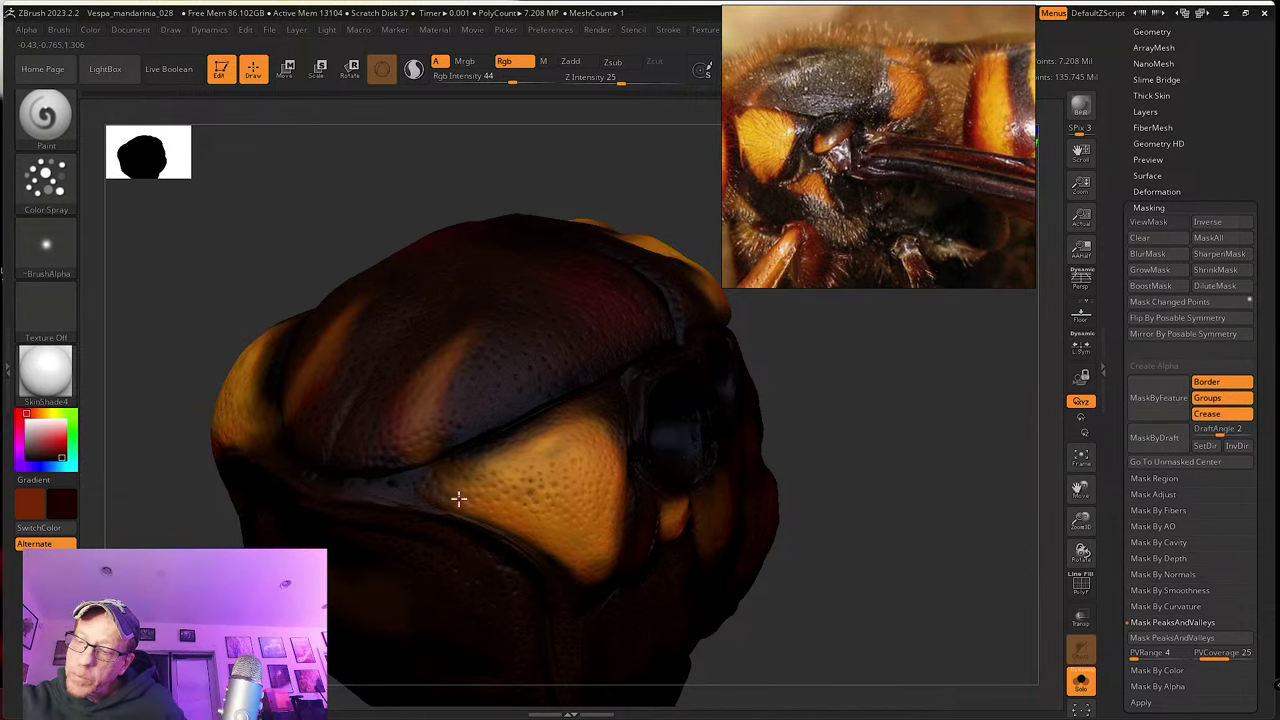
Step: Spray near-black brown into the pits of the large yellow side patch with a resized brush, softening the speckles with Smooth
{"action": "right_click_drag", "start_coordinate": [563, 545], "coordinate": [589, 467]}
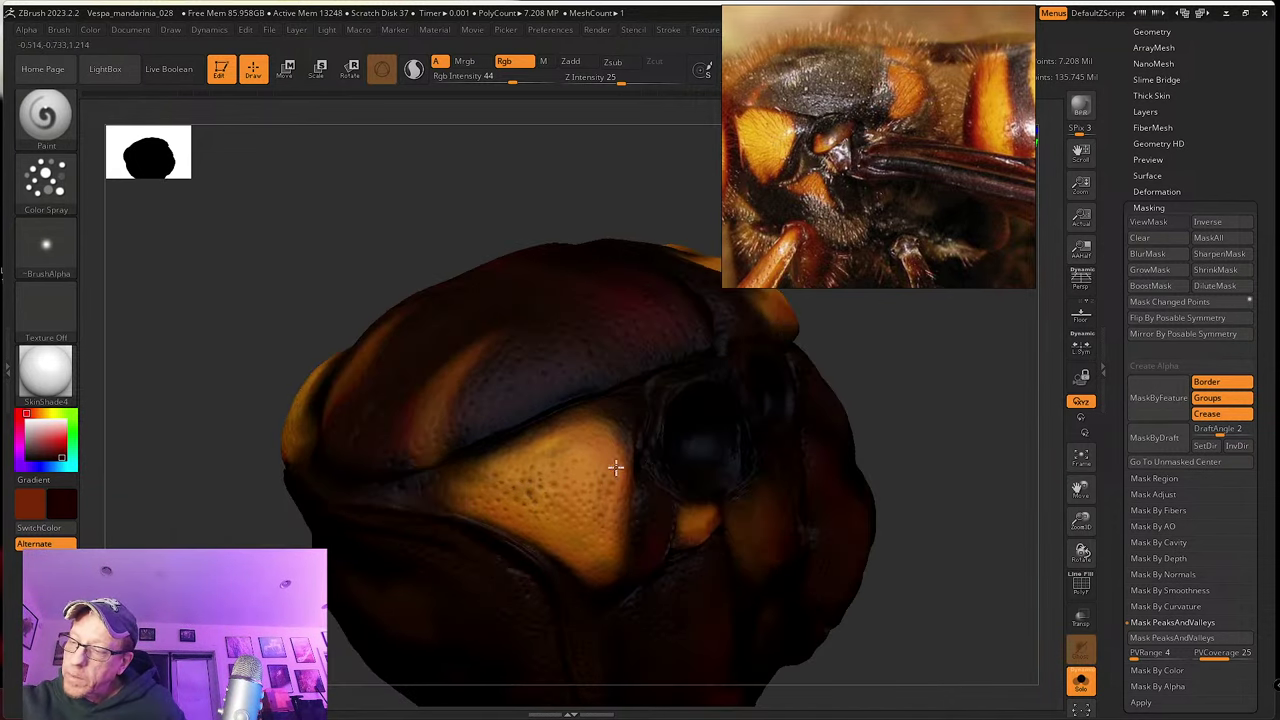
{"action": "key", "text": "shift"}
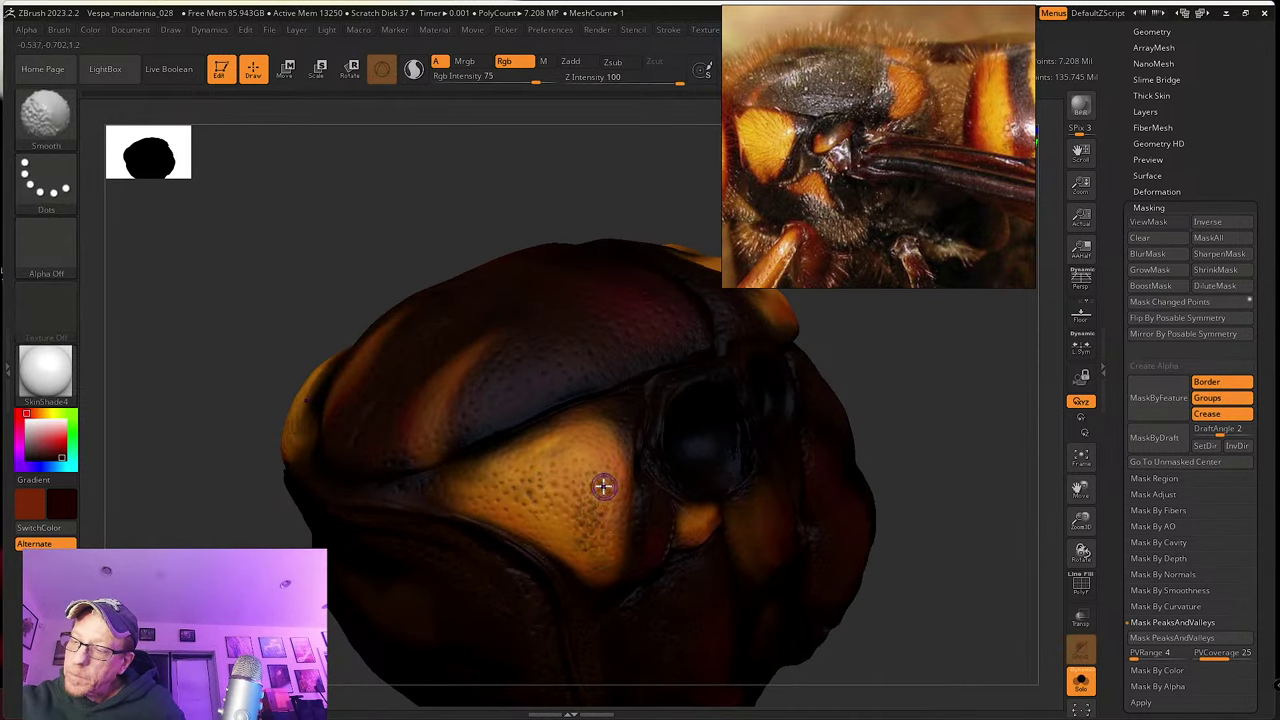
{"action": "mouse_move", "coordinate": [602, 545]}
{"action": "left_mouse_down", "text": "shift"}
{"action": "mouse_move", "coordinate": [597, 512]}
{"action": "mouse_move", "coordinate": [598, 543]}
{"action": "left_mouse_up", "text": "shift"}
{"action": "key", "text": "s"}
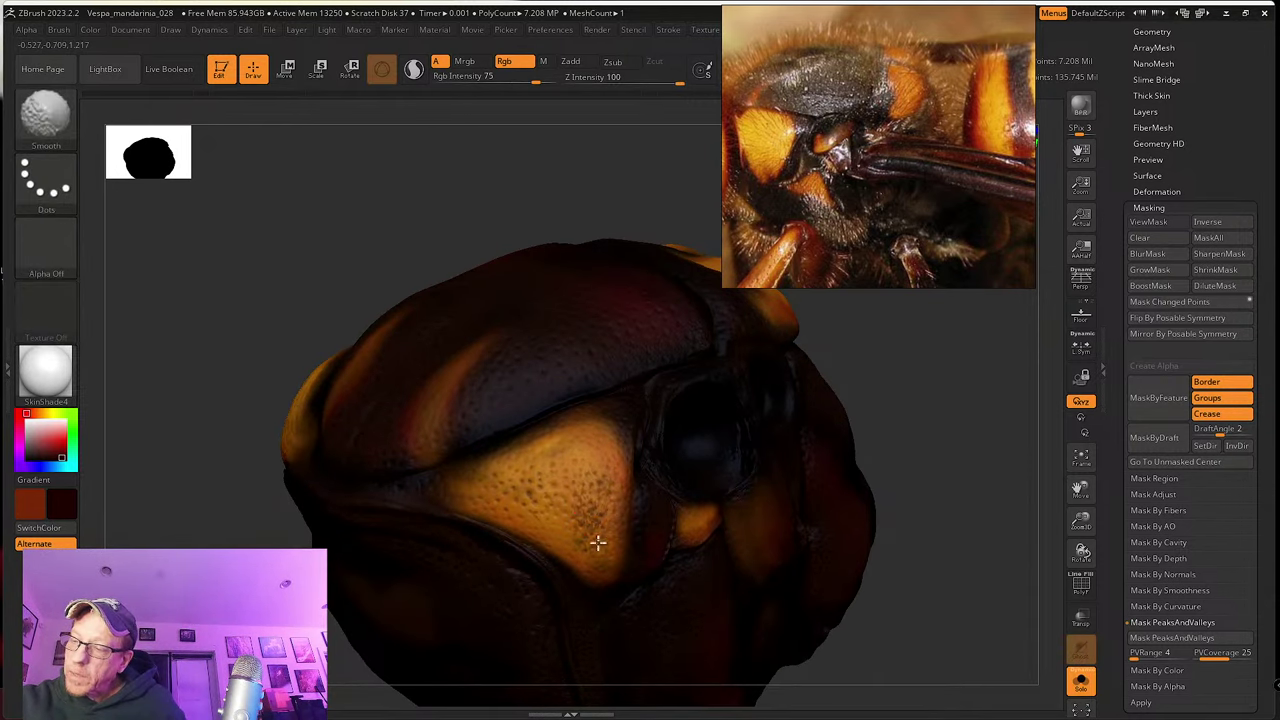
{"action": "right_click_drag", "start_coordinate": [598, 543], "coordinate": [619, 596], "text": "ctrl"}
{"action": "mouse_move", "coordinate": [589, 486]}
{"action": "left_mouse_down", "text": "shift"}
{"action": "mouse_move", "coordinate": [597, 523]}
{"action": "mouse_move", "coordinate": [551, 509]}
{"action": "mouse_move", "coordinate": [628, 513]}
{"action": "left_mouse_up", "text": "shift"}
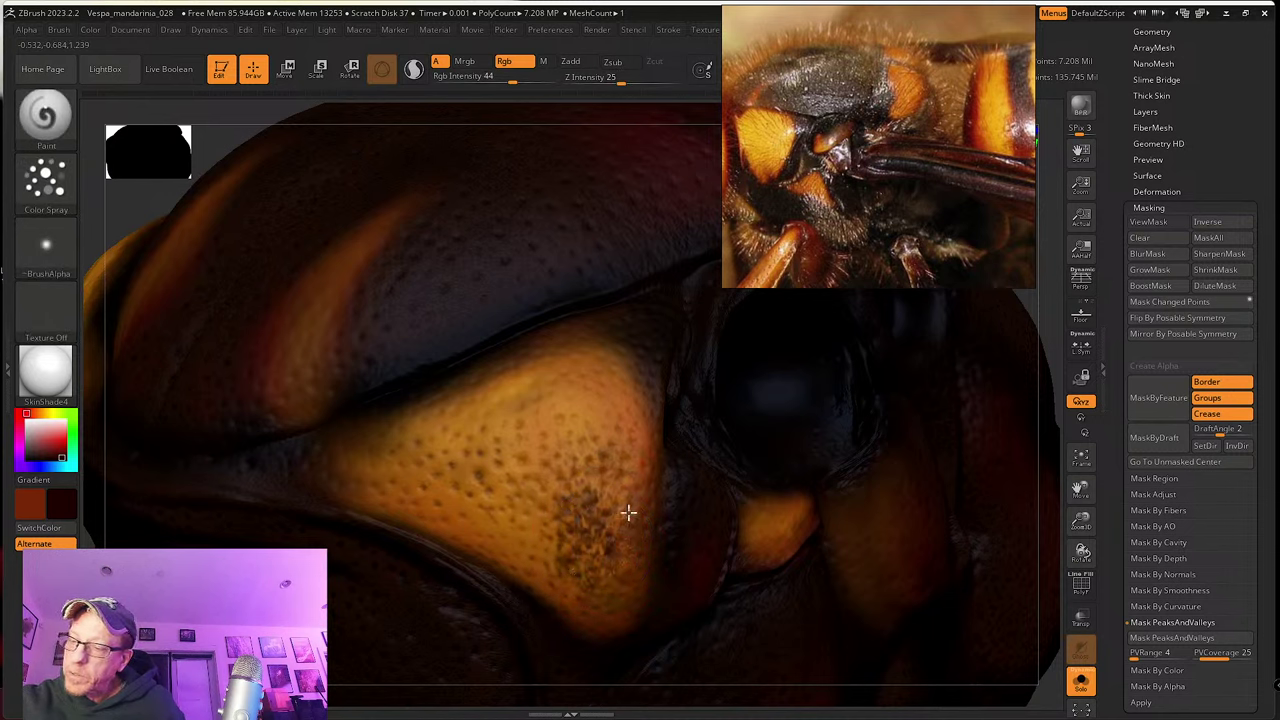
{"action": "key", "text": "shift"}
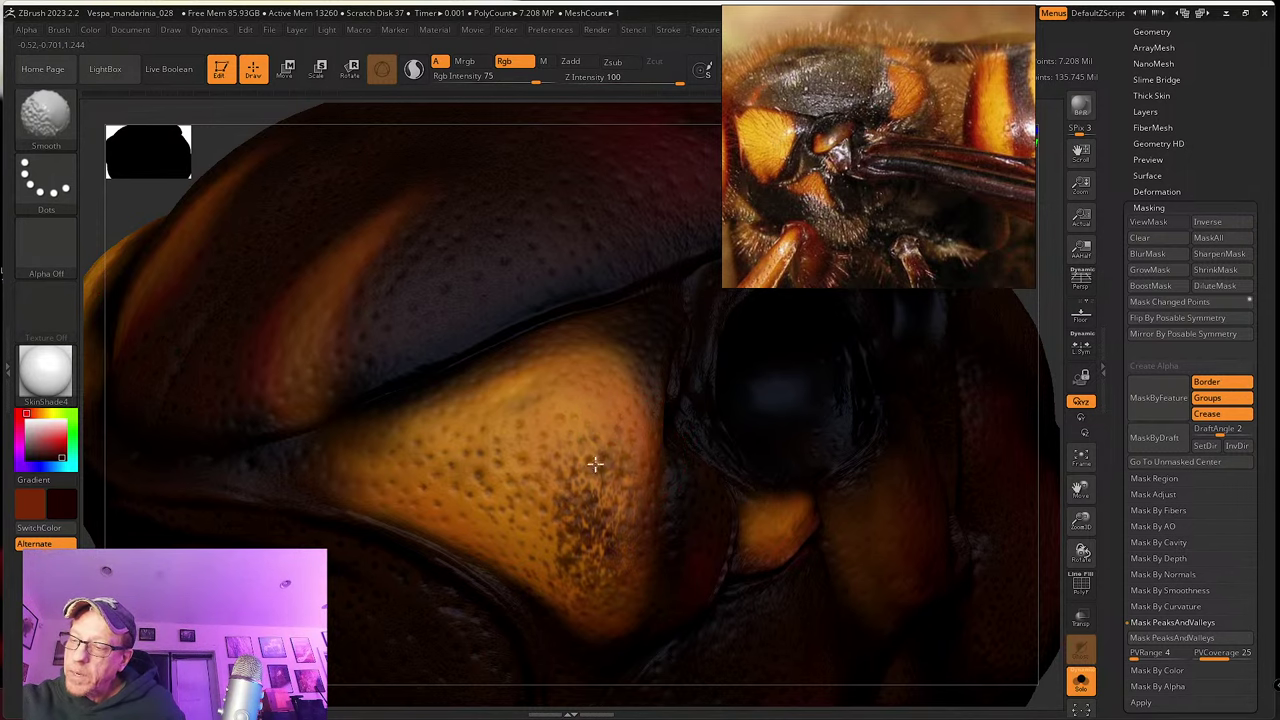
Step: Extend the dark pit speckling across the upper part and socket-side edge of the large yellow patch, softening it with Smooth
{"action": "mouse_move", "coordinate": [615, 505]}
{"action": "right_mouse_down"}
{"action": "mouse_move", "coordinate": [626, 446]}
{"action": "mouse_move", "coordinate": [603, 463]}
{"action": "right_mouse_up"}
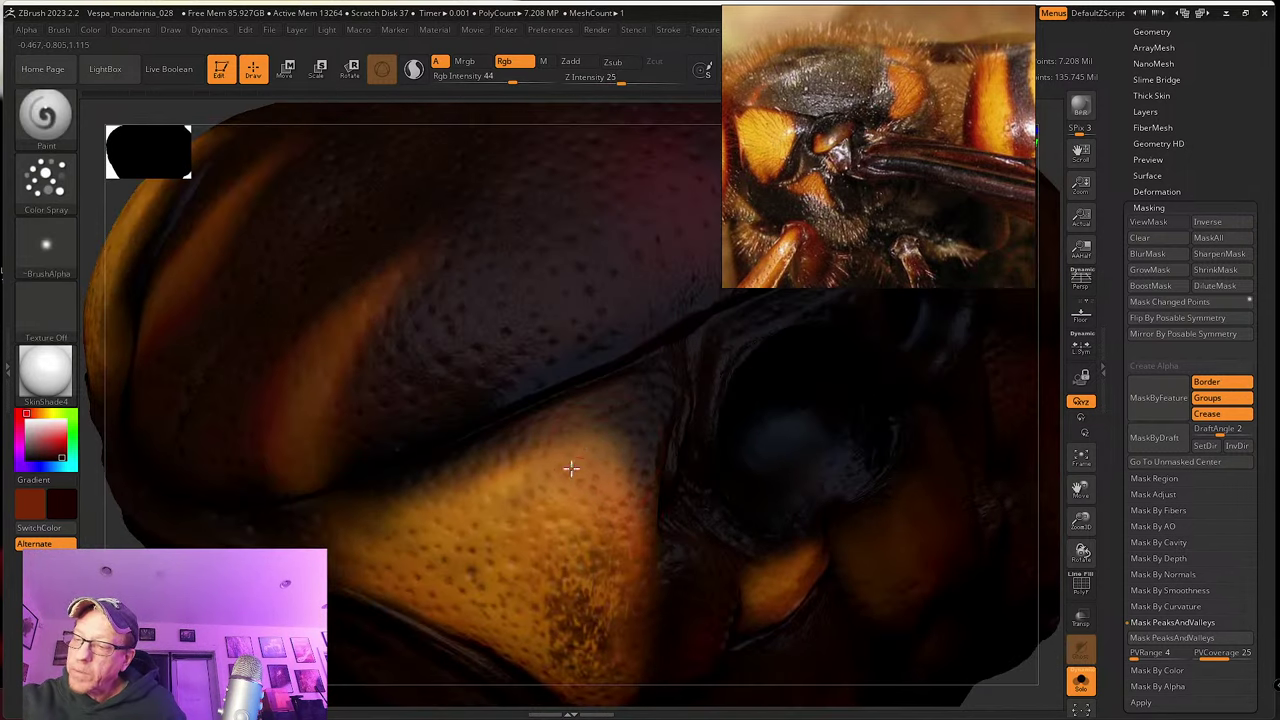
{"action": "key", "text": "shift"}
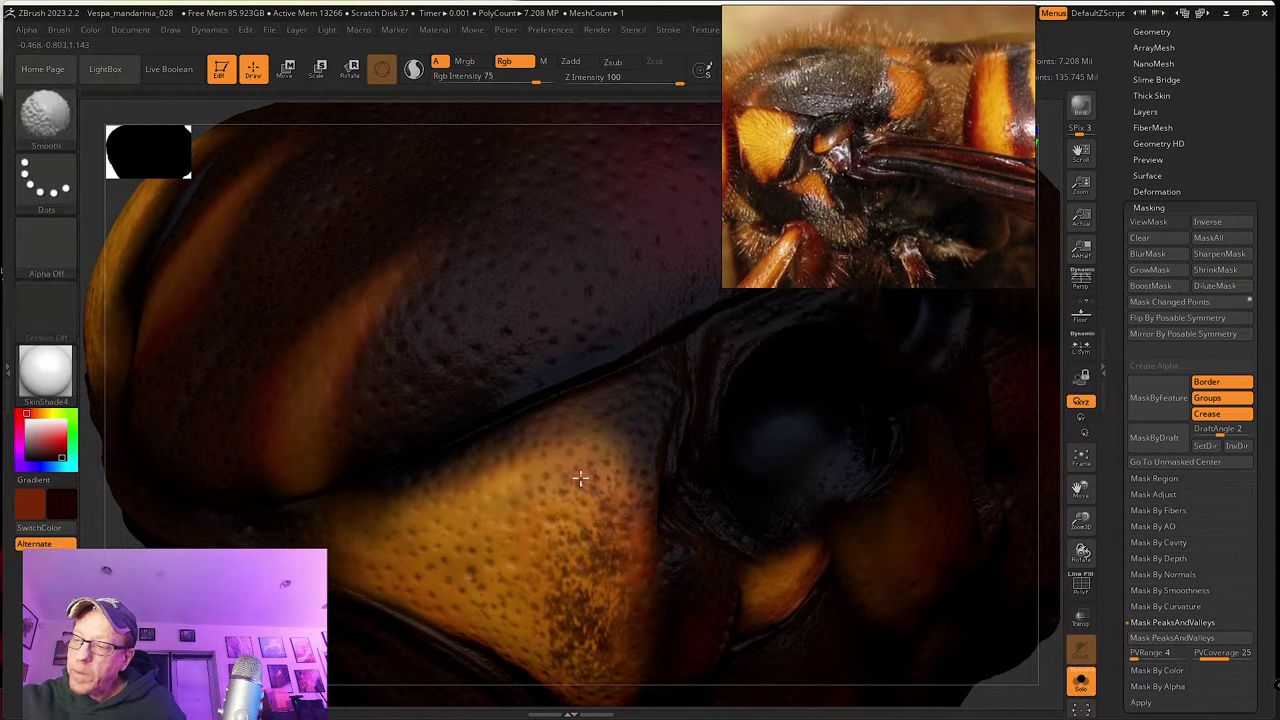
{"action": "mouse_move", "coordinate": [609, 449]}
{"action": "right_mouse_down"}
{"action": "mouse_move", "coordinate": [586, 491]}
{"action": "mouse_move", "coordinate": [503, 534]}
{"action": "right_mouse_up"}
{"action": "key", "text": "shift"}
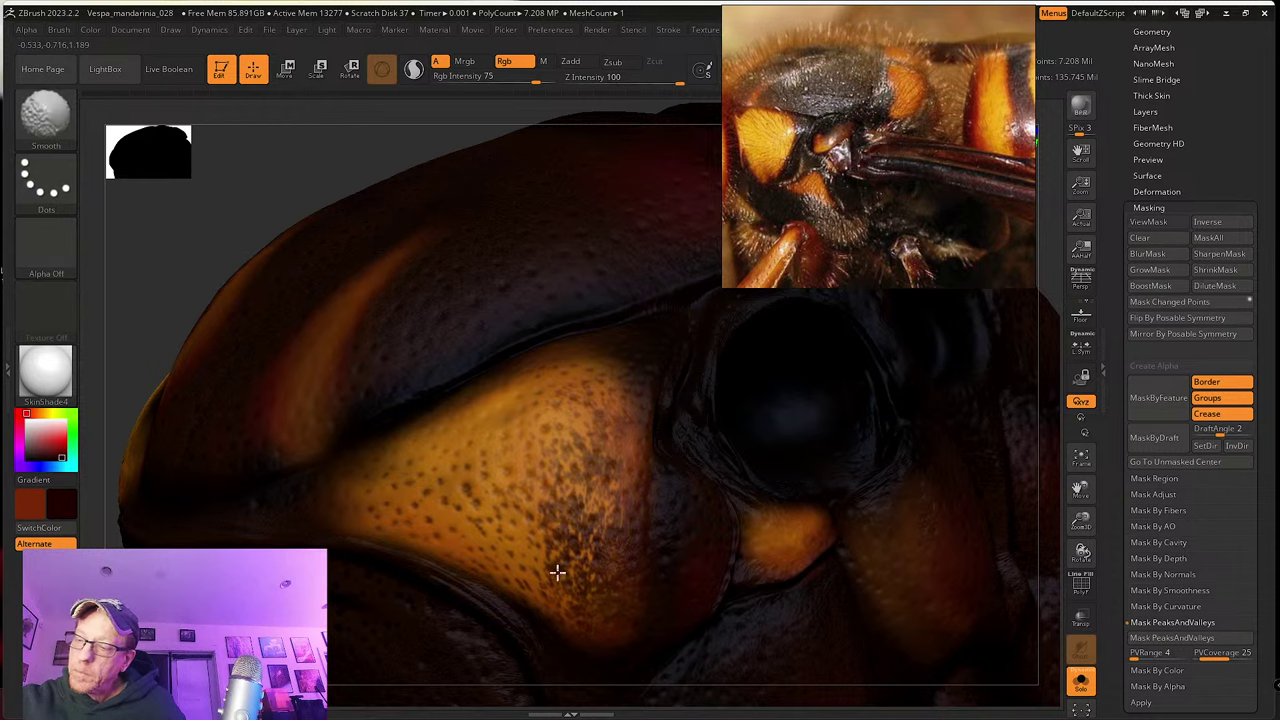
{"action": "right_click_drag", "start_coordinate": [518, 407], "coordinate": [551, 446]}
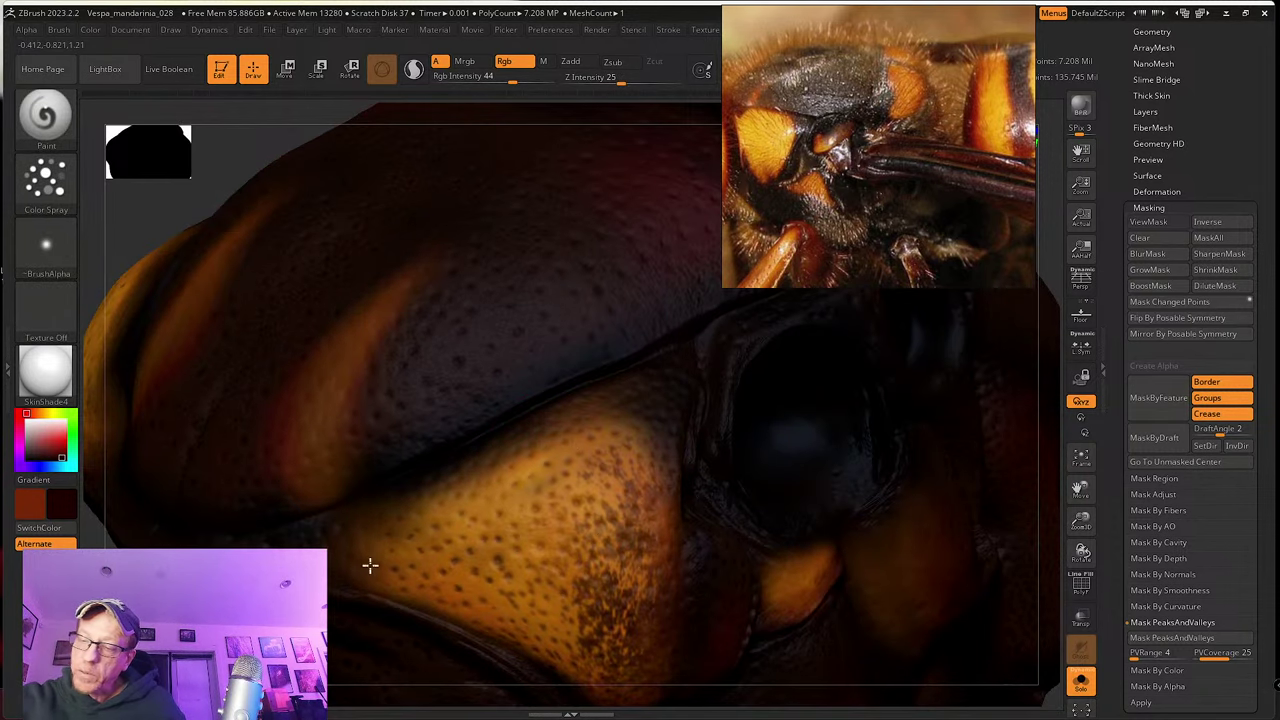
Step: Speckle dark brown over the orange stripes on the upper plate and the orange spots below the wing sockets
{"action": "right_click_drag", "start_coordinate": [466, 474], "coordinate": [466, 520], "text": "ctrl"}
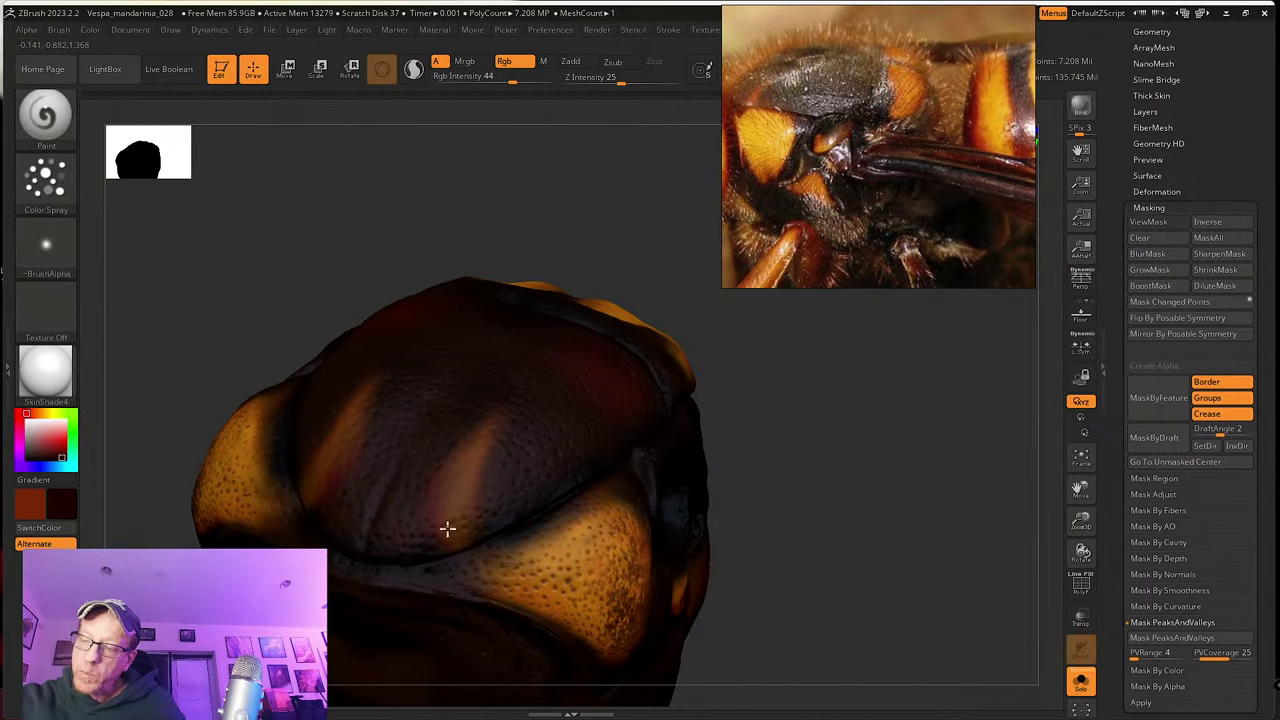
{"action": "right_click_drag", "start_coordinate": [469, 531], "coordinate": [491, 440]}
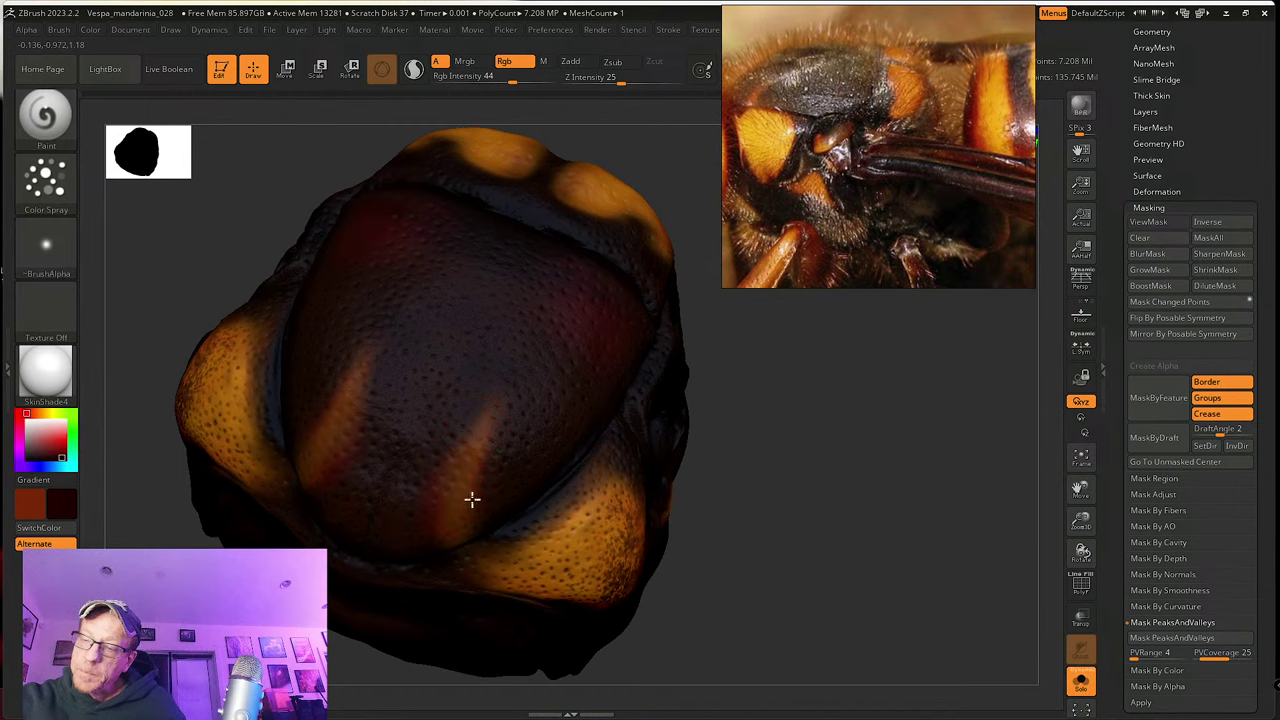
{"action": "mouse_move", "coordinate": [489, 534]}
{"action": "right_mouse_down", "text": "shift"}
{"action": "mouse_move", "coordinate": [447, 497]}
{"action": "mouse_move", "coordinate": [700, 511]}
{"action": "mouse_move", "coordinate": [611, 529]}
{"action": "right_mouse_up", "text": "shift"}
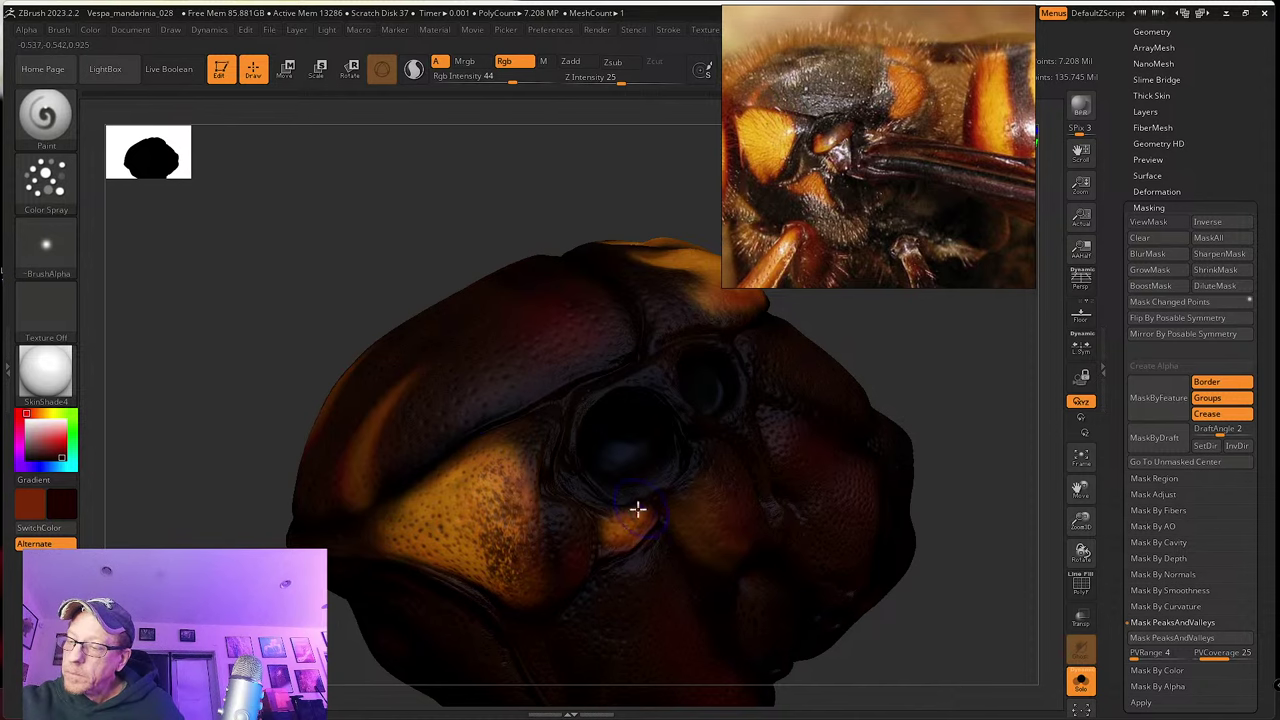
{"action": "right_click_drag", "start_coordinate": [634, 509], "coordinate": [734, 483]}
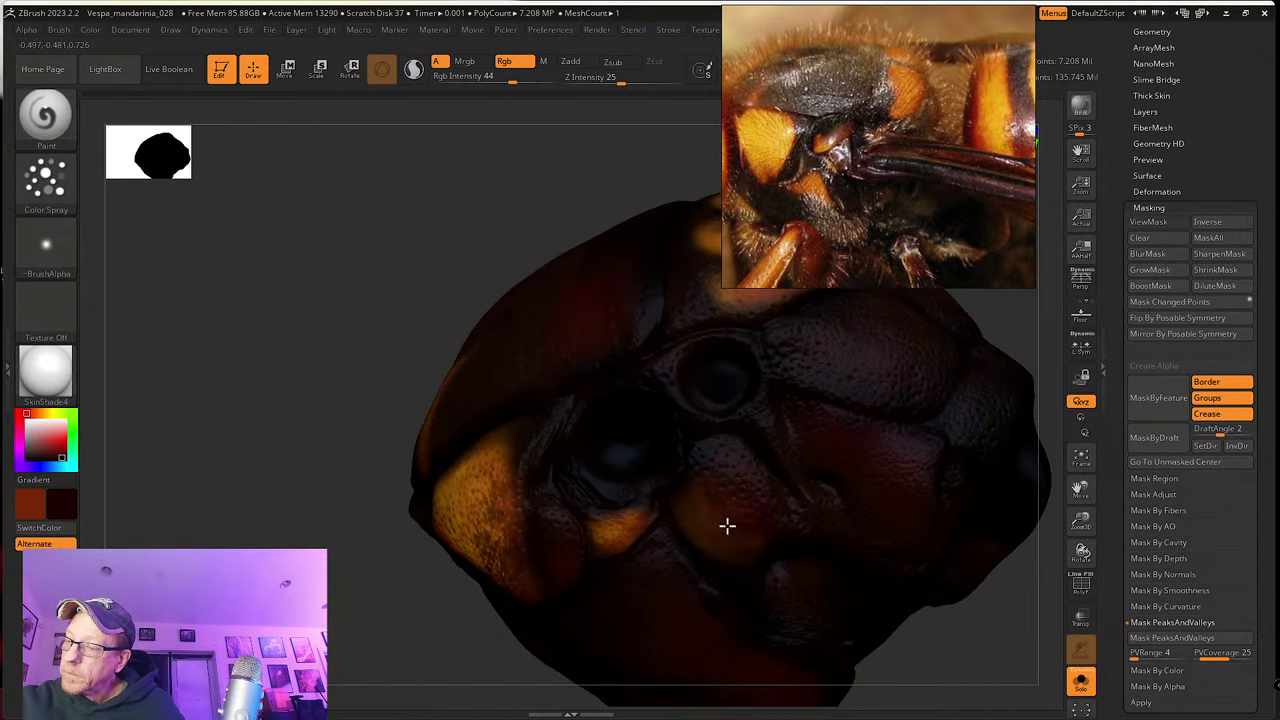
{"action": "right_click_drag", "start_coordinate": [749, 514], "coordinate": [734, 543]}
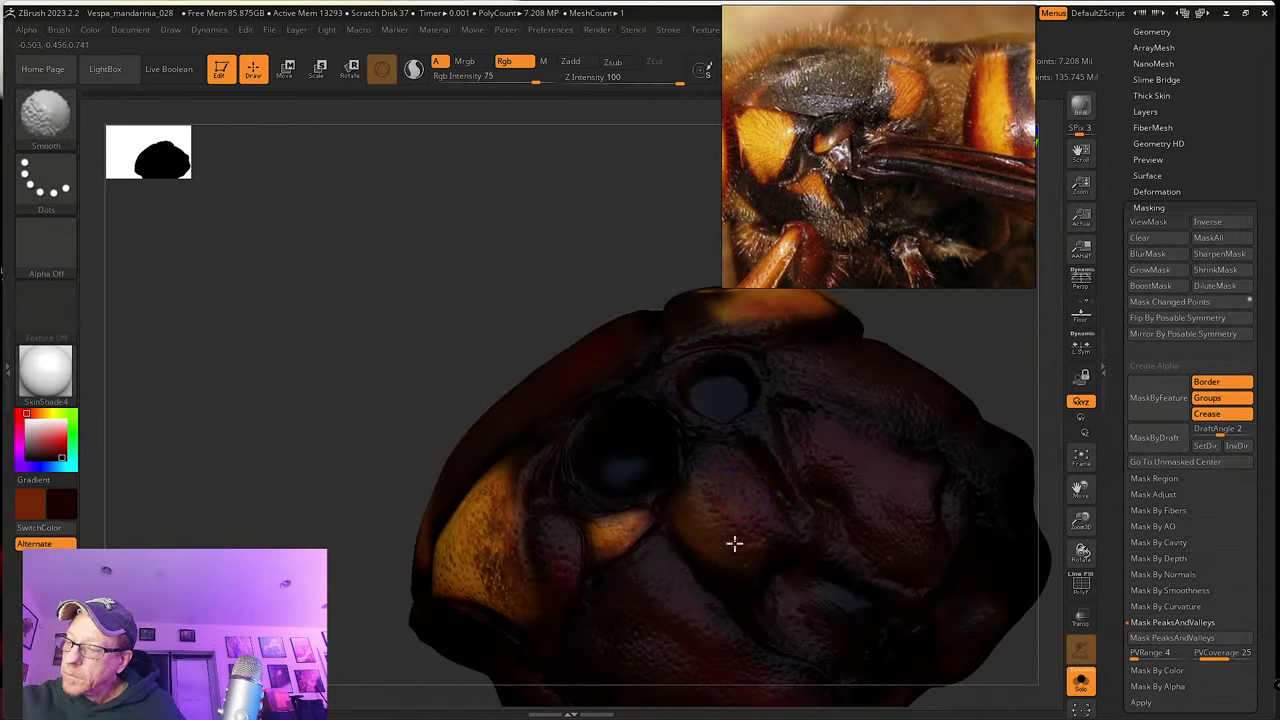
{"action": "key", "text": "shift"}
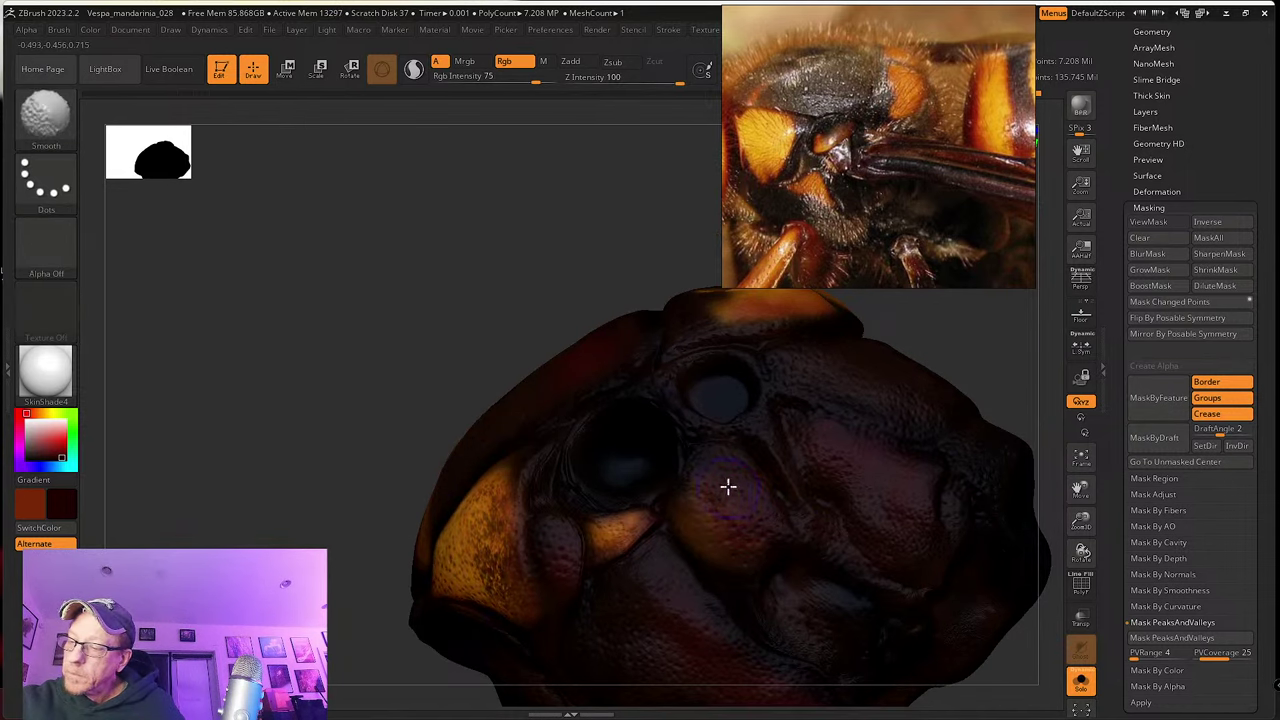
Step: Spray dark brown speckles into the pits of the two yellow-orange spots on the back, blending them with Smooth
{"action": "mouse_move", "coordinate": [723, 508]}
{"action": "right_mouse_down"}
{"action": "mouse_move", "coordinate": [600, 551]}
{"action": "mouse_move", "coordinate": [629, 577]}
{"action": "mouse_move", "coordinate": [624, 492]}
{"action": "right_mouse_up"}
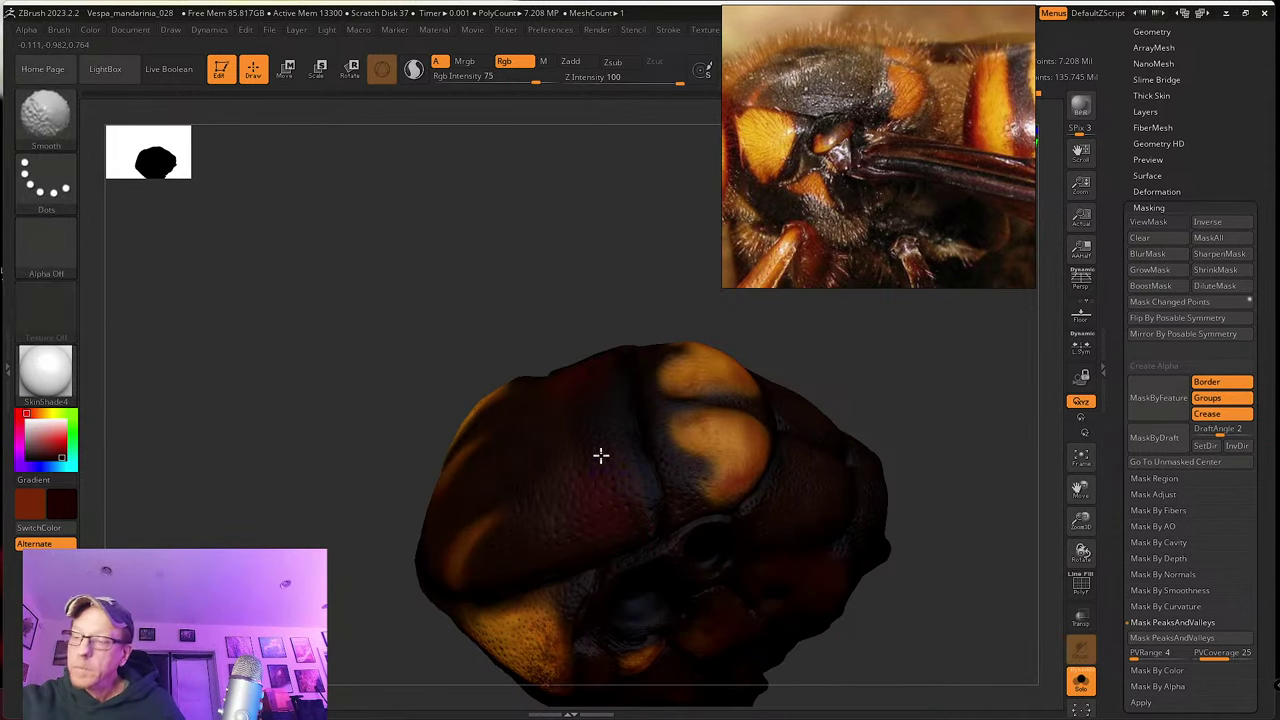
{"action": "right_click_drag", "start_coordinate": [606, 463], "coordinate": [680, 490]}
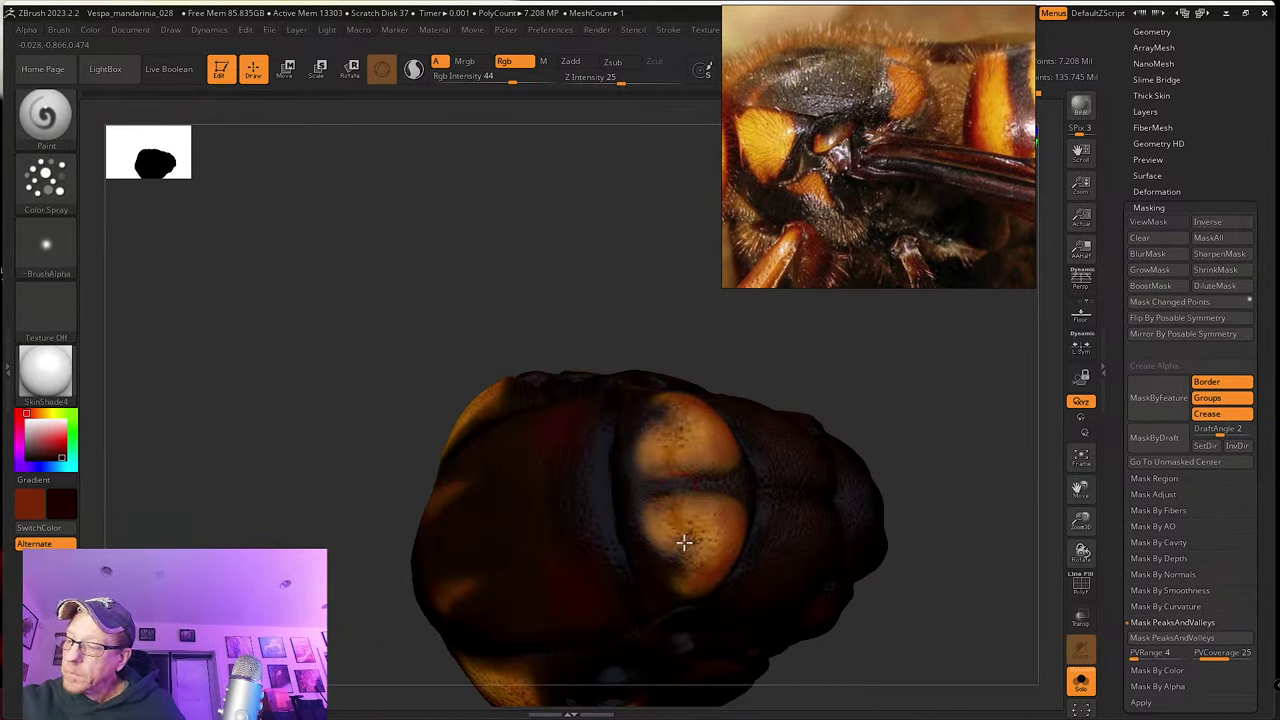
{"action": "key", "text": "shift"}
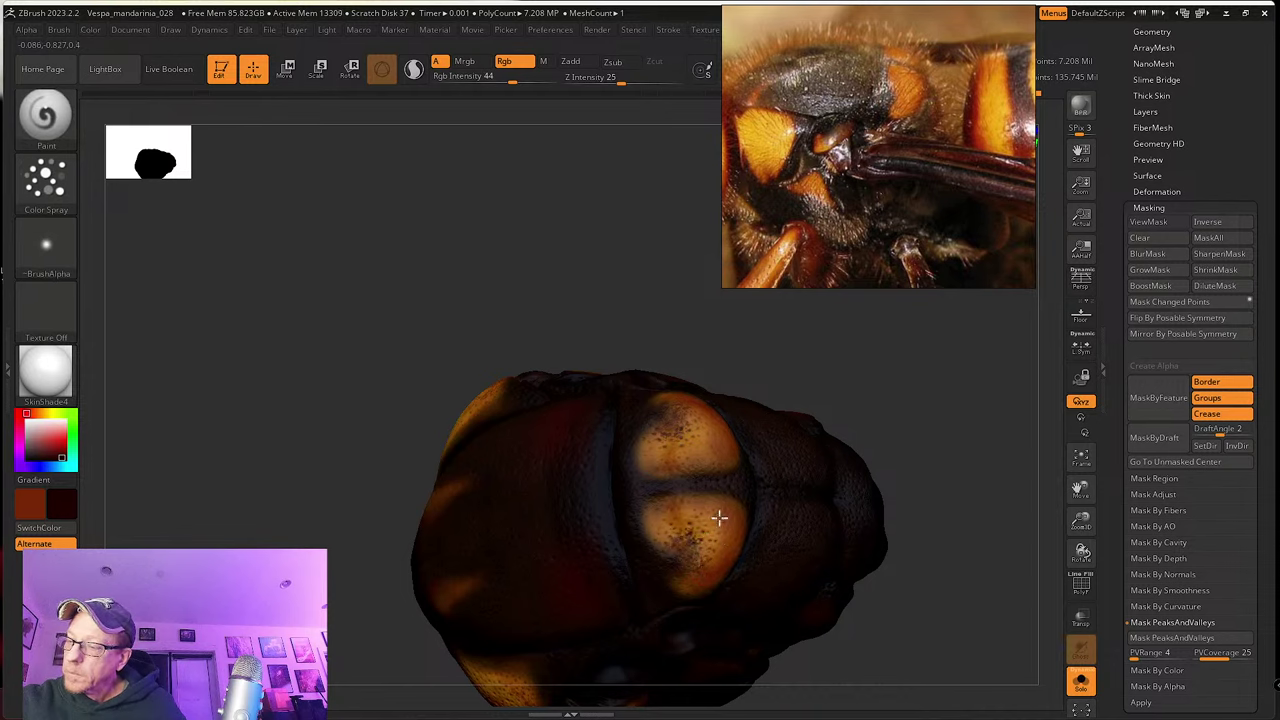
{"action": "right_click_drag", "start_coordinate": [707, 542], "coordinate": [706, 474]}
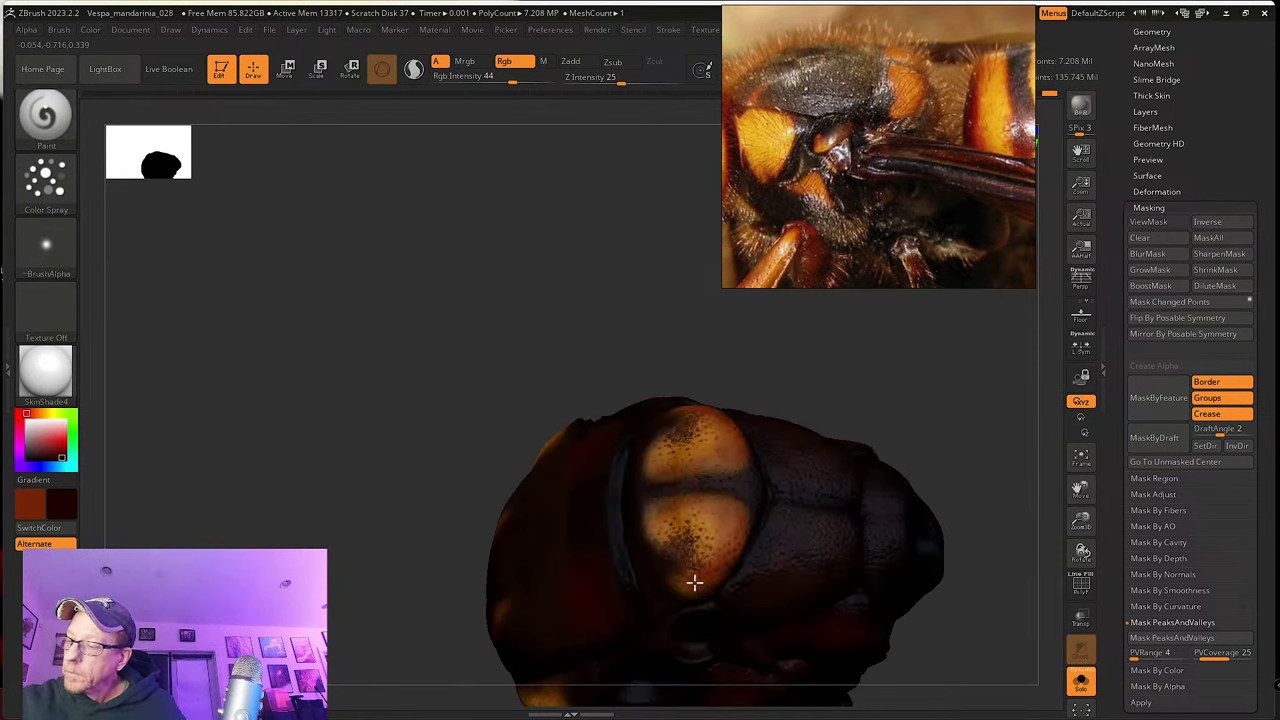
{"action": "right_click_drag", "start_coordinate": [746, 540], "coordinate": [729, 614]}
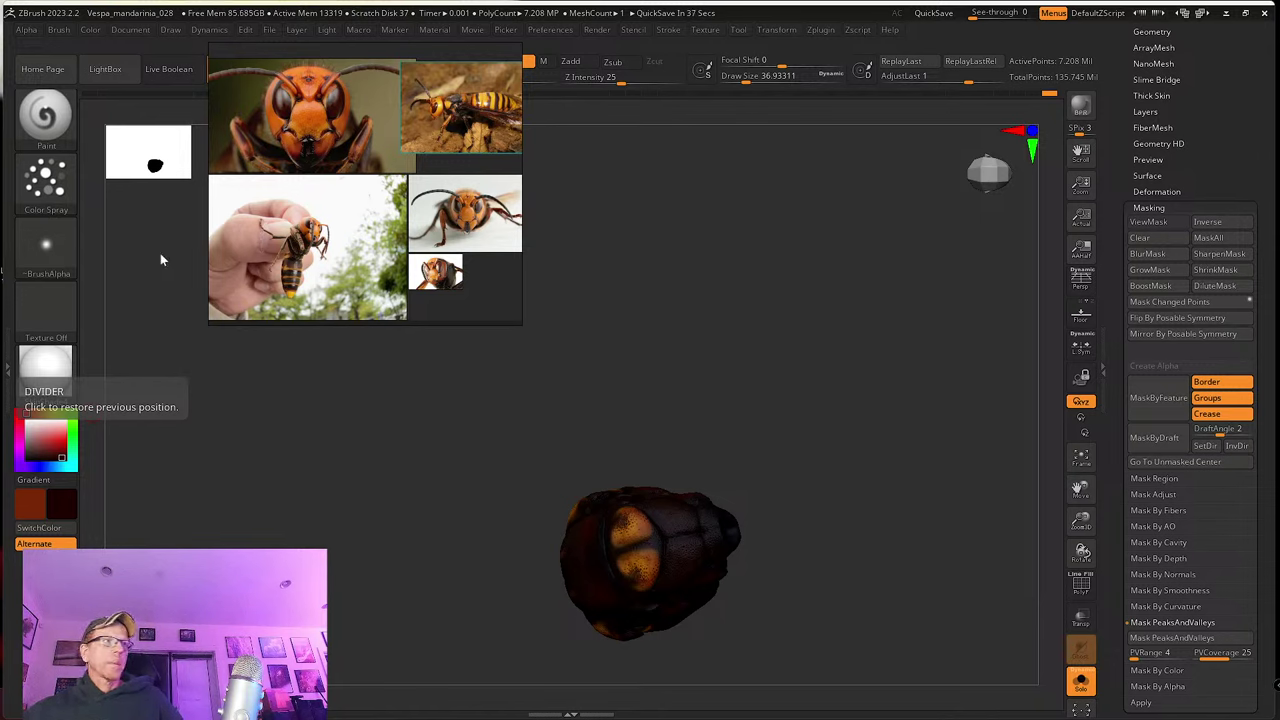
Step: Enlarge the reference board and add photos of a hornet on a palm and a hornet seen from above on fern leaves
{"action": "left_click_drag", "start_coordinate": [518, 324], "coordinate": [825, 600]}
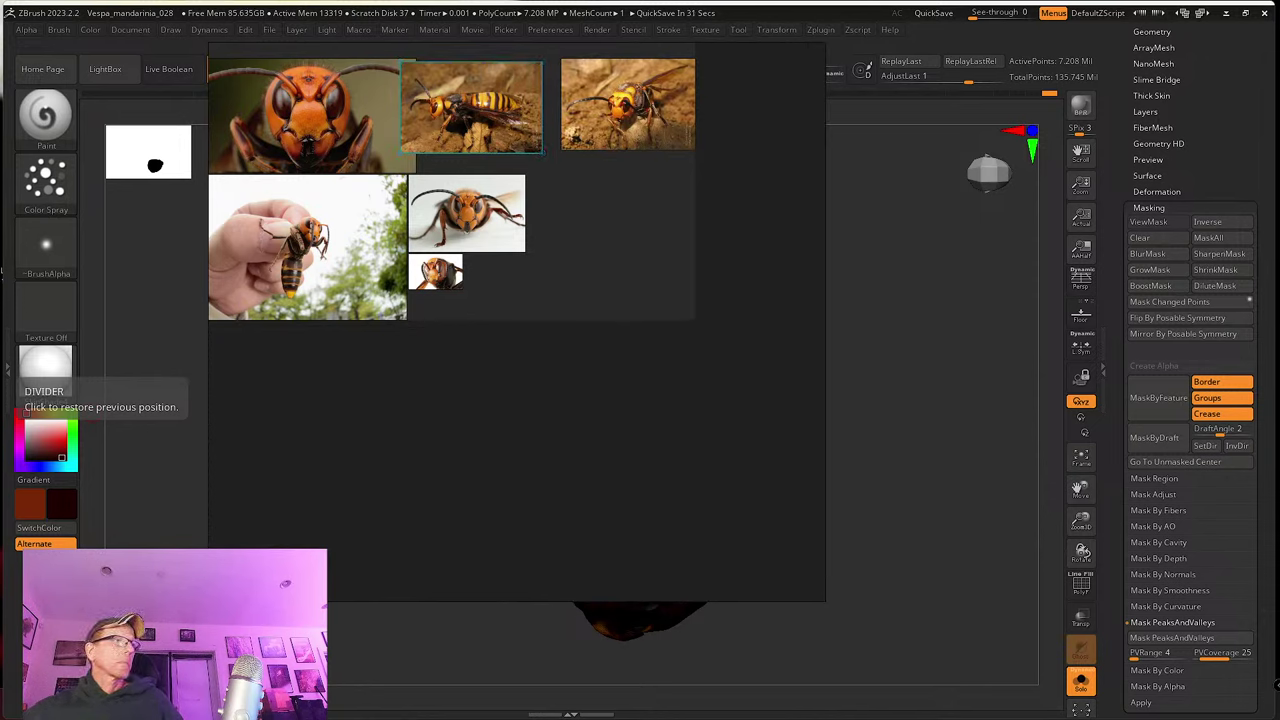
{"action": "key", "text": "ctrl+v"}
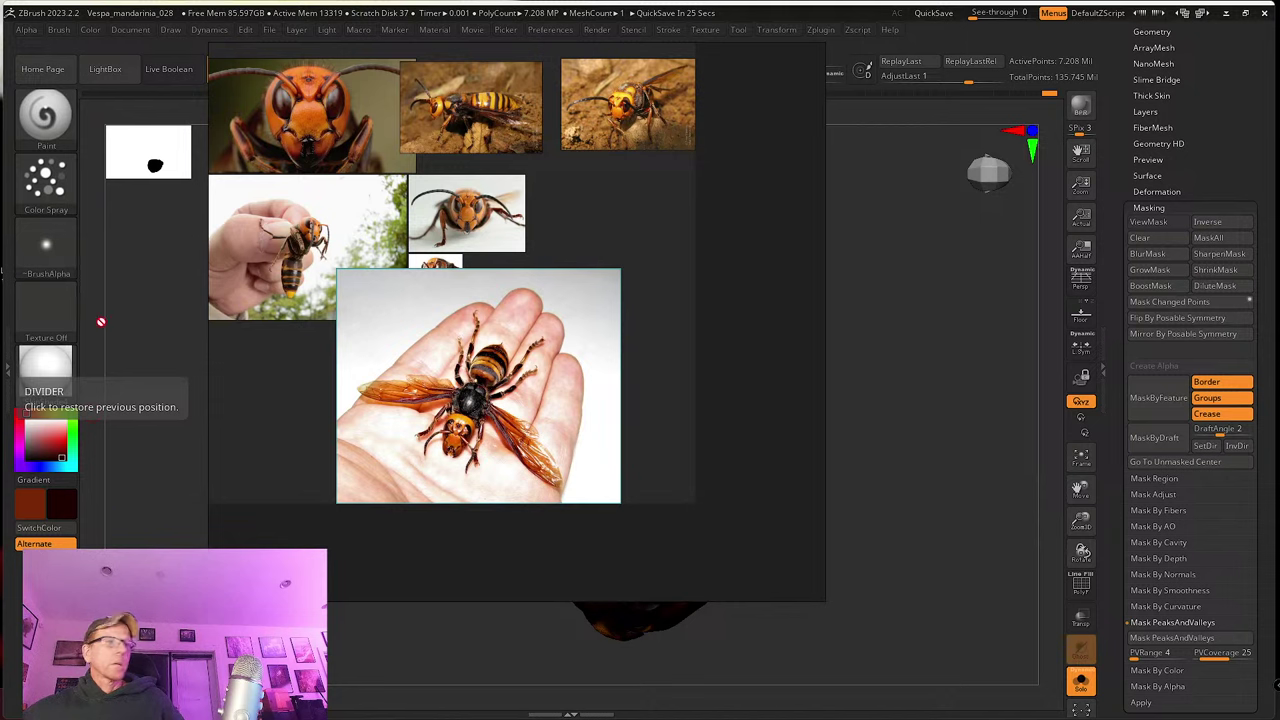
{"action": "key", "text": "ctrl+v"}
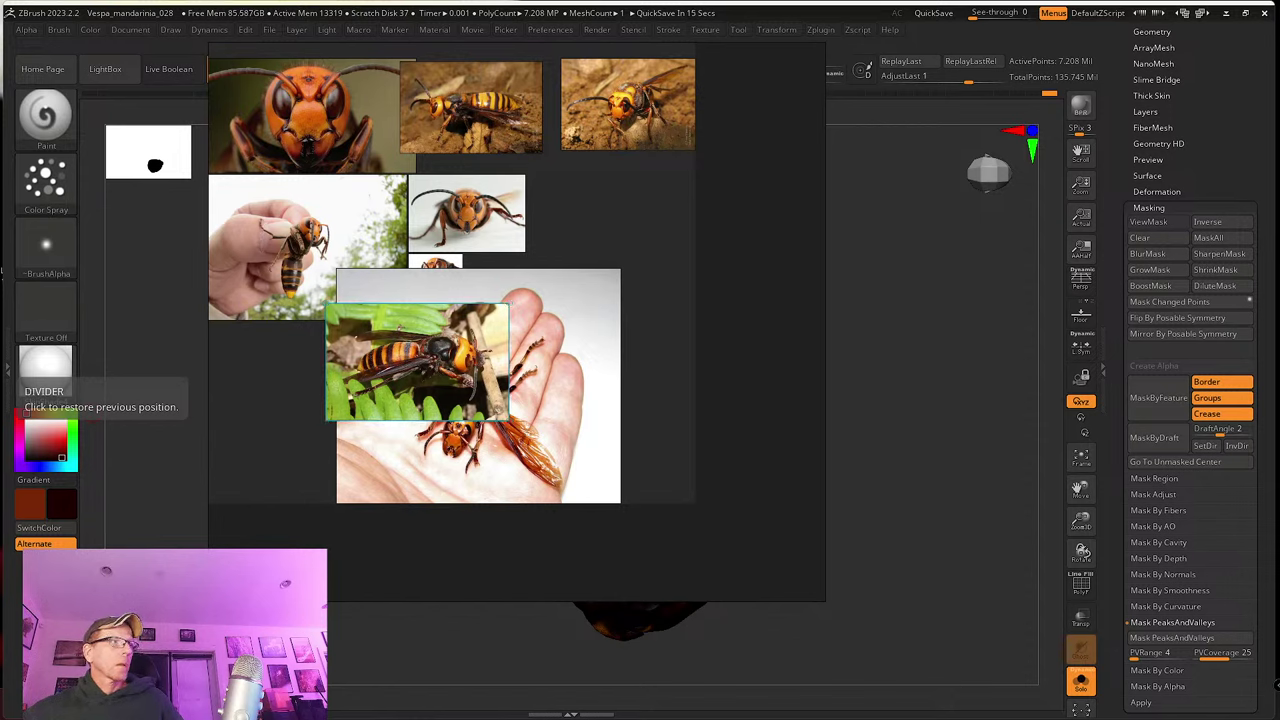
{"action": "left_click_drag", "start_coordinate": [192, 309], "coordinate": [502, 384]}
{"action": "scroll", "coordinate": [500, 388], "scroll_direction": "up", "scroll_amount": 7}
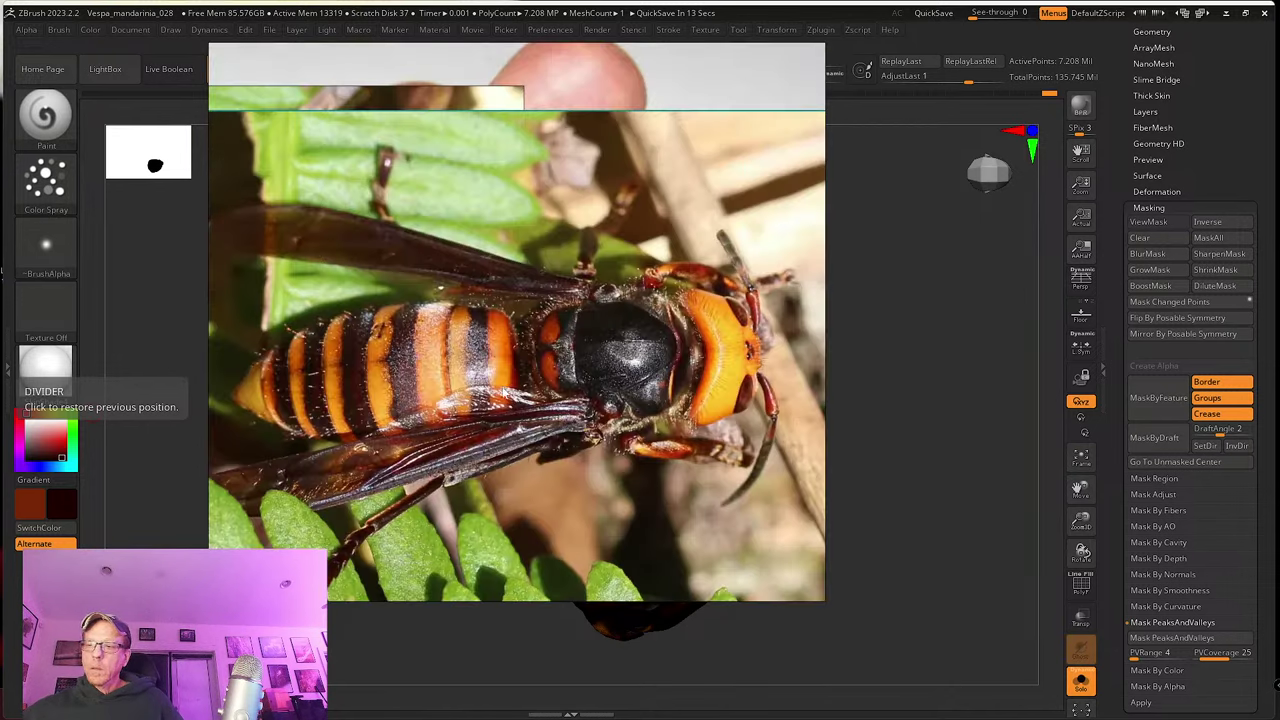
{"action": "scroll", "coordinate": [590, 312], "scroll_direction": "down", "scroll_amount": 6}
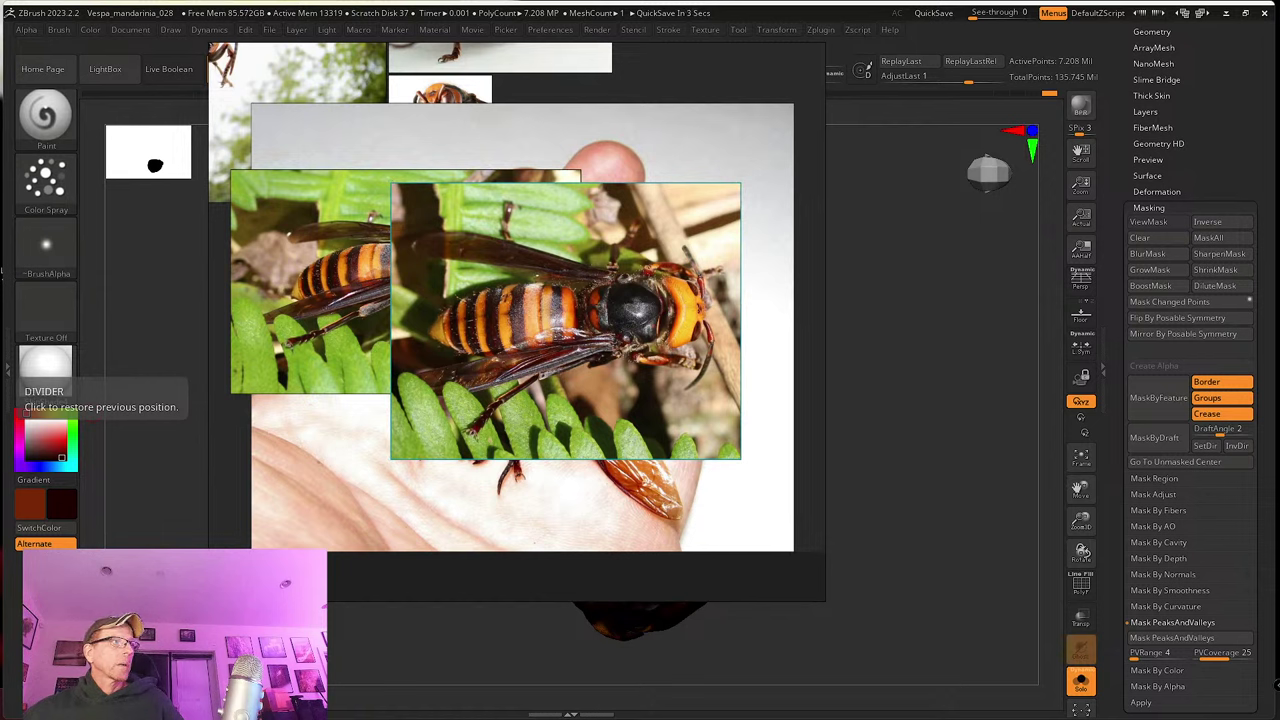
Step: Add a white-background side view, a pinned top-view specimen and a close-up side photo of the hornet to the reference board
{"action": "left_click_drag", "start_coordinate": [232, 318], "coordinate": [546, 366]}
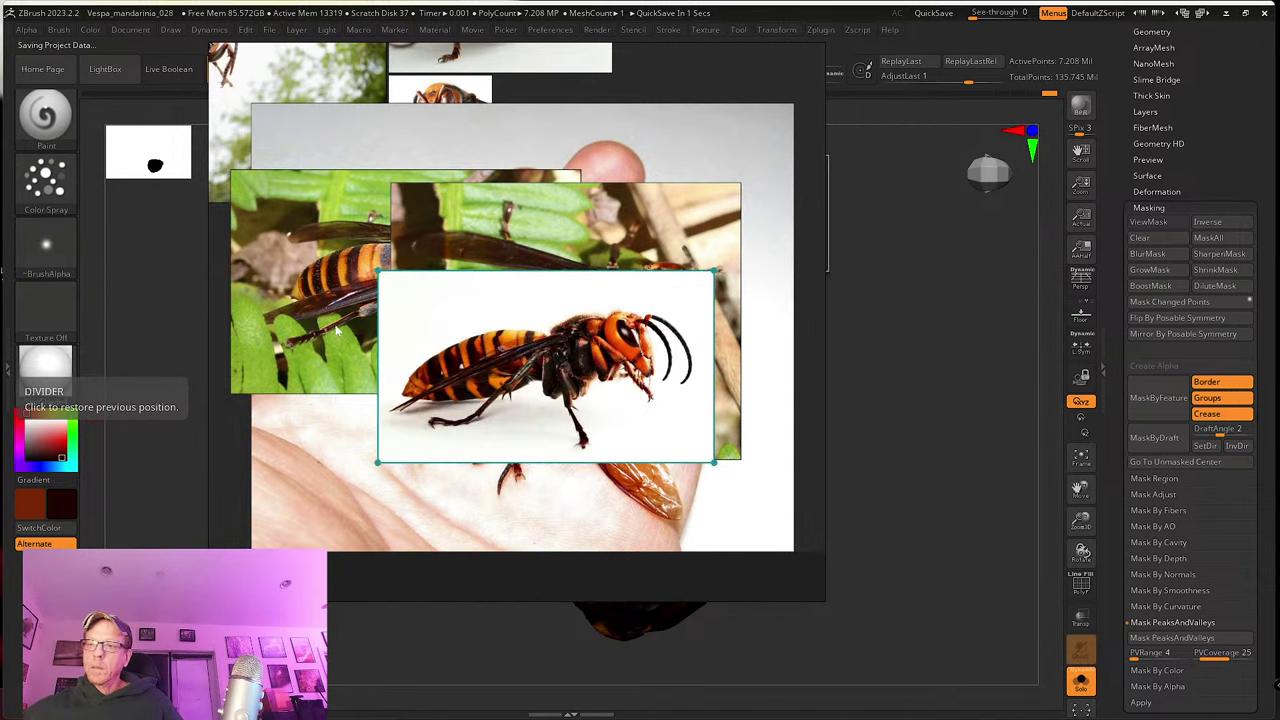
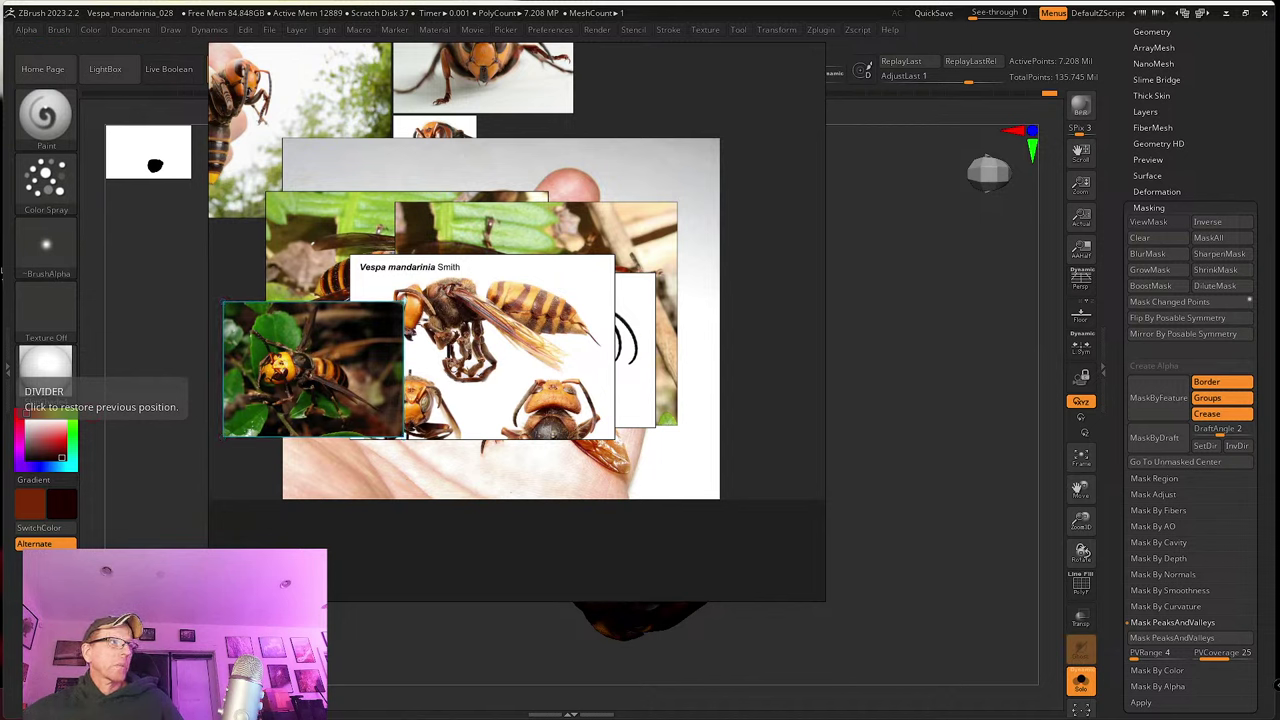
{"action": "left_click_drag", "start_coordinate": [26, 303], "coordinate": [424, 342]}
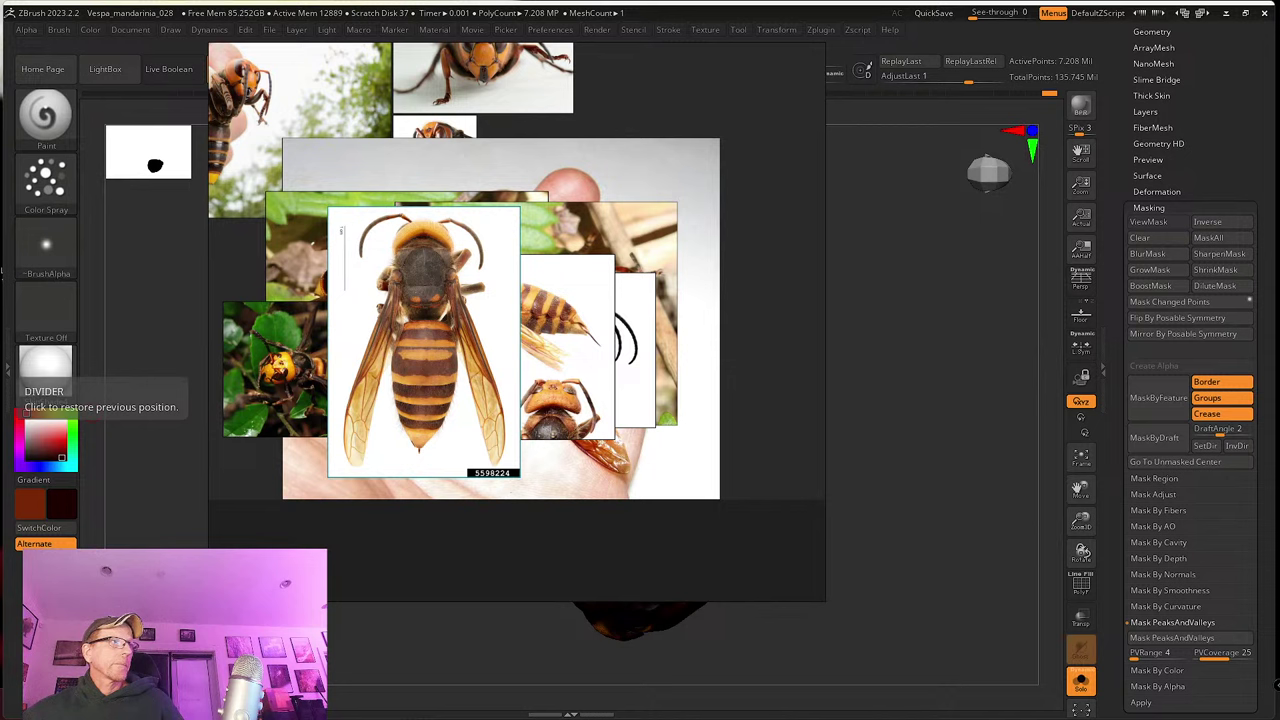
{"action": "left_click_drag", "start_coordinate": [0, 270], "coordinate": [454, 349]}
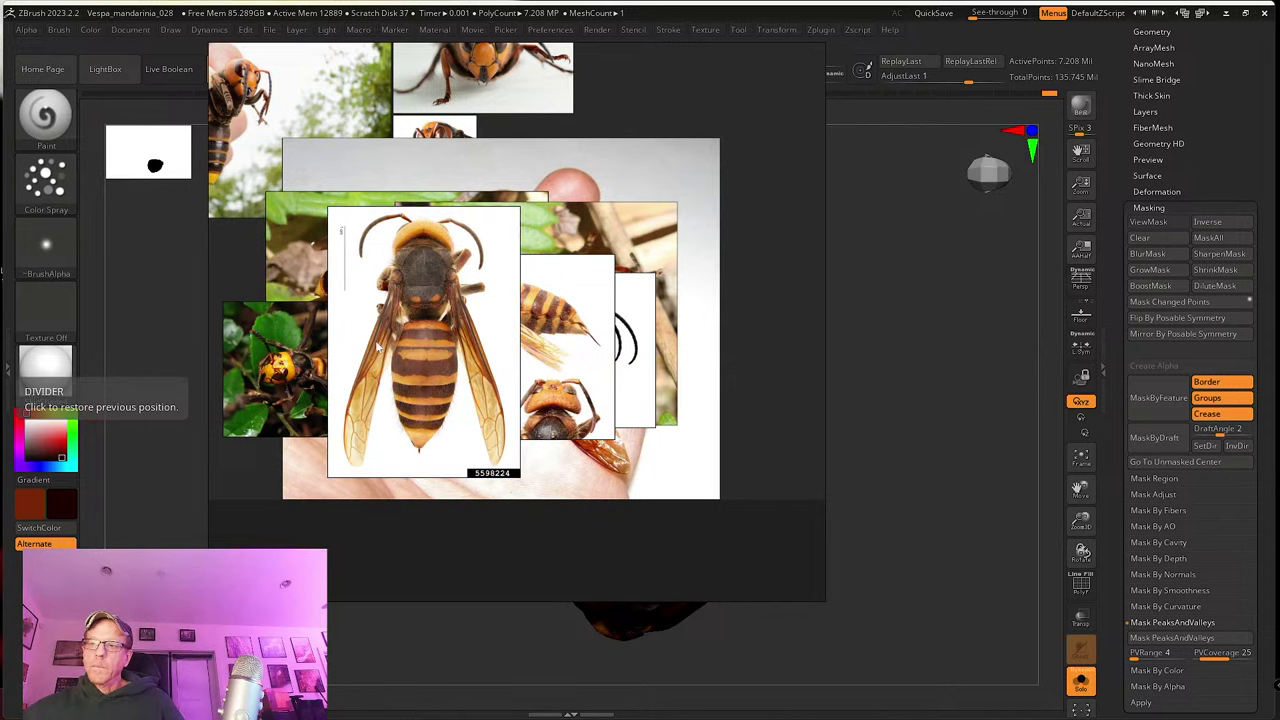
Step: Examine the side-view hornet photo for the colours of the thorax plates, orange patches and wing base
{"action": "scroll", "coordinate": [494, 346], "scroll_direction": "up", "scroll_amount": 6}
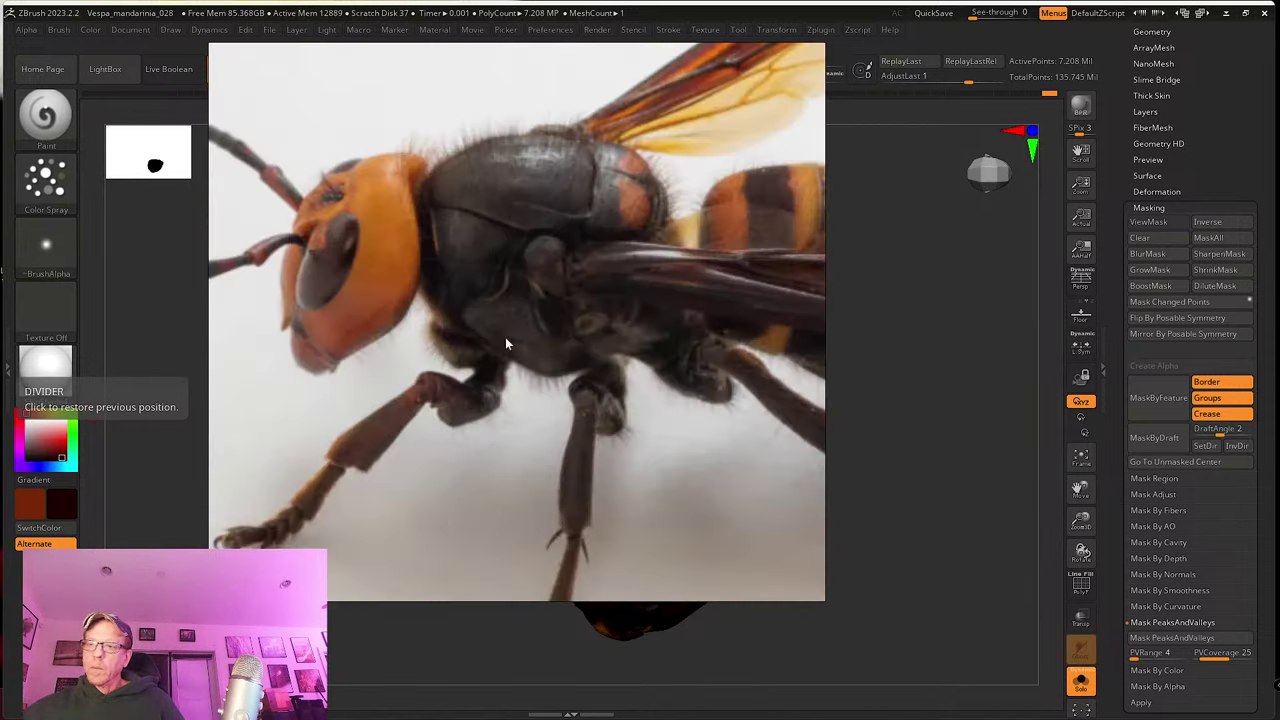
{"action": "middle_click_drag", "start_coordinate": [506, 338], "coordinate": [434, 446]}
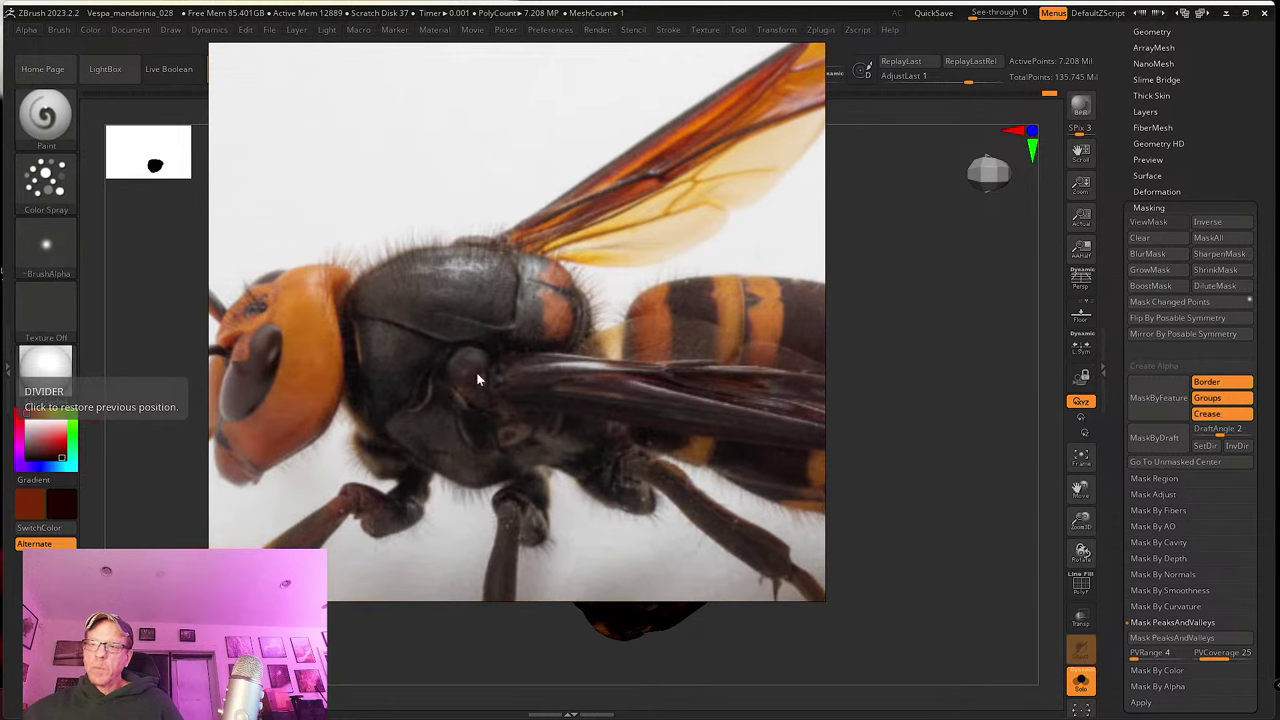
{"action": "scroll", "coordinate": [474, 390], "scroll_direction": "down", "scroll_amount": 1}
{"action": "scroll", "coordinate": [474, 390], "scroll_direction": "up", "scroll_amount": 1}
{"action": "scroll", "coordinate": [462, 377], "scroll_direction": "up", "scroll_amount": 5}
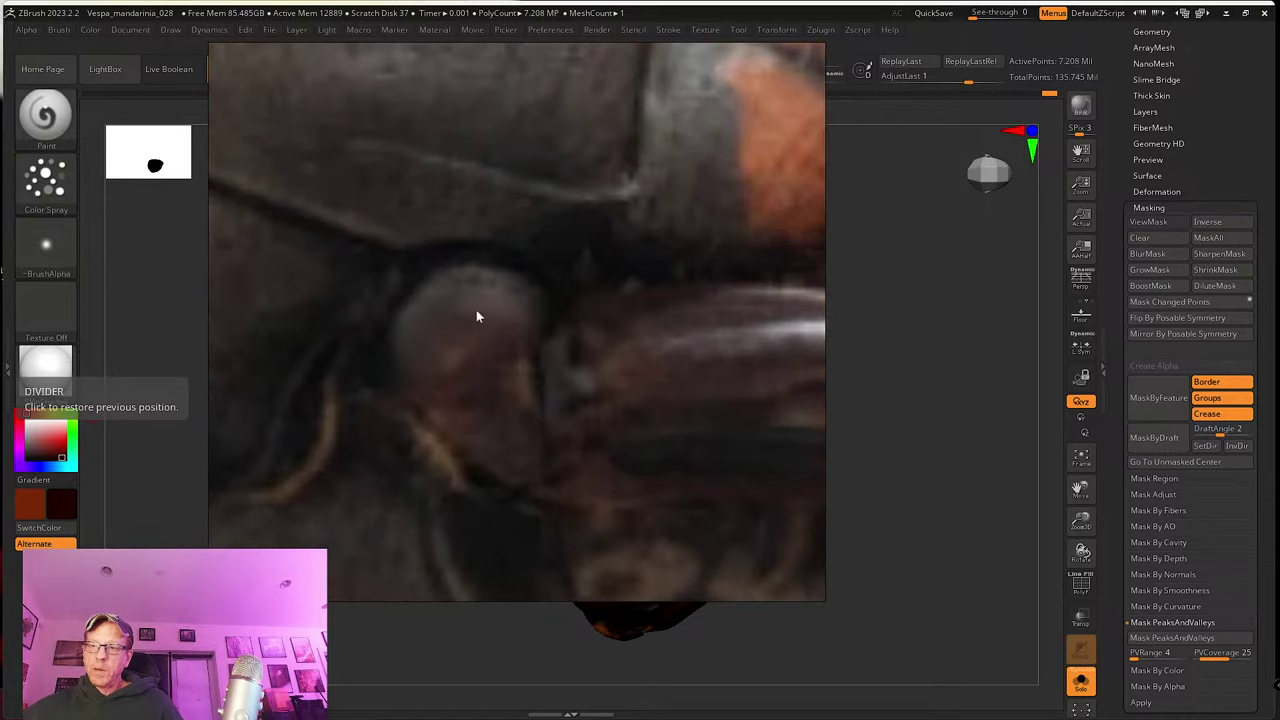
{"action": "scroll", "coordinate": [480, 358], "scroll_direction": "down", "scroll_amount": 6}
{"action": "scroll", "coordinate": [500, 367], "scroll_direction": "up", "scroll_amount": 3}
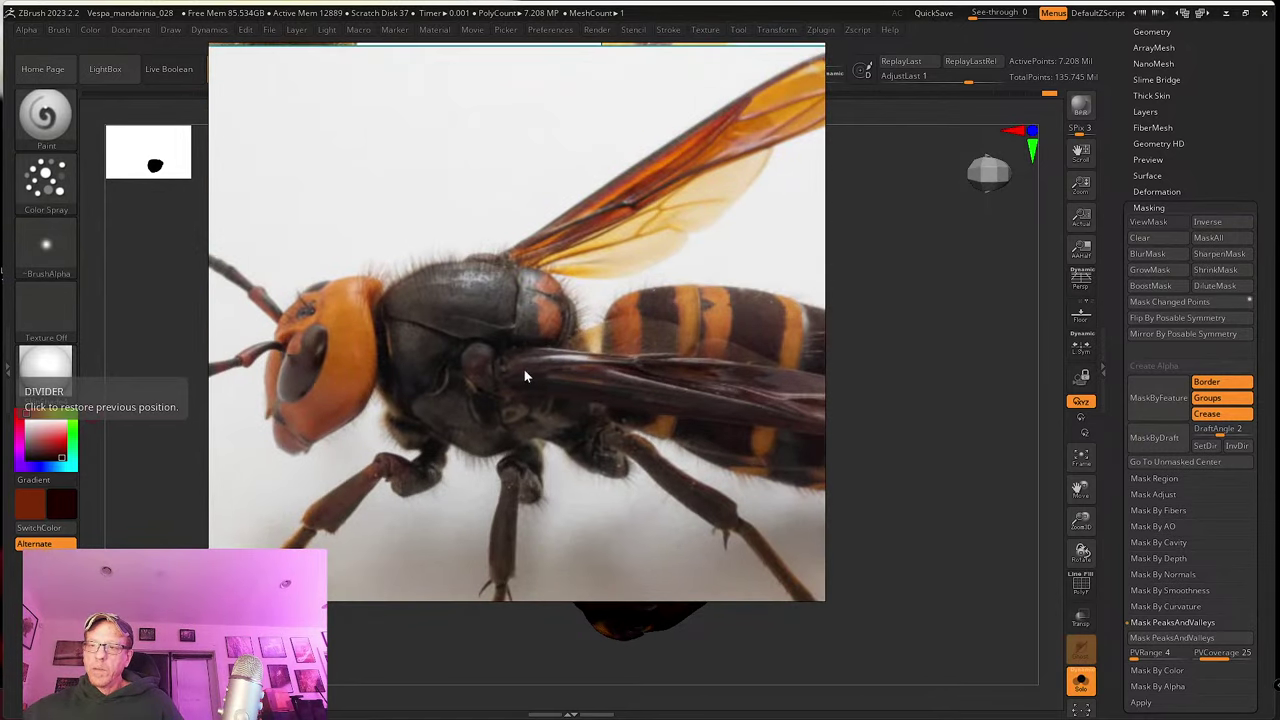
{"action": "right_click_drag", "start_coordinate": [517, 377], "coordinate": [456, 326]}
Step: Shrink the reference board and frame the side-view photo on the thorax and wing base beside the model
{"action": "left_click_drag", "start_coordinate": [760, 604], "coordinate": [499, 410]}
{"action": "scroll", "coordinate": [308, 203], "scroll_direction": "up", "scroll_amount": 10}
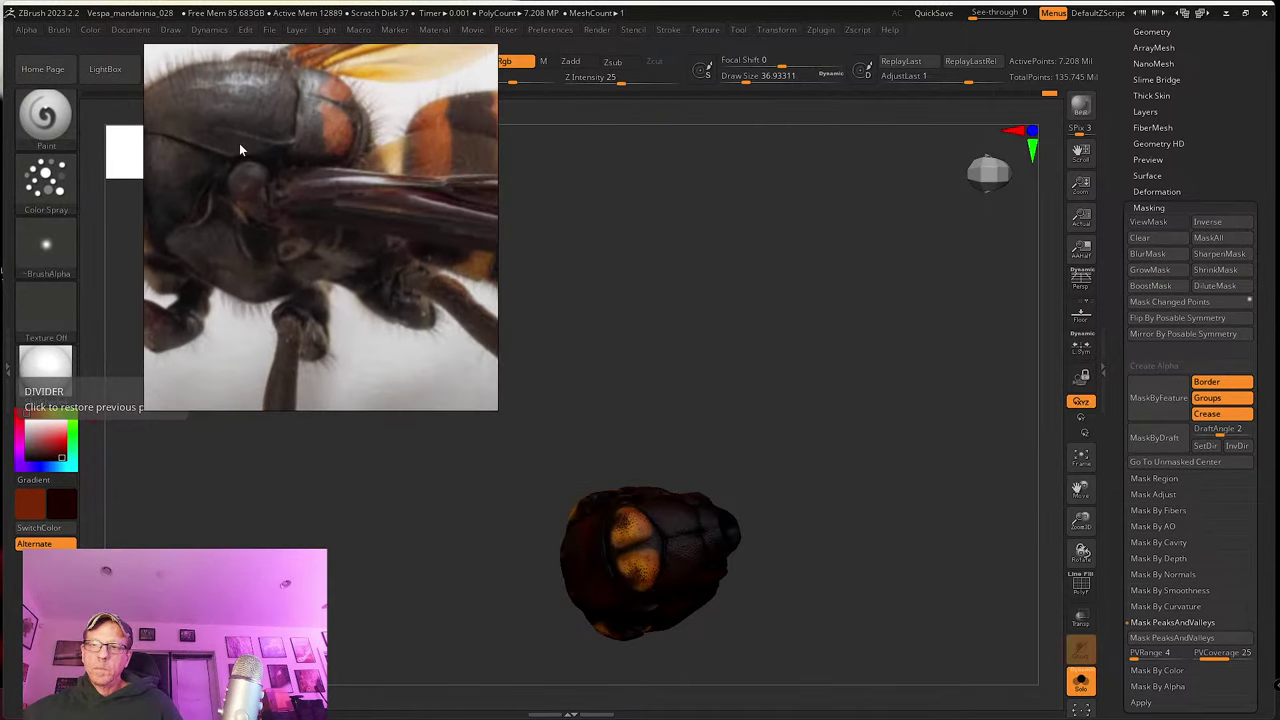
{"action": "scroll", "coordinate": [302, 208], "scroll_direction": "down", "scroll_amount": 6}
{"action": "middle_click_drag", "start_coordinate": [269, 198], "coordinate": [317, 229]}
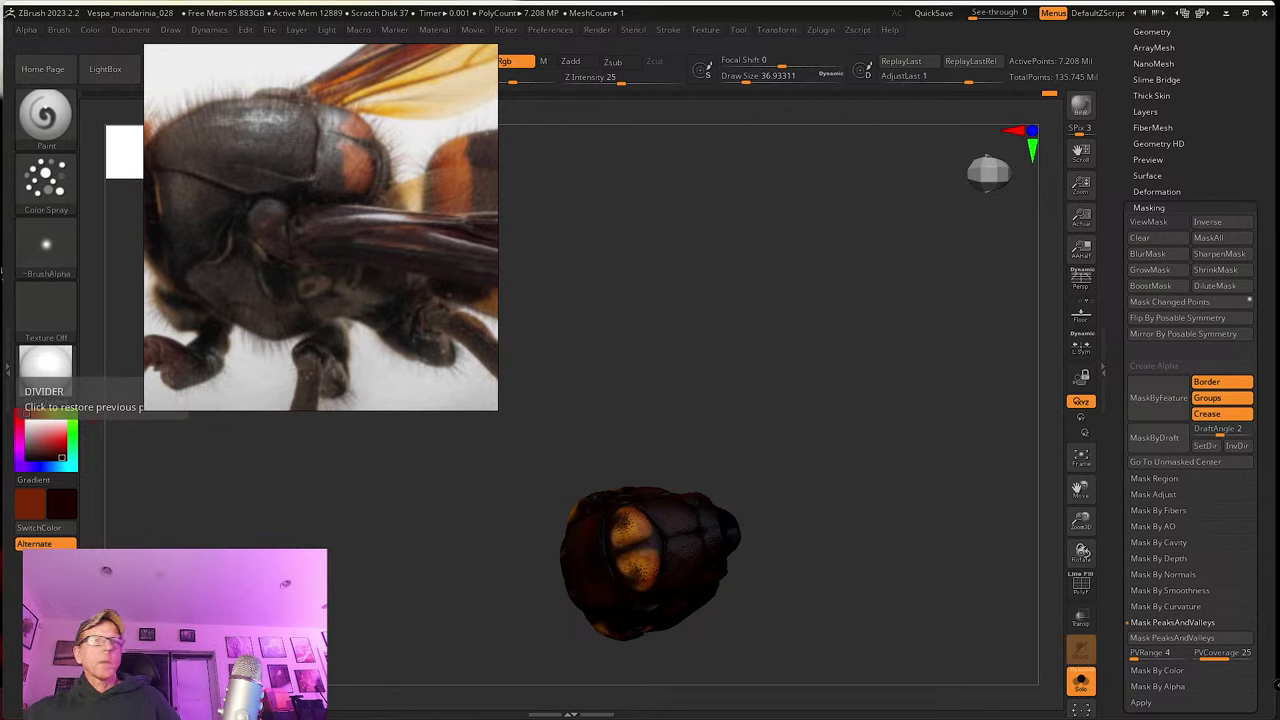
Step: Show all parts of the hornet instead of the isolated thorax and set the paint colour to white
{"action": "left_click_drag", "start_coordinate": [603, 417], "coordinate": [580, 331]}
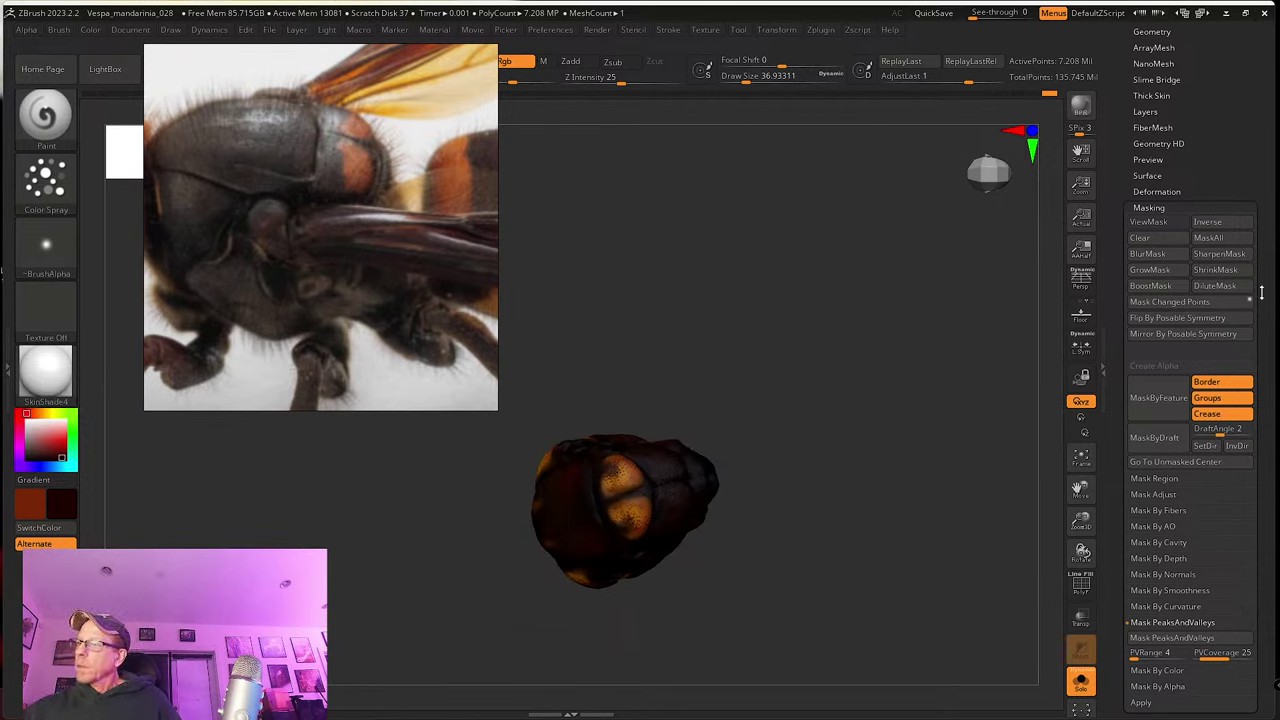
{"action": "left_click", "coordinate": [1080, 682]}
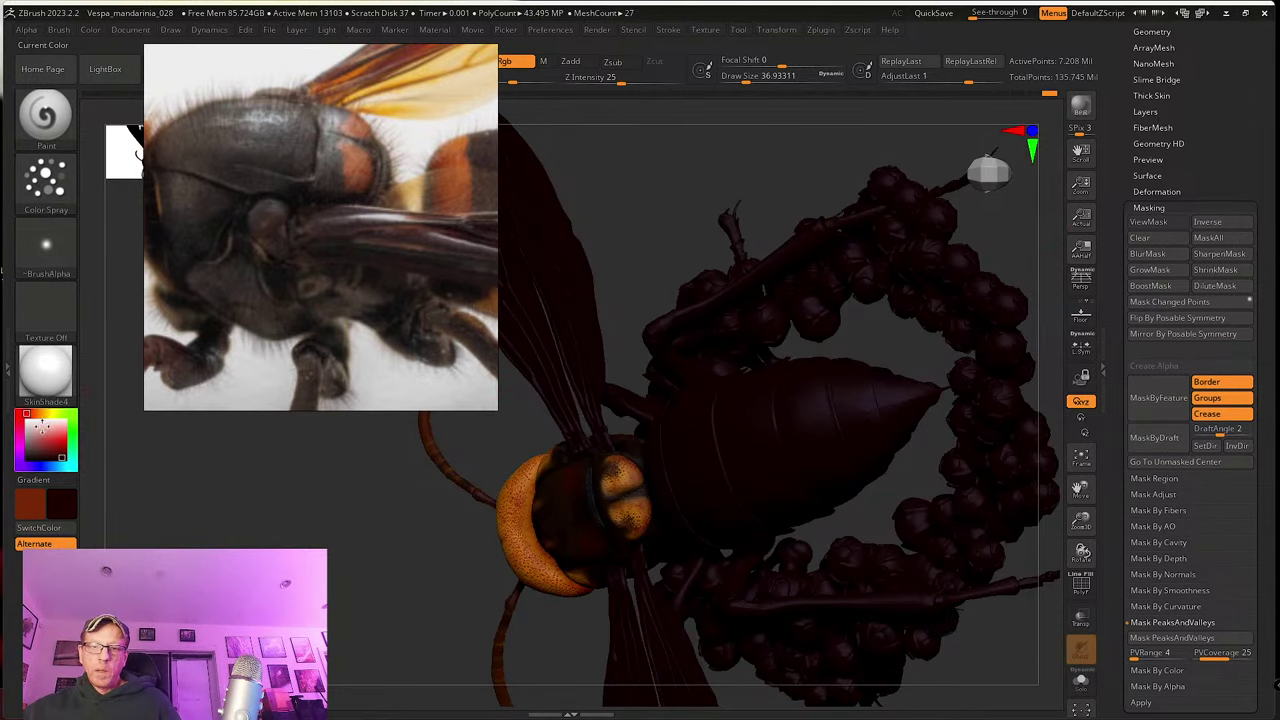
{"action": "left_click", "coordinate": [22, 410]}
Step: Delete the flower subtool surrounding the hornet and save the project as the next numbered version, Vespa_mandarinia_029
{"action": "left_click", "coordinate": [978, 267], "text": "alt"}
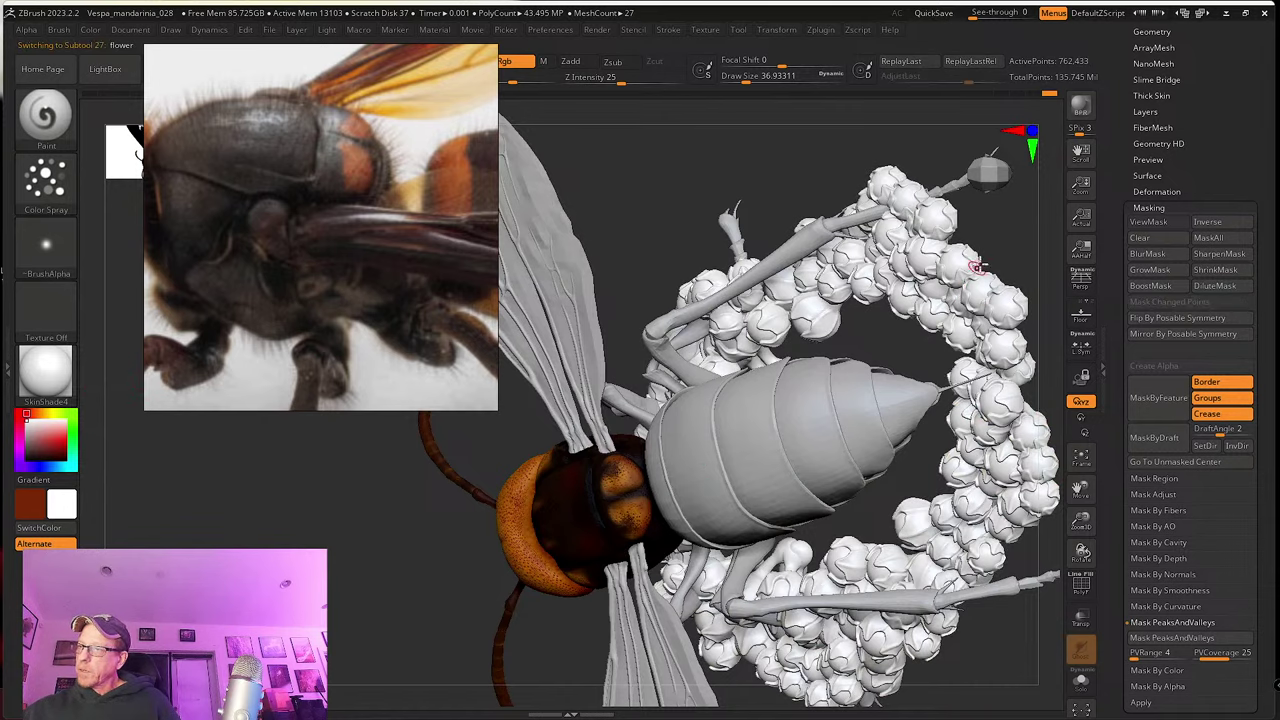
{"action": "left_click_drag", "start_coordinate": [1008, 228], "coordinate": [1052, 212]}
{"action": "left_click_drag", "start_coordinate": [1117, 126], "coordinate": [1120, 181]}
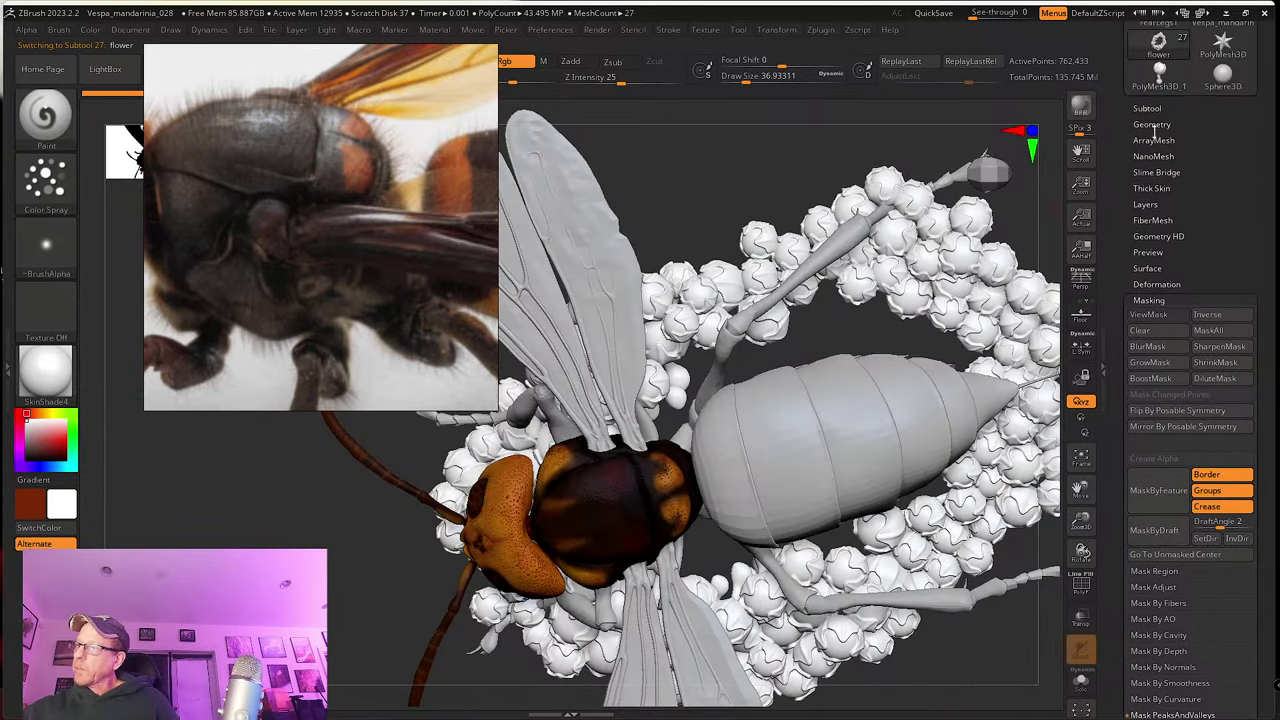
{"action": "left_click", "coordinate": [1154, 125]}
{"action": "scroll", "coordinate": [1150, 120], "scroll_direction": "up", "scroll_amount": 3}
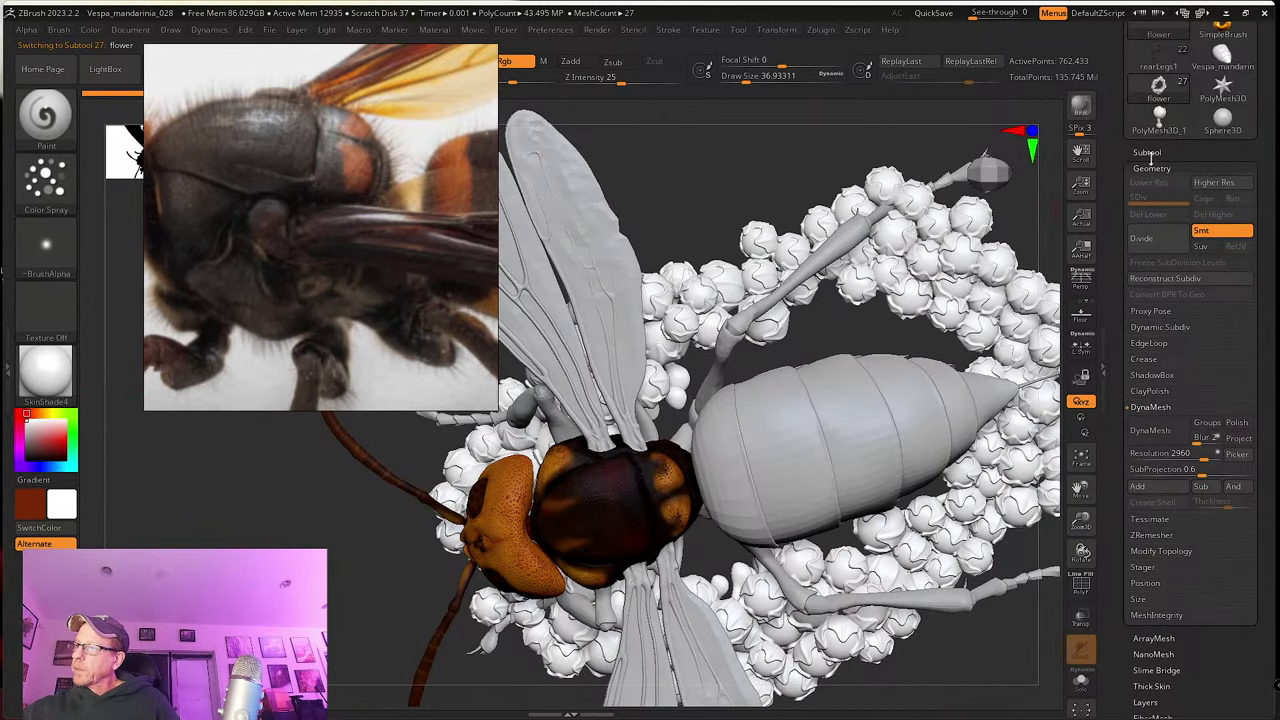
{"action": "left_click", "coordinate": [1147, 152]}
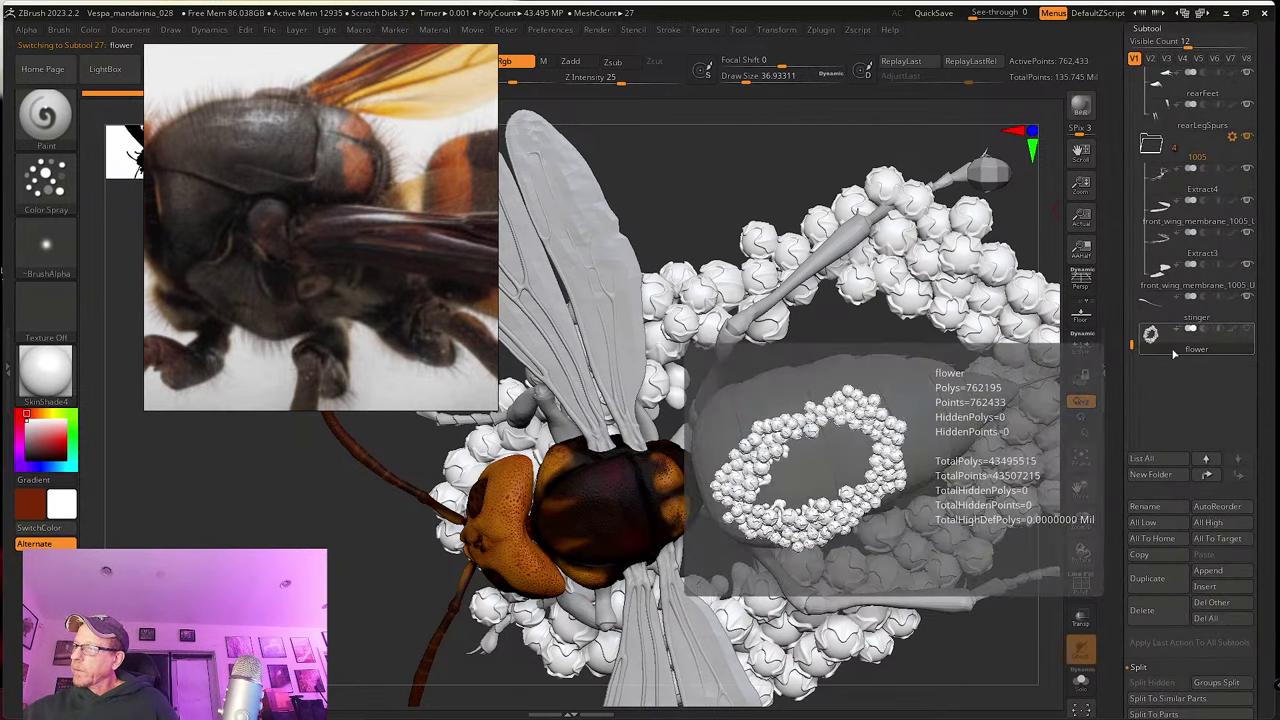
{"action": "left_click", "coordinate": [1163, 615]}
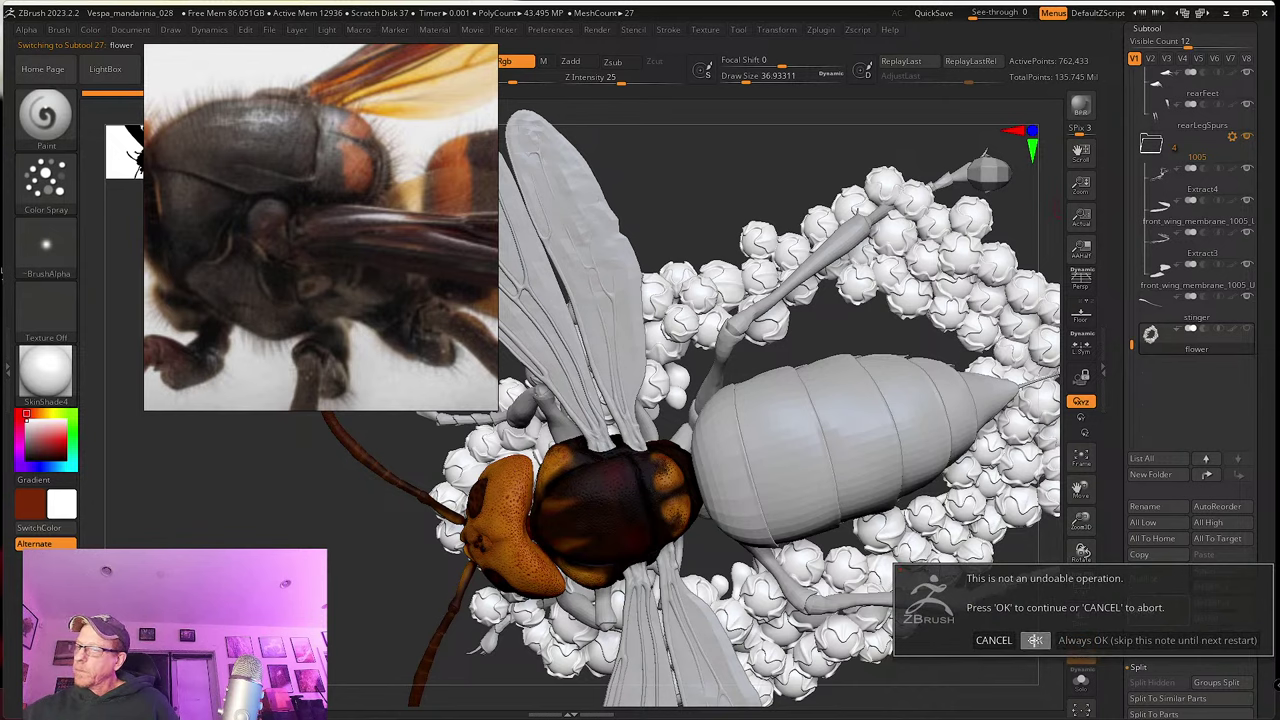
{"action": "left_click", "coordinate": [1036, 638]}
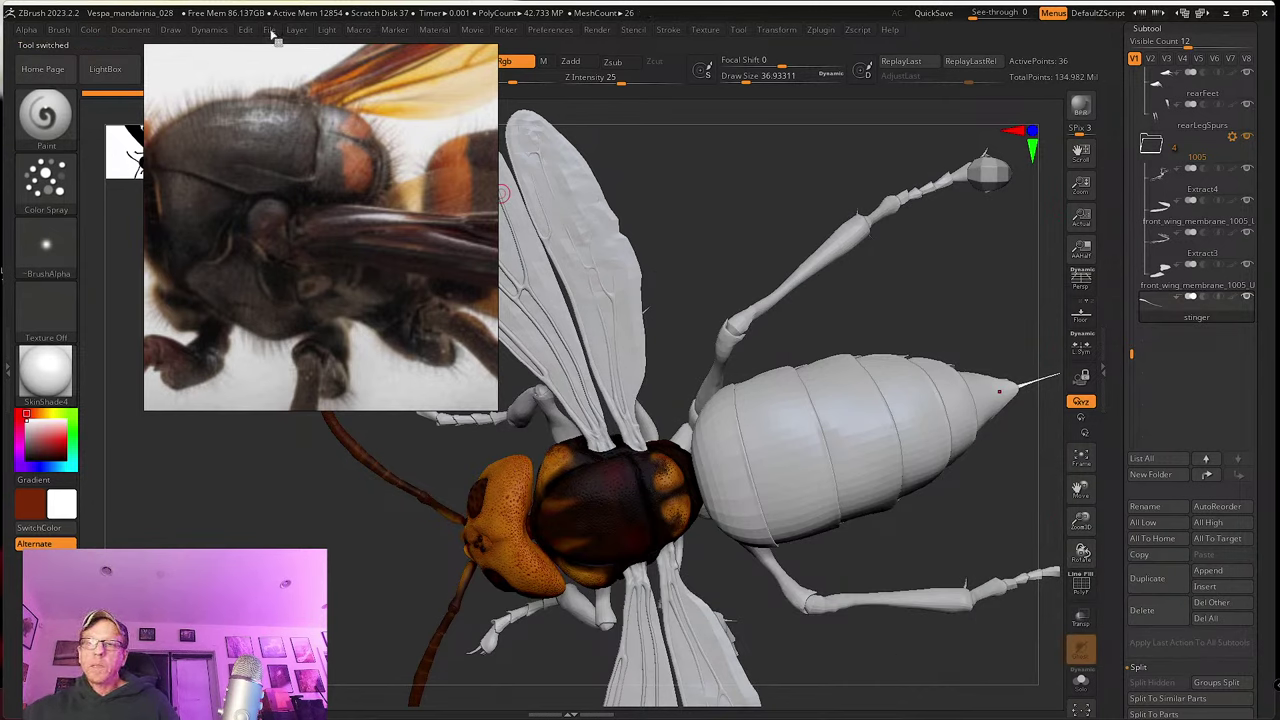
{"action": "left_click_drag", "start_coordinate": [297, 81], "coordinate": [279, 207]}
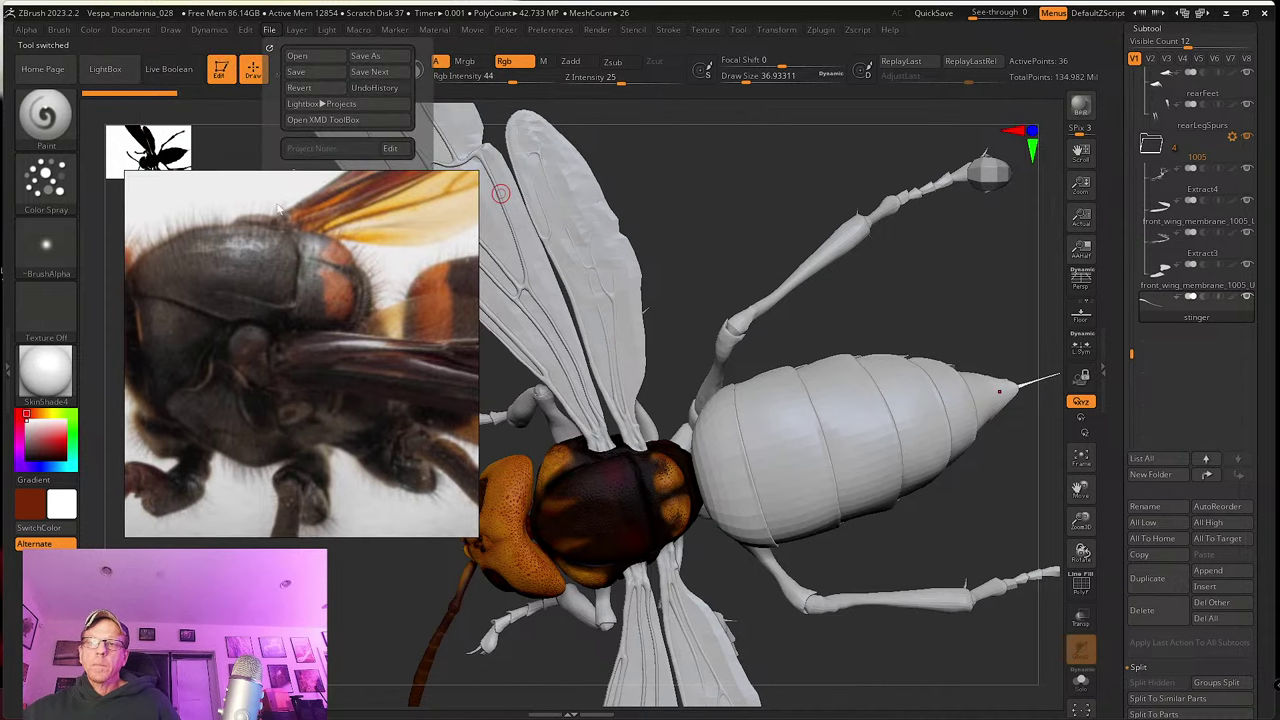
{"action": "left_click", "coordinate": [399, 71]}
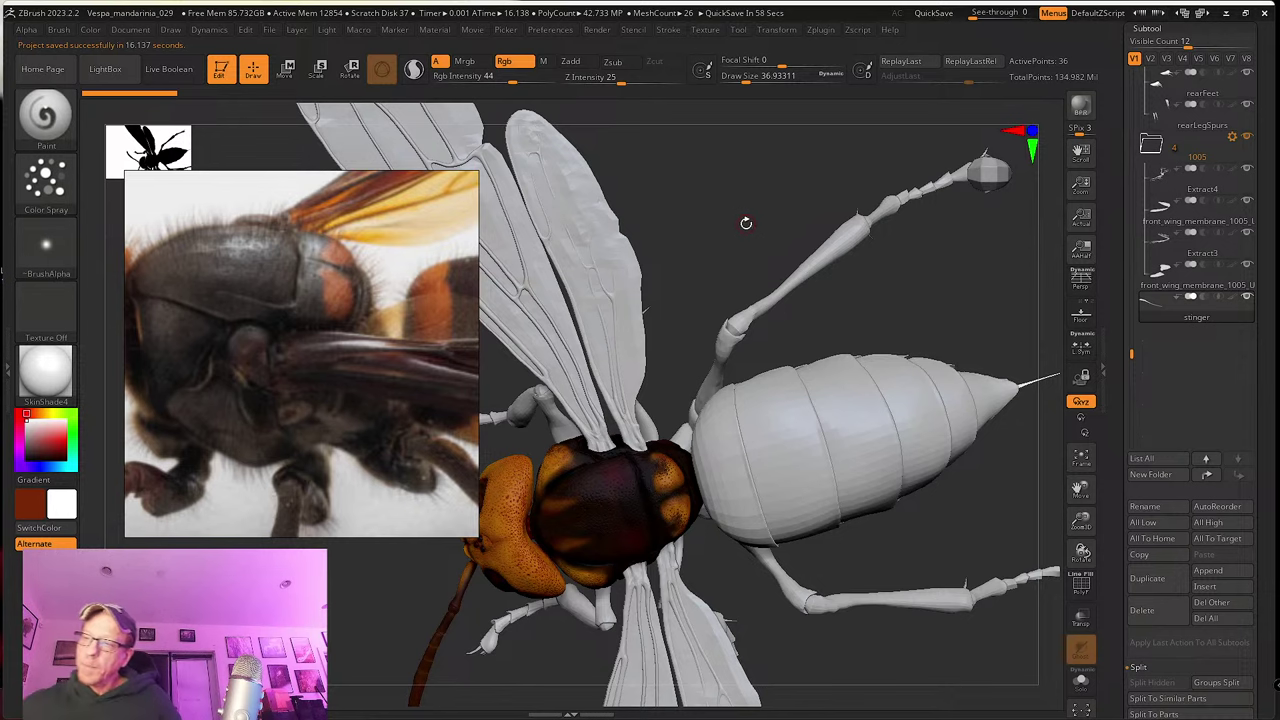
Step: Collapse all the open subtool folders, from 1001 and 1002 through the leg folders to 1003 and 1005
{"action": "mouse_move", "coordinate": [723, 214]}
{"action": "left_mouse_down"}
{"action": "mouse_move", "coordinate": [754, 143]}
{"action": "mouse_move", "coordinate": [757, 211]}
{"action": "mouse_move", "coordinate": [757, 150]}
{"action": "mouse_move", "coordinate": [757, 180]}
{"action": "mouse_move", "coordinate": [868, 222]}
{"action": "left_mouse_up"}
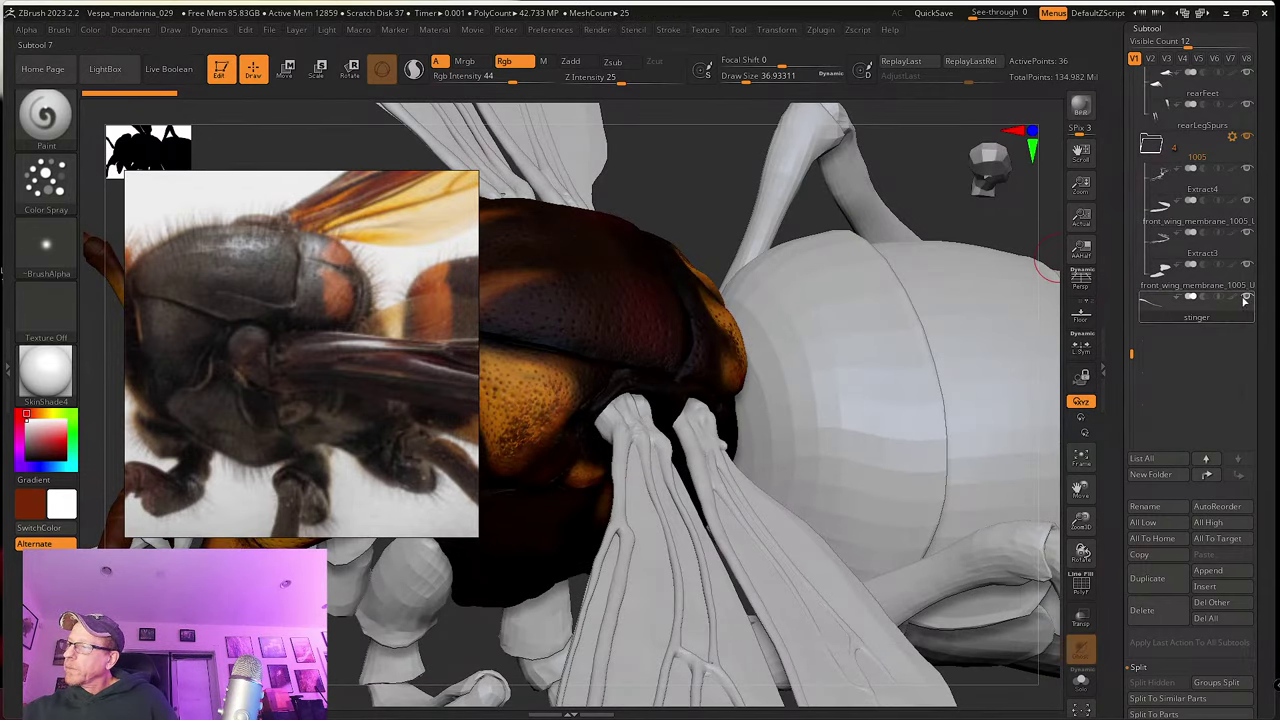
{"action": "left_click_drag", "start_coordinate": [1131, 355], "coordinate": [1153, 60]}
{"action": "left_click", "coordinate": [1155, 113]}
{"action": "left_click", "coordinate": [1155, 150]}
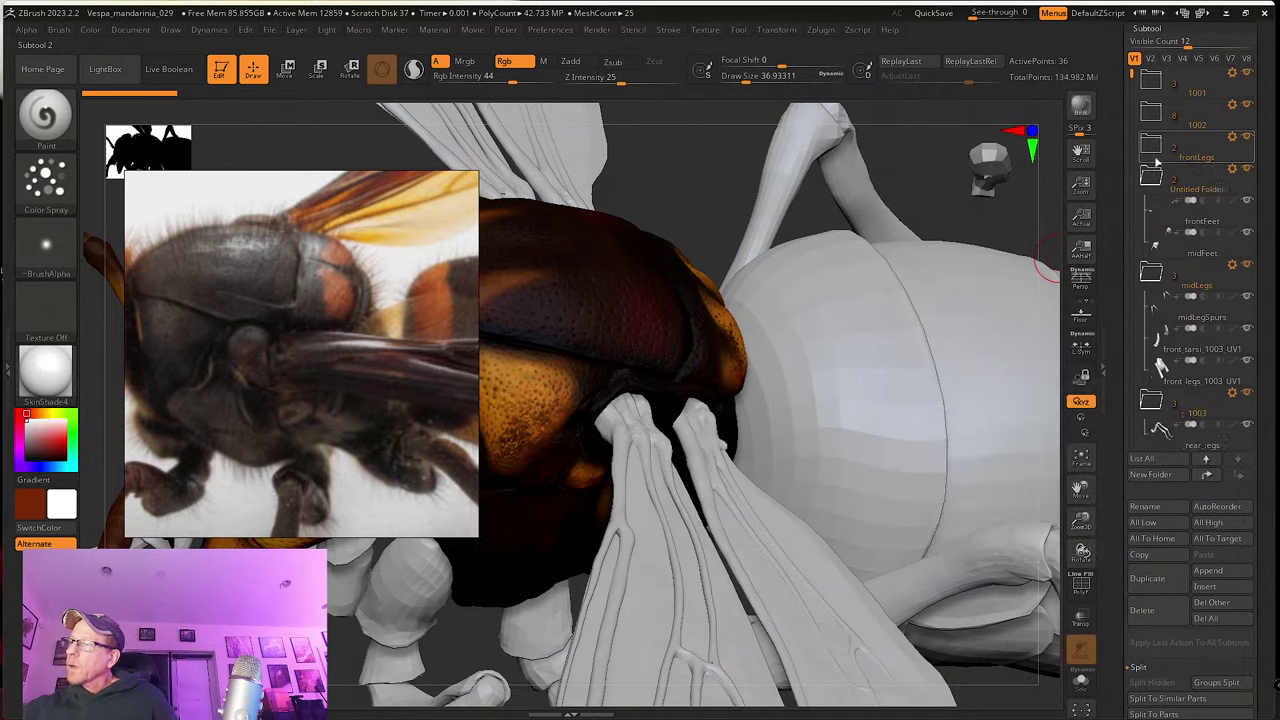
{"action": "left_click", "coordinate": [1155, 178]}
{"action": "left_click", "coordinate": [1156, 210]}
{"action": "left_click", "coordinate": [1151, 243]}
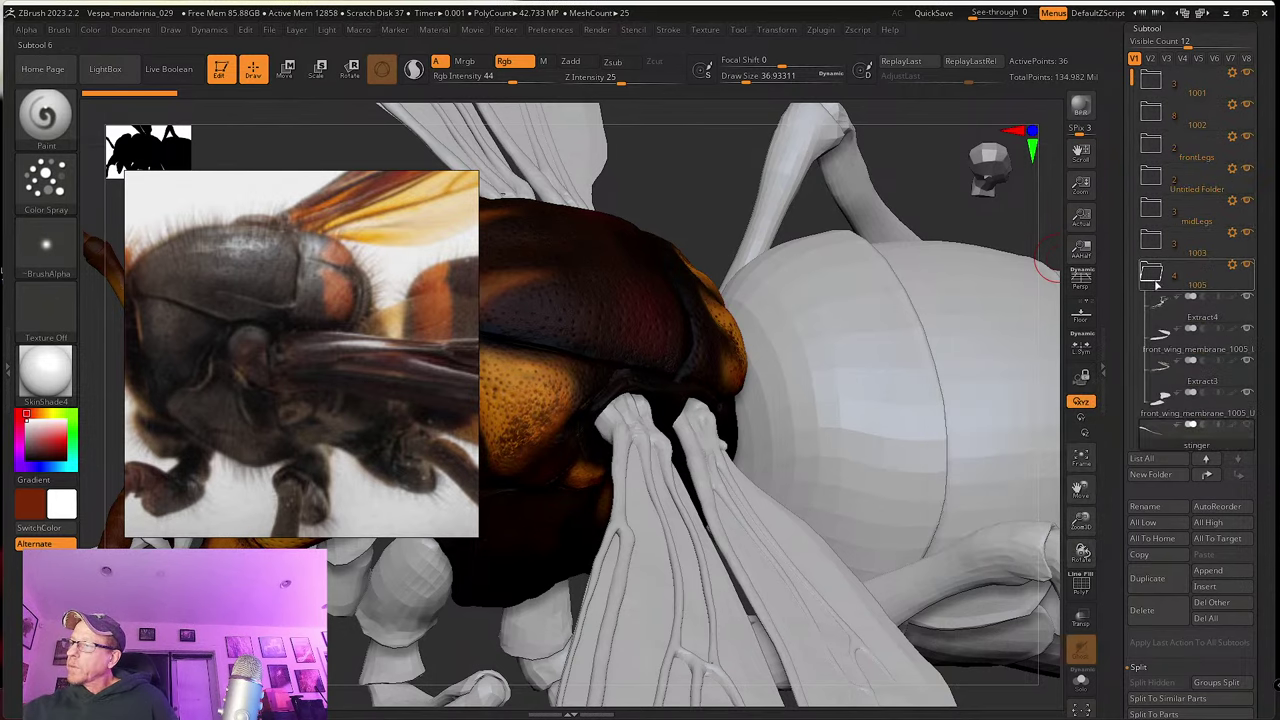
{"action": "left_click", "coordinate": [1153, 276]}
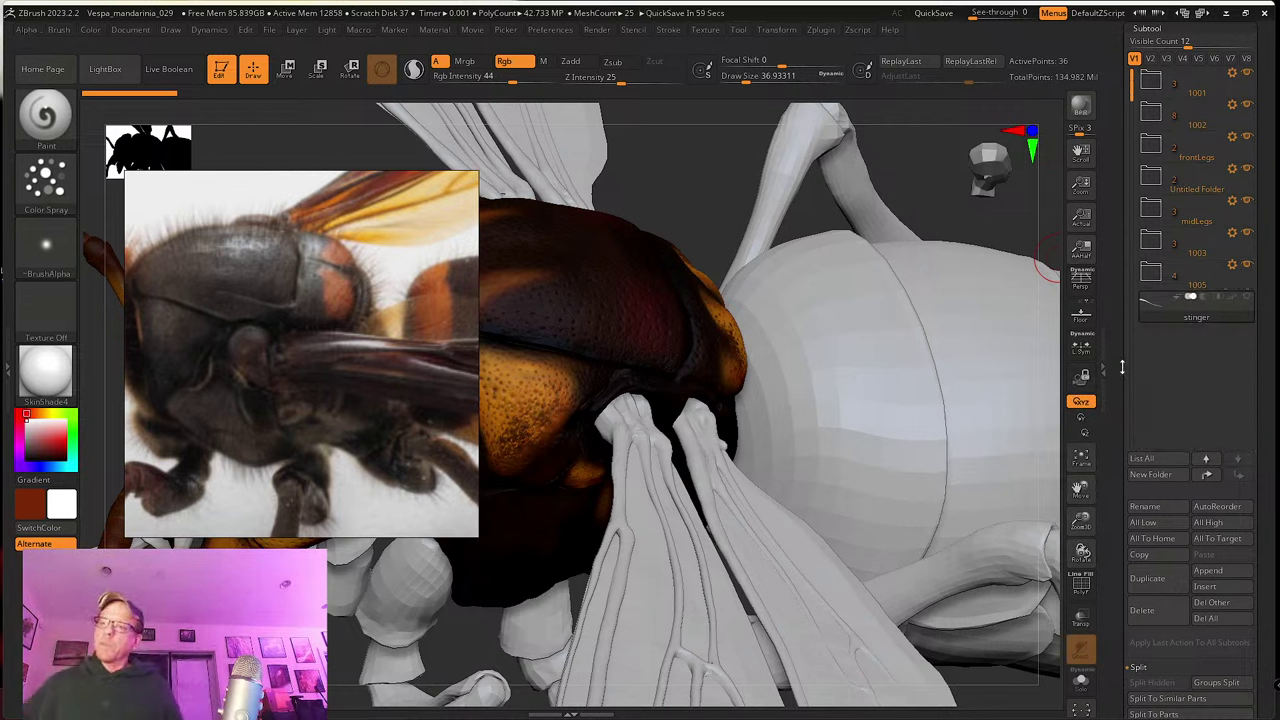
Step: Move the reference board off the canvas and turn on the 1005 wing folder and the stinger in visibility set V2
{"action": "mouse_move", "coordinate": [386, 250]}
{"action": "right_mouse_down"}
{"action": "mouse_move", "coordinate": [144, 223]}
{"action": "mouse_move", "coordinate": [2, 190]}
{"action": "right_mouse_up"}
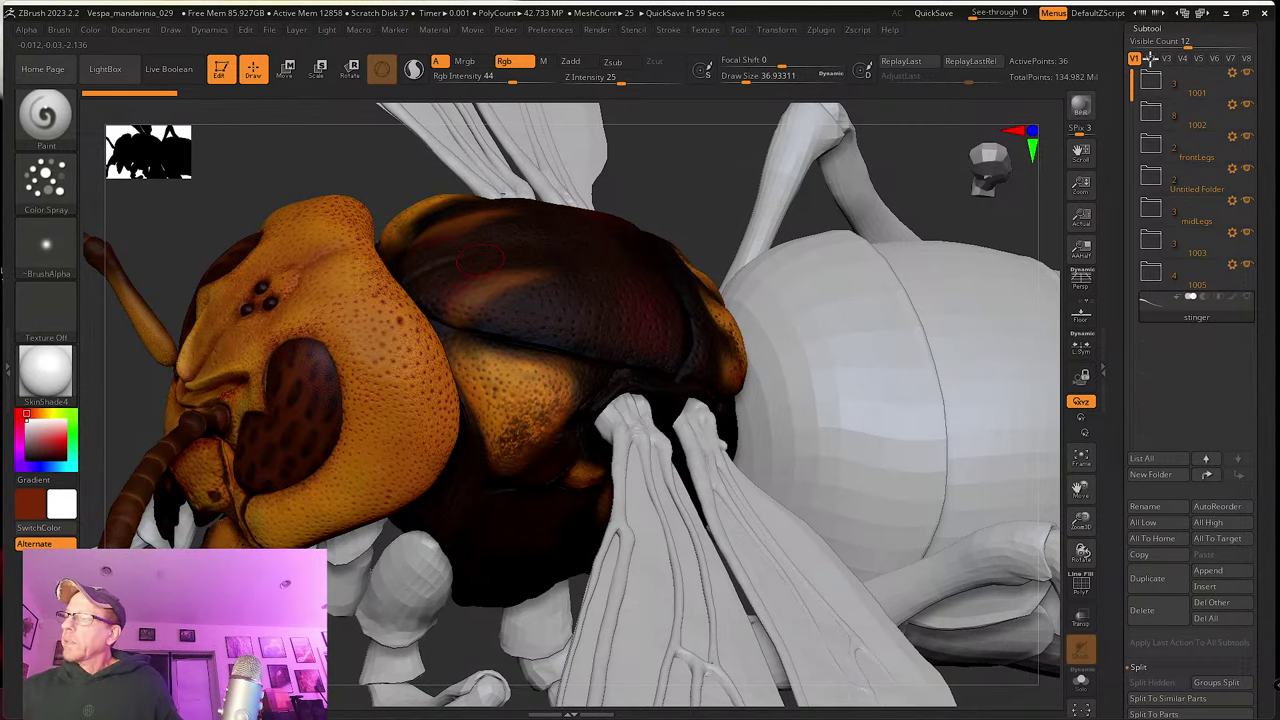
{"action": "left_click_drag", "start_coordinate": [1115, 129], "coordinate": [1114, 185]}
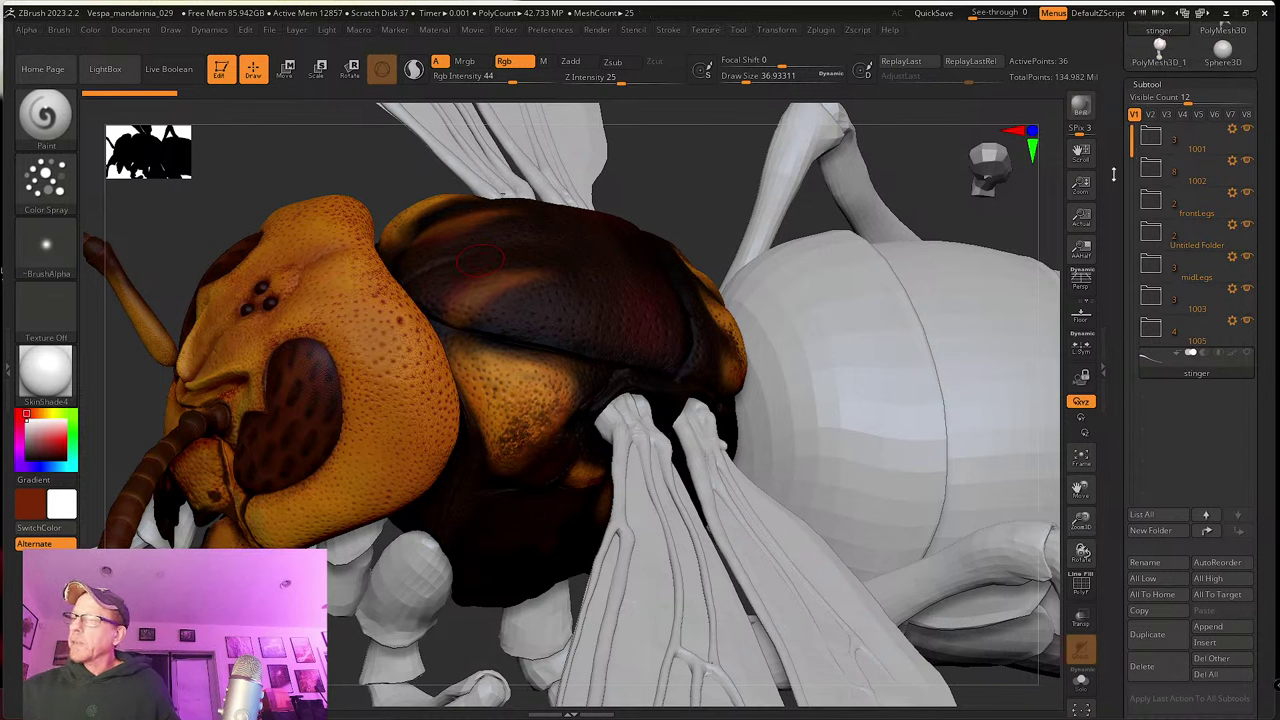
{"action": "scroll", "coordinate": [1113, 175], "scroll_direction": "up", "scroll_amount": 2}
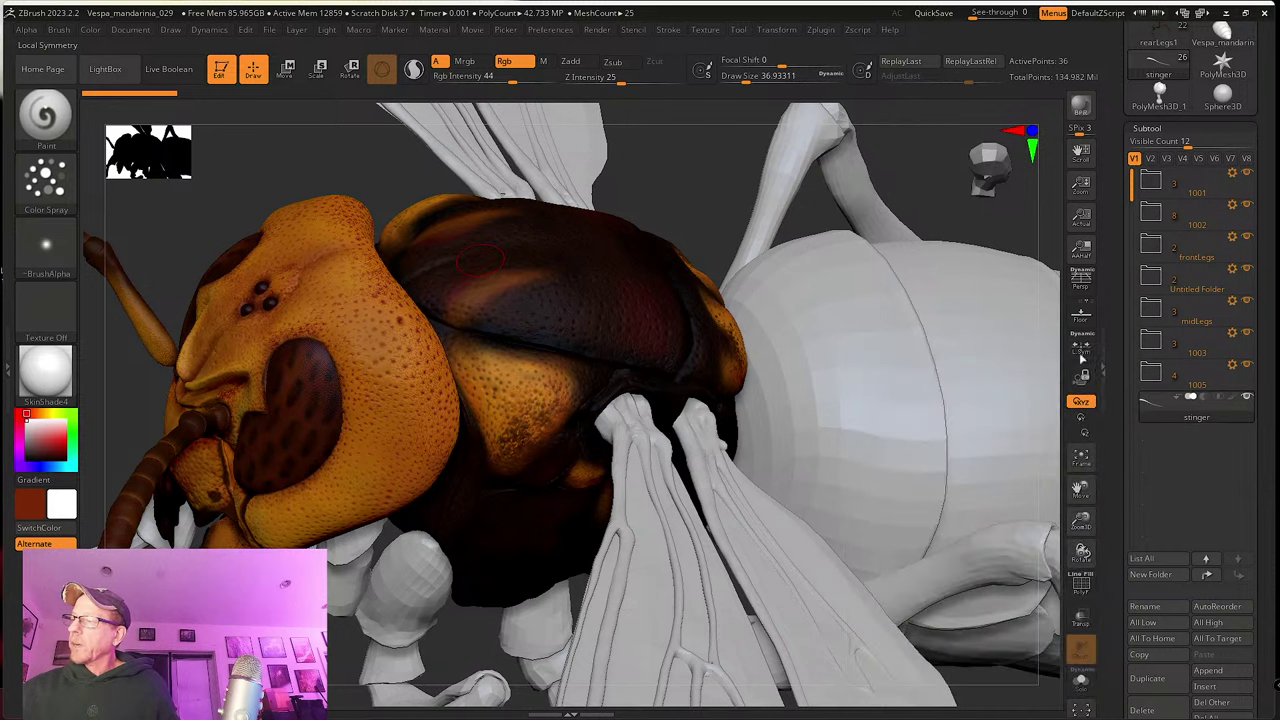
{"action": "left_click_drag", "start_coordinate": [1081, 520], "coordinate": [955, 340]}
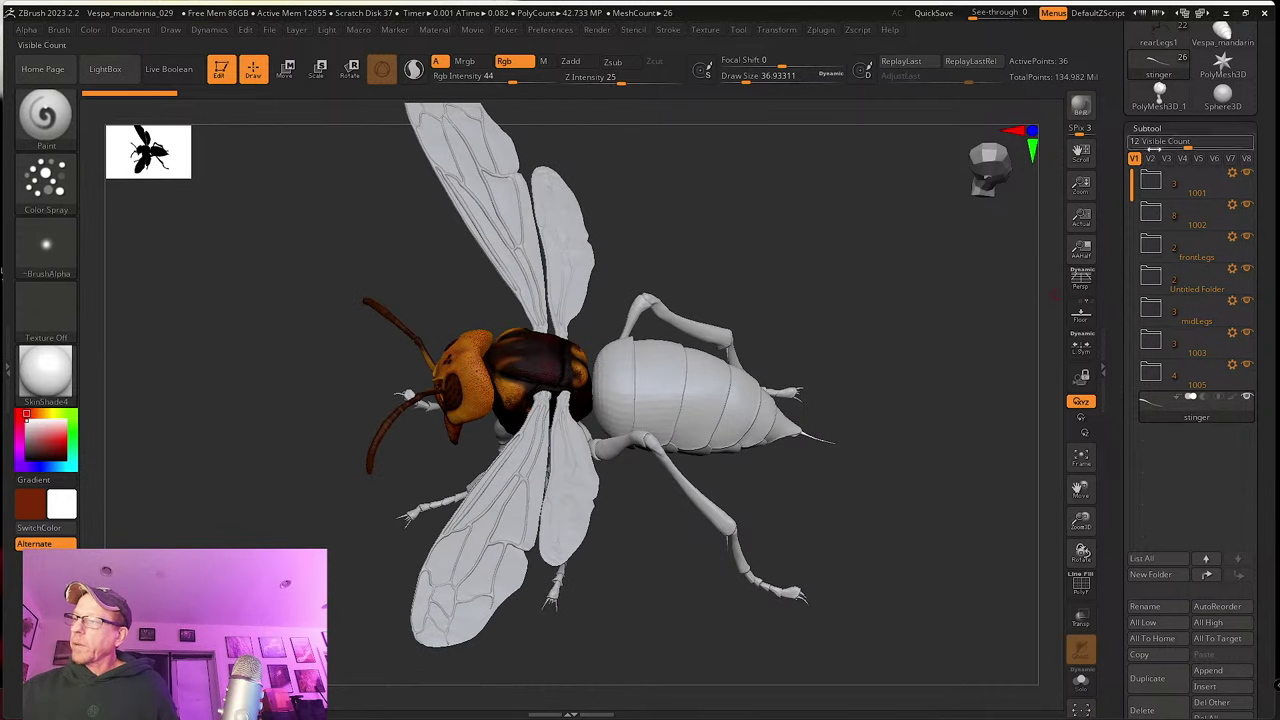
{"action": "left_click", "coordinate": [1152, 160]}
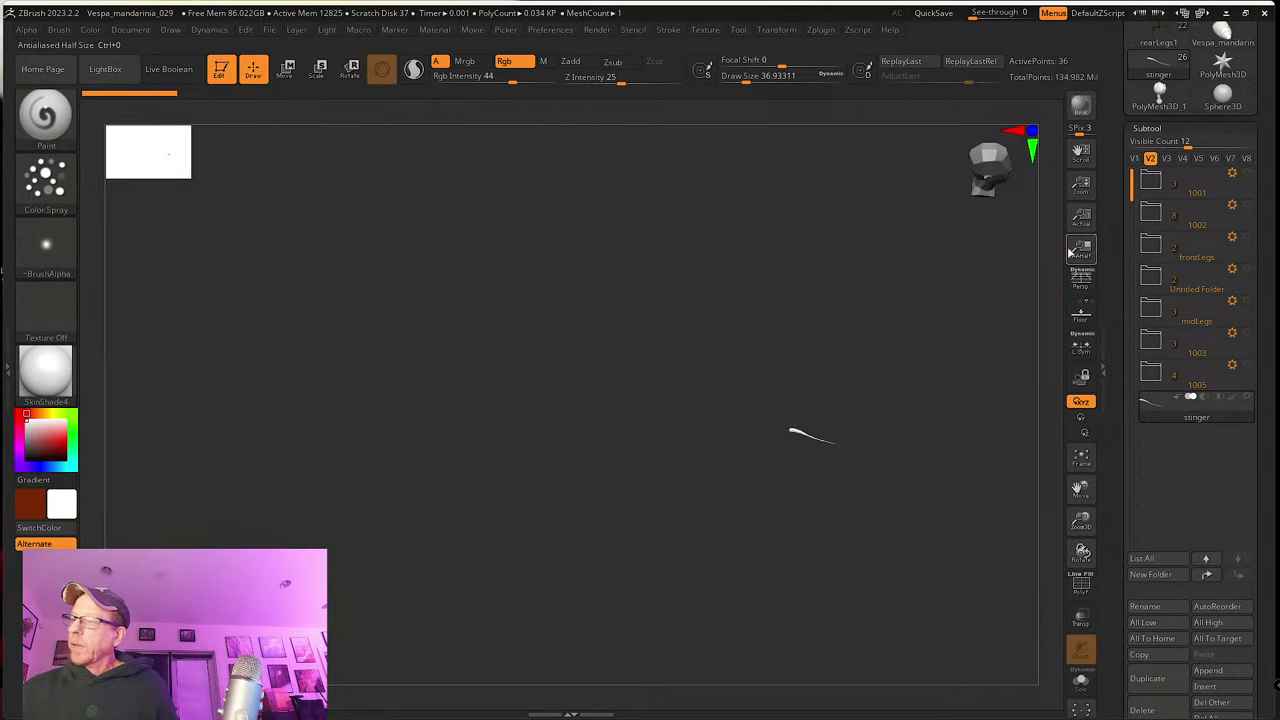
{"action": "left_click", "coordinate": [1245, 366]}
{"action": "left_click", "coordinate": [1250, 400], "text": "shift"}
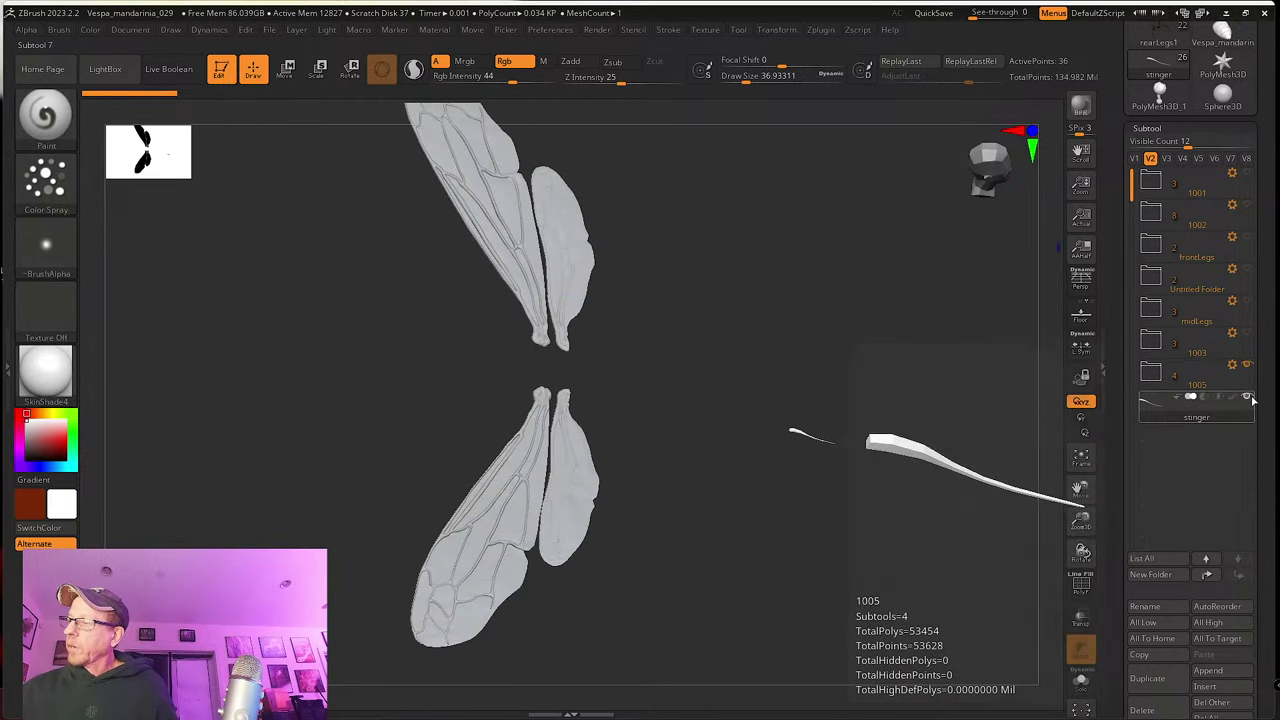
Step: Turn on the midLegs, Untitled Folder, frontLegs, 1002 and 1001 folders in visibility set V2
{"action": "left_click", "coordinate": [1248, 305]}
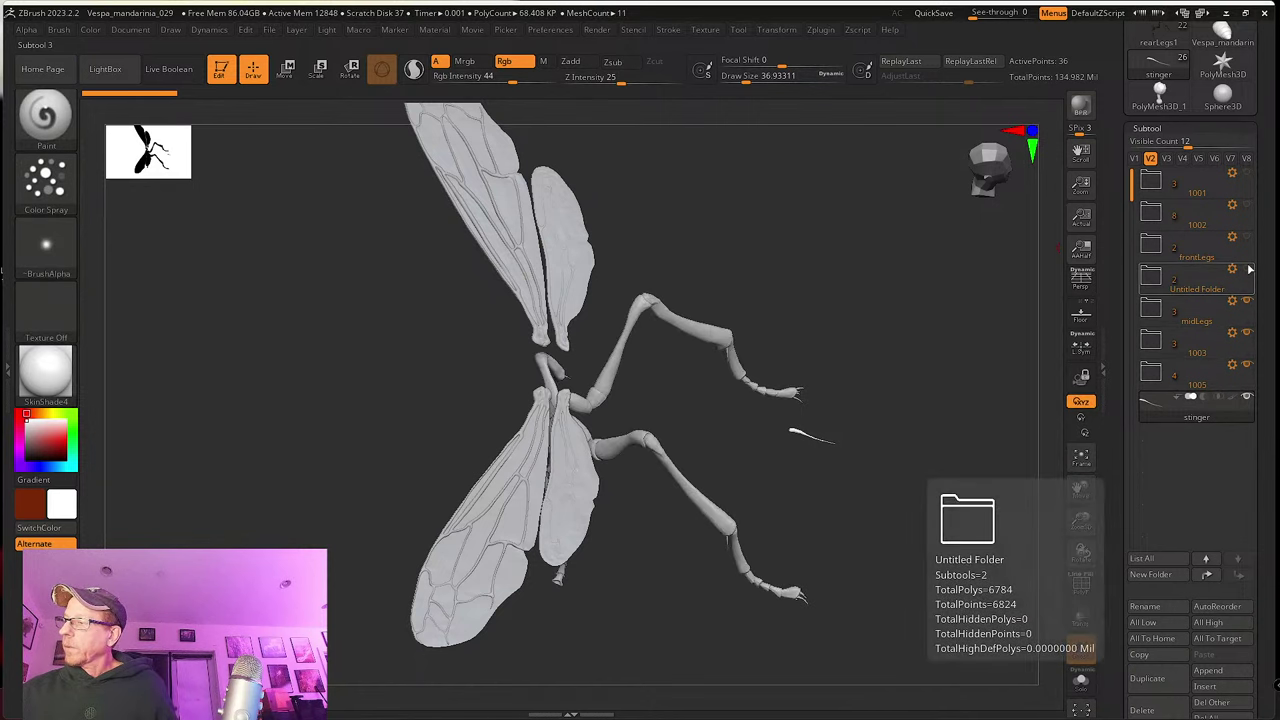
{"action": "left_click", "coordinate": [1248, 268]}
{"action": "left_click", "coordinate": [1248, 236]}
{"action": "left_click", "coordinate": [1248, 204]}
{"action": "left_click", "coordinate": [1248, 176]}
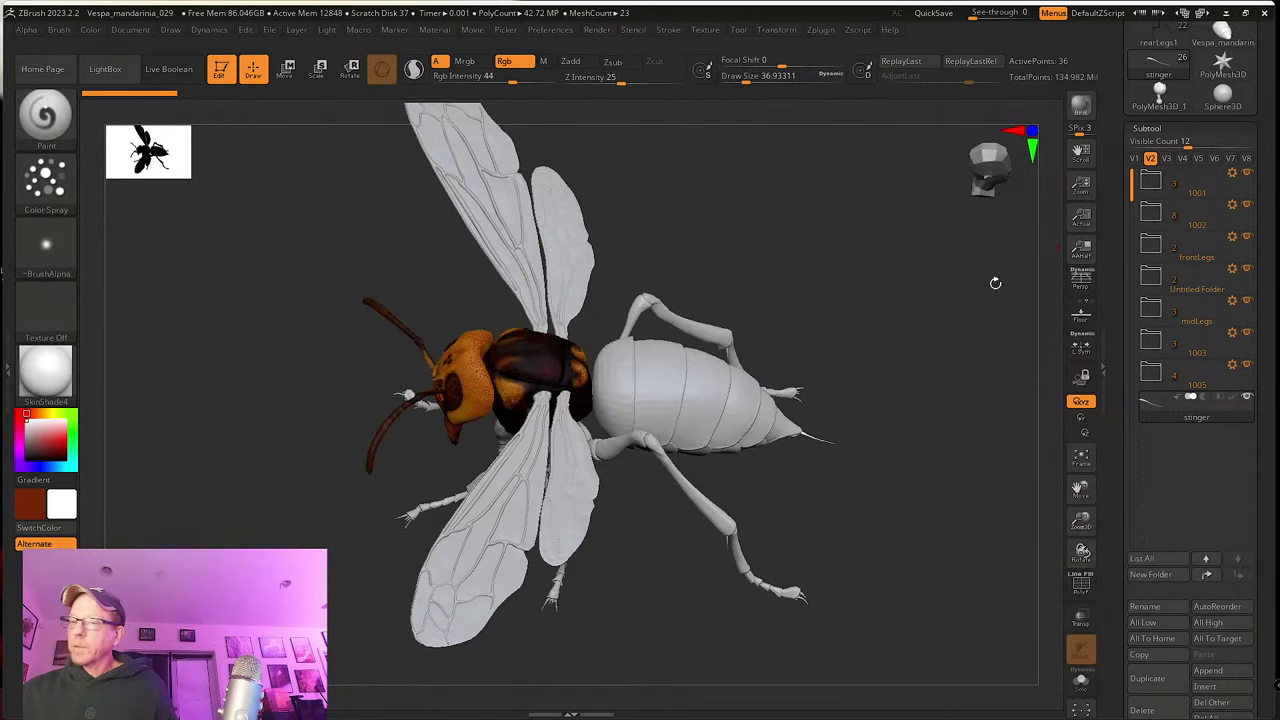
{"action": "left_click_drag", "start_coordinate": [900, 295], "coordinate": [950, 365]}
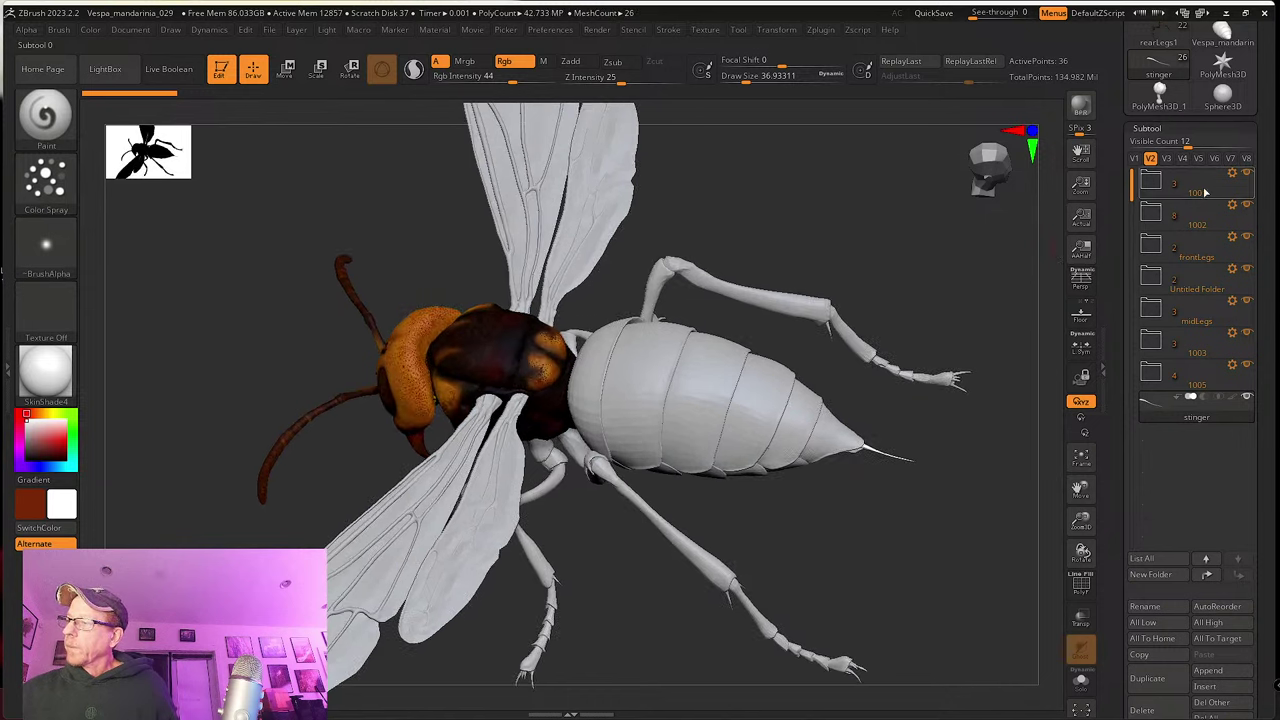
Step: Hide the 1001 abdomen folder, the stinger and all the leg folders (1003, midLegs, Untitled Folder, frontLegs) in set V2
{"action": "left_click", "coordinate": [1247, 173]}
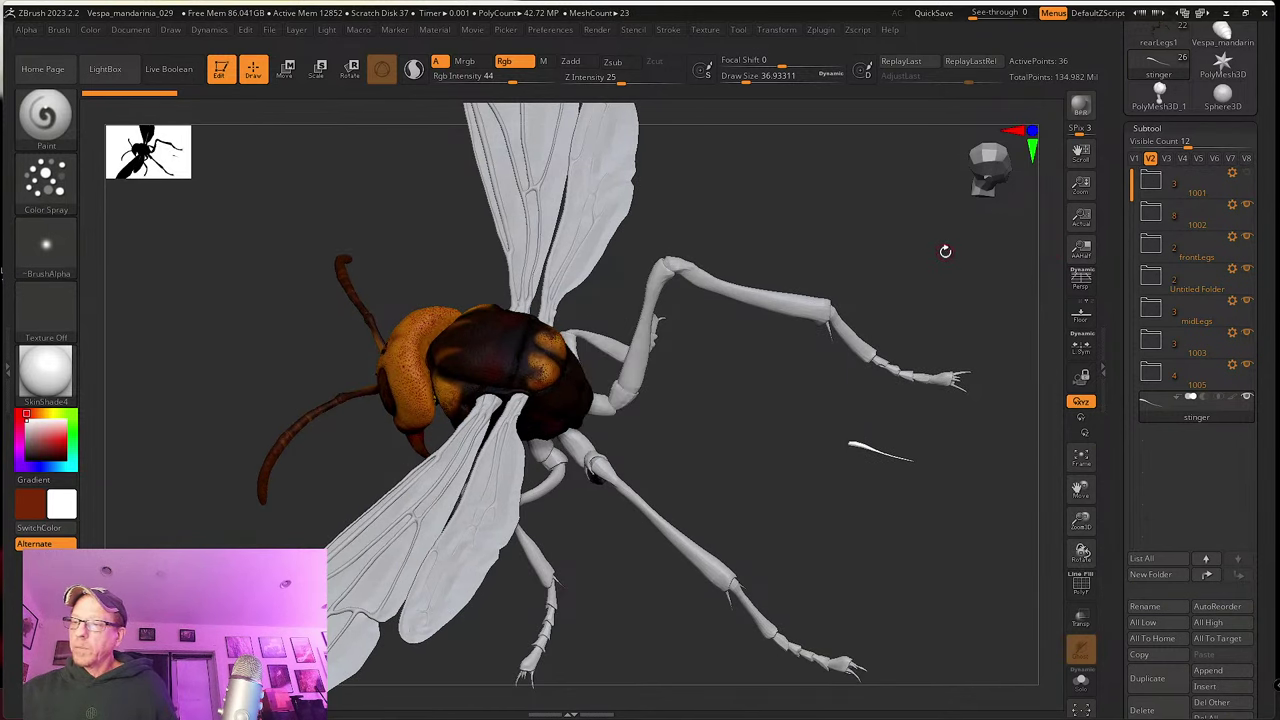
{"action": "left_click_drag", "start_coordinate": [943, 251], "coordinate": [957, 261]}
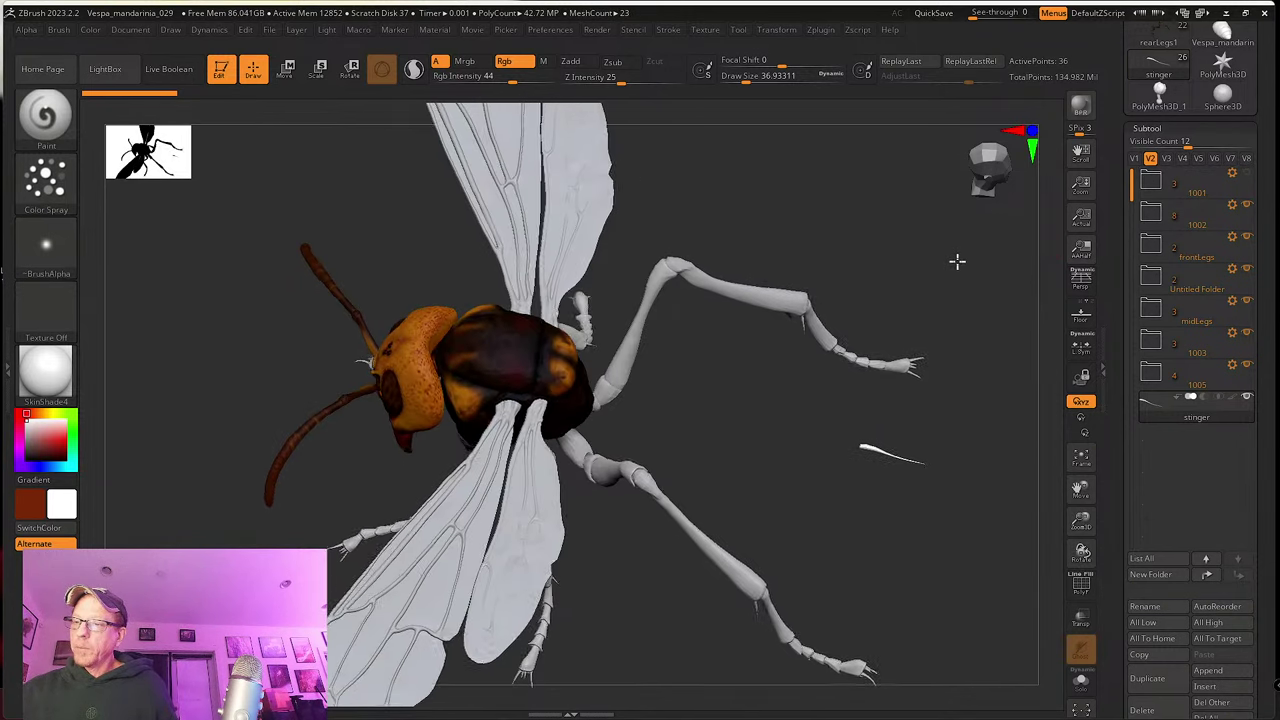
{"action": "left_click", "coordinate": [1230, 382]}
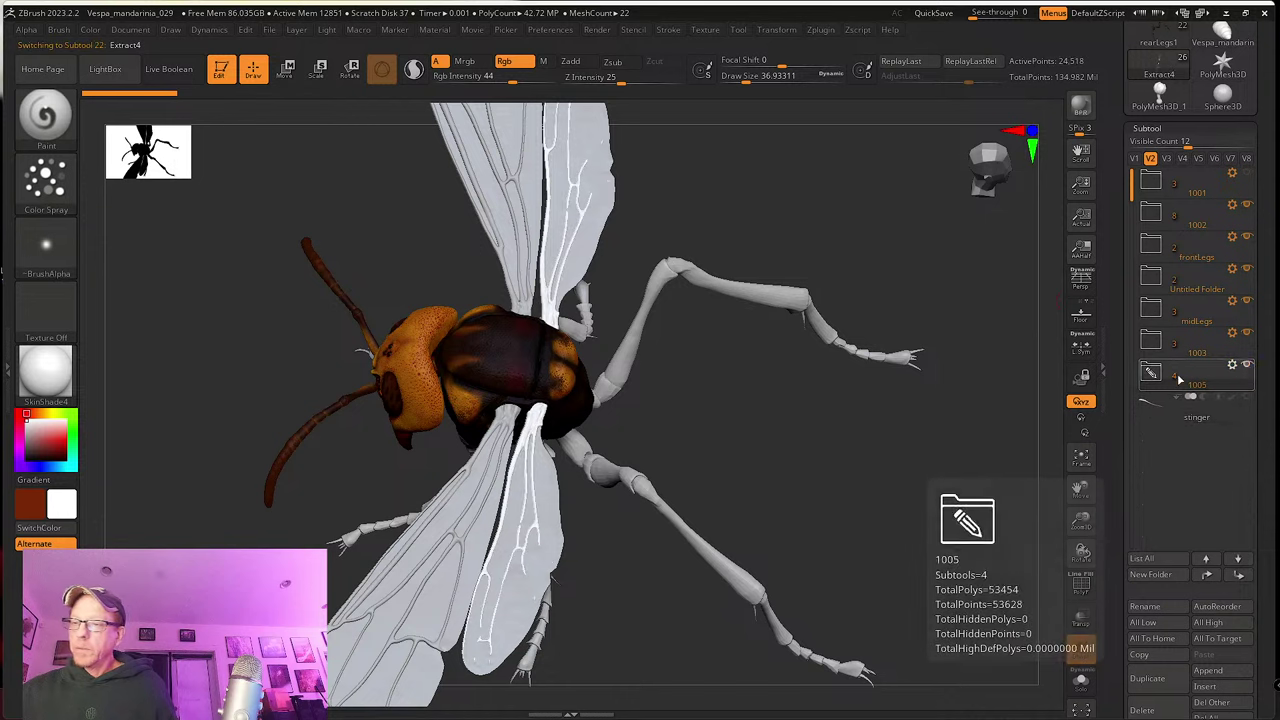
{"action": "left_click", "coordinate": [1204, 345]}
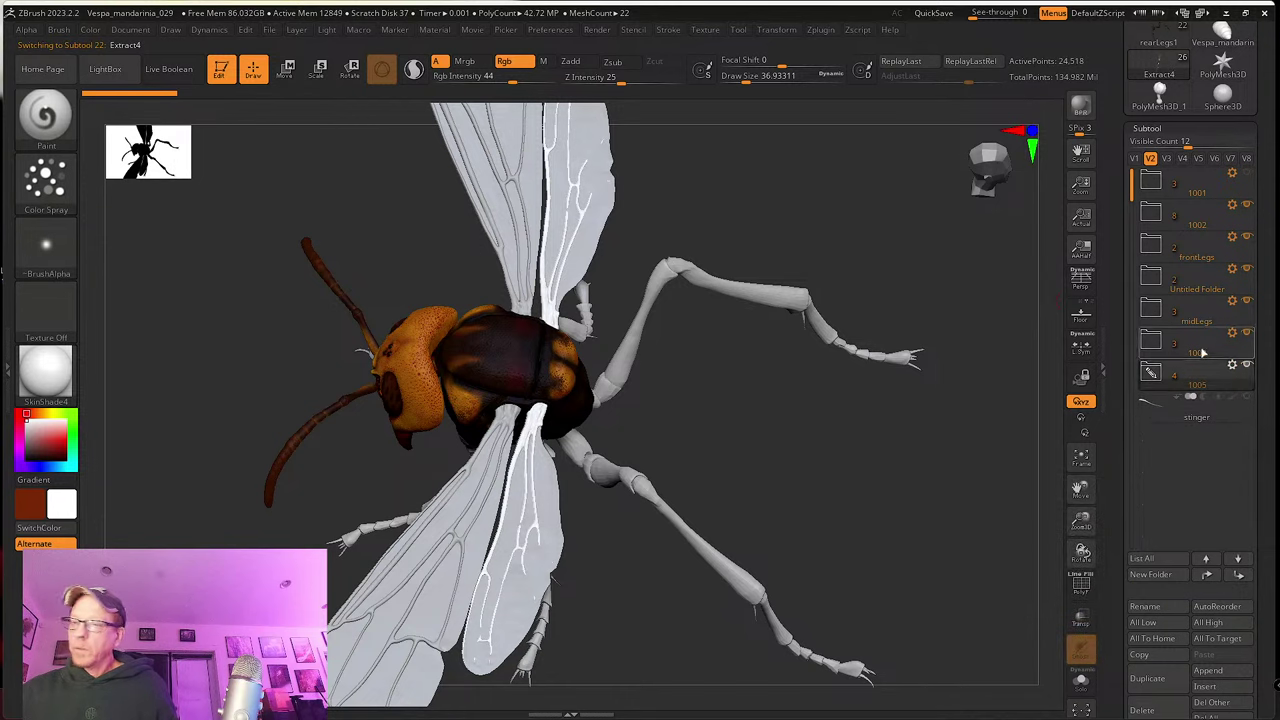
{"action": "left_click", "coordinate": [1243, 334]}
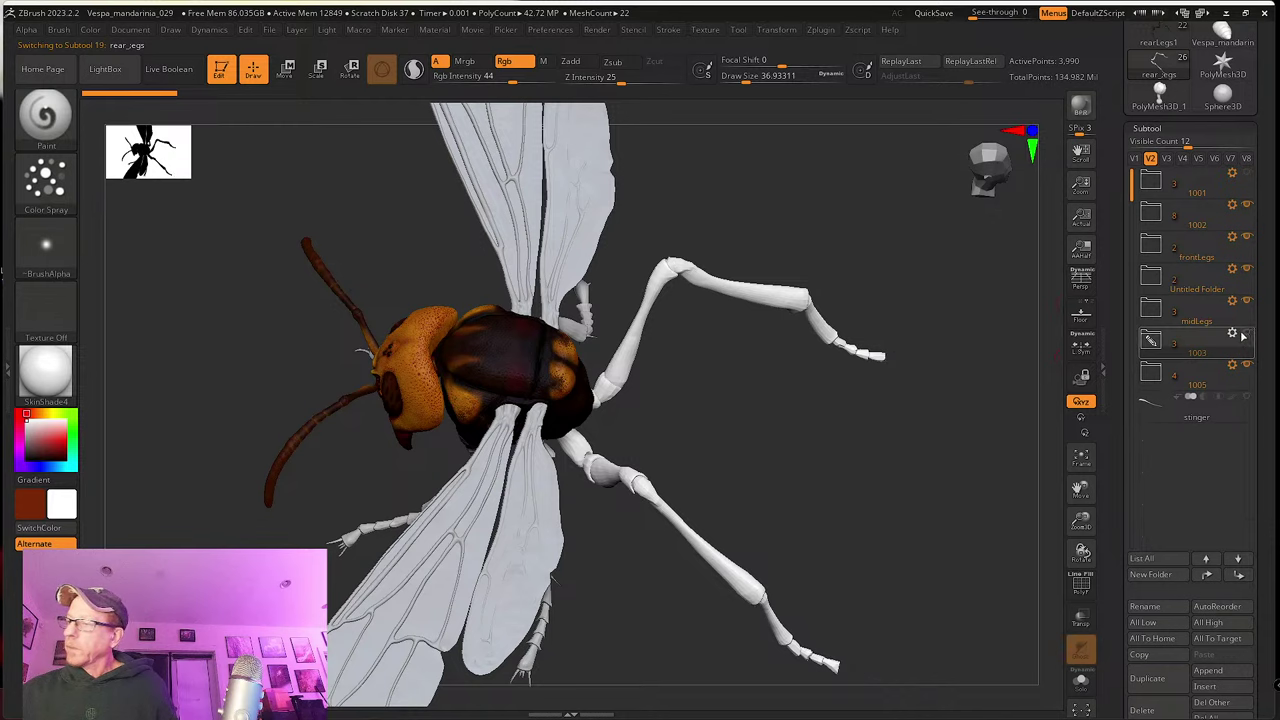
{"action": "left_click_drag", "start_coordinate": [983, 383], "coordinate": [985, 364]}
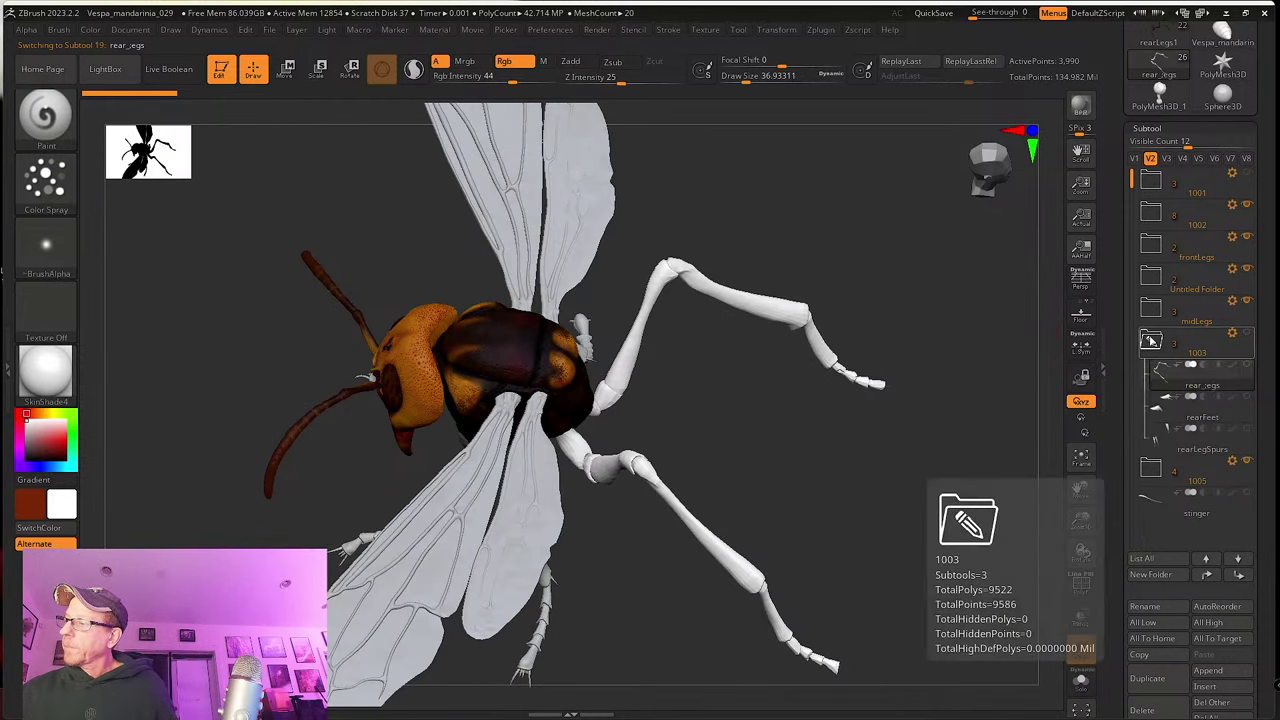
{"action": "left_click", "coordinate": [1247, 302]}
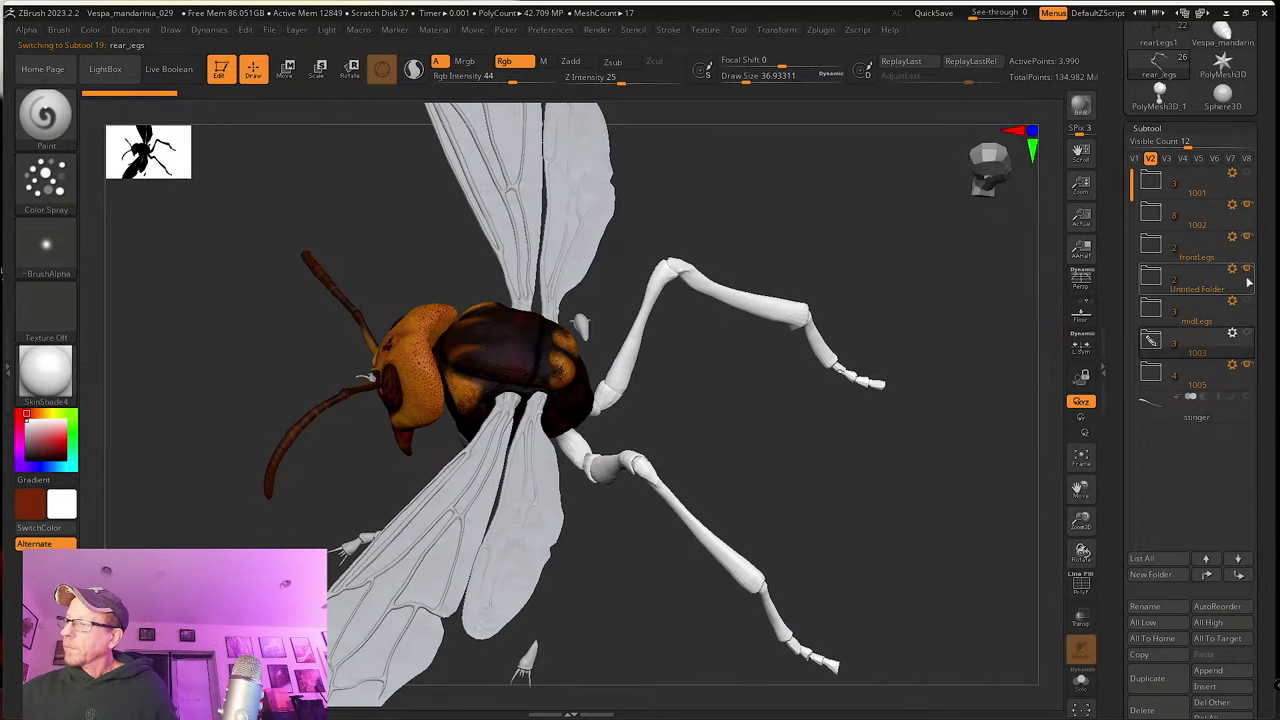
{"action": "left_click", "coordinate": [1248, 270]}
{"action": "left_click_drag", "start_coordinate": [899, 408], "coordinate": [930, 340]}
{"action": "left_click", "coordinate": [1248, 240]}
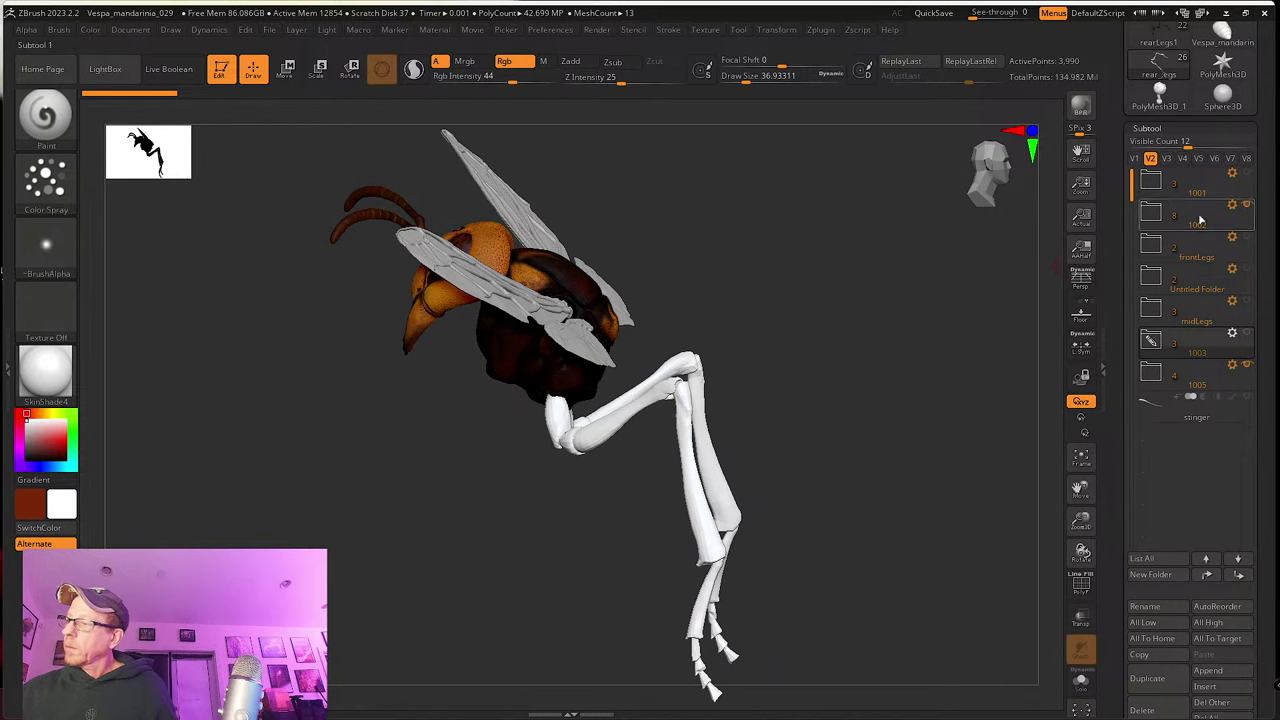
Step: Expand the 1002 folder and make thorax_1002_UV the active subtool
{"action": "left_click", "coordinate": [1151, 214]}
{"action": "left_click", "coordinate": [1160, 242]}
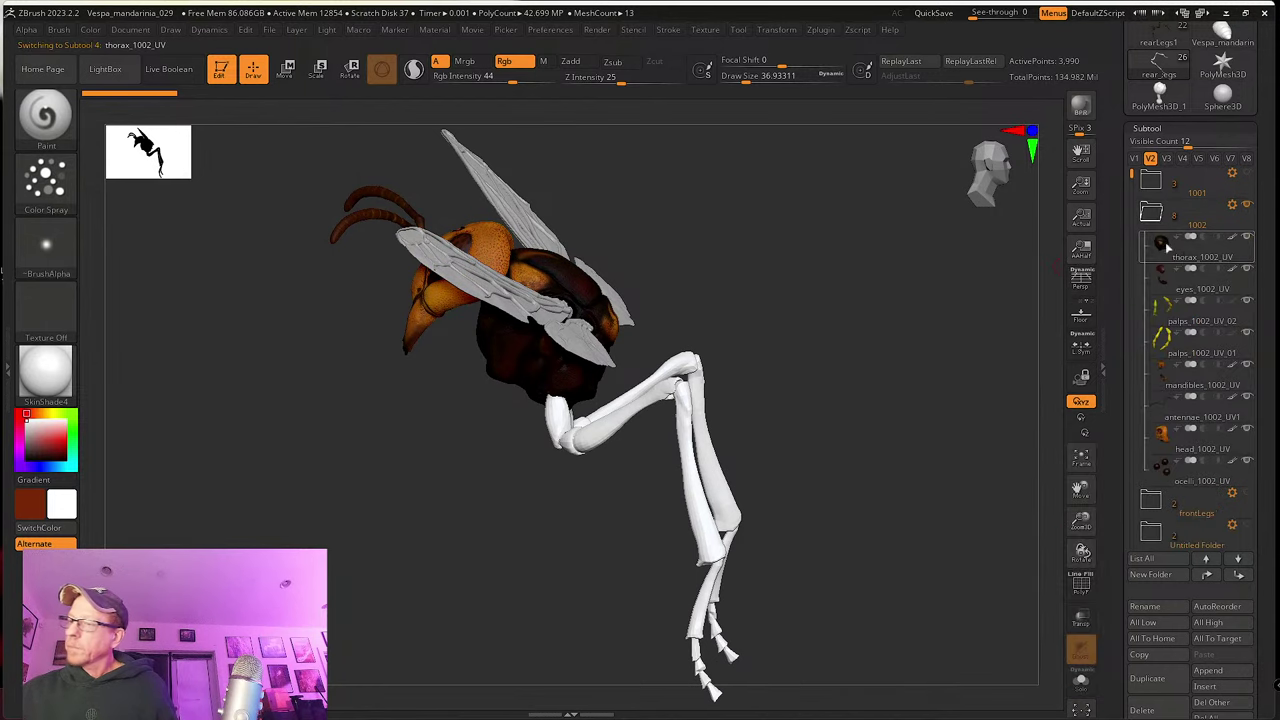
{"action": "mouse_move", "coordinate": [1151, 214]}
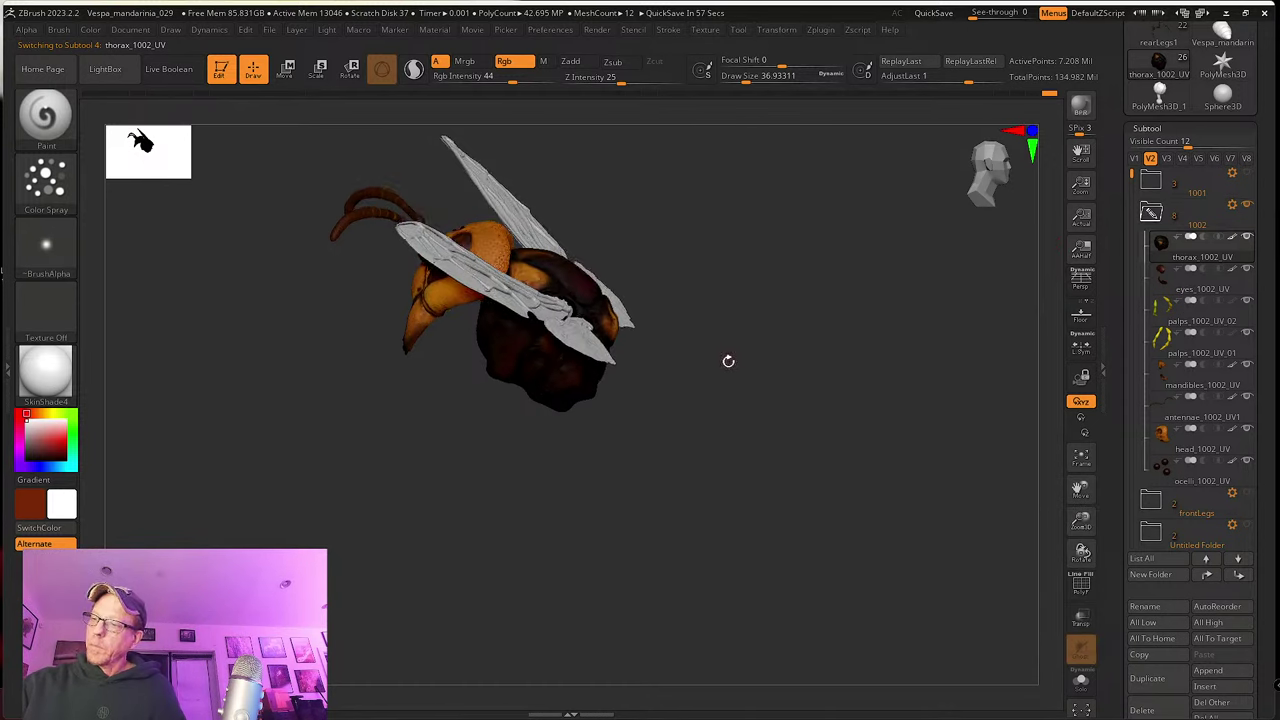
{"action": "left_click_drag", "start_coordinate": [726, 360], "coordinate": [747, 405]}
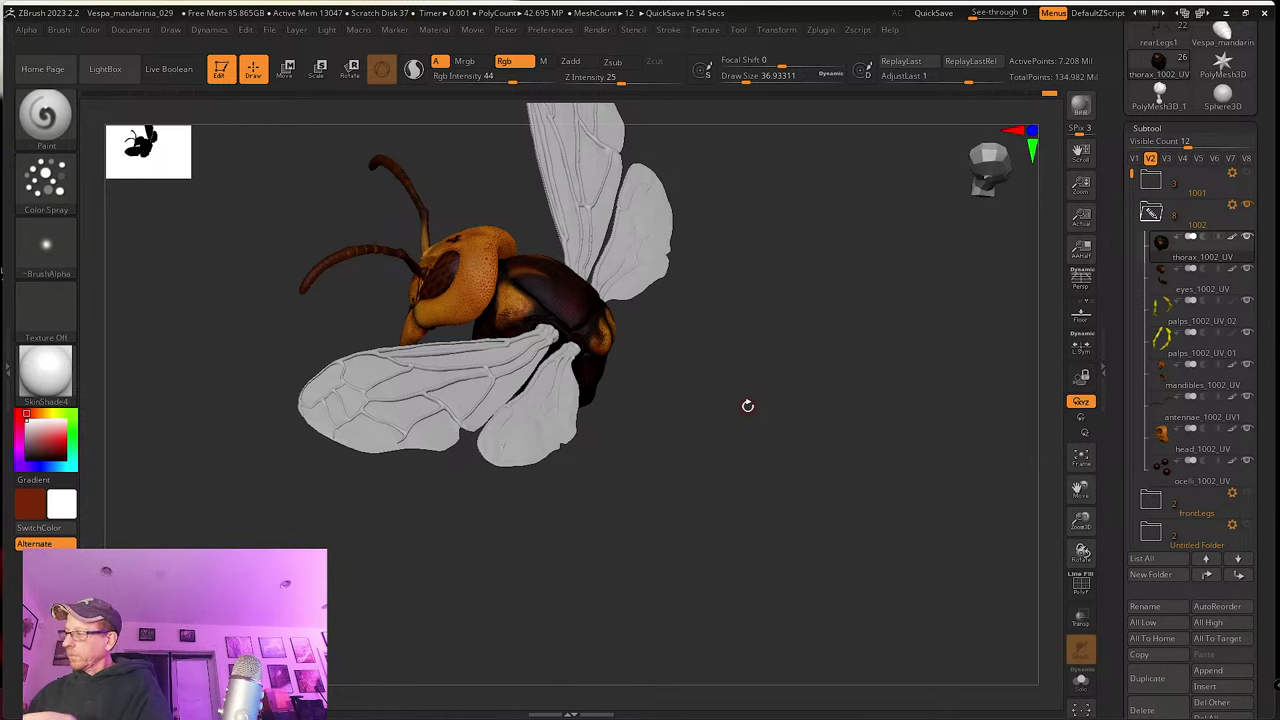
{"action": "left_click_drag", "start_coordinate": [740, 511], "coordinate": [837, 569]}
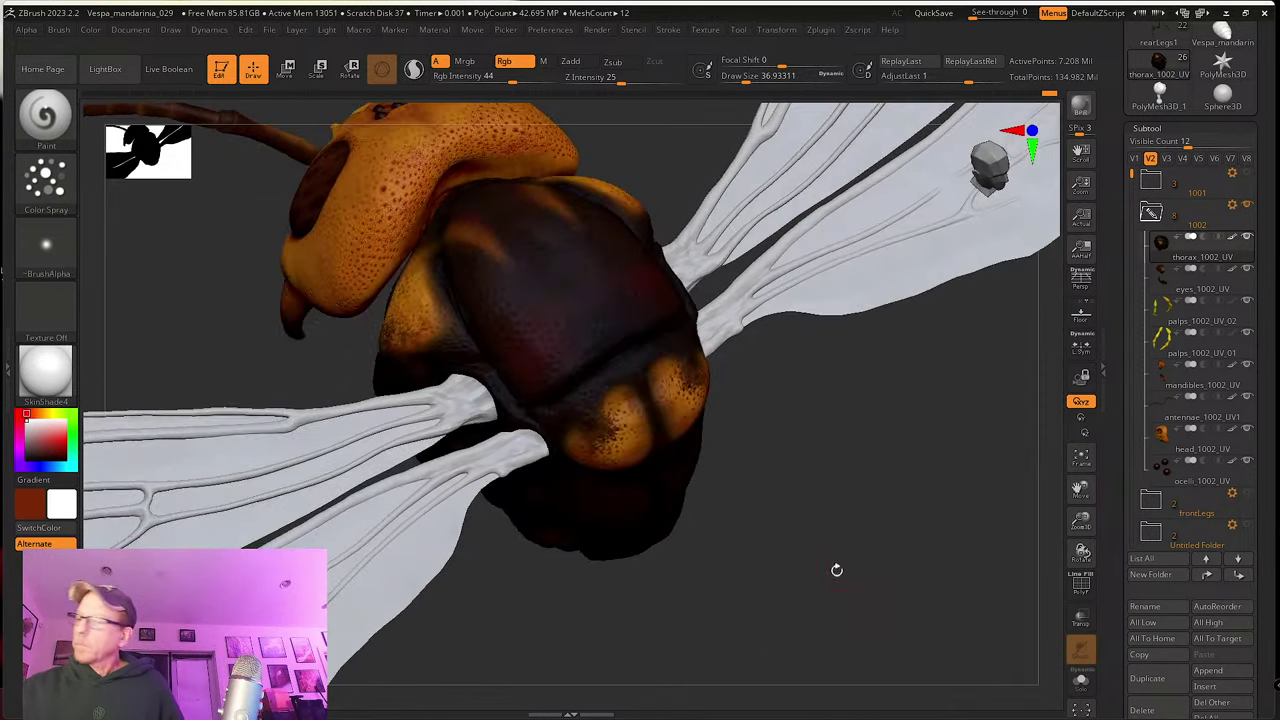
{"action": "scroll", "coordinate": [1111, 489], "scroll_direction": "down", "scroll_amount": 3}
{"action": "left_click_drag", "start_coordinate": [939, 561], "coordinate": [960, 555]}
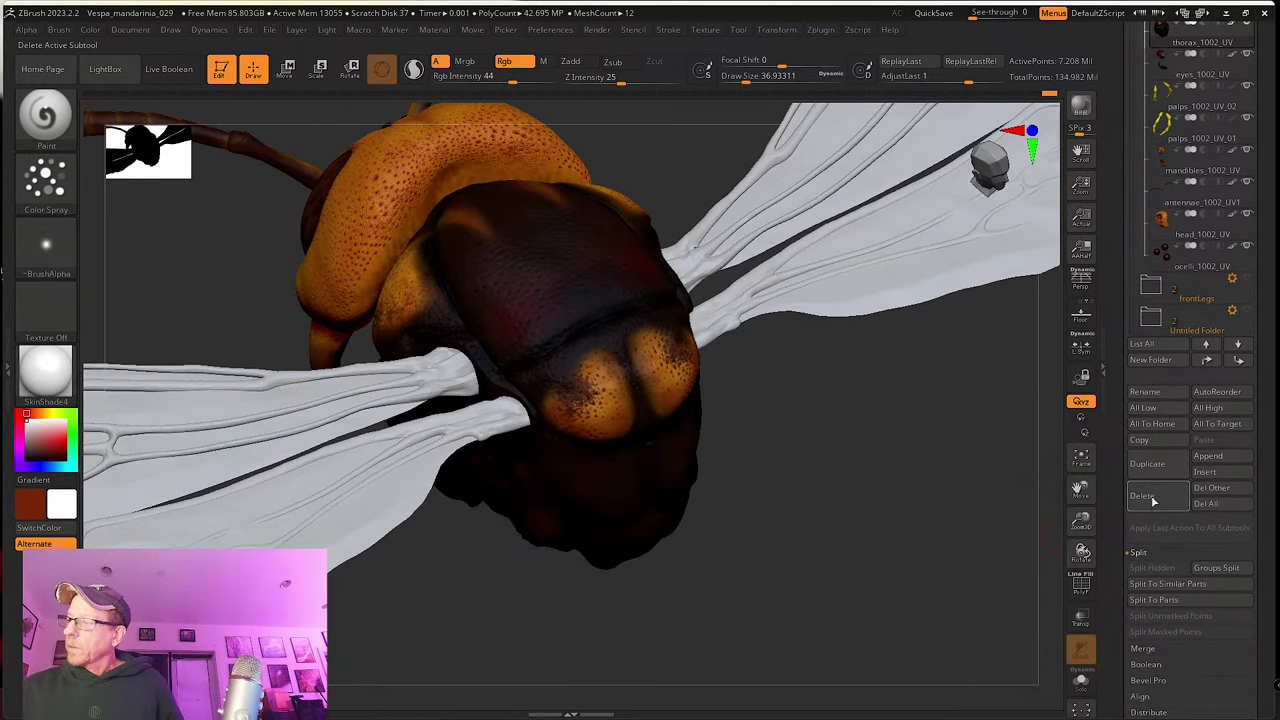
Step: Check the full hornet in visibility set V1 against the head, thorax and wings in V2
{"action": "left_click_drag", "start_coordinate": [1114, 128], "coordinate": [1114, 392]}
{"action": "scroll", "coordinate": [1114, 400], "scroll_direction": "up", "scroll_amount": 3}
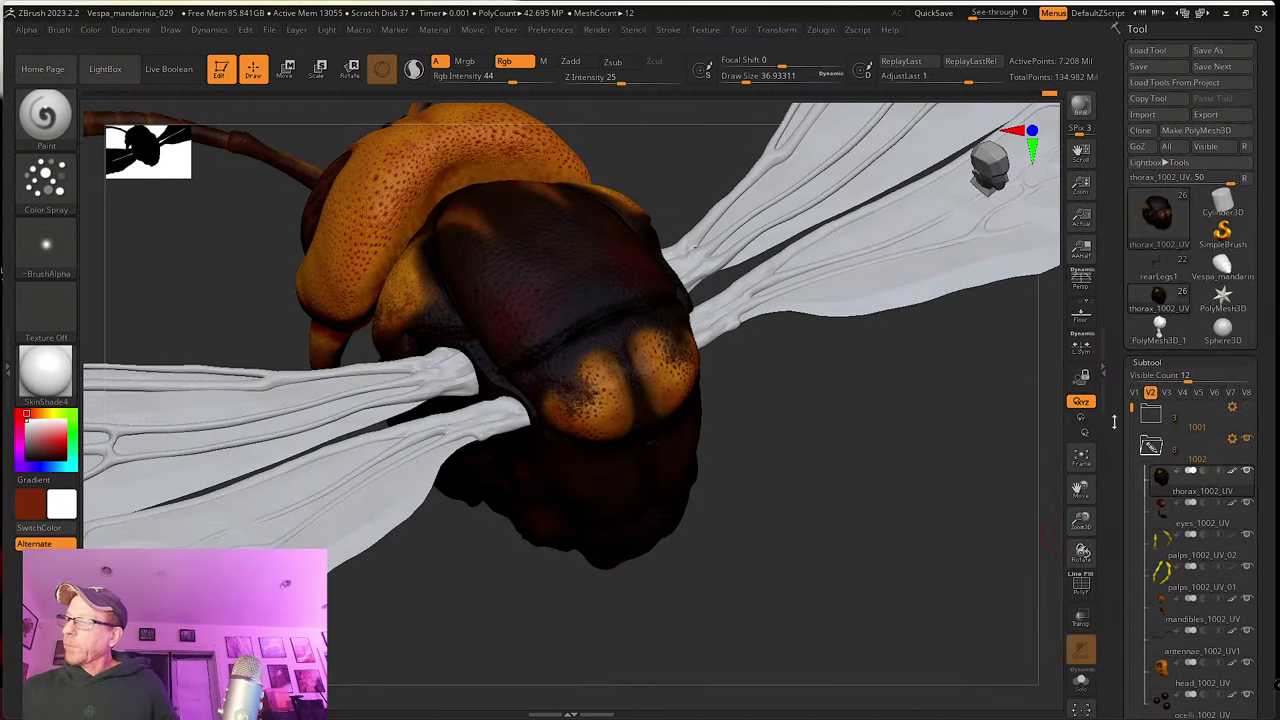
{"action": "left_click", "coordinate": [1134, 393]}
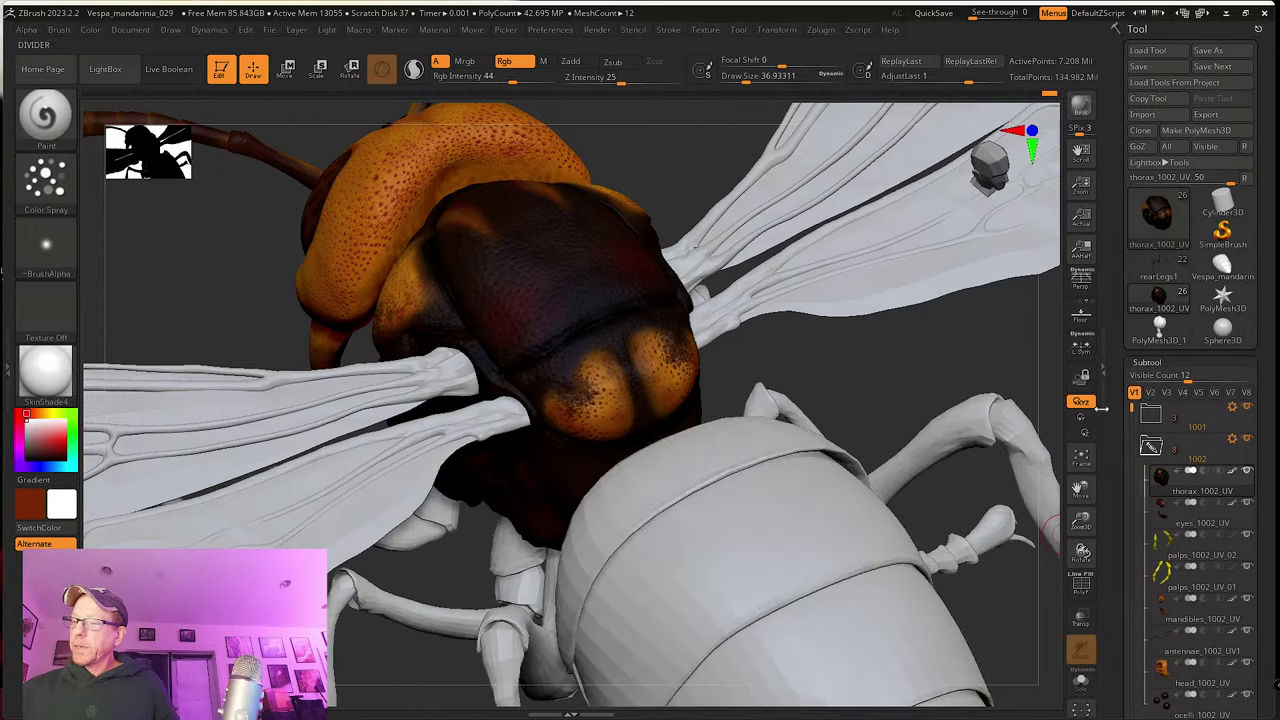
{"action": "left_click", "coordinate": [1080, 456]}
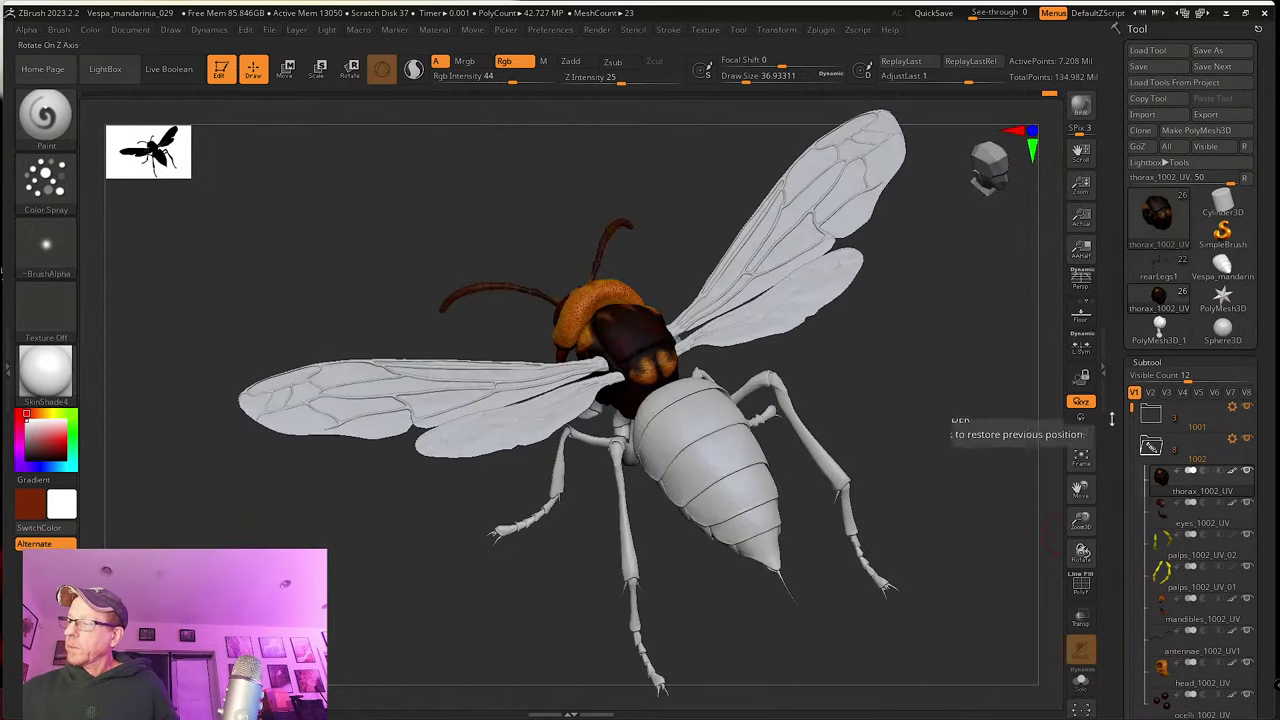
{"action": "left_click", "coordinate": [1150, 393]}
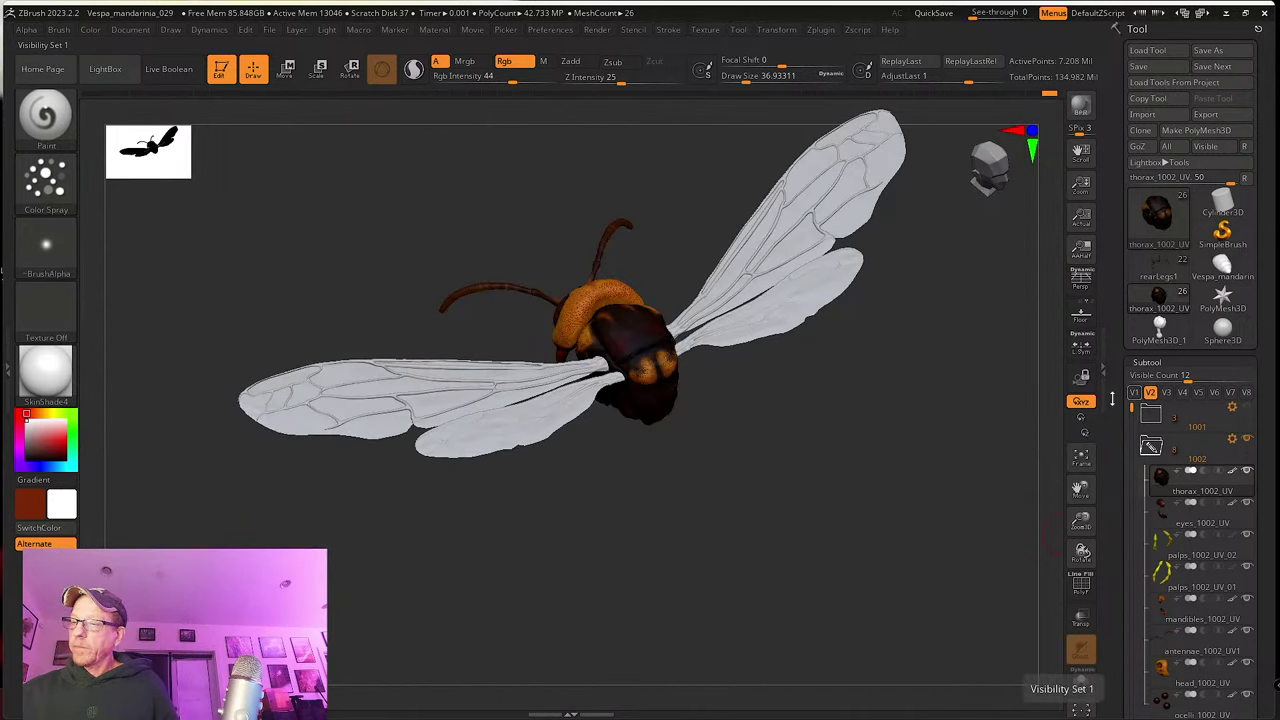
{"action": "left_click_drag", "start_coordinate": [925, 440], "coordinate": [1116, 401]}
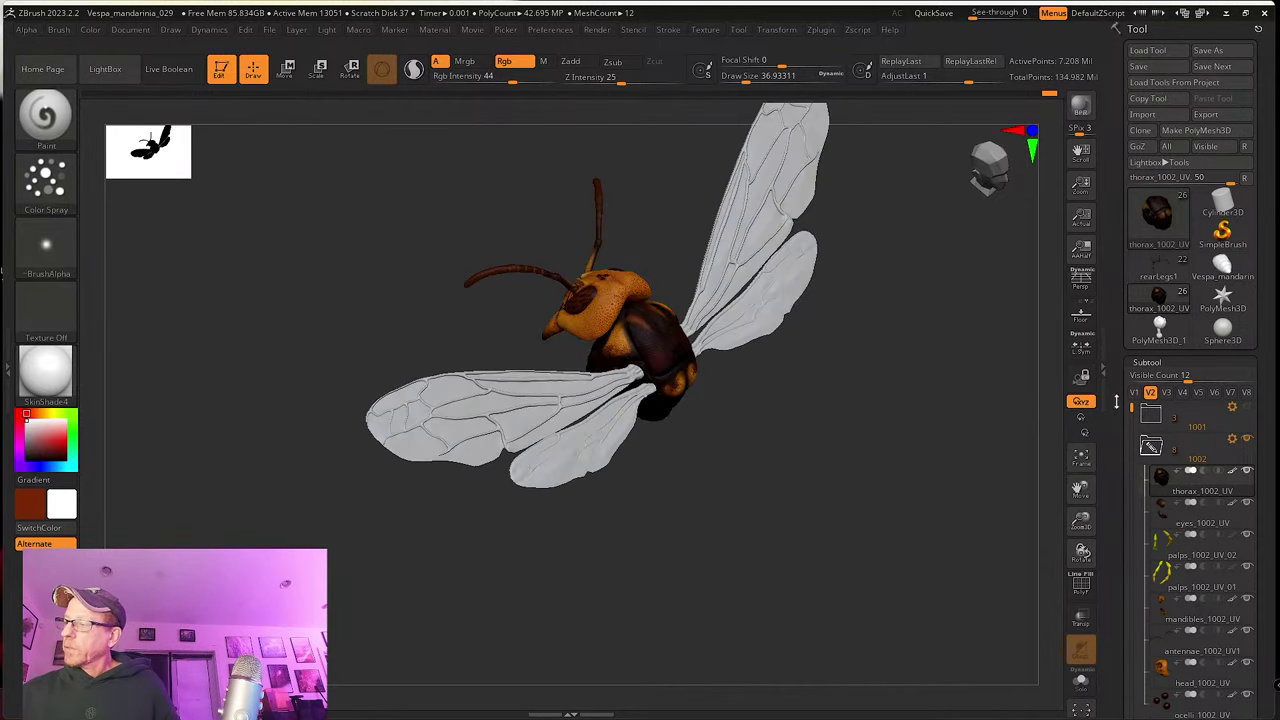
Step: In visibility set V3, expand the 1001 folder and turn on its three abdomen subtools, Vespa_mandarinia_02, 03 and 04
{"action": "left_click", "coordinate": [1166, 393]}
{"action": "mouse_move", "coordinate": [1177, 452]}
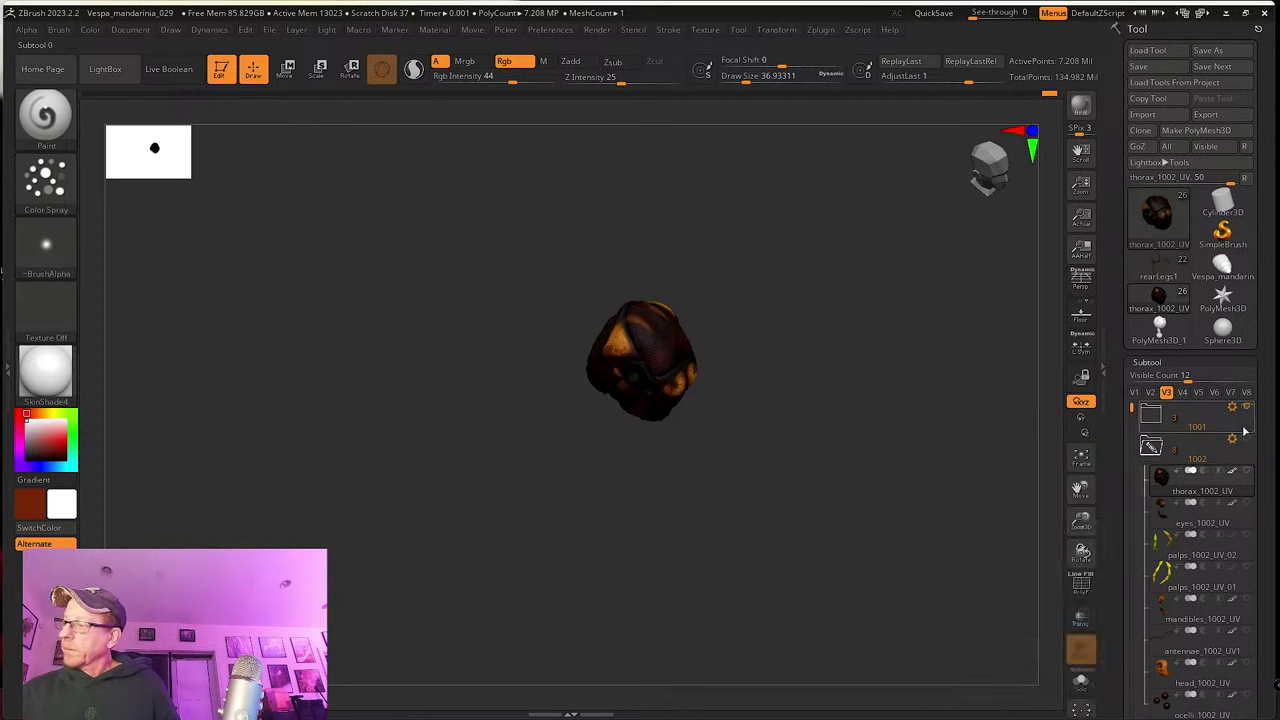
{"action": "left_click_drag", "start_coordinate": [1117, 421], "coordinate": [1115, 505]}
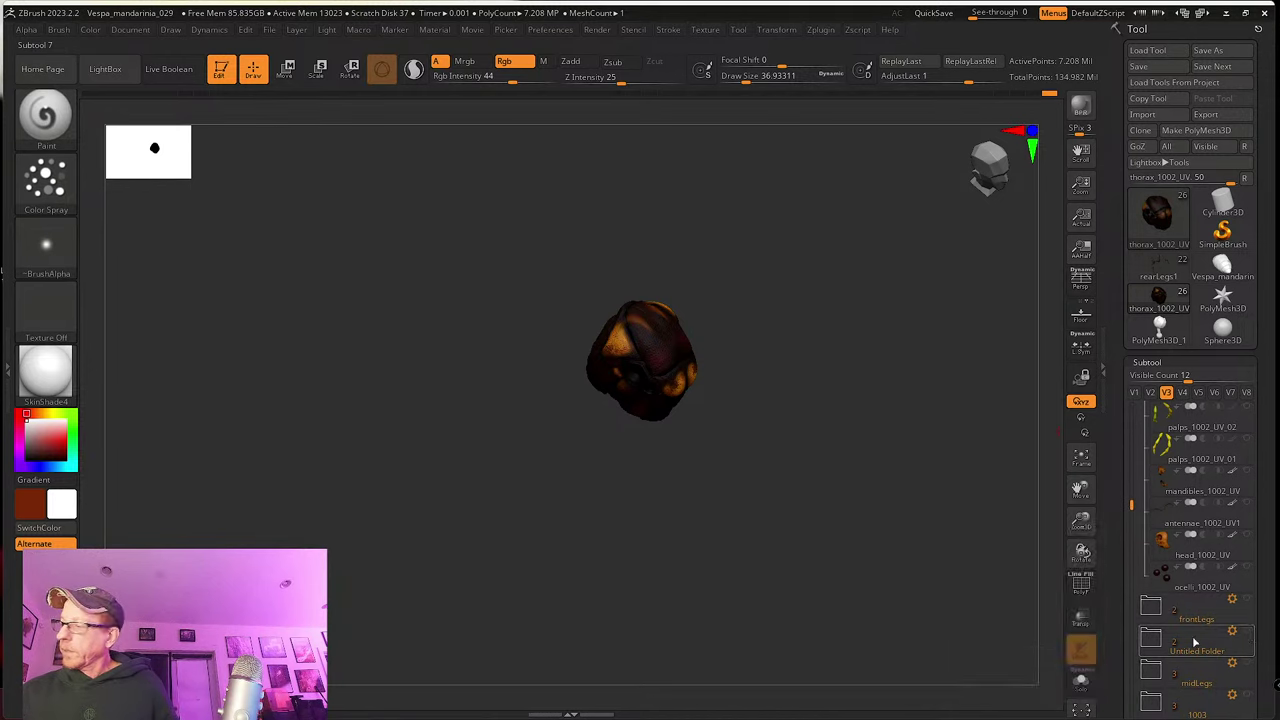
{"action": "left_click", "coordinate": [1148, 638]}
{"action": "left_click", "coordinate": [1148, 640]}
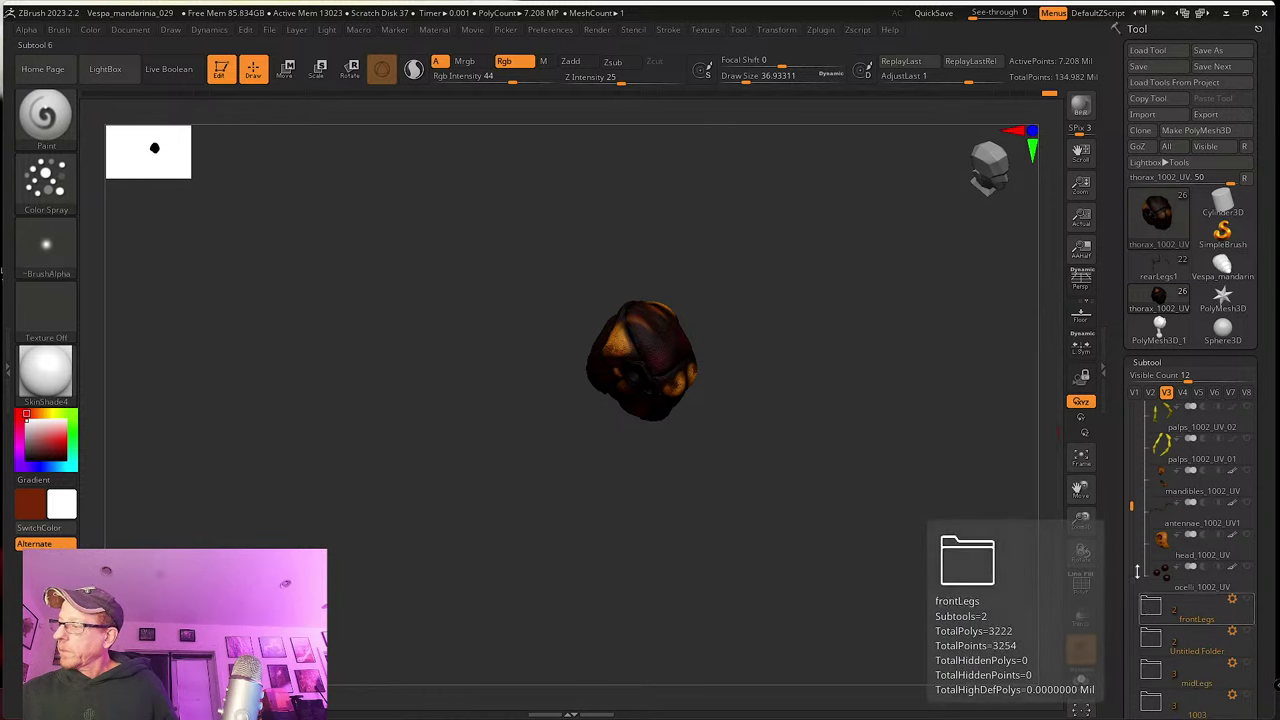
{"action": "left_click_drag", "start_coordinate": [1131, 498], "coordinate": [1141, 398]}
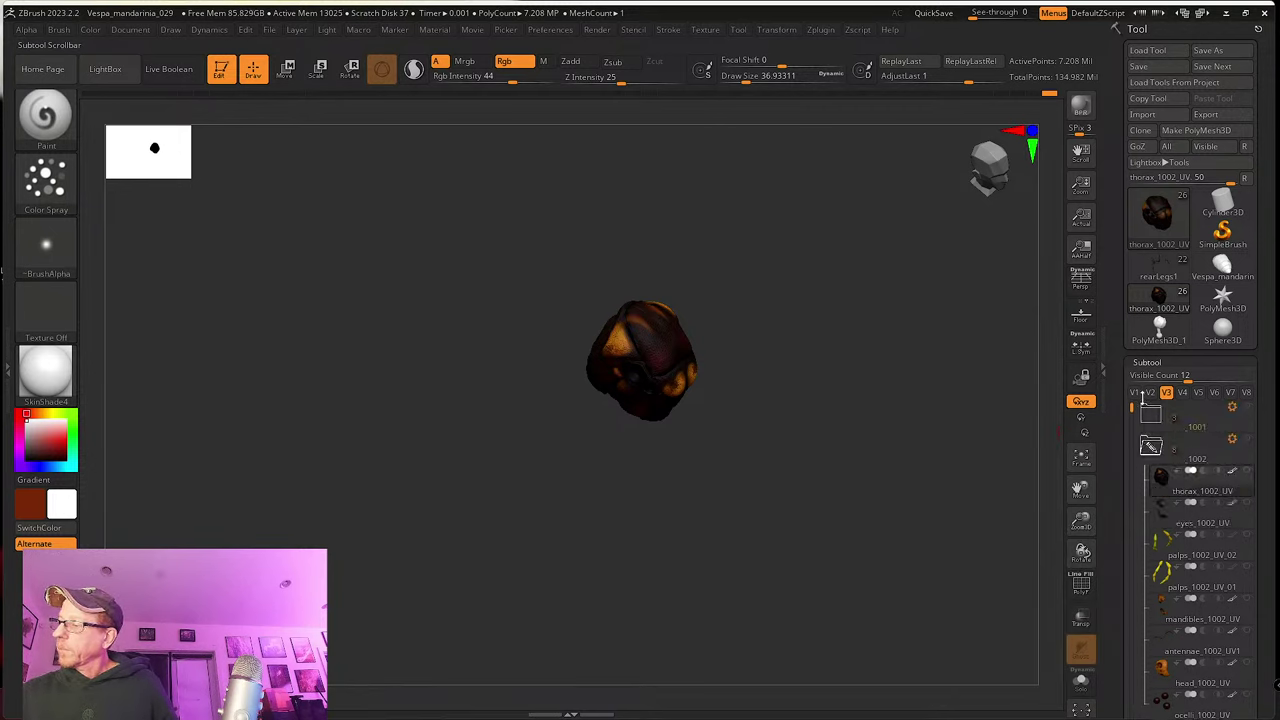
{"action": "left_click", "coordinate": [1154, 419]}
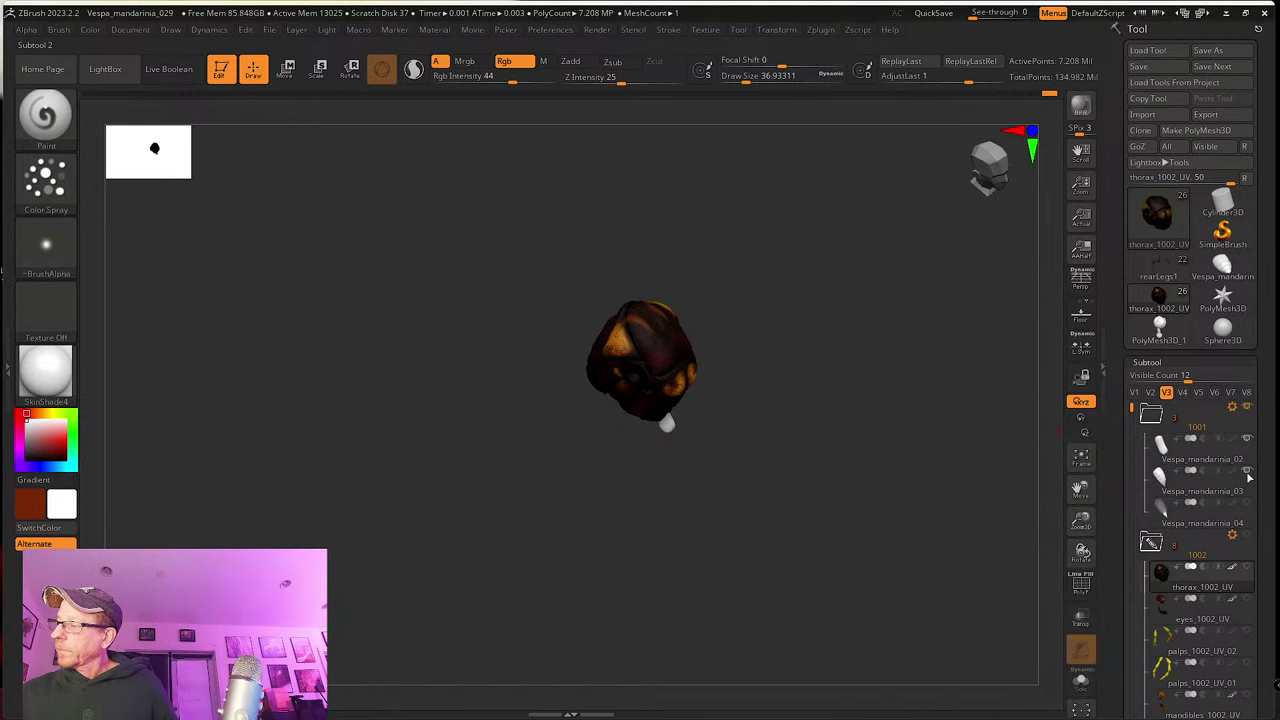
{"action": "left_click", "coordinate": [1247, 475]}
{"action": "left_click", "coordinate": [1247, 503]}
{"action": "left_click_drag", "start_coordinate": [937, 458], "coordinate": [931, 424]}
Step: Cycle through visibility sets V1, V2 and V3 to check their contents, and finish on V2
{"action": "left_click", "coordinate": [1150, 393]}
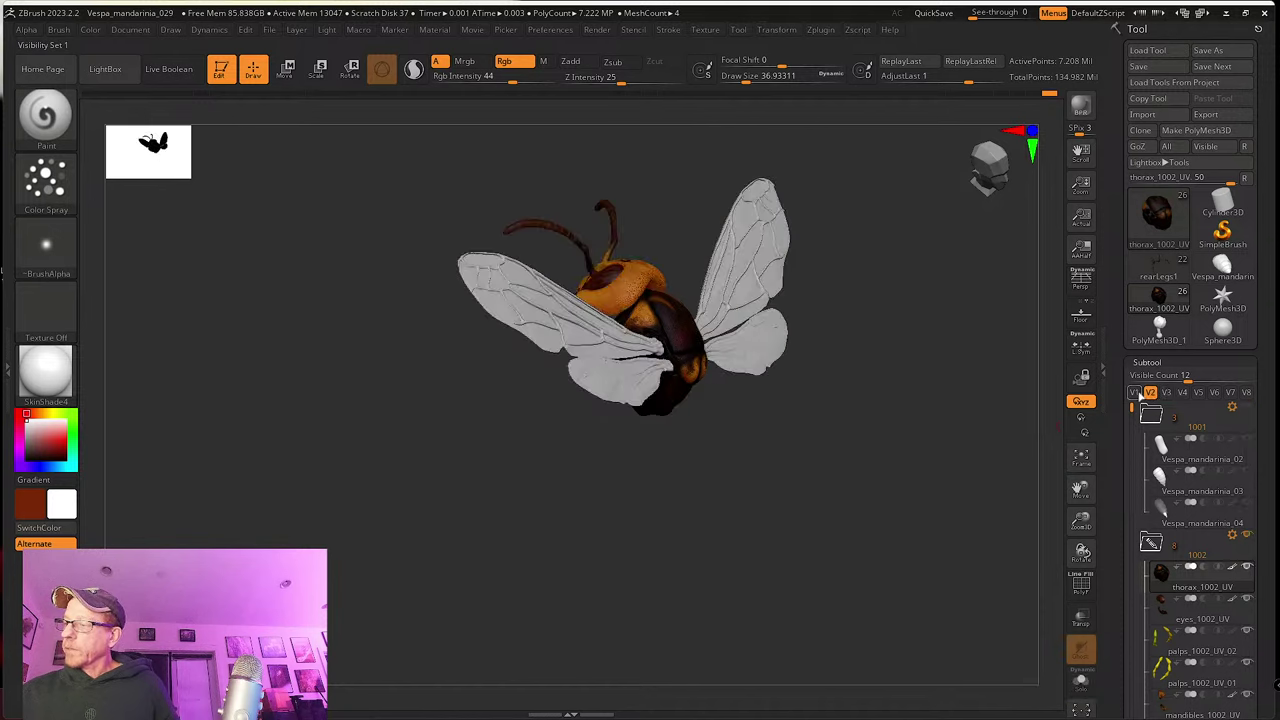
{"action": "left_click", "coordinate": [1134, 393]}
{"action": "left_click", "coordinate": [1150, 393]}
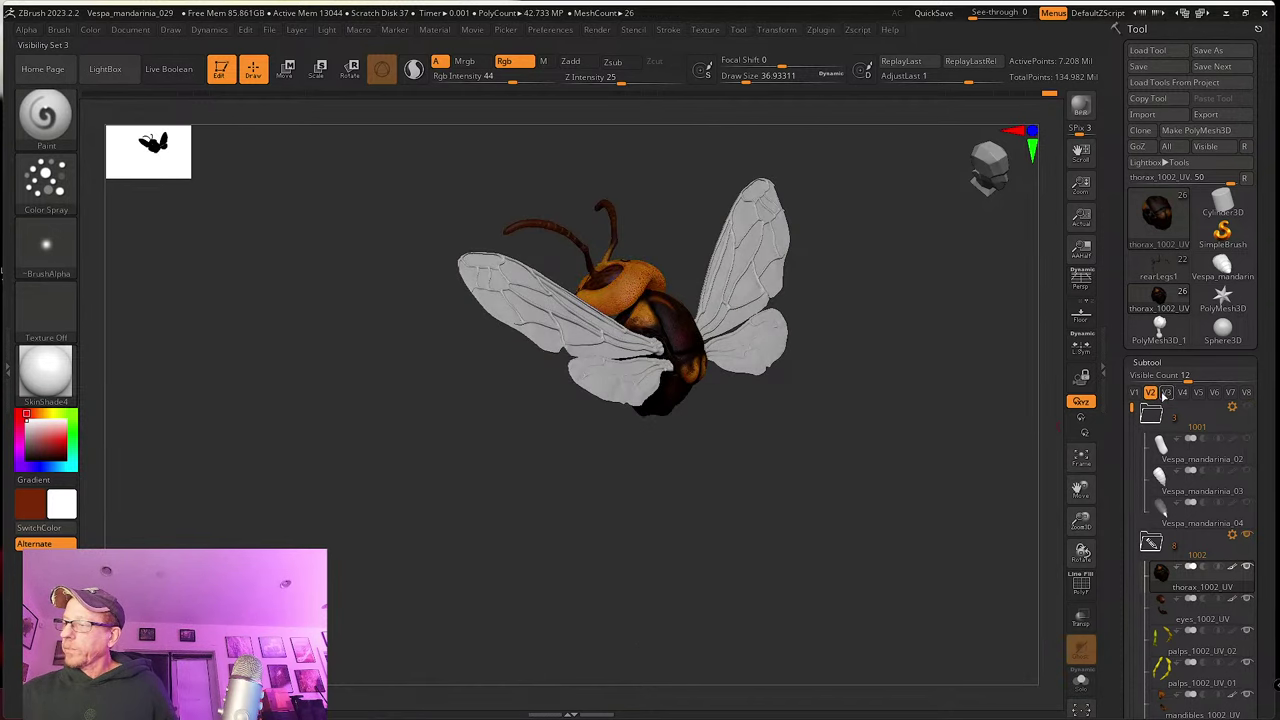
{"action": "left_click", "coordinate": [1166, 393]}
{"action": "left_click", "coordinate": [1150, 393]}
{"action": "left_click", "coordinate": [1135, 393]}
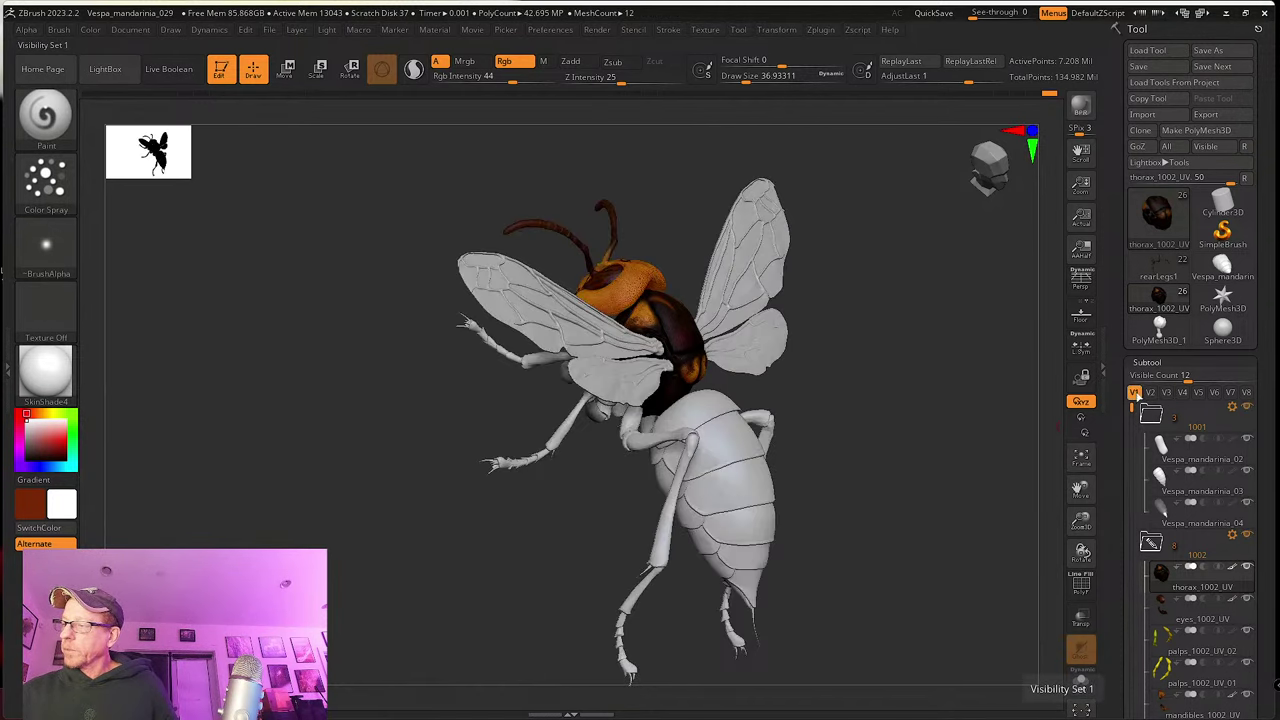
{"action": "left_click", "coordinate": [1150, 393]}
Step: Append a PolyMesh3D star as a new subtool to the hornet, with the wing bases on the thorax in close view
{"action": "left_click_drag", "start_coordinate": [835, 424], "coordinate": [550, 436]}
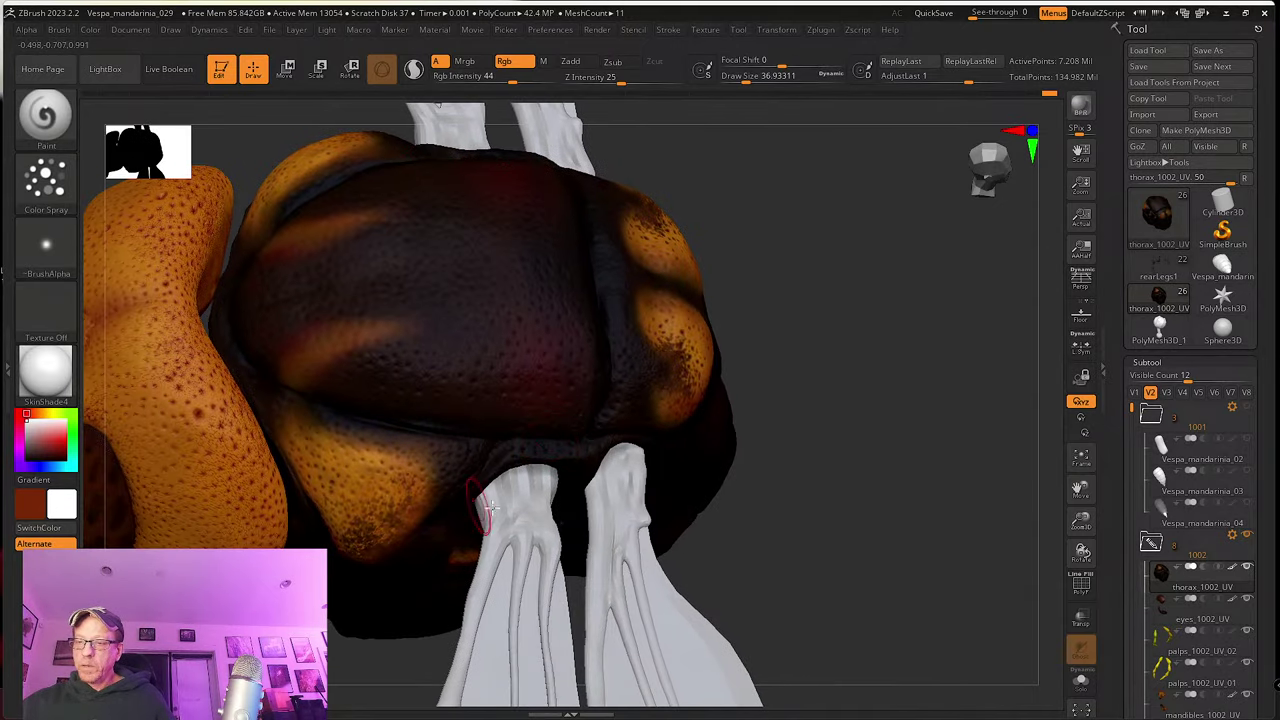
{"action": "mouse_move", "coordinate": [488, 508]}
{"action": "left_mouse_down"}
{"action": "mouse_move", "coordinate": [789, 446]}
{"action": "mouse_move", "coordinate": [655, 333]}
{"action": "left_mouse_up"}
{"action": "left_click", "coordinate": [598, 352]}
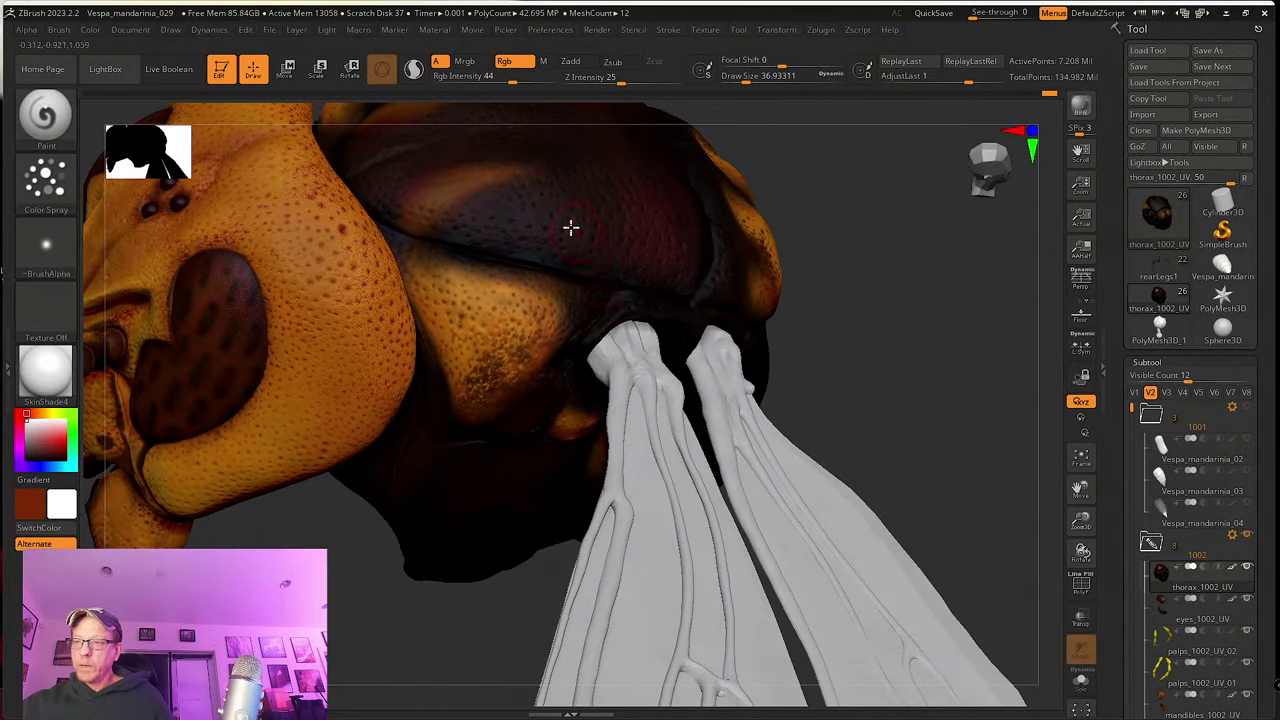
{"action": "left_click_drag", "start_coordinate": [951, 438], "coordinate": [741, 433]}
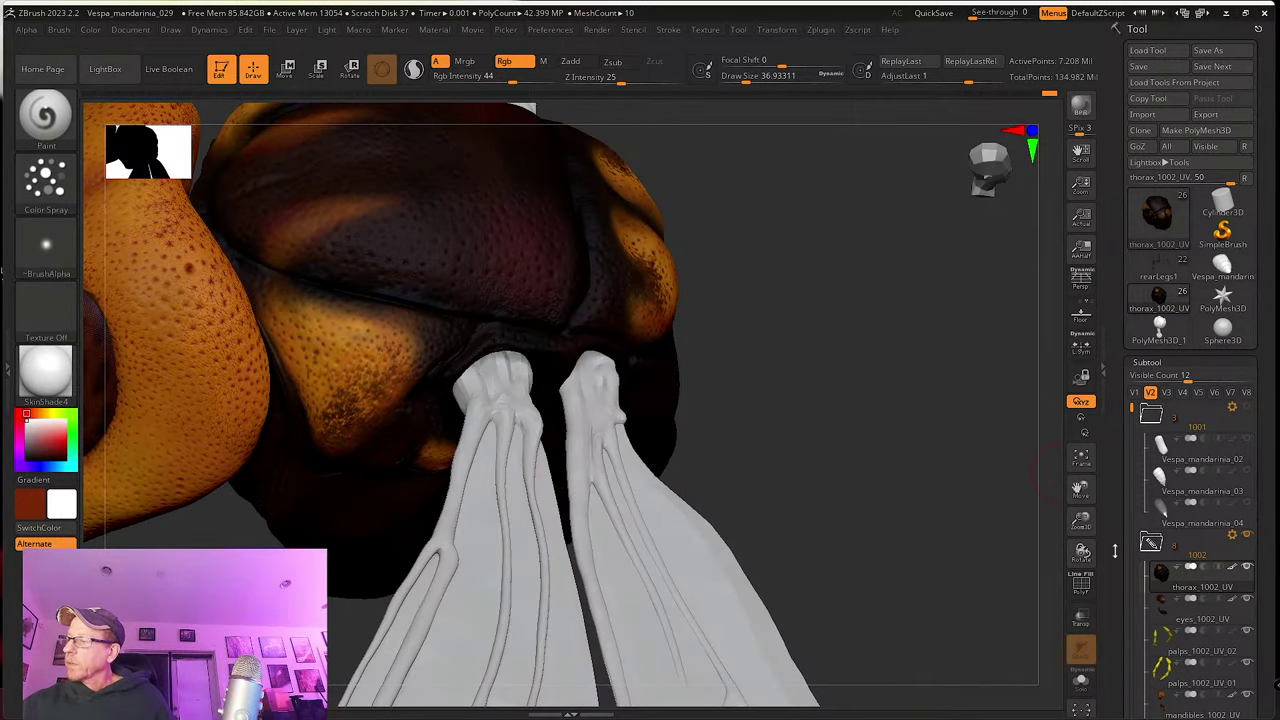
{"action": "scroll", "coordinate": [1114, 551], "scroll_direction": "down", "scroll_amount": 8}
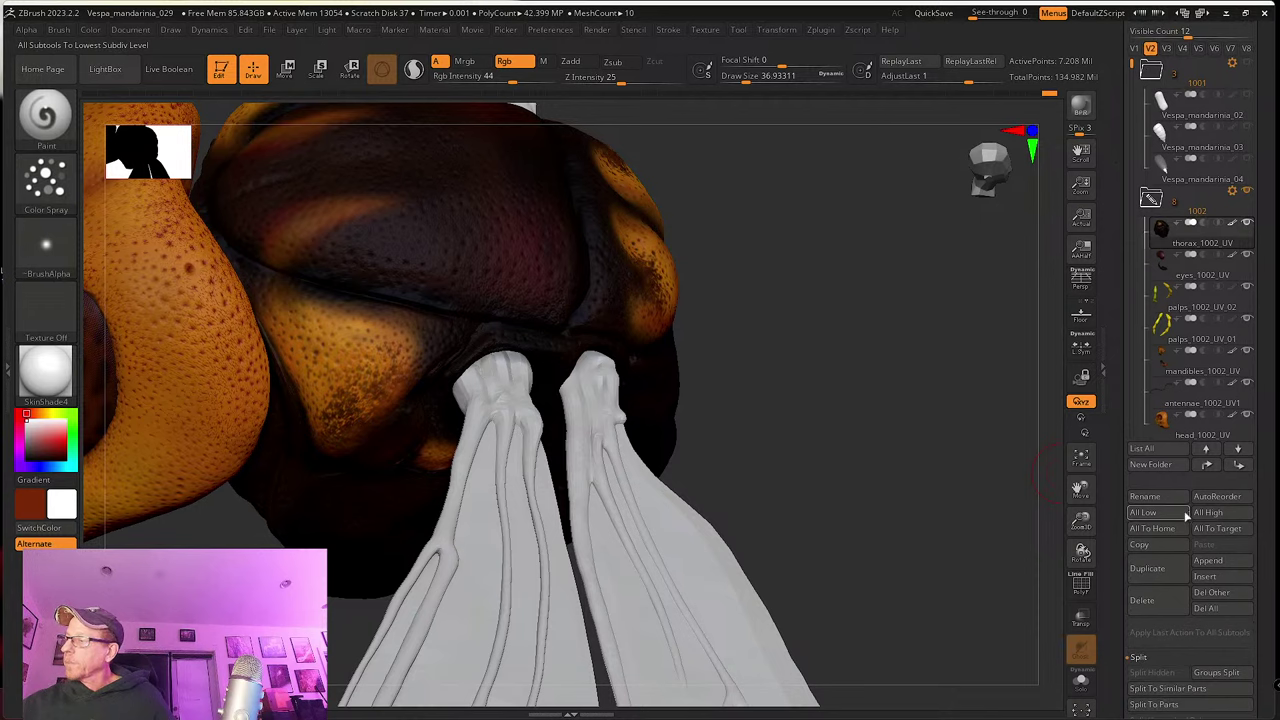
{"action": "left_click", "coordinate": [1214, 562]}
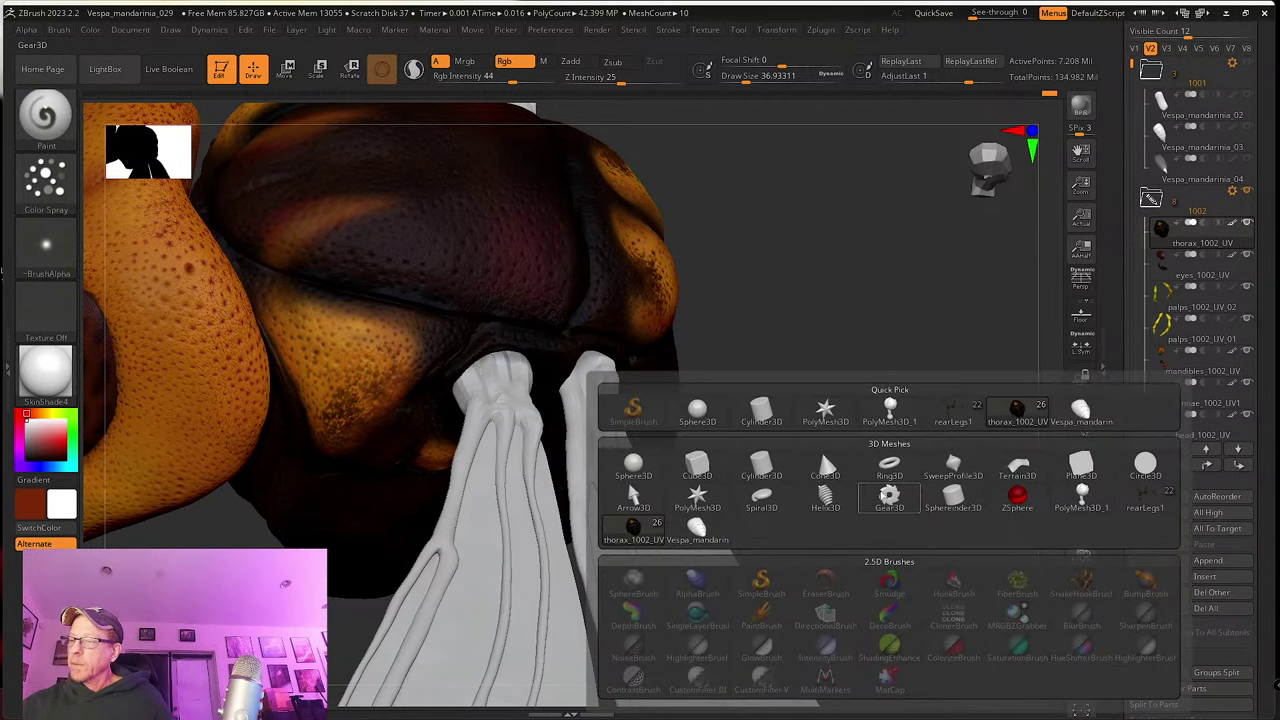
{"action": "left_click", "coordinate": [823, 410]}
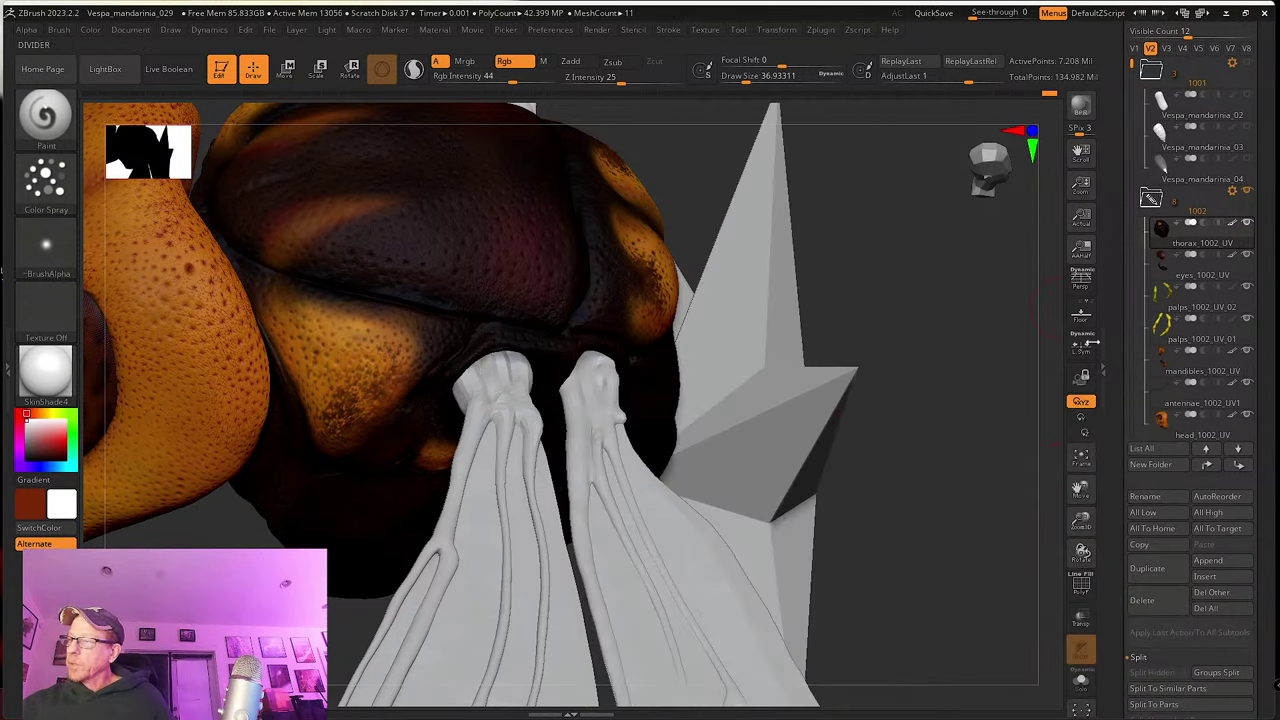
Step: Select the appended PolyMesh3D star behind the thorax and convert it into a PolySphere
{"action": "left_click_drag", "start_coordinate": [953, 326], "coordinate": [893, 290], "text": "shift"}
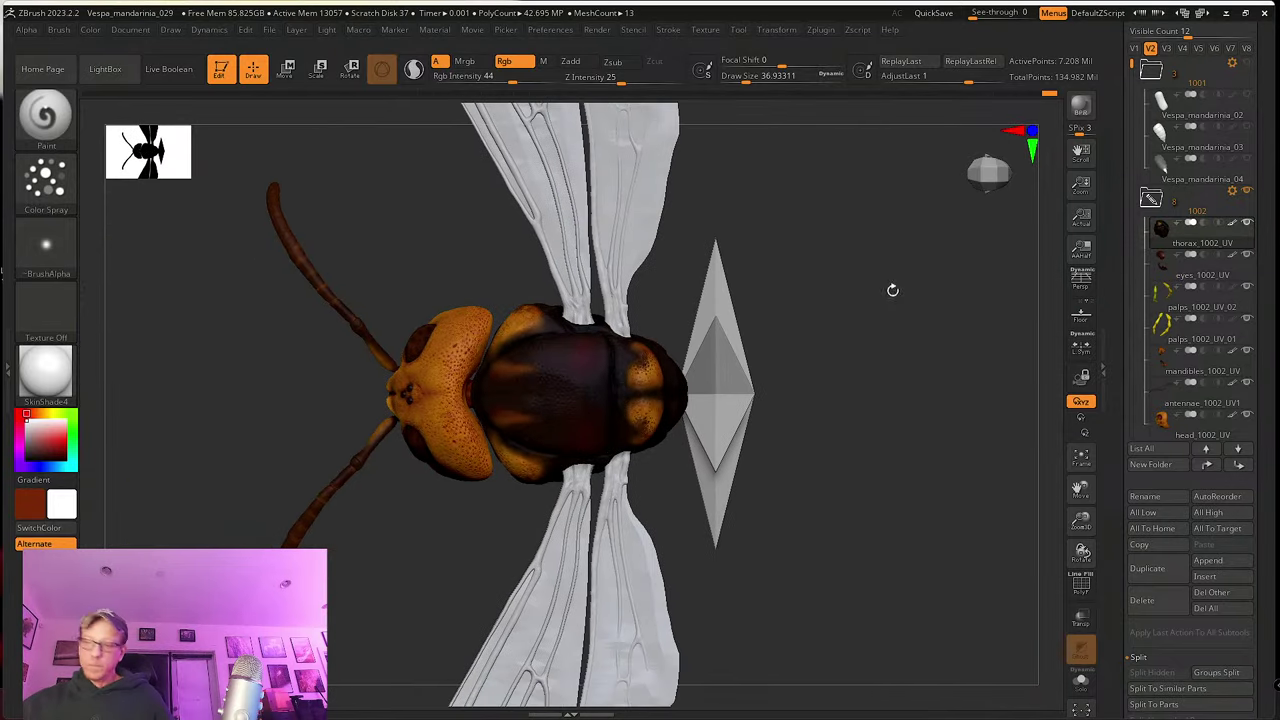
{"action": "key", "text": "w"}
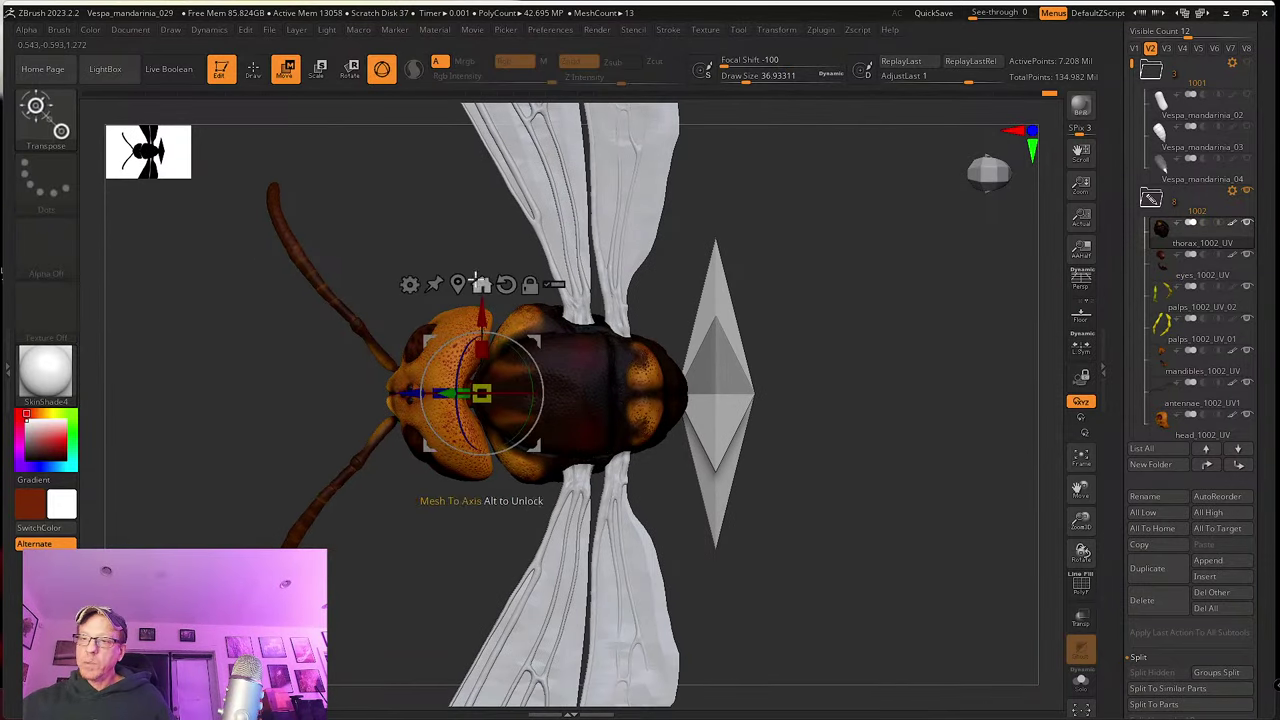
{"action": "left_click", "coordinate": [458, 284]}
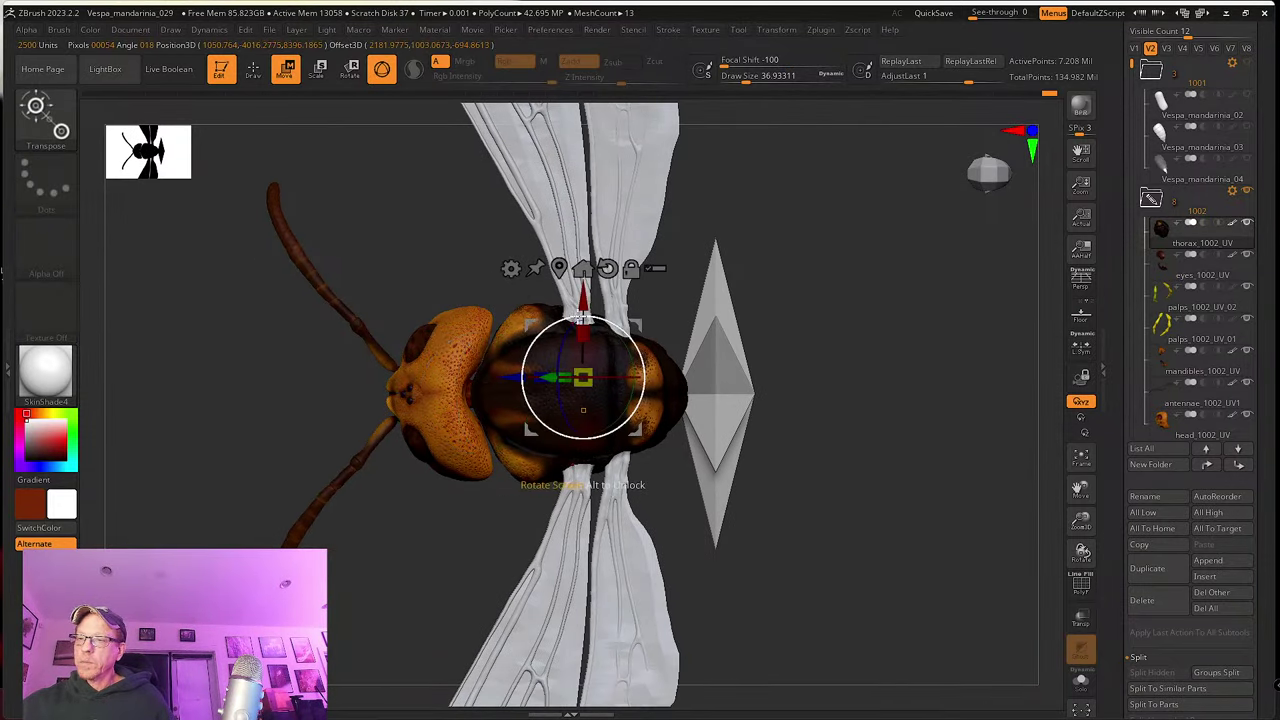
{"action": "left_click", "coordinate": [716, 349], "text": "alt"}
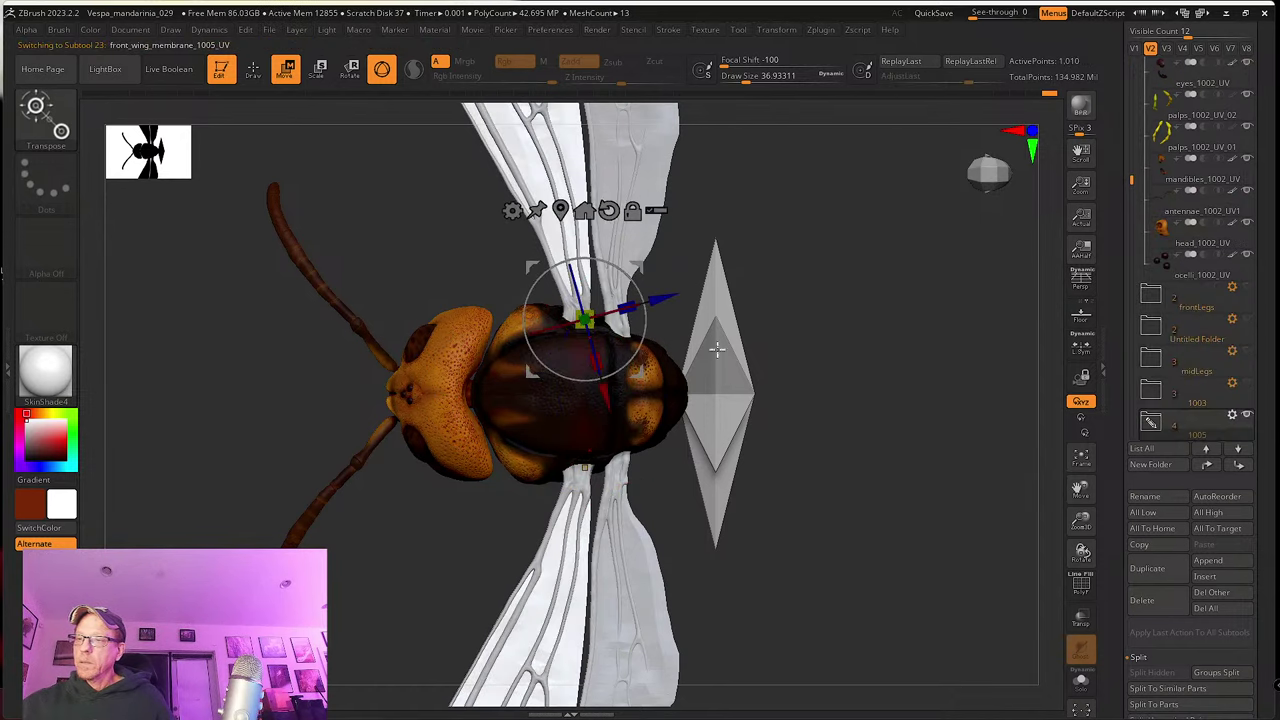
{"action": "left_click", "coordinate": [716, 351], "text": "alt"}
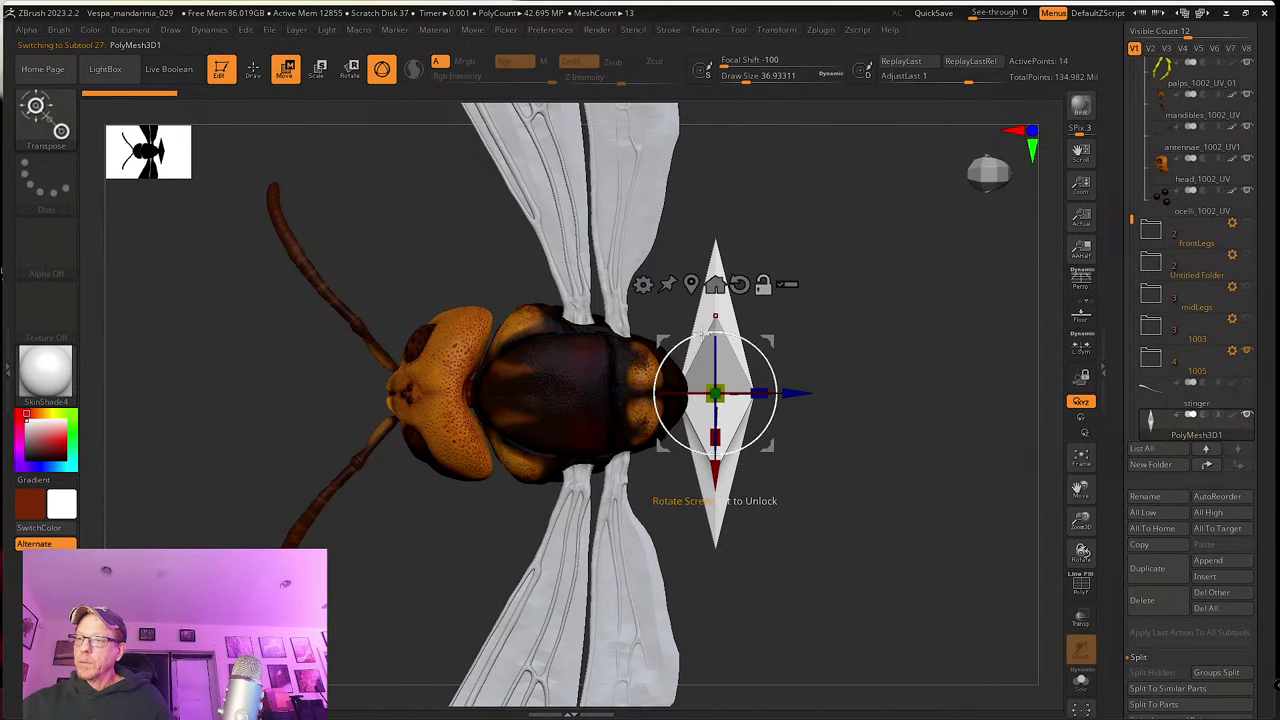
{"action": "left_click_drag", "start_coordinate": [845, 417], "coordinate": [842, 370]}
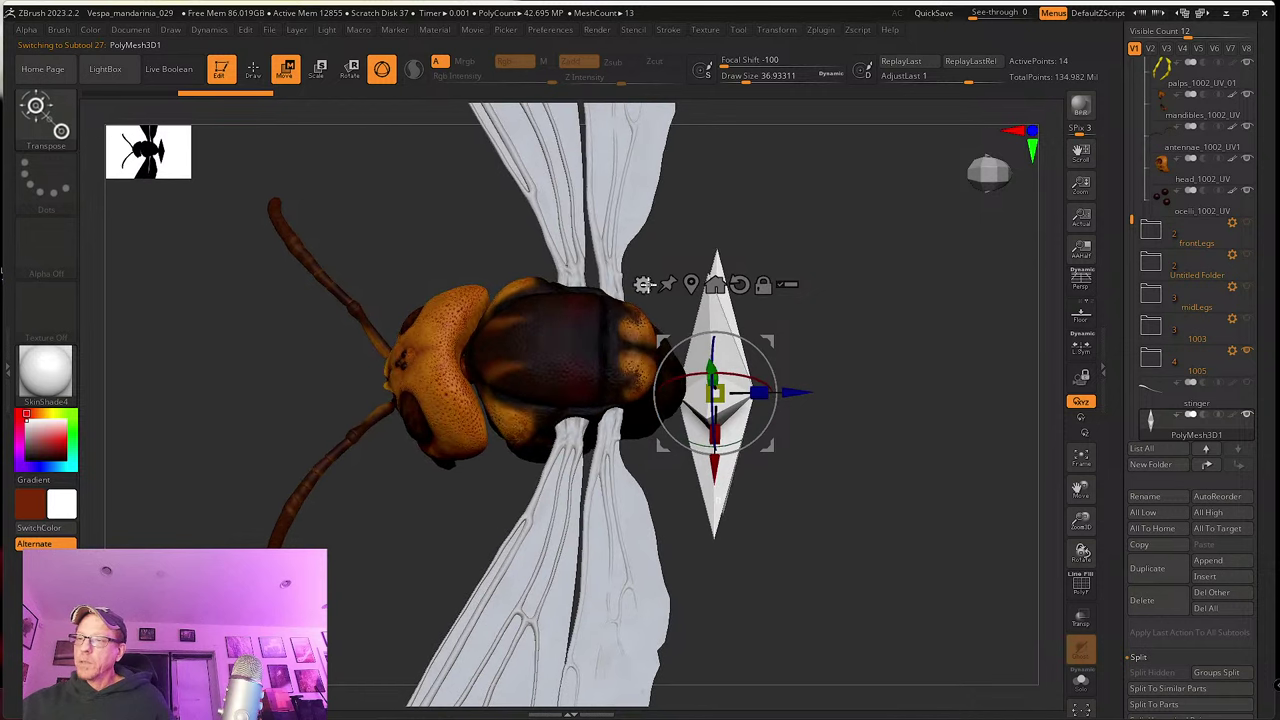
{"action": "left_click", "coordinate": [643, 284]}
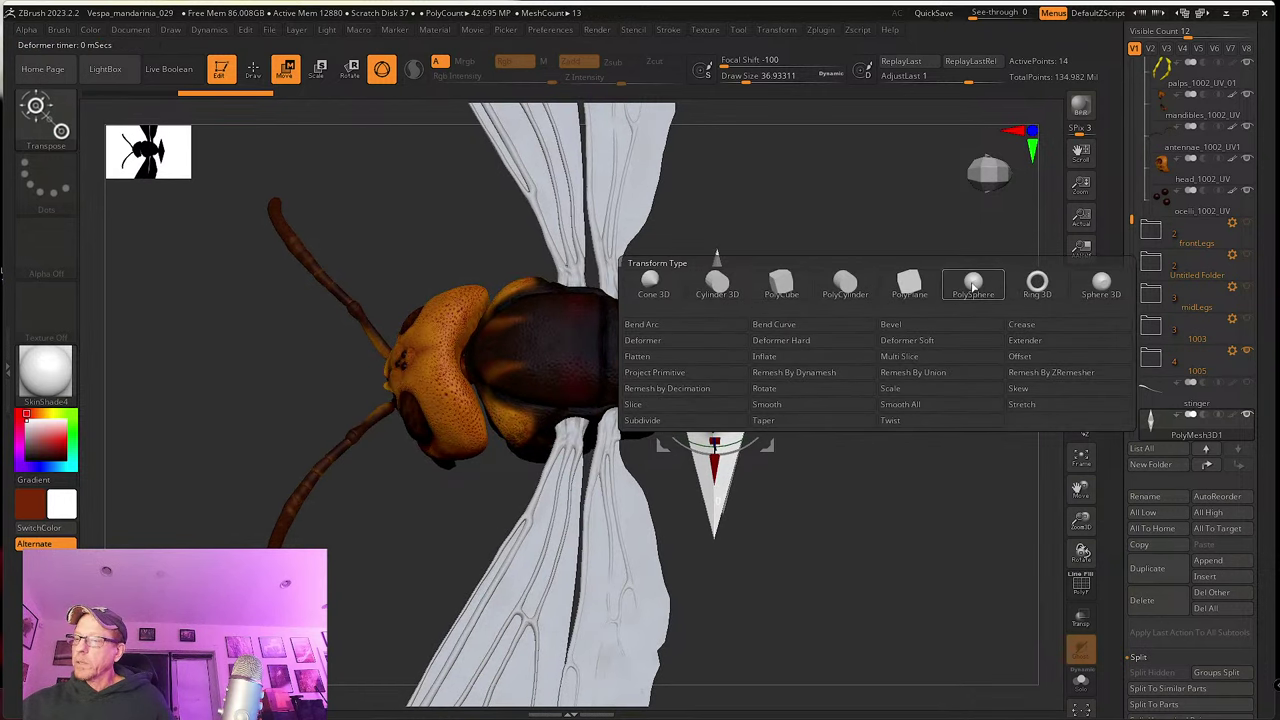
{"action": "left_click", "coordinate": [973, 287]}
Step: Flatten the sphere vertically and scale it down into a small disc behind the thorax
{"action": "left_click_drag", "start_coordinate": [886, 409], "coordinate": [875, 371]}
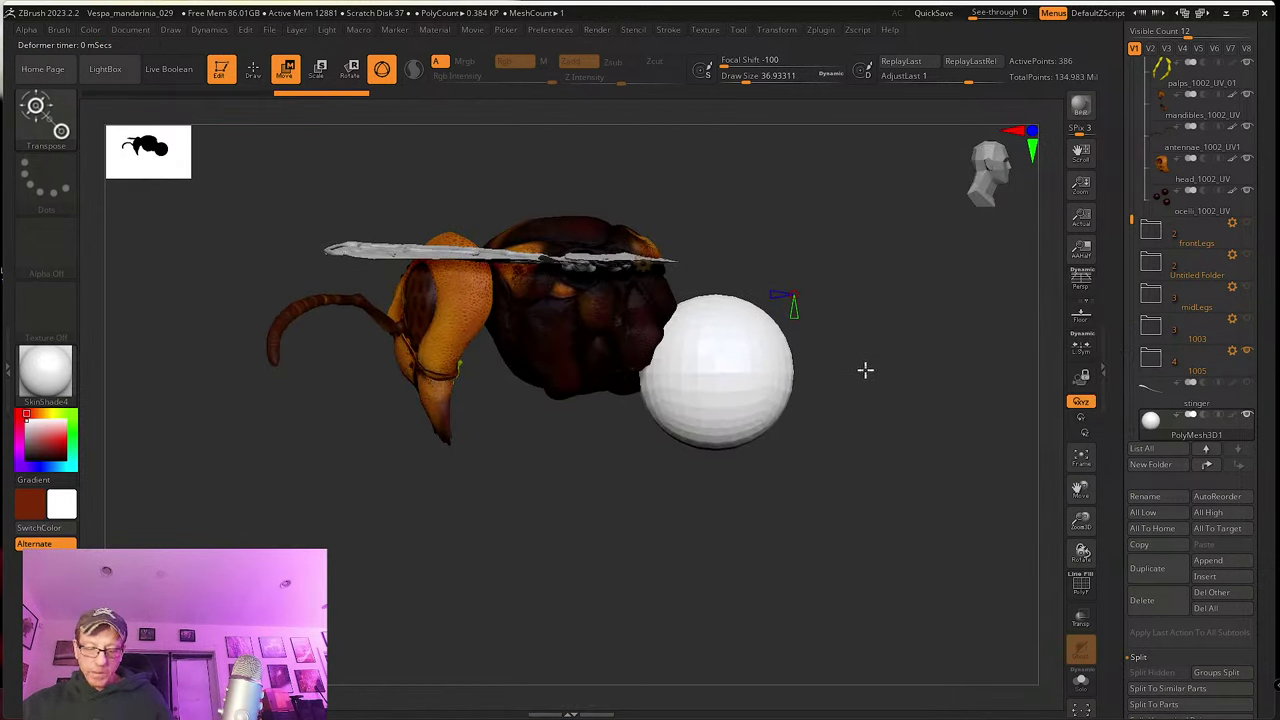
{"action": "left_click_drag", "start_coordinate": [718, 325], "coordinate": [717, 359]}
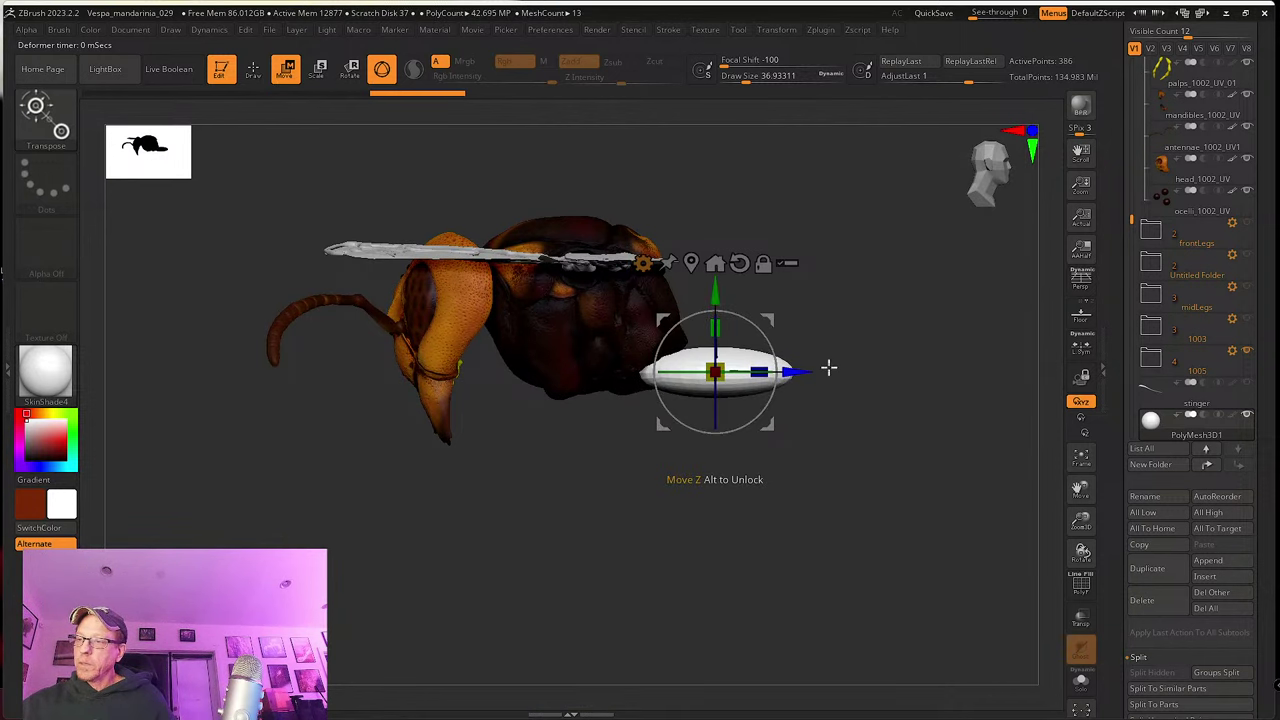
{"action": "left_click_drag", "start_coordinate": [829, 368], "coordinate": [831, 440]}
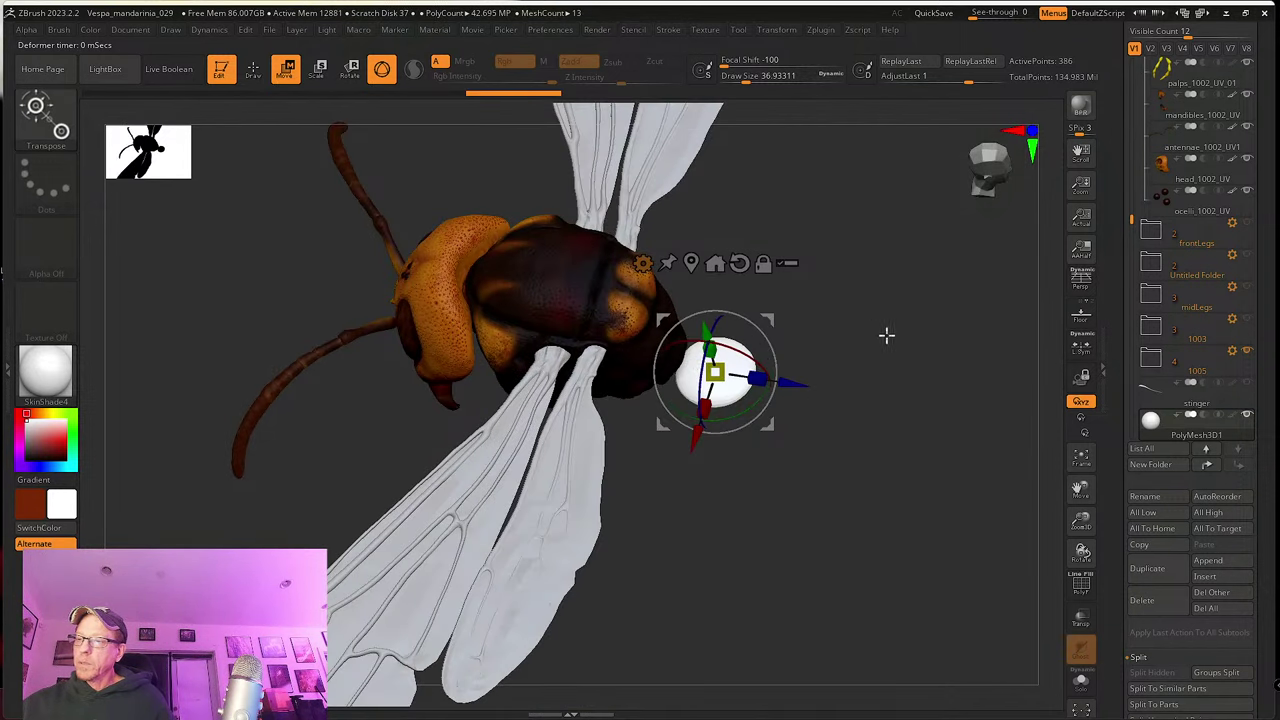
{"action": "left_click_drag", "start_coordinate": [886, 335], "coordinate": [801, 308]}
Step: Raise the disc above the thorax and place it over the base of the front wing
{"action": "left_click_drag", "start_coordinate": [716, 290], "coordinate": [716, 132]}
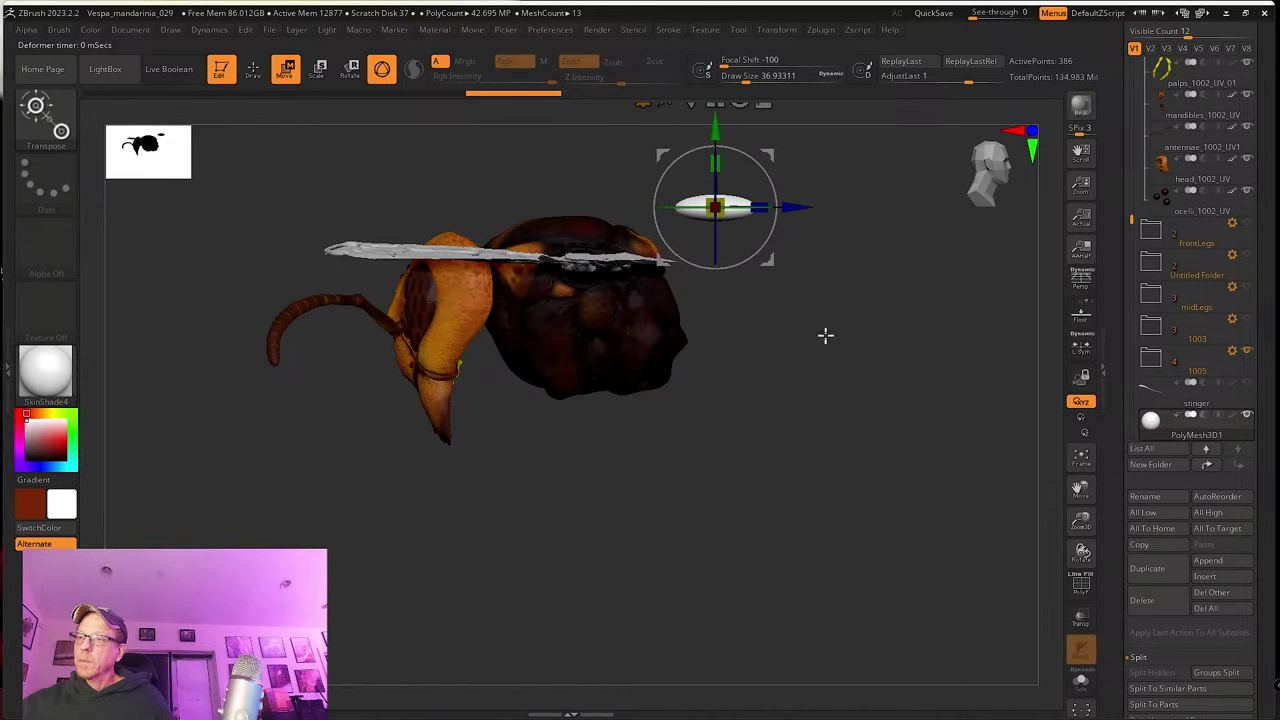
{"action": "left_click_drag", "start_coordinate": [826, 334], "coordinate": [826, 362]}
{"action": "left_click_drag", "start_coordinate": [768, 260], "coordinate": [507, 404]}
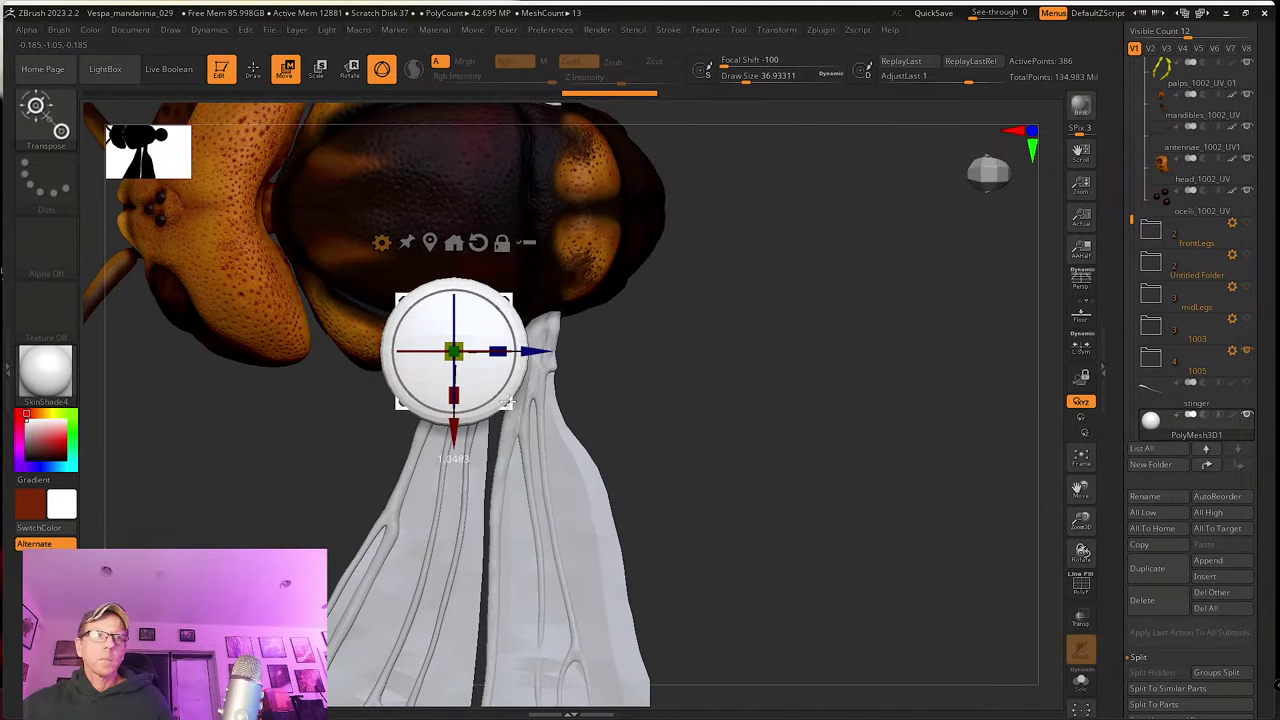
{"action": "mouse_move", "coordinate": [686, 415]}
{"action": "left_mouse_down"}
{"action": "mouse_move", "coordinate": [677, 363]}
{"action": "mouse_move", "coordinate": [757, 309]}
{"action": "mouse_move", "coordinate": [728, 314]}
{"action": "mouse_move", "coordinate": [720, 337]}
{"action": "mouse_move", "coordinate": [757, 380]}
{"action": "mouse_move", "coordinate": [674, 357]}
{"action": "left_mouse_up"}
{"action": "key", "text": "q"}
{"action": "key", "text": "w"}
{"action": "left_click_drag", "start_coordinate": [536, 290], "coordinate": [570, 431]}
{"action": "left_click_drag", "start_coordinate": [540, 471], "coordinate": [823, 420]}
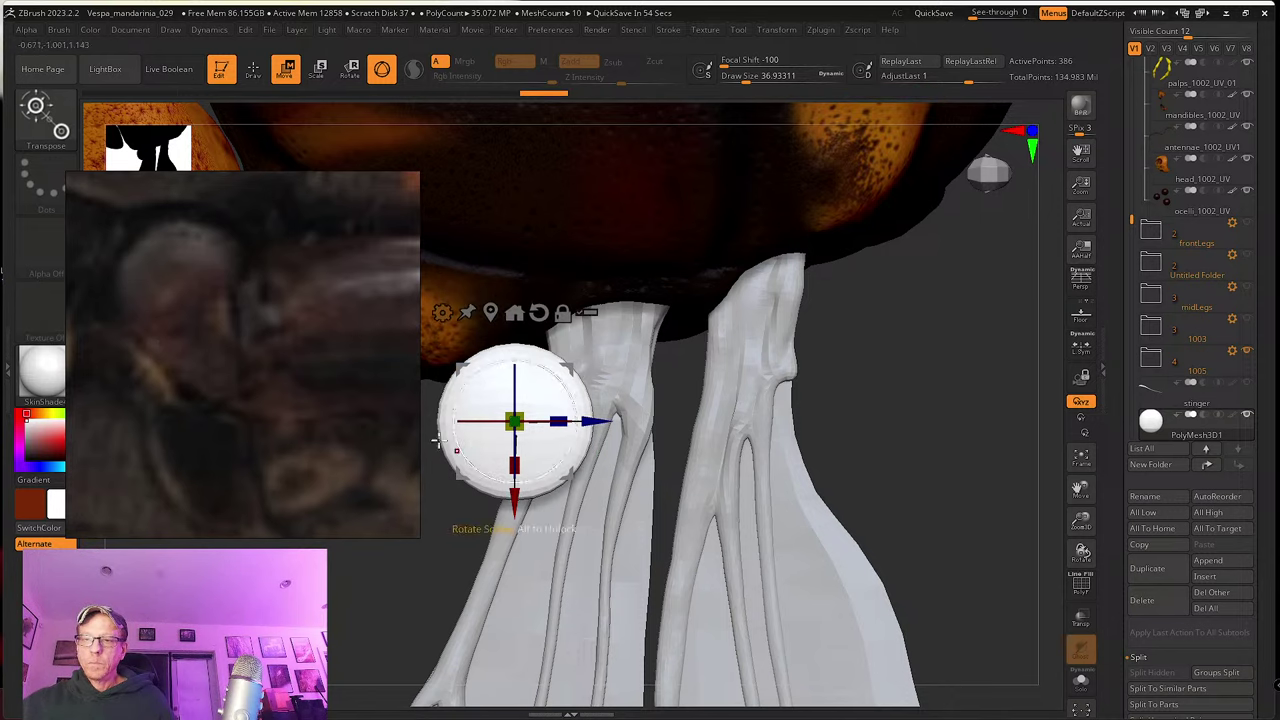
Step: With the Move brush at a draw size of about 77, pull the disc's thorax-side edge out into an egg shape
{"action": "key", "text": "q"}
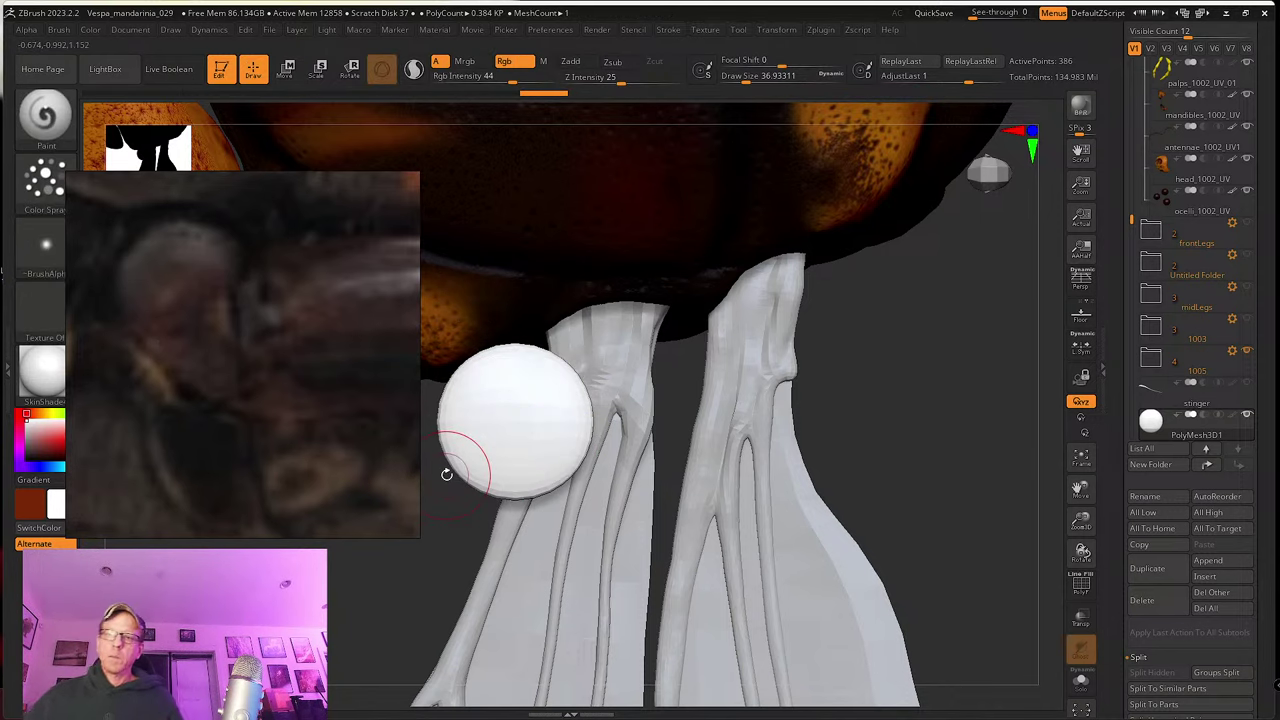
{"action": "left_click", "coordinate": [44, 113]}
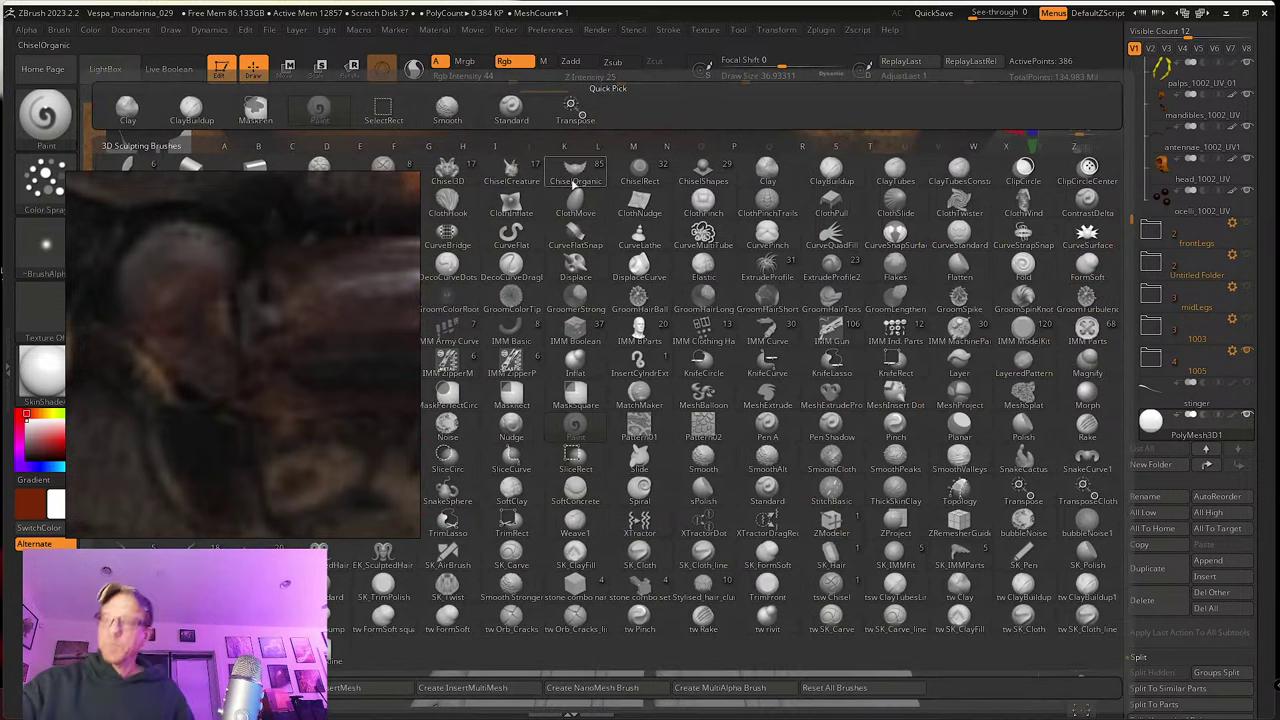
{"action": "key", "text": "w"}
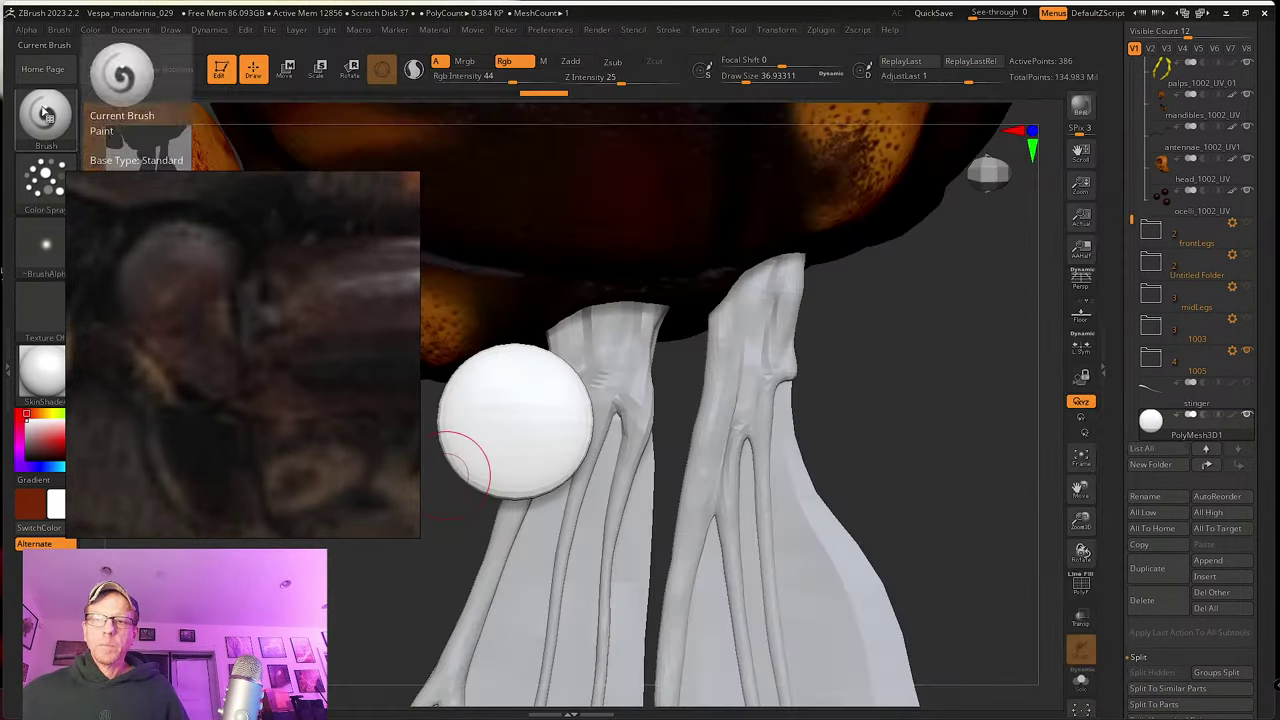
{"action": "left_click", "coordinate": [60, 115]}
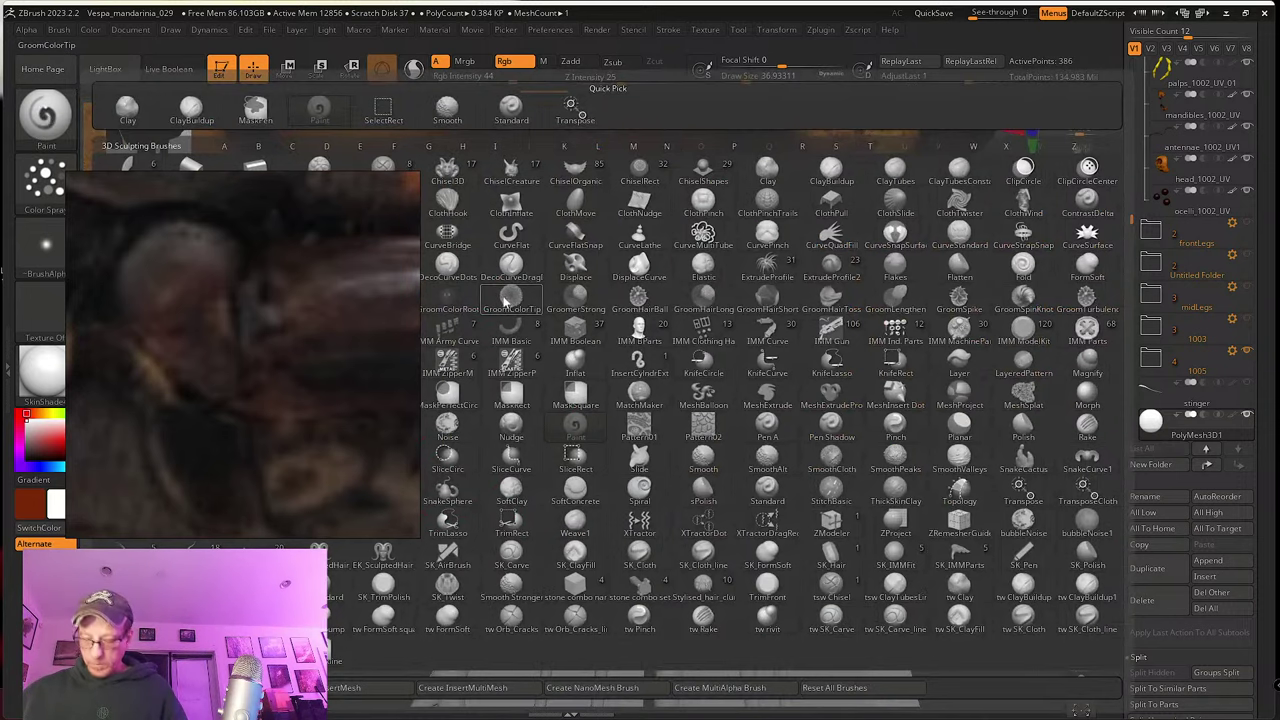
{"action": "key", "text": "m"}
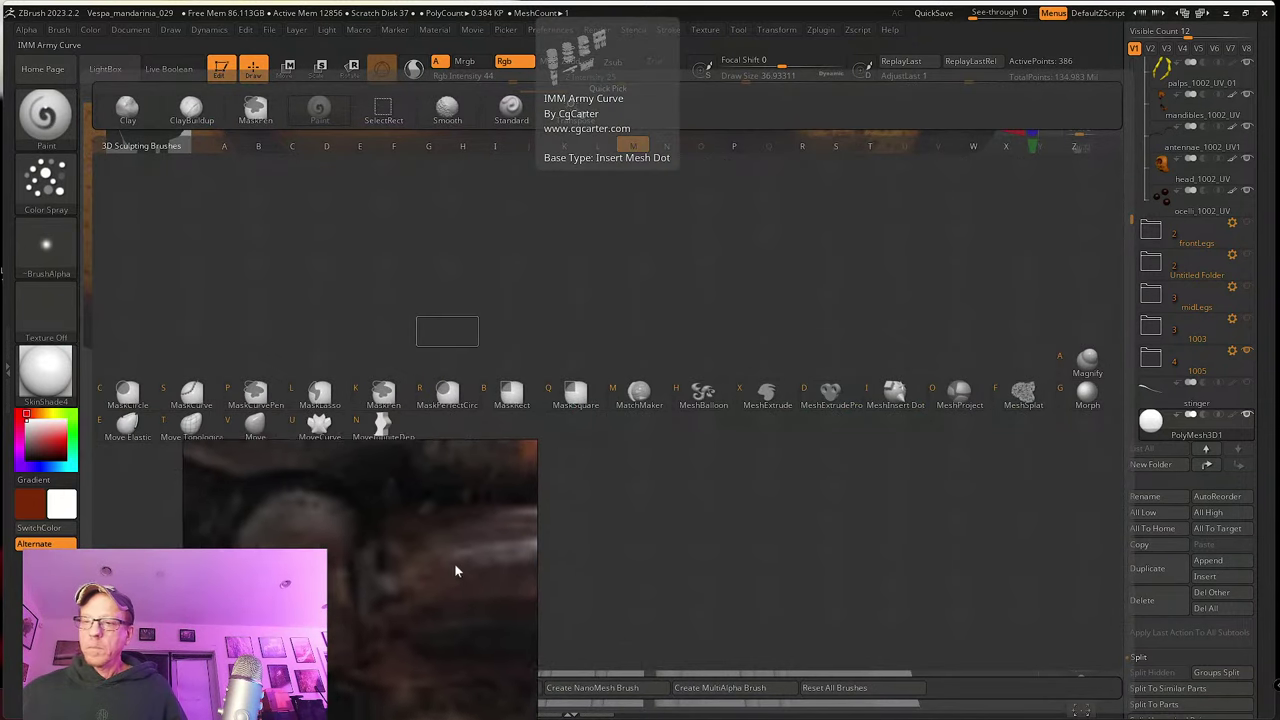
{"action": "left_click", "coordinate": [257, 432]}
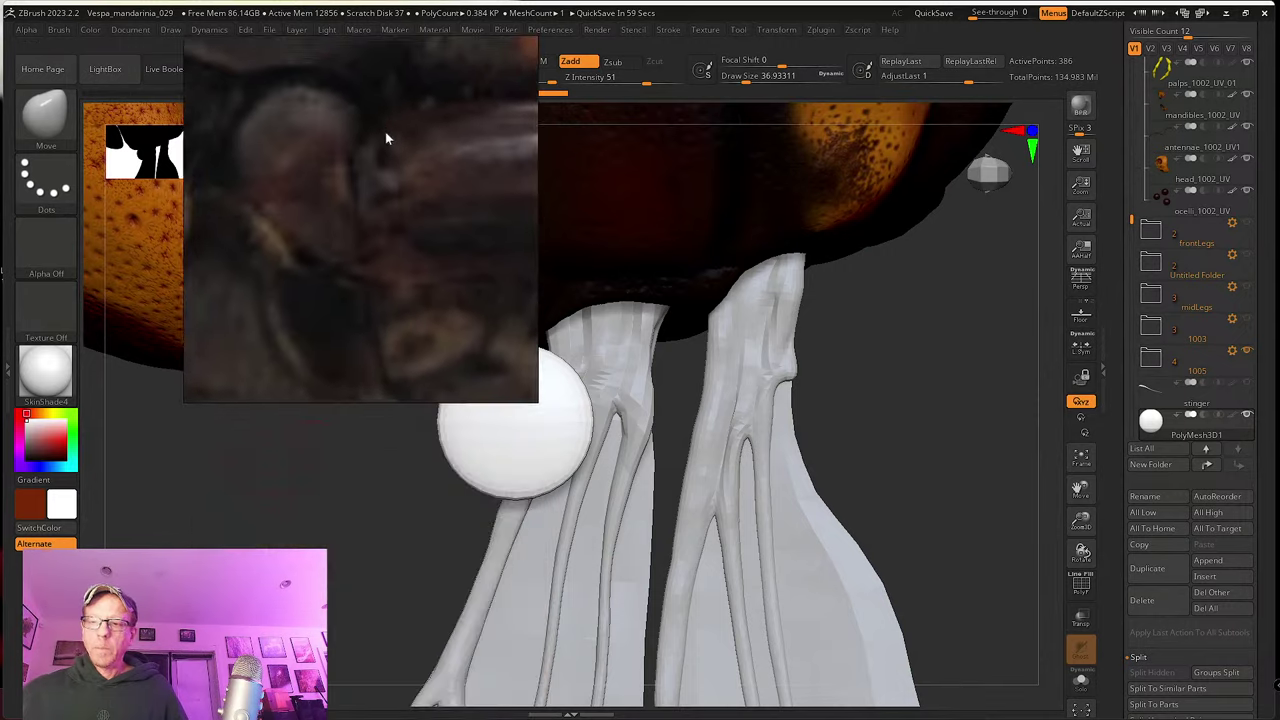
{"action": "left_click_drag", "start_coordinate": [375, 446], "coordinate": [390, 440]}
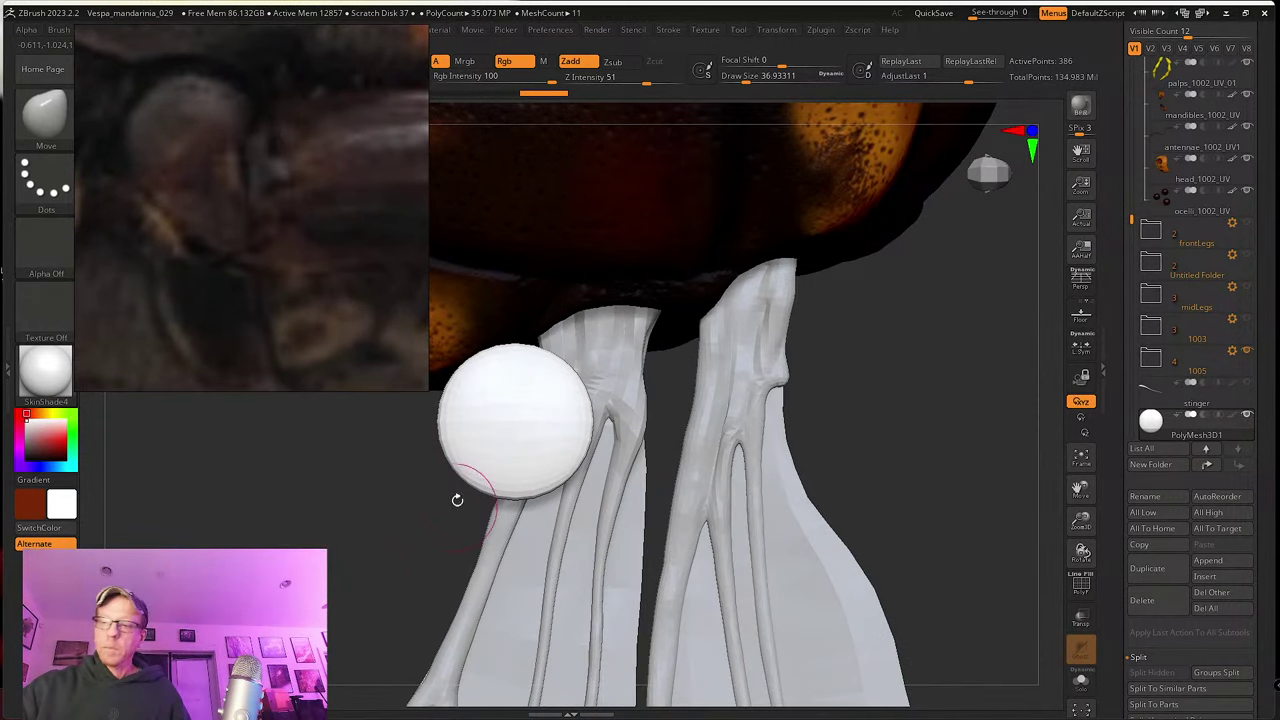
{"action": "key", "text": "s"}
{"action": "left_click_drag", "start_coordinate": [400, 523], "coordinate": [410, 523]}
{"action": "left_click_drag", "start_coordinate": [517, 350], "coordinate": [517, 307]}
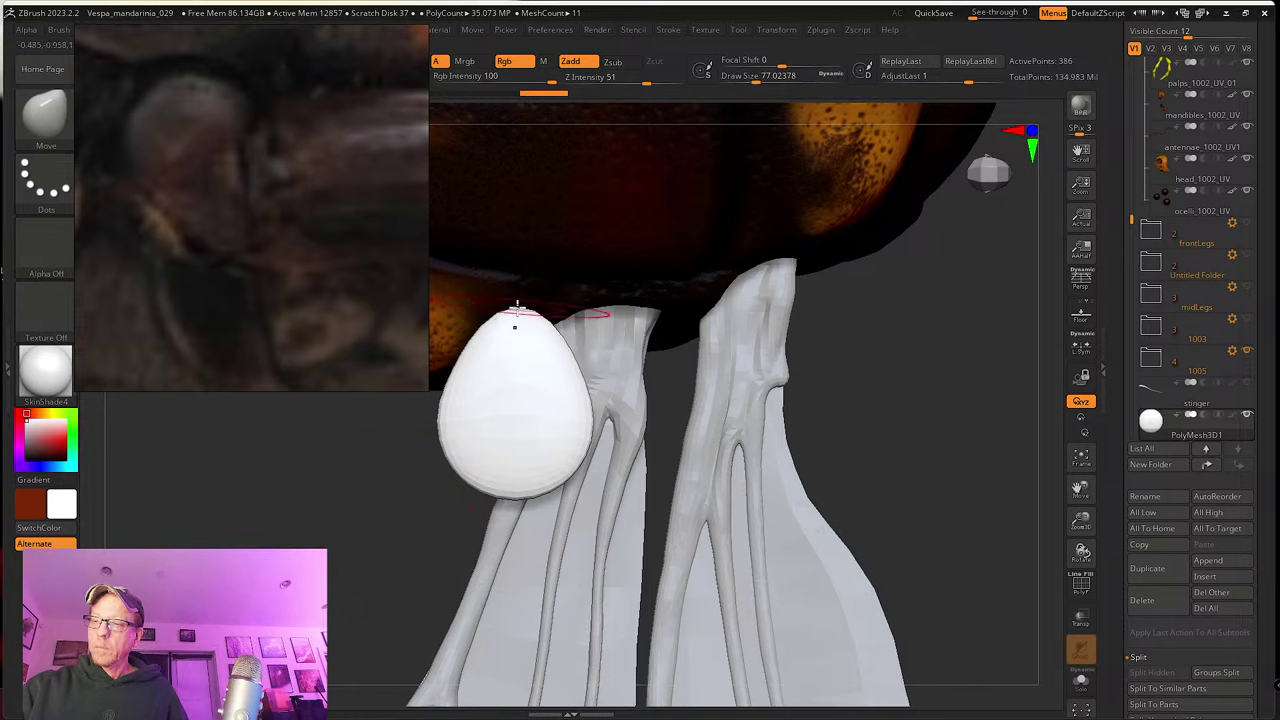
Step: Push and smooth the egg shape's edges into a wide, rounded lobe that narrows toward the wing, following the reference photo
{"action": "key", "text": "shift"}
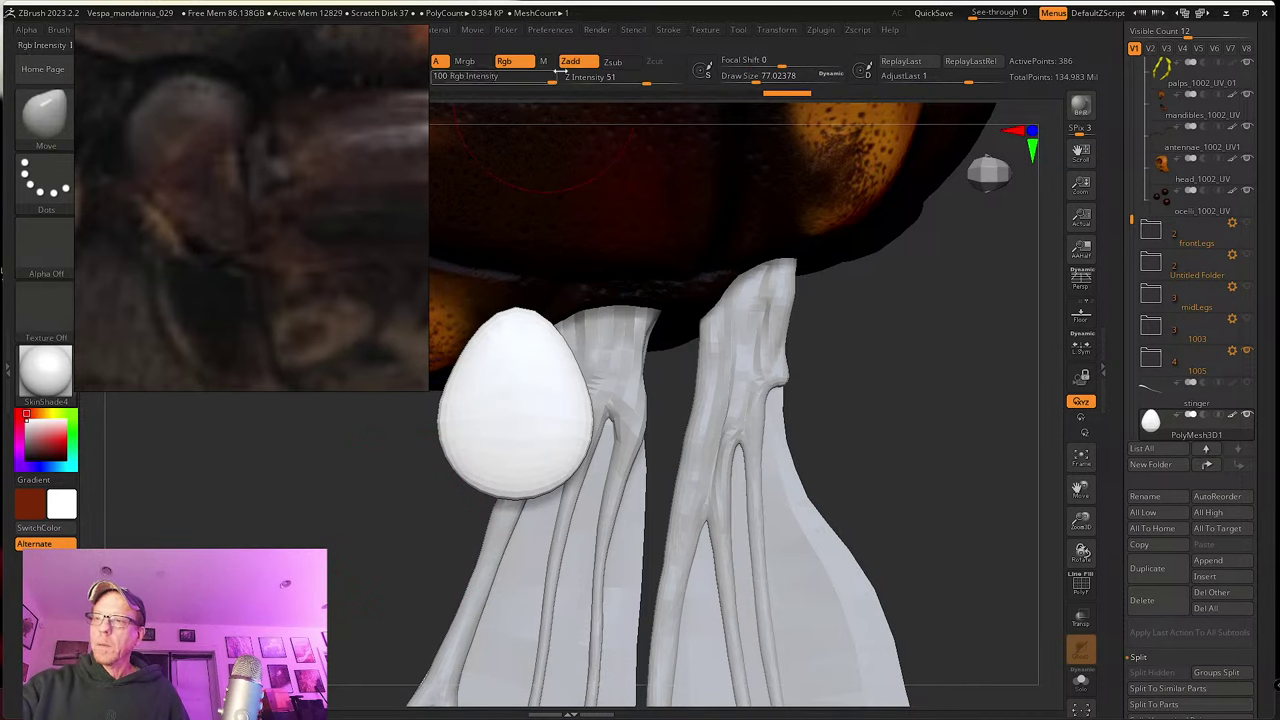
{"action": "left_click", "coordinate": [582, 62], "text": "shift"}
{"action": "mouse_move", "coordinate": [505, 325]}
{"action": "left_mouse_down", "text": "shift"}
{"action": "mouse_move", "coordinate": [470, 342]}
{"action": "mouse_move", "coordinate": [456, 417]}
{"action": "mouse_move", "coordinate": [474, 480]}
{"action": "mouse_move", "coordinate": [500, 490]}
{"action": "left_mouse_up", "text": "shift"}
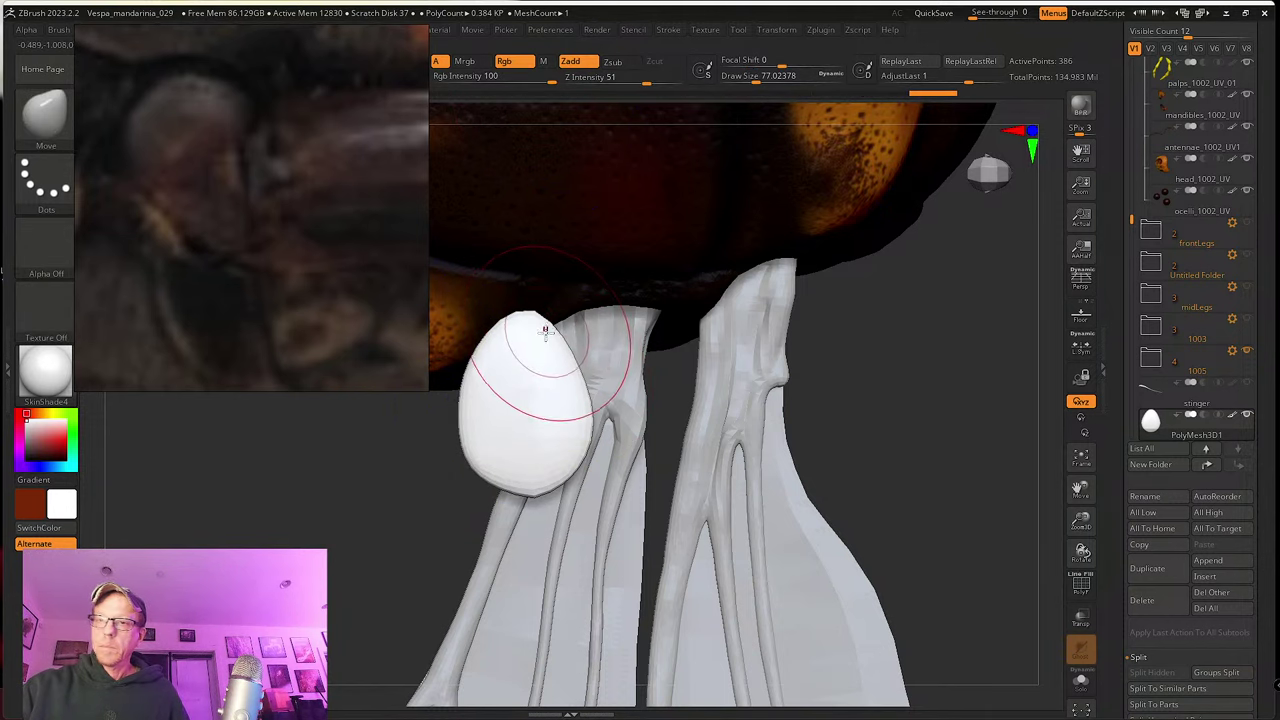
{"action": "left_click_drag", "start_coordinate": [560, 337], "coordinate": [586, 320]}
{"action": "mouse_move", "coordinate": [572, 410]}
{"action": "left_mouse_down", "text": "shift"}
{"action": "mouse_move", "coordinate": [566, 454]}
{"action": "mouse_move", "coordinate": [537, 474]}
{"action": "left_mouse_up", "text": "shift"}
{"action": "left_click_drag", "start_coordinate": [492, 323], "coordinate": [509, 431], "text": "shift"}
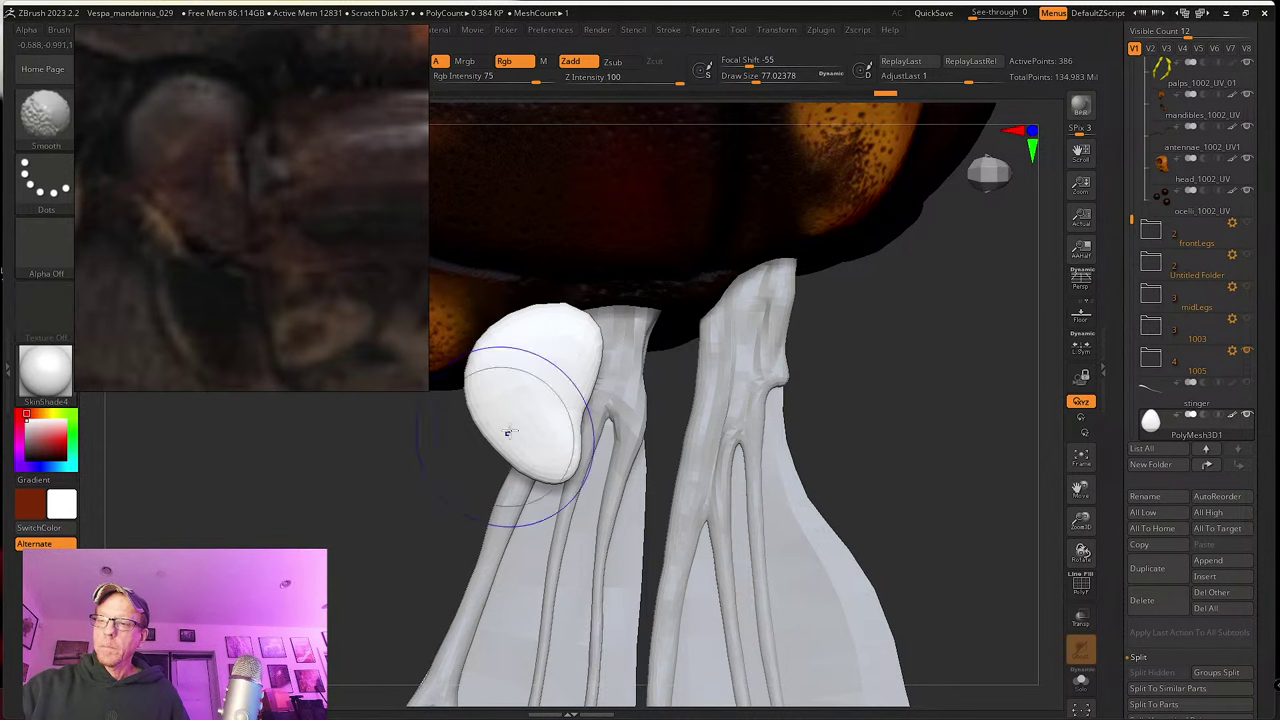
Step: Bend the flat lobe into a curved, convex plate with the Move brush, working from several angles
{"action": "right_click_drag", "start_coordinate": [566, 409], "coordinate": [552, 354]}
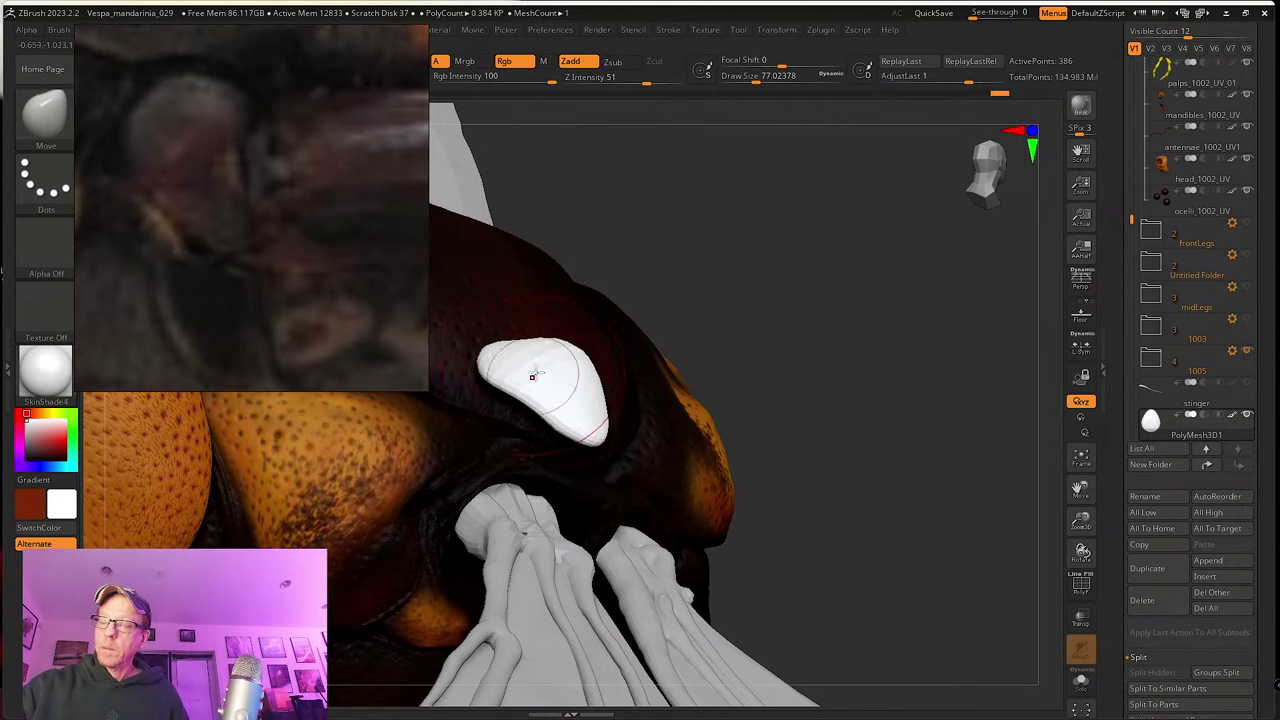
{"action": "right_click_drag", "start_coordinate": [532, 376], "coordinate": [553, 343]}
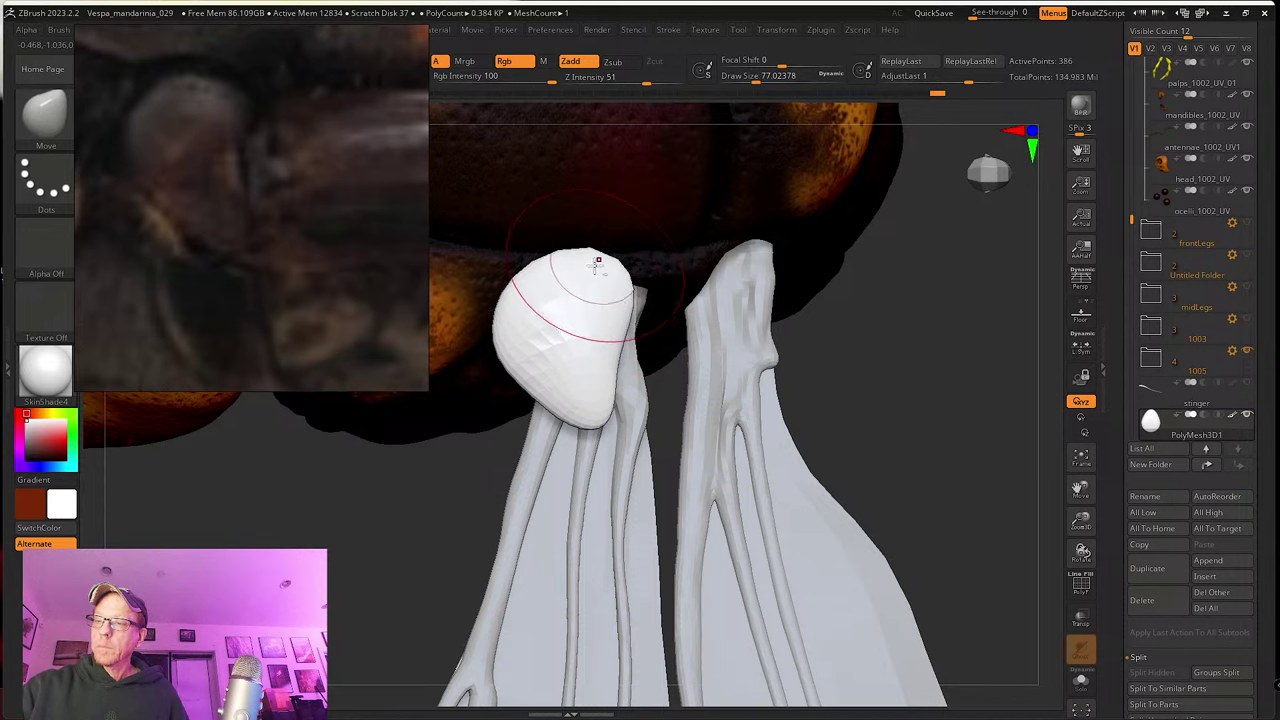
{"action": "right_click_drag", "start_coordinate": [597, 262], "coordinate": [838, 413]}
Step: Scale down and tilt the curved plate, and lower it onto the front wing base
{"action": "key", "text": "w"}
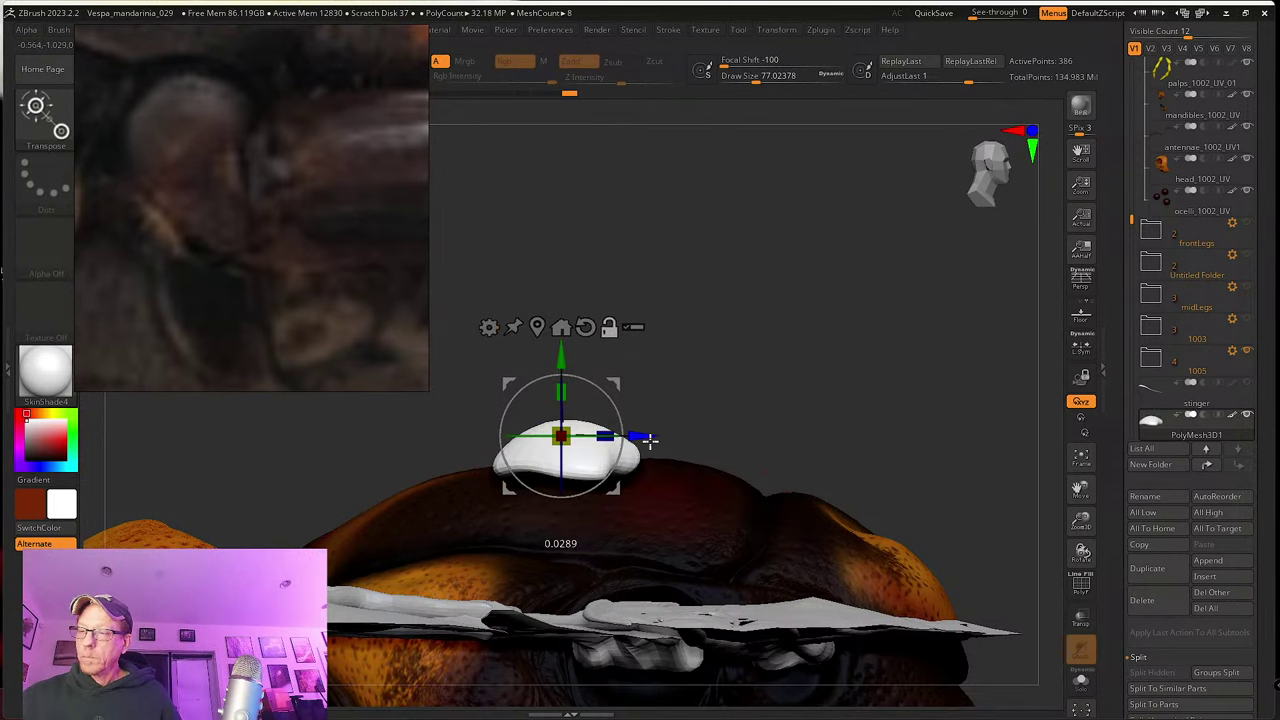
{"action": "right_click_drag", "start_coordinate": [666, 387], "coordinate": [690, 500]}
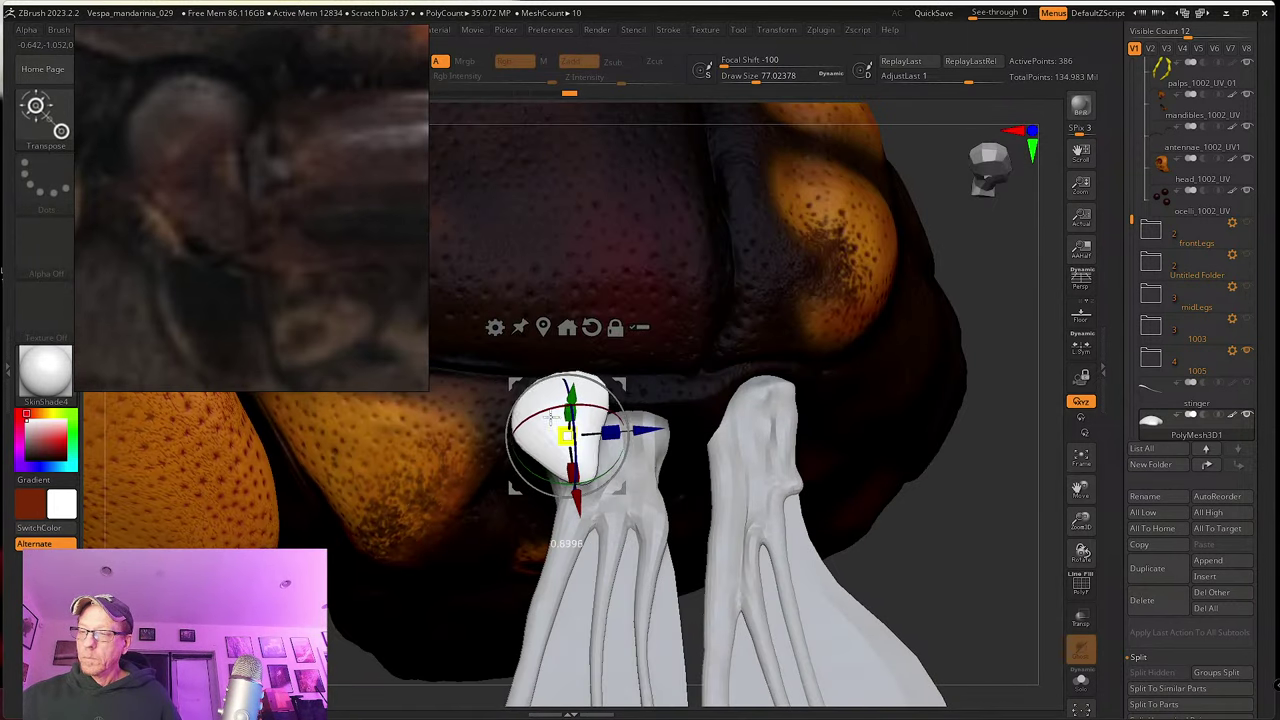
{"action": "right_click_drag", "start_coordinate": [931, 520], "coordinate": [612, 427]}
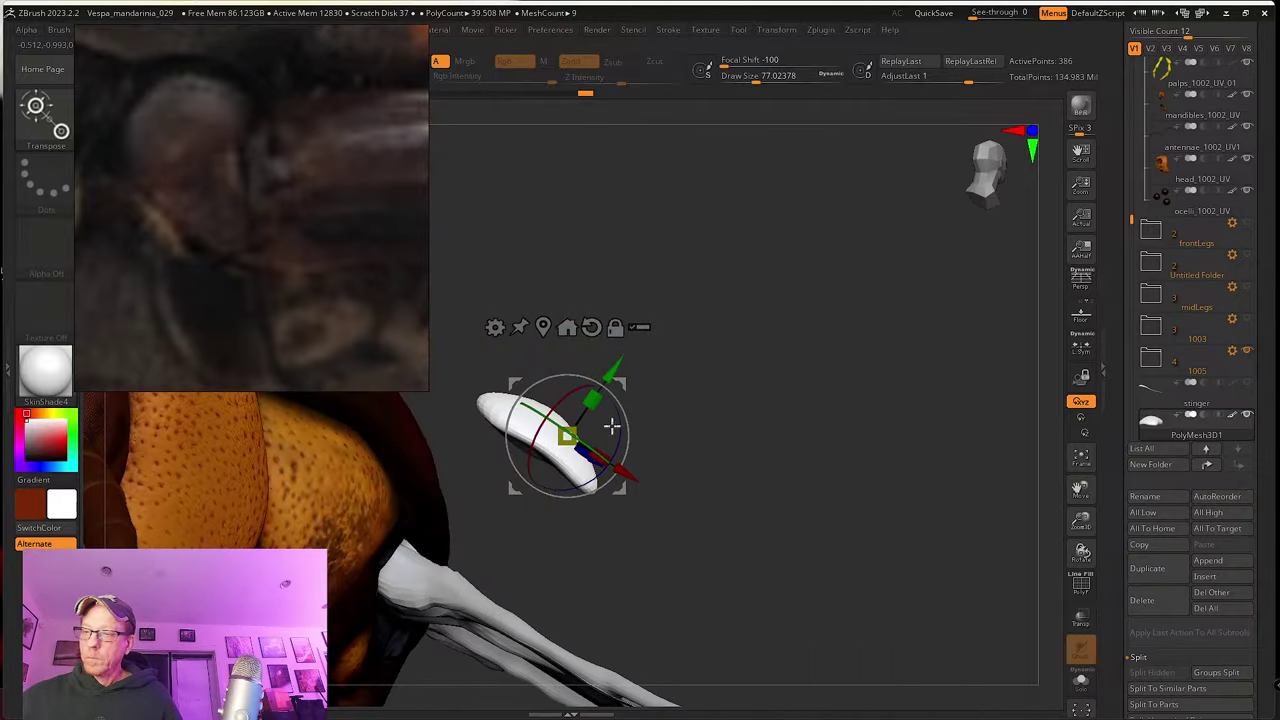
{"action": "right_click_drag", "start_coordinate": [618, 370], "coordinate": [561, 548]}
{"action": "left_click_drag", "start_coordinate": [519, 633], "coordinate": [592, 613]}
{"action": "right_click_drag", "start_coordinate": [863, 575], "coordinate": [743, 523]}
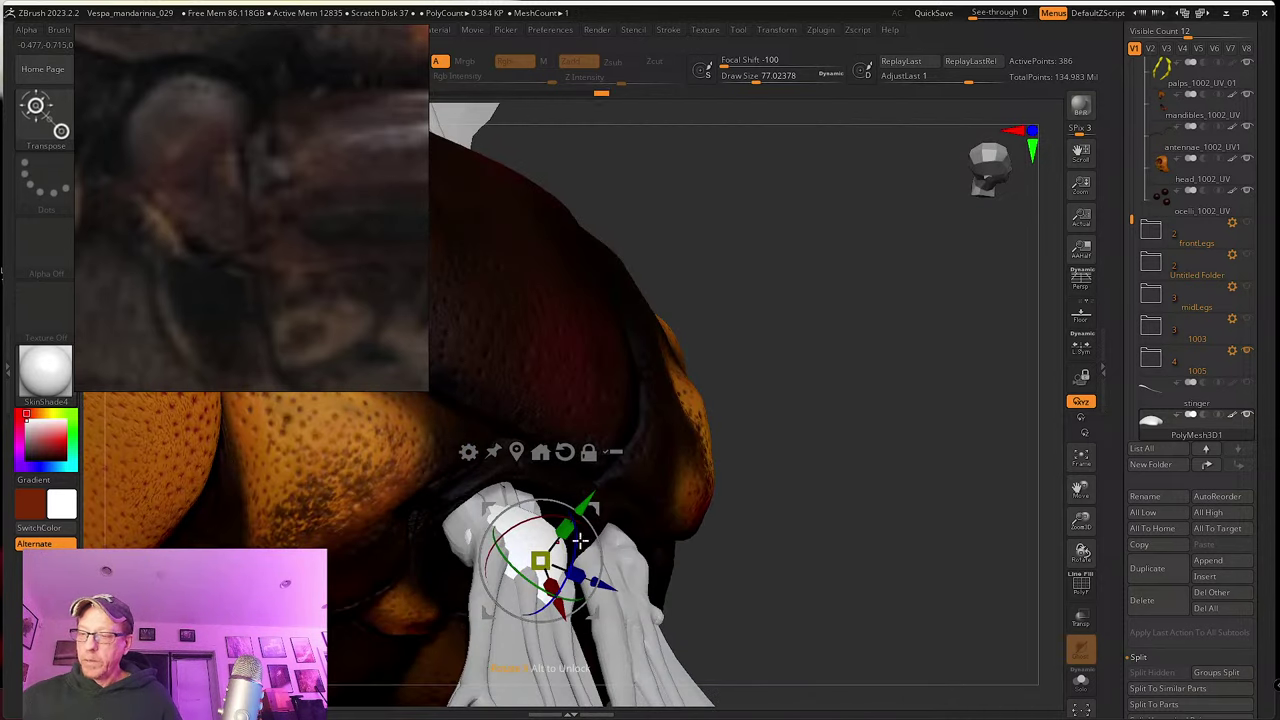
Step: Fine-tune the plate's position and angle so it caps the front wing base against the thorax
{"action": "right_click_drag", "start_coordinate": [577, 576], "coordinate": [868, 487]}
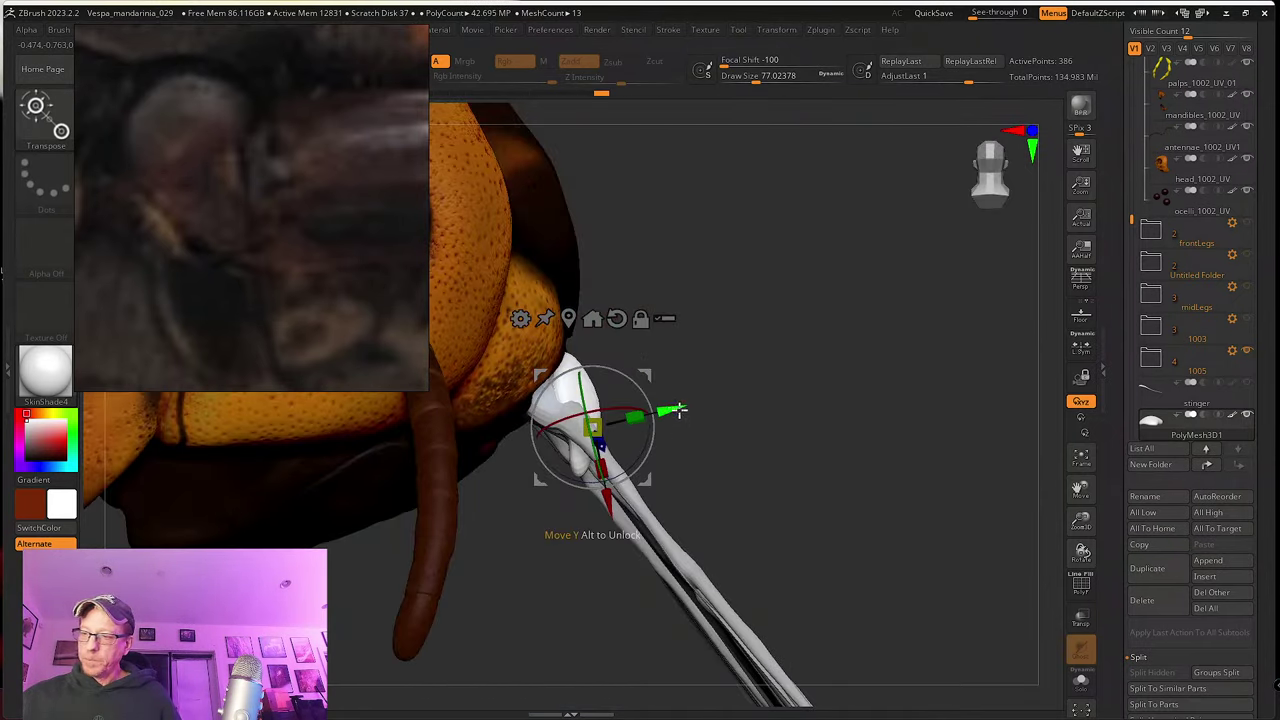
{"action": "left_click_drag", "start_coordinate": [677, 410], "coordinate": [686, 407]}
{"action": "right_click_drag", "start_coordinate": [686, 407], "coordinate": [705, 458]}
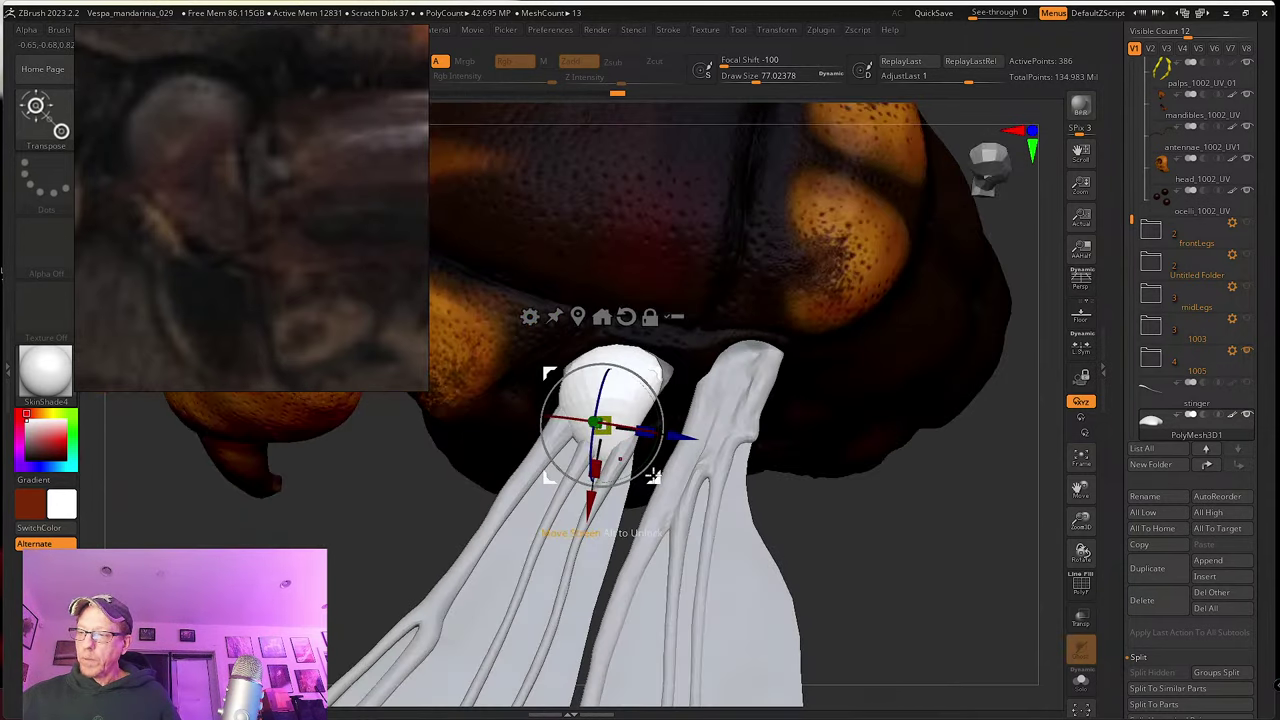
{"action": "right_click_drag", "start_coordinate": [860, 526], "coordinate": [963, 372]}
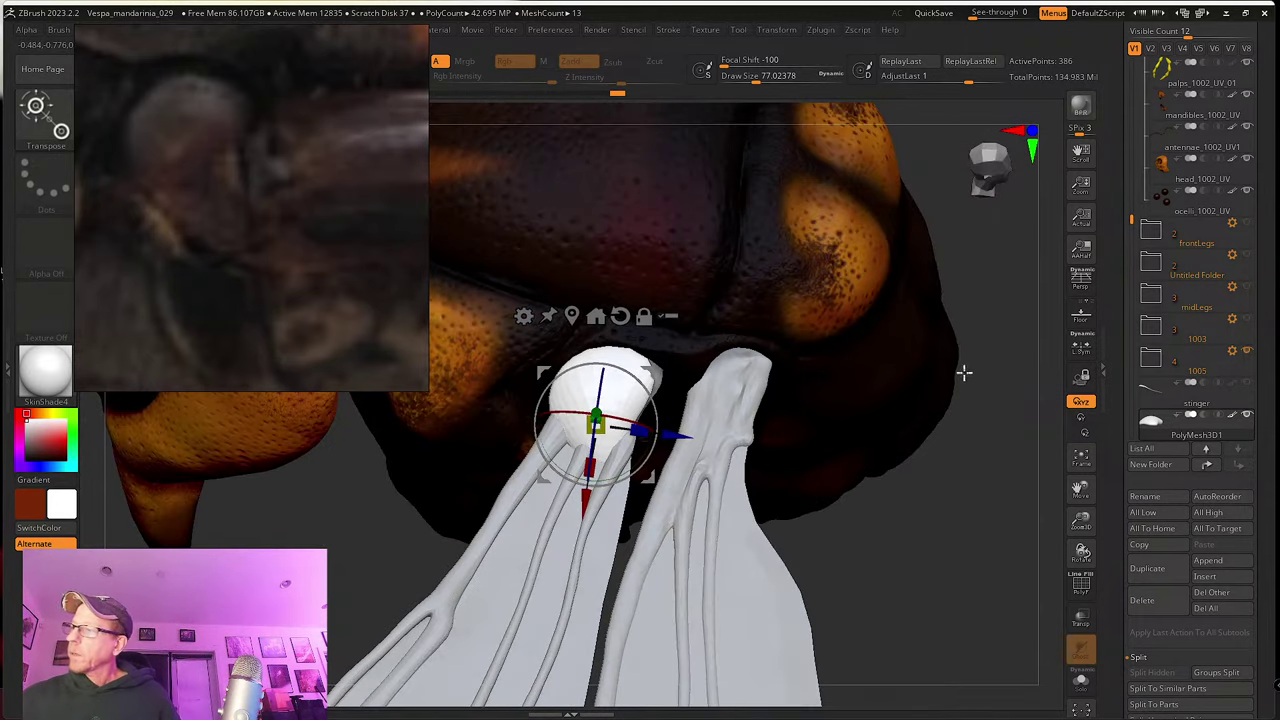
Step: Hide the 1005 wing folder and reposition the plate against the front wing socket on the thorax
{"action": "mouse_move", "coordinate": [1139, 216]}
{"action": "left_mouse_down"}
{"action": "mouse_move", "coordinate": [1139, 47]}
{"action": "mouse_move", "coordinate": [1138, 222]}
{"action": "left_mouse_up"}
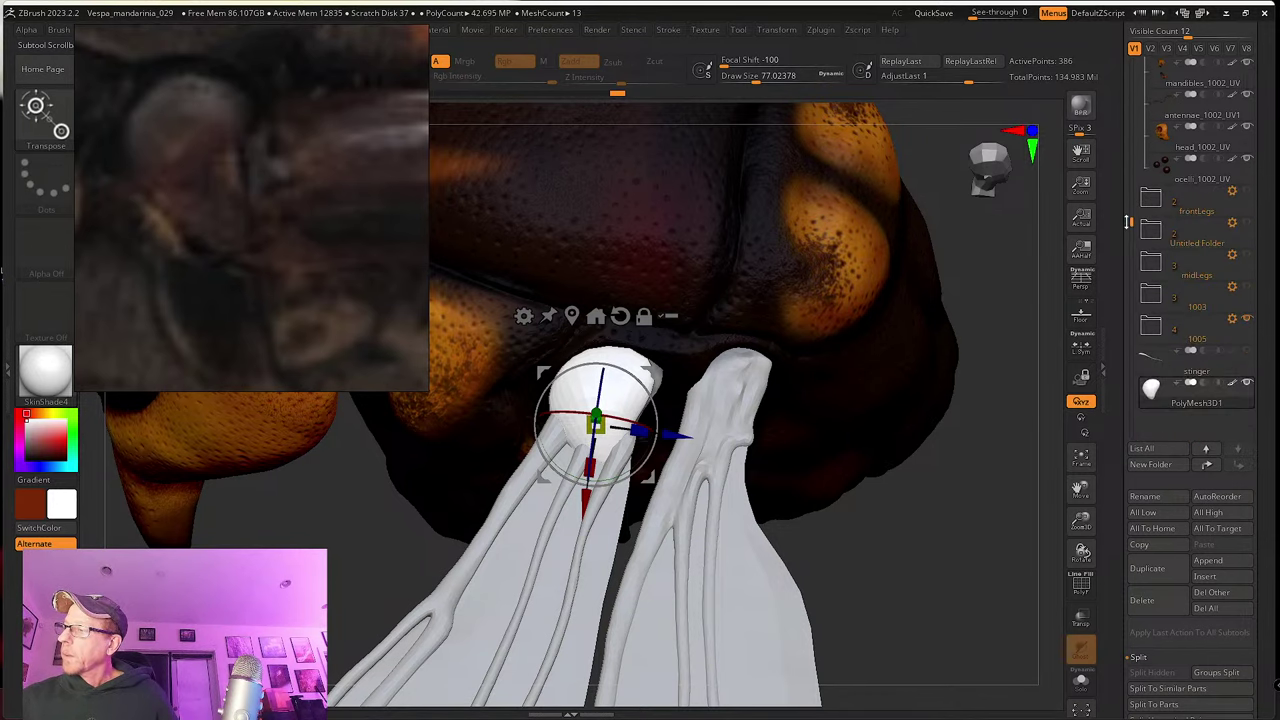
{"action": "left_click", "coordinate": [1248, 321]}
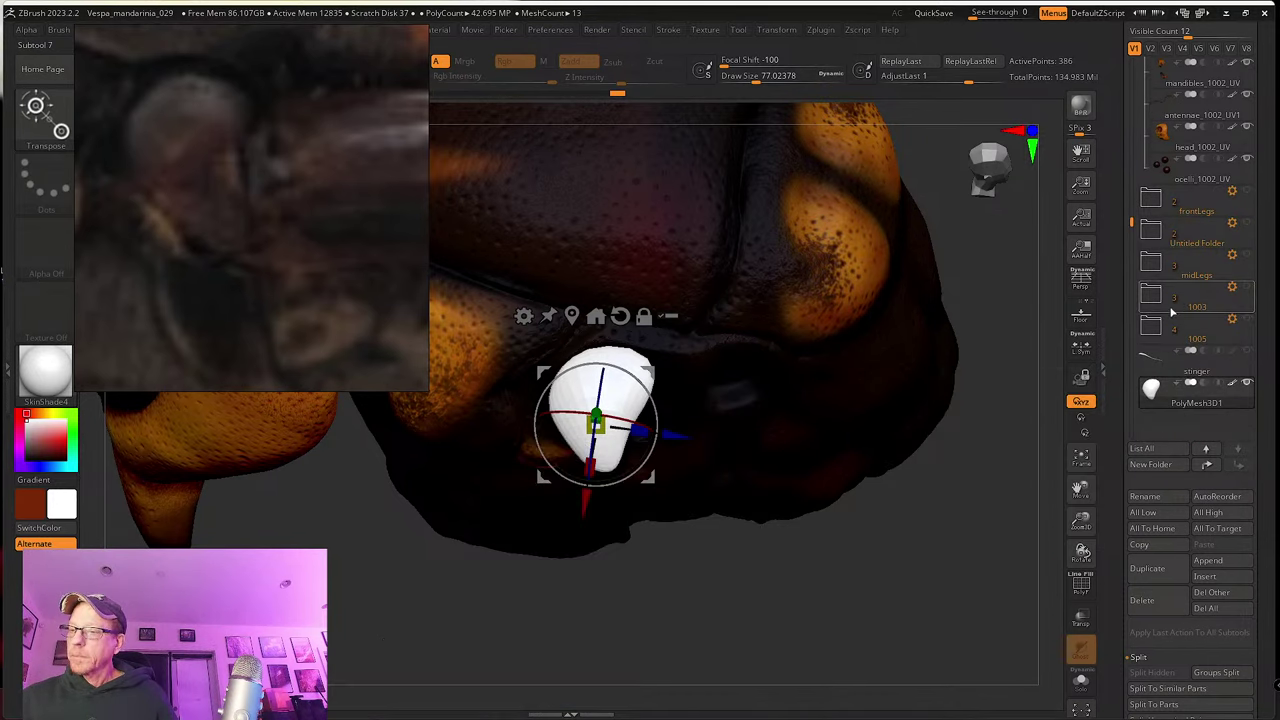
{"action": "left_click_drag", "start_coordinate": [1004, 437], "coordinate": [894, 421]}
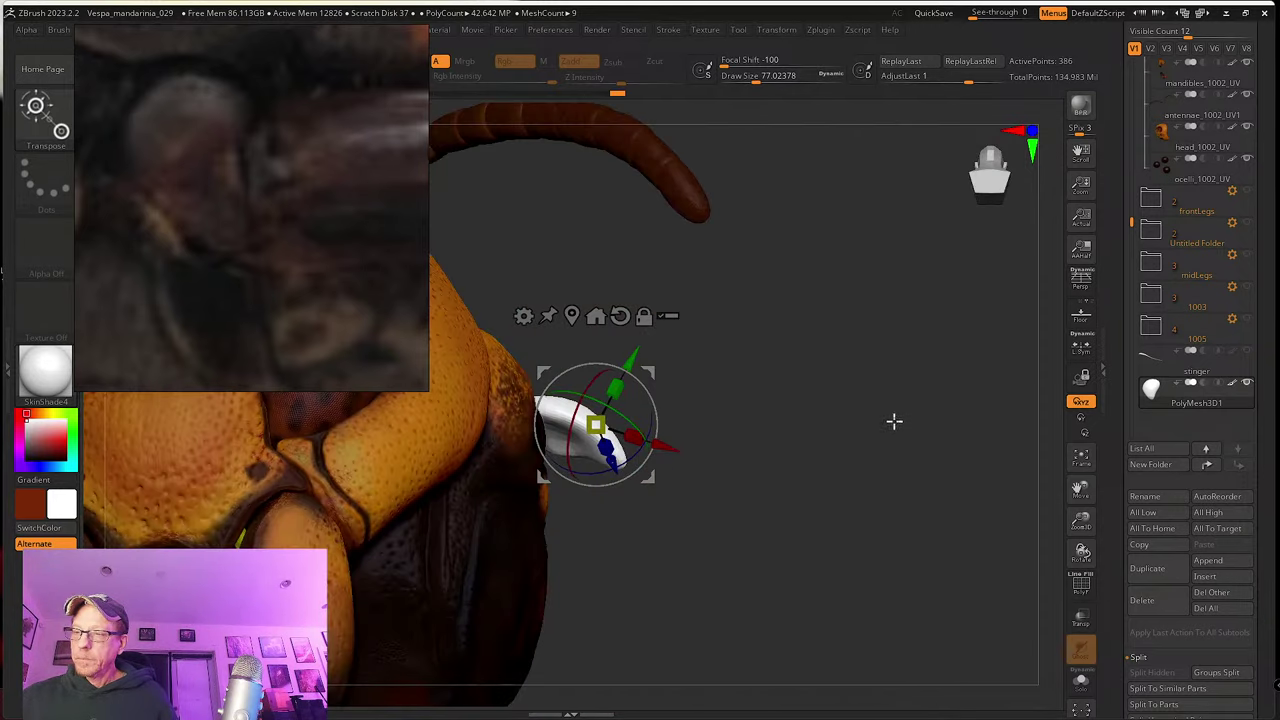
{"action": "left_click_drag", "start_coordinate": [727, 432], "coordinate": [614, 497]}
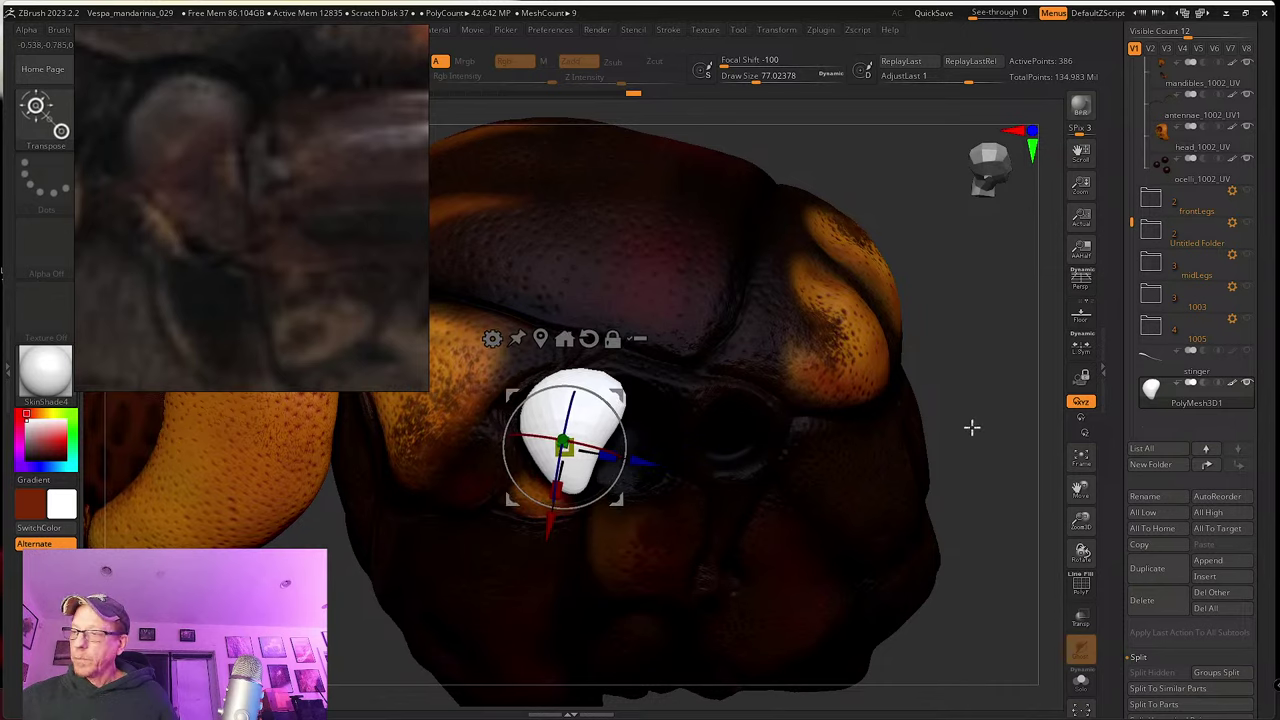
Step: Move and slightly scale down the white piece so it sits against the outer side of the dark socket on the wasp's thorax
{"action": "left_click_drag", "start_coordinate": [971, 423], "coordinate": [931, 359]}
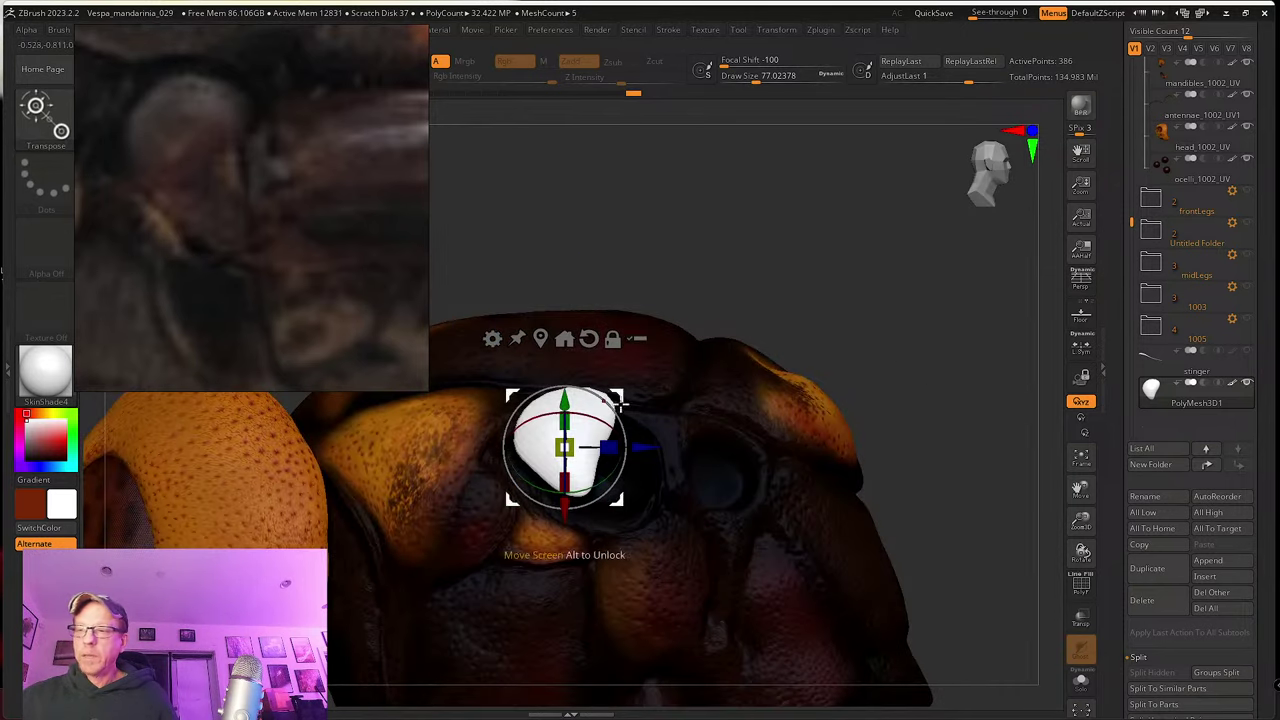
{"action": "left_click_drag", "start_coordinate": [815, 300], "coordinate": [895, 318]}
{"action": "left_click_drag", "start_coordinate": [636, 400], "coordinate": [619, 412]}
{"action": "left_click_drag", "start_coordinate": [779, 404], "coordinate": [709, 426]}
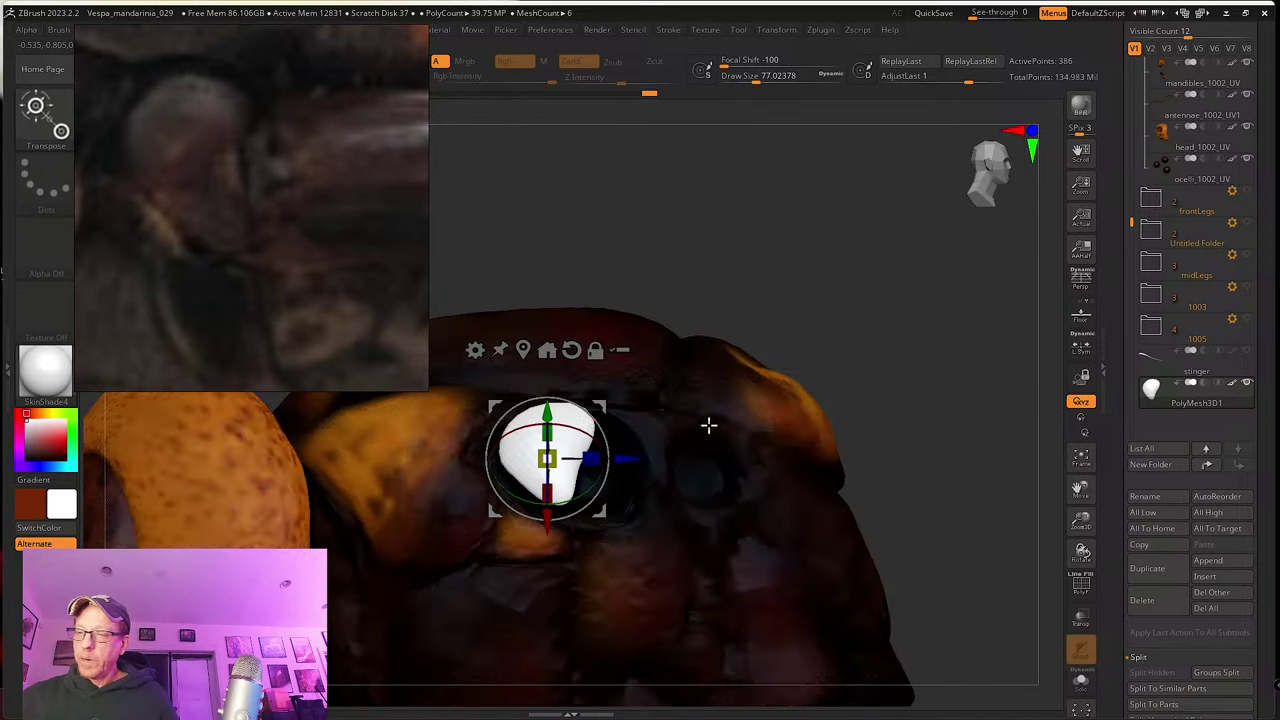
{"action": "left_click_drag", "start_coordinate": [594, 509], "coordinate": [596, 515]}
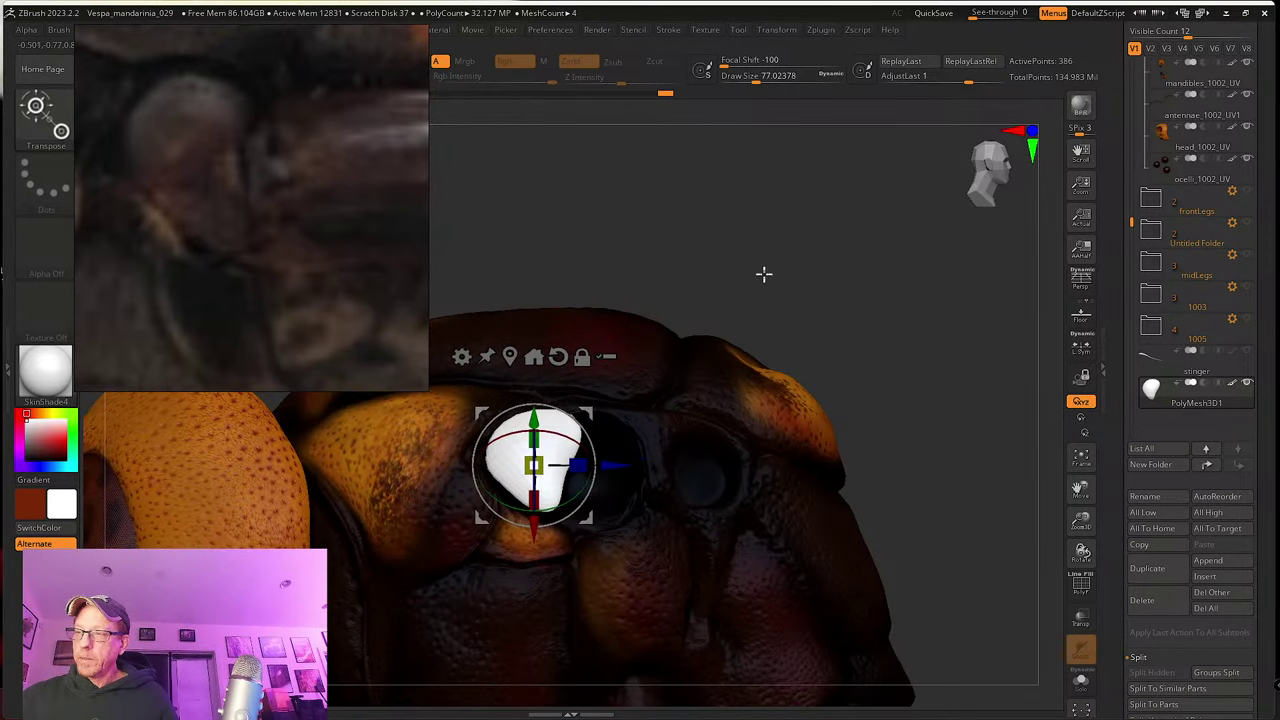
{"action": "left_click_drag", "start_coordinate": [763, 273], "coordinate": [720, 410]}
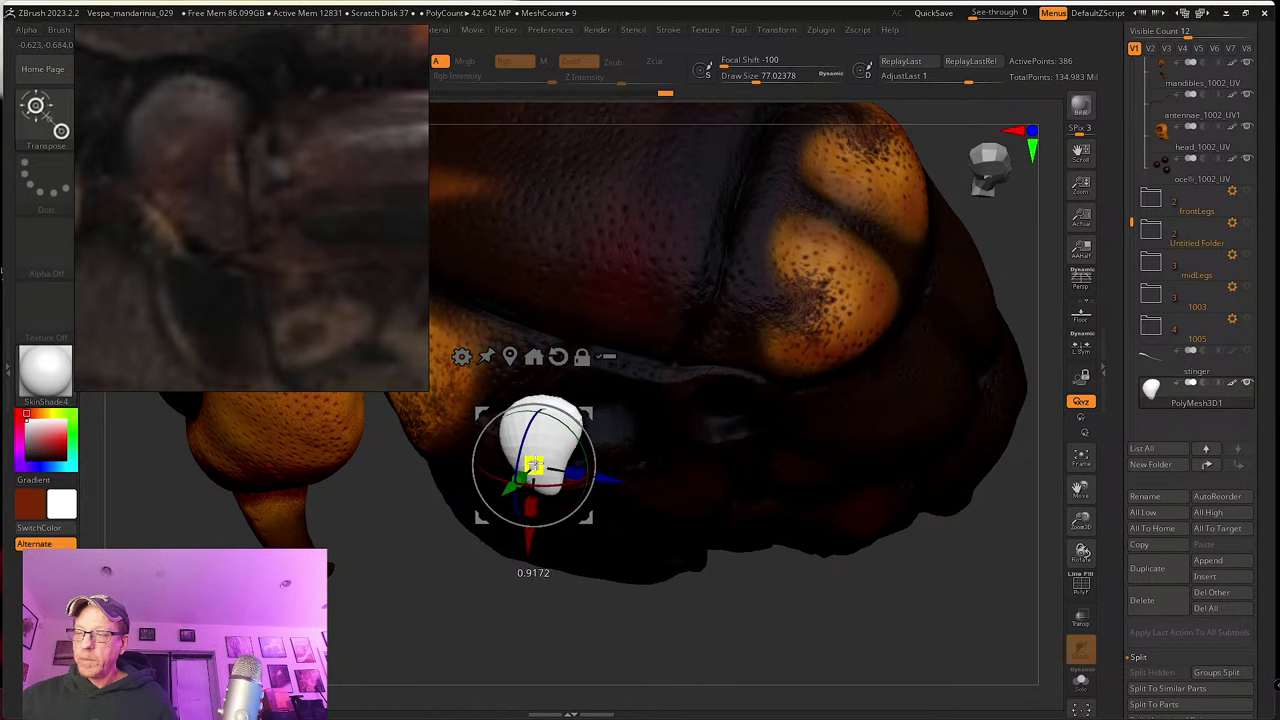
{"action": "left_click_drag", "start_coordinate": [723, 546], "coordinate": [889, 357]}
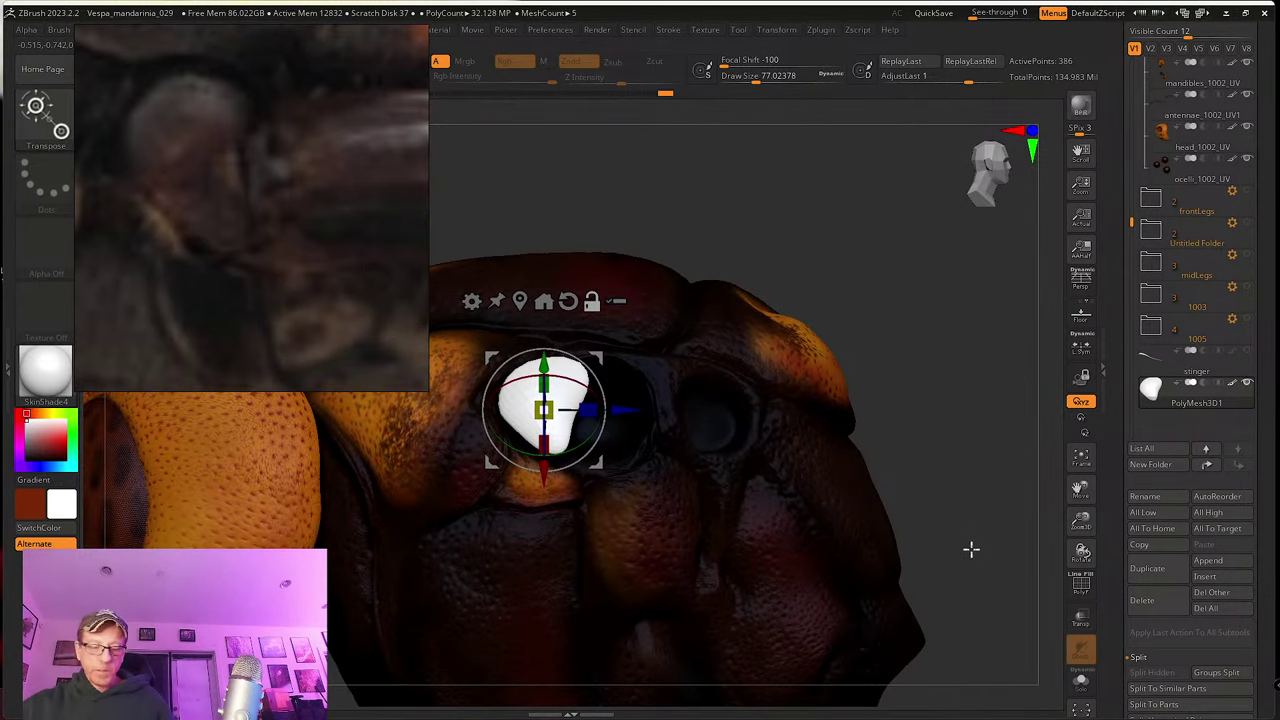
Step: Reshape the white piece into a bean-like form with the Move brush, reducing the draw size to about 54 for the concave side
{"action": "key", "text": "q"}
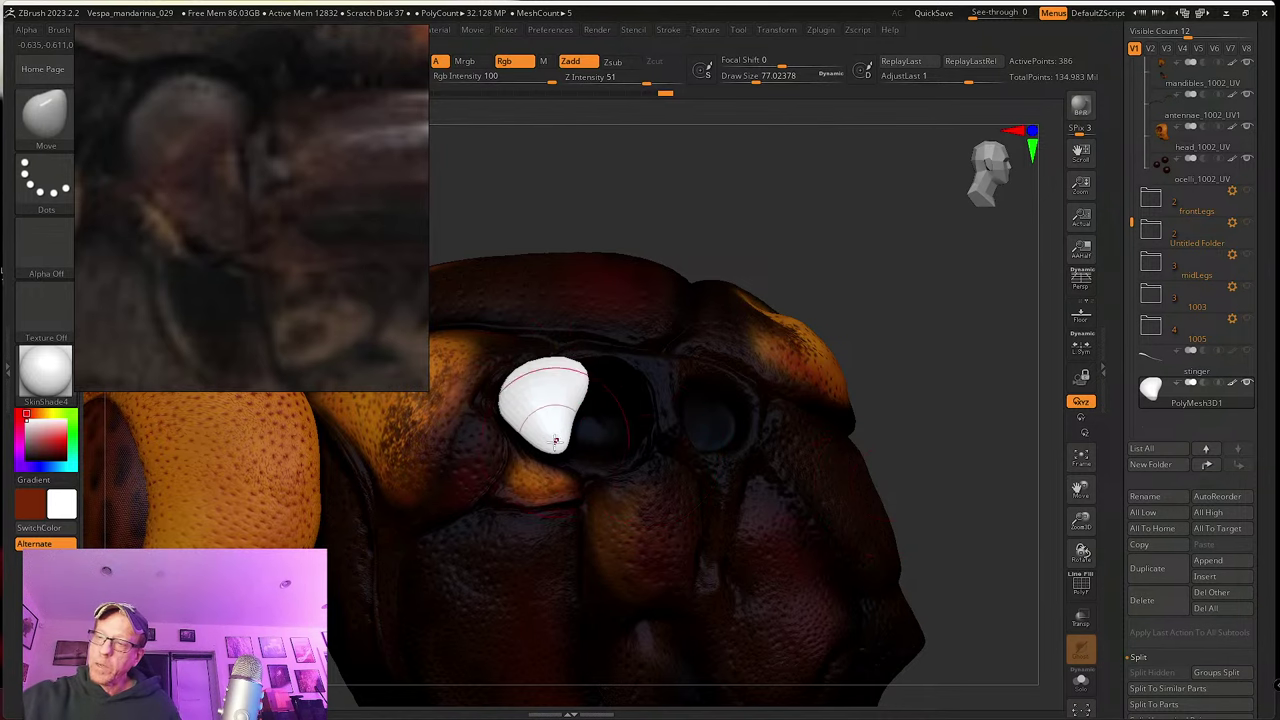
{"action": "left_click_drag", "start_coordinate": [562, 445], "coordinate": [528, 420]}
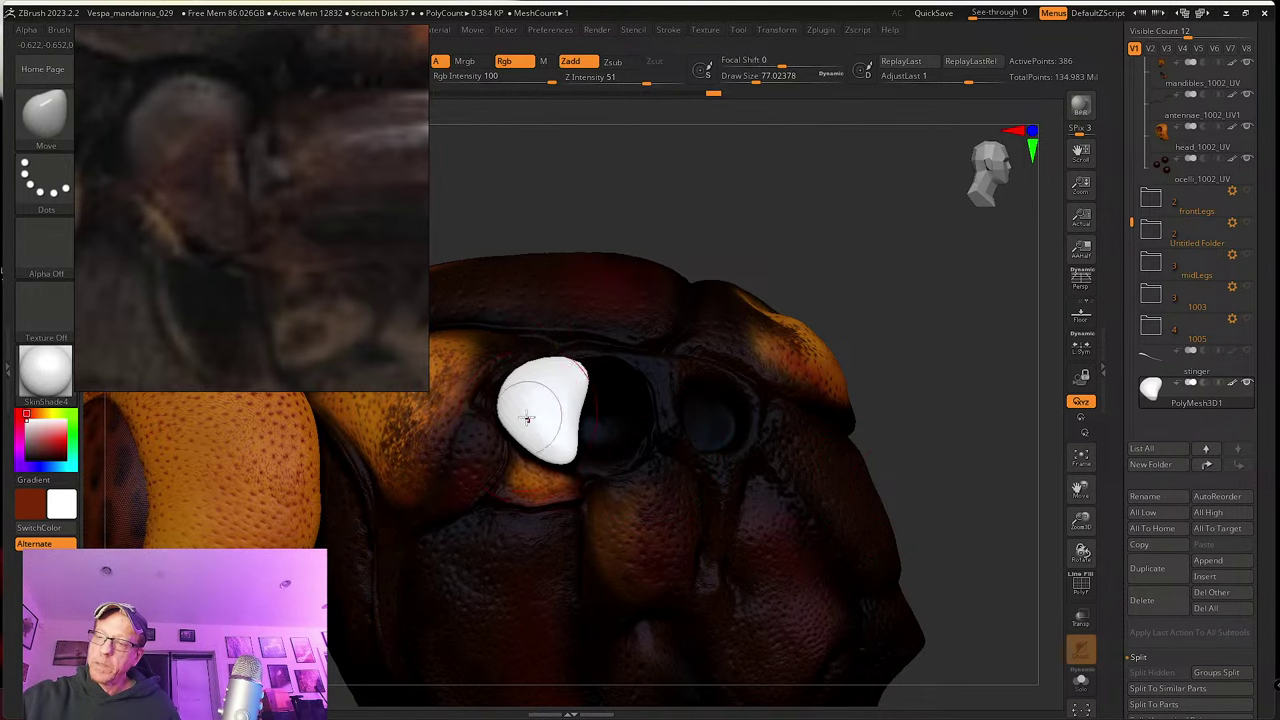
{"action": "right_click_drag", "start_coordinate": [528, 420], "coordinate": [516, 388]}
{"action": "mouse_move", "coordinate": [516, 388]}
{"action": "left_mouse_down", "text": "shift"}
{"action": "mouse_move", "coordinate": [524, 425]}
{"action": "mouse_move", "coordinate": [558, 451]}
{"action": "mouse_move", "coordinate": [565, 440]}
{"action": "left_mouse_up", "text": "shift"}
{"action": "key", "text": "s"}
{"action": "left_click_drag", "start_coordinate": [574, 383], "coordinate": [569, 378]}
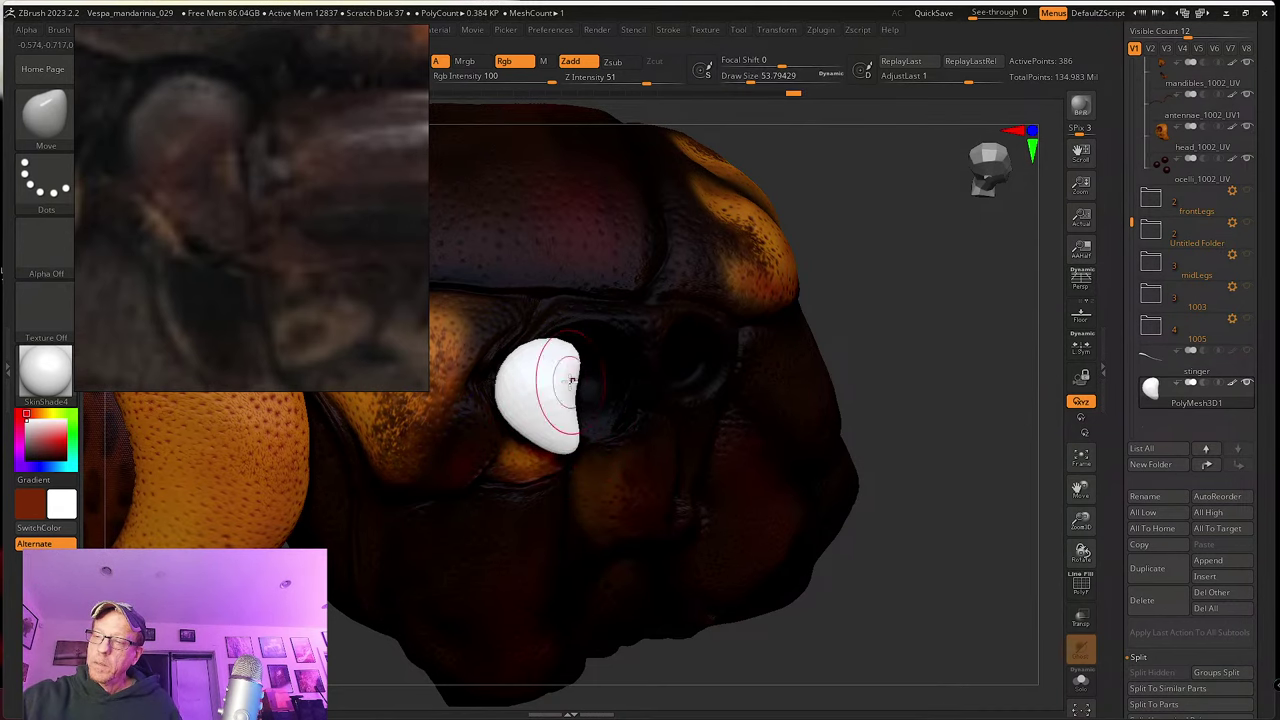
{"action": "right_click_drag", "start_coordinate": [614, 434], "coordinate": [640, 556]}
{"action": "left_click_drag", "start_coordinate": [631, 560], "coordinate": [628, 580]}
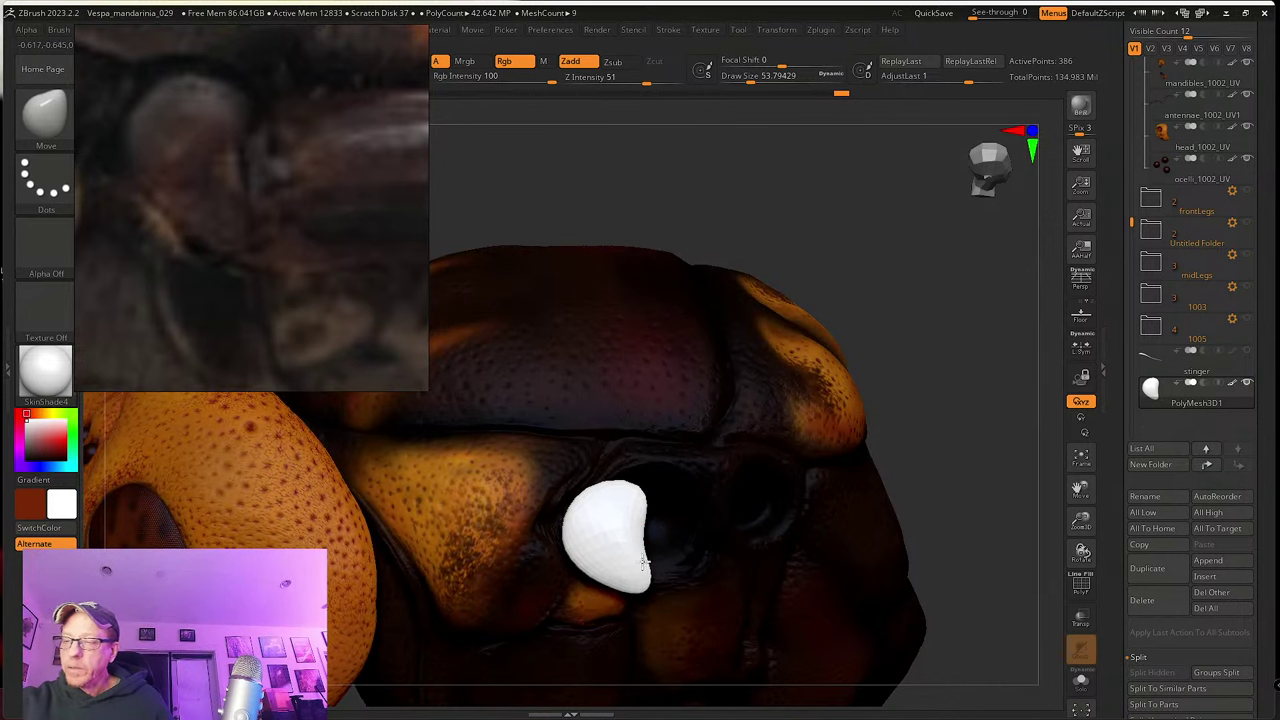
Step: Subdivide the white piece three times and check its density in the polyframe display
{"action": "mouse_move", "coordinate": [628, 560]}
{"action": "right_mouse_down", "text": "ctrl"}
{"action": "mouse_move", "coordinate": [660, 584]}
{"action": "mouse_move", "coordinate": [646, 546]}
{"action": "mouse_move", "coordinate": [660, 529]}
{"action": "right_mouse_up", "text": "ctrl"}
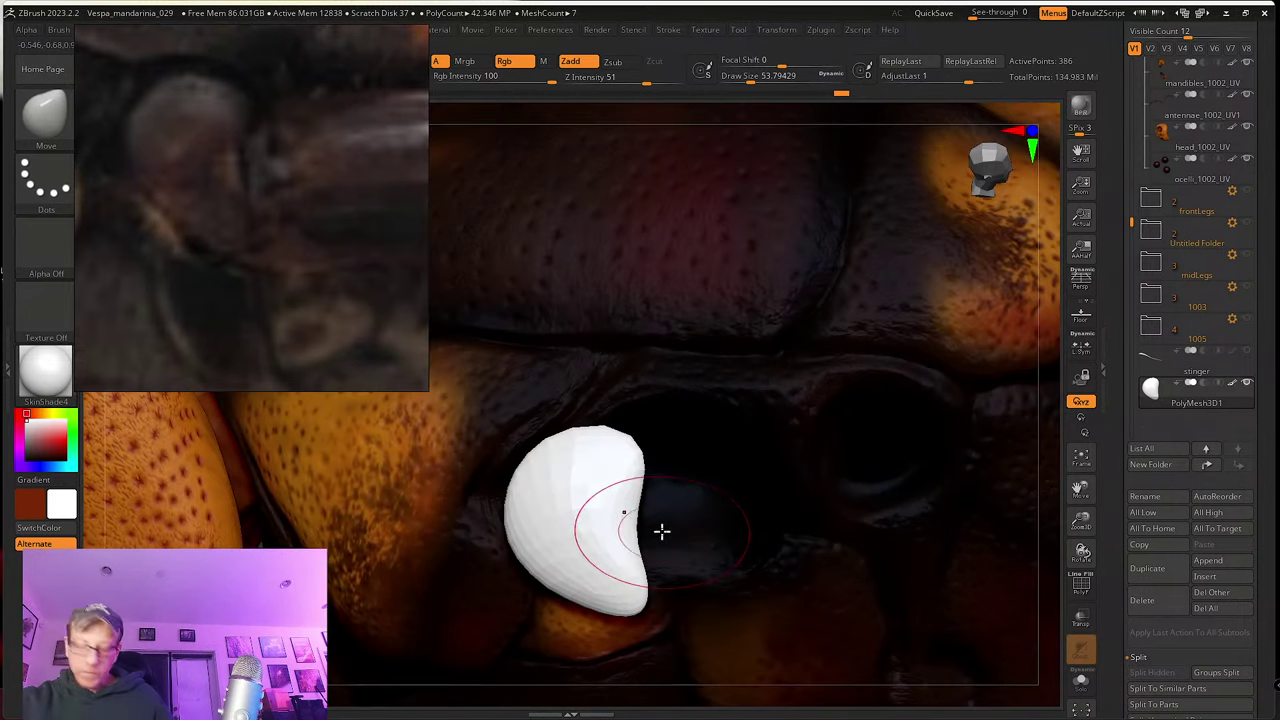
{"action": "key", "text": "ctrl"}
{"action": "key", "text": "ctrl+d"}
{"action": "key", "text": "ctrl+d"}
{"action": "key", "text": "ctrl+d"}
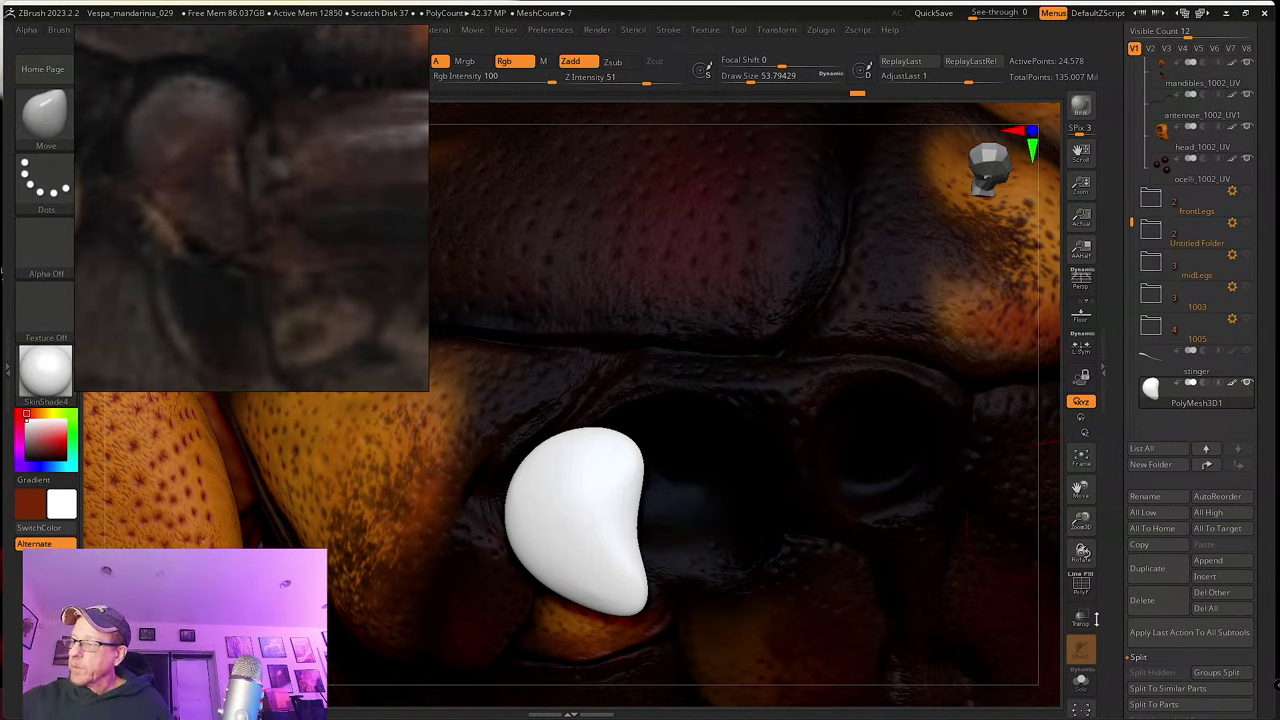
{"action": "left_click", "coordinate": [1083, 587]}
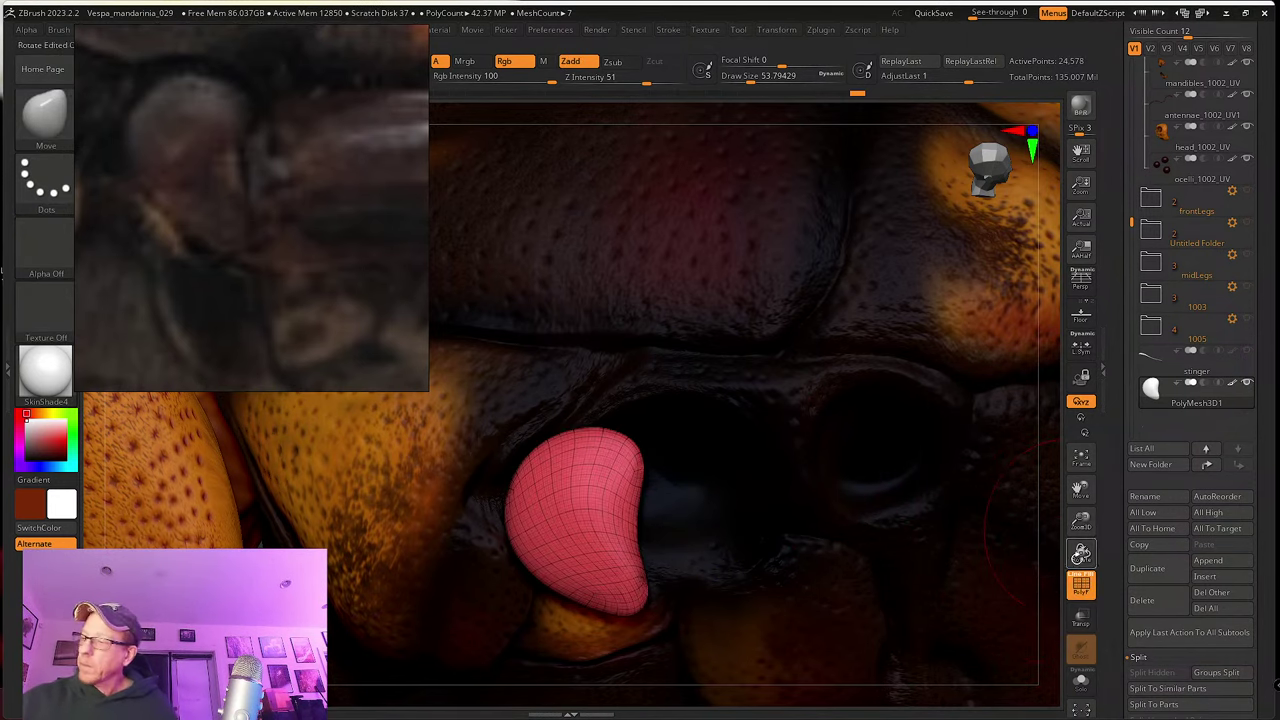
{"action": "left_click", "coordinate": [1086, 584]}
Step: Sculpt folds along the piece's lower outer edge with the tw SK_Cloth brush at a draw size of about 22
{"action": "left_click", "coordinate": [68, 130]}
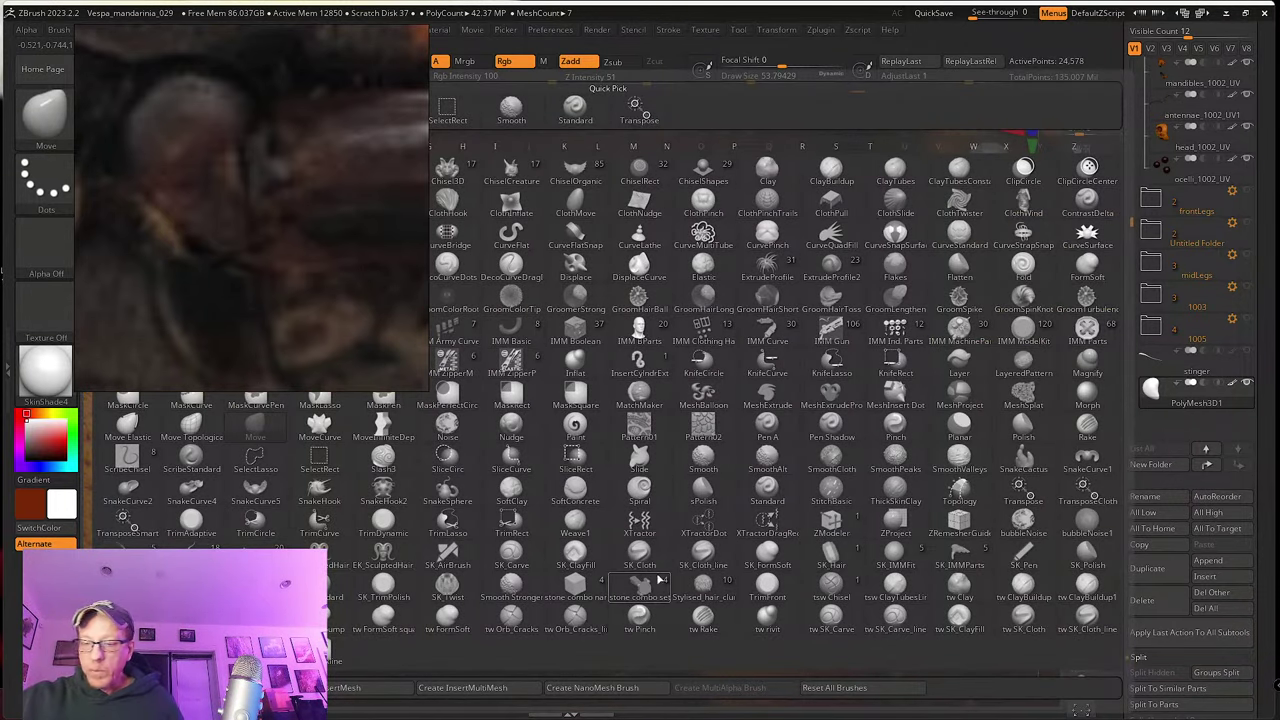
{"action": "left_click", "coordinate": [1024, 619]}
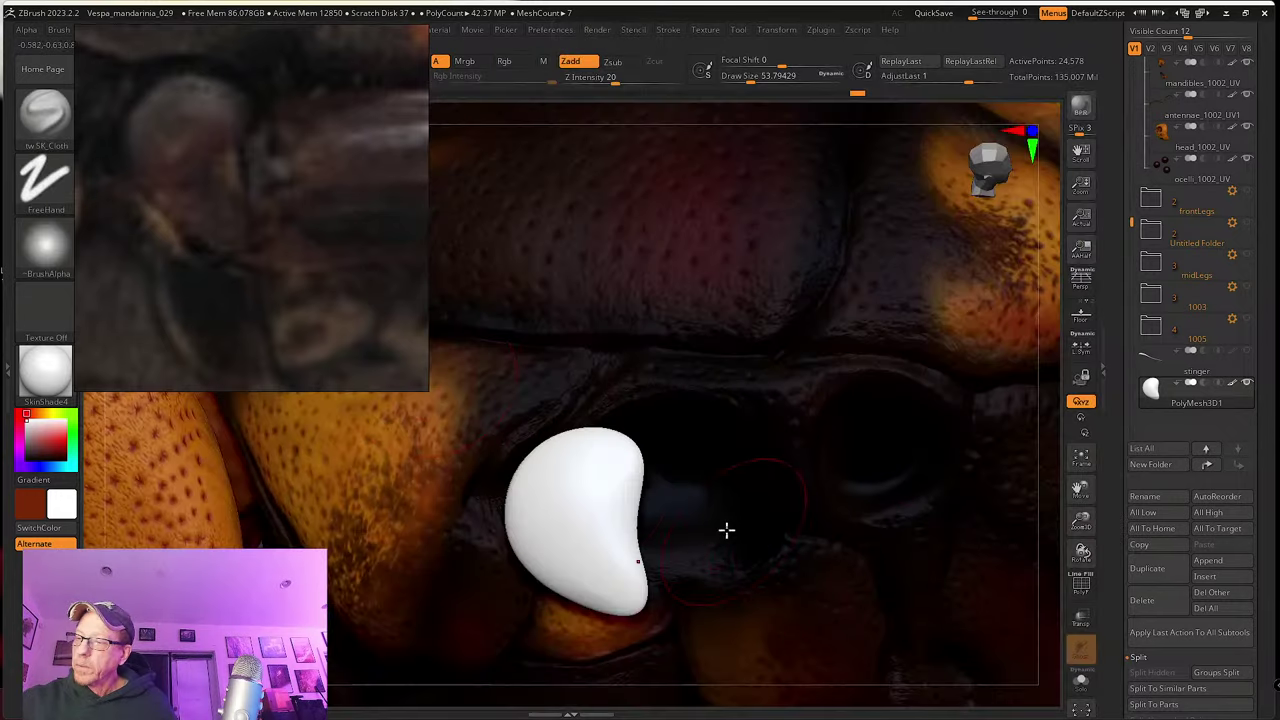
{"action": "key", "text": "s"}
{"action": "left_click_drag", "start_coordinate": [586, 481], "coordinate": [574, 481]}
{"action": "right_click_drag", "start_coordinate": [574, 481], "coordinate": [582, 469]}
{"action": "left_click_drag", "start_coordinate": [508, 478], "coordinate": [554, 586]}
{"action": "left_click_drag", "start_coordinate": [514, 506], "coordinate": [597, 603]}
{"action": "left_click_drag", "start_coordinate": [512, 530], "coordinate": [585, 610]}
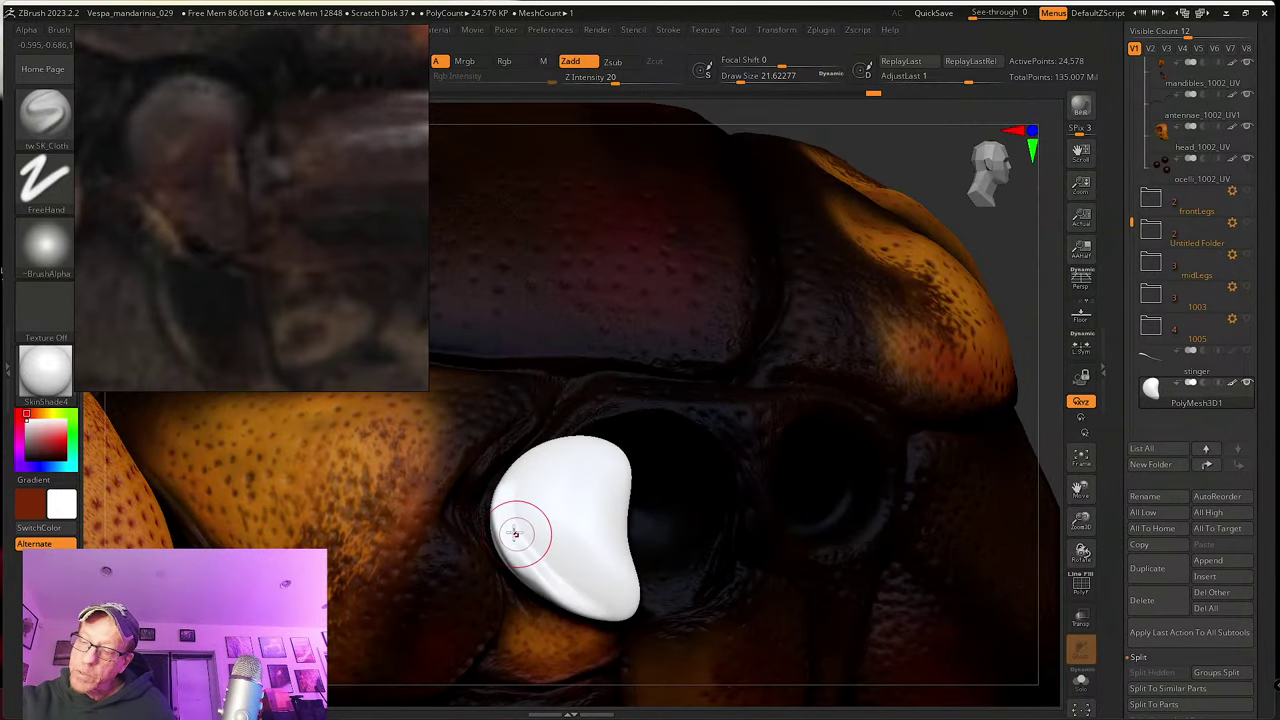
{"action": "key", "text": "shift"}
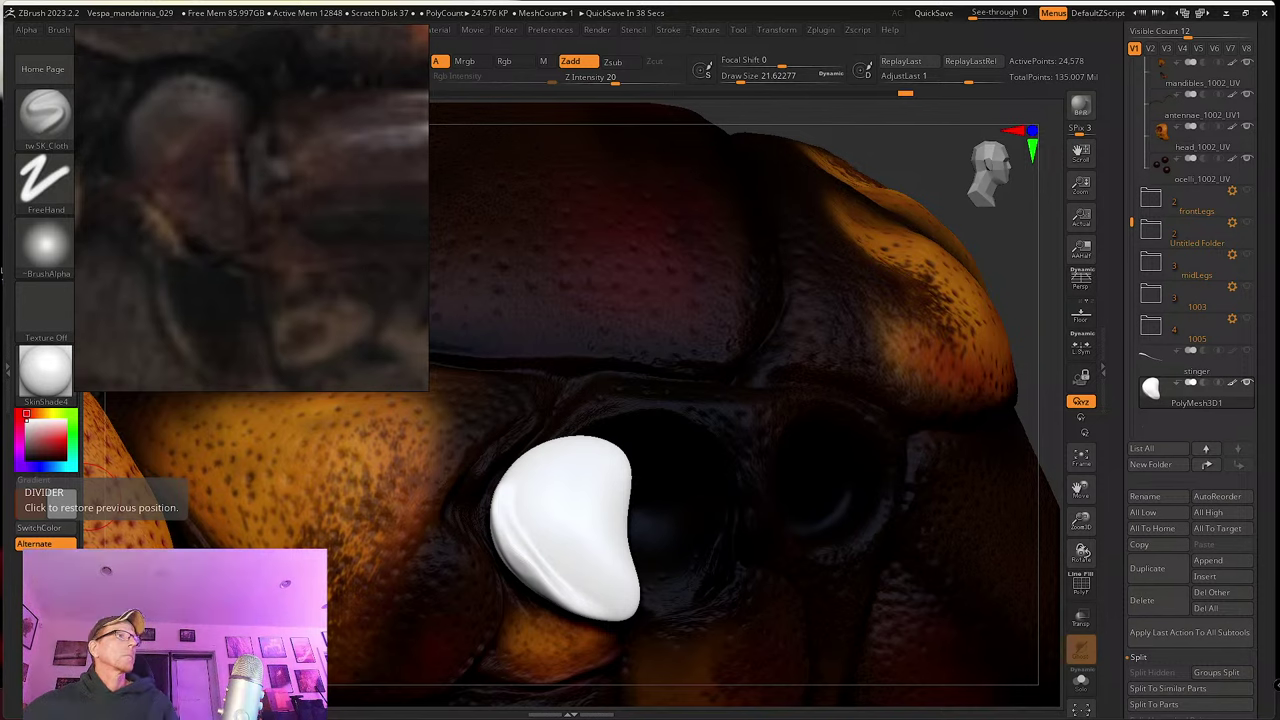
Step: Switch to the browser and examine the SK_Pack(2020.1.1)_v1 brush pack page on Gumroad, including its brush previews, price and ratings
{"action": "left_click_drag", "start_coordinate": [0, 120], "coordinate": [995, 68]}
{"action": "scroll", "coordinate": [862, 302], "scroll_direction": "down", "scroll_amount": 1}
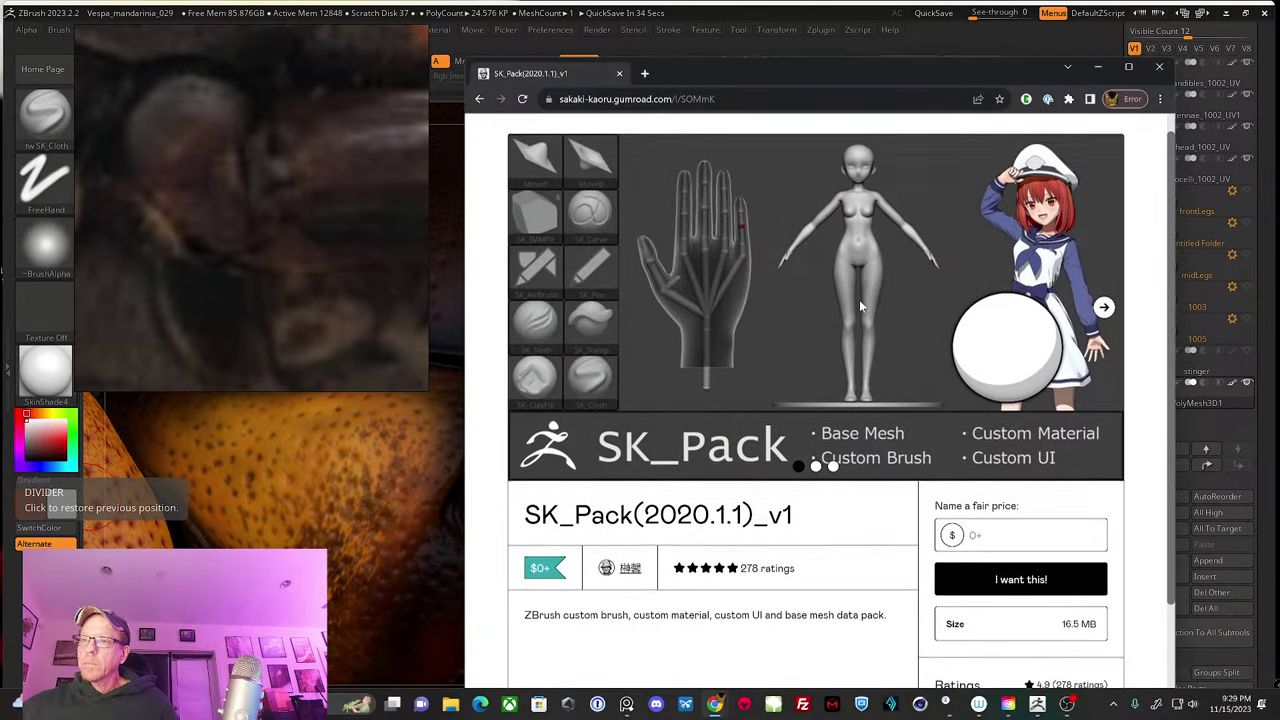
{"action": "scroll", "coordinate": [859, 299], "scroll_direction": "up", "scroll_amount": 1}
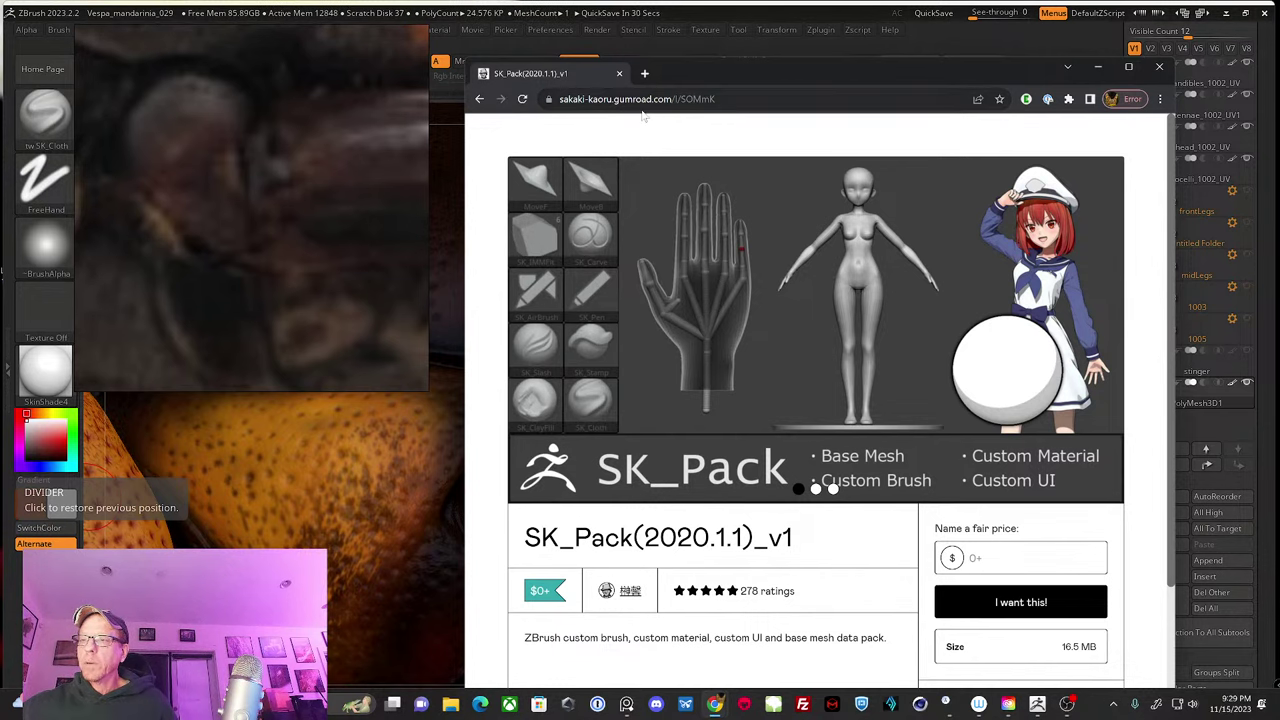
{"action": "scroll", "coordinate": [734, 287], "scroll_direction": "down", "scroll_amount": 1}
{"action": "scroll", "coordinate": [734, 287], "scroll_direction": "down", "scroll_amount": 1}
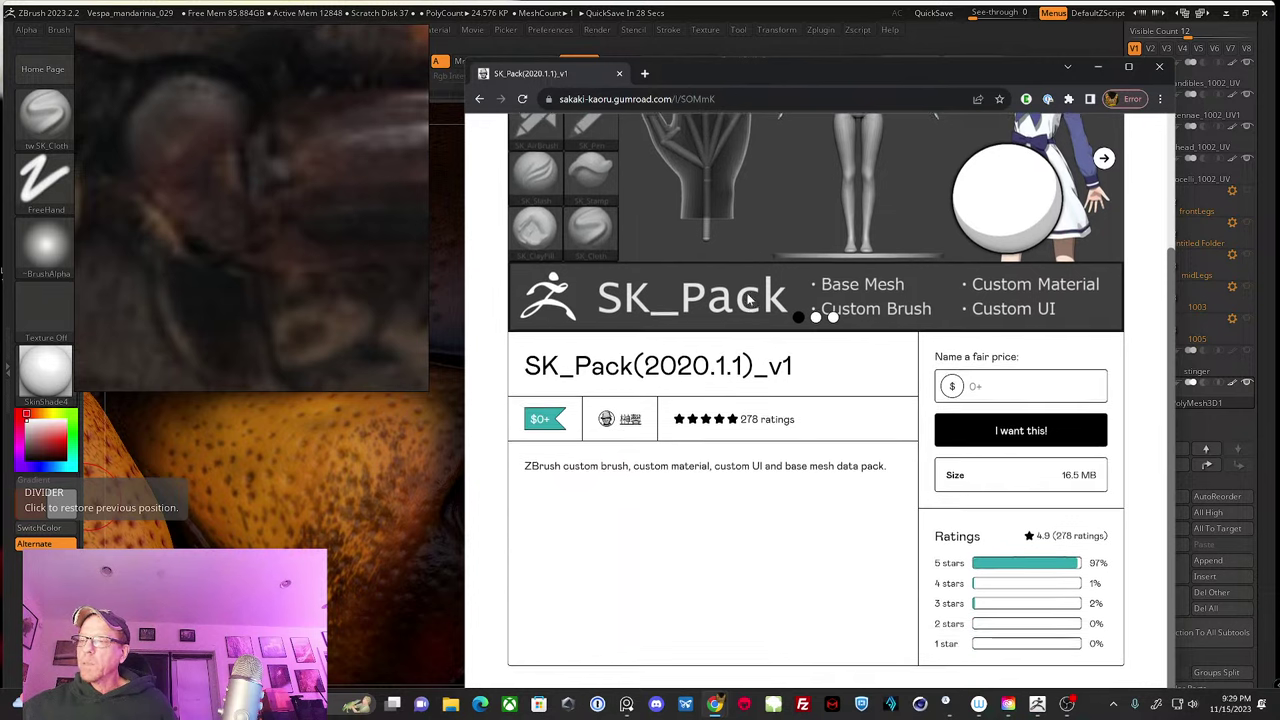
{"action": "scroll", "coordinate": [638, 357], "scroll_direction": "up", "scroll_amount": 2}
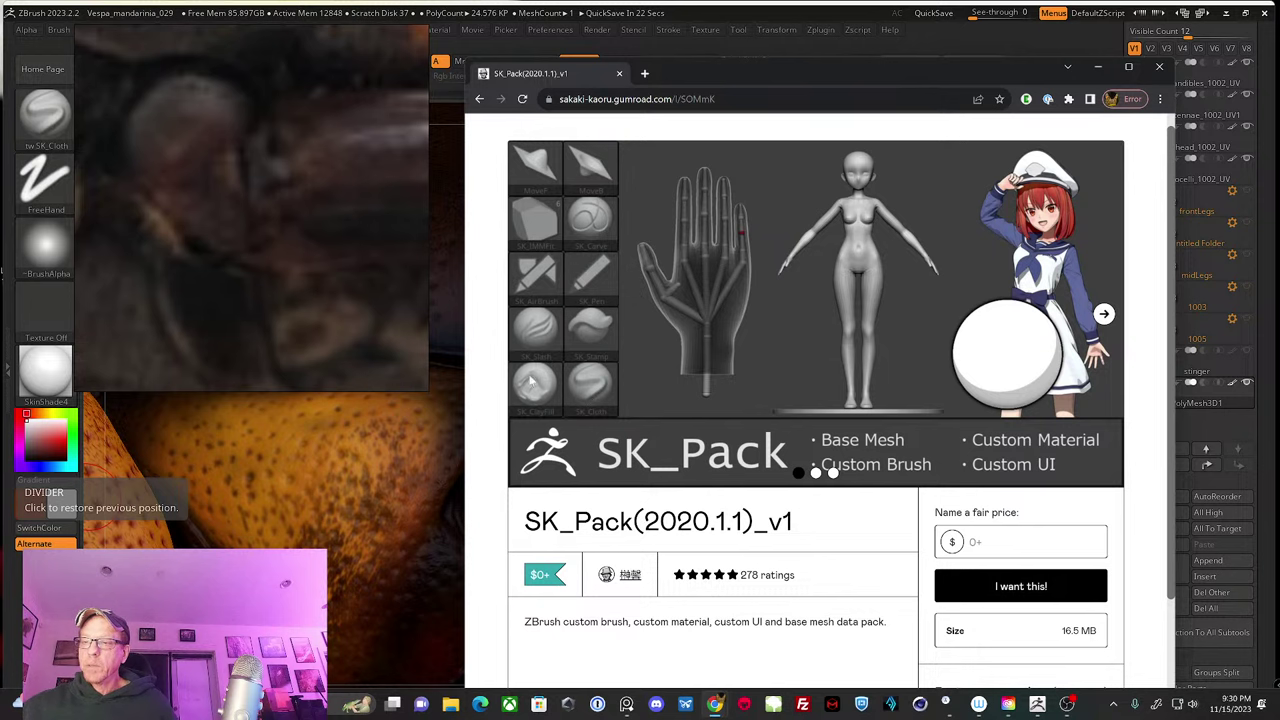
{"action": "scroll", "coordinate": [733, 388], "scroll_direction": "down", "scroll_amount": 1}
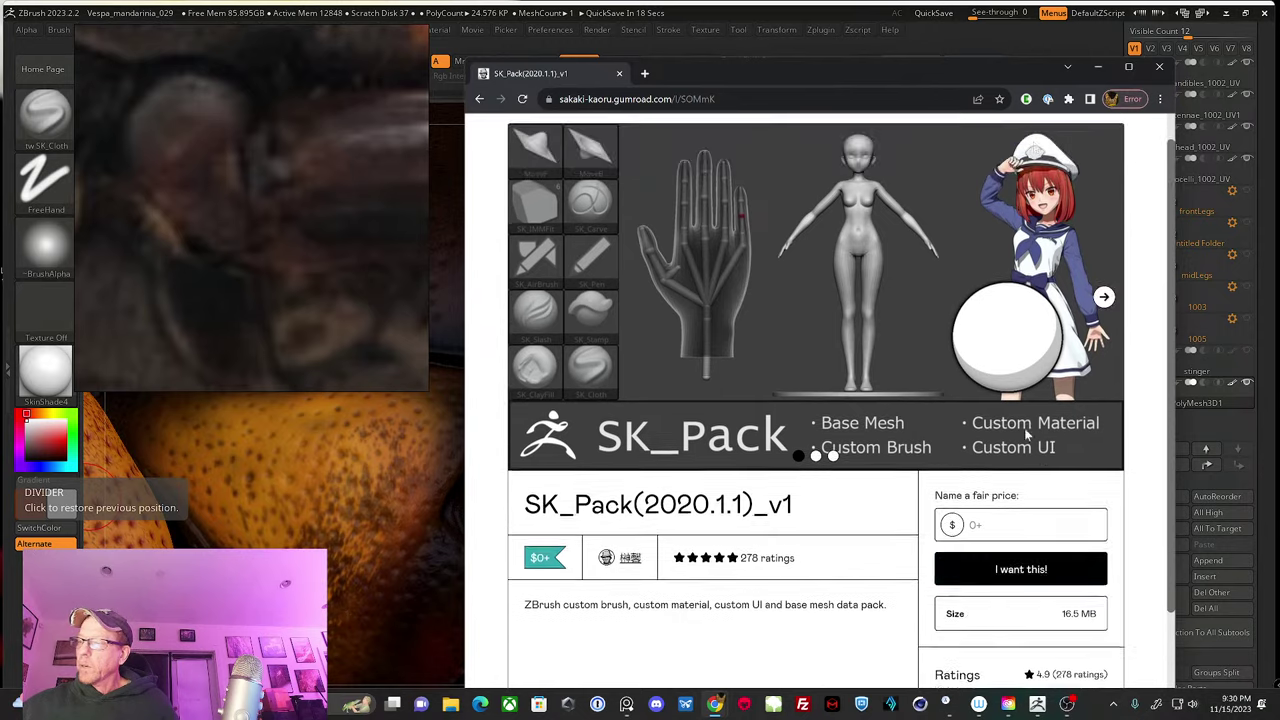
{"action": "scroll", "coordinate": [1024, 428], "scroll_direction": "up", "scroll_amount": 1}
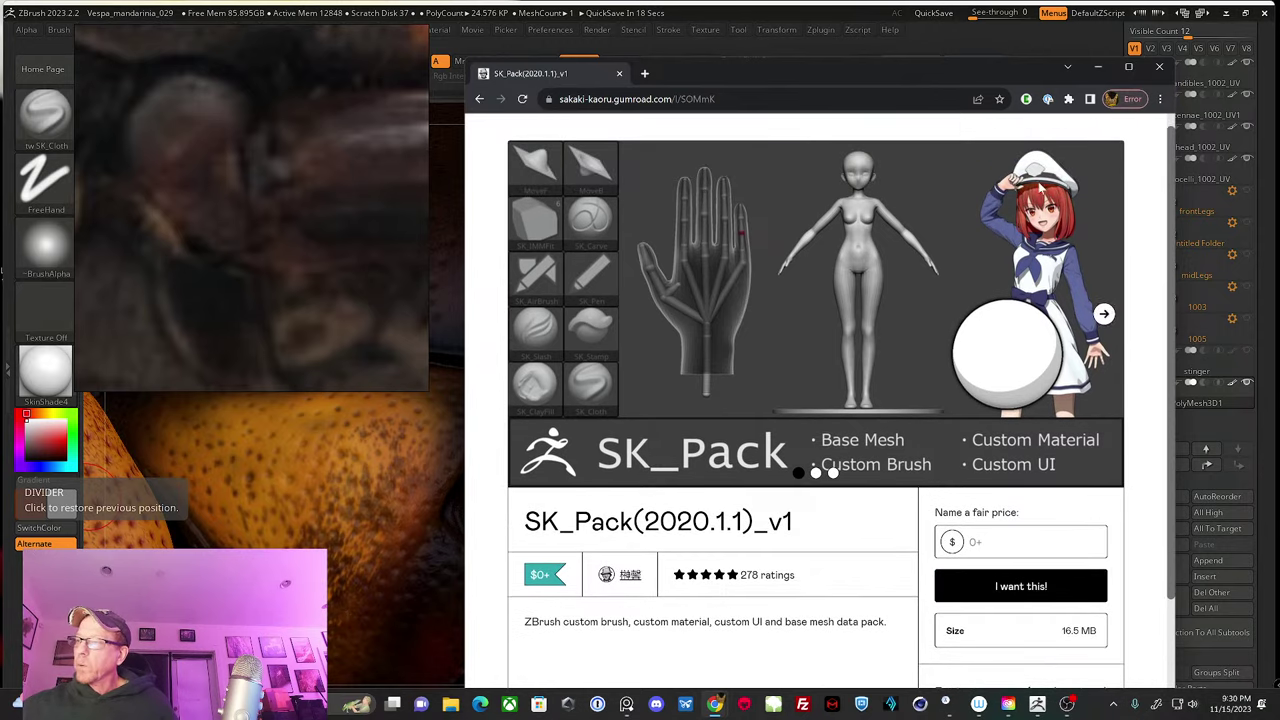
{"action": "left_click", "coordinate": [1100, 67]}
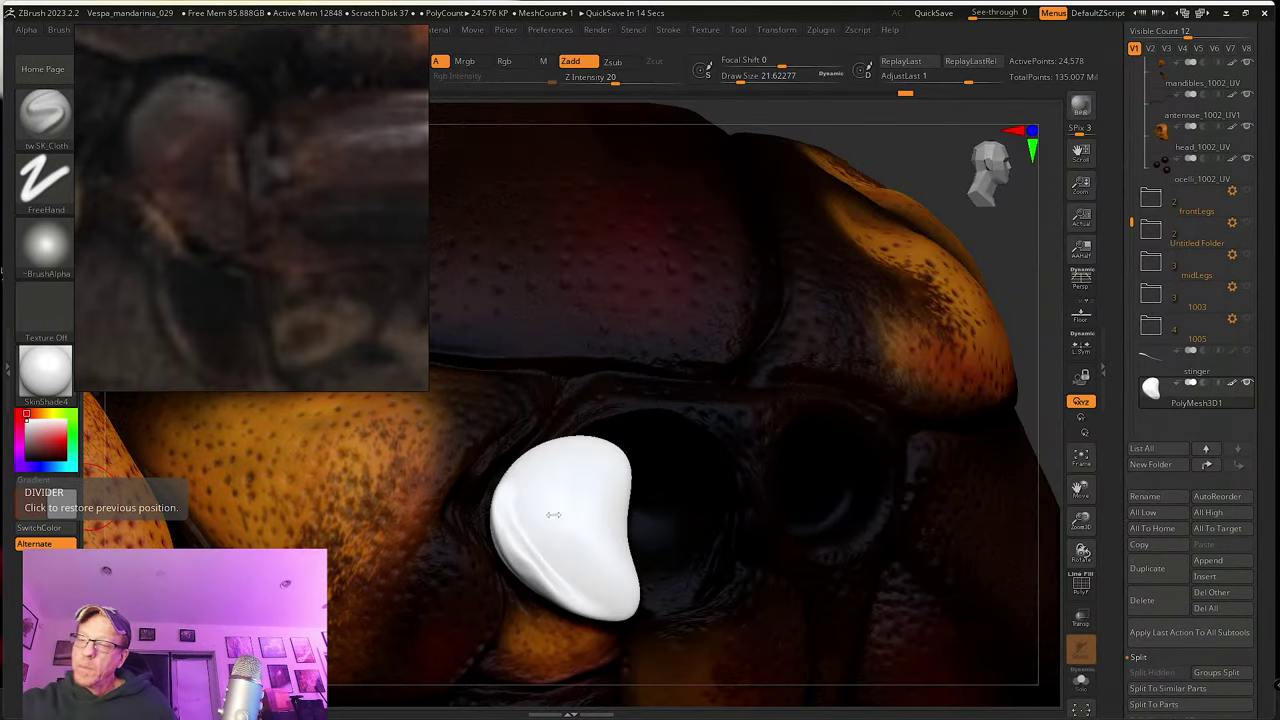
Step: Extend the fold along the piece's outer edge with tw SK_Cloth and smooth its lower part
{"action": "right_click_drag", "start_coordinate": [544, 540], "coordinate": [526, 490]}
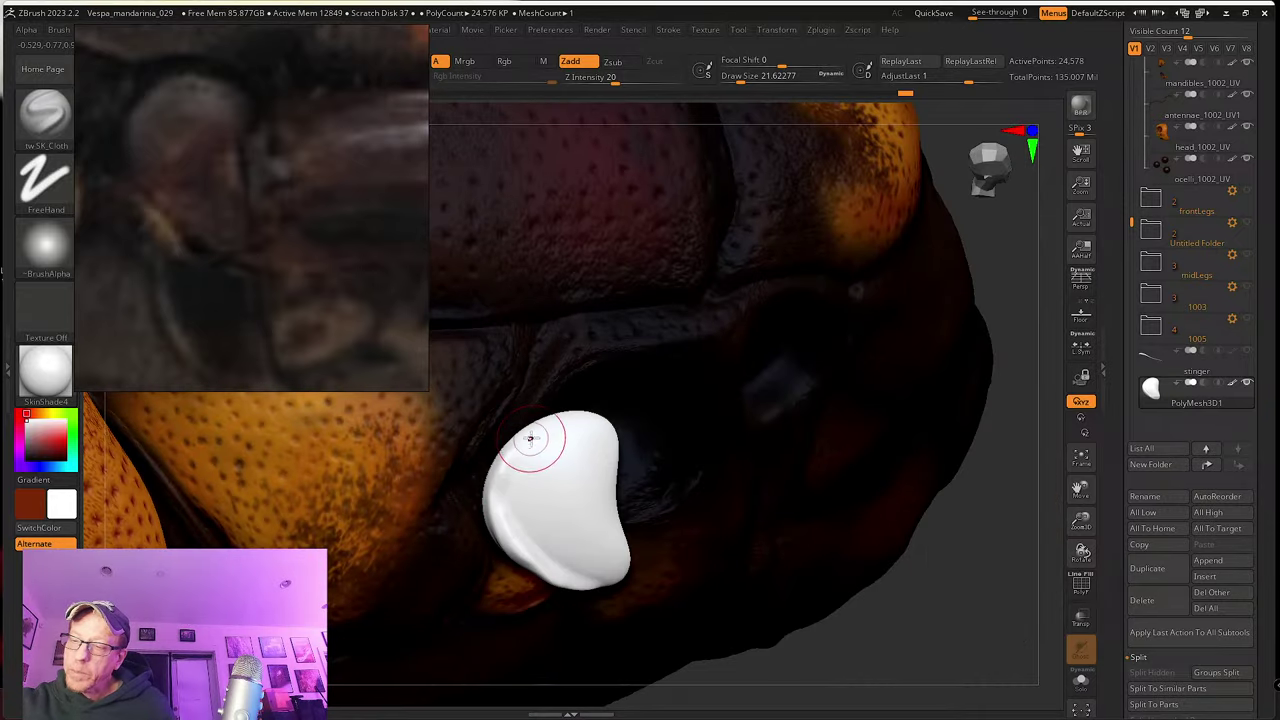
{"action": "mouse_move", "coordinate": [530, 438]}
{"action": "left_mouse_down"}
{"action": "mouse_move", "coordinate": [517, 540]}
{"action": "mouse_move", "coordinate": [568, 576]}
{"action": "left_mouse_up"}
{"action": "right_click_drag", "start_coordinate": [568, 576], "coordinate": [558, 523]}
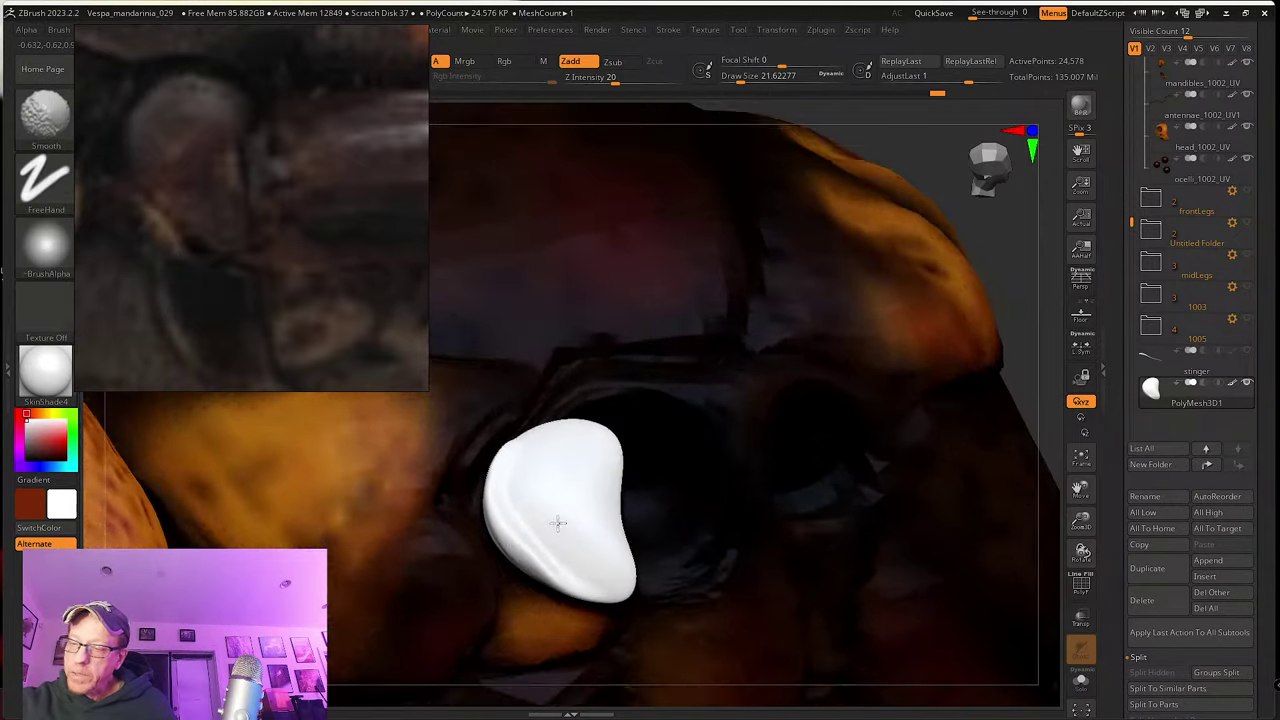
{"action": "left_click_drag", "start_coordinate": [571, 583], "coordinate": [533, 562], "text": "shift"}
Step: Sculpt a narrow fold along the piece's concave edge at a draw size of about 8, and smooth it at about 25
{"action": "right_click_drag", "start_coordinate": [609, 577], "coordinate": [600, 556]}
{"action": "mouse_move", "coordinate": [620, 455]}
{"action": "left_mouse_down"}
{"action": "mouse_move", "coordinate": [617, 417]}
{"action": "mouse_move", "coordinate": [626, 568]}
{"action": "mouse_move", "coordinate": [601, 431]}
{"action": "left_mouse_up"}
{"action": "right_click_drag", "start_coordinate": [601, 431], "coordinate": [600, 424]}
{"action": "key", "text": "s"}
{"action": "mouse_move", "coordinate": [600, 424]}
{"action": "left_mouse_down"}
{"action": "mouse_move", "coordinate": [588, 422]}
{"action": "mouse_move", "coordinate": [624, 464]}
{"action": "mouse_move", "coordinate": [622, 533]}
{"action": "left_mouse_up"}
{"action": "right_click_drag", "start_coordinate": [622, 535], "coordinate": [614, 477]}
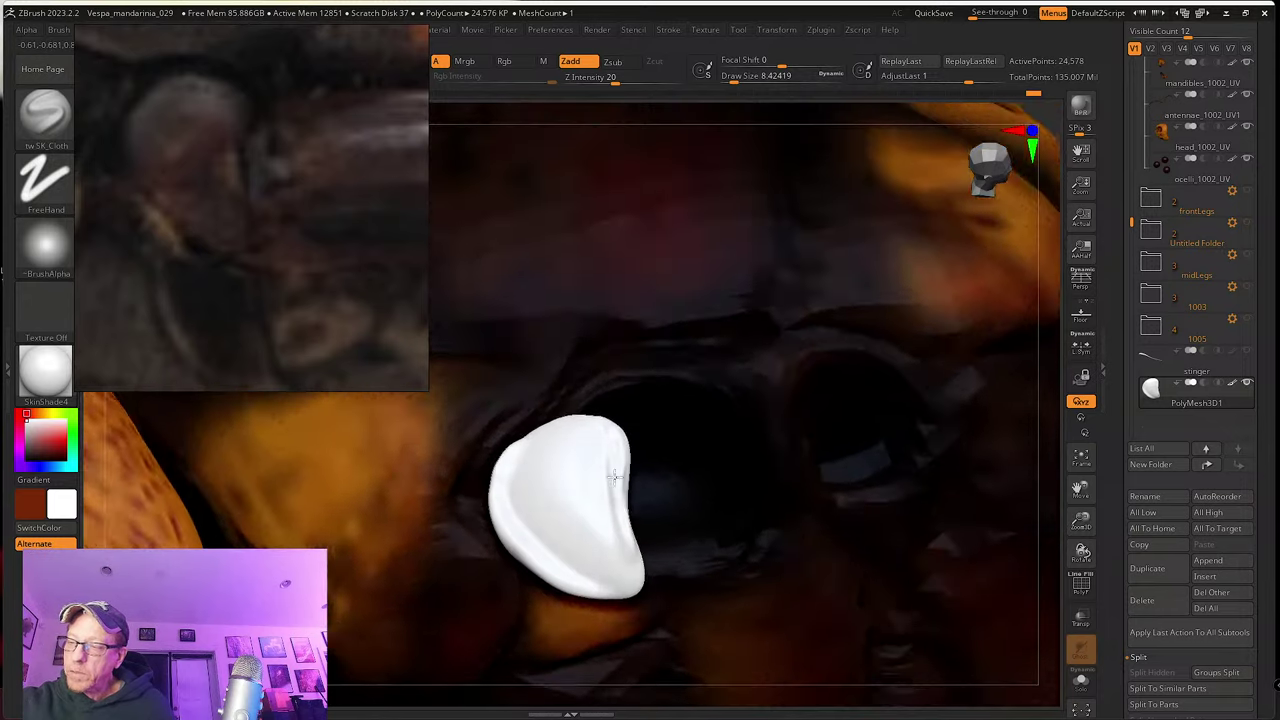
{"action": "mouse_move", "coordinate": [618, 500]}
{"action": "left_mouse_down"}
{"action": "mouse_move", "coordinate": [626, 577]}
{"action": "mouse_move", "coordinate": [626, 514]}
{"action": "left_mouse_up"}
{"action": "right_click_drag", "start_coordinate": [626, 514], "coordinate": [622, 460]}
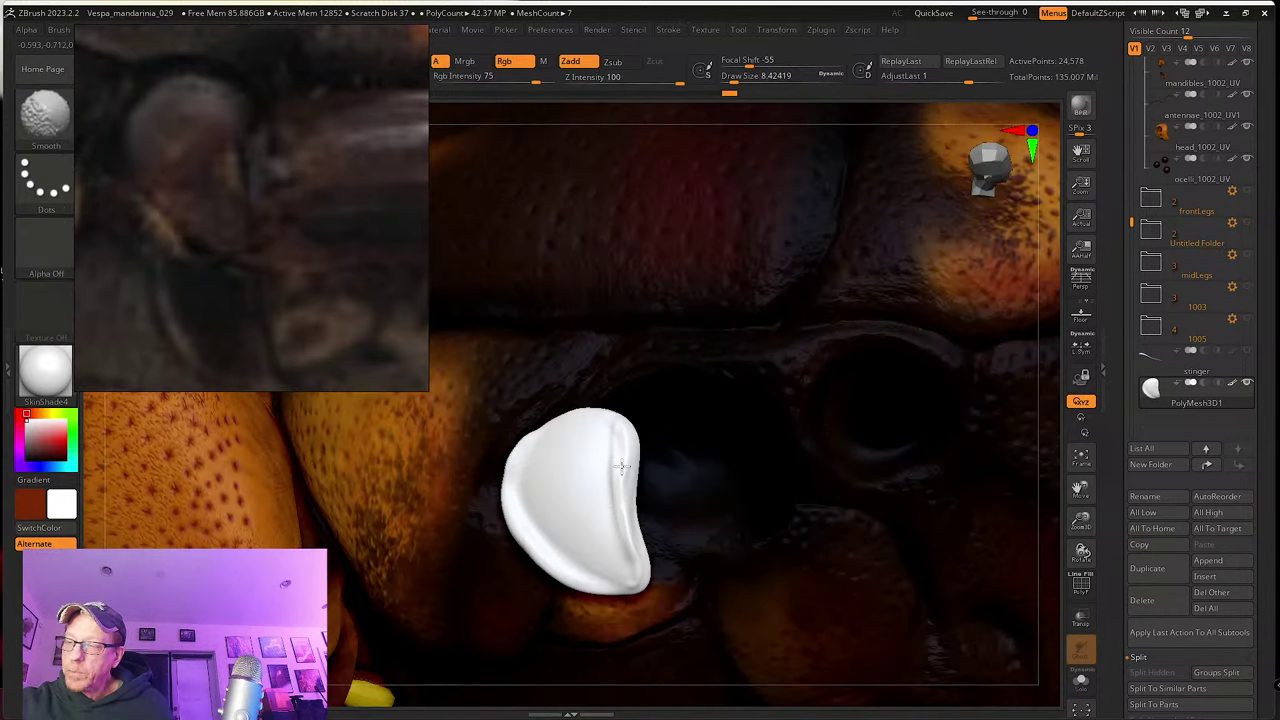
{"action": "key", "text": "s"}
{"action": "left_click_drag", "start_coordinate": [617, 457], "coordinate": [630, 537]}
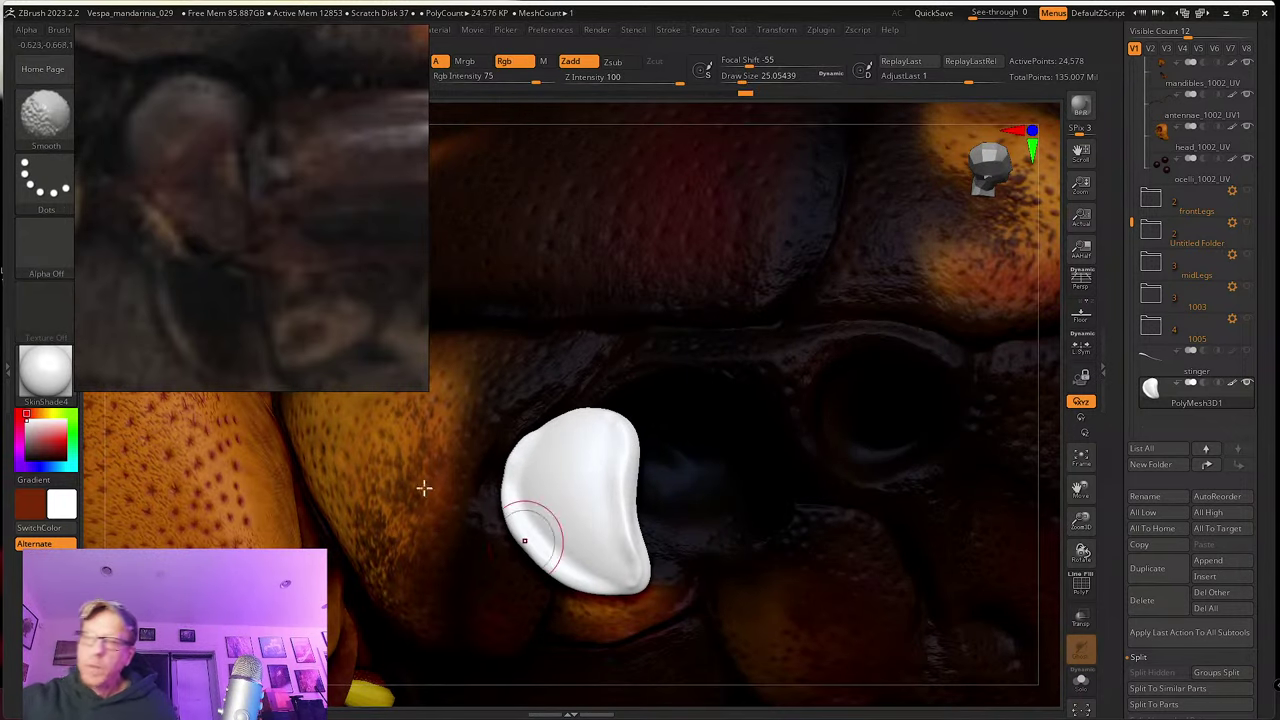
Step: Apply the mah_dirty_blue material and subdivide the piece twice, with the draw size set to about 15.6
{"action": "left_click", "coordinate": [62, 368]}
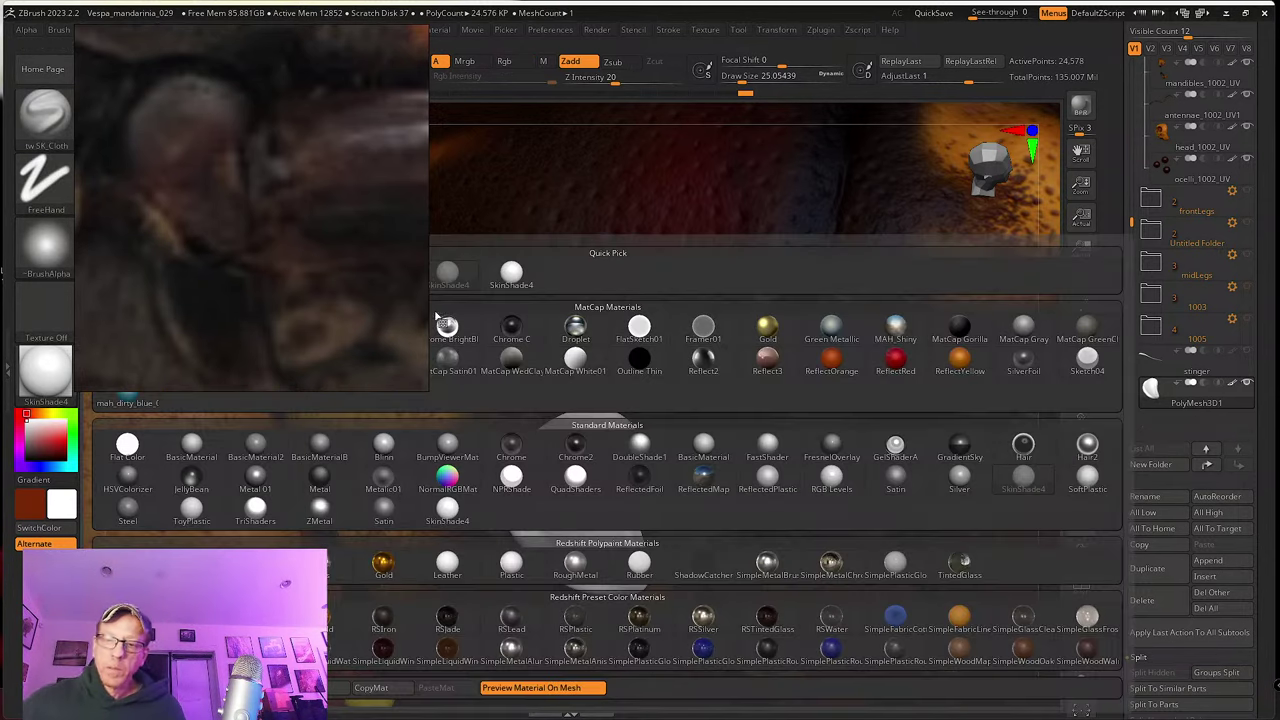
{"action": "left_click", "coordinate": [142, 400]}
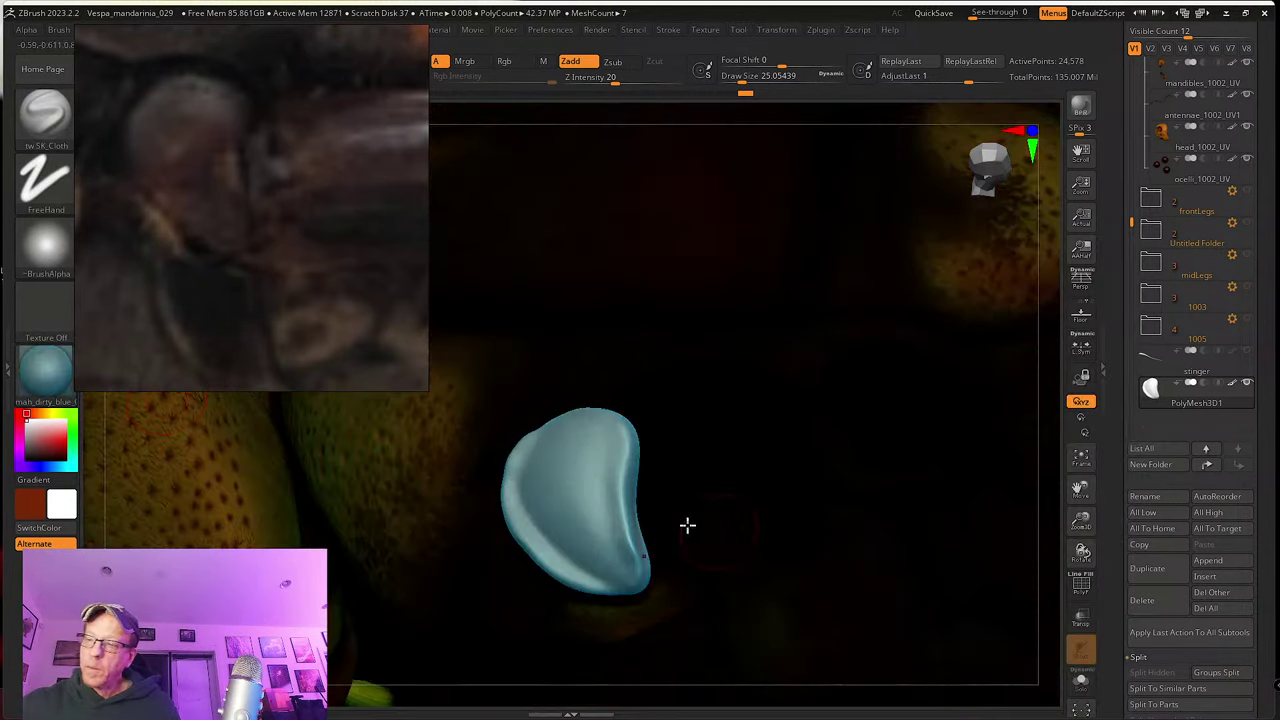
{"action": "key", "text": "s"}
{"action": "left_click_drag", "start_coordinate": [528, 457], "coordinate": [508, 458]}
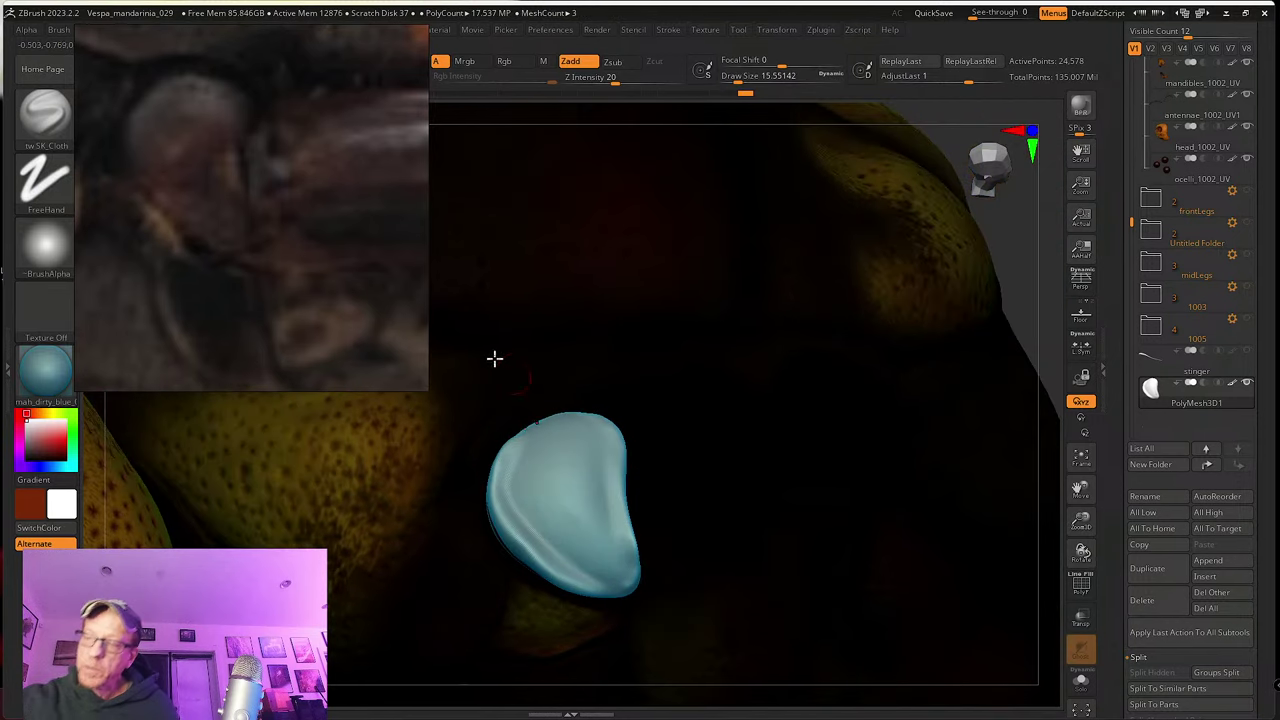
{"action": "key", "text": "ctrl+d"}
{"action": "key", "text": "ctrl+d"}
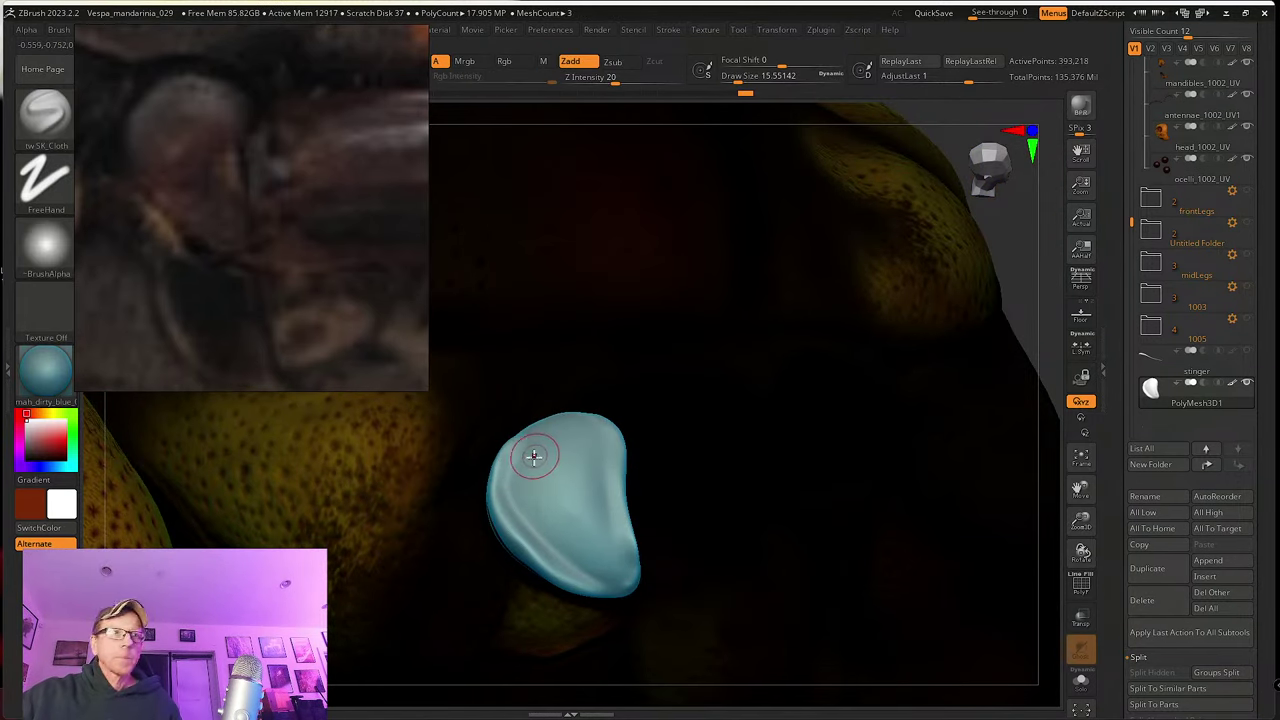
Step: Build up light strokes along the plate's outer fold with tw ClayTubes at a Z intensity of 4
{"action": "left_click", "coordinate": [44, 110]}
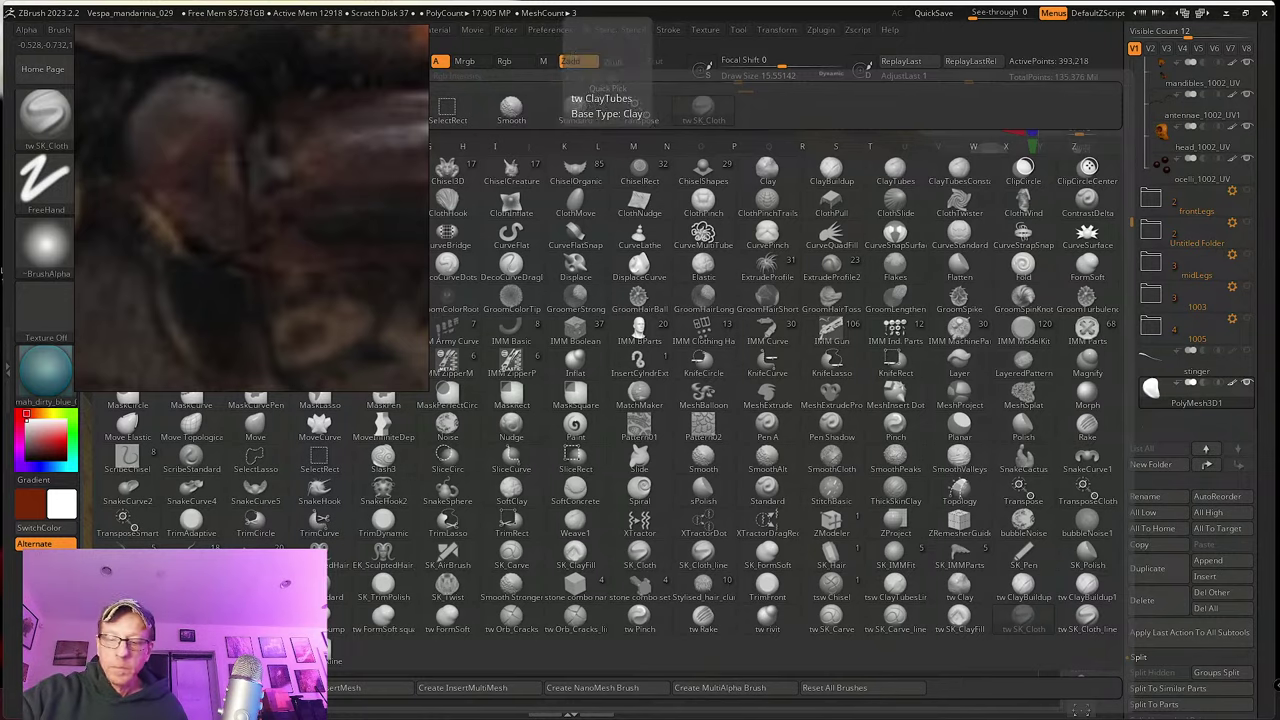
{"action": "left_click", "coordinate": [127, 617]}
{"action": "left_click_drag", "start_coordinate": [599, 79], "coordinate": [586, 79]}
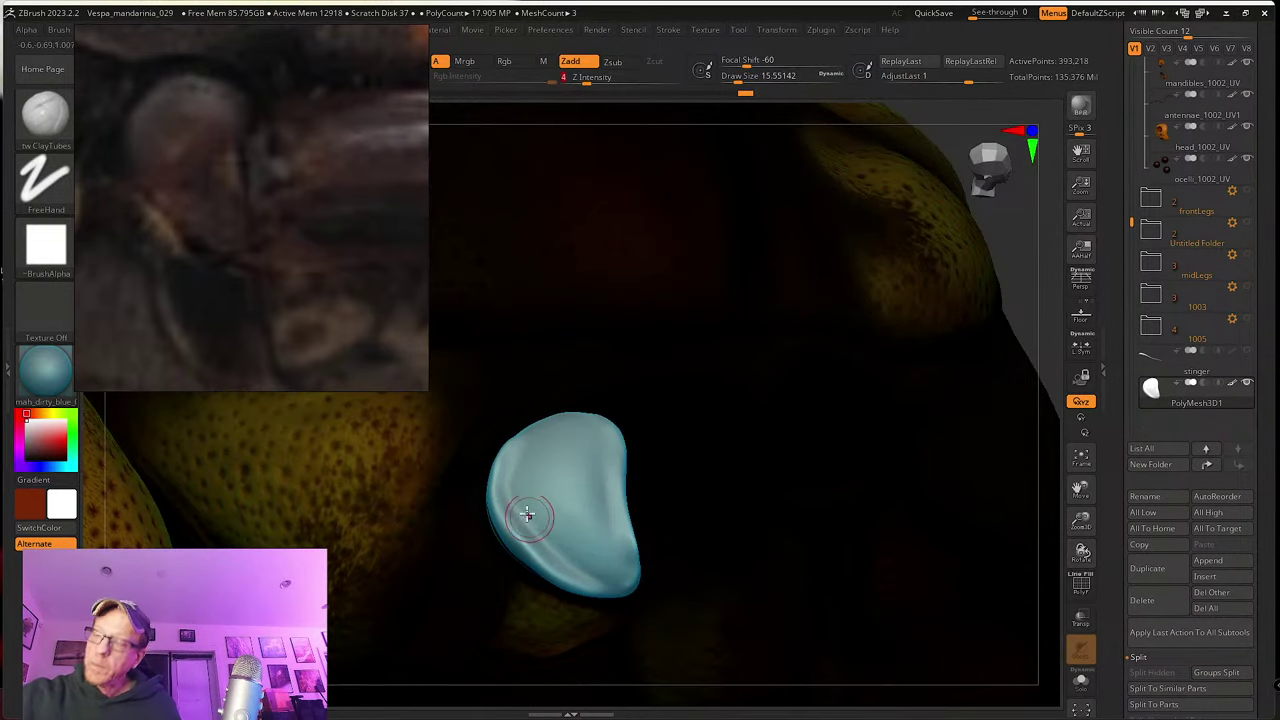
{"action": "right_click_drag", "start_coordinate": [528, 514], "coordinate": [519, 491]}
{"action": "mouse_move", "coordinate": [501, 502]}
{"action": "left_mouse_down"}
{"action": "mouse_move", "coordinate": [550, 575]}
{"action": "mouse_move", "coordinate": [618, 595]}
{"action": "mouse_move", "coordinate": [494, 462]}
{"action": "mouse_move", "coordinate": [494, 480]}
{"action": "left_mouse_up"}
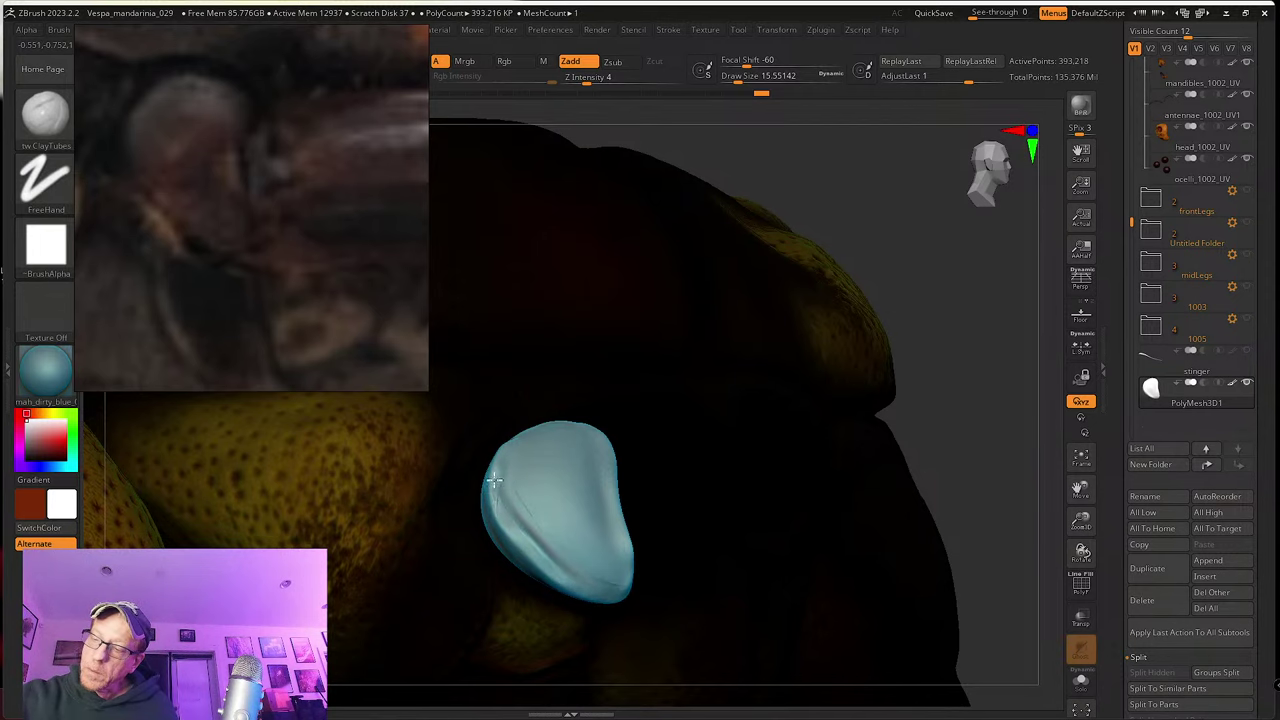
{"action": "right_click_drag", "start_coordinate": [508, 531], "coordinate": [491, 437]}
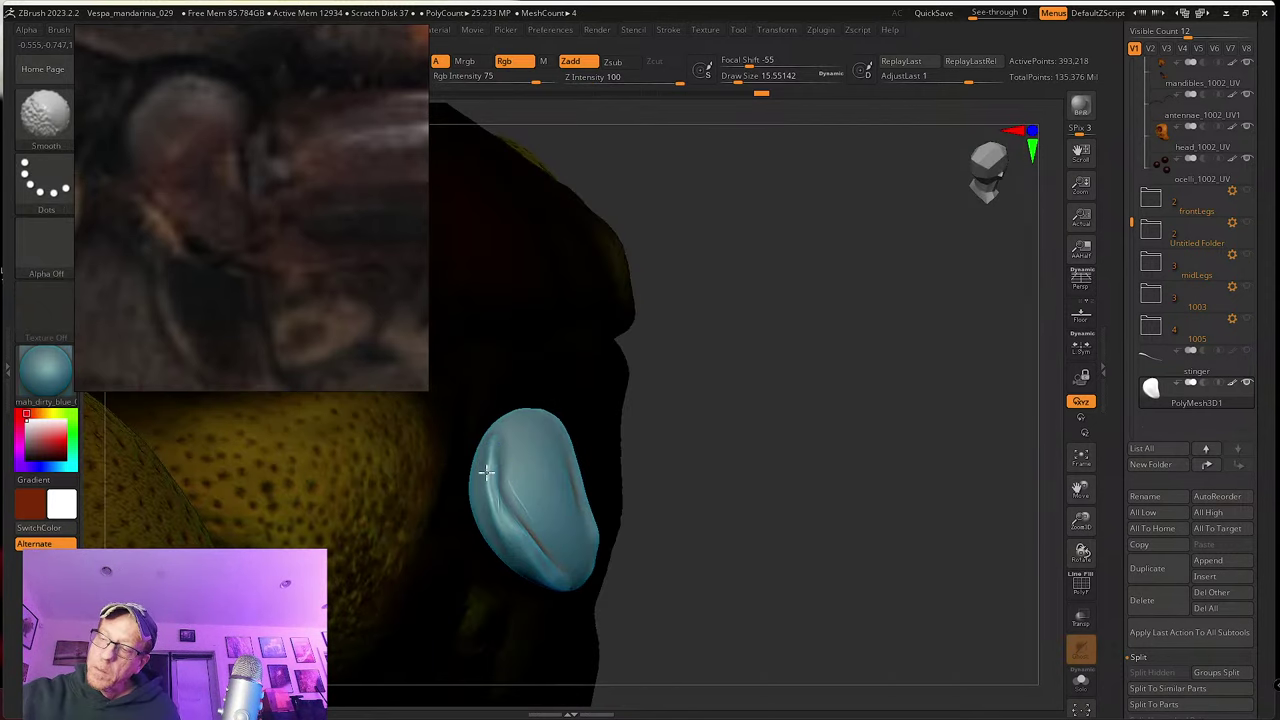
{"action": "left_click_drag", "start_coordinate": [493, 438], "coordinate": [492, 512]}
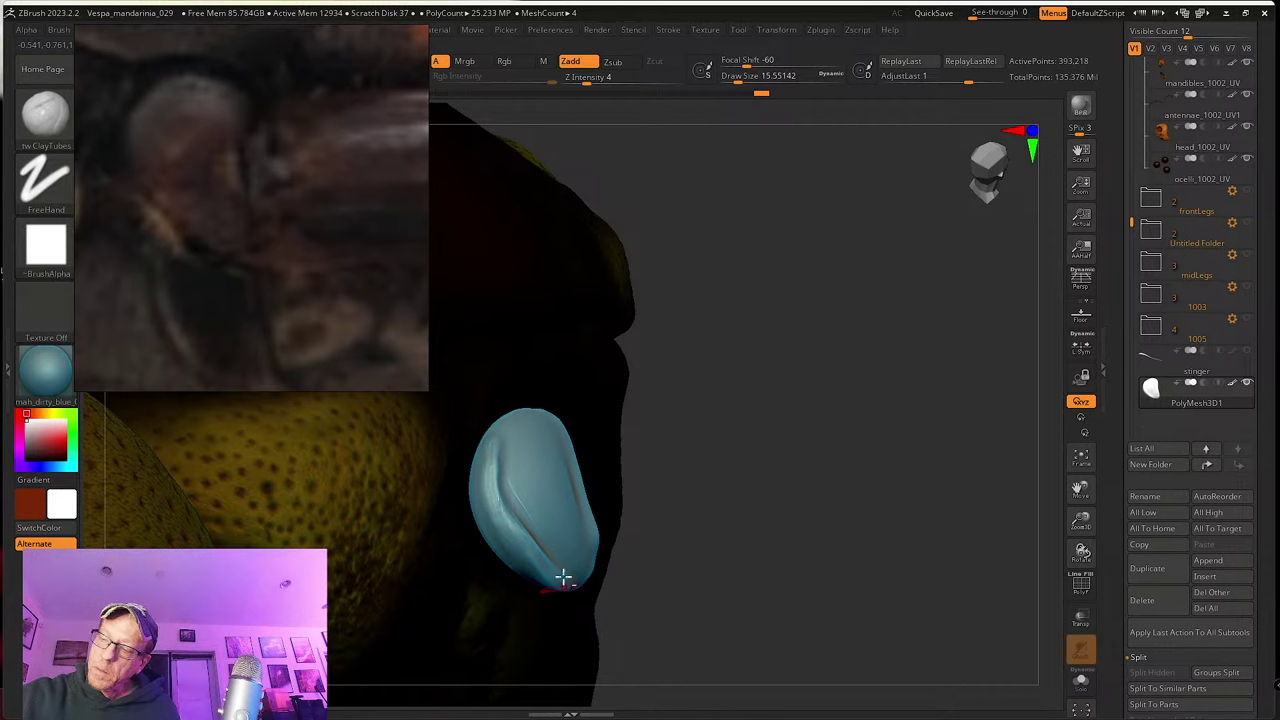
Step: Sculpt fine lengthwise striations across the plate's face and along the inside of its outer rim with tw ClayTubes
{"action": "right_click_drag", "start_coordinate": [564, 577], "coordinate": [509, 510]}
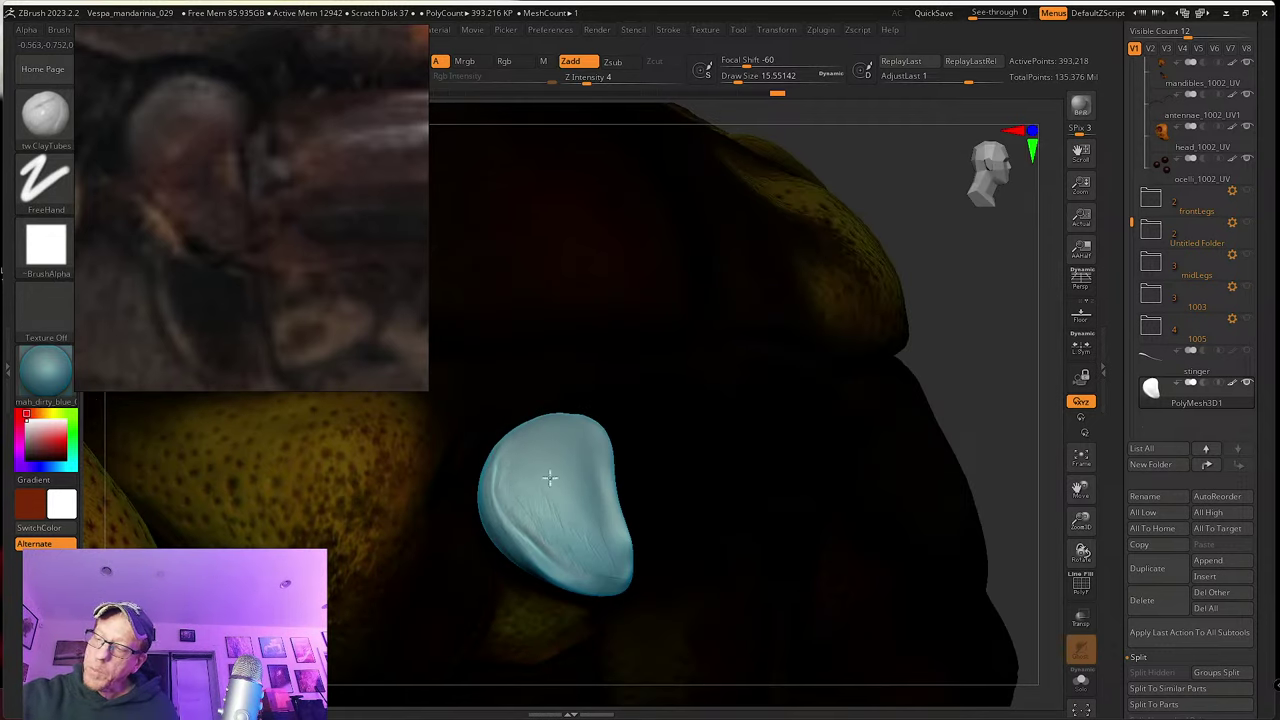
{"action": "right_click_drag", "start_coordinate": [563, 521], "coordinate": [574, 471]}
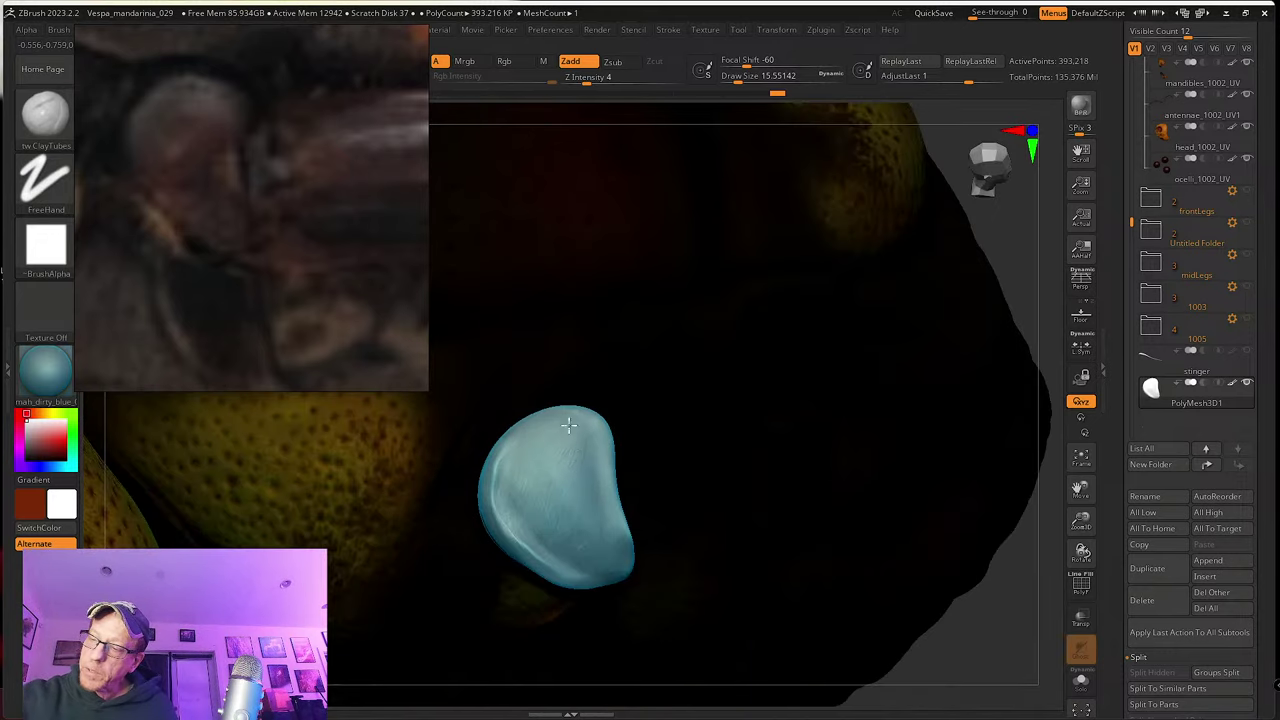
{"action": "left_click_drag", "start_coordinate": [497, 487], "coordinate": [527, 548]}
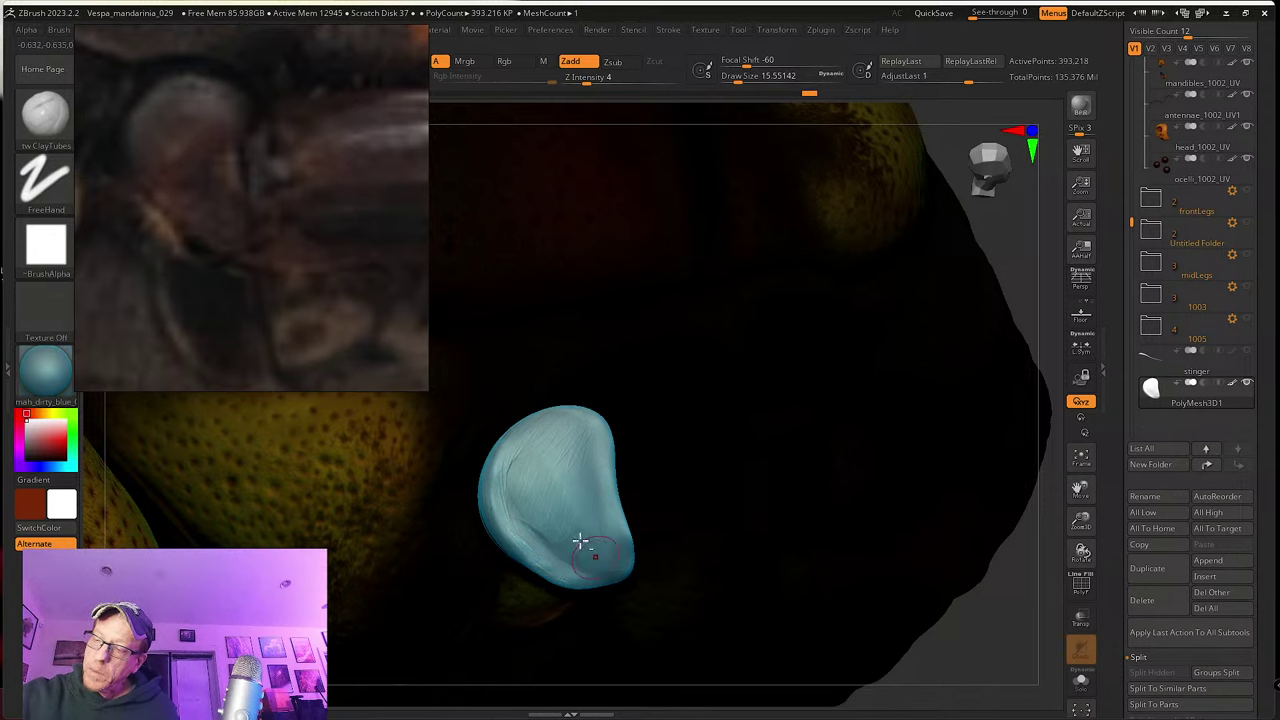
{"action": "right_click_drag", "start_coordinate": [510, 476], "coordinate": [538, 536]}
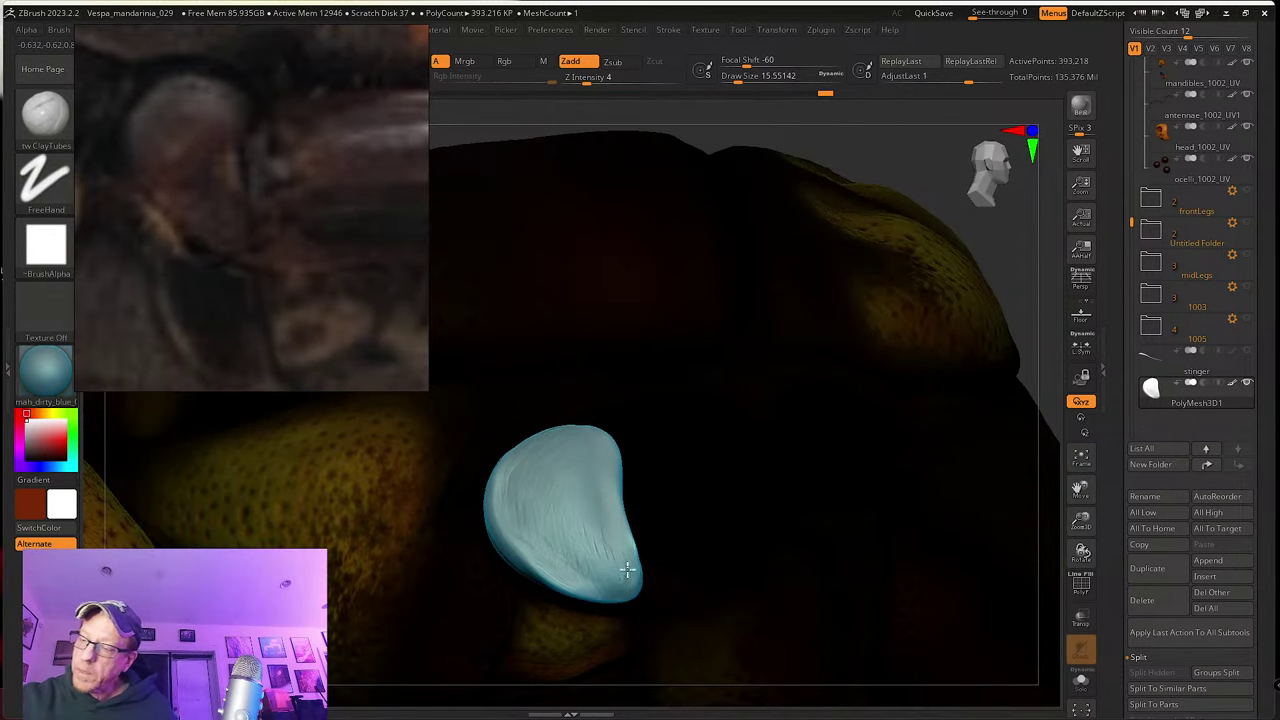
{"action": "right_click_drag", "start_coordinate": [634, 562], "coordinate": [600, 557]}
{"action": "mouse_move", "coordinate": [611, 476]}
{"action": "left_mouse_down"}
{"action": "mouse_move", "coordinate": [615, 490]}
{"action": "mouse_move", "coordinate": [622, 474]}
{"action": "mouse_move", "coordinate": [621, 504]}
{"action": "left_mouse_up"}
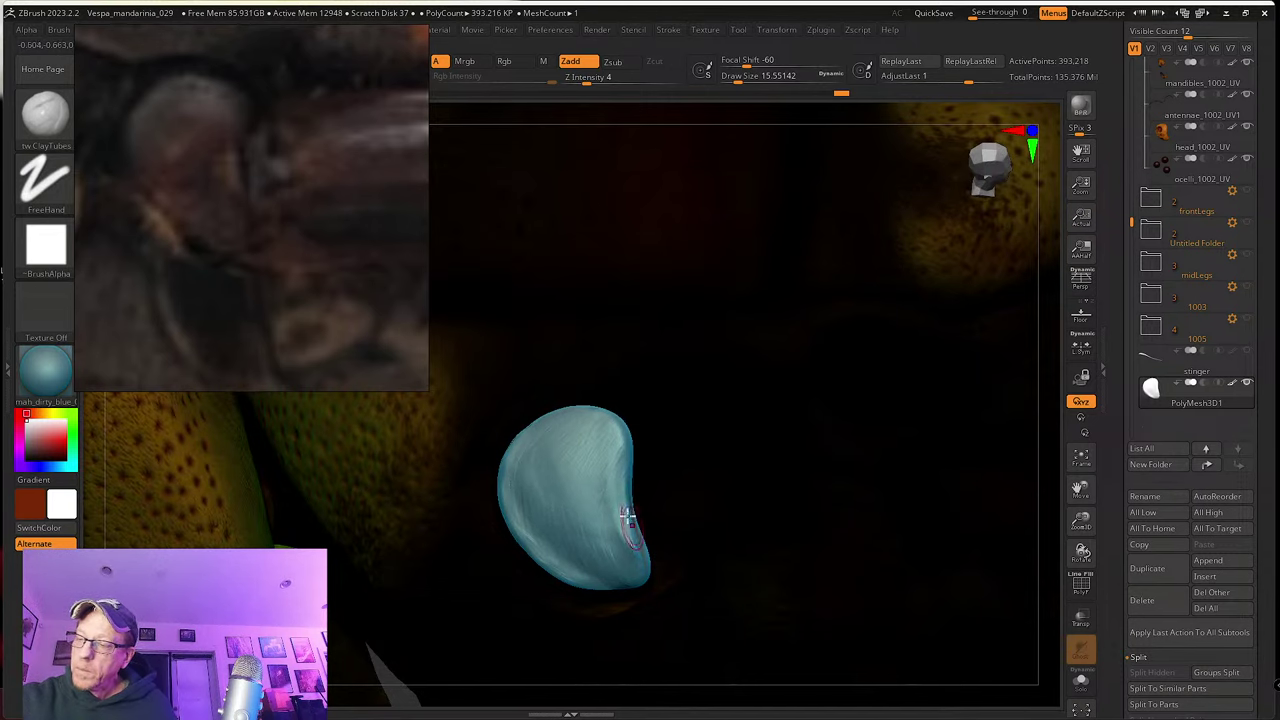
Step: Add fine clay strokes along the plate's concave edge and down its face to the lower tip
{"action": "key", "text": "shift"}
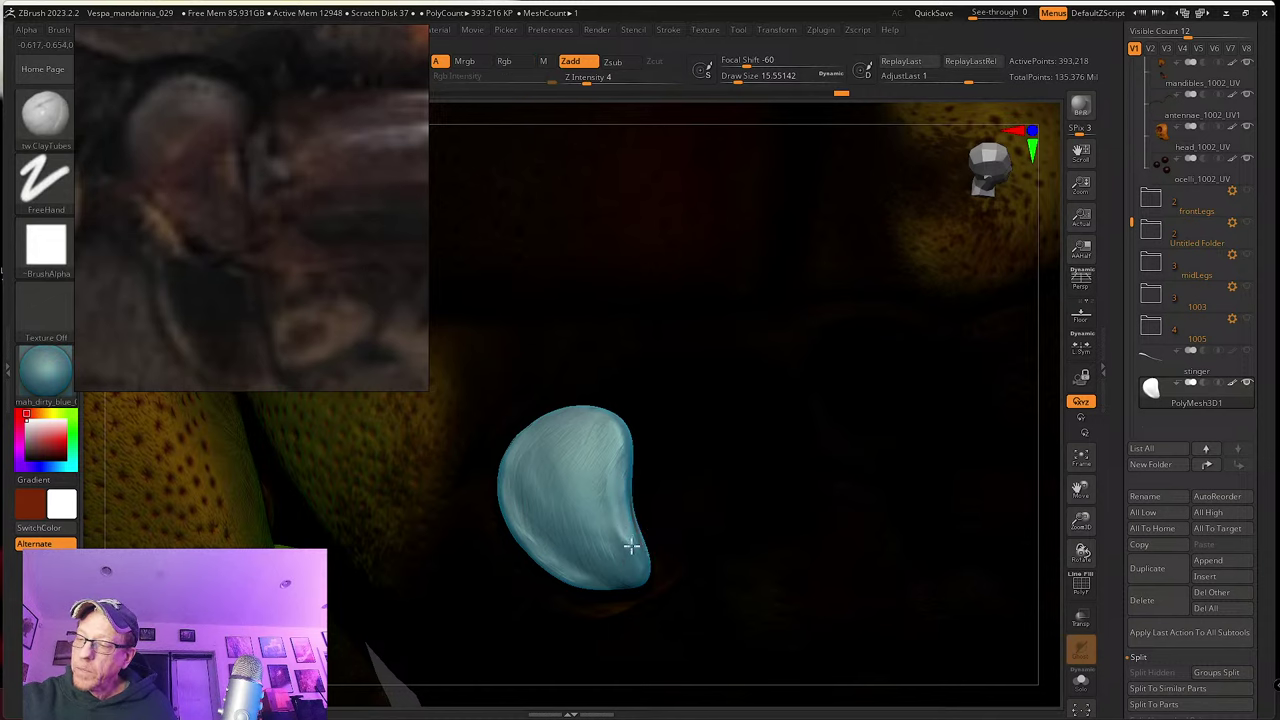
{"action": "mouse_move", "coordinate": [616, 458]}
{"action": "left_mouse_down"}
{"action": "mouse_move", "coordinate": [617, 420]}
{"action": "mouse_move", "coordinate": [624, 493]}
{"action": "left_mouse_up"}
{"action": "right_click_drag", "start_coordinate": [603, 457], "coordinate": [594, 477]}
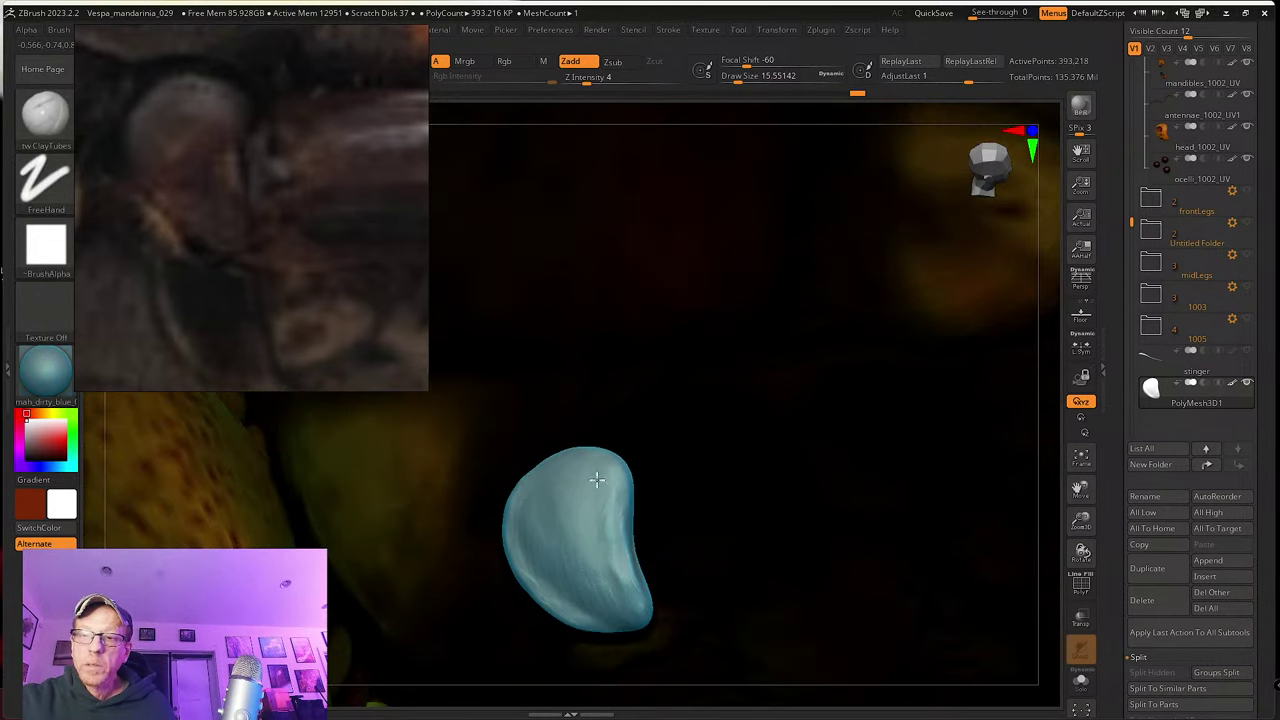
{"action": "left_click_drag", "start_coordinate": [596, 486], "coordinate": [603, 536]}
{"action": "right_click_drag", "start_coordinate": [603, 536], "coordinate": [601, 584]}
{"action": "mouse_move", "coordinate": [606, 571]}
{"action": "left_mouse_down"}
{"action": "mouse_move", "coordinate": [614, 617]}
{"action": "mouse_move", "coordinate": [570, 591]}
{"action": "mouse_move", "coordinate": [591, 562]}
{"action": "mouse_move", "coordinate": [603, 583]}
{"action": "left_mouse_up"}
{"action": "right_click_drag", "start_coordinate": [603, 583], "coordinate": [594, 586], "text": "ctrl"}
{"action": "mouse_move", "coordinate": [594, 586]}
{"action": "left_mouse_down"}
{"action": "mouse_move", "coordinate": [583, 606]}
{"action": "mouse_move", "coordinate": [608, 611]}
{"action": "left_mouse_up"}
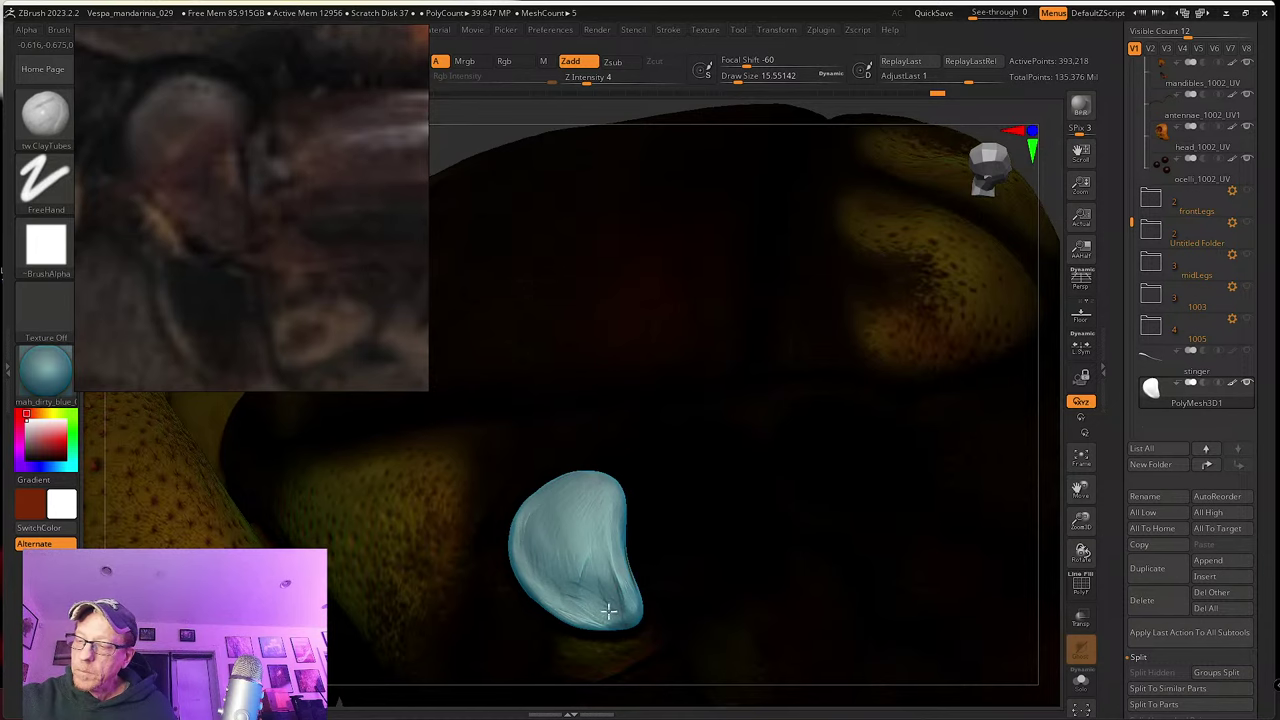
Step: Soften the clay strokes on the plate's face and lower outer rim with the Smooth brush
{"action": "right_click_drag", "start_coordinate": [572, 592], "coordinate": [560, 490]}
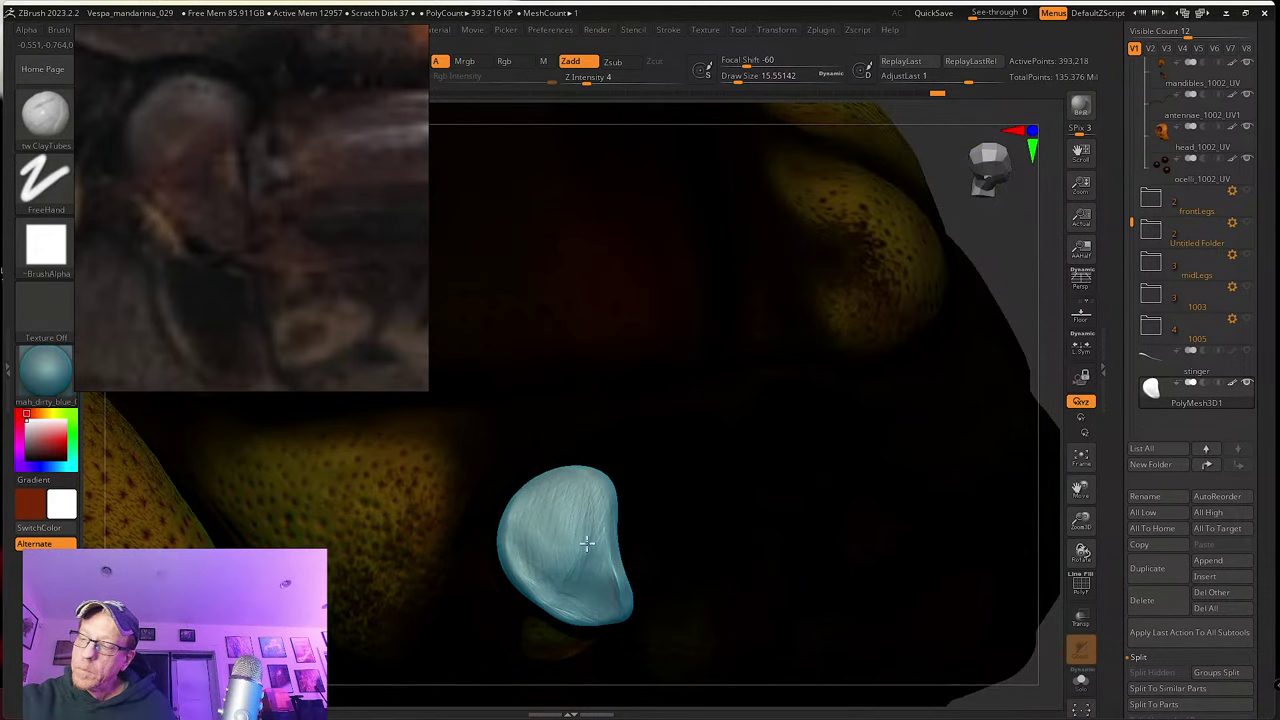
{"action": "key", "text": "shift"}
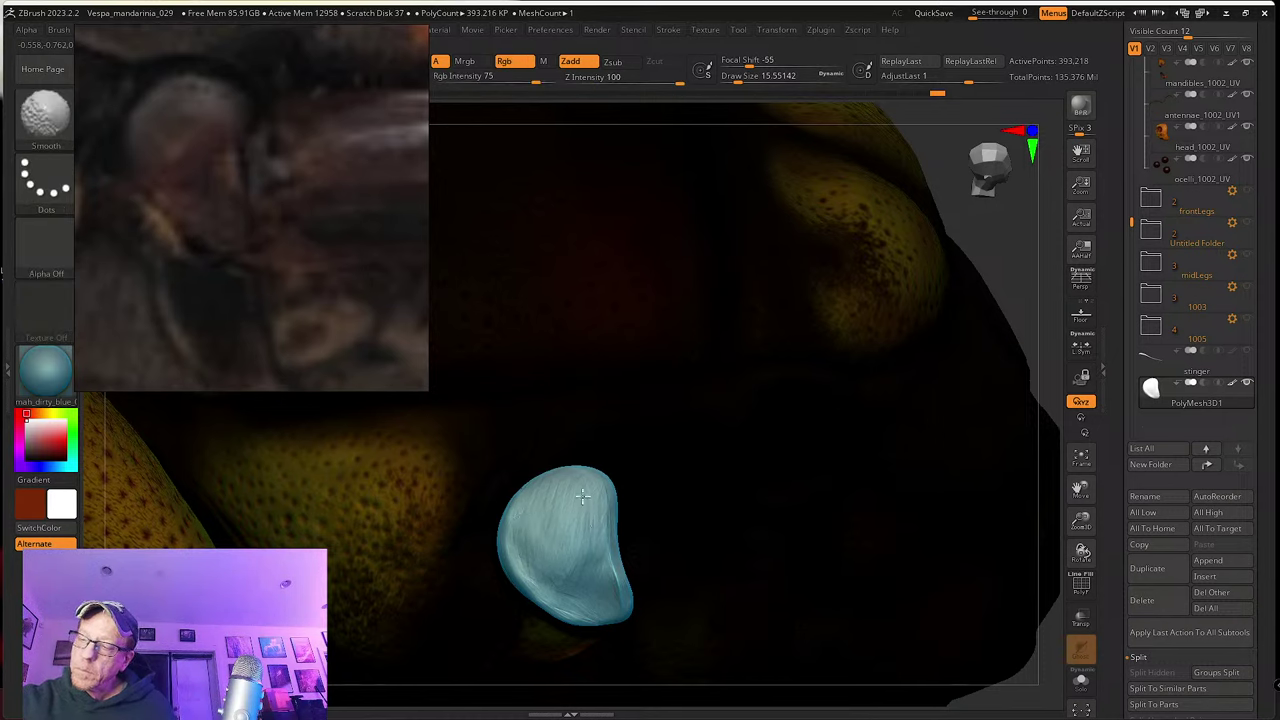
{"action": "left_click_drag", "start_coordinate": [545, 591], "coordinate": [507, 537], "text": "shift"}
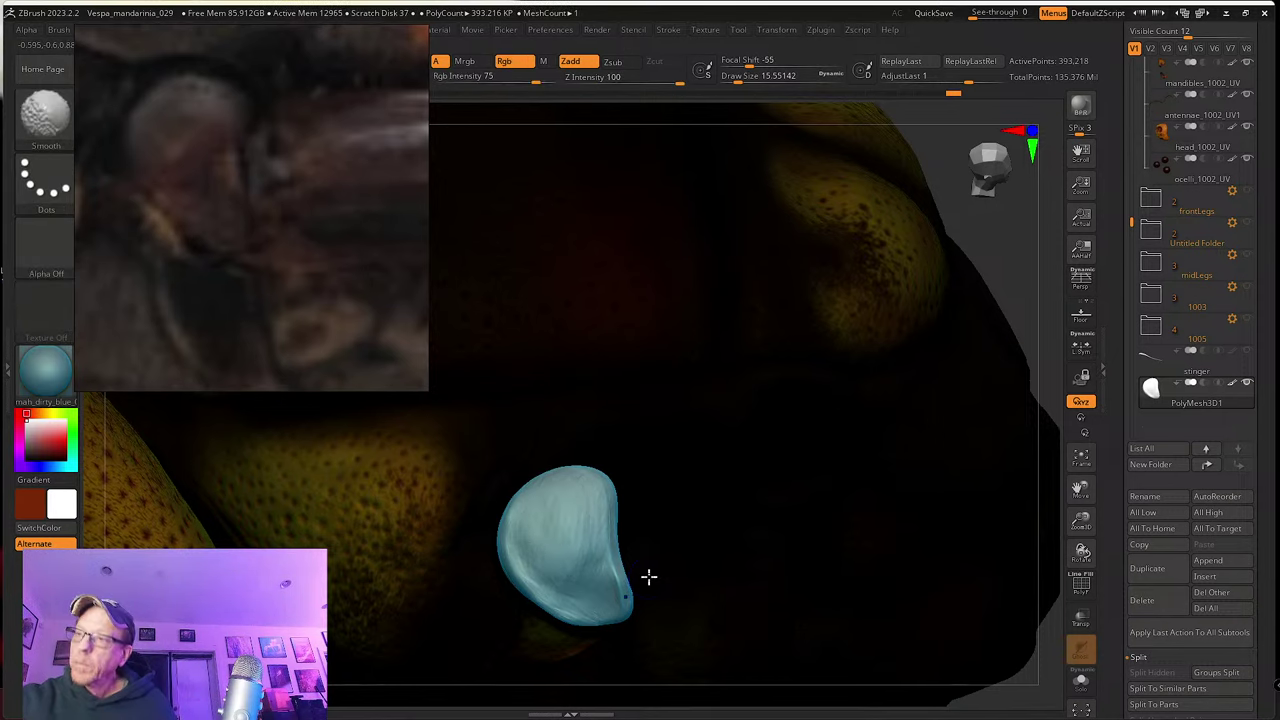
{"action": "left_click", "coordinate": [953, 85]}
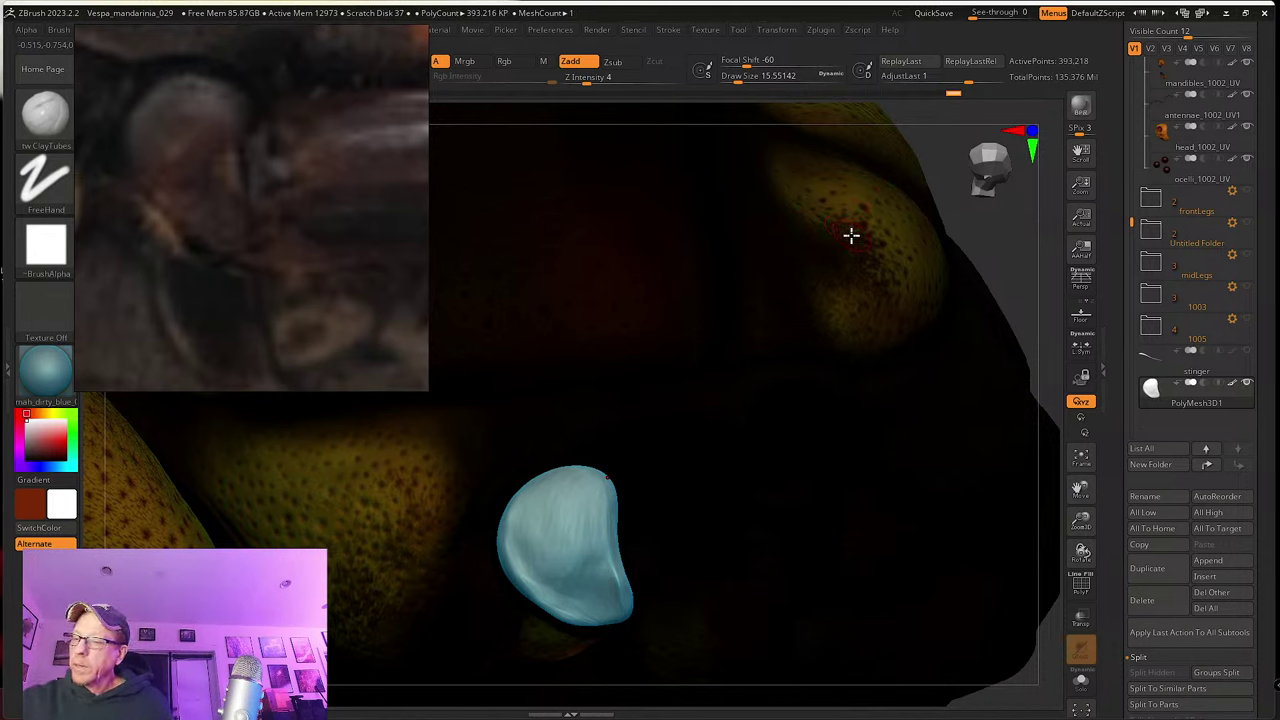
Step: Show the plate's polyframe and ZRemesh it twice with Half on and Adapt off
{"action": "scroll", "coordinate": [1131, 619], "scroll_direction": "down", "scroll_amount": 3}
{"action": "scroll", "coordinate": [1131, 619], "scroll_direction": "down", "scroll_amount": 6}
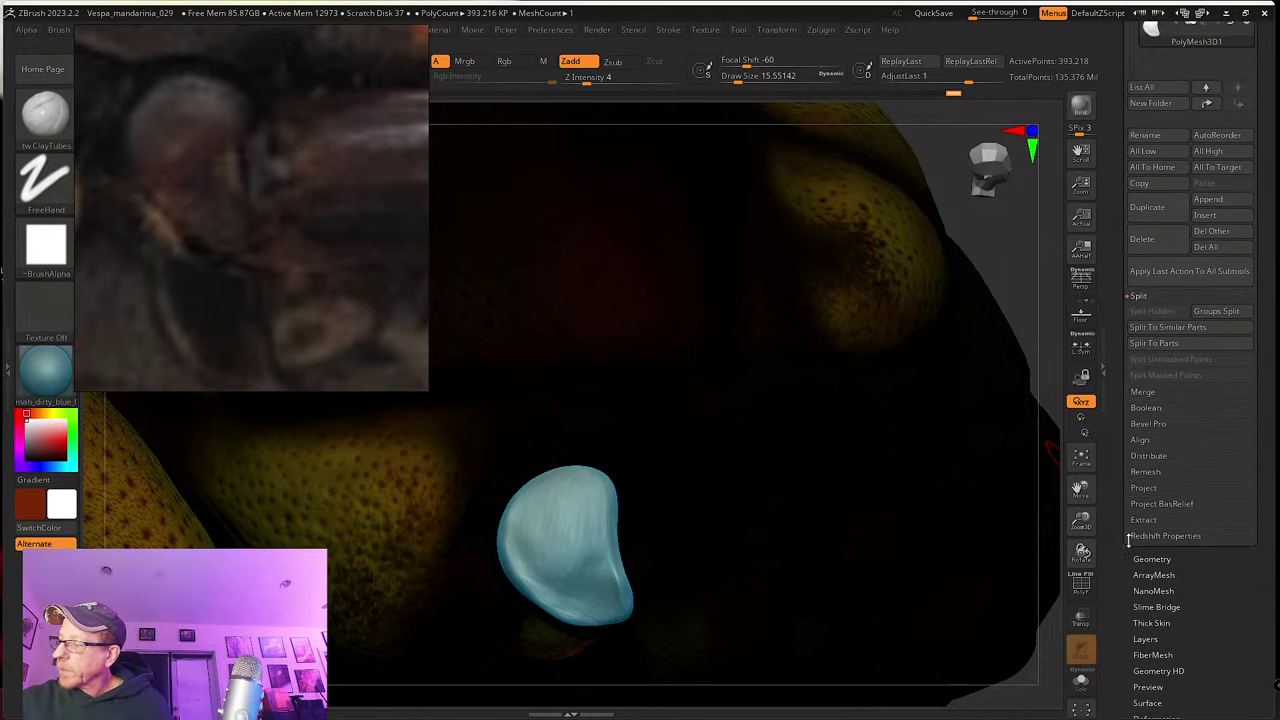
{"action": "key", "text": "shift+f"}
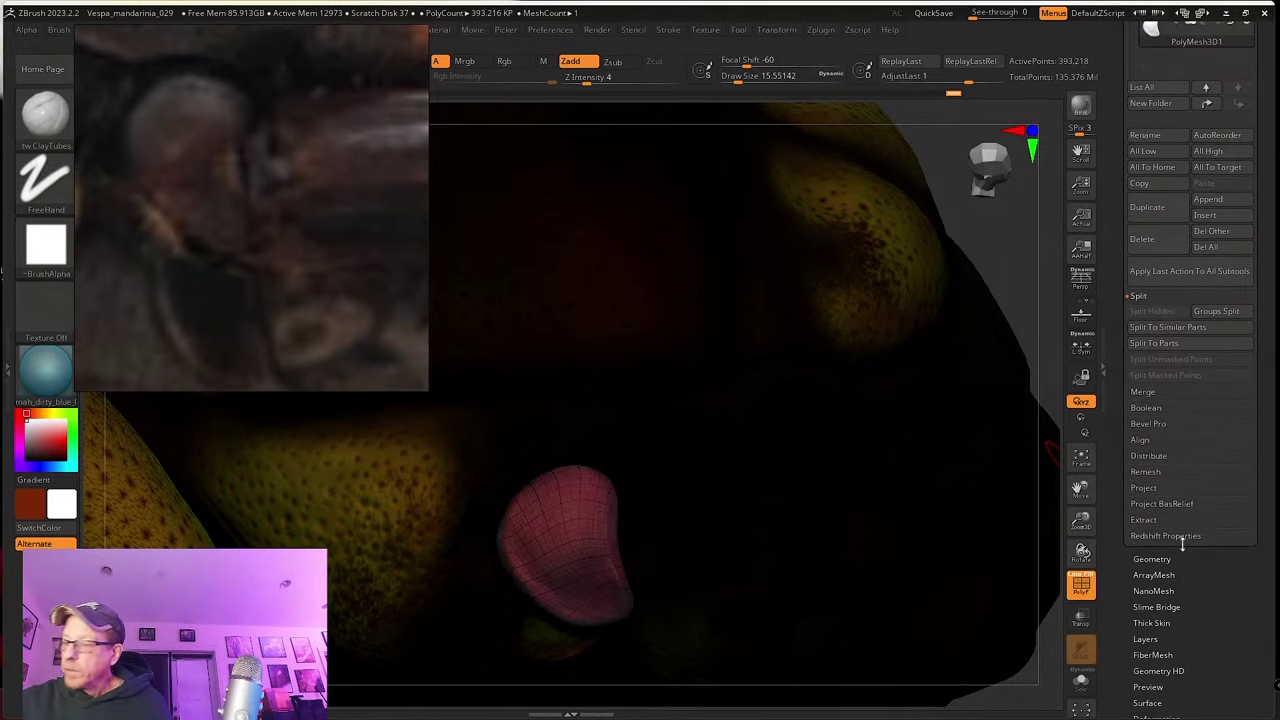
{"action": "left_click", "coordinate": [1158, 558]}
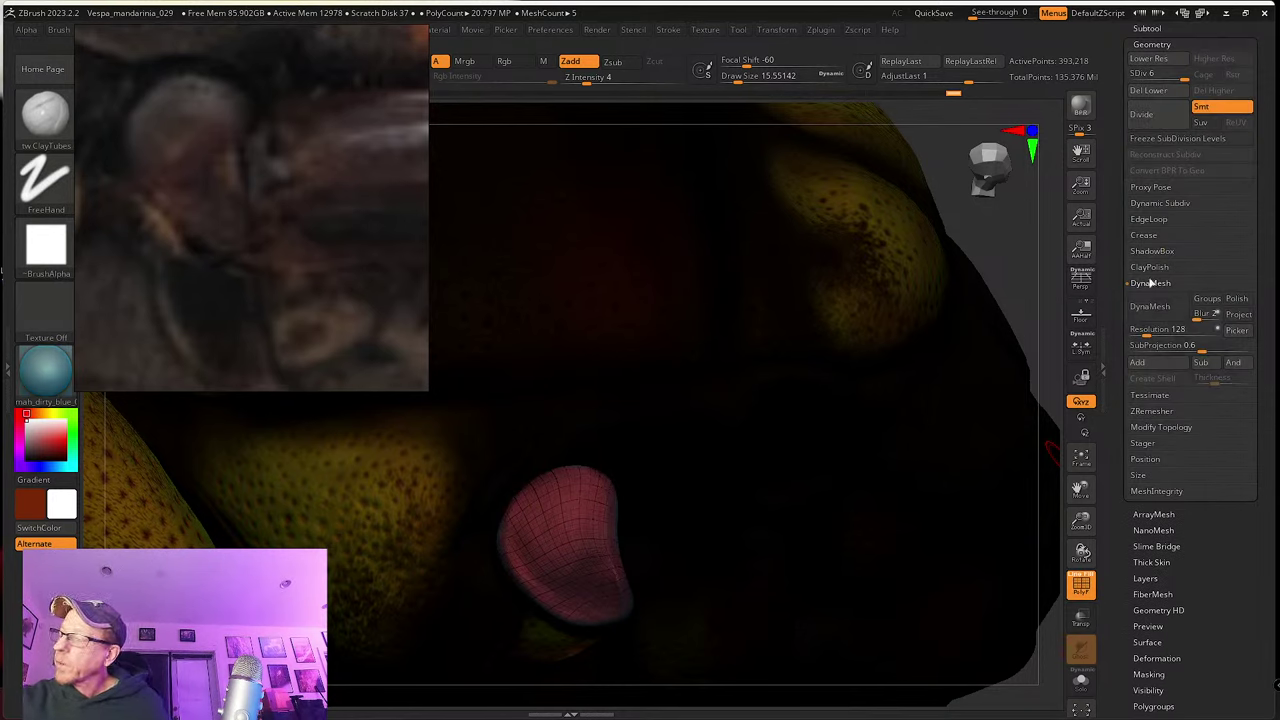
{"action": "left_click", "coordinate": [1153, 413]}
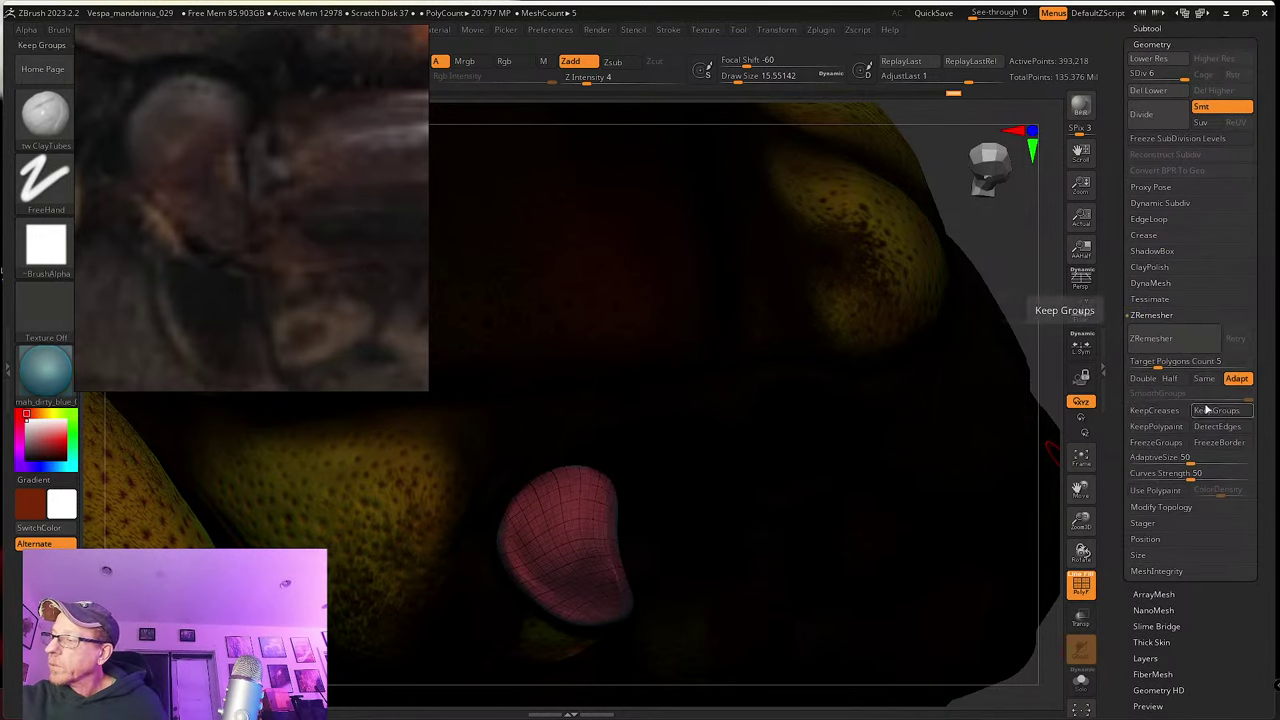
{"action": "left_click", "coordinate": [1170, 378]}
{"action": "left_click", "coordinate": [1236, 379]}
{"action": "left_click", "coordinate": [1190, 341]}
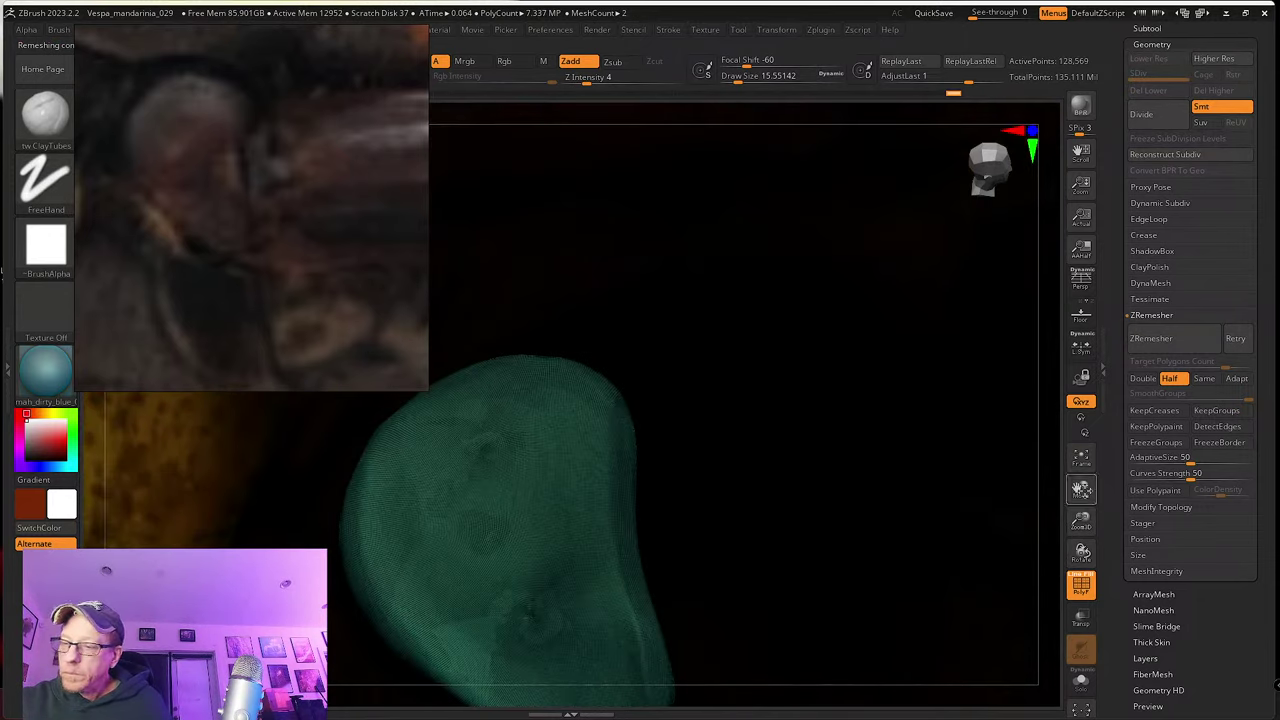
{"action": "left_click", "coordinate": [1155, 339]}
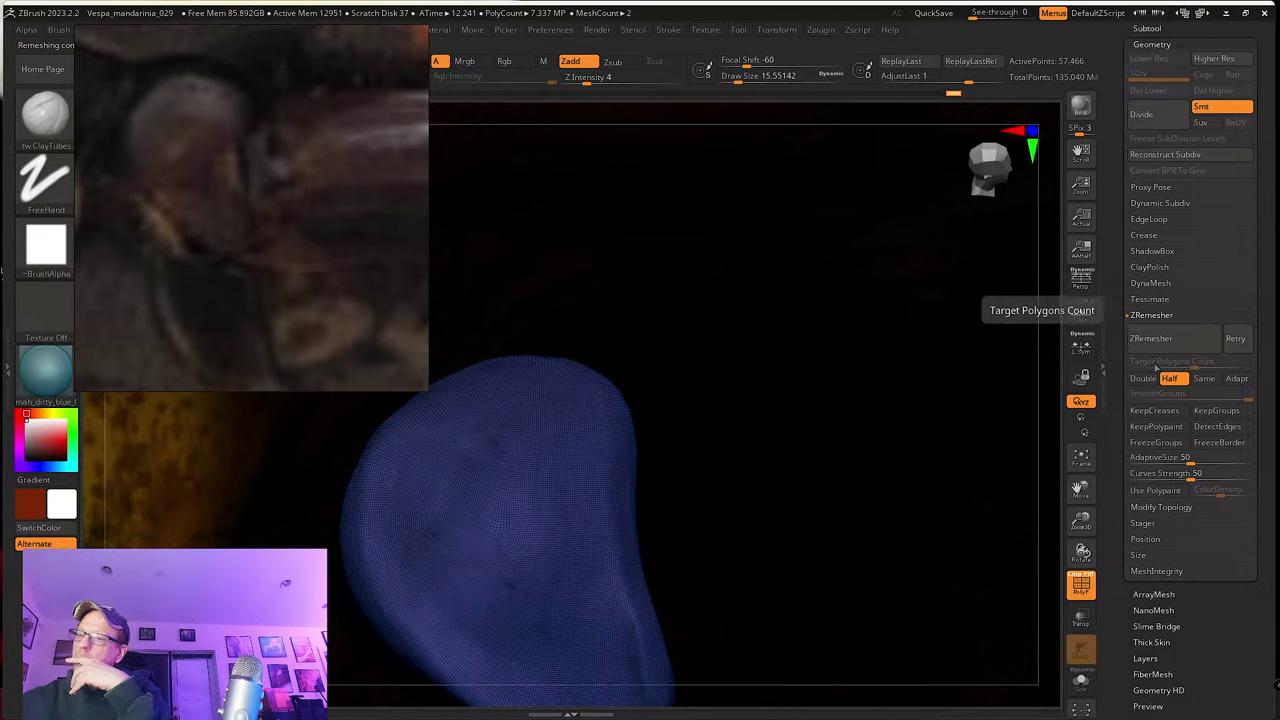
Step: ZRemesh the plate with Adapt on and a target polygon count of 5
{"action": "left_click", "coordinate": [1237, 378]}
{"action": "left_click", "coordinate": [1204, 362]}
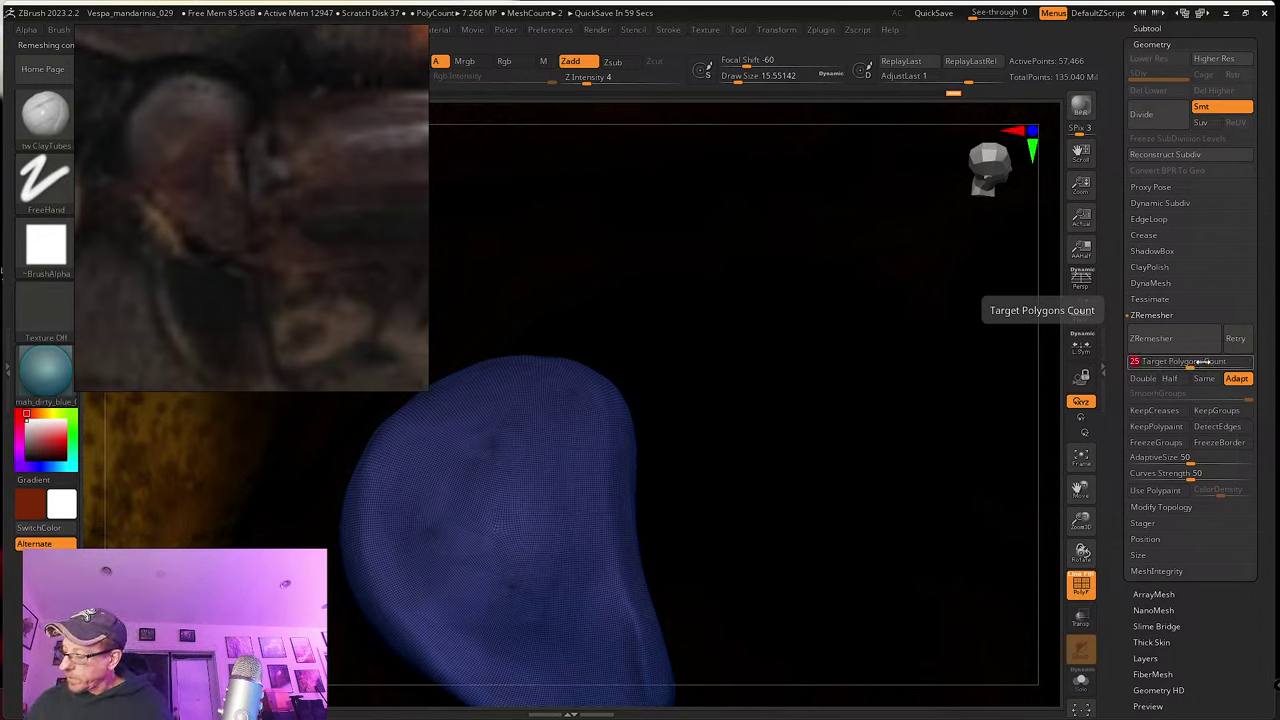
{"action": "type", "text": "5"}
{"action": "key", "text": "Return"}
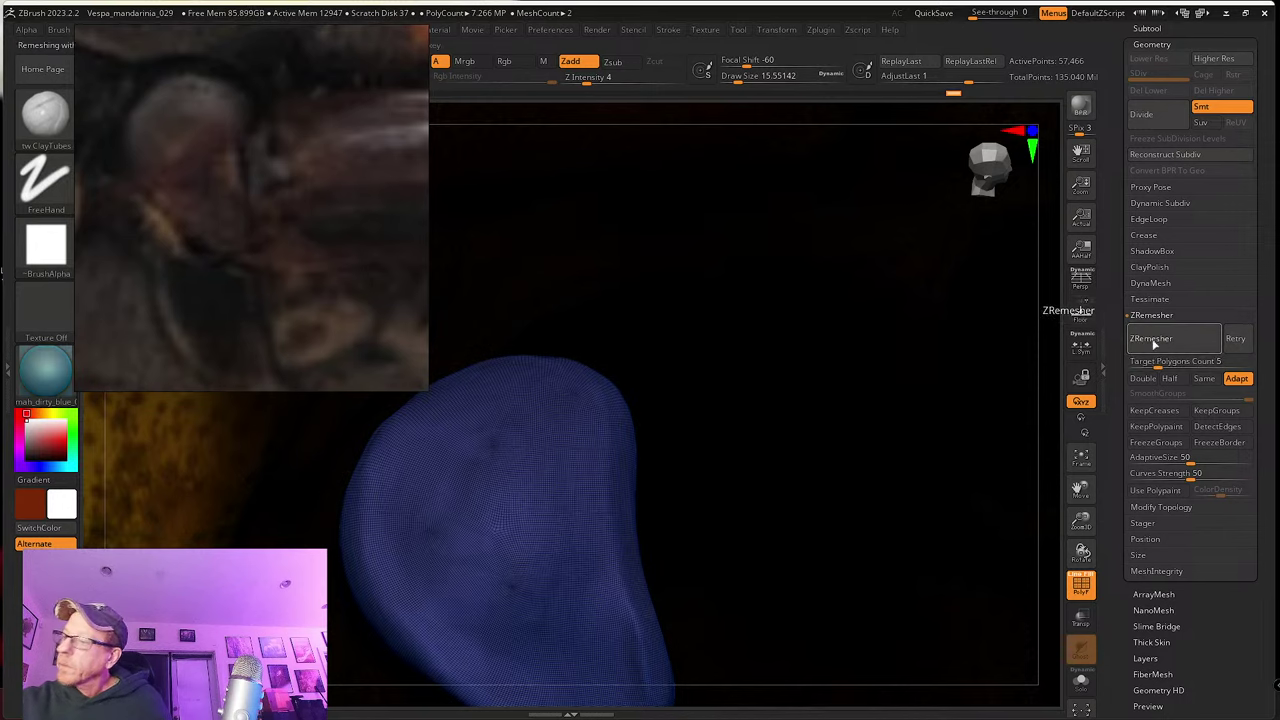
{"action": "left_click", "coordinate": [1151, 338]}
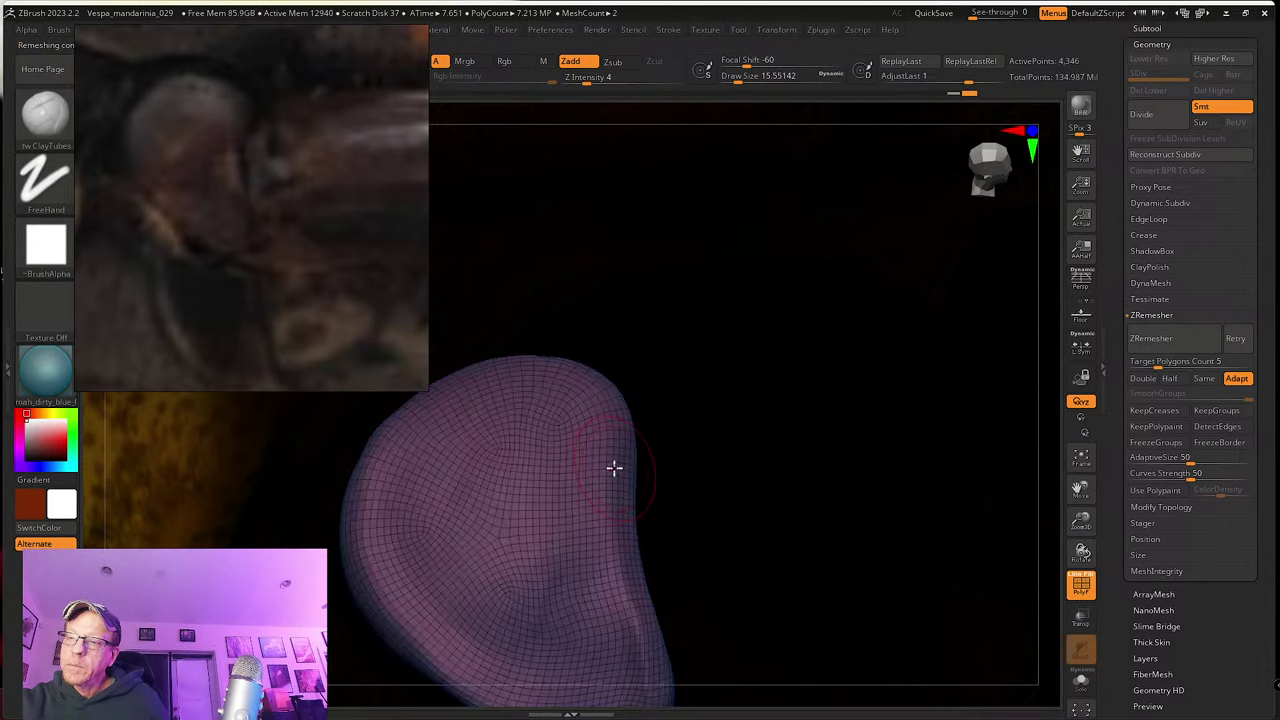
Step: Smooth the middle of the plate's face and repeat ZRemesher several times with Adapt on and target count 5
{"action": "mouse_move", "coordinate": [614, 469]}
{"action": "right_mouse_down"}
{"action": "mouse_move", "coordinate": [574, 469]}
{"action": "mouse_move", "coordinate": [564, 353]}
{"action": "right_mouse_up"}
{"action": "mouse_move", "coordinate": [564, 353]}
{"action": "left_mouse_down", "text": "shift"}
{"action": "mouse_move", "coordinate": [511, 457]}
{"action": "mouse_move", "coordinate": [511, 486]}
{"action": "left_mouse_up", "text": "shift"}
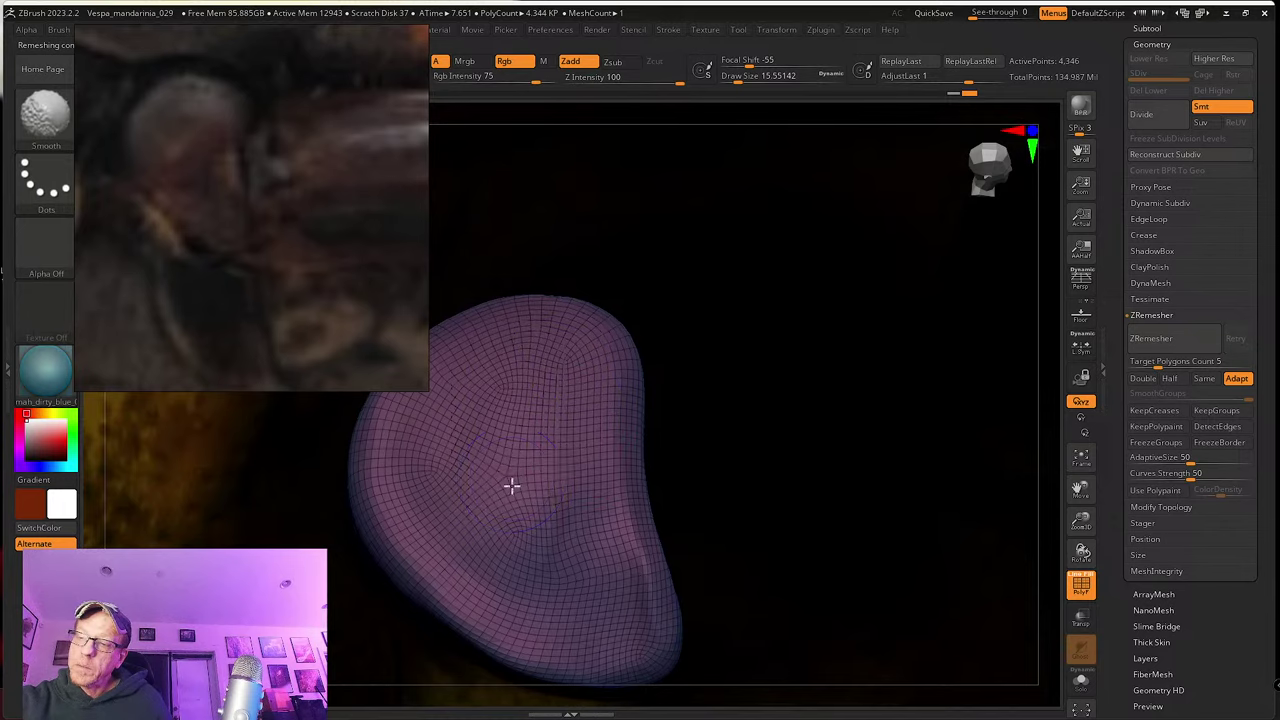
{"action": "mouse_move", "coordinate": [597, 505]}
{"action": "right_mouse_down", "text": "alt"}
{"action": "mouse_move", "coordinate": [589, 483]}
{"action": "mouse_move", "coordinate": [663, 498]}
{"action": "right_mouse_up", "text": "alt"}
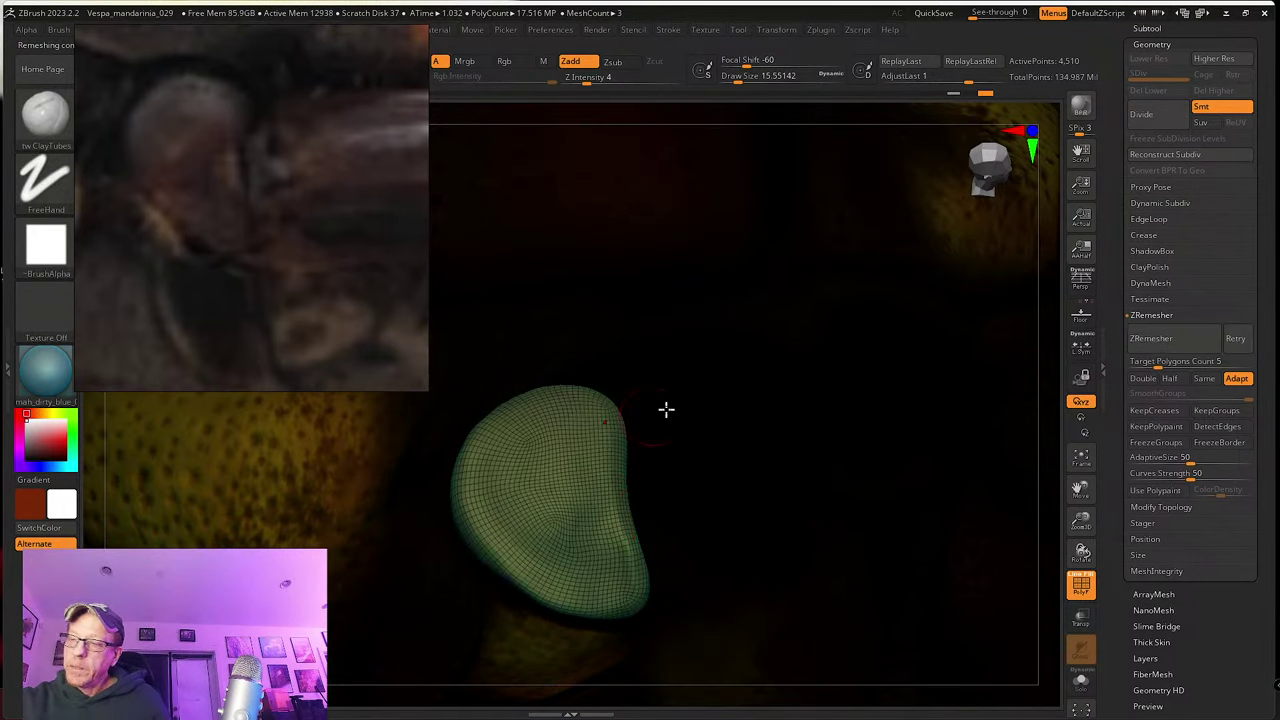
{"action": "left_click", "coordinate": [1141, 342]}
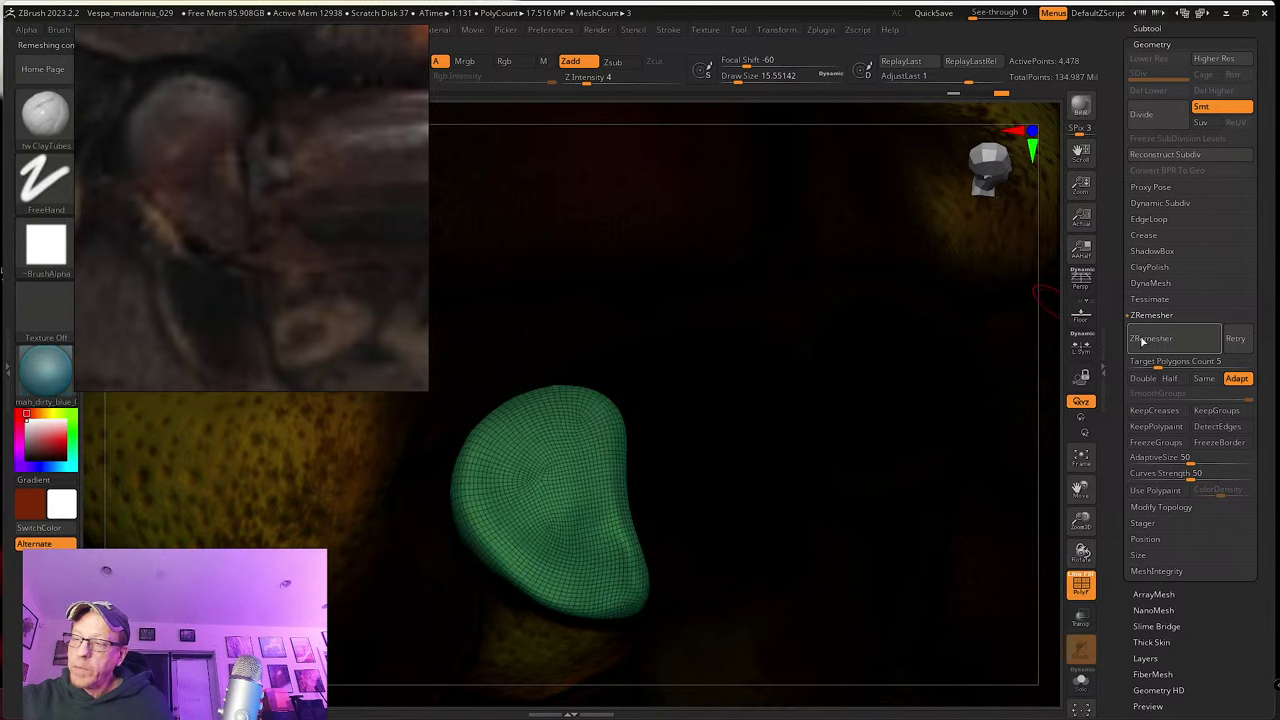
{"action": "left_click", "coordinate": [1149, 341]}
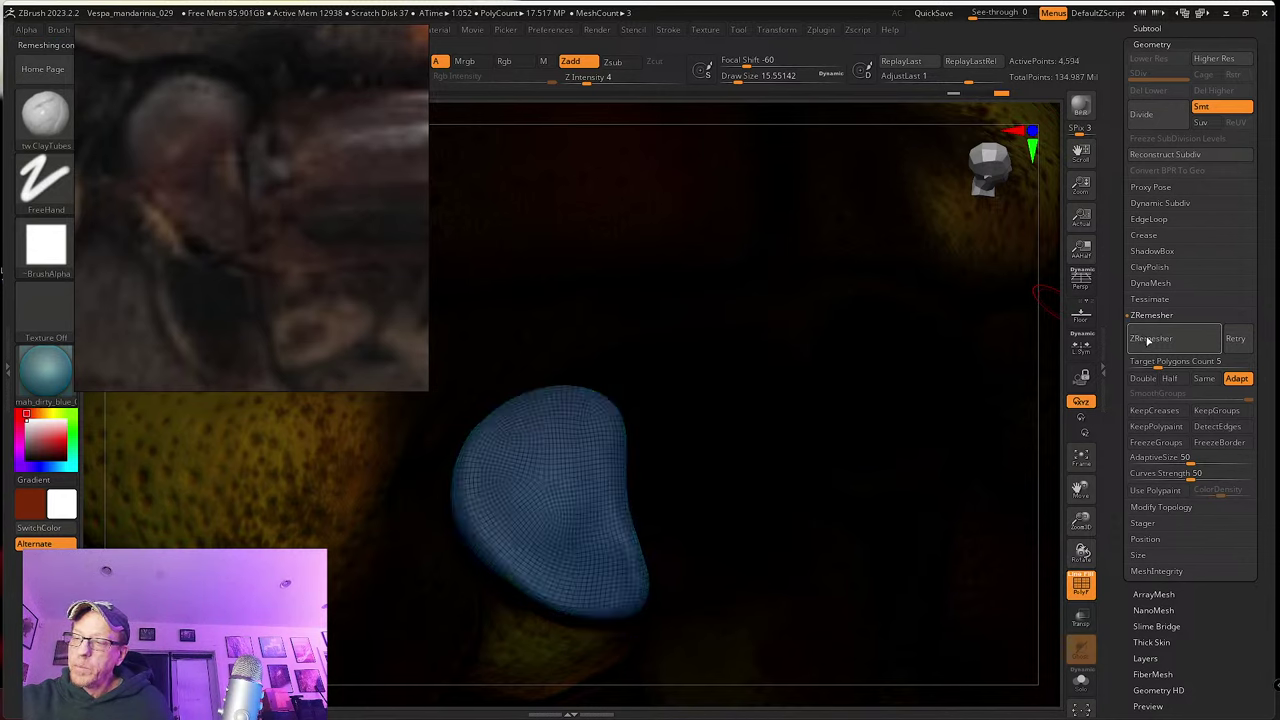
{"action": "left_click", "coordinate": [1148, 340]}
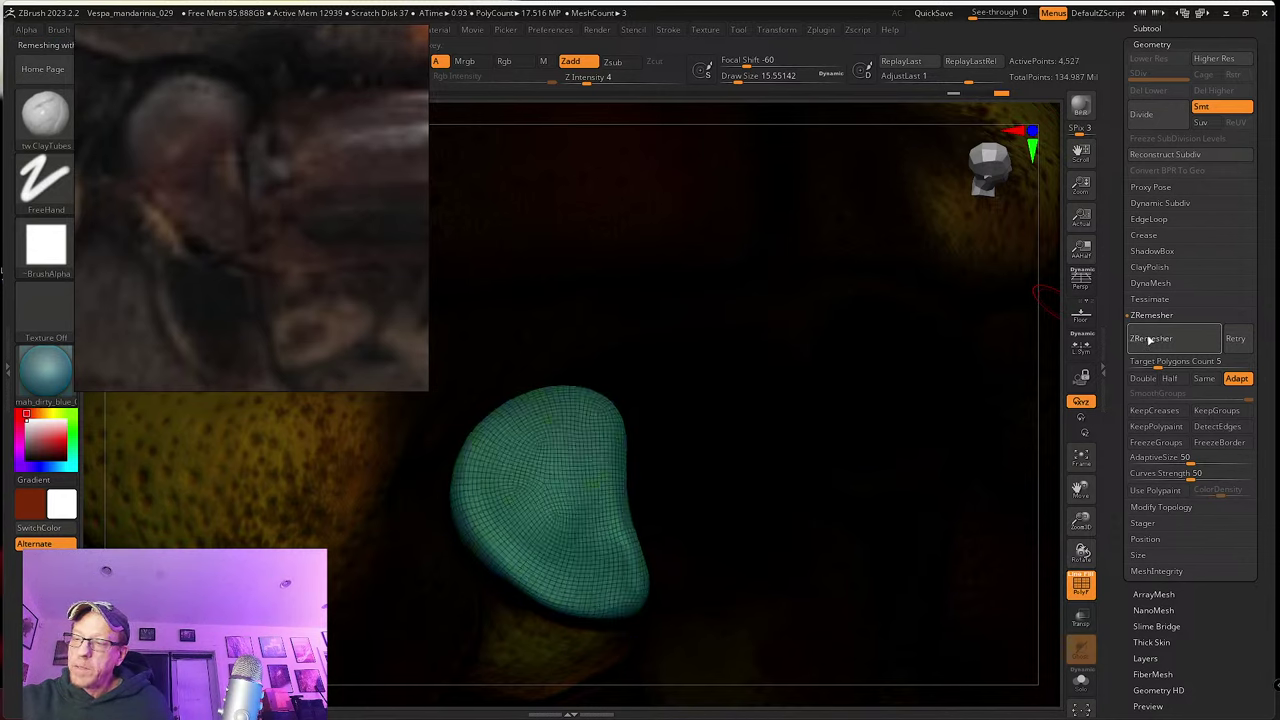
{"action": "left_click", "coordinate": [1217, 342]}
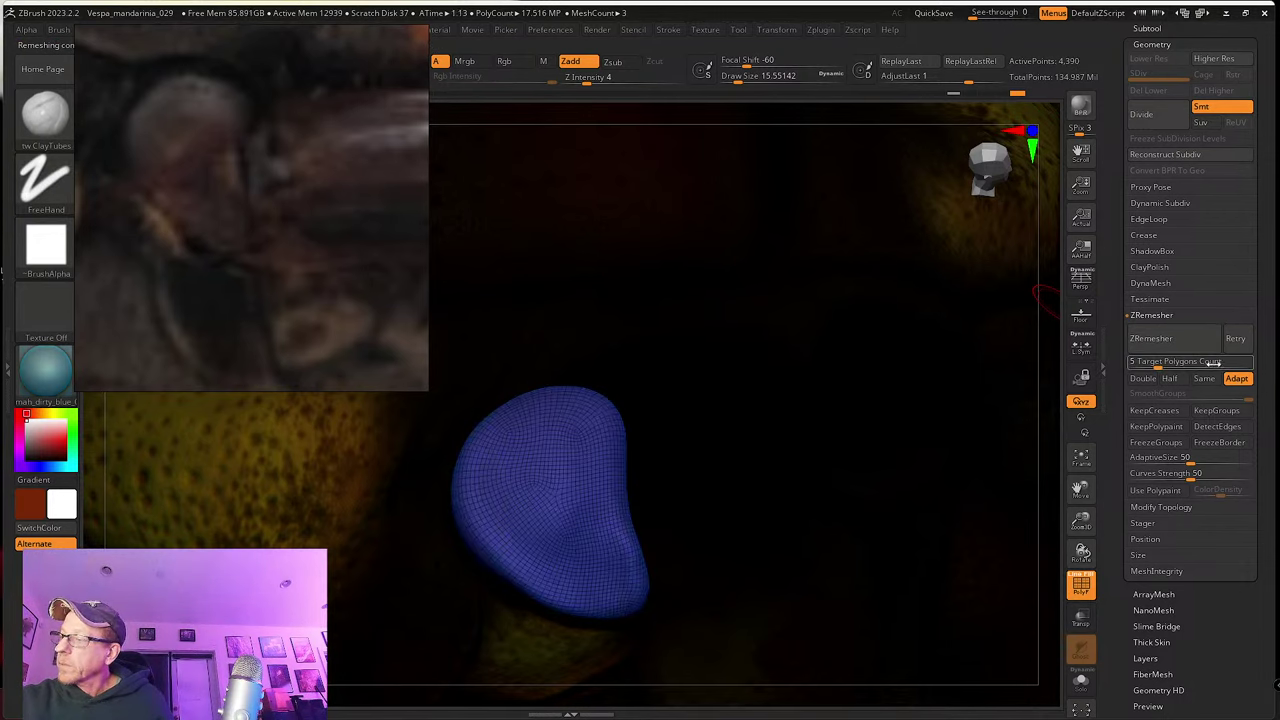
Step: Reduce the plate to a coarse low-poly mesh by ZRemeshing repeatedly with Half on
{"action": "left_click", "coordinate": [1169, 378]}
{"action": "left_click", "coordinate": [1163, 342]}
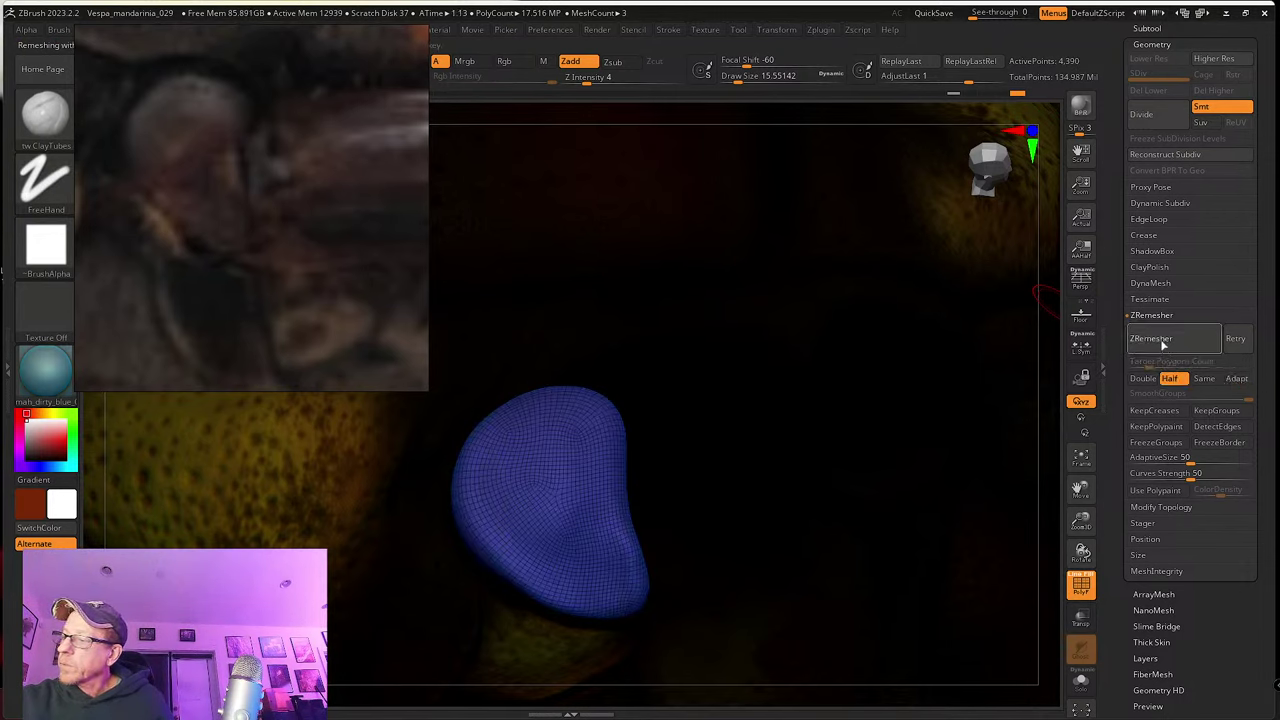
{"action": "left_click", "coordinate": [1165, 342]}
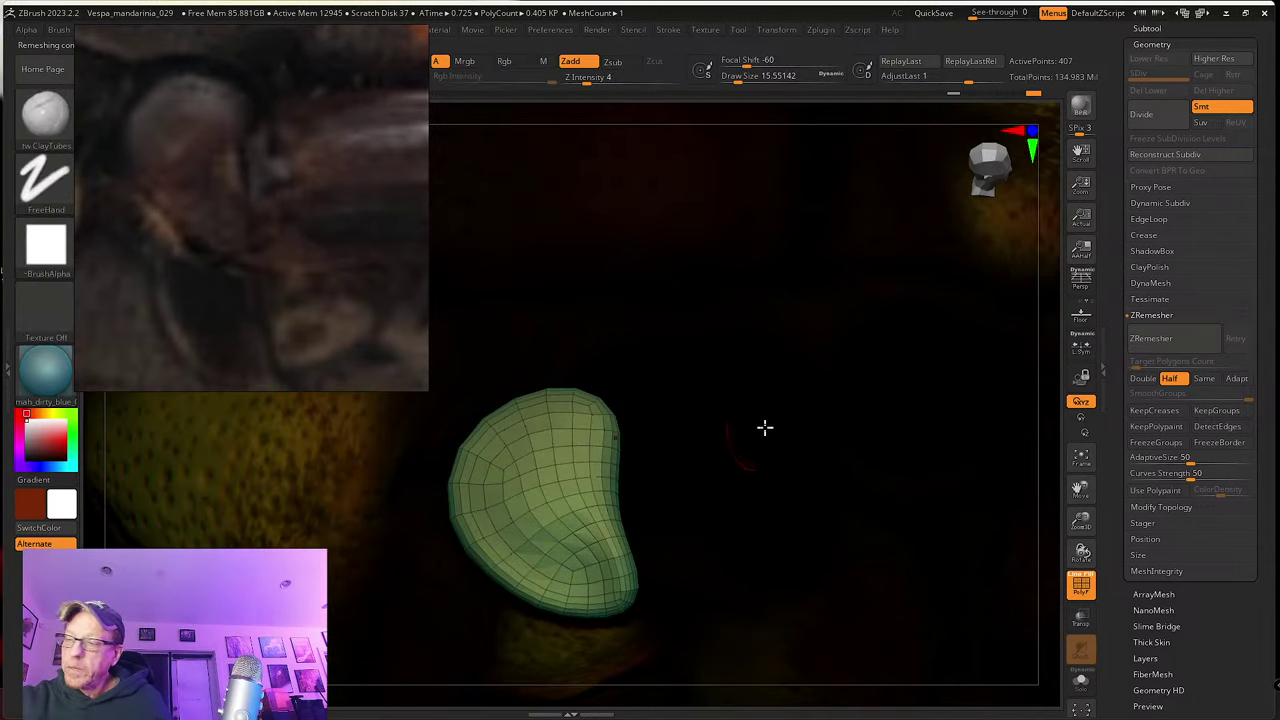
{"action": "left_click", "coordinate": [1186, 344]}
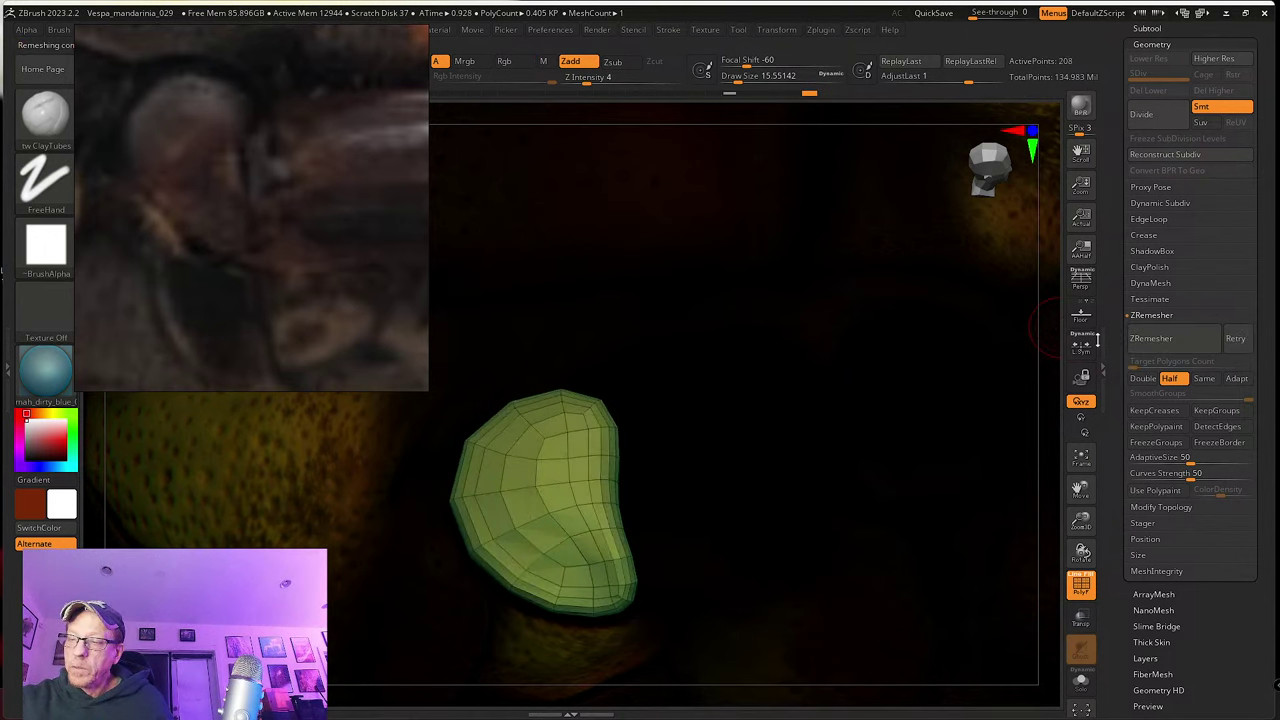
Step: Subdivide the low-poly plate three times, up to subdivision level 4
{"action": "mouse_move", "coordinate": [611, 514]}
{"action": "right_mouse_down"}
{"action": "mouse_move", "coordinate": [593, 525]}
{"action": "mouse_move", "coordinate": [600, 494]}
{"action": "mouse_move", "coordinate": [591, 580]}
{"action": "mouse_move", "coordinate": [526, 449]}
{"action": "right_mouse_up"}
{"action": "left_click_drag", "start_coordinate": [526, 449], "coordinate": [542, 478], "text": "shift"}
{"action": "mouse_move", "coordinate": [542, 478]}
{"action": "right_mouse_down"}
{"action": "mouse_move", "coordinate": [537, 526]}
{"action": "mouse_move", "coordinate": [474, 466]}
{"action": "right_mouse_up"}
{"action": "left_click_drag", "start_coordinate": [474, 466], "coordinate": [477, 552], "text": "shift"}
{"action": "right_click_drag", "start_coordinate": [477, 551], "coordinate": [773, 537], "text": "shift"}
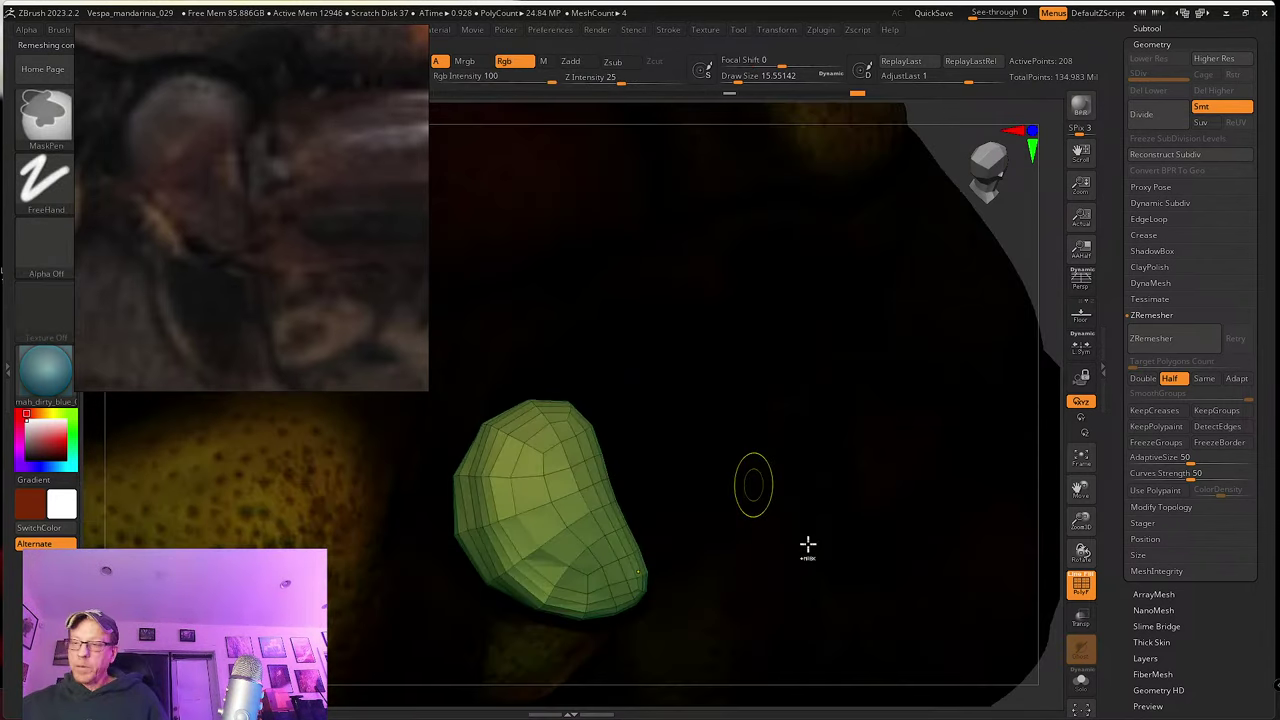
{"action": "key", "text": "ctrl+d"}
{"action": "key", "text": "ctrl+d"}
{"action": "key", "text": "ctrl+d"}
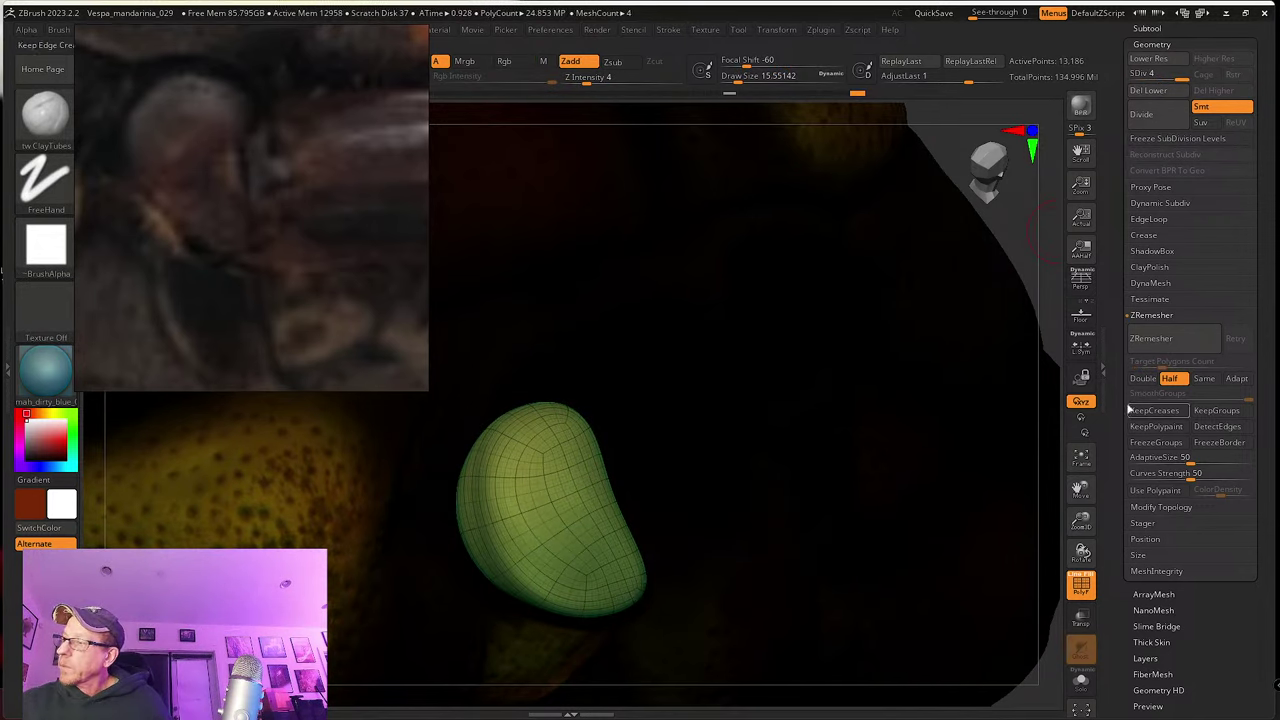
Step: Project the plate's earlier sculpted shape back onto the subdivided mesh with Project History, without projecting the polypaint
{"action": "scroll", "coordinate": [1135, 250], "scroll_direction": "up", "scroll_amount": 3}
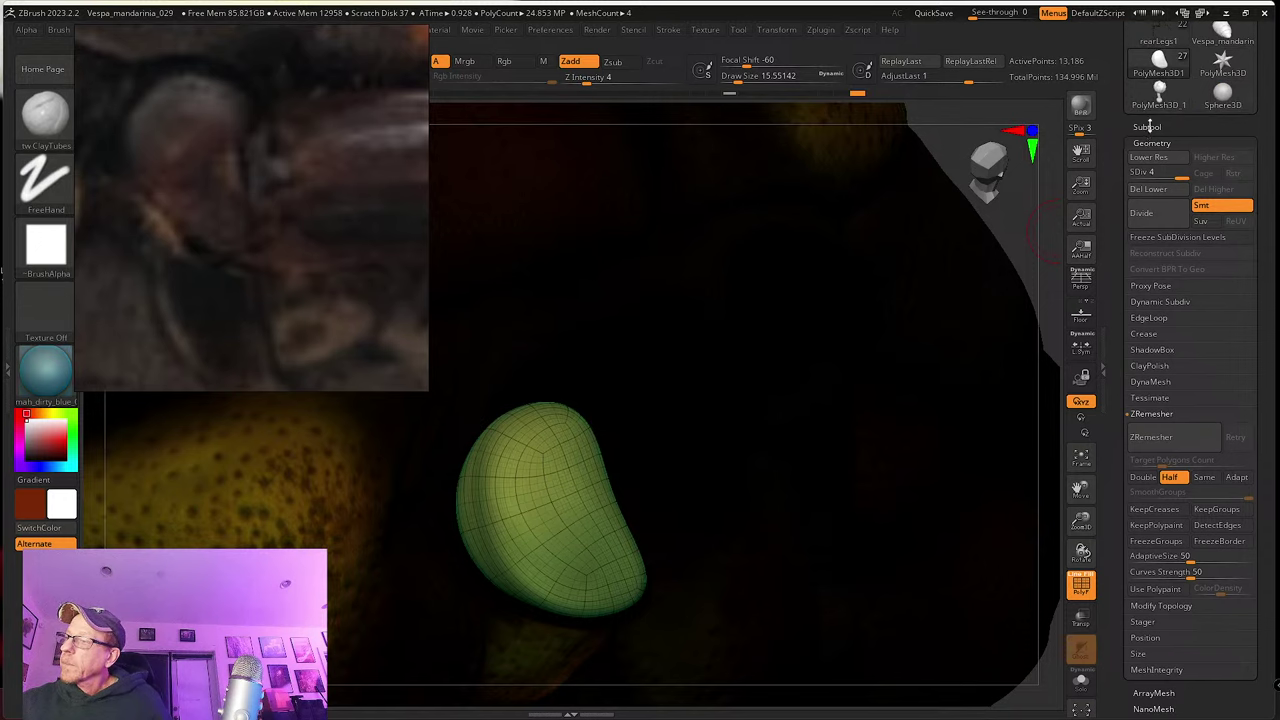
{"action": "left_click", "coordinate": [1147, 127]}
{"action": "scroll", "coordinate": [1123, 548], "scroll_direction": "down", "scroll_amount": 5}
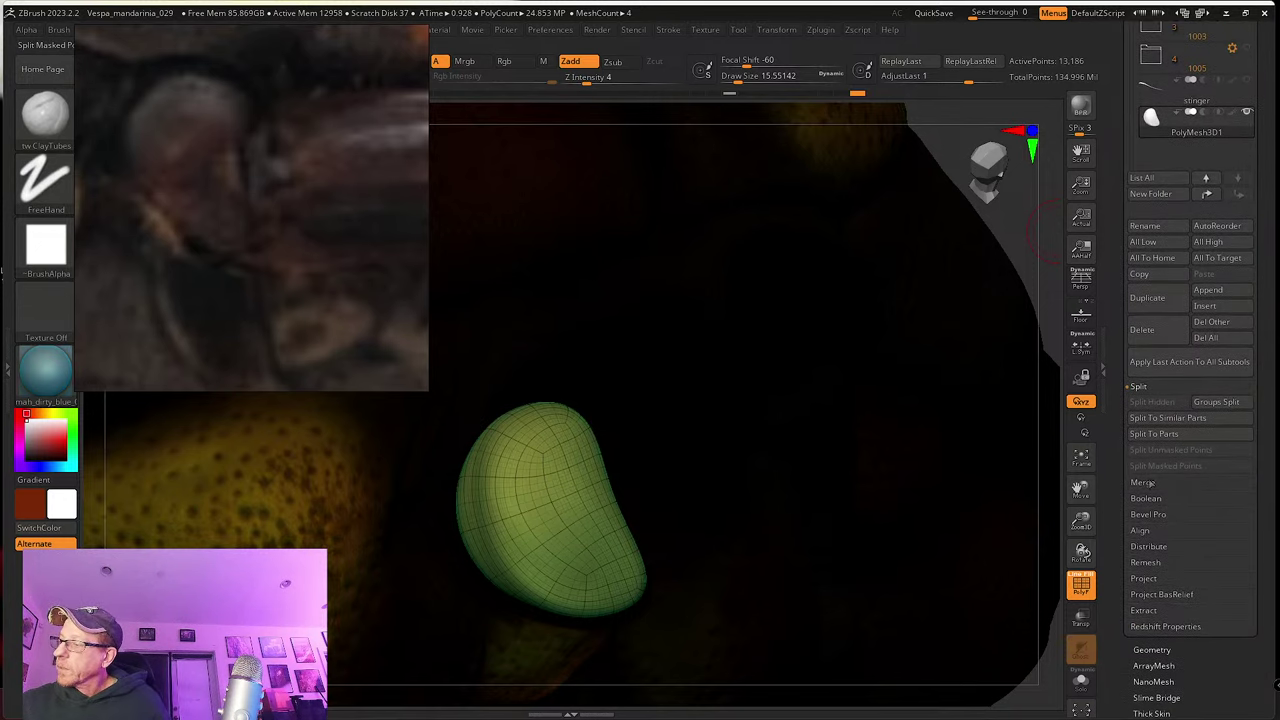
{"action": "left_click", "coordinate": [1150, 580]}
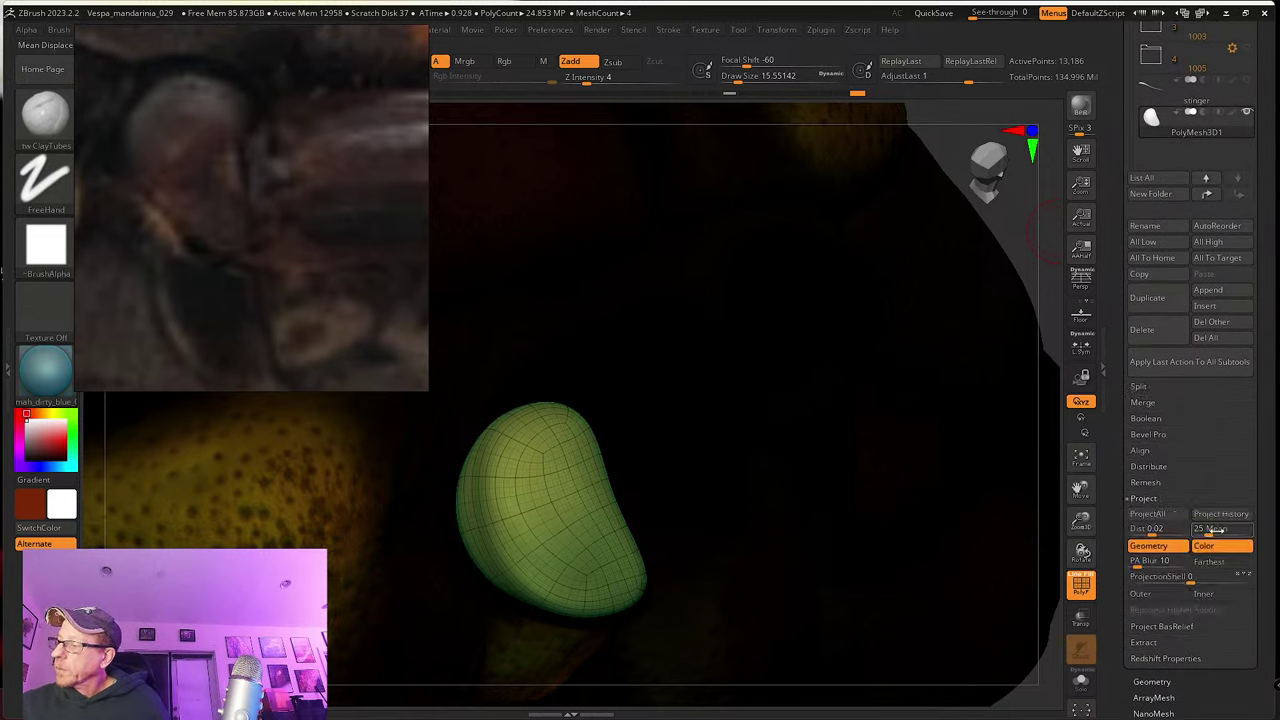
{"action": "left_click", "coordinate": [1136, 541]}
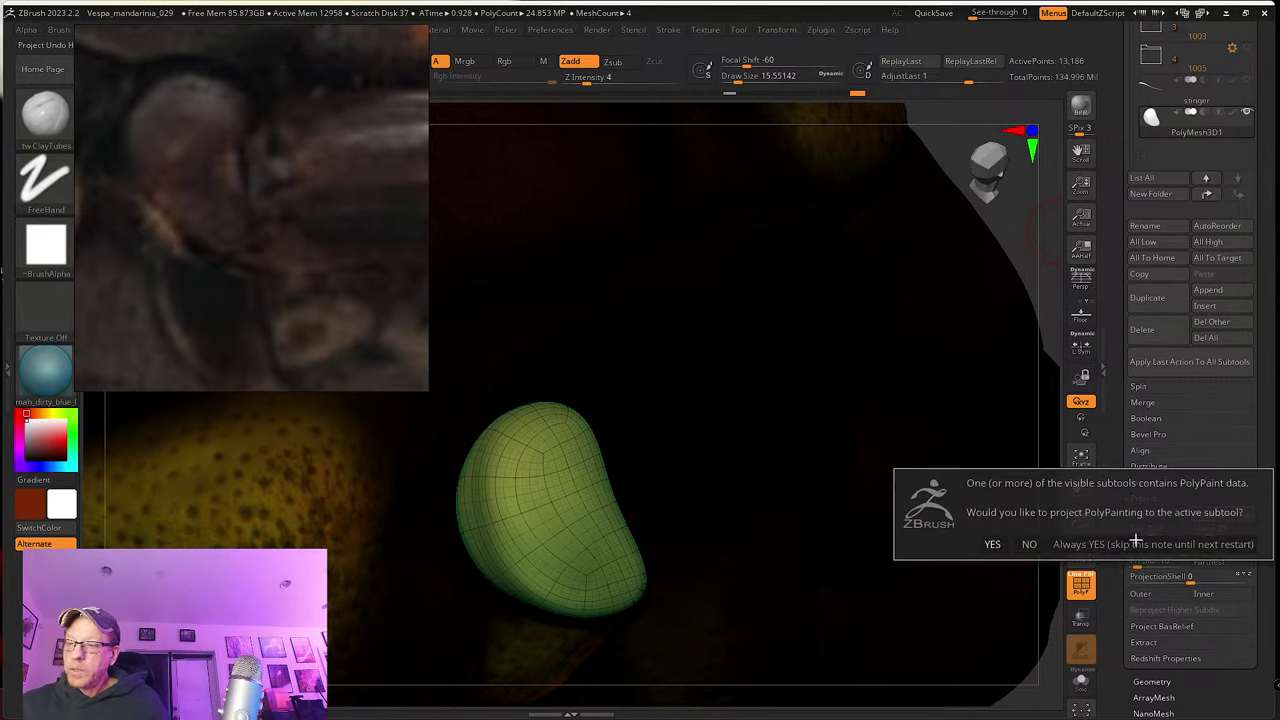
{"action": "left_click", "coordinate": [1027, 544]}
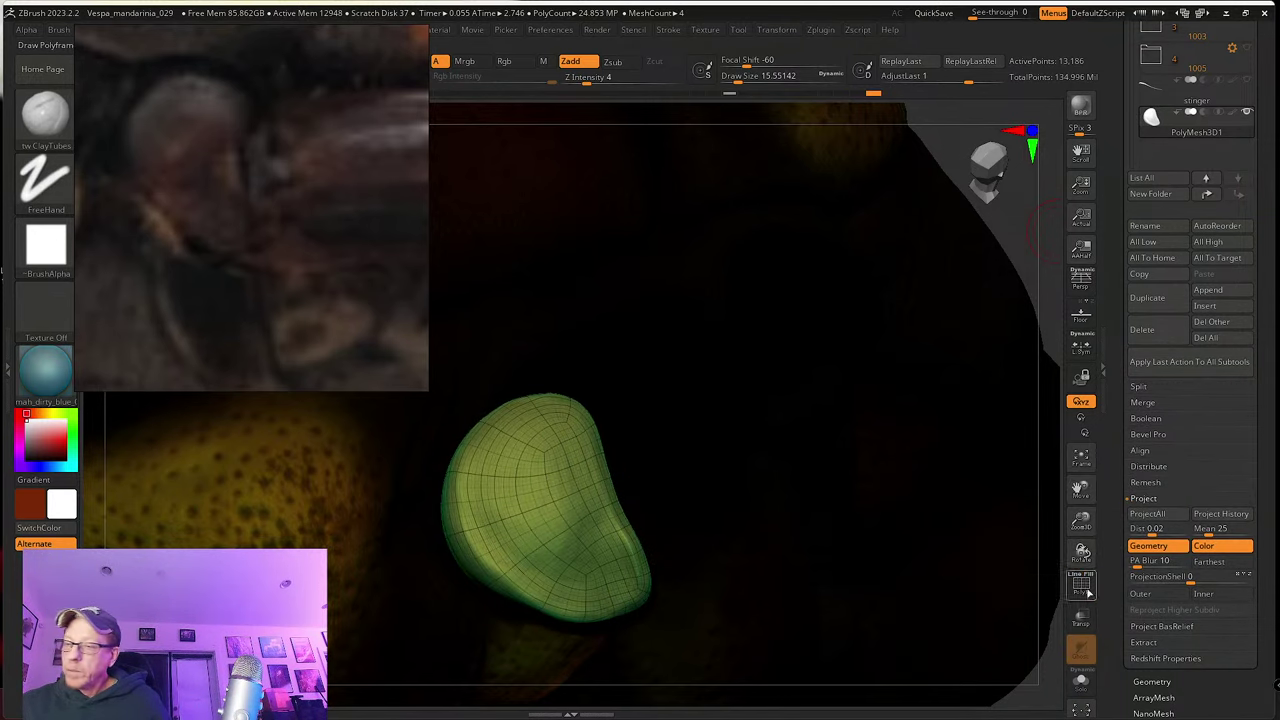
Step: Hide the polyframe, subdivide the plate once more and repeat Project History without polypaint, with Color projection off
{"action": "left_click", "coordinate": [1081, 585]}
{"action": "key", "text": "ctrl+d"}
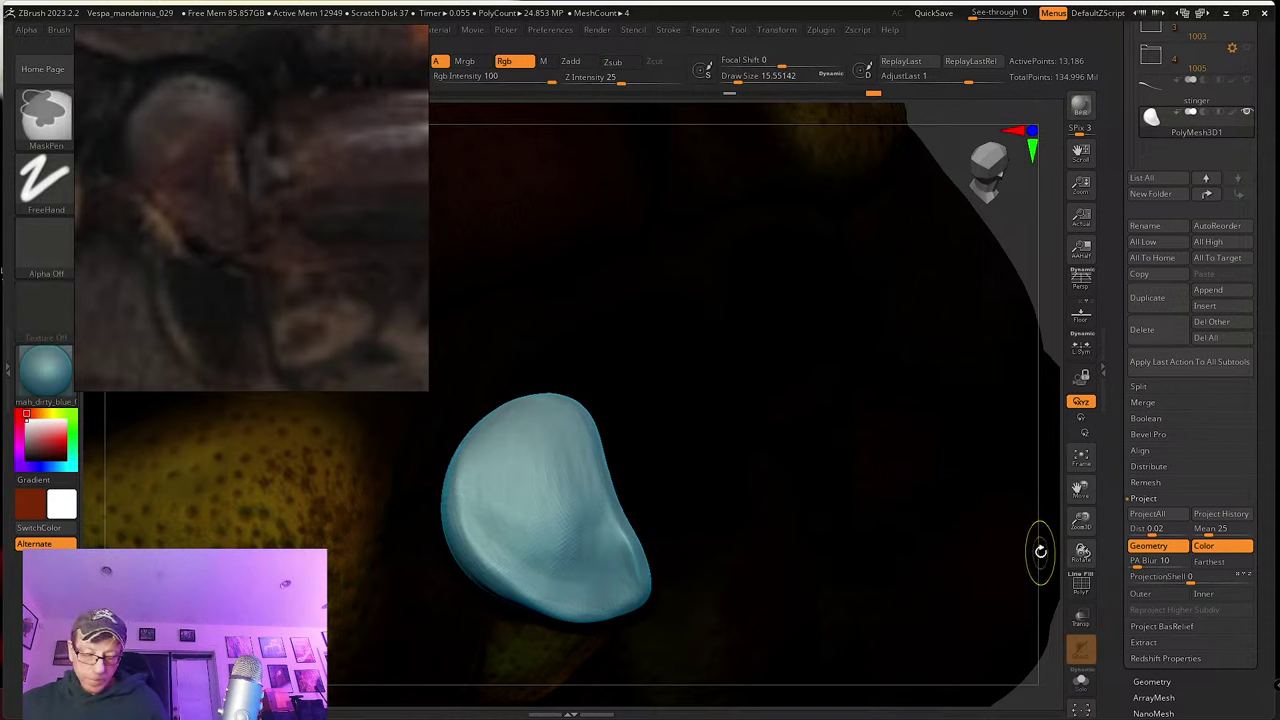
{"action": "left_click", "coordinate": [1243, 516]}
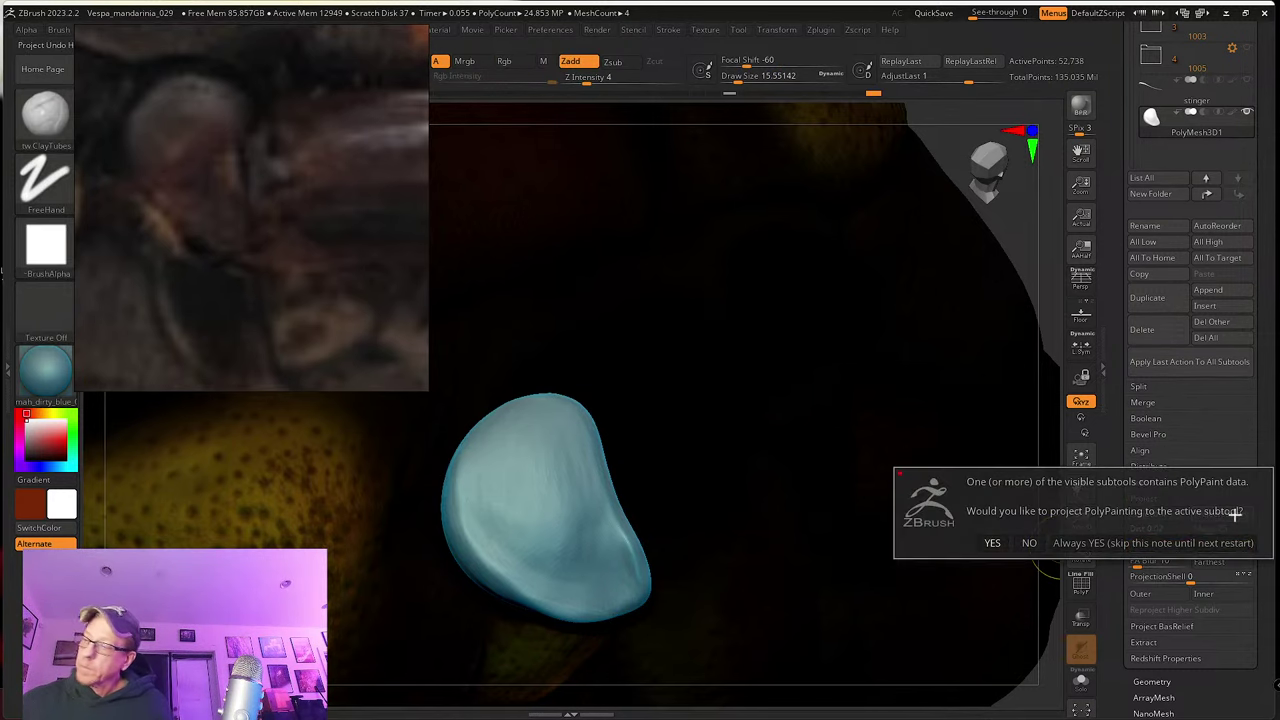
{"action": "left_click", "coordinate": [1027, 544]}
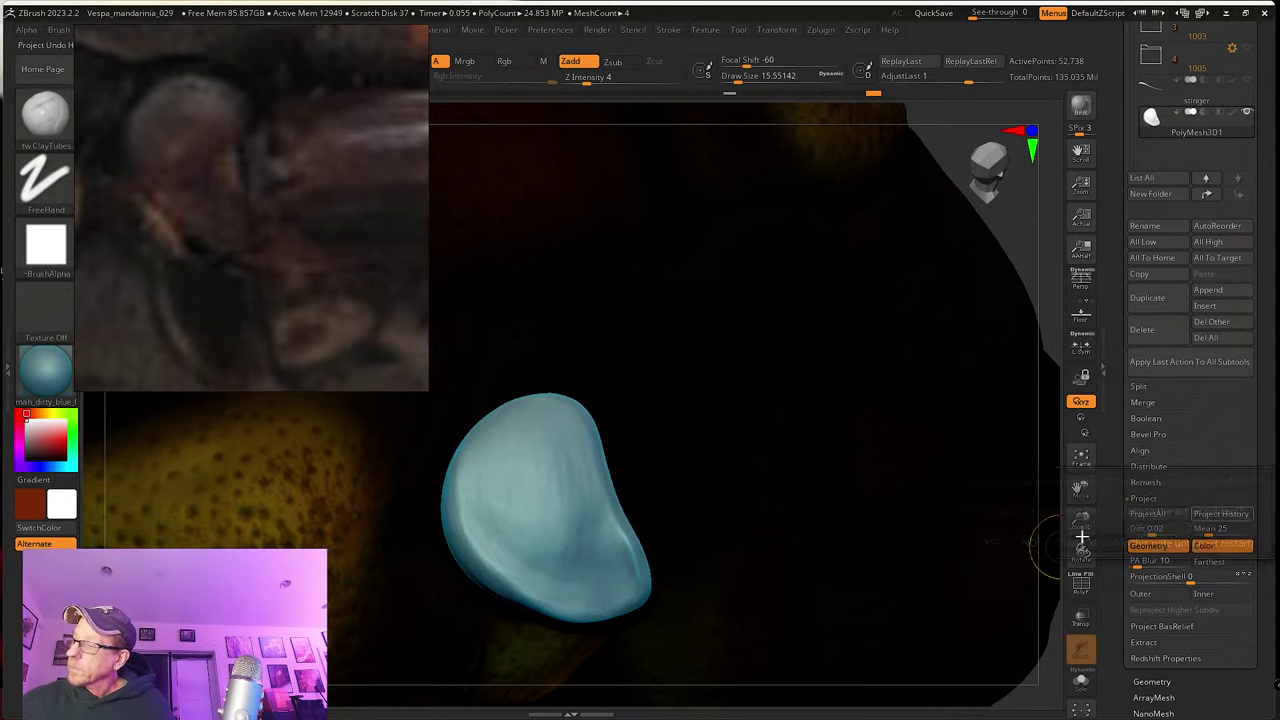
{"action": "left_click", "coordinate": [1207, 547]}
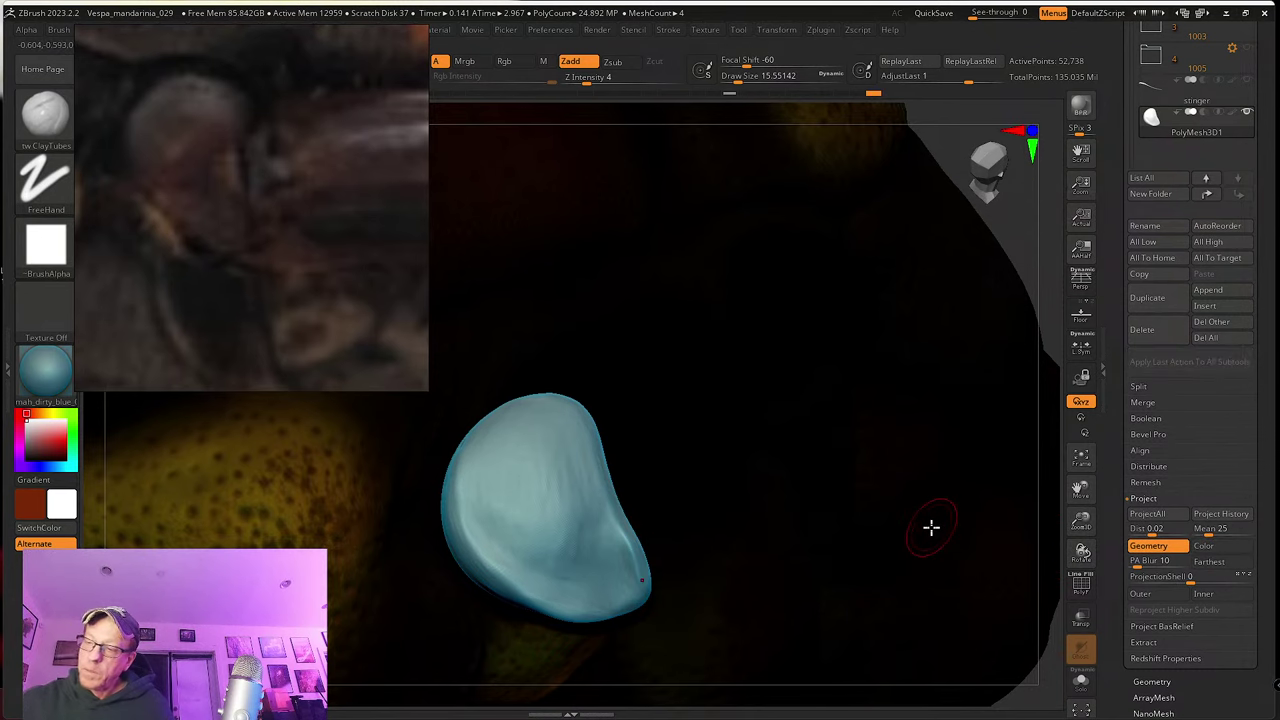
Step: Smooth the plate's face lightly and subdivide the mesh twice more for fine detail
{"action": "key", "text": "shift"}
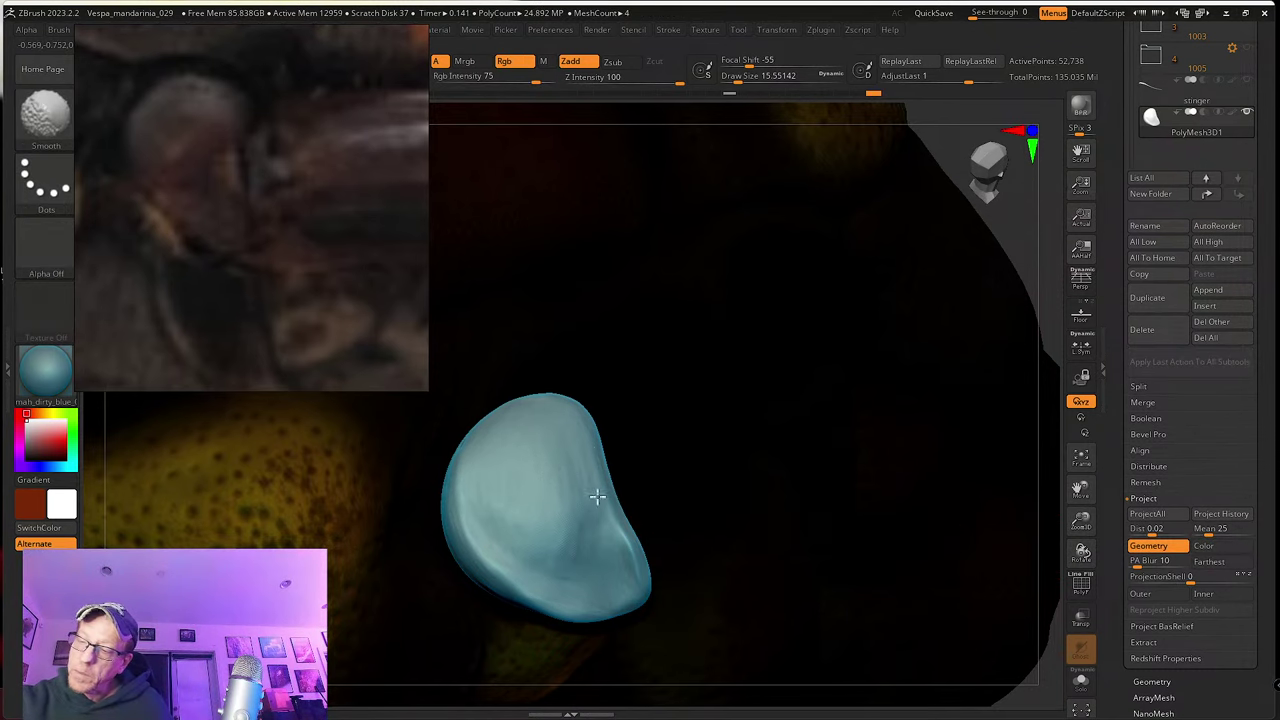
{"action": "right_click_drag", "start_coordinate": [628, 570], "coordinate": [551, 418]}
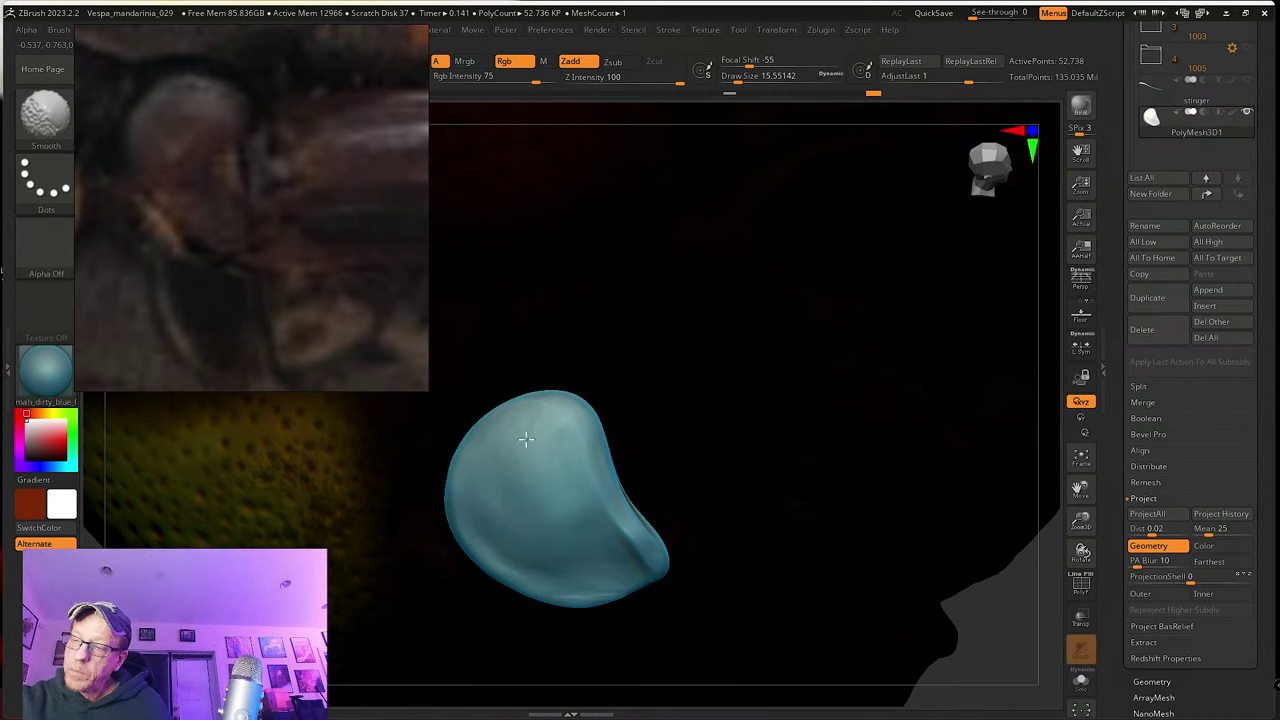
{"action": "mouse_move", "coordinate": [594, 469]}
{"action": "right_mouse_down"}
{"action": "mouse_move", "coordinate": [577, 456]}
{"action": "mouse_move", "coordinate": [591, 480]}
{"action": "right_mouse_up"}
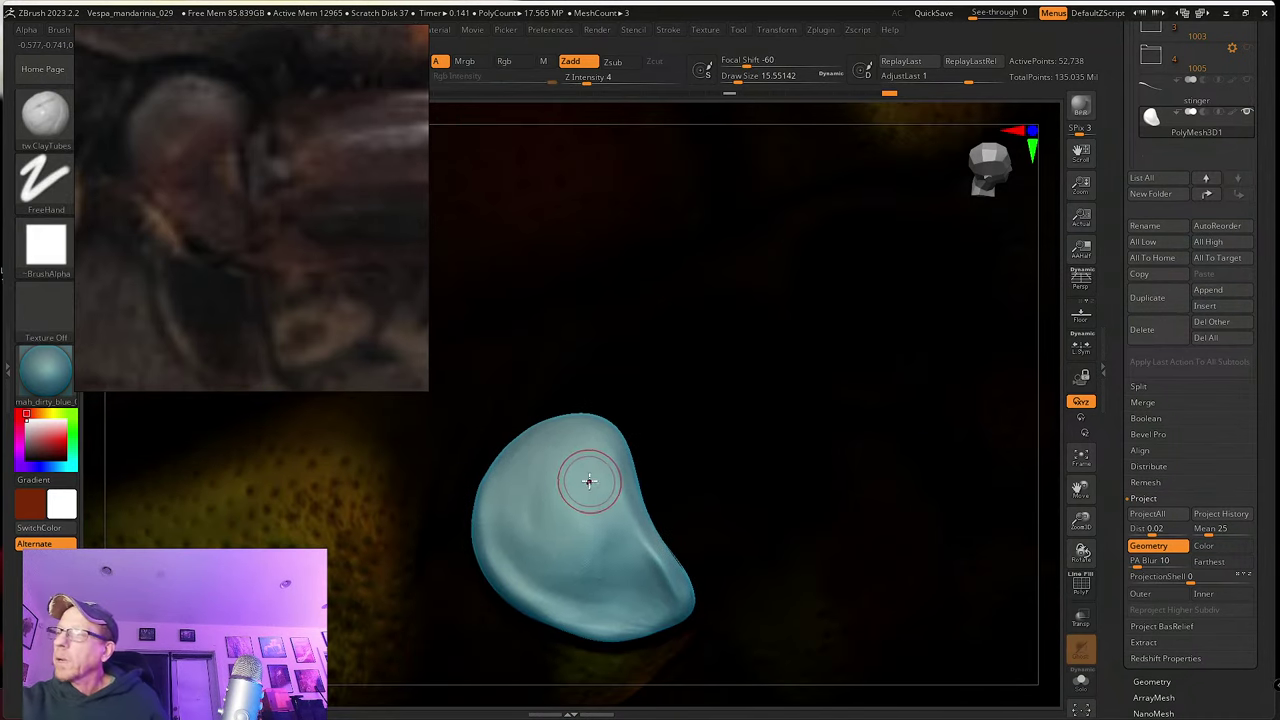
{"action": "key", "text": "ctrl"}
{"action": "key", "text": "ctrl+d"}
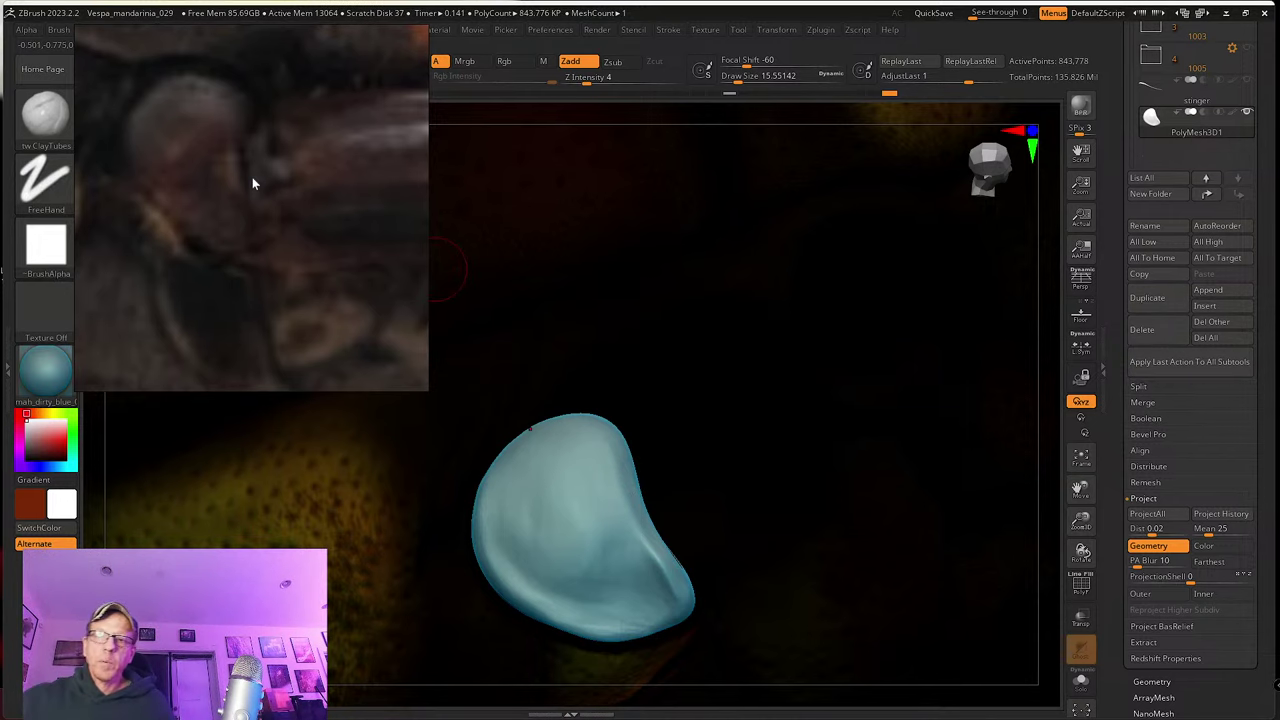
Step: Stamp a few small pits into the plate's upper face using the DamStandard brush with the DragDot stroke
{"action": "left_click", "coordinate": [45, 112]}
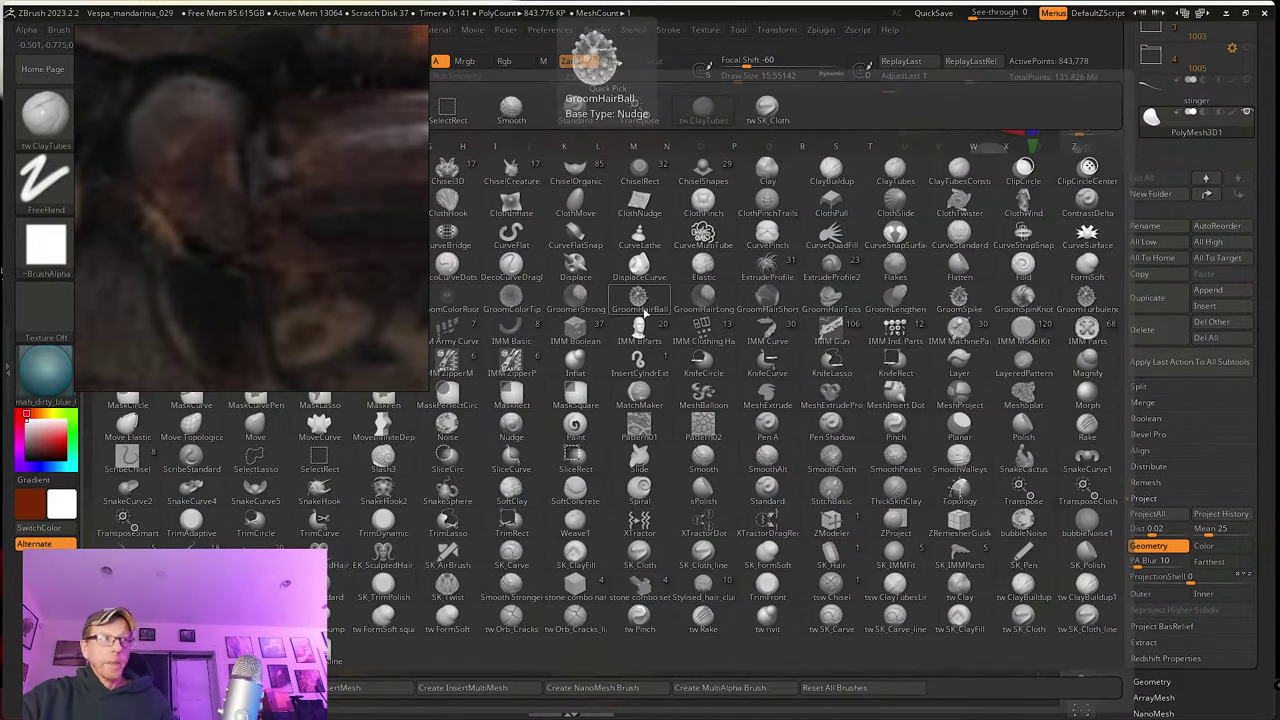
{"action": "key", "text": "d"}
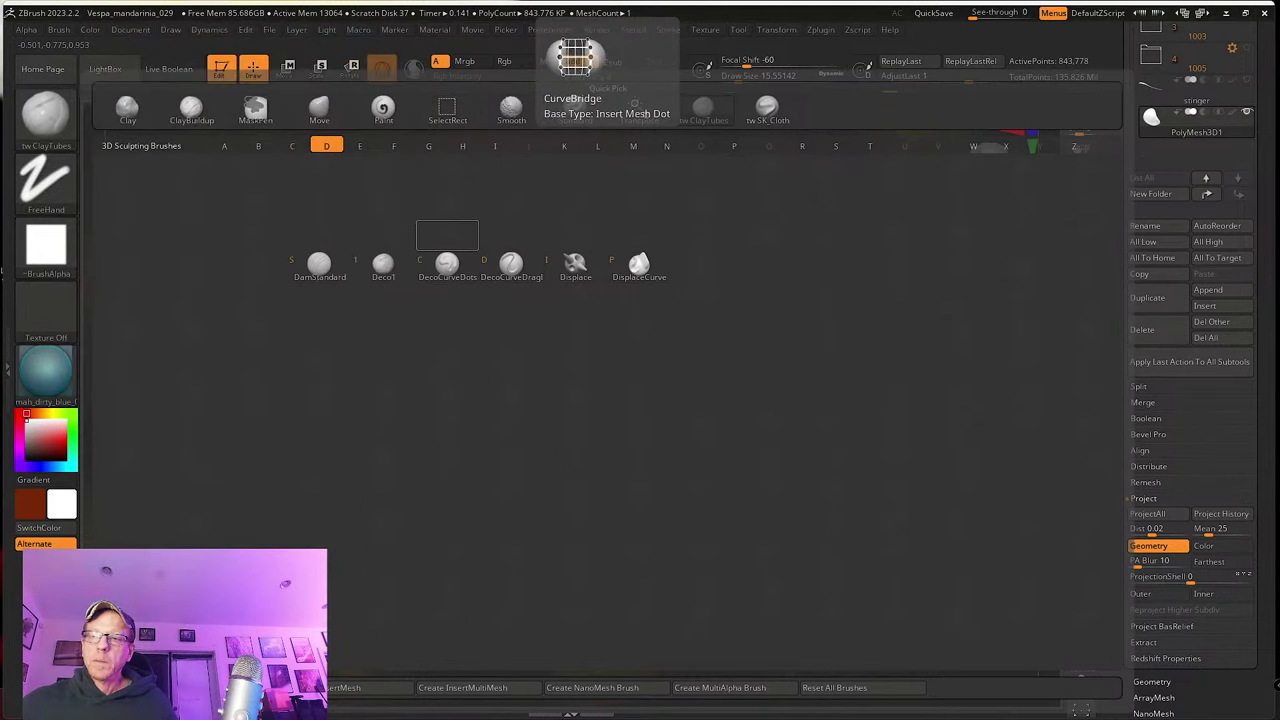
{"action": "key", "text": "s"}
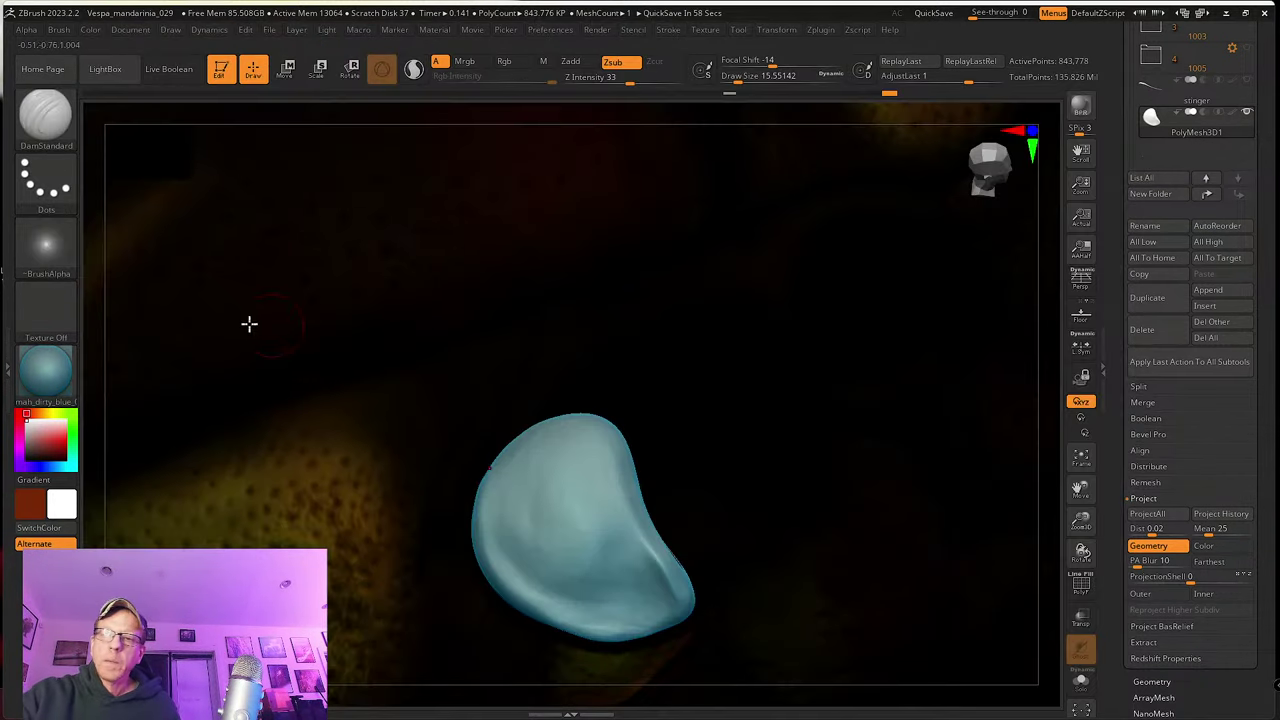
{"action": "left_click", "coordinate": [46, 183]}
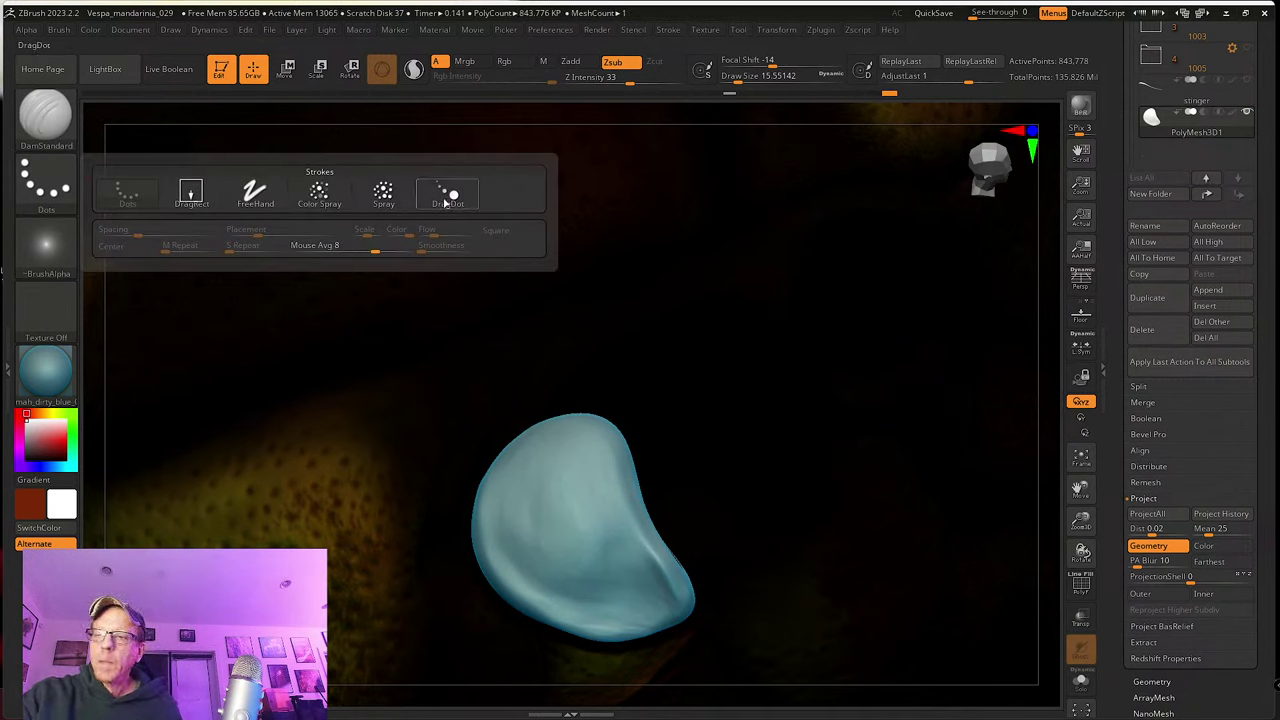
{"action": "left_click", "coordinate": [447, 200]}
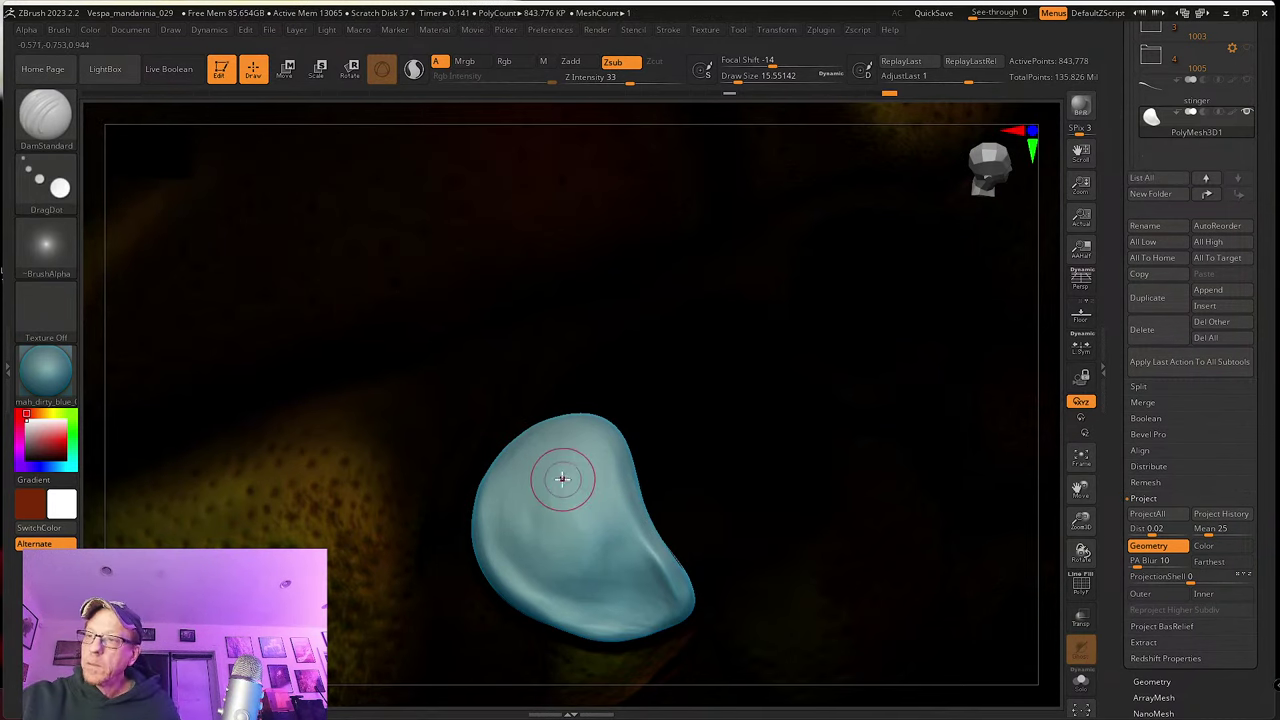
{"action": "mouse_move", "coordinate": [568, 506]}
{"action": "left_mouse_down"}
{"action": "mouse_move", "coordinate": [577, 485]}
{"action": "mouse_move", "coordinate": [590, 532]}
{"action": "mouse_move", "coordinate": [590, 469]}
{"action": "mouse_move", "coordinate": [574, 454]}
{"action": "left_mouse_up"}
{"action": "left_click", "coordinate": [597, 496]}
Step: Set Z Intensity to 50 and stamp deeper scattered pits over the plate's upper half, softening some with Smooth
{"action": "left_click", "coordinate": [646, 80]}
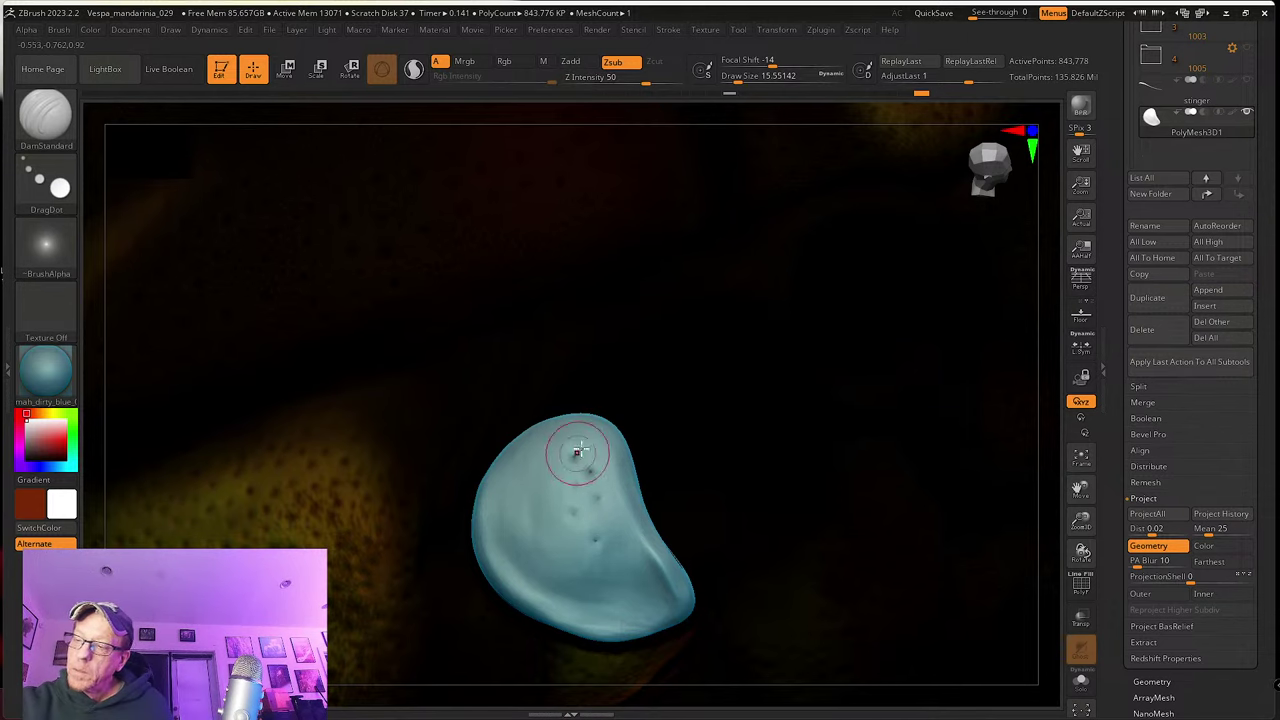
{"action": "right_click_drag", "start_coordinate": [574, 454], "coordinate": [573, 455]}
{"action": "left_click_drag", "start_coordinate": [590, 492], "coordinate": [532, 493], "text": "shift"}
{"action": "left_click", "coordinate": [596, 497], "text": "shift"}
{"action": "left_click", "coordinate": [548, 461]}
{"action": "left_click", "coordinate": [525, 516]}
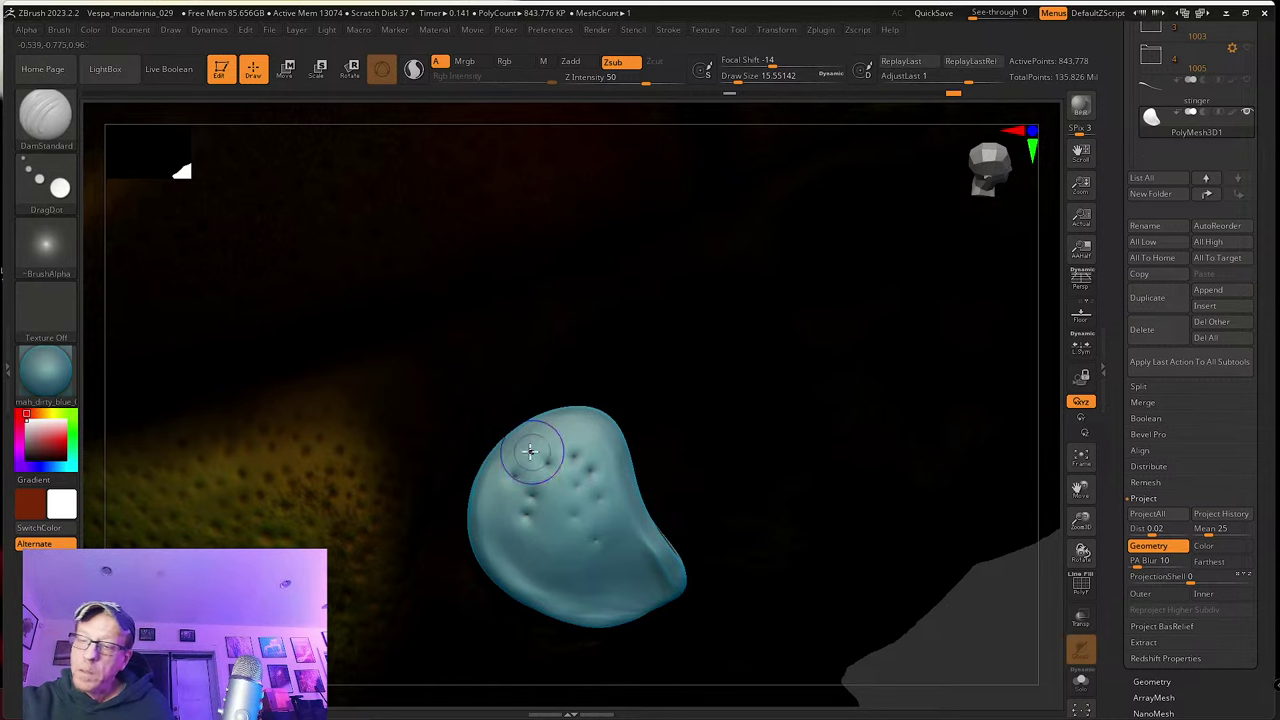
{"action": "left_click", "coordinate": [577, 428]}
{"action": "left_click", "coordinate": [596, 428]}
{"action": "left_click", "coordinate": [605, 460]}
Step: Continue the pits along the plate's rounded outer side and across its lower face
{"action": "right_click_drag", "start_coordinate": [599, 535], "coordinate": [523, 510]}
{"action": "left_click", "coordinate": [495, 529]}
{"action": "left_click", "coordinate": [492, 549]}
{"action": "left_click", "coordinate": [527, 594]}
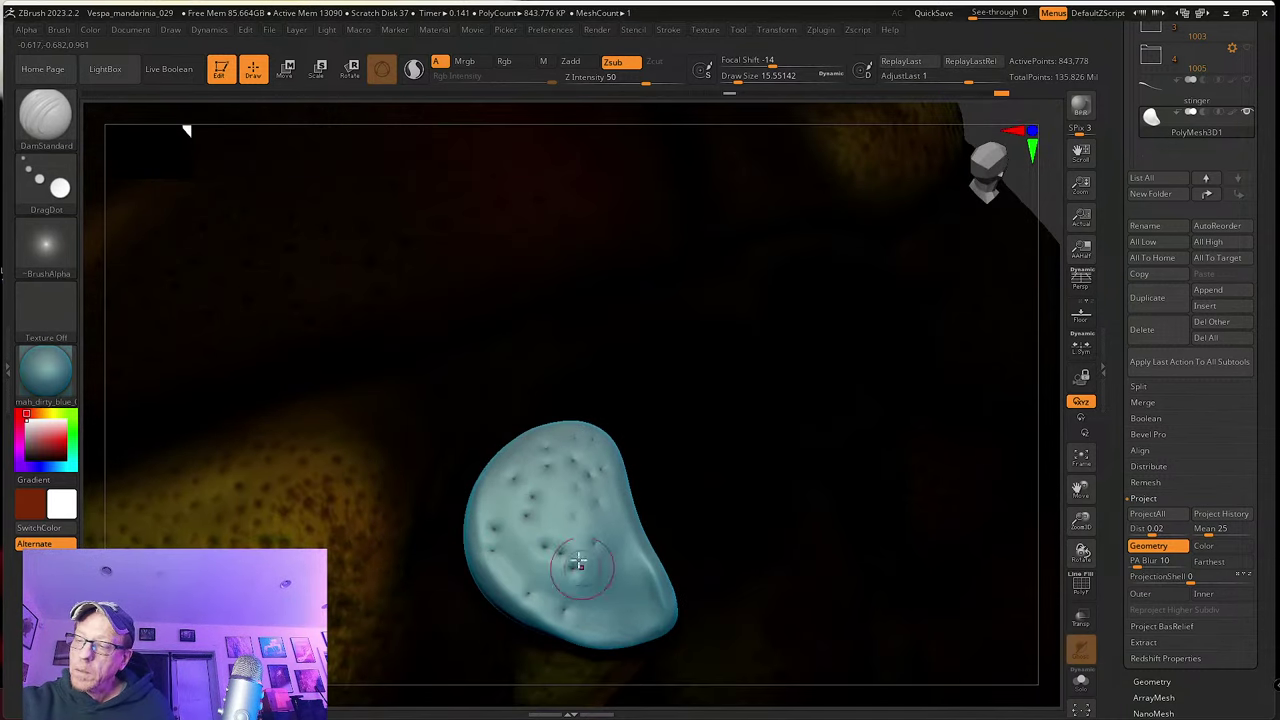
{"action": "key", "text": "shift"}
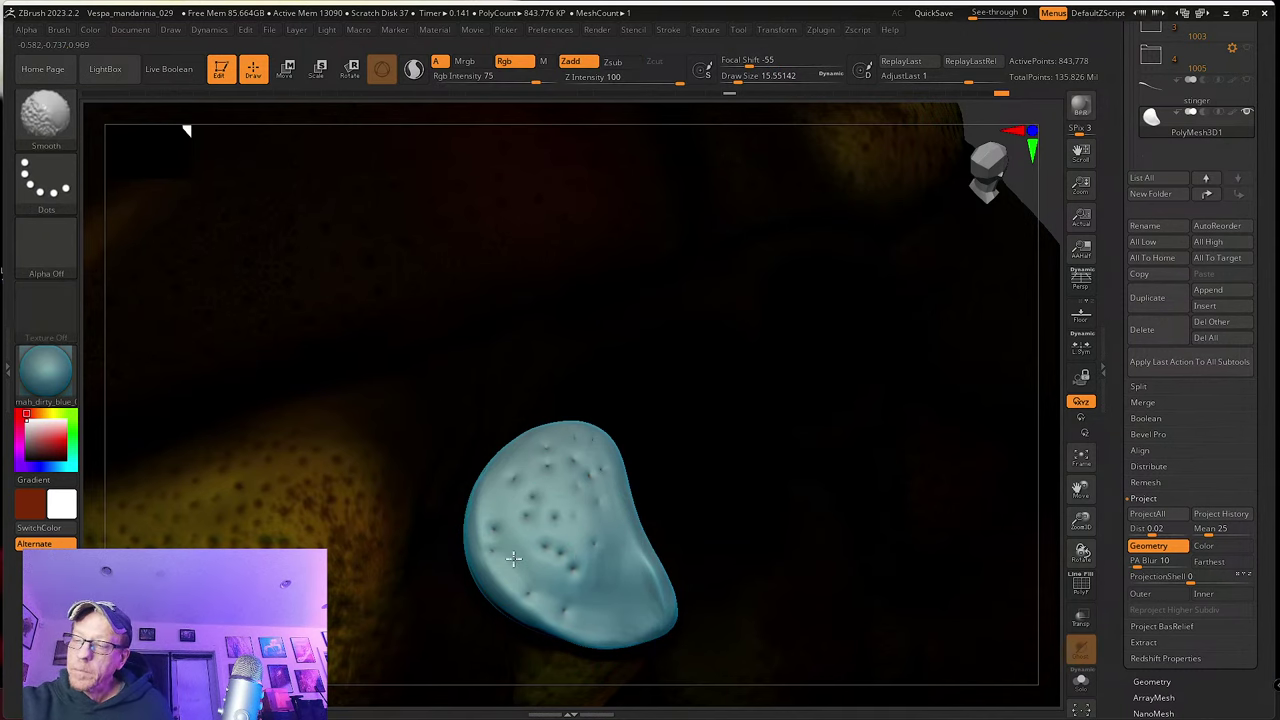
Step: Add pits to the lower middle and near the concave edge, smoothing the ones that look too strong
{"action": "mouse_move", "coordinate": [603, 624]}
{"action": "right_mouse_down"}
{"action": "mouse_move", "coordinate": [614, 490]}
{"action": "mouse_move", "coordinate": [596, 508]}
{"action": "mouse_move", "coordinate": [617, 517]}
{"action": "right_mouse_up"}
{"action": "key", "text": "shift"}
{"action": "left_click", "coordinate": [624, 553]}
{"action": "key", "text": "shift"}
{"action": "key", "text": "shift"}
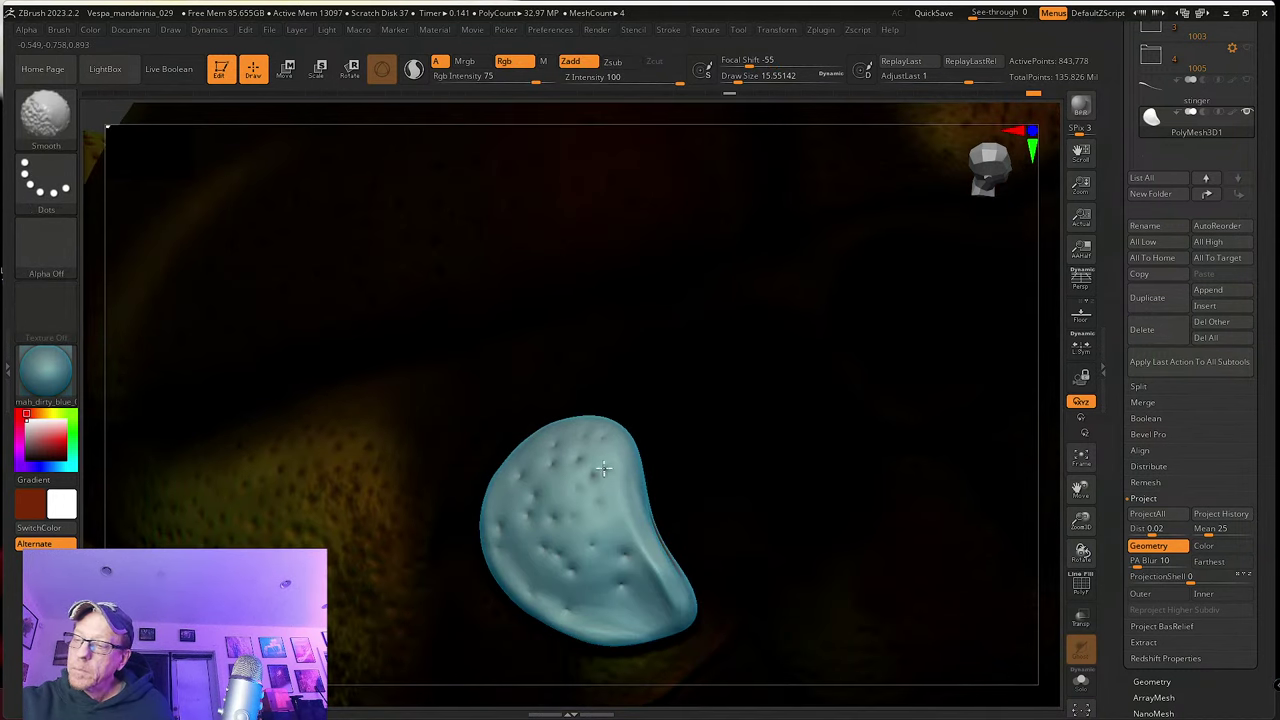
{"action": "right_click_drag", "start_coordinate": [530, 492], "coordinate": [531, 486]}
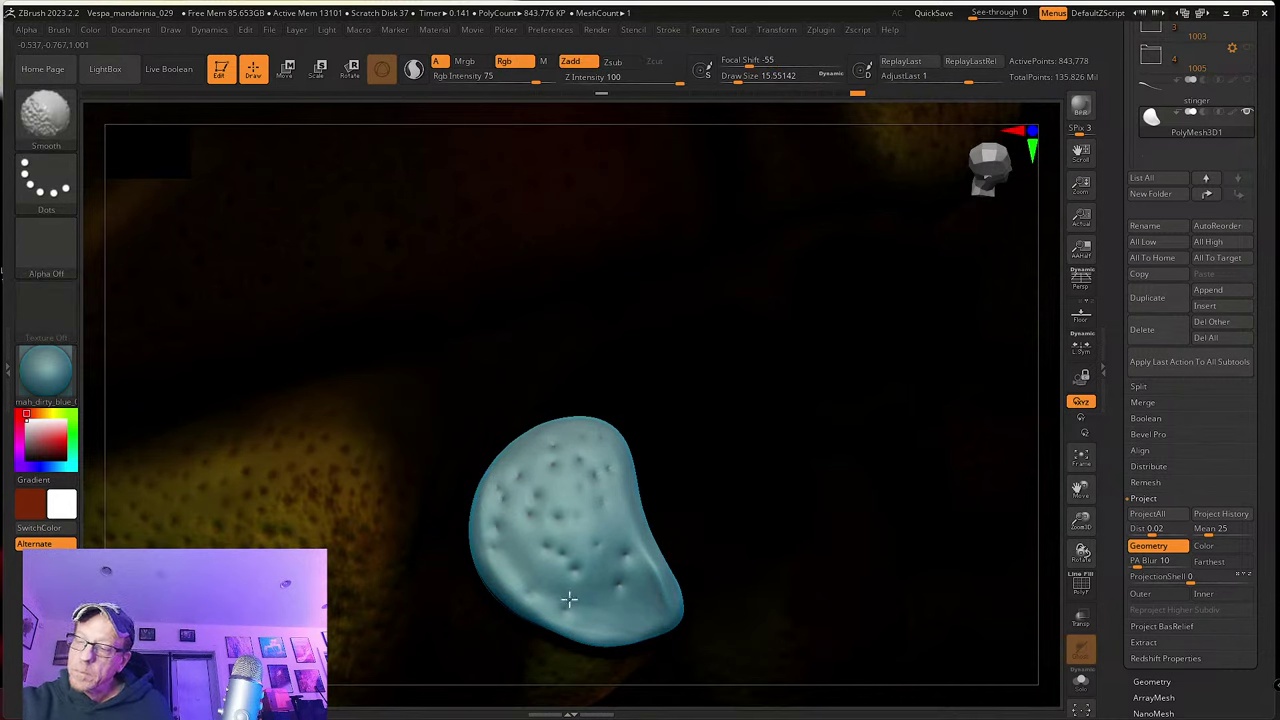
{"action": "left_click", "coordinate": [616, 506]}
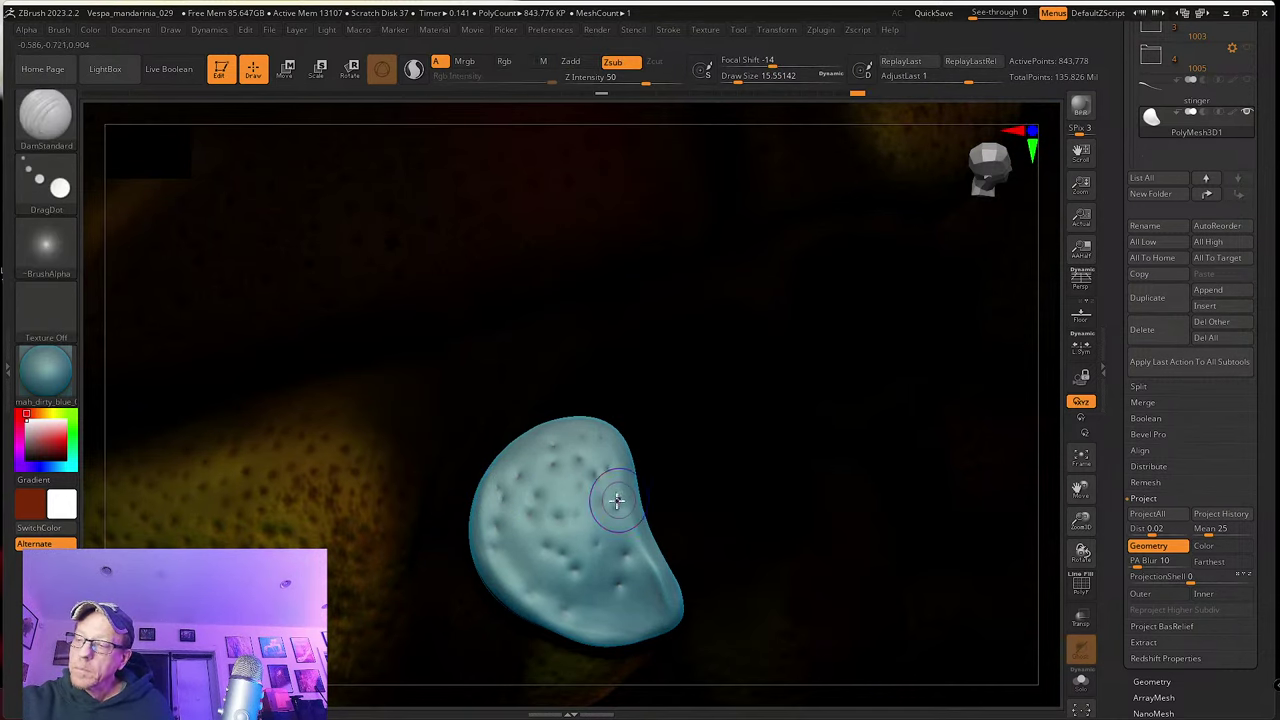
{"action": "left_click_drag", "start_coordinate": [620, 535], "coordinate": [626, 560], "text": "shift"}
Step: Sculpt soft folds down the plate's rounded side edge with the tw SK_Cloth brush at draw size about 20
{"action": "mouse_move", "coordinate": [520, 557]}
{"action": "right_mouse_down"}
{"action": "mouse_move", "coordinate": [551, 523]}
{"action": "mouse_move", "coordinate": [516, 505]}
{"action": "right_mouse_up"}
{"action": "left_click", "coordinate": [46, 118]}
{"action": "left_click", "coordinate": [831, 107]}
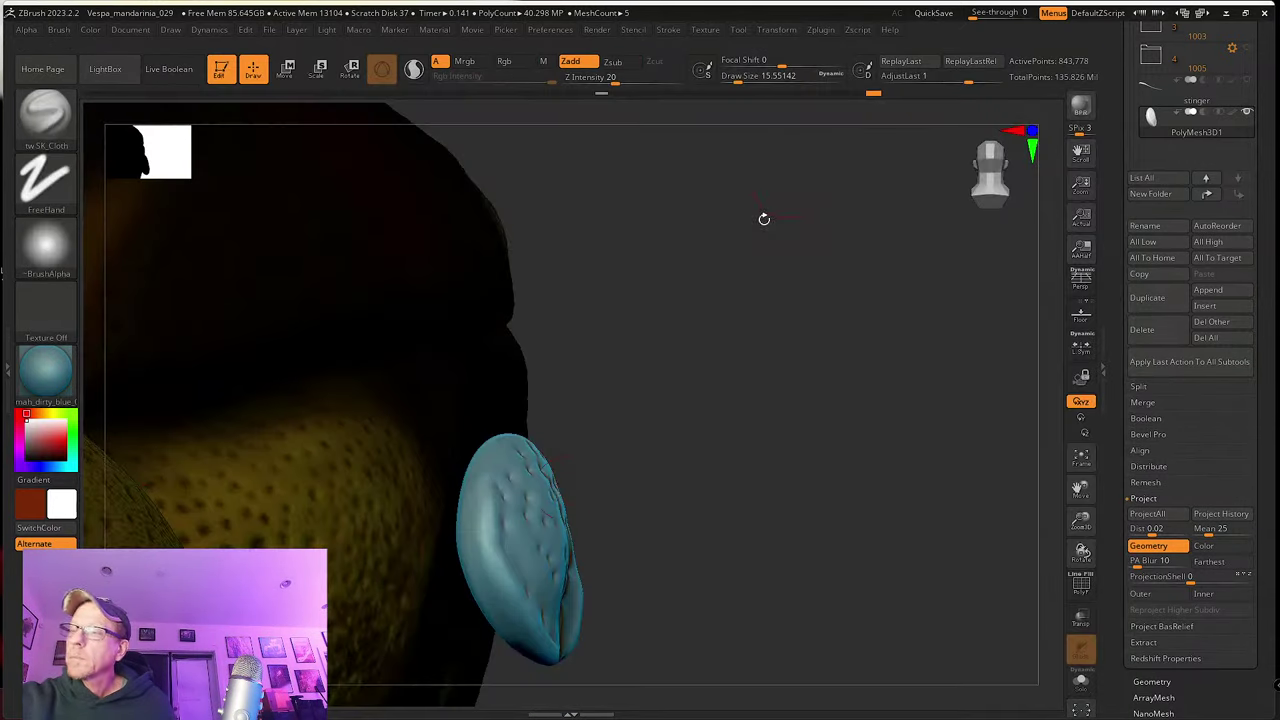
{"action": "key", "text": "s"}
{"action": "left_click_drag", "start_coordinate": [483, 456], "coordinate": [474, 560]}
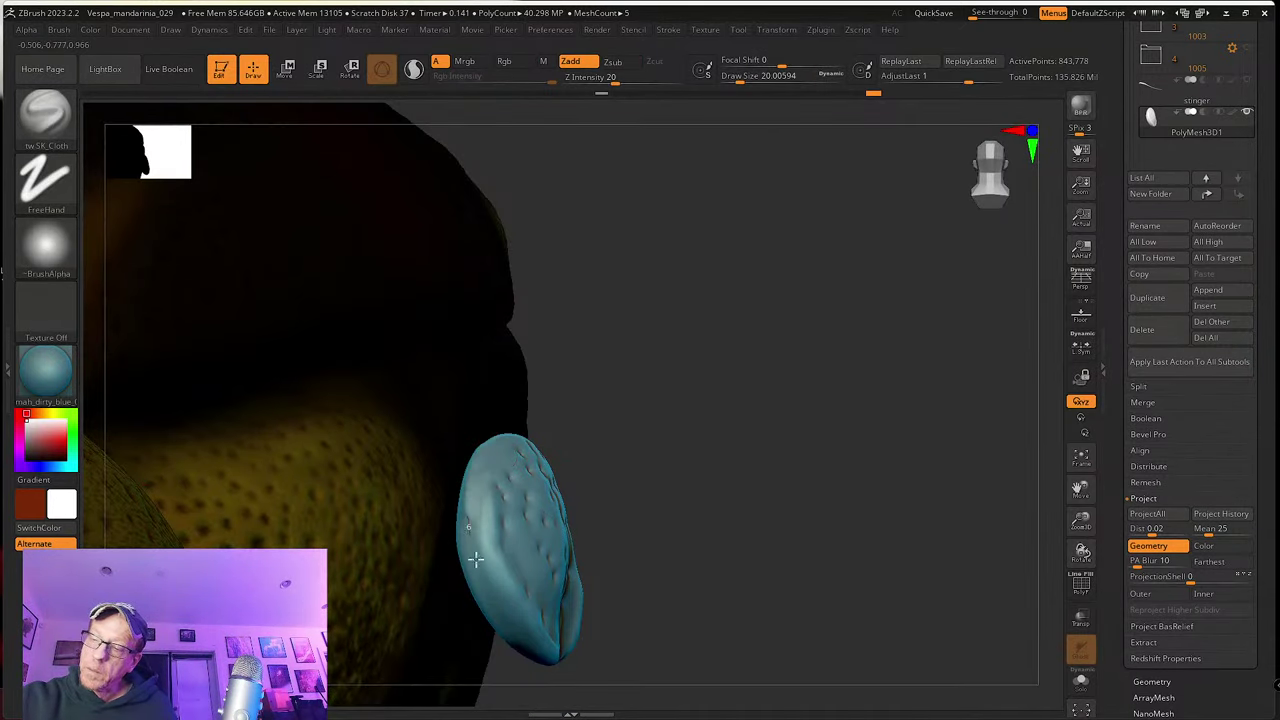
{"action": "left_click_drag", "start_coordinate": [466, 486], "coordinate": [509, 623]}
{"action": "mouse_move", "coordinate": [514, 623]}
{"action": "right_mouse_down"}
{"action": "mouse_move", "coordinate": [540, 655]}
{"action": "mouse_move", "coordinate": [478, 530]}
{"action": "mouse_move", "coordinate": [563, 620]}
{"action": "right_mouse_up"}
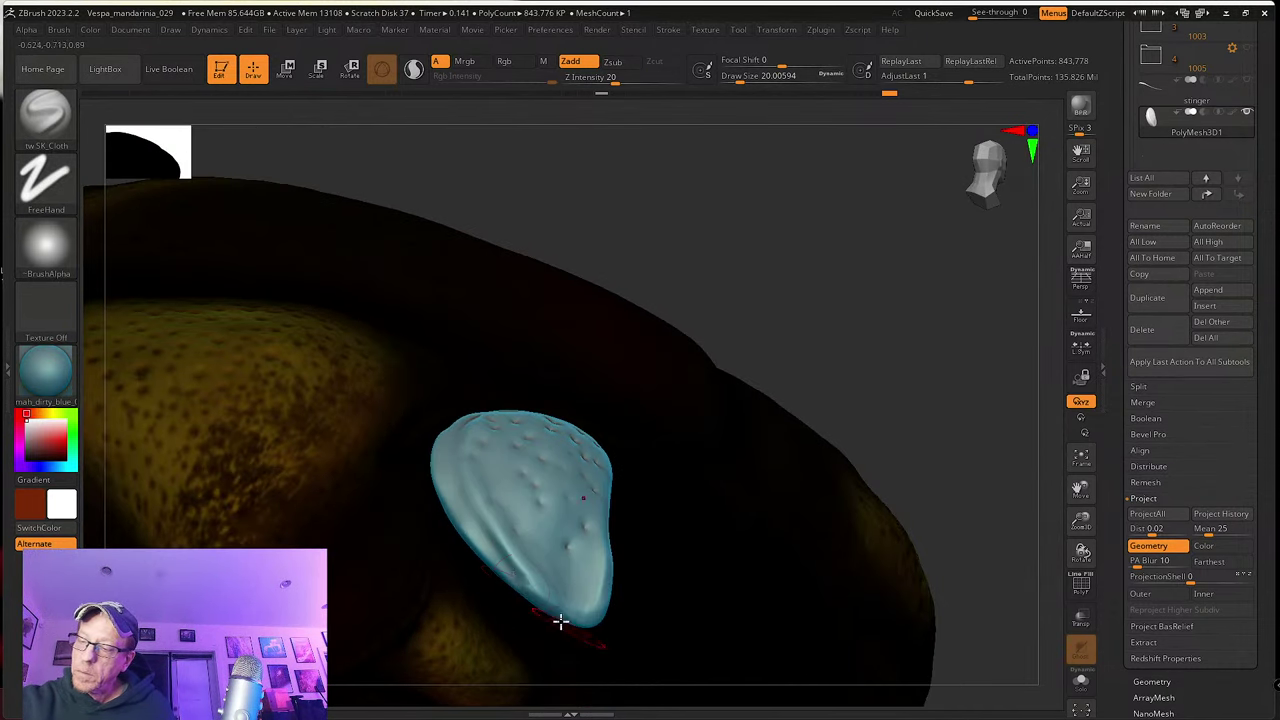
Step: Smooth the side folds and sculpt a soft ridge along the plate's concave edge
{"action": "key", "text": "shift"}
{"action": "right_click_drag", "start_coordinate": [458, 523], "coordinate": [457, 494]}
{"action": "key", "text": "shift"}
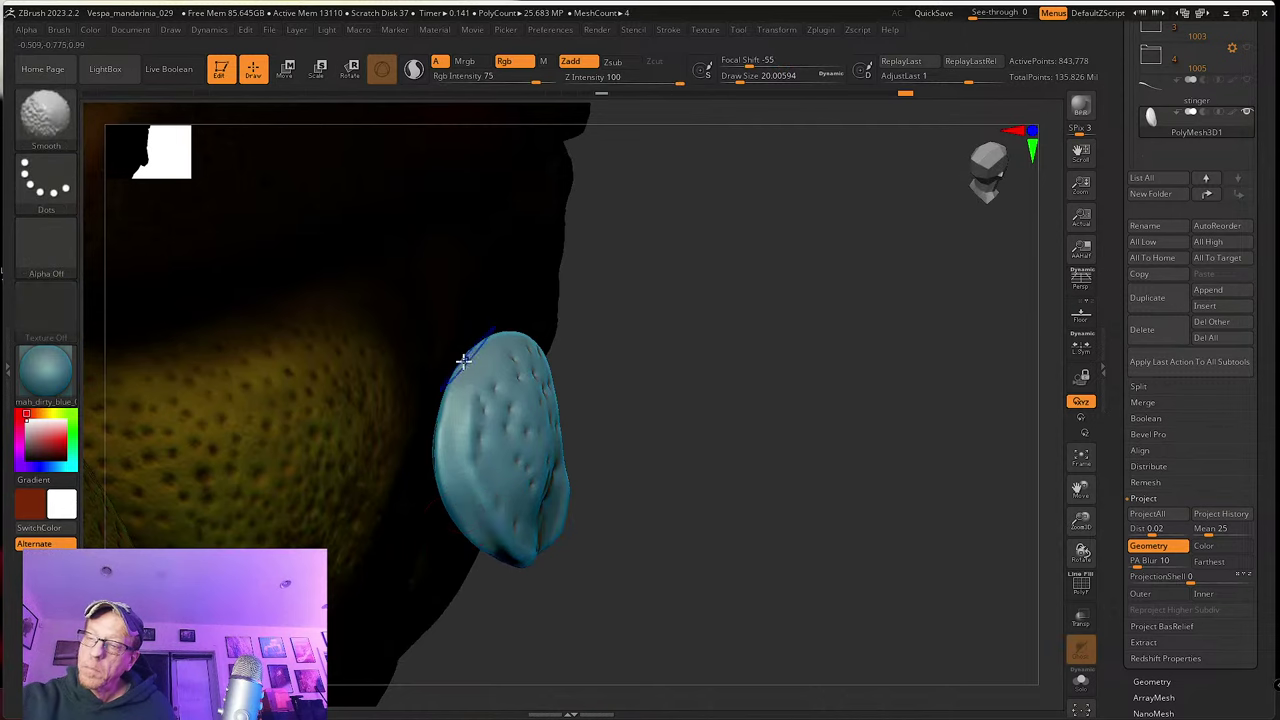
{"action": "mouse_move", "coordinate": [463, 360]}
{"action": "right_mouse_down"}
{"action": "mouse_move", "coordinate": [503, 423]}
{"action": "mouse_move", "coordinate": [600, 385]}
{"action": "right_mouse_up"}
{"action": "left_click_drag", "start_coordinate": [606, 337], "coordinate": [659, 505]}
{"action": "mouse_move", "coordinate": [659, 505]}
{"action": "right_mouse_down"}
{"action": "mouse_move", "coordinate": [663, 480]}
{"action": "mouse_move", "coordinate": [658, 498]}
{"action": "right_mouse_up"}
{"action": "key", "text": "shift"}
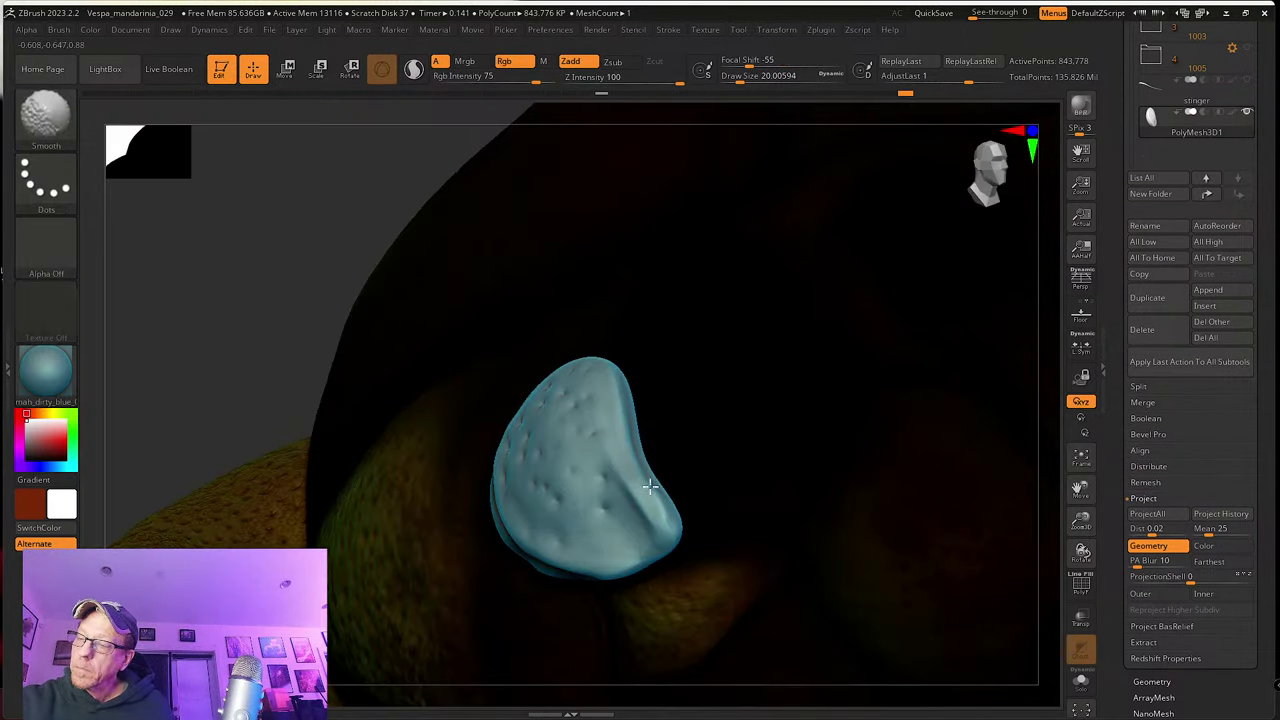
Step: Build up the ridge along the concave edge with the tw ClayTubes brush and smooth it
{"action": "left_click", "coordinate": [55, 116]}
{"action": "left_click", "coordinate": [766, 113]}
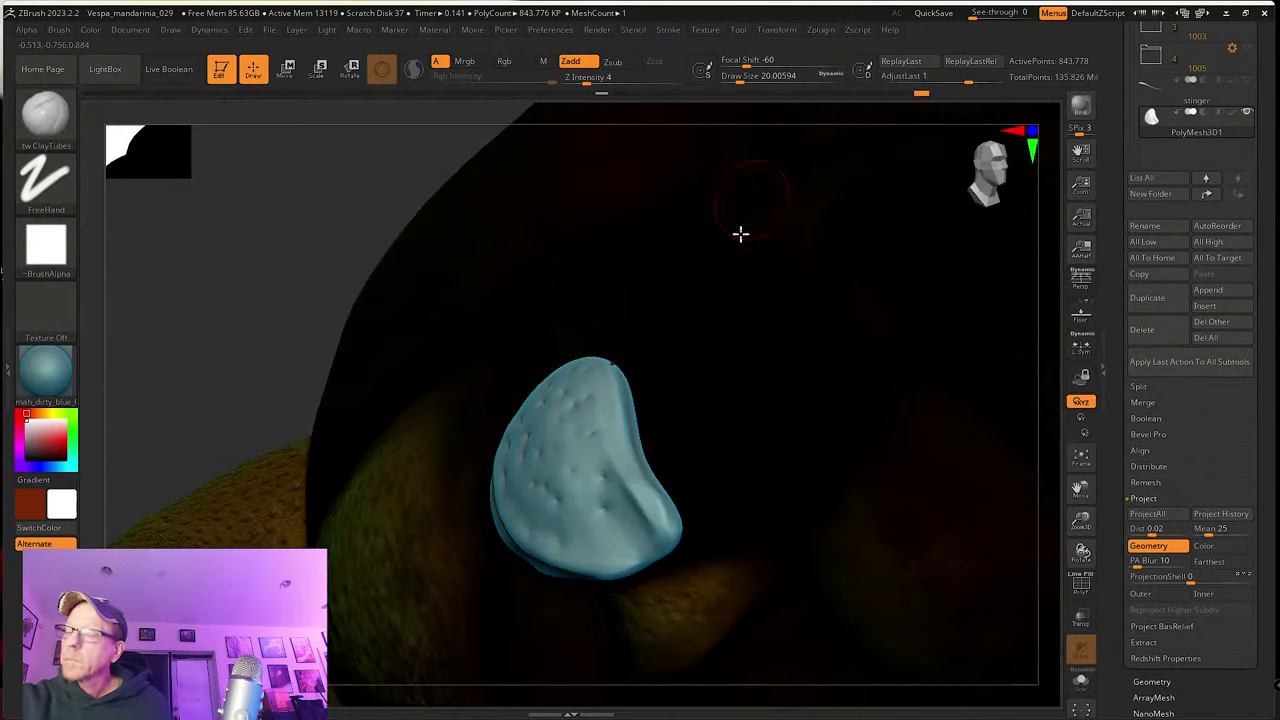
{"action": "right_click_drag", "start_coordinate": [646, 472], "coordinate": [648, 516]}
{"action": "key", "text": "shift"}
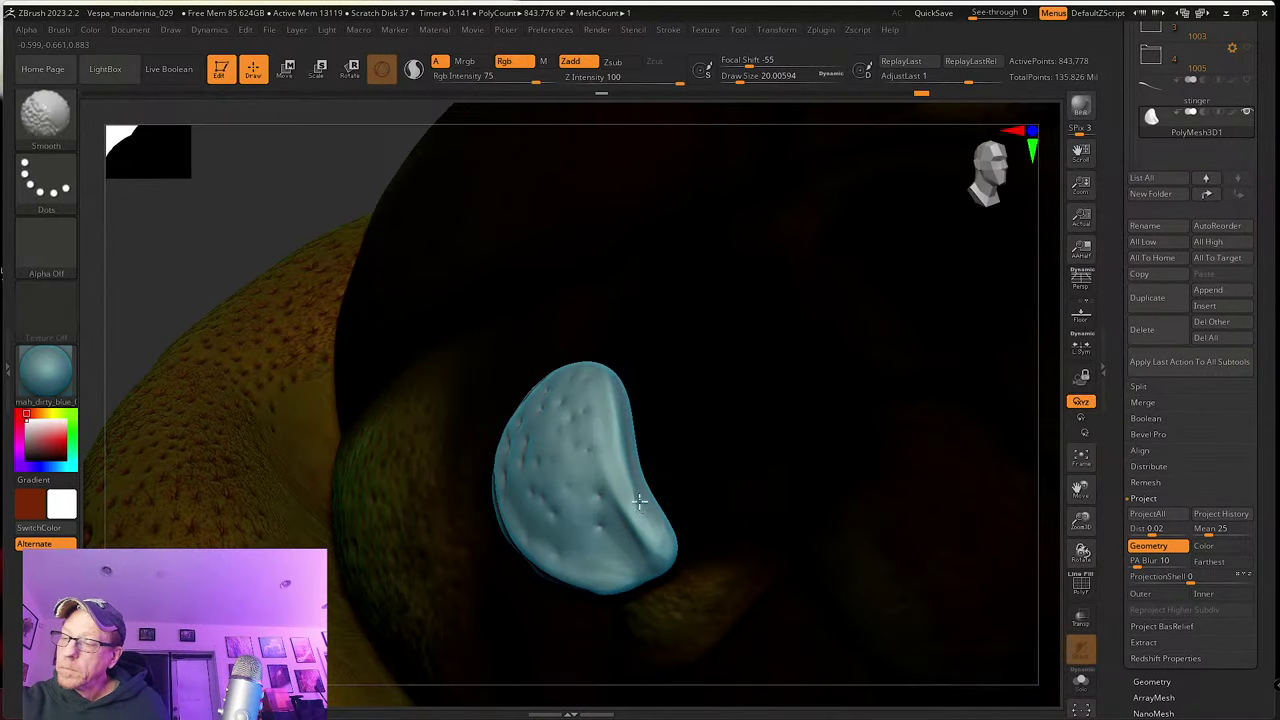
{"action": "left_click_drag", "start_coordinate": [642, 474], "coordinate": [664, 527]}
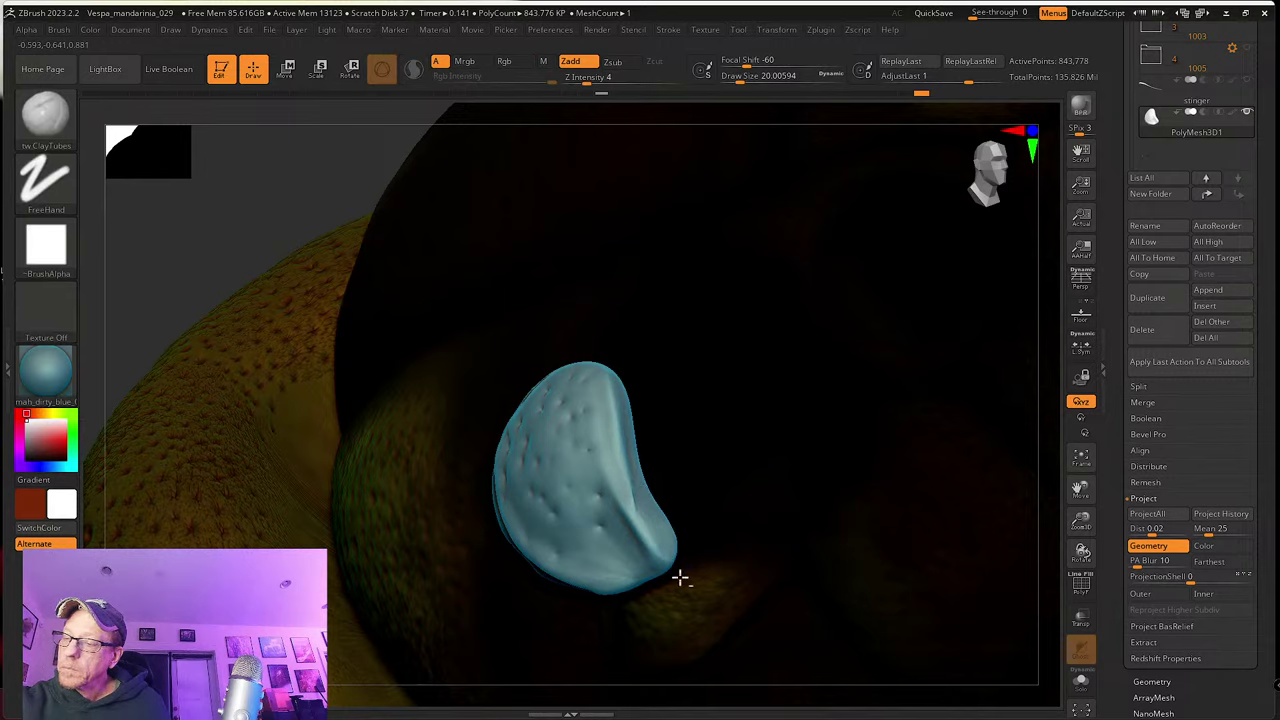
Step: Smooth the fold along the plate's rounded side edge and build it up lightly with the tw ClayTubes brush
{"action": "right_click_drag", "start_coordinate": [680, 577], "coordinate": [450, 602]}
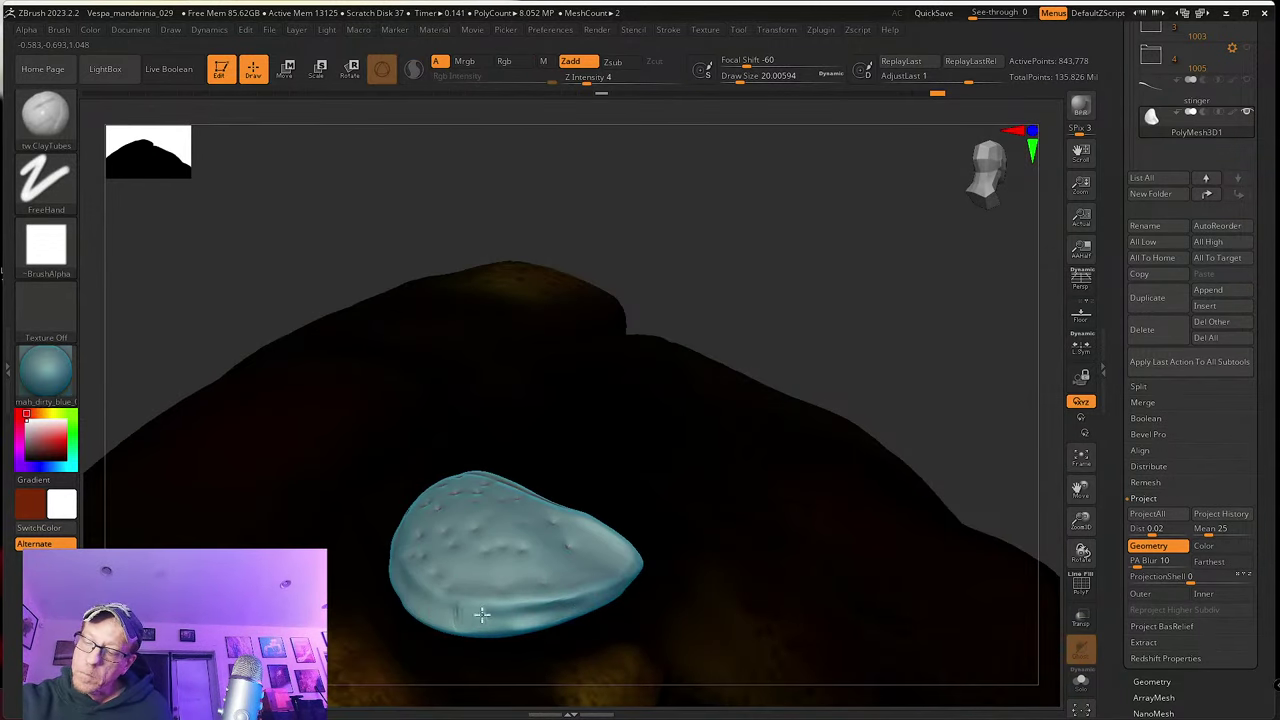
{"action": "key", "text": "shift"}
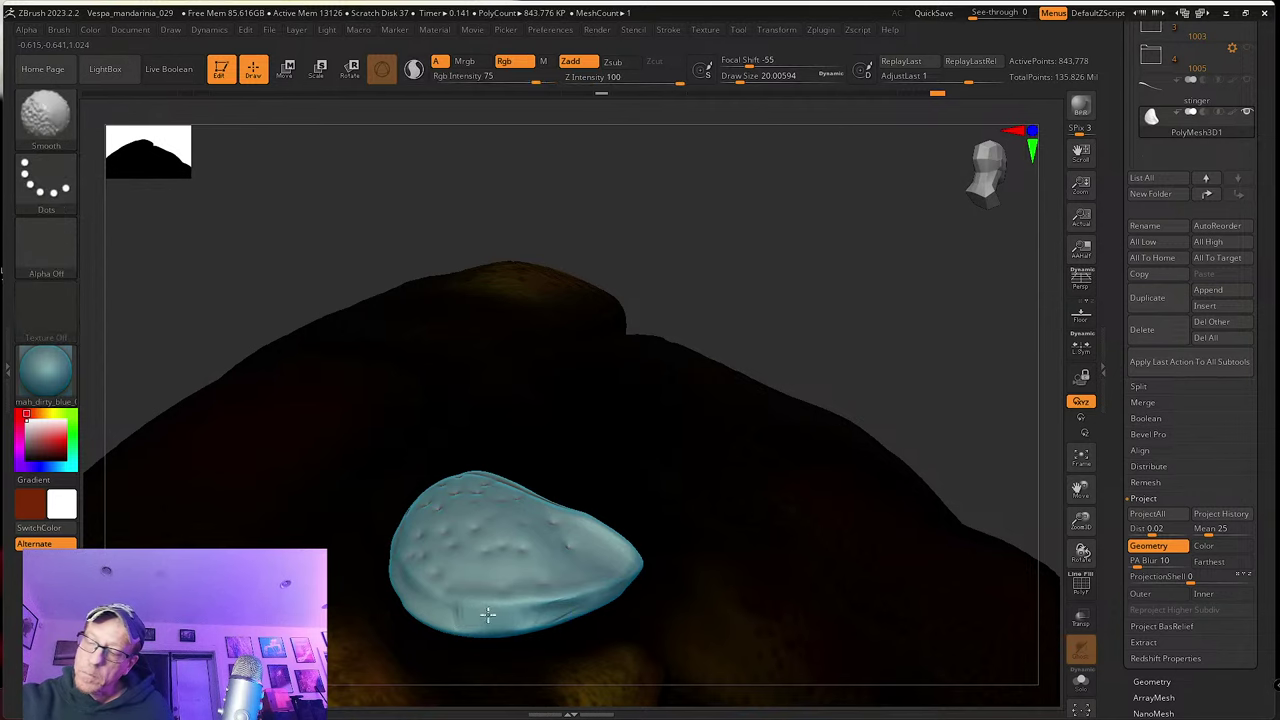
{"action": "right_click_drag", "start_coordinate": [493, 624], "coordinate": [371, 543]}
{"action": "key", "text": "shift"}
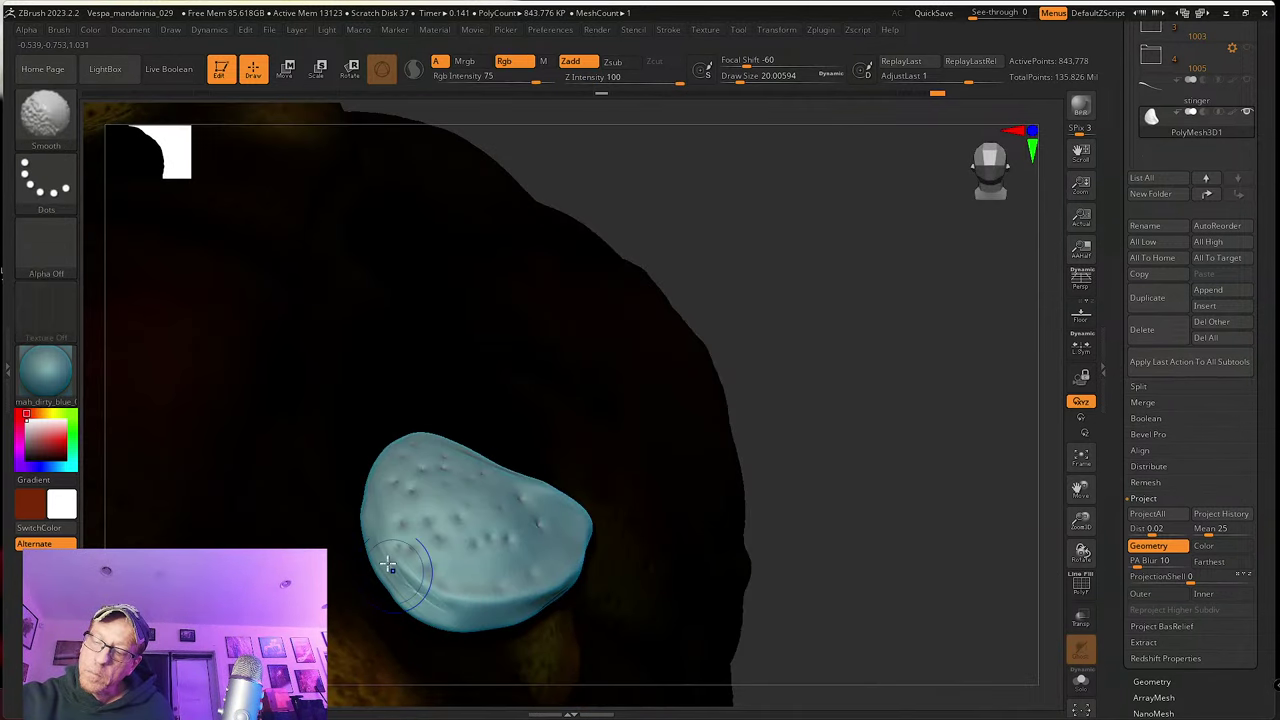
{"action": "left_click_drag", "start_coordinate": [410, 598], "coordinate": [440, 597], "text": "shift"}
{"action": "right_click_drag", "start_coordinate": [470, 591], "coordinate": [420, 564]}
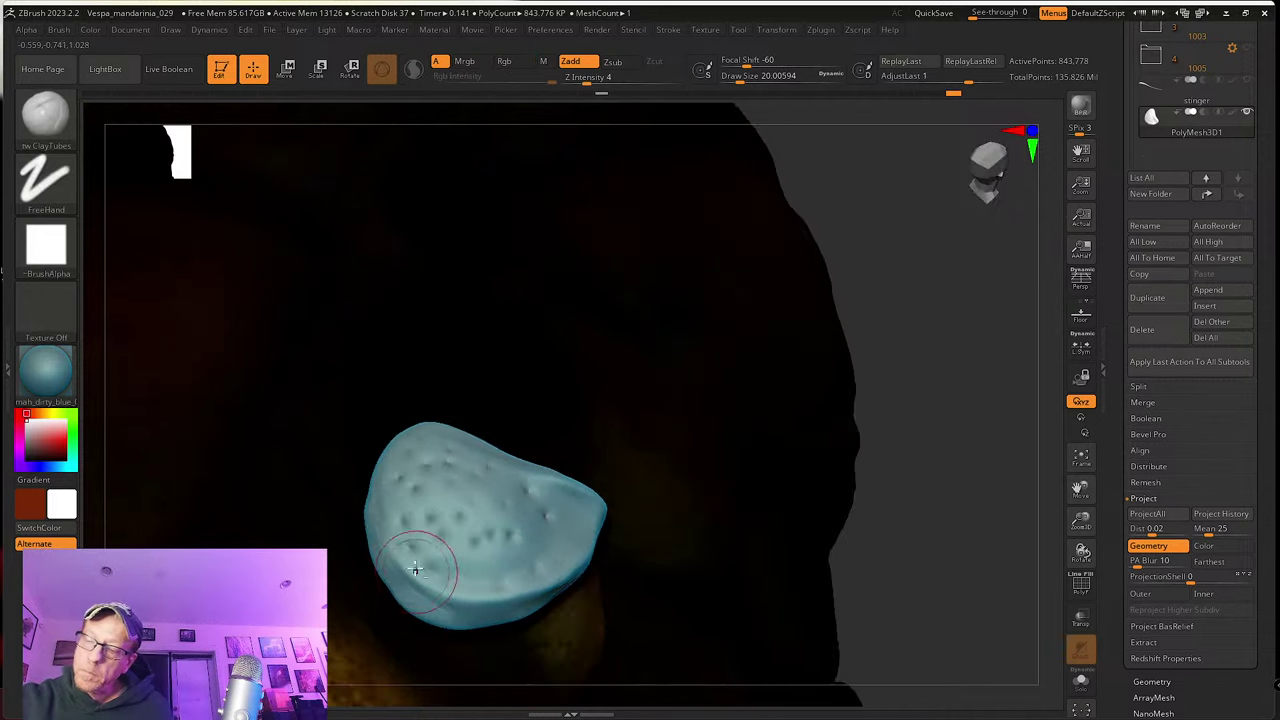
{"action": "left_click_drag", "start_coordinate": [420, 566], "coordinate": [399, 583]}
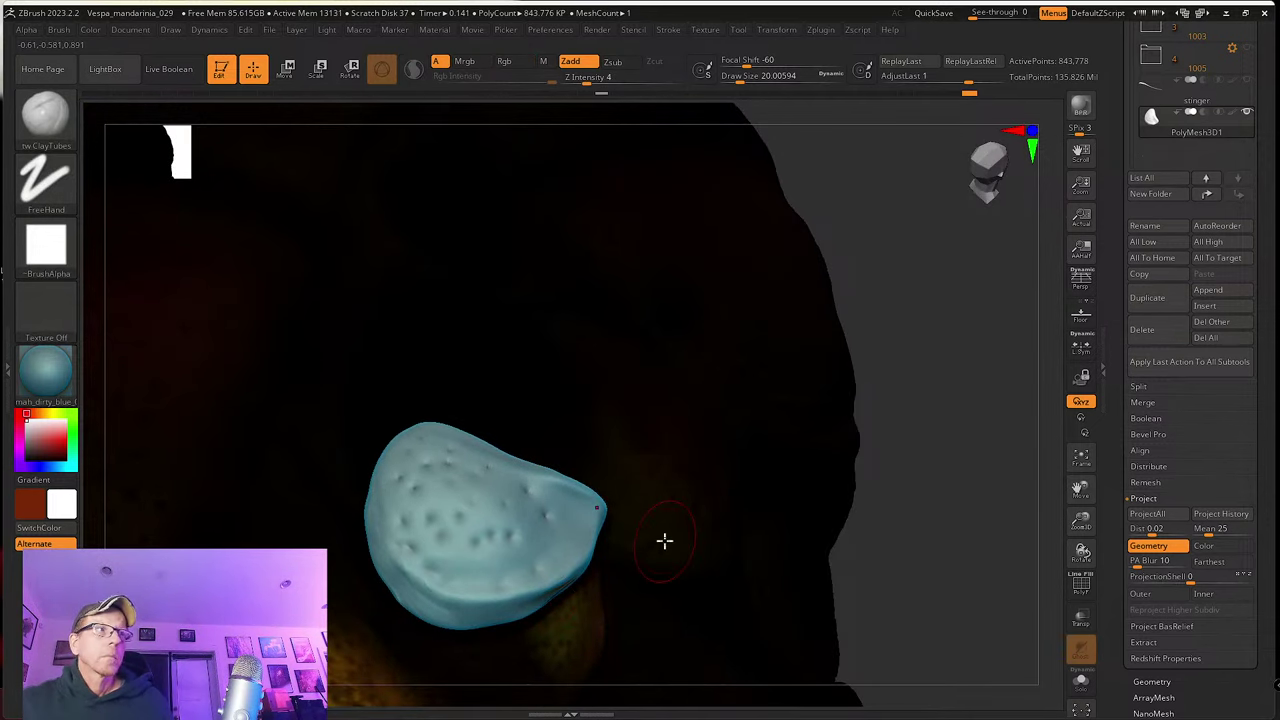
{"action": "right_click_drag", "start_coordinate": [414, 509], "coordinate": [371, 457]}
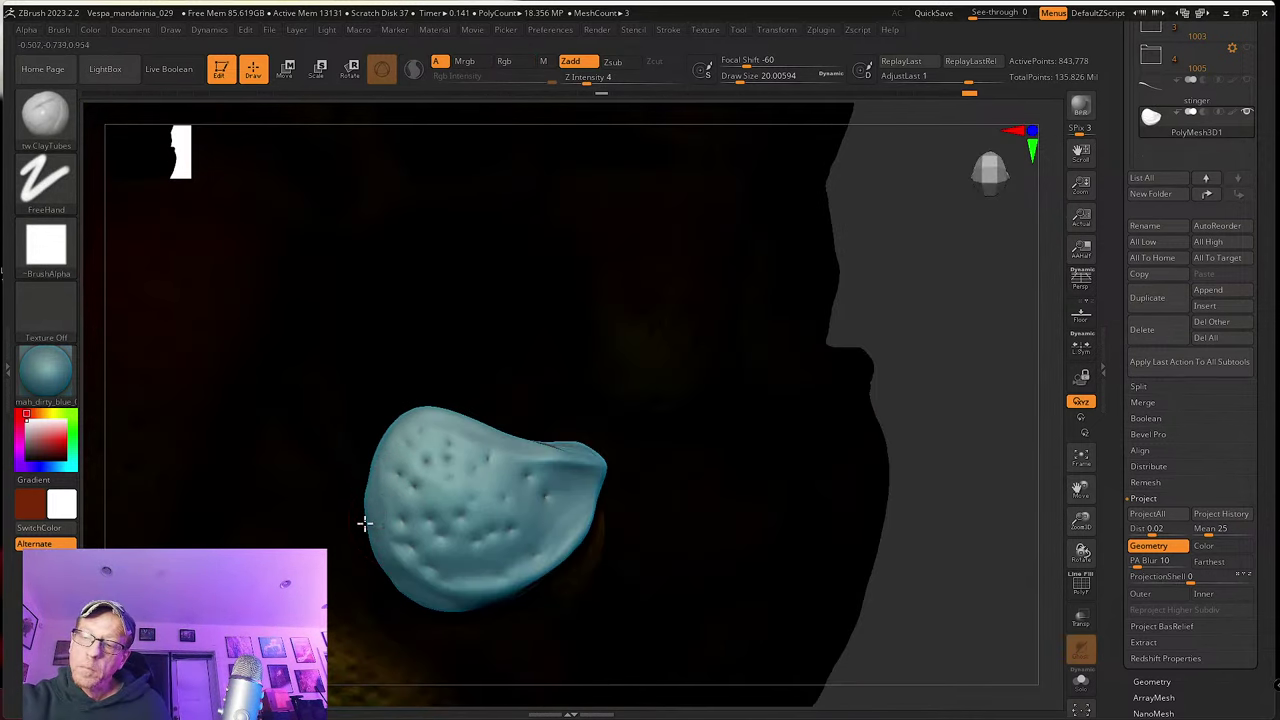
{"action": "key", "text": "shift"}
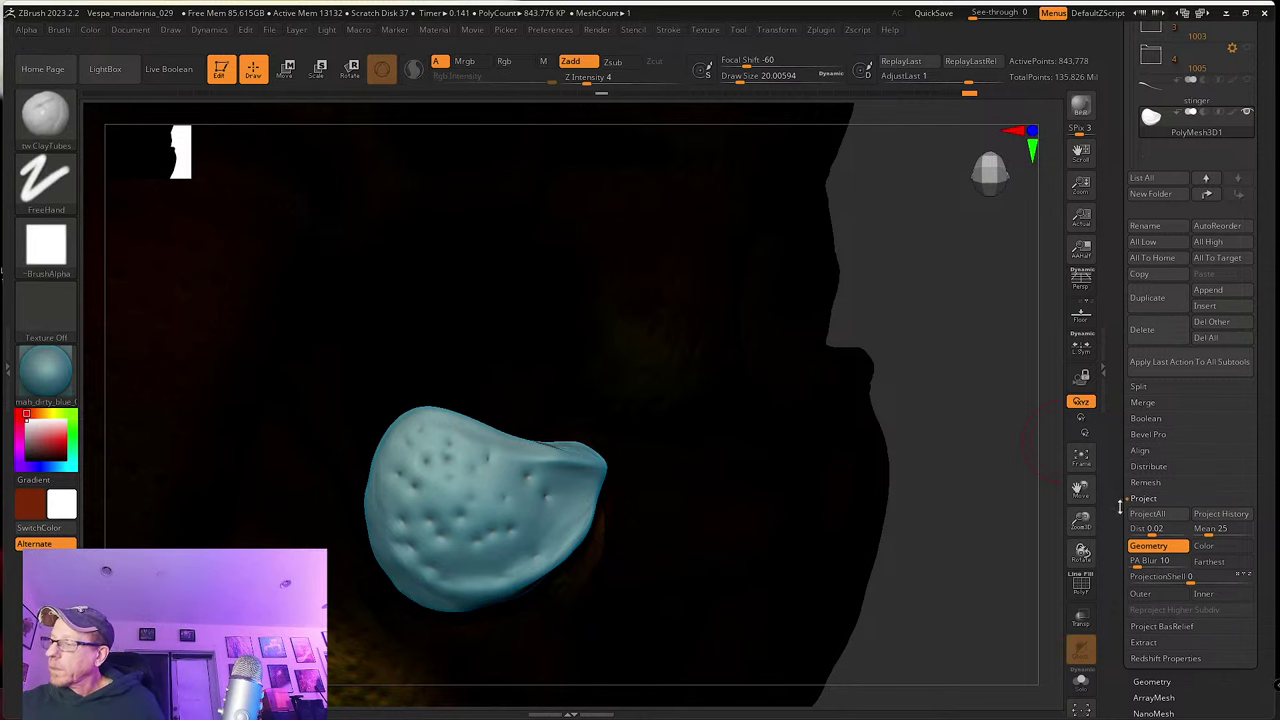
Step: Start surface noise on the plate, frame it in the NoiseMaker preview and set the Noise Scale to about 14.24
{"action": "left_click_drag", "start_coordinate": [1121, 506], "coordinate": [1130, 436]}
{"action": "scroll", "coordinate": [1191, 447], "scroll_direction": "up", "scroll_amount": 1}
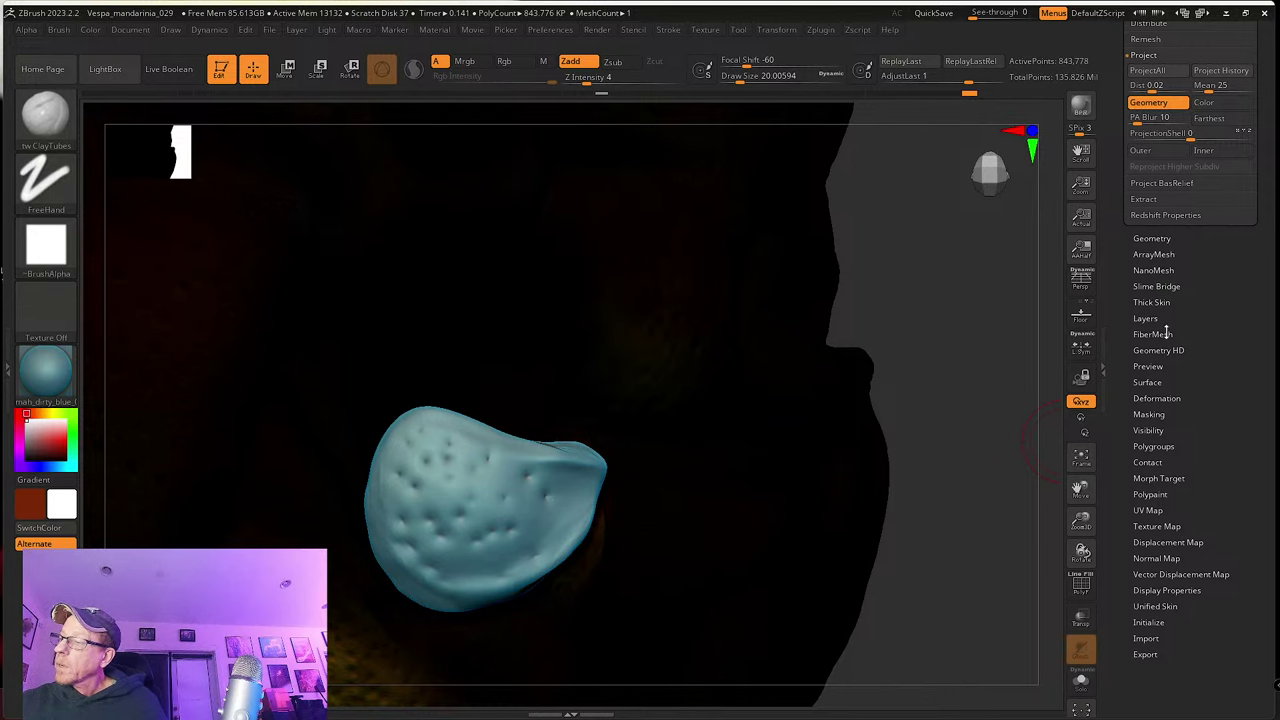
{"action": "left_click", "coordinate": [1147, 382]}
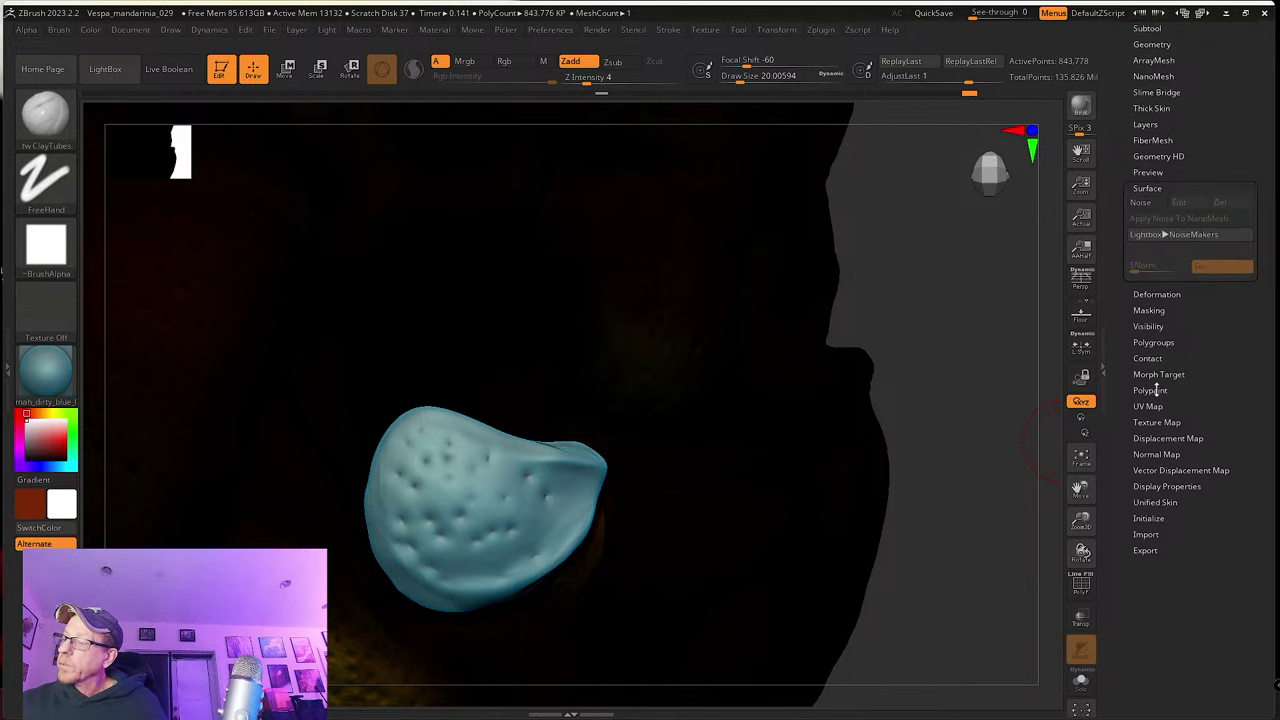
{"action": "left_click", "coordinate": [1150, 213]}
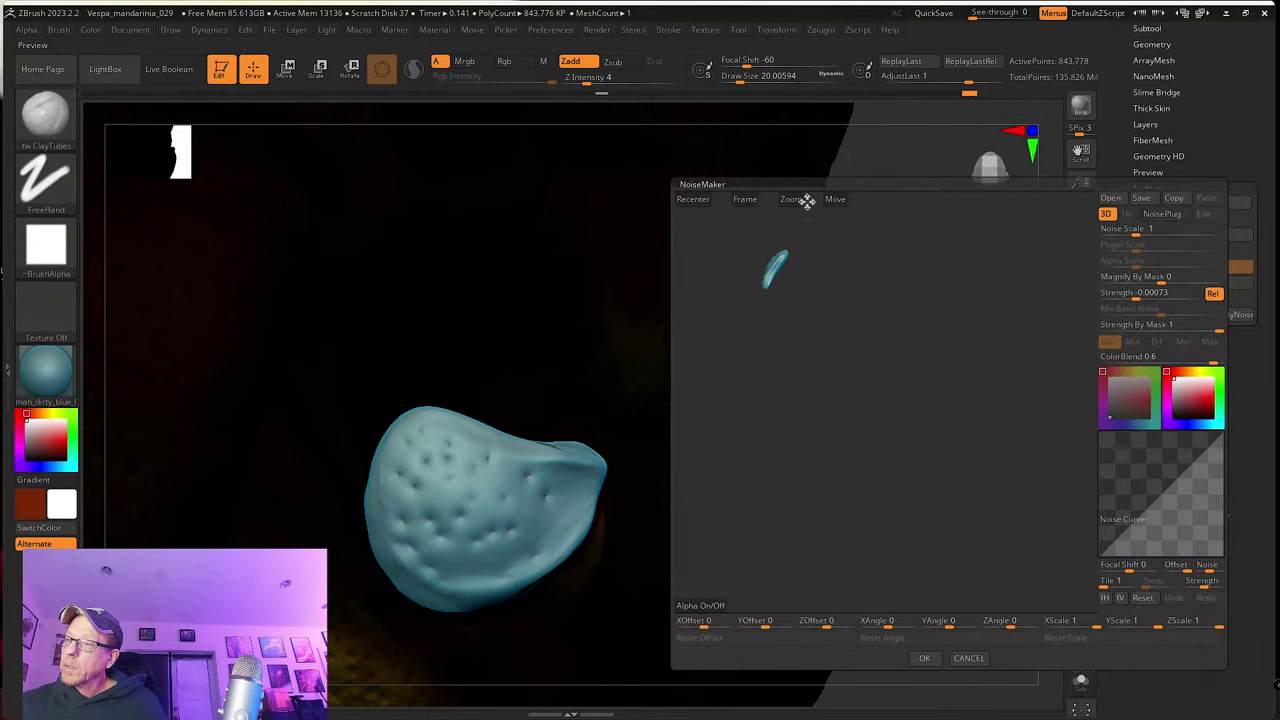
{"action": "left_click", "coordinate": [745, 200]}
{"action": "left_click_drag", "start_coordinate": [1004, 369], "coordinate": [1028, 393]}
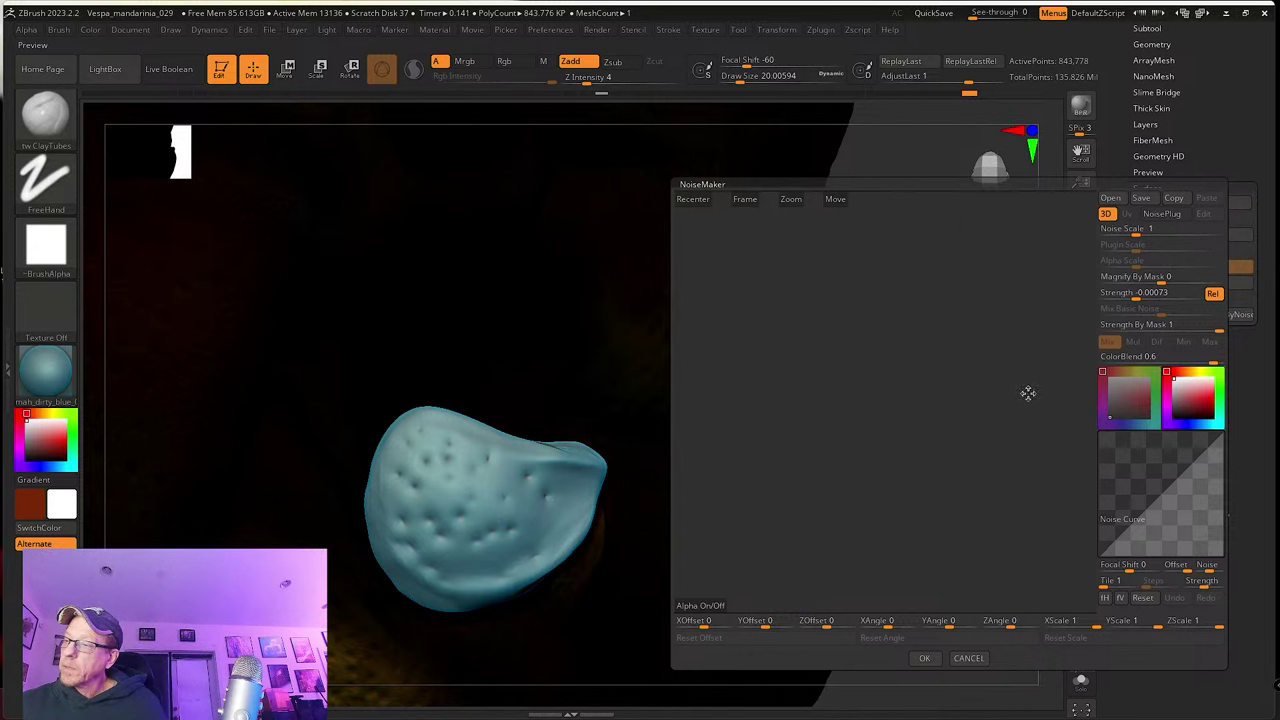
{"action": "left_click", "coordinate": [745, 199]}
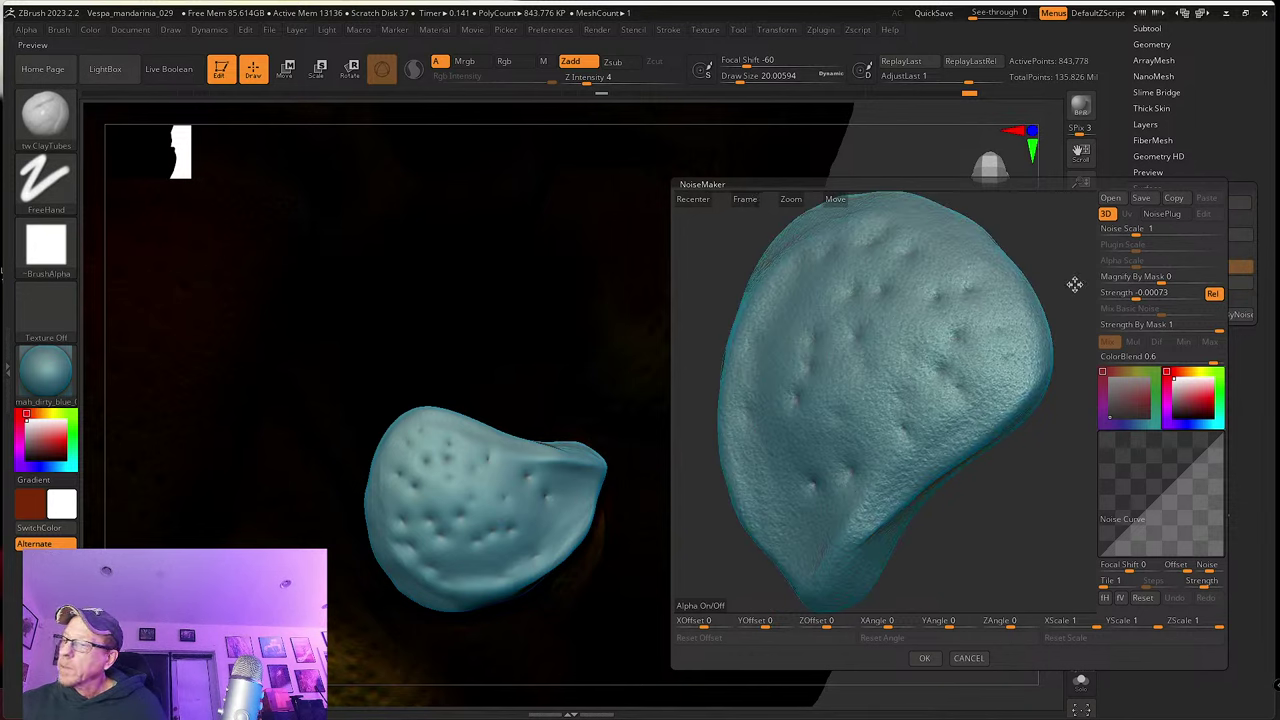
{"action": "left_click_drag", "start_coordinate": [1136, 229], "coordinate": [1160, 230]}
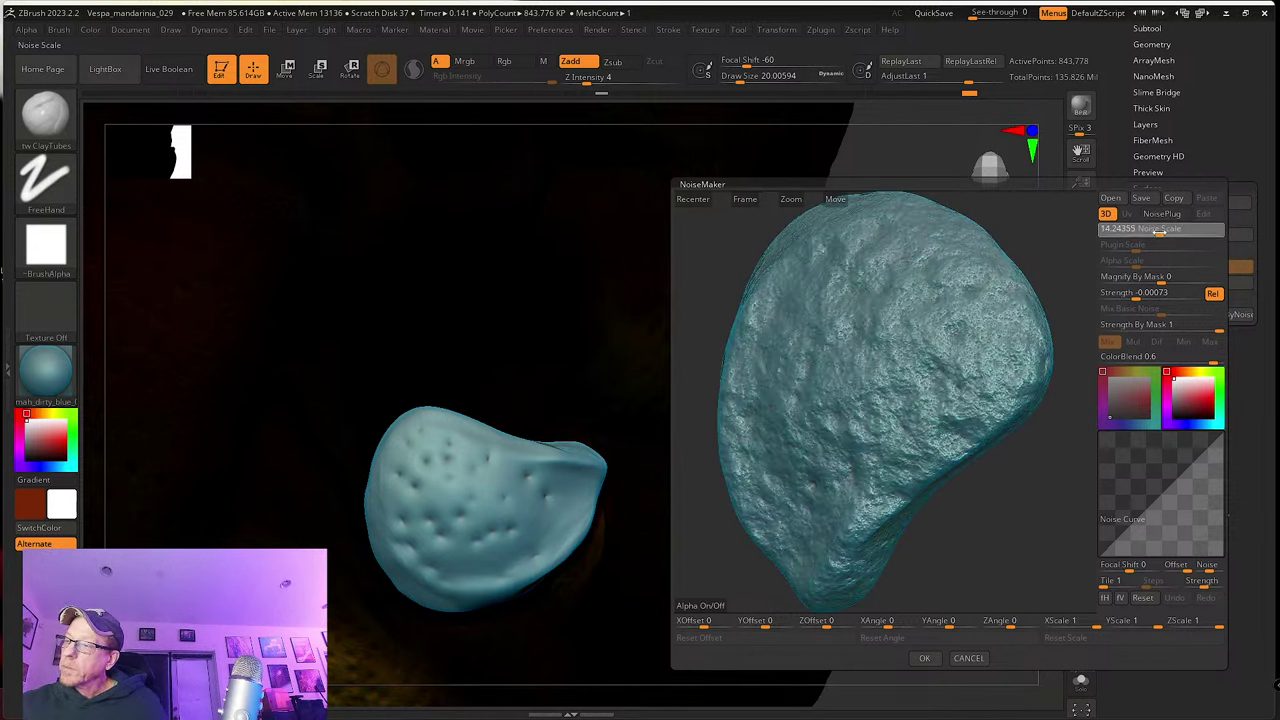
Step: Reshape the noise curve with added points, set the noise Strength to 0.00054 and apply the noise to the mesh
{"action": "left_click_drag", "start_coordinate": [1169, 499], "coordinate": [1187, 465]}
{"action": "left_click_drag", "start_coordinate": [1140, 457], "coordinate": [1132, 490]}
{"action": "left_click_drag", "start_coordinate": [1175, 449], "coordinate": [1134, 487]}
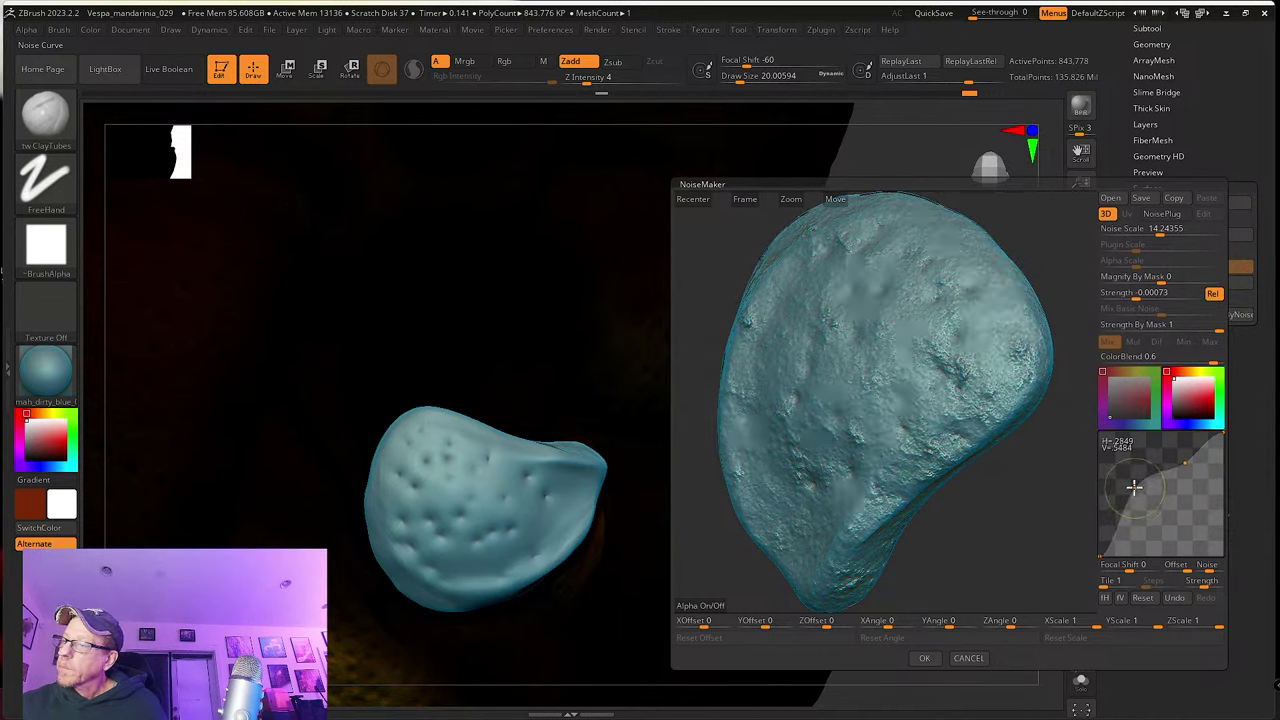
{"action": "mouse_move", "coordinate": [1160, 293]}
{"action": "left_mouse_down"}
{"action": "mouse_move", "coordinate": [1145, 296]}
{"action": "mouse_move", "coordinate": [1162, 294]}
{"action": "left_mouse_up"}
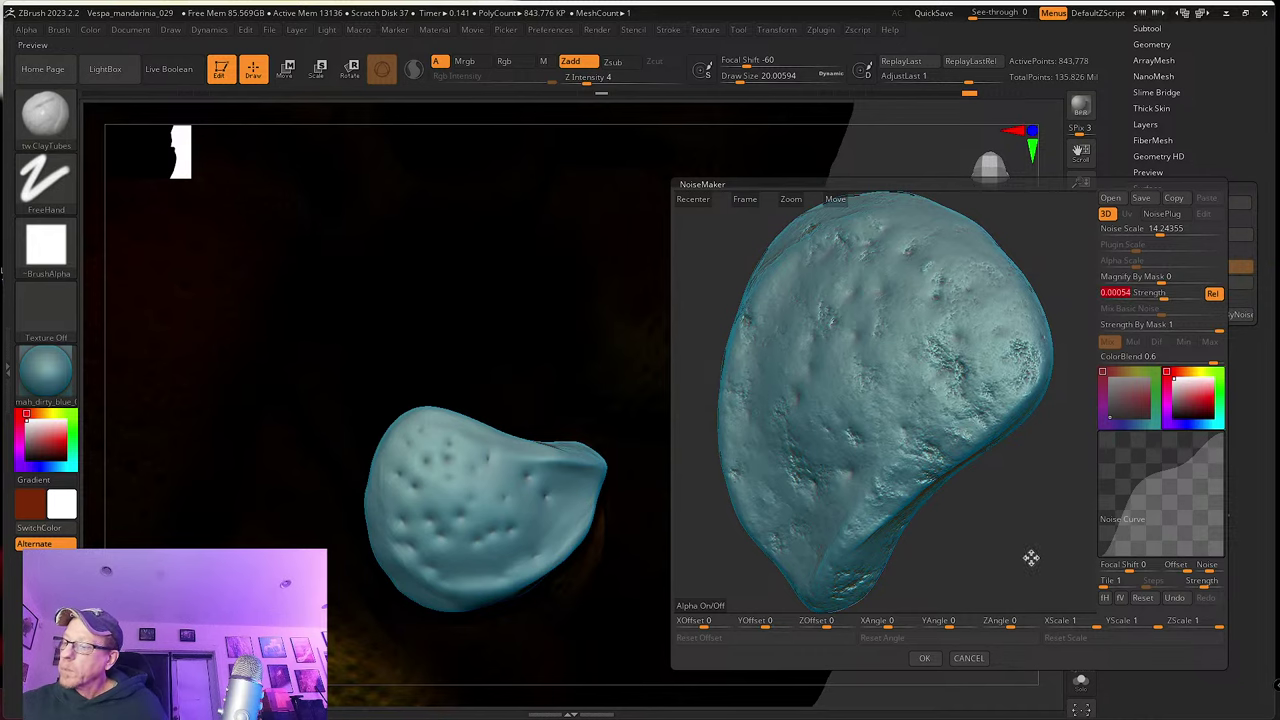
{"action": "left_click", "coordinate": [925, 659]}
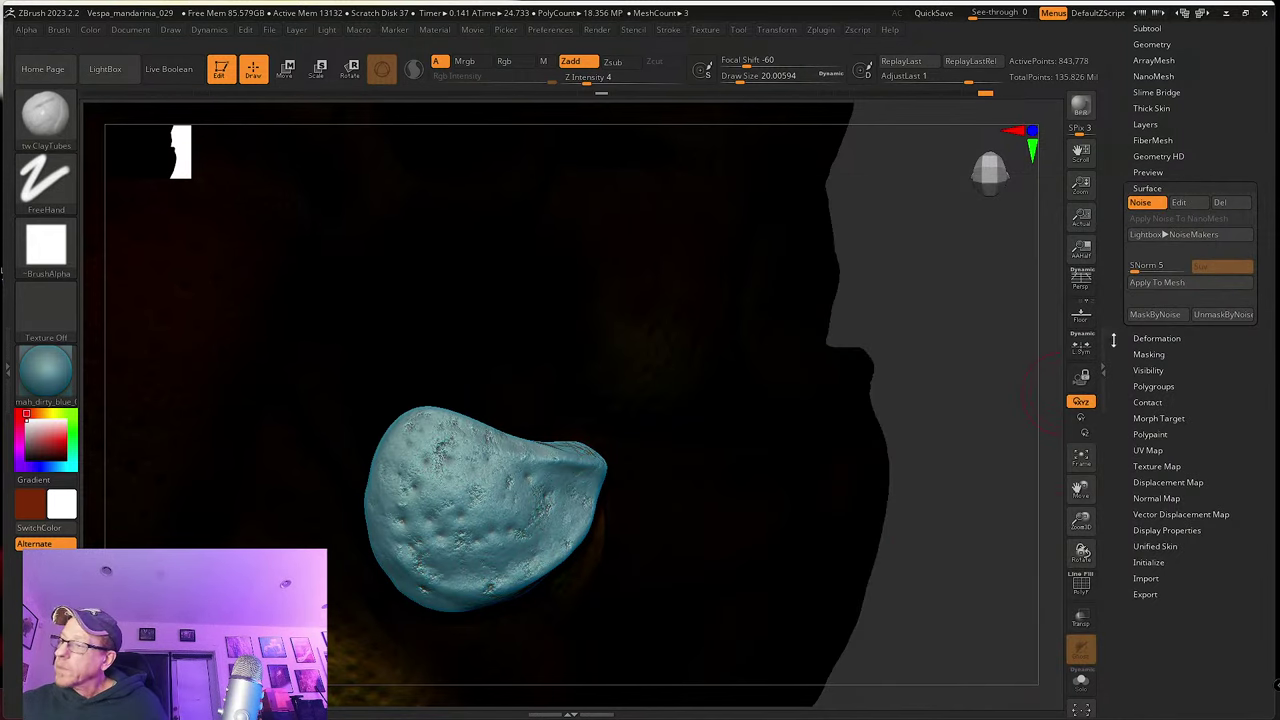
{"action": "left_click", "coordinate": [1155, 284]}
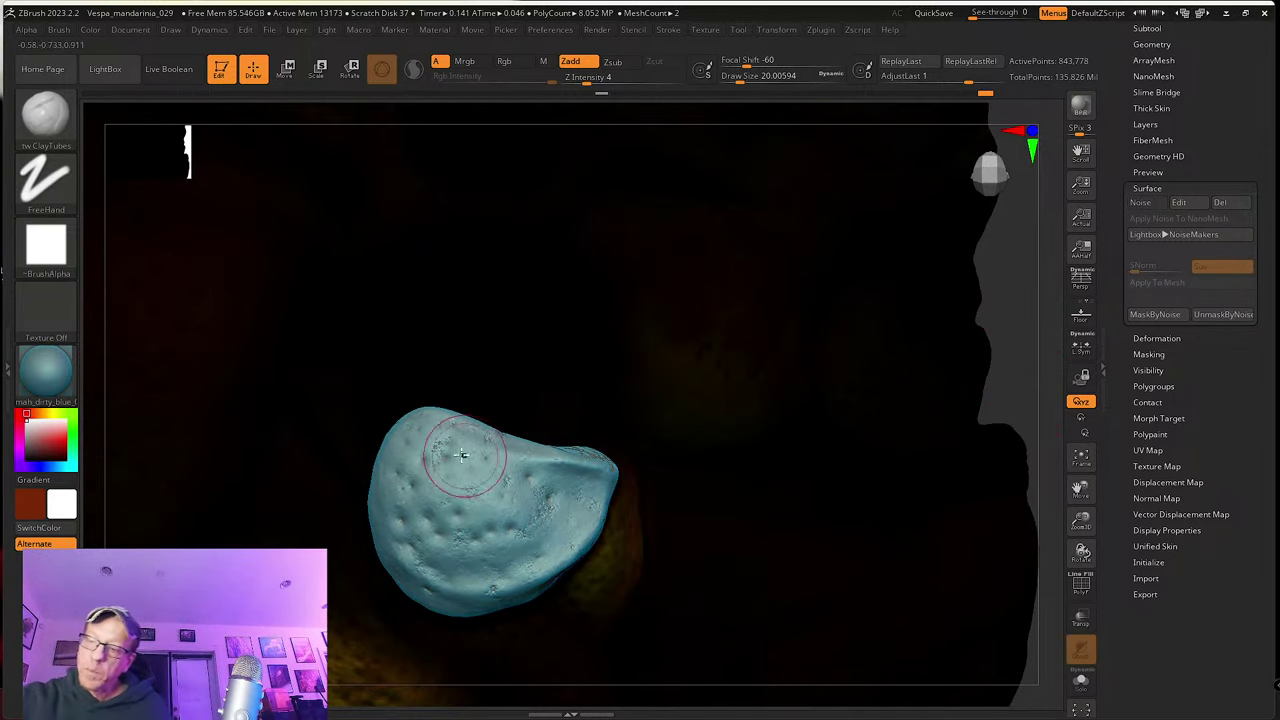
Step: Soften the noise with the Smooth brush over the pitted area and a ClayPolish pass at Max 25
{"action": "key", "text": "shift"}
{"action": "mouse_move", "coordinate": [428, 470]}
{"action": "left_mouse_down", "text": "shift"}
{"action": "mouse_move", "coordinate": [447, 465]}
{"action": "mouse_move", "coordinate": [529, 535]}
{"action": "mouse_move", "coordinate": [573, 490]}
{"action": "mouse_move", "coordinate": [493, 511]}
{"action": "mouse_move", "coordinate": [436, 549]}
{"action": "left_mouse_up", "text": "shift"}
{"action": "scroll", "coordinate": [1188, 221], "scroll_direction": "up", "scroll_amount": 3}
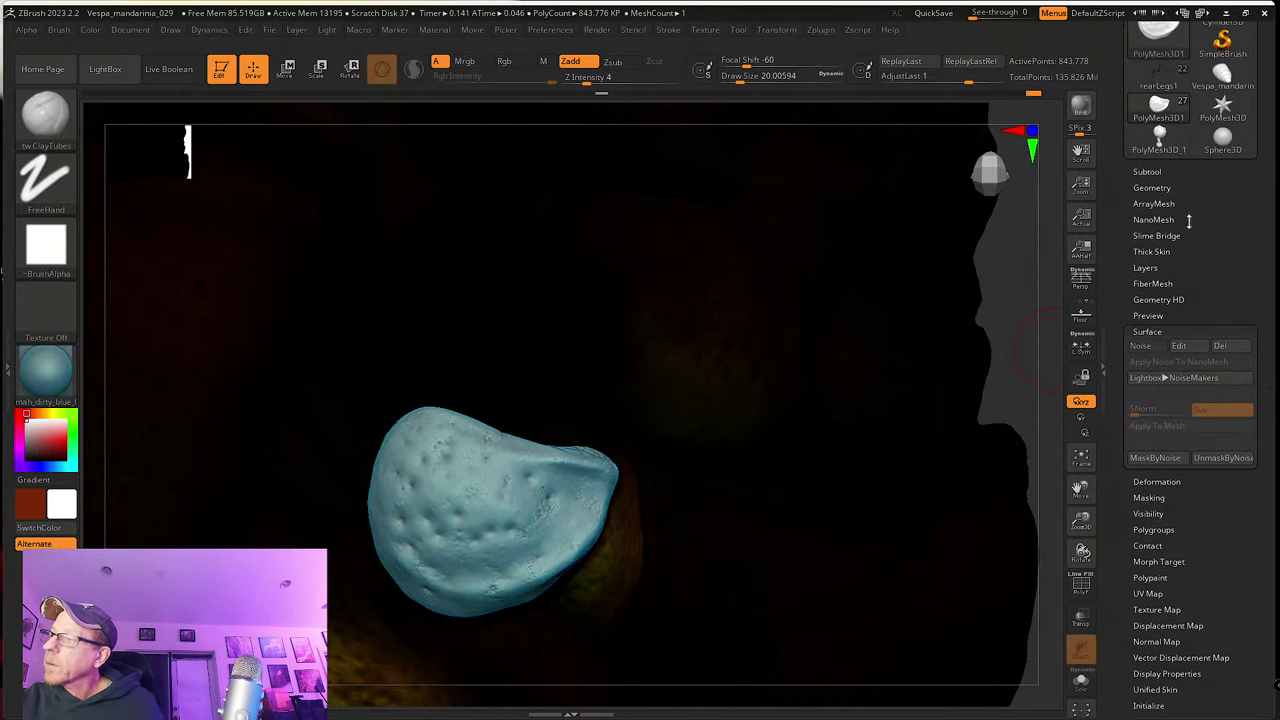
{"action": "left_click", "coordinate": [1151, 187]}
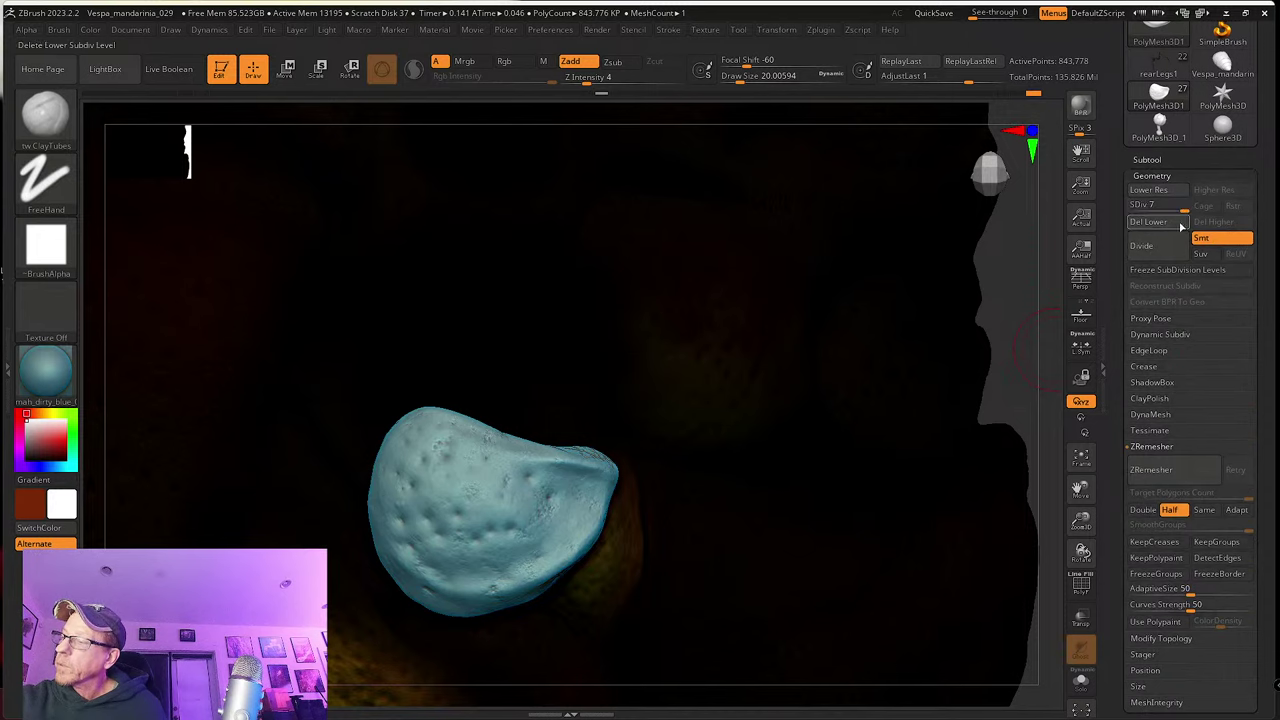
{"action": "left_click", "coordinate": [1152, 398]}
{"action": "left_click", "coordinate": [1163, 428]}
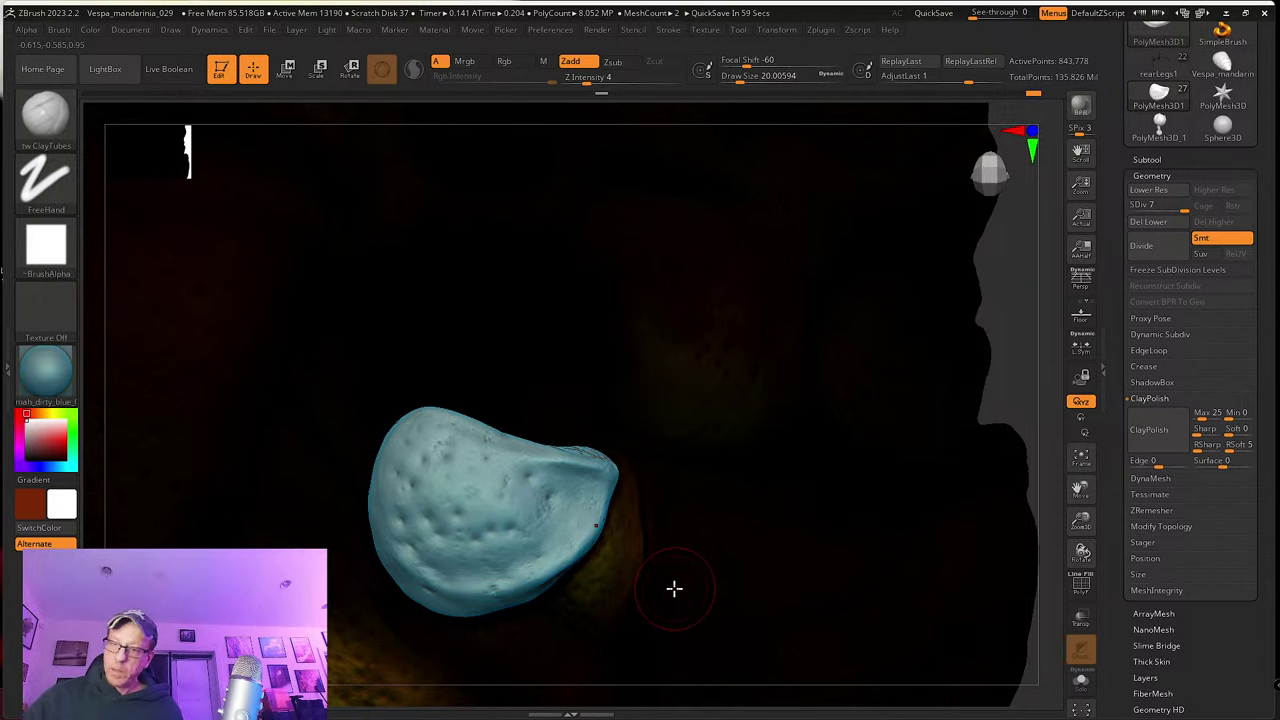
Step: Try the Flat Color material on the model and mask the whole plate
{"action": "left_click", "coordinate": [46, 372]}
{"action": "left_click", "coordinate": [127, 275]}
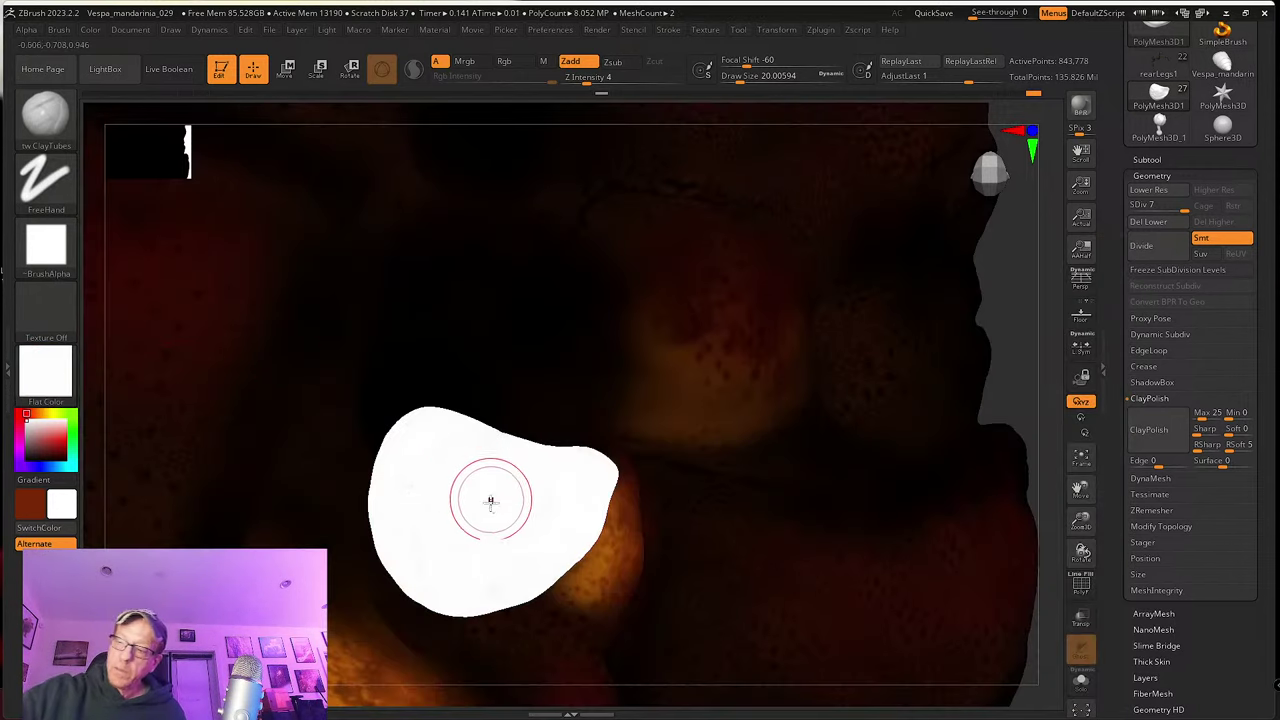
{"action": "key", "text": "ctrl+a"}
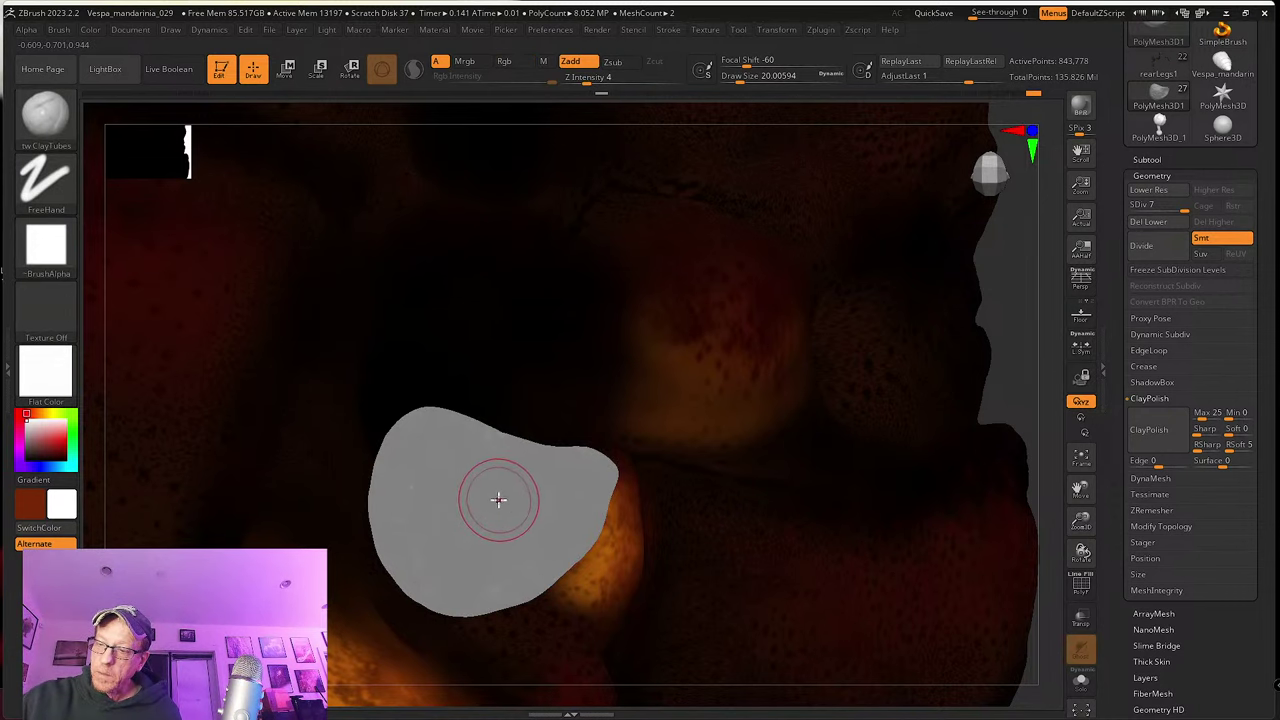
{"action": "right_click_drag", "start_coordinate": [500, 501], "coordinate": [534, 604], "text": "ctrl"}
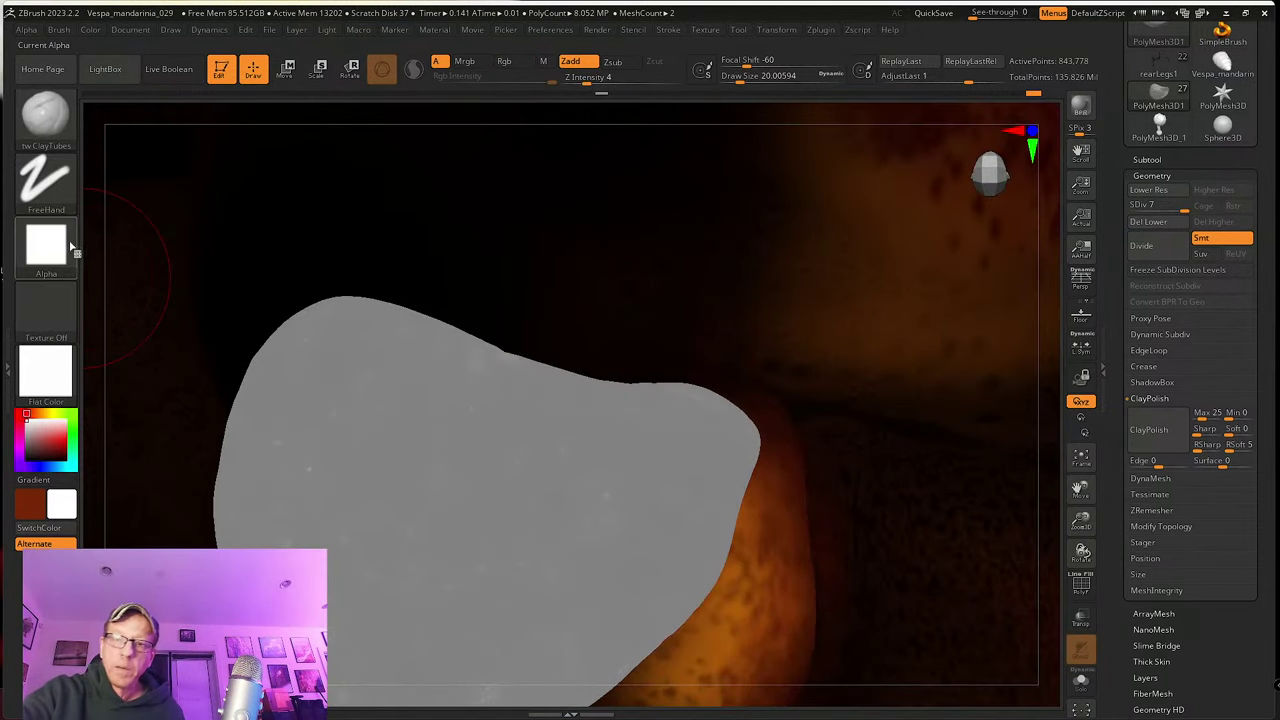
Step: Switch the material to StartupMaterial
{"action": "left_click", "coordinate": [62, 322]}
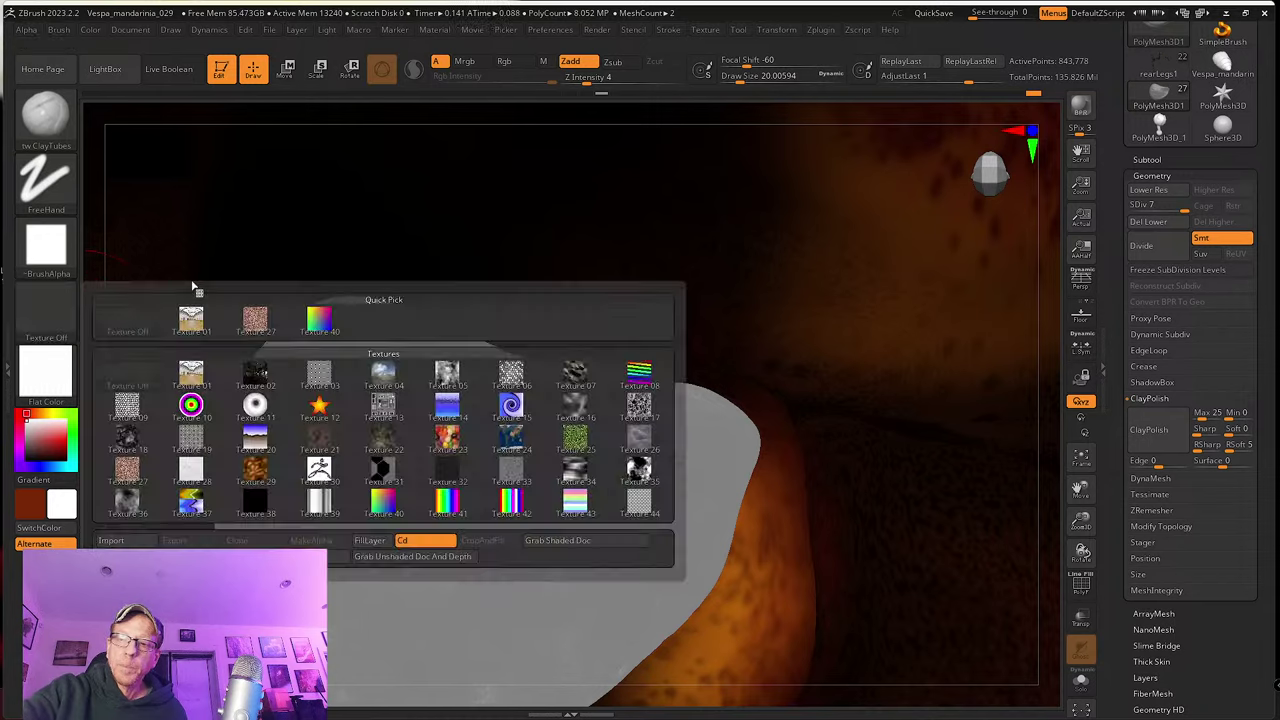
{"action": "left_click", "coordinate": [45, 372]}
{"action": "left_click", "coordinate": [230, 270]}
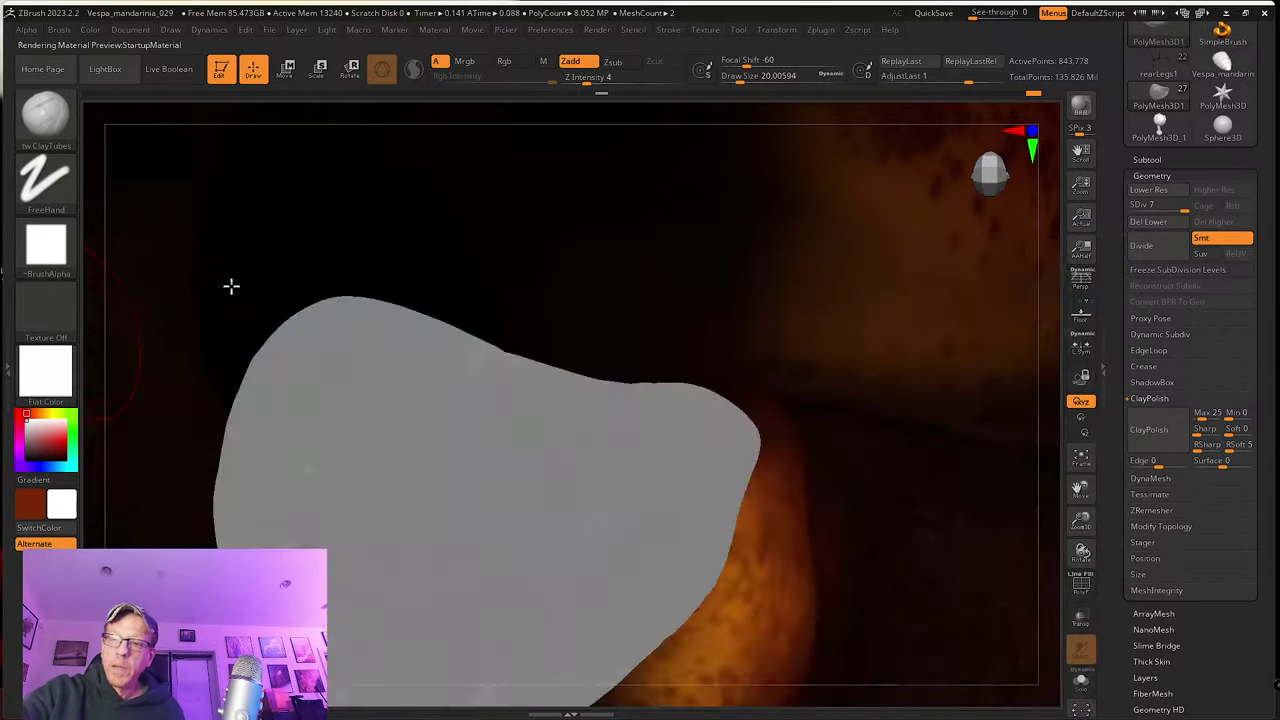
Step: Clear the plate's mask and swell the noise texture across its middle and concave edge with the Inflat brush at intensity 10
{"action": "left_click", "coordinate": [45, 112]}
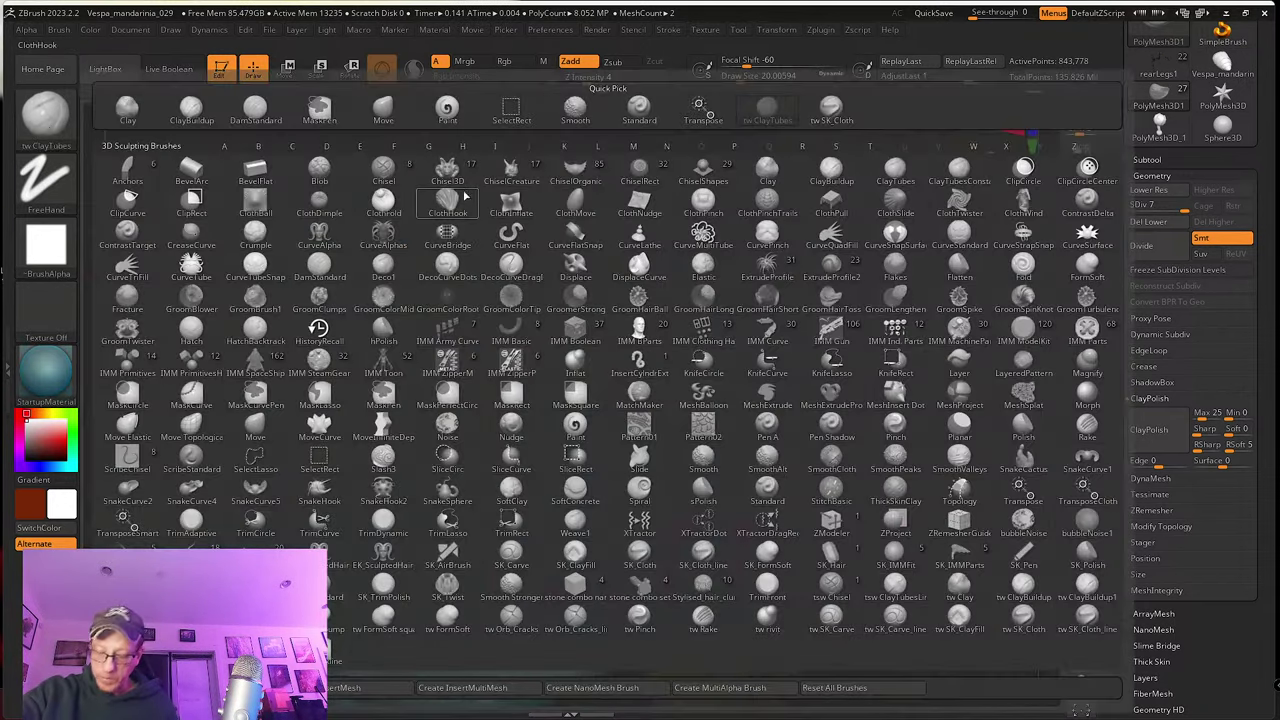
{"action": "key", "text": "i"}
{"action": "left_click", "coordinate": [575, 372]}
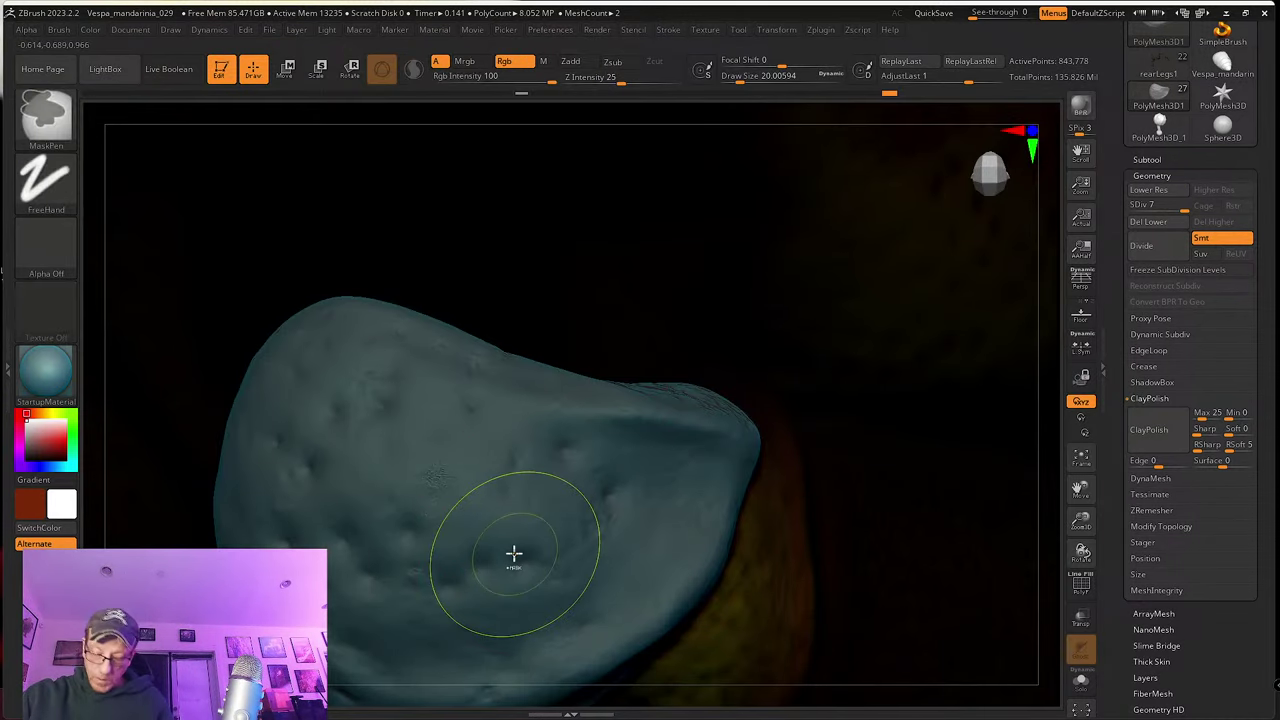
{"action": "key", "text": "ctrl+i"}
{"action": "left_click_drag", "start_coordinate": [546, 561], "coordinate": [611, 505]}
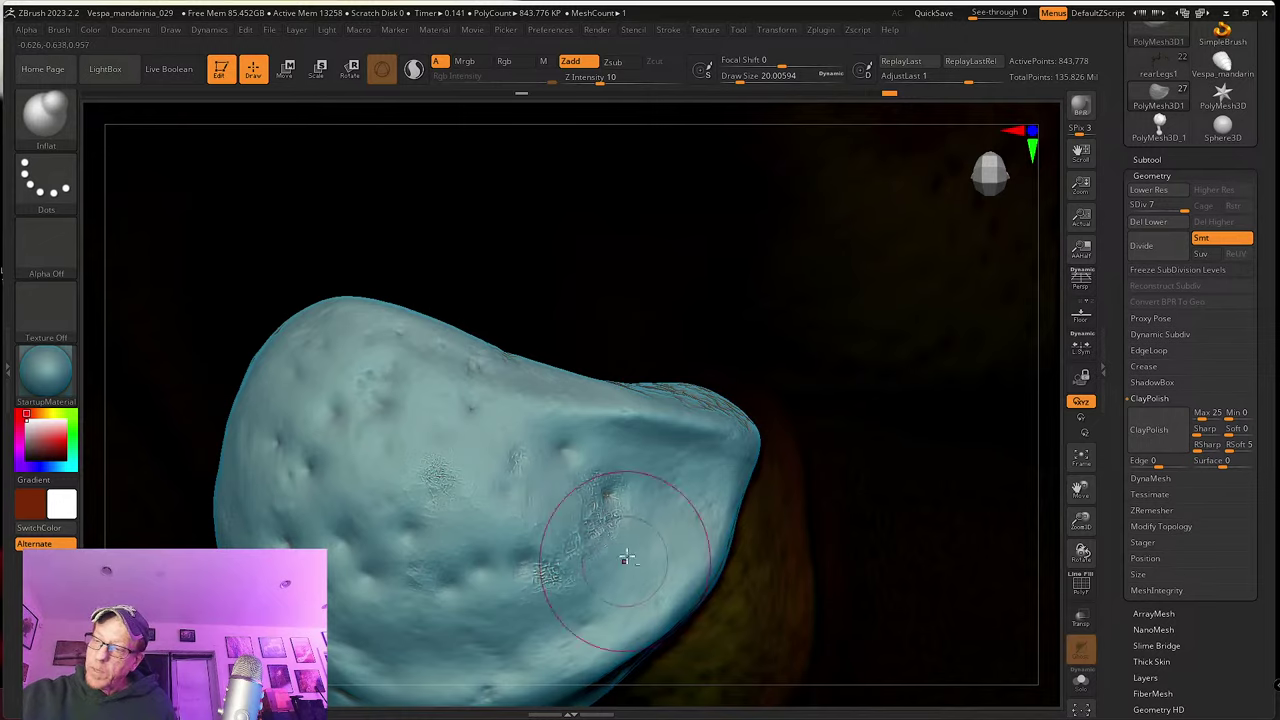
{"action": "right_click_drag", "start_coordinate": [626, 557], "coordinate": [664, 460], "text": "alt"}
{"action": "left_click_drag", "start_coordinate": [640, 400], "coordinate": [624, 432], "text": "shift"}
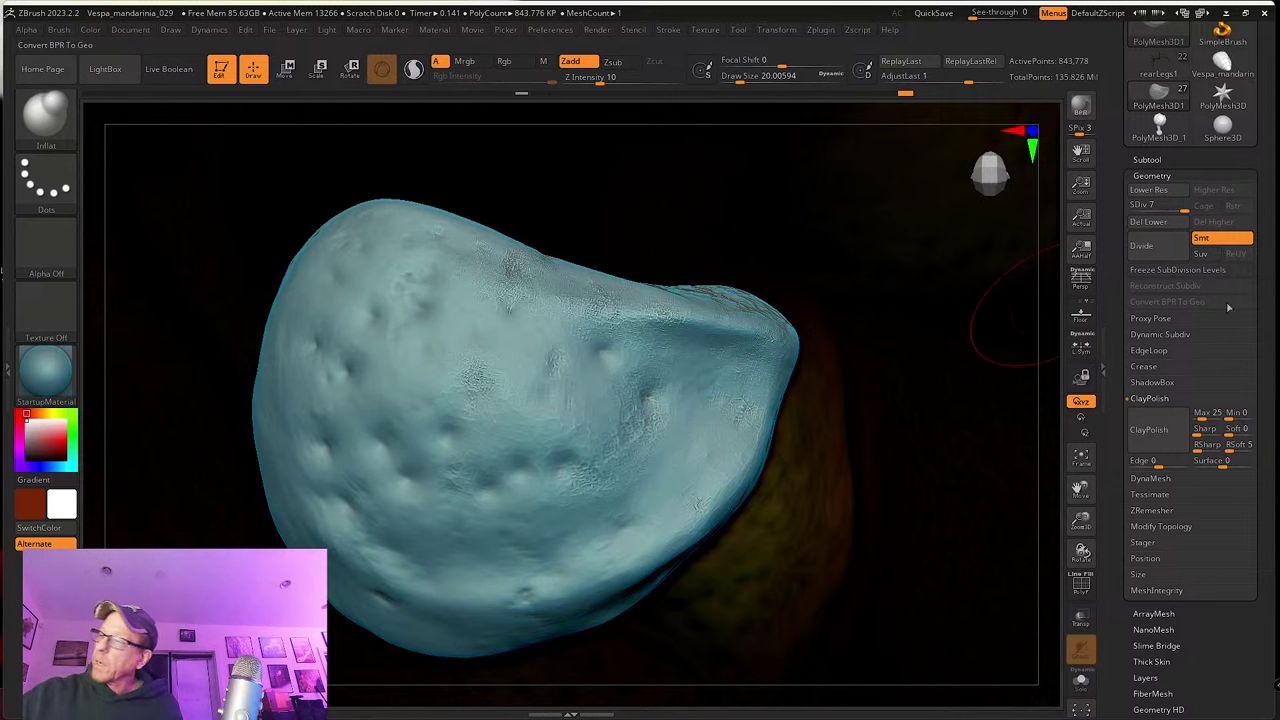
Step: Inflate the noise texture along the plate's rounded side and lower fold, smoothing between strokes
{"action": "right_click_drag", "start_coordinate": [356, 237], "coordinate": [316, 337]}
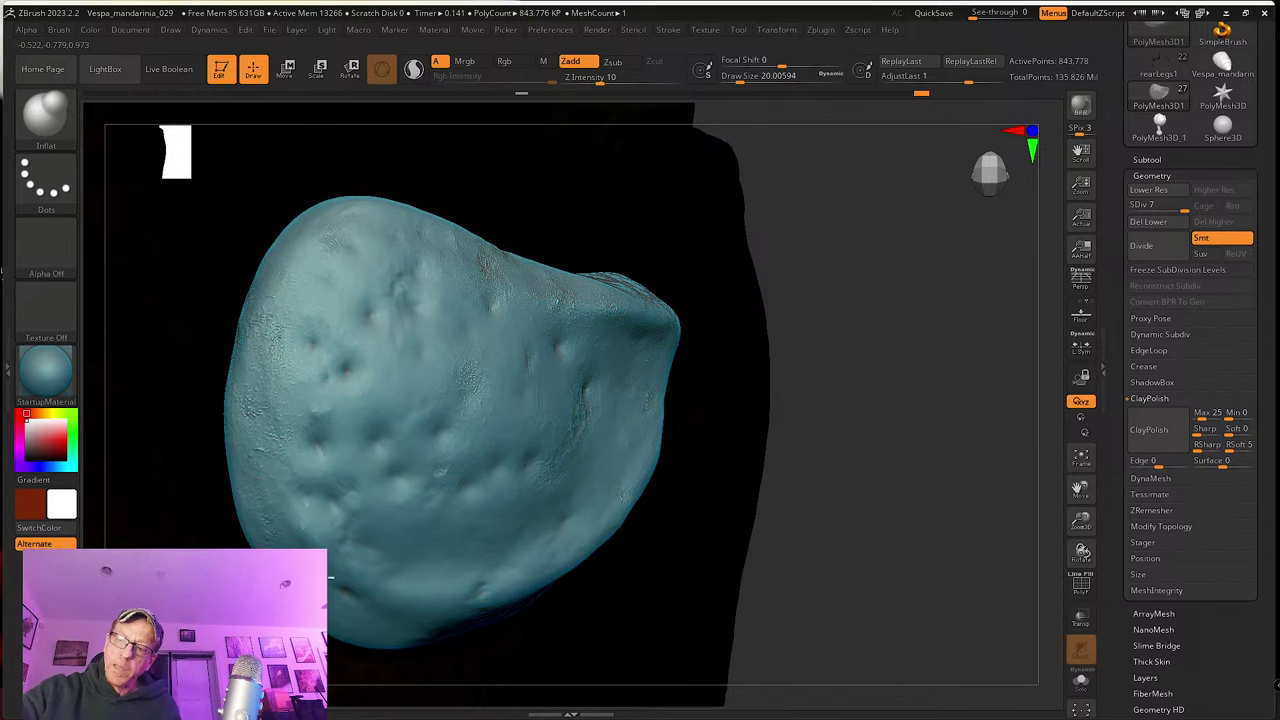
{"action": "key", "text": "shift"}
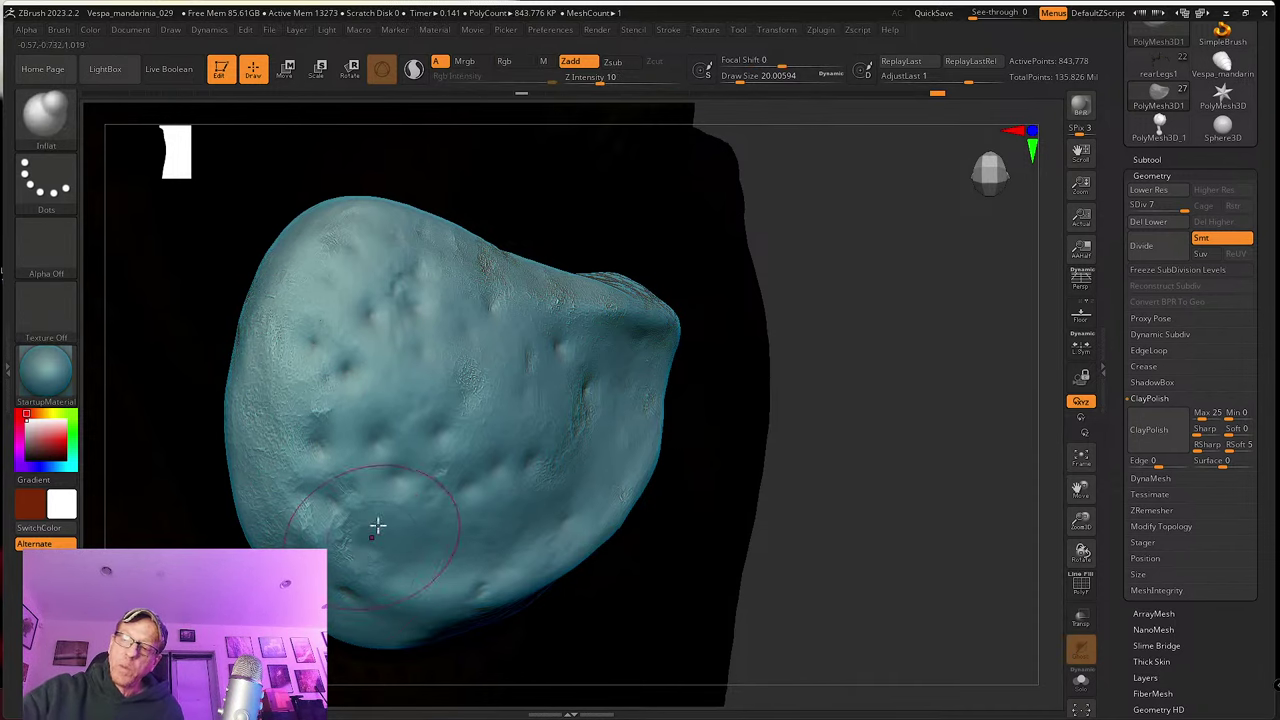
{"action": "mouse_move", "coordinate": [376, 525]}
{"action": "right_mouse_down"}
{"action": "mouse_move", "coordinate": [363, 414]}
{"action": "mouse_move", "coordinate": [345, 460]}
{"action": "right_mouse_up"}
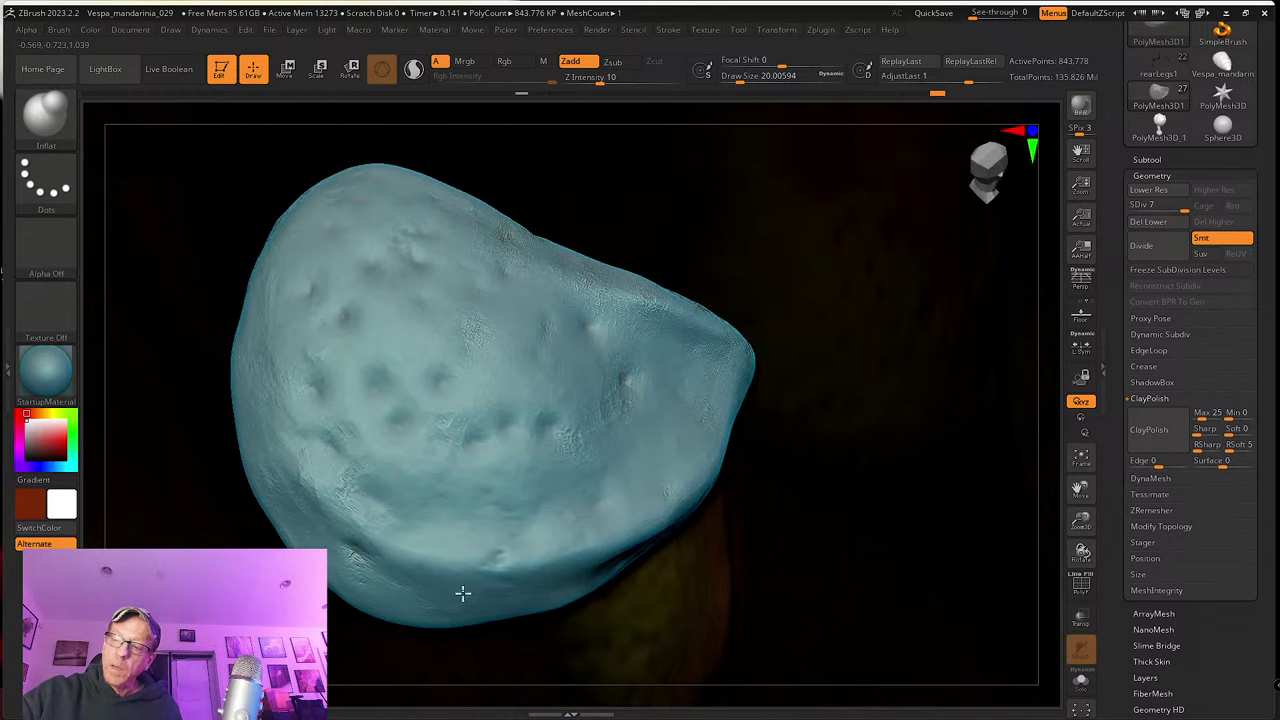
{"action": "key", "text": "shift"}
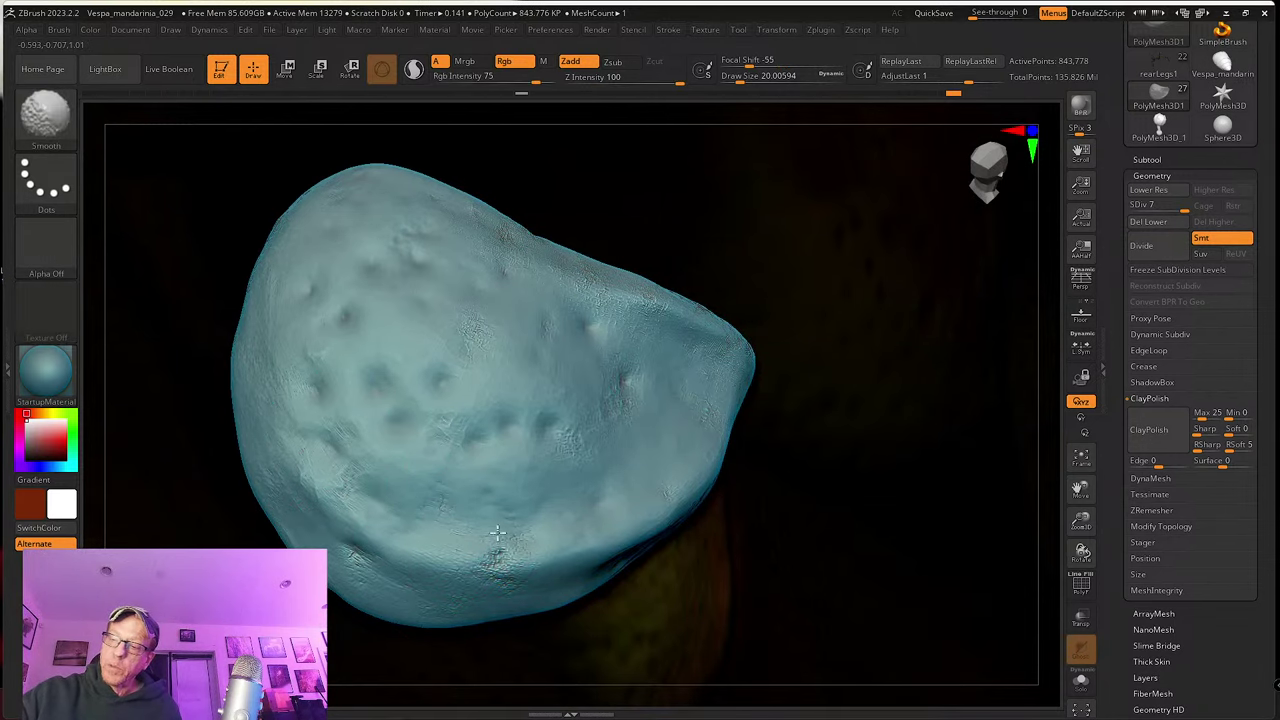
{"action": "mouse_move", "coordinate": [397, 417]}
{"action": "left_mouse_down"}
{"action": "mouse_move", "coordinate": [397, 374]}
{"action": "mouse_move", "coordinate": [426, 316]}
{"action": "left_mouse_up"}
{"action": "right_click_drag", "start_coordinate": [634, 466], "coordinate": [594, 474]}
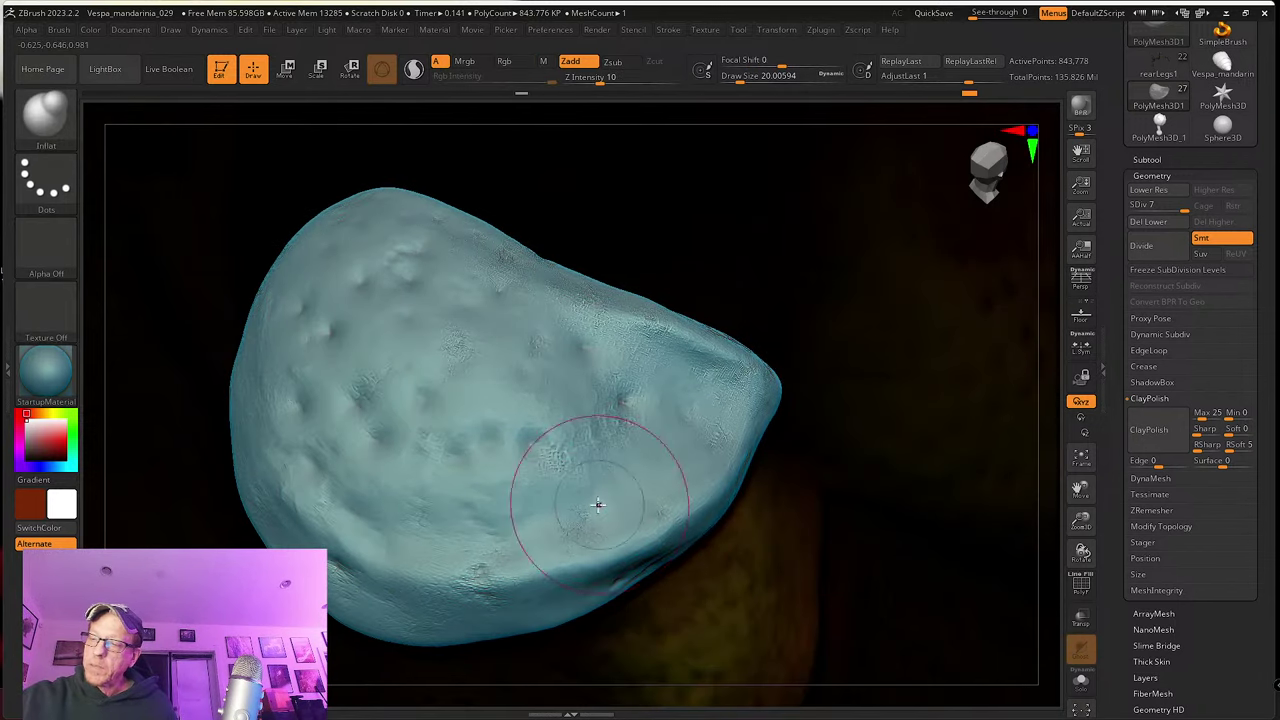
{"action": "key", "text": "shift"}
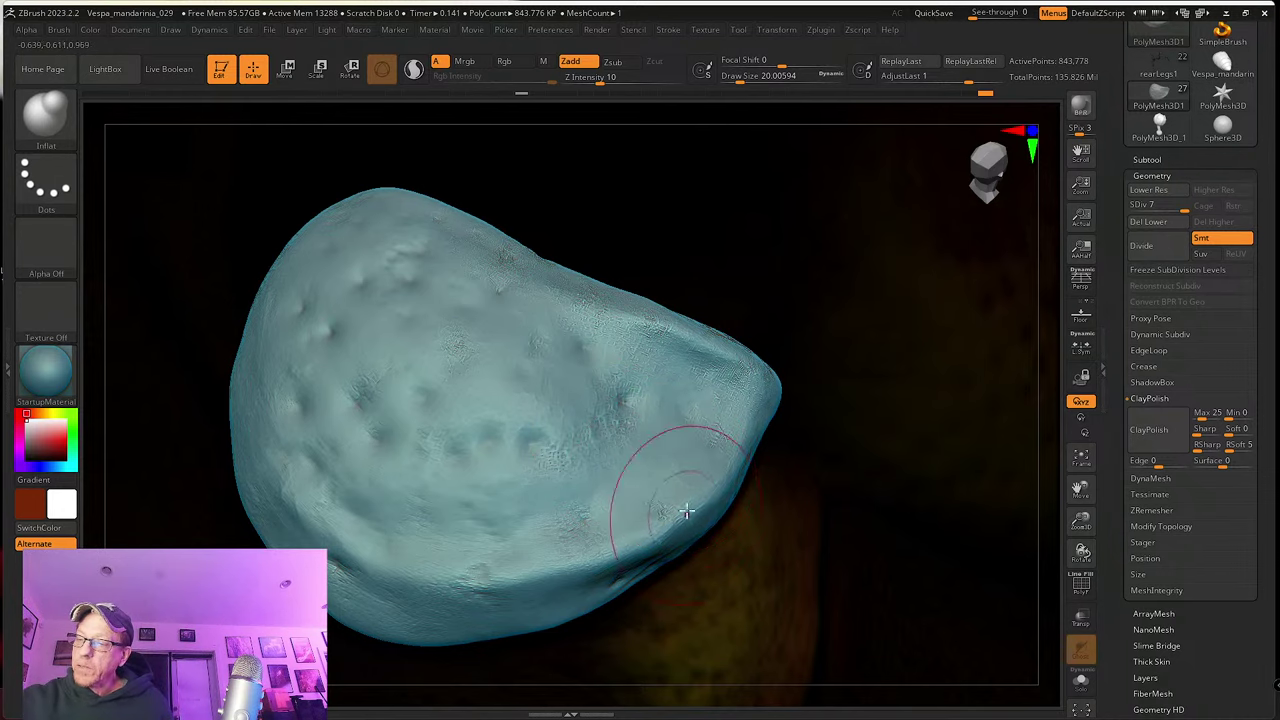
Step: Inflate the noise texture on the plate's narrow end and pitted middle with the Inflat brush, smoothing between strokes
{"action": "left_click_drag", "start_coordinate": [686, 512], "coordinate": [735, 482]}
{"action": "key", "text": "shift"}
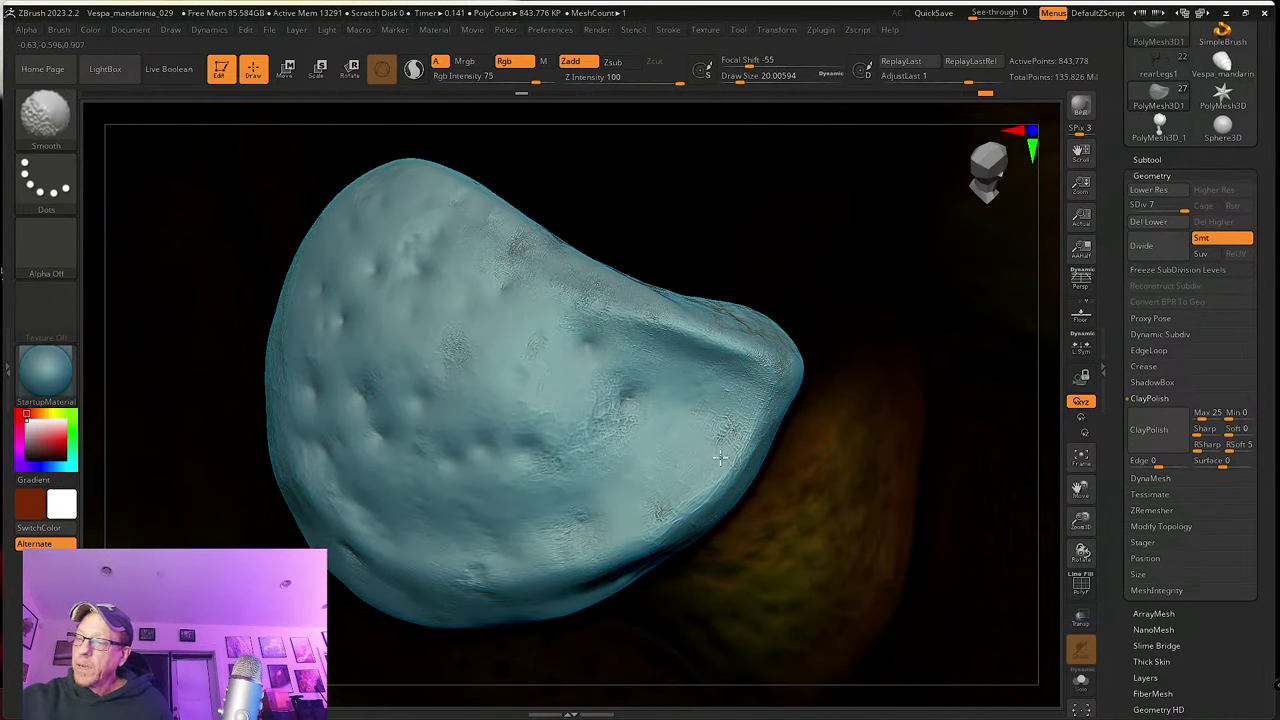
{"action": "right_click_drag", "start_coordinate": [694, 509], "coordinate": [669, 494]}
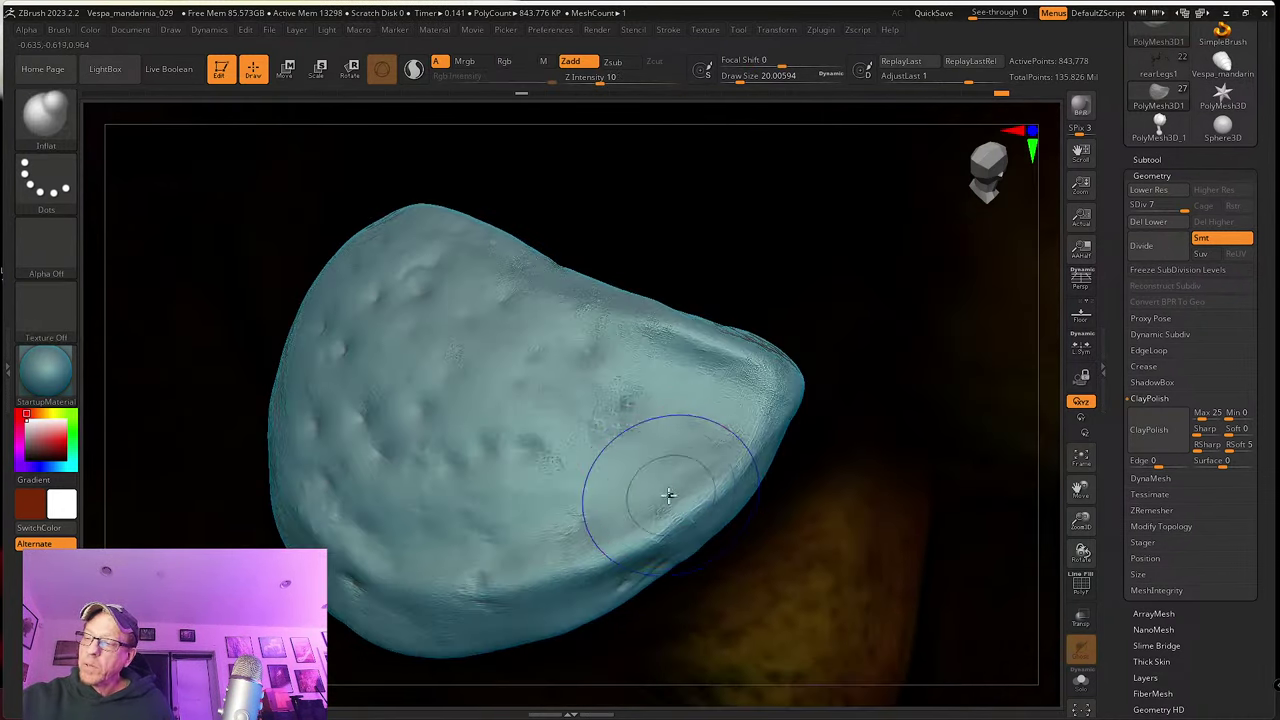
{"action": "key", "text": "shift"}
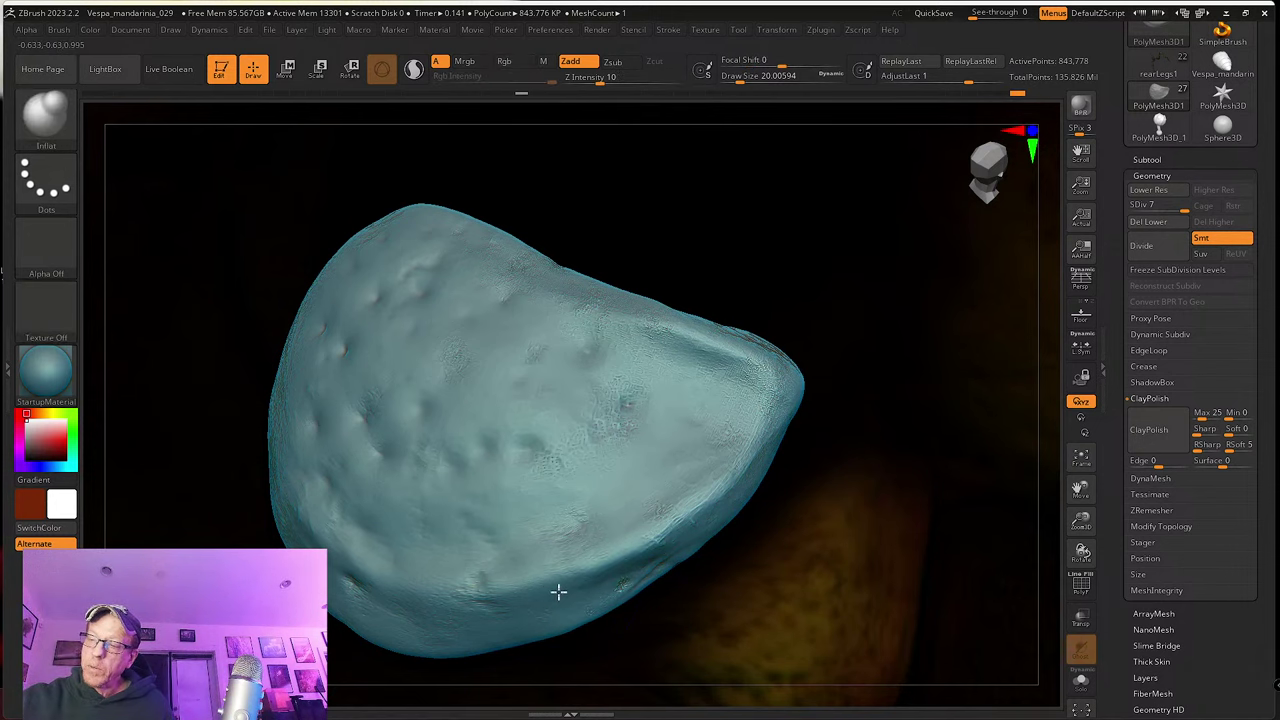
{"action": "right_click_drag", "start_coordinate": [721, 460], "coordinate": [709, 486]}
{"action": "mouse_move", "coordinate": [500, 314]}
{"action": "right_mouse_down"}
{"action": "mouse_move", "coordinate": [520, 394]}
{"action": "mouse_move", "coordinate": [423, 400]}
{"action": "mouse_move", "coordinate": [430, 418]}
{"action": "mouse_move", "coordinate": [420, 400]}
{"action": "right_mouse_up"}
{"action": "left_click_drag", "start_coordinate": [422, 432], "coordinate": [386, 434]}
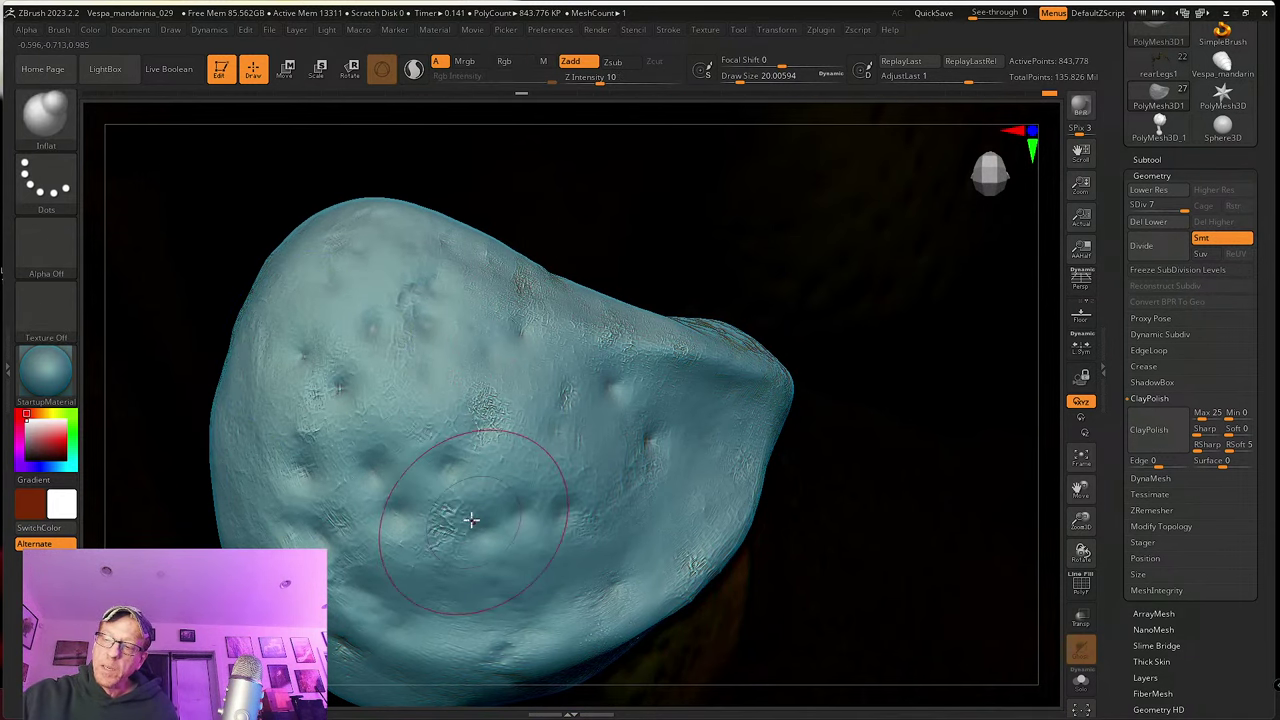
{"action": "key", "text": "shift"}
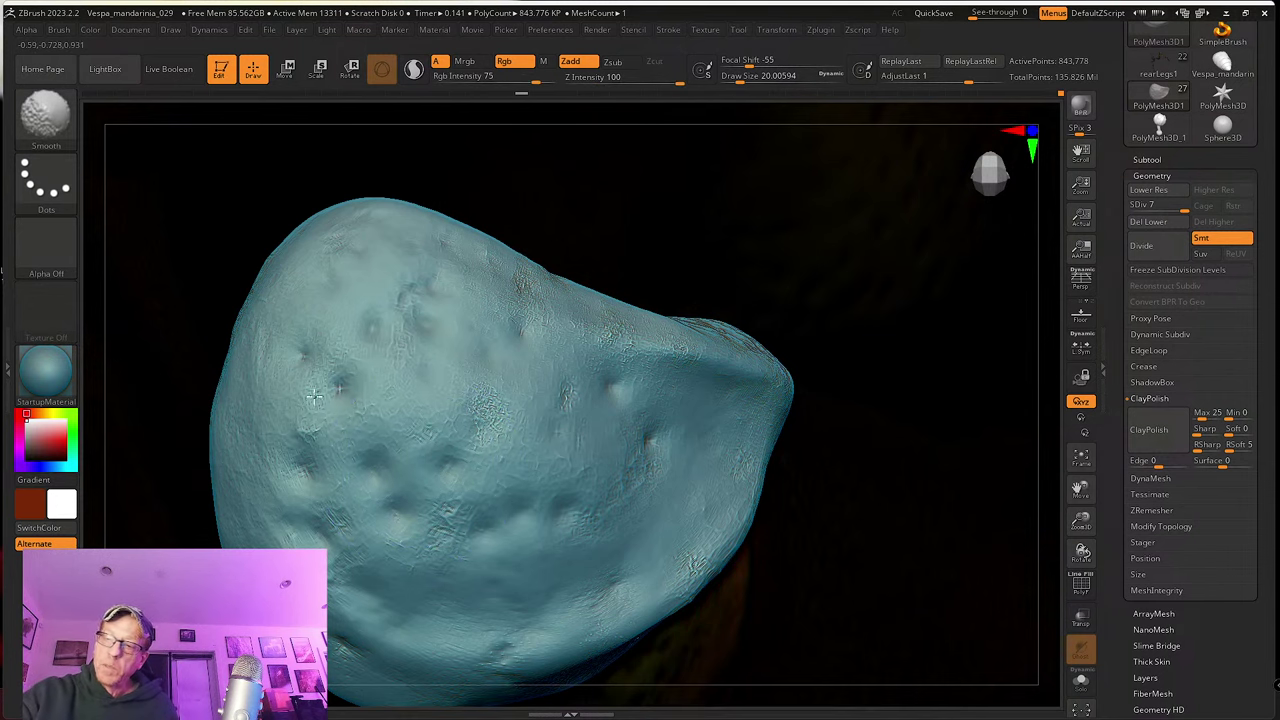
{"action": "mouse_move", "coordinate": [634, 510]}
{"action": "right_mouse_down", "text": "ctrl"}
{"action": "mouse_move", "coordinate": [571, 449]}
{"action": "mouse_move", "coordinate": [654, 491]}
{"action": "mouse_move", "coordinate": [685, 469]}
{"action": "mouse_move", "coordinate": [649, 469]}
{"action": "mouse_move", "coordinate": [646, 486]}
{"action": "mouse_move", "coordinate": [686, 469]}
{"action": "mouse_move", "coordinate": [663, 467]}
{"action": "right_mouse_up", "text": "ctrl"}
Step: Push the plate toward the thorax surface and refine its outline with the Move brush at draw sizes of about 94 and 65
{"action": "key", "text": "s"}
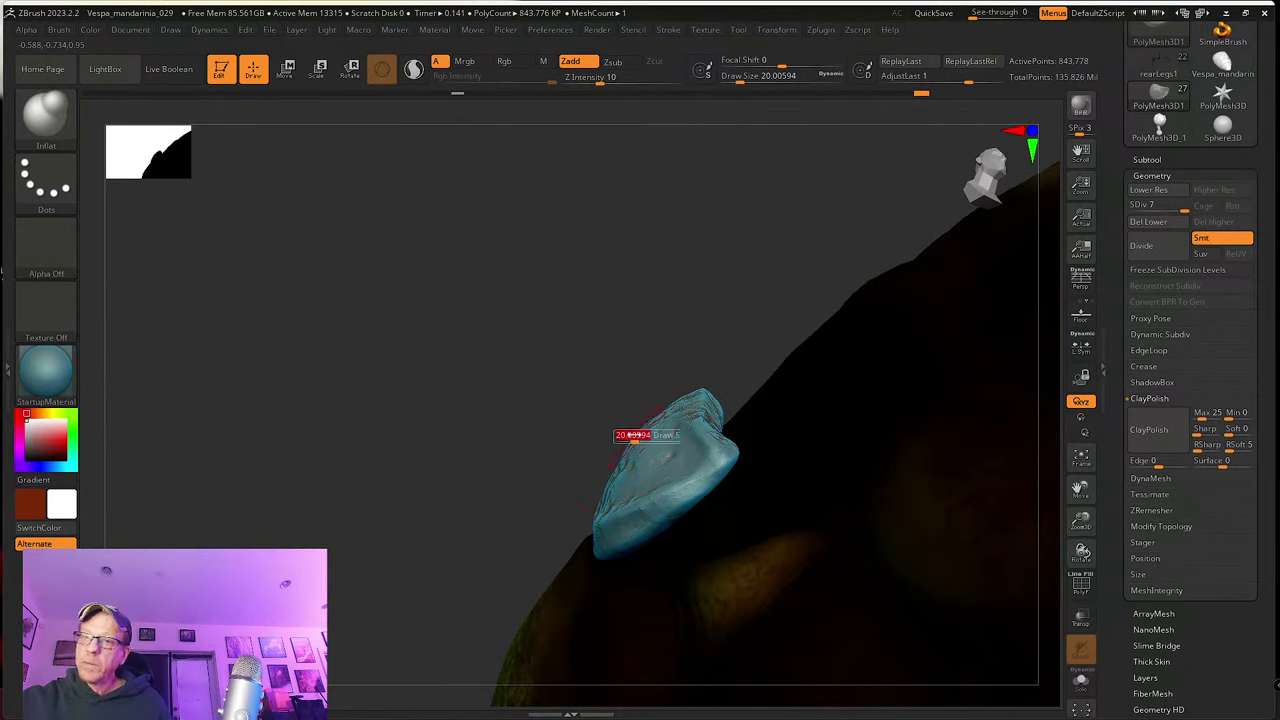
{"action": "left_click_drag", "start_coordinate": [632, 434], "coordinate": [652, 428]}
{"action": "left_click", "coordinate": [47, 117]}
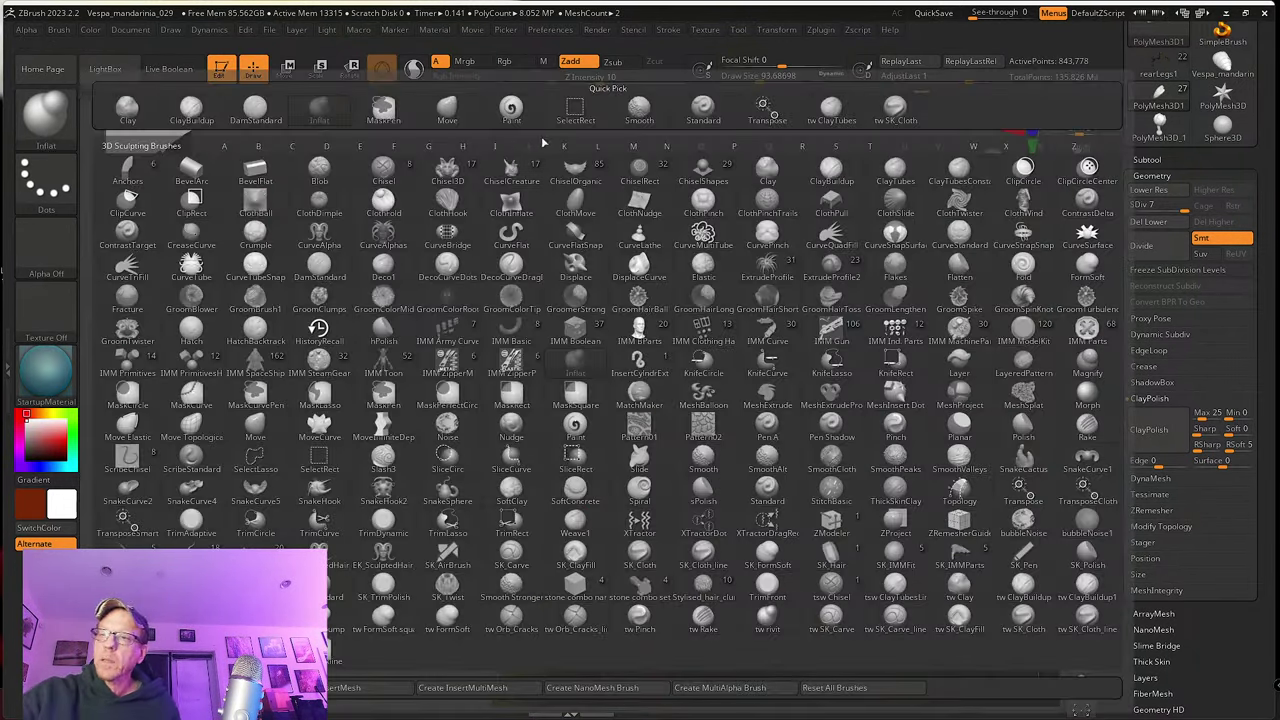
{"action": "left_click", "coordinate": [448, 110]}
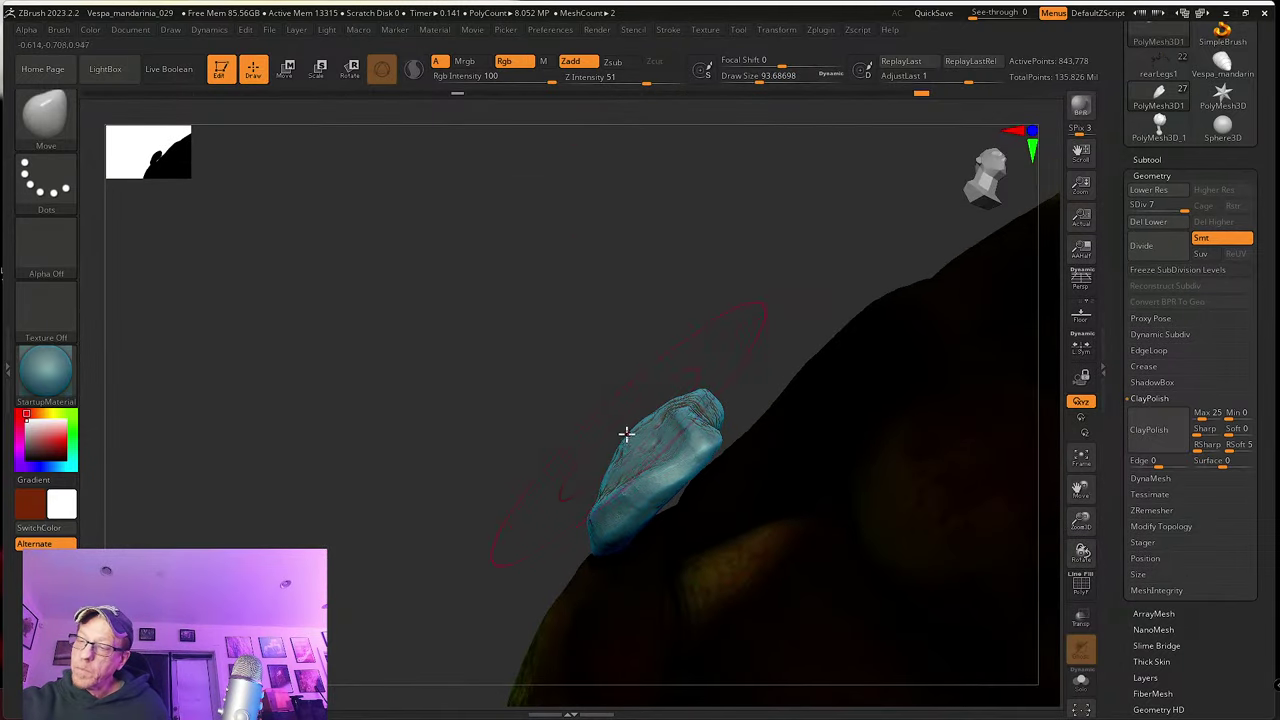
{"action": "left_click_drag", "start_coordinate": [651, 343], "coordinate": [760, 394]}
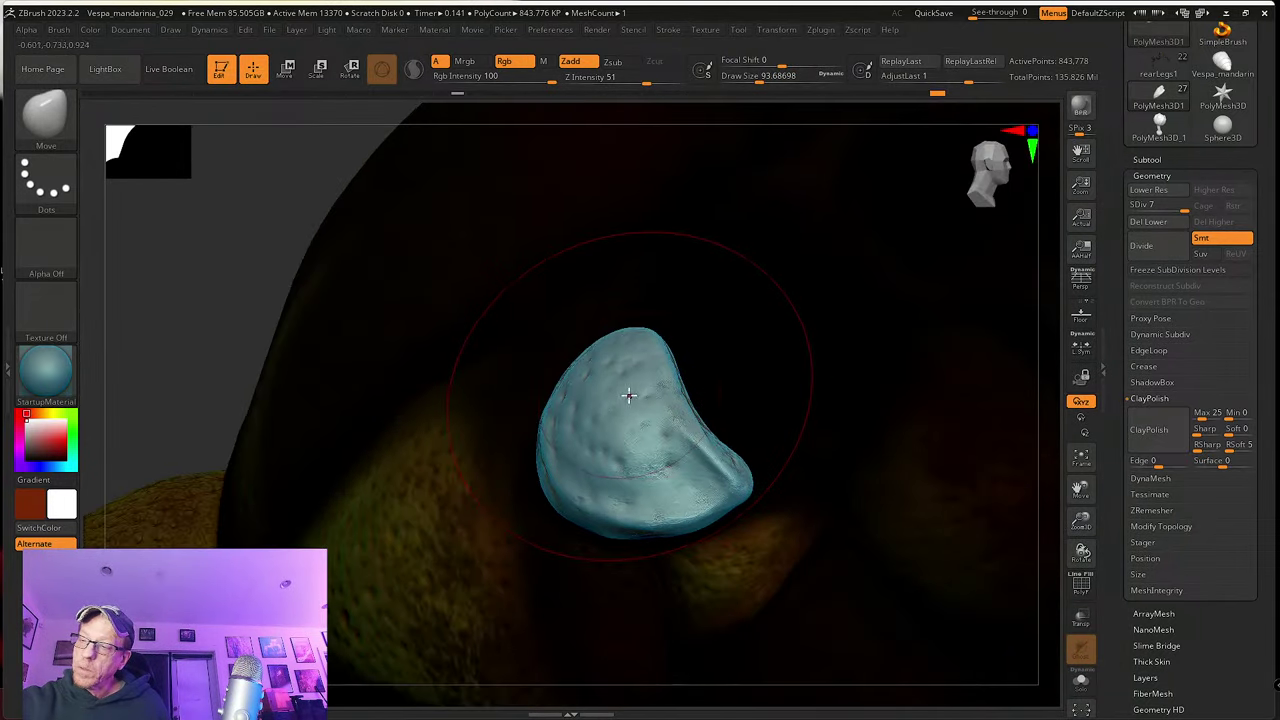
{"action": "key", "text": "s"}
{"action": "left_click_drag", "start_coordinate": [629, 393], "coordinate": [622, 391]}
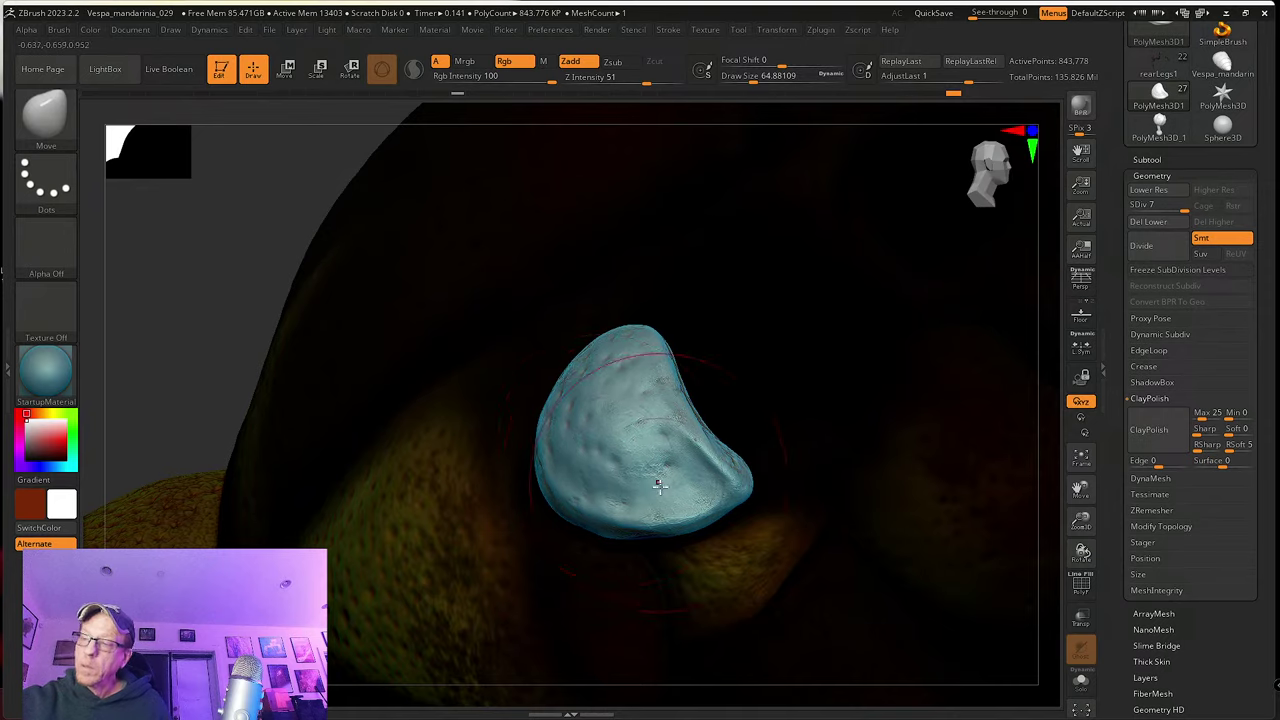
{"action": "mouse_move", "coordinate": [651, 483]}
{"action": "right_mouse_down"}
{"action": "mouse_move", "coordinate": [695, 512]}
{"action": "mouse_move", "coordinate": [686, 489]}
{"action": "mouse_move", "coordinate": [686, 526]}
{"action": "right_mouse_up"}
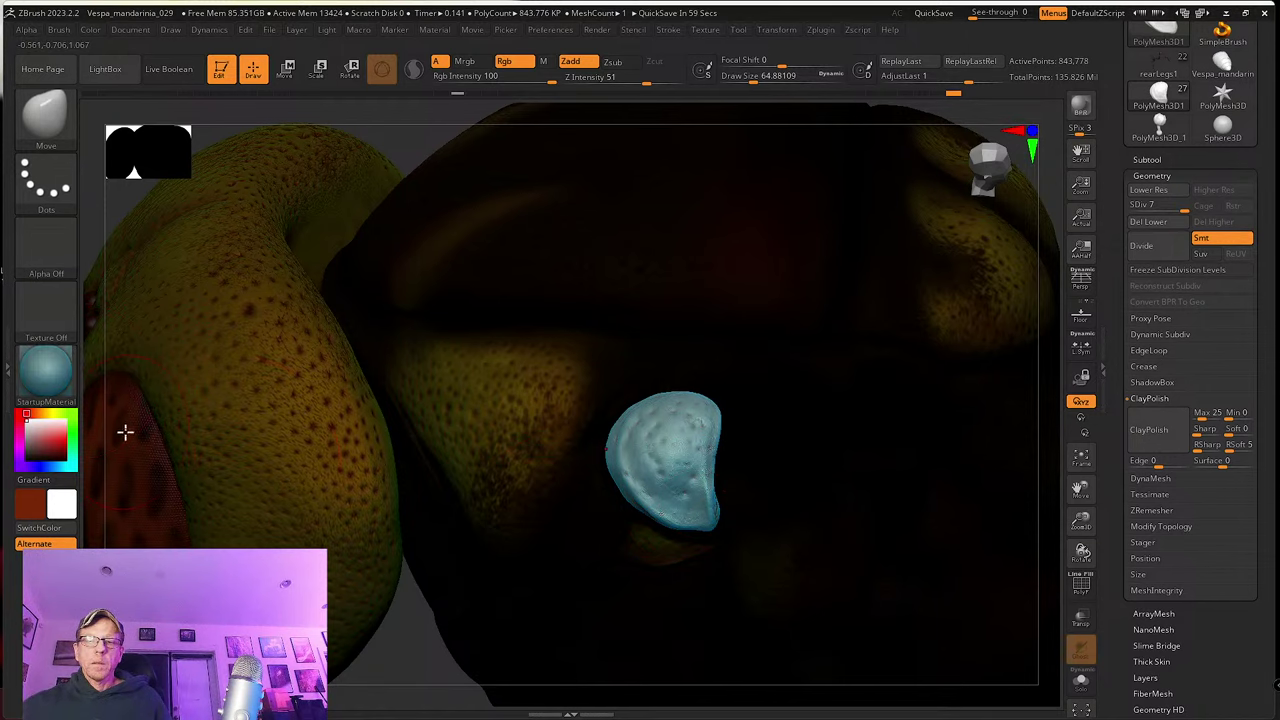
Step: Switch the material to SkinShade4
{"action": "mouse_move", "coordinate": [65, 393]}
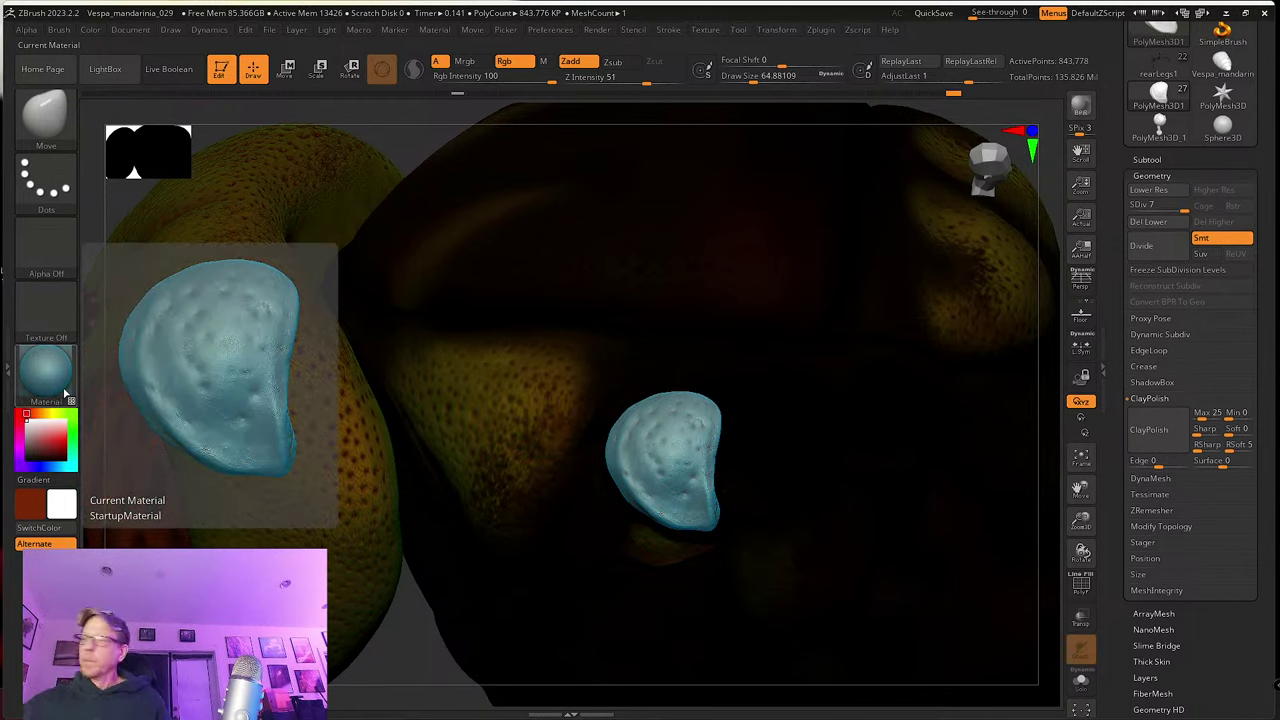
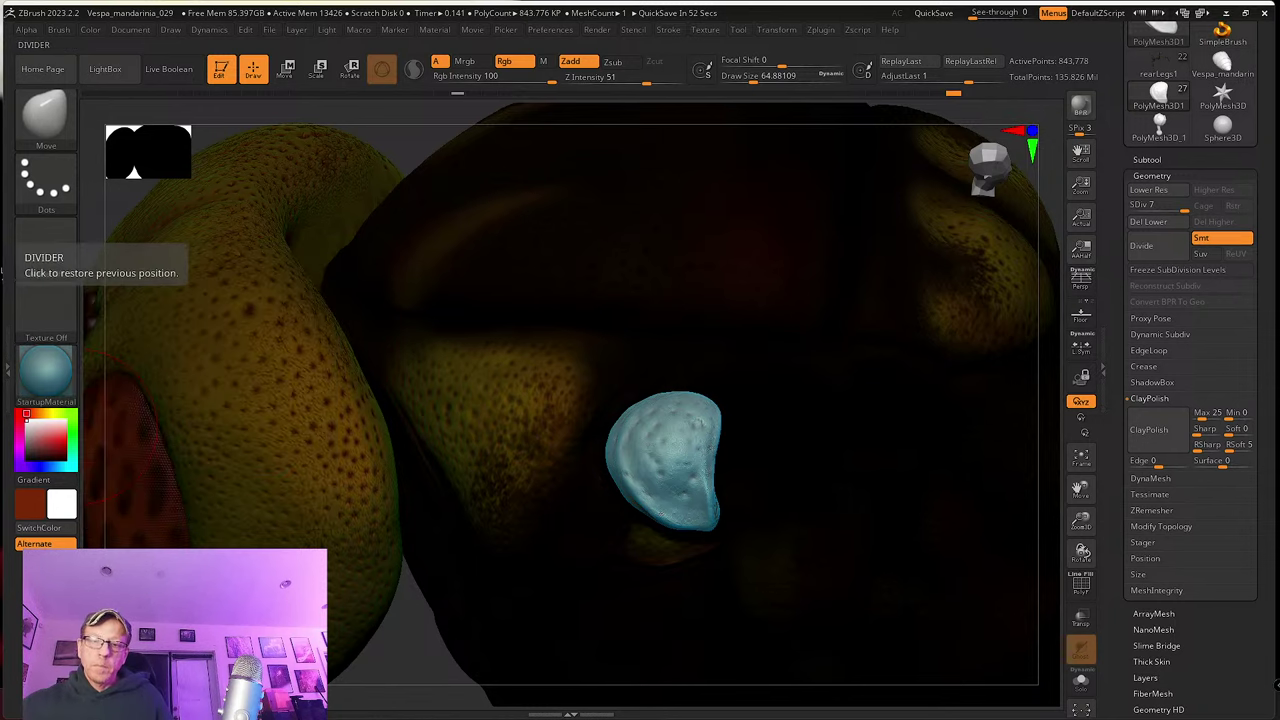
{"action": "left_click", "coordinate": [45, 372]}
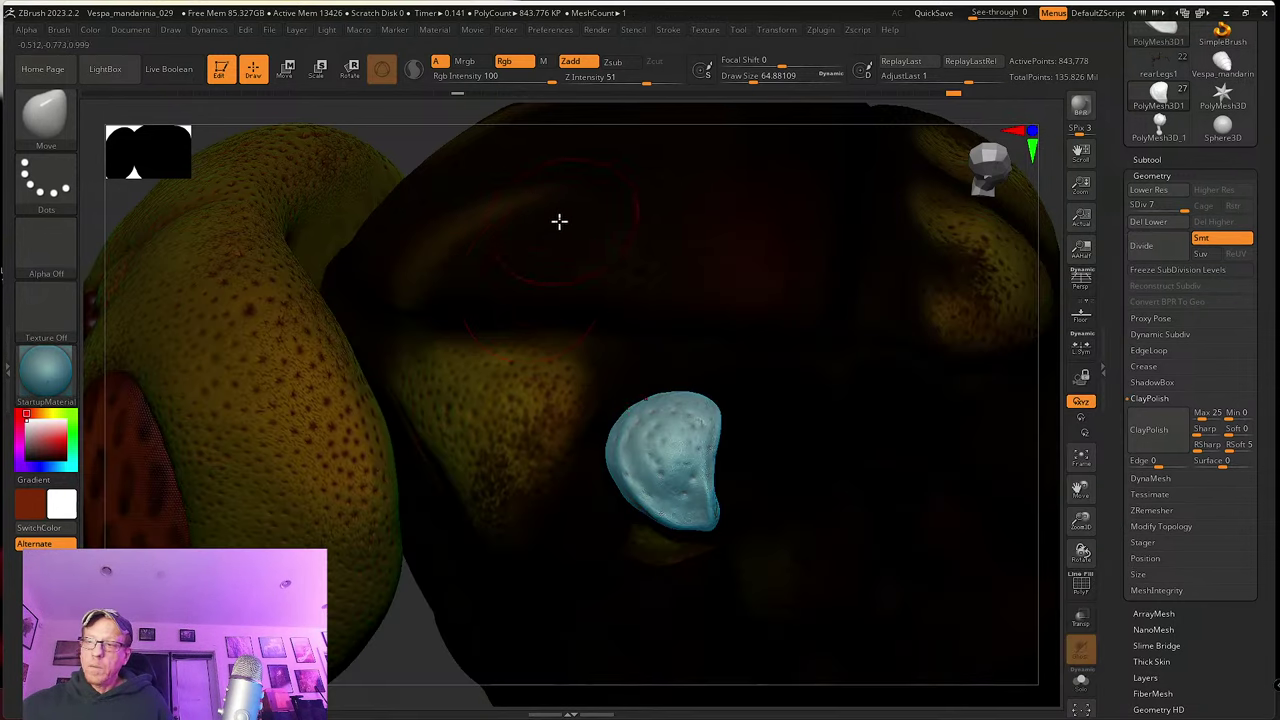
{"action": "left_click", "coordinate": [50, 372]}
{"action": "left_click", "coordinate": [140, 298]}
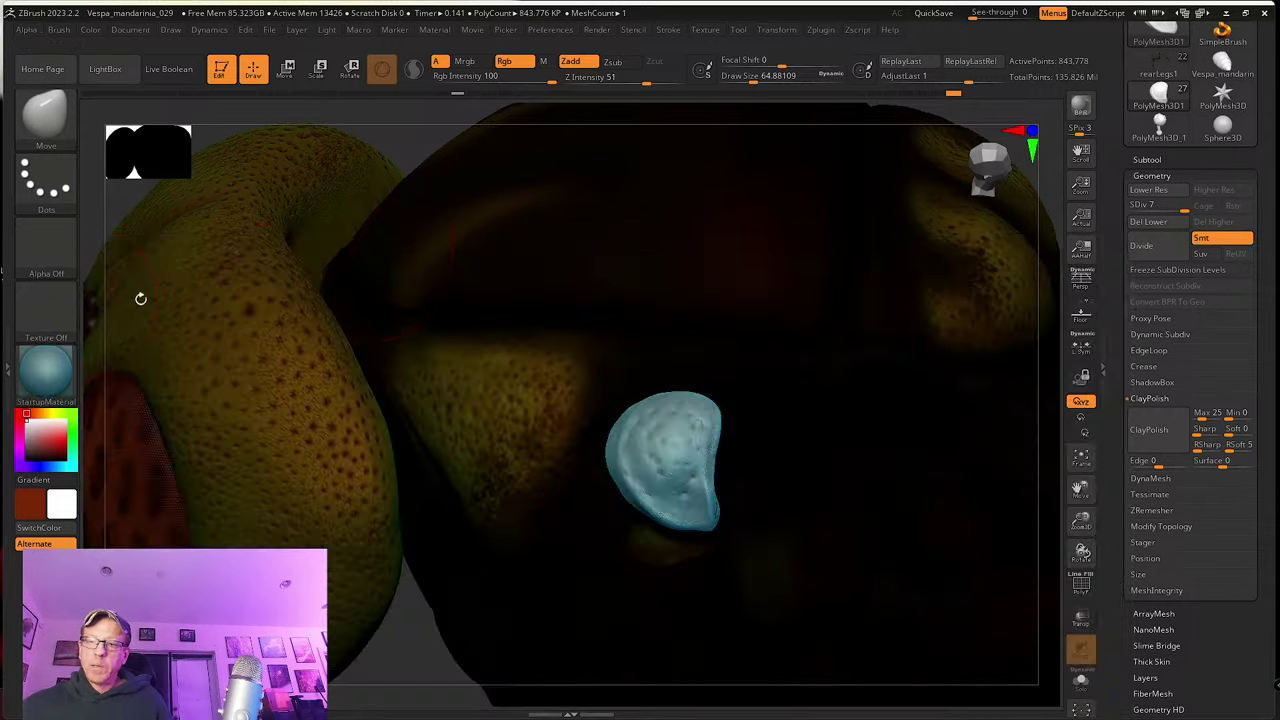
{"action": "left_click", "coordinate": [53, 372]}
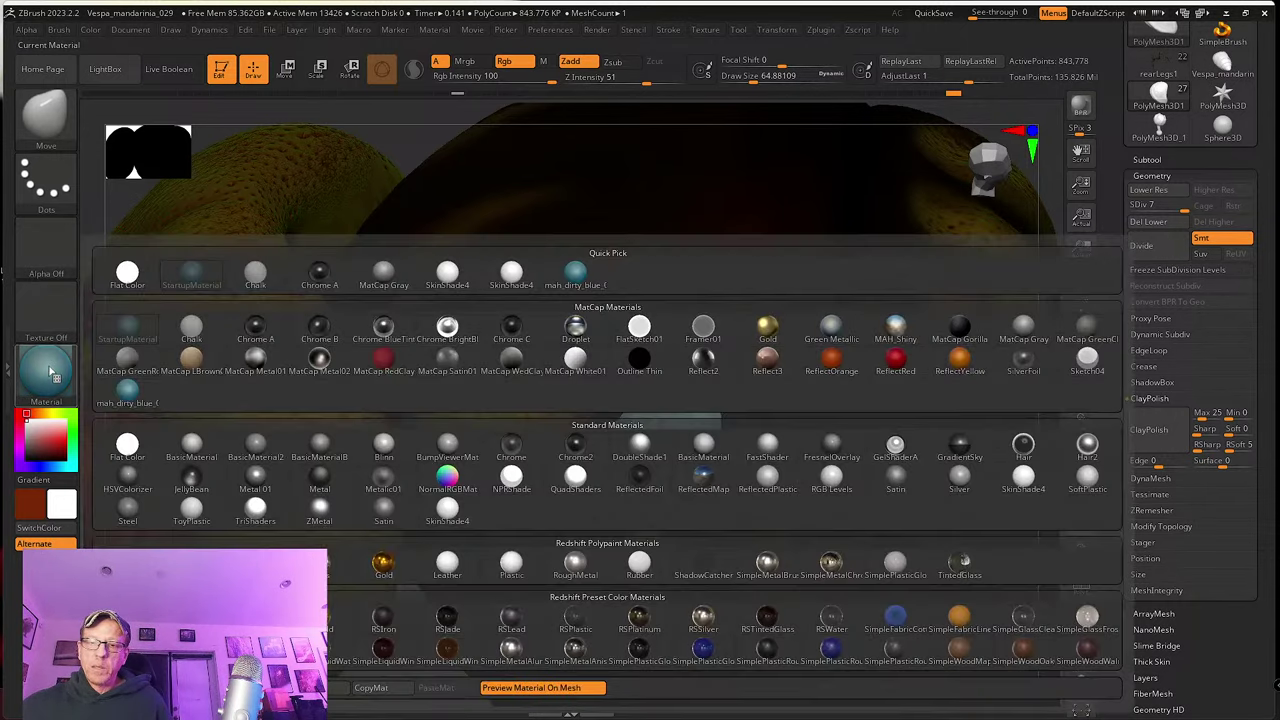
{"action": "left_click", "coordinate": [515, 274]}
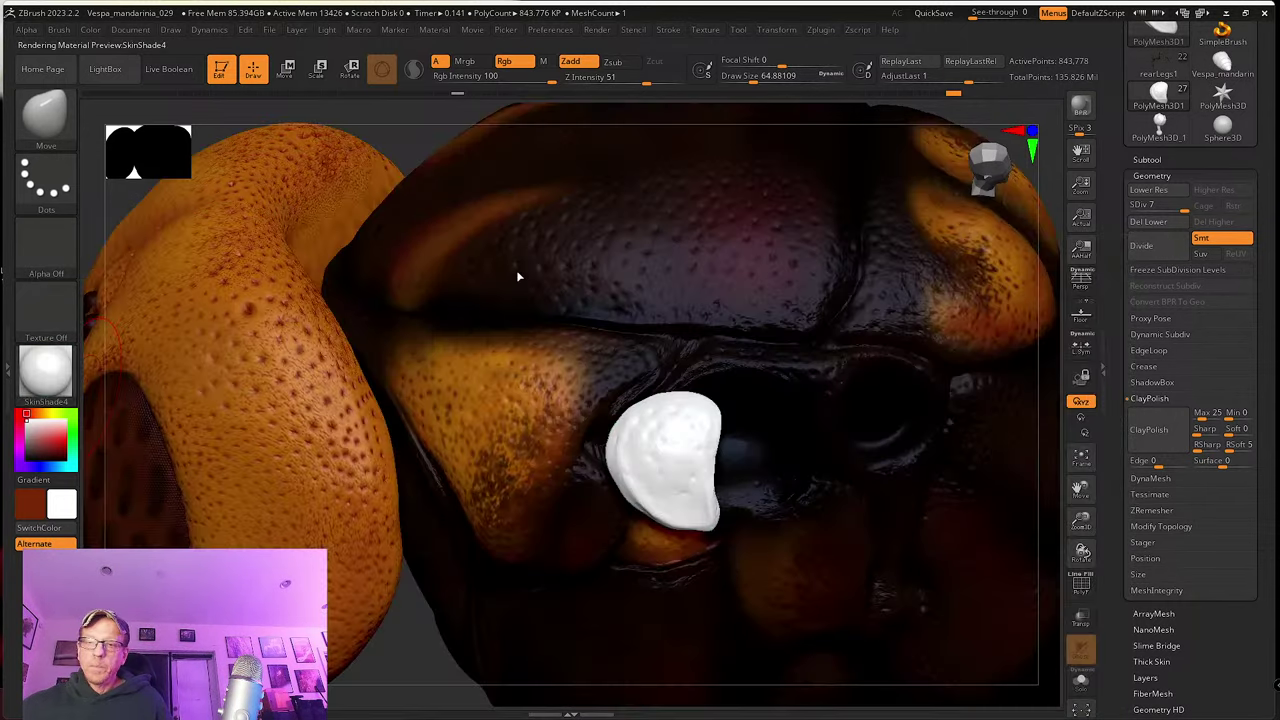
Step: Sample a dark brown (R 29, G 9, B 3) from the thorax and fill the plate with it
{"action": "right_click_drag", "start_coordinate": [708, 451], "coordinate": [802, 419]}
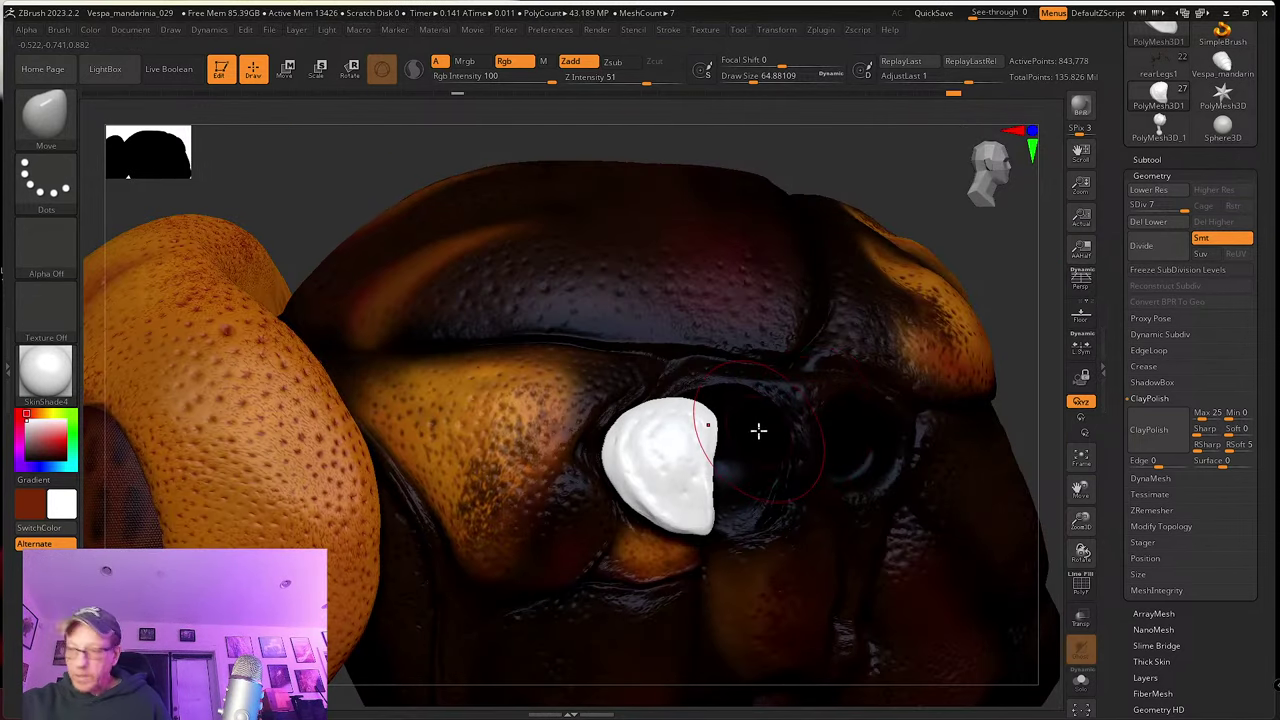
{"action": "key", "text": "c"}
{"action": "key", "text": "c"}
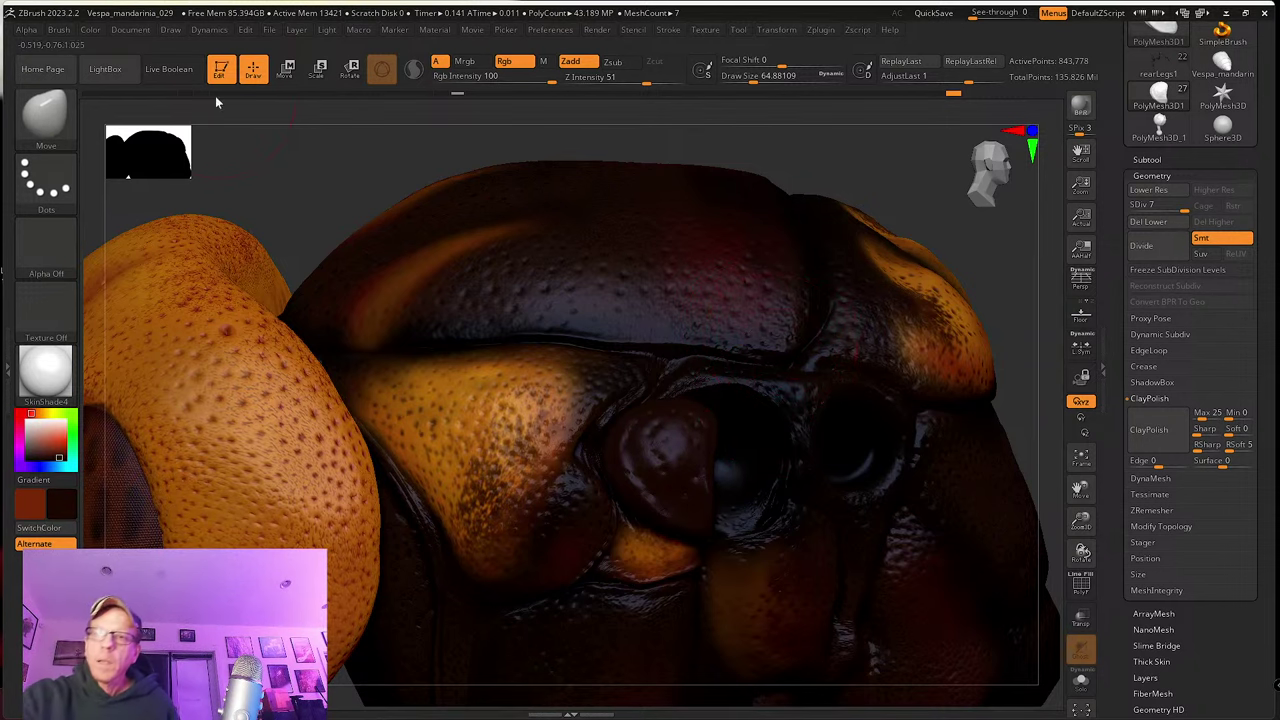
{"action": "left_click", "coordinate": [88, 30]}
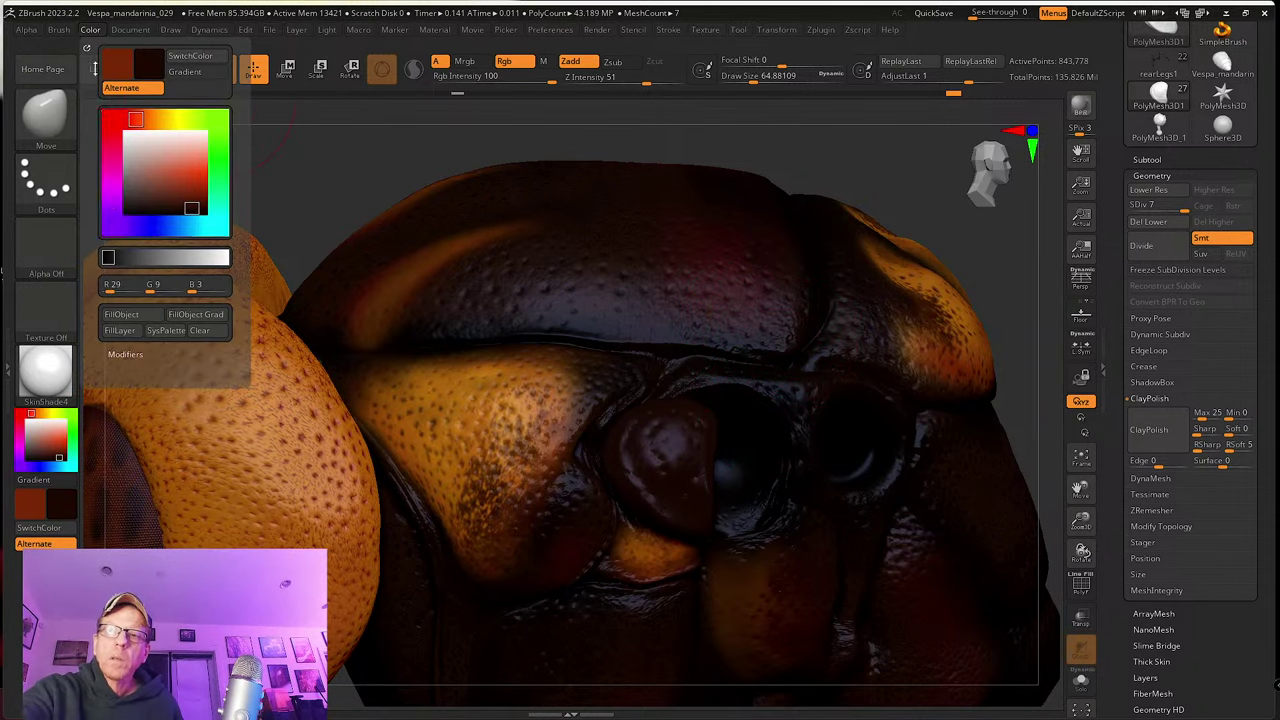
{"action": "left_click", "coordinate": [130, 316]}
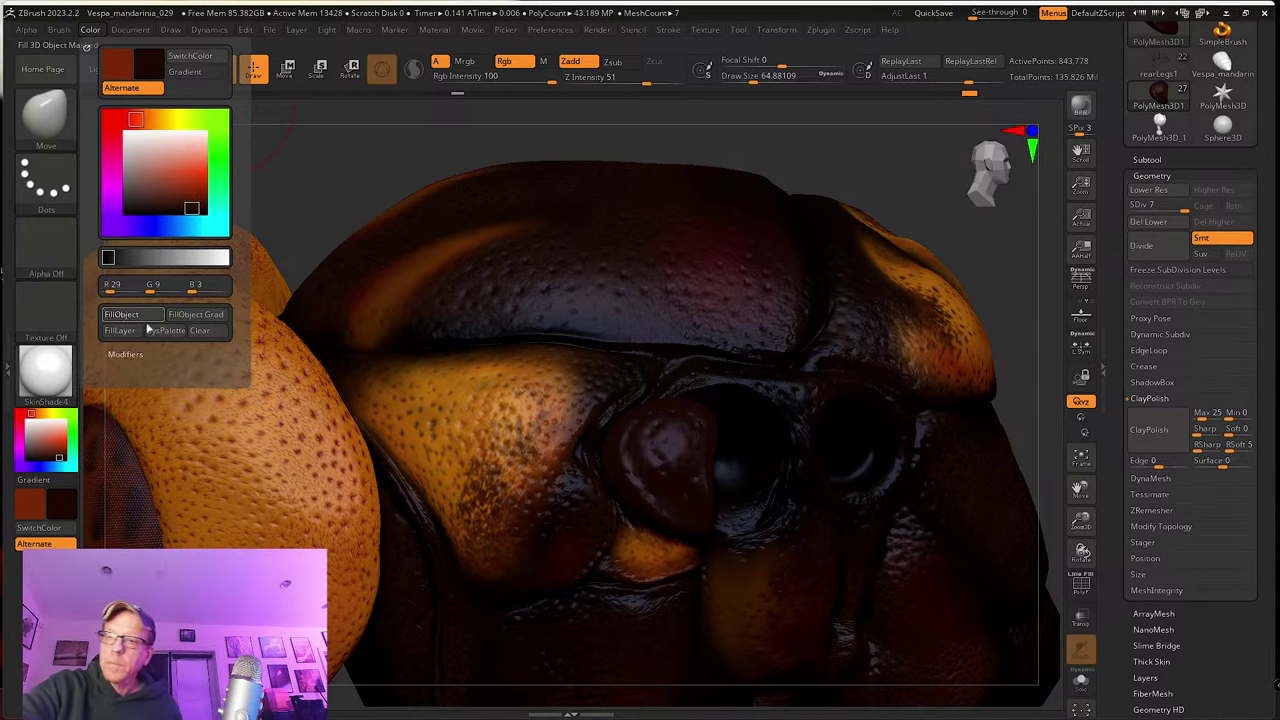
Step: Sample a near-black color (R 3, G 1, B 0) from the dark area beside the plate
{"action": "mouse_move", "coordinate": [809, 482]}
{"action": "right_mouse_down", "text": "ctrl"}
{"action": "mouse_move", "coordinate": [771, 466]}
{"action": "mouse_move", "coordinate": [797, 551]}
{"action": "mouse_move", "coordinate": [773, 511]}
{"action": "right_mouse_up", "text": "ctrl"}
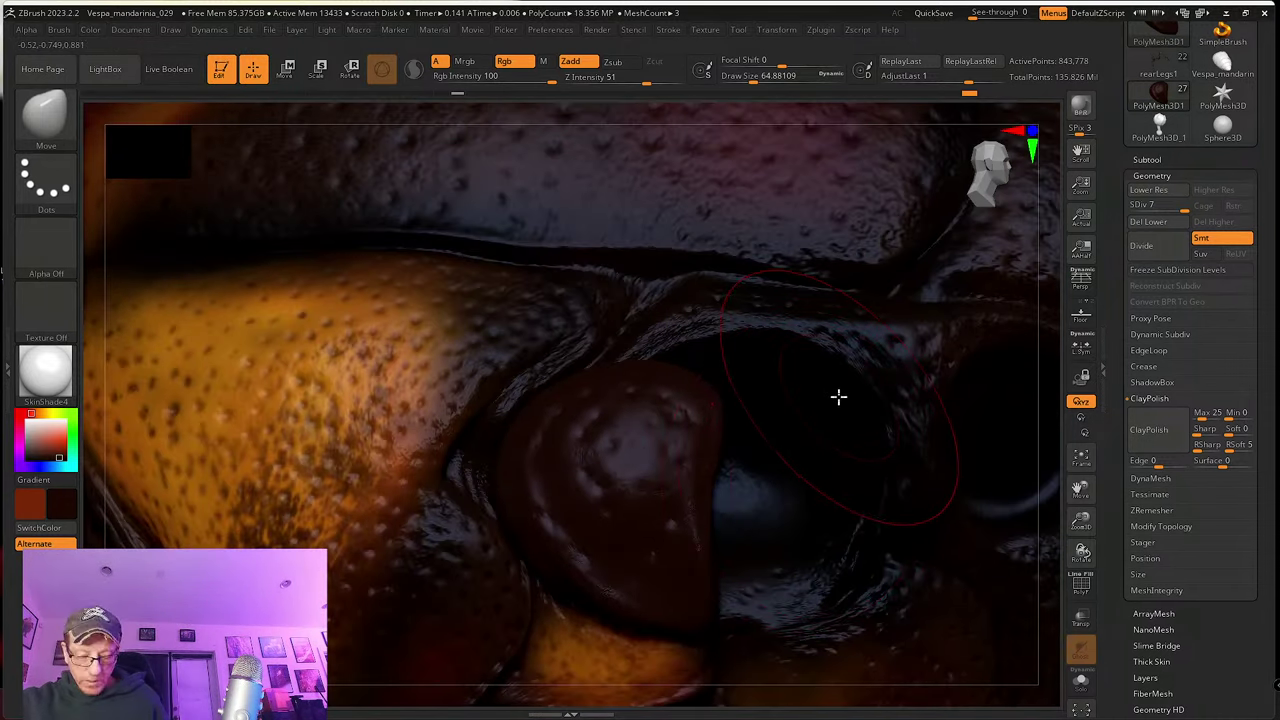
{"action": "key", "text": "c"}
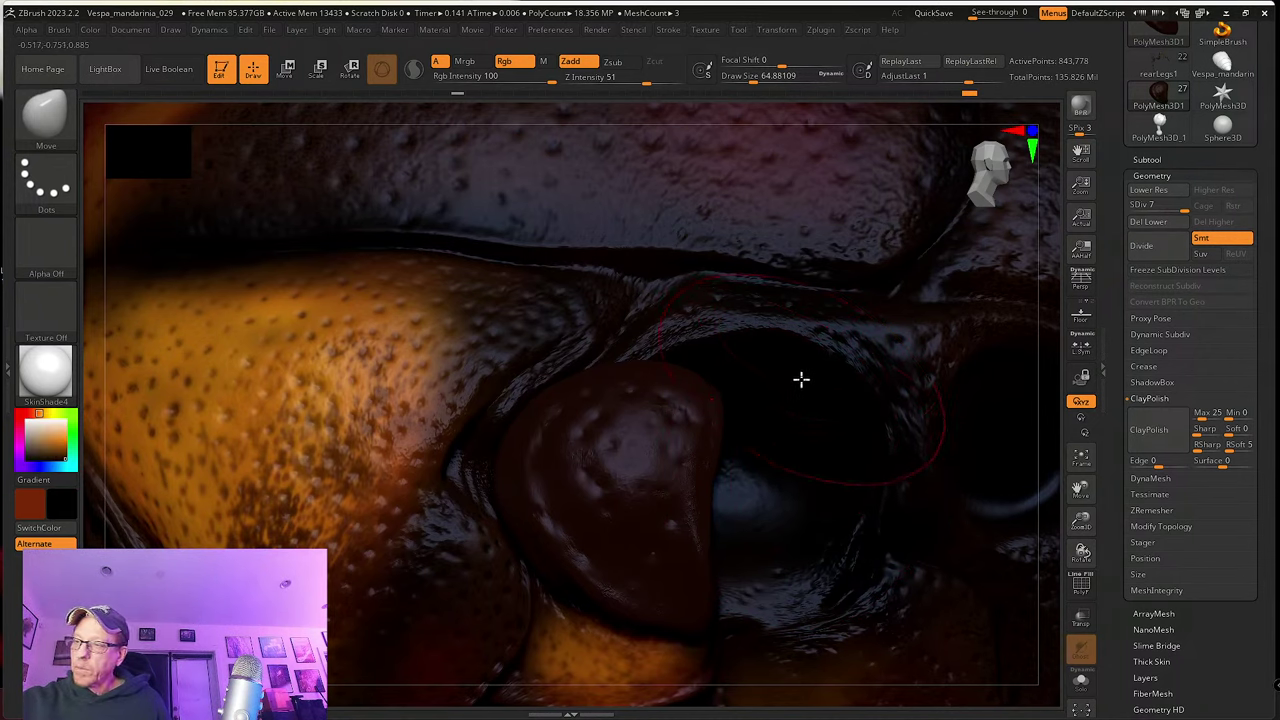
{"action": "key", "text": "c"}
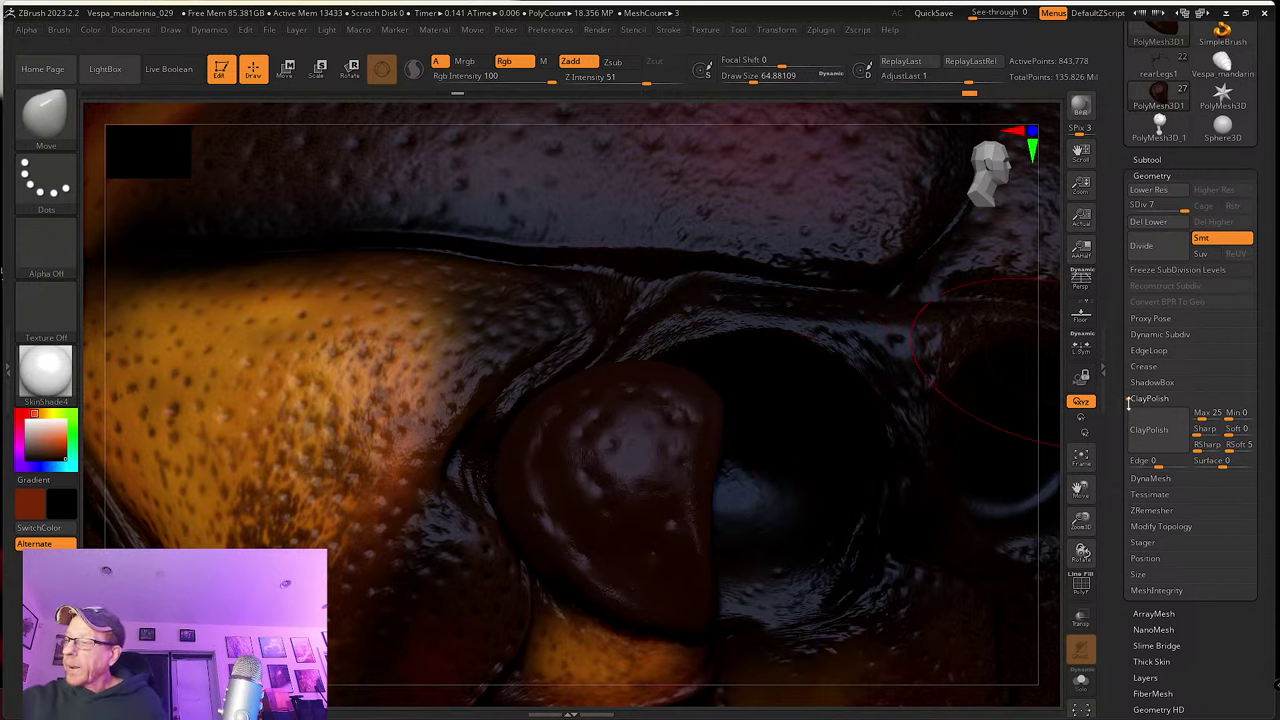
Step: Mask the plate by cavity with blur 2 and intensity 100, and hide the mask display
{"action": "scroll", "coordinate": [1124, 630], "scroll_direction": "down", "scroll_amount": 4}
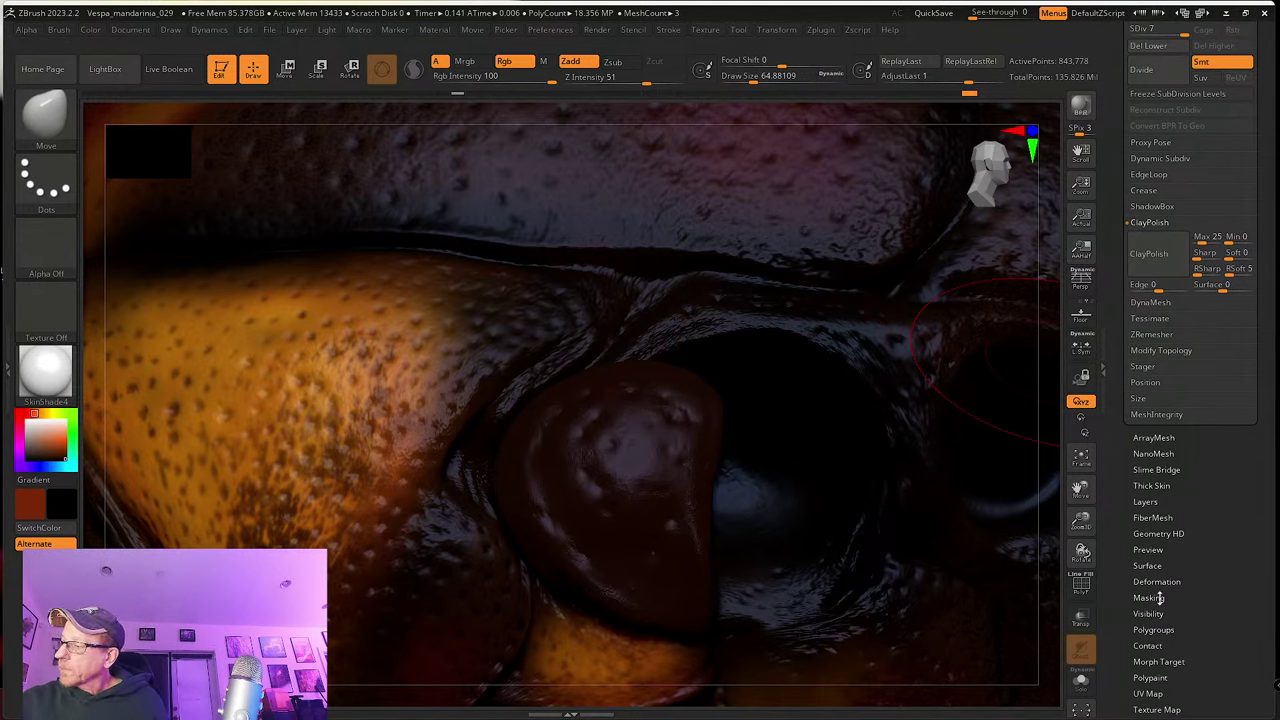
{"action": "left_click", "coordinate": [1161, 597]}
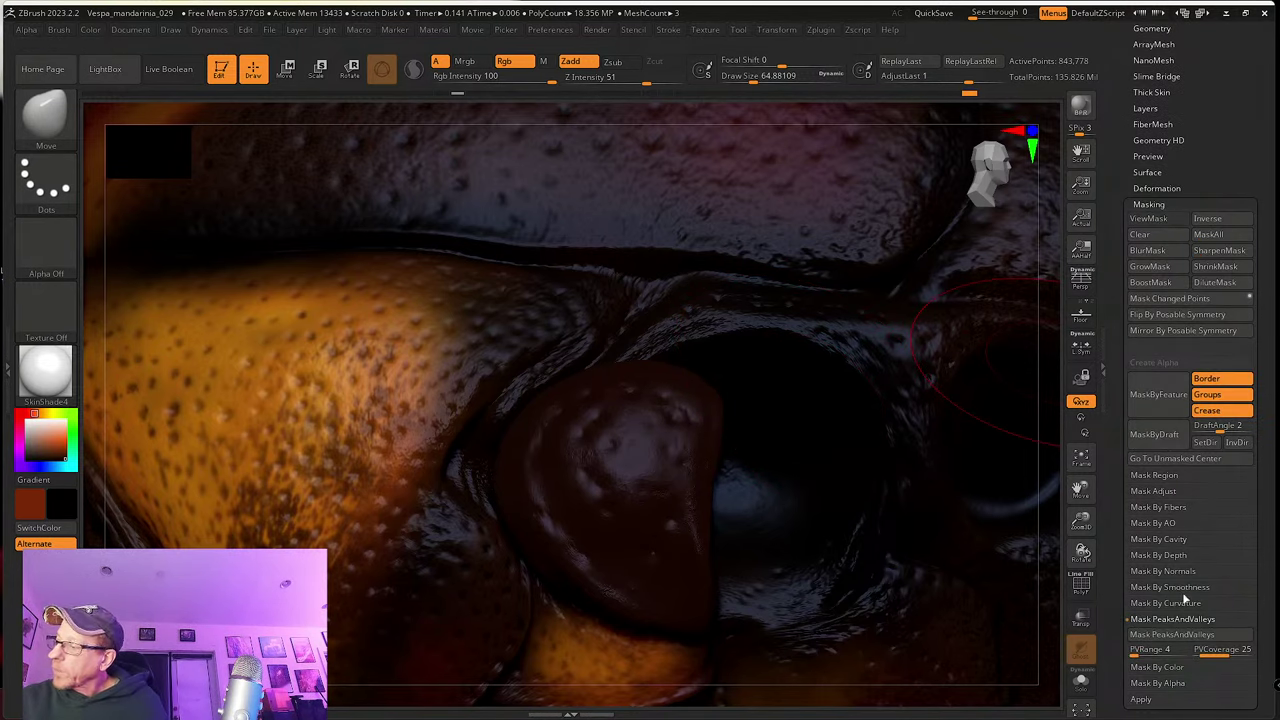
{"action": "left_click", "coordinate": [1183, 540]}
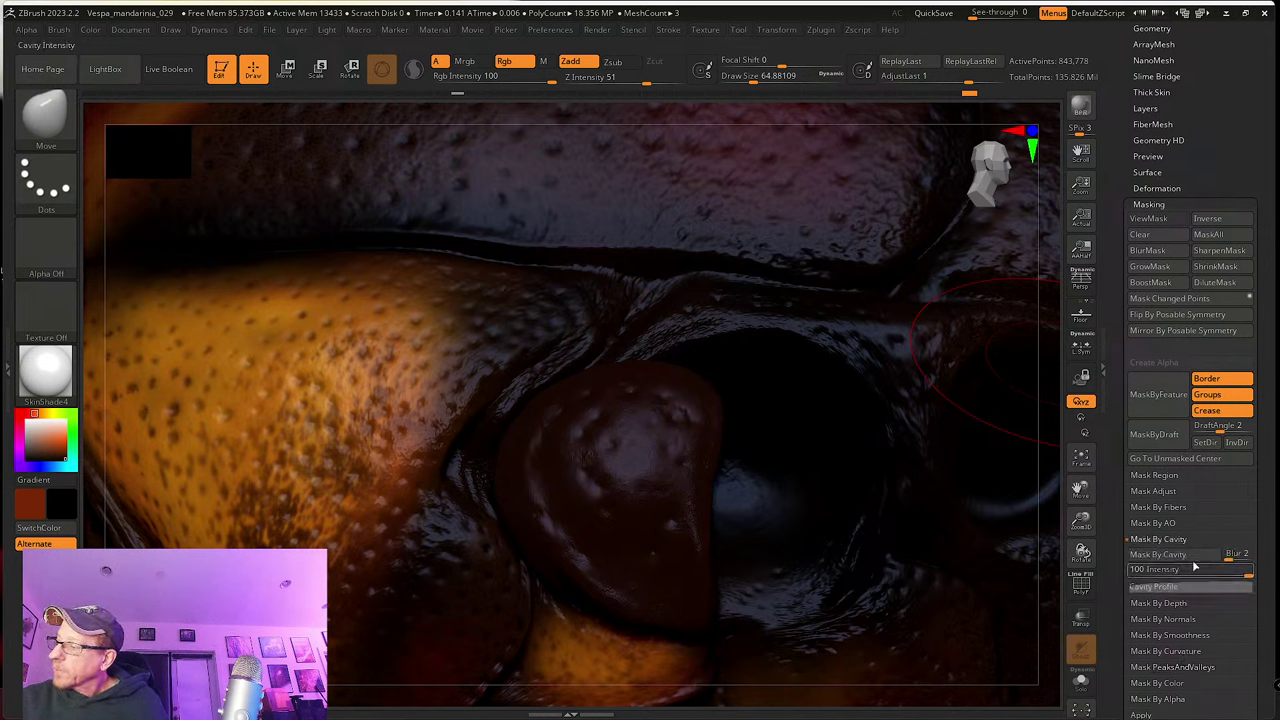
{"action": "left_click", "coordinate": [1185, 555]}
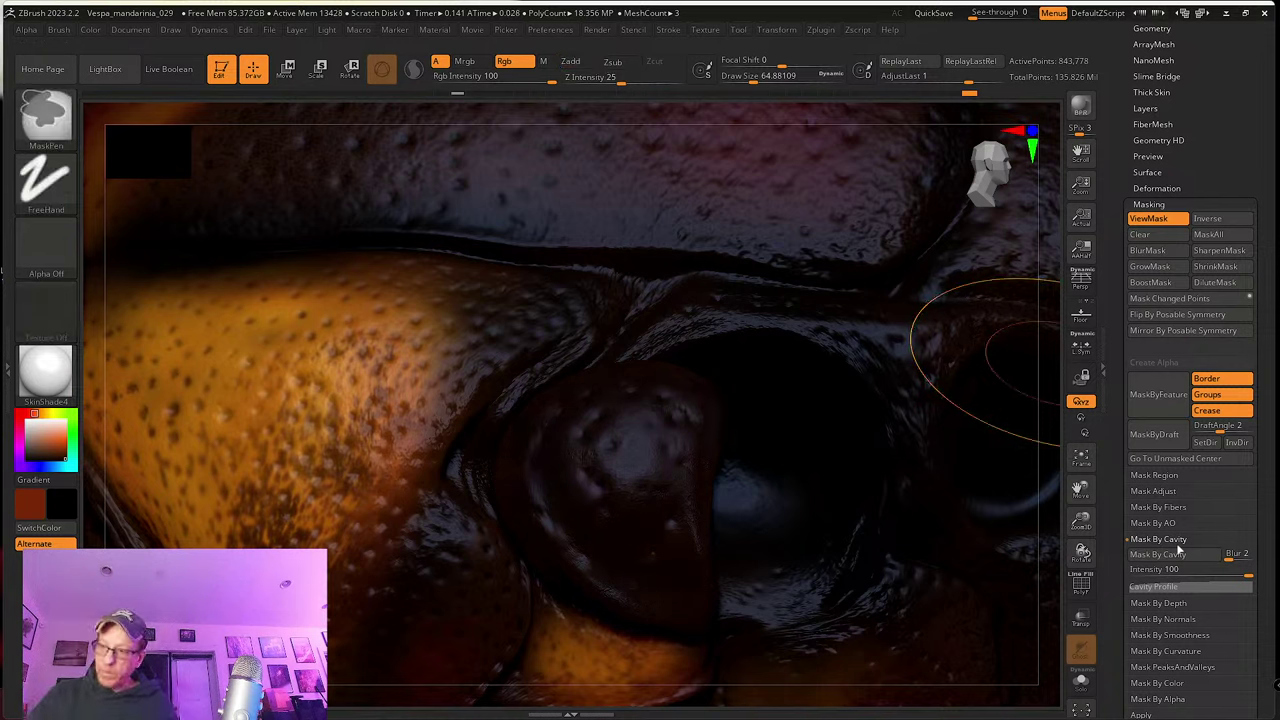
{"action": "key", "text": "ctrl+h"}
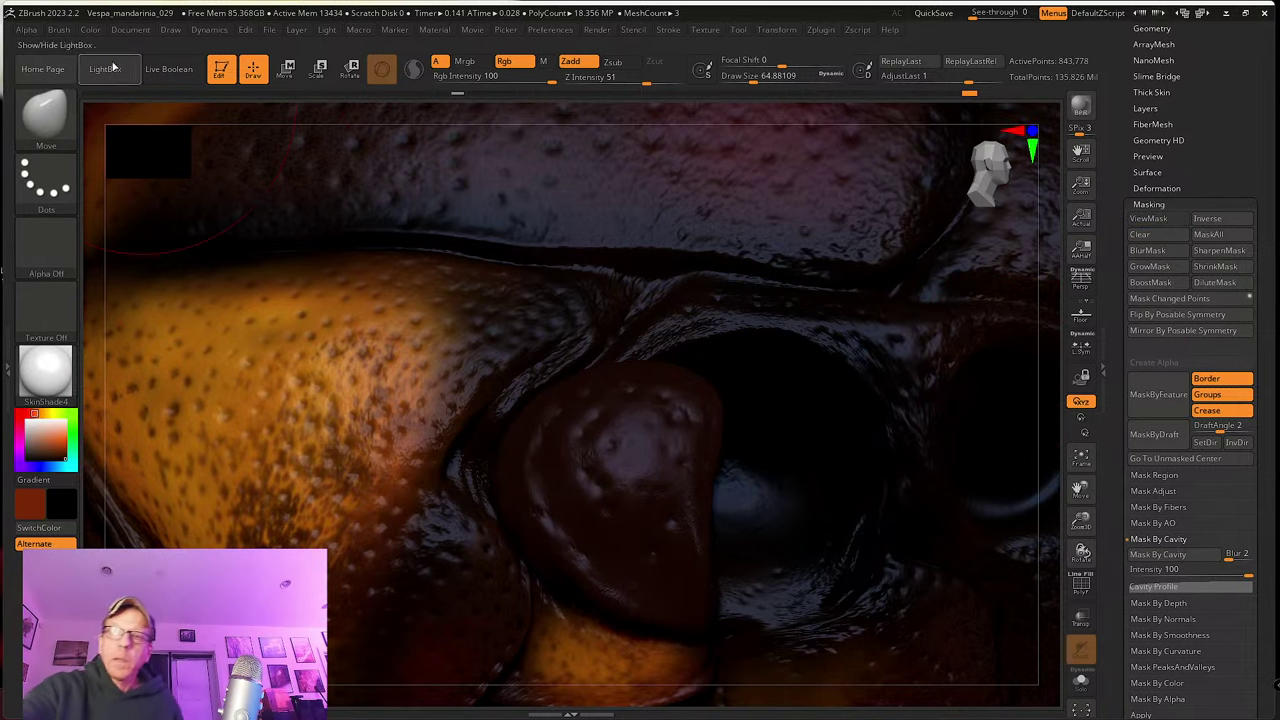
Step: Fill the cavity-masked plate with the sampled near-black color
{"action": "left_click", "coordinate": [90, 29]}
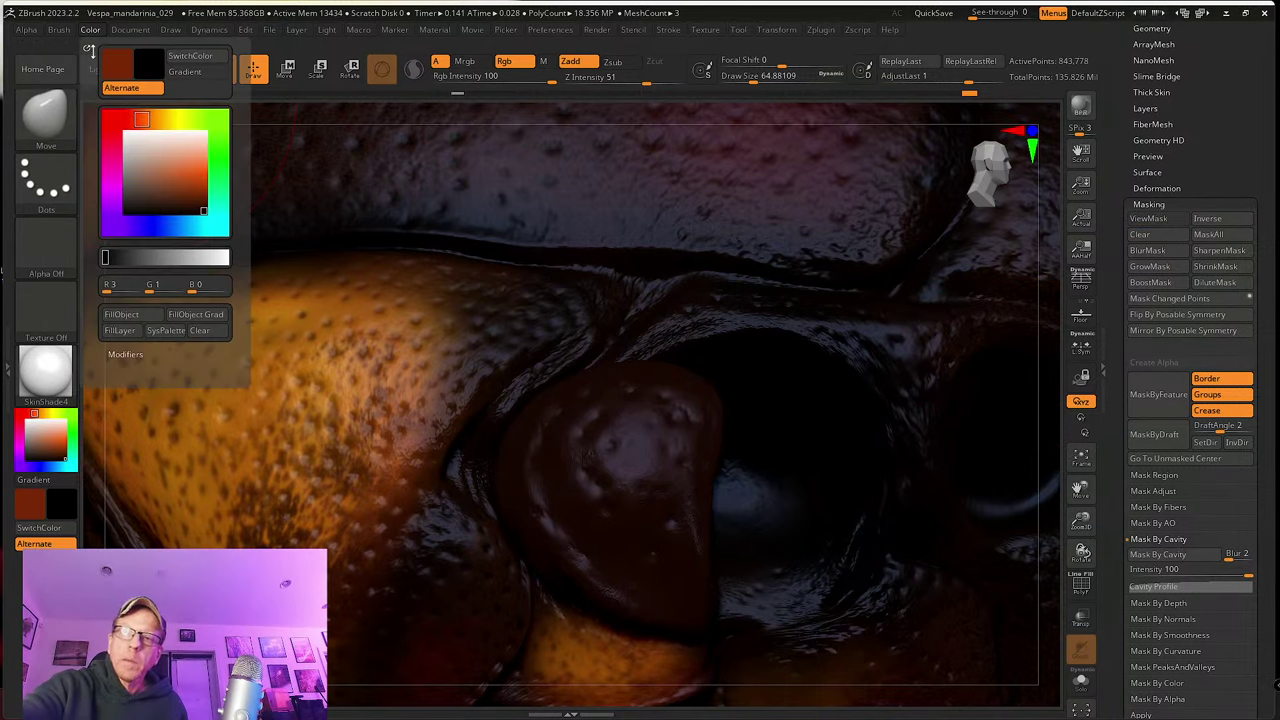
{"action": "left_click", "coordinate": [146, 315]}
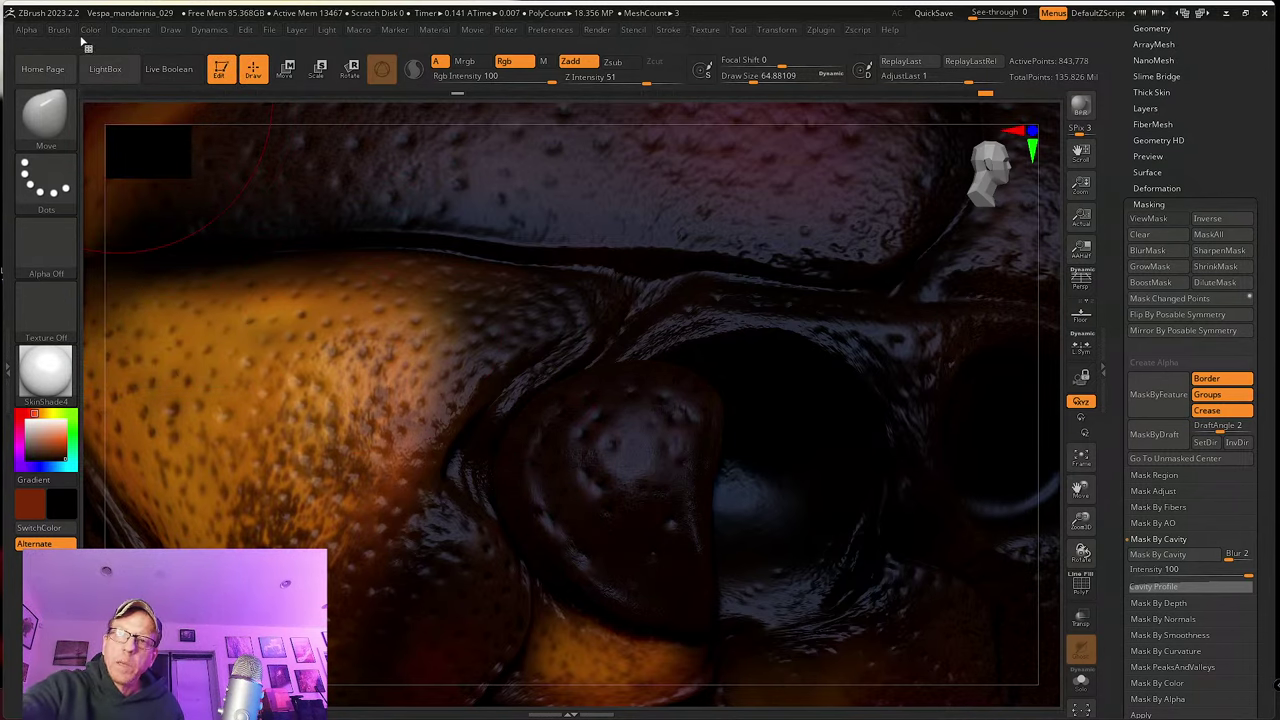
{"action": "left_click", "coordinate": [89, 30]}
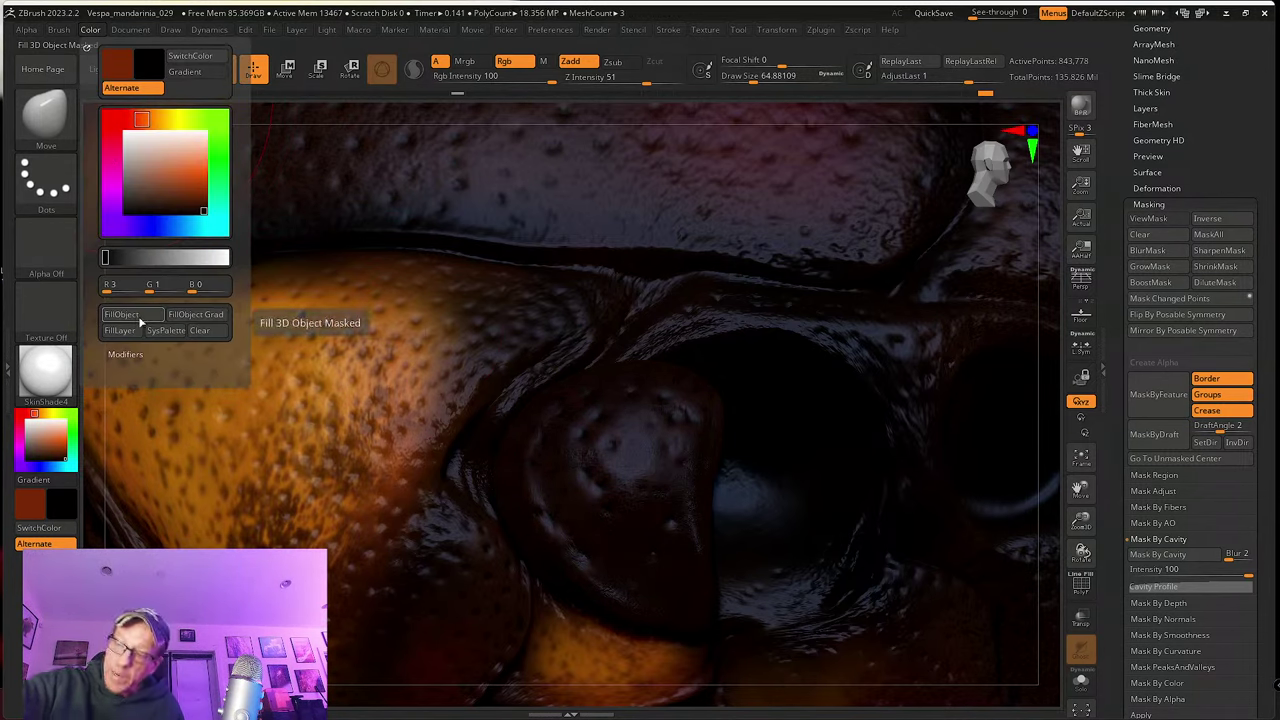
Step: Sample a dark reddish brown from the thorax above the plate and switch to the Paint brush with a draw size of about 10.5
{"action": "mouse_move", "coordinate": [657, 488]}
{"action": "right_mouse_down", "text": "ctrl"}
{"action": "mouse_move", "coordinate": [651, 475]}
{"action": "mouse_move", "coordinate": [669, 477]}
{"action": "mouse_move", "coordinate": [671, 511]}
{"action": "mouse_move", "coordinate": [655, 503]}
{"action": "mouse_move", "coordinate": [650, 415]}
{"action": "right_mouse_up", "text": "ctrl"}
{"action": "mouse_move", "coordinate": [788, 431]}
{"action": "right_mouse_down"}
{"action": "mouse_move", "coordinate": [747, 487]}
{"action": "mouse_move", "coordinate": [697, 328]}
{"action": "right_mouse_up"}
{"action": "key", "text": "s"}
{"action": "left_click_drag", "start_coordinate": [697, 253], "coordinate": [688, 257]}
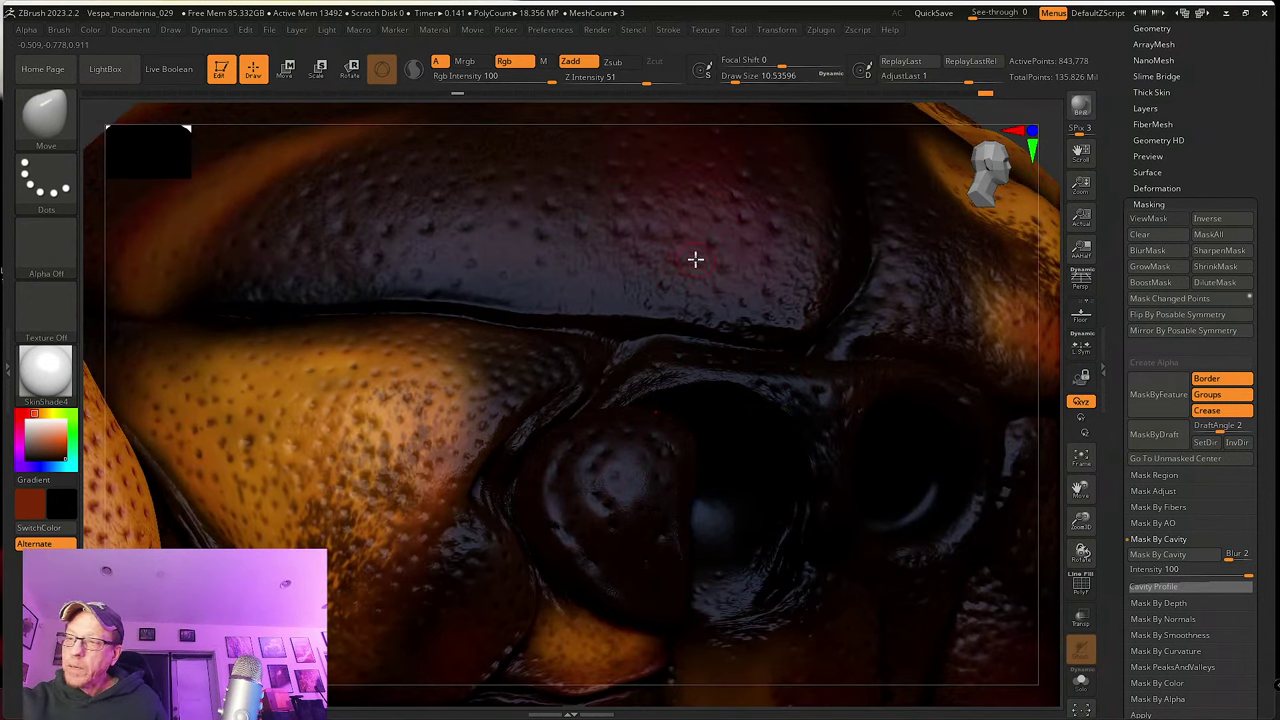
{"action": "key", "text": "c"}
{"action": "left_click", "coordinate": [56, 122]}
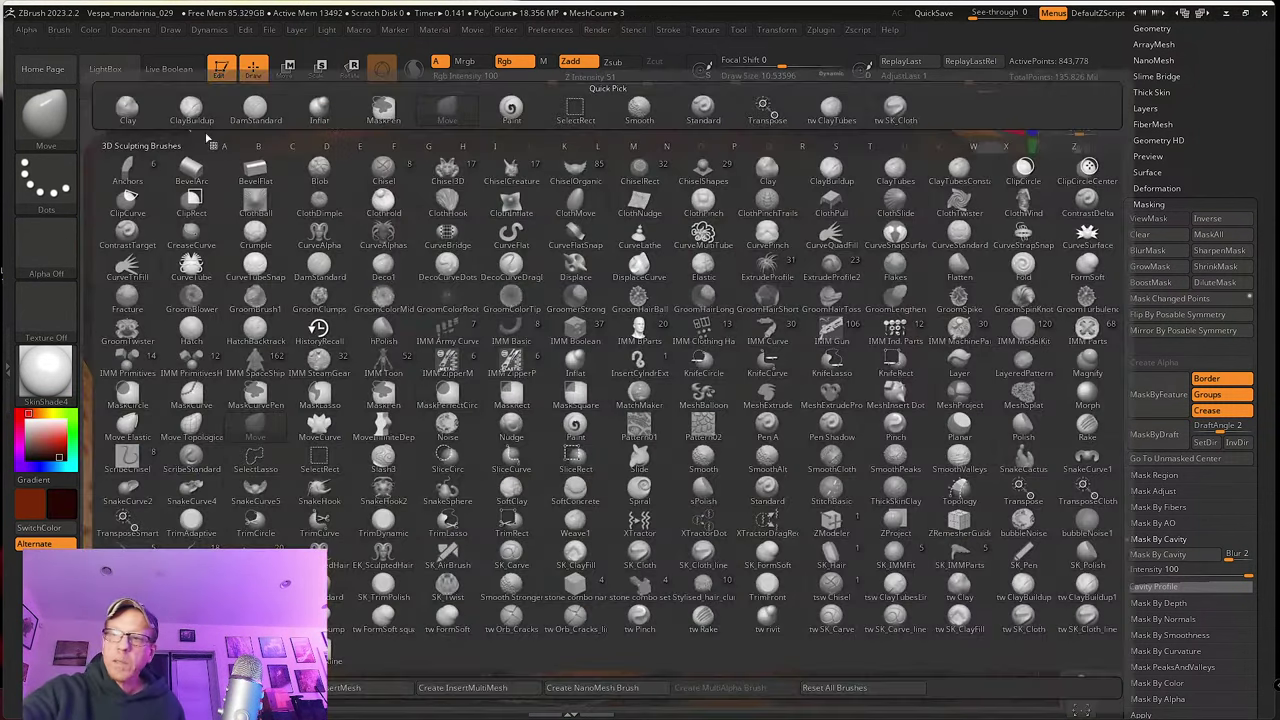
{"action": "left_click", "coordinate": [514, 112]}
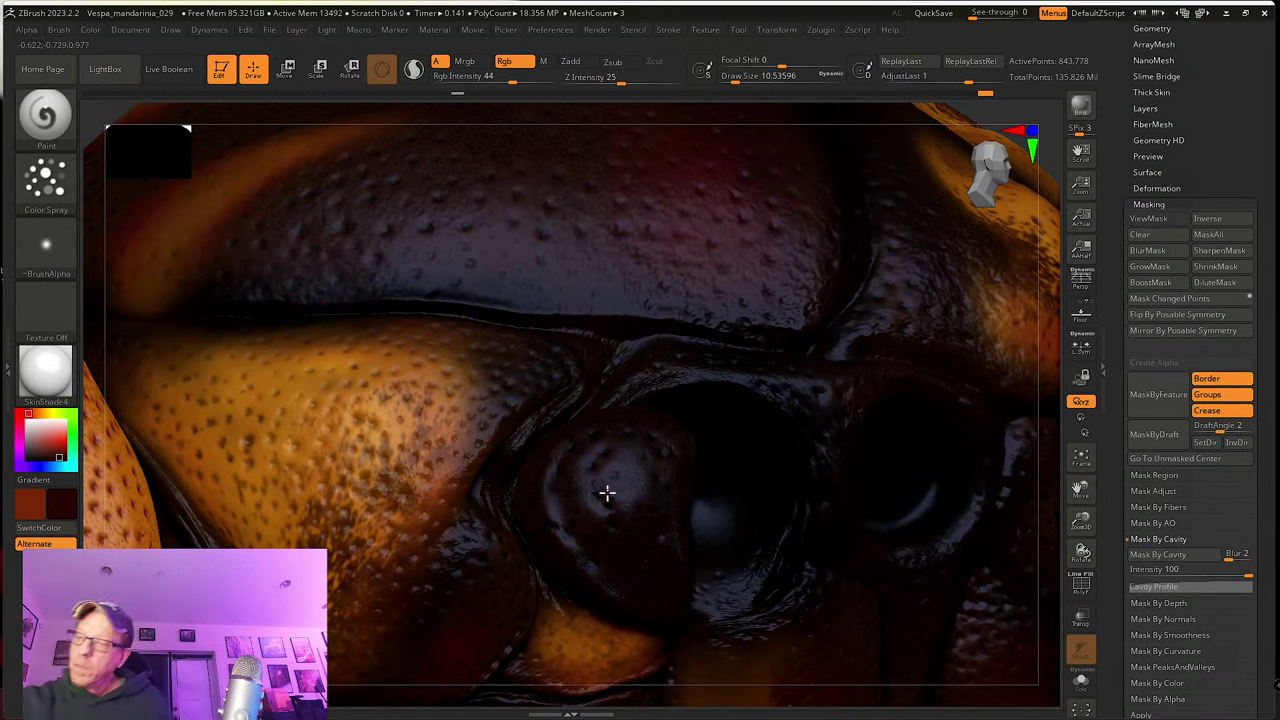
Step: Isolate the plate and soften the color around its center with the Smooth brush, Zadd off, and a short Paint stroke
{"action": "mouse_move", "coordinate": [635, 545]}
{"action": "right_mouse_down"}
{"action": "mouse_move", "coordinate": [623, 490]}
{"action": "mouse_move", "coordinate": [643, 463]}
{"action": "mouse_move", "coordinate": [592, 473]}
{"action": "mouse_move", "coordinate": [646, 590]}
{"action": "right_mouse_up"}
{"action": "left_click", "coordinate": [1082, 681]}
{"action": "right_click_drag", "start_coordinate": [666, 521], "coordinate": [676, 495], "text": "ctrl"}
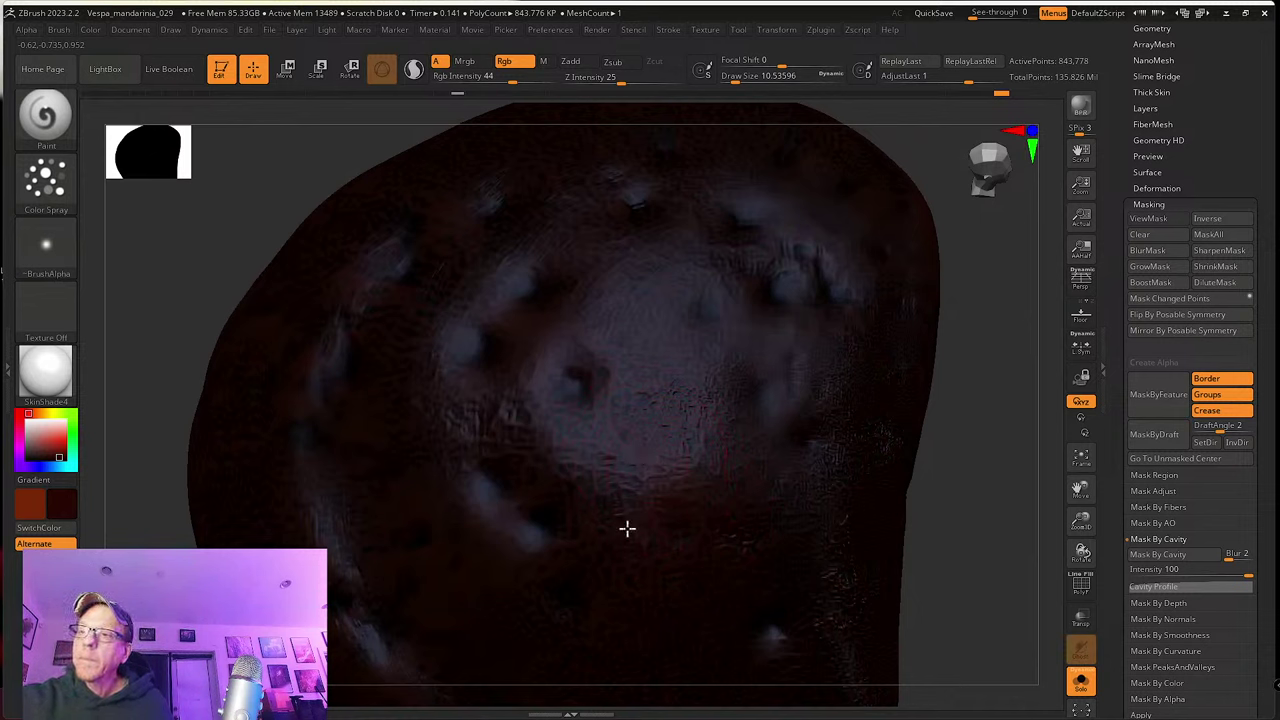
{"action": "key", "text": "shift"}
{"action": "left_click", "coordinate": [587, 62]}
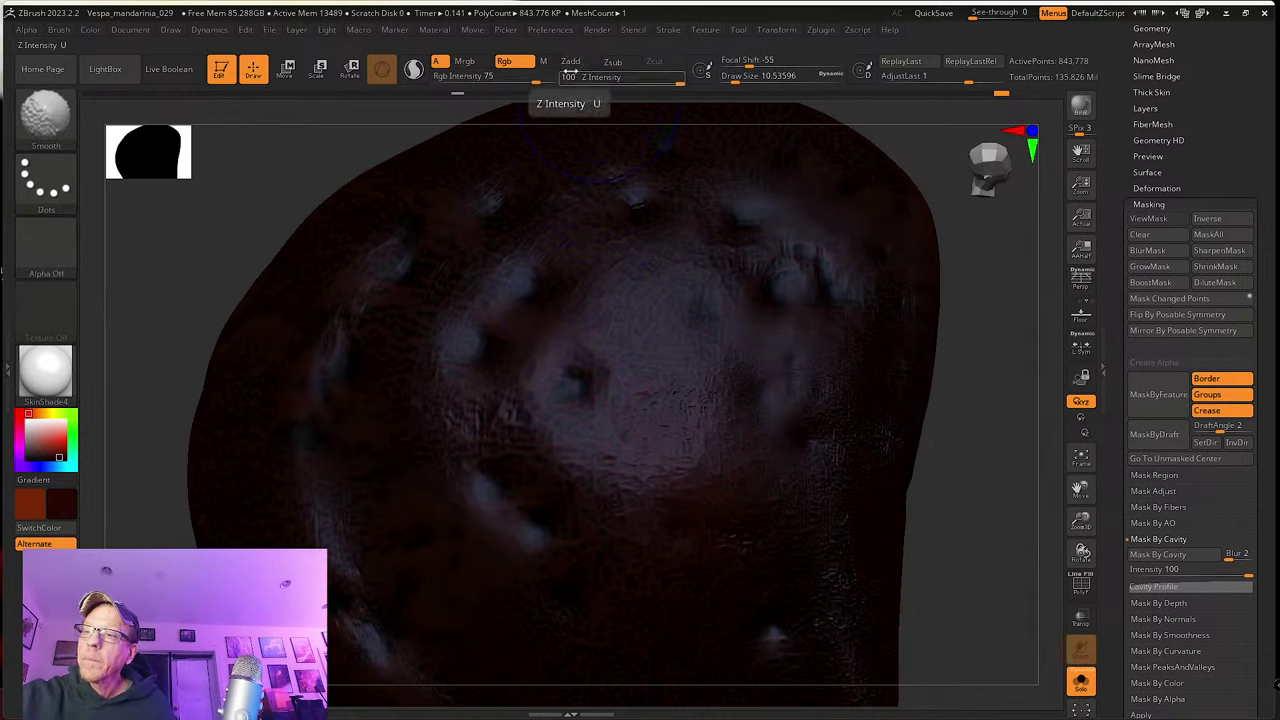
{"action": "left_click_drag", "start_coordinate": [569, 444], "coordinate": [577, 425], "text": "shift"}
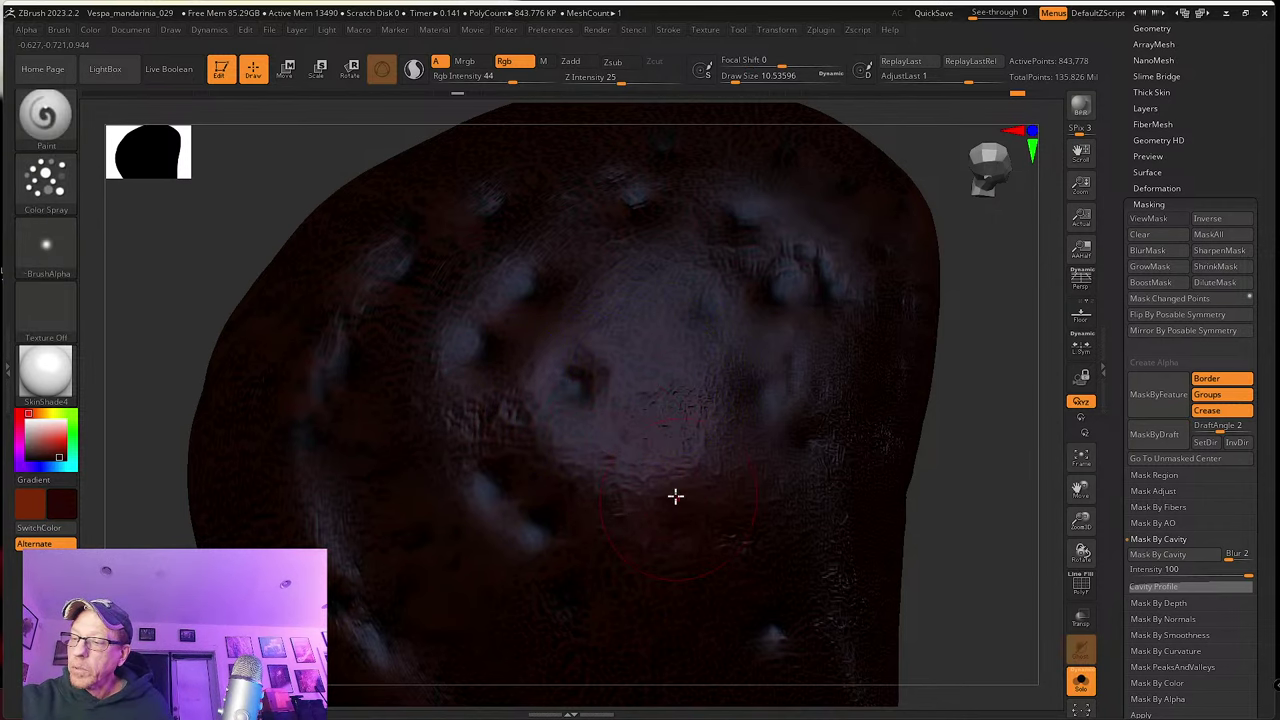
{"action": "right_click_drag", "start_coordinate": [700, 557], "coordinate": [620, 457], "text": "ctrl"}
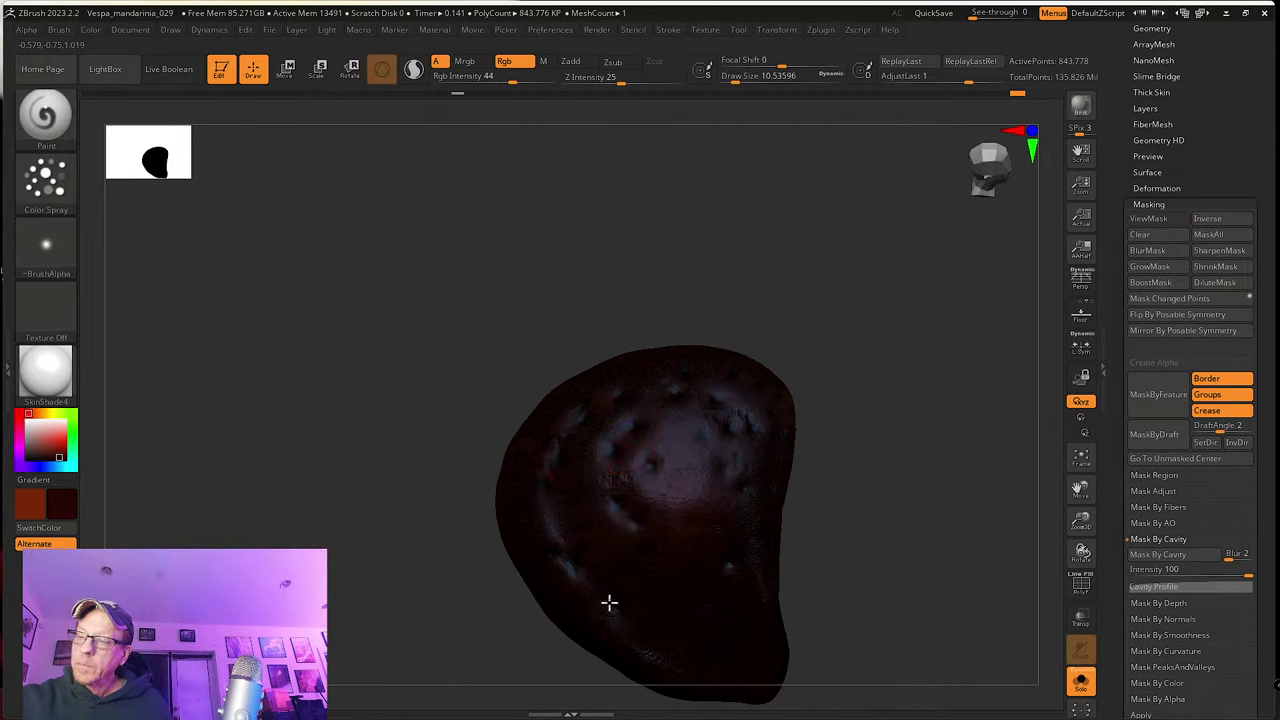
{"action": "left_click_drag", "start_coordinate": [703, 489], "coordinate": [731, 497]}
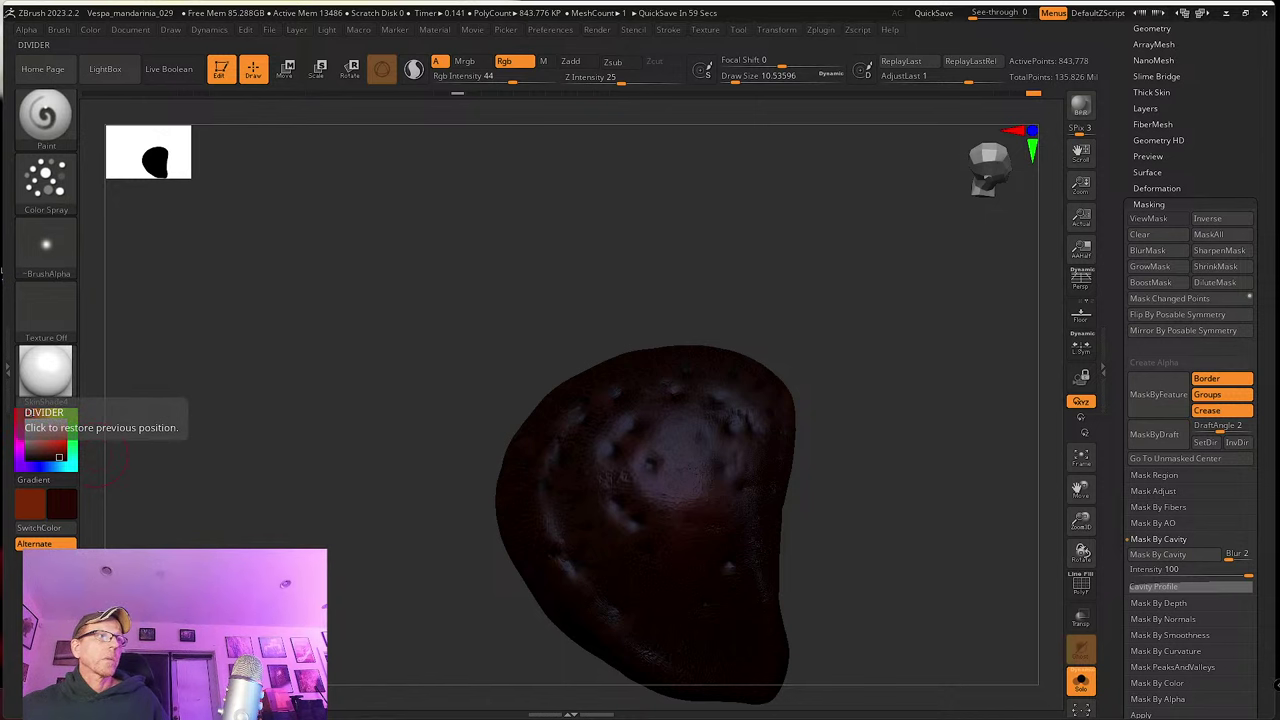
Step: Bring up the reference board and examine the plate beside the wing base in the top-view specimen photo
{"action": "right_click_drag", "start_coordinate": [2, 274], "coordinate": [456, 446]}
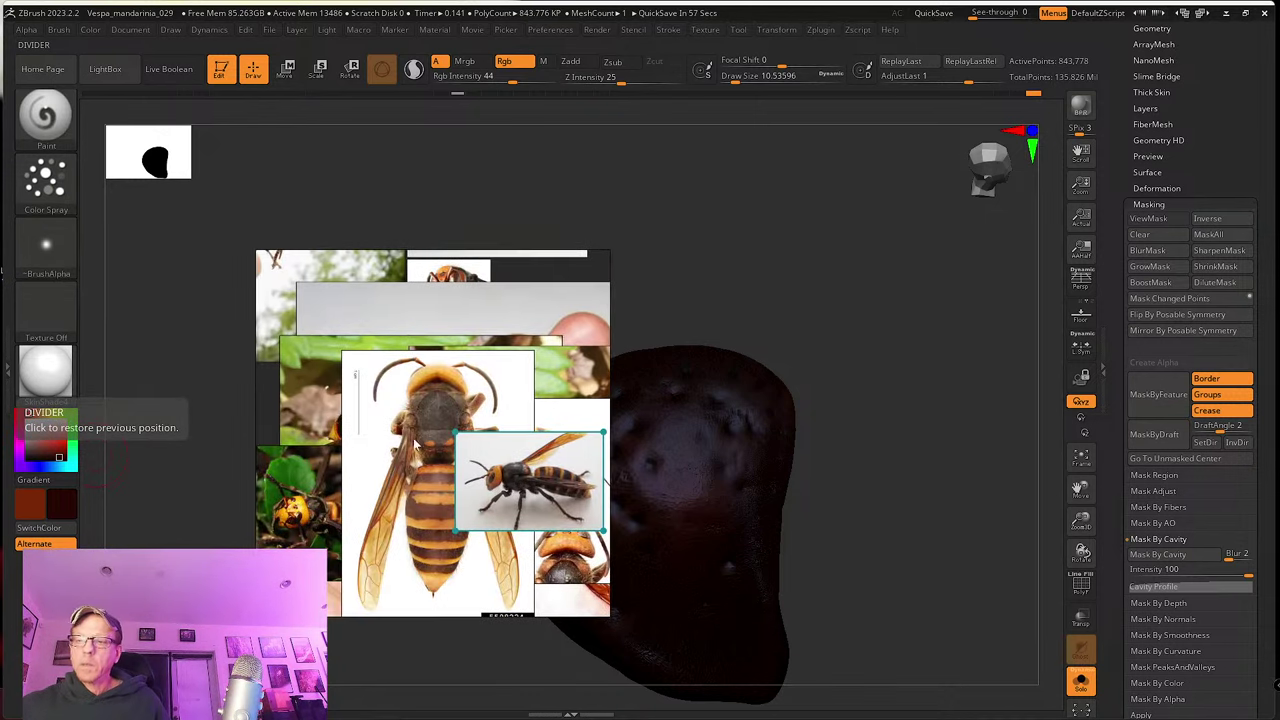
{"action": "scroll", "coordinate": [431, 424], "scroll_direction": "down", "scroll_amount": 3}
{"action": "left_click_drag", "start_coordinate": [498, 455], "coordinate": [598, 494]}
{"action": "scroll", "coordinate": [440, 445], "scroll_direction": "up", "scroll_amount": 10}
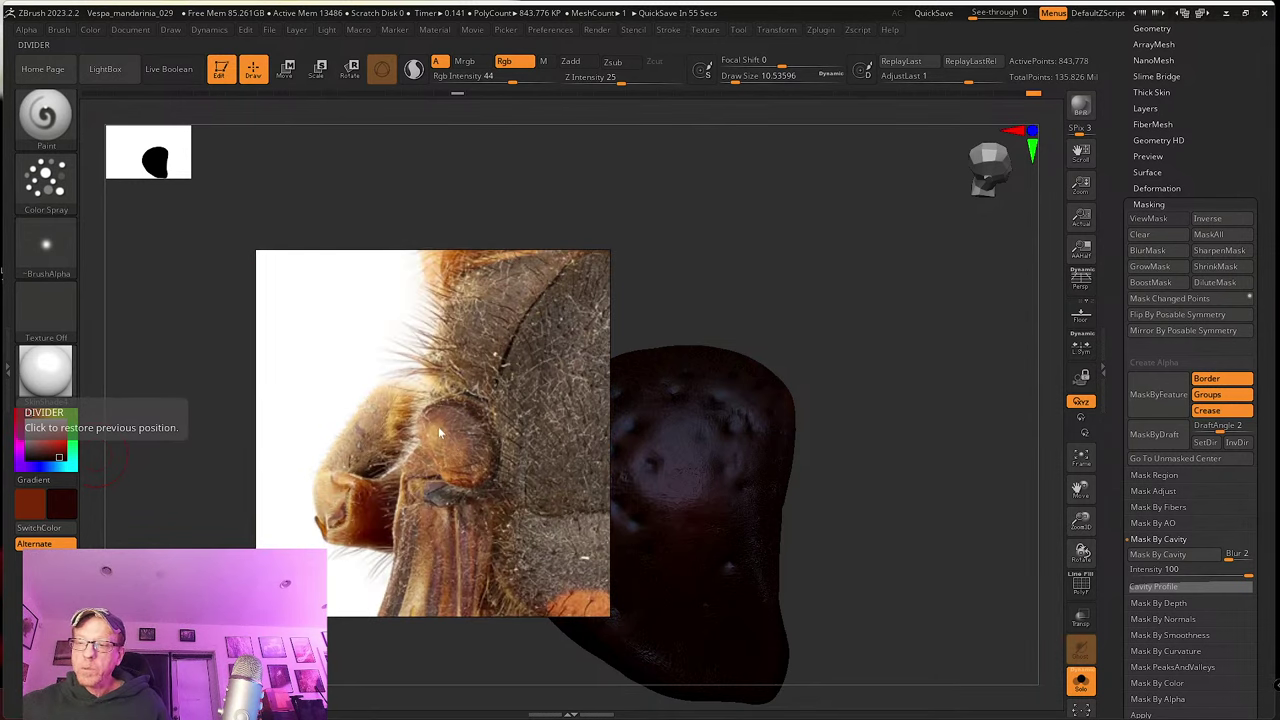
{"action": "scroll", "coordinate": [460, 418], "scroll_direction": "down", "scroll_amount": 10}
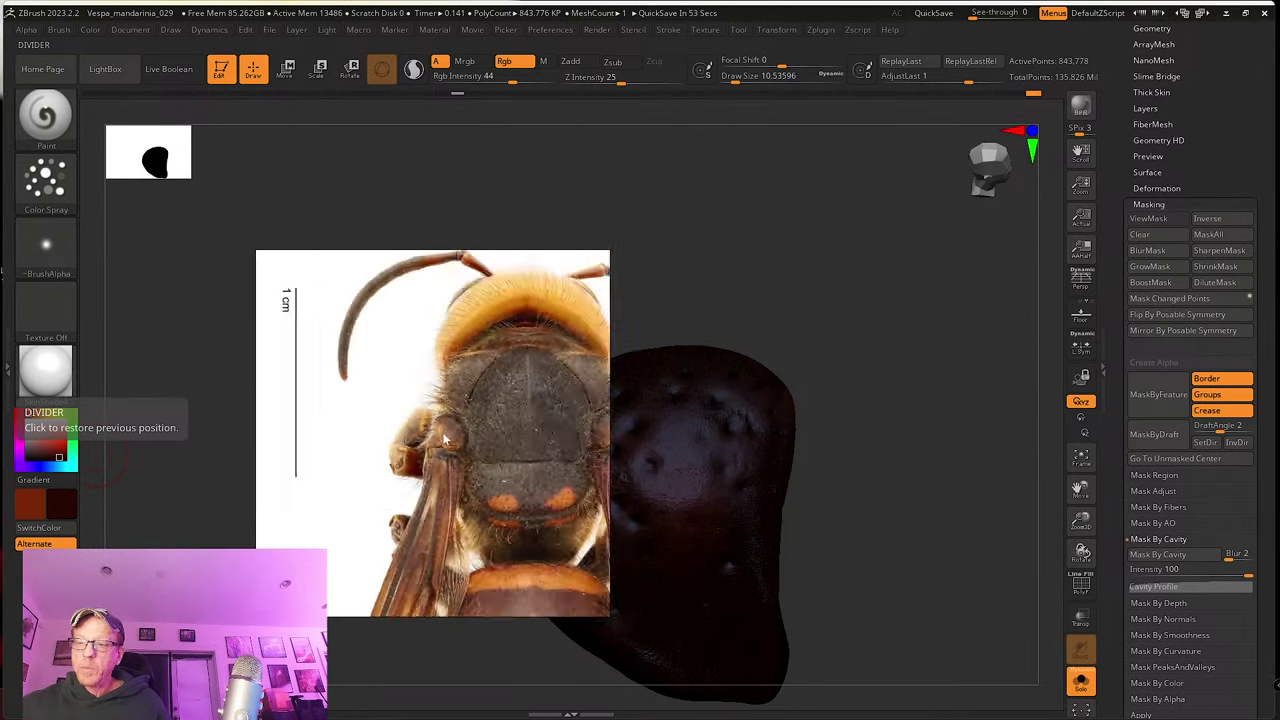
{"action": "scroll", "coordinate": [450, 510], "scroll_direction": "up", "scroll_amount": 2}
{"action": "middle_click_drag", "start_coordinate": [377, 437], "coordinate": [277, 435]}
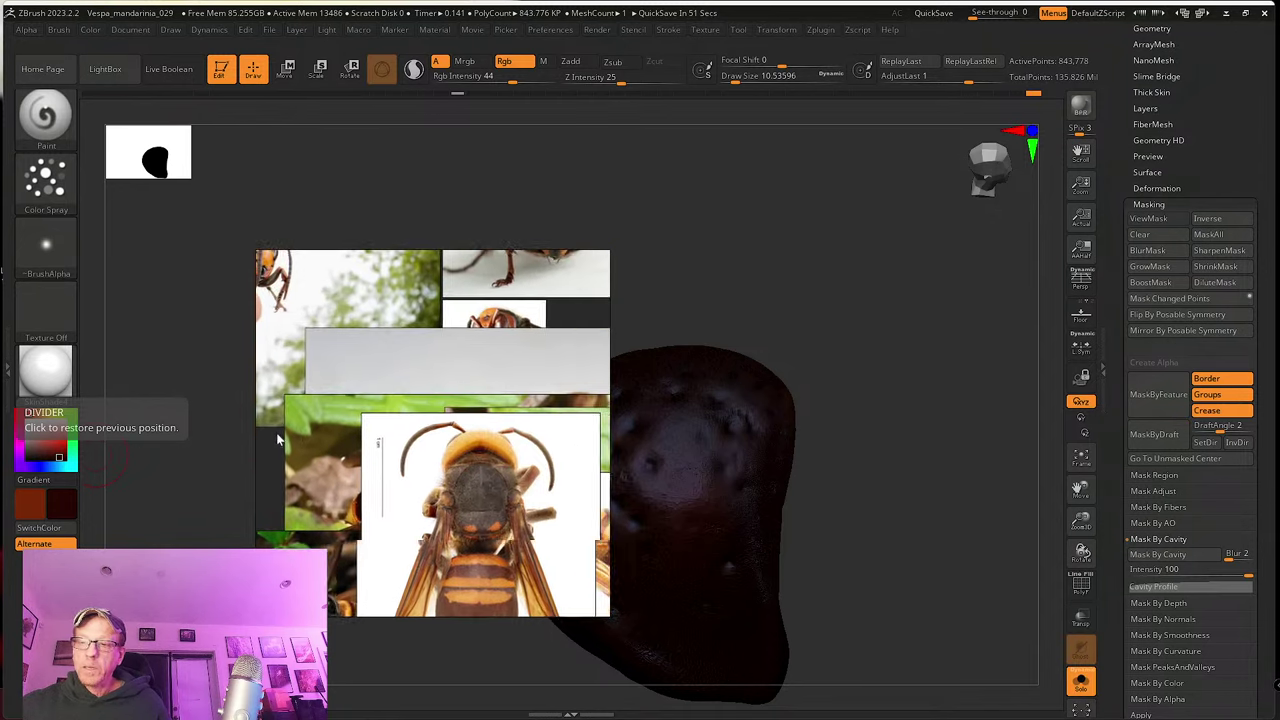
Step: Select all the photos on the reference board and arrange them with the Optimal layout
{"action": "middle_click_drag", "start_coordinate": [510, 440], "coordinate": [423, 466]}
{"action": "scroll", "coordinate": [443, 457], "scroll_direction": "down", "scroll_amount": 5}
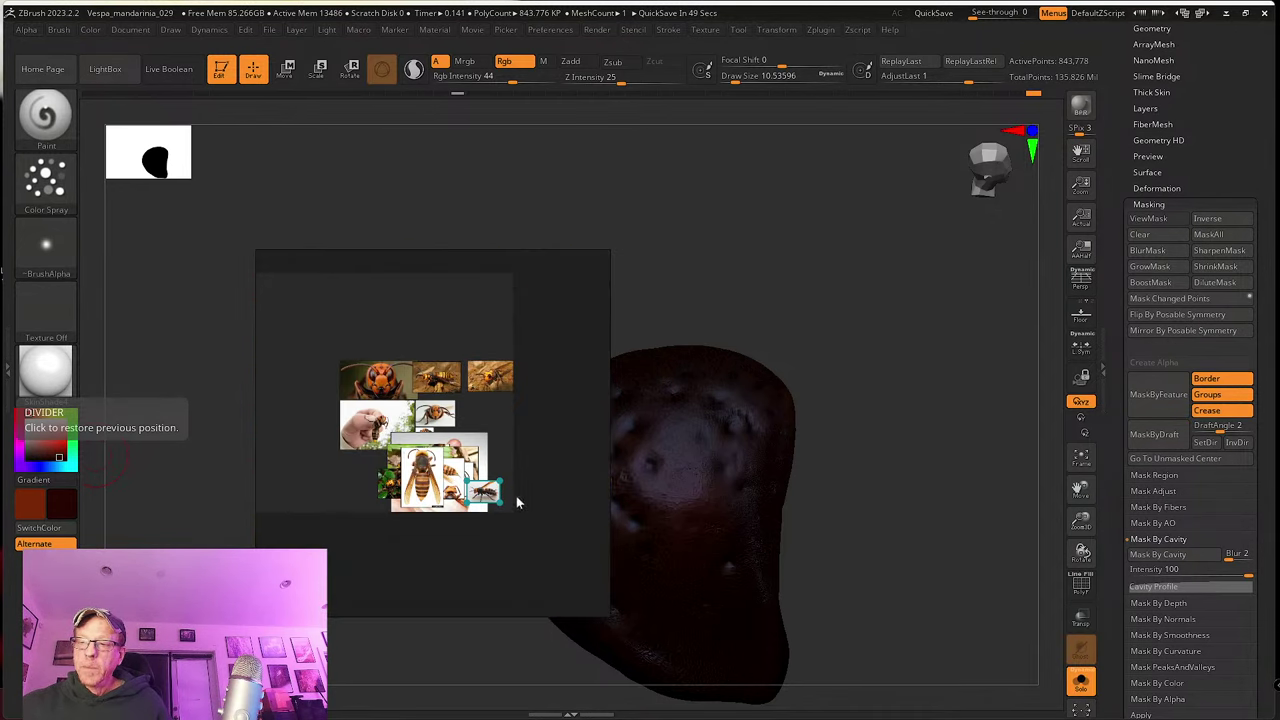
{"action": "left_click_drag", "start_coordinate": [557, 542], "coordinate": [306, 350]}
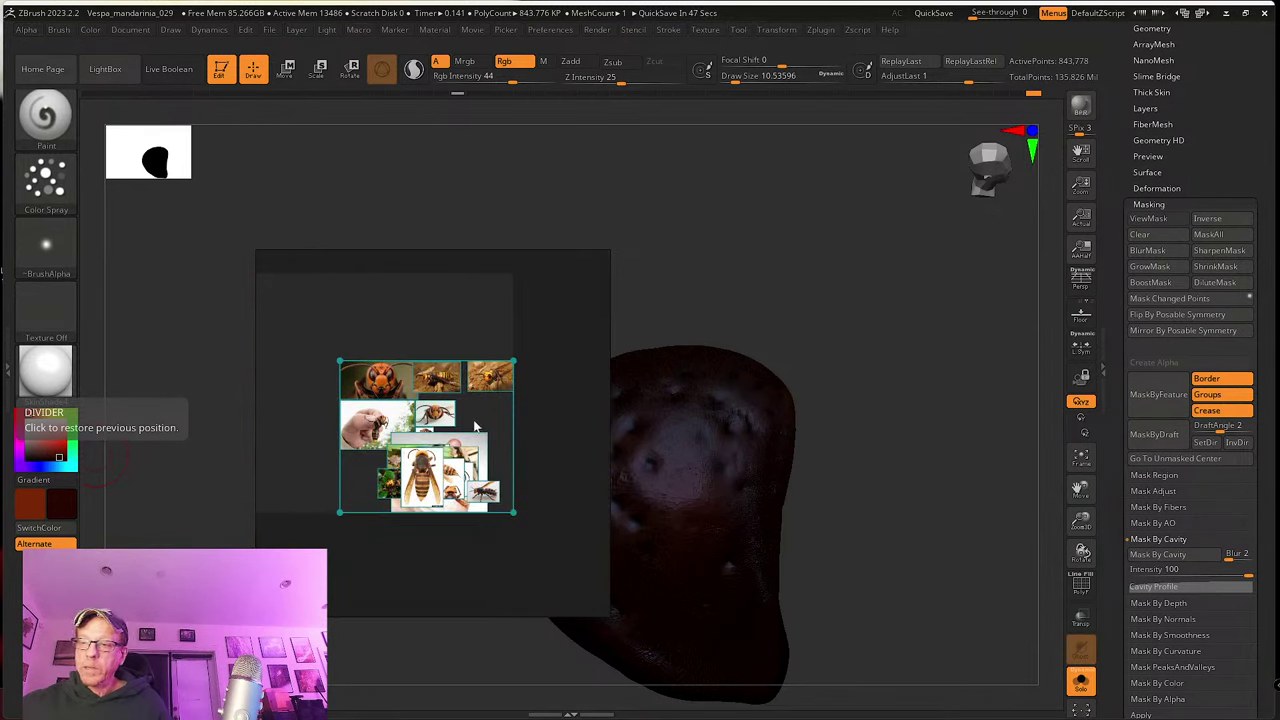
{"action": "right_click", "coordinate": [441, 414]}
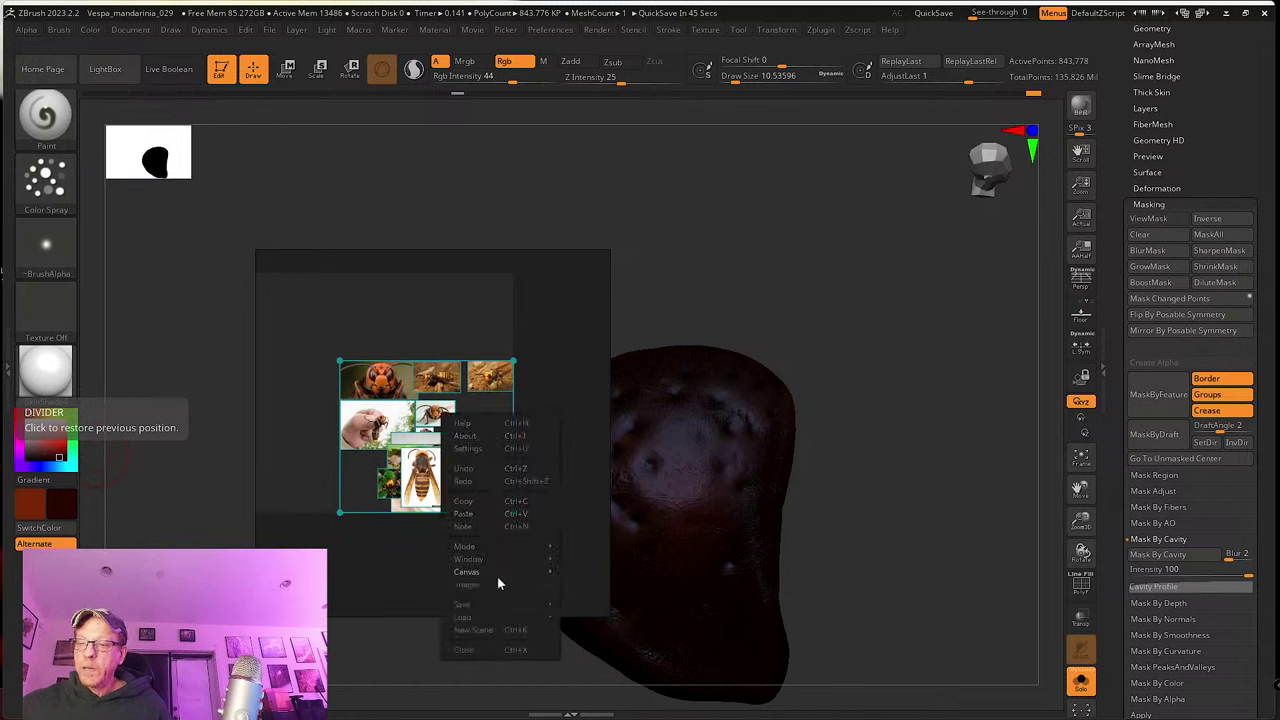
{"action": "mouse_move", "coordinate": [486, 578]}
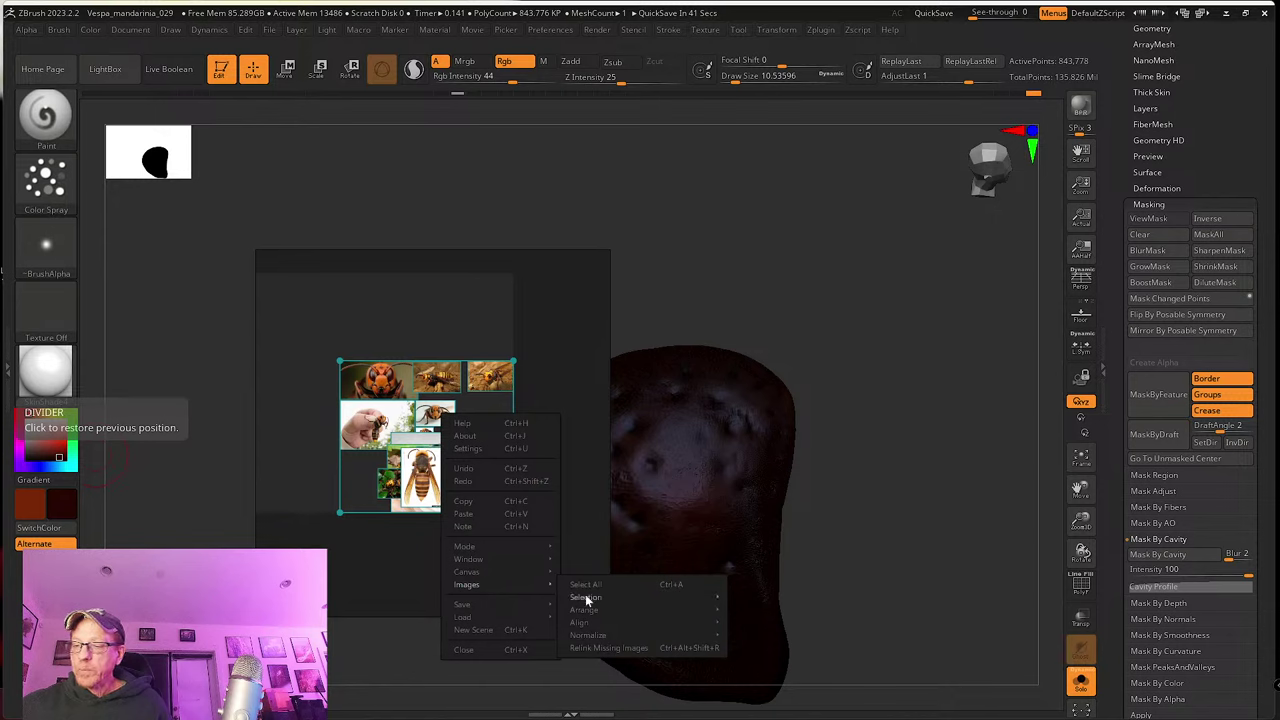
{"action": "mouse_move", "coordinate": [663, 610]}
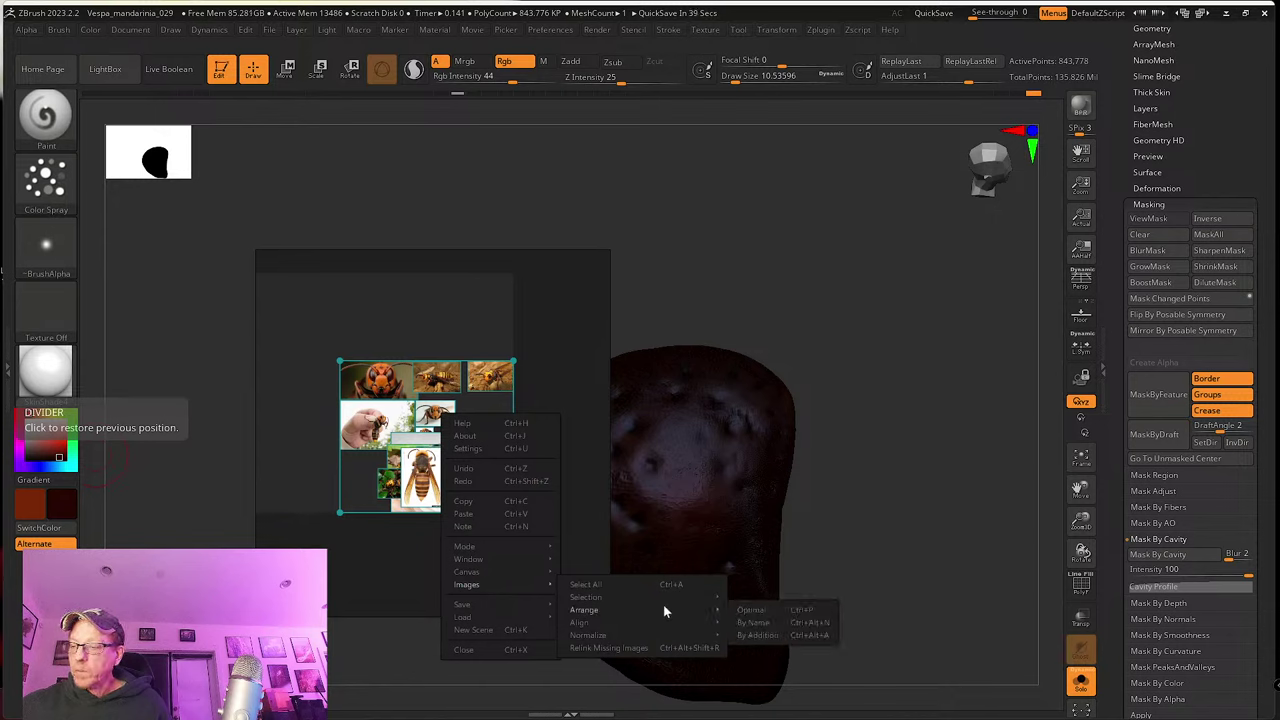
{"action": "left_click", "coordinate": [745, 610]}
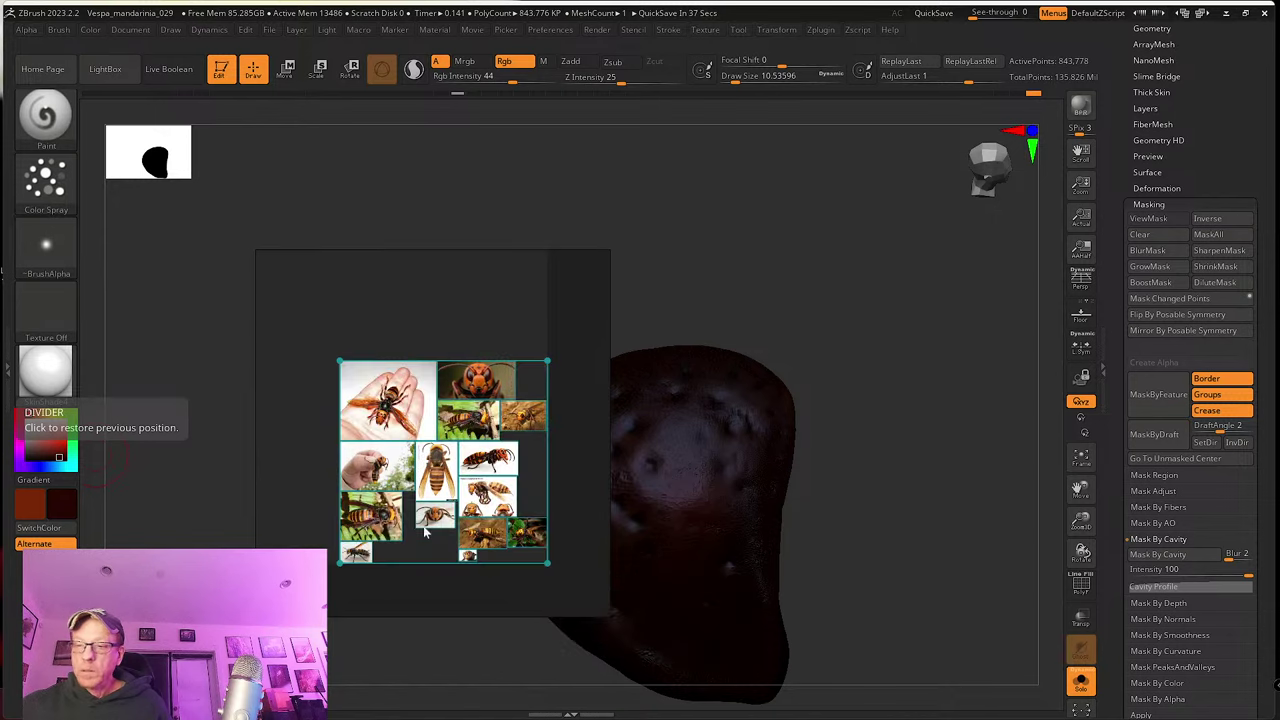
Step: Examine the color and shine of the plate at the wing base in the reference photos of hornets on leaves
{"action": "scroll", "coordinate": [425, 533], "scroll_direction": "up", "scroll_amount": 10}
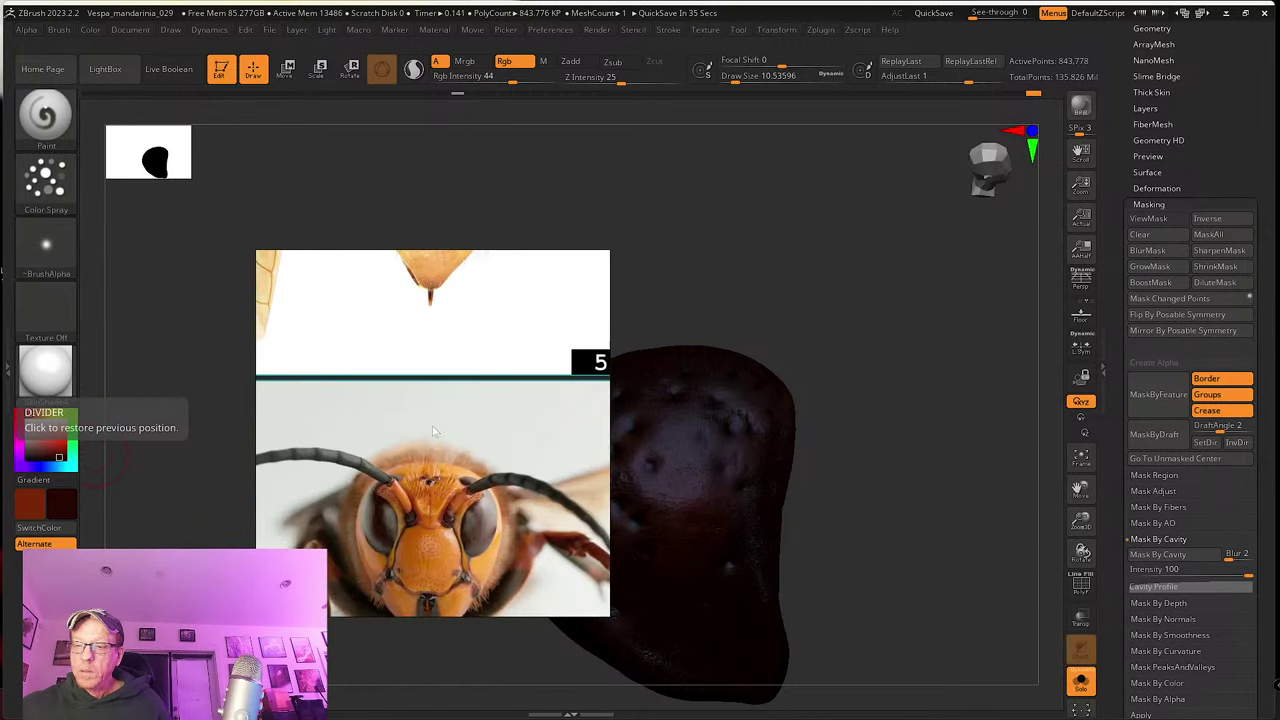
{"action": "scroll", "coordinate": [434, 431], "scroll_direction": "down", "scroll_amount": 5}
{"action": "scroll", "coordinate": [400, 437], "scroll_direction": "up", "scroll_amount": 6}
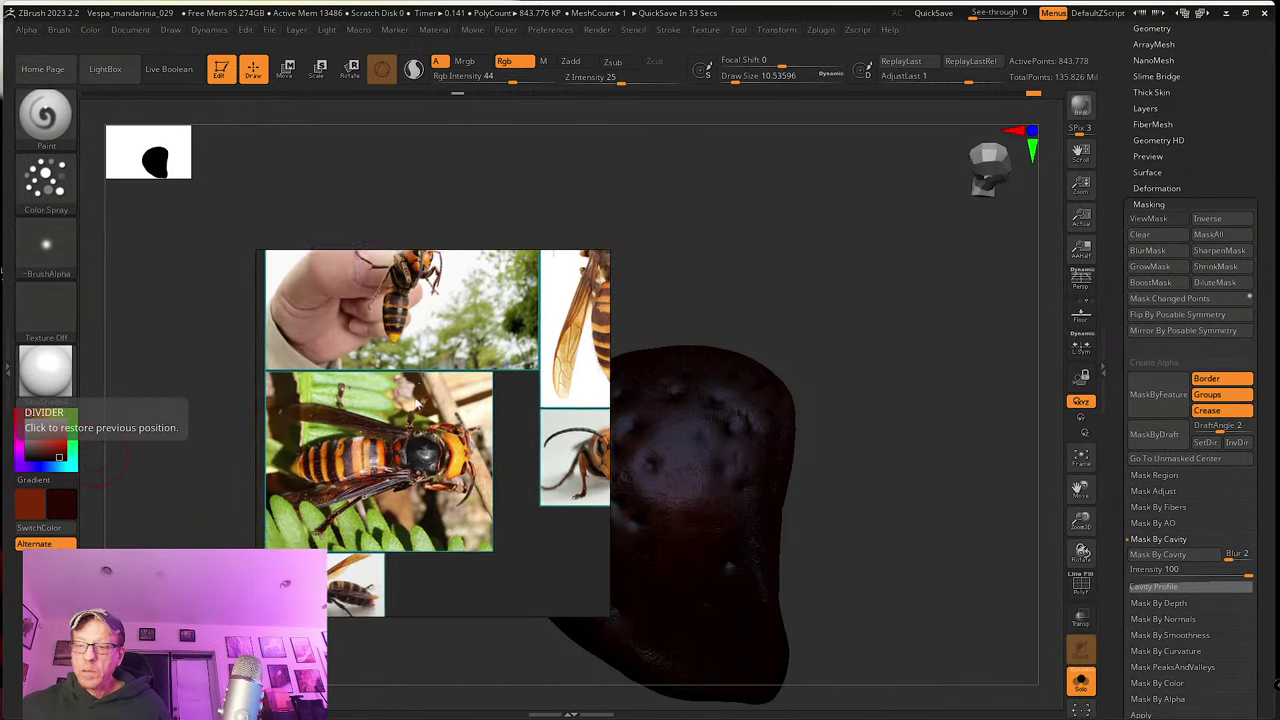
{"action": "scroll", "coordinate": [433, 460], "scroll_direction": "up", "scroll_amount": 8}
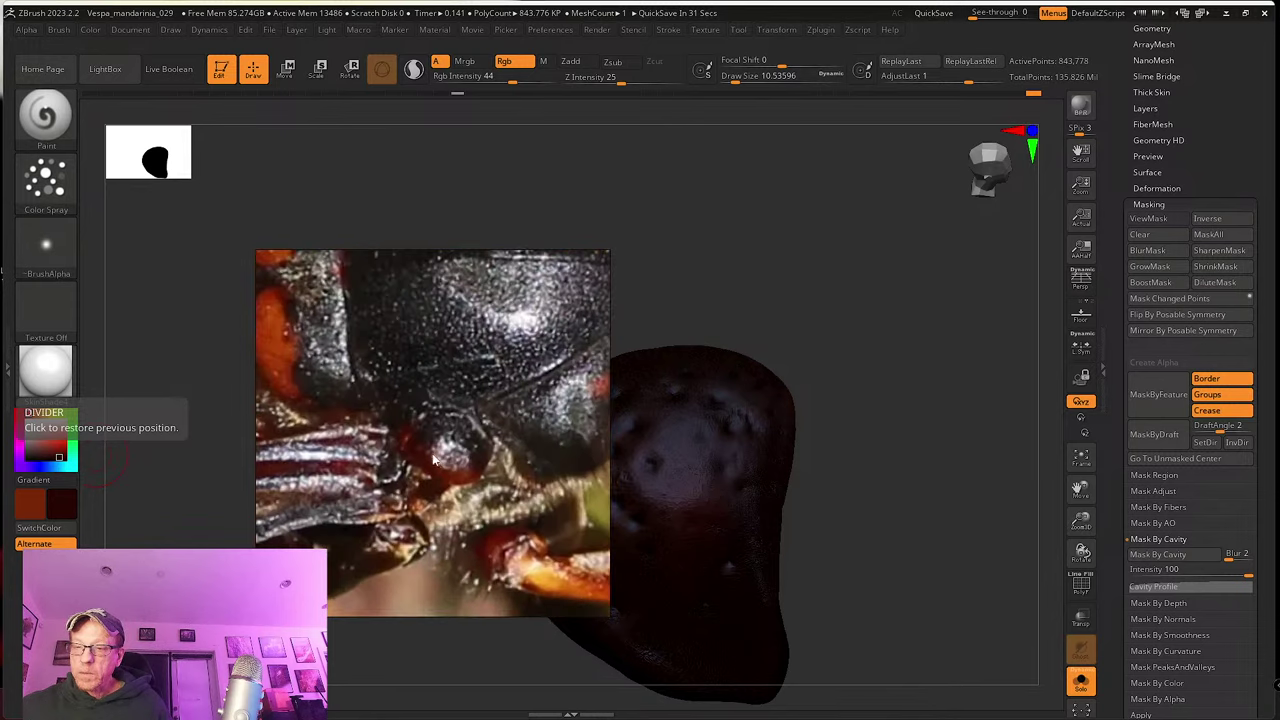
{"action": "scroll", "coordinate": [418, 443], "scroll_direction": "down", "scroll_amount": 10}
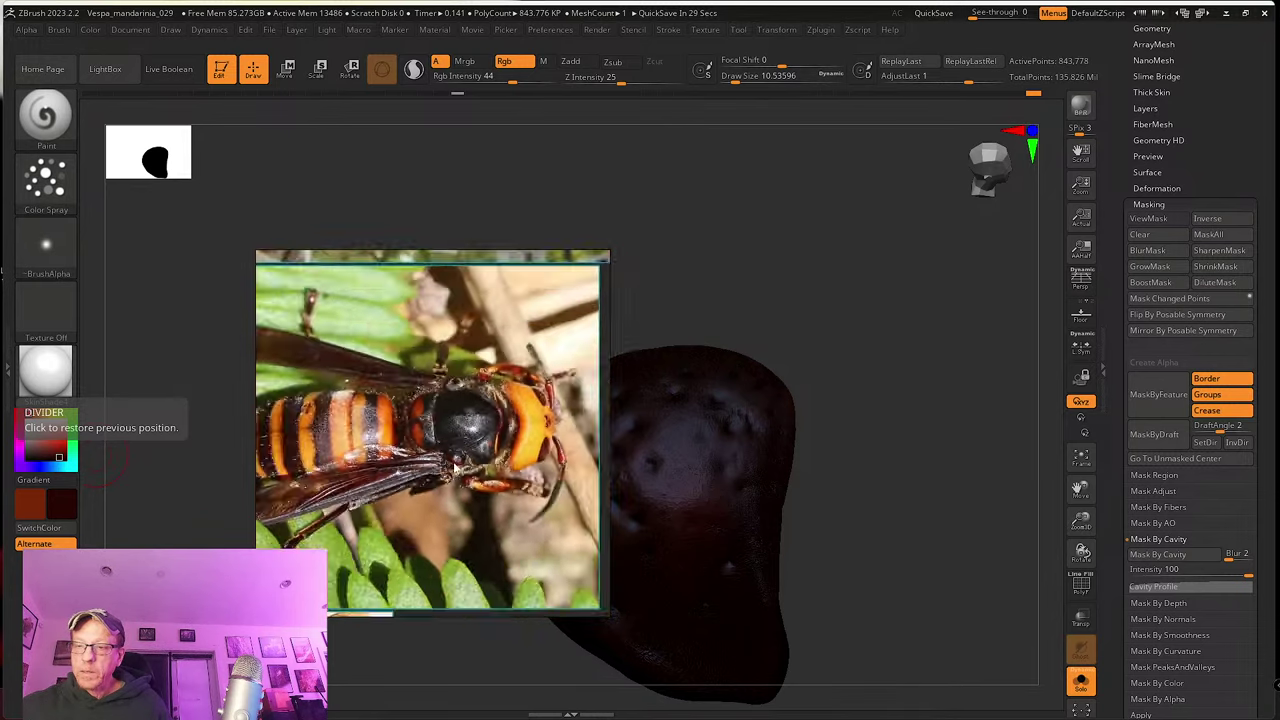
{"action": "middle_click_drag", "start_coordinate": [458, 392], "coordinate": [442, 568]}
{"action": "middle_click_drag", "start_coordinate": [522, 464], "coordinate": [432, 435]}
{"action": "scroll", "coordinate": [432, 440], "scroll_direction": "up", "scroll_amount": 10}
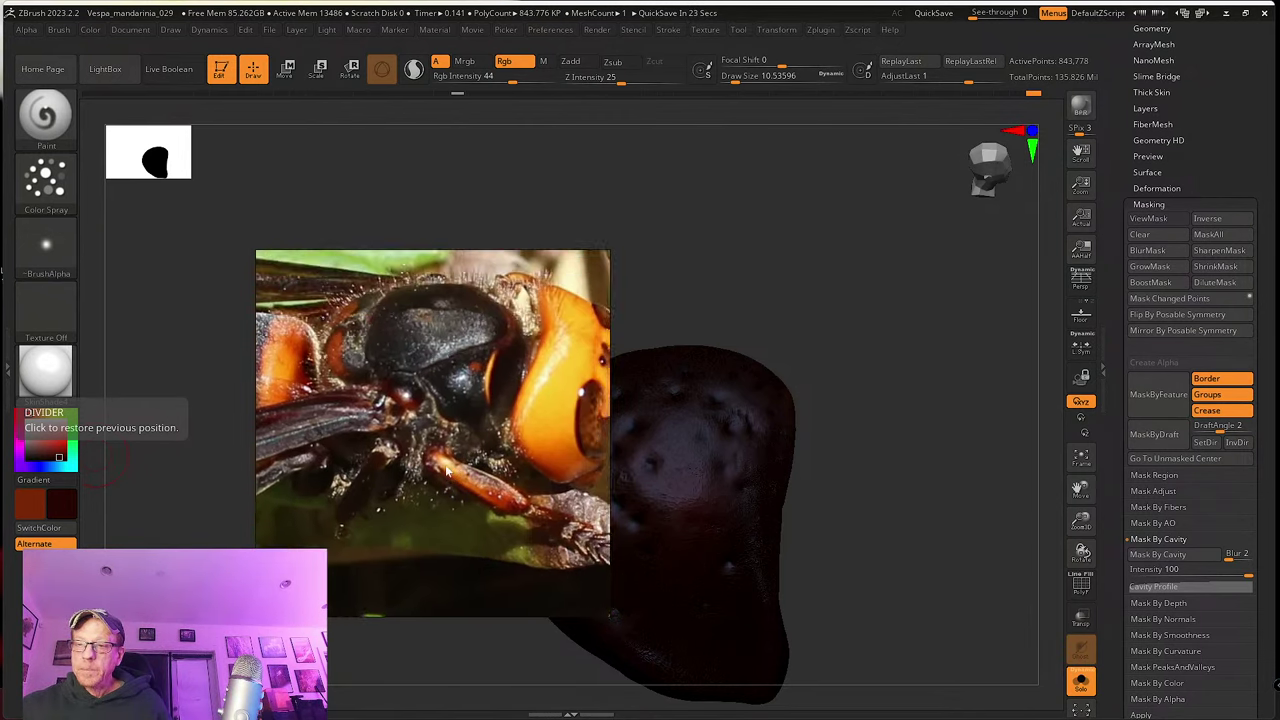
{"action": "scroll", "coordinate": [384, 432], "scroll_direction": "down", "scroll_amount": 10}
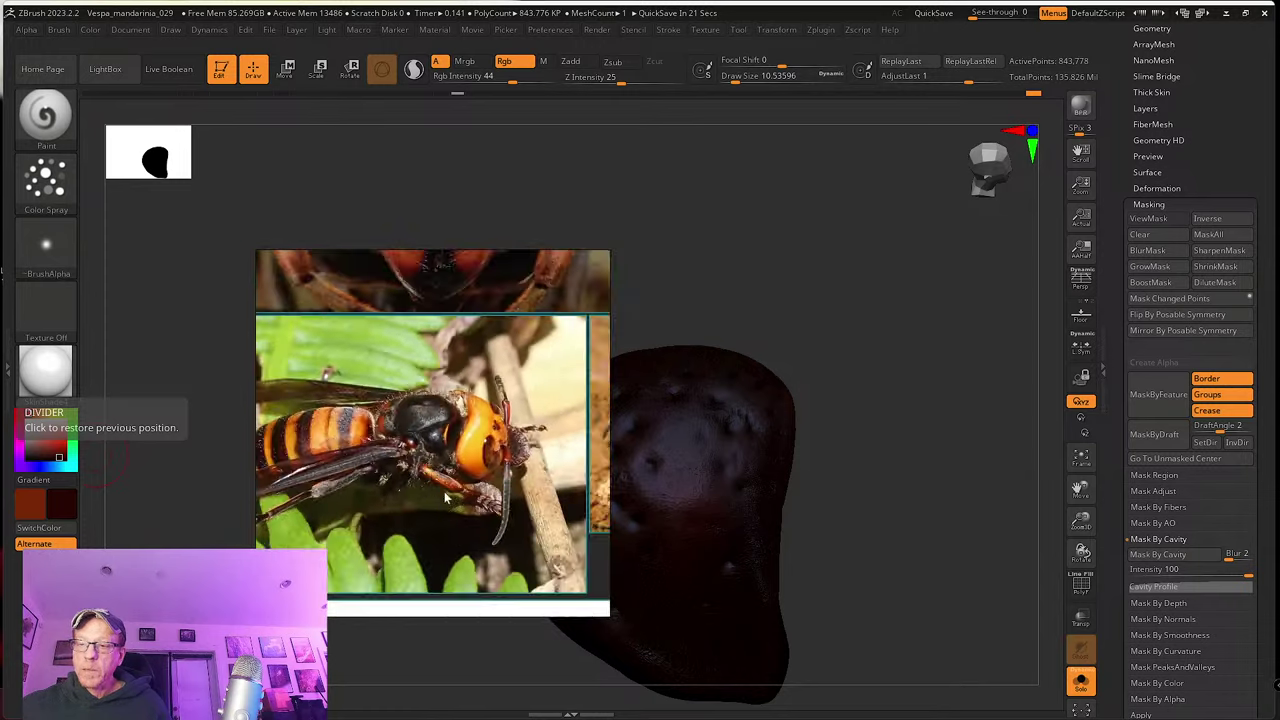
Step: Compare the wing-base plate in the side-view reference photos and frame the close-up where it is amber and brown
{"action": "scroll", "coordinate": [436, 461], "scroll_direction": "up", "scroll_amount": 8}
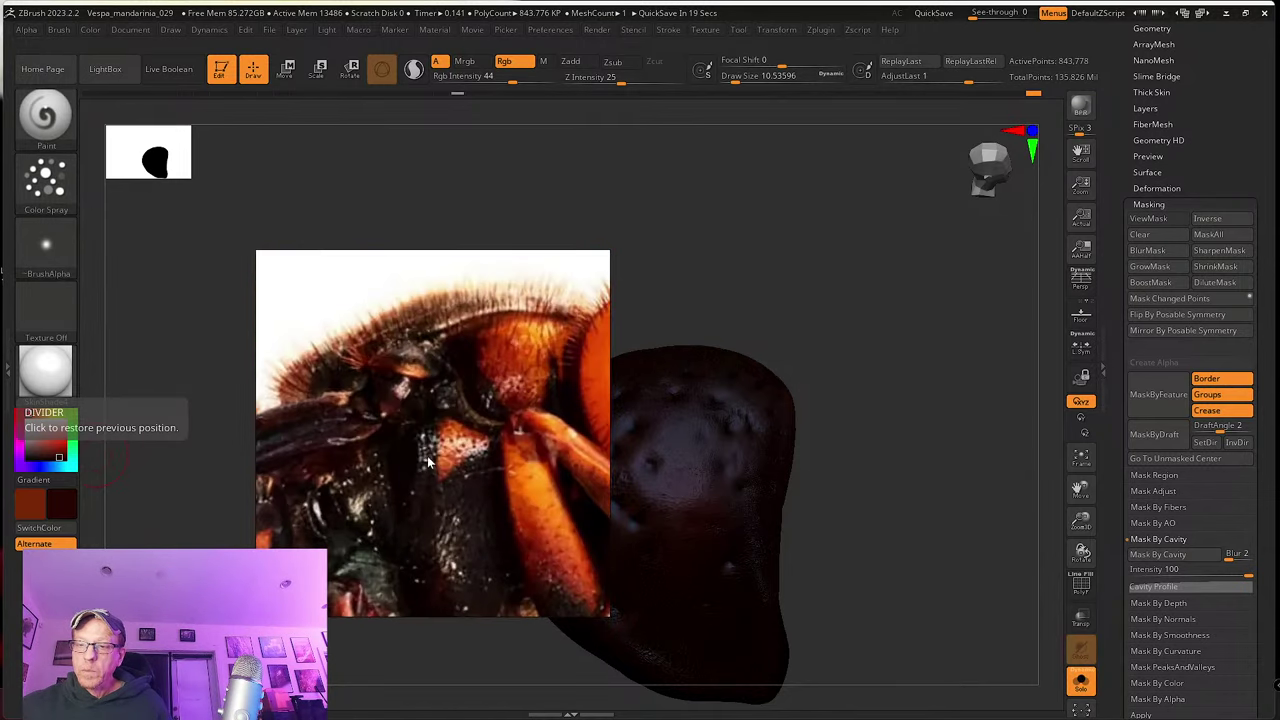
{"action": "scroll", "coordinate": [398, 398], "scroll_direction": "down", "scroll_amount": 8}
{"action": "middle_click_drag", "start_coordinate": [417, 540], "coordinate": [447, 381]}
{"action": "scroll", "coordinate": [435, 449], "scroll_direction": "up", "scroll_amount": 8}
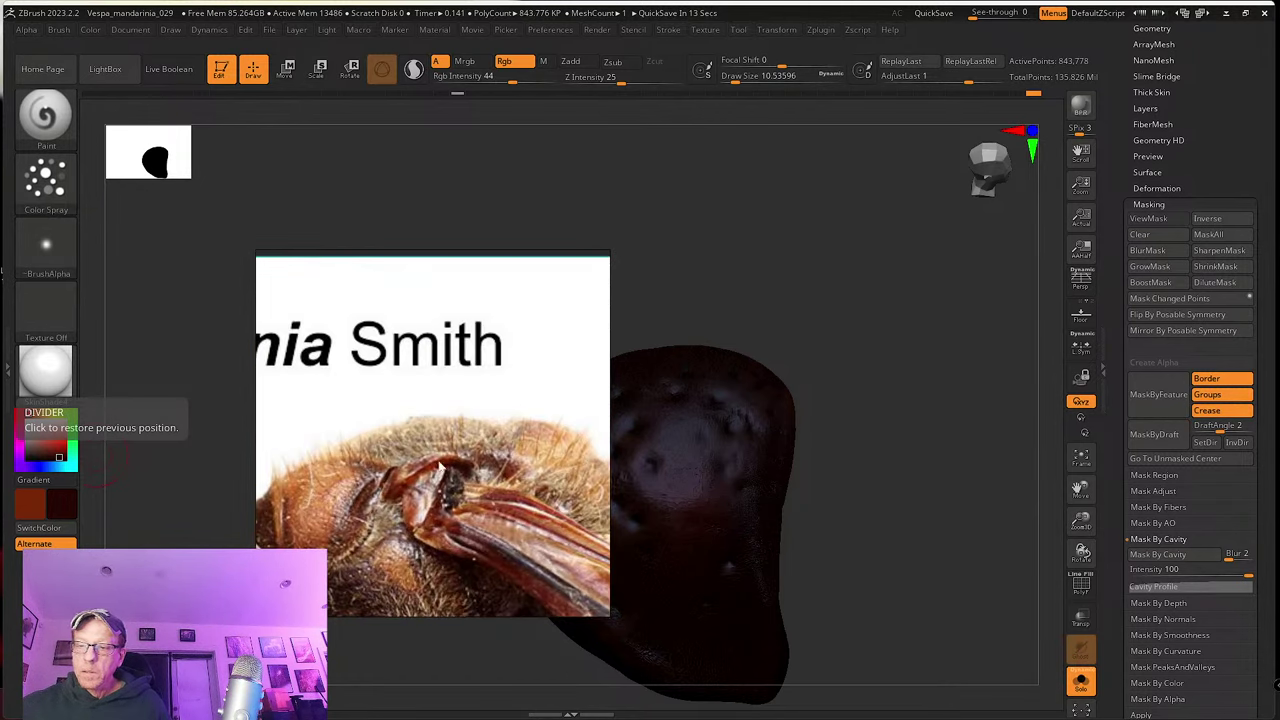
{"action": "scroll", "coordinate": [470, 462], "scroll_direction": "down", "scroll_amount": 5}
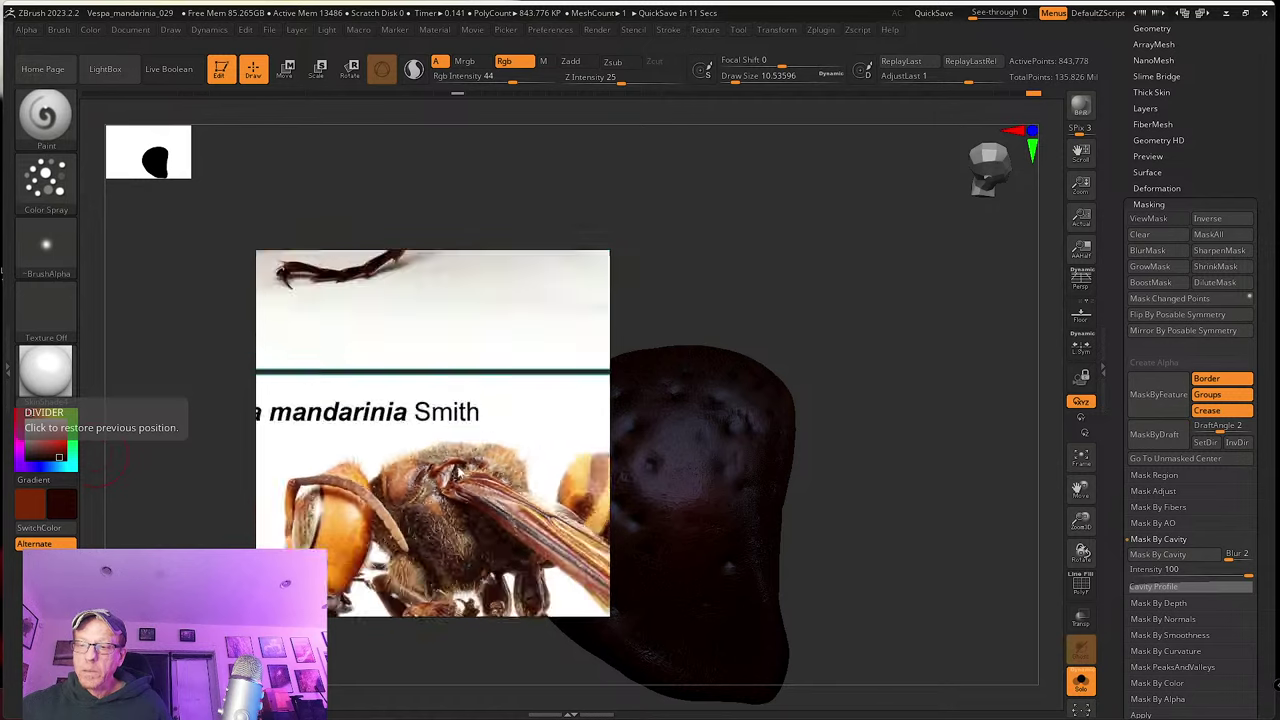
{"action": "scroll", "coordinate": [458, 480], "scroll_direction": "up", "scroll_amount": 6}
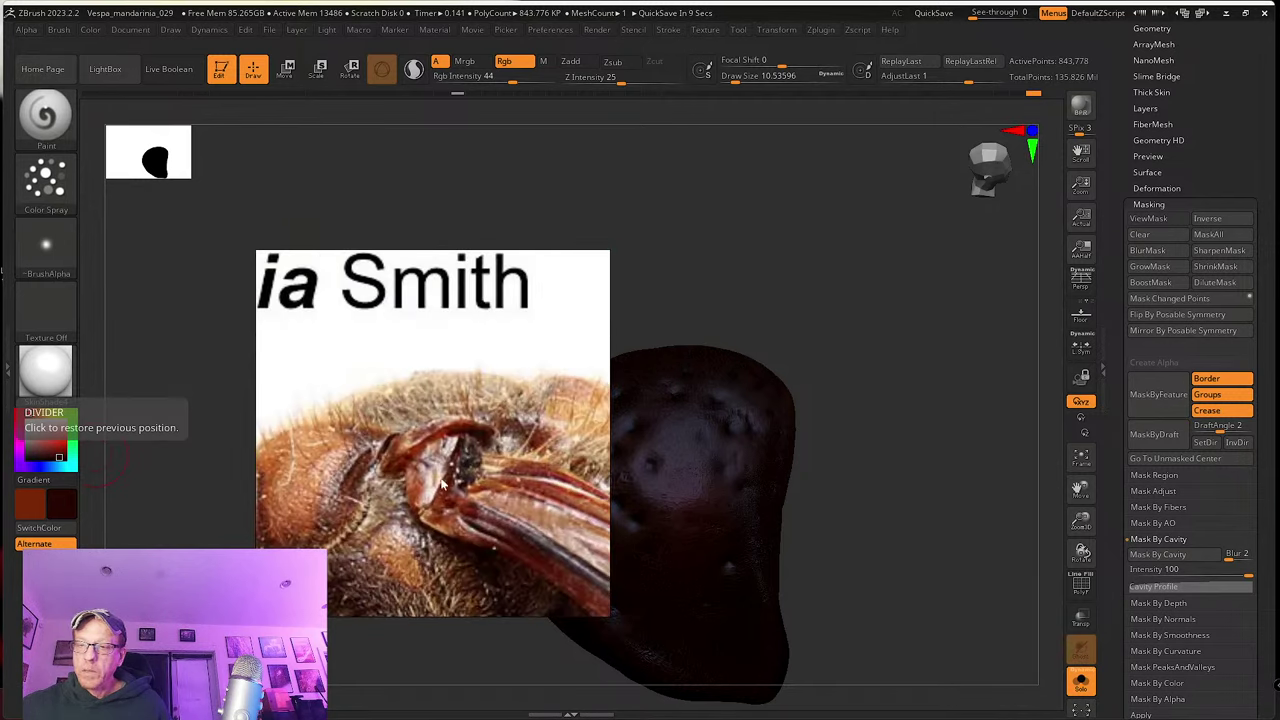
{"action": "scroll", "coordinate": [463, 450], "scroll_direction": "down", "scroll_amount": 5}
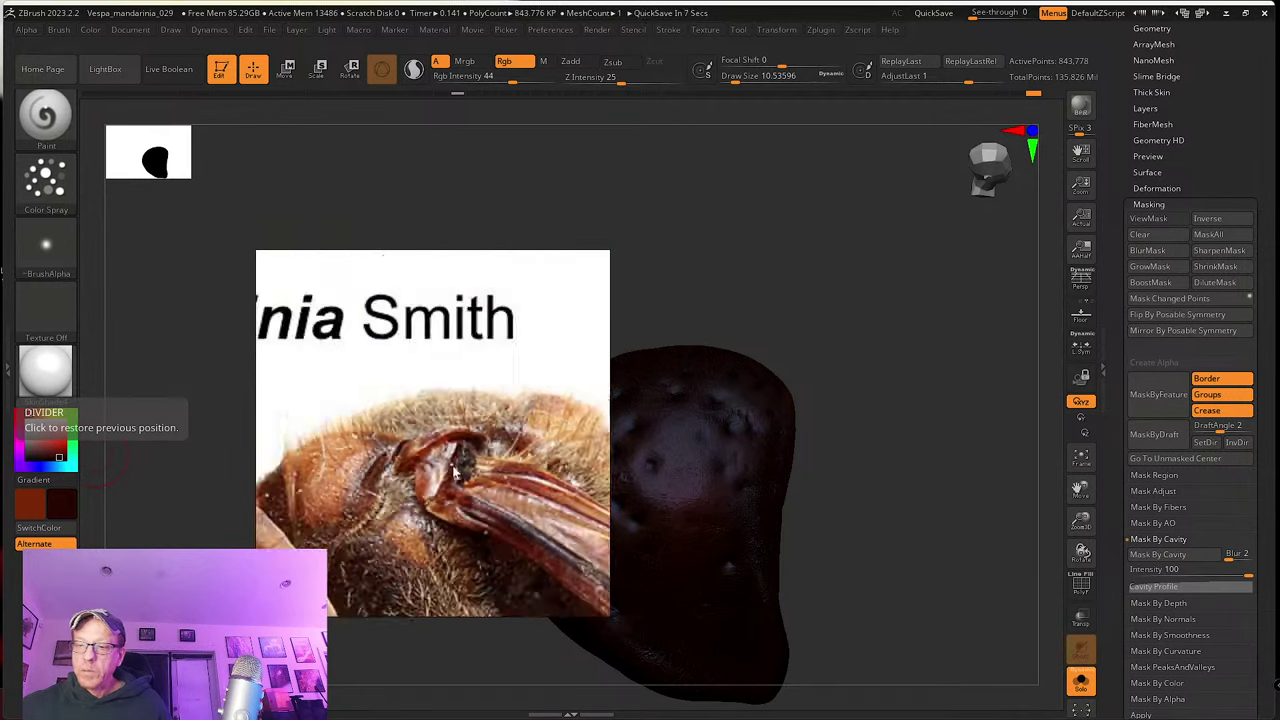
{"action": "scroll", "coordinate": [440, 470], "scroll_direction": "up", "scroll_amount": 4}
{"action": "scroll", "coordinate": [433, 474], "scroll_direction": "up", "scroll_amount": 8}
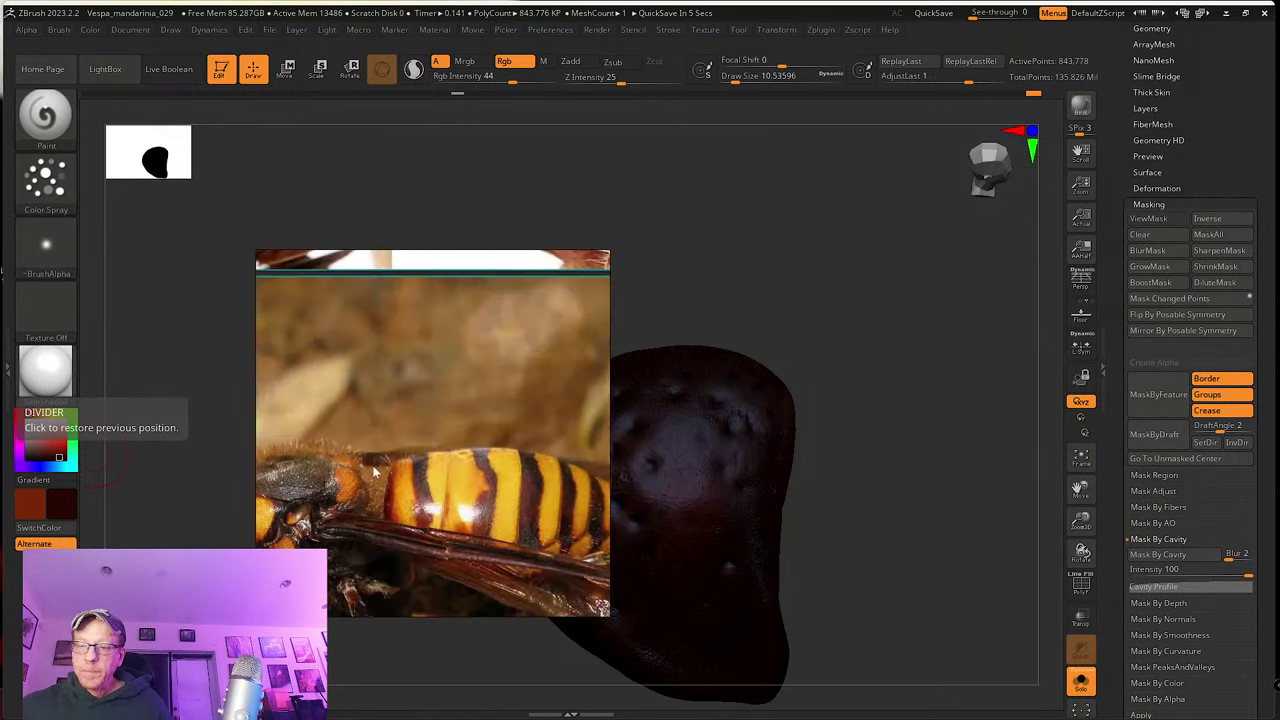
{"action": "scroll", "coordinate": [462, 468], "scroll_direction": "down", "scroll_amount": 8}
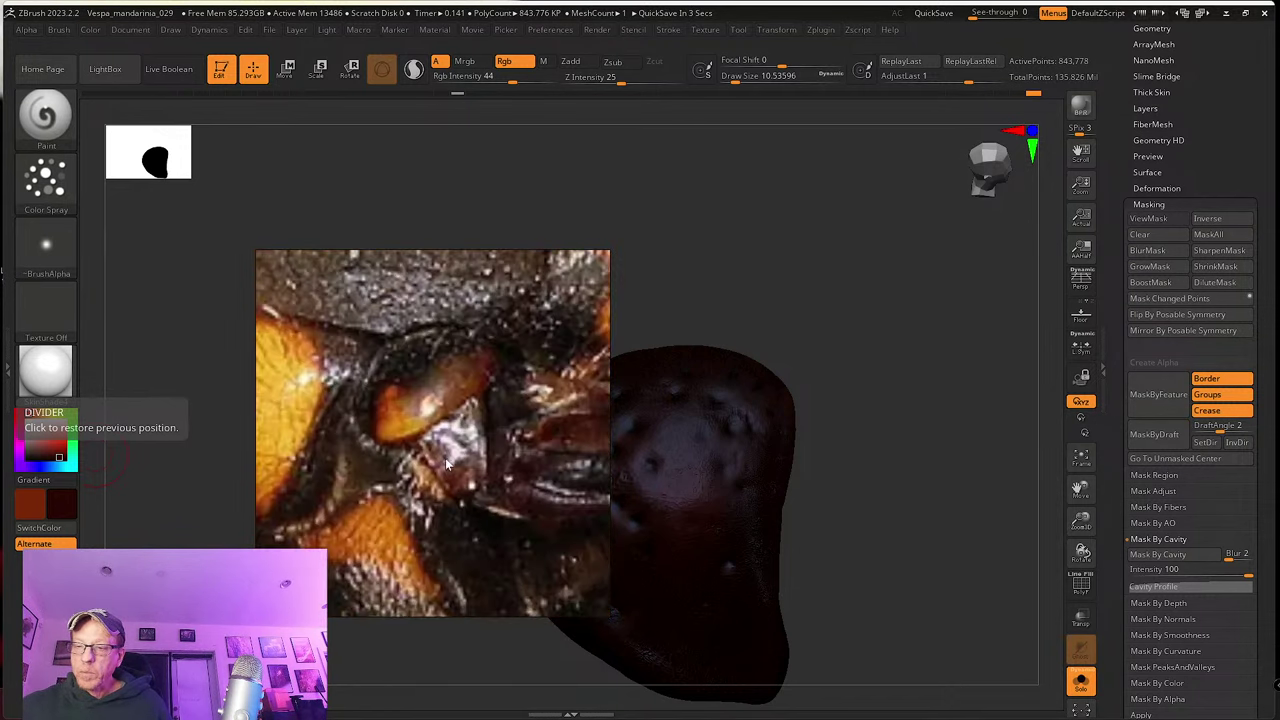
{"action": "scroll", "coordinate": [460, 462], "scroll_direction": "up", "scroll_amount": 8}
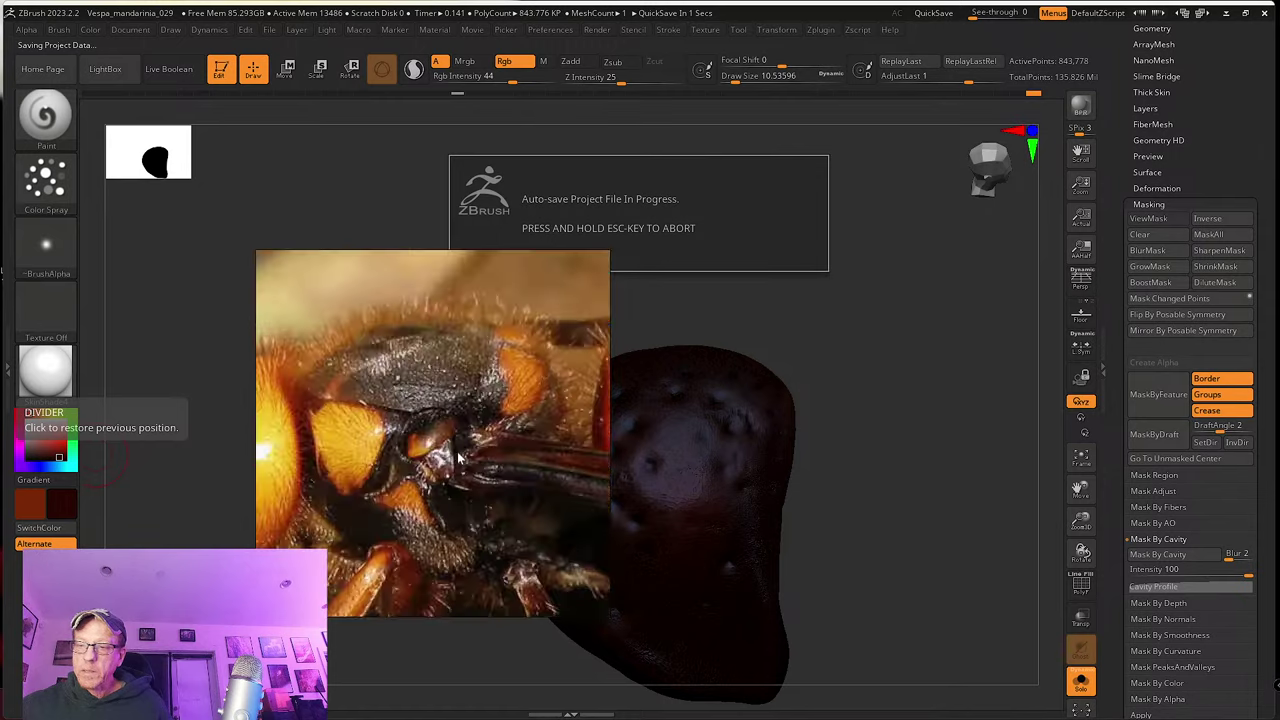
{"action": "scroll", "coordinate": [430, 450], "scroll_direction": "up", "scroll_amount": 3}
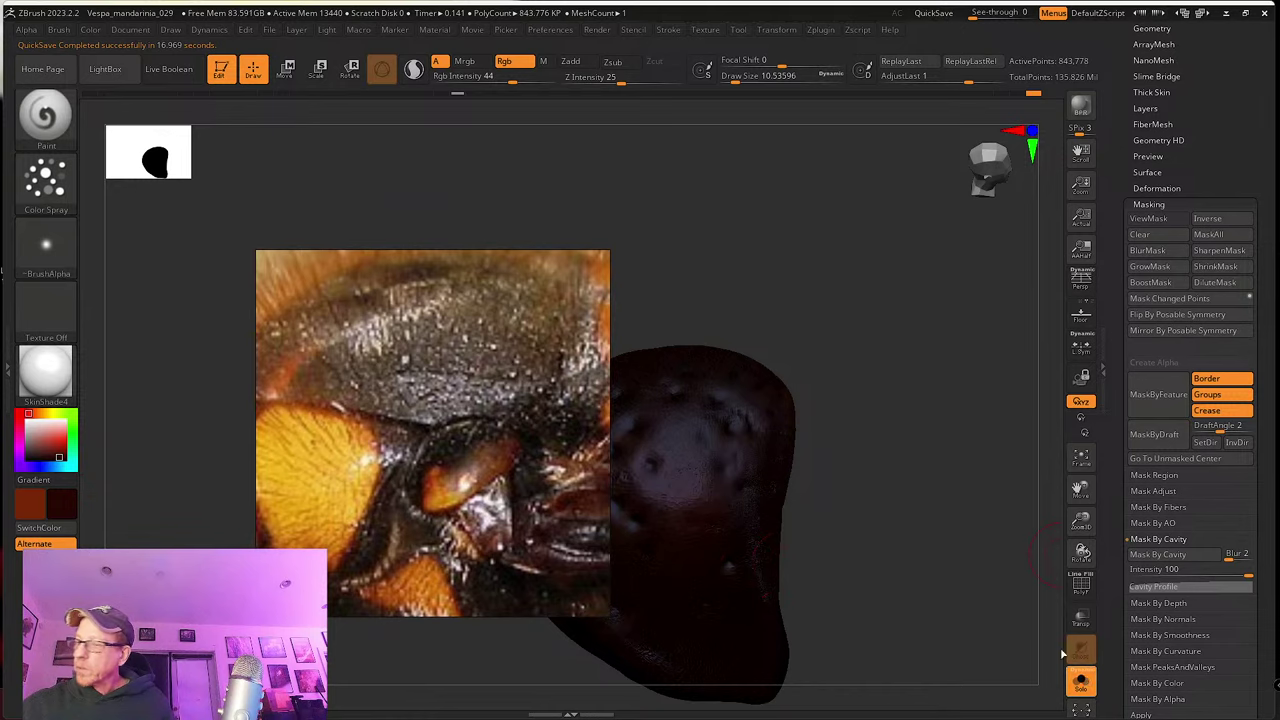
Step: Show the whole hornet again and sample orange from the yellow-orange thorax patch beside the plate
{"action": "left_click", "coordinate": [1081, 681]}
{"action": "right_click_drag", "start_coordinate": [879, 603], "coordinate": [898, 452], "text": "ctrl"}
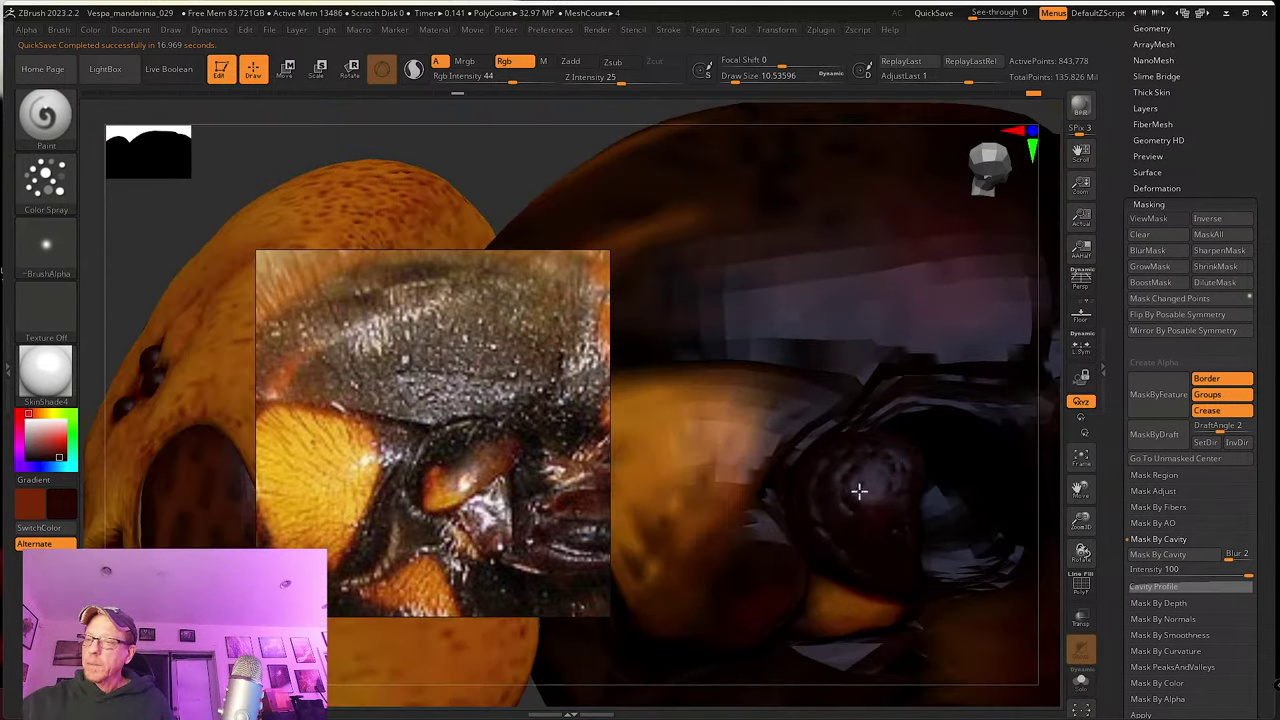
{"action": "key", "text": "c"}
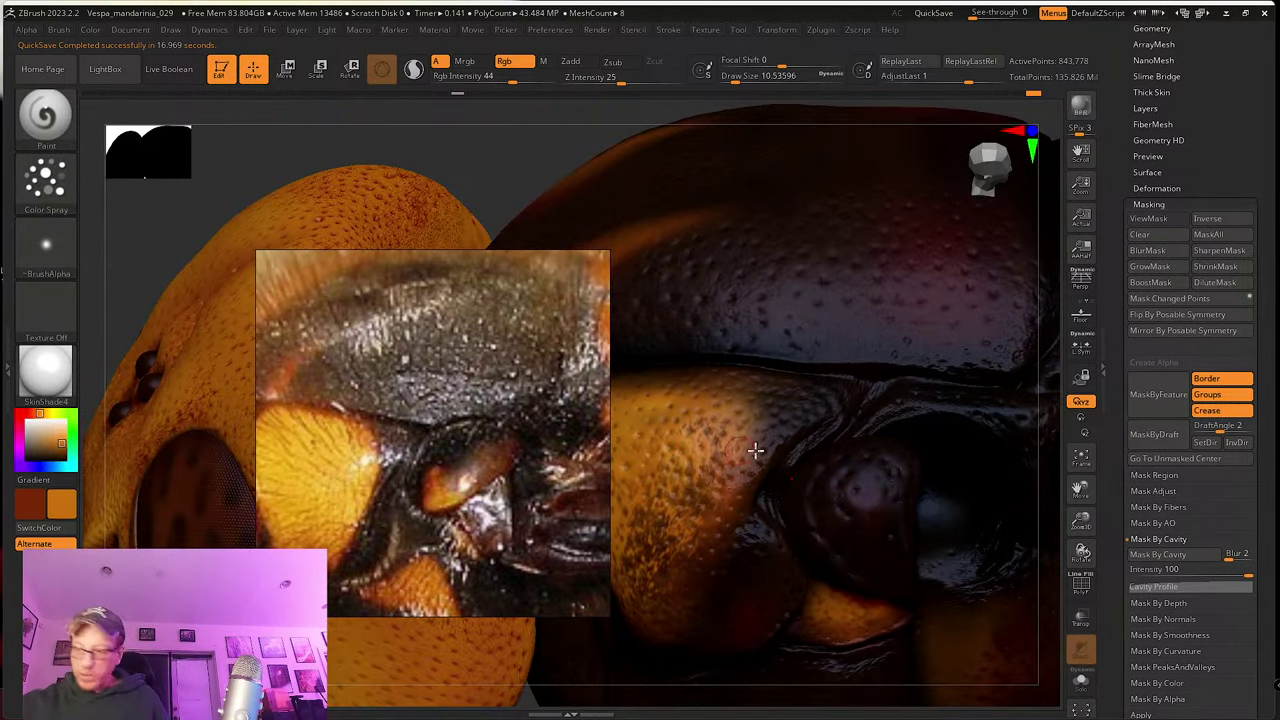
Step: Spray the sampled orange over the lower part of the pitted plate, raising the Draw Size to about 18
{"action": "right_click_drag", "start_coordinate": [883, 505], "coordinate": [803, 514]}
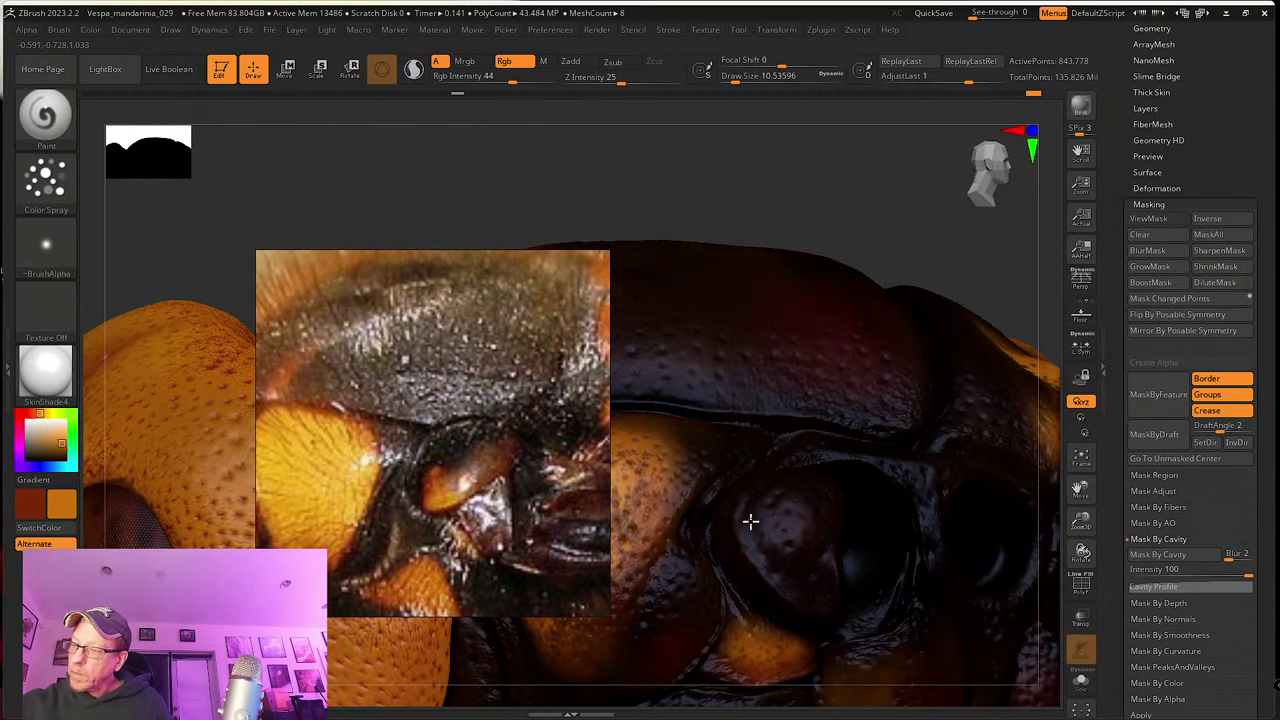
{"action": "mouse_move", "coordinate": [751, 521]}
{"action": "left_mouse_down"}
{"action": "mouse_move", "coordinate": [749, 557]}
{"action": "mouse_move", "coordinate": [789, 581]}
{"action": "left_mouse_up"}
{"action": "mouse_move", "coordinate": [789, 581]}
{"action": "right_mouse_down"}
{"action": "mouse_move", "coordinate": [832, 590]}
{"action": "mouse_move", "coordinate": [840, 645]}
{"action": "right_mouse_up"}
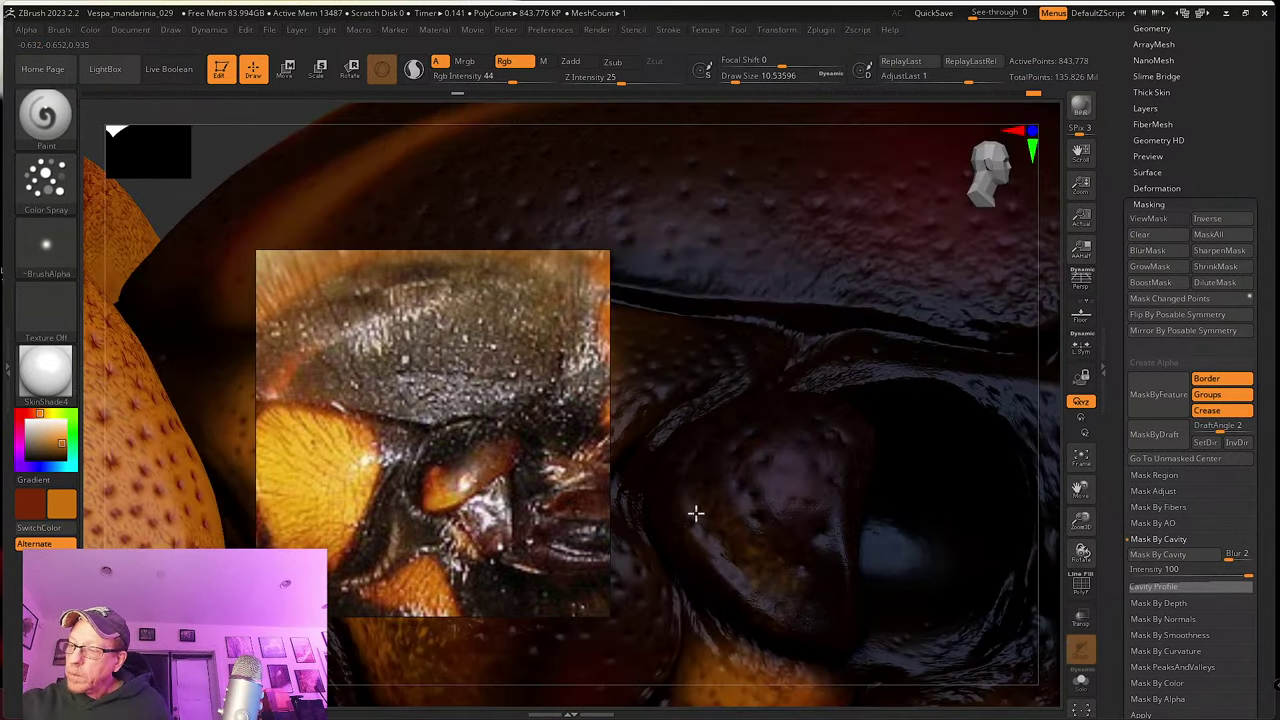
{"action": "mouse_move", "coordinate": [823, 594]}
{"action": "right_mouse_down"}
{"action": "mouse_move", "coordinate": [829, 562]}
{"action": "mouse_move", "coordinate": [706, 523]}
{"action": "right_mouse_up"}
{"action": "mouse_move", "coordinate": [693, 529]}
{"action": "left_mouse_down"}
{"action": "mouse_move", "coordinate": [737, 494]}
{"action": "mouse_move", "coordinate": [757, 540]}
{"action": "mouse_move", "coordinate": [814, 508]}
{"action": "mouse_move", "coordinate": [813, 606]}
{"action": "left_mouse_up"}
{"action": "key", "text": "shift"}
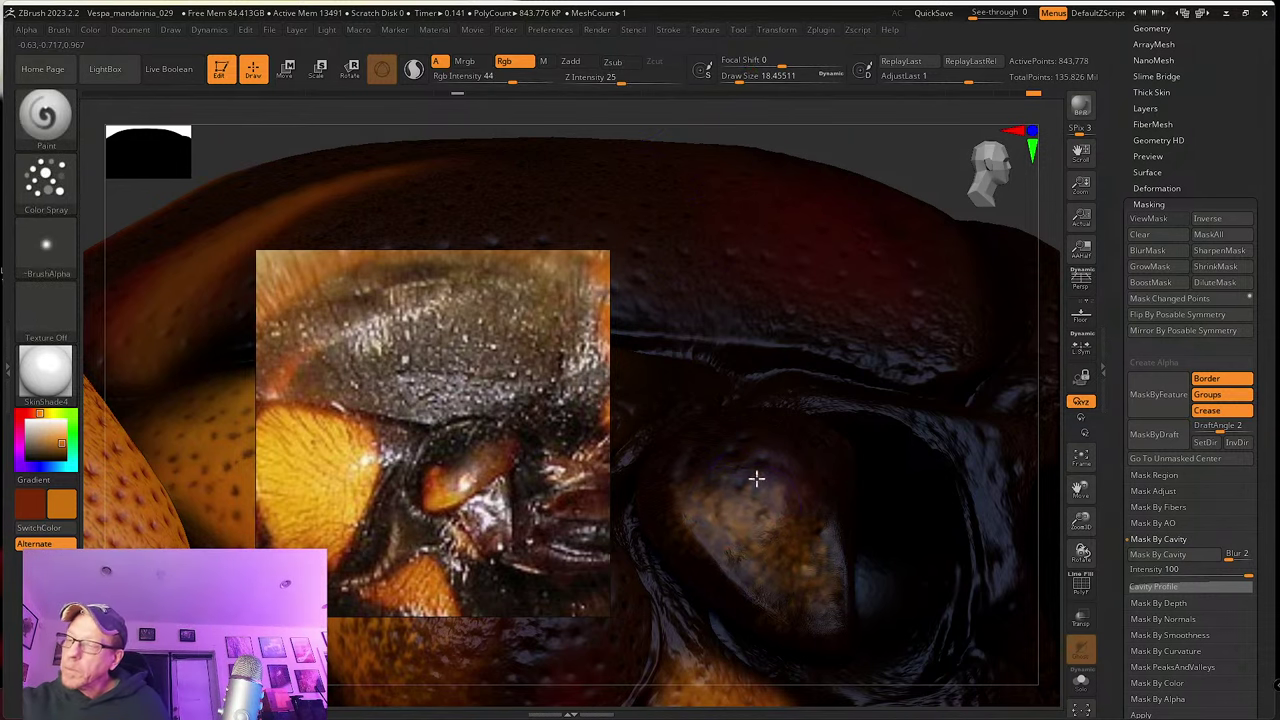
Step: Build up mottled orange across the plate's lower half and front edge, undoing unwanted strokes
{"action": "left_click", "coordinate": [810, 571]}
{"action": "mouse_move", "coordinate": [812, 571]}
{"action": "right_mouse_down"}
{"action": "mouse_move", "coordinate": [828, 564]}
{"action": "mouse_move", "coordinate": [832, 599]}
{"action": "right_mouse_up"}
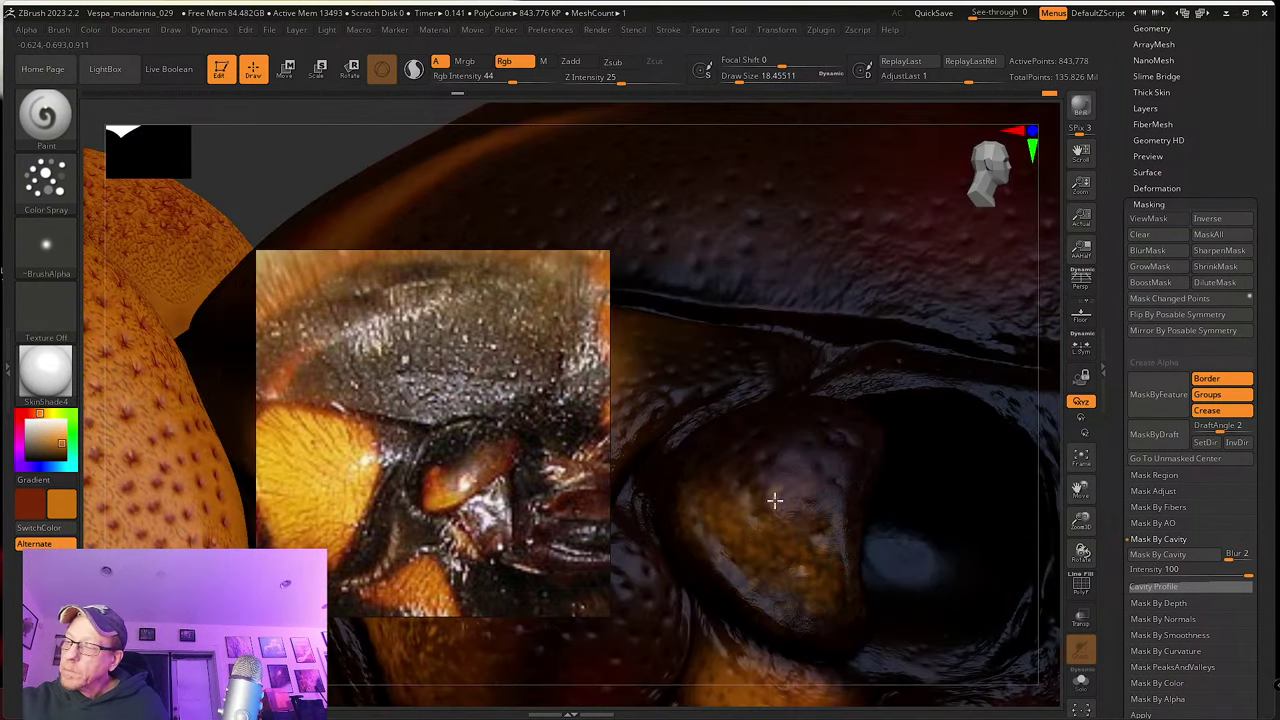
{"action": "right_click_drag", "start_coordinate": [758, 587], "coordinate": [756, 537]}
{"action": "key", "text": "ctrl+z"}
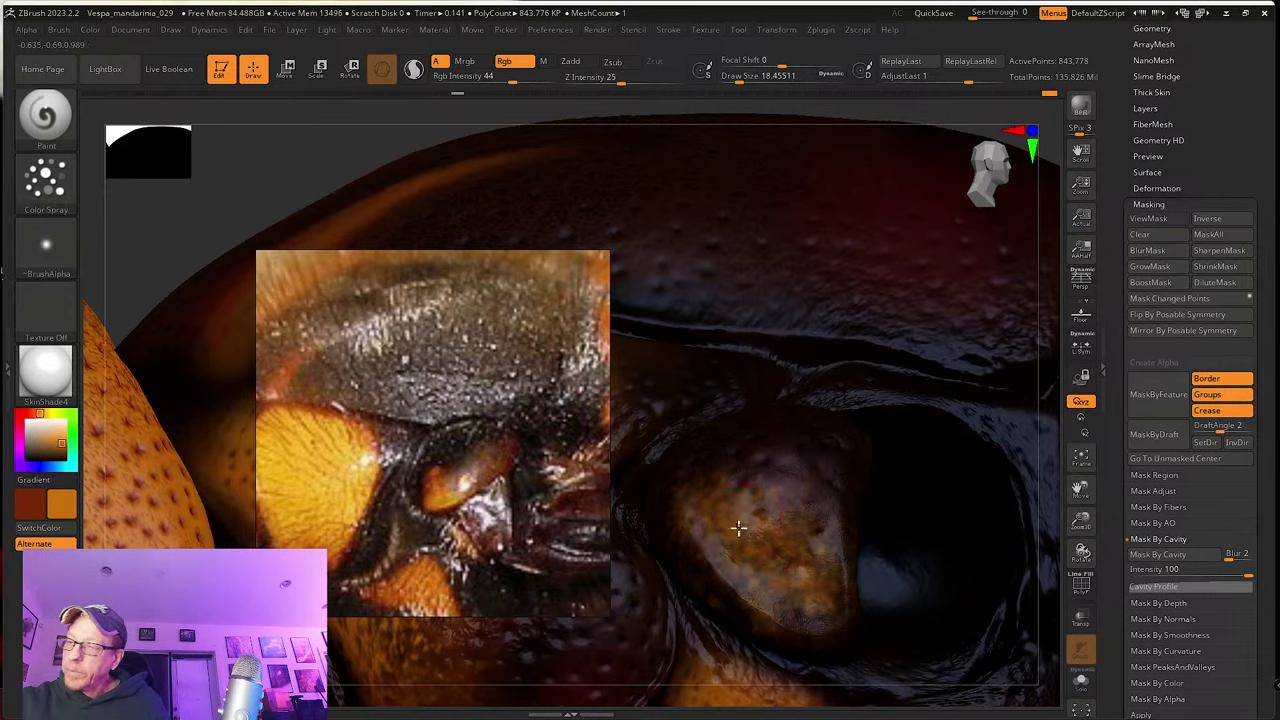
{"action": "key", "text": "ctrl+z"}
{"action": "right_click_drag", "start_coordinate": [781, 518], "coordinate": [803, 486]}
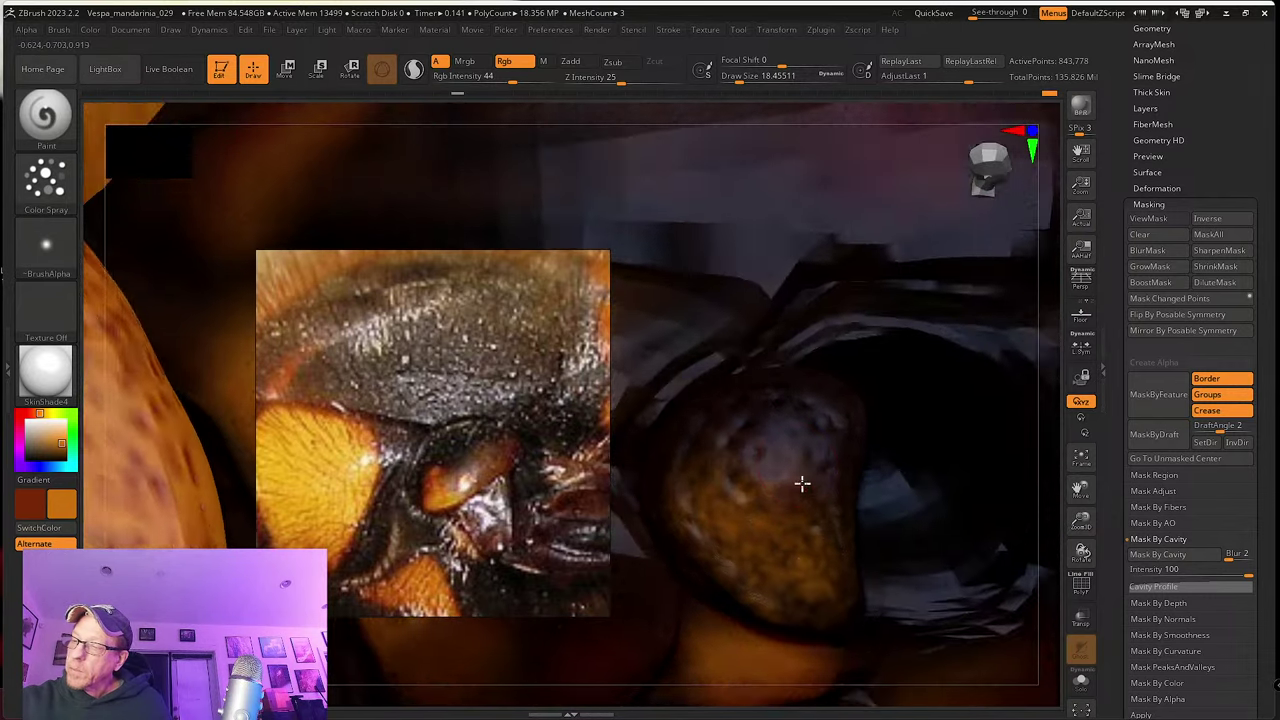
{"action": "key", "text": "shift"}
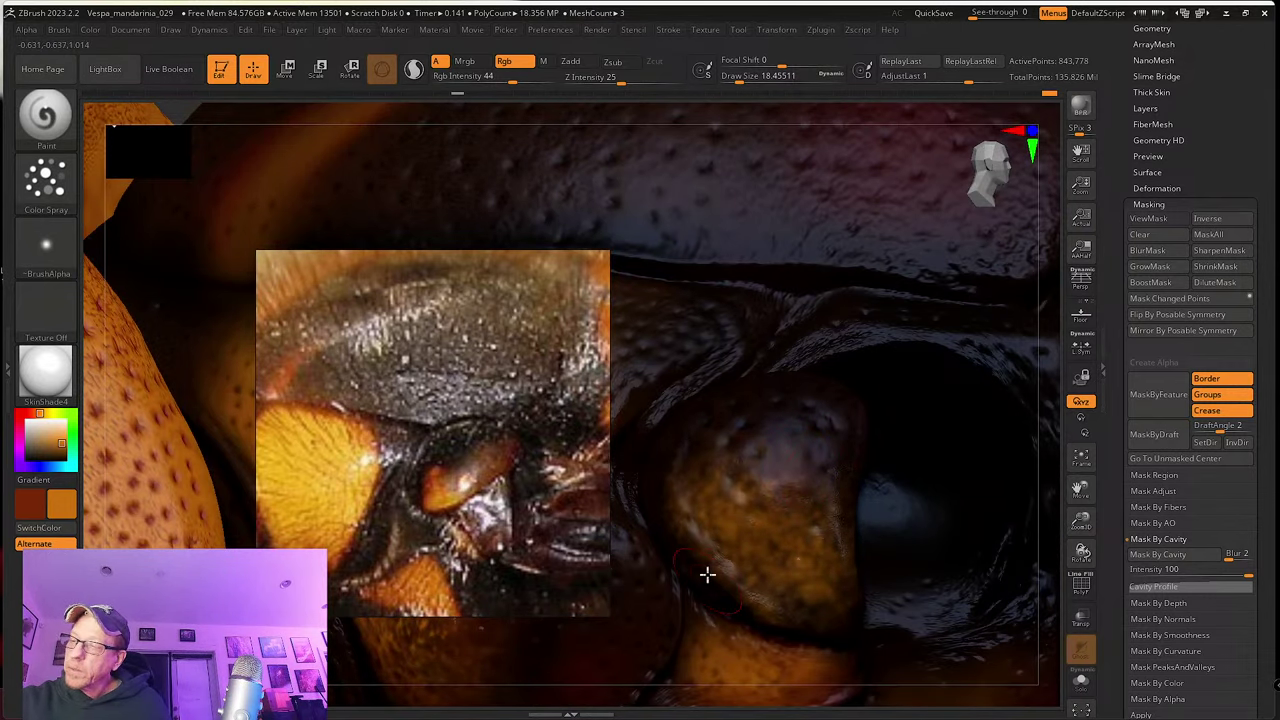
{"action": "key", "text": "ctrl+z"}
{"action": "right_click_drag", "start_coordinate": [700, 428], "coordinate": [816, 366]}
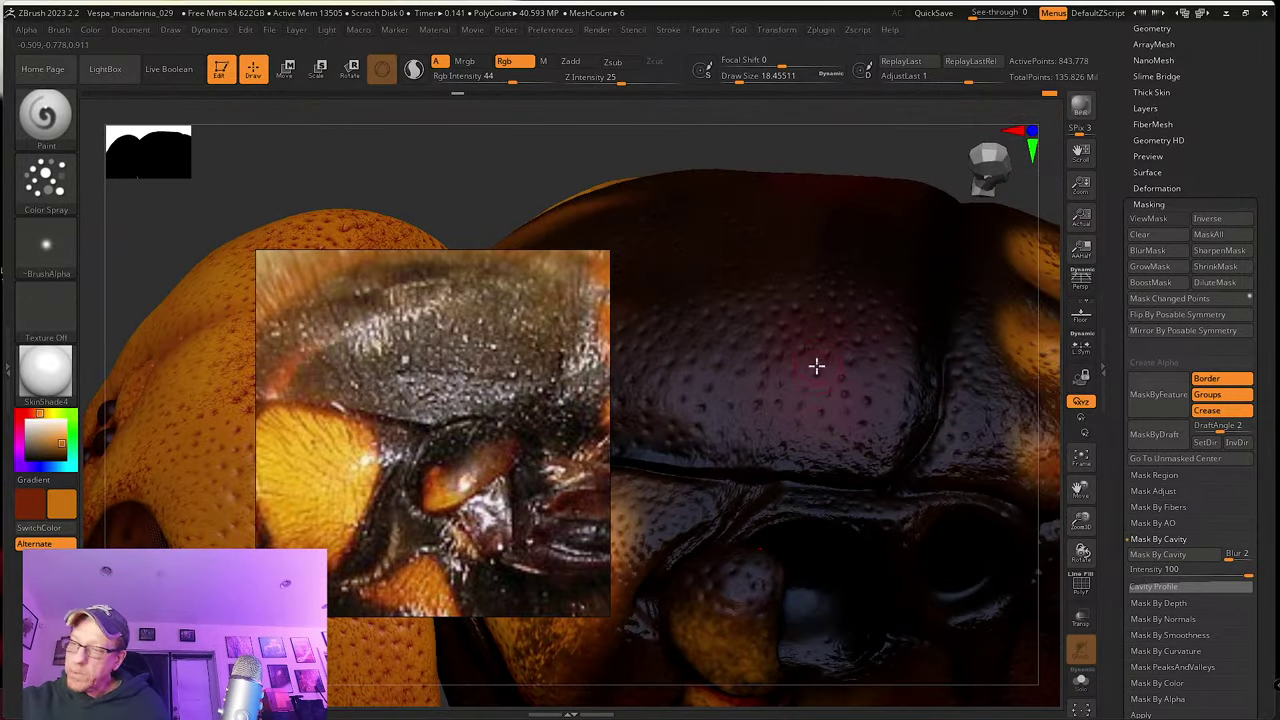
Step: Sample dark reddish brown from the thorax shield above the plate and shade the plate's upper end with it
{"action": "key", "text": "ctrl+z"}
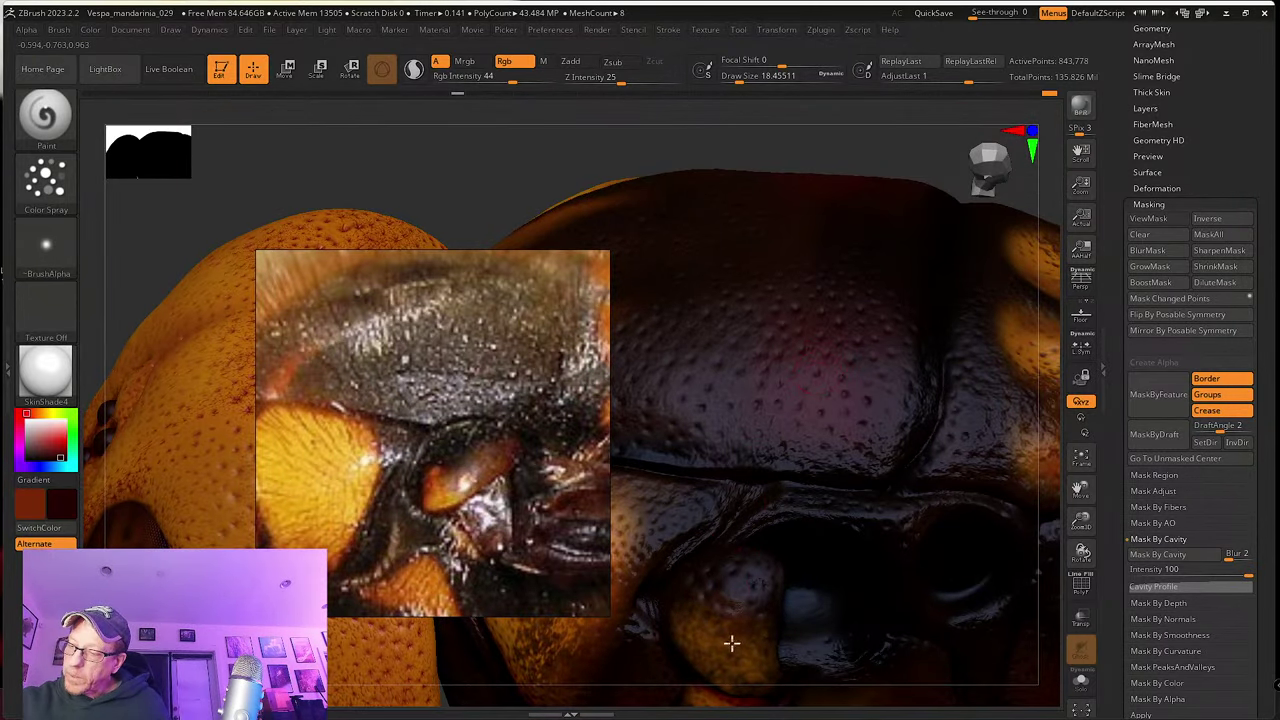
{"action": "key", "text": "ctrl+z"}
{"action": "key", "text": "ctrl+z"}
{"action": "key", "text": "ctrl+z"}
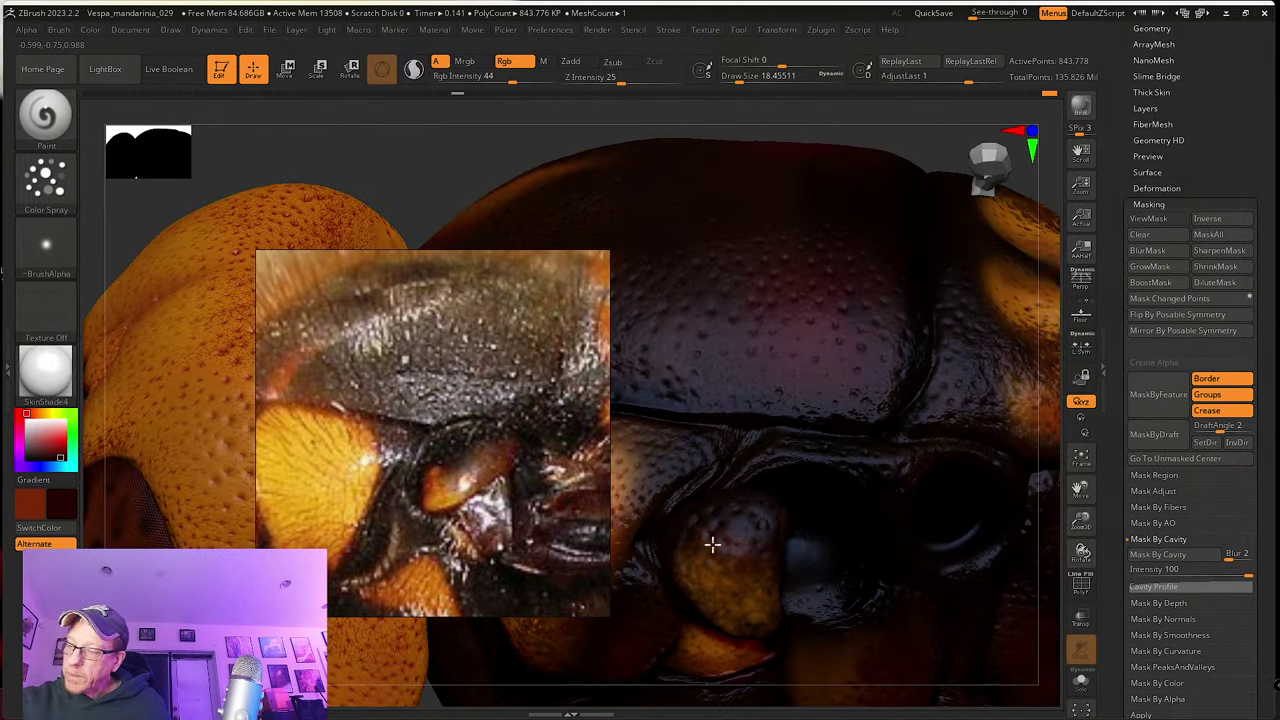
{"action": "right_click_drag", "start_coordinate": [756, 605], "coordinate": [709, 549]}
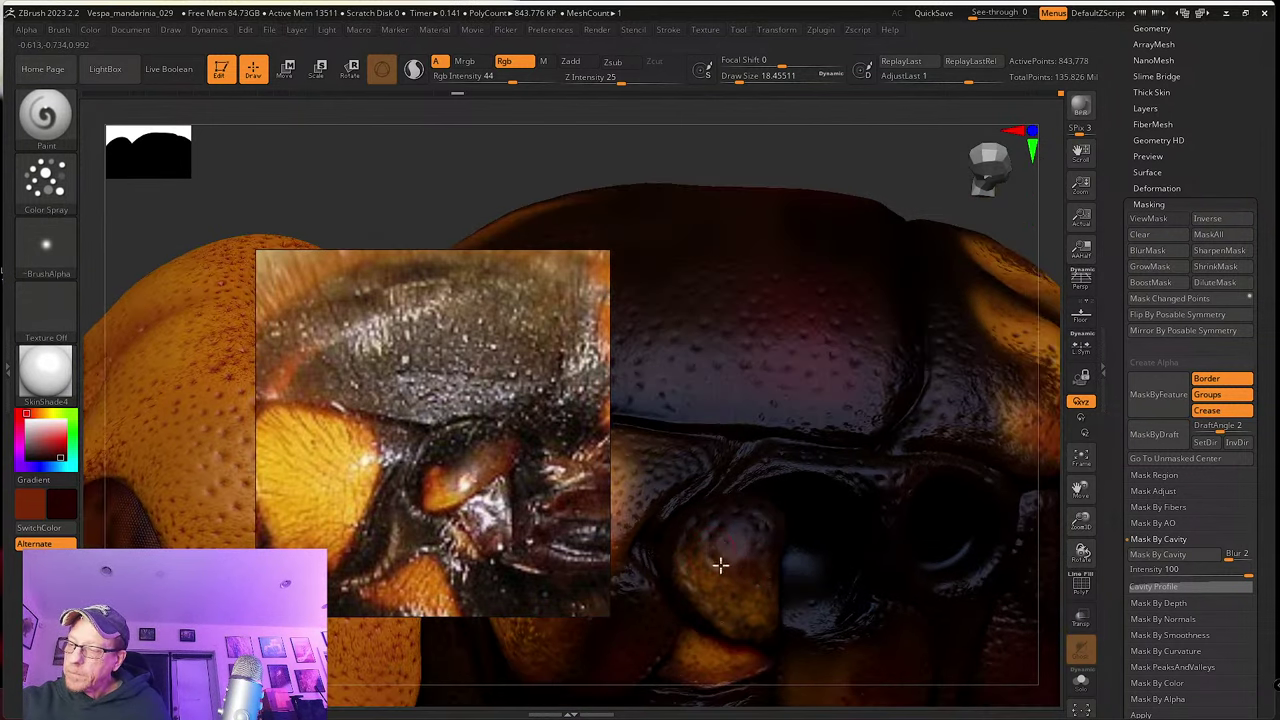
{"action": "right_click_drag", "start_coordinate": [763, 589], "coordinate": [786, 605]}
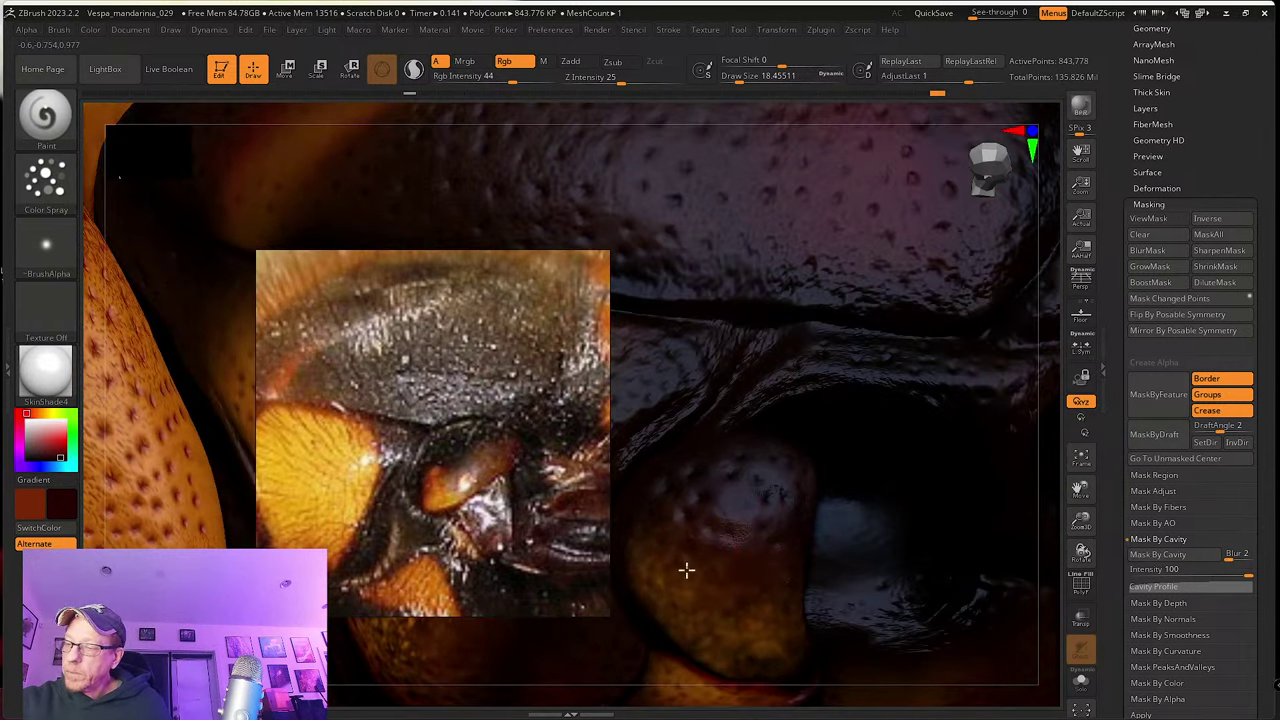
Step: Blend the dark reddish brown down over the orange across the middle and lower part of the plate
{"action": "right_click_drag", "start_coordinate": [664, 524], "coordinate": [691, 518]}
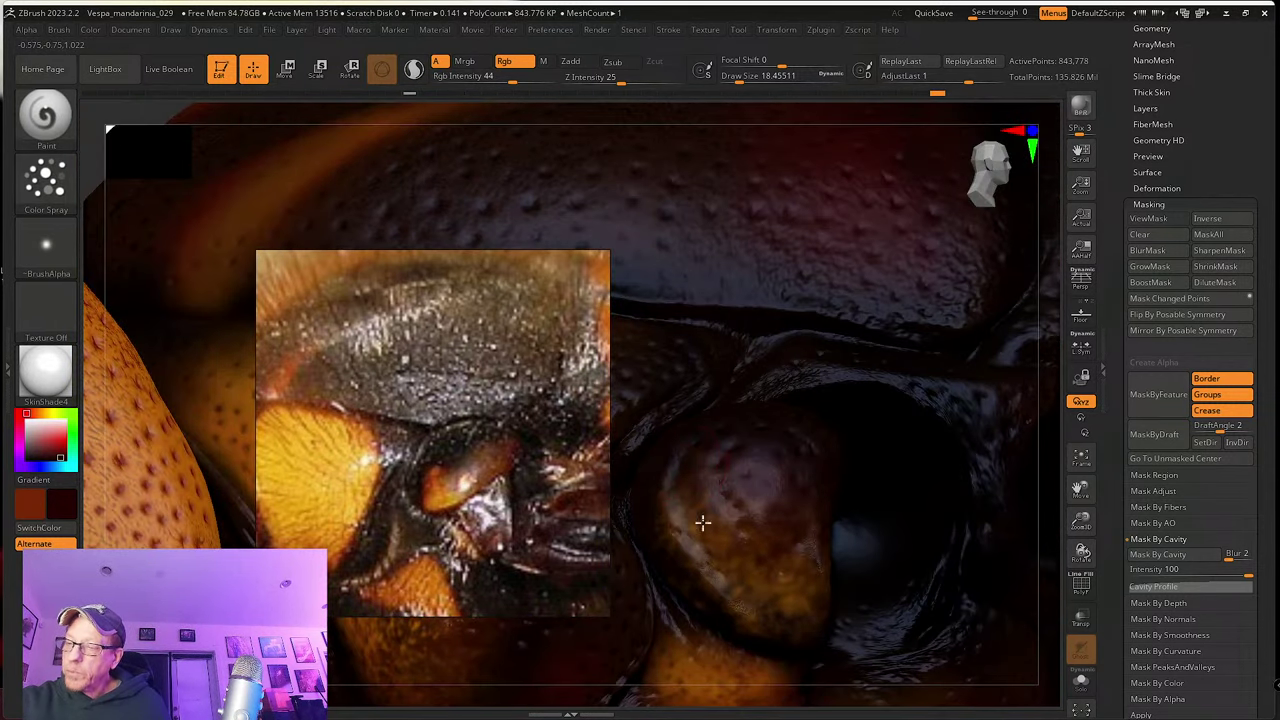
{"action": "right_click_drag", "start_coordinate": [803, 506], "coordinate": [803, 526]}
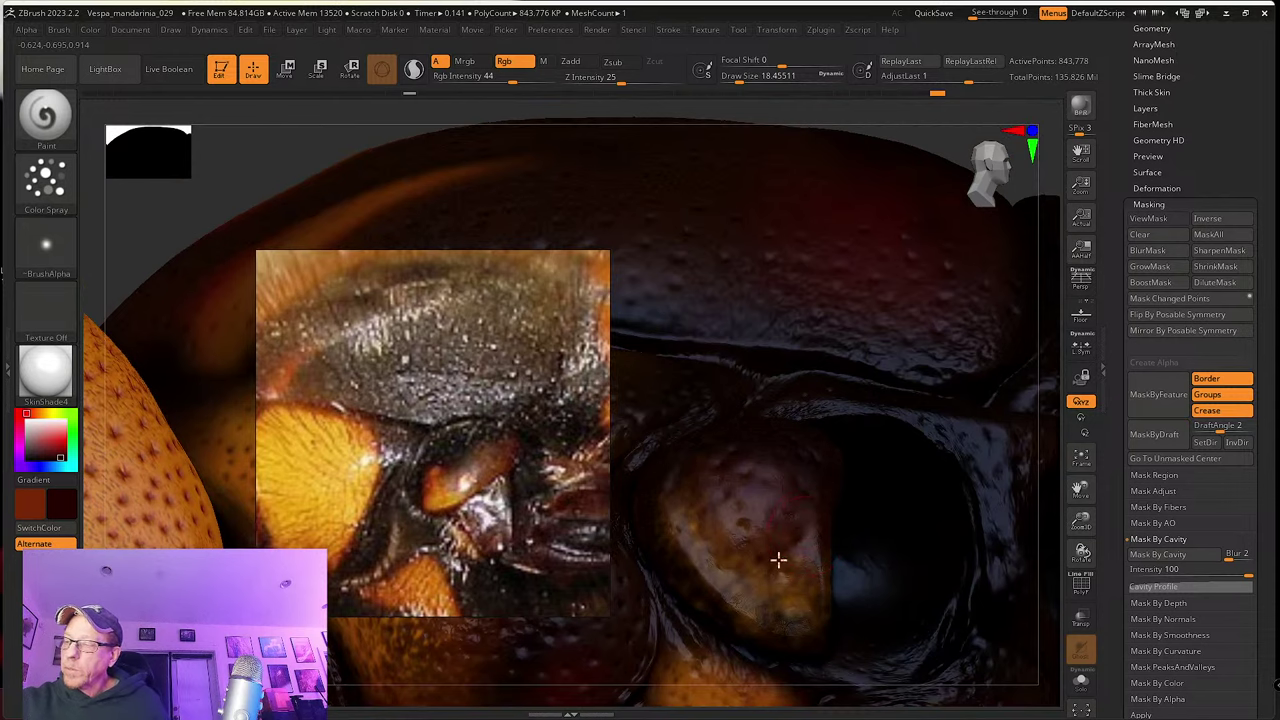
{"action": "right_click_drag", "start_coordinate": [712, 572], "coordinate": [670, 488]}
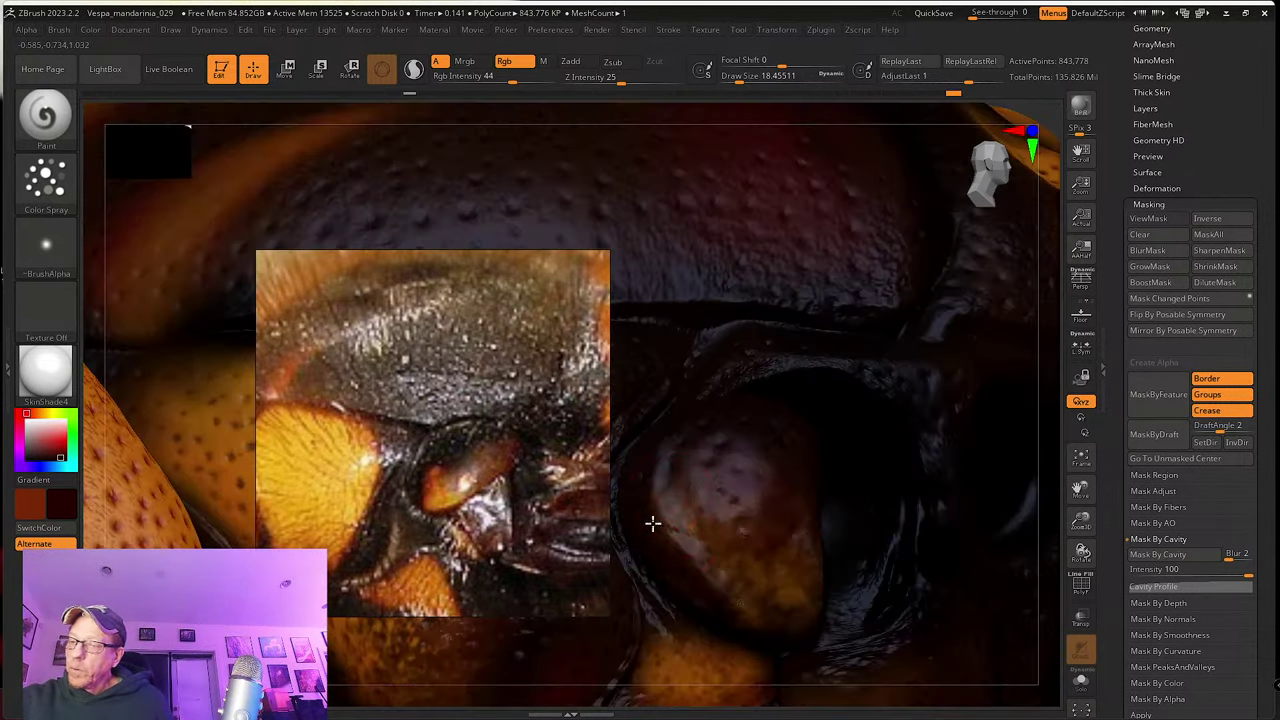
{"action": "right_click_drag", "start_coordinate": [766, 543], "coordinate": [717, 549]}
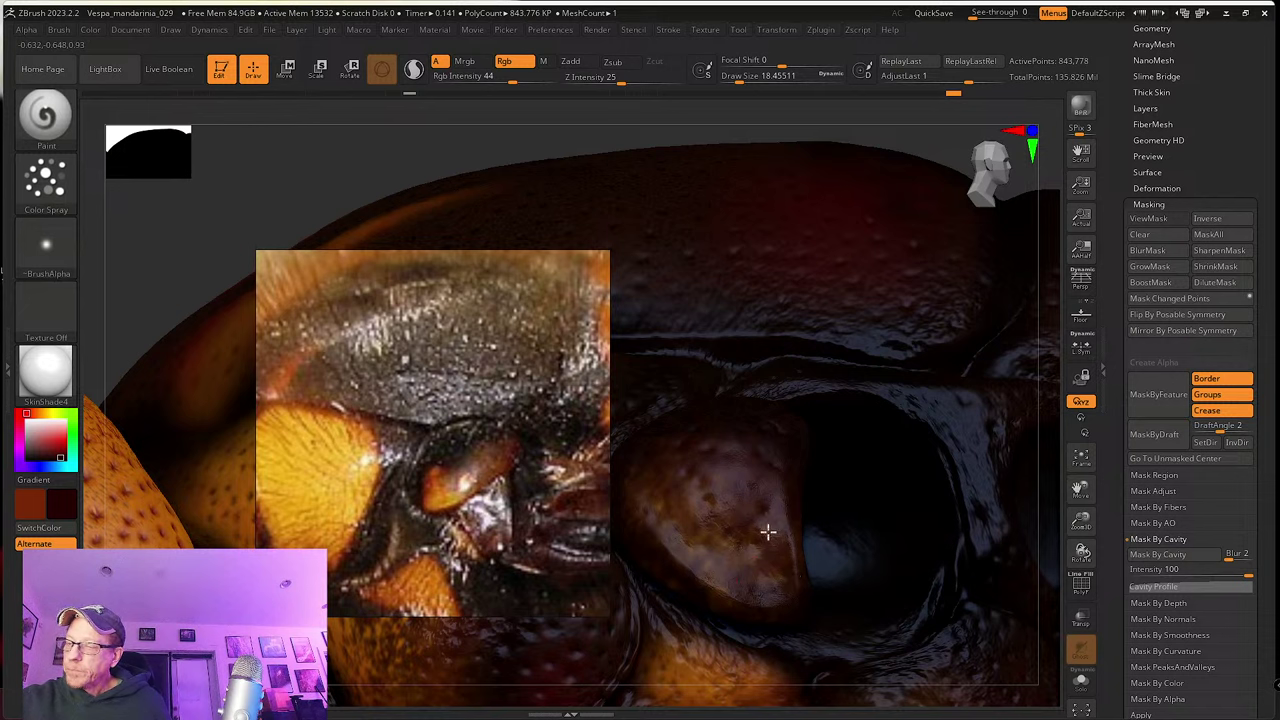
Step: Sample dark red-brown from the thorax shield and black near the wing socket, and deepen the plate's shading
{"action": "right_click_drag", "start_coordinate": [791, 460], "coordinate": [834, 273]}
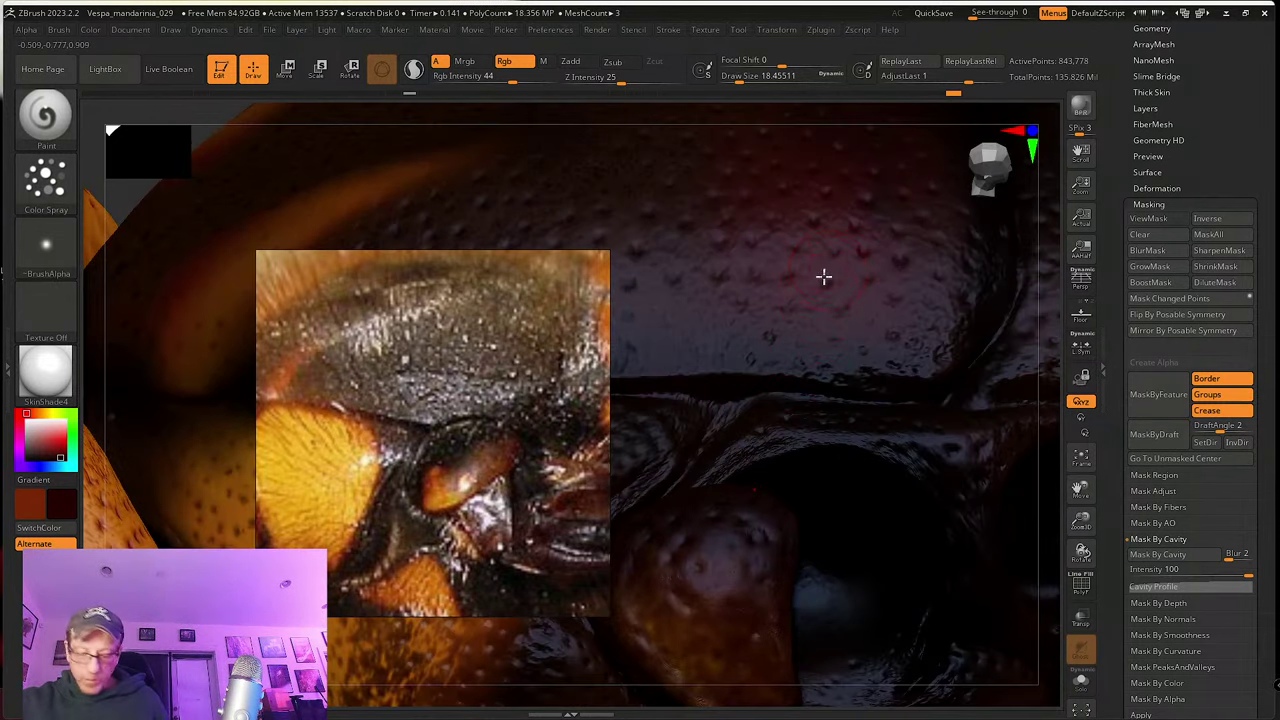
{"action": "right_click_drag", "start_coordinate": [709, 634], "coordinate": [744, 533]}
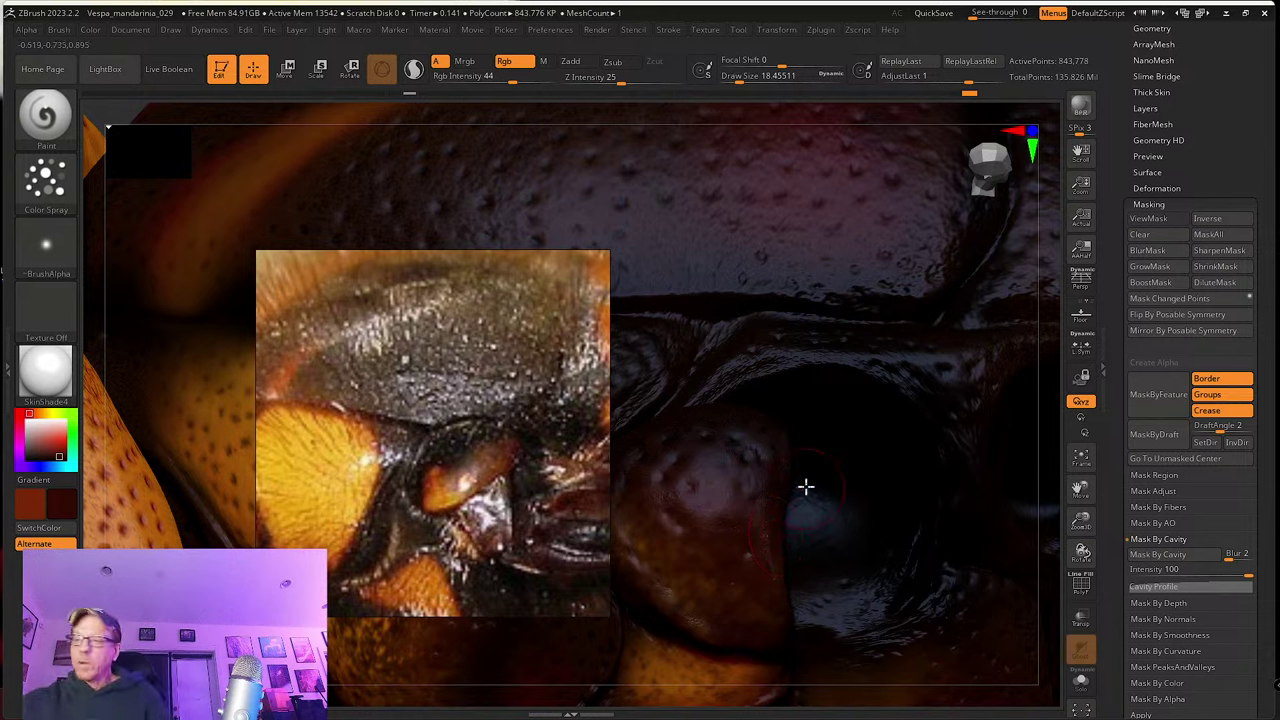
{"action": "key", "text": "c"}
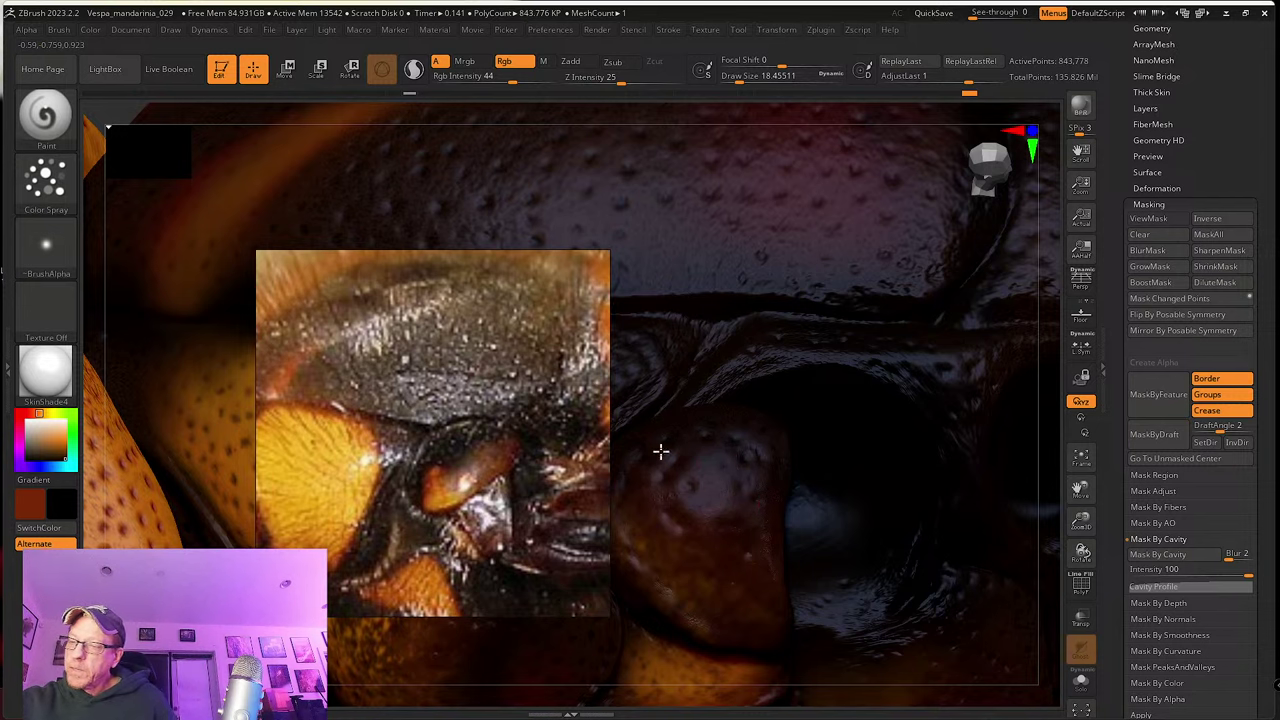
{"action": "right_click_drag", "start_coordinate": [751, 531], "coordinate": [786, 460]}
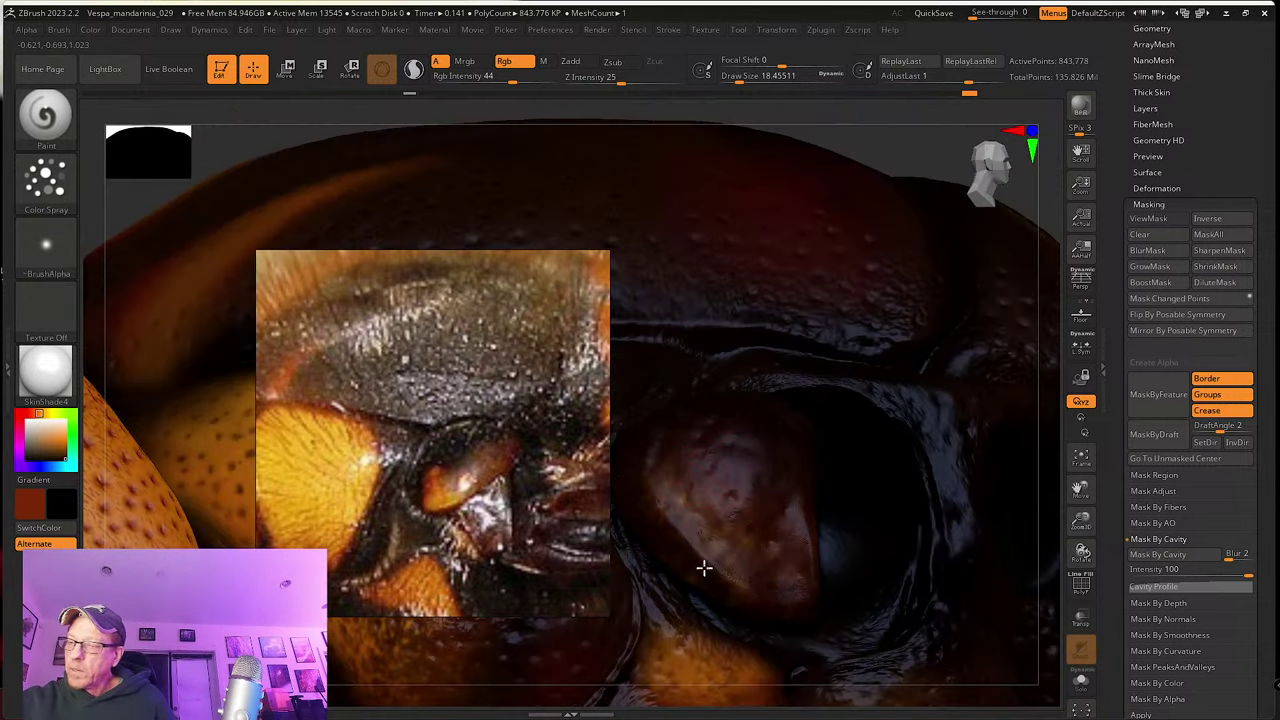
{"action": "right_click_drag", "start_coordinate": [736, 579], "coordinate": [736, 521]}
Step: Sample brownish orange and spray it over the plate's front and lower areas with a Draw Size of about 13
{"action": "key", "text": "c"}
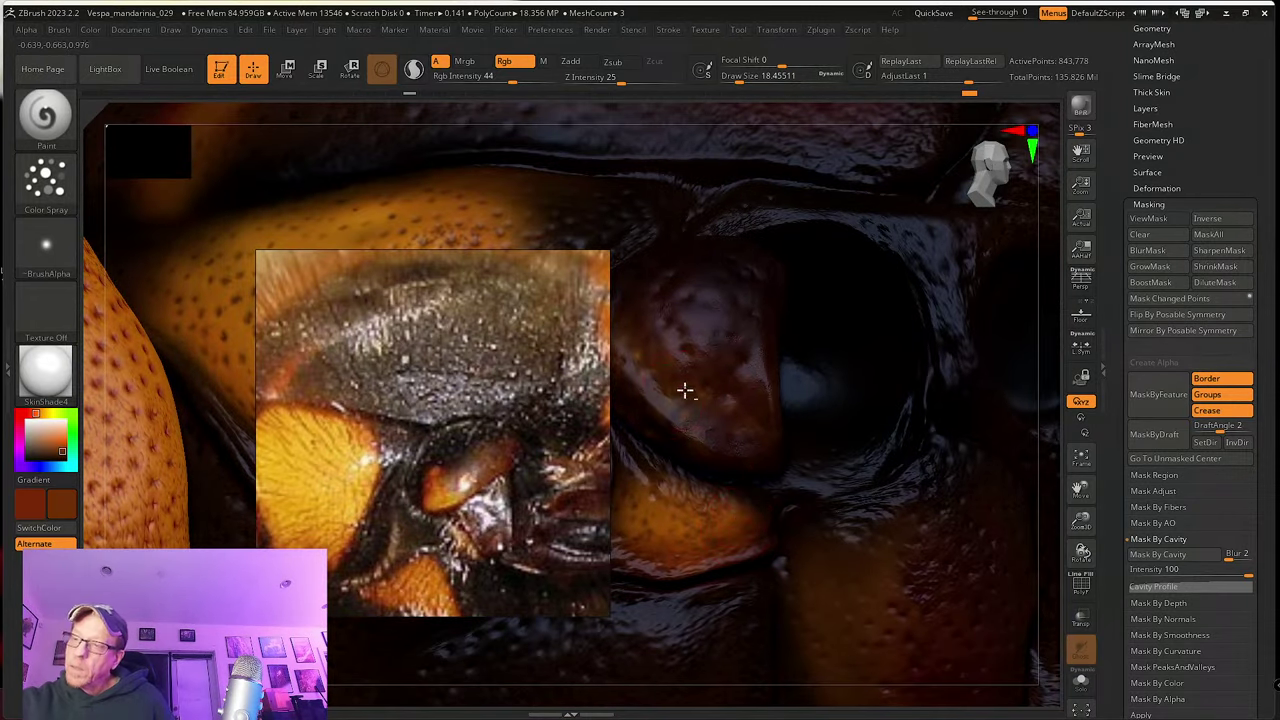
{"action": "right_click_drag", "start_coordinate": [686, 388], "coordinate": [688, 480]}
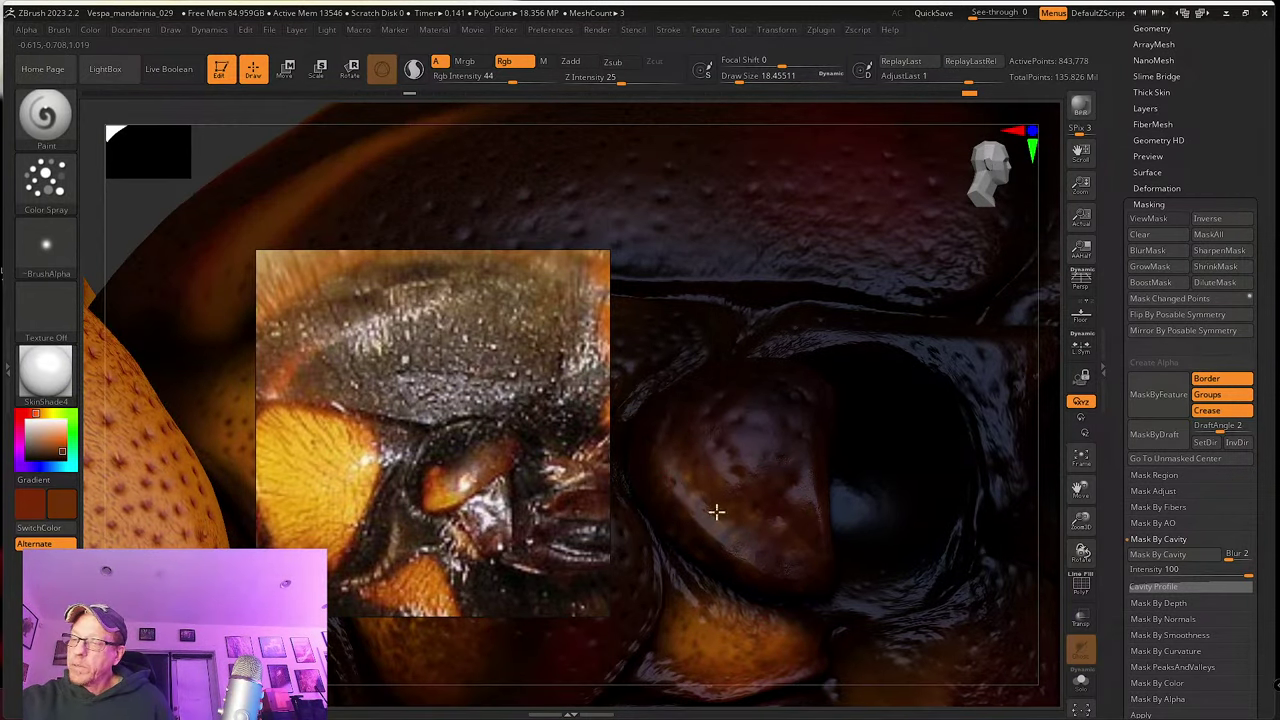
{"action": "key", "text": "s"}
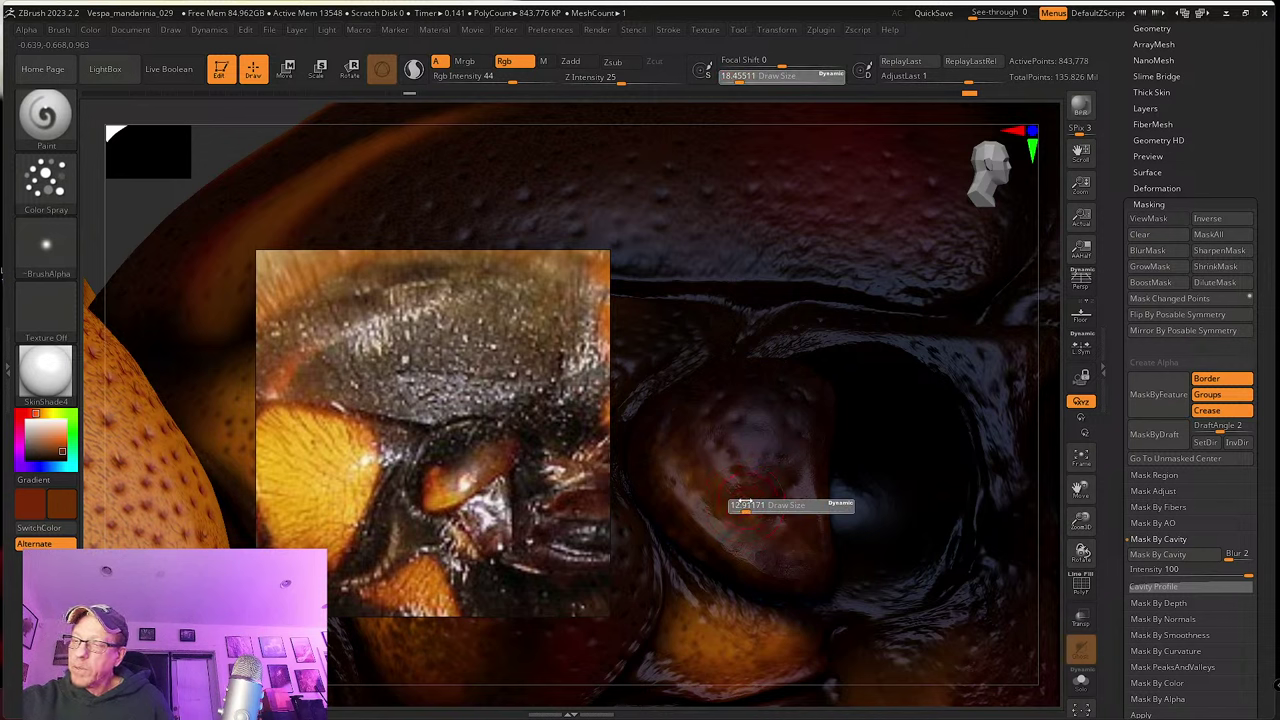
{"action": "left_click", "coordinate": [745, 505]}
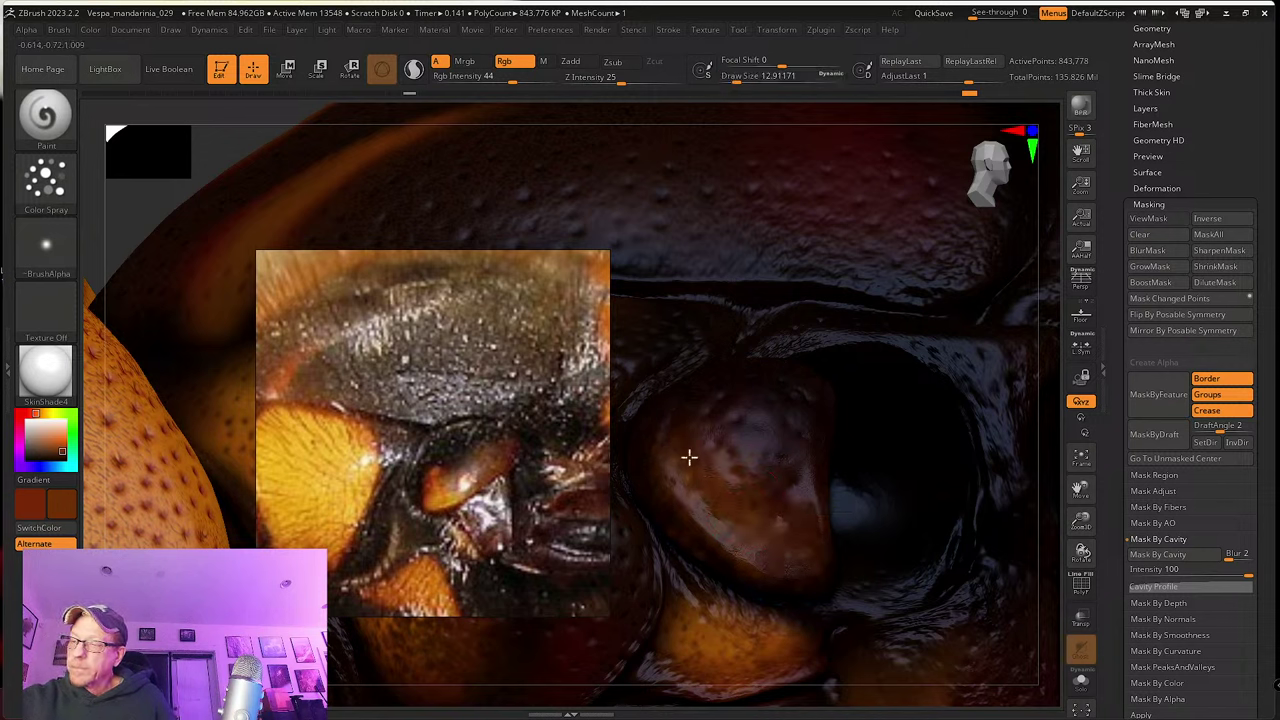
{"action": "right_click_drag", "start_coordinate": [689, 457], "coordinate": [717, 486]}
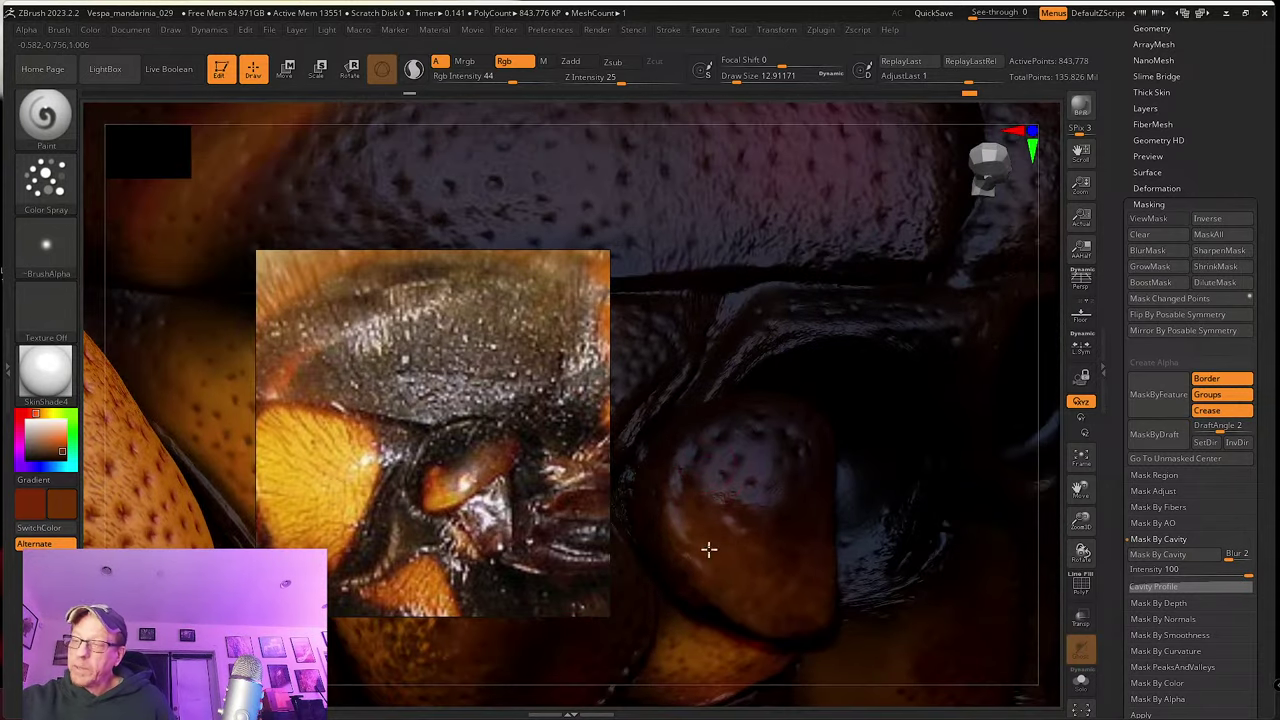
{"action": "mouse_move", "coordinate": [794, 600]}
{"action": "right_mouse_down"}
{"action": "mouse_move", "coordinate": [751, 457]}
{"action": "mouse_move", "coordinate": [784, 485]}
{"action": "right_mouse_up"}
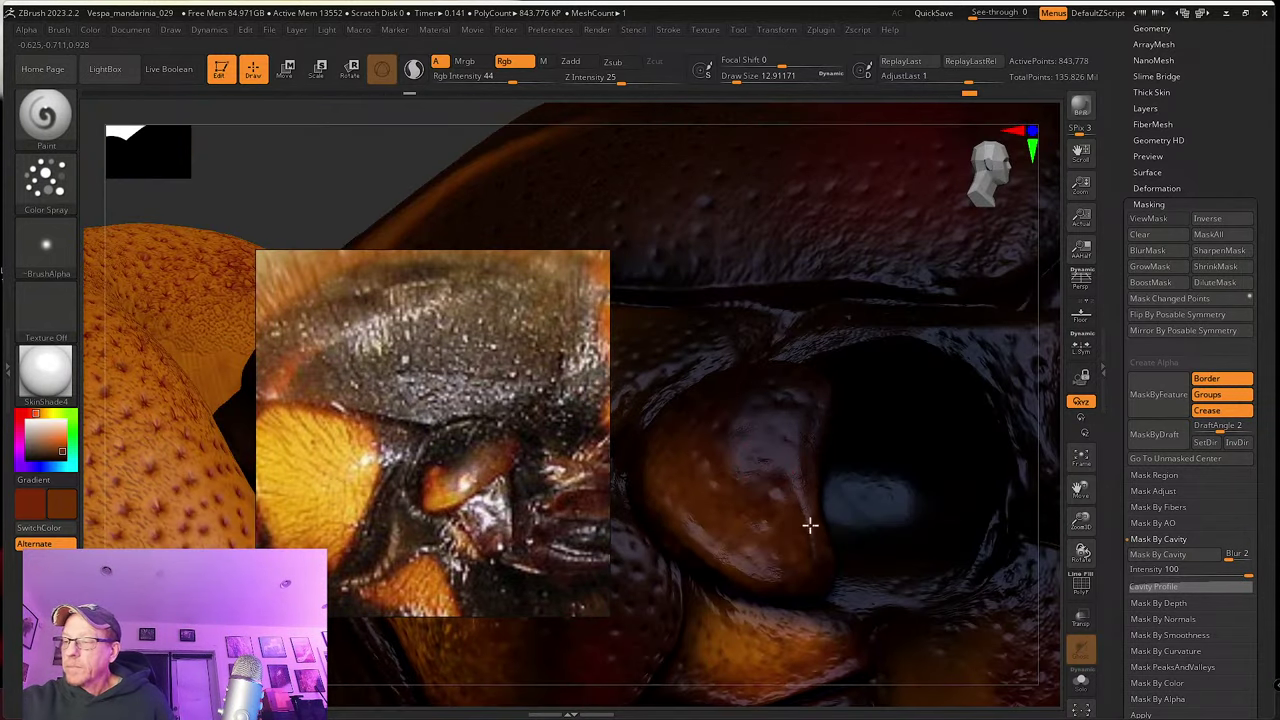
{"action": "mouse_move", "coordinate": [720, 518]}
{"action": "right_mouse_down"}
{"action": "mouse_move", "coordinate": [789, 509]}
{"action": "mouse_move", "coordinate": [803, 574]}
{"action": "right_mouse_up"}
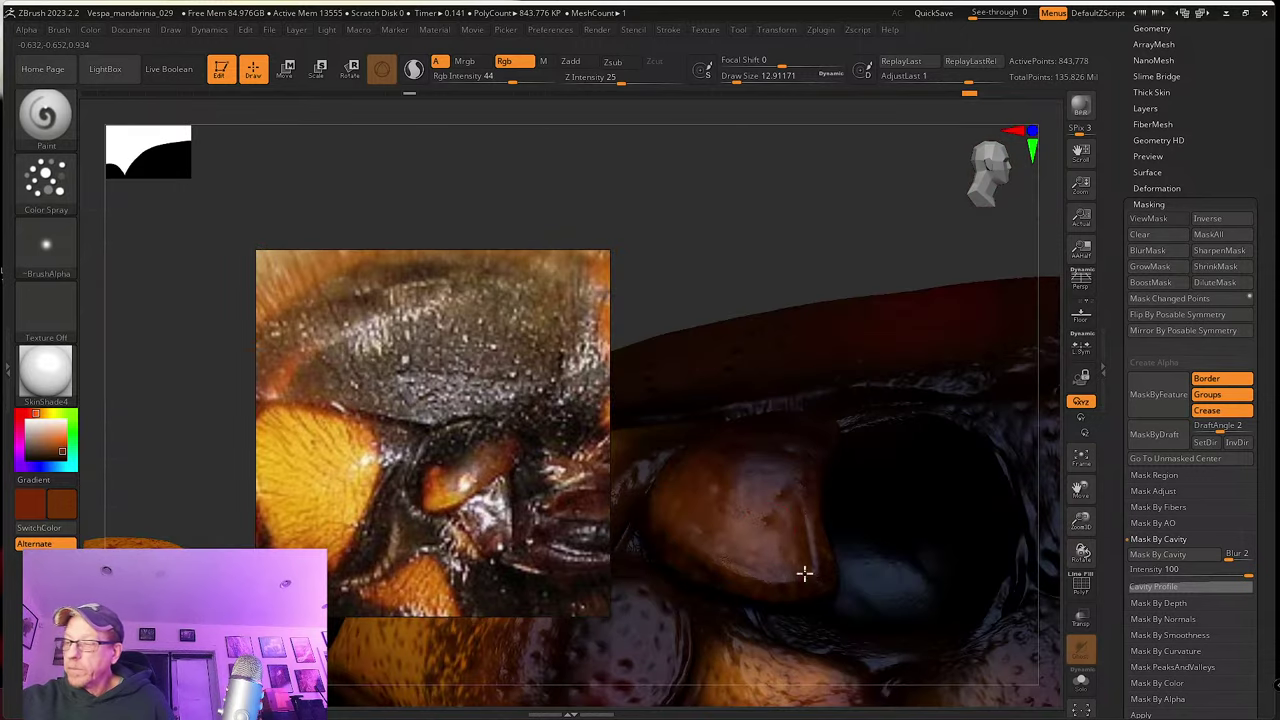
{"action": "mouse_move", "coordinate": [705, 513]}
{"action": "right_mouse_down"}
{"action": "mouse_move", "coordinate": [769, 551]}
{"action": "mouse_move", "coordinate": [757, 452]}
{"action": "right_mouse_up"}
Step: Shade the plate's pitted upper end with sampled near-black brown, and warm its front edge with sampled amber-brown
{"action": "key", "text": "c"}
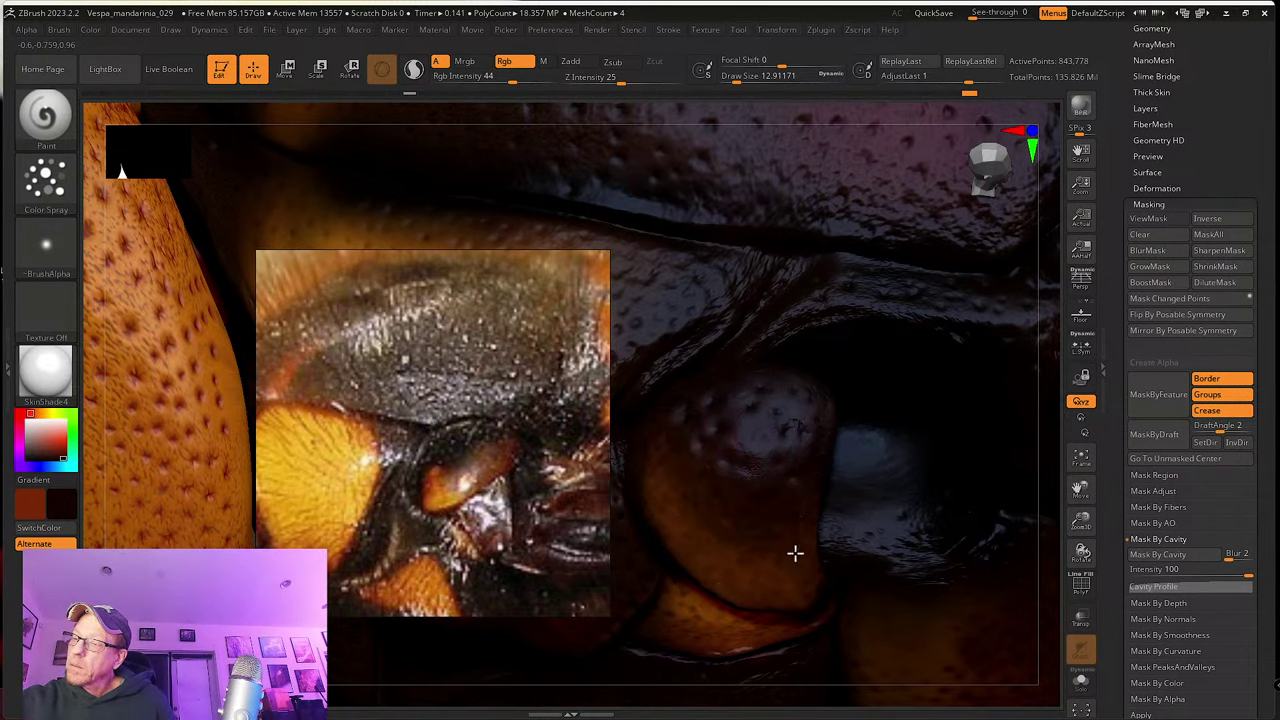
{"action": "right_click_drag", "start_coordinate": [791, 449], "coordinate": [782, 379]}
{"action": "mouse_move", "coordinate": [812, 424]}
{"action": "right_mouse_down"}
{"action": "mouse_move", "coordinate": [780, 417]}
{"action": "mouse_move", "coordinate": [721, 502]}
{"action": "right_mouse_up"}
{"action": "mouse_move", "coordinate": [679, 549]}
{"action": "right_mouse_down"}
{"action": "mouse_move", "coordinate": [657, 460]}
{"action": "mouse_move", "coordinate": [700, 514]}
{"action": "mouse_move", "coordinate": [749, 500]}
{"action": "right_mouse_up"}
{"action": "key", "text": "c"}
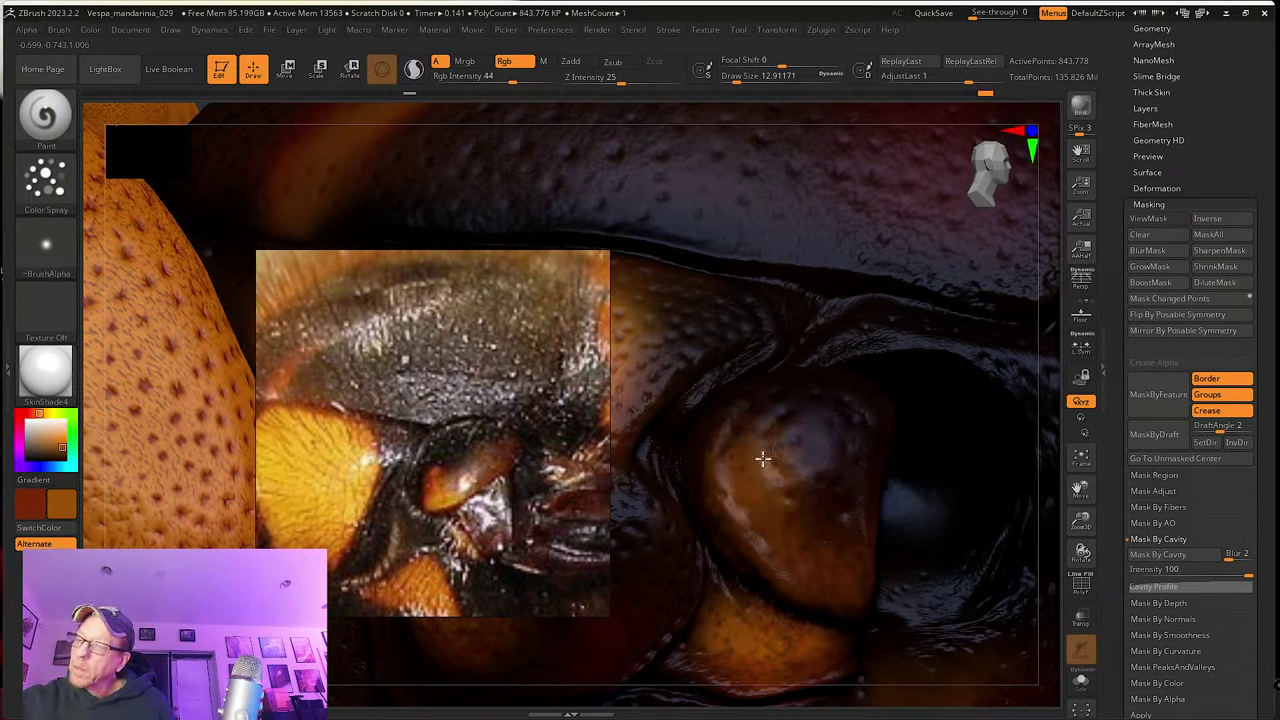
{"action": "right_click_drag", "start_coordinate": [778, 556], "coordinate": [886, 494], "text": "ctrl"}
Step: Move the plate slightly inward toward the thorax with the gizmo and scale it up by a factor of about 1.06
{"action": "left_click_drag", "start_coordinate": [886, 493], "coordinate": [1003, 520]}
{"action": "key", "text": "w"}
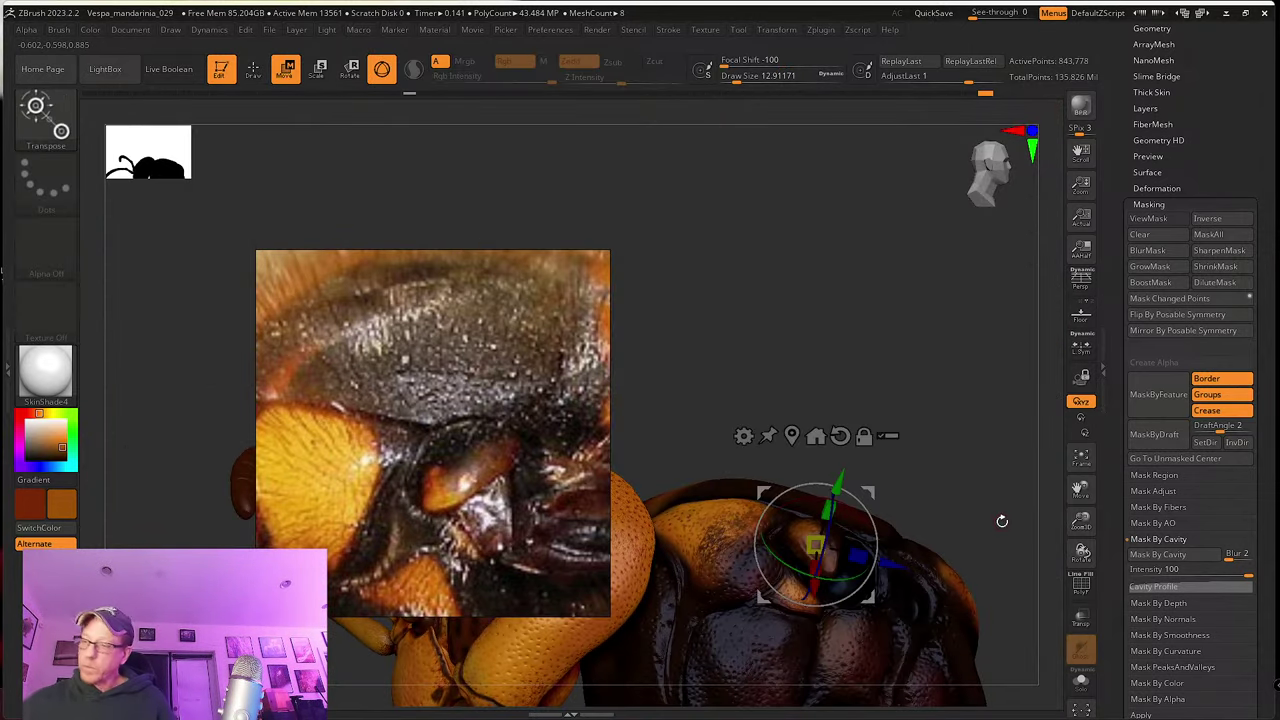
{"action": "left_click_drag", "start_coordinate": [946, 409], "coordinate": [947, 464]}
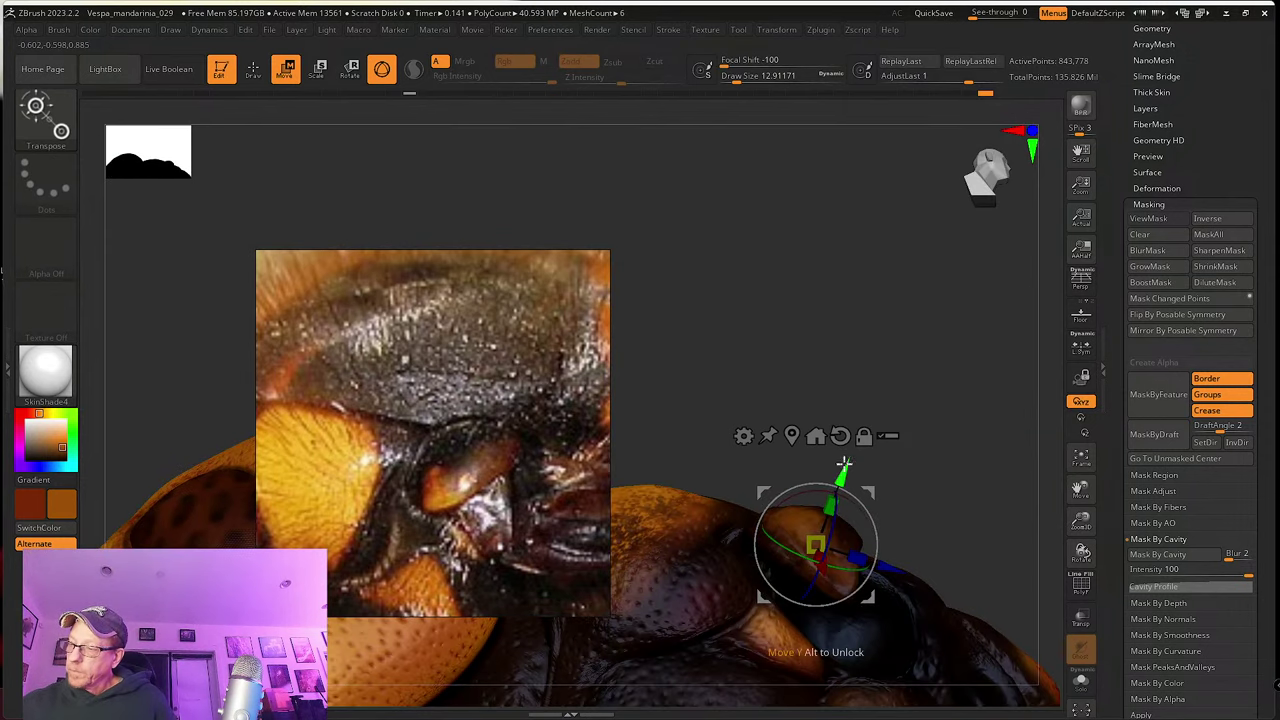
{"action": "left_click_drag", "start_coordinate": [843, 463], "coordinate": [841, 481]}
{"action": "left_click_drag", "start_coordinate": [925, 450], "coordinate": [856, 521]}
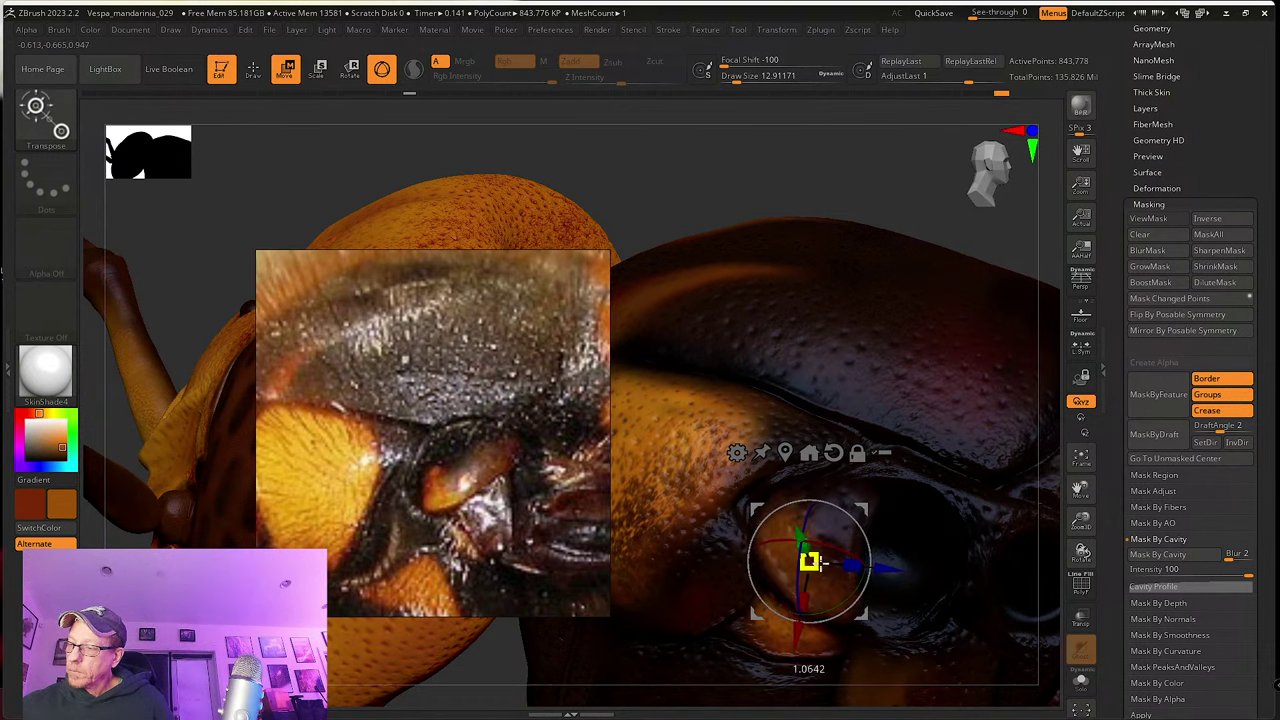
{"action": "left_click_drag", "start_coordinate": [852, 200], "coordinate": [977, 312]}
{"action": "left_click_drag", "start_coordinate": [975, 405], "coordinate": [937, 417]}
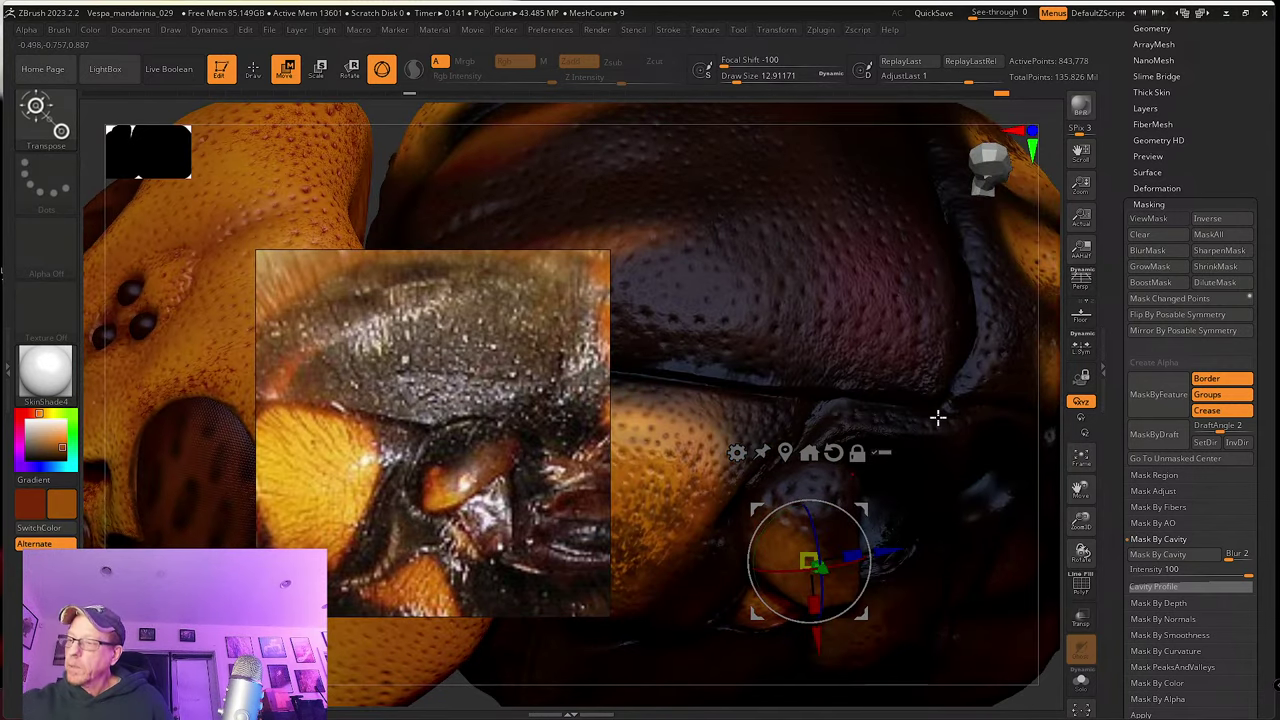
{"action": "left_click_drag", "start_coordinate": [931, 523], "coordinate": [913, 447]}
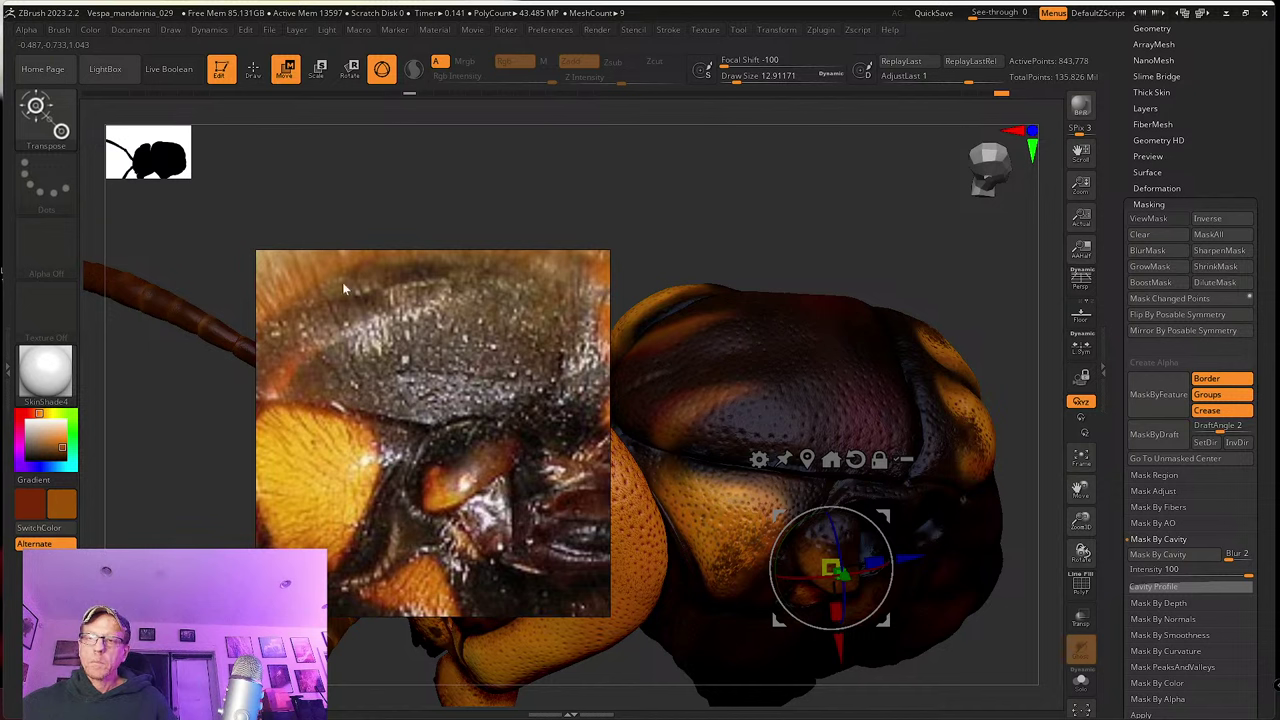
Step: Move the floating reference close-up to the upper-left corner of the canvas and shrink its window
{"action": "left_click_drag", "start_coordinate": [298, 243], "coordinate": [278, 222]}
{"action": "middle_click_drag", "start_coordinate": [306, 309], "coordinate": [343, 281]}
{"action": "left_click_drag", "start_coordinate": [342, 279], "coordinate": [208, 150]}
{"action": "left_click_drag", "start_coordinate": [448, 458], "coordinate": [366, 371]}
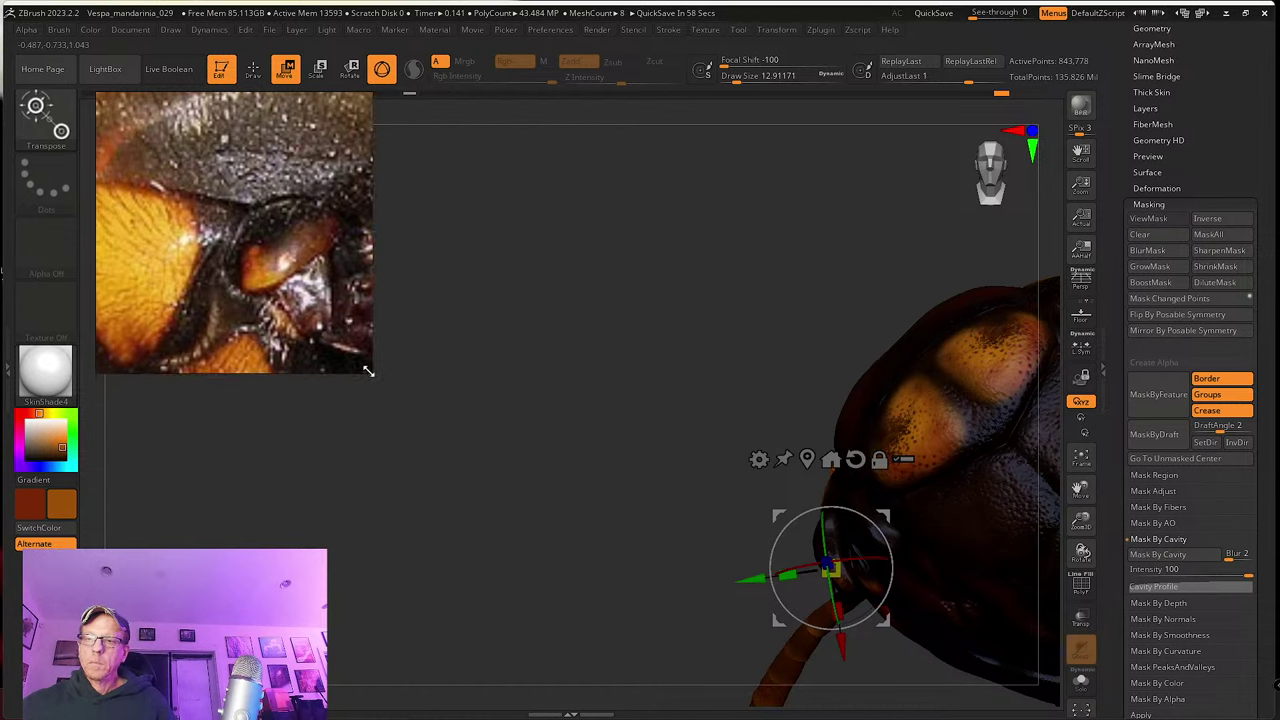
Step: Zoom the reference photo out to show the whole hornet, turn to the thorax's upper side, and return to Draw mode
{"action": "scroll", "coordinate": [278, 262], "scroll_direction": "down", "scroll_amount": 4}
{"action": "scroll", "coordinate": [278, 262], "scroll_direction": "down", "scroll_amount": 3}
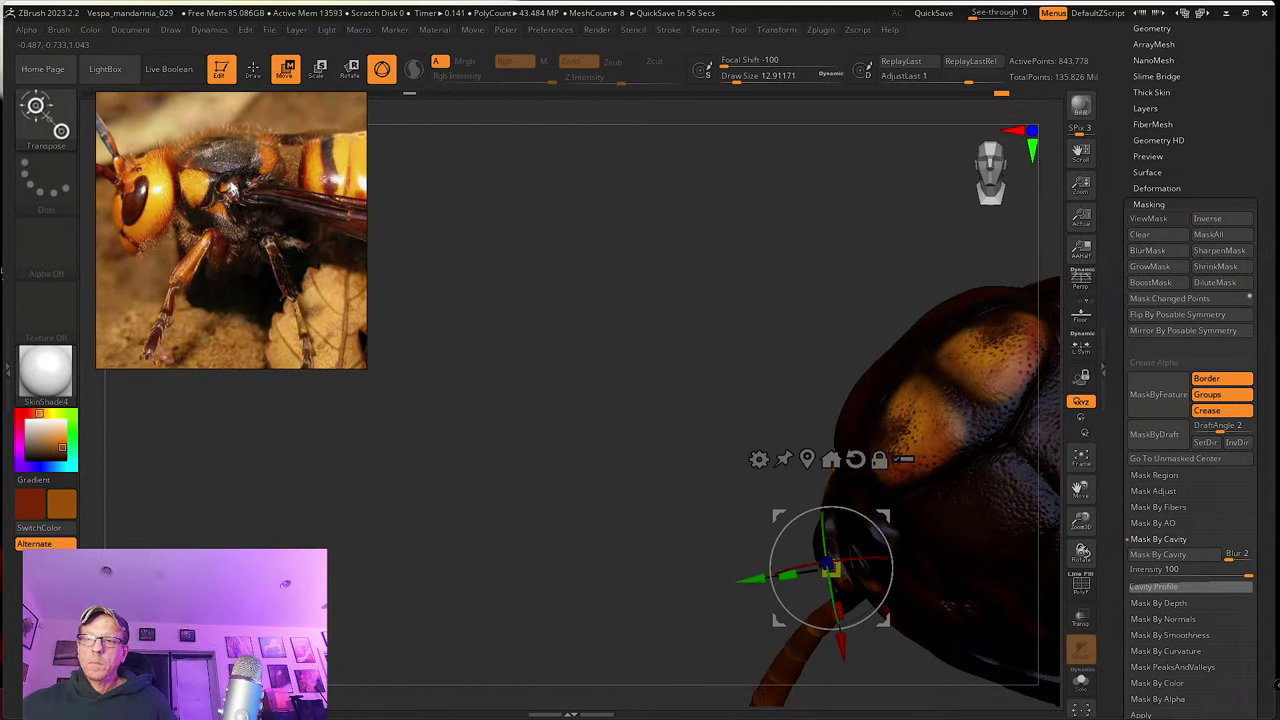
{"action": "left_click_drag", "start_coordinate": [588, 368], "coordinate": [546, 383]}
{"action": "left_click_drag", "start_coordinate": [944, 527], "coordinate": [955, 362]}
{"action": "left_click_drag", "start_coordinate": [472, 271], "coordinate": [589, 302]}
{"action": "key", "text": "q"}
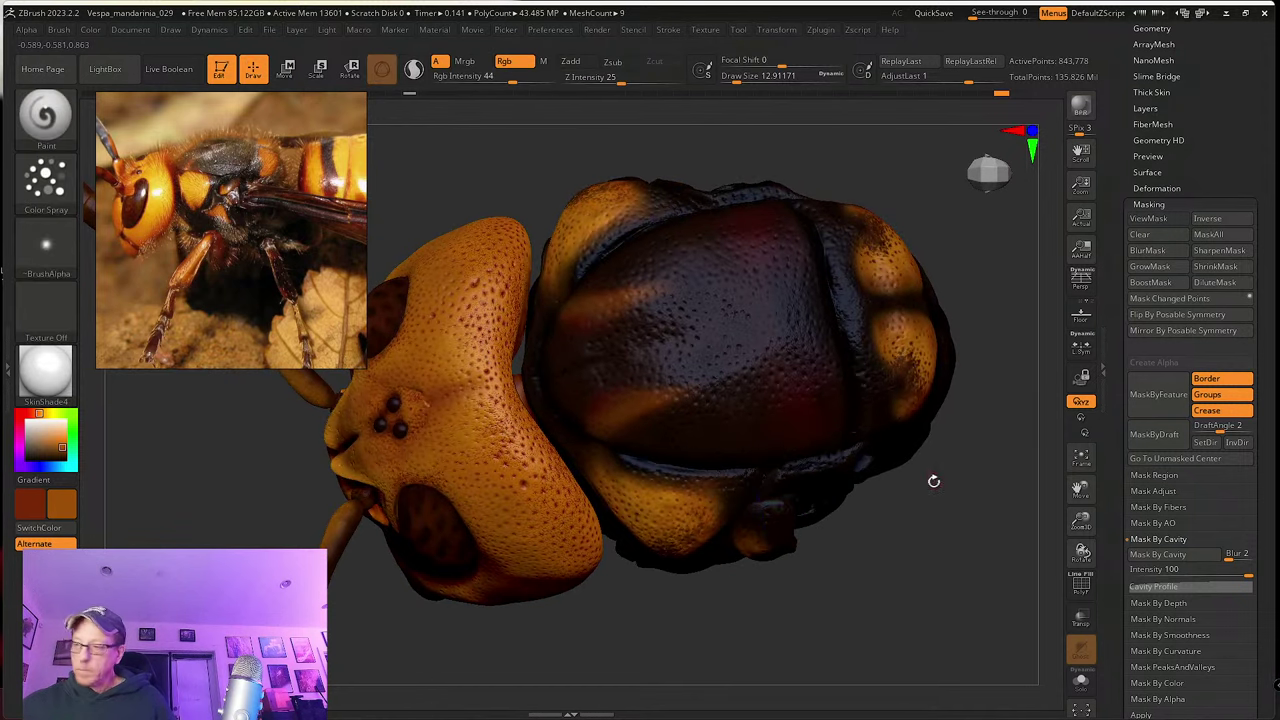
Step: Save the project as the next incremental version, Vespa_mandarinia_030
{"action": "mouse_move", "coordinate": [931, 480]}
{"action": "left_mouse_down"}
{"action": "mouse_move", "coordinate": [911, 491]}
{"action": "mouse_move", "coordinate": [903, 517]}
{"action": "mouse_move", "coordinate": [916, 527]}
{"action": "mouse_move", "coordinate": [794, 274]}
{"action": "left_mouse_up"}
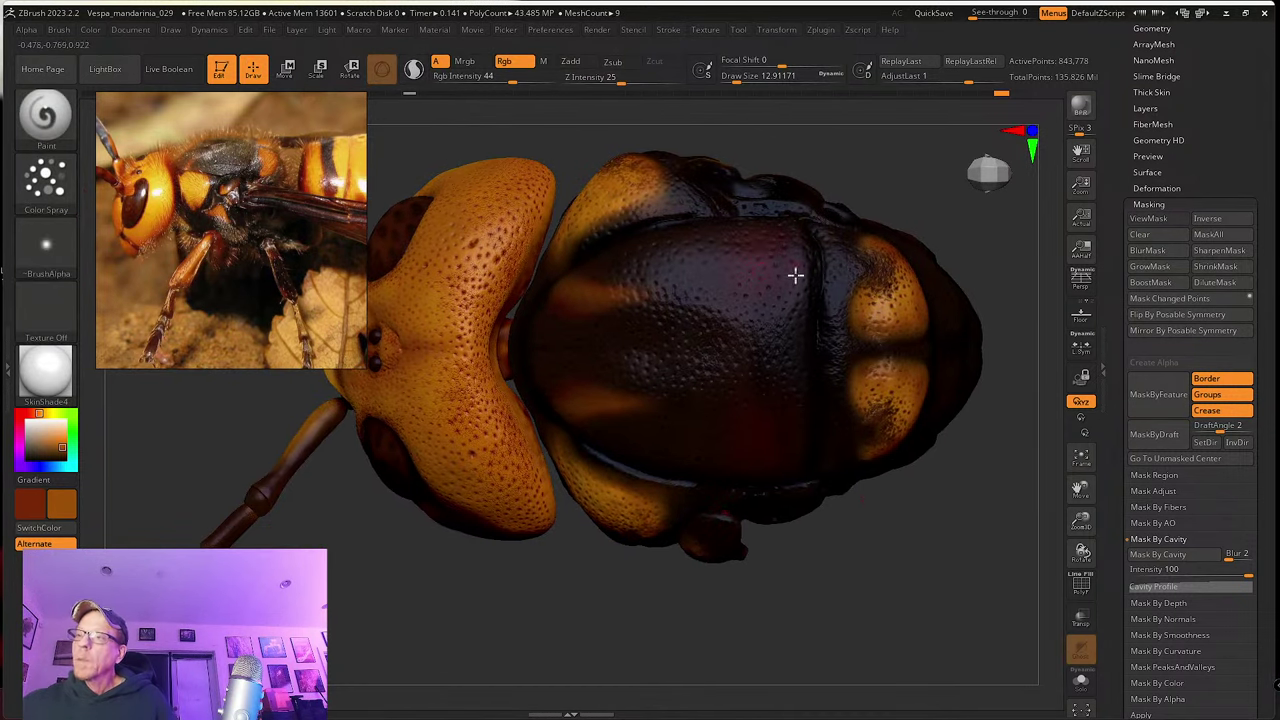
{"action": "left_click", "coordinate": [293, 30]}
{"action": "mouse_move", "coordinate": [270, 33]}
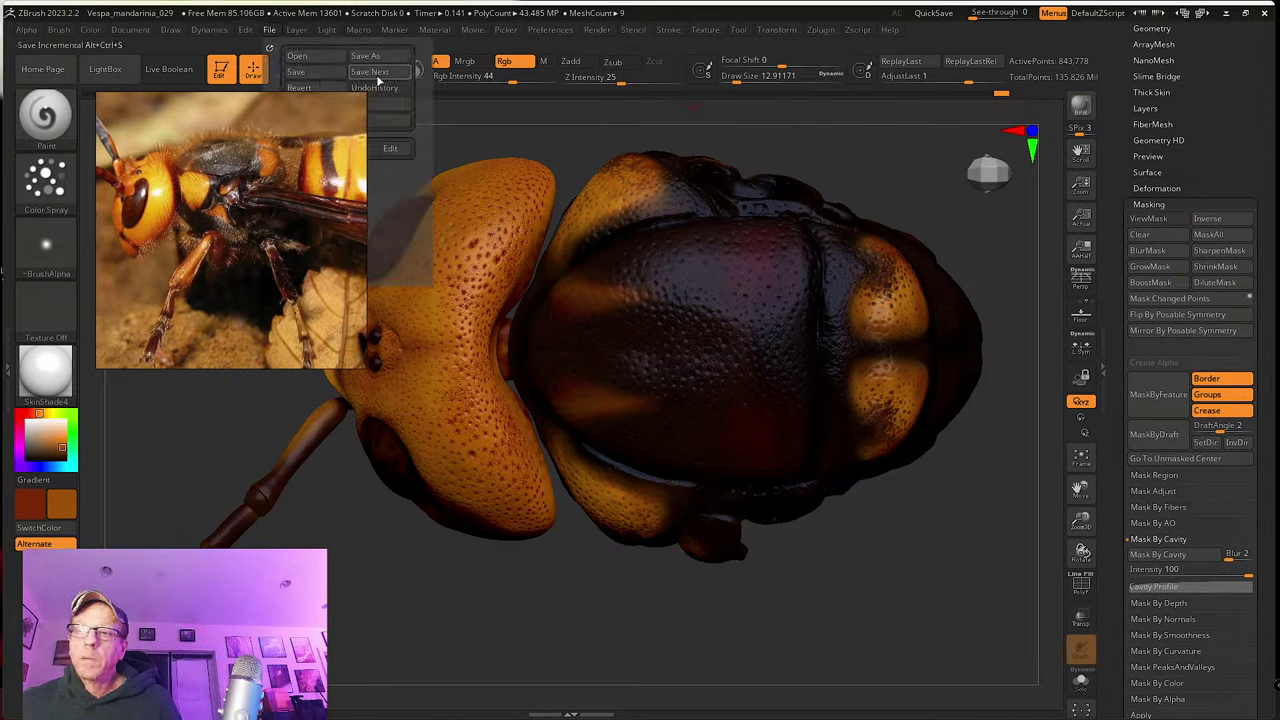
{"action": "left_click", "coordinate": [377, 78]}
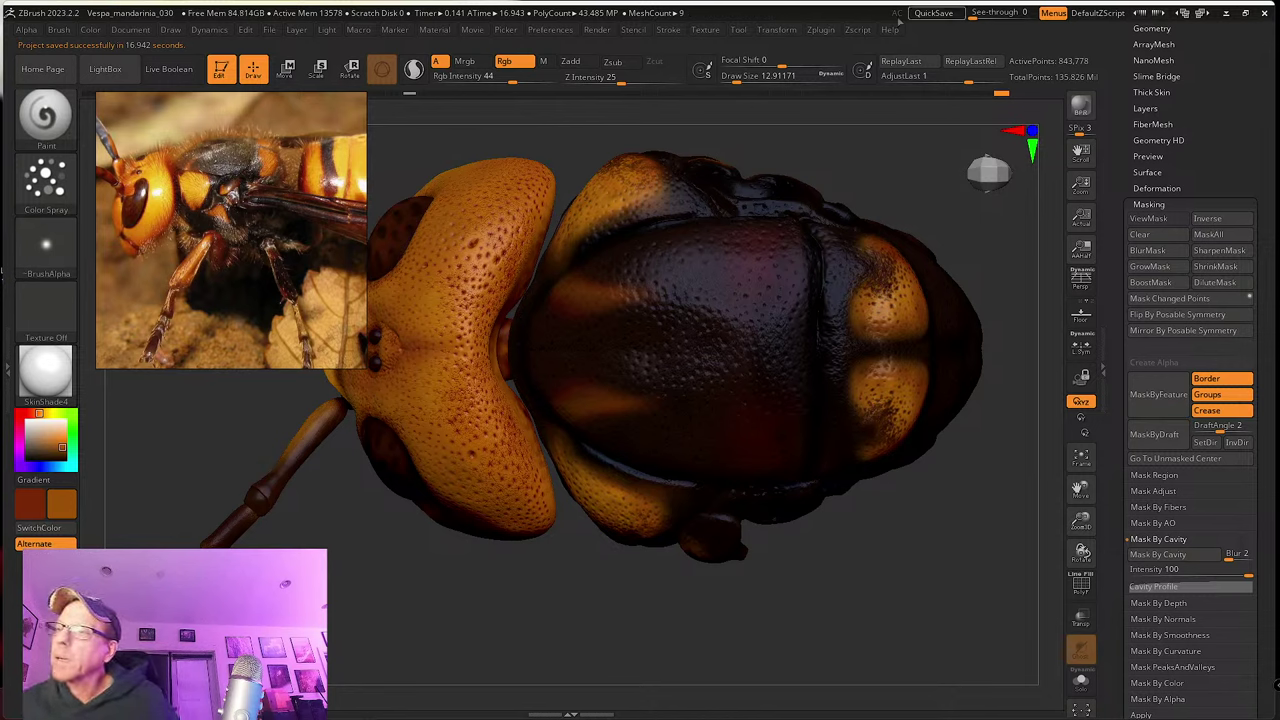
Step: Mirror the painted plate to the other side of the thorax with SubTool Master, merged into one SubTool across the X axis
{"action": "left_click", "coordinate": [830, 32]}
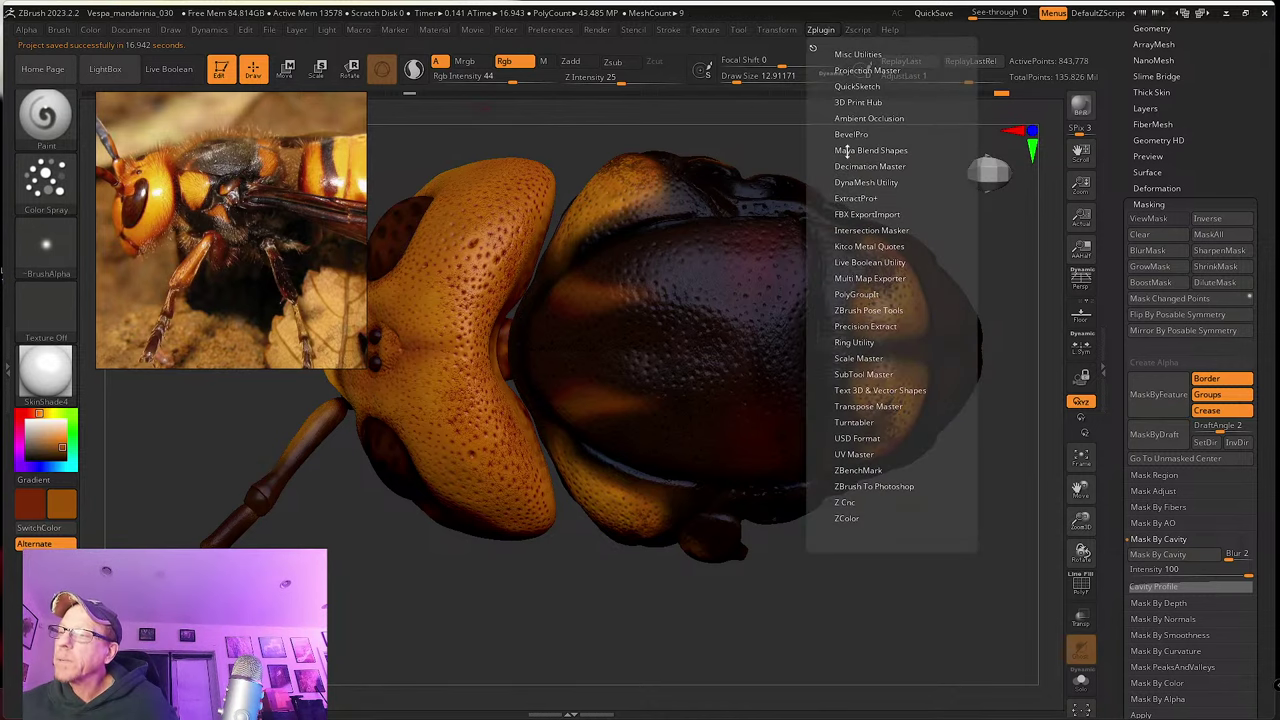
{"action": "left_click", "coordinate": [860, 373]}
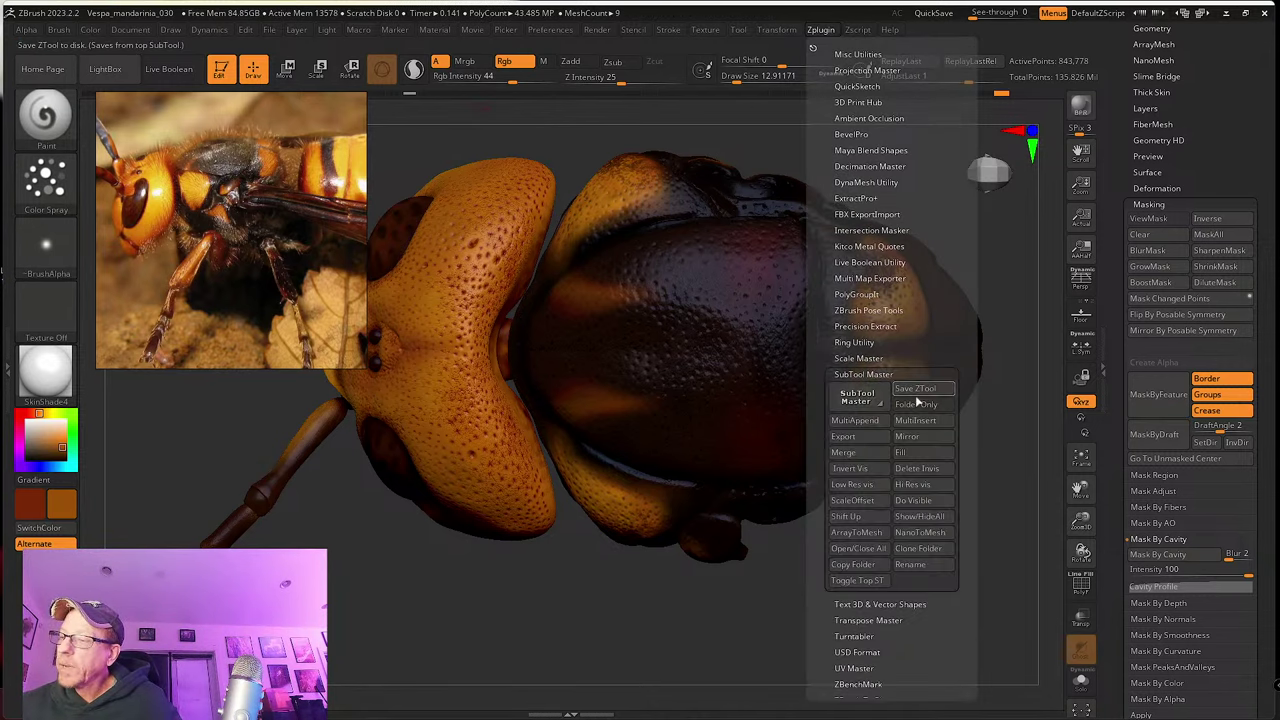
{"action": "left_click", "coordinate": [921, 440]}
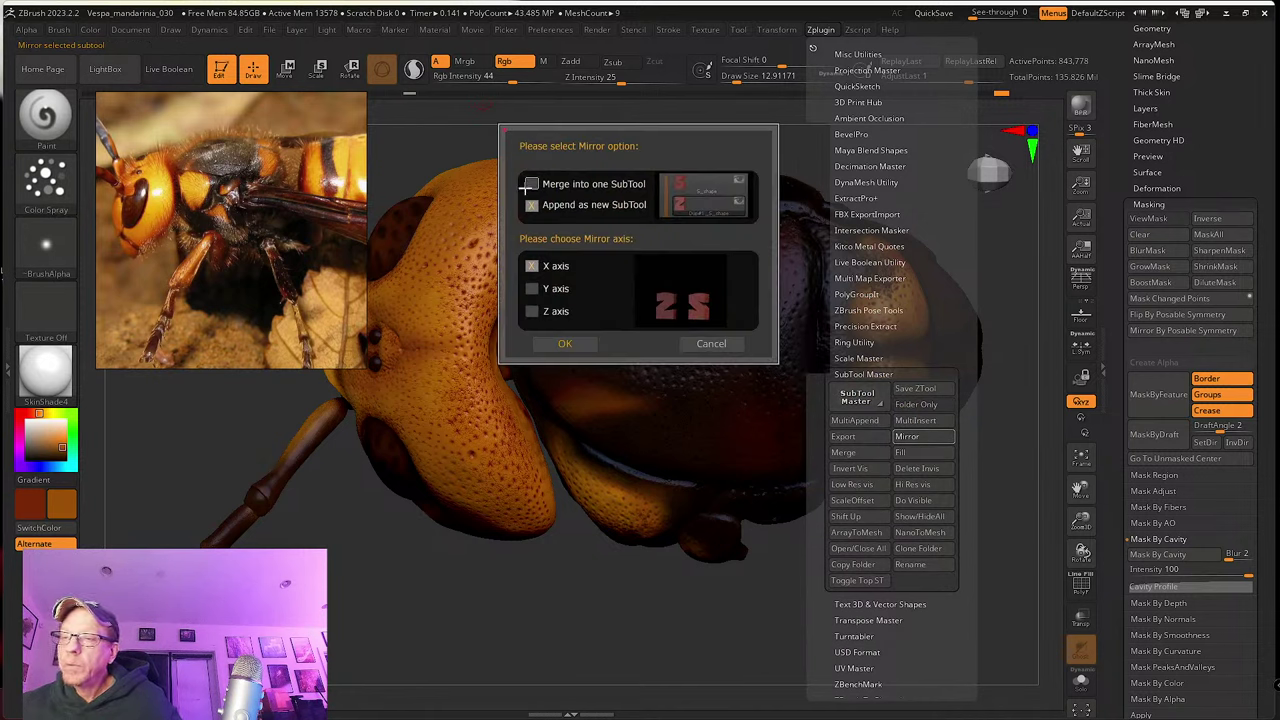
{"action": "left_click", "coordinate": [531, 183]}
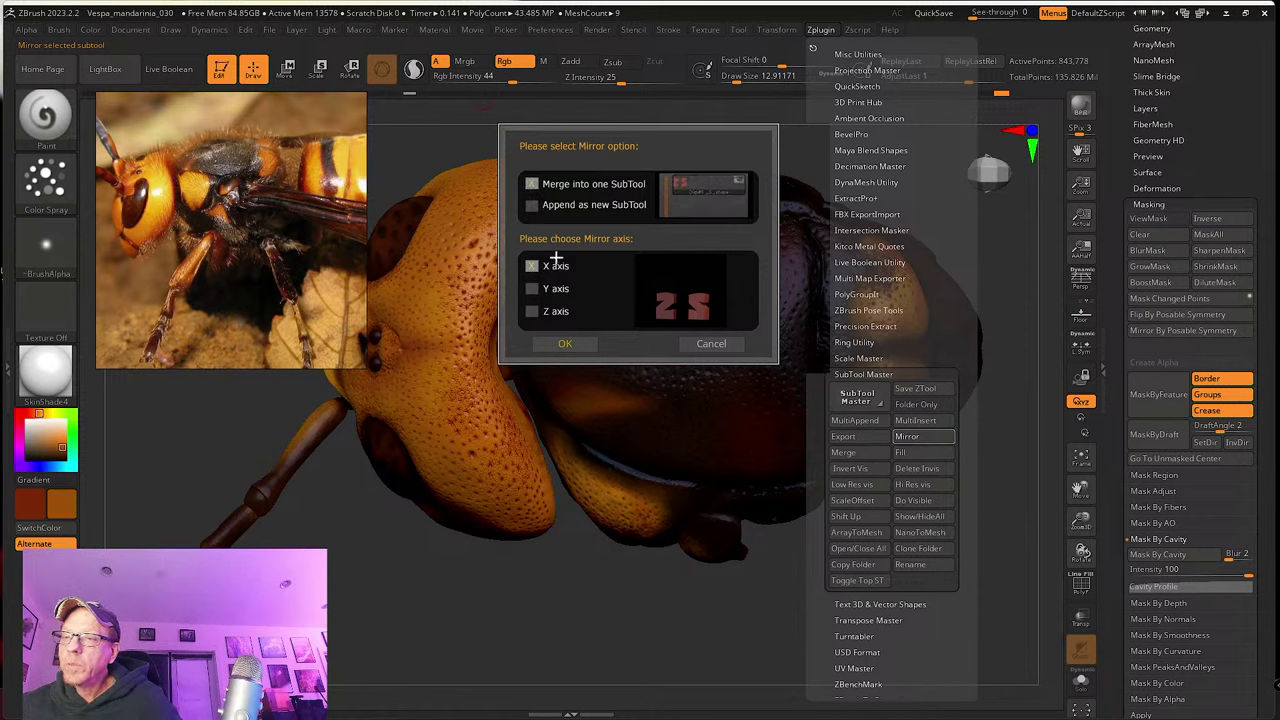
{"action": "left_click", "coordinate": [565, 343]}
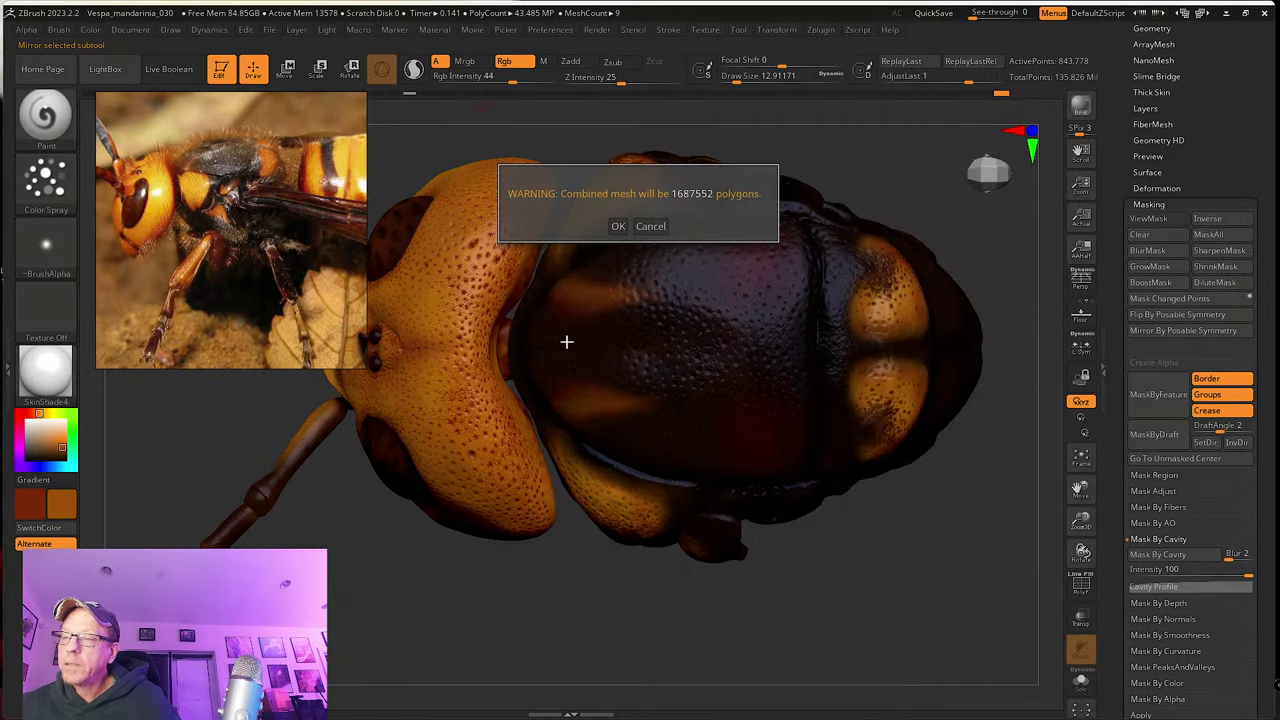
{"action": "left_click", "coordinate": [618, 227]}
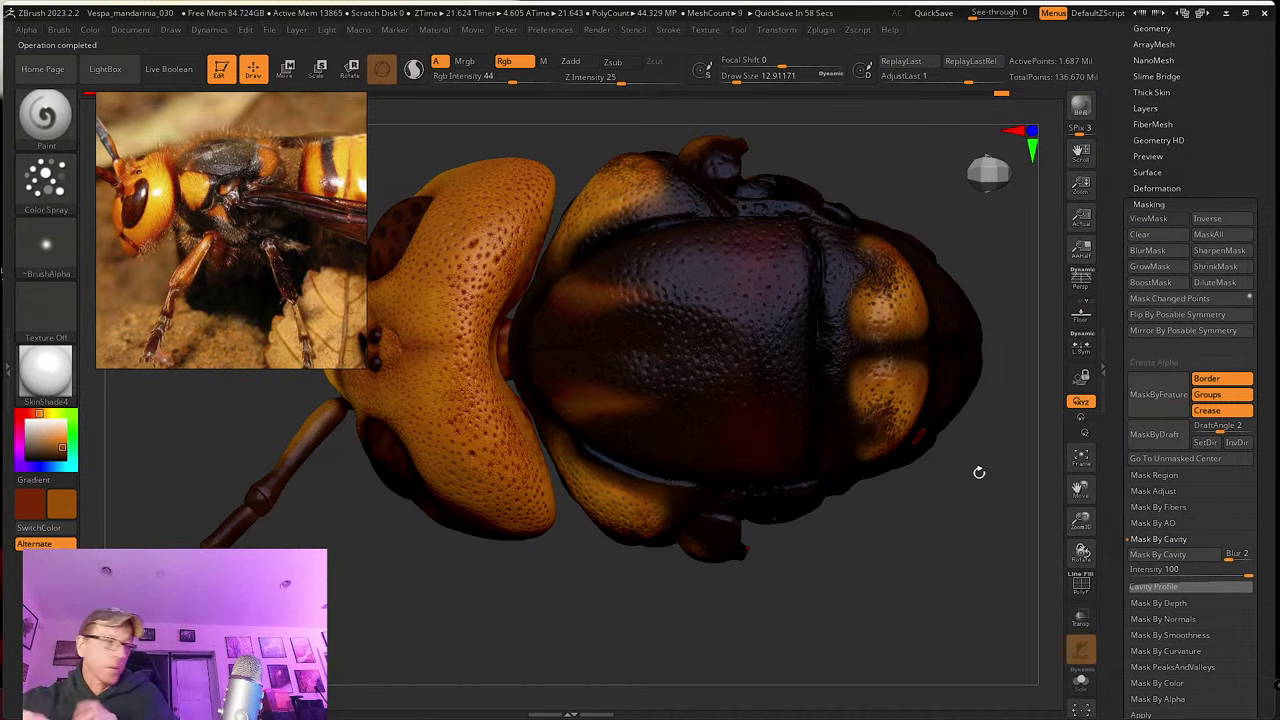
Step: Make the thorax the active subtool and isolate it with Solo
{"action": "mouse_move", "coordinate": [979, 472]}
{"action": "left_mouse_down"}
{"action": "mouse_move", "coordinate": [914, 534]}
{"action": "mouse_move", "coordinate": [883, 540]}
{"action": "mouse_move", "coordinate": [814, 494]}
{"action": "mouse_move", "coordinate": [844, 527]}
{"action": "mouse_move", "coordinate": [814, 546]}
{"action": "mouse_move", "coordinate": [851, 606]}
{"action": "mouse_move", "coordinate": [940, 589]}
{"action": "mouse_move", "coordinate": [951, 617]}
{"action": "mouse_move", "coordinate": [900, 560]}
{"action": "mouse_move", "coordinate": [991, 634]}
{"action": "mouse_move", "coordinate": [905, 580]}
{"action": "left_mouse_up"}
{"action": "left_click", "coordinate": [792, 497], "text": "alt"}
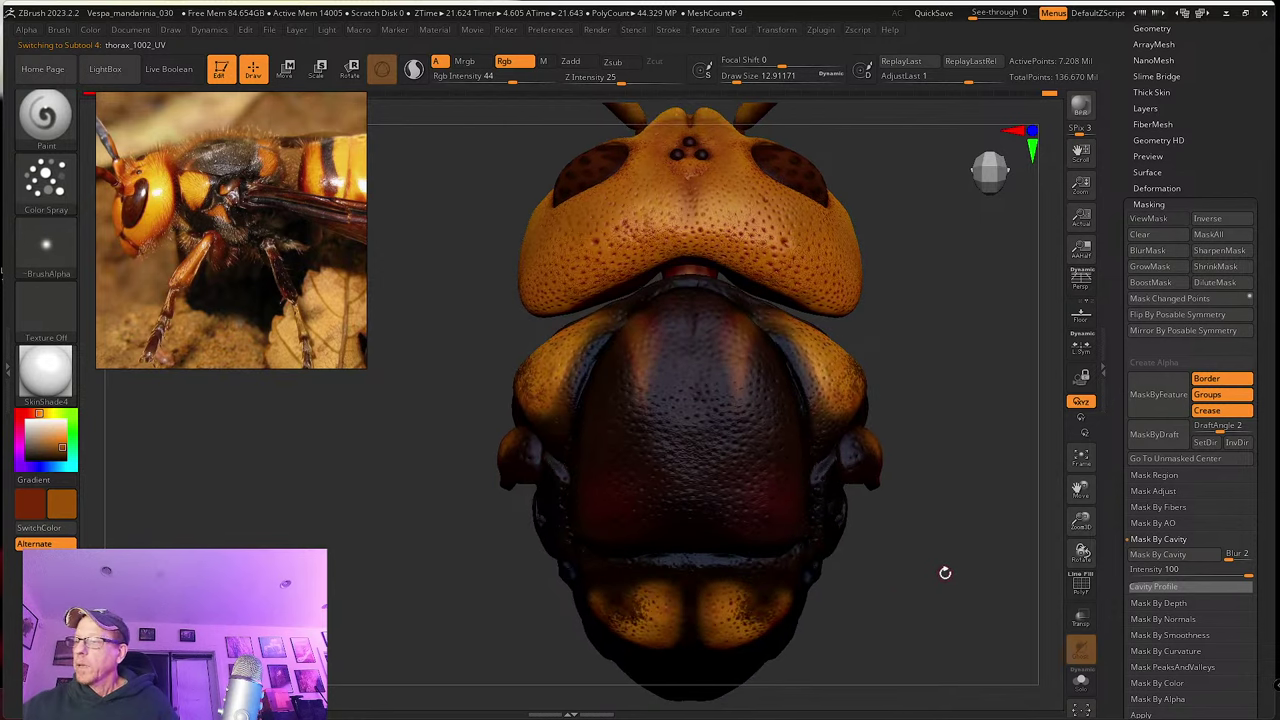
{"action": "left_click", "coordinate": [1080, 682]}
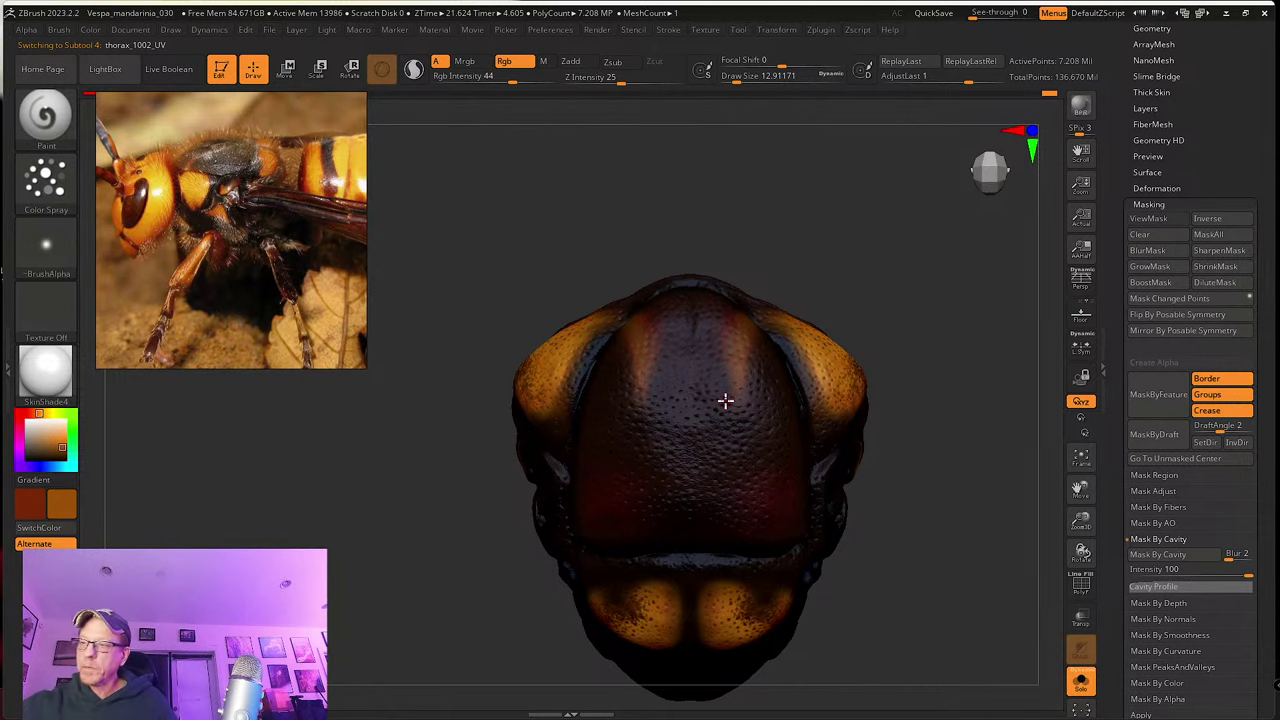
Step: Spray sampled near-black brown around the amber stripes at the thorax's front, with Draw Size about 25 and Rgb Intensity 76
{"action": "right_click_drag", "start_coordinate": [743, 431], "coordinate": [753, 513], "text": "ctrl"}
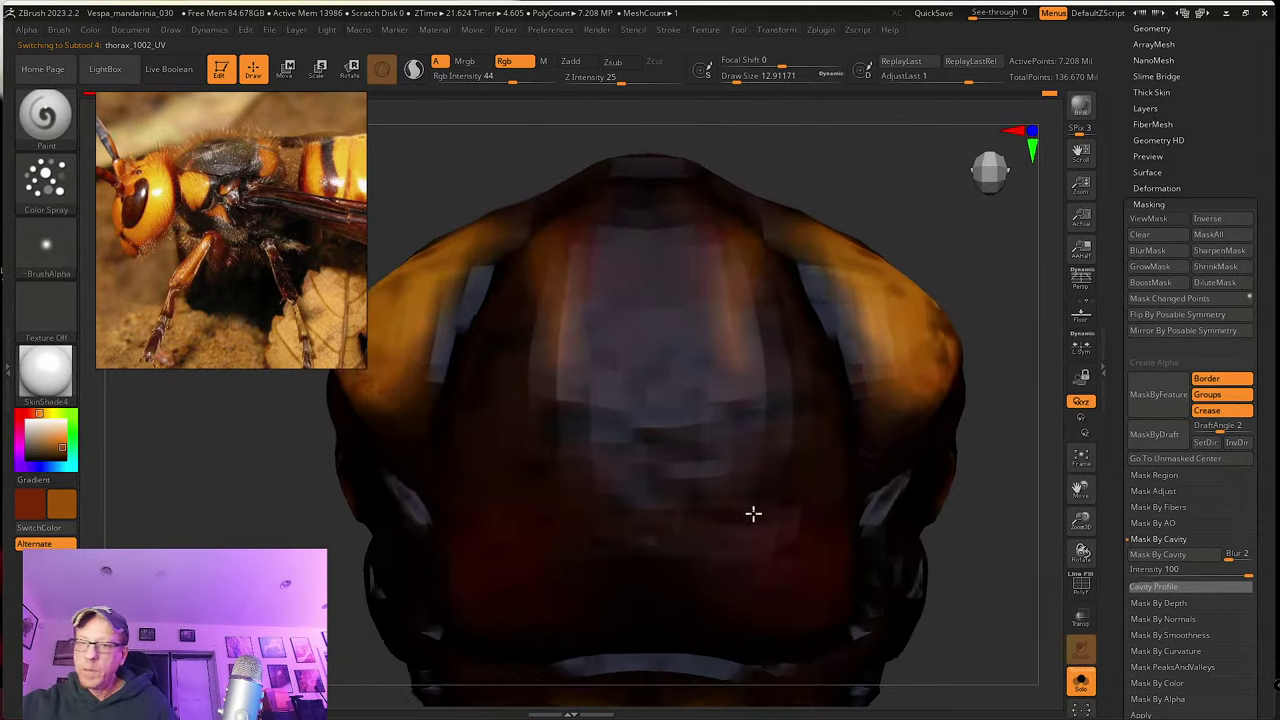
{"action": "right_click_drag", "start_coordinate": [751, 423], "coordinate": [697, 461]}
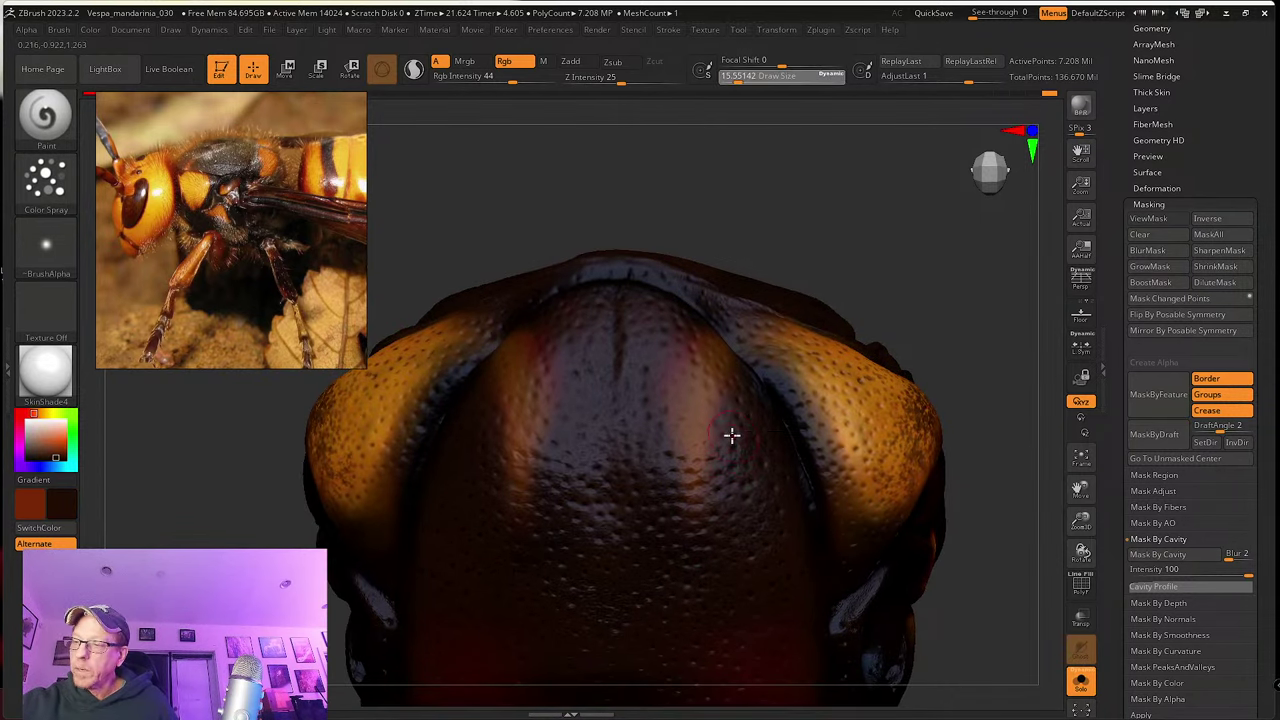
{"action": "mouse_move", "coordinate": [731, 434]}
{"action": "right_mouse_down"}
{"action": "mouse_move", "coordinate": [729, 380]}
{"action": "mouse_move", "coordinate": [704, 405]}
{"action": "right_mouse_up"}
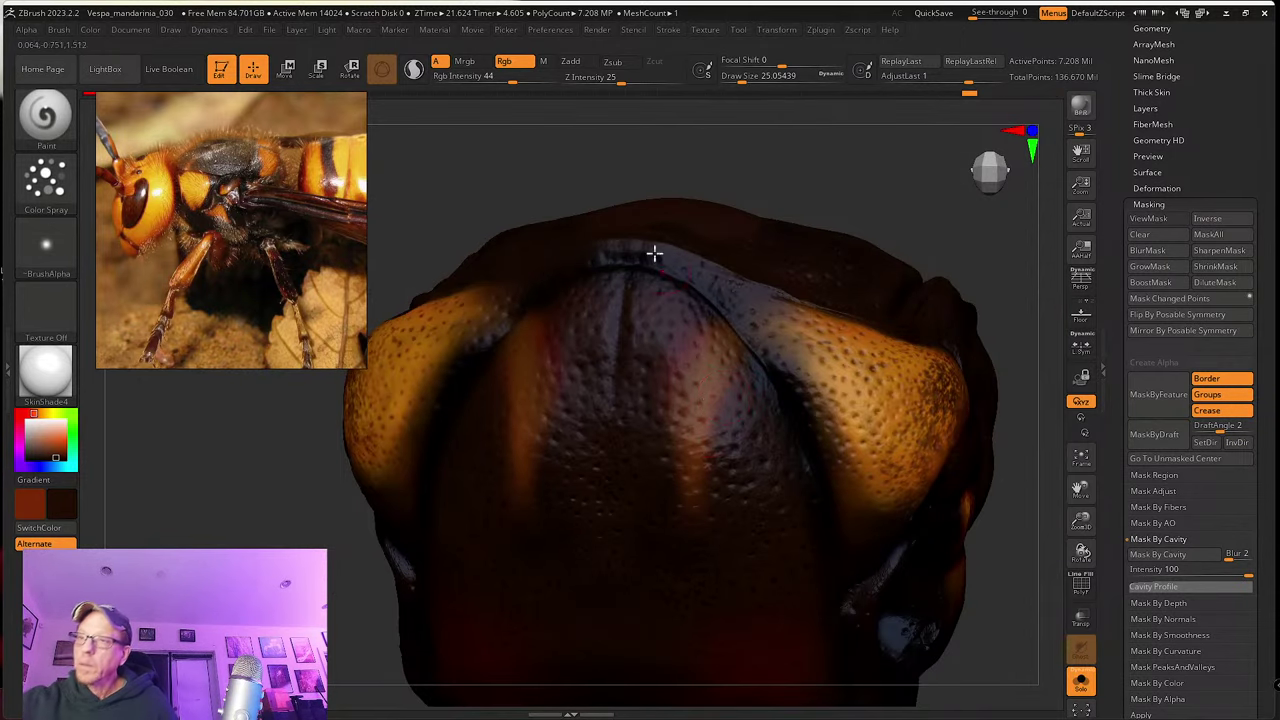
{"action": "left_click", "coordinate": [536, 78]}
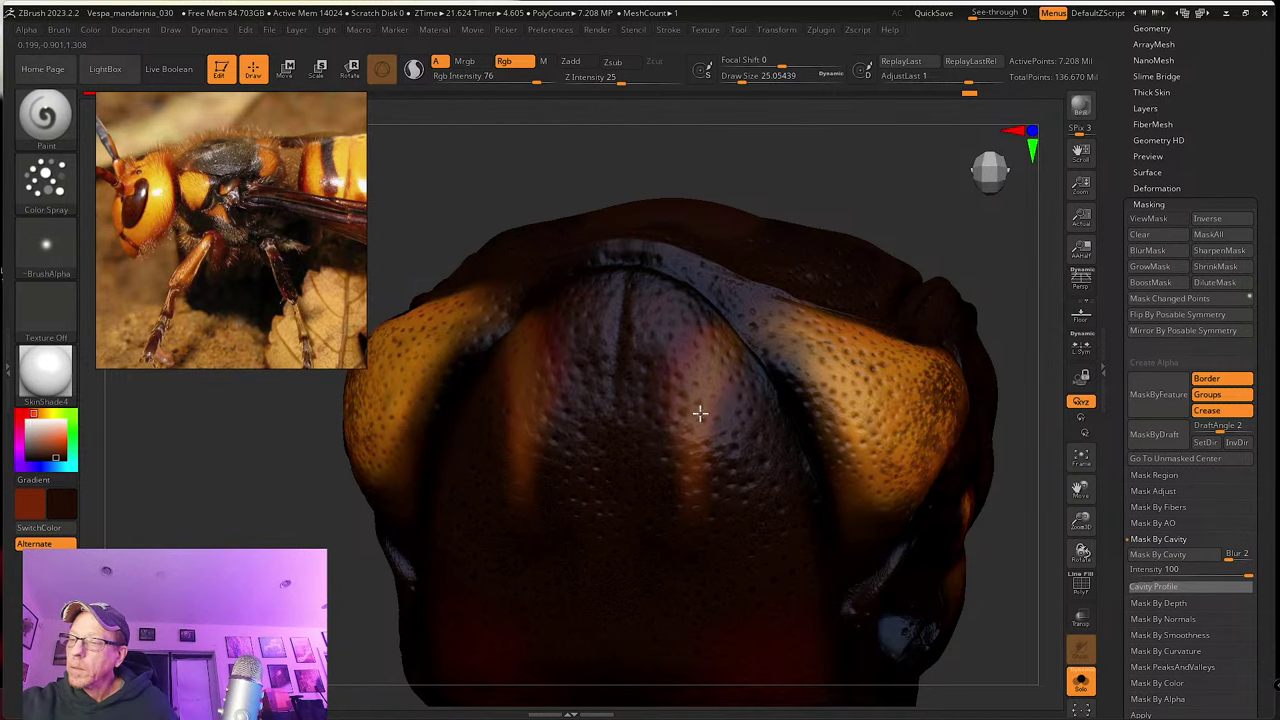
{"action": "right_click_drag", "start_coordinate": [711, 467], "coordinate": [723, 434]}
{"action": "key", "text": "ctrl"}
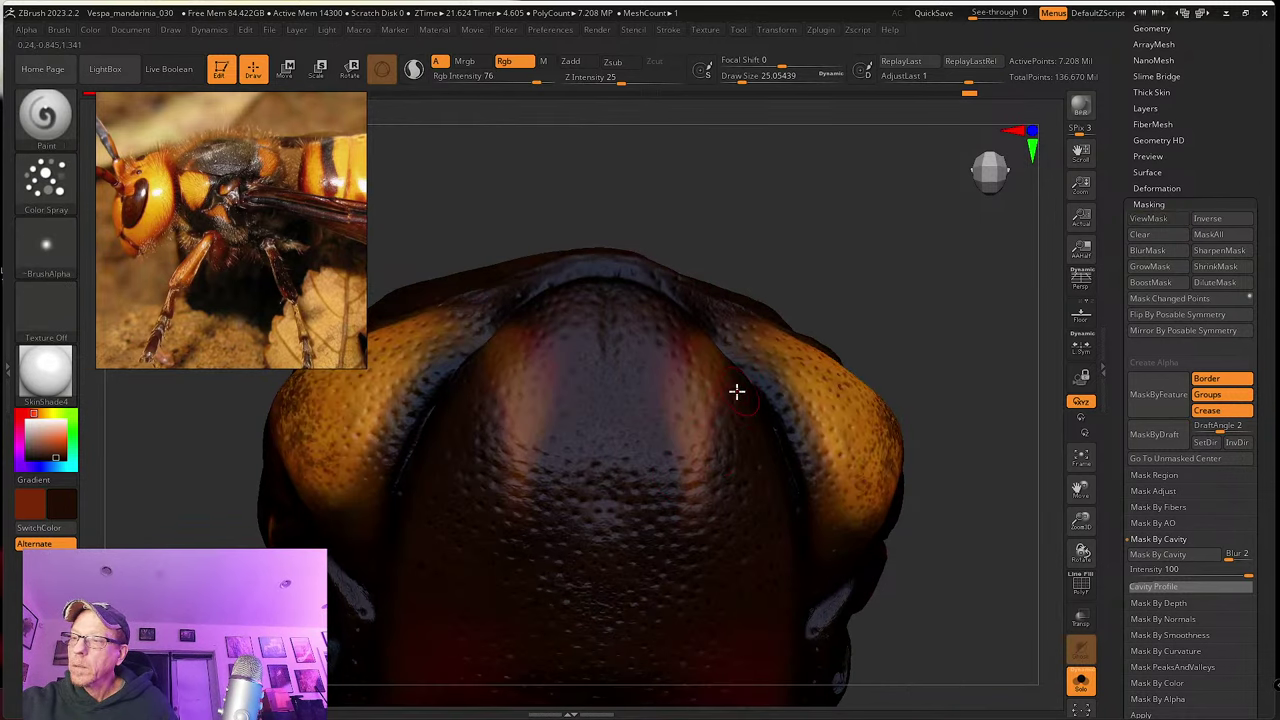
Step: Darken the edges of the stripe beside the amber shoulder patch with the same near-black brown
{"action": "right_click_drag", "start_coordinate": [734, 391], "coordinate": [571, 367]}
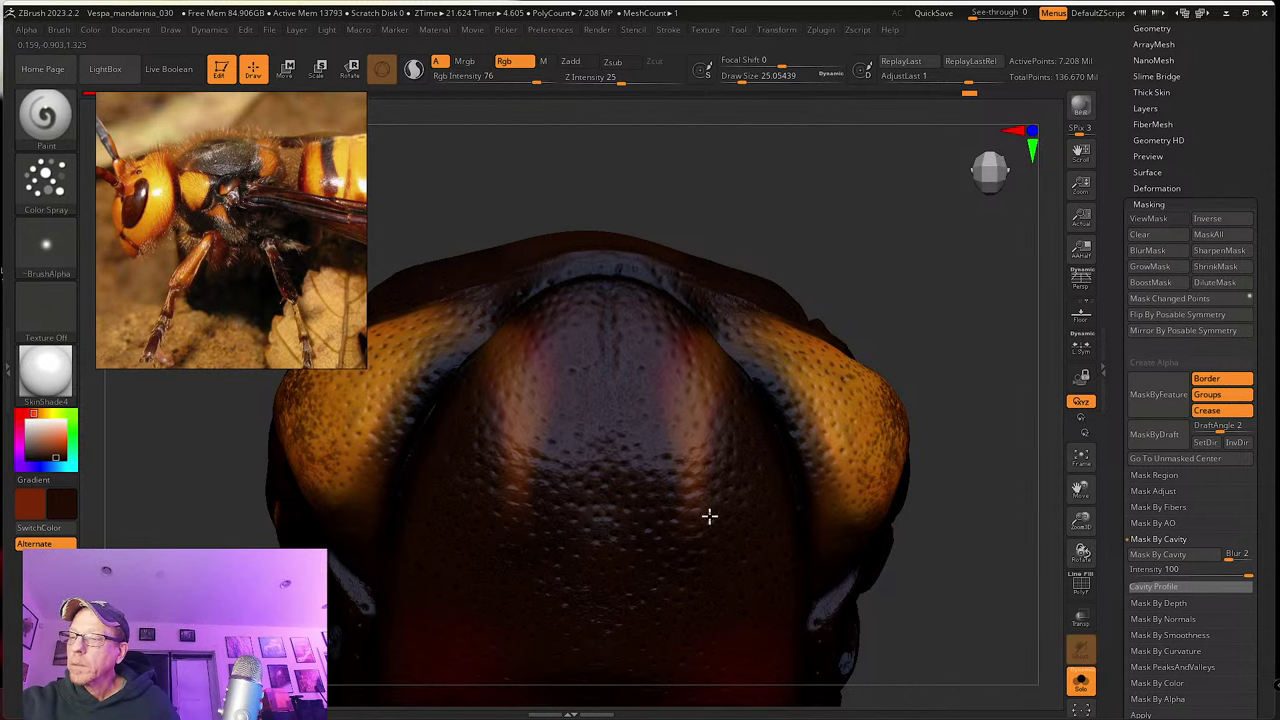
{"action": "right_click_drag", "start_coordinate": [851, 483], "coordinate": [860, 491]}
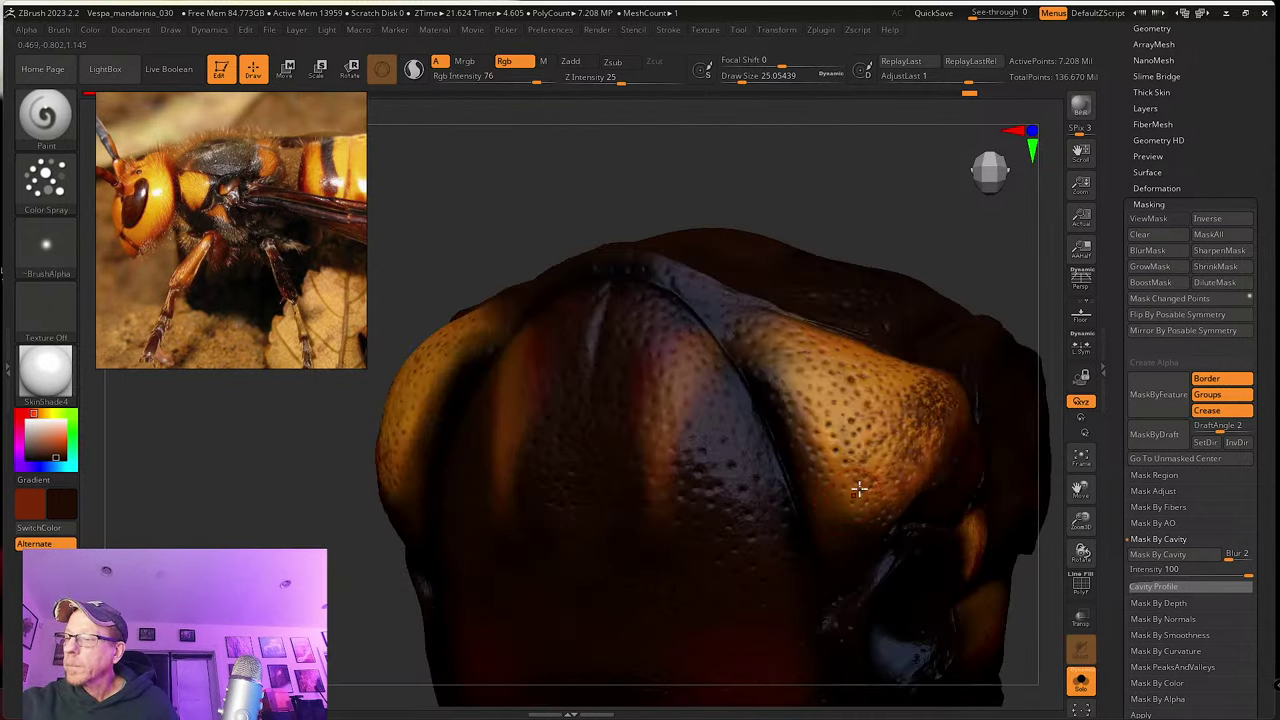
{"action": "left_click_drag", "start_coordinate": [911, 217], "coordinate": [945, 267], "text": "ctrl"}
{"action": "left_click_drag", "start_coordinate": [847, 412], "coordinate": [845, 453]}
{"action": "right_click_drag", "start_coordinate": [794, 491], "coordinate": [683, 417]}
{"action": "right_click_drag", "start_coordinate": [690, 475], "coordinate": [677, 506]}
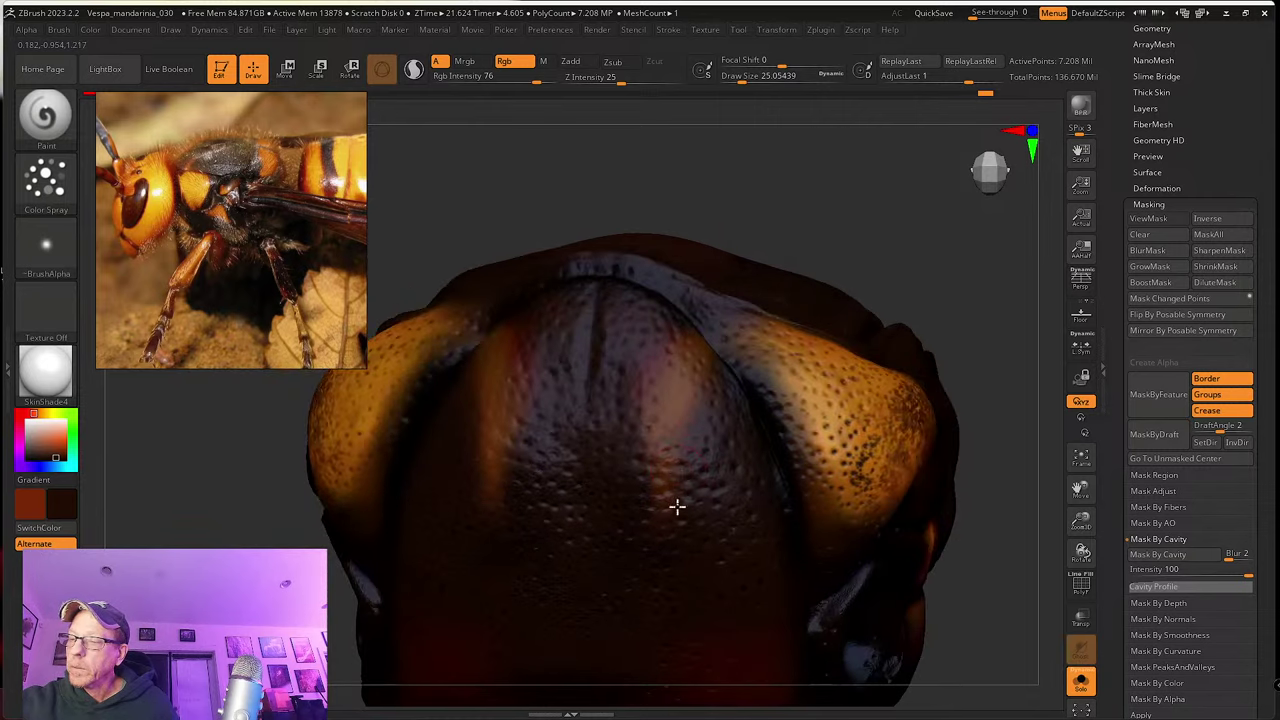
{"action": "right_click_drag", "start_coordinate": [694, 383], "coordinate": [700, 406]}
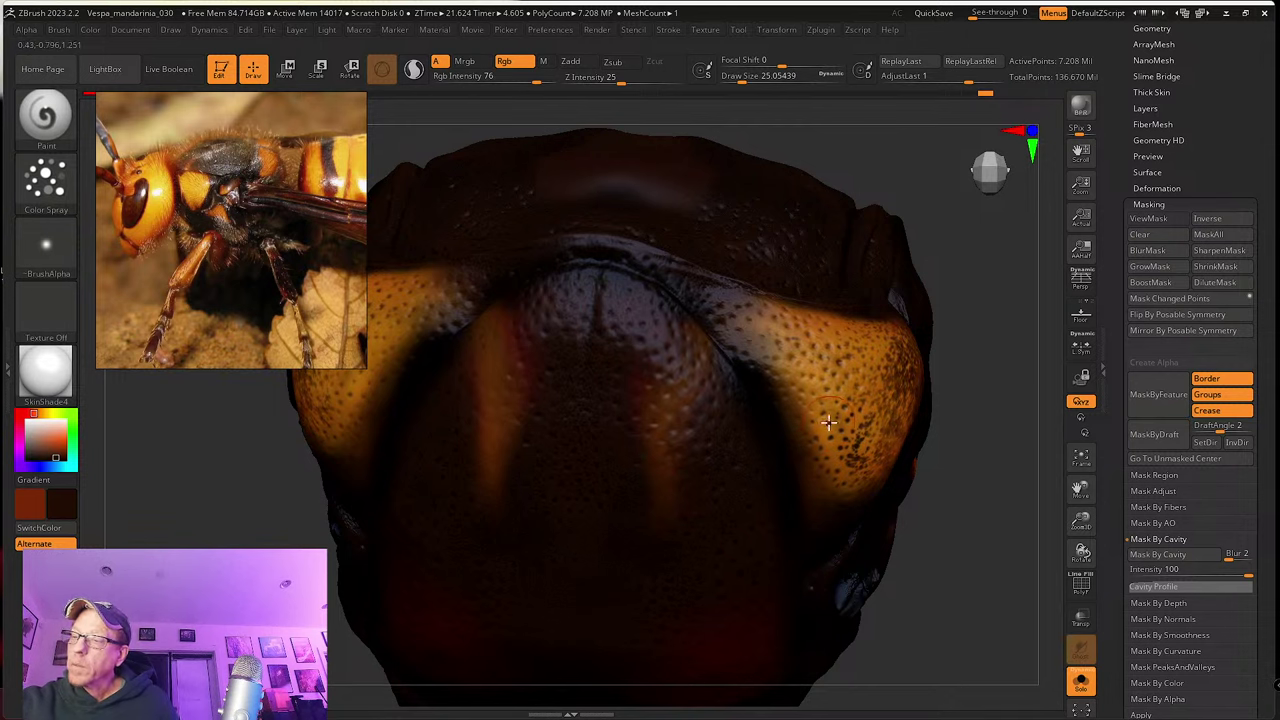
Step: Sample amber from the shoulder patch, spray it over the nearby stripe, and soften the color with the Smooth brush
{"action": "key", "text": "c"}
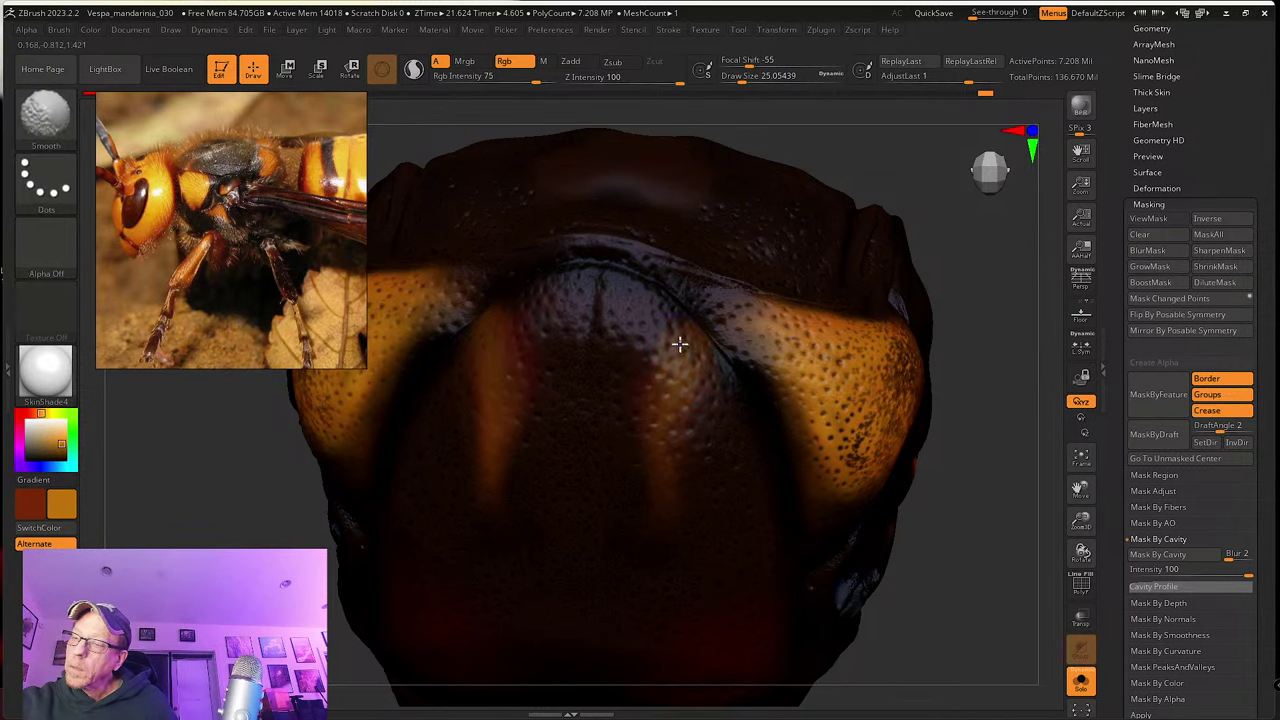
{"action": "right_click_drag", "start_coordinate": [685, 412], "coordinate": [696, 382]}
{"action": "right_click_drag", "start_coordinate": [676, 450], "coordinate": [672, 432]}
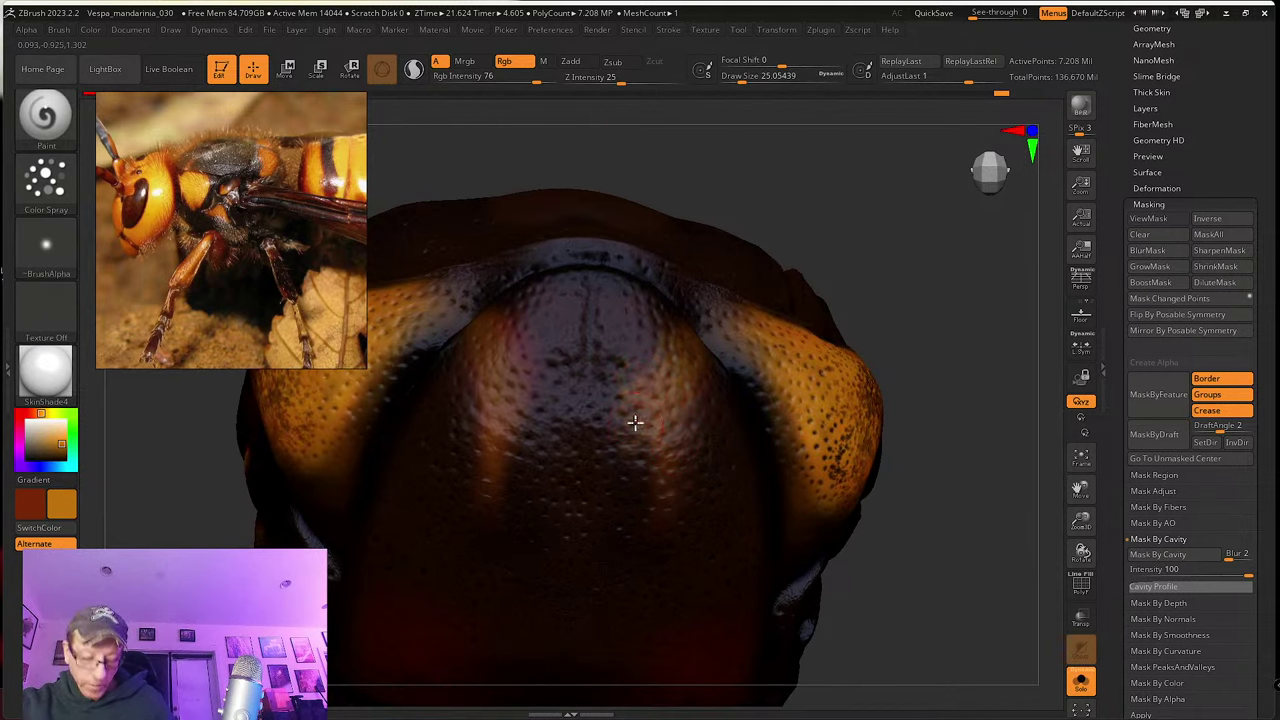
Step: Sample dark brown and black, and spray them around and across the amber stripe to break up its outline
{"action": "key", "text": "c"}
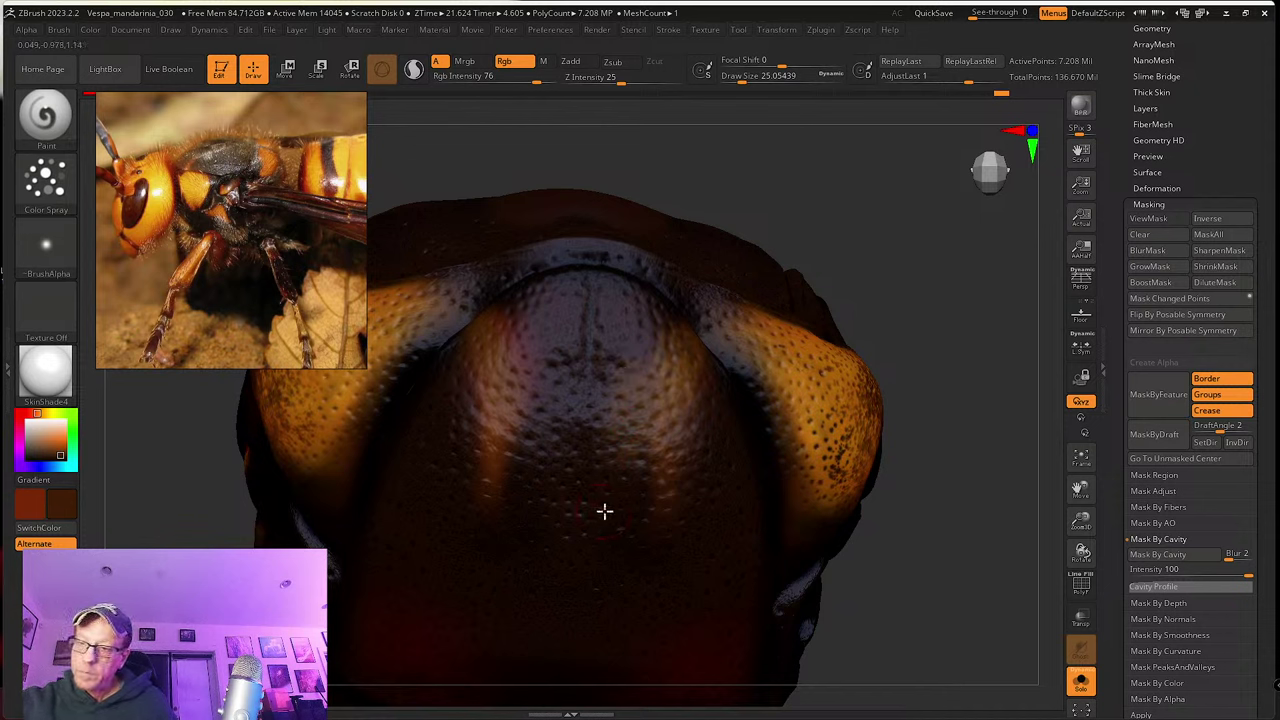
{"action": "key", "text": "c"}
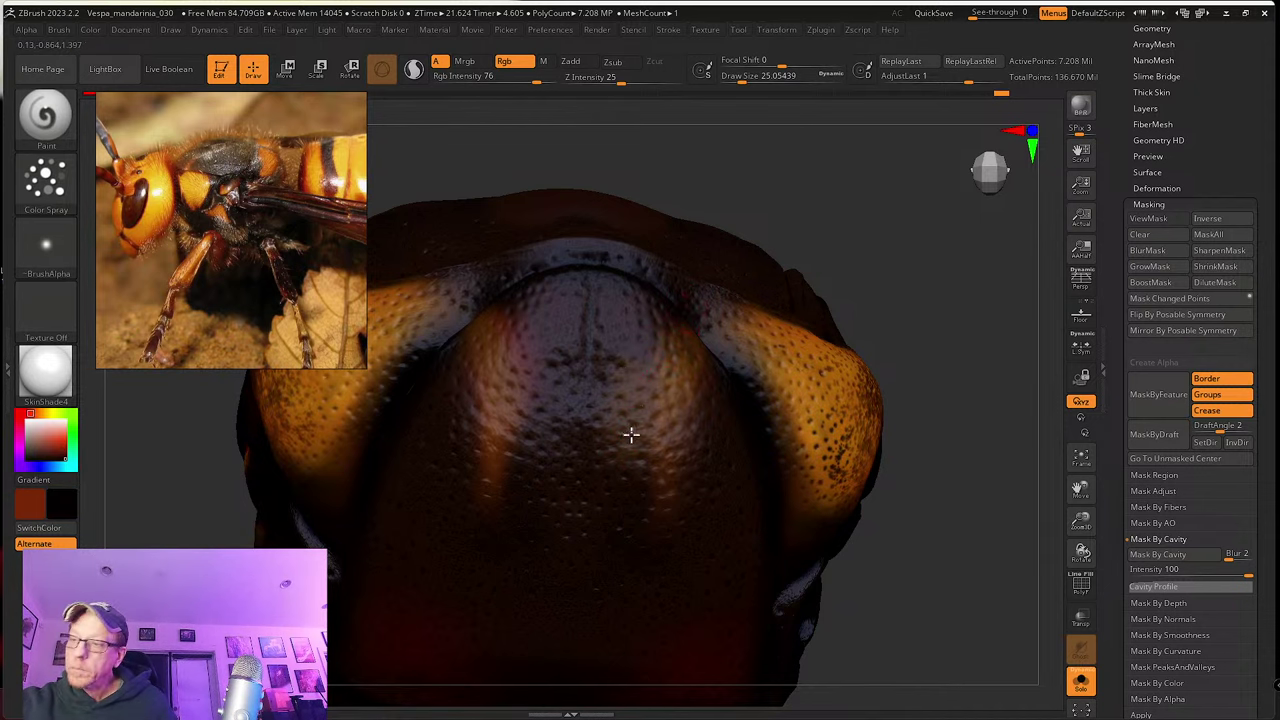
{"action": "mouse_move", "coordinate": [687, 543]}
{"action": "right_mouse_down"}
{"action": "mouse_move", "coordinate": [660, 483]}
{"action": "mouse_move", "coordinate": [679, 522]}
{"action": "mouse_move", "coordinate": [703, 457]}
{"action": "mouse_move", "coordinate": [677, 436]}
{"action": "right_mouse_up"}
{"action": "right_click_drag", "start_coordinate": [687, 528], "coordinate": [657, 420]}
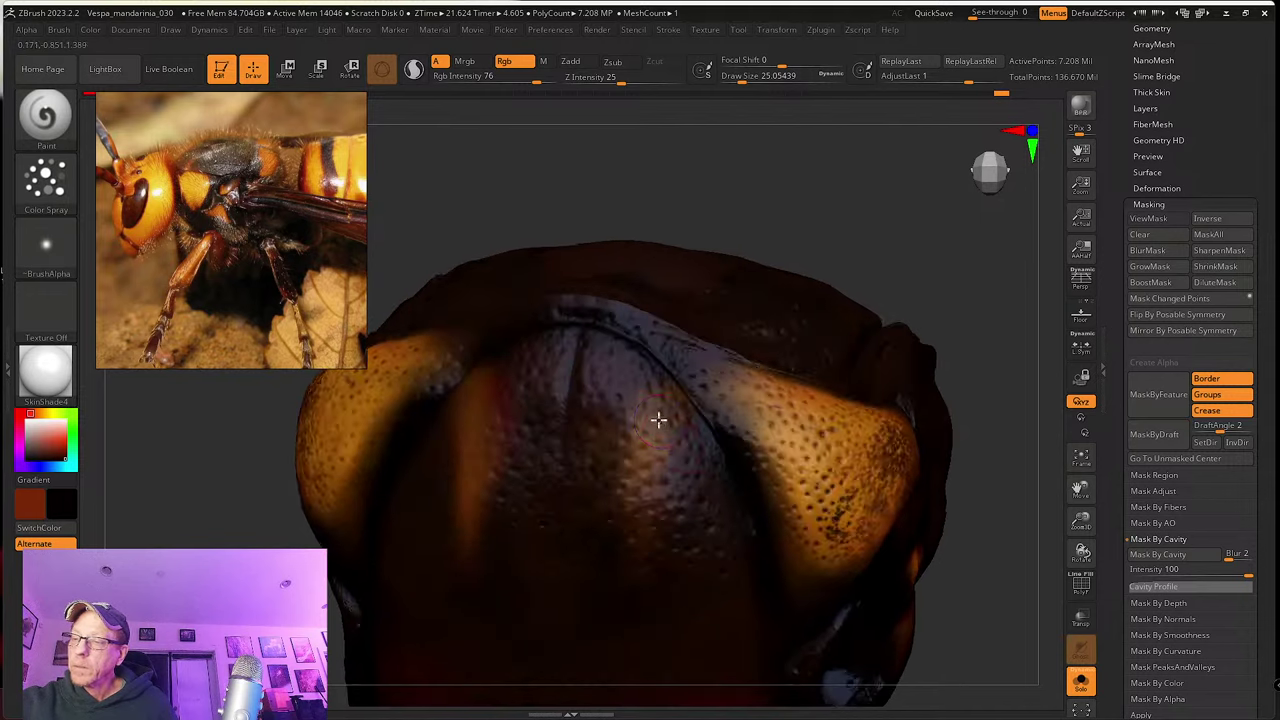
{"action": "key", "text": "shift"}
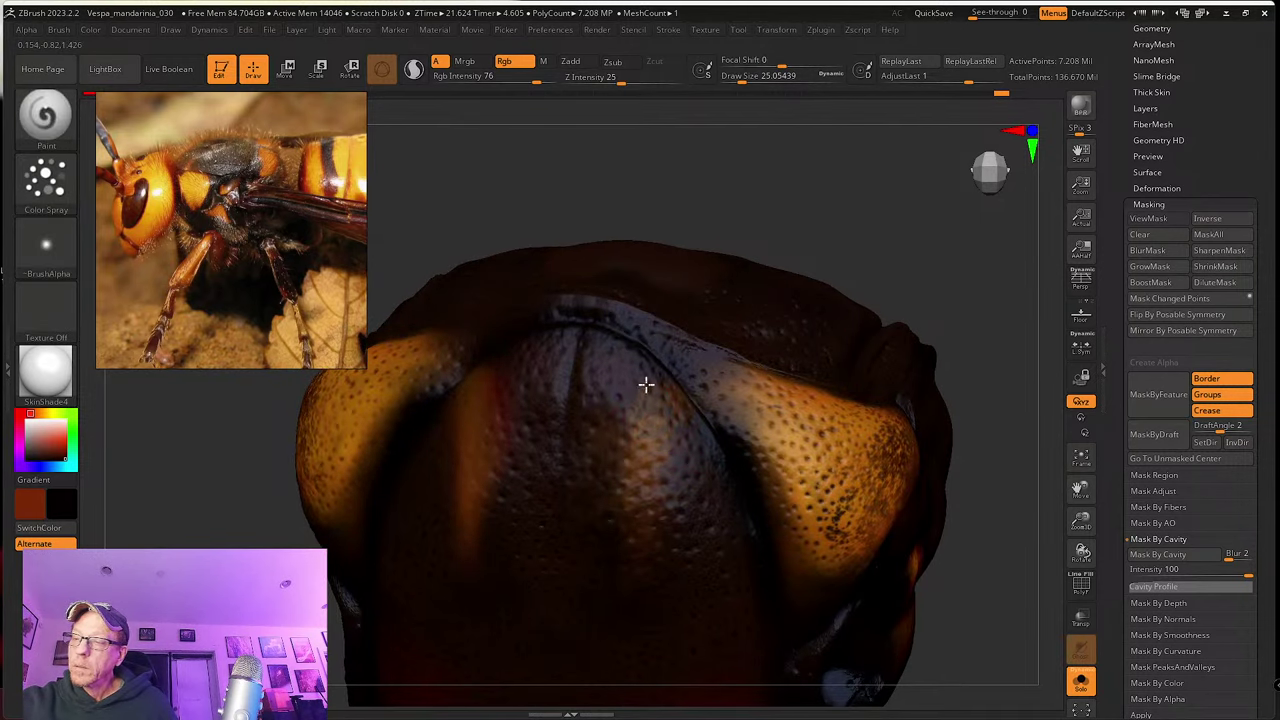
{"action": "left_click_drag", "start_coordinate": [642, 414], "coordinate": [677, 423]}
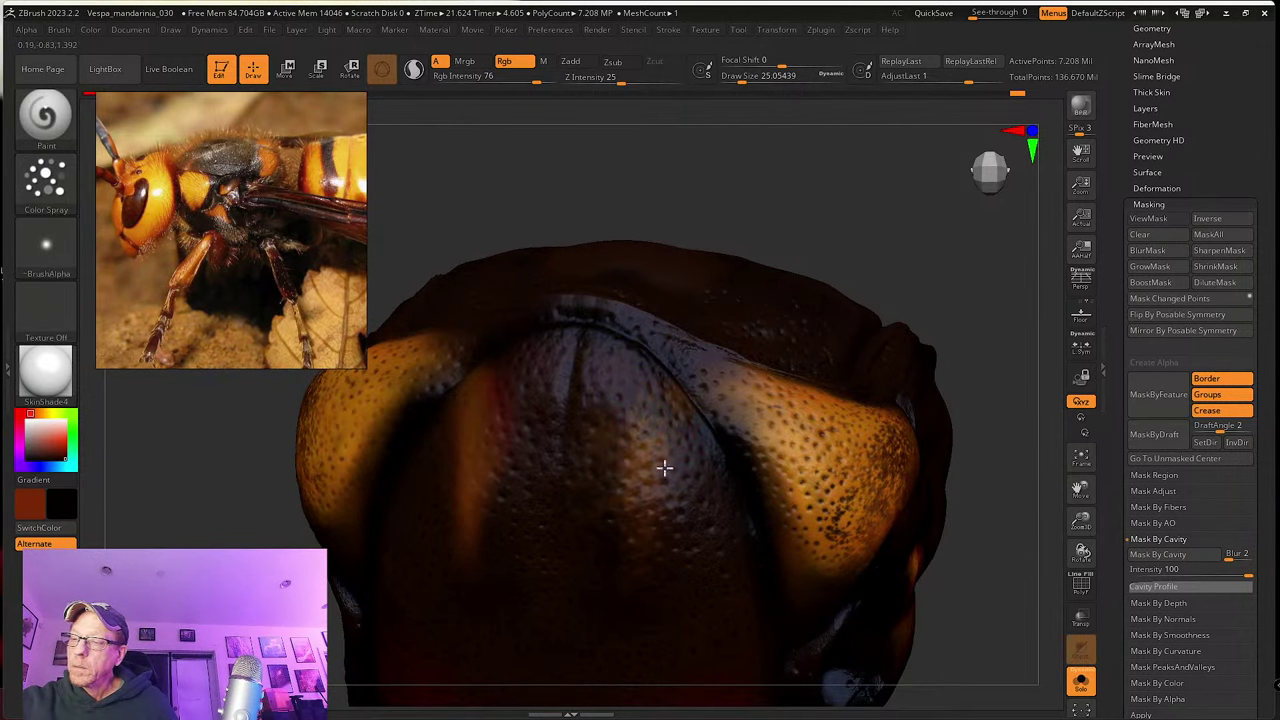
{"action": "right_click_drag", "start_coordinate": [694, 431], "coordinate": [667, 436]}
{"action": "mouse_move", "coordinate": [632, 509]}
{"action": "right_mouse_down"}
{"action": "mouse_move", "coordinate": [771, 420]}
{"action": "mouse_move", "coordinate": [749, 477]}
{"action": "right_mouse_up"}
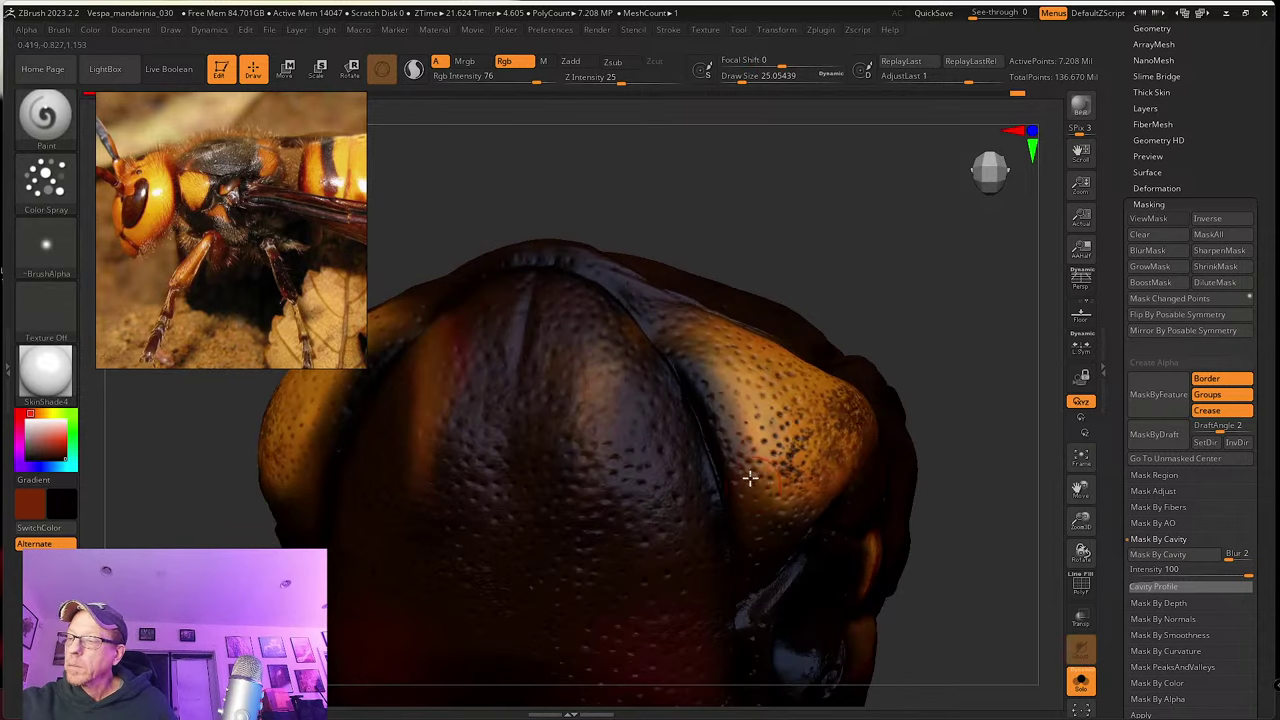
Step: Reduce the Draw Size to about 18 and spray black over the inner edge of the amber shoulder patch
{"action": "key", "text": "s"}
{"action": "mouse_move", "coordinate": [762, 473]}
{"action": "left_mouse_down"}
{"action": "mouse_move", "coordinate": [762, 457]}
{"action": "mouse_move", "coordinate": [771, 499]}
{"action": "mouse_move", "coordinate": [758, 462]}
{"action": "left_mouse_up"}
{"action": "right_click_drag", "start_coordinate": [748, 452], "coordinate": [725, 465]}
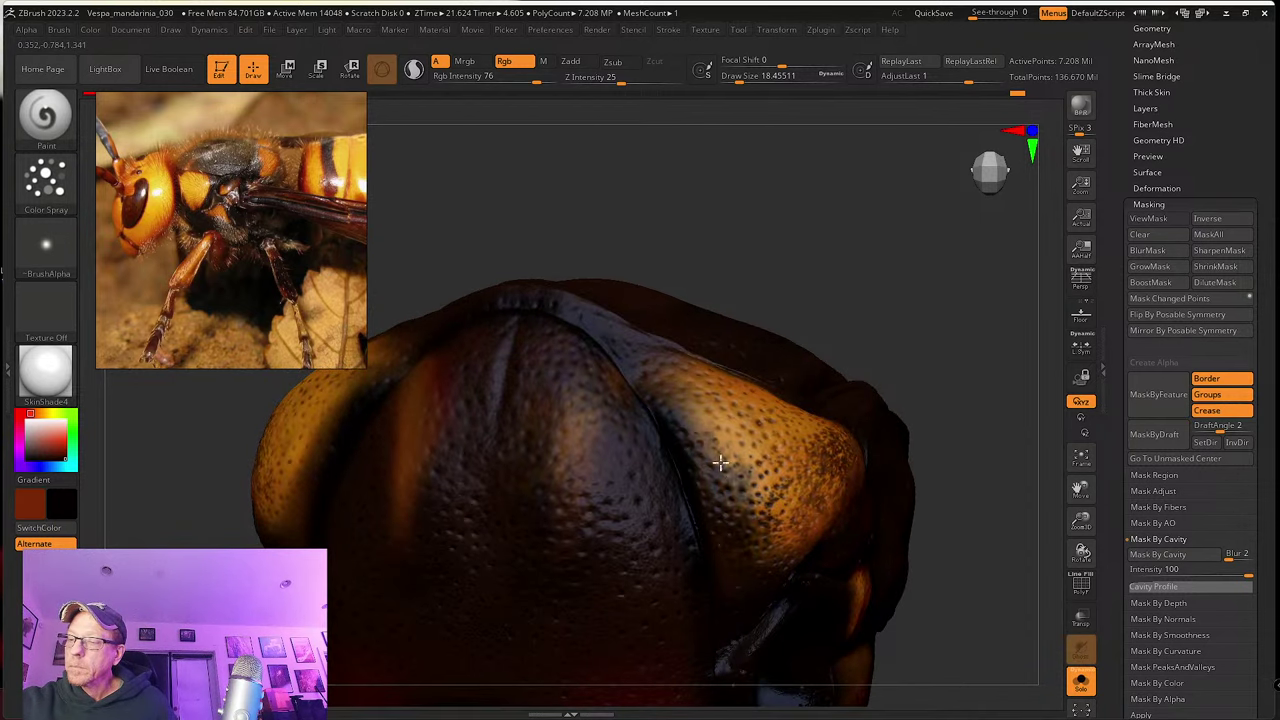
Step: Darken the shoulder patch's upper inner corner with black and blend the transition with the Smooth brush
{"action": "right_click_drag", "start_coordinate": [670, 385], "coordinate": [654, 385]}
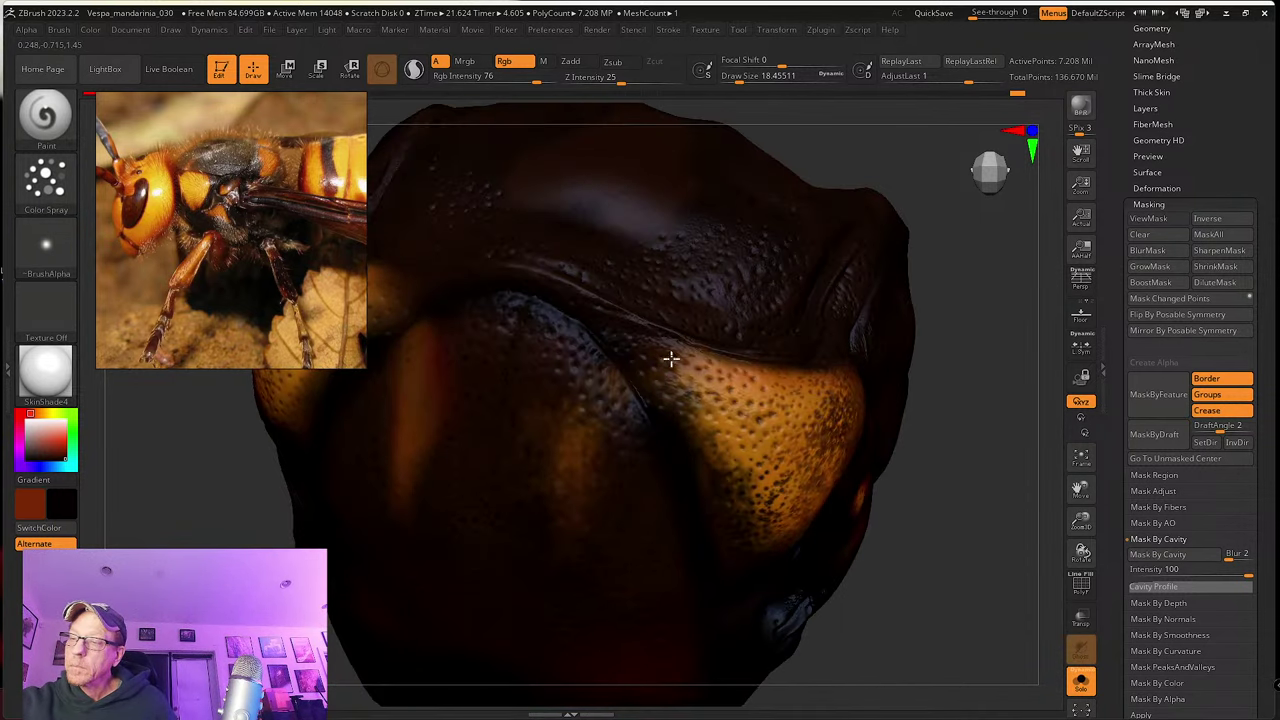
{"action": "key", "text": "shift"}
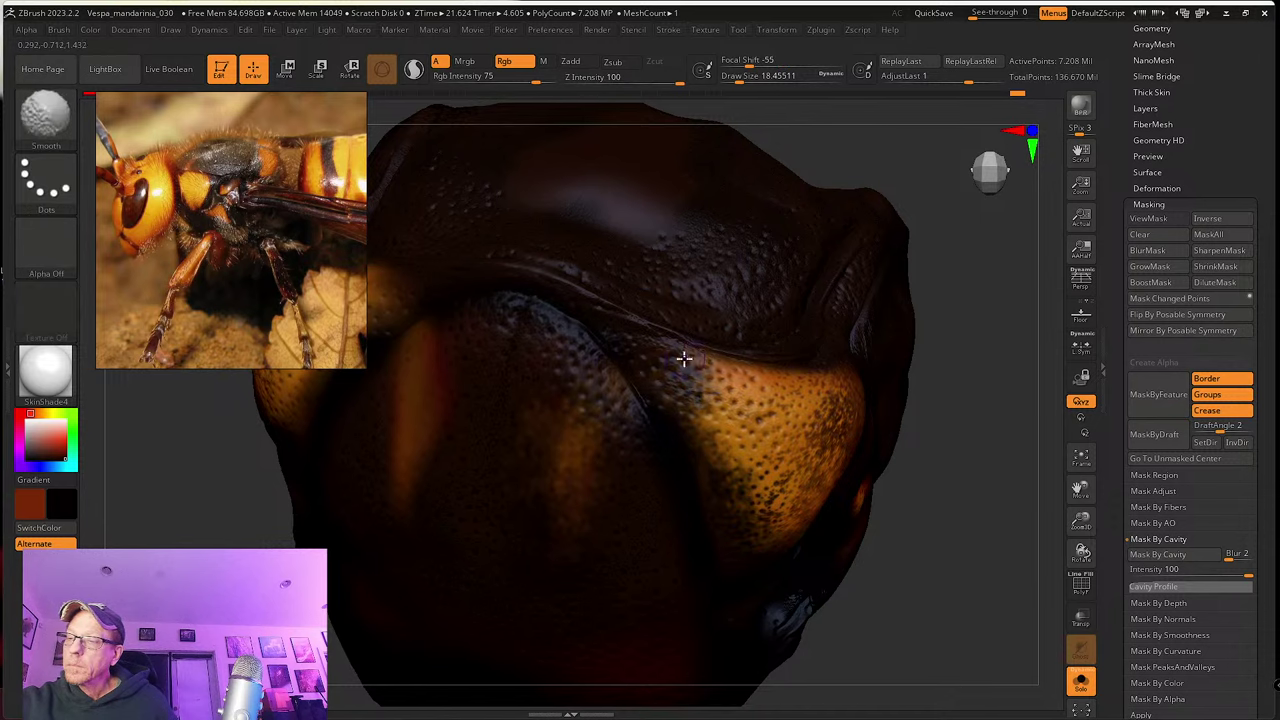
{"action": "mouse_move", "coordinate": [655, 373]}
{"action": "right_mouse_down"}
{"action": "mouse_move", "coordinate": [743, 371]}
{"action": "mouse_move", "coordinate": [694, 393]}
{"action": "mouse_move", "coordinate": [649, 386]}
{"action": "right_mouse_up"}
{"action": "key", "text": "shift"}
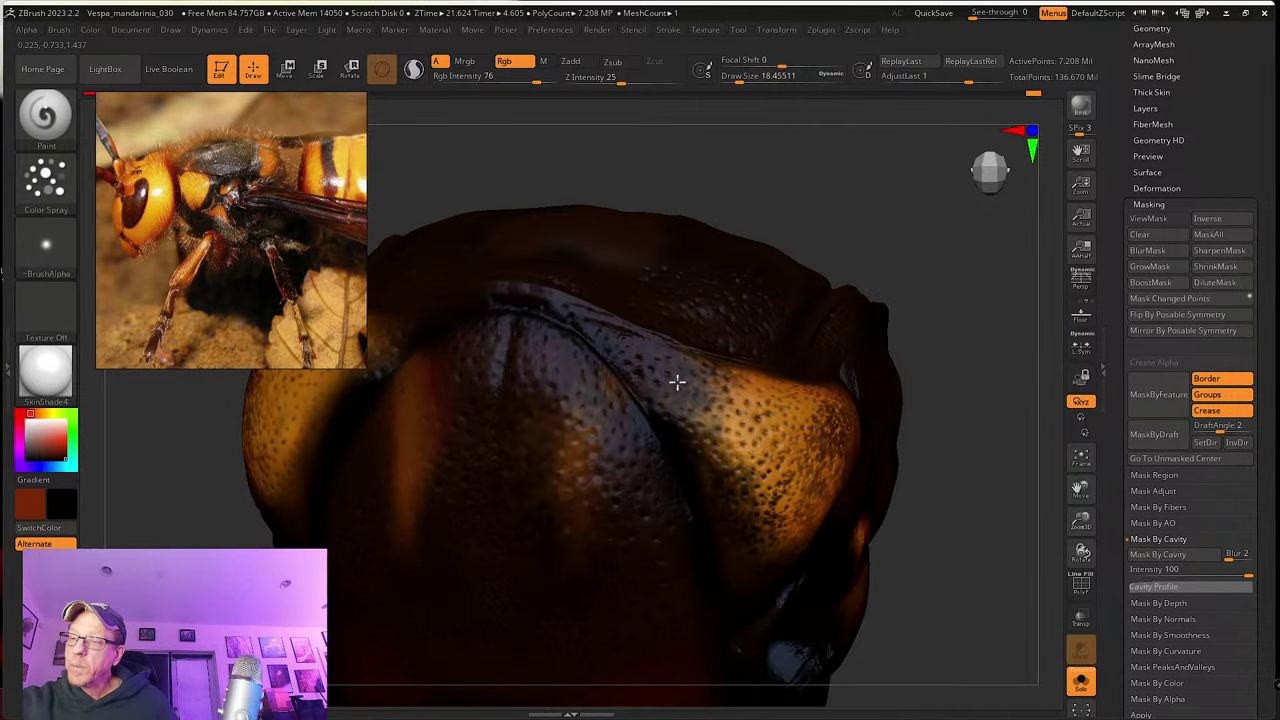
{"action": "right_click_drag", "start_coordinate": [750, 454], "coordinate": [819, 457]}
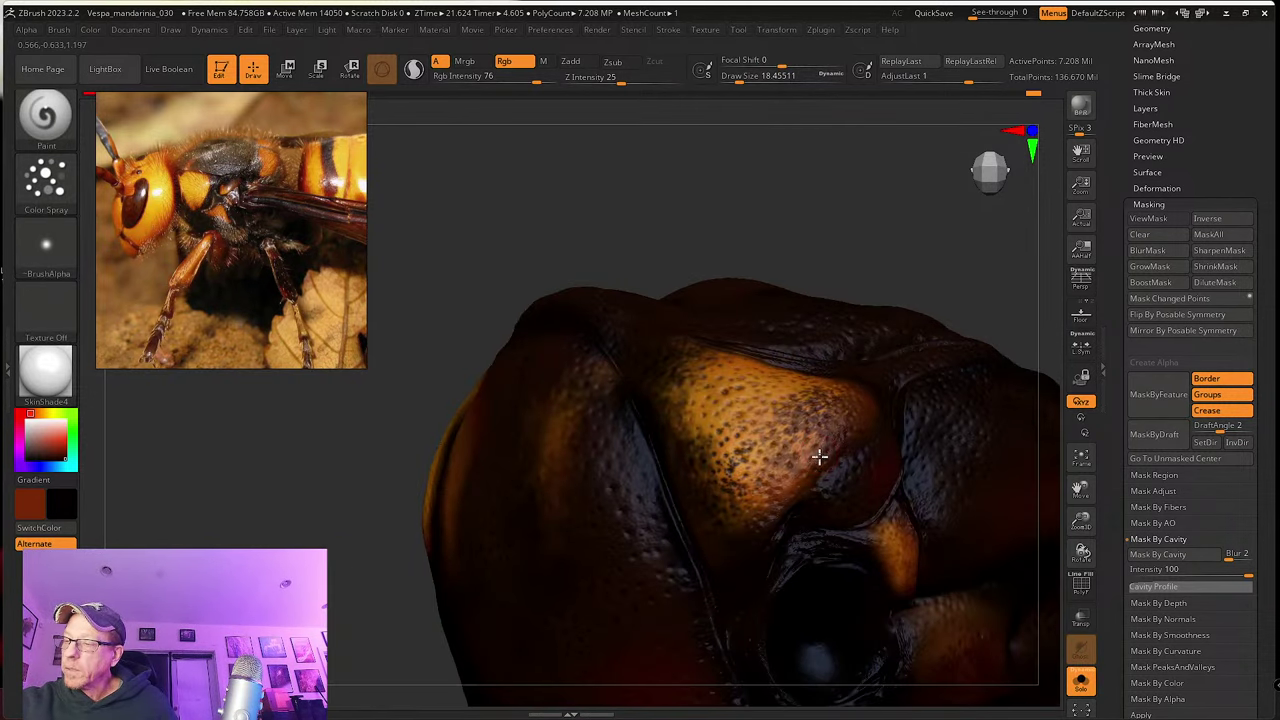
Step: Spray black over the rear corner and inner edge of the amber shoulder patch to break up its outline
{"action": "right_click_drag", "start_coordinate": [861, 417], "coordinate": [843, 383]}
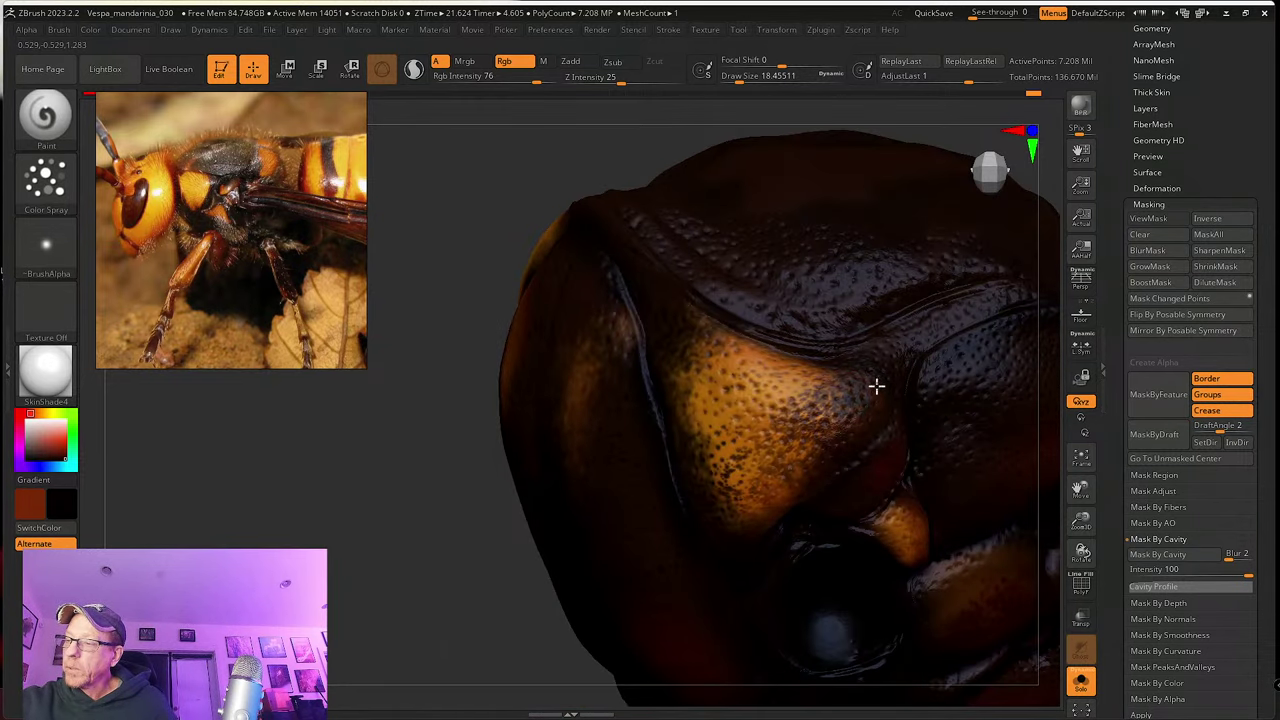
{"action": "mouse_move", "coordinate": [840, 451]}
{"action": "right_mouse_down"}
{"action": "mouse_move", "coordinate": [849, 417]}
{"action": "mouse_move", "coordinate": [801, 487]}
{"action": "mouse_move", "coordinate": [730, 511]}
{"action": "right_mouse_up"}
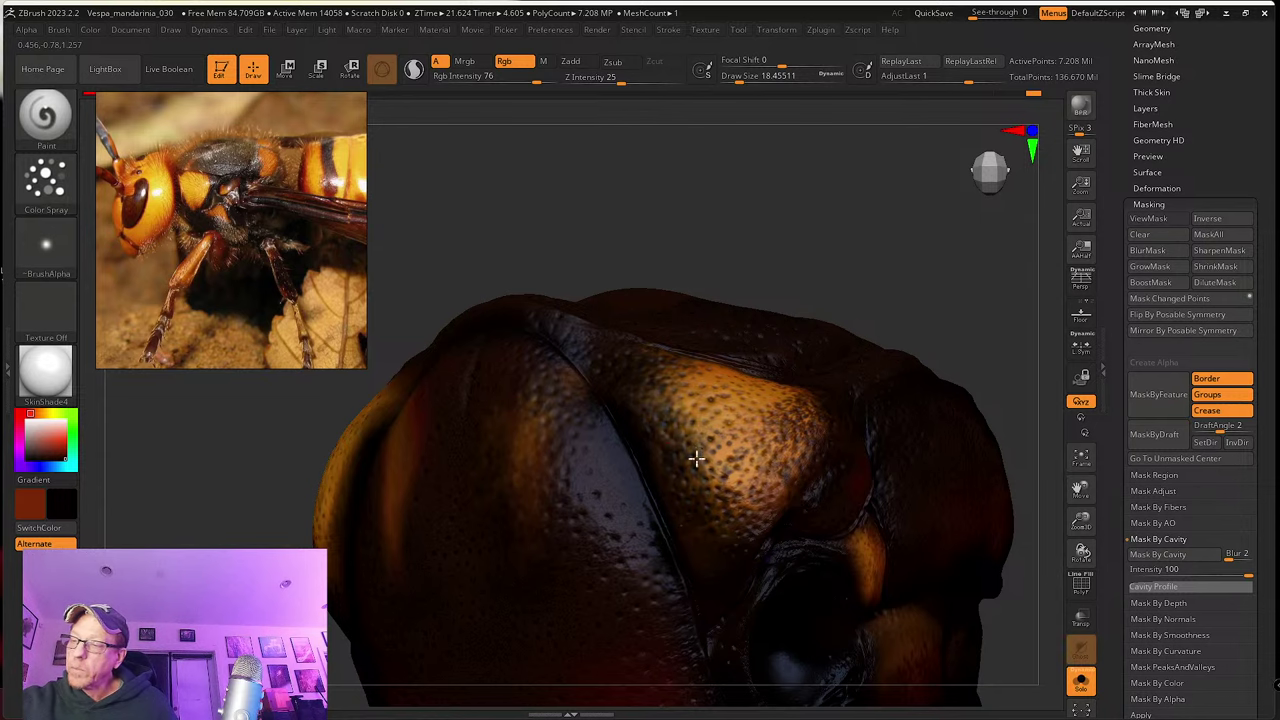
{"action": "right_click_drag", "start_coordinate": [717, 544], "coordinate": [689, 501]}
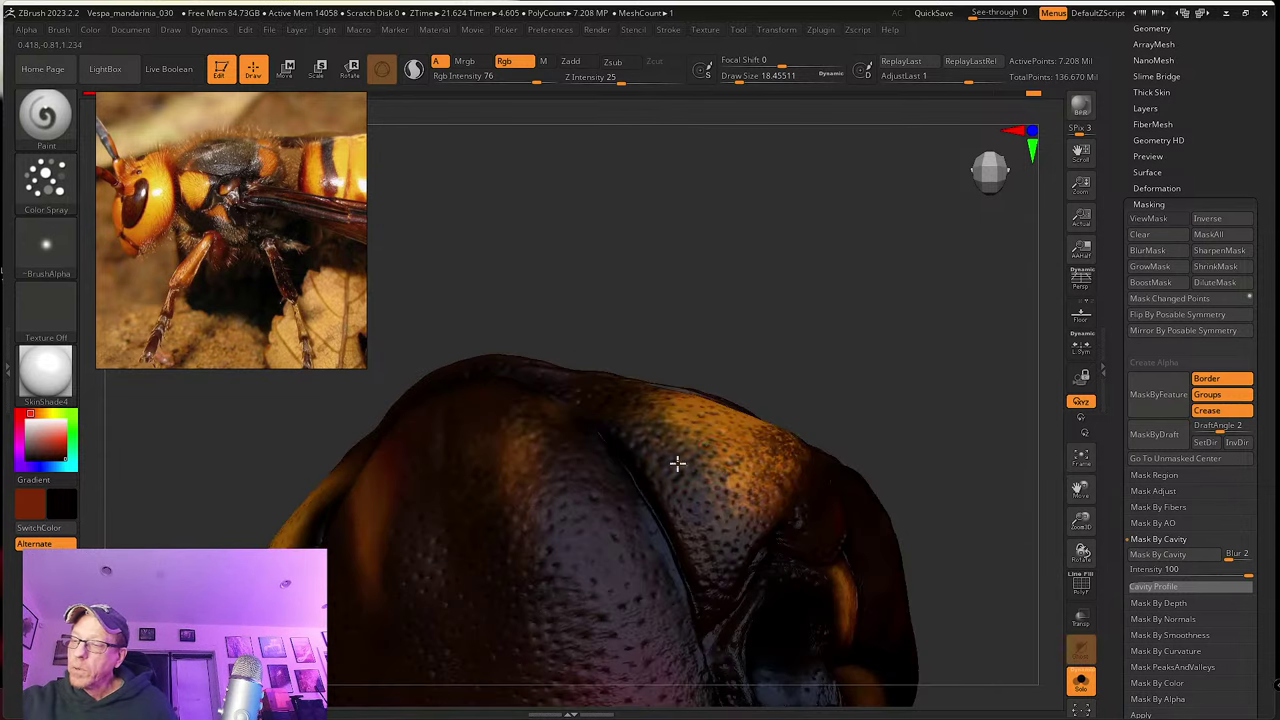
{"action": "right_click_drag", "start_coordinate": [650, 436], "coordinate": [666, 494]}
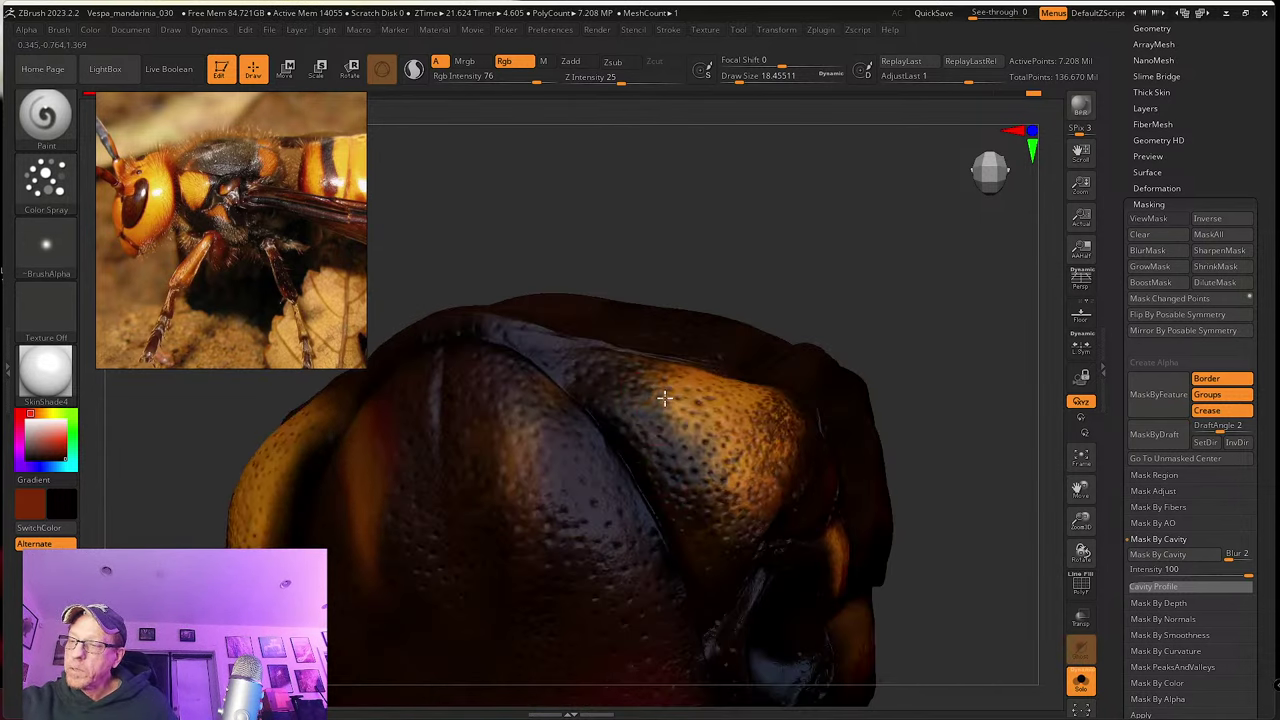
{"action": "right_click_drag", "start_coordinate": [741, 447], "coordinate": [733, 446]}
Step: Sample amber from the shoulder patch, spray it over the patch's darkened edges, and soften the color with the Smooth brush
{"action": "key", "text": "c"}
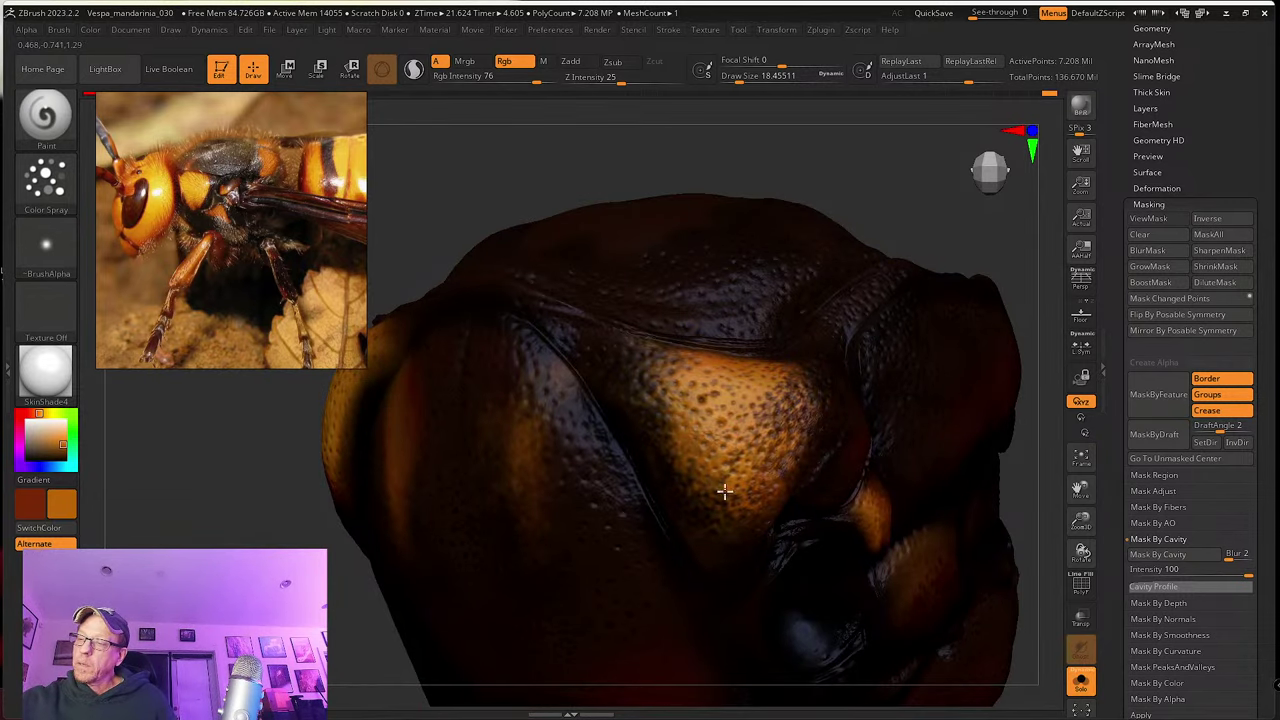
{"action": "key", "text": "shift"}
{"action": "right_click_drag", "start_coordinate": [731, 491], "coordinate": [723, 519]}
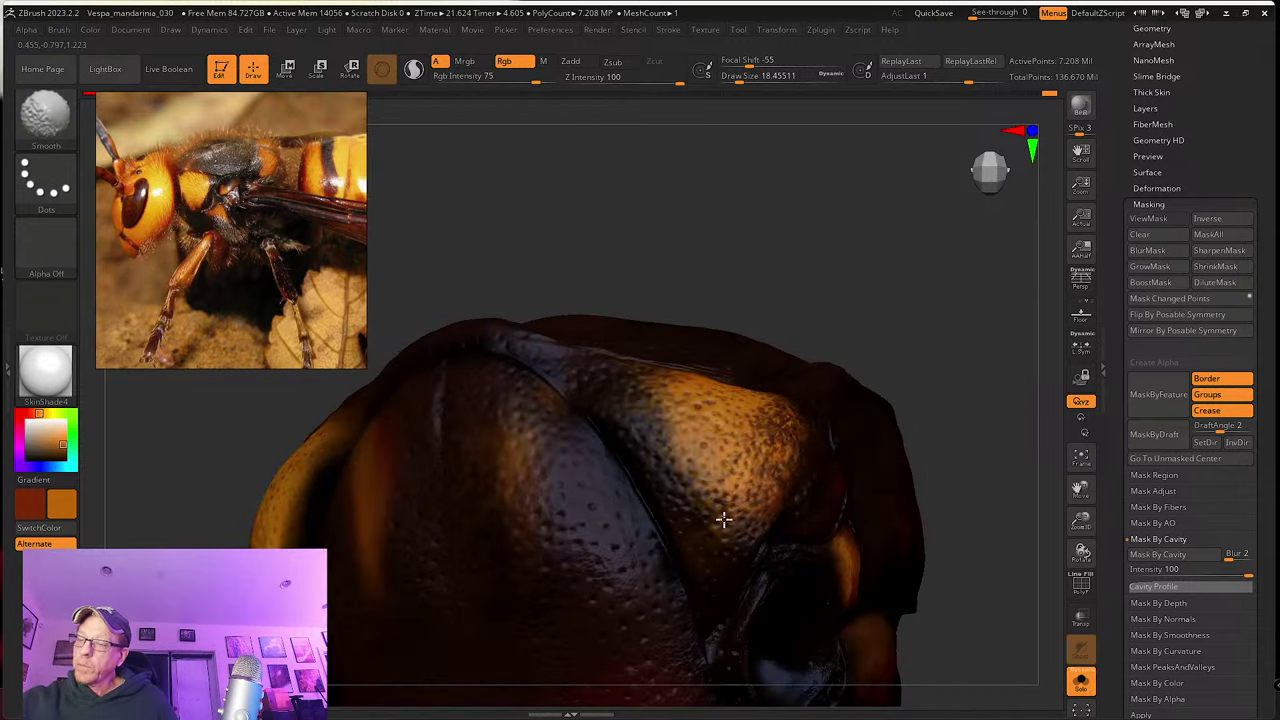
{"action": "mouse_move", "coordinate": [698, 468]}
{"action": "right_mouse_down"}
{"action": "mouse_move", "coordinate": [686, 474]}
{"action": "mouse_move", "coordinate": [653, 435]}
{"action": "right_mouse_up"}
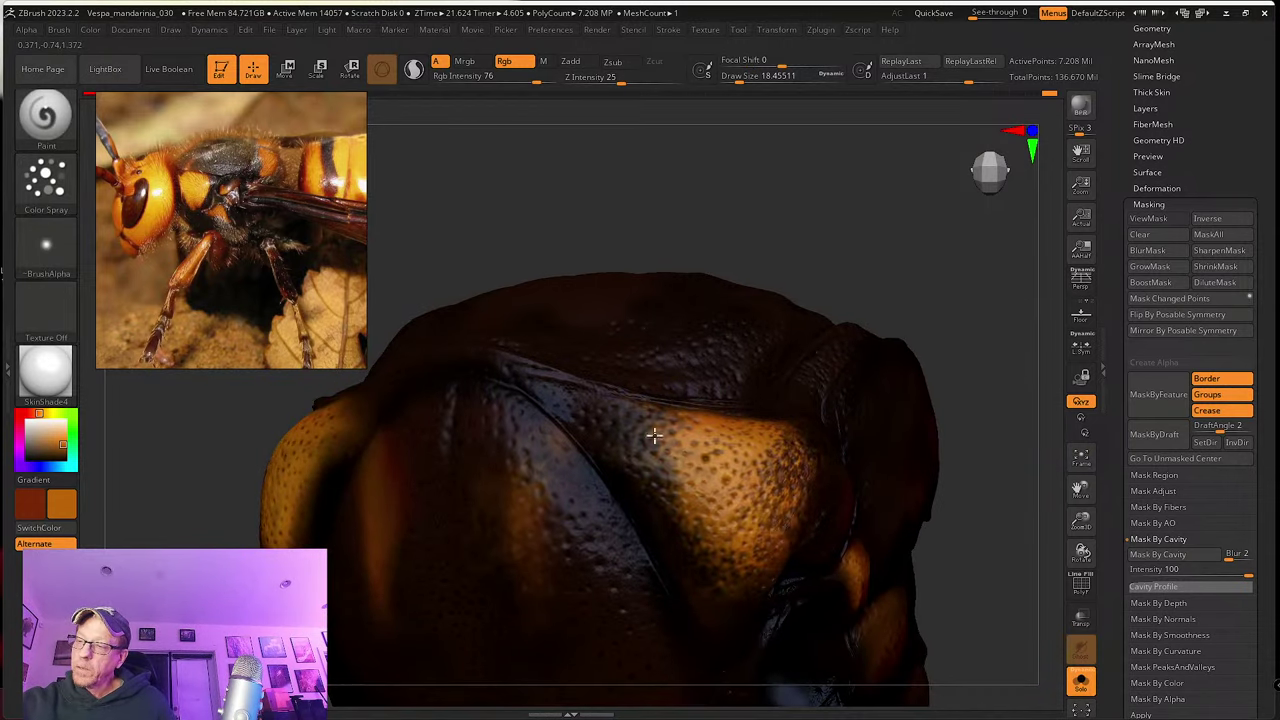
{"action": "right_click_drag", "start_coordinate": [702, 515], "coordinate": [723, 423]}
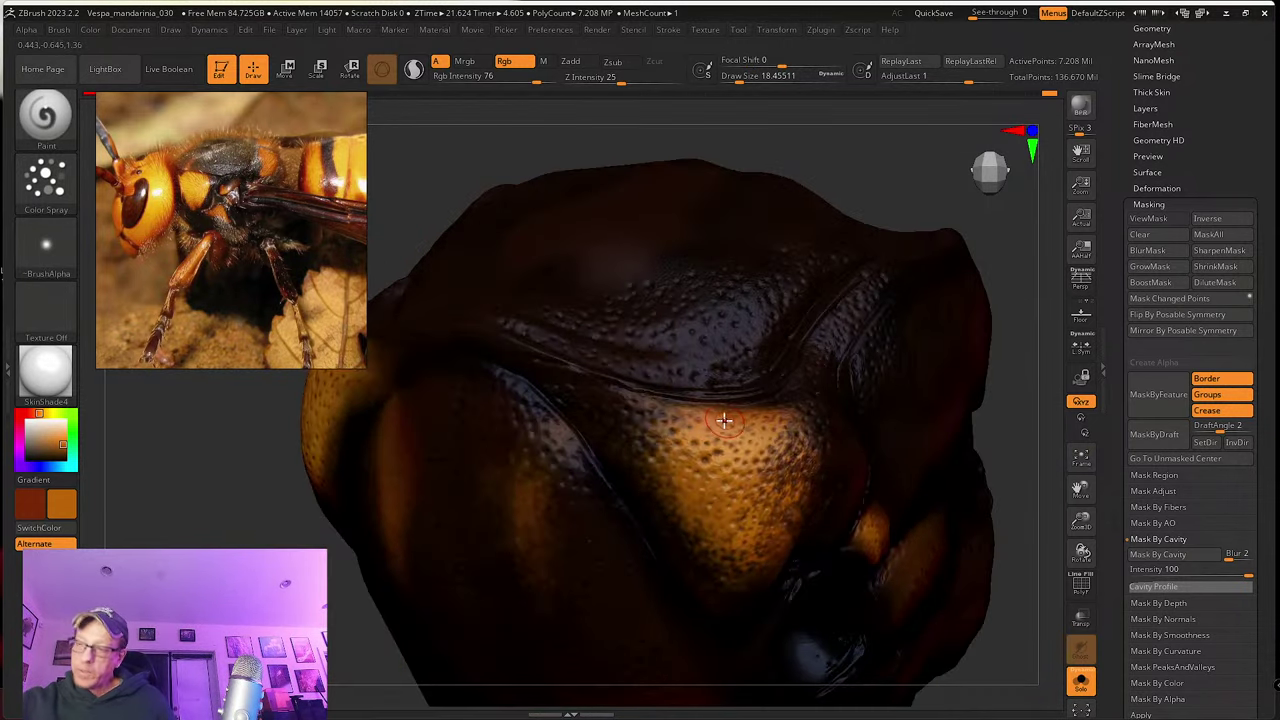
Step: Sample brown from the shoulder patch and spray it along the patch's front and lower edges, blending with the Smooth brush
{"action": "key", "text": "c"}
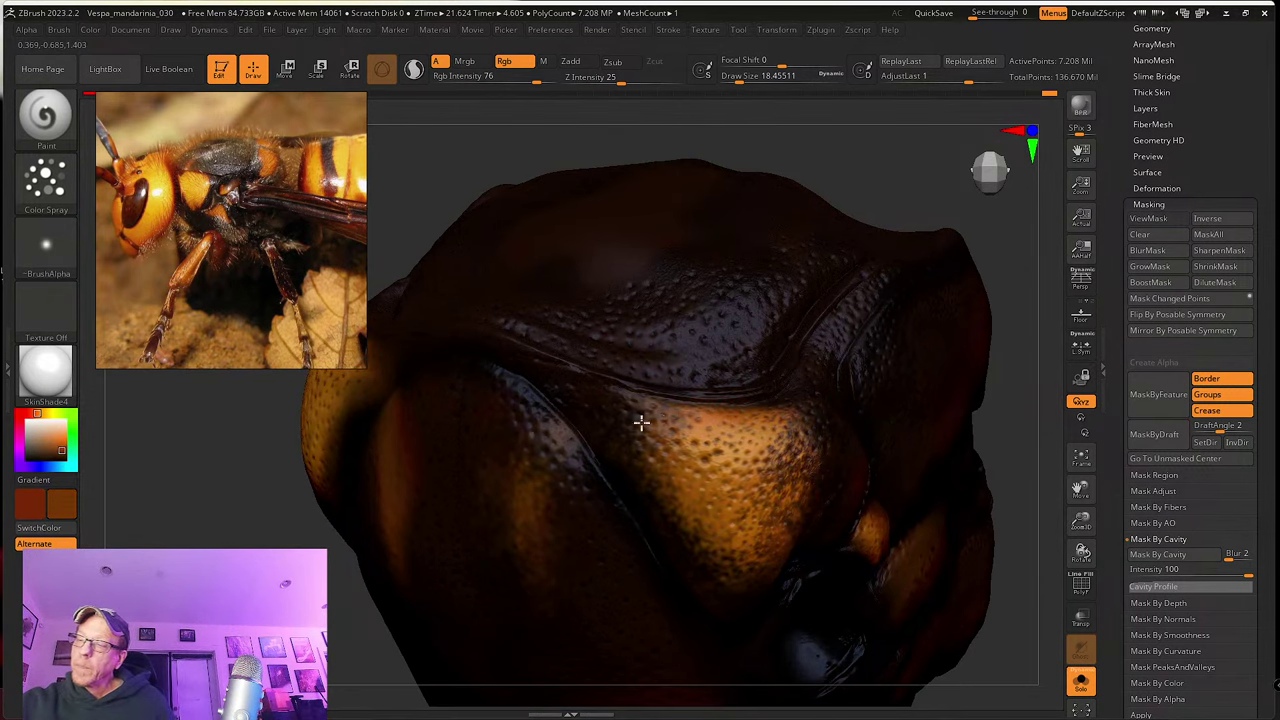
{"action": "right_click_drag", "start_coordinate": [643, 443], "coordinate": [680, 463]}
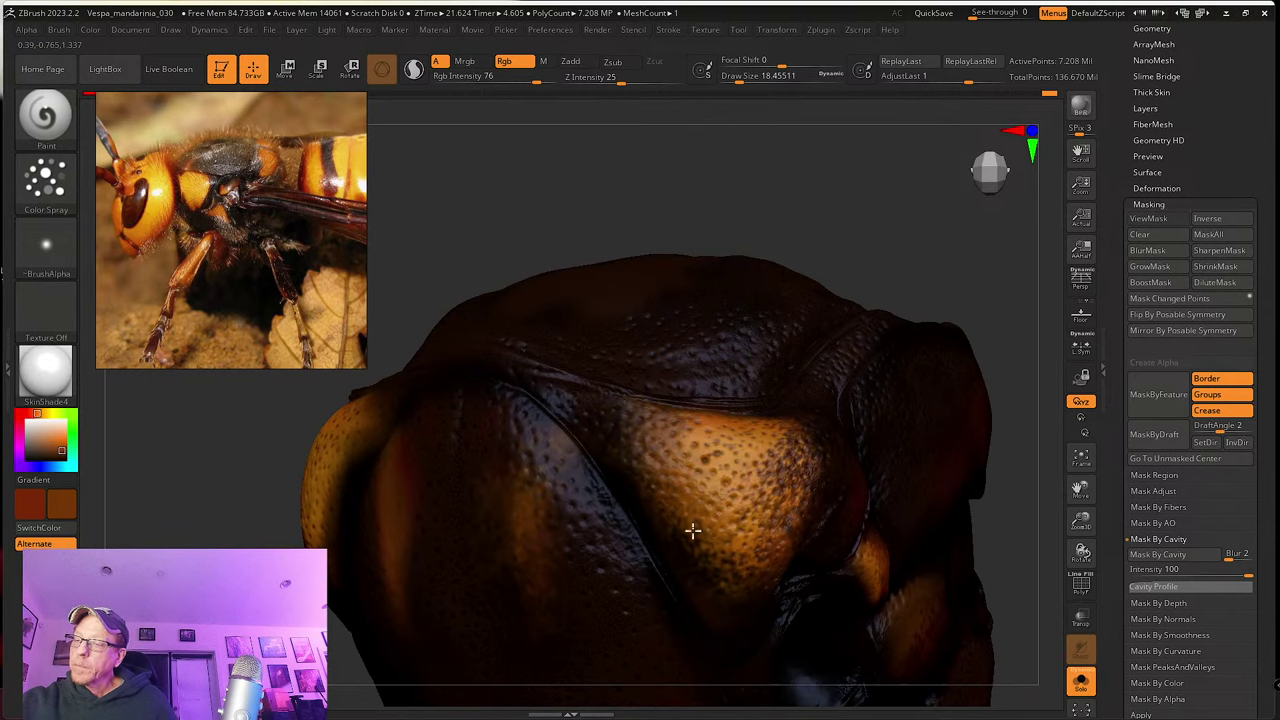
{"action": "right_click_drag", "start_coordinate": [693, 530], "coordinate": [709, 530]}
{"action": "mouse_move", "coordinate": [771, 560]}
{"action": "right_mouse_down"}
{"action": "mouse_move", "coordinate": [740, 510]}
{"action": "mouse_move", "coordinate": [740, 543]}
{"action": "right_mouse_up"}
{"action": "key", "text": "shift"}
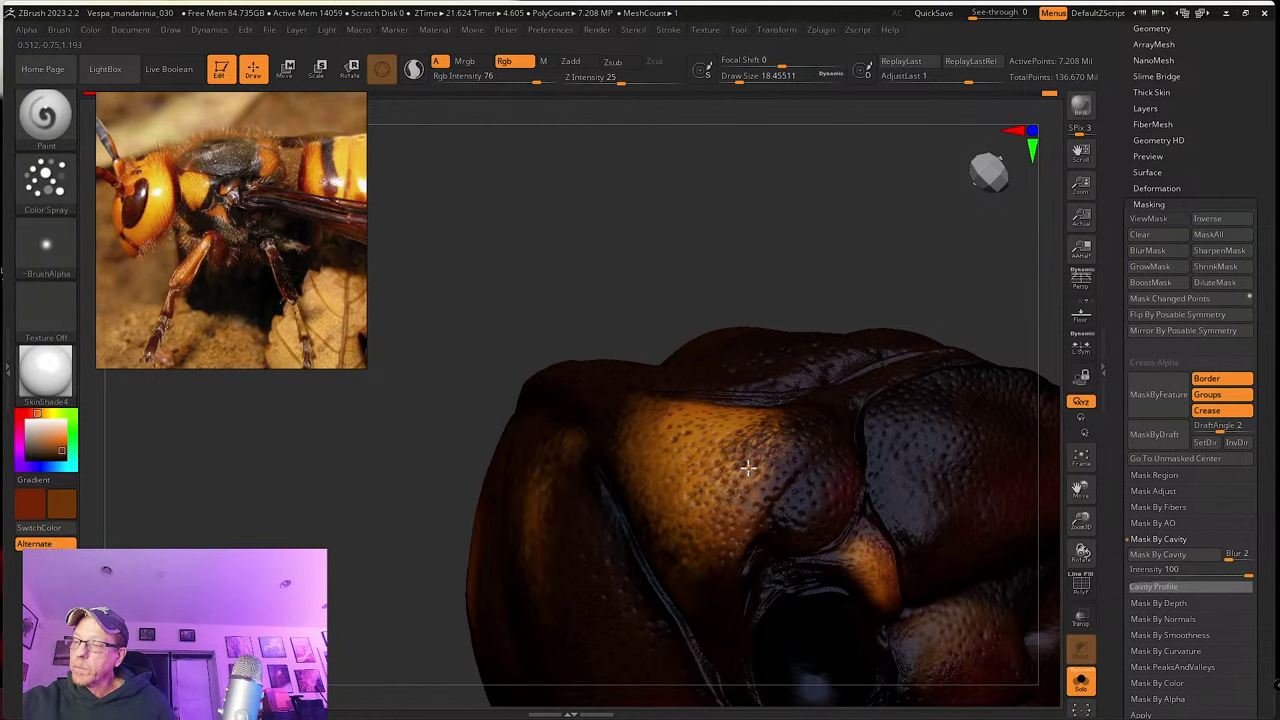
Step: Darken the shoulder patch's rear upper corner with dark brown and blend the transition into the amber with the Smooth brush
{"action": "right_click_drag", "start_coordinate": [762, 481], "coordinate": [728, 487]}
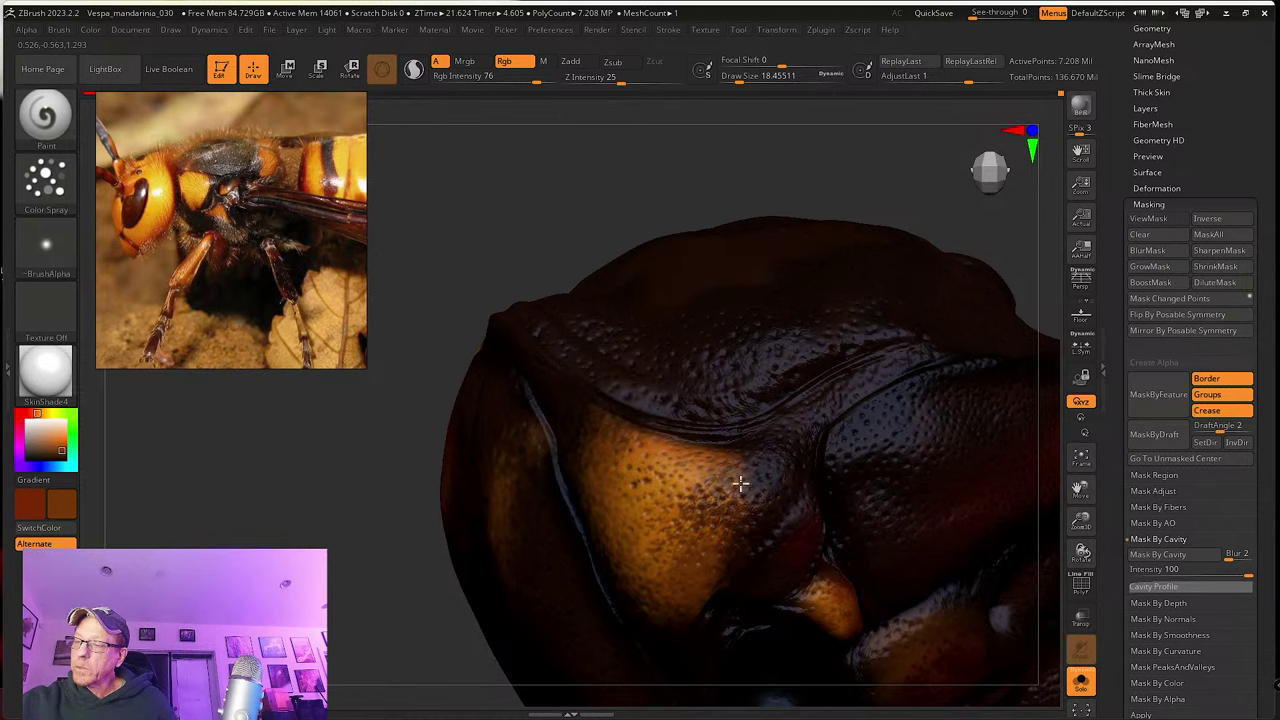
{"action": "key", "text": "shift"}
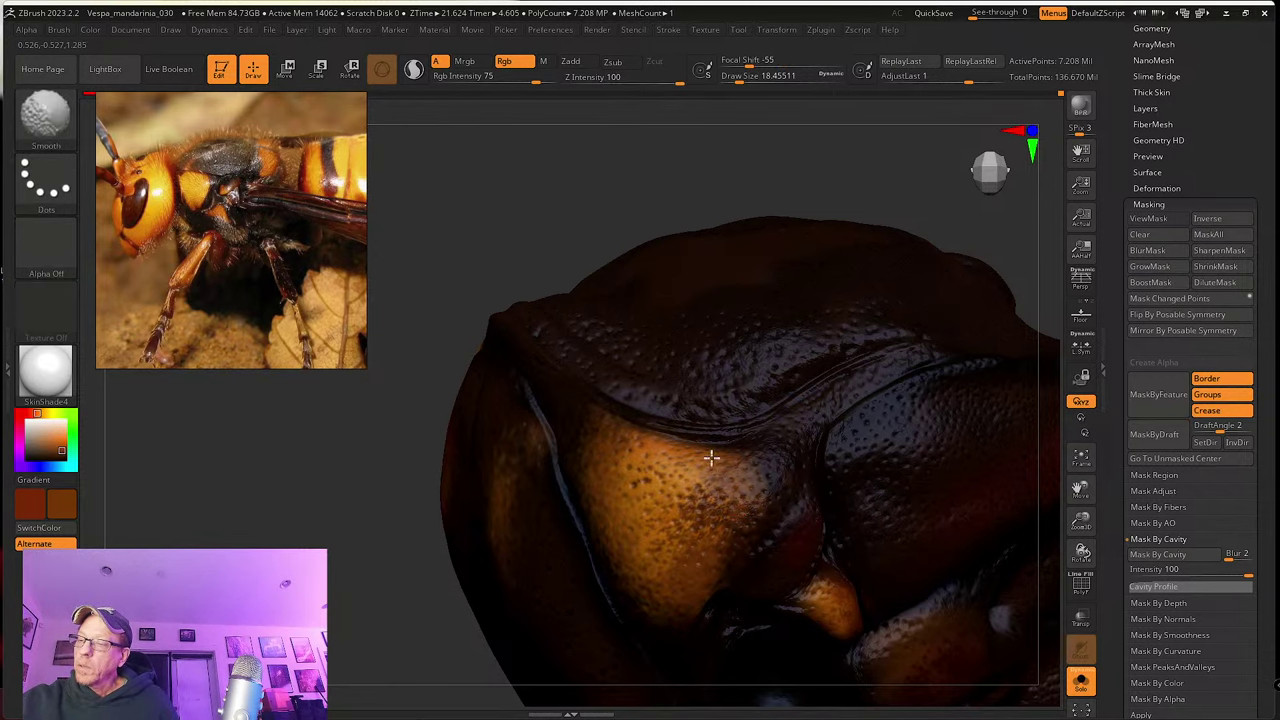
{"action": "mouse_move", "coordinate": [728, 515]}
{"action": "right_mouse_down"}
{"action": "mouse_move", "coordinate": [743, 506]}
{"action": "mouse_move", "coordinate": [693, 514]}
{"action": "mouse_move", "coordinate": [743, 500]}
{"action": "mouse_move", "coordinate": [760, 517]}
{"action": "mouse_move", "coordinate": [751, 491]}
{"action": "right_mouse_up"}
{"action": "key", "text": "shift"}
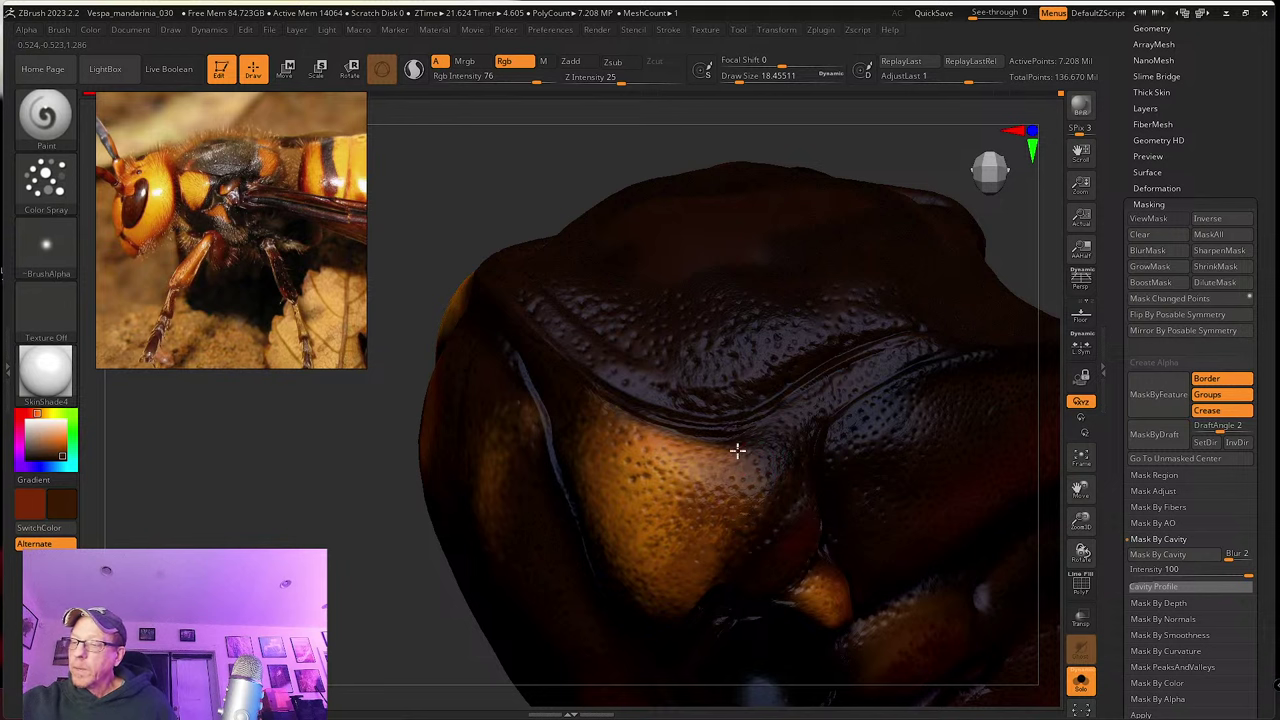
{"action": "mouse_move", "coordinate": [758, 481]}
{"action": "right_mouse_down"}
{"action": "mouse_move", "coordinate": [742, 462]}
{"action": "mouse_move", "coordinate": [762, 498]}
{"action": "mouse_move", "coordinate": [716, 460]}
{"action": "mouse_move", "coordinate": [749, 474]}
{"action": "right_mouse_up"}
{"action": "right_click_drag", "start_coordinate": [760, 526], "coordinate": [772, 478]}
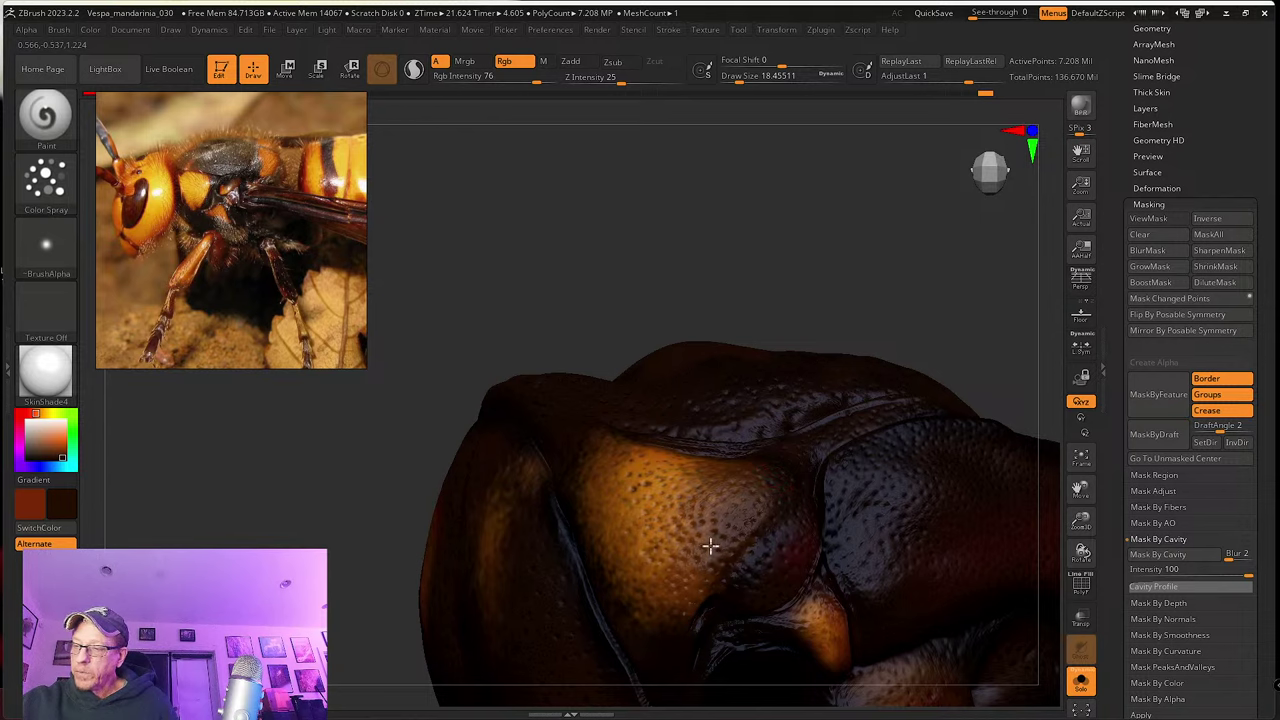
Step: Spray dark brown along the shoulder patch's lower edge, and sample a lighter brown to tint its rear half
{"action": "left_click_drag", "start_coordinate": [702, 596], "coordinate": [705, 576]}
{"action": "key", "text": "c"}
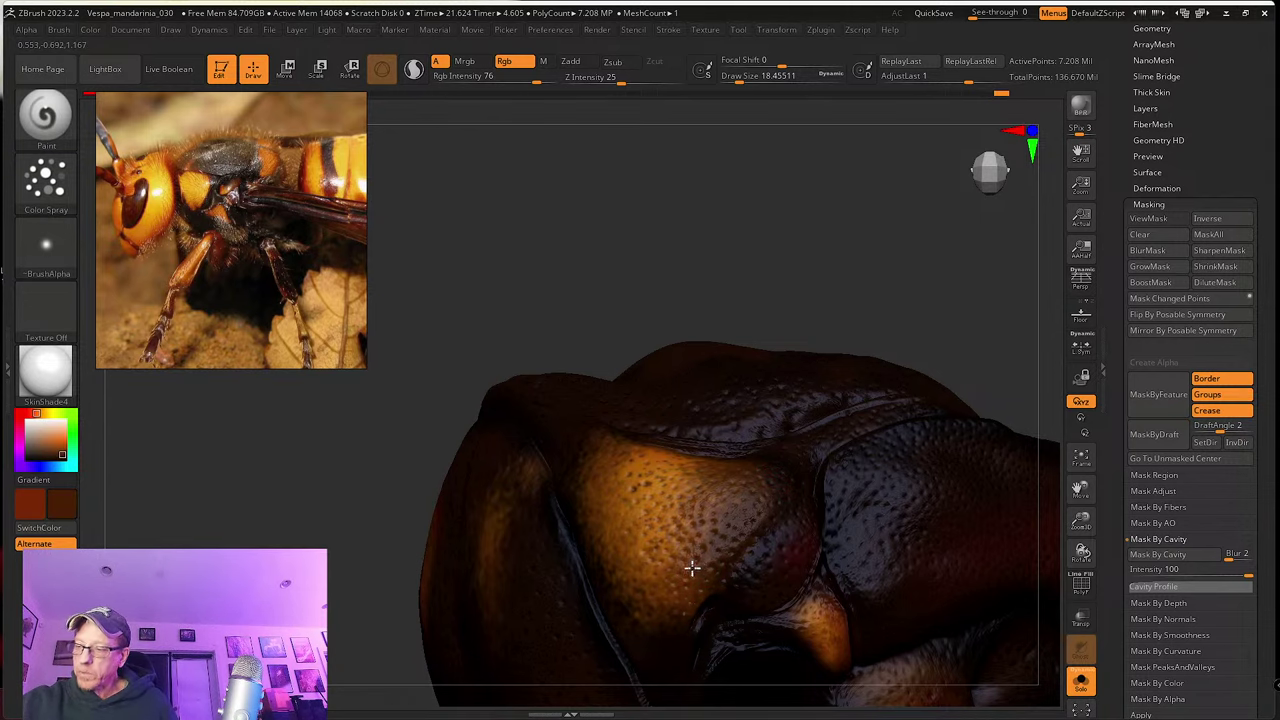
{"action": "right_click_drag", "start_coordinate": [679, 583], "coordinate": [729, 565]}
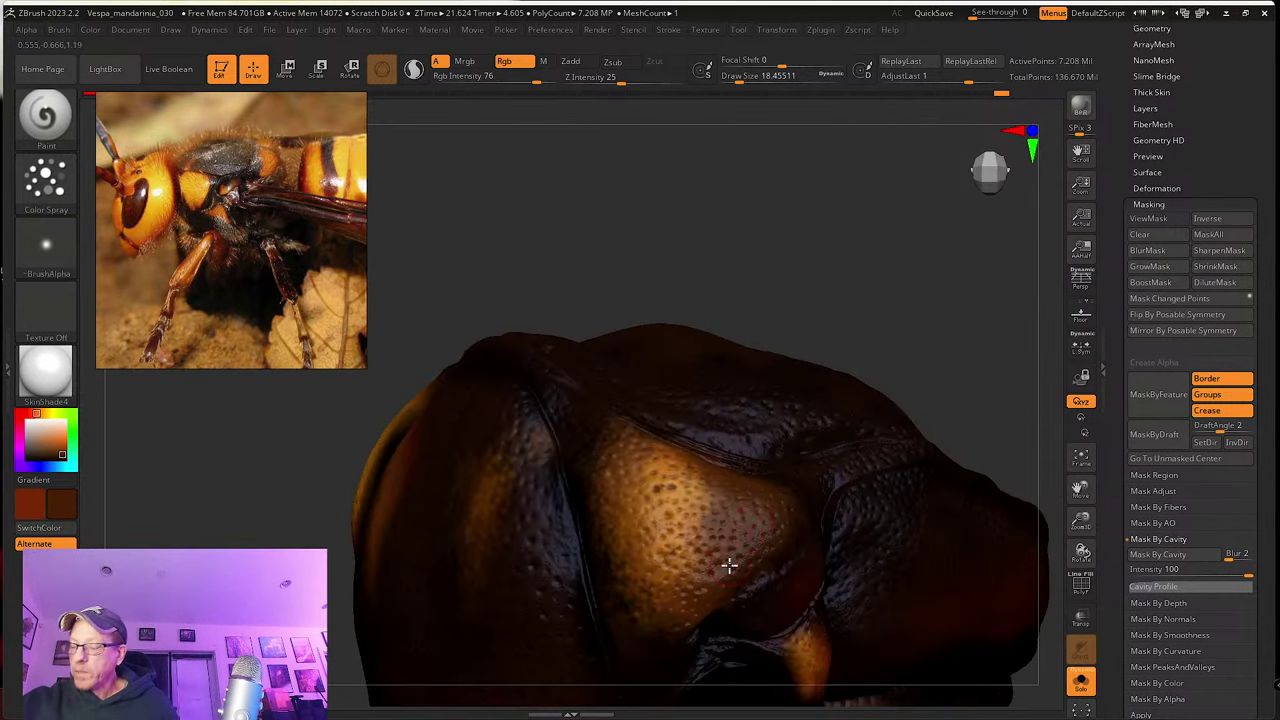
Step: Sample amber from the shoulder patch, spray it across the pitted center and rear half, and soften it with the Smooth brush
{"action": "right_click_drag", "start_coordinate": [697, 628], "coordinate": [712, 505]}
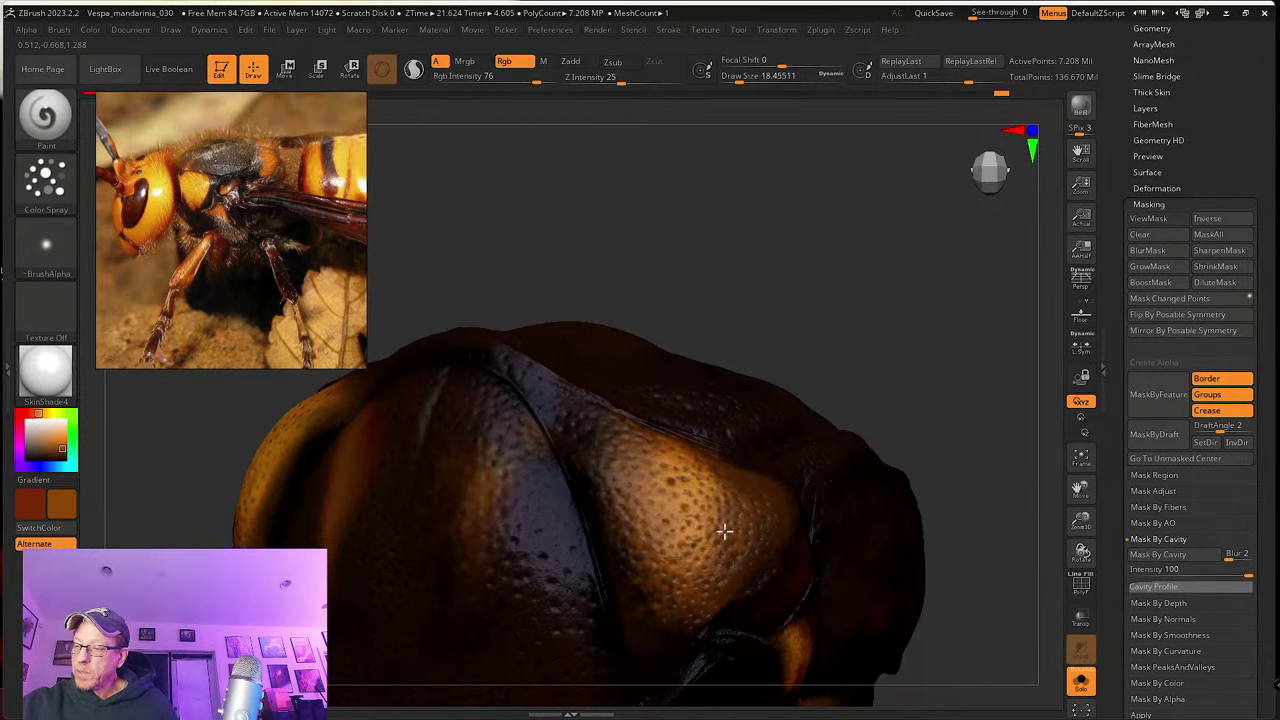
{"action": "mouse_move", "coordinate": [733, 502]}
{"action": "right_mouse_down"}
{"action": "mouse_move", "coordinate": [743, 517]}
{"action": "mouse_move", "coordinate": [728, 485]}
{"action": "right_mouse_up"}
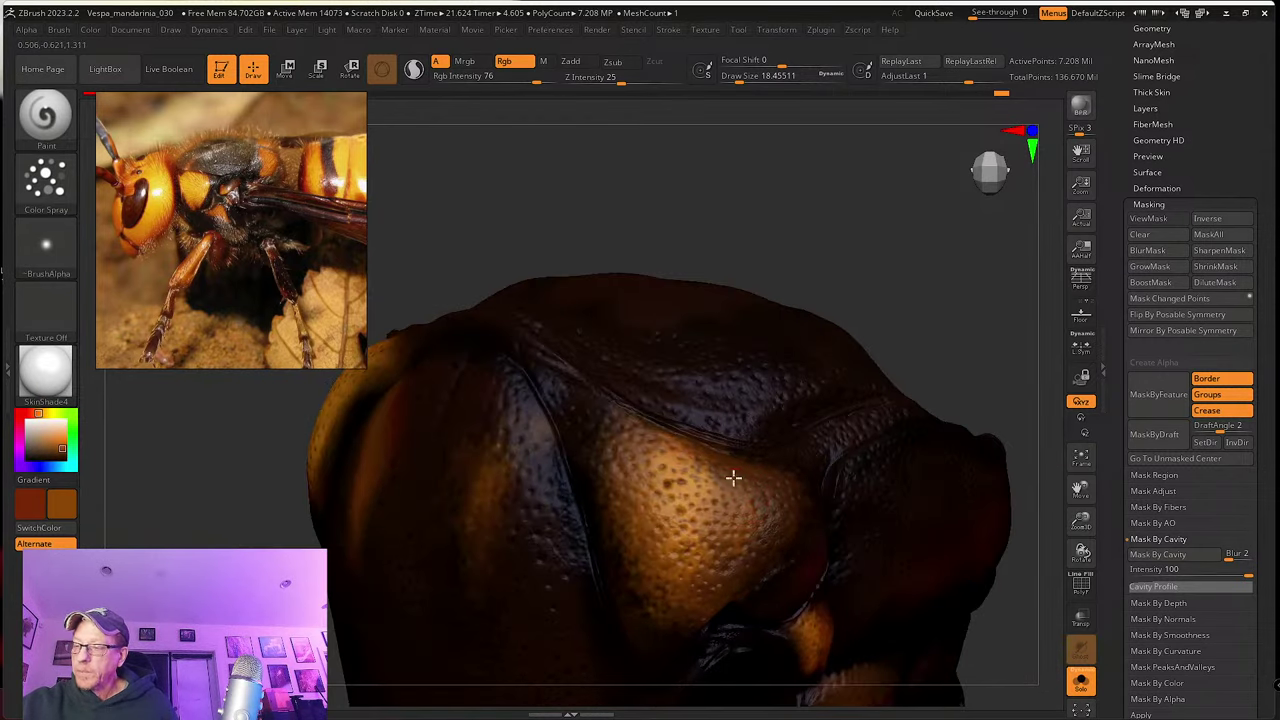
{"action": "right_click_drag", "start_coordinate": [725, 540], "coordinate": [722, 548]}
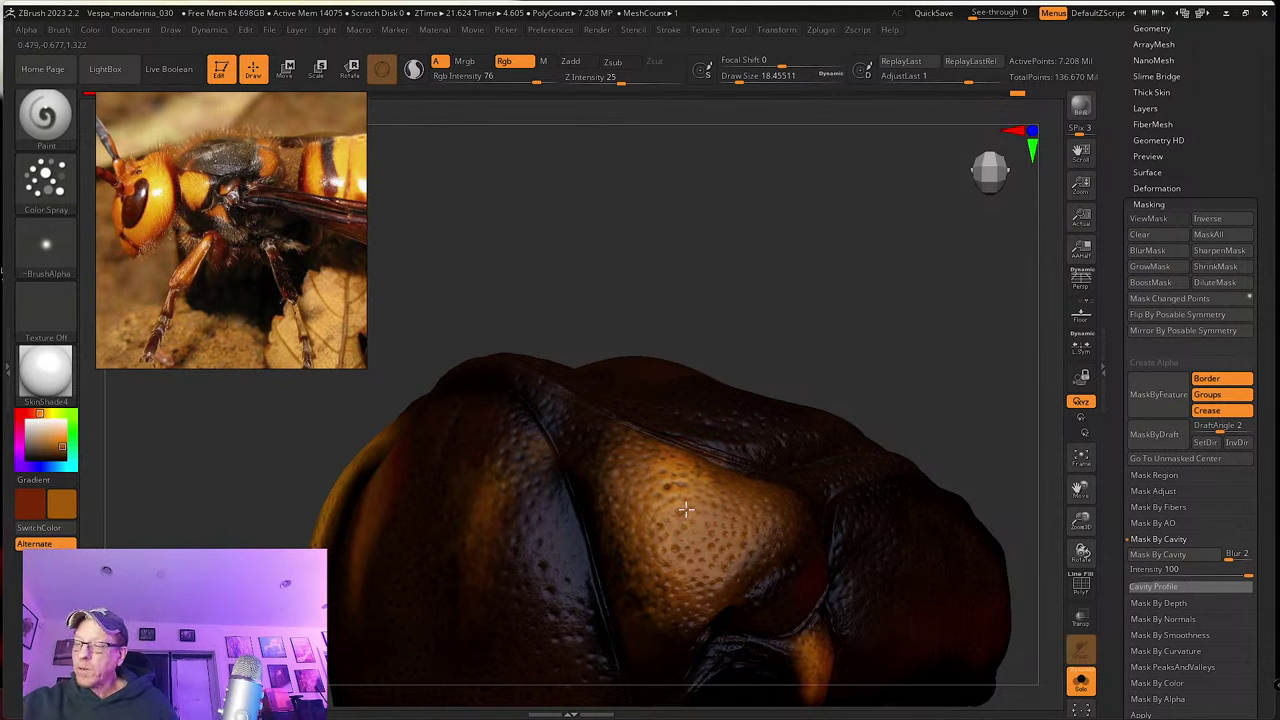
{"action": "mouse_move", "coordinate": [687, 532]}
{"action": "right_mouse_down"}
{"action": "mouse_move", "coordinate": [694, 551]}
{"action": "mouse_move", "coordinate": [684, 528]}
{"action": "right_mouse_up"}
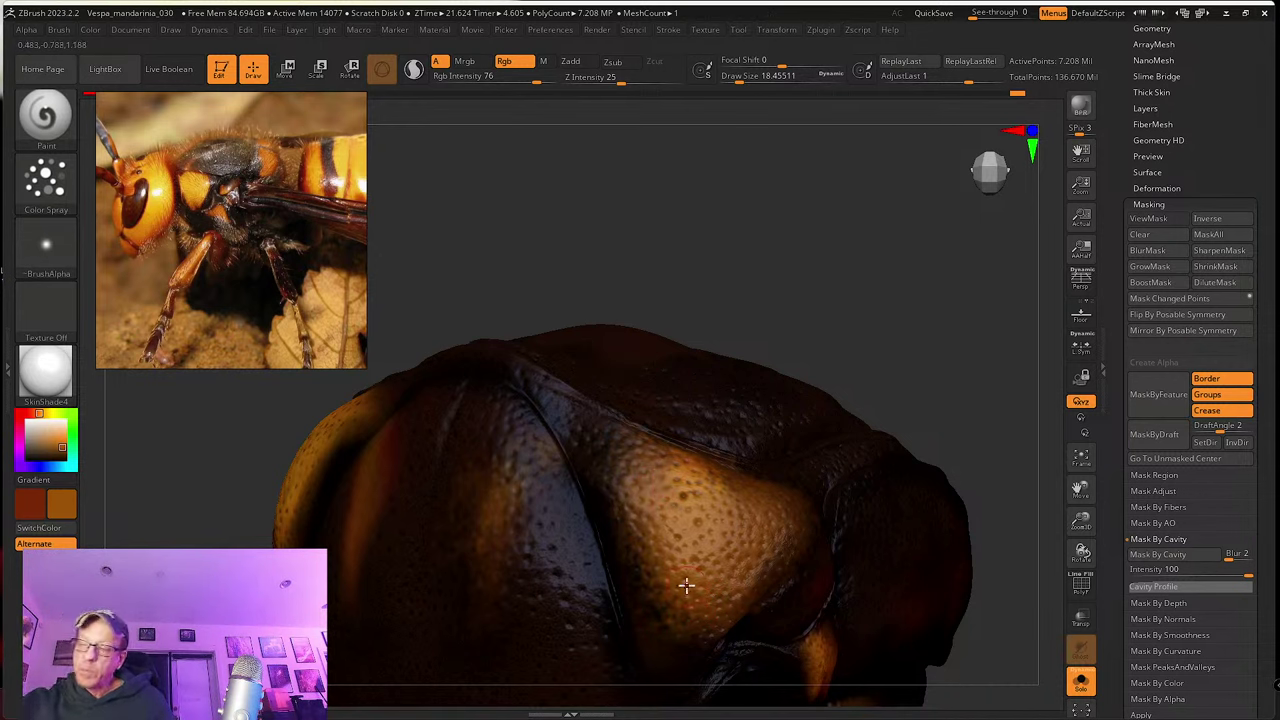
{"action": "right_click_drag", "start_coordinate": [677, 555], "coordinate": [669, 517]}
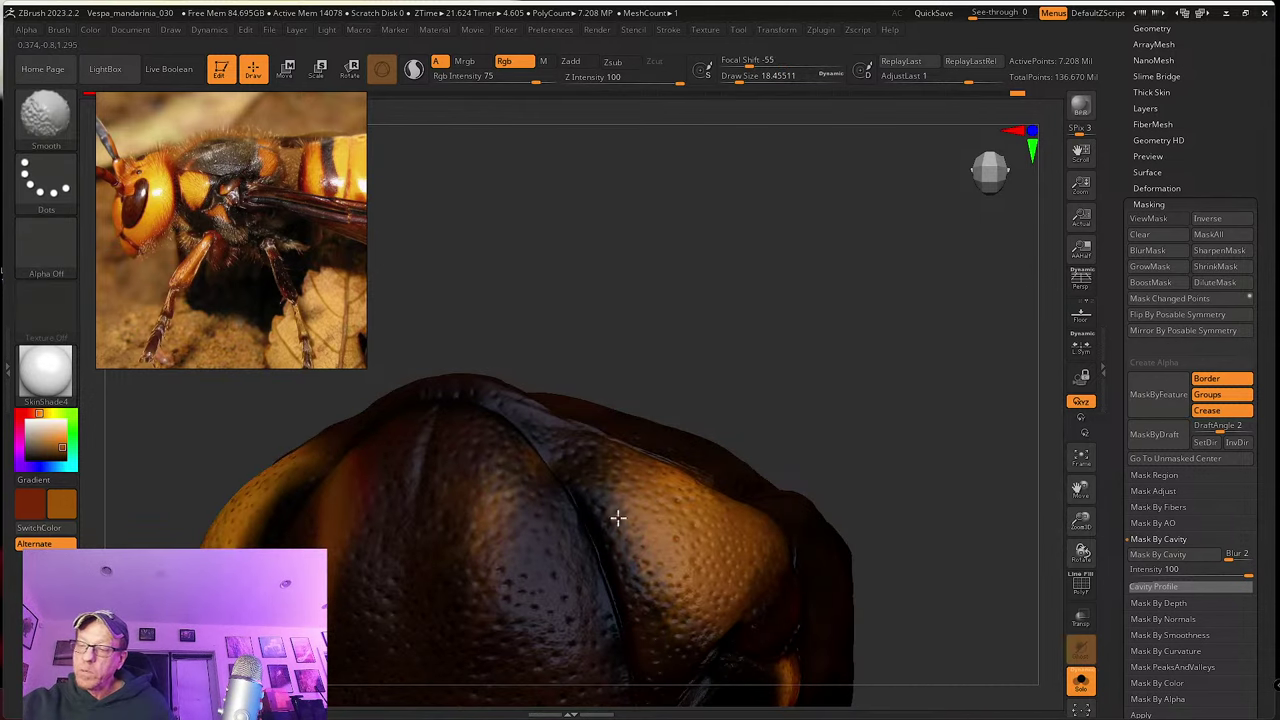
Step: Sample dark reddish brown from the small bulge behind the shoulder patch, spray it over the patch's rear half, and smooth the transition
{"action": "mouse_move", "coordinate": [708, 637]}
{"action": "right_mouse_down"}
{"action": "mouse_move", "coordinate": [709, 531]}
{"action": "mouse_move", "coordinate": [674, 545]}
{"action": "mouse_move", "coordinate": [766, 531]}
{"action": "mouse_move", "coordinate": [777, 491]}
{"action": "mouse_move", "coordinate": [812, 570]}
{"action": "right_mouse_up"}
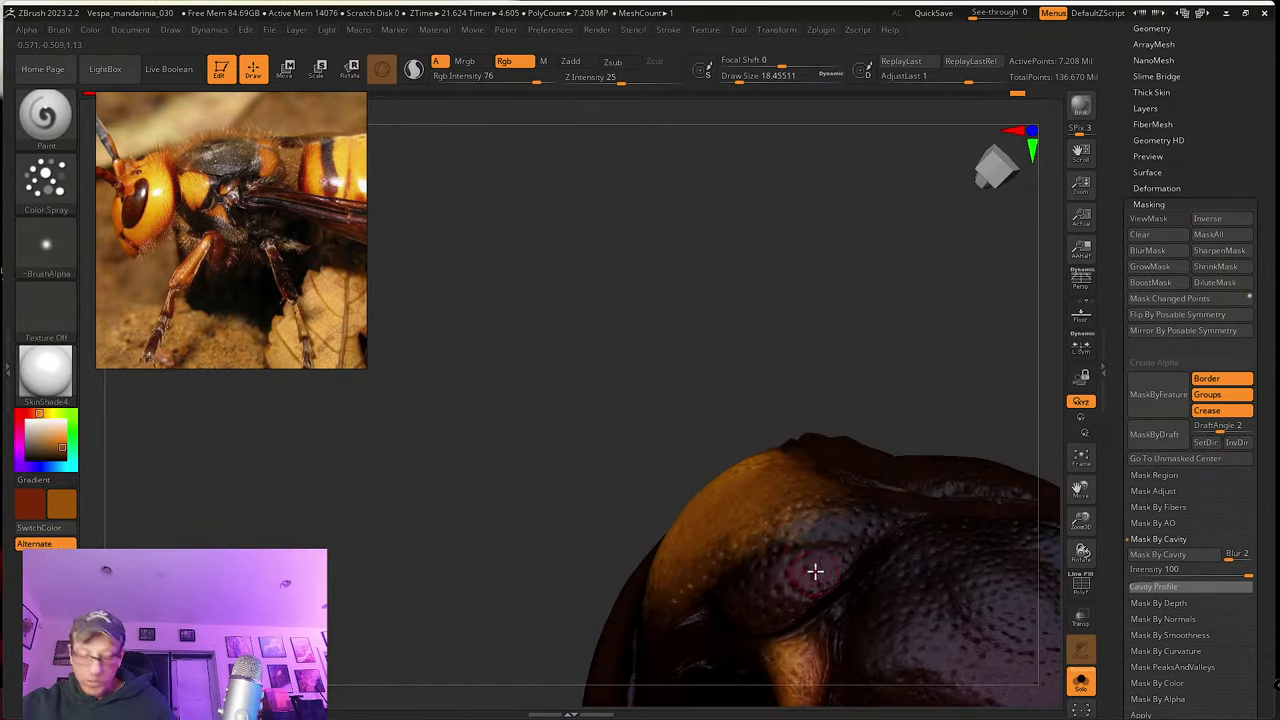
{"action": "key", "text": "c"}
{"action": "right_click_drag", "start_coordinate": [763, 514], "coordinate": [780, 500]}
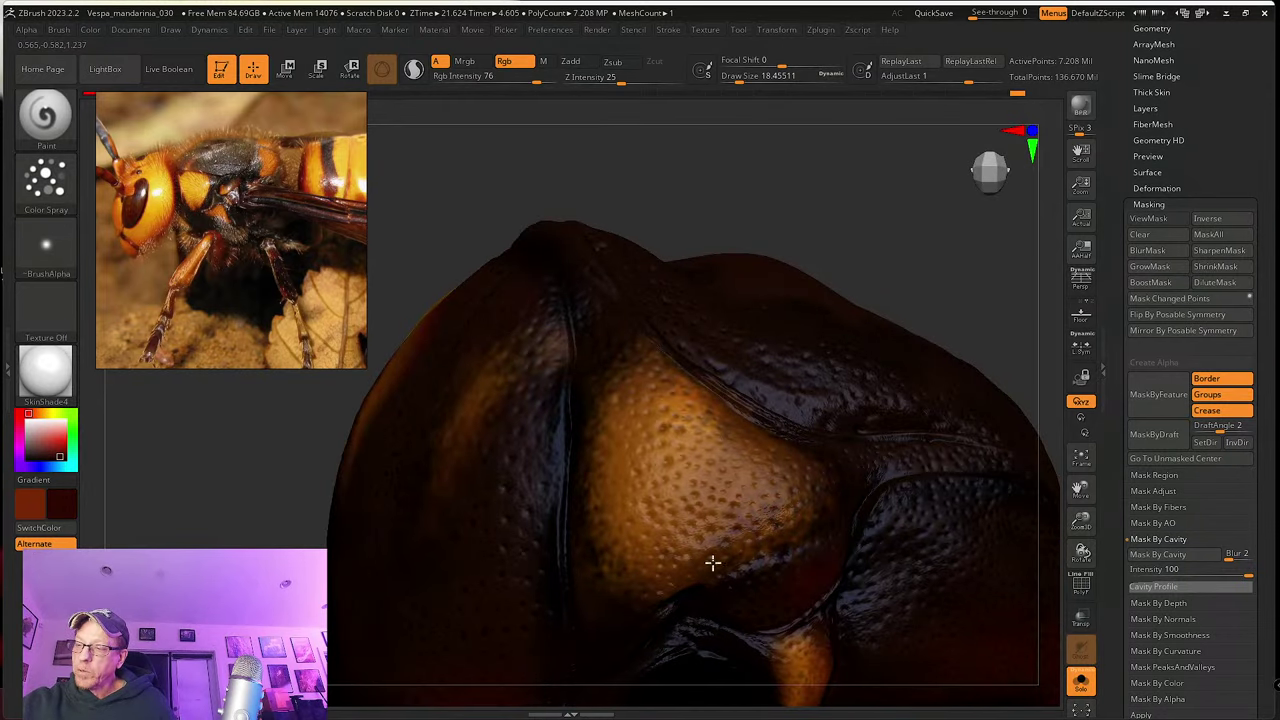
{"action": "right_click_drag", "start_coordinate": [763, 443], "coordinate": [753, 463]}
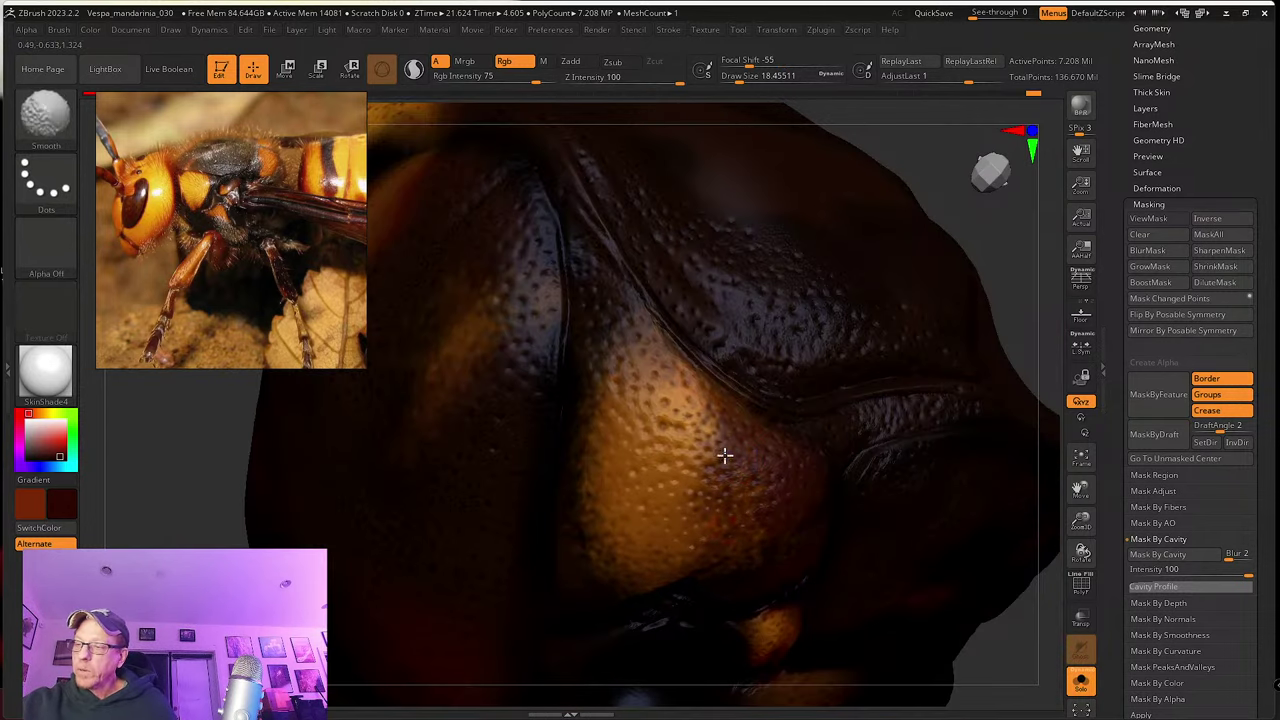
{"action": "right_click_drag", "start_coordinate": [726, 551], "coordinate": [741, 480]}
{"action": "left_click_drag", "start_coordinate": [714, 527], "coordinate": [684, 526]}
{"action": "mouse_move", "coordinate": [706, 540]}
{"action": "right_mouse_down"}
{"action": "mouse_move", "coordinate": [720, 543]}
{"action": "mouse_move", "coordinate": [703, 474]}
{"action": "right_mouse_up"}
{"action": "left_click_drag", "start_coordinate": [709, 471], "coordinate": [723, 531], "text": "shift"}
{"action": "mouse_move", "coordinate": [722, 532]}
{"action": "right_mouse_down"}
{"action": "mouse_move", "coordinate": [697, 463]}
{"action": "mouse_move", "coordinate": [723, 497]}
{"action": "mouse_move", "coordinate": [717, 537]}
{"action": "mouse_move", "coordinate": [723, 480]}
{"action": "mouse_move", "coordinate": [740, 497]}
{"action": "mouse_move", "coordinate": [720, 466]}
{"action": "mouse_move", "coordinate": [771, 480]}
{"action": "mouse_move", "coordinate": [791, 394]}
{"action": "mouse_move", "coordinate": [791, 449]}
{"action": "mouse_move", "coordinate": [869, 494]}
{"action": "mouse_move", "coordinate": [814, 526]}
{"action": "mouse_move", "coordinate": [794, 557]}
{"action": "mouse_move", "coordinate": [771, 531]}
{"action": "mouse_move", "coordinate": [800, 437]}
{"action": "mouse_move", "coordinate": [722, 503]}
{"action": "mouse_move", "coordinate": [763, 449]}
{"action": "mouse_move", "coordinate": [763, 471]}
{"action": "mouse_move", "coordinate": [669, 526]}
{"action": "mouse_move", "coordinate": [652, 510]}
{"action": "mouse_move", "coordinate": [680, 540]}
{"action": "mouse_move", "coordinate": [675, 531]}
{"action": "right_mouse_up"}
Step: Sample dark brown and black to shade the small amber patch below the wing socket, and sample brown from the neighboring bulge
{"action": "key", "text": "c"}
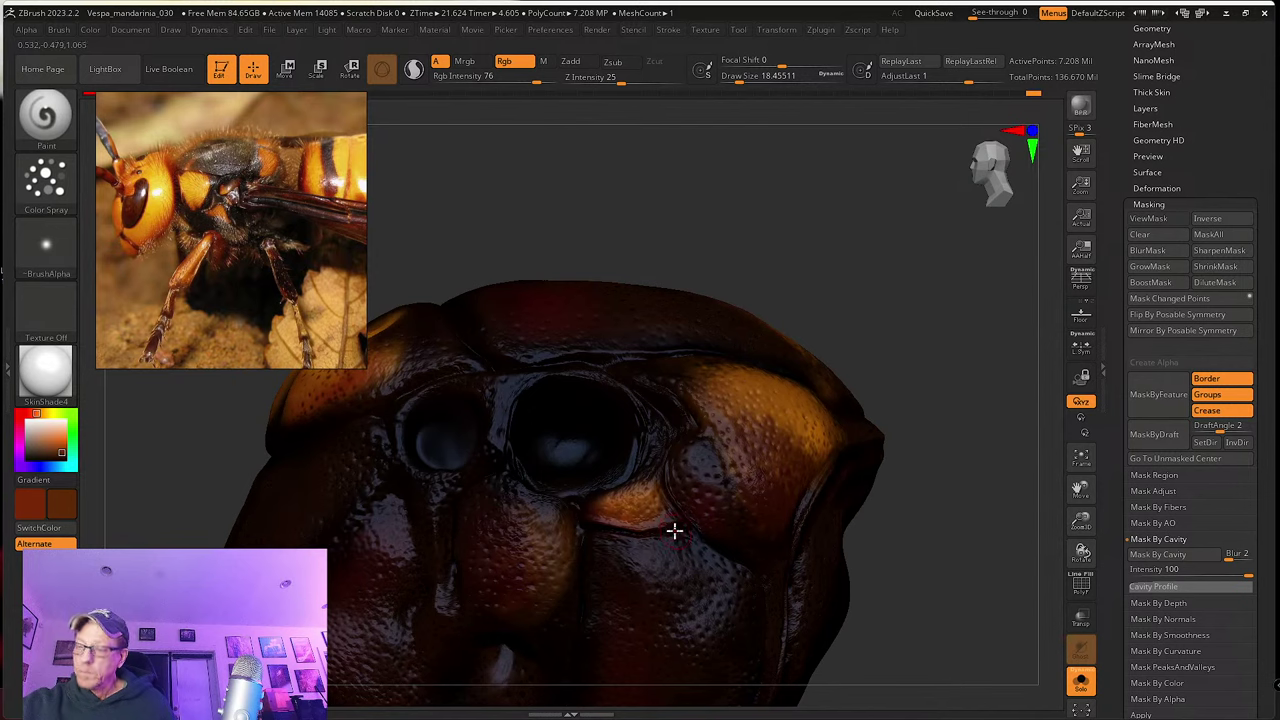
{"action": "key", "text": "c"}
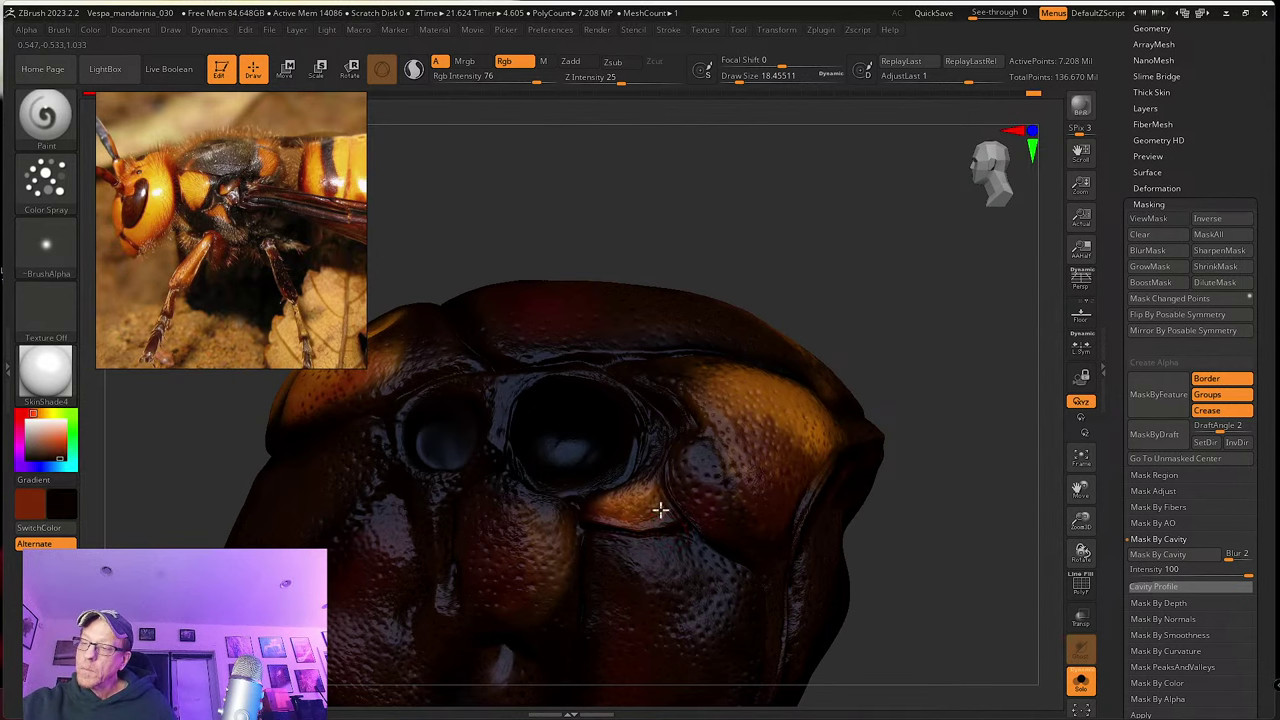
{"action": "right_click_drag", "start_coordinate": [654, 506], "coordinate": [763, 550]}
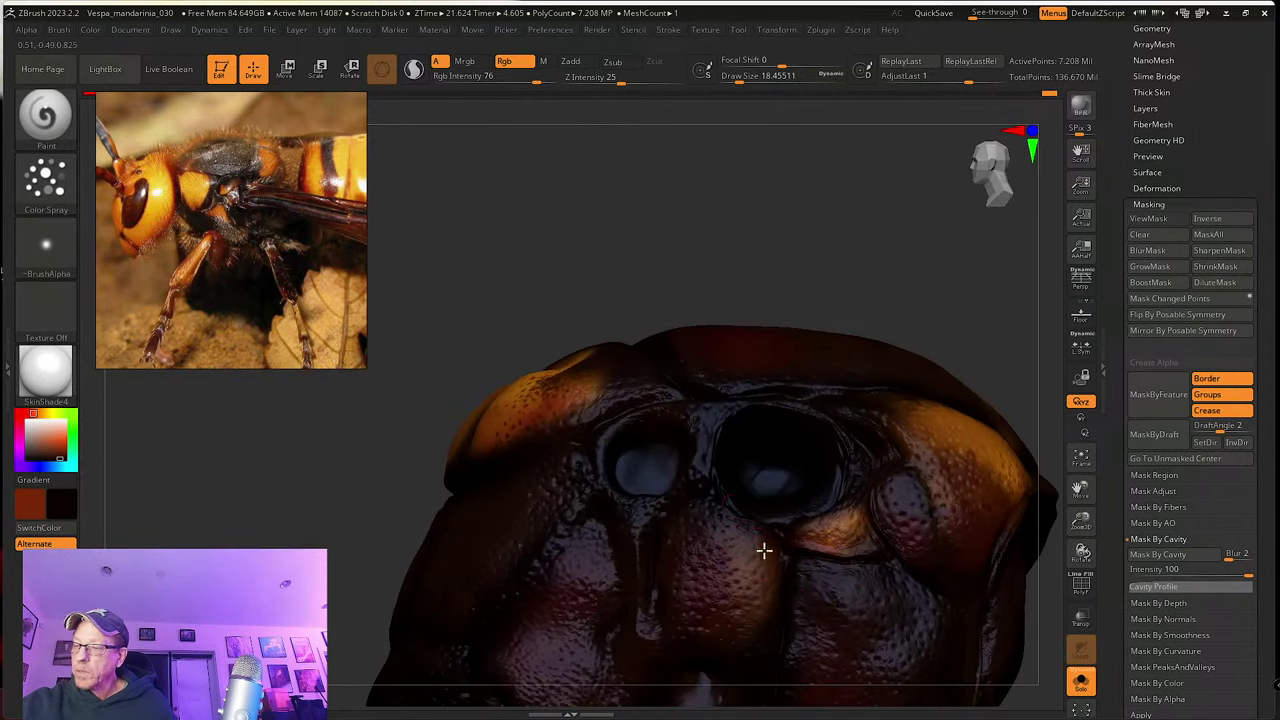
{"action": "key", "text": "c"}
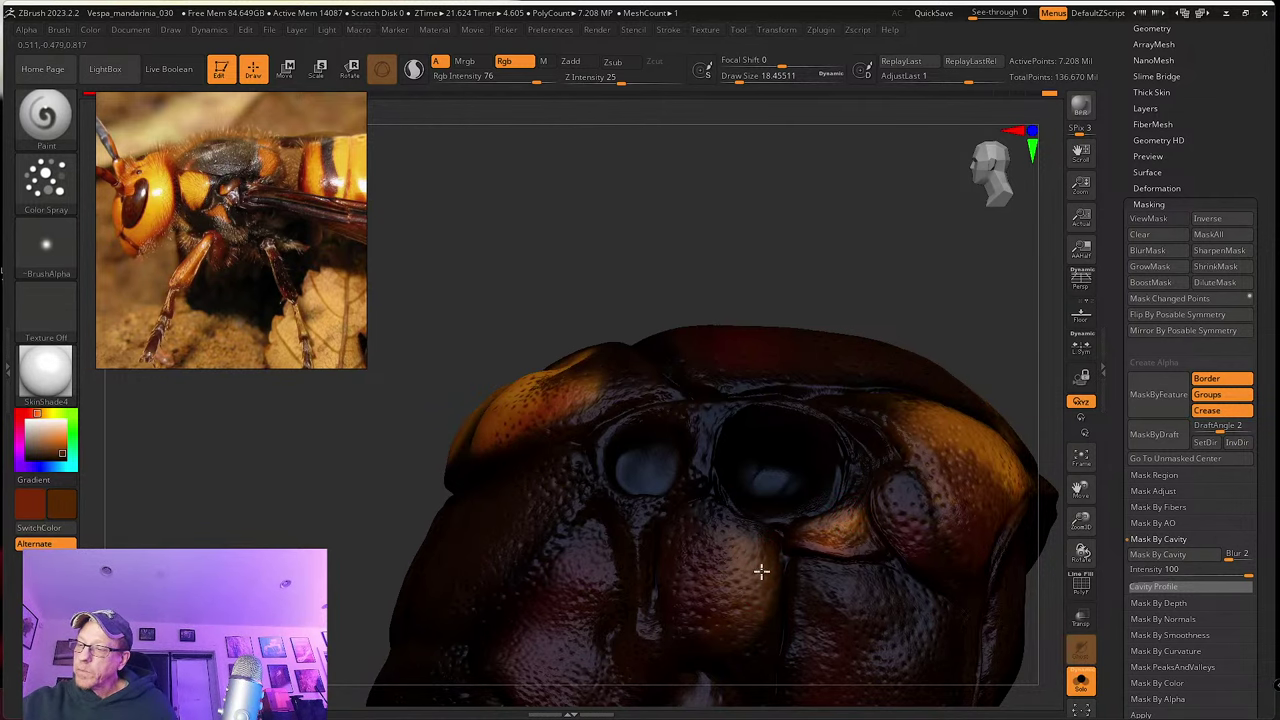
Step: Spray reddish brown over the outer part of the right-hand rear amber lobe and blend it with the Smooth brush
{"action": "right_click_drag", "start_coordinate": [755, 640], "coordinate": [705, 557]}
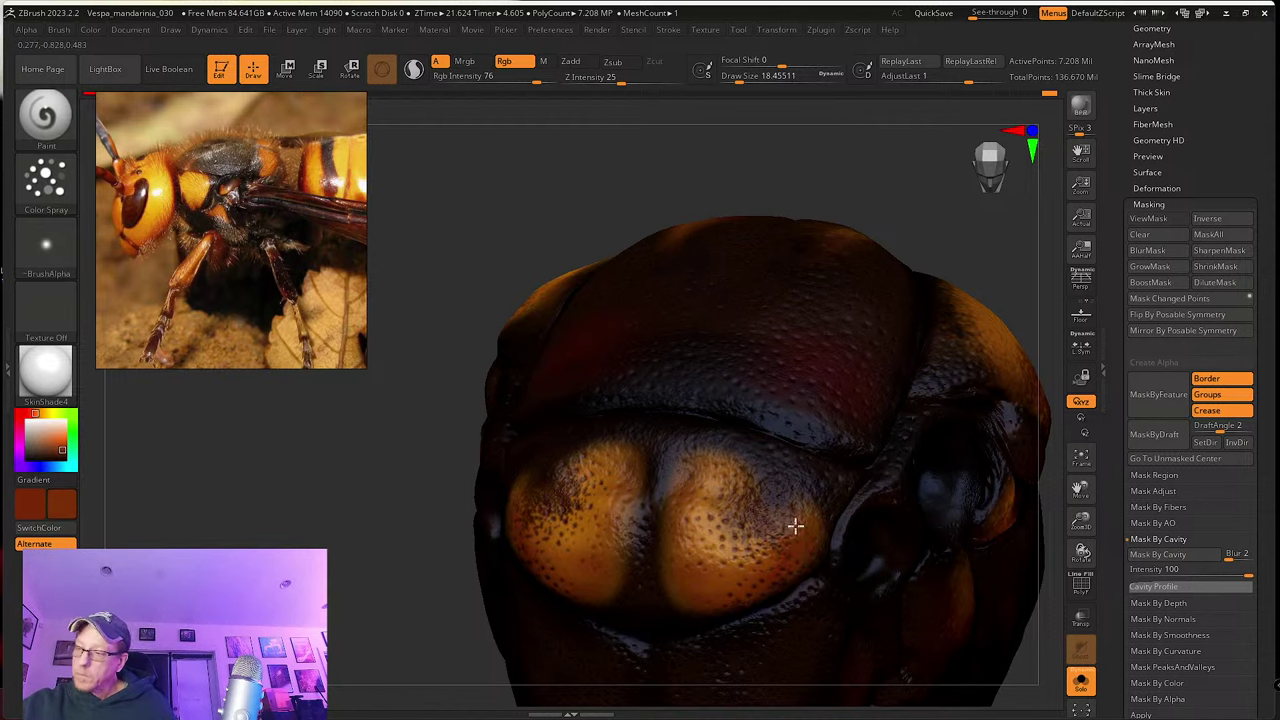
{"action": "right_click_drag", "start_coordinate": [789, 520], "coordinate": [751, 546]}
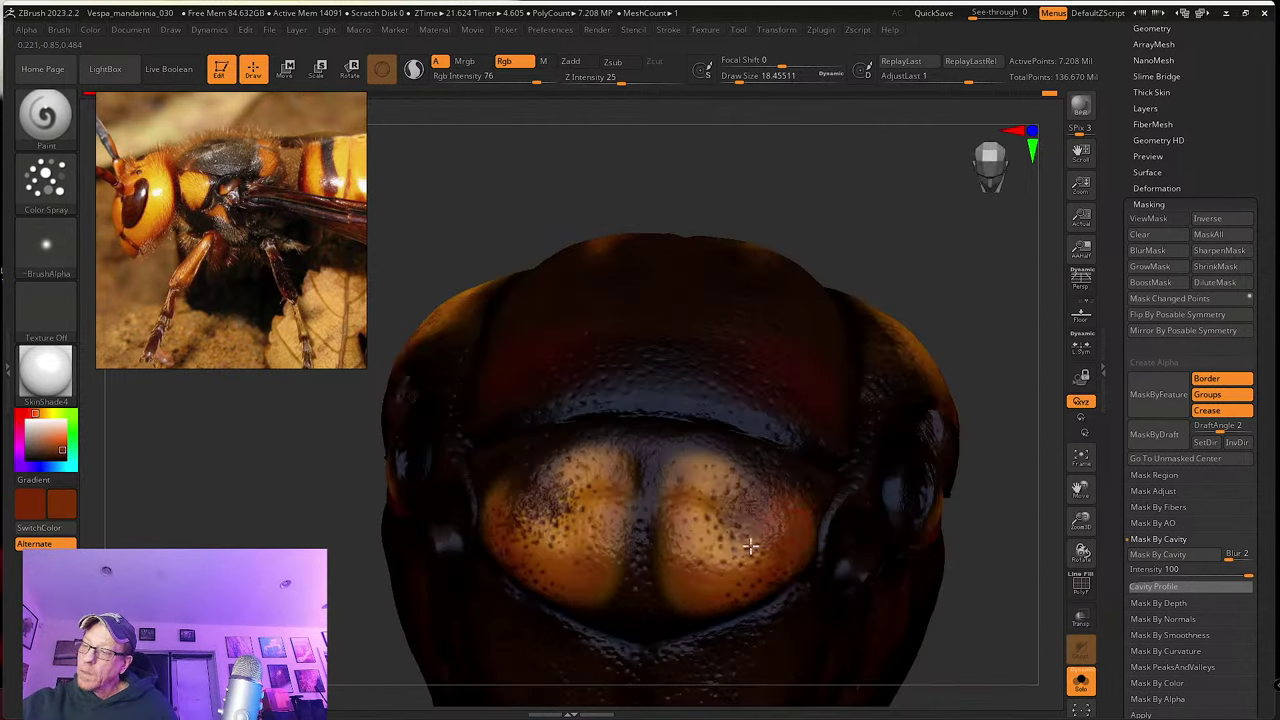
{"action": "right_click_drag", "start_coordinate": [708, 595], "coordinate": [715, 562]}
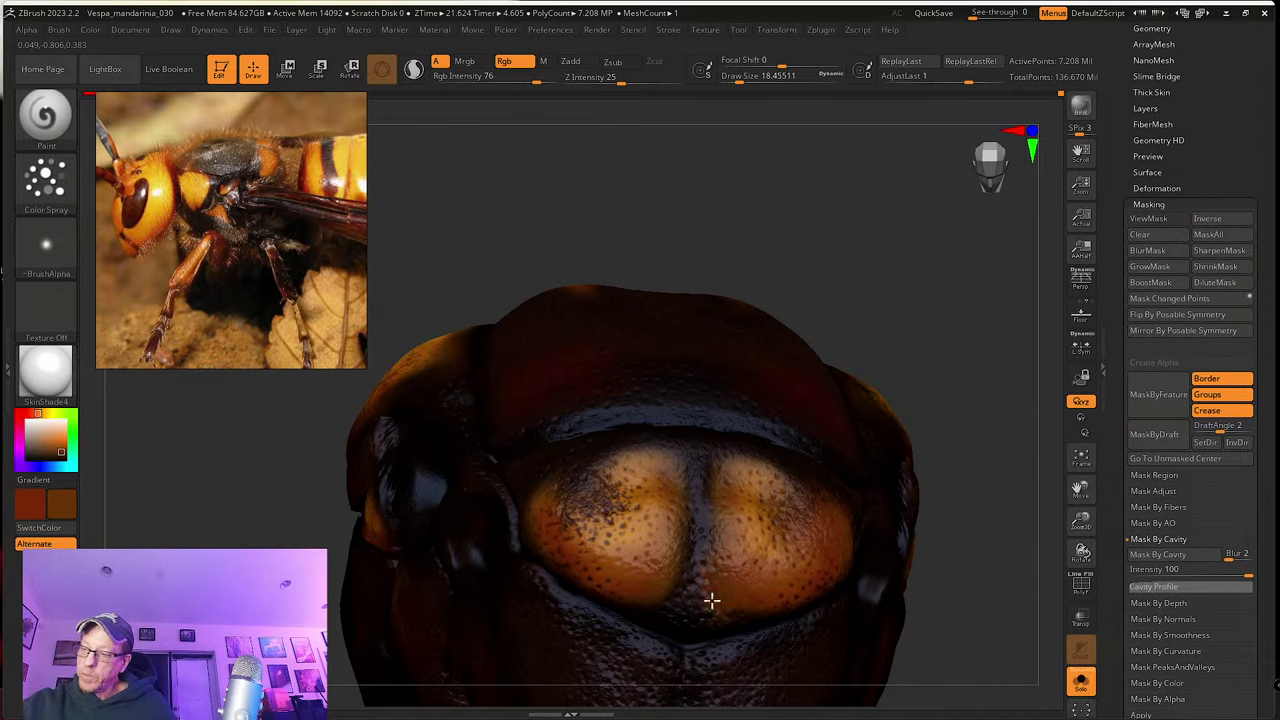
{"action": "key", "text": "shift"}
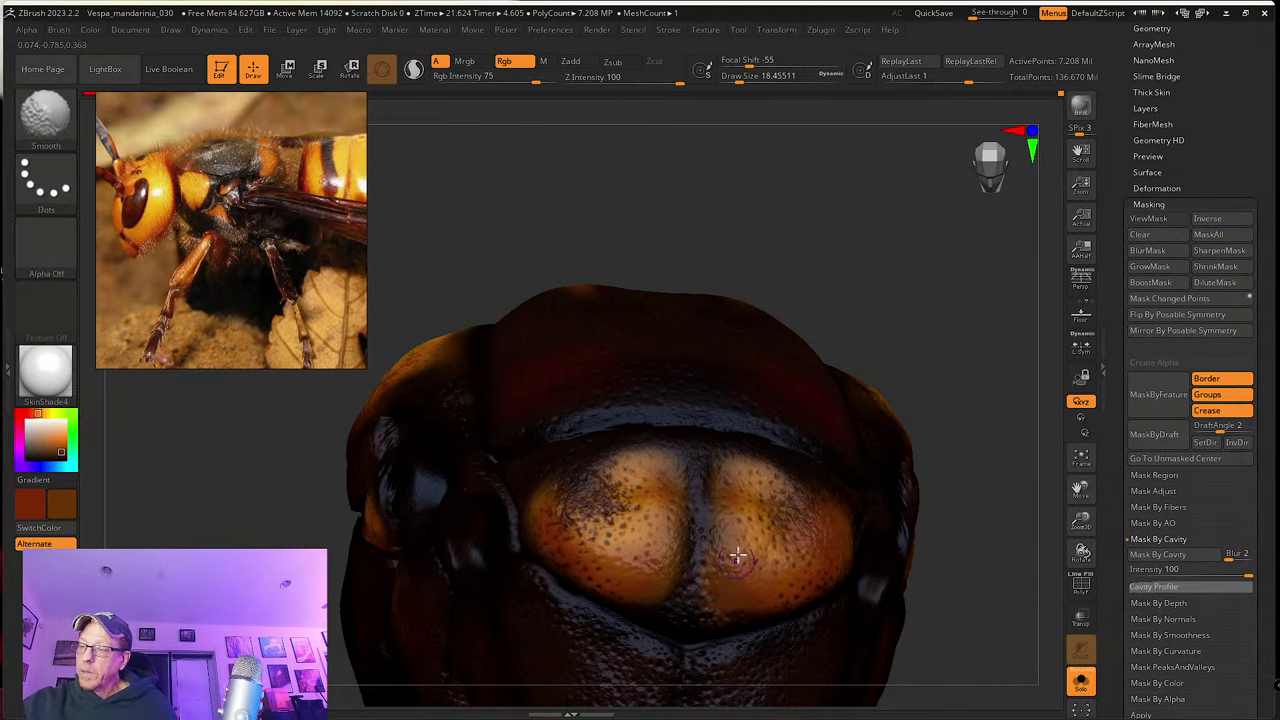
Step: Sample very dark red from the thorax and shade the upper inner part of the right-hand rear amber lobe
{"action": "mouse_move", "coordinate": [717, 560]}
{"action": "right_mouse_down"}
{"action": "mouse_move", "coordinate": [729, 586]}
{"action": "mouse_move", "coordinate": [706, 560]}
{"action": "right_mouse_up"}
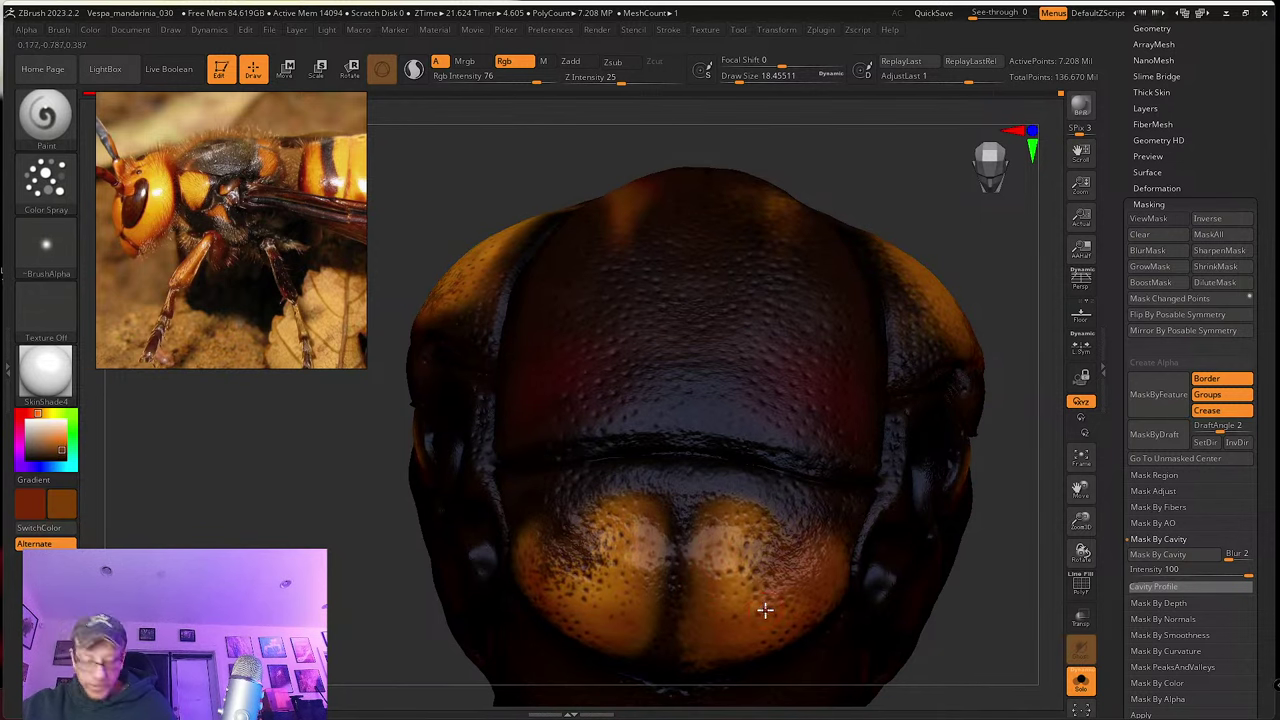
{"action": "key", "text": "c"}
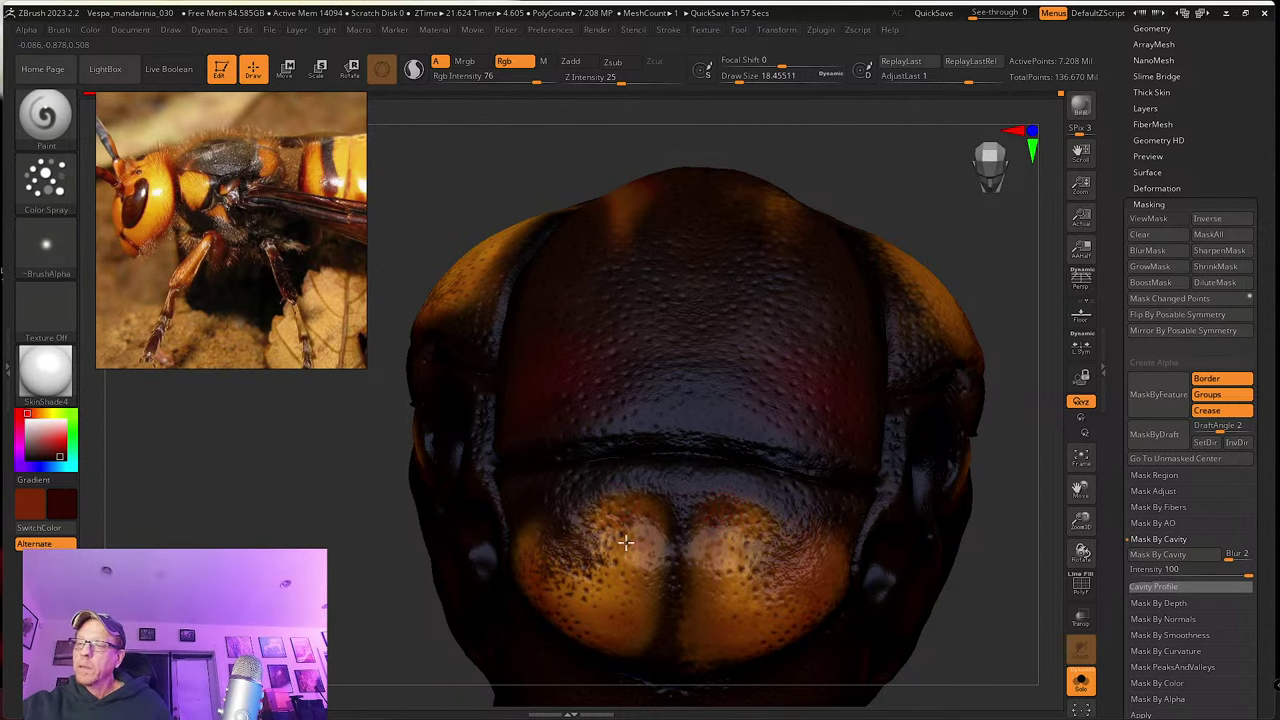
{"action": "right_click_drag", "start_coordinate": [626, 508], "coordinate": [776, 582], "text": "ctrl"}
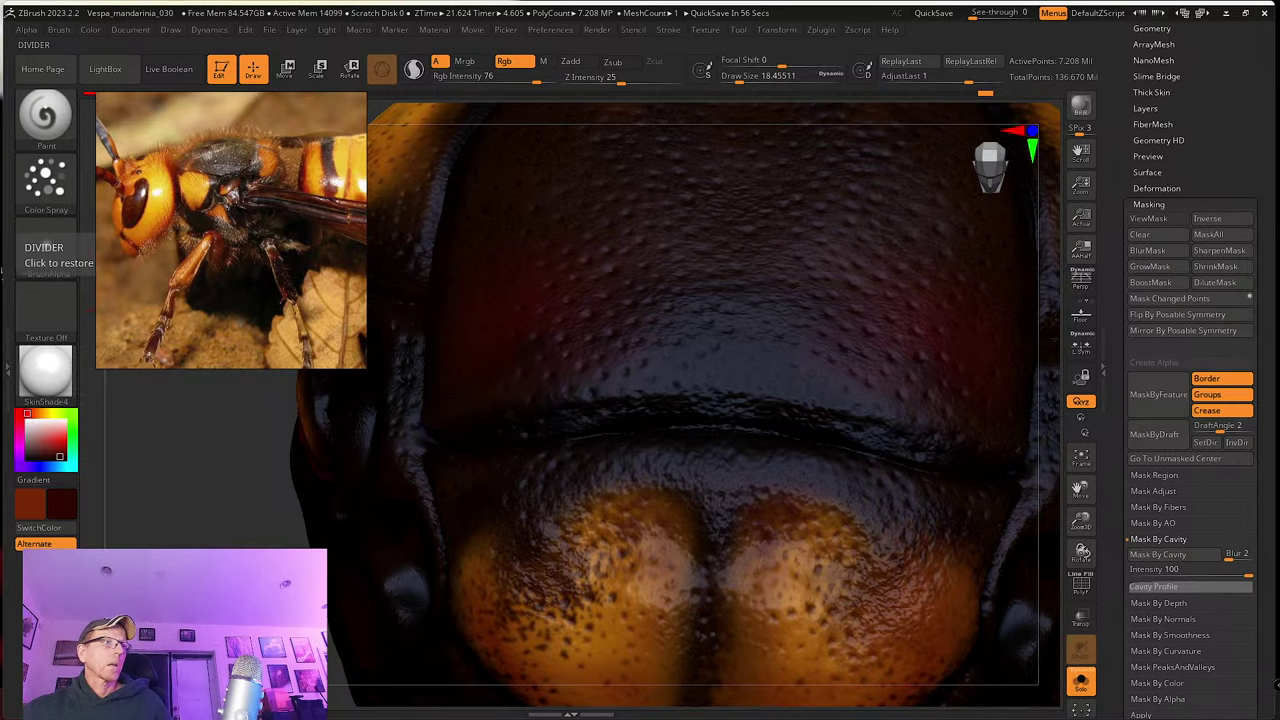
Step: Switch to the browser to look at the SK_Pack brush page on Gumroad, and return to ZBrush
{"action": "key", "text": "alt+Tab"}
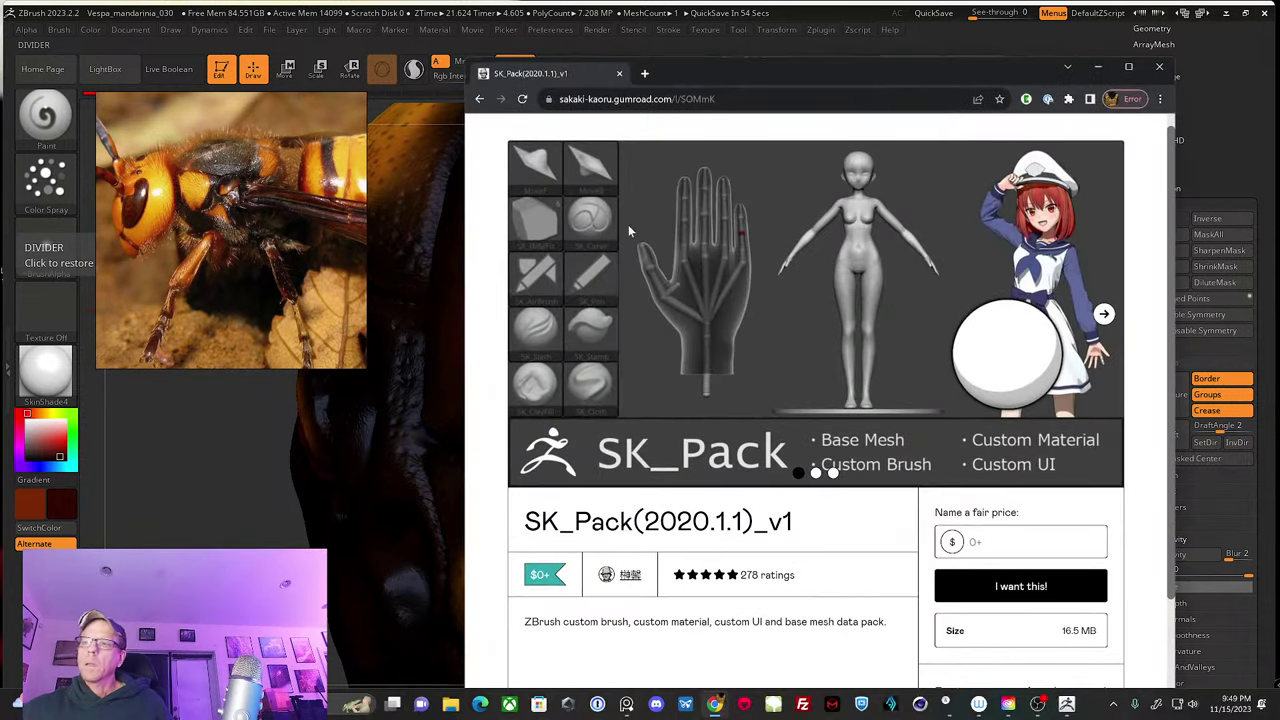
{"action": "left_click_drag", "start_coordinate": [751, 79], "coordinate": [741, 79]}
{"action": "key", "text": "alt+Tab"}
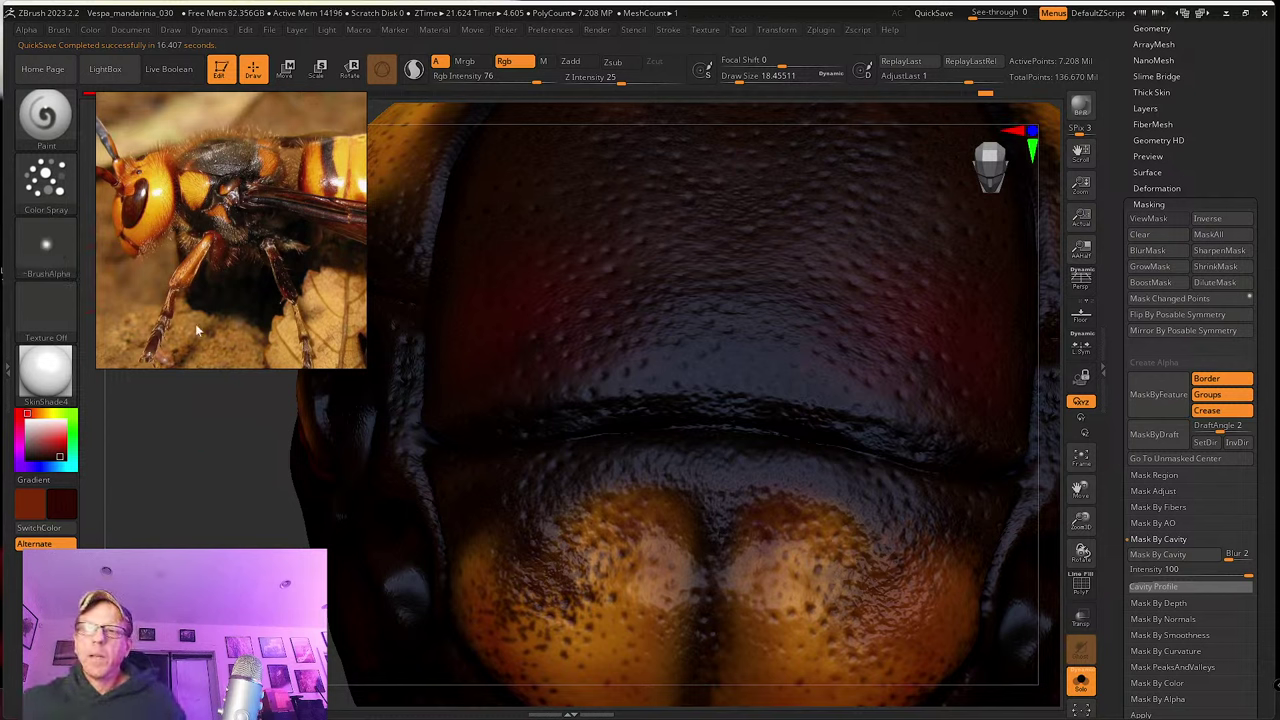
Step: Save the hornet project as the next numbered version
{"action": "left_click", "coordinate": [274, 30]}
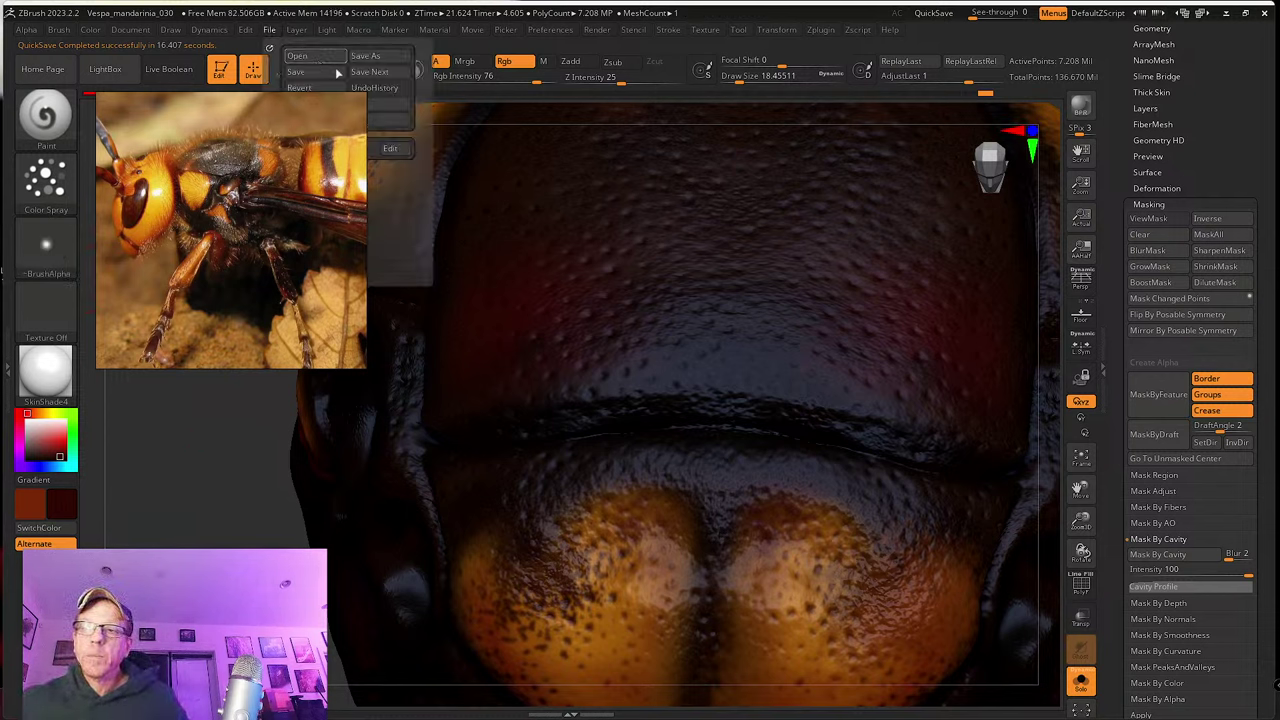
{"action": "left_click", "coordinate": [375, 73]}
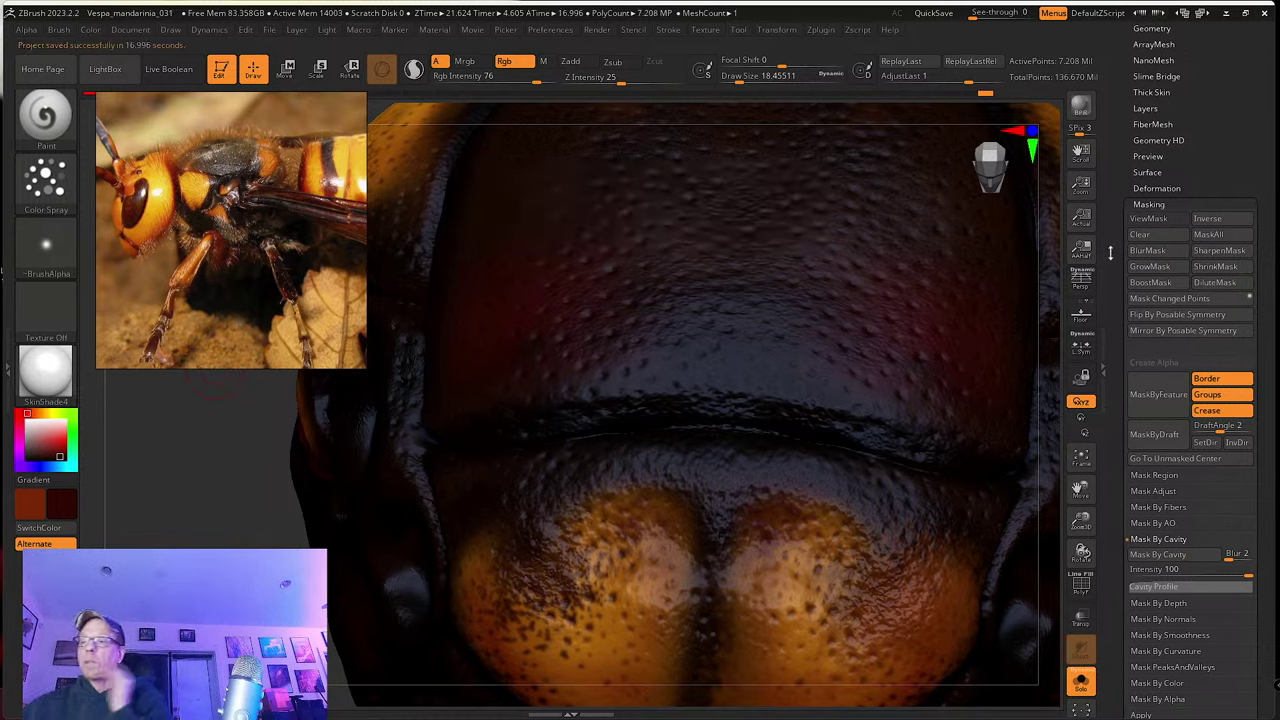
{"action": "left_click_drag", "start_coordinate": [1122, 233], "coordinate": [1117, 306]}
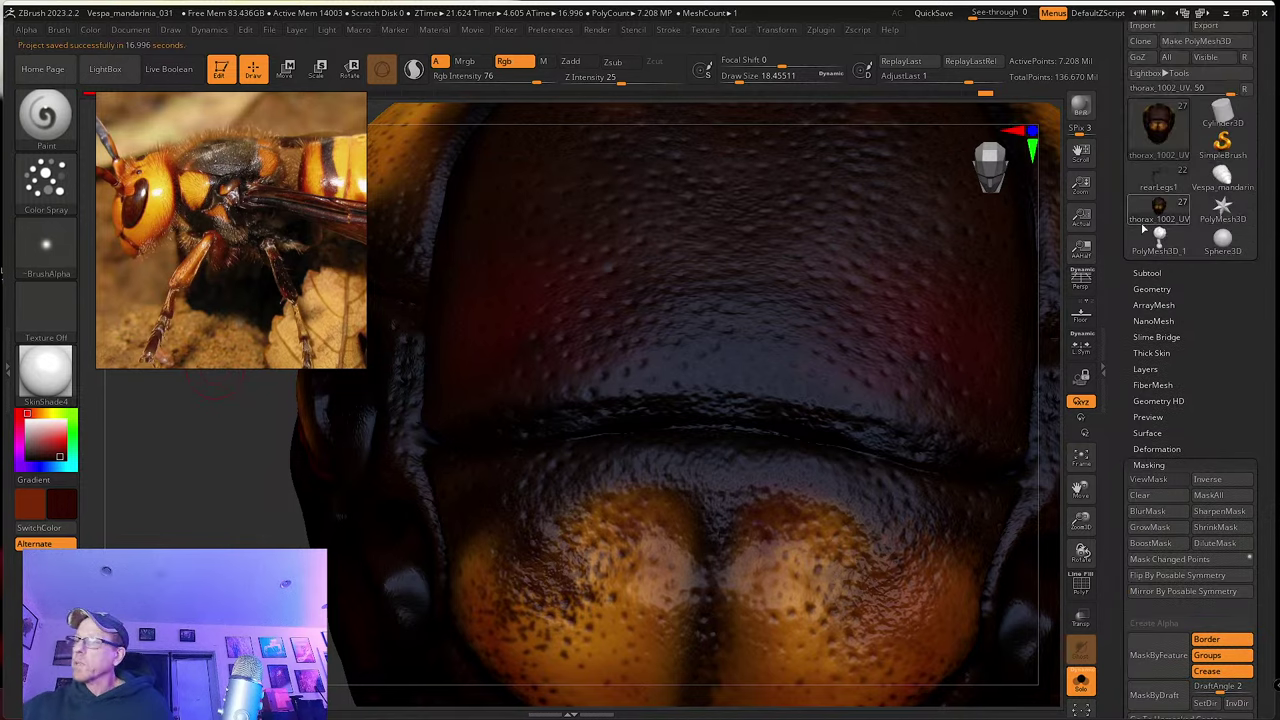
{"action": "left_click", "coordinate": [1219, 243]}
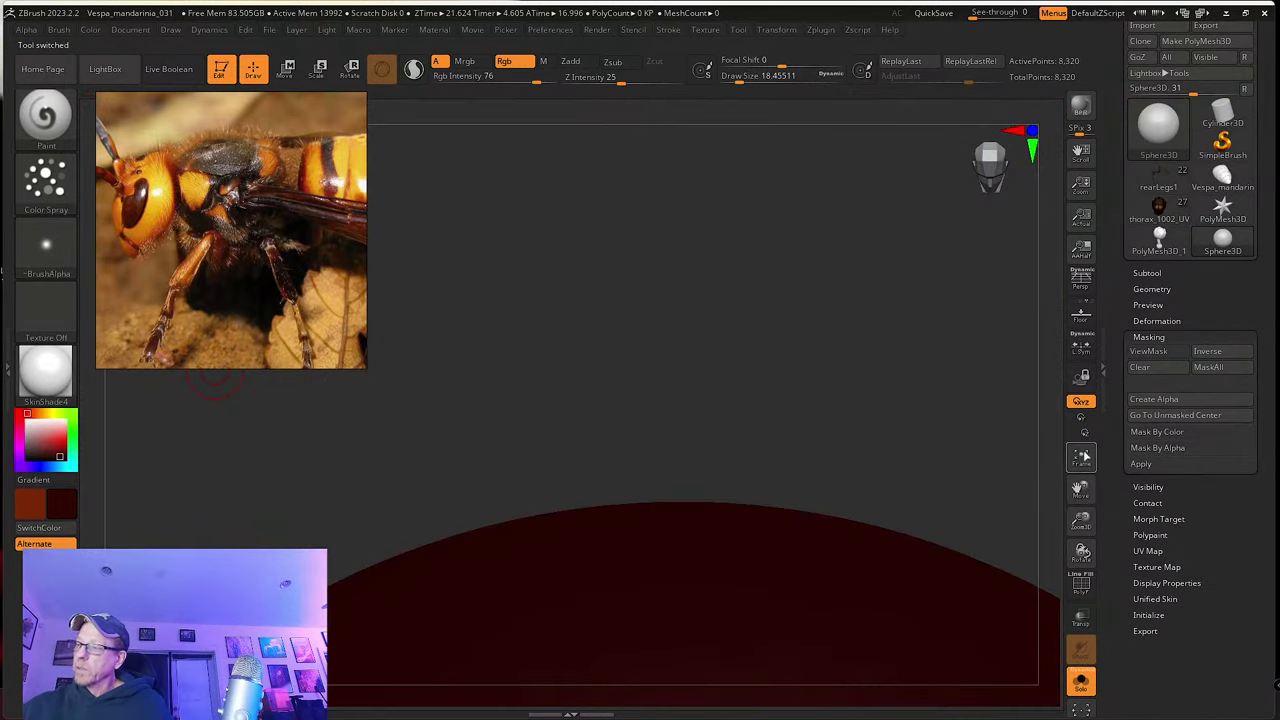
{"action": "left_click", "coordinate": [1081, 458]}
{"action": "key", "text": "ctrl"}
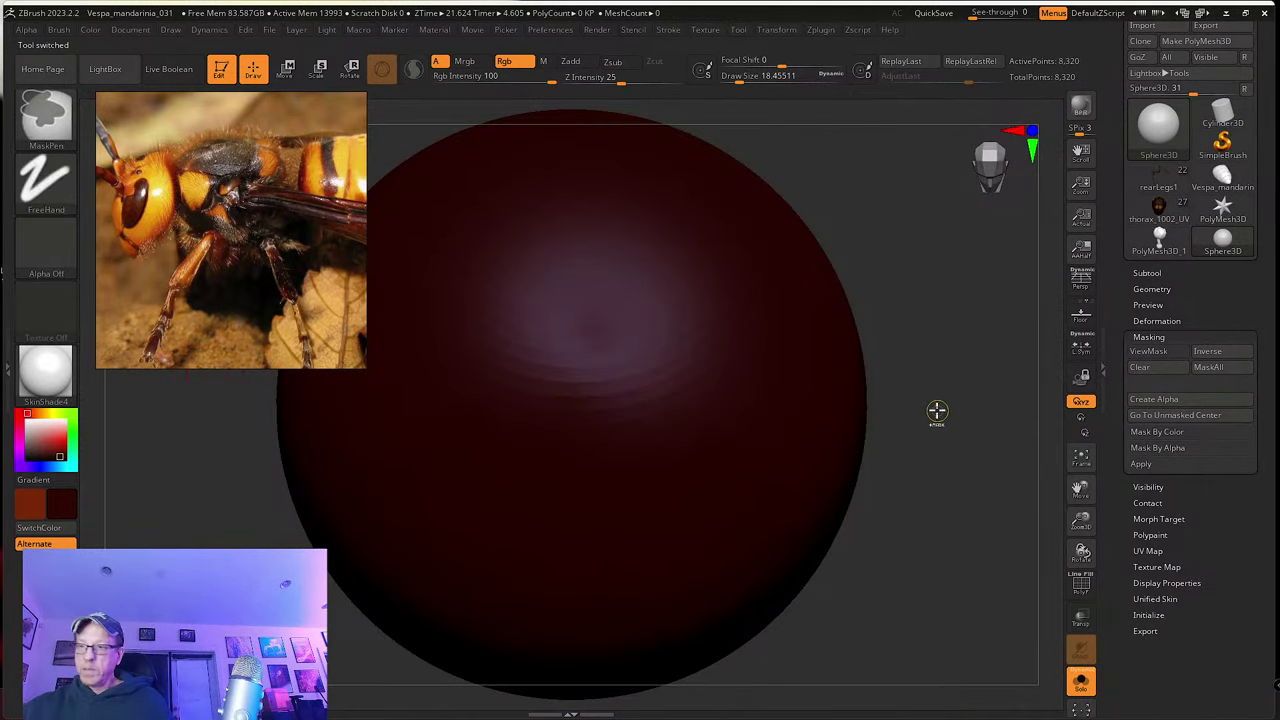
Step: Switch to the PolyMesh3D star and convert it into a PolySphere with the gizmo's transform options
{"action": "left_click", "coordinate": [1222, 207]}
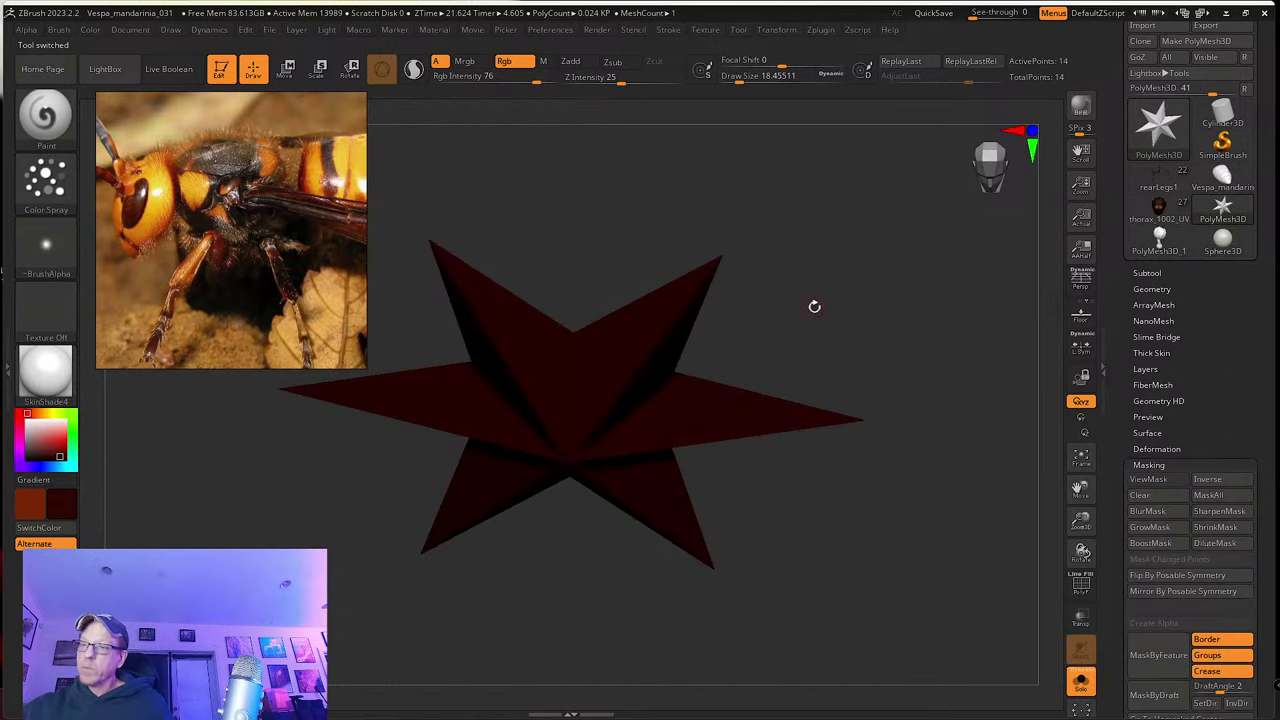
{"action": "key", "text": "w"}
{"action": "left_click", "coordinate": [499, 297]}
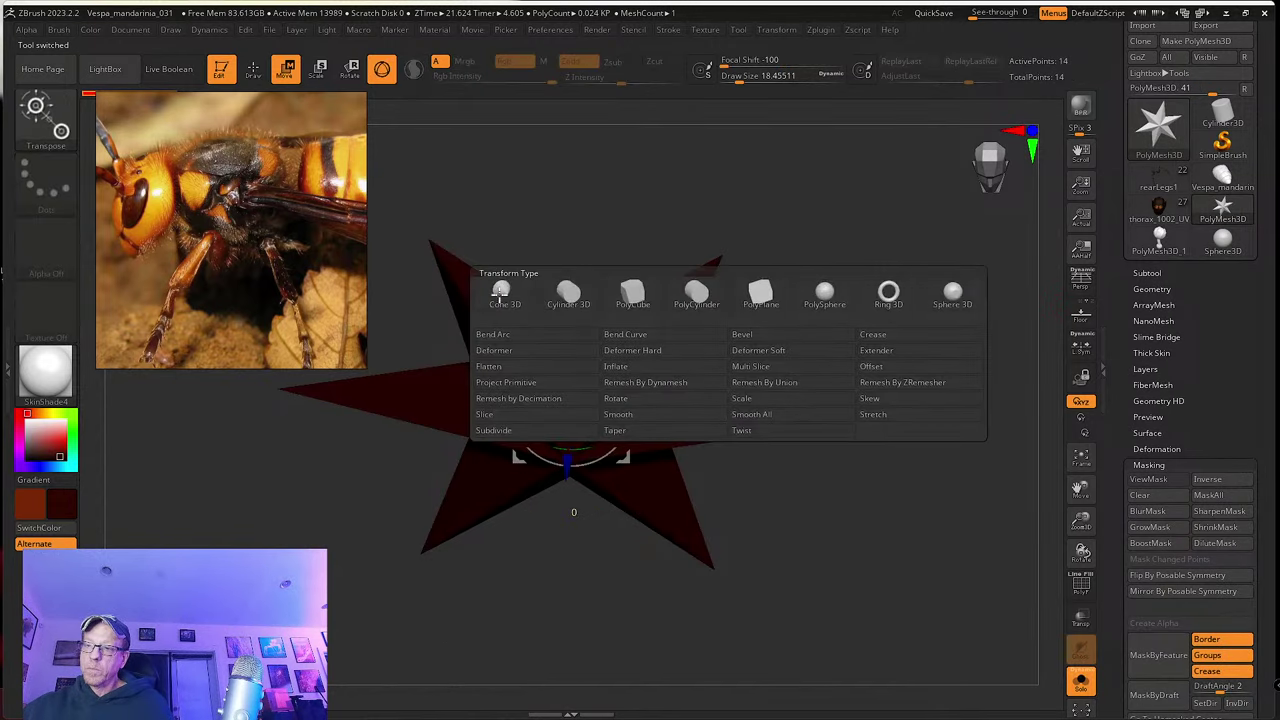
{"action": "left_click", "coordinate": [824, 292]}
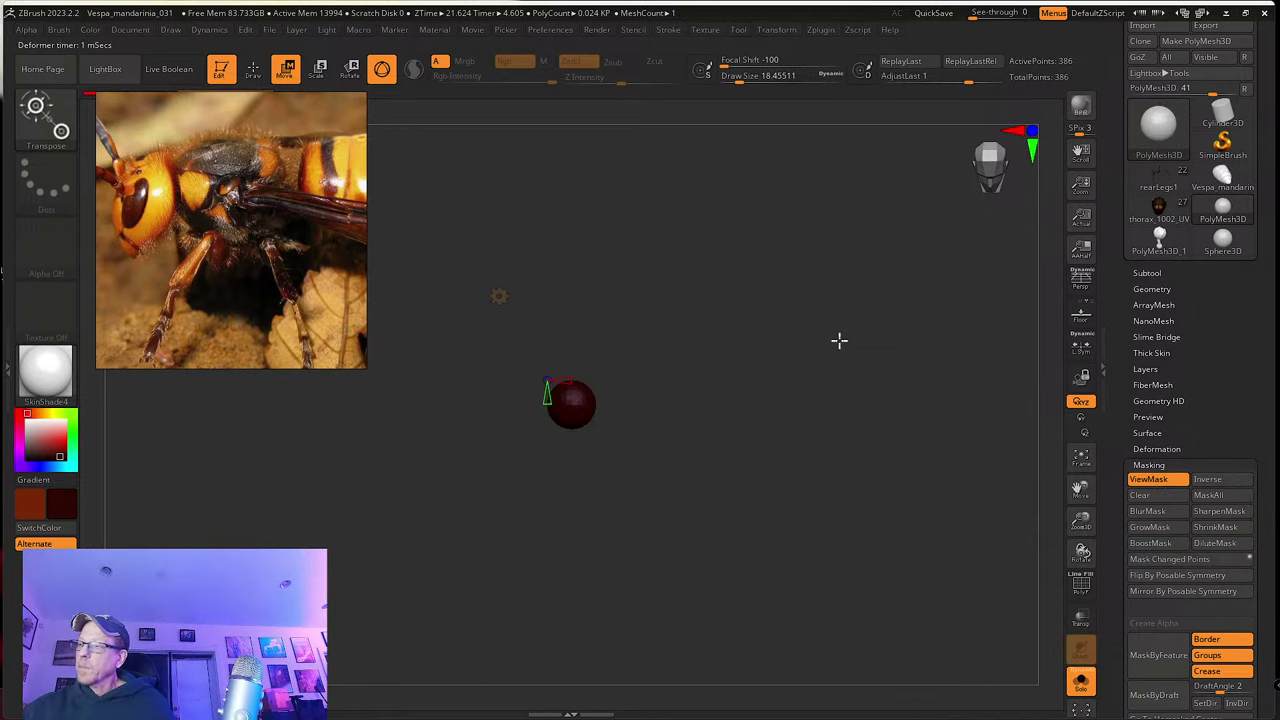
{"action": "left_click", "coordinate": [1081, 457]}
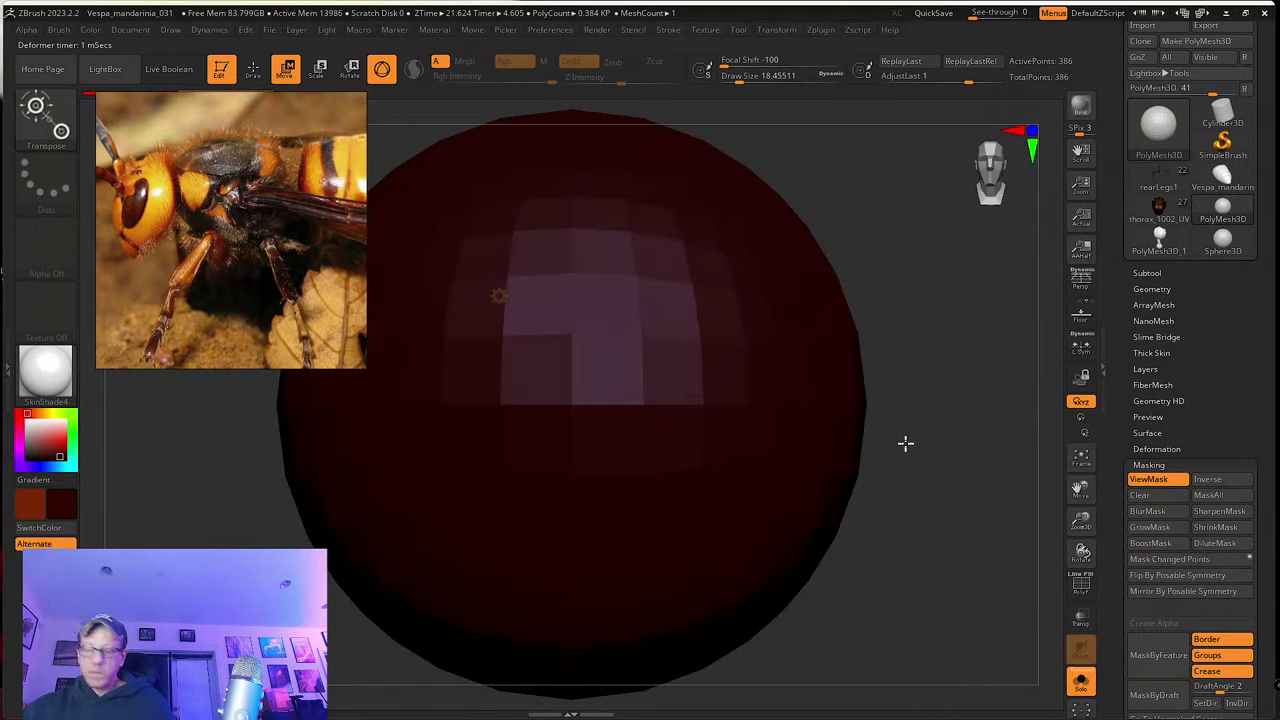
Step: Subdivide the sphere repeatedly up to subdivision level 7
{"action": "key", "text": "ctrl"}
{"action": "key", "text": "ctrl+d"}
{"action": "key", "text": "ctrl+d"}
{"action": "key", "text": "ctrl+d"}
{"action": "key", "text": "ctrl+d"}
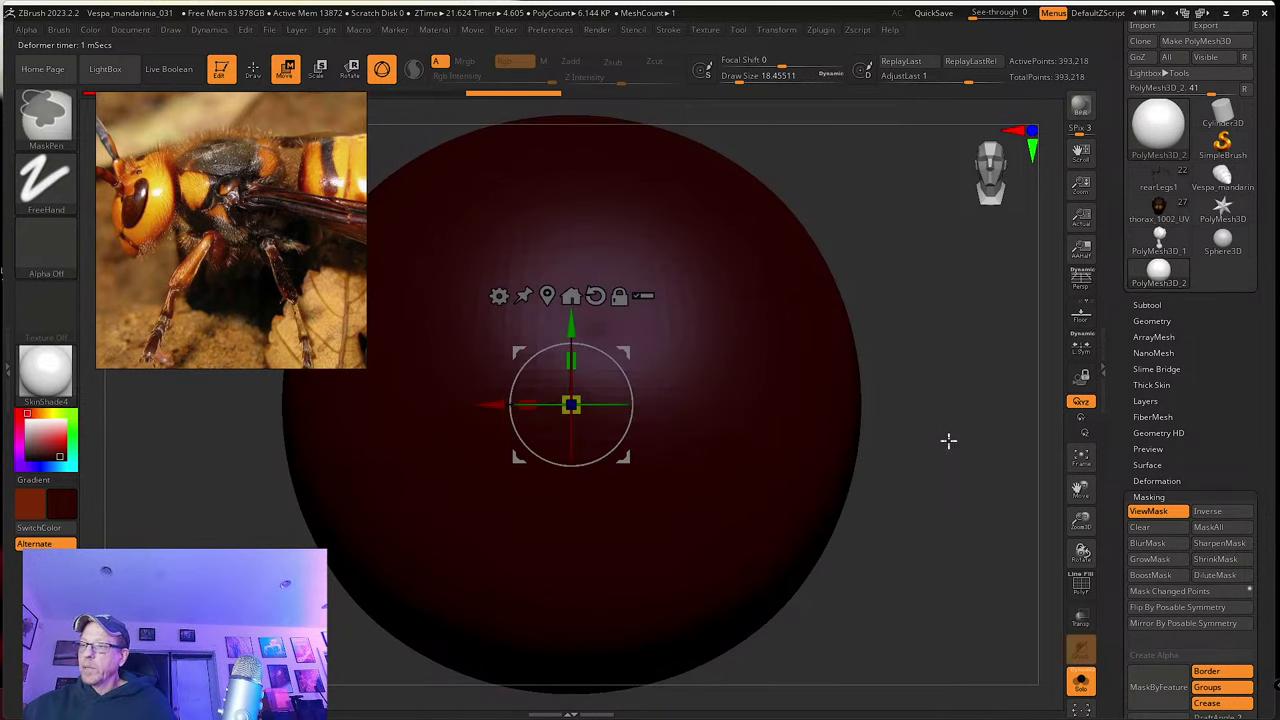
{"action": "key", "text": "ctrl+d"}
{"action": "key", "text": "ctrl+d"}
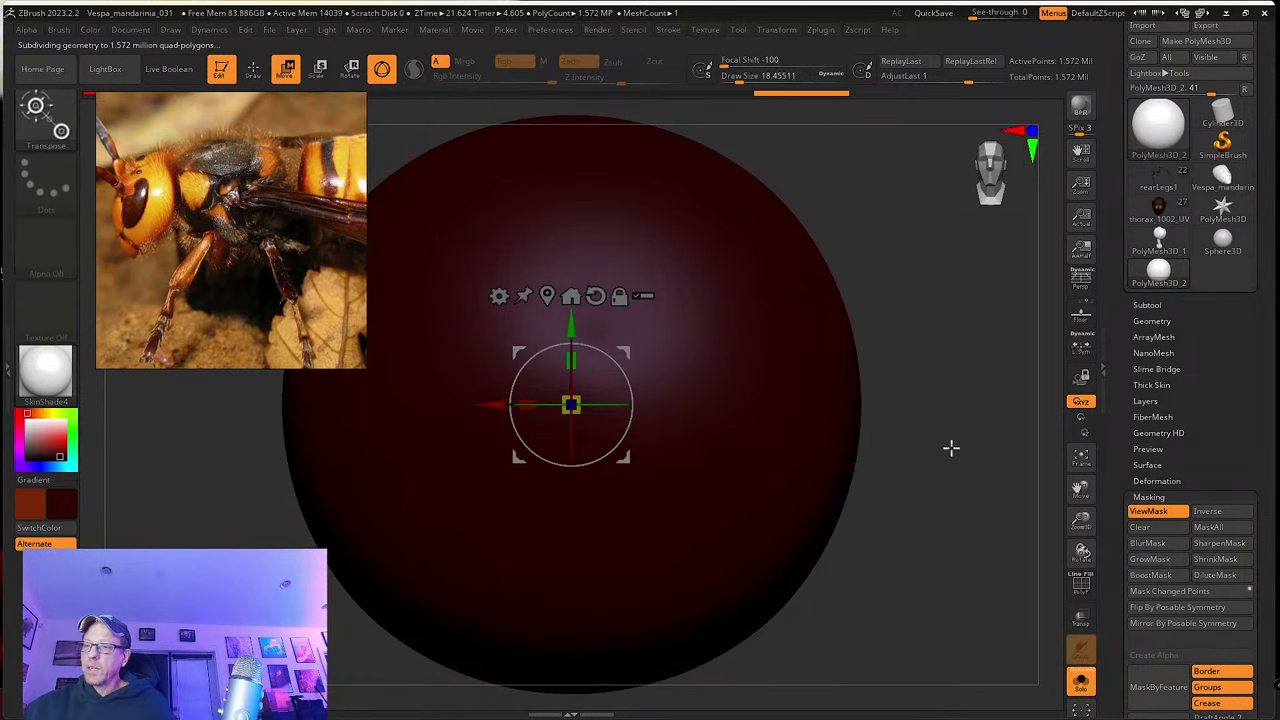
{"action": "left_click_drag", "start_coordinate": [951, 449], "coordinate": [955, 464], "text": "alt"}
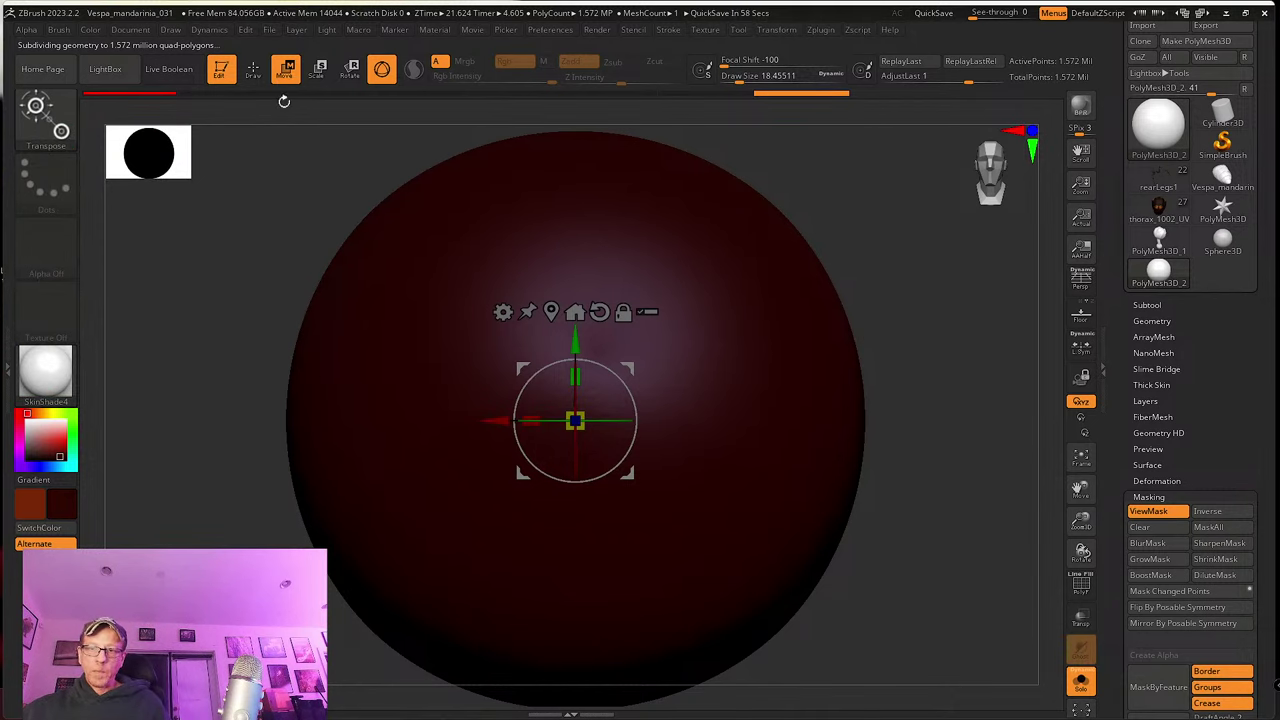
Step: Return to Draw mode and add a new recording layer to the sphere
{"action": "left_click", "coordinate": [253, 68]}
{"action": "key", "text": "b"}
{"action": "left_click_drag", "start_coordinate": [223, 209], "coordinate": [260, 209], "text": "alt"}
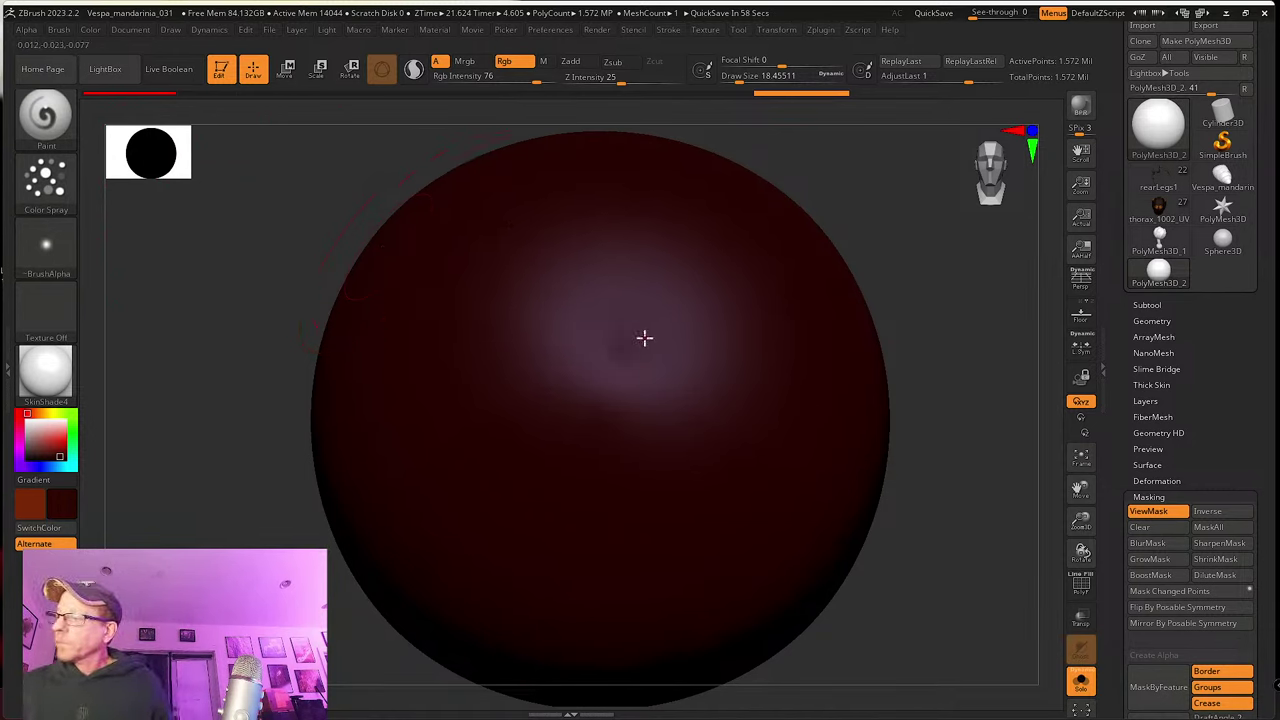
{"action": "scroll", "coordinate": [1121, 397], "scroll_direction": "up", "scroll_amount": 3}
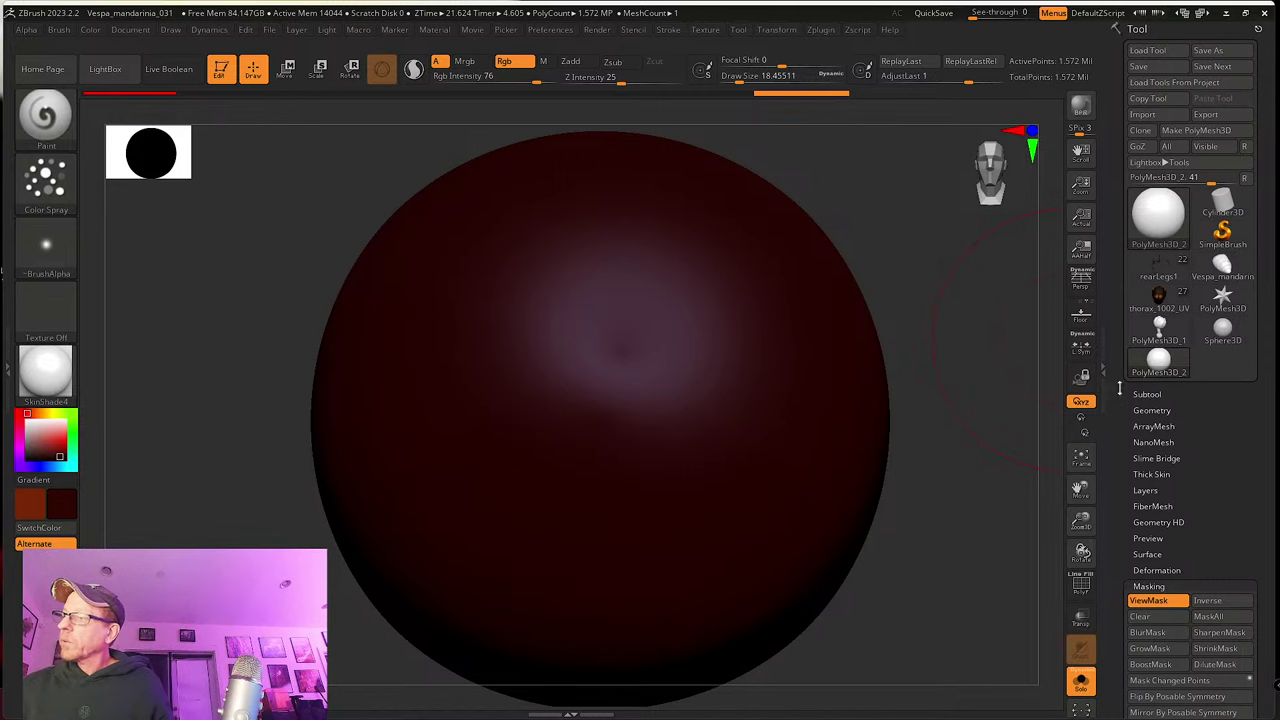
{"action": "scroll", "coordinate": [1125, 400], "scroll_direction": "down", "scroll_amount": 2}
{"action": "left_click", "coordinate": [1145, 430]}
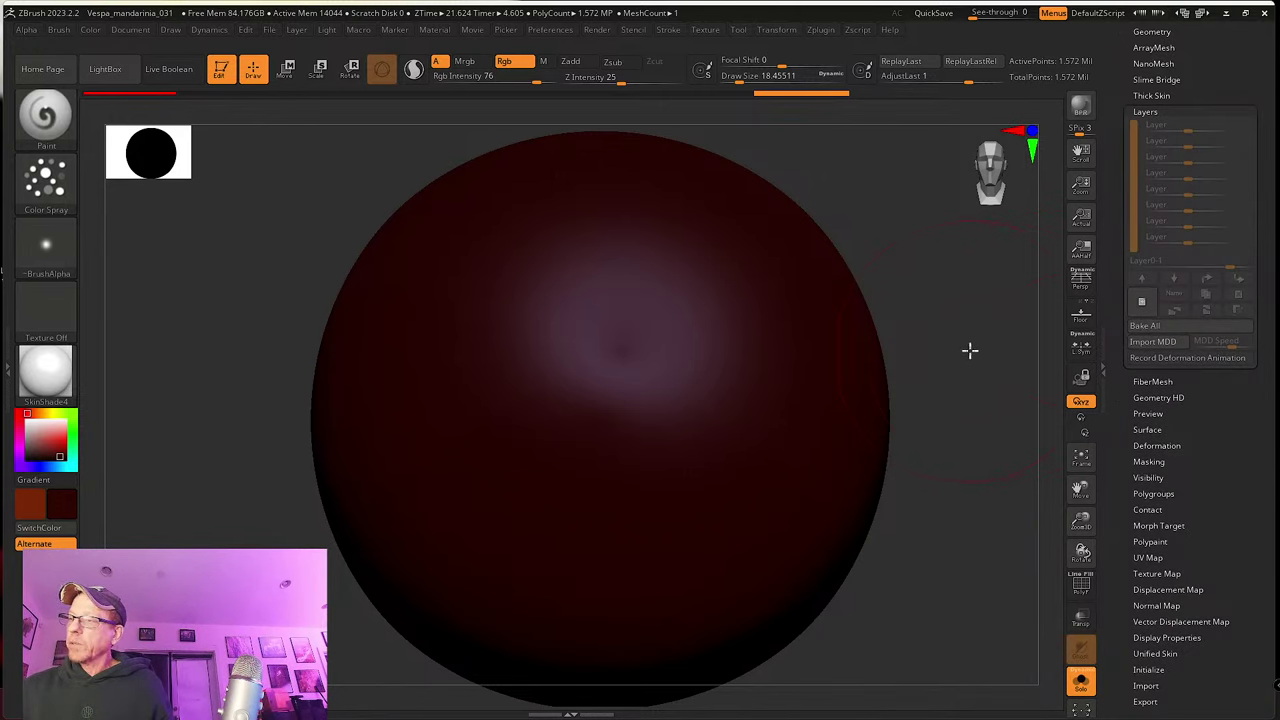
{"action": "right_click_drag", "start_coordinate": [969, 351], "coordinate": [886, 337], "text": "ctrl"}
{"action": "key", "text": "s"}
{"action": "left_click_drag", "start_coordinate": [941, 349], "coordinate": [921, 349]}
{"action": "right_click_drag", "start_coordinate": [949, 344], "coordinate": [891, 365], "text": "alt"}
{"action": "key", "text": "s"}
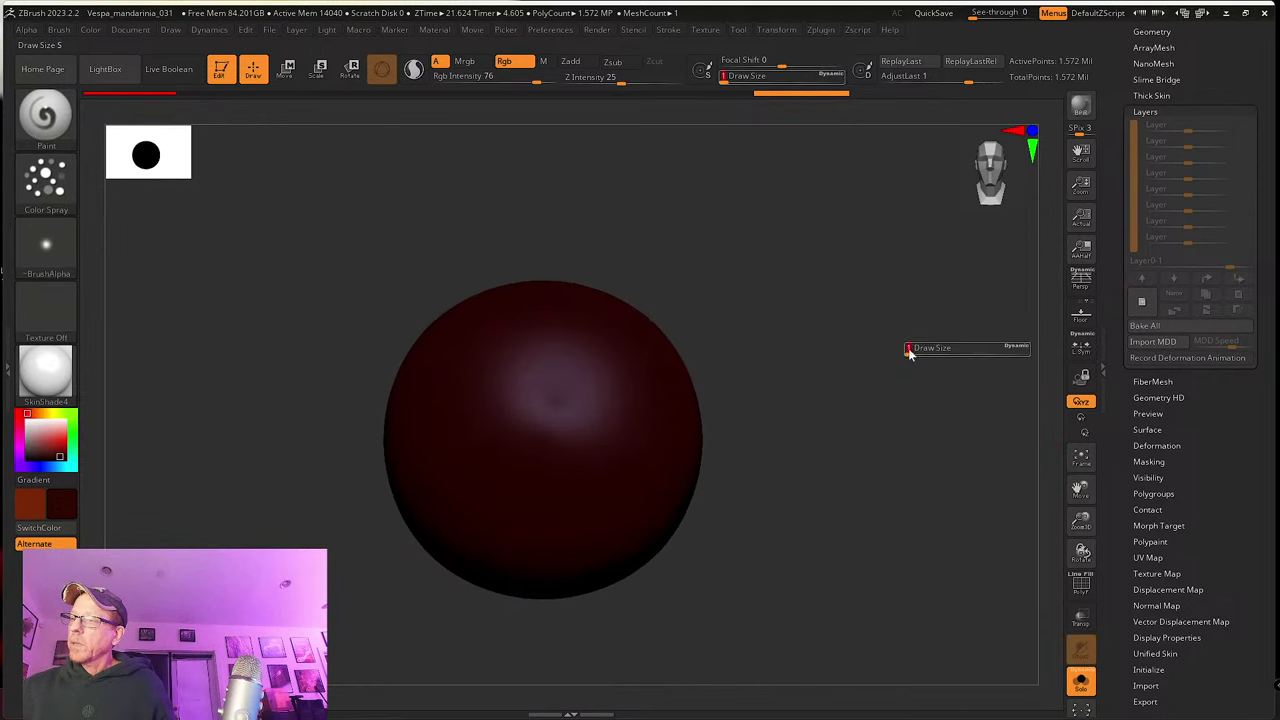
{"action": "left_click_drag", "start_coordinate": [909, 352], "coordinate": [921, 351]}
{"action": "right_click_drag", "start_coordinate": [930, 353], "coordinate": [936, 361], "text": "alt"}
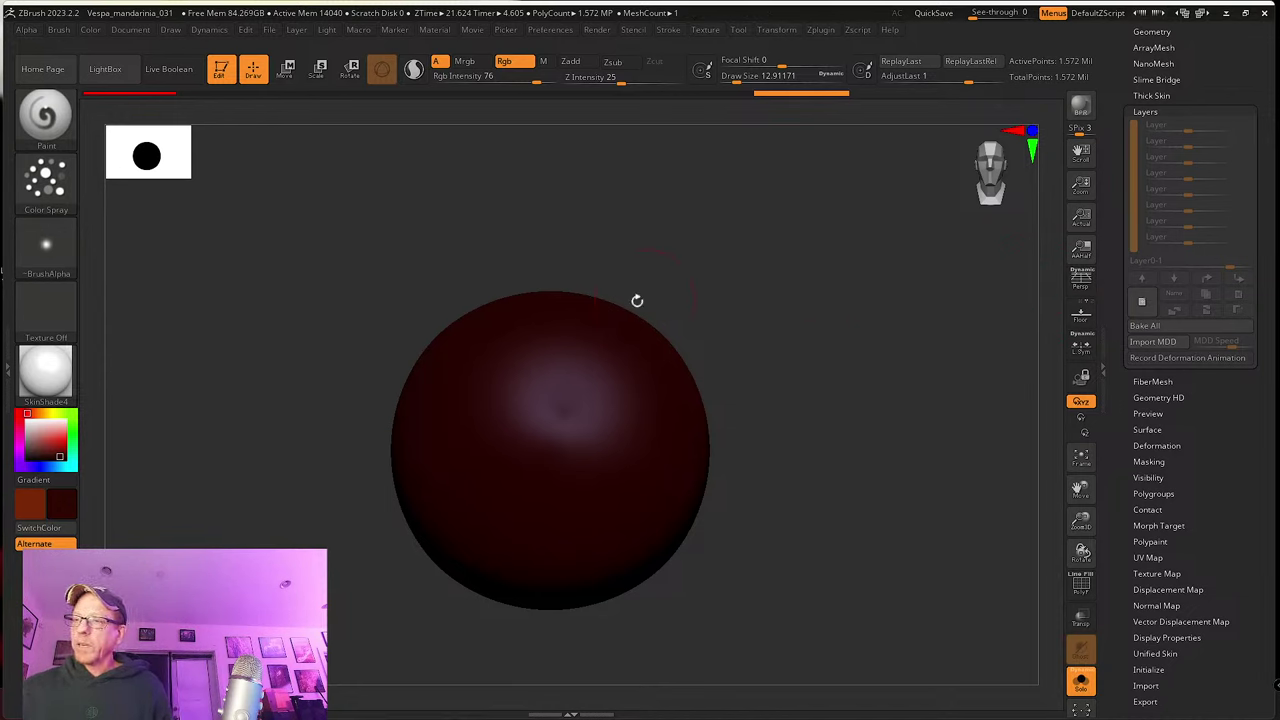
{"action": "left_click", "coordinate": [1141, 305]}
{"action": "mouse_move", "coordinate": [1192, 124]}
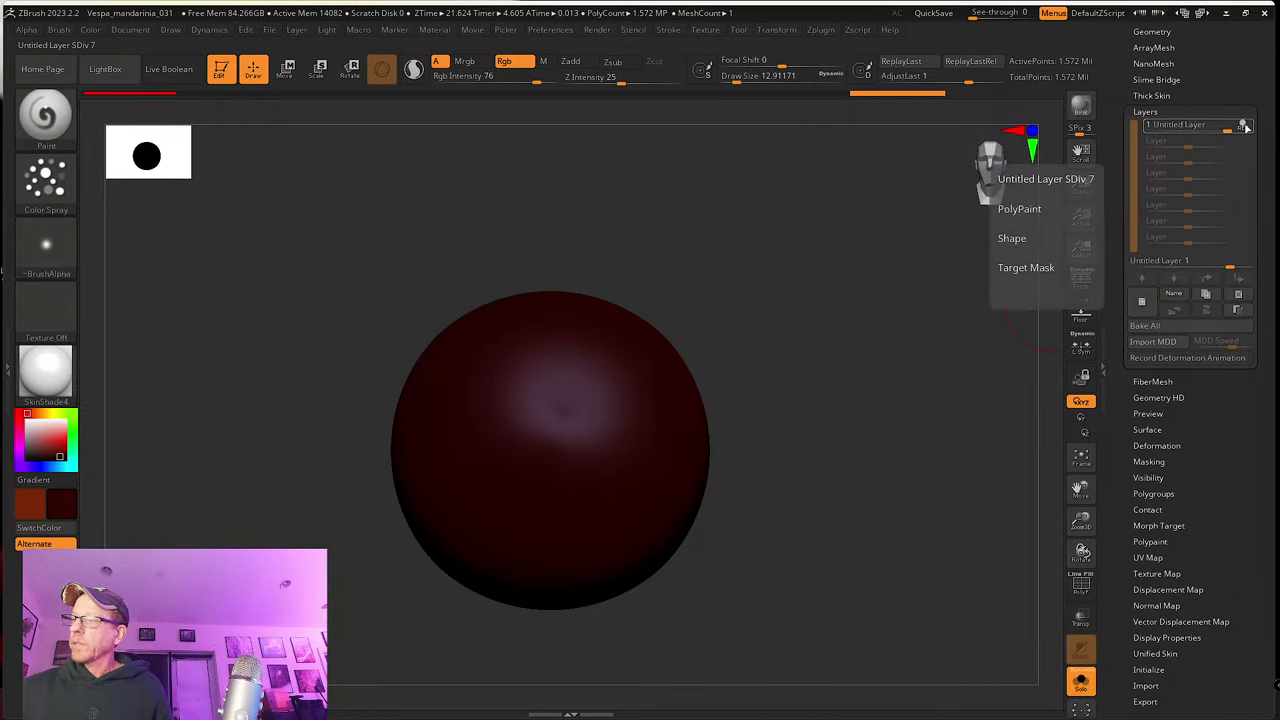
Step: Choose the Move brush at a draw size of about 56 and pull the sphere's upper right side into a curved, tapering point
{"action": "left_click", "coordinate": [56, 116]}
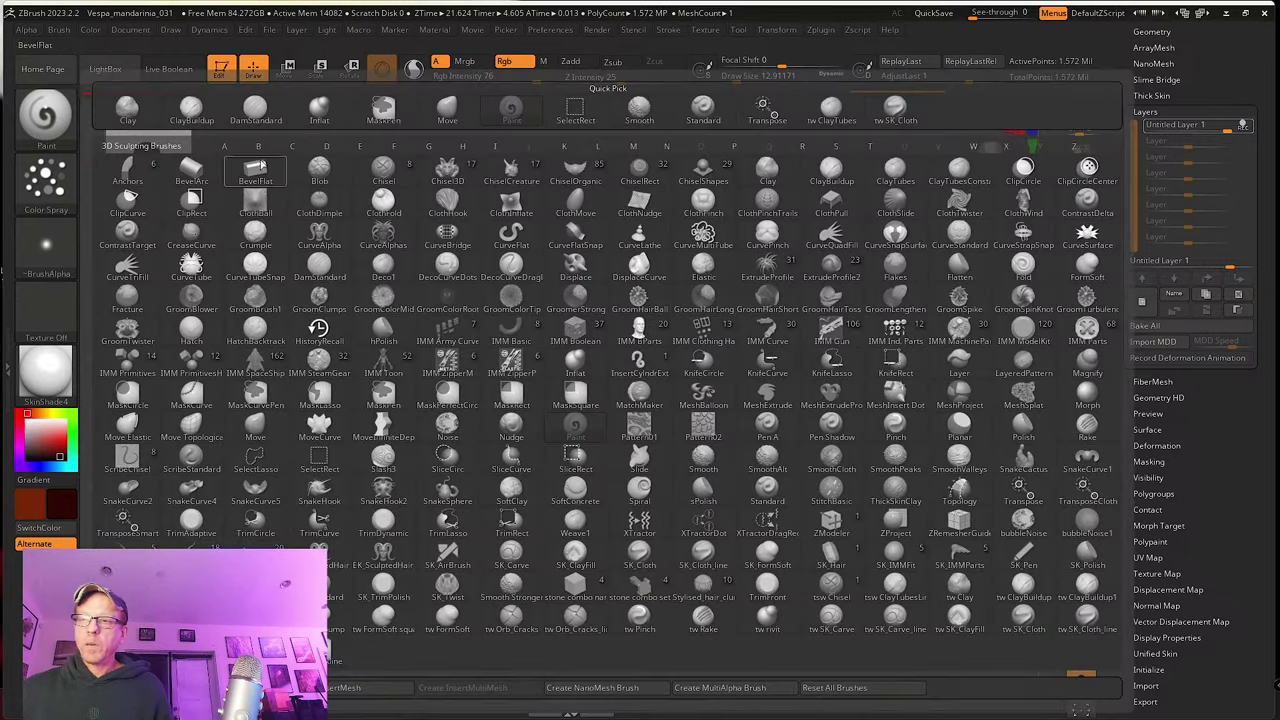
{"action": "left_click", "coordinate": [447, 108]}
{"action": "key", "text": "s"}
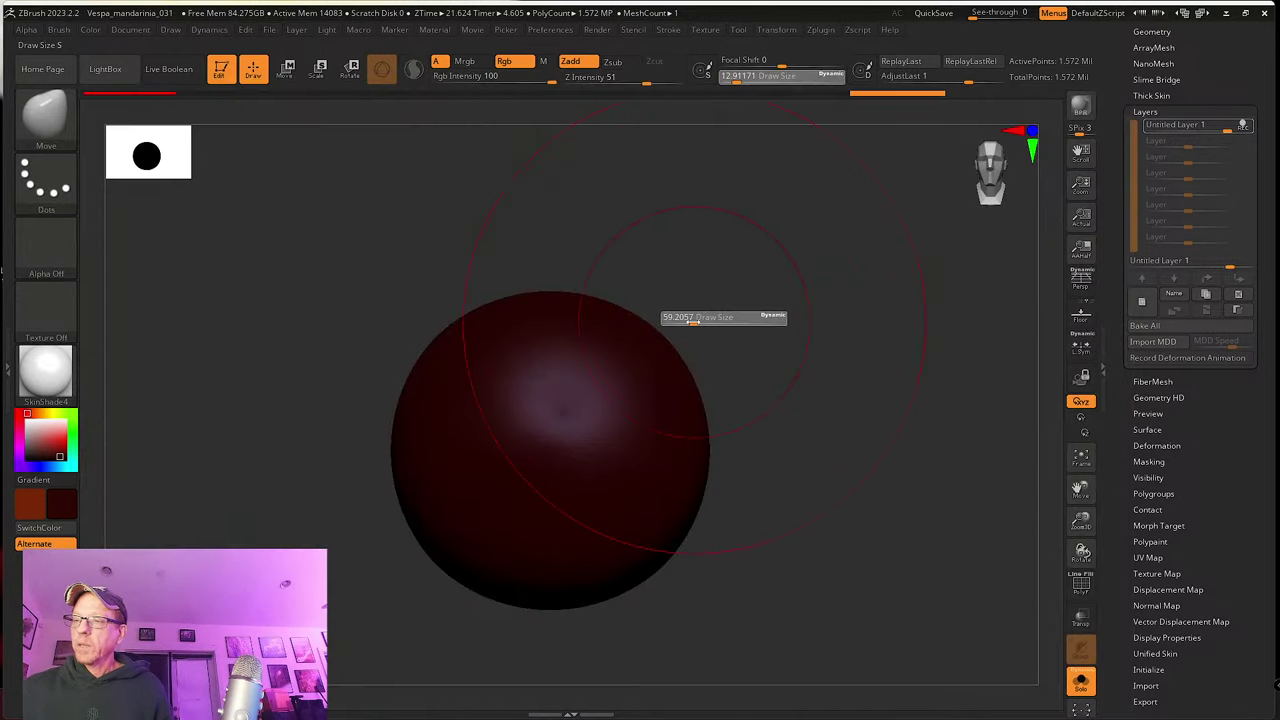
{"action": "mouse_move", "coordinate": [654, 331]}
{"action": "left_mouse_down"}
{"action": "mouse_move", "coordinate": [886, 240]}
{"action": "mouse_move", "coordinate": [1003, 220]}
{"action": "left_mouse_up"}
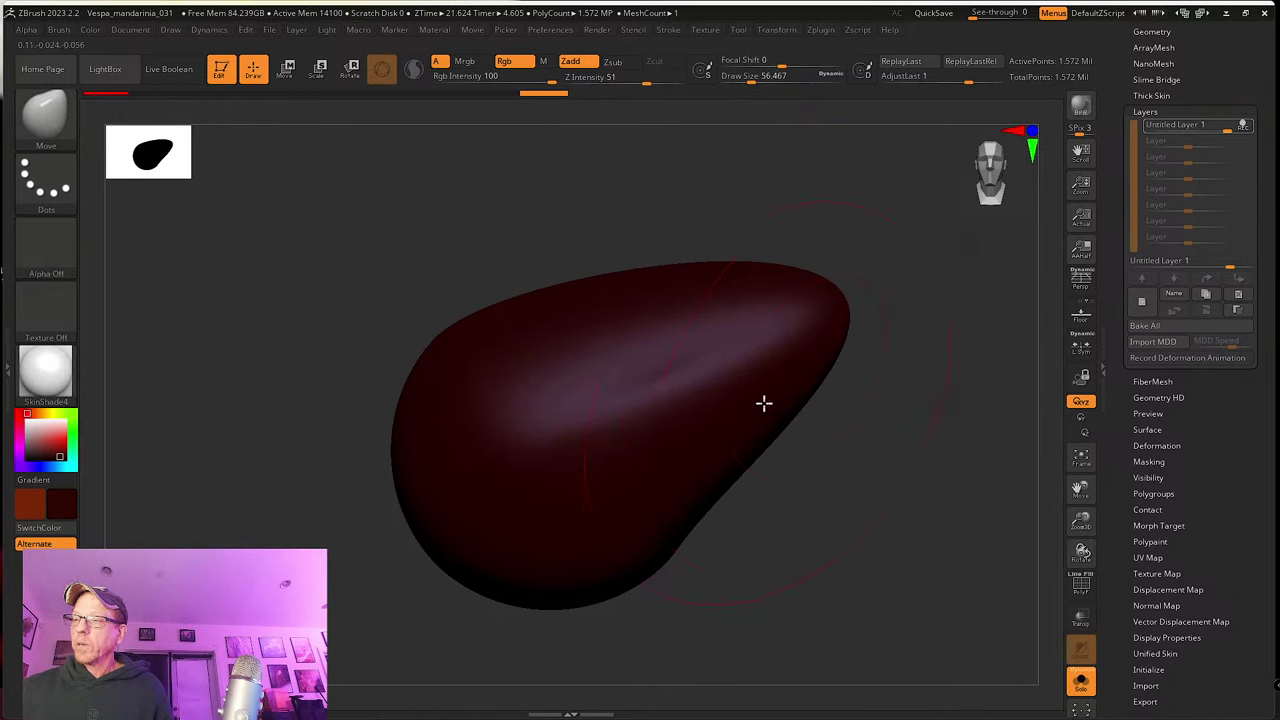
{"action": "mouse_move", "coordinate": [763, 403]}
{"action": "left_mouse_down"}
{"action": "mouse_move", "coordinate": [714, 349]}
{"action": "mouse_move", "coordinate": [717, 383]}
{"action": "mouse_move", "coordinate": [694, 371]}
{"action": "mouse_move", "coordinate": [701, 305]}
{"action": "left_mouse_up"}
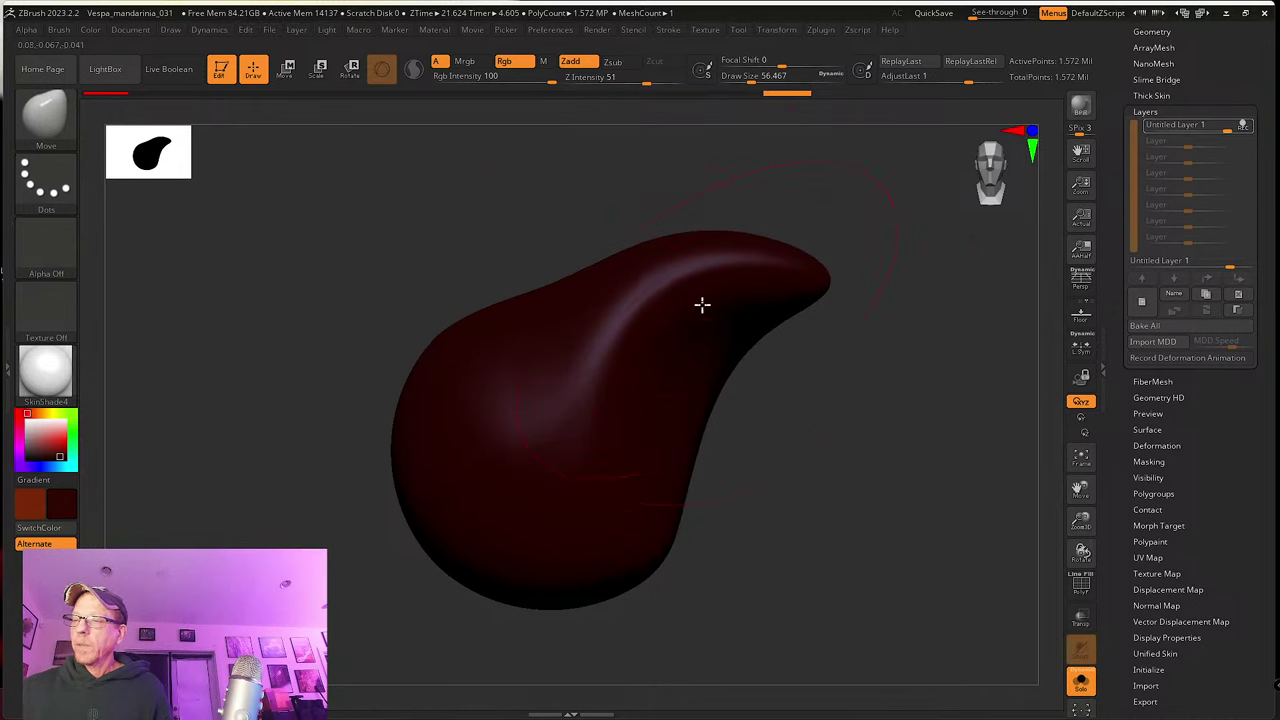
Step: Reduce the draw size to about 7.5 and lower the layer's intensity to about 0.56
{"action": "key", "text": "s"}
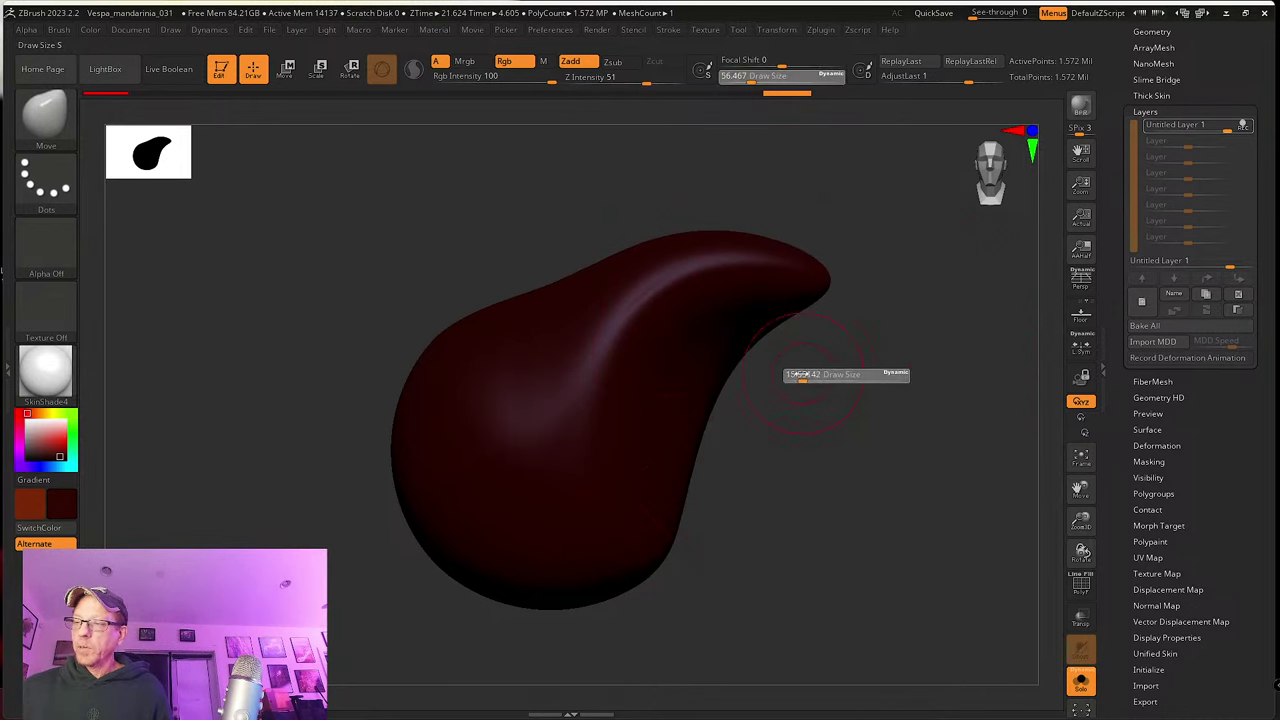
{"action": "left_click_drag", "start_coordinate": [801, 374], "coordinate": [793, 376]}
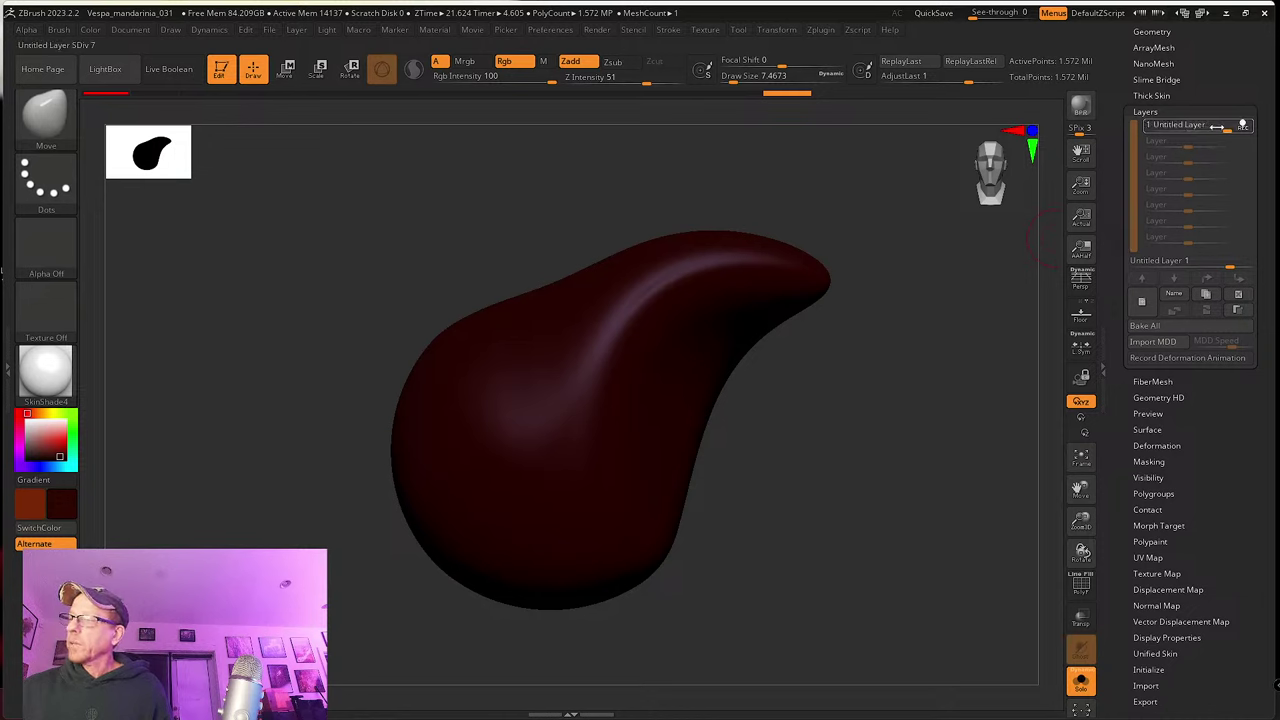
{"action": "mouse_move", "coordinate": [1216, 126]}
{"action": "left_mouse_down"}
{"action": "mouse_move", "coordinate": [1196, 125]}
{"action": "mouse_move", "coordinate": [1236, 126]}
{"action": "mouse_move", "coordinate": [1188, 130]}
{"action": "mouse_move", "coordinate": [1258, 136]}
{"action": "mouse_move", "coordinate": [1120, 146]}
{"action": "mouse_move", "coordinate": [1190, 150]}
{"action": "mouse_move", "coordinate": [1205, 175]}
{"action": "left_mouse_up"}
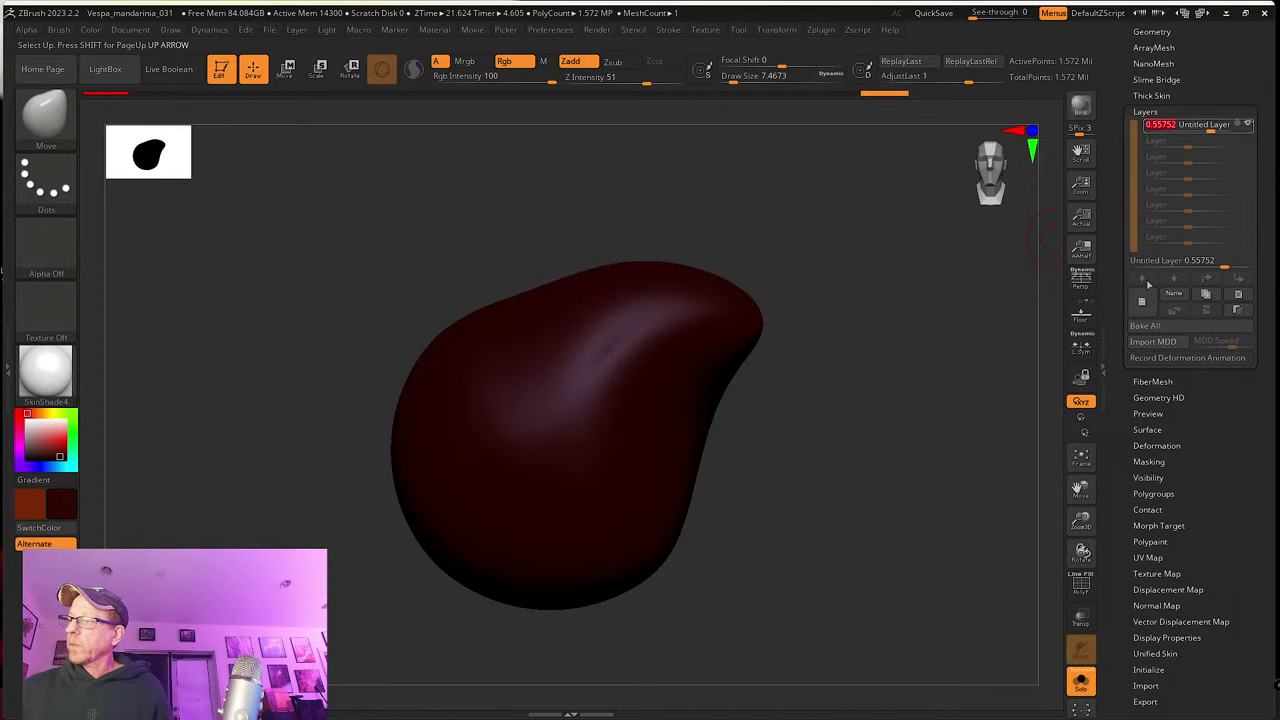
Step: Add a second layer to the deformed sphere and bake all layers into the mesh
{"action": "left_click", "coordinate": [1146, 308]}
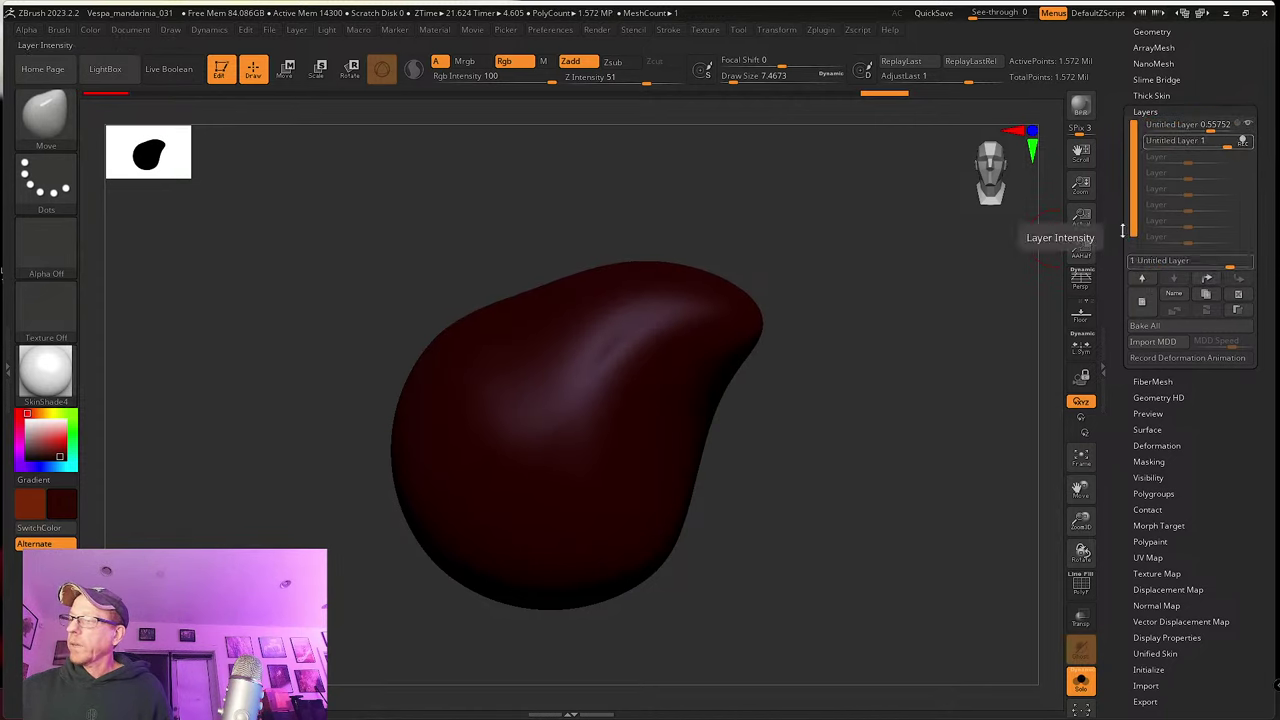
{"action": "left_click", "coordinate": [1147, 325]}
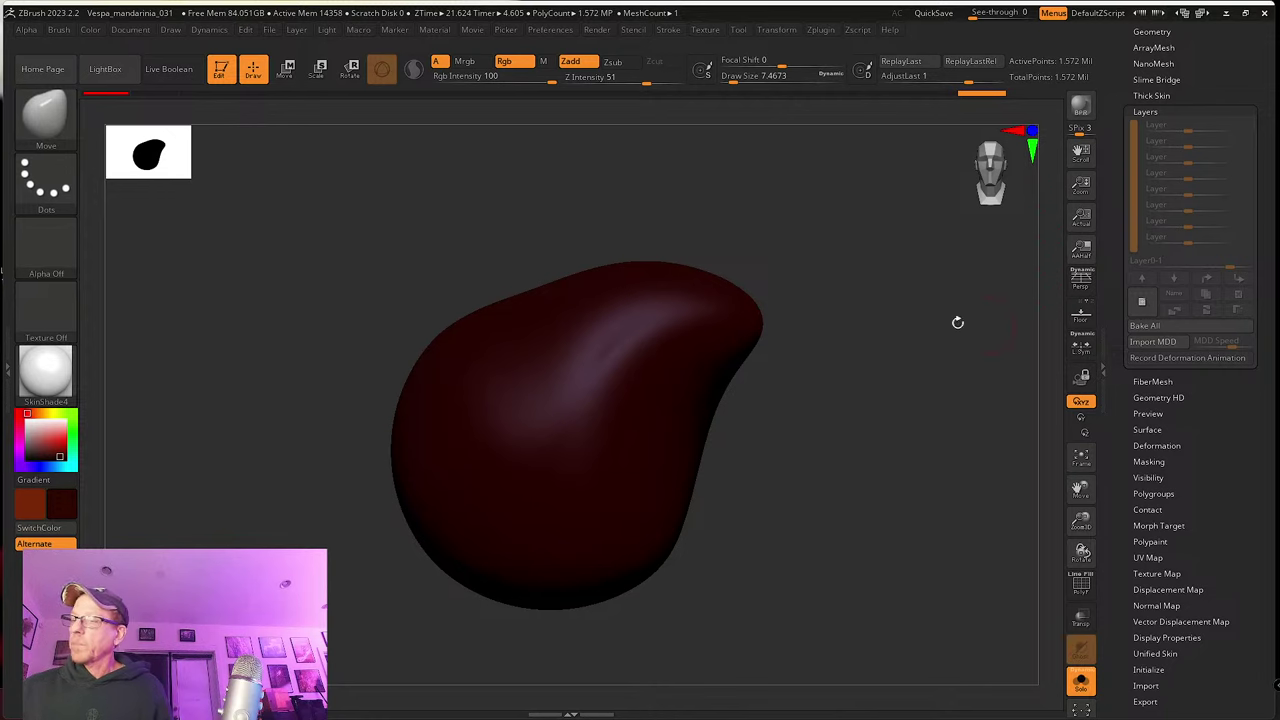
{"action": "left_click_drag", "start_coordinate": [958, 323], "coordinate": [1027, 305]}
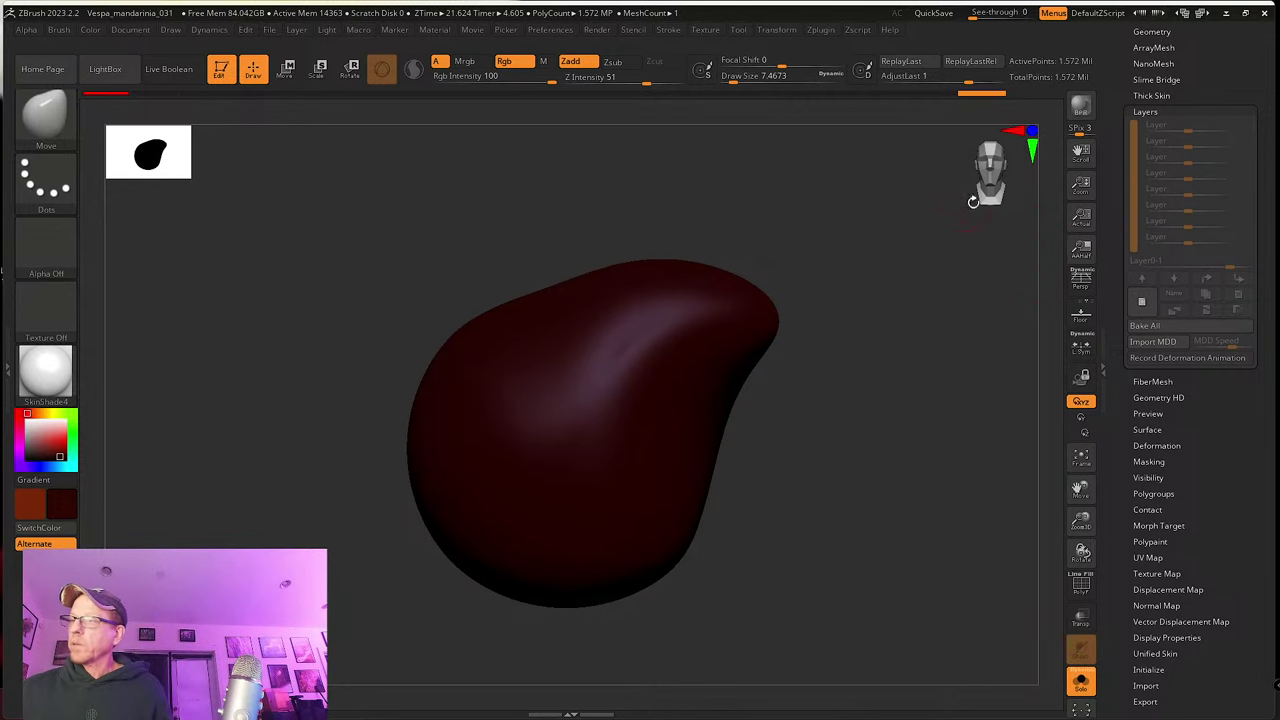
Step: Turn on polypaint for the deformed sphere in its subtool settings
{"action": "scroll", "coordinate": [1138, 37], "scroll_direction": "up", "scroll_amount": 5}
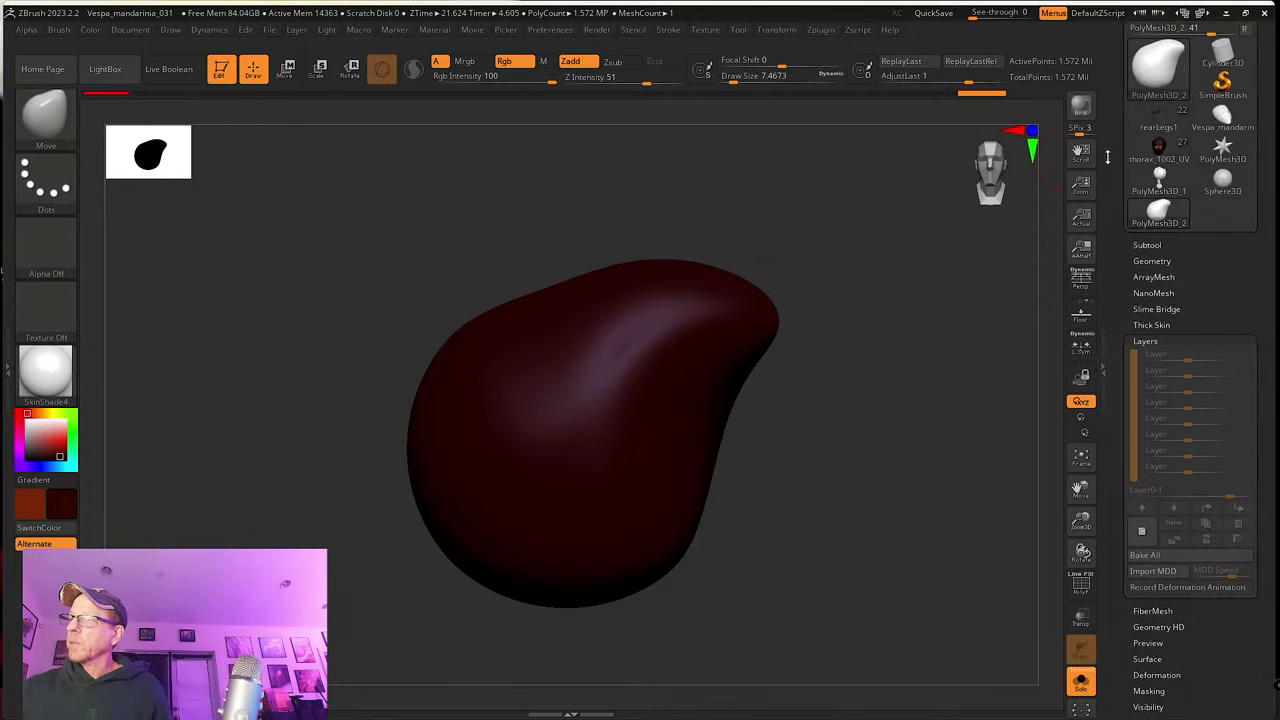
{"action": "left_click", "coordinate": [1147, 250]}
{"action": "left_click", "coordinate": [1231, 78]}
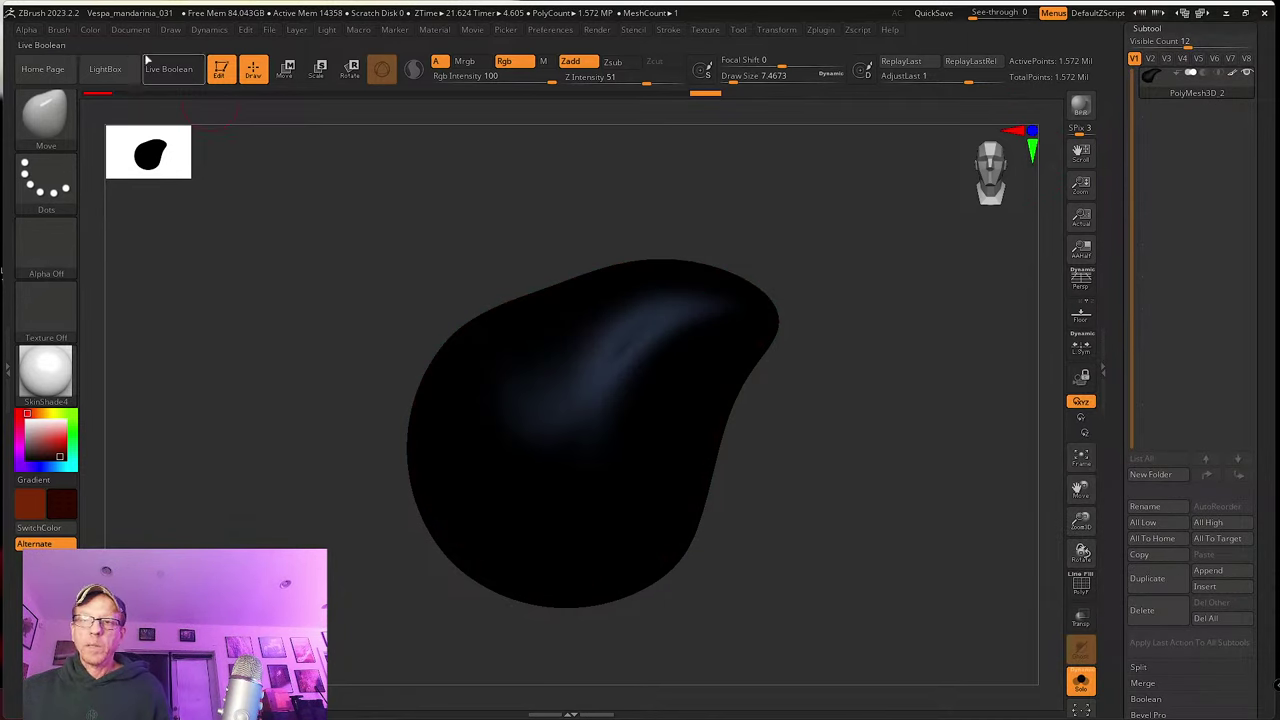
Step: Fill the deformed sphere with the dark red (R 47, G 8, B 4) and add a new layer to it
{"action": "left_click", "coordinate": [90, 29]}
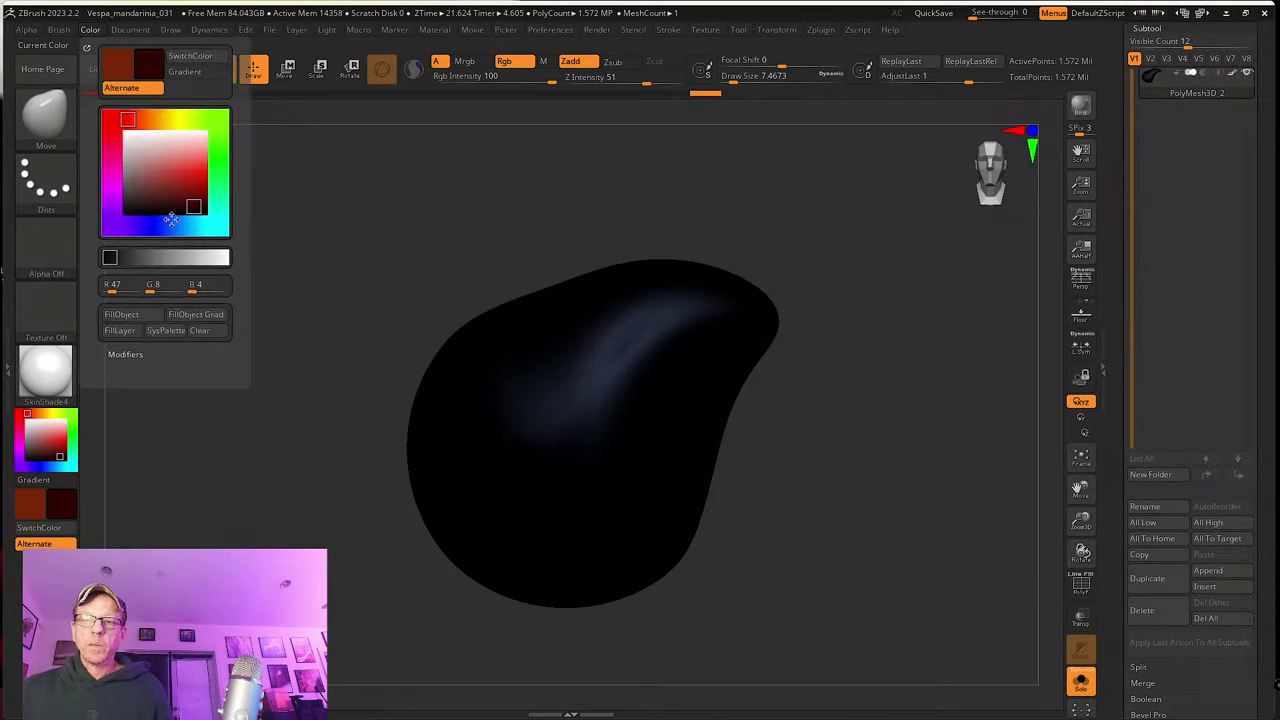
{"action": "left_click", "coordinate": [142, 315]}
{"action": "left_click_drag", "start_coordinate": [1110, 440], "coordinate": [1111, 360]}
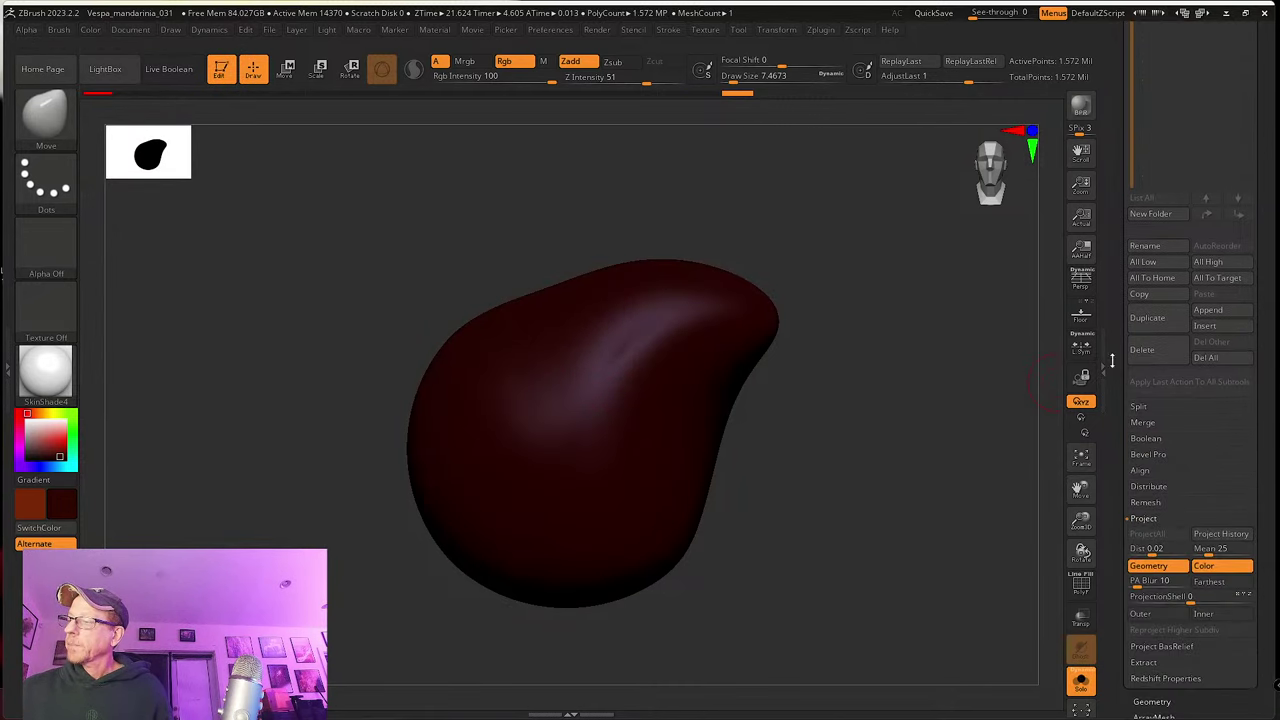
{"action": "left_click_drag", "start_coordinate": [1119, 443], "coordinate": [1131, 327]}
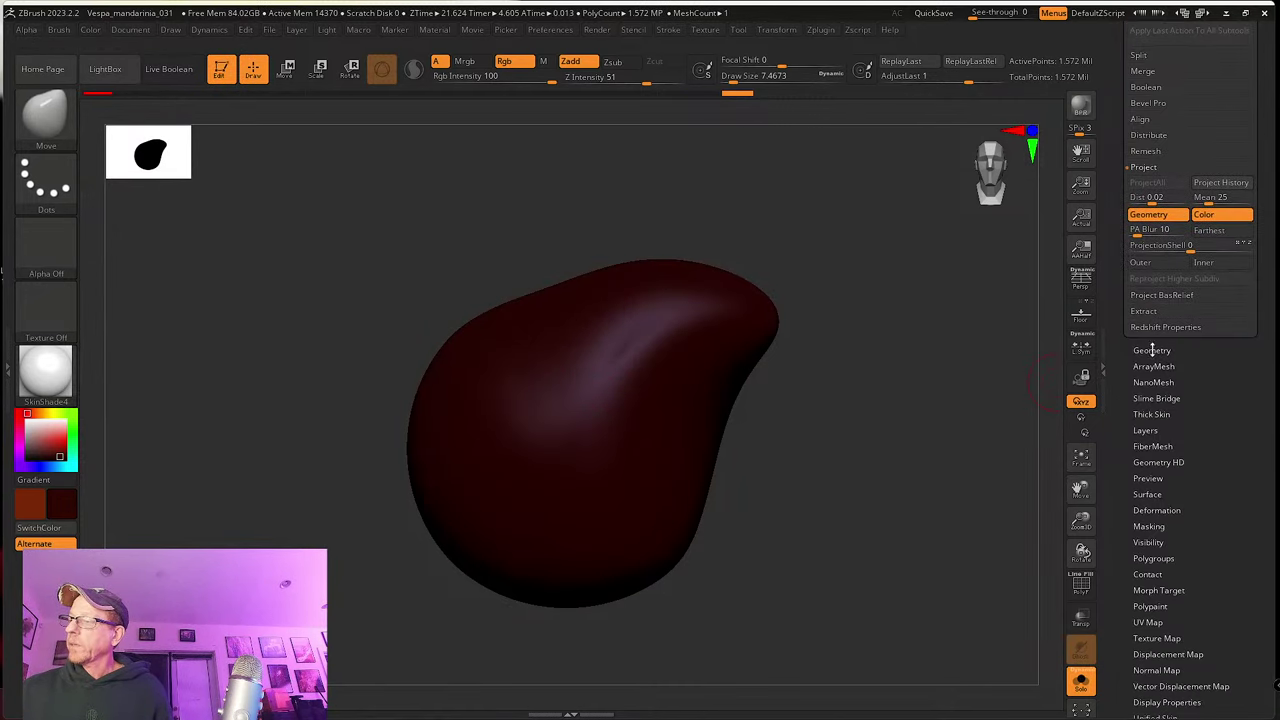
{"action": "left_click", "coordinate": [1151, 350]}
{"action": "left_click_drag", "start_coordinate": [1200, 523], "coordinate": [1198, 401]}
{"action": "left_click", "coordinate": [1150, 408]}
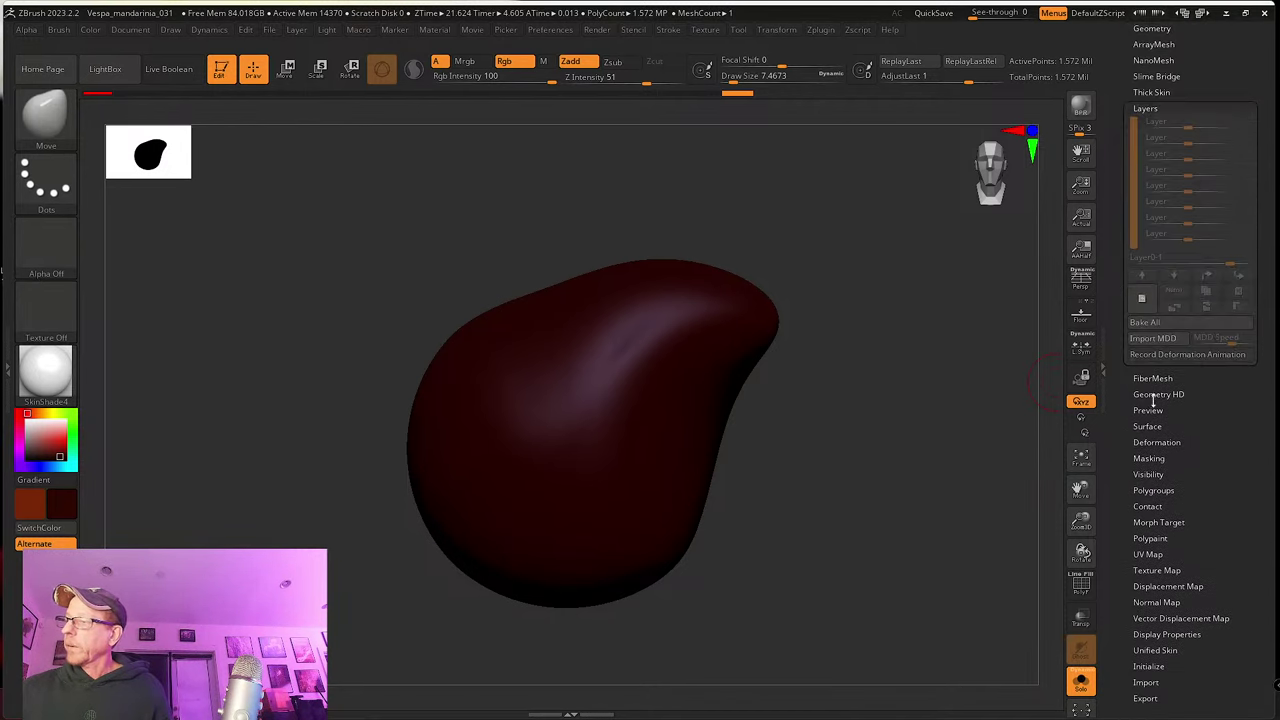
{"action": "left_click", "coordinate": [1142, 298]}
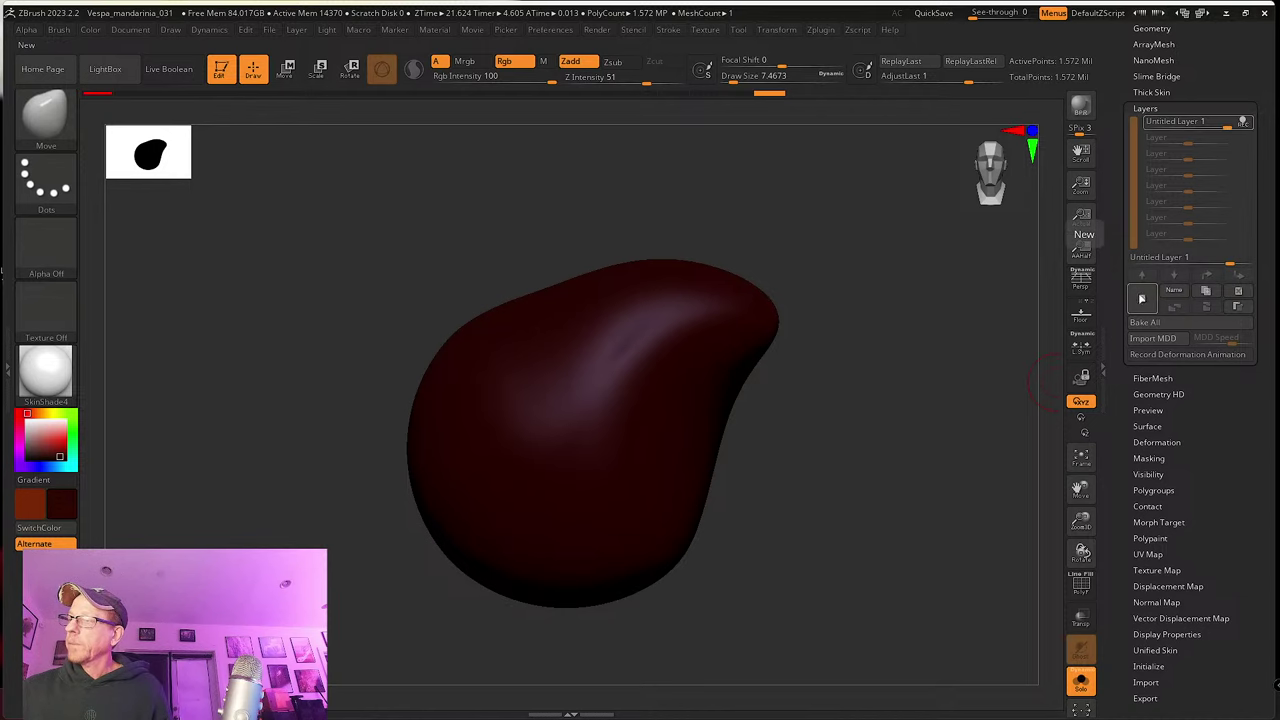
Step: Spray bright red specks over the front of the form with the Paint brush and stop recording the layer
{"action": "left_click", "coordinate": [60, 125]}
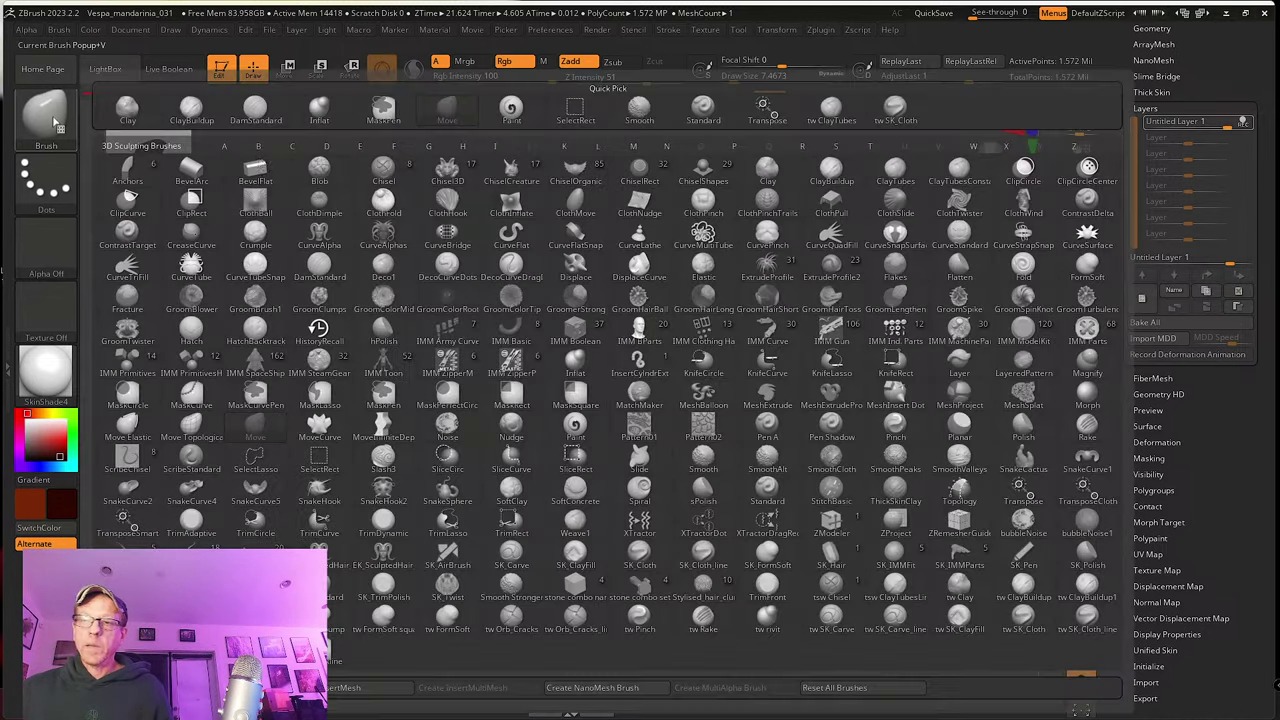
{"action": "left_click", "coordinate": [515, 115]}
{"action": "left_click_drag", "start_coordinate": [56, 452], "coordinate": [67, 430]}
{"action": "key", "text": "s"}
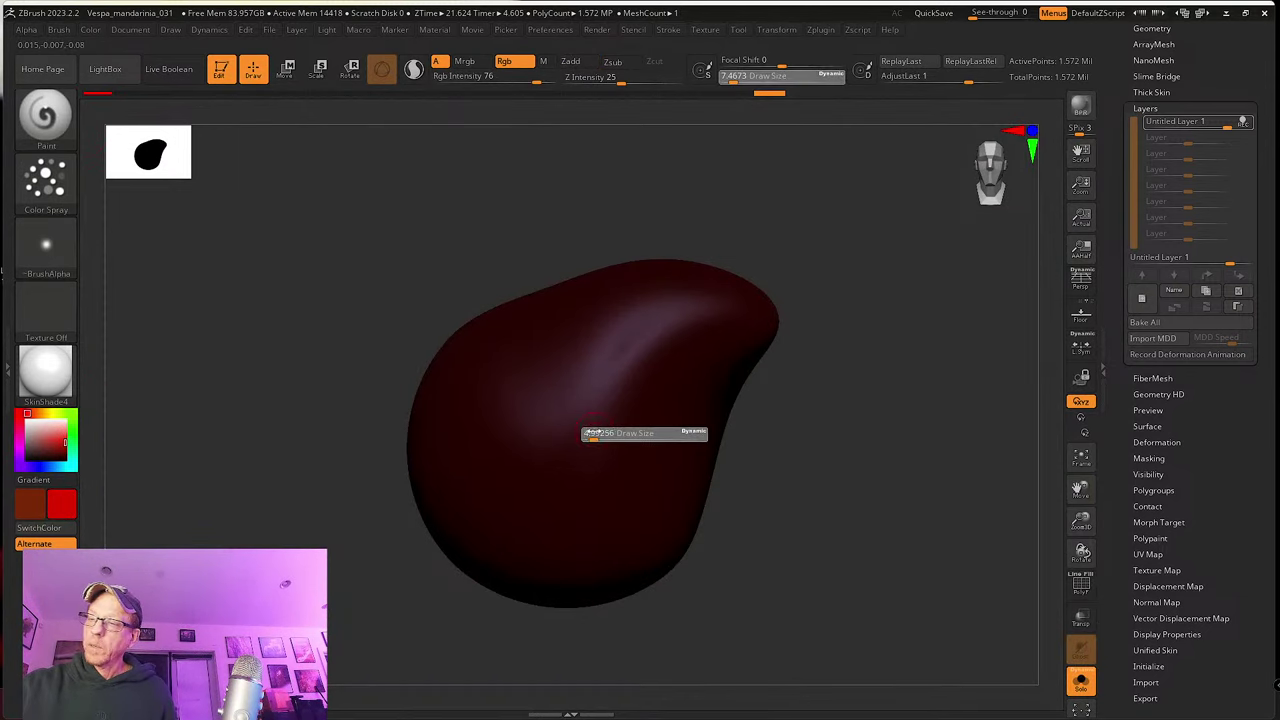
{"action": "mouse_move", "coordinate": [583, 374]}
{"action": "left_mouse_down"}
{"action": "mouse_move", "coordinate": [623, 449]}
{"action": "mouse_move", "coordinate": [514, 398]}
{"action": "mouse_move", "coordinate": [537, 449]}
{"action": "mouse_move", "coordinate": [643, 440]}
{"action": "mouse_move", "coordinate": [537, 337]}
{"action": "mouse_move", "coordinate": [575, 409]}
{"action": "left_mouse_up"}
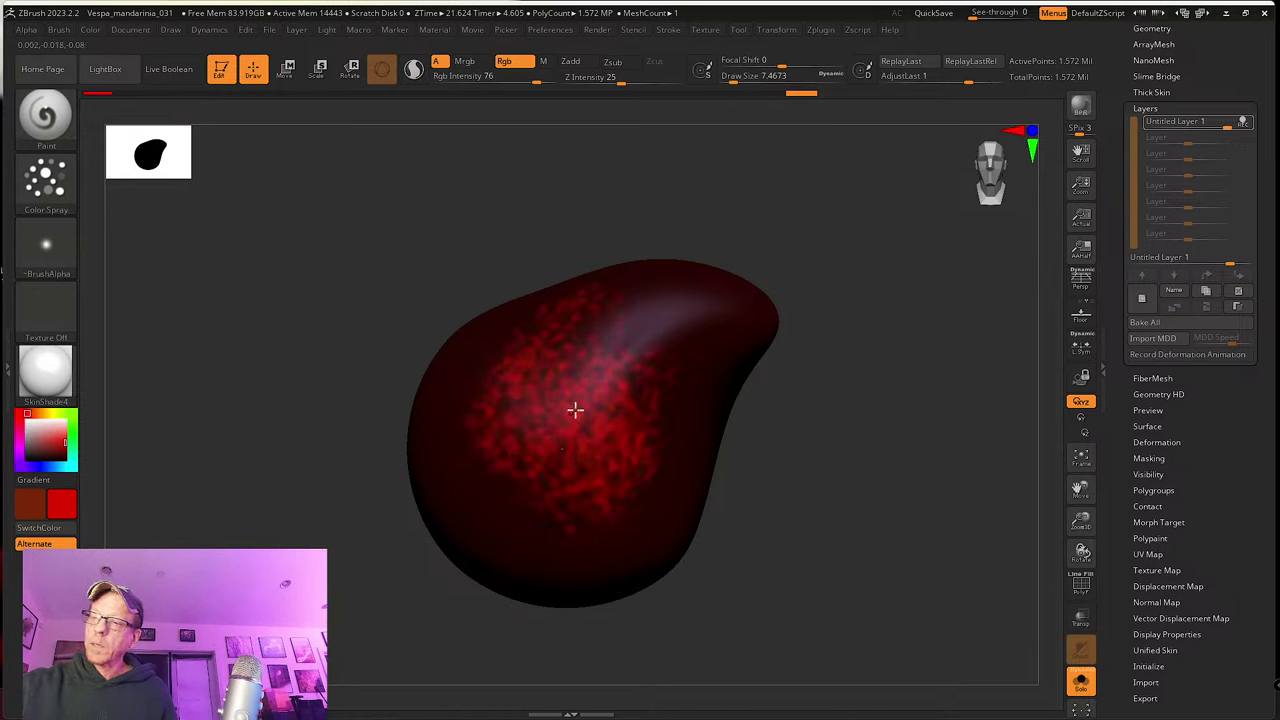
{"action": "key", "text": "shift"}
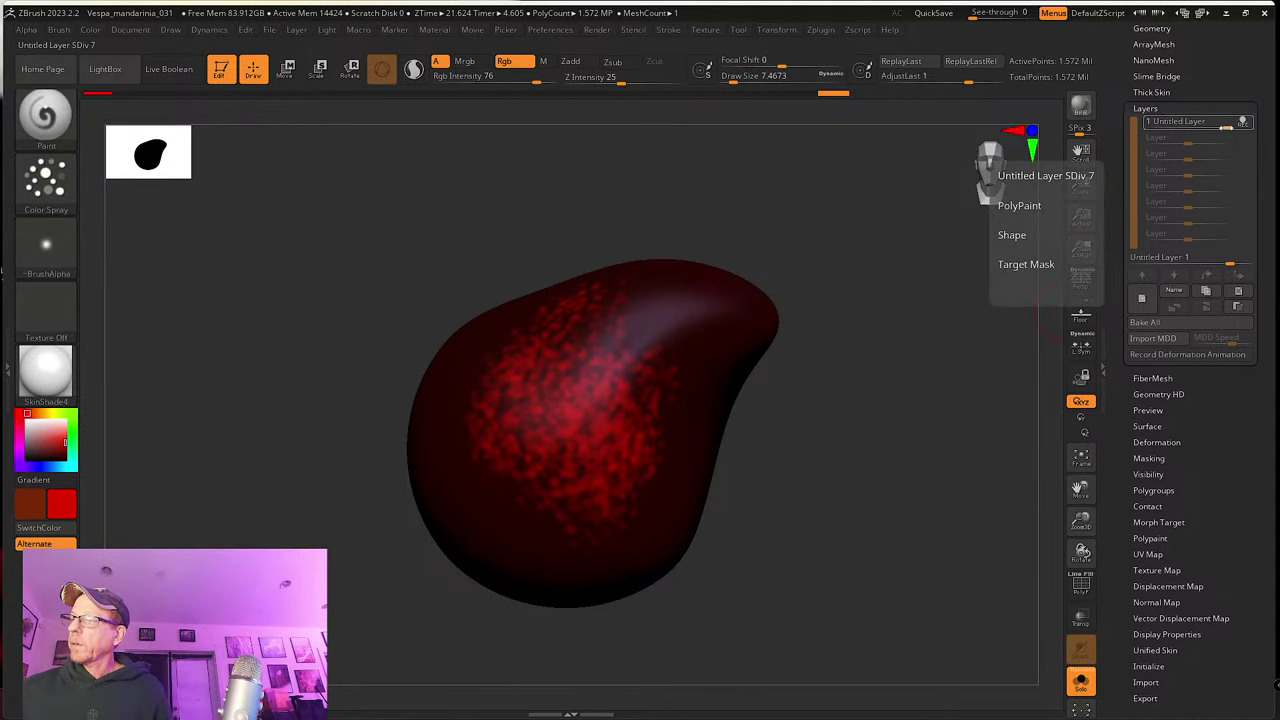
{"action": "left_click_drag", "start_coordinate": [1228, 126], "coordinate": [1258, 124]}
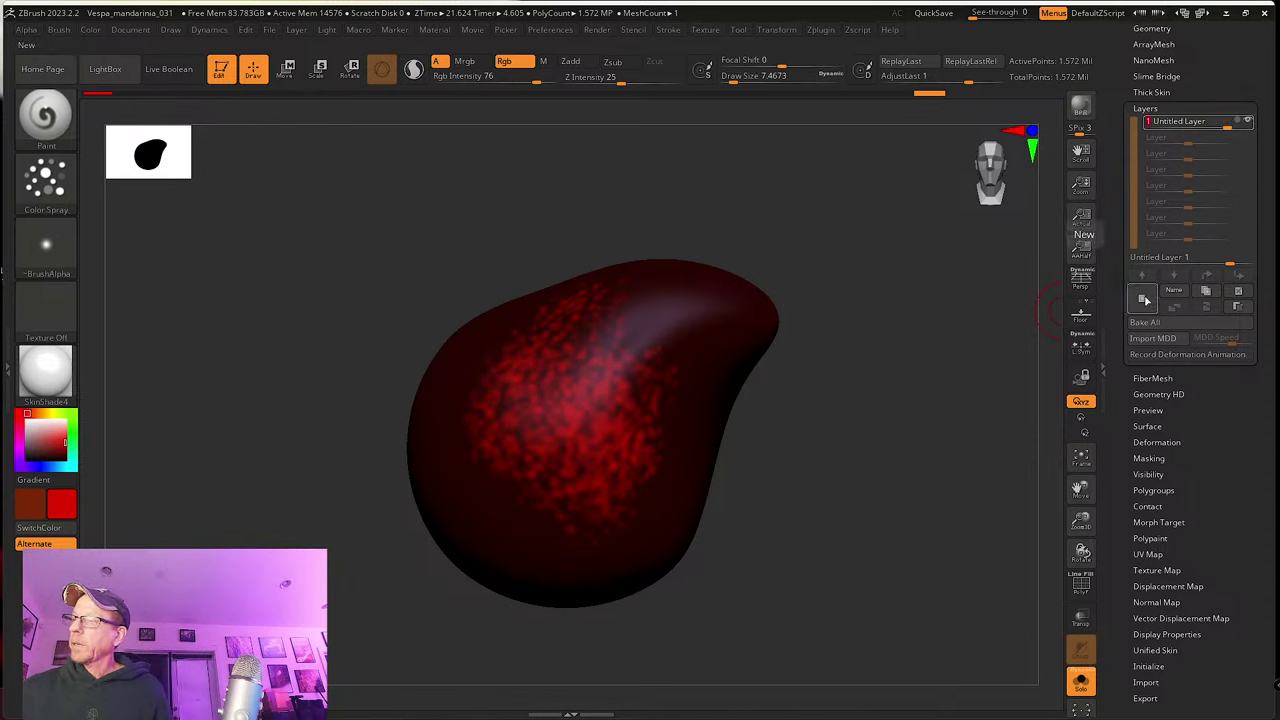
Step: Add a second layer and spray bright green specks over the middle of the red area
{"action": "left_click", "coordinate": [1144, 299]}
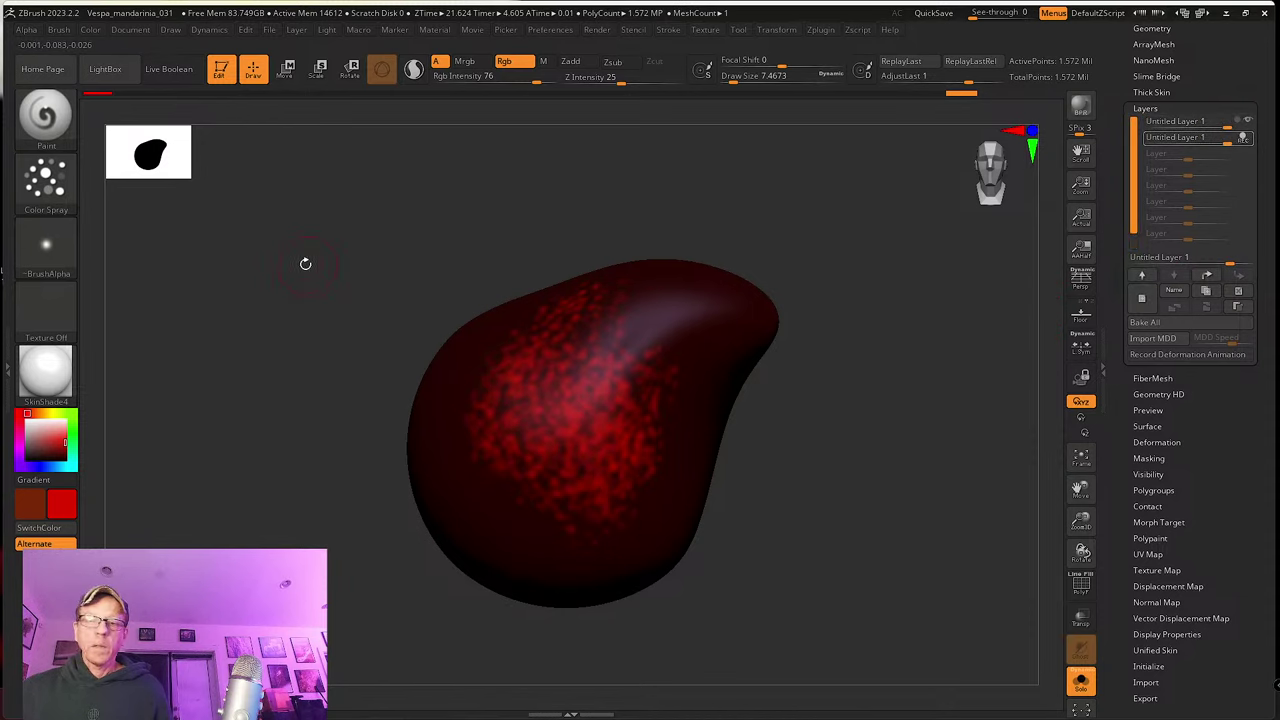
{"action": "left_click", "coordinate": [64, 413]}
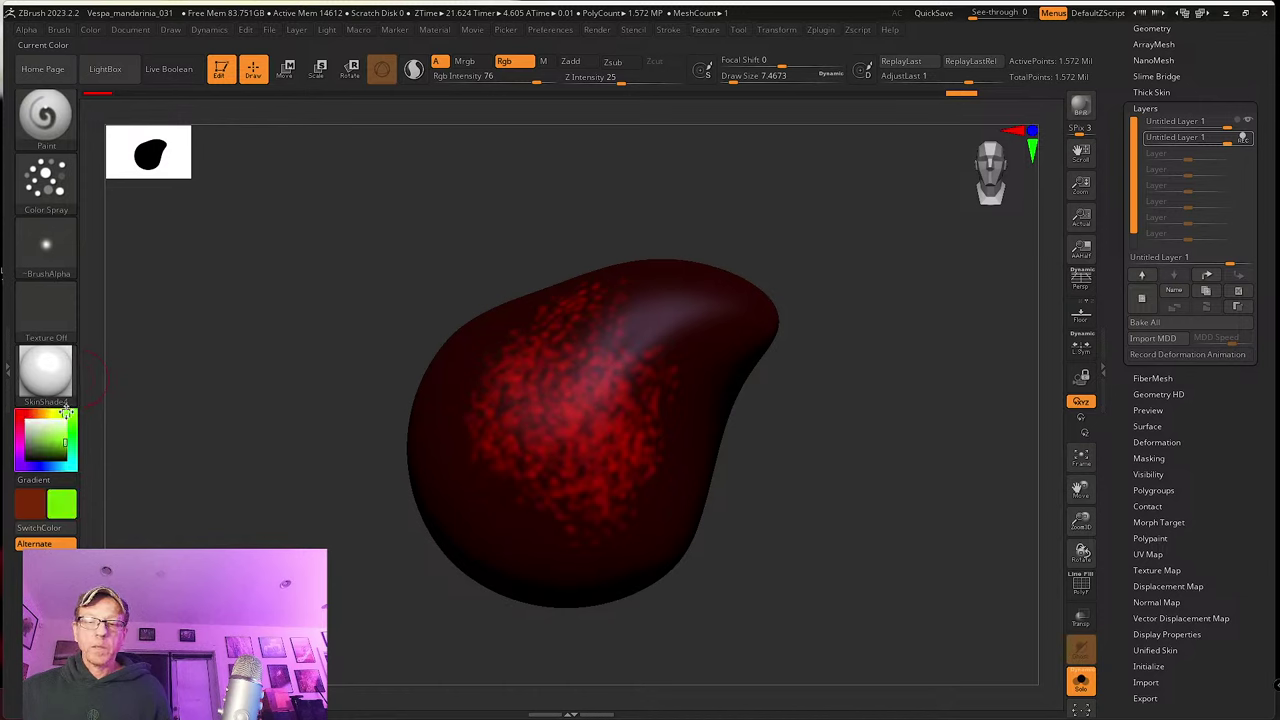
{"action": "mouse_move", "coordinate": [566, 406]}
{"action": "left_mouse_down"}
{"action": "mouse_move", "coordinate": [546, 374]}
{"action": "mouse_move", "coordinate": [580, 429]}
{"action": "mouse_move", "coordinate": [600, 423]}
{"action": "left_mouse_up"}
{"action": "key", "text": "shift"}
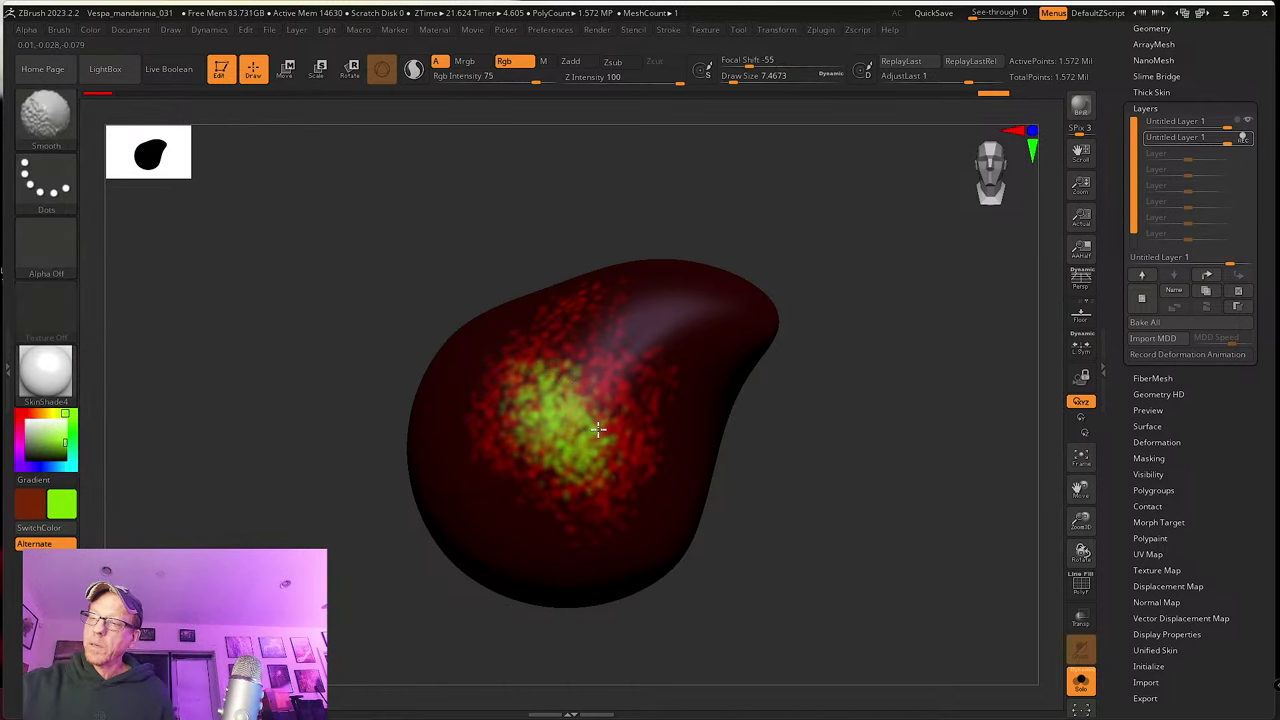
{"action": "mouse_move", "coordinate": [541, 463]}
{"action": "left_mouse_down"}
{"action": "mouse_move", "coordinate": [586, 334]}
{"action": "mouse_move", "coordinate": [600, 420]}
{"action": "mouse_move", "coordinate": [534, 457]}
{"action": "mouse_move", "coordinate": [545, 515]}
{"action": "mouse_move", "coordinate": [612, 454]}
{"action": "left_mouse_up"}
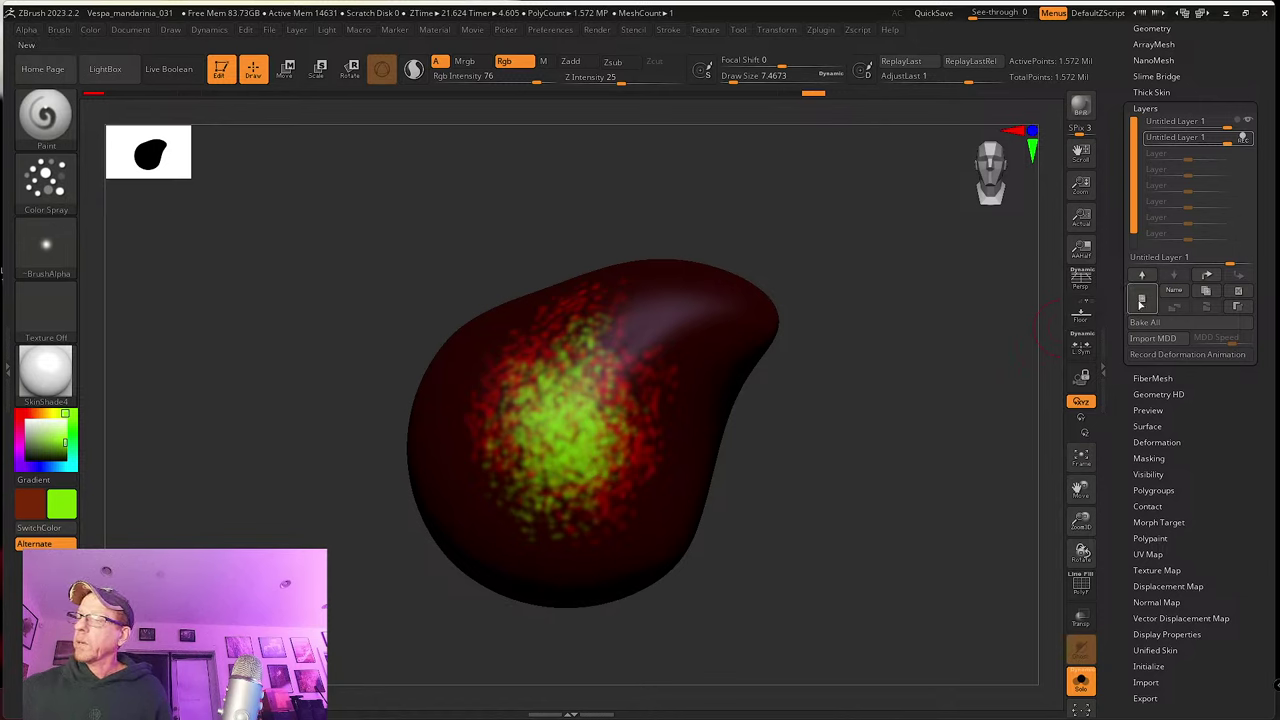
Step: Add a third layer and spray yellow specks over the lower left part of the green area
{"action": "left_click", "coordinate": [1141, 298]}
{"action": "left_click", "coordinate": [48, 413]}
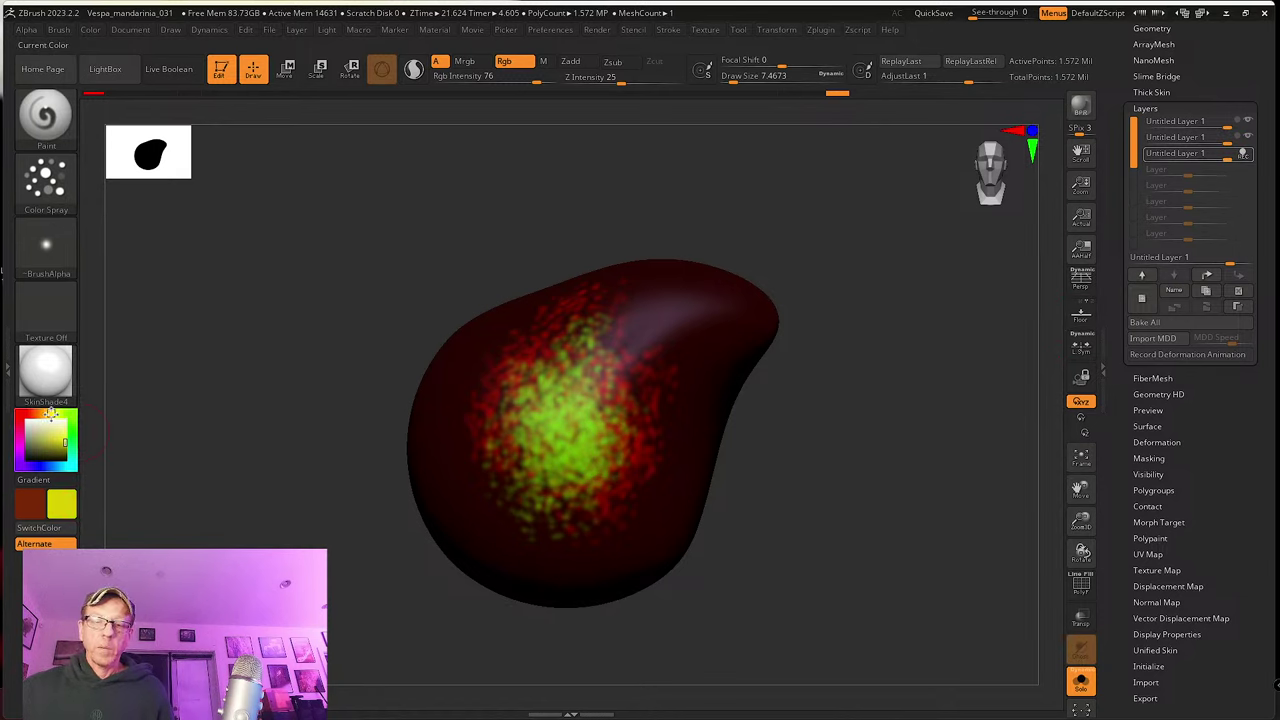
{"action": "mouse_move", "coordinate": [531, 449]}
{"action": "left_mouse_down"}
{"action": "mouse_move", "coordinate": [540, 470]}
{"action": "mouse_move", "coordinate": [505, 480]}
{"action": "mouse_move", "coordinate": [533, 487]}
{"action": "left_mouse_up"}
{"action": "key", "text": "shift"}
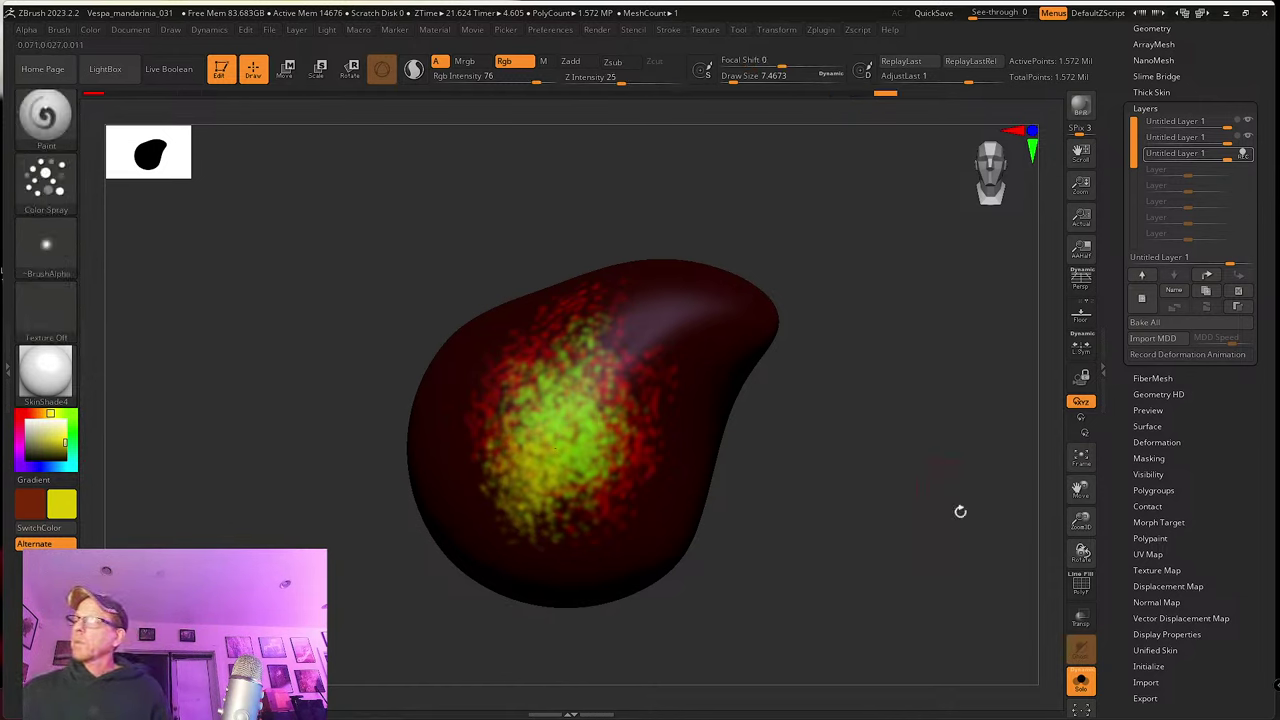
Step: Stop recording and blend the paint layers, setting red to about 0.89, green to about 0.68 and yellow to 1
{"action": "mouse_move", "coordinate": [1238, 155]}
{"action": "left_mouse_down"}
{"action": "mouse_move", "coordinate": [1118, 141]}
{"action": "mouse_move", "coordinate": [1226, 142]}
{"action": "mouse_move", "coordinate": [1190, 160]}
{"action": "mouse_move", "coordinate": [1210, 157]}
{"action": "mouse_move", "coordinate": [1205, 122]}
{"action": "mouse_move", "coordinate": [1236, 141]}
{"action": "left_mouse_up"}
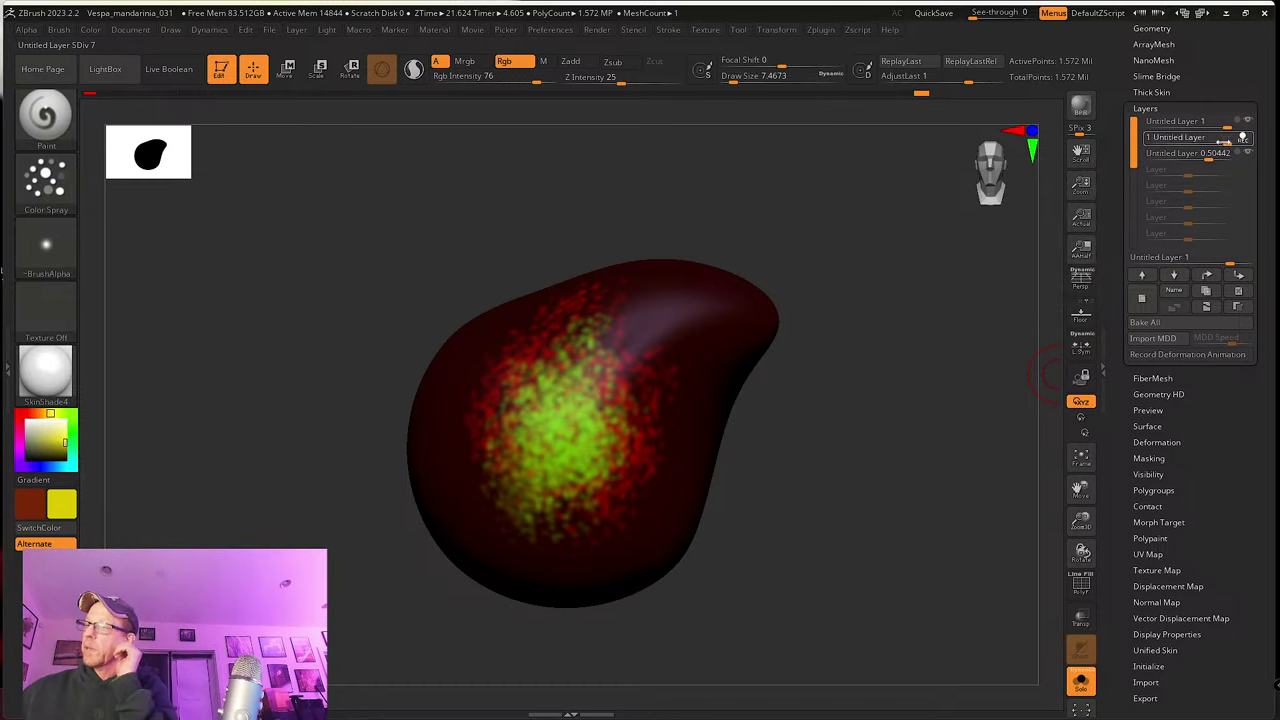
{"action": "mouse_move", "coordinate": [1219, 141]}
{"action": "left_mouse_down"}
{"action": "mouse_move", "coordinate": [1232, 141]}
{"action": "mouse_move", "coordinate": [1219, 160]}
{"action": "mouse_move", "coordinate": [1186, 163]}
{"action": "mouse_move", "coordinate": [1236, 165]}
{"action": "mouse_move", "coordinate": [1212, 146]}
{"action": "mouse_move", "coordinate": [1231, 125]}
{"action": "left_mouse_up"}
{"action": "left_click", "coordinate": [1220, 137]}
{"action": "left_click", "coordinate": [1218, 121]}
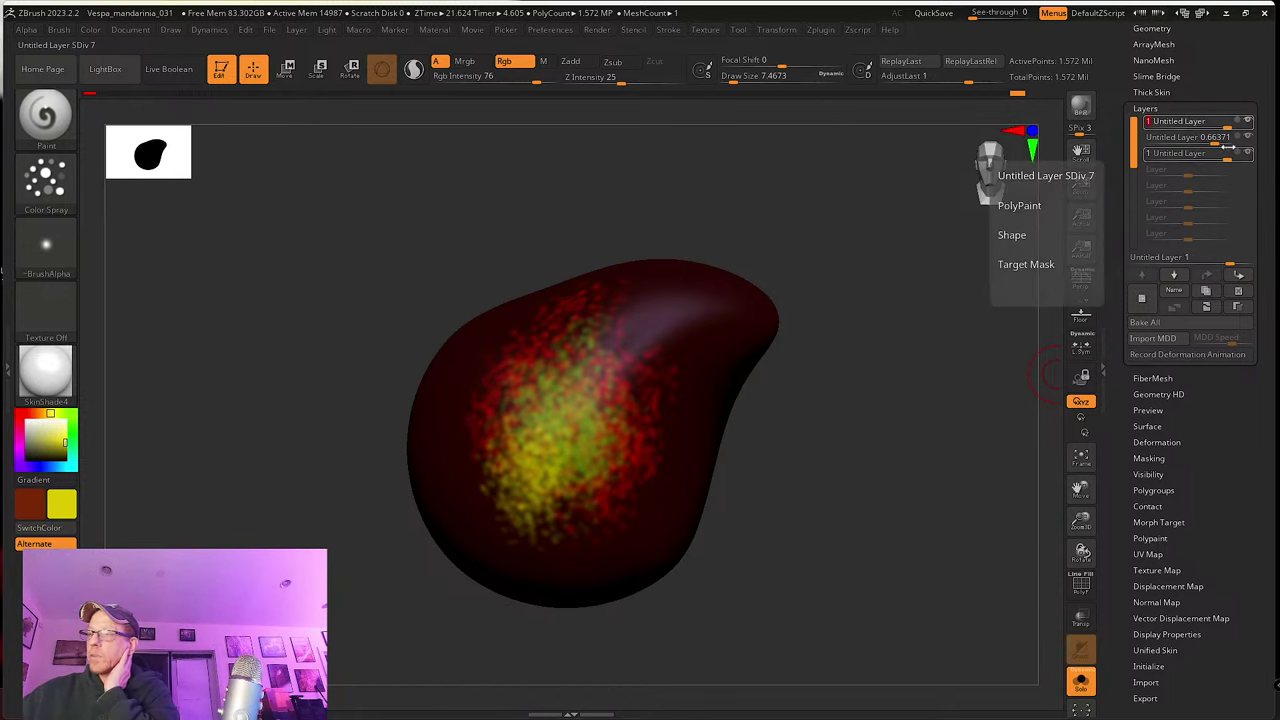
{"action": "mouse_move", "coordinate": [1214, 142]}
{"action": "left_mouse_down"}
{"action": "mouse_move", "coordinate": [1217, 156]}
{"action": "mouse_move", "coordinate": [1199, 157]}
{"action": "mouse_move", "coordinate": [1232, 159]}
{"action": "mouse_move", "coordinate": [1215, 142]}
{"action": "mouse_move", "coordinate": [1223, 127]}
{"action": "left_mouse_up"}
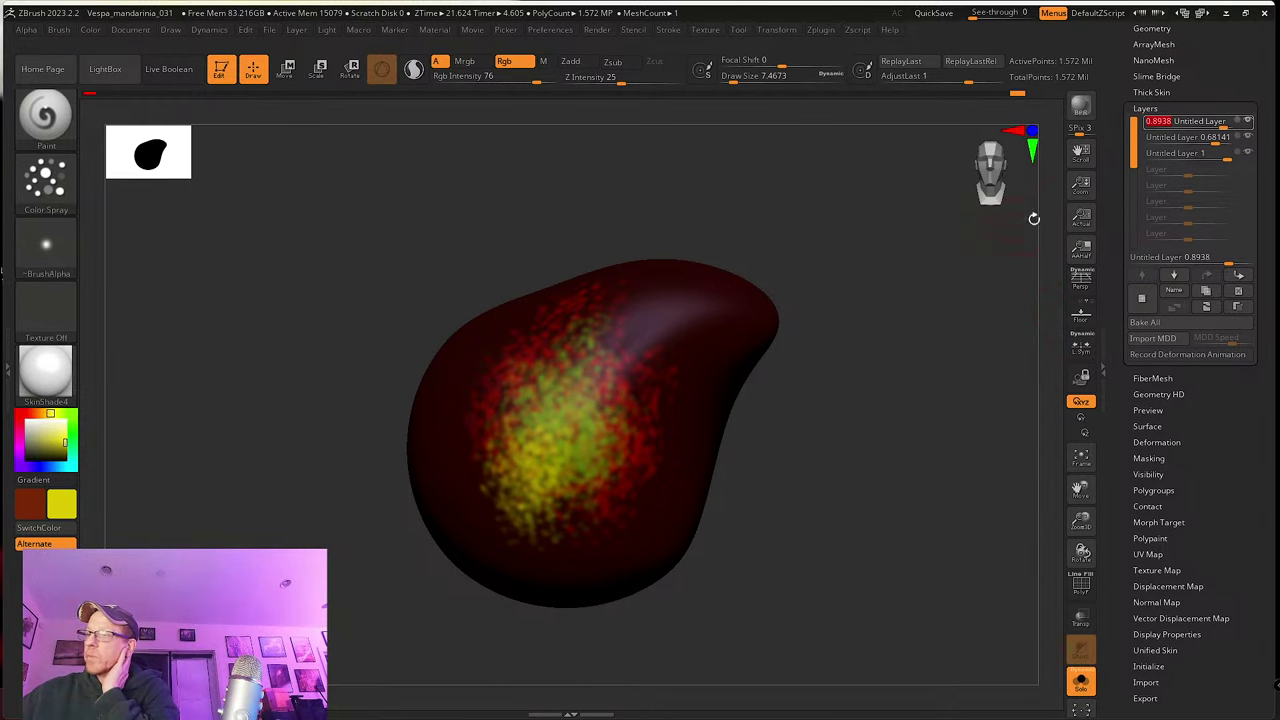
Step: Bake all three paint layers into the deformed sphere
{"action": "left_click", "coordinate": [1145, 322]}
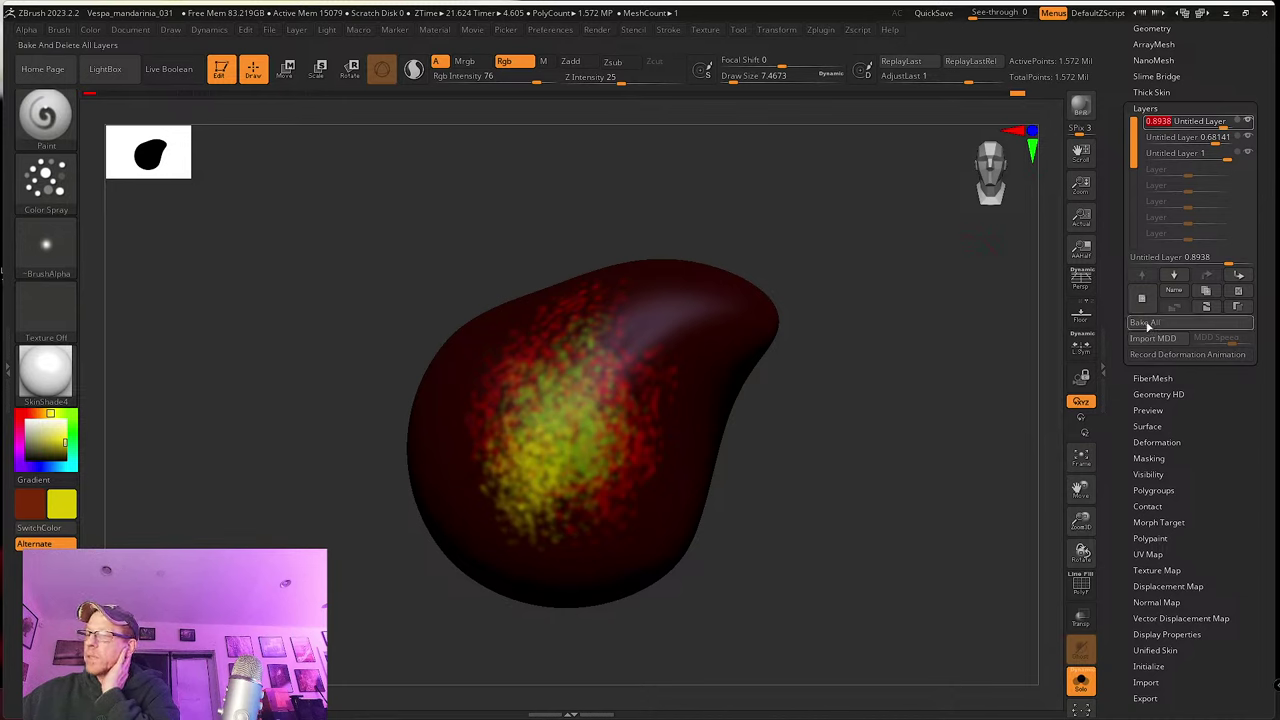
{"action": "left_click_drag", "start_coordinate": [923, 330], "coordinate": [914, 297]}
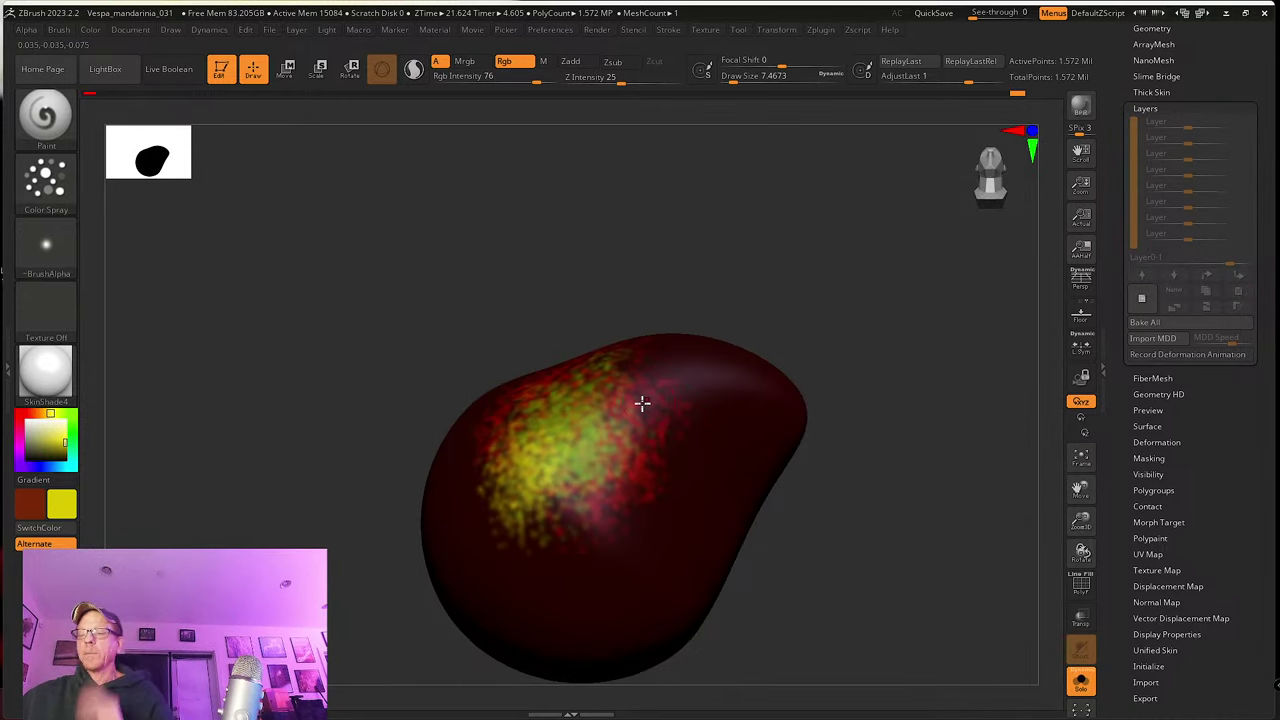
{"action": "left_click_drag", "start_coordinate": [669, 320], "coordinate": [679, 298]}
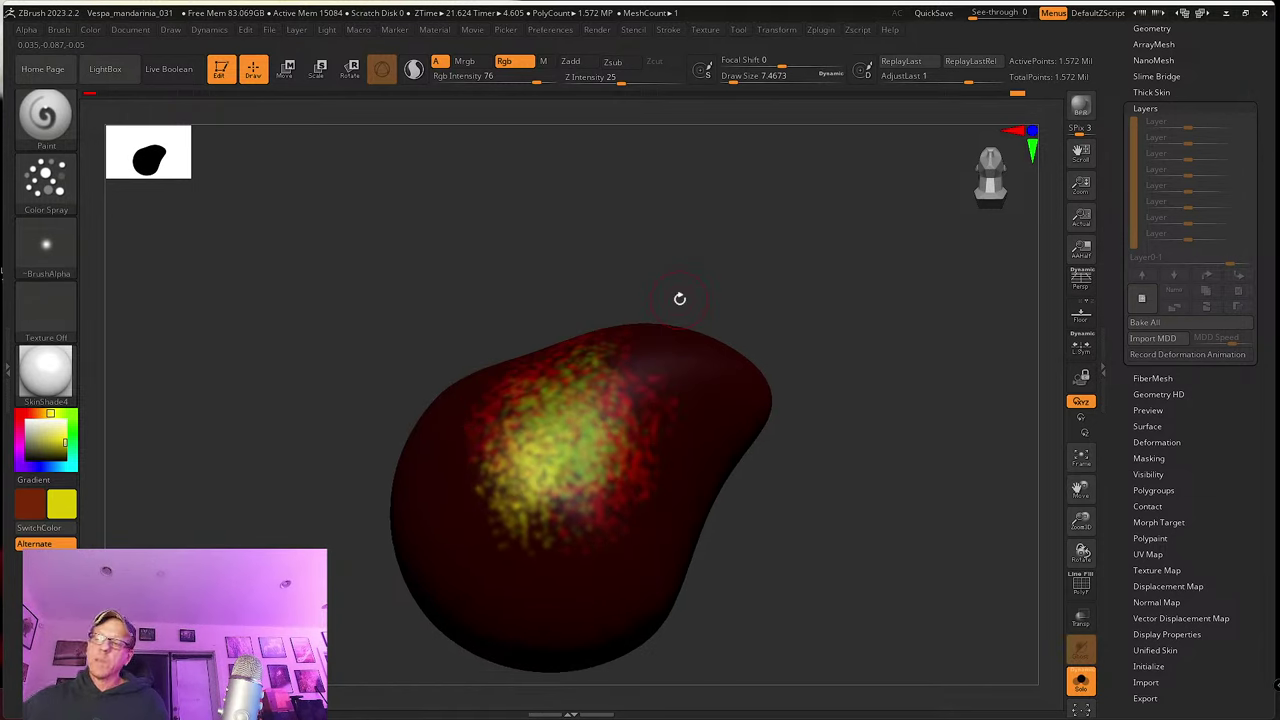
{"action": "key", "text": "shift"}
{"action": "key", "text": "shift"}
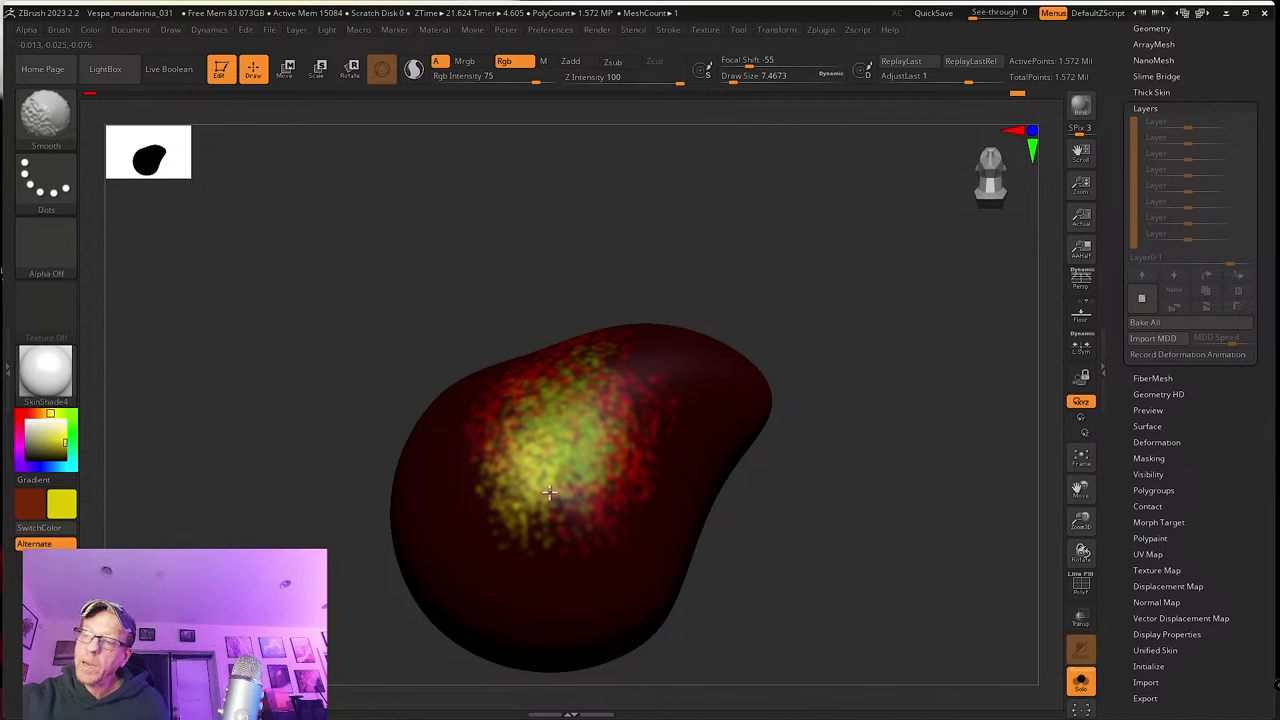
{"action": "mouse_move", "coordinate": [746, 489]}
{"action": "left_mouse_down"}
{"action": "mouse_move", "coordinate": [817, 554]}
{"action": "mouse_move", "coordinate": [818, 523]}
{"action": "left_mouse_up"}
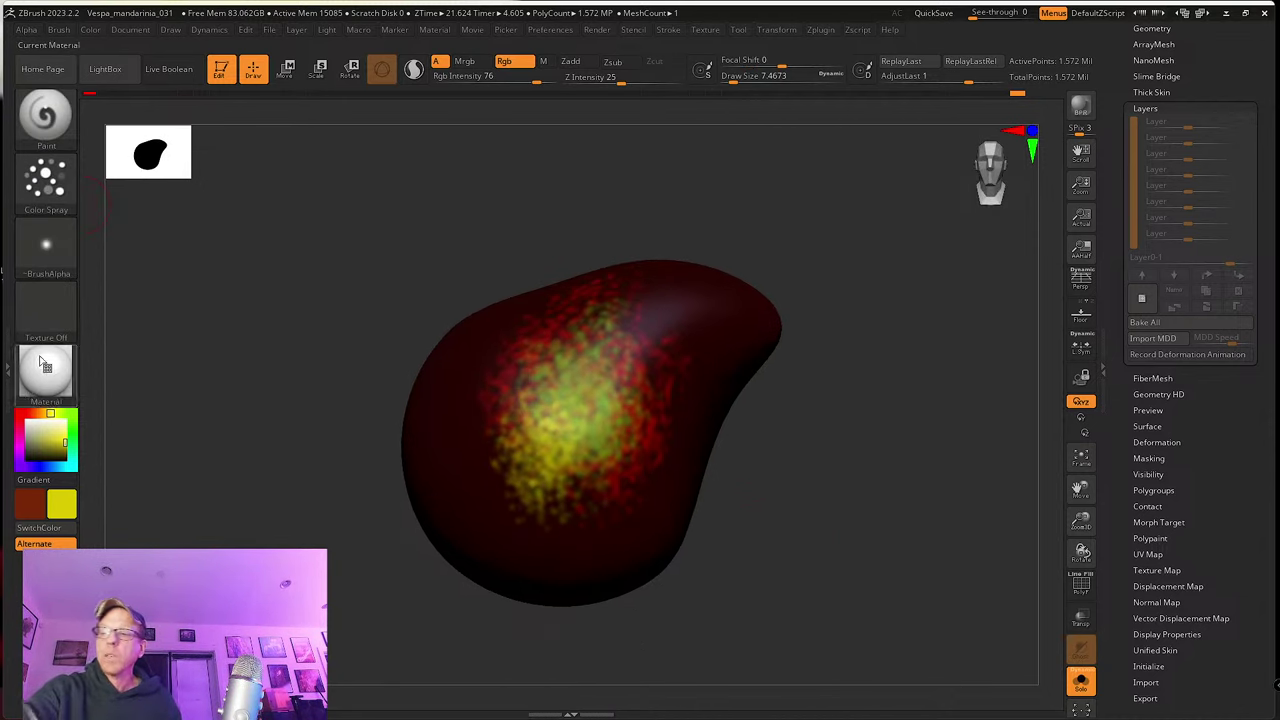
Step: Set the Paint brush to a FreeHand stroke without alpha at draw size about 2.6, and undo a trial yellow stroke
{"action": "left_click", "coordinate": [45, 180]}
{"action": "left_click", "coordinate": [255, 193]}
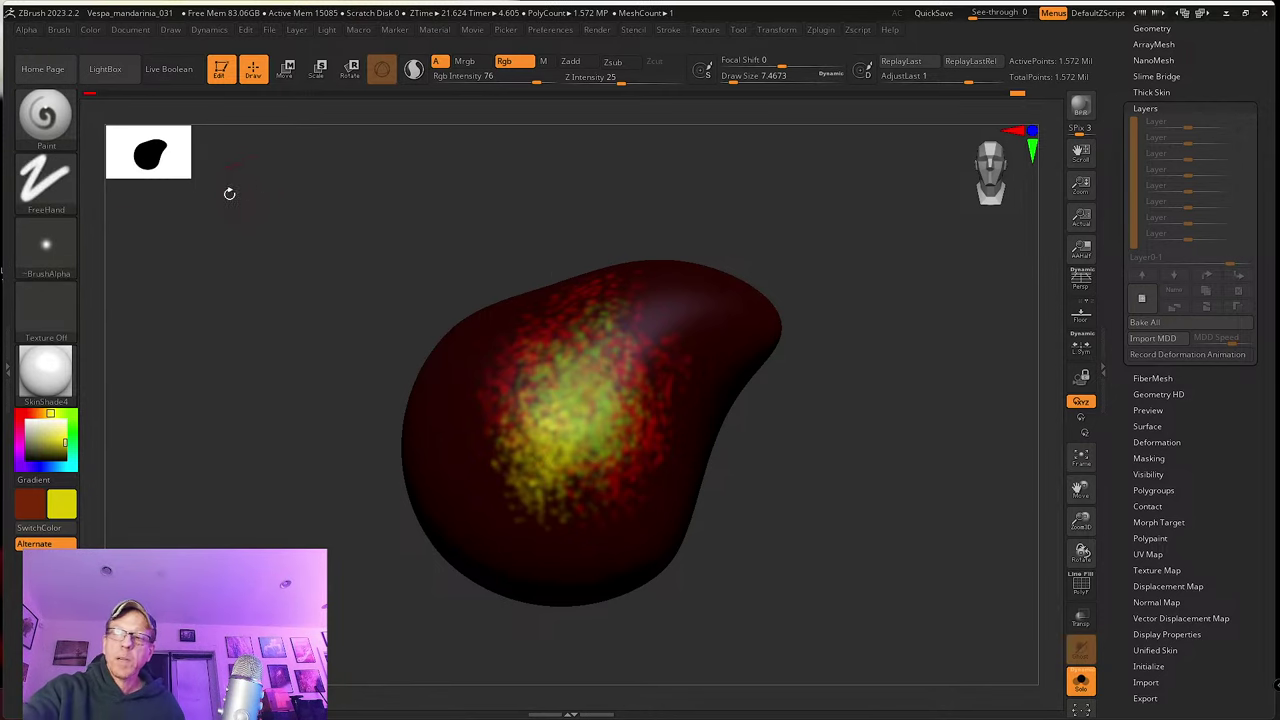
{"action": "left_click", "coordinate": [45, 245]}
{"action": "left_click", "coordinate": [115, 249]}
{"action": "key", "text": "s"}
{"action": "left_click", "coordinate": [450, 368]}
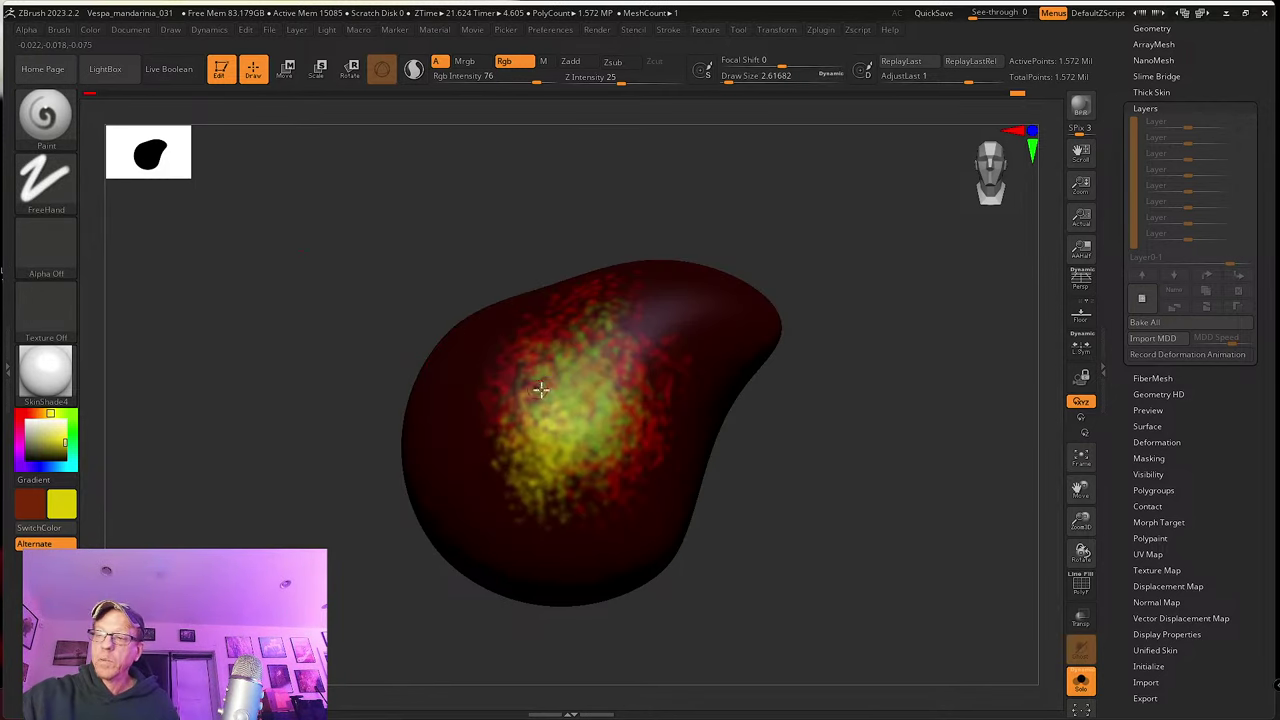
{"action": "mouse_move", "coordinate": [534, 380]}
{"action": "left_mouse_down"}
{"action": "mouse_move", "coordinate": [595, 436]}
{"action": "mouse_move", "coordinate": [637, 390]}
{"action": "mouse_move", "coordinate": [689, 374]}
{"action": "left_mouse_up"}
{"action": "key", "text": "ctrl+z"}
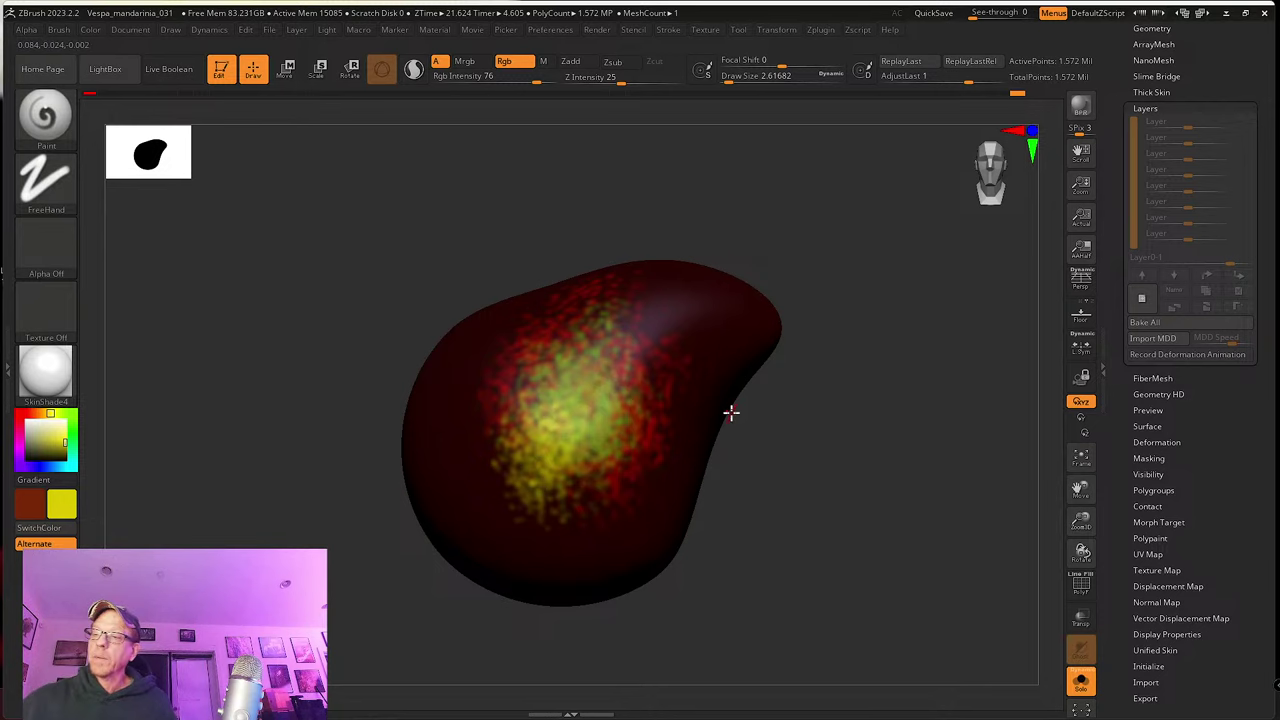
Step: Look through the Paint brush's Samples, Modifiers and Alpha and Texture settings, and read the description of Polypaint Mode
{"action": "scroll", "coordinate": [744, 400], "scroll_direction": "up", "scroll_amount": 3}
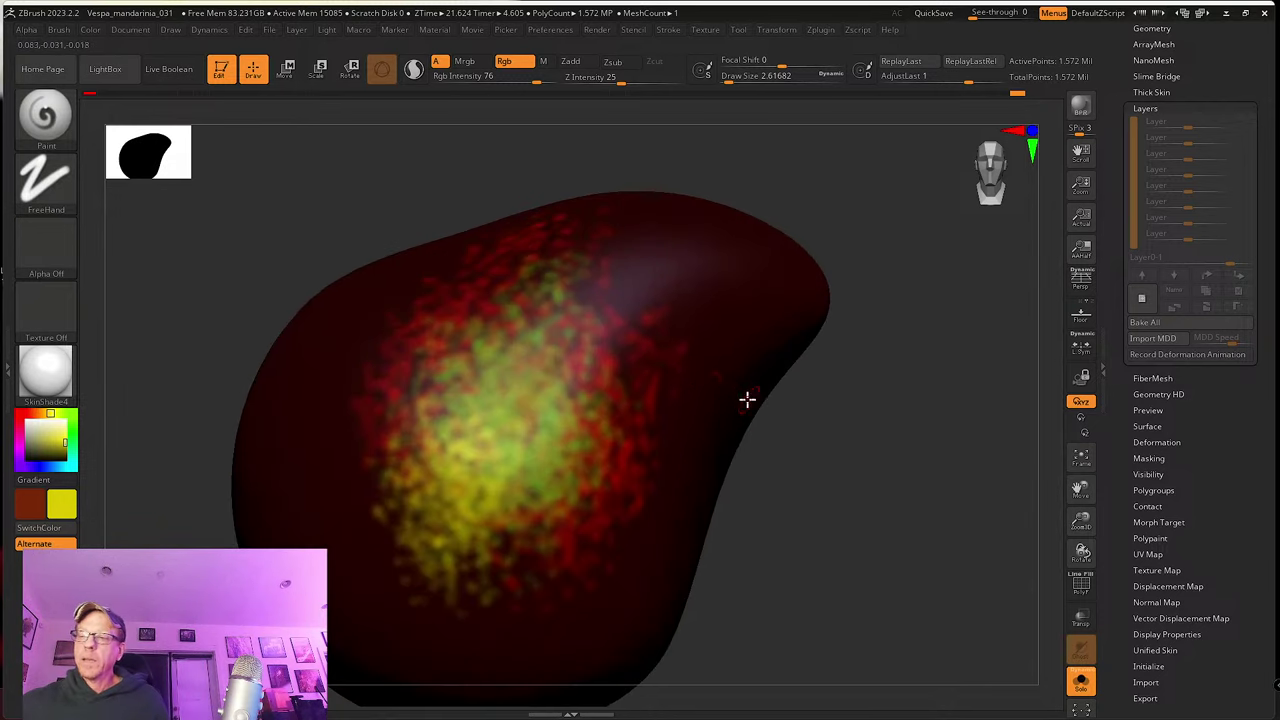
{"action": "left_click", "coordinate": [56, 30]}
{"action": "left_click", "coordinate": [56, 44]}
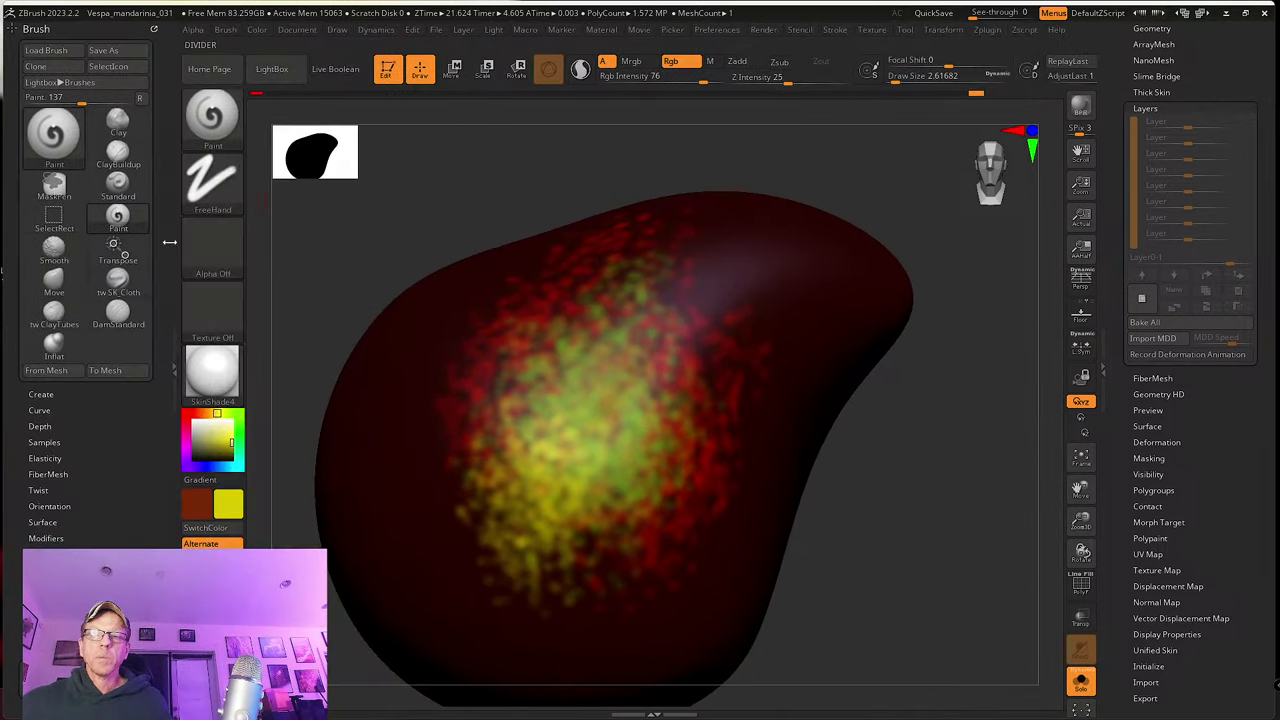
{"action": "scroll", "coordinate": [108, 487], "scroll_direction": "down", "scroll_amount": 2}
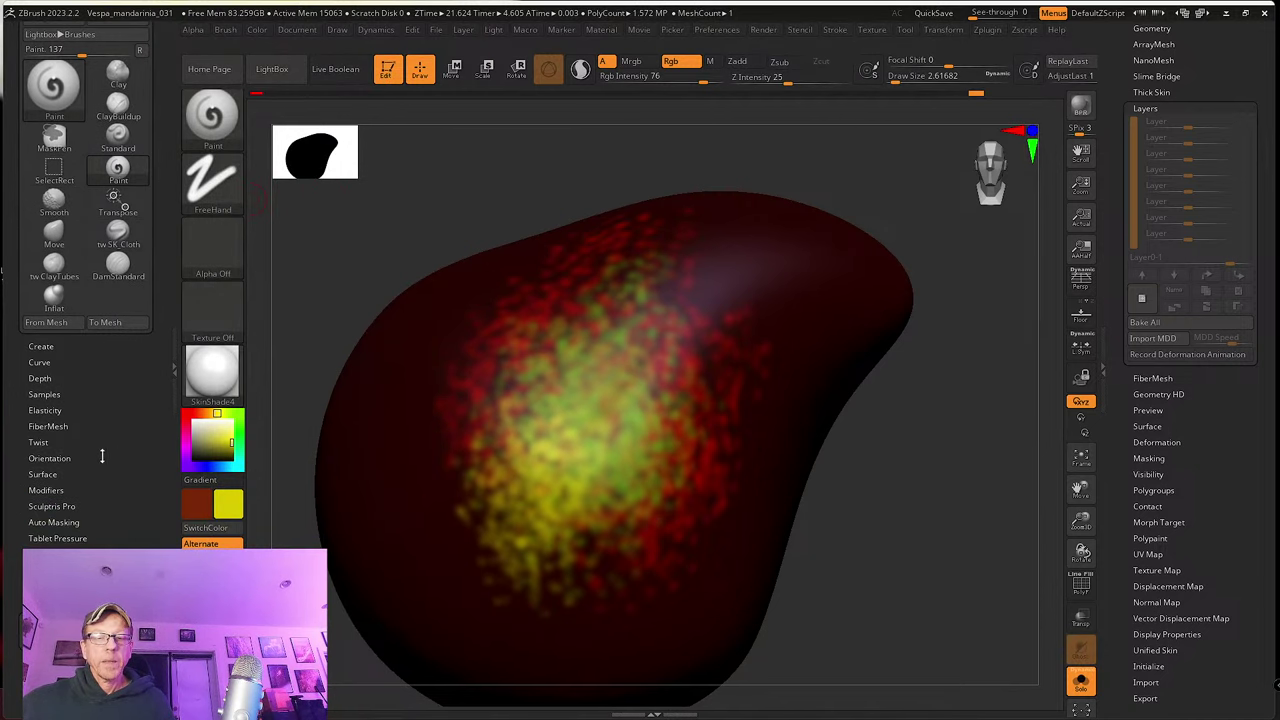
{"action": "left_click", "coordinate": [56, 394]}
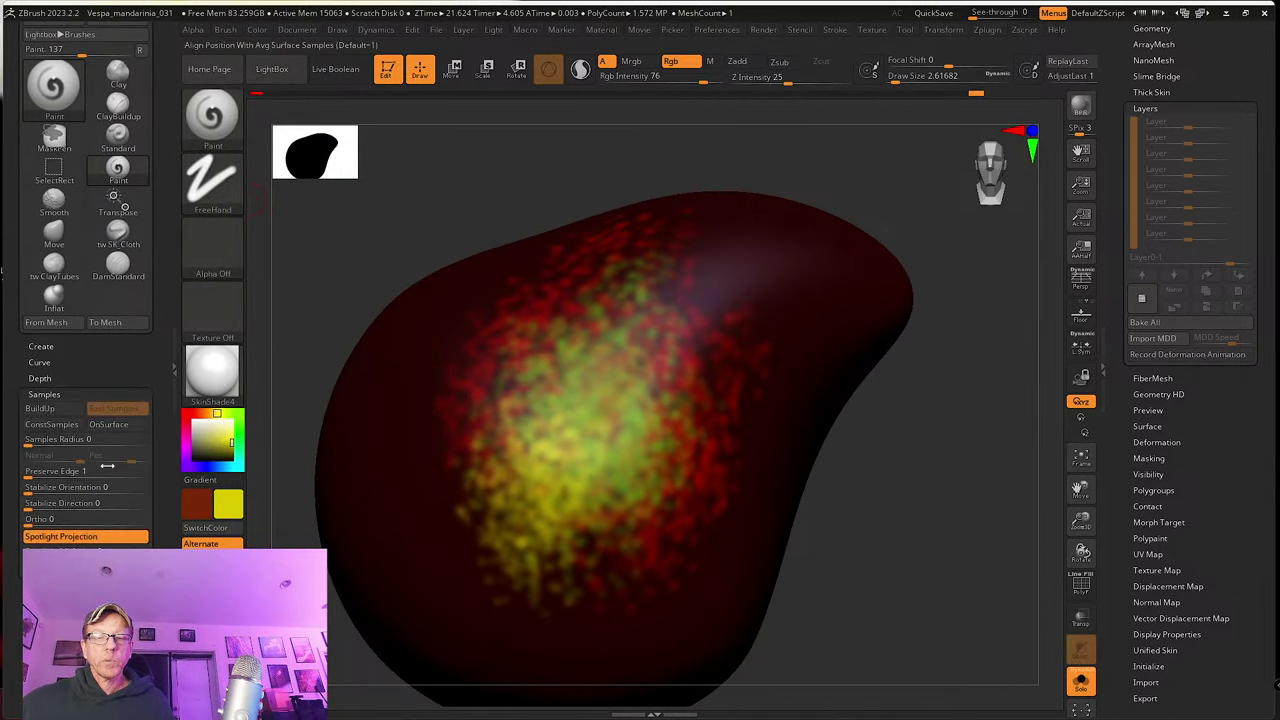
{"action": "scroll", "coordinate": [158, 500], "scroll_direction": "down", "scroll_amount": 5}
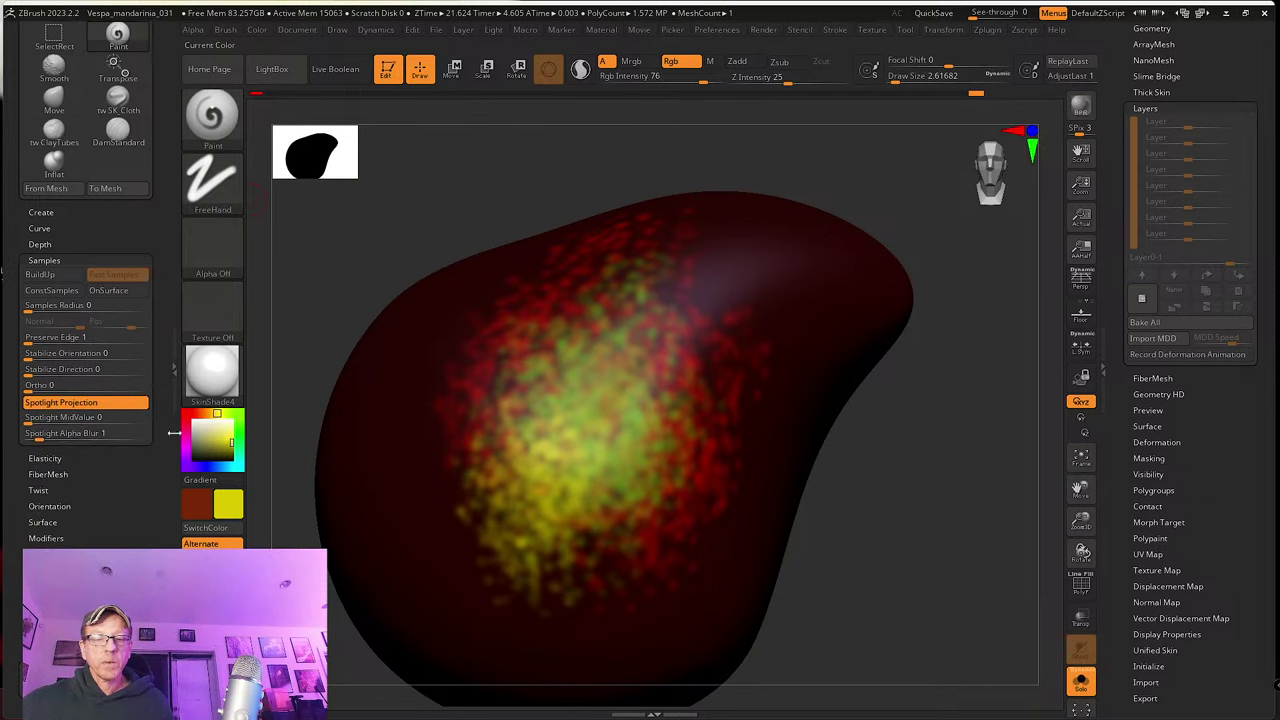
{"action": "left_click", "coordinate": [56, 538]}
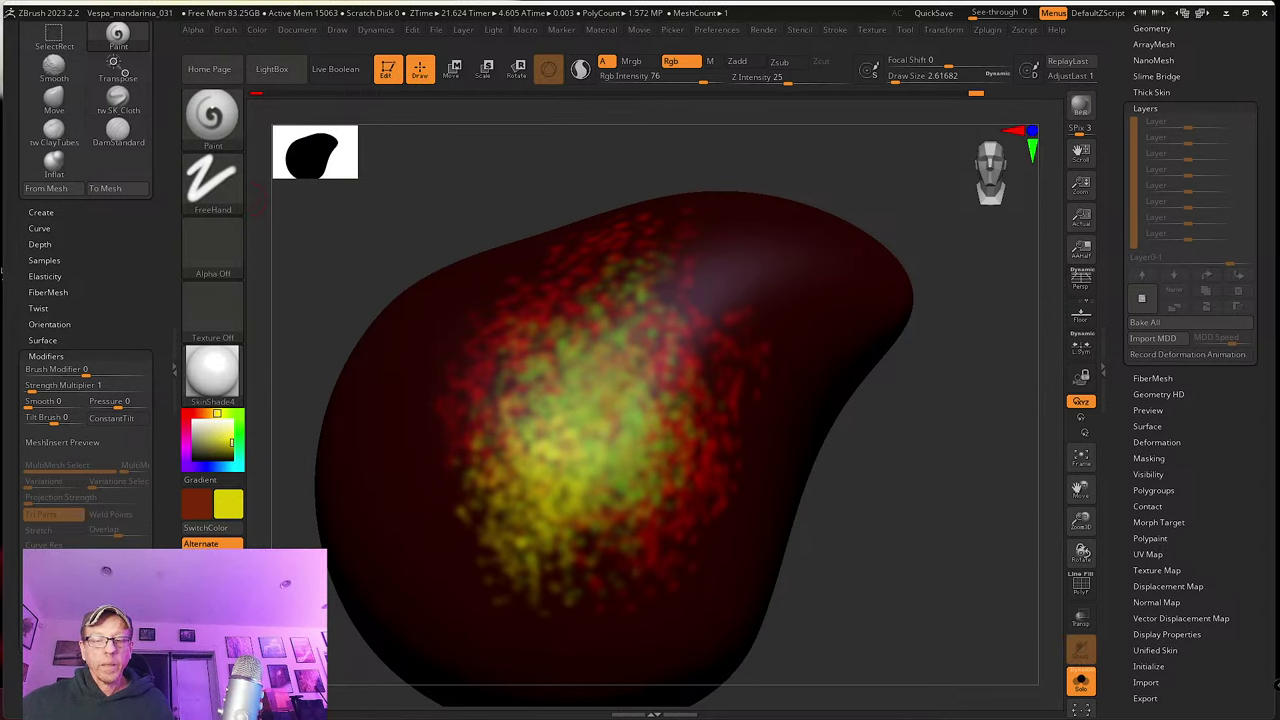
{"action": "left_click_drag", "start_coordinate": [146, 488], "coordinate": [146, 491]}
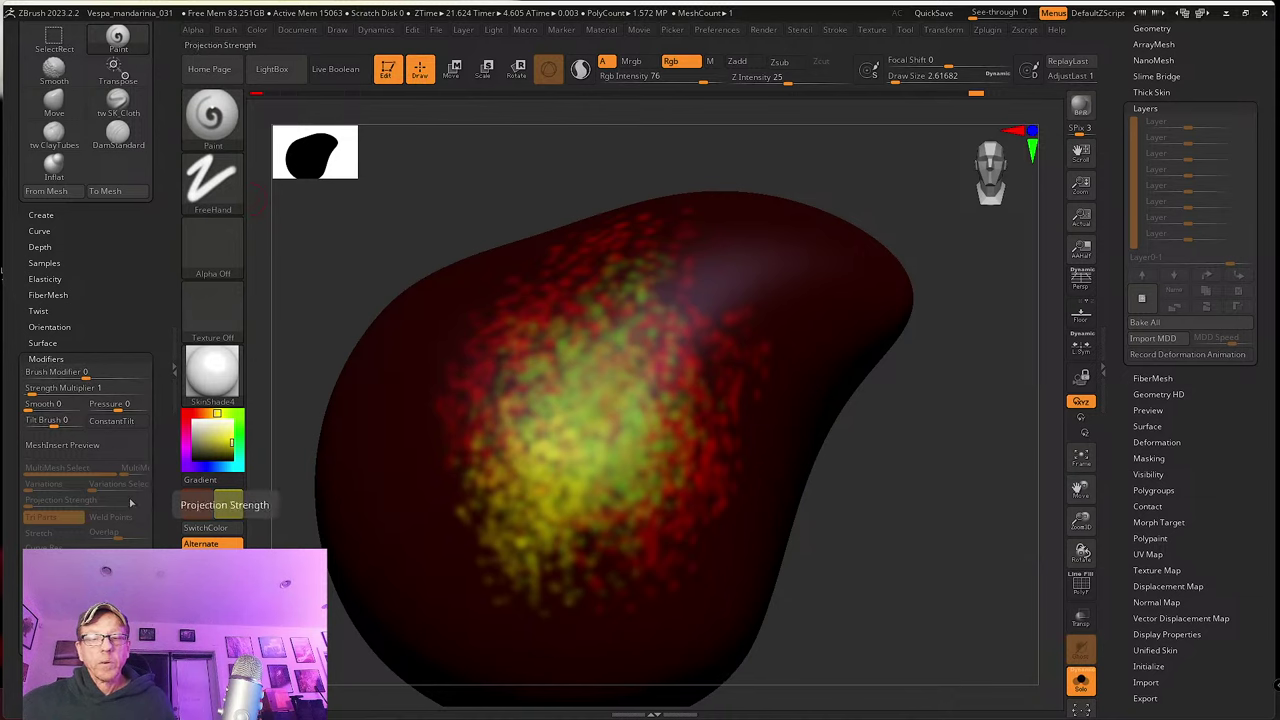
{"action": "left_click_drag", "start_coordinate": [157, 540], "coordinate": [167, 482]}
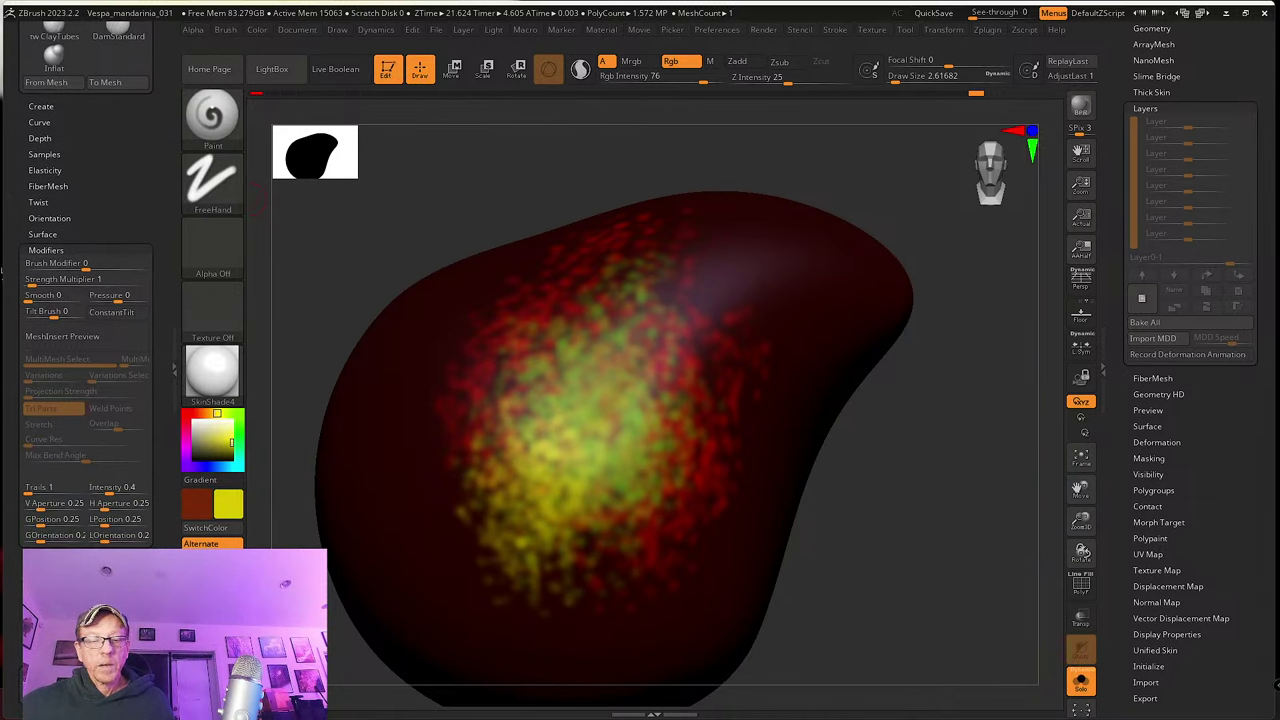
{"action": "left_click", "coordinate": [62, 630]}
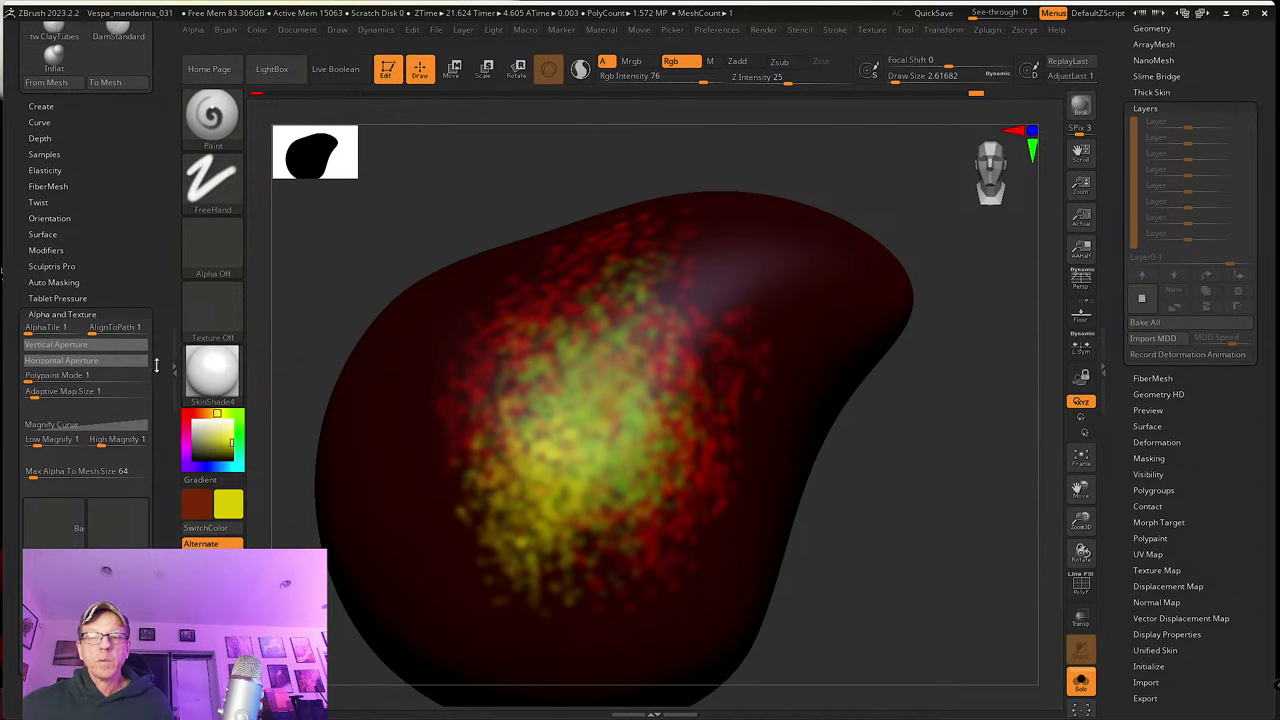
{"action": "key", "text": "ctrl"}
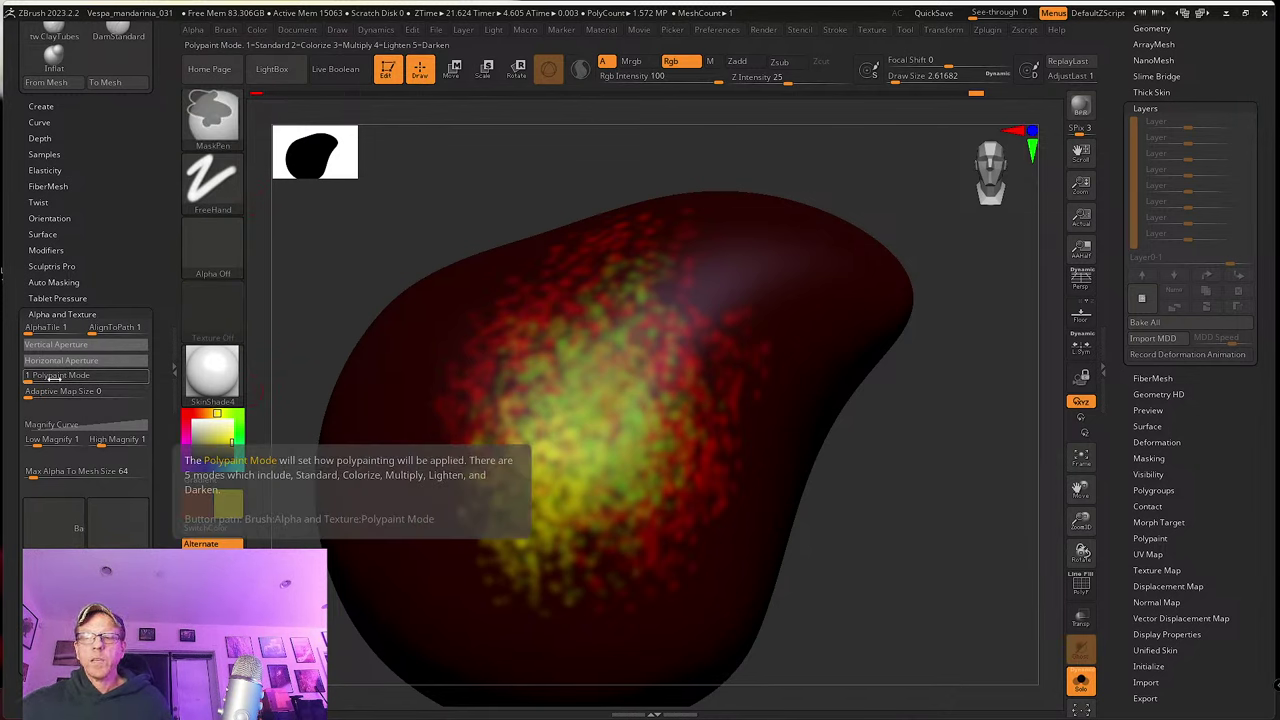
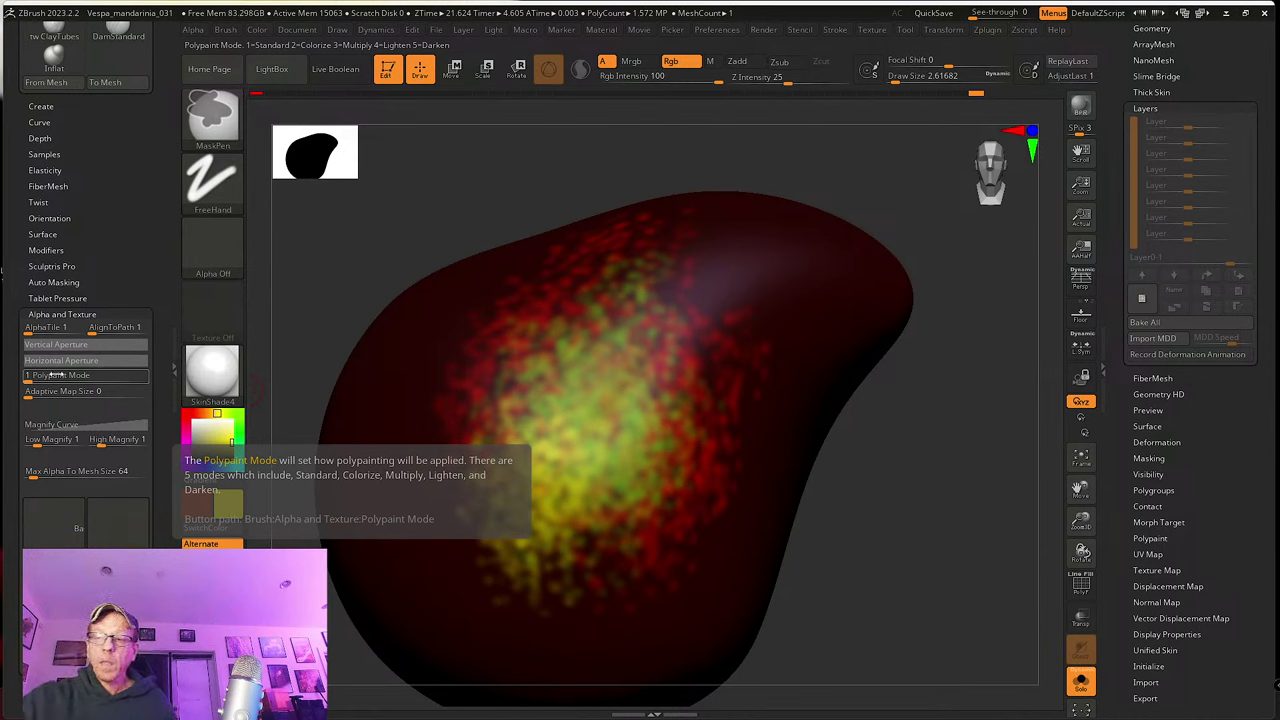
Step: Set the Paint brush's Polypaint Mode to 3 (Multiply) and paint dark green zigzag strokes across the yellow and red specks
{"action": "key", "text": "ctrl"}
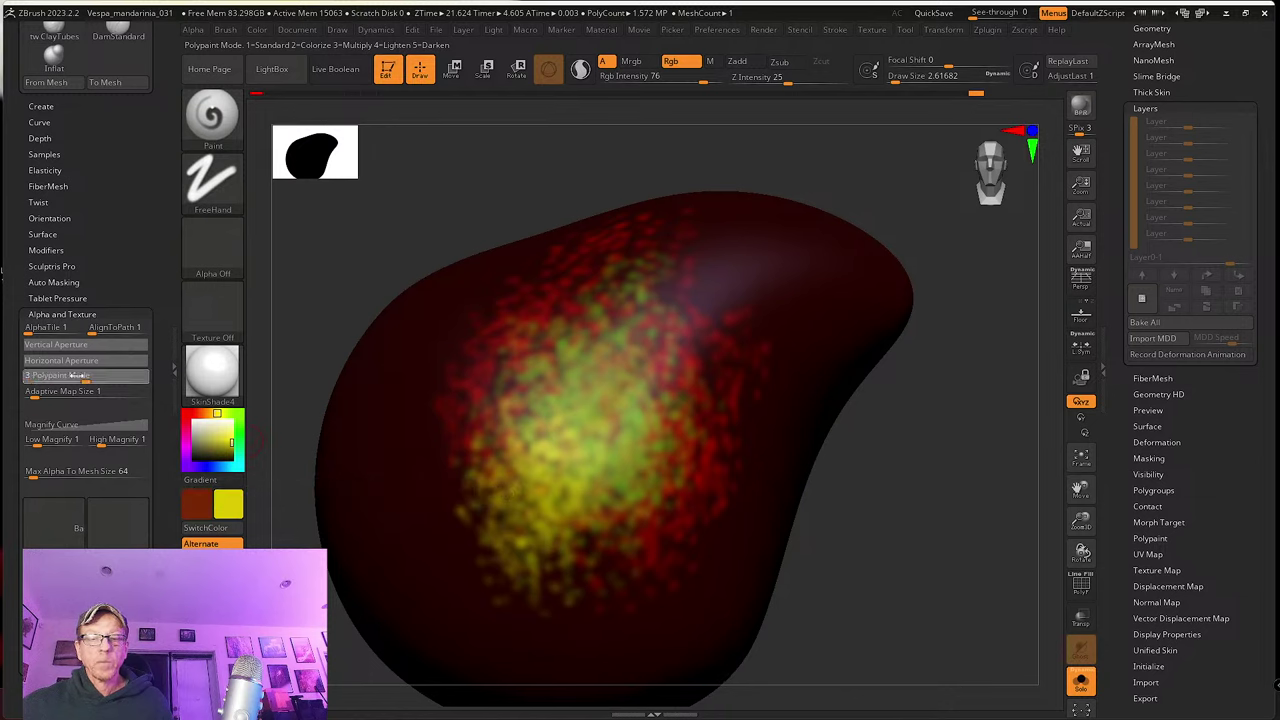
{"action": "left_click", "coordinate": [236, 436]}
{"action": "left_click_drag", "start_coordinate": [236, 436], "coordinate": [228, 452]}
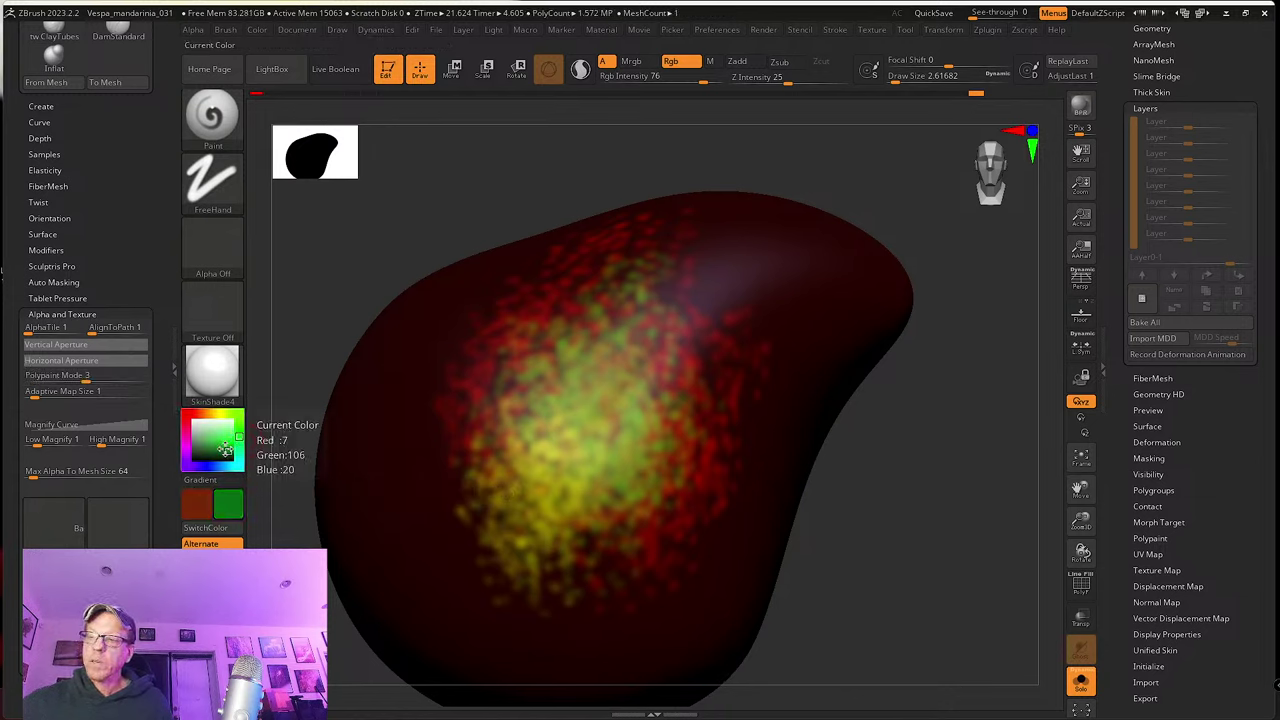
{"action": "mouse_move", "coordinate": [578, 388]}
{"action": "left_mouse_down"}
{"action": "mouse_move", "coordinate": [610, 374]}
{"action": "mouse_move", "coordinate": [626, 420]}
{"action": "mouse_move", "coordinate": [644, 358]}
{"action": "mouse_move", "coordinate": [715, 479]}
{"action": "left_mouse_up"}
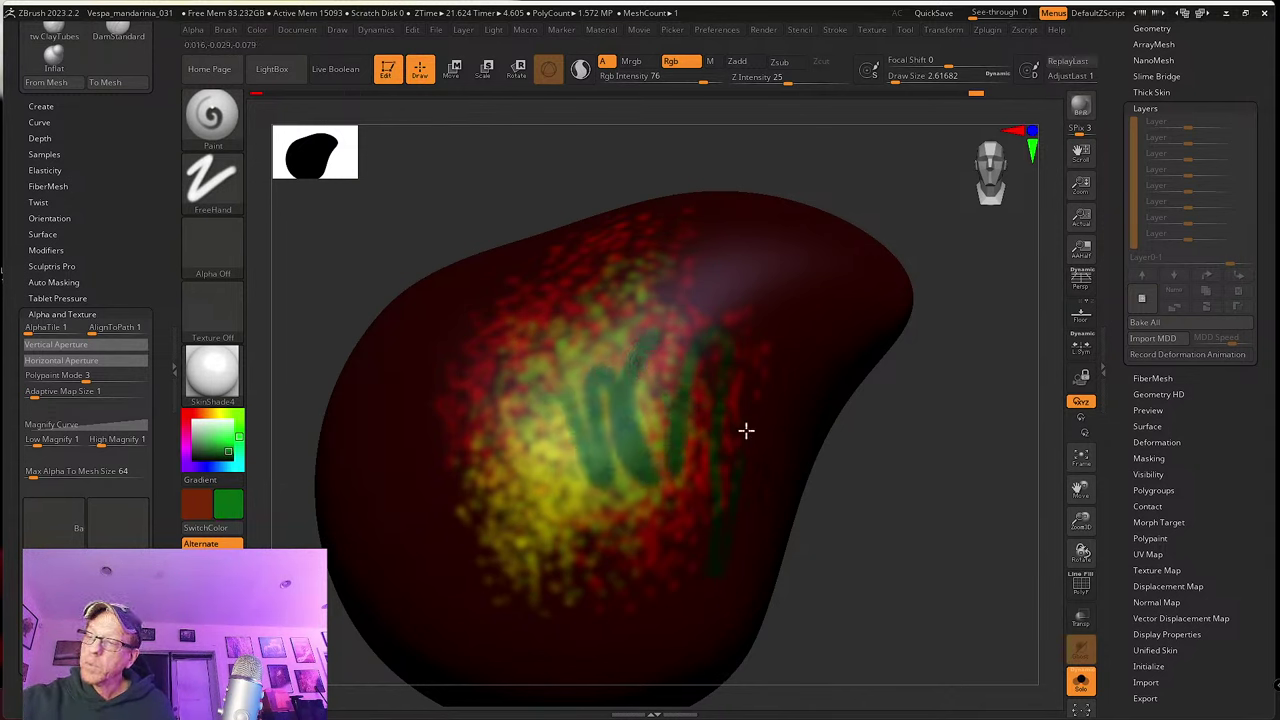
Step: Paint a green stroke over the speckled area, then set Polypaint Mode to 2 (Colorize) and paint green across the yellow speckles
{"action": "mouse_move", "coordinate": [640, 517]}
{"action": "left_mouse_down"}
{"action": "mouse_move", "coordinate": [609, 566]}
{"action": "mouse_move", "coordinate": [586, 563]}
{"action": "mouse_move", "coordinate": [669, 363]}
{"action": "mouse_move", "coordinate": [662, 410]}
{"action": "left_mouse_up"}
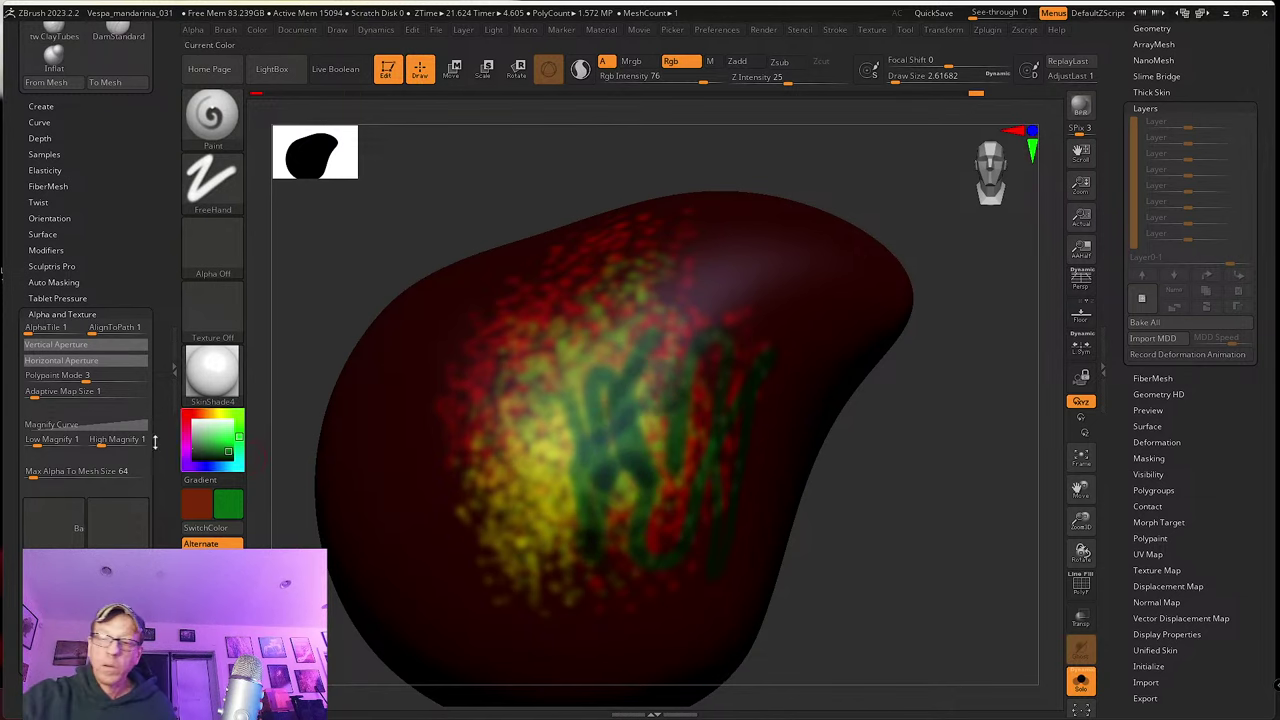
{"action": "mouse_move", "coordinate": [88, 378]}
{"action": "left_mouse_down"}
{"action": "mouse_move", "coordinate": [76, 378]}
{"action": "mouse_move", "coordinate": [95, 376]}
{"action": "left_mouse_up"}
{"action": "key", "text": "ctrl"}
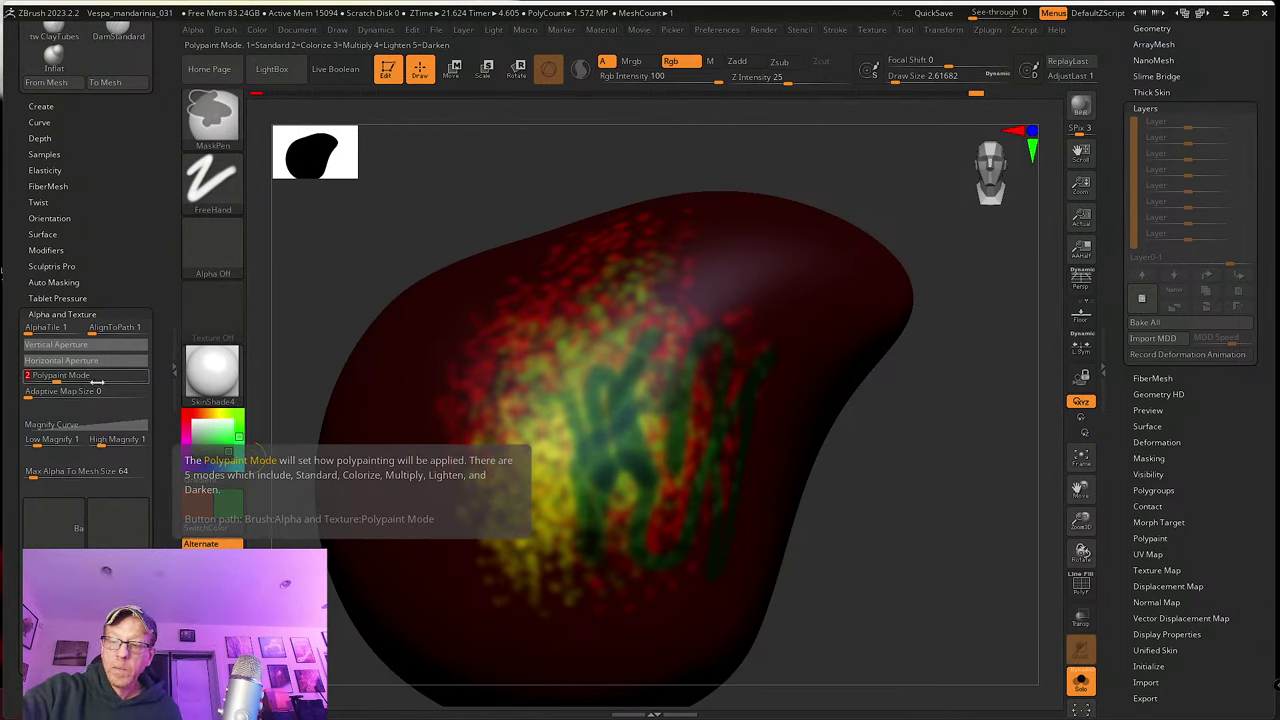
{"action": "mouse_move", "coordinate": [531, 379]}
{"action": "left_mouse_down"}
{"action": "mouse_move", "coordinate": [554, 450]}
{"action": "mouse_move", "coordinate": [583, 485]}
{"action": "mouse_move", "coordinate": [596, 464]}
{"action": "left_mouse_up"}
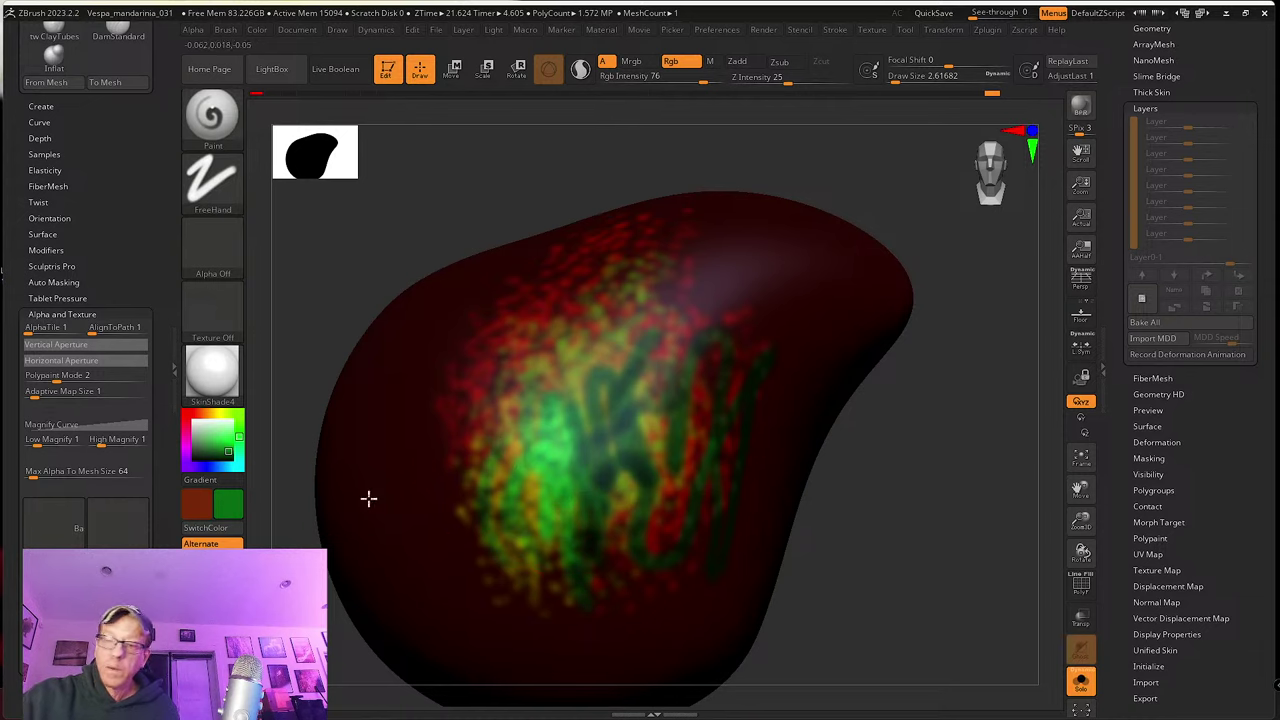
Step: Set Polypaint Mode to 4 (Lighten) and paint looping green strokes across the middle of the speckled area
{"action": "left_click", "coordinate": [86, 376]}
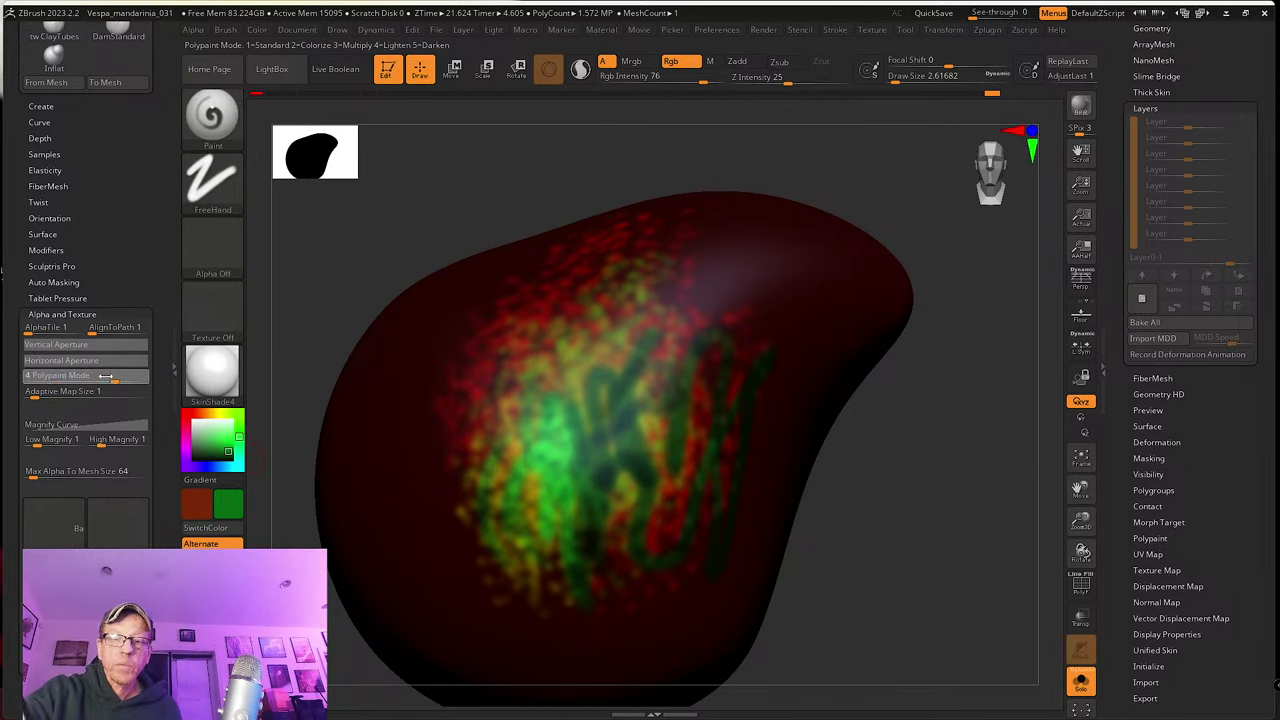
{"action": "key", "text": "ctrl"}
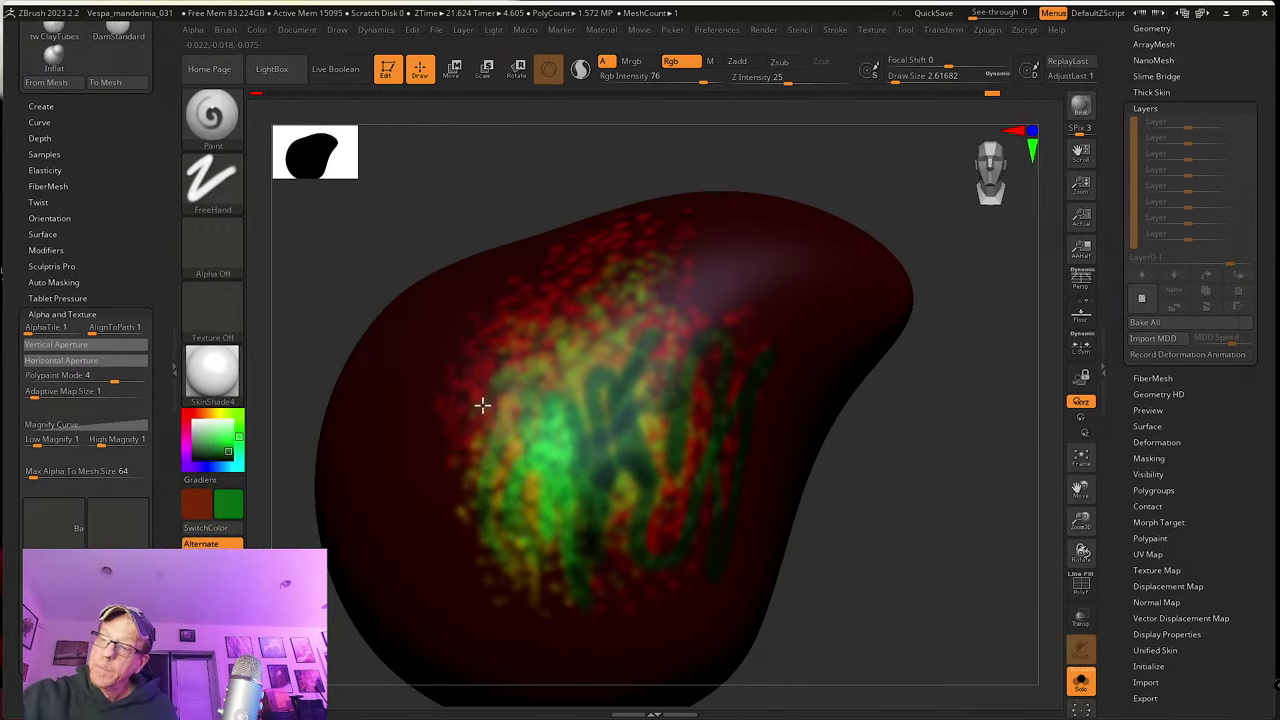
{"action": "mouse_move", "coordinate": [563, 532]}
{"action": "left_mouse_down"}
{"action": "mouse_move", "coordinate": [620, 514]}
{"action": "mouse_move", "coordinate": [609, 449]}
{"action": "mouse_move", "coordinate": [660, 483]}
{"action": "mouse_move", "coordinate": [656, 413]}
{"action": "left_mouse_up"}
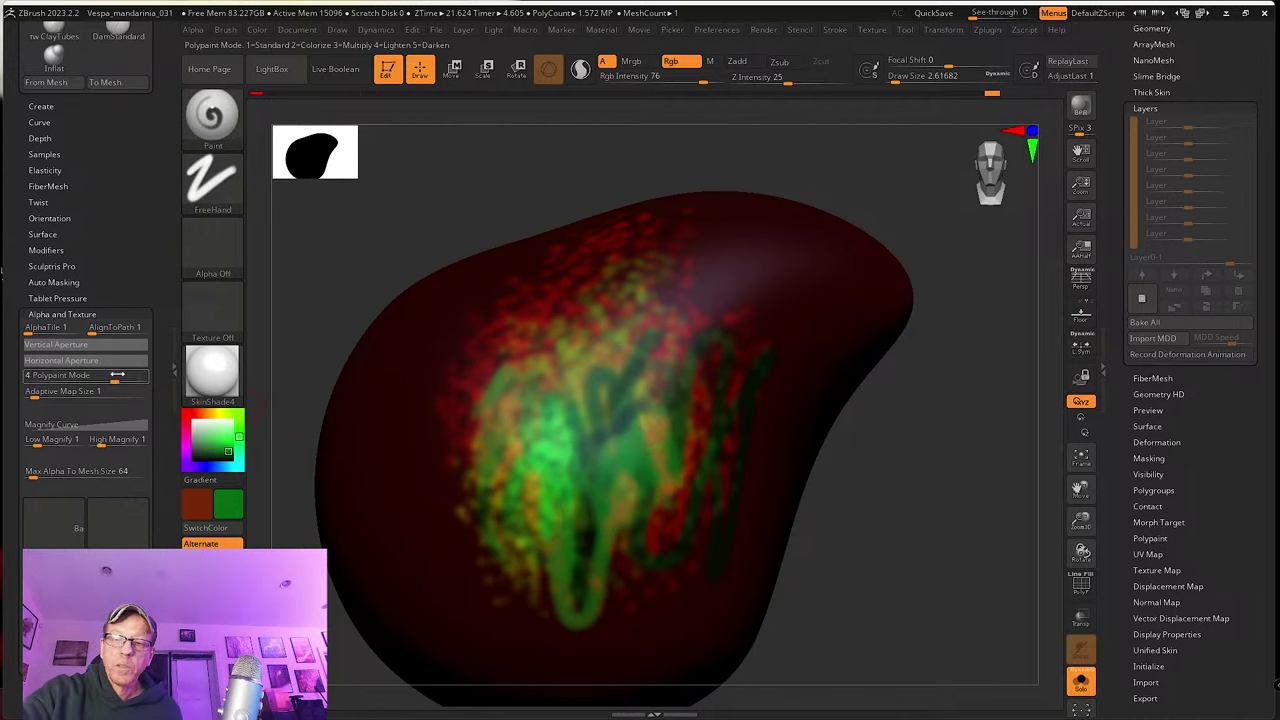
Step: Set Polypaint Mode to 5 (Darken) and paint strokes over the green area and up onto the form's highlight
{"action": "left_click_drag", "start_coordinate": [127, 375], "coordinate": [146, 376]}
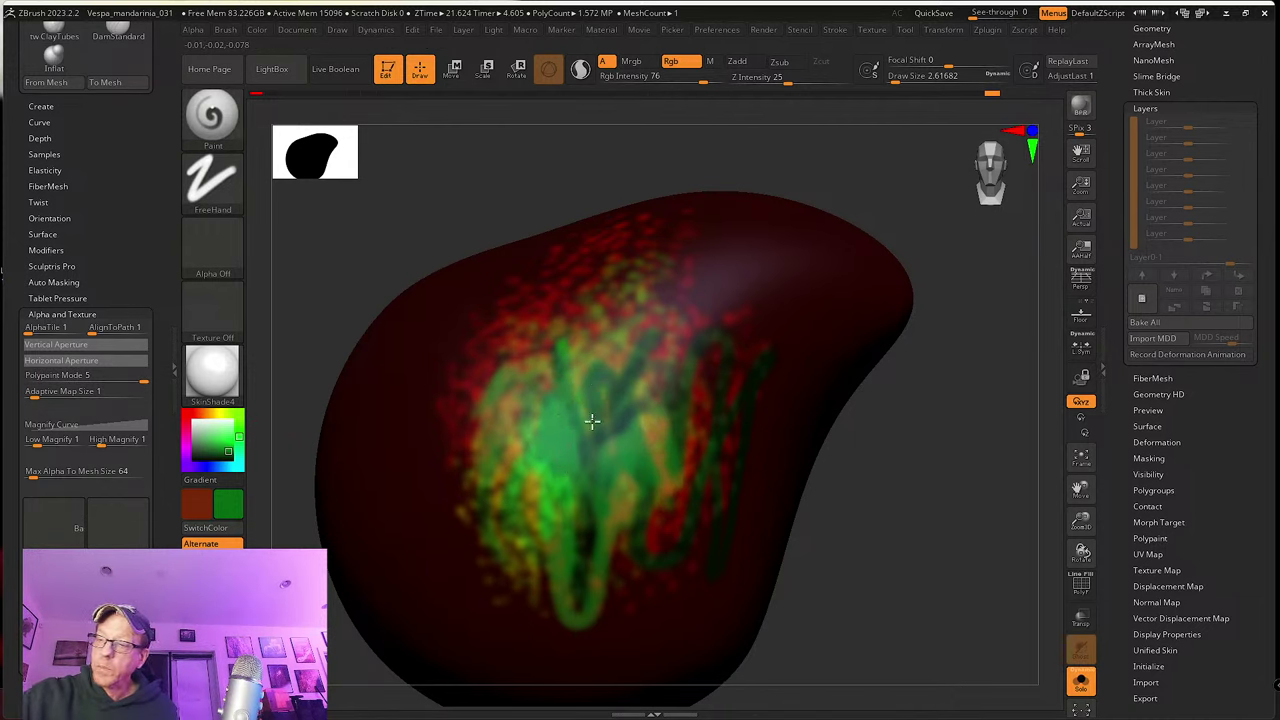
{"action": "right_click_drag", "start_coordinate": [649, 374], "coordinate": [609, 508]}
{"action": "mouse_move", "coordinate": [596, 422]}
{"action": "left_mouse_down"}
{"action": "mouse_move", "coordinate": [620, 351]}
{"action": "mouse_move", "coordinate": [660, 357]}
{"action": "mouse_move", "coordinate": [612, 450]}
{"action": "left_mouse_up"}
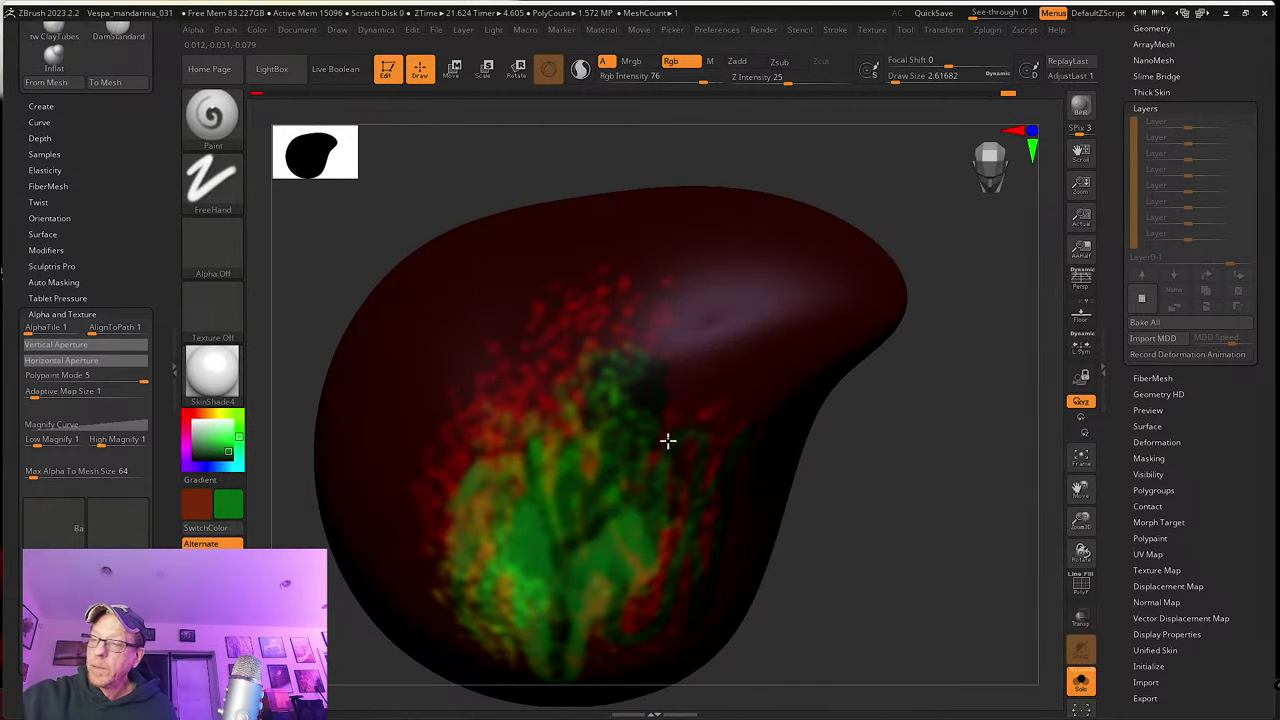
{"action": "mouse_move", "coordinate": [742, 341]}
{"action": "right_mouse_down"}
{"action": "mouse_move", "coordinate": [646, 477]}
{"action": "mouse_move", "coordinate": [657, 431]}
{"action": "mouse_move", "coordinate": [637, 431]}
{"action": "mouse_move", "coordinate": [643, 407]}
{"action": "mouse_move", "coordinate": [554, 391]}
{"action": "right_mouse_up"}
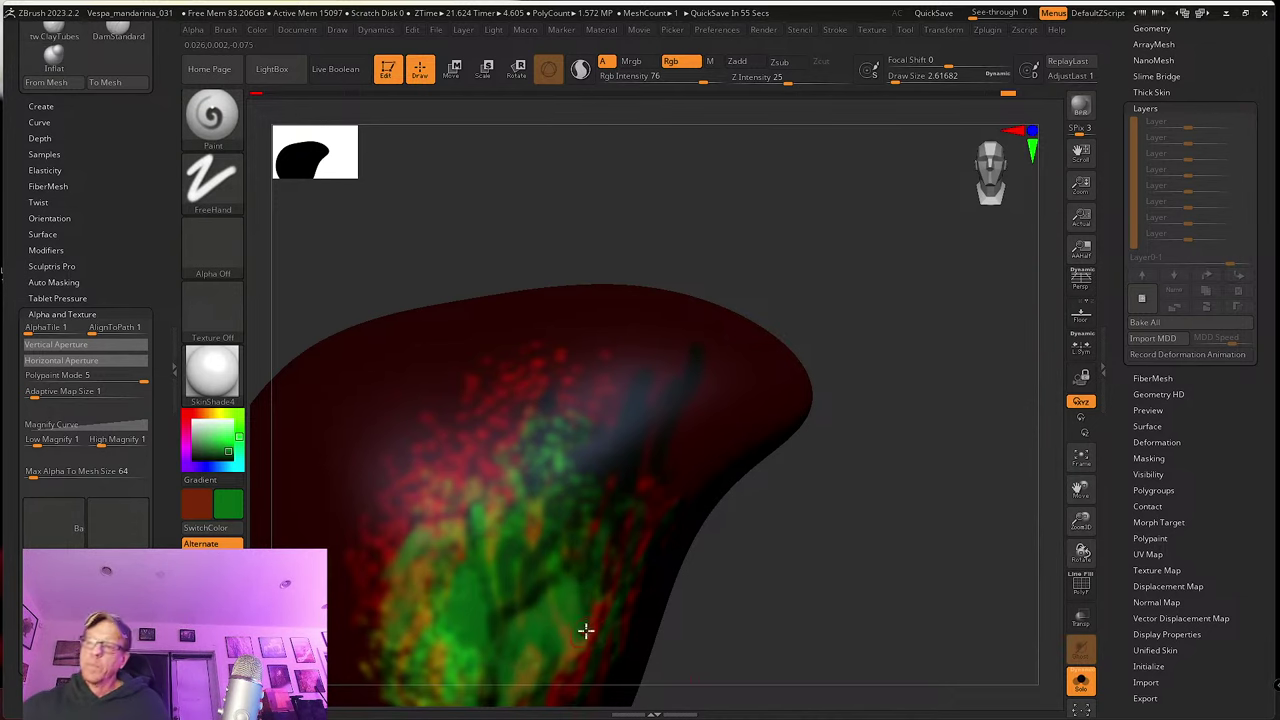
{"action": "mouse_move", "coordinate": [777, 591]}
{"action": "right_mouse_down", "text": "ctrl"}
{"action": "mouse_move", "coordinate": [791, 606]}
{"action": "mouse_move", "coordinate": [681, 578]}
{"action": "right_mouse_up", "text": "ctrl"}
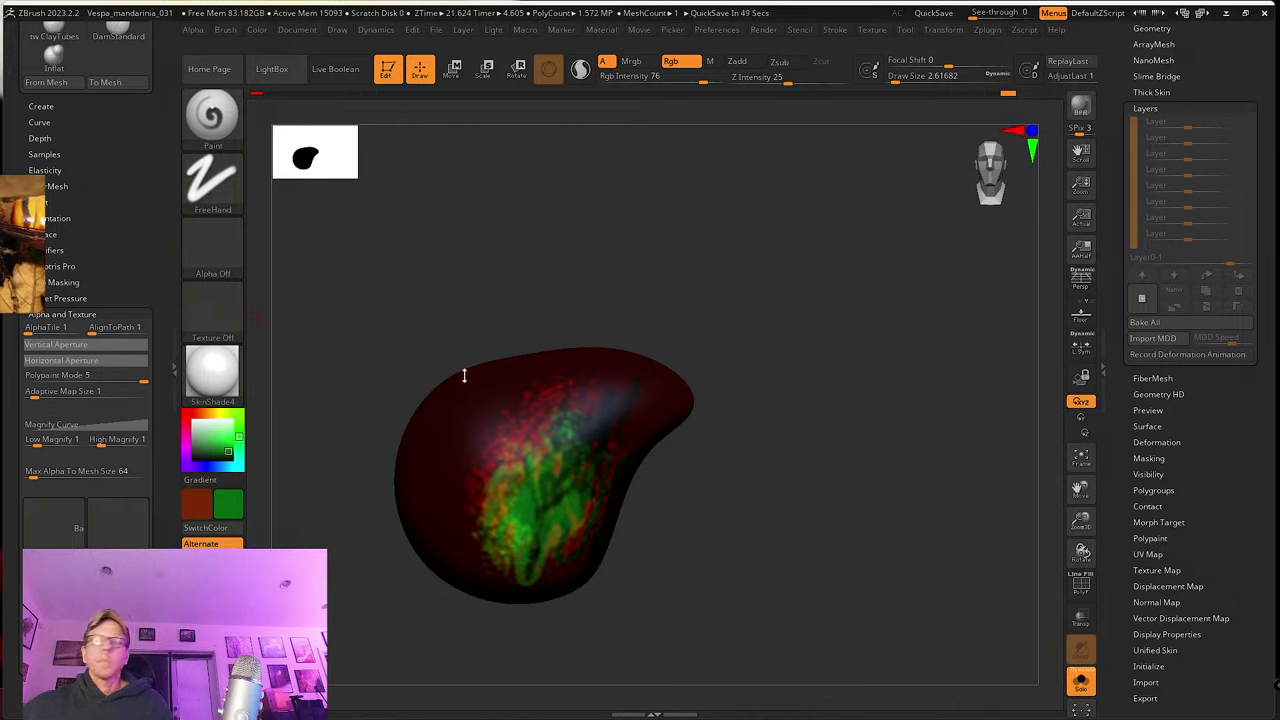
Step: Return Polypaint Mode to 1 (Standard), switch to the thorax_1002_UV tool and fit it in the view
{"action": "left_click_drag", "start_coordinate": [802, 475], "coordinate": [832, 394]}
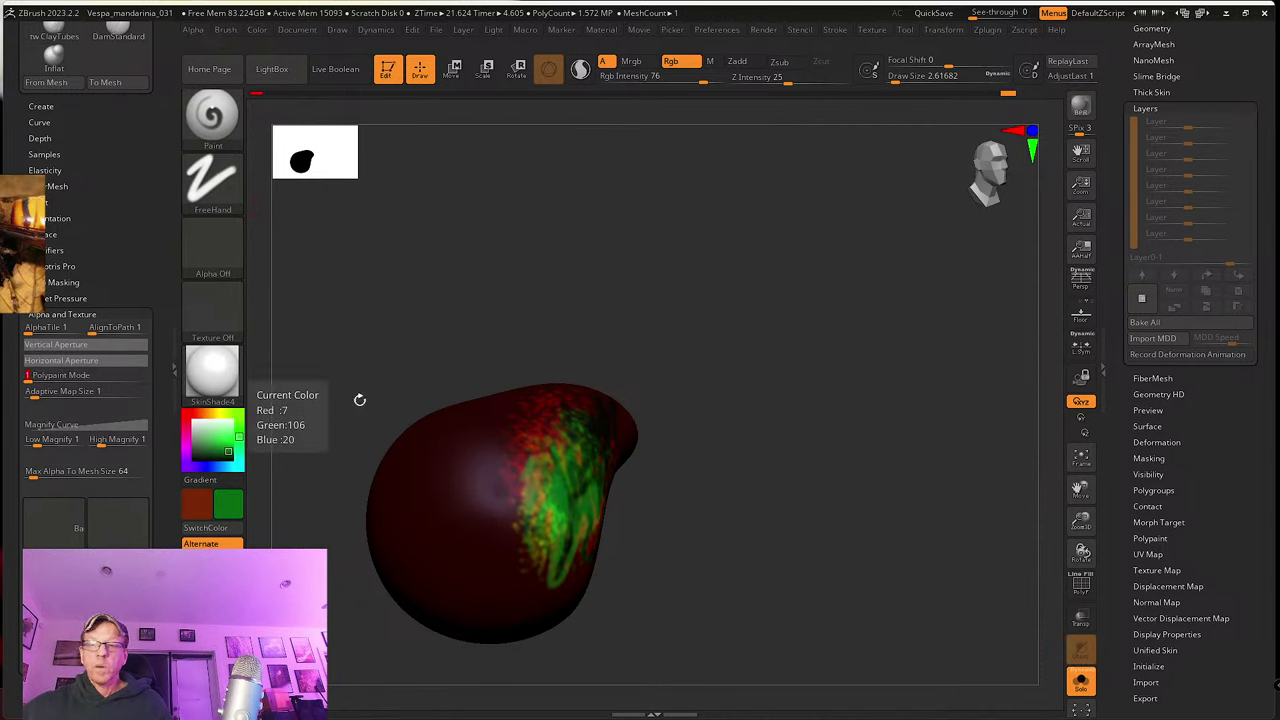
{"action": "left_click_drag", "start_coordinate": [829, 400], "coordinate": [1019, 295]}
{"action": "left_click_drag", "start_coordinate": [1111, 240], "coordinate": [1105, 385]}
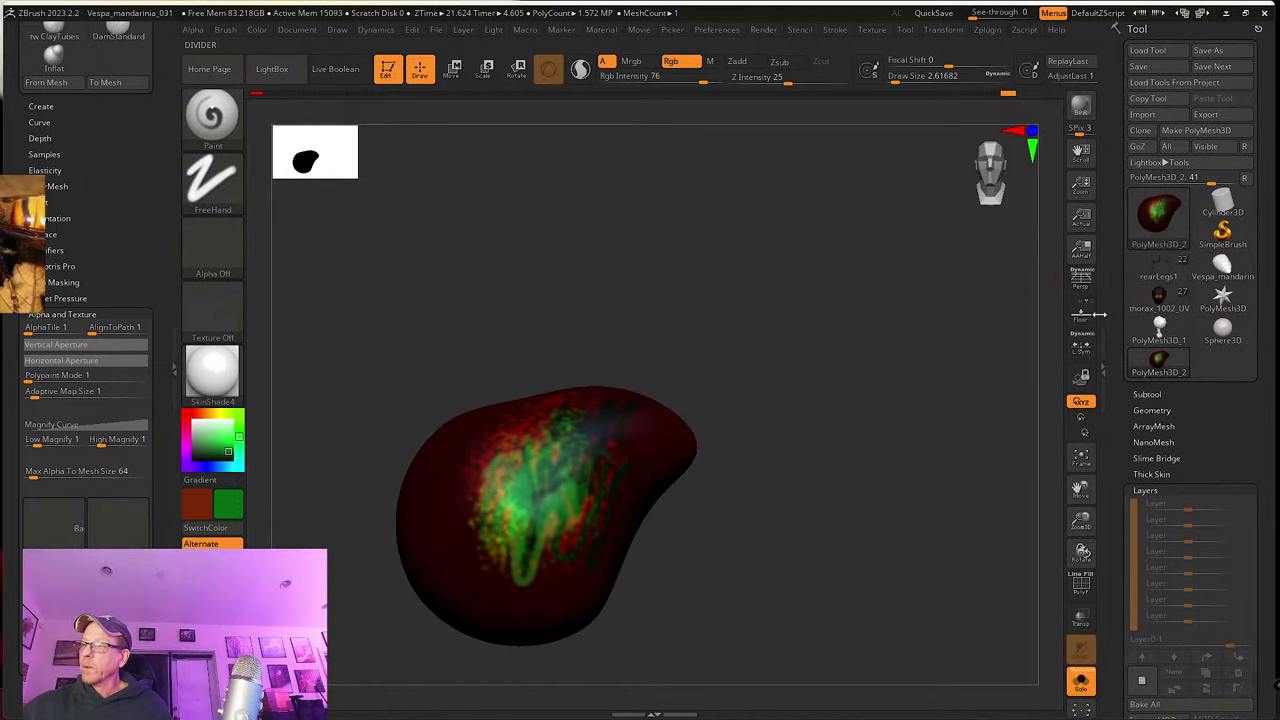
{"action": "left_click", "coordinate": [1157, 296]}
{"action": "left_click", "coordinate": [1081, 458]}
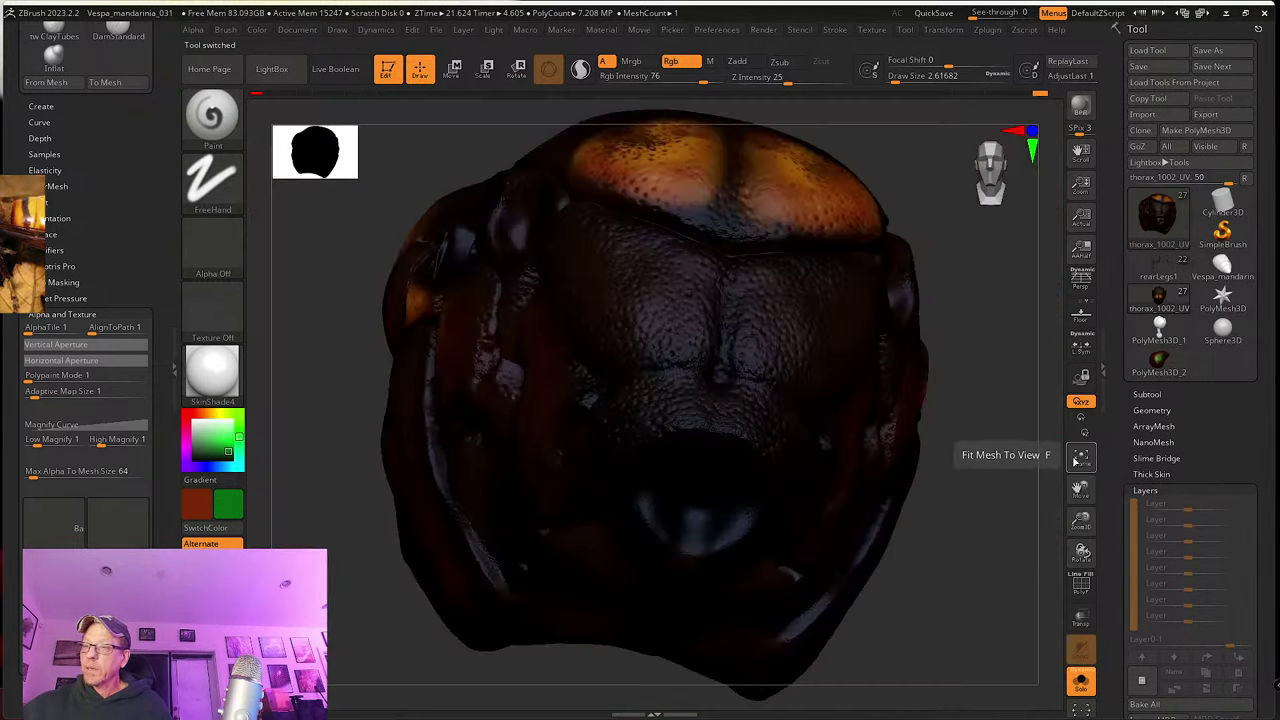
{"action": "mouse_move", "coordinate": [1012, 452]}
{"action": "left_mouse_down"}
{"action": "mouse_move", "coordinate": [1006, 434]}
{"action": "mouse_move", "coordinate": [1022, 438]}
{"action": "left_mouse_up"}
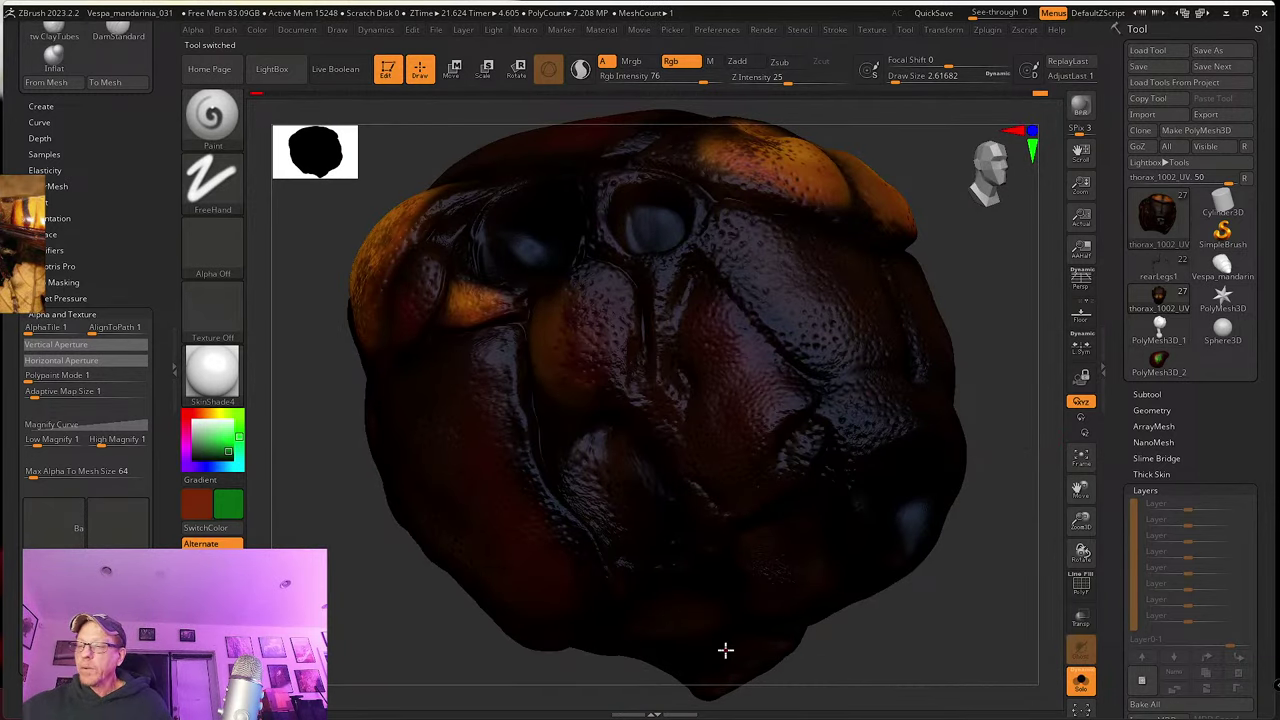
Step: Expand the tray beneath the canvas, enable interface customization and place the Polypaint Mode slider in that tray
{"action": "left_click_drag", "start_coordinate": [683, 714], "coordinate": [697, 690]}
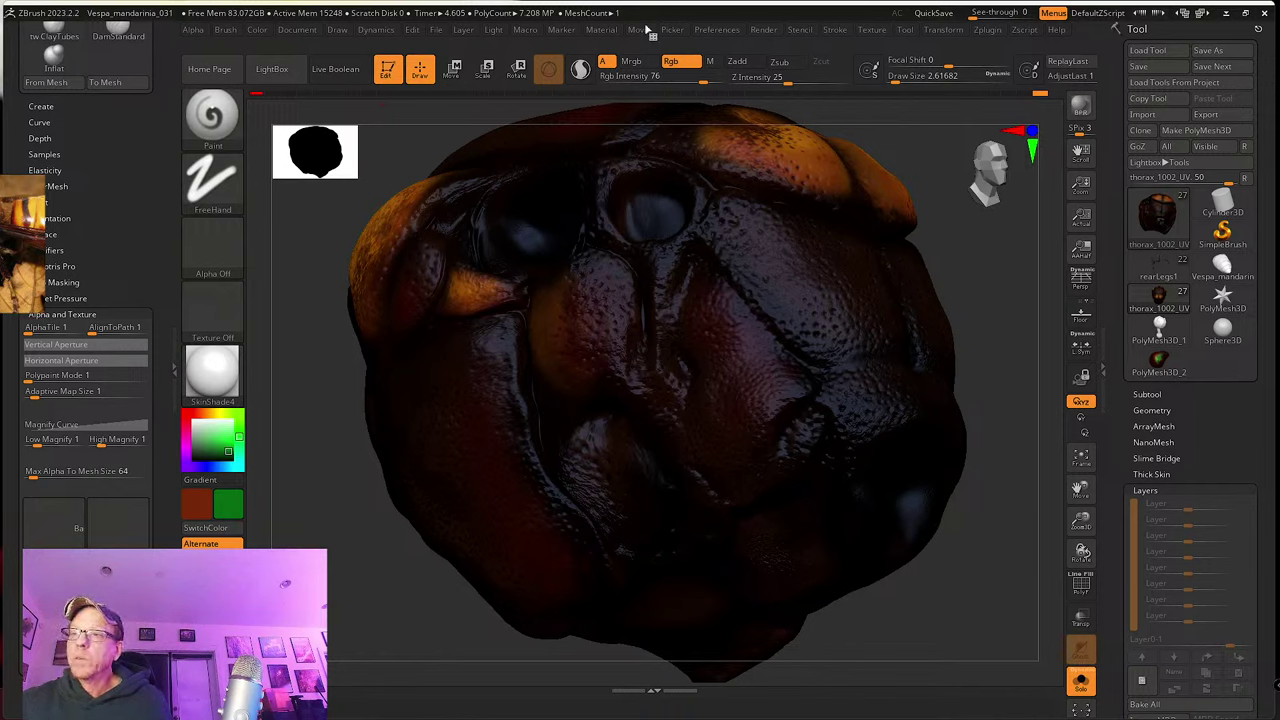
{"action": "left_click", "coordinate": [708, 31]}
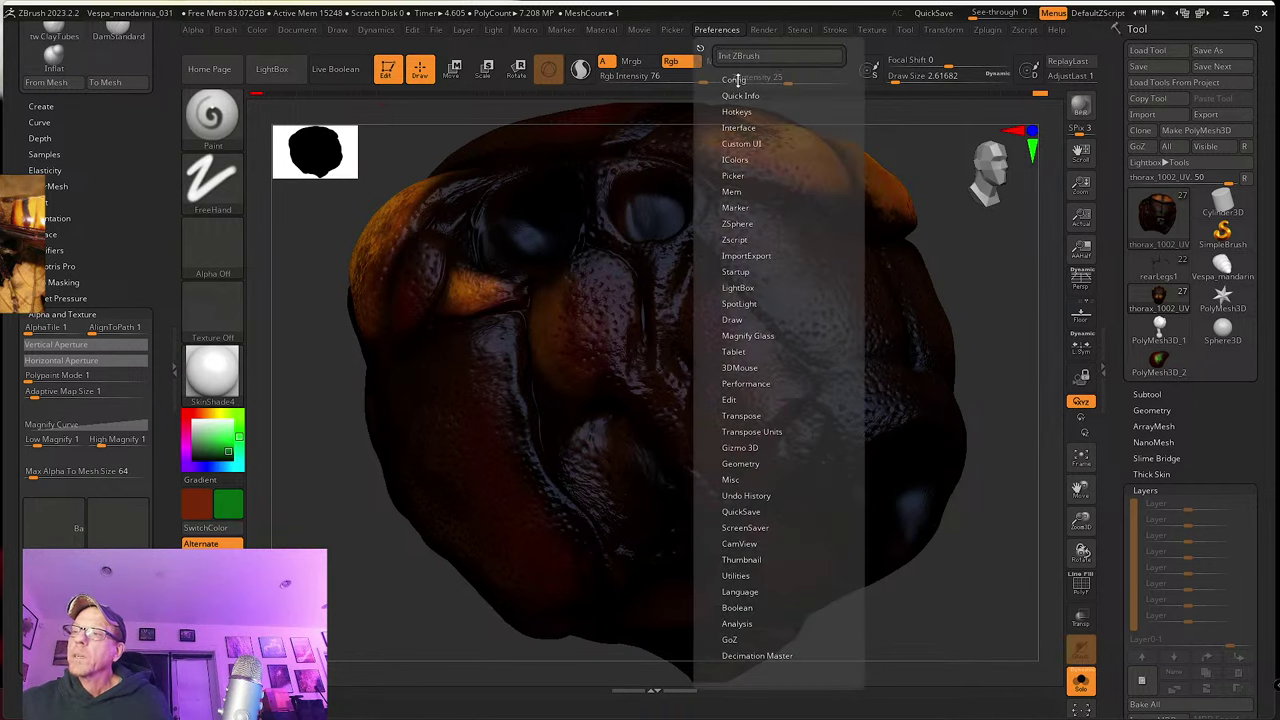
{"action": "left_click", "coordinate": [735, 126]}
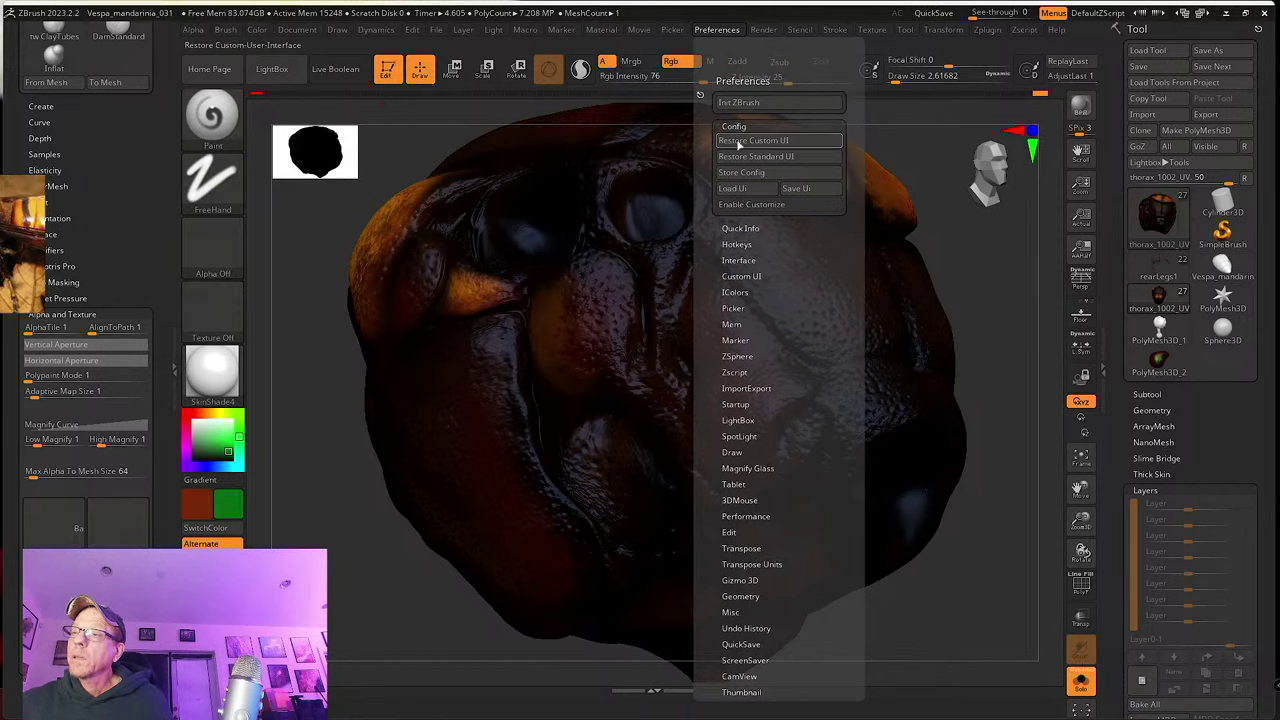
{"action": "left_click", "coordinate": [751, 204]}
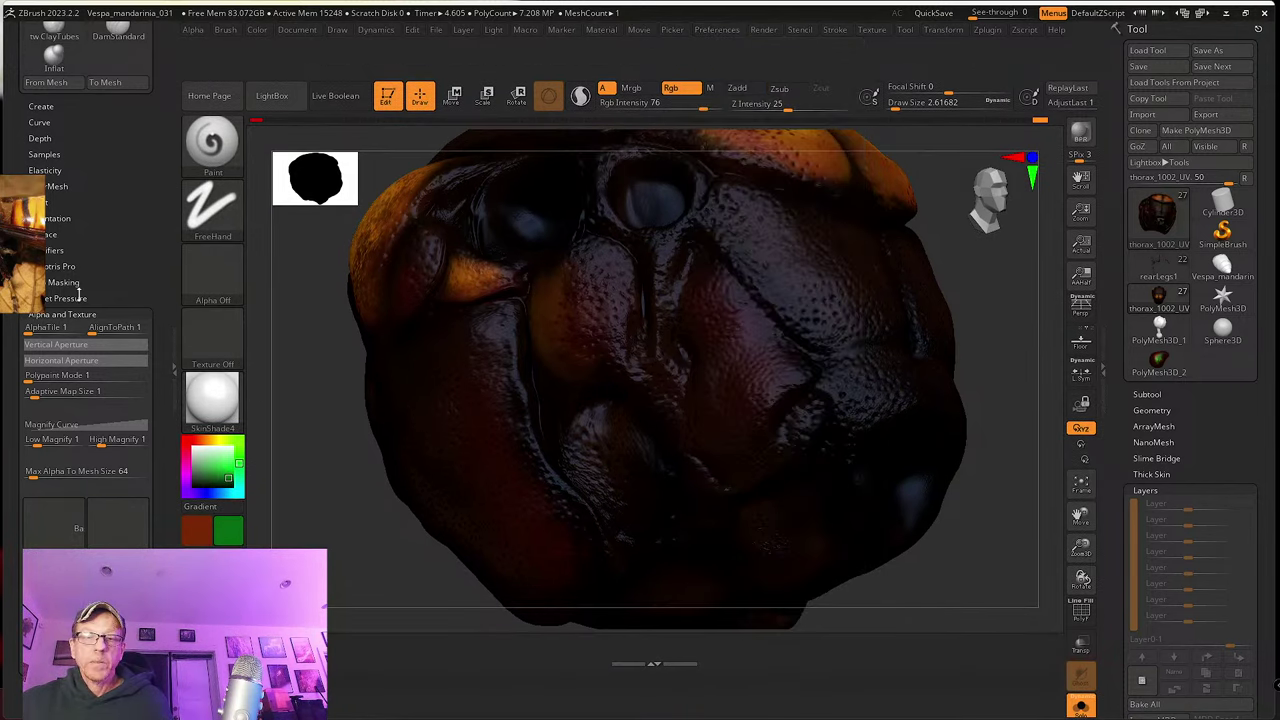
{"action": "key", "text": "ctrl"}
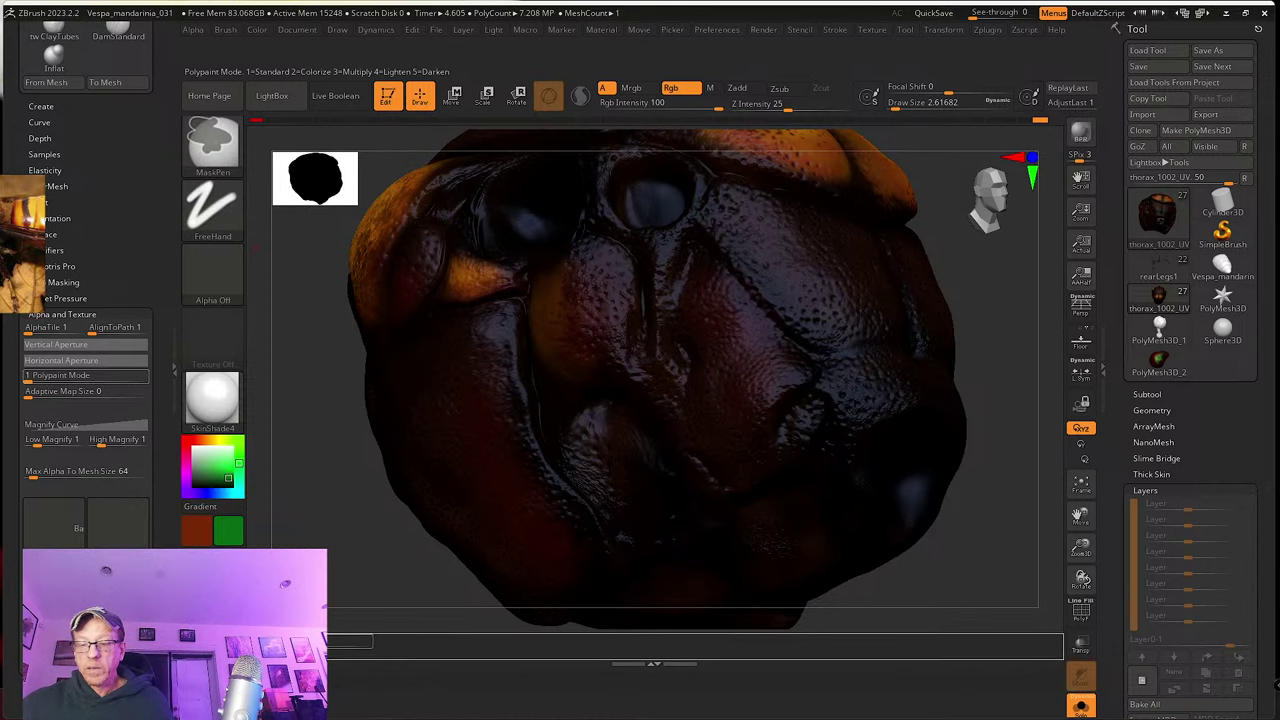
{"action": "left_click", "coordinate": [350, 641]}
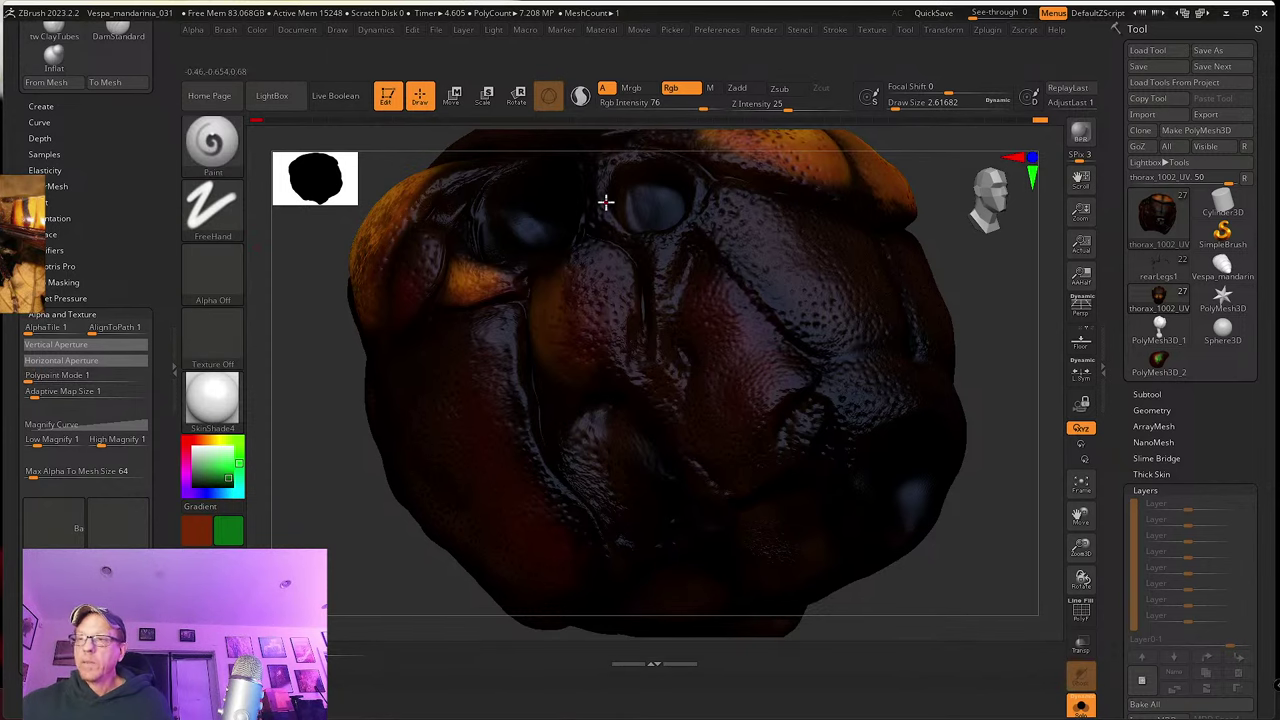
Step: Disable interface customization and store the current interface configuration as the startup default
{"action": "left_click", "coordinate": [717, 29]}
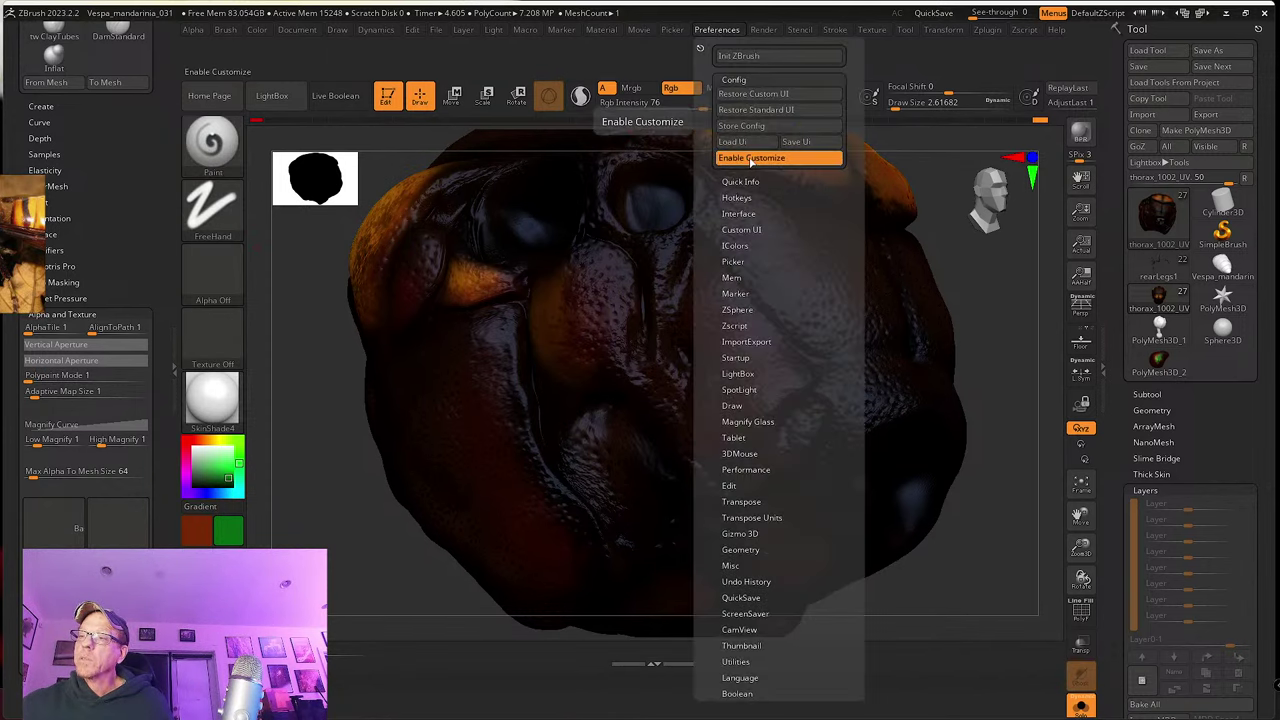
{"action": "left_click", "coordinate": [751, 158]}
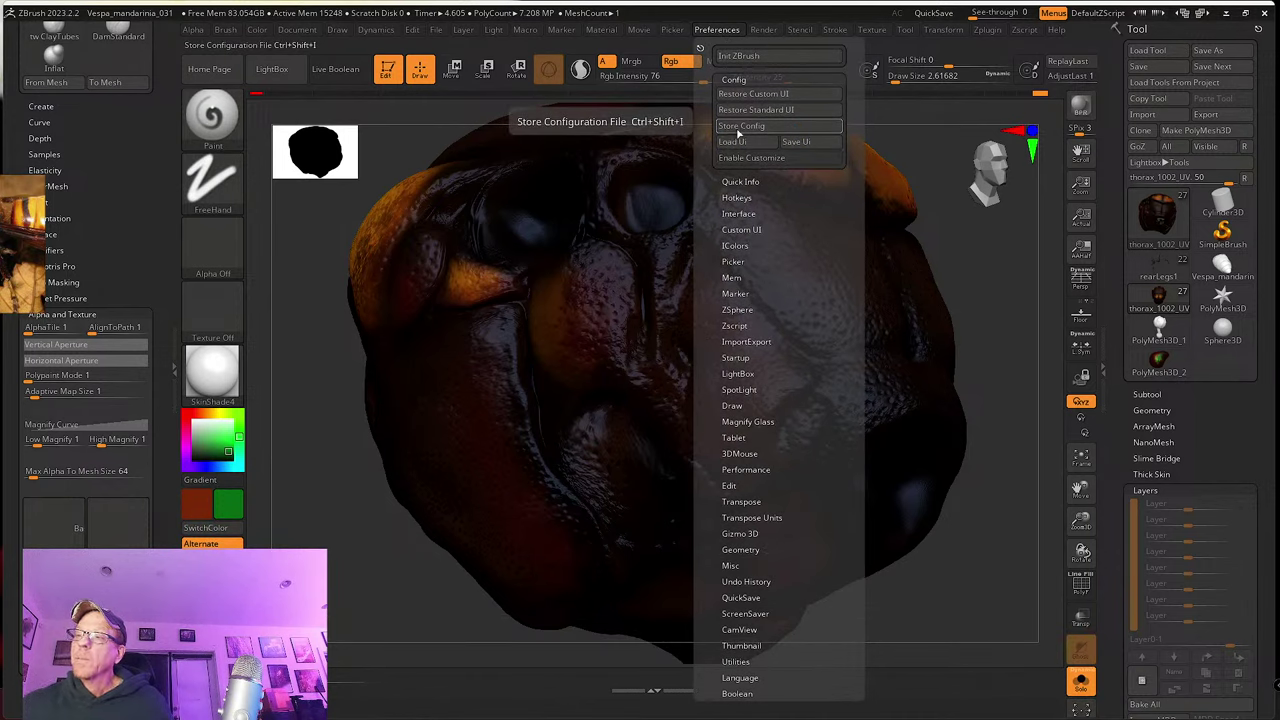
{"action": "left_click", "coordinate": [740, 127]}
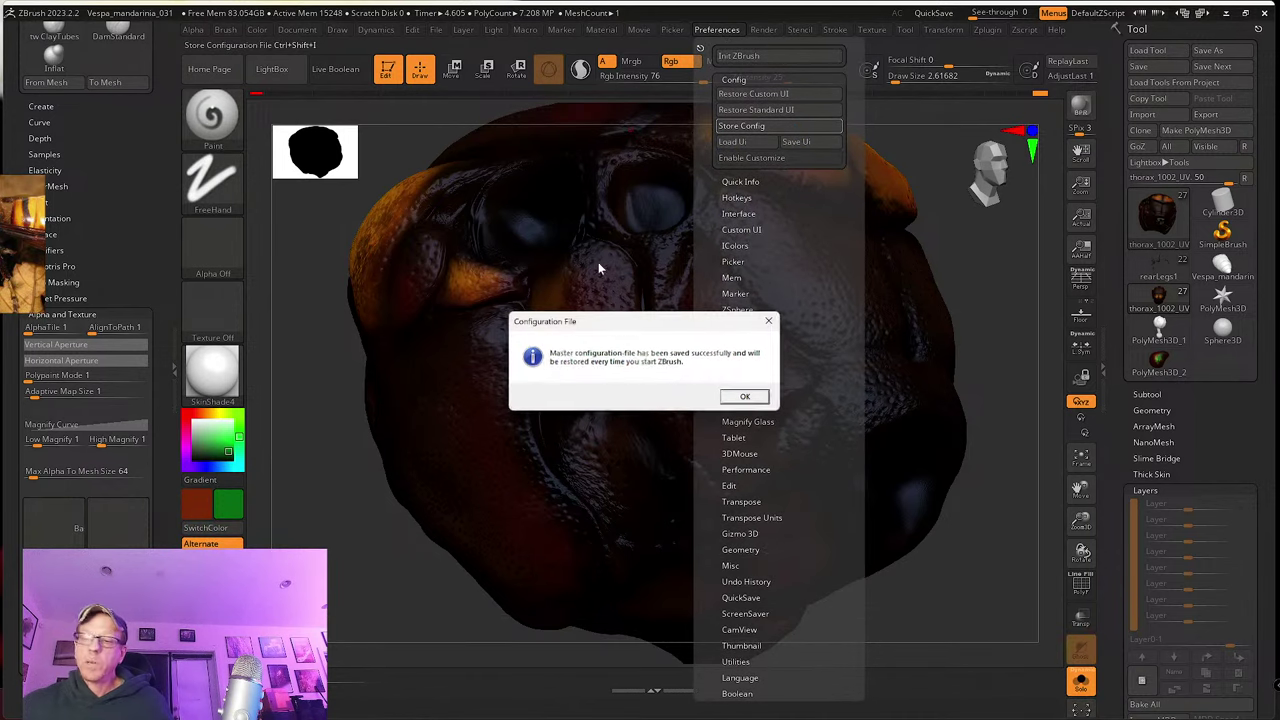
{"action": "left_click", "coordinate": [746, 398]}
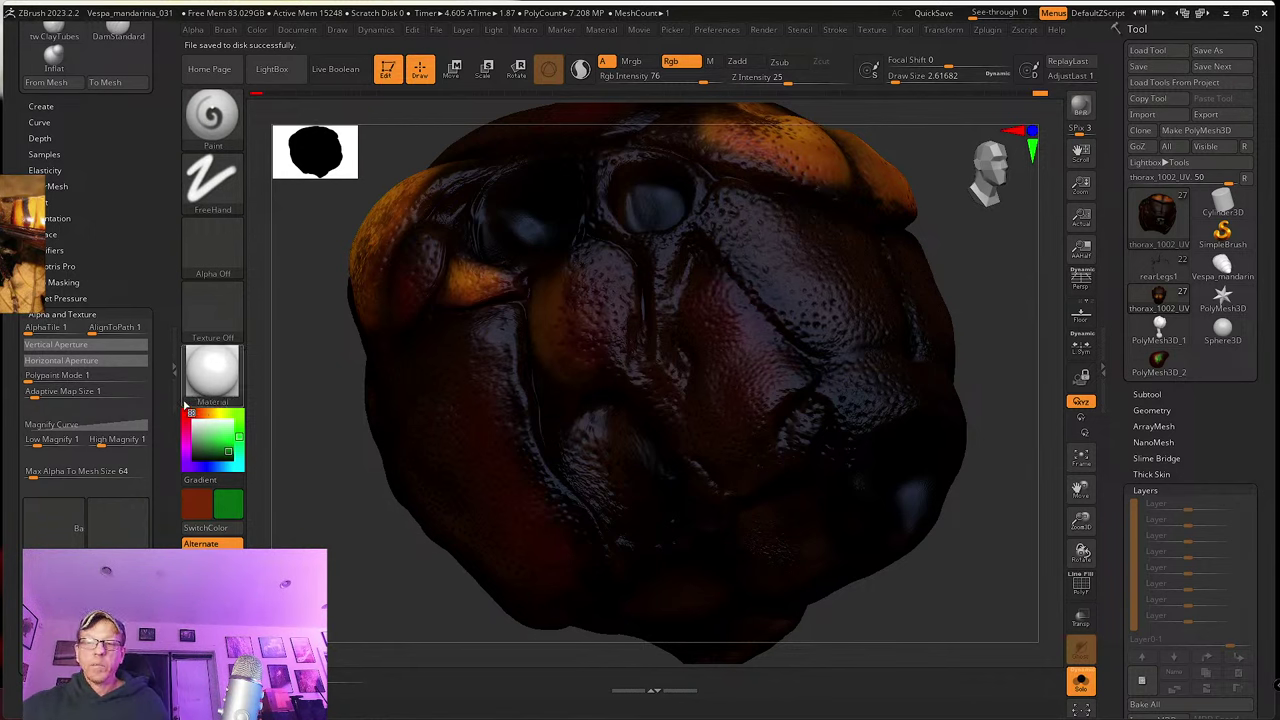
Step: Collapse the tray holding the brush settings and turn off Solo for the thorax so the other visible subtools are displayed
{"action": "left_click", "coordinate": [173, 394]}
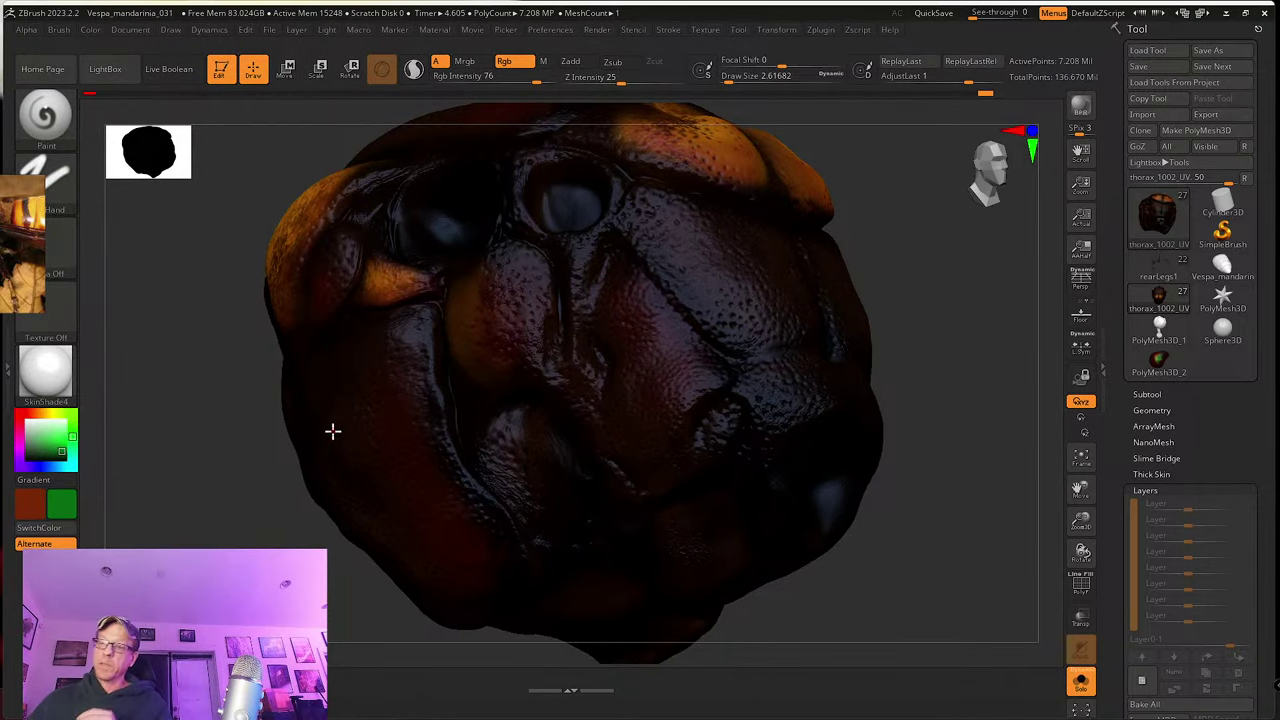
{"action": "left_click_drag", "start_coordinate": [900, 545], "coordinate": [945, 606]}
{"action": "left_click", "coordinate": [1081, 684]}
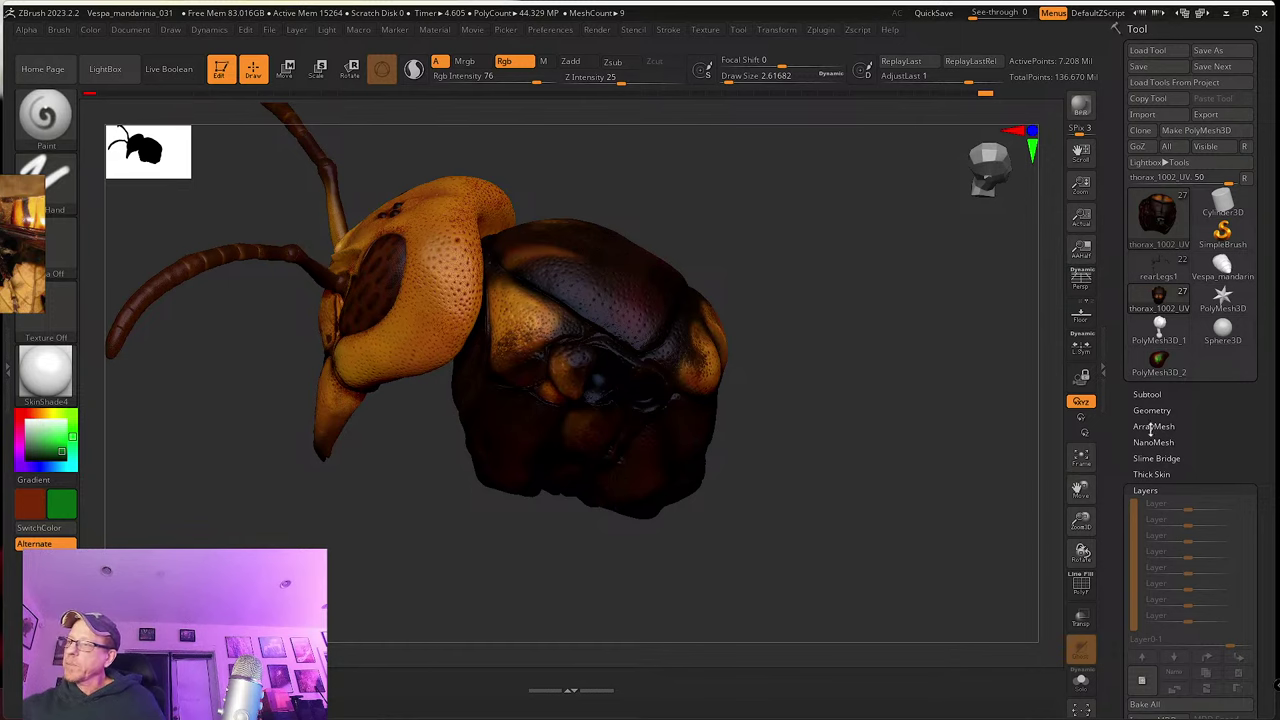
Step: Expand the subtool list and make the Vespa_mandarinia_03 abdomen in folder 1001 visible
{"action": "left_click", "coordinate": [1147, 394]}
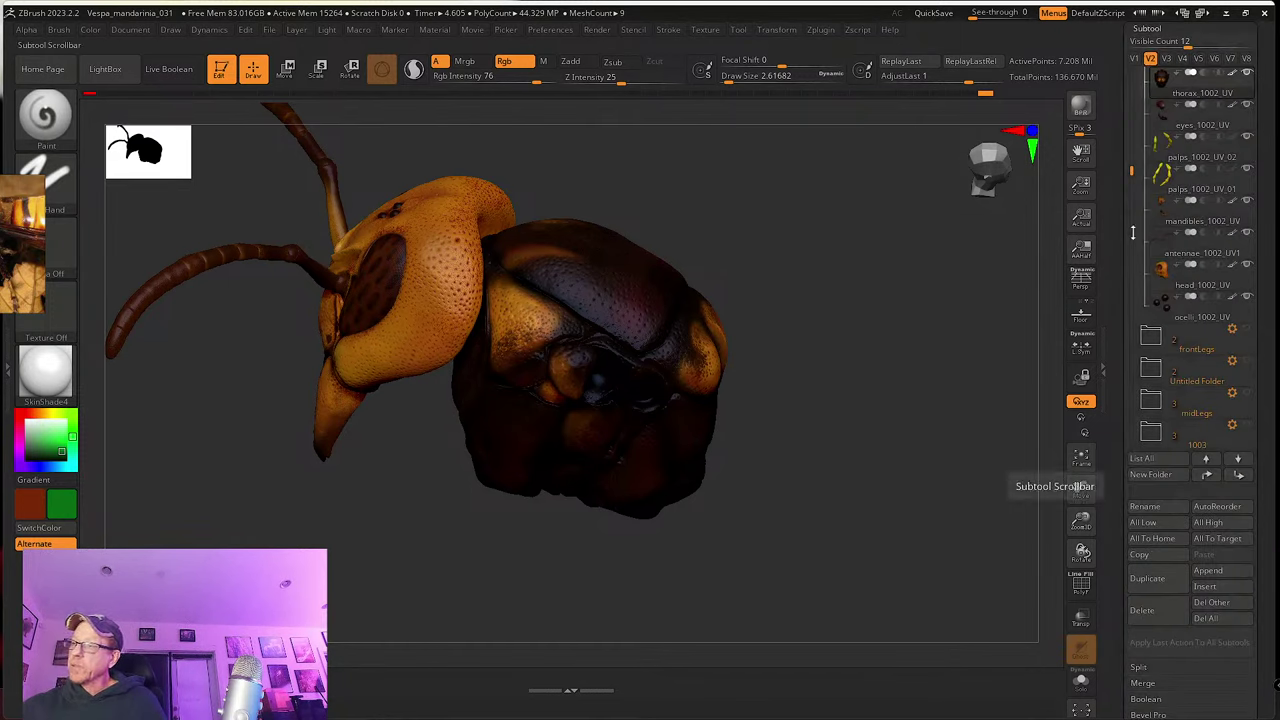
{"action": "left_click_drag", "start_coordinate": [1131, 172], "coordinate": [1144, 98]}
{"action": "mouse_move", "coordinate": [1200, 140]}
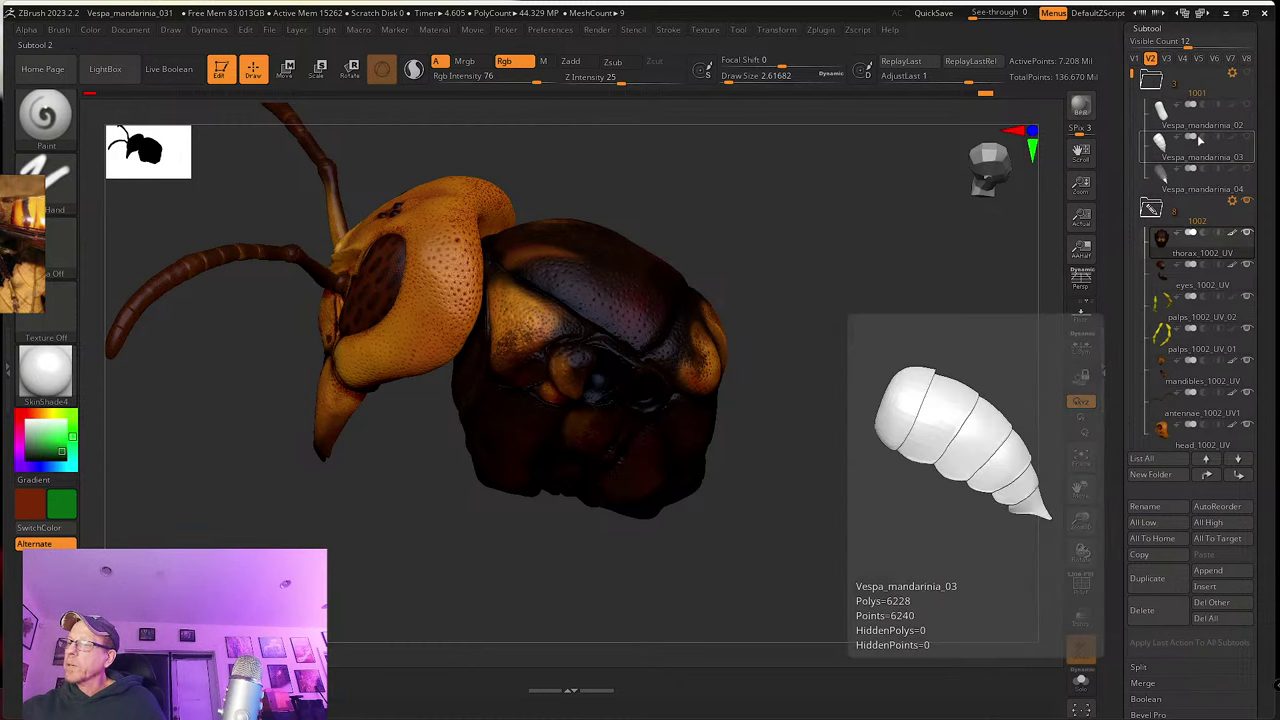
{"action": "left_click", "coordinate": [1248, 137]}
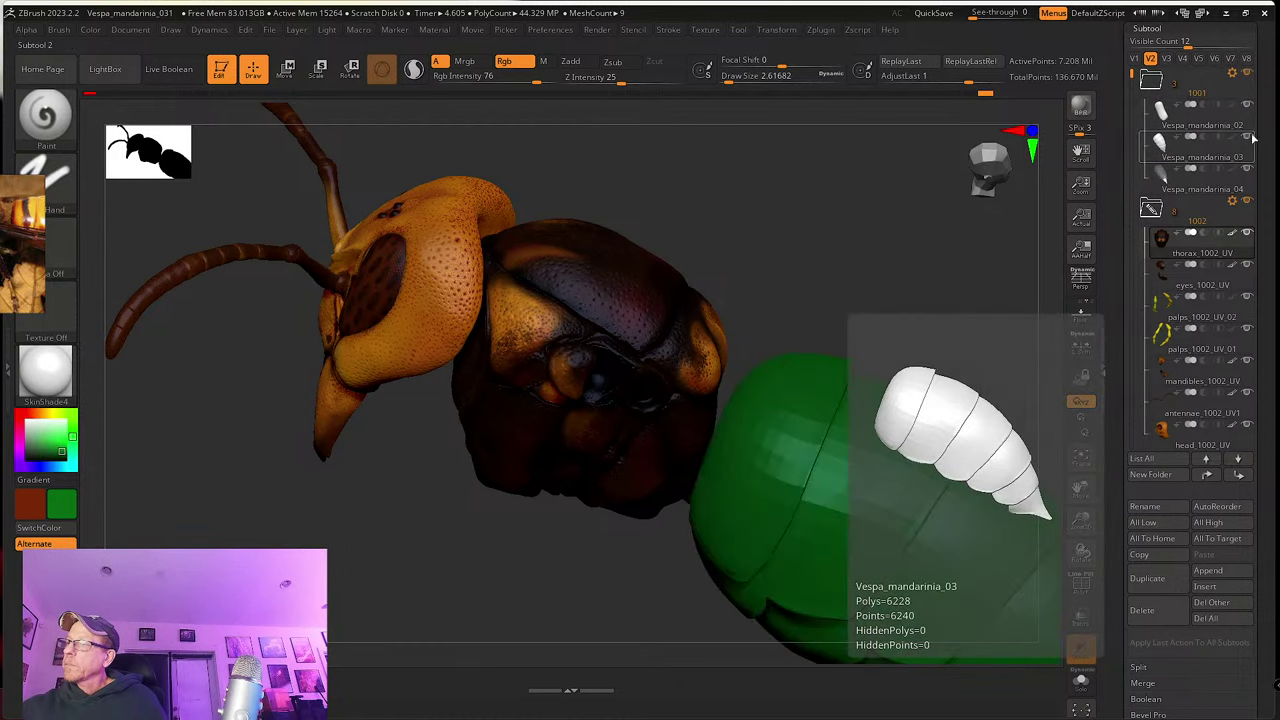
{"action": "left_click", "coordinate": [1249, 138]}
{"action": "left_click", "coordinate": [1249, 139]}
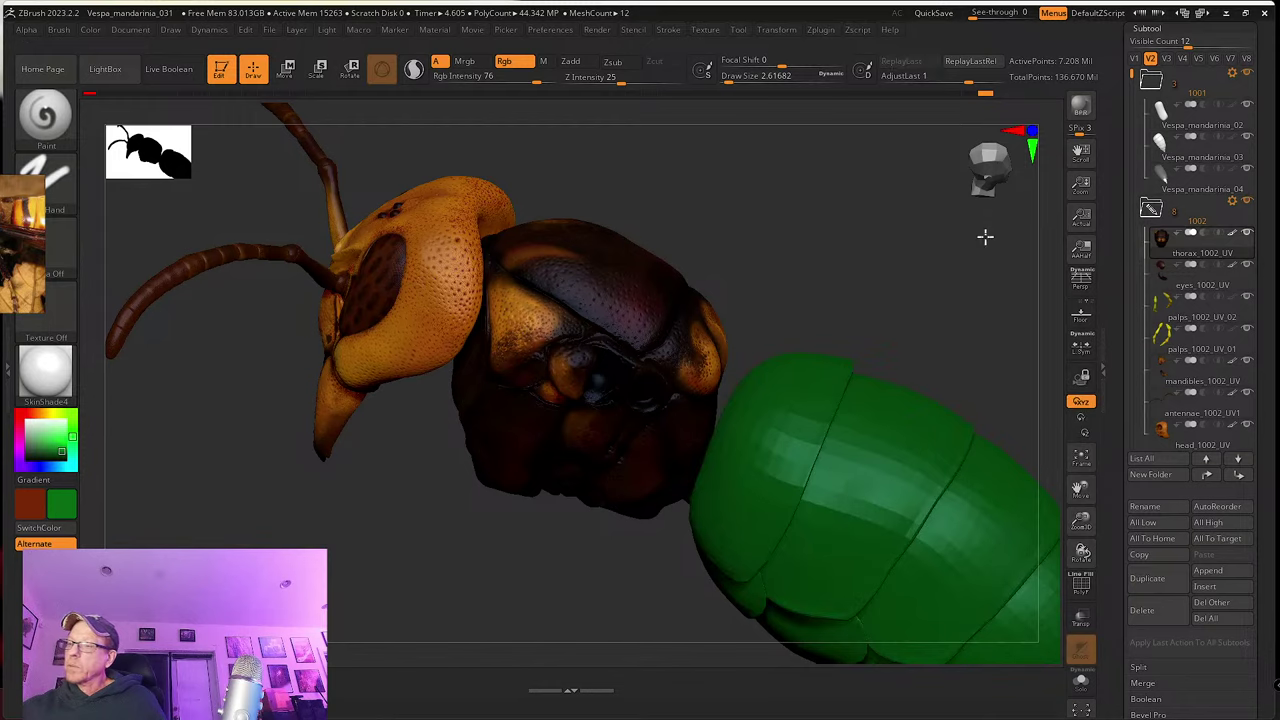
{"action": "left_click_drag", "start_coordinate": [985, 236], "coordinate": [1015, 255]}
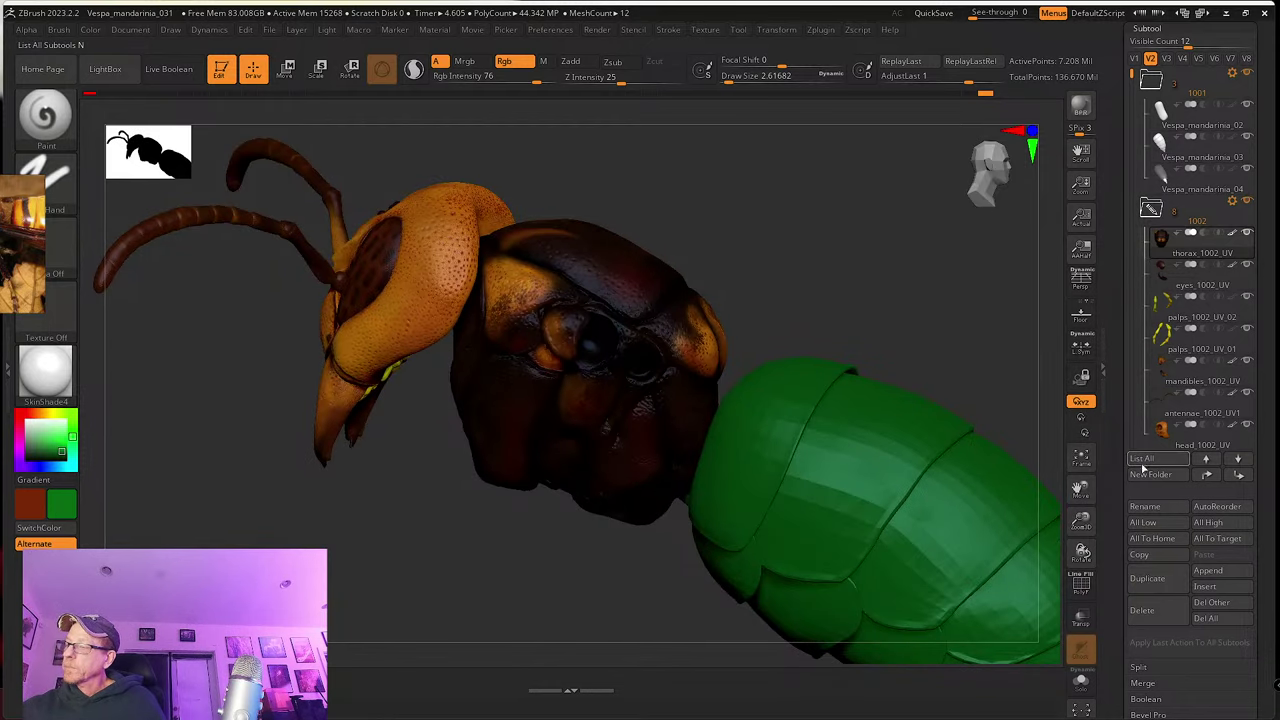
{"action": "scroll", "coordinate": [1145, 465], "scroll_direction": "down", "scroll_amount": 5}
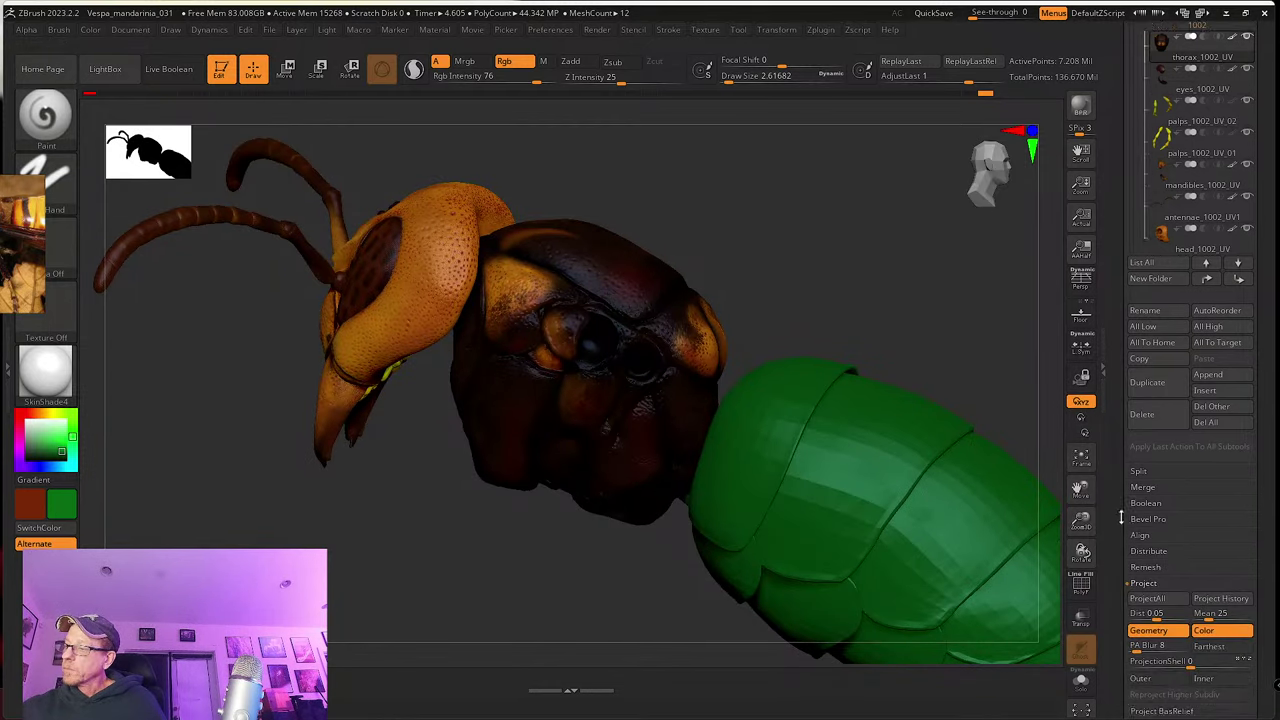
{"action": "scroll", "coordinate": [1121, 518], "scroll_direction": "down", "scroll_amount": 6}
{"action": "left_click", "coordinate": [1152, 517]}
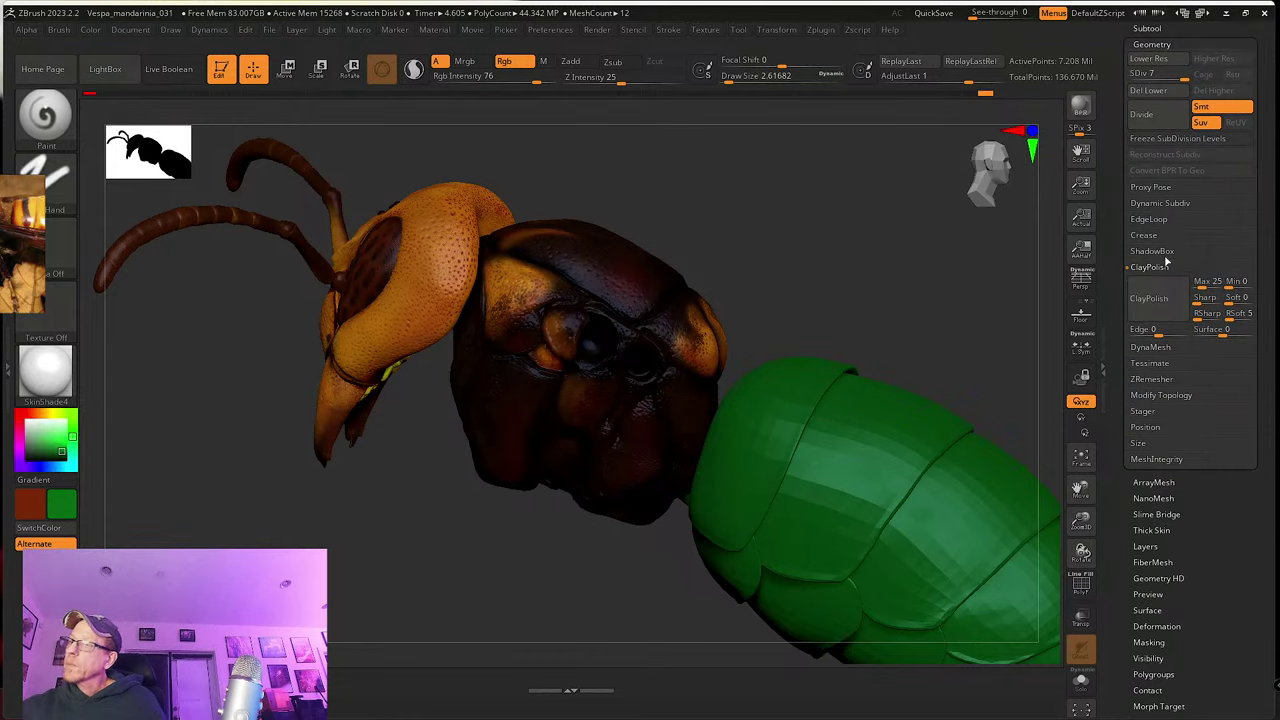
{"action": "left_click", "coordinate": [1174, 397]}
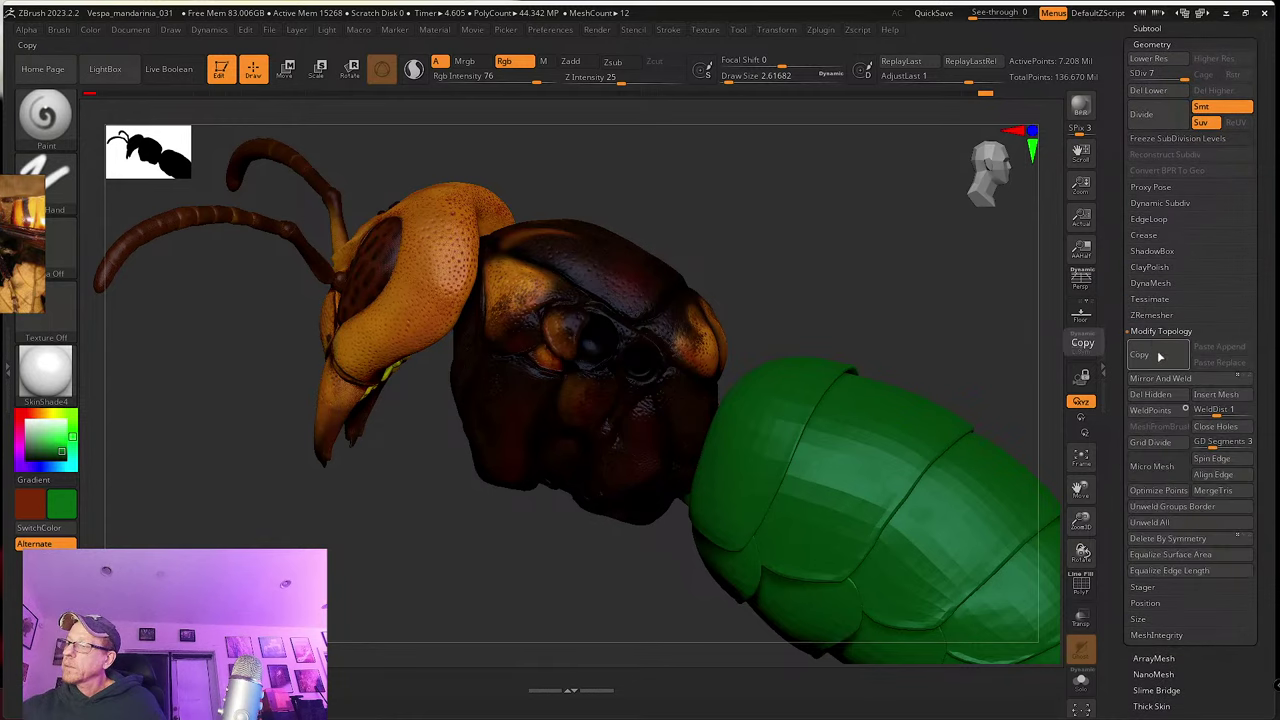
{"action": "left_click", "coordinate": [1148, 28]}
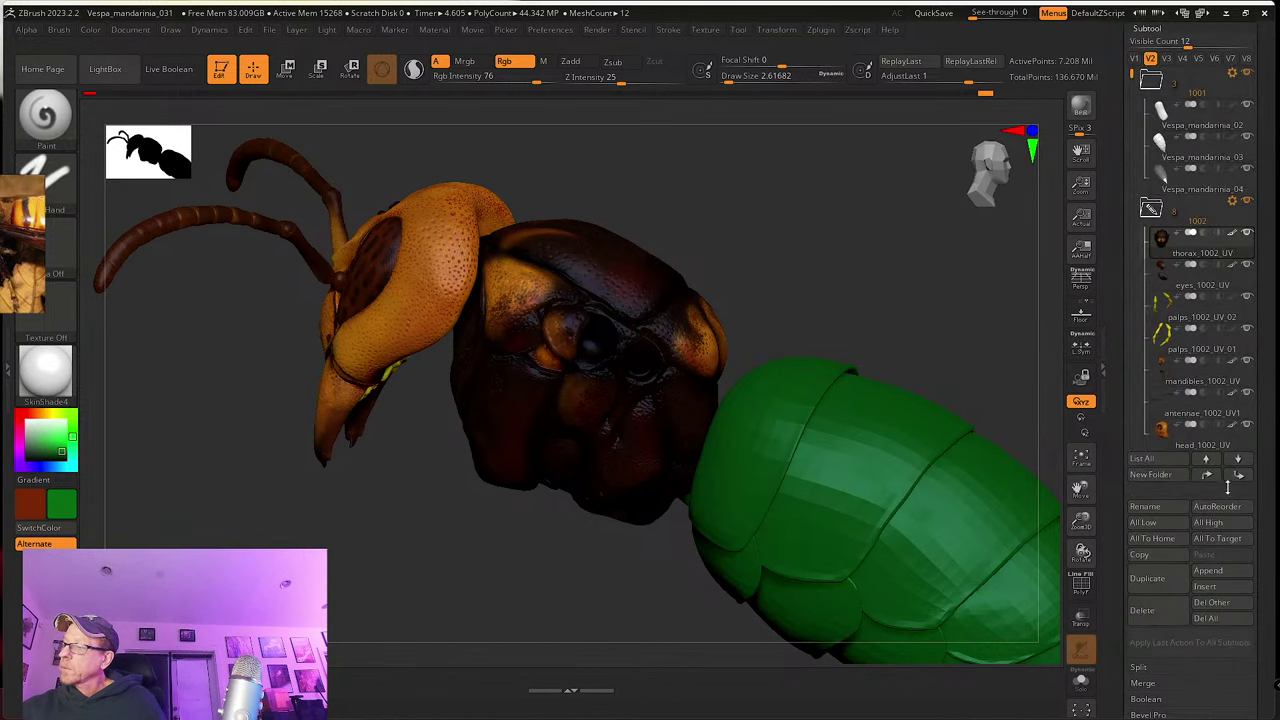
Step: Switch all subtools to their highest subdivision level
{"action": "left_click", "coordinate": [1234, 523]}
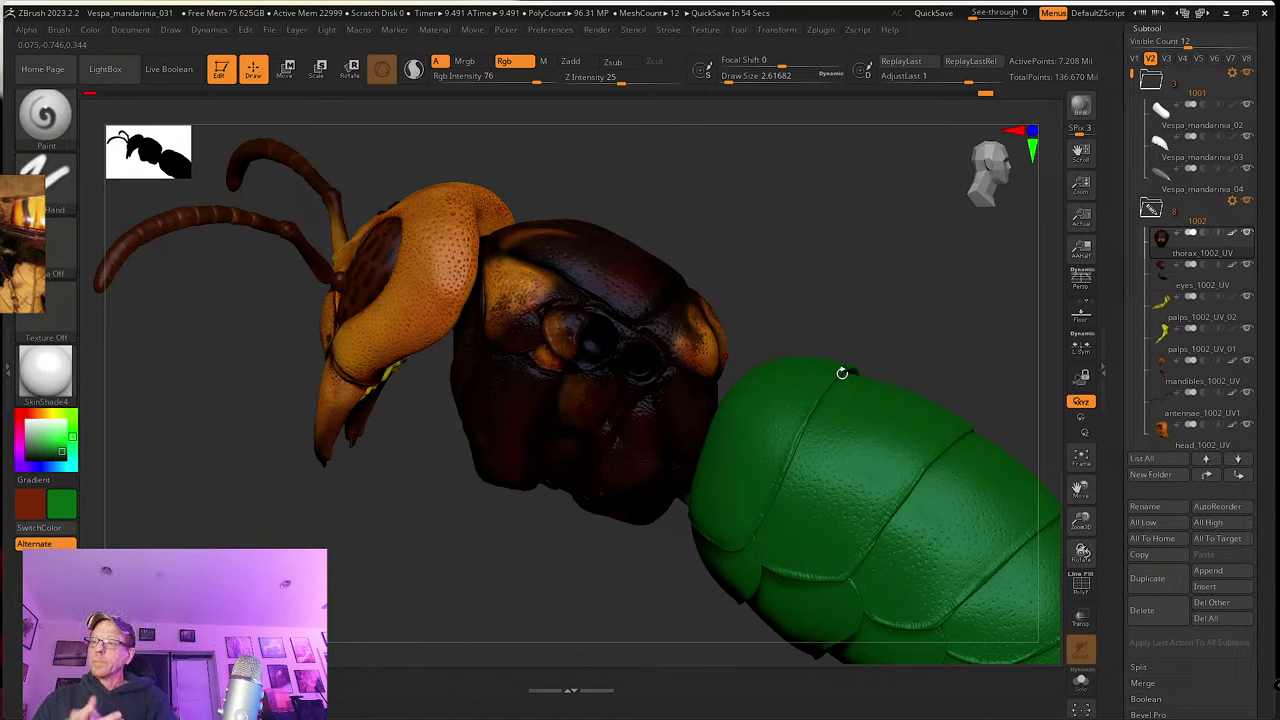
{"action": "left_click_drag", "start_coordinate": [903, 351], "coordinate": [794, 297]}
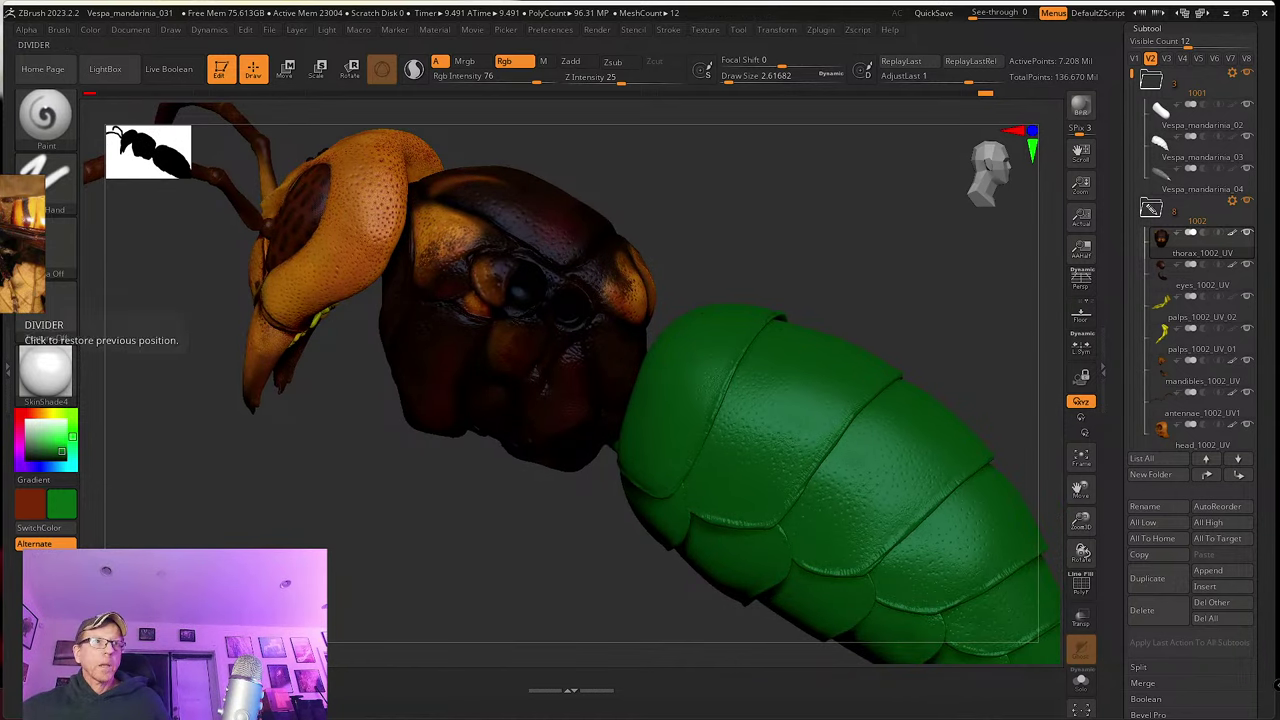
Step: Bring the reference board over the model and examine the abdomen's stripe pattern in the photo of the hornet on soil
{"action": "right_click_drag", "start_coordinate": [2, 305], "coordinate": [410, 369]}
{"action": "scroll", "coordinate": [450, 400], "scroll_direction": "down", "scroll_amount": 2}
{"action": "scroll", "coordinate": [433, 410], "scroll_direction": "up", "scroll_amount": 8}
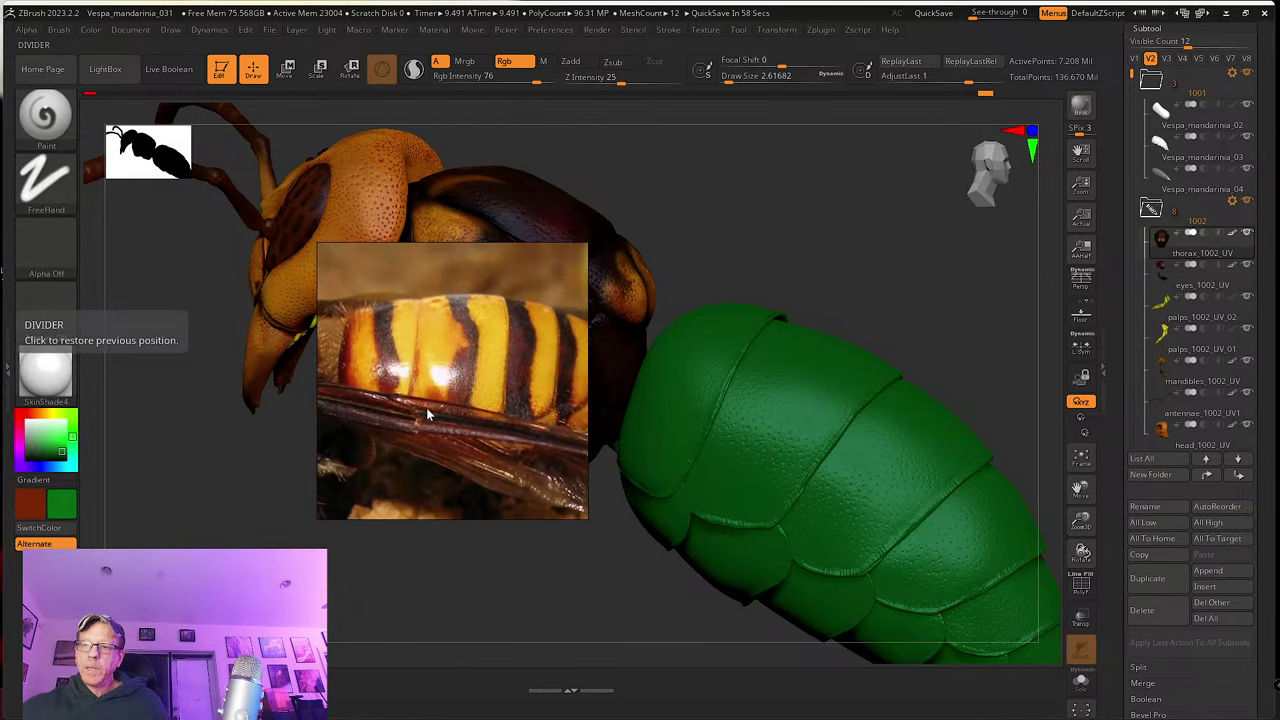
{"action": "scroll", "coordinate": [421, 457], "scroll_direction": "down", "scroll_amount": 5}
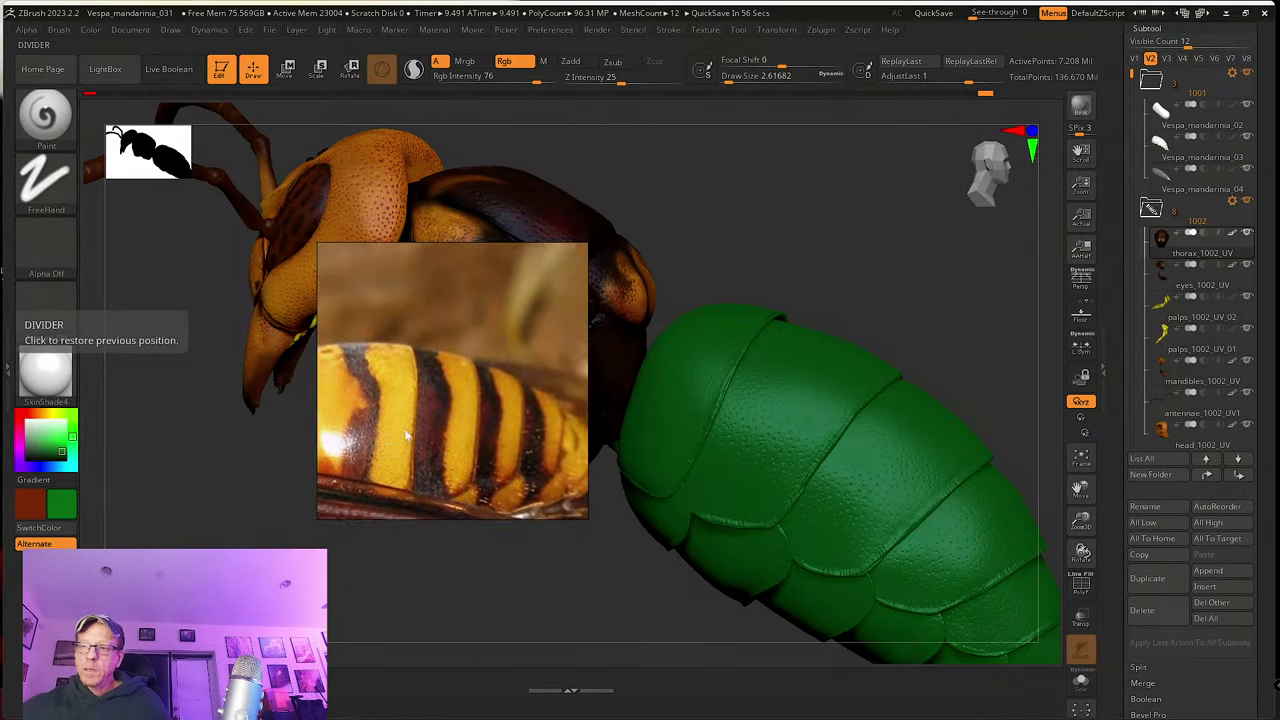
{"action": "scroll", "coordinate": [458, 448], "scroll_direction": "down", "scroll_amount": 2}
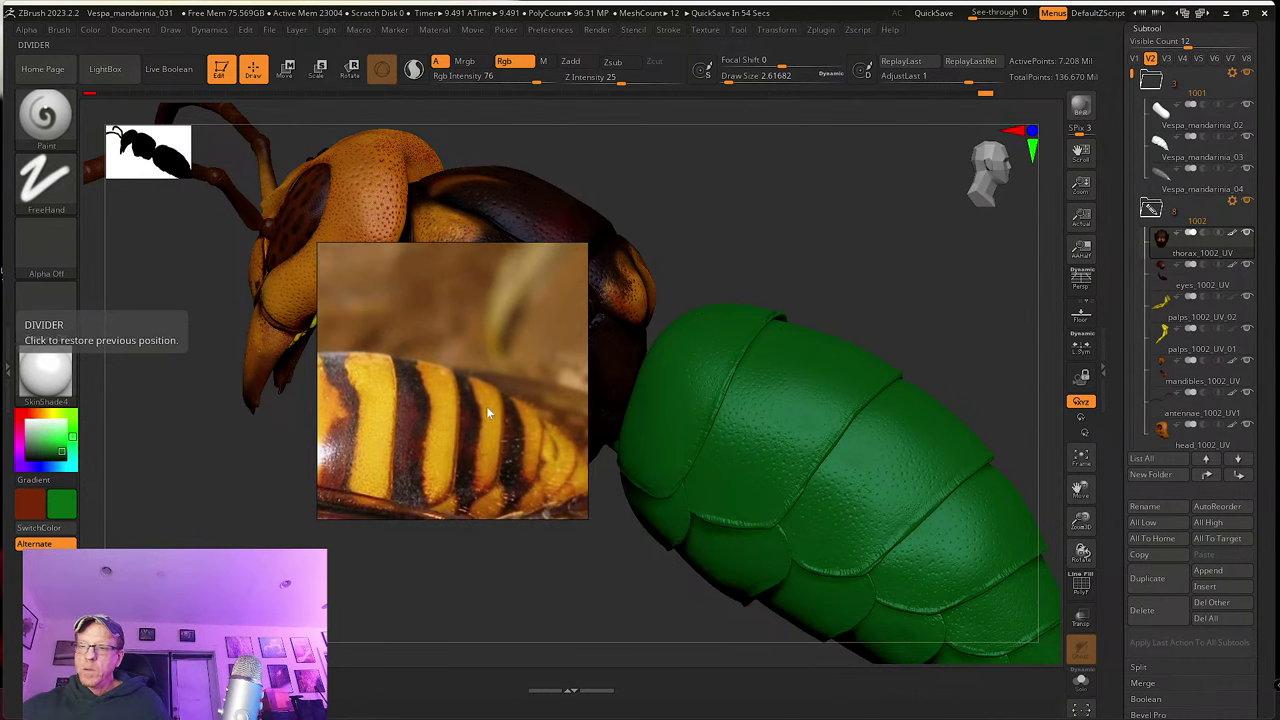
{"action": "scroll", "coordinate": [501, 425], "scroll_direction": "down", "scroll_amount": 3}
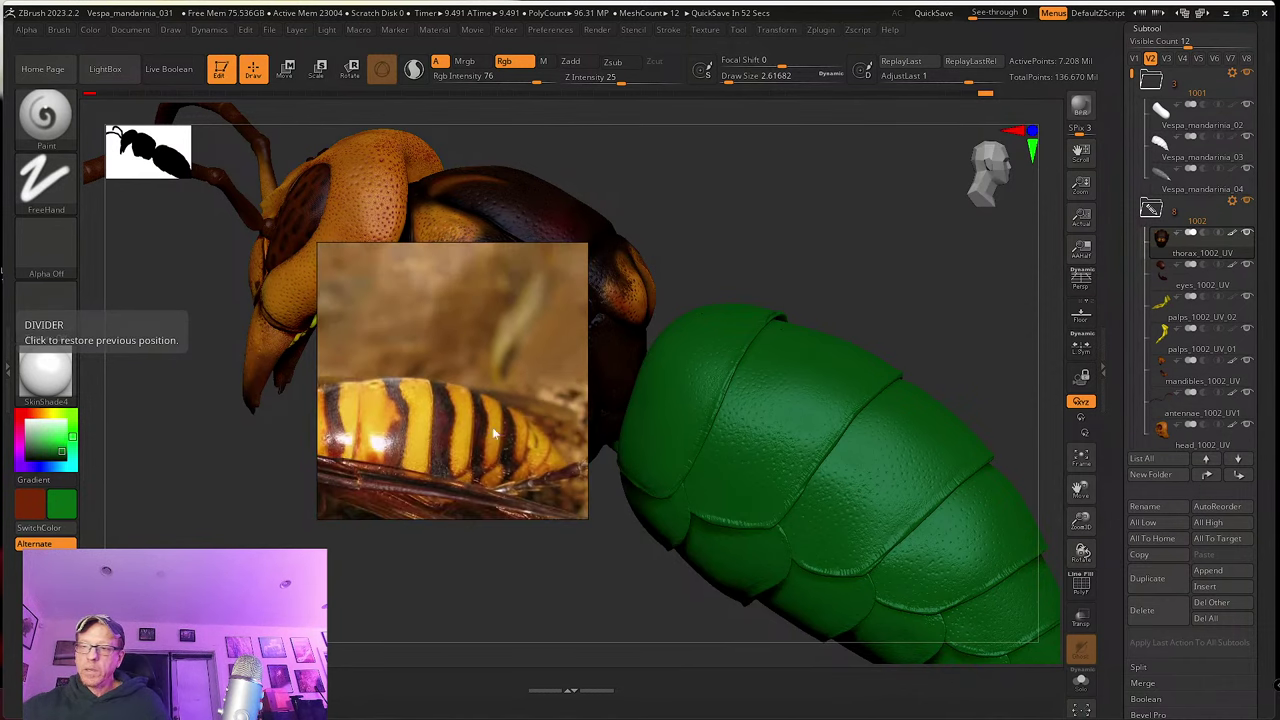
{"action": "middle_click_drag", "start_coordinate": [428, 416], "coordinate": [462, 405]}
{"action": "scroll", "coordinate": [457, 402], "scroll_direction": "up", "scroll_amount": 5}
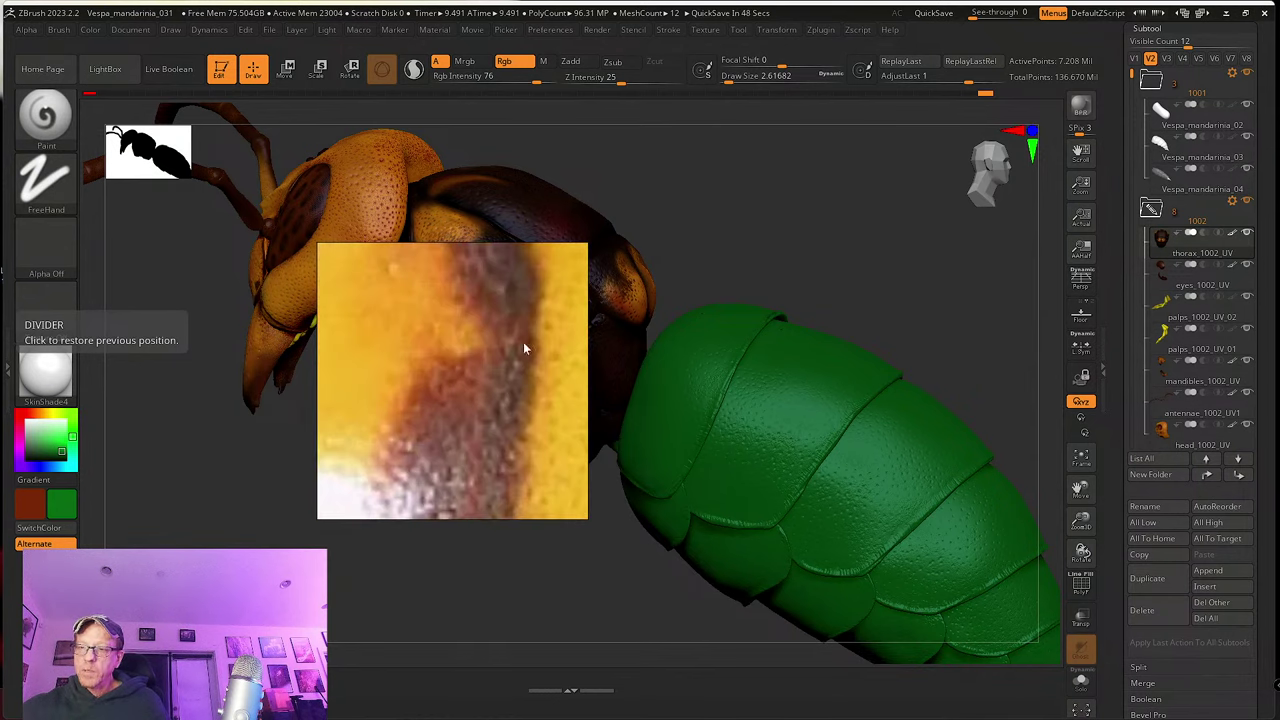
{"action": "scroll", "coordinate": [410, 405], "scroll_direction": "down", "scroll_amount": 5}
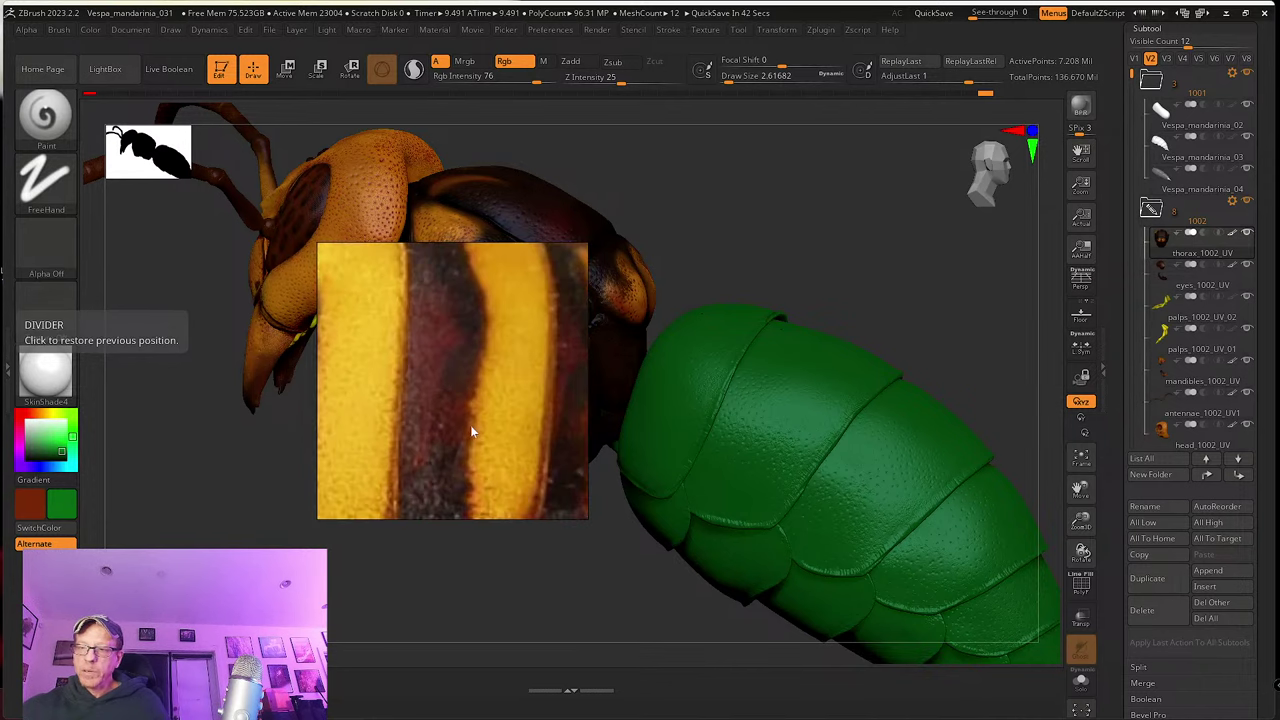
{"action": "scroll", "coordinate": [470, 427], "scroll_direction": "up", "scroll_amount": 2}
{"action": "scroll", "coordinate": [470, 425], "scroll_direction": "down", "scroll_amount": 5}
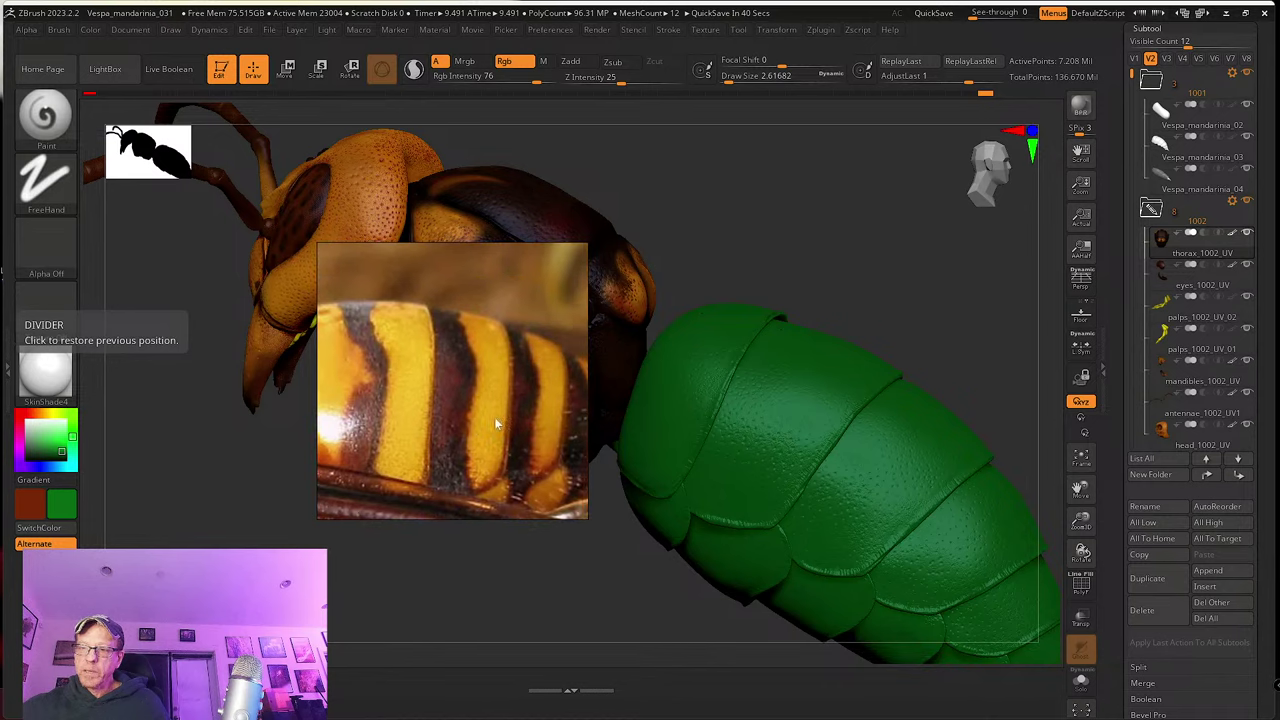
{"action": "middle_click_drag", "start_coordinate": [548, 420], "coordinate": [469, 392]}
{"action": "scroll", "coordinate": [460, 411], "scroll_direction": "down", "scroll_amount": 2}
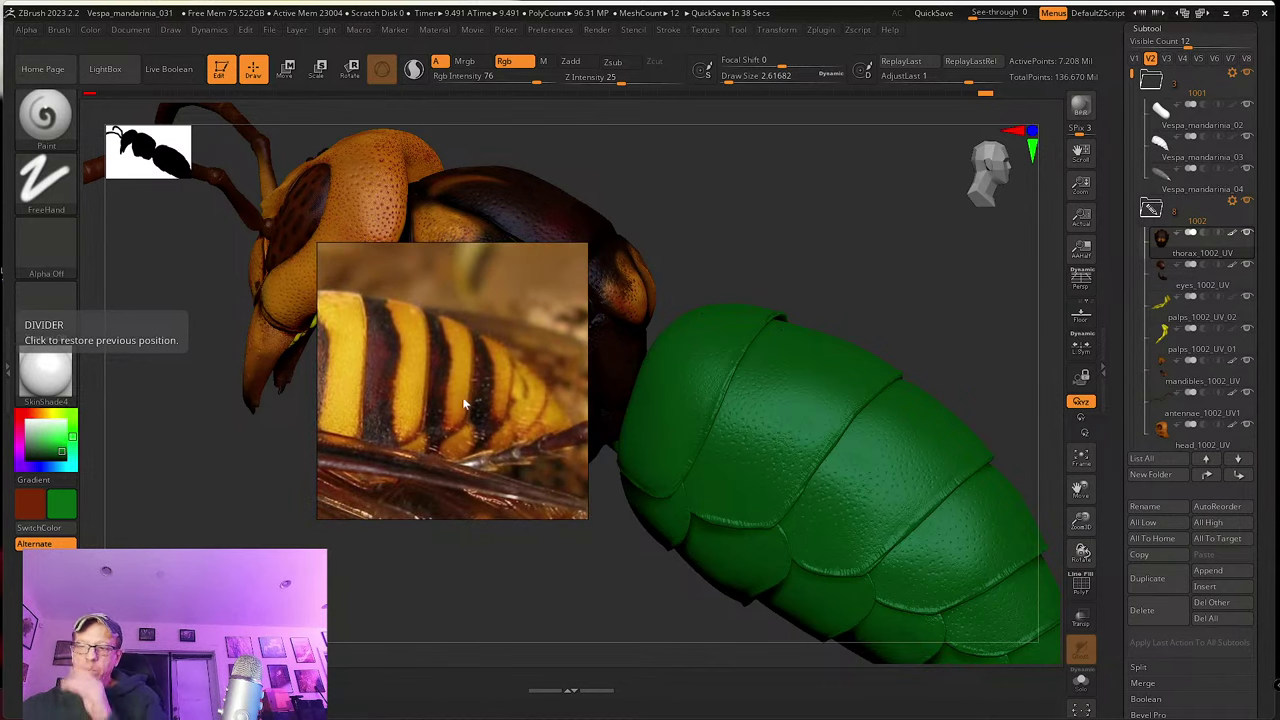
{"action": "scroll", "coordinate": [414, 384], "scroll_direction": "down", "scroll_amount": 5}
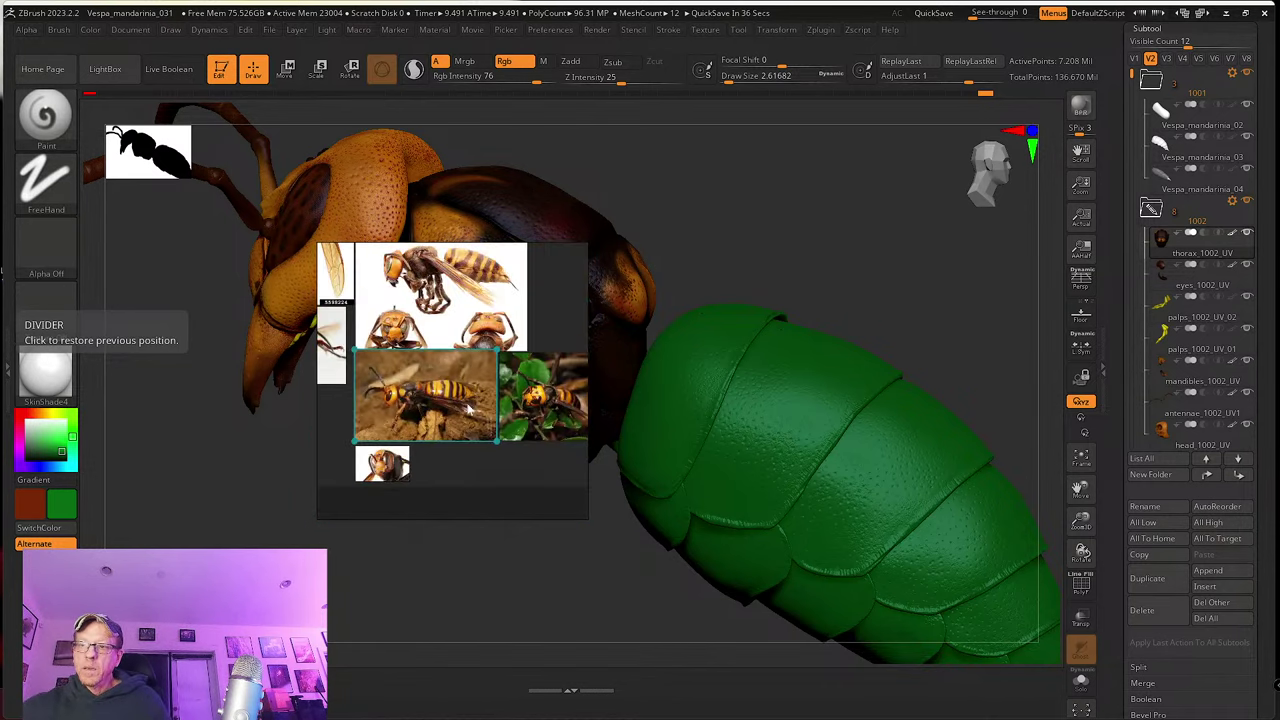
Step: Examine the banding, hairs and plate edges on the abdomen of the white-background Vespa mandarinia Smith specimen, placing the board nearer the model's abdomen
{"action": "scroll", "coordinate": [435, 365], "scroll_direction": "up", "scroll_amount": 5}
{"action": "scroll", "coordinate": [436, 366], "scroll_direction": "up", "scroll_amount": 4}
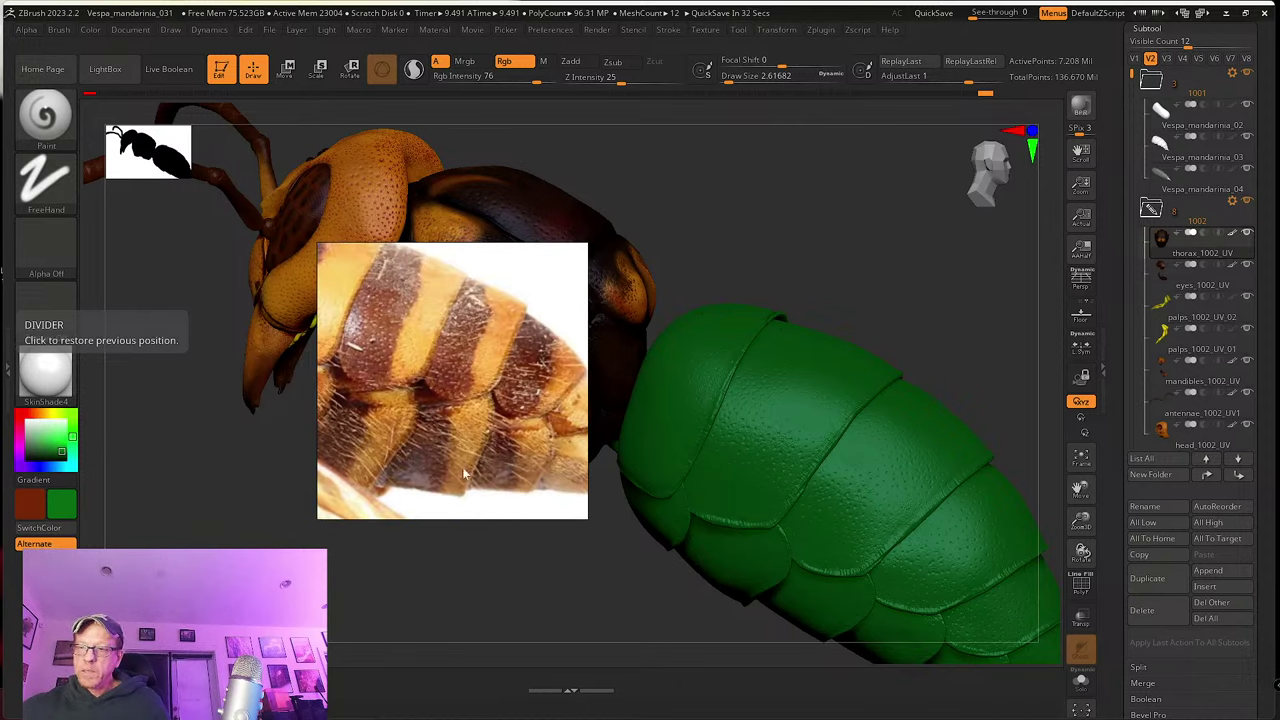
{"action": "scroll", "coordinate": [430, 443], "scroll_direction": "down", "scroll_amount": 4}
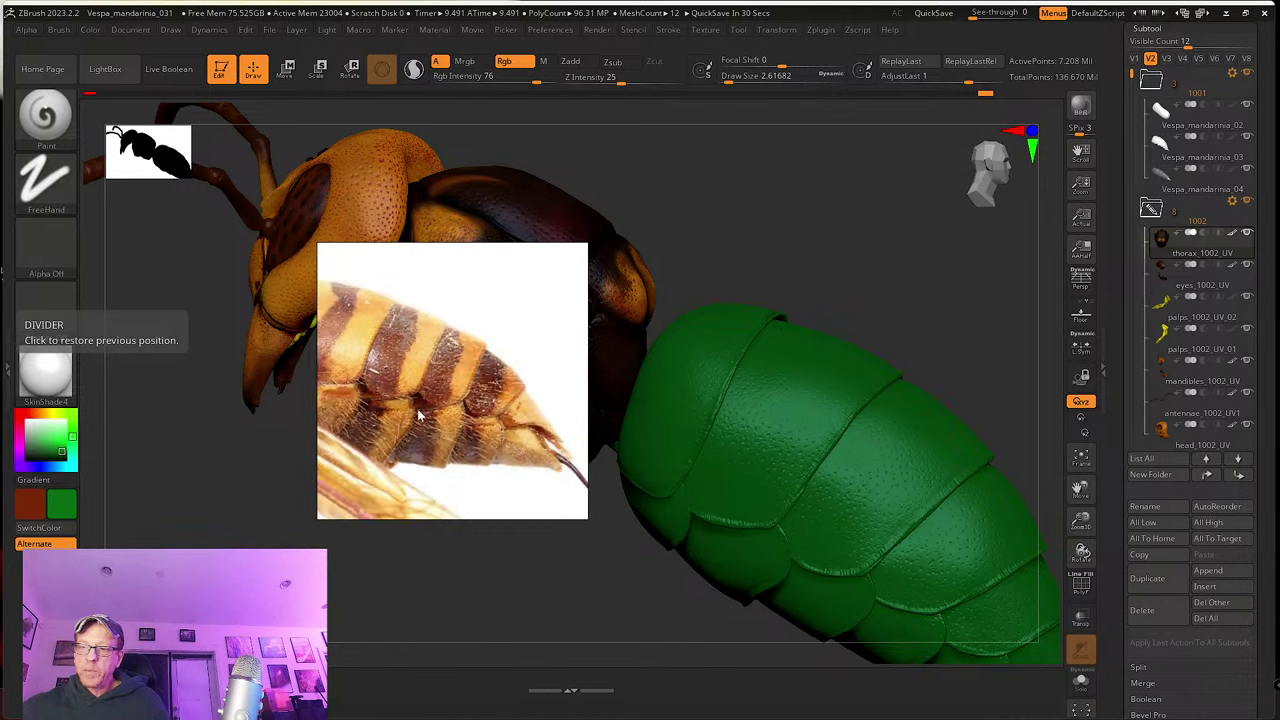
{"action": "middle_click_drag", "start_coordinate": [510, 417], "coordinate": [467, 350]}
{"action": "scroll", "coordinate": [484, 401], "scroll_direction": "down", "scroll_amount": 3}
{"action": "scroll", "coordinate": [485, 401], "scroll_direction": "up", "scroll_amount": 6}
{"action": "middle_click_drag", "start_coordinate": [491, 306], "coordinate": [486, 327]}
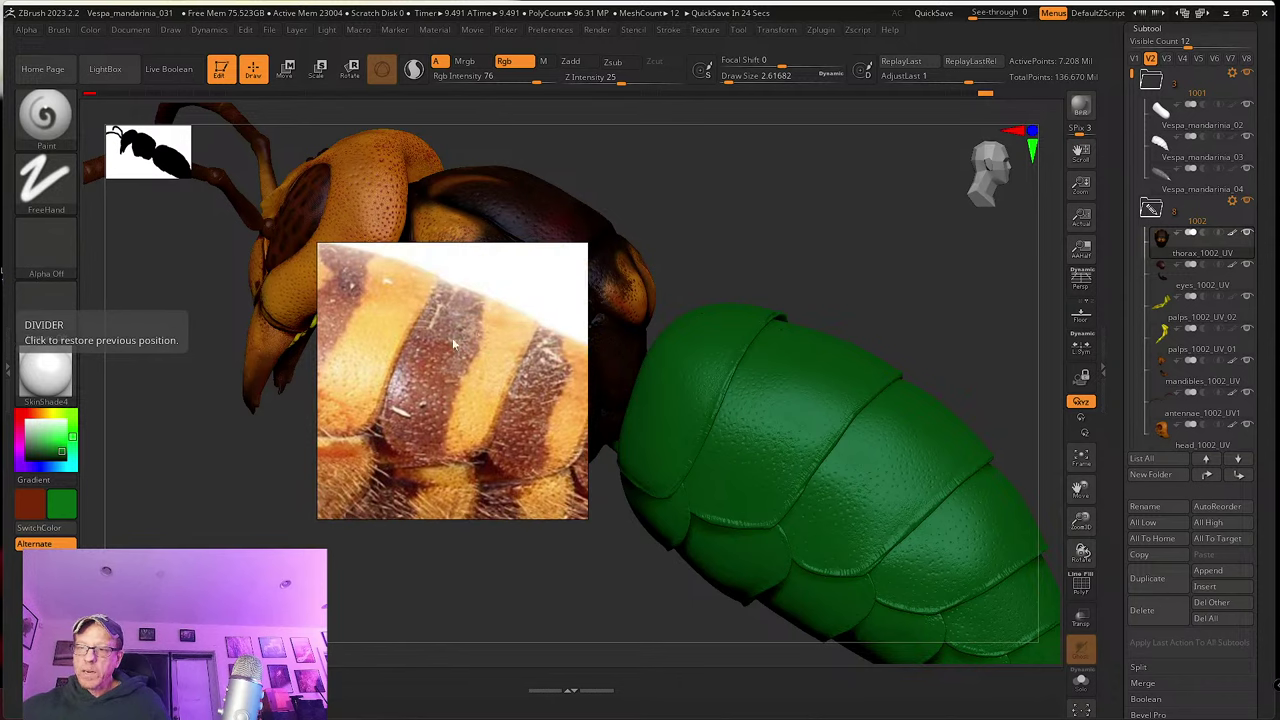
{"action": "middle_click_drag", "start_coordinate": [436, 475], "coordinate": [449, 424]}
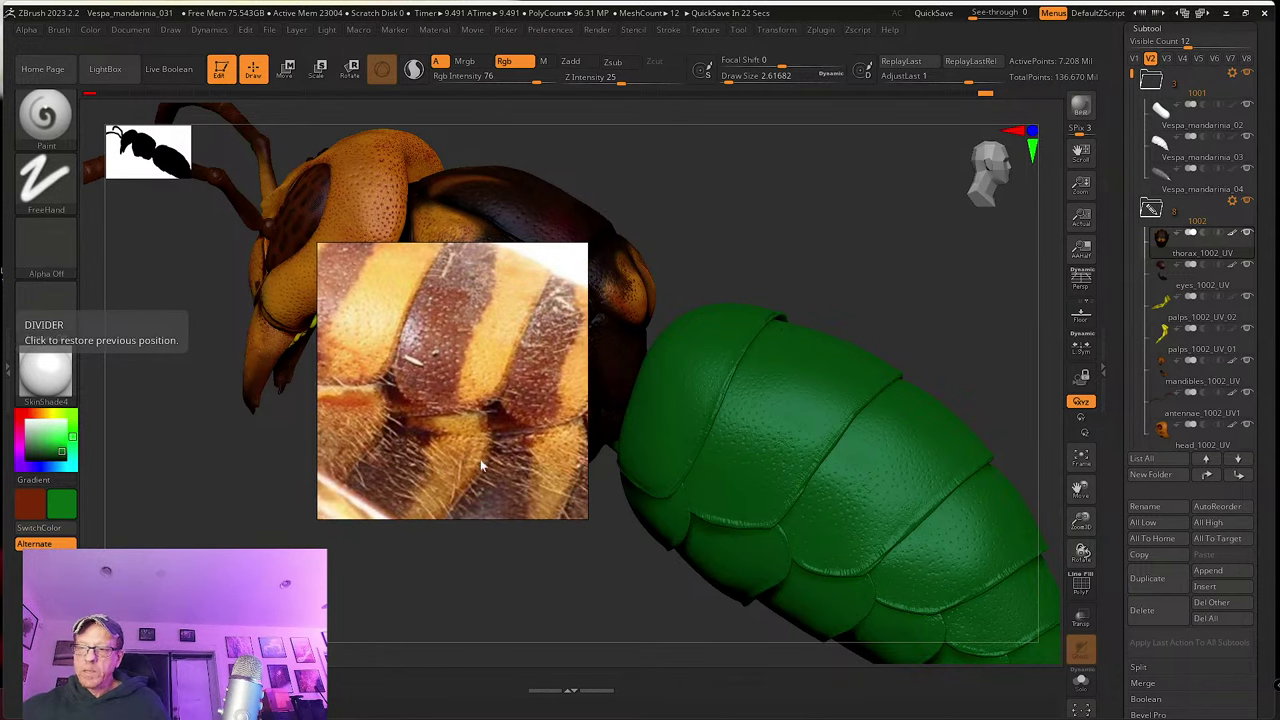
{"action": "left_click_drag", "start_coordinate": [434, 473], "coordinate": [504, 382]}
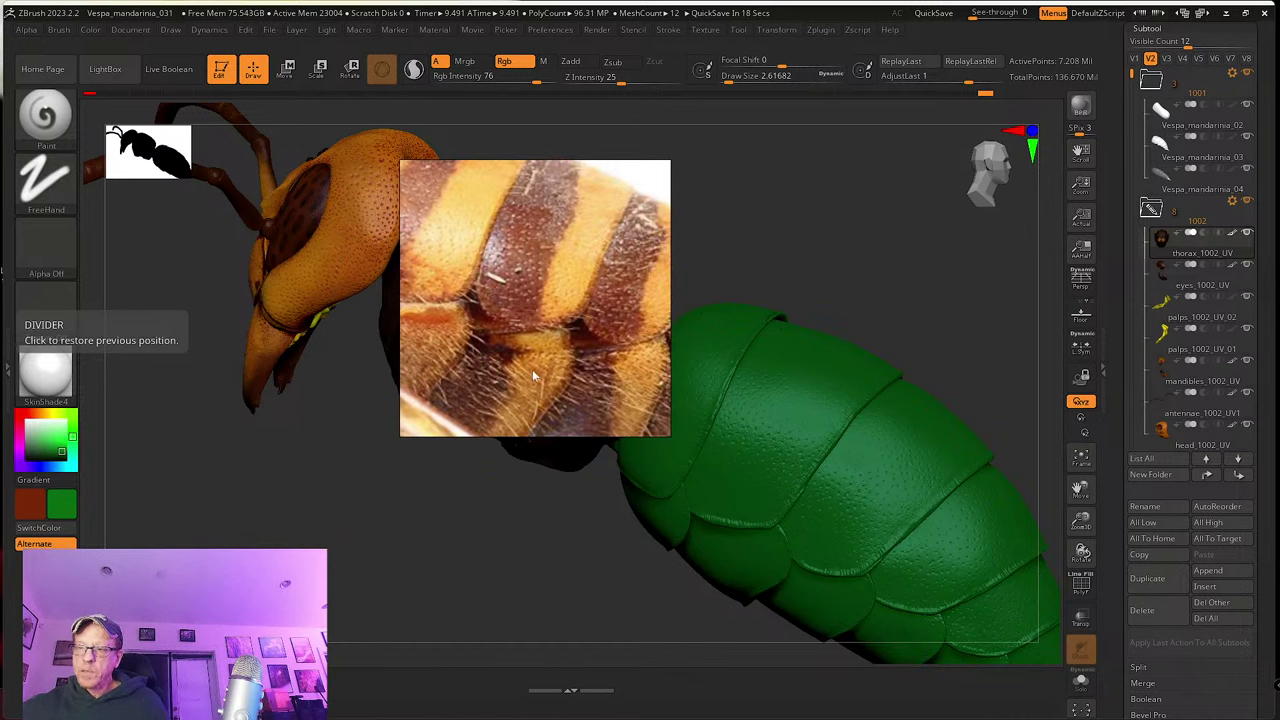
{"action": "scroll", "coordinate": [566, 258], "scroll_direction": "down", "scroll_amount": 1}
{"action": "scroll", "coordinate": [601, 319], "scroll_direction": "down", "scroll_amount": 3}
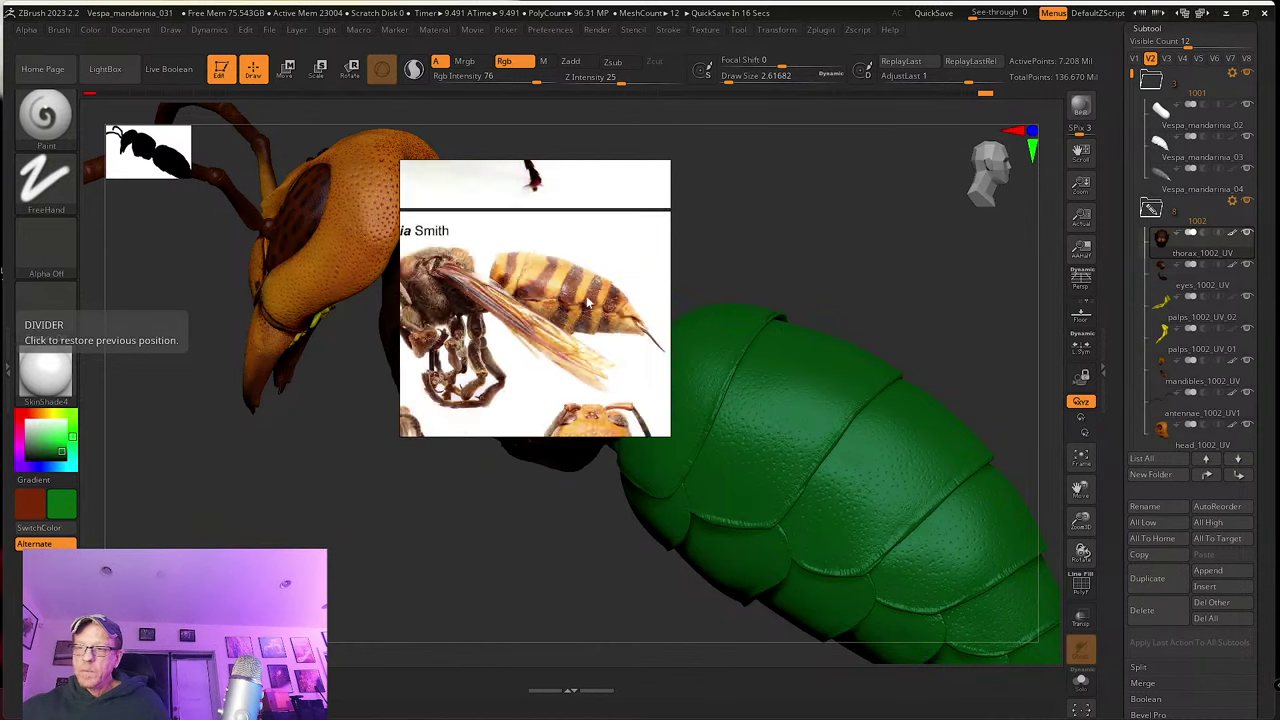
Step: Examine the abdomen markings in the side-view photo of the orange and black hornet on a white background
{"action": "scroll", "coordinate": [519, 322], "scroll_direction": "up", "scroll_amount": 3}
{"action": "scroll", "coordinate": [520, 316], "scroll_direction": "up", "scroll_amount": 2}
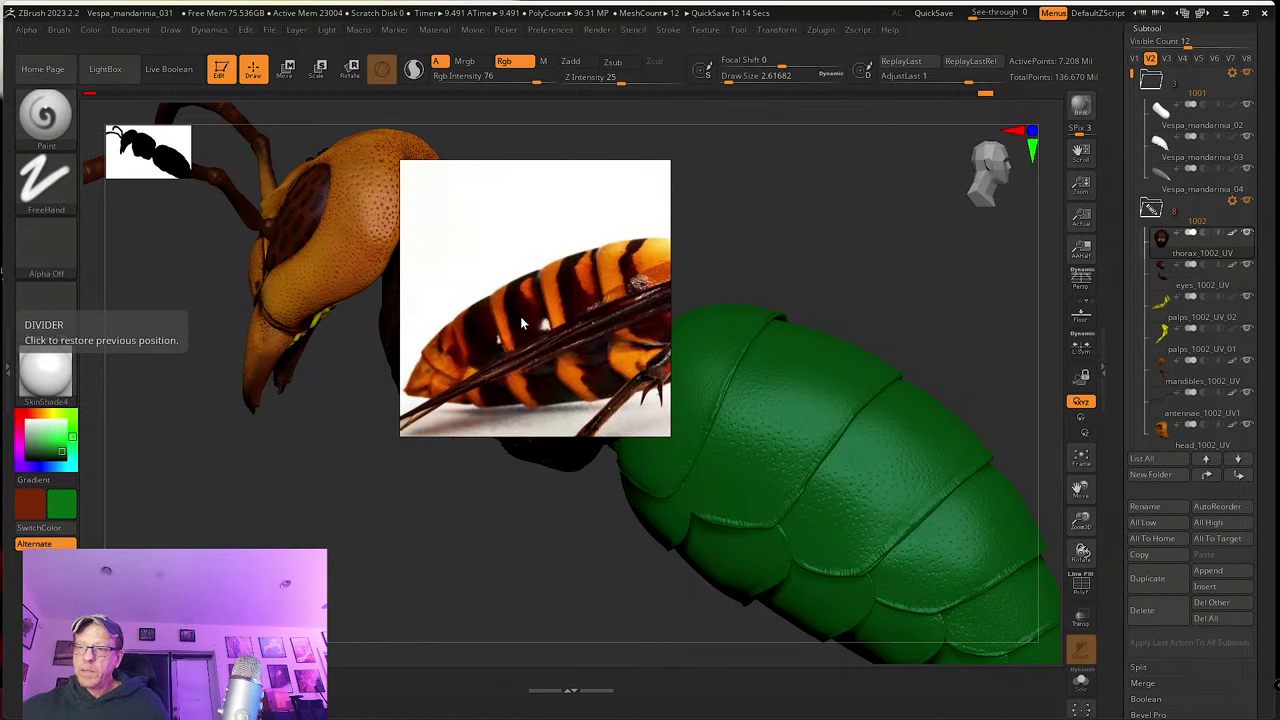
{"action": "scroll", "coordinate": [595, 313], "scroll_direction": "up", "scroll_amount": 2}
{"action": "scroll", "coordinate": [575, 325], "scroll_direction": "down", "scroll_amount": 4}
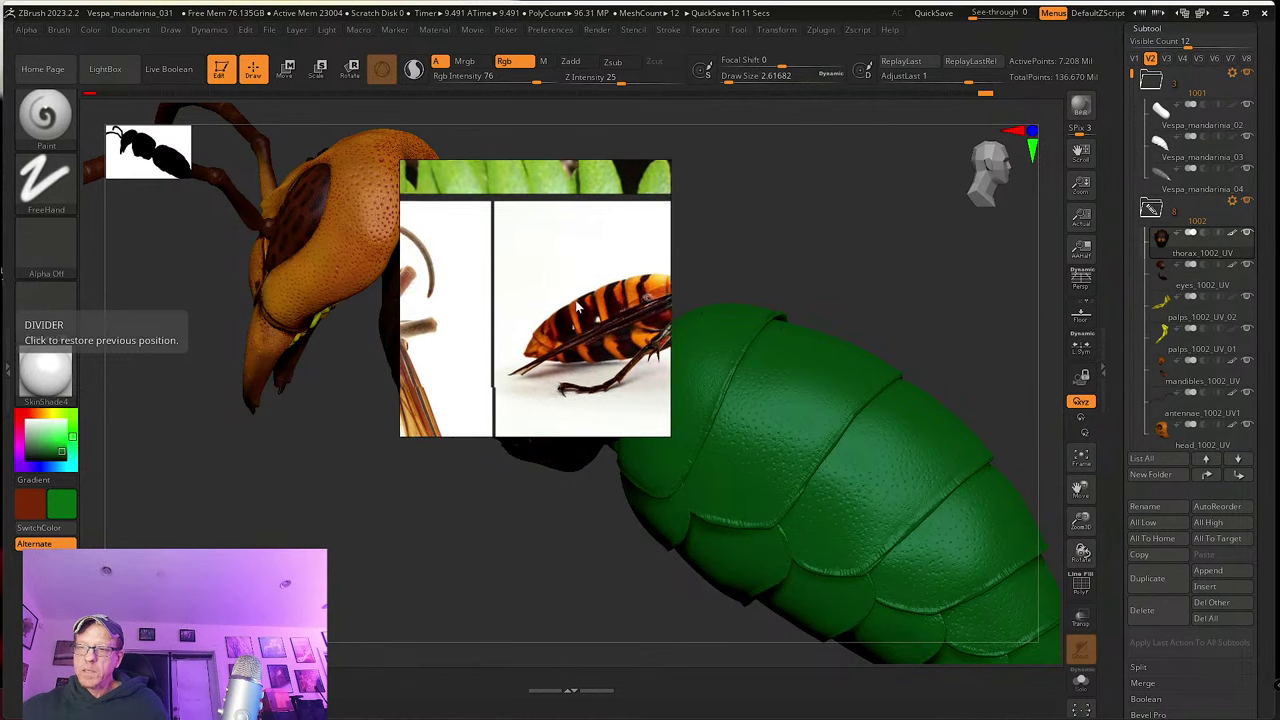
{"action": "middle_click_drag", "start_coordinate": [529, 238], "coordinate": [632, 290]}
{"action": "middle_click_drag", "start_coordinate": [519, 311], "coordinate": [578, 304]}
{"action": "scroll", "coordinate": [560, 304], "scroll_direction": "down", "scroll_amount": 1}
{"action": "scroll", "coordinate": [560, 306], "scroll_direction": "down", "scroll_amount": 3}
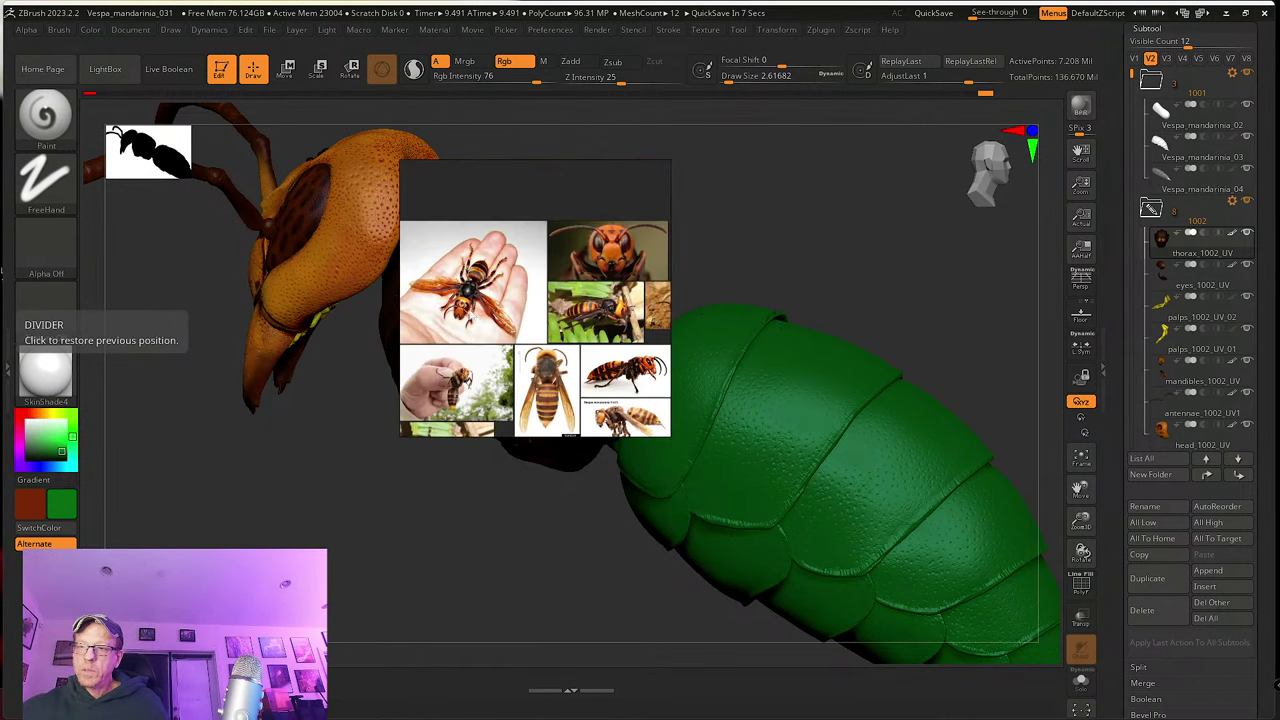
Step: Study the abdomen bands in the reference photo of the hornet with a raised wing on a pale surface
{"action": "middle_click_drag", "start_coordinate": [446, 350], "coordinate": [515, 223]}
{"action": "middle_click_drag", "start_coordinate": [499, 304], "coordinate": [560, 286]}
{"action": "scroll", "coordinate": [489, 299], "scroll_direction": "up", "scroll_amount": 3}
{"action": "scroll", "coordinate": [524, 304], "scroll_direction": "up", "scroll_amount": 2}
{"action": "middle_click_drag", "start_coordinate": [482, 327], "coordinate": [682, 274]}
{"action": "scroll", "coordinate": [557, 341], "scroll_direction": "up", "scroll_amount": 3}
{"action": "scroll", "coordinate": [560, 345], "scroll_direction": "down", "scroll_amount": 2}
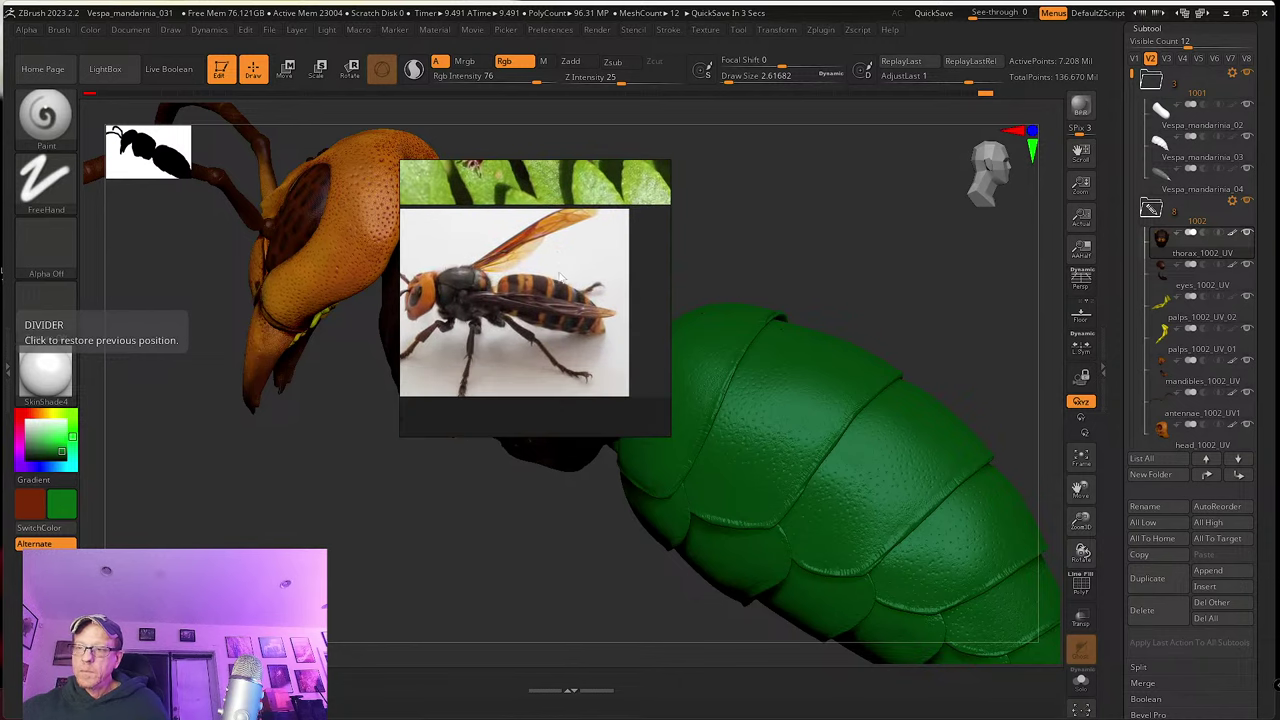
{"action": "scroll", "coordinate": [570, 302], "scroll_direction": "down", "scroll_amount": 1}
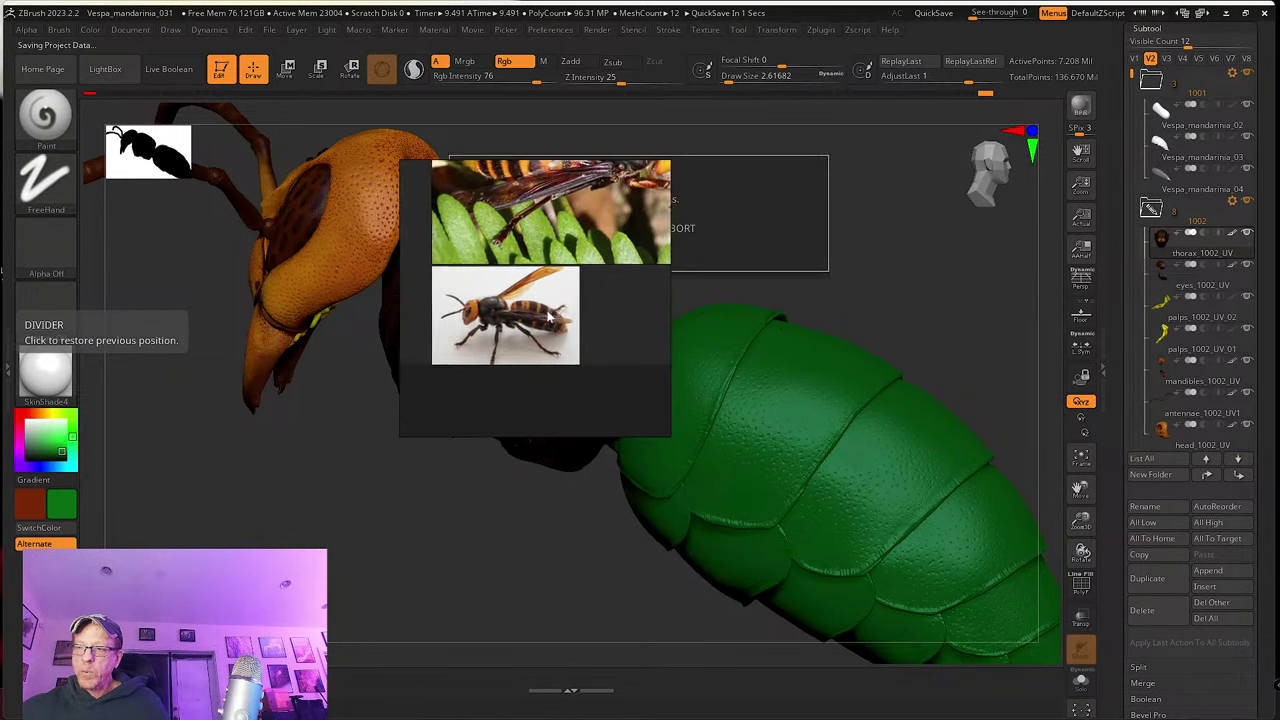
{"action": "scroll", "coordinate": [530, 318], "scroll_direction": "up", "scroll_amount": 3}
{"action": "scroll", "coordinate": [528, 302], "scroll_direction": "down", "scroll_amount": 3}
{"action": "scroll", "coordinate": [560, 312], "scroll_direction": "up", "scroll_amount": 1}
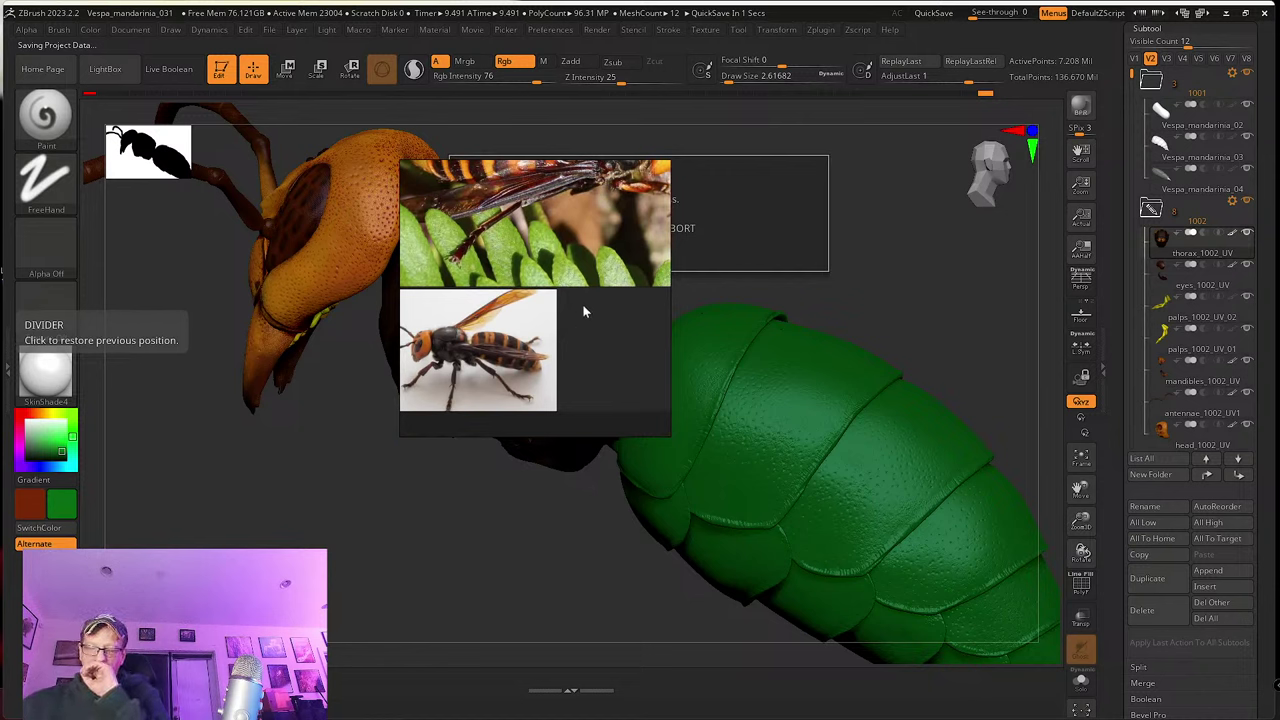
{"action": "scroll", "coordinate": [583, 305], "scroll_direction": "down", "scroll_amount": 3}
{"action": "middle_click_drag", "start_coordinate": [664, 264], "coordinate": [543, 368]}
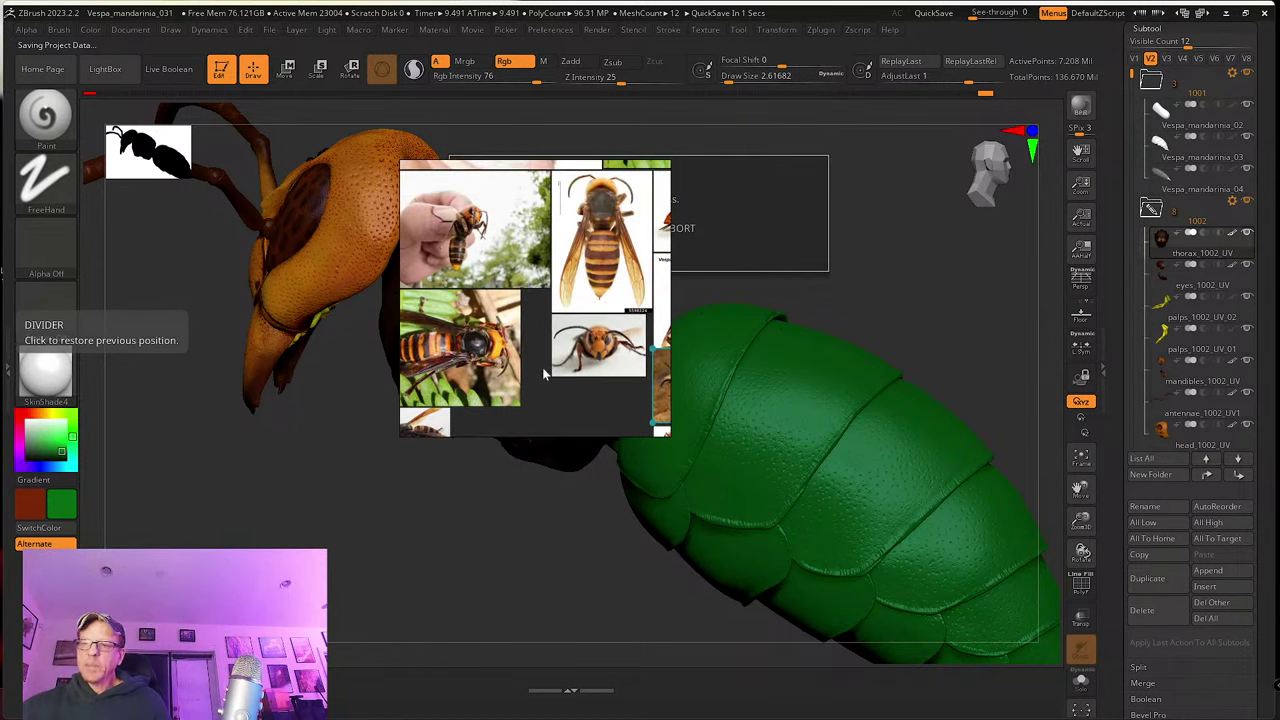
Step: Compare hornet coloring across the remaining reference photos, including the side views, the frontal head shot and the hornet on green leaves
{"action": "scroll", "coordinate": [543, 373], "scroll_direction": "up", "scroll_amount": 5}
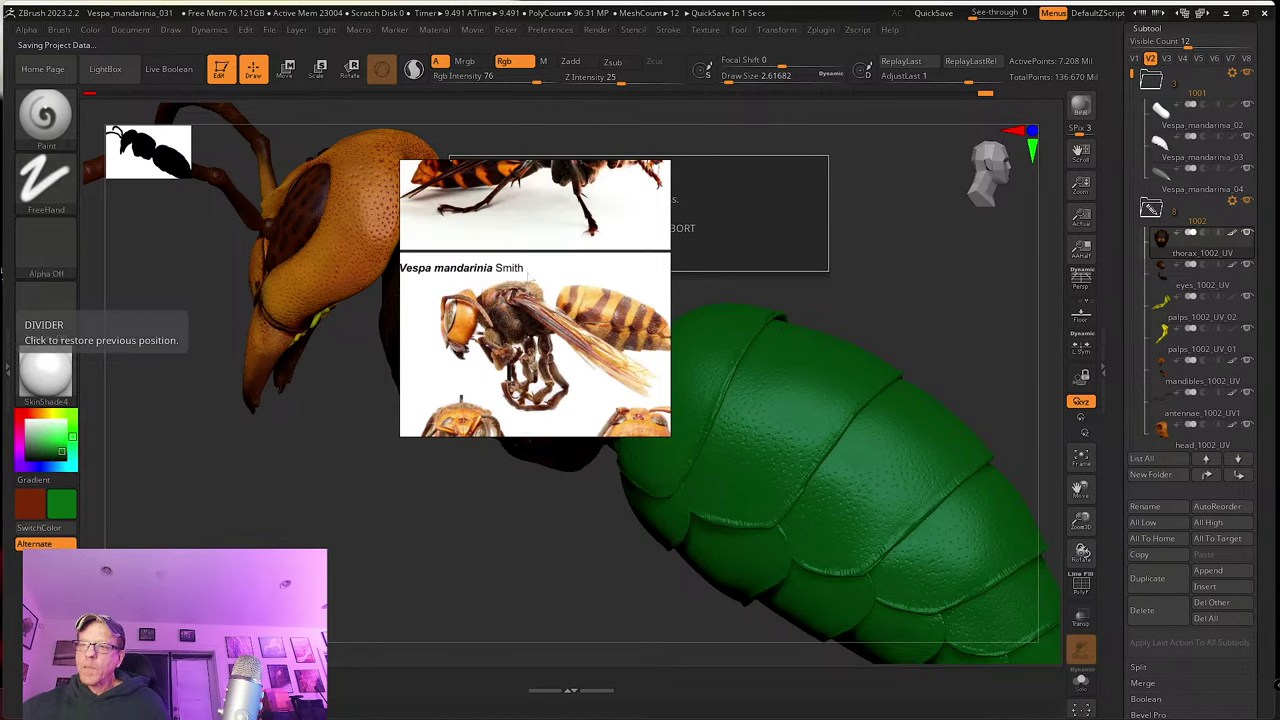
{"action": "scroll", "coordinate": [528, 276], "scroll_direction": "up", "scroll_amount": 4}
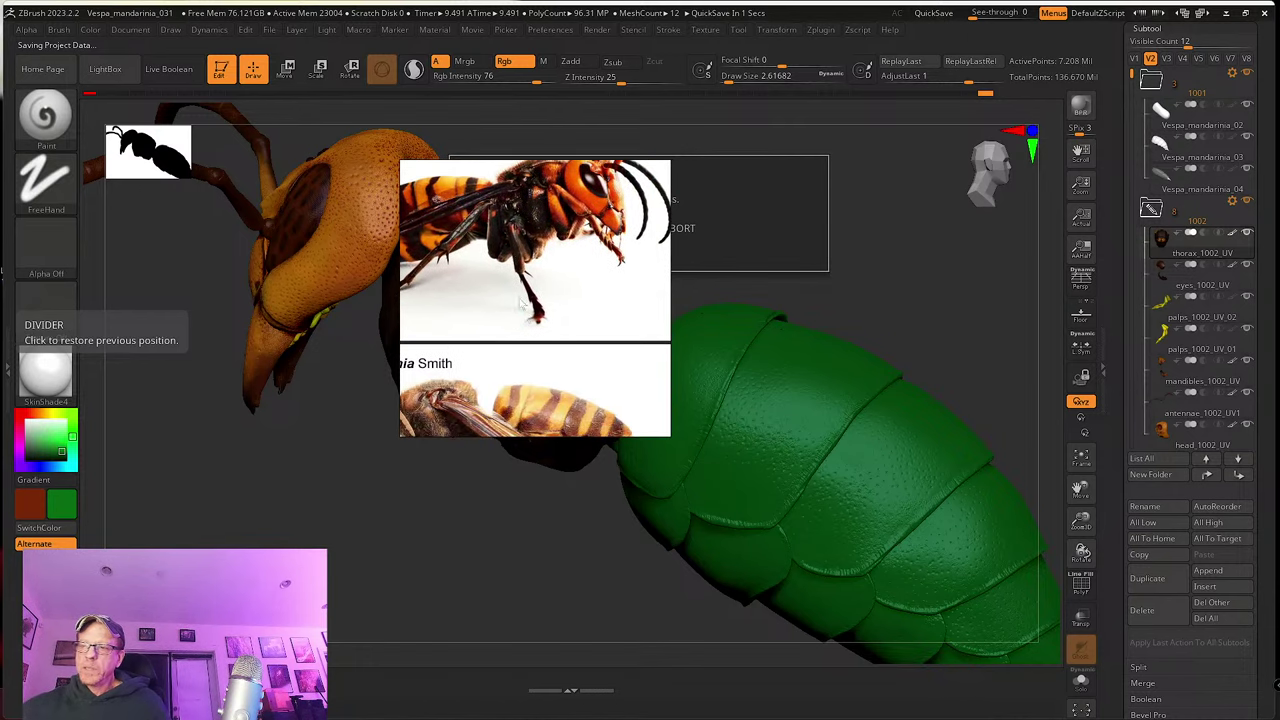
{"action": "scroll", "coordinate": [520, 305], "scroll_direction": "down", "scroll_amount": 2}
{"action": "scroll", "coordinate": [530, 312], "scroll_direction": "up", "scroll_amount": 3}
{"action": "scroll", "coordinate": [545, 320], "scroll_direction": "down", "scroll_amount": 3}
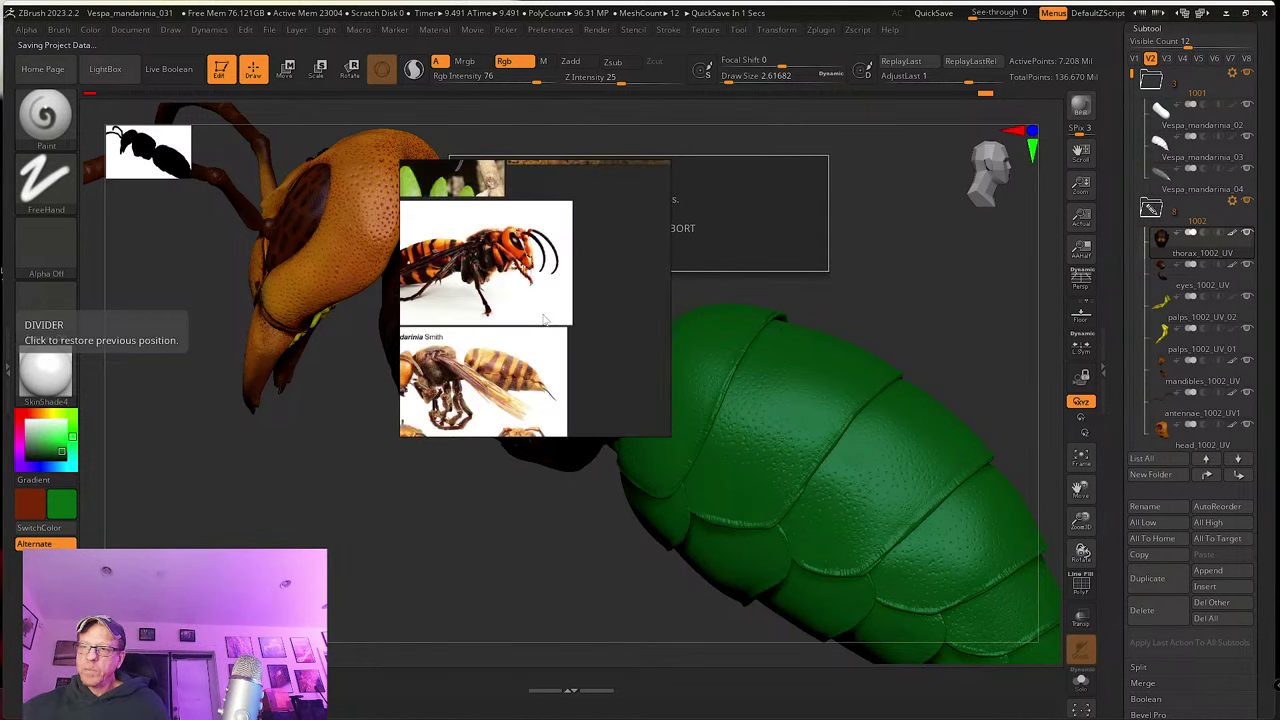
{"action": "scroll", "coordinate": [527, 316], "scroll_direction": "down", "scroll_amount": 2}
{"action": "middle_click_drag", "start_coordinate": [495, 322], "coordinate": [508, 348]}
{"action": "middle_click_drag", "start_coordinate": [480, 201], "coordinate": [492, 299]}
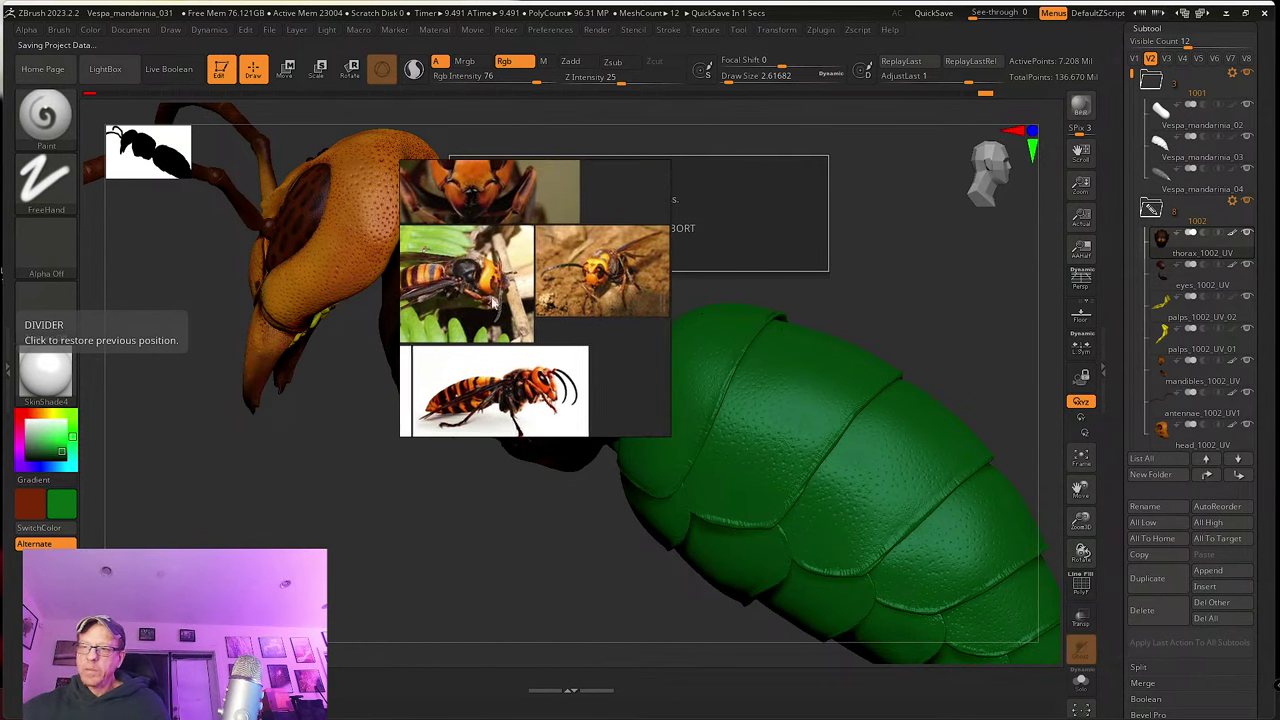
{"action": "scroll", "coordinate": [500, 315], "scroll_direction": "up", "scroll_amount": 3}
{"action": "scroll", "coordinate": [519, 327], "scroll_direction": "down", "scroll_amount": 3}
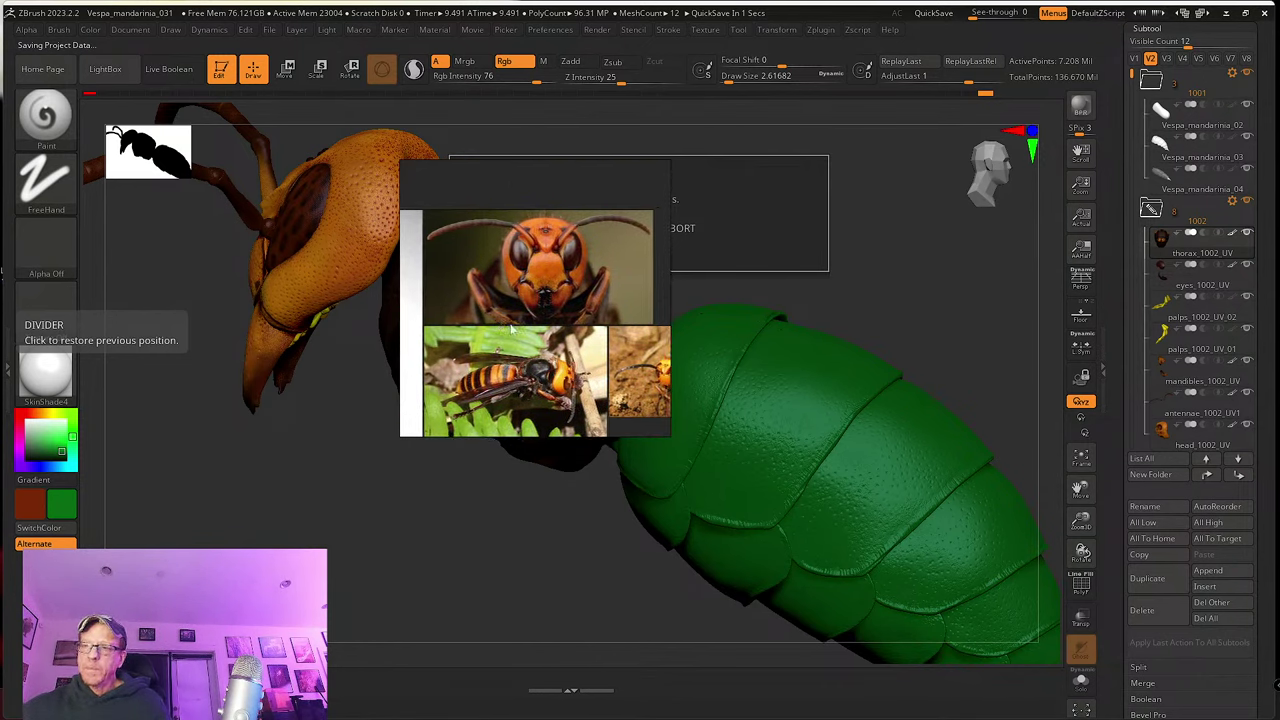
{"action": "scroll", "coordinate": [517, 338], "scroll_direction": "up", "scroll_amount": 5}
{"action": "scroll", "coordinate": [517, 339], "scroll_direction": "down", "scroll_amount": 5}
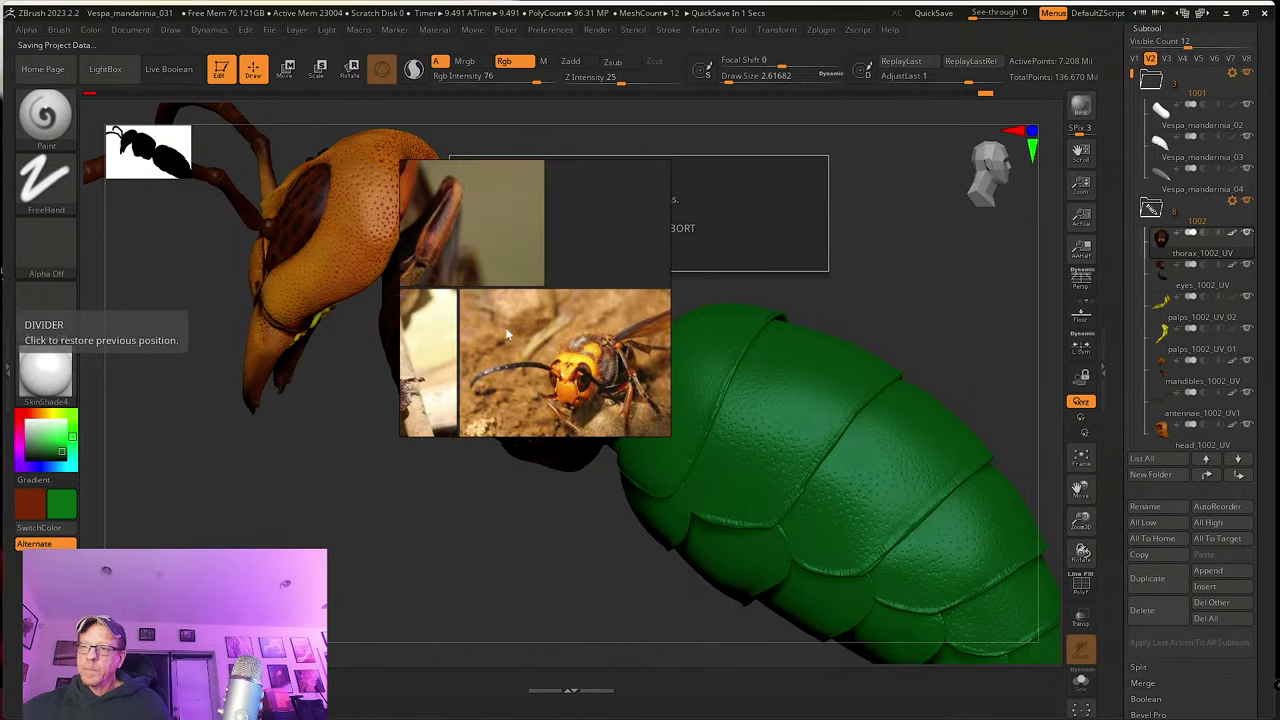
{"action": "middle_click_drag", "start_coordinate": [497, 338], "coordinate": [549, 302]}
{"action": "scroll", "coordinate": [549, 302], "scroll_direction": "up", "scroll_amount": 3}
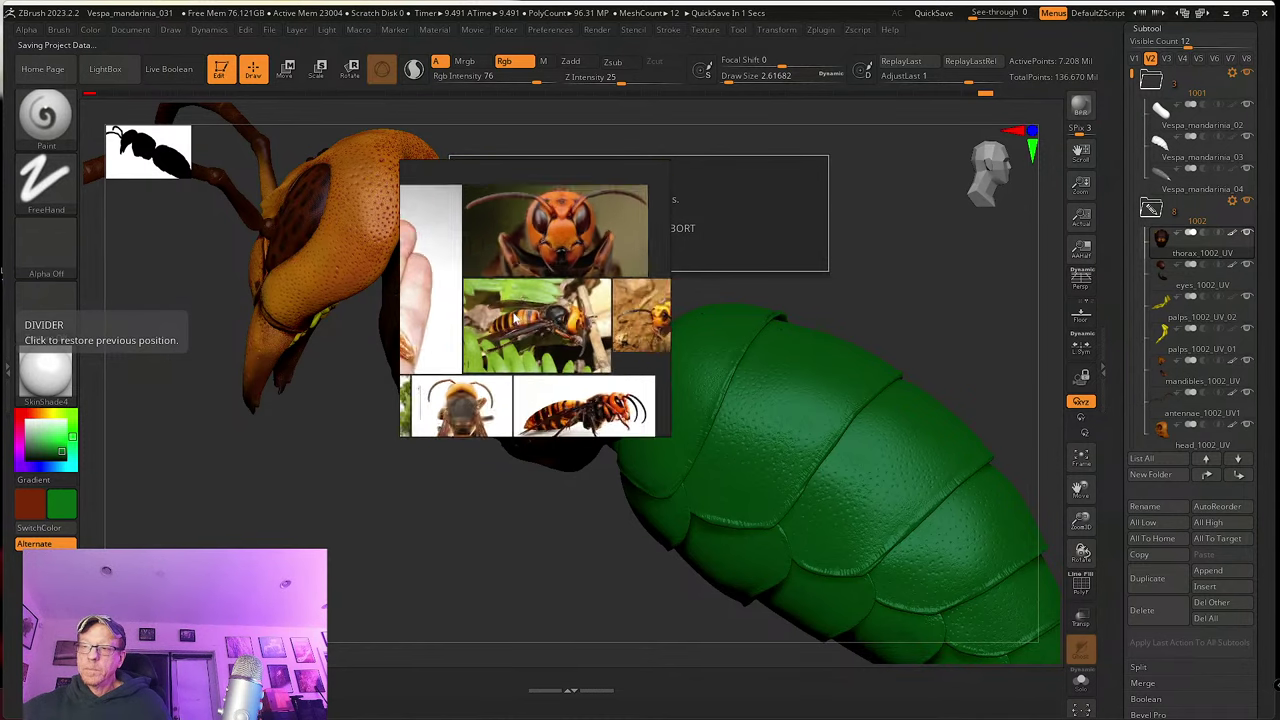
Step: Move the reference board off the canvas and sample the thorax's dark brown as the active paint color
{"action": "right_click_drag", "start_coordinate": [540, 302], "coordinate": [2, 262]}
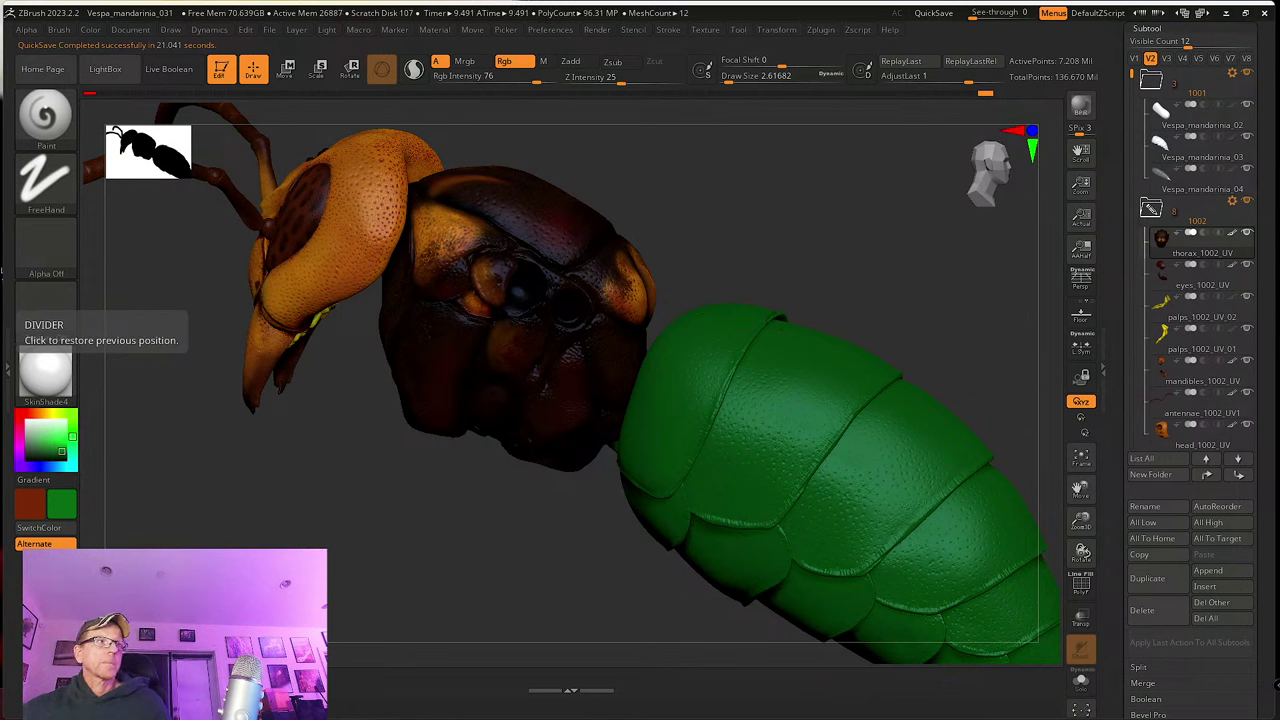
{"action": "mouse_move", "coordinate": [4, 270]}
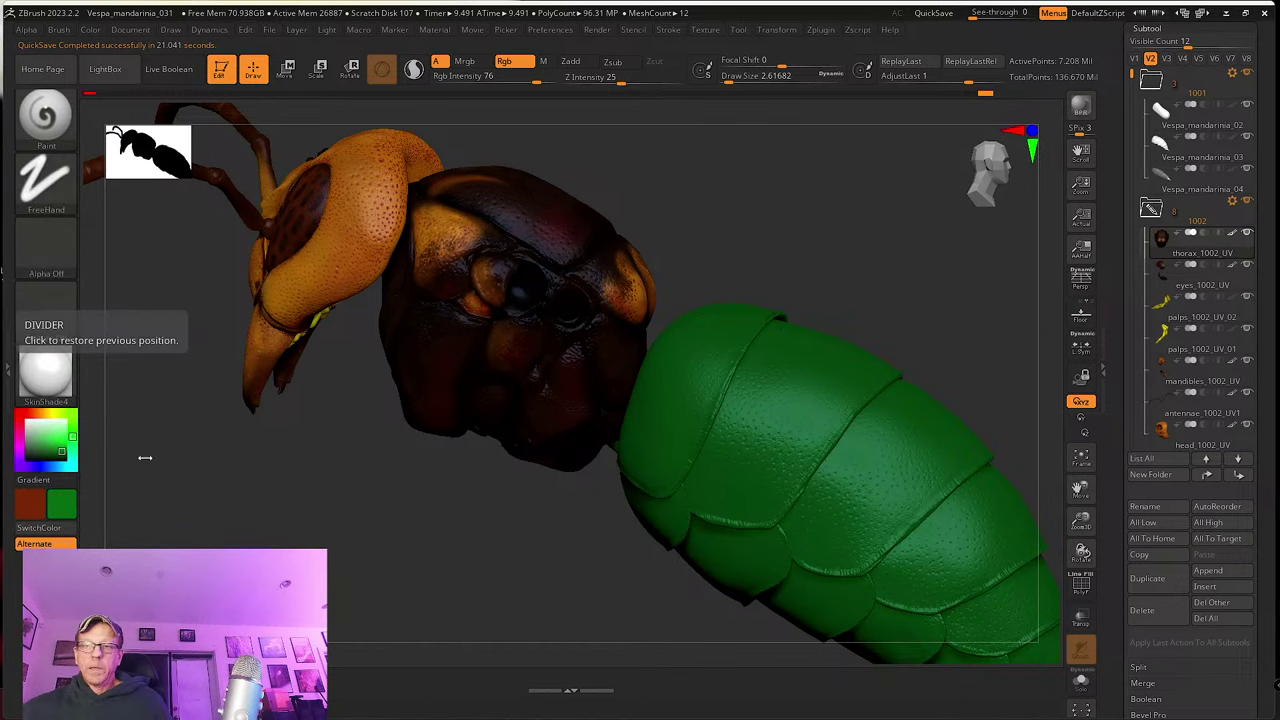
{"action": "left_click_drag", "start_coordinate": [359, 475], "coordinate": [453, 350]}
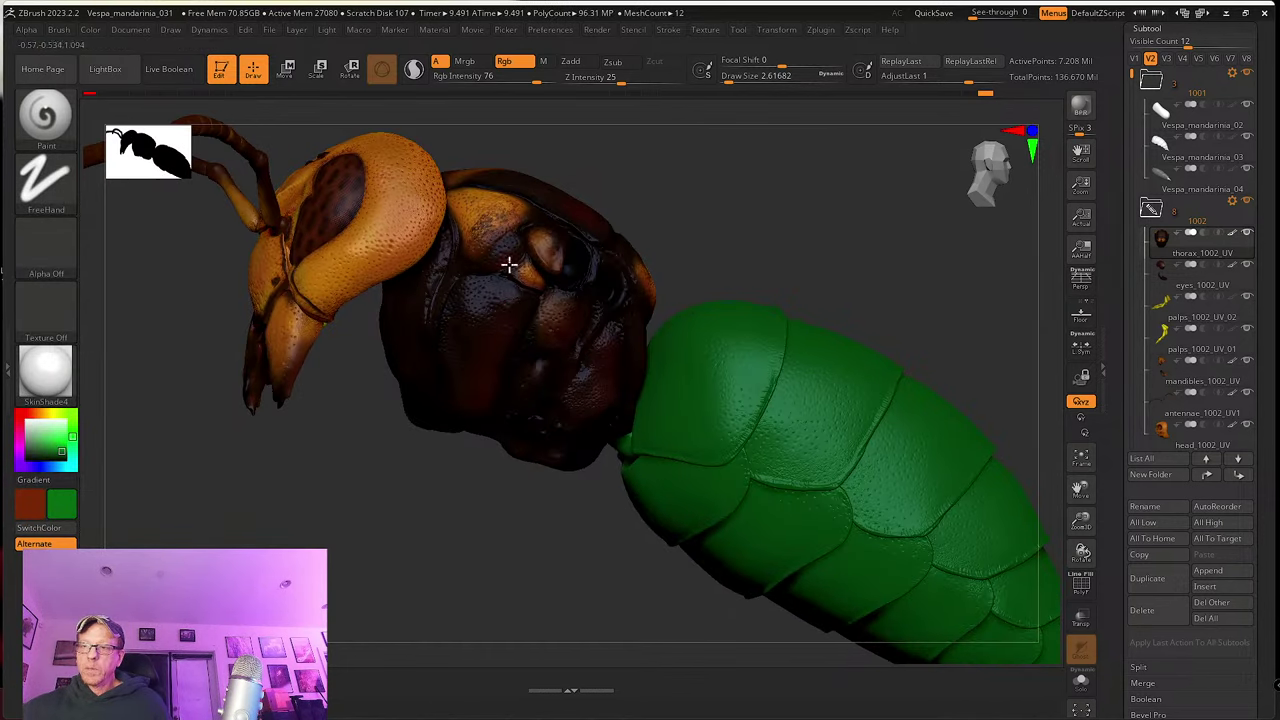
{"action": "key", "text": "c"}
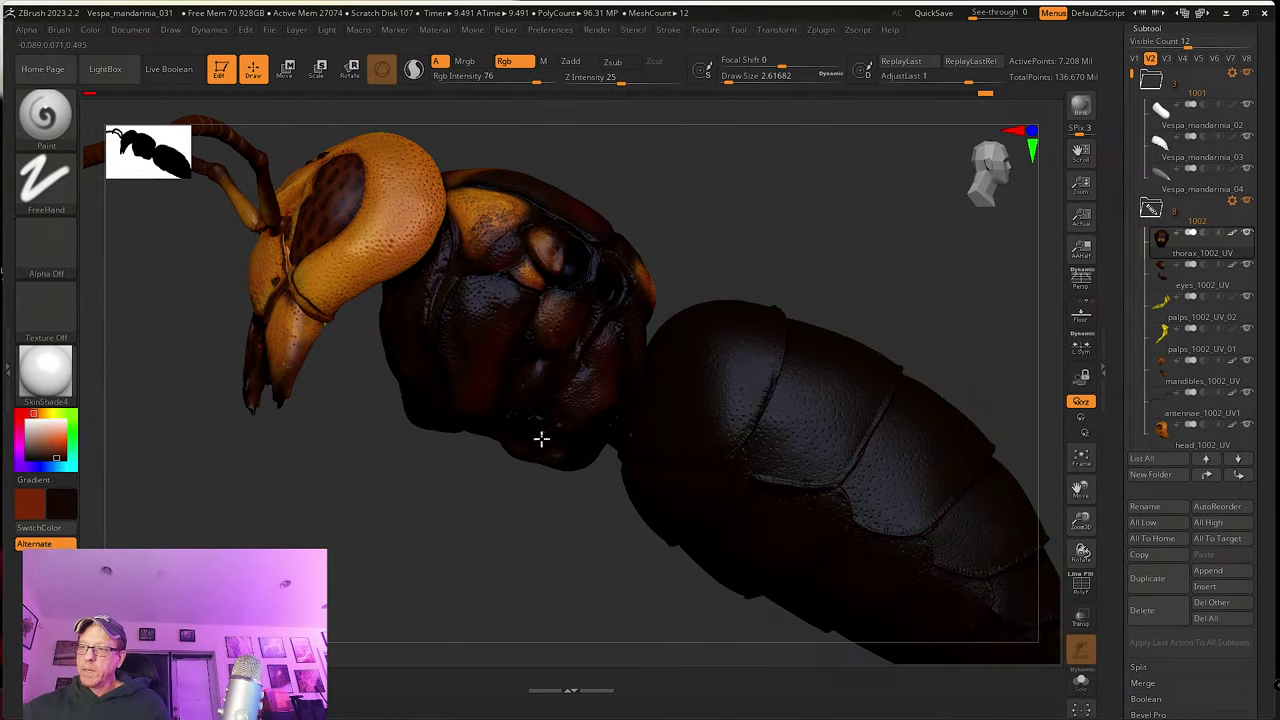
Step: Make the abdomen's upper shell subtool Vespa_mandarinia_03 active and isolate it with Solo
{"action": "left_click_drag", "start_coordinate": [506, 537], "coordinate": [509, 517]}
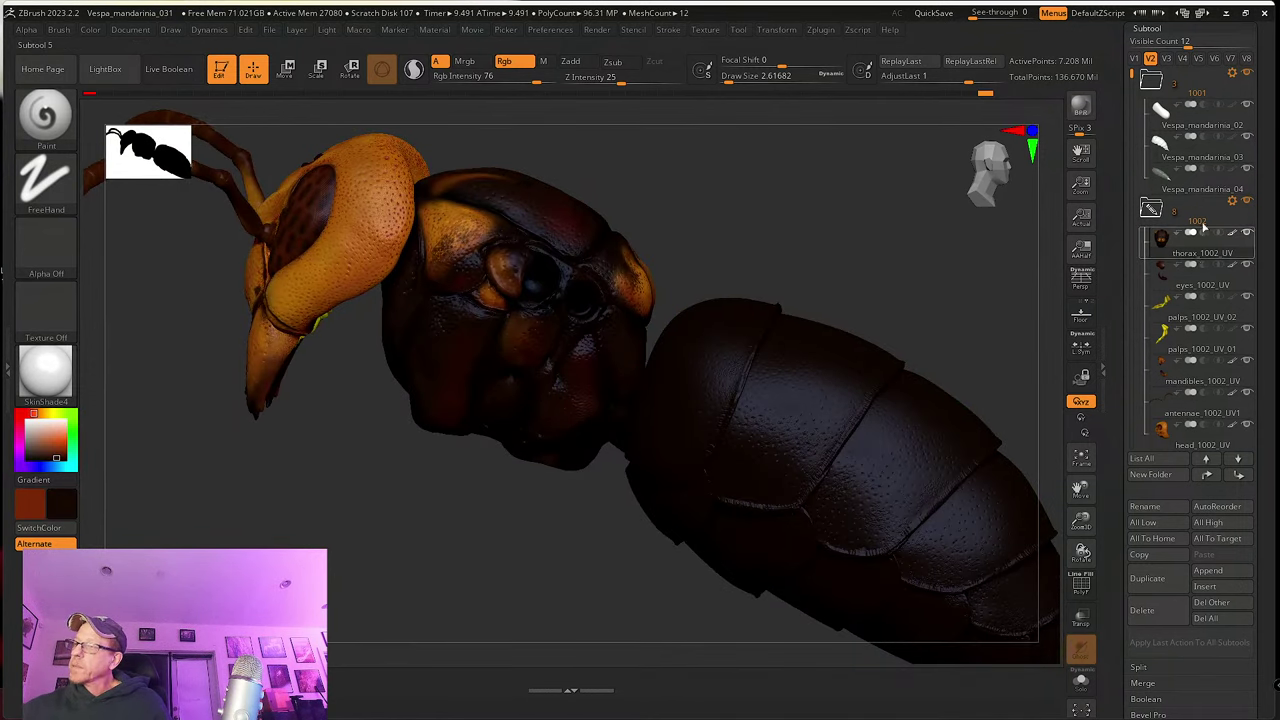
{"action": "left_click", "coordinate": [1221, 156]}
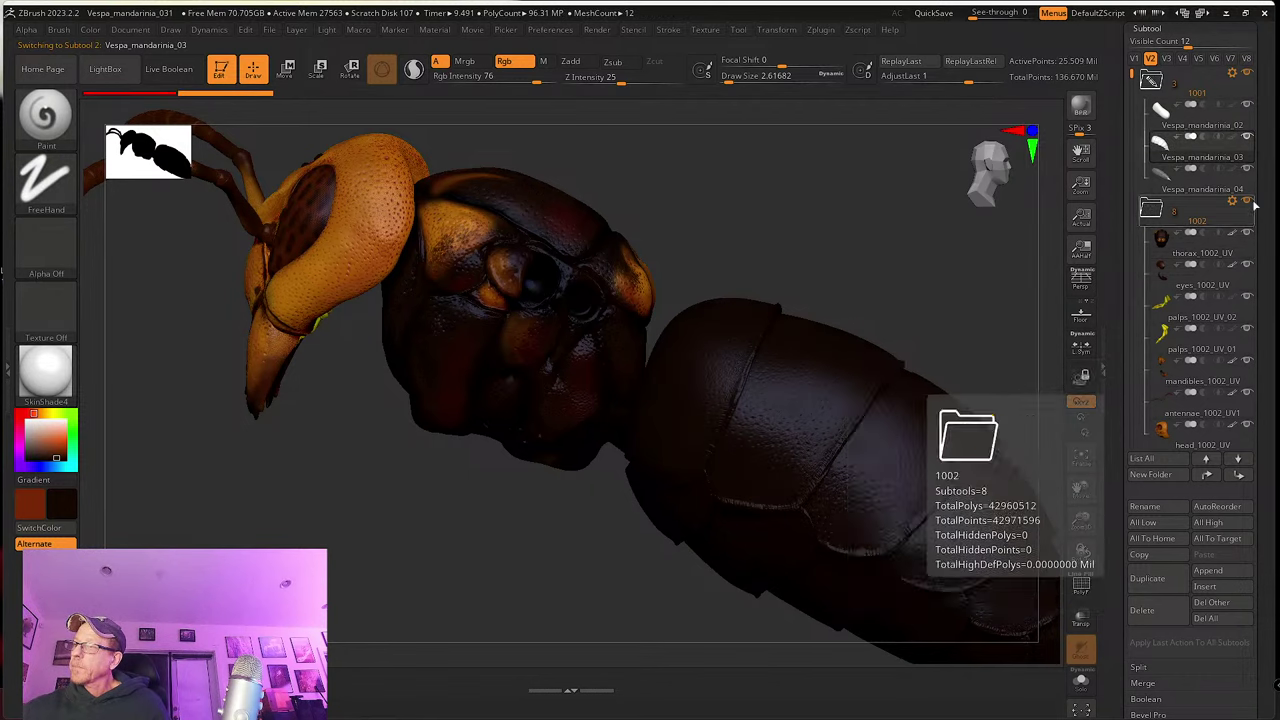
{"action": "left_click", "coordinate": [1081, 683]}
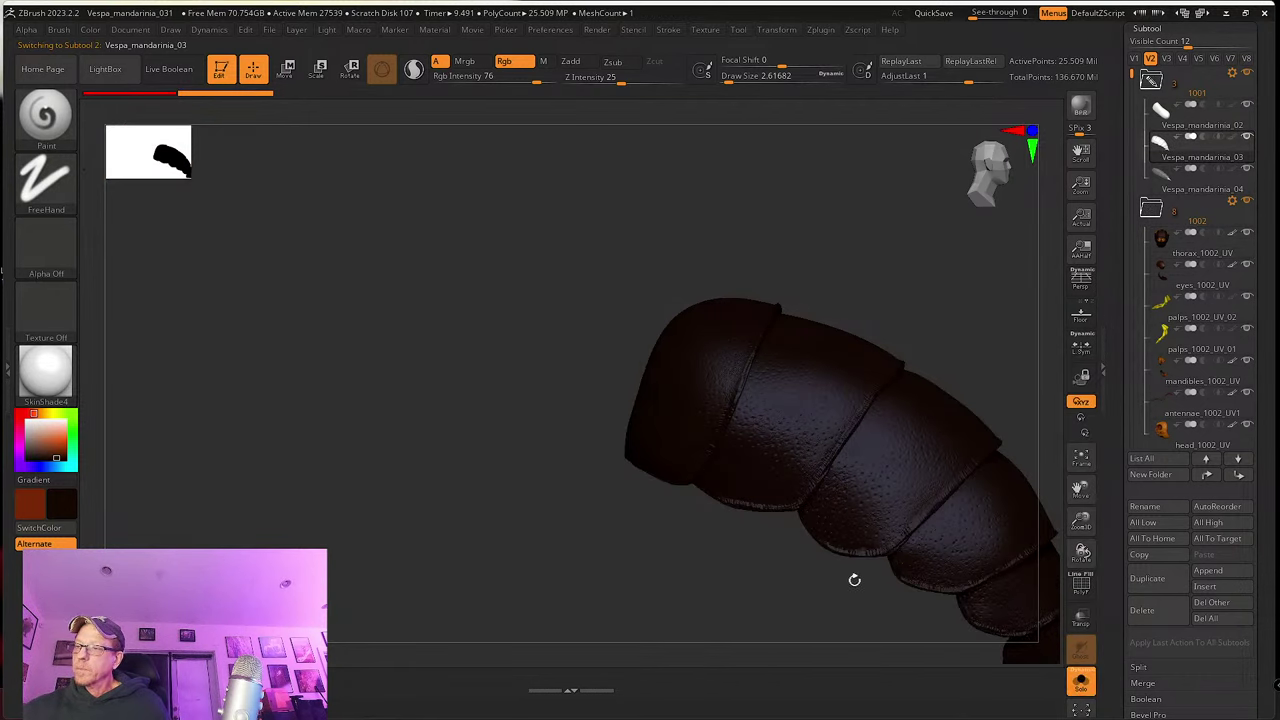
{"action": "left_click_drag", "start_coordinate": [752, 573], "coordinate": [895, 519]}
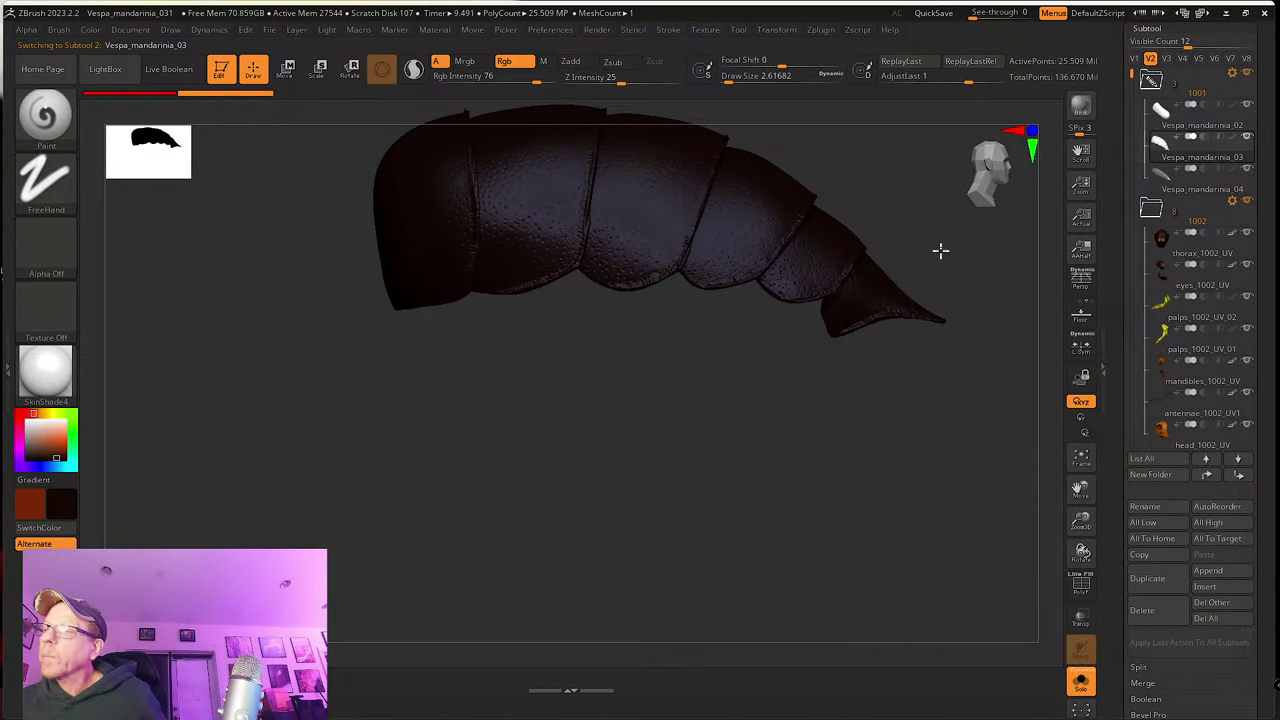
{"action": "left_click_drag", "start_coordinate": [940, 251], "coordinate": [923, 271]}
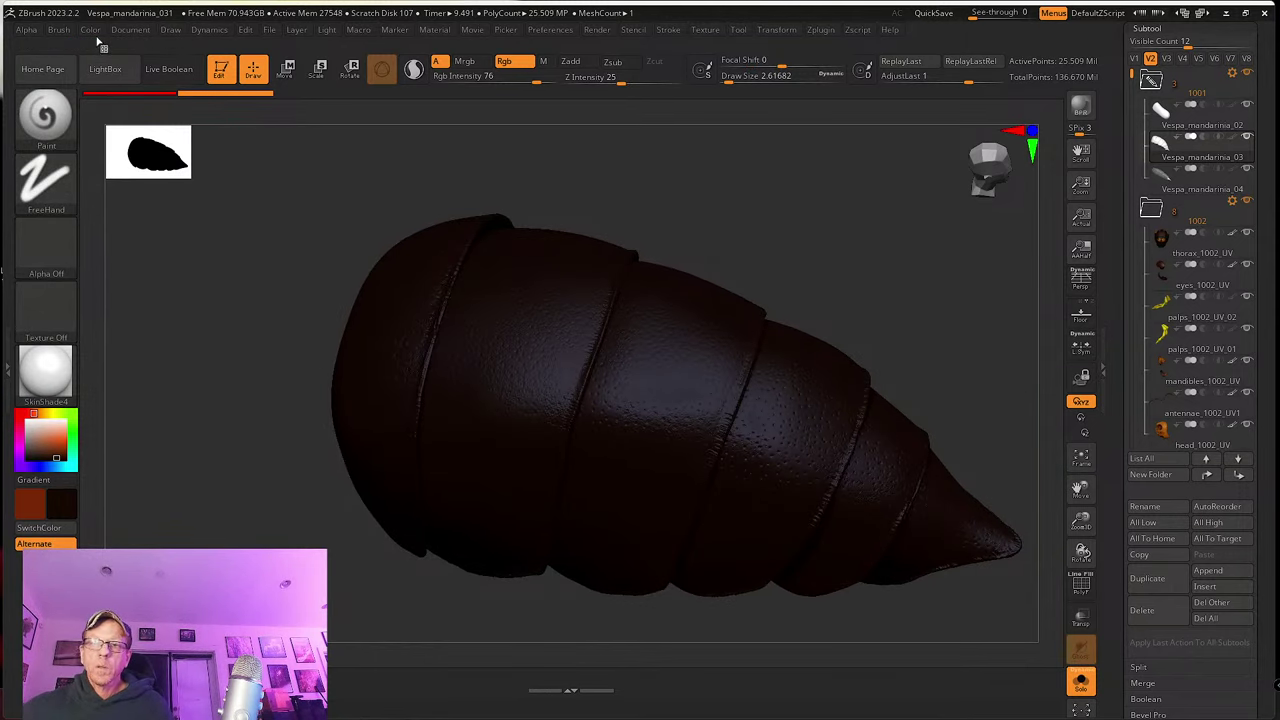
Step: Try filling the isolated abdomen shell with the dark brown color R 22, G 9, B 3, and undo the fill
{"action": "left_click", "coordinate": [92, 30]}
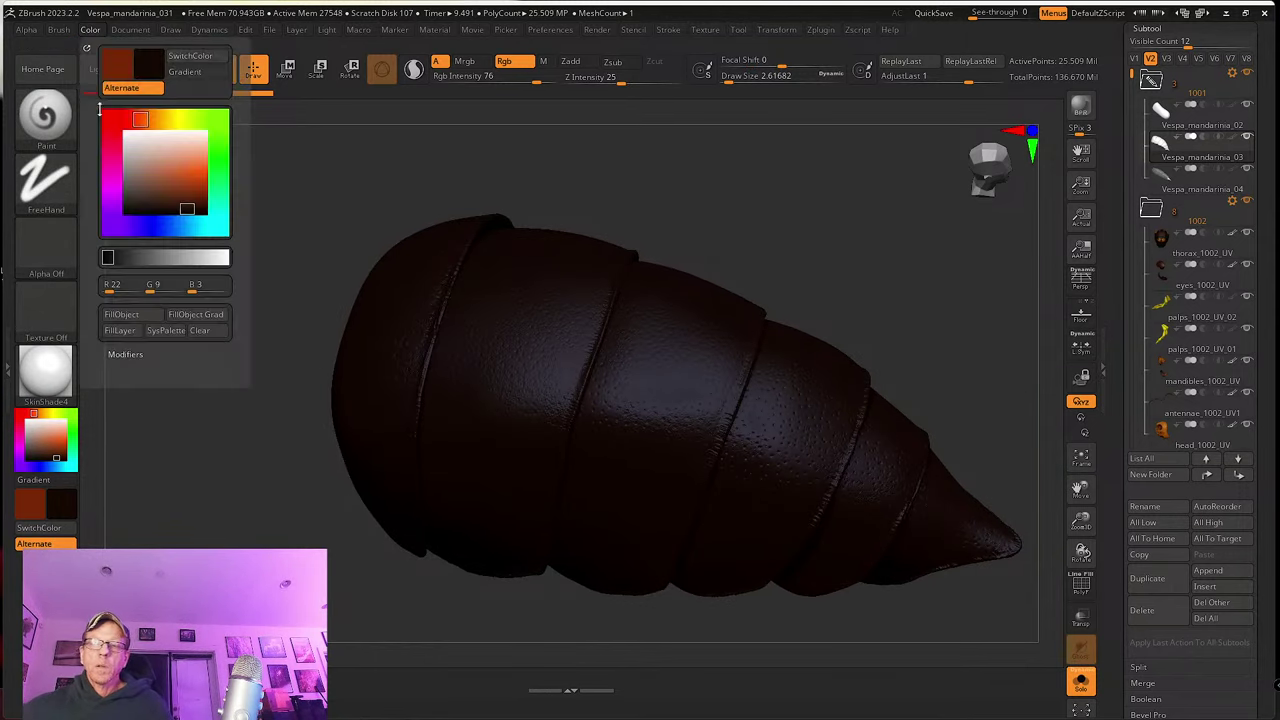
{"action": "left_click", "coordinate": [141, 318]}
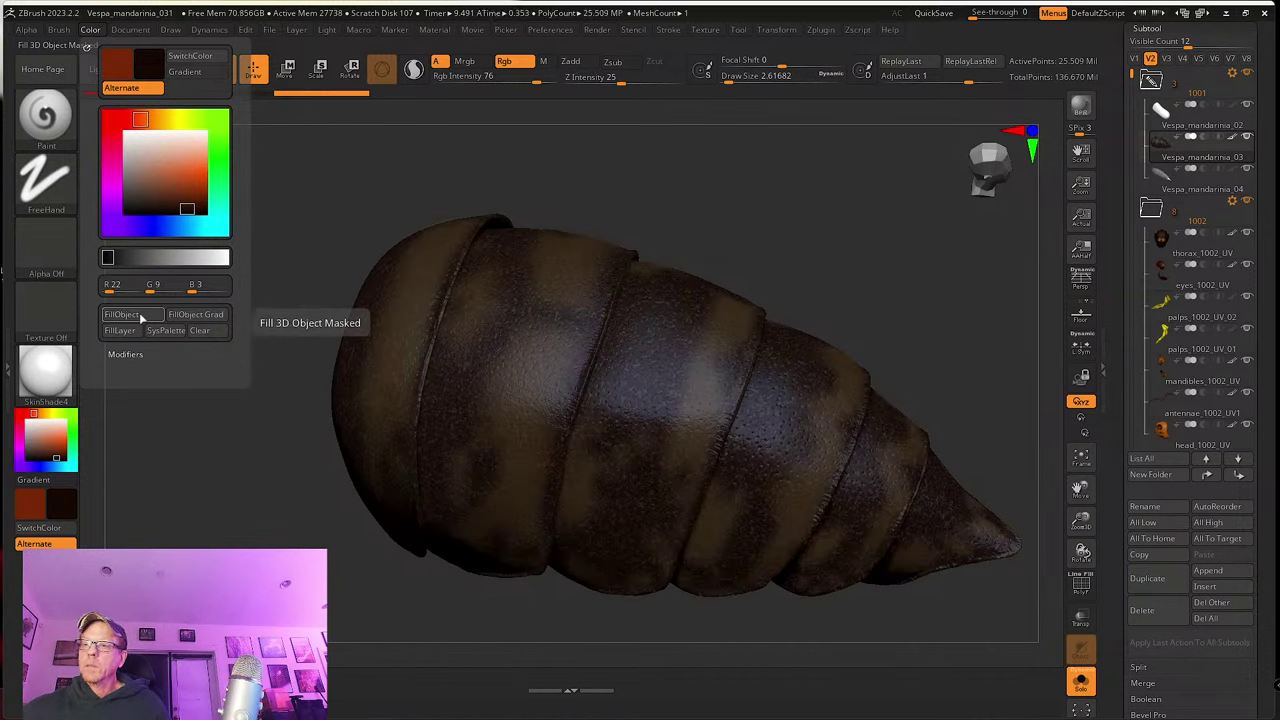
{"action": "key", "text": "ctrl"}
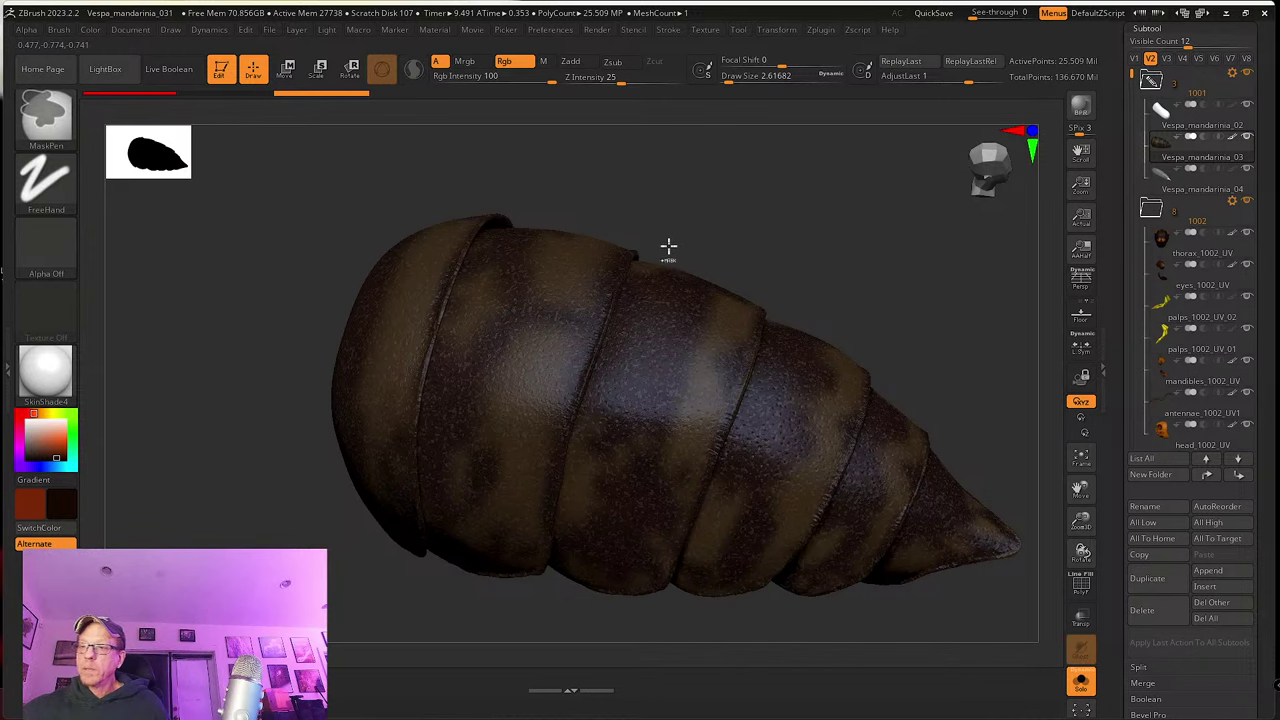
{"action": "key", "text": "ctrl+z"}
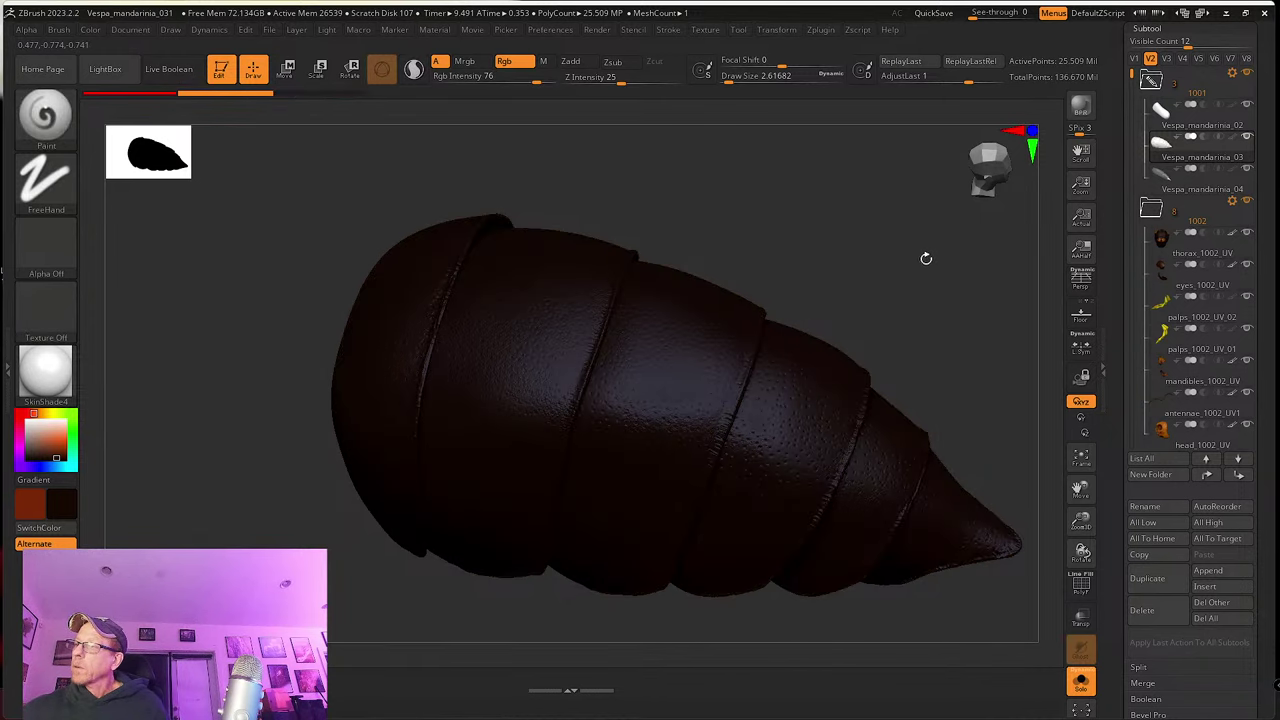
Step: Fill the abdomen shell twice with the dark brown R 22, G 9, B 3 to cover it with an even base coat
{"action": "left_click_drag", "start_coordinate": [926, 258], "coordinate": [894, 286]}
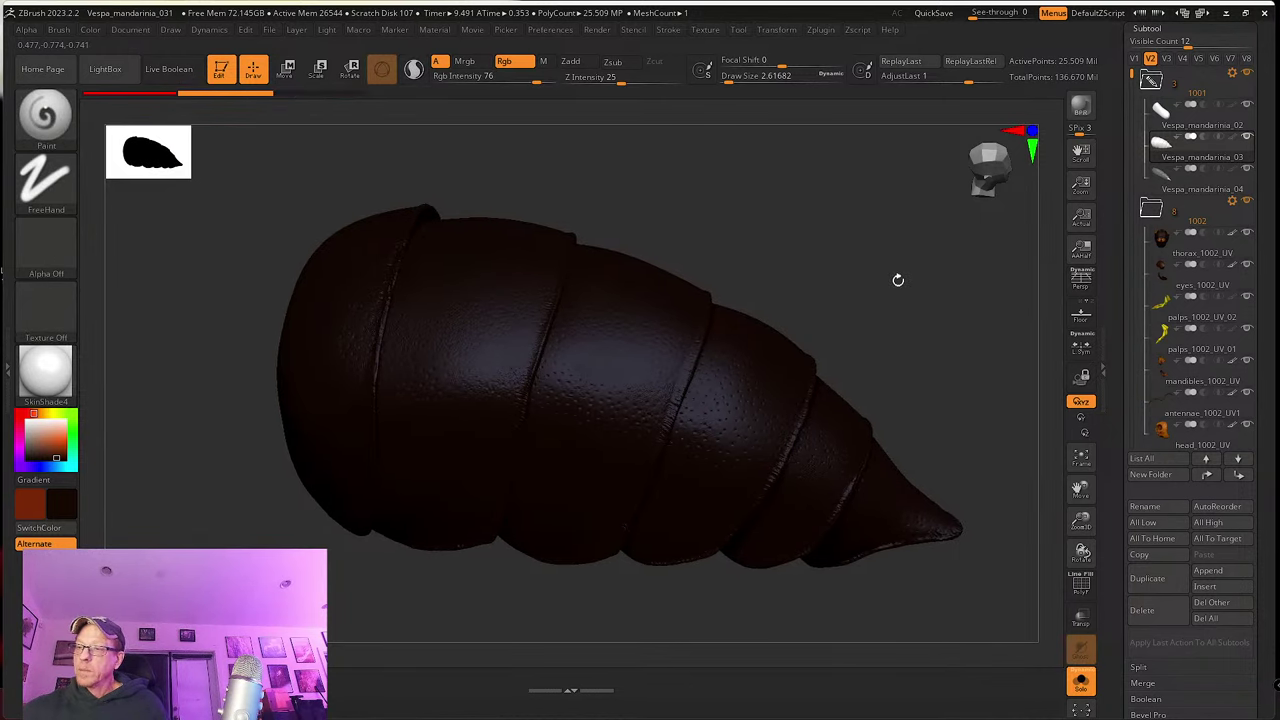
{"action": "left_click", "coordinate": [97, 31]}
{"action": "left_click", "coordinate": [150, 318]}
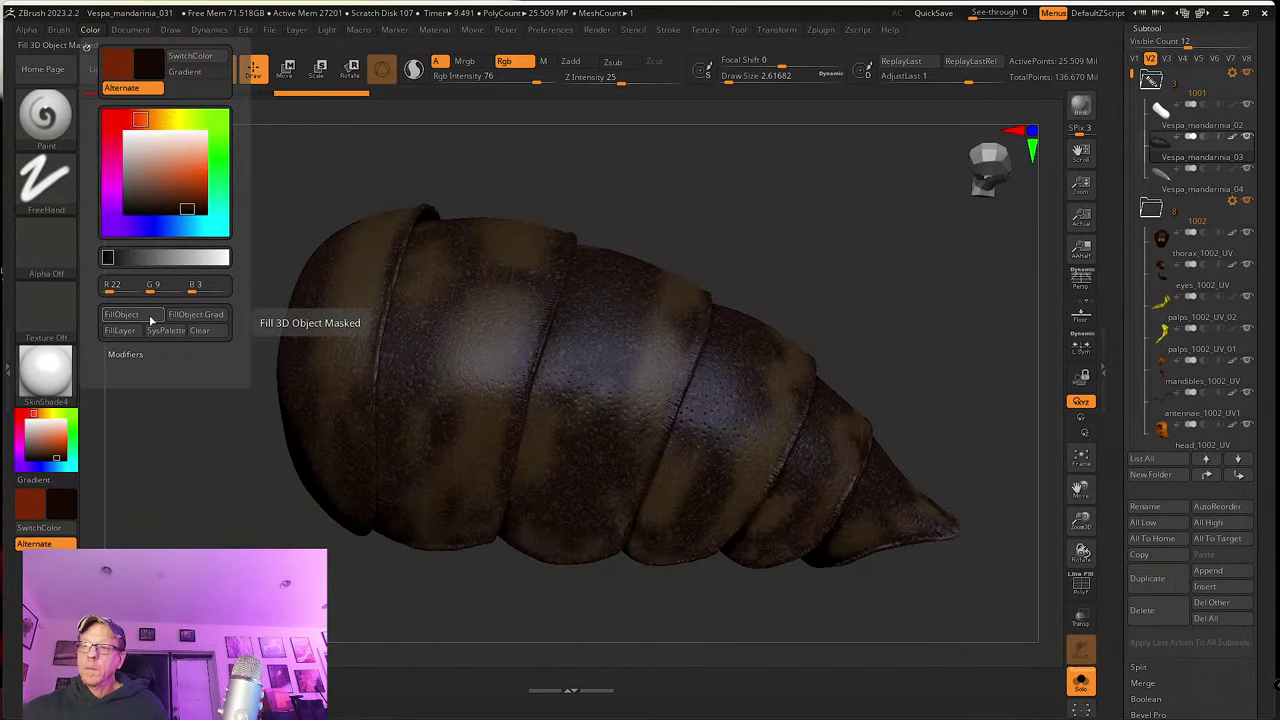
{"action": "left_click", "coordinate": [150, 318]}
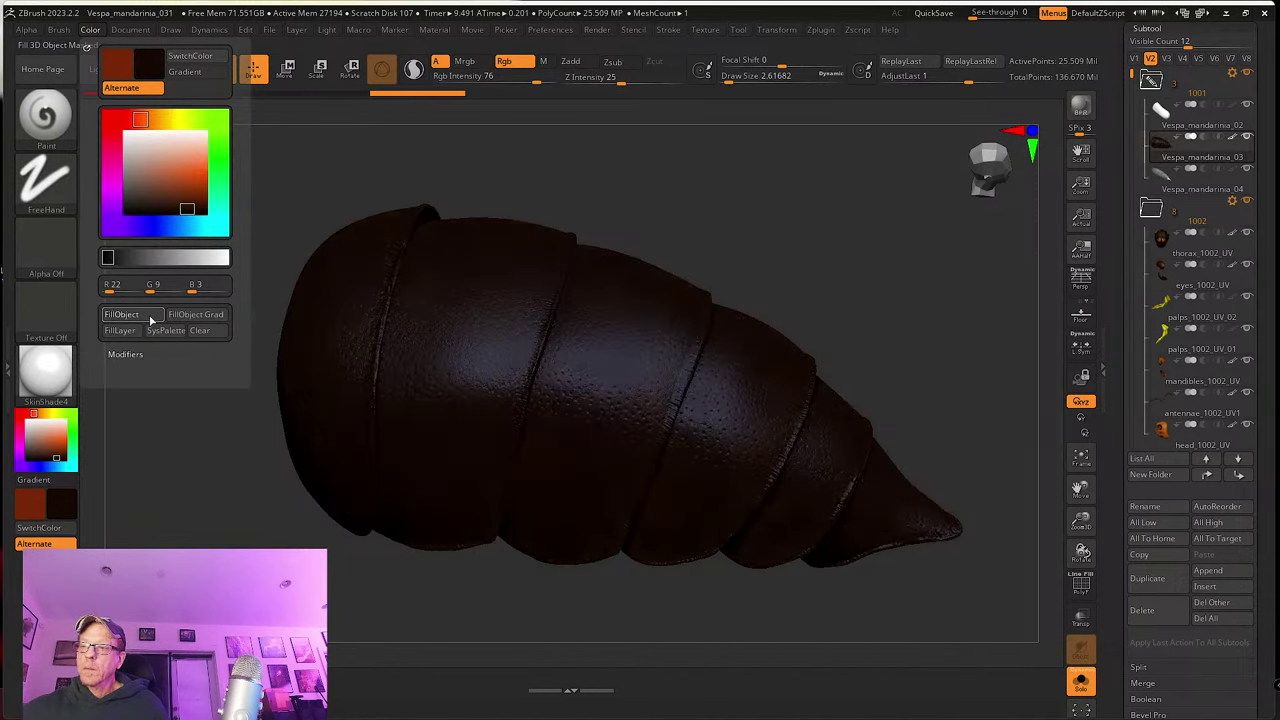
{"action": "left_click_drag", "start_coordinate": [731, 206], "coordinate": [797, 251]}
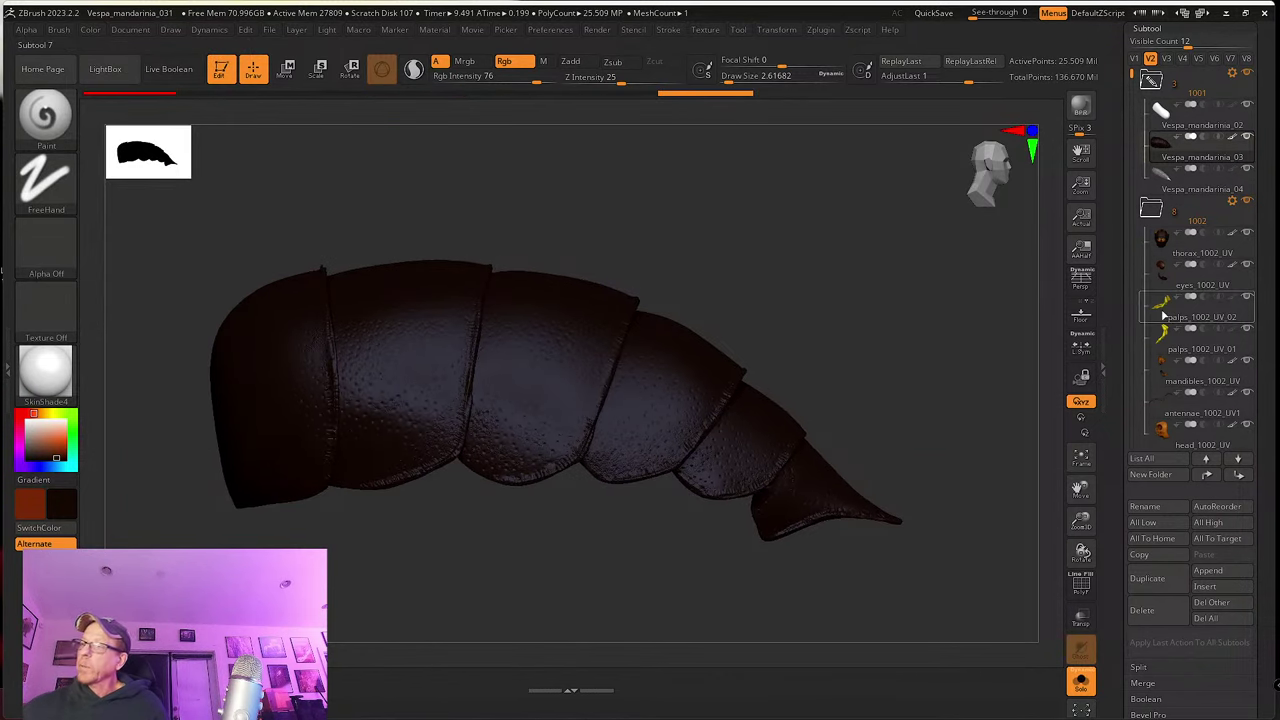
{"action": "mouse_move", "coordinate": [1163, 316]}
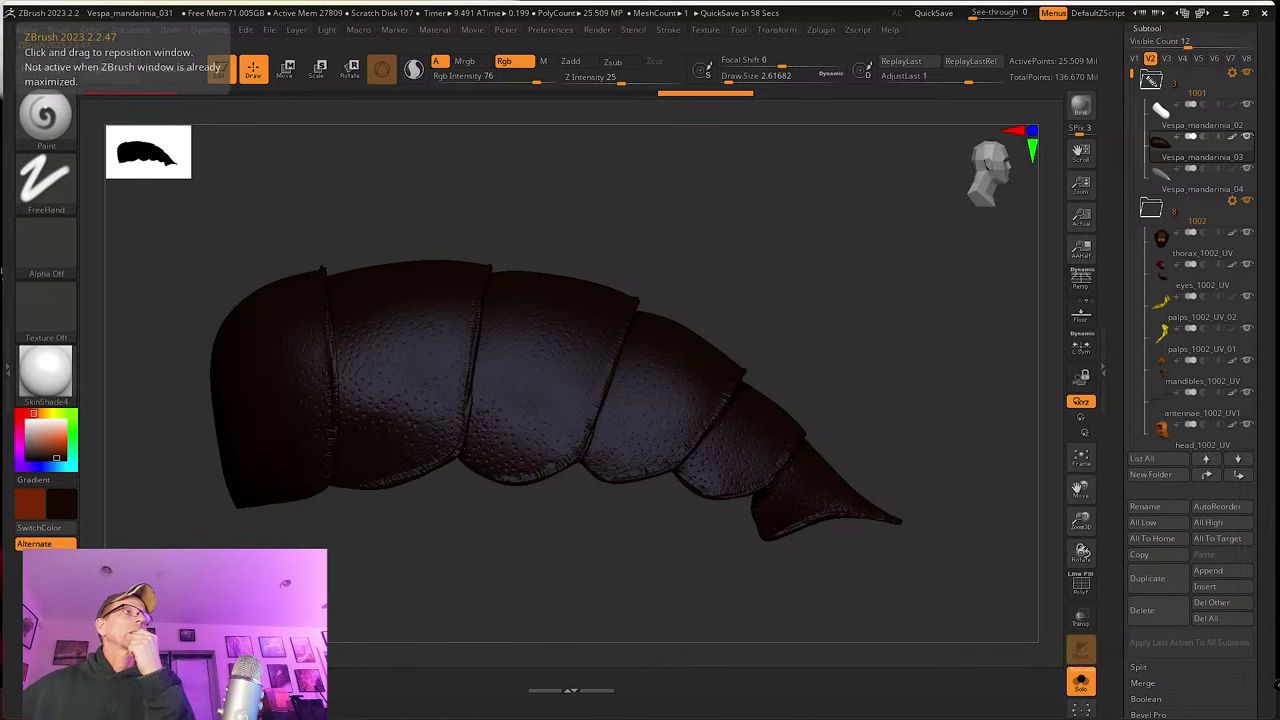
Step: Switch to the web browser and skim the ZBrush Jewelry Workshop home page's introduction and welcome sections
{"action": "left_click_drag", "start_coordinate": [0, 30], "coordinate": [690, 149]}
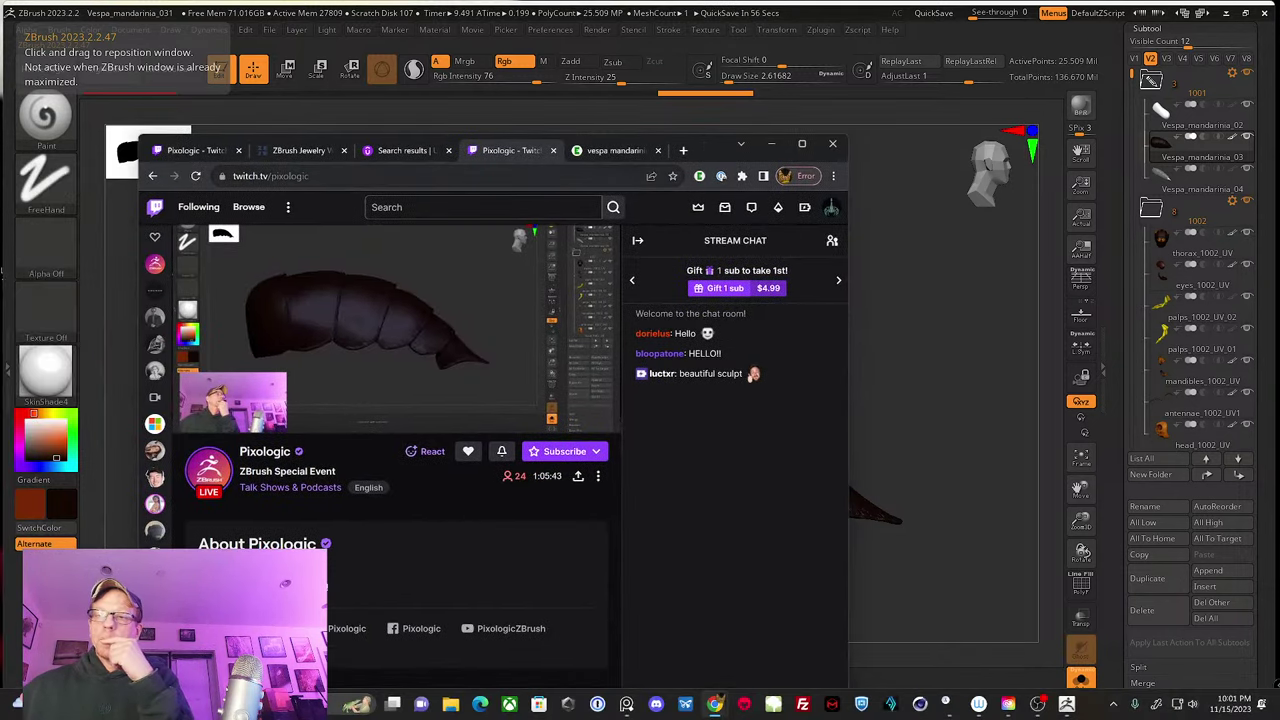
{"action": "left_click", "coordinate": [303, 150]}
{"action": "scroll", "coordinate": [394, 249], "scroll_direction": "down", "scroll_amount": 4}
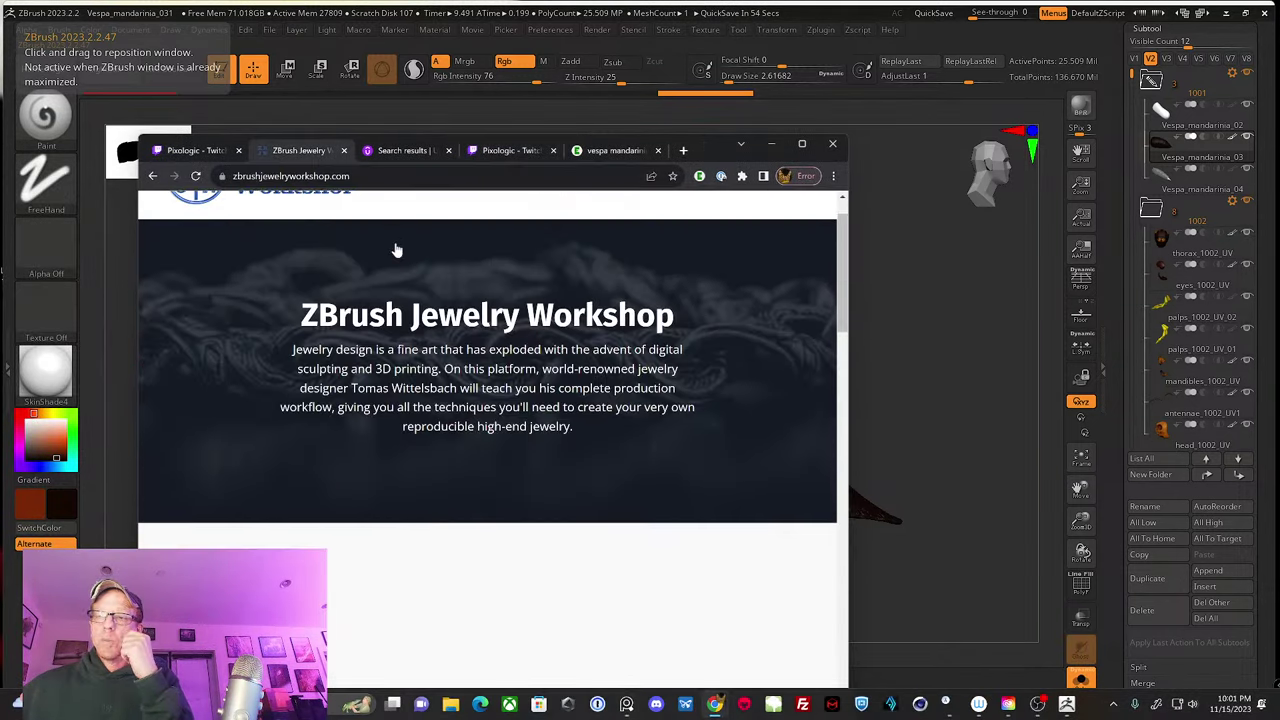
{"action": "scroll", "coordinate": [386, 277], "scroll_direction": "down", "scroll_amount": 3}
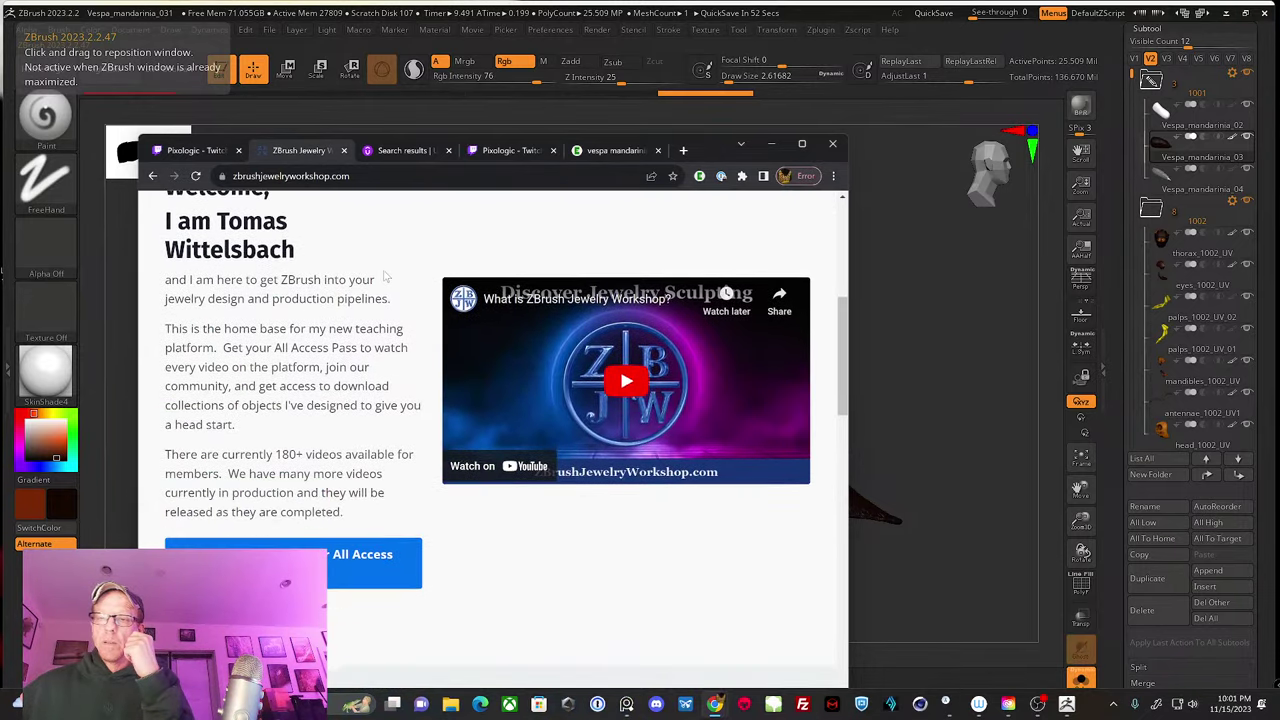
{"action": "scroll", "coordinate": [313, 273], "scroll_direction": "up", "scroll_amount": 1}
{"action": "scroll", "coordinate": [313, 273], "scroll_direction": "down", "scroll_amount": 2}
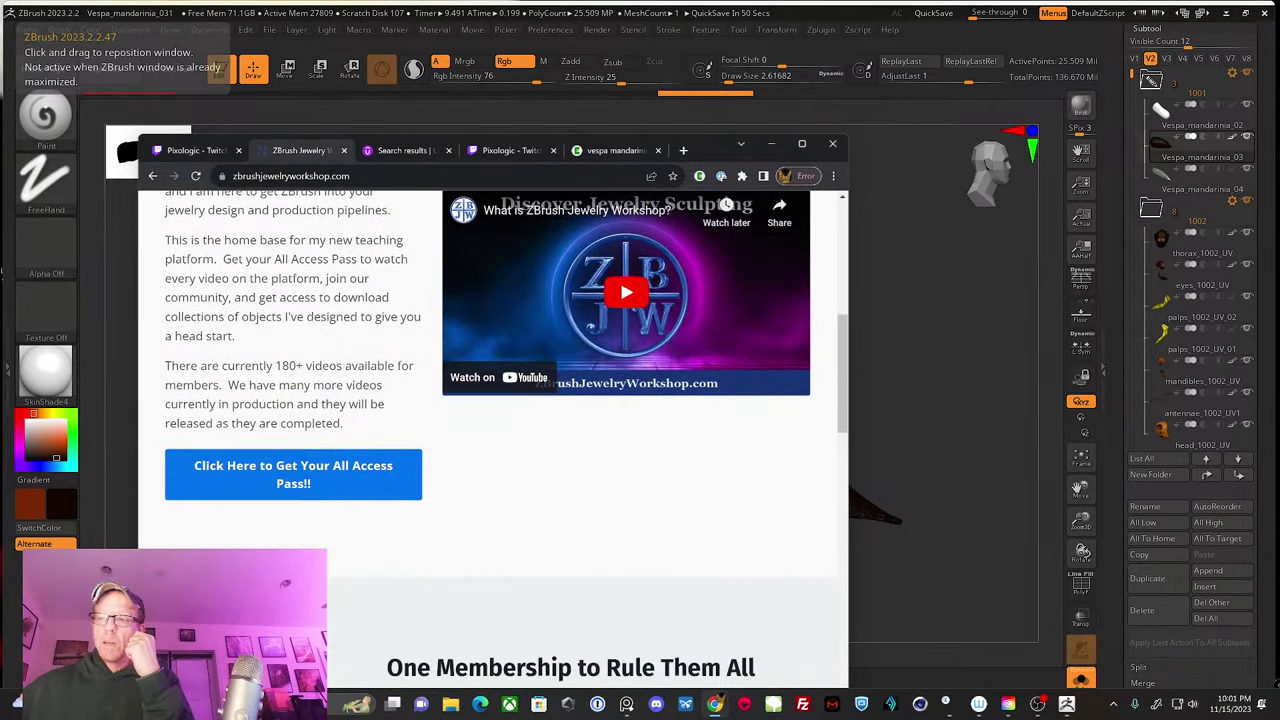
{"action": "scroll", "coordinate": [313, 273], "scroll_direction": "up", "scroll_amount": 1}
{"action": "scroll", "coordinate": [487, 433], "scroll_direction": "up", "scroll_amount": 4}
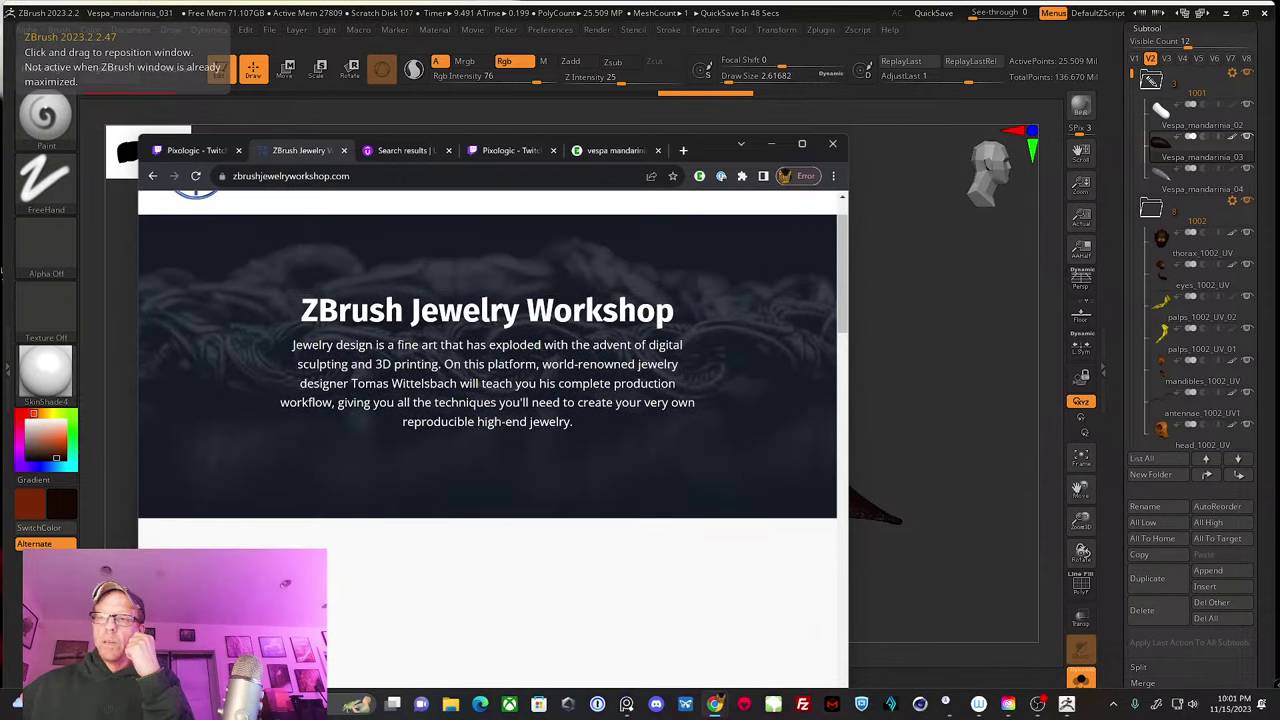
{"action": "scroll", "coordinate": [297, 282], "scroll_direction": "up", "scroll_amount": 1}
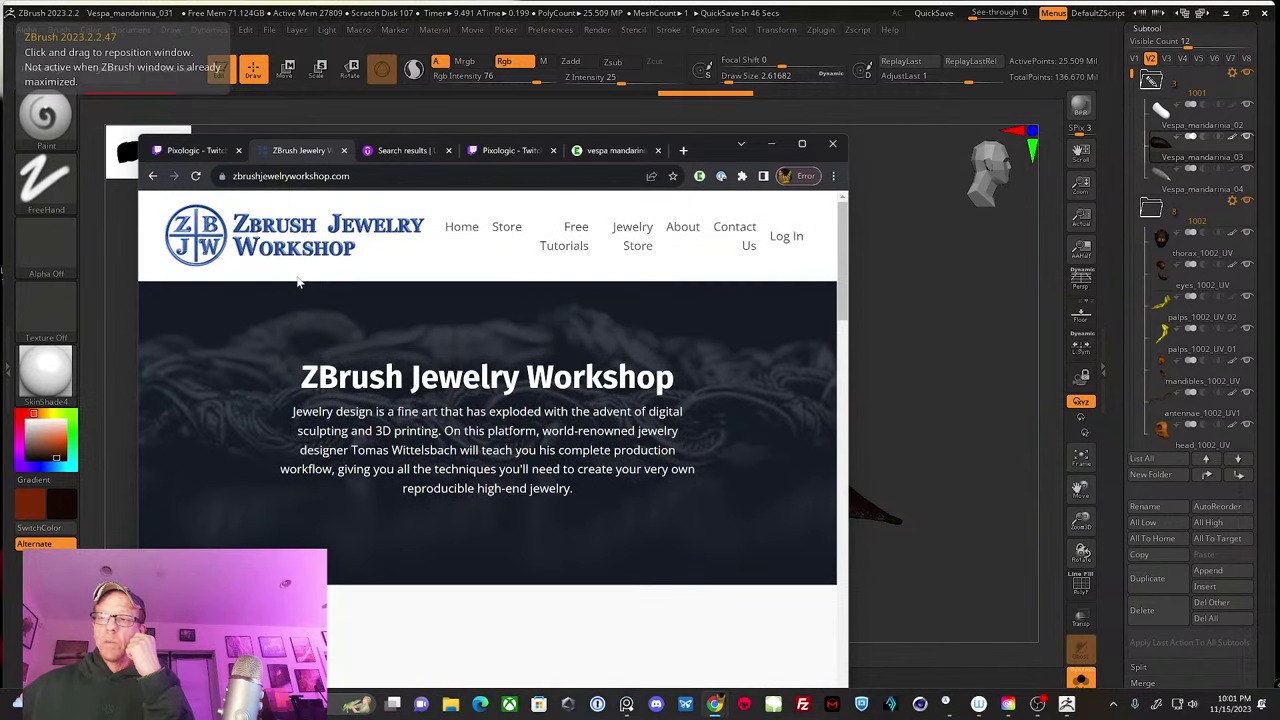
Step: Maximize the browser window and look over the workshop's All Access Pass and membership sections
{"action": "left_click", "coordinate": [802, 144]}
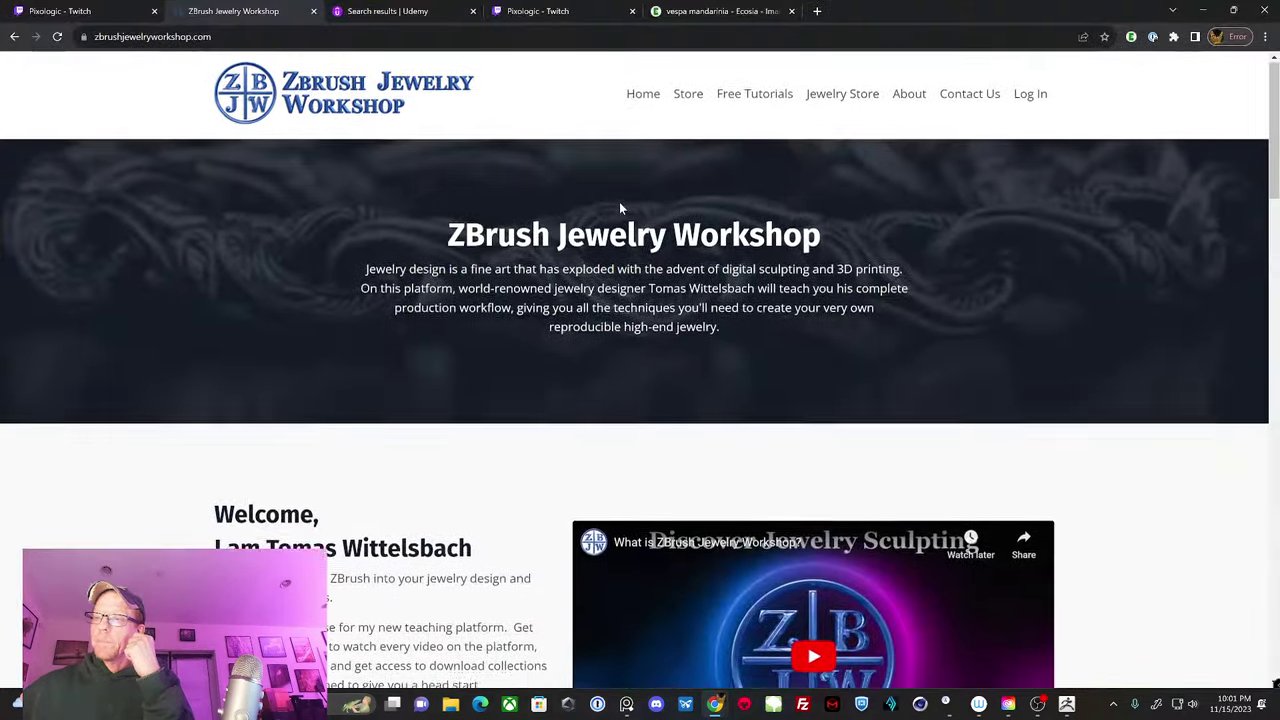
{"action": "scroll", "coordinate": [618, 204], "scroll_direction": "down", "scroll_amount": 4}
{"action": "scroll", "coordinate": [618, 213], "scroll_direction": "down", "scroll_amount": 2}
{"action": "scroll", "coordinate": [618, 213], "scroll_direction": "up", "scroll_amount": 4}
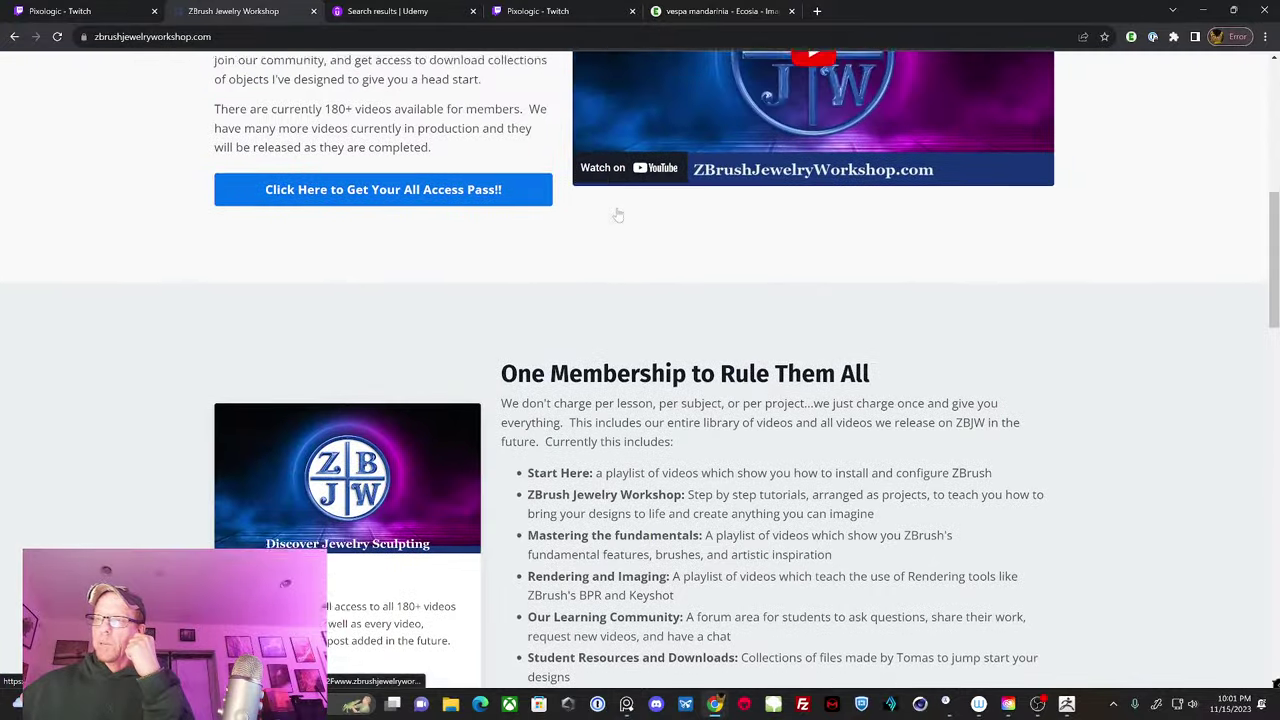
{"action": "scroll", "coordinate": [700, 166], "scroll_direction": "up", "scroll_amount": 3}
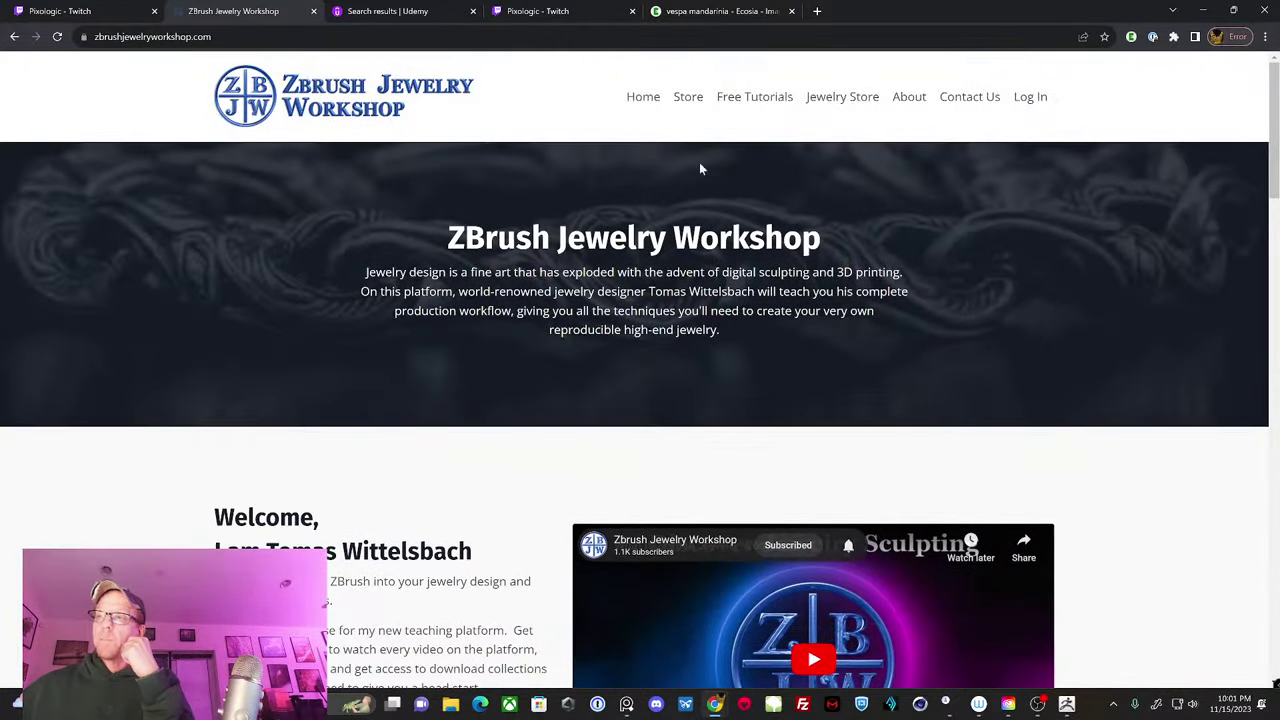
Step: Load bloopatone.com in a new tab placed first and open the Vespa mandarinia brooch project from its Jewelry Design album
{"action": "left_click", "coordinate": [818, 13]}
{"action": "left_click_drag", "start_coordinate": [878, 12], "coordinate": [80, 12]}
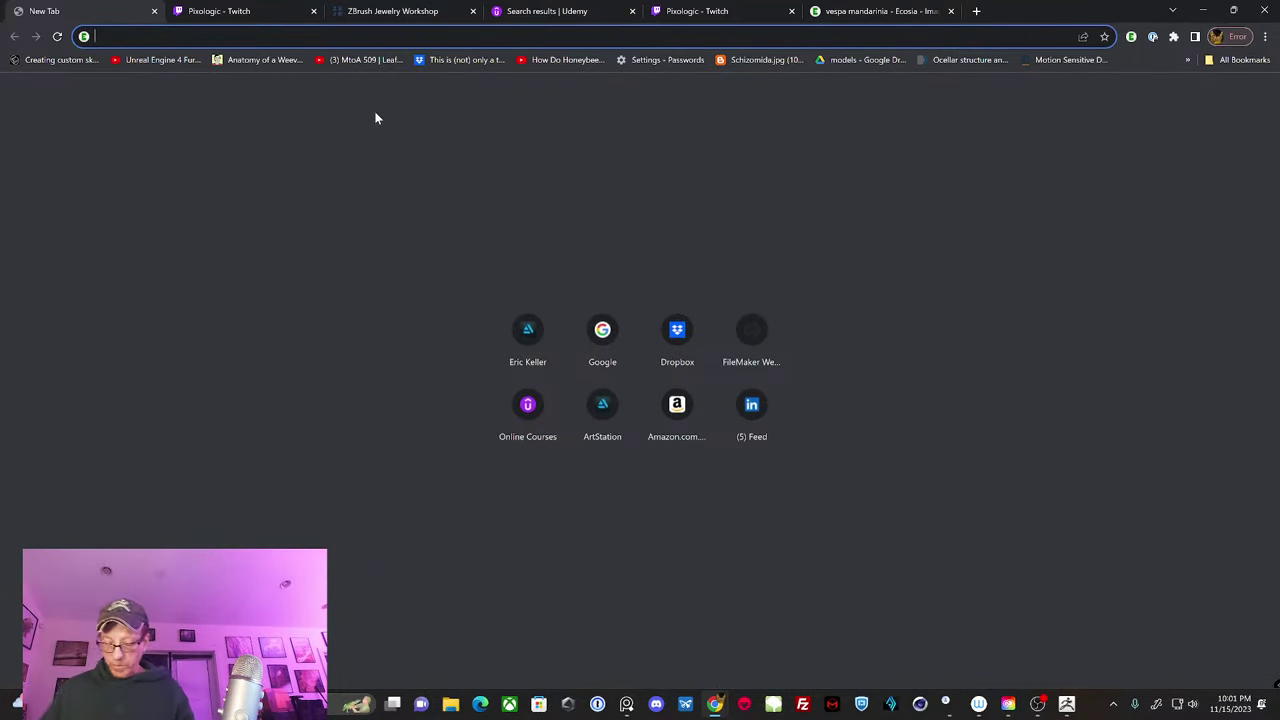
{"action": "type", "text": "bloopatone.com"}
{"action": "key", "text": "Return"}
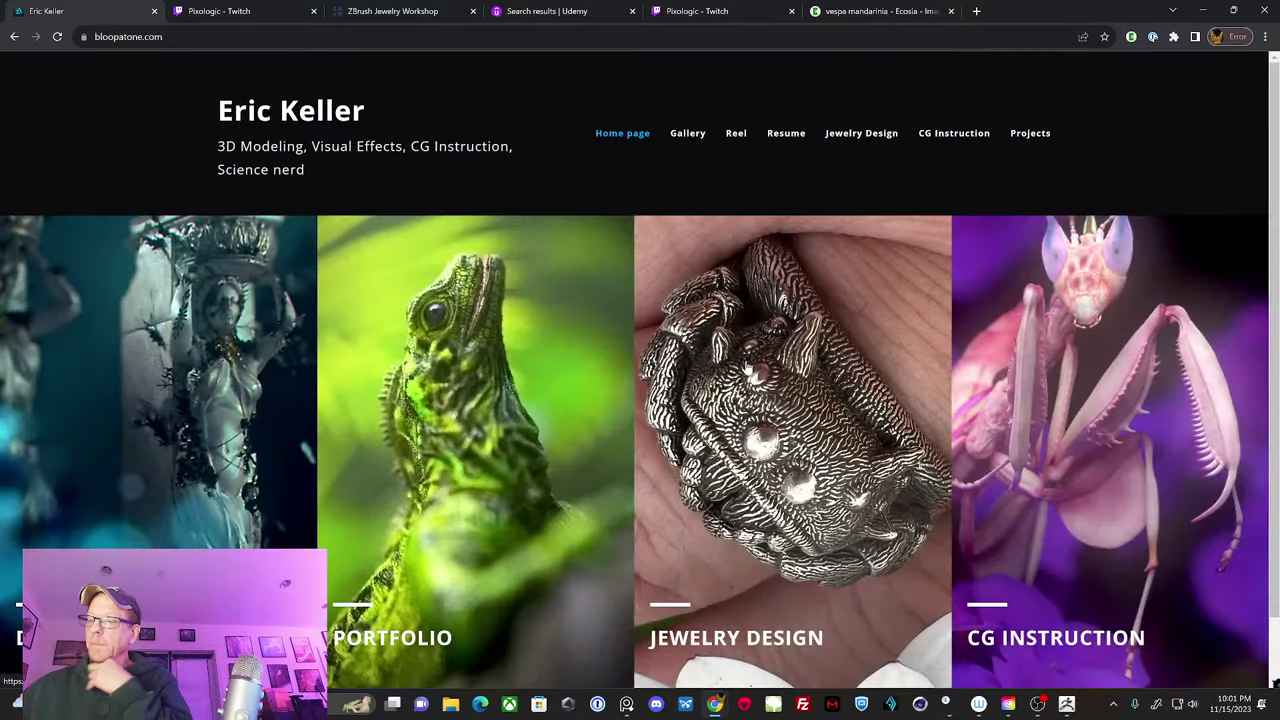
{"action": "left_click", "coordinate": [737, 347]}
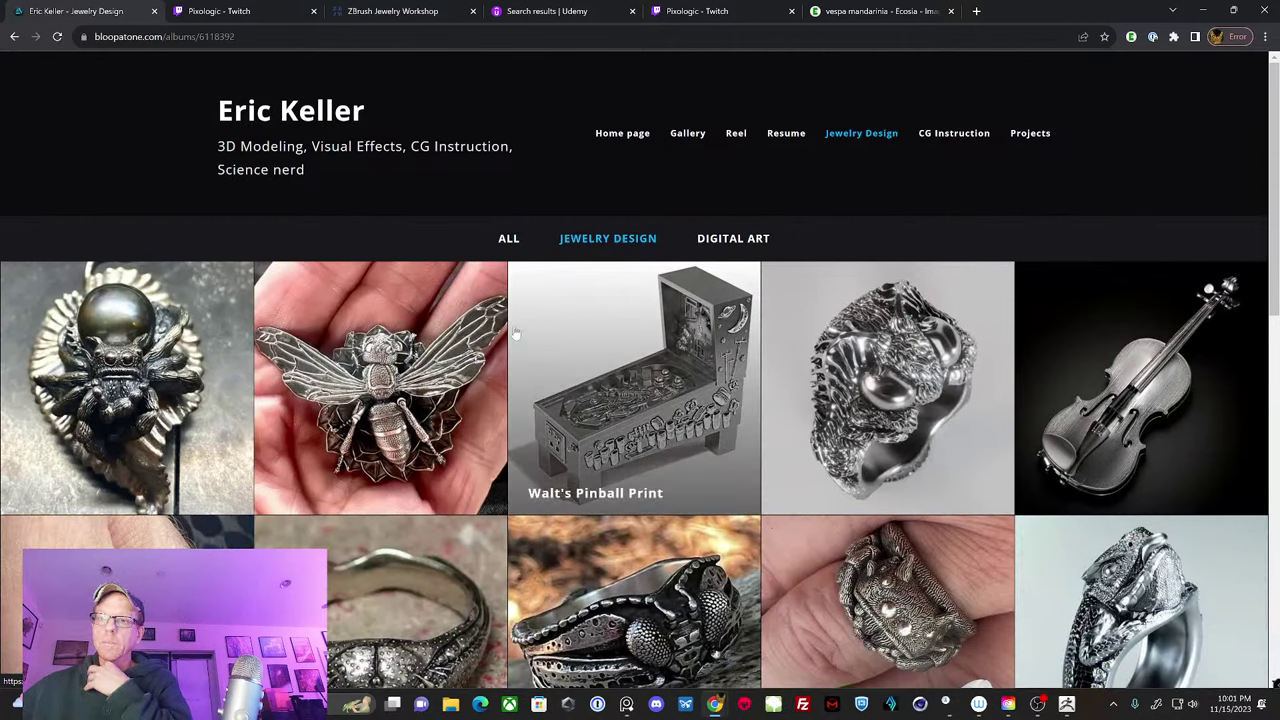
{"action": "left_click", "coordinate": [428, 370]}
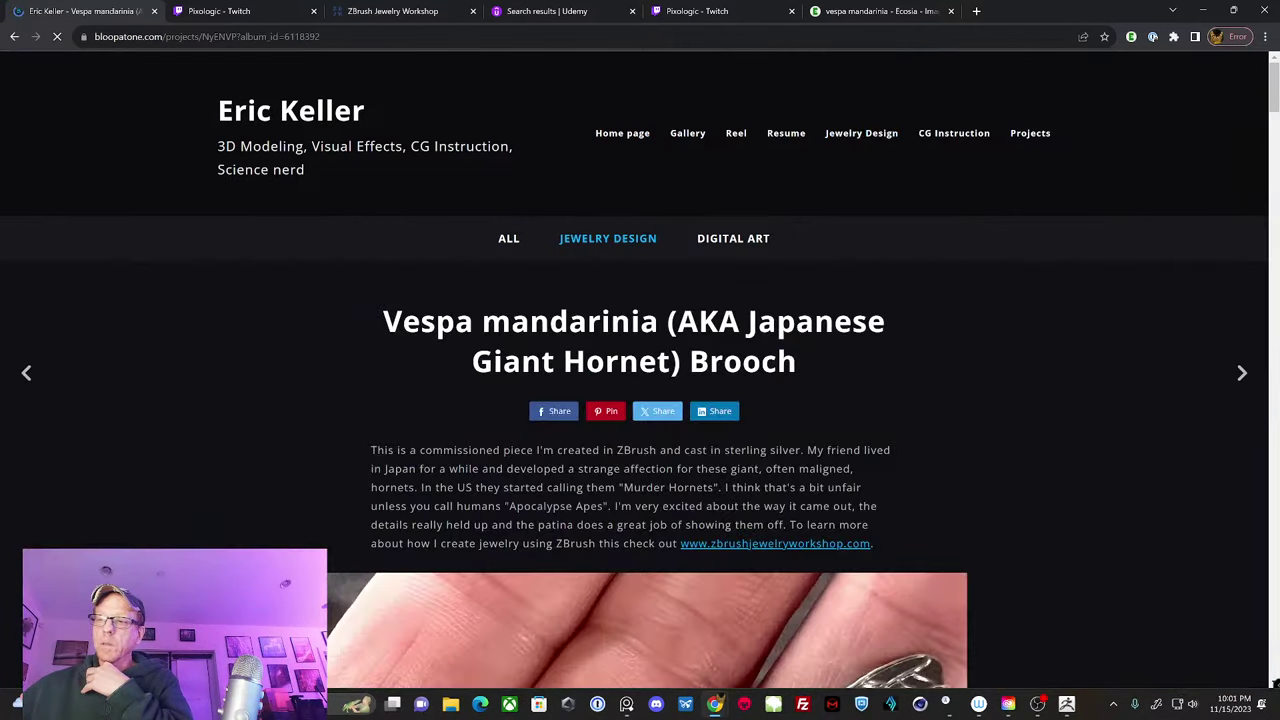
Step: Look through the photos of the sterling silver Vespa mandarinia brooch on the project page
{"action": "scroll", "coordinate": [475, 373], "scroll_direction": "down", "scroll_amount": 3}
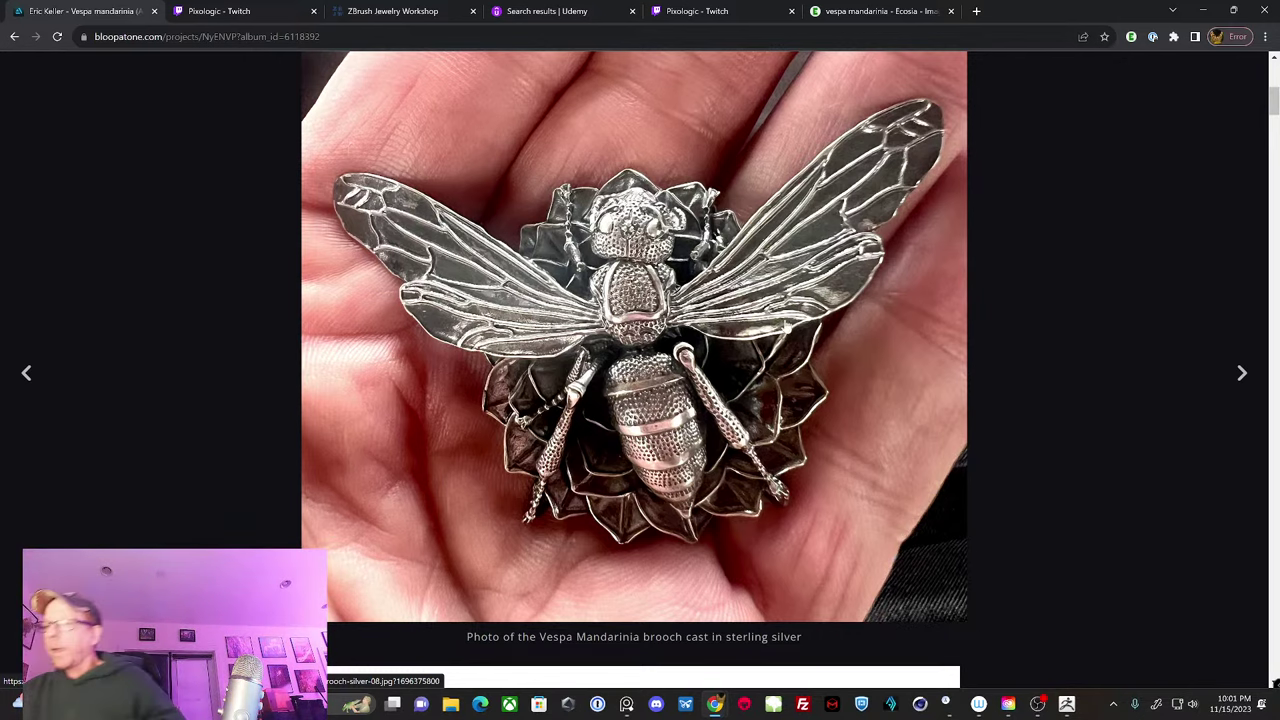
{"action": "scroll", "coordinate": [722, 305], "scroll_direction": "down", "scroll_amount": 1}
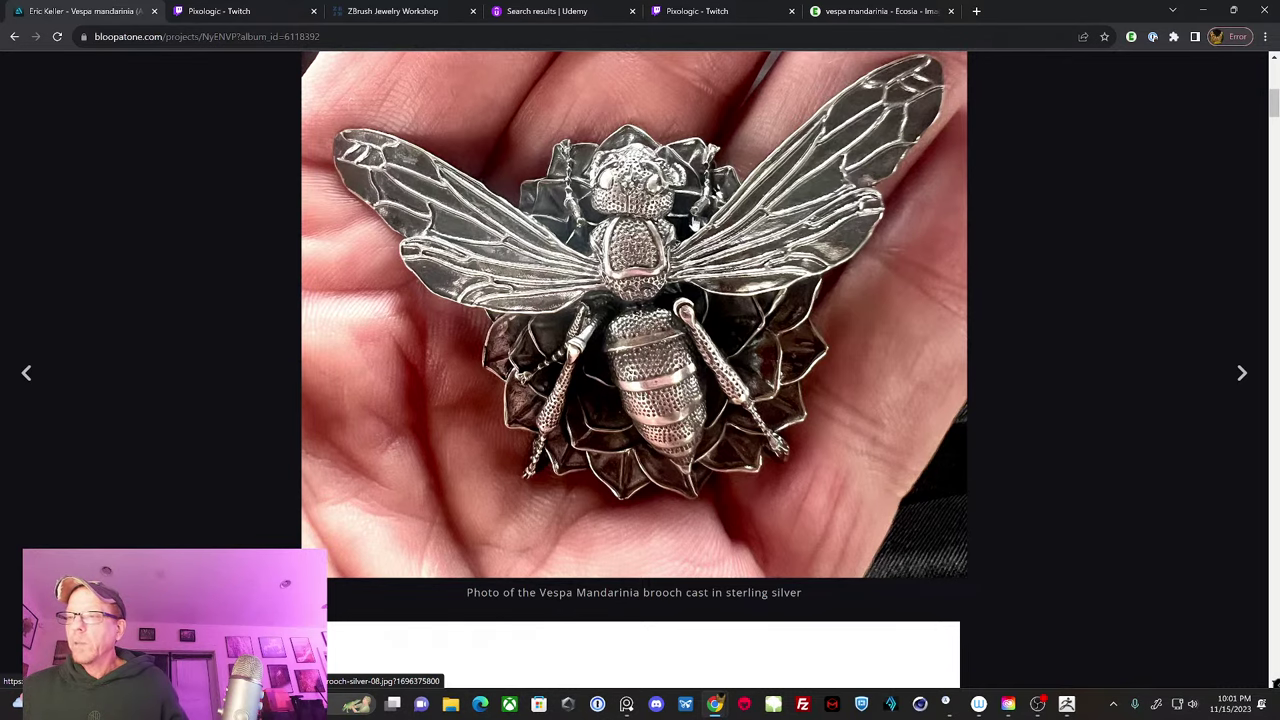
{"action": "scroll", "coordinate": [636, 228], "scroll_direction": "down", "scroll_amount": 5}
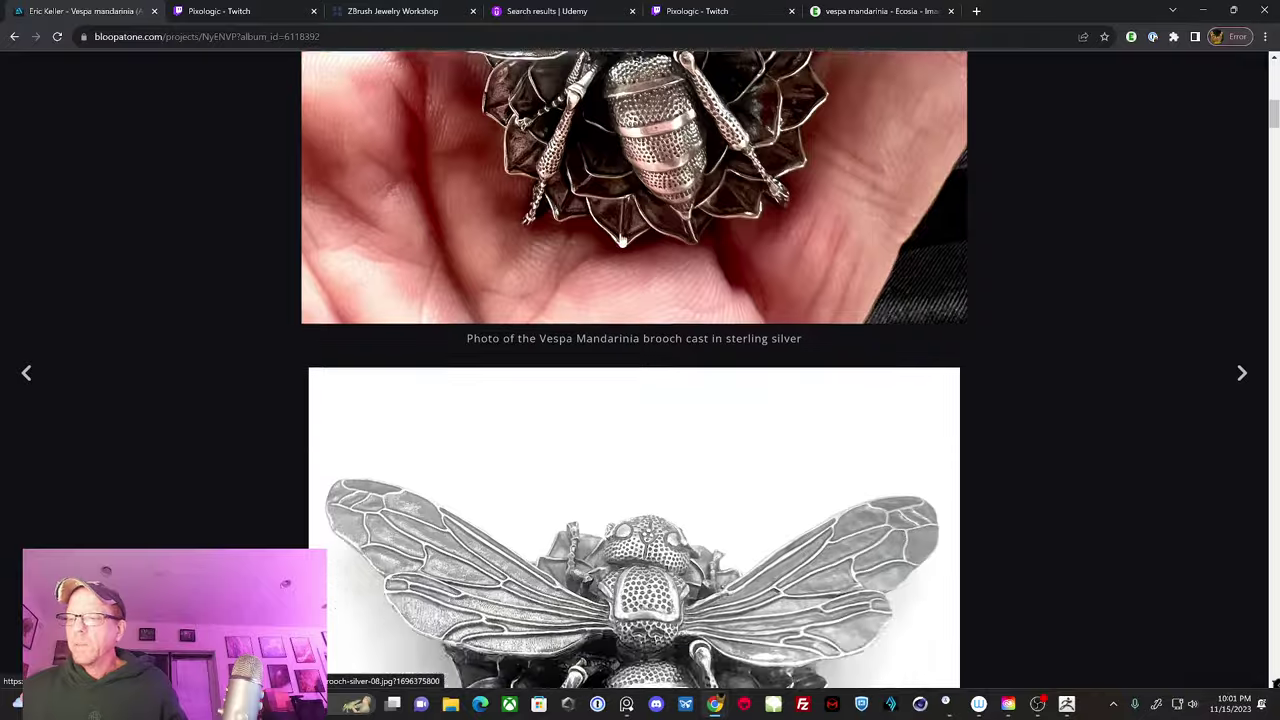
{"action": "scroll", "coordinate": [612, 244], "scroll_direction": "down", "scroll_amount": 10}
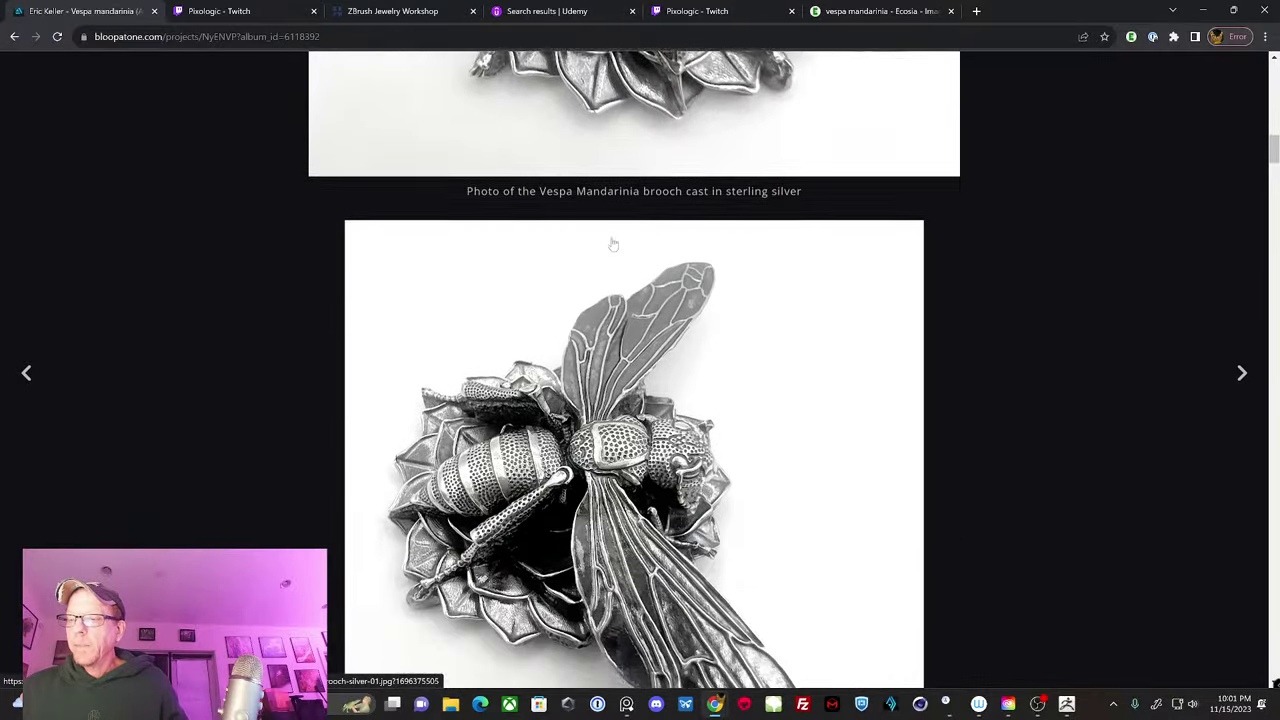
{"action": "scroll", "coordinate": [612, 244], "scroll_direction": "down", "scroll_amount": 9}
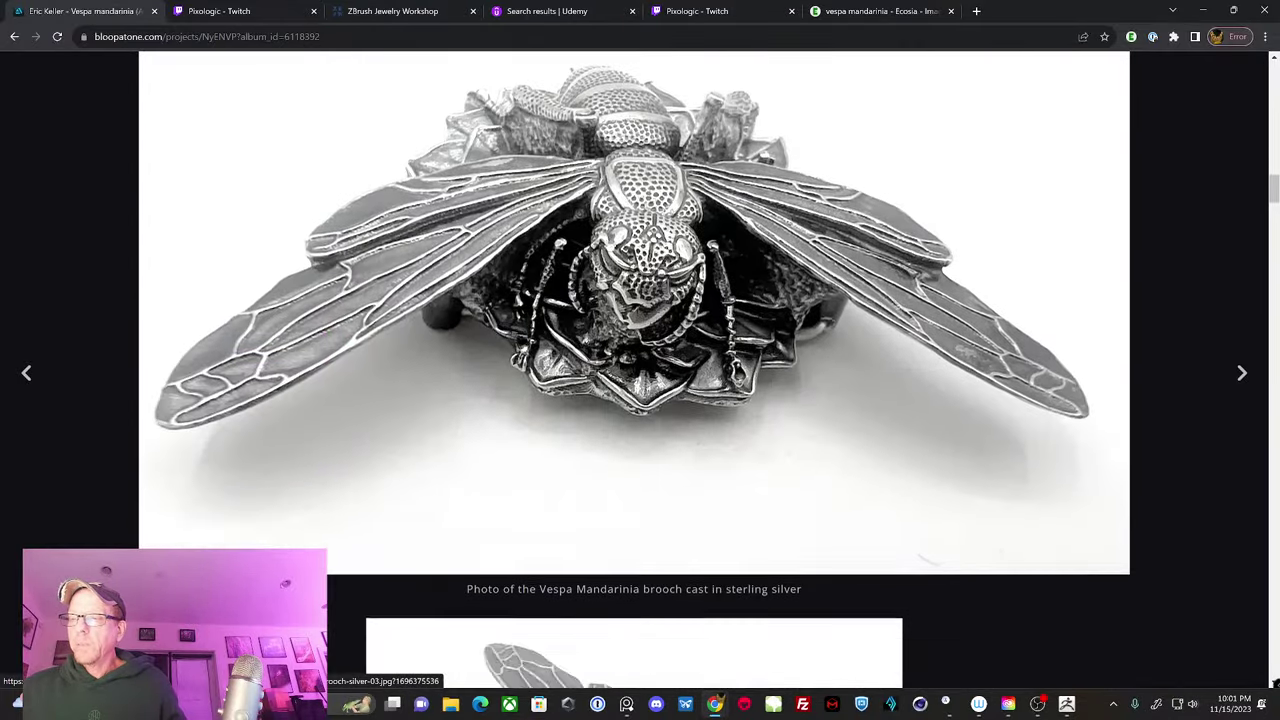
{"action": "scroll", "coordinate": [609, 243], "scroll_direction": "down", "scroll_amount": 2}
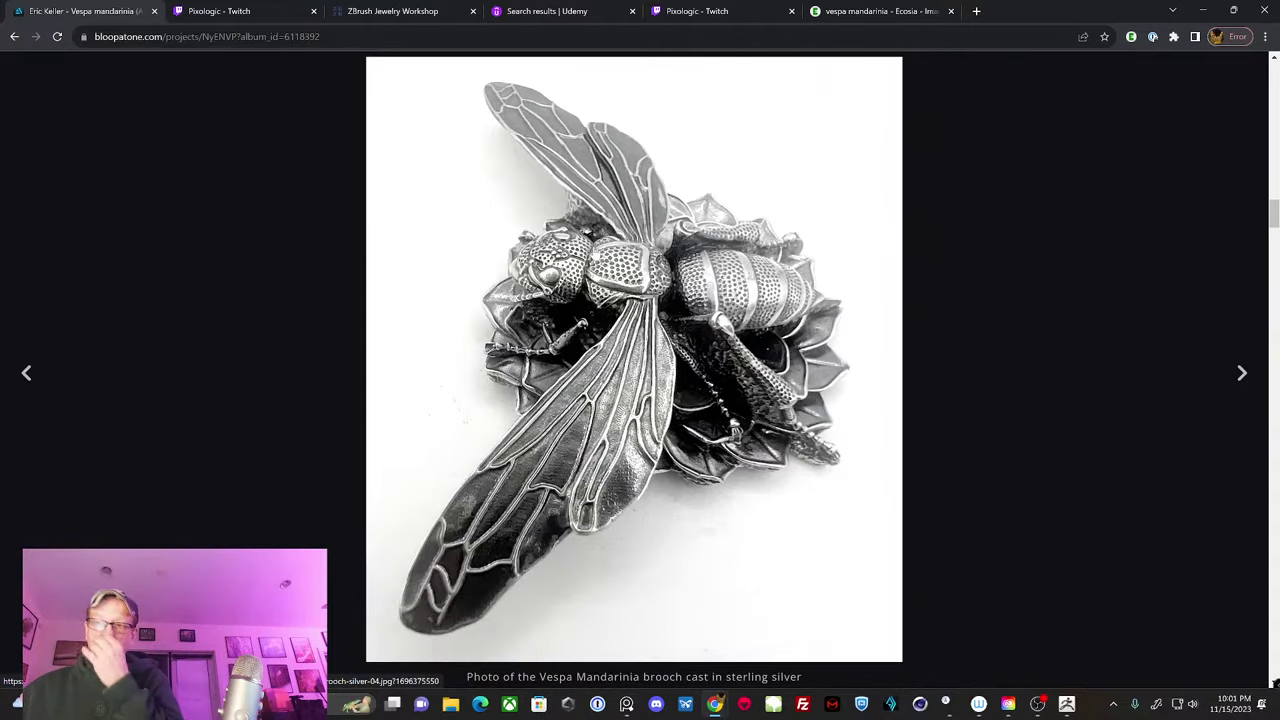
Step: Return to the ZBrush Jewelry Workshop home page and skim its membership, All Access and workflow sections
{"action": "left_click", "coordinate": [420, 12]}
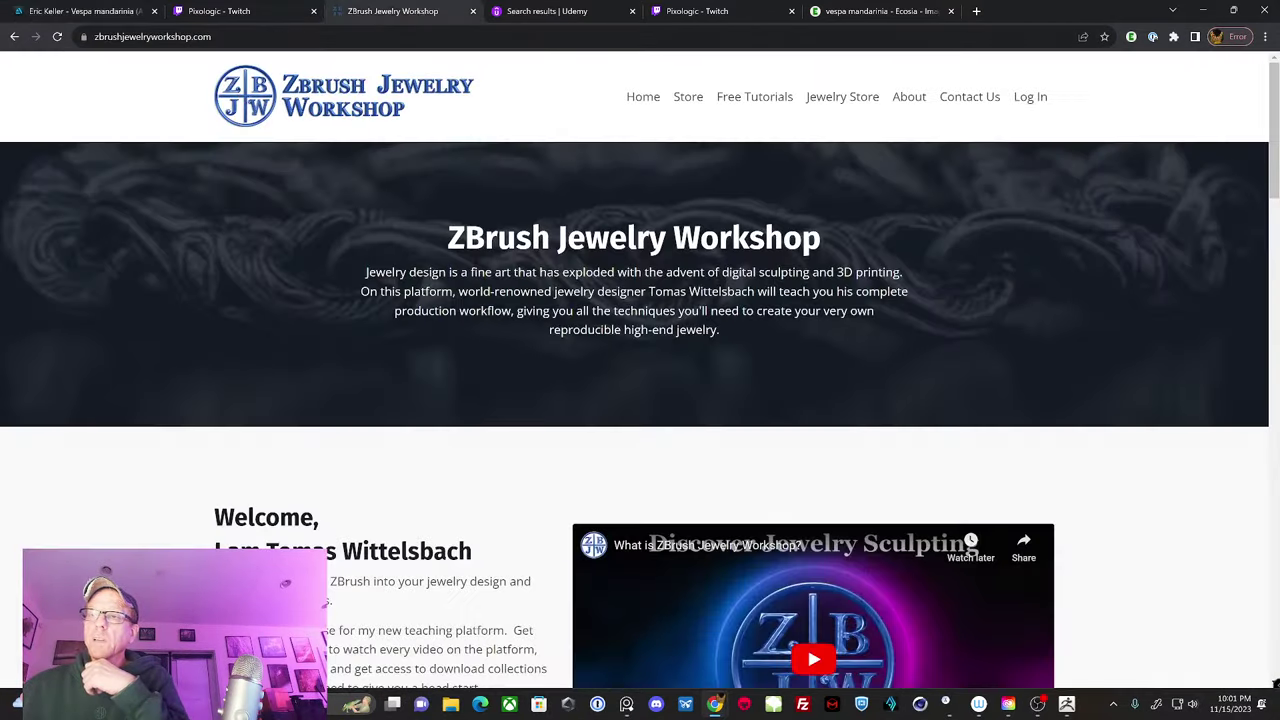
{"action": "scroll", "coordinate": [538, 131], "scroll_direction": "down", "scroll_amount": 8}
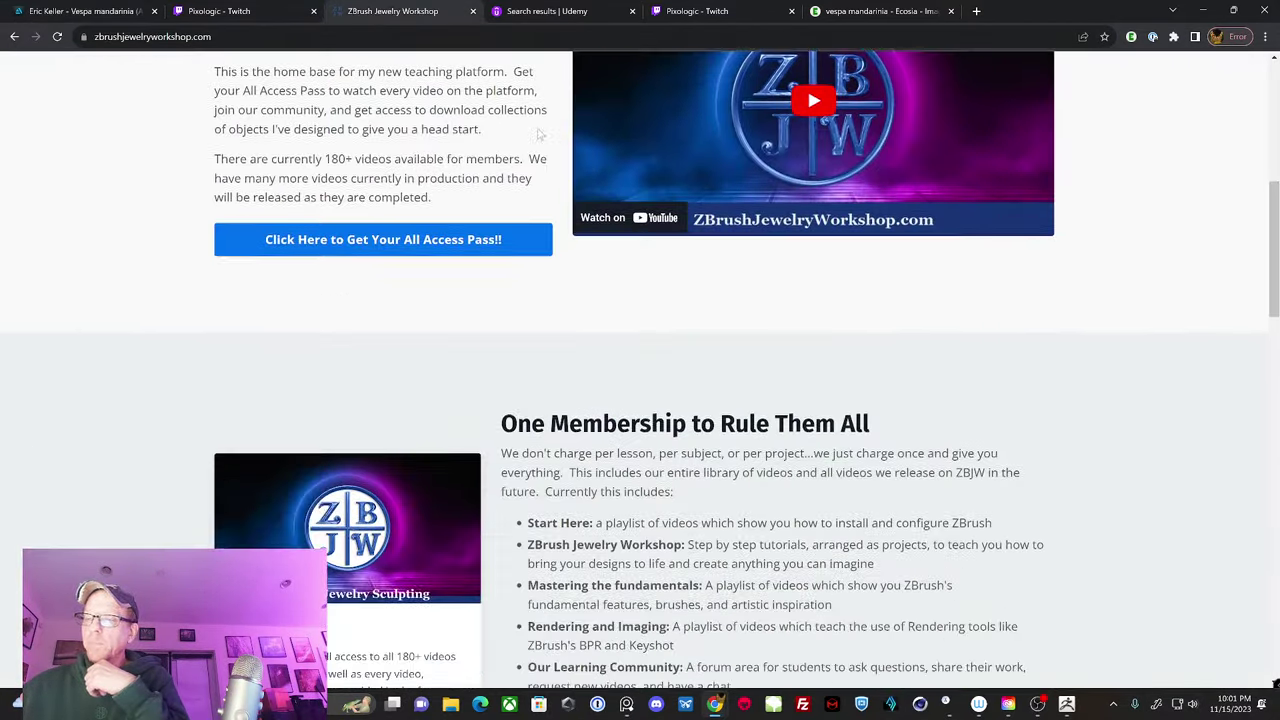
{"action": "scroll", "coordinate": [538, 133], "scroll_direction": "down", "scroll_amount": 3}
{"action": "scroll", "coordinate": [538, 133], "scroll_direction": "up", "scroll_amount": 3}
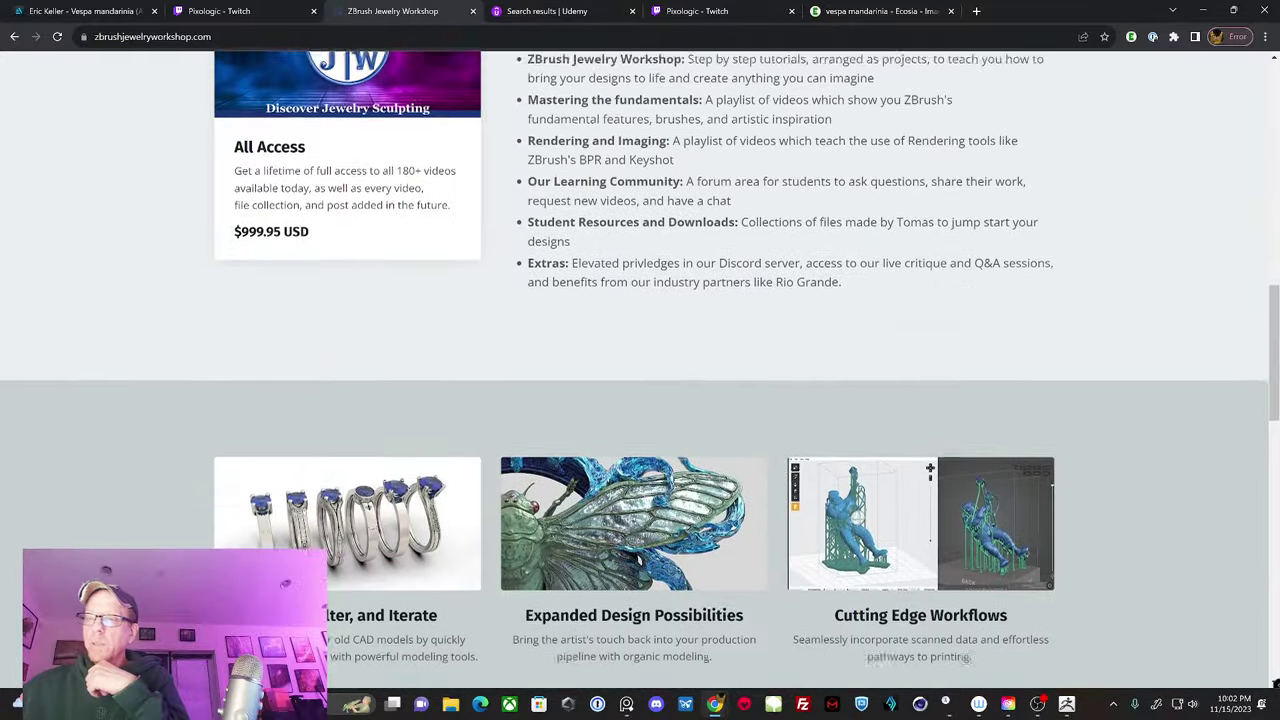
{"action": "scroll", "coordinate": [536, 131], "scroll_direction": "up", "scroll_amount": 10}
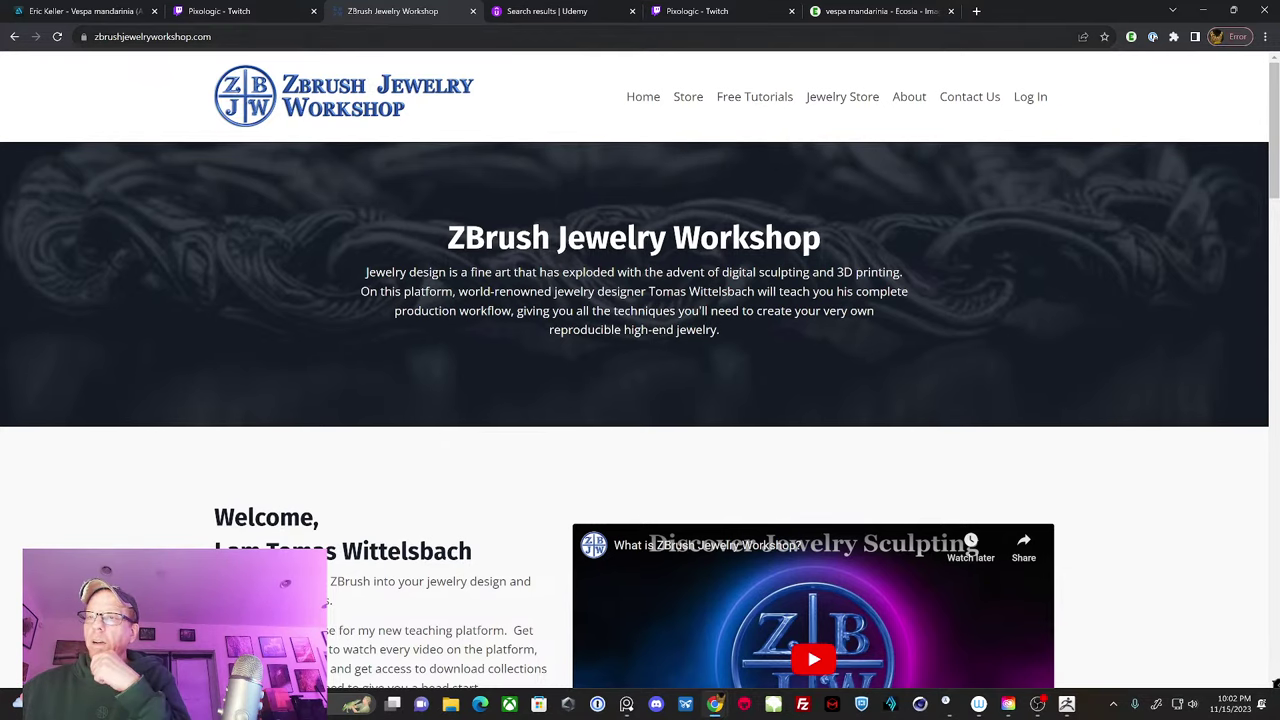
Step: From the Udemy search results, open the ZBrush for Jewelry Designers fundamentals course and look through its lecture list
{"action": "left_click", "coordinate": [560, 12]}
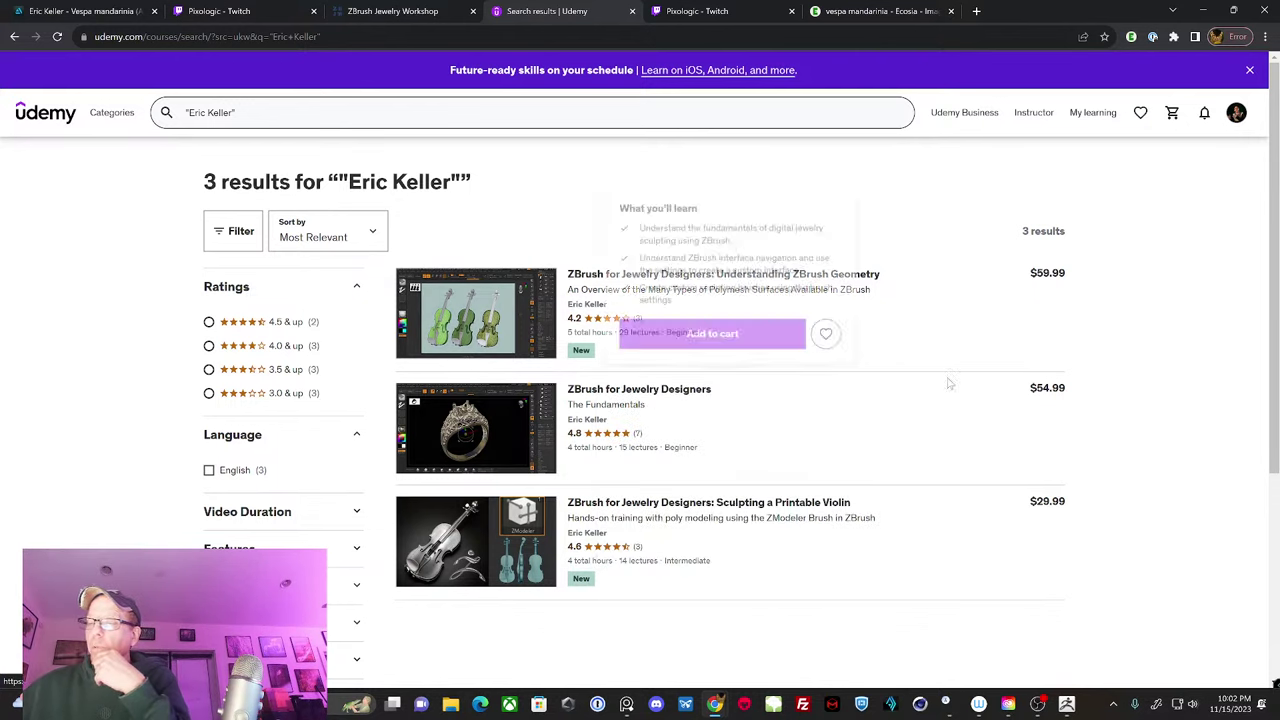
{"action": "mouse_move", "coordinate": [555, 405]}
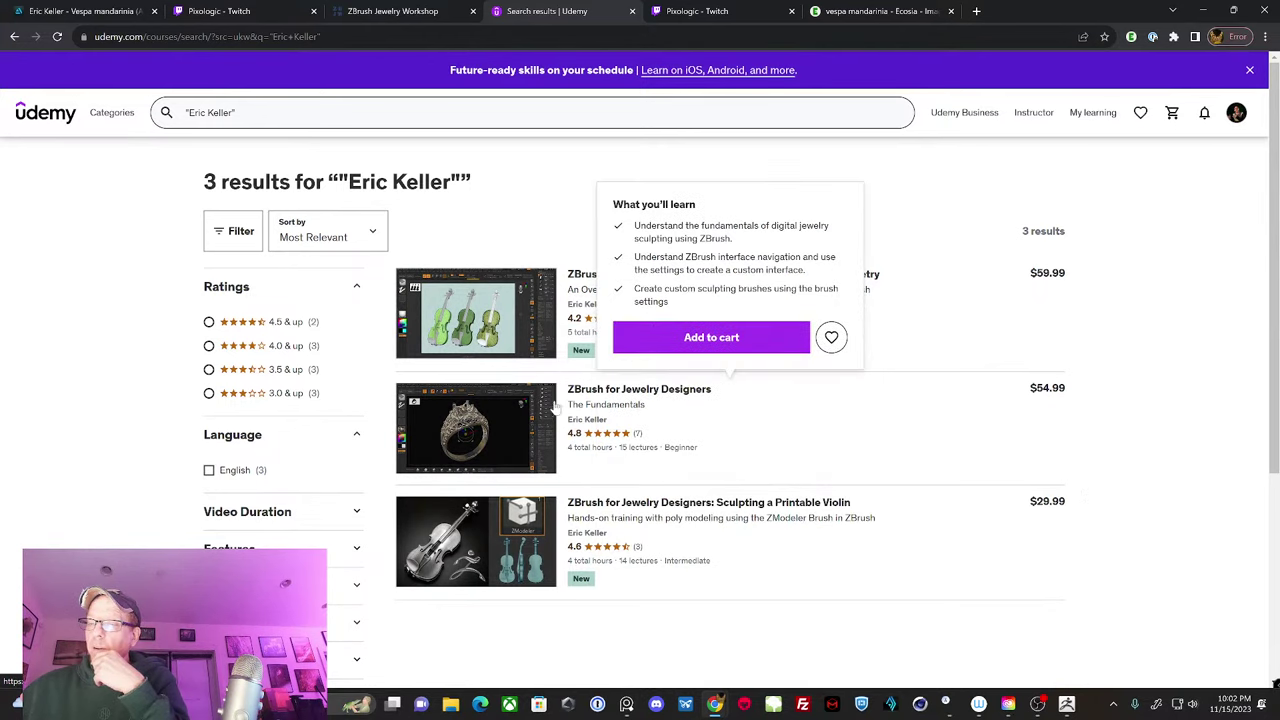
{"action": "left_click", "coordinate": [625, 398]}
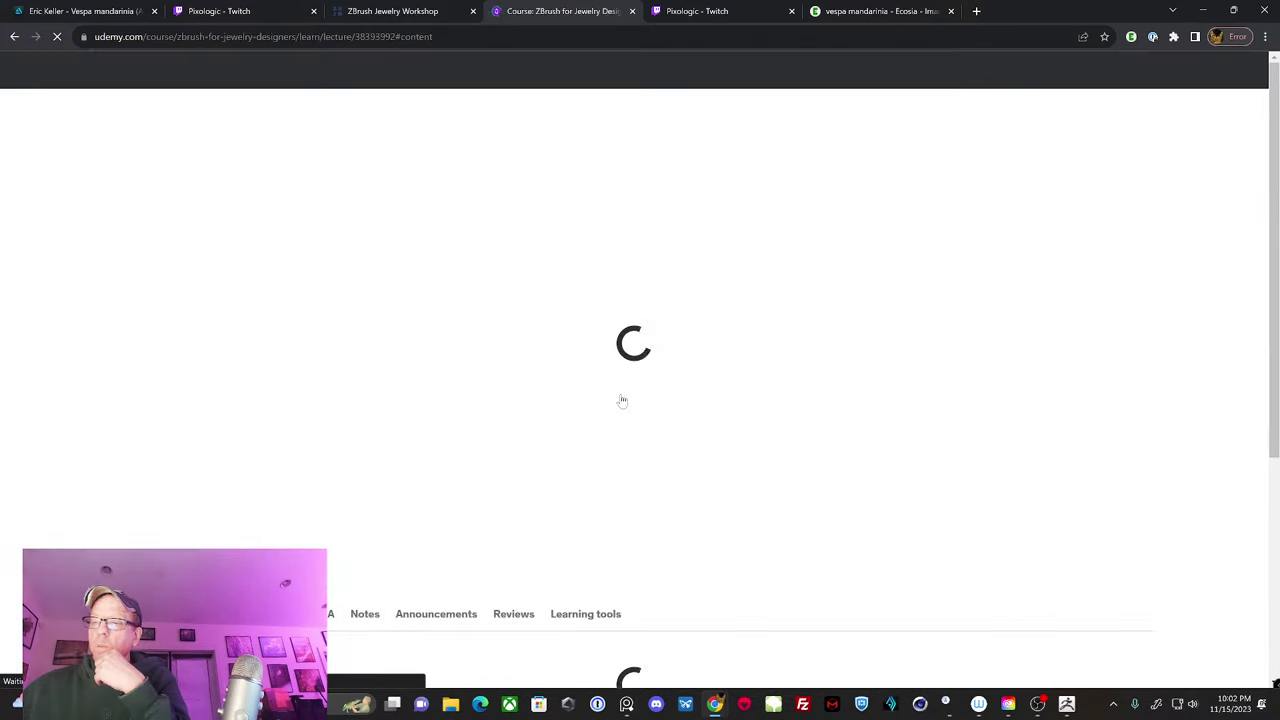
{"action": "scroll", "coordinate": [618, 407], "scroll_direction": "down", "scroll_amount": 5}
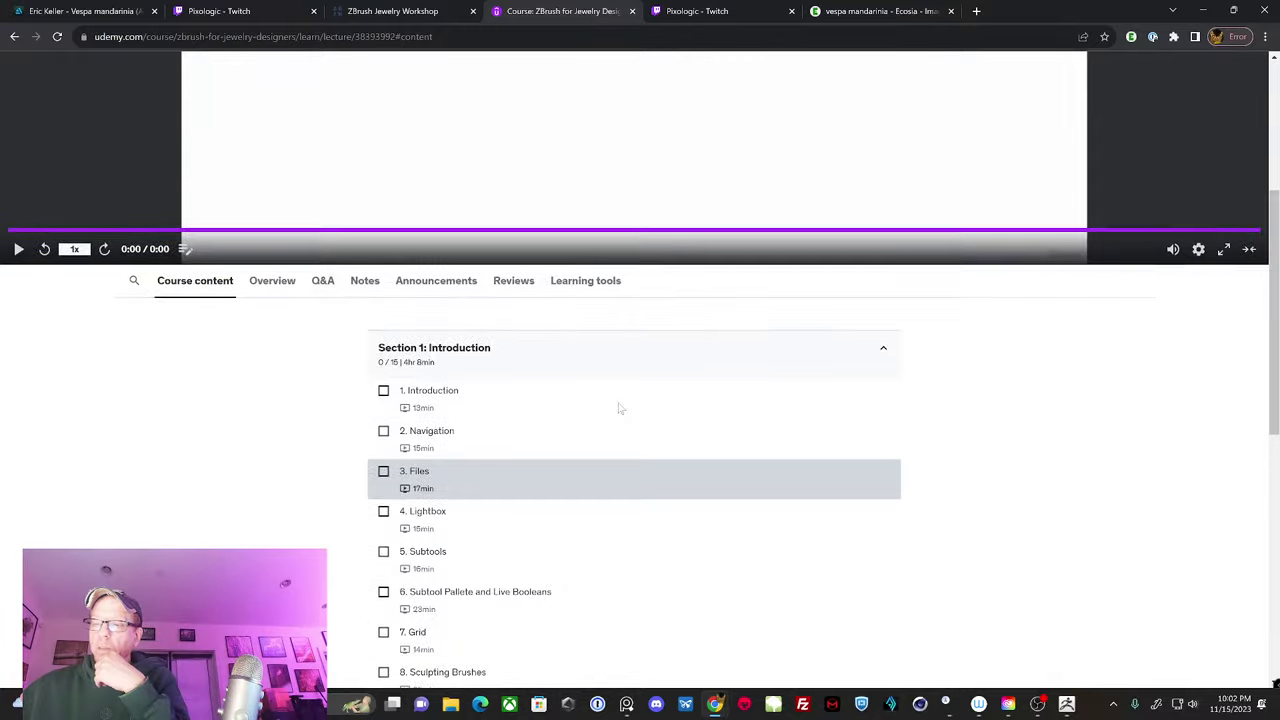
{"action": "scroll", "coordinate": [618, 409], "scroll_direction": "down", "scroll_amount": 2}
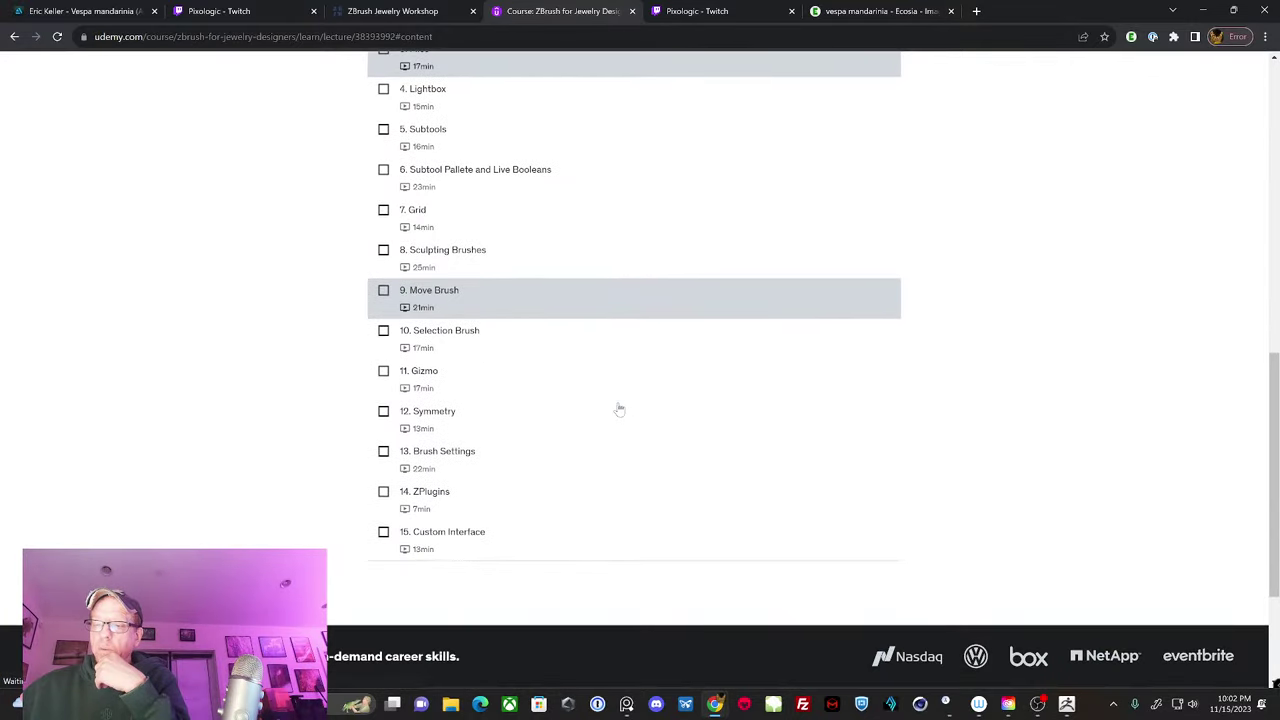
{"action": "scroll", "coordinate": [619, 408], "scroll_direction": "up", "scroll_amount": 1}
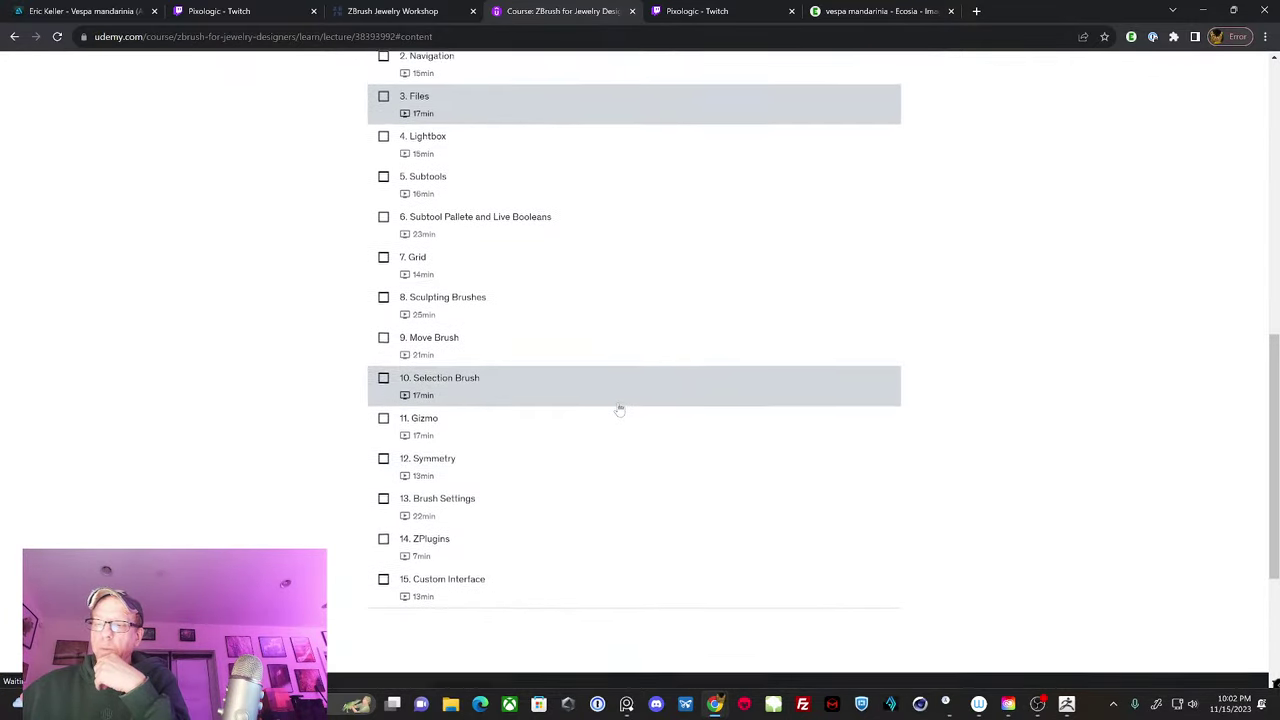
{"action": "scroll", "coordinate": [619, 408], "scroll_direction": "up", "scroll_amount": 1}
{"action": "scroll", "coordinate": [619, 408], "scroll_direction": "up", "scroll_amount": 1}
{"action": "scroll", "coordinate": [619, 408], "scroll_direction": "up", "scroll_amount": 8}
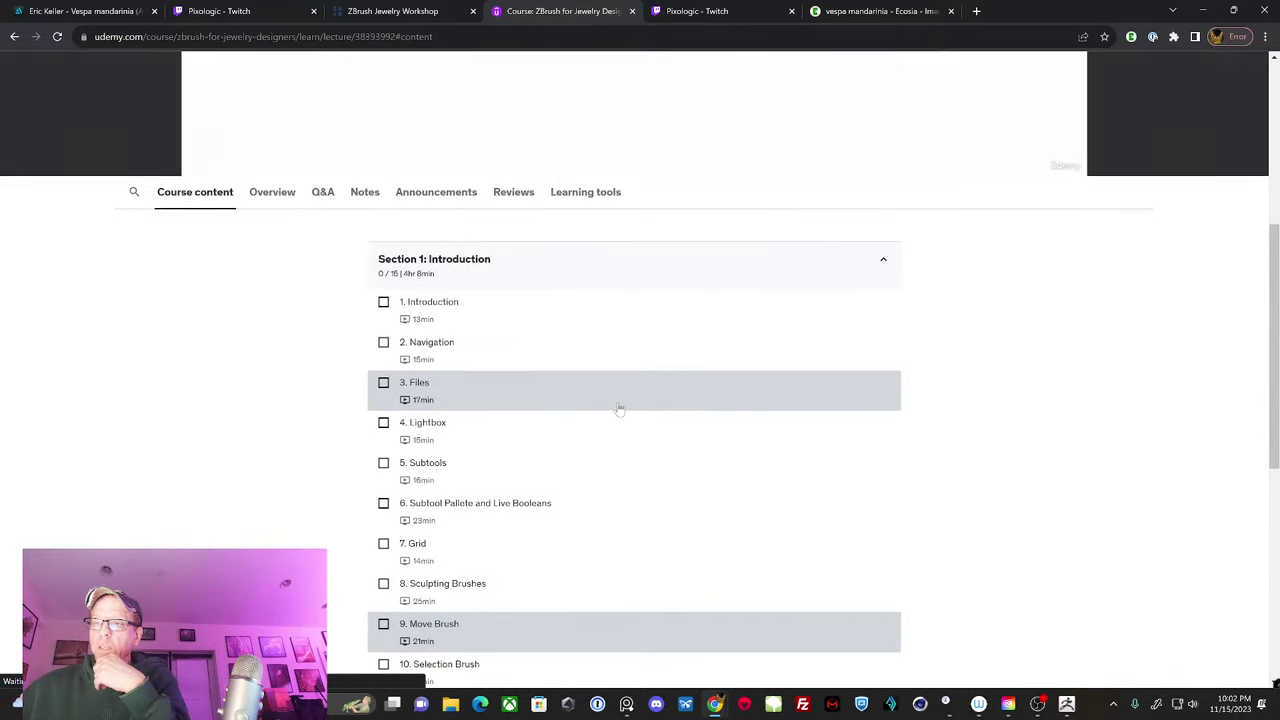
Step: Go back to the results, open the Understanding ZBrush Geometry course and review its full lecture list
{"action": "left_click", "coordinate": [14, 40]}
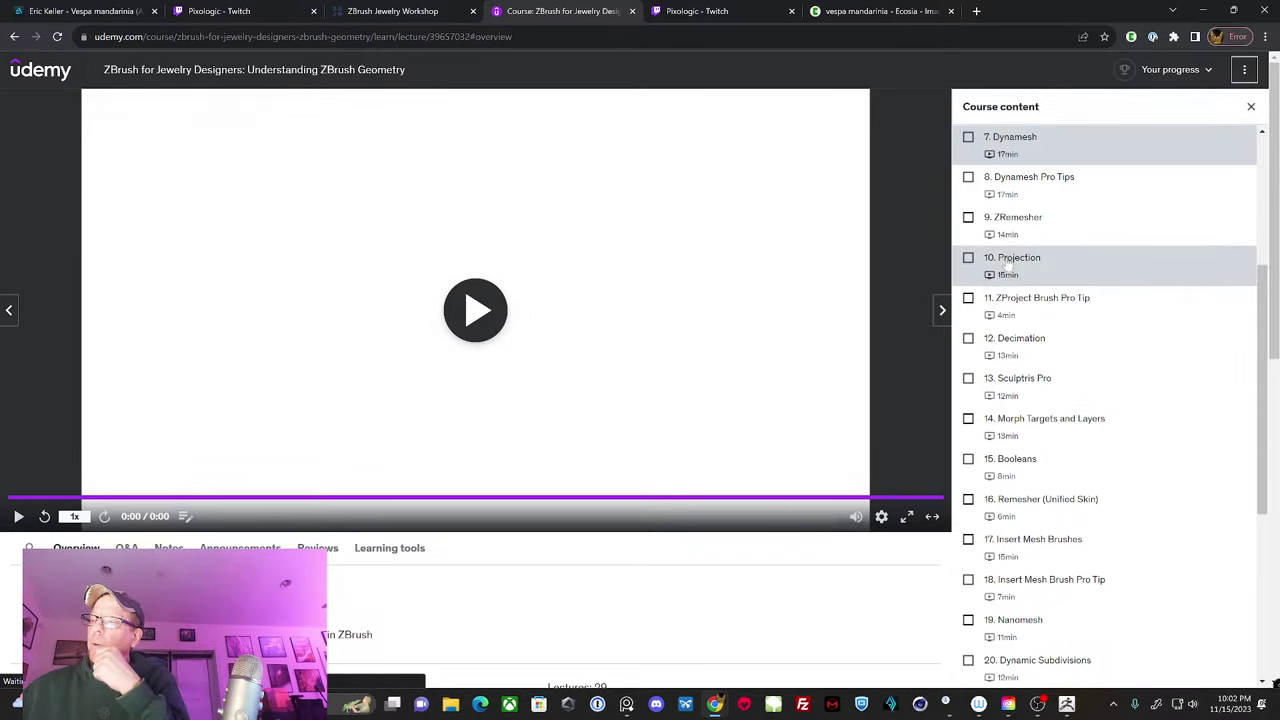
{"action": "scroll", "coordinate": [1028, 152], "scroll_direction": "up", "scroll_amount": 3}
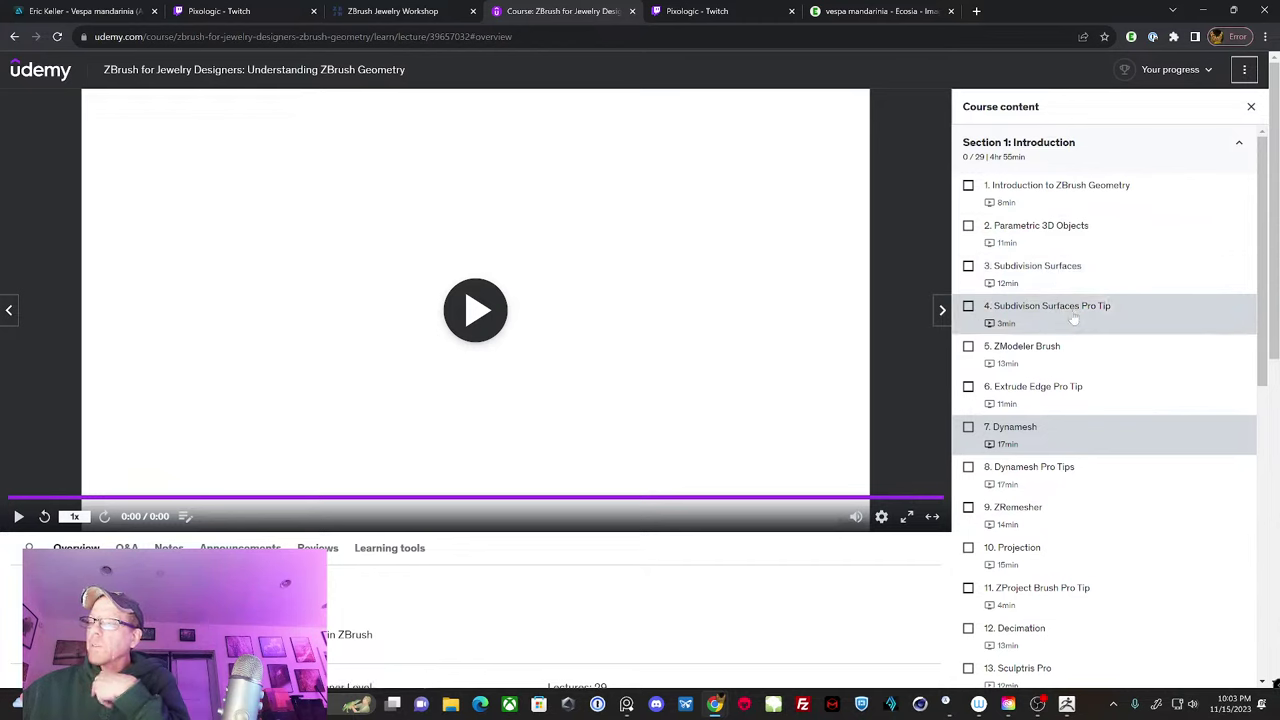
{"action": "scroll", "coordinate": [1070, 298], "scroll_direction": "down", "scroll_amount": 1}
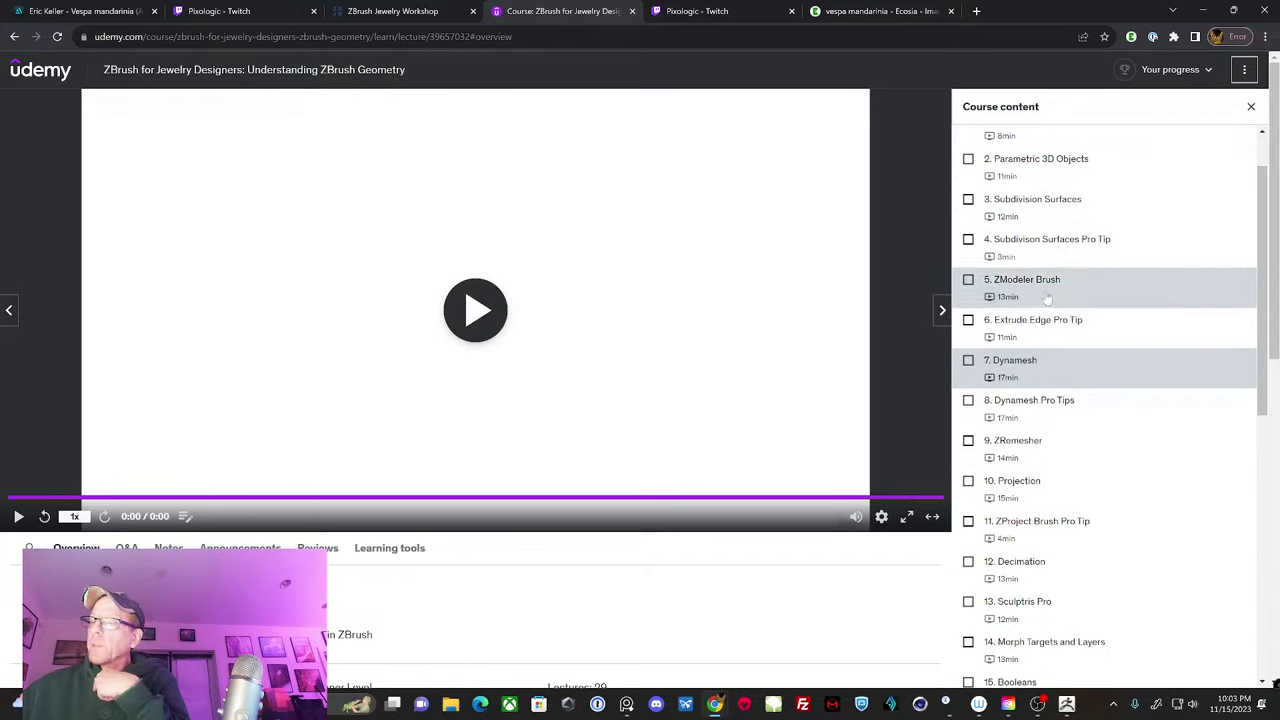
{"action": "scroll", "coordinate": [1047, 298], "scroll_direction": "down", "scroll_amount": 2}
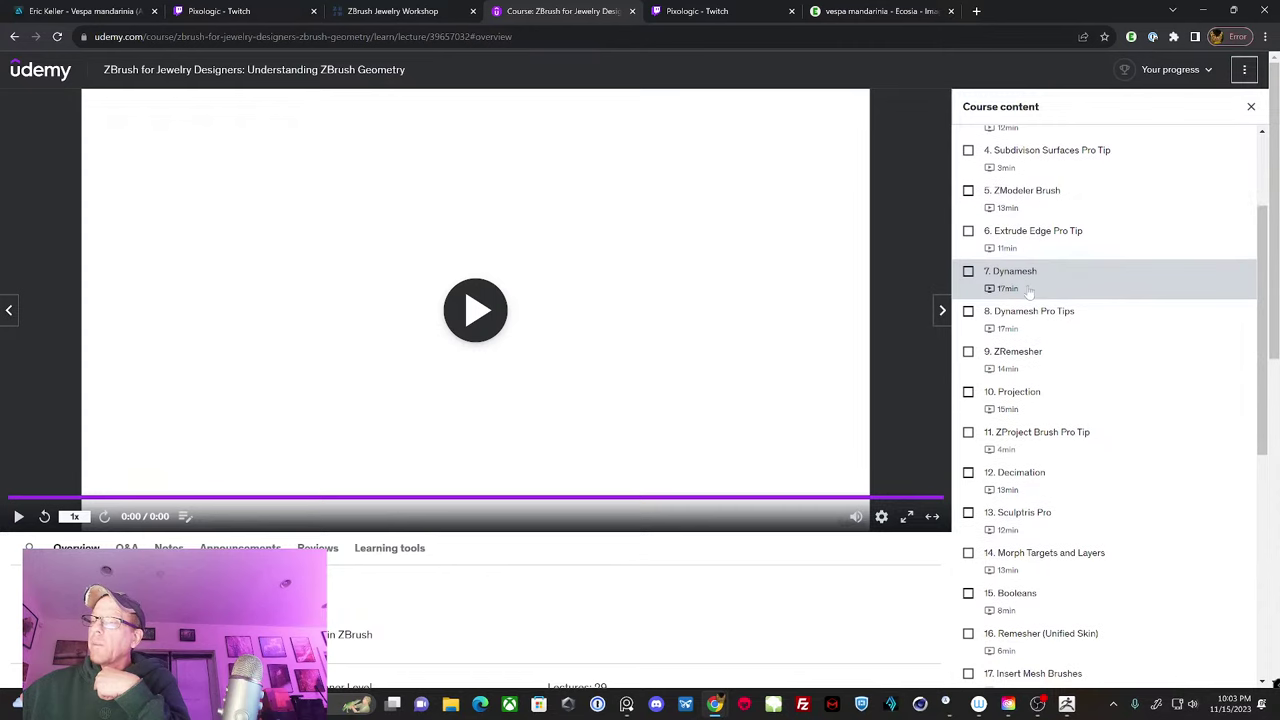
{"action": "scroll", "coordinate": [1035, 291], "scroll_direction": "down", "scroll_amount": 3}
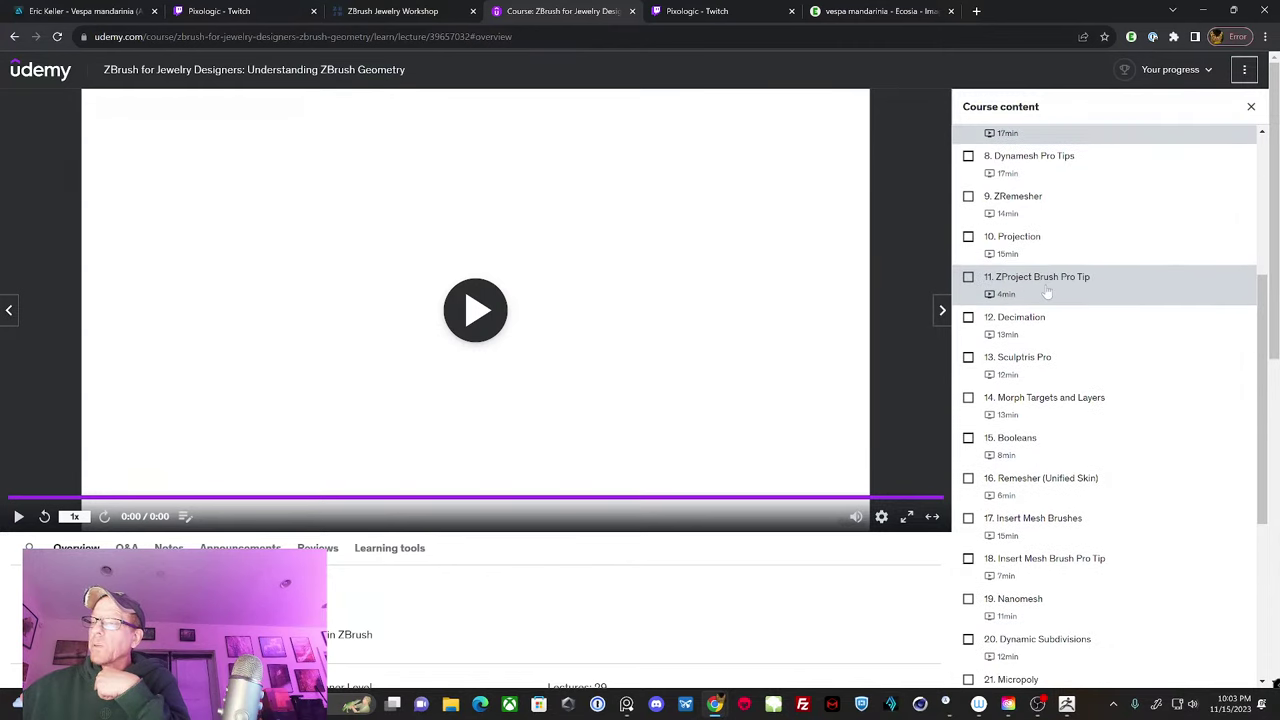
{"action": "scroll", "coordinate": [1050, 294], "scroll_direction": "down", "scroll_amount": 3}
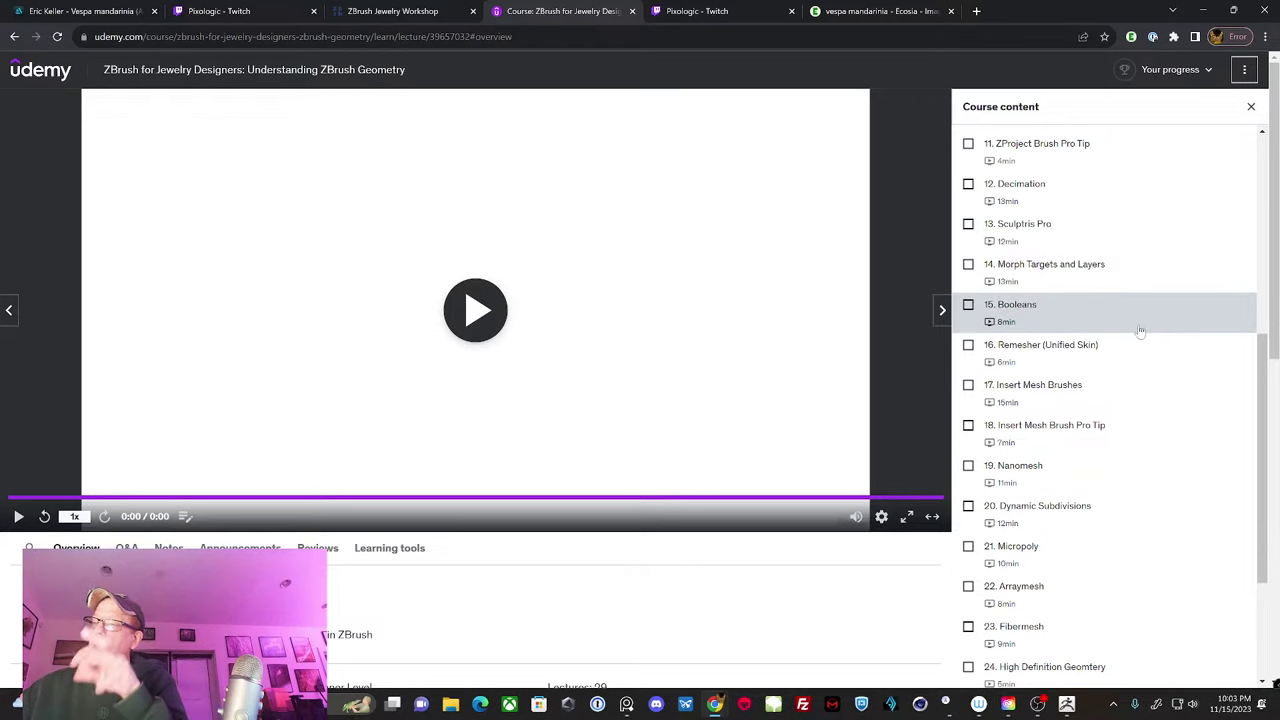
{"action": "scroll", "coordinate": [1146, 345], "scroll_direction": "down", "scroll_amount": 2}
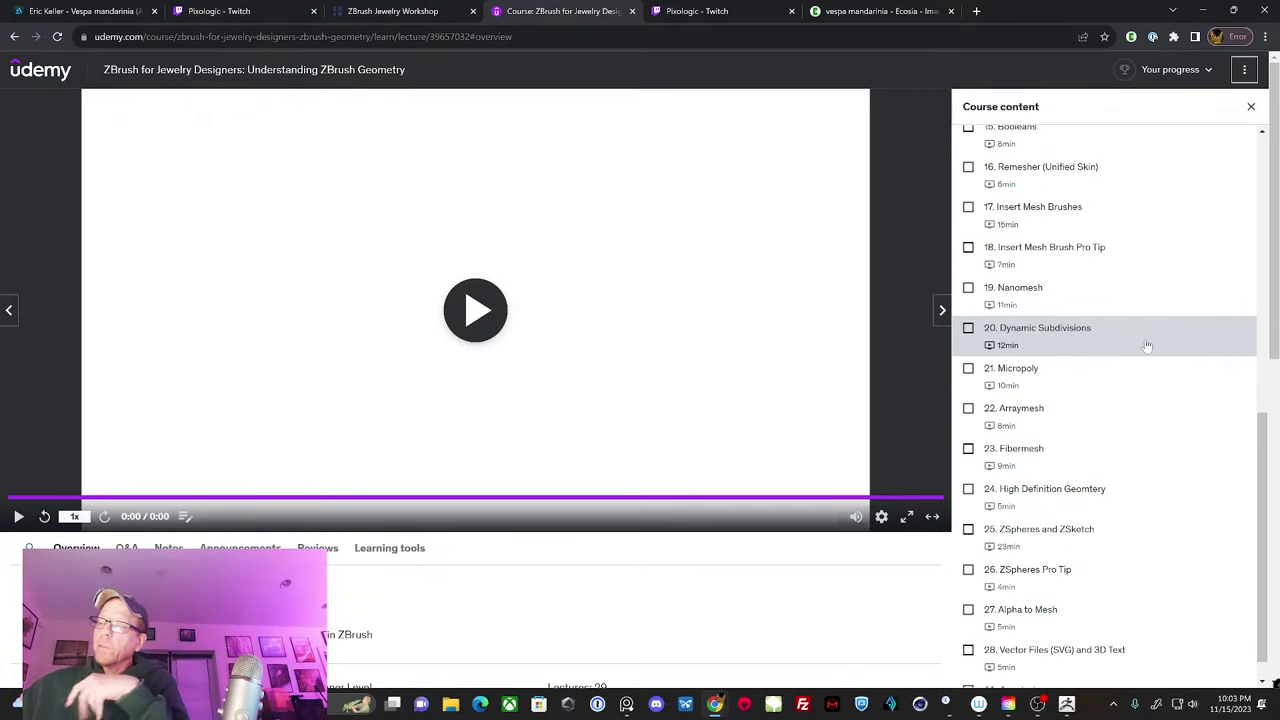
{"action": "scroll", "coordinate": [1058, 280], "scroll_direction": "up", "scroll_amount": 3}
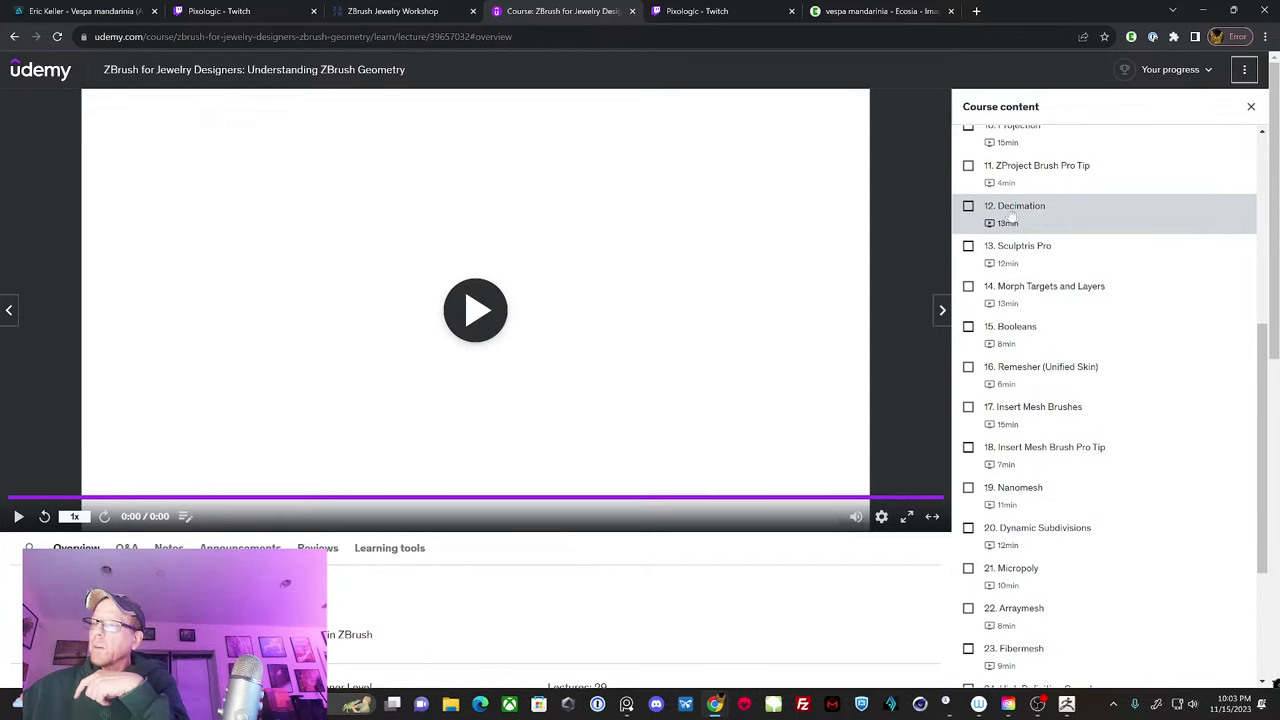
{"action": "scroll", "coordinate": [1025, 200], "scroll_direction": "up", "scroll_amount": 1}
{"action": "scroll", "coordinate": [1029, 207], "scroll_direction": "up", "scroll_amount": 1}
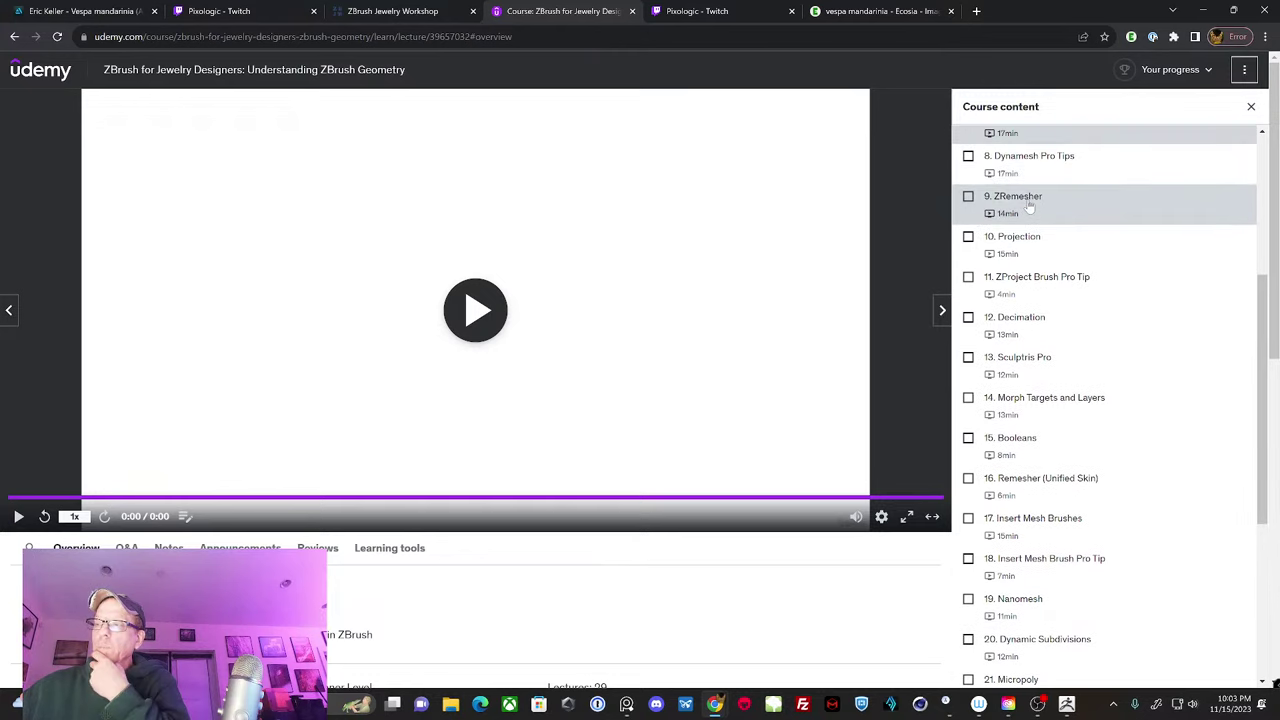
{"action": "scroll", "coordinate": [1029, 207], "scroll_direction": "down", "scroll_amount": 5}
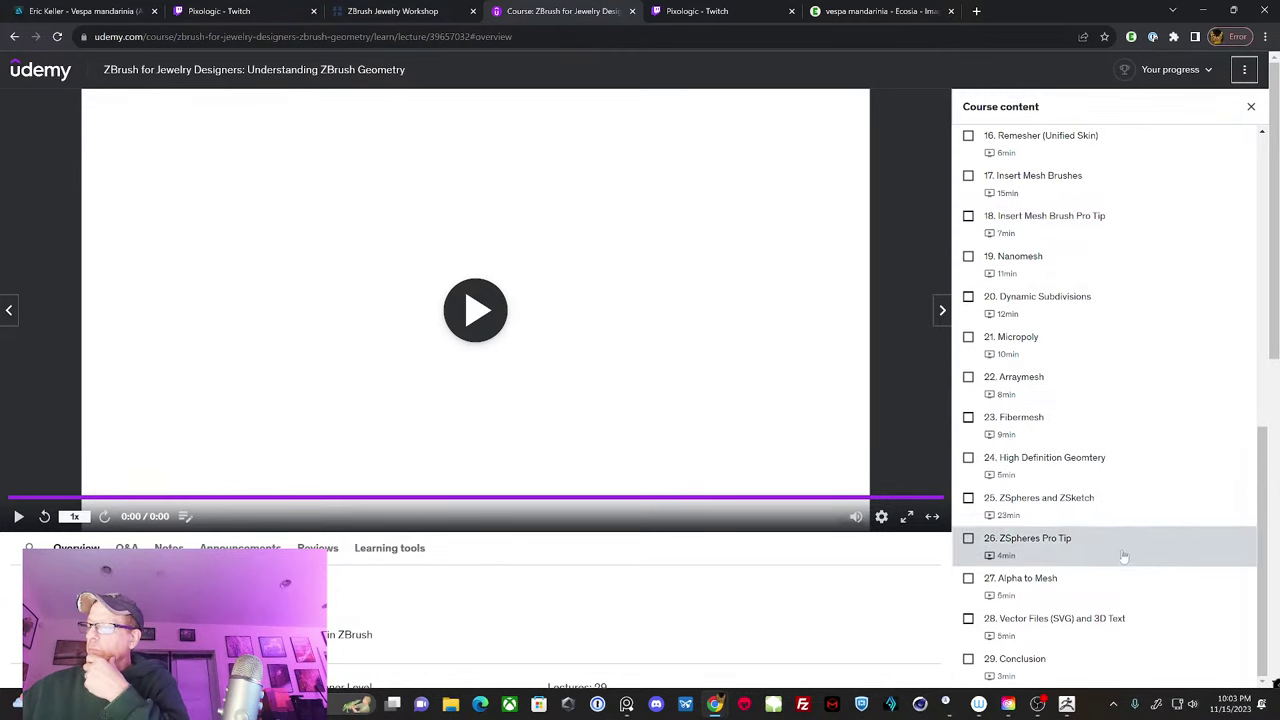
{"action": "scroll", "coordinate": [1093, 598], "scroll_direction": "up", "scroll_amount": 10}
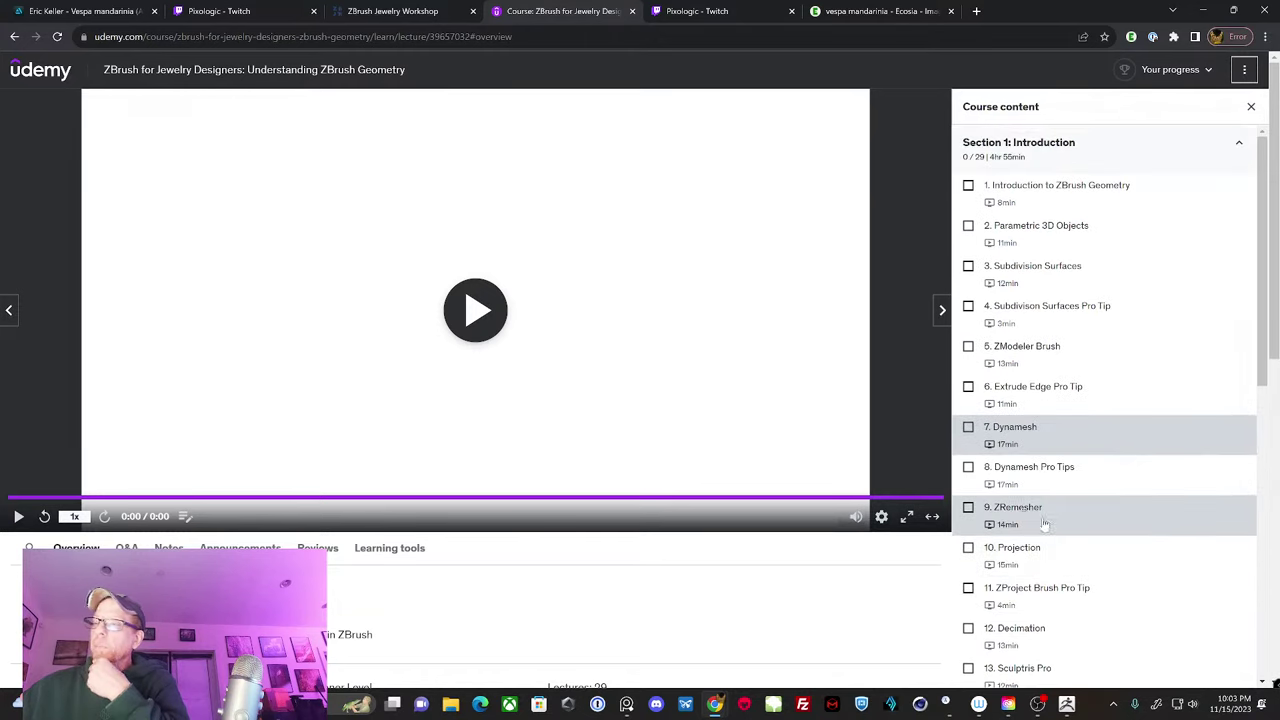
Step: Return to the results, open the Sculpting a Printable Violin course and skim its Filling in the Body lecture past 11:17
{"action": "left_click", "coordinate": [14, 37]}
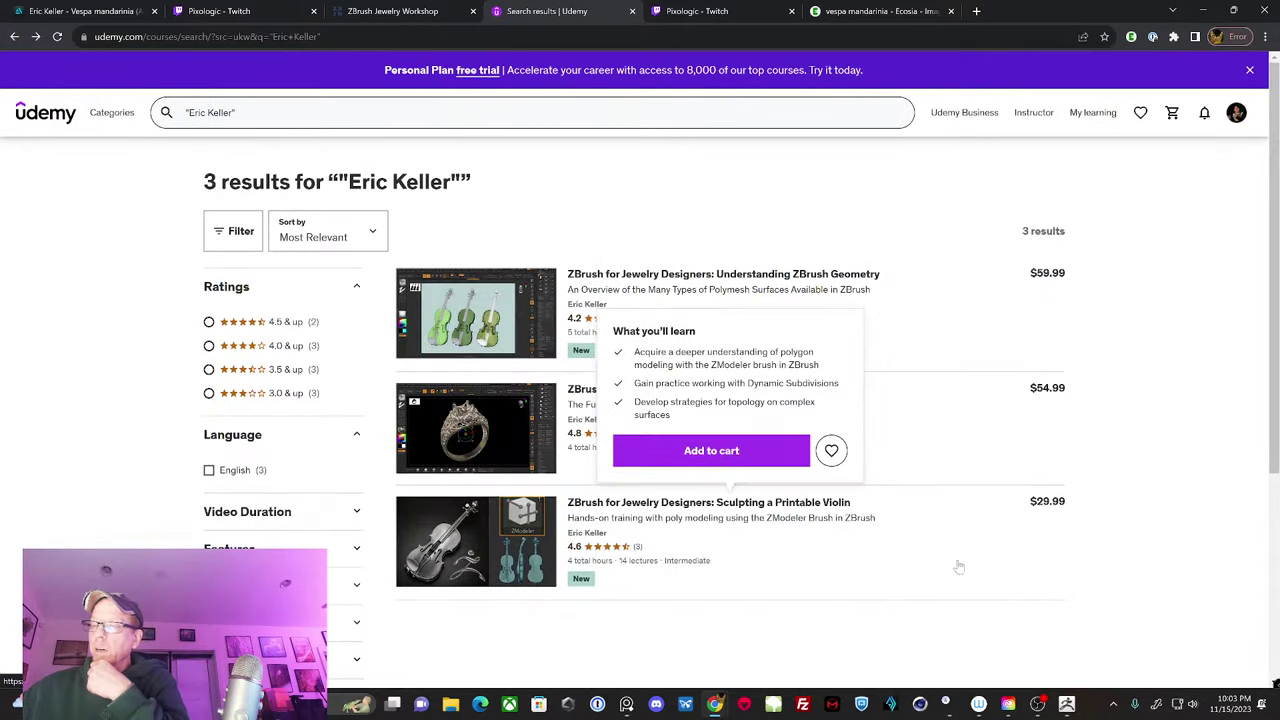
{"action": "mouse_move", "coordinate": [860, 565]}
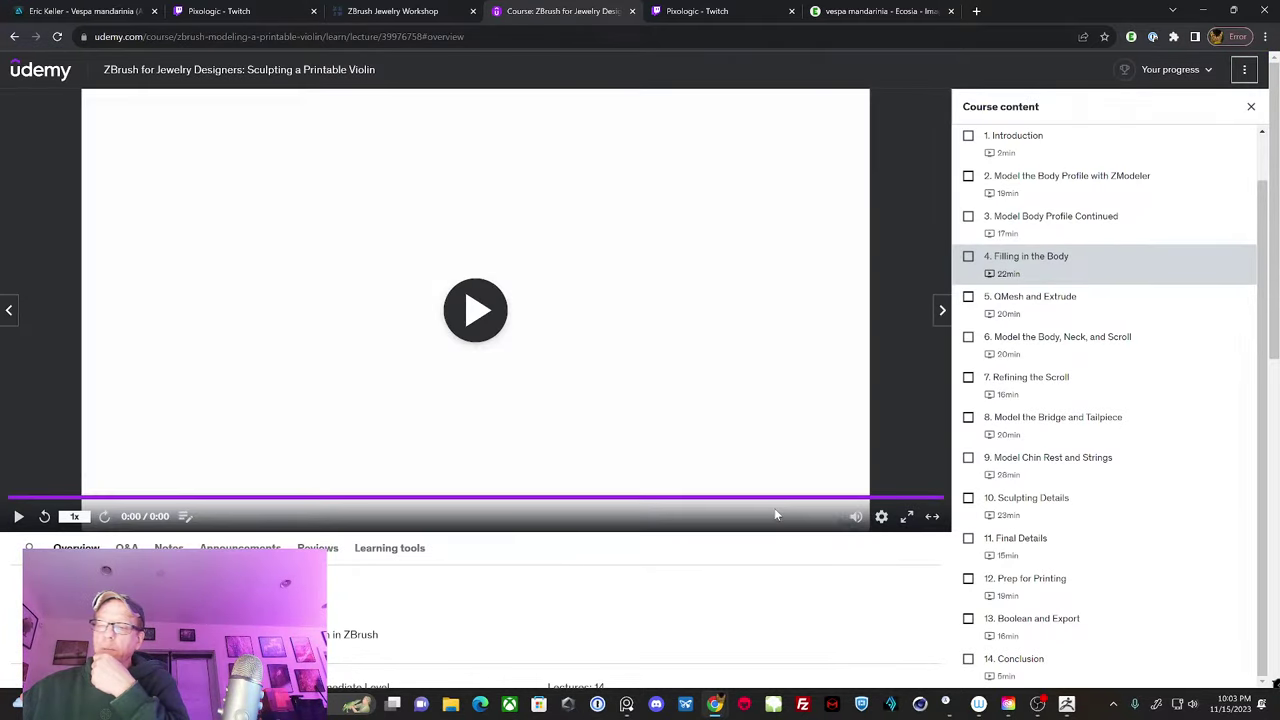
{"action": "left_click", "coordinate": [247, 499]}
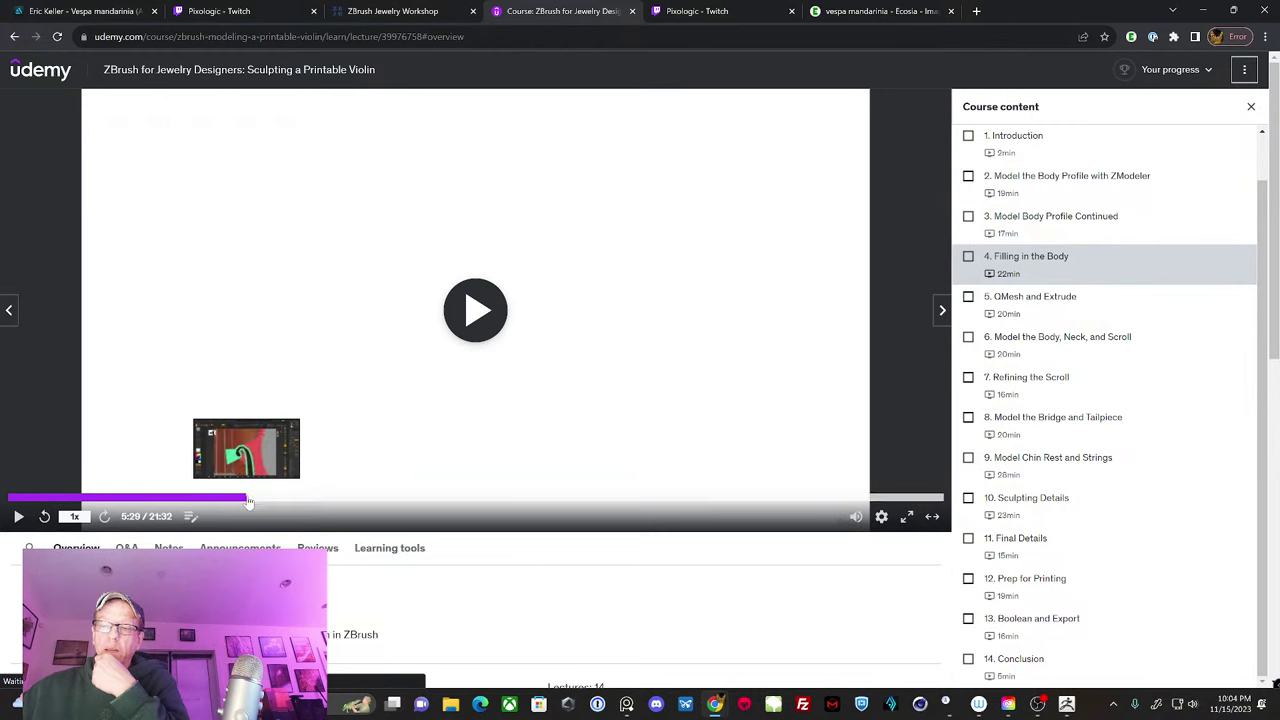
{"action": "left_click_drag", "start_coordinate": [247, 498], "coordinate": [397, 498]}
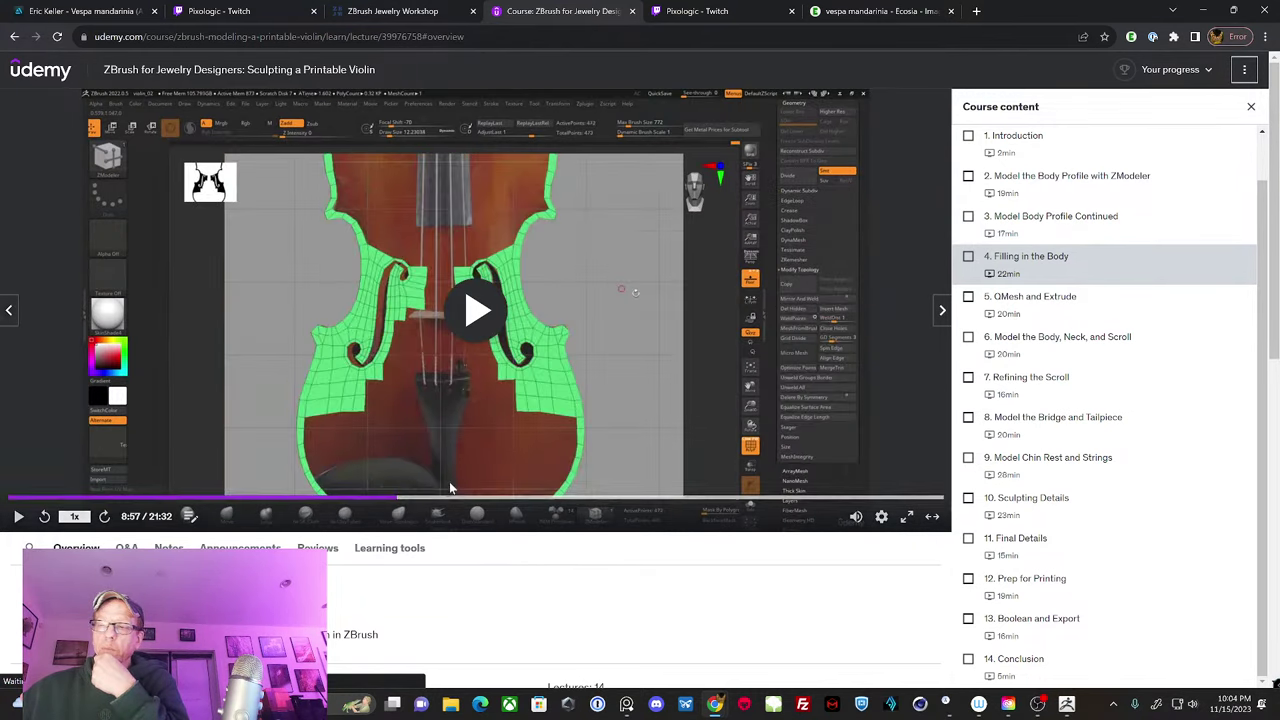
{"action": "left_click", "coordinate": [498, 499]}
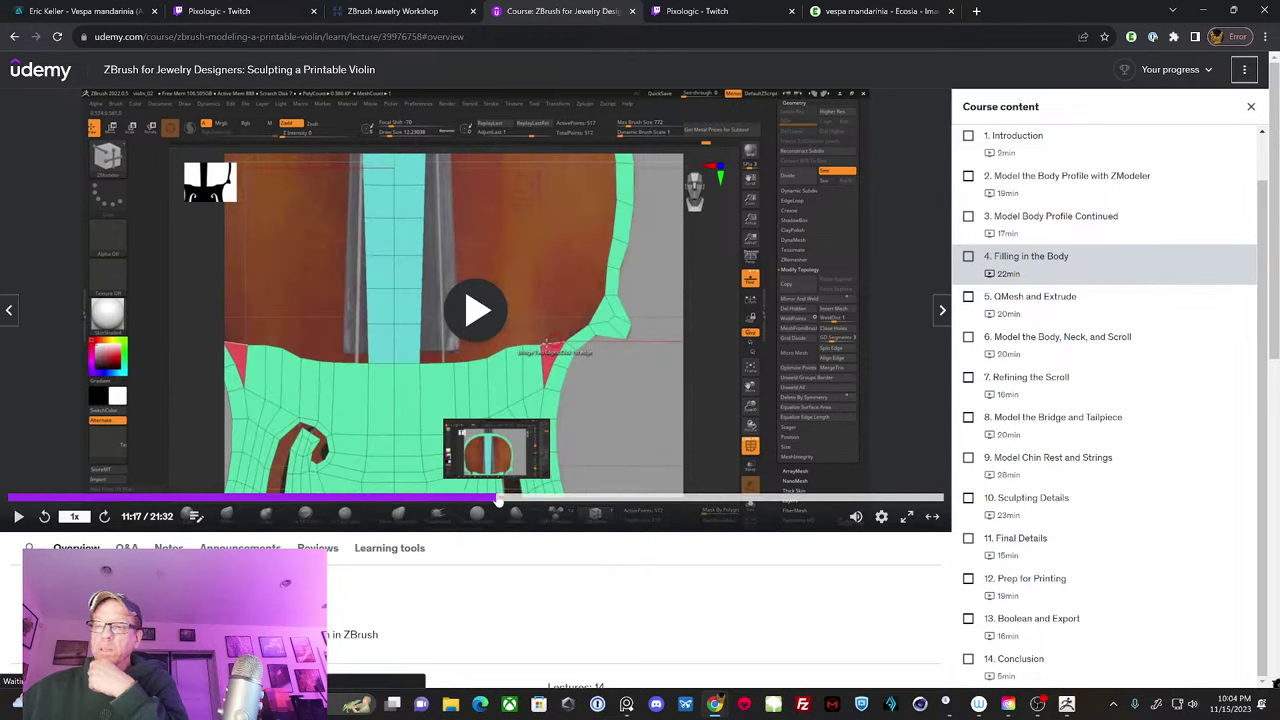
{"action": "scroll", "coordinate": [505, 495], "scroll_direction": "down", "scroll_amount": 1}
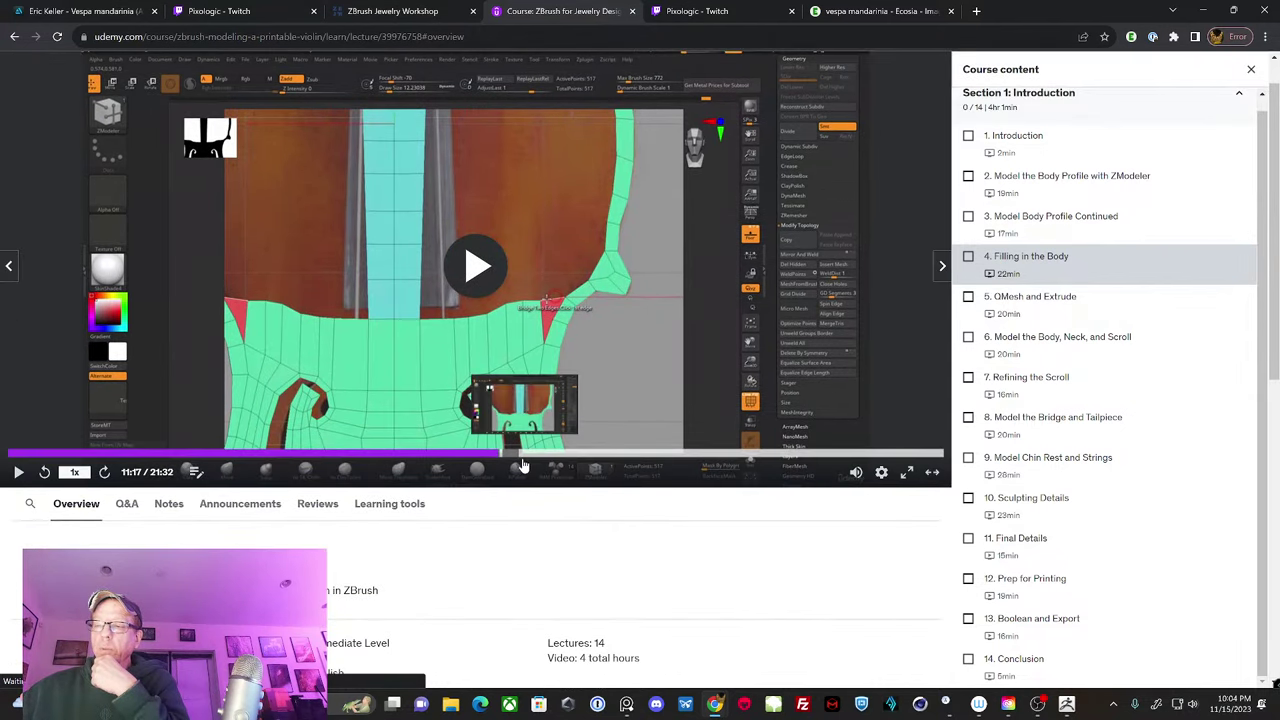
{"action": "left_click", "coordinate": [648, 456]}
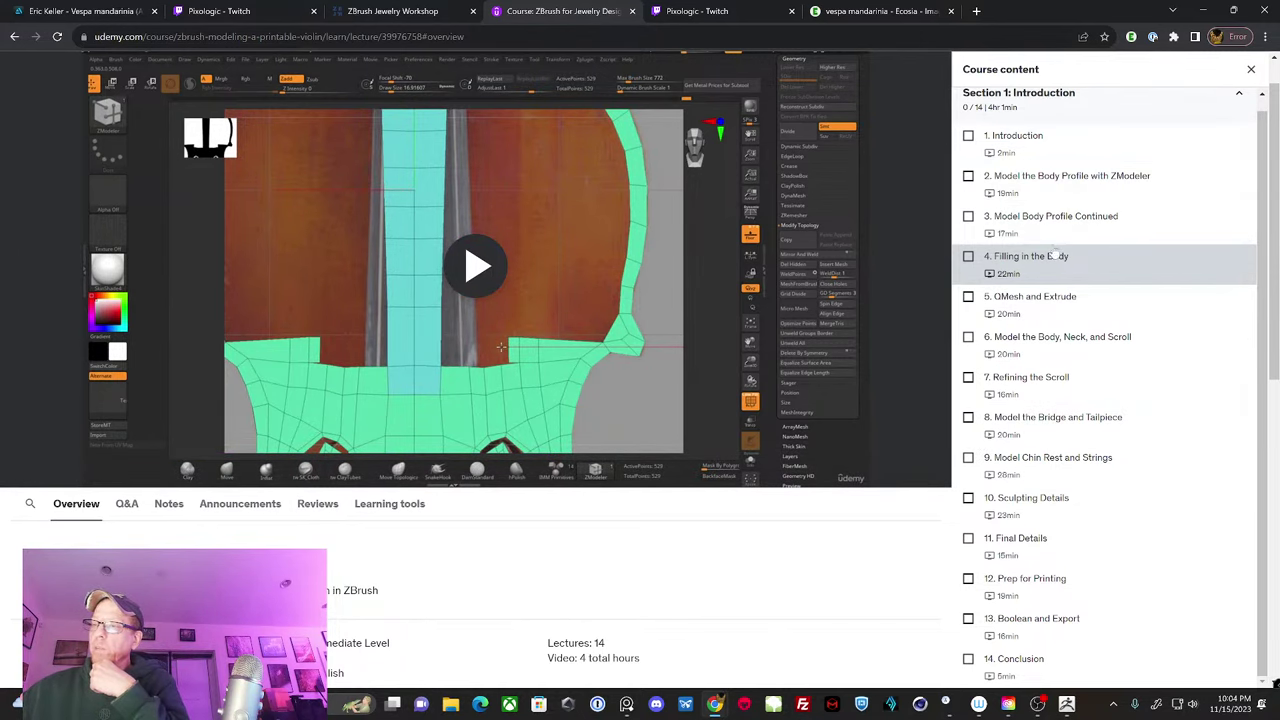
{"action": "scroll", "coordinate": [1058, 280], "scroll_direction": "down", "scroll_amount": 2}
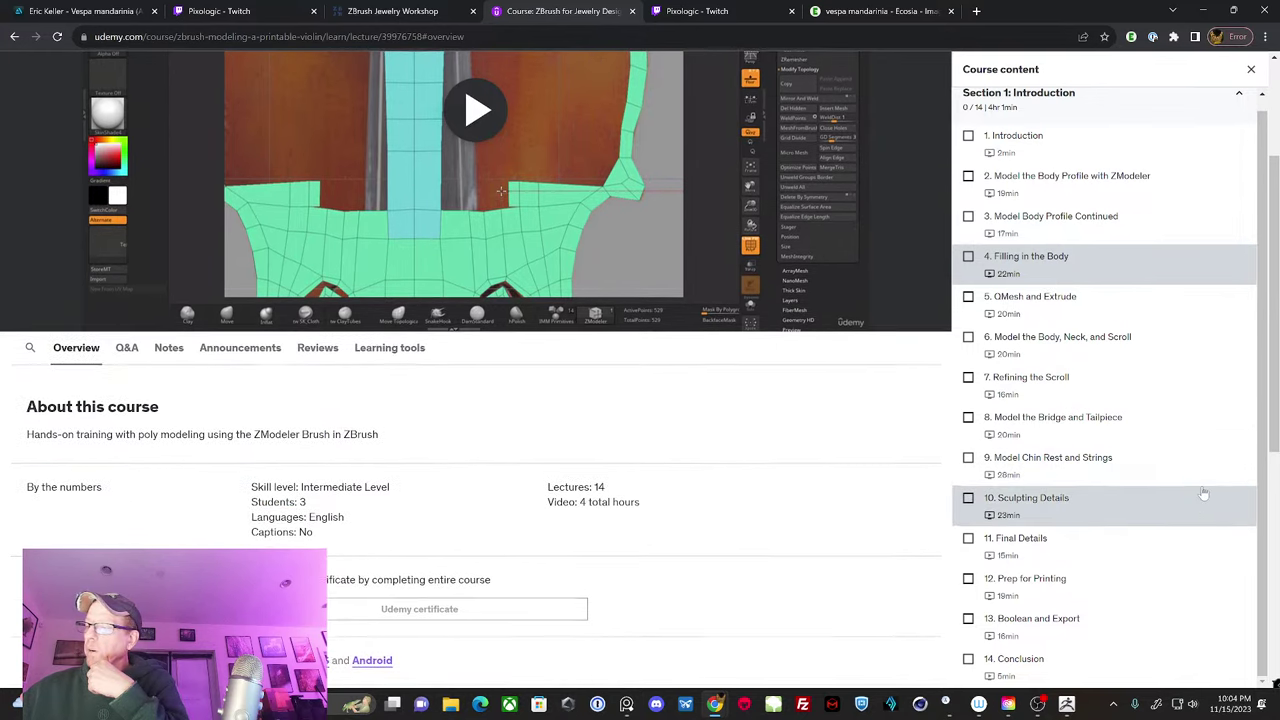
Step: Open the violin course's Final Details lecture and skim the paused, muted video up to 10:35
{"action": "left_click", "coordinate": [1100, 550]}
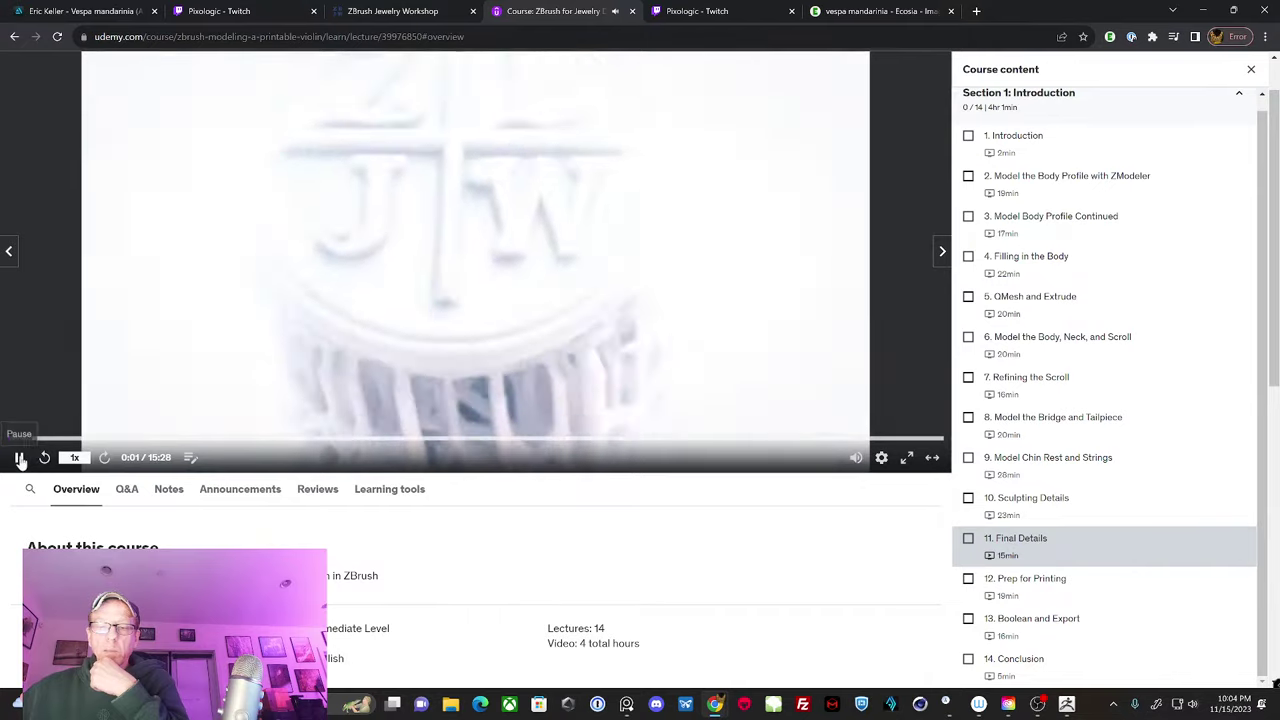
{"action": "left_click", "coordinate": [19, 458]}
{"action": "mouse_move", "coordinate": [854, 460]}
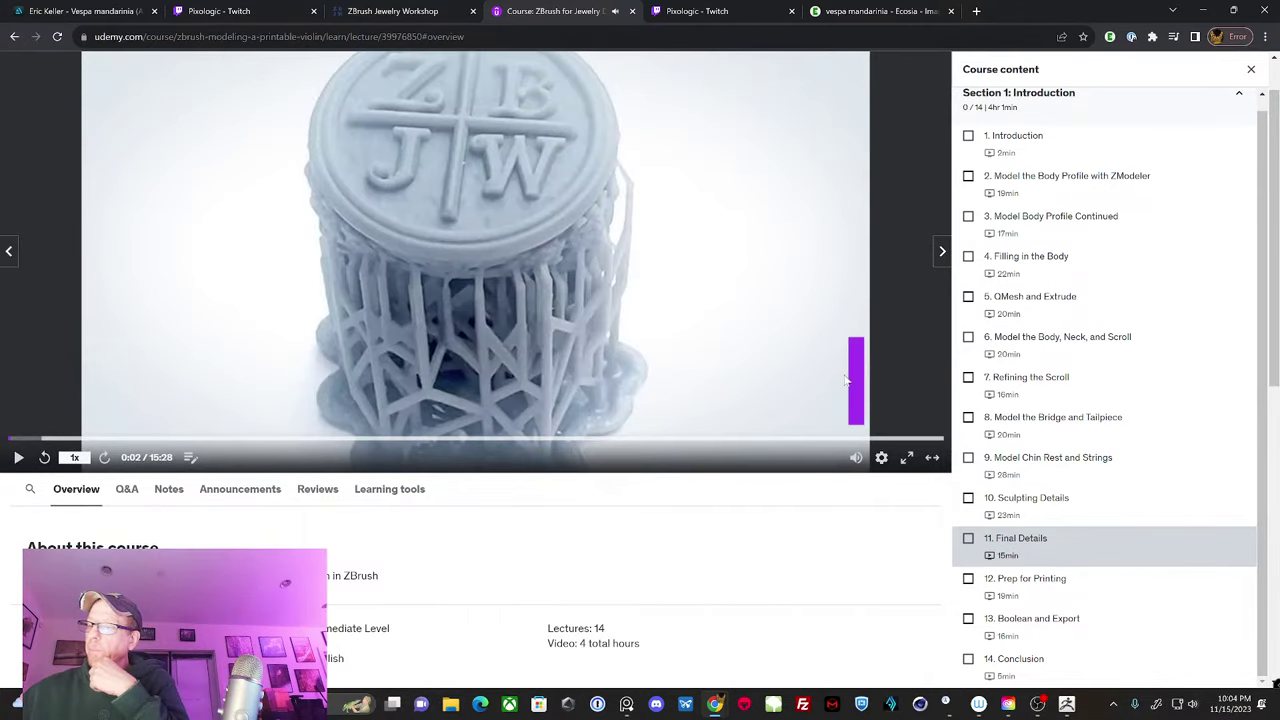
{"action": "left_click_drag", "start_coordinate": [851, 386], "coordinate": [853, 424]}
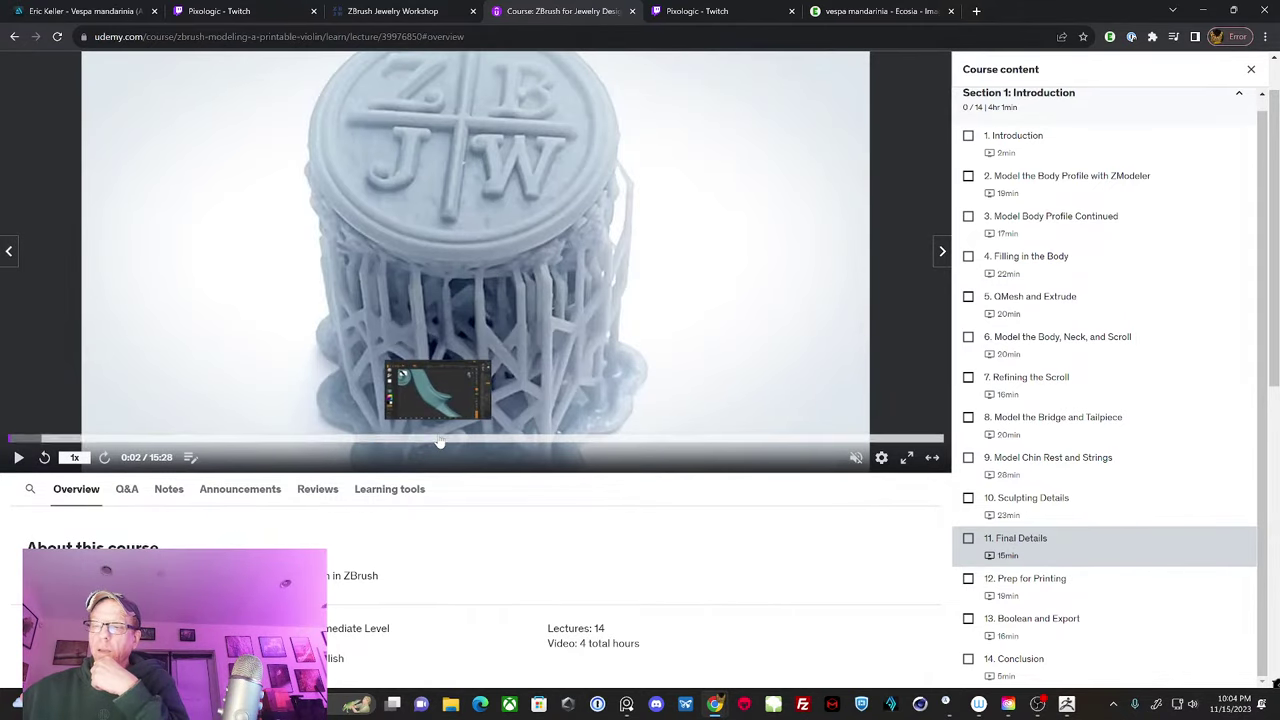
{"action": "left_click", "coordinate": [439, 441]}
{"action": "left_click_drag", "start_coordinate": [439, 441], "coordinate": [589, 440]}
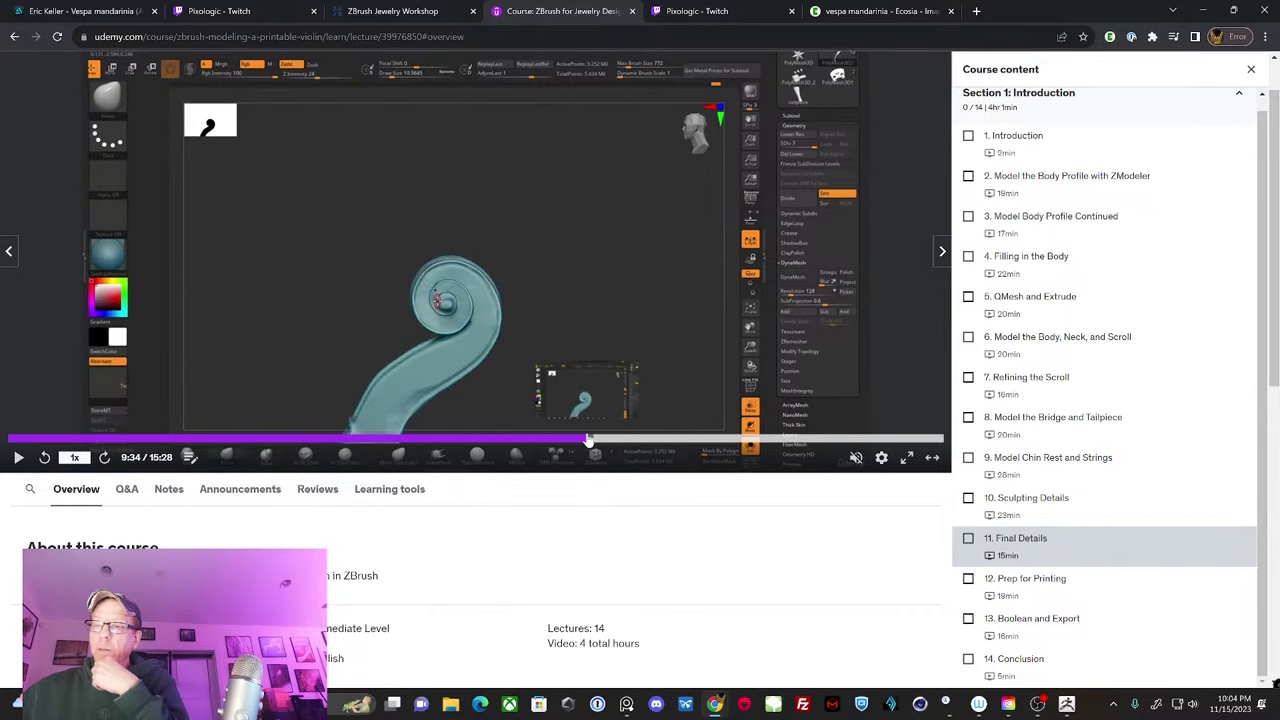
{"action": "left_click", "coordinate": [649, 441]}
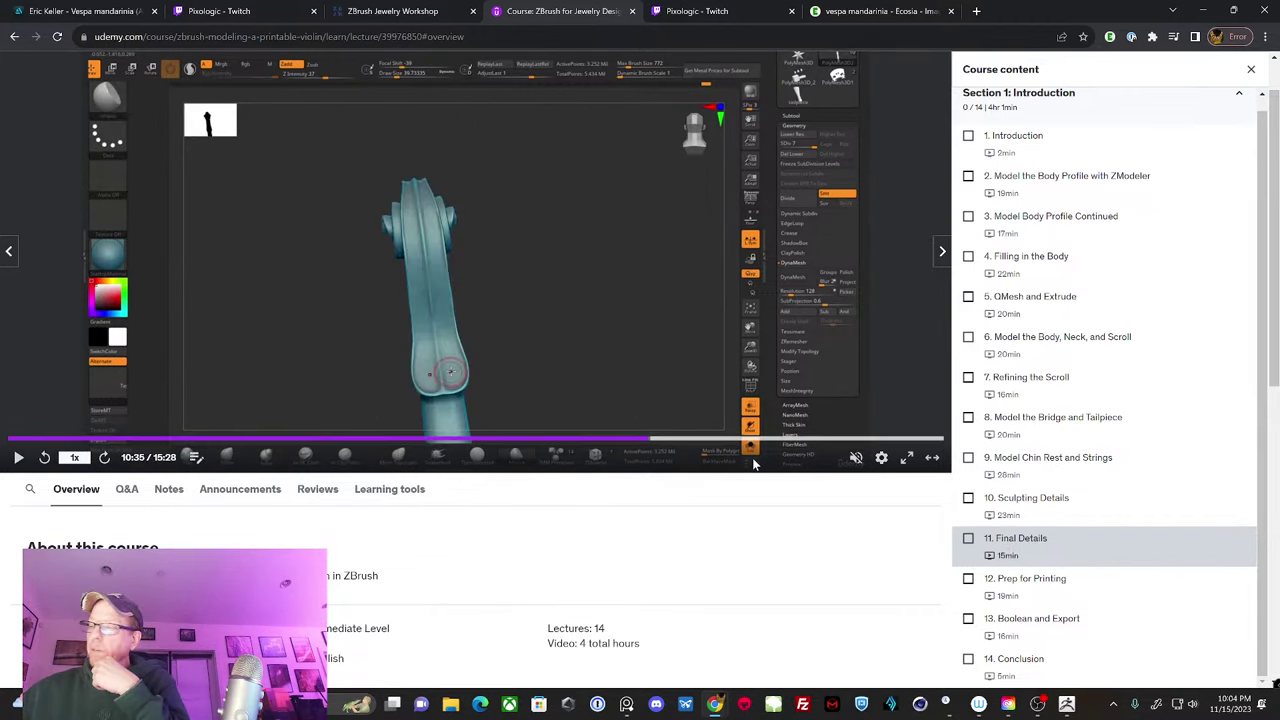
Step: Skim more of the Final Details lecture and the course overview, and open the Boolean and Export lecture
{"action": "left_click", "coordinate": [676, 441]}
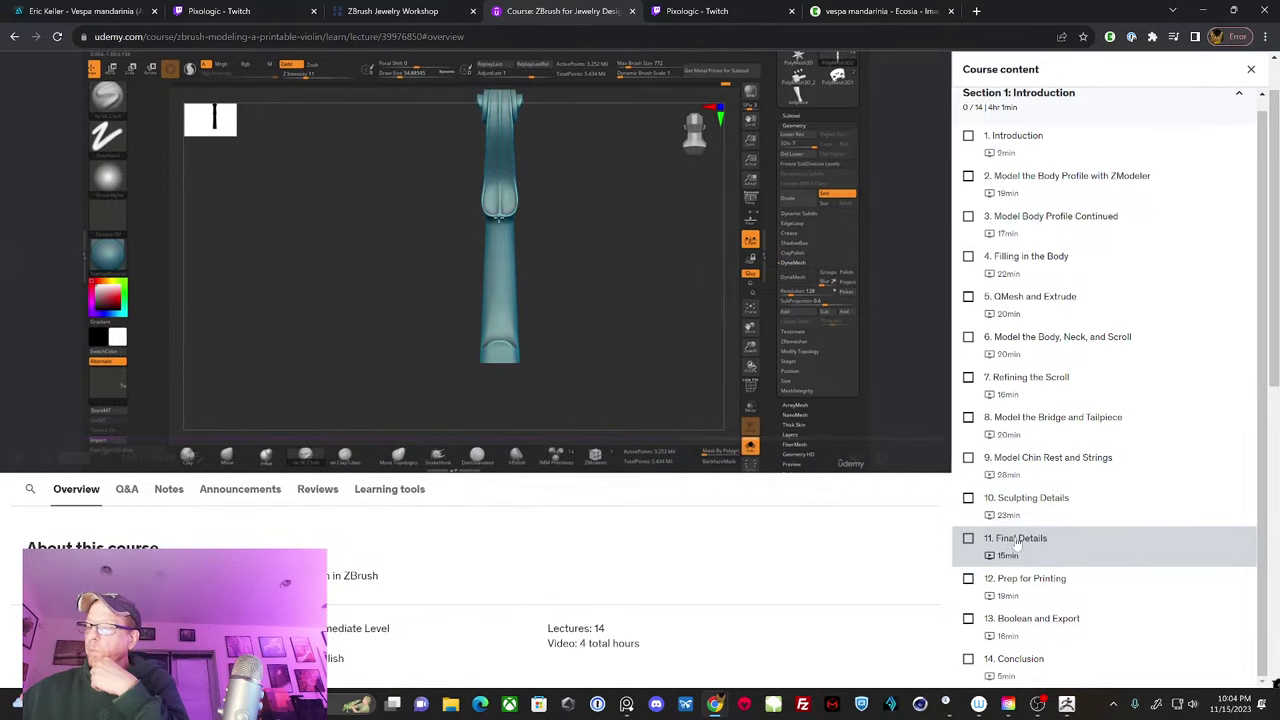
{"action": "scroll", "coordinate": [1016, 545], "scroll_direction": "down", "scroll_amount": 1}
{"action": "scroll", "coordinate": [1060, 570], "scroll_direction": "down", "scroll_amount": 1}
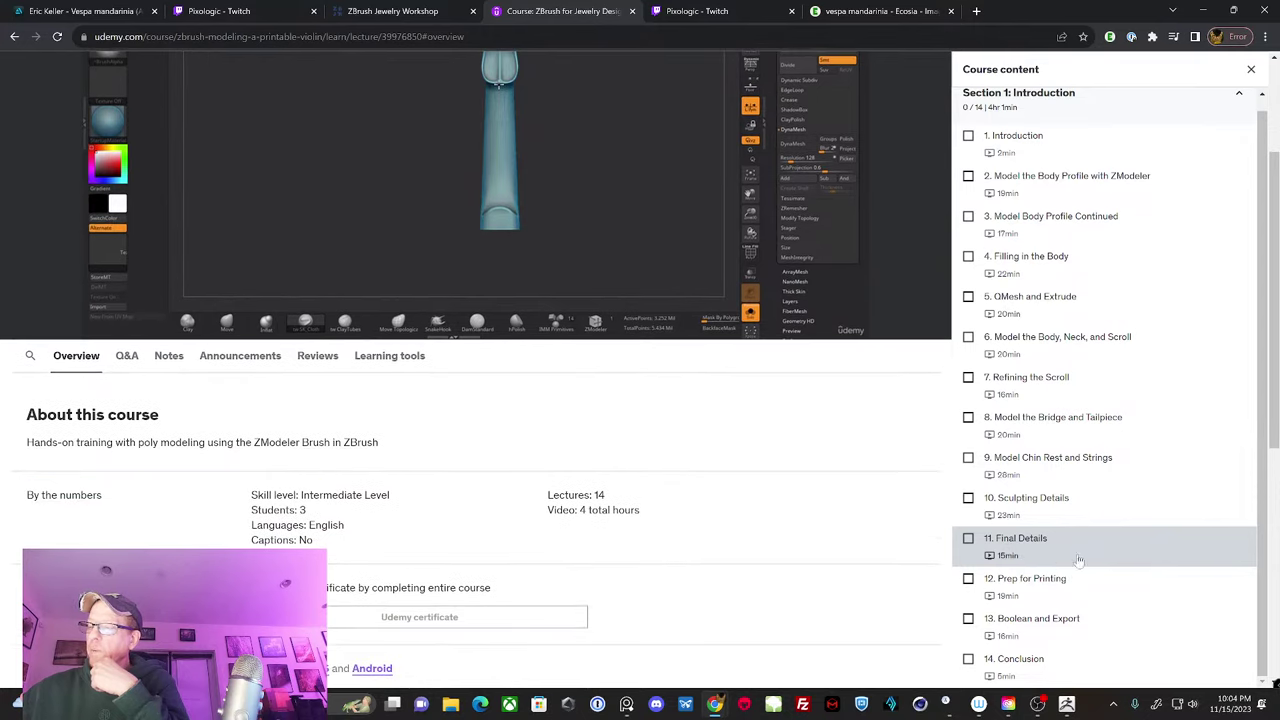
{"action": "left_click_drag", "start_coordinate": [1274, 433], "coordinate": [1272, 518]}
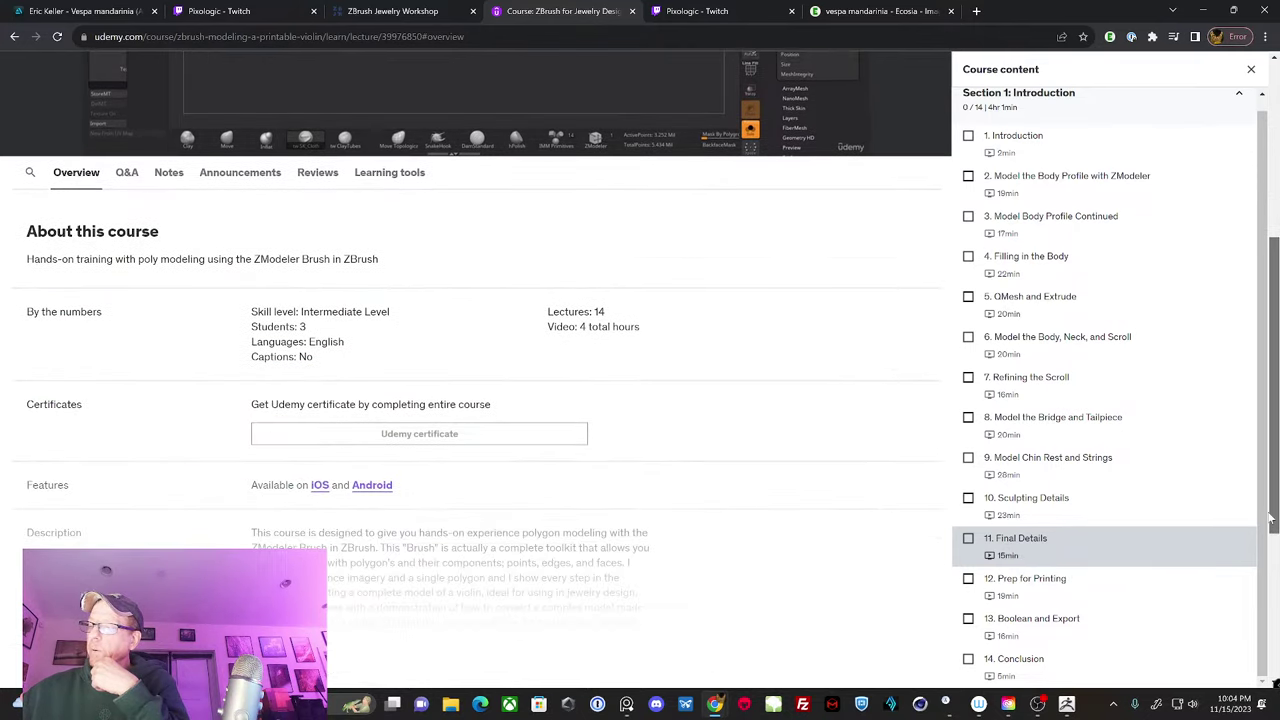
{"action": "scroll", "coordinate": [1272, 518], "scroll_direction": "up", "scroll_amount": 3}
{"action": "scroll", "coordinate": [1109, 580], "scroll_direction": "down", "scroll_amount": 1}
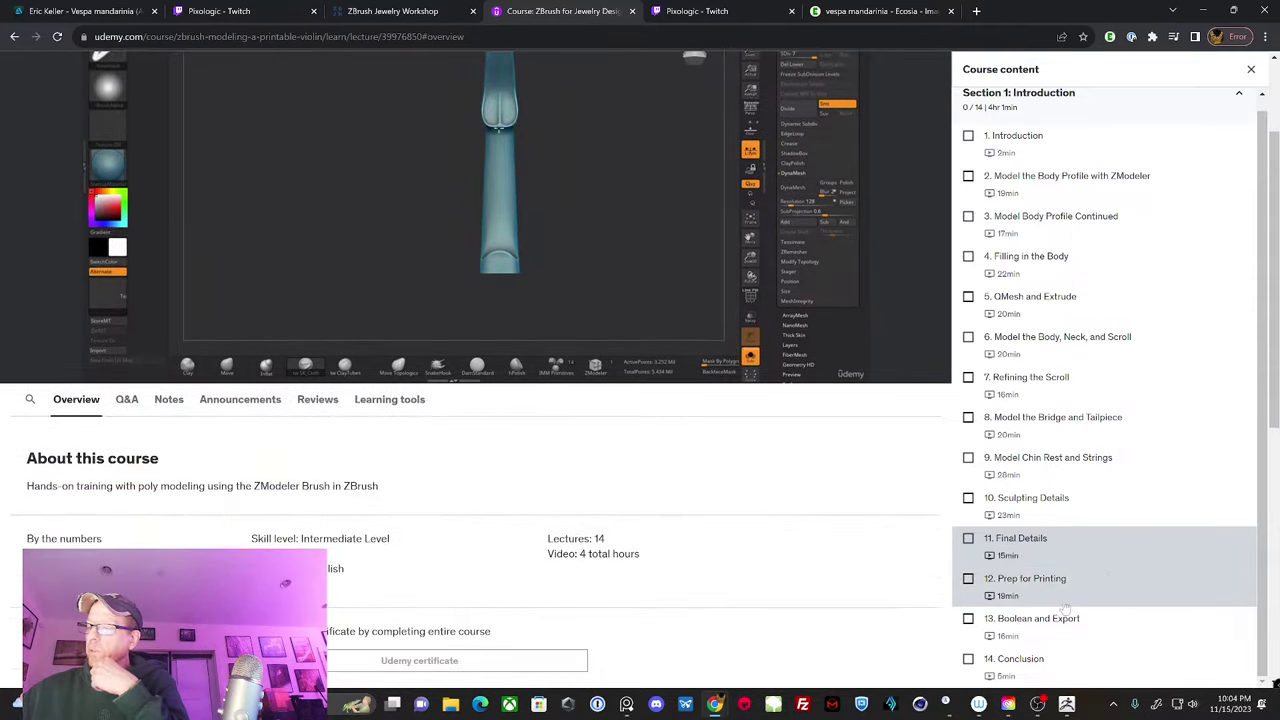
{"action": "left_click", "coordinate": [1112, 626]}
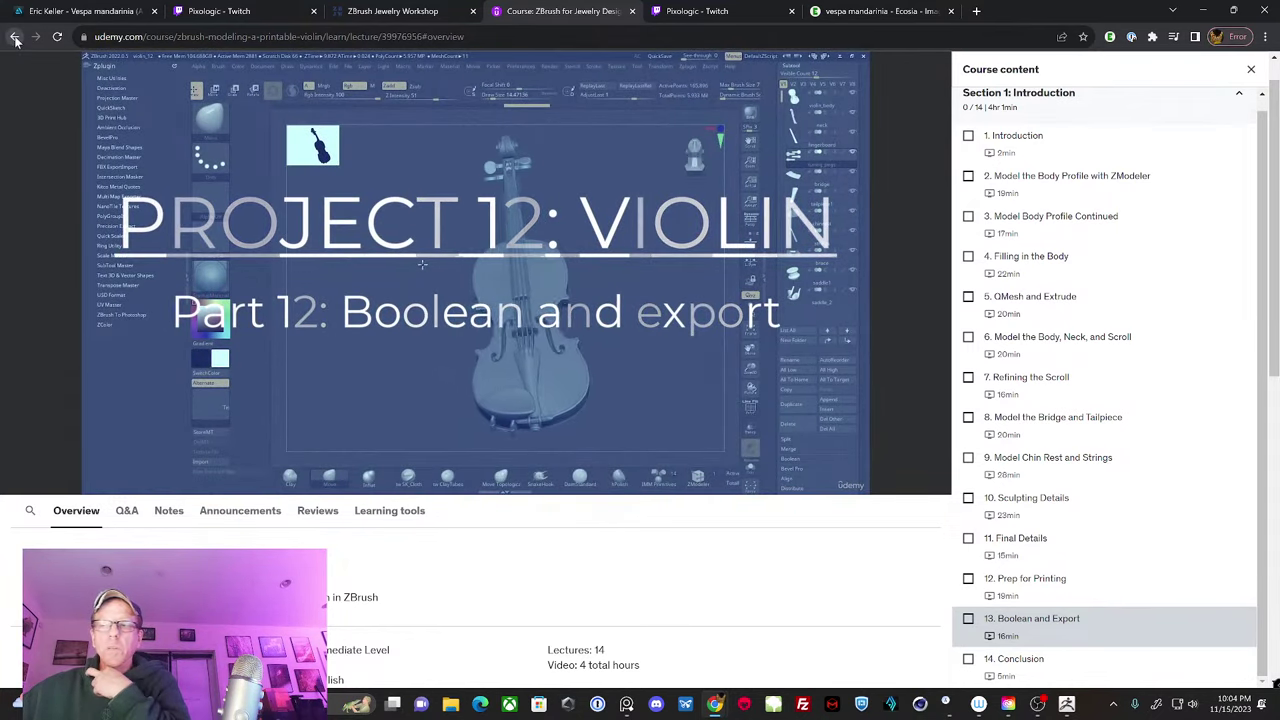
Step: Return to the Udemy search results and look over the listed ZBrush for Jewelry Designers courses
{"action": "left_click", "coordinate": [15, 37]}
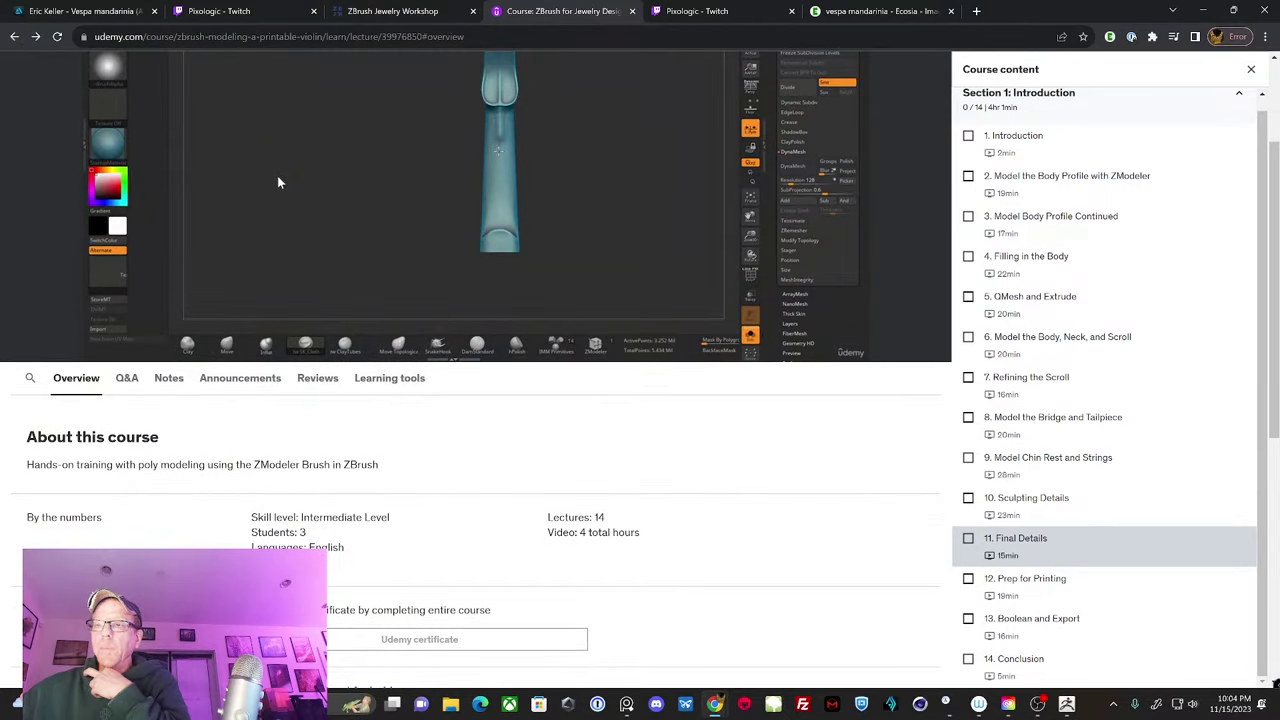
{"action": "left_click", "coordinate": [15, 37]}
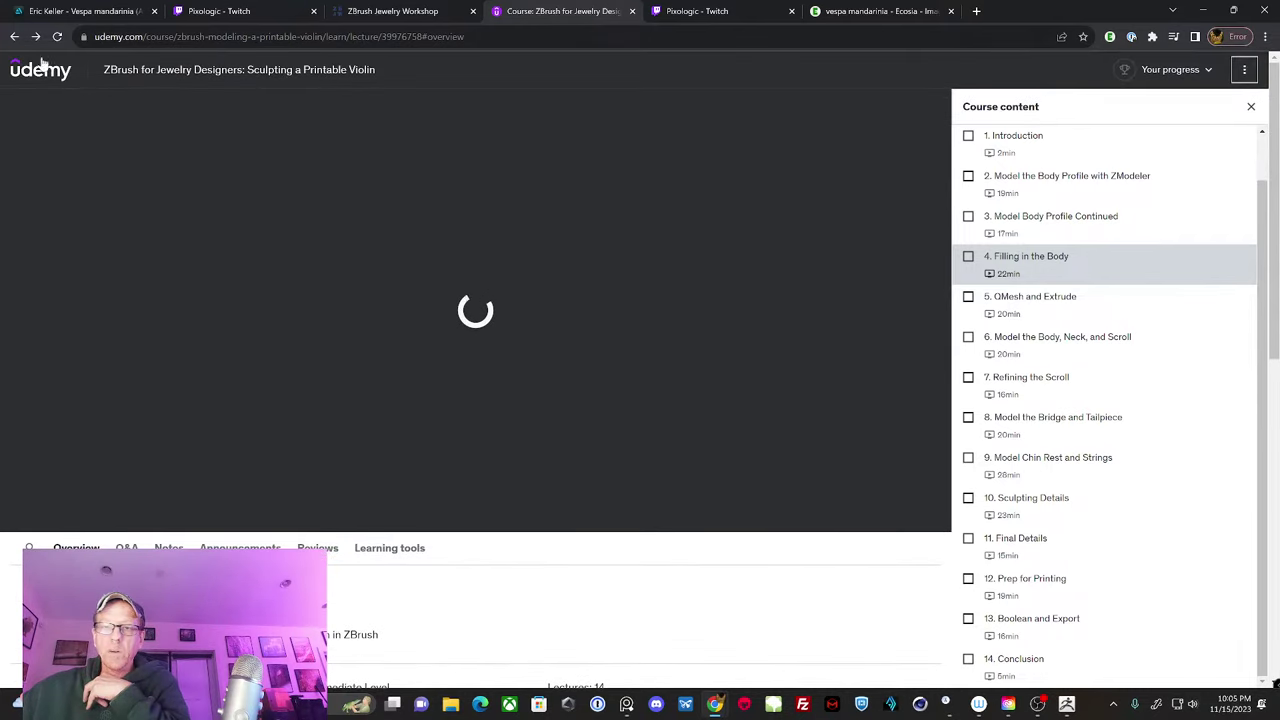
{"action": "left_click", "coordinate": [15, 37]}
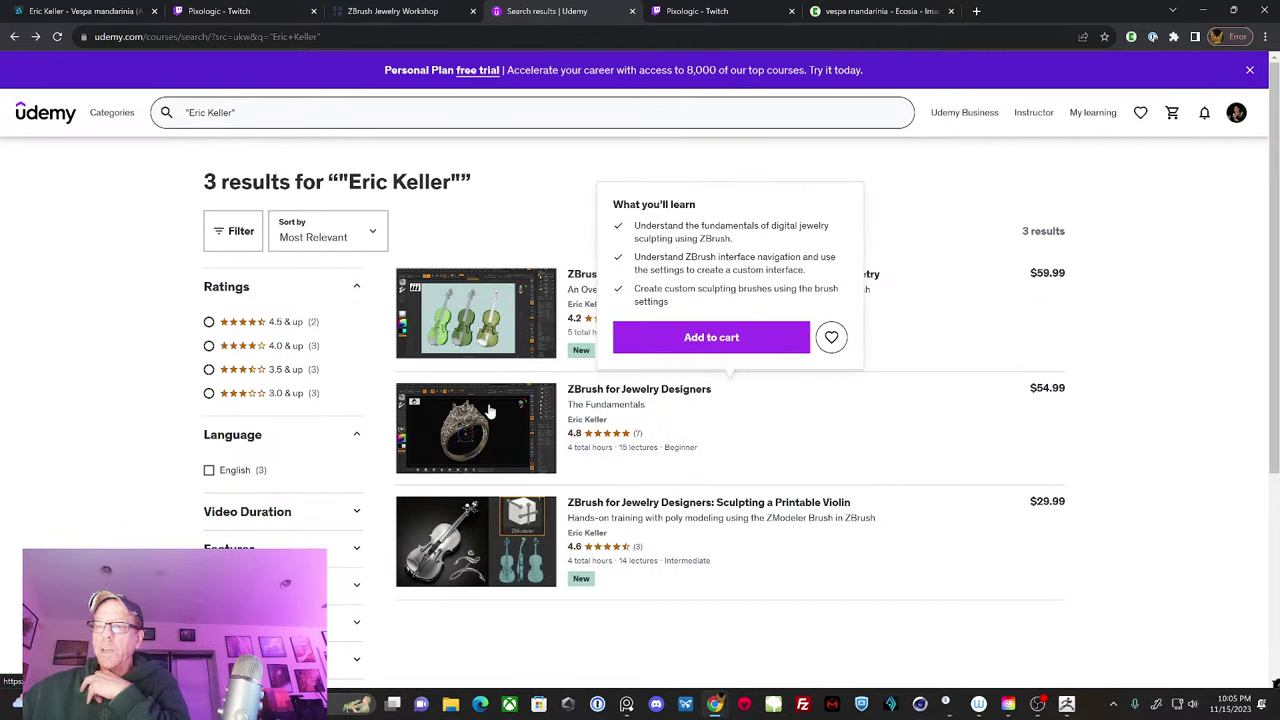
{"action": "mouse_move", "coordinate": [517, 354]}
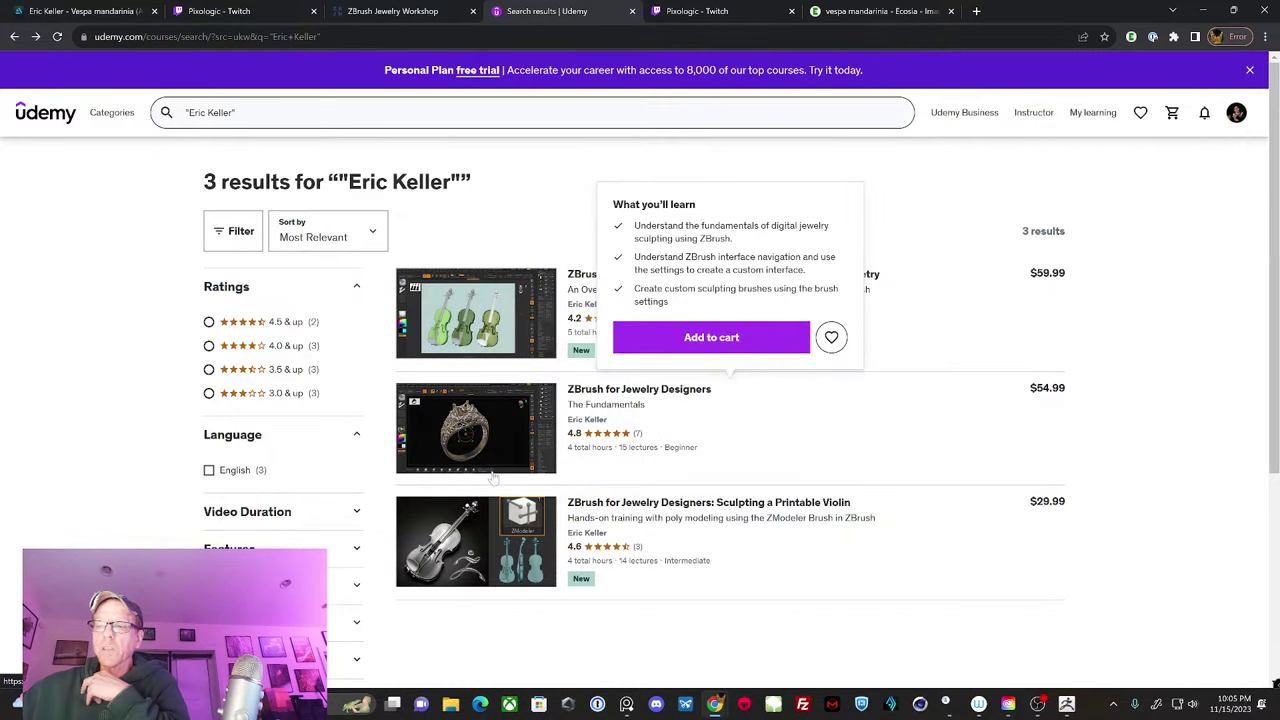
{"action": "mouse_move", "coordinate": [497, 390]}
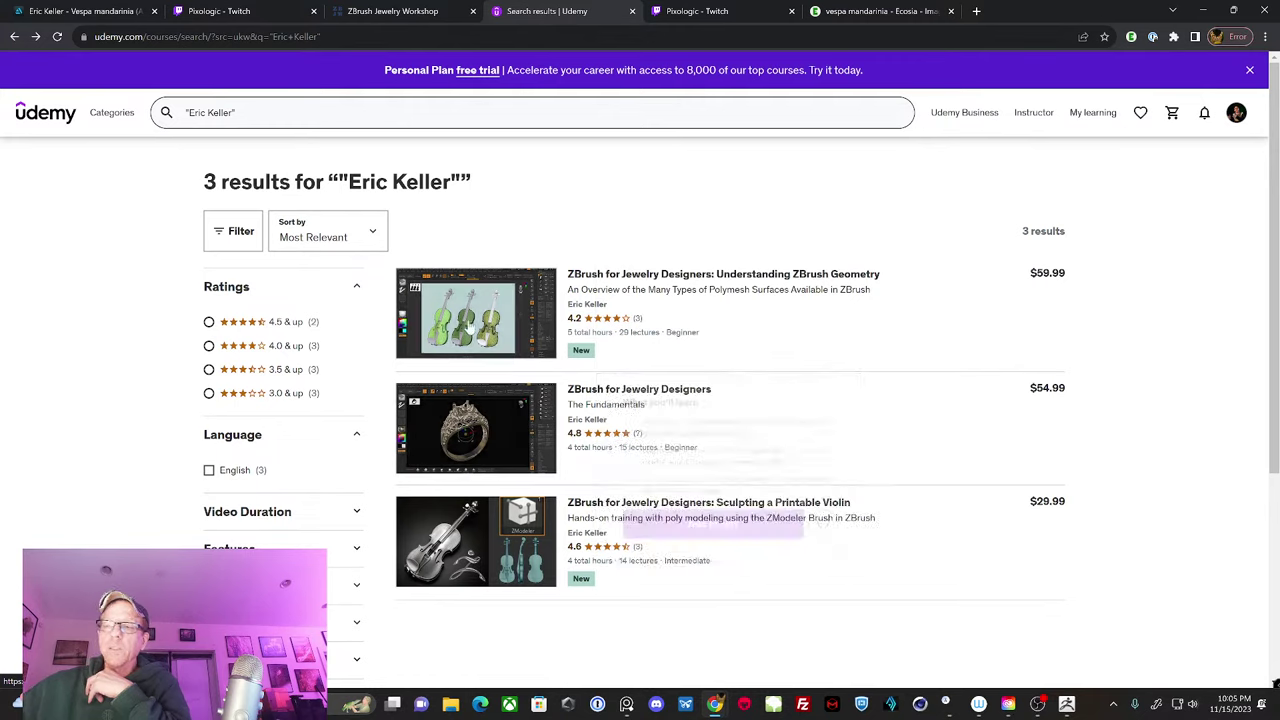
Step: Revisit the ZBrush Jewelry Workshop home page, close it and the Udemy results, and switch back to ZBrush
{"action": "left_click", "coordinate": [385, 12]}
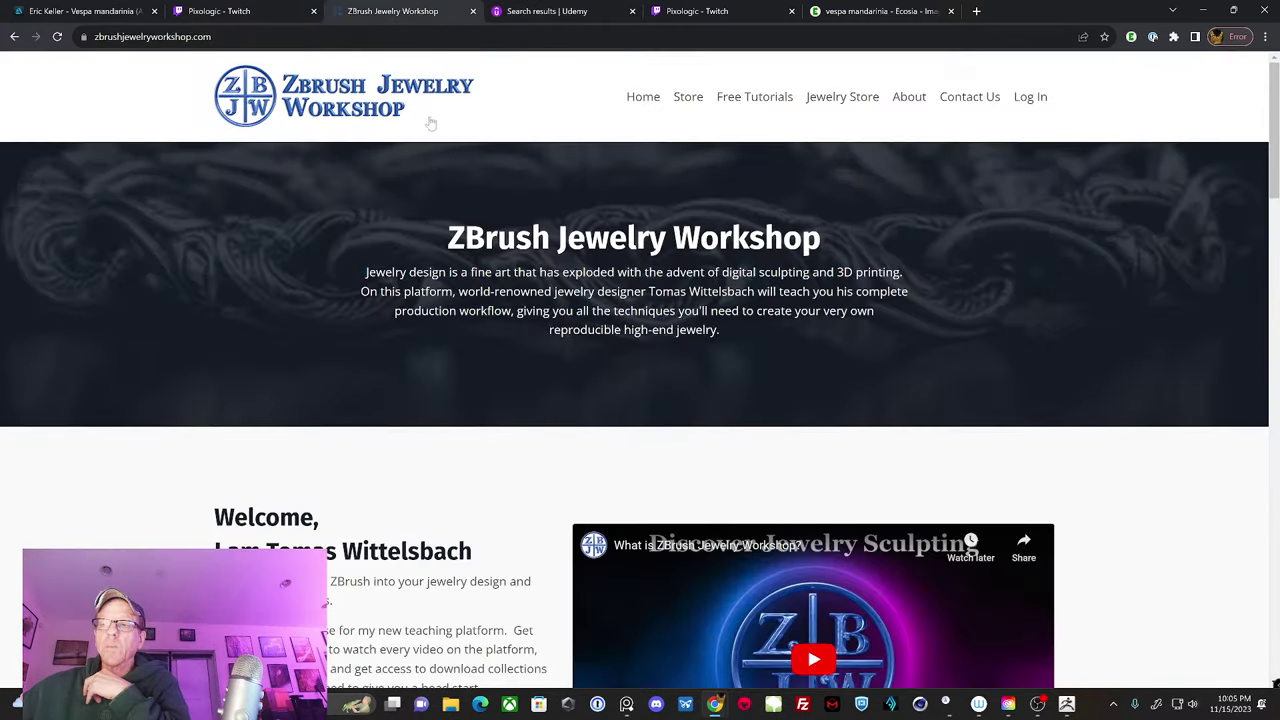
{"action": "scroll", "coordinate": [441, 152], "scroll_direction": "down", "scroll_amount": 2}
{"action": "scroll", "coordinate": [470, 172], "scroll_direction": "up", "scroll_amount": 2}
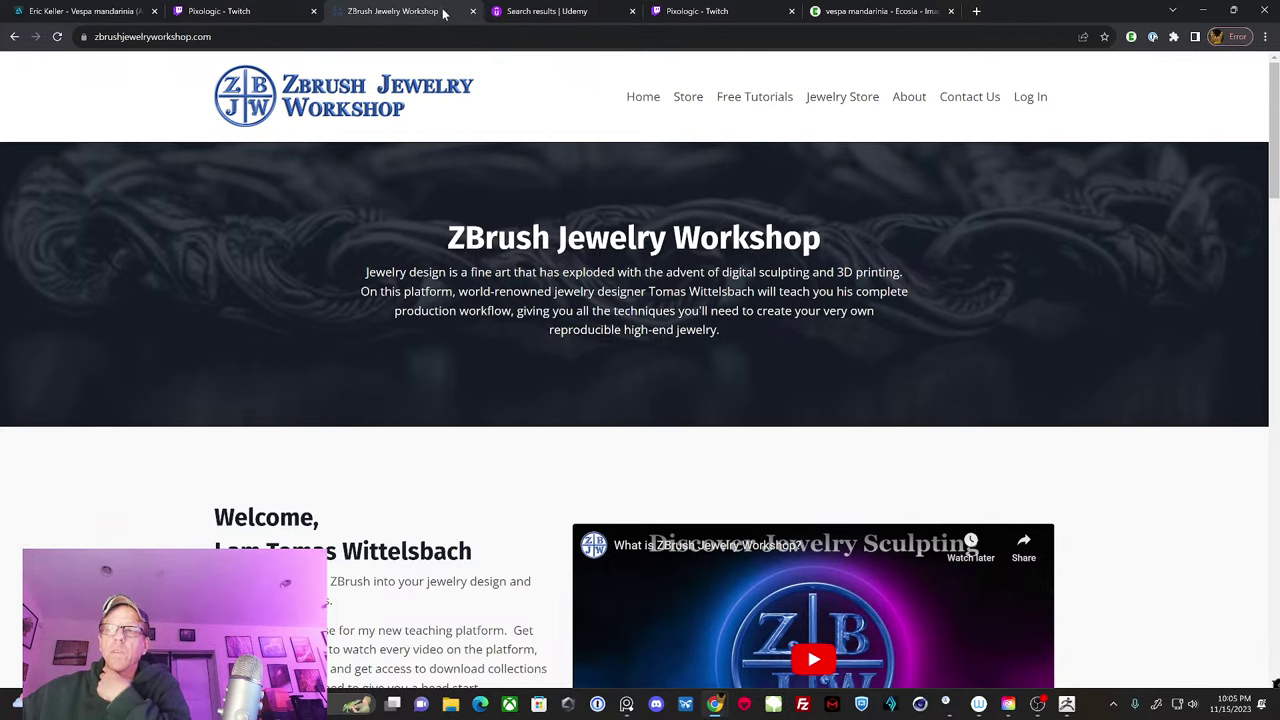
{"action": "left_click", "coordinate": [472, 12]}
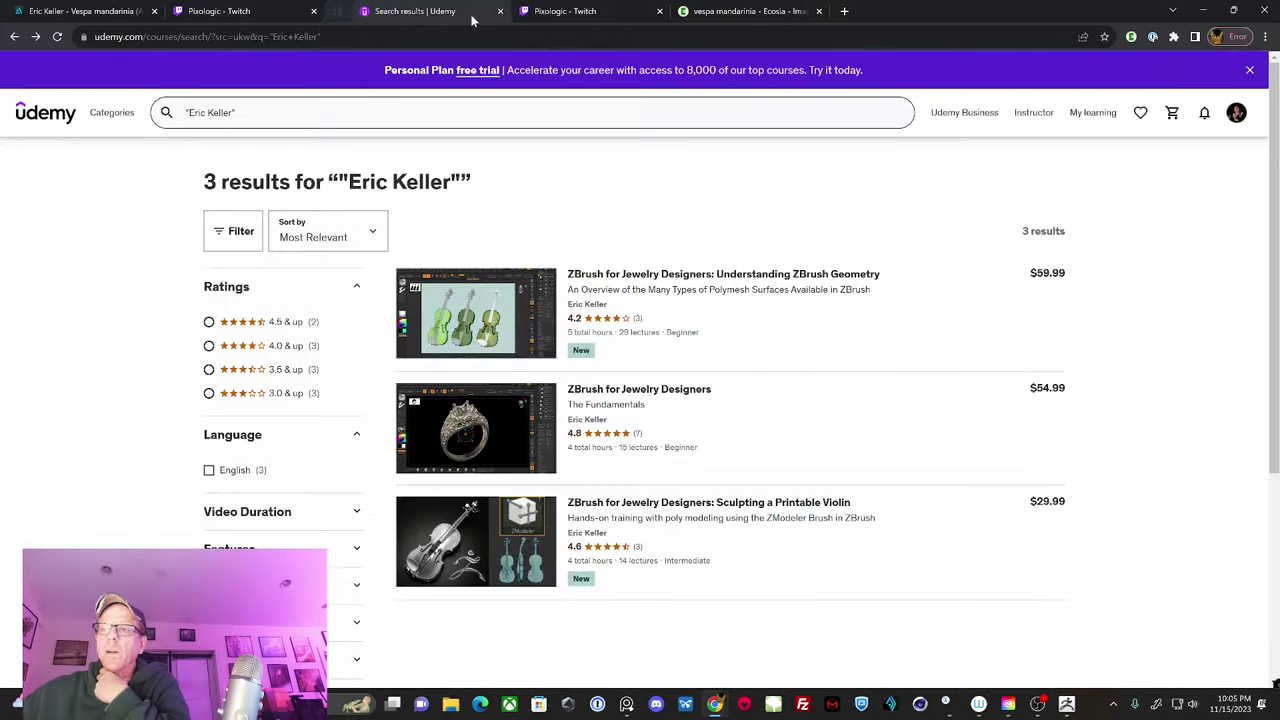
{"action": "left_click", "coordinate": [500, 11]}
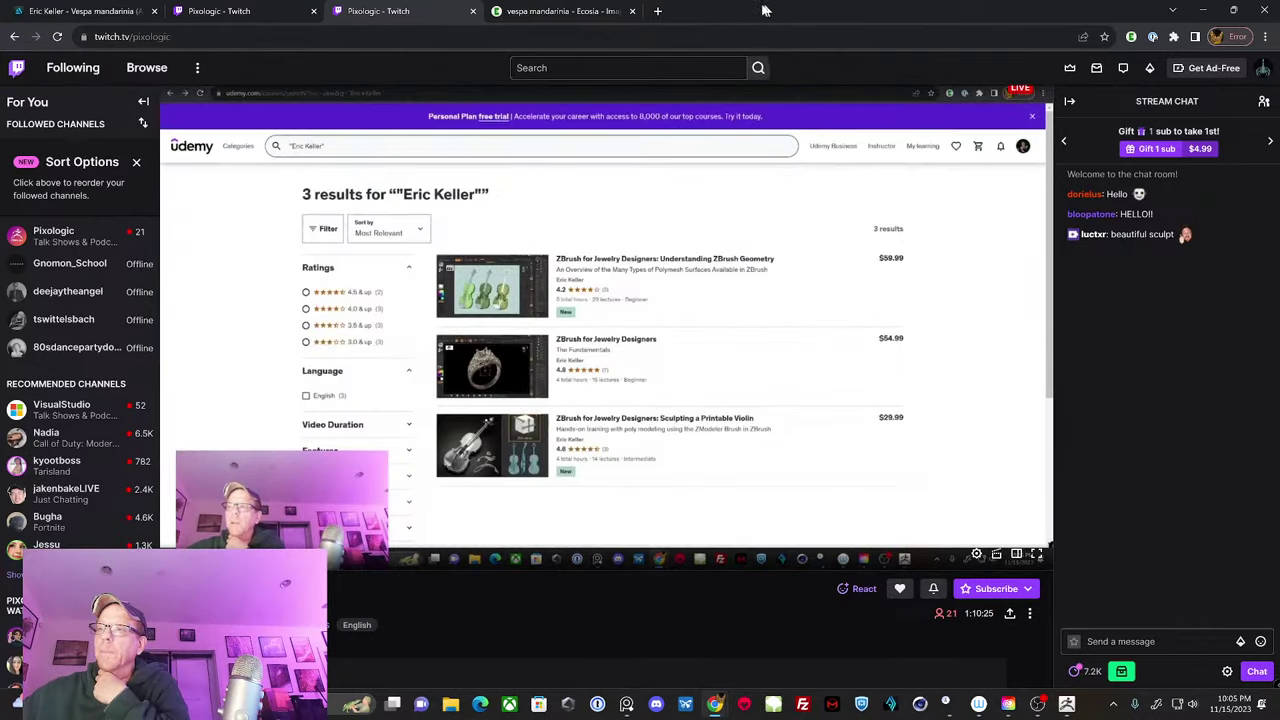
{"action": "left_click_drag", "start_coordinate": [764, 10], "coordinate": [0, 40]}
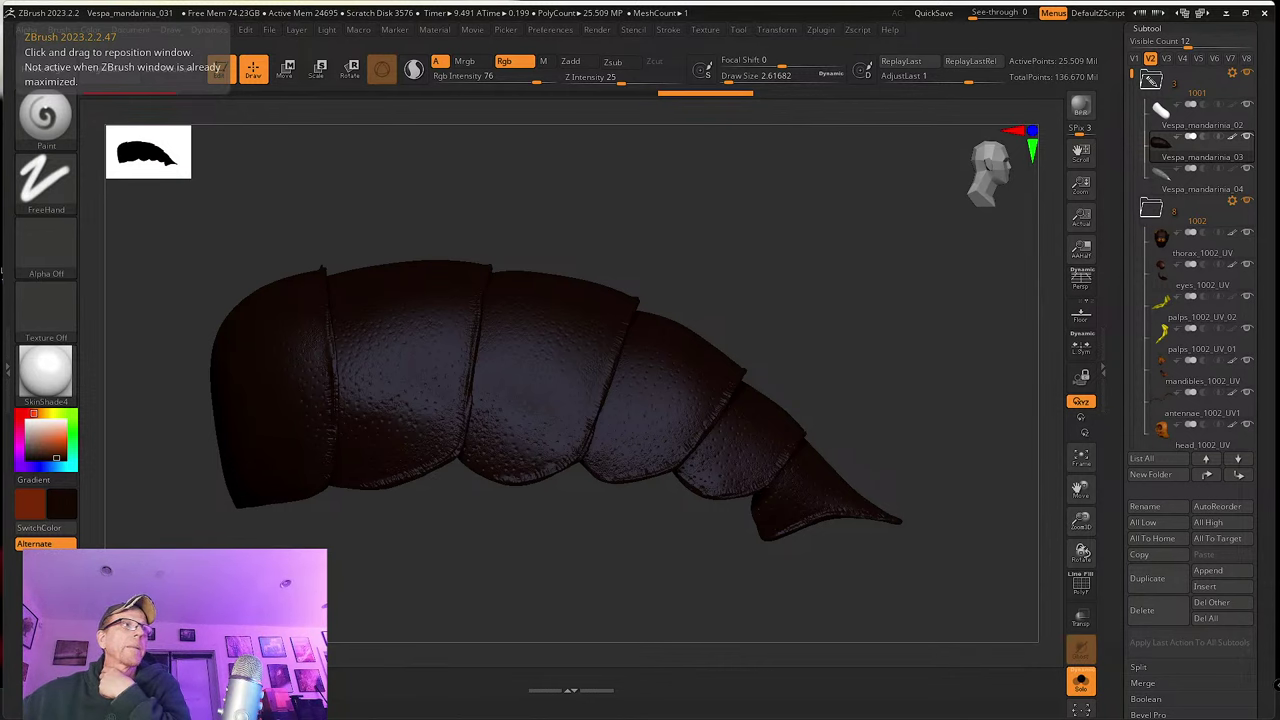
Step: Inspect the hornet's abdomen model and examine the abdominal band pattern in the top-view photo on the reference board
{"action": "left_click_drag", "start_coordinate": [616, 217], "coordinate": [602, 247]}
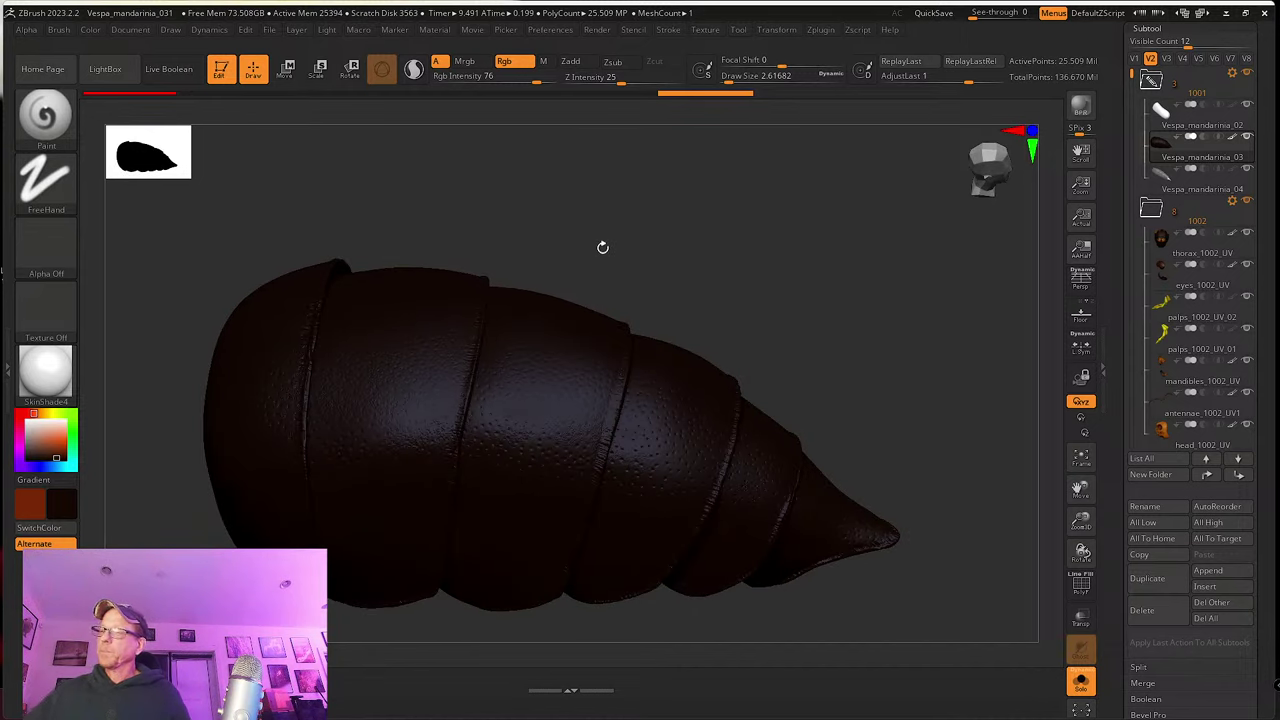
{"action": "left_click_drag", "start_coordinate": [830, 368], "coordinate": [877, 449]}
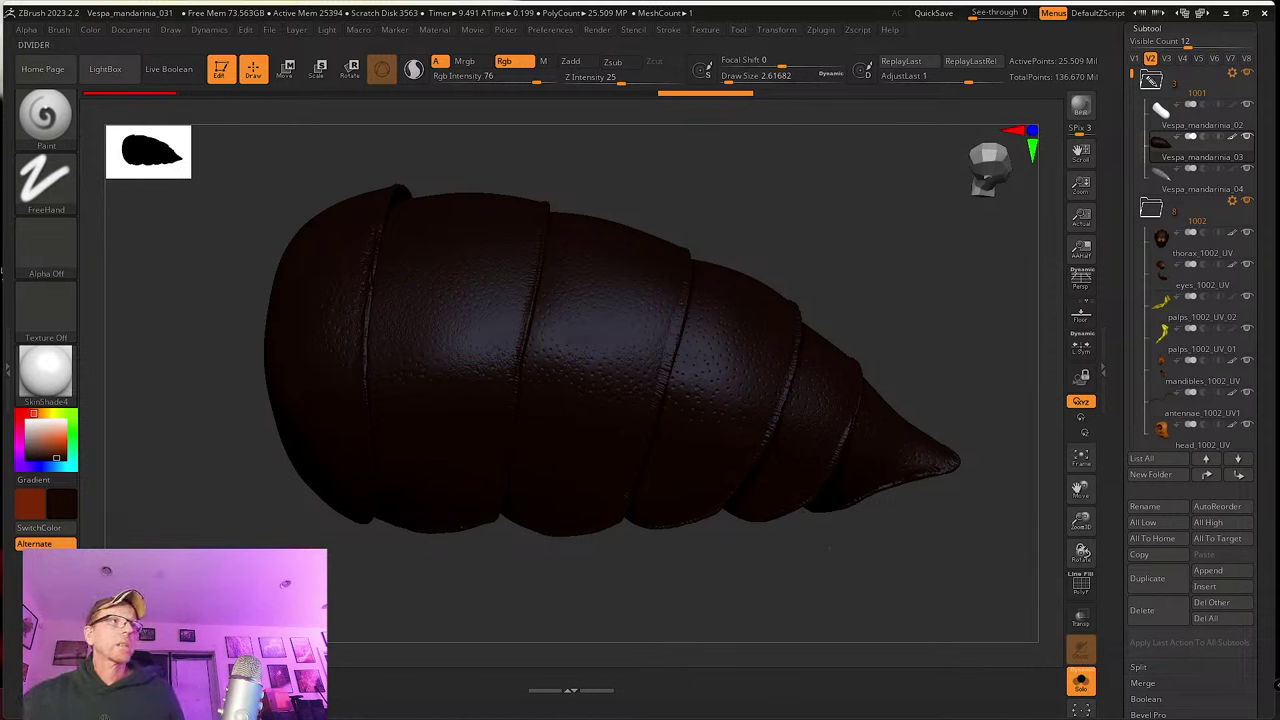
{"action": "right_click_drag", "start_coordinate": [2, 242], "coordinate": [382, 359]}
{"action": "scroll", "coordinate": [382, 359], "scroll_direction": "down", "scroll_amount": 4}
{"action": "middle_click_drag", "start_coordinate": [393, 366], "coordinate": [379, 306]}
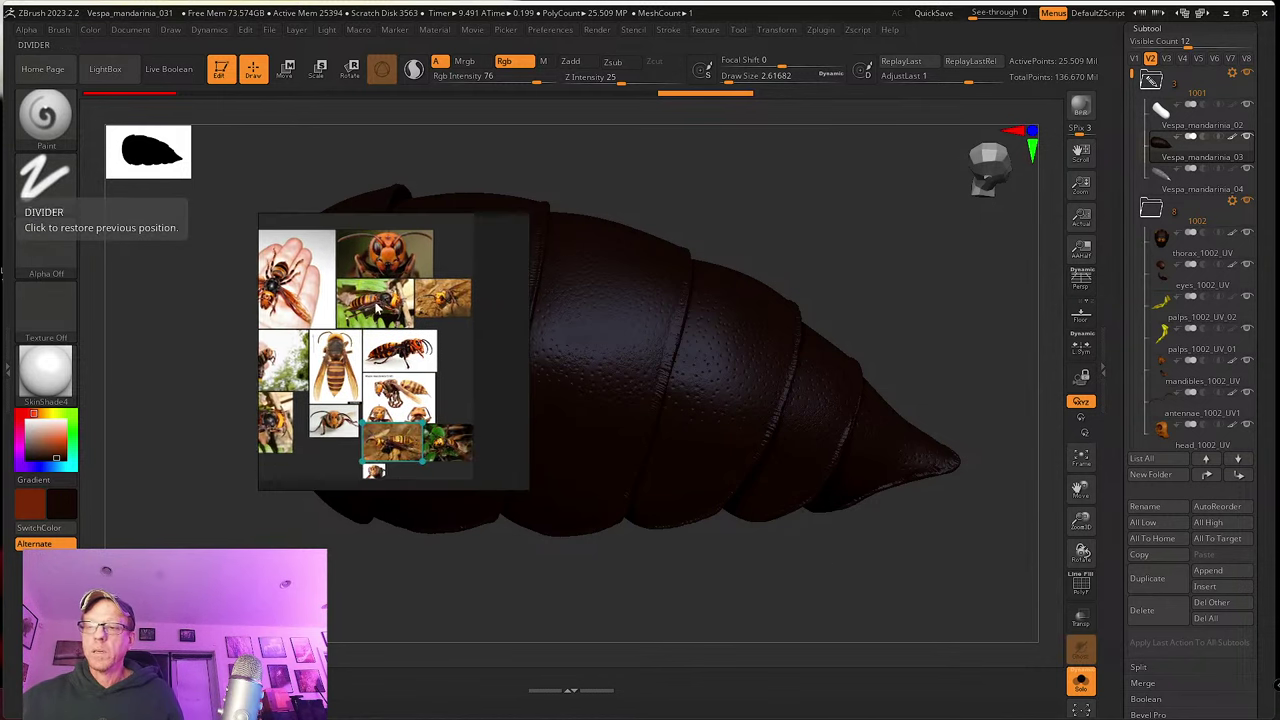
{"action": "scroll", "coordinate": [337, 373], "scroll_direction": "up", "scroll_amount": 10}
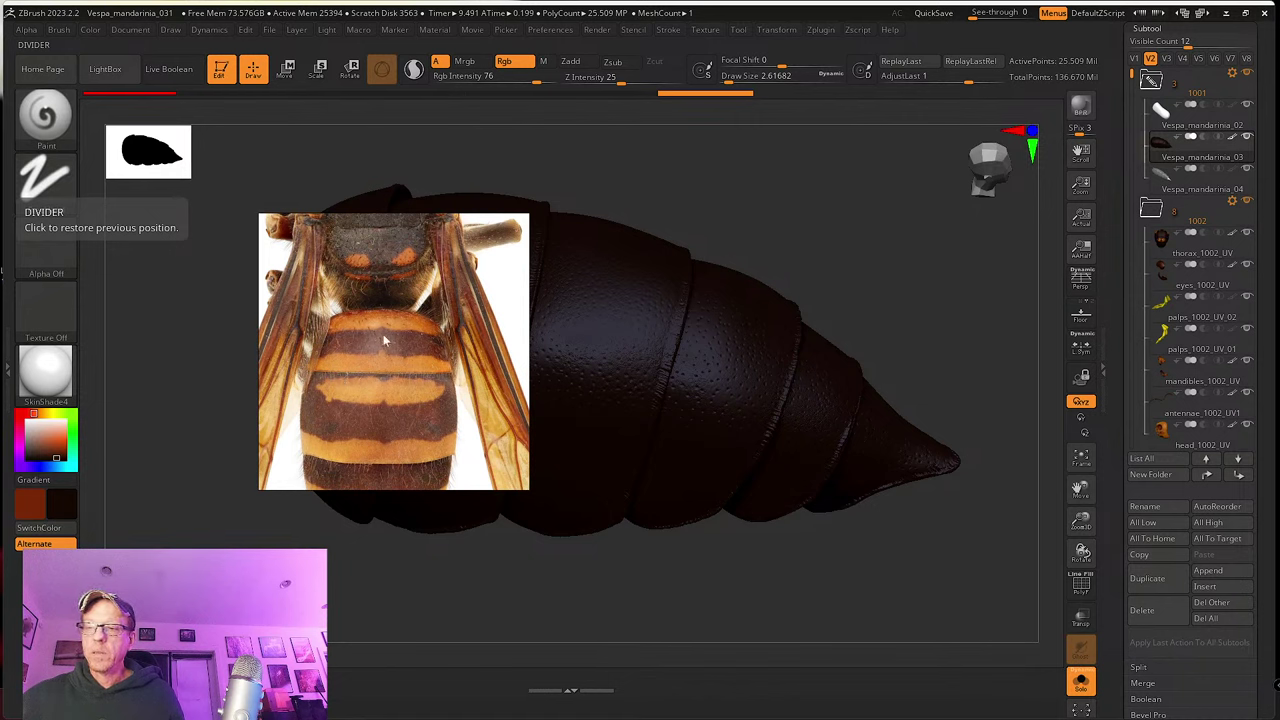
{"action": "scroll", "coordinate": [416, 389], "scroll_direction": "down", "scroll_amount": 3}
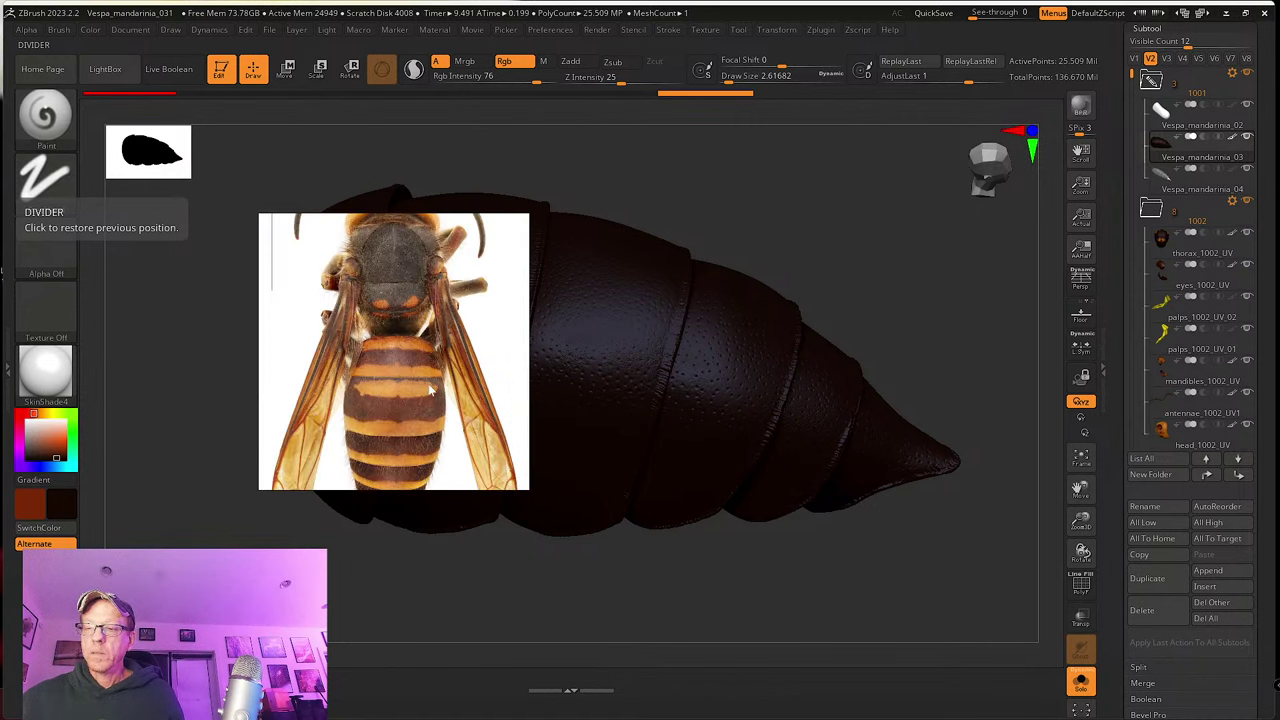
{"action": "scroll", "coordinate": [404, 340], "scroll_direction": "up", "scroll_amount": 4}
{"action": "middle_click_drag", "start_coordinate": [416, 382], "coordinate": [424, 430]}
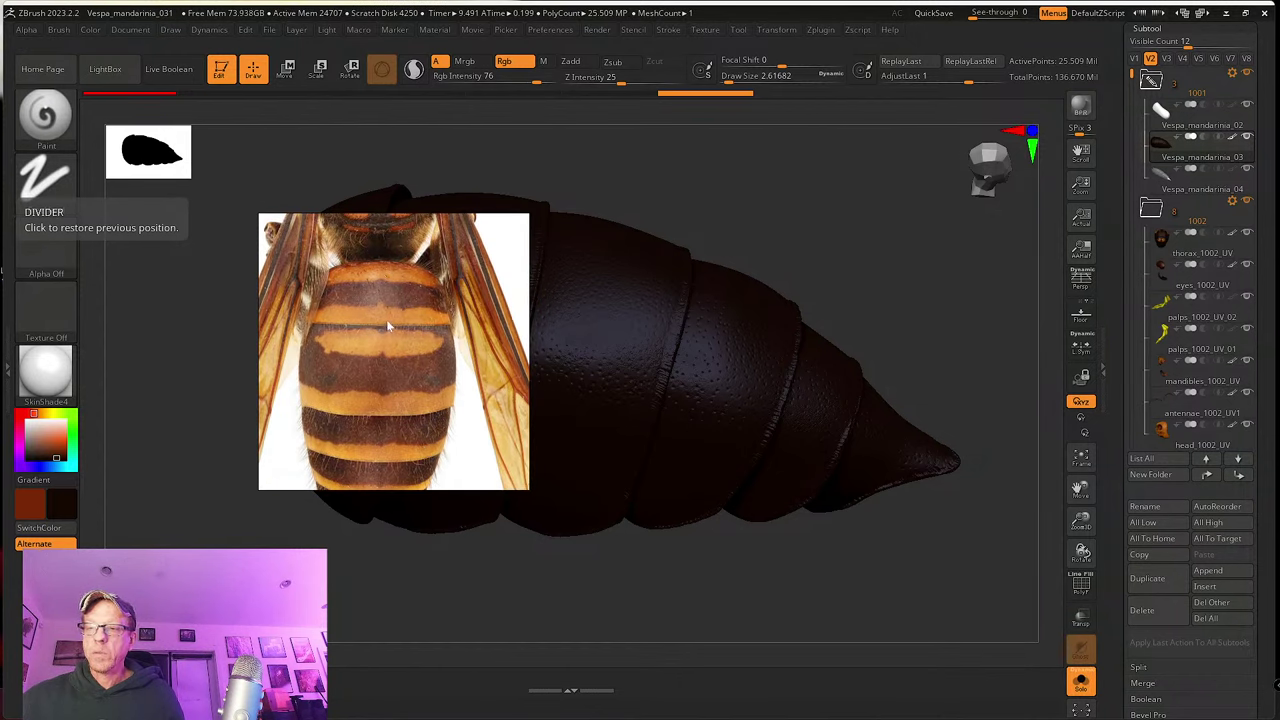
{"action": "right_click_drag", "start_coordinate": [386, 319], "coordinate": [0, 265]}
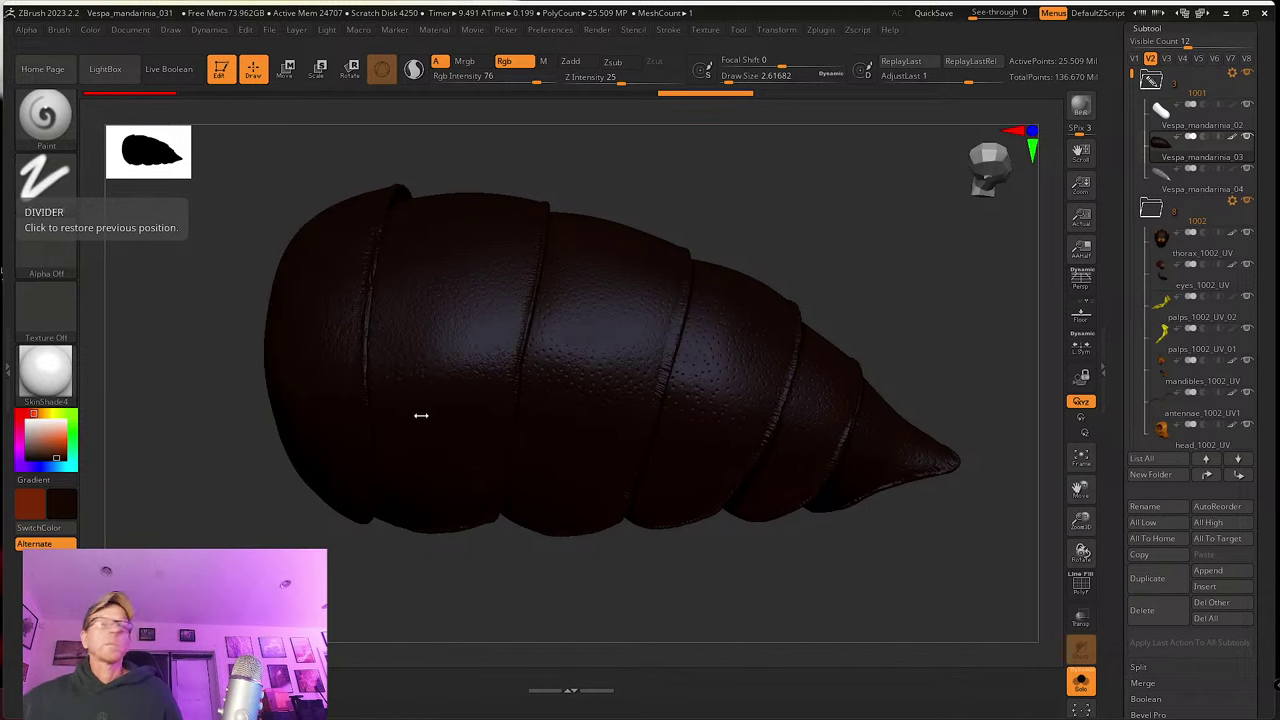
Step: Inspect the abdomen's polygroups with PolyFrame display turned on and hide the display again
{"action": "mouse_move", "coordinate": [512, 538]}
{"action": "left_mouse_down"}
{"action": "mouse_move", "coordinate": [594, 569]}
{"action": "mouse_move", "coordinate": [560, 554]}
{"action": "mouse_move", "coordinate": [611, 600]}
{"action": "mouse_move", "coordinate": [678, 595]}
{"action": "left_mouse_up"}
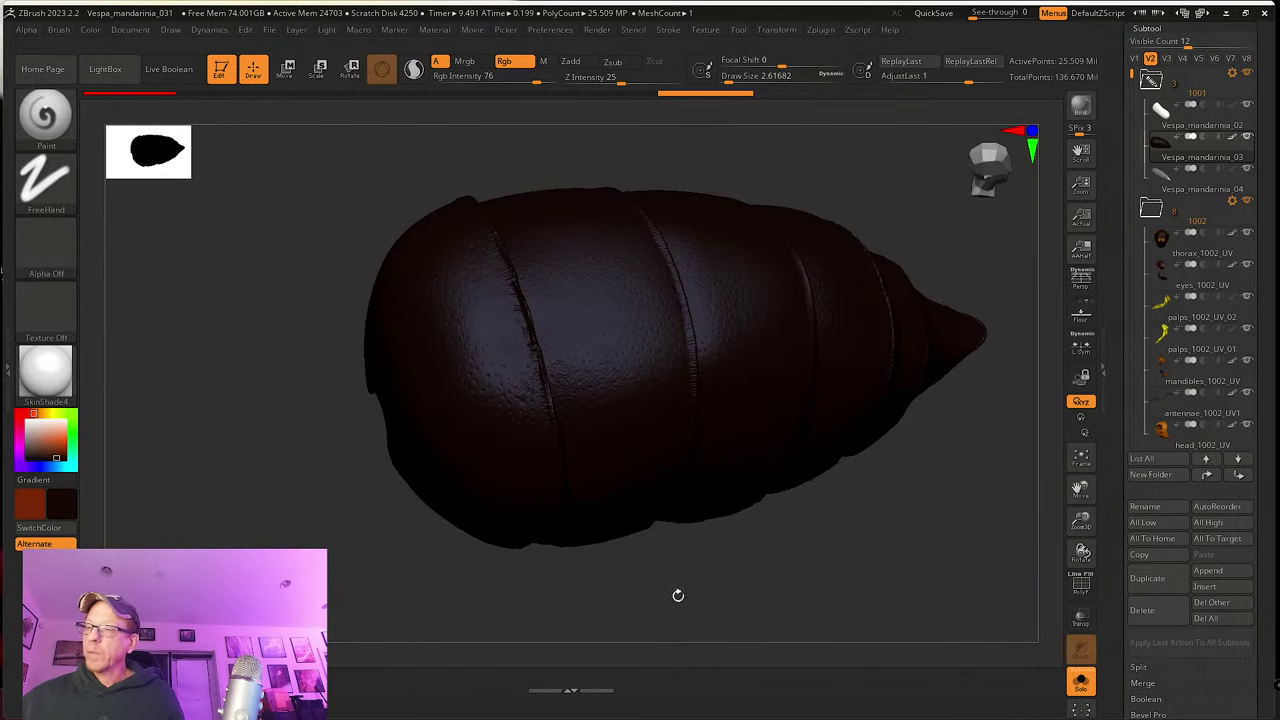
{"action": "left_click", "coordinate": [1081, 586]}
{"action": "left_click_drag", "start_coordinate": [970, 586], "coordinate": [888, 583]}
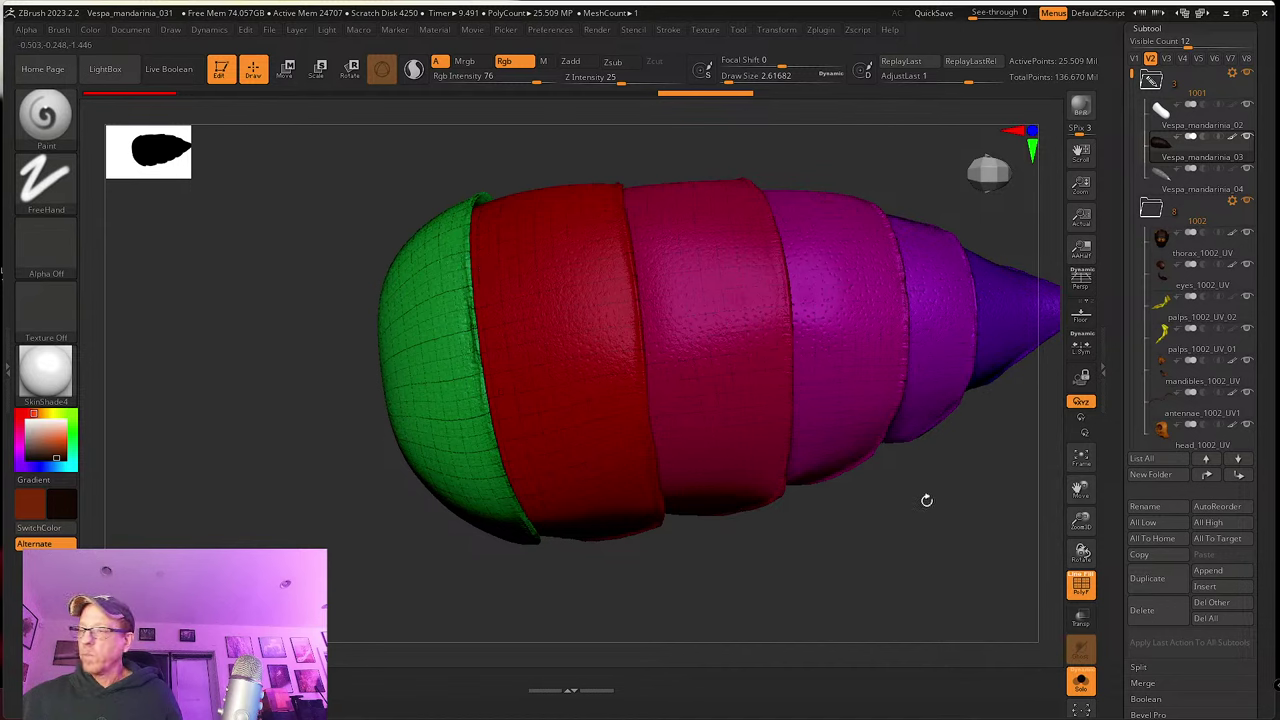
{"action": "left_click", "coordinate": [1085, 590]}
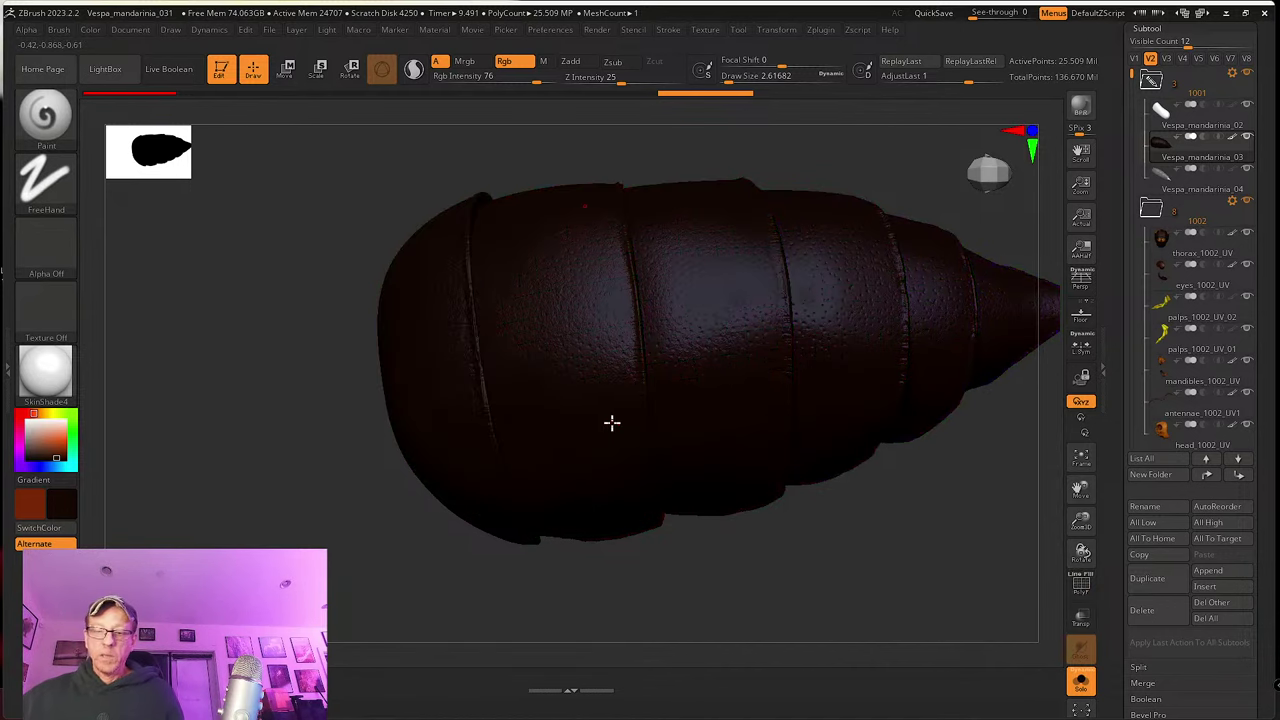
Step: Open the Paint brush's Auto Masking settings and choose a light orange paint color
{"action": "left_click", "coordinate": [60, 30]}
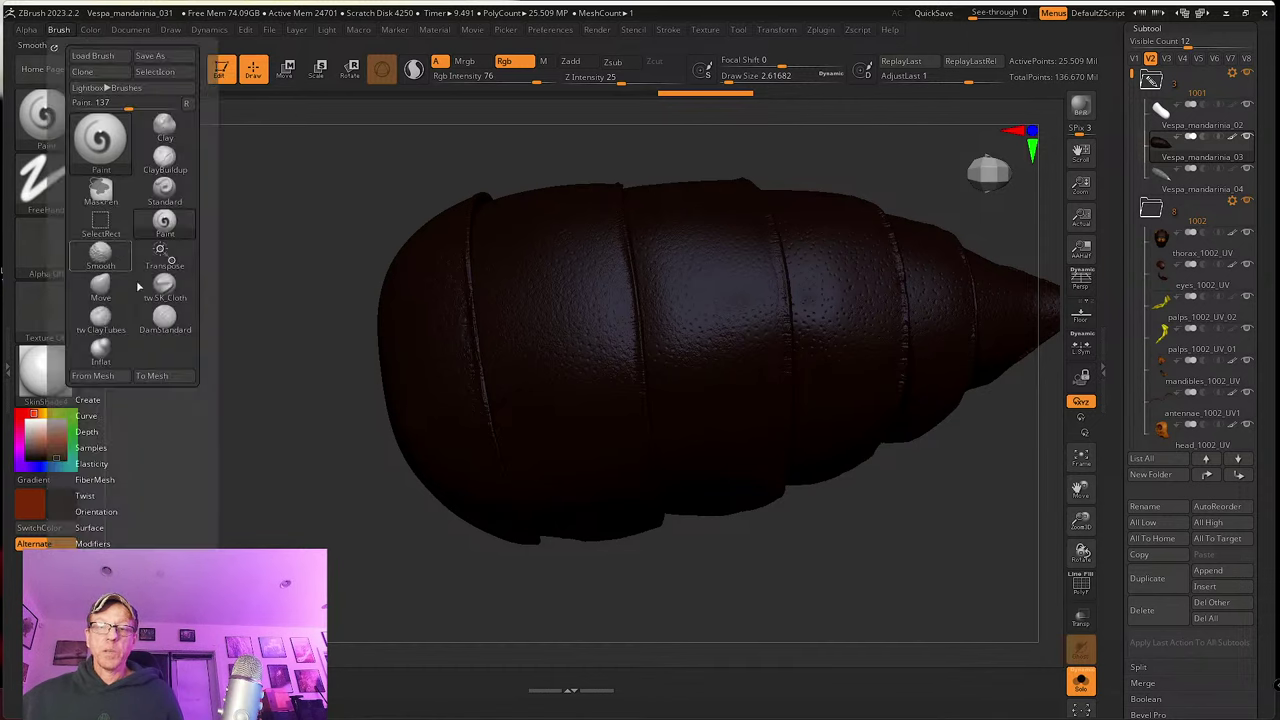
{"action": "left_click", "coordinate": [58, 30]}
{"action": "scroll", "coordinate": [151, 440], "scroll_direction": "down", "scroll_amount": 5}
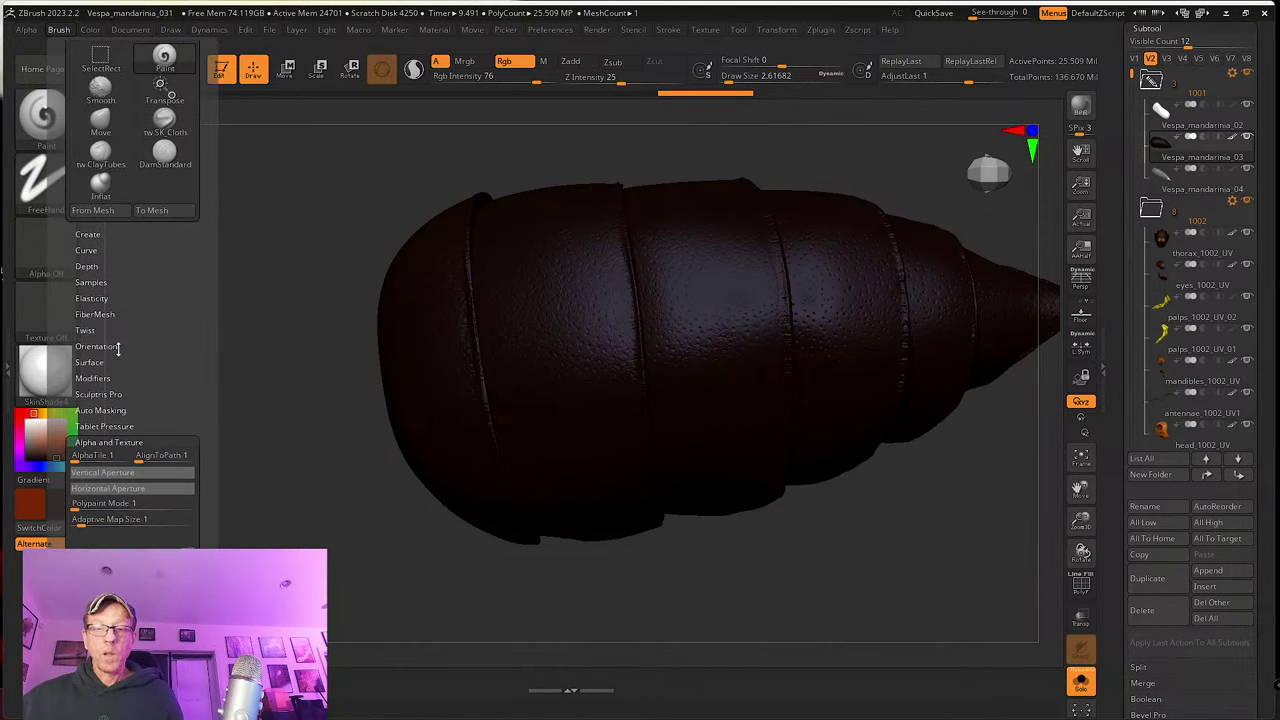
{"action": "left_click", "coordinate": [115, 410]}
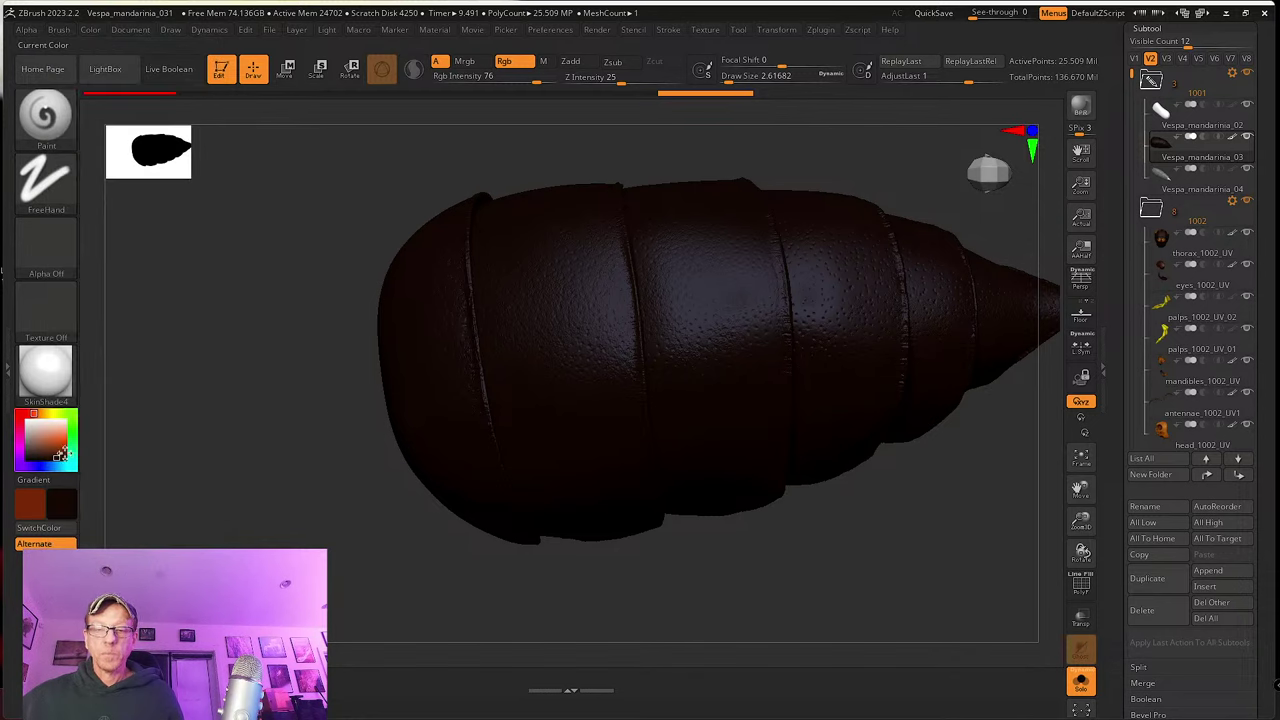
{"action": "left_click_drag", "start_coordinate": [63, 453], "coordinate": [80, 433]}
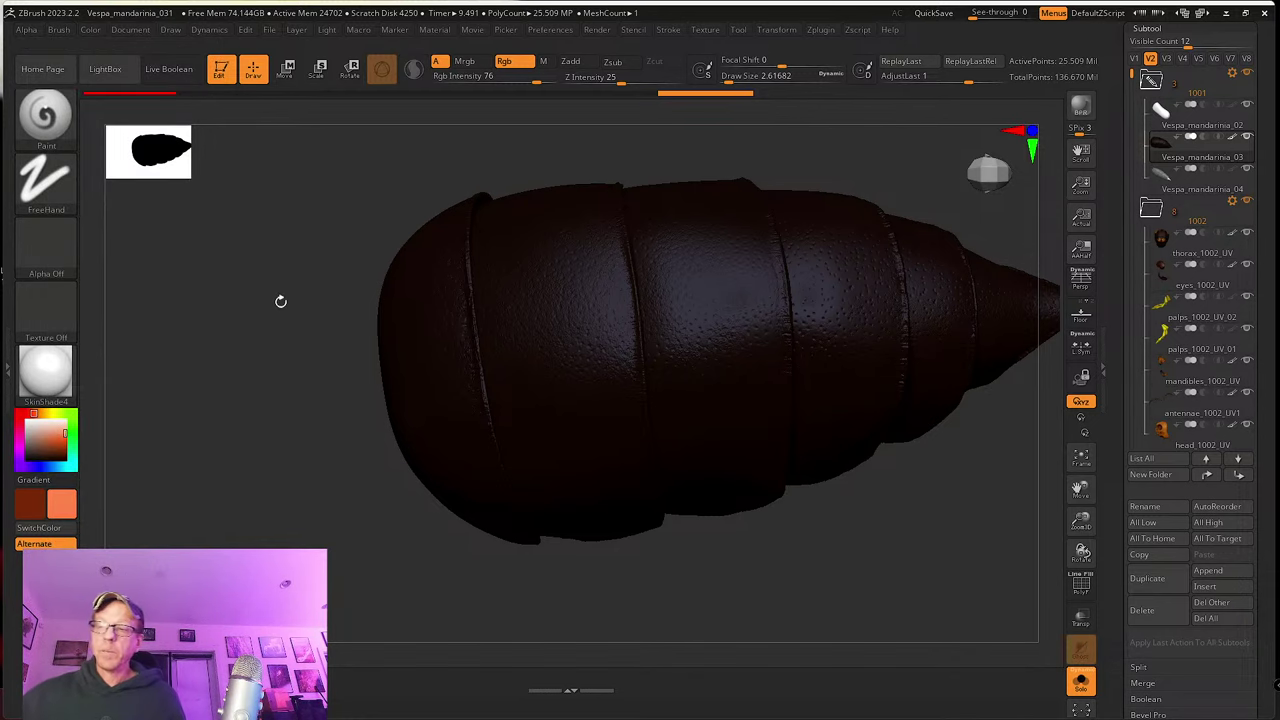
Step: Paint thin light orange test strokes across the front abdomen segments up to their seams
{"action": "mouse_move", "coordinate": [280, 301]}
{"action": "left_mouse_down"}
{"action": "mouse_move", "coordinate": [457, 620]}
{"action": "mouse_move", "coordinate": [450, 540]}
{"action": "left_mouse_up"}
{"action": "left_click_drag", "start_coordinate": [440, 395], "coordinate": [528, 330]}
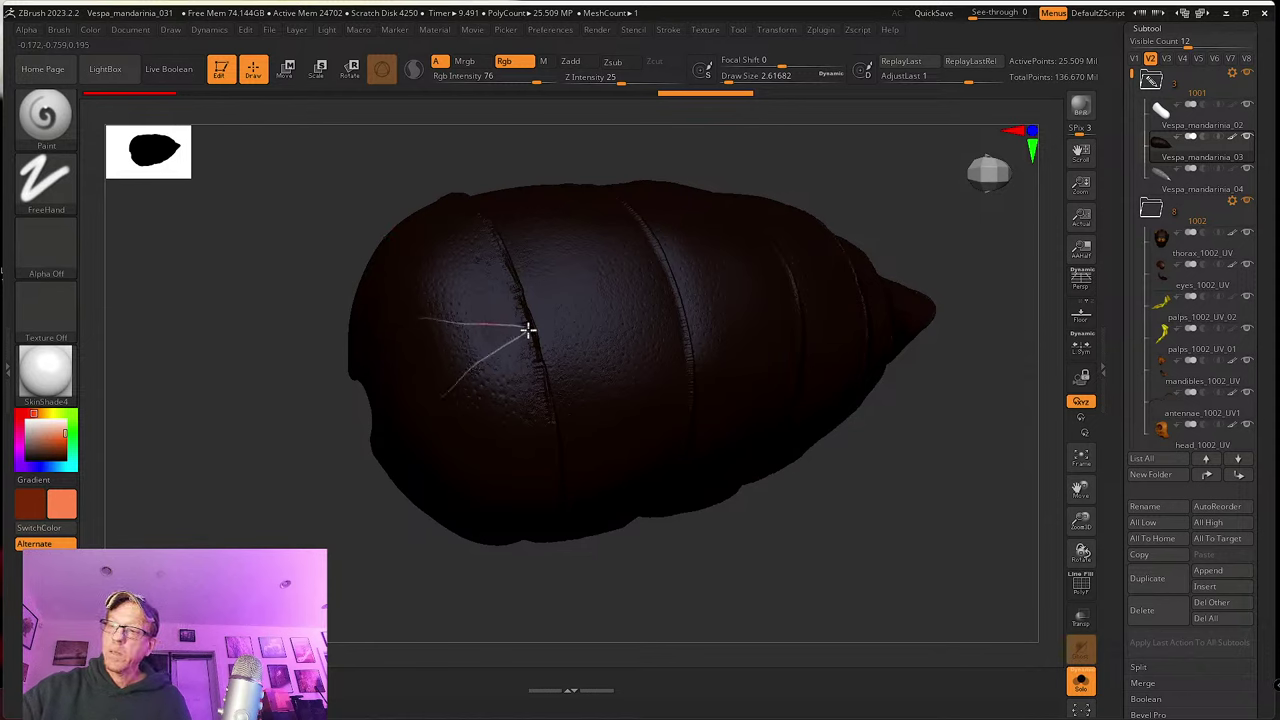
{"action": "left_click", "coordinate": [537, 307]}
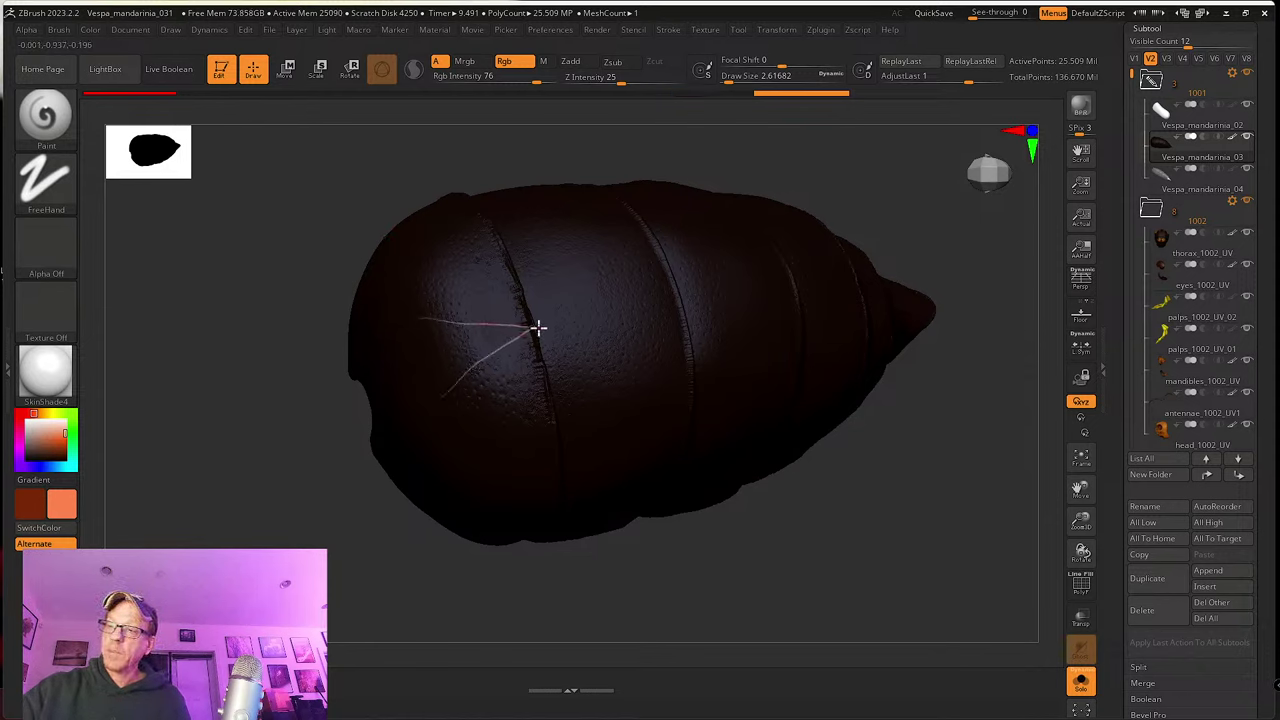
{"action": "left_click_drag", "start_coordinate": [543, 349], "coordinate": [667, 305]}
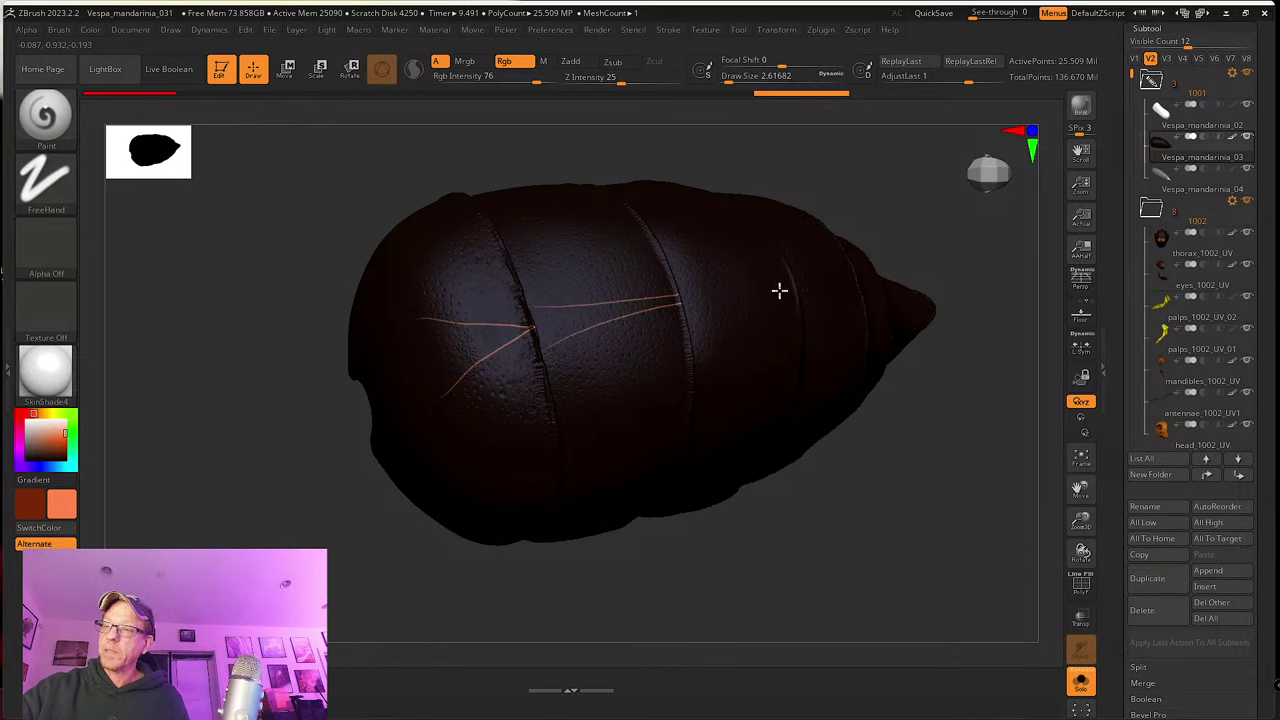
{"action": "left_click_drag", "start_coordinate": [776, 497], "coordinate": [820, 470]}
{"action": "left_click_drag", "start_coordinate": [738, 349], "coordinate": [835, 331]}
{"action": "left_click_drag", "start_coordinate": [890, 497], "coordinate": [884, 515]}
Step: Undo the orange test strokes on the abdomen segments
{"action": "key", "text": "ctrl"}
{"action": "key", "text": "ctrl+z"}
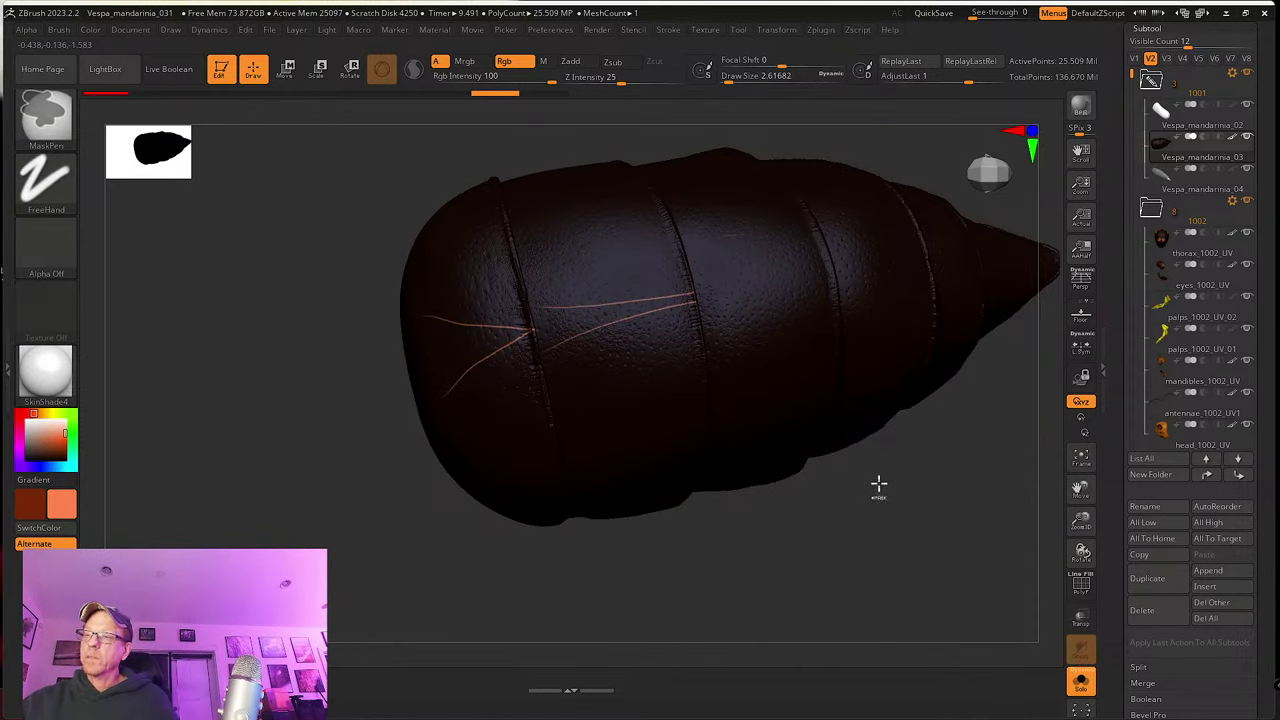
{"action": "key", "text": "ctrl+z"}
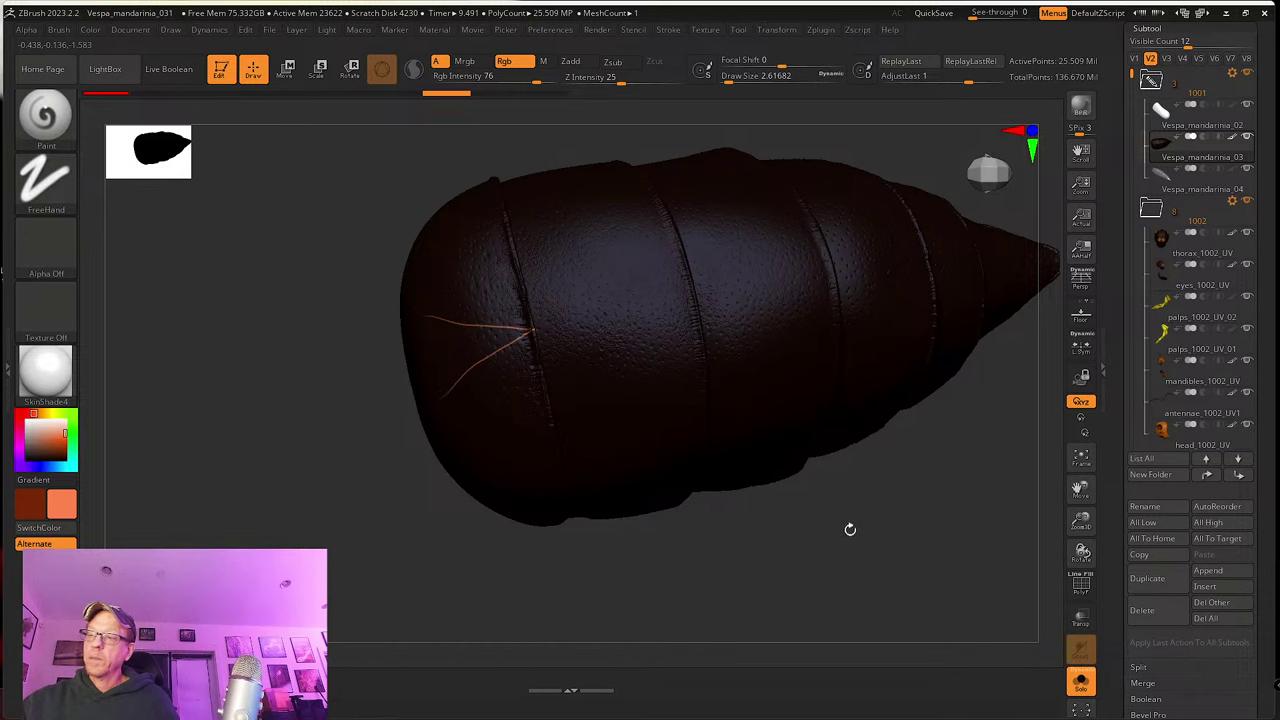
{"action": "key", "text": "ctrl"}
{"action": "key", "text": "ctrl+z"}
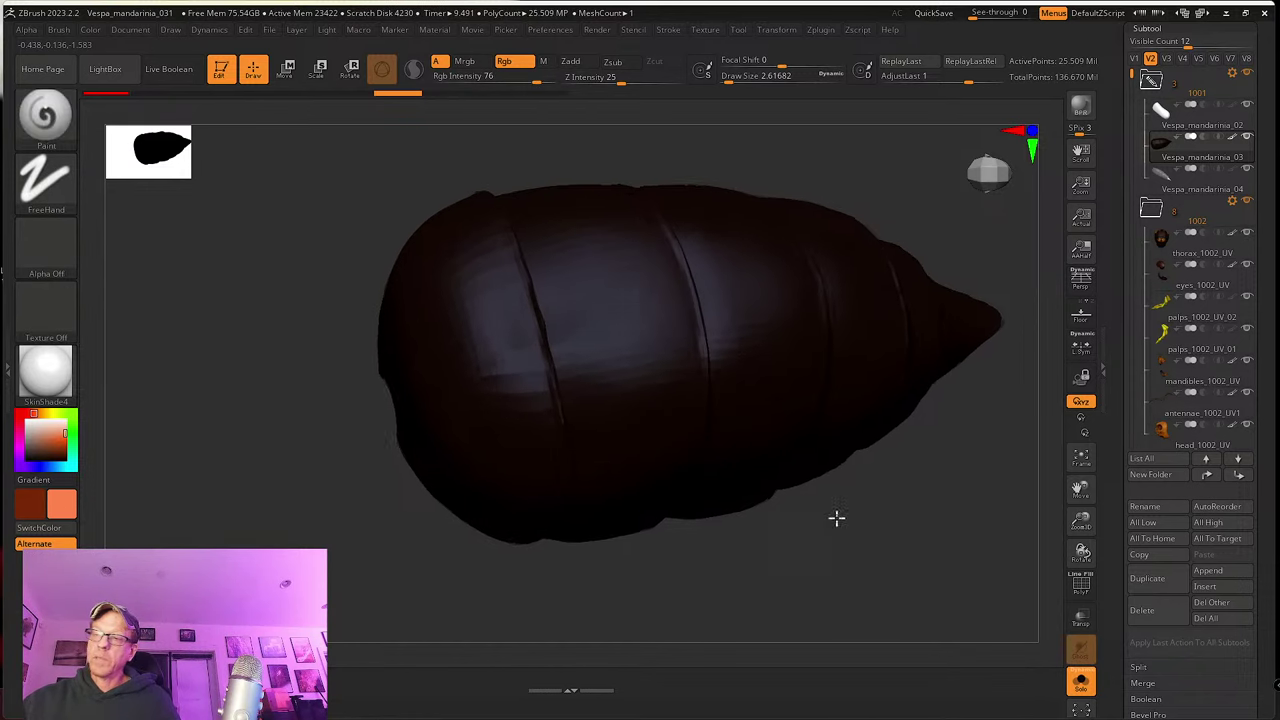
Step: Set the Paint brush to a Color Spray stroke with a draw size of about 46 and Alpha 24
{"action": "left_click", "coordinate": [46, 180]}
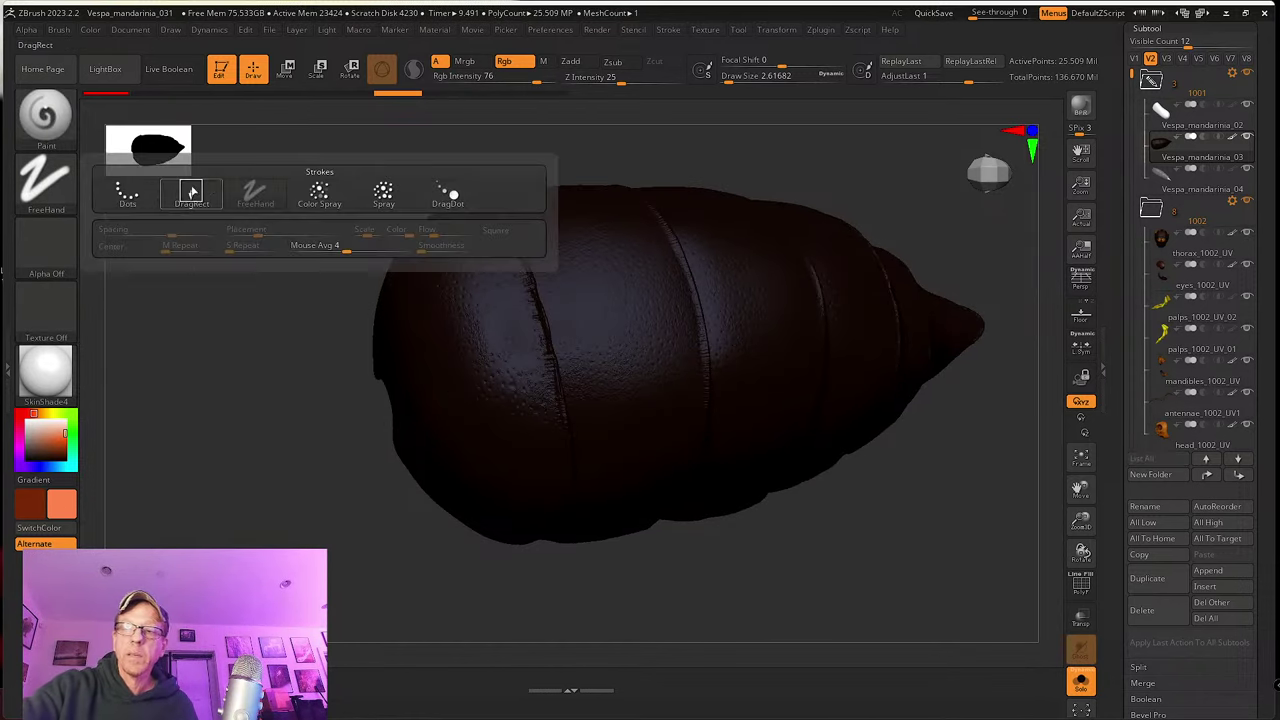
{"action": "left_click", "coordinate": [322, 187]}
{"action": "key", "text": "s"}
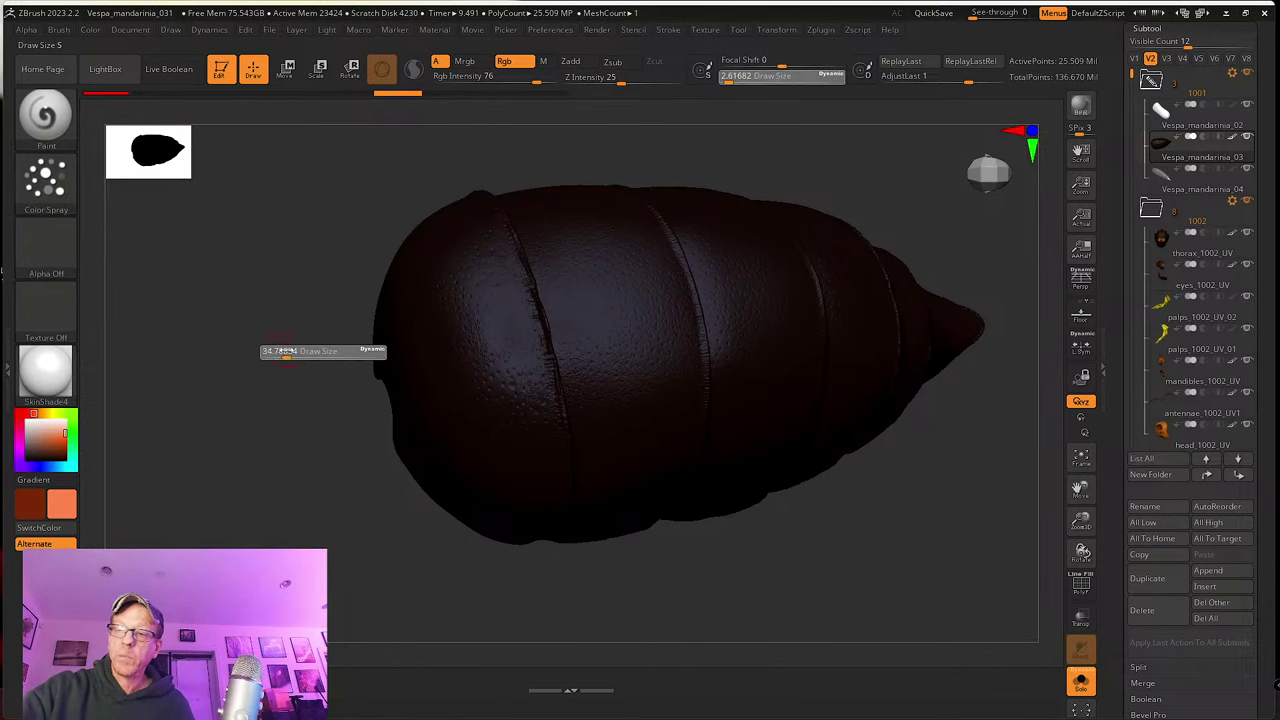
{"action": "left_click_drag", "start_coordinate": [293, 351], "coordinate": [283, 346]}
{"action": "left_click", "coordinate": [46, 248]}
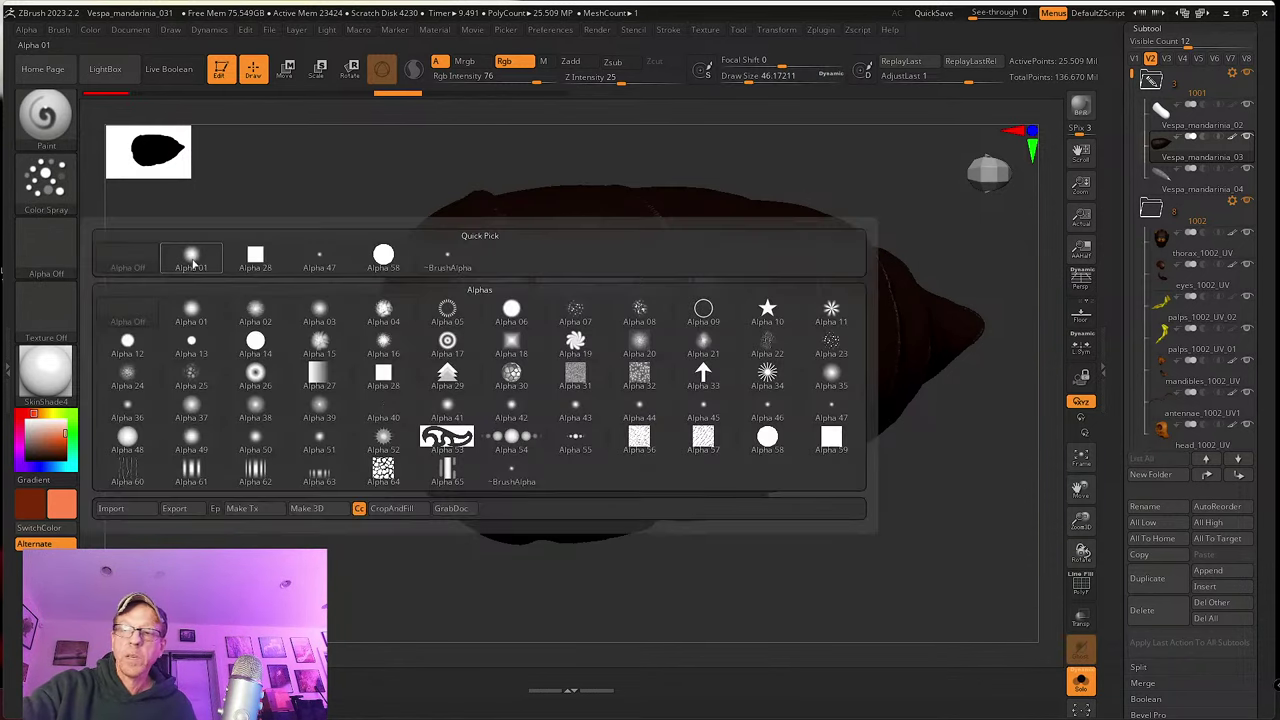
{"action": "left_click", "coordinate": [322, 258]}
{"action": "left_click", "coordinate": [68, 252]}
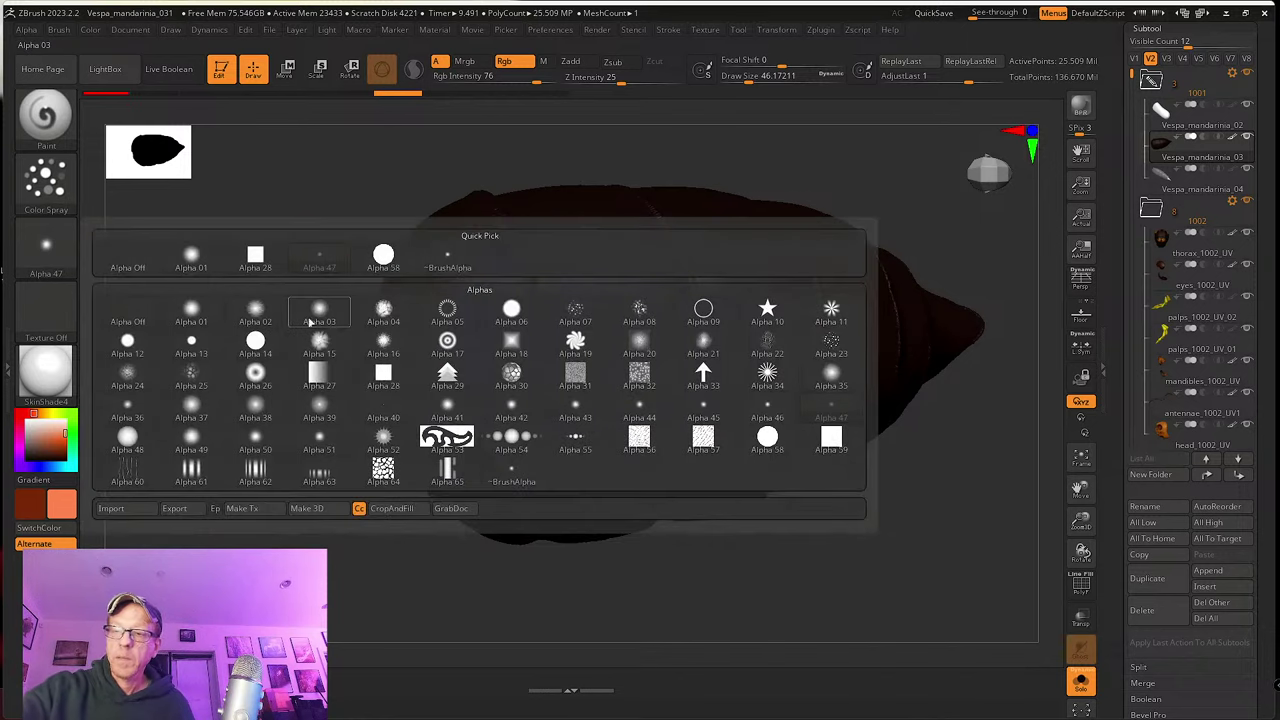
{"action": "left_click", "coordinate": [169, 358]}
{"action": "left_click", "coordinate": [46, 246]}
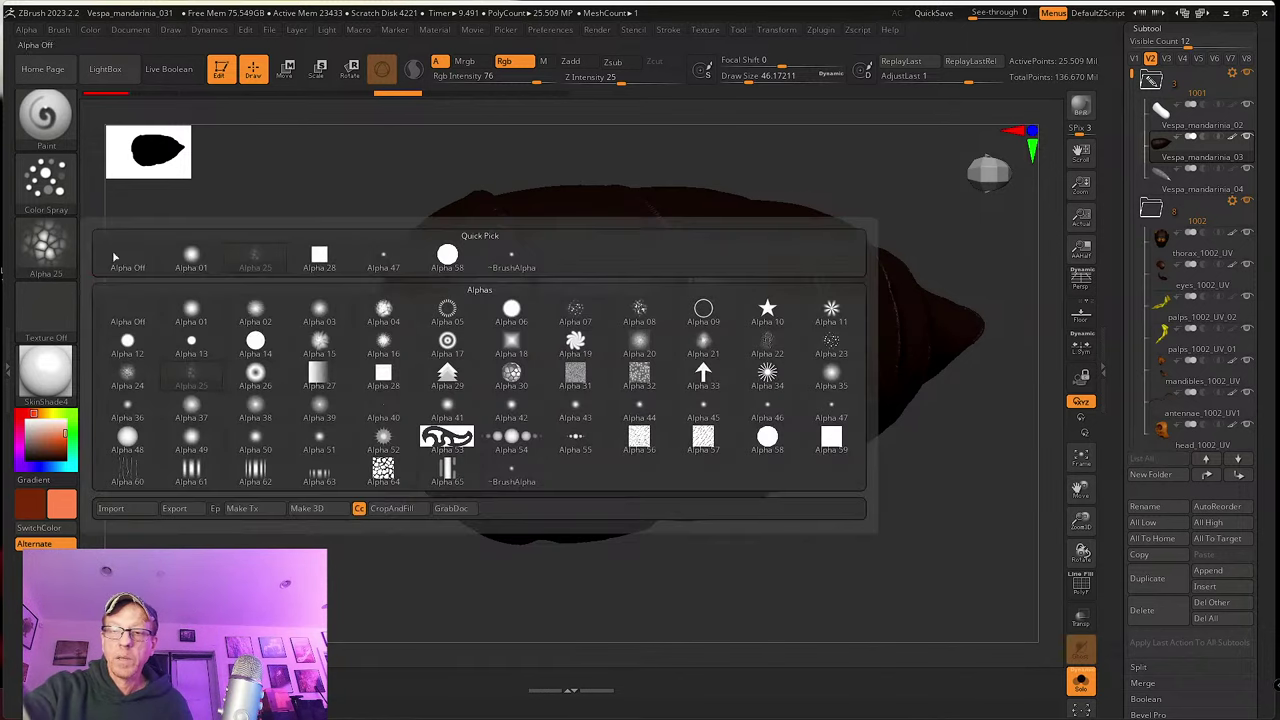
{"action": "left_click", "coordinate": [128, 376]}
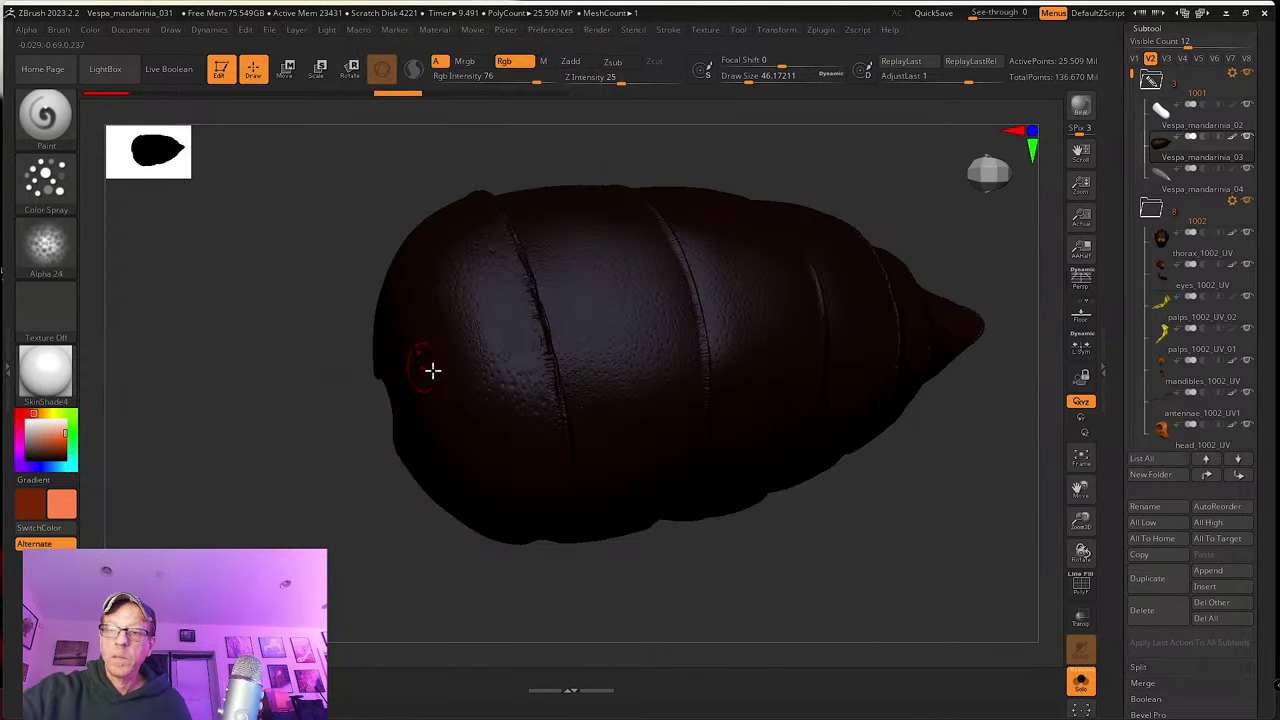
Step: Spray light orange down the front abdomen segment, lowering the Rgb Intensity to 26 for the second pass
{"action": "right_click_drag", "start_coordinate": [484, 417], "coordinate": [526, 460], "text": "alt"}
{"action": "left_click_drag", "start_coordinate": [462, 322], "coordinate": [500, 468]}
{"action": "right_click_drag", "start_coordinate": [500, 467], "coordinate": [563, 364]}
{"action": "left_click_drag", "start_coordinate": [540, 84], "coordinate": [468, 80]}
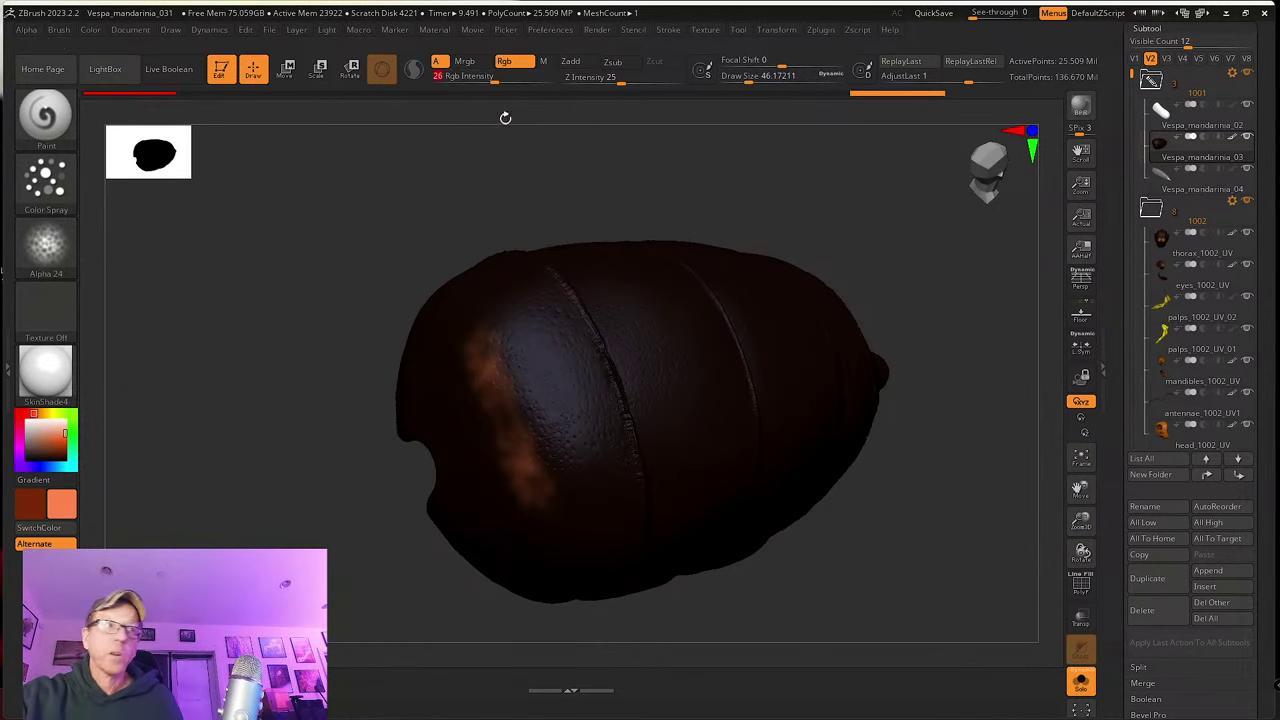
{"action": "right_click_drag", "start_coordinate": [503, 117], "coordinate": [541, 344]}
{"action": "left_click_drag", "start_coordinate": [501, 408], "coordinate": [446, 337]}
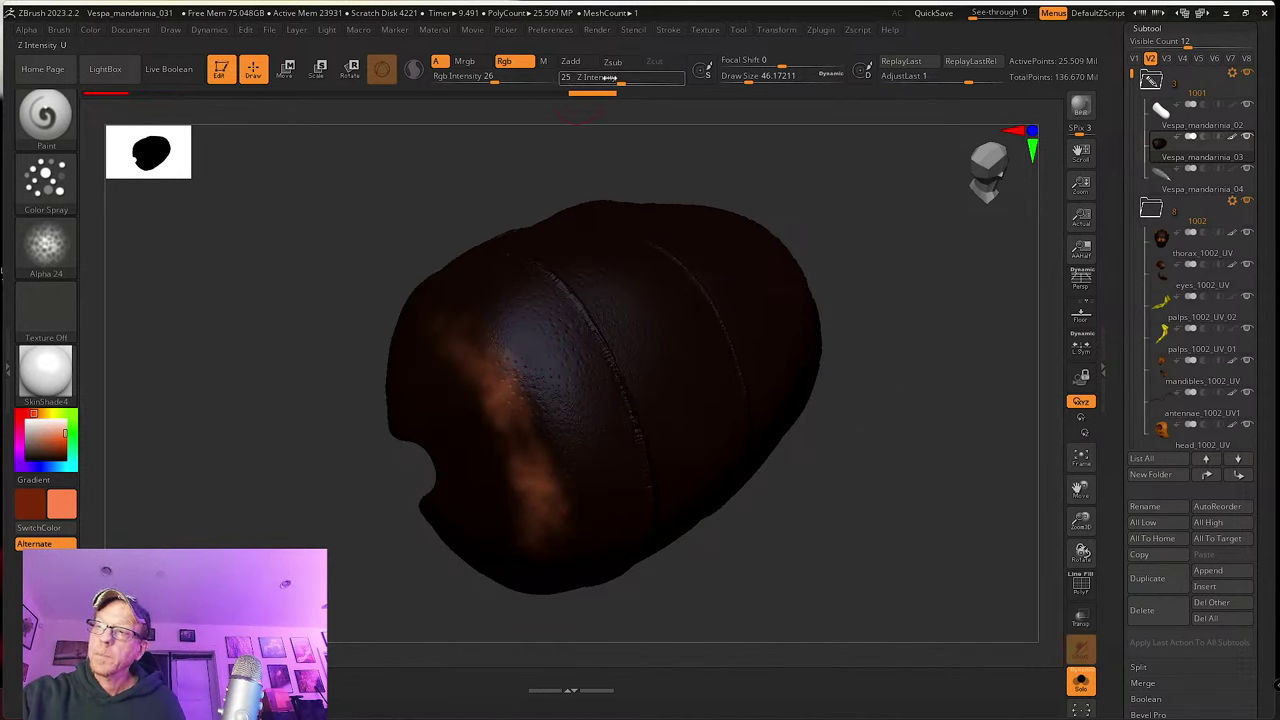
Step: Raise the Rgb Intensity to 40 and spray mottled light orange over the whole front face of the abdomen
{"action": "left_click", "coordinate": [503, 83]}
{"action": "key", "text": "shift"}
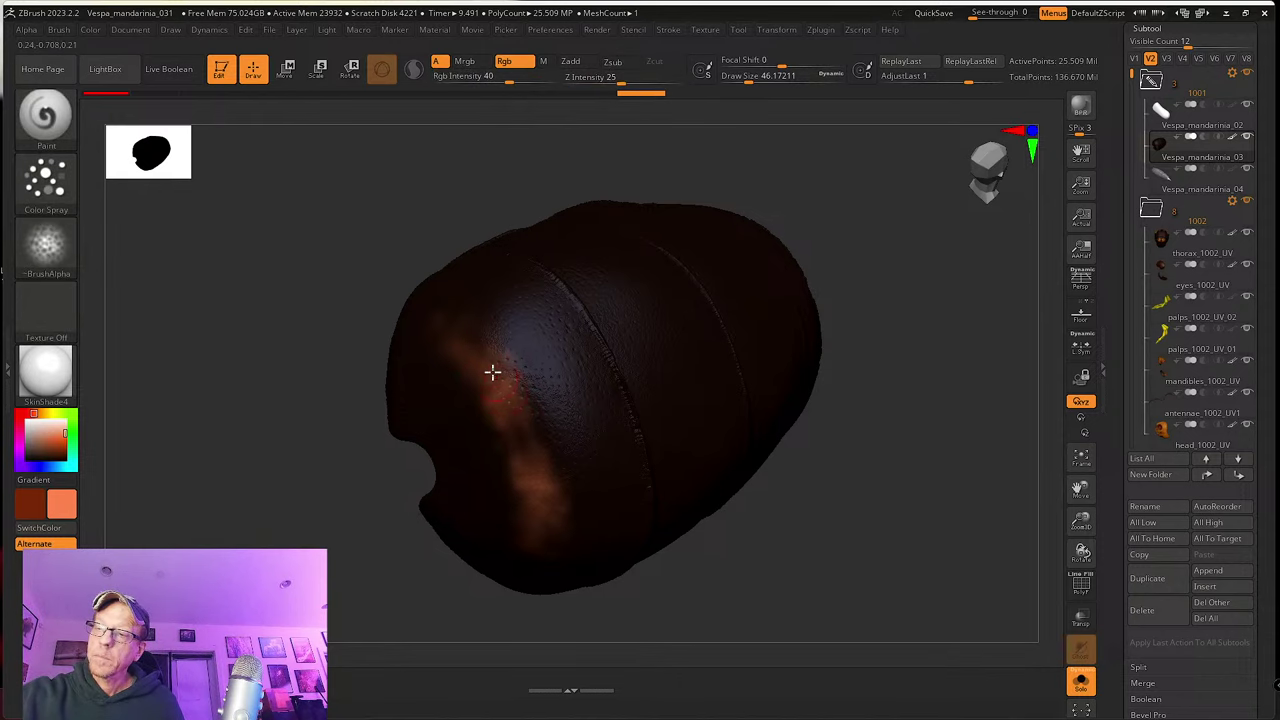
{"action": "left_click_drag", "start_coordinate": [491, 371], "coordinate": [539, 493]}
{"action": "right_click_drag", "start_coordinate": [415, 317], "coordinate": [470, 338]}
{"action": "mouse_move", "coordinate": [425, 327]}
{"action": "left_mouse_down"}
{"action": "mouse_move", "coordinate": [502, 510]}
{"action": "mouse_move", "coordinate": [383, 329]}
{"action": "mouse_move", "coordinate": [394, 431]}
{"action": "mouse_move", "coordinate": [400, 346]}
{"action": "mouse_move", "coordinate": [433, 405]}
{"action": "mouse_move", "coordinate": [469, 549]}
{"action": "mouse_move", "coordinate": [540, 557]}
{"action": "left_mouse_up"}
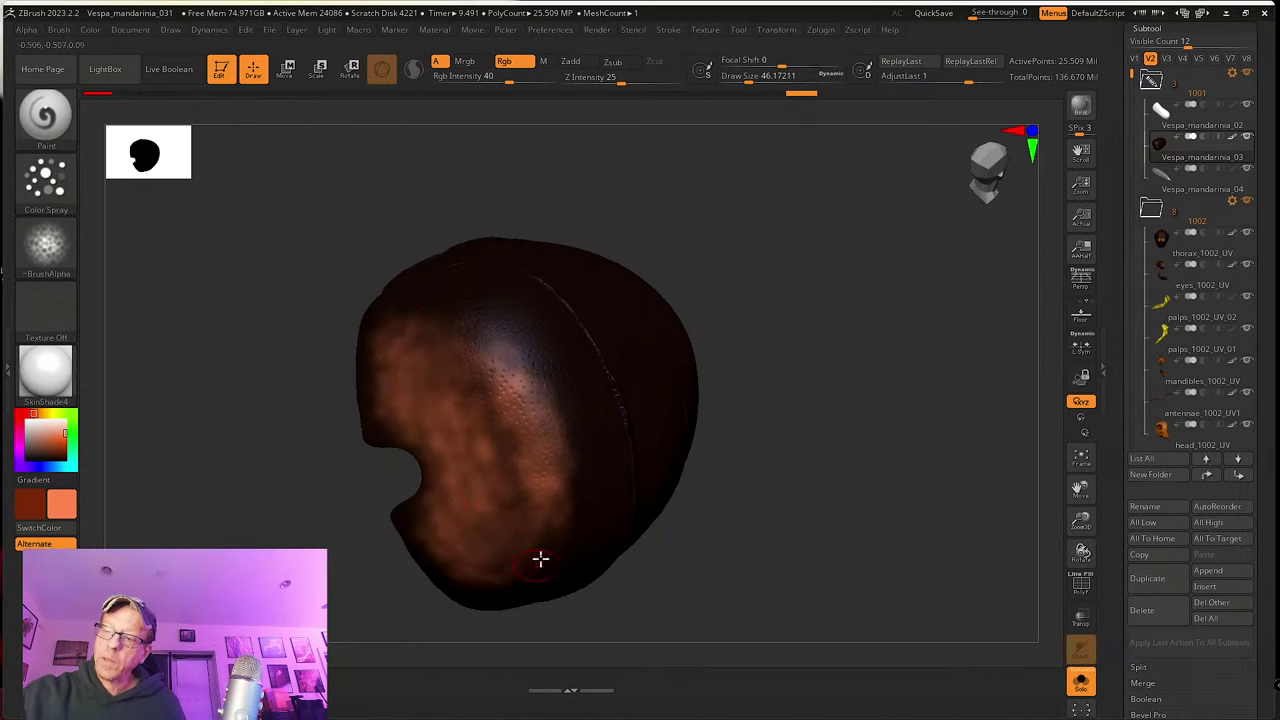
{"action": "right_click_drag", "start_coordinate": [540, 557], "coordinate": [544, 401]}
{"action": "mouse_move", "coordinate": [544, 401]}
{"action": "left_mouse_down"}
{"action": "mouse_move", "coordinate": [523, 549]}
{"action": "mouse_move", "coordinate": [503, 543]}
{"action": "mouse_move", "coordinate": [497, 380]}
{"action": "mouse_move", "coordinate": [462, 497]}
{"action": "mouse_move", "coordinate": [497, 589]}
{"action": "mouse_move", "coordinate": [475, 541]}
{"action": "mouse_move", "coordinate": [517, 443]}
{"action": "mouse_move", "coordinate": [480, 489]}
{"action": "left_mouse_up"}
{"action": "right_click_drag", "start_coordinate": [480, 489], "coordinate": [484, 371]}
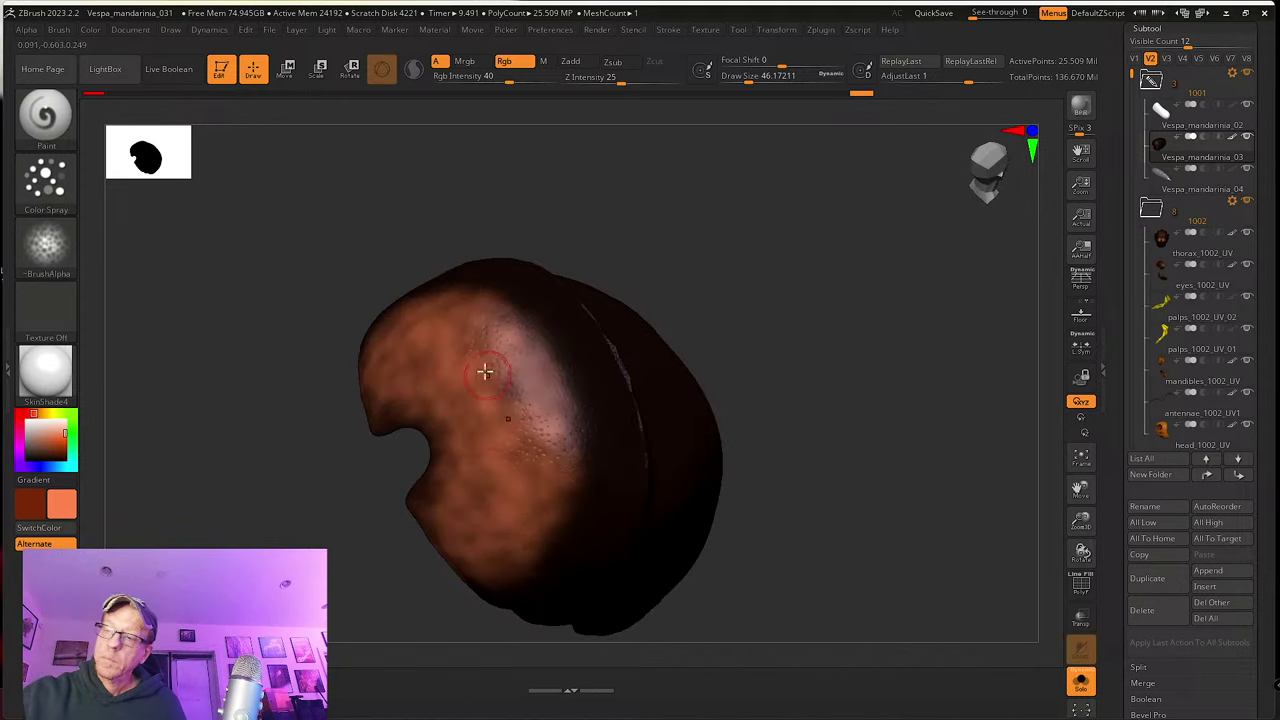
Step: Show the whole hornet to sample orange from its head, isolate the abdomen again and spray that color over its front face
{"action": "left_click", "coordinate": [1080, 681]}
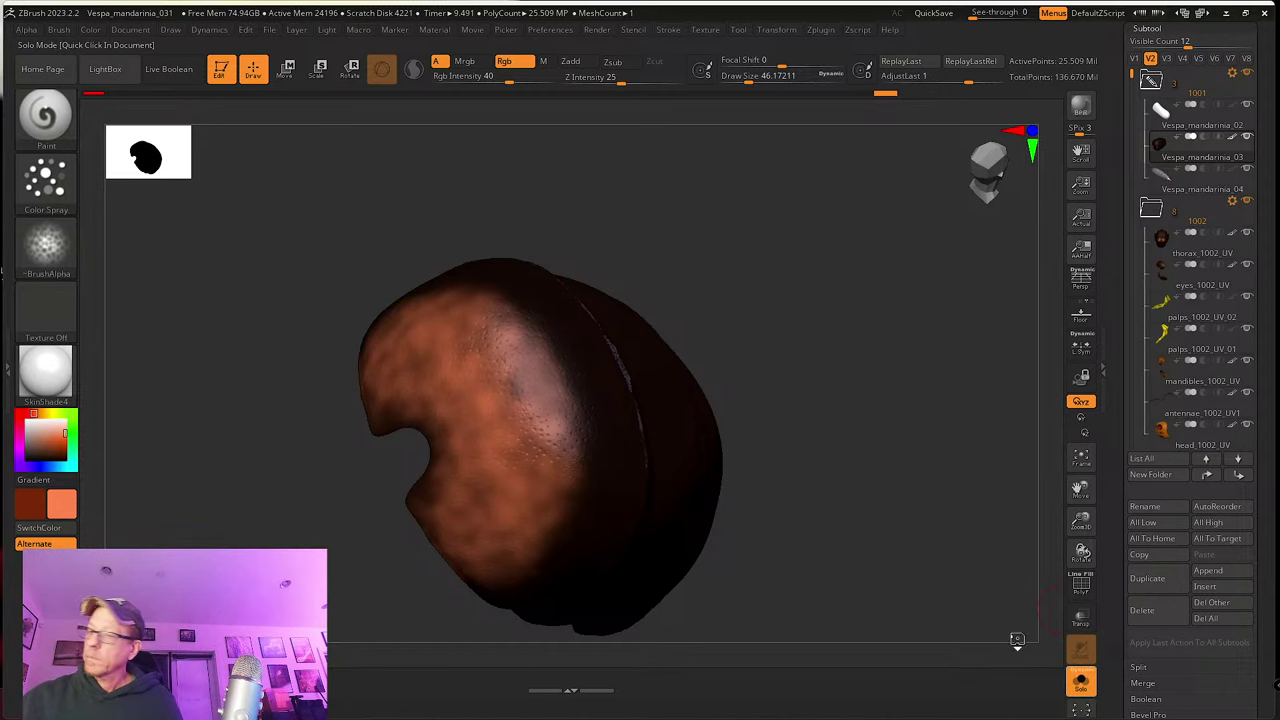
{"action": "right_click_drag", "start_coordinate": [567, 494], "coordinate": [486, 372]}
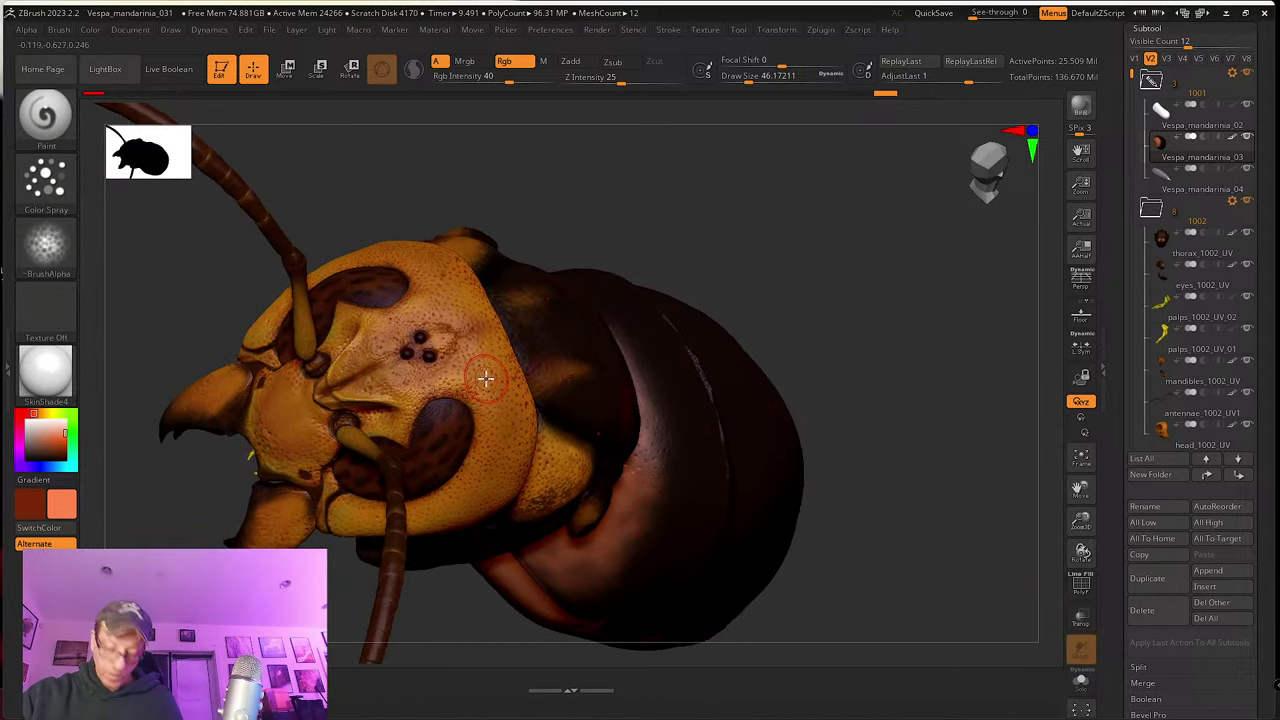
{"action": "left_click", "coordinate": [1080, 681]}
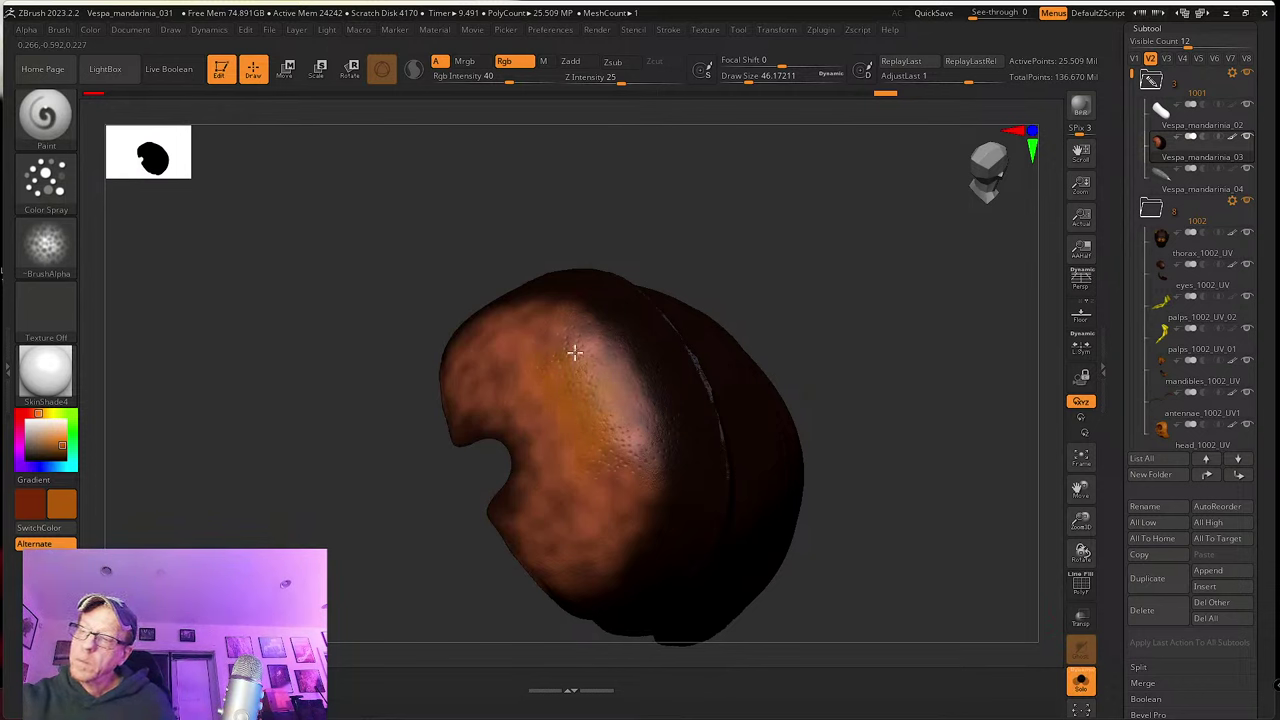
{"action": "mouse_move", "coordinate": [574, 352]}
{"action": "left_mouse_down"}
{"action": "mouse_move", "coordinate": [631, 509]}
{"action": "mouse_move", "coordinate": [524, 325]}
{"action": "left_mouse_up"}
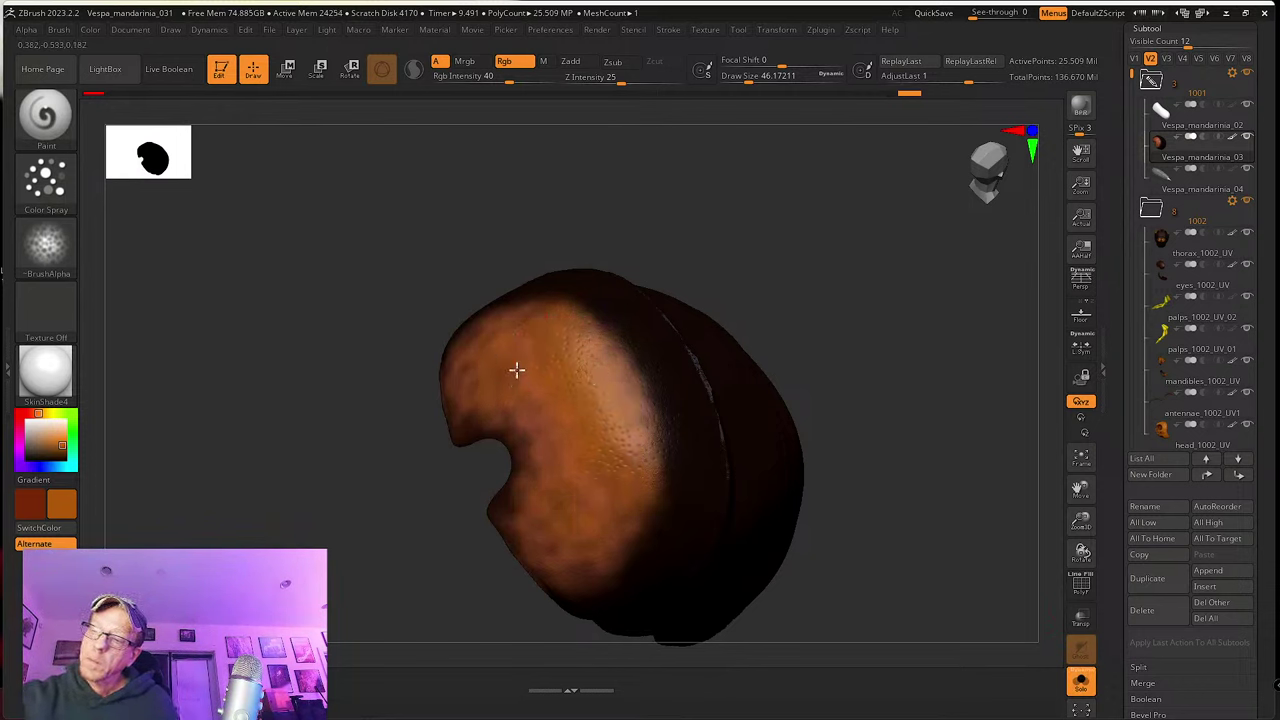
{"action": "left_click_drag", "start_coordinate": [516, 370], "coordinate": [537, 411]}
{"action": "left_click_drag", "start_coordinate": [528, 328], "coordinate": [620, 403]}
{"action": "right_click_drag", "start_coordinate": [620, 403], "coordinate": [597, 320]}
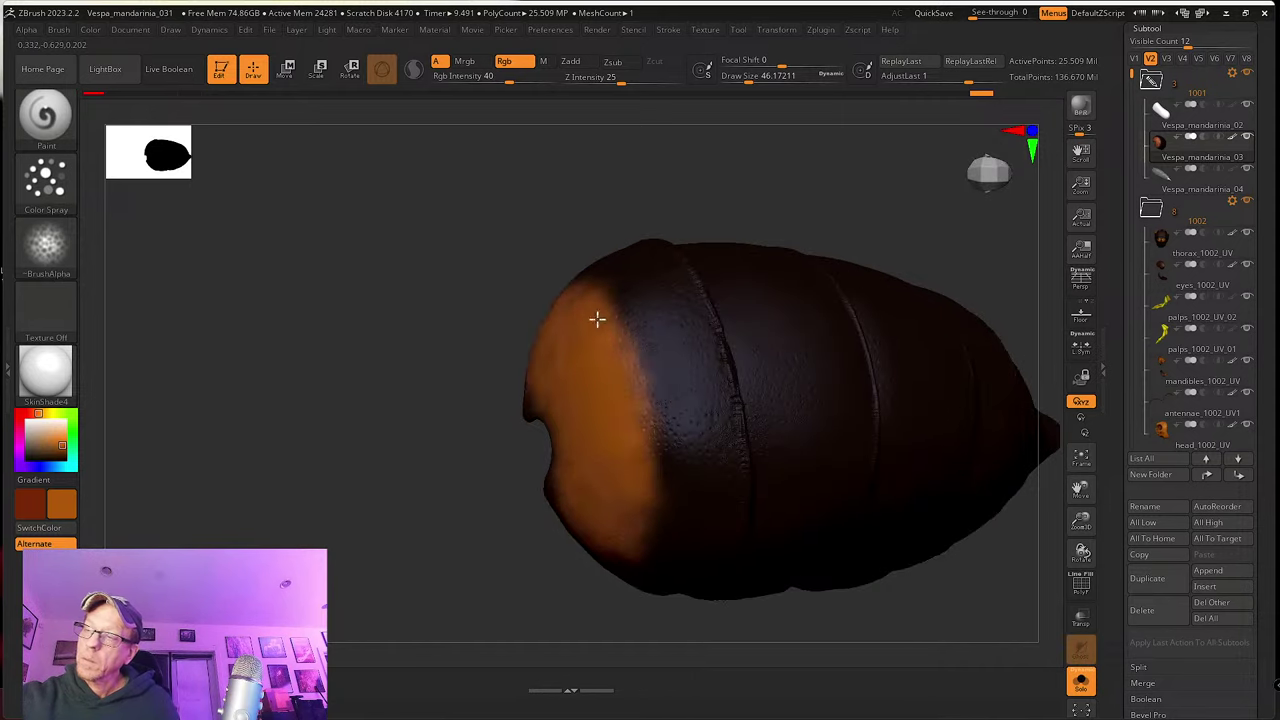
{"action": "left_click_drag", "start_coordinate": [597, 320], "coordinate": [629, 485]}
{"action": "left_click_drag", "start_coordinate": [583, 291], "coordinate": [640, 507]}
Step: Undo the last orange strokes on the front abdomen segment
{"action": "key", "text": "ctrl+shift+z"}
{"action": "key", "text": "ctrl+shift+z"}
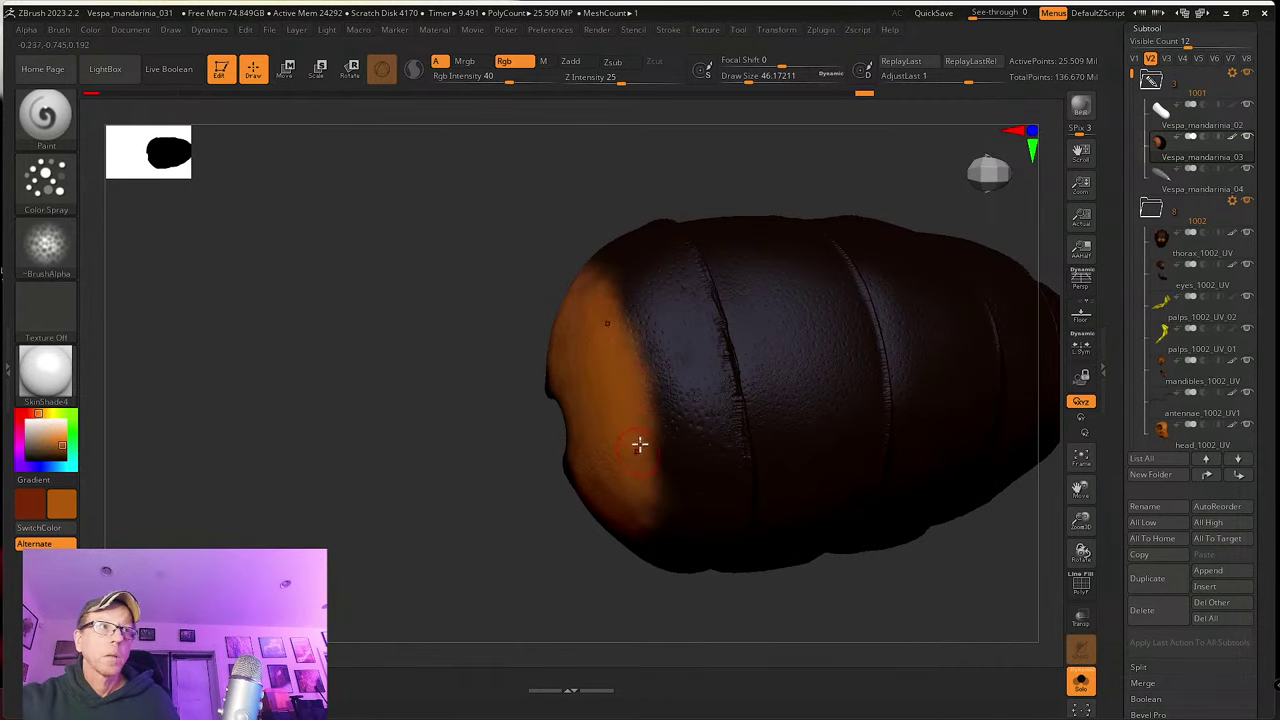
{"action": "key", "text": "ctrl+shift+z"}
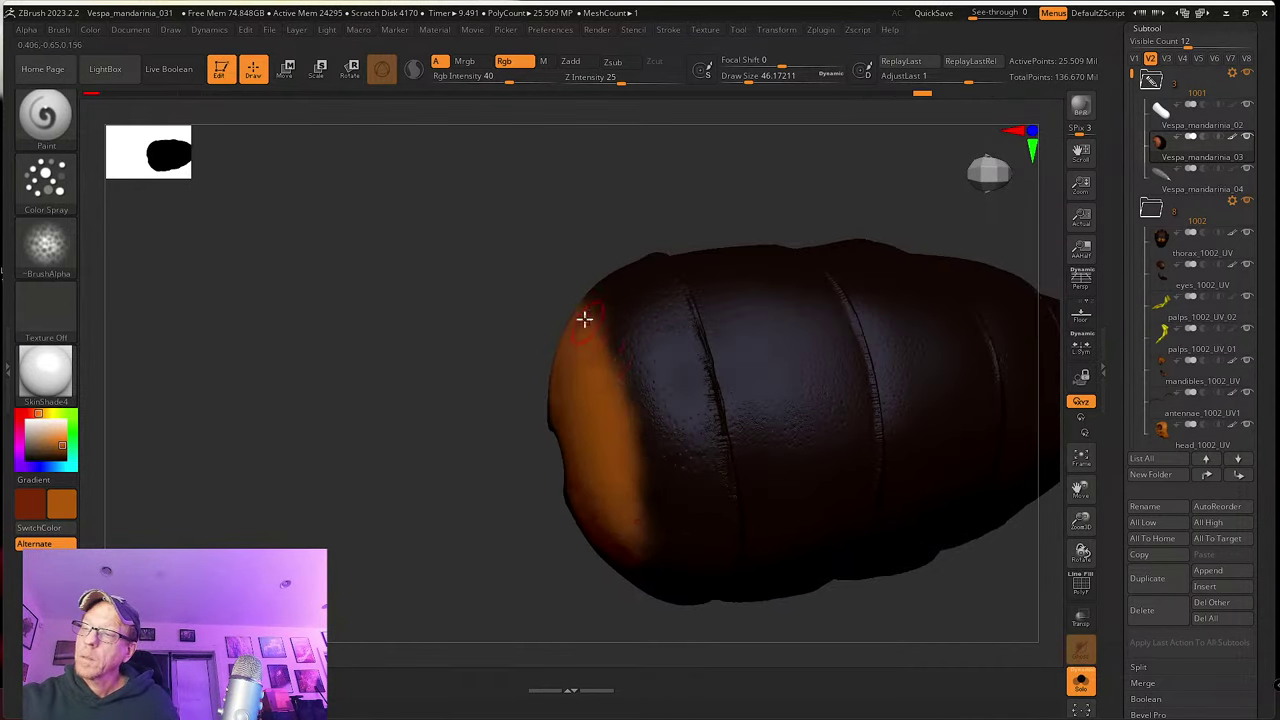
{"action": "mouse_move", "coordinate": [681, 338]}
{"action": "left_mouse_down"}
{"action": "mouse_move", "coordinate": [703, 380]}
{"action": "mouse_move", "coordinate": [659, 261]}
{"action": "left_mouse_up"}
{"action": "key", "text": "ctrl+z"}
{"action": "key", "text": "ctrl+z"}
{"action": "key", "text": "ctrl+z"}
{"action": "key", "text": "ctrl+z"}
{"action": "key", "text": "ctrl+z"}
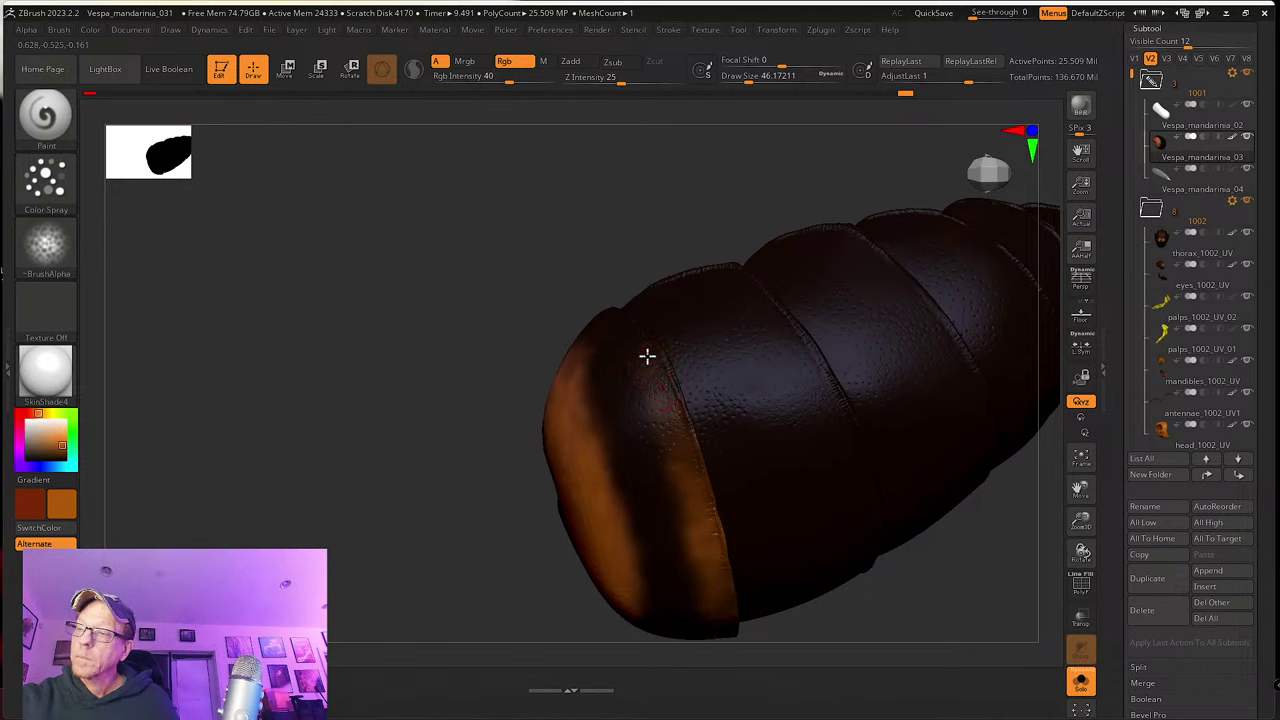
Step: Spray an orange band along the rear edge of the front abdomen segment, reducing the draw size to 28.75
{"action": "mouse_move", "coordinate": [647, 356]}
{"action": "left_mouse_down"}
{"action": "mouse_move", "coordinate": [643, 337]}
{"action": "mouse_move", "coordinate": [697, 562]}
{"action": "left_mouse_up"}
{"action": "right_click_drag", "start_coordinate": [695, 496], "coordinate": [691, 446], "text": "alt"}
{"action": "key", "text": "s"}
{"action": "mouse_move", "coordinate": [687, 437]}
{"action": "left_mouse_down"}
{"action": "mouse_move", "coordinate": [656, 341]}
{"action": "mouse_move", "coordinate": [706, 483]}
{"action": "left_mouse_up"}
{"action": "right_click_drag", "start_coordinate": [689, 514], "coordinate": [601, 463]}
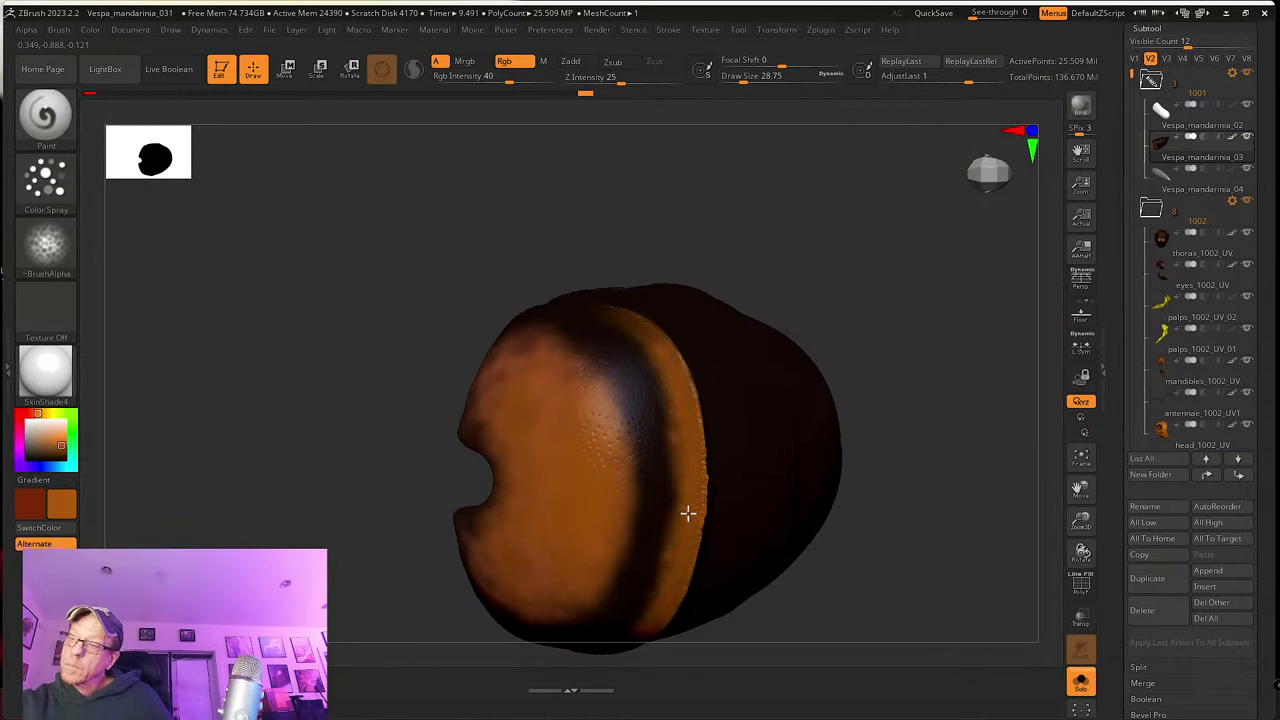
{"action": "left_click_drag", "start_coordinate": [686, 511], "coordinate": [669, 414]}
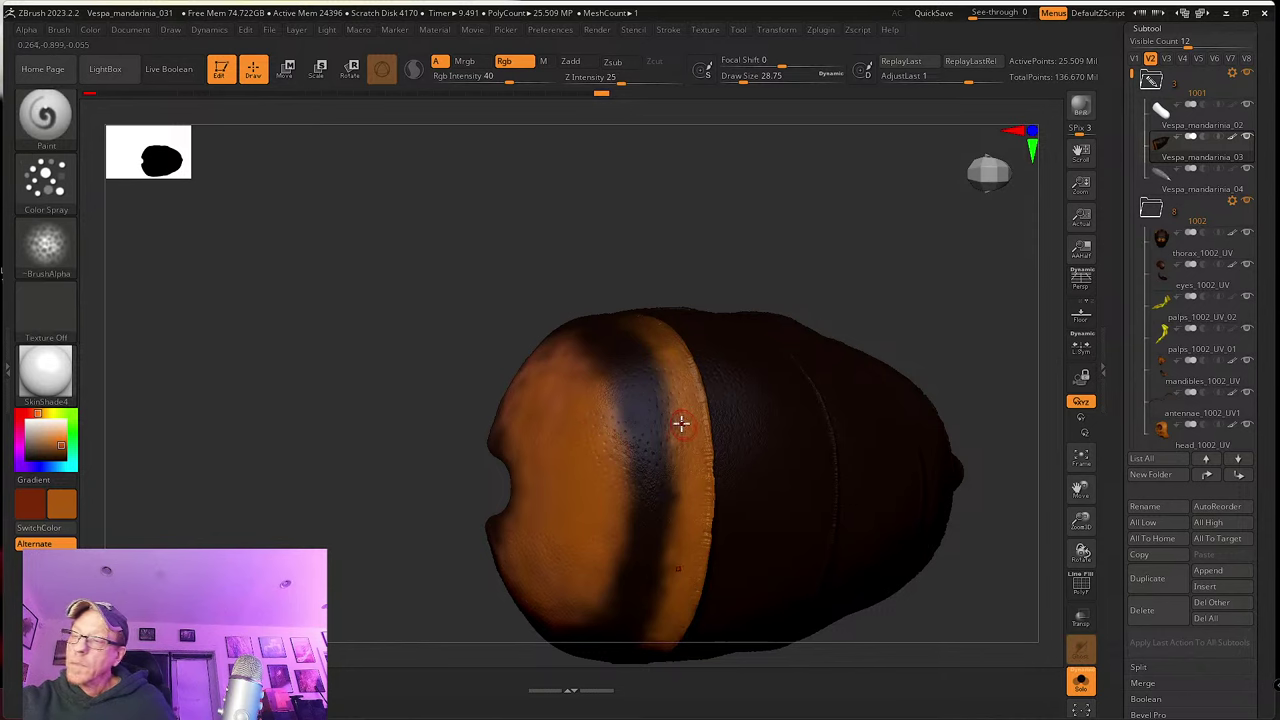
Step: Adjust the Color Spray stroke's Placement and continue the orange band around the rear edge of the front abdomen segment
{"action": "left_click", "coordinate": [45, 180]}
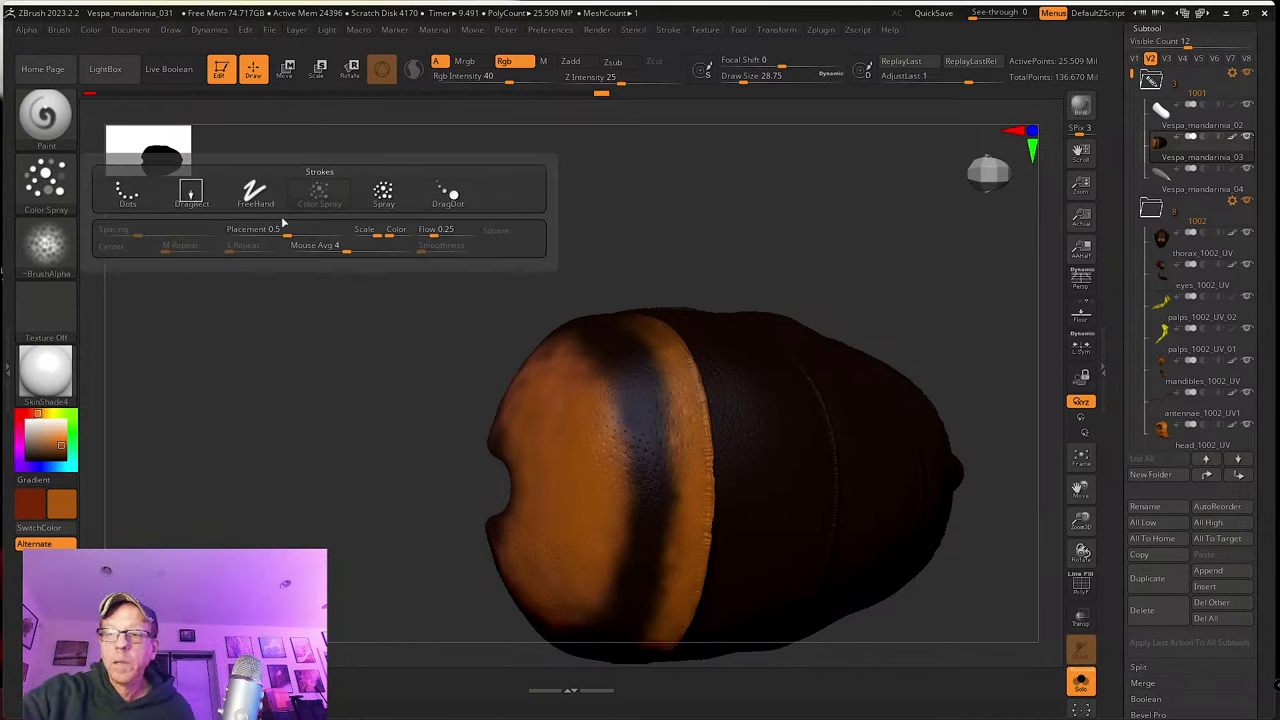
{"action": "left_click_drag", "start_coordinate": [281, 229], "coordinate": [270, 231]}
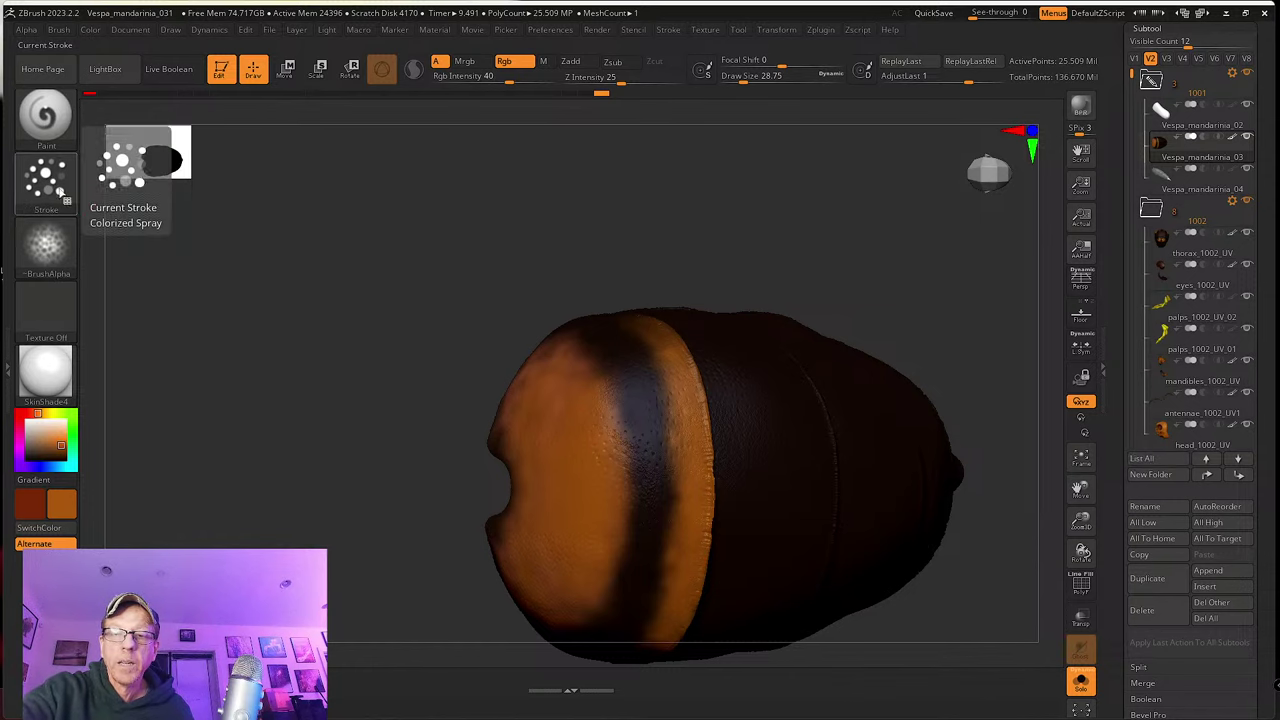
{"action": "mouse_move", "coordinate": [669, 425]}
{"action": "left_mouse_down"}
{"action": "mouse_move", "coordinate": [674, 516]}
{"action": "mouse_move", "coordinate": [672, 505]}
{"action": "left_mouse_up"}
{"action": "right_click_drag", "start_coordinate": [679, 410], "coordinate": [699, 378]}
{"action": "left_click_drag", "start_coordinate": [666, 477], "coordinate": [702, 431]}
{"action": "left_click_drag", "start_coordinate": [714, 400], "coordinate": [640, 500]}
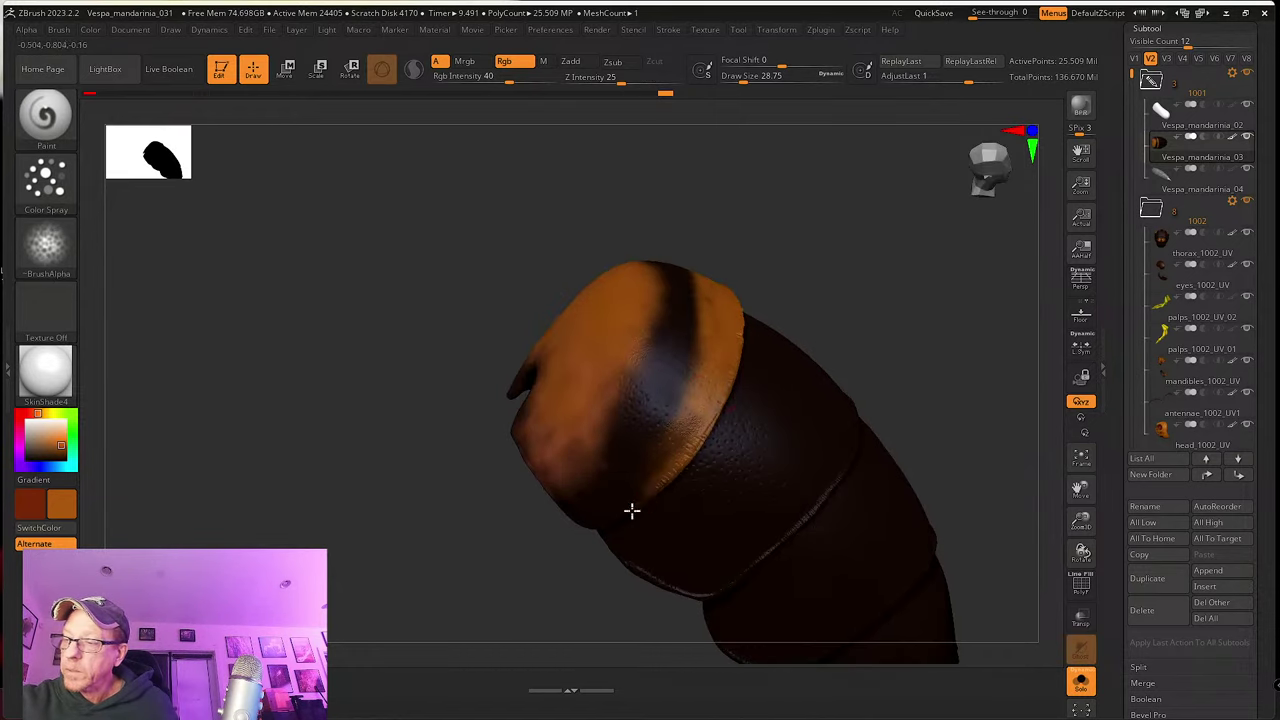
{"action": "mouse_move", "coordinate": [646, 495]}
{"action": "right_mouse_down"}
{"action": "mouse_move", "coordinate": [657, 434]}
{"action": "mouse_move", "coordinate": [632, 500]}
{"action": "right_mouse_up"}
{"action": "mouse_move", "coordinate": [612, 535]}
{"action": "left_mouse_down"}
{"action": "mouse_move", "coordinate": [626, 519]}
{"action": "mouse_move", "coordinate": [584, 549]}
{"action": "mouse_move", "coordinate": [669, 461]}
{"action": "left_mouse_up"}
{"action": "right_click_drag", "start_coordinate": [663, 466], "coordinate": [666, 469]}
{"action": "mouse_move", "coordinate": [716, 391]}
{"action": "right_mouse_down"}
{"action": "mouse_move", "coordinate": [694, 434]}
{"action": "mouse_move", "coordinate": [700, 404]}
{"action": "right_mouse_up"}
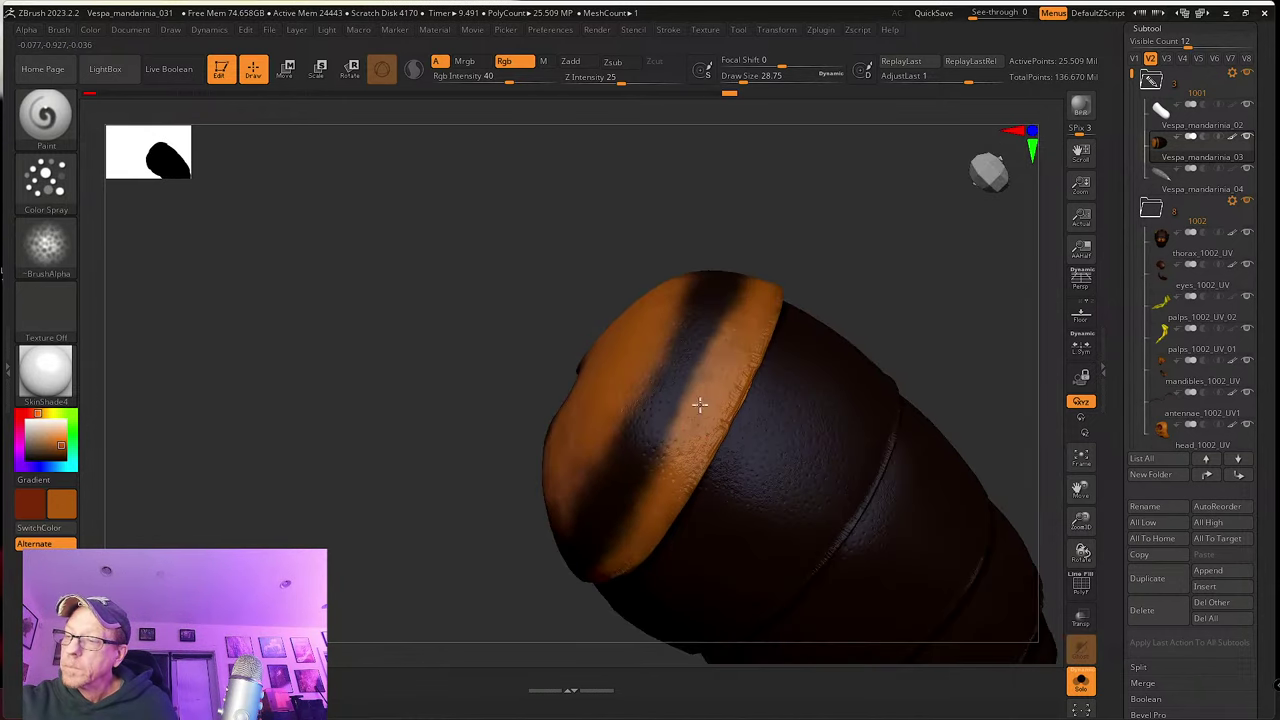
Step: Sample a yellower orange from the hornet's head and spray it over the orange areas of the isolated front abdomen segment
{"action": "left_click", "coordinate": [1081, 681]}
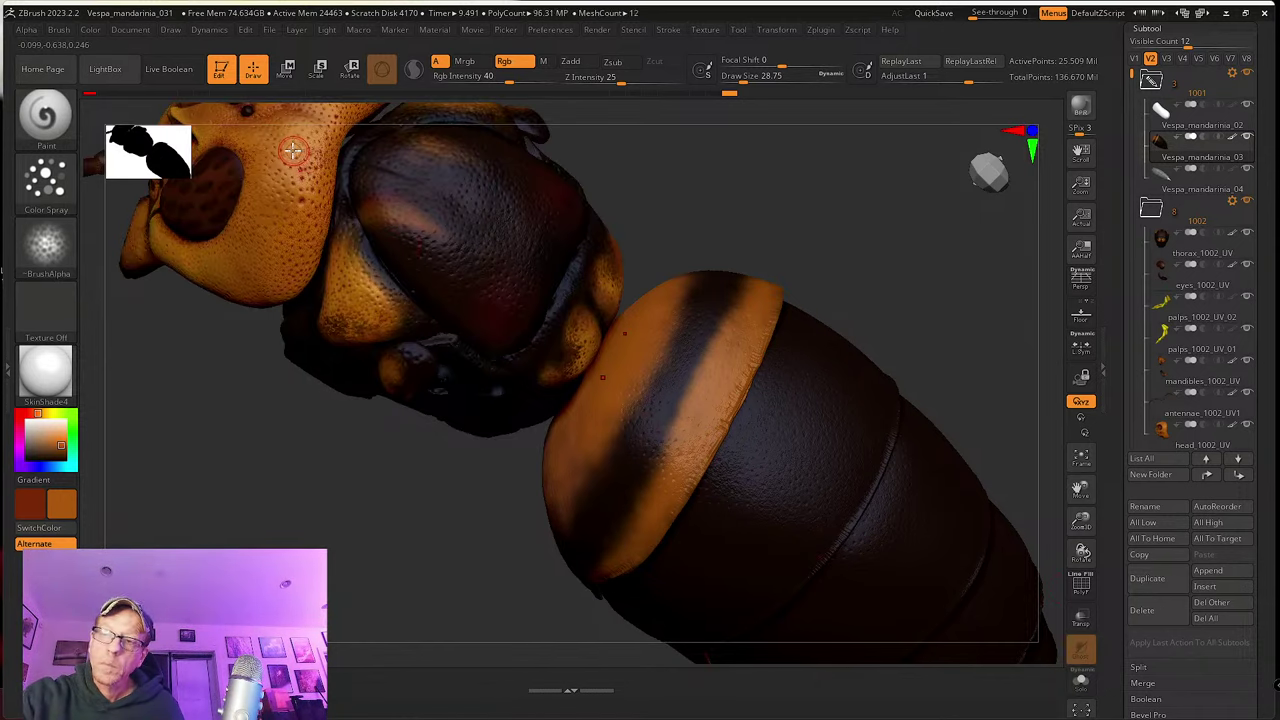
{"action": "left_click", "coordinate": [1081, 681]}
{"action": "right_click_drag", "start_coordinate": [800, 465], "coordinate": [759, 359]}
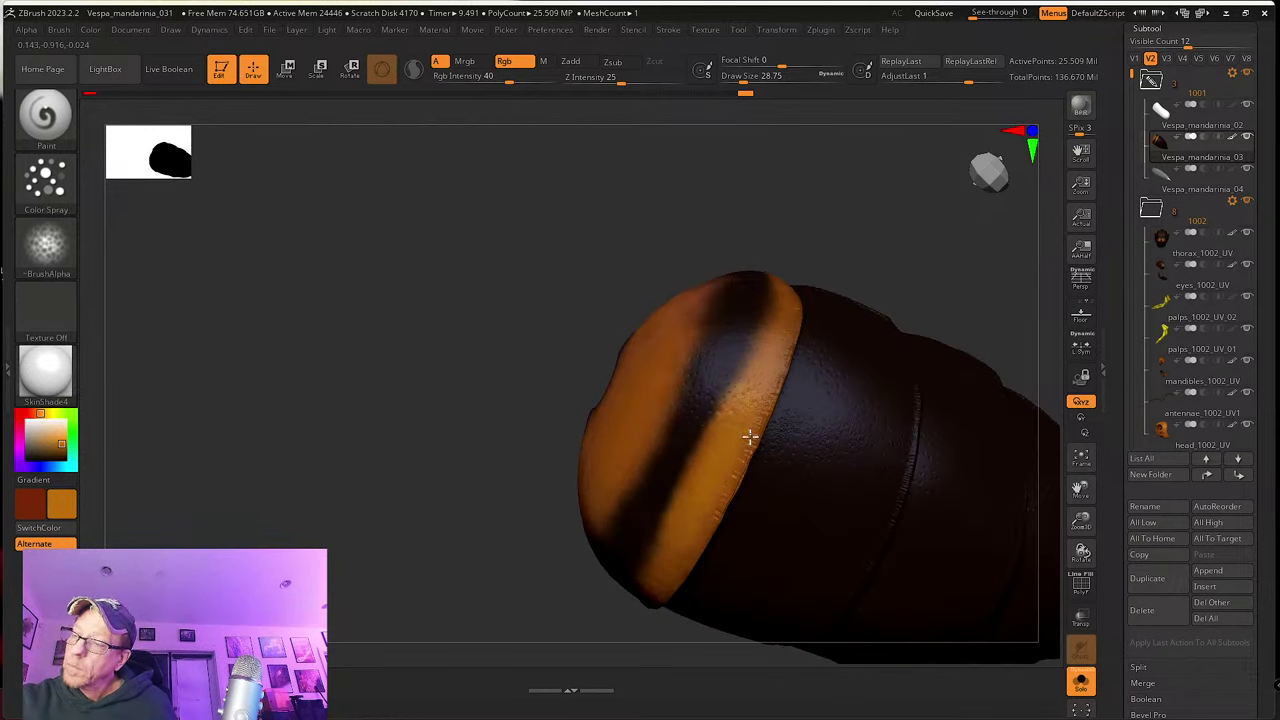
{"action": "right_click_drag", "start_coordinate": [766, 366], "coordinate": [683, 377]}
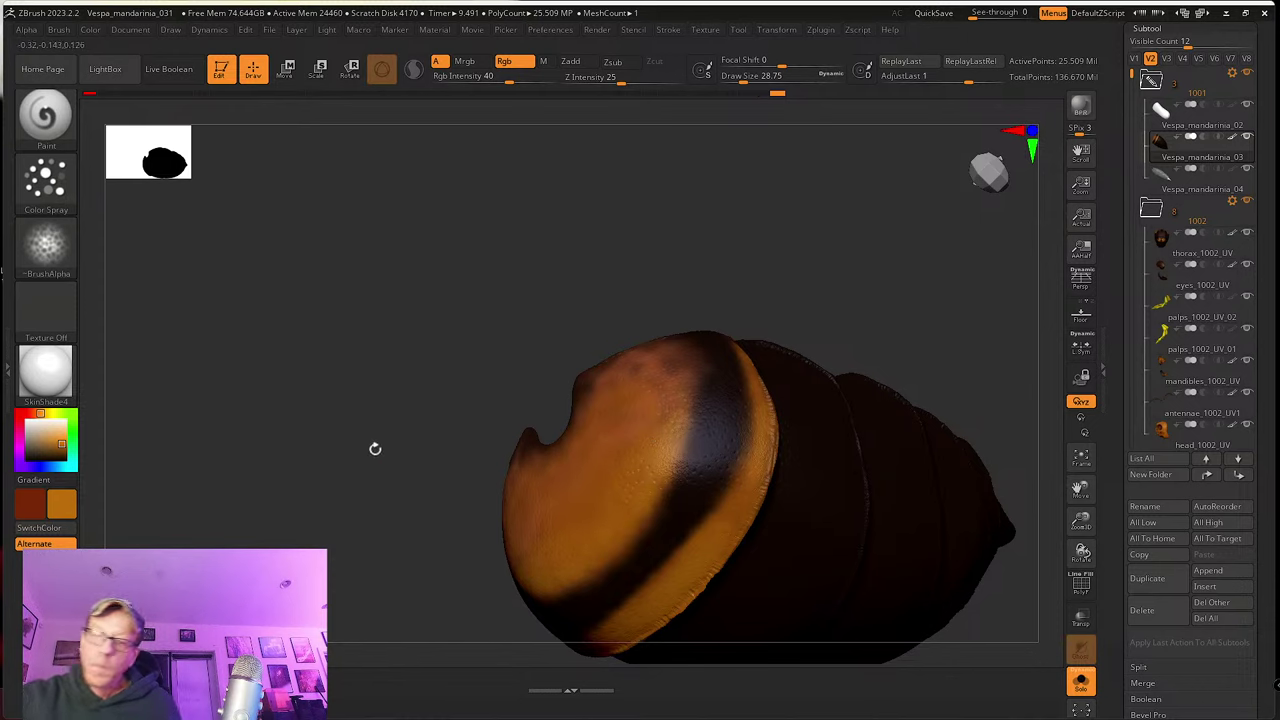
Step: Switch to a dark red color, set the Rgb Intensity to 18 and spray along the dark stripe's front edge
{"action": "left_click", "coordinate": [46, 508]}
{"action": "left_click_drag", "start_coordinate": [61, 450], "coordinate": [63, 454]}
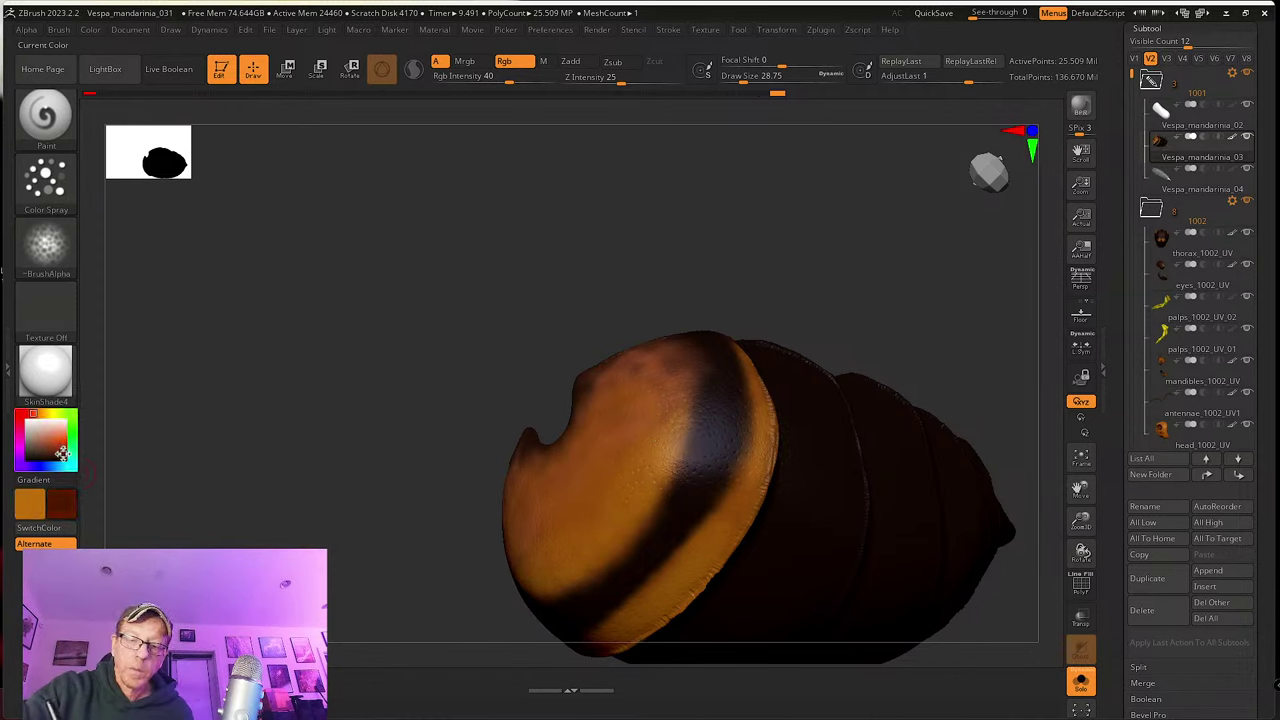
{"action": "left_click", "coordinate": [29, 413]}
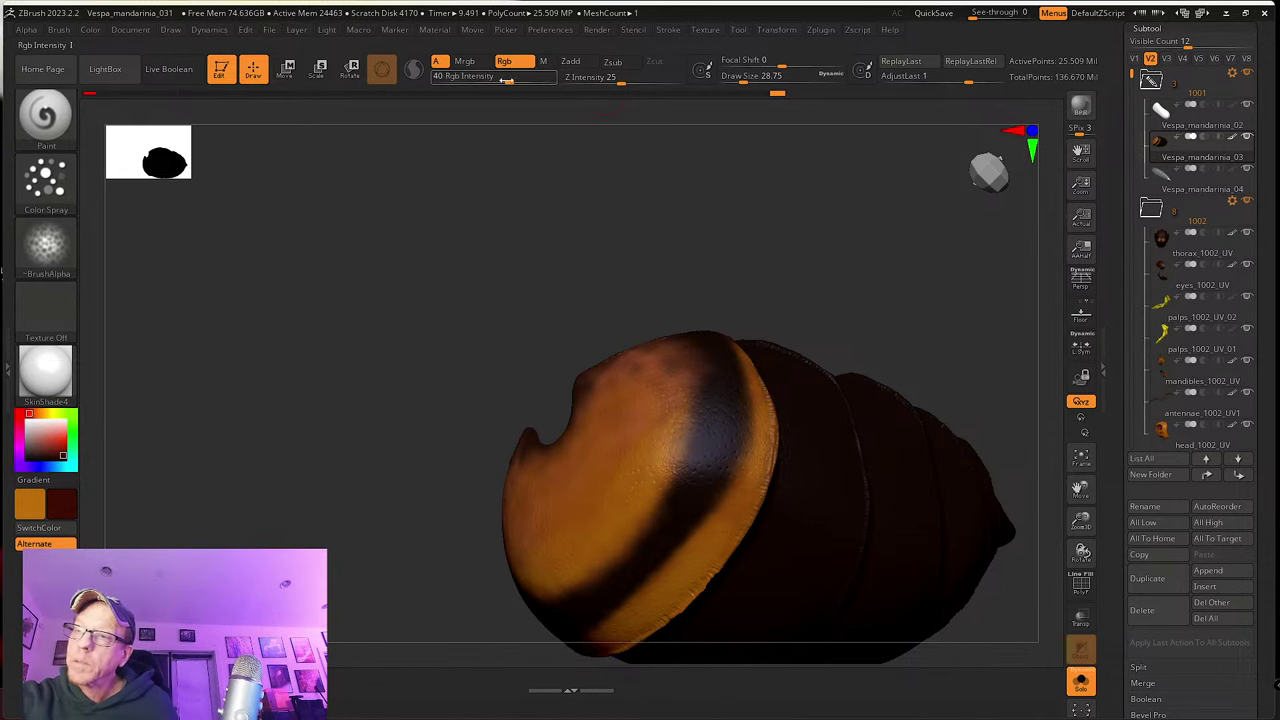
{"action": "left_click", "coordinate": [485, 78]}
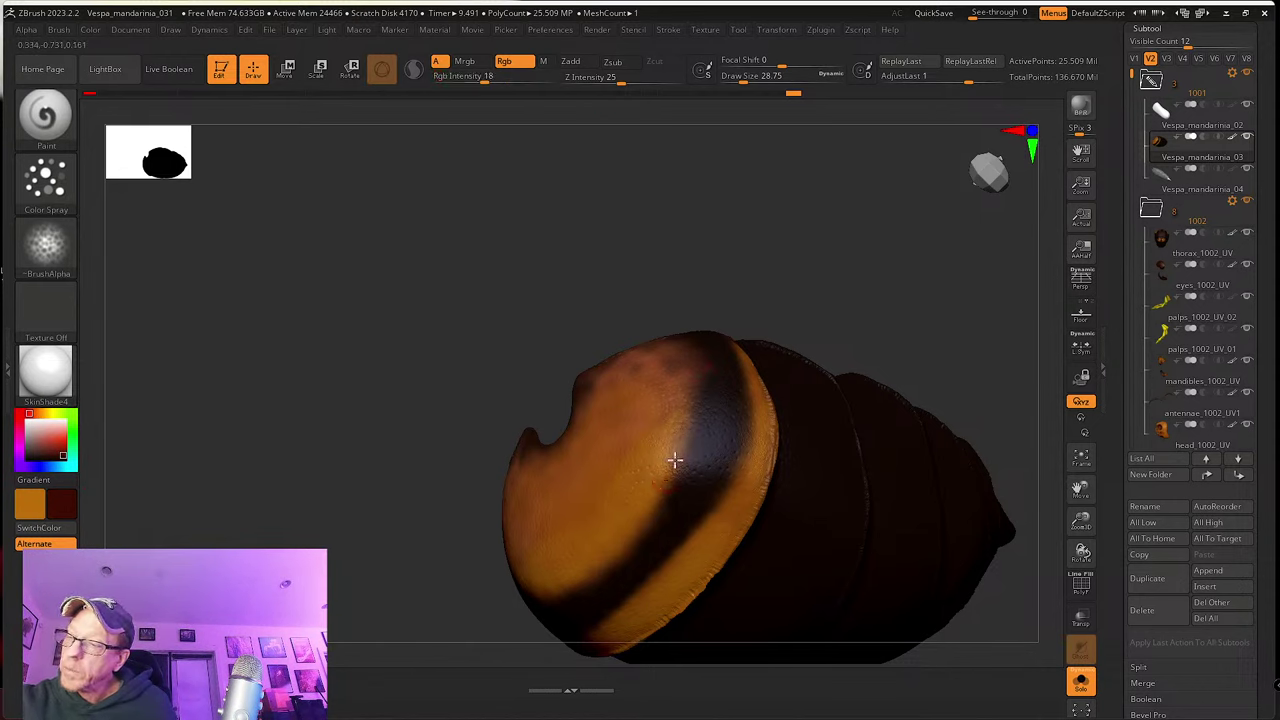
{"action": "left_click_drag", "start_coordinate": [662, 494], "coordinate": [663, 480]}
{"action": "right_click_drag", "start_coordinate": [663, 480], "coordinate": [703, 386]}
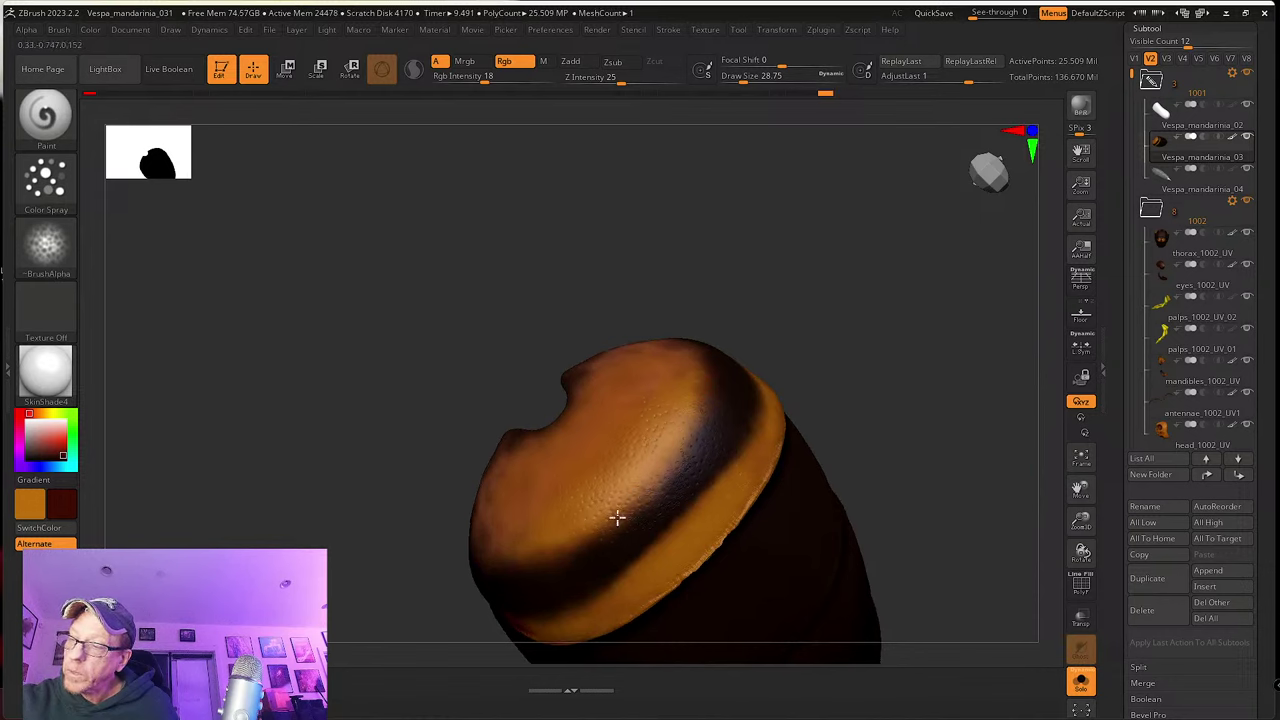
{"action": "right_click_drag", "start_coordinate": [679, 462], "coordinate": [564, 502]}
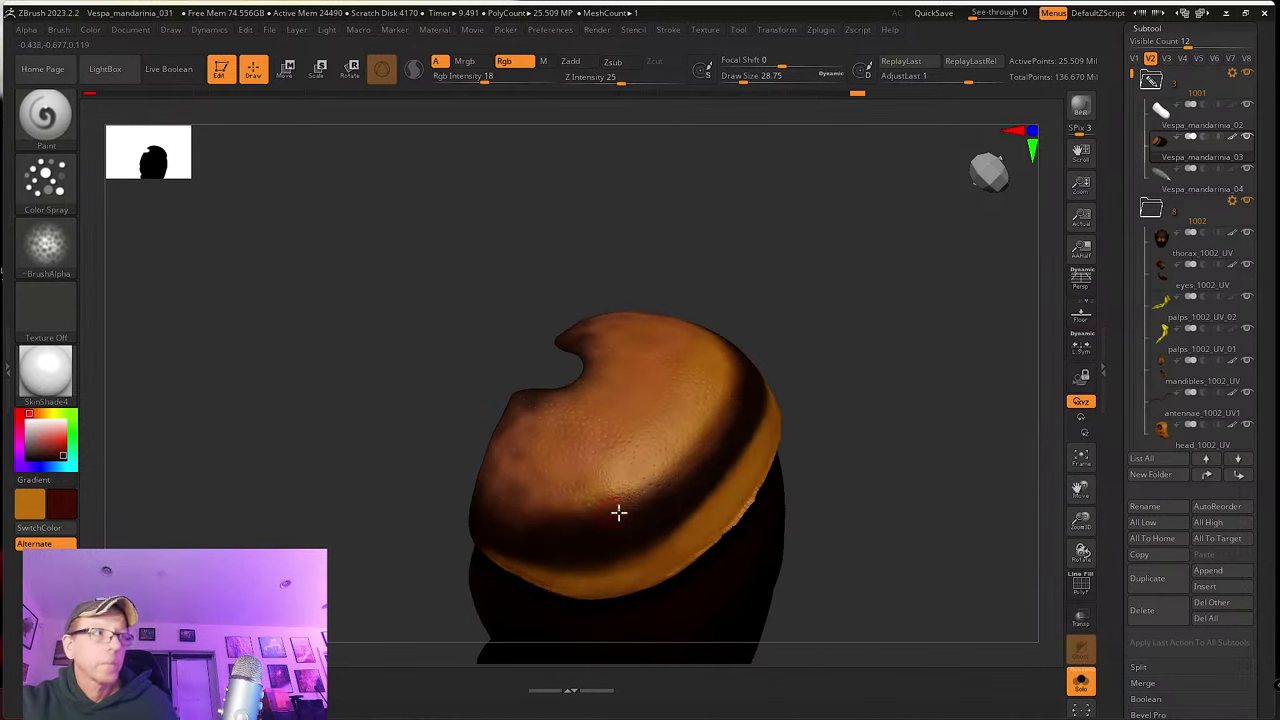
Step: Spray dark red along the dark stripe's edges around the front abdomen segment and smooth the color transition
{"action": "left_click_drag", "start_coordinate": [618, 512], "coordinate": [744, 414]}
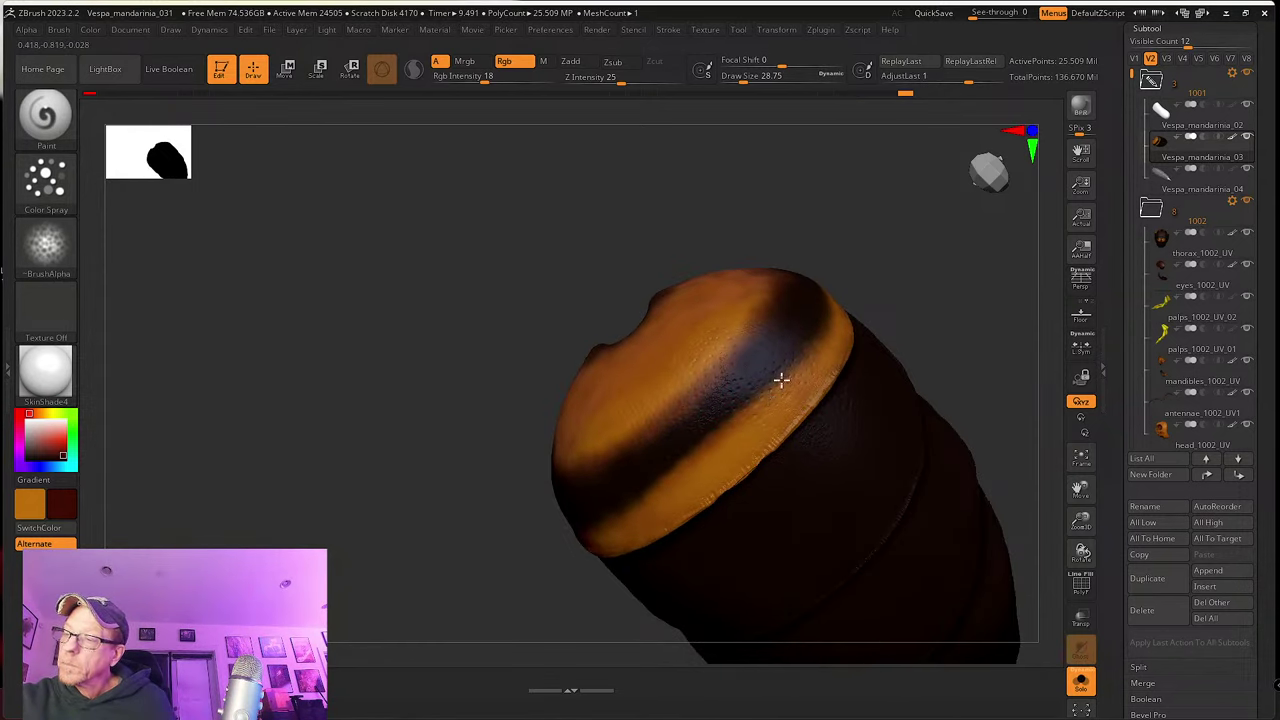
{"action": "right_click_drag", "start_coordinate": [717, 436], "coordinate": [665, 483]}
{"action": "right_click_drag", "start_coordinate": [783, 383], "coordinate": [749, 426]}
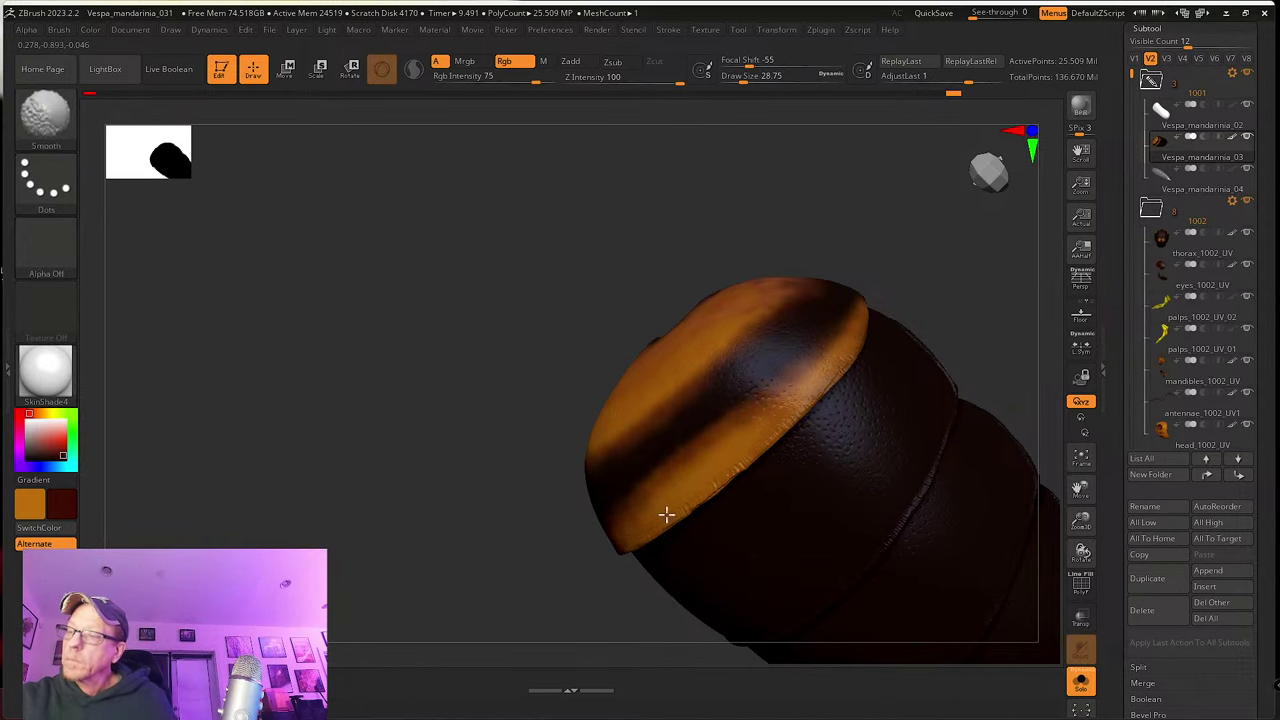
{"action": "right_click_drag", "start_coordinate": [666, 514], "coordinate": [789, 400]}
{"action": "key", "text": "ctrl+shift+z"}
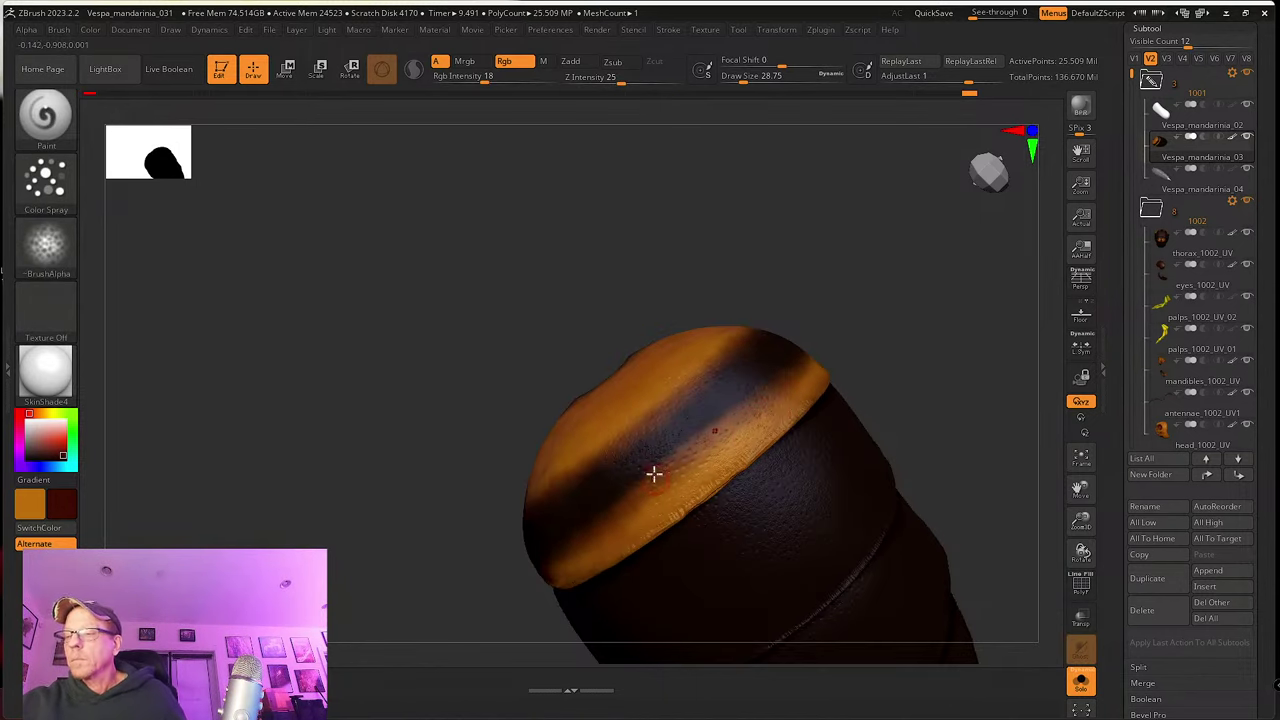
{"action": "mouse_move", "coordinate": [665, 484]}
{"action": "right_mouse_down"}
{"action": "mouse_move", "coordinate": [723, 420]}
{"action": "mouse_move", "coordinate": [834, 453]}
{"action": "right_mouse_up"}
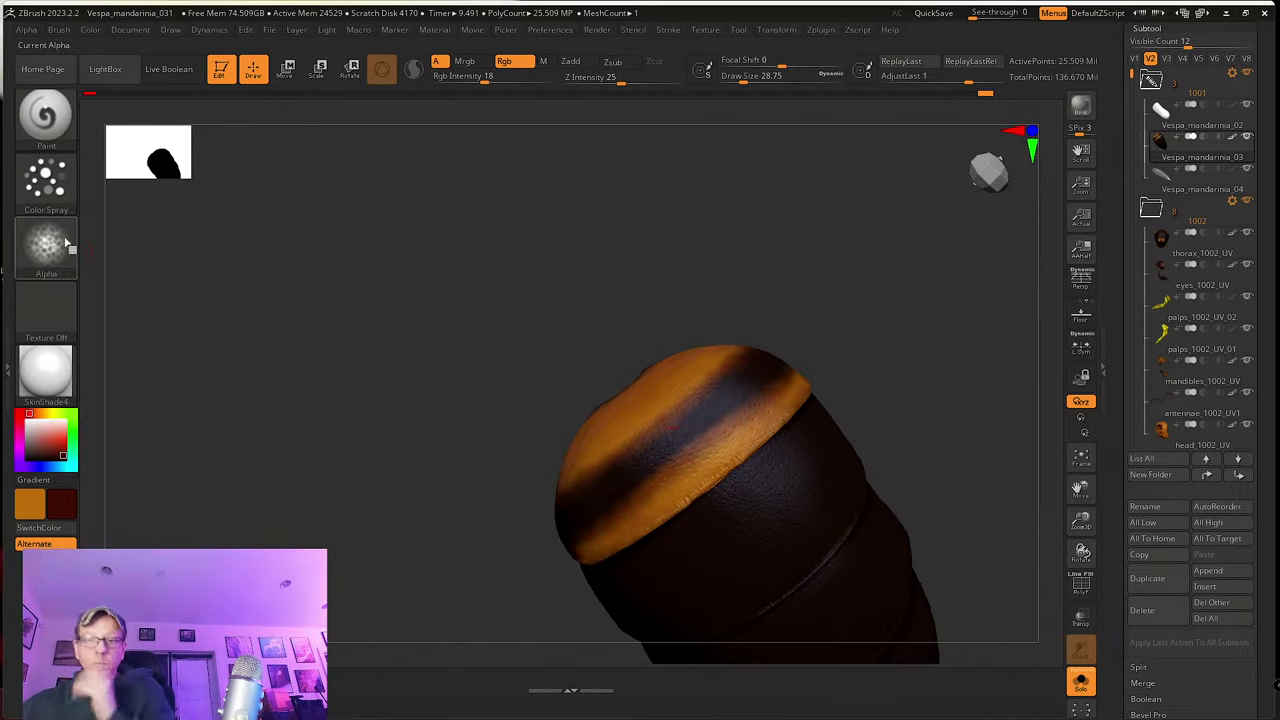
Step: Switch the Paint brush to a FreeHand stroke with Alpha 14 and reduce the draw size to 14.19857
{"action": "left_click", "coordinate": [44, 113]}
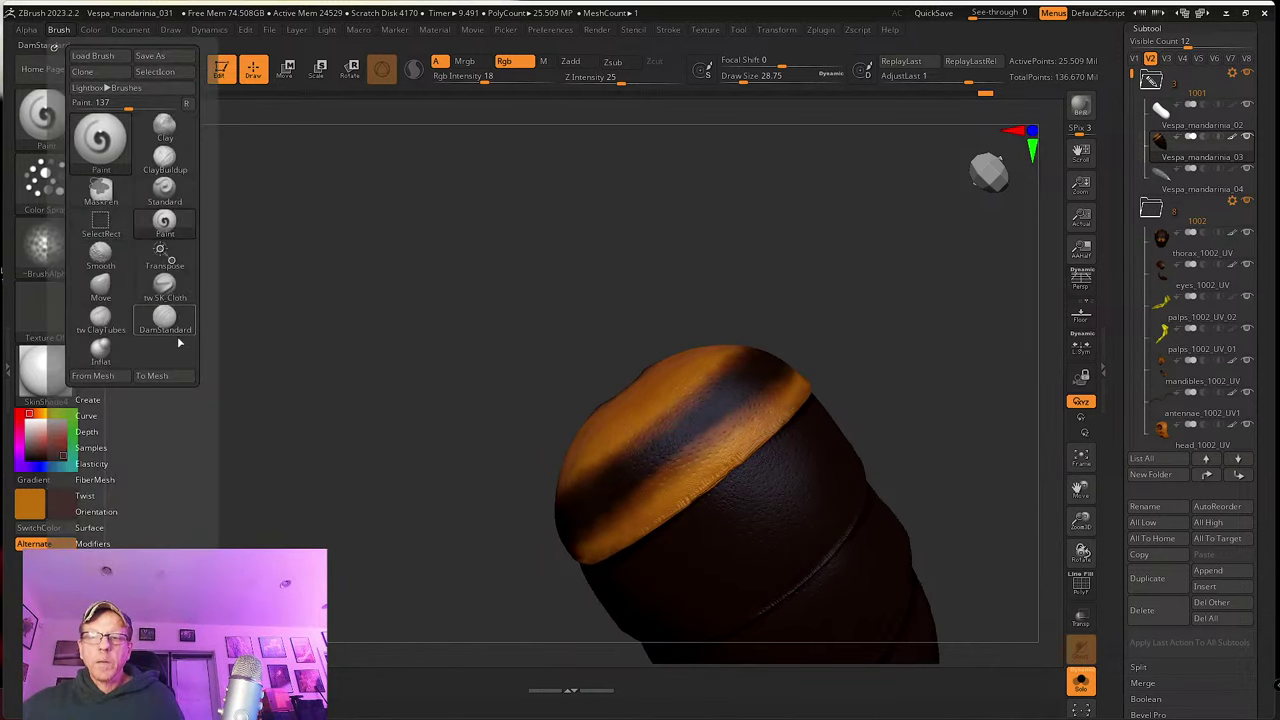
{"action": "left_click_drag", "start_coordinate": [164, 456], "coordinate": [172, 409]}
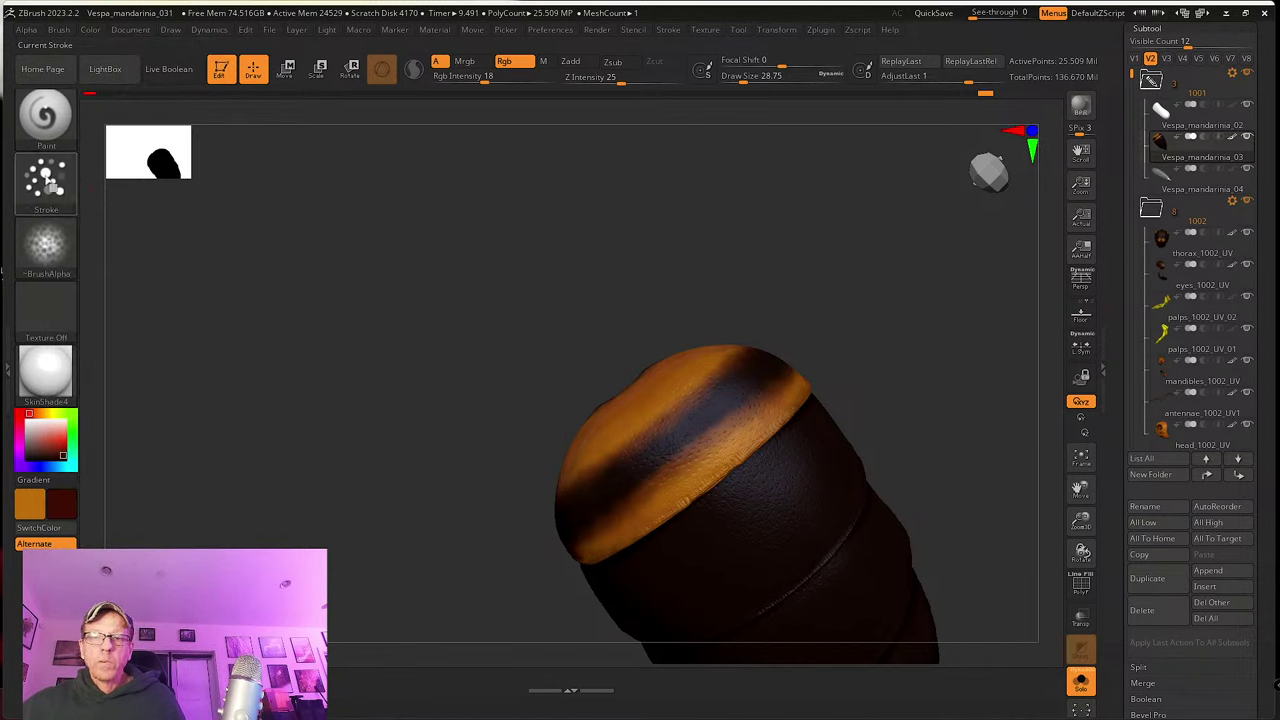
{"action": "left_click", "coordinate": [45, 180]}
{"action": "left_click", "coordinate": [264, 191]}
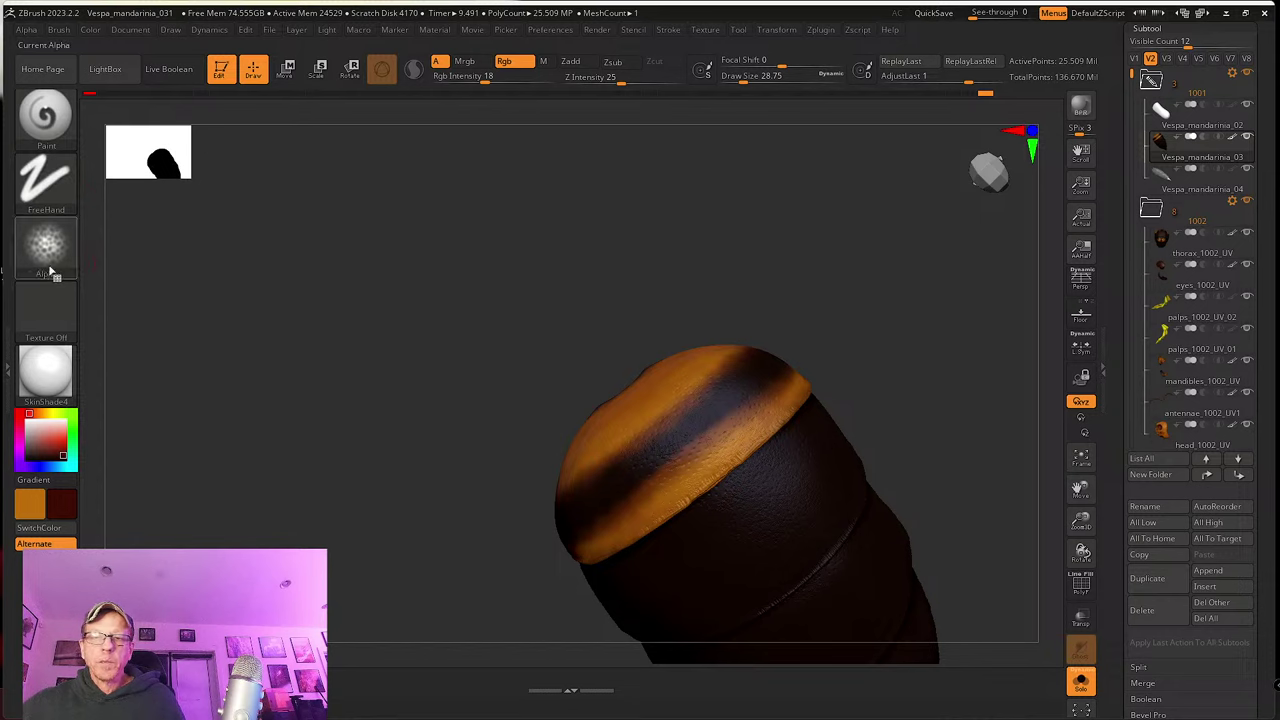
{"action": "left_click", "coordinate": [46, 245]}
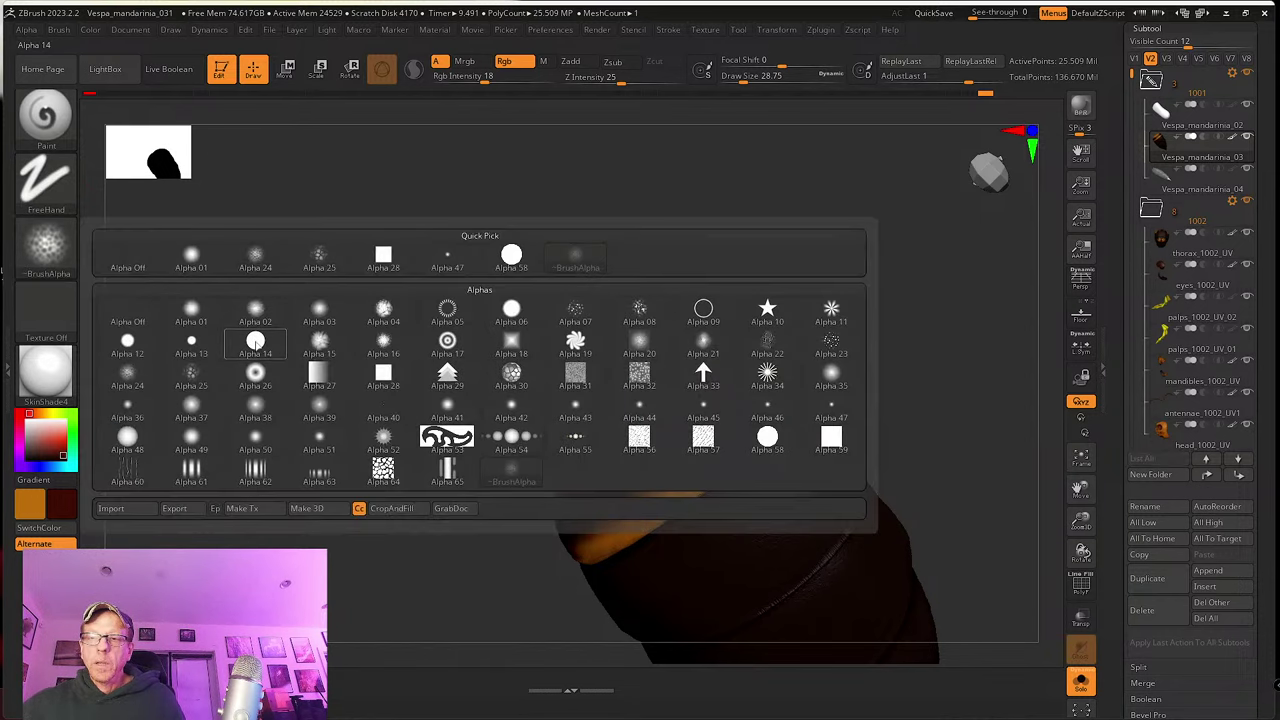
{"action": "left_click", "coordinate": [363, 333]}
{"action": "left_click_drag", "start_coordinate": [349, 352], "coordinate": [379, 365]}
{"action": "mouse_move", "coordinate": [563, 340]}
{"action": "left_mouse_down"}
{"action": "mouse_move", "coordinate": [623, 406]}
{"action": "mouse_move", "coordinate": [686, 371]}
{"action": "mouse_move", "coordinate": [614, 428]}
{"action": "left_mouse_up"}
{"action": "key", "text": "s"}
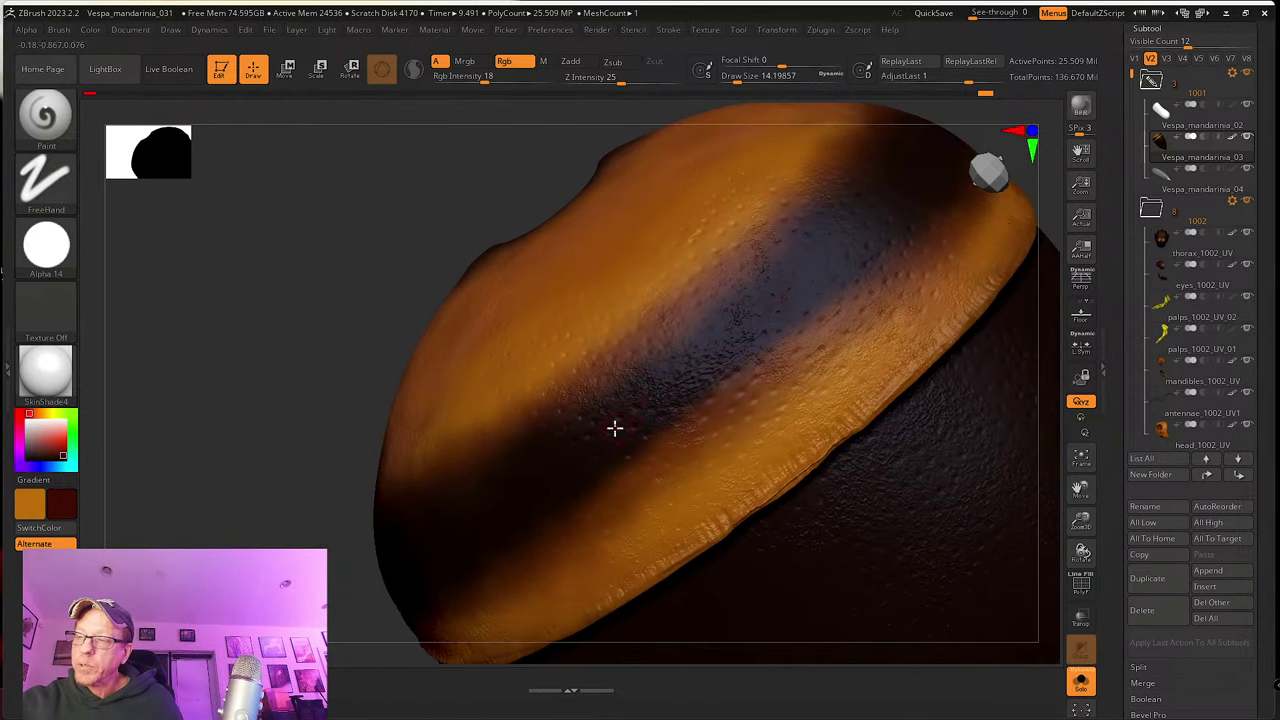
{"action": "left_click_drag", "start_coordinate": [566, 462], "coordinate": [584, 457]}
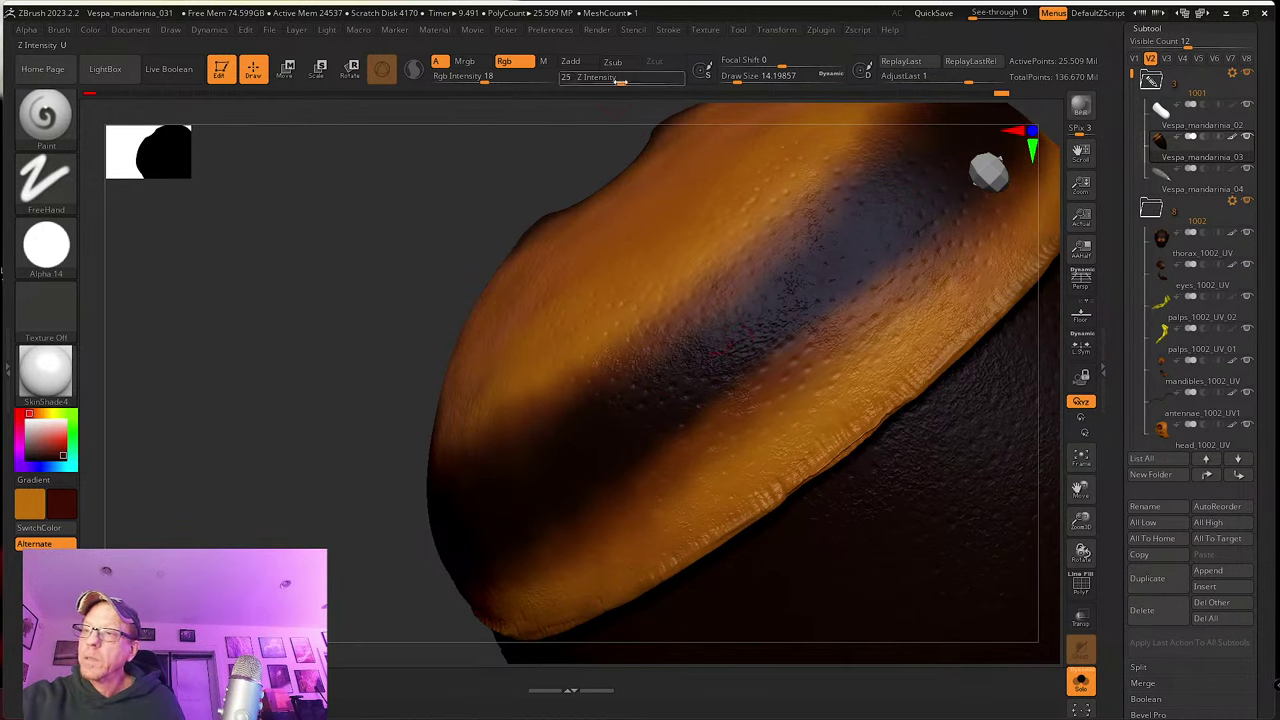
Step: Set the Z Intensity to 23 and the Rgb Intensity to 100, and sample the orange from the front segment
{"action": "left_click", "coordinate": [618, 82]}
{"action": "left_click_drag", "start_coordinate": [508, 82], "coordinate": [558, 80]}
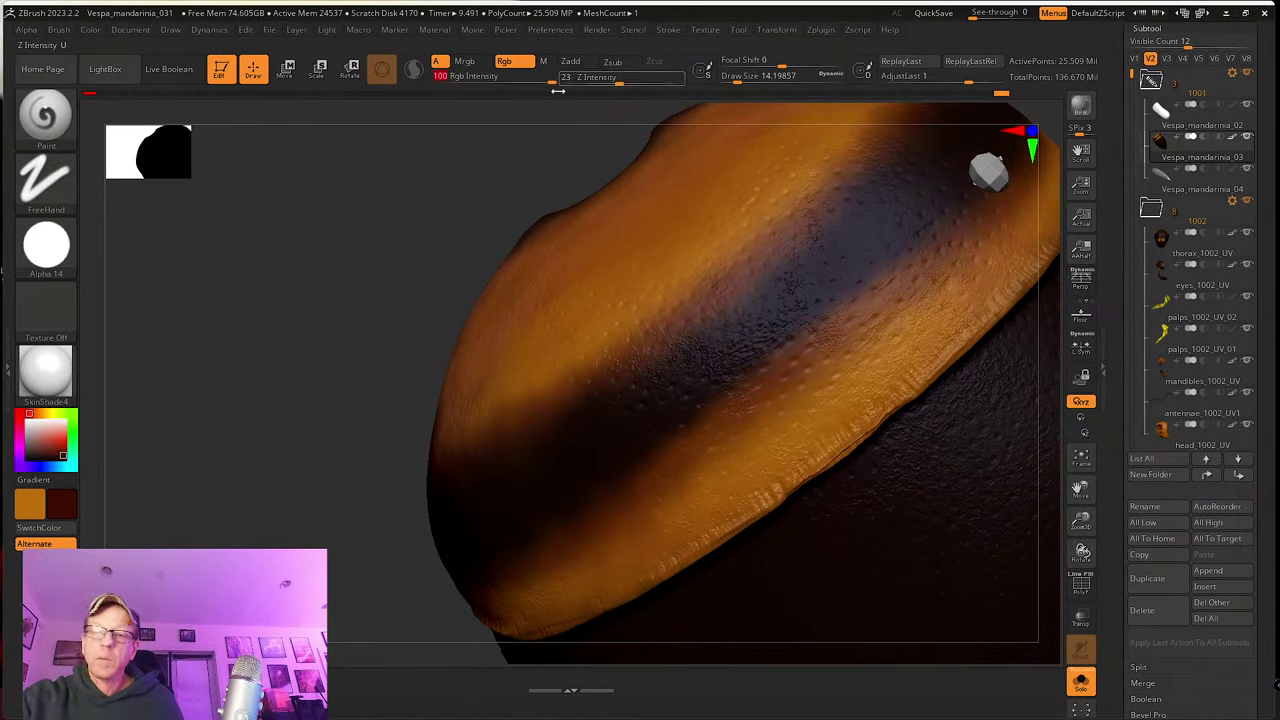
{"action": "key", "text": "c"}
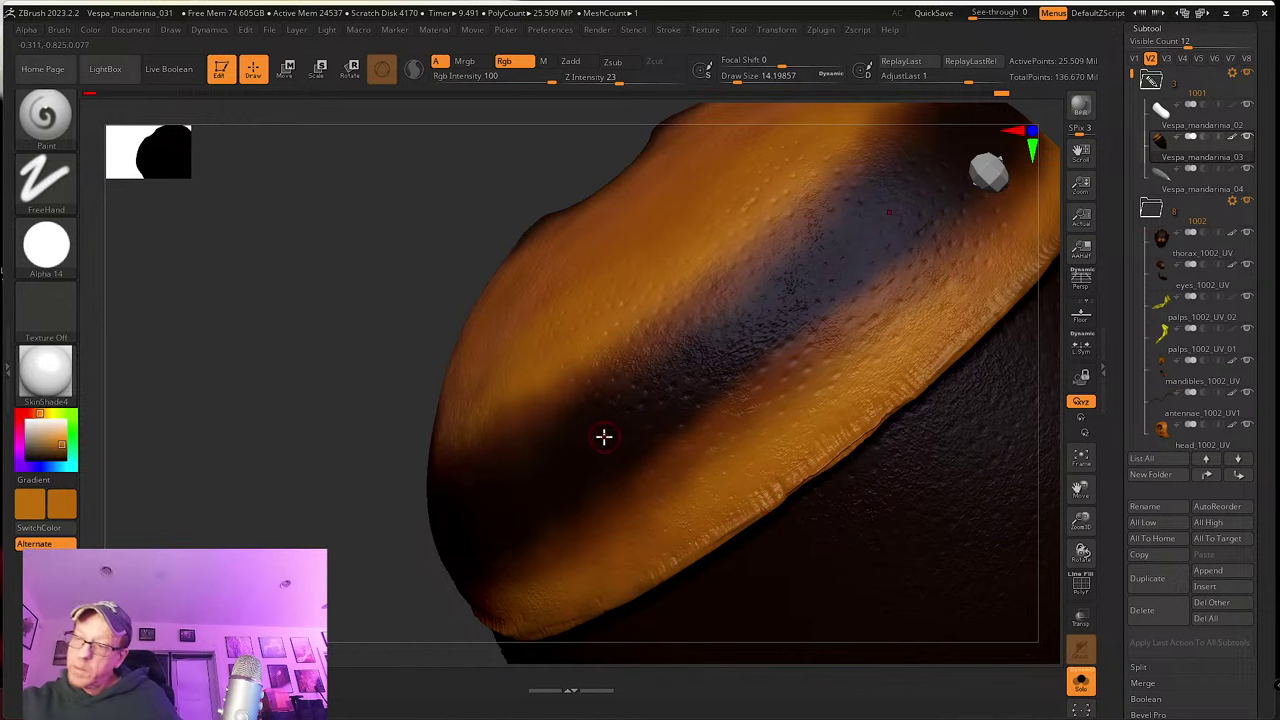
Step: Paint two short straight orange test strokes on the dark second abdomen segment
{"action": "right_click_drag", "start_coordinate": [654, 466], "coordinate": [695, 398]}
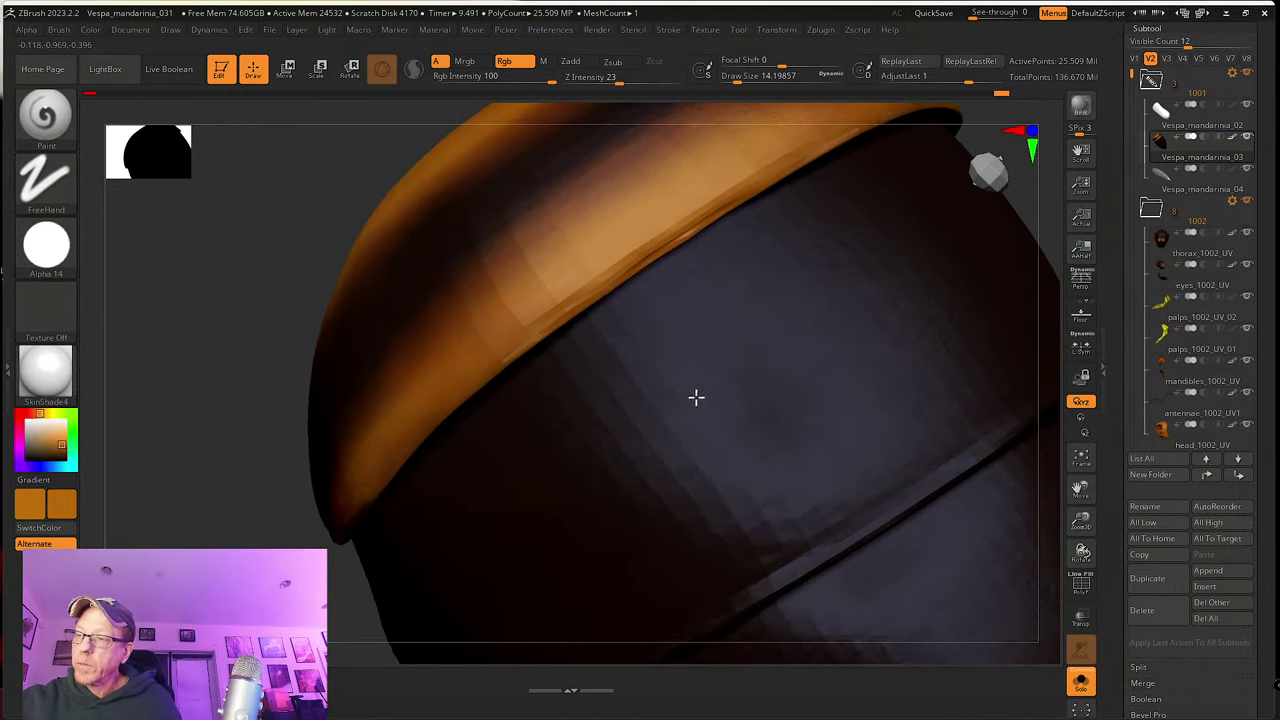
{"action": "left_click_drag", "start_coordinate": [599, 475], "coordinate": [759, 362]}
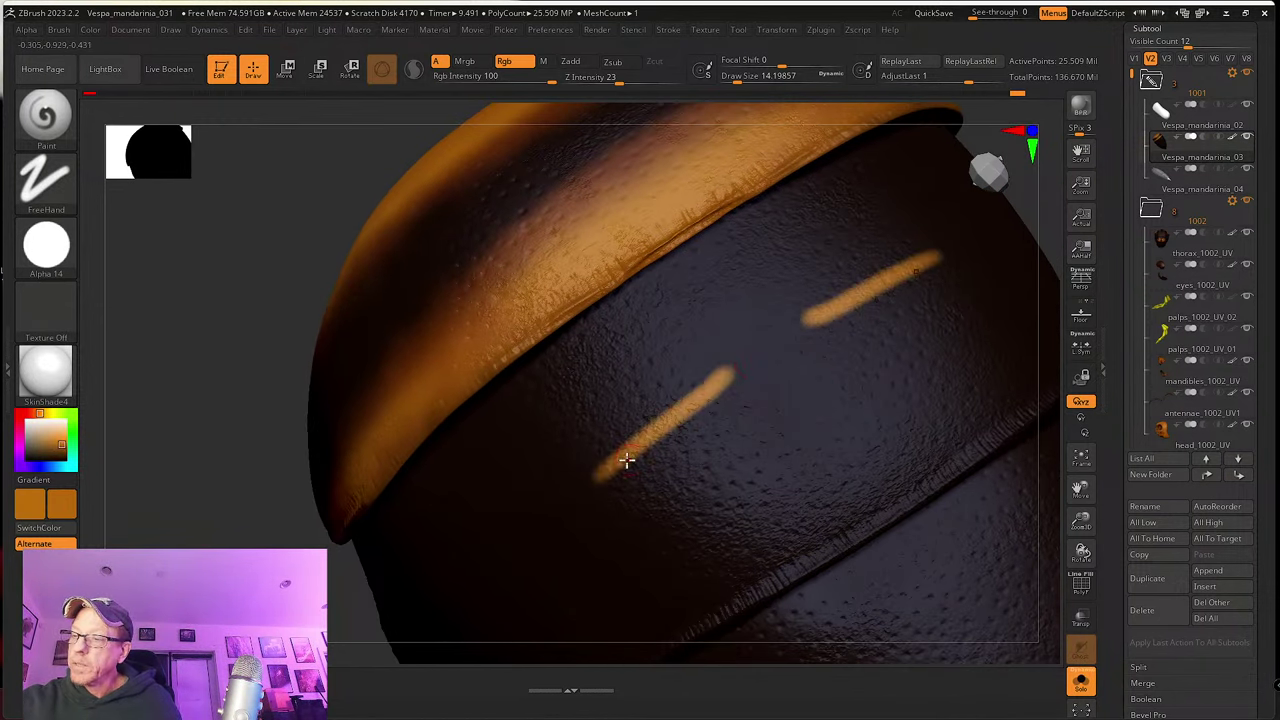
{"action": "left_click_drag", "start_coordinate": [605, 488], "coordinate": [757, 405]}
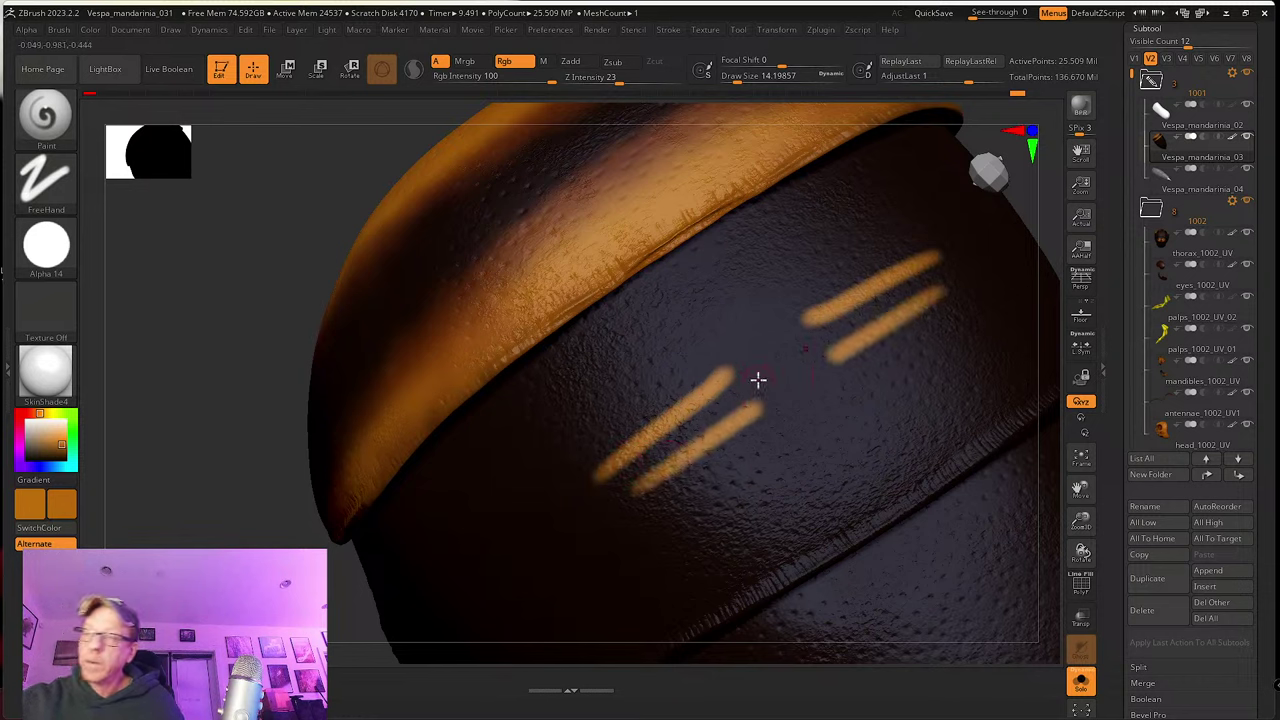
Step: Set the brush orientation's SpinCenter to 0.08875 and paint wavy orange test strokes below the straight ones
{"action": "left_click", "coordinate": [58, 30]}
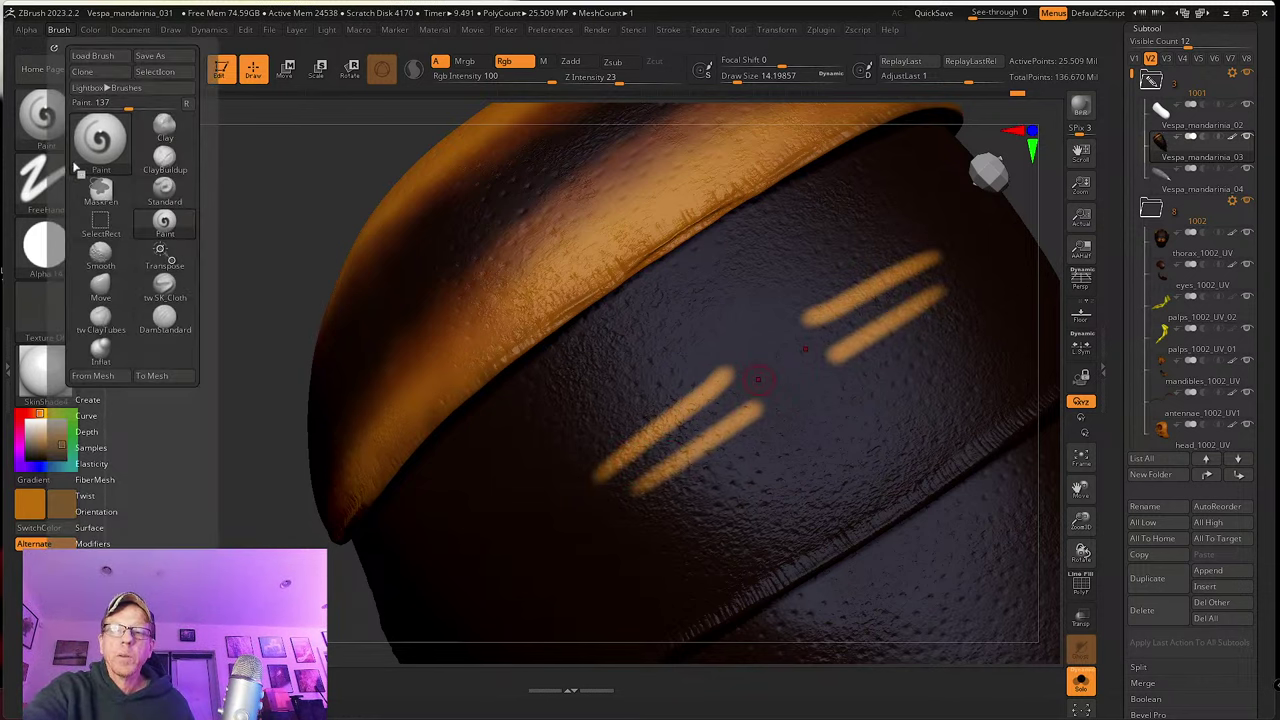
{"action": "left_click", "coordinate": [110, 511]}
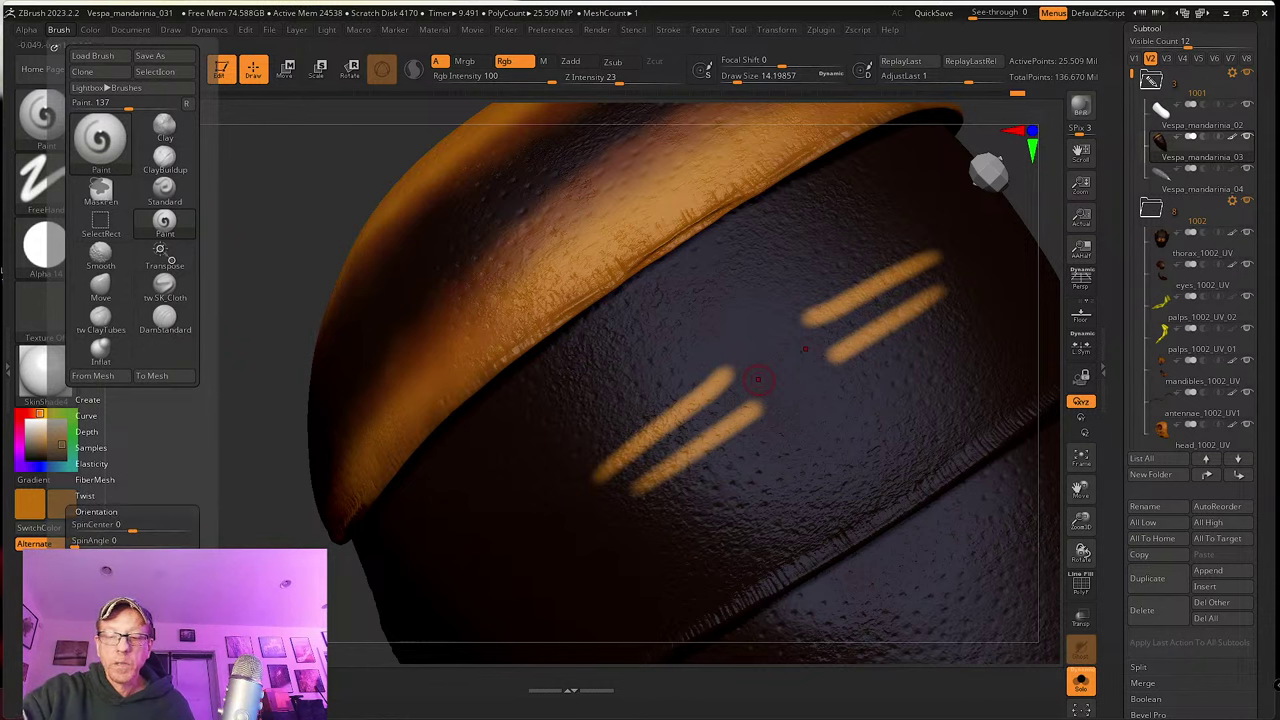
{"action": "left_click_drag", "start_coordinate": [132, 528], "coordinate": [135, 528]}
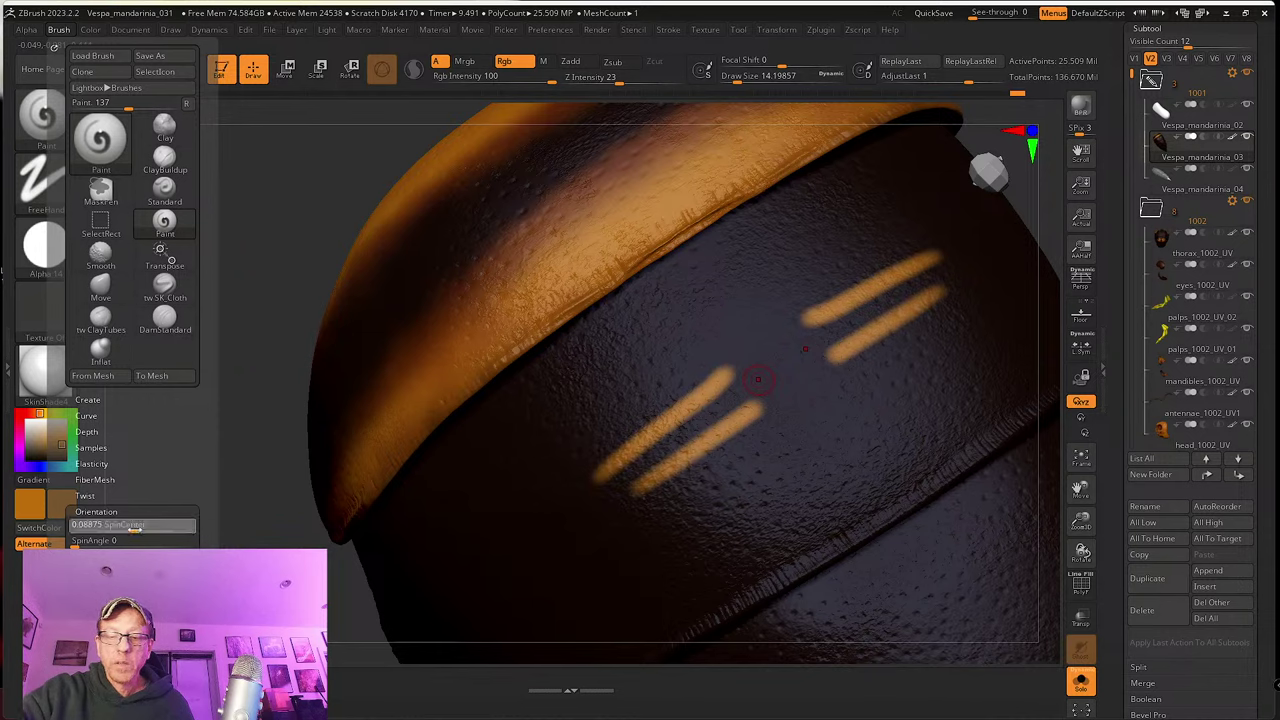
{"action": "mouse_move", "coordinate": [690, 515]}
{"action": "left_mouse_down"}
{"action": "mouse_move", "coordinate": [826, 437]}
{"action": "mouse_move", "coordinate": [718, 525]}
{"action": "left_mouse_up"}
{"action": "mouse_move", "coordinate": [680, 570]}
{"action": "left_mouse_down"}
{"action": "mouse_move", "coordinate": [786, 543]}
{"action": "mouse_move", "coordinate": [874, 391]}
{"action": "mouse_move", "coordinate": [776, 423]}
{"action": "left_mouse_up"}
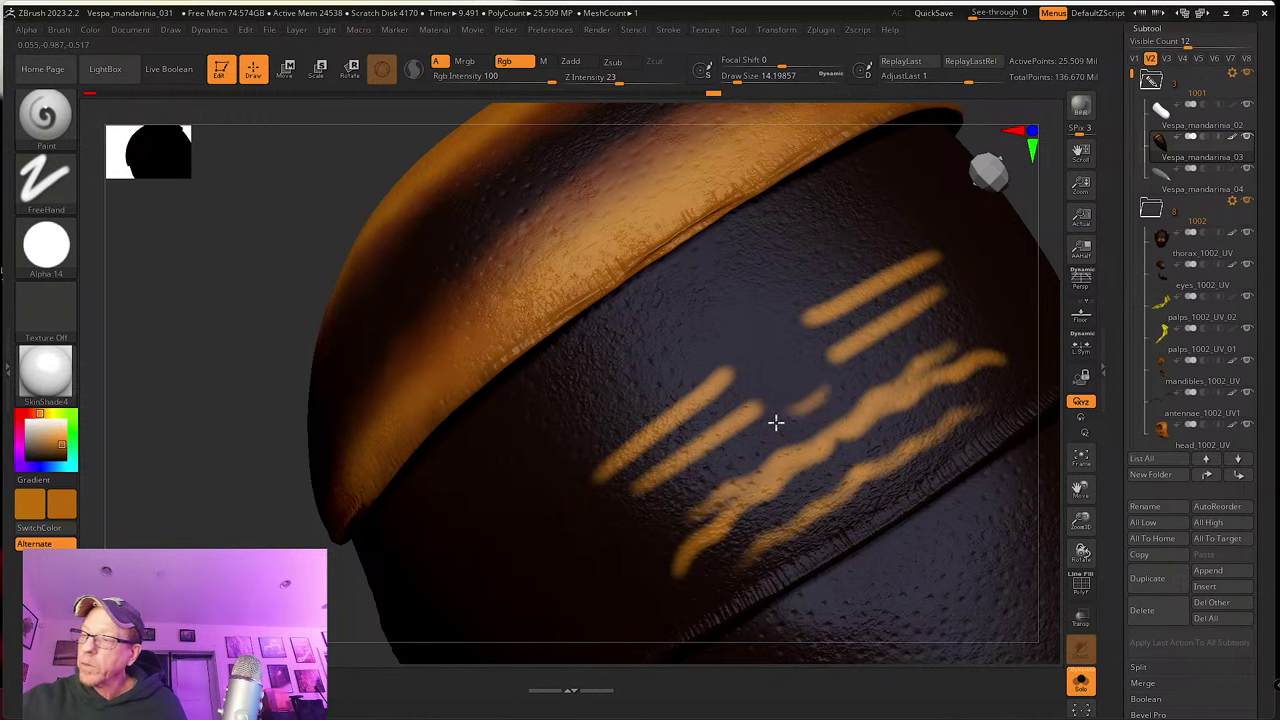
Step: Raise the Paint brush's SpinCenter to 1.27218
{"action": "left_click", "coordinate": [58, 29]}
{"action": "left_click_drag", "start_coordinate": [139, 527], "coordinate": [145, 527]}
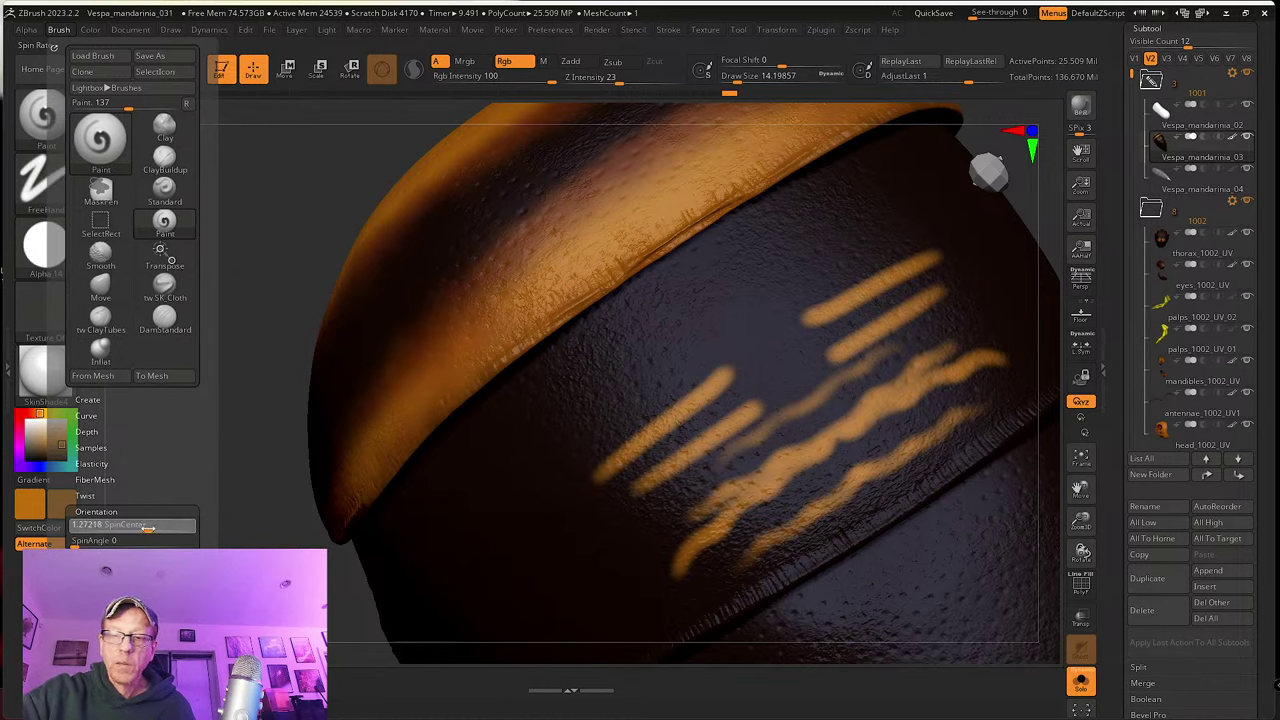
{"action": "left_click", "coordinate": [46, 250]}
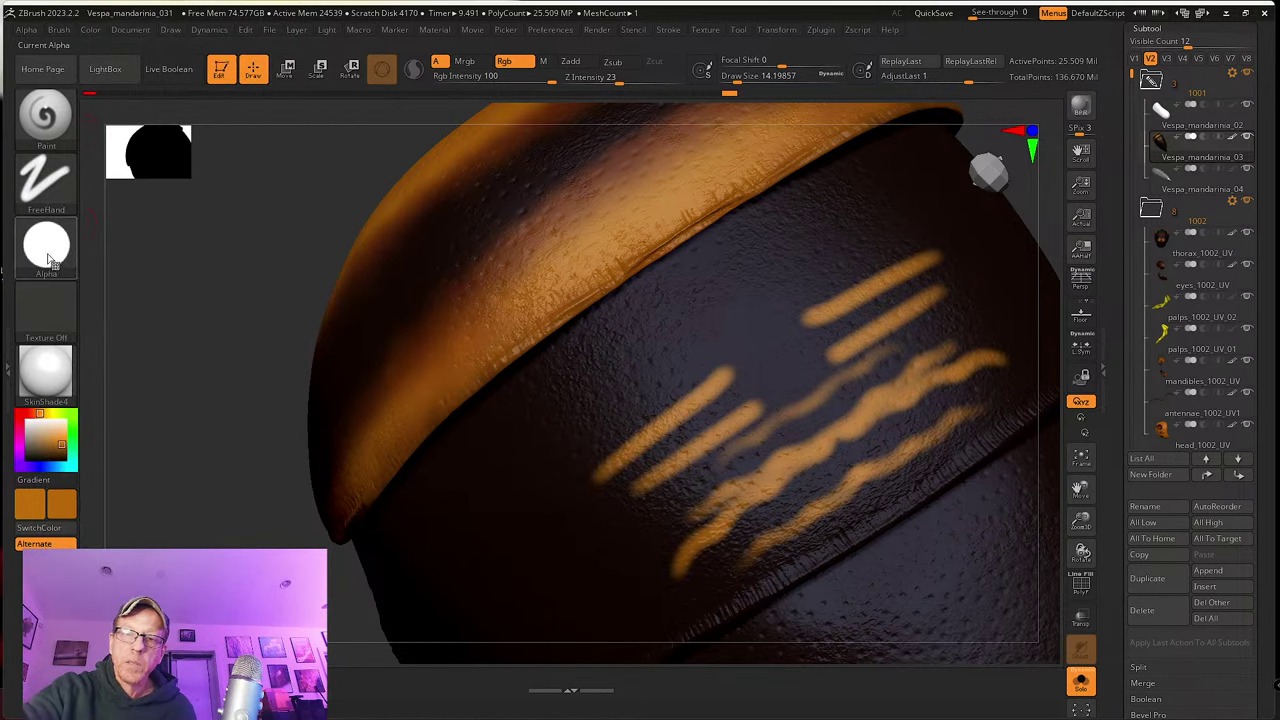
{"action": "mouse_move", "coordinate": [50, 254]}
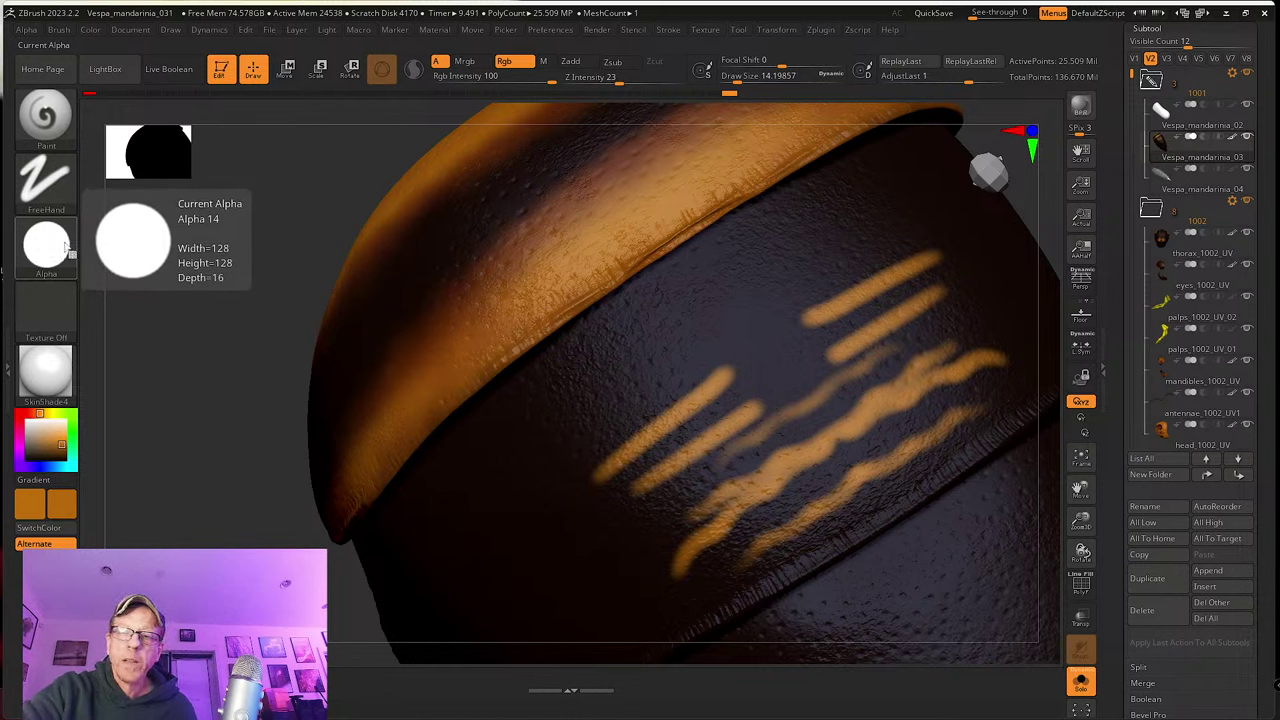
{"action": "left_click", "coordinate": [59, 29]}
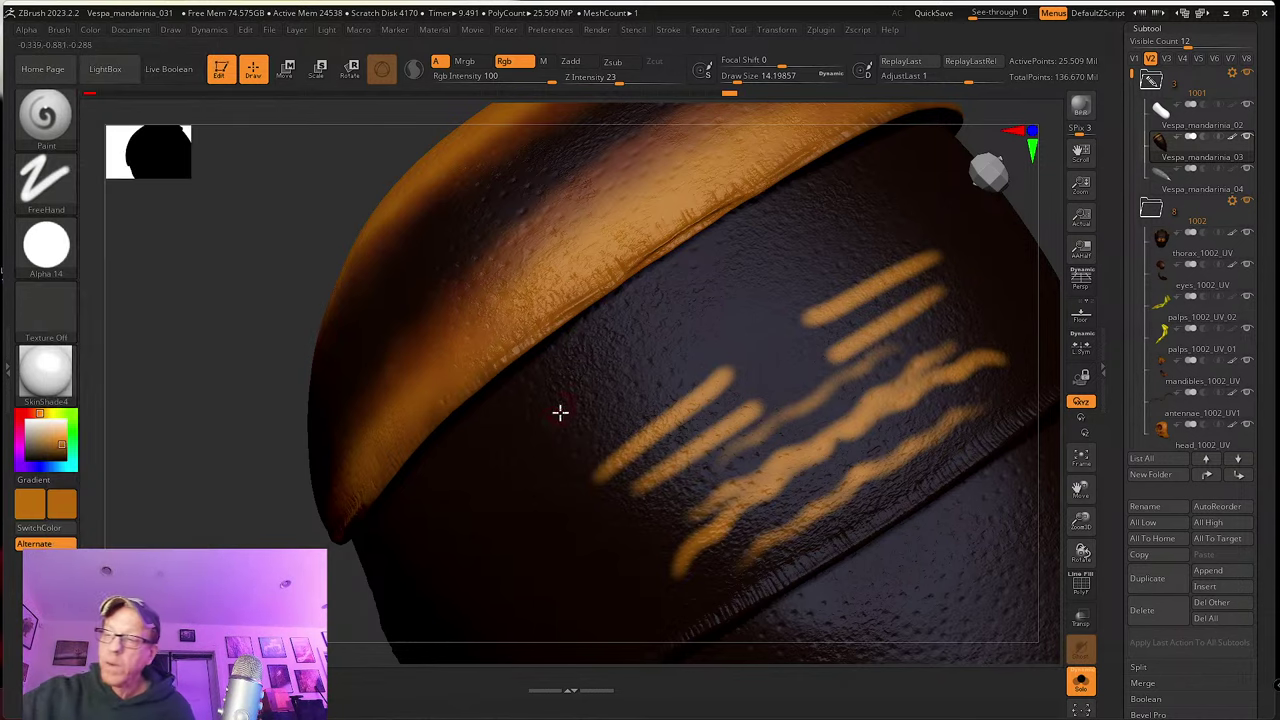
Step: Paint scalloped and looping orange test strokes across the second abdomen segment with the stronger SpinCenter
{"action": "left_click_drag", "start_coordinate": [558, 415], "coordinate": [738, 290]}
{"action": "mouse_move", "coordinate": [738, 290]}
{"action": "right_mouse_down"}
{"action": "mouse_move", "coordinate": [717, 297]}
{"action": "mouse_move", "coordinate": [563, 566]}
{"action": "right_mouse_up"}
{"action": "mouse_move", "coordinate": [563, 566]}
{"action": "left_mouse_down"}
{"action": "mouse_move", "coordinate": [706, 443]}
{"action": "mouse_move", "coordinate": [723, 380]}
{"action": "left_mouse_up"}
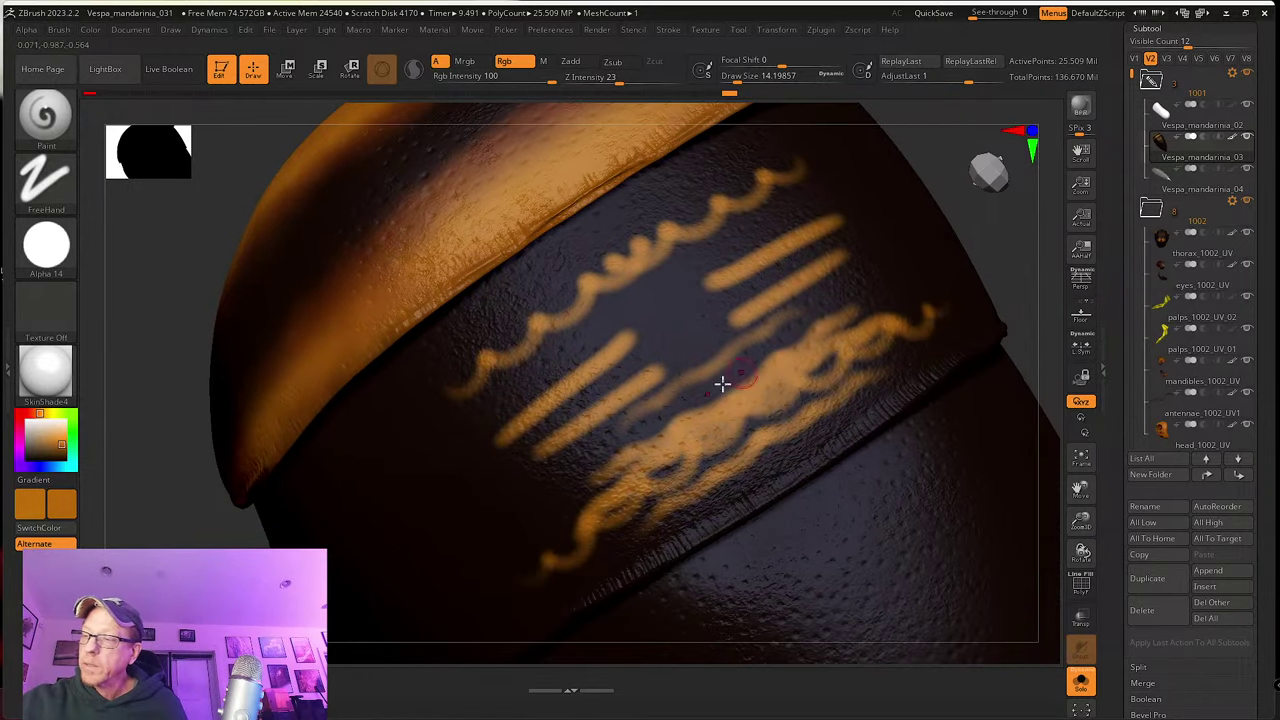
{"action": "mouse_move", "coordinate": [434, 554]}
{"action": "left_mouse_down"}
{"action": "mouse_move", "coordinate": [486, 434]}
{"action": "mouse_move", "coordinate": [522, 538]}
{"action": "mouse_move", "coordinate": [652, 390]}
{"action": "left_mouse_up"}
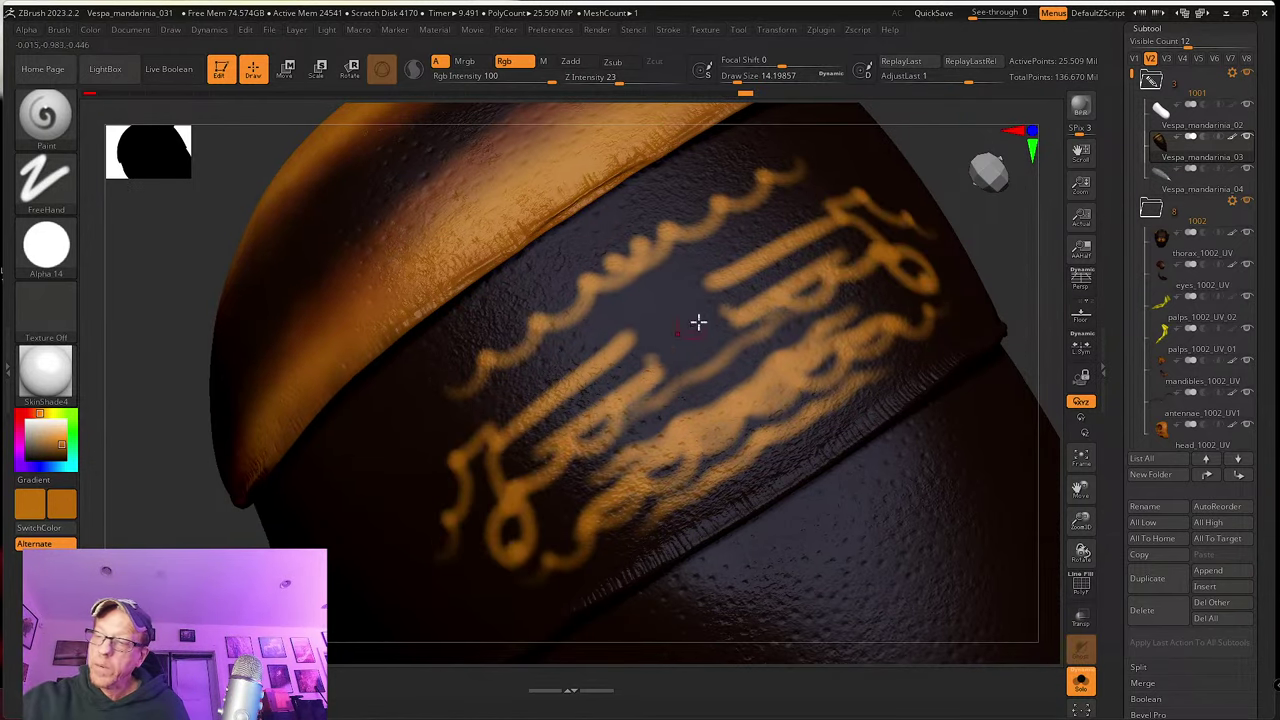
Step: Undo the looping and scalloped test strokes on the second abdomen segment
{"action": "right_click_drag", "start_coordinate": [709, 399], "coordinate": [706, 435], "text": "alt"}
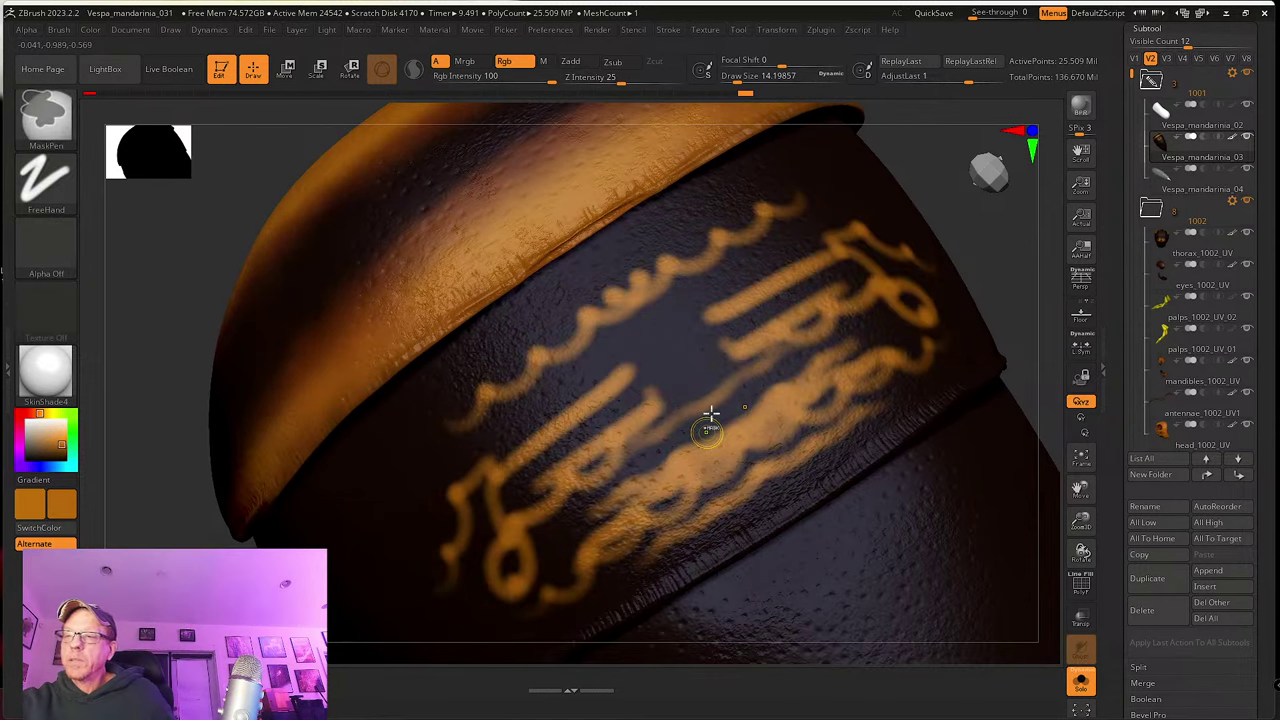
{"action": "key", "text": "ctrl+z"}
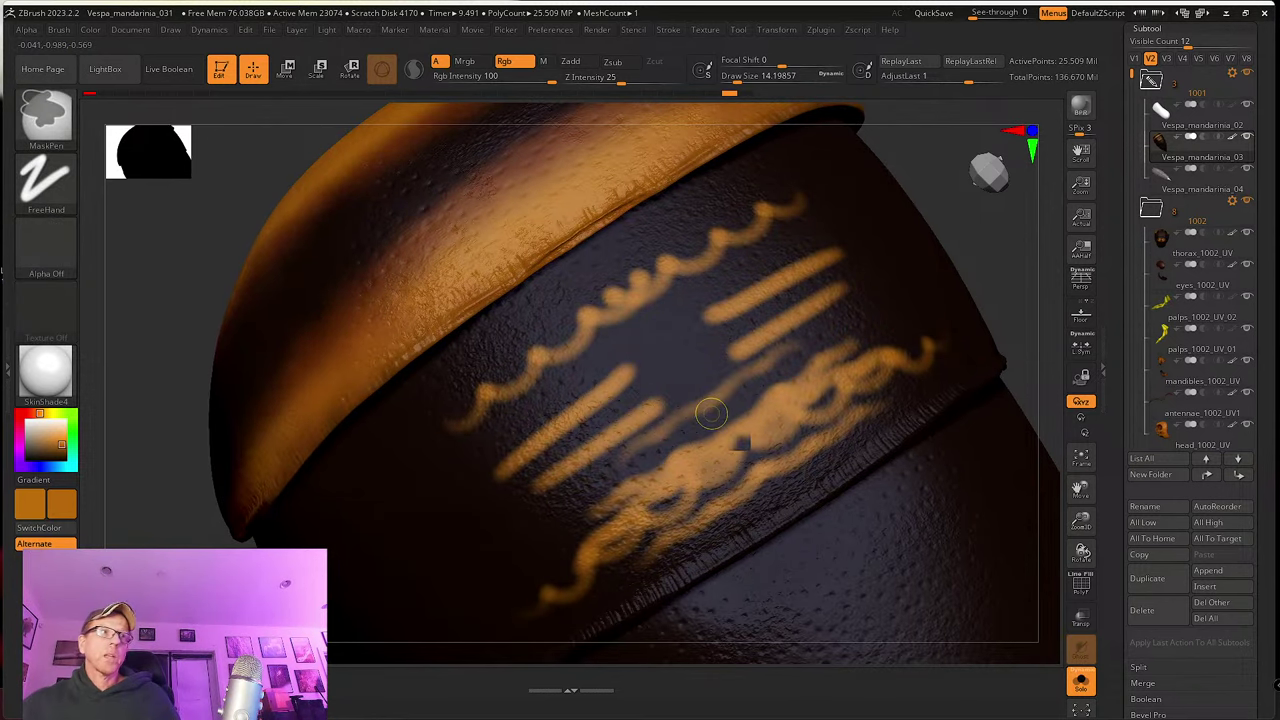
{"action": "key", "text": "ctrl+z"}
{"action": "key", "text": "ctrl+z"}
Step: Bring up the abdomen reference photo and zoom in to examine the irregular edges of the orange bands
{"action": "key", "text": "alt+Tab"}
{"action": "right_click_drag", "start_coordinate": [399, 295], "coordinate": [505, 346]}
{"action": "scroll", "coordinate": [442, 370], "scroll_direction": "up", "scroll_amount": 3}
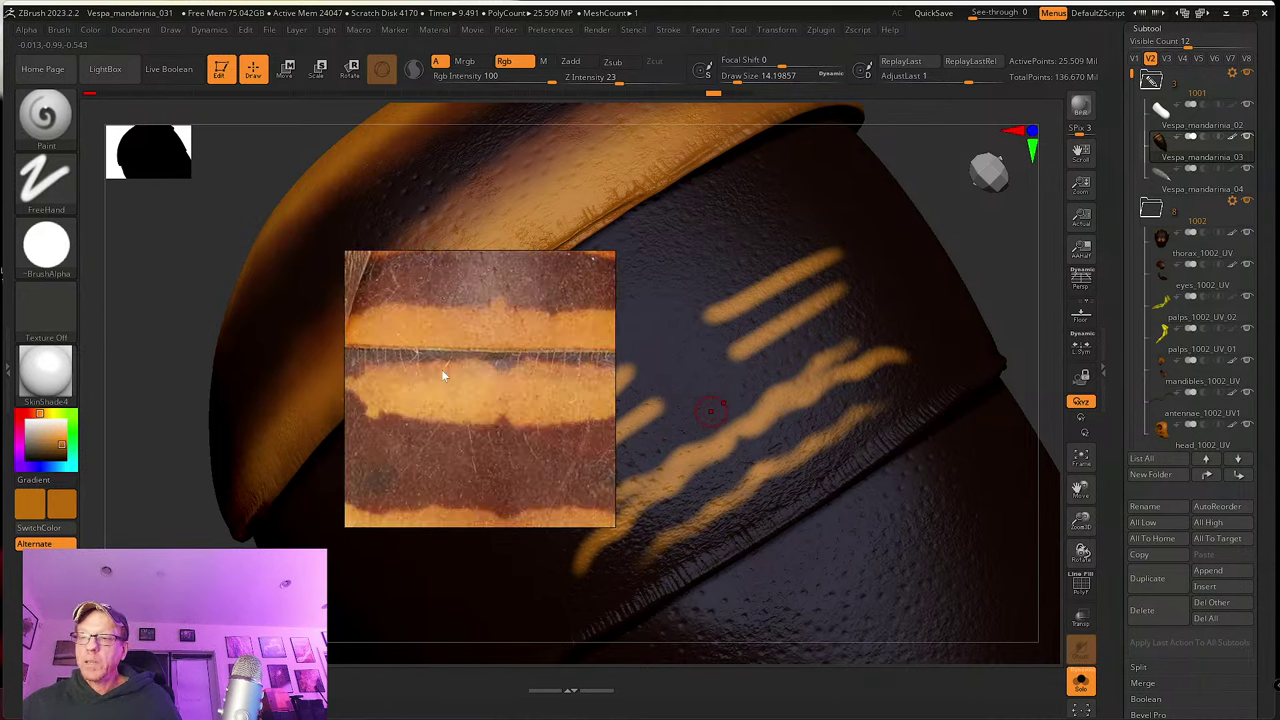
{"action": "scroll", "coordinate": [445, 367], "scroll_direction": "up", "scroll_amount": 2}
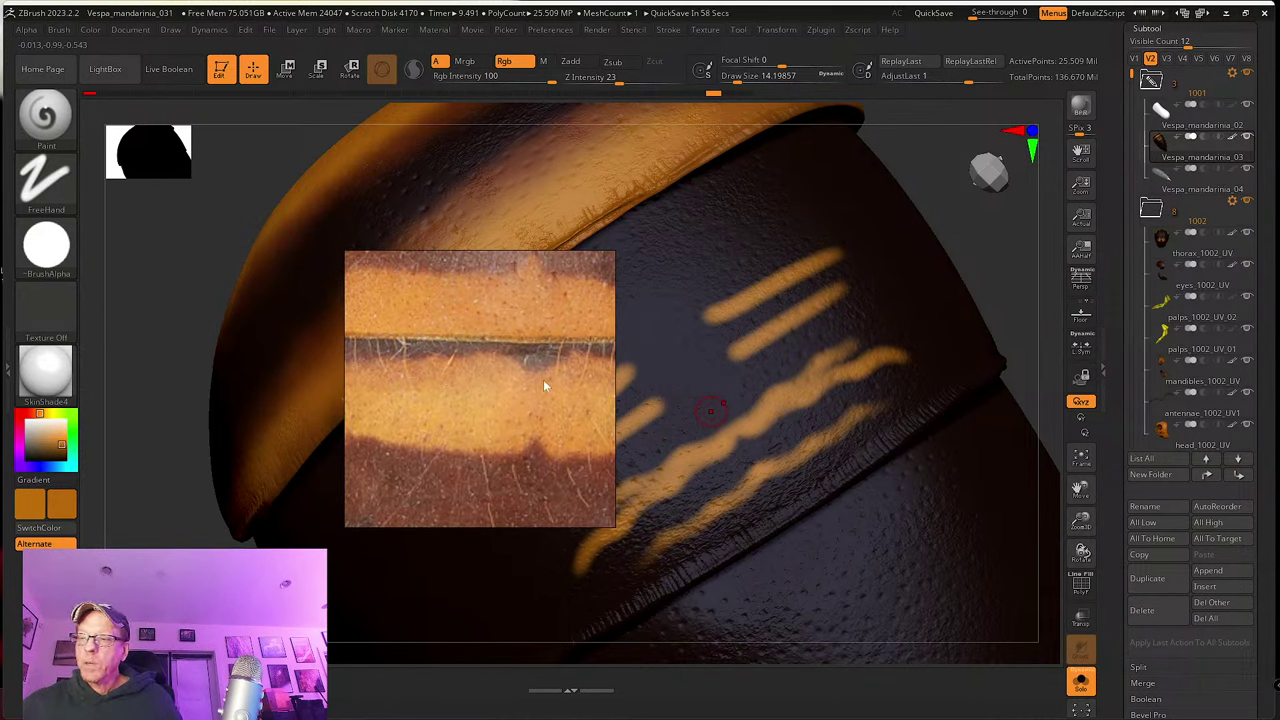
{"action": "right_click_drag", "start_coordinate": [504, 383], "coordinate": [0, 178]}
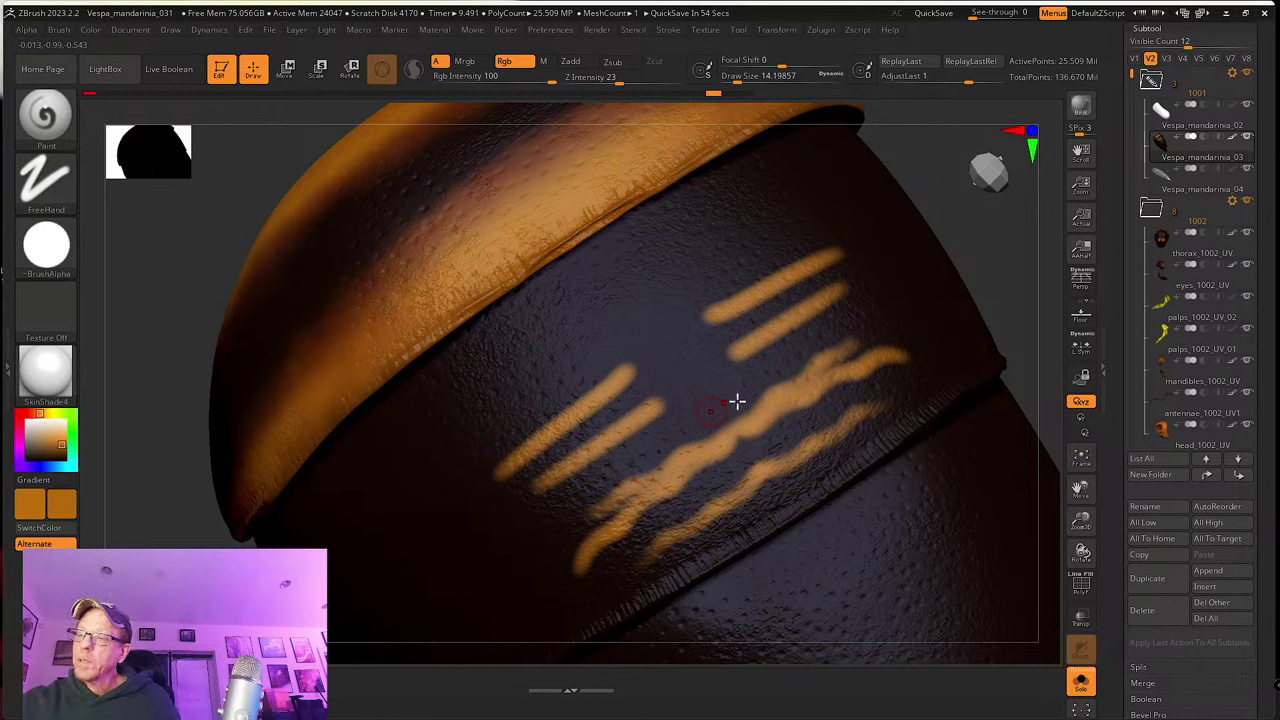
Step: Undo all remaining orange test strokes on the second abdomen segment
{"action": "key", "text": "ctrl"}
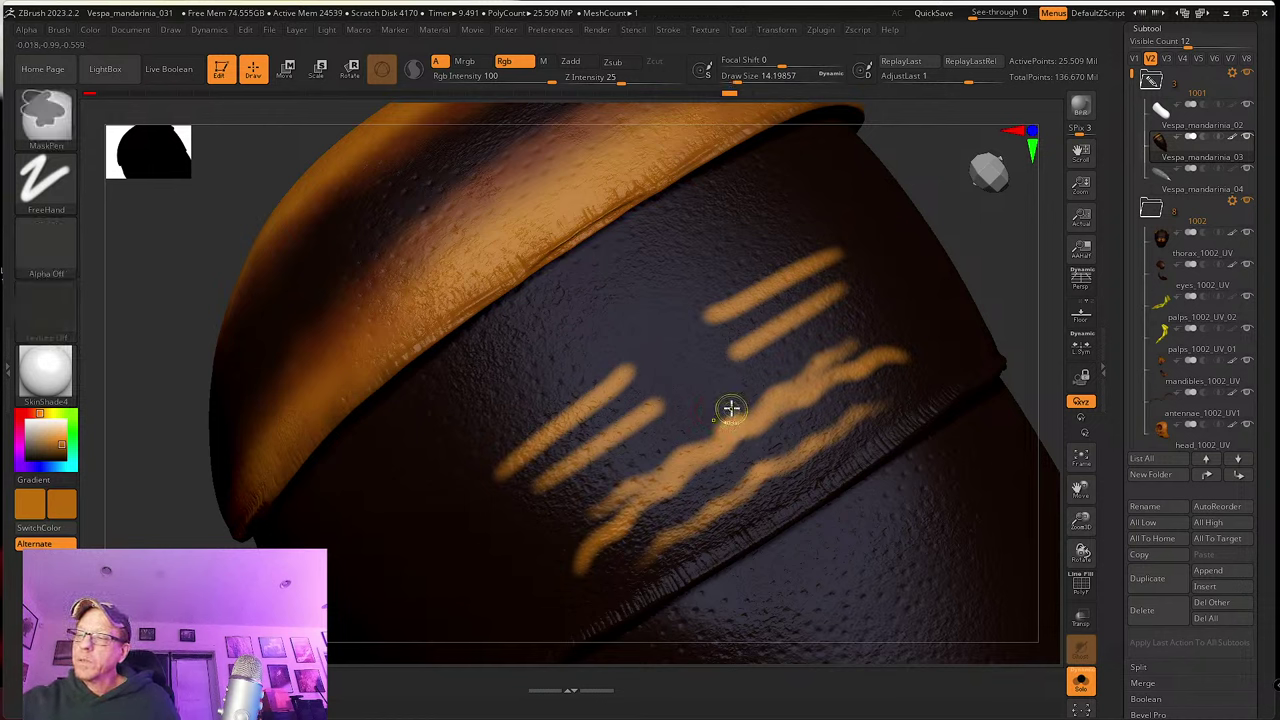
{"action": "key", "text": "ctrl+z"}
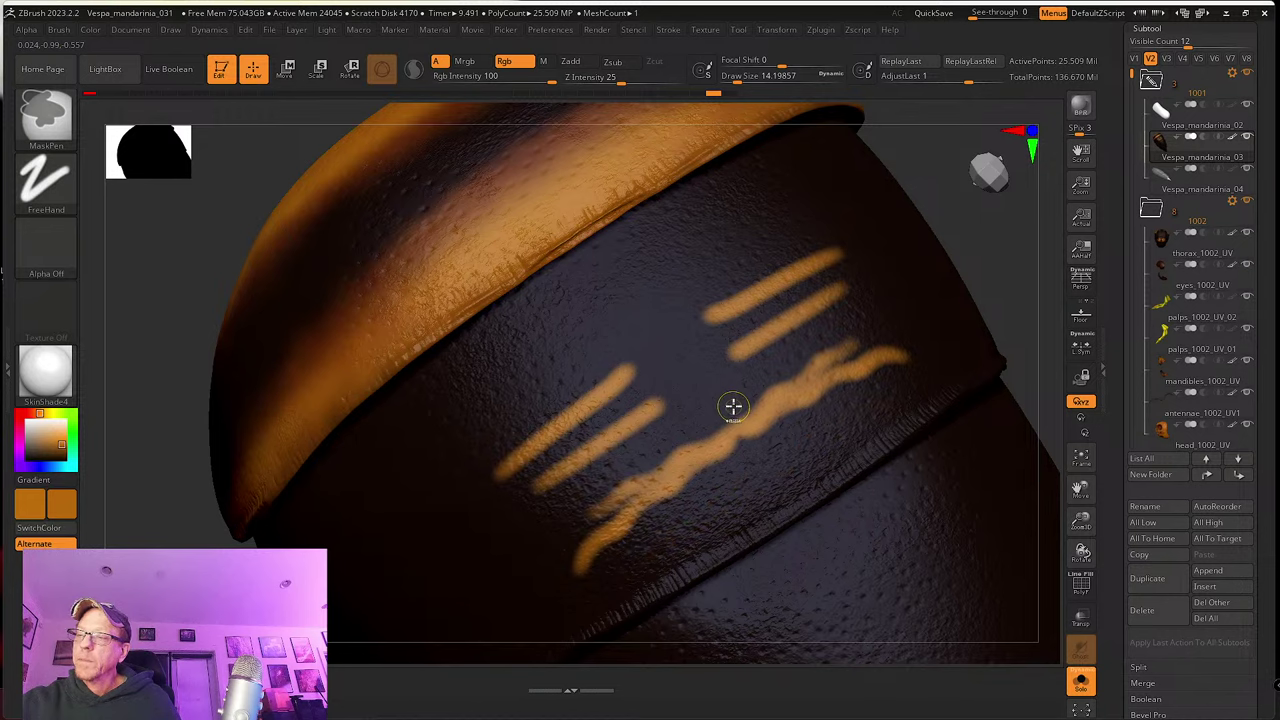
{"action": "key", "text": "ctrl+z"}
{"action": "key", "text": "ctrl+z"}
{"action": "key", "text": "ctrl+z"}
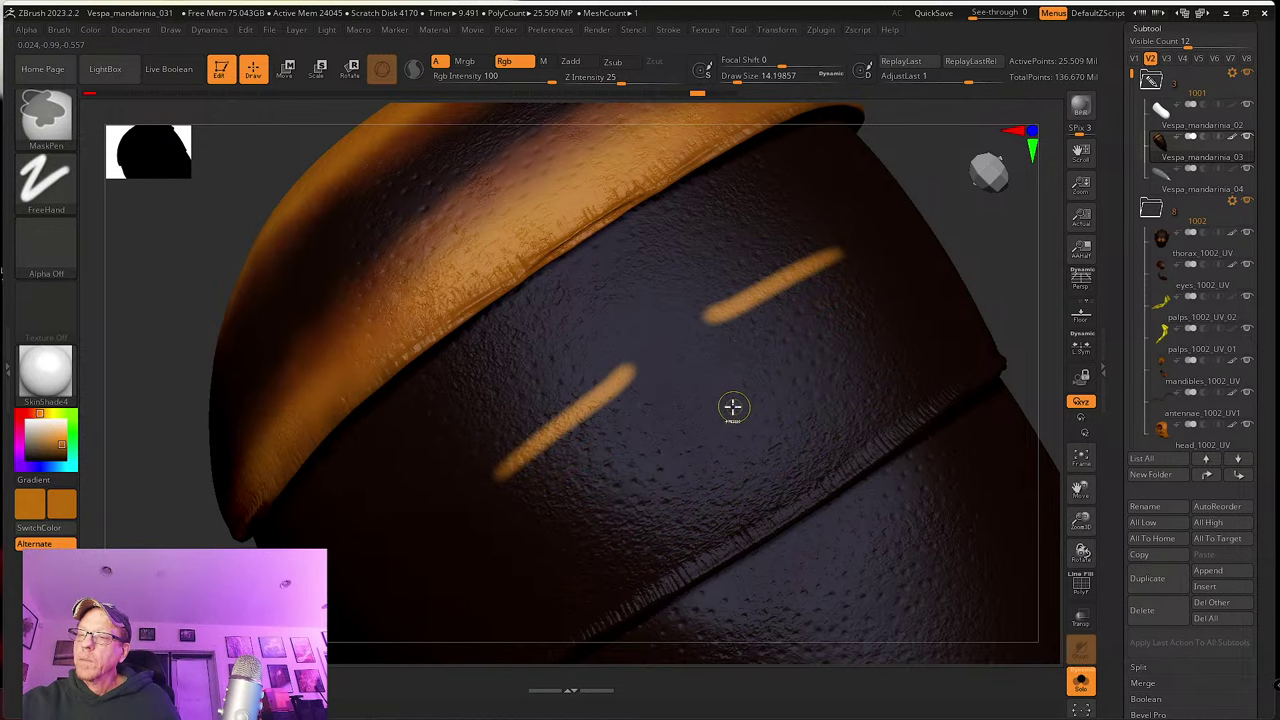
{"action": "key", "text": "ctrl+z"}
{"action": "key", "text": "ctrl+z"}
{"action": "key", "text": "ctrl+z"}
{"action": "key", "text": "ctrl+z"}
{"action": "key", "text": "ctrl+z"}
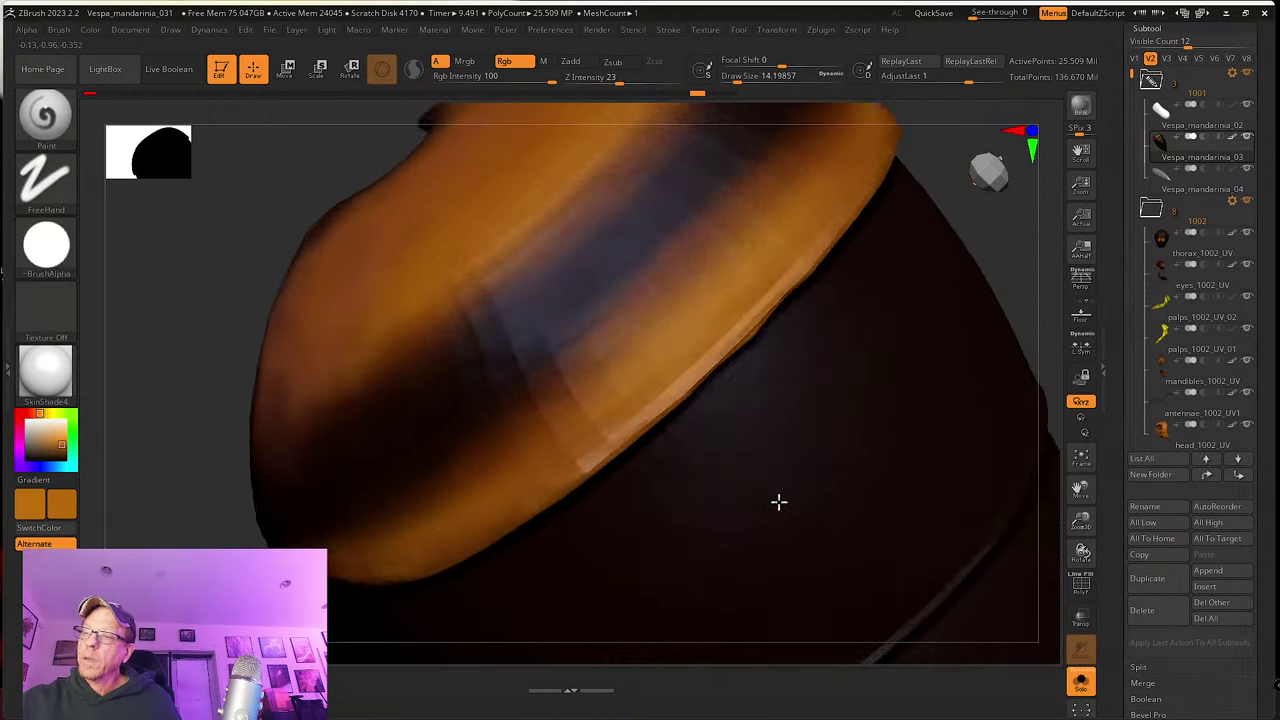
Step: Give the Paint brush a Color Spray stroke with Alpha 07, Placement 0.21264 and Rgb Intensity 40
{"action": "left_click_drag", "start_coordinate": [520, 78], "coordinate": [494, 77]}
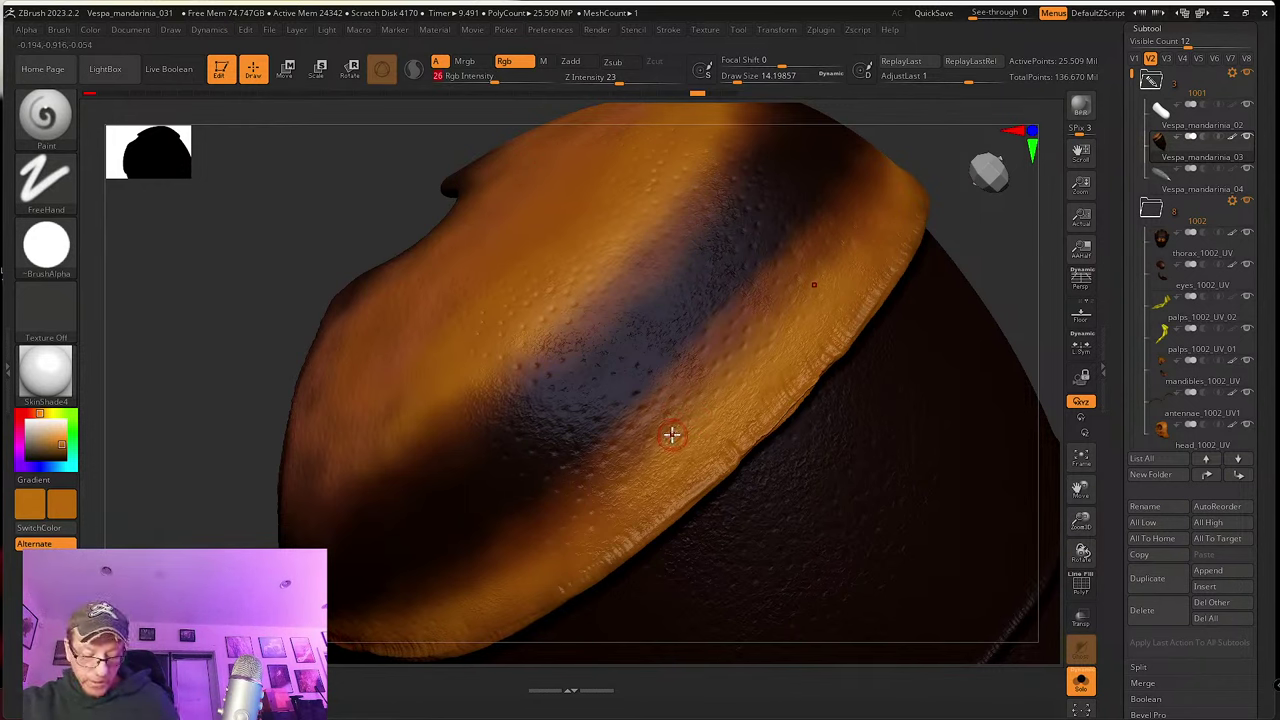
{"action": "left_click", "coordinate": [52, 198]}
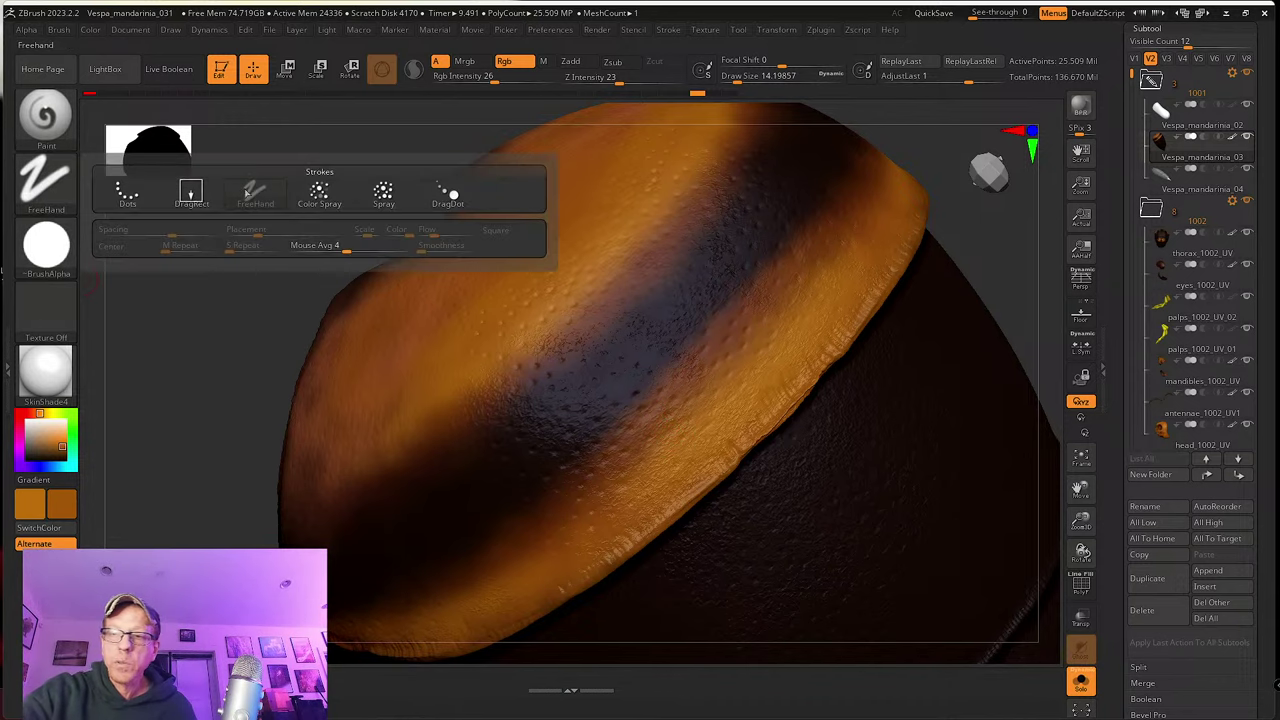
{"action": "left_click", "coordinate": [330, 196]}
{"action": "left_click", "coordinate": [46, 245]}
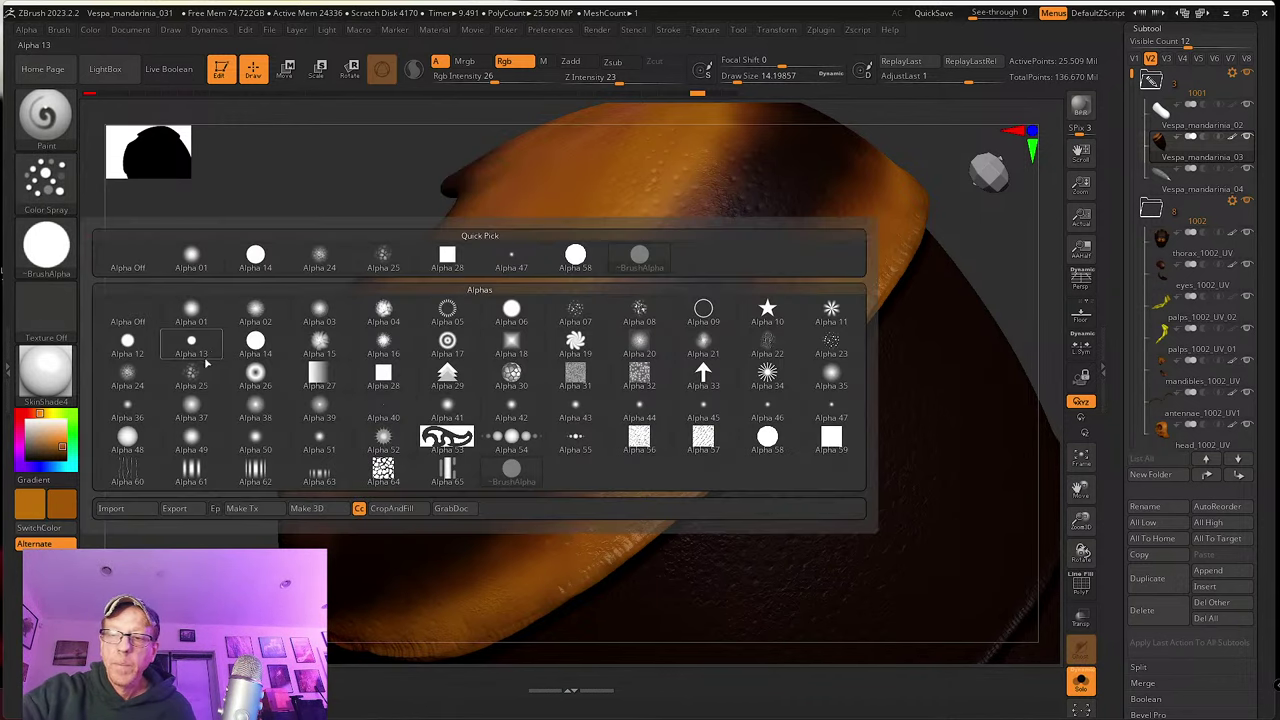
{"action": "left_click", "coordinate": [590, 312]}
{"action": "left_click", "coordinate": [46, 185]}
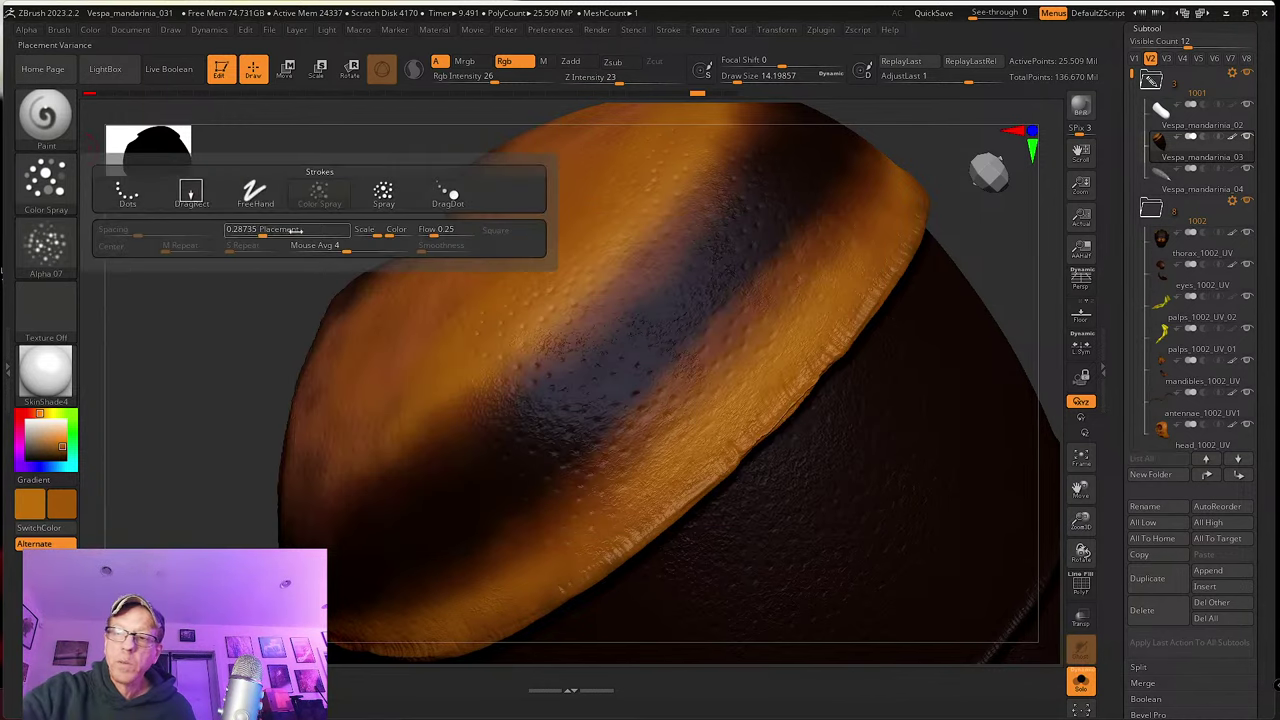
{"action": "left_click_drag", "start_coordinate": [264, 232], "coordinate": [253, 232]}
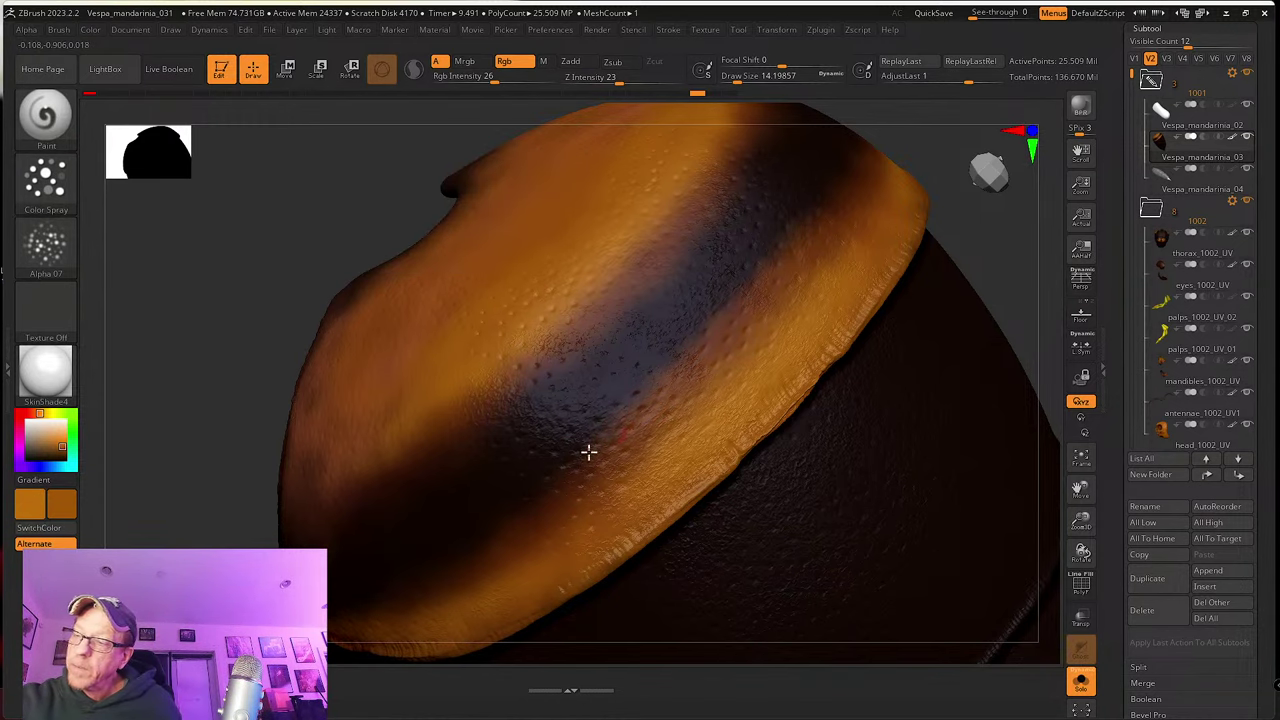
{"action": "right_click_drag", "start_coordinate": [589, 452], "coordinate": [627, 406]}
{"action": "left_click_drag", "start_coordinate": [495, 78], "coordinate": [512, 77]}
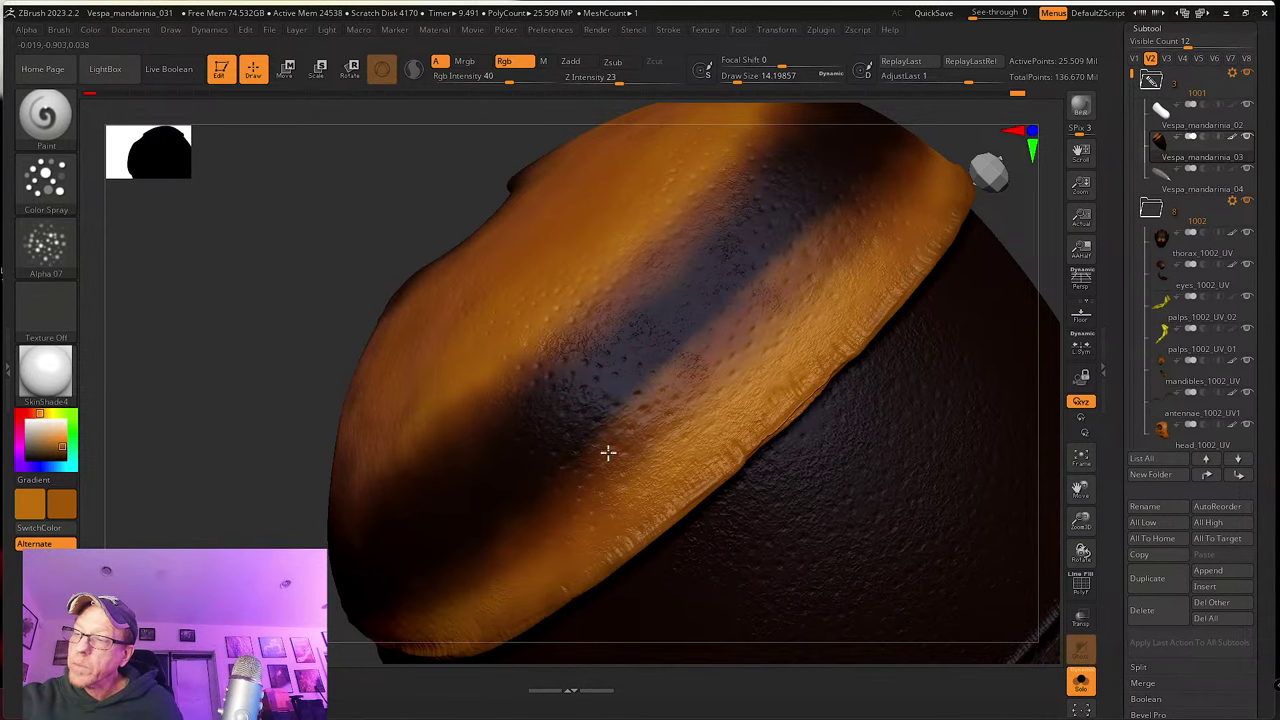
Step: Try short orange Color Spray strokes on the first segment's dark band and the second abdomen segment, and undo them
{"action": "right_click_drag", "start_coordinate": [606, 451], "coordinate": [683, 387]}
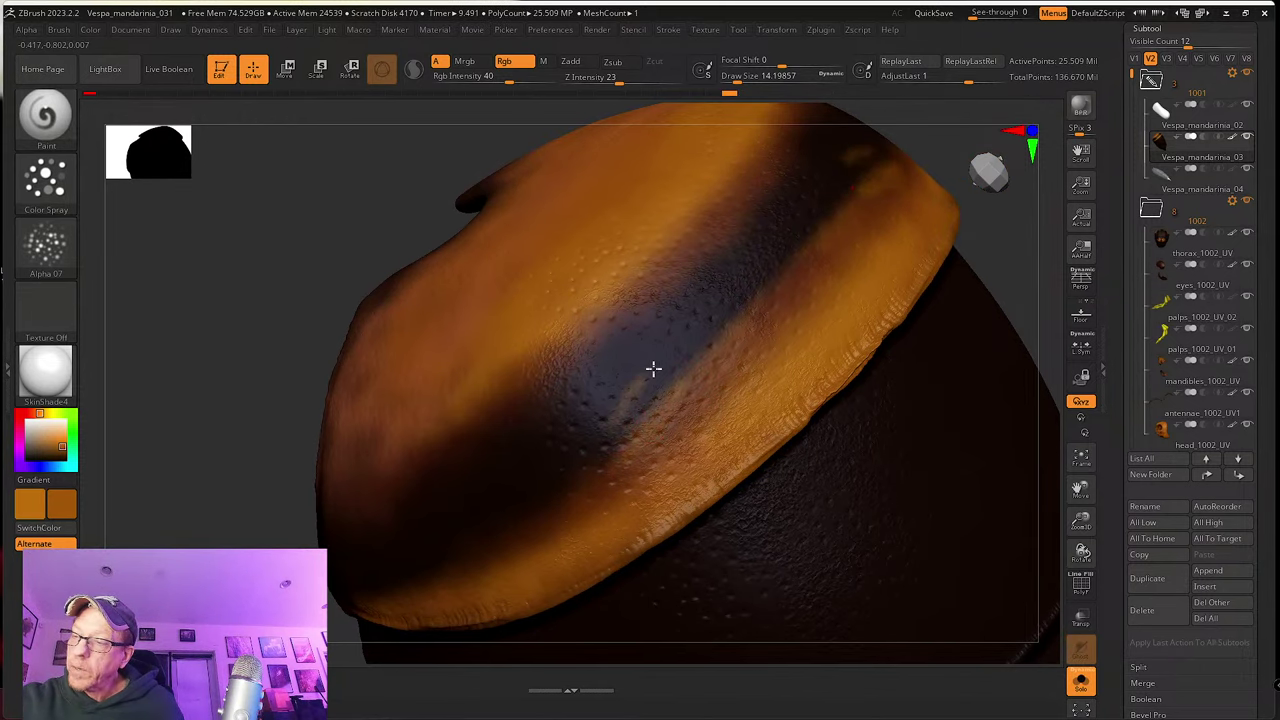
{"action": "left_click_drag", "start_coordinate": [653, 369], "coordinate": [697, 323]}
{"action": "left_click_drag", "start_coordinate": [743, 563], "coordinate": [895, 478]}
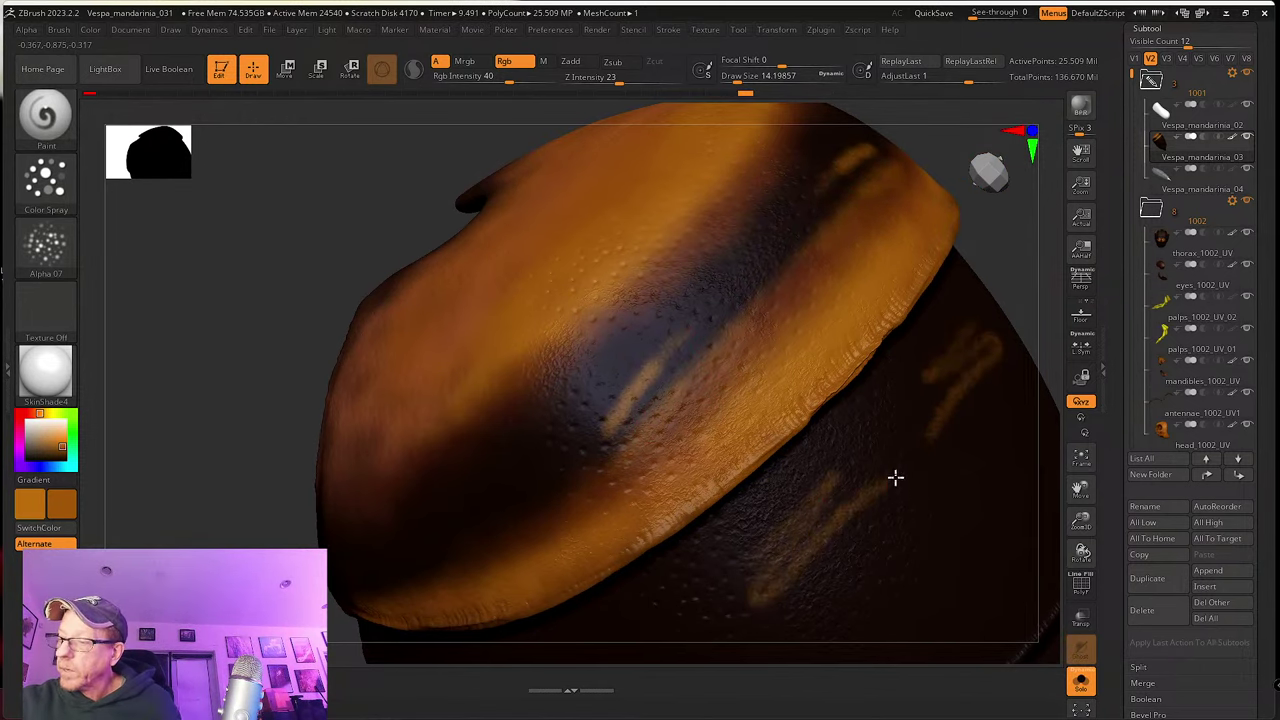
{"action": "mouse_move", "coordinate": [895, 478]}
{"action": "right_mouse_down"}
{"action": "mouse_move", "coordinate": [814, 471]}
{"action": "mouse_move", "coordinate": [849, 486]}
{"action": "right_mouse_up"}
{"action": "key", "text": "ctrl"}
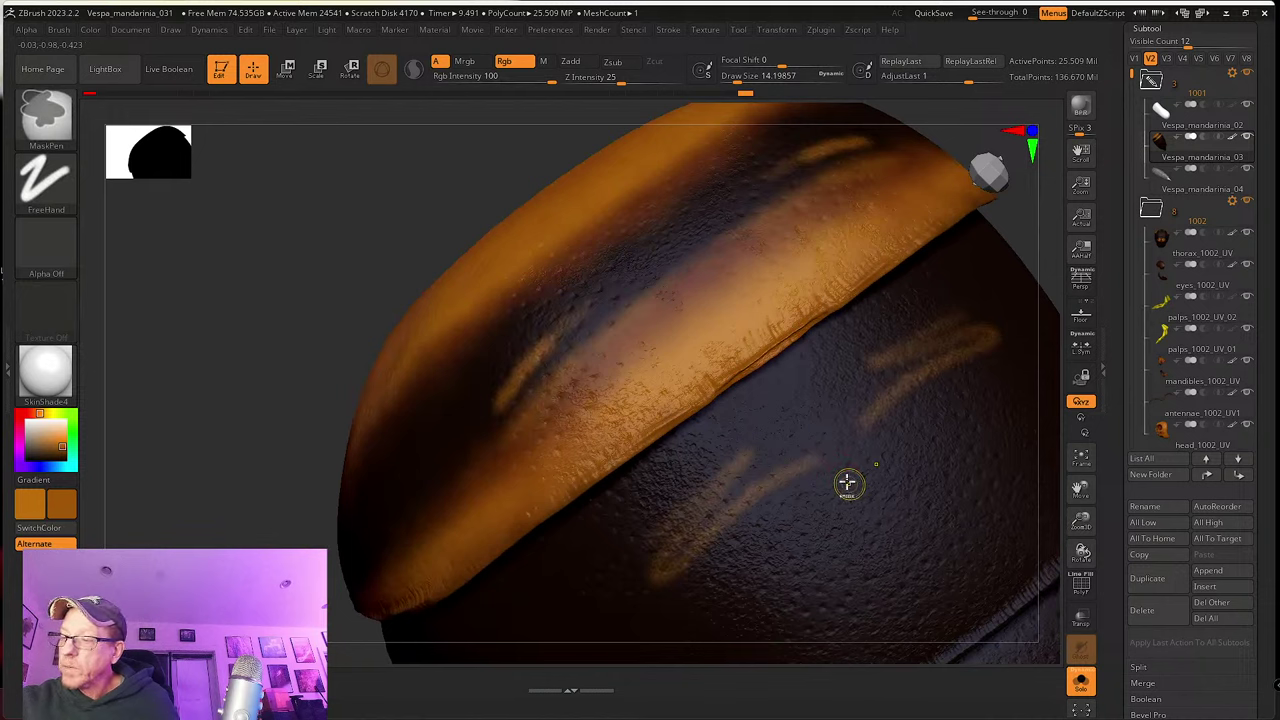
{"action": "key", "text": "ctrl+z"}
{"action": "key", "text": "ctrl+z"}
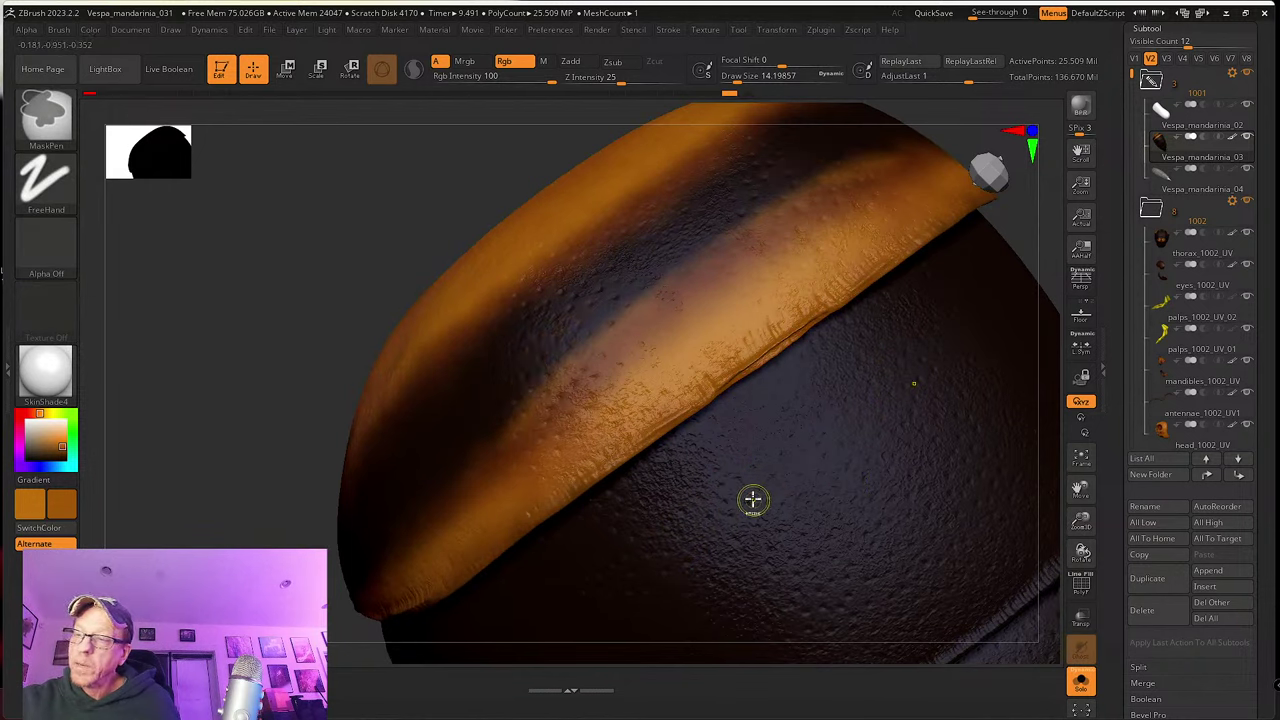
Step: Test the Color Spray scatter with broad strokes across the second abdomen segment, checking the Placement setting and undoing each stroke
{"action": "left_click", "coordinate": [59, 30]}
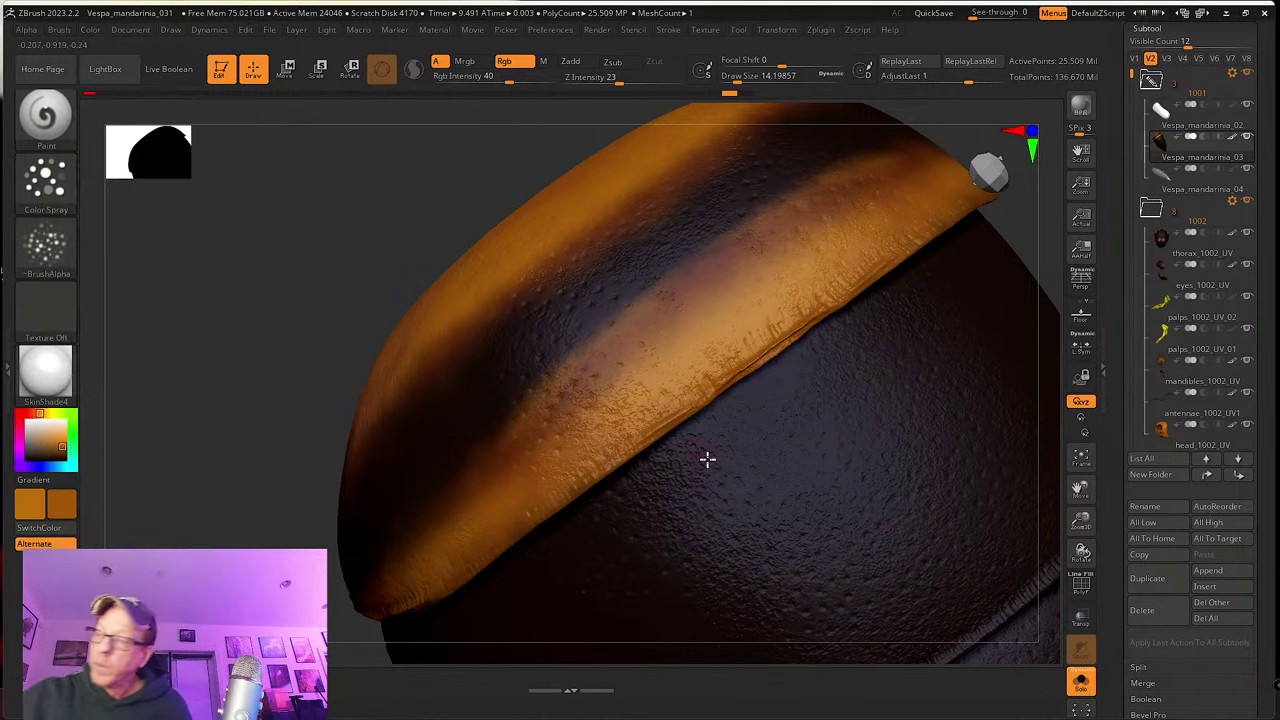
{"action": "mouse_move", "coordinate": [705, 508]}
{"action": "left_mouse_down"}
{"action": "mouse_move", "coordinate": [763, 460]}
{"action": "mouse_move", "coordinate": [743, 511]}
{"action": "mouse_move", "coordinate": [776, 517]}
{"action": "mouse_move", "coordinate": [794, 580]}
{"action": "mouse_move", "coordinate": [868, 532]}
{"action": "left_mouse_up"}
{"action": "key", "text": "ctrl+z"}
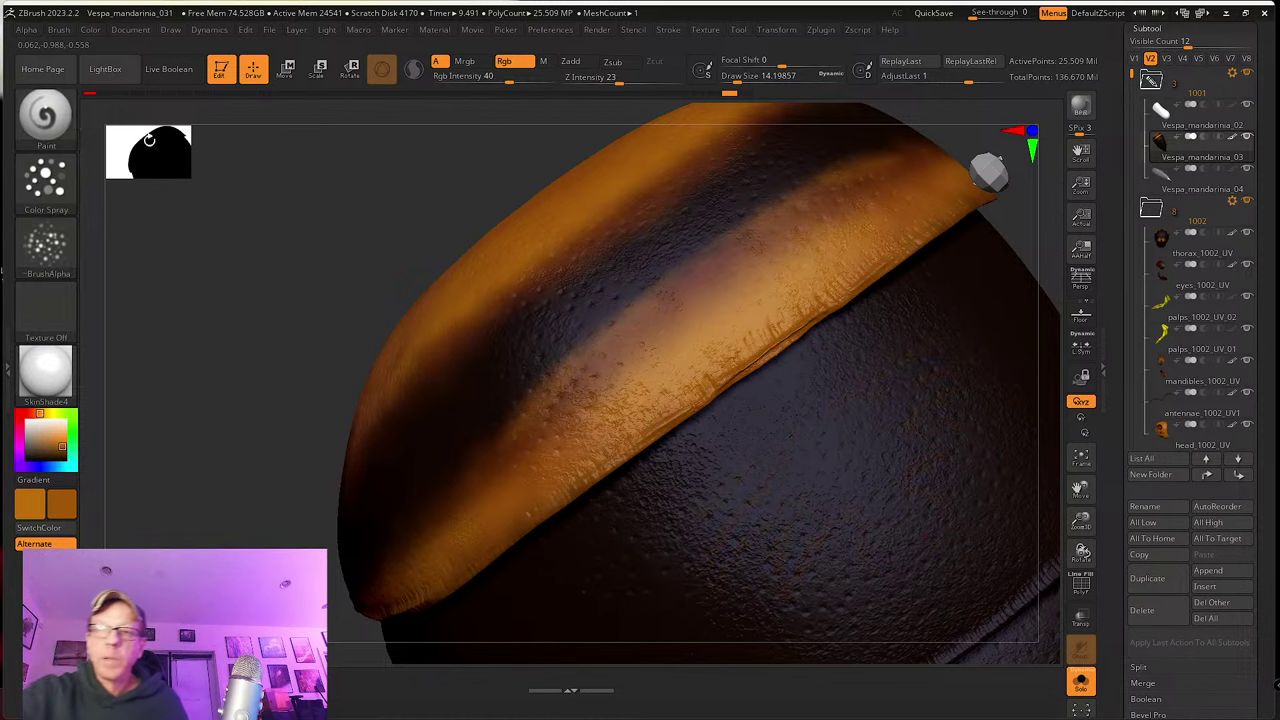
{"action": "left_click", "coordinate": [45, 183]}
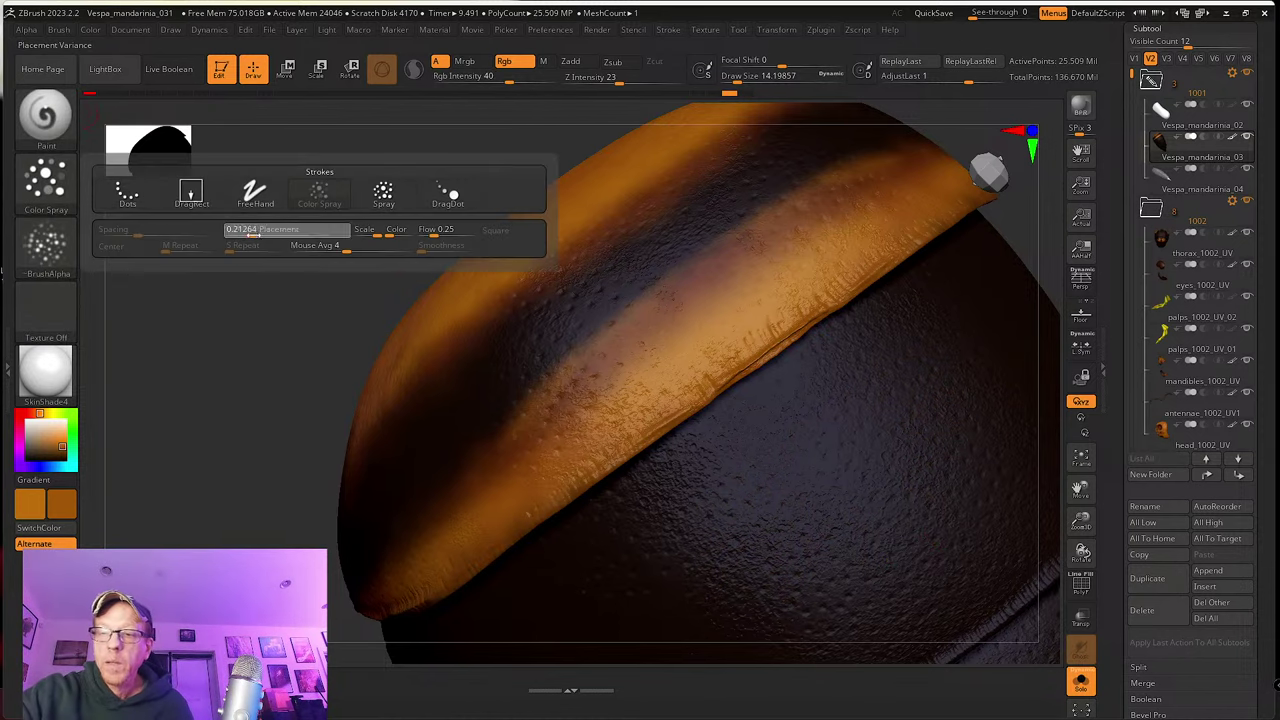
{"action": "mouse_move", "coordinate": [793, 498]}
{"action": "left_mouse_down"}
{"action": "mouse_move", "coordinate": [794, 580]}
{"action": "mouse_move", "coordinate": [886, 543]}
{"action": "left_mouse_up"}
{"action": "key", "text": "ctrl+z"}
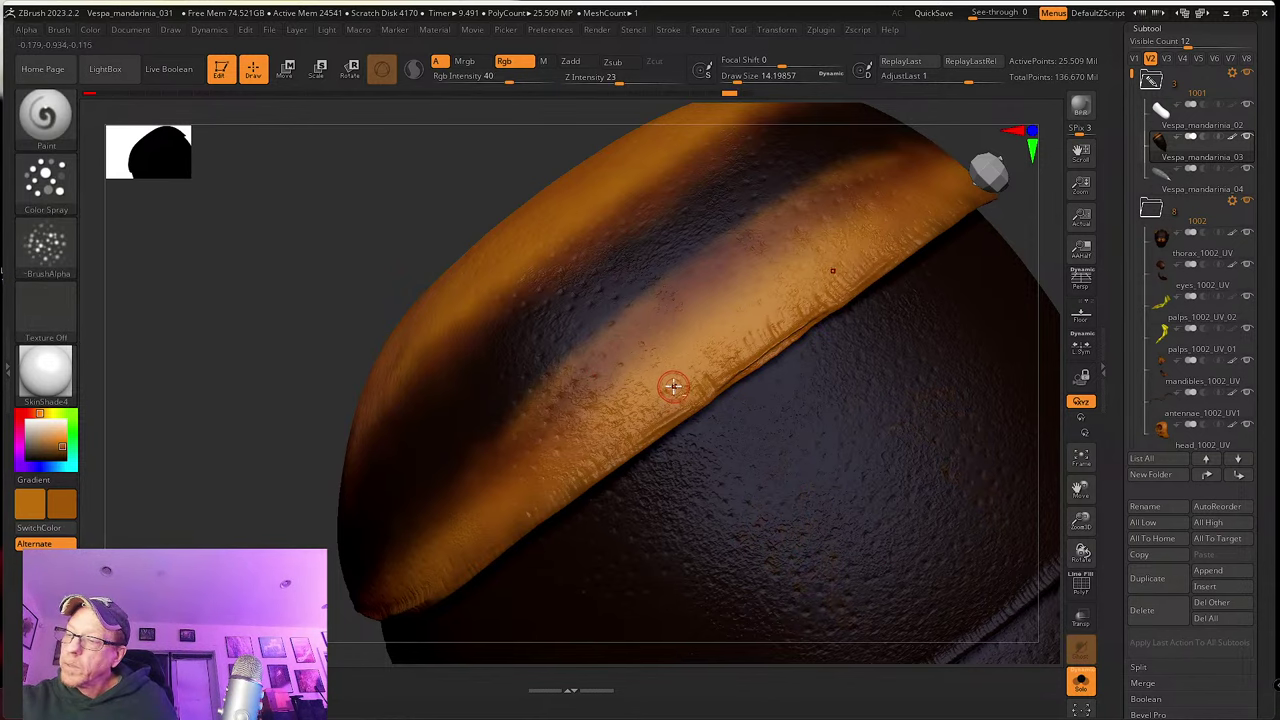
Step: Paint an irregular orange edge where the first segment's rear orange band meets the dark band
{"action": "mouse_move", "coordinate": [671, 383]}
{"action": "right_mouse_down"}
{"action": "mouse_move", "coordinate": [680, 452]}
{"action": "mouse_move", "coordinate": [662, 403]}
{"action": "right_mouse_up"}
{"action": "left_click_drag", "start_coordinate": [687, 368], "coordinate": [744, 299]}
{"action": "left_click_drag", "start_coordinate": [689, 363], "coordinate": [730, 312]}
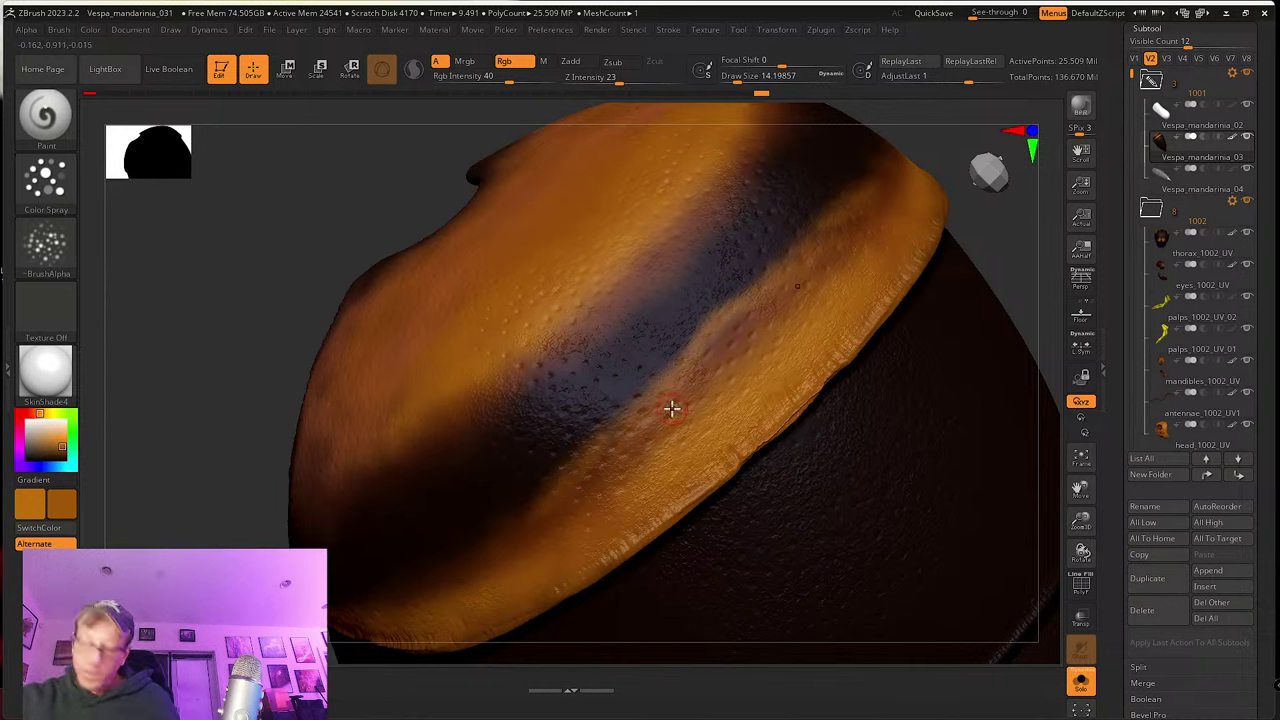
{"action": "mouse_move", "coordinate": [671, 412]}
{"action": "left_mouse_down"}
{"action": "mouse_move", "coordinate": [643, 406]}
{"action": "mouse_move", "coordinate": [623, 423]}
{"action": "mouse_move", "coordinate": [637, 402]}
{"action": "left_mouse_up"}
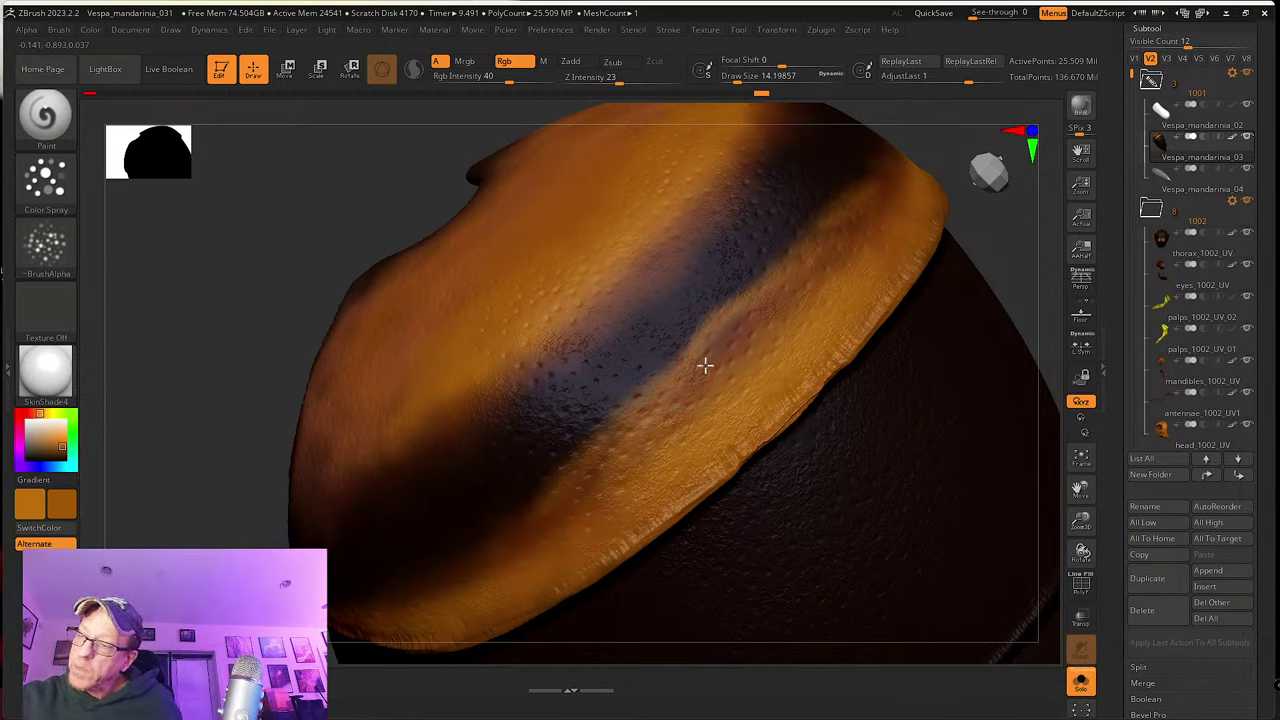
{"action": "mouse_move", "coordinate": [705, 365]}
{"action": "left_mouse_down"}
{"action": "mouse_move", "coordinate": [749, 311]}
{"action": "mouse_move", "coordinate": [734, 343]}
{"action": "left_mouse_up"}
{"action": "right_click_drag", "start_coordinate": [646, 457], "coordinate": [709, 357], "text": "alt"}
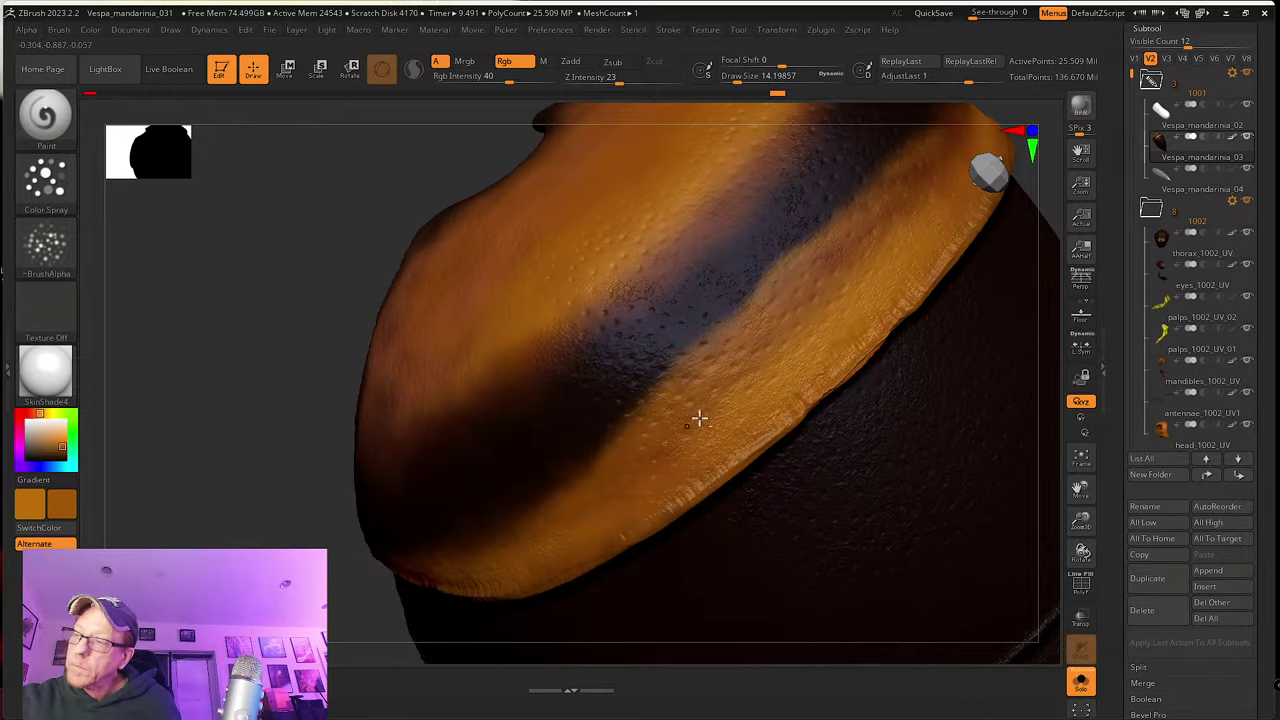
Step: Smooth the rear orange band's color transition and continue its uneven edge toward the side of the first segment
{"action": "mouse_move", "coordinate": [697, 417]}
{"action": "right_mouse_down"}
{"action": "mouse_move", "coordinate": [669, 423]}
{"action": "mouse_move", "coordinate": [745, 346]}
{"action": "mouse_move", "coordinate": [654, 443]}
{"action": "right_mouse_up"}
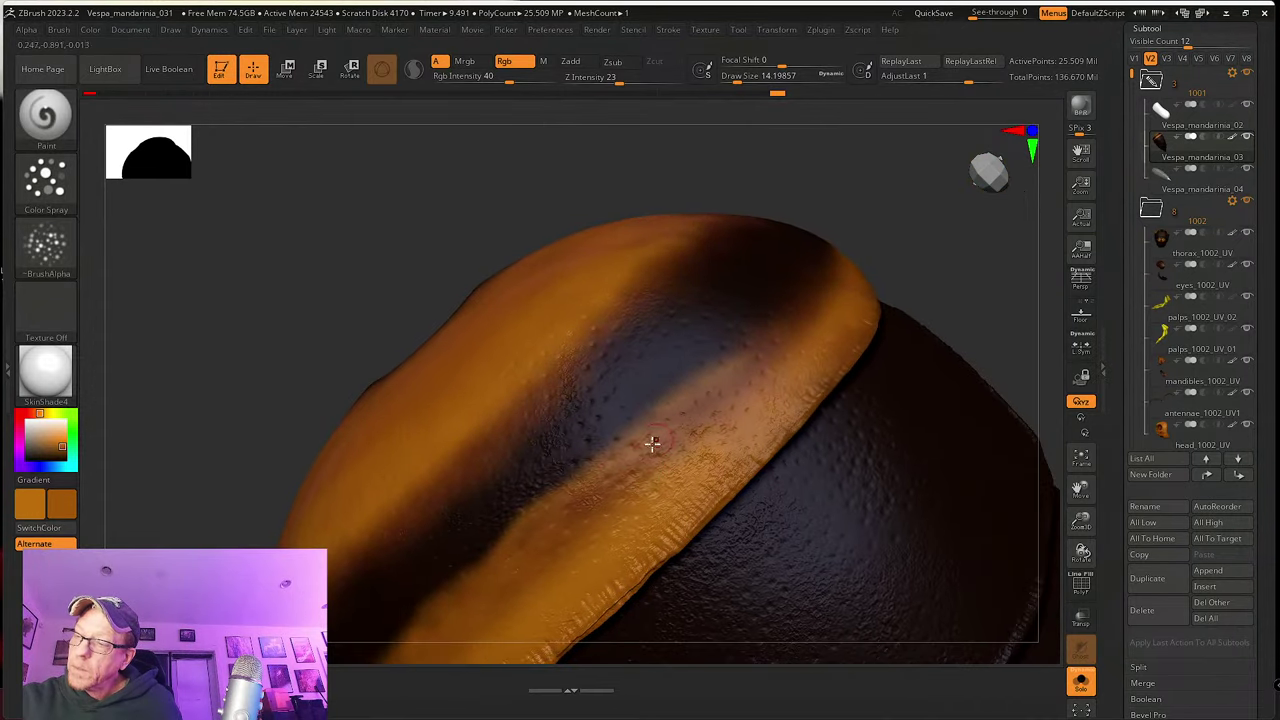
{"action": "key", "text": "shift"}
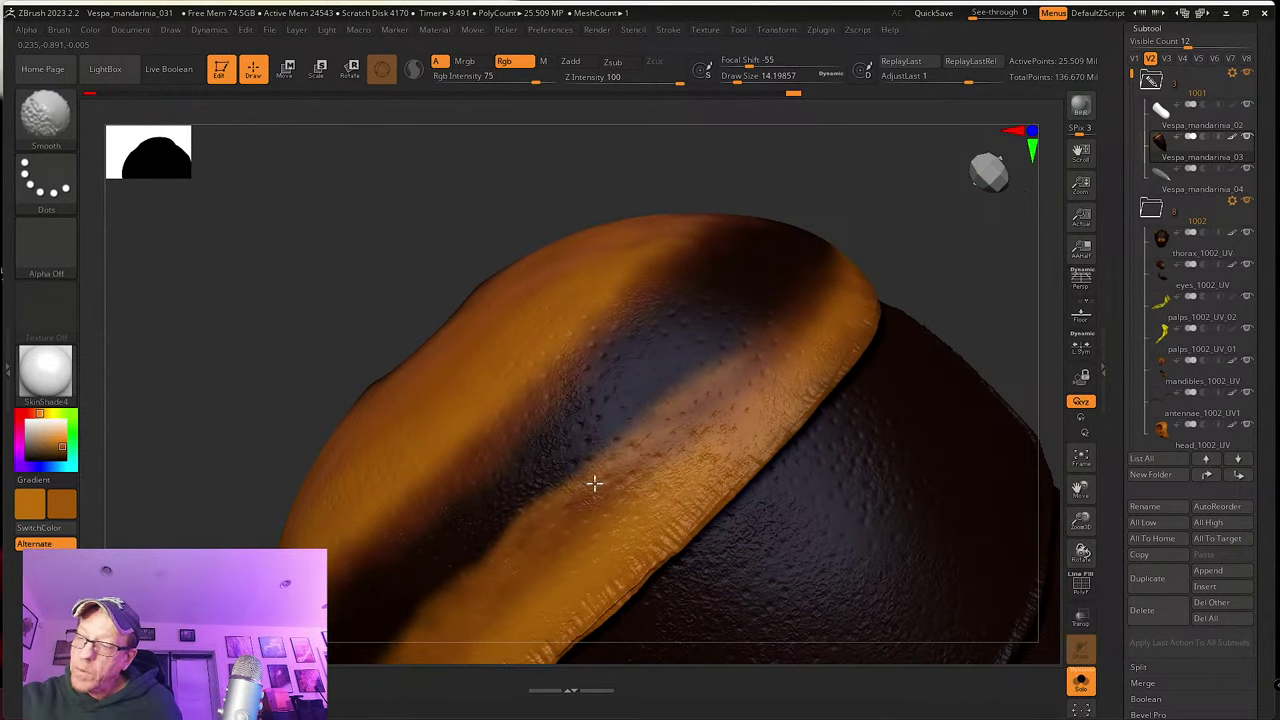
{"action": "mouse_move", "coordinate": [690, 399]}
{"action": "right_mouse_down"}
{"action": "mouse_move", "coordinate": [640, 466]}
{"action": "mouse_move", "coordinate": [694, 436]}
{"action": "mouse_move", "coordinate": [663, 471]}
{"action": "right_mouse_up"}
{"action": "key", "text": "shift"}
{"action": "key", "text": "d"}
{"action": "key", "text": "d"}
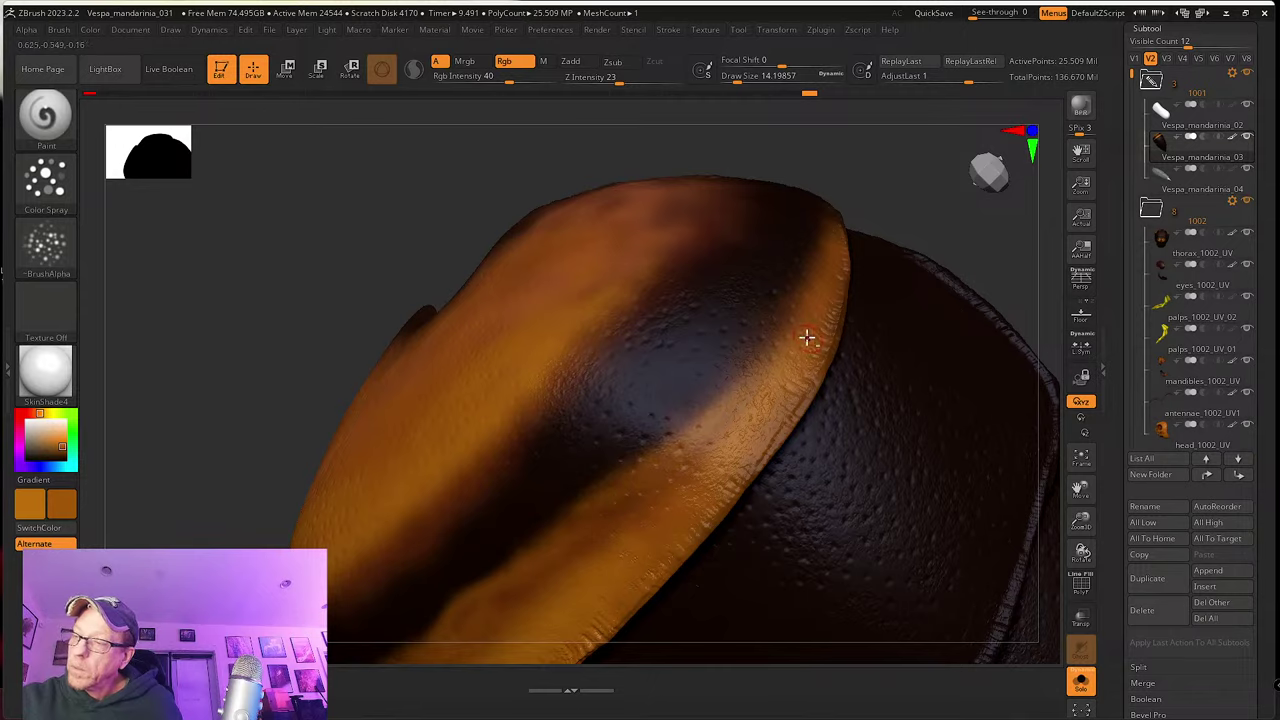
Step: Extend the rear orange band along the rim to the far side end of the first abdomen segment
{"action": "right_click_drag", "start_coordinate": [808, 337], "coordinate": [647, 485]}
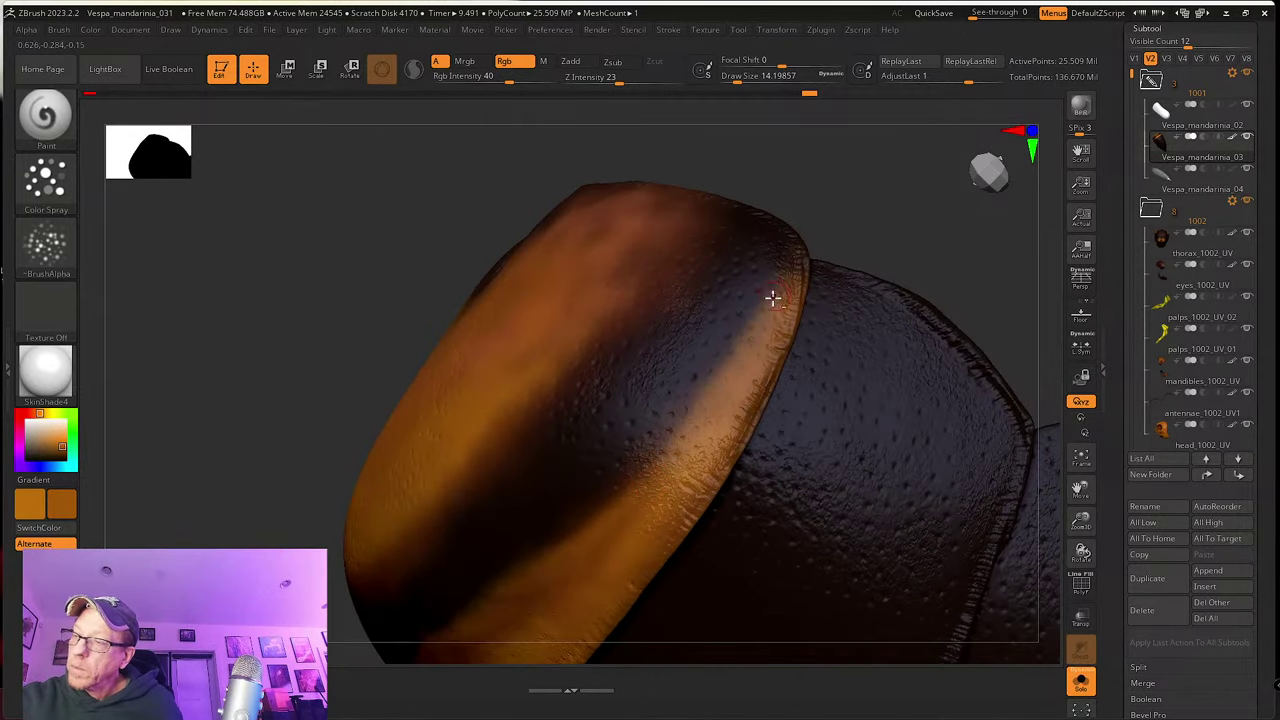
{"action": "right_click_drag", "start_coordinate": [771, 297], "coordinate": [686, 431]}
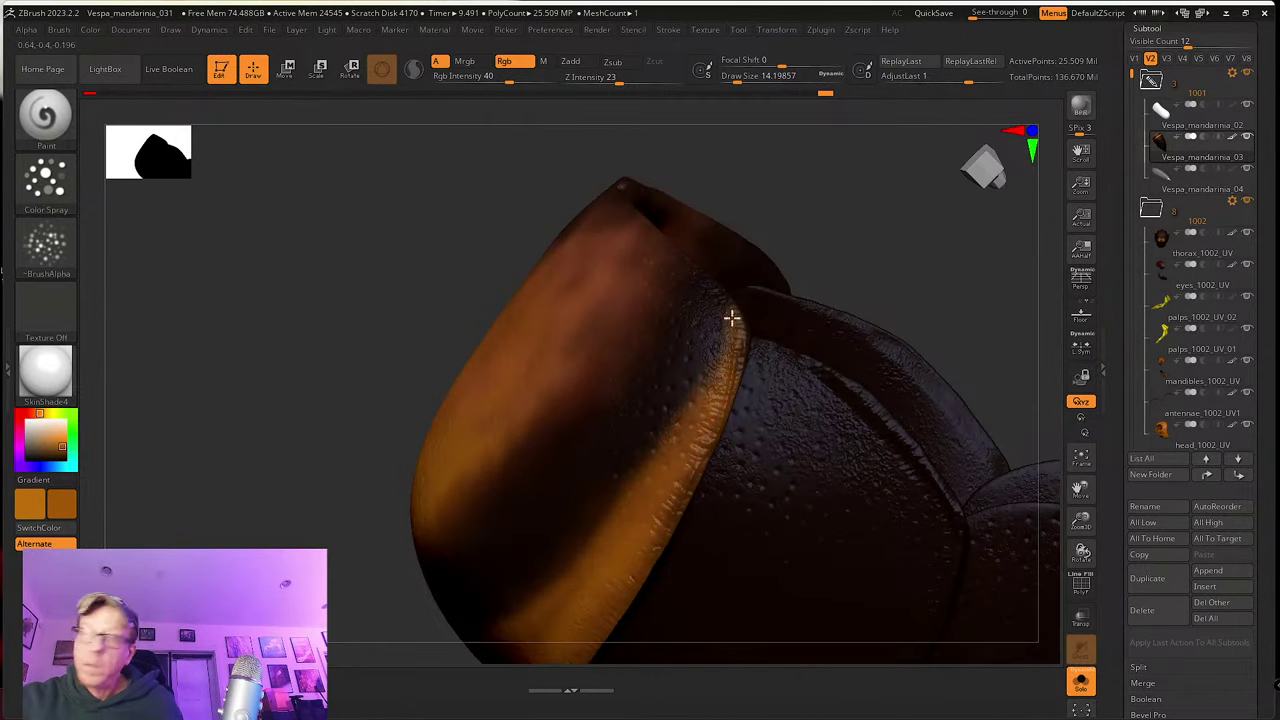
{"action": "right_click_drag", "start_coordinate": [731, 317], "coordinate": [702, 320]}
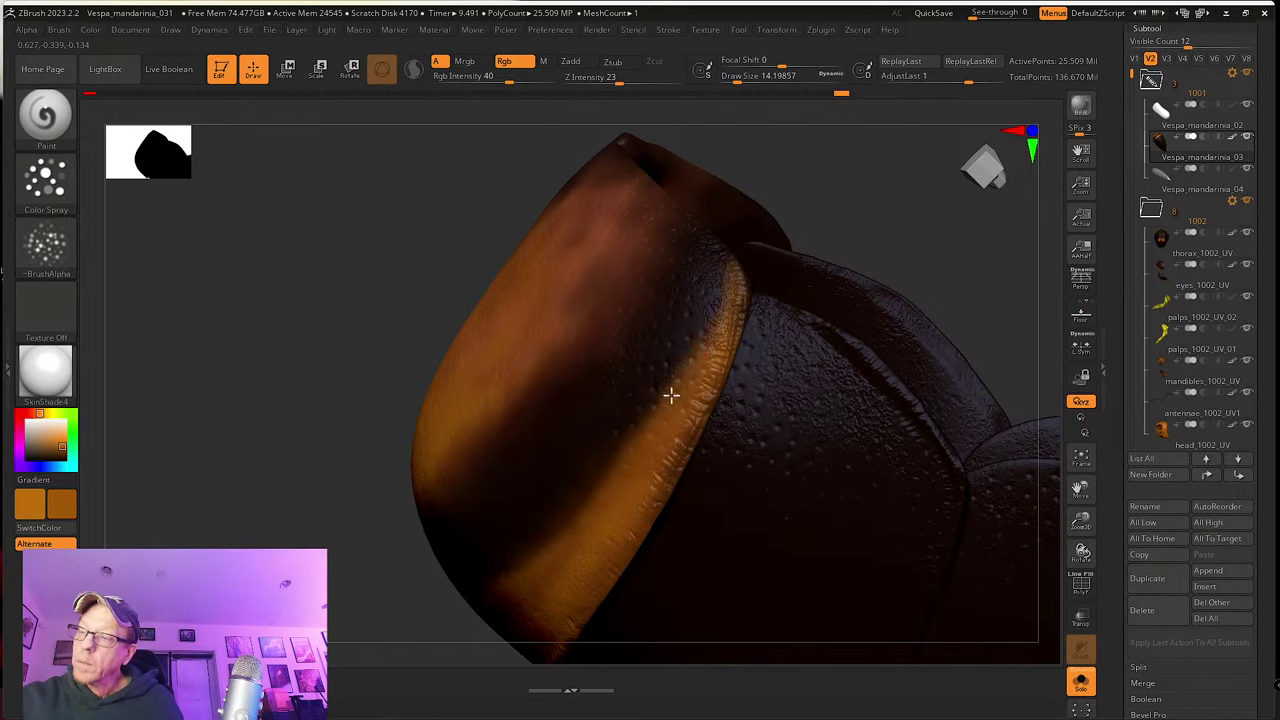
{"action": "right_click_drag", "start_coordinate": [621, 541], "coordinate": [646, 503]}
Step: Paint ragged orange patches into the dark band along the edge of the first segment's large front orange area
{"action": "right_click_drag", "start_coordinate": [674, 429], "coordinate": [611, 446]}
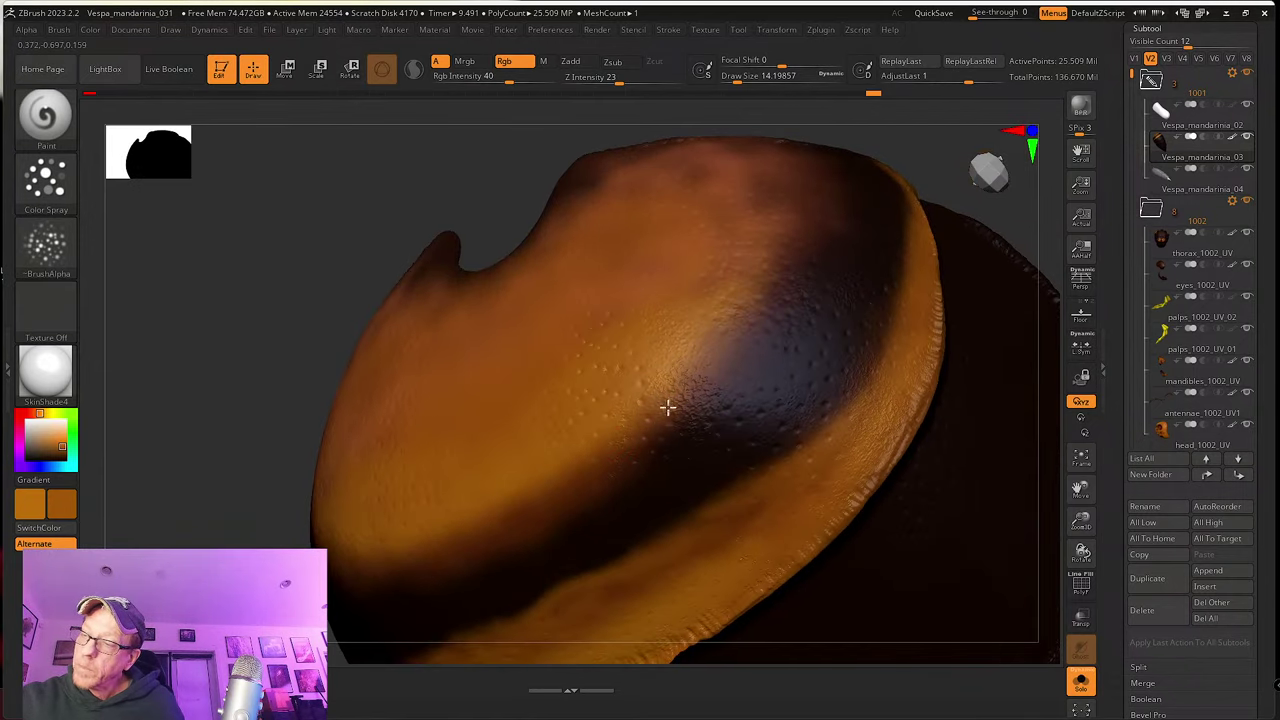
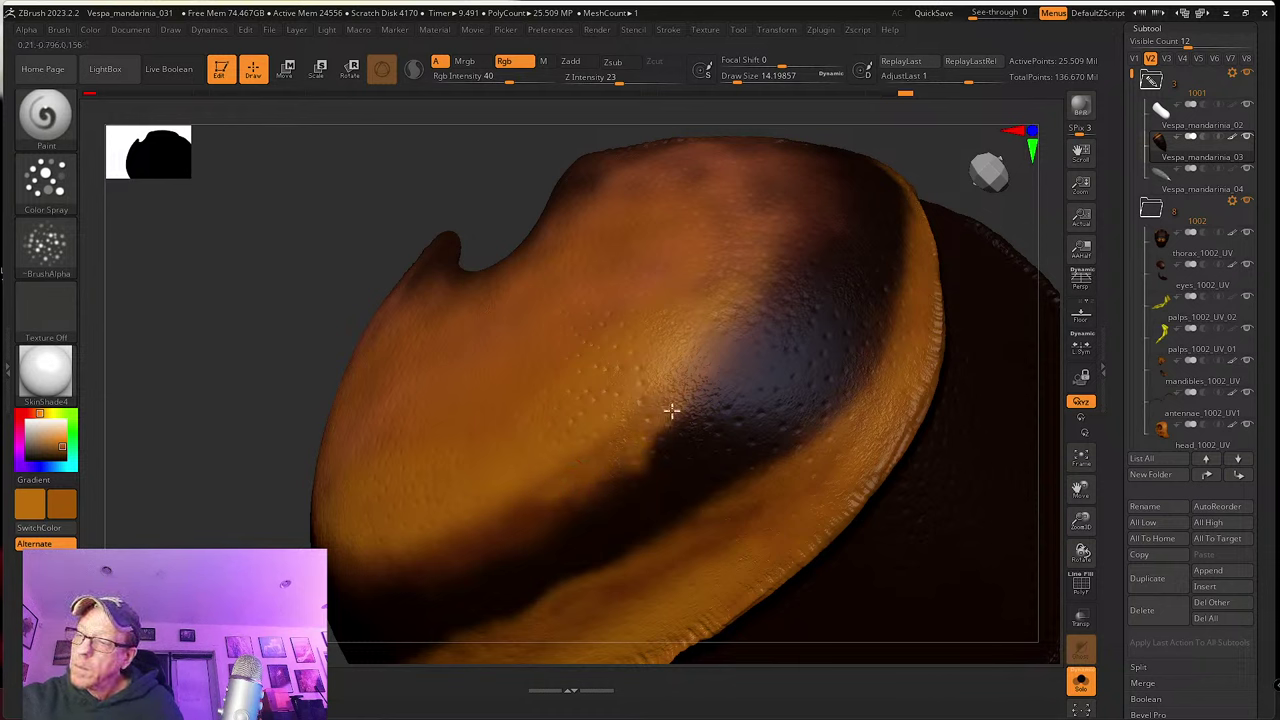
{"action": "mouse_move", "coordinate": [731, 343]}
{"action": "right_mouse_down"}
{"action": "mouse_move", "coordinate": [660, 423]}
{"action": "mouse_move", "coordinate": [650, 410]}
{"action": "right_mouse_up"}
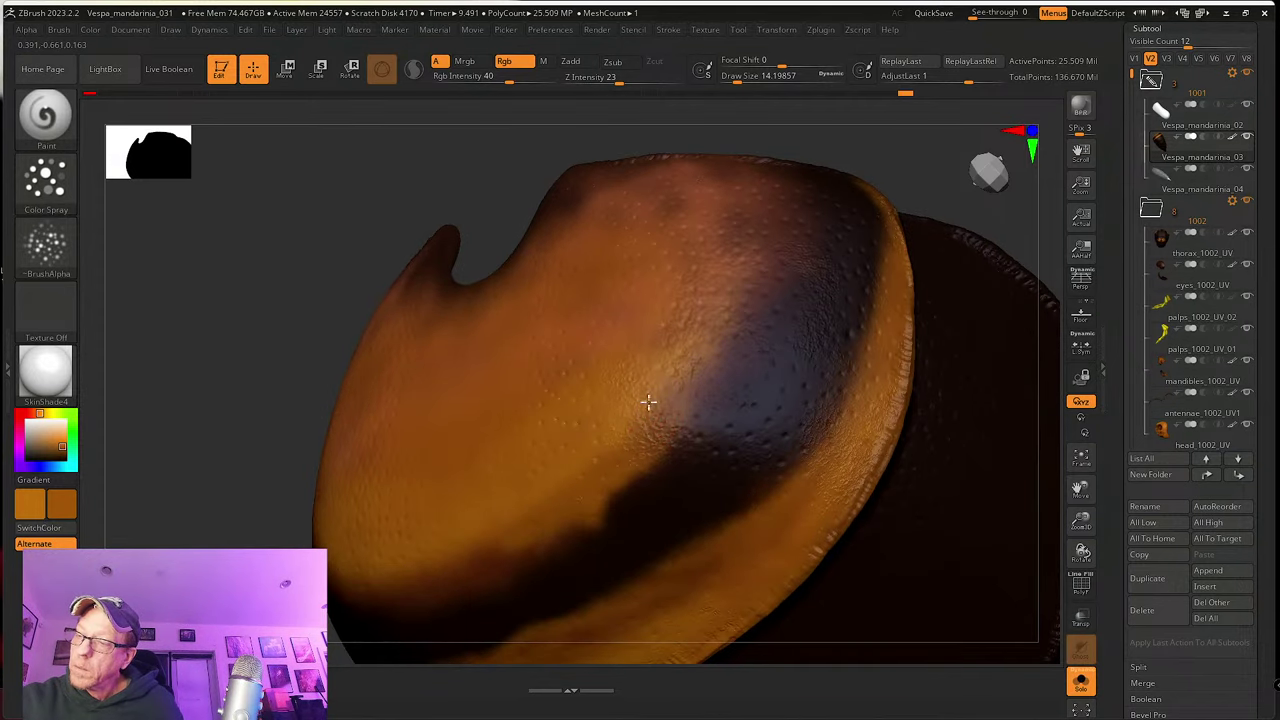
{"action": "mouse_move", "coordinate": [642, 421]}
{"action": "left_mouse_down"}
{"action": "mouse_move", "coordinate": [669, 429]}
{"action": "mouse_move", "coordinate": [666, 443]}
{"action": "mouse_move", "coordinate": [711, 366]}
{"action": "mouse_move", "coordinate": [690, 394]}
{"action": "left_mouse_up"}
{"action": "mouse_move", "coordinate": [690, 394]}
{"action": "right_mouse_down"}
{"action": "mouse_move", "coordinate": [689, 381]}
{"action": "mouse_move", "coordinate": [672, 391]}
{"action": "right_mouse_up"}
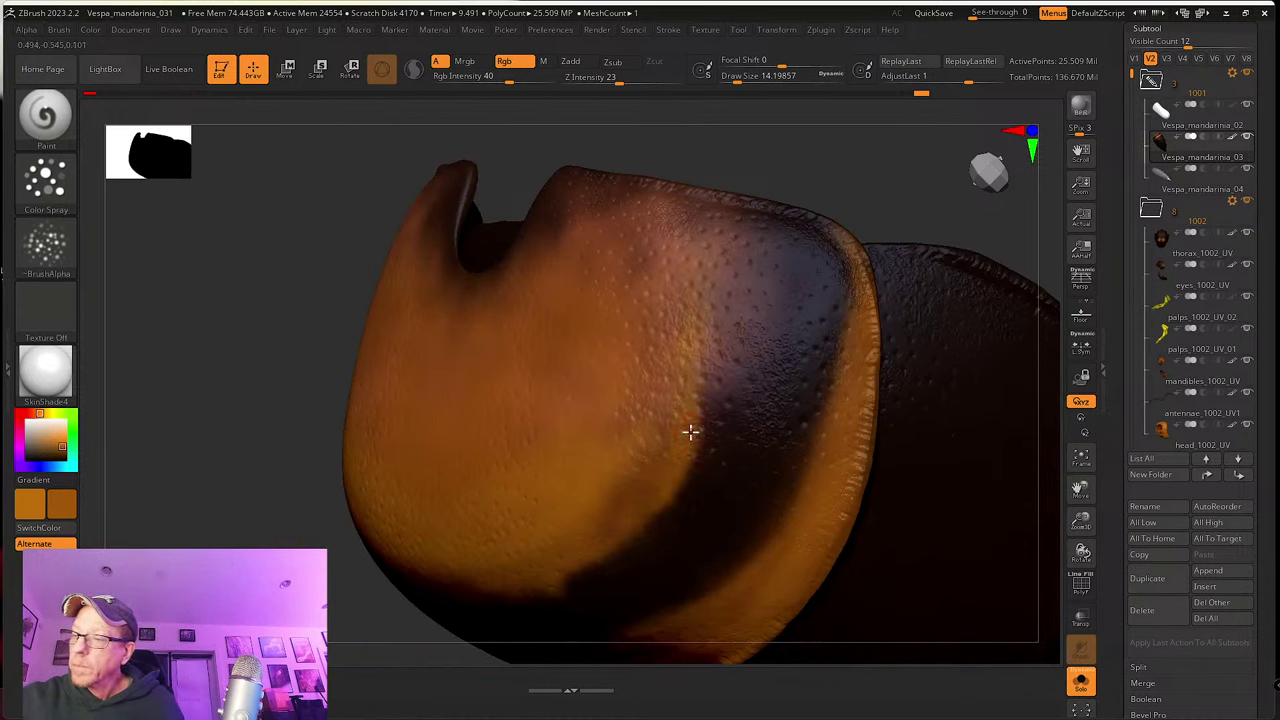
Step: Extend the front orange area's edge up the side of the first segment, narrowing the dark band there
{"action": "key", "text": "shift"}
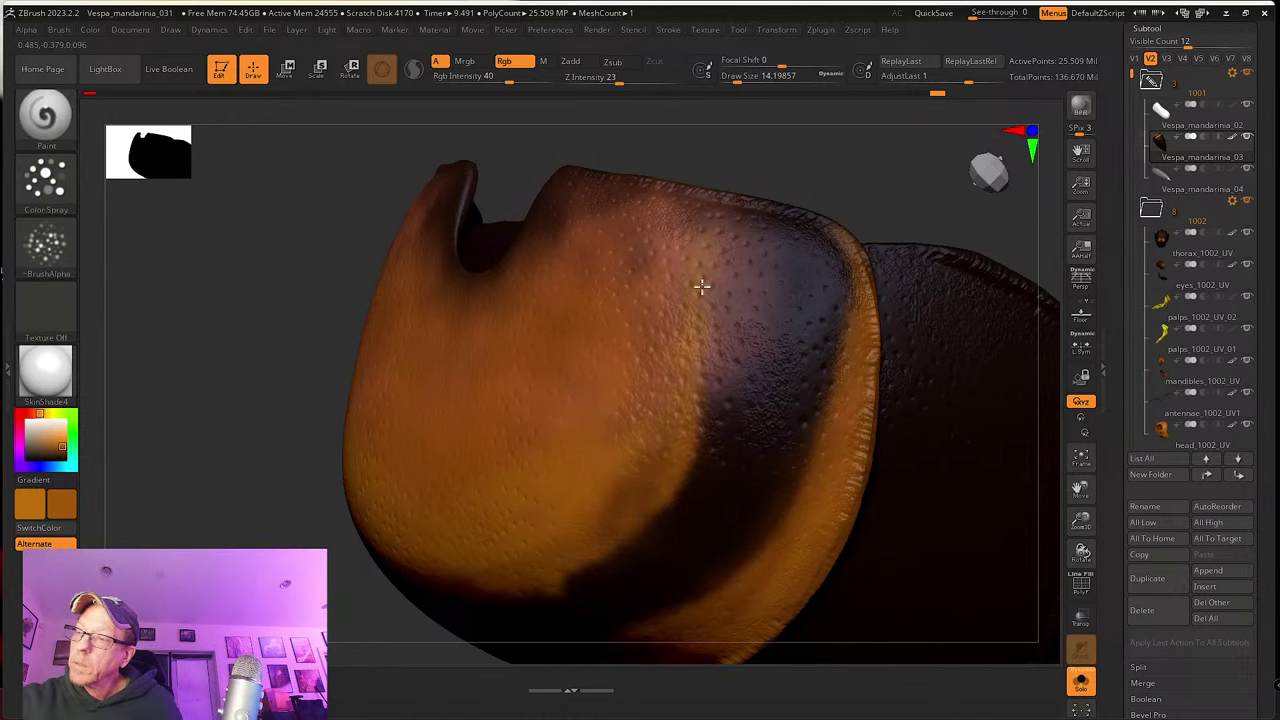
{"action": "mouse_move", "coordinate": [702, 287]}
{"action": "left_mouse_down"}
{"action": "mouse_move", "coordinate": [694, 403]}
{"action": "mouse_move", "coordinate": [723, 263]}
{"action": "mouse_move", "coordinate": [743, 306]}
{"action": "mouse_move", "coordinate": [697, 399]}
{"action": "left_mouse_up"}
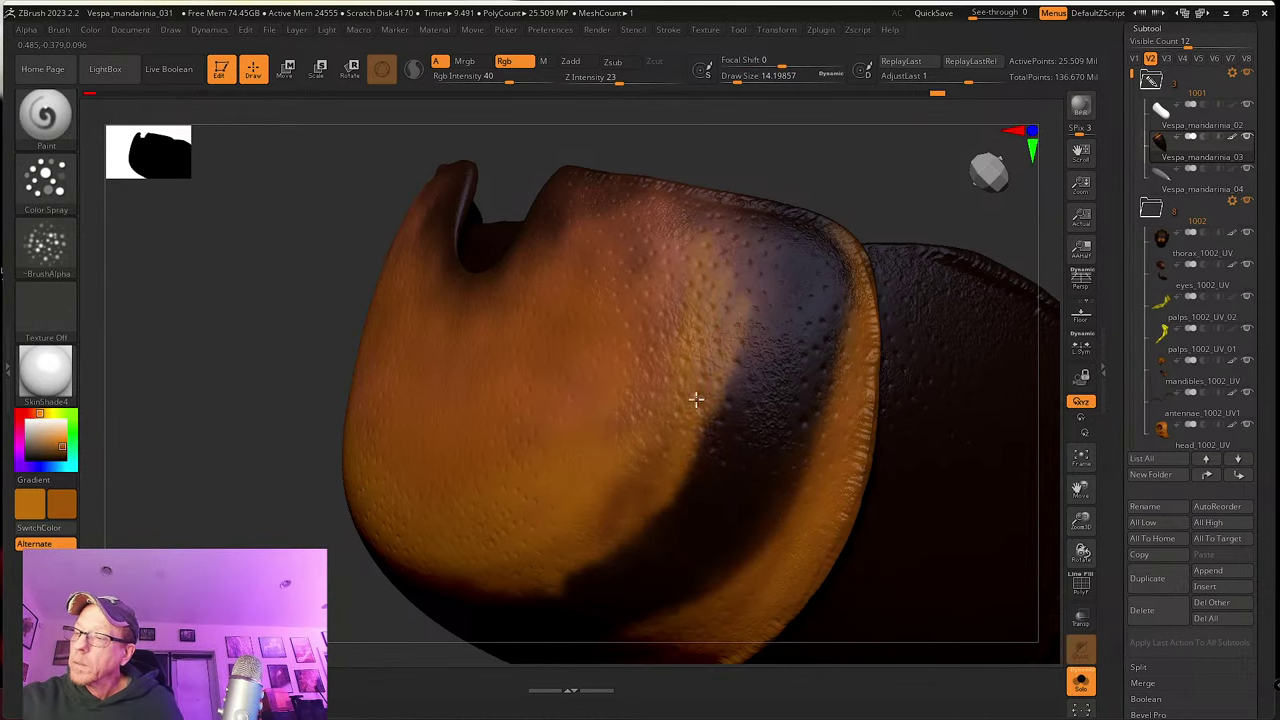
{"action": "right_click_drag", "start_coordinate": [680, 460], "coordinate": [763, 331]}
{"action": "right_click_drag", "start_coordinate": [700, 443], "coordinate": [782, 342]}
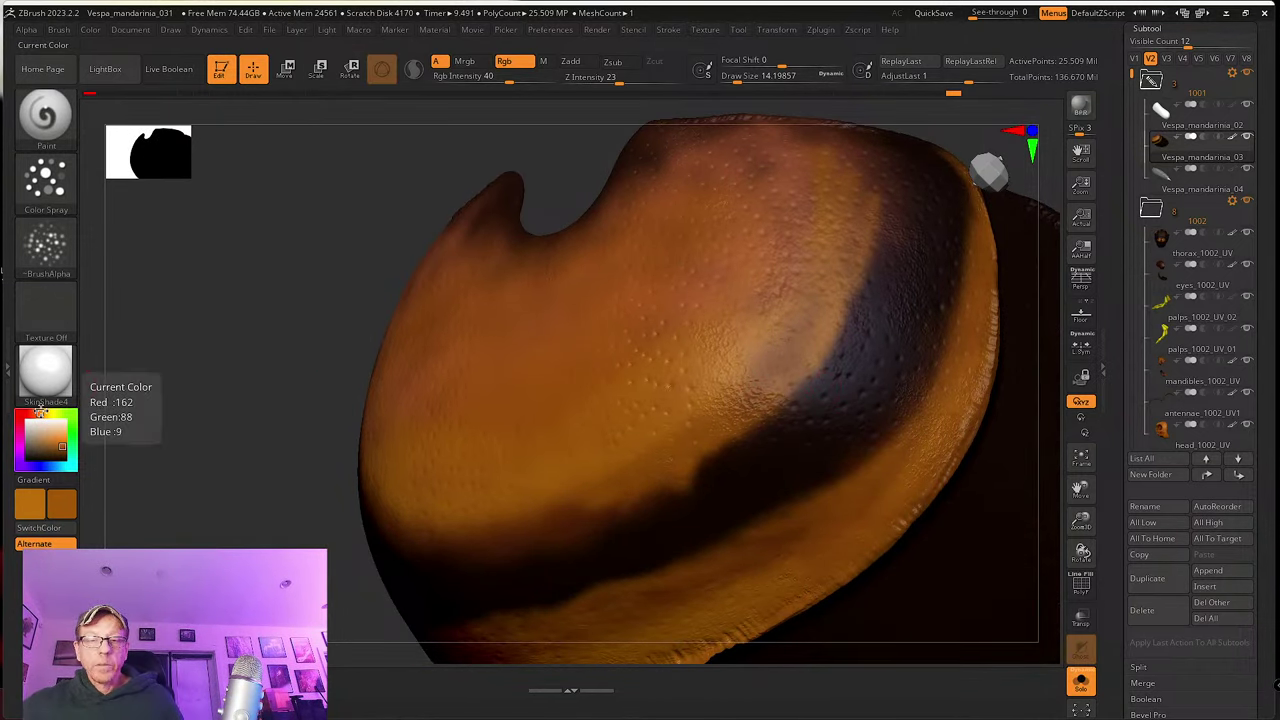
Step: Pick a dark red color, swap it with the orange and turn on Gradient so strokes mix both colors
{"action": "left_click_drag", "start_coordinate": [40, 412], "coordinate": [30, 413]}
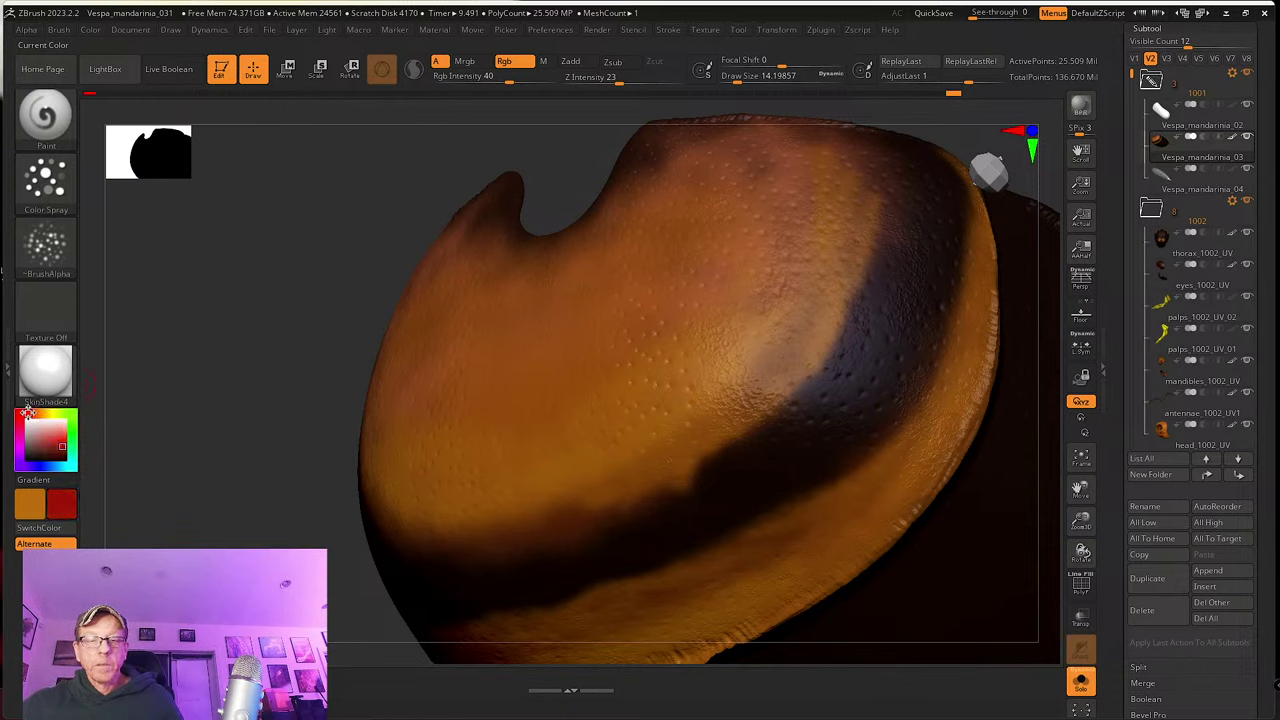
{"action": "left_click", "coordinate": [61, 455]}
{"action": "left_click", "coordinate": [40, 527]}
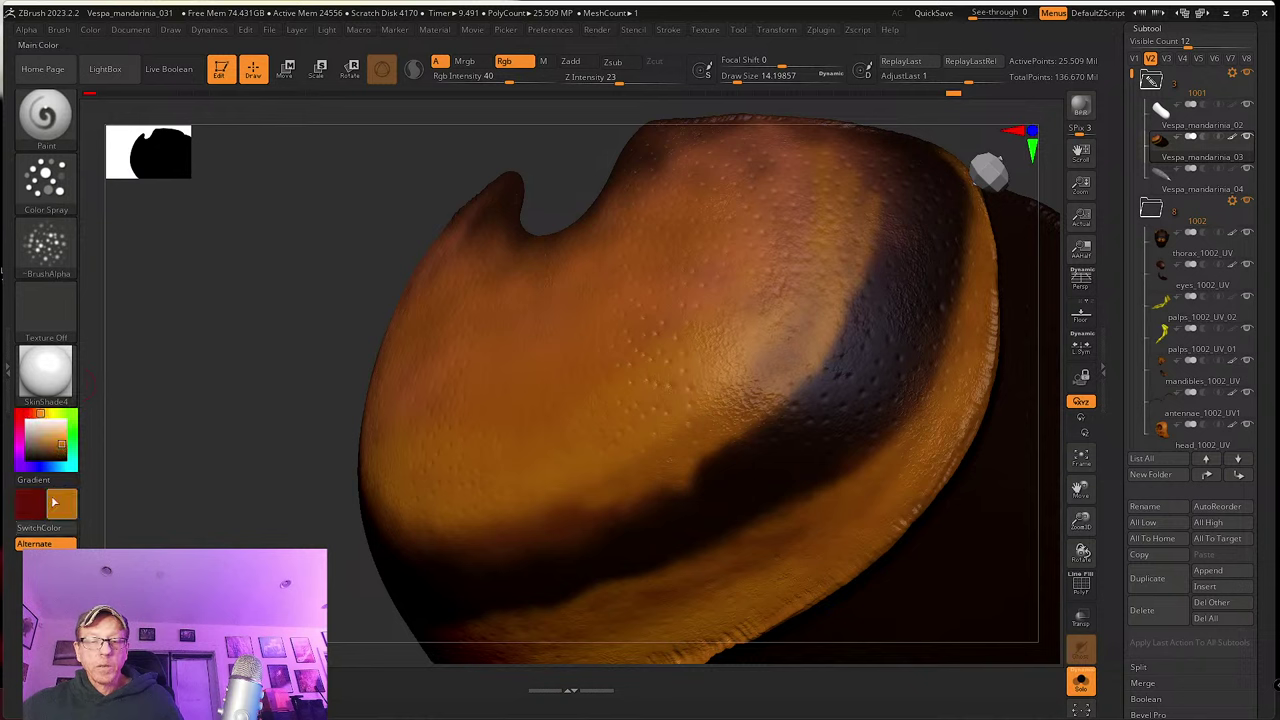
{"action": "left_click", "coordinate": [56, 480]}
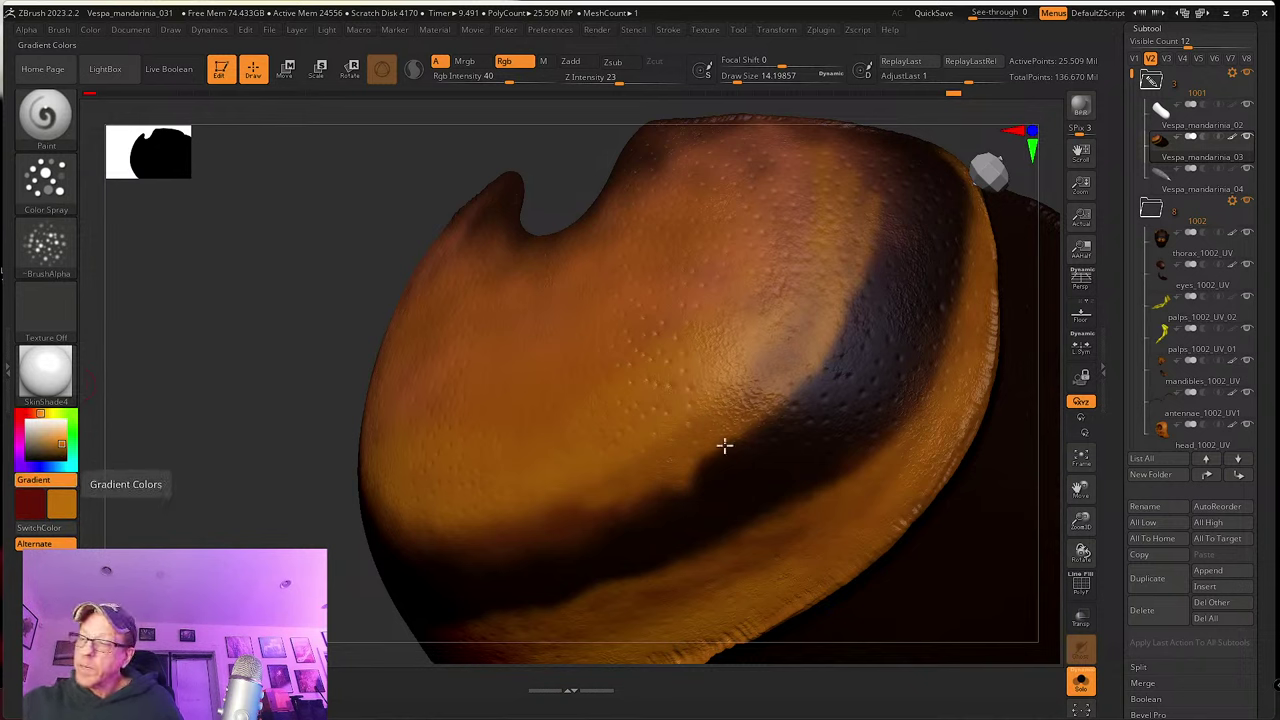
Step: Paint red-orange gradient strokes along the front orange area's edge where it meets the first segment's dark band
{"action": "left_click_drag", "start_coordinate": [764, 409], "coordinate": [697, 460]}
{"action": "right_click_drag", "start_coordinate": [697, 460], "coordinate": [766, 432], "text": "alt"}
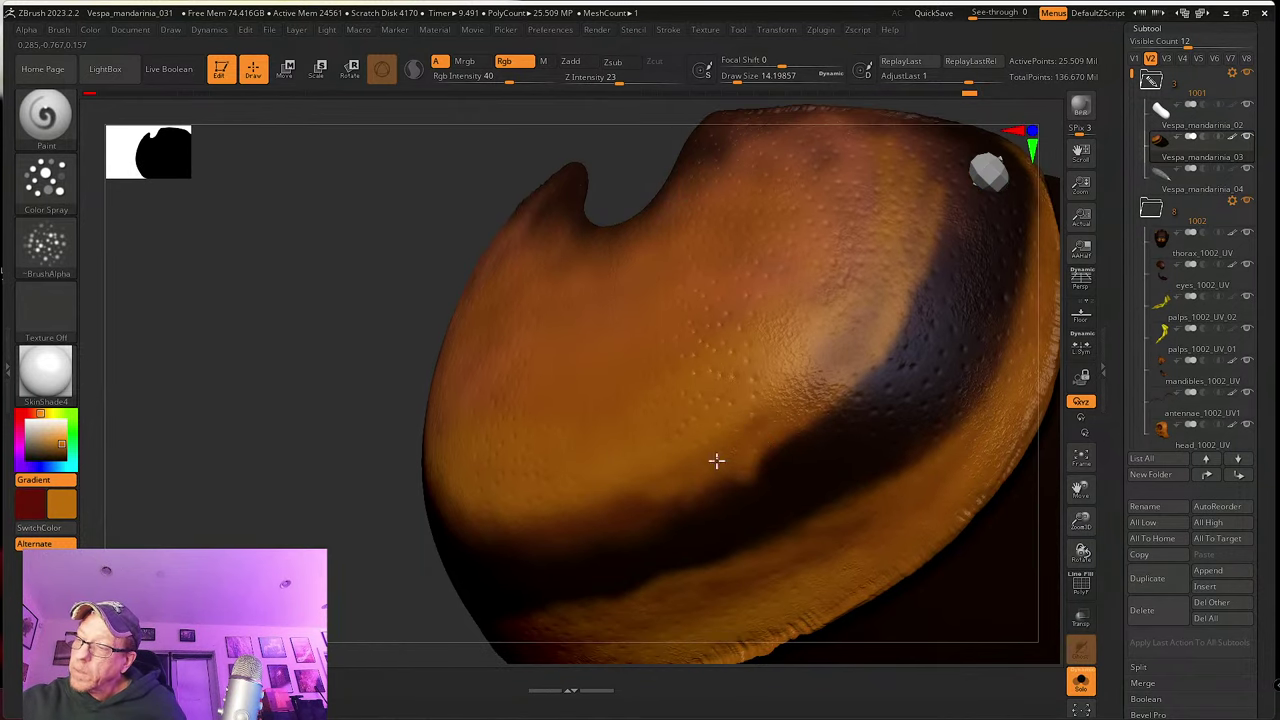
{"action": "right_click_drag", "start_coordinate": [690, 458], "coordinate": [766, 463]}
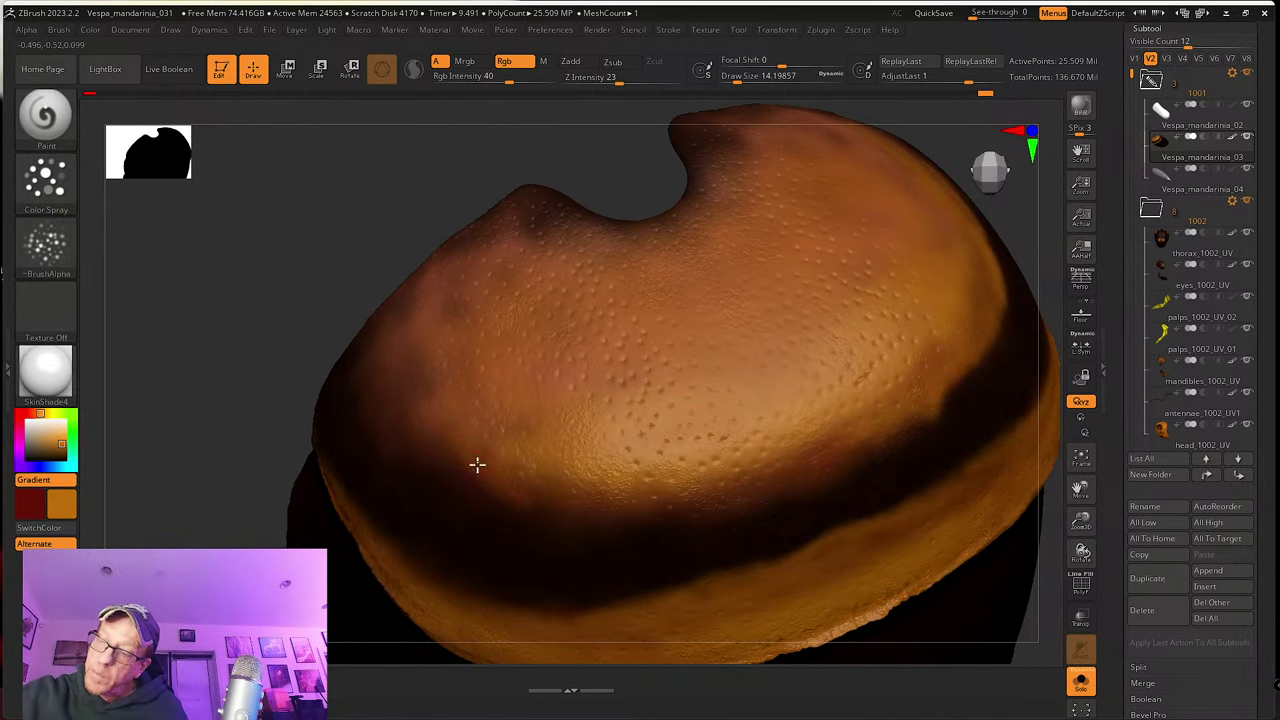
{"action": "right_click_drag", "start_coordinate": [591, 500], "coordinate": [537, 477]}
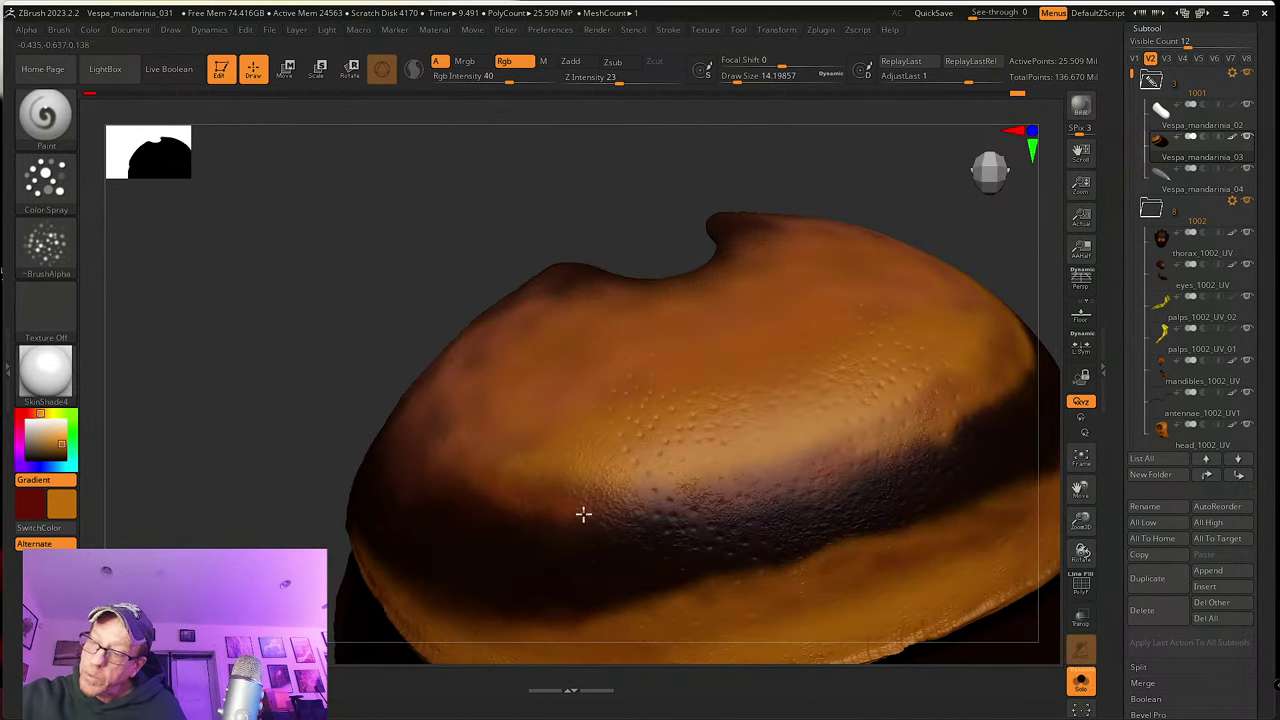
{"action": "key", "text": "shift"}
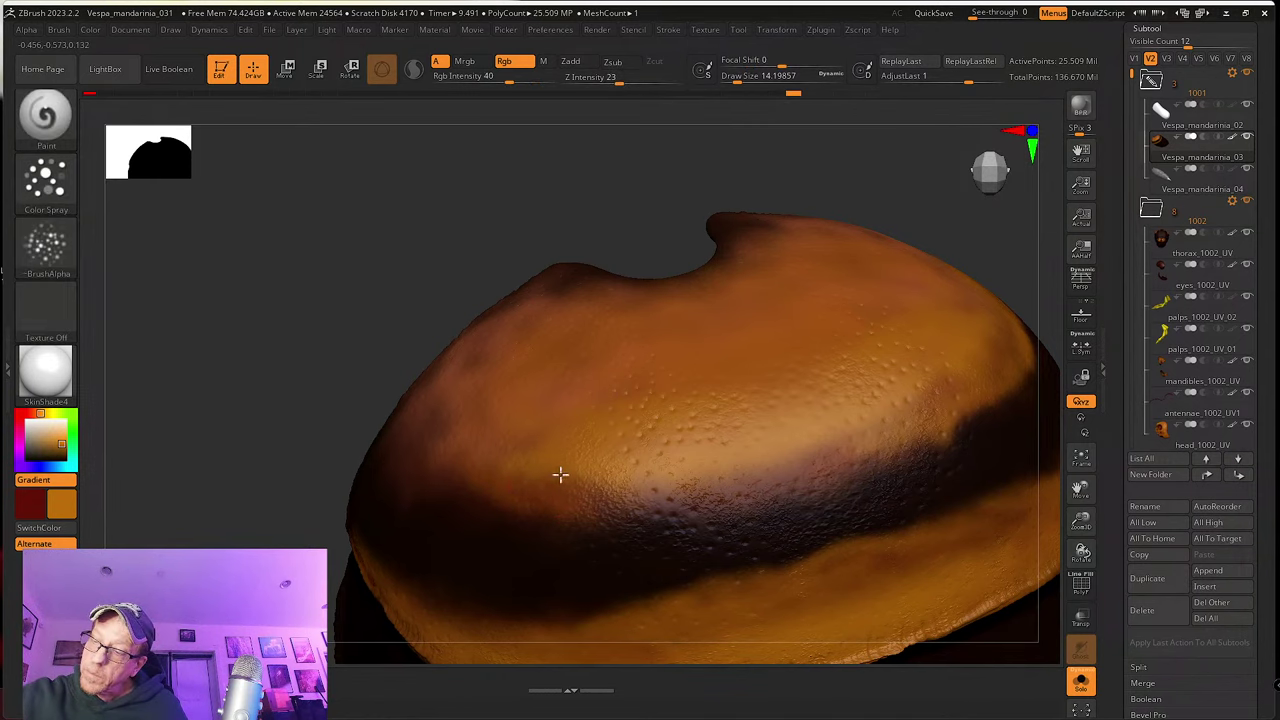
Step: Sample a darker orange and blend a reddish patch into the front area's edge, working toward the side of the first segment
{"action": "right_click_drag", "start_coordinate": [596, 493], "coordinate": [571, 457]}
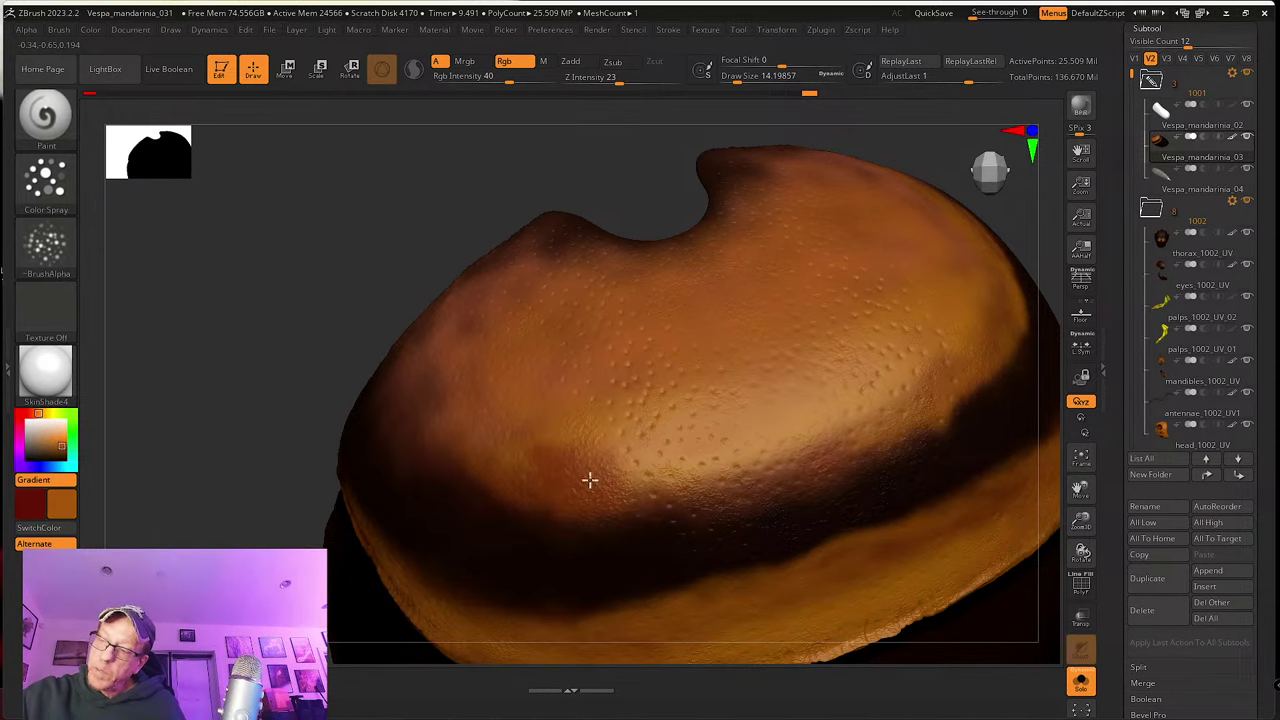
{"action": "right_click_drag", "start_coordinate": [620, 451], "coordinate": [591, 486]}
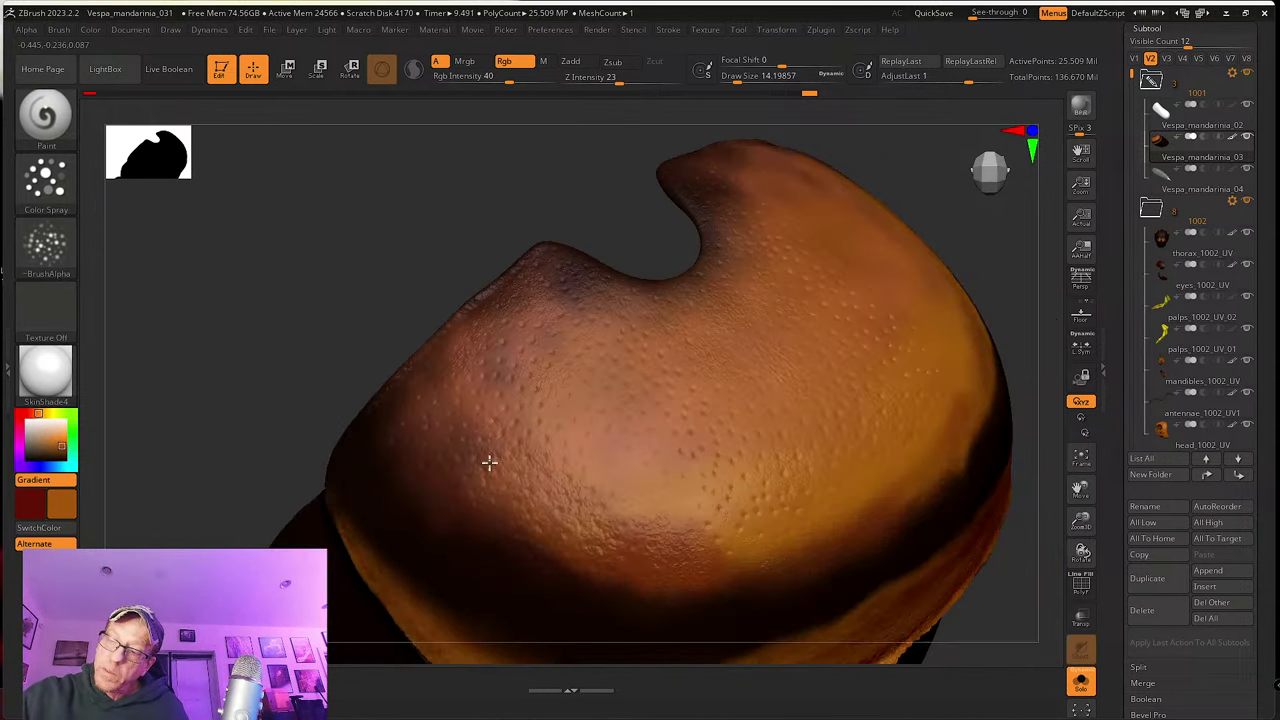
{"action": "right_click_drag", "start_coordinate": [489, 443], "coordinate": [419, 432]}
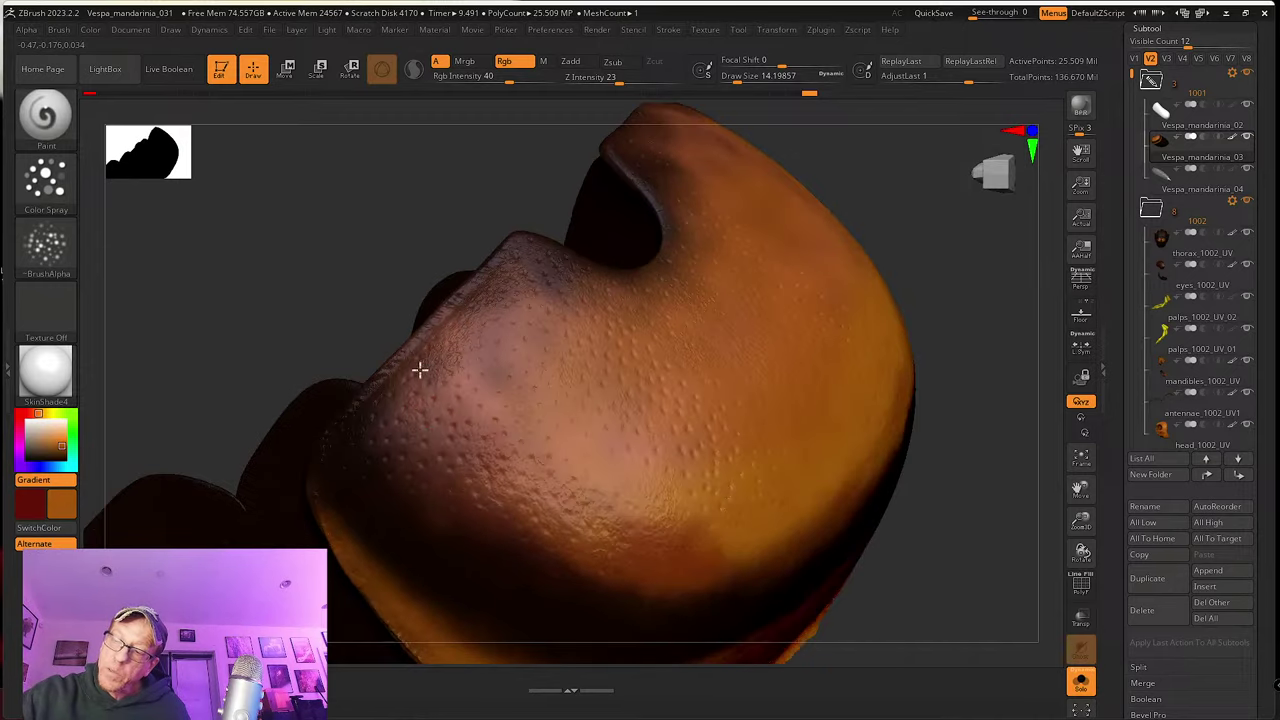
{"action": "right_click_drag", "start_coordinate": [419, 370], "coordinate": [414, 431]}
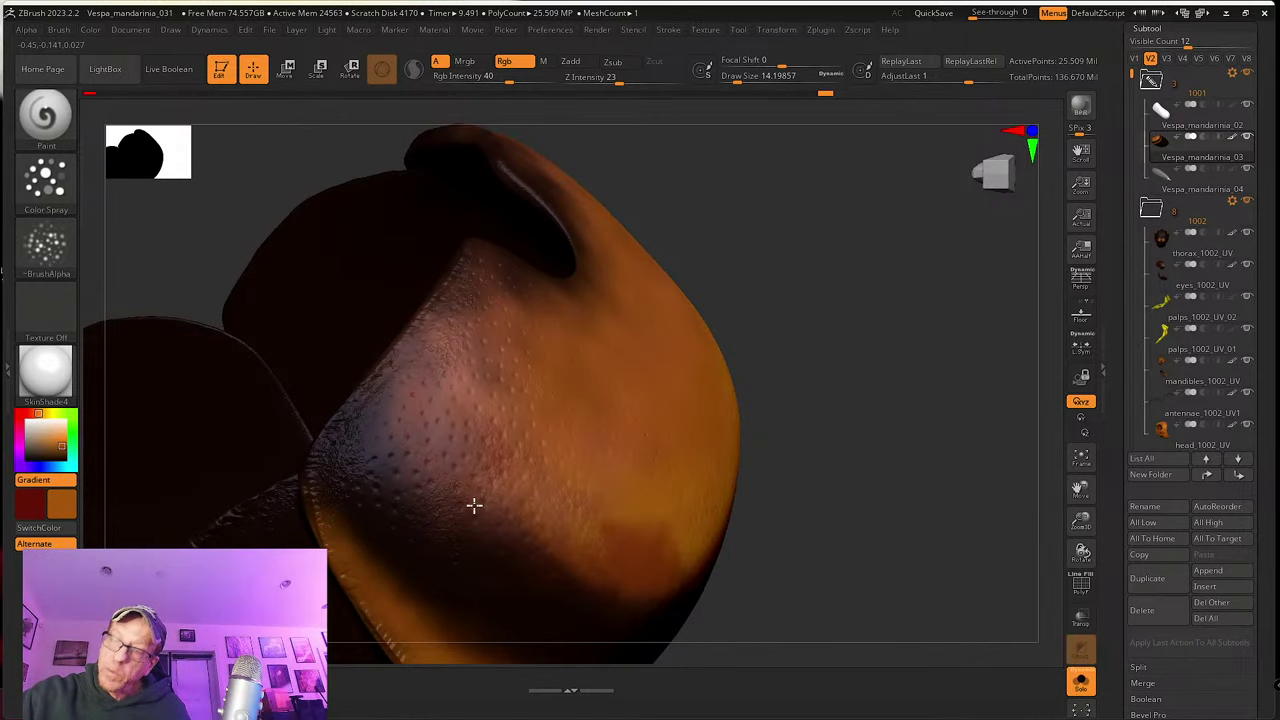
Step: Examine the alpha's Modify settings and the Paint brush's Orientation and Alpha and Texture settings, including the available alphas
{"action": "left_click", "coordinate": [26, 29]}
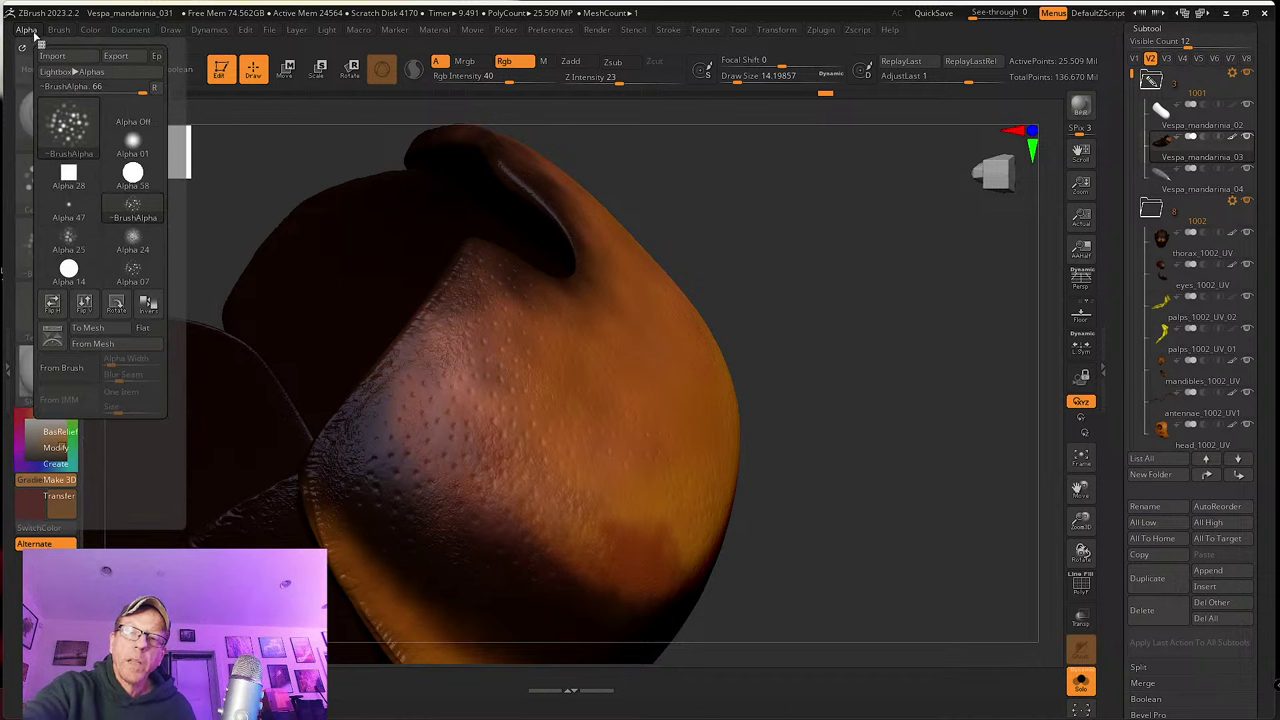
{"action": "left_click", "coordinate": [66, 447]}
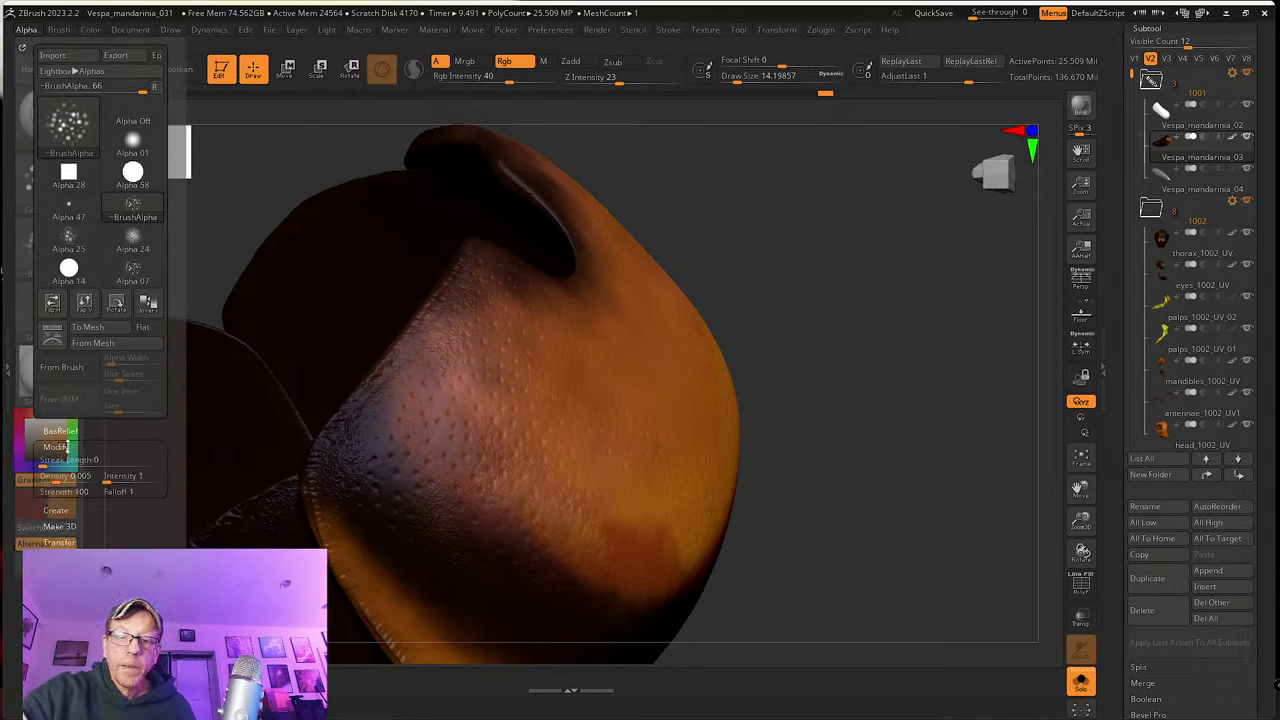
{"action": "scroll", "coordinate": [166, 507], "scroll_direction": "down", "scroll_amount": 1}
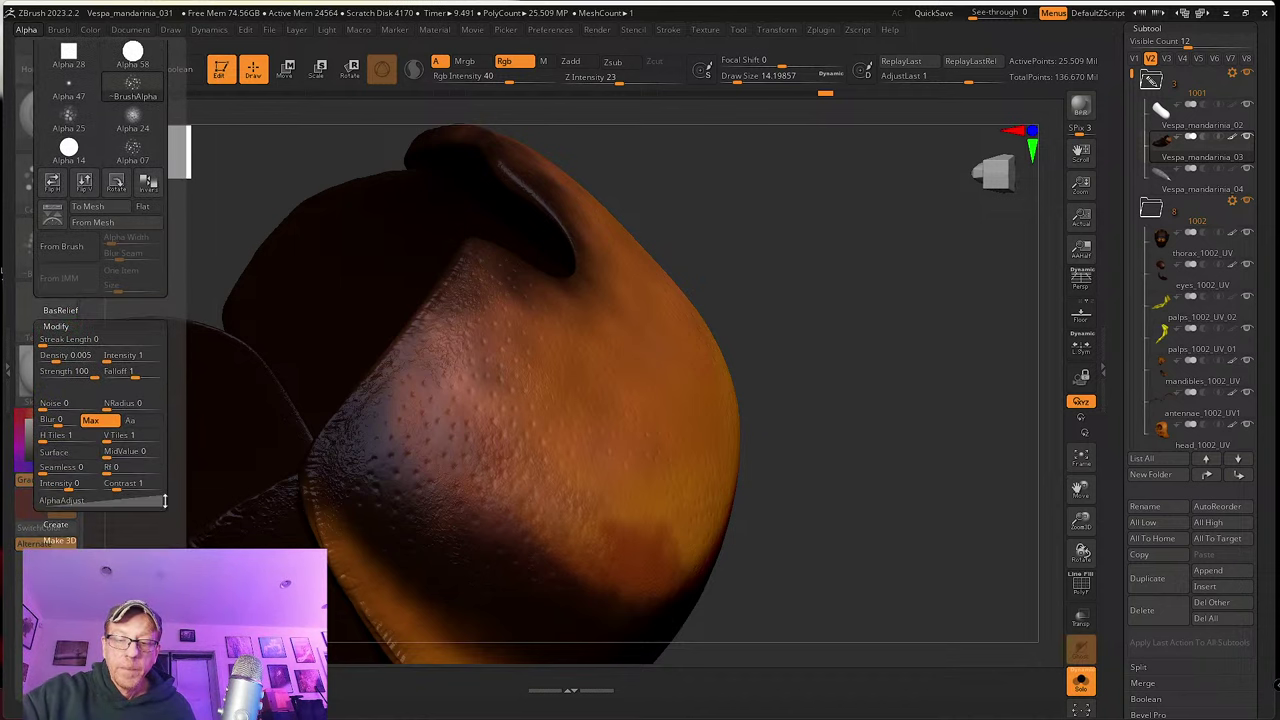
{"action": "scroll", "coordinate": [166, 502], "scroll_direction": "up", "scroll_amount": 4}
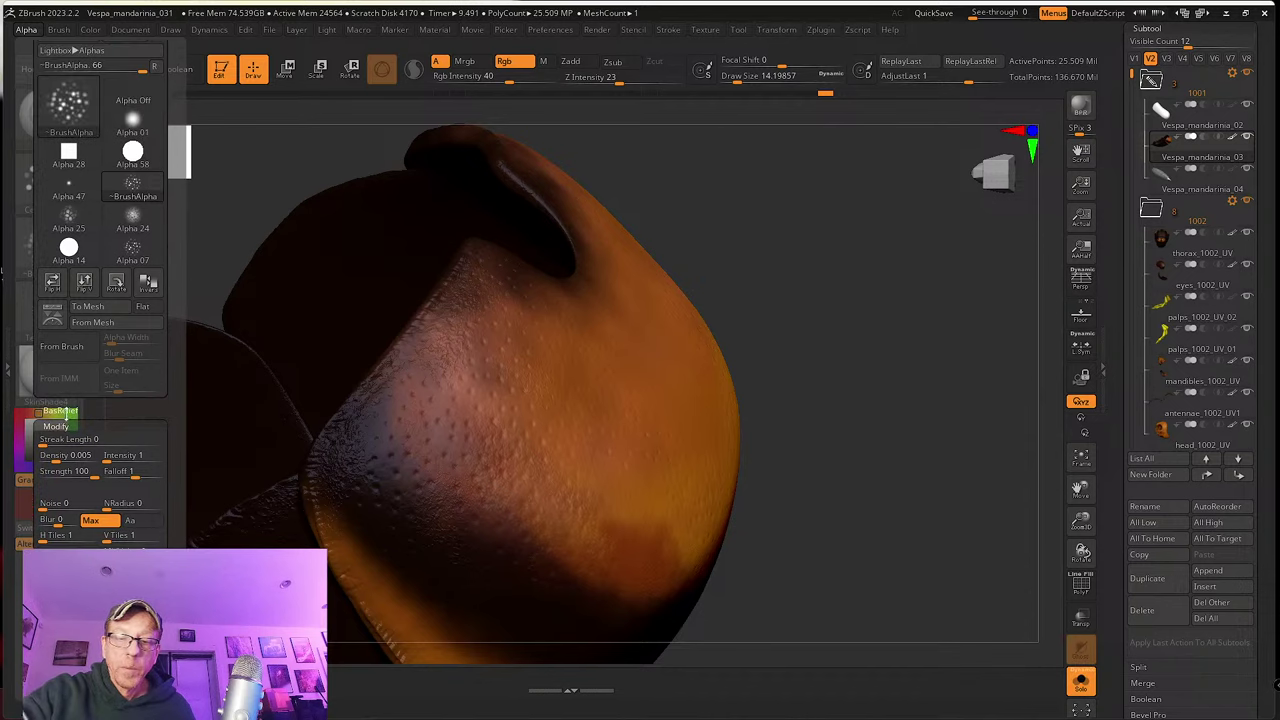
{"action": "left_click", "coordinate": [58, 29]}
{"action": "scroll", "coordinate": [173, 428], "scroll_direction": "down", "scroll_amount": 7}
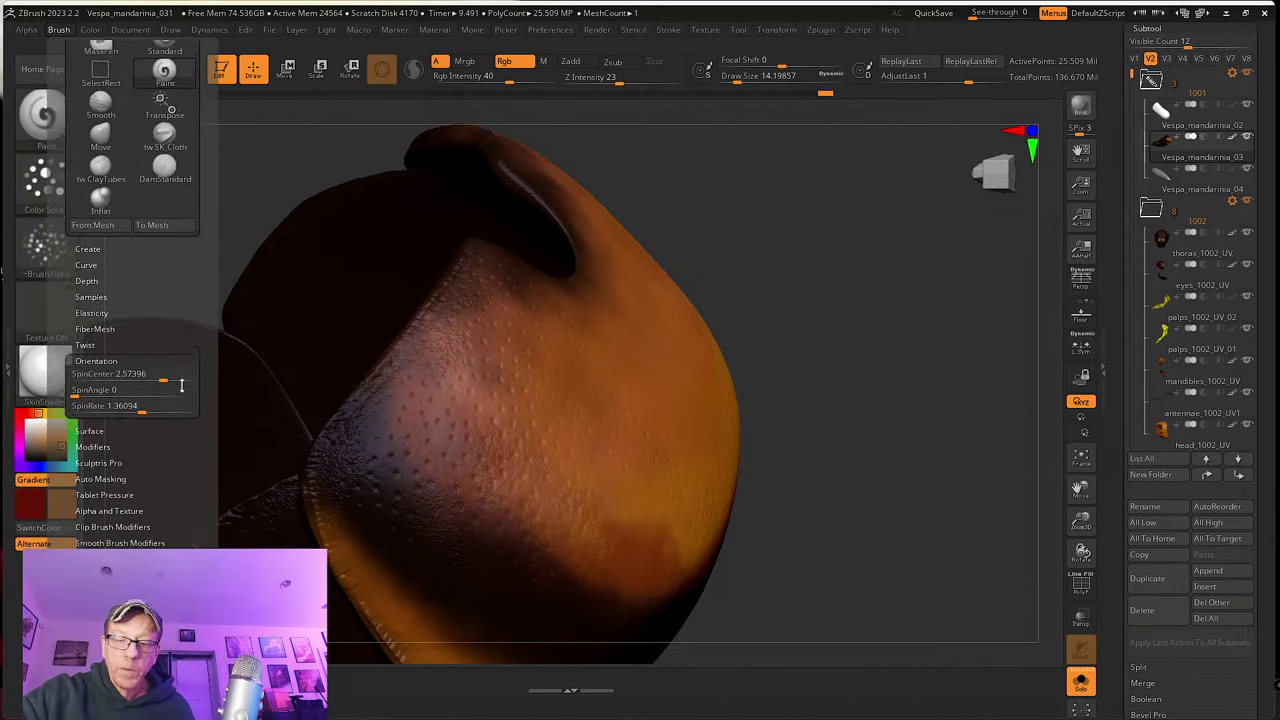
{"action": "left_click", "coordinate": [116, 503]}
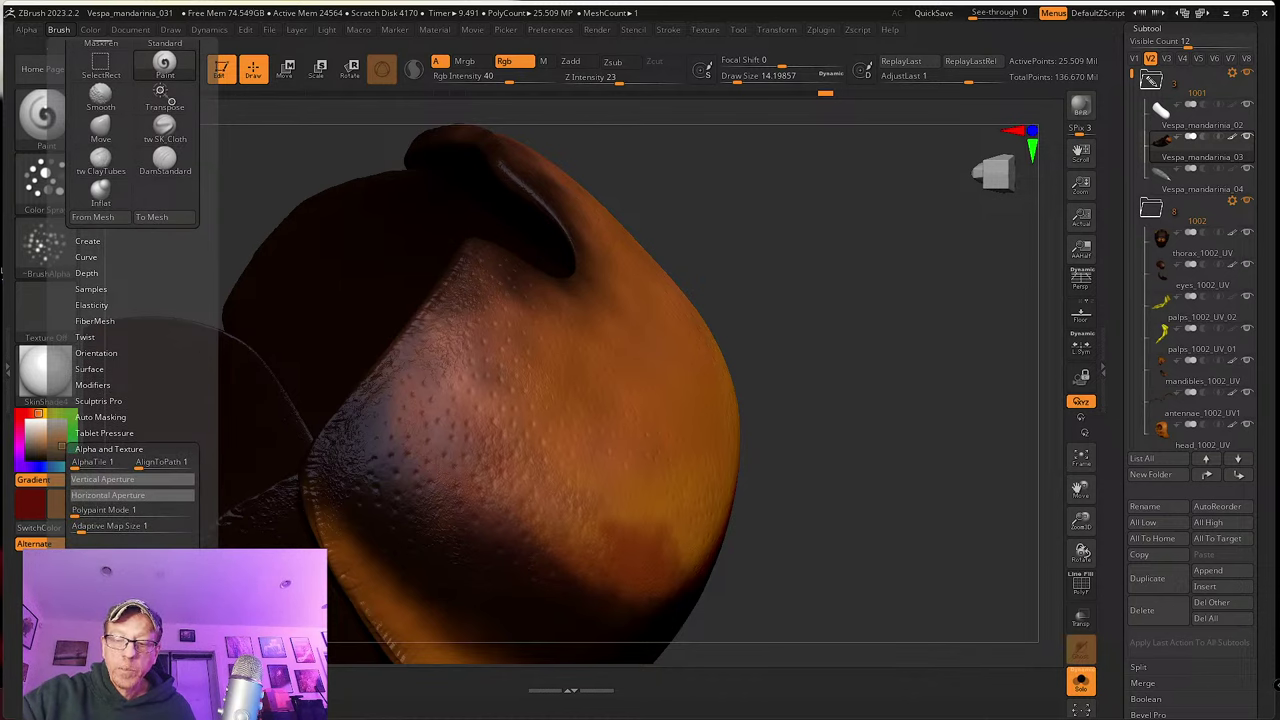
{"action": "scroll", "coordinate": [135, 532], "scroll_direction": "down", "scroll_amount": 4}
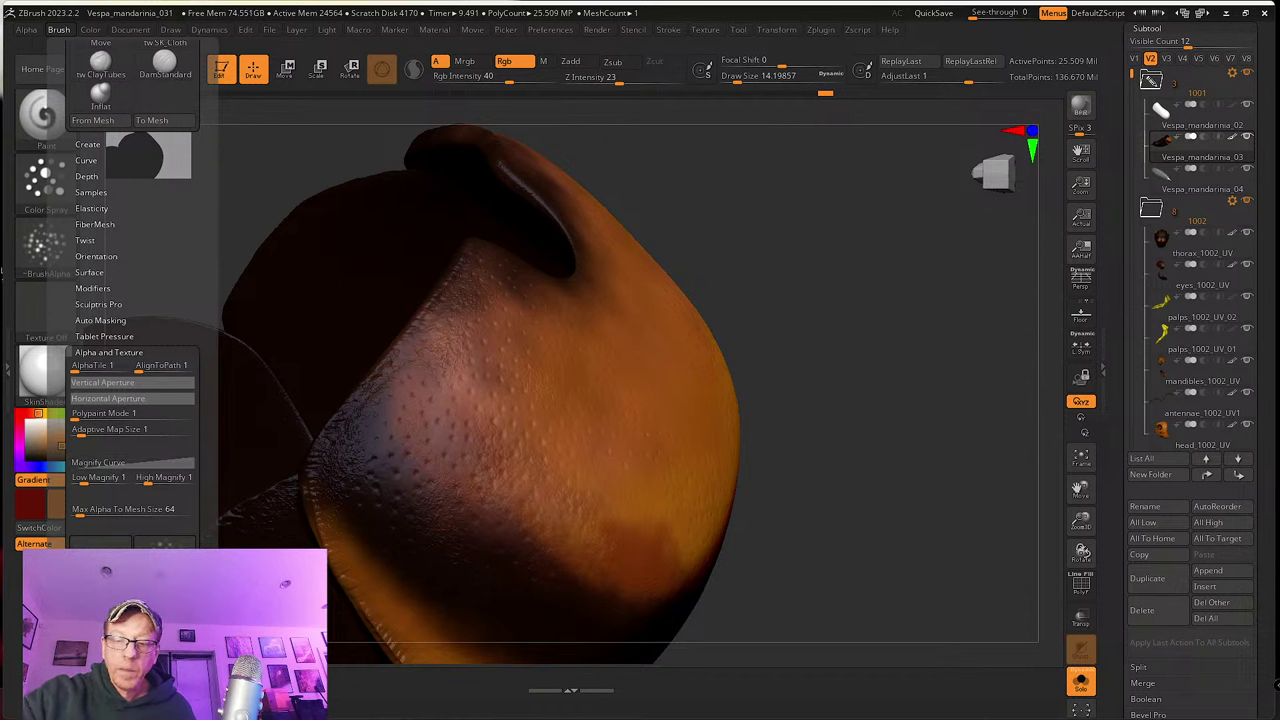
{"action": "scroll", "coordinate": [135, 400], "scroll_direction": "down", "scroll_amount": 1}
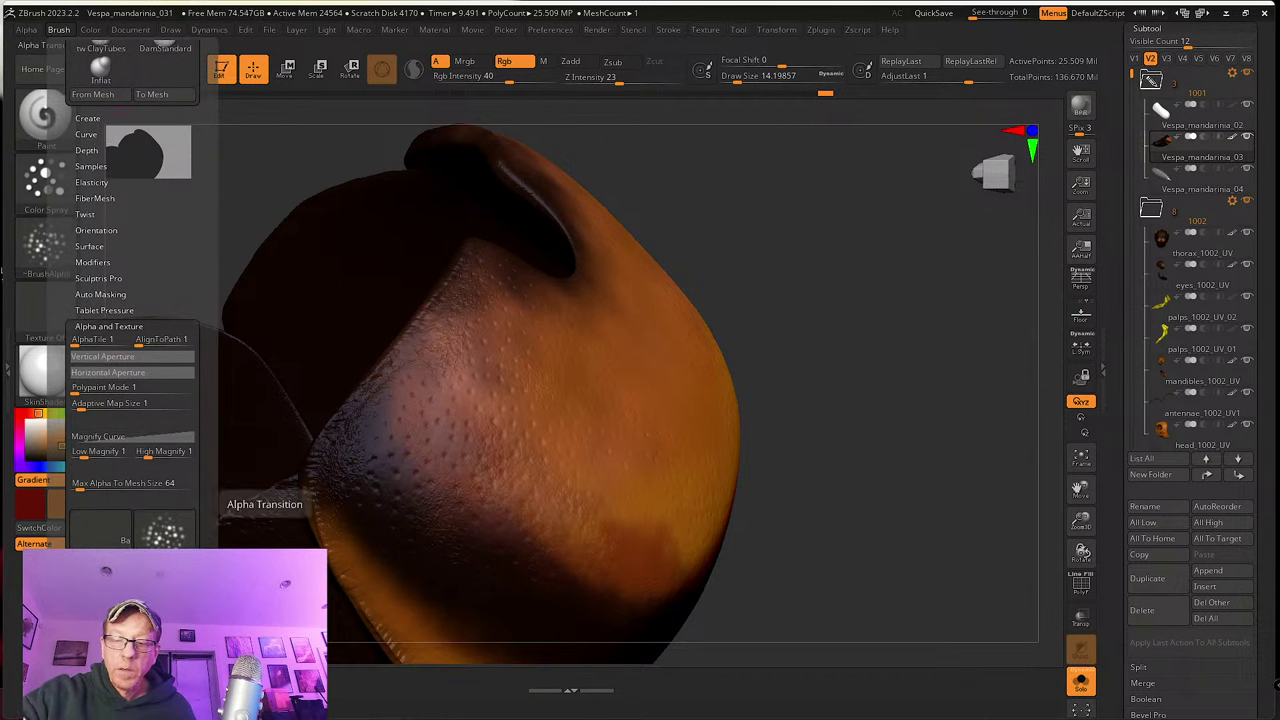
{"action": "scroll", "coordinate": [155, 519], "scroll_direction": "down", "scroll_amount": 2}
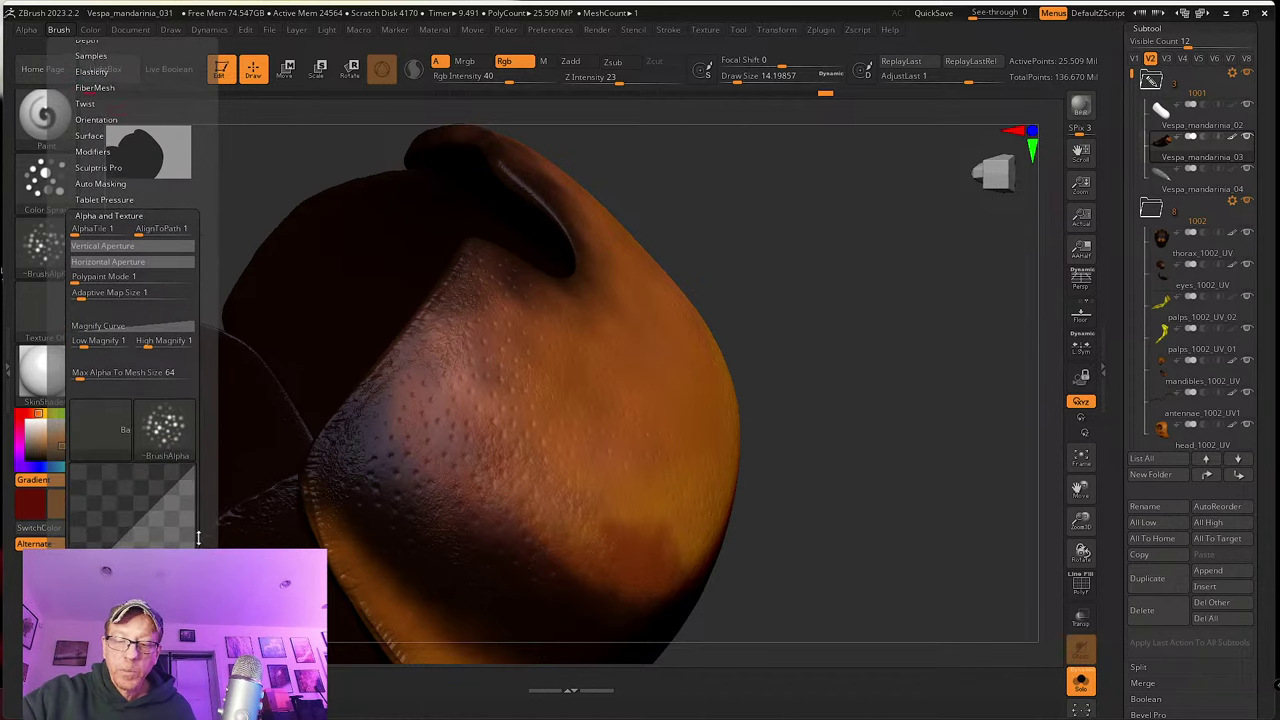
{"action": "left_click", "coordinate": [158, 492]}
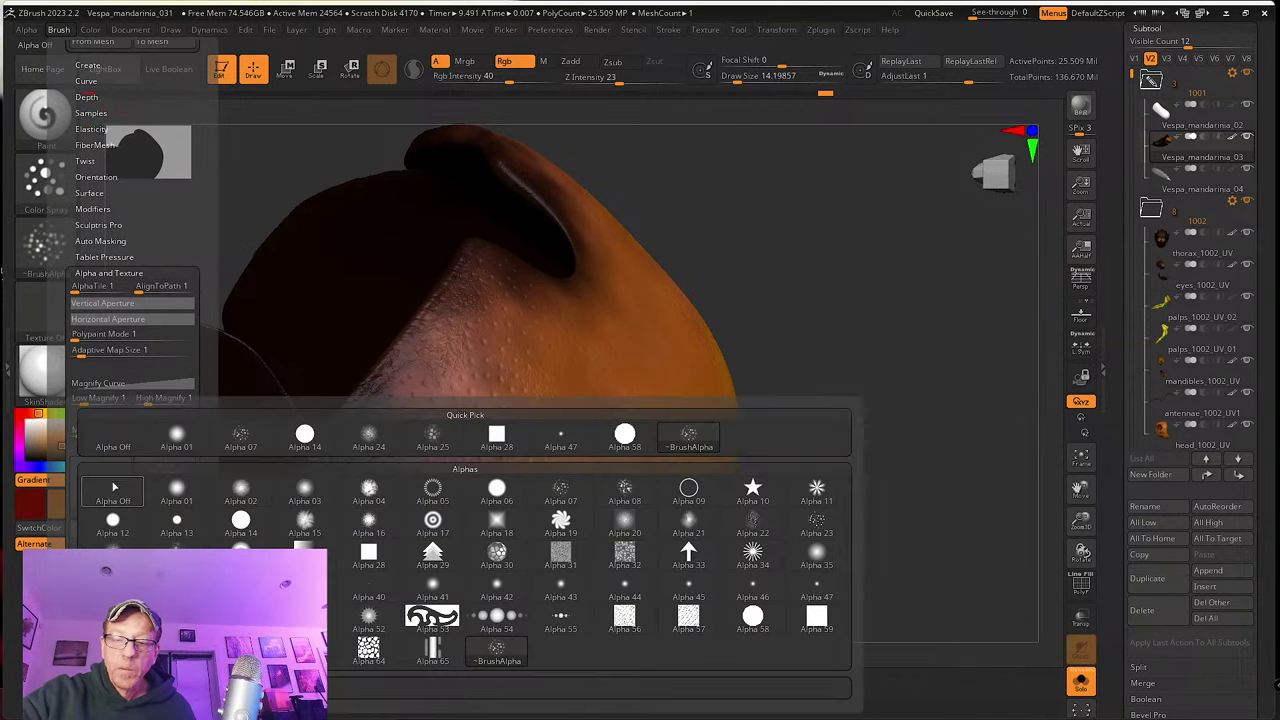
{"action": "left_click", "coordinate": [176, 522]}
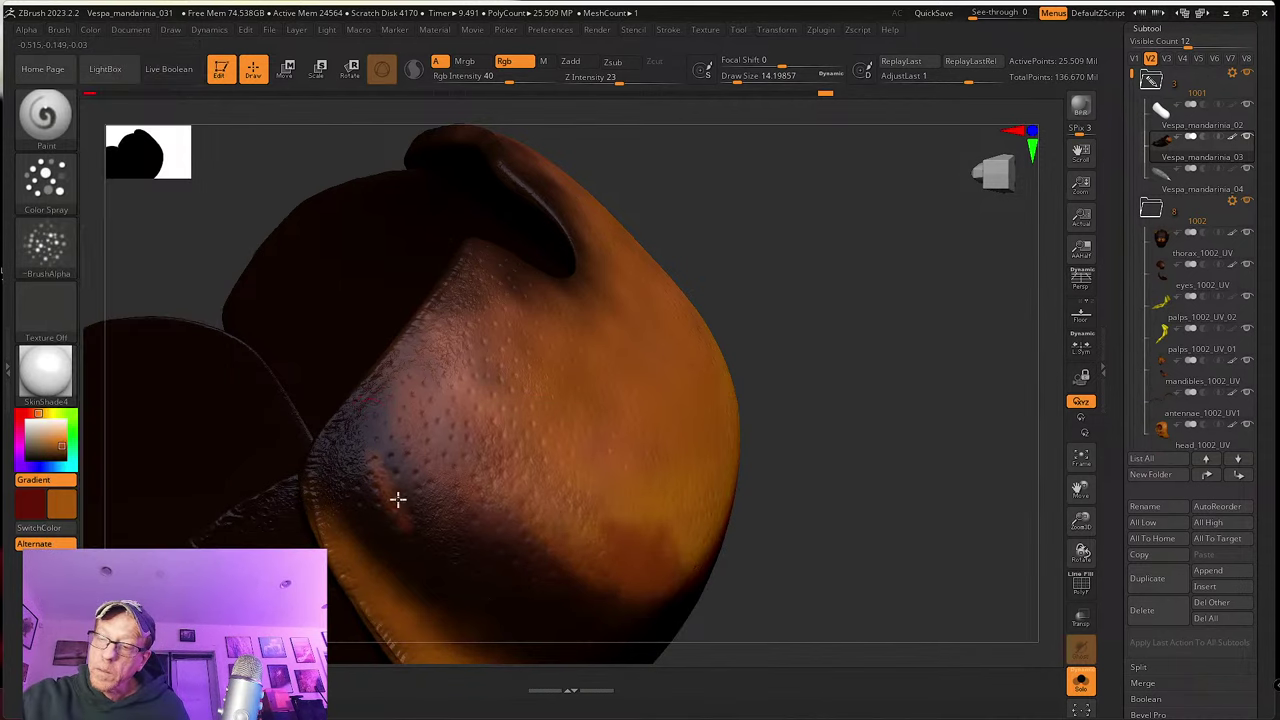
Step: Undo the harsh stroke on the first segment's side and paint soft reddish mottling along the dark band's front edge there
{"action": "mouse_move", "coordinate": [511, 598]}
{"action": "right_mouse_down"}
{"action": "mouse_move", "coordinate": [457, 520]}
{"action": "mouse_move", "coordinate": [423, 506]}
{"action": "mouse_move", "coordinate": [390, 437]}
{"action": "right_mouse_up"}
{"action": "key", "text": "ctrl+z"}
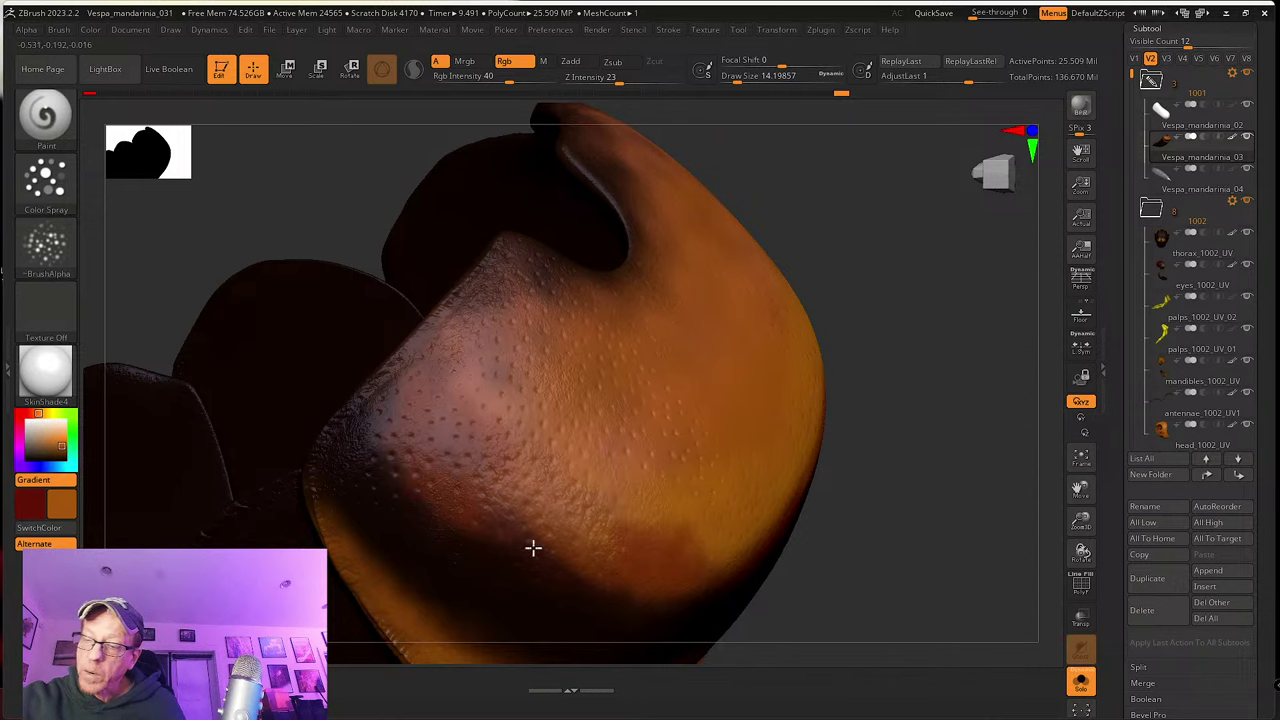
{"action": "right_click_drag", "start_coordinate": [533, 548], "coordinate": [439, 460]}
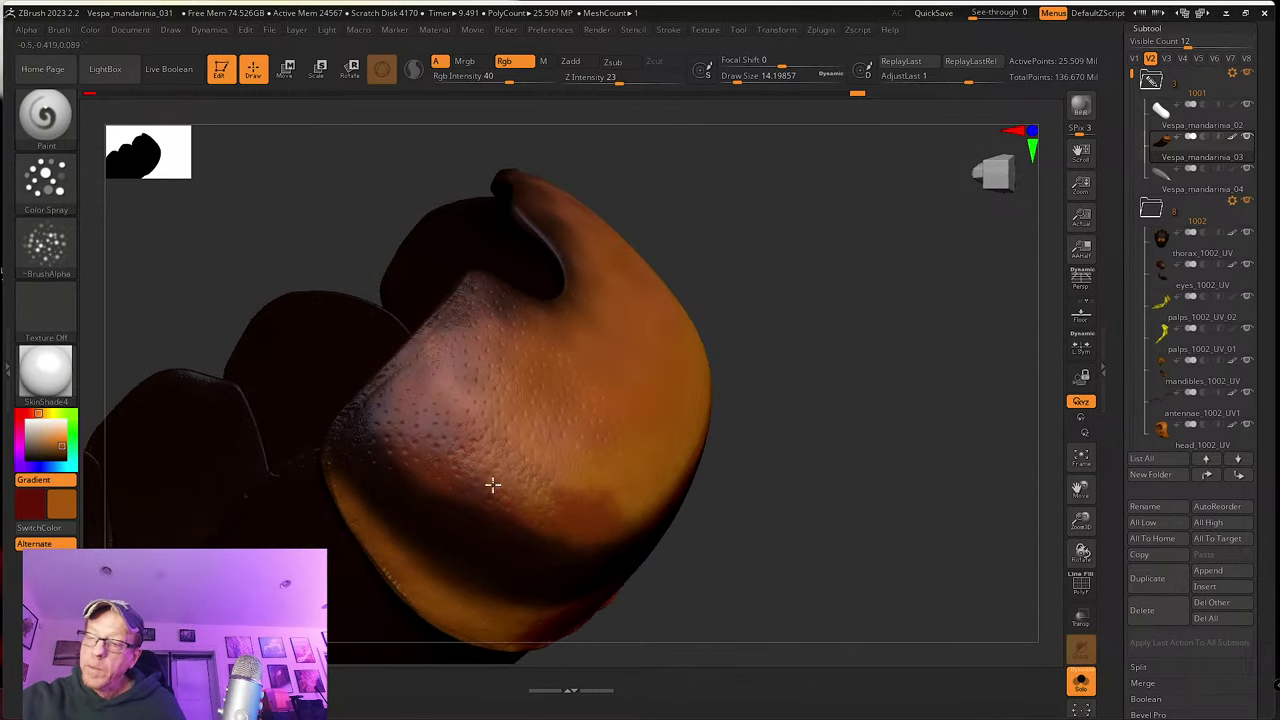
{"action": "right_click_drag", "start_coordinate": [525, 508], "coordinate": [509, 489]}
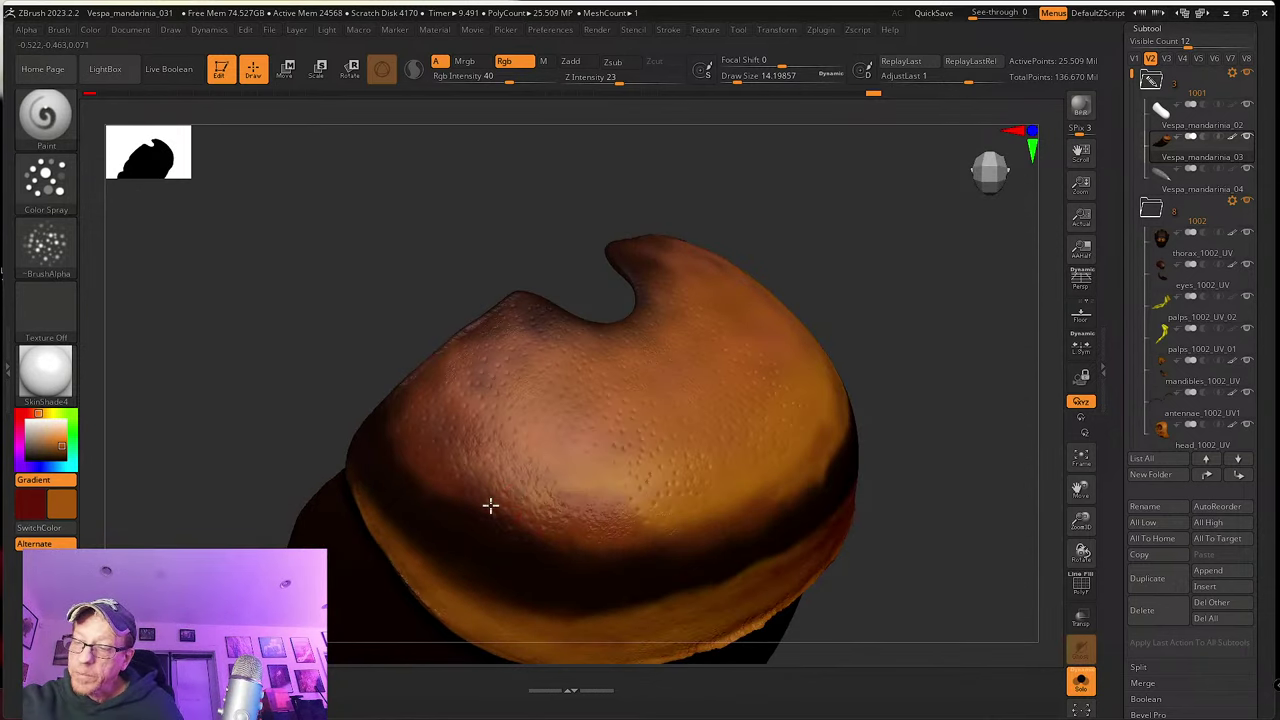
{"action": "left_click_drag", "start_coordinate": [583, 500], "coordinate": [577, 486]}
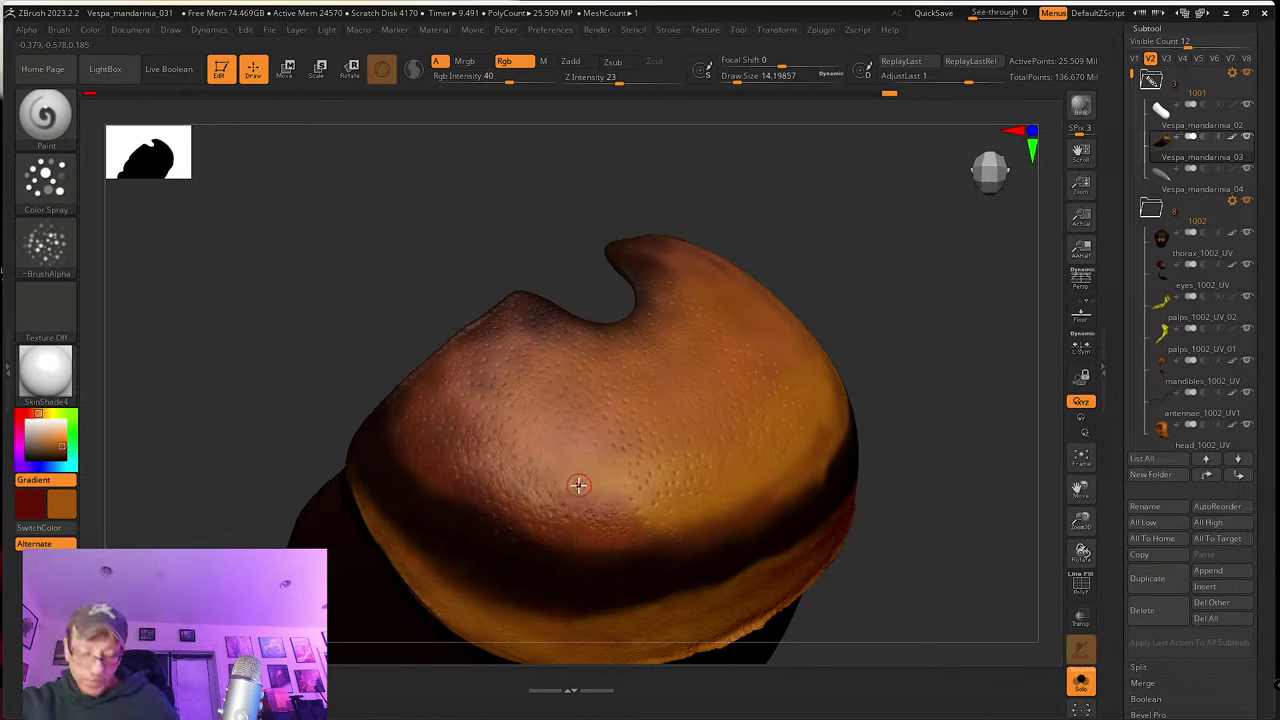
Step: Sample orange tones from the surface and build up the reddish gradient patch at the front orange area's lower edge
{"action": "key", "text": "c"}
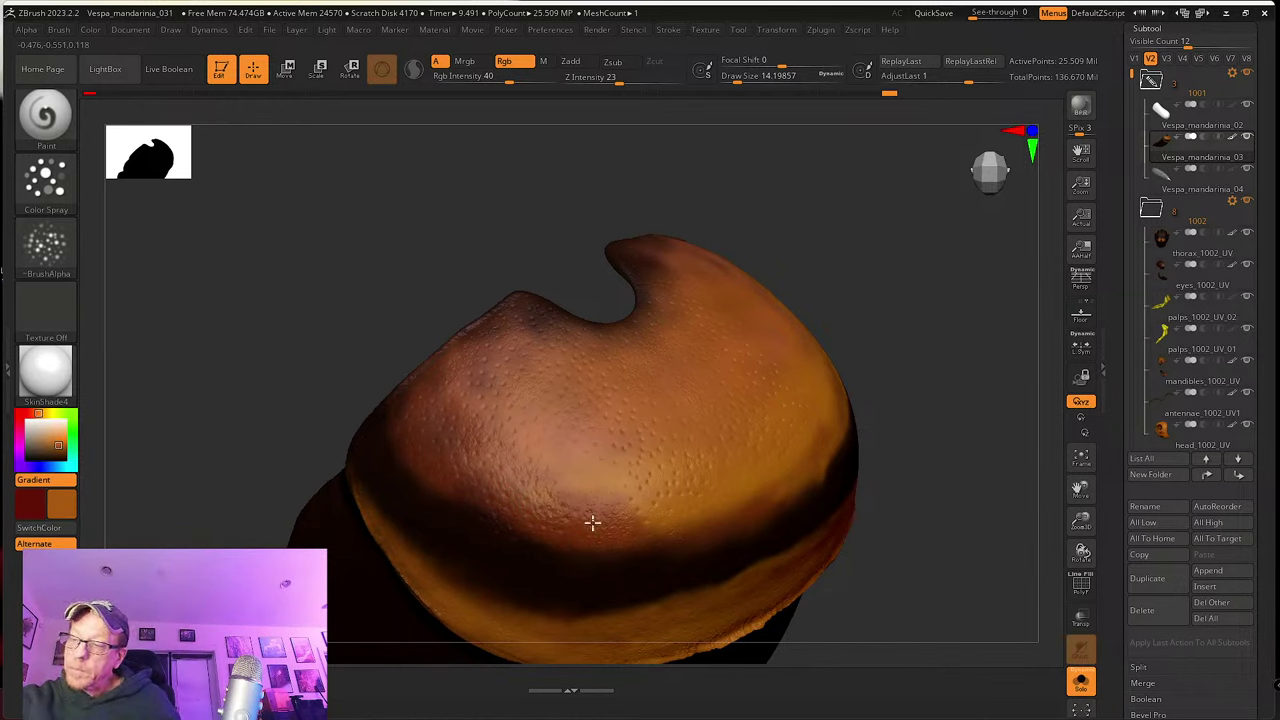
{"action": "mouse_move", "coordinate": [605, 520]}
{"action": "right_mouse_down"}
{"action": "mouse_move", "coordinate": [572, 527]}
{"action": "mouse_move", "coordinate": [589, 503]}
{"action": "right_mouse_up"}
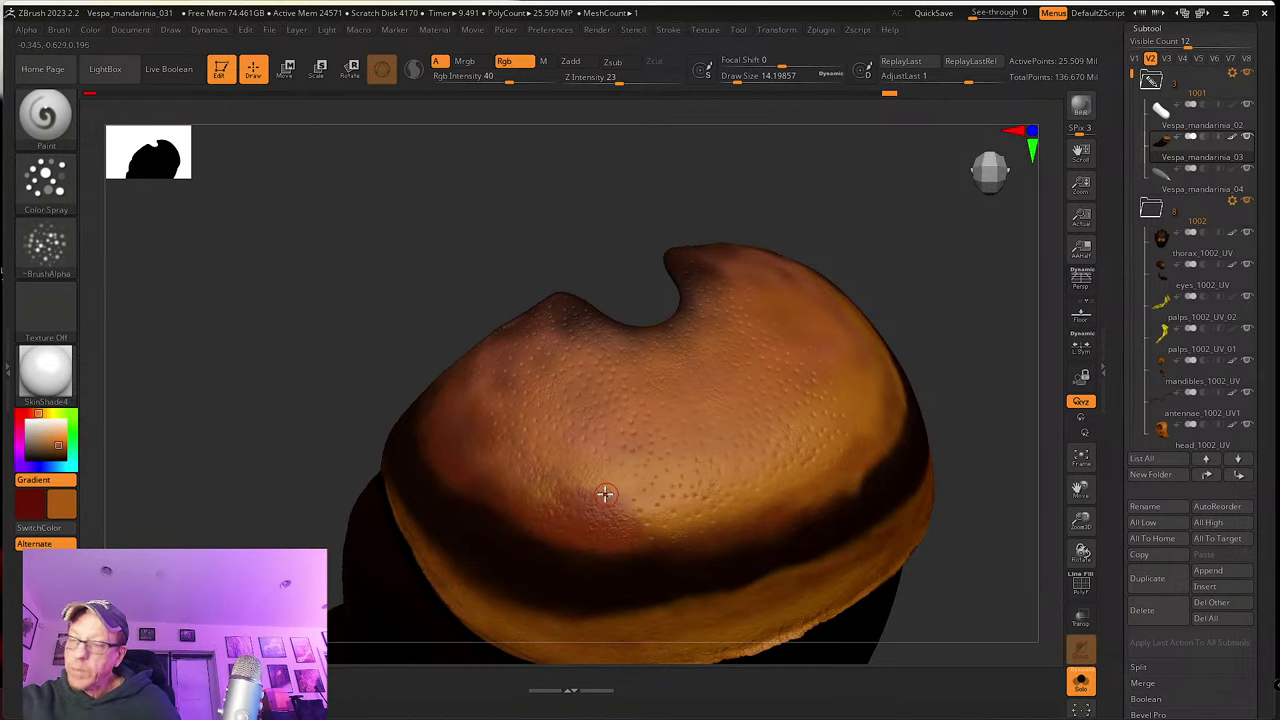
{"action": "key", "text": "c"}
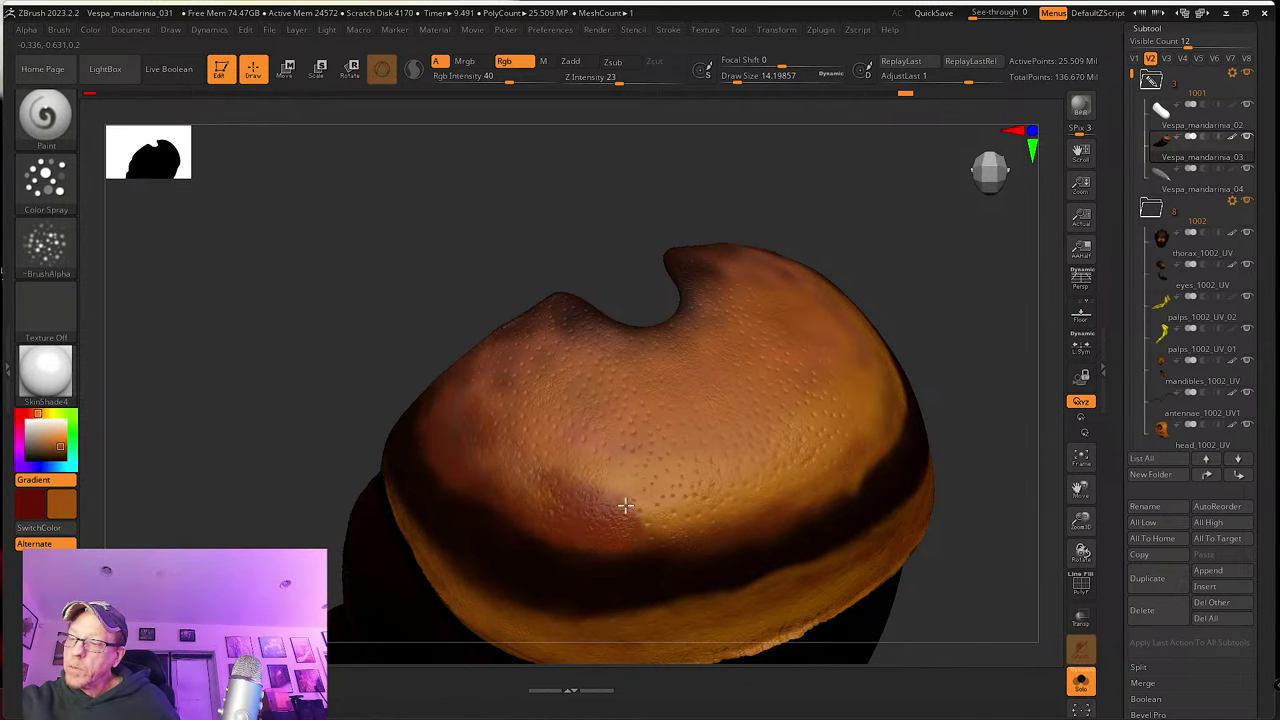
{"action": "right_click_drag", "start_coordinate": [553, 471], "coordinate": [643, 486]}
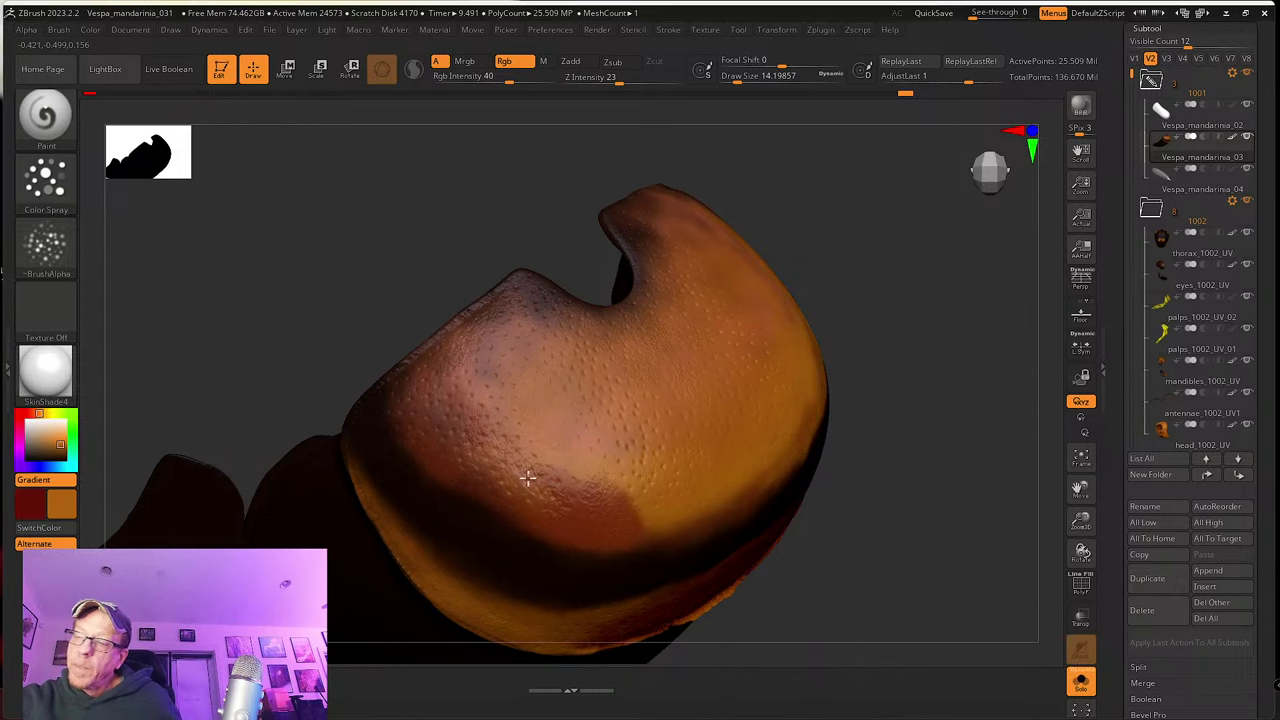
{"action": "mouse_move", "coordinate": [593, 507]}
{"action": "right_mouse_down"}
{"action": "mouse_move", "coordinate": [634, 509]}
{"action": "mouse_move", "coordinate": [593, 497]}
{"action": "right_mouse_up"}
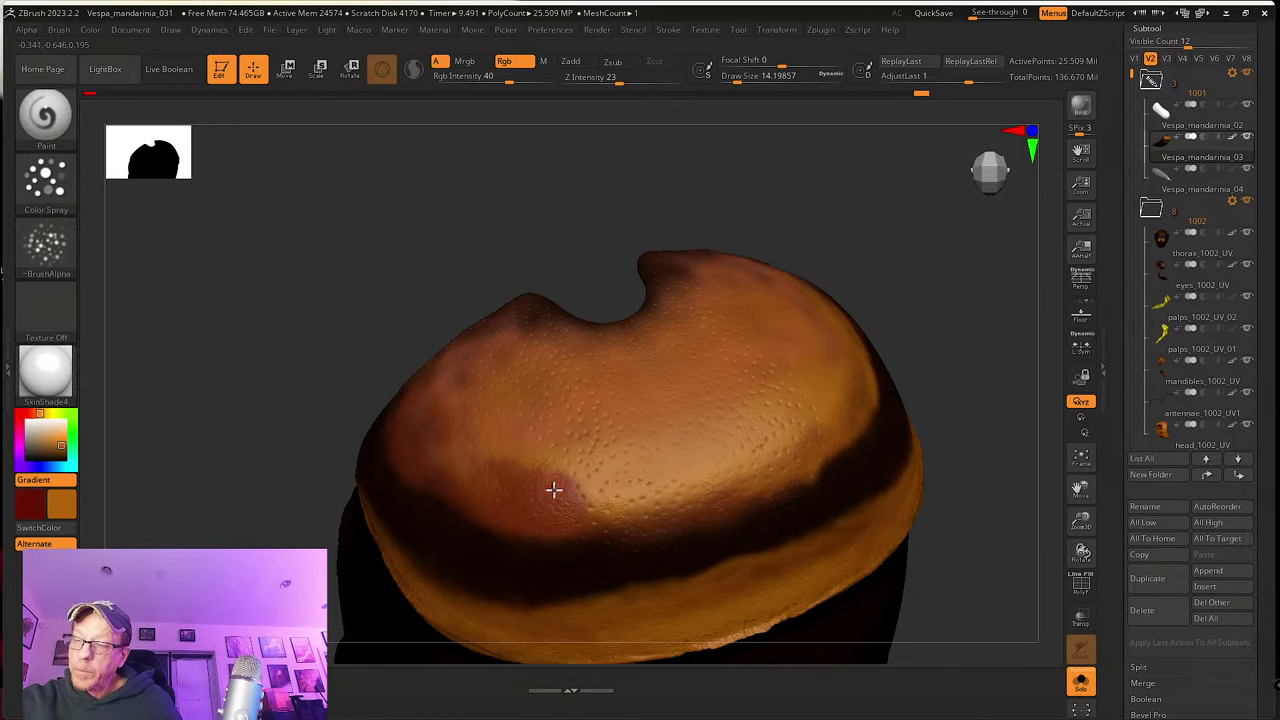
{"action": "mouse_move", "coordinate": [554, 489]}
{"action": "right_mouse_down"}
{"action": "mouse_move", "coordinate": [539, 459]}
{"action": "mouse_move", "coordinate": [607, 507]}
{"action": "right_mouse_up"}
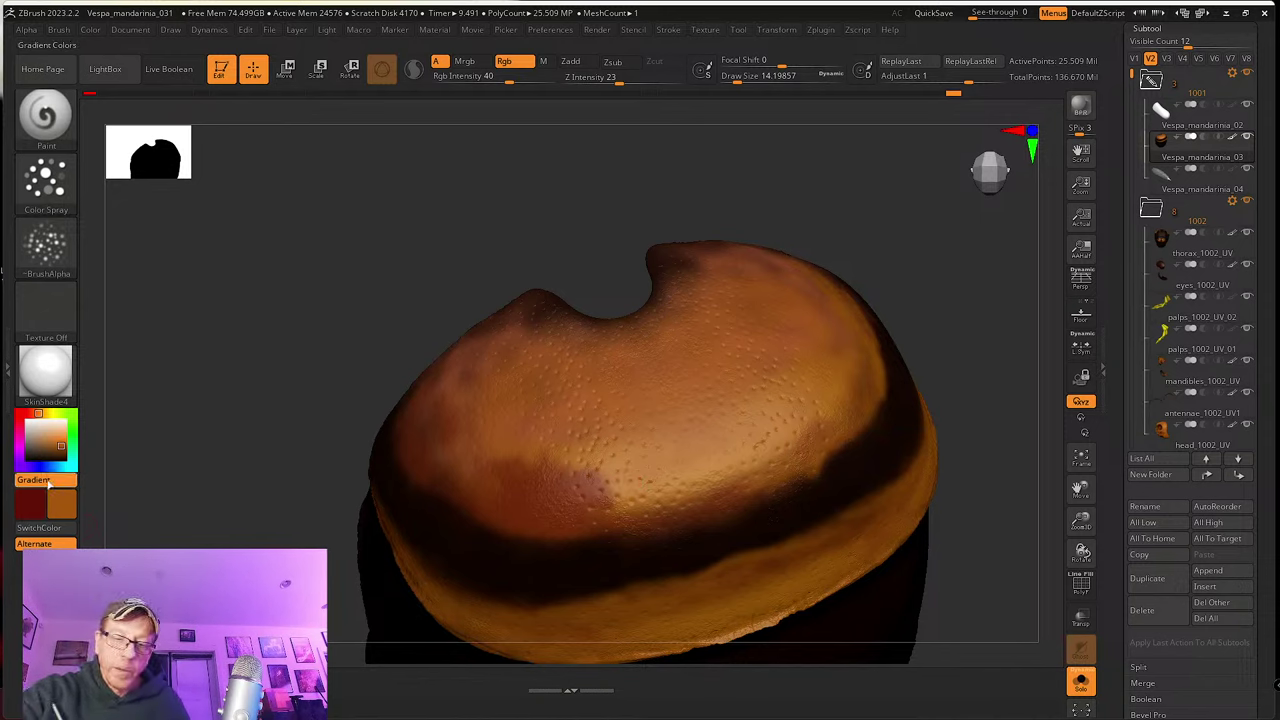
Step: Turn off Gradient, paint plain orange over the reddish patch, and smooth the transition into the surrounding color
{"action": "left_click", "coordinate": [47, 481]}
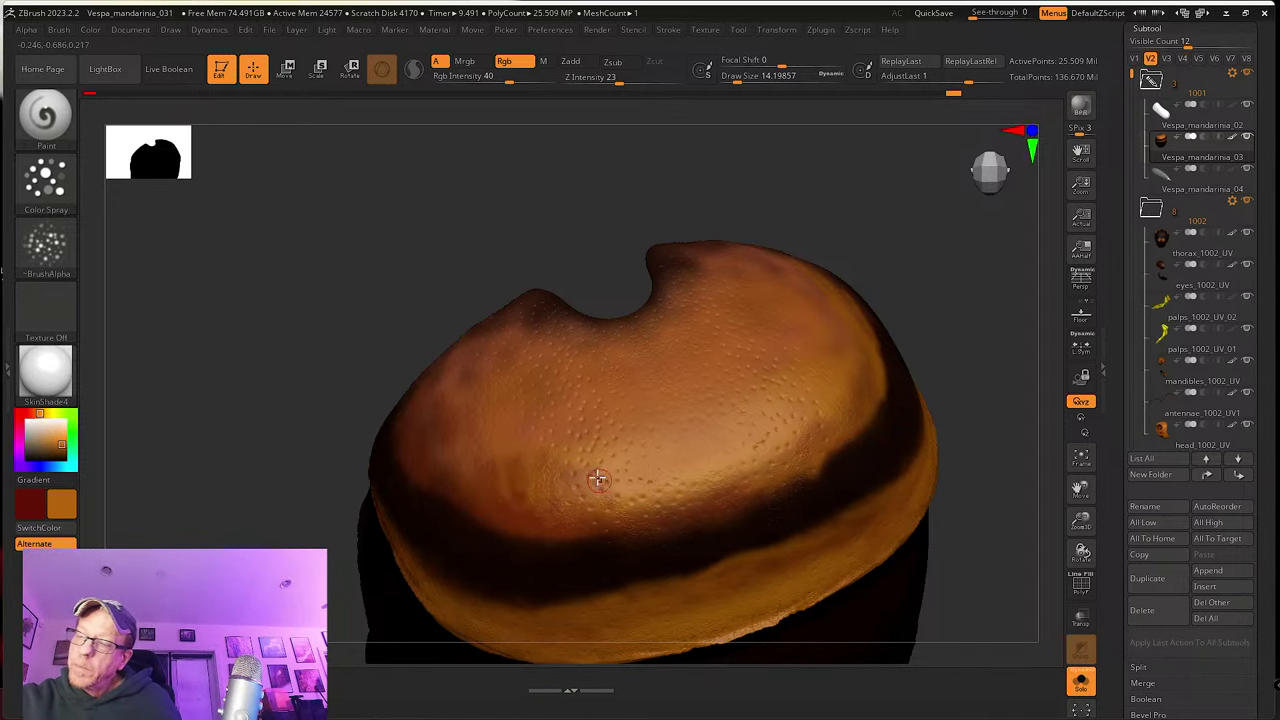
{"action": "right_click_drag", "start_coordinate": [597, 477], "coordinate": [517, 451]}
{"action": "key", "text": "shift"}
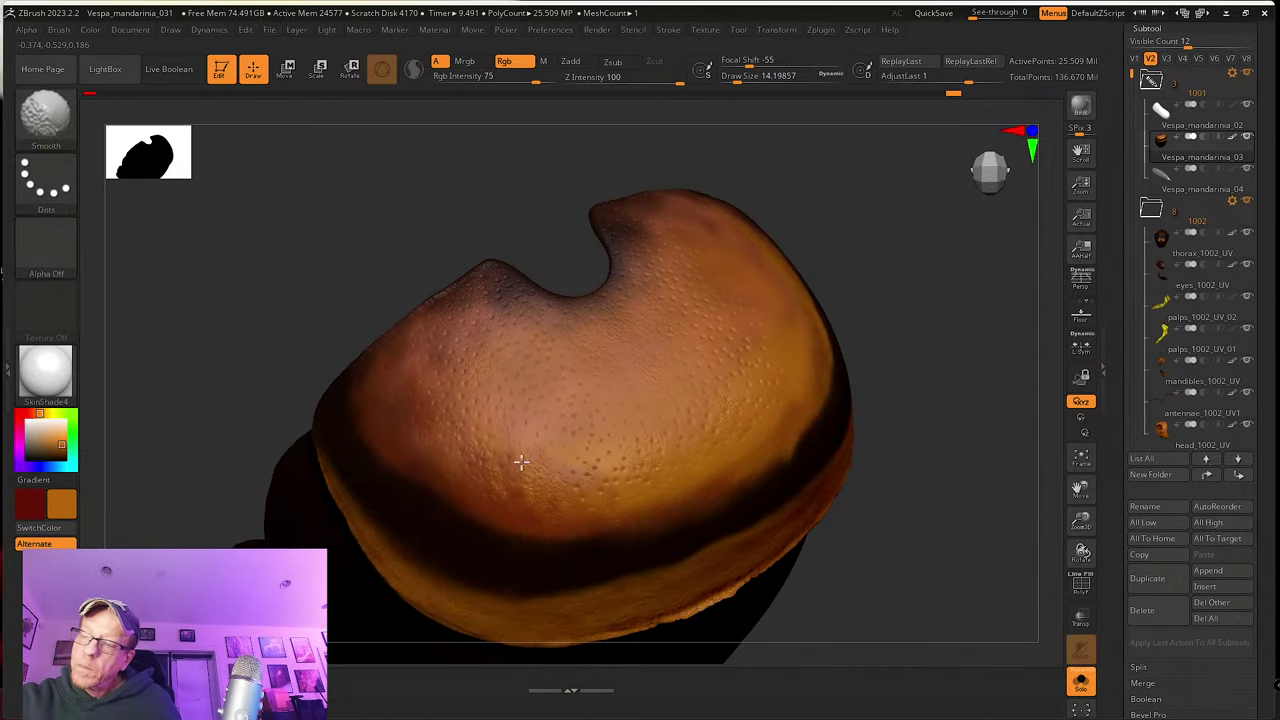
{"action": "mouse_move", "coordinate": [726, 471]}
{"action": "right_mouse_down"}
{"action": "mouse_move", "coordinate": [654, 357]}
{"action": "mouse_move", "coordinate": [760, 366]}
{"action": "mouse_move", "coordinate": [718, 347]}
{"action": "mouse_move", "coordinate": [697, 431]}
{"action": "mouse_move", "coordinate": [660, 423]}
{"action": "mouse_move", "coordinate": [669, 473]}
{"action": "right_mouse_up"}
Step: Sample the near-black brown from the dark band and paint irregular dark strokes along its edges on the first segment
{"action": "key", "text": "c"}
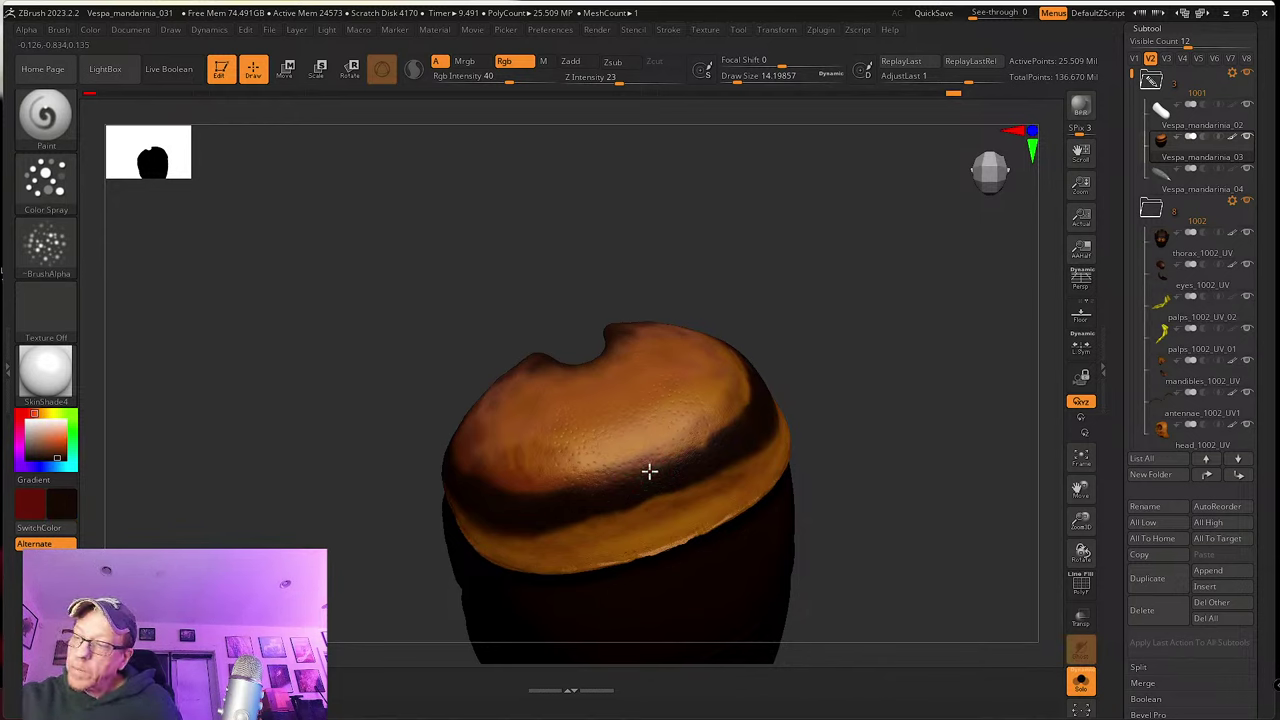
{"action": "mouse_move", "coordinate": [729, 443]}
{"action": "right_mouse_down"}
{"action": "mouse_move", "coordinate": [669, 474]}
{"action": "mouse_move", "coordinate": [670, 494]}
{"action": "right_mouse_up"}
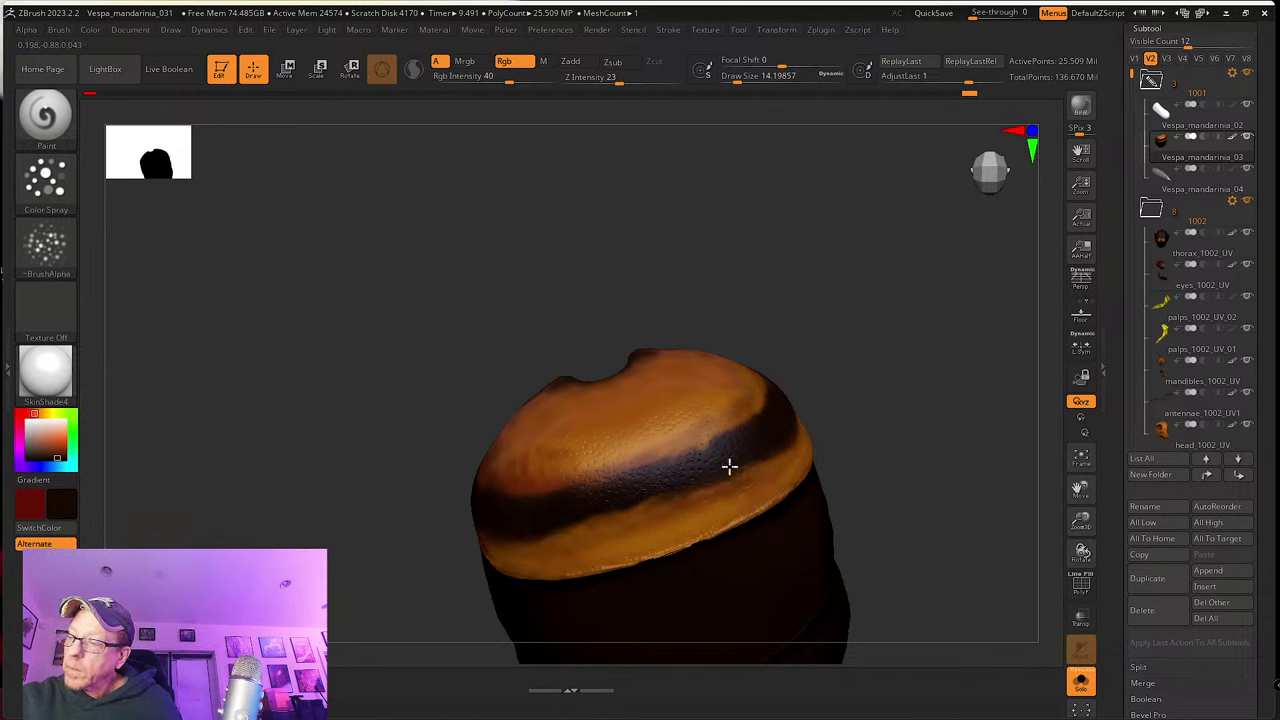
{"action": "mouse_move", "coordinate": [614, 517]}
{"action": "right_mouse_down"}
{"action": "mouse_move", "coordinate": [706, 460]}
{"action": "mouse_move", "coordinate": [647, 490]}
{"action": "right_mouse_up"}
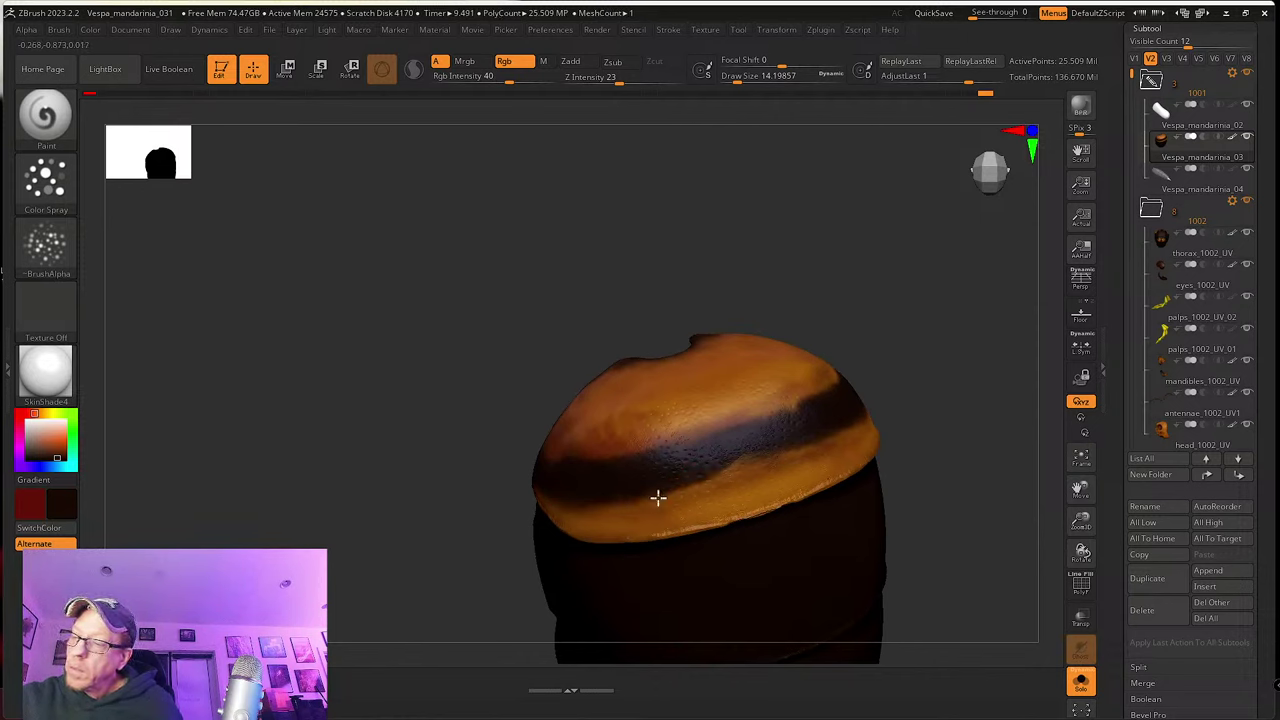
{"action": "right_click_drag", "start_coordinate": [803, 429], "coordinate": [711, 469]}
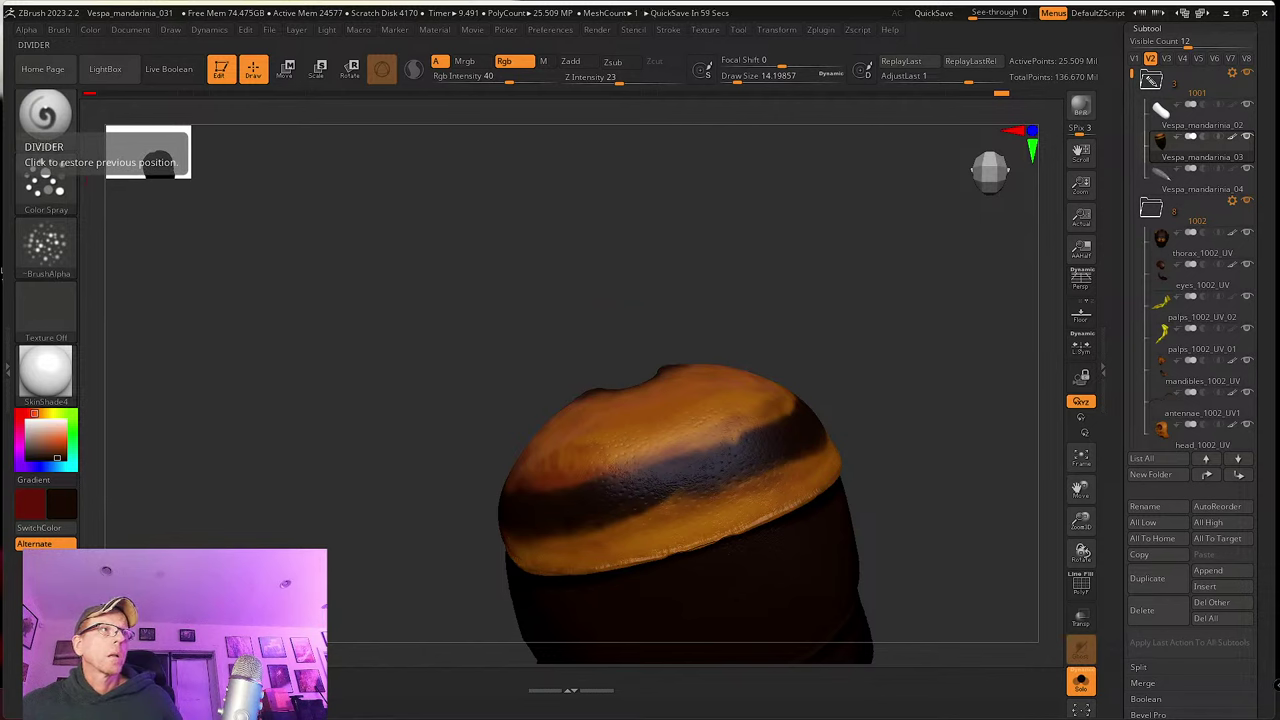
Step: Set the draw size to about 44 and paint soft dark strokes along the front edge of the first segment's dark band
{"action": "mouse_move", "coordinate": [883, 465]}
{"action": "right_mouse_down"}
{"action": "mouse_move", "coordinate": [883, 491]}
{"action": "mouse_move", "coordinate": [906, 476]}
{"action": "right_mouse_up"}
{"action": "mouse_move", "coordinate": [751, 414]}
{"action": "right_mouse_down"}
{"action": "mouse_move", "coordinate": [723, 426]}
{"action": "mouse_move", "coordinate": [735, 453]}
{"action": "right_mouse_up"}
{"action": "key", "text": "s"}
{"action": "left_click_drag", "start_coordinate": [736, 467], "coordinate": [747, 467]}
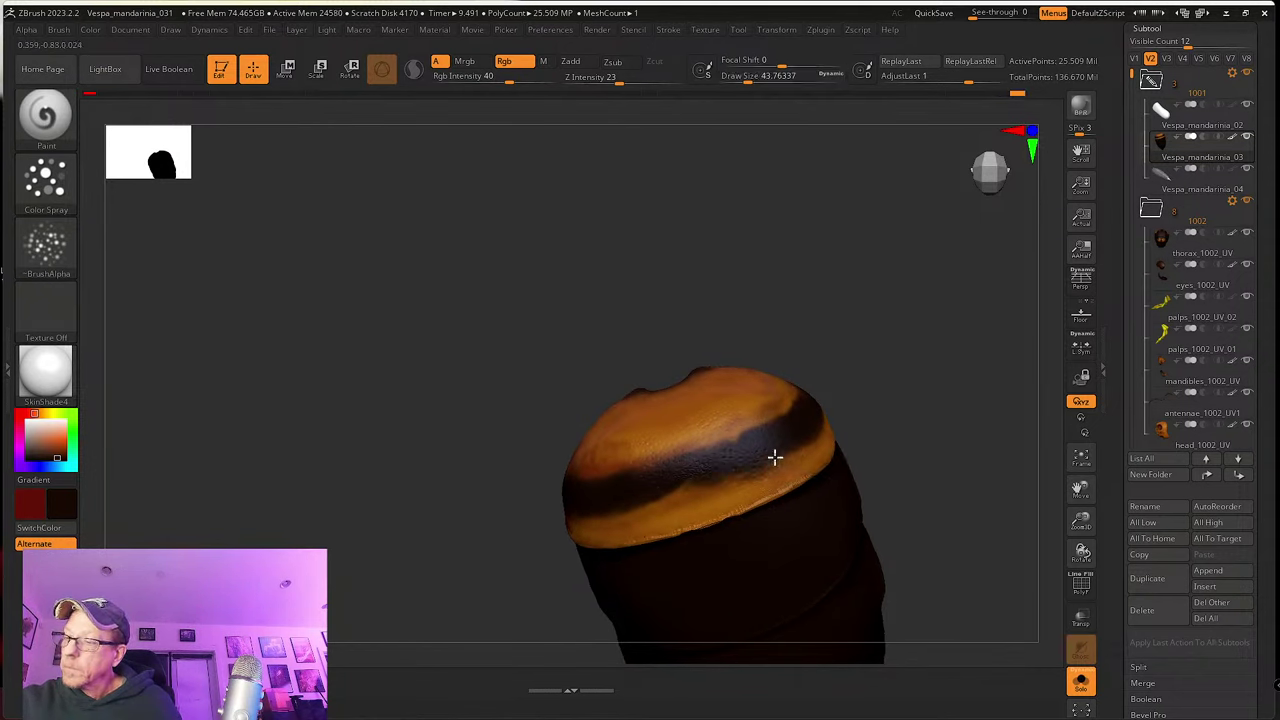
{"action": "right_click_drag", "start_coordinate": [803, 426], "coordinate": [776, 453]}
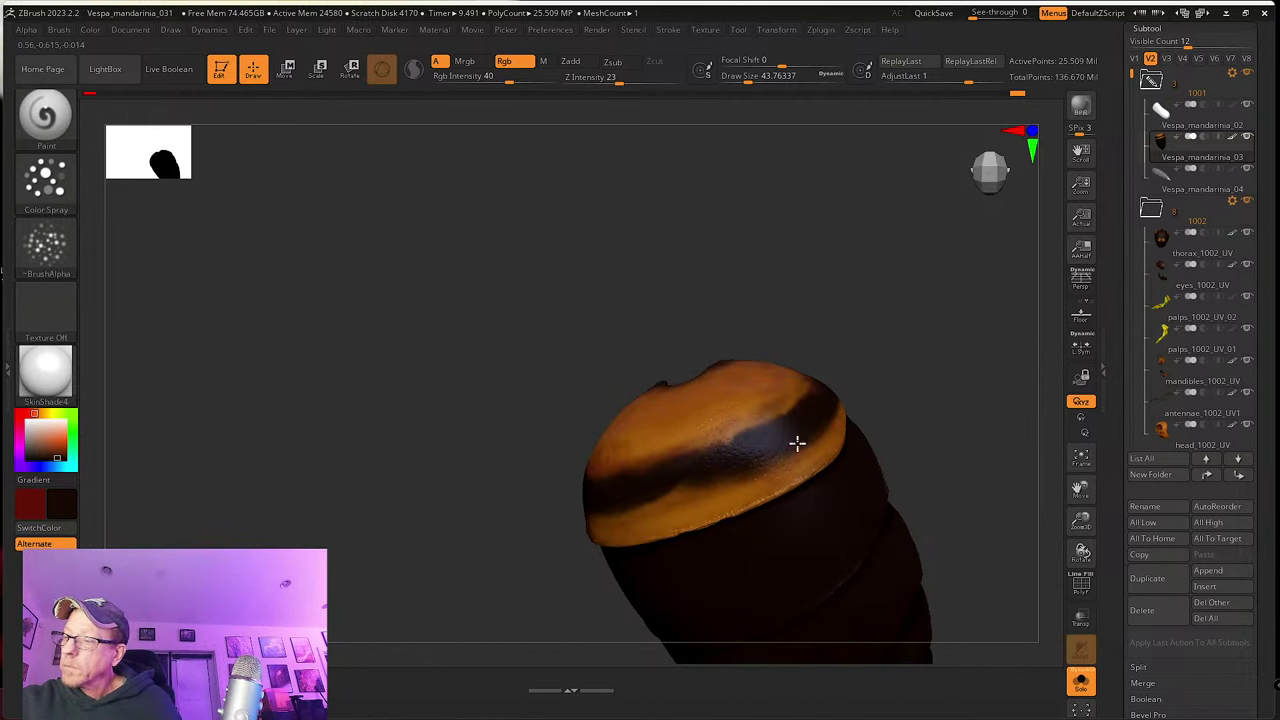
{"action": "right_click_drag", "start_coordinate": [794, 417], "coordinate": [820, 377]}
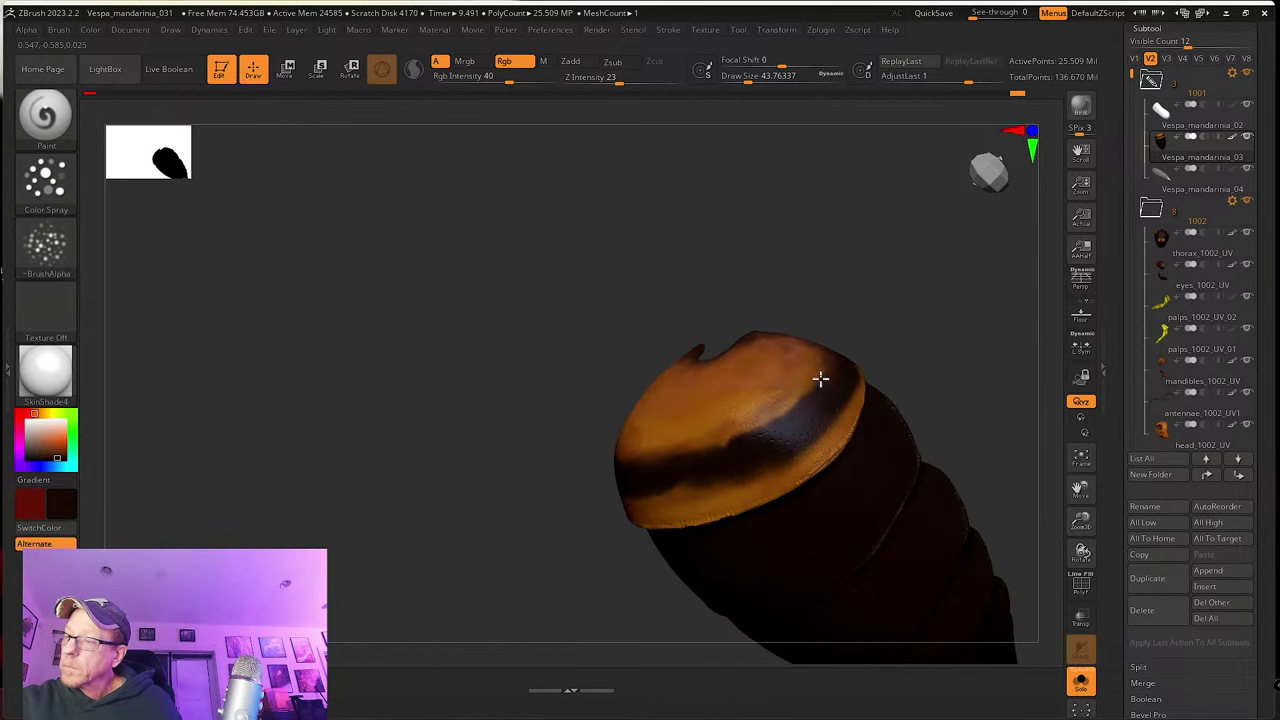
{"action": "left_click_drag", "start_coordinate": [775, 421], "coordinate": [785, 406]}
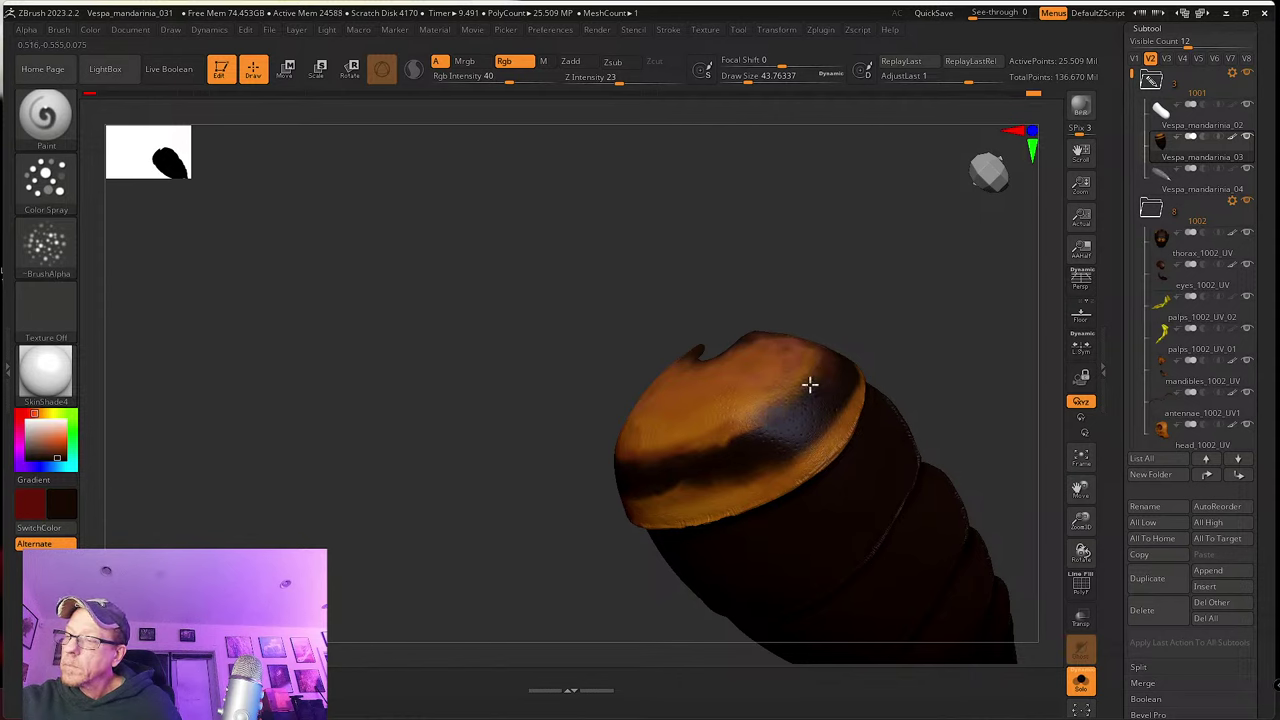
{"action": "right_click_drag", "start_coordinate": [731, 449], "coordinate": [656, 445]}
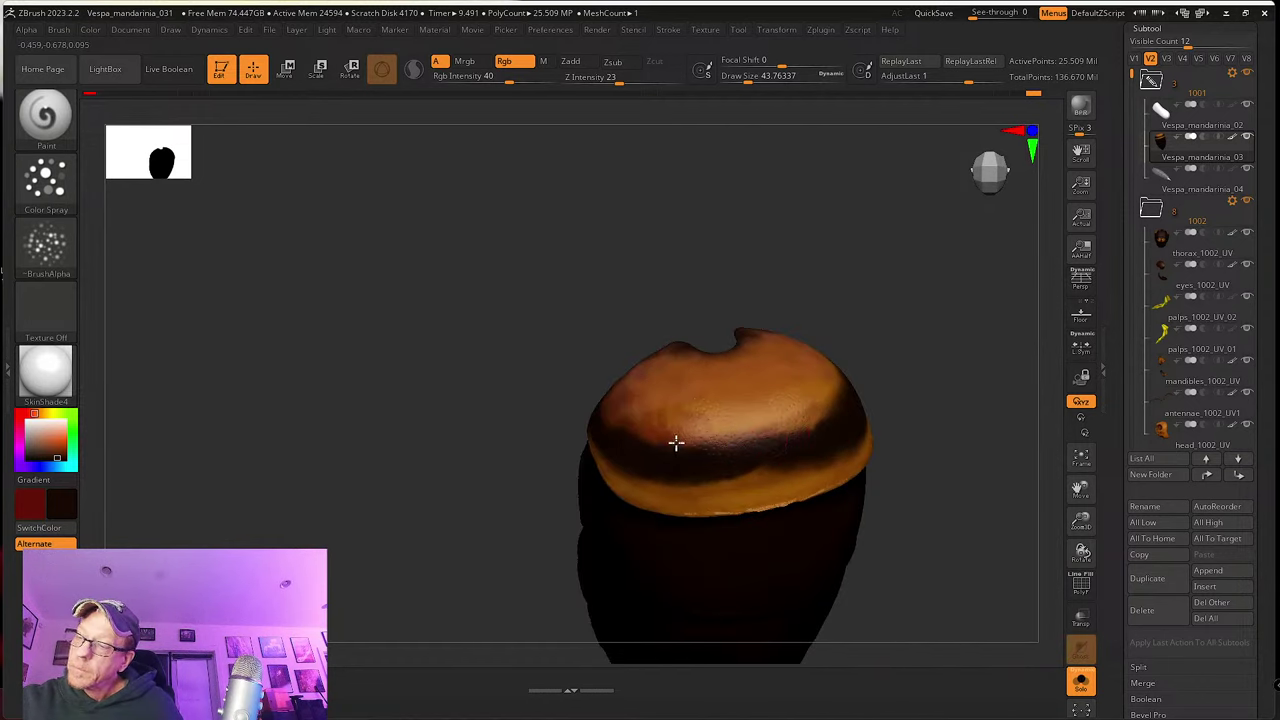
{"action": "key", "text": "ctrl+z"}
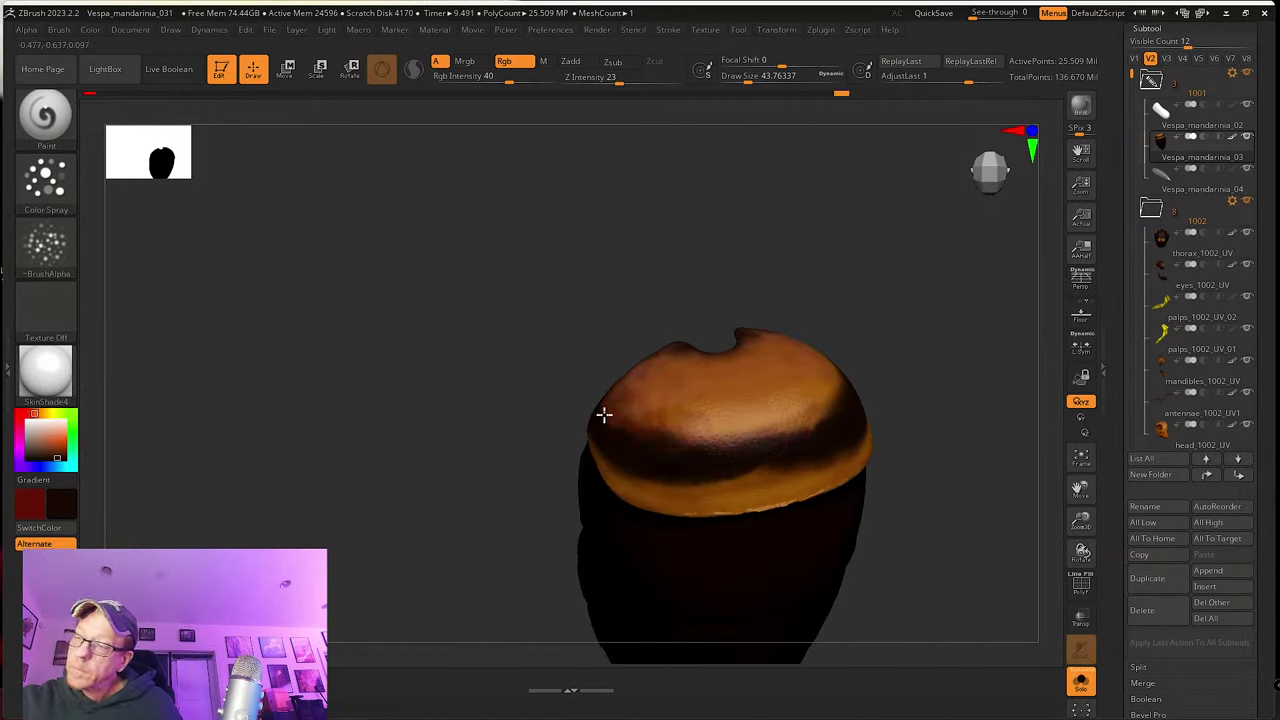
{"action": "key", "text": "ctrl+shift+z"}
{"action": "mouse_move", "coordinate": [663, 489]}
{"action": "right_mouse_down"}
{"action": "mouse_move", "coordinate": [677, 437]}
{"action": "mouse_move", "coordinate": [595, 447]}
{"action": "right_mouse_up"}
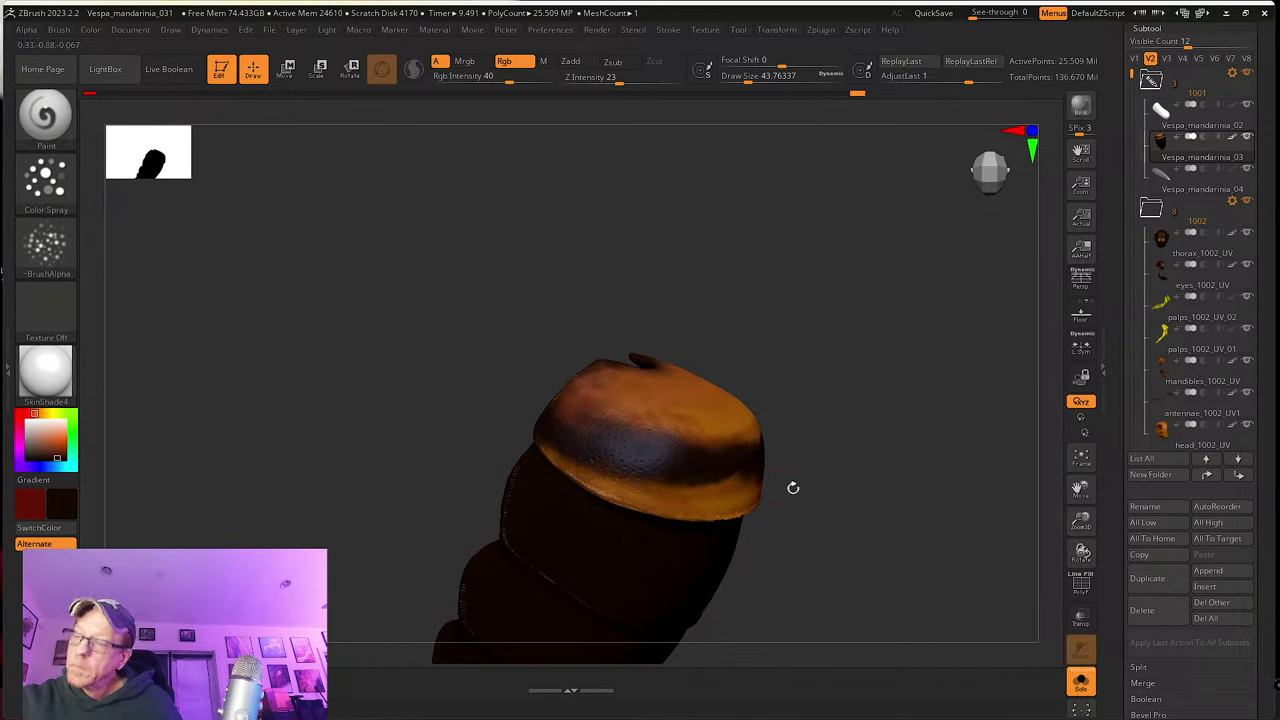
{"action": "left_click_drag", "start_coordinate": [791, 486], "coordinate": [870, 544]}
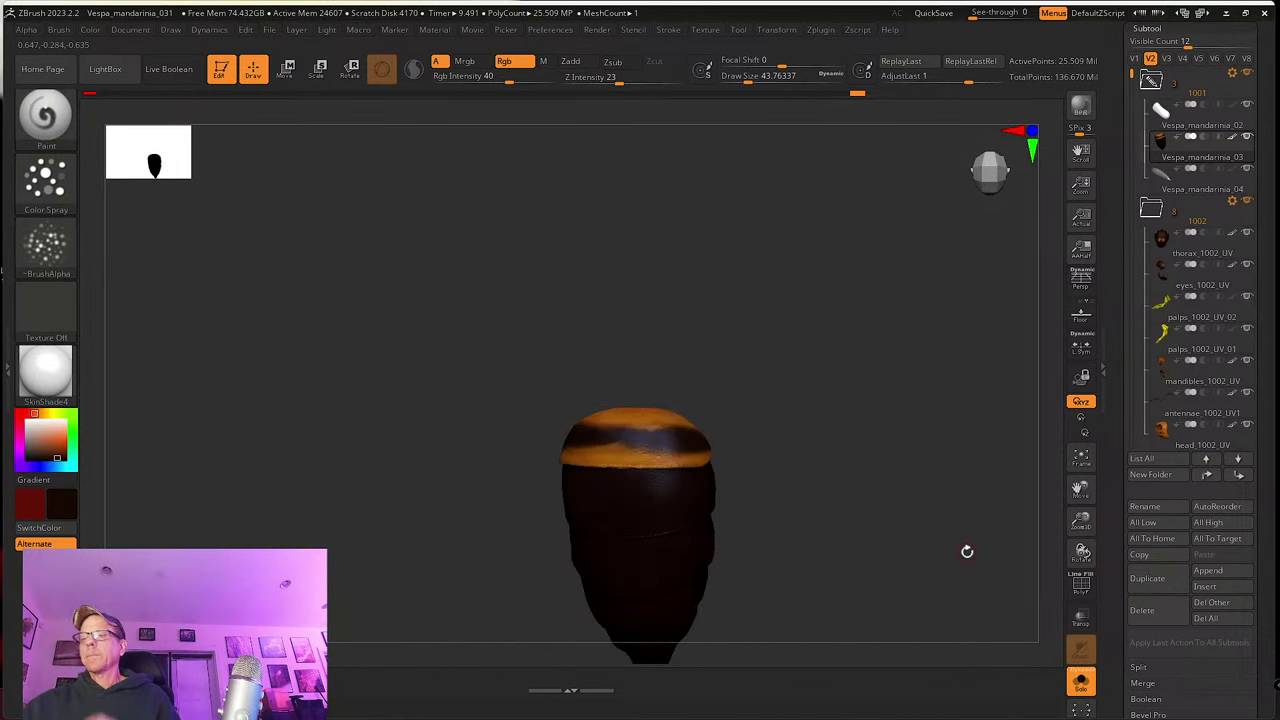
{"action": "left_click_drag", "start_coordinate": [663, 449], "coordinate": [694, 500]}
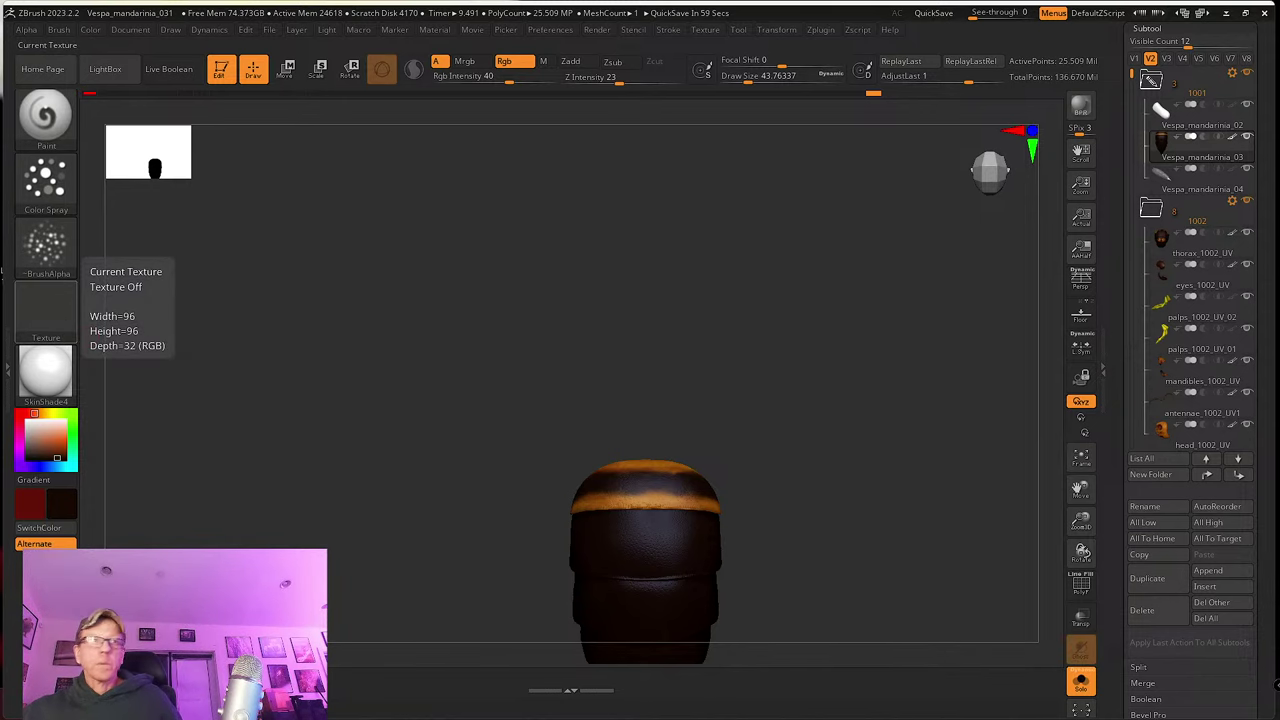
Step: Examine the hornet reference photos for the abdomen's orange and dark banding pattern, especially on the segments behind the first
{"action": "right_click_drag", "start_coordinate": [2, 461], "coordinate": [597, 459]}
{"action": "scroll", "coordinate": [544, 441], "scroll_direction": "down", "scroll_amount": 6}
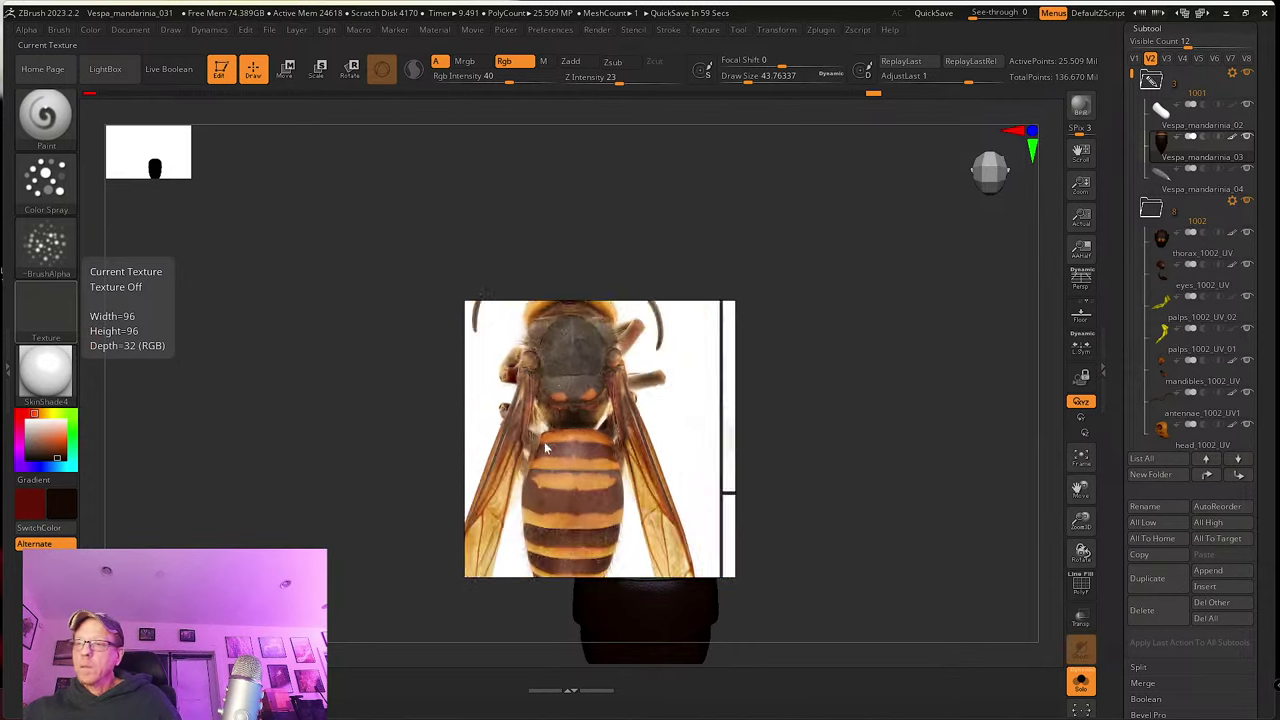
{"action": "middle_click_drag", "start_coordinate": [578, 480], "coordinate": [480, 488]}
{"action": "scroll", "coordinate": [560, 483], "scroll_direction": "up", "scroll_amount": 3}
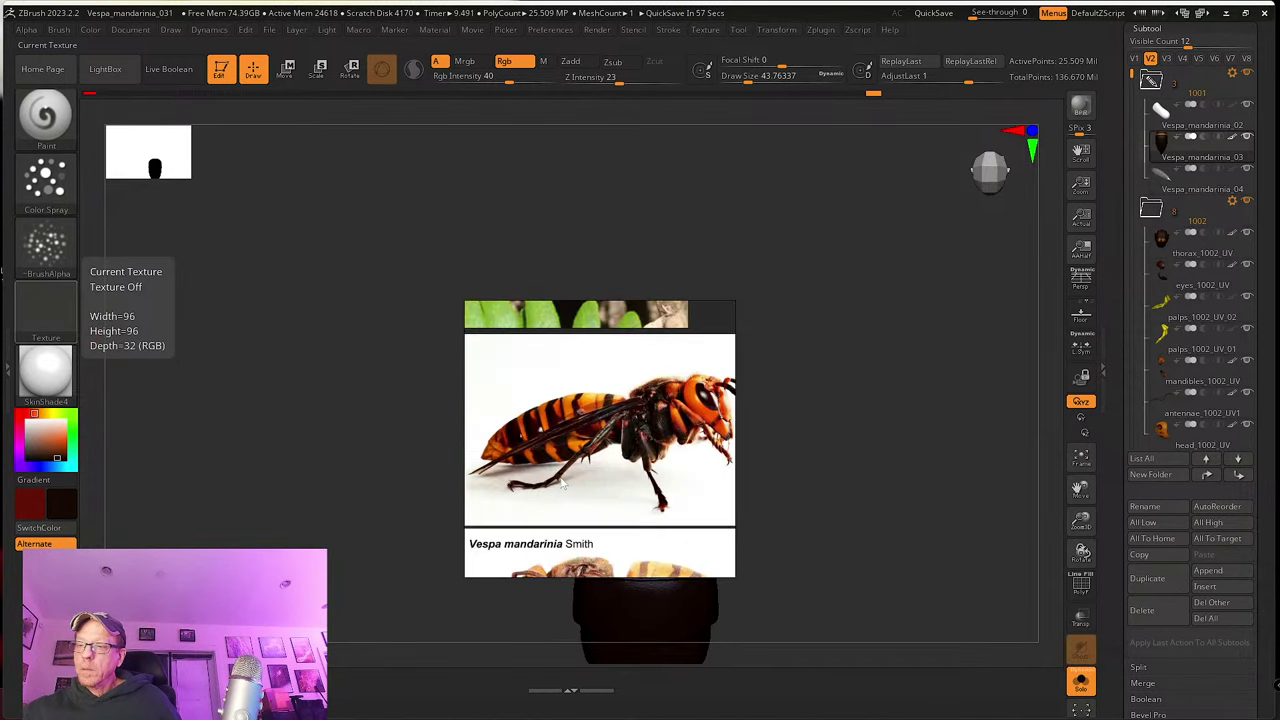
{"action": "scroll", "coordinate": [558, 452], "scroll_direction": "up", "scroll_amount": 6}
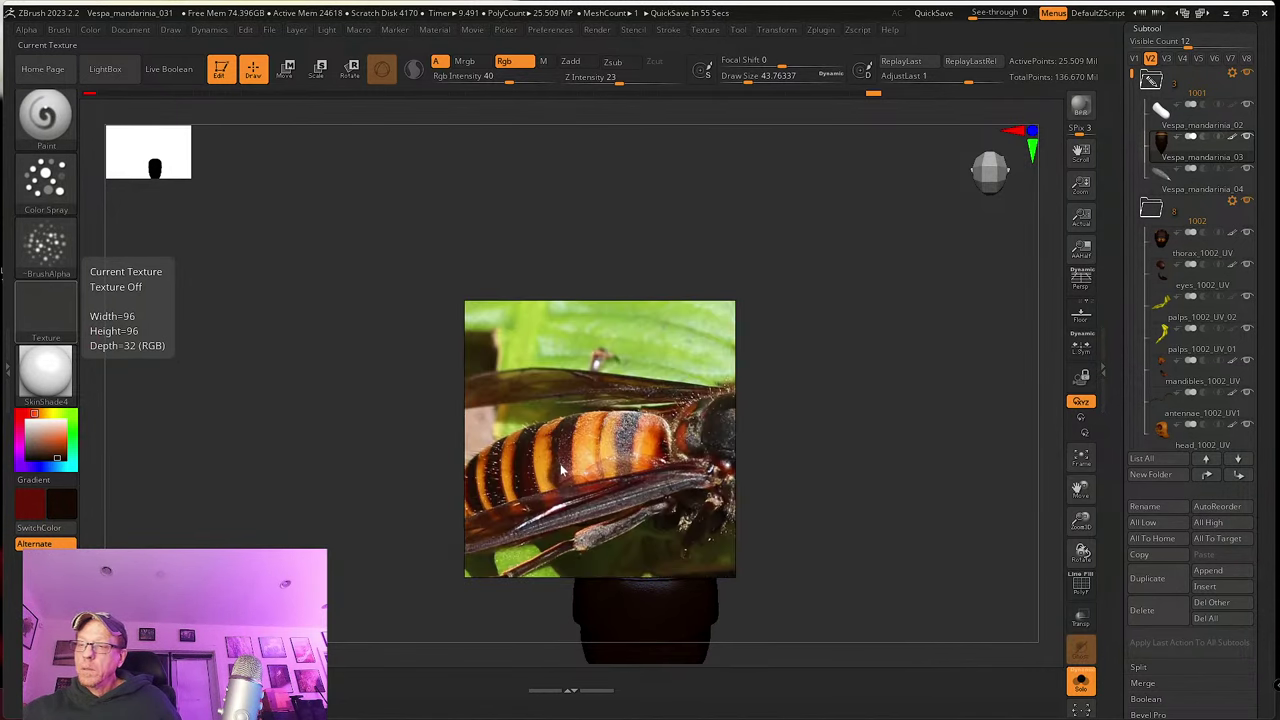
{"action": "scroll", "coordinate": [597, 468], "scroll_direction": "down", "scroll_amount": 5}
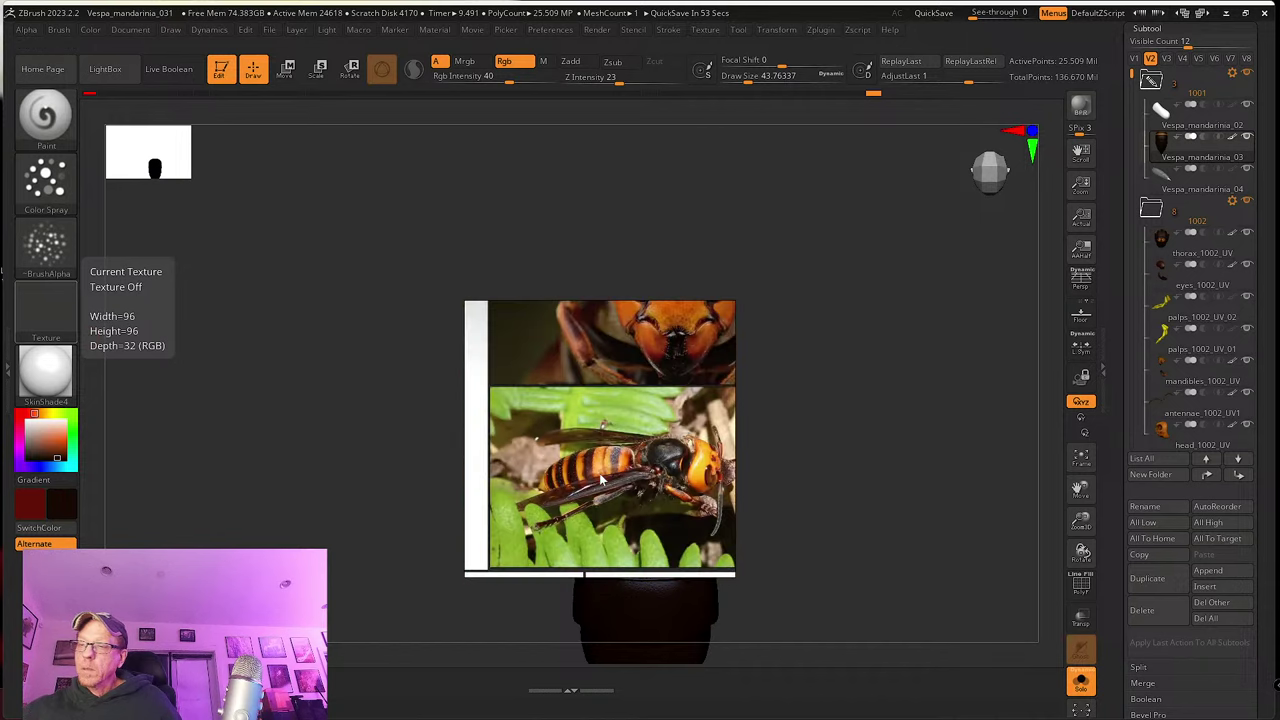
{"action": "scroll", "coordinate": [612, 474], "scroll_direction": "up", "scroll_amount": 4}
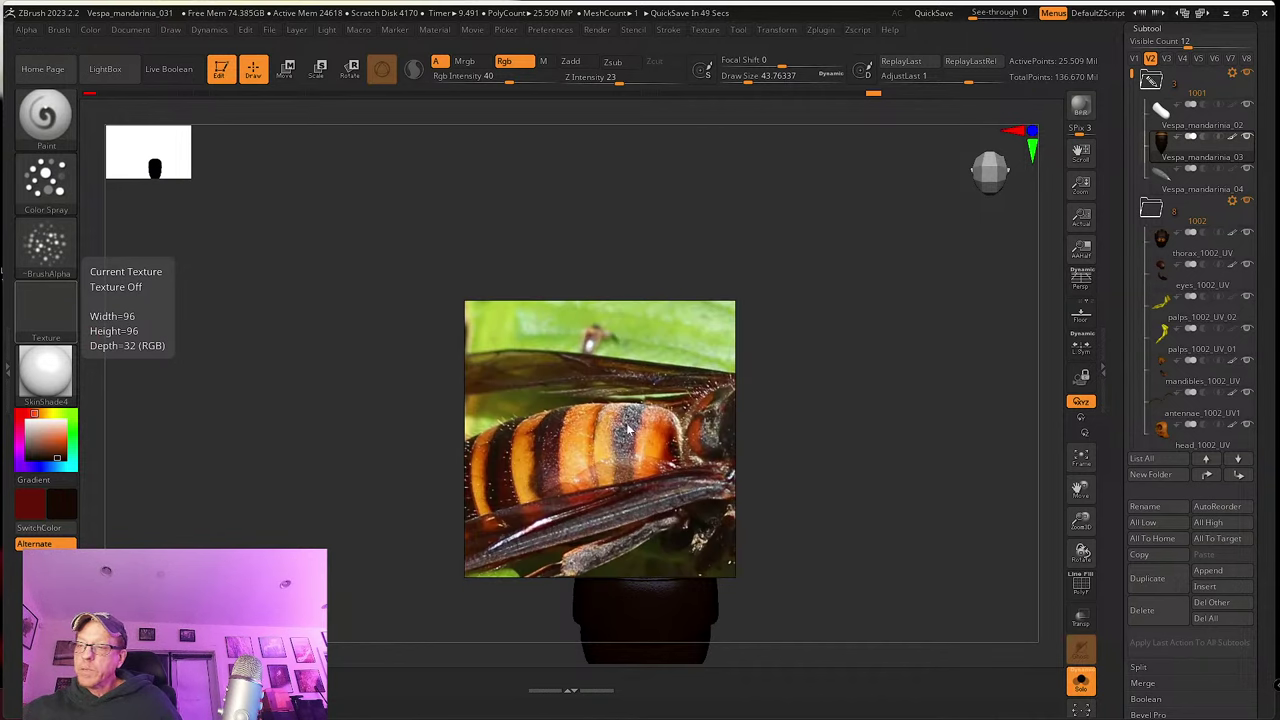
{"action": "scroll", "coordinate": [628, 428], "scroll_direction": "down", "scroll_amount": 5}
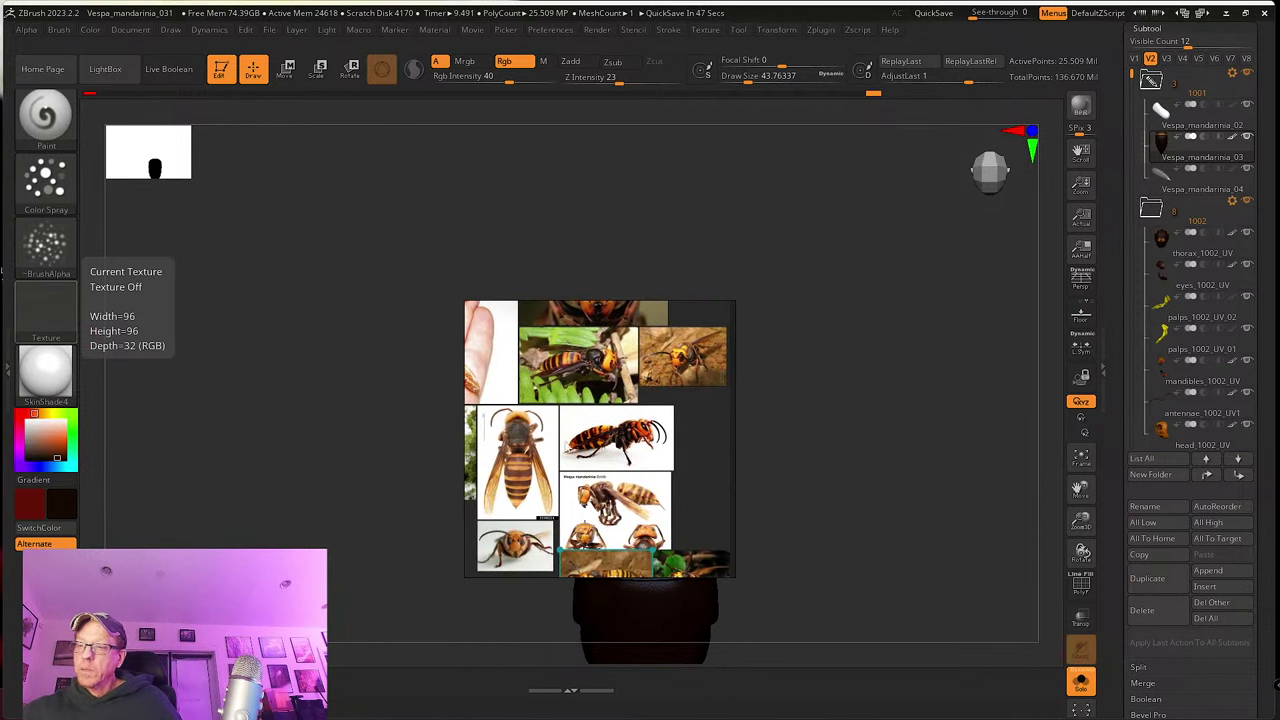
{"action": "scroll", "coordinate": [578, 468], "scroll_direction": "up", "scroll_amount": 4}
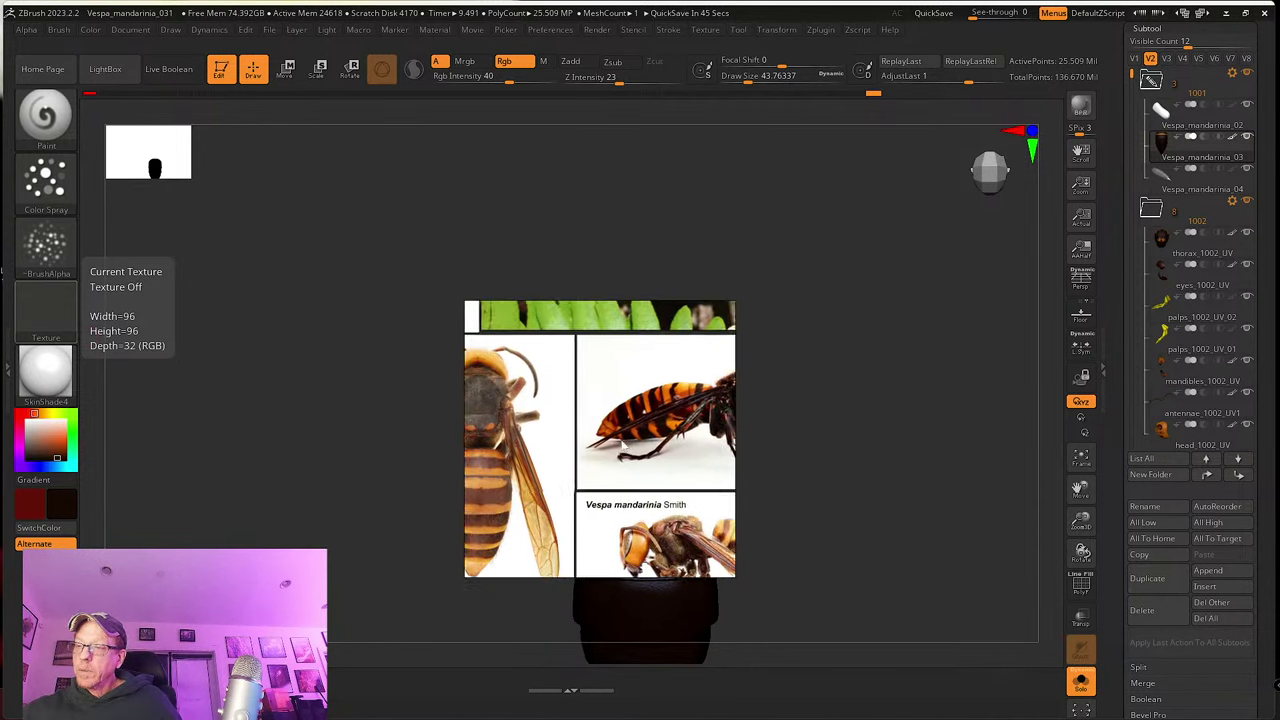
{"action": "scroll", "coordinate": [622, 445], "scroll_direction": "up", "scroll_amount": 4}
{"action": "scroll", "coordinate": [600, 470], "scroll_direction": "down", "scroll_amount": 5}
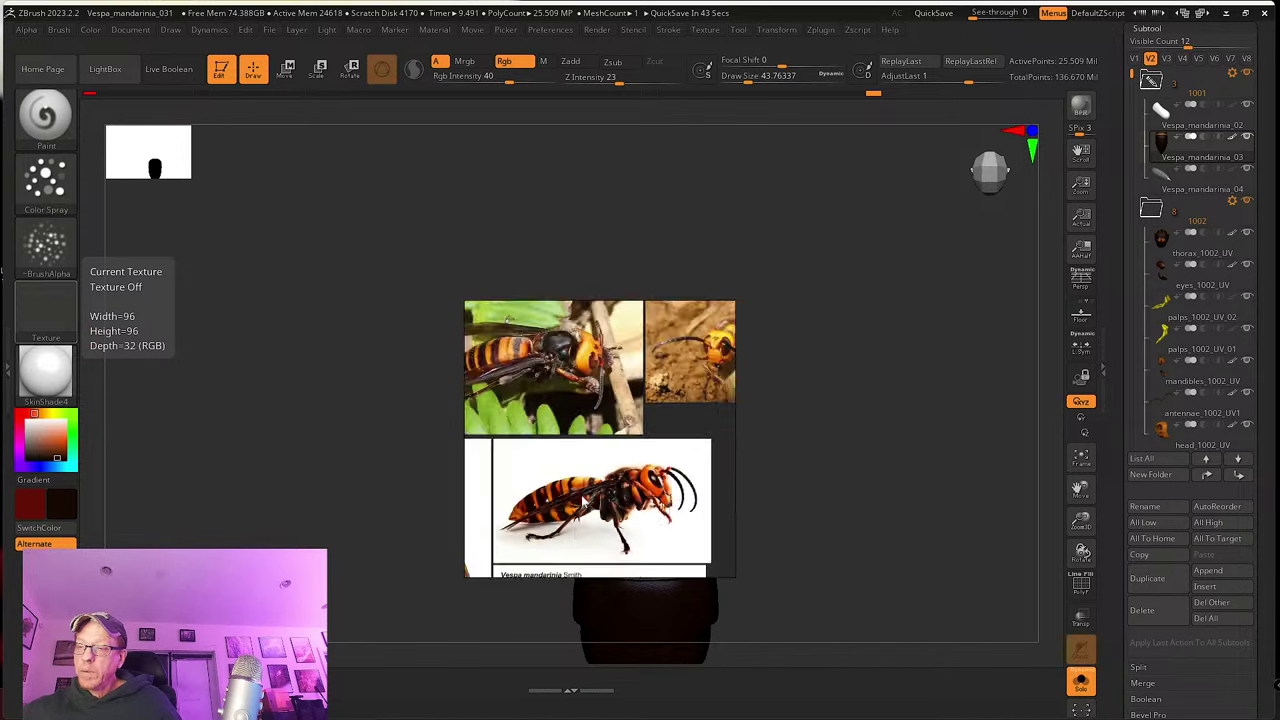
{"action": "scroll", "coordinate": [600, 470], "scroll_direction": "up", "scroll_amount": 3}
{"action": "scroll", "coordinate": [608, 510], "scroll_direction": "down", "scroll_amount": 6}
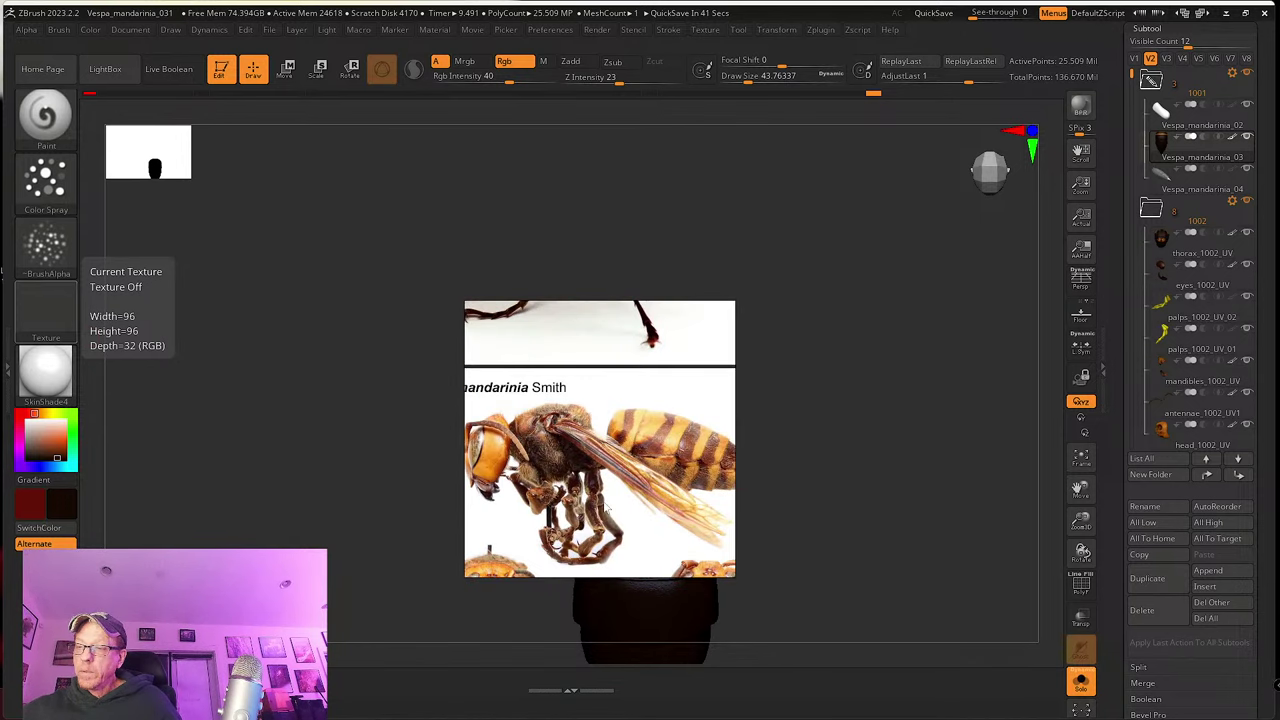
{"action": "scroll", "coordinate": [616, 493], "scroll_direction": "up", "scroll_amount": 5}
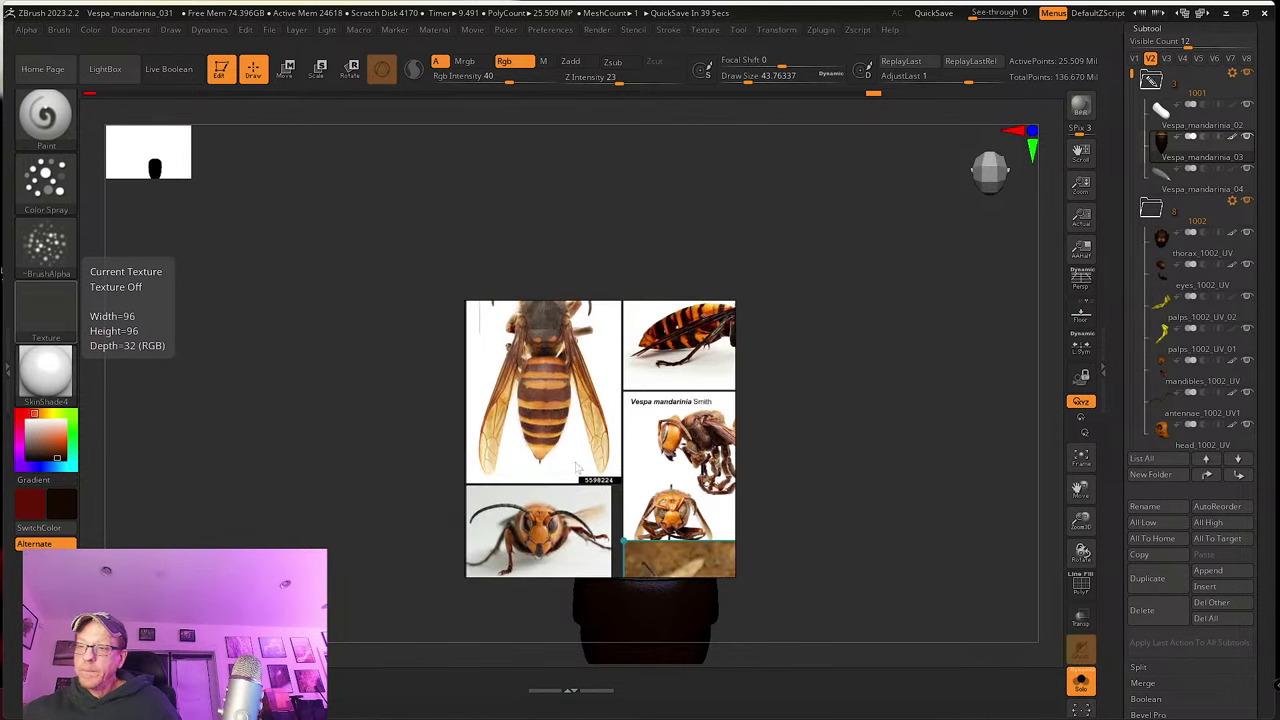
{"action": "middle_click_drag", "start_coordinate": [610, 462], "coordinate": [568, 479]}
{"action": "right_click_drag", "start_coordinate": [619, 464], "coordinate": [0, 360]}
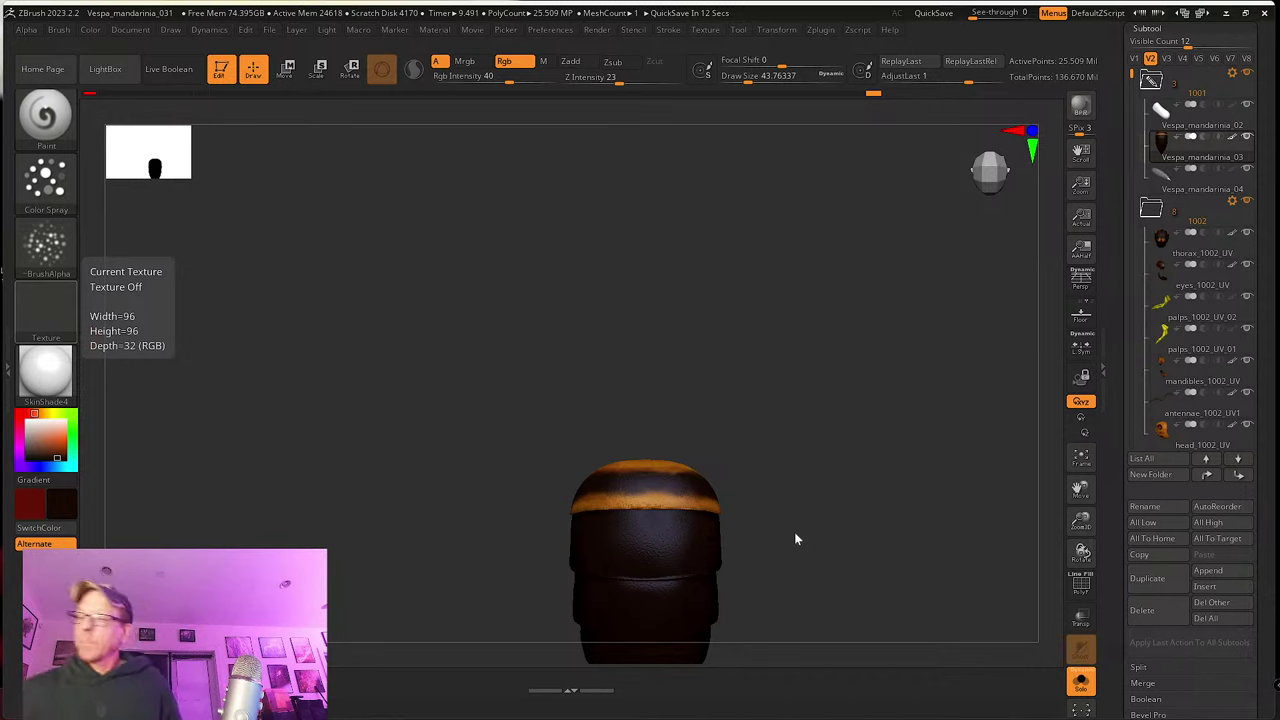
Step: Sample orange from the first segment's rear band and spray the start of an orange band across the second segment
{"action": "right_click_drag", "start_coordinate": [659, 523], "coordinate": [654, 598], "text": "ctrl"}
{"action": "key", "text": "c"}
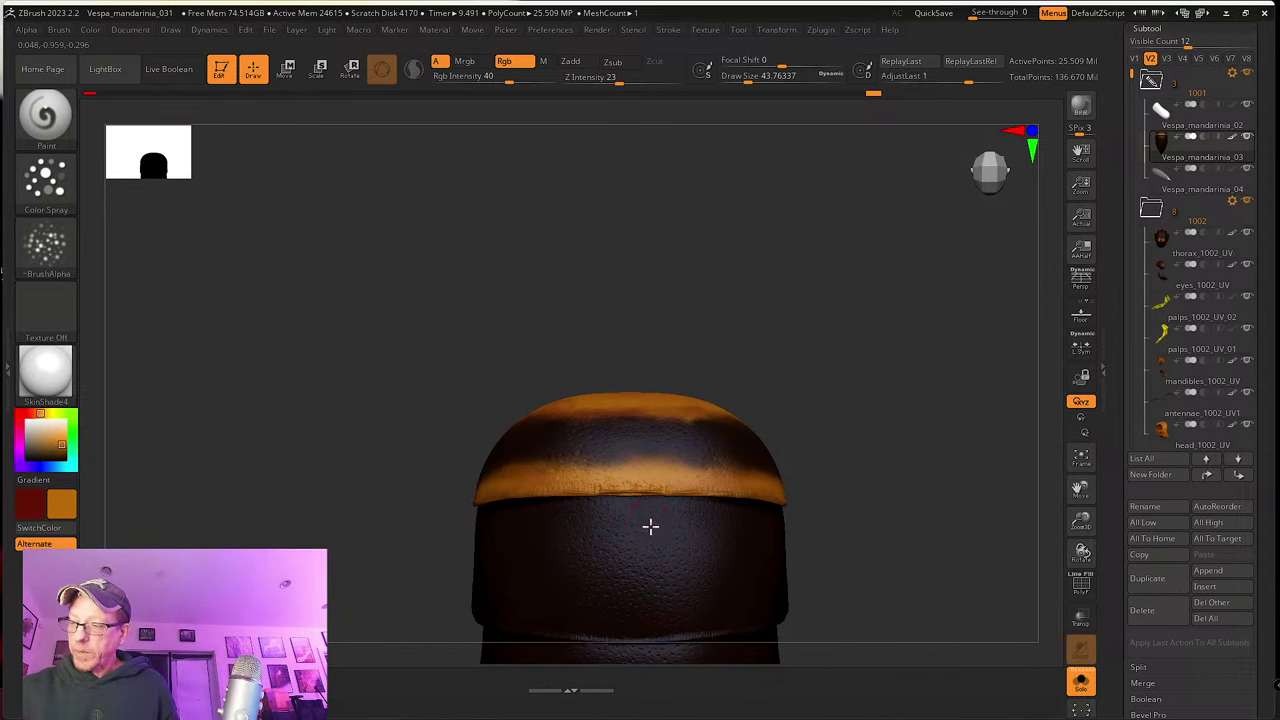
{"action": "mouse_move", "coordinate": [650, 526]}
{"action": "left_mouse_down"}
{"action": "mouse_move", "coordinate": [694, 523]}
{"action": "mouse_move", "coordinate": [646, 537]}
{"action": "mouse_move", "coordinate": [680, 543]}
{"action": "mouse_move", "coordinate": [726, 526]}
{"action": "left_mouse_up"}
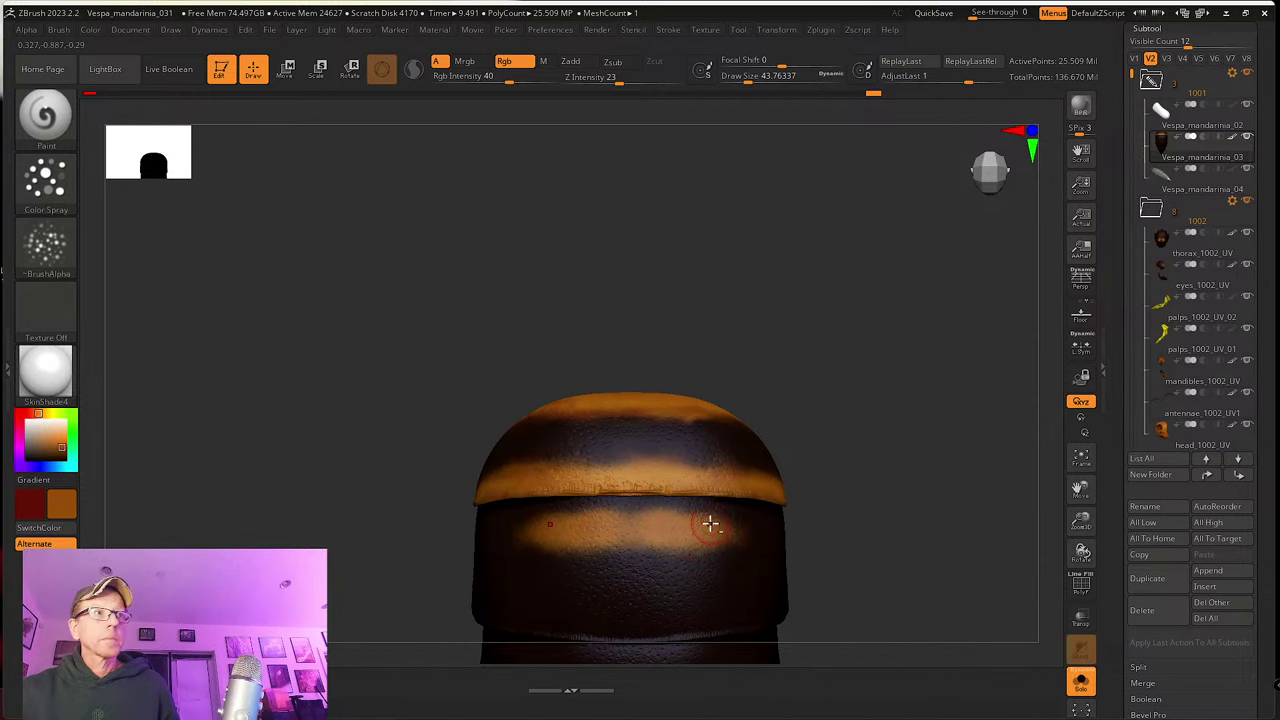
{"action": "mouse_move", "coordinate": [709, 523]}
{"action": "right_mouse_down", "text": "ctrl"}
{"action": "mouse_move", "coordinate": [697, 520]}
{"action": "mouse_move", "coordinate": [693, 550]}
{"action": "right_mouse_up", "text": "ctrl"}
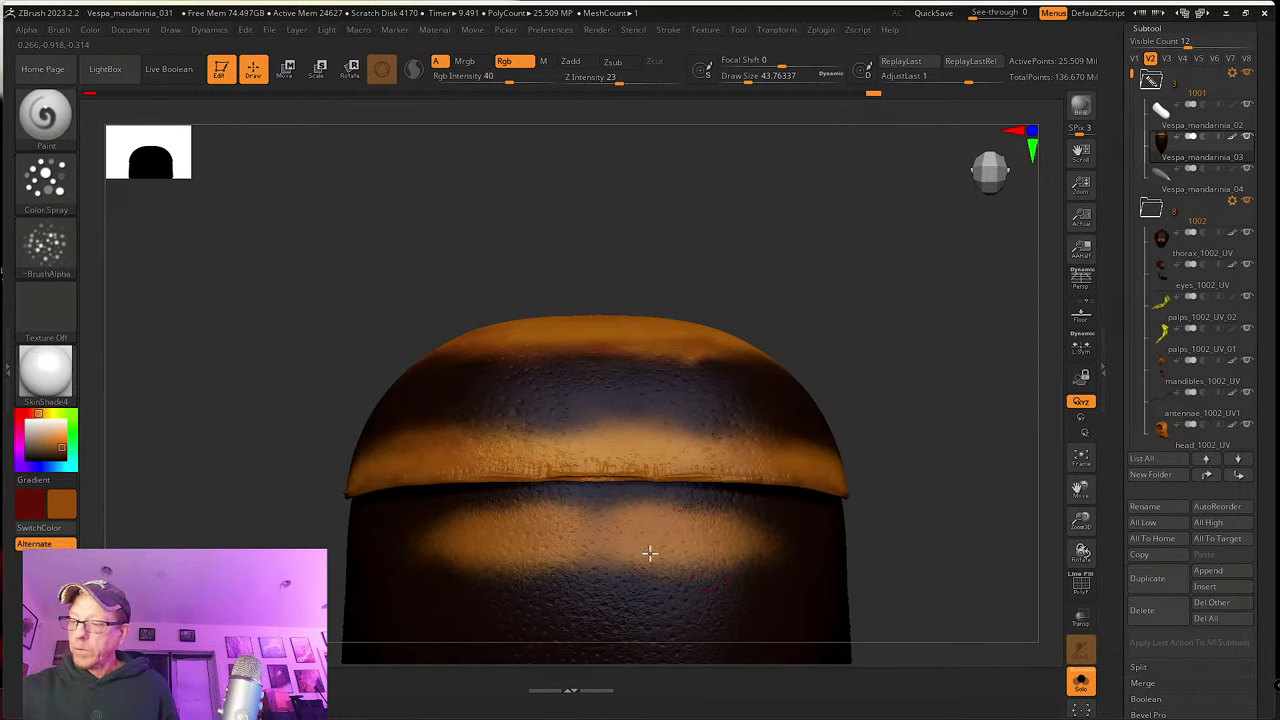
Step: Change the brush alpha to Alpha 12 and lower the Color Spray stroke's Placement
{"action": "left_click", "coordinate": [57, 252]}
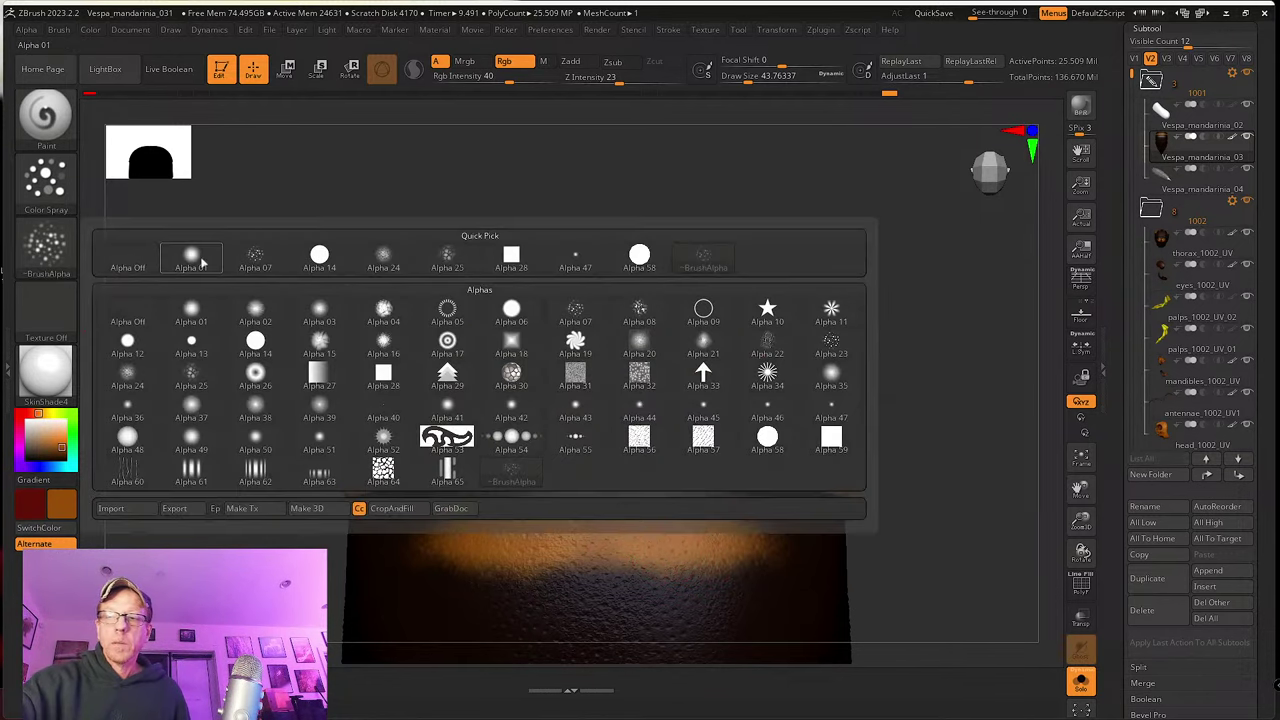
{"action": "left_click", "coordinate": [127, 342]}
{"action": "left_click", "coordinate": [45, 180]}
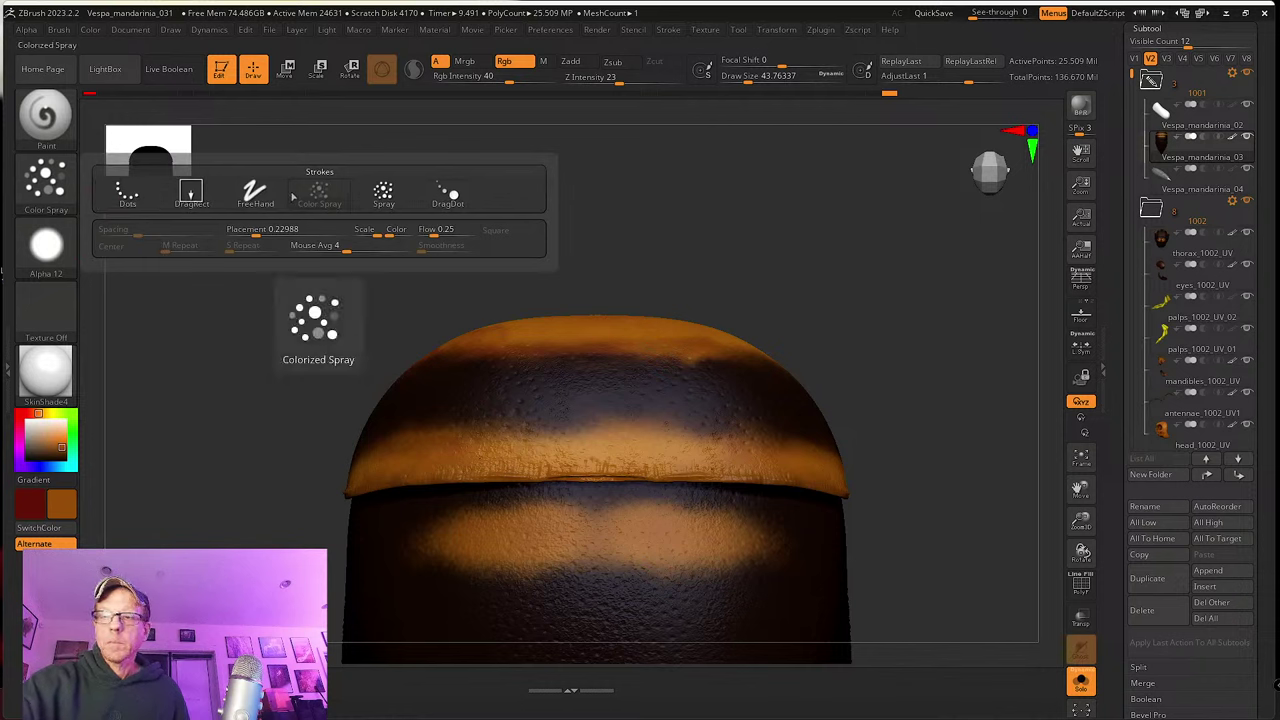
{"action": "left_click_drag", "start_coordinate": [258, 231], "coordinate": [244, 230]}
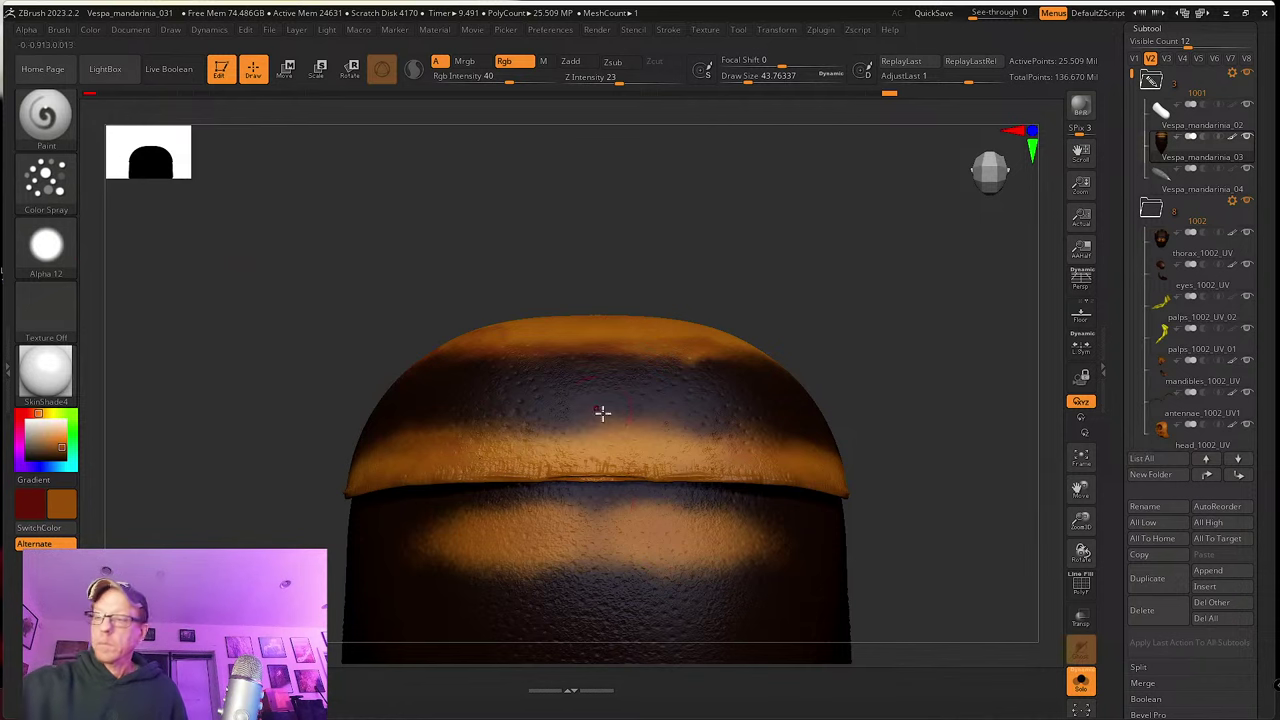
Step: Reduce the draw size to about 23 and paint a crisper, rounded lower edge on the second segment's orange patches
{"action": "key", "text": "s"}
{"action": "mouse_move", "coordinate": [617, 558]}
{"action": "left_mouse_down"}
{"action": "mouse_move", "coordinate": [660, 571]}
{"action": "mouse_move", "coordinate": [627, 573]}
{"action": "mouse_move", "coordinate": [740, 566]}
{"action": "left_mouse_up"}
{"action": "left_click", "coordinate": [509, 77]}
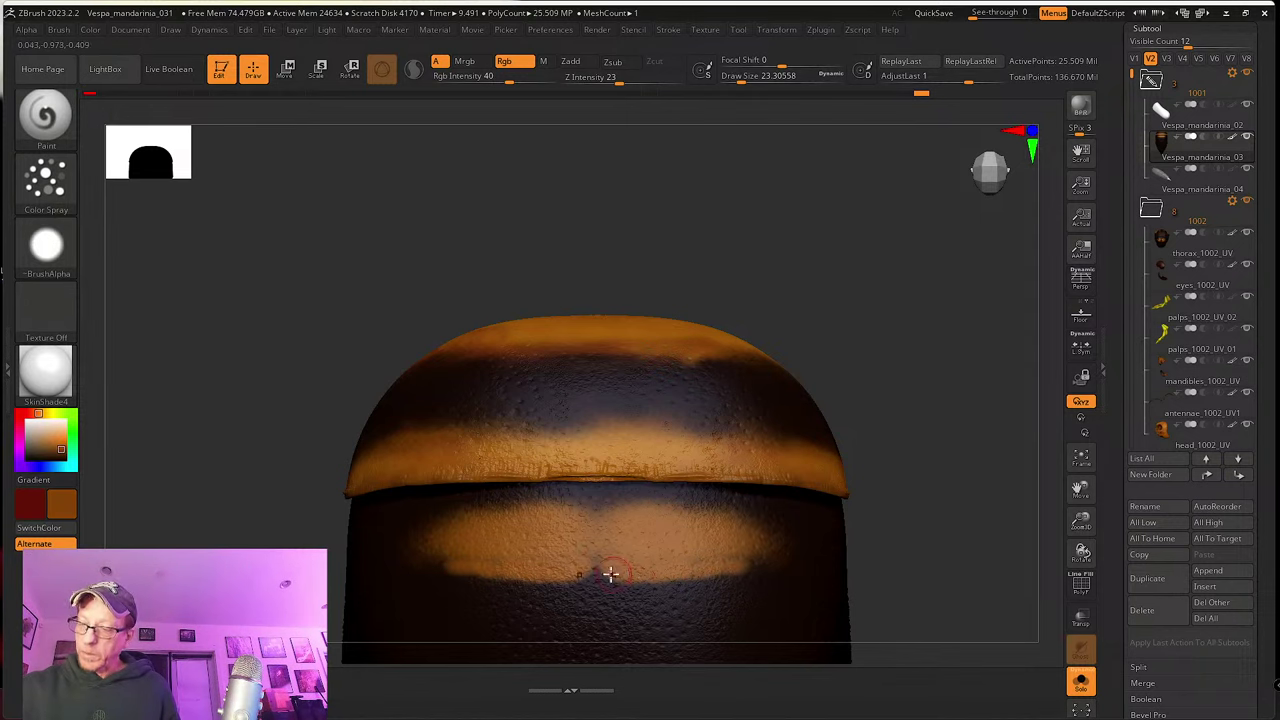
{"action": "mouse_move", "coordinate": [611, 574]}
{"action": "left_mouse_down"}
{"action": "mouse_move", "coordinate": [776, 556]}
{"action": "mouse_move", "coordinate": [766, 548]}
{"action": "left_mouse_up"}
Step: Fill in the orange patches' upper edges and extend their outer tips around the sides of the second segment
{"action": "mouse_move", "coordinate": [760, 530]}
{"action": "right_mouse_down", "text": "alt"}
{"action": "mouse_move", "coordinate": [697, 521]}
{"action": "mouse_move", "coordinate": [709, 543]}
{"action": "mouse_move", "coordinate": [735, 530]}
{"action": "right_mouse_up", "text": "alt"}
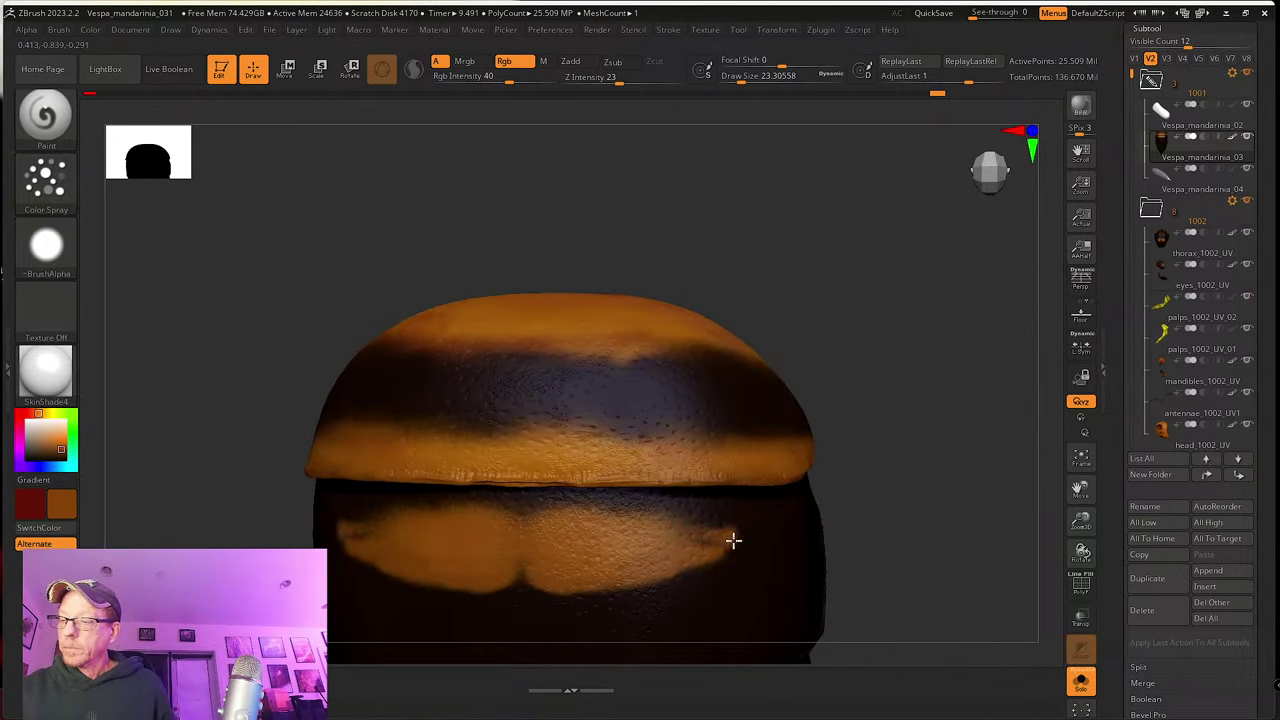
{"action": "left_click_drag", "start_coordinate": [733, 541], "coordinate": [736, 536]}
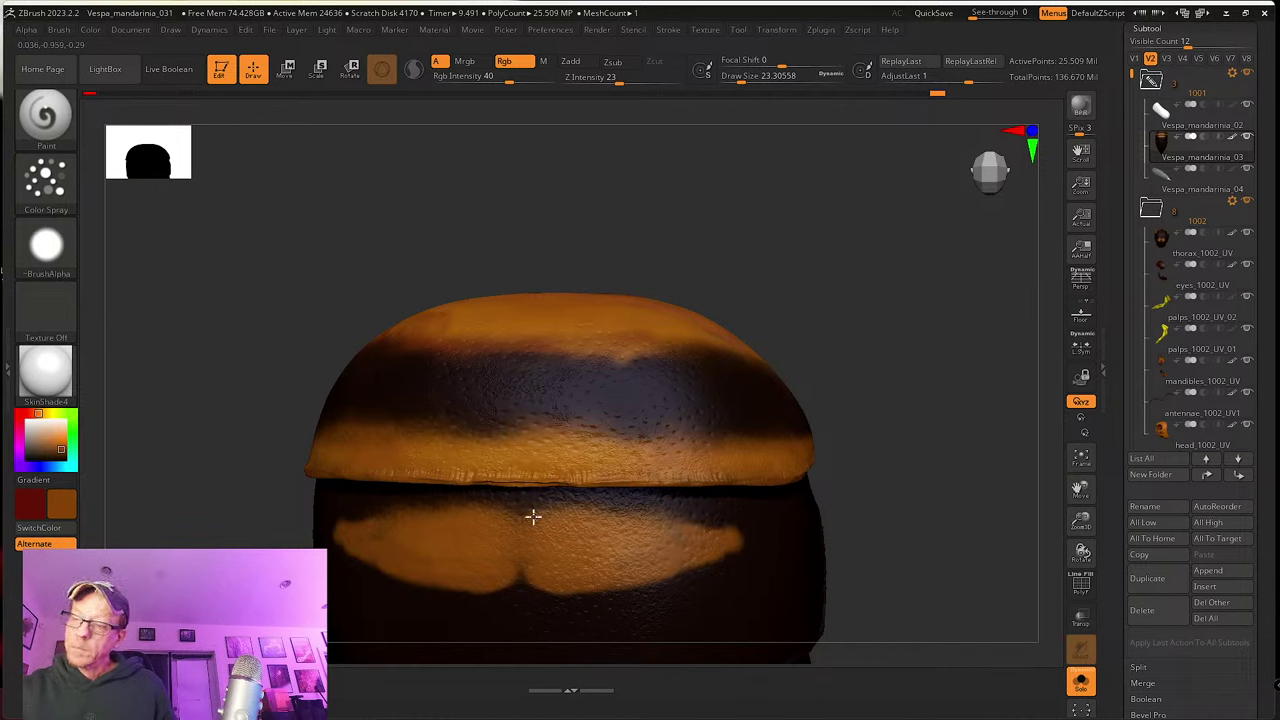
{"action": "left_click_drag", "start_coordinate": [551, 511], "coordinate": [743, 534]}
{"action": "right_click_drag", "start_coordinate": [743, 534], "coordinate": [646, 534]}
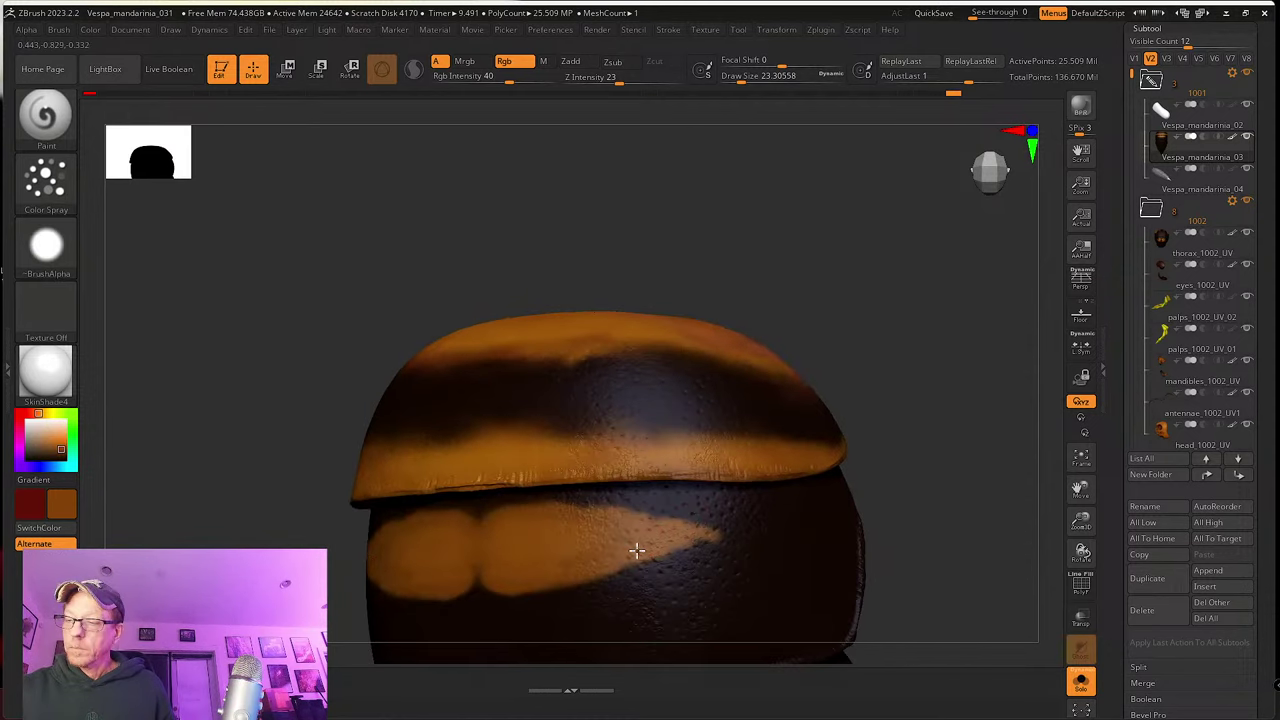
{"action": "mouse_move", "coordinate": [669, 556]}
{"action": "left_mouse_down"}
{"action": "mouse_move", "coordinate": [617, 566]}
{"action": "mouse_move", "coordinate": [713, 534]}
{"action": "left_mouse_up"}
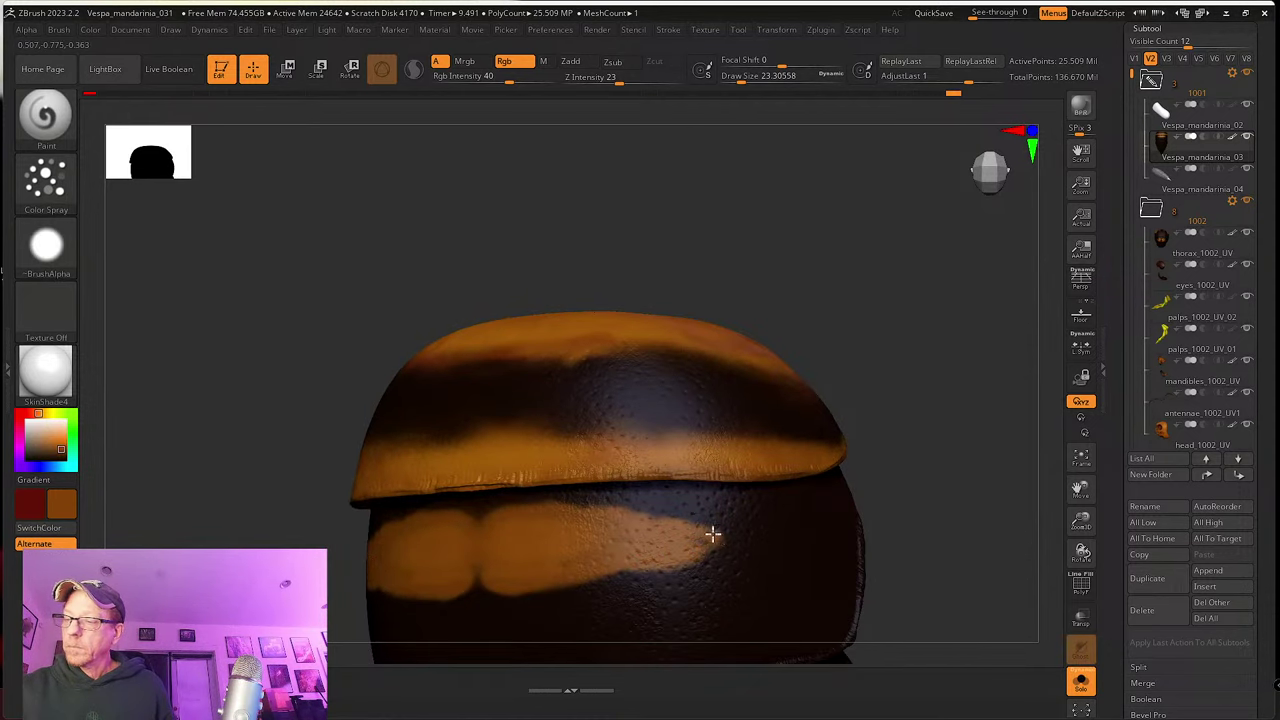
{"action": "mouse_move", "coordinate": [689, 517]}
{"action": "right_mouse_down"}
{"action": "mouse_move", "coordinate": [646, 517]}
{"action": "mouse_move", "coordinate": [729, 523]}
{"action": "mouse_move", "coordinate": [697, 511]}
{"action": "mouse_move", "coordinate": [694, 531]}
{"action": "right_mouse_up"}
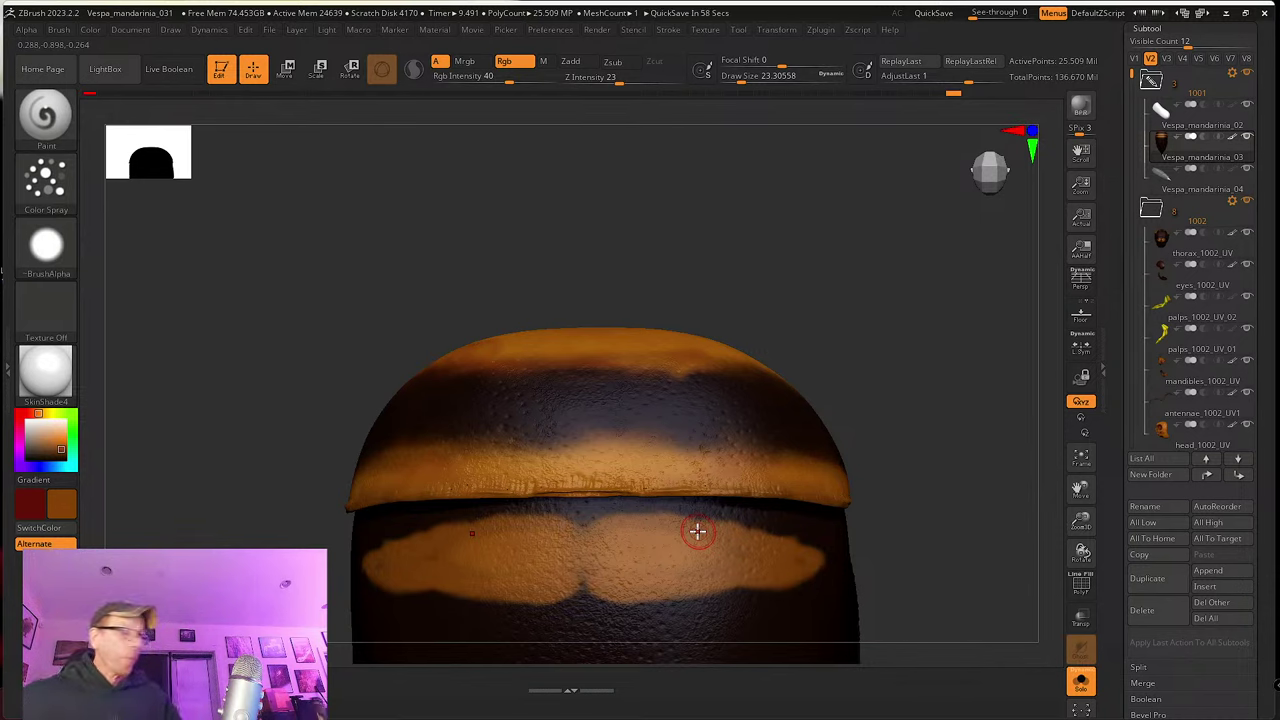
Step: Sample a brighter orange from the first segment and paint varied tones inside the second segment's orange patches
{"action": "key", "text": "c"}
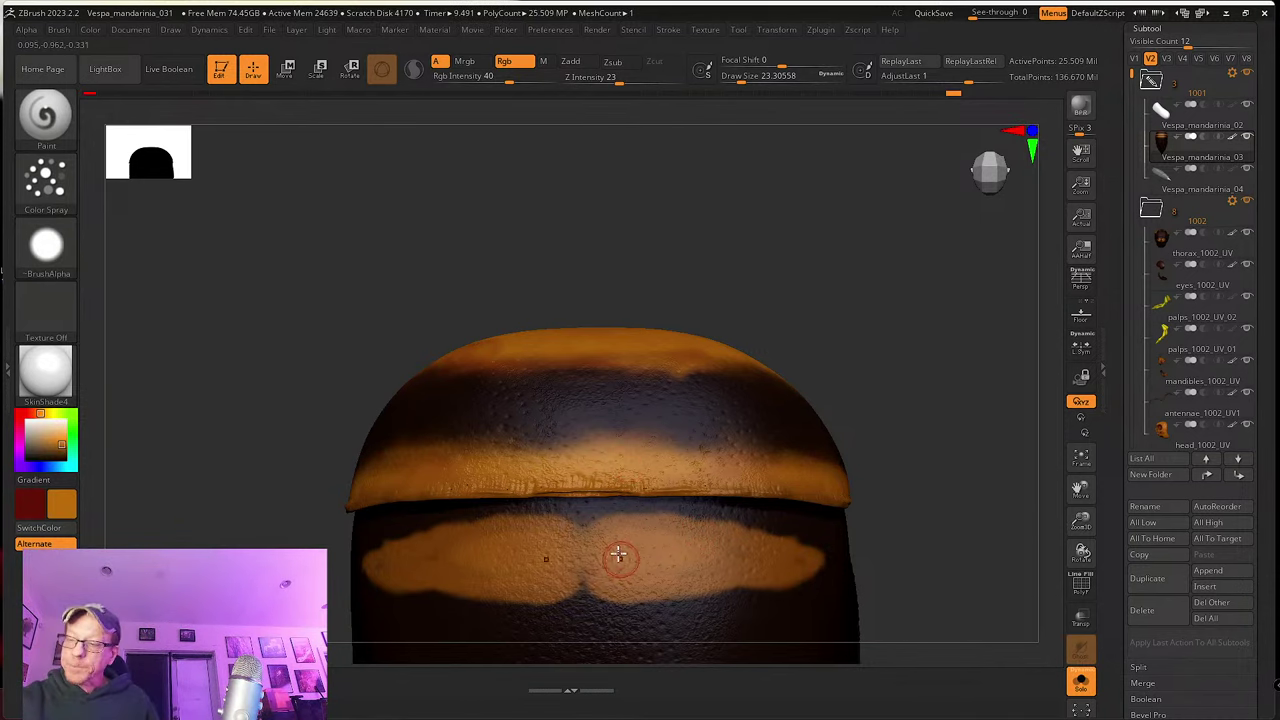
{"action": "mouse_move", "coordinate": [611, 536]}
{"action": "left_mouse_down"}
{"action": "mouse_move", "coordinate": [604, 566]}
{"action": "mouse_move", "coordinate": [586, 549]}
{"action": "mouse_move", "coordinate": [609, 563]}
{"action": "mouse_move", "coordinate": [646, 557]}
{"action": "mouse_move", "coordinate": [651, 540]}
{"action": "left_mouse_up"}
{"action": "key", "text": "shift"}
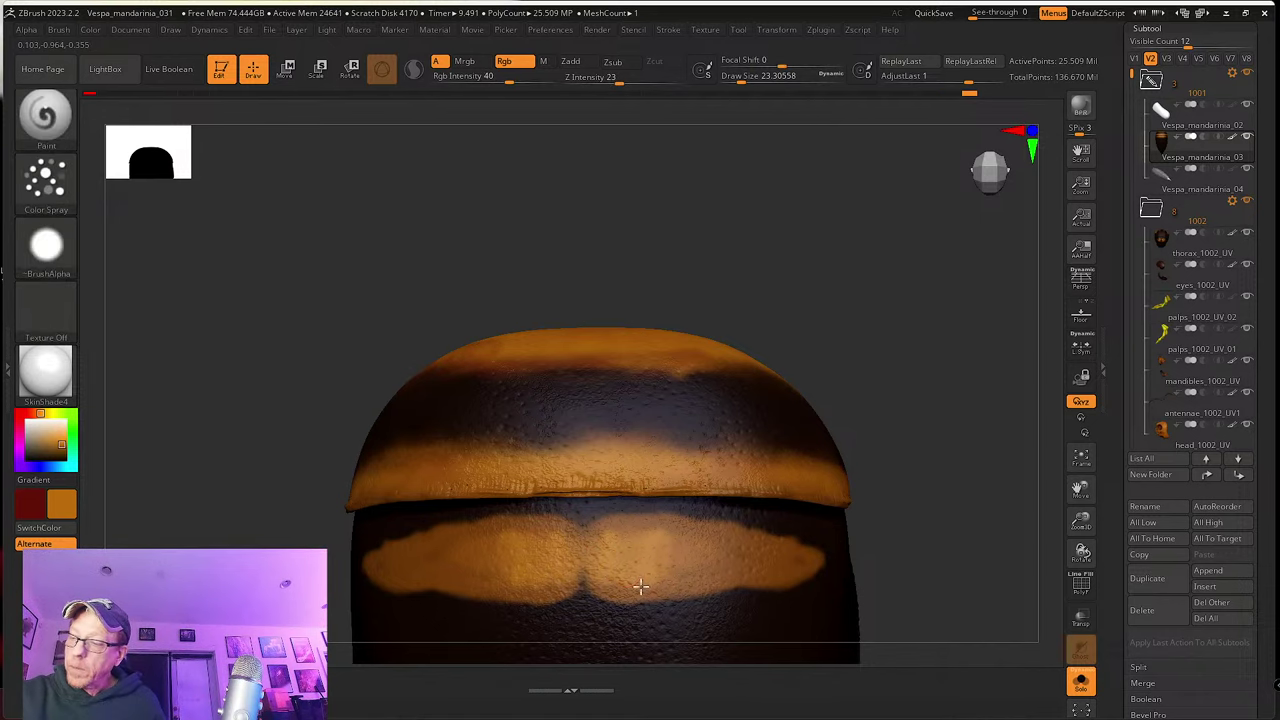
{"action": "right_click_drag", "start_coordinate": [640, 586], "coordinate": [691, 538]}
{"action": "mouse_move", "coordinate": [691, 538]}
{"action": "left_mouse_down"}
{"action": "mouse_move", "coordinate": [654, 523]}
{"action": "mouse_move", "coordinate": [686, 560]}
{"action": "mouse_move", "coordinate": [689, 545]}
{"action": "left_mouse_up"}
{"action": "mouse_move", "coordinate": [689, 545]}
{"action": "right_mouse_down"}
{"action": "mouse_move", "coordinate": [634, 529]}
{"action": "mouse_move", "coordinate": [651, 556]}
{"action": "right_mouse_up"}
{"action": "mouse_move", "coordinate": [628, 567]}
{"action": "left_mouse_down"}
{"action": "mouse_move", "coordinate": [690, 552]}
{"action": "mouse_move", "coordinate": [634, 543]}
{"action": "mouse_move", "coordinate": [694, 543]}
{"action": "mouse_move", "coordinate": [678, 530]}
{"action": "left_mouse_up"}
{"action": "mouse_move", "coordinate": [678, 530]}
{"action": "right_mouse_down"}
{"action": "mouse_move", "coordinate": [617, 354]}
{"action": "mouse_move", "coordinate": [626, 437]}
{"action": "mouse_move", "coordinate": [620, 380]}
{"action": "mouse_move", "coordinate": [600, 517]}
{"action": "mouse_move", "coordinate": [563, 531]}
{"action": "right_mouse_up"}
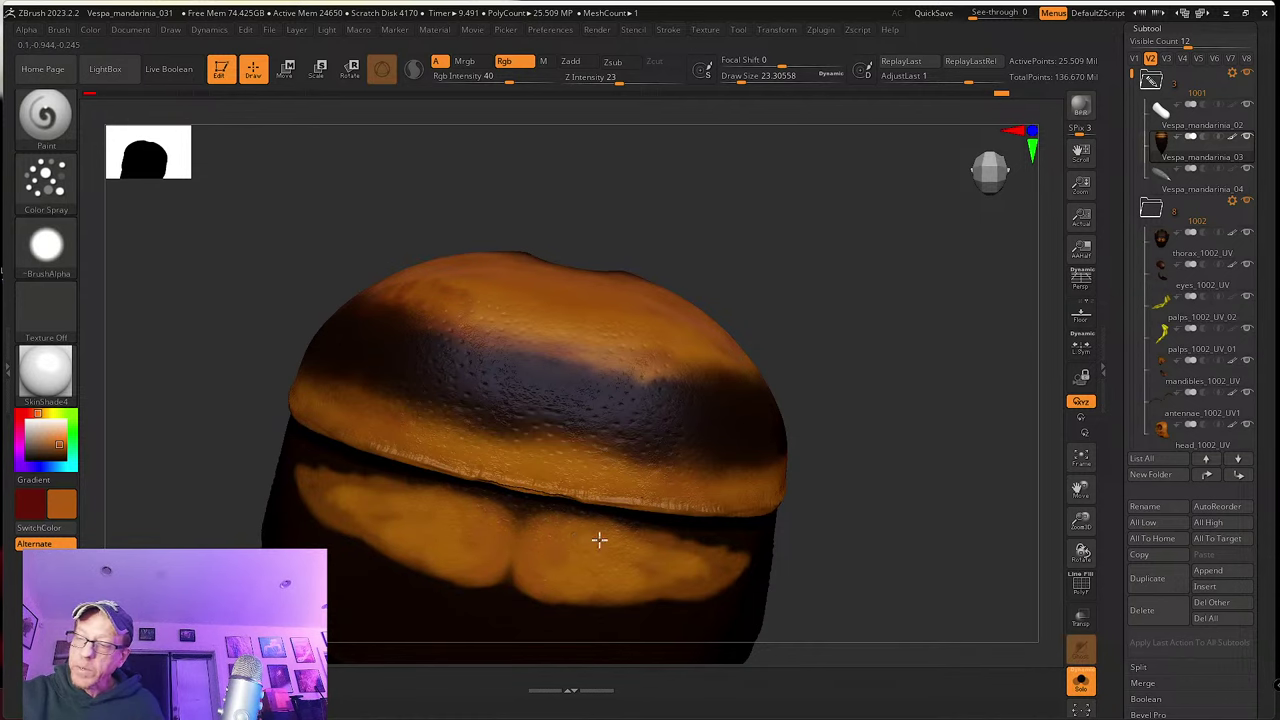
Step: Rework the outer tips of the second segment's orange patches with orange strokes, rounding them off around the sides
{"action": "mouse_move", "coordinate": [705, 562]}
{"action": "right_mouse_down"}
{"action": "mouse_move", "coordinate": [620, 509]}
{"action": "mouse_move", "coordinate": [727, 540]}
{"action": "mouse_move", "coordinate": [603, 549]}
{"action": "right_mouse_up"}
{"action": "key", "text": "shift"}
{"action": "key", "text": "shift"}
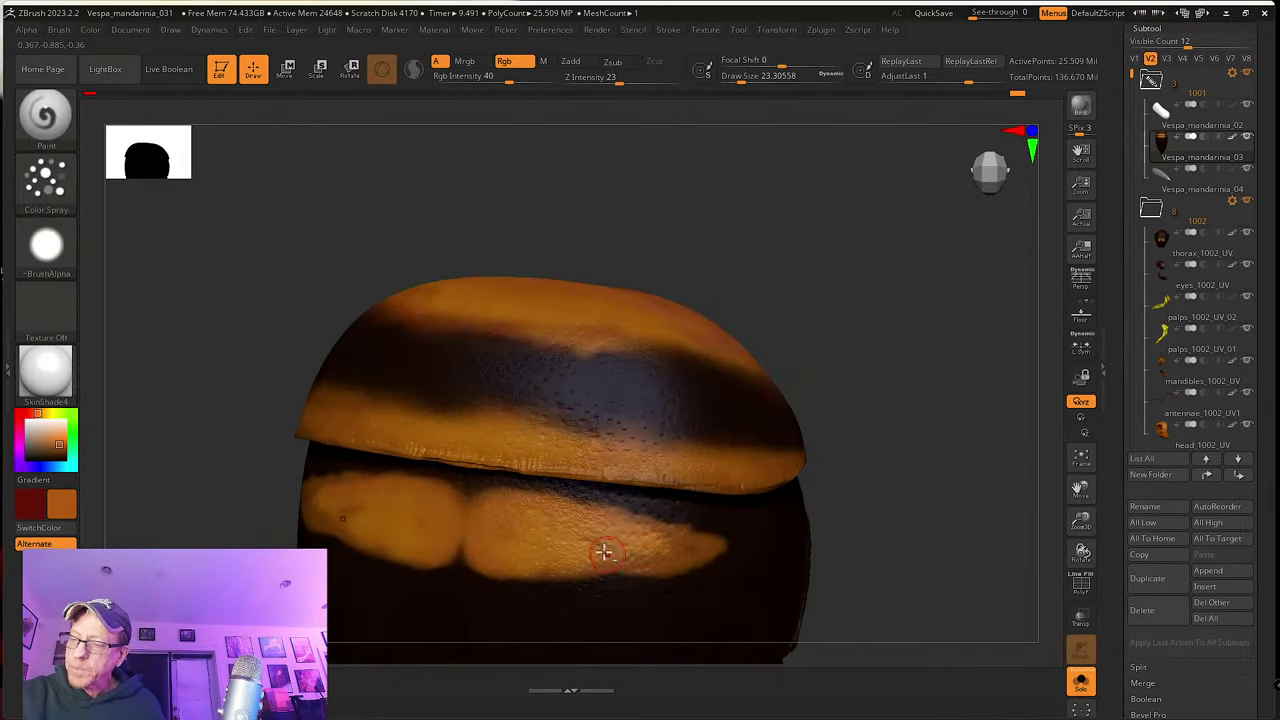
{"action": "key", "text": "ctrl"}
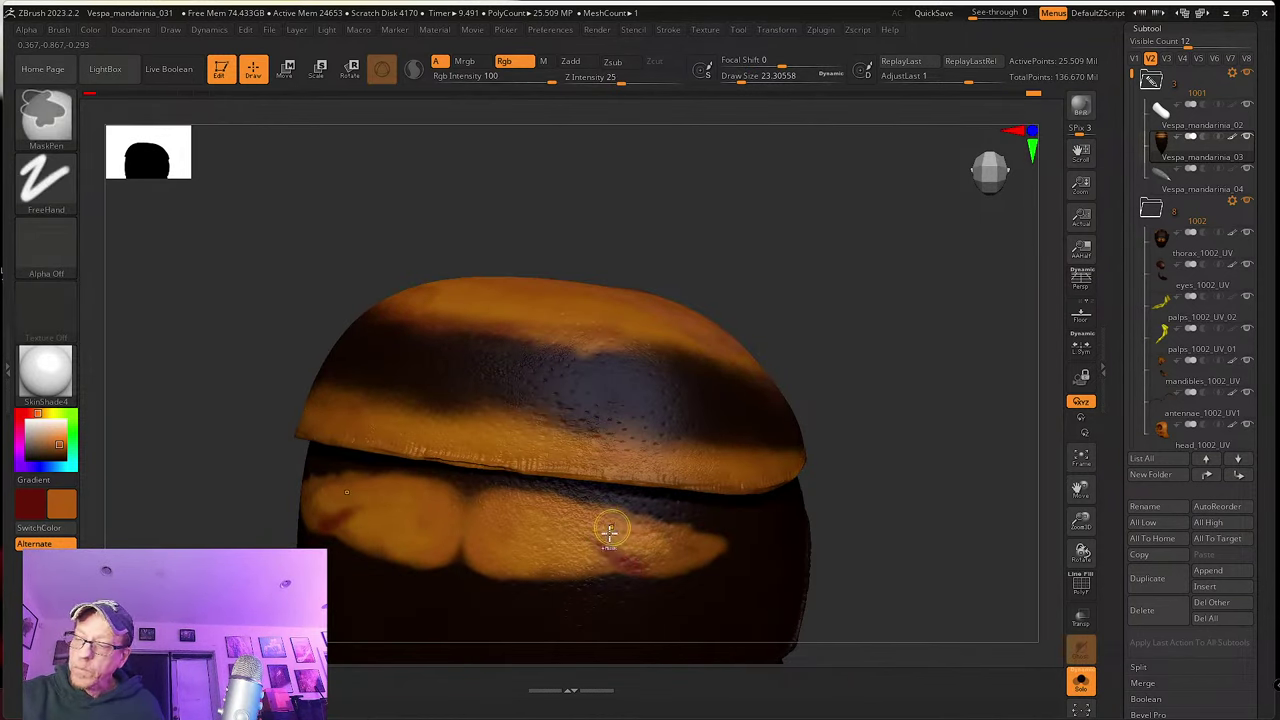
{"action": "mouse_move", "coordinate": [608, 531]}
{"action": "right_mouse_down"}
{"action": "mouse_move", "coordinate": [620, 514]}
{"action": "mouse_move", "coordinate": [548, 525]}
{"action": "mouse_move", "coordinate": [550, 543]}
{"action": "right_mouse_up"}
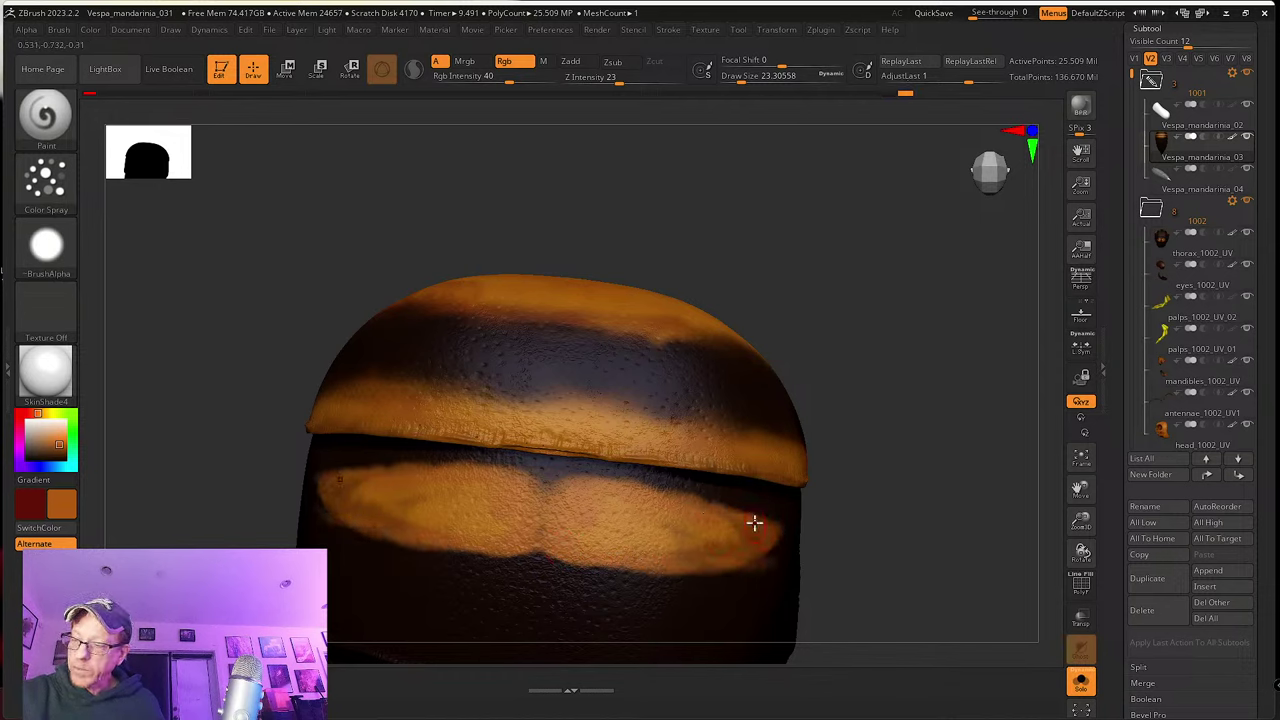
{"action": "right_click_drag", "start_coordinate": [754, 523], "coordinate": [707, 500]}
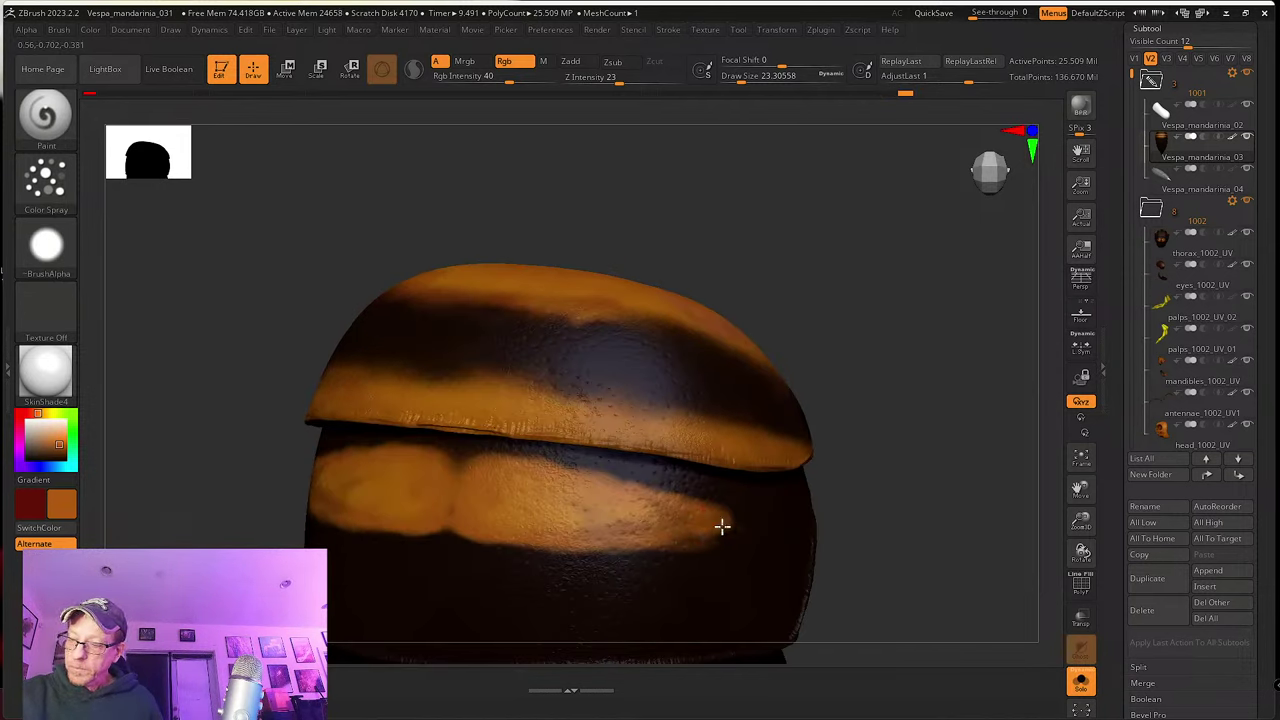
{"action": "left_click_drag", "start_coordinate": [722, 526], "coordinate": [678, 539]}
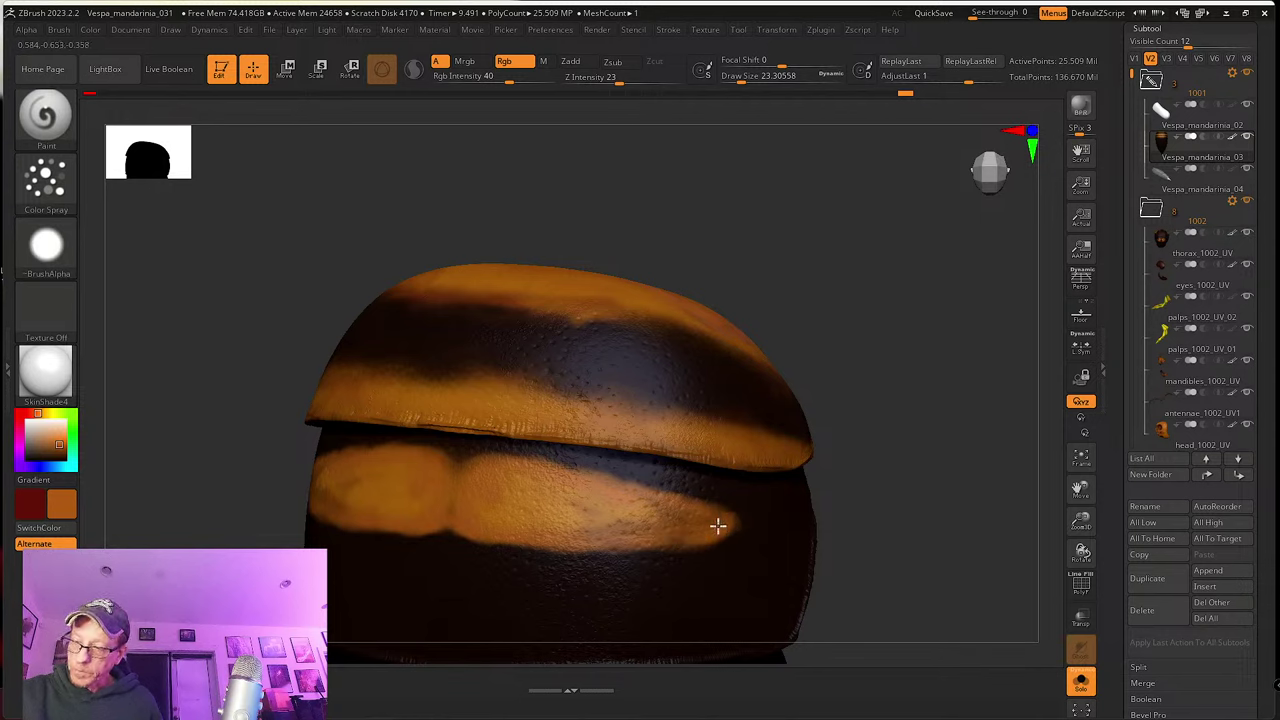
{"action": "mouse_move", "coordinate": [610, 483]}
{"action": "left_mouse_down"}
{"action": "mouse_move", "coordinate": [722, 505]}
{"action": "mouse_move", "coordinate": [635, 482]}
{"action": "left_mouse_up"}
{"action": "mouse_move", "coordinate": [594, 481]}
{"action": "right_mouse_down"}
{"action": "mouse_move", "coordinate": [611, 511]}
{"action": "mouse_move", "coordinate": [580, 506]}
{"action": "mouse_move", "coordinate": [591, 546]}
{"action": "right_mouse_up"}
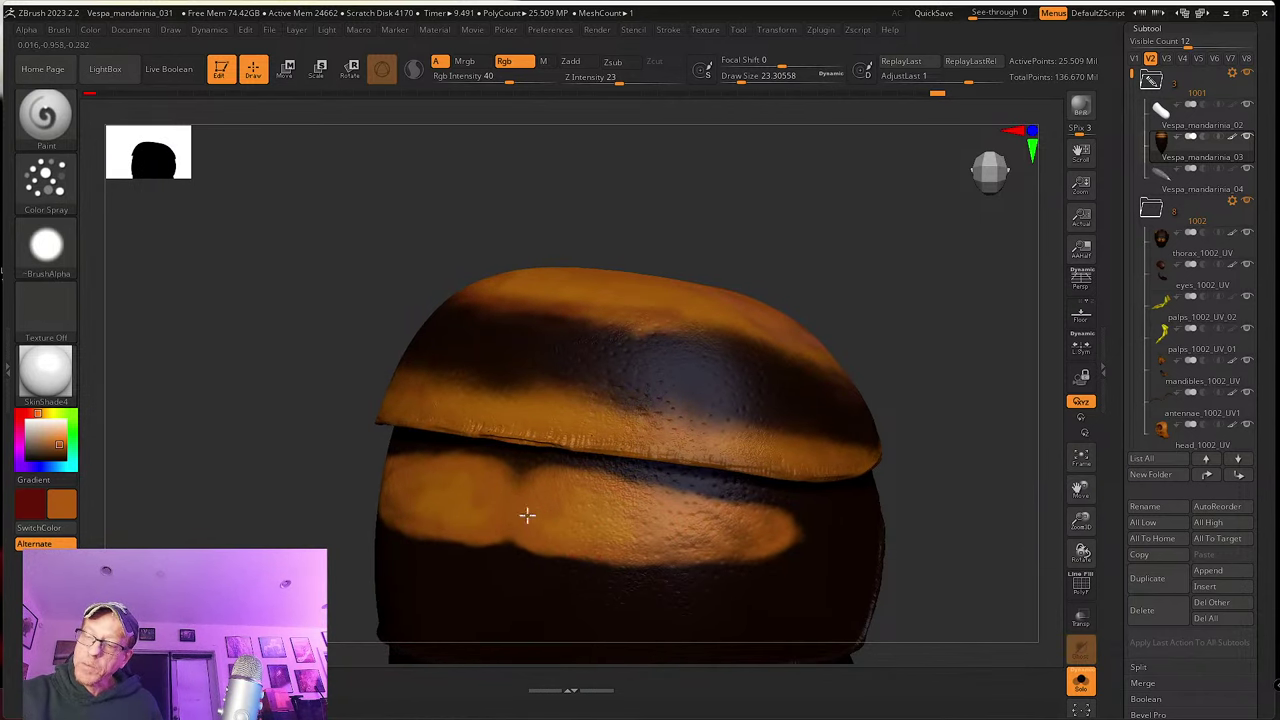
Step: Shade the outer tips and lower edges of the second segment's orange patches with a darker brownish orange
{"action": "mouse_move", "coordinate": [527, 515]}
{"action": "right_mouse_down"}
{"action": "mouse_move", "coordinate": [566, 537]}
{"action": "mouse_move", "coordinate": [509, 523]}
{"action": "mouse_move", "coordinate": [523, 523]}
{"action": "mouse_move", "coordinate": [541, 450]}
{"action": "right_mouse_up"}
{"action": "right_click_drag", "start_coordinate": [517, 571], "coordinate": [529, 520]}
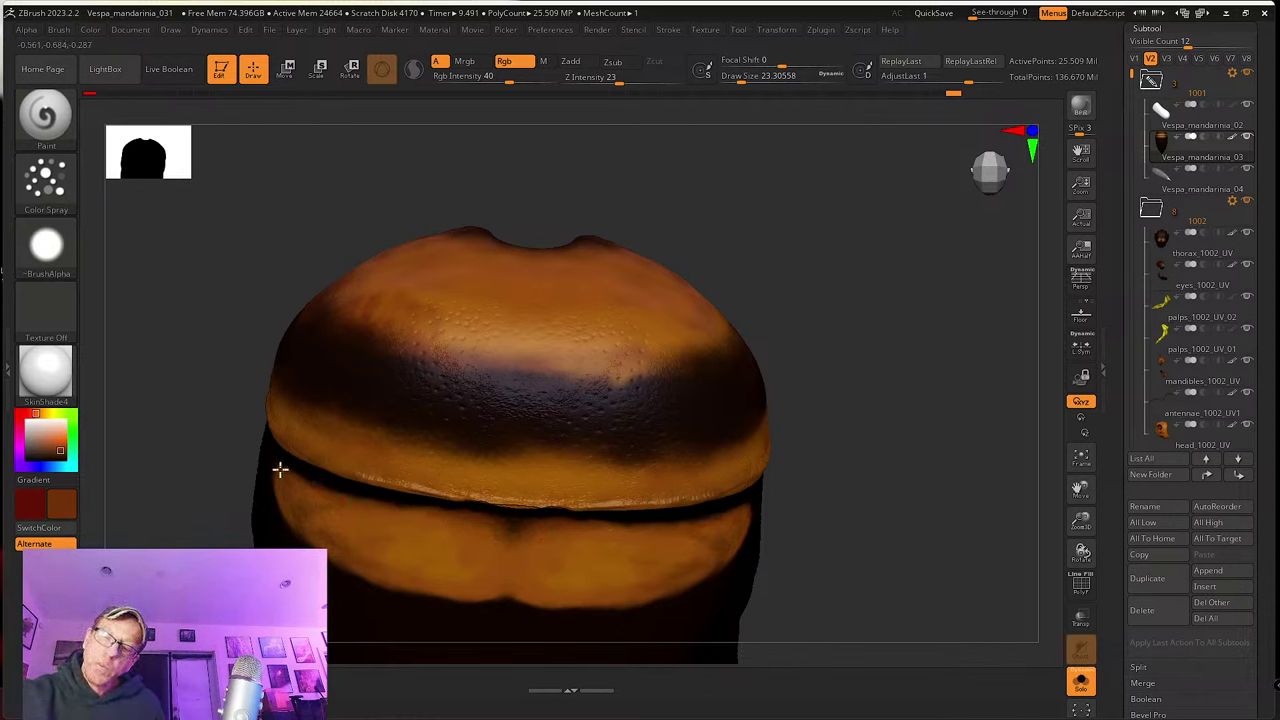
{"action": "right_click_drag", "start_coordinate": [423, 514], "coordinate": [241, 467]}
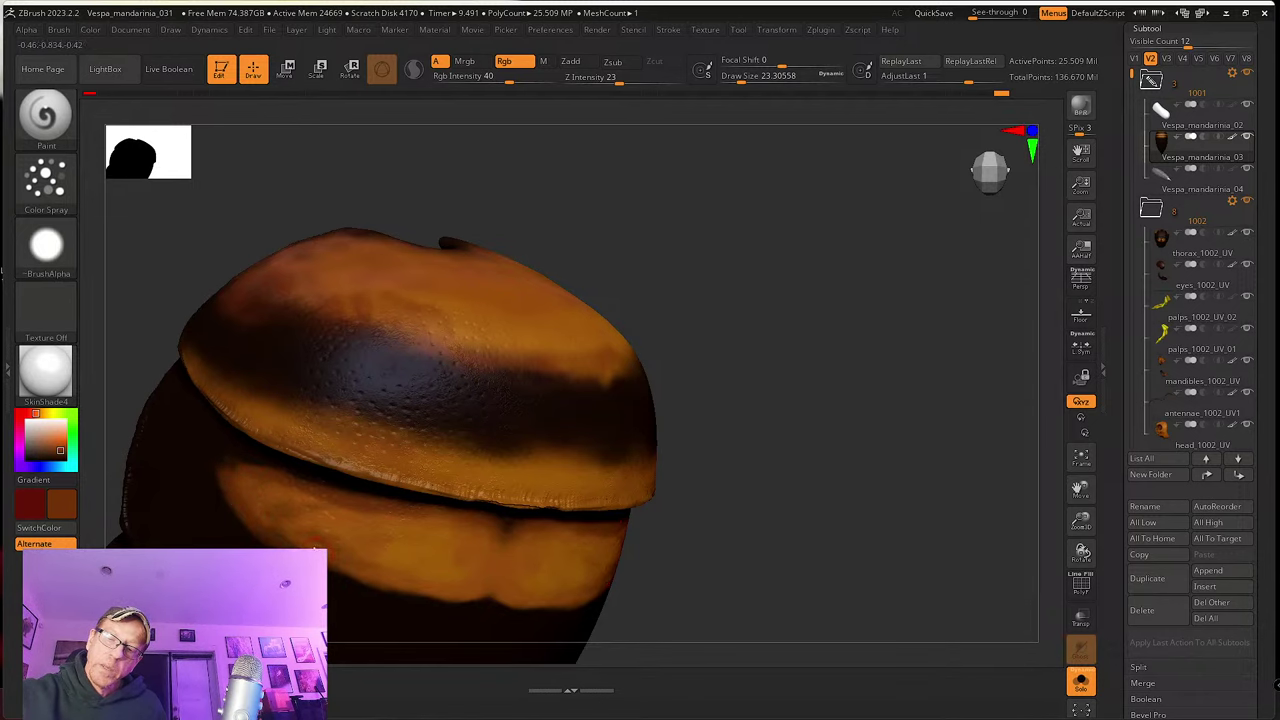
{"action": "mouse_move", "coordinate": [265, 525]}
{"action": "right_mouse_down"}
{"action": "mouse_move", "coordinate": [289, 449]}
{"action": "mouse_move", "coordinate": [333, 513]}
{"action": "right_mouse_up"}
{"action": "key", "text": "shift"}
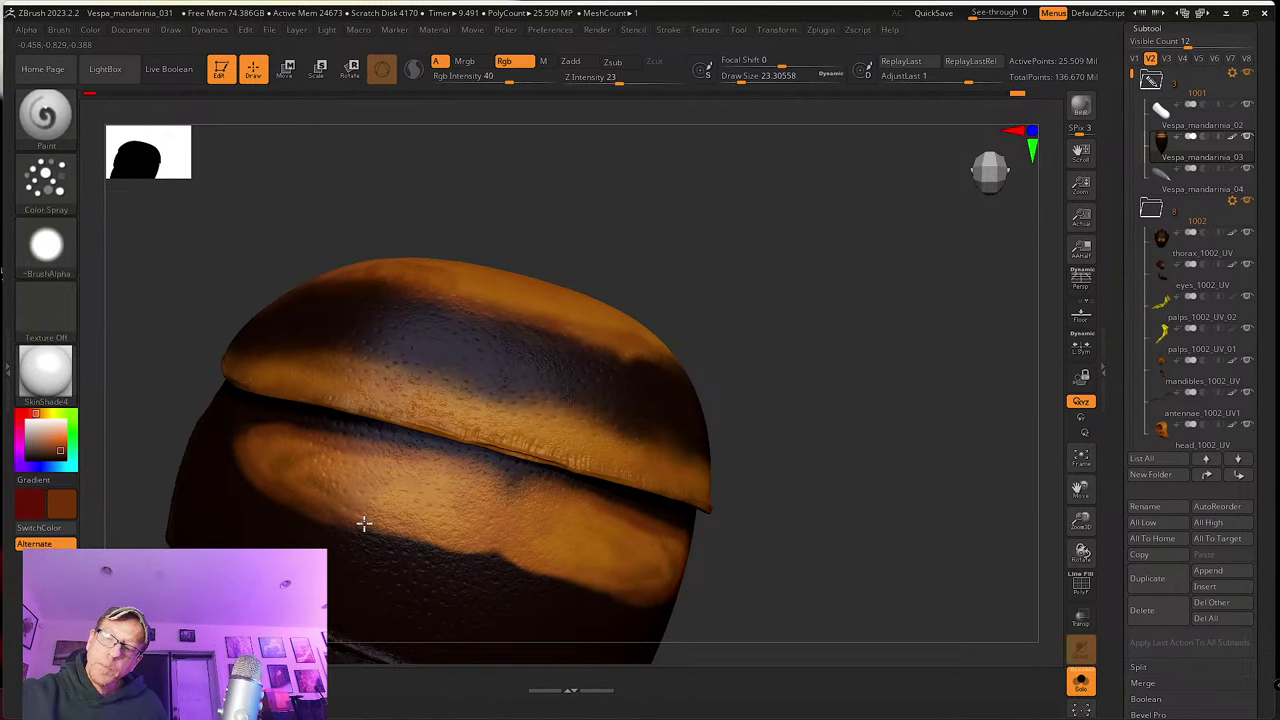
{"action": "mouse_move", "coordinate": [409, 534]}
{"action": "right_mouse_down"}
{"action": "mouse_move", "coordinate": [534, 529]}
{"action": "mouse_move", "coordinate": [486, 529]}
{"action": "right_mouse_up"}
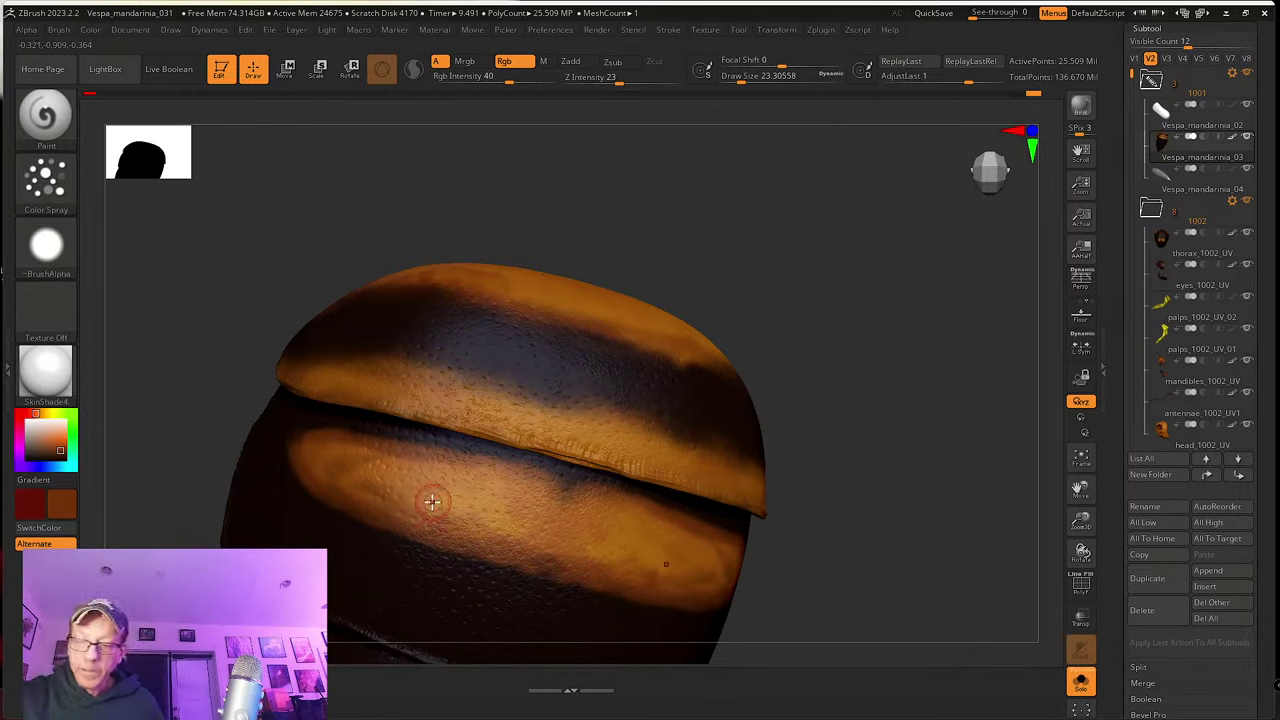
Step: Add more brownish-orange strokes at the patches' side ends and along their lower margin, varying the tone
{"action": "right_click_drag", "start_coordinate": [337, 457], "coordinate": [293, 430]}
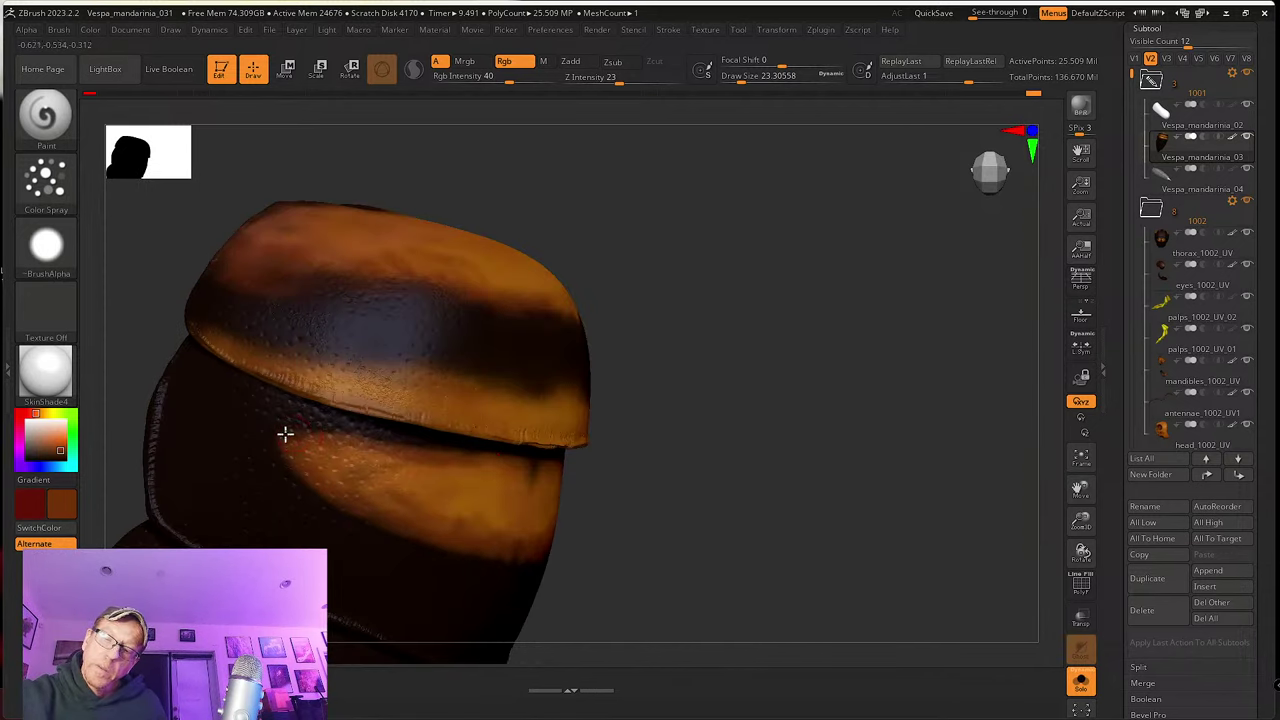
{"action": "mouse_move", "coordinate": [296, 433]}
{"action": "left_mouse_down"}
{"action": "mouse_move", "coordinate": [274, 431]}
{"action": "mouse_move", "coordinate": [318, 484]}
{"action": "mouse_move", "coordinate": [306, 437]}
{"action": "mouse_move", "coordinate": [337, 440]}
{"action": "mouse_move", "coordinate": [300, 449]}
{"action": "mouse_move", "coordinate": [313, 437]}
{"action": "mouse_move", "coordinate": [277, 417]}
{"action": "mouse_move", "coordinate": [297, 457]}
{"action": "mouse_move", "coordinate": [383, 520]}
{"action": "mouse_move", "coordinate": [420, 517]}
{"action": "left_mouse_up"}
{"action": "right_click_drag", "start_coordinate": [420, 517], "coordinate": [386, 508]}
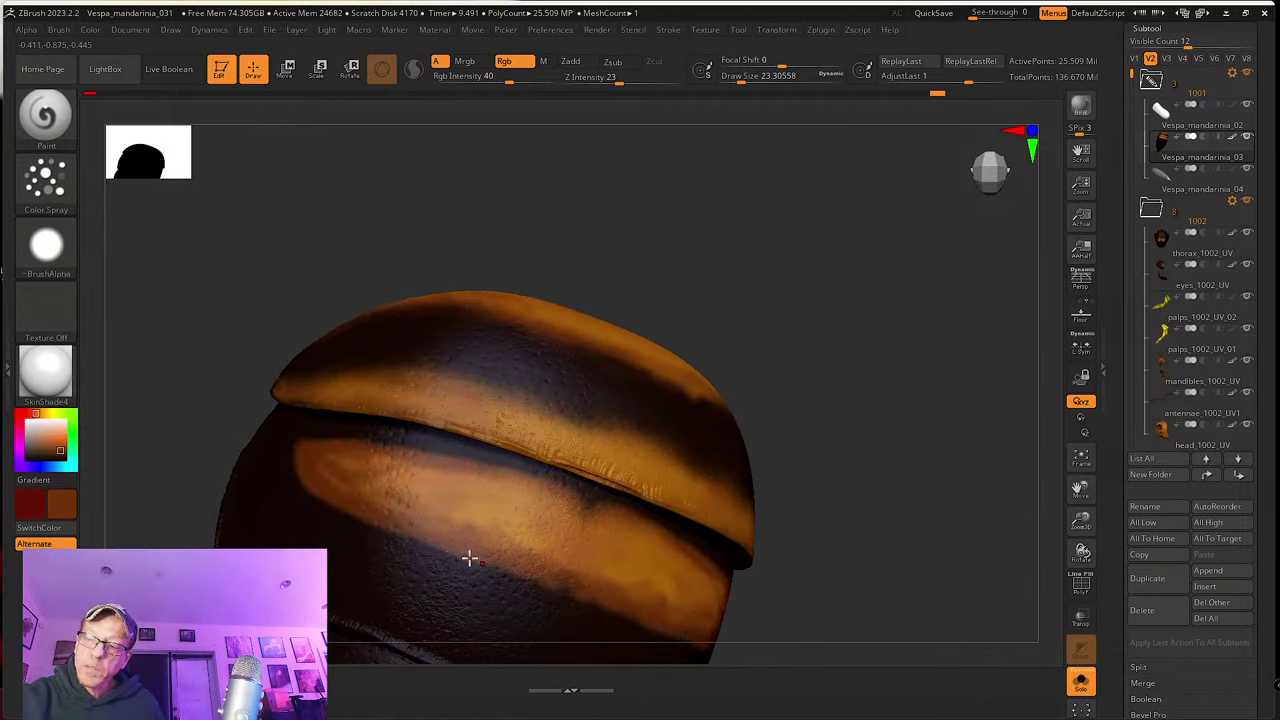
{"action": "right_click_drag", "start_coordinate": [460, 537], "coordinate": [423, 488], "text": "alt"}
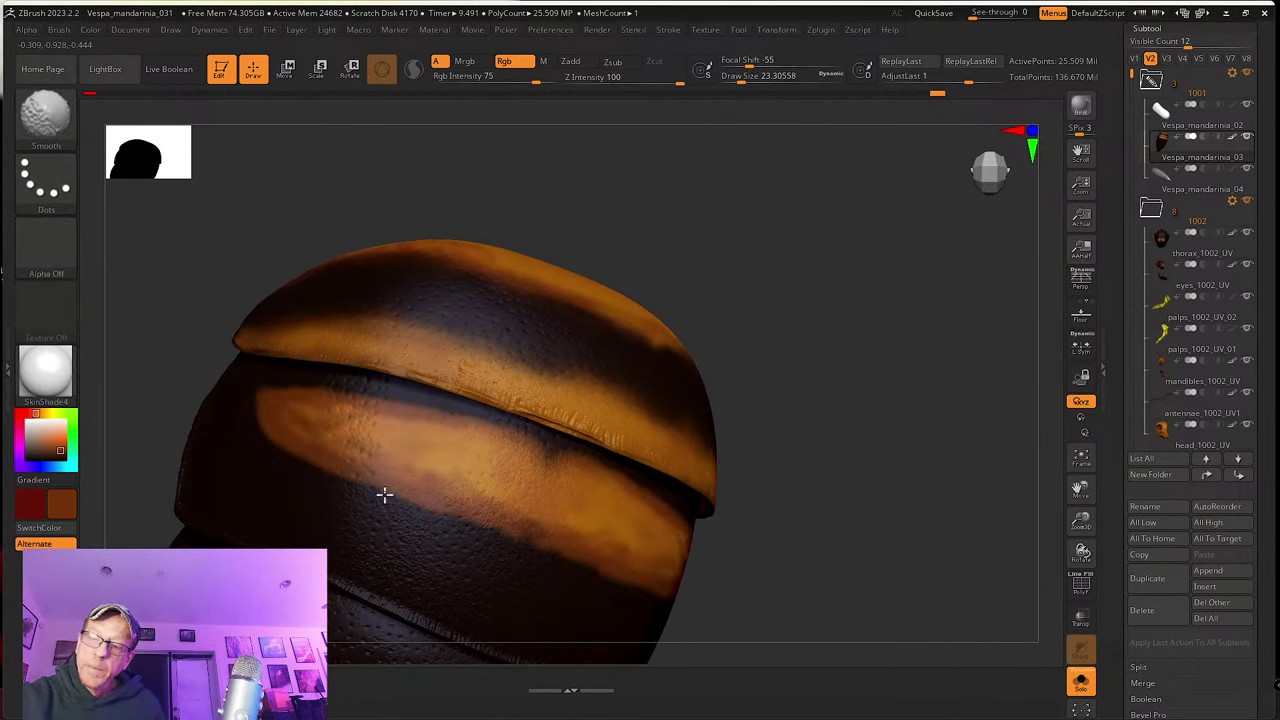
Step: Enlarge the Smooth brush's draw size to about 41 and blend the tones inside the second segment's orange patches
{"action": "key", "text": "s"}
{"action": "left_click_drag", "start_coordinate": [339, 435], "coordinate": [347, 435]}
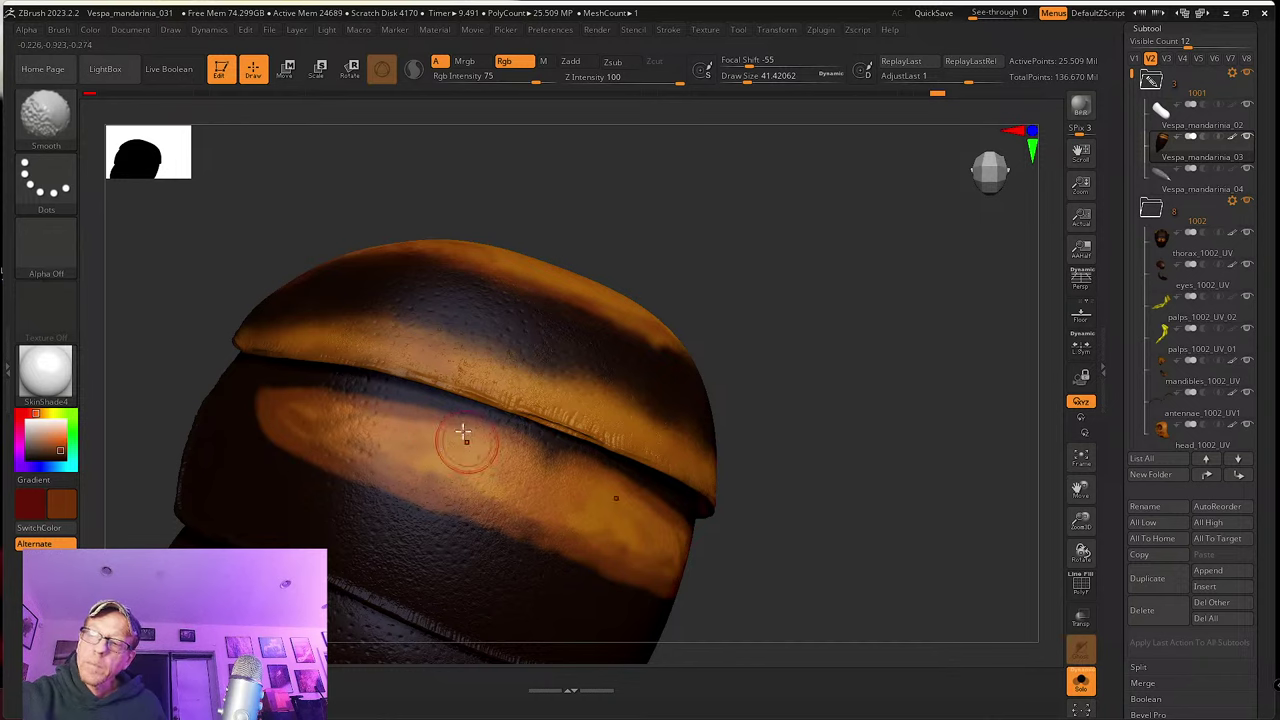
{"action": "right_click_drag", "start_coordinate": [466, 443], "coordinate": [437, 406]}
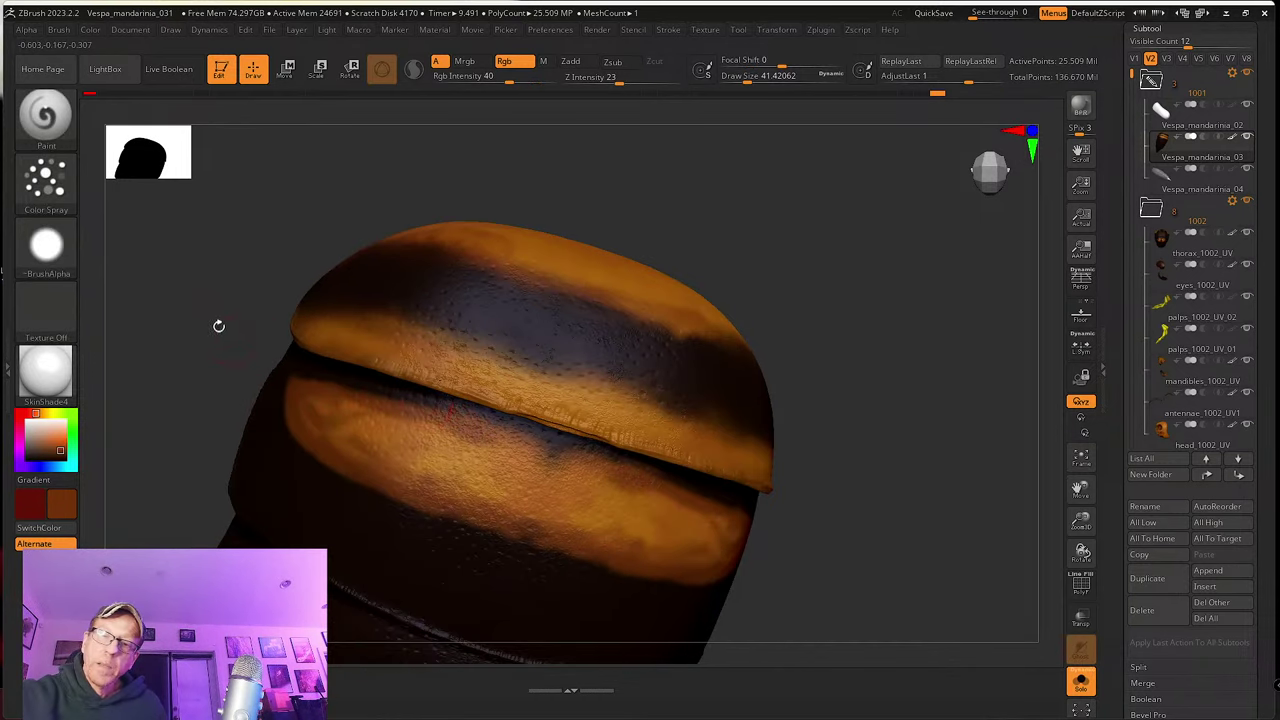
Step: Pick a dark red and paint it softly along the upper edges and around the outer tips of the orange patches
{"action": "left_click", "coordinate": [27, 413]}
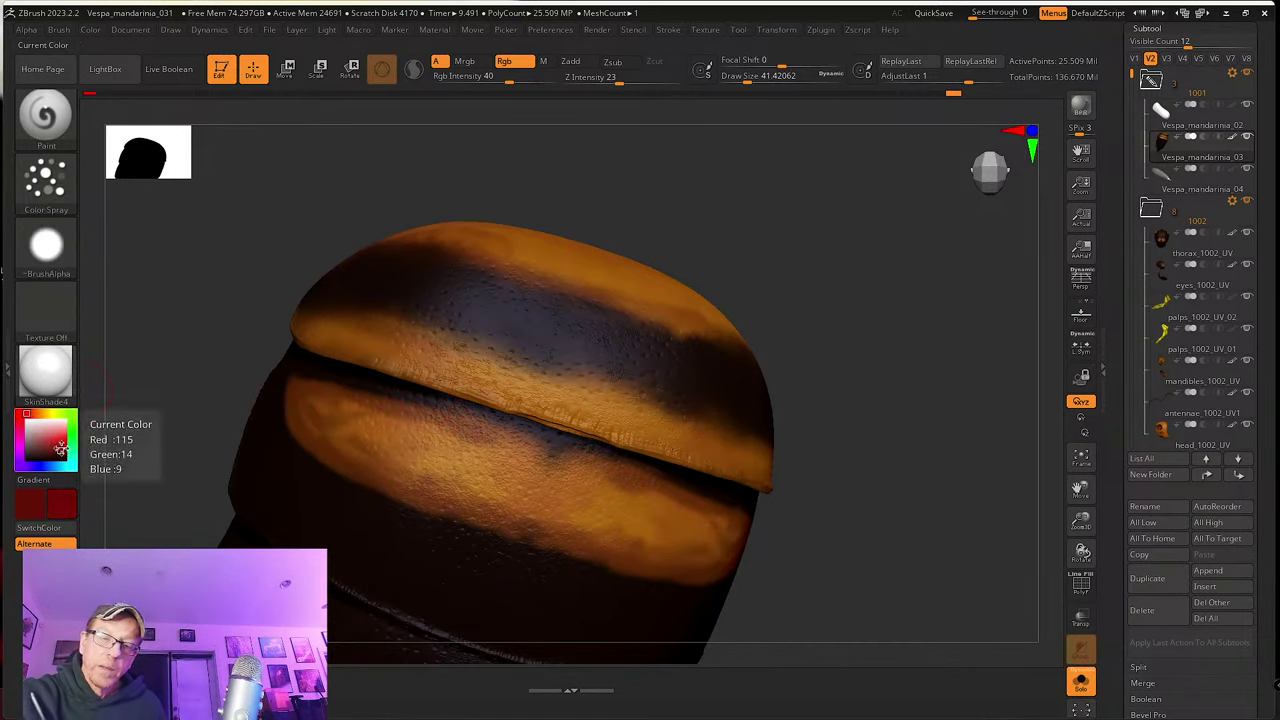
{"action": "left_click", "coordinate": [61, 455]}
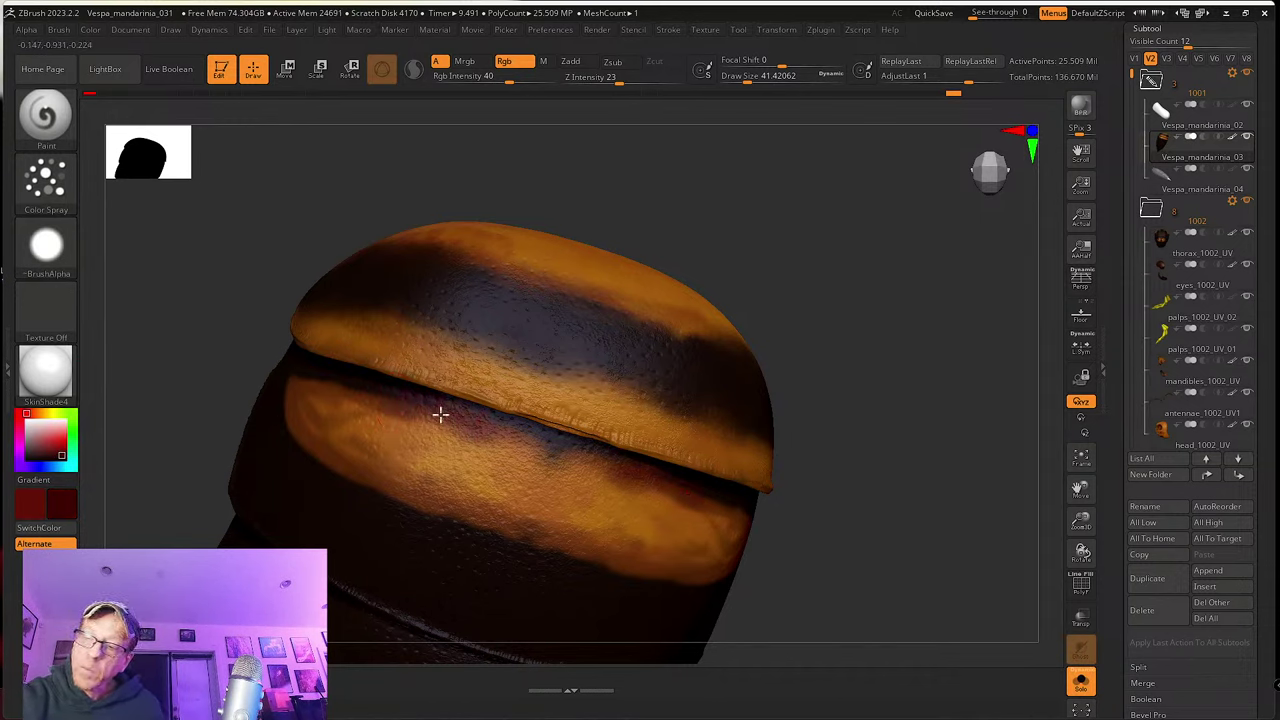
{"action": "right_click_drag", "start_coordinate": [363, 380], "coordinate": [283, 368]}
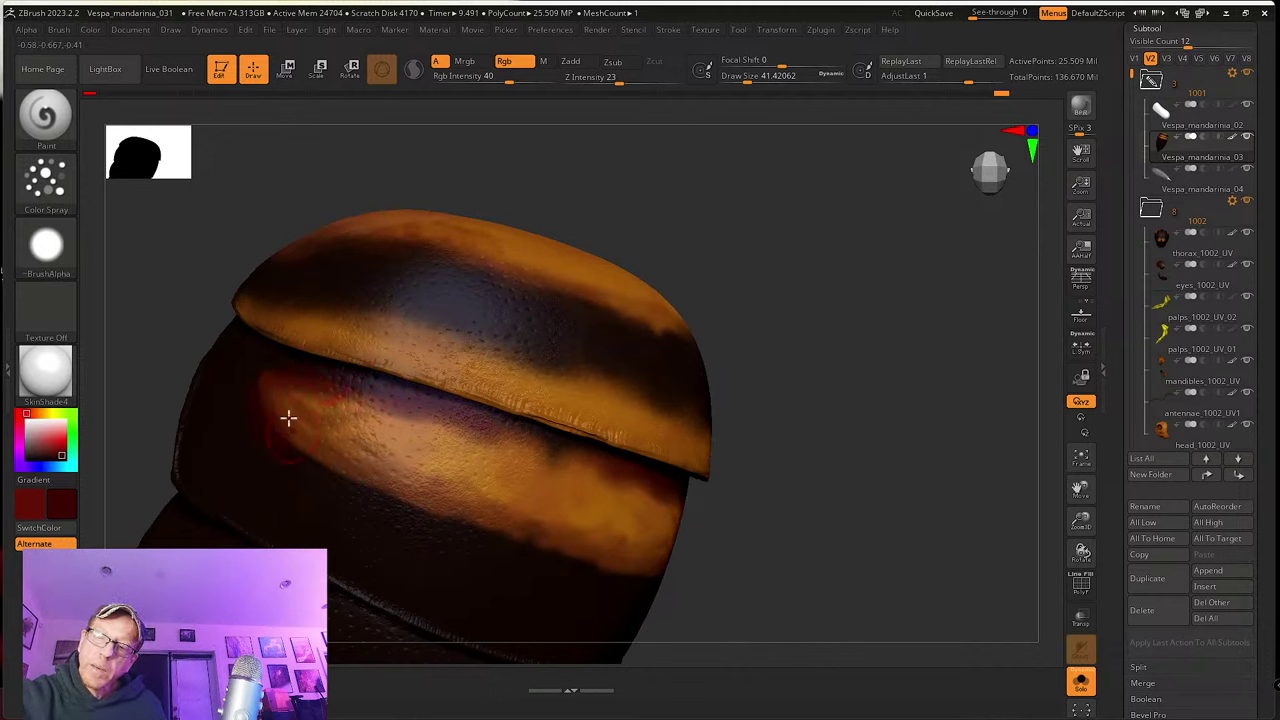
{"action": "key", "text": "shift"}
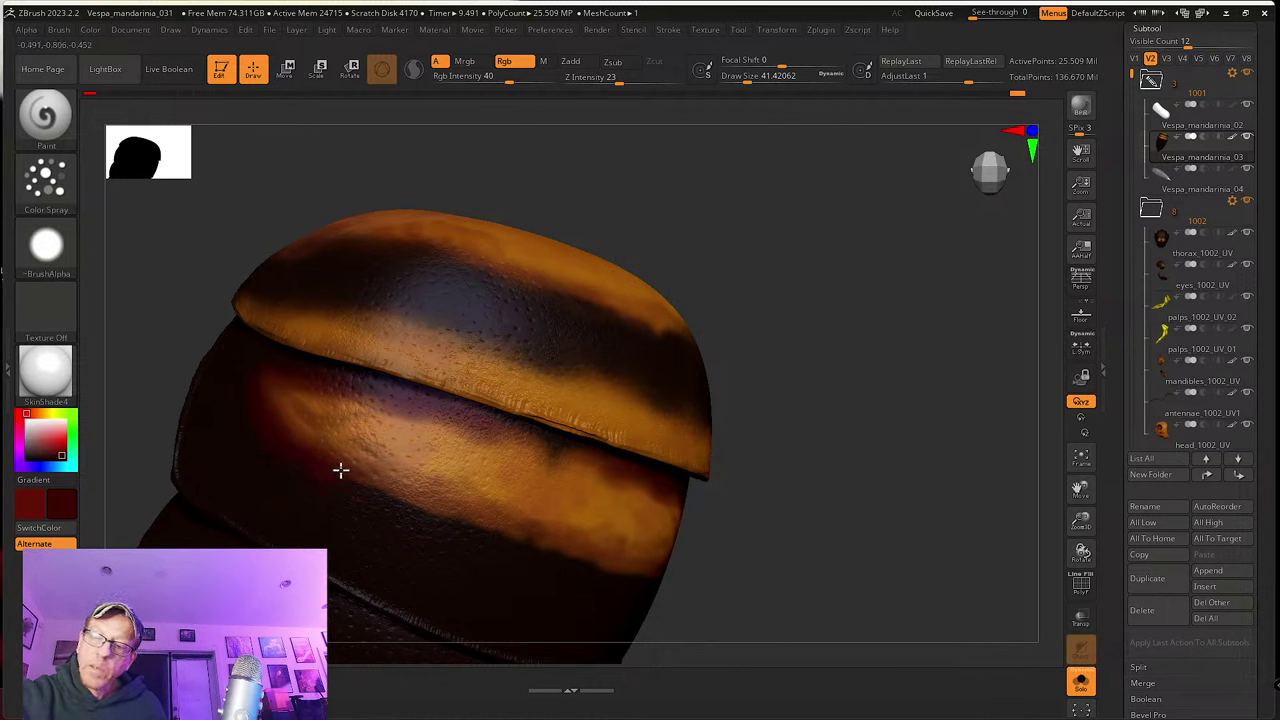
{"action": "key", "text": "shift"}
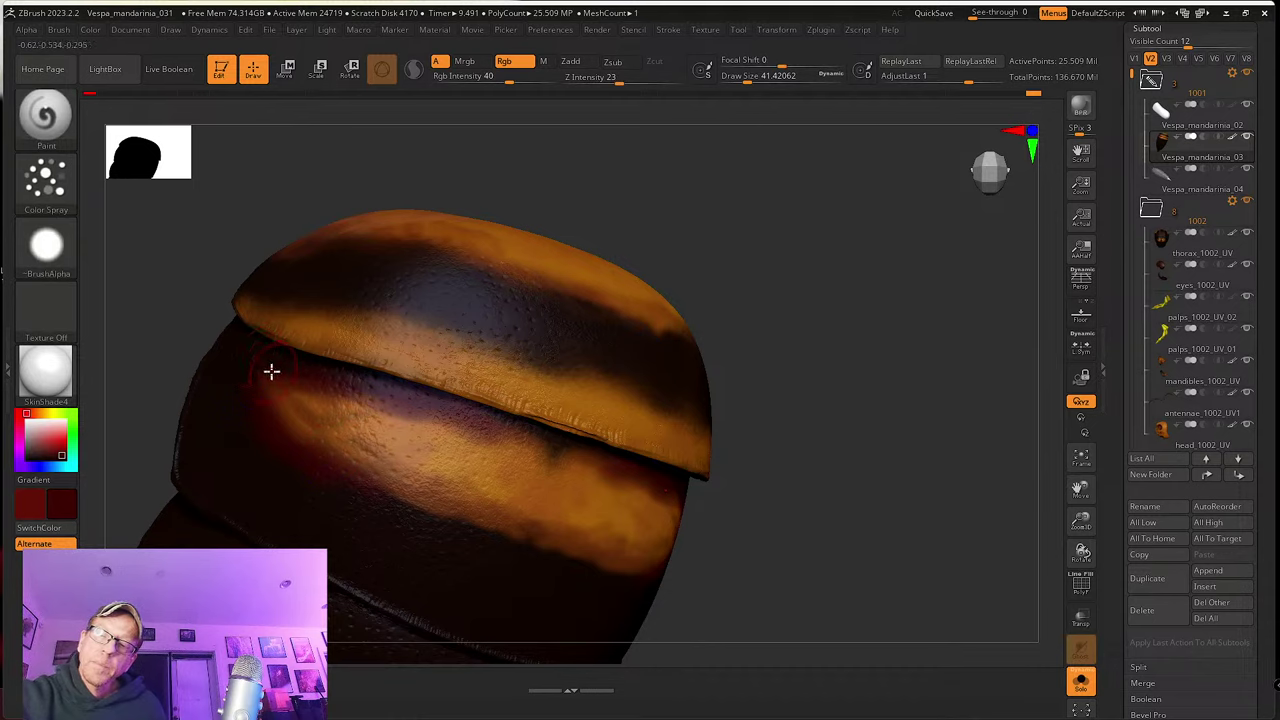
{"action": "right_click_drag", "start_coordinate": [272, 371], "coordinate": [250, 363]}
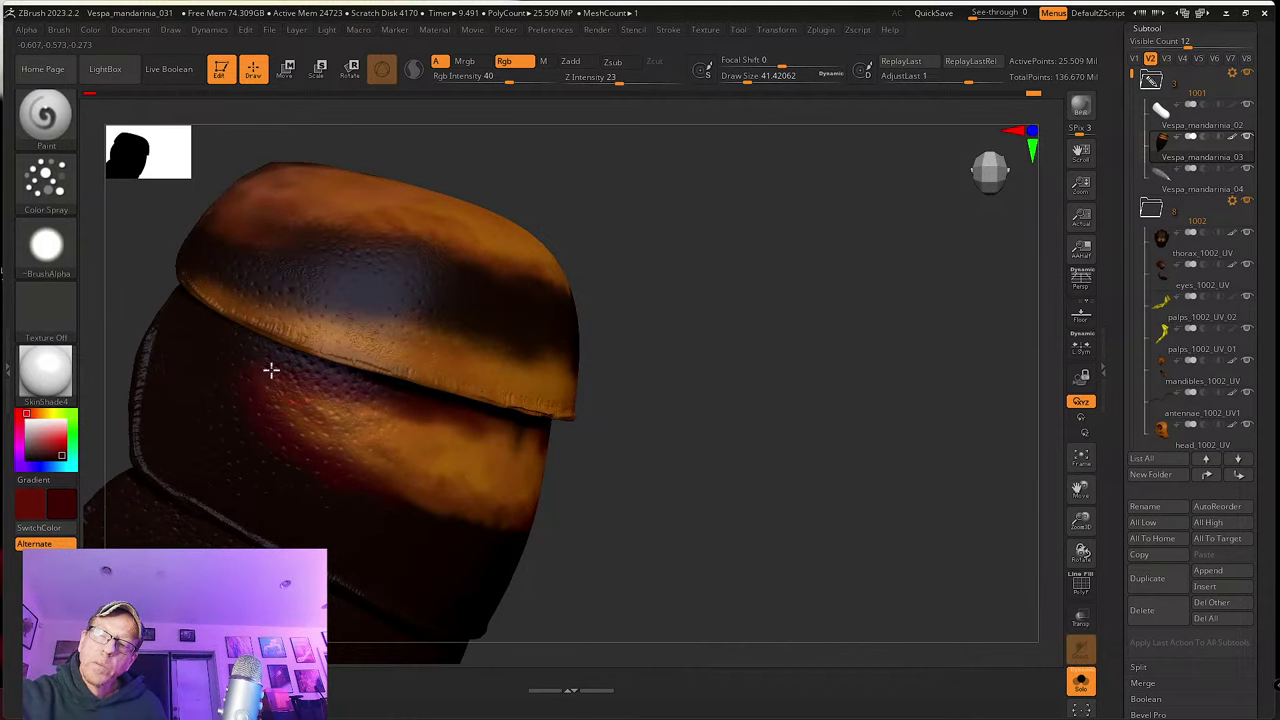
{"action": "right_click_drag", "start_coordinate": [357, 403], "coordinate": [334, 420]}
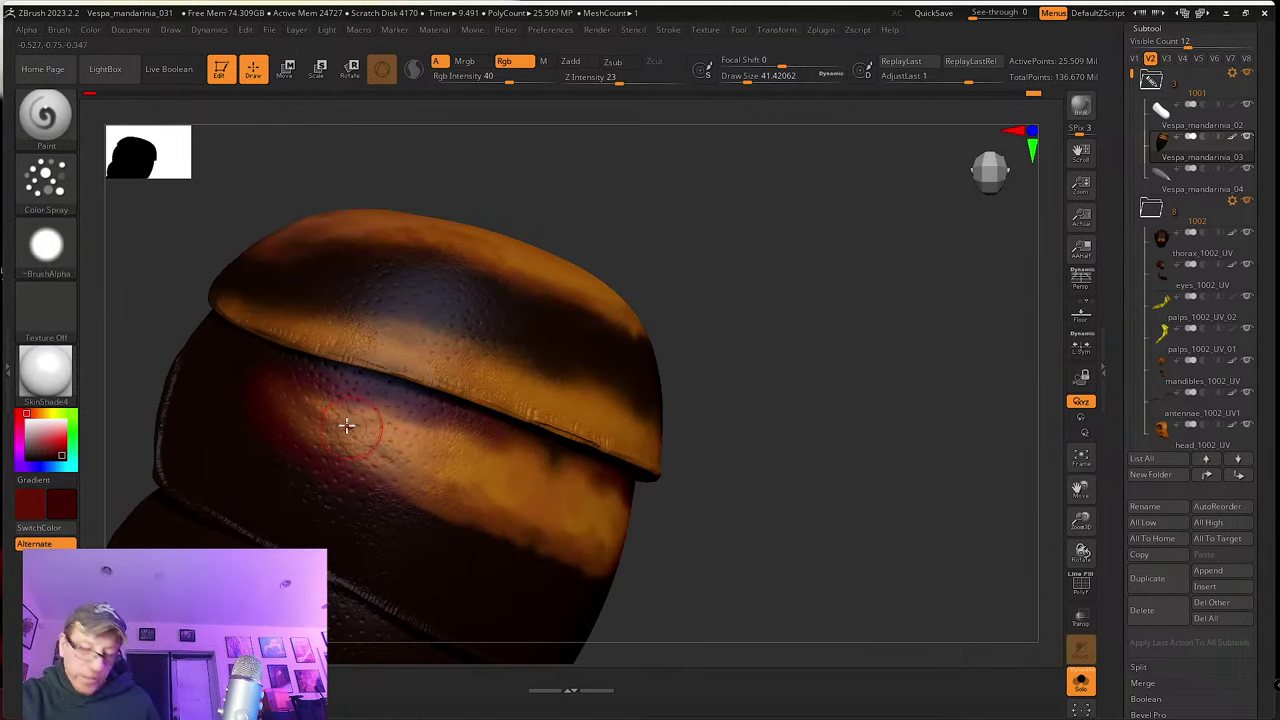
Step: Sample orange from the second segment and paint it back over the inner side of the dark red tips
{"action": "key", "text": "c"}
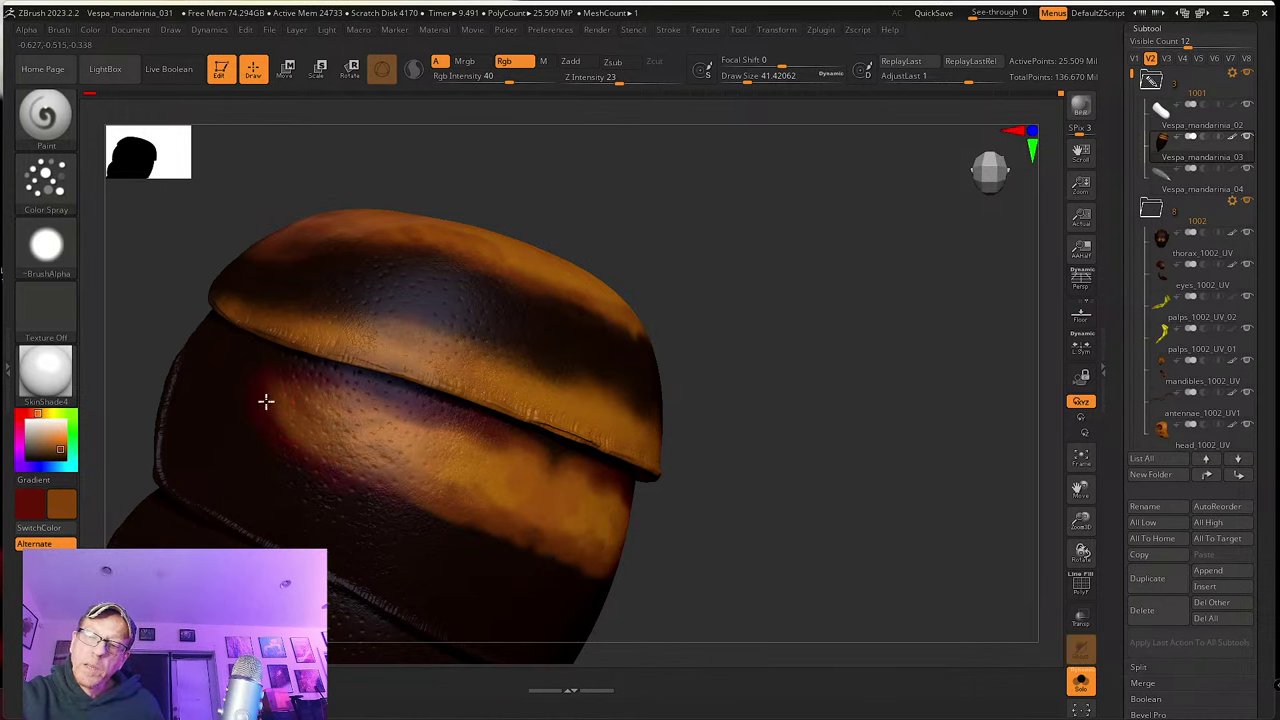
{"action": "mouse_move", "coordinate": [265, 400]}
{"action": "left_mouse_down"}
{"action": "mouse_move", "coordinate": [289, 391]}
{"action": "mouse_move", "coordinate": [415, 431]}
{"action": "mouse_move", "coordinate": [394, 414]}
{"action": "mouse_move", "coordinate": [402, 452]}
{"action": "left_mouse_up"}
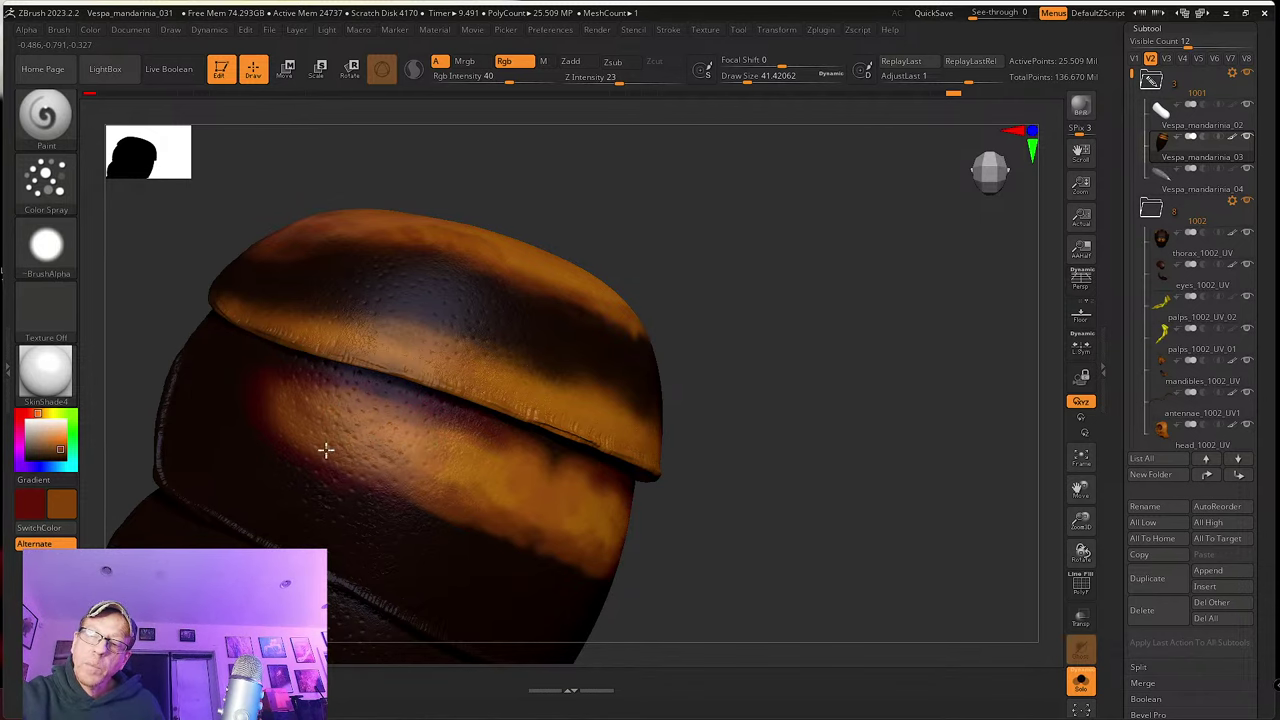
{"action": "right_click_drag", "start_coordinate": [325, 451], "coordinate": [337, 403]}
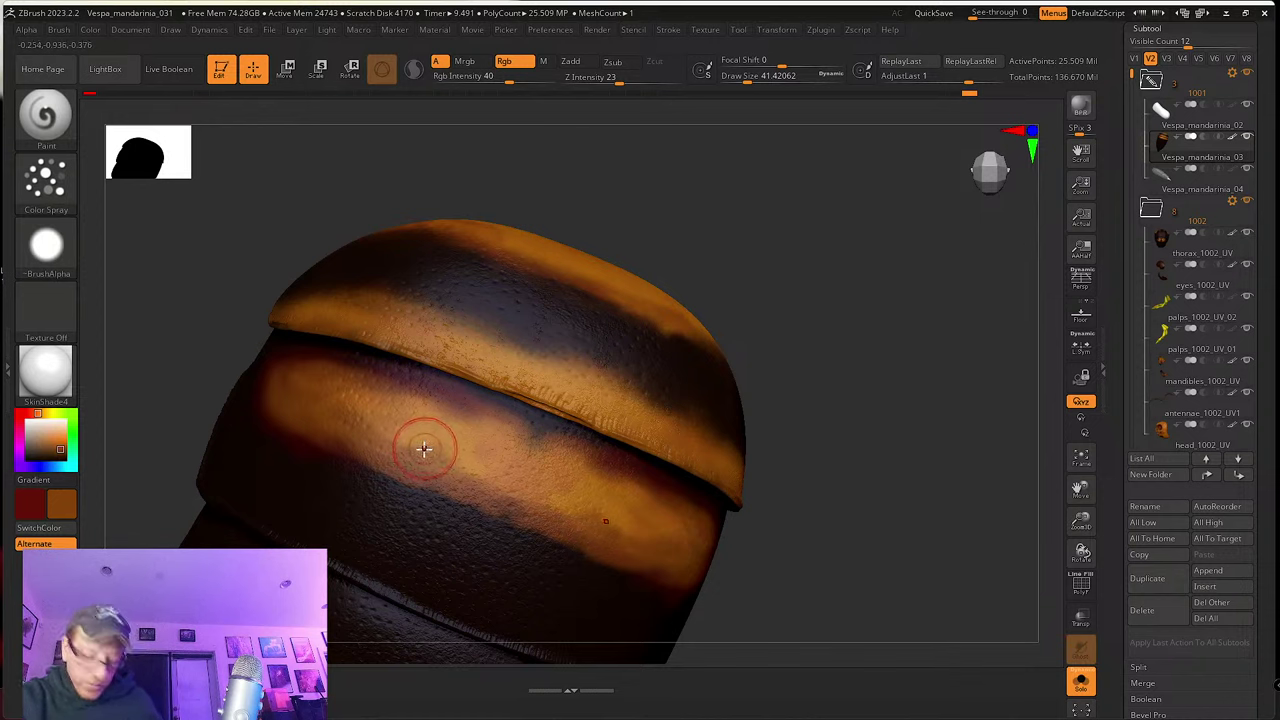
Step: Sample a brighter orange and build up the middle and lower edge of the second segment's orange patches
{"action": "key", "text": "c"}
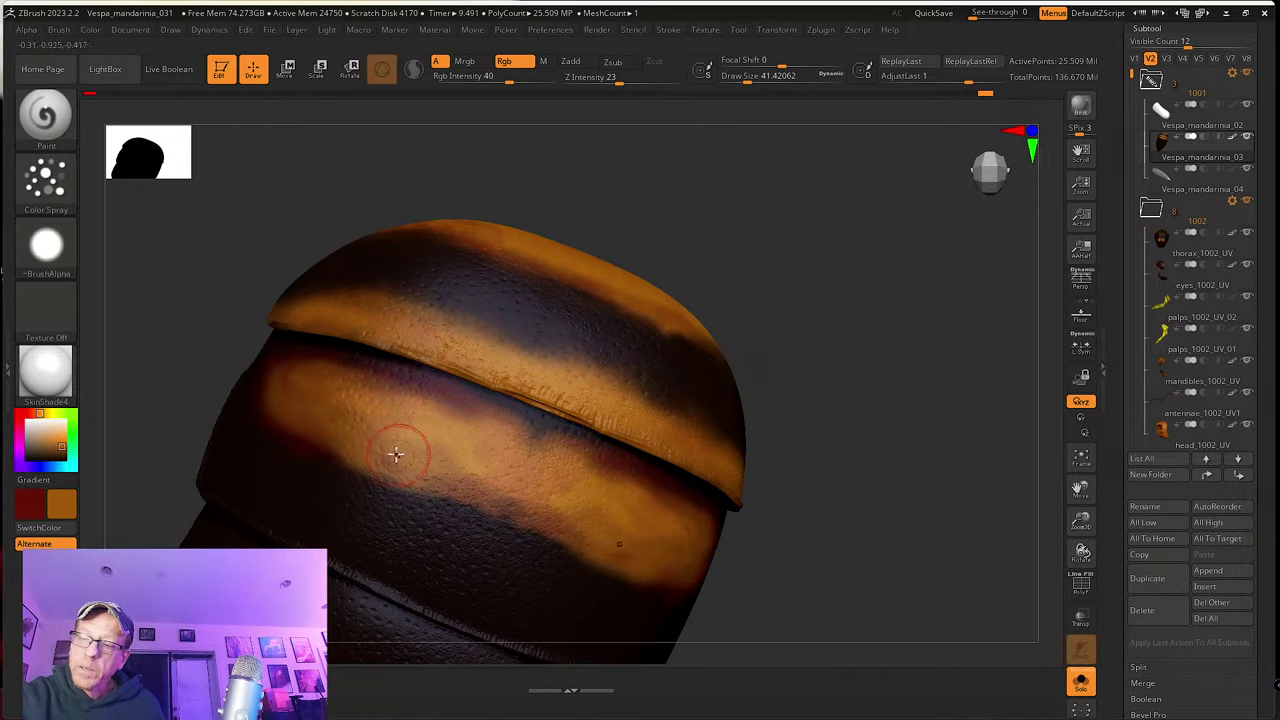
{"action": "right_click_drag", "start_coordinate": [474, 474], "coordinate": [431, 403]}
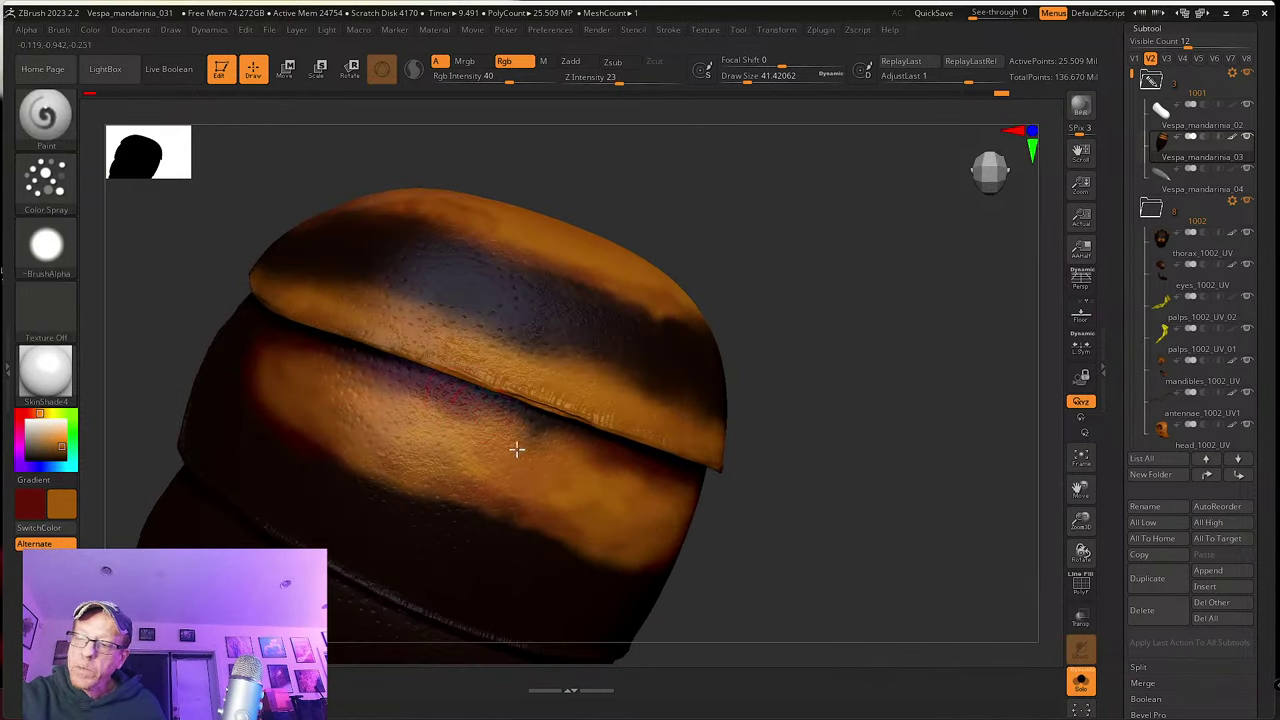
{"action": "left_click_drag", "start_coordinate": [495, 475], "coordinate": [495, 429]}
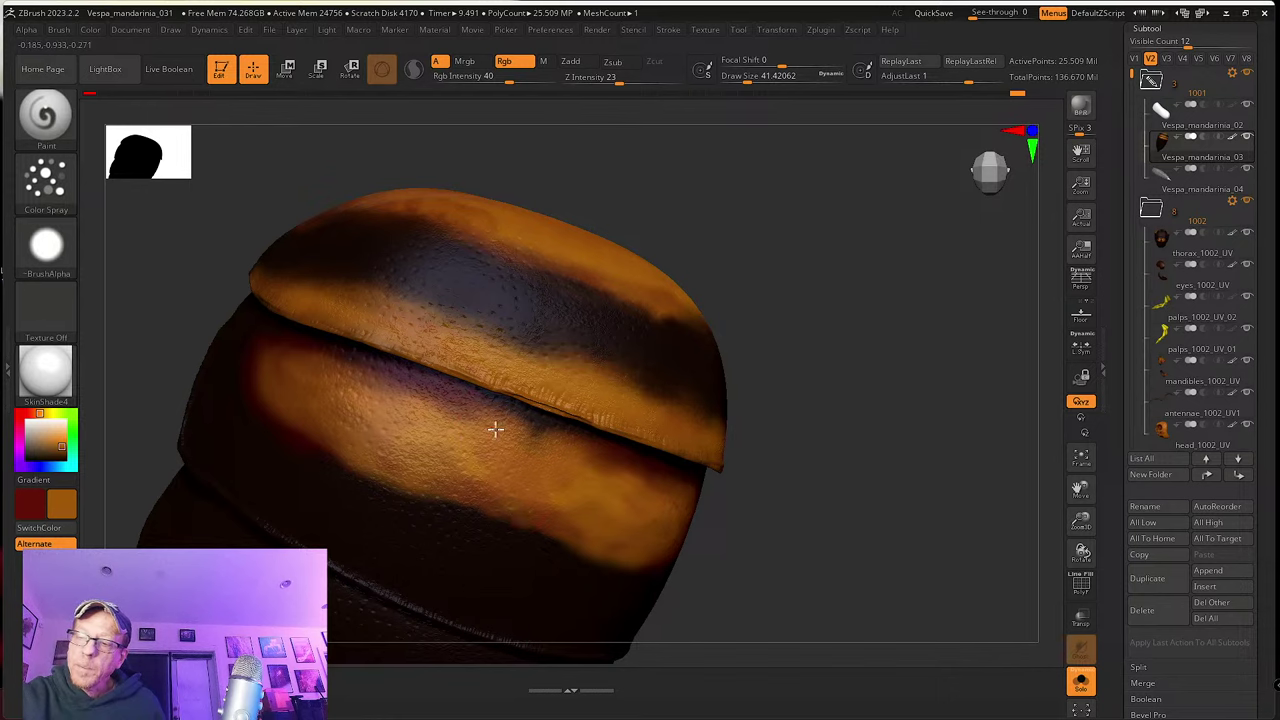
{"action": "mouse_move", "coordinate": [366, 374]}
{"action": "right_mouse_down"}
{"action": "mouse_move", "coordinate": [386, 423]}
{"action": "mouse_move", "coordinate": [369, 414]}
{"action": "right_mouse_up"}
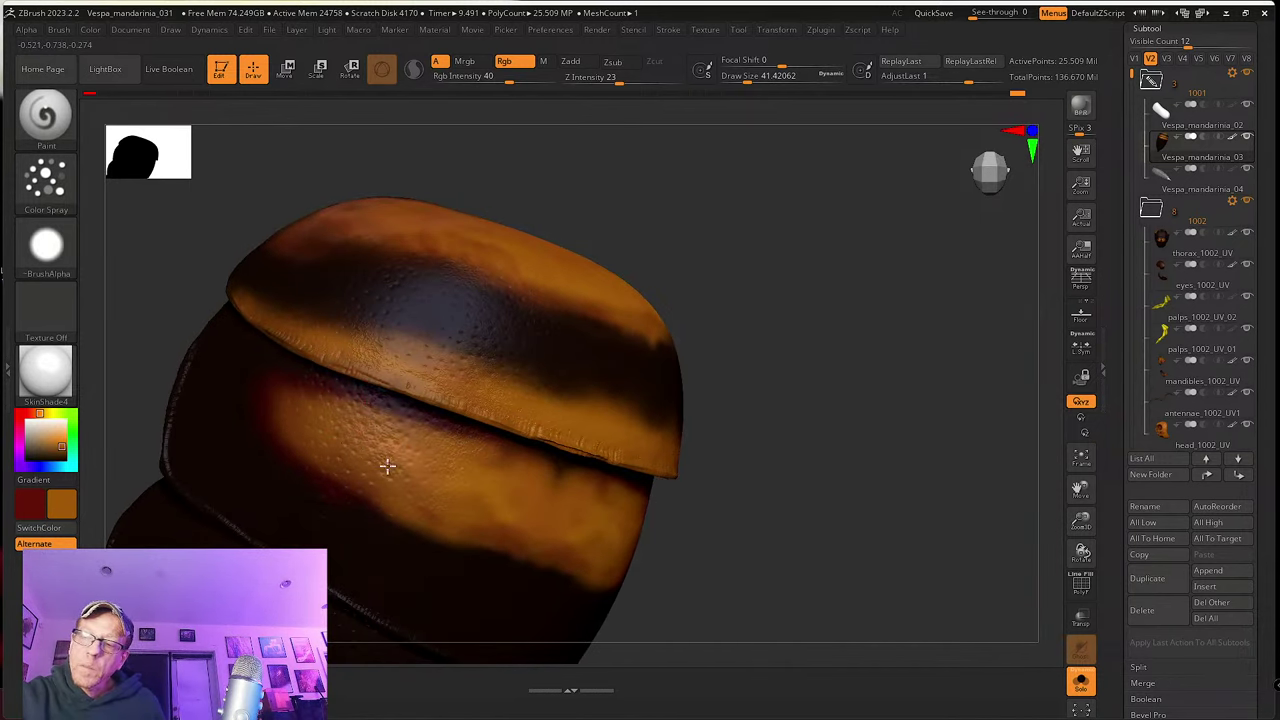
{"action": "left_click_drag", "start_coordinate": [351, 485], "coordinate": [370, 497]}
{"action": "mouse_move", "coordinate": [432, 495]}
{"action": "right_mouse_down"}
{"action": "mouse_move", "coordinate": [354, 437]}
{"action": "mouse_move", "coordinate": [529, 474]}
{"action": "mouse_move", "coordinate": [497, 443]}
{"action": "mouse_move", "coordinate": [534, 491]}
{"action": "right_mouse_up"}
Step: Sample dark brown tones, reduce the draw size to about 17, and paint a small dark notch mid-way along the orange band's lower edge
{"action": "key", "text": "c"}
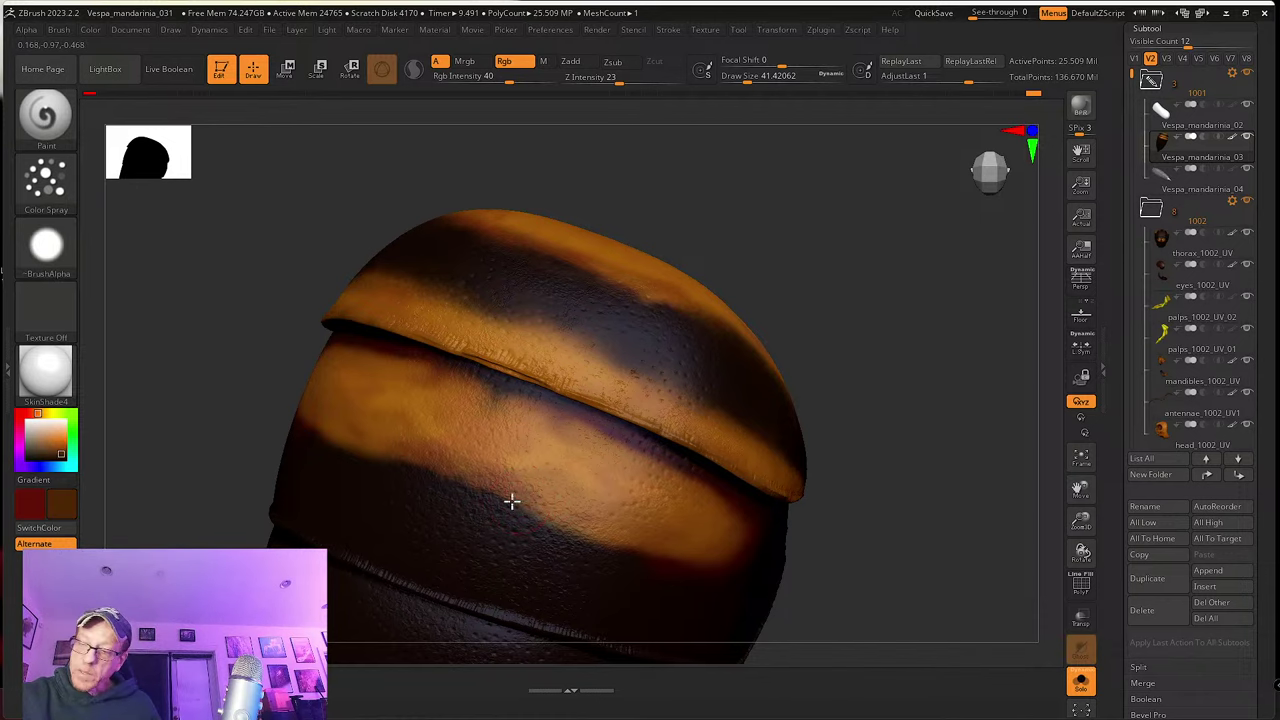
{"action": "key", "text": "c"}
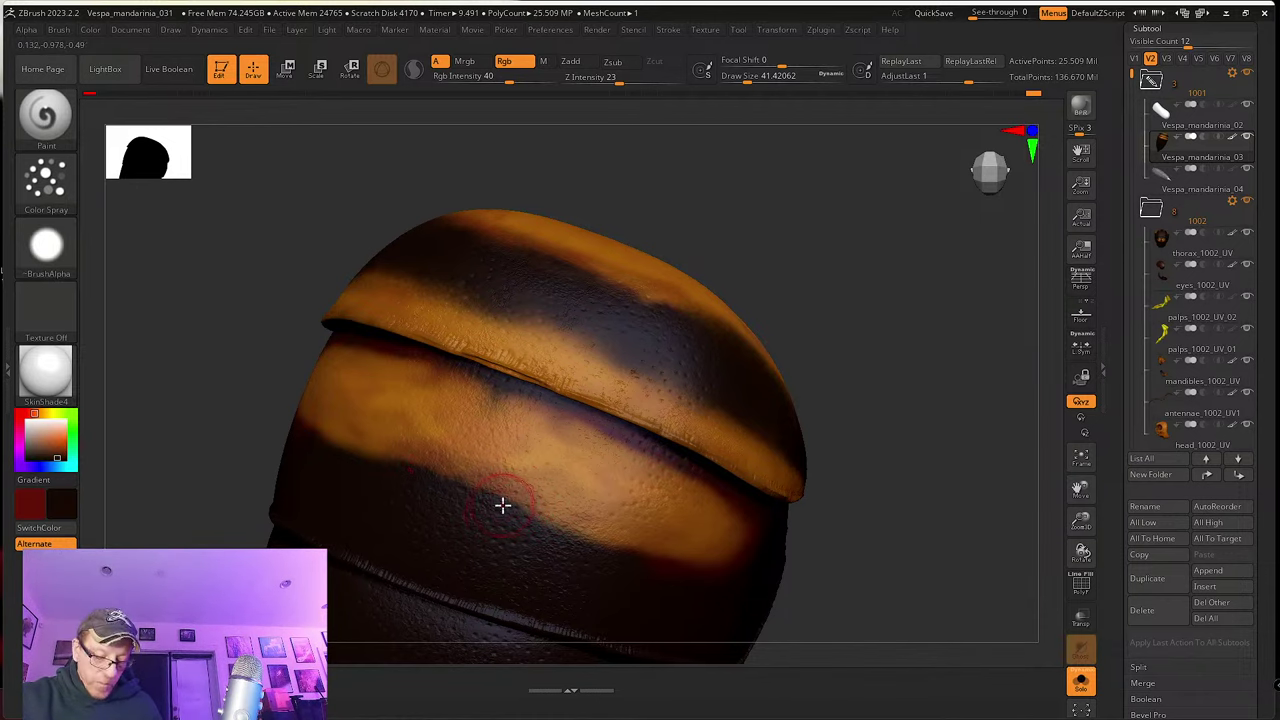
{"action": "right_click_drag", "start_coordinate": [517, 477], "coordinate": [554, 507]}
{"action": "key", "text": "c"}
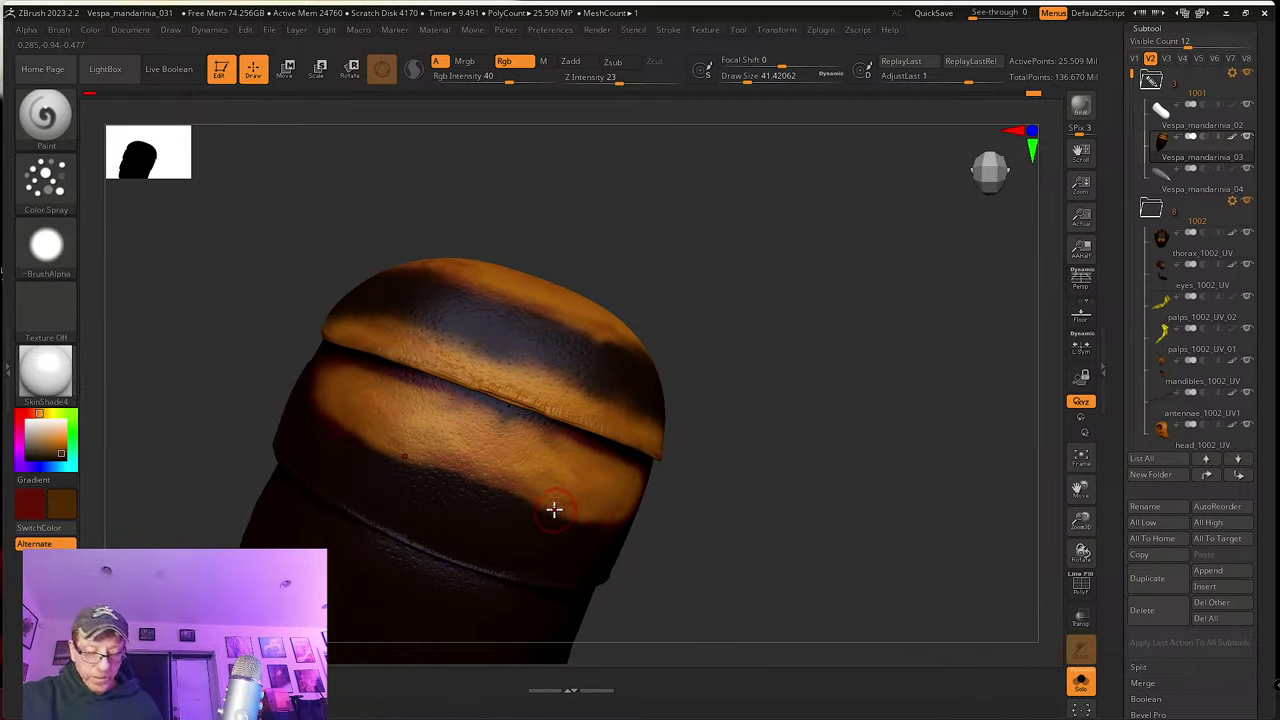
{"action": "key", "text": "s"}
{"action": "left_click_drag", "start_coordinate": [554, 509], "coordinate": [543, 509]}
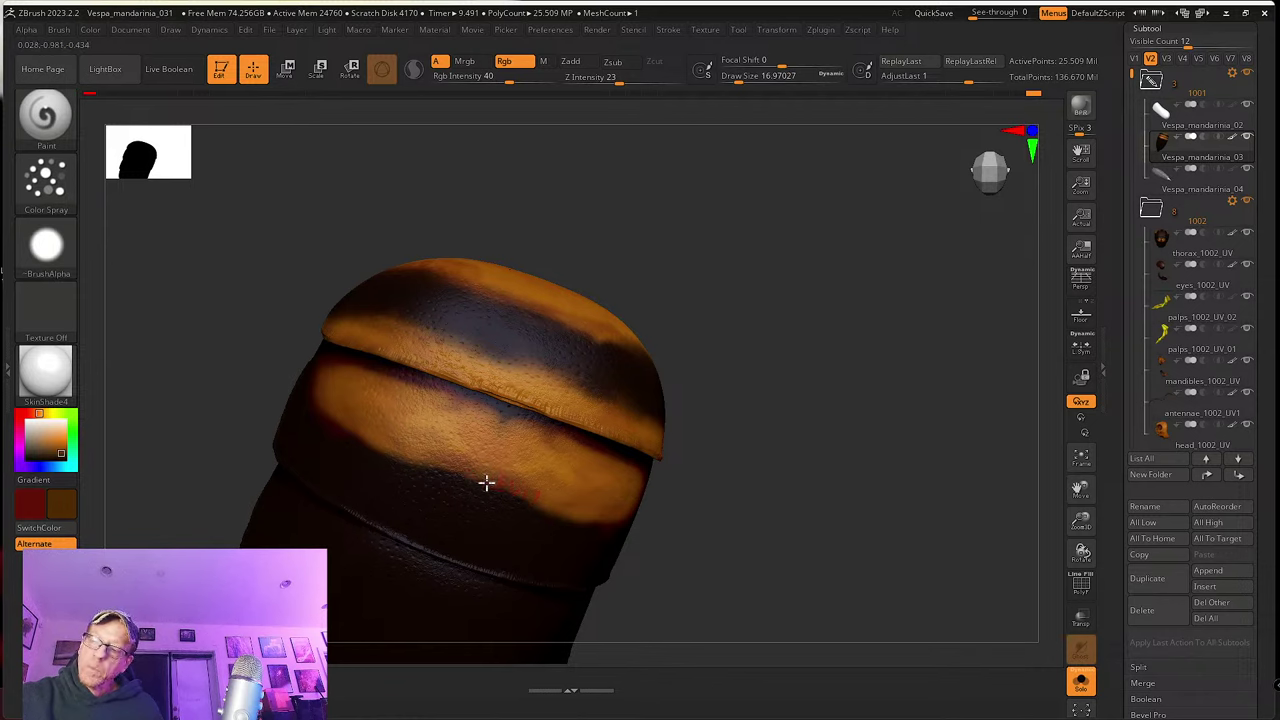
{"action": "key", "text": "ctrl"}
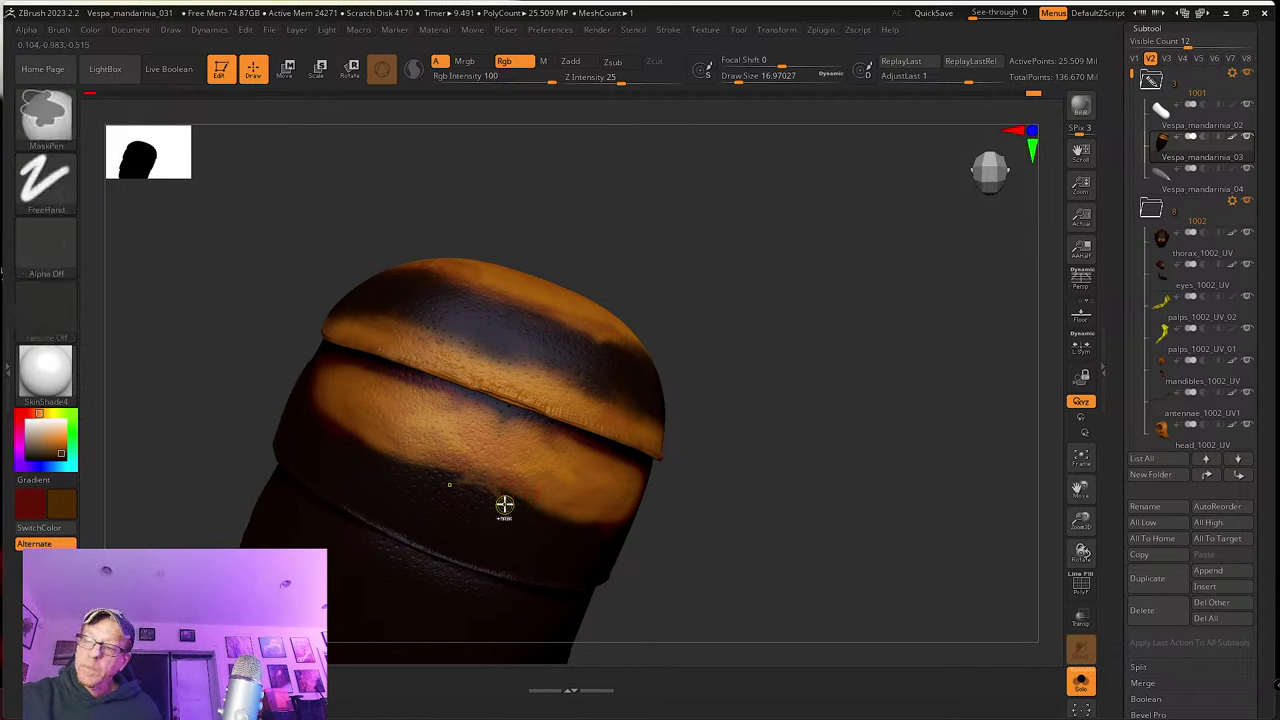
{"action": "key", "text": "c"}
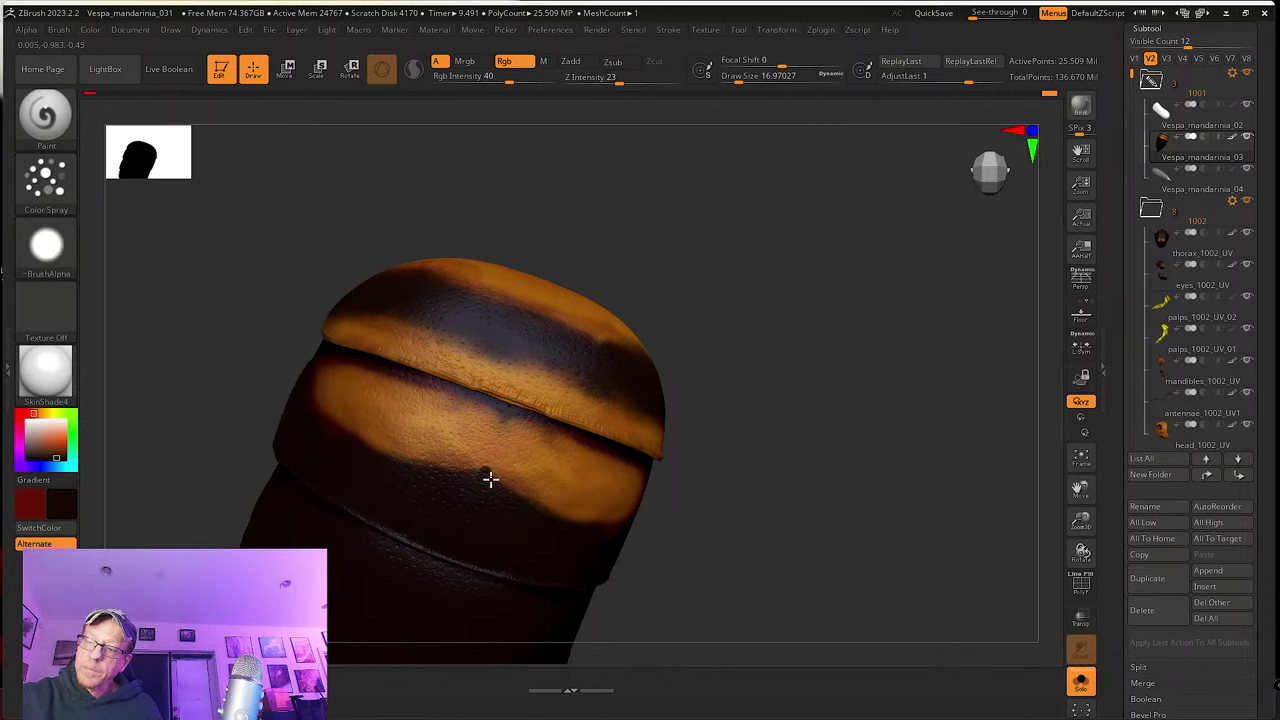
{"action": "mouse_move", "coordinate": [520, 461]}
{"action": "right_mouse_down", "text": "alt"}
{"action": "mouse_move", "coordinate": [514, 477]}
{"action": "mouse_move", "coordinate": [497, 460]}
{"action": "right_mouse_up", "text": "alt"}
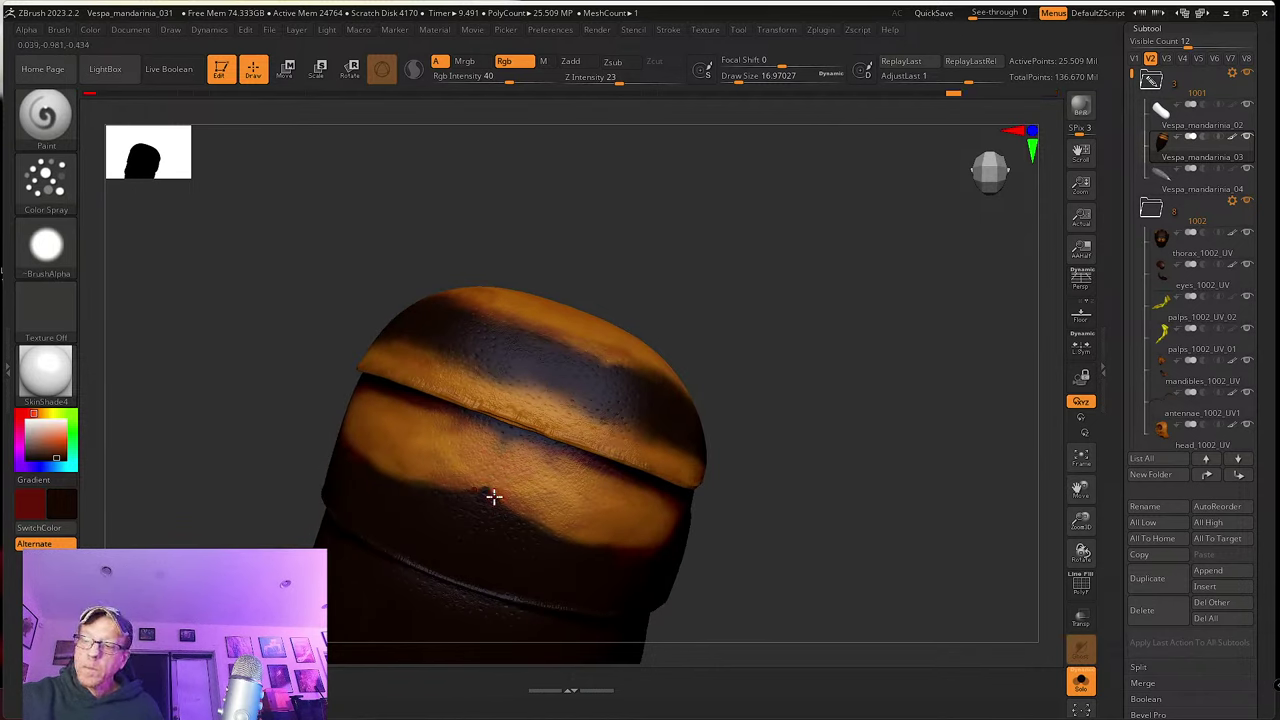
Step: Set up the Color Spray brush with Alpha 07, swap the colors for a dark red, and lower Rgb Intensity to 20
{"action": "left_click", "coordinate": [46, 245]}
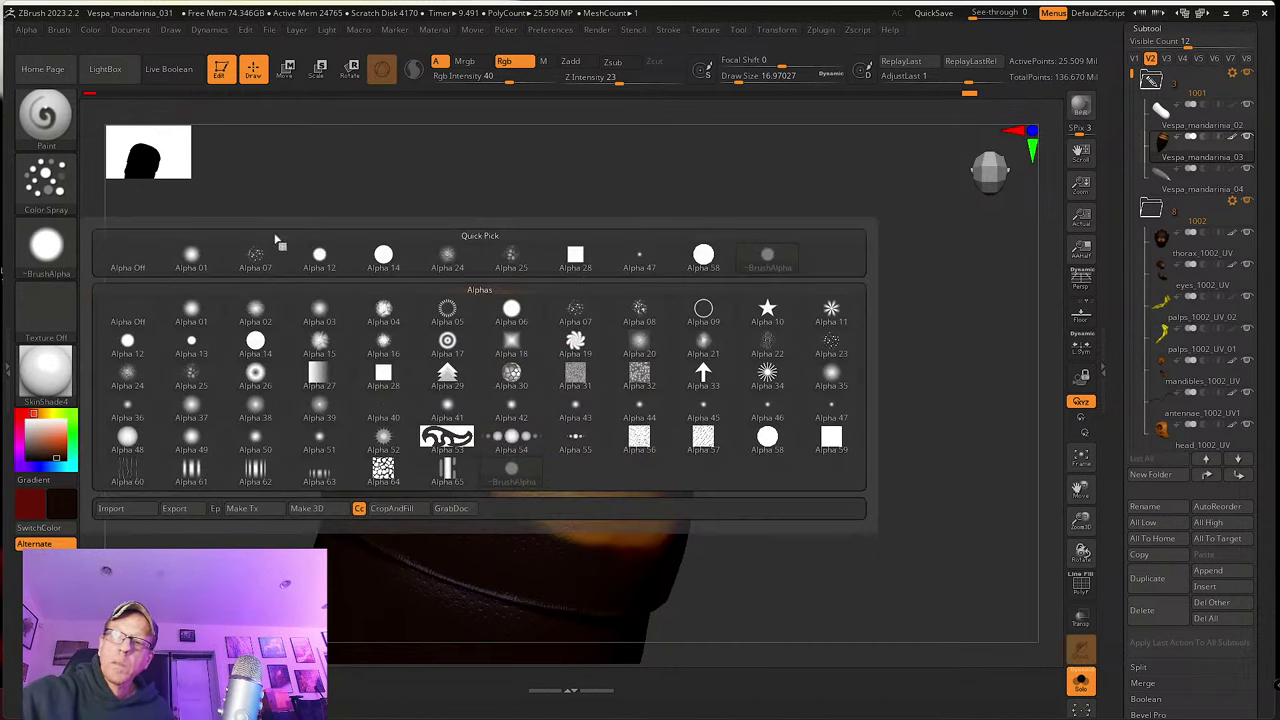
{"action": "left_click", "coordinate": [255, 250]}
{"action": "left_click", "coordinate": [46, 180]}
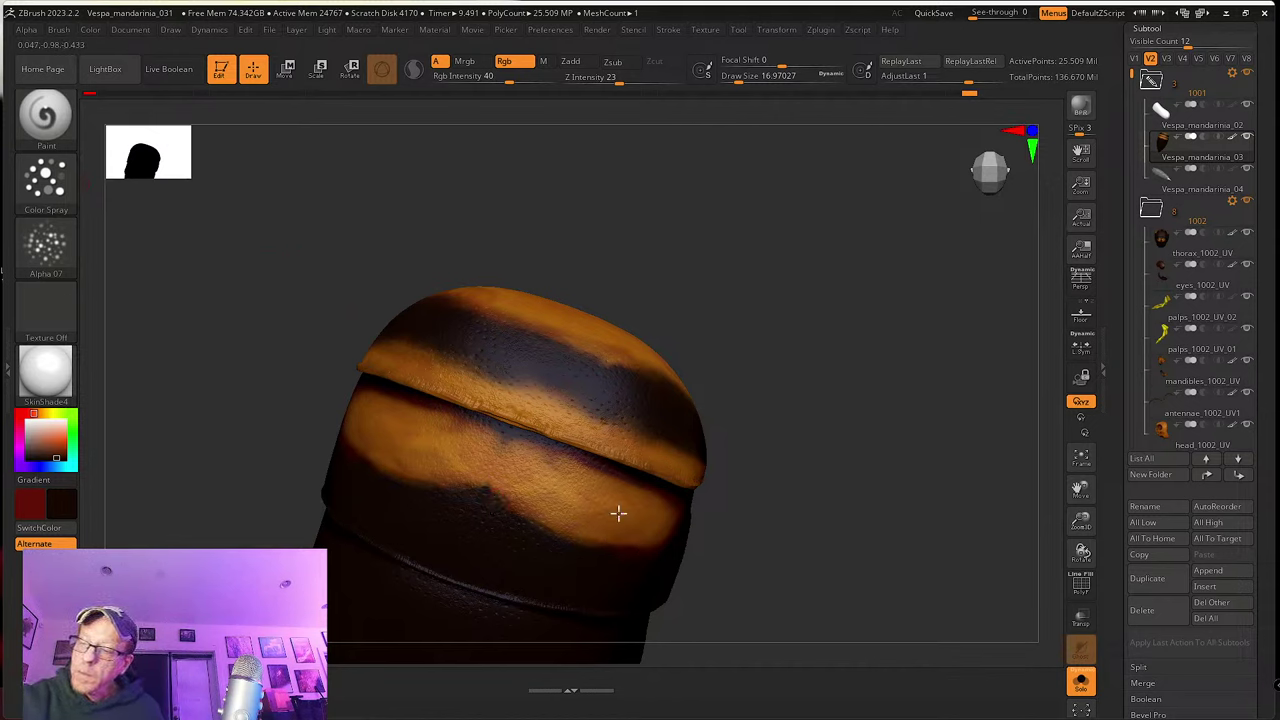
{"action": "left_click", "coordinate": [38, 527]}
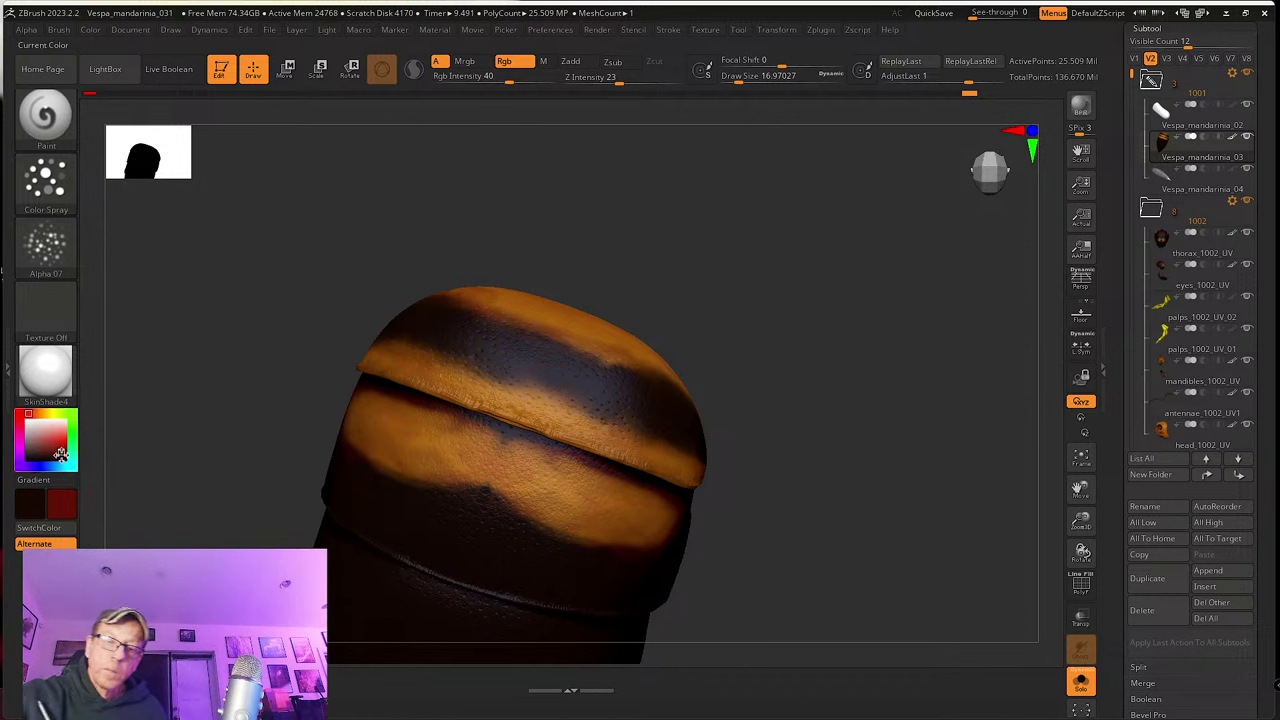
{"action": "left_click_drag", "start_coordinate": [500, 84], "coordinate": [489, 97]}
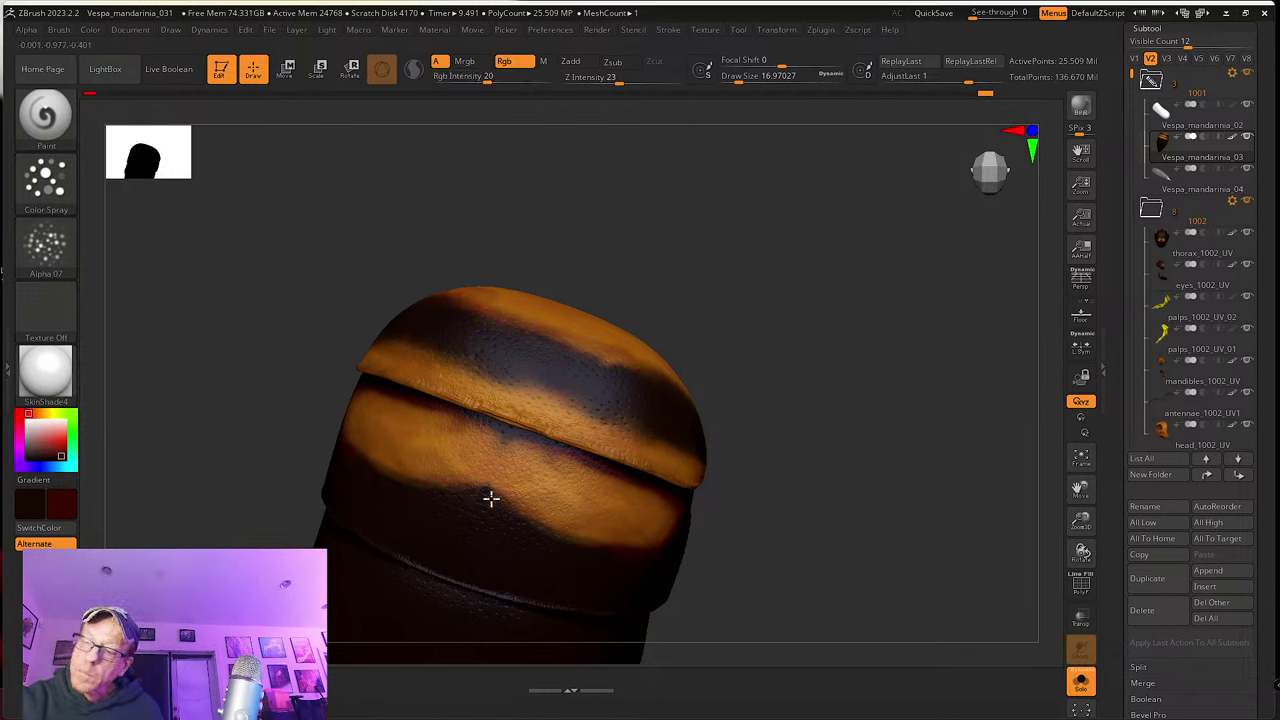
Step: Set the paint brush's draw size to 28.75 and touch up the orange band on the second abdomen segment
{"action": "right_click_drag", "start_coordinate": [544, 518], "coordinate": [538, 478]}
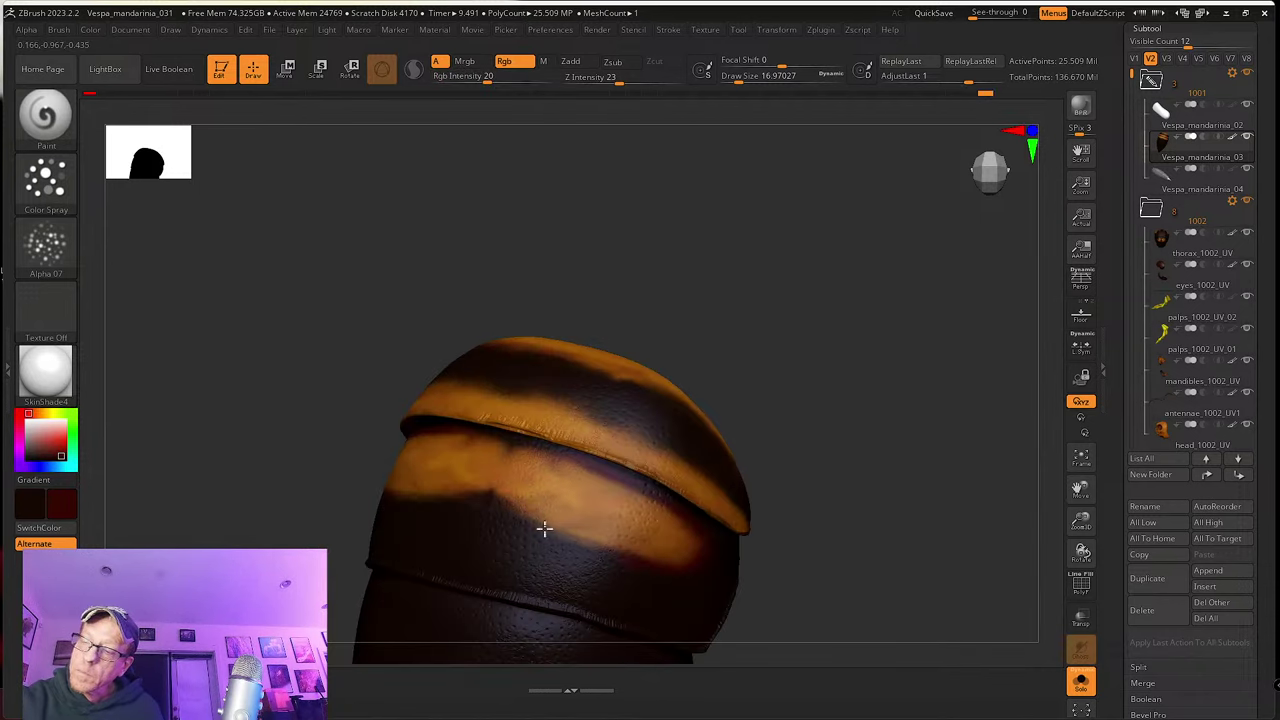
{"action": "mouse_move", "coordinate": [594, 543]}
{"action": "right_mouse_down"}
{"action": "mouse_move", "coordinate": [529, 521]}
{"action": "mouse_move", "coordinate": [563, 526]}
{"action": "right_mouse_up"}
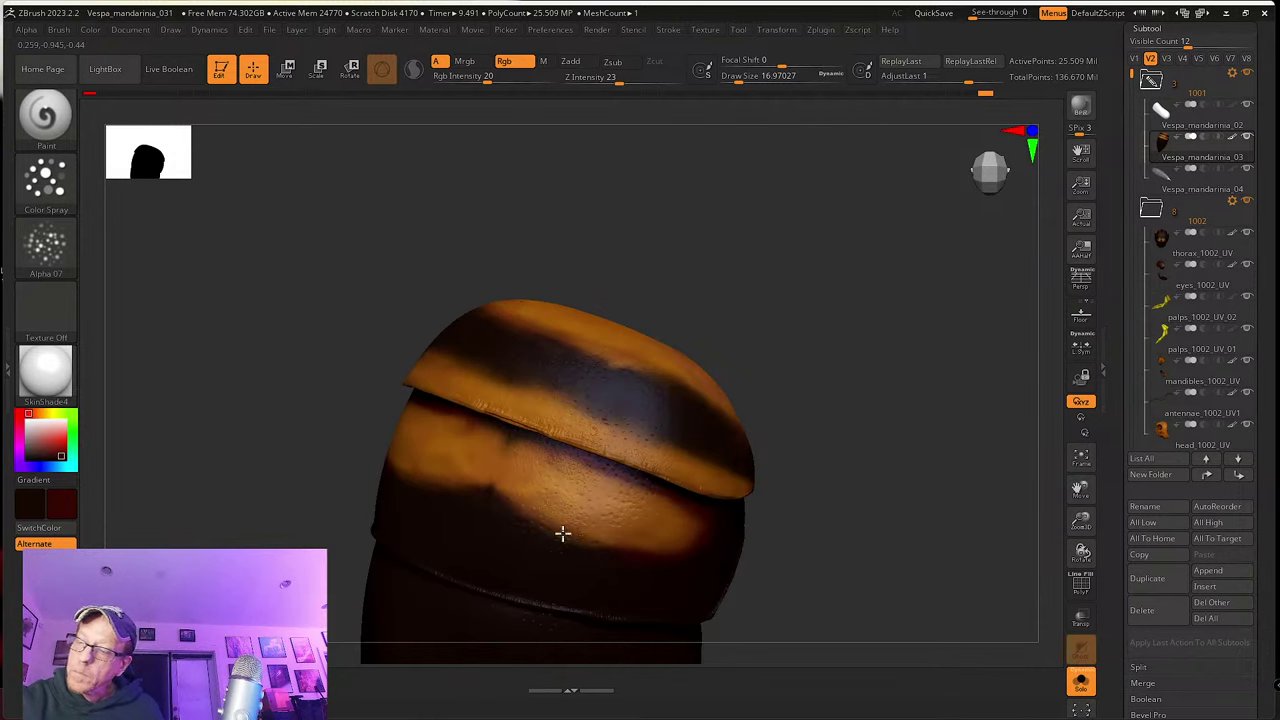
{"action": "key", "text": "s"}
{"action": "left_click_drag", "start_coordinate": [563, 523], "coordinate": [595, 537]}
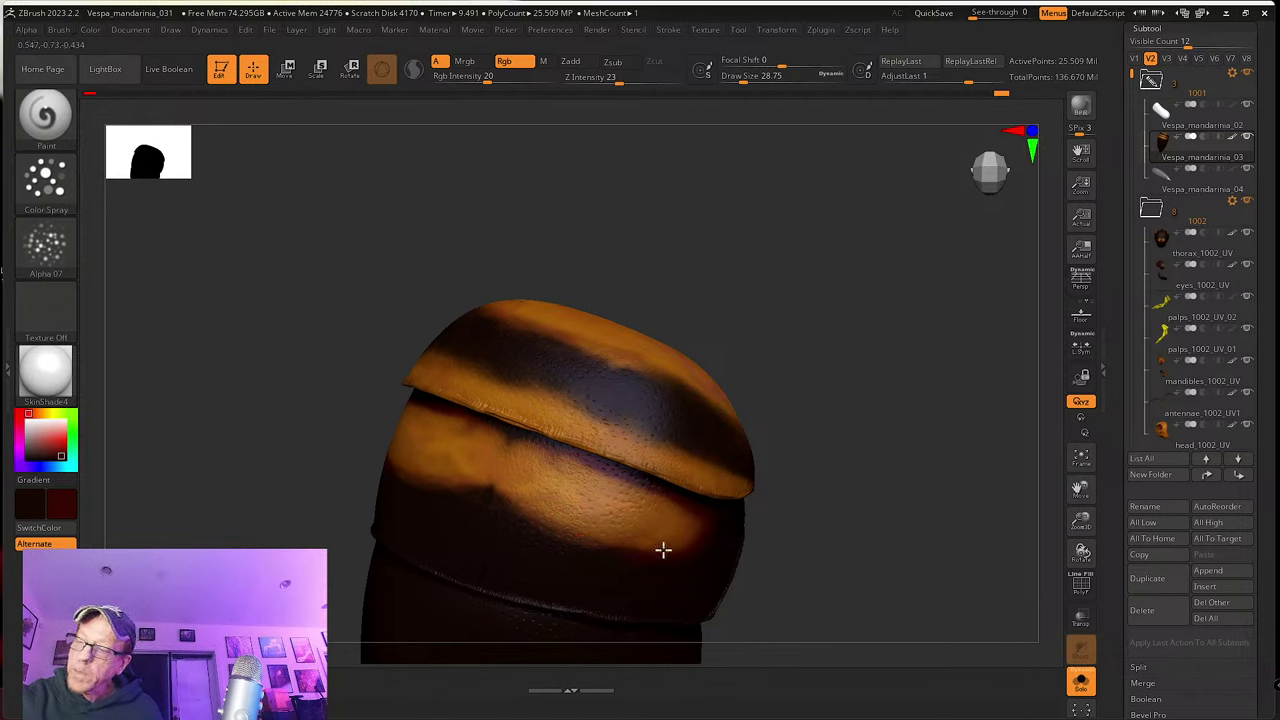
{"action": "mouse_move", "coordinate": [646, 498]}
{"action": "right_mouse_down"}
{"action": "mouse_move", "coordinate": [622, 492]}
{"action": "mouse_move", "coordinate": [633, 483]}
{"action": "right_mouse_up"}
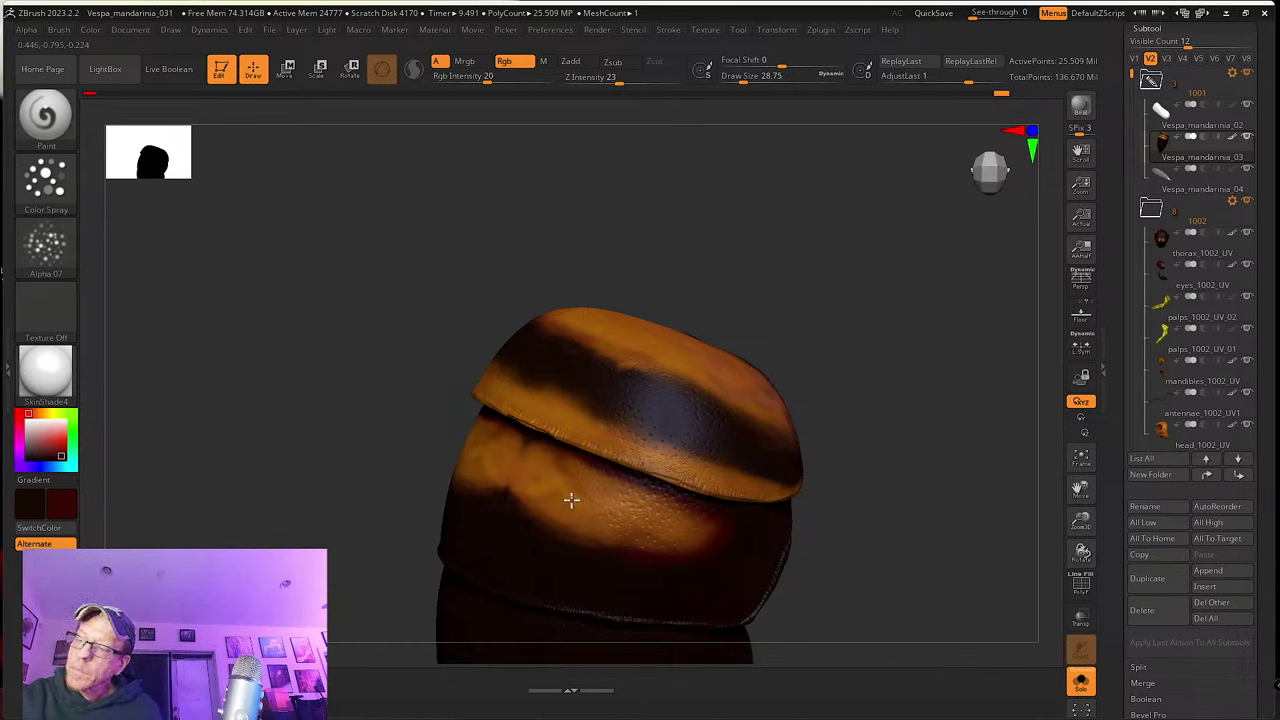
{"action": "right_click_drag", "start_coordinate": [571, 500], "coordinate": [563, 451]}
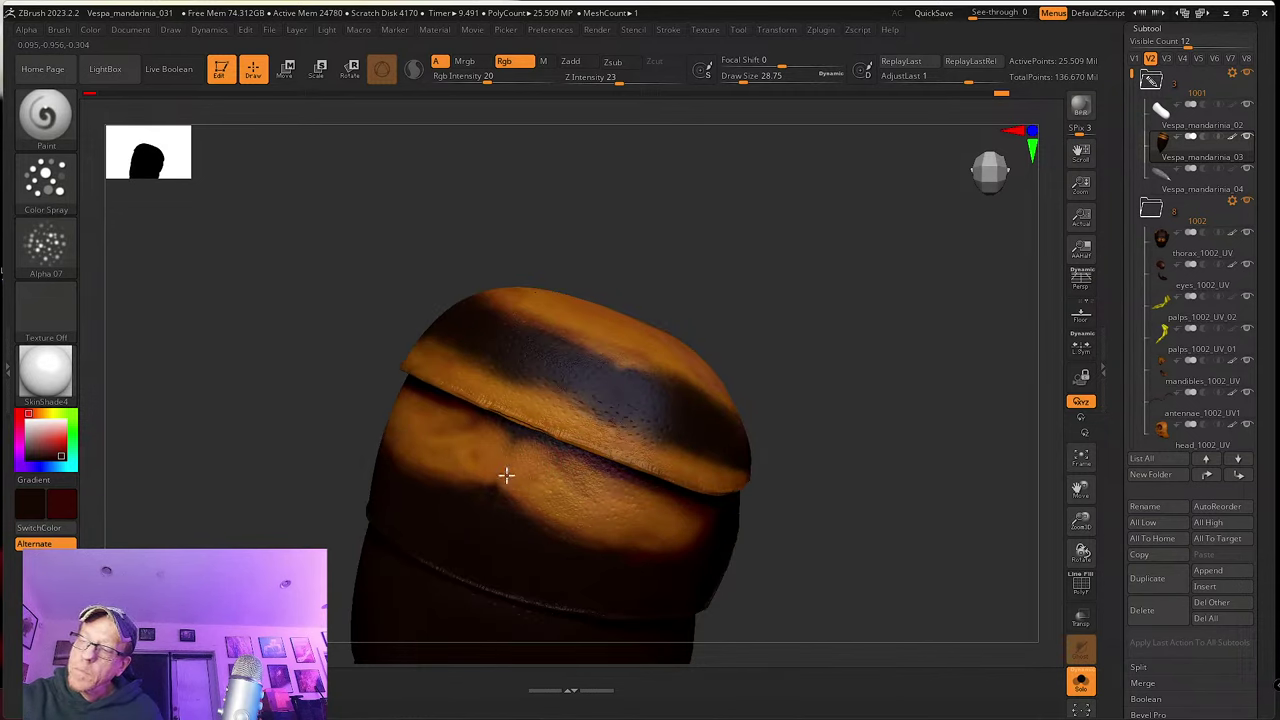
{"action": "right_click_drag", "start_coordinate": [500, 480], "coordinate": [491, 490]}
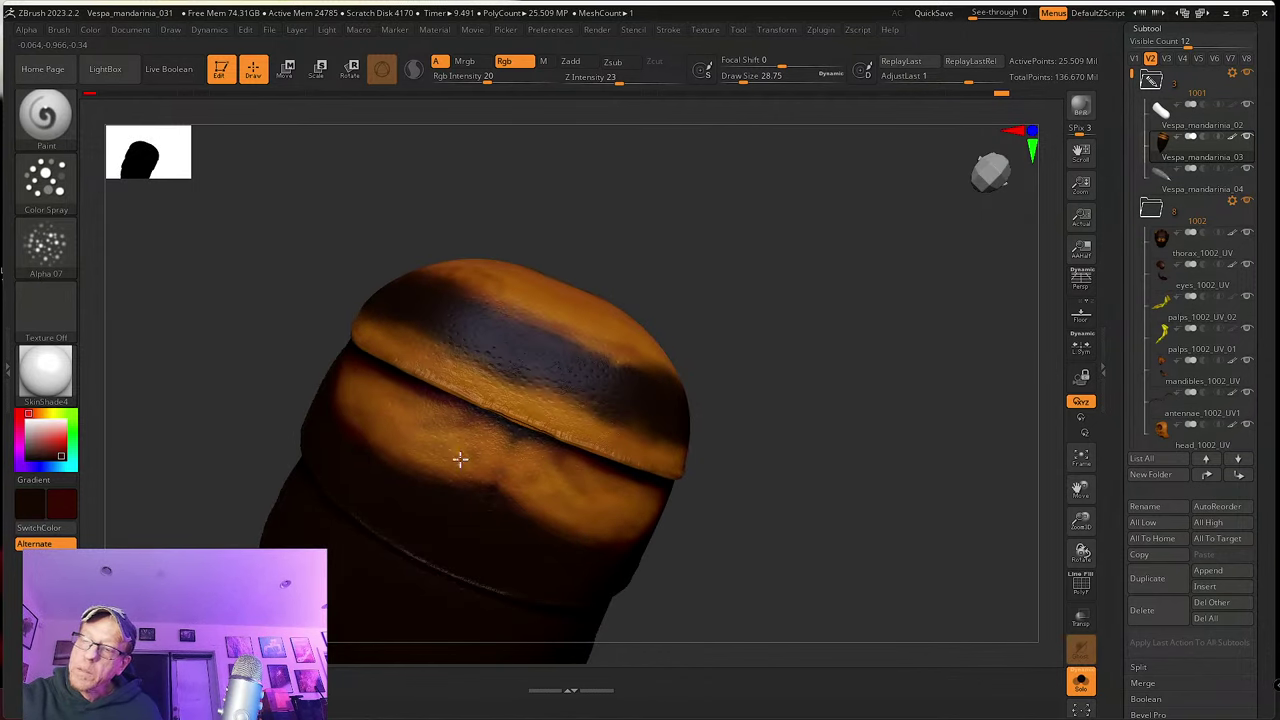
{"action": "right_click_drag", "start_coordinate": [434, 426], "coordinate": [409, 460]}
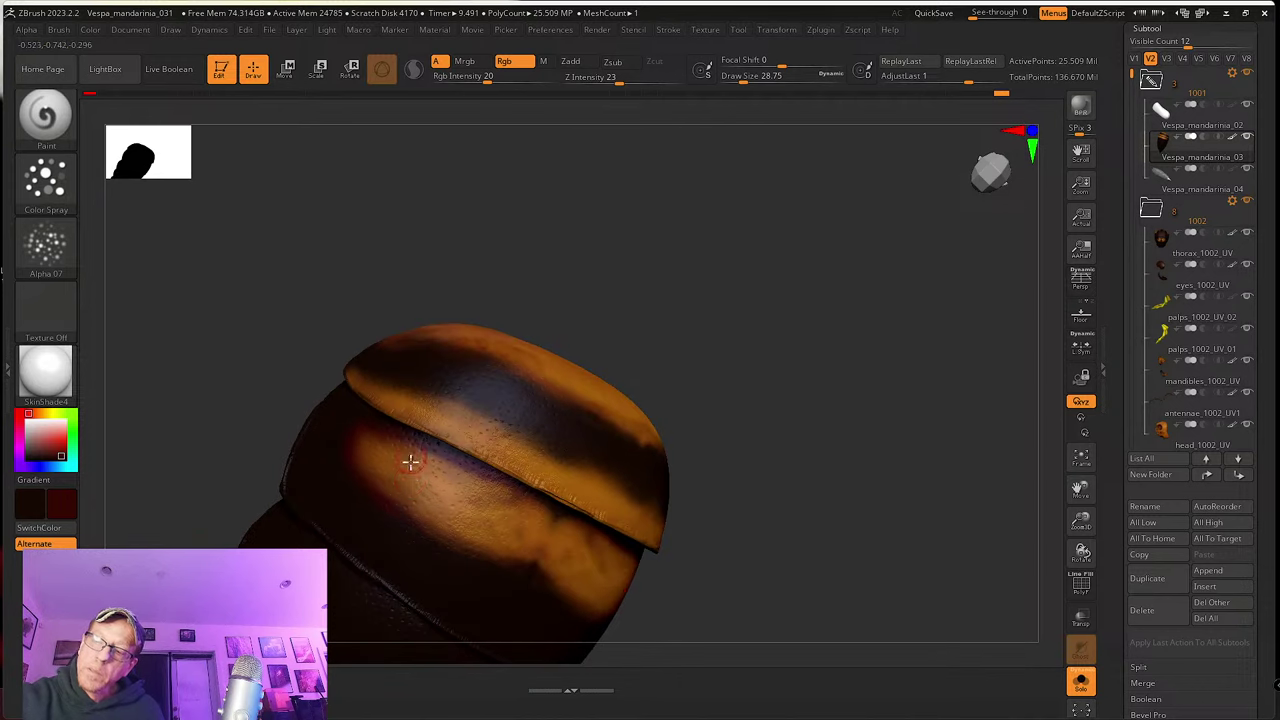
Step: Blend the second segment's orange band into the dark area, sampling orange and dark brown from the surface
{"action": "key", "text": "c"}
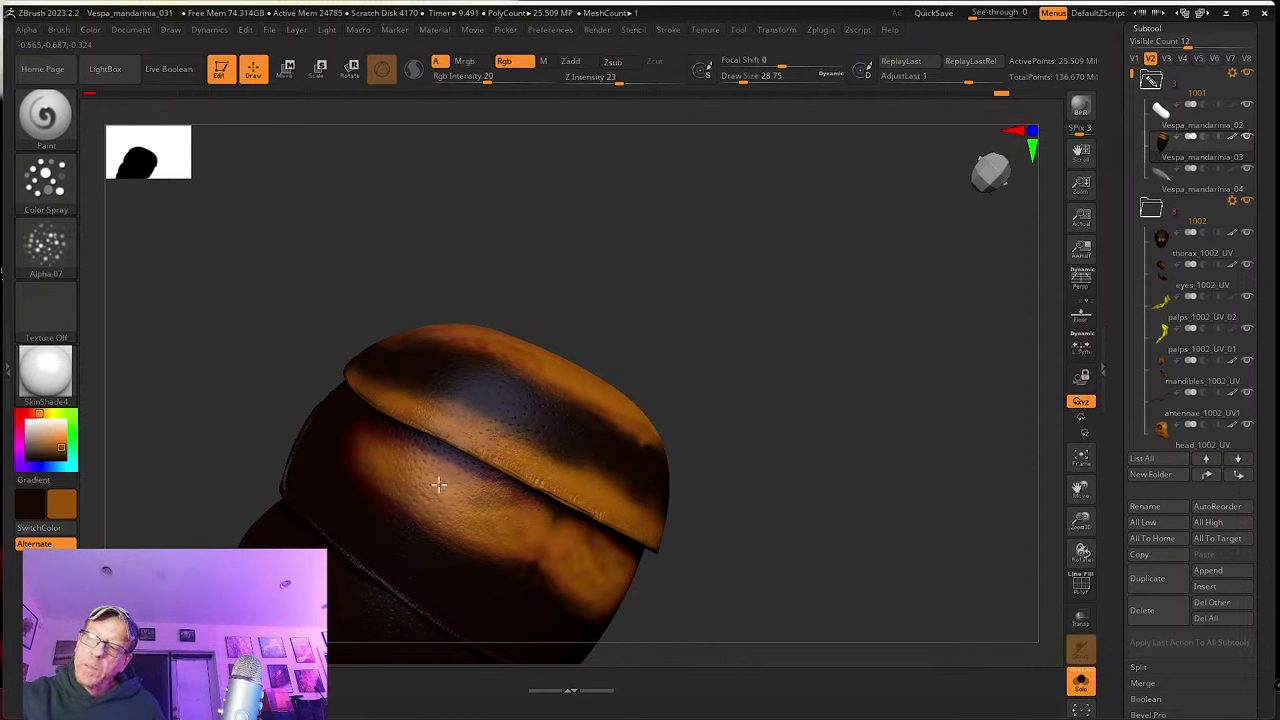
{"action": "right_click_drag", "start_coordinate": [443, 480], "coordinate": [492, 503]}
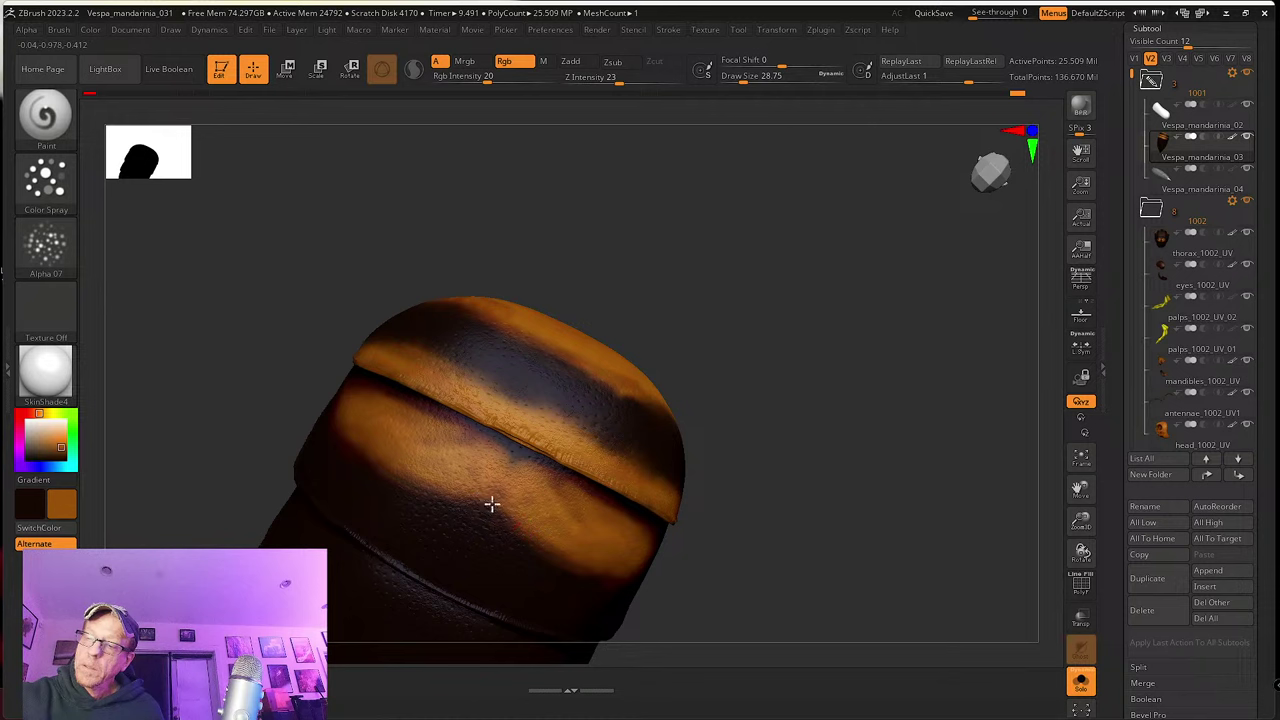
{"action": "key", "text": "c"}
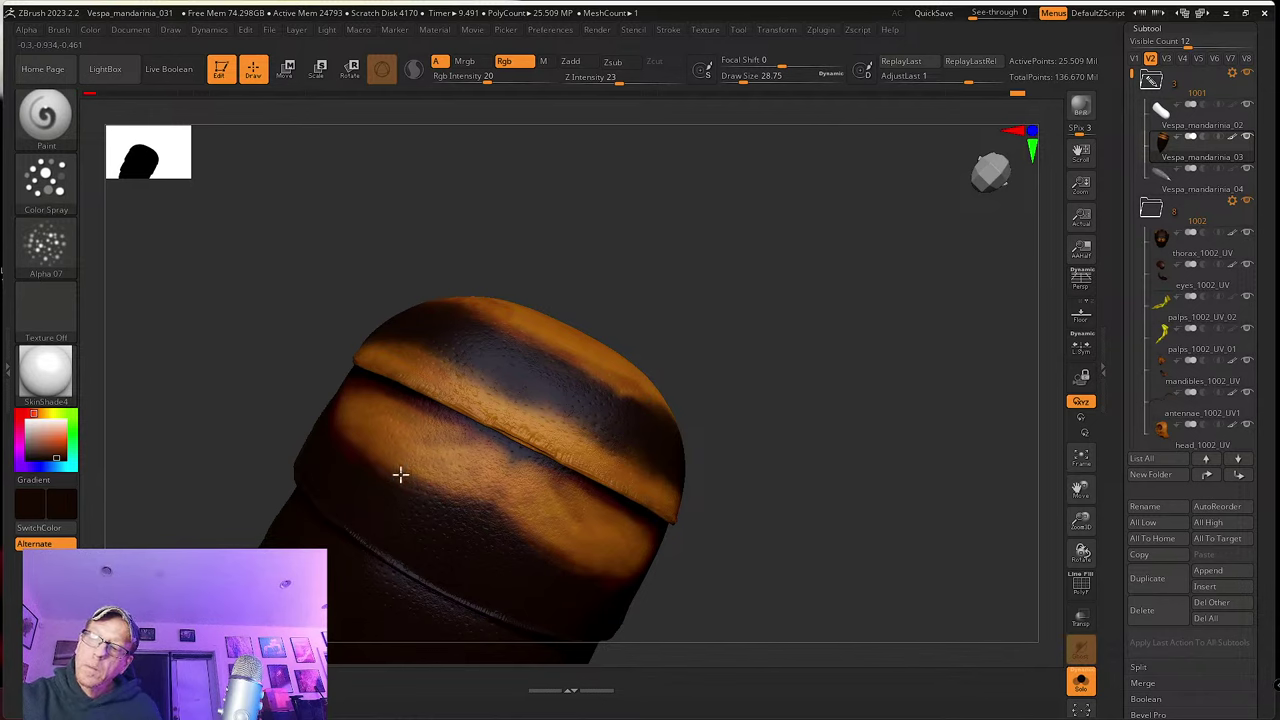
{"action": "right_click_drag", "start_coordinate": [480, 460], "coordinate": [517, 457]}
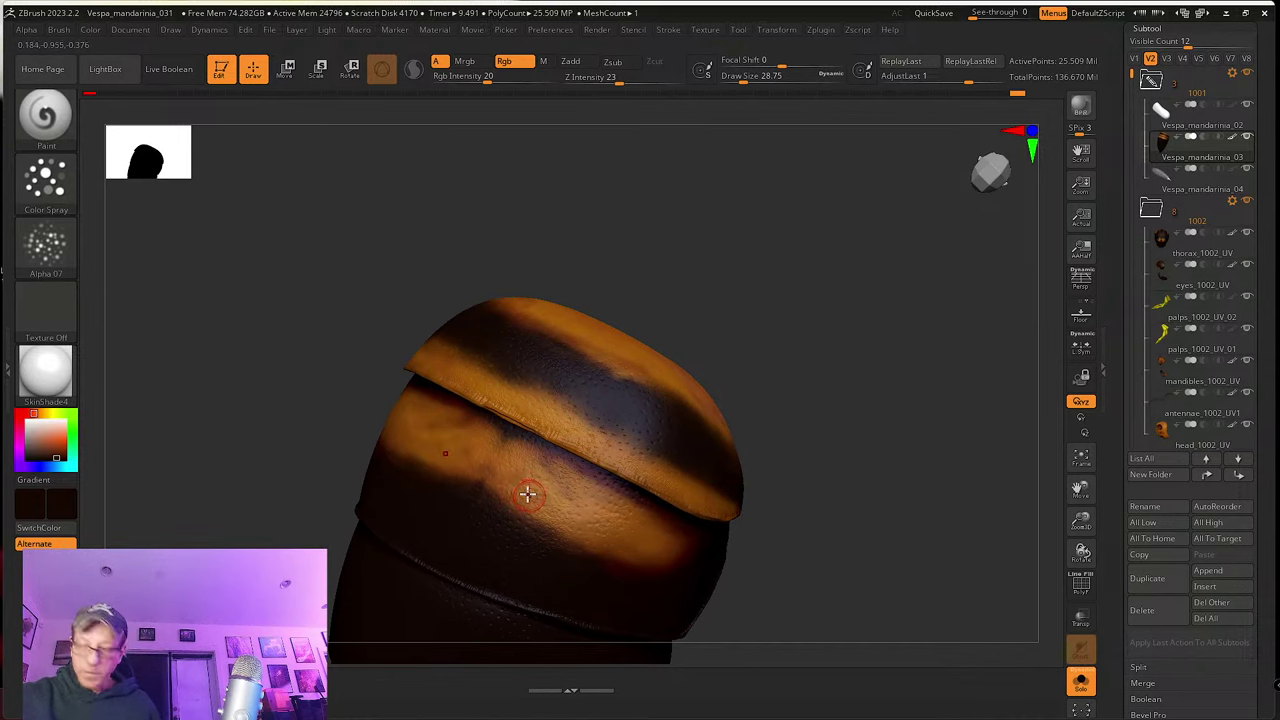
Step: Sample orange-brown from the band, set the draw size to about 21.6 and refine the notch at the band's centre
{"action": "key", "text": "c"}
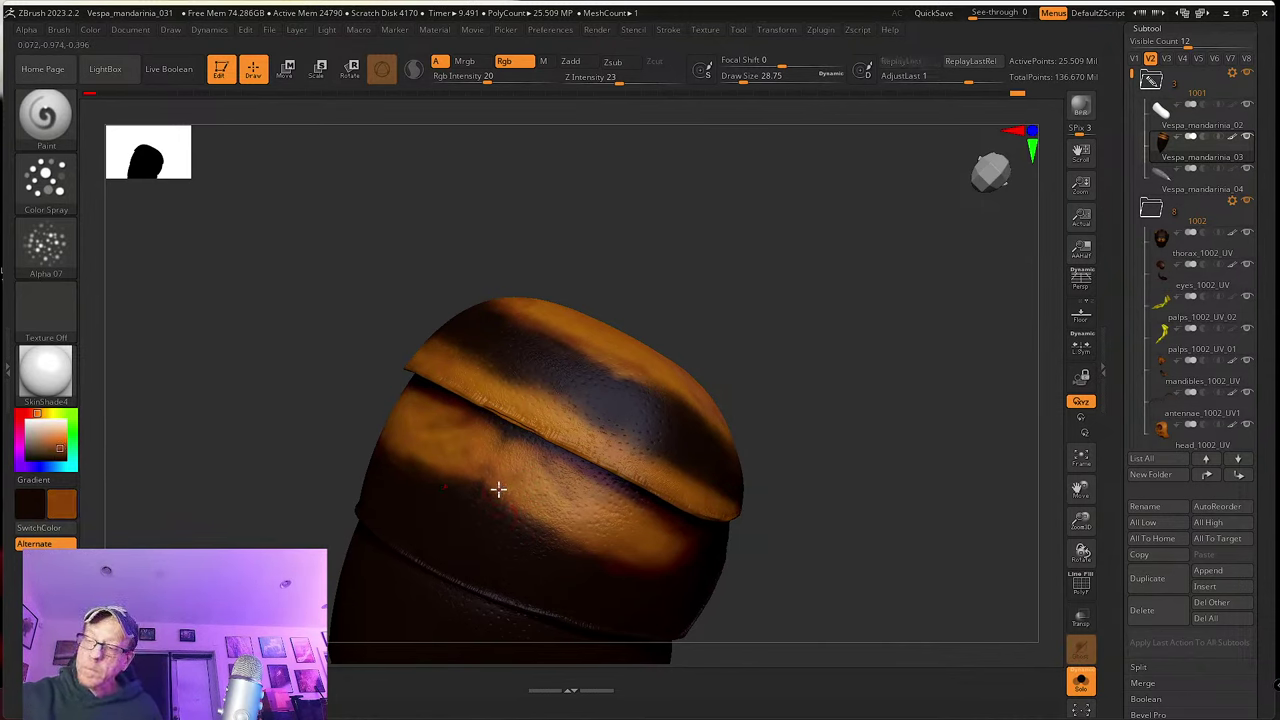
{"action": "key", "text": "s"}
{"action": "left_click_drag", "start_coordinate": [491, 499], "coordinate": [486, 499]}
{"action": "right_click_drag", "start_coordinate": [486, 499], "coordinate": [503, 497]}
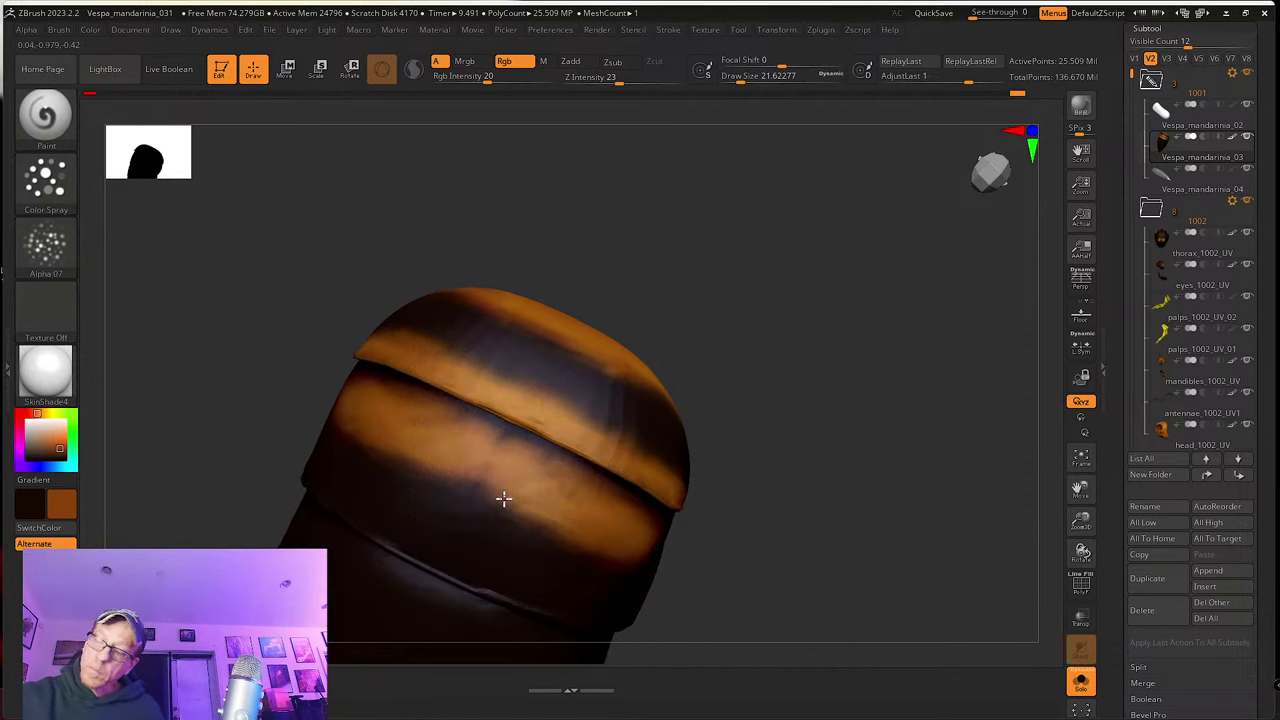
Step: Sample dark brown from the abdomen and refine the lower edge of the second segment's orange band
{"action": "key", "text": "c"}
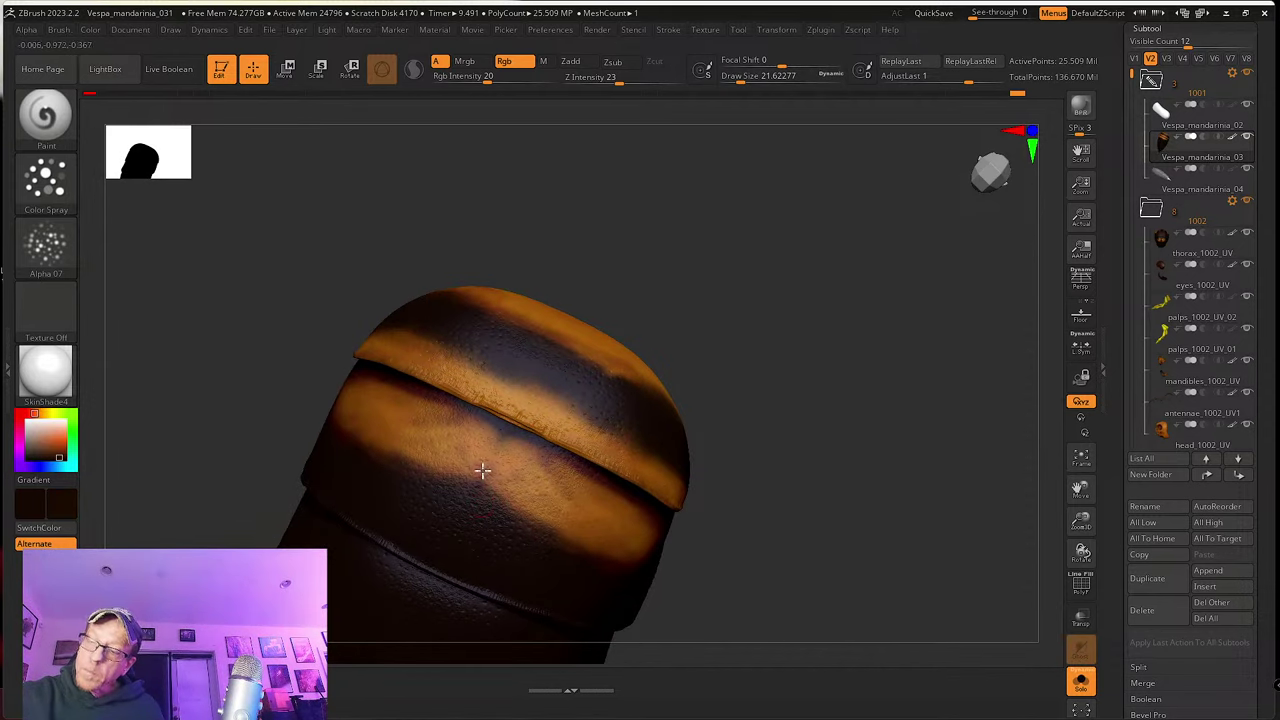
{"action": "right_click_drag", "start_coordinate": [511, 514], "coordinate": [503, 486]}
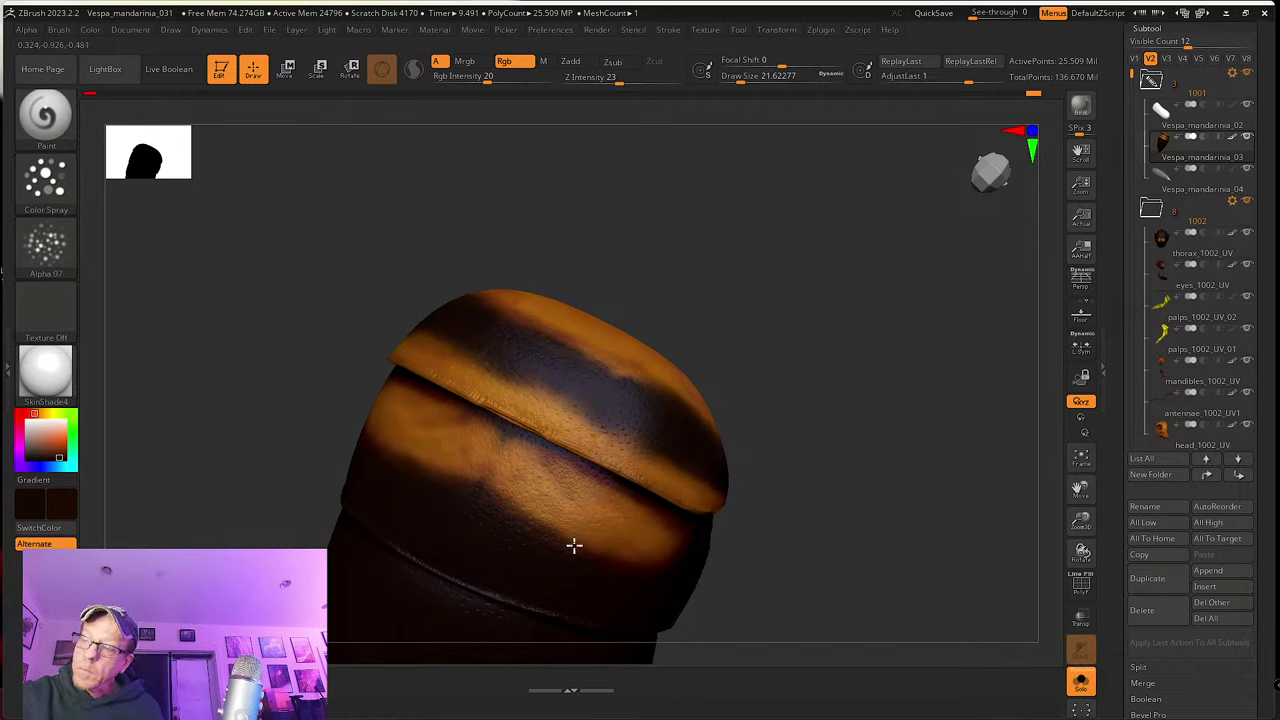
{"action": "right_click_drag", "start_coordinate": [573, 532], "coordinate": [580, 520]}
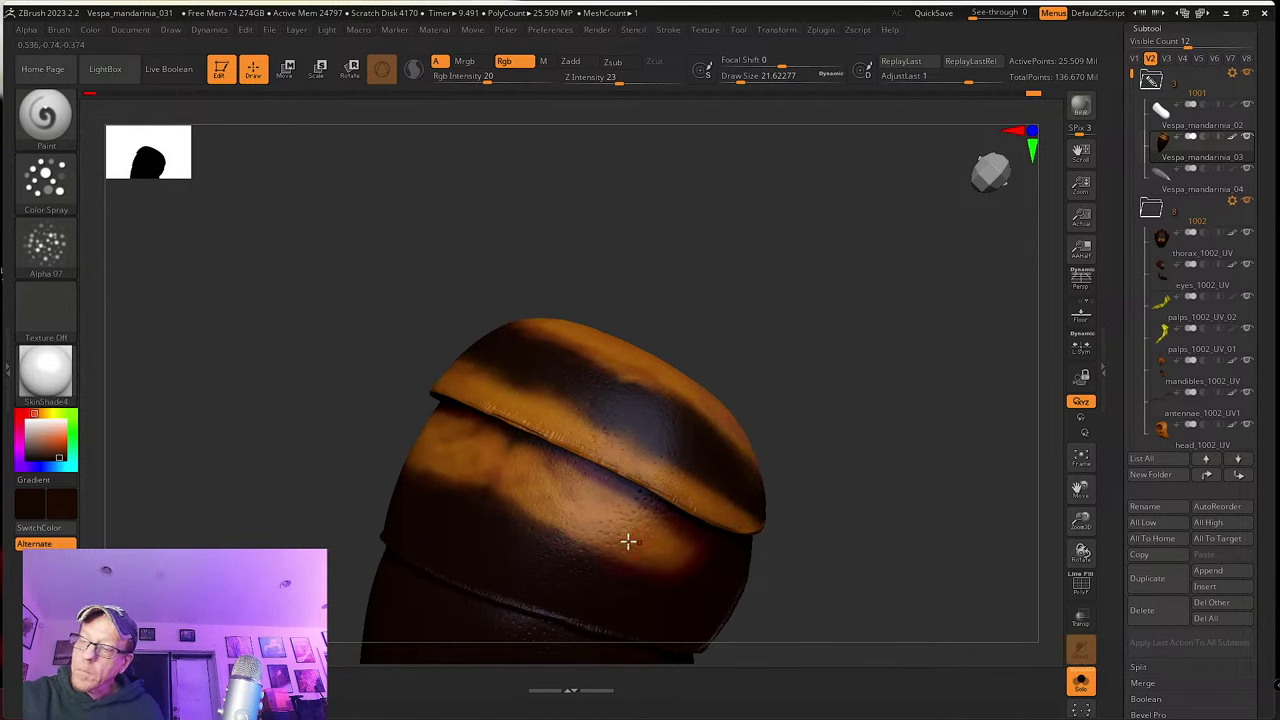
{"action": "right_click_drag", "start_coordinate": [626, 537], "coordinate": [541, 522]}
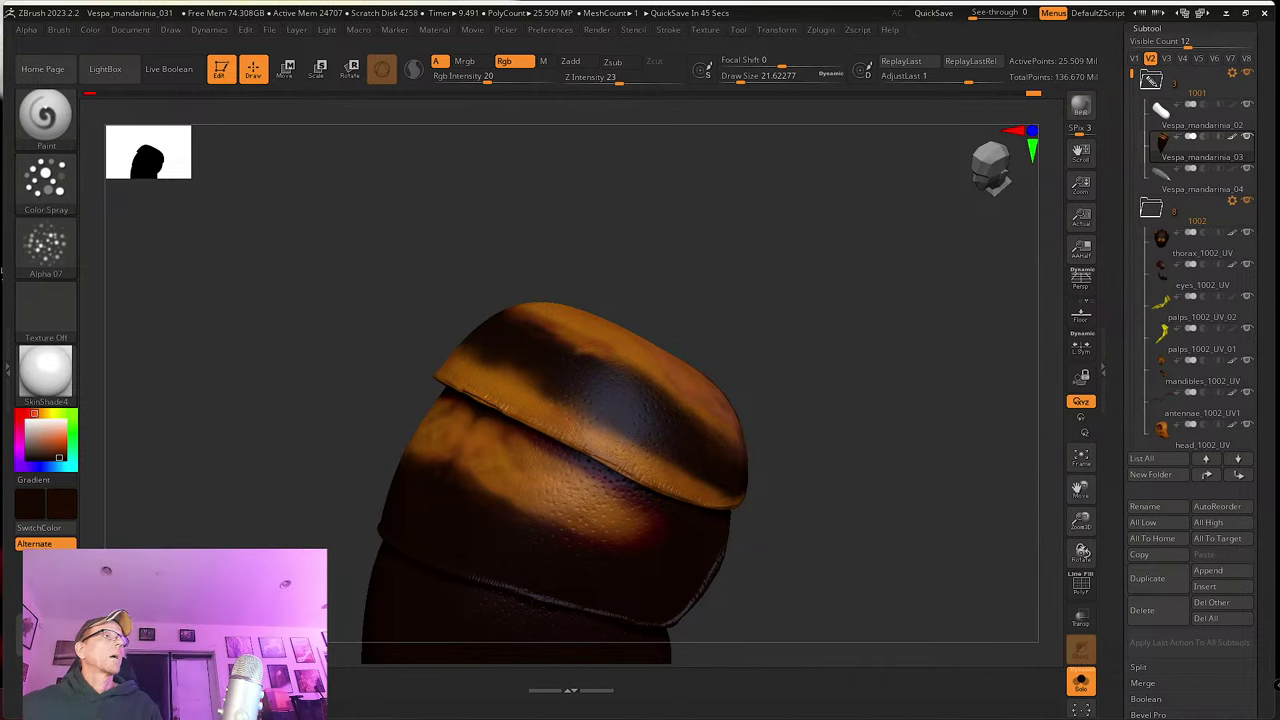
Step: Switch to the browser and view the Amazon page for the book For Love of Insects
{"action": "left_click_drag", "start_coordinate": [0, 190], "coordinate": [441, 112]}
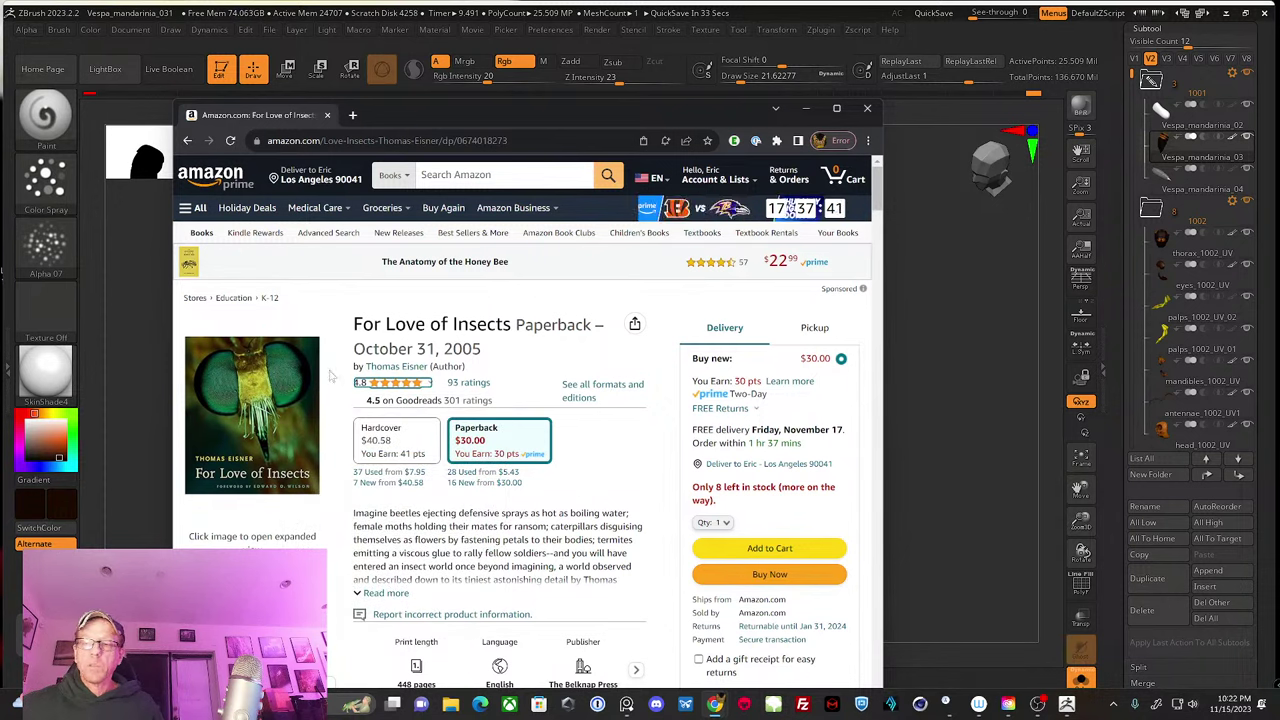
{"action": "scroll", "coordinate": [330, 376], "scroll_direction": "down", "scroll_amount": 2}
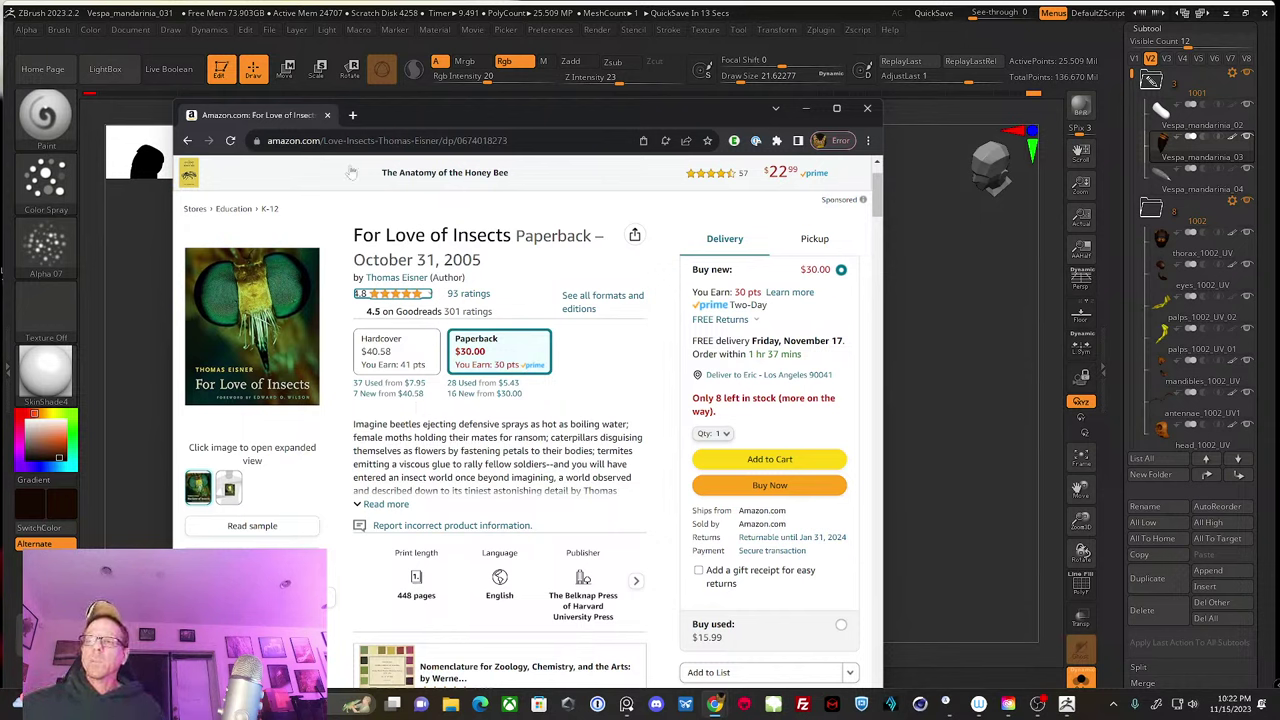
{"action": "left_click_drag", "start_coordinate": [440, 108], "coordinate": [434, 118]}
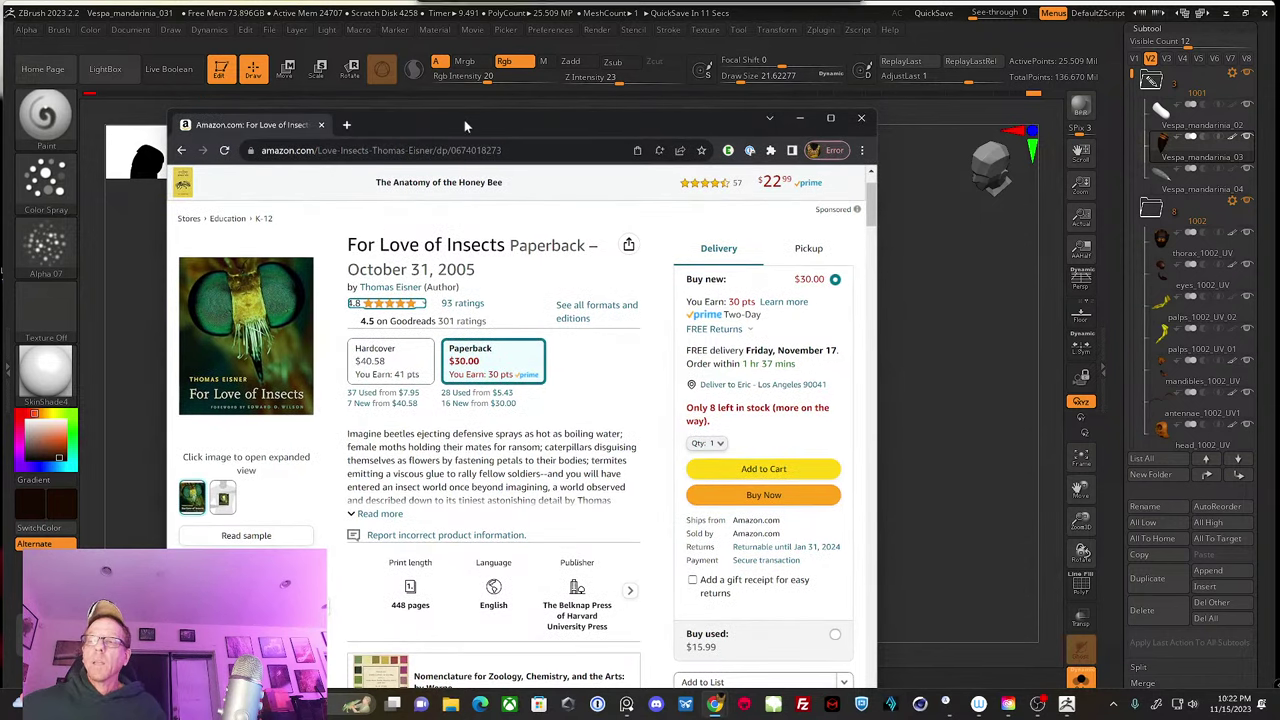
Step: Open the website entomologyanimated.com in a new browser tab
{"action": "right_click", "coordinate": [476, 123]}
{"action": "left_click", "coordinate": [346, 125]}
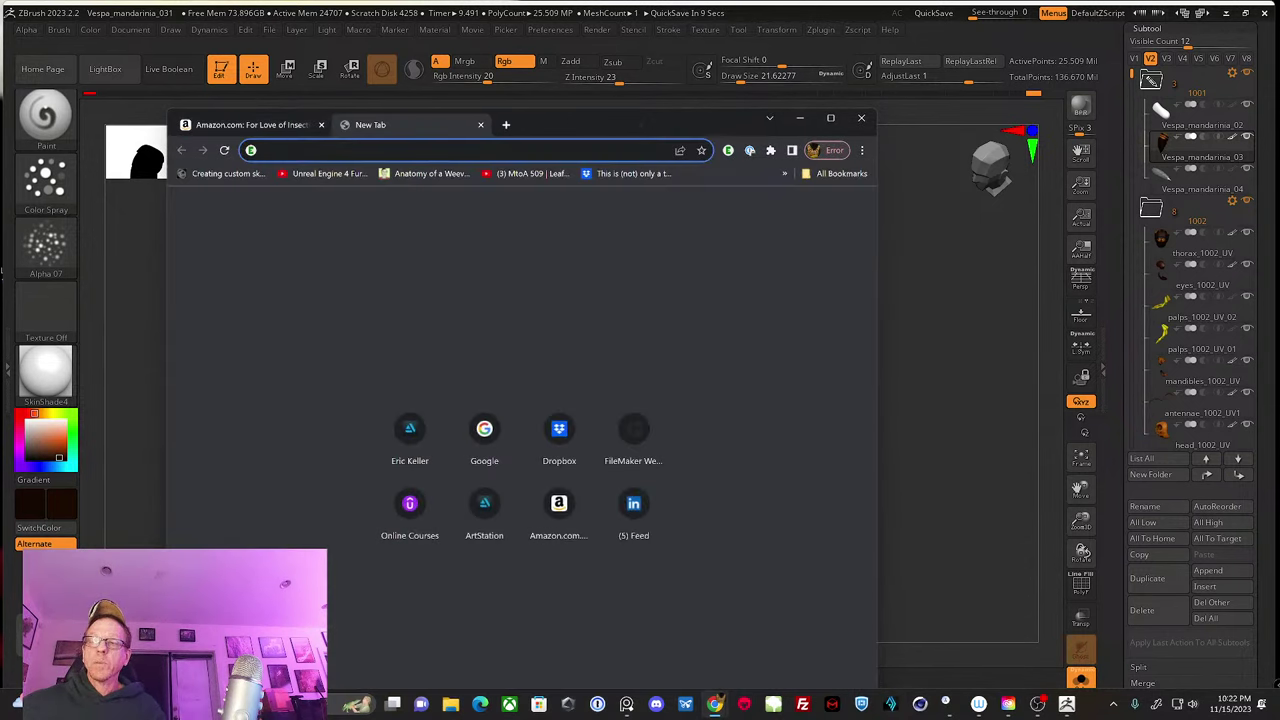
{"action": "type", "text": "entomologyanimated"}
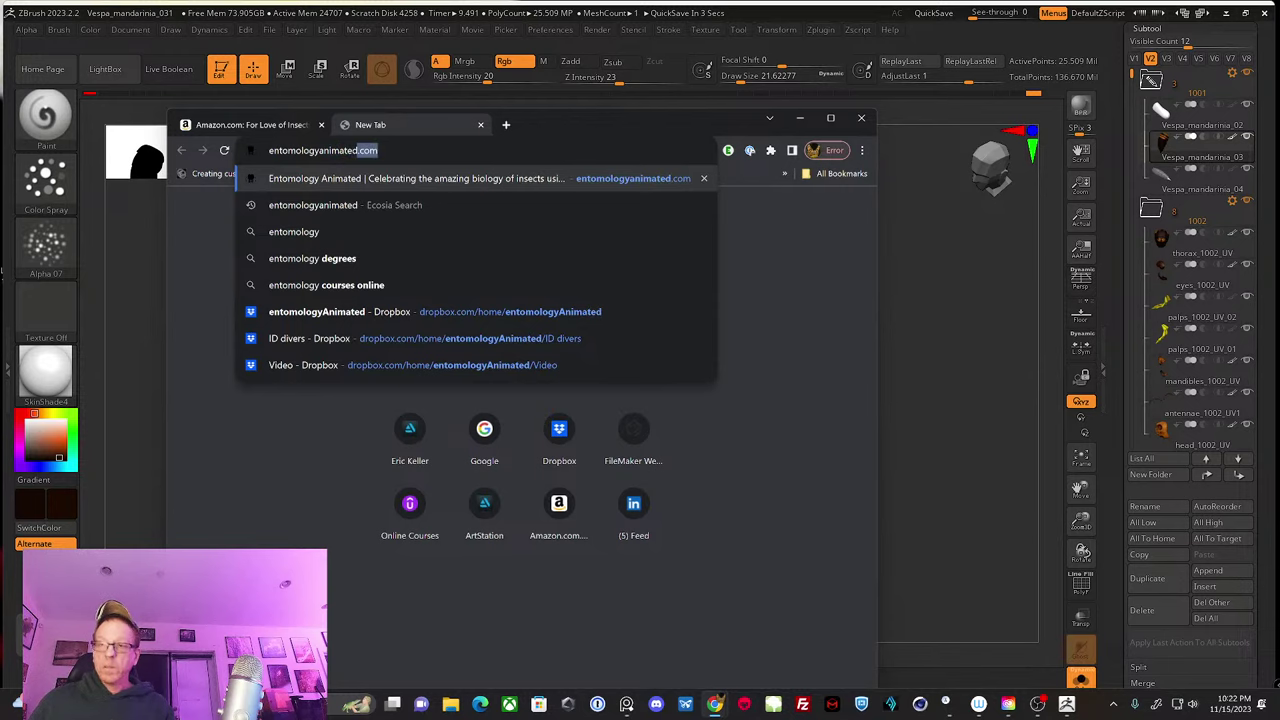
{"action": "key", "text": "Return"}
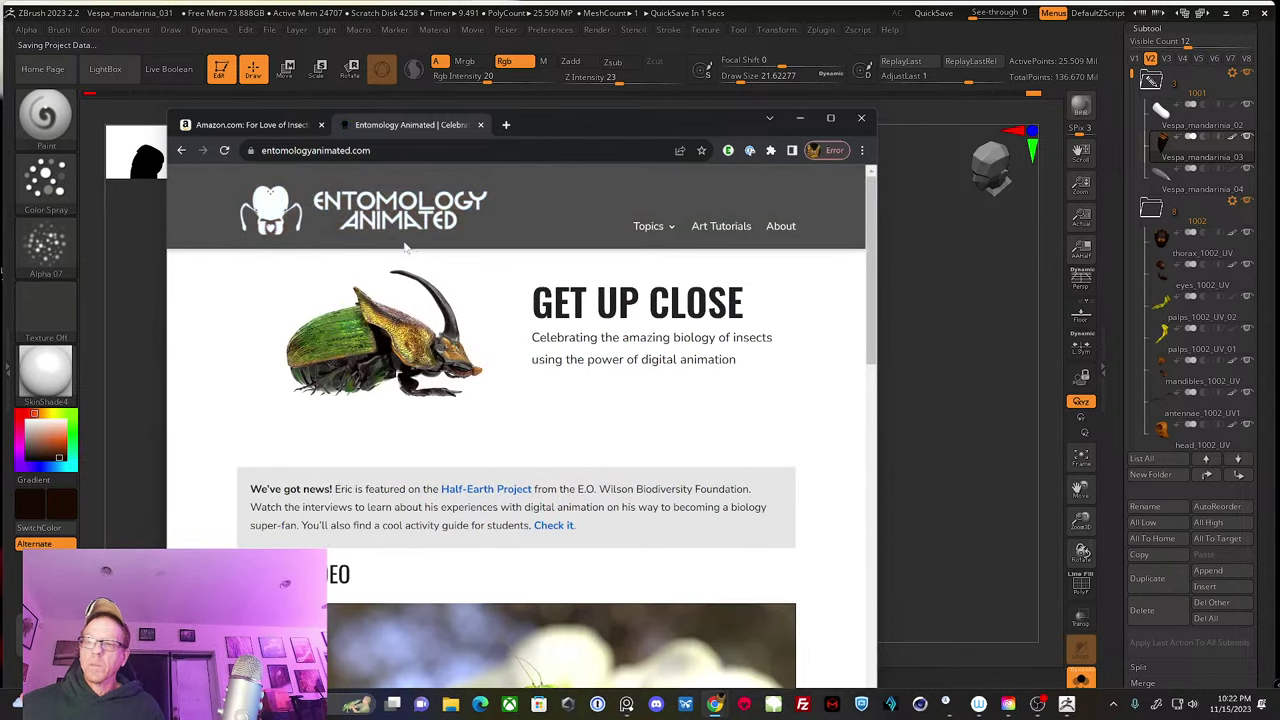
Step: Look through the Entomology Animated home page and open the Bombardier Beetle Chemistry episode down to its video
{"action": "scroll", "coordinate": [380, 240], "scroll_direction": "down", "scroll_amount": 4}
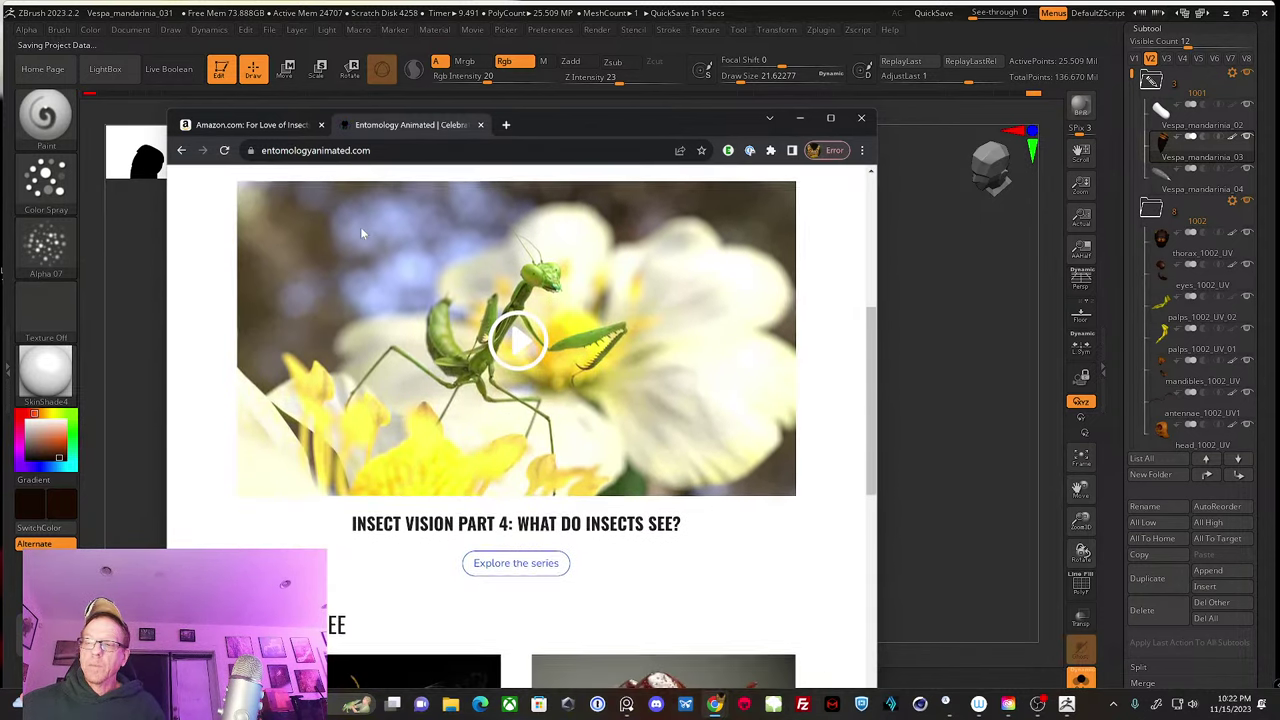
{"action": "scroll", "coordinate": [362, 233], "scroll_direction": "up", "scroll_amount": 1}
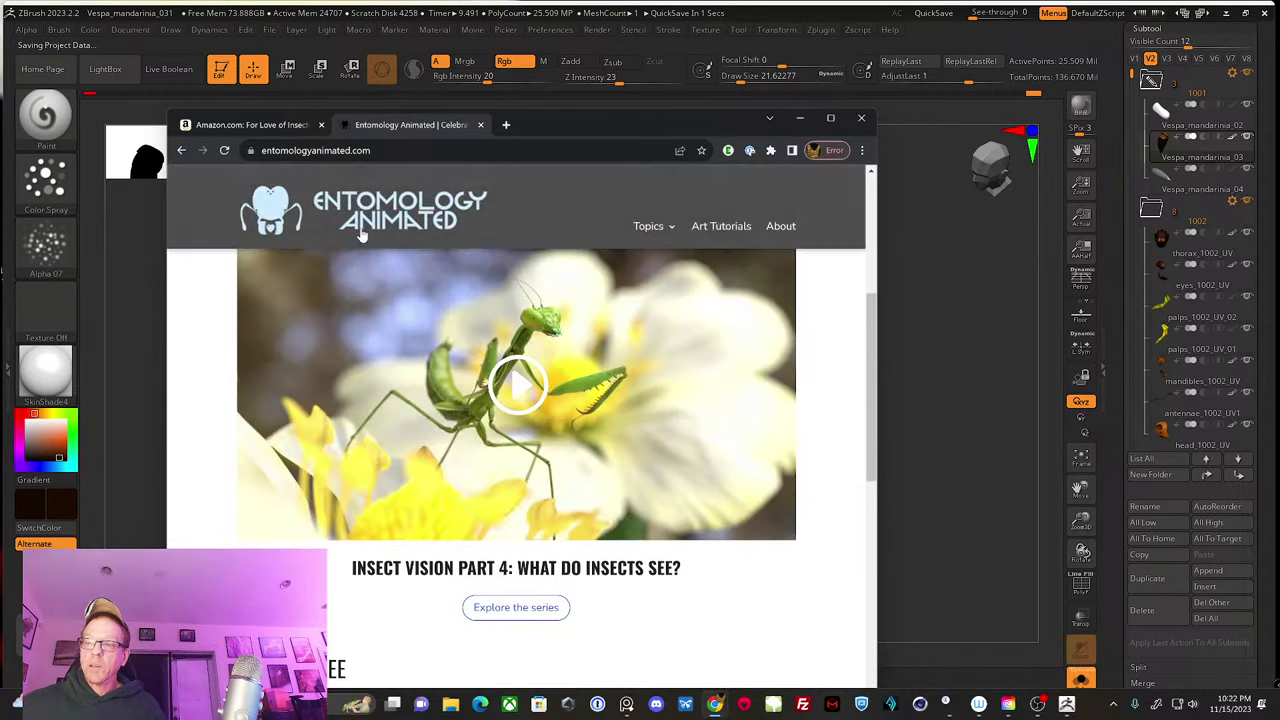
{"action": "scroll", "coordinate": [362, 240], "scroll_direction": "down", "scroll_amount": 4}
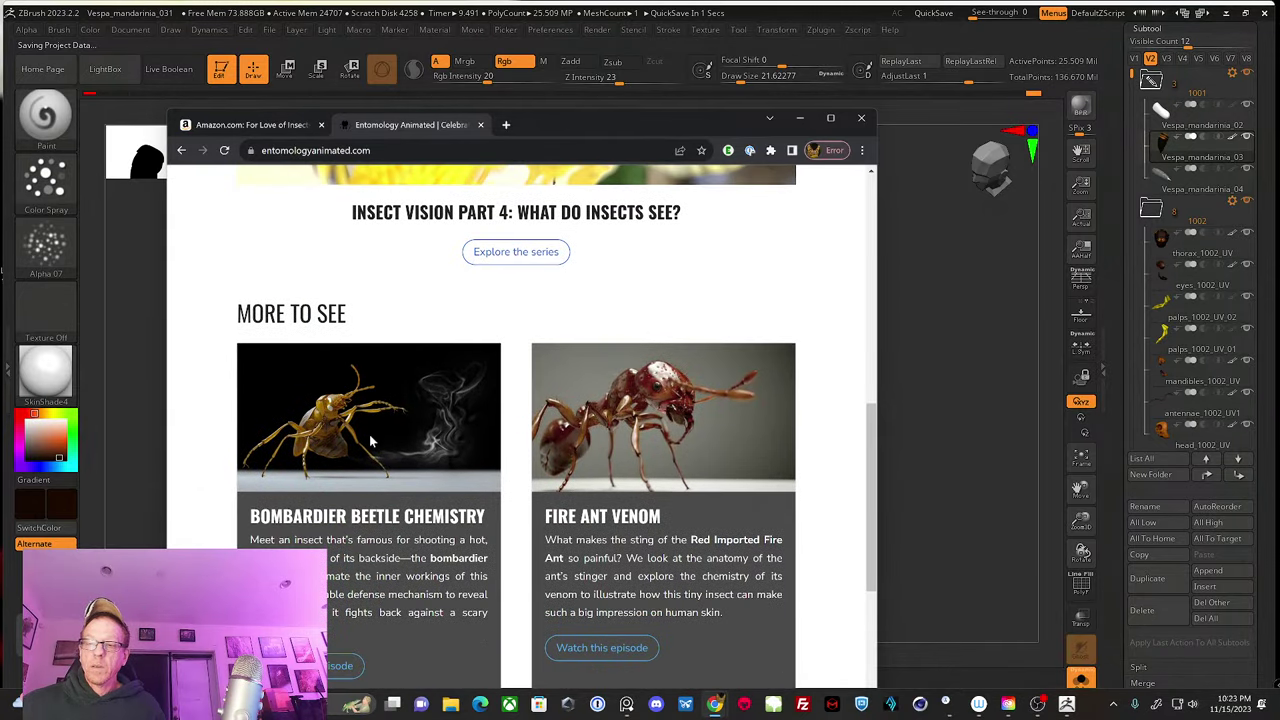
{"action": "scroll", "coordinate": [380, 444], "scroll_direction": "down", "scroll_amount": 1}
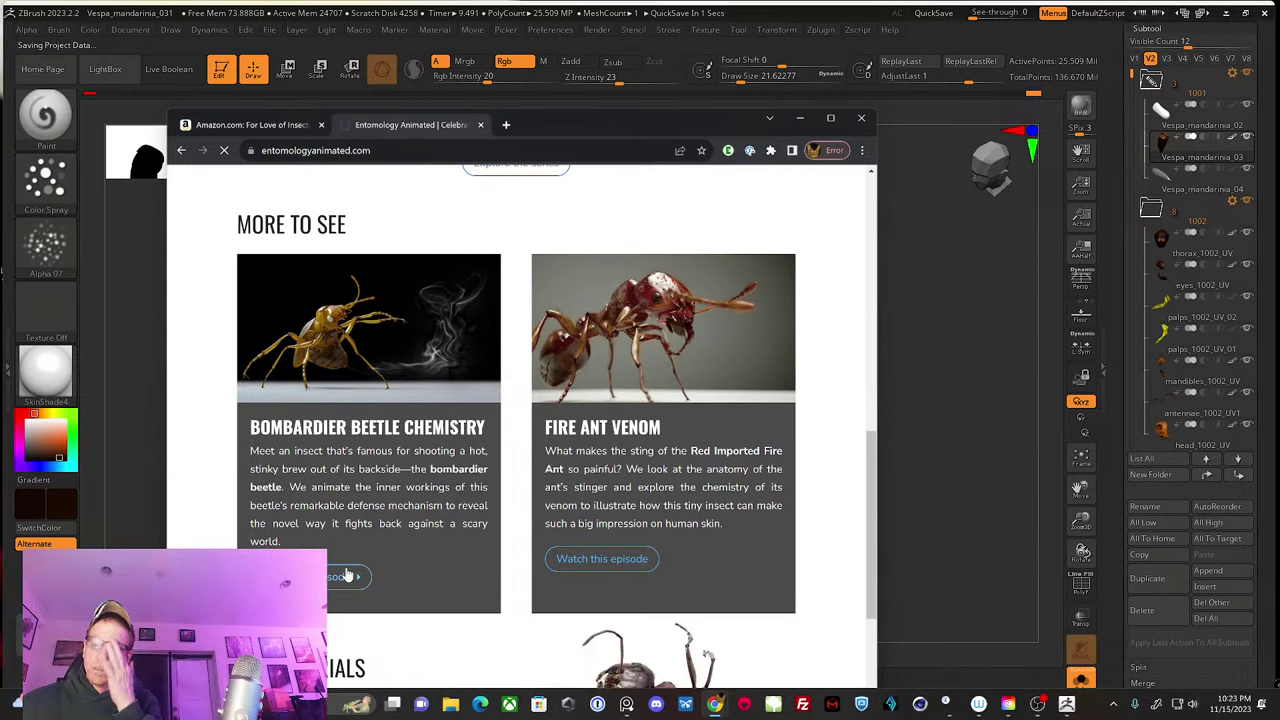
{"action": "scroll", "coordinate": [371, 543], "scroll_direction": "down", "scroll_amount": 1}
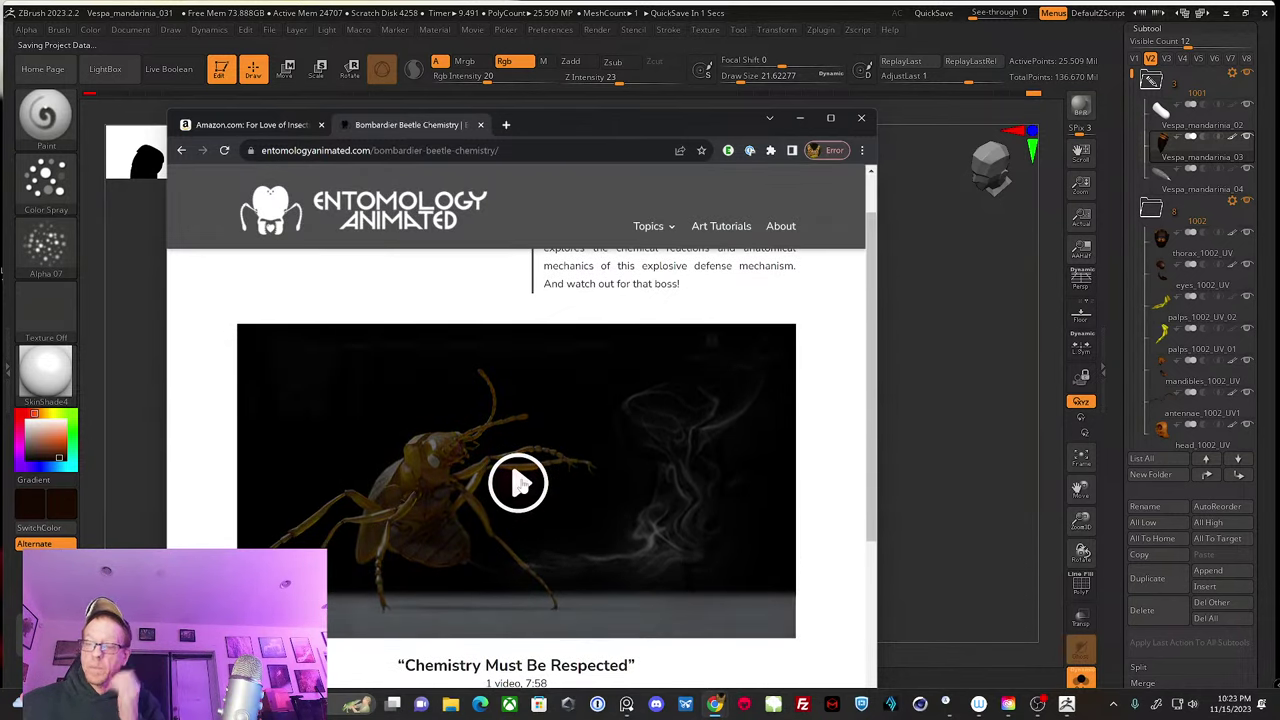
Step: Play the "Chemistry Must Be Respected" video full screen, skip ahead to the gland anatomy and water molecule scenes, and exit full screen
{"action": "left_click", "coordinate": [519, 483]}
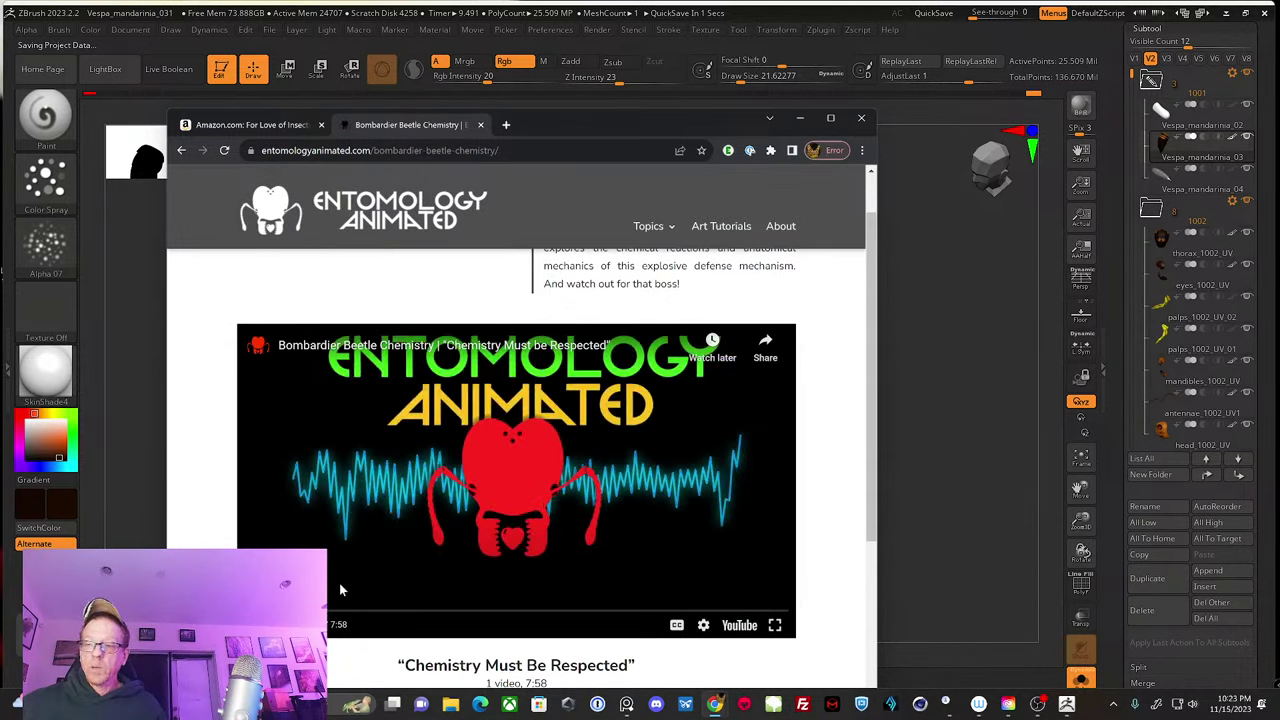
{"action": "left_click", "coordinate": [774, 625]}
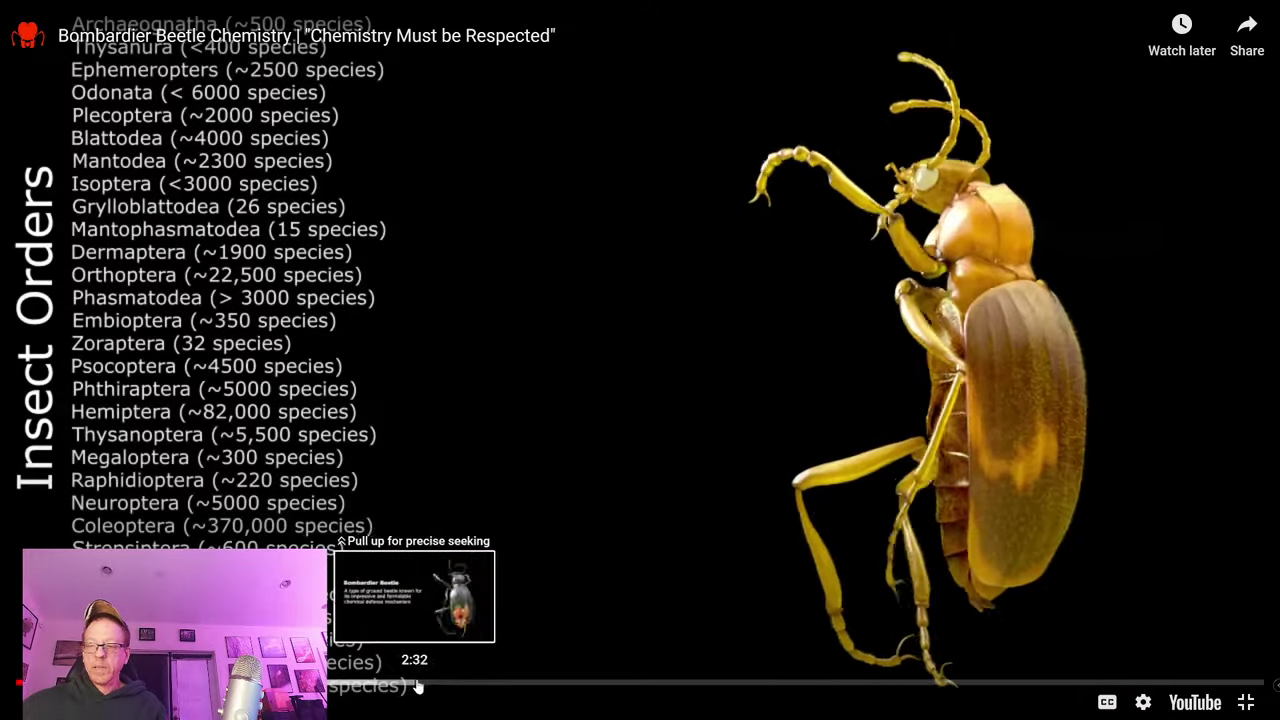
{"action": "mouse_move", "coordinate": [418, 686]}
{"action": "left_mouse_down"}
{"action": "mouse_move", "coordinate": [457, 686]}
{"action": "mouse_move", "coordinate": [430, 684]}
{"action": "left_mouse_up"}
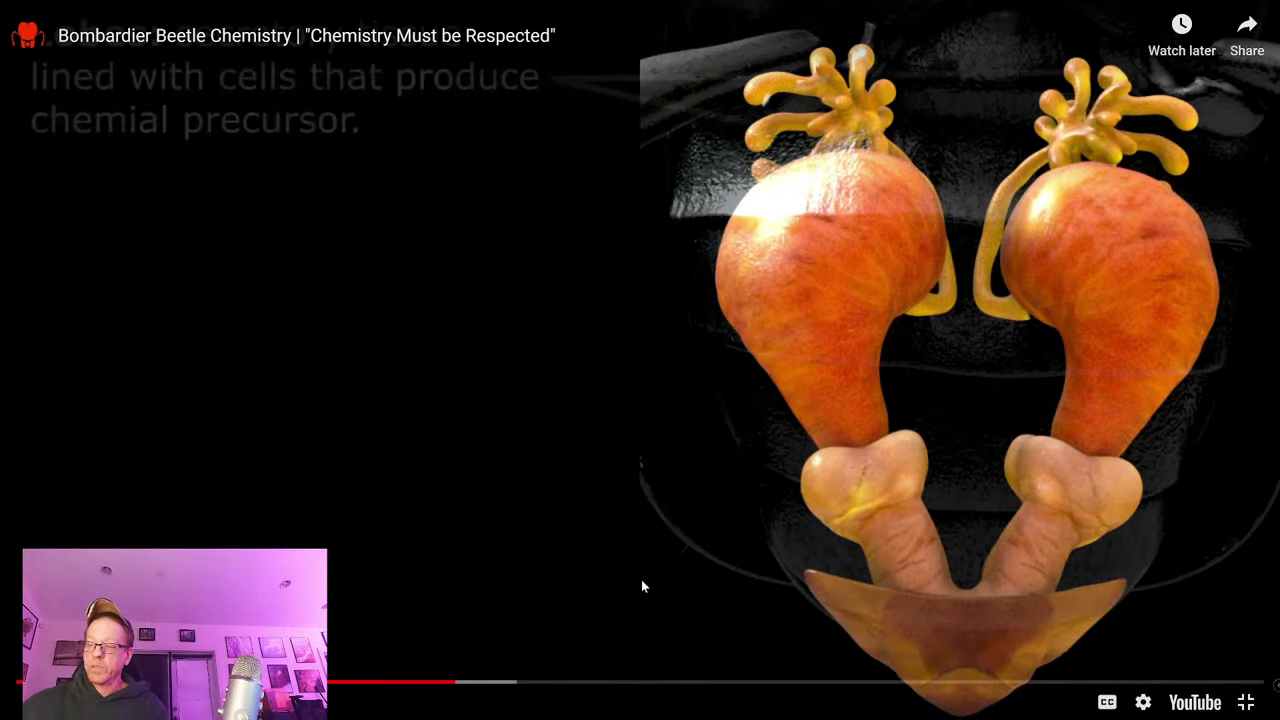
{"action": "left_click", "coordinate": [535, 688]}
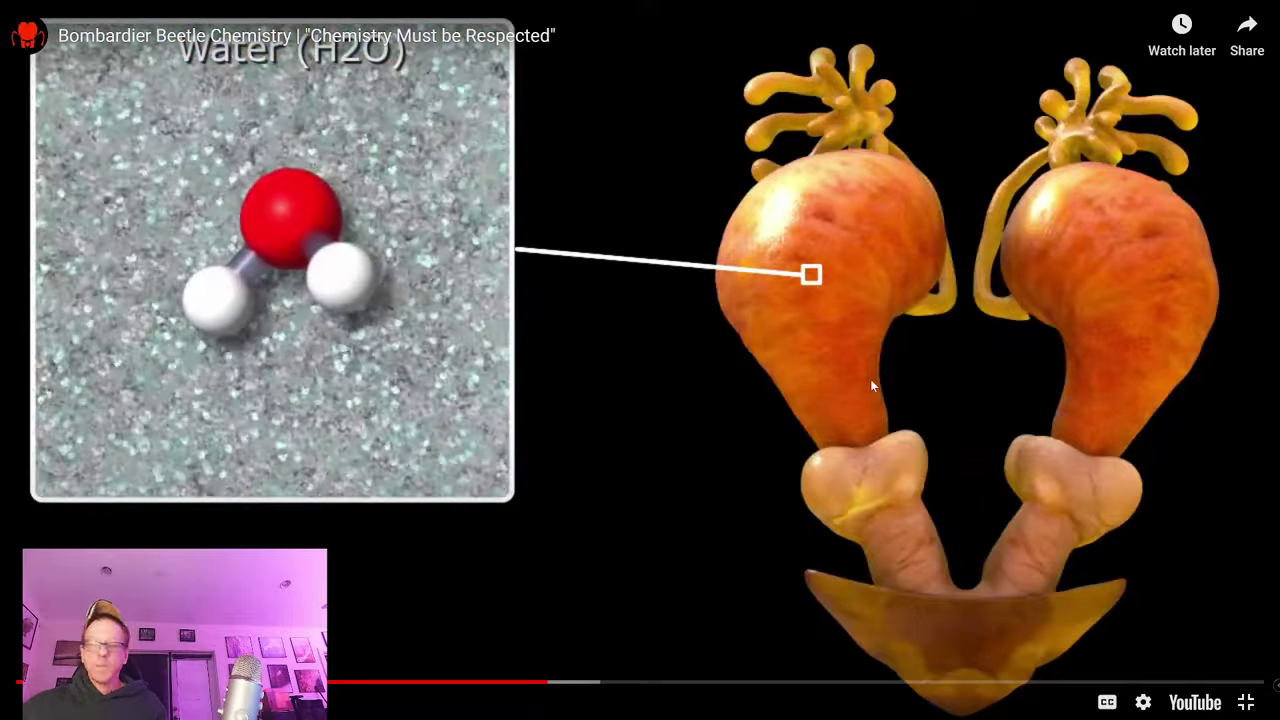
{"action": "key", "text": "Escape"}
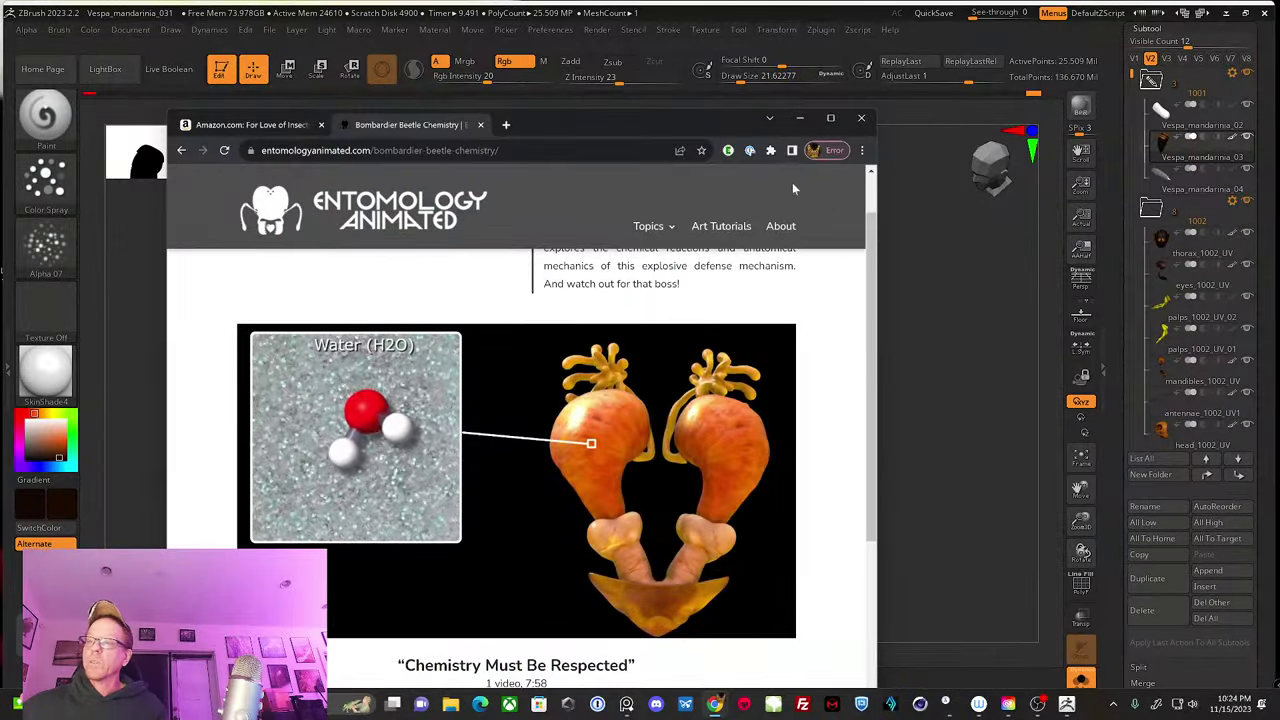
Step: Return to the Entomology Animated home page and look through its latest video and More to See sections
{"action": "left_click", "coordinate": [400, 210]}
{"action": "scroll", "coordinate": [519, 255], "scroll_direction": "down", "scroll_amount": 5}
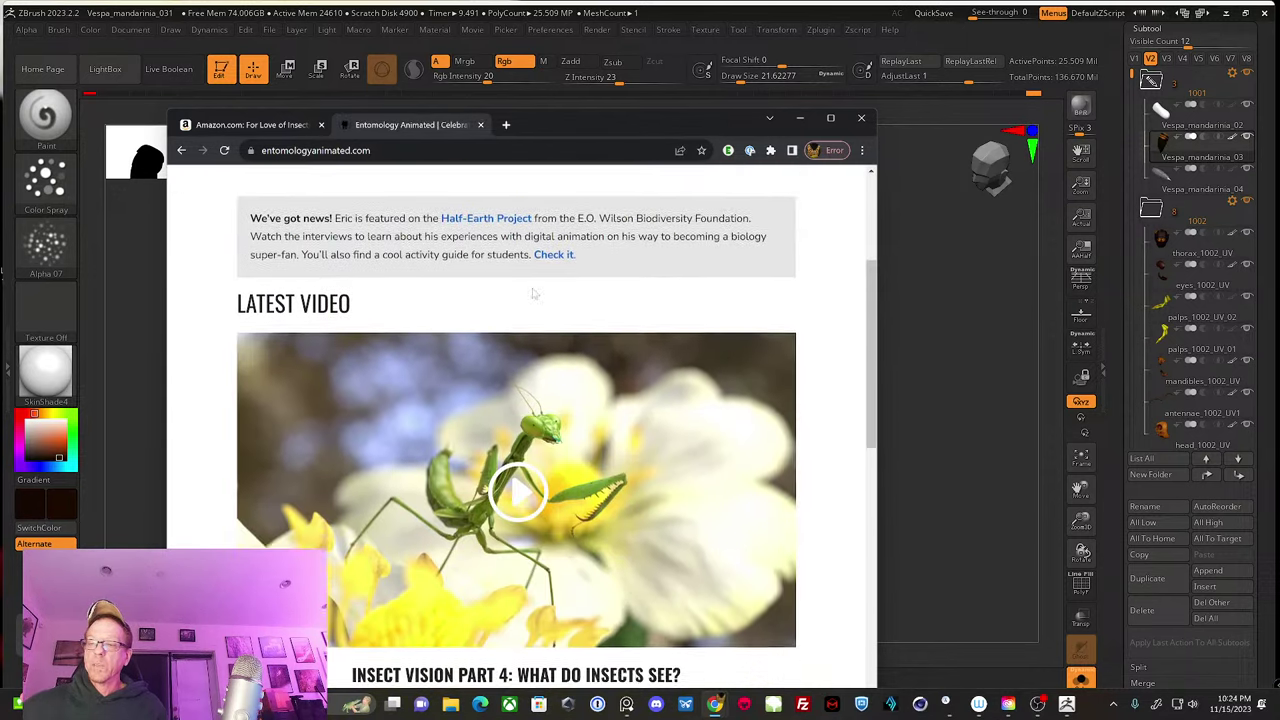
{"action": "scroll", "coordinate": [533, 295], "scroll_direction": "down", "scroll_amount": 3}
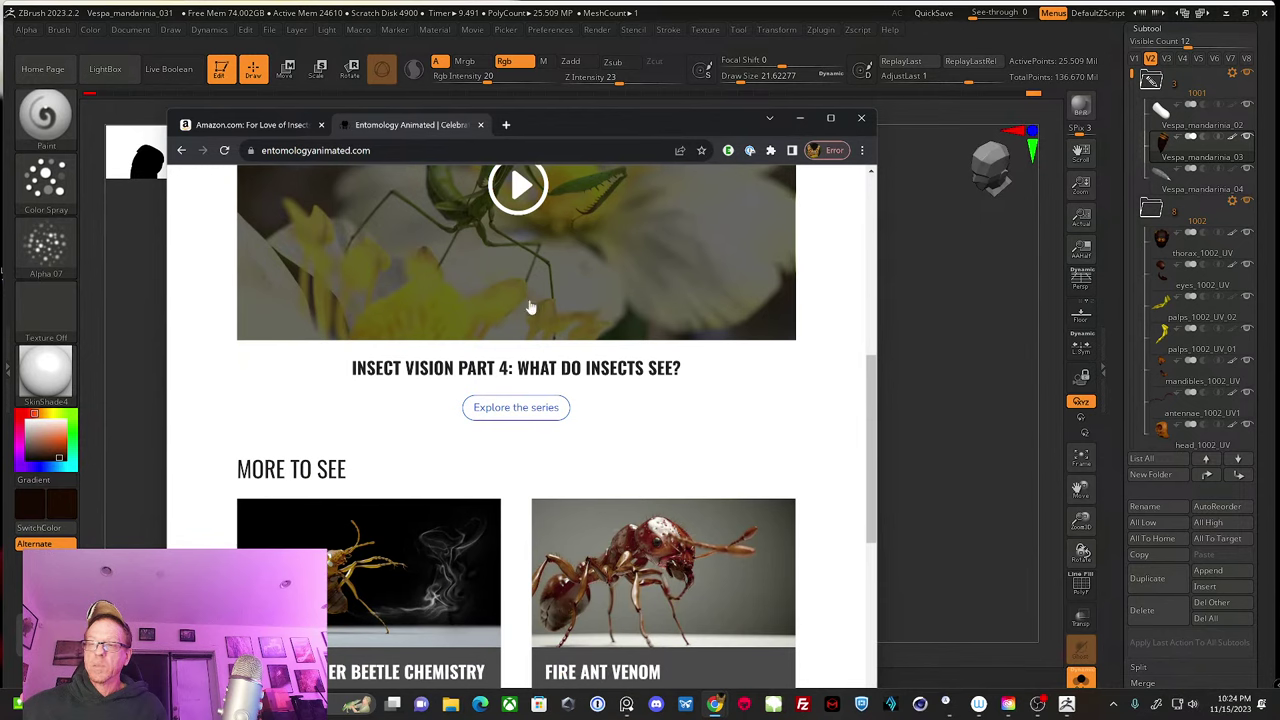
{"action": "scroll", "coordinate": [560, 345], "scroll_direction": "up", "scroll_amount": 1}
{"action": "scroll", "coordinate": [574, 354], "scroll_direction": "down", "scroll_amount": 2}
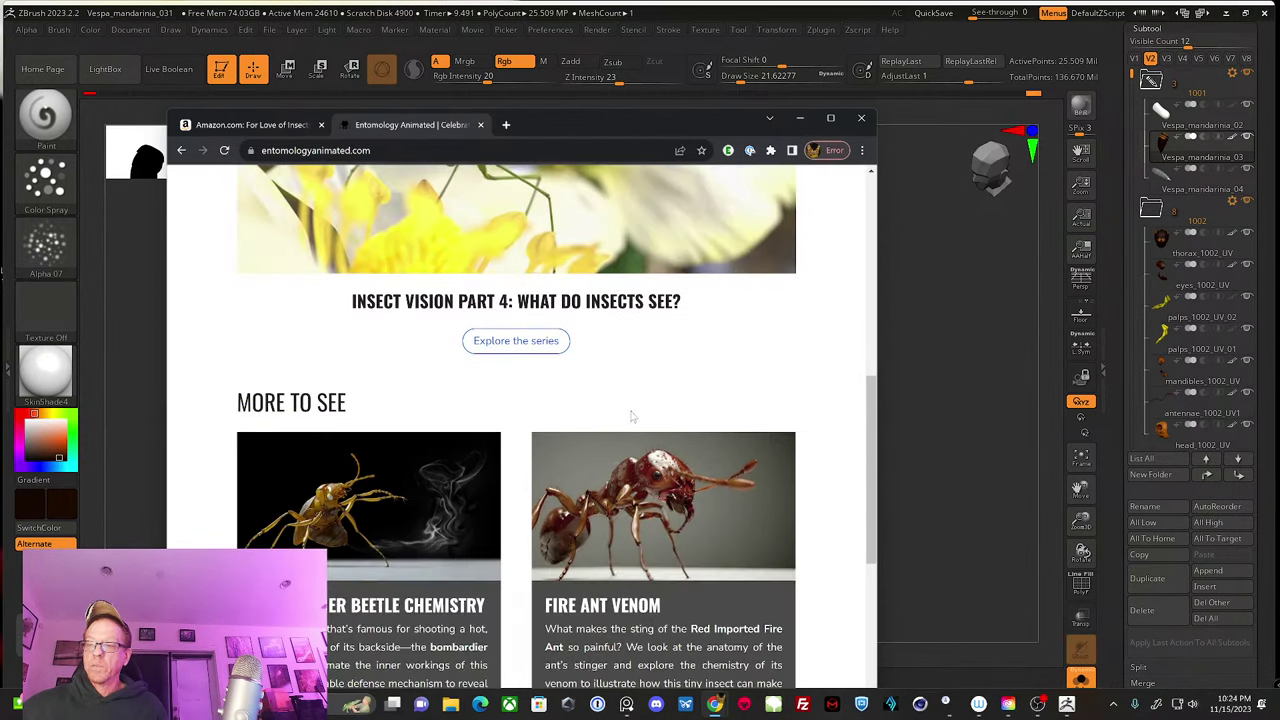
{"action": "scroll", "coordinate": [660, 390], "scroll_direction": "up", "scroll_amount": 5}
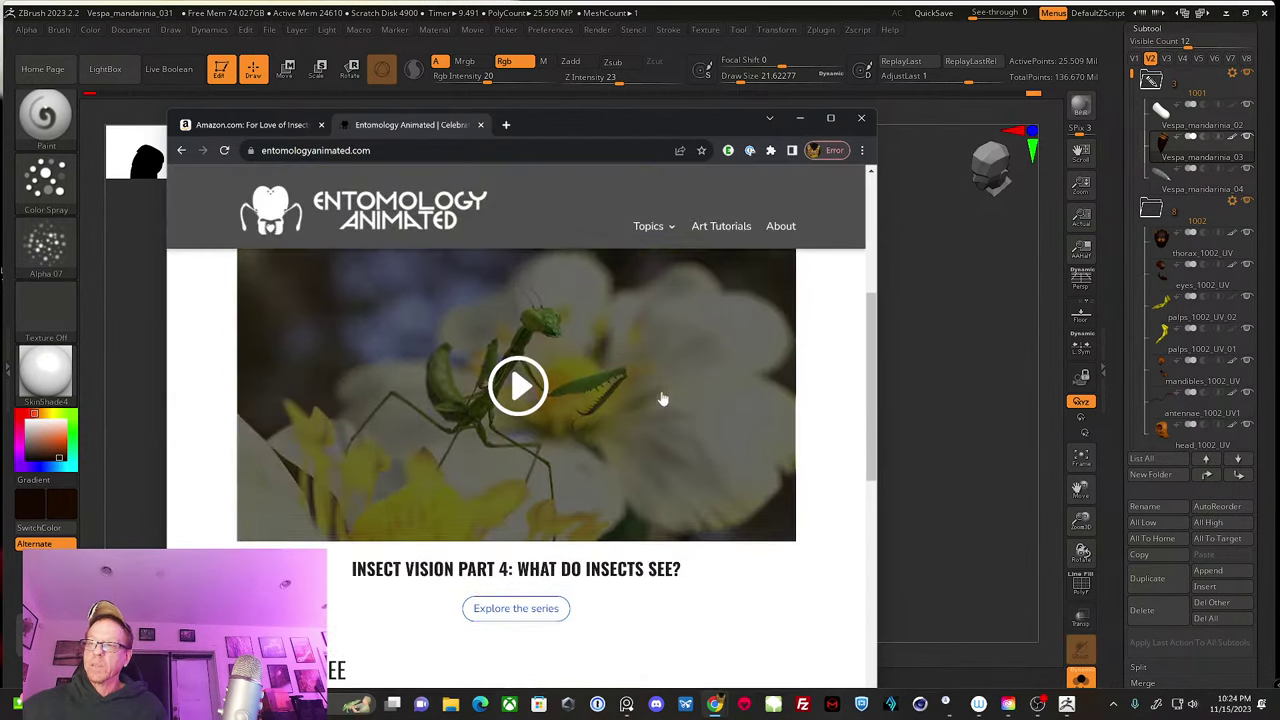
Step: Open the site's Art Tutorials page and look through the sculpting tutorials down to the Ebony Jewelwing Damselfly
{"action": "scroll", "coordinate": [760, 222], "scroll_direction": "up", "scroll_amount": 3}
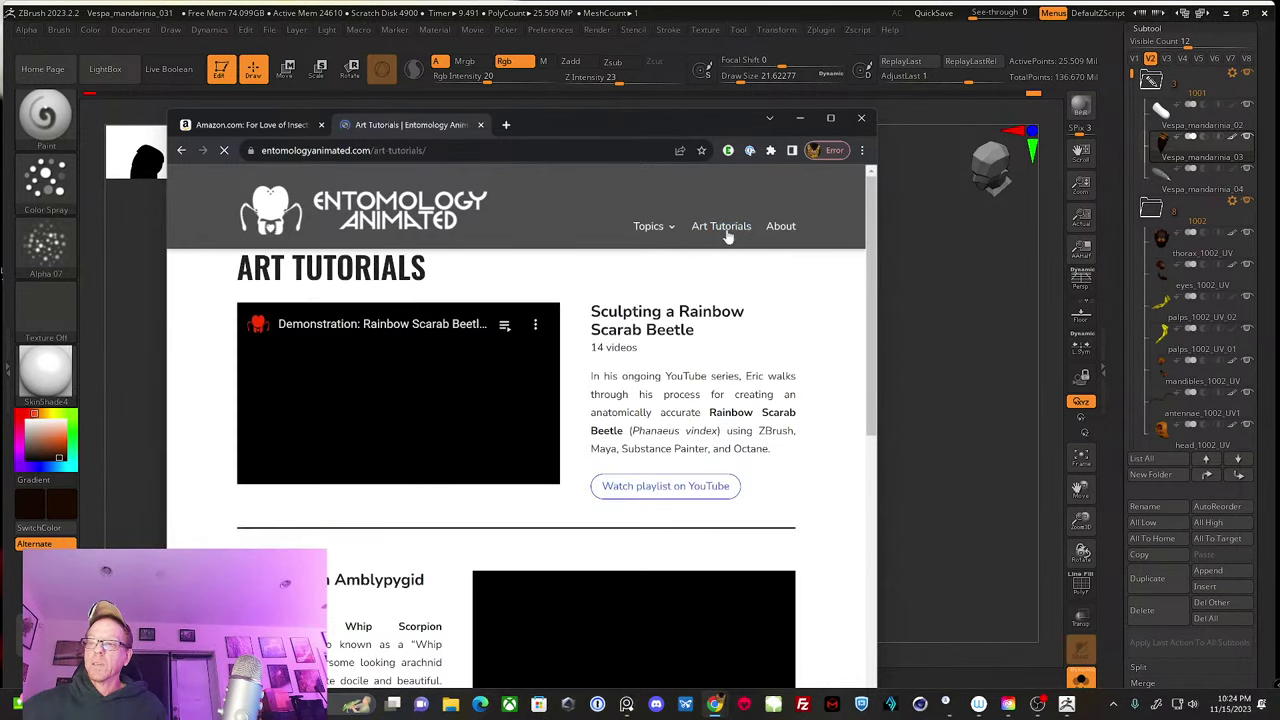
{"action": "scroll", "coordinate": [690, 270], "scroll_direction": "down", "scroll_amount": 1}
{"action": "scroll", "coordinate": [660, 299], "scroll_direction": "down", "scroll_amount": 1}
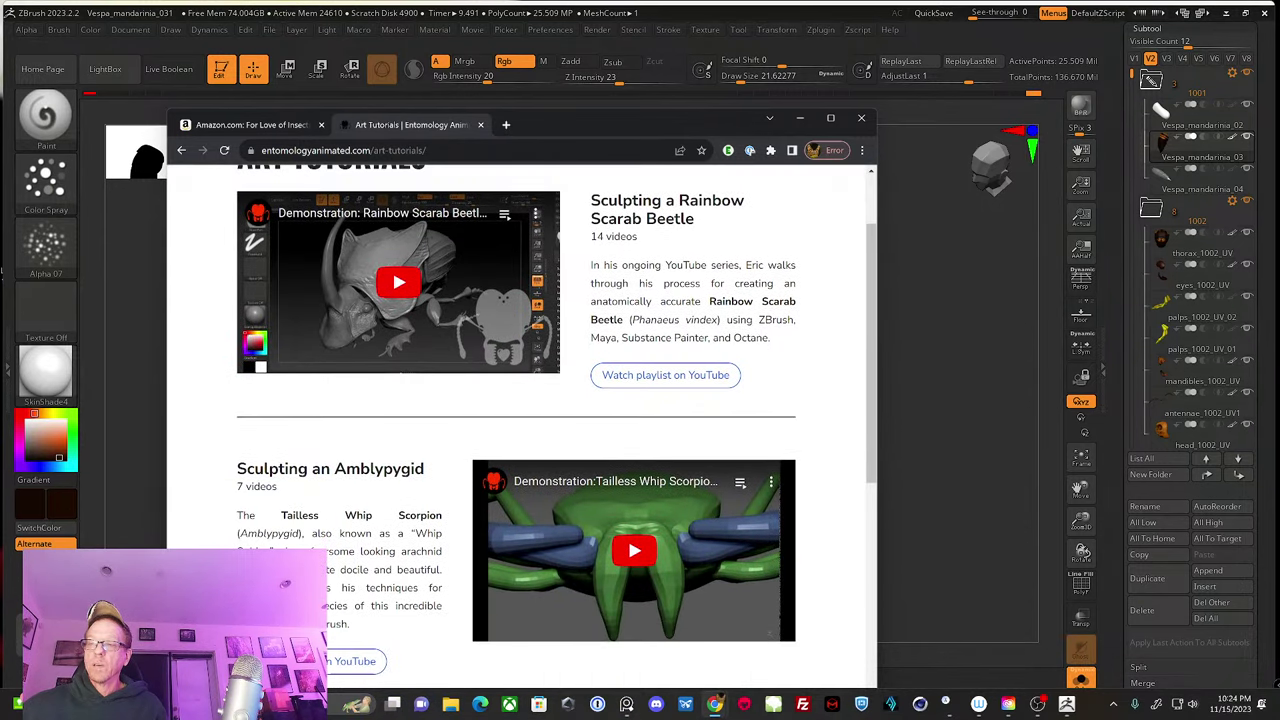
{"action": "scroll", "coordinate": [661, 300], "scroll_direction": "up", "scroll_amount": 2}
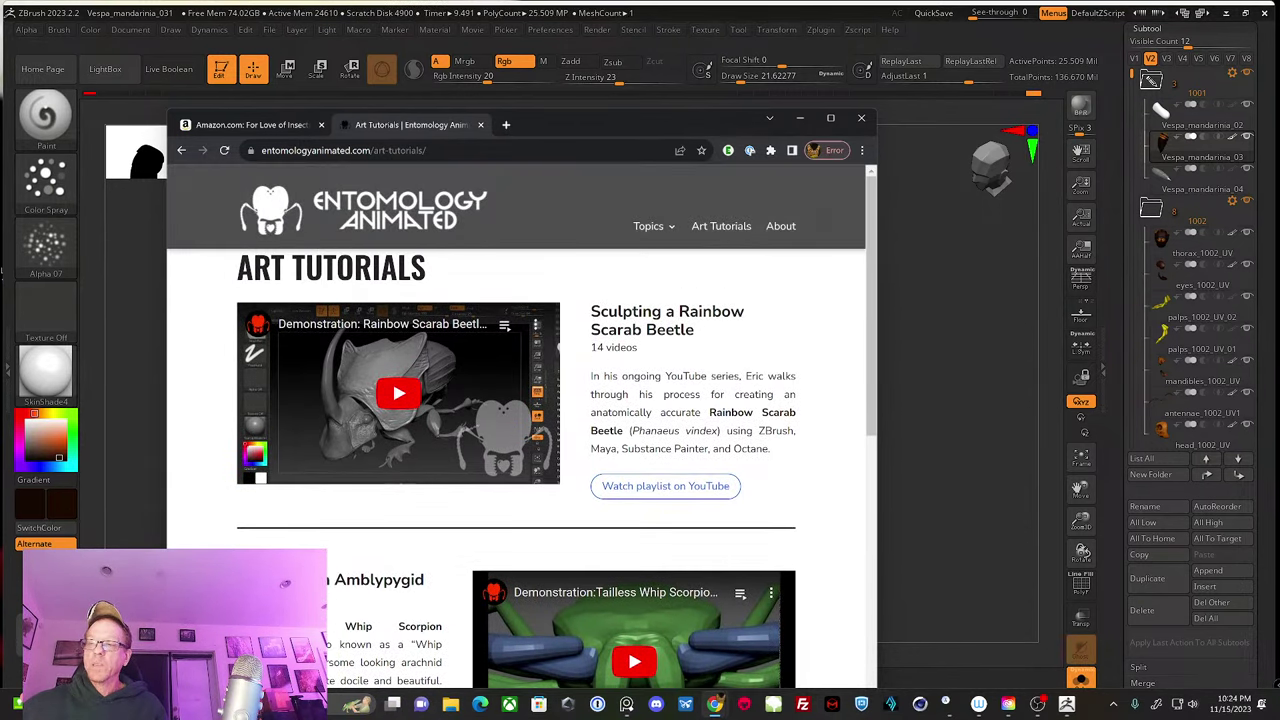
{"action": "scroll", "coordinate": [638, 362], "scroll_direction": "down", "scroll_amount": 4}
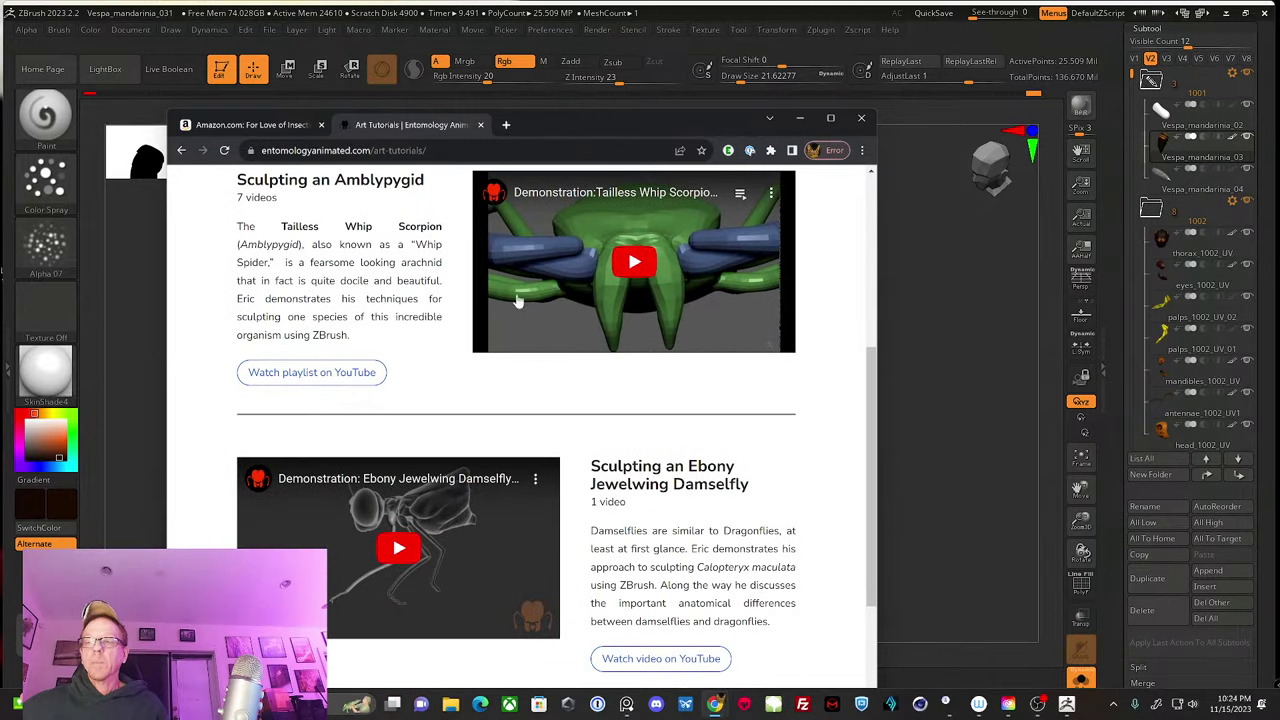
{"action": "scroll", "coordinate": [589, 360], "scroll_direction": "down", "scroll_amount": 1}
{"action": "scroll", "coordinate": [605, 372], "scroll_direction": "down", "scroll_amount": 1}
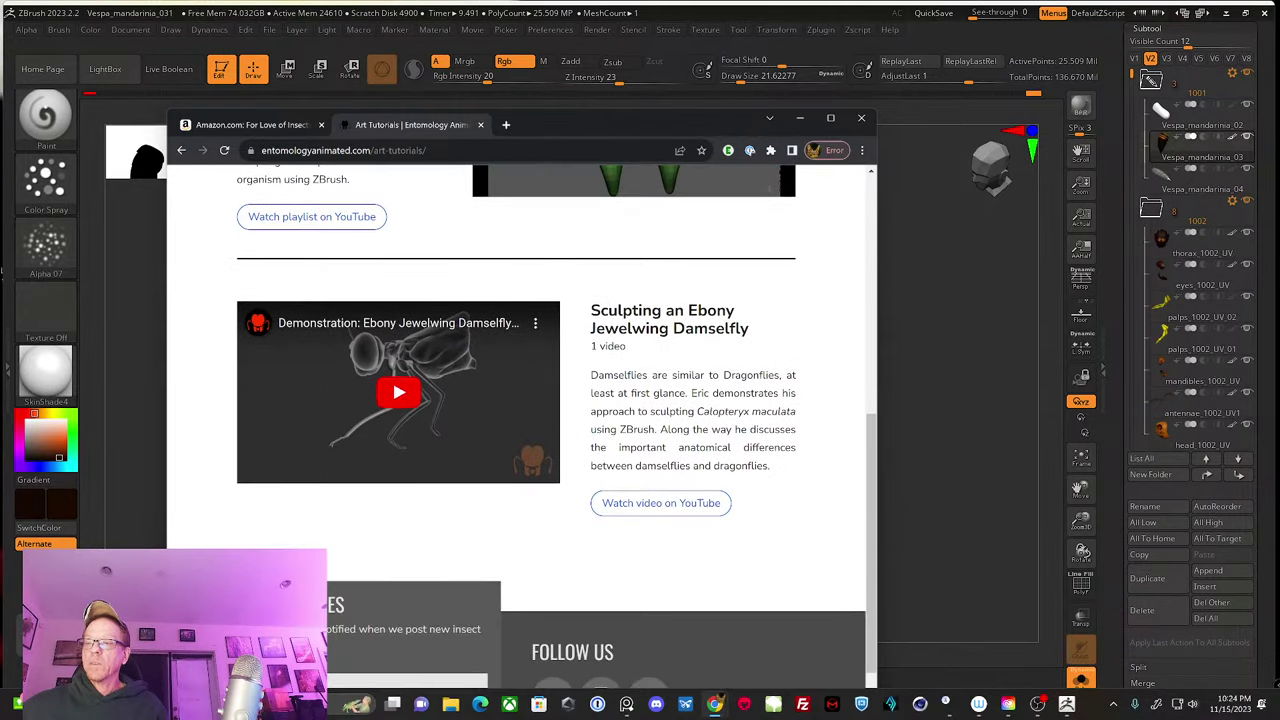
{"action": "scroll", "coordinate": [611, 382], "scroll_direction": "up", "scroll_amount": 1}
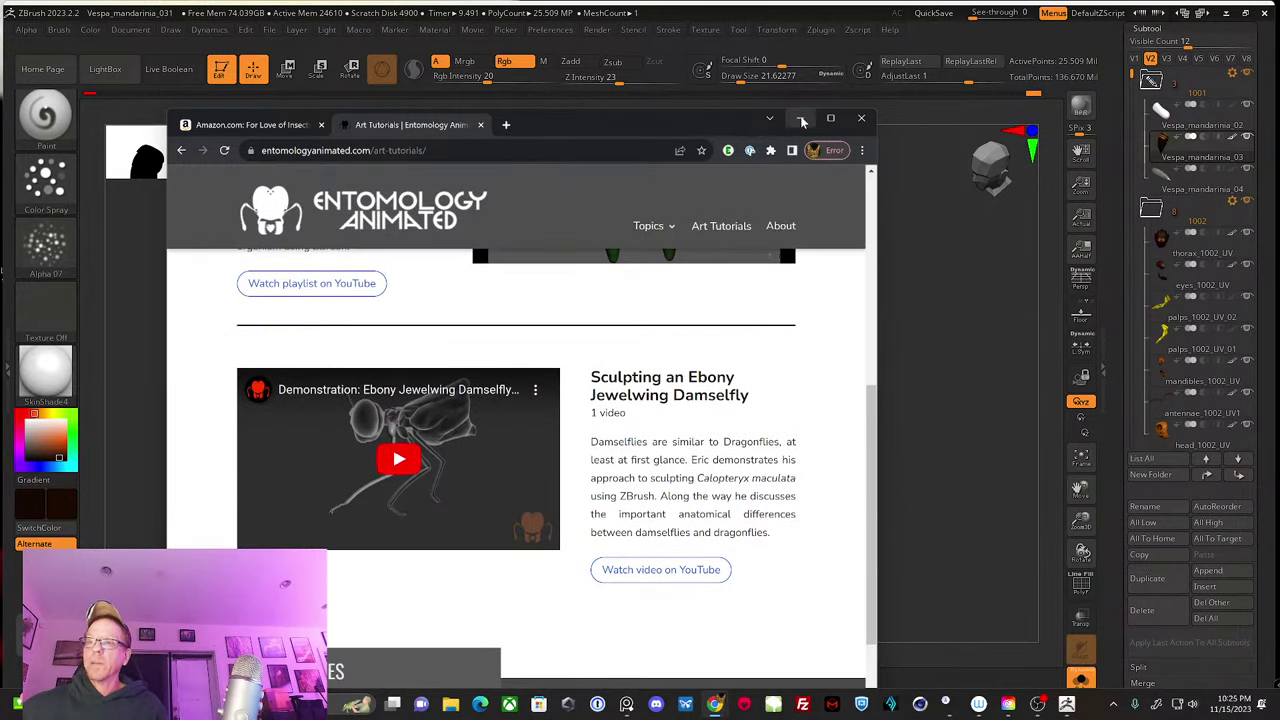
Step: Switch back to ZBrush and refine the dark edges and centre notch of the orange band on the second abdominal segment
{"action": "left_click", "coordinate": [802, 121]}
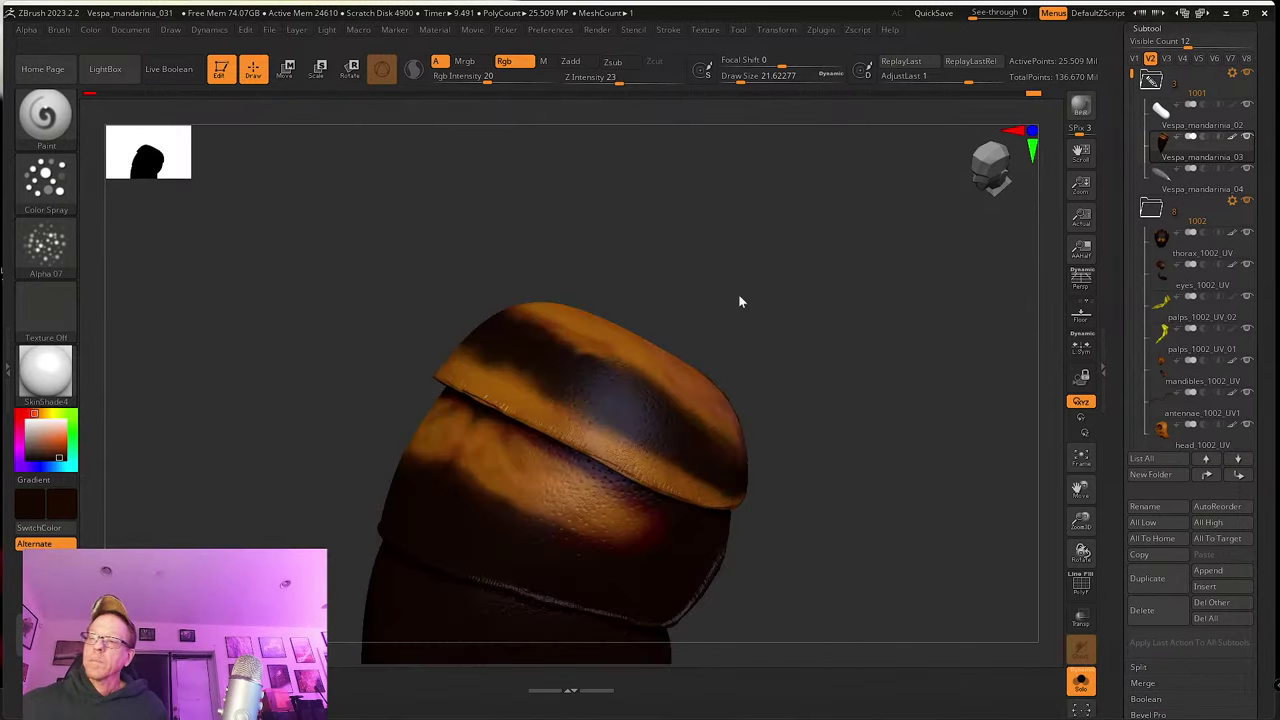
{"action": "left_click_drag", "start_coordinate": [740, 301], "coordinate": [843, 537]}
{"action": "left_click_drag", "start_coordinate": [628, 497], "coordinate": [514, 461]}
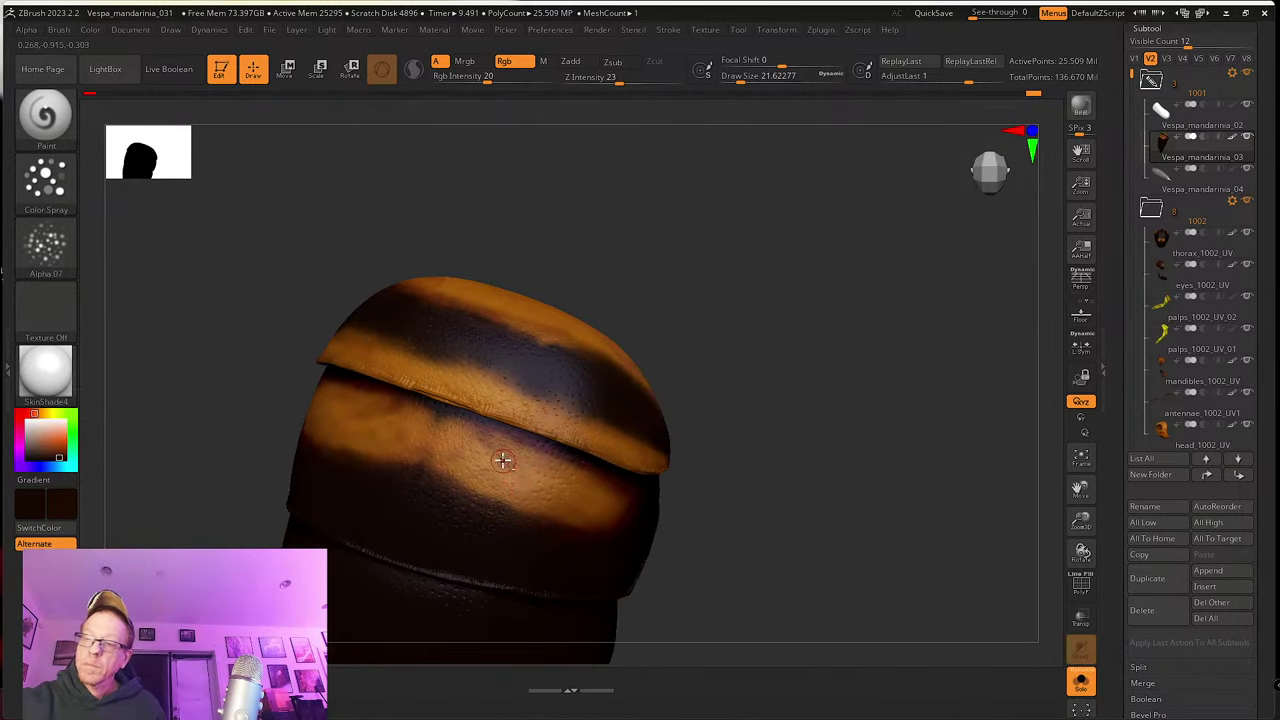
{"action": "scroll", "coordinate": [503, 460], "scroll_direction": "up", "scroll_amount": 5}
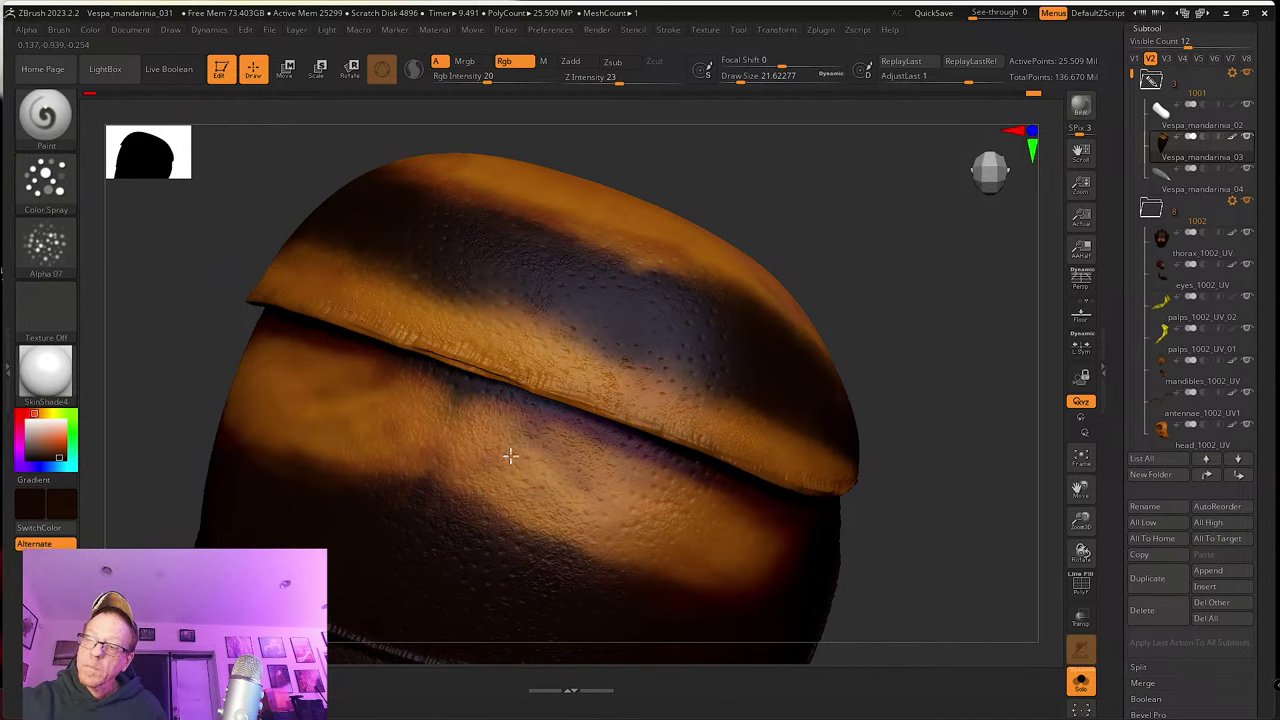
{"action": "right_click_drag", "start_coordinate": [482, 440], "coordinate": [470, 472]}
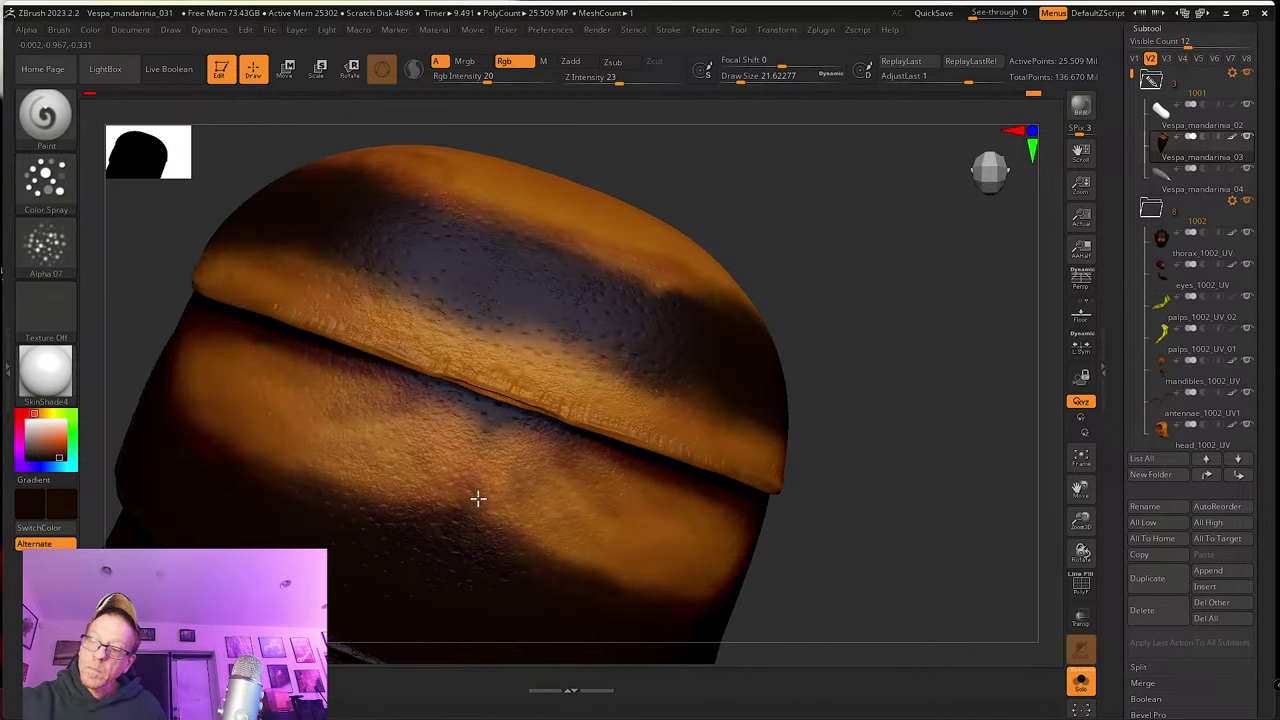
{"action": "right_click_drag", "start_coordinate": [517, 531], "coordinate": [492, 492]}
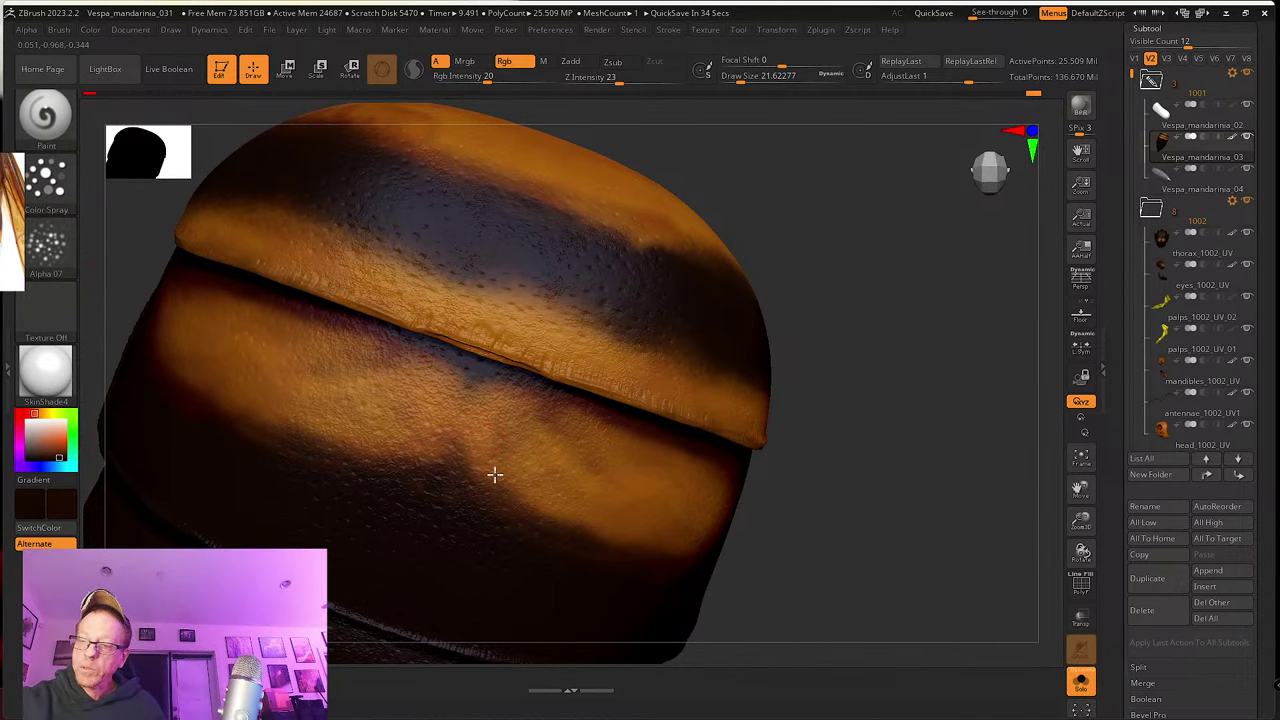
{"action": "right_click_drag", "start_coordinate": [495, 474], "coordinate": [531, 440], "text": "alt"}
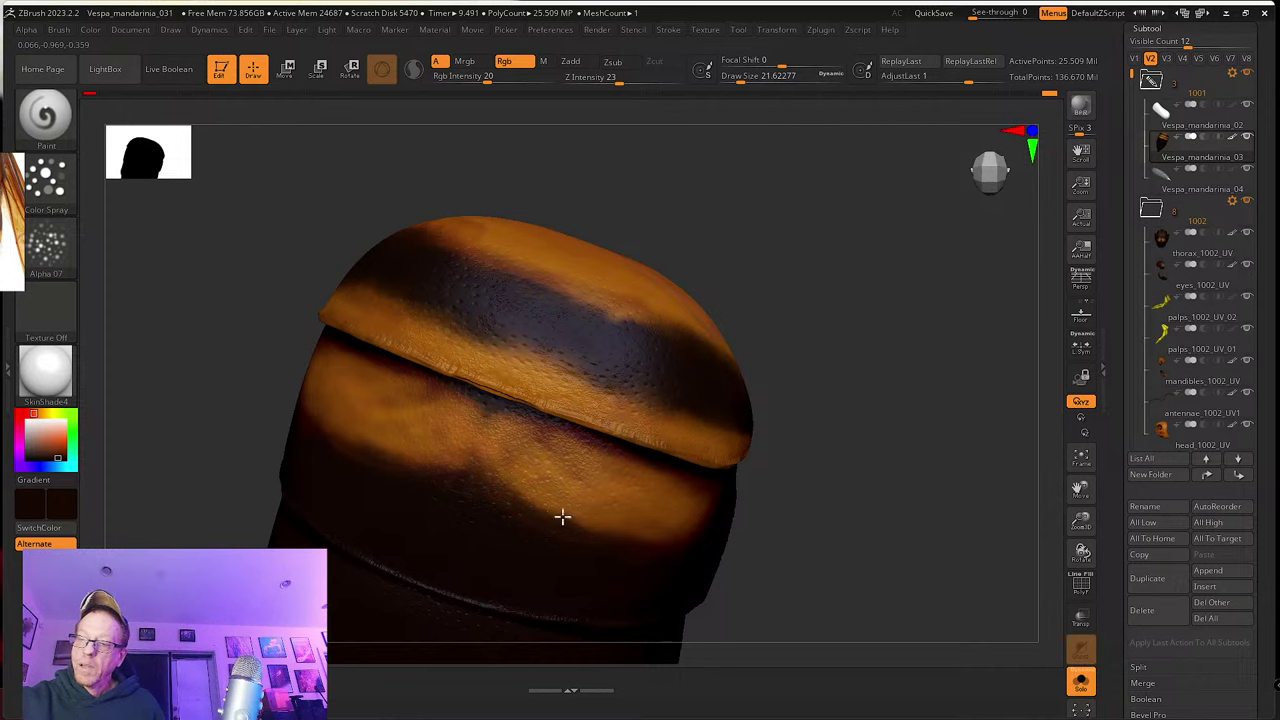
{"action": "mouse_move", "coordinate": [562, 516]}
{"action": "right_mouse_down"}
{"action": "mouse_move", "coordinate": [580, 503]}
{"action": "mouse_move", "coordinate": [558, 461]}
{"action": "mouse_move", "coordinate": [621, 520]}
{"action": "mouse_move", "coordinate": [600, 486]}
{"action": "right_mouse_up"}
Step: Sample an orange-brown from the model and blend it into the outer ends of the second segment's orange band
{"action": "key", "text": "c"}
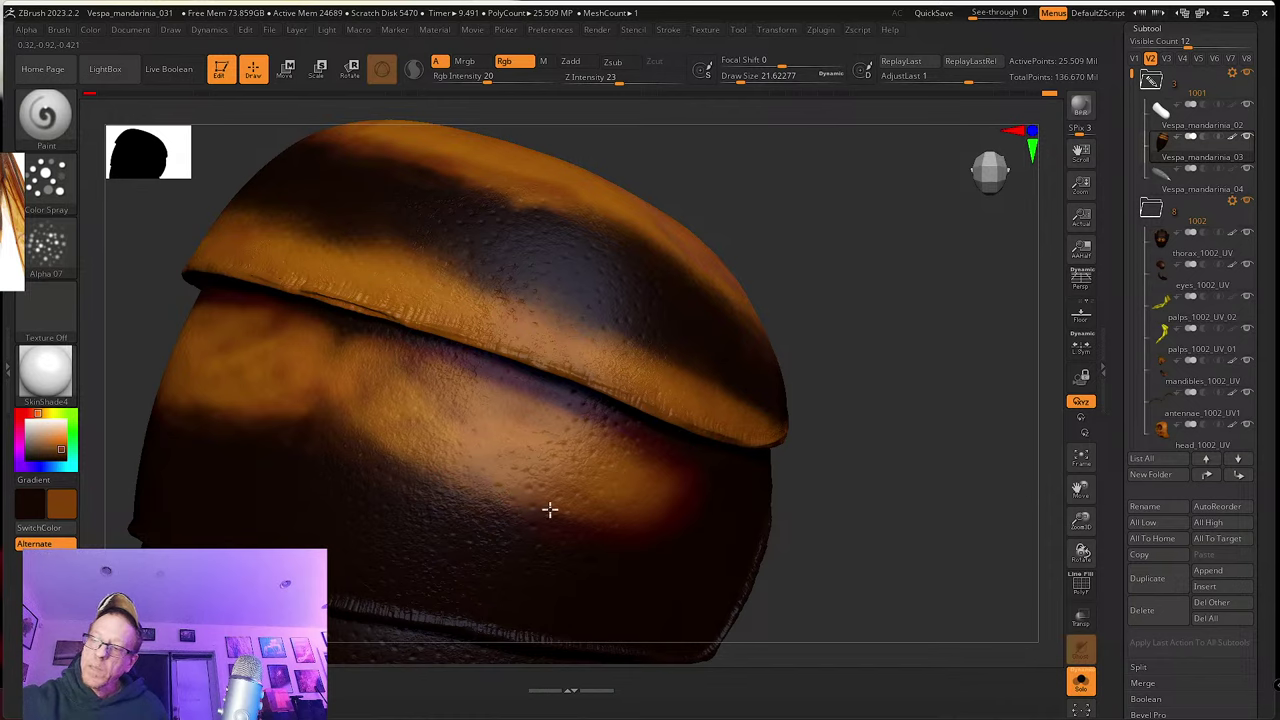
{"action": "right_click_drag", "start_coordinate": [606, 512], "coordinate": [643, 463]}
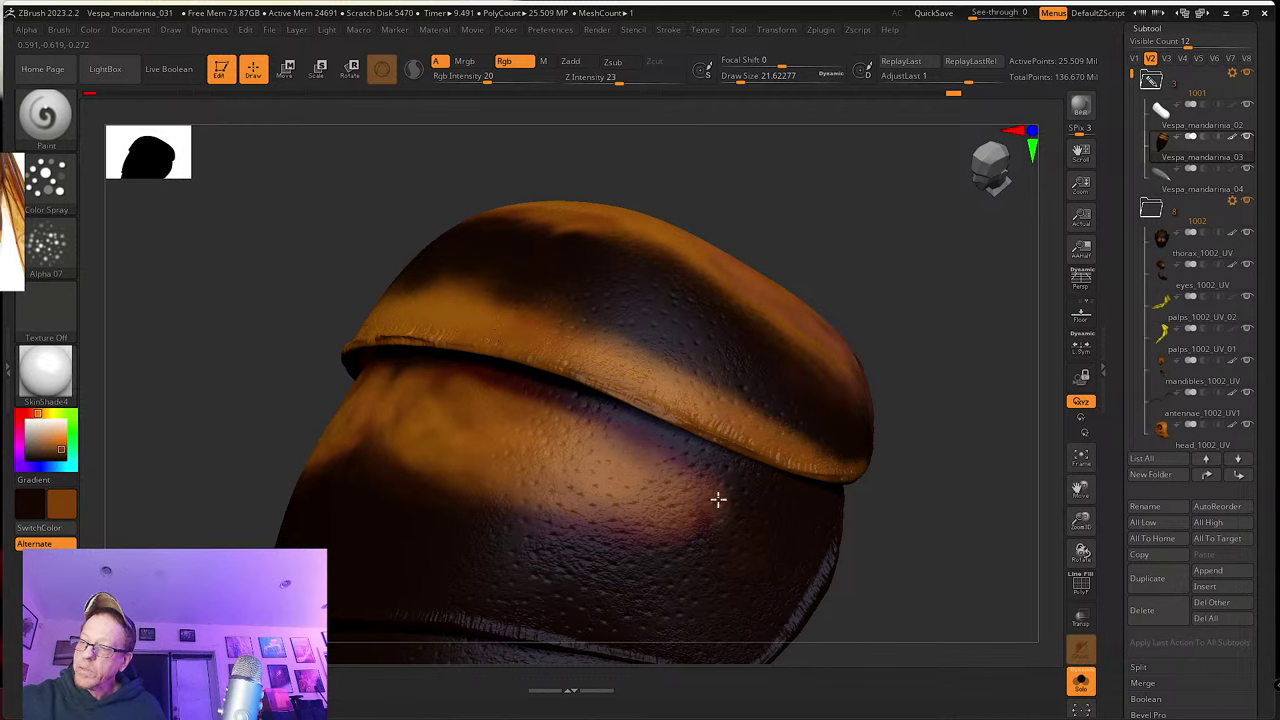
{"action": "right_click_drag", "start_coordinate": [620, 507], "coordinate": [471, 512]}
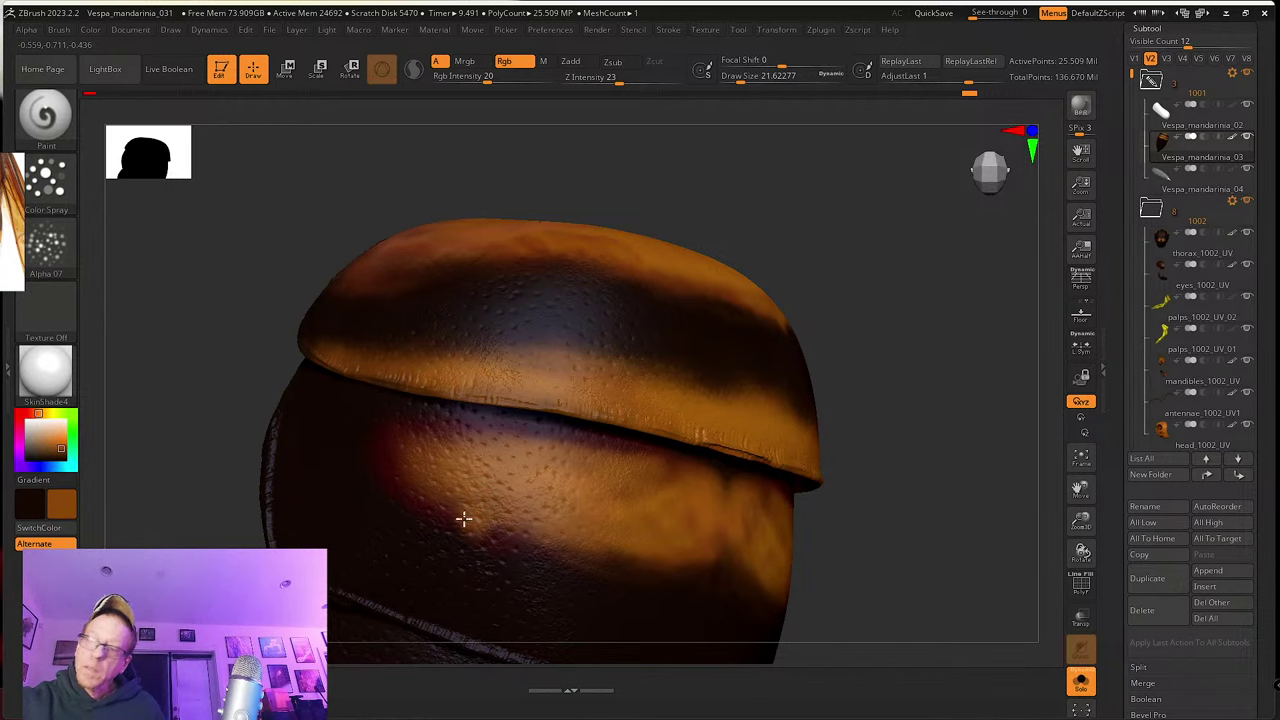
{"action": "right_click_drag", "start_coordinate": [463, 518], "coordinate": [446, 486]}
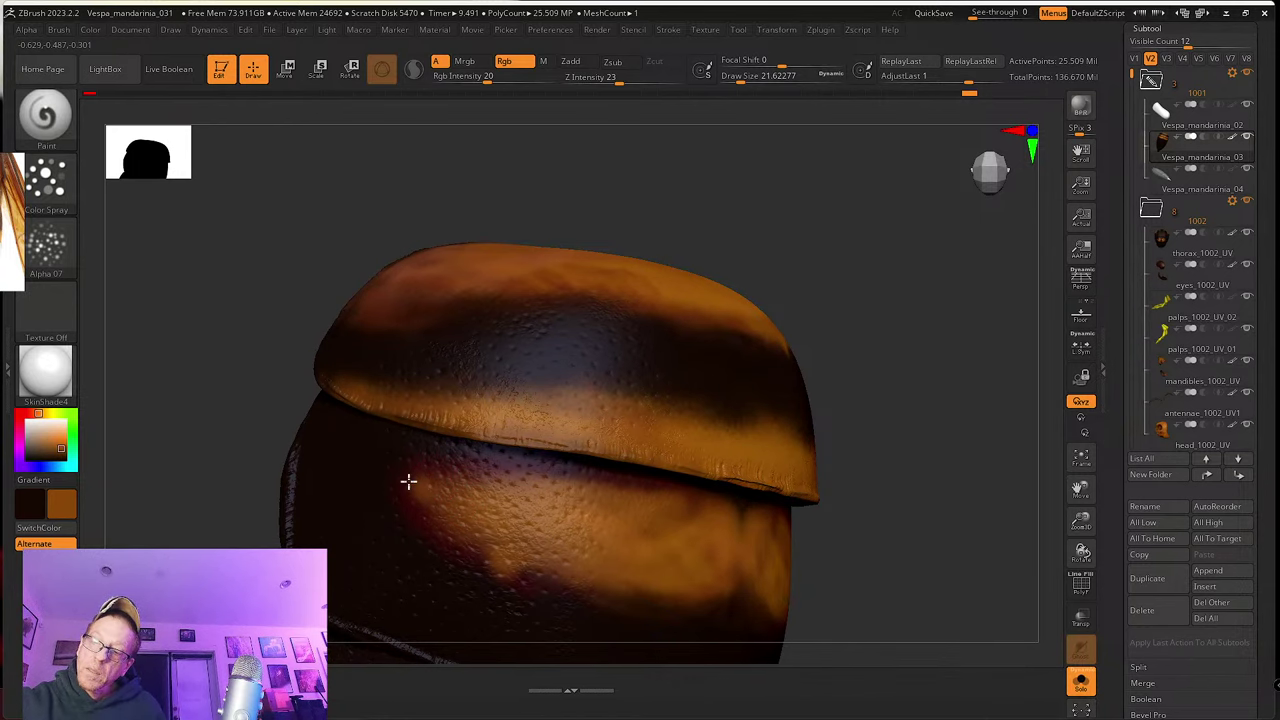
{"action": "right_click_drag", "start_coordinate": [449, 497], "coordinate": [466, 460]}
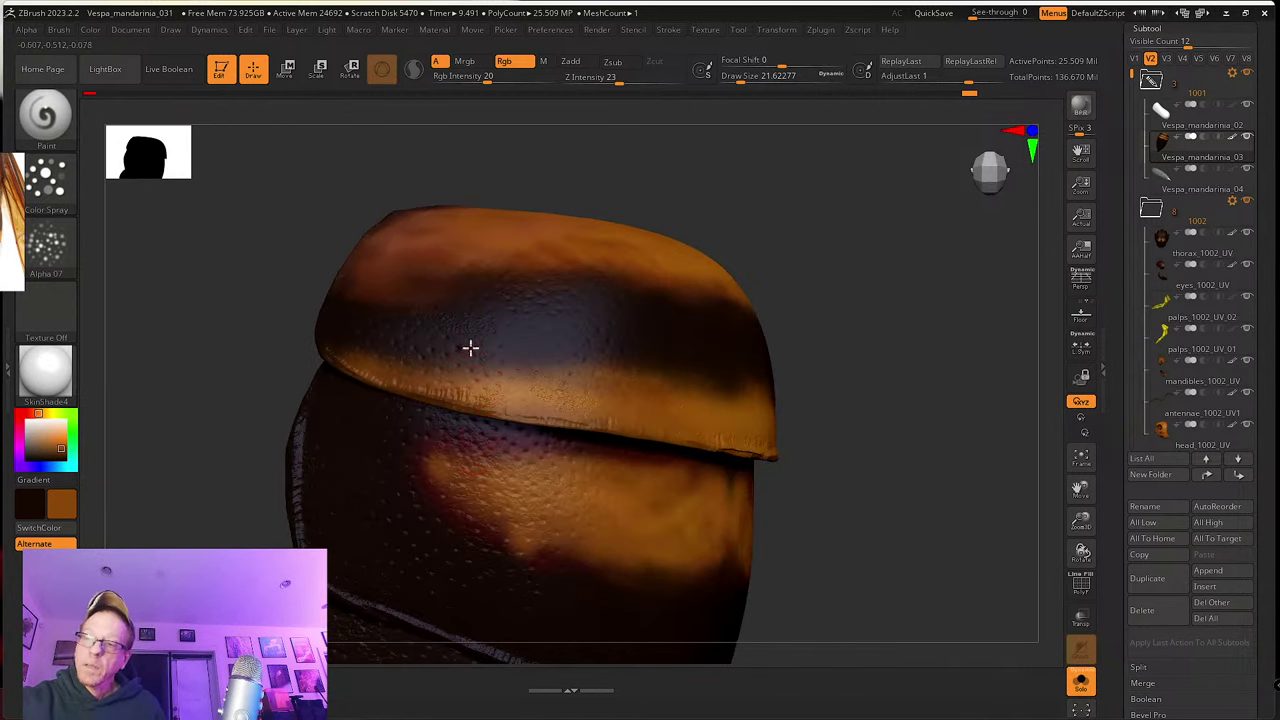
Step: Sample the dark brown and darken the front edge of the second segment's orange band, just behind the first segment
{"action": "key", "text": "c"}
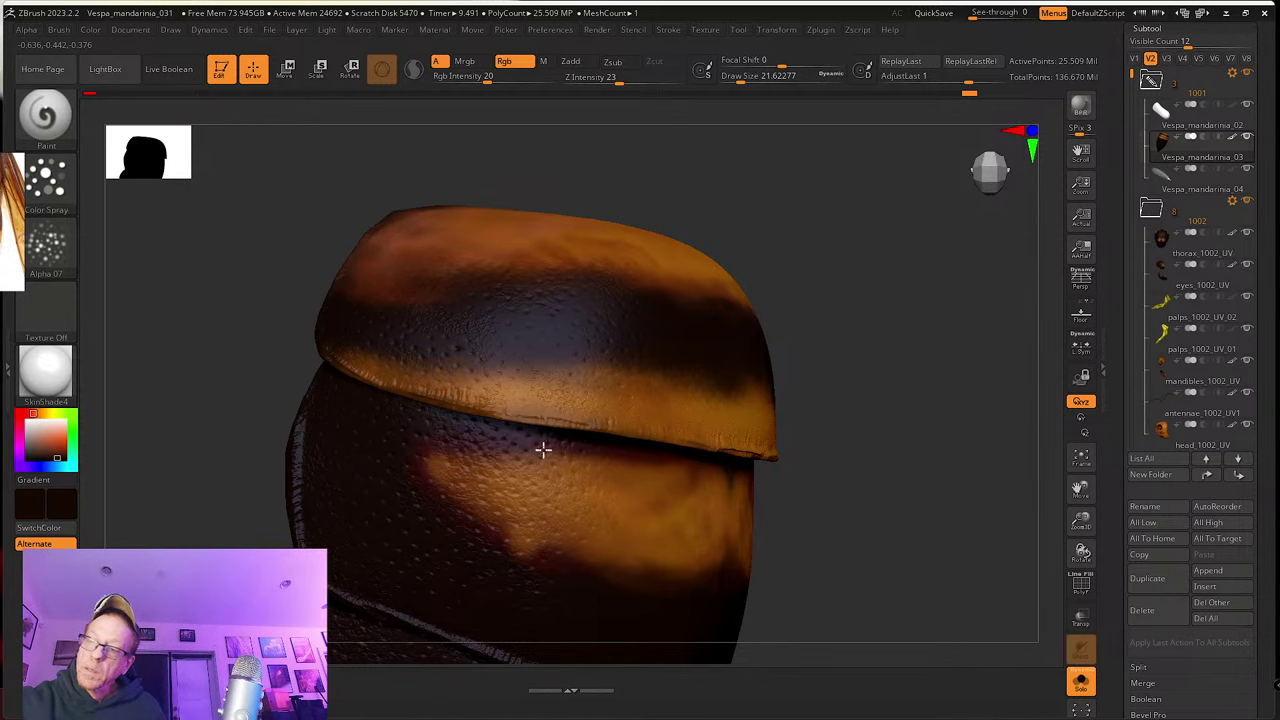
{"action": "right_click_drag", "start_coordinate": [543, 450], "coordinate": [611, 400]}
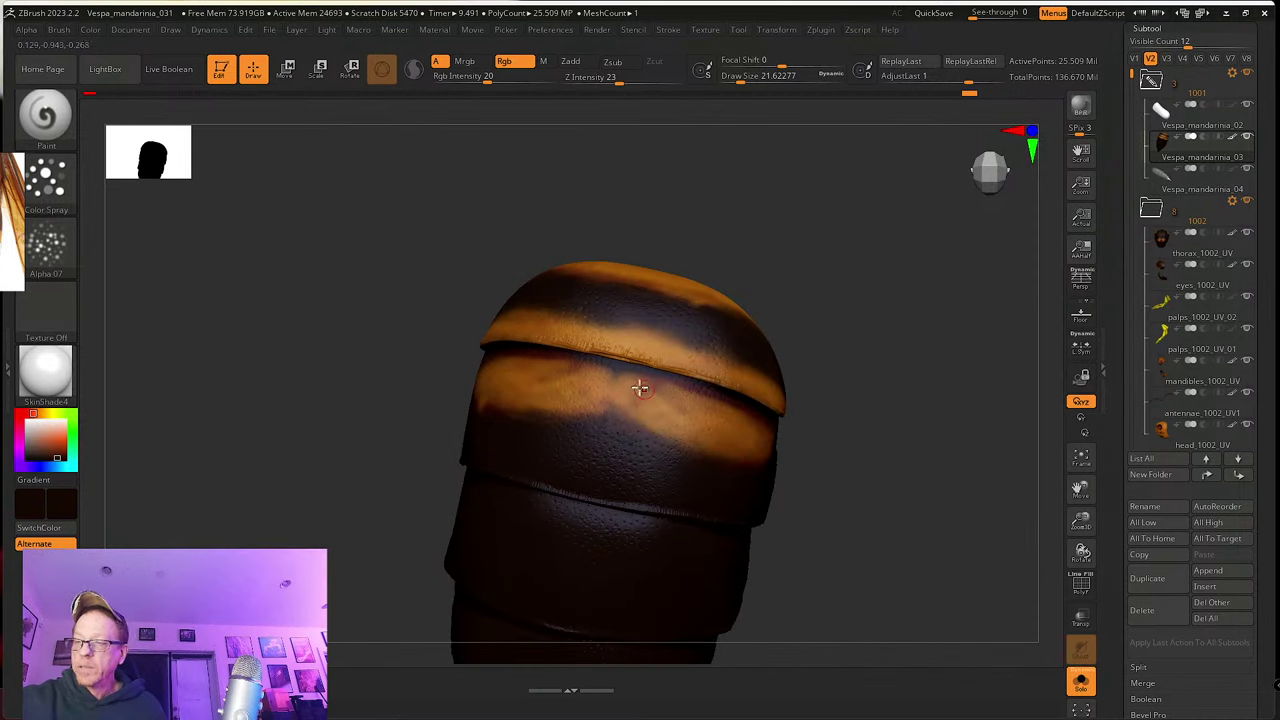
{"action": "right_click_drag", "start_coordinate": [643, 466], "coordinate": [569, 463]}
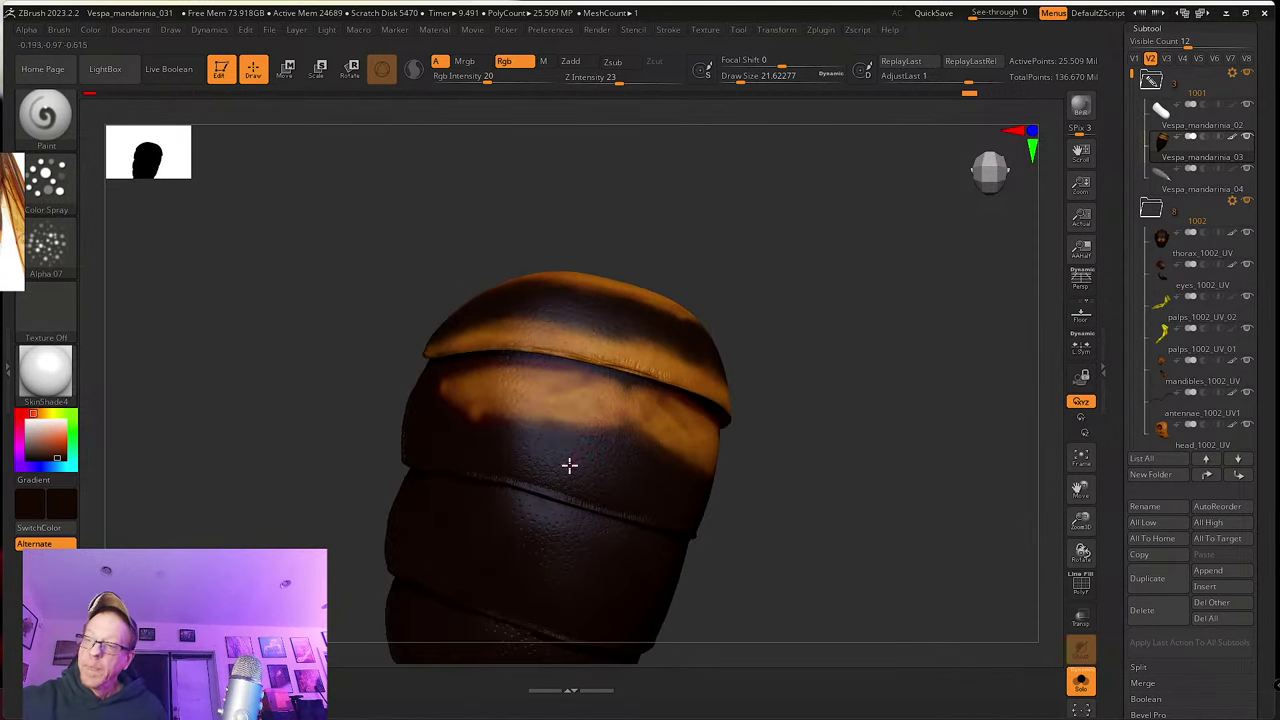
Step: Sample the orange, enlarge the brush to a draw size of about 35, and start an orange stripe along the second segment's rear edge
{"action": "key", "text": "c"}
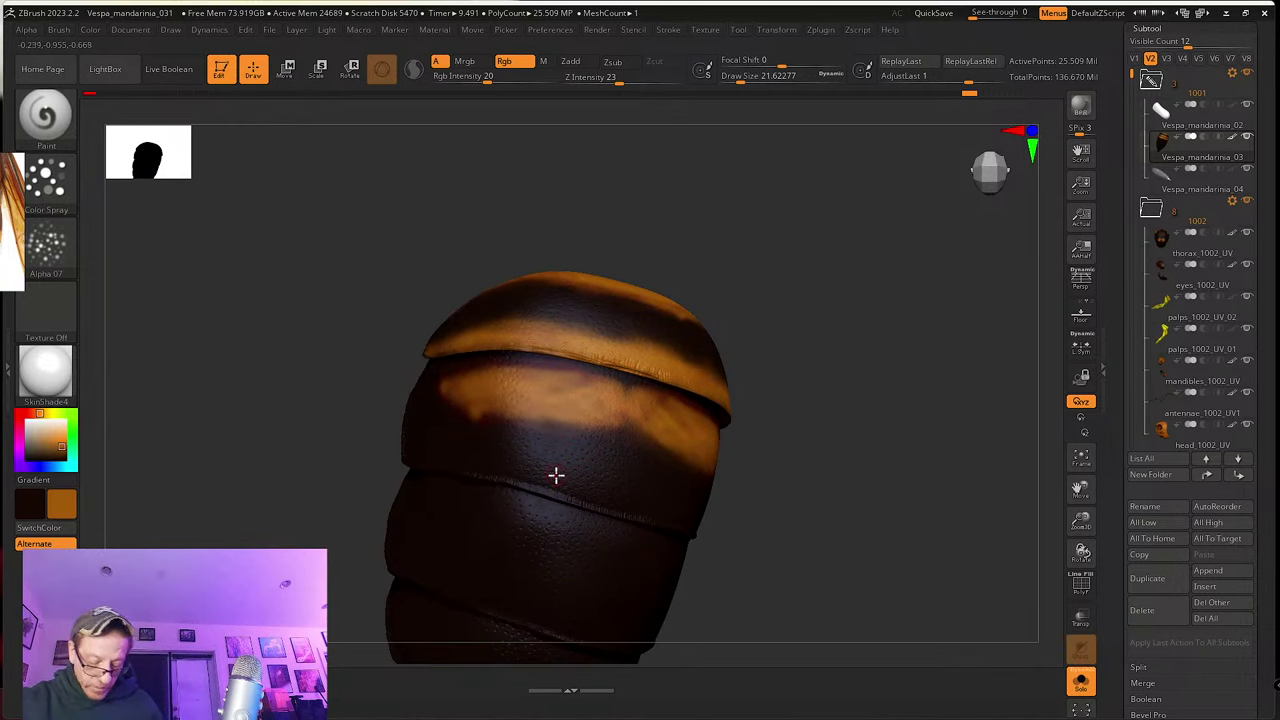
{"action": "right_click_drag", "start_coordinate": [548, 476], "coordinate": [531, 471]}
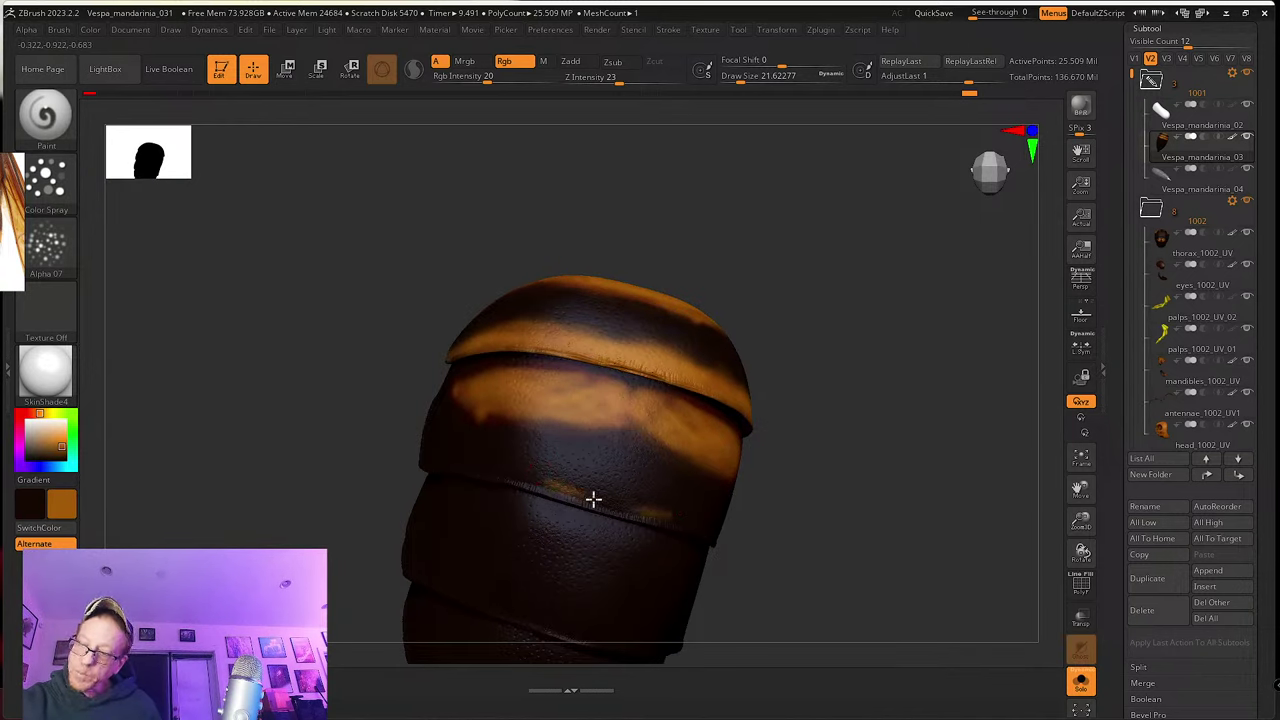
{"action": "key", "text": "s"}
{"action": "mouse_move", "coordinate": [566, 487]}
{"action": "left_mouse_down"}
{"action": "mouse_move", "coordinate": [586, 503]}
{"action": "mouse_move", "coordinate": [532, 481]}
{"action": "mouse_move", "coordinate": [597, 493]}
{"action": "left_mouse_up"}
{"action": "right_click_drag", "start_coordinate": [546, 471], "coordinate": [440, 455]}
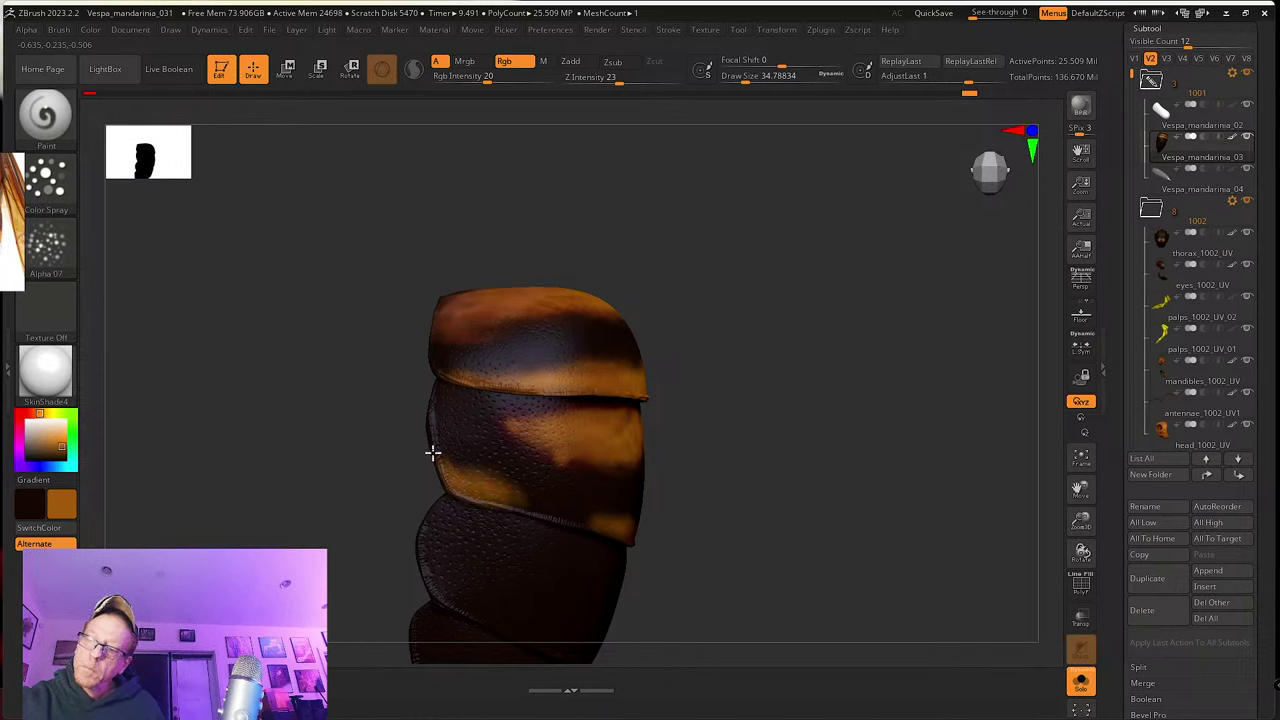
{"action": "left_click_drag", "start_coordinate": [518, 503], "coordinate": [532, 506]}
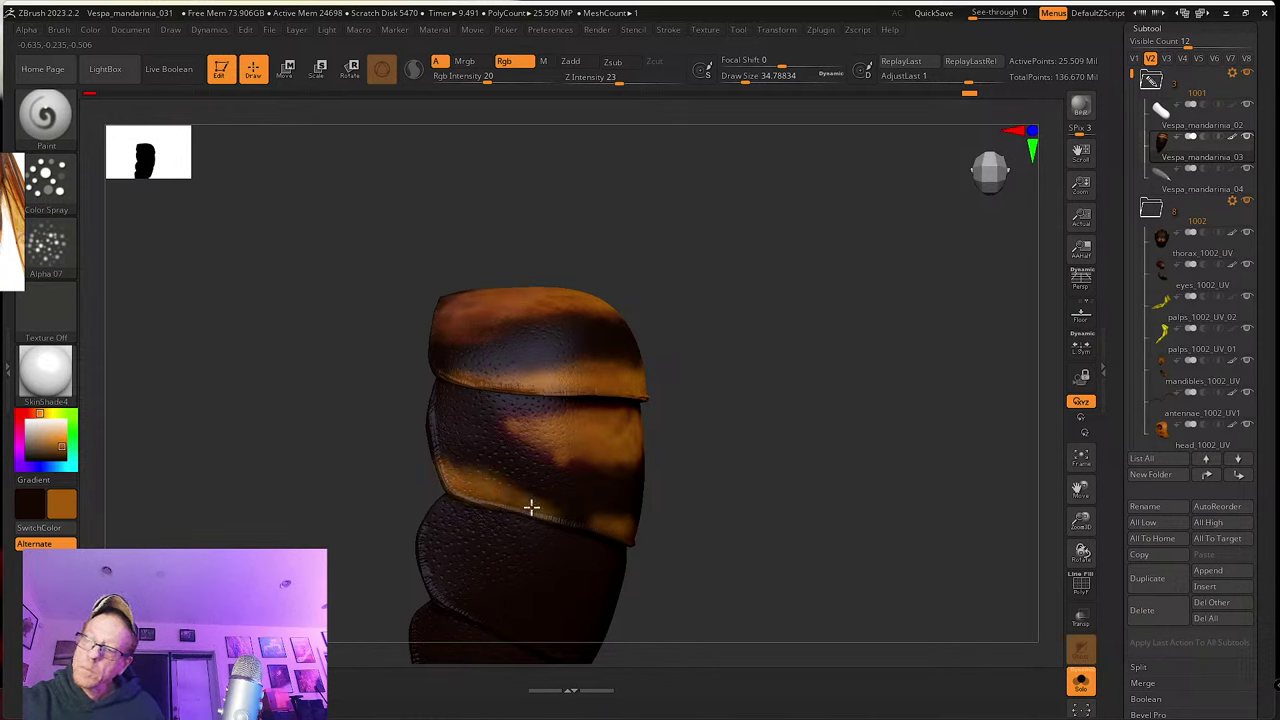
Step: Raise the draw size to about 44 and Rgb Intensity to 30, and strengthen the orange stripe on the second segment's rear edge
{"action": "key", "text": "bracketright"}
{"action": "right_click_drag", "start_coordinate": [516, 496], "coordinate": [509, 480]}
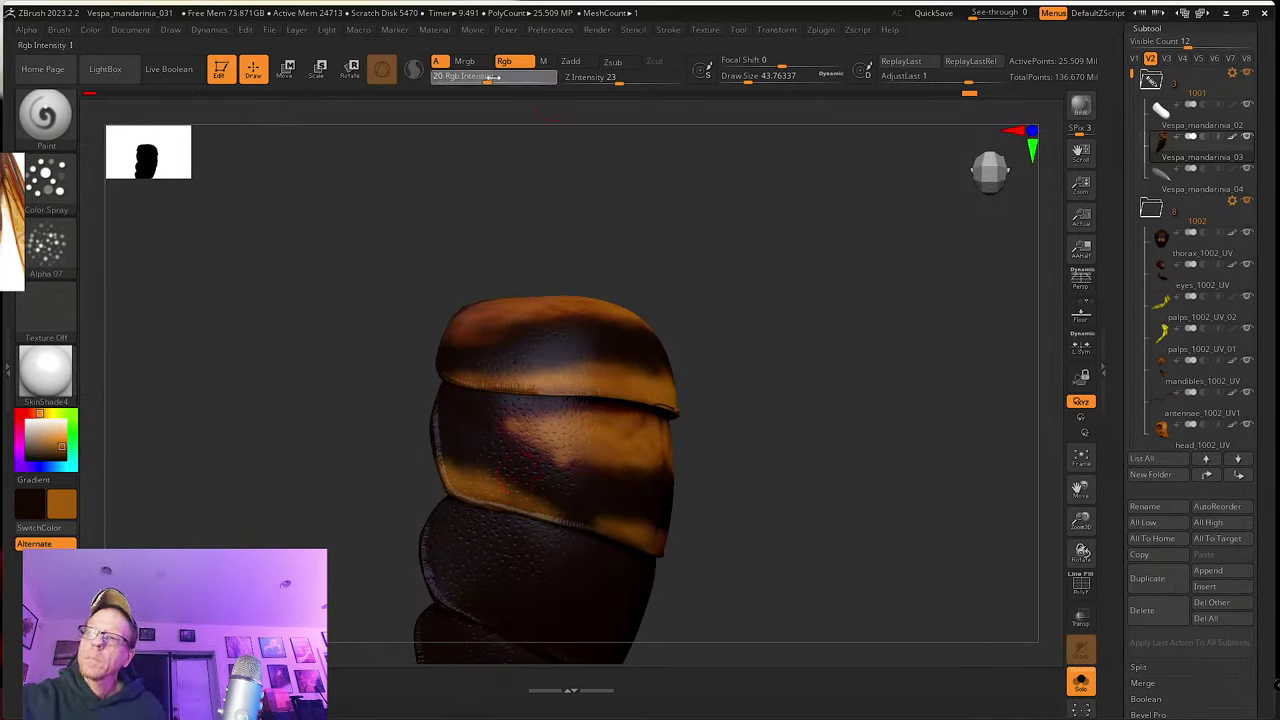
{"action": "left_click_drag", "start_coordinate": [491, 79], "coordinate": [500, 79]}
{"action": "mouse_move", "coordinate": [552, 508]}
{"action": "left_mouse_down"}
{"action": "mouse_move", "coordinate": [586, 517]}
{"action": "mouse_move", "coordinate": [551, 494]}
{"action": "left_mouse_up"}
{"action": "right_click_drag", "start_coordinate": [551, 494], "coordinate": [527, 470], "text": "alt"}
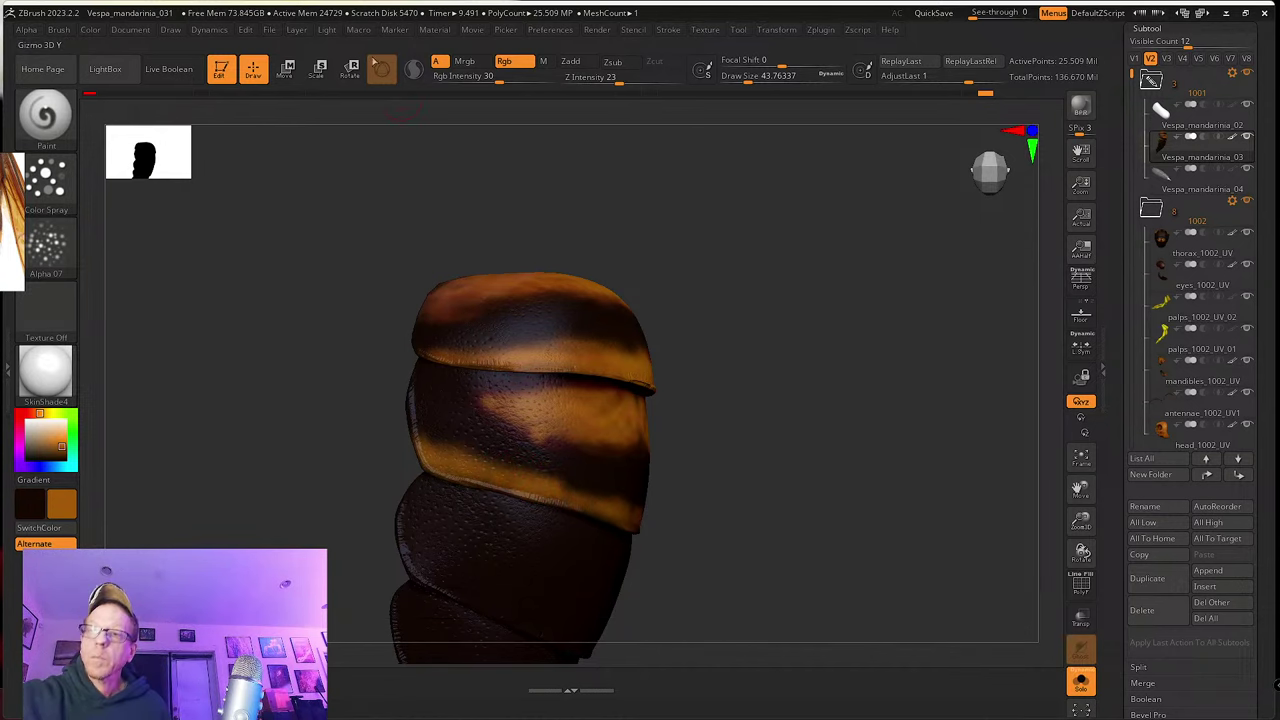
Step: Save the project as the next incremental version
{"action": "left_click", "coordinate": [270, 30]}
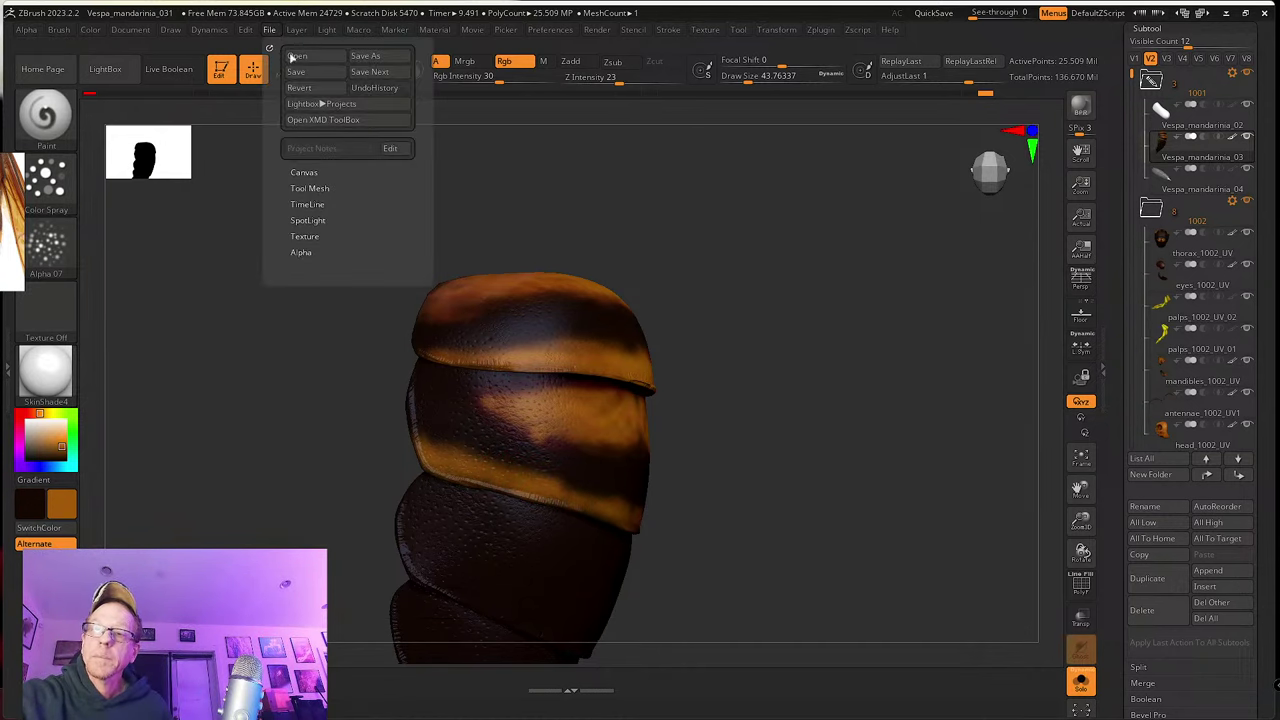
{"action": "left_click", "coordinate": [375, 64]}
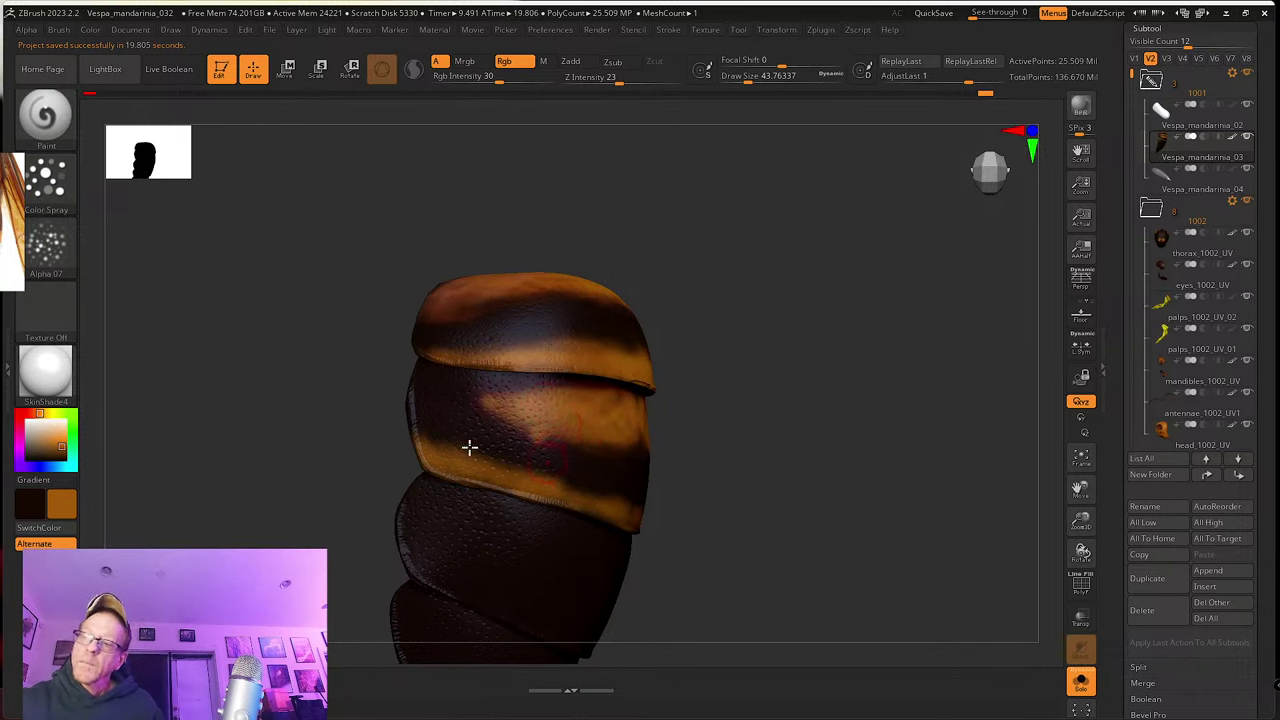
Step: Extend the orange stripe along the second segment's rear edge up around the side of the segment
{"action": "right_click_drag", "start_coordinate": [469, 447], "coordinate": [557, 486]}
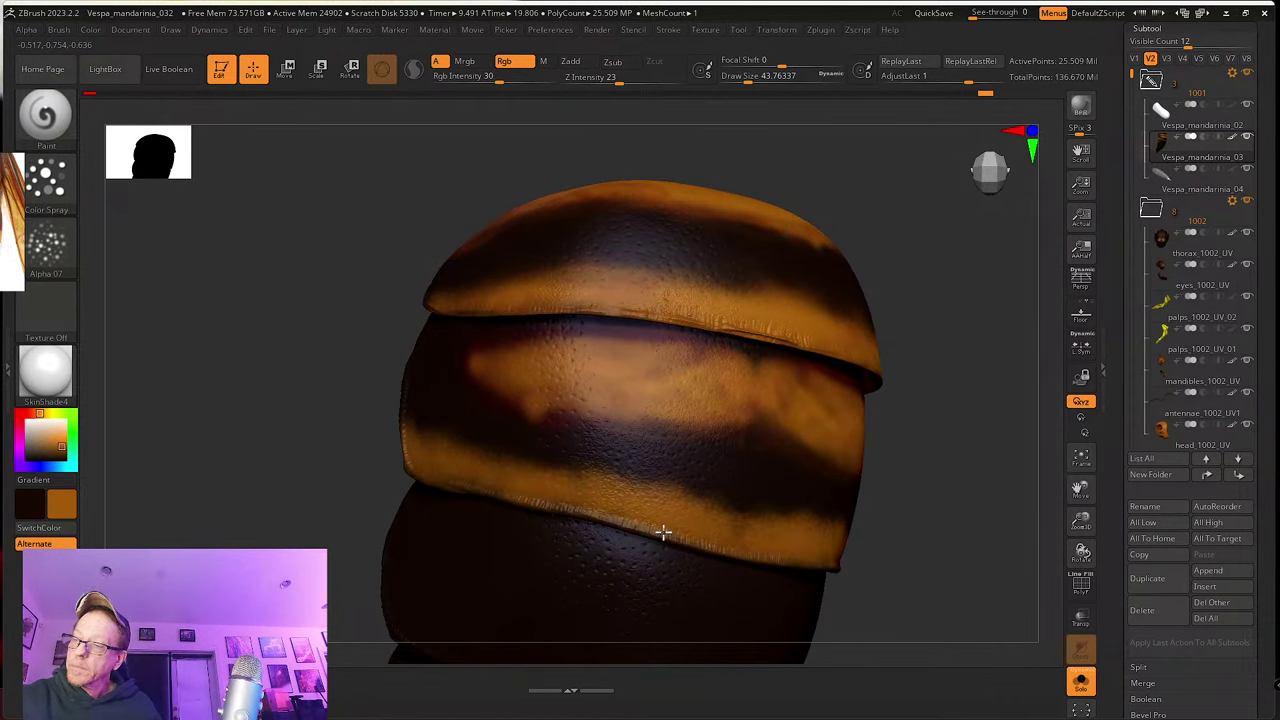
{"action": "right_click_drag", "start_coordinate": [514, 474], "coordinate": [520, 462]}
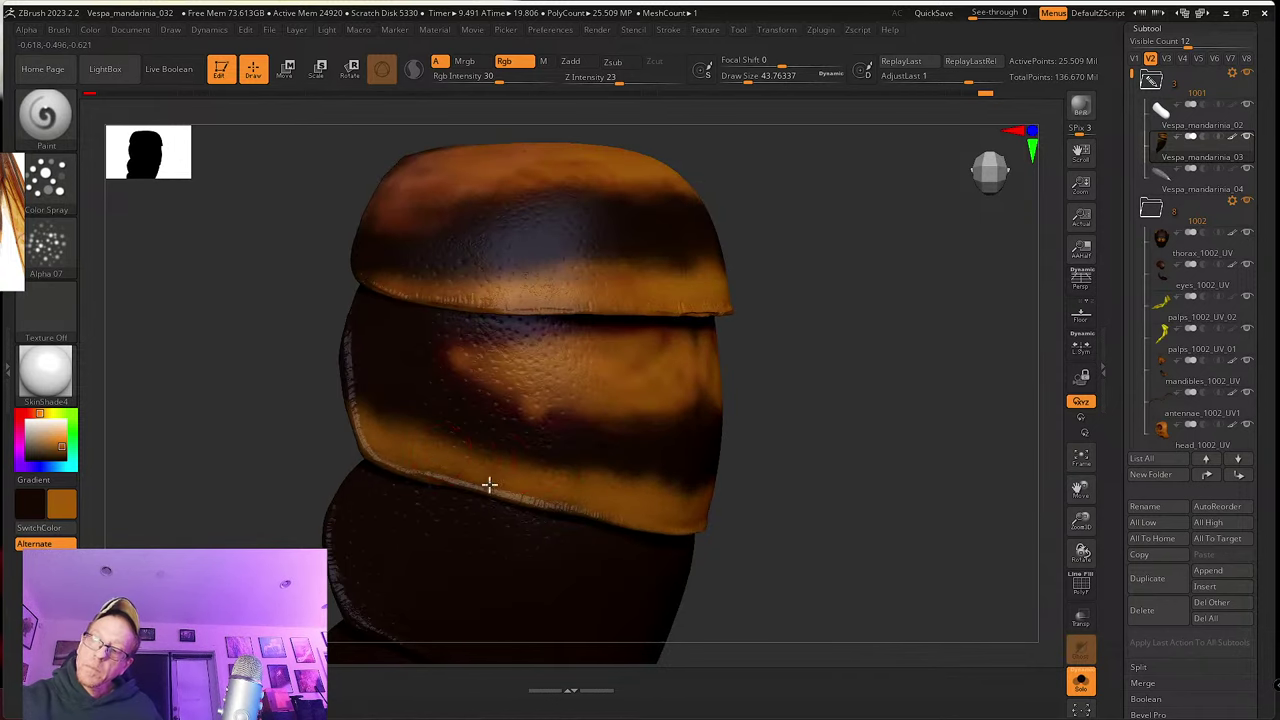
{"action": "right_click_drag", "start_coordinate": [389, 437], "coordinate": [351, 400]}
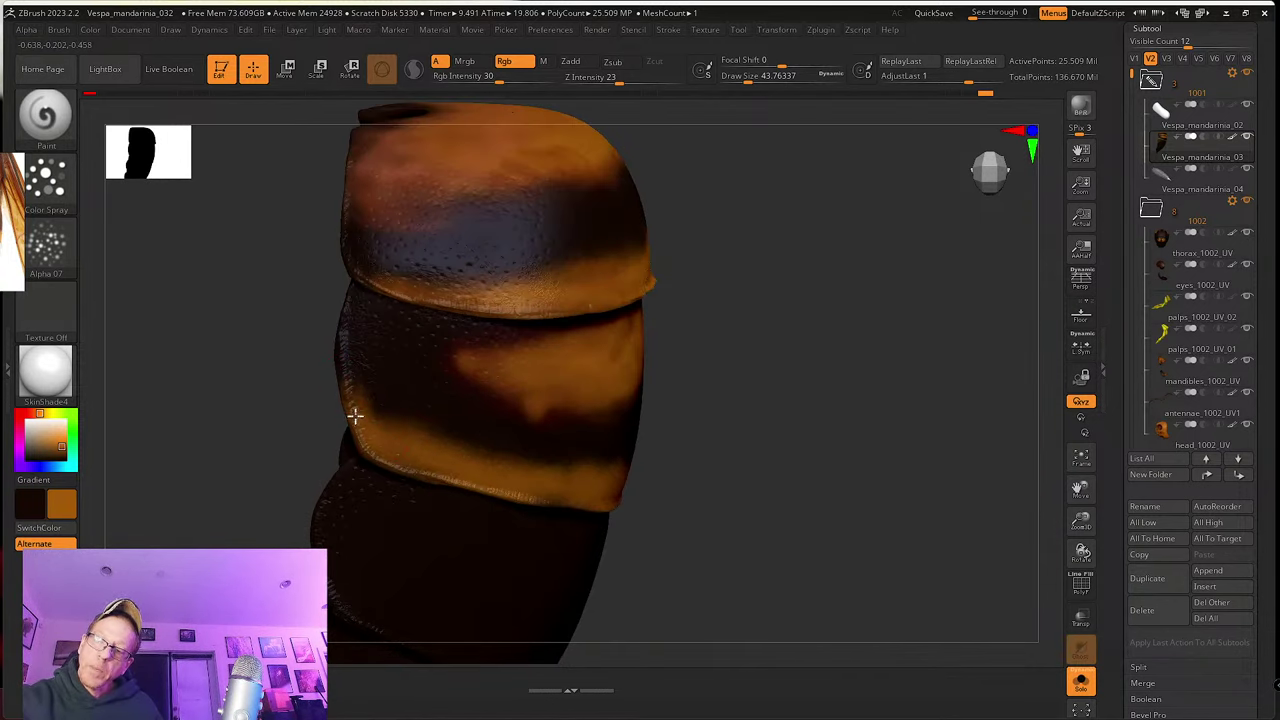
{"action": "mouse_move", "coordinate": [355, 416]}
{"action": "left_mouse_down"}
{"action": "mouse_move", "coordinate": [349, 377]}
{"action": "mouse_move", "coordinate": [384, 434]}
{"action": "left_mouse_up"}
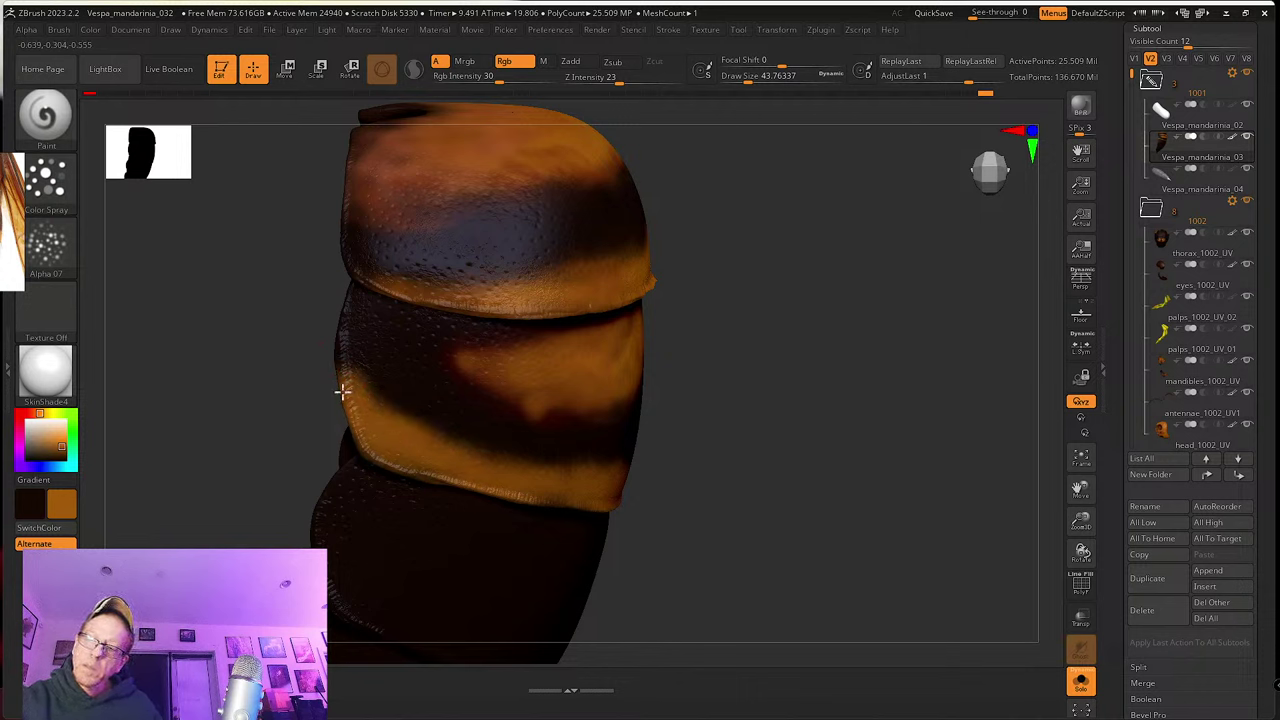
{"action": "right_click_drag", "start_coordinate": [454, 438], "coordinate": [438, 411]}
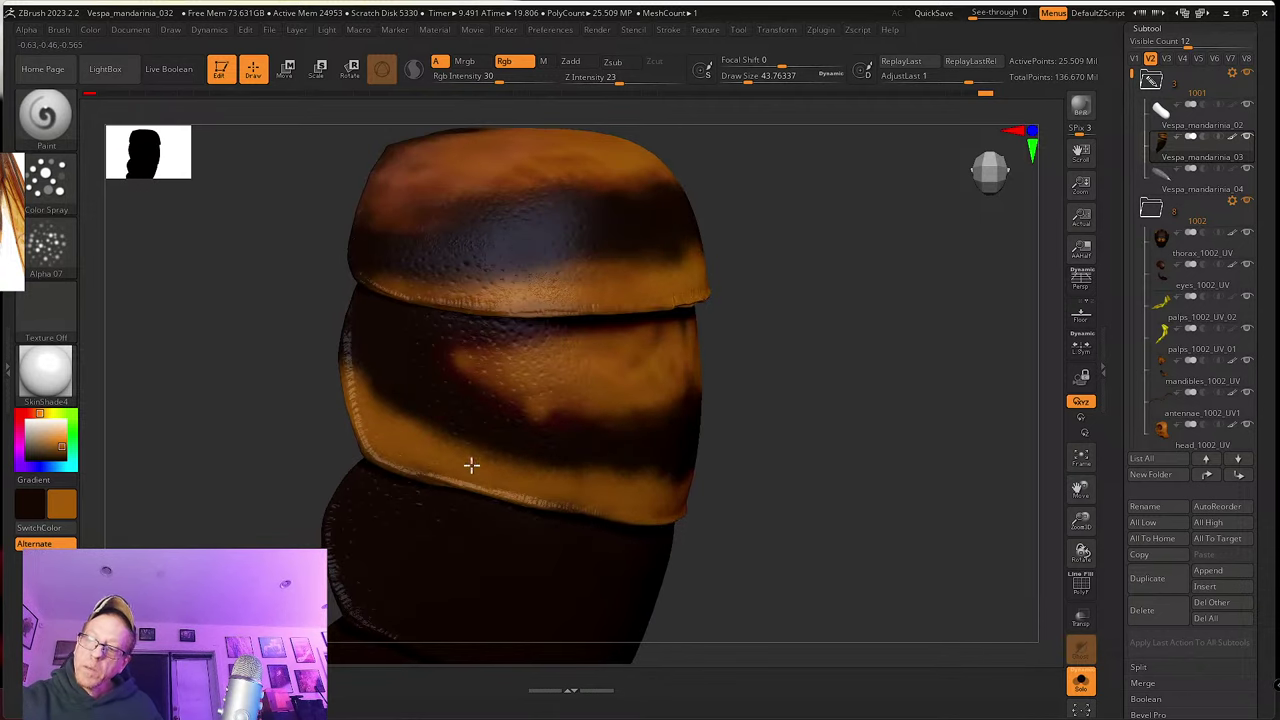
{"action": "right_click_drag", "start_coordinate": [563, 503], "coordinate": [461, 439]}
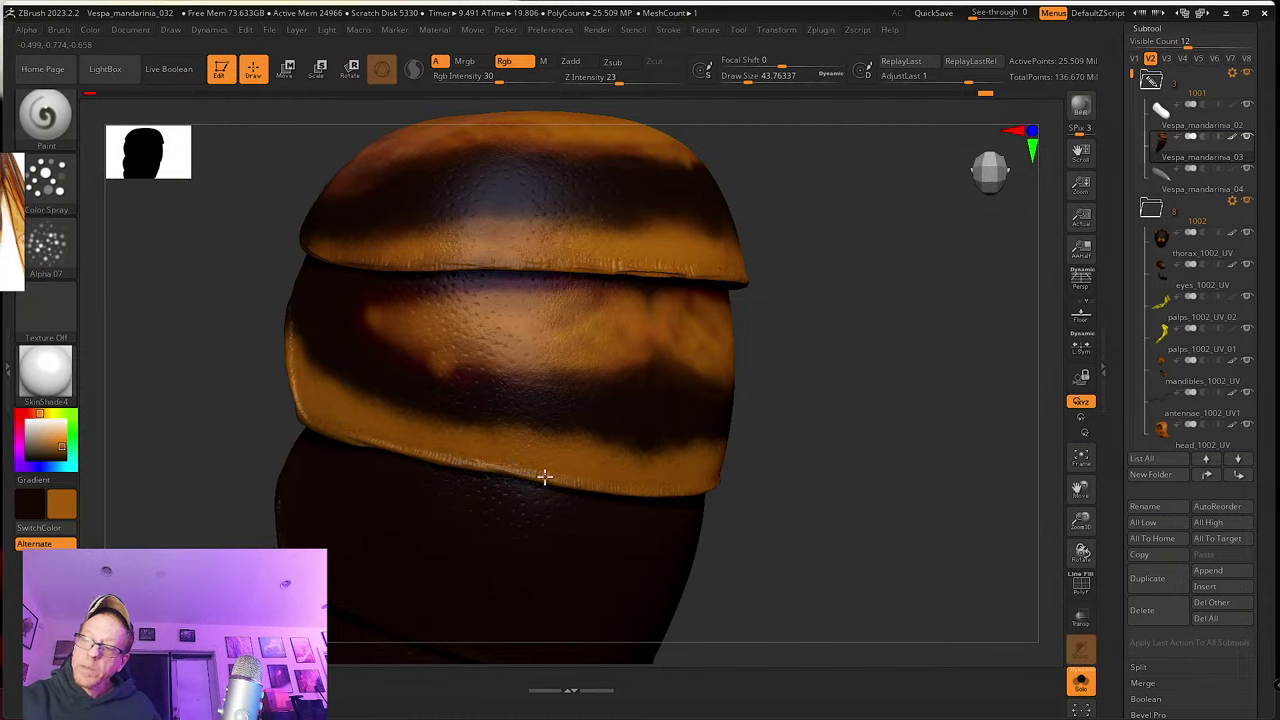
{"action": "right_click_drag", "start_coordinate": [551, 409], "coordinate": [475, 418]}
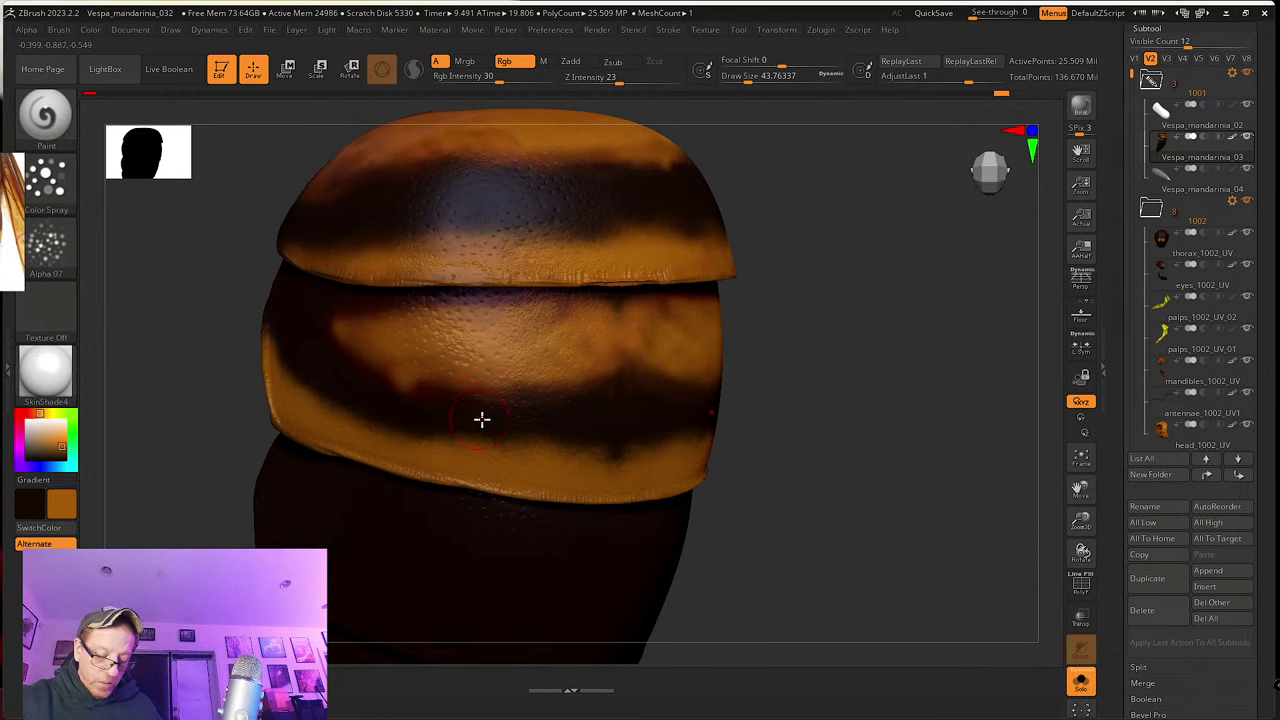
Step: Sample the dark brown, reduce the draw size to about 23, and refine the dark band in front of the second segment's rear stripe
{"action": "key", "text": "c"}
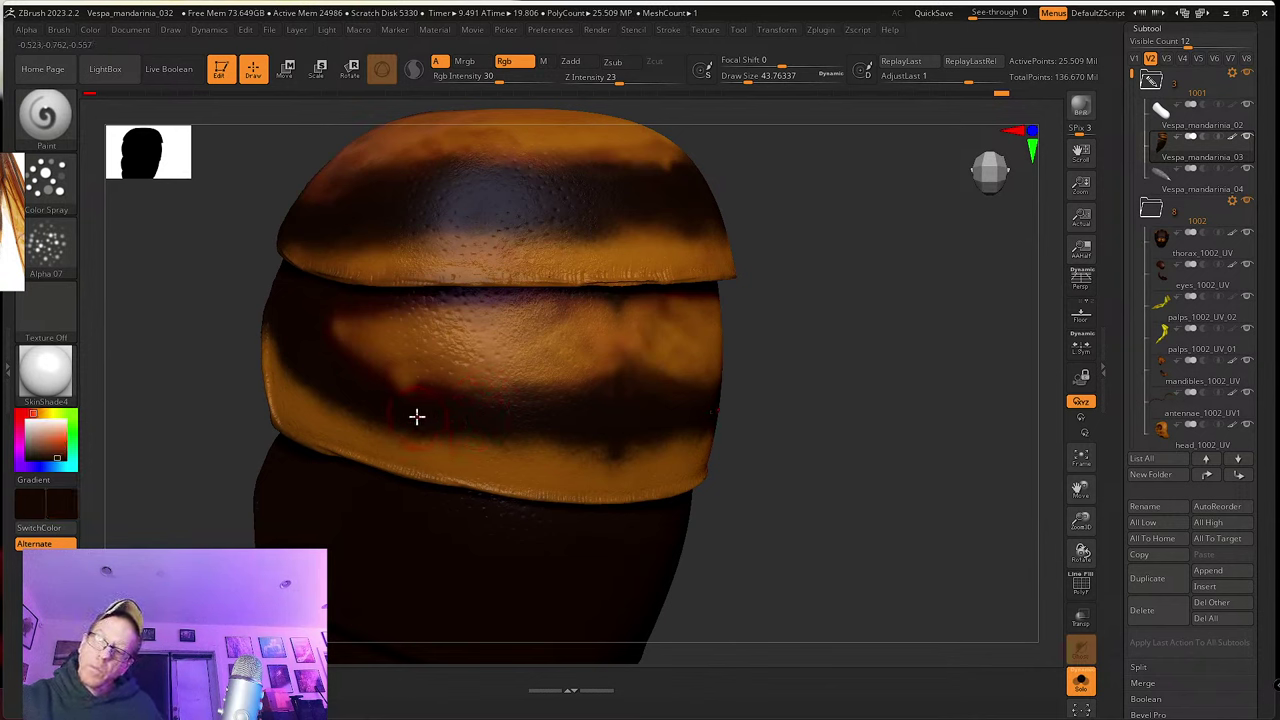
{"action": "key", "text": "s"}
{"action": "left_click_drag", "start_coordinate": [417, 416], "coordinate": [403, 418]}
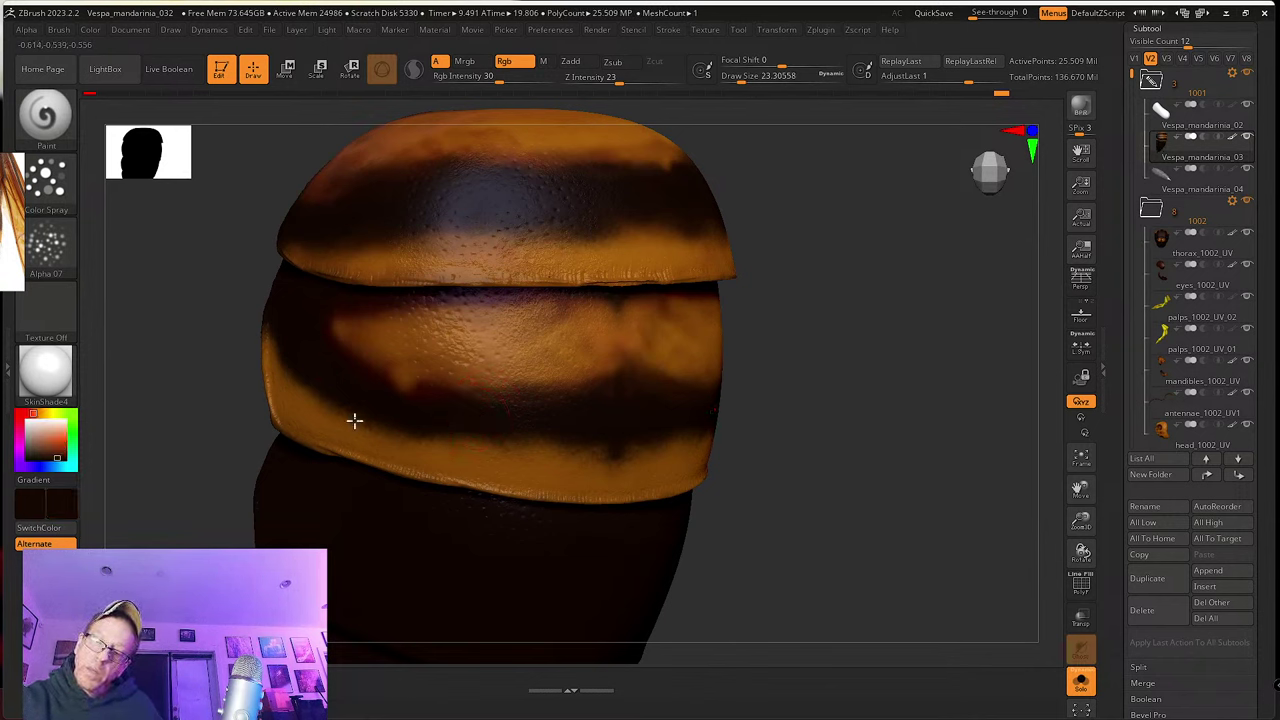
{"action": "right_click_drag", "start_coordinate": [443, 440], "coordinate": [317, 389]}
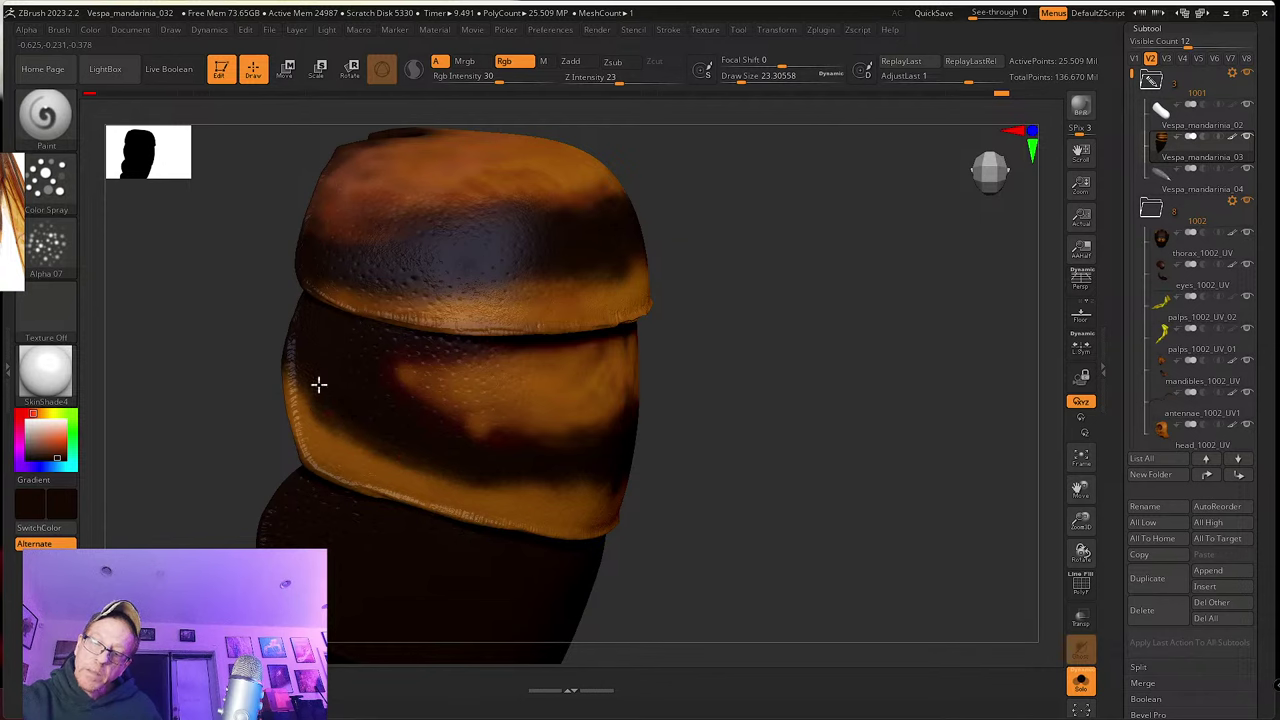
{"action": "right_click_drag", "start_coordinate": [491, 465], "coordinate": [449, 421]}
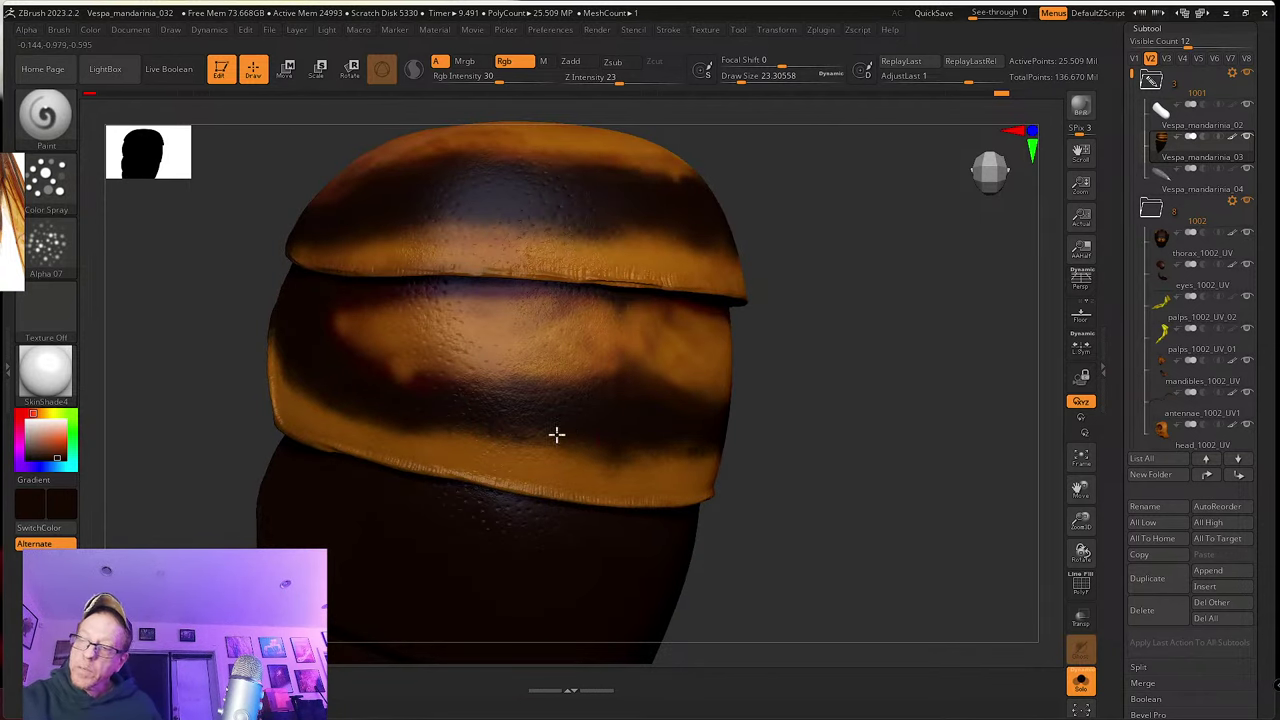
{"action": "right_click_drag", "start_coordinate": [557, 434], "coordinate": [503, 411]}
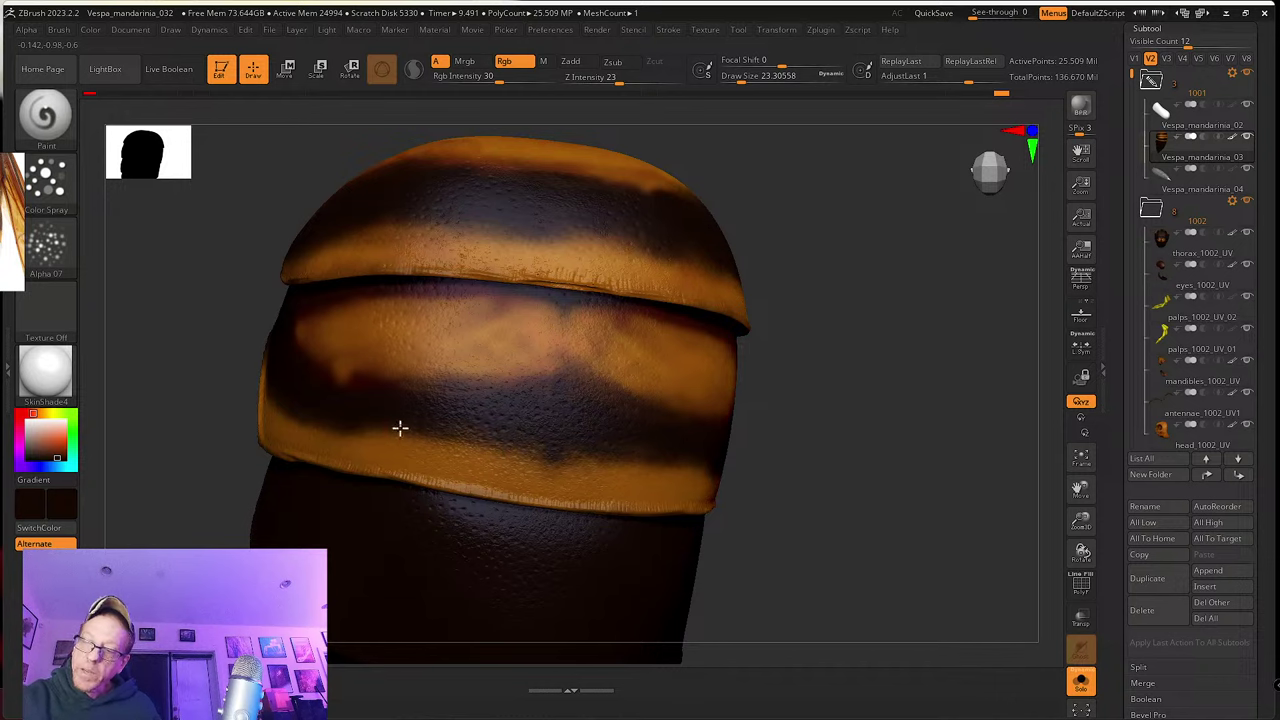
{"action": "right_click_drag", "start_coordinate": [526, 448], "coordinate": [446, 451]}
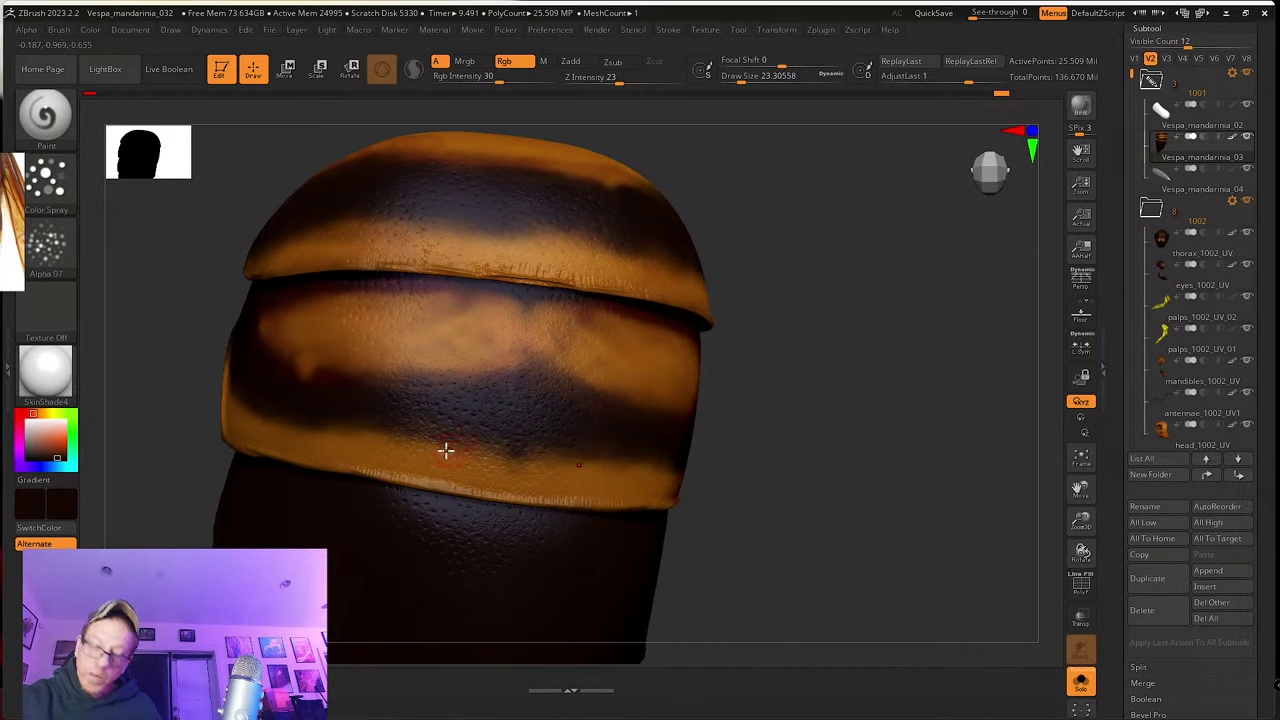
Step: Alternate between sampled orange and dark brown to paint out the dark notch in the middle of the second segment's rear stripe
{"action": "key", "text": "c"}
{"action": "mouse_move", "coordinate": [426, 443]}
{"action": "left_mouse_down"}
{"action": "mouse_move", "coordinate": [497, 446]}
{"action": "mouse_move", "coordinate": [432, 429]}
{"action": "mouse_move", "coordinate": [526, 443]}
{"action": "mouse_move", "coordinate": [443, 460]}
{"action": "left_mouse_up"}
{"action": "key", "text": "c"}
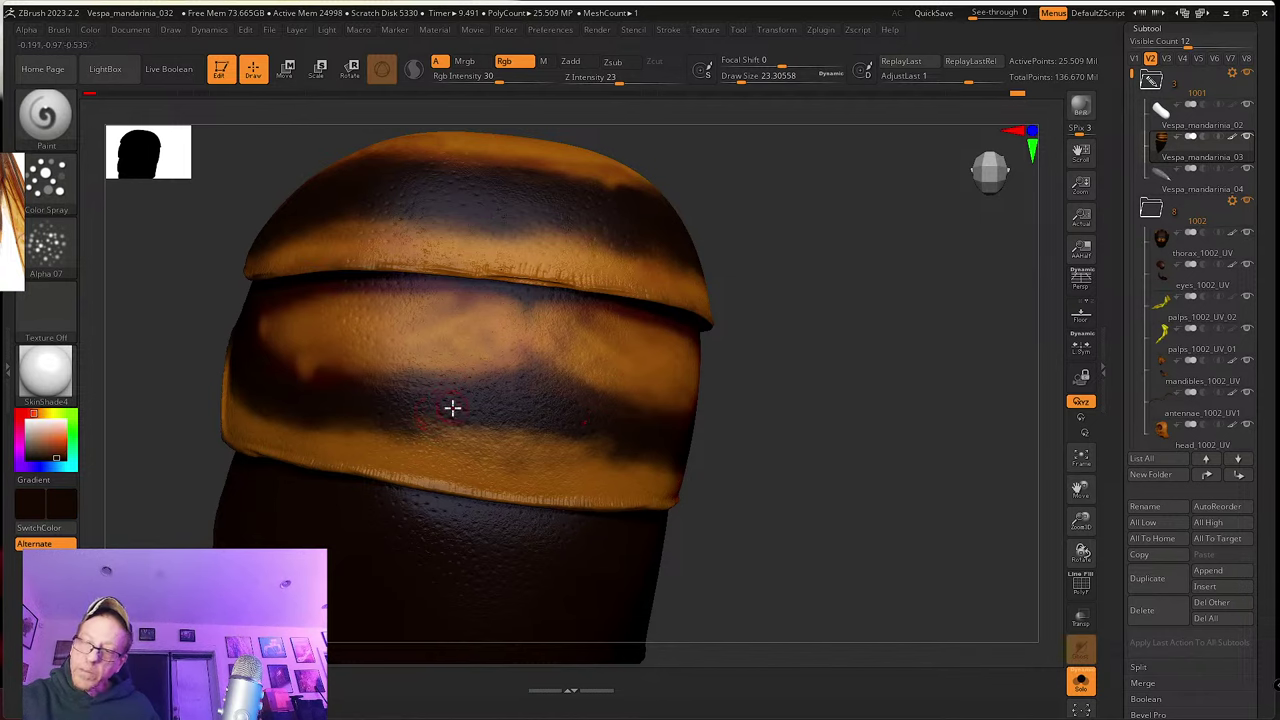
{"action": "right_click_drag", "start_coordinate": [440, 331], "coordinate": [427, 285]}
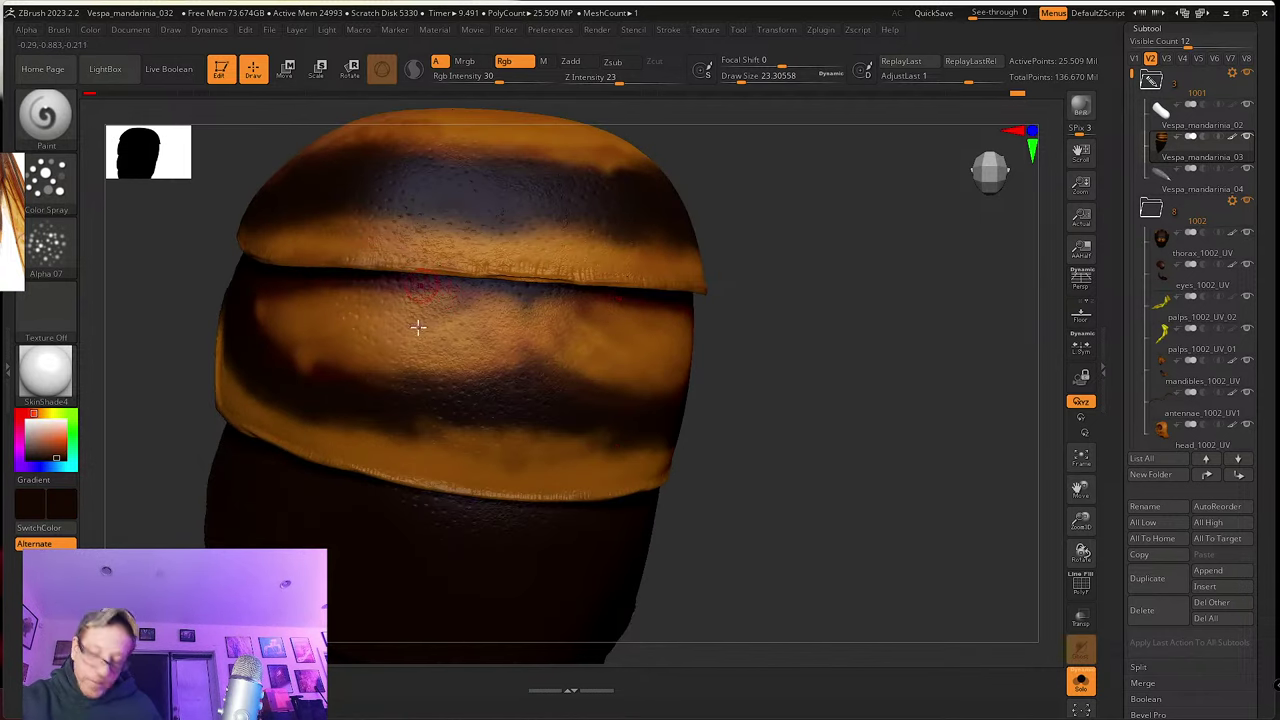
{"action": "key", "text": "c"}
{"action": "mouse_move", "coordinate": [455, 429]}
{"action": "left_mouse_down"}
{"action": "mouse_move", "coordinate": [508, 446]}
{"action": "mouse_move", "coordinate": [427, 437]}
{"action": "mouse_move", "coordinate": [511, 437]}
{"action": "mouse_move", "coordinate": [465, 431]}
{"action": "left_mouse_up"}
{"action": "right_click_drag", "start_coordinate": [360, 397], "coordinate": [286, 391]}
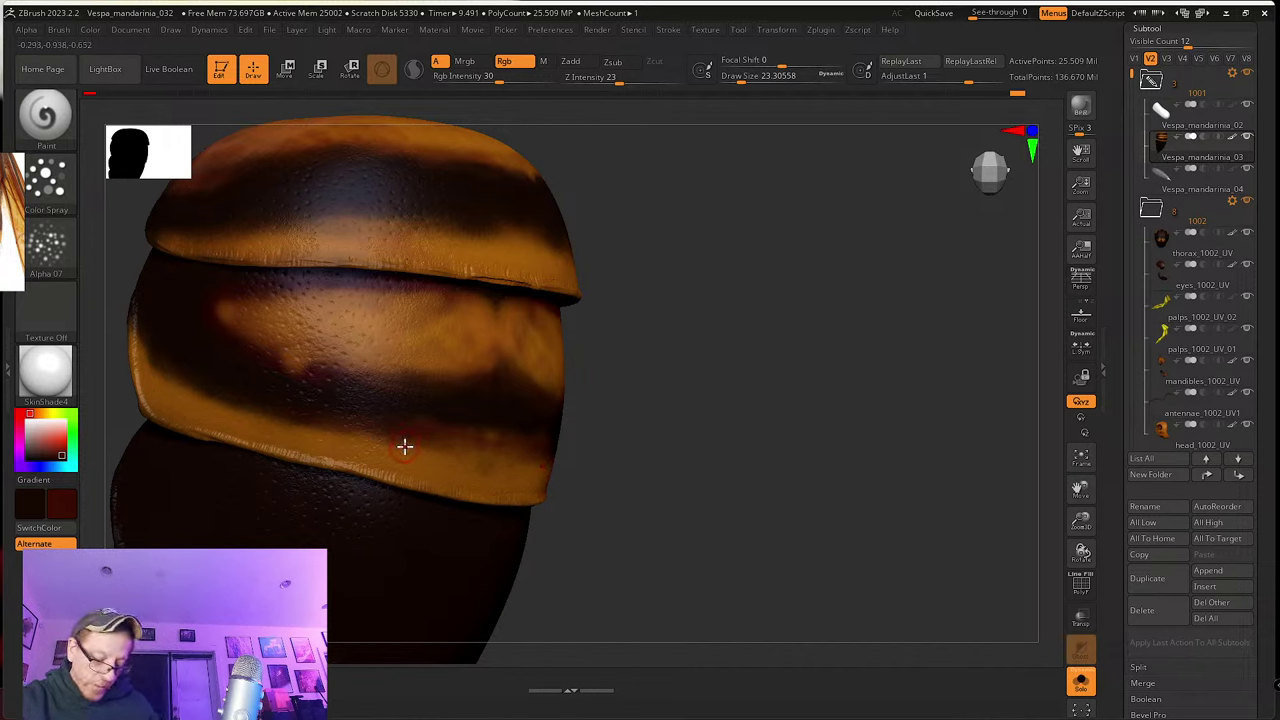
Step: Sample a brownish orange, set the draw size to about 31, and soften the rear stripe's front border toward the segment's side
{"action": "key", "text": "c"}
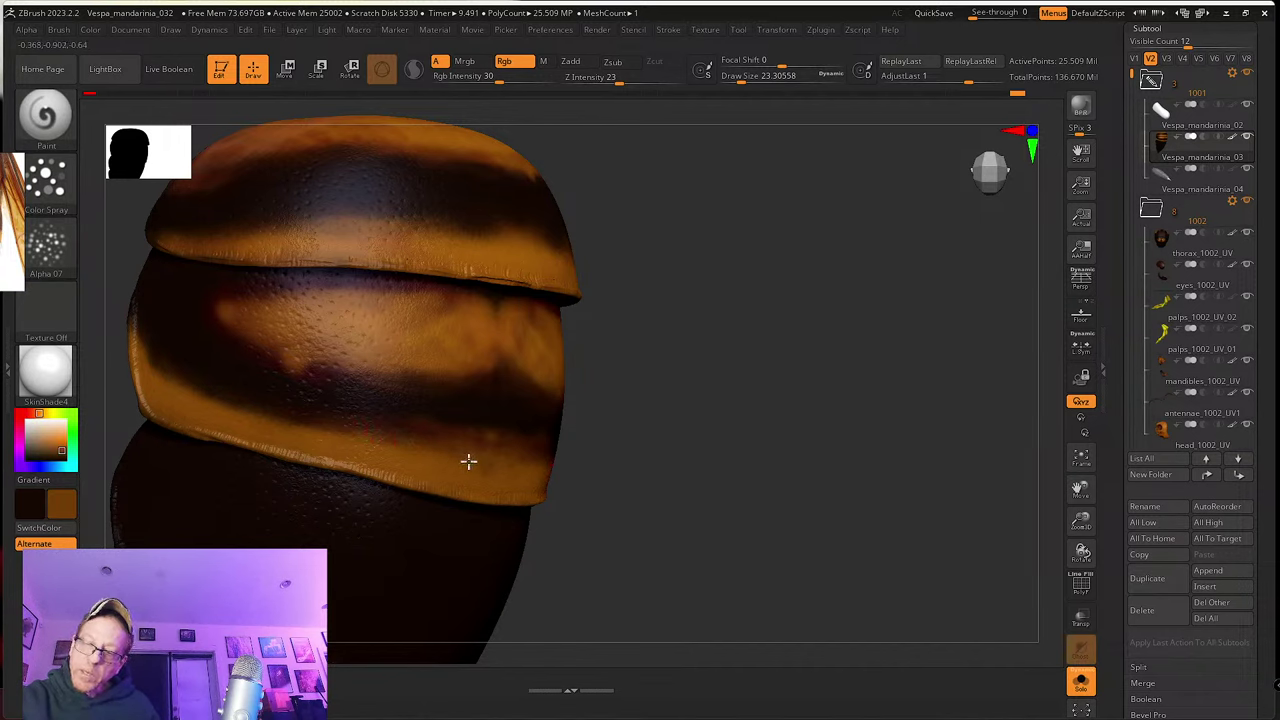
{"action": "right_click_drag", "start_coordinate": [468, 461], "coordinate": [426, 423]}
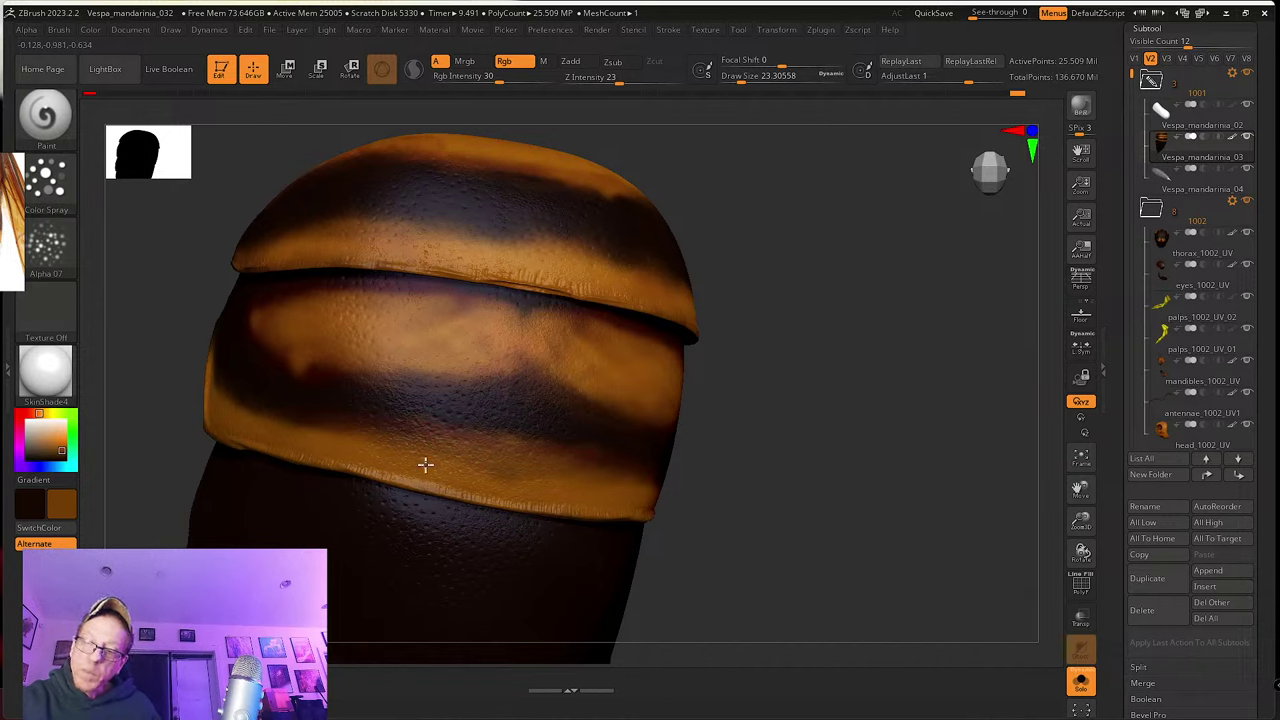
{"action": "key", "text": "s"}
{"action": "left_click", "coordinate": [285, 417]}
{"action": "right_click_drag", "start_coordinate": [266, 417], "coordinate": [219, 398]}
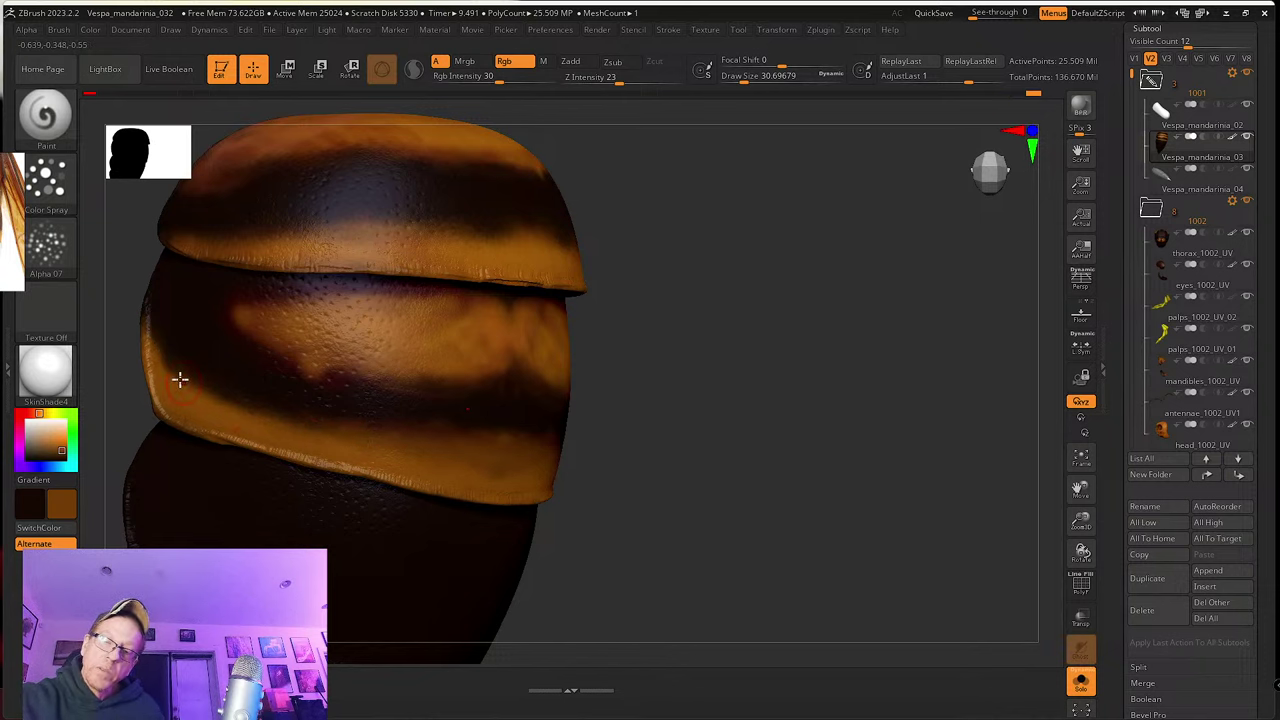
{"action": "right_click_drag", "start_coordinate": [163, 377], "coordinate": [140, 300]}
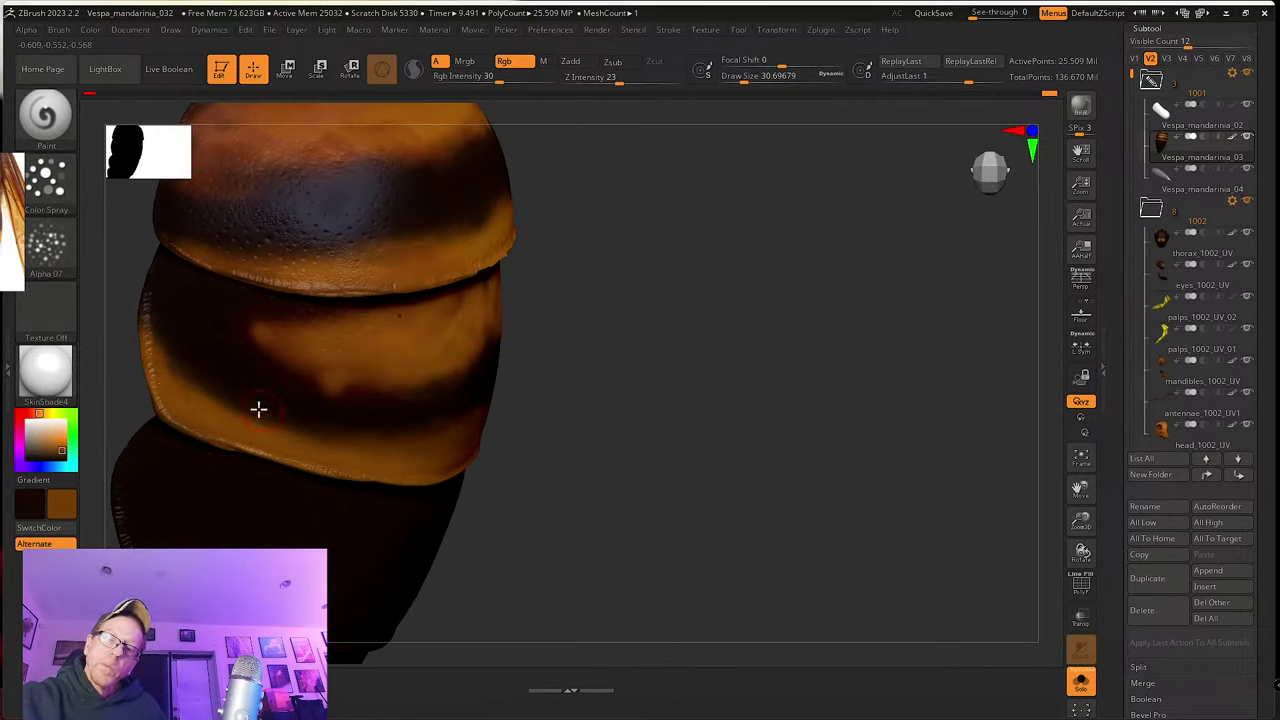
Step: Sample dark brown and orange in turn and rework the dark band's border with the rear stripe on the second segment's opposite side
{"action": "mouse_move", "coordinate": [258, 409]}
{"action": "right_mouse_down"}
{"action": "mouse_move", "coordinate": [289, 431]}
{"action": "mouse_move", "coordinate": [437, 447]}
{"action": "mouse_move", "coordinate": [409, 391]}
{"action": "mouse_move", "coordinate": [471, 366]}
{"action": "right_mouse_up"}
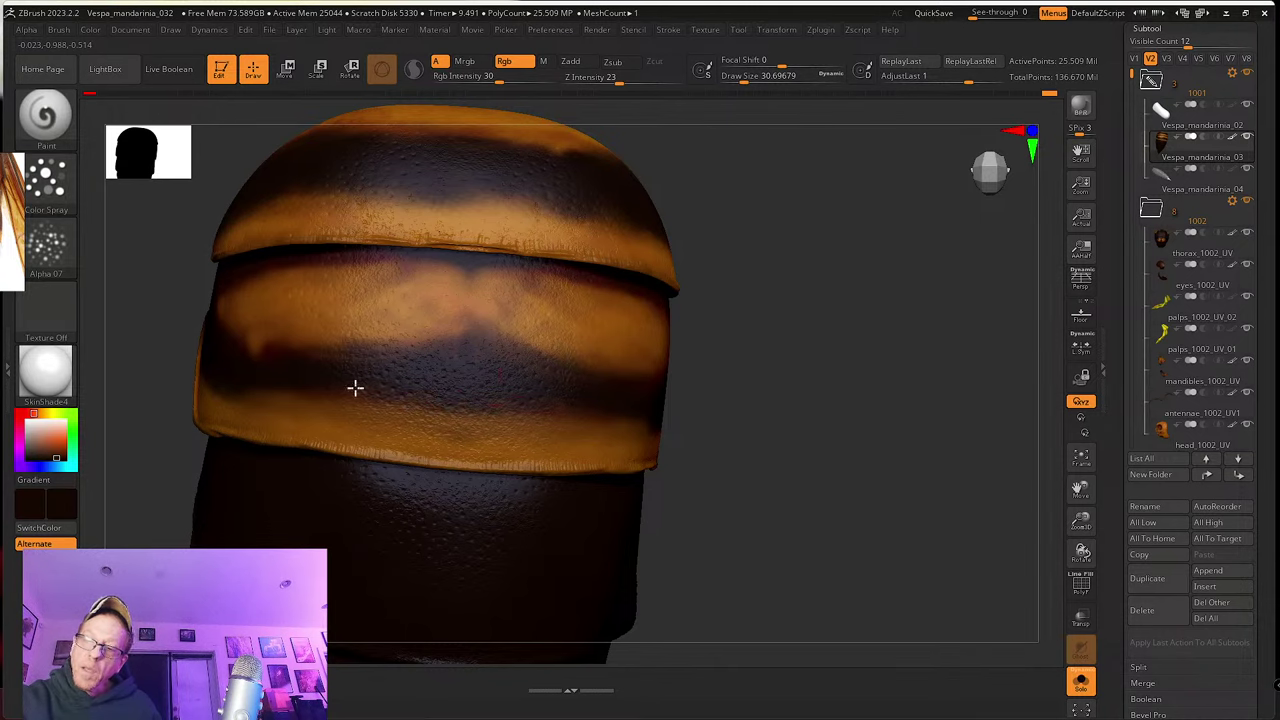
{"action": "mouse_move", "coordinate": [355, 388]}
{"action": "right_mouse_down"}
{"action": "mouse_move", "coordinate": [489, 394]}
{"action": "mouse_move", "coordinate": [463, 394]}
{"action": "mouse_move", "coordinate": [447, 418]}
{"action": "right_mouse_up"}
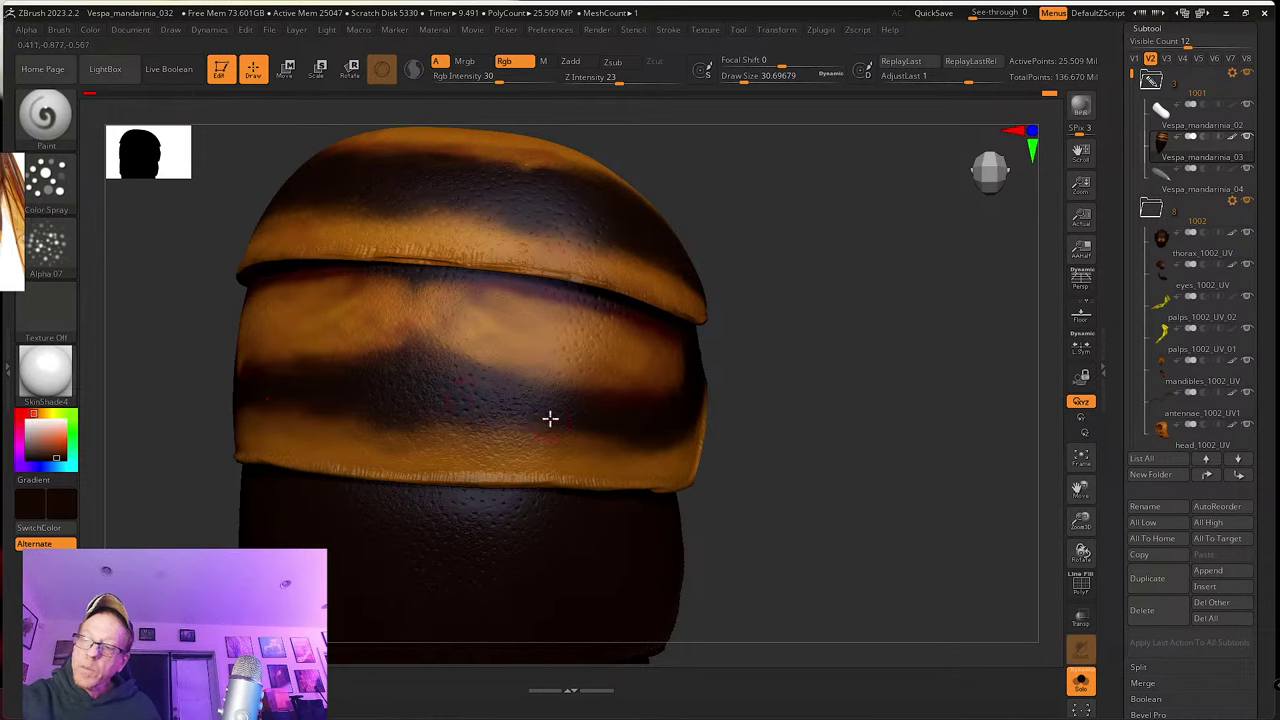
{"action": "right_click_drag", "start_coordinate": [549, 418], "coordinate": [456, 424]}
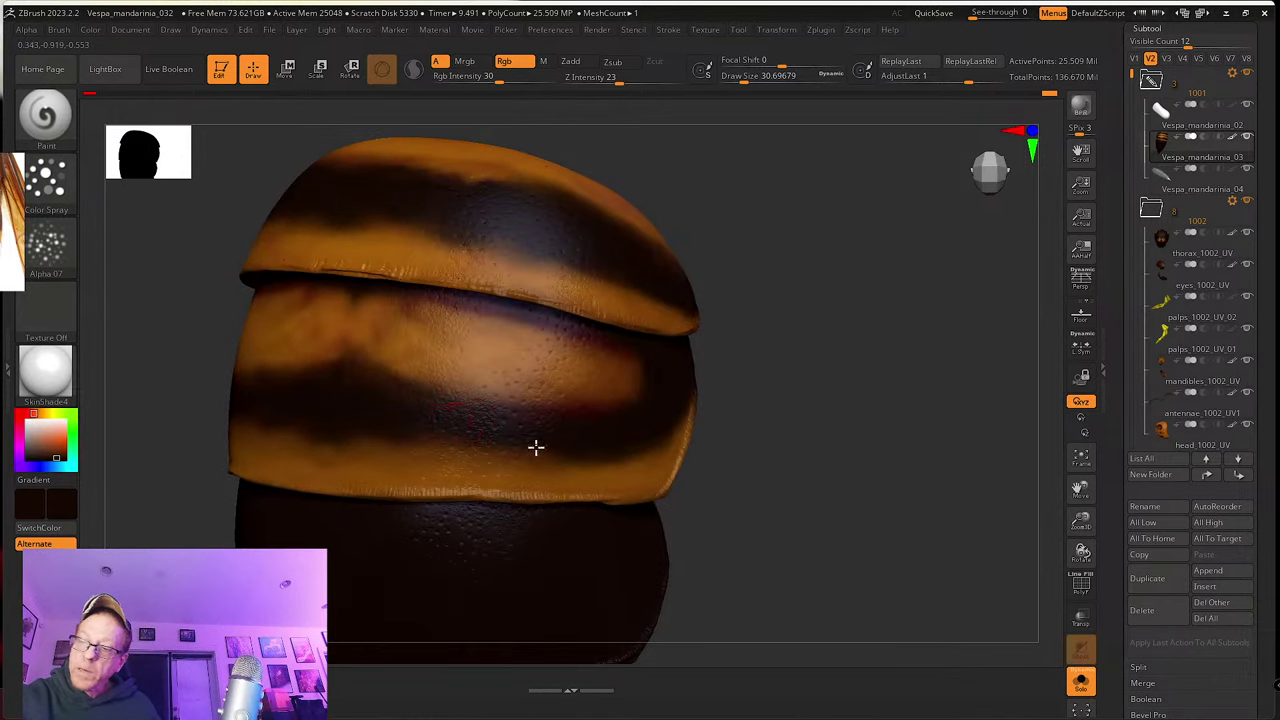
{"action": "mouse_move", "coordinate": [531, 409]}
{"action": "right_mouse_down"}
{"action": "mouse_move", "coordinate": [500, 411]}
{"action": "mouse_move", "coordinate": [560, 429]}
{"action": "right_mouse_up"}
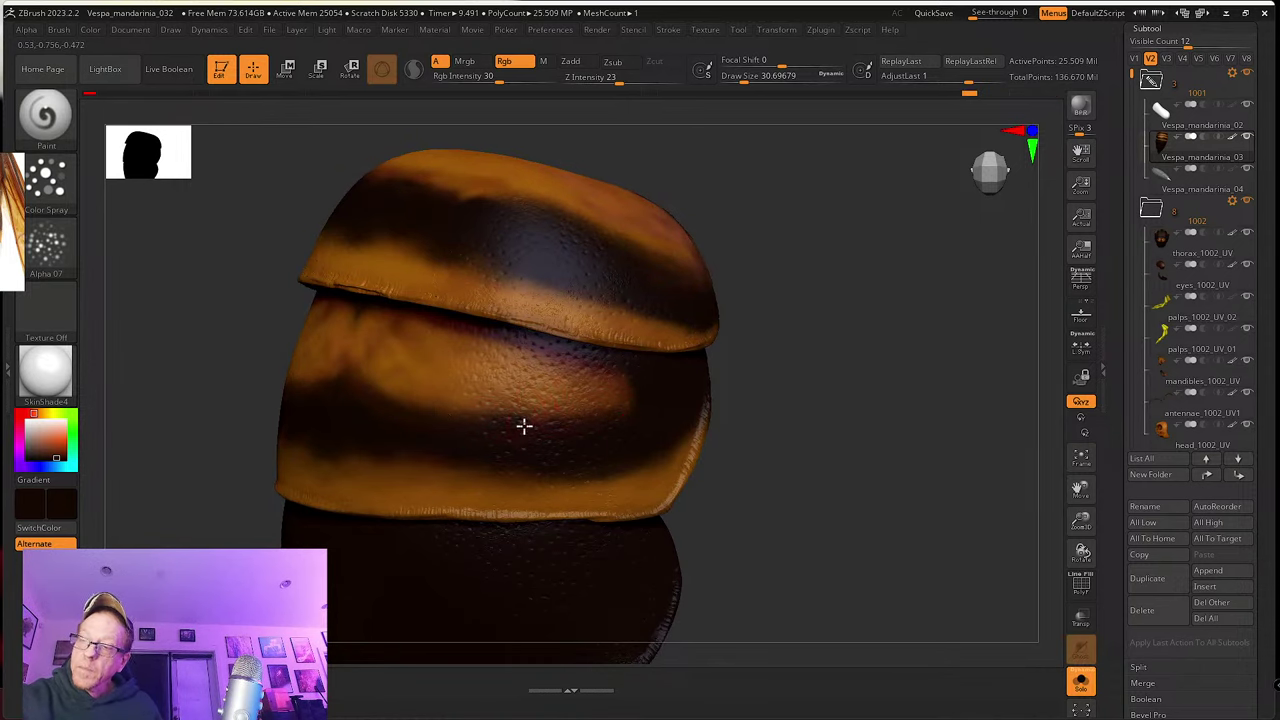
{"action": "mouse_move", "coordinate": [500, 426]}
{"action": "right_mouse_down"}
{"action": "mouse_move", "coordinate": [486, 424]}
{"action": "mouse_move", "coordinate": [531, 434]}
{"action": "mouse_move", "coordinate": [506, 471]}
{"action": "right_mouse_up"}
{"action": "key", "text": "c"}
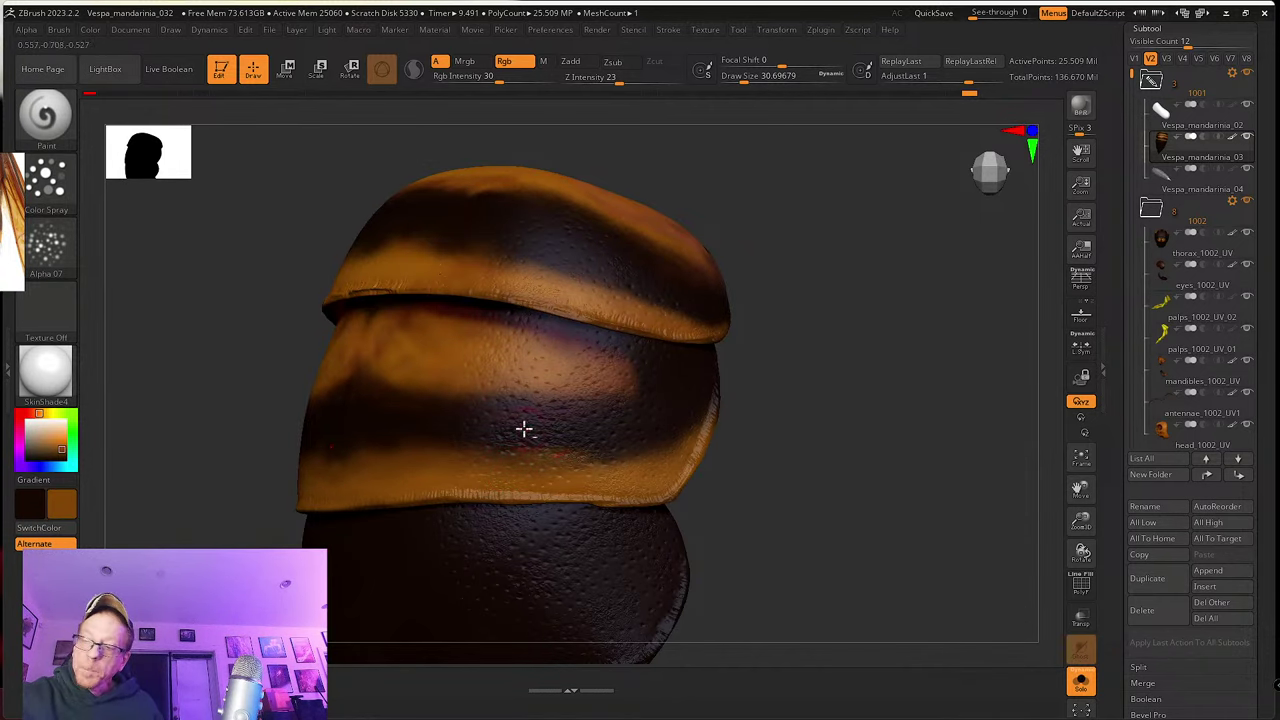
{"action": "right_click_drag", "start_coordinate": [523, 429], "coordinate": [554, 451]}
Step: Sample the dark brown, reduce the draw size to about 23, touch up the second segment's dark band, and undo the last stroke
{"action": "key", "text": "c"}
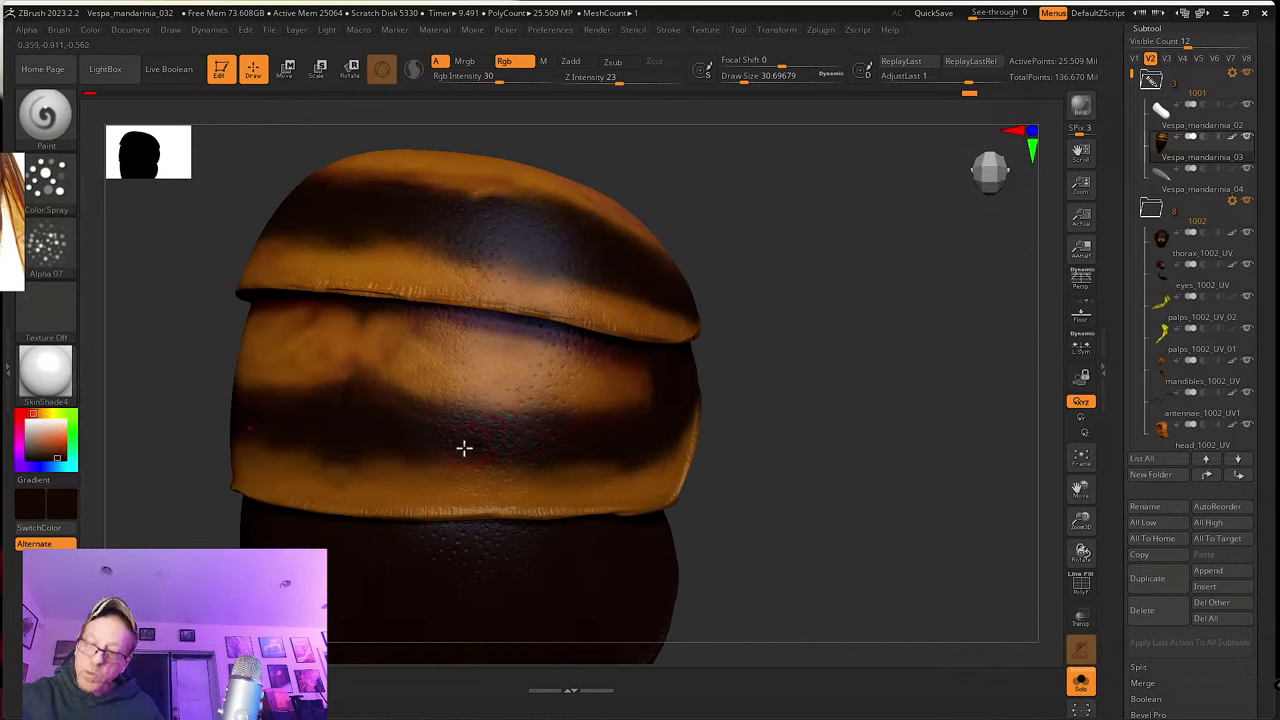
{"action": "key", "text": "s"}
{"action": "left_click_drag", "start_coordinate": [462, 444], "coordinate": [454, 444]}
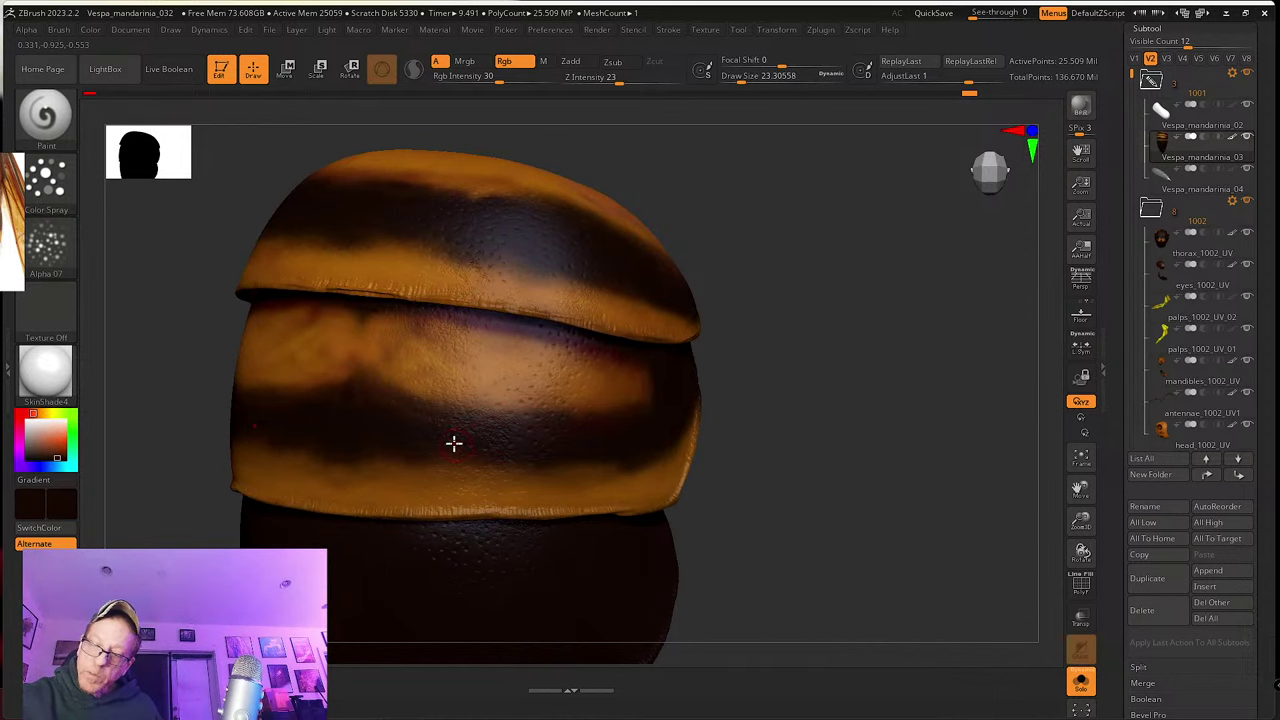
{"action": "right_click_drag", "start_coordinate": [454, 444], "coordinate": [353, 460]}
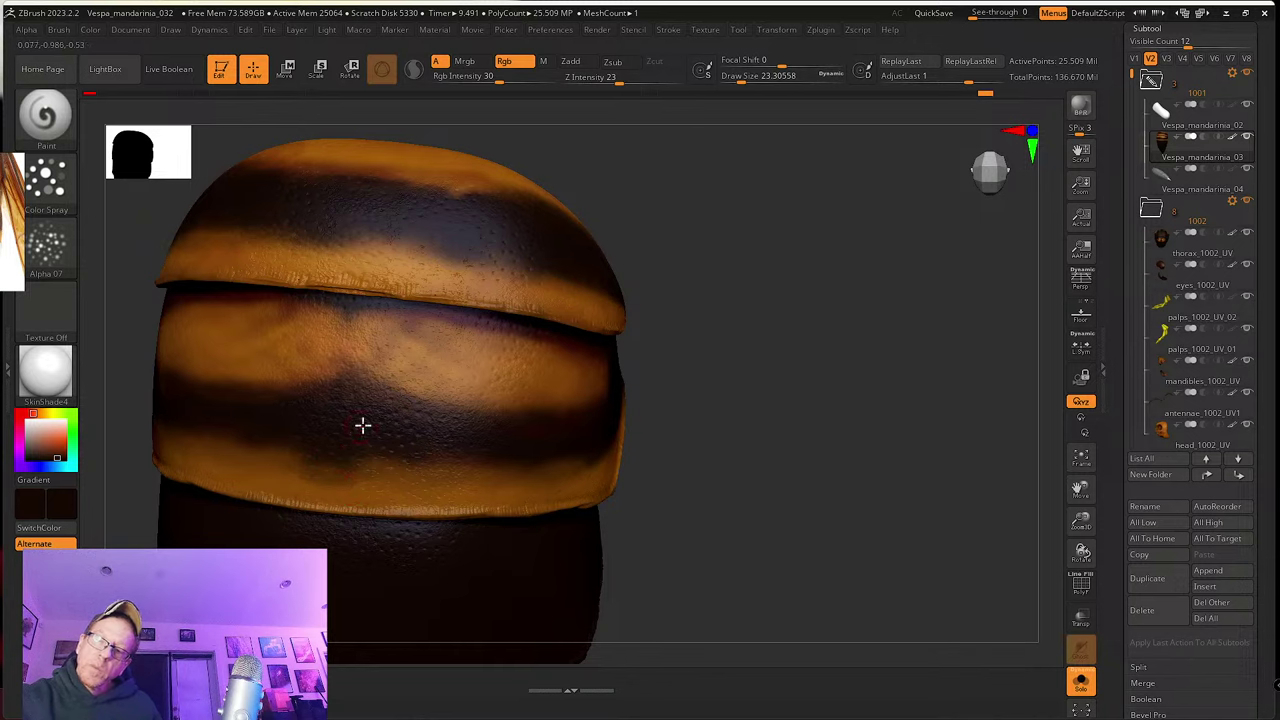
{"action": "key", "text": "ctrl"}
{"action": "key", "text": "ctrl+z"}
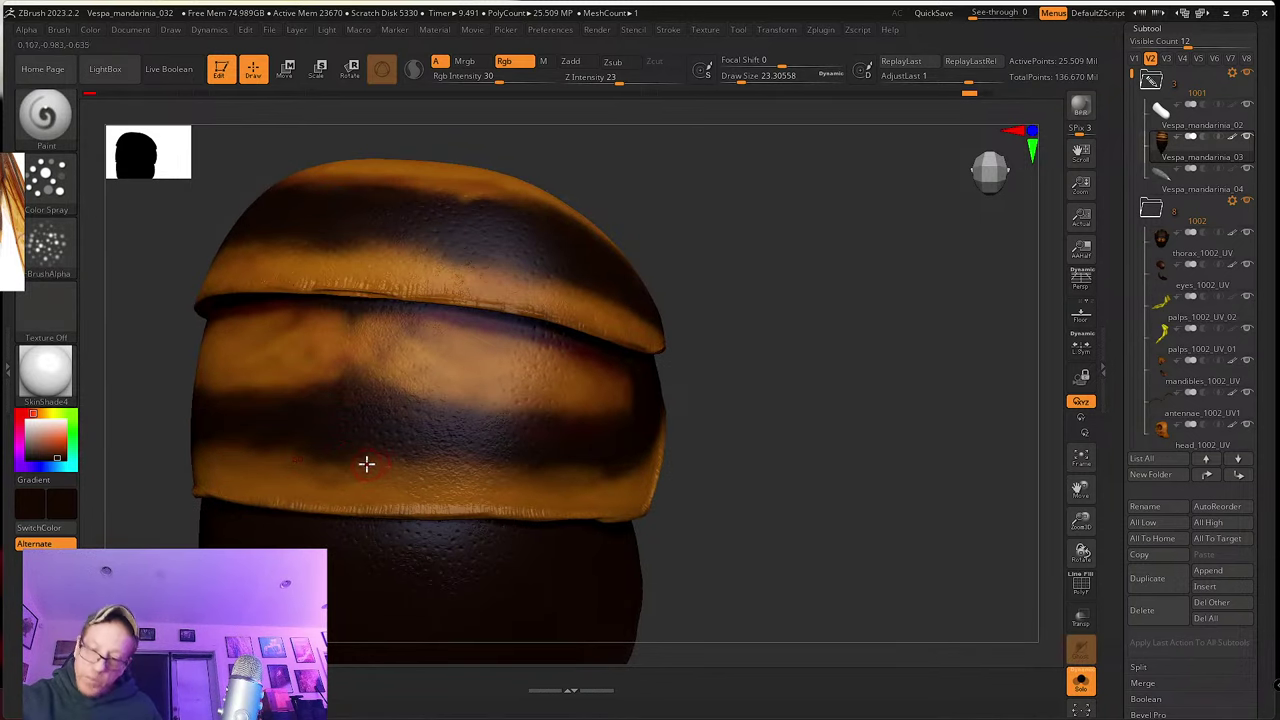
Step: Sample mid-brown and brownish orange from the border and blend the second segment's dark band into its rear orange stripe
{"action": "key", "text": "c"}
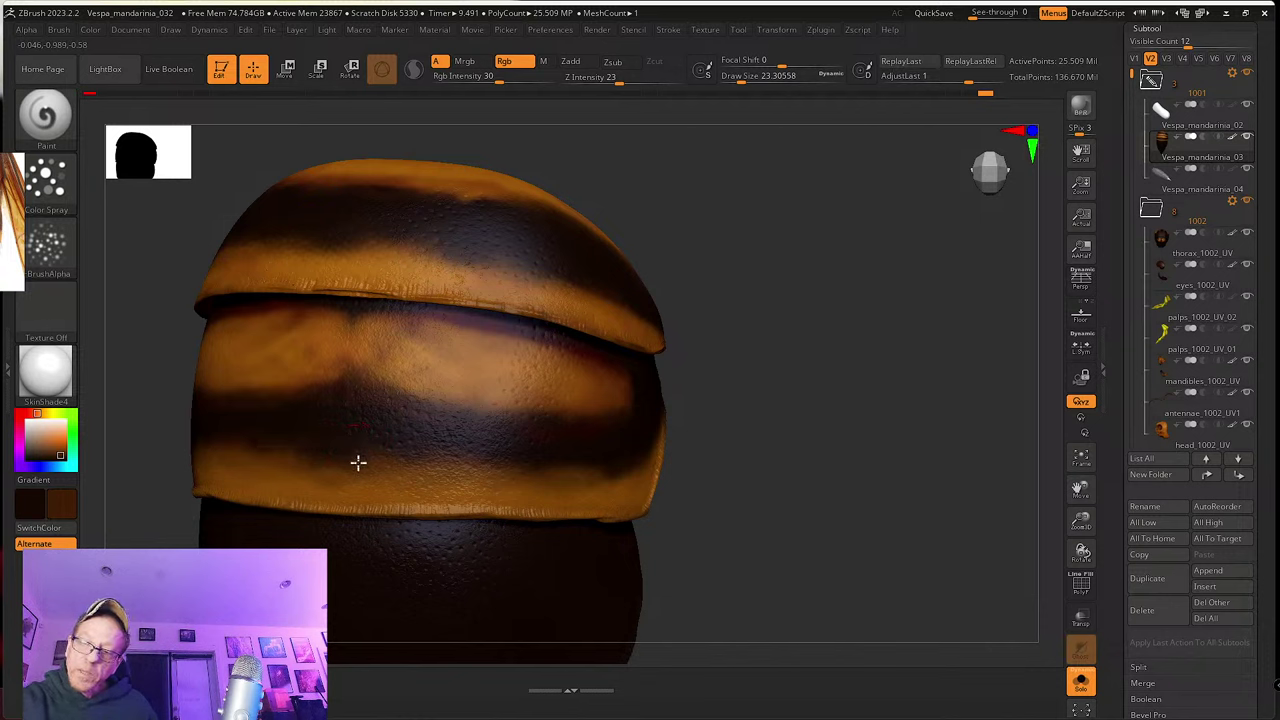
{"action": "key", "text": "c"}
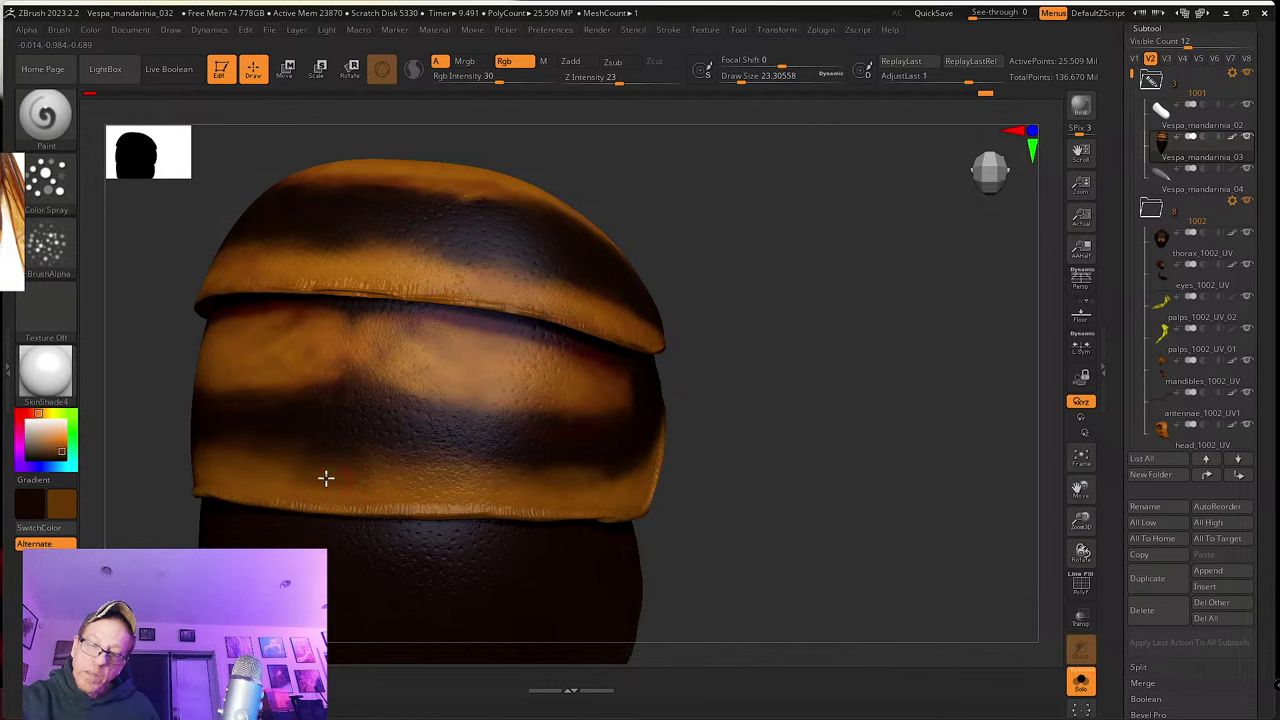
{"action": "right_click_drag", "start_coordinate": [409, 463], "coordinate": [408, 455]}
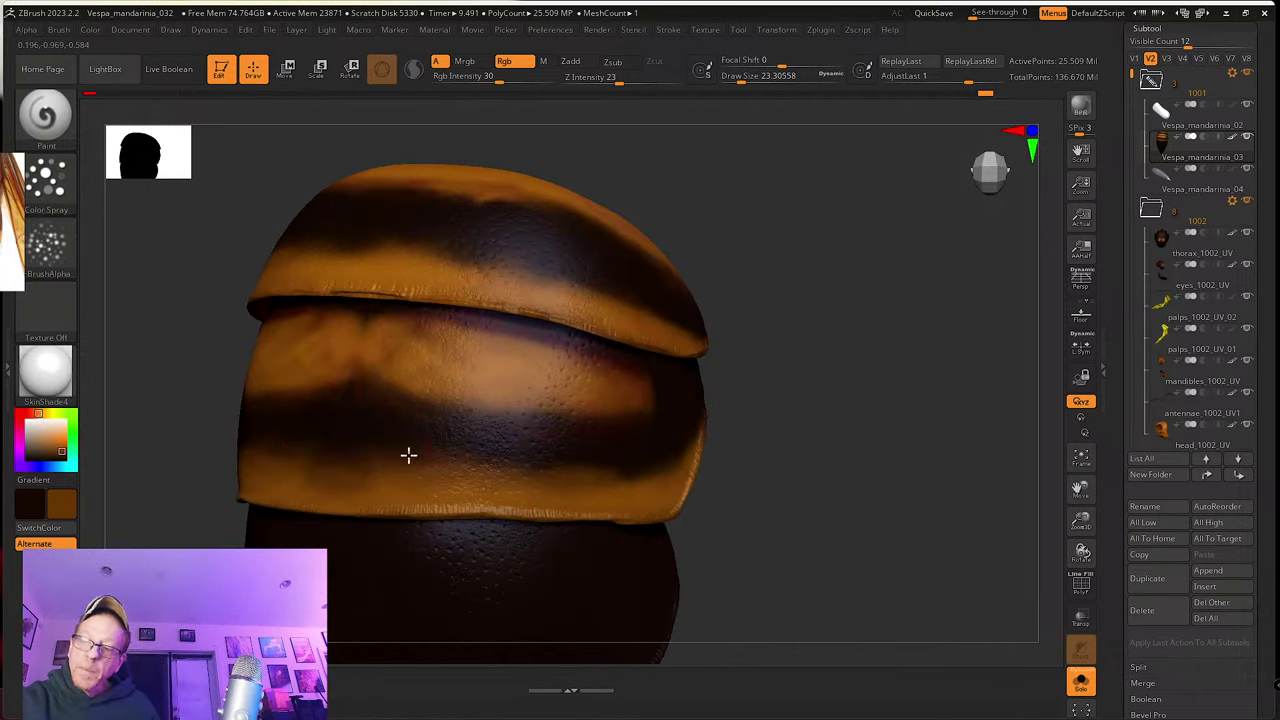
{"action": "right_click_drag", "start_coordinate": [551, 466], "coordinate": [469, 449]}
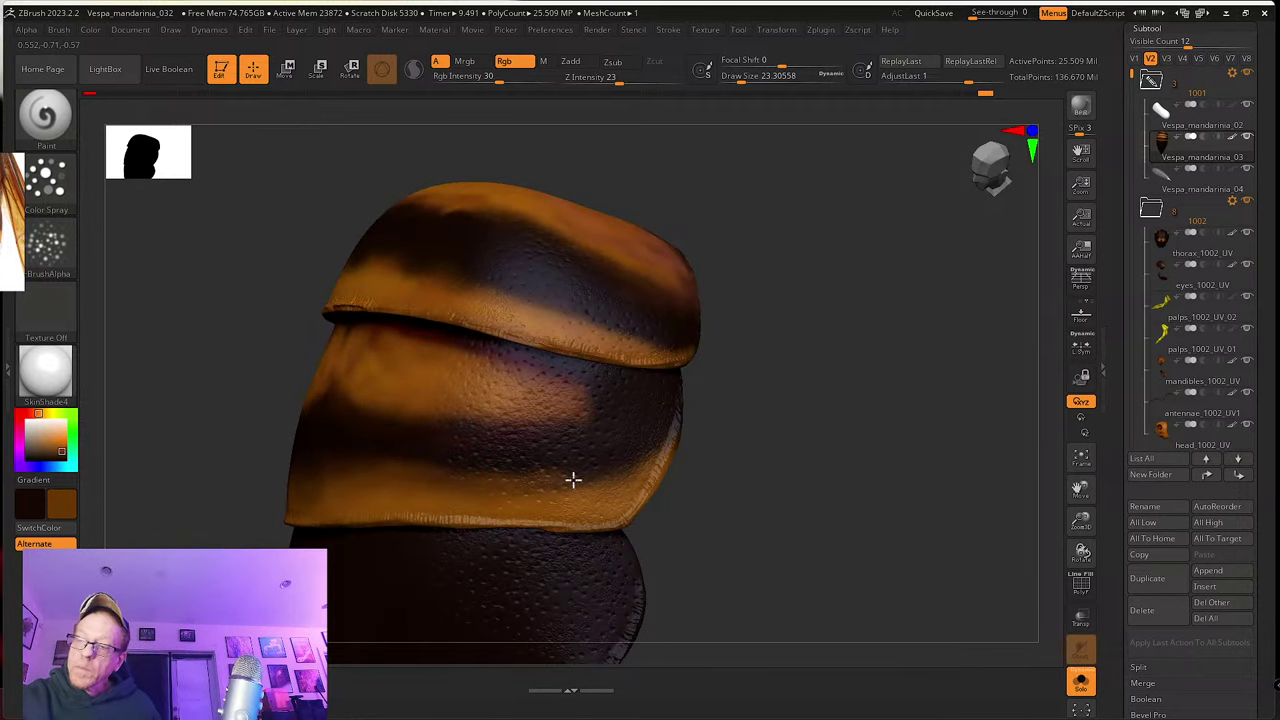
{"action": "right_click_drag", "start_coordinate": [663, 429], "coordinate": [655, 457]}
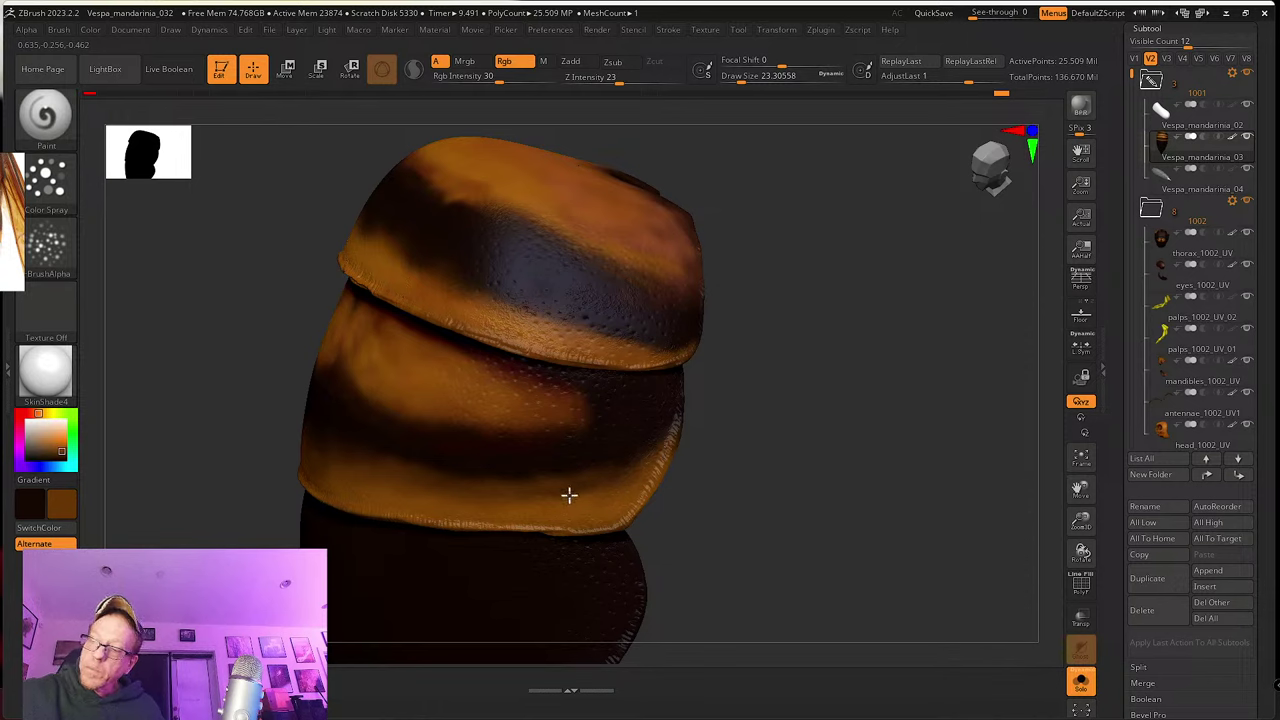
{"action": "right_click_drag", "start_coordinate": [537, 486], "coordinate": [480, 471]}
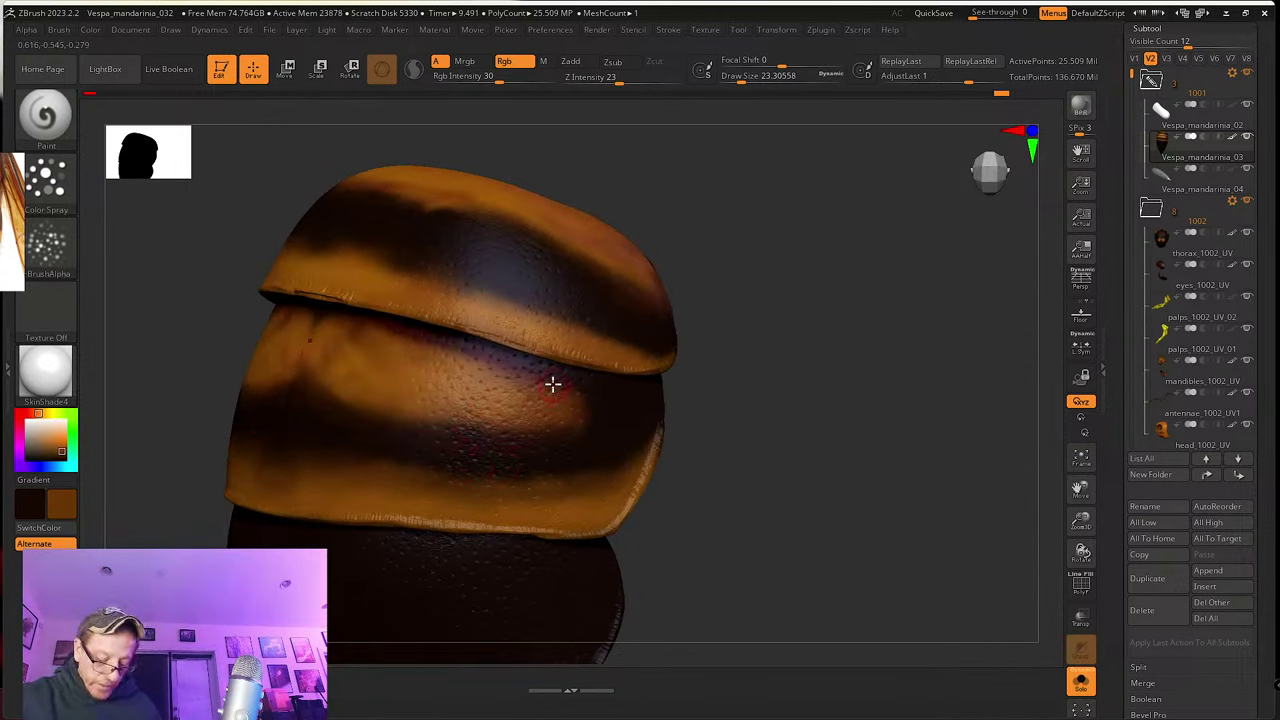
Step: Sample reddish brown and brownish orange from the second segment and soften the border between its dark band and rear stripe
{"action": "key", "text": "c"}
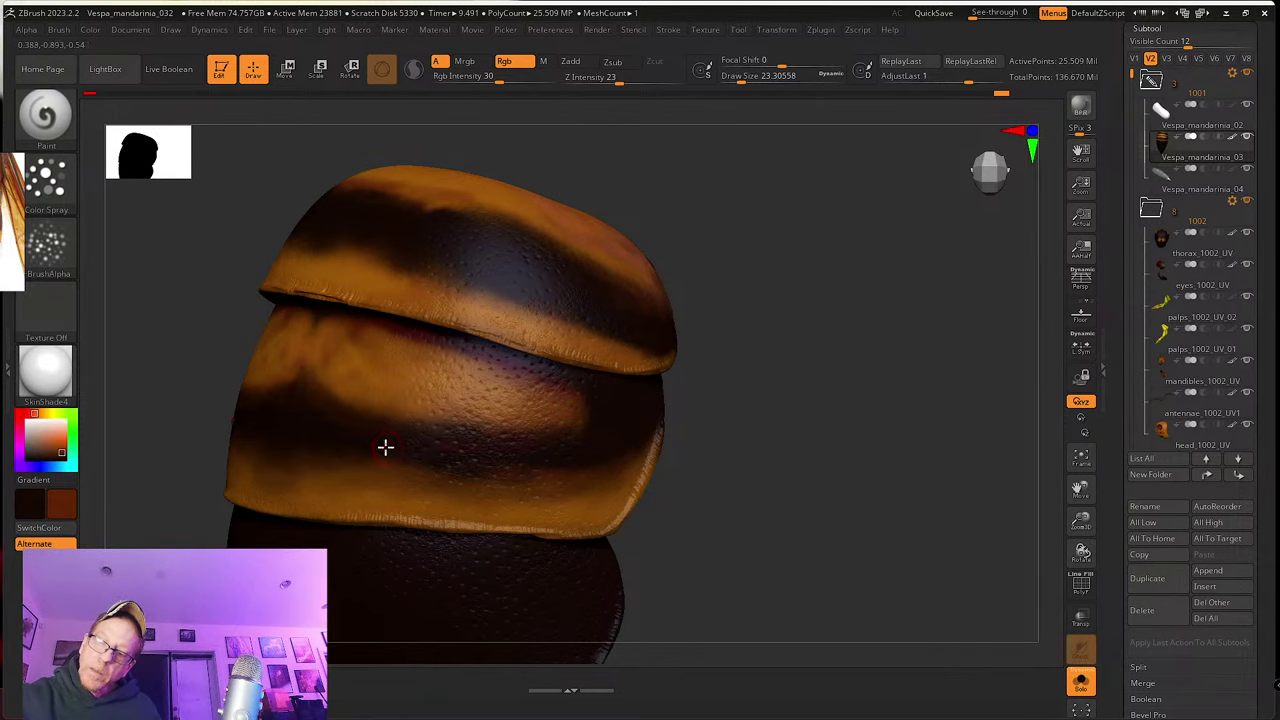
{"action": "mouse_move", "coordinate": [383, 446]}
{"action": "right_mouse_down"}
{"action": "mouse_move", "coordinate": [451, 466]}
{"action": "mouse_move", "coordinate": [382, 477]}
{"action": "right_mouse_up"}
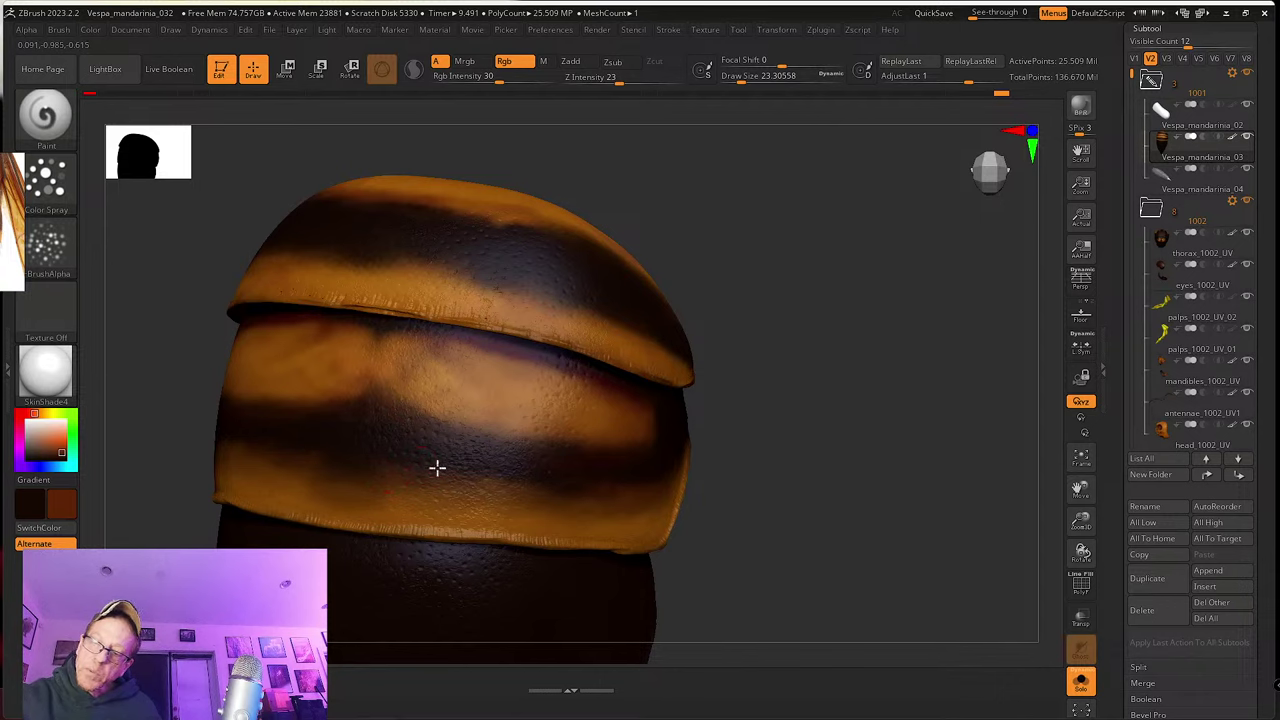
{"action": "mouse_move", "coordinate": [534, 483]}
{"action": "right_mouse_down"}
{"action": "mouse_move", "coordinate": [529, 503]}
{"action": "mouse_move", "coordinate": [446, 497]}
{"action": "mouse_move", "coordinate": [442, 522]}
{"action": "right_mouse_up"}
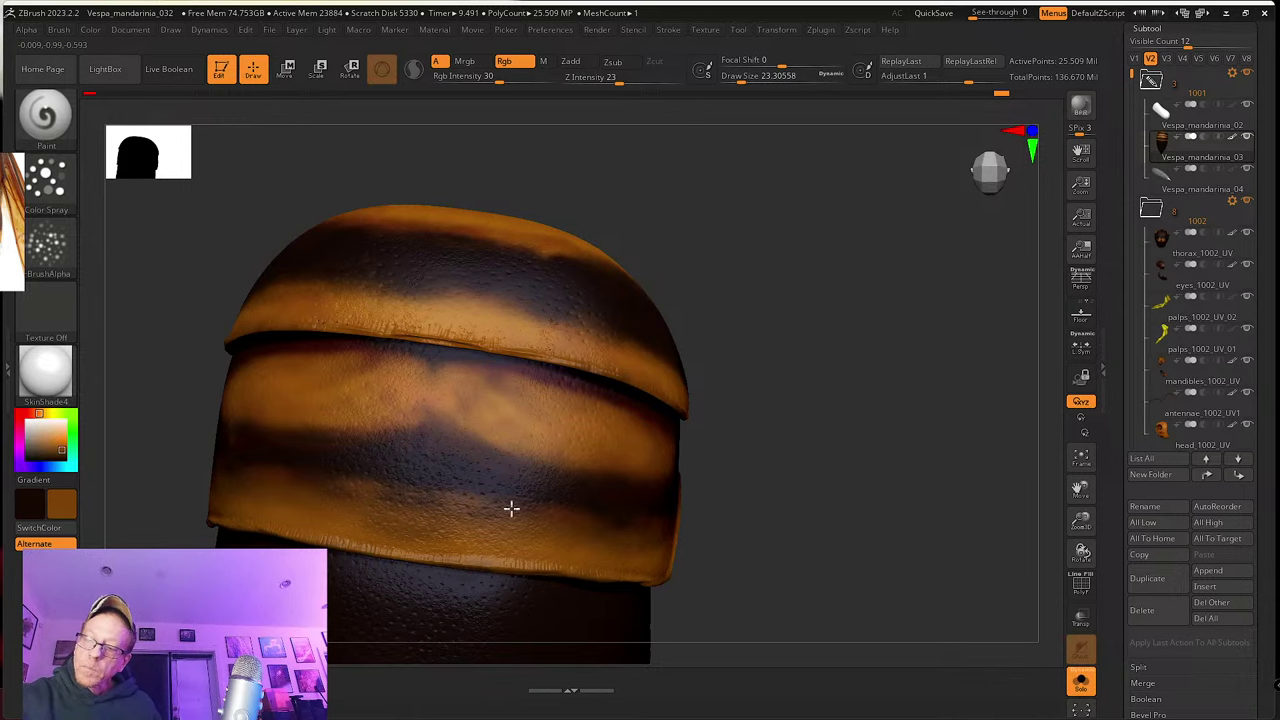
{"action": "right_click_drag", "start_coordinate": [493, 506], "coordinate": [451, 477], "text": "alt"}
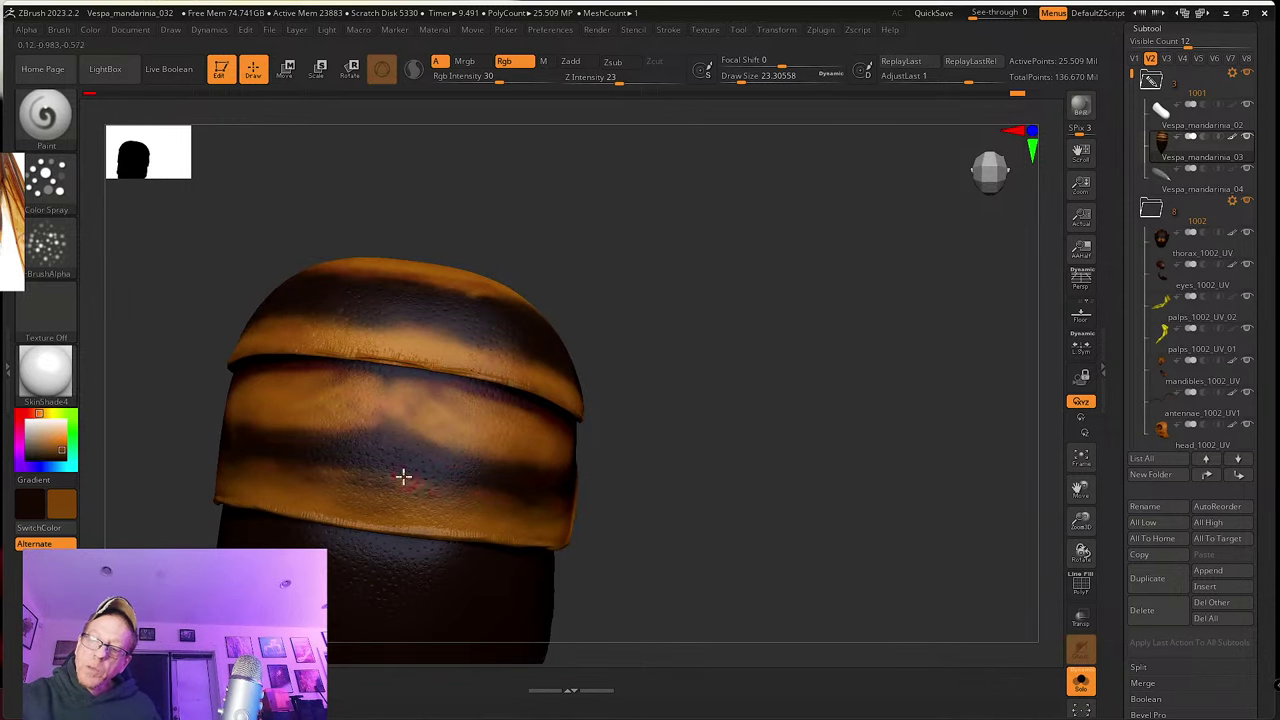
{"action": "right_click_drag", "start_coordinate": [403, 477], "coordinate": [387, 487]}
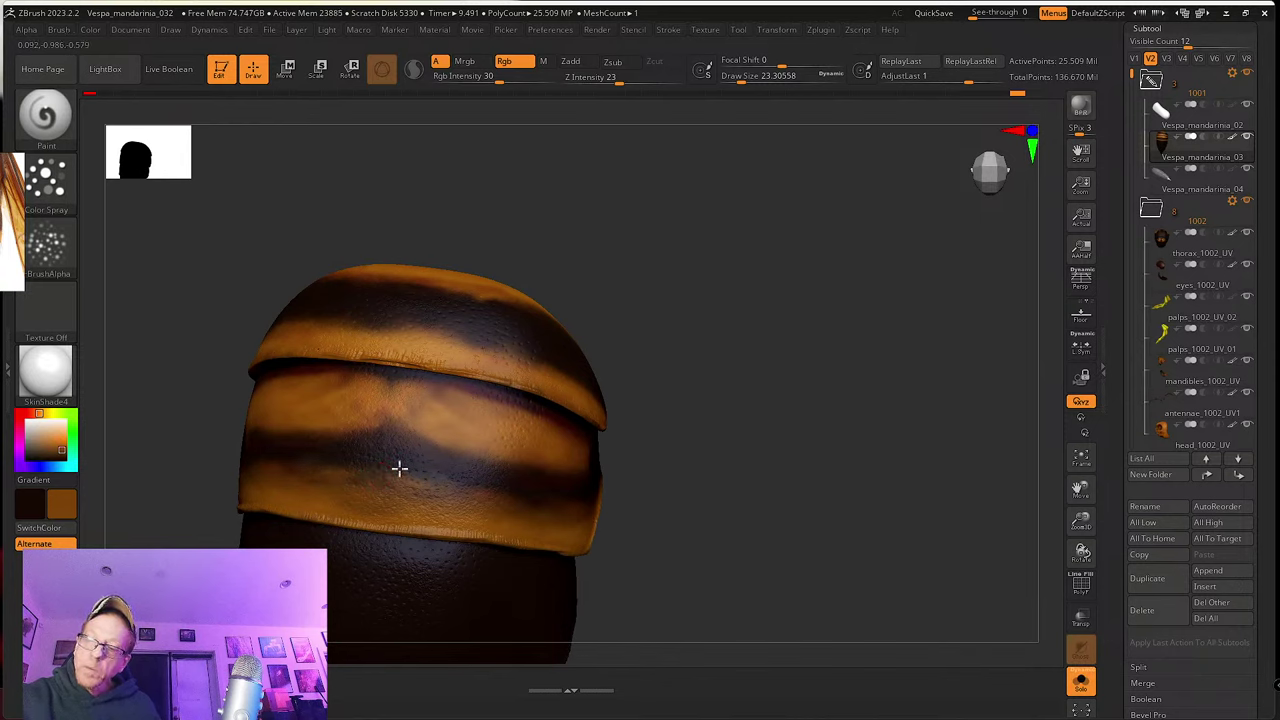
{"action": "right_click_drag", "start_coordinate": [386, 483], "coordinate": [449, 451]}
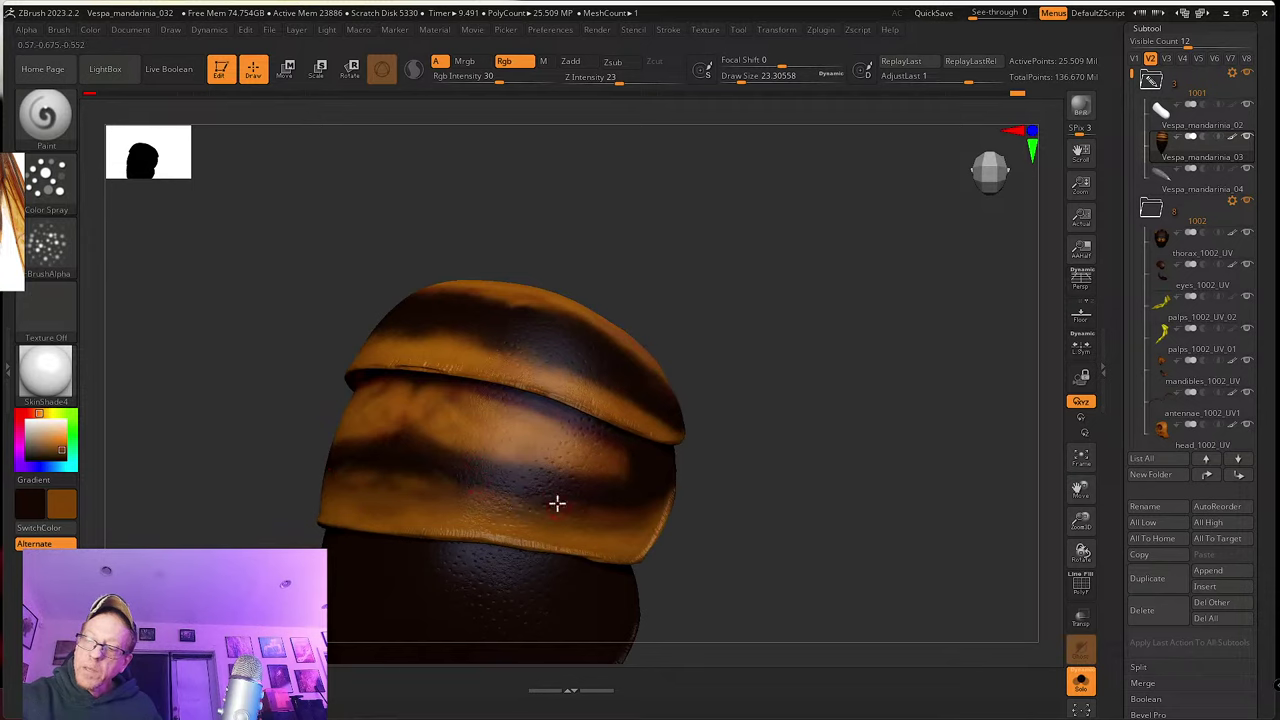
{"action": "right_click_drag", "start_coordinate": [557, 503], "coordinate": [571, 543], "text": "ctrl"}
{"action": "right_click_drag", "start_coordinate": [435, 507], "coordinate": [511, 537], "text": "alt"}
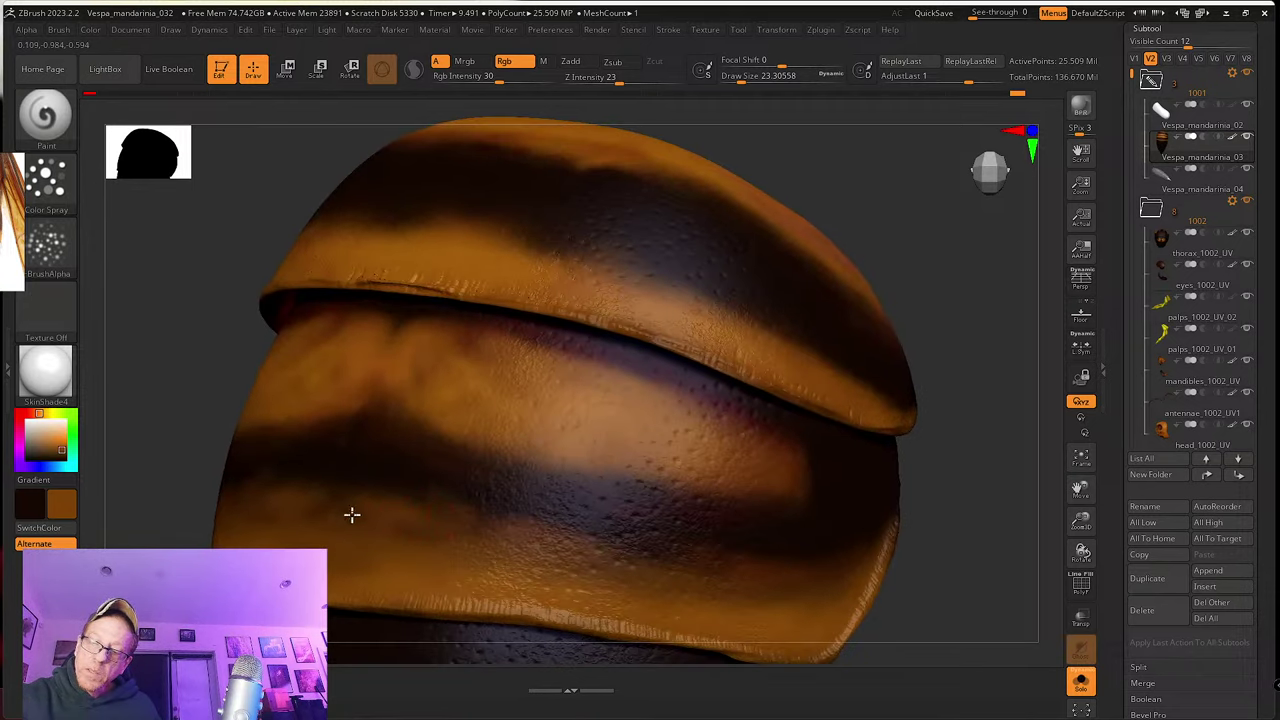
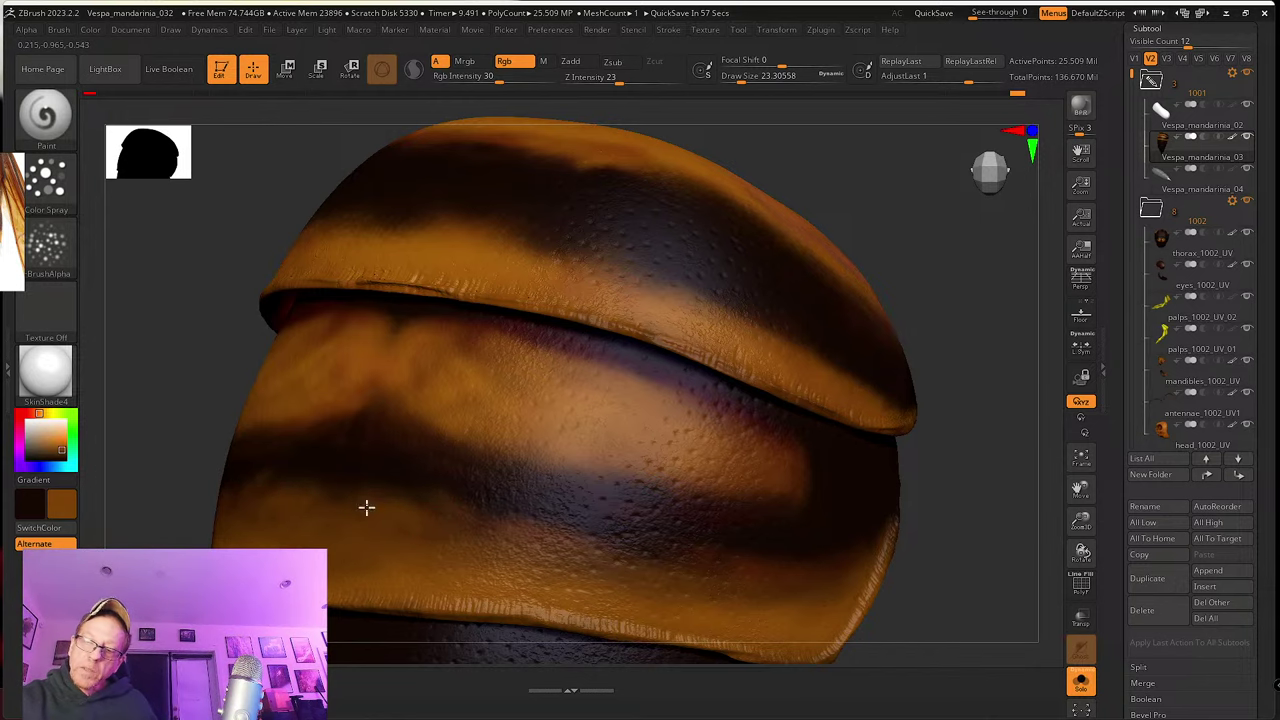
Step: Sample a darker orange-brown and blend the rear stripe's front border from the second segment's middle toward its side
{"action": "right_click_drag", "start_coordinate": [394, 531], "coordinate": [454, 491]}
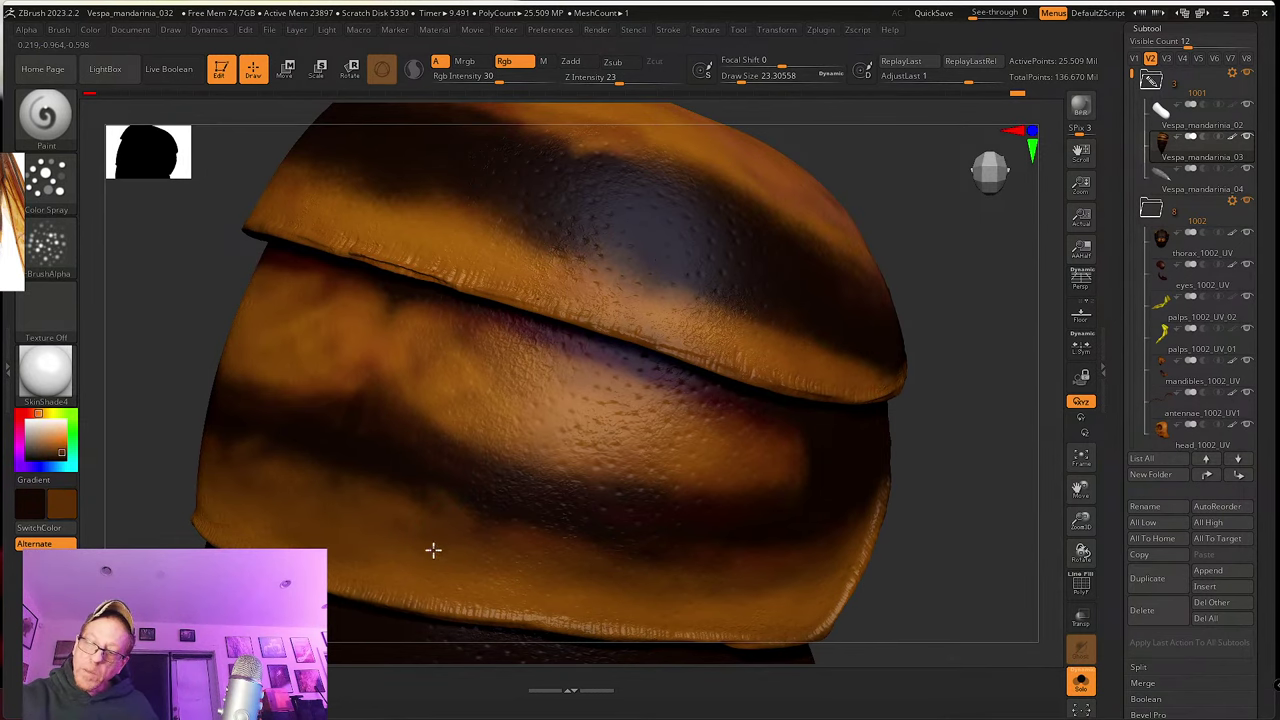
{"action": "right_click_drag", "start_coordinate": [509, 537], "coordinate": [415, 471]}
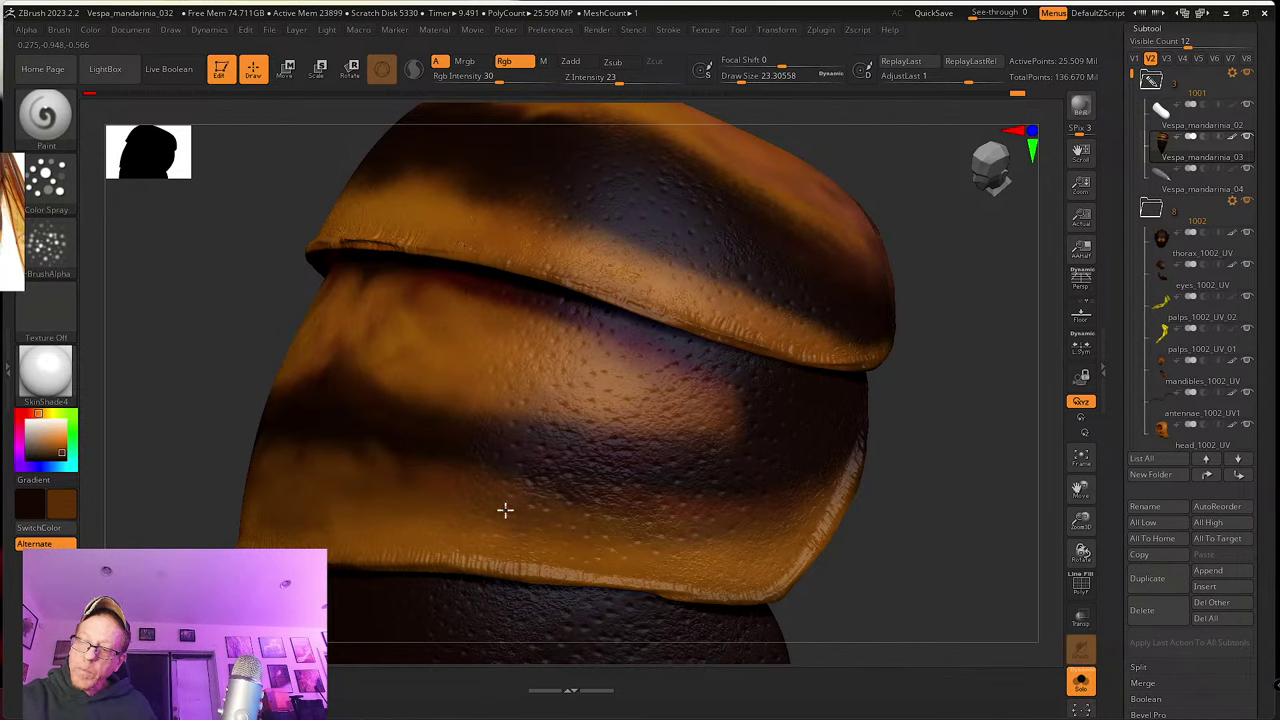
{"action": "right_click_drag", "start_coordinate": [574, 531], "coordinate": [689, 503]}
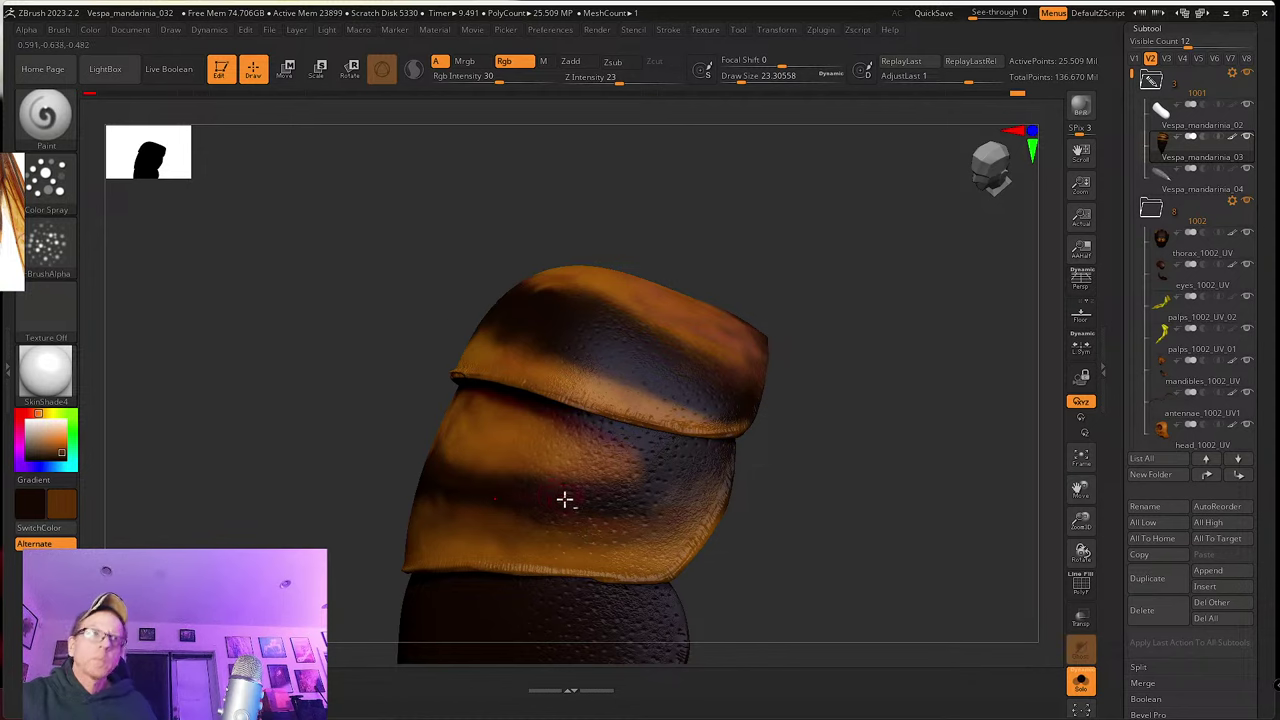
{"action": "right_click_drag", "start_coordinate": [566, 497], "coordinate": [557, 474]}
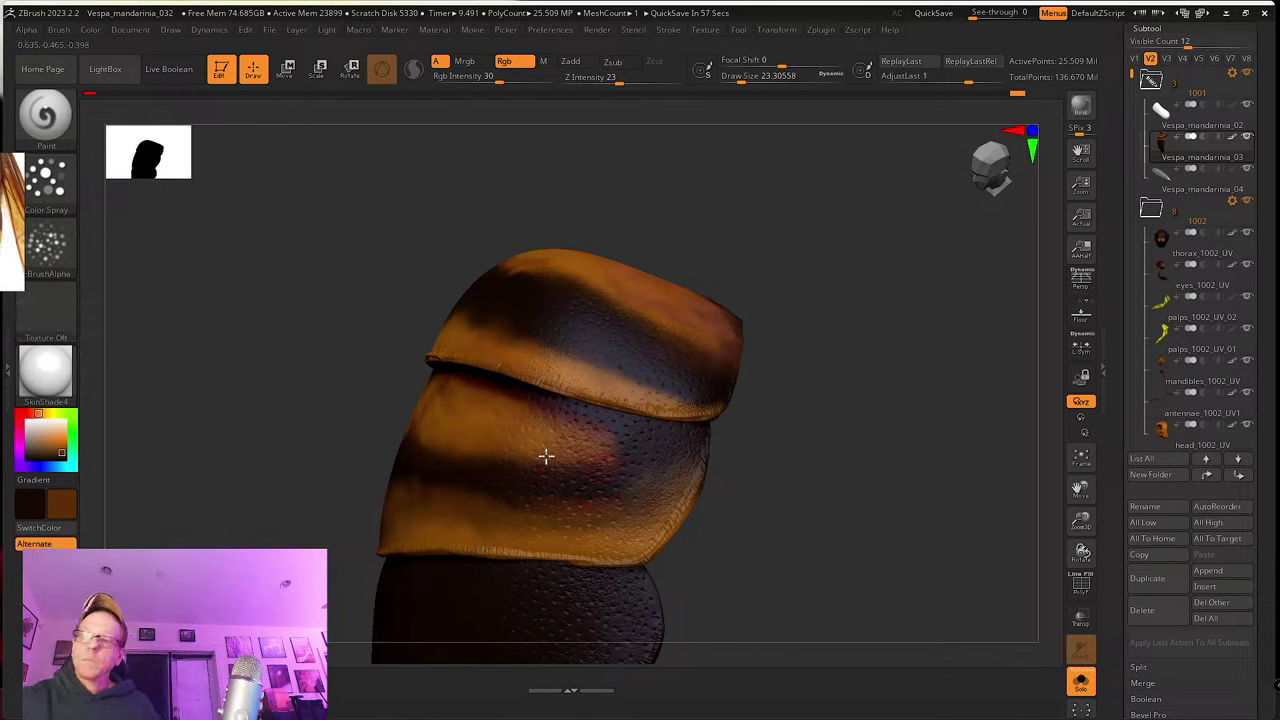
{"action": "right_click_drag", "start_coordinate": [484, 492], "coordinate": [486, 506]}
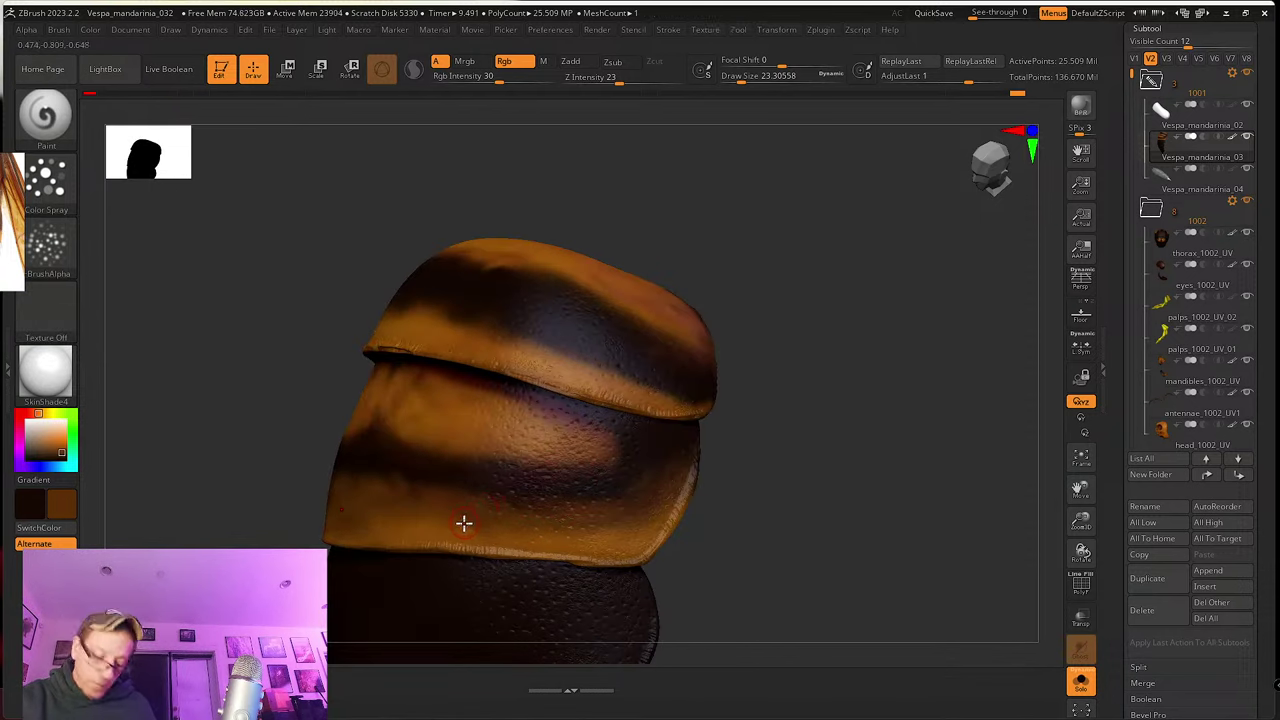
Step: Sample progressively brighter orange tones and paint the second segment's rear stripe across its middle, below the dark band
{"action": "key", "text": "c"}
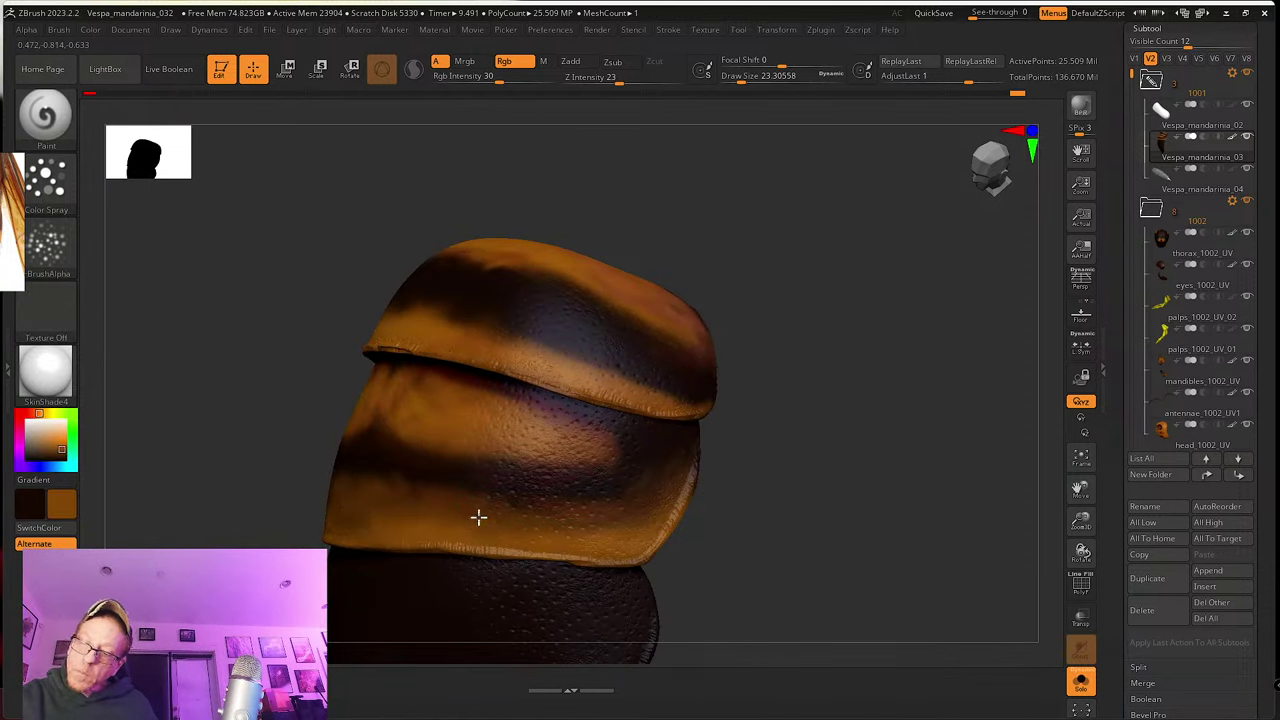
{"action": "right_click_drag", "start_coordinate": [522, 545], "coordinate": [560, 379]}
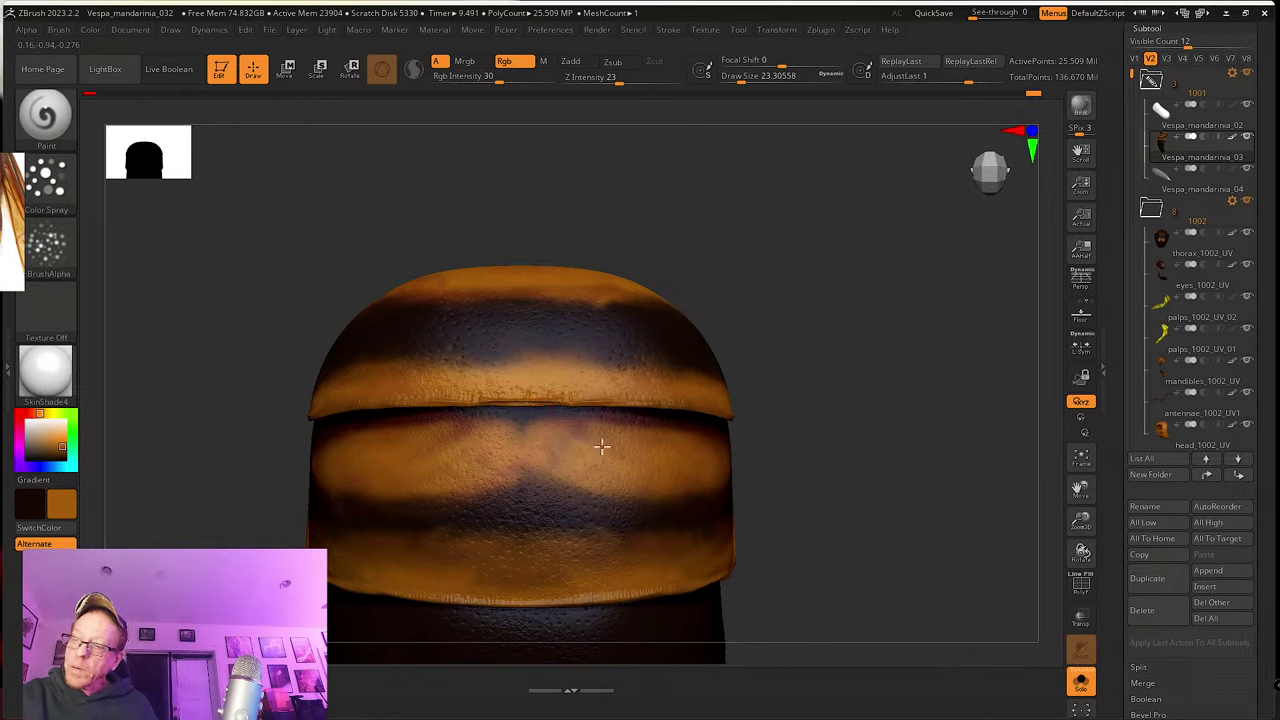
{"action": "right_click_drag", "start_coordinate": [686, 457], "coordinate": [523, 543]}
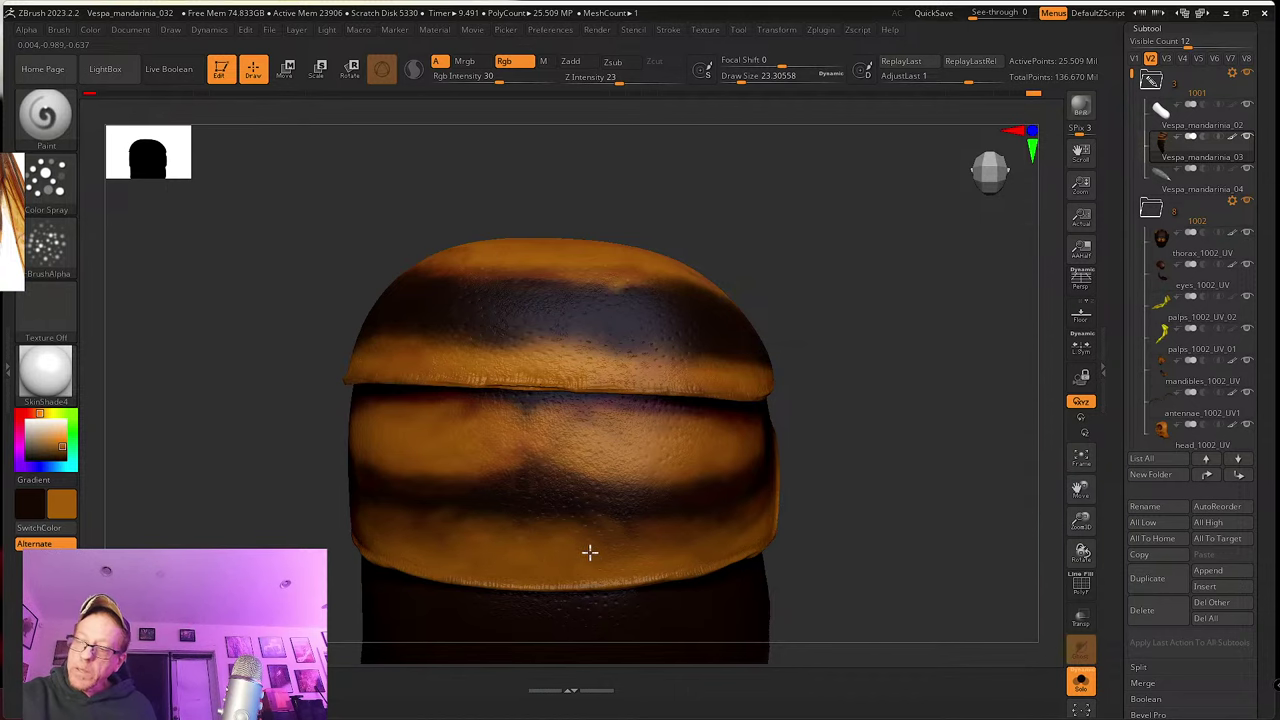
{"action": "right_click_drag", "start_coordinate": [665, 544], "coordinate": [454, 469]}
Step: Sample the dark brown and darken the second segment's dark band along its rear border, from the middle to the side
{"action": "key", "text": "c"}
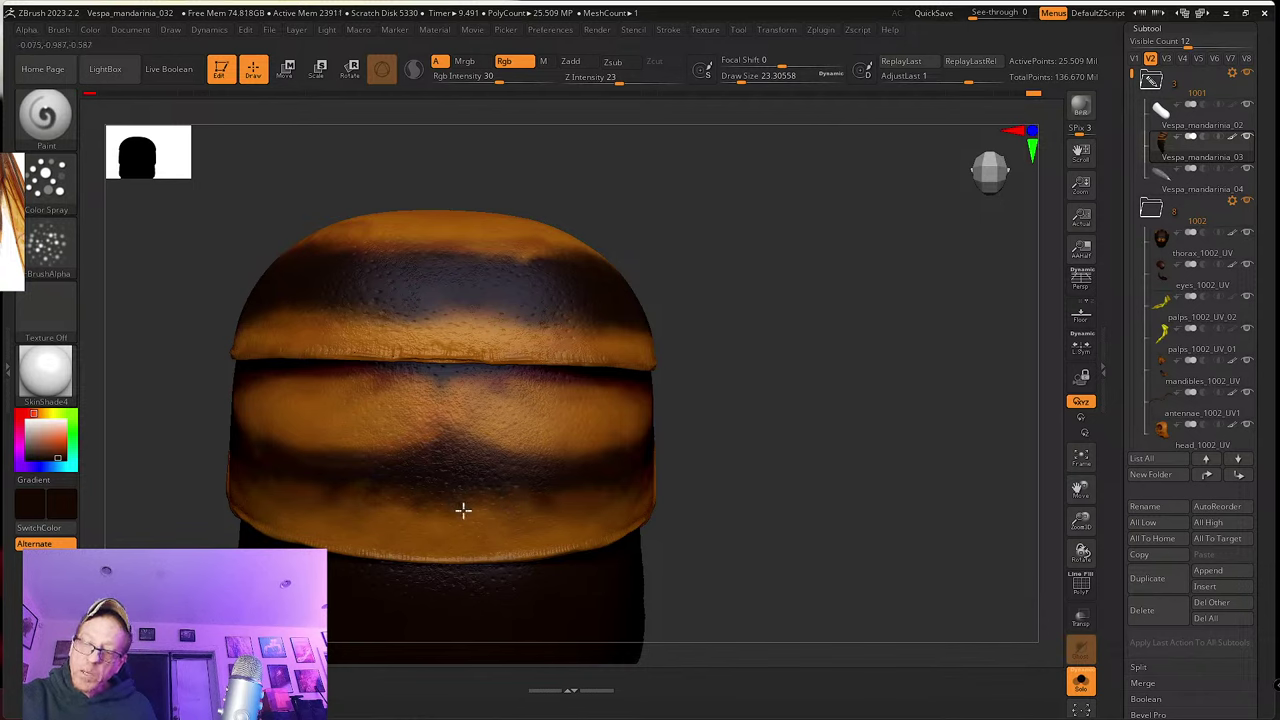
{"action": "right_click_drag", "start_coordinate": [543, 457], "coordinate": [509, 451]}
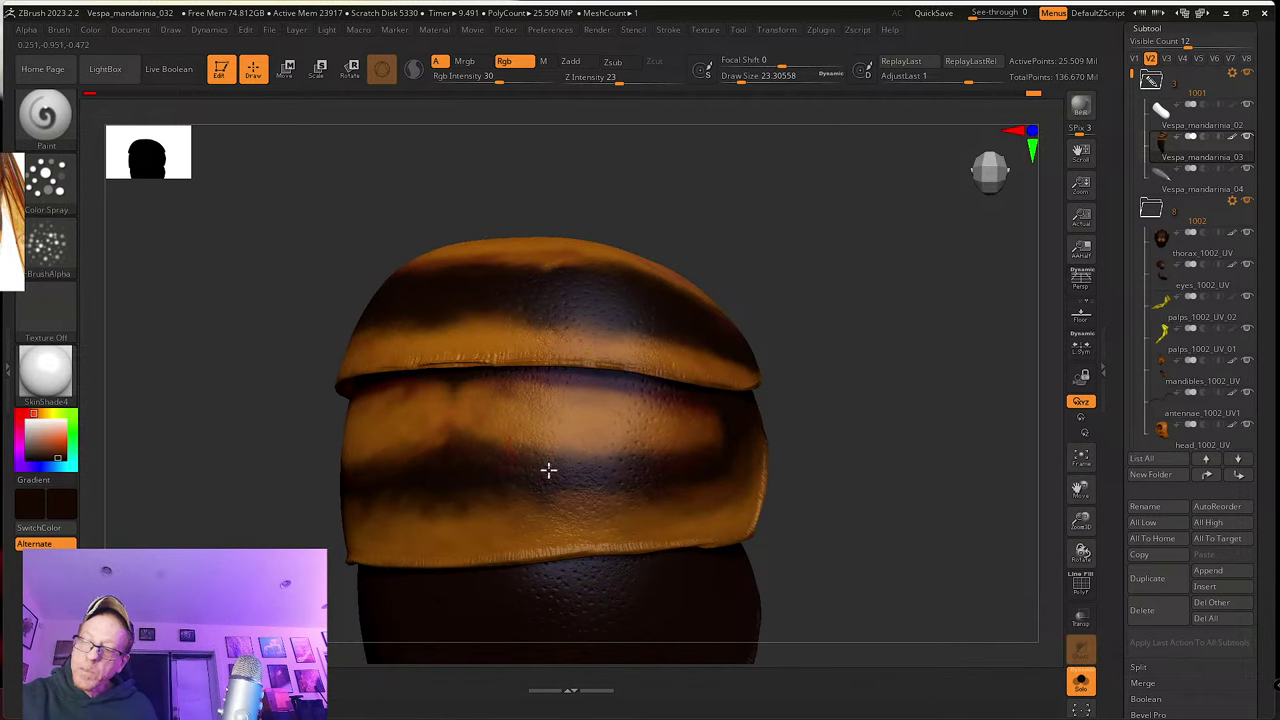
{"action": "right_click_drag", "start_coordinate": [666, 491], "coordinate": [519, 491]}
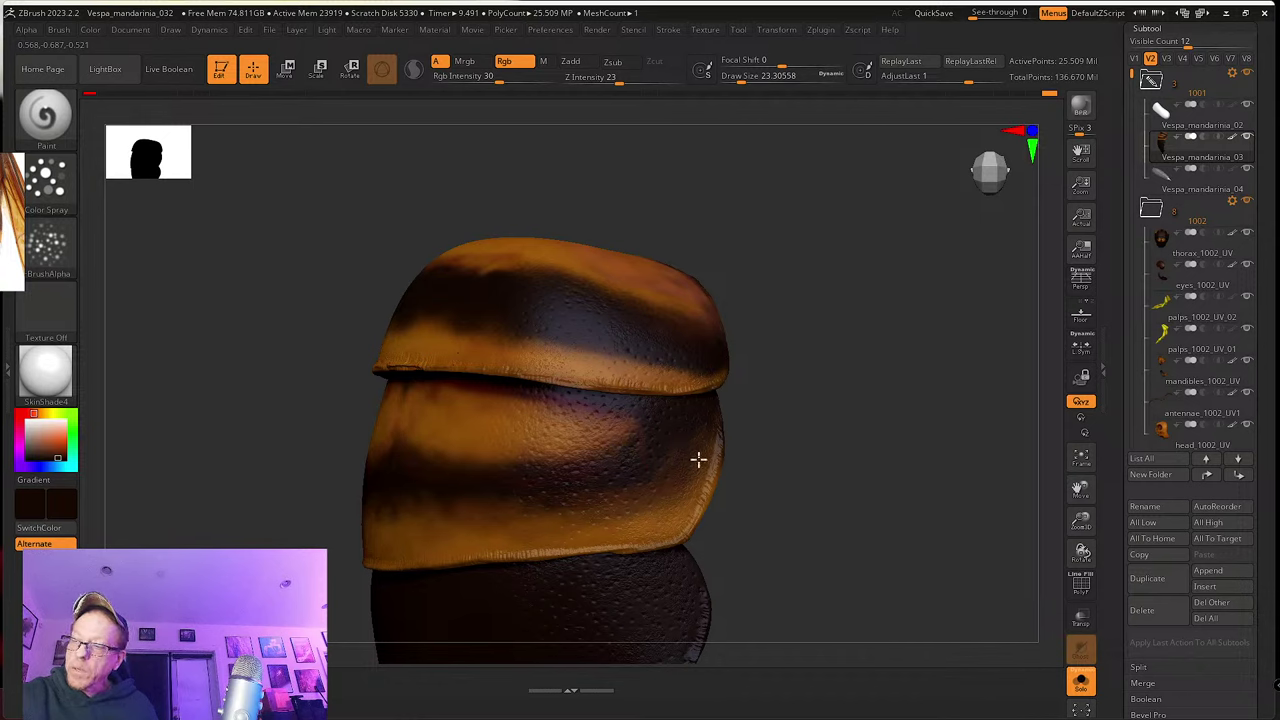
{"action": "mouse_move", "coordinate": [666, 462]}
{"action": "right_mouse_down"}
{"action": "mouse_move", "coordinate": [677, 443]}
{"action": "mouse_move", "coordinate": [720, 443]}
{"action": "right_mouse_up"}
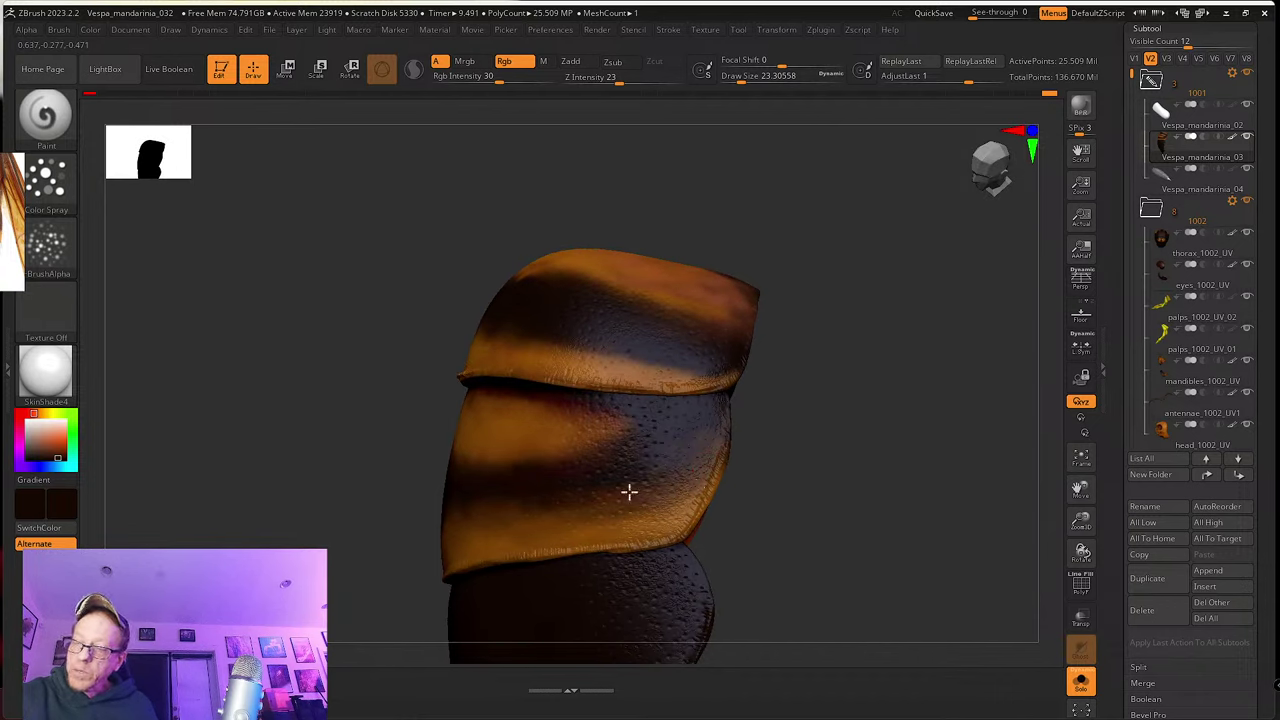
{"action": "right_click_drag", "start_coordinate": [628, 491], "coordinate": [626, 497]}
{"action": "right_click_drag", "start_coordinate": [477, 494], "coordinate": [422, 492]}
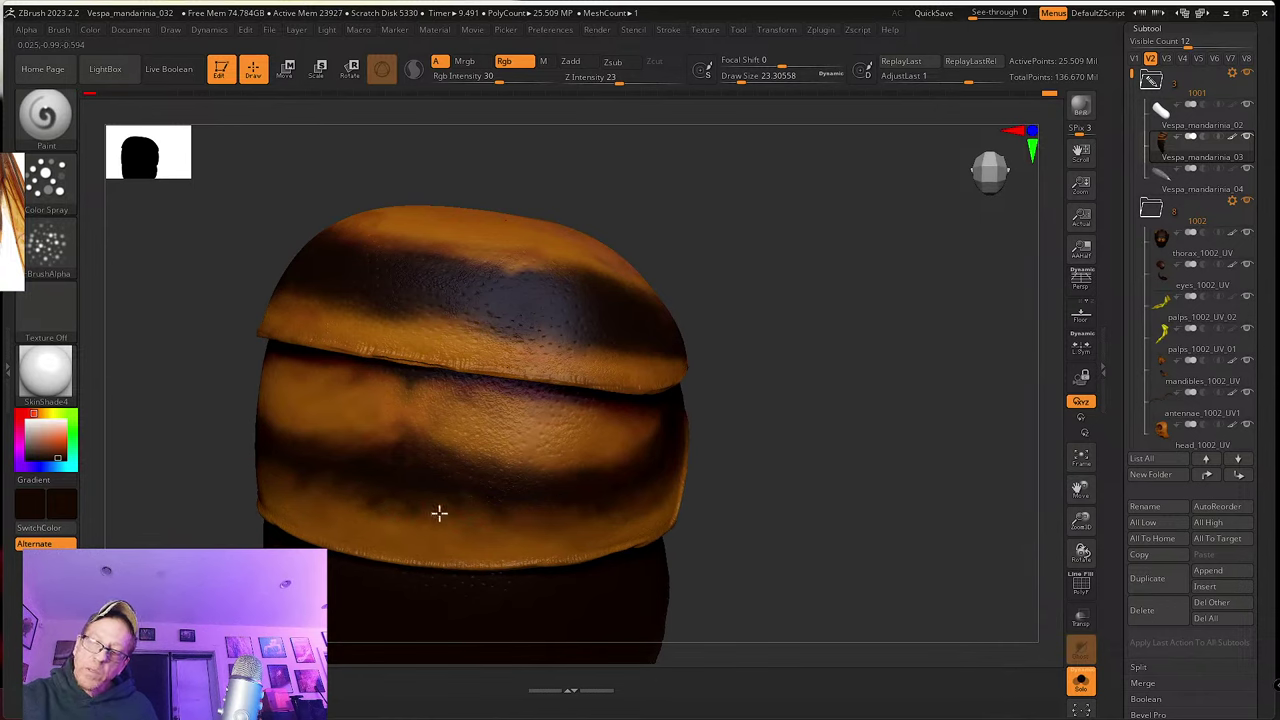
{"action": "right_click_drag", "start_coordinate": [411, 509], "coordinate": [386, 509]}
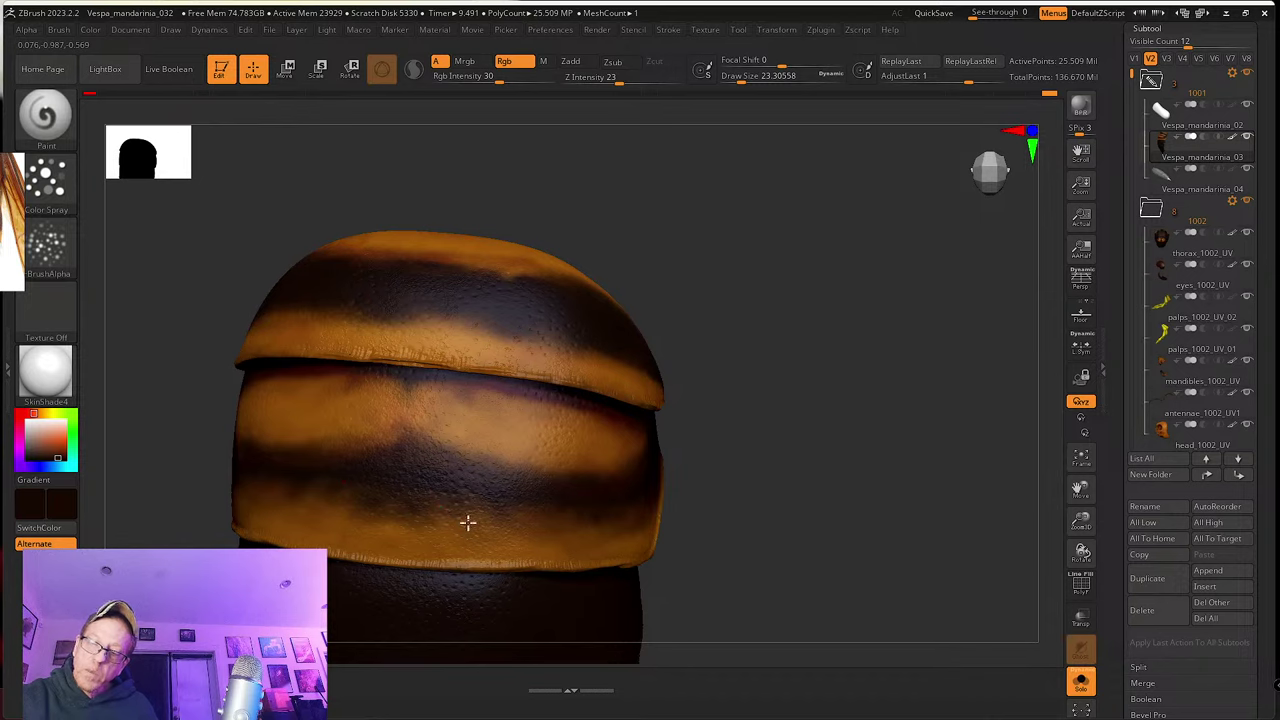
{"action": "right_click_drag", "start_coordinate": [467, 521], "coordinate": [449, 471]}
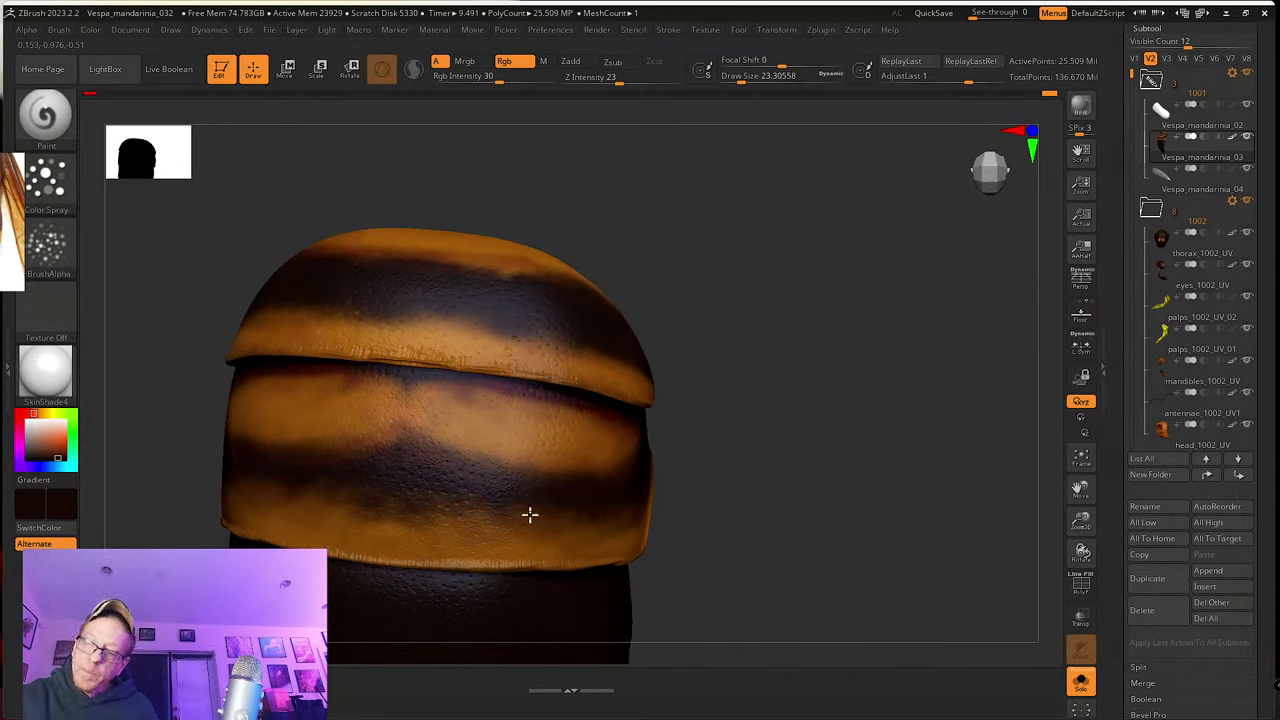
{"action": "right_click_drag", "start_coordinate": [530, 515], "coordinate": [491, 474]}
Step: Reduce the draw size to about 17 and refine the dark band's rear edge with dark brown toward the segment's side
{"action": "key", "text": "s"}
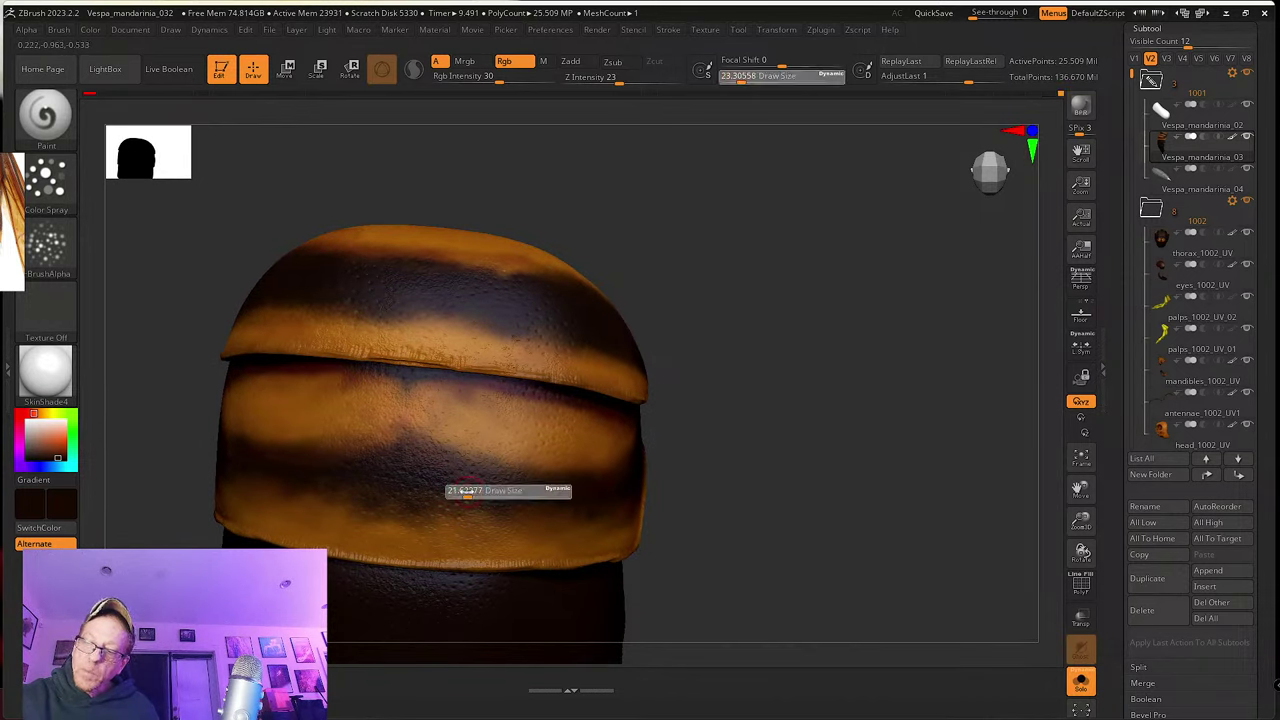
{"action": "left_click_drag", "start_coordinate": [488, 507], "coordinate": [451, 500]}
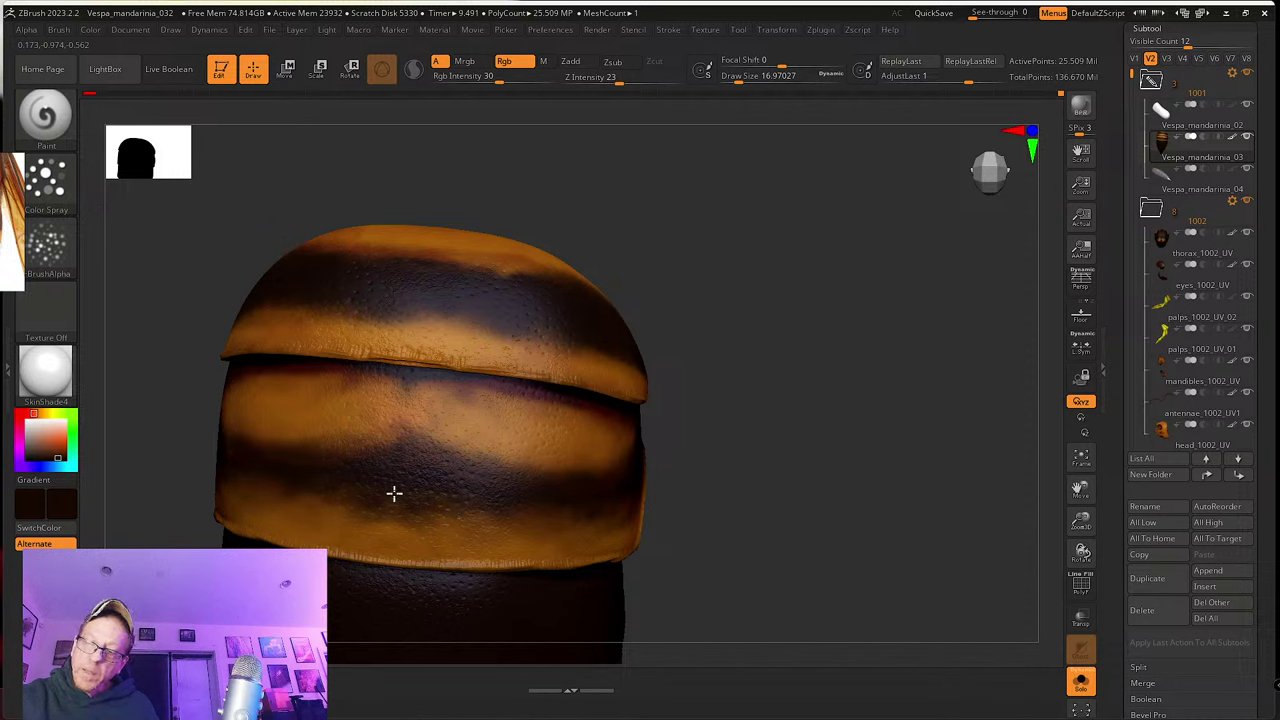
{"action": "right_click_drag", "start_coordinate": [532, 493], "coordinate": [457, 477]}
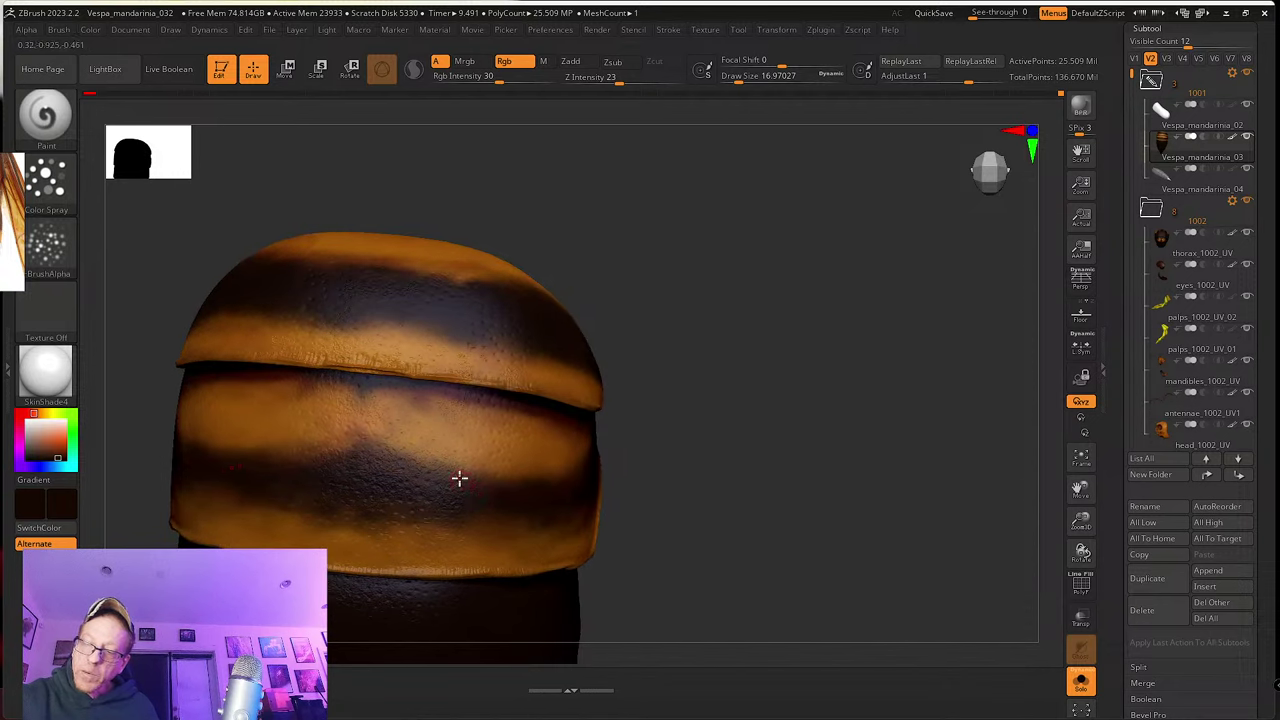
{"action": "right_click_drag", "start_coordinate": [549, 504], "coordinate": [514, 480]}
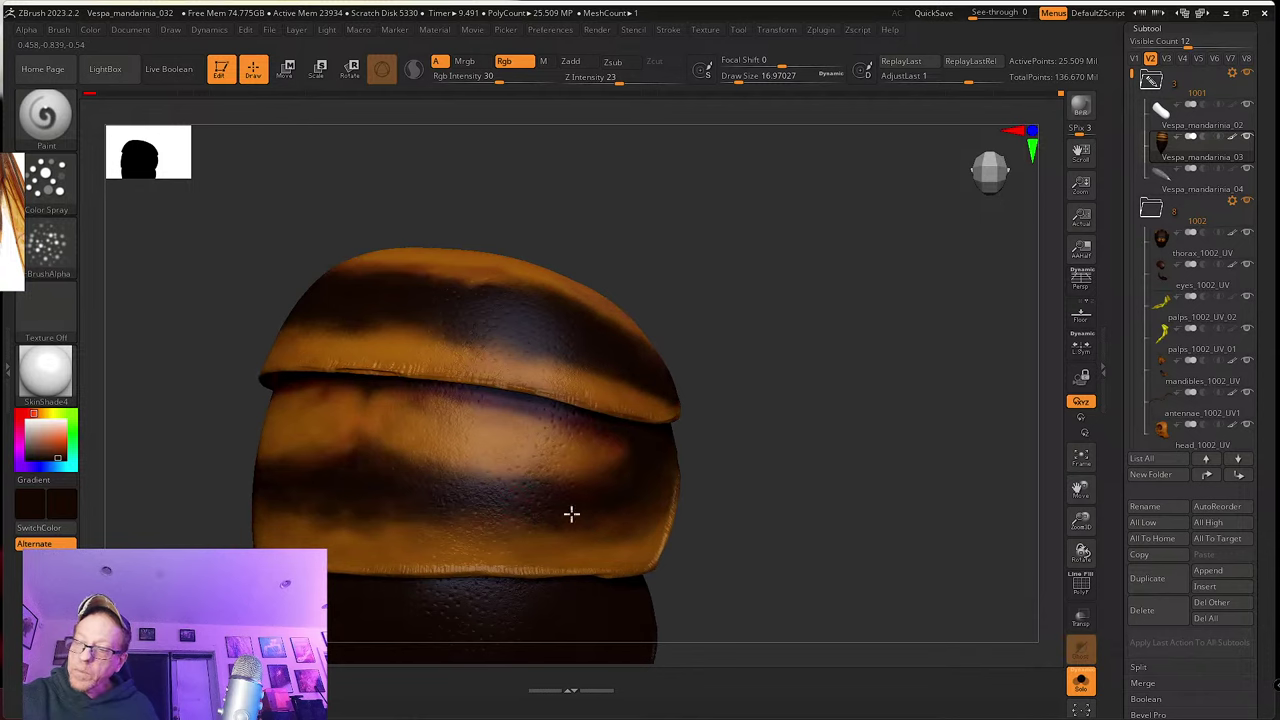
{"action": "right_click_drag", "start_coordinate": [653, 500], "coordinate": [646, 451]}
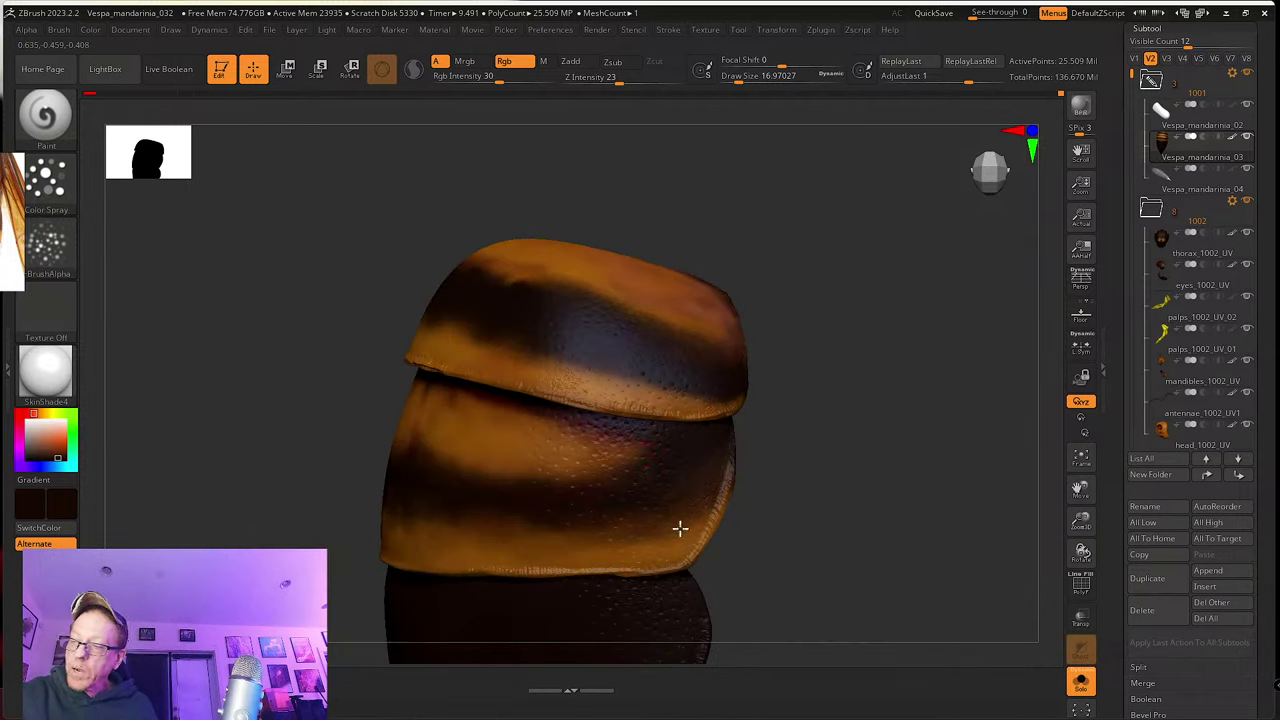
Step: Sample a brownish orange and blend it along the rear stripe's front border on the second segment's side and middle
{"action": "key", "text": "c"}
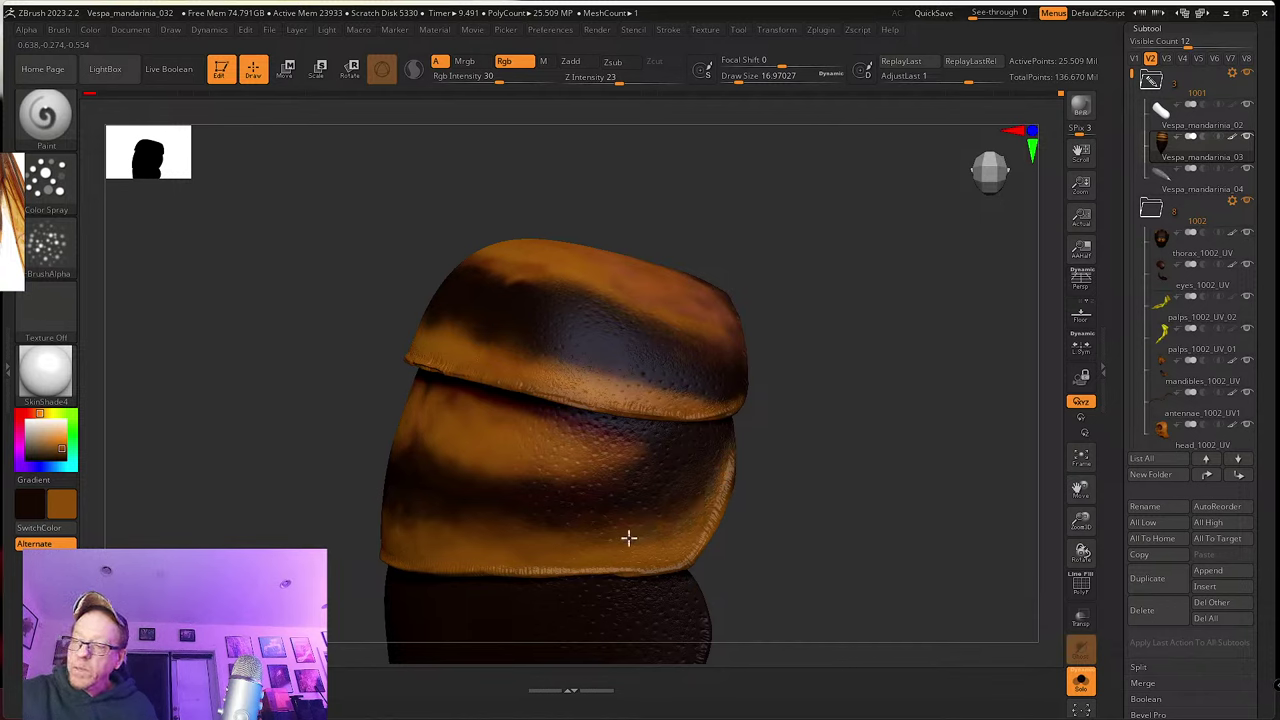
{"action": "right_click_drag", "start_coordinate": [591, 529], "coordinate": [454, 481]}
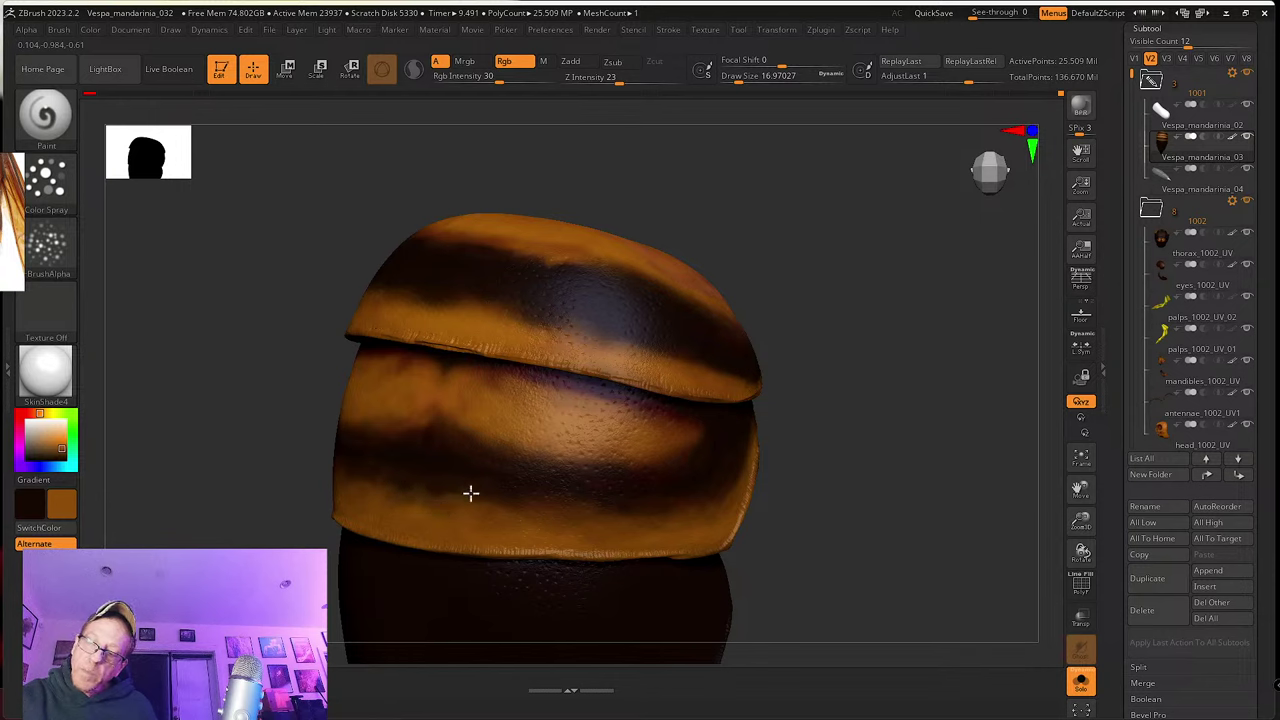
{"action": "mouse_move", "coordinate": [497, 520]}
{"action": "right_mouse_down"}
{"action": "mouse_move", "coordinate": [500, 508]}
{"action": "mouse_move", "coordinate": [436, 507]}
{"action": "right_mouse_up"}
Step: Increase the draw size to 28.75, sample a brighter orange, and repaint the second segment's rear stripe from side to side
{"action": "key", "text": "s"}
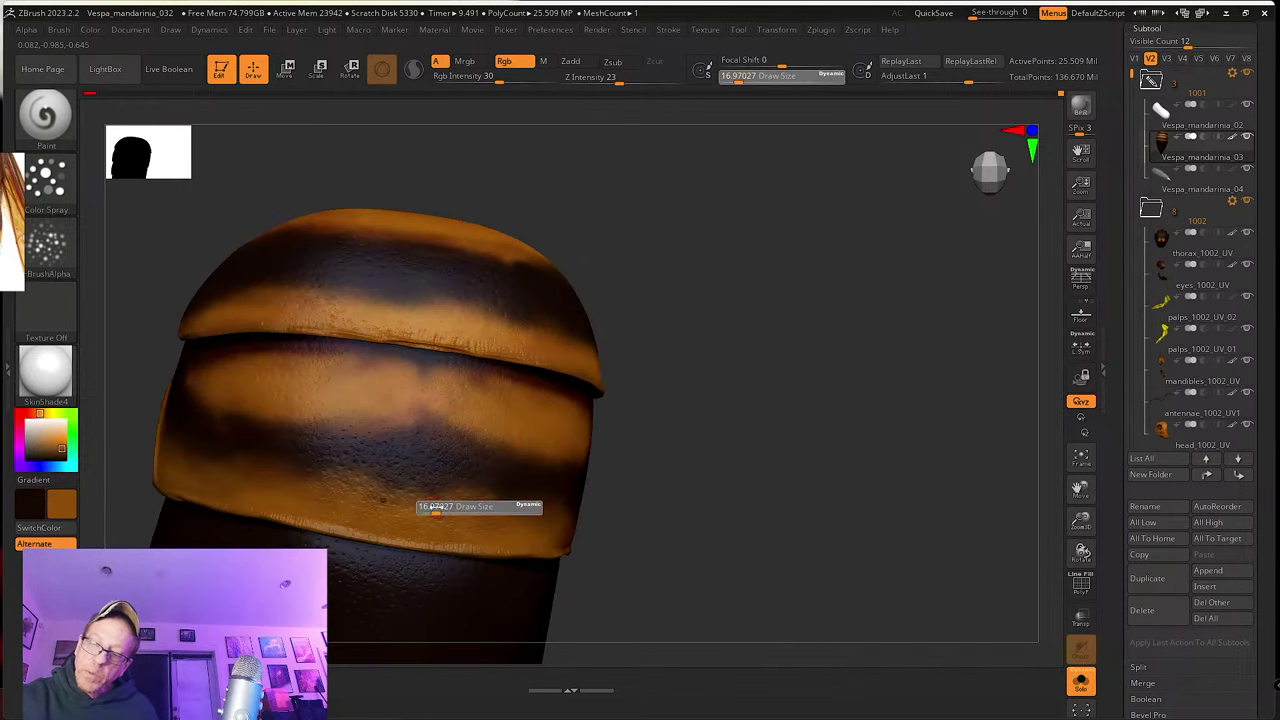
{"action": "left_click_drag", "start_coordinate": [436, 507], "coordinate": [456, 507]}
{"action": "right_click_drag", "start_coordinate": [469, 426], "coordinate": [445, 316]}
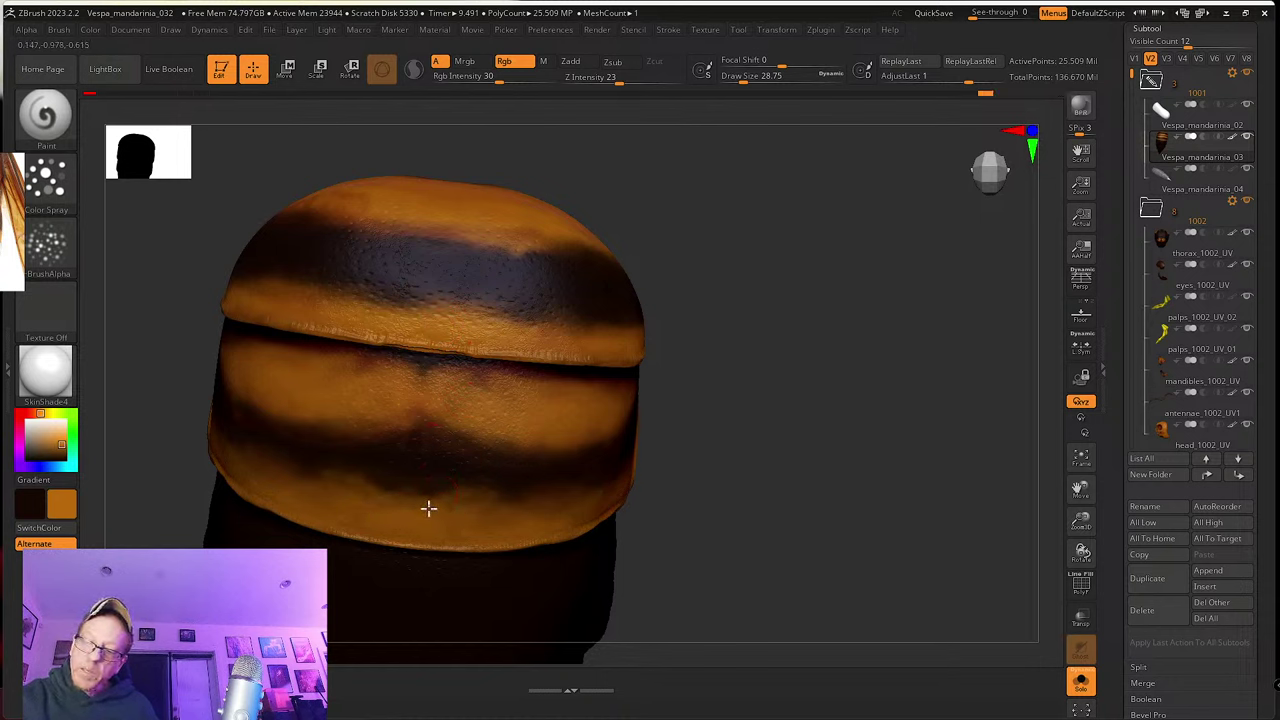
{"action": "mouse_move", "coordinate": [412, 529]}
{"action": "right_mouse_down"}
{"action": "mouse_move", "coordinate": [446, 500]}
{"action": "mouse_move", "coordinate": [449, 457]}
{"action": "mouse_move", "coordinate": [447, 519]}
{"action": "right_mouse_up"}
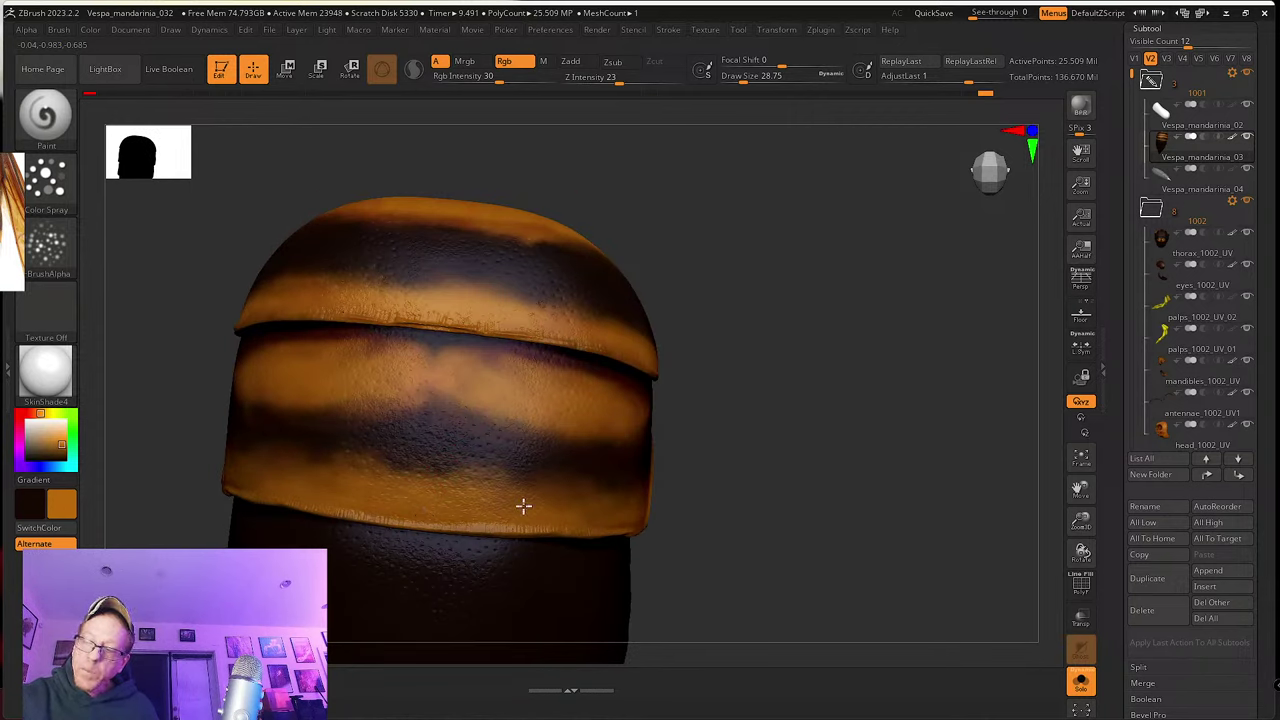
{"action": "right_click_drag", "start_coordinate": [523, 506], "coordinate": [528, 491]}
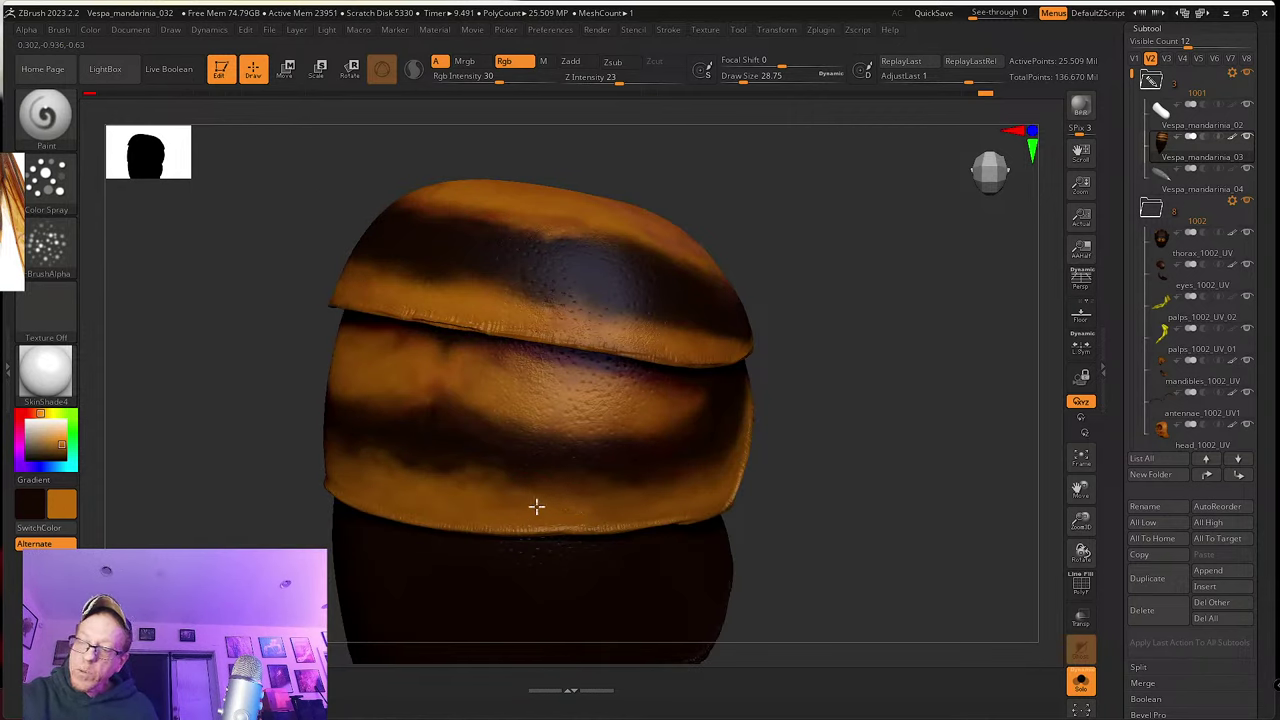
{"action": "mouse_move", "coordinate": [449, 480]}
{"action": "right_mouse_down"}
{"action": "mouse_move", "coordinate": [517, 480]}
{"action": "mouse_move", "coordinate": [461, 460]}
{"action": "right_mouse_up"}
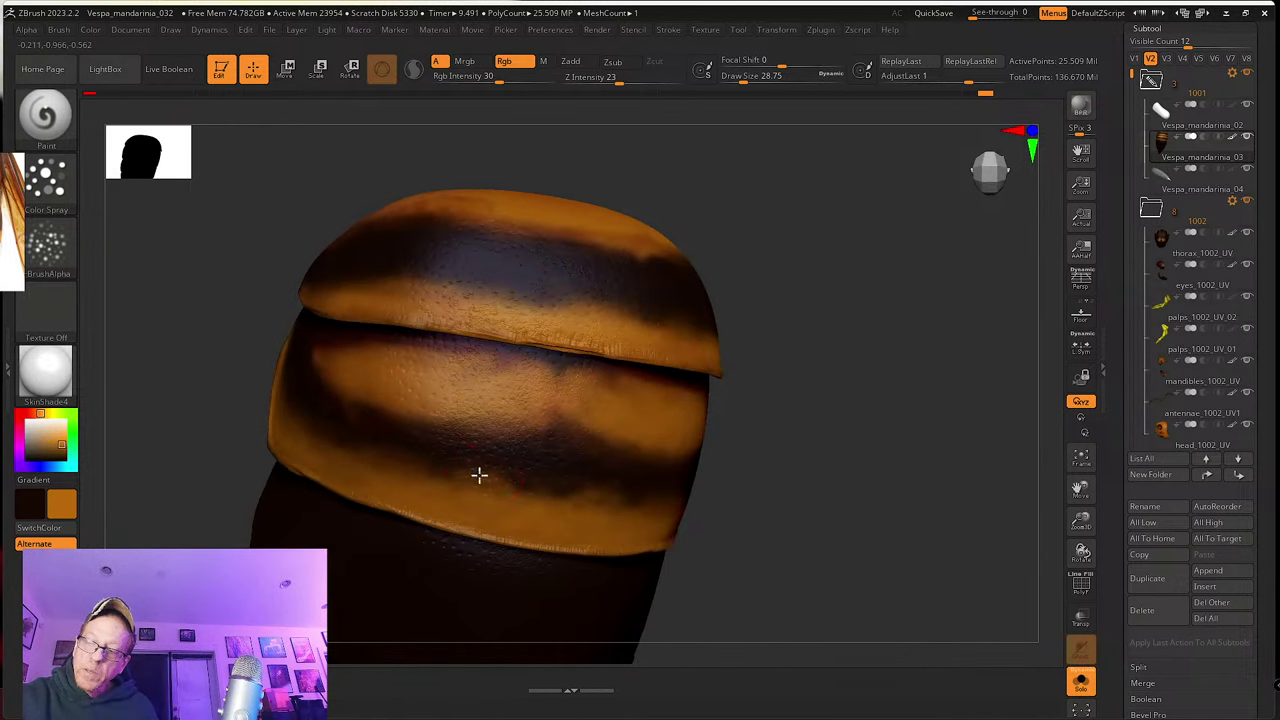
Step: Sample the dark brown and deepen the second segment's dark band from its side across the middle
{"action": "mouse_move", "coordinate": [455, 489]}
{"action": "right_mouse_down"}
{"action": "mouse_move", "coordinate": [346, 423]}
{"action": "mouse_move", "coordinate": [379, 430]}
{"action": "right_mouse_up"}
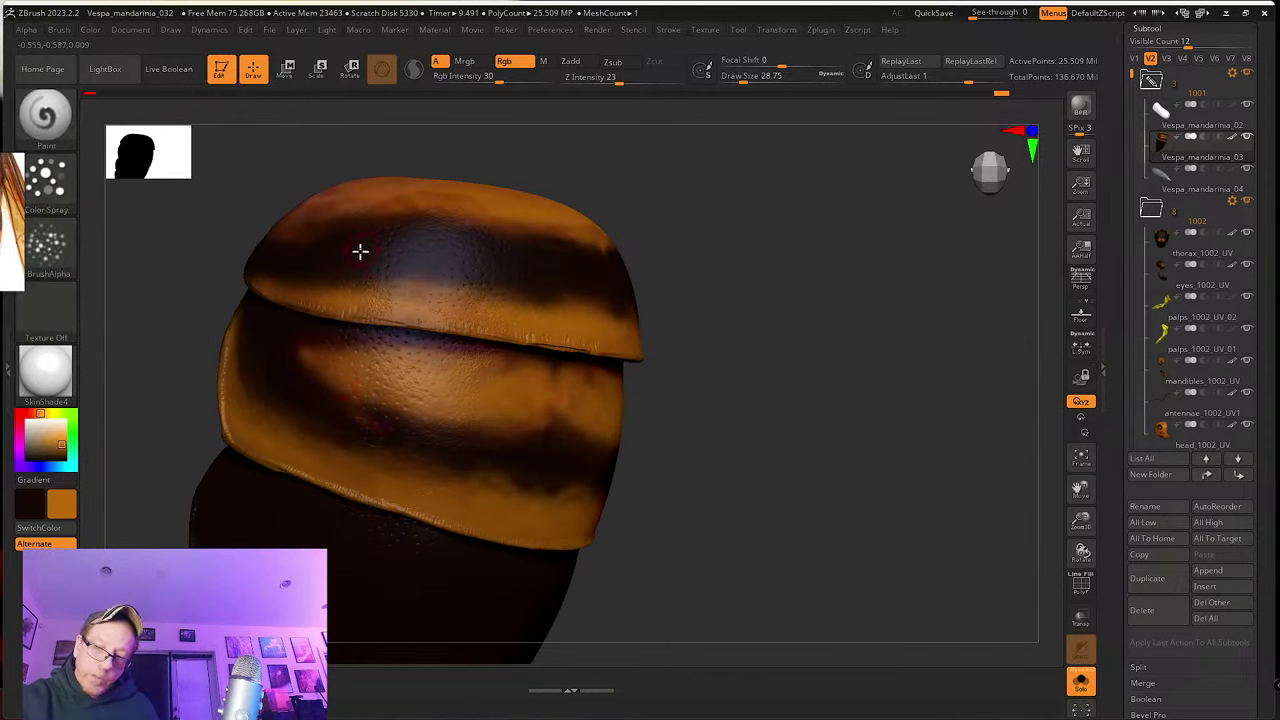
{"action": "key", "text": "c"}
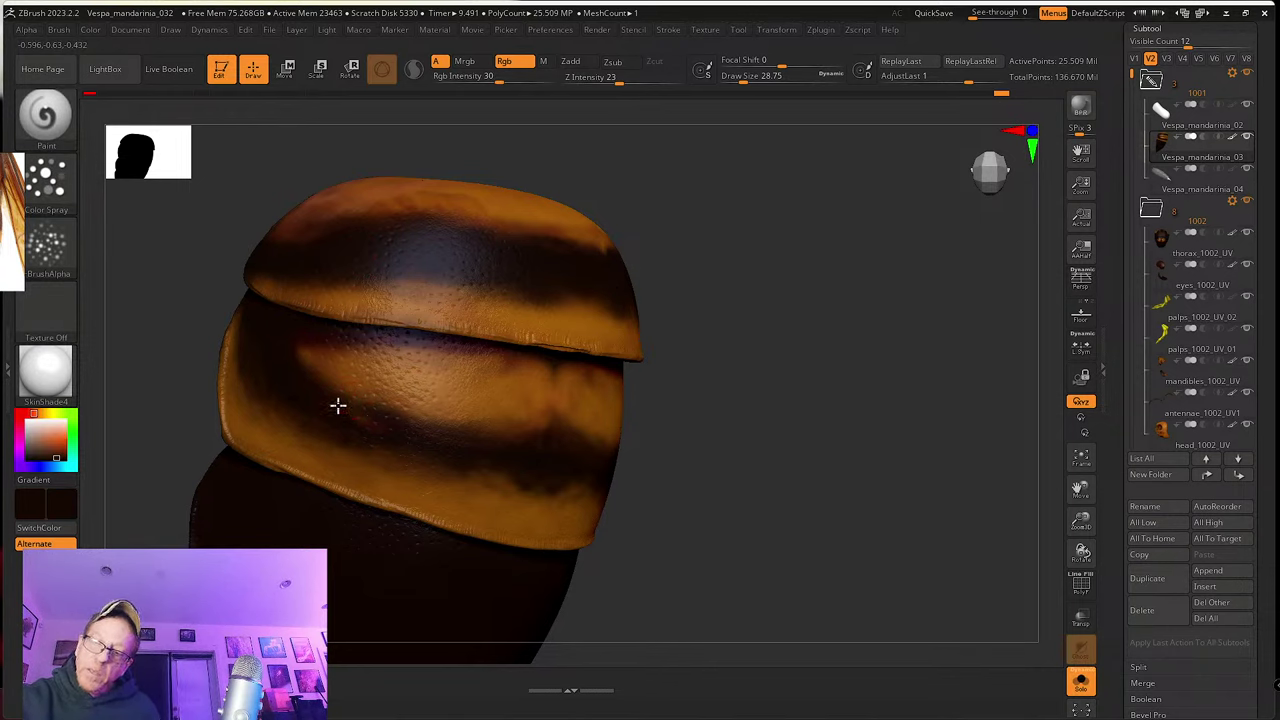
{"action": "right_click_drag", "start_coordinate": [344, 407], "coordinate": [283, 421]}
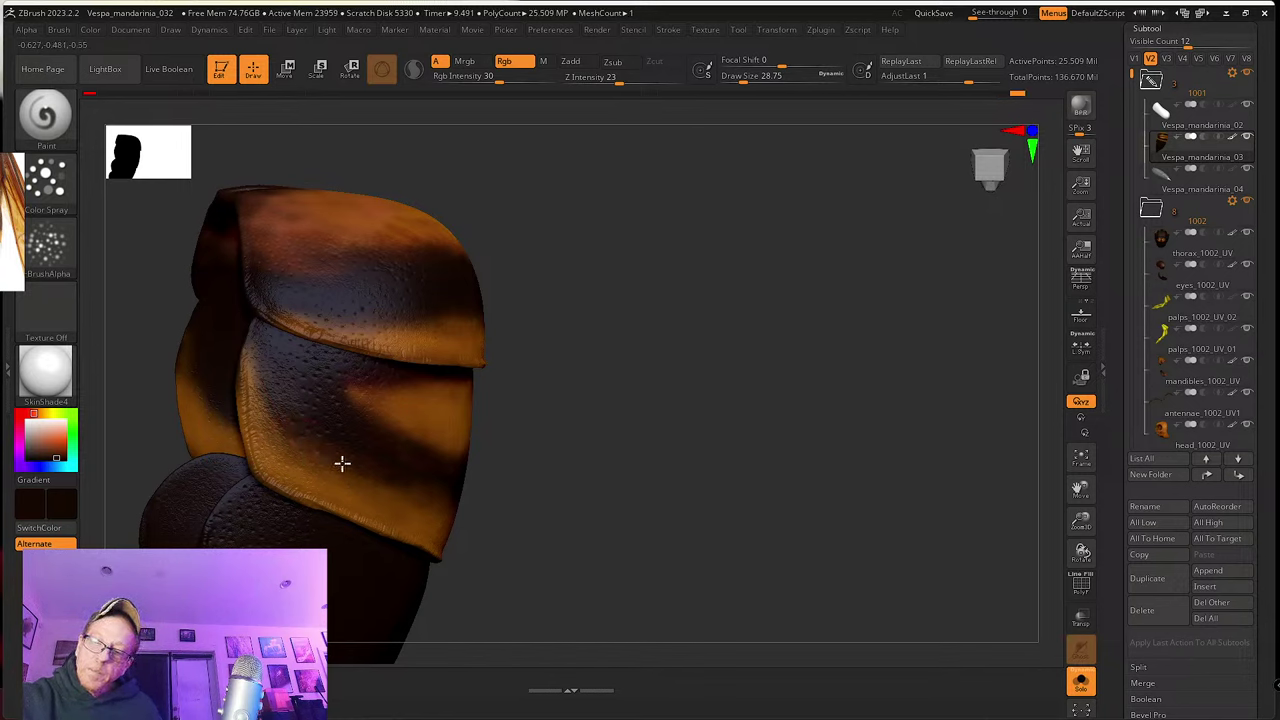
{"action": "right_click_drag", "start_coordinate": [342, 463], "coordinate": [437, 500]}
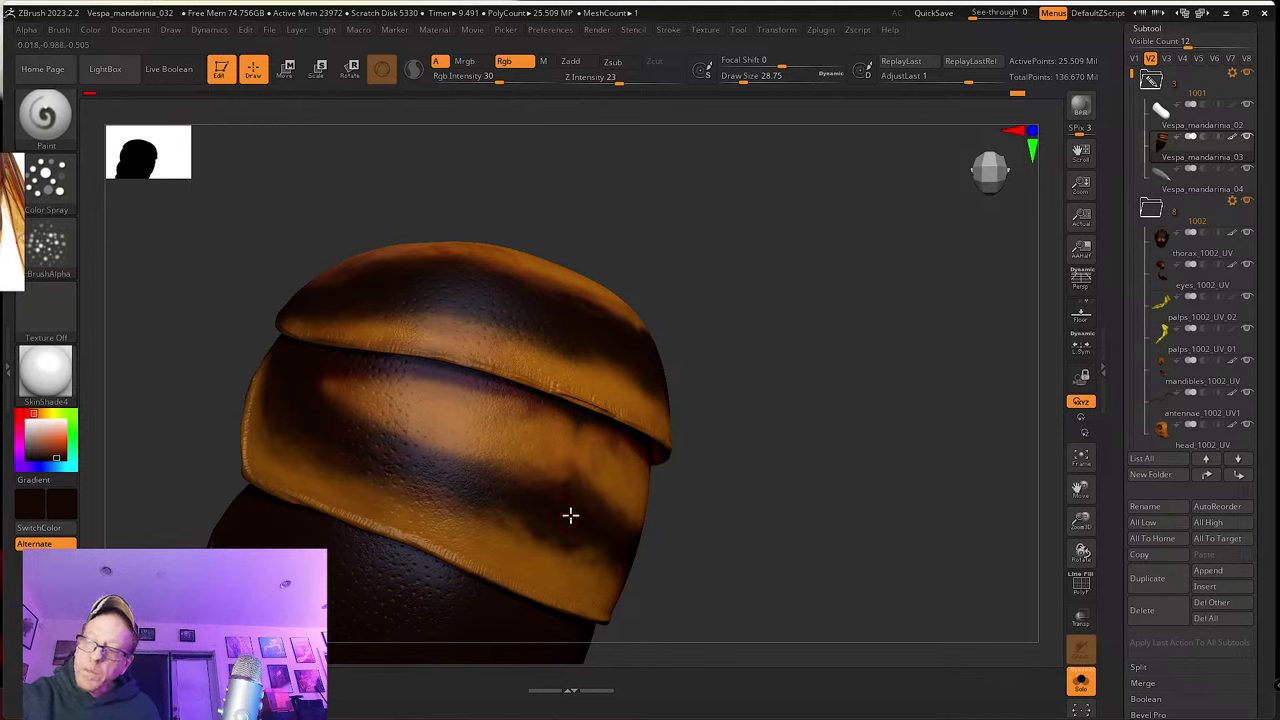
{"action": "right_click_drag", "start_coordinate": [569, 514], "coordinate": [490, 509]}
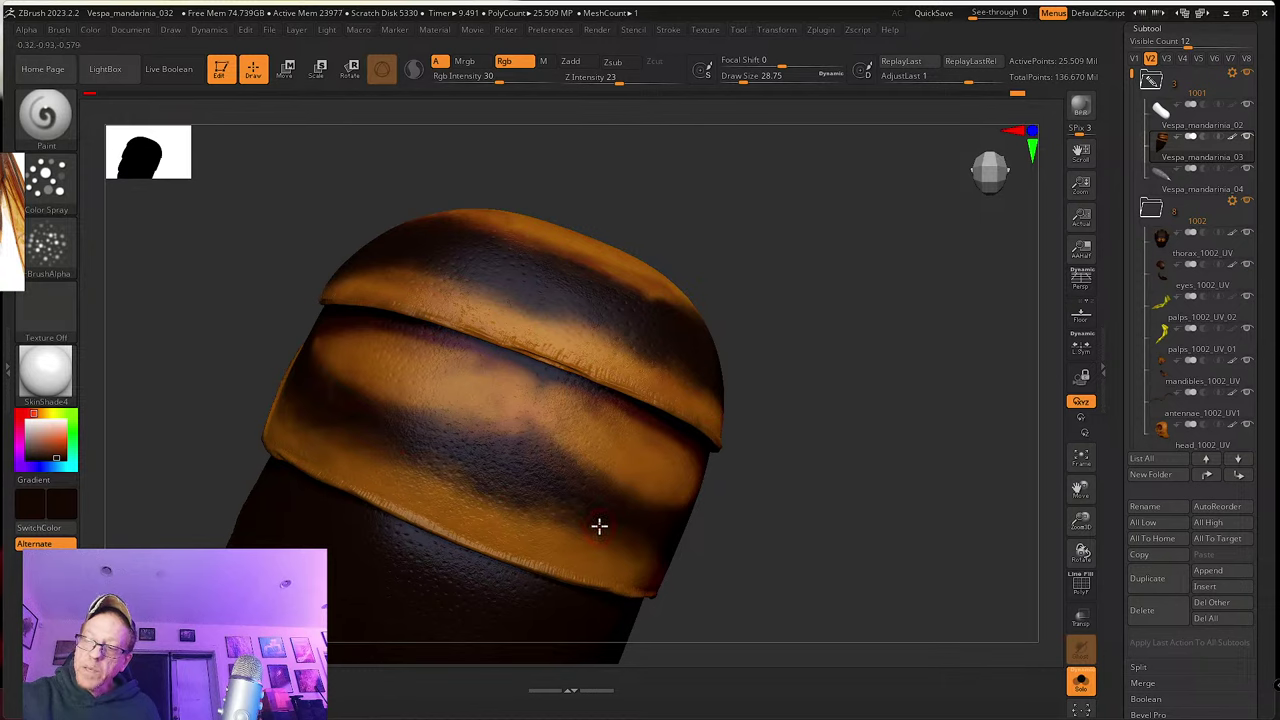
{"action": "right_click_drag", "start_coordinate": [597, 526], "coordinate": [611, 460]}
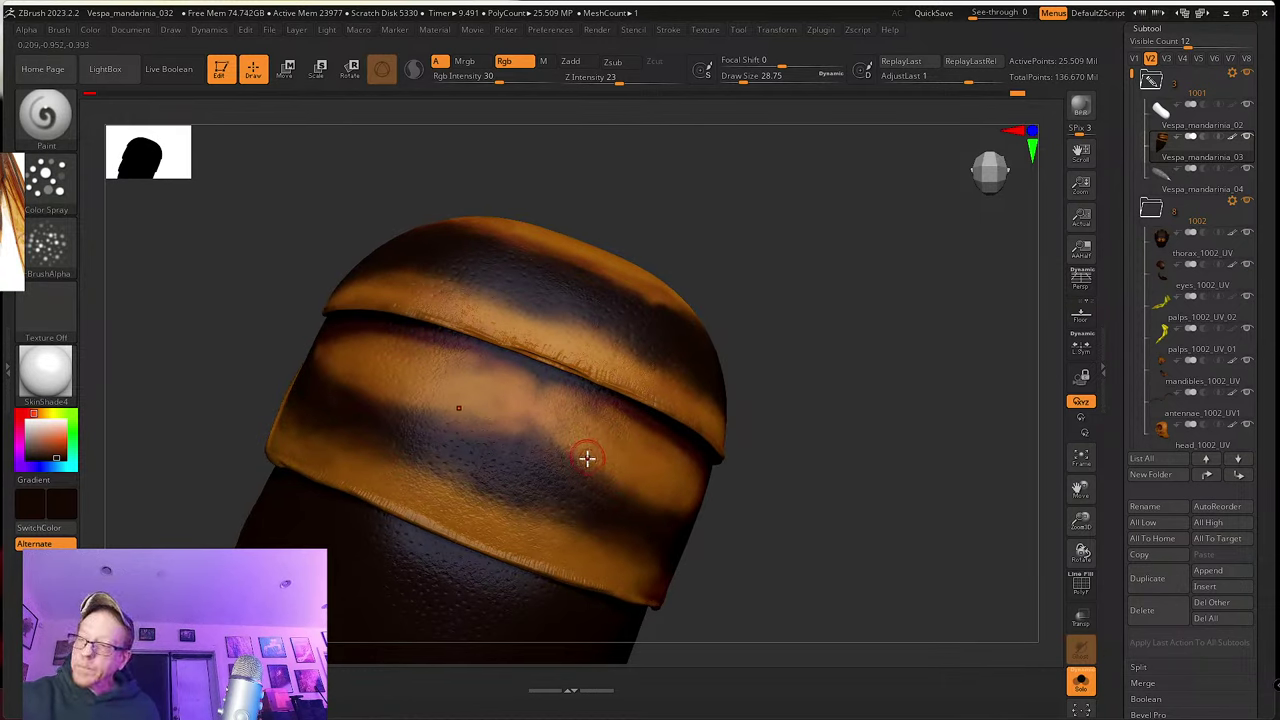
Step: Sample a brownish orange and blend it along the rear border of the second segment's dark band
{"action": "key", "text": "c"}
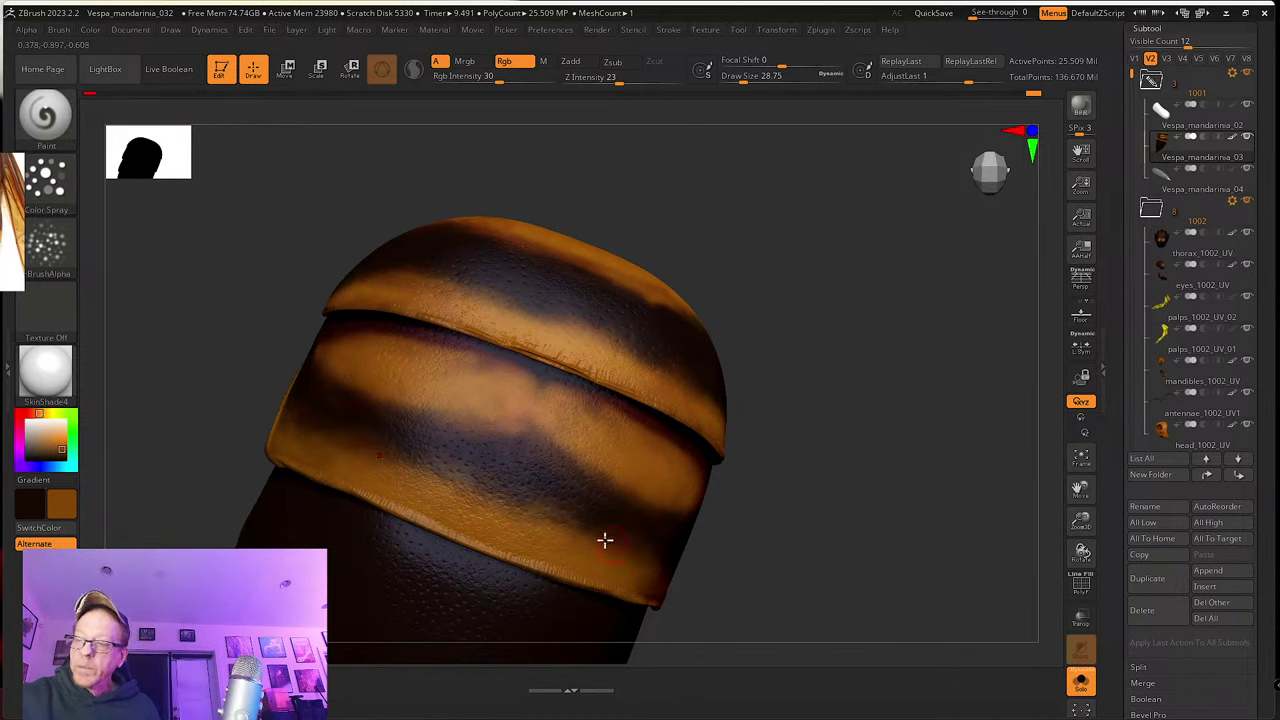
{"action": "right_click_drag", "start_coordinate": [603, 537], "coordinate": [627, 548]}
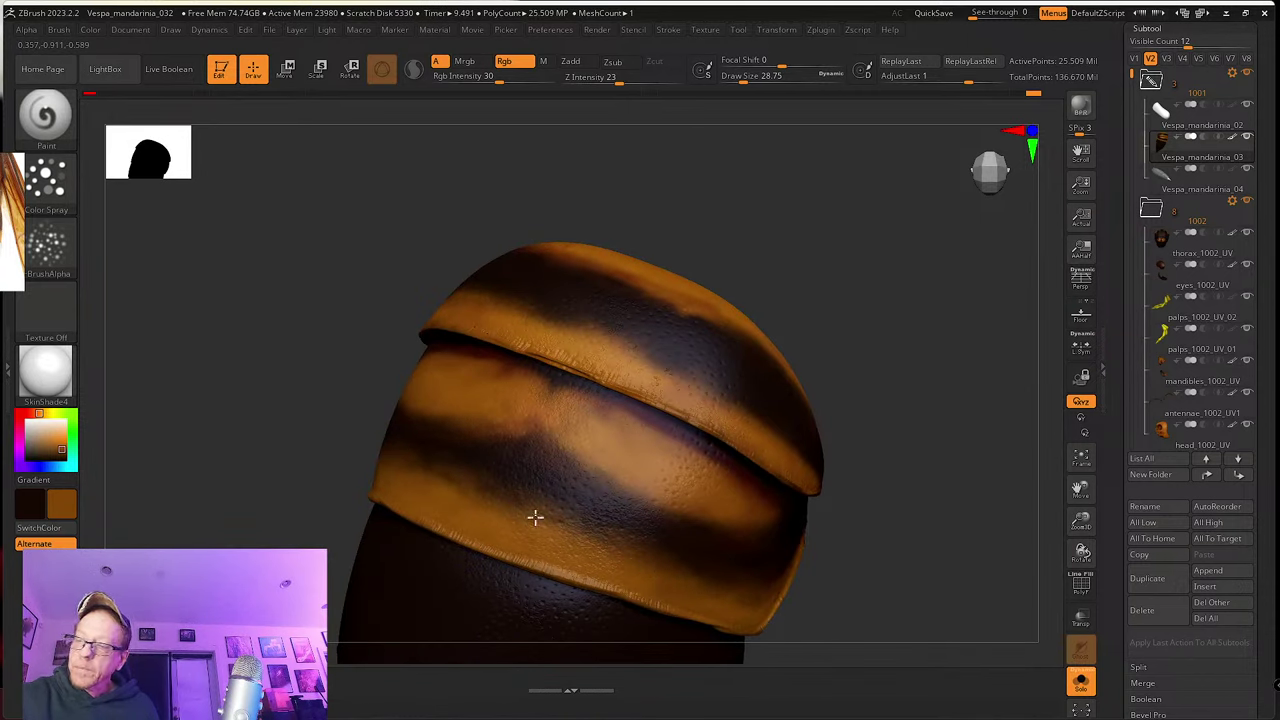
{"action": "right_click_drag", "start_coordinate": [514, 523], "coordinate": [537, 440]}
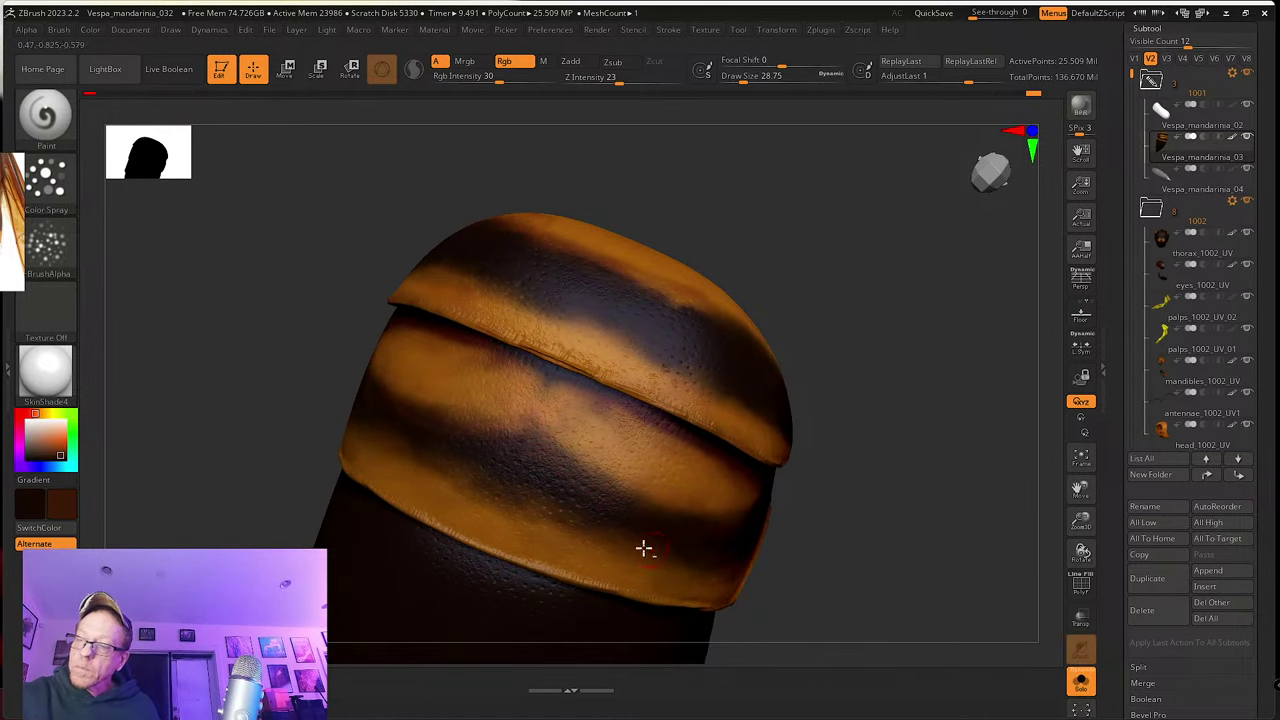
Step: Sample the dark brown and refine the edges of the second segment's dark band at the middle and far side
{"action": "right_click_drag", "start_coordinate": [644, 548], "coordinate": [640, 504]}
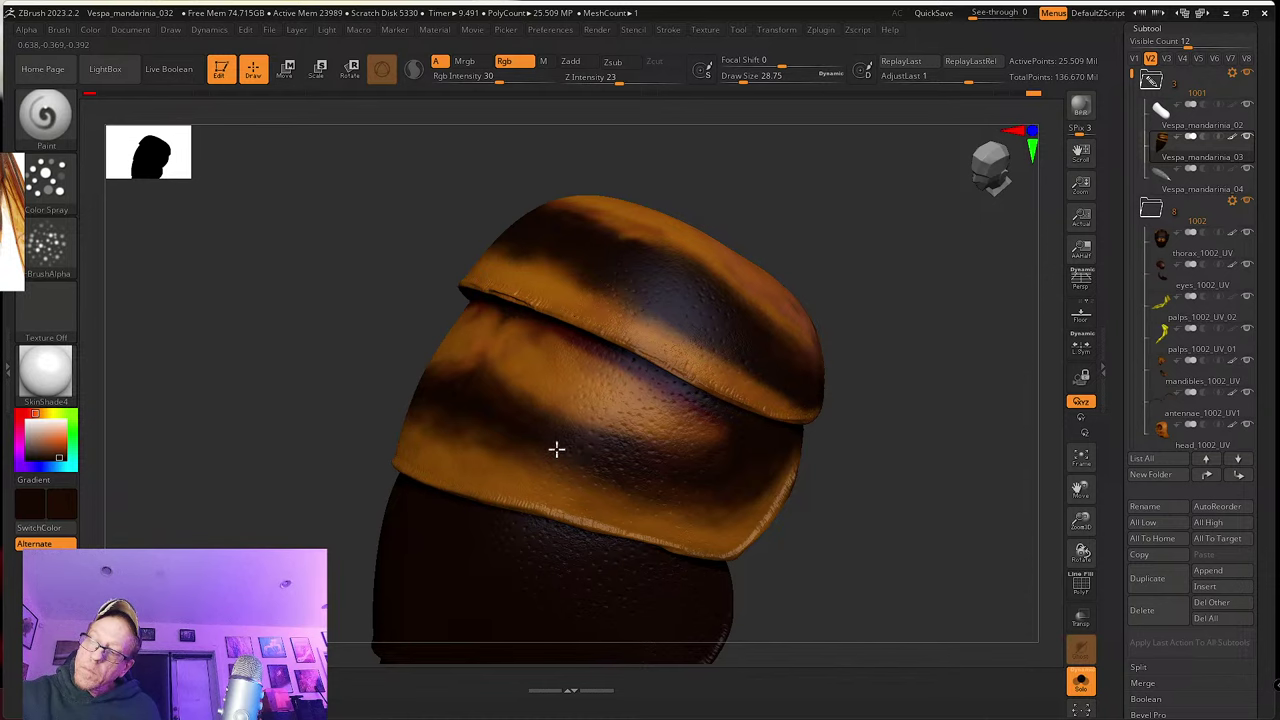
{"action": "right_click_drag", "start_coordinate": [646, 449], "coordinate": [610, 462]}
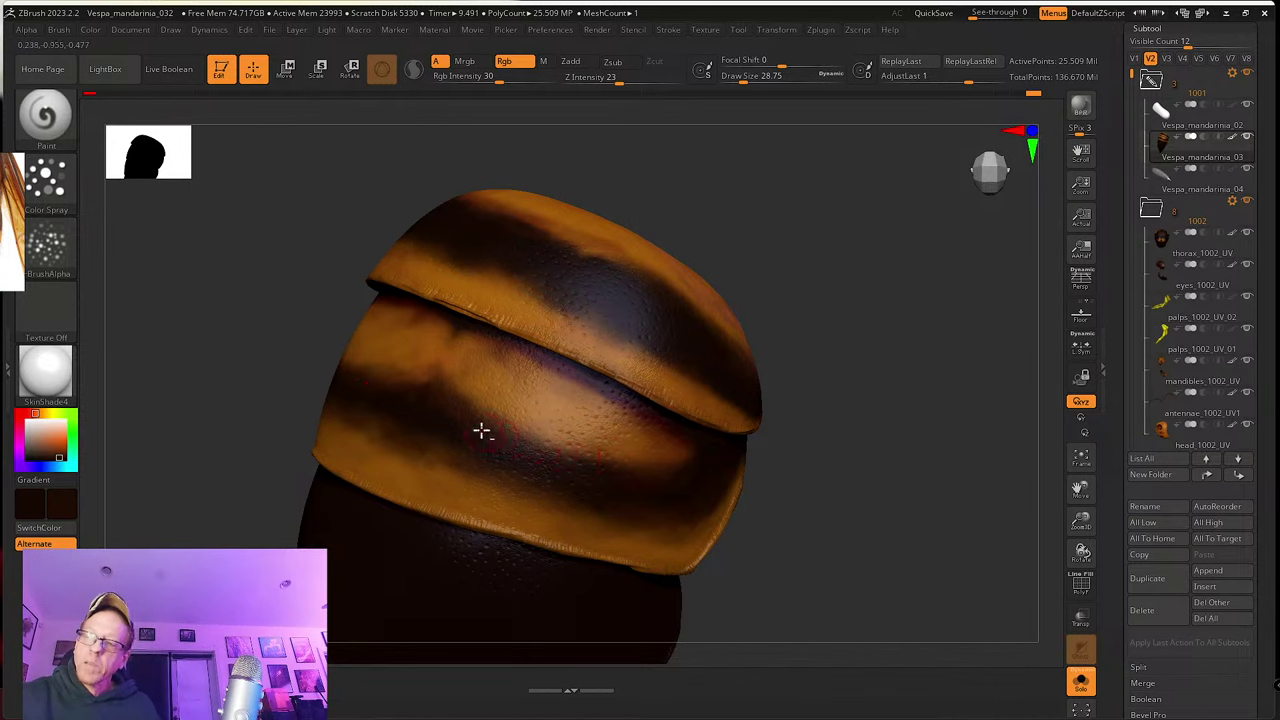
{"action": "right_click_drag", "start_coordinate": [480, 429], "coordinate": [471, 463]}
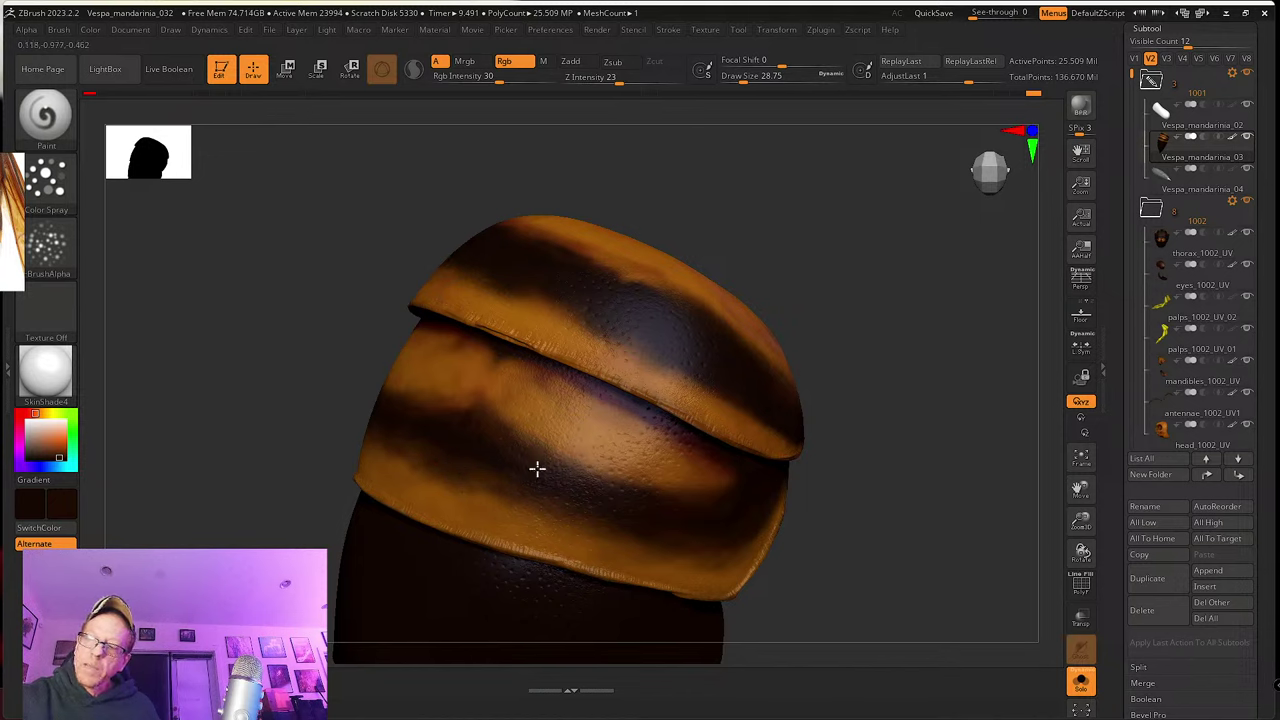
{"action": "right_click_drag", "start_coordinate": [470, 423], "coordinate": [469, 410]}
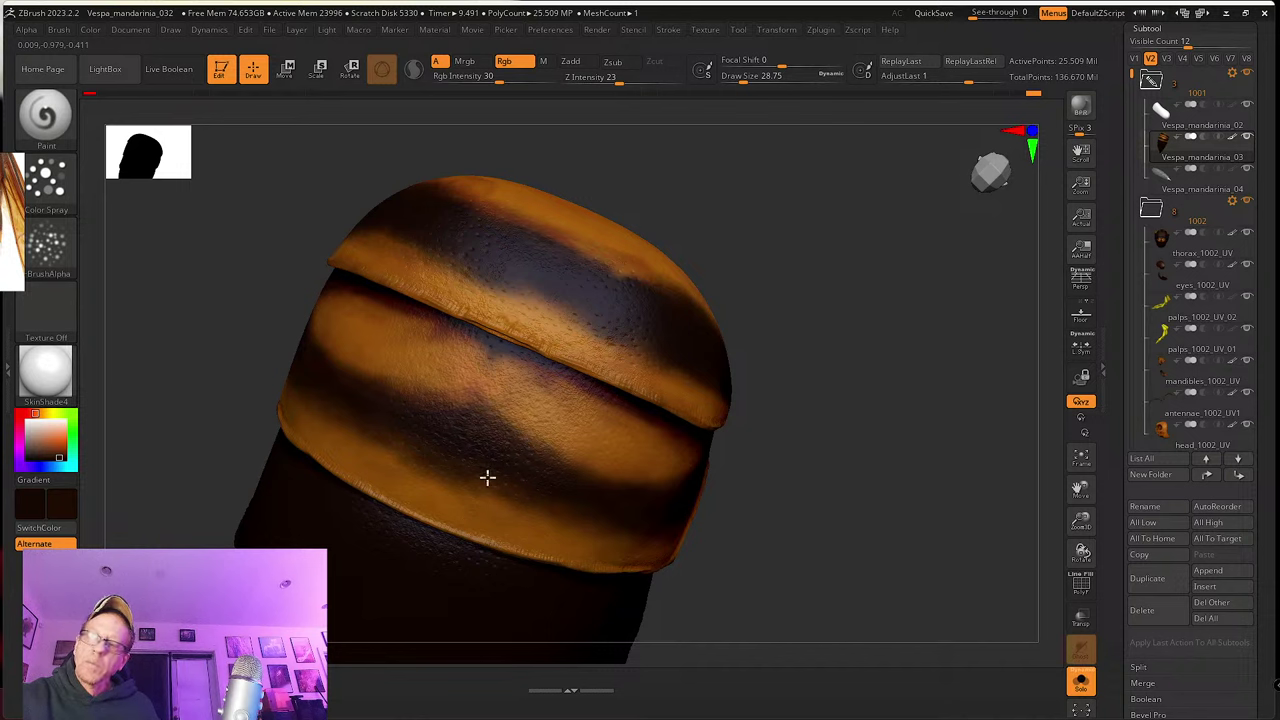
{"action": "mouse_move", "coordinate": [487, 478]}
{"action": "right_mouse_down"}
{"action": "mouse_move", "coordinate": [497, 423]}
{"action": "mouse_move", "coordinate": [480, 400]}
{"action": "mouse_move", "coordinate": [519, 378]}
{"action": "mouse_move", "coordinate": [557, 420]}
{"action": "mouse_move", "coordinate": [492, 364]}
{"action": "mouse_move", "coordinate": [546, 389]}
{"action": "mouse_move", "coordinate": [537, 374]}
{"action": "mouse_move", "coordinate": [557, 349]}
{"action": "mouse_move", "coordinate": [553, 398]}
{"action": "mouse_move", "coordinate": [522, 316]}
{"action": "right_mouse_up"}
Step: Sample a brighter orange, increase the draw size to about 46, and strengthen the second segment's rear stripe around its side
{"action": "key", "text": "c"}
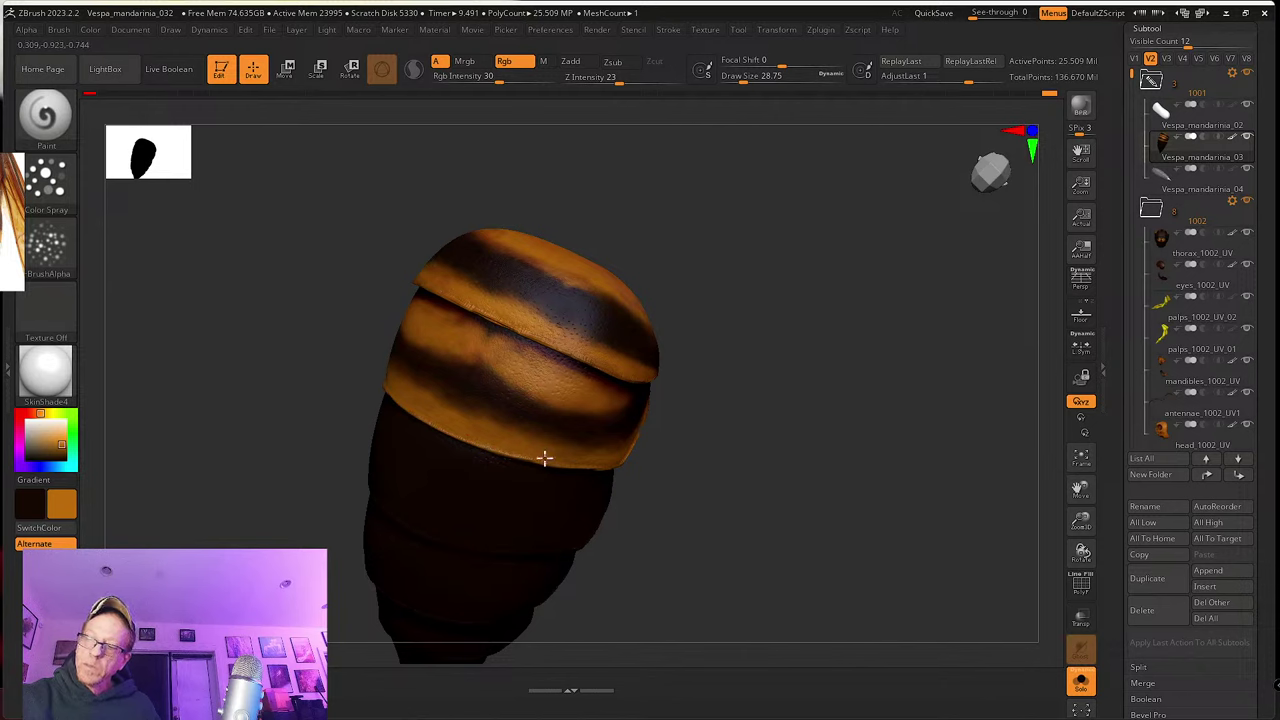
{"action": "right_click_drag", "start_coordinate": [651, 477], "coordinate": [649, 449]}
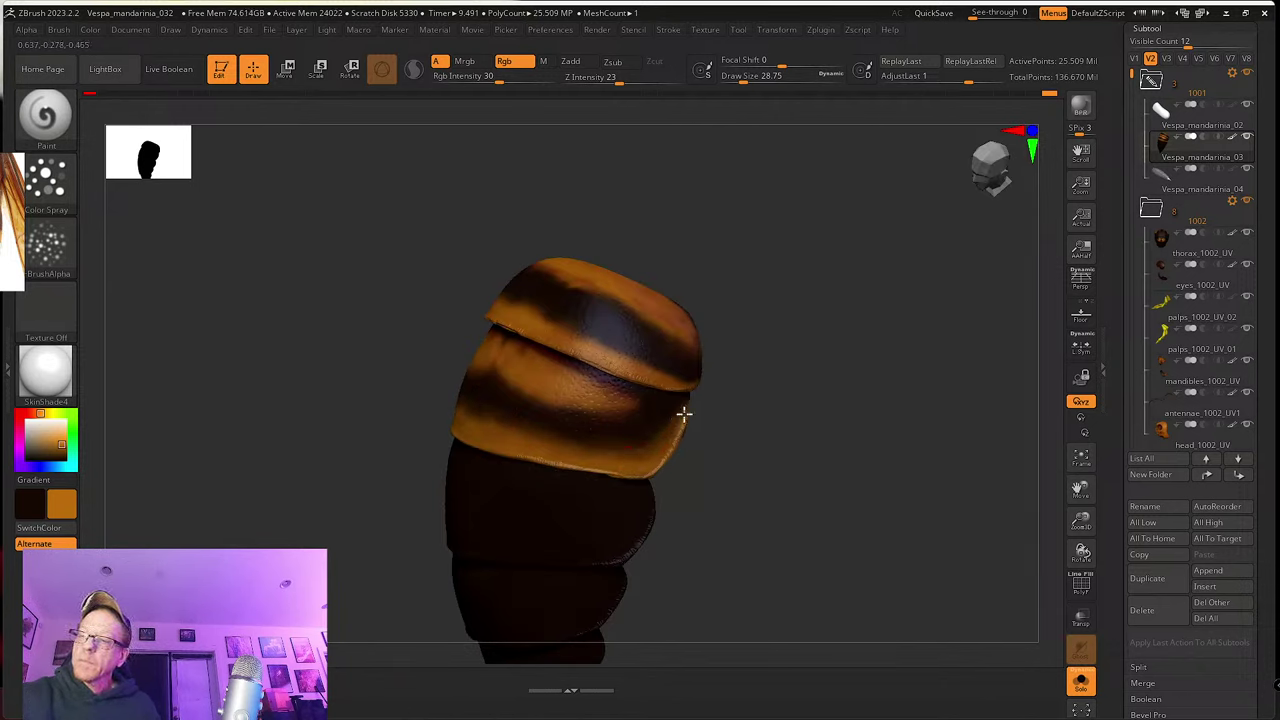
{"action": "mouse_move", "coordinate": [663, 434]}
{"action": "right_mouse_down"}
{"action": "mouse_move", "coordinate": [706, 429]}
{"action": "mouse_move", "coordinate": [711, 467]}
{"action": "mouse_move", "coordinate": [690, 443]}
{"action": "right_mouse_up"}
{"action": "key", "text": "s"}
{"action": "left_click", "coordinate": [656, 438]}
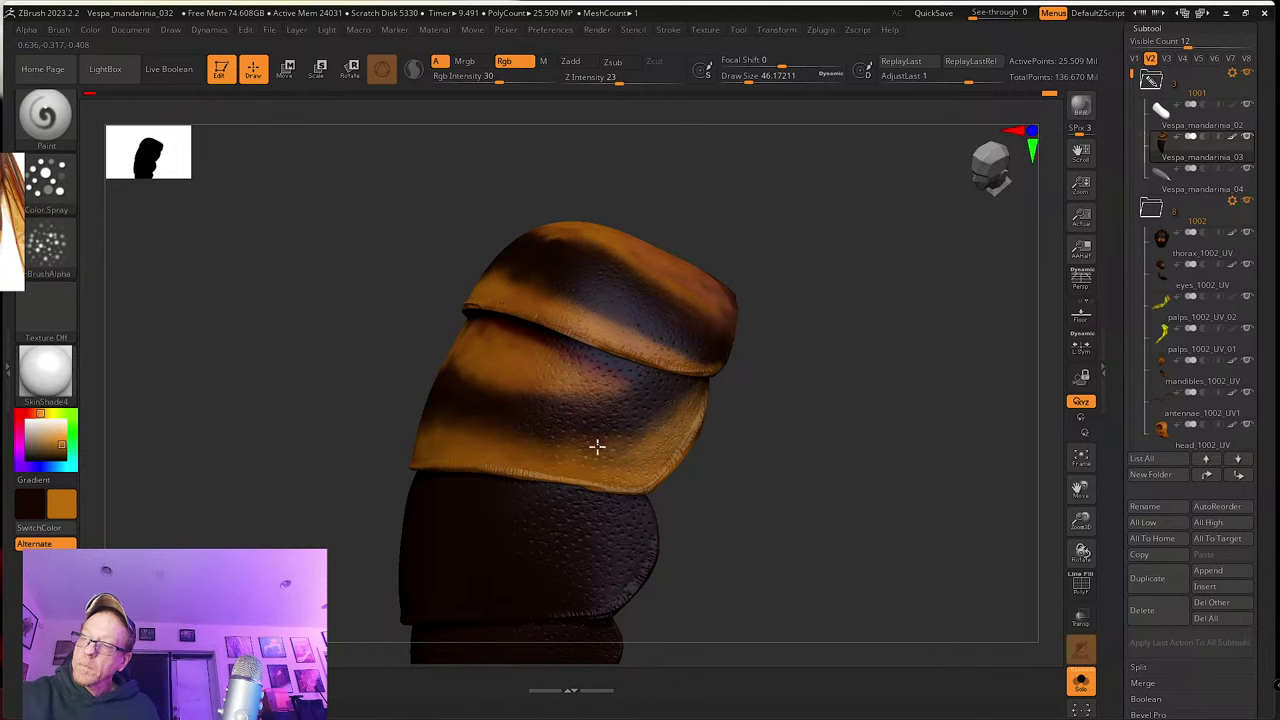
{"action": "mouse_move", "coordinate": [686, 497]}
{"action": "right_mouse_down"}
{"action": "mouse_move", "coordinate": [786, 509]}
{"action": "mouse_move", "coordinate": [711, 474]}
{"action": "mouse_move", "coordinate": [720, 449]}
{"action": "mouse_move", "coordinate": [745, 450]}
{"action": "right_mouse_up"}
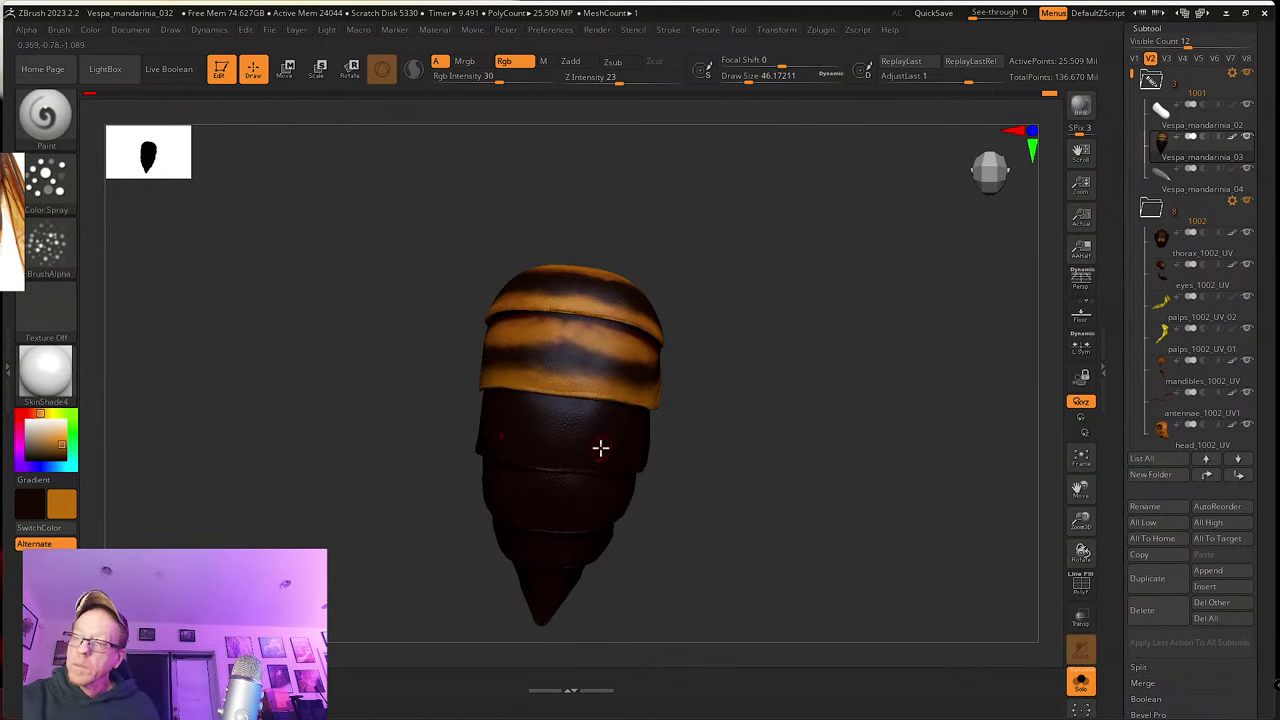
Step: Paint an orange stripe across the third segment's rear edge and go over it with a brighter orange
{"action": "mouse_move", "coordinate": [556, 437]}
{"action": "right_mouse_down"}
{"action": "mouse_move", "coordinate": [543, 434]}
{"action": "mouse_move", "coordinate": [540, 474]}
{"action": "right_mouse_up"}
{"action": "mouse_move", "coordinate": [540, 475]}
{"action": "left_mouse_down"}
{"action": "mouse_move", "coordinate": [524, 469]}
{"action": "mouse_move", "coordinate": [537, 471]}
{"action": "mouse_move", "coordinate": [534, 451]}
{"action": "mouse_move", "coordinate": [620, 483]}
{"action": "mouse_move", "coordinate": [574, 460]}
{"action": "mouse_move", "coordinate": [609, 466]}
{"action": "mouse_move", "coordinate": [547, 474]}
{"action": "mouse_move", "coordinate": [571, 486]}
{"action": "mouse_move", "coordinate": [534, 489]}
{"action": "mouse_move", "coordinate": [617, 497]}
{"action": "mouse_move", "coordinate": [671, 484]}
{"action": "mouse_move", "coordinate": [640, 494]}
{"action": "left_mouse_up"}
{"action": "mouse_move", "coordinate": [770, 491]}
{"action": "left_mouse_down", "text": "alt"}
{"action": "mouse_move", "coordinate": [720, 443]}
{"action": "mouse_move", "coordinate": [577, 434]}
{"action": "mouse_move", "coordinate": [580, 457]}
{"action": "mouse_move", "coordinate": [550, 437]}
{"action": "mouse_move", "coordinate": [600, 457]}
{"action": "mouse_move", "coordinate": [627, 429]}
{"action": "left_mouse_up", "text": "alt"}
{"action": "left_click_drag", "start_coordinate": [757, 460], "coordinate": [707, 436]}
{"action": "mouse_move", "coordinate": [620, 439]}
{"action": "left_mouse_down"}
{"action": "mouse_move", "coordinate": [635, 429]}
{"action": "mouse_move", "coordinate": [686, 451]}
{"action": "mouse_move", "coordinate": [671, 449]}
{"action": "mouse_move", "coordinate": [690, 449]}
{"action": "mouse_move", "coordinate": [711, 423]}
{"action": "mouse_move", "coordinate": [623, 451]}
{"action": "mouse_move", "coordinate": [617, 442]}
{"action": "mouse_move", "coordinate": [709, 420]}
{"action": "mouse_move", "coordinate": [586, 426]}
{"action": "mouse_move", "coordinate": [533, 410]}
{"action": "mouse_move", "coordinate": [600, 429]}
{"action": "left_mouse_up"}
{"action": "right_click_drag", "start_coordinate": [595, 442], "coordinate": [590, 470], "text": "alt"}
{"action": "mouse_move", "coordinate": [578, 437]}
{"action": "left_mouse_down"}
{"action": "mouse_move", "coordinate": [536, 401]}
{"action": "mouse_move", "coordinate": [548, 426]}
{"action": "mouse_move", "coordinate": [503, 420]}
{"action": "mouse_move", "coordinate": [670, 460]}
{"action": "mouse_move", "coordinate": [483, 414]}
{"action": "mouse_move", "coordinate": [627, 440]}
{"action": "left_mouse_up"}
{"action": "right_click_drag", "start_coordinate": [627, 440], "coordinate": [617, 474]}
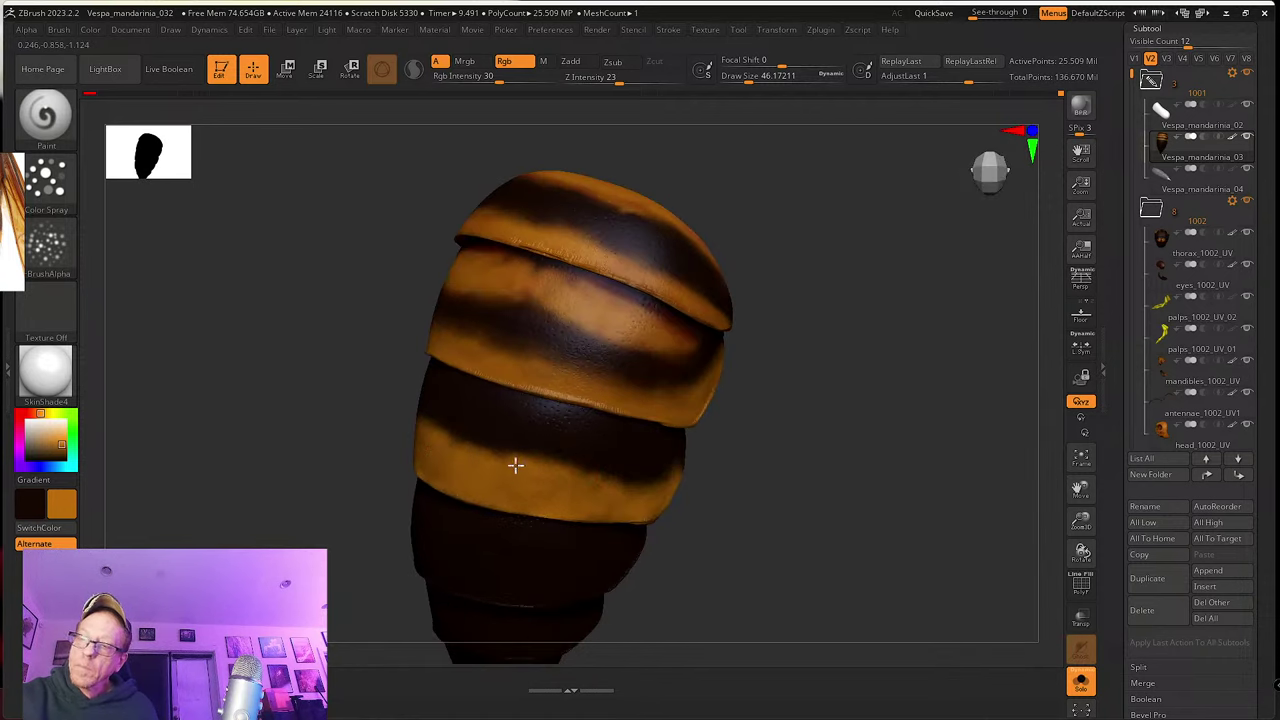
{"action": "right_click_drag", "start_coordinate": [614, 391], "coordinate": [557, 411]}
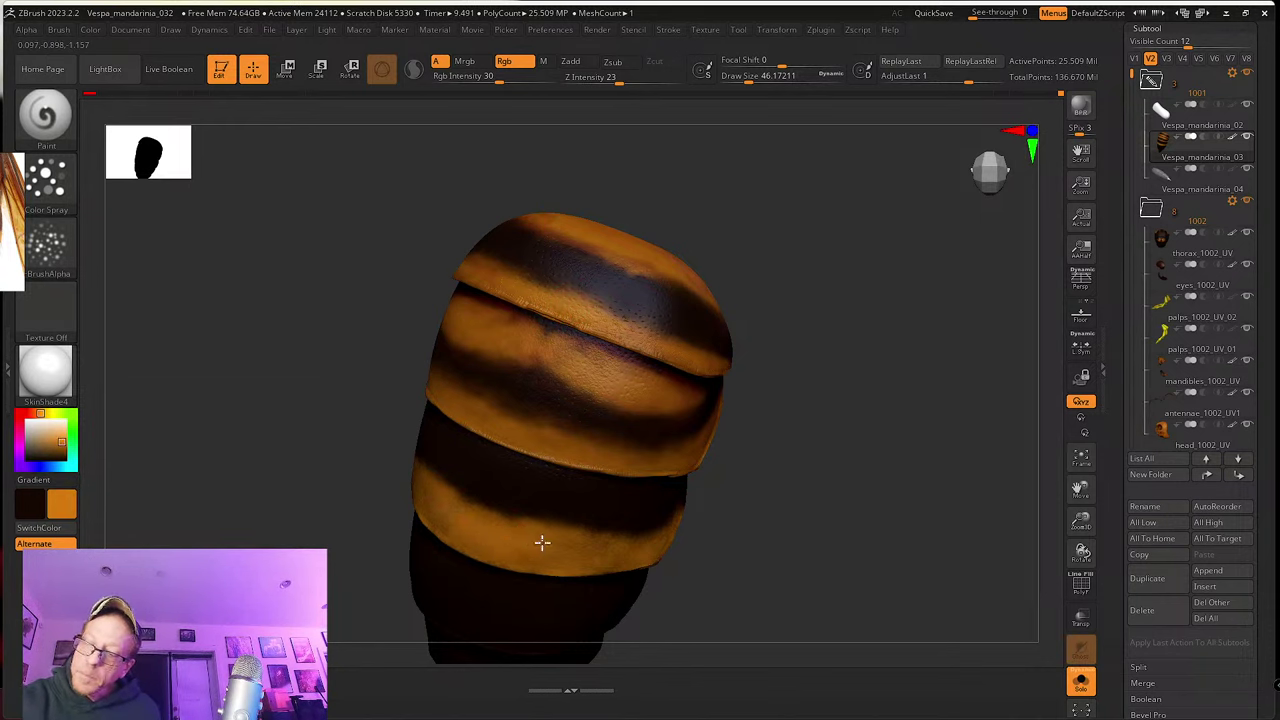
{"action": "mouse_move", "coordinate": [576, 568]}
{"action": "right_mouse_down"}
{"action": "mouse_move", "coordinate": [551, 458]}
{"action": "mouse_move", "coordinate": [492, 457]}
{"action": "right_mouse_up"}
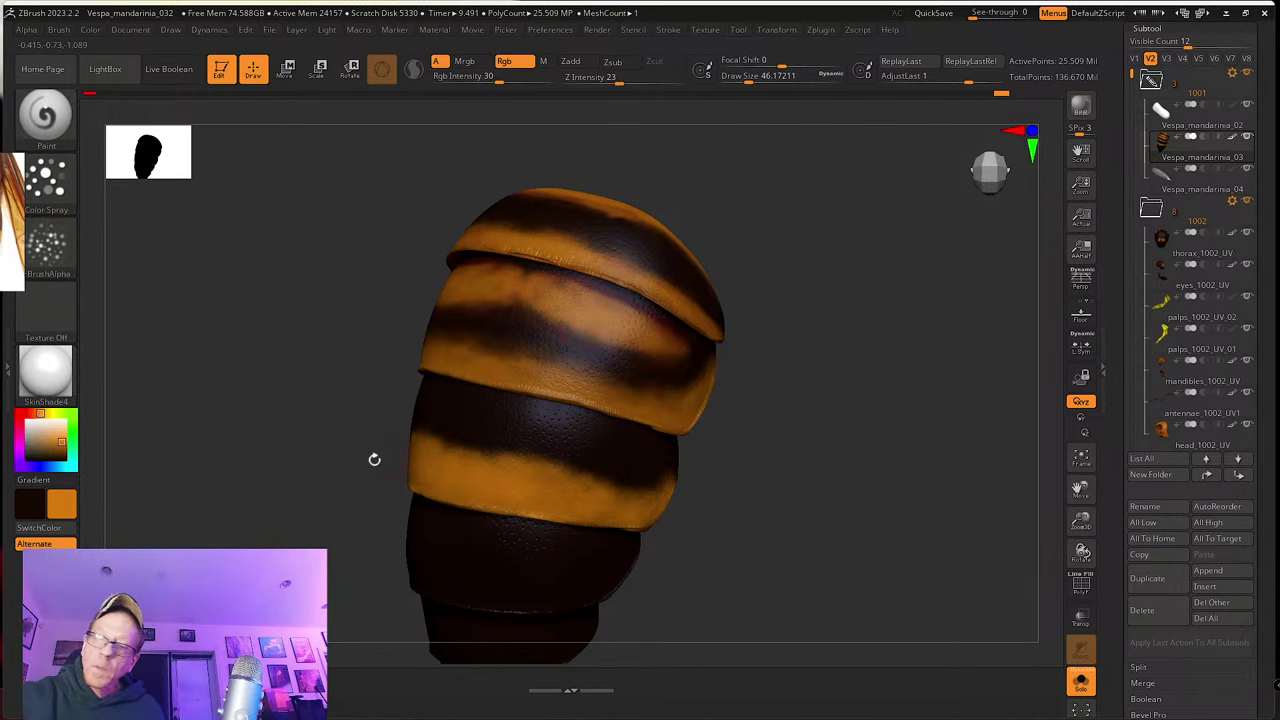
Step: Choose a dark red-brown and blend it along the front border of the third segment's orange stripe
{"action": "left_click", "coordinate": [57, 450]}
{"action": "left_click_drag", "start_coordinate": [40, 413], "coordinate": [29, 413]}
{"action": "left_click", "coordinate": [58, 456]}
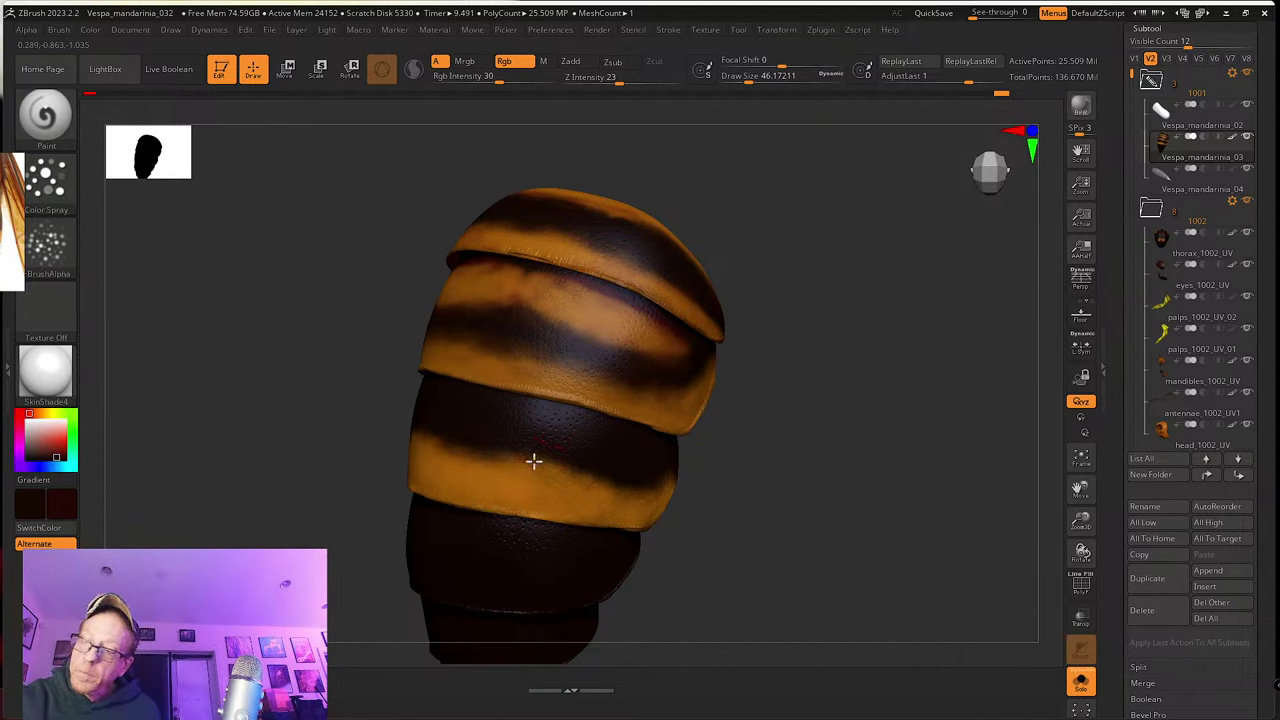
{"action": "left_click_drag", "start_coordinate": [790, 485], "coordinate": [631, 471]}
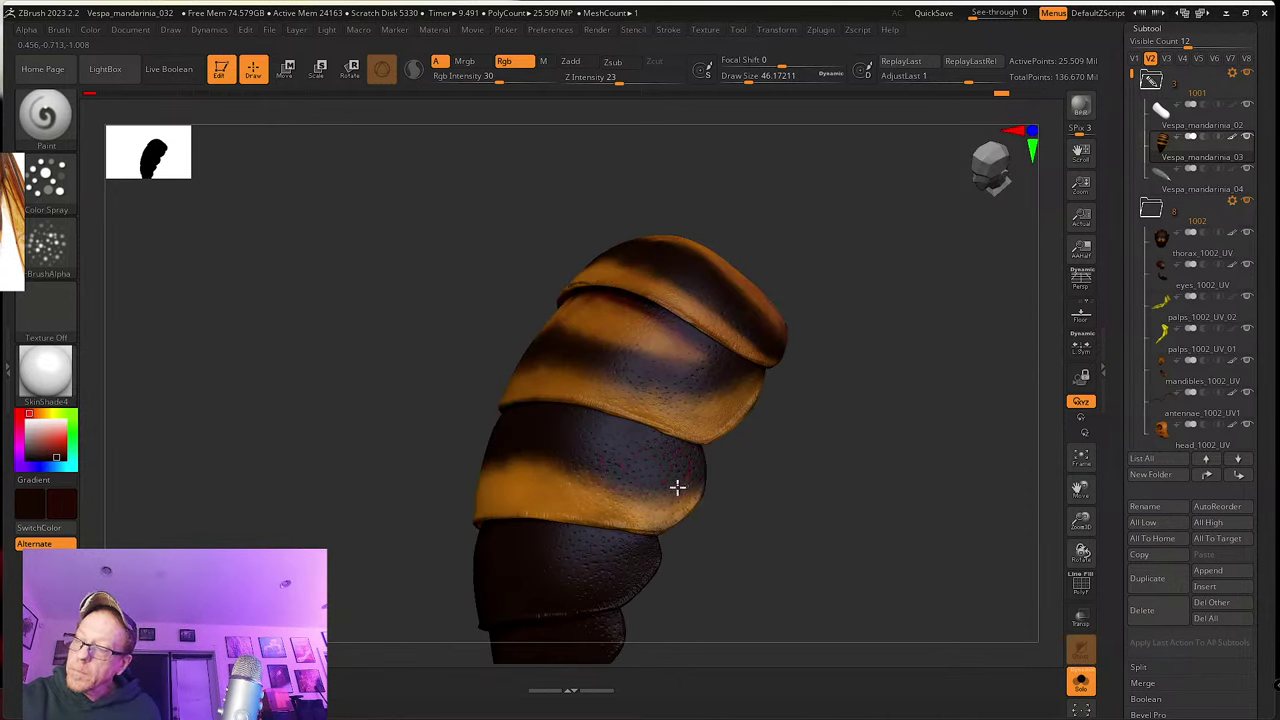
{"action": "right_click_drag", "start_coordinate": [677, 487], "coordinate": [705, 463]}
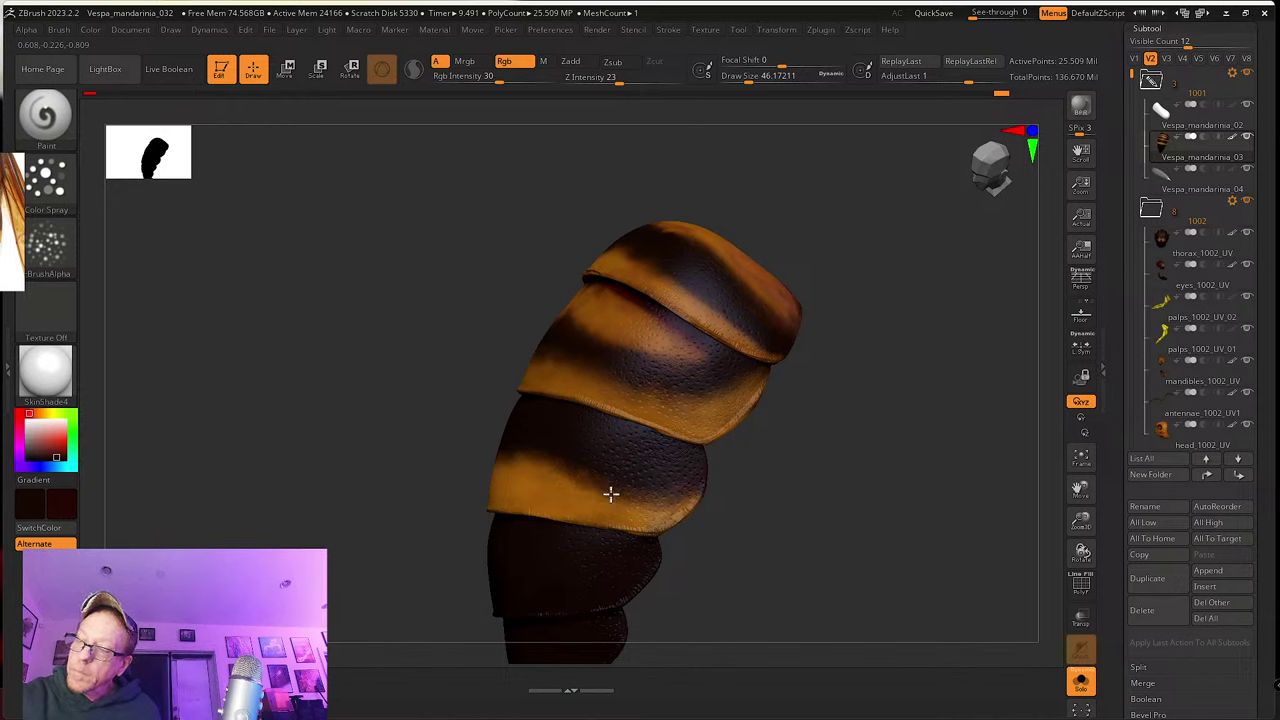
{"action": "right_click_drag", "start_coordinate": [530, 457], "coordinate": [497, 446]}
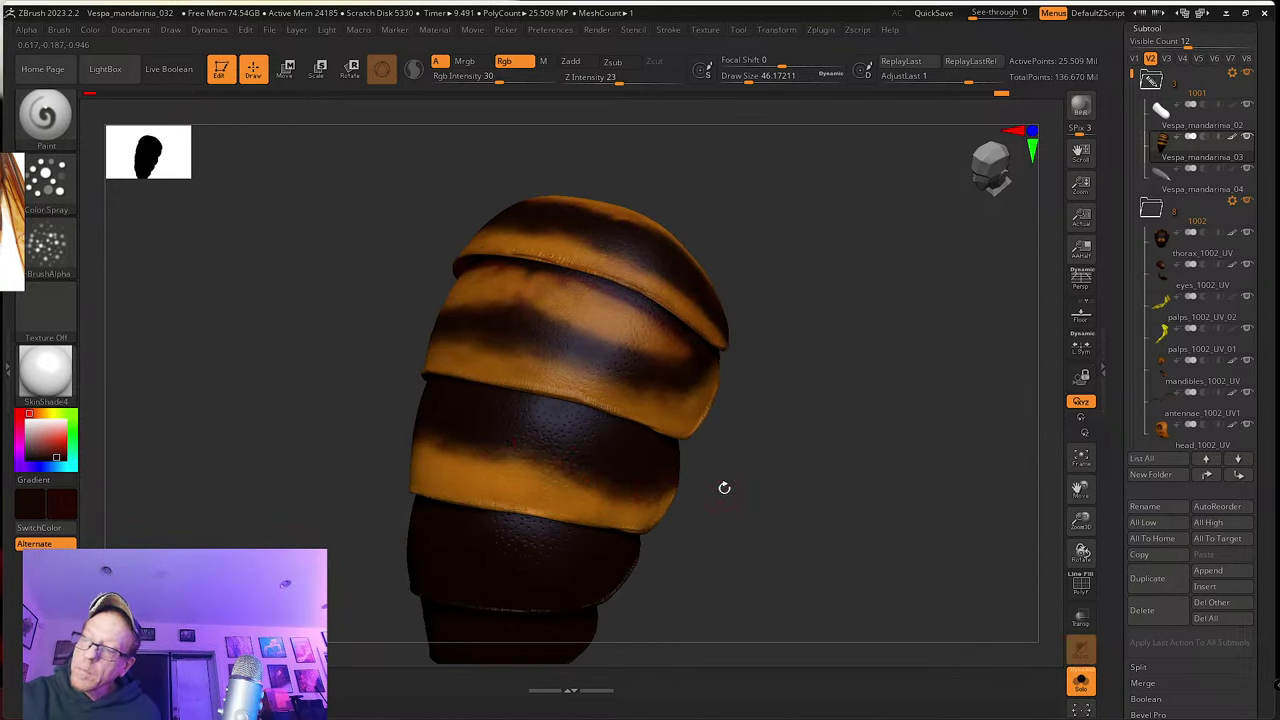
Step: Tint the third segment's dark band with the dark red-brown across its middle and around the side
{"action": "left_click_drag", "start_coordinate": [723, 486], "coordinate": [542, 413]}
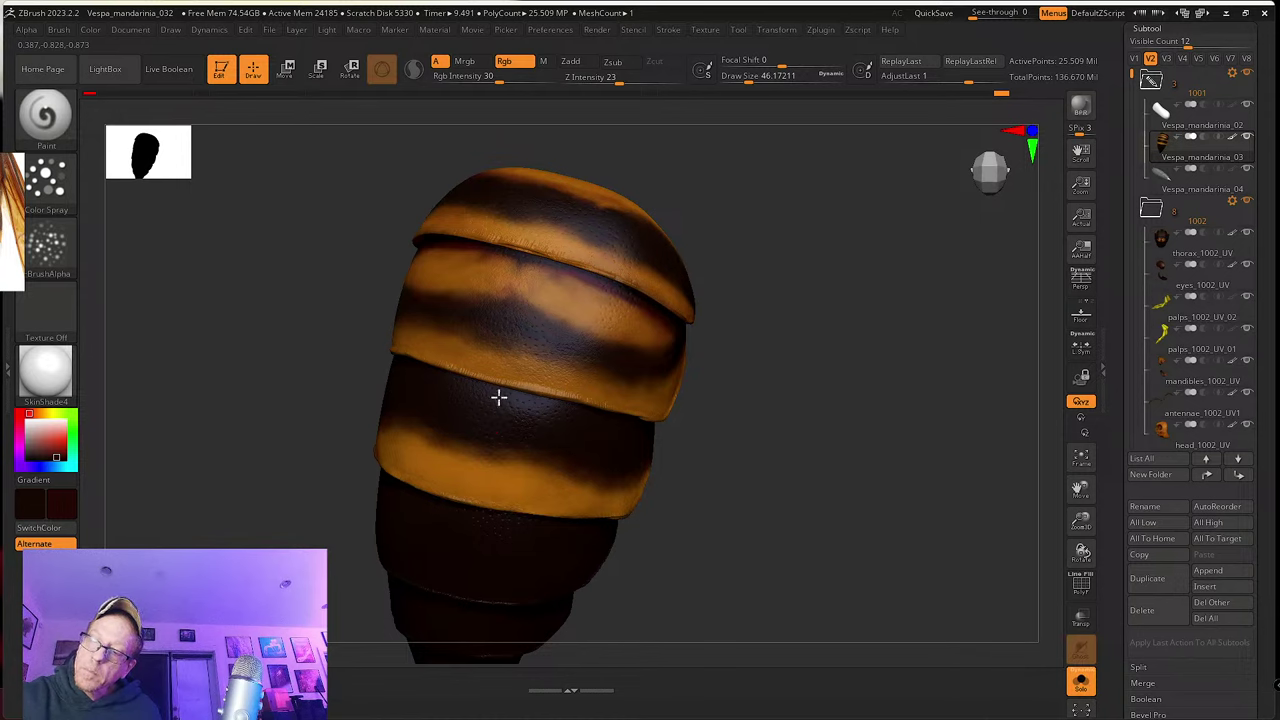
{"action": "left_click_drag", "start_coordinate": [710, 440], "coordinate": [613, 455]}
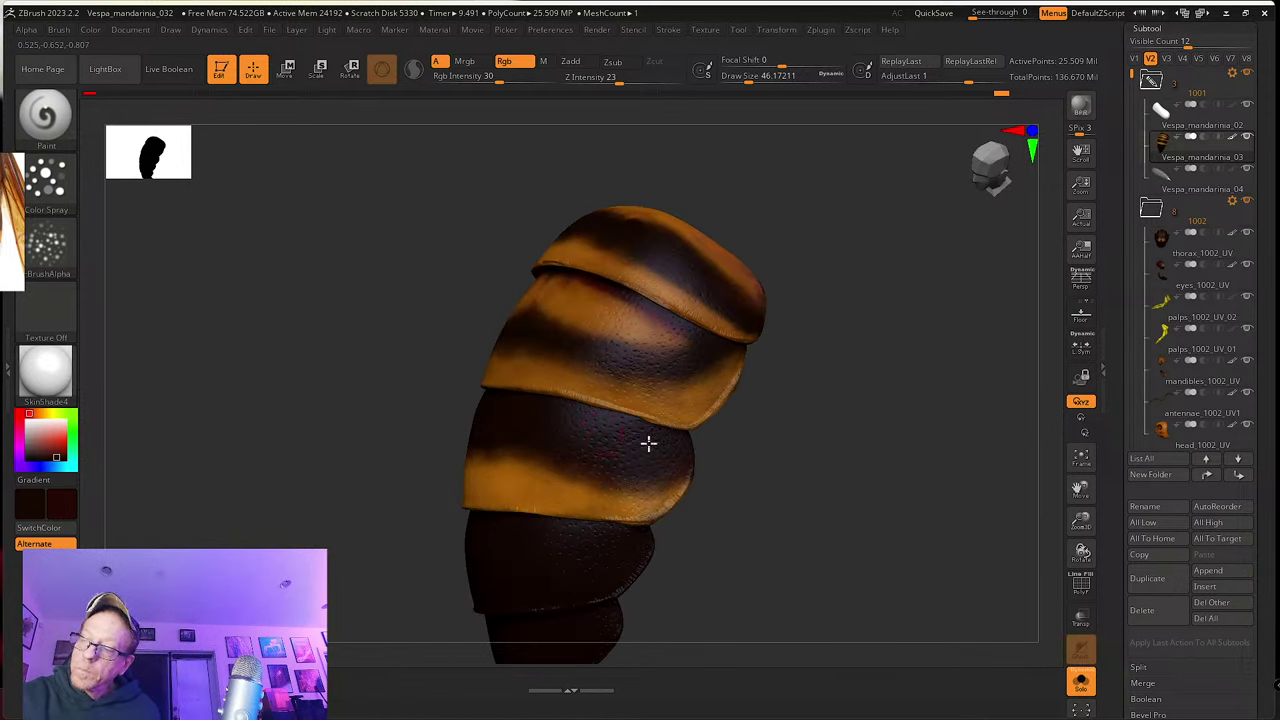
{"action": "left_click_drag", "start_coordinate": [696, 447], "coordinate": [673, 494]}
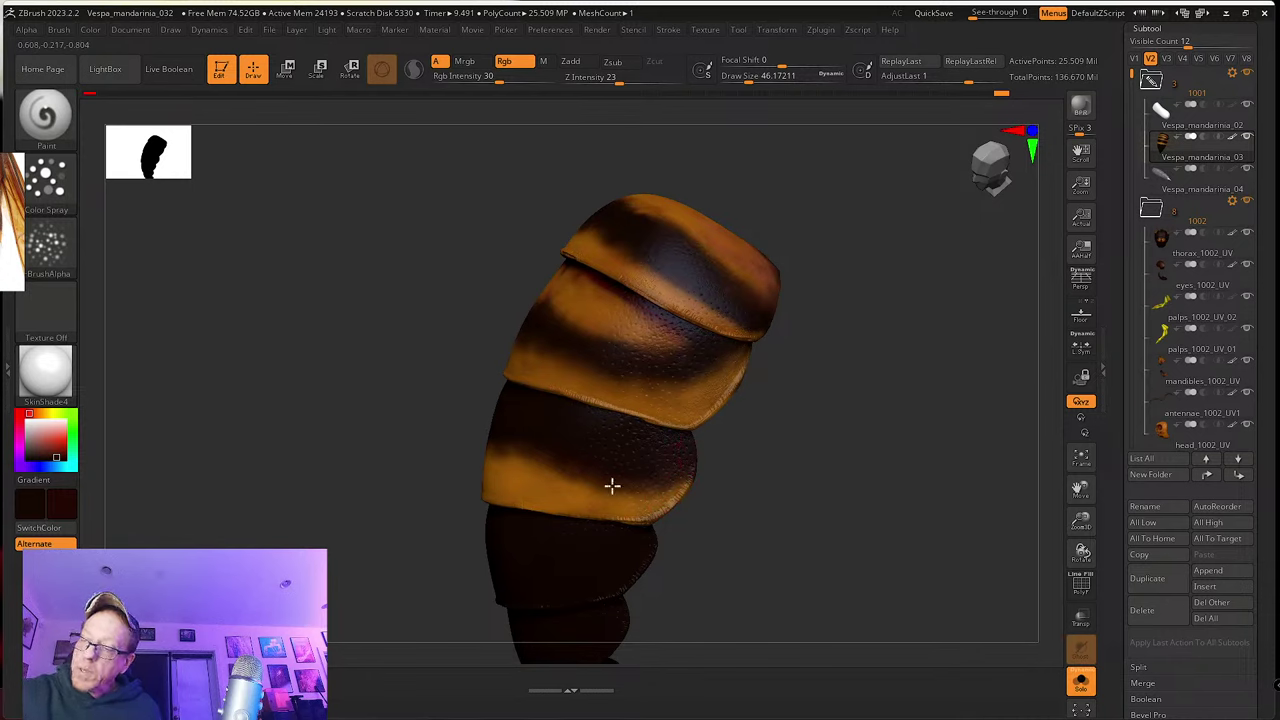
{"action": "left_click_drag", "start_coordinate": [734, 463], "coordinate": [688, 450]}
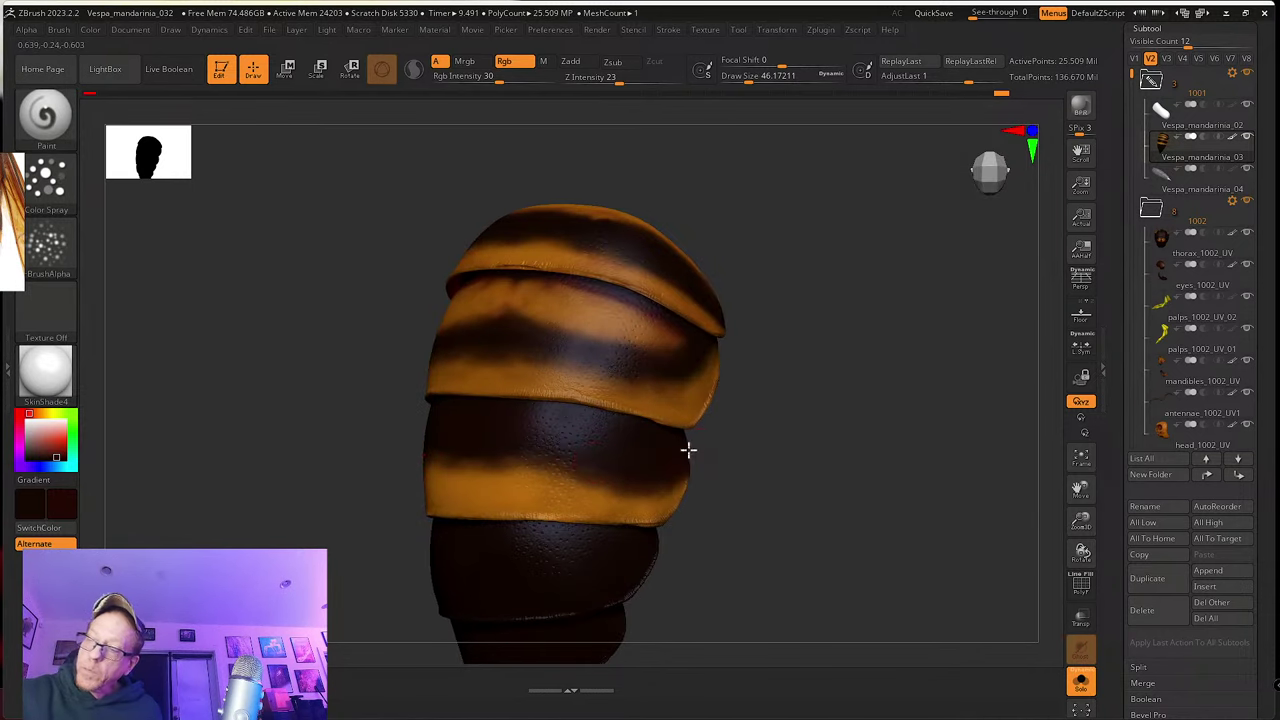
{"action": "right_click_drag", "start_coordinate": [688, 450], "coordinate": [561, 483]}
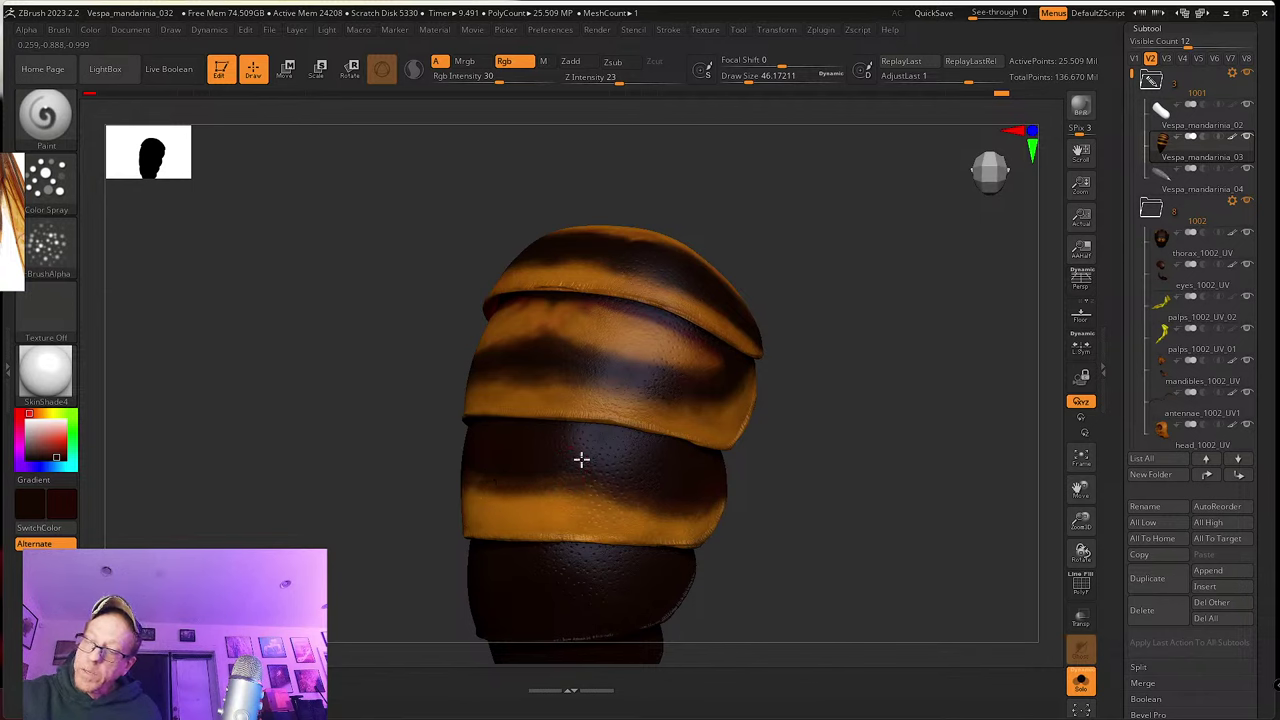
{"action": "right_click_drag", "start_coordinate": [581, 459], "coordinate": [563, 449]}
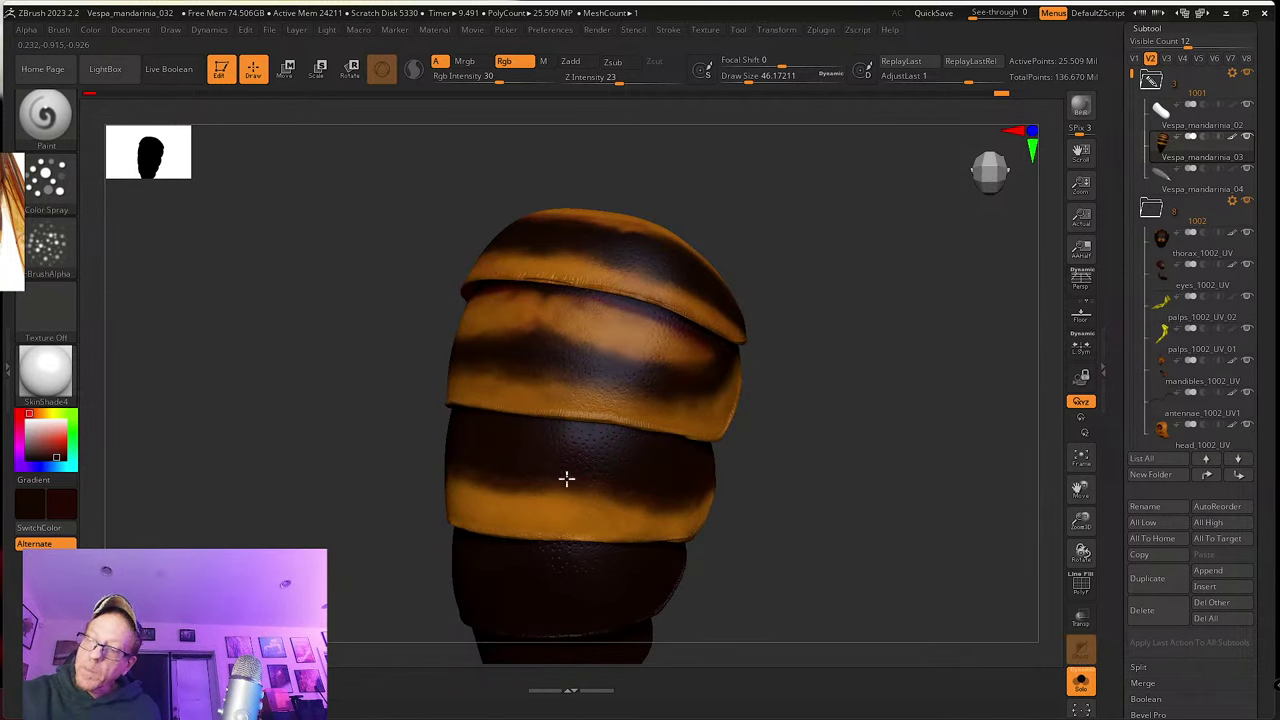
{"action": "right_click_drag", "start_coordinate": [620, 480], "coordinate": [686, 455]}
Step: Sample the orange and repaint the third segment's rear stripe, softening its border with the dark band
{"action": "key", "text": "c"}
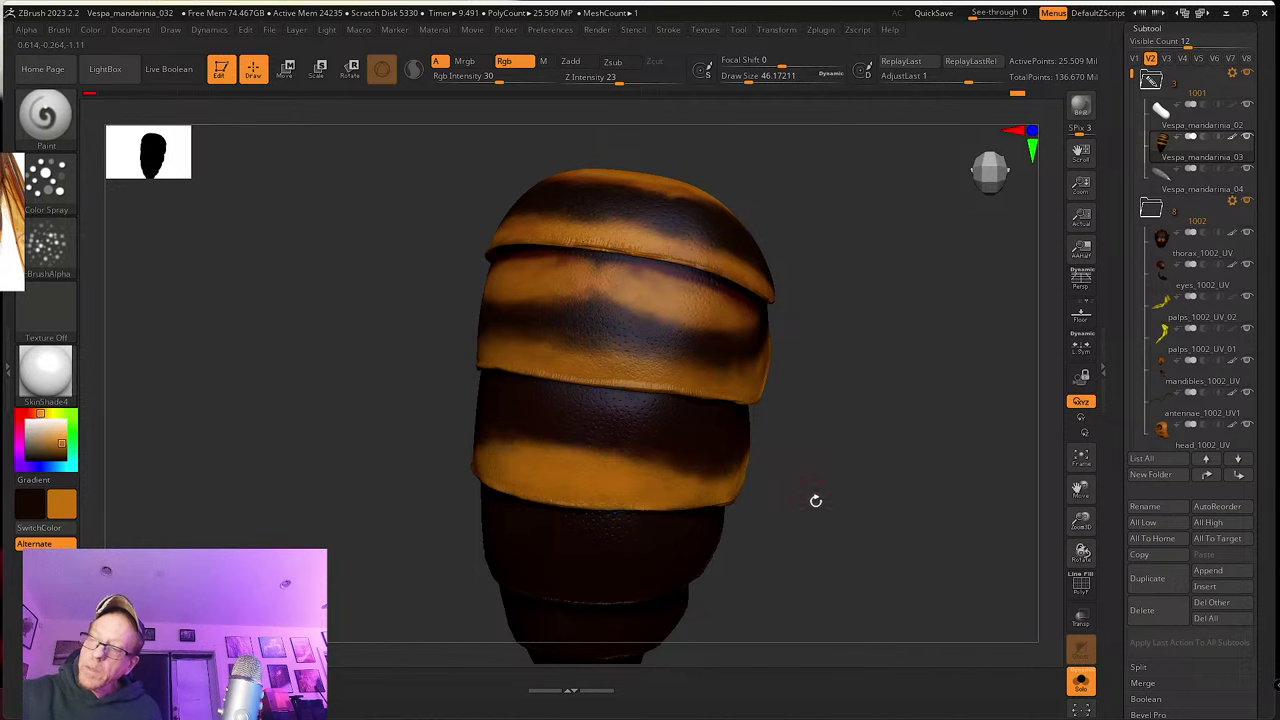
{"action": "right_click_drag", "start_coordinate": [816, 501], "coordinate": [737, 440]}
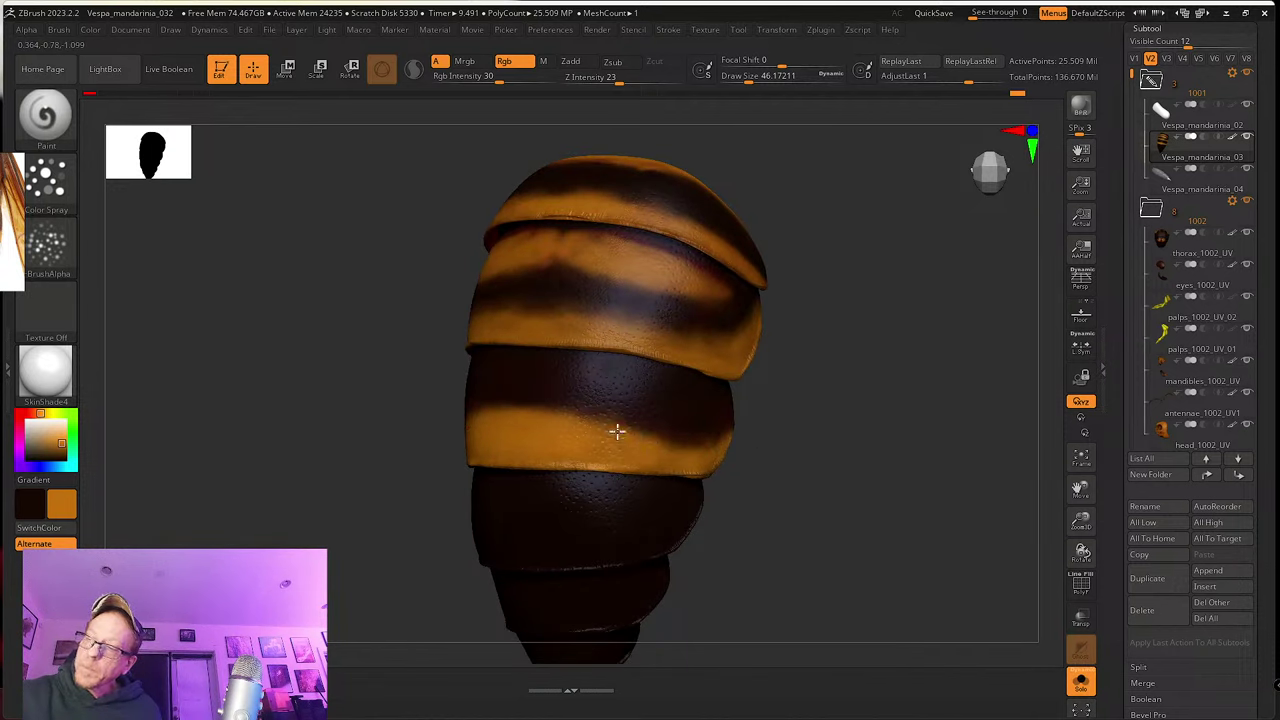
{"action": "right_click_drag", "start_coordinate": [740, 477], "coordinate": [629, 437]}
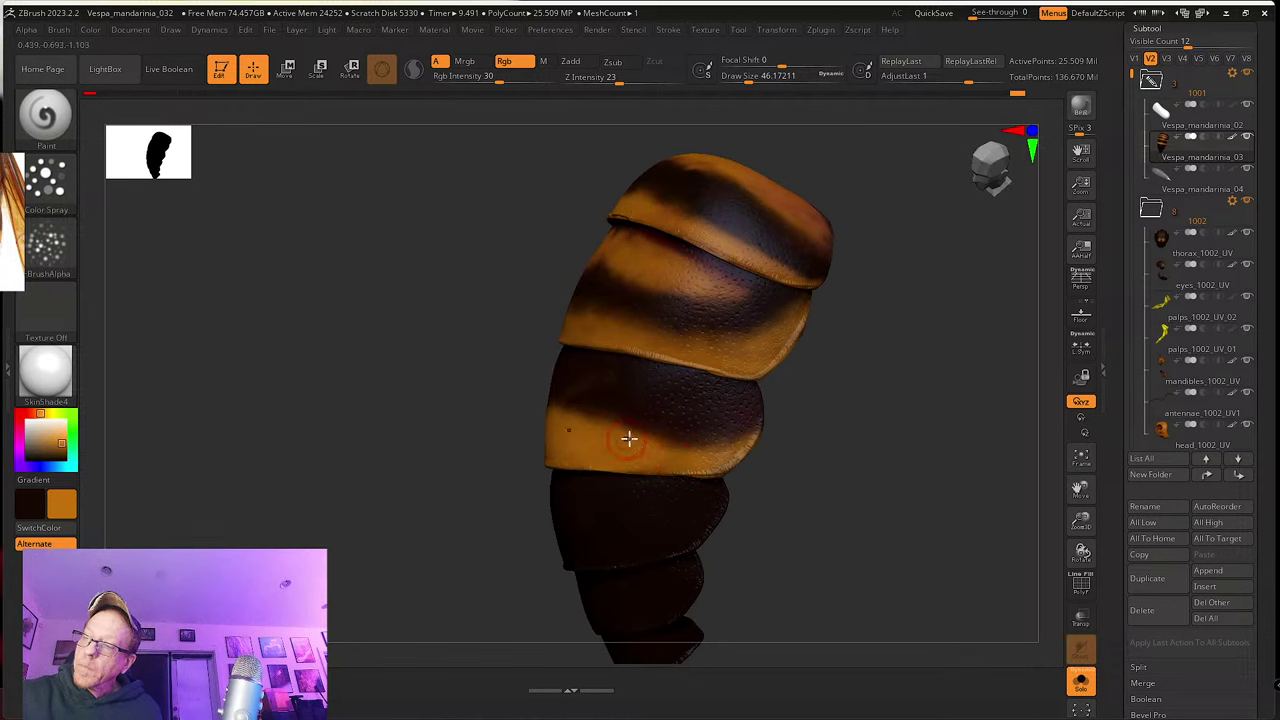
{"action": "key", "text": "ctrl"}
{"action": "mouse_move", "coordinate": [740, 506]}
{"action": "right_mouse_down"}
{"action": "mouse_move", "coordinate": [766, 486]}
{"action": "mouse_move", "coordinate": [548, 441]}
{"action": "right_mouse_up"}
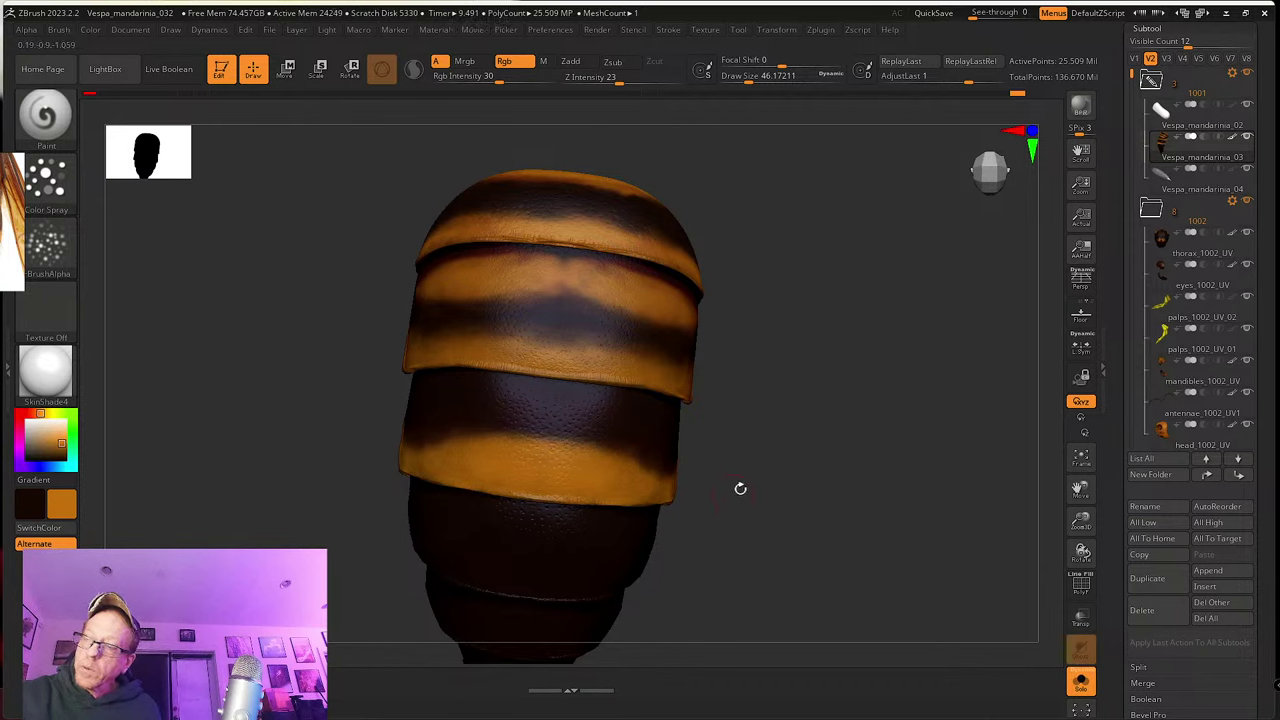
{"action": "right_click_drag", "start_coordinate": [740, 489], "coordinate": [611, 489]}
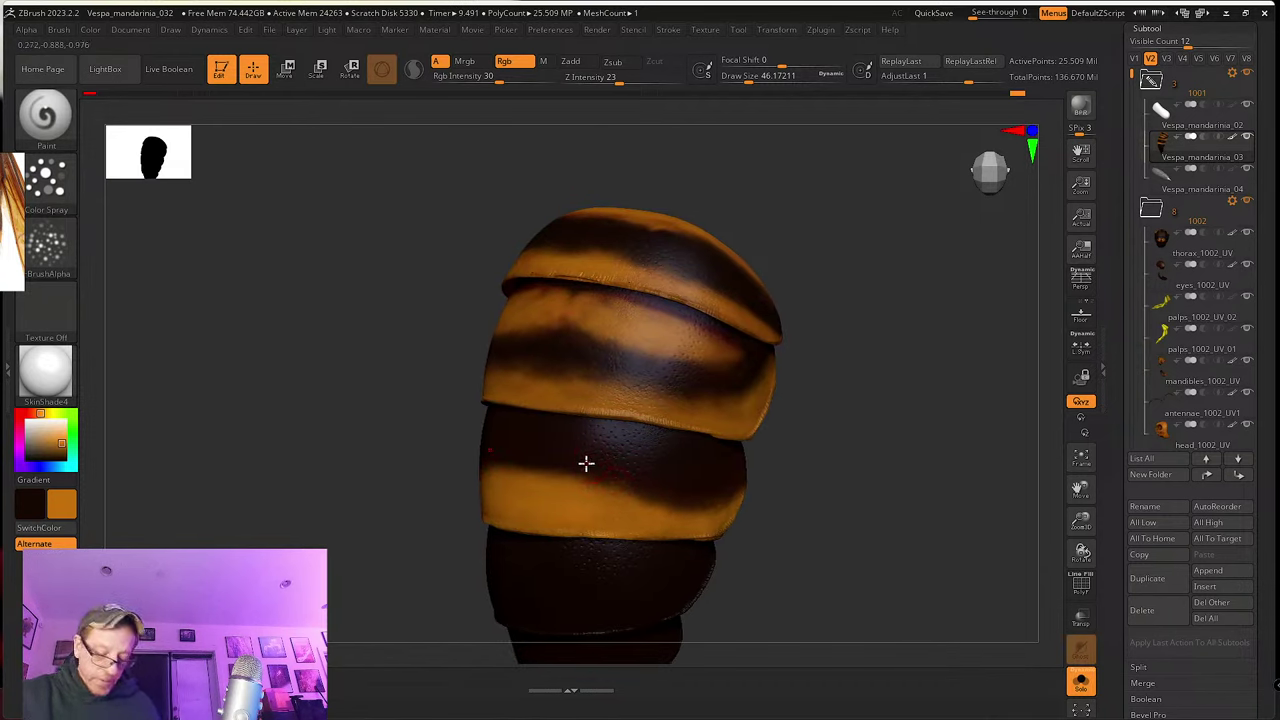
Step: Sample the dark brown and paint it along the front border of the third segment's orange stripe, across the middle and around the side
{"action": "key", "text": "c"}
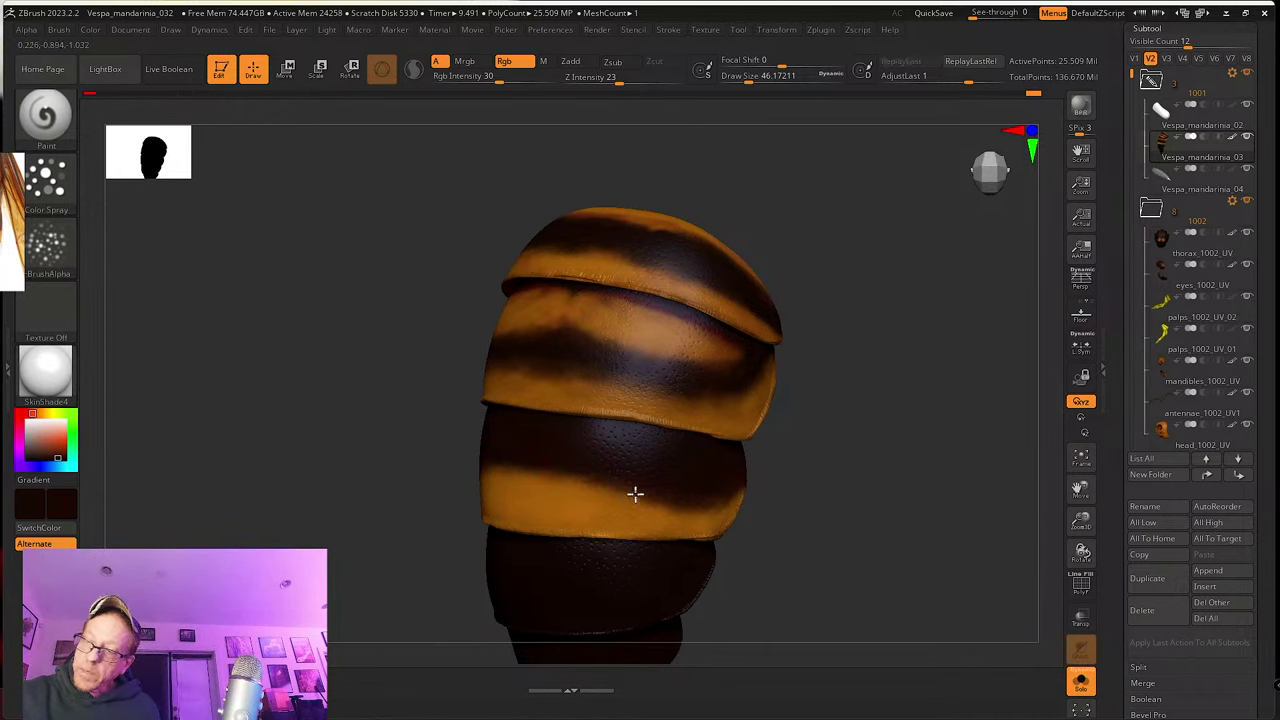
{"action": "left_click_drag", "start_coordinate": [635, 494], "coordinate": [599, 478]}
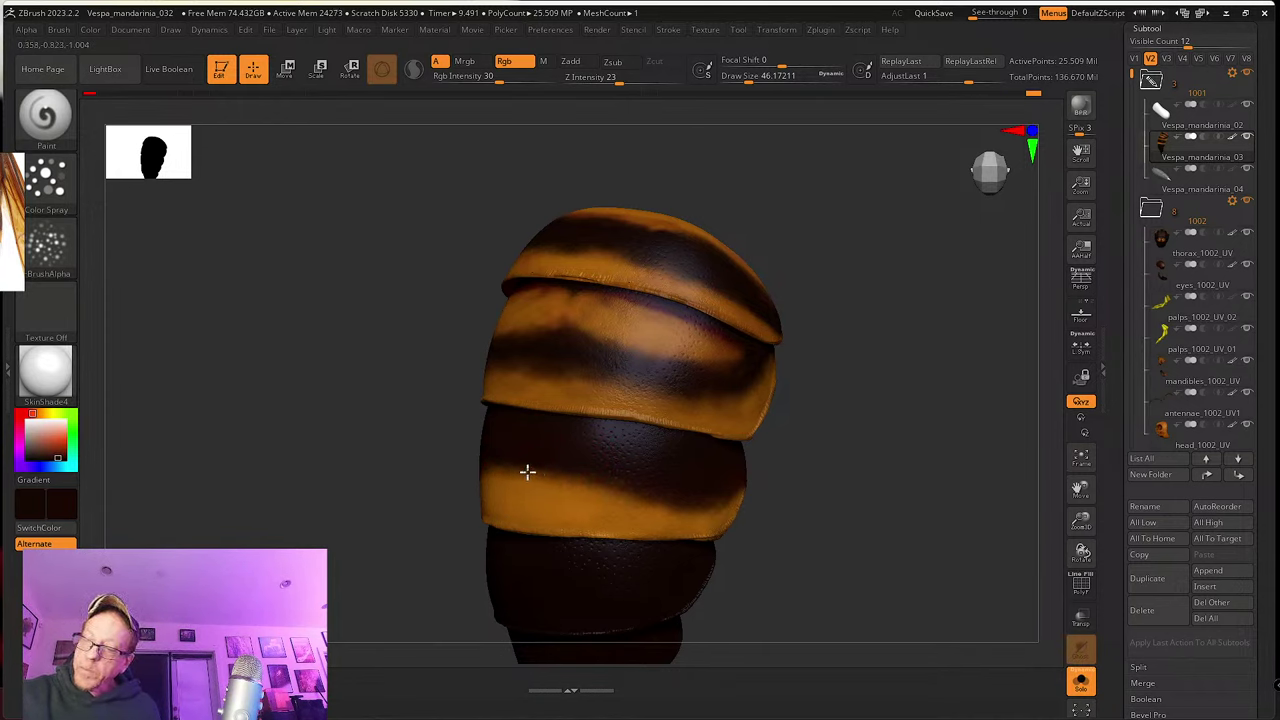
{"action": "right_click_drag", "start_coordinate": [763, 514], "coordinate": [607, 494]}
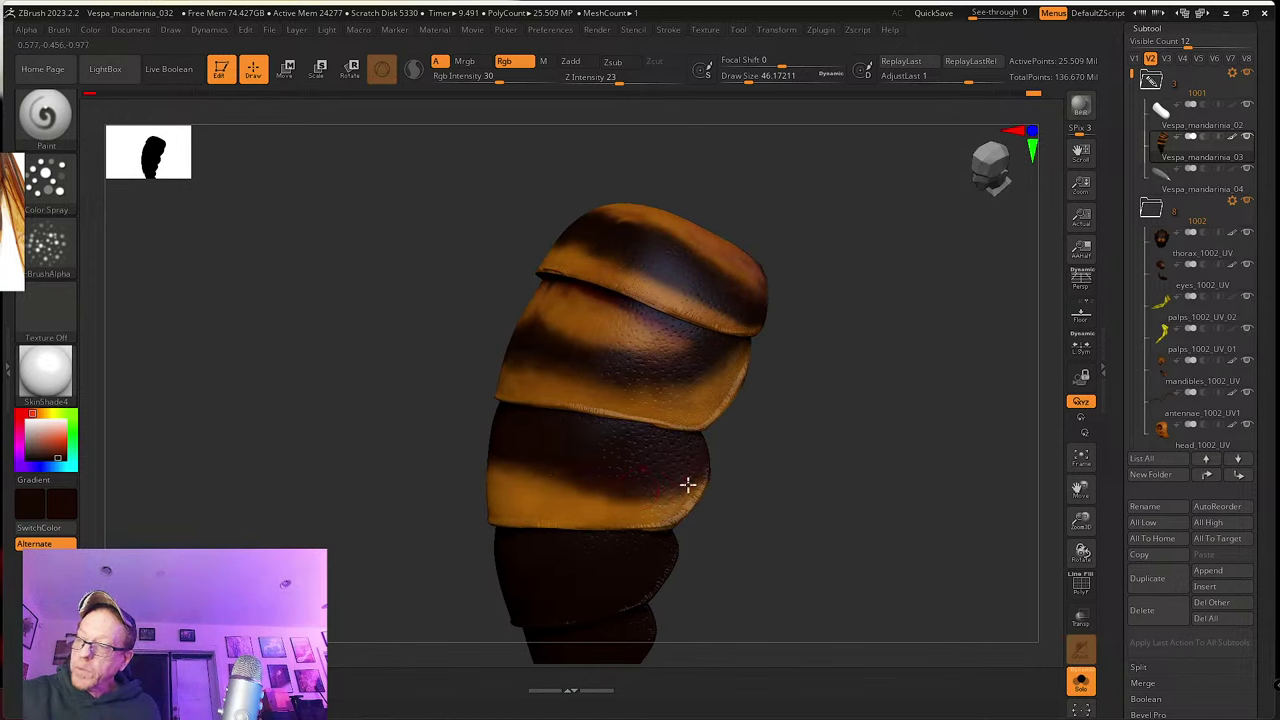
{"action": "right_click_drag", "start_coordinate": [722, 447], "coordinate": [660, 481]}
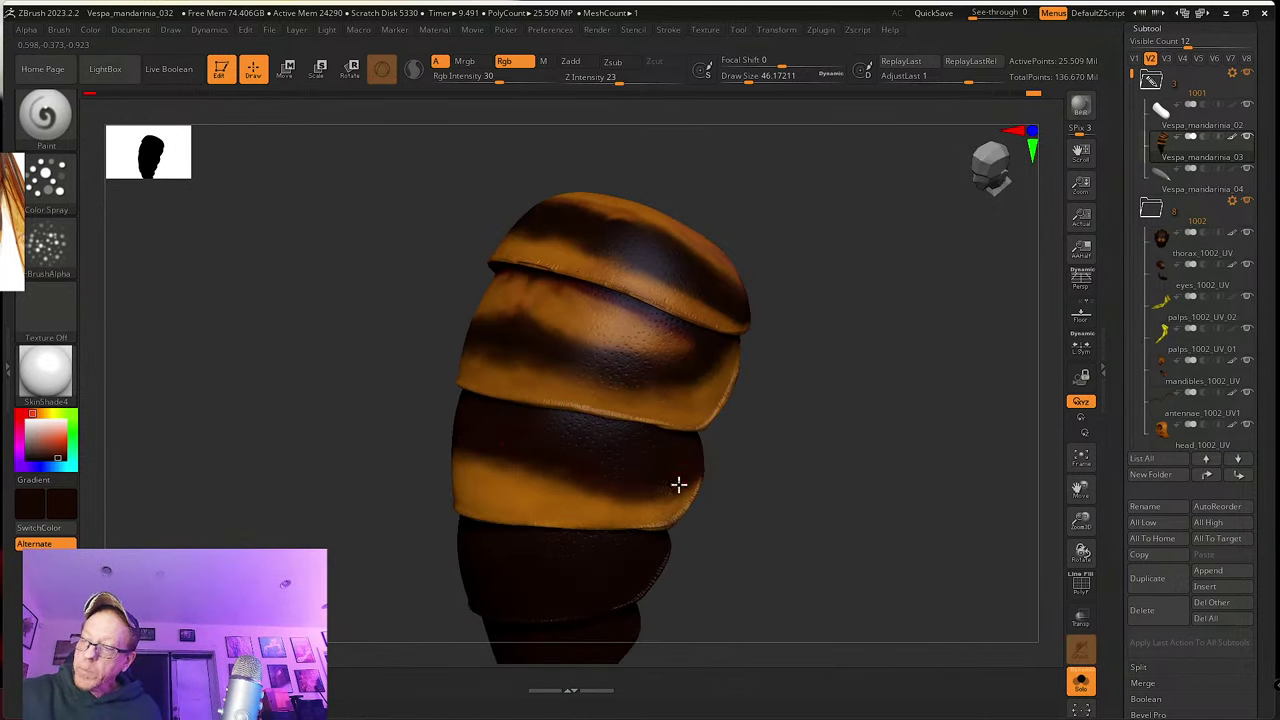
{"action": "right_click_drag", "start_coordinate": [571, 449], "coordinate": [489, 457]}
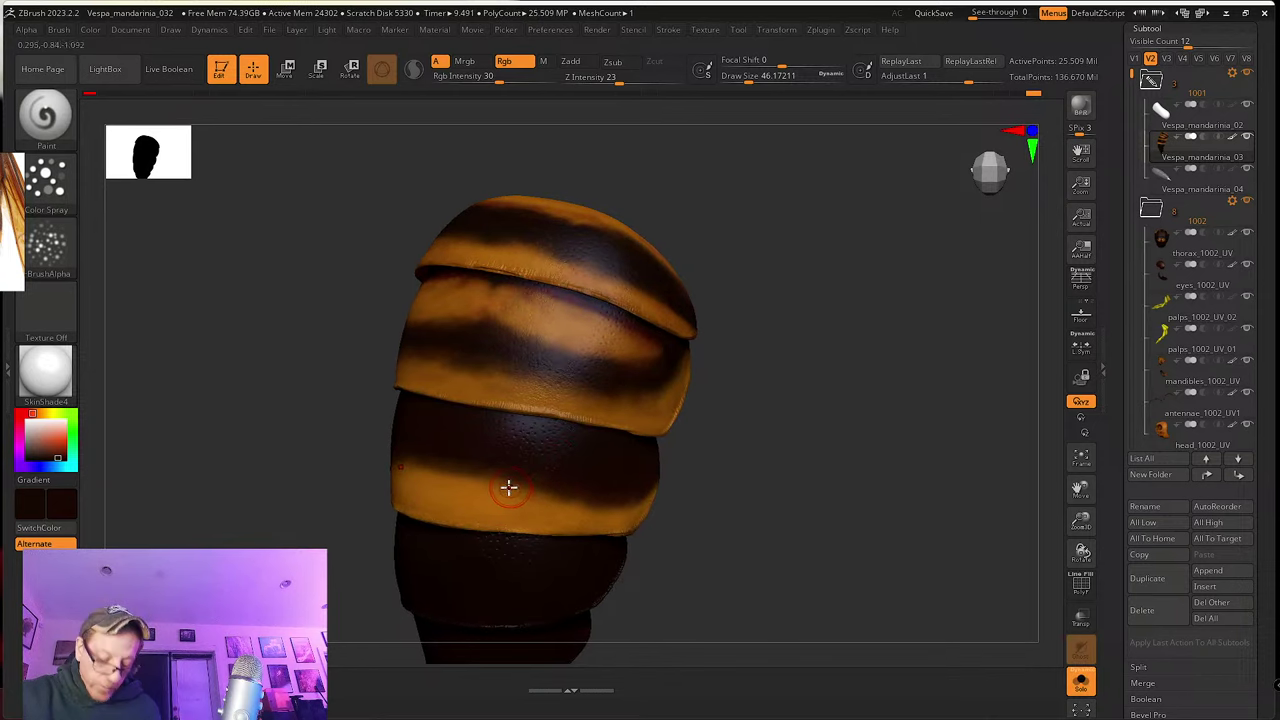
Step: Sample the orange, reduce the brush size to about 22, and blend orange into the third segment's border with the dark band
{"action": "key", "text": "c"}
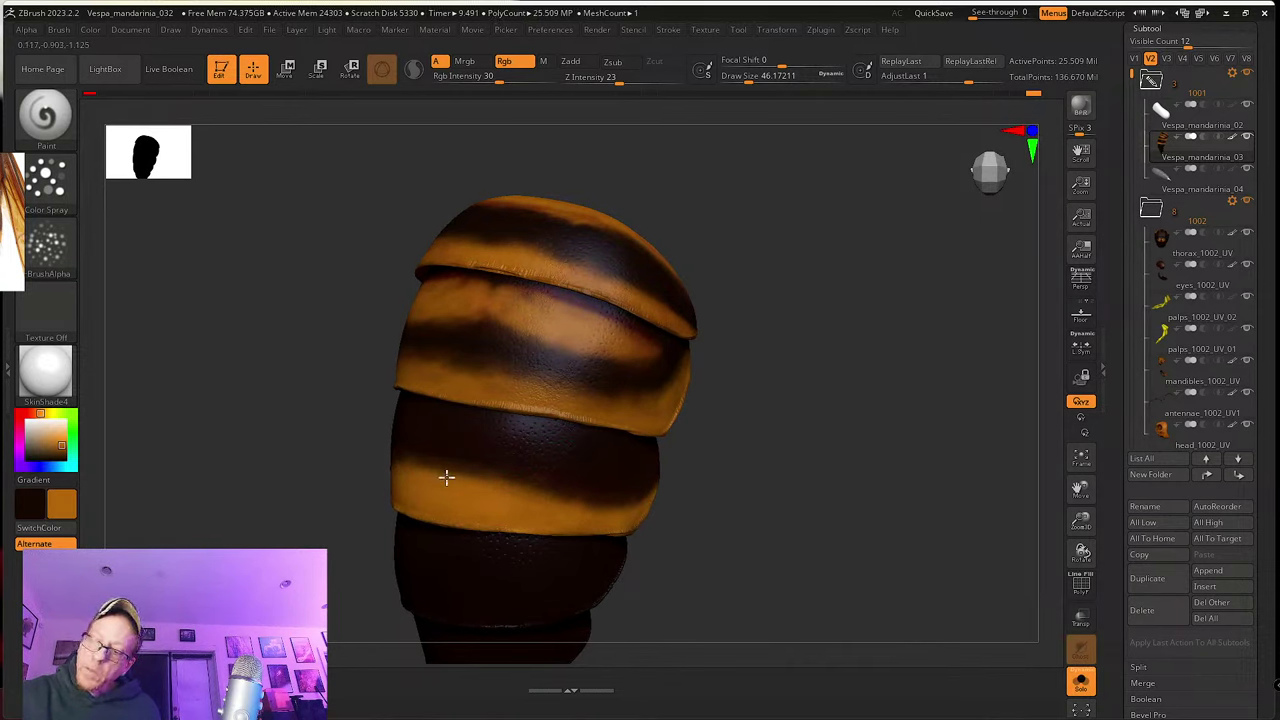
{"action": "left_click", "coordinate": [469, 478]}
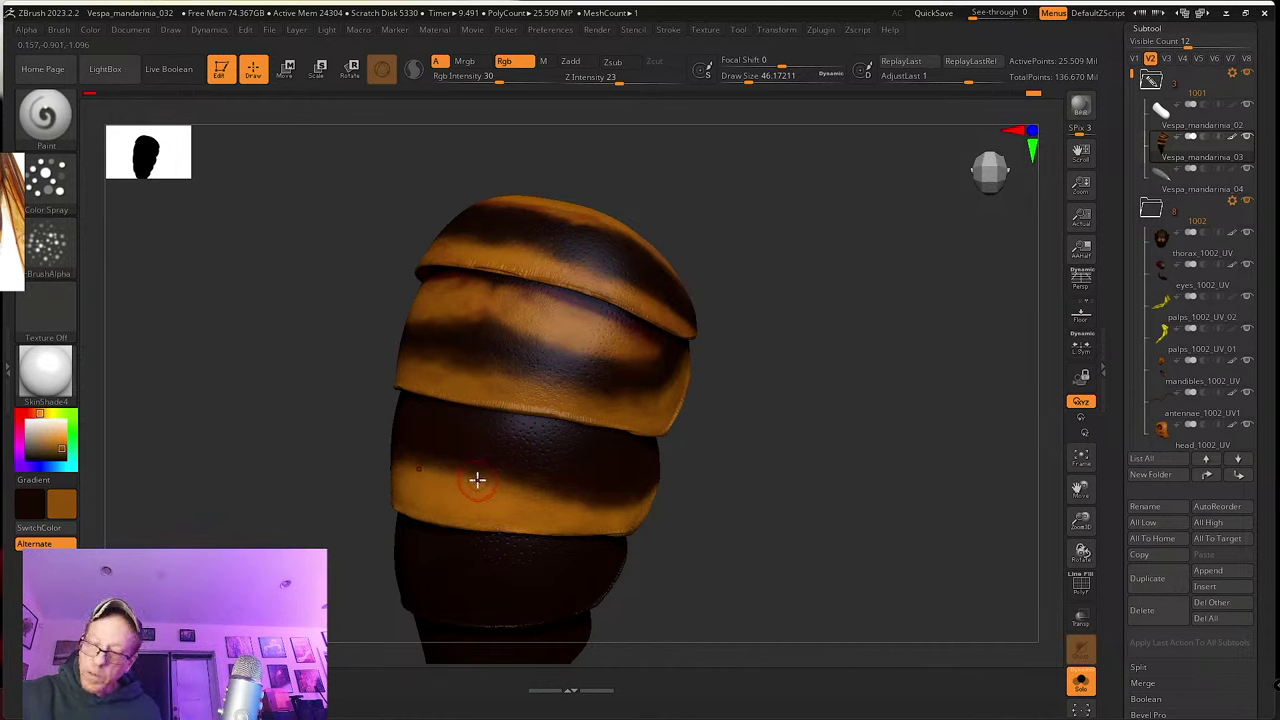
{"action": "key", "text": "s"}
{"action": "left_click_drag", "start_coordinate": [473, 480], "coordinate": [469, 479]}
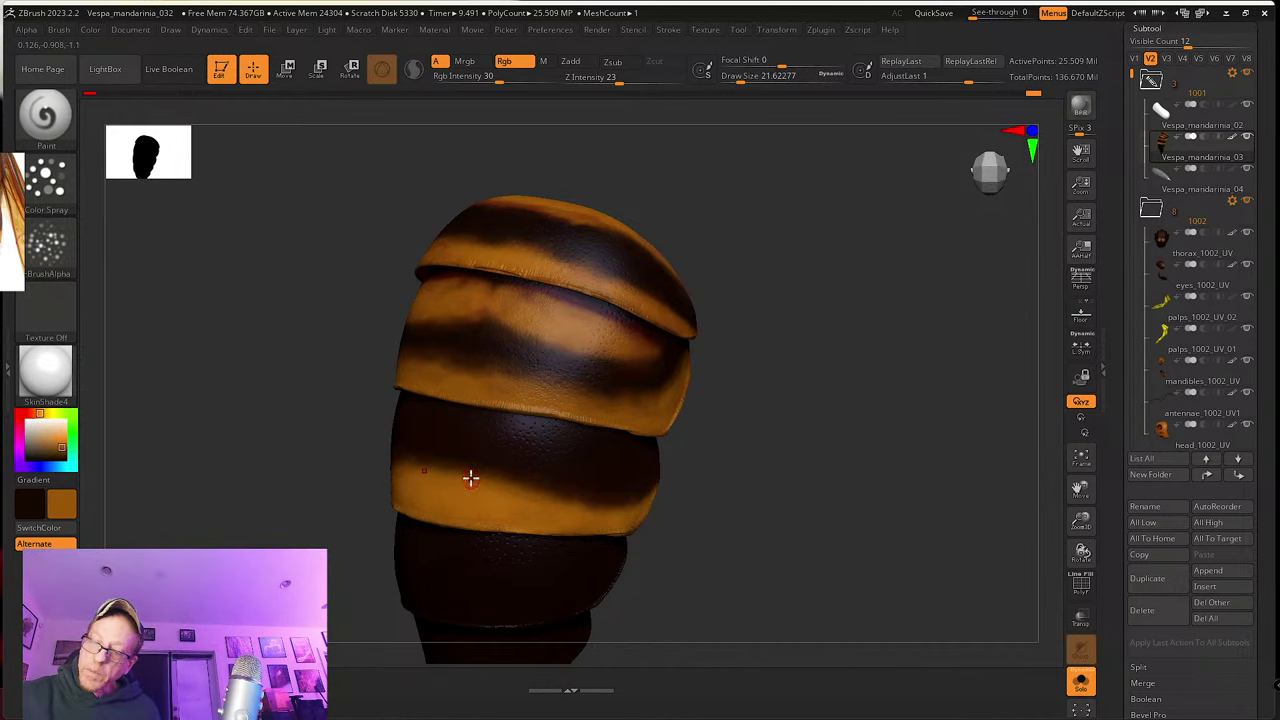
{"action": "left_click_drag", "start_coordinate": [370, 462], "coordinate": [411, 466]}
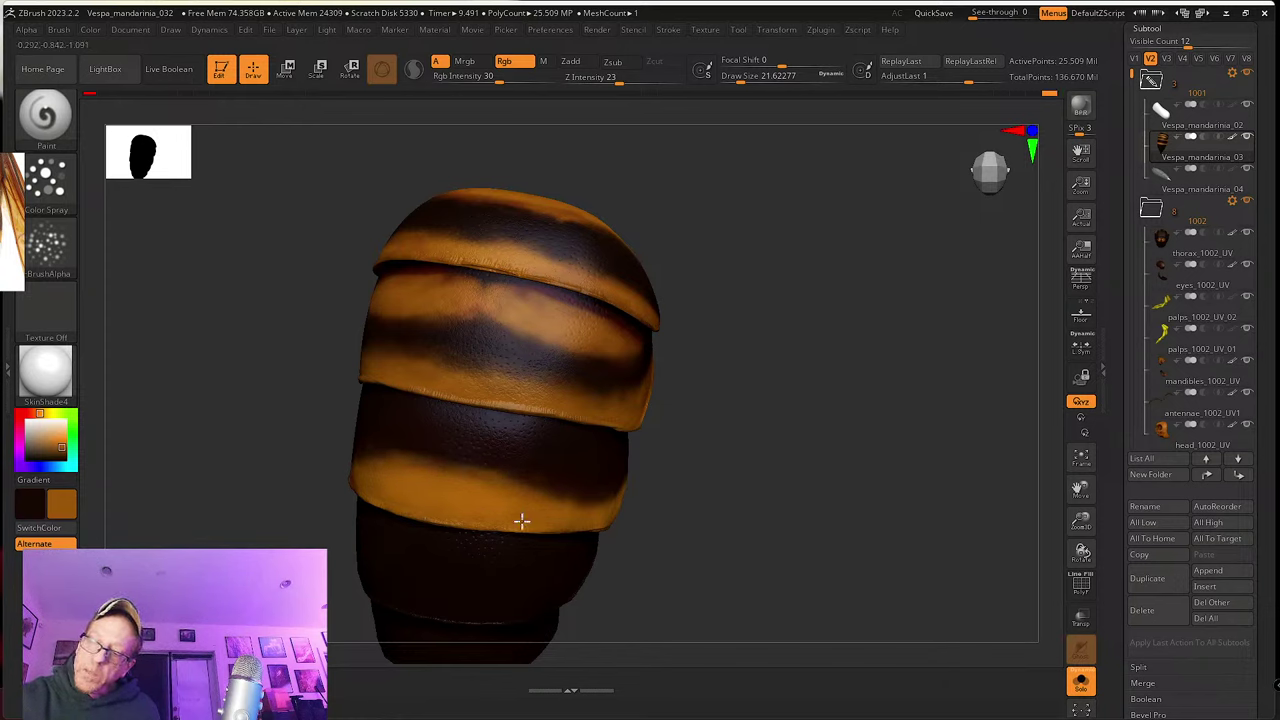
{"action": "right_click_drag", "start_coordinate": [520, 517], "coordinate": [491, 462]}
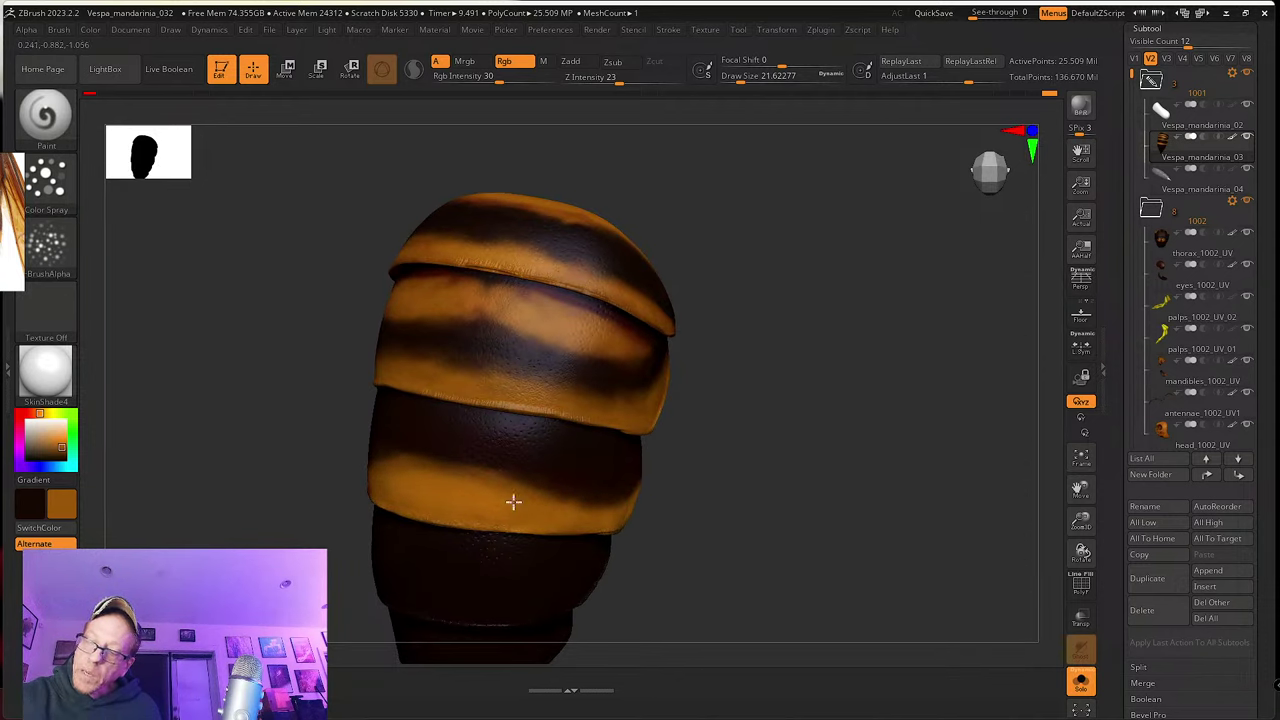
{"action": "right_click_drag", "start_coordinate": [553, 516], "coordinate": [580, 523]}
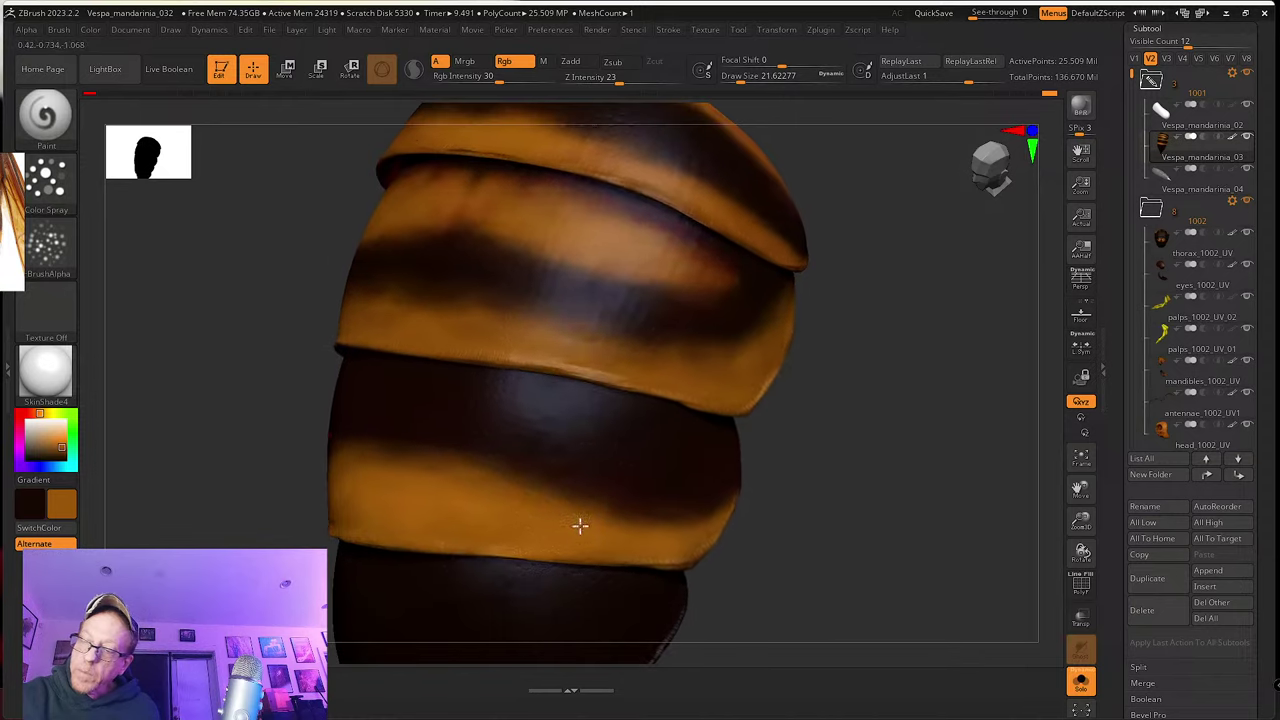
Step: Sample a mid brown from the third segment's color transition and soften the border between its dark band and orange stripe
{"action": "key", "text": "c"}
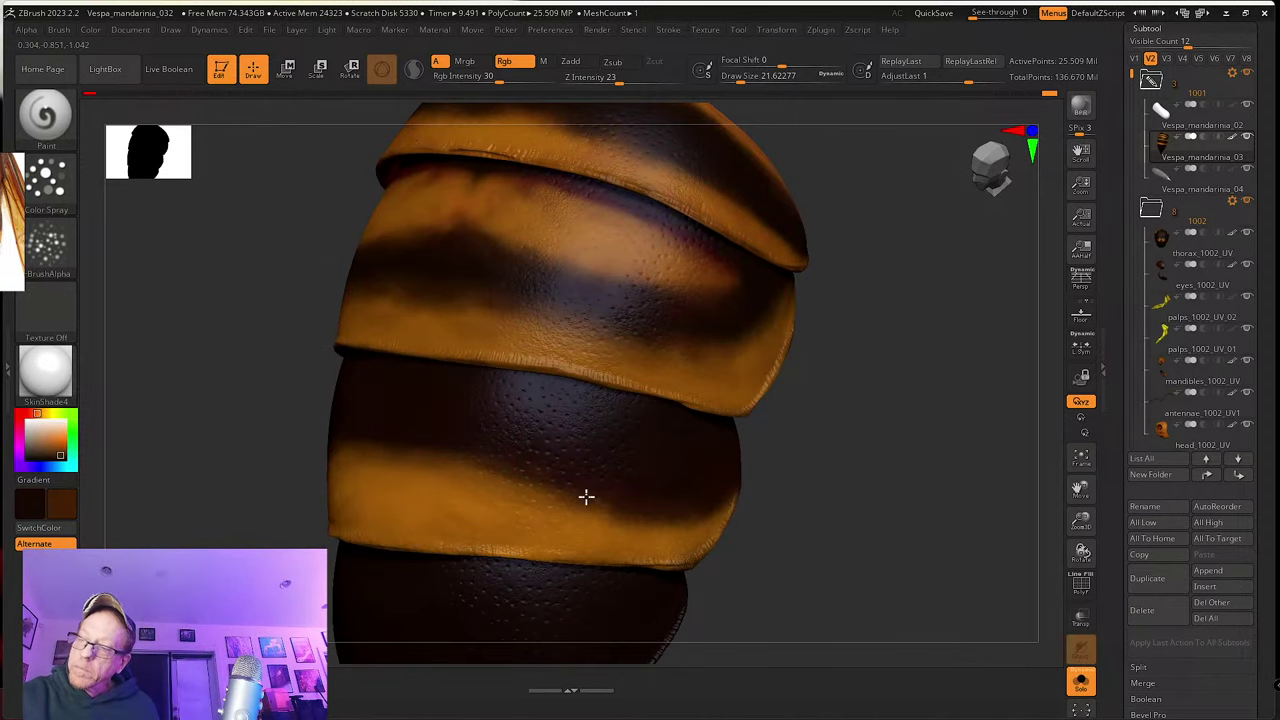
{"action": "right_click_drag", "start_coordinate": [657, 480], "coordinate": [574, 517]}
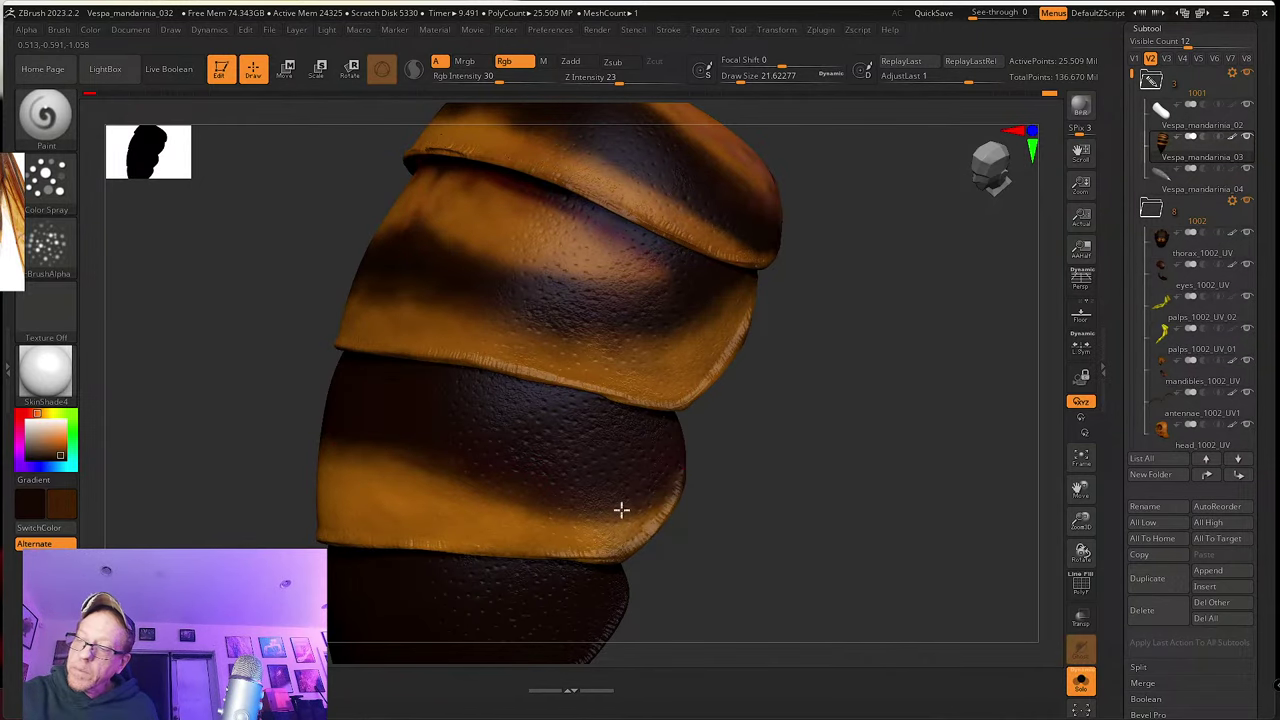
{"action": "mouse_move", "coordinate": [494, 440]}
{"action": "right_mouse_down"}
{"action": "mouse_move", "coordinate": [534, 474]}
{"action": "mouse_move", "coordinate": [477, 479]}
{"action": "right_mouse_up"}
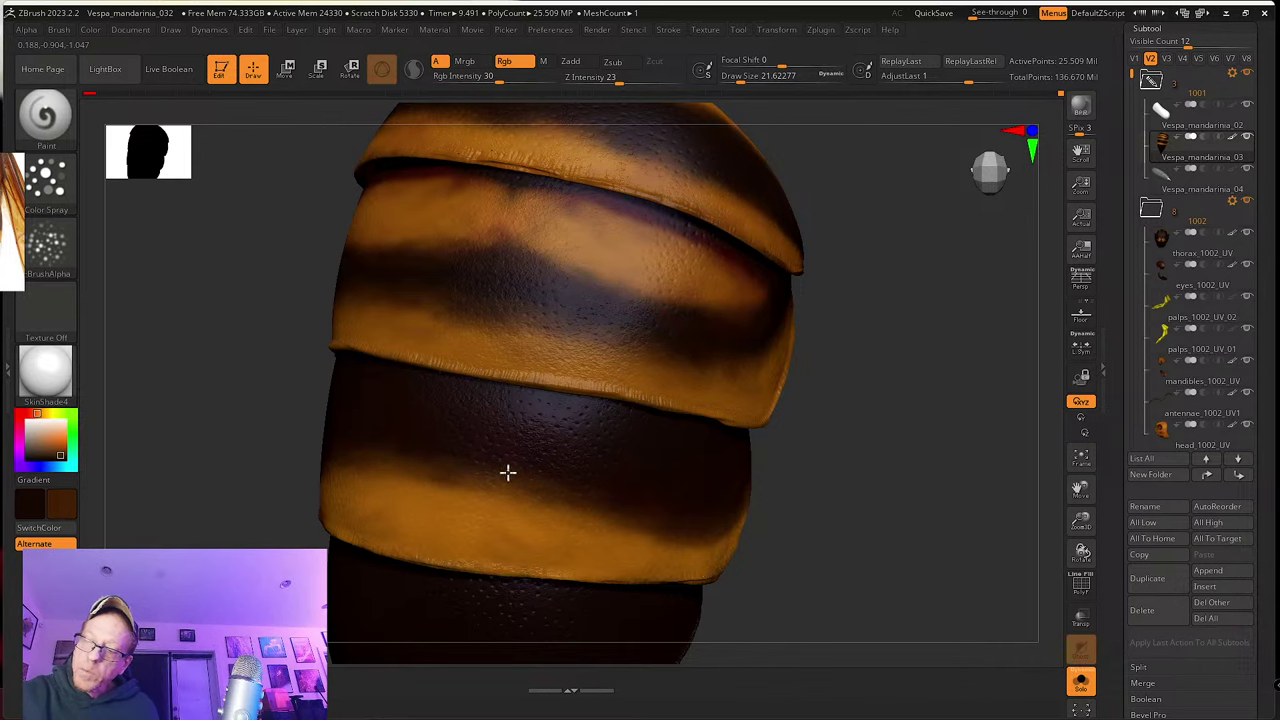
{"action": "mouse_move", "coordinate": [588, 498]}
{"action": "right_mouse_down"}
{"action": "mouse_move", "coordinate": [442, 430]}
{"action": "mouse_move", "coordinate": [457, 451]}
{"action": "right_mouse_up"}
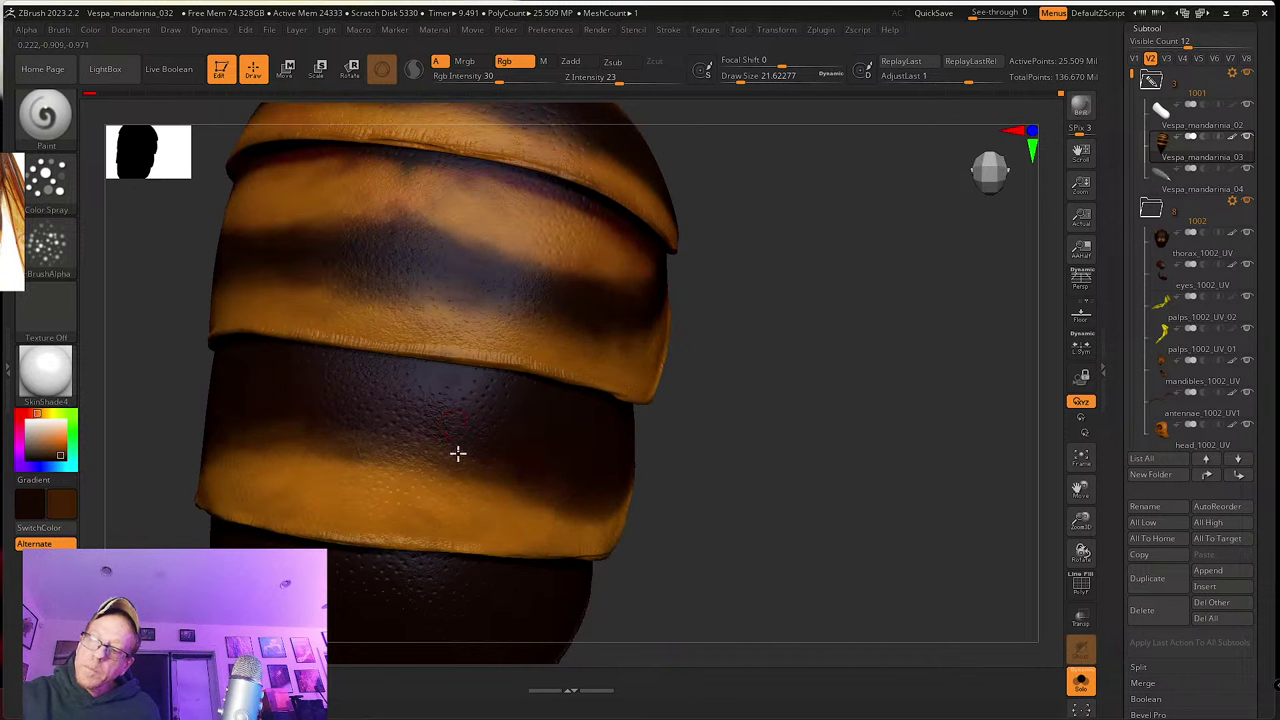
Step: Sample the dark red-brown, set the brush size to about 27, and shade the third segment's dark band, adding faint spots on the orange stripe
{"action": "key", "text": "c"}
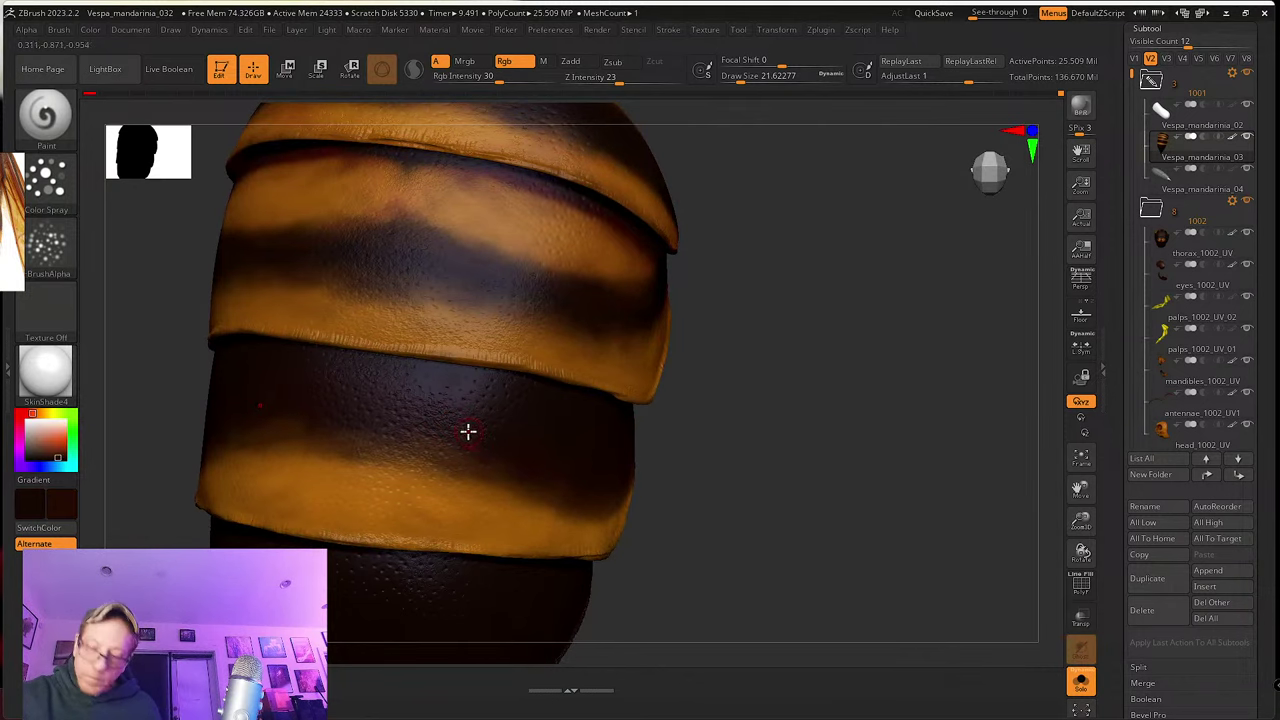
{"action": "key", "text": "s"}
{"action": "left_click_drag", "start_coordinate": [463, 432], "coordinate": [472, 432]}
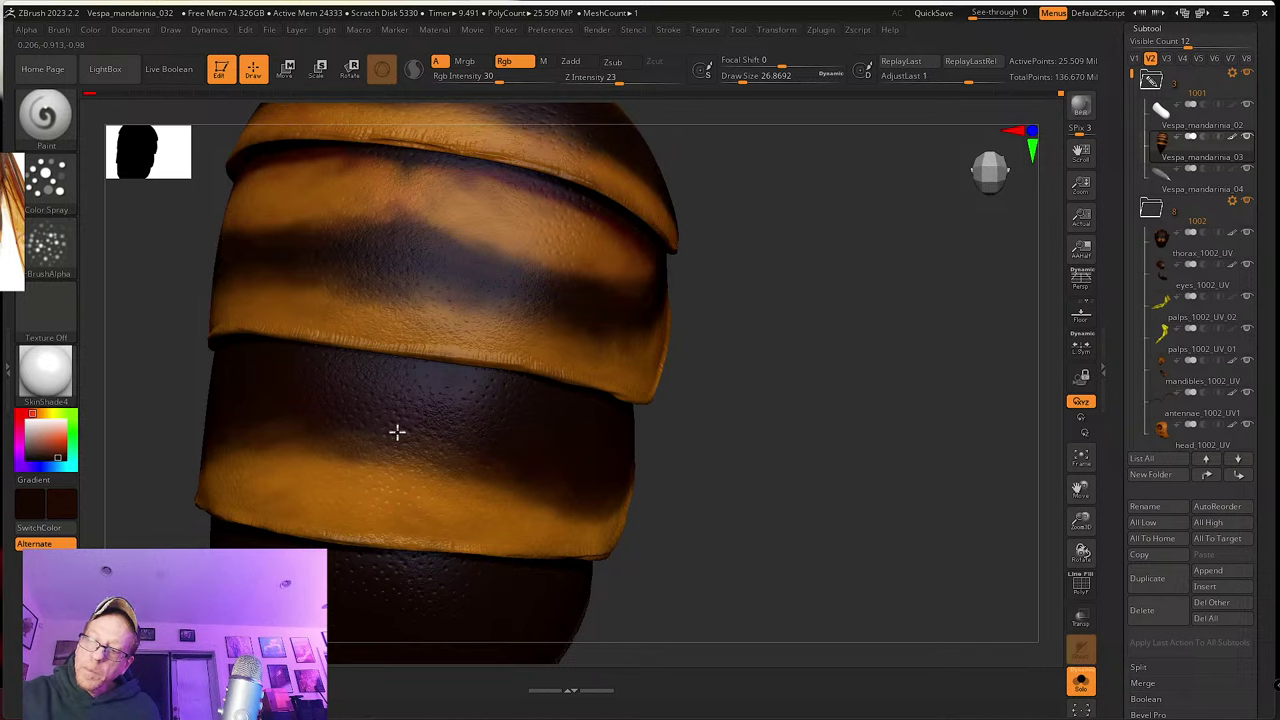
{"action": "right_click_drag", "start_coordinate": [494, 449], "coordinate": [450, 509]}
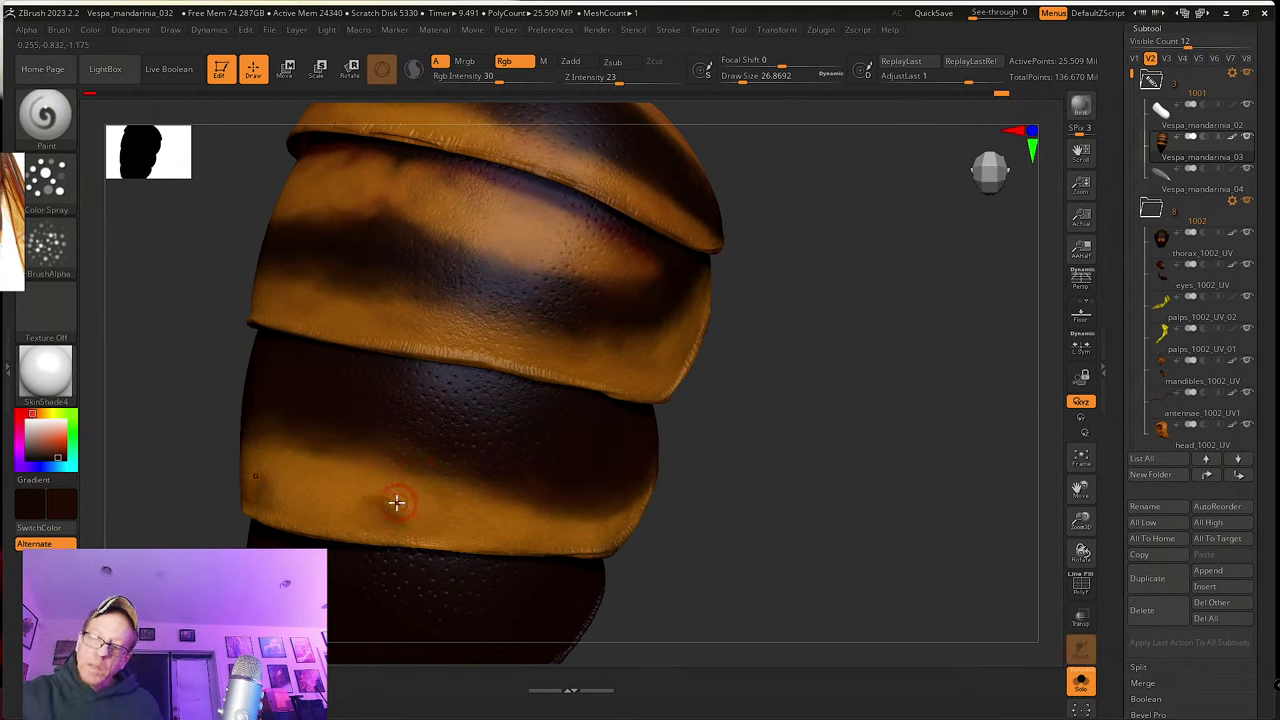
{"action": "key", "text": "shift"}
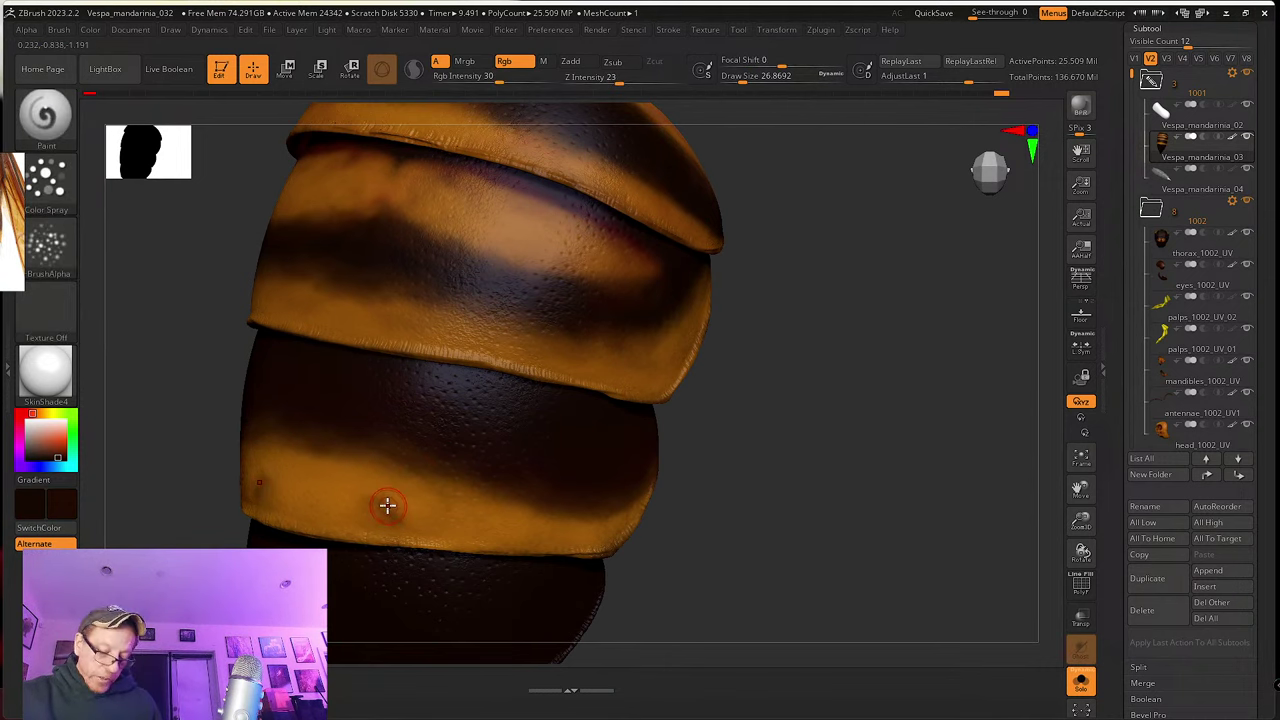
Step: Sample the orange and paint over the dark spots on the third segment's rear stripe, evening out its color around the side
{"action": "key", "text": "c"}
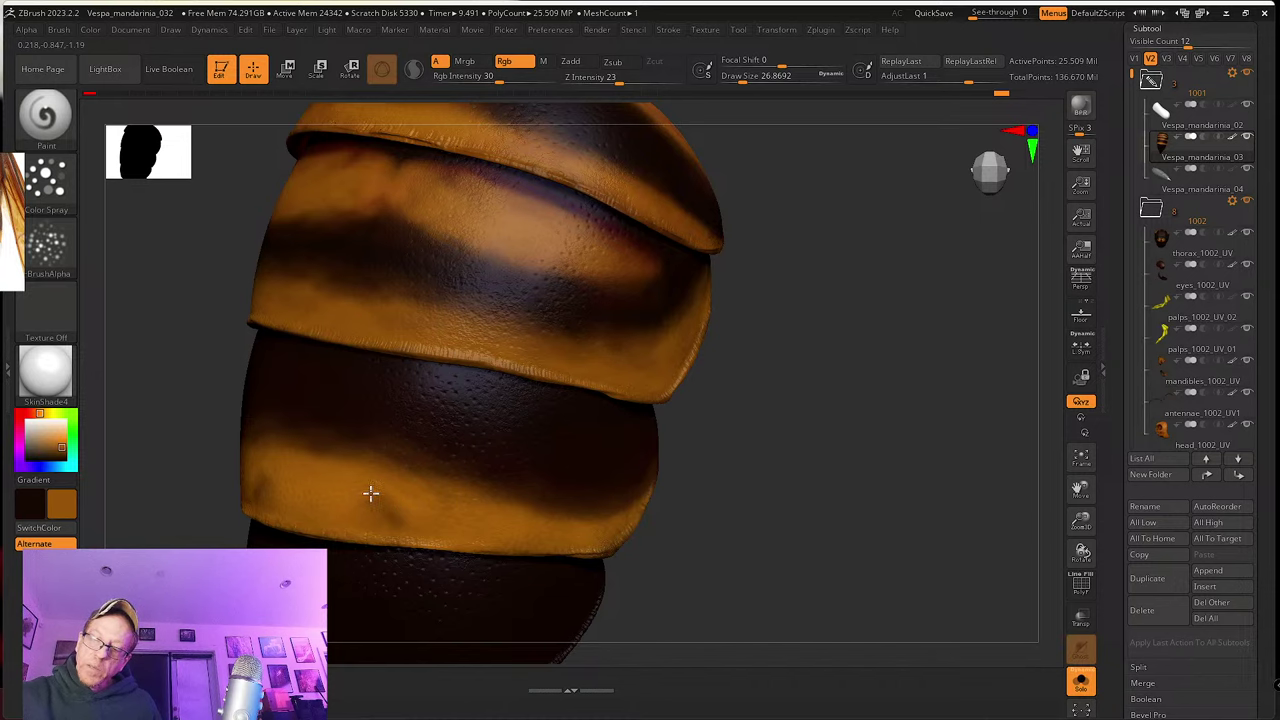
{"action": "right_click_drag", "start_coordinate": [370, 493], "coordinate": [406, 449]}
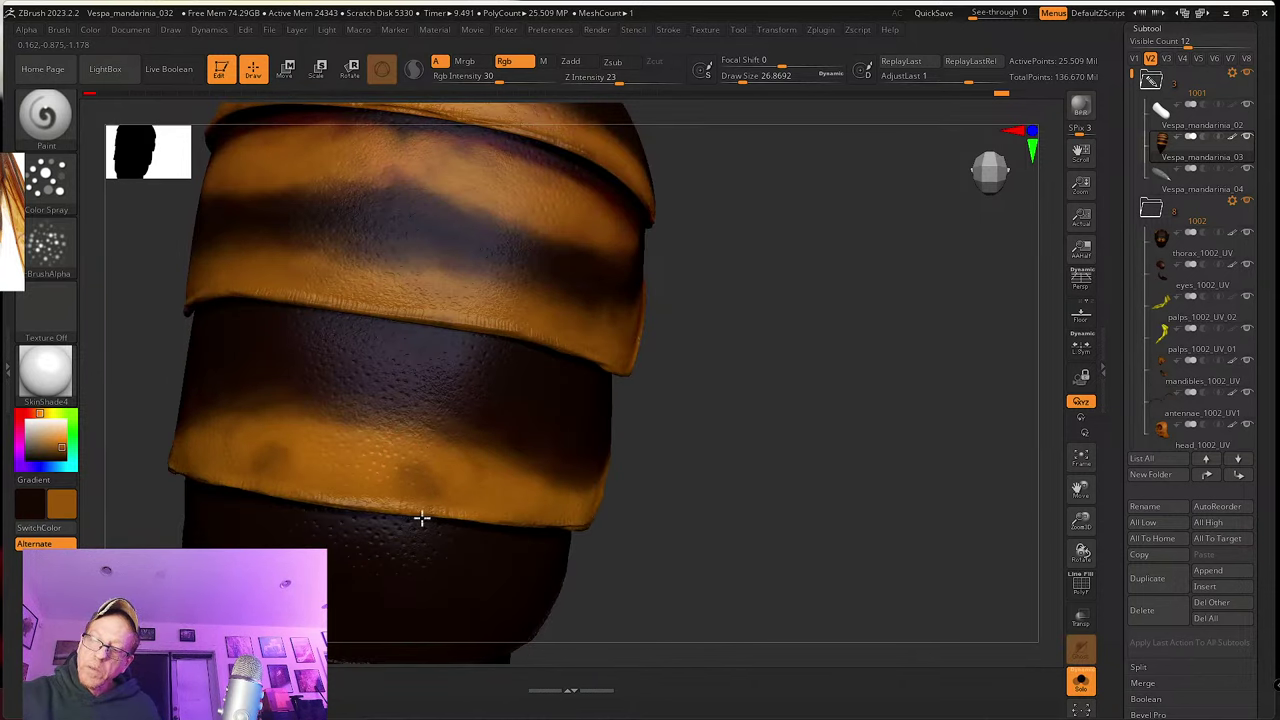
{"action": "right_click_drag", "start_coordinate": [421, 518], "coordinate": [423, 457]}
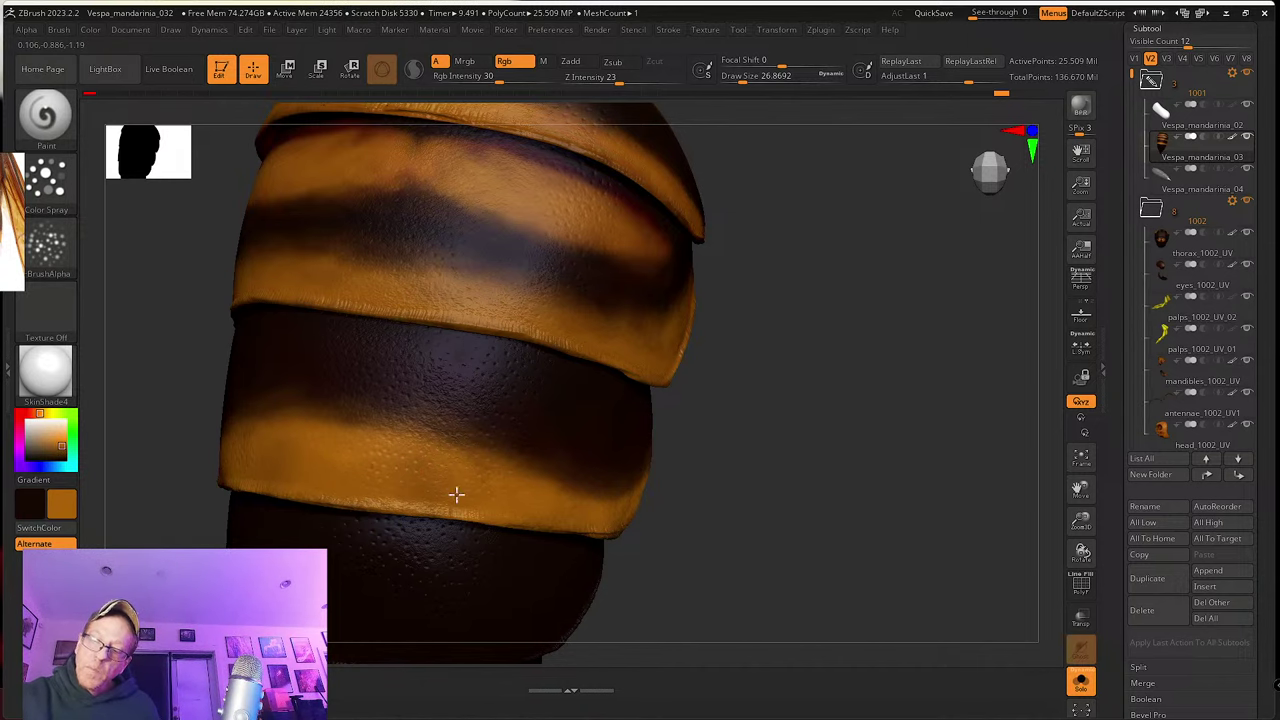
{"action": "right_click_drag", "start_coordinate": [490, 492], "coordinate": [436, 486], "text": "alt"}
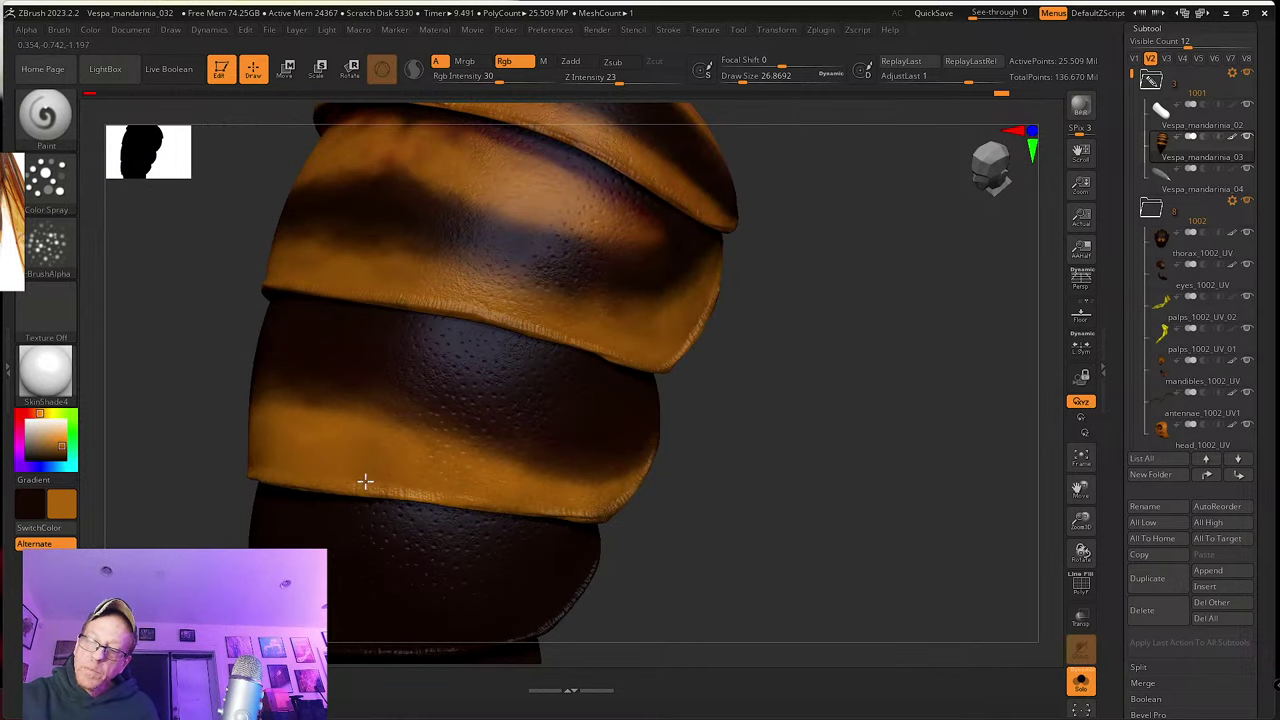
{"action": "right_click_drag", "start_coordinate": [511, 463], "coordinate": [503, 457]}
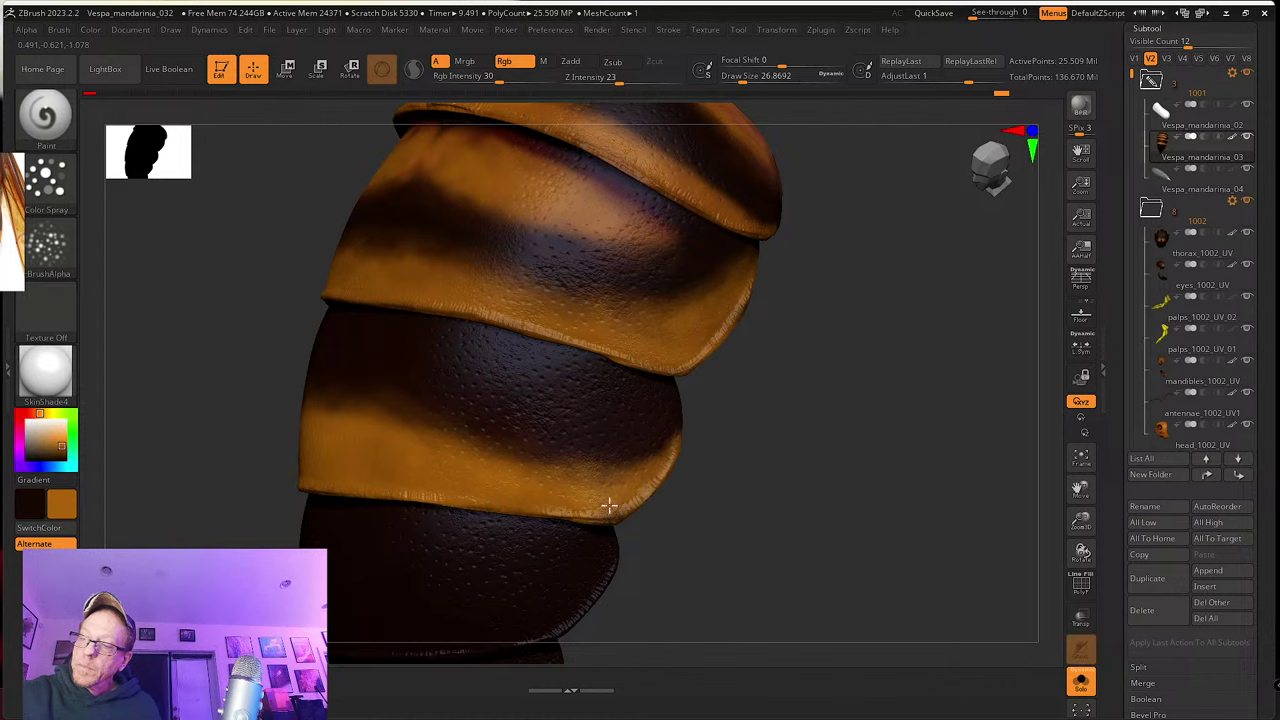
{"action": "right_click_drag", "start_coordinate": [654, 489], "coordinate": [544, 408]}
Step: Sample the dark brown and strengthen the rear edge of the third segment's dark band from the side across the middle
{"action": "key", "text": "c"}
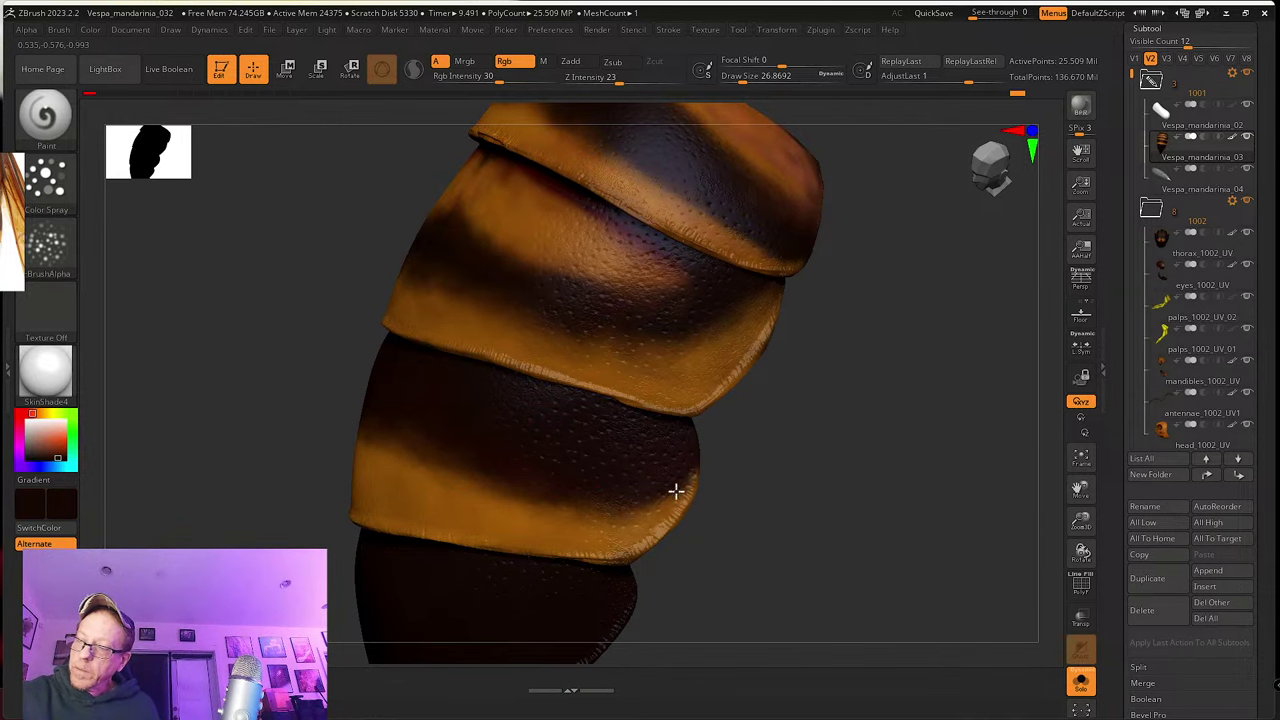
{"action": "right_click_drag", "start_coordinate": [481, 475], "coordinate": [445, 444]}
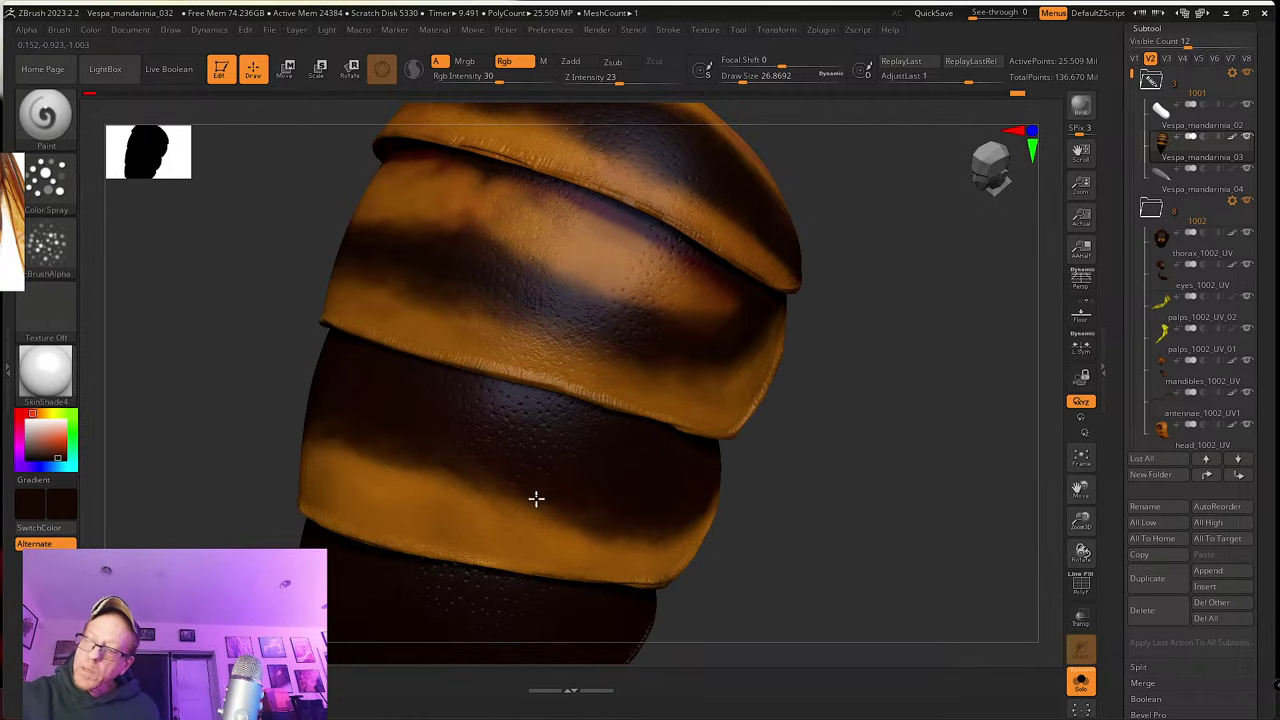
{"action": "right_click_drag", "start_coordinate": [540, 457], "coordinate": [529, 488]}
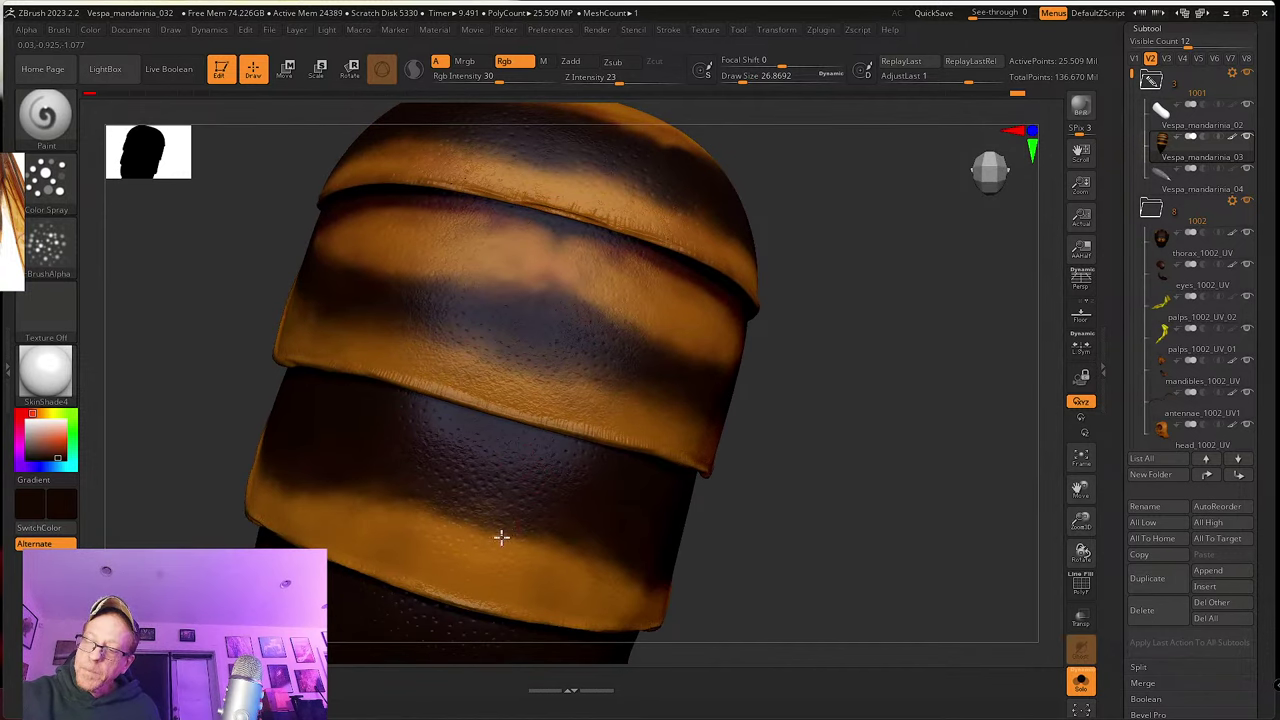
{"action": "mouse_move", "coordinate": [551, 510]}
{"action": "right_mouse_down"}
{"action": "mouse_move", "coordinate": [526, 474]}
{"action": "mouse_move", "coordinate": [546, 504]}
{"action": "right_mouse_up"}
{"action": "right_click_drag", "start_coordinate": [602, 542], "coordinate": [503, 509]}
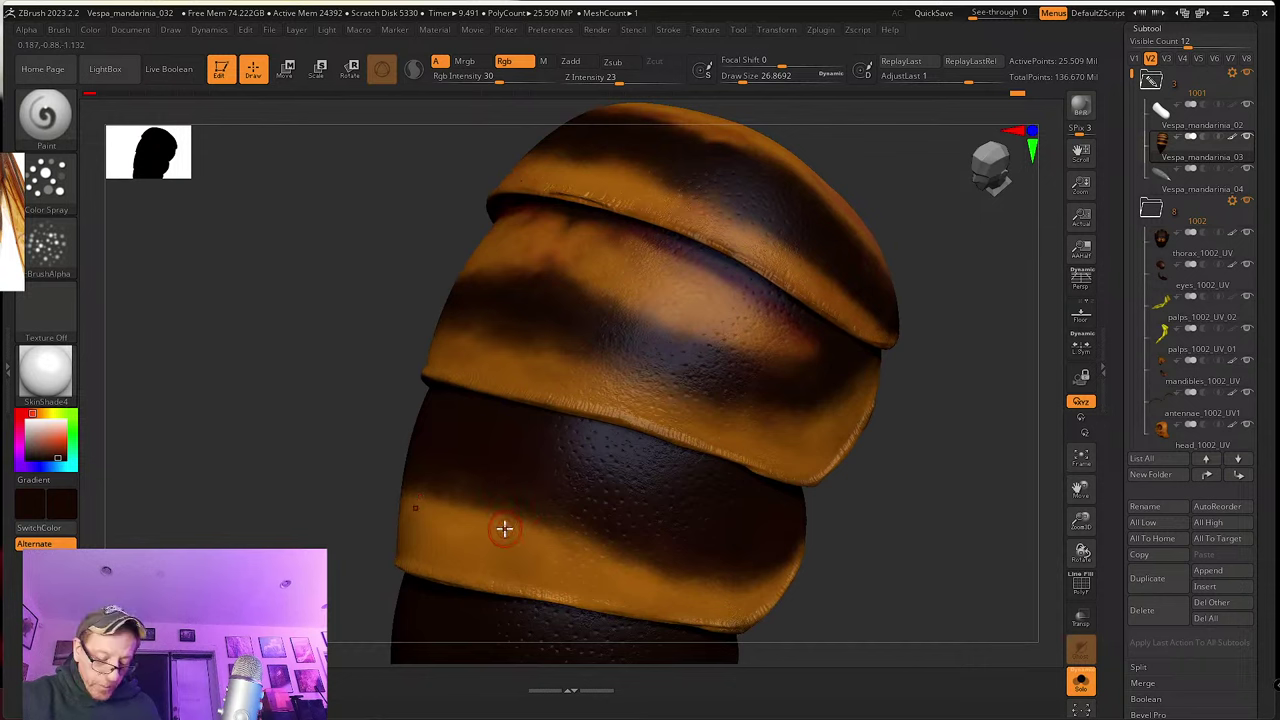
Step: Sample the orange and extend the third segment's rear stripe forward into the dark band, reshaping the border around the side
{"action": "key", "text": "c"}
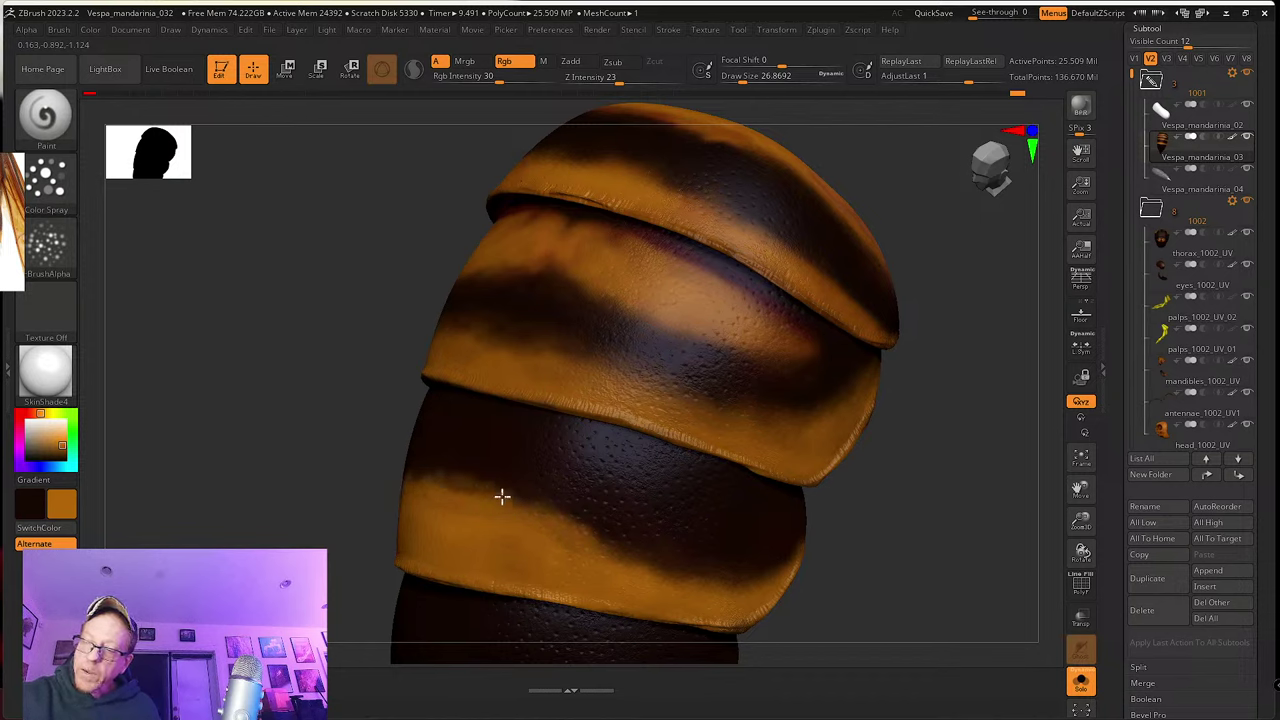
{"action": "right_click_drag", "start_coordinate": [567, 512], "coordinate": [511, 474], "text": "alt"}
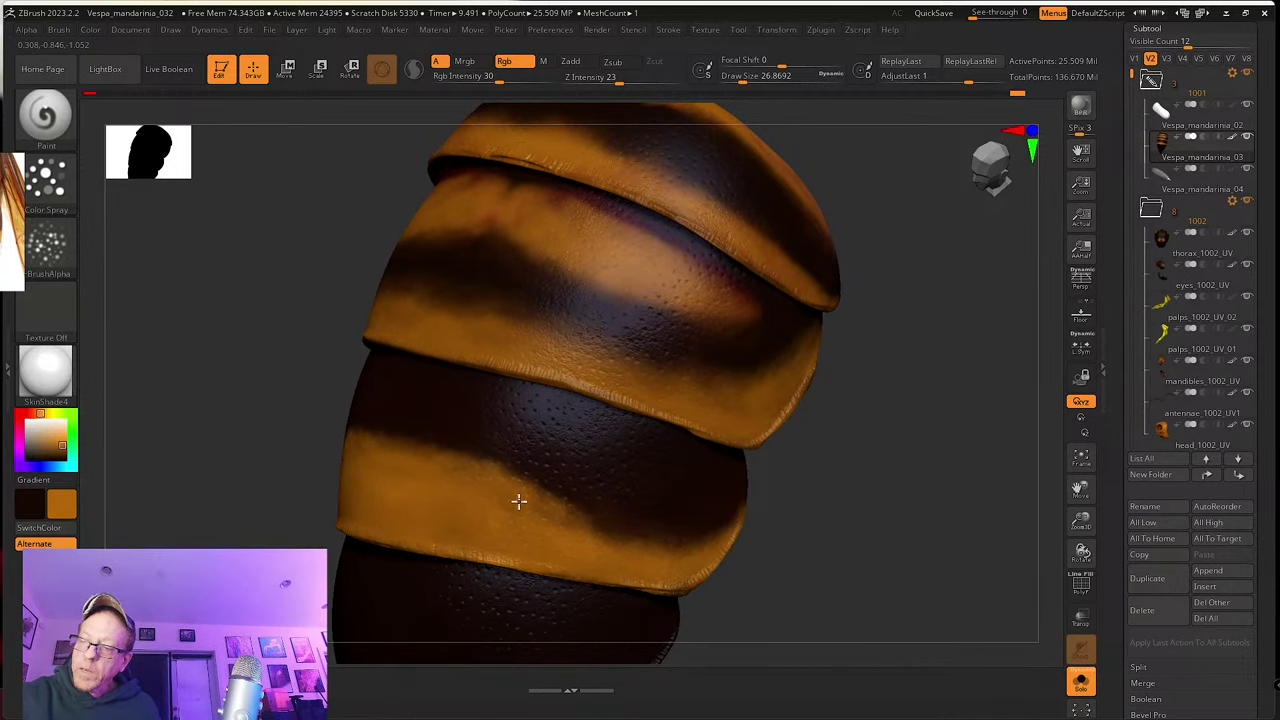
{"action": "mouse_move", "coordinate": [574, 511]}
{"action": "right_mouse_down"}
{"action": "mouse_move", "coordinate": [486, 454]}
{"action": "mouse_move", "coordinate": [540, 485]}
{"action": "right_mouse_up"}
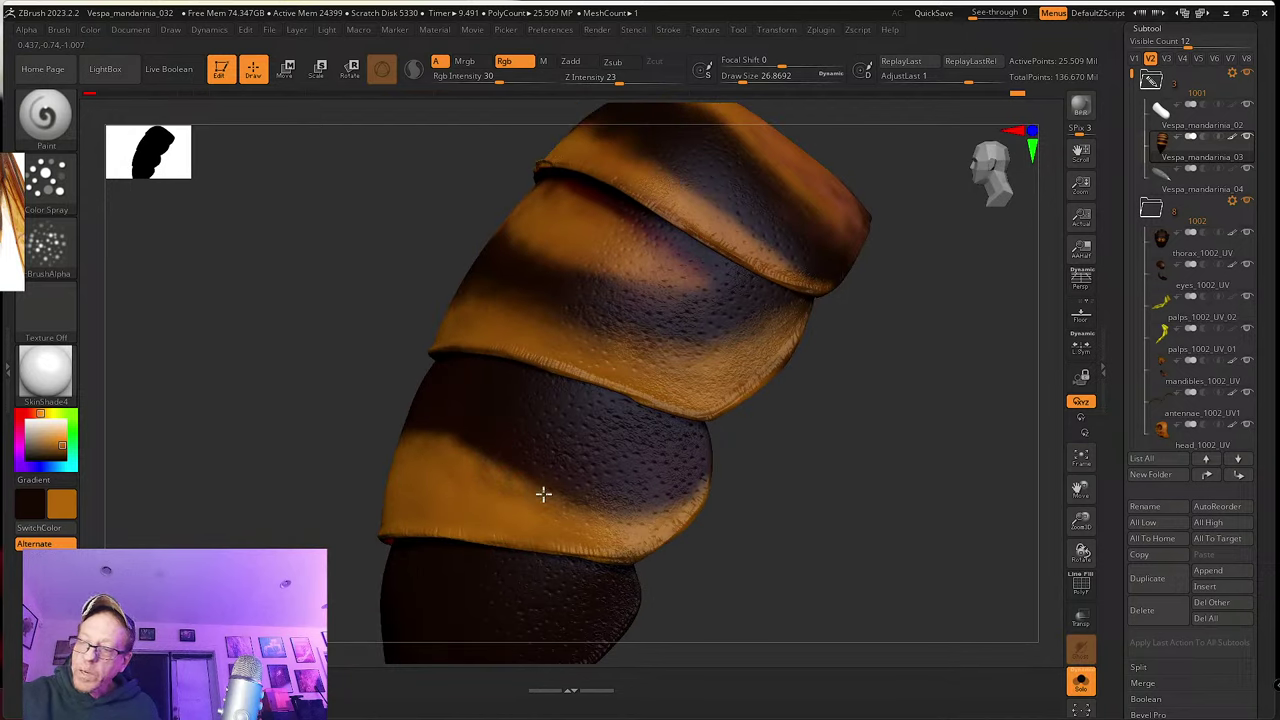
{"action": "mouse_move", "coordinate": [688, 518]}
{"action": "right_mouse_down"}
{"action": "mouse_move", "coordinate": [700, 529]}
{"action": "mouse_move", "coordinate": [620, 509]}
{"action": "mouse_move", "coordinate": [561, 443]}
{"action": "mouse_move", "coordinate": [508, 434]}
{"action": "right_mouse_up"}
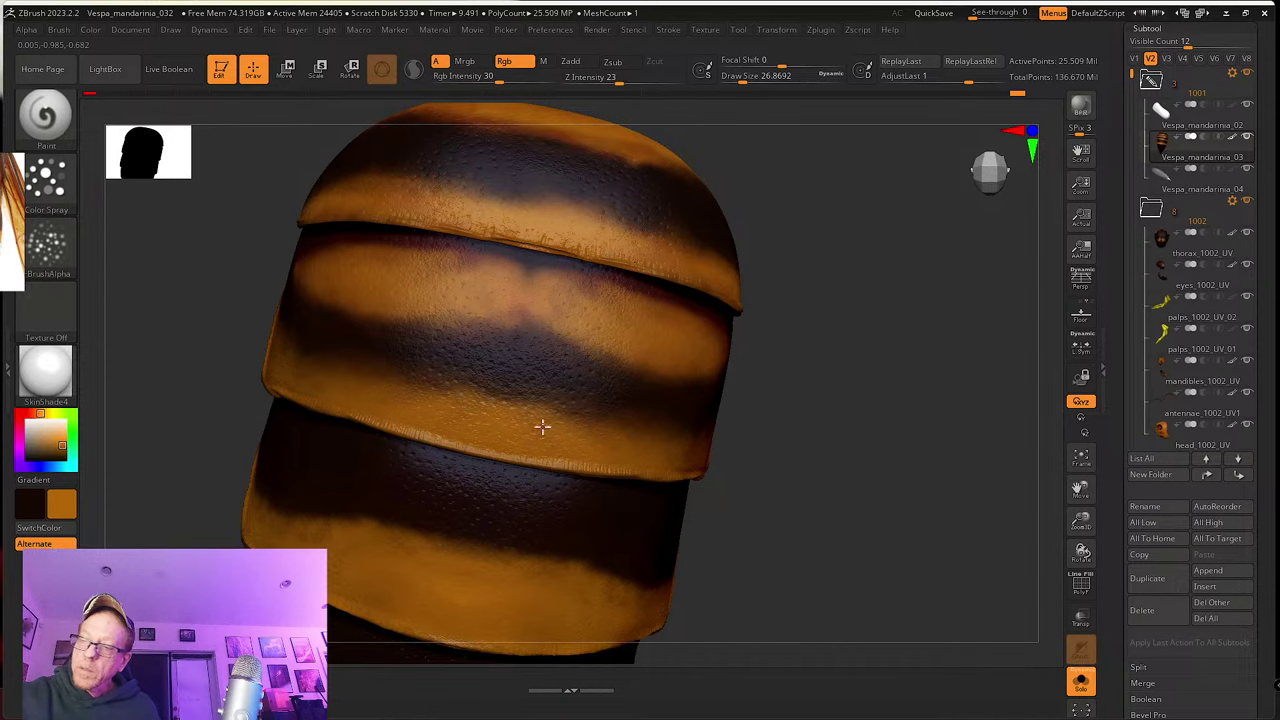
Step: Sample the dark brown and darken the rear edge of the second segment's dark band from the middle toward the side
{"action": "mouse_move", "coordinate": [540, 426]}
{"action": "right_mouse_down"}
{"action": "mouse_move", "coordinate": [593, 401]}
{"action": "mouse_move", "coordinate": [540, 403]}
{"action": "right_mouse_up"}
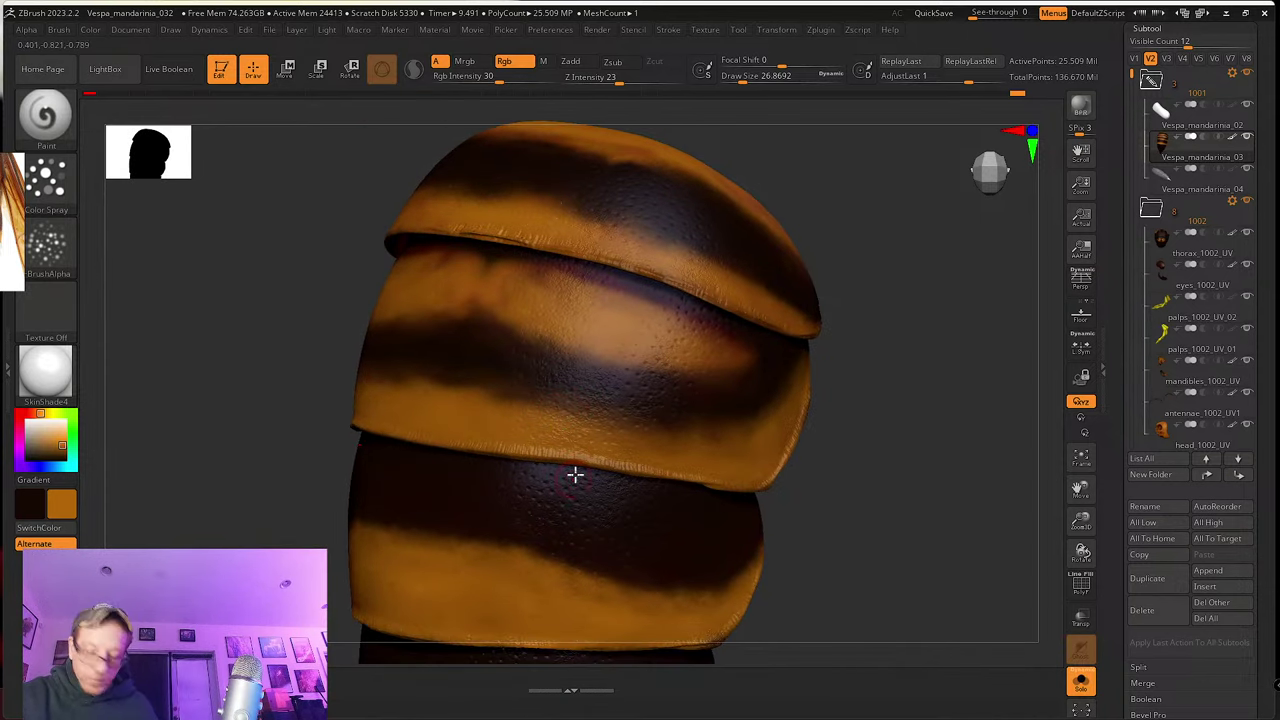
{"action": "key", "text": "c"}
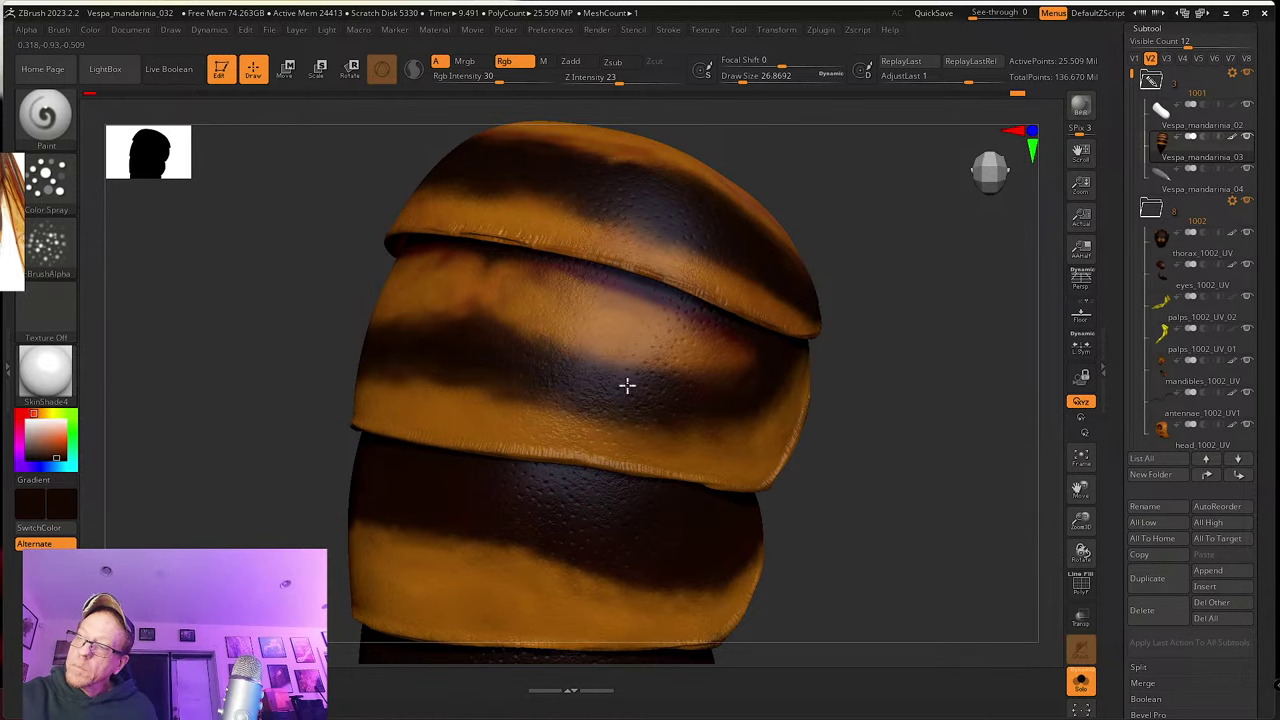
{"action": "right_click_drag", "start_coordinate": [540, 359], "coordinate": [587, 405], "text": "alt"}
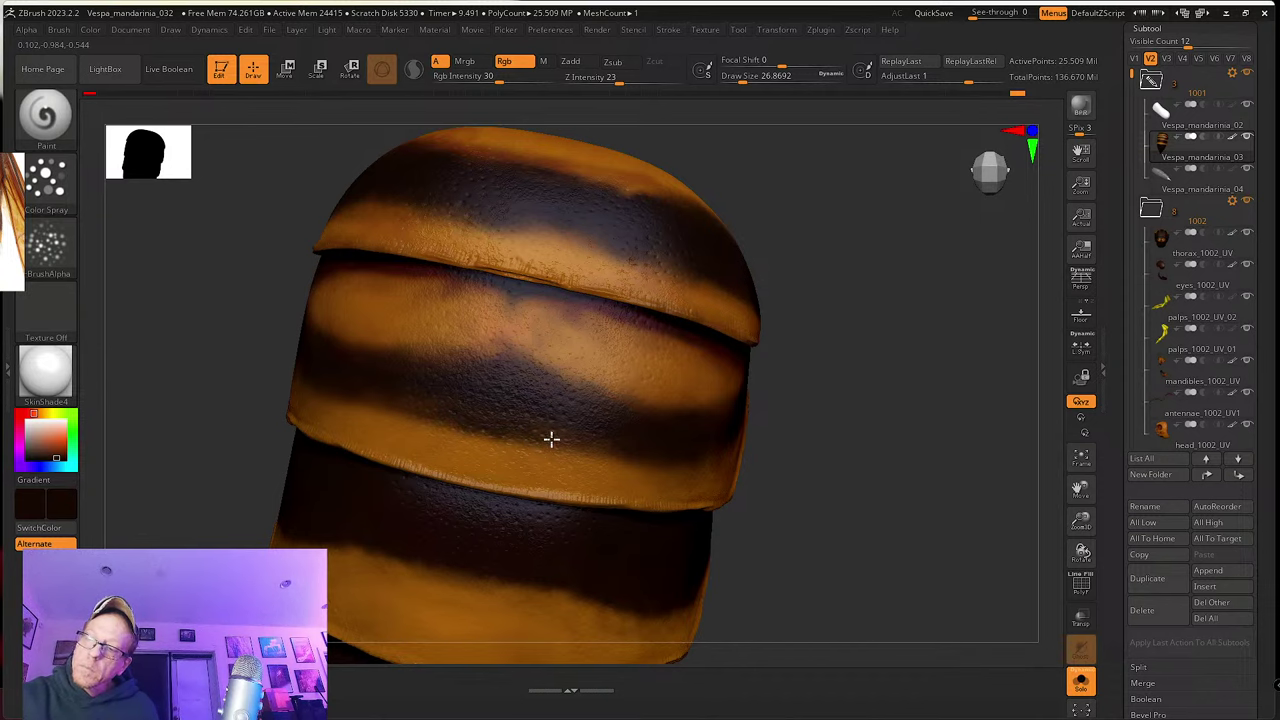
{"action": "right_click_drag", "start_coordinate": [623, 448], "coordinate": [557, 414], "text": "alt"}
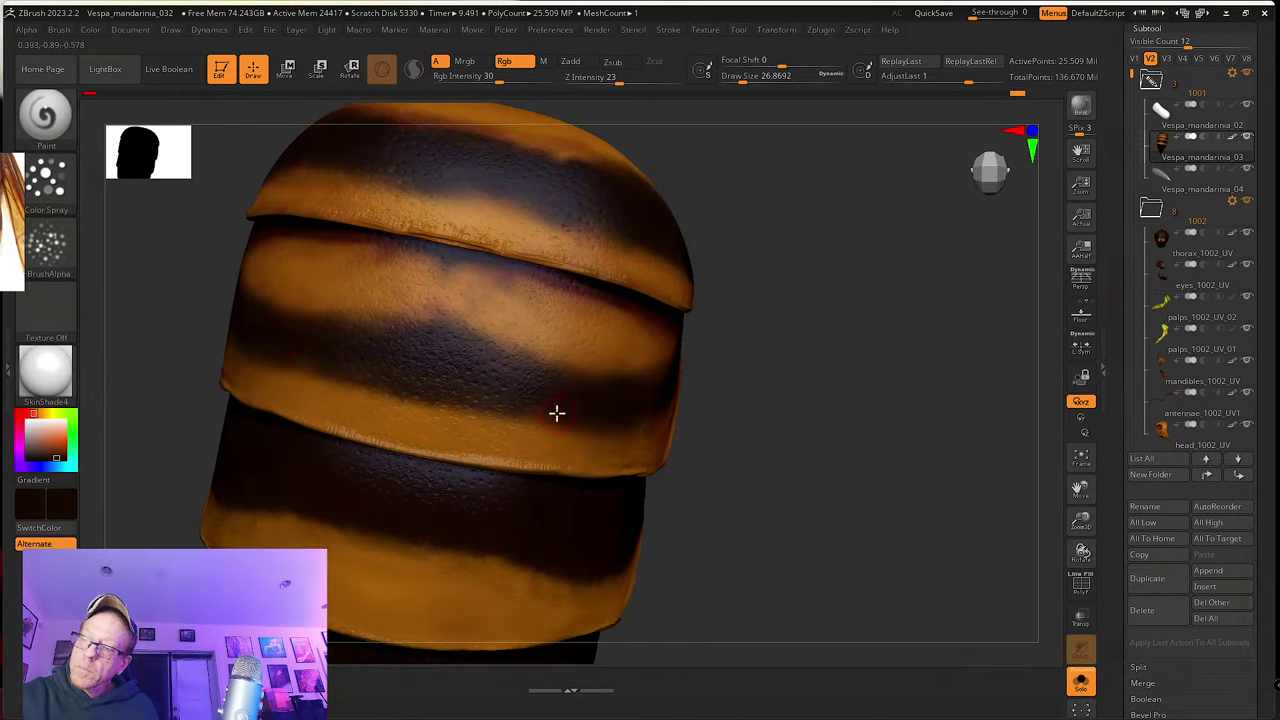
{"action": "left_click_drag", "start_coordinate": [534, 411], "coordinate": [594, 423]}
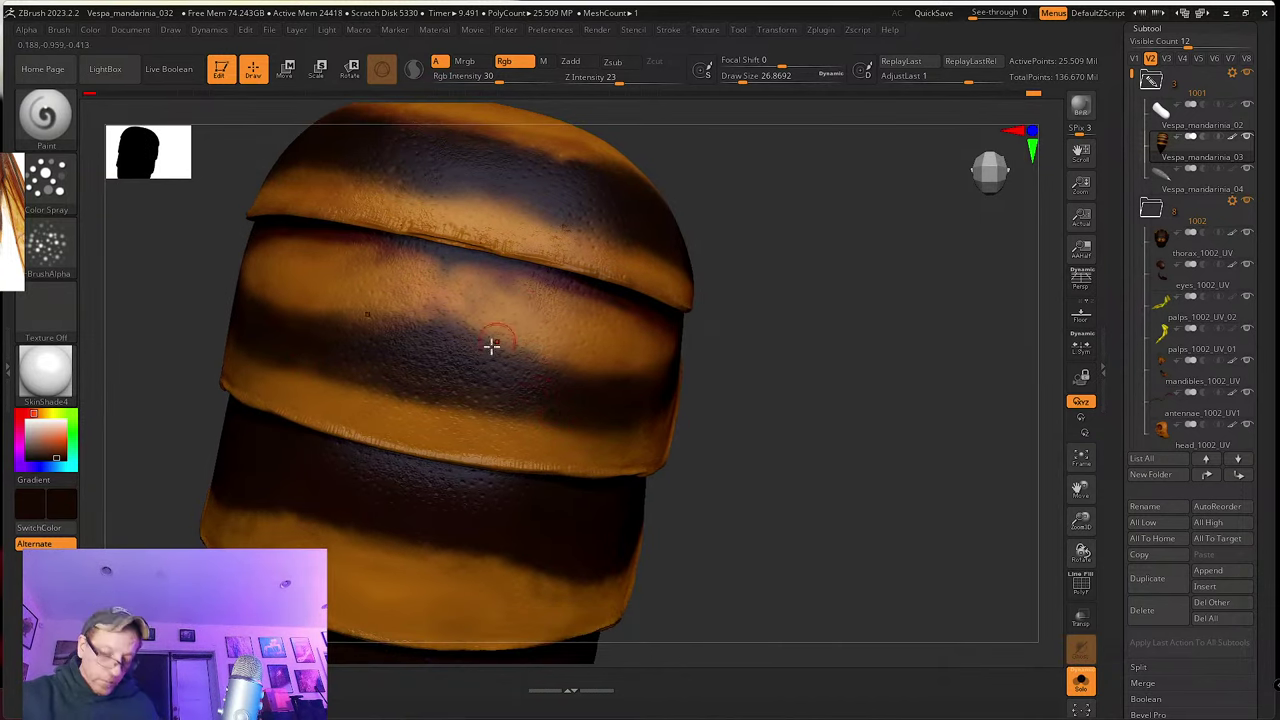
Step: Choose an orange paint color and repaint the front edge of the second segment's rear stripe across the middle
{"action": "left_click", "coordinate": [66, 421]}
{"action": "left_click", "coordinate": [41, 414]}
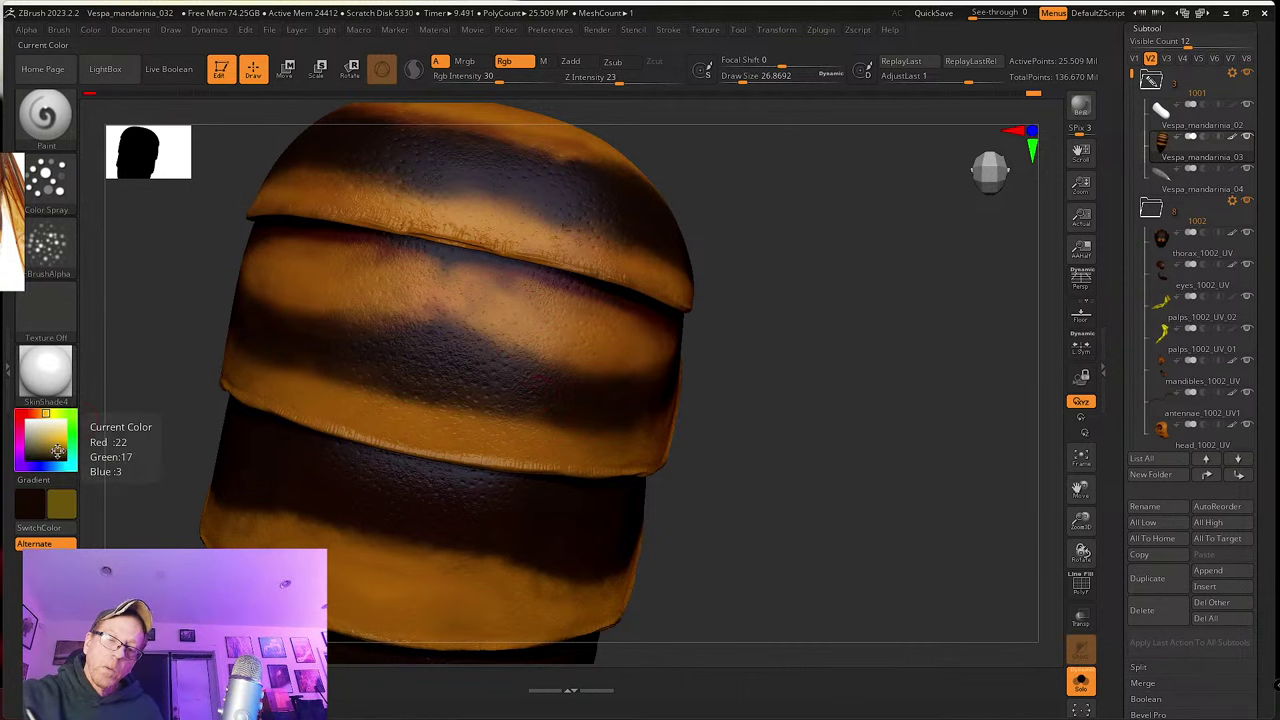
{"action": "left_click_drag", "start_coordinate": [56, 439], "coordinate": [63, 446]}
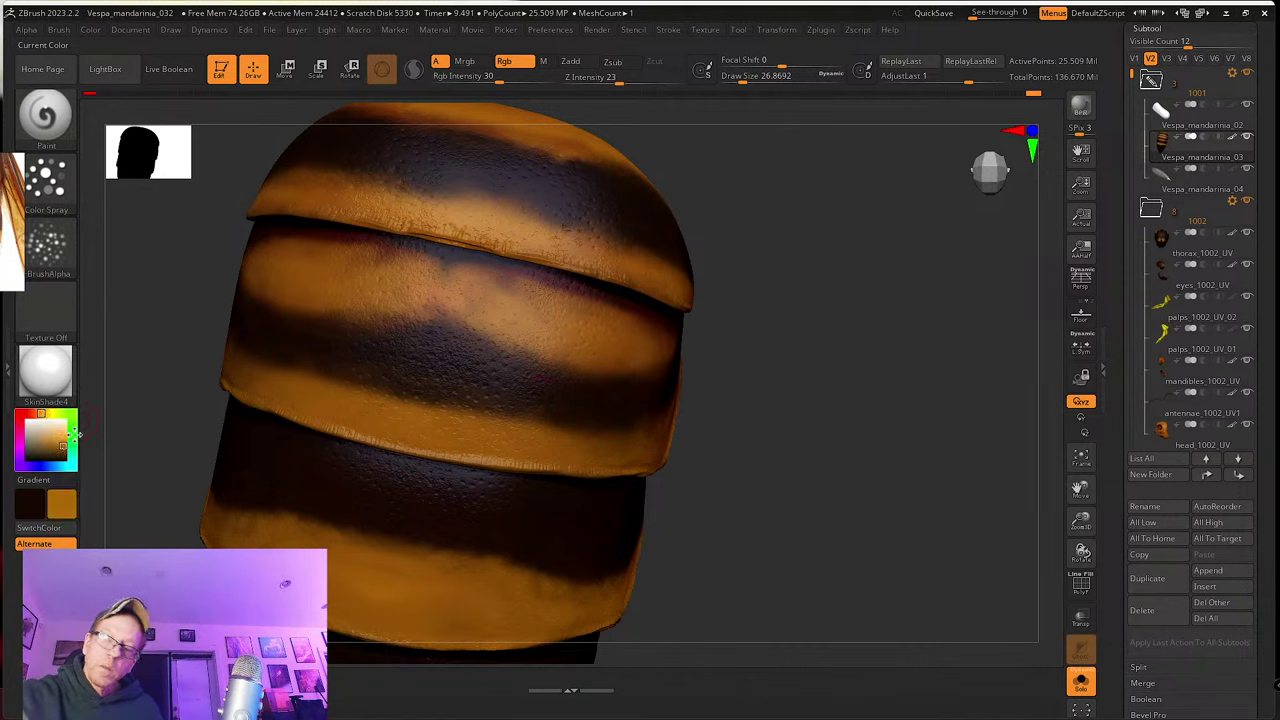
{"action": "mouse_move", "coordinate": [386, 405]}
{"action": "left_mouse_down"}
{"action": "mouse_move", "coordinate": [394, 389]}
{"action": "mouse_move", "coordinate": [481, 416]}
{"action": "left_mouse_up"}
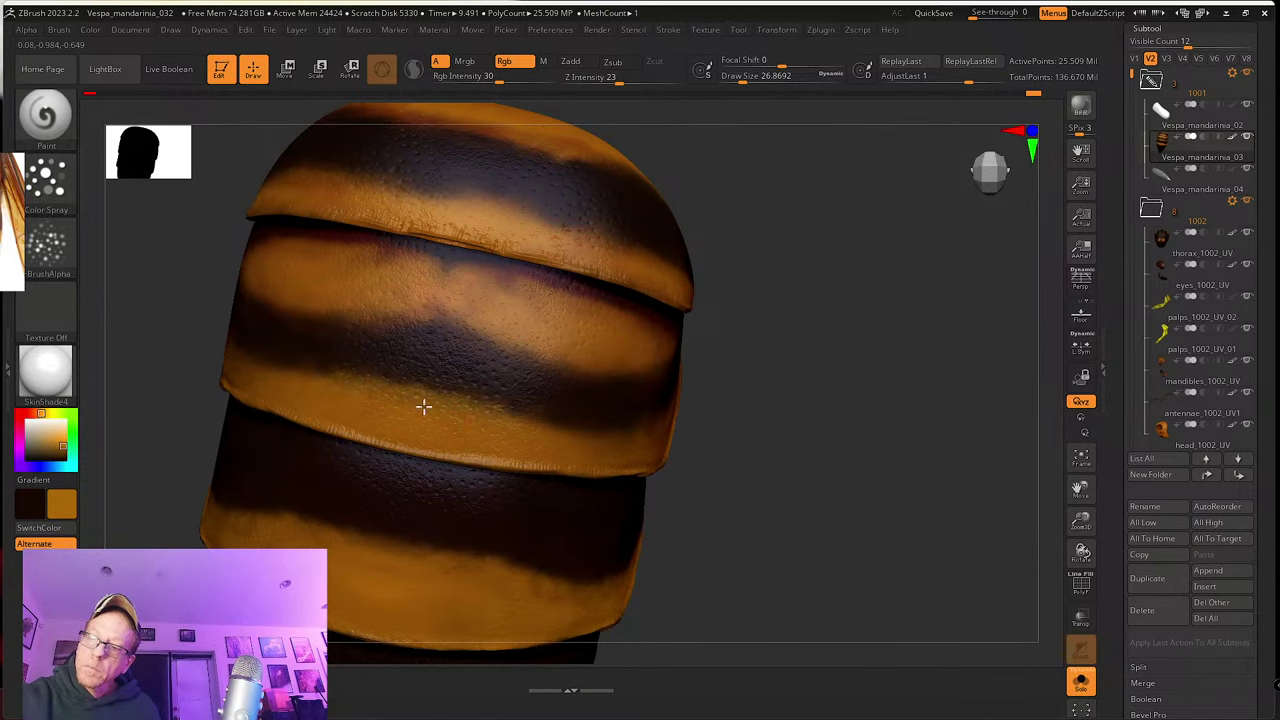
Step: Sample the dark brown and paint a small pointed notch into the center of the third segment's orange stripe
{"action": "mouse_move", "coordinate": [478, 536]}
{"action": "right_mouse_down", "text": "alt"}
{"action": "mouse_move", "coordinate": [448, 446]}
{"action": "mouse_move", "coordinate": [483, 434]}
{"action": "right_mouse_up", "text": "alt"}
{"action": "key", "text": "shift"}
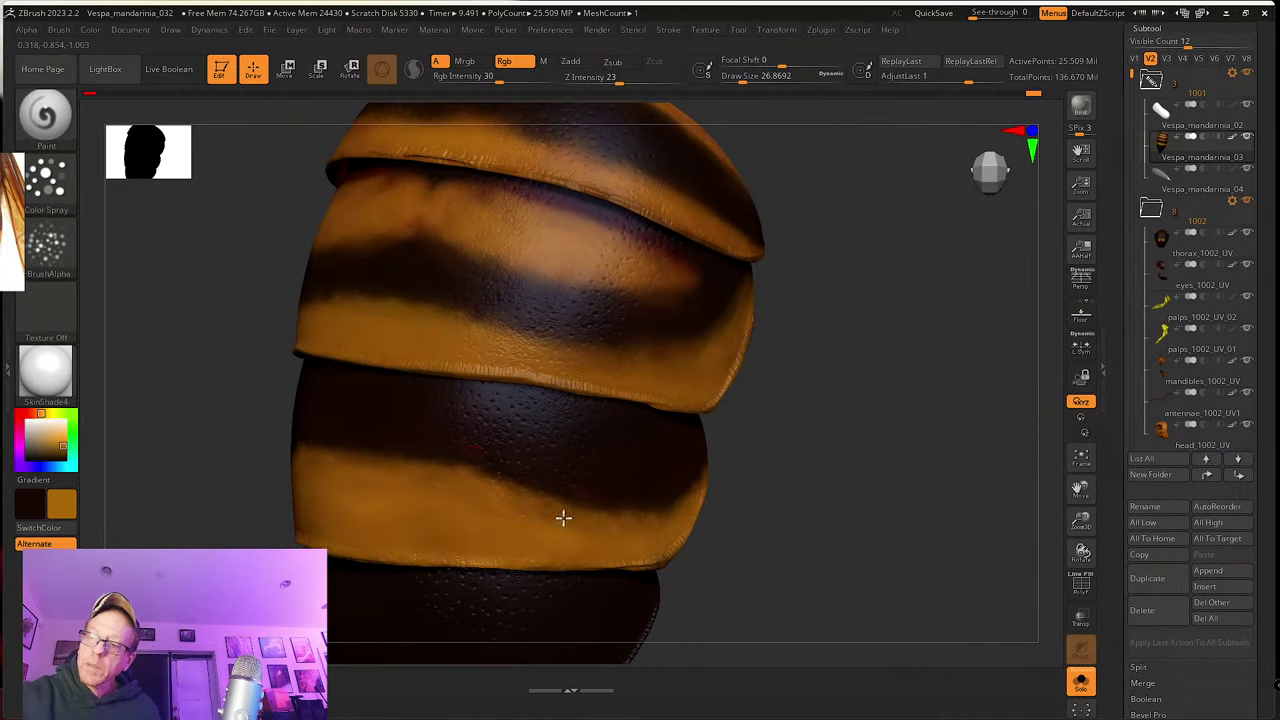
{"action": "mouse_move", "coordinate": [583, 527]}
{"action": "right_mouse_down", "text": "ctrl"}
{"action": "mouse_move", "coordinate": [603, 457]}
{"action": "mouse_move", "coordinate": [726, 517]}
{"action": "mouse_move", "coordinate": [548, 377]}
{"action": "right_mouse_up", "text": "ctrl"}
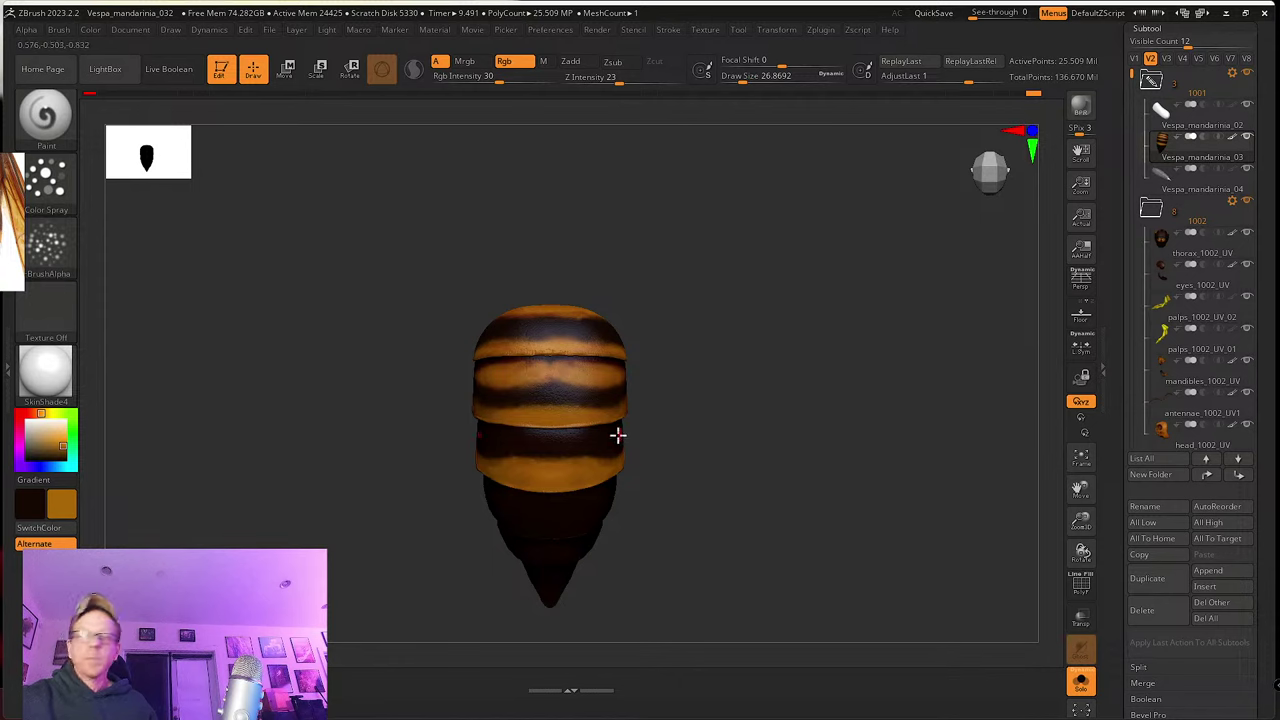
{"action": "right_click_drag", "start_coordinate": [598, 429], "coordinate": [513, 363], "text": "ctrl"}
{"action": "key", "text": "c"}
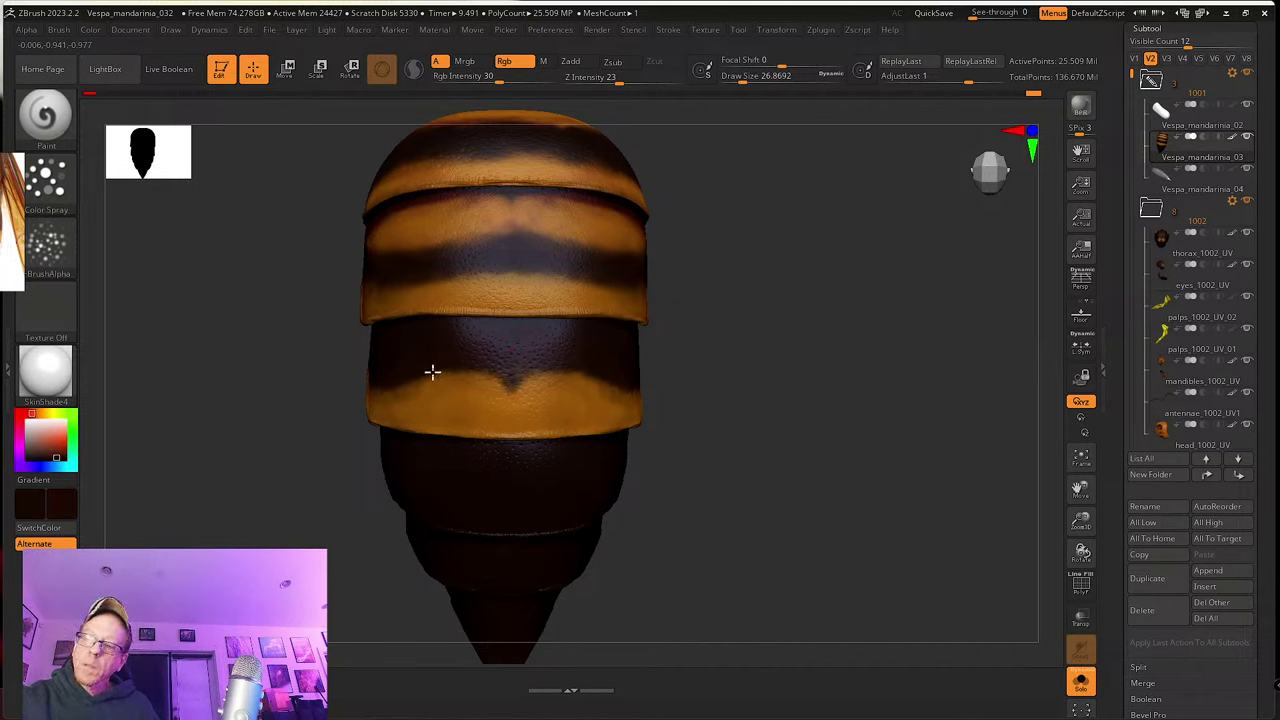
{"action": "right_click_drag", "start_coordinate": [516, 397], "coordinate": [511, 426]}
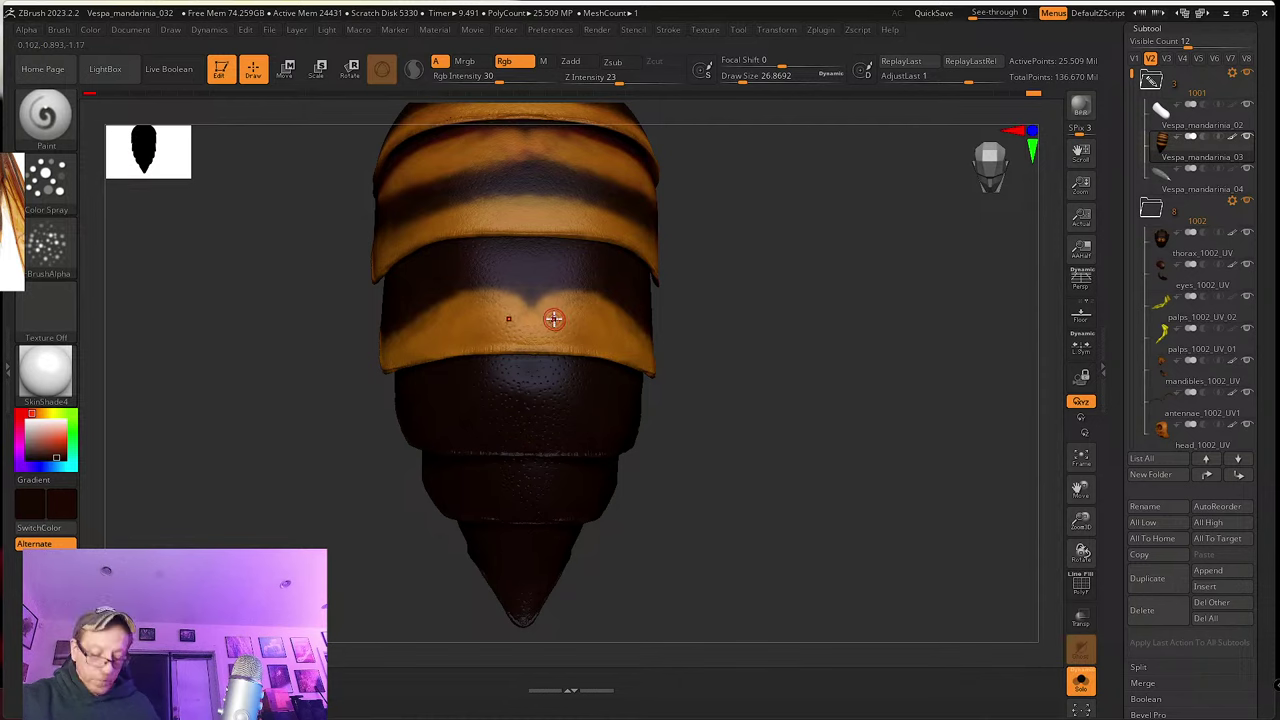
Step: Sample the orange, set the brush size to about 35, and paint a patch at the center of the fourth segment's rear edge
{"action": "key", "text": "c"}
{"action": "left_click_drag", "start_coordinate": [503, 403], "coordinate": [523, 437]}
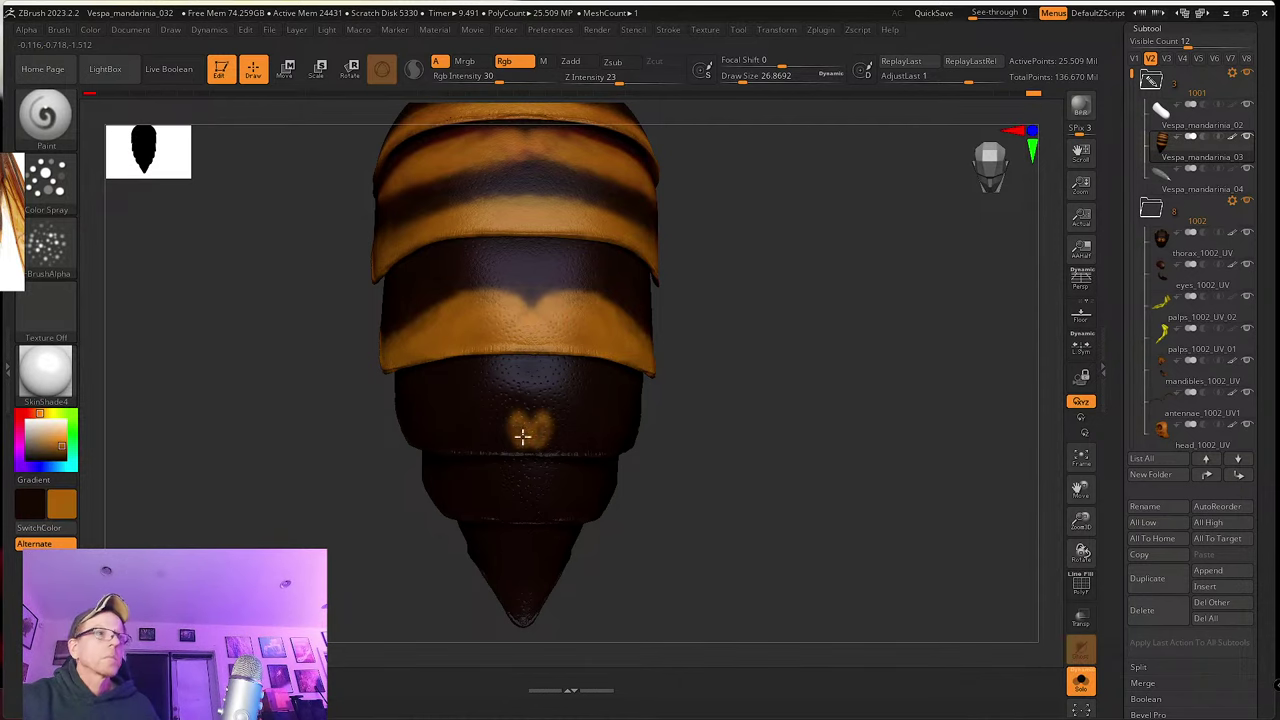
{"action": "right_click_drag", "start_coordinate": [551, 430], "coordinate": [531, 406], "text": "alt"}
{"action": "mouse_move", "coordinate": [499, 424]}
{"action": "left_mouse_down"}
{"action": "mouse_move", "coordinate": [489, 411]}
{"action": "mouse_move", "coordinate": [523, 397]}
{"action": "mouse_move", "coordinate": [555, 397]}
{"action": "mouse_move", "coordinate": [523, 404]}
{"action": "mouse_move", "coordinate": [546, 408]}
{"action": "left_mouse_up"}
{"action": "key", "text": "s"}
{"action": "right_click_drag", "start_coordinate": [550, 409], "coordinate": [511, 391]}
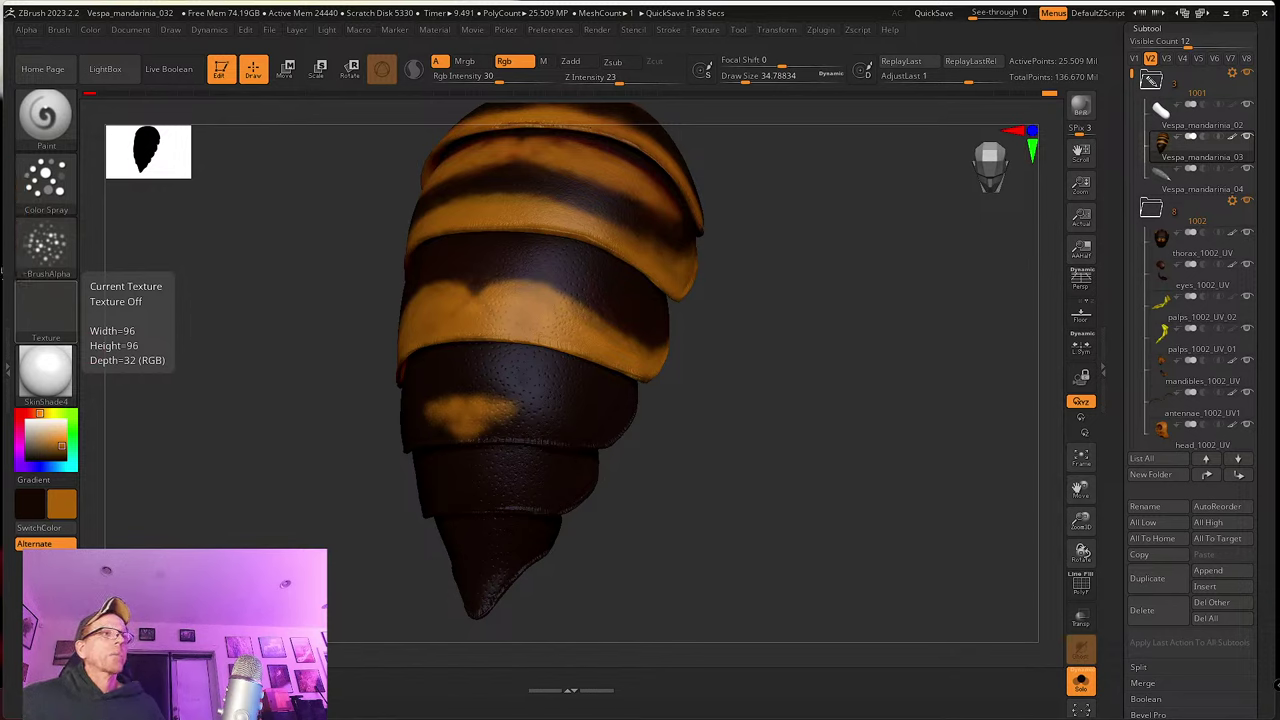
Step: Place the hornet reference photo beside the model and extend the orange into a full rear stripe around the fourth segment
{"action": "left_click_drag", "start_coordinate": [0, 284], "coordinate": [242, 429]}
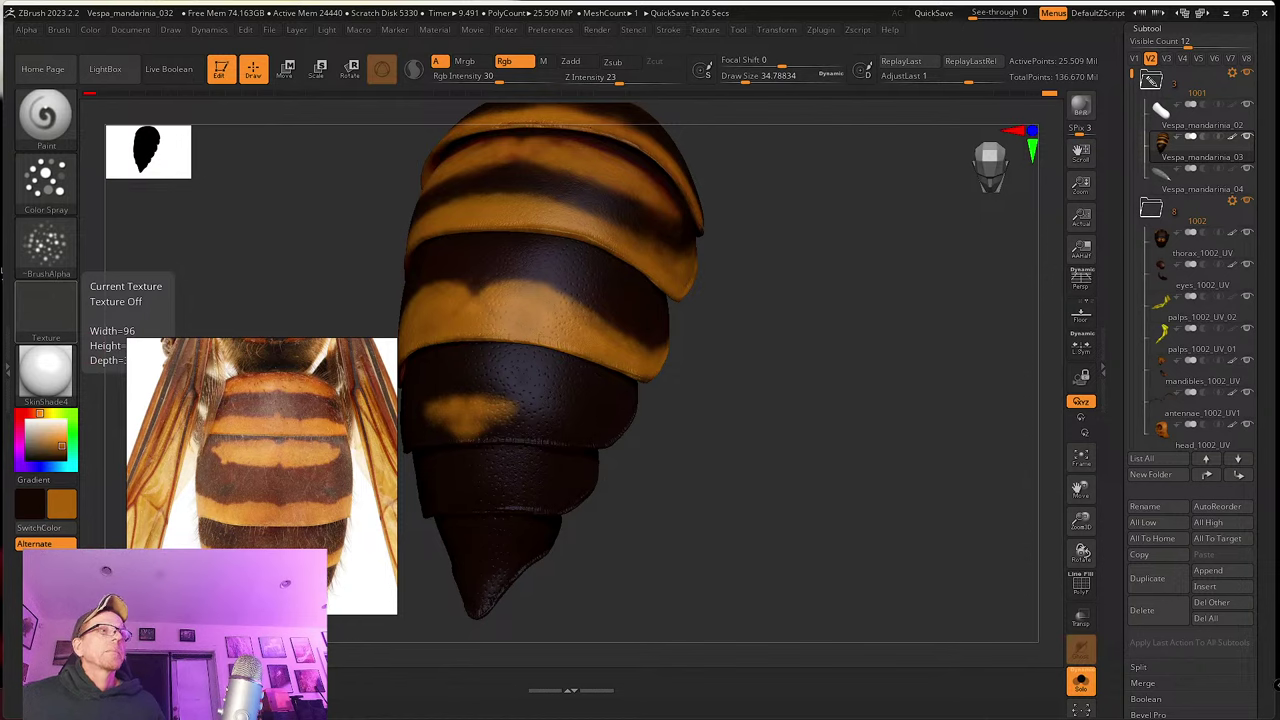
{"action": "right_click_drag", "start_coordinate": [640, 471], "coordinate": [563, 452]}
{"action": "mouse_move", "coordinate": [573, 453]}
{"action": "left_mouse_down"}
{"action": "mouse_move", "coordinate": [586, 471]}
{"action": "mouse_move", "coordinate": [569, 489]}
{"action": "mouse_move", "coordinate": [594, 477]}
{"action": "mouse_move", "coordinate": [597, 494]}
{"action": "mouse_move", "coordinate": [583, 471]}
{"action": "mouse_move", "coordinate": [606, 454]}
{"action": "left_mouse_up"}
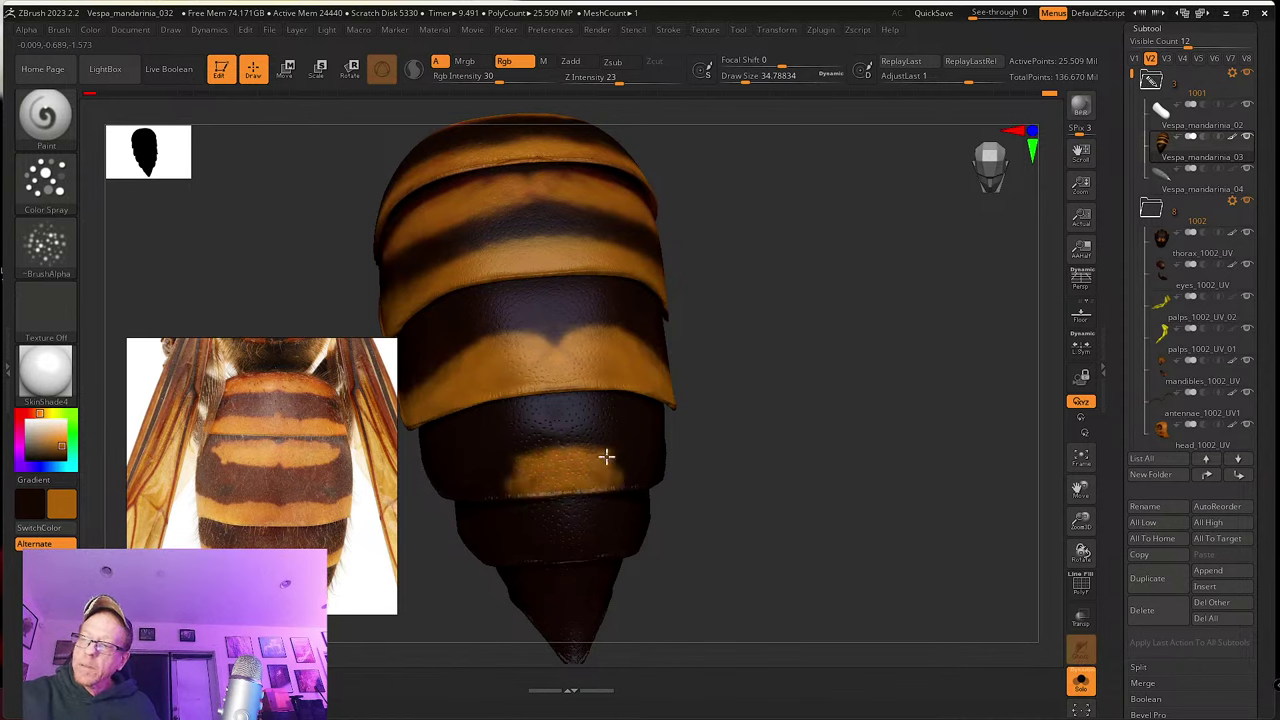
{"action": "right_click_drag", "start_coordinate": [749, 457], "coordinate": [609, 460]}
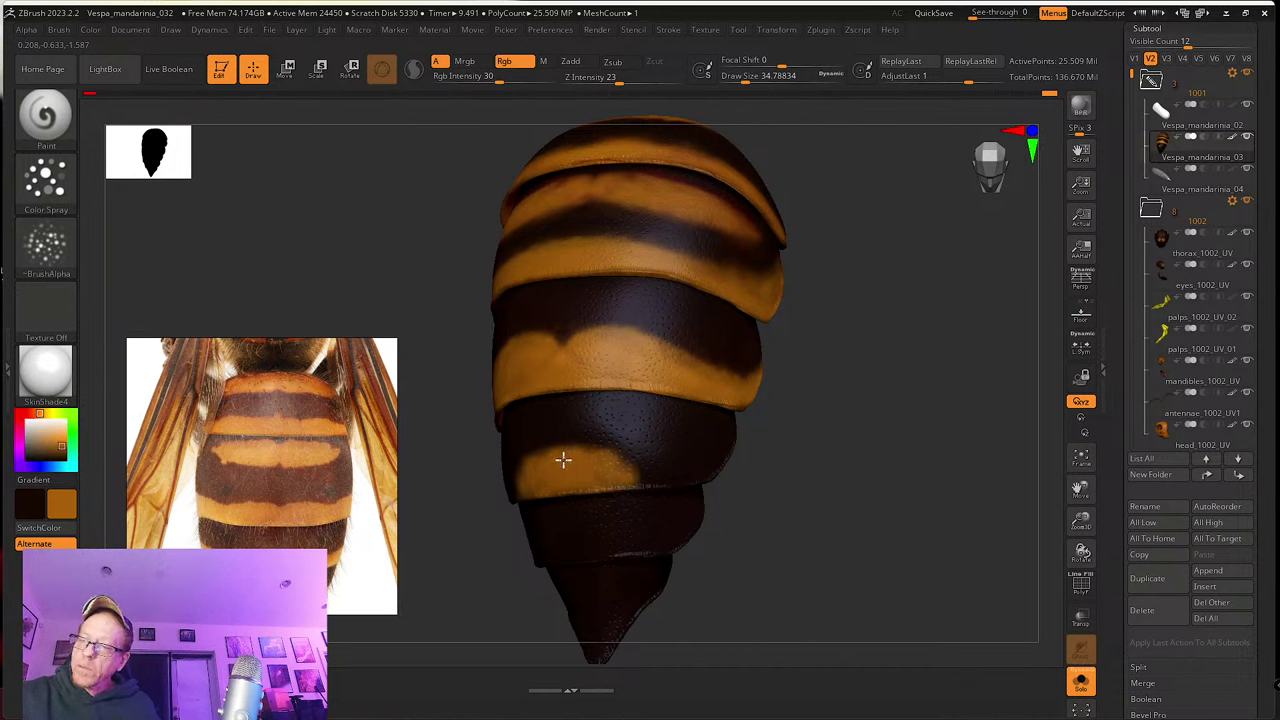
{"action": "mouse_move", "coordinate": [579, 451]}
{"action": "left_mouse_down"}
{"action": "mouse_move", "coordinate": [646, 469]}
{"action": "mouse_move", "coordinate": [631, 483]}
{"action": "mouse_move", "coordinate": [591, 480]}
{"action": "mouse_move", "coordinate": [634, 489]}
{"action": "mouse_move", "coordinate": [646, 471]}
{"action": "mouse_move", "coordinate": [686, 474]}
{"action": "mouse_move", "coordinate": [661, 483]}
{"action": "left_mouse_up"}
{"action": "mouse_move", "coordinate": [758, 463]}
{"action": "left_mouse_down"}
{"action": "mouse_move", "coordinate": [690, 479]}
{"action": "mouse_move", "coordinate": [640, 460]}
{"action": "mouse_move", "coordinate": [754, 449]}
{"action": "mouse_move", "coordinate": [709, 471]}
{"action": "mouse_move", "coordinate": [706, 460]}
{"action": "mouse_move", "coordinate": [616, 462]}
{"action": "mouse_move", "coordinate": [706, 460]}
{"action": "mouse_move", "coordinate": [798, 429]}
{"action": "mouse_move", "coordinate": [766, 440]}
{"action": "mouse_move", "coordinate": [784, 498]}
{"action": "mouse_move", "coordinate": [703, 469]}
{"action": "left_mouse_up"}
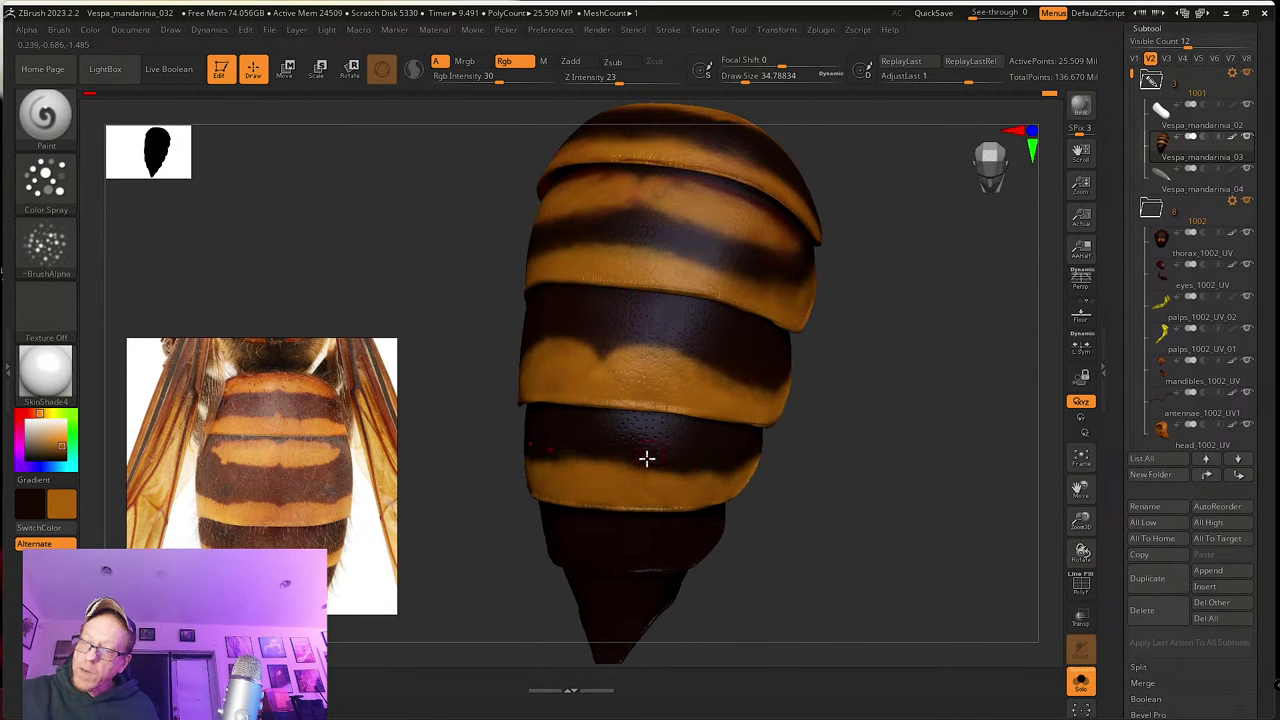
Step: Sample the dark brown and tidy the border between the fourth segment's dark band and its orange stripe
{"action": "key", "text": "c"}
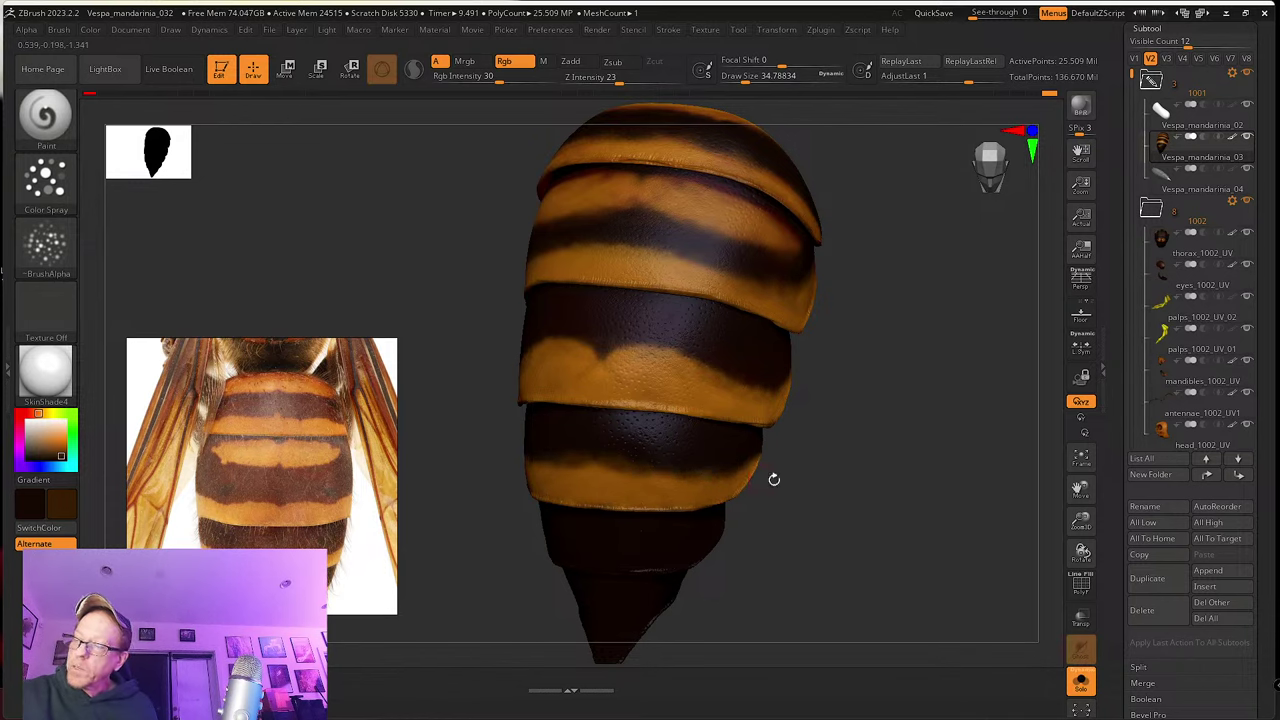
{"action": "left_click_drag", "start_coordinate": [773, 479], "coordinate": [769, 472]}
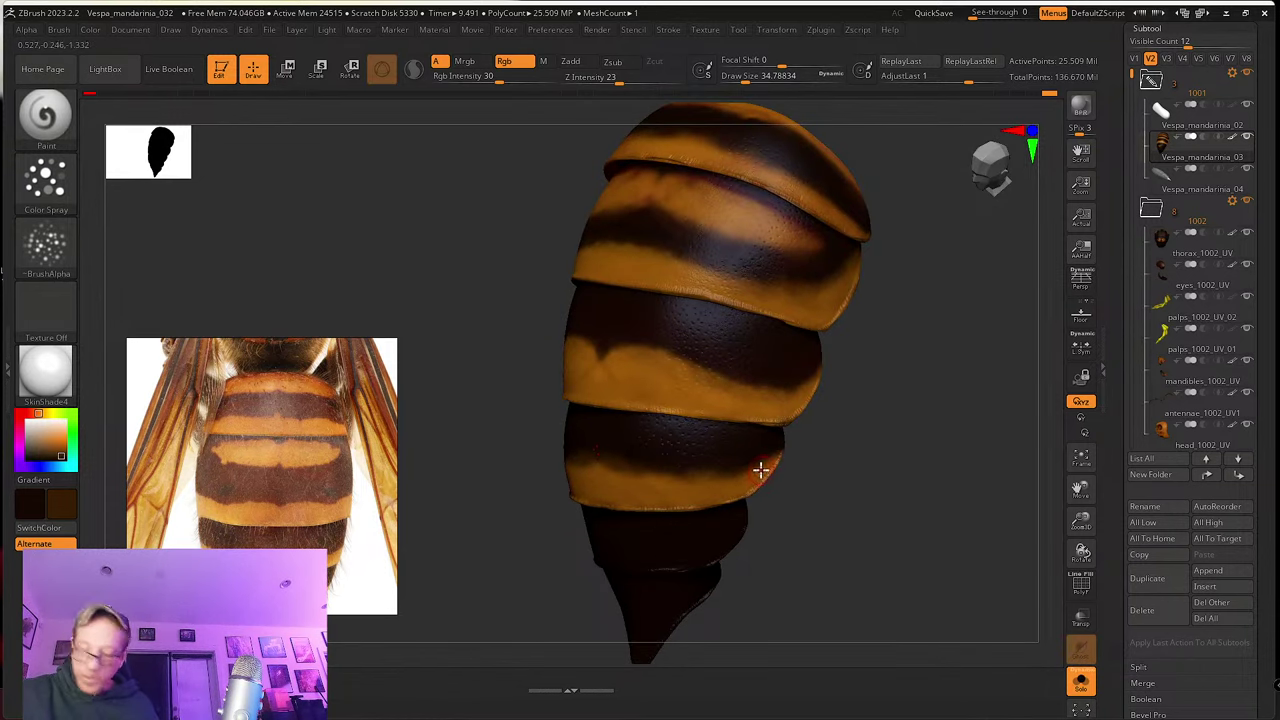
{"action": "key", "text": "c"}
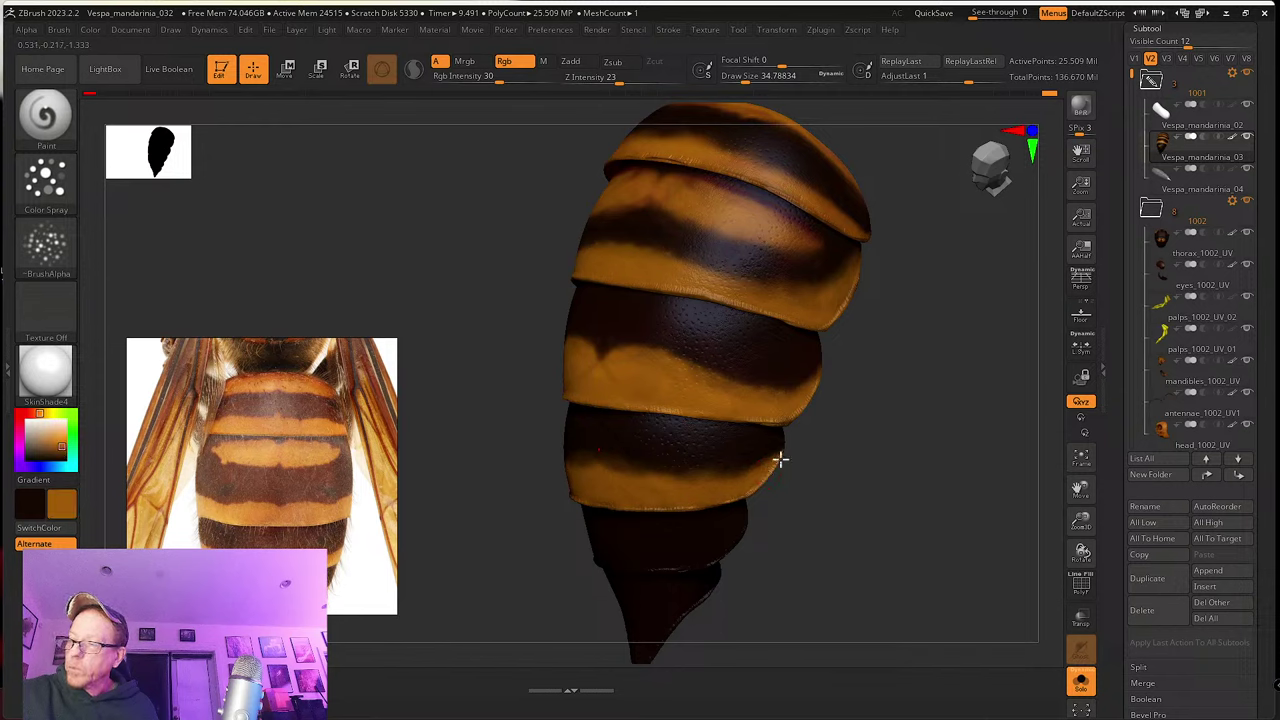
{"action": "key", "text": "c"}
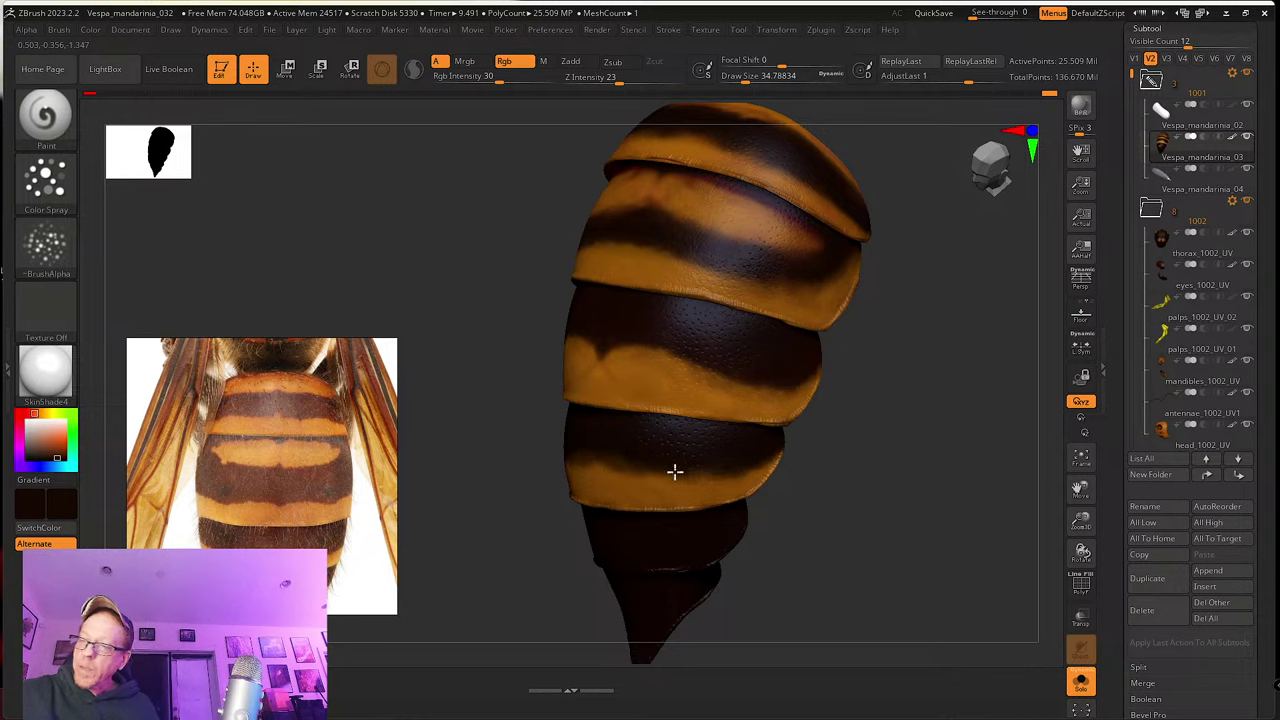
{"action": "mouse_move", "coordinate": [646, 463]}
{"action": "right_mouse_down"}
{"action": "mouse_move", "coordinate": [594, 449]}
{"action": "mouse_move", "coordinate": [621, 465]}
{"action": "right_mouse_up"}
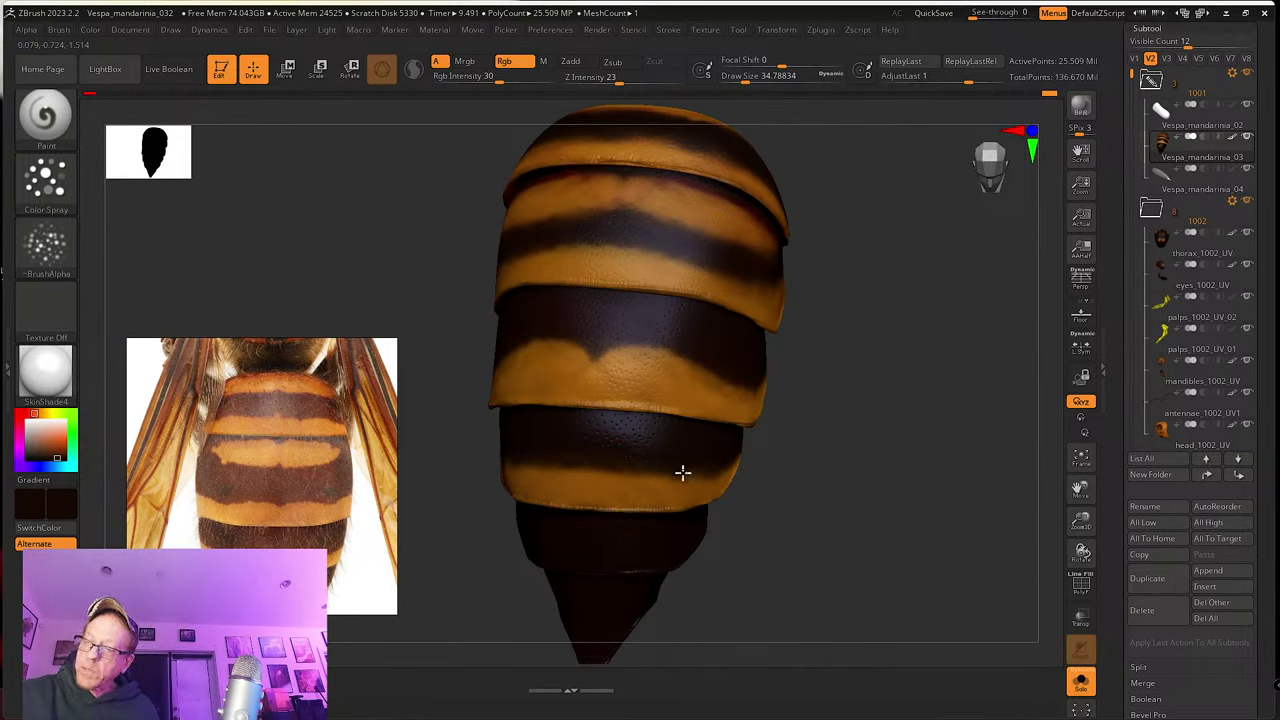
{"action": "left_click_drag", "start_coordinate": [683, 473], "coordinate": [631, 469]}
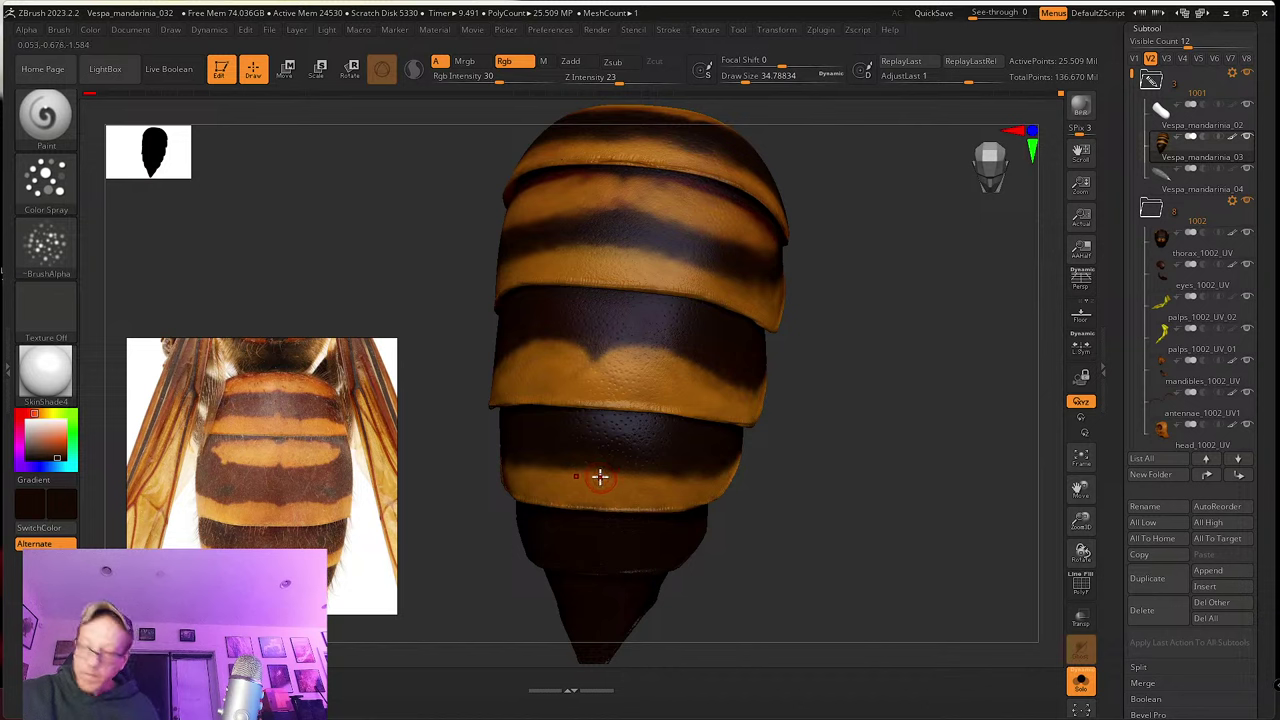
Step: Sample the orange and widen the fourth segment's rear stripe forward into the dark band, from the middle around the side
{"action": "key", "text": "c"}
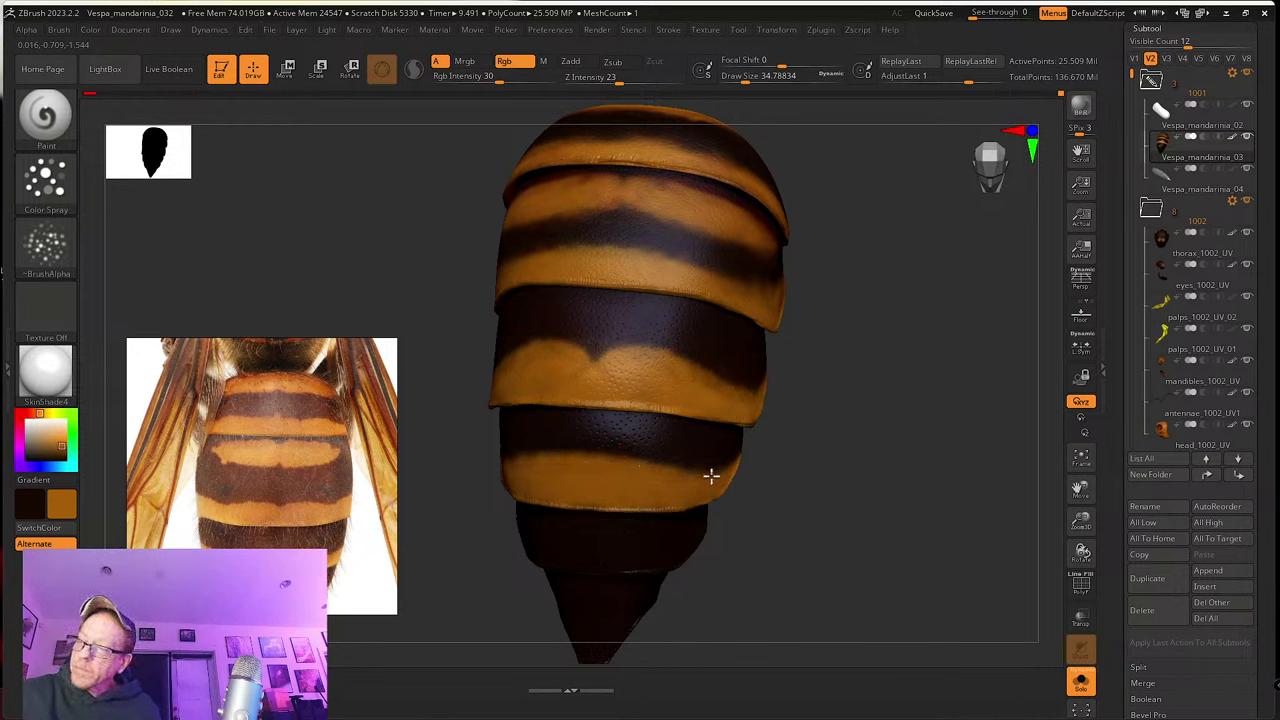
{"action": "left_click_drag", "start_coordinate": [824, 476], "coordinate": [666, 357]}
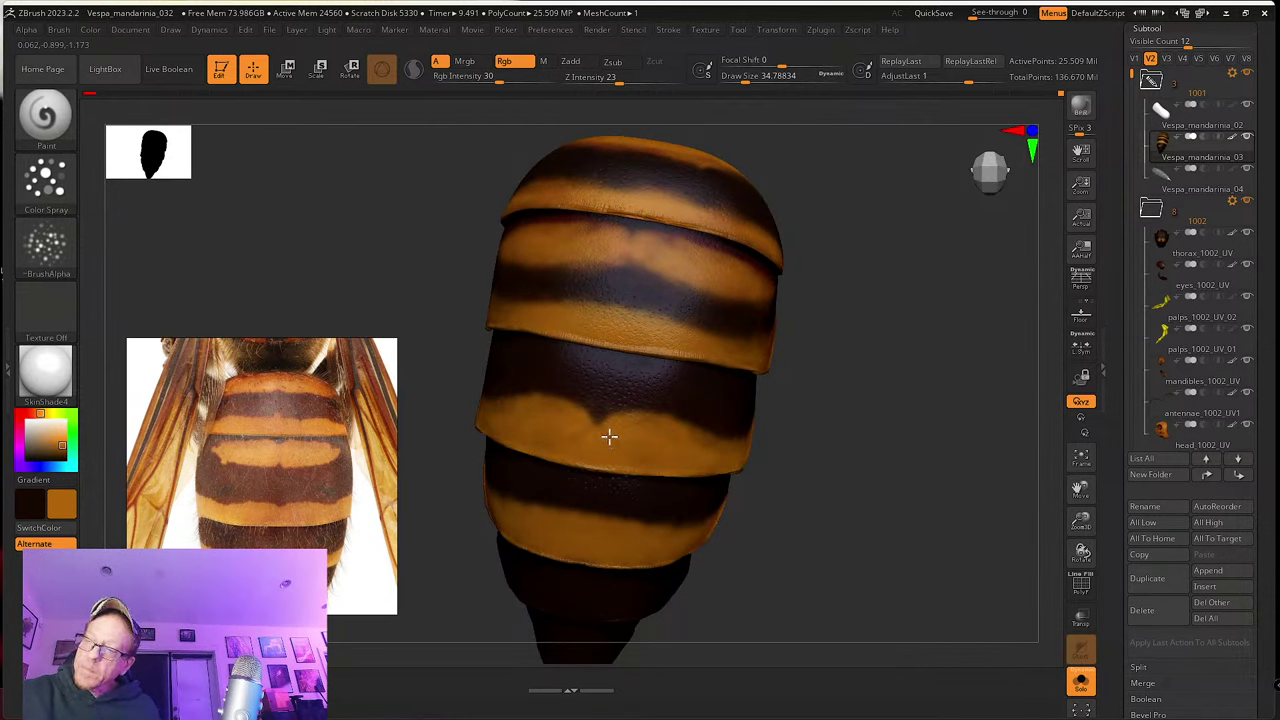
{"action": "right_click_drag", "start_coordinate": [614, 423], "coordinate": [580, 471]}
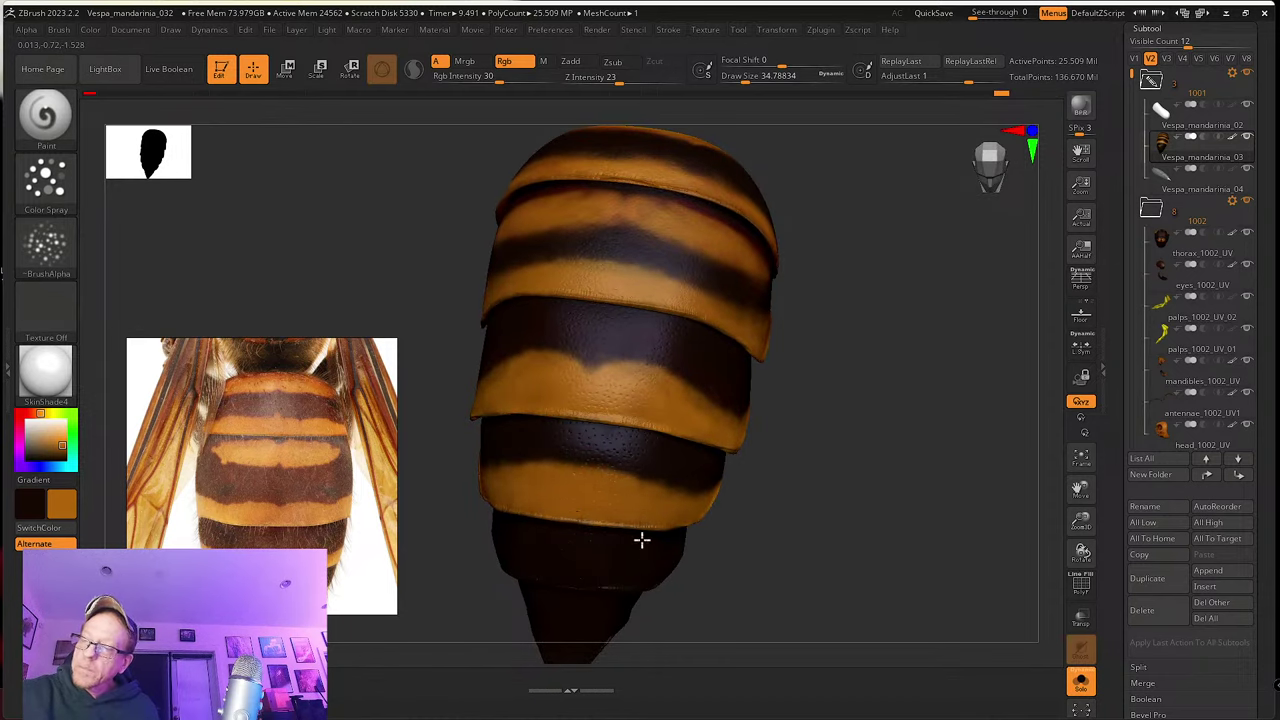
{"action": "right_click_drag", "start_coordinate": [640, 537], "coordinate": [601, 486]}
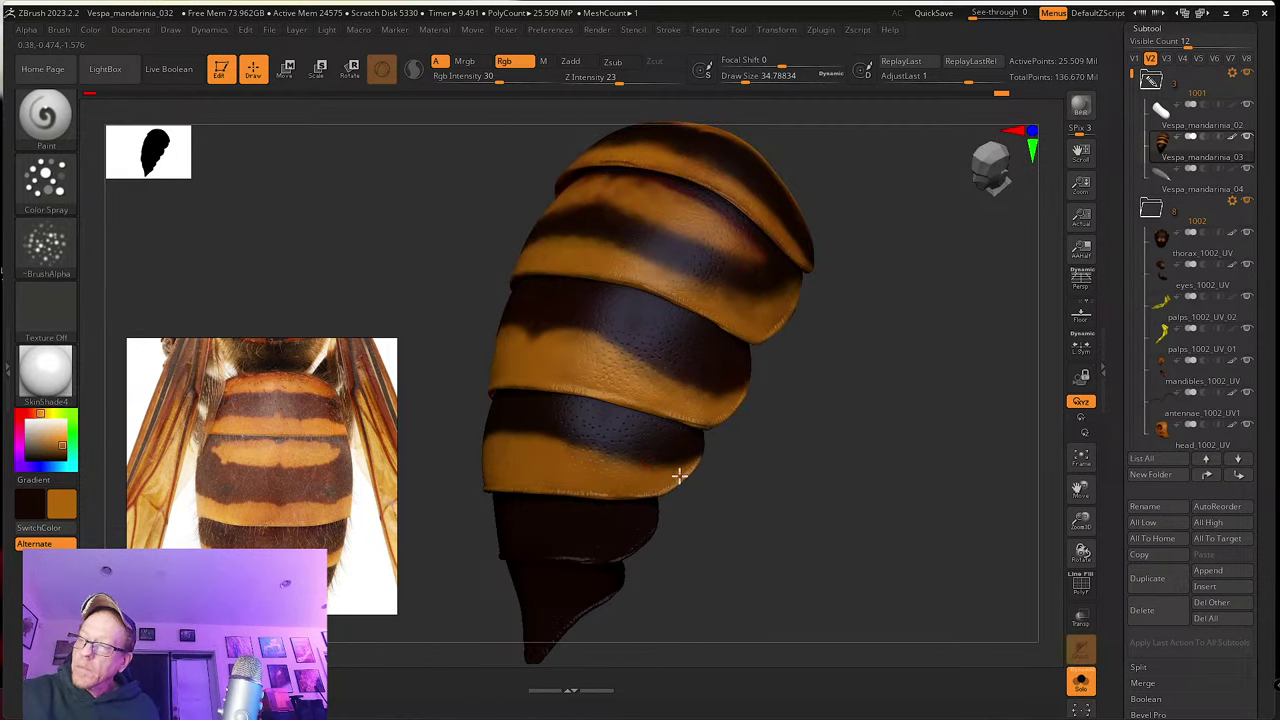
{"action": "right_click_drag", "start_coordinate": [763, 431], "coordinate": [671, 414]}
Step: Sample the dark brown and extend the third segment's dark band rearward on the side of the abdomen
{"action": "key", "text": "c"}
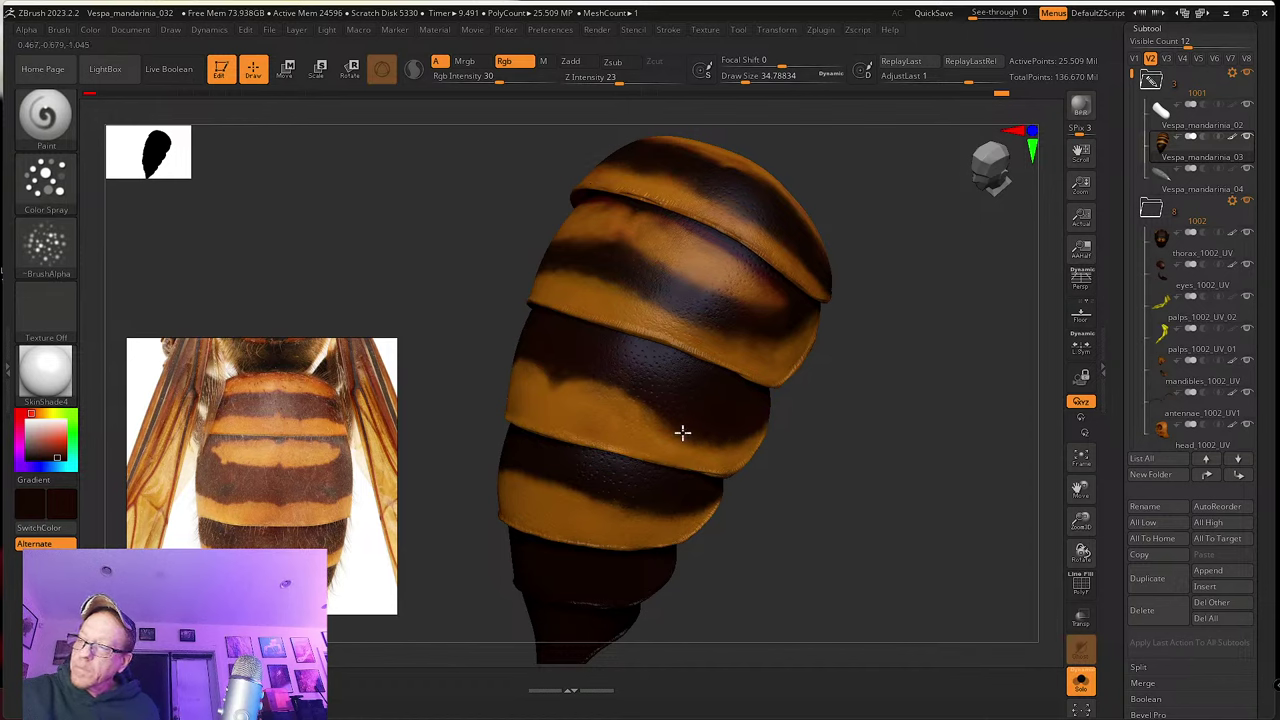
{"action": "left_click_drag", "start_coordinate": [811, 439], "coordinate": [840, 437]}
{"action": "left_click_drag", "start_coordinate": [766, 468], "coordinate": [818, 494]}
Step: Sample the orange and refine the front edges of the orange stripes on the third and fourth segments
{"action": "key", "text": "c"}
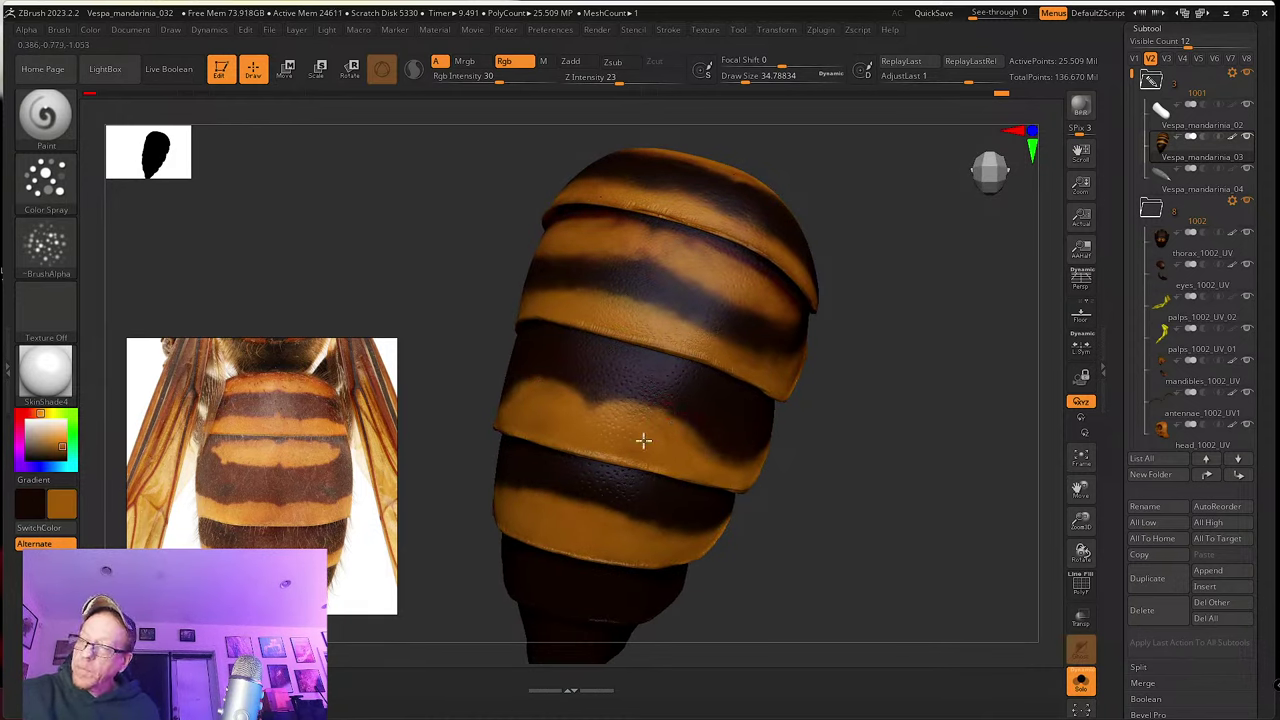
{"action": "left_click", "coordinate": [623, 443]}
{"action": "right_click_drag", "start_coordinate": [623, 443], "coordinate": [652, 471], "text": "alt"}
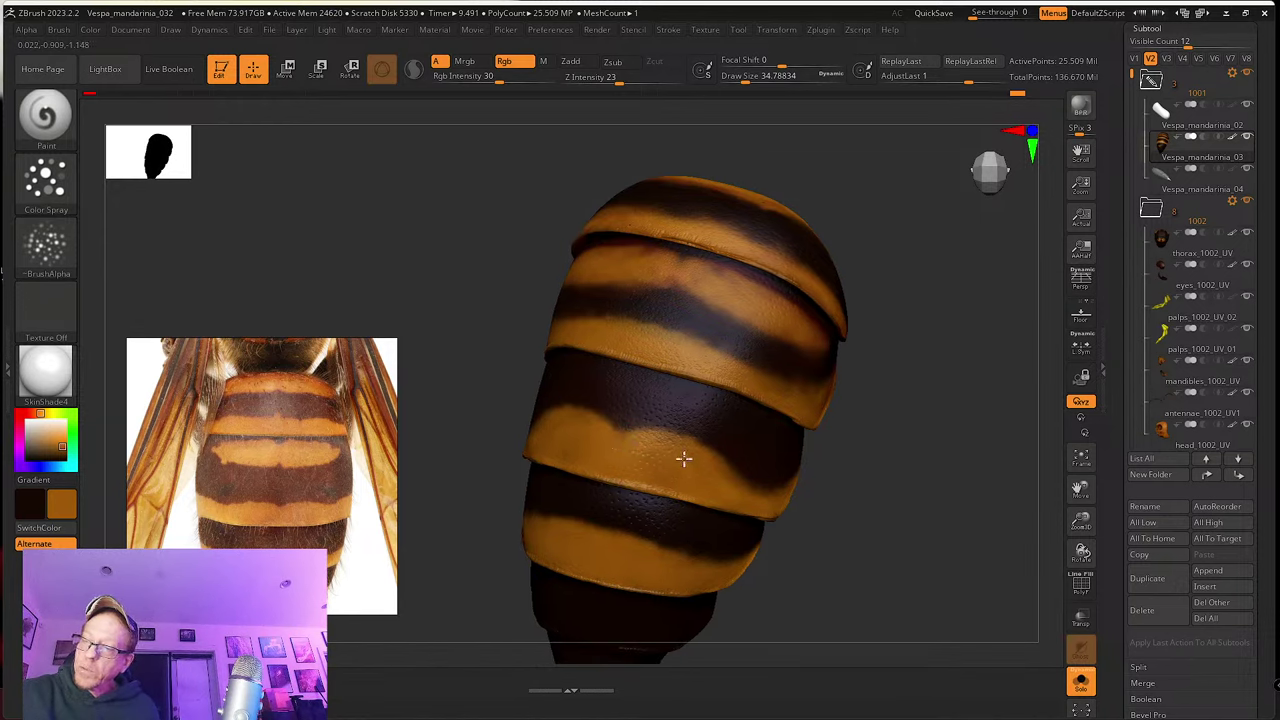
{"action": "right_click_drag", "start_coordinate": [674, 466], "coordinate": [603, 457]}
{"action": "mouse_move", "coordinate": [609, 469]}
{"action": "left_mouse_down"}
{"action": "mouse_move", "coordinate": [574, 460]}
{"action": "mouse_move", "coordinate": [646, 483]}
{"action": "mouse_move", "coordinate": [629, 469]}
{"action": "left_mouse_up"}
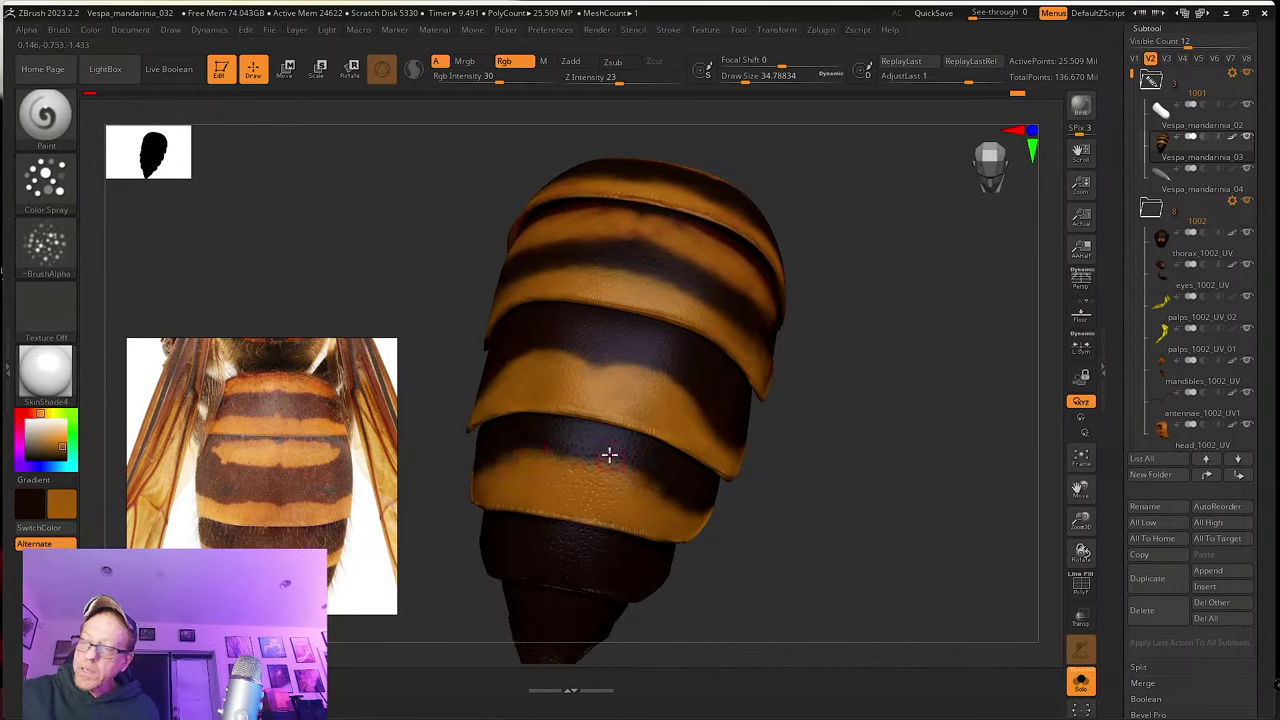
Step: Sample the dark brown, paint a small central notch into the fourth segment's orange stripe, and deepen its dark band at the side
{"action": "key", "text": "c"}
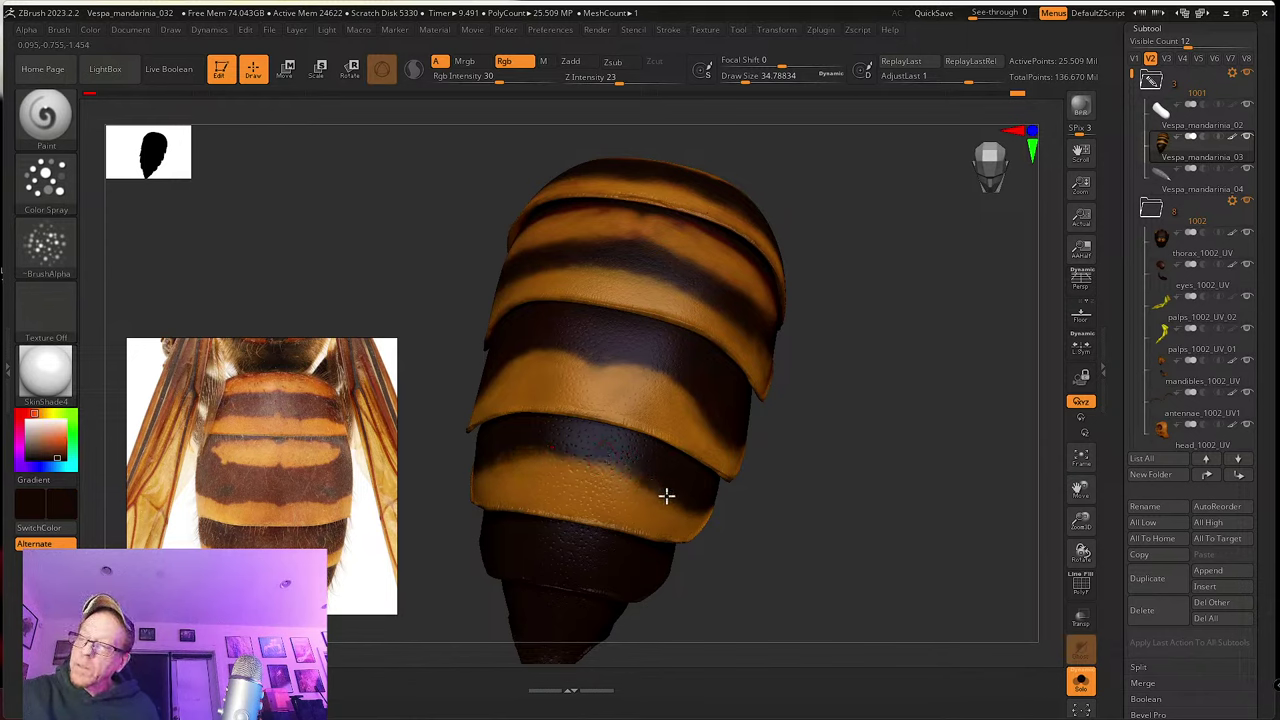
{"action": "left_click_drag", "start_coordinate": [577, 456], "coordinate": [627, 472]}
{"action": "right_click_drag", "start_coordinate": [660, 490], "coordinate": [730, 470]}
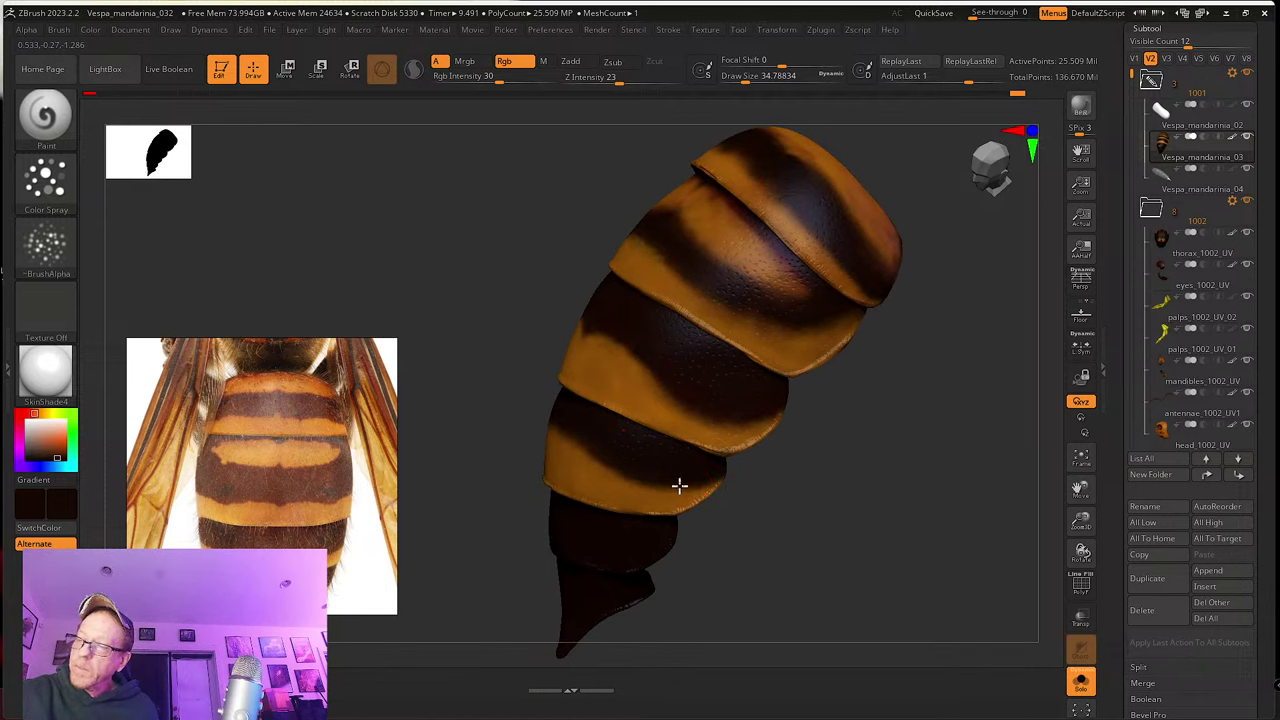
{"action": "right_click_drag", "start_coordinate": [749, 497], "coordinate": [643, 463]}
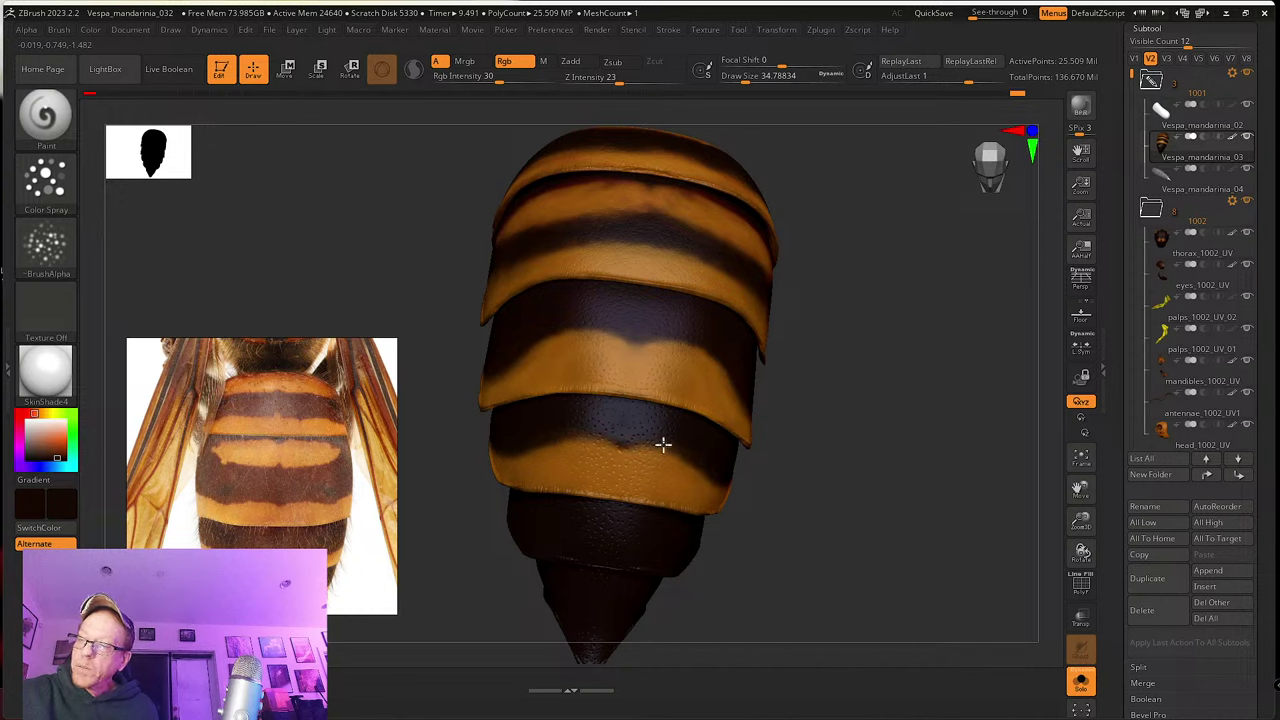
Step: Sample the orange, darken it to a deep reddish brown, and paint a soft transition along the front edge of the fourth segment's orange stripe
{"action": "left_click_drag", "start_coordinate": [808, 504], "coordinate": [694, 457]}
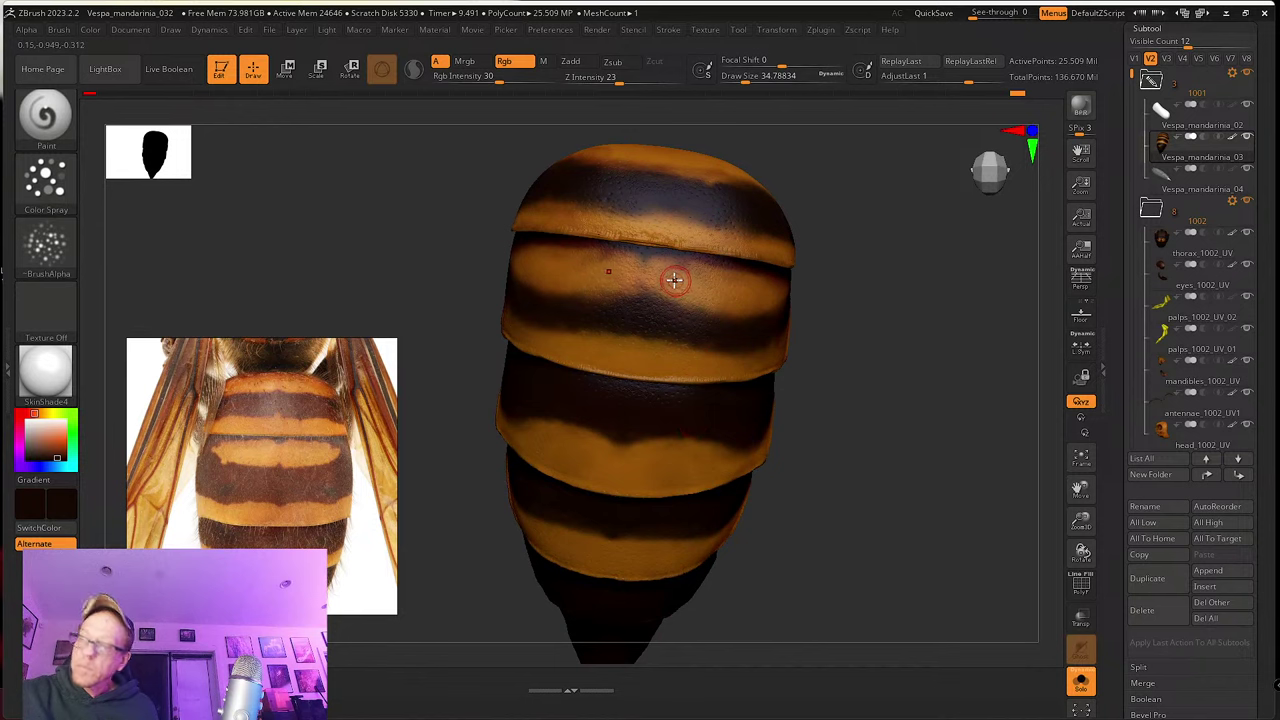
{"action": "key", "text": "c"}
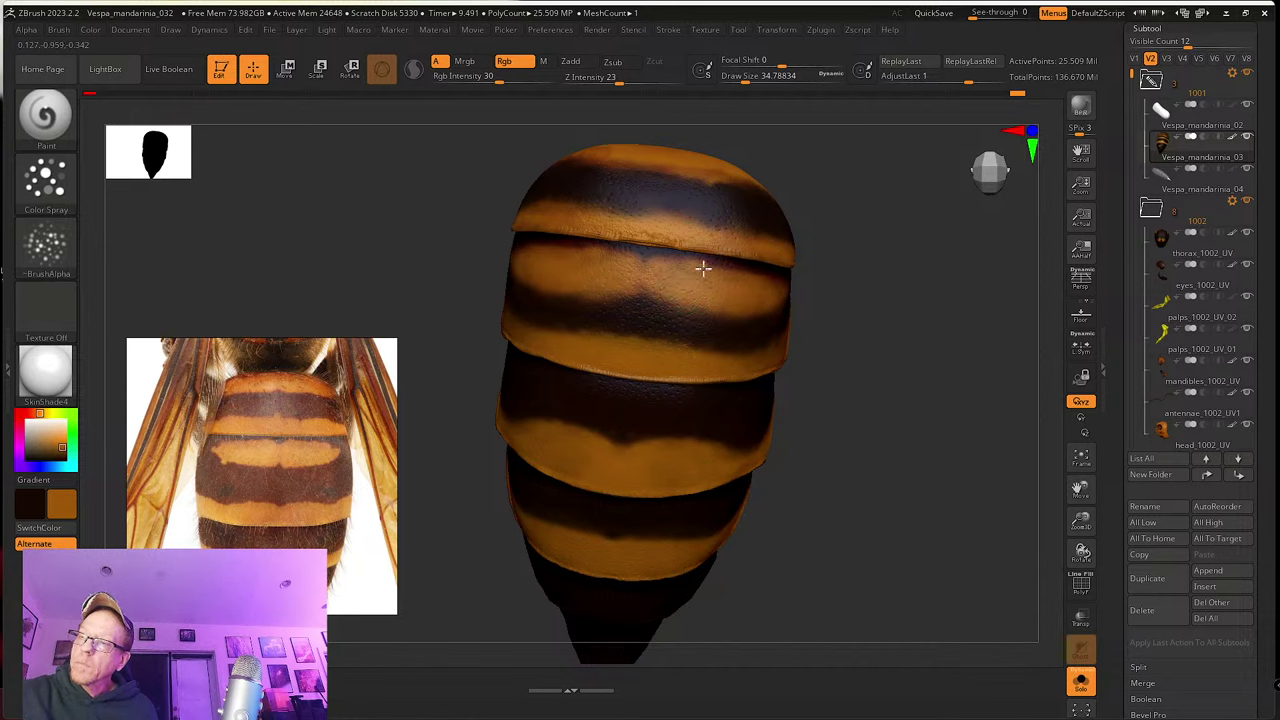
{"action": "mouse_move", "coordinate": [703, 268]}
{"action": "right_mouse_down"}
{"action": "mouse_move", "coordinate": [694, 429]}
{"action": "mouse_move", "coordinate": [700, 394]}
{"action": "mouse_move", "coordinate": [660, 403]}
{"action": "mouse_move", "coordinate": [655, 392]}
{"action": "right_mouse_up"}
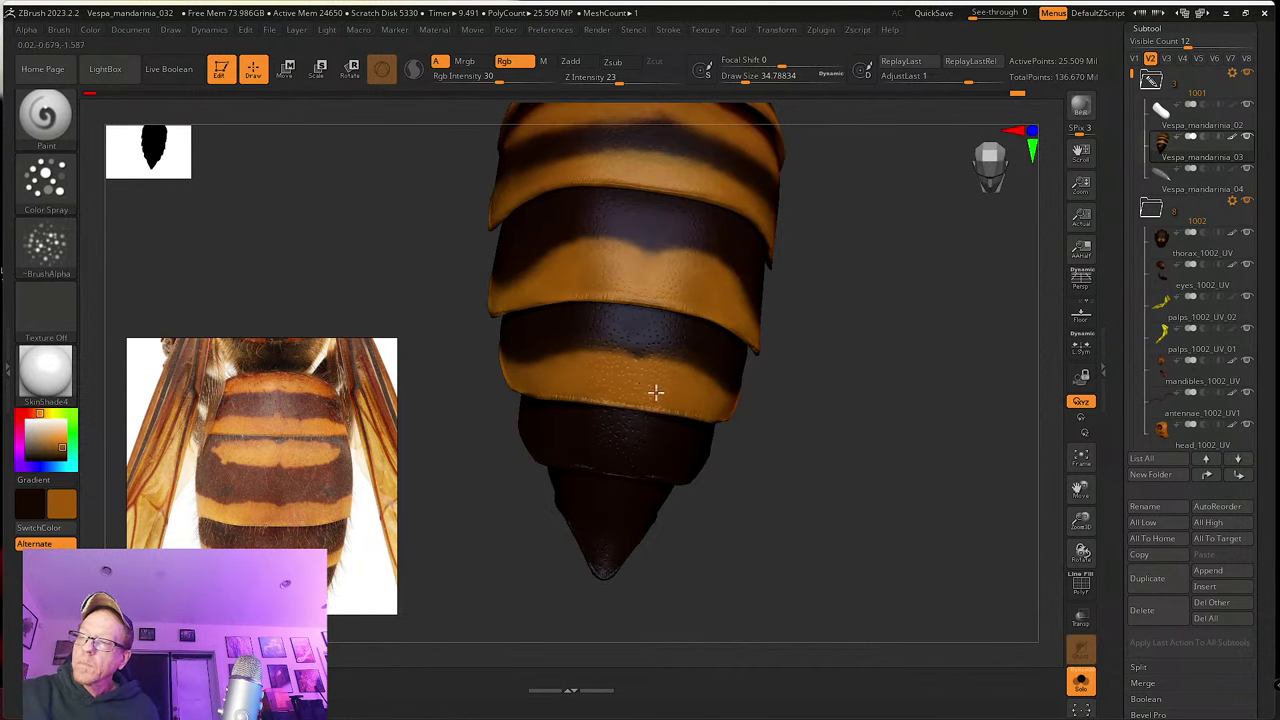
{"action": "left_click_drag", "start_coordinate": [41, 412], "coordinate": [62, 454]}
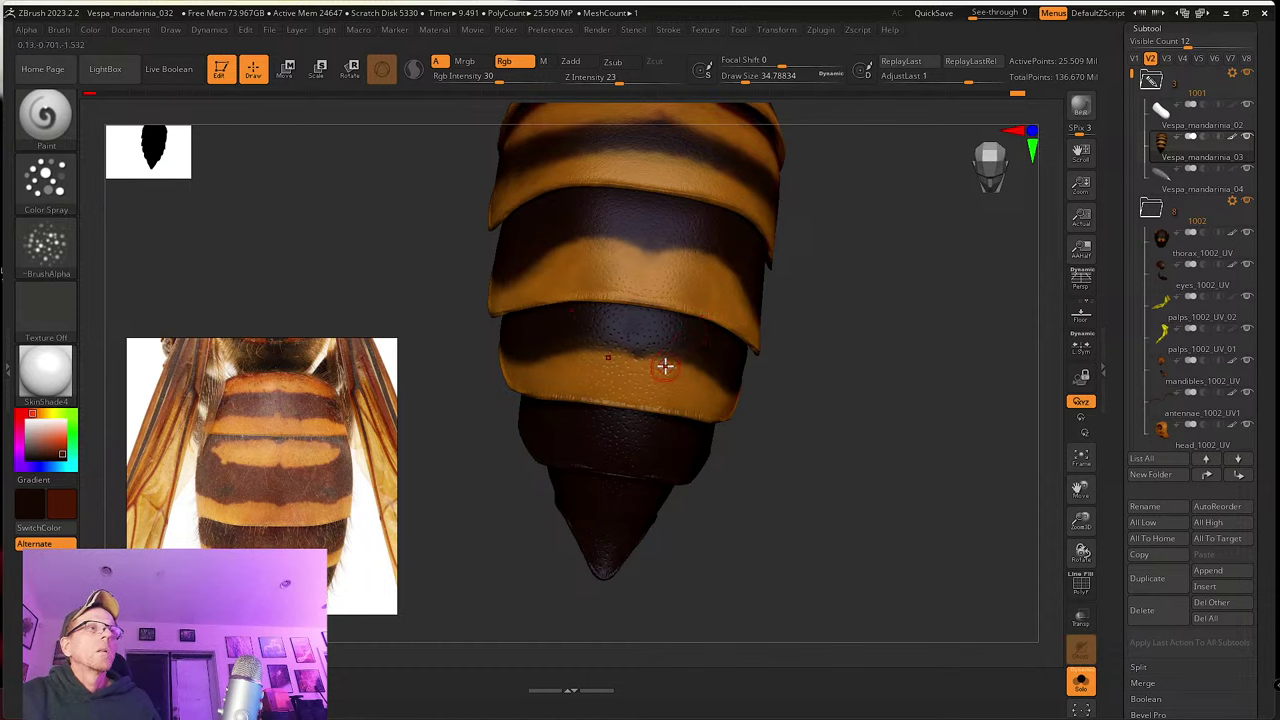
{"action": "right_click_drag", "start_coordinate": [674, 346], "coordinate": [631, 383]}
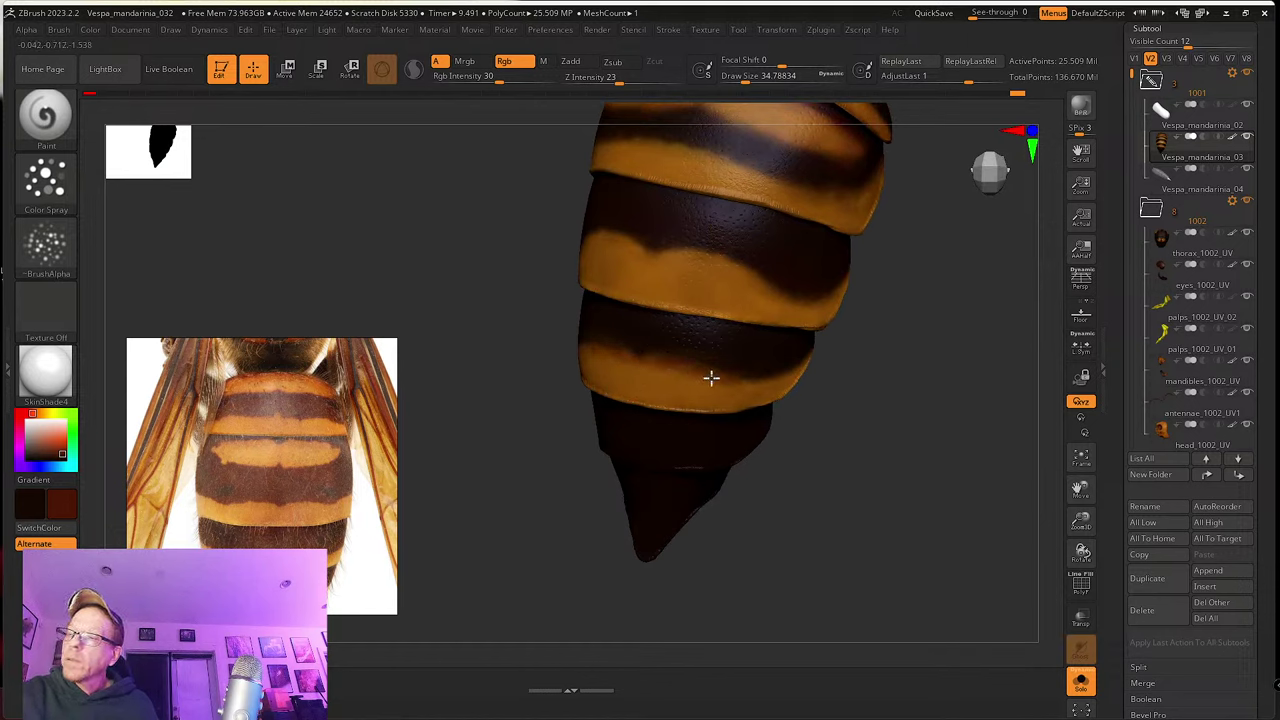
{"action": "right_click_drag", "start_coordinate": [851, 394], "coordinate": [723, 374]}
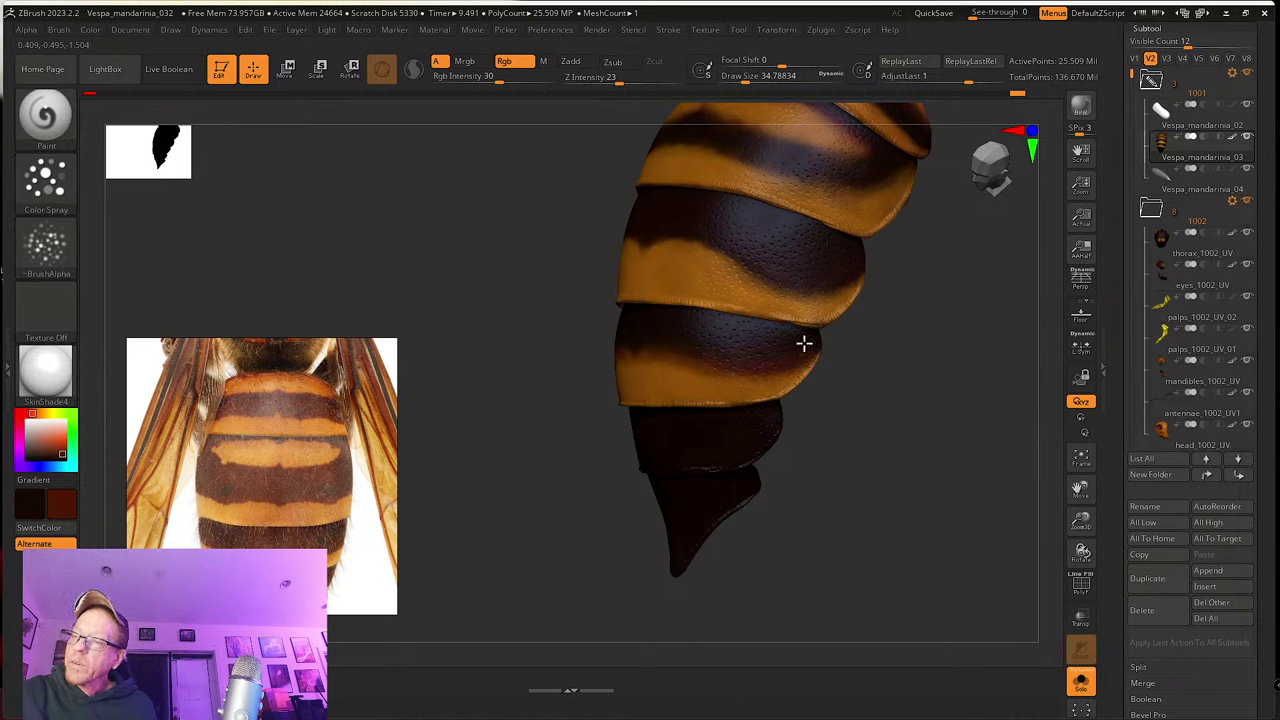
{"action": "right_click_drag", "start_coordinate": [804, 343], "coordinate": [631, 346]}
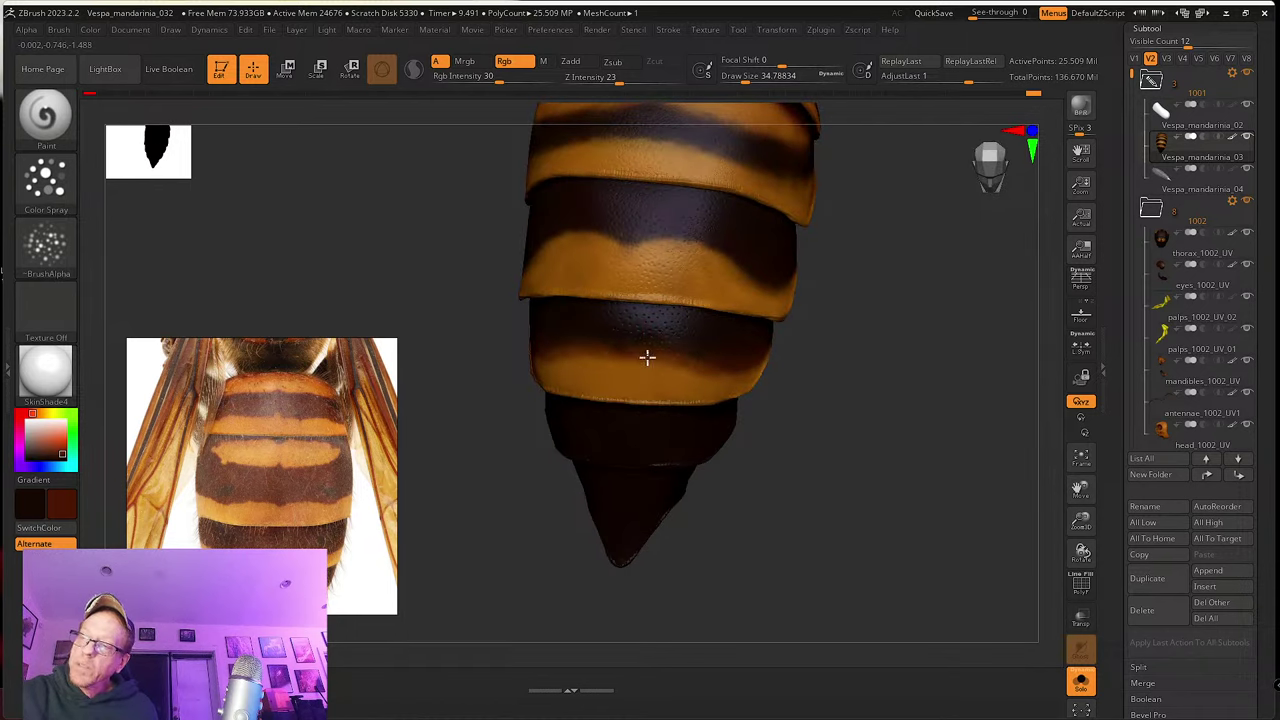
{"action": "left_click_drag", "start_coordinate": [647, 357], "coordinate": [681, 356]}
{"action": "right_click_drag", "start_coordinate": [666, 351], "coordinate": [634, 352]}
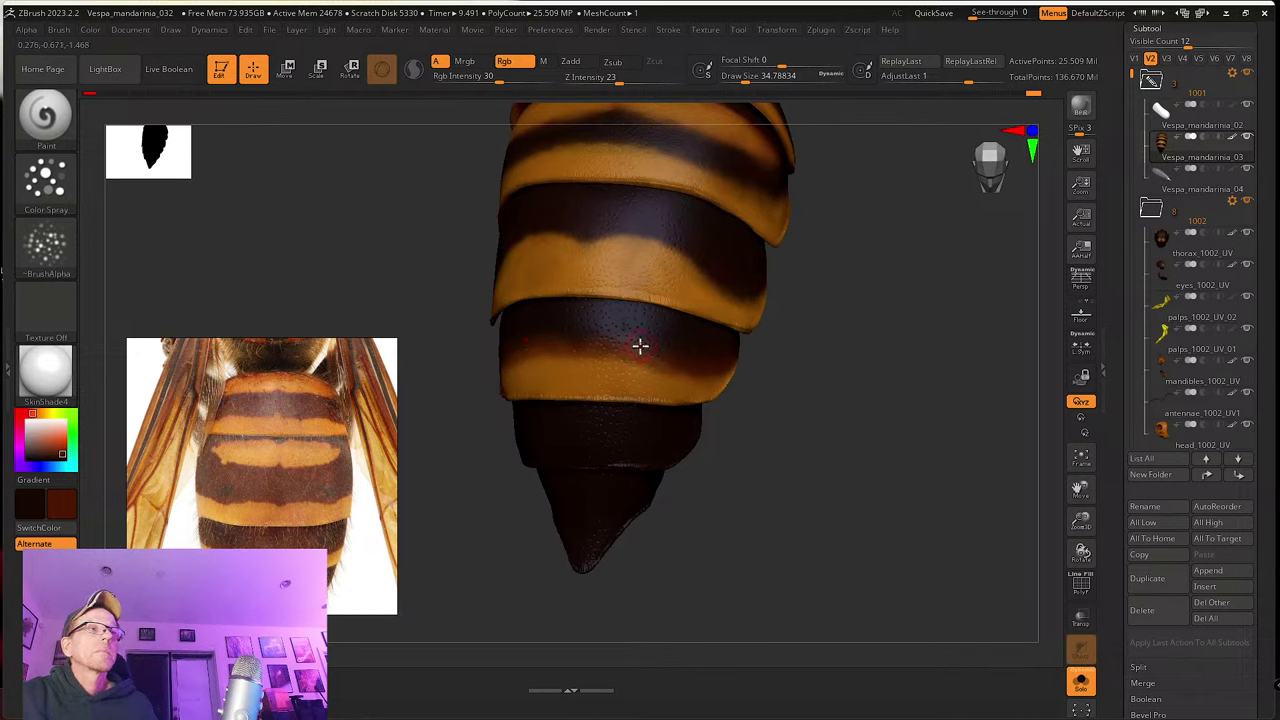
{"action": "left_click", "coordinate": [633, 357]}
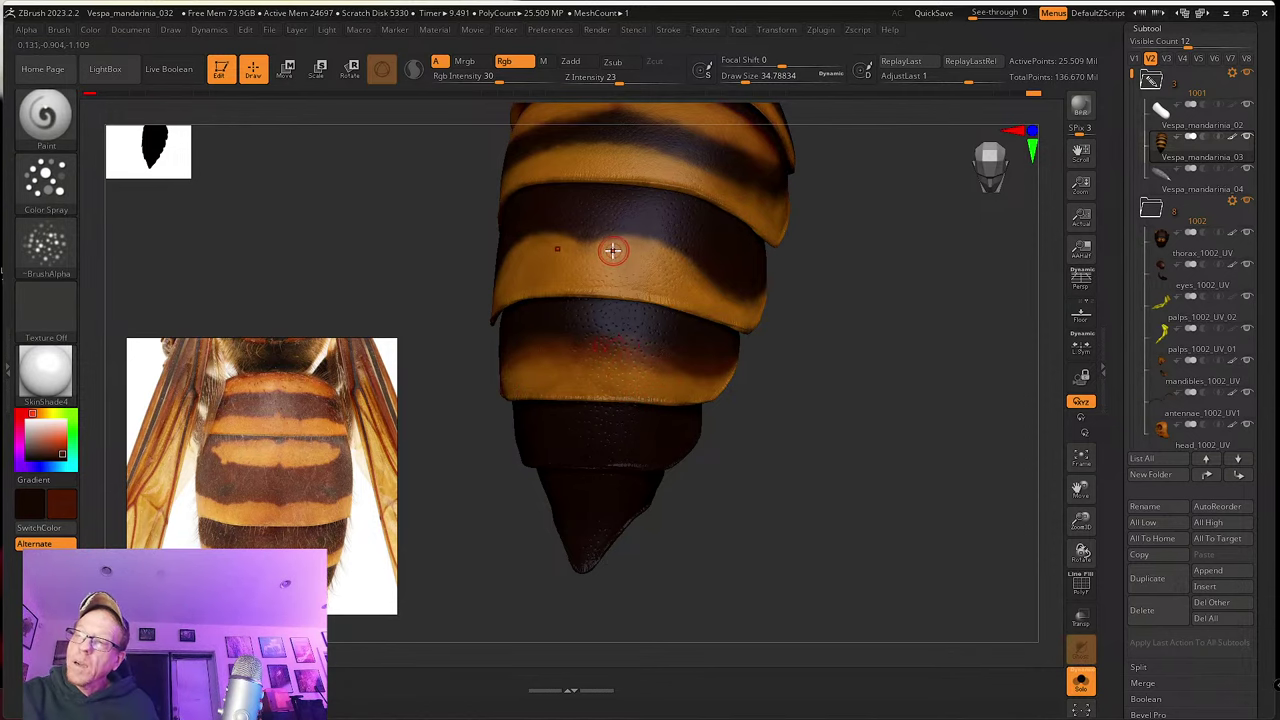
Step: Paint the same reddish brown along the boundary between the third segment's dark band and orange stripe, including its central notch
{"action": "right_click_drag", "start_coordinate": [612, 250], "coordinate": [580, 354]}
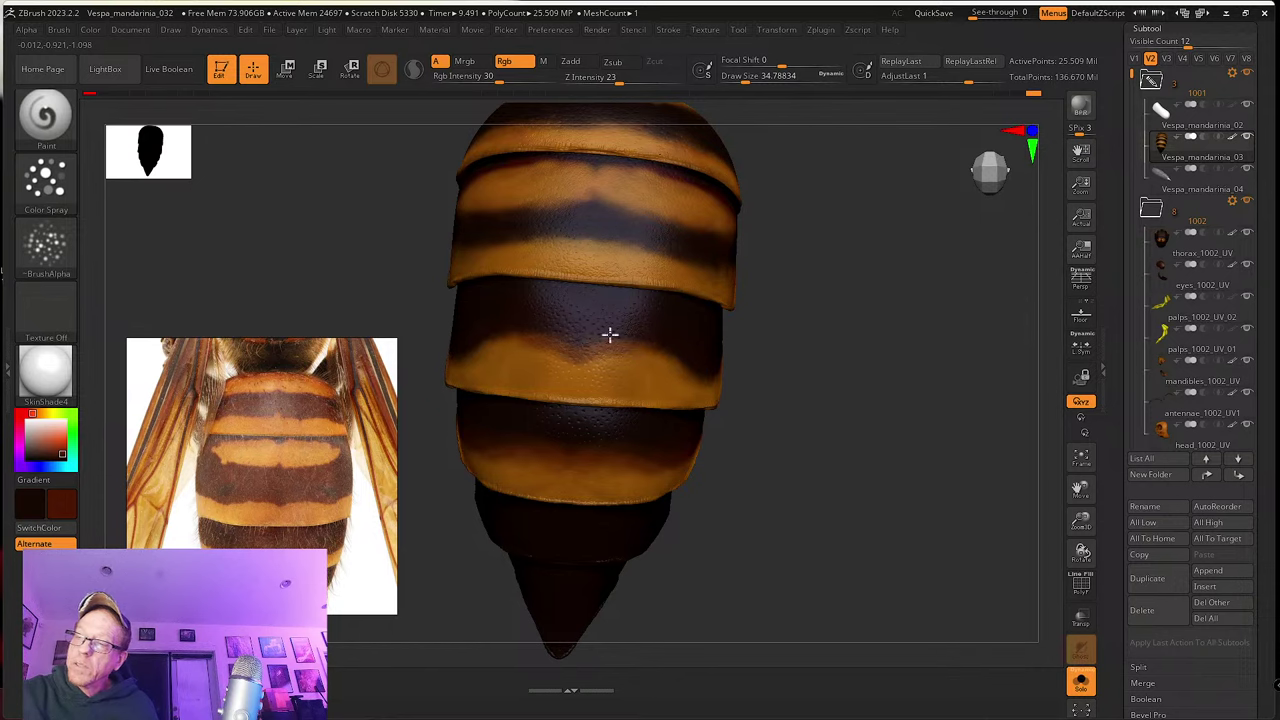
{"action": "left_click_drag", "start_coordinate": [791, 409], "coordinate": [657, 358]}
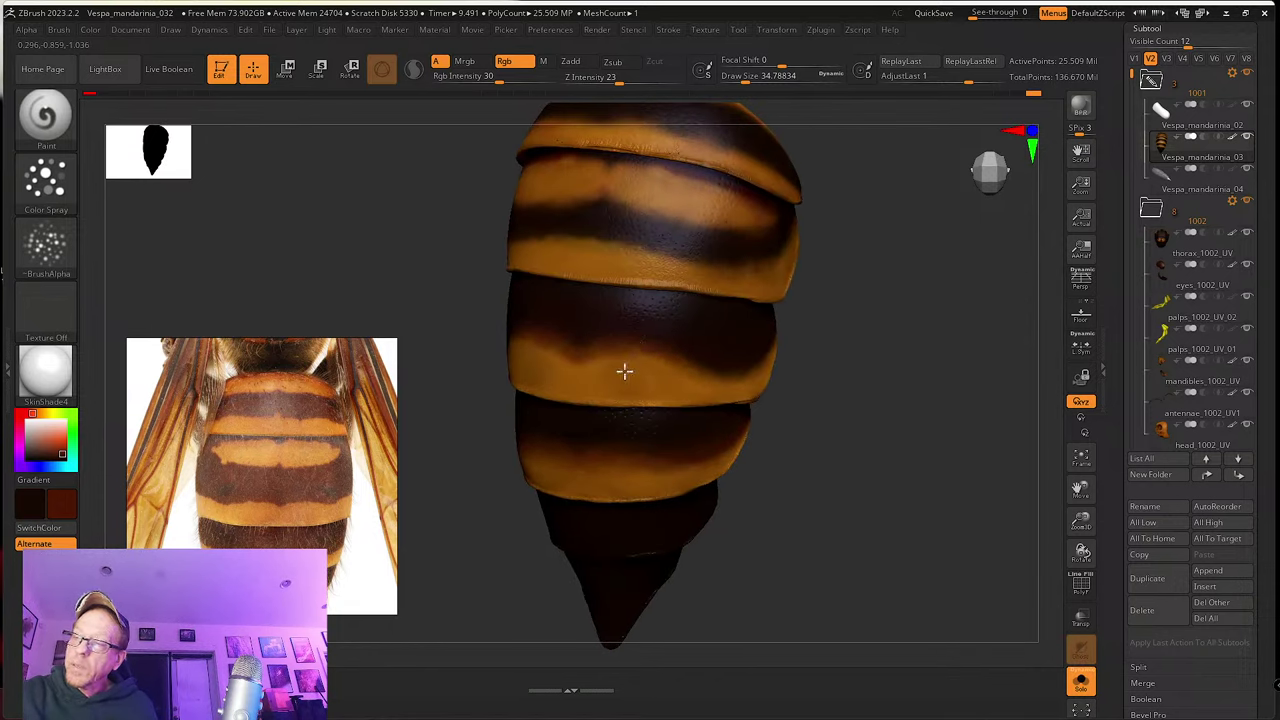
{"action": "right_click_drag", "start_coordinate": [601, 351], "coordinate": [600, 366]}
Step: Sample the orange and touch up the third segment's orange stripe just behind the reddish-brown transition
{"action": "key", "text": "c"}
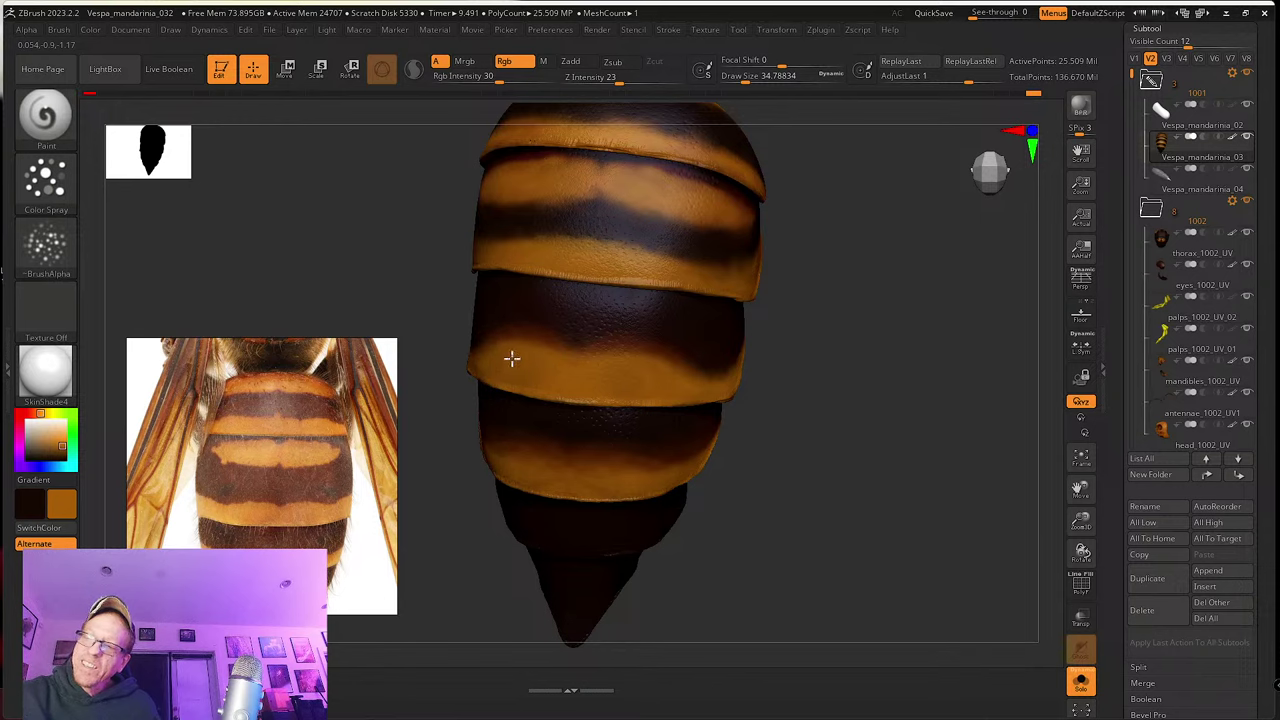
{"action": "right_click_drag", "start_coordinate": [607, 388], "coordinate": [733, 396]}
{"action": "right_click_drag", "start_coordinate": [811, 332], "coordinate": [586, 391]}
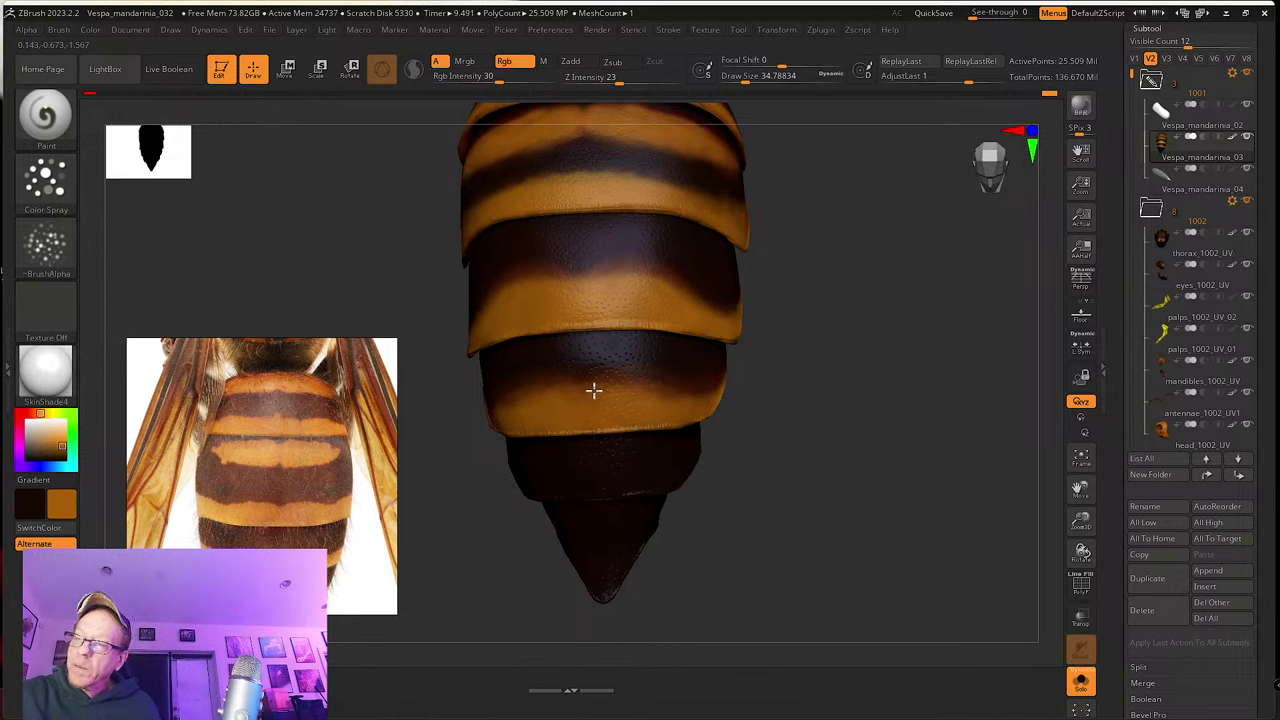
Step: Sample the dark reddish brown and soften the edge between dark band and orange stripe on the side of the fourth segment
{"action": "right_click_drag", "start_coordinate": [680, 400], "coordinate": [794, 383]}
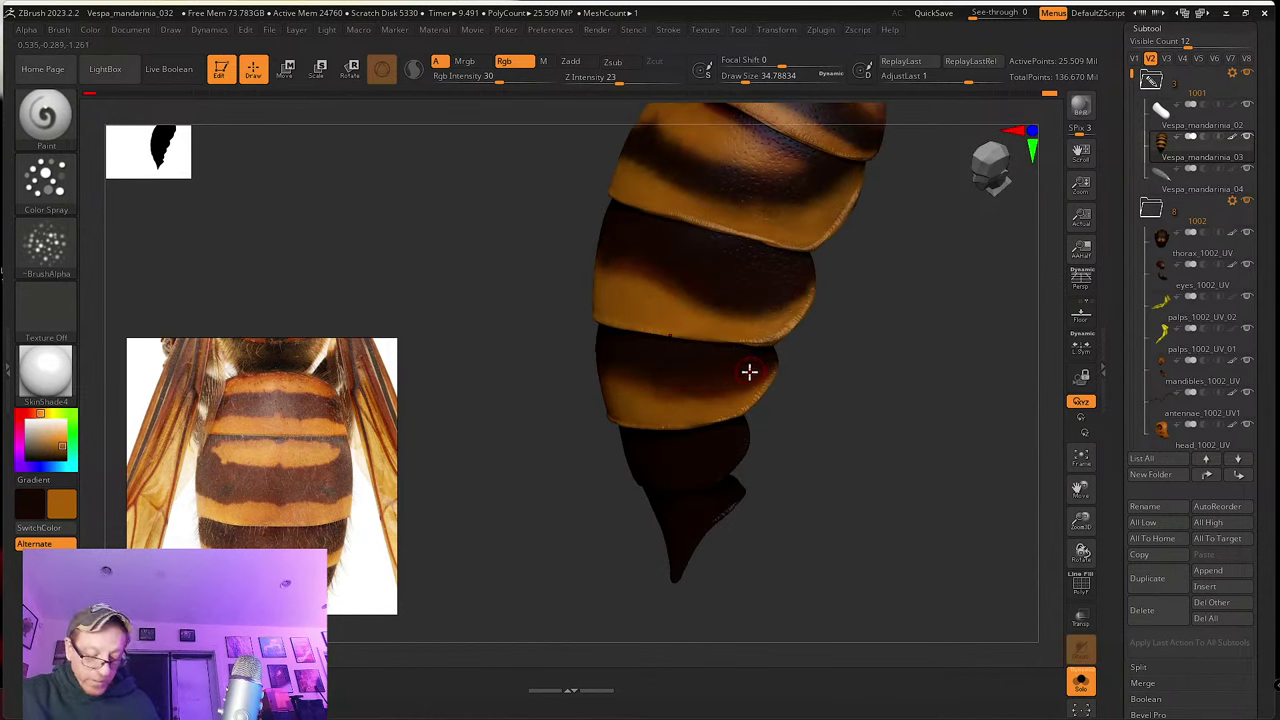
{"action": "key", "text": "c"}
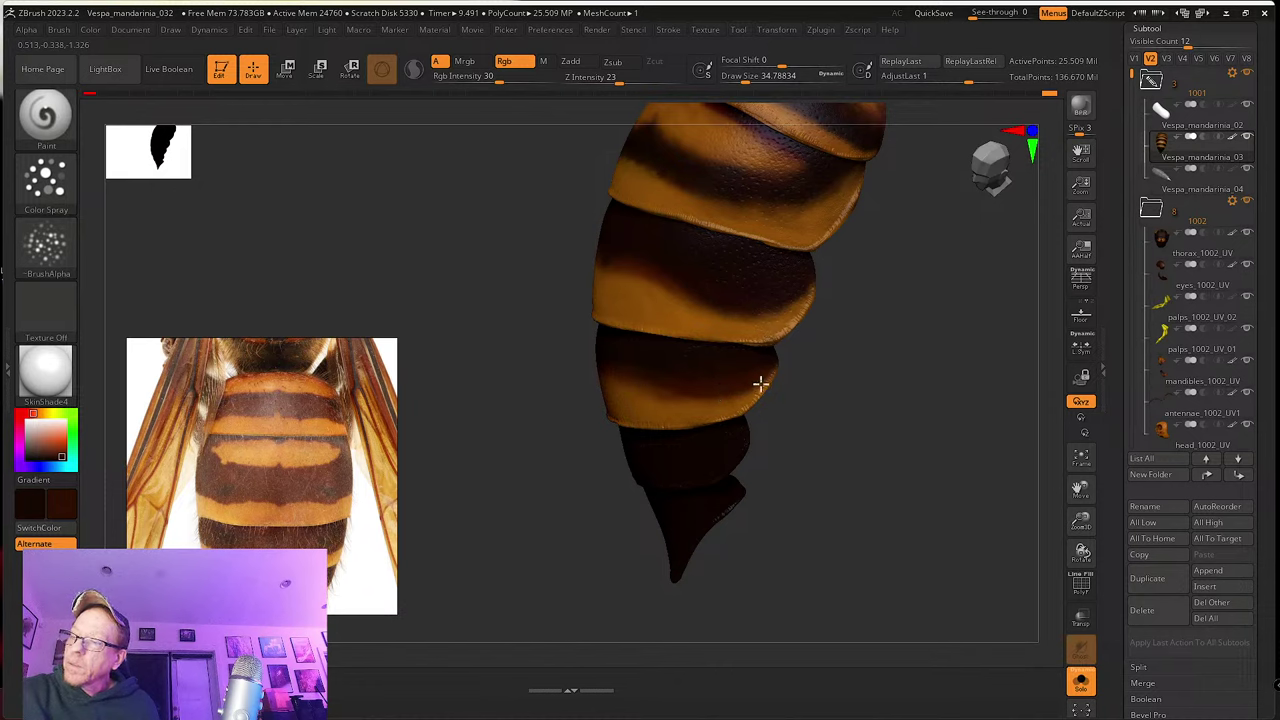
{"action": "right_click_drag", "start_coordinate": [760, 383], "coordinate": [653, 420]}
{"action": "right_click_drag", "start_coordinate": [774, 457], "coordinate": [723, 391]}
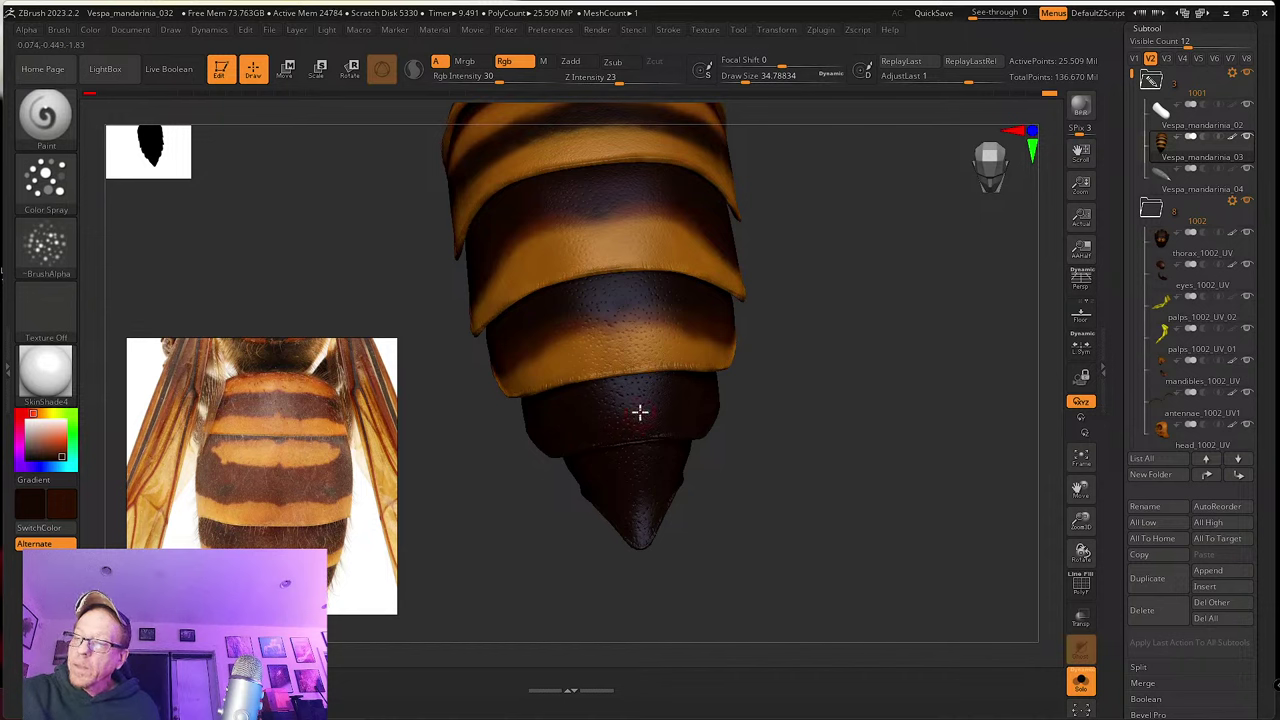
Step: Sample the orange and paint a stripe with a central peak along the fifth segment's rear edge and around its sides, following the reference photo
{"action": "key", "text": "c"}
{"action": "mouse_move", "coordinate": [633, 435]}
{"action": "left_mouse_down"}
{"action": "mouse_move", "coordinate": [648, 423]}
{"action": "mouse_move", "coordinate": [634, 403]}
{"action": "mouse_move", "coordinate": [658, 431]}
{"action": "mouse_move", "coordinate": [682, 422]}
{"action": "left_mouse_up"}
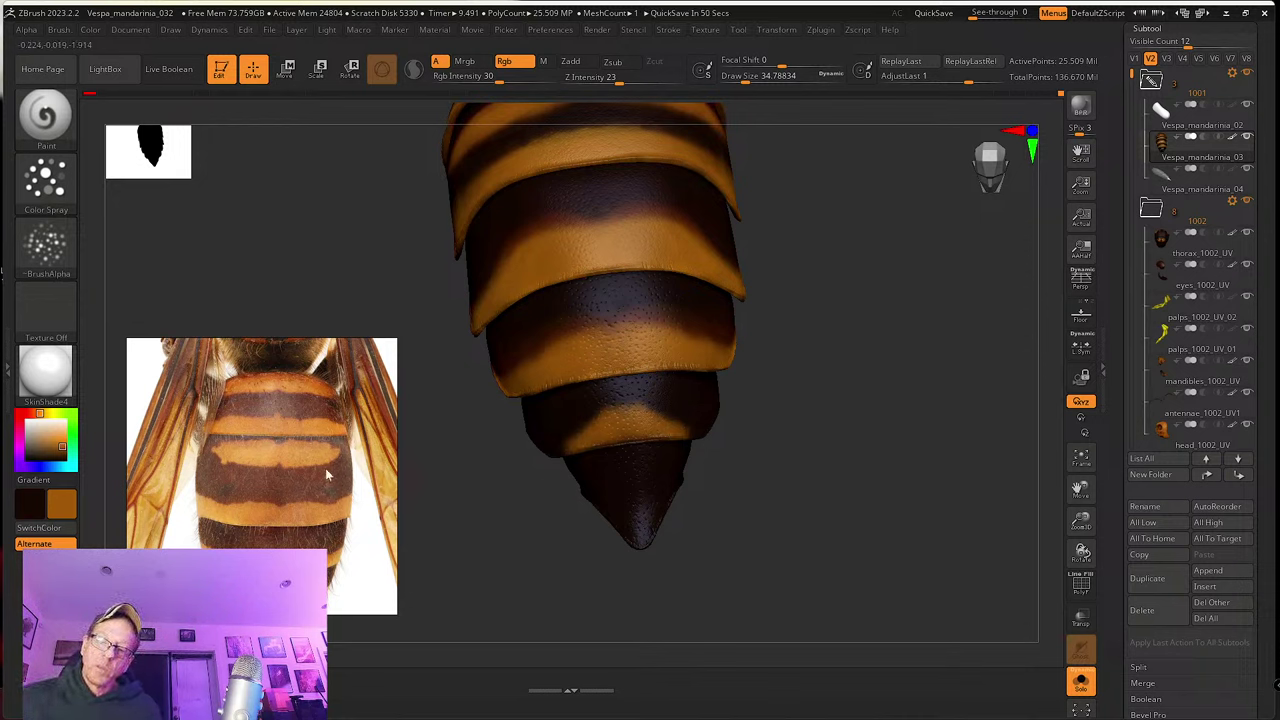
{"action": "scroll", "coordinate": [328, 483], "scroll_direction": "down", "scroll_amount": 2}
{"action": "middle_click_drag", "start_coordinate": [328, 485], "coordinate": [328, 434]}
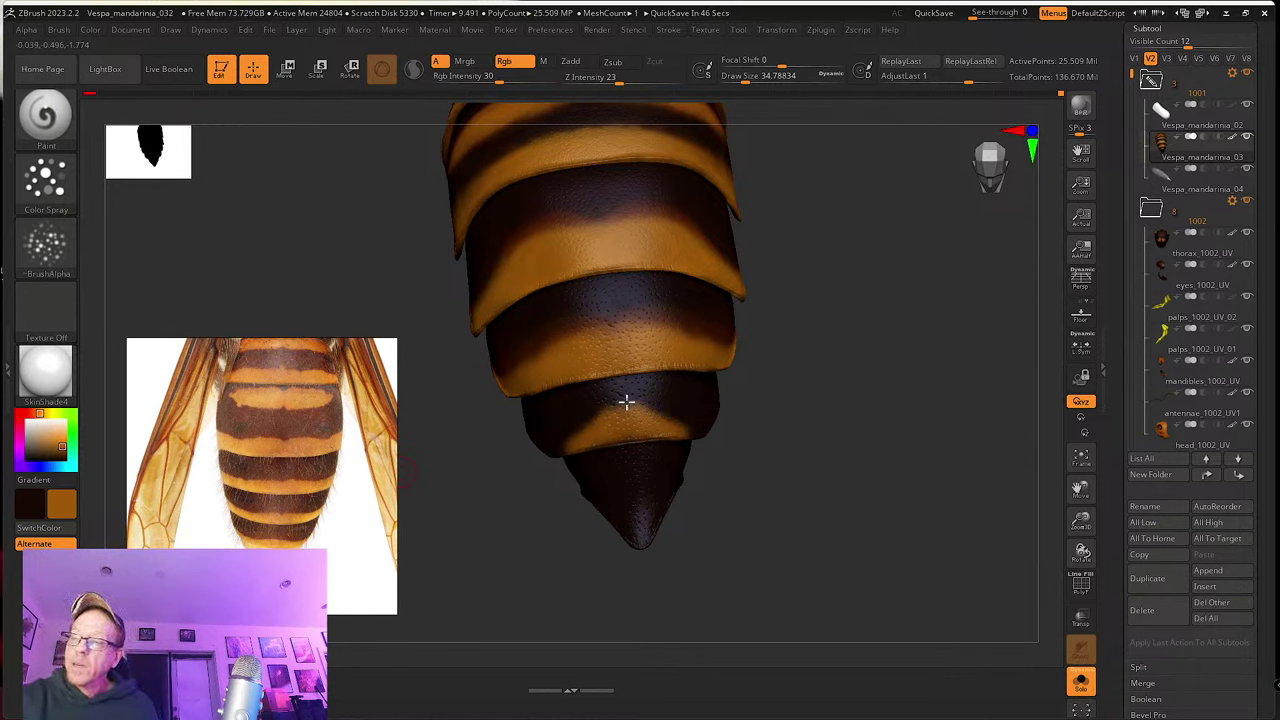
{"action": "mouse_move", "coordinate": [660, 410]}
{"action": "left_mouse_down"}
{"action": "mouse_move", "coordinate": [743, 440]}
{"action": "mouse_move", "coordinate": [693, 441]}
{"action": "left_mouse_up"}
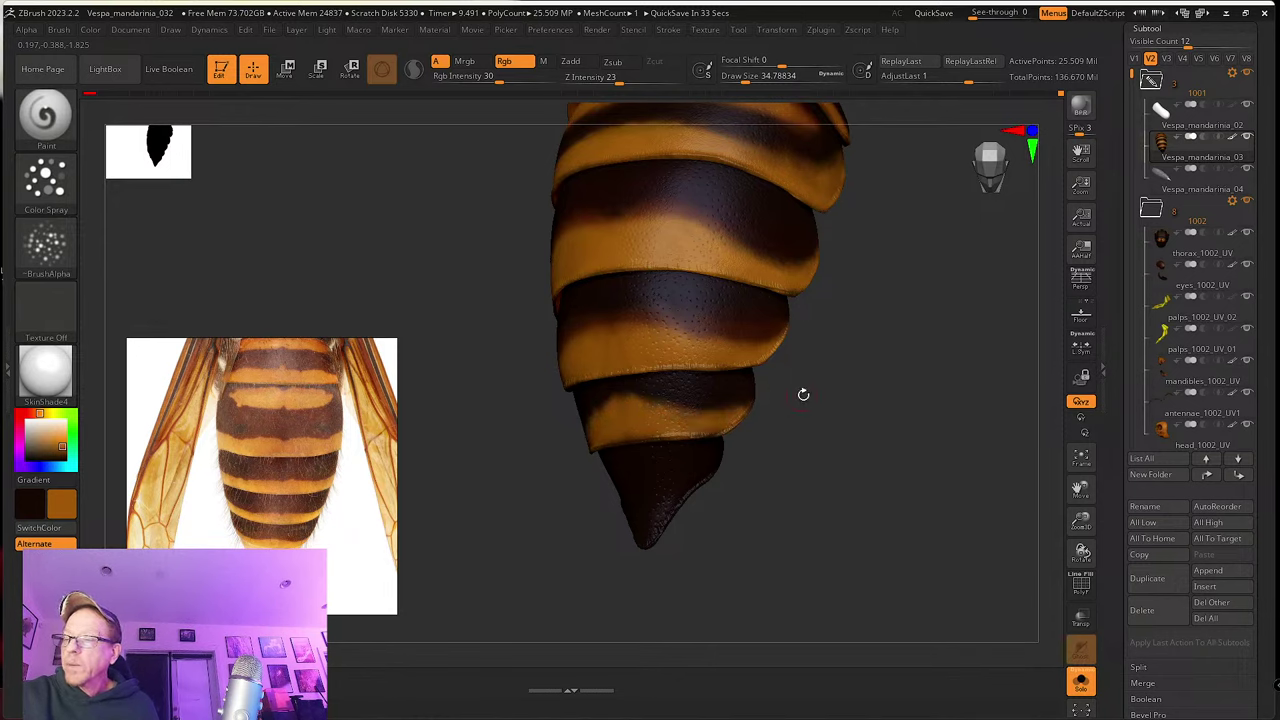
{"action": "left_click_drag", "start_coordinate": [803, 394], "coordinate": [711, 414]}
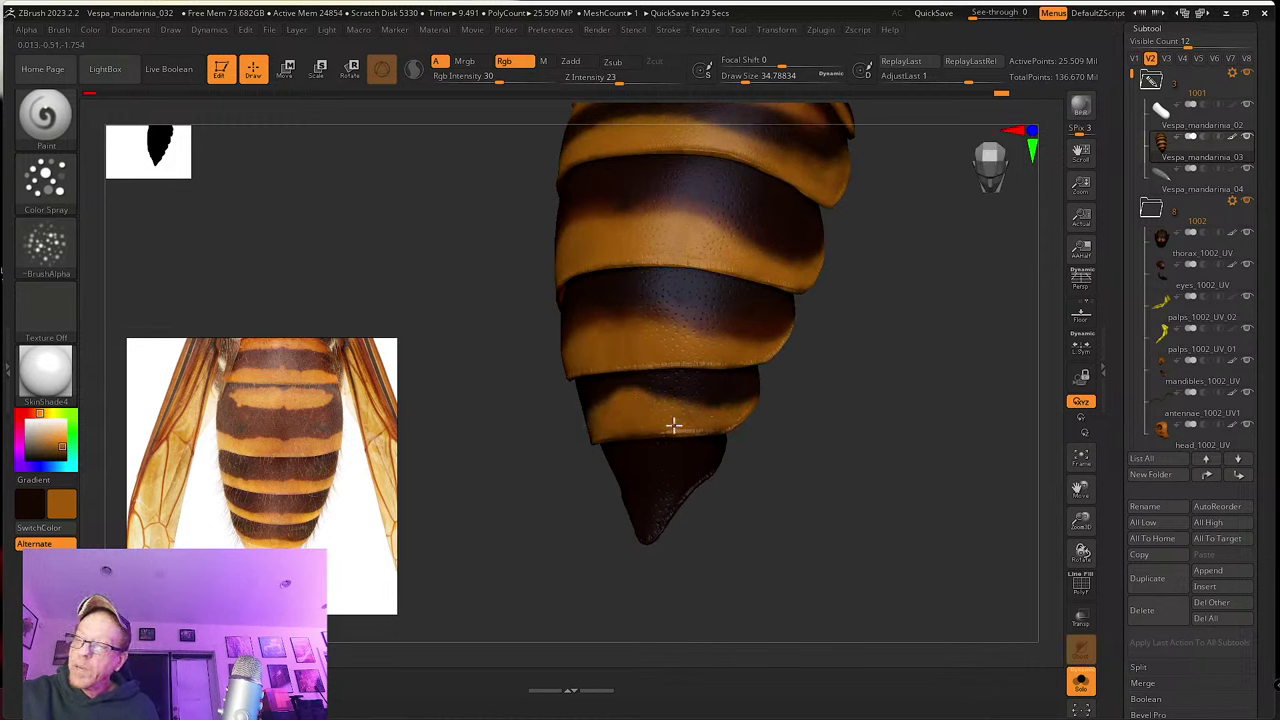
{"action": "left_click_drag", "start_coordinate": [808, 395], "coordinate": [652, 420]}
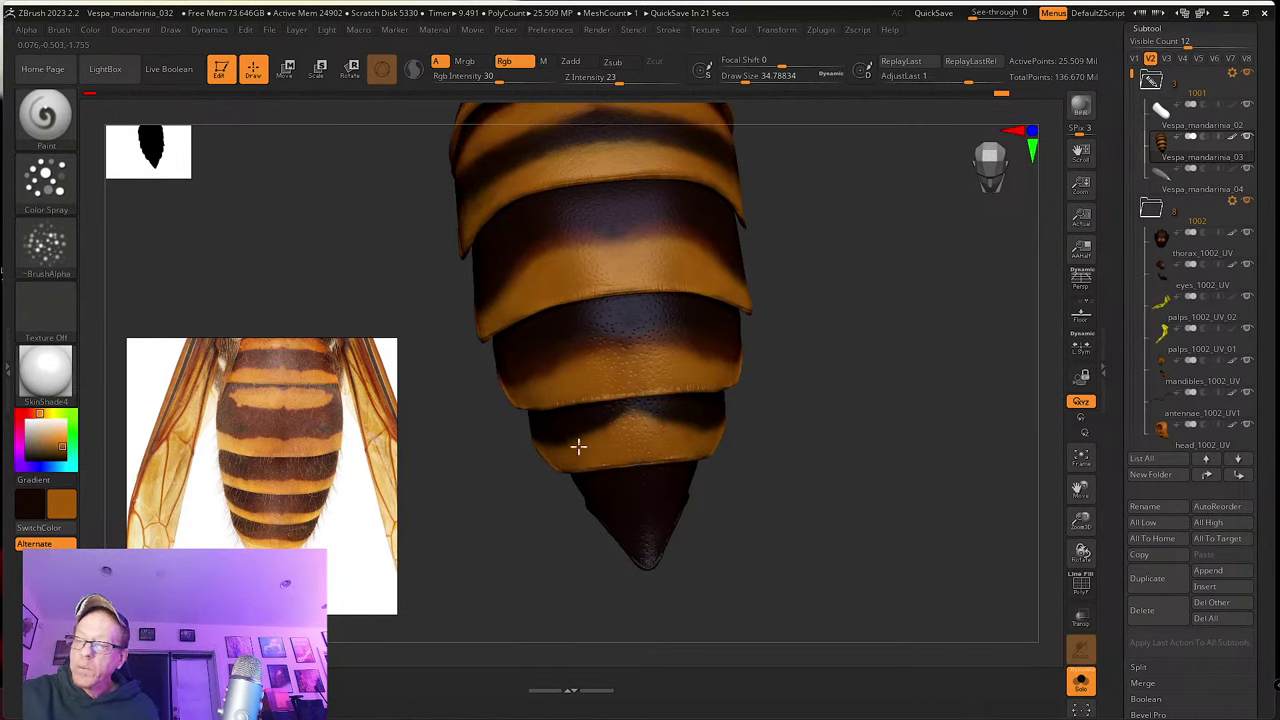
{"action": "left_click_drag", "start_coordinate": [737, 451], "coordinate": [708, 440]}
{"action": "right_click_drag", "start_coordinate": [664, 338], "coordinate": [660, 372], "text": "alt"}
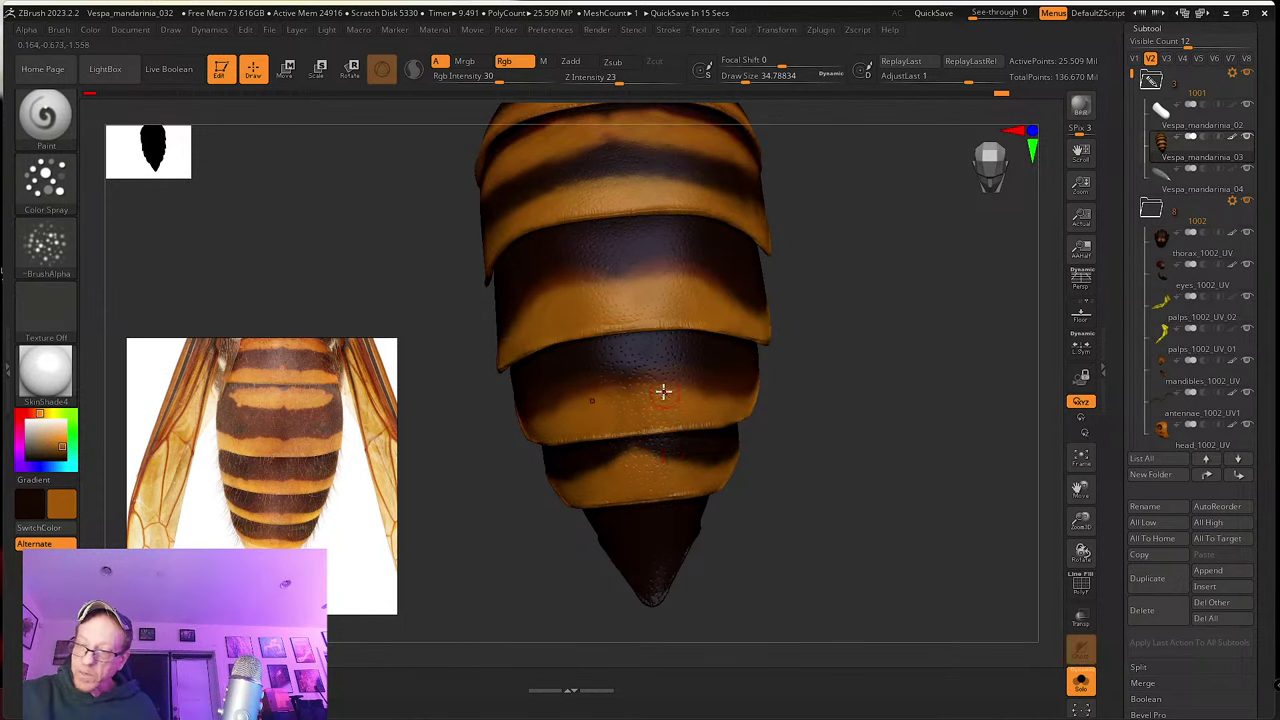
Step: Sample the reddish brown and blend the front edge of the fifth segment's orange stripe into its dark band
{"action": "key", "text": "c"}
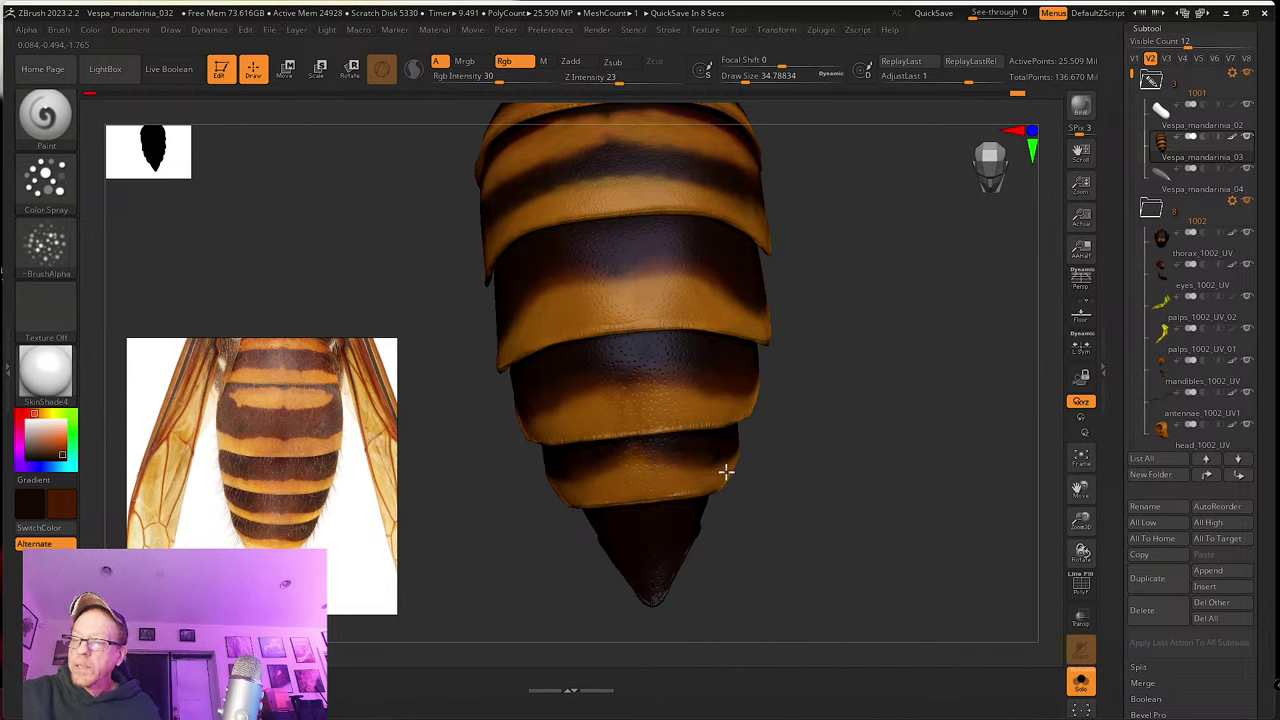
{"action": "left_click_drag", "start_coordinate": [787, 471], "coordinate": [717, 456]}
{"action": "right_click_drag", "start_coordinate": [840, 407], "coordinate": [740, 326]}
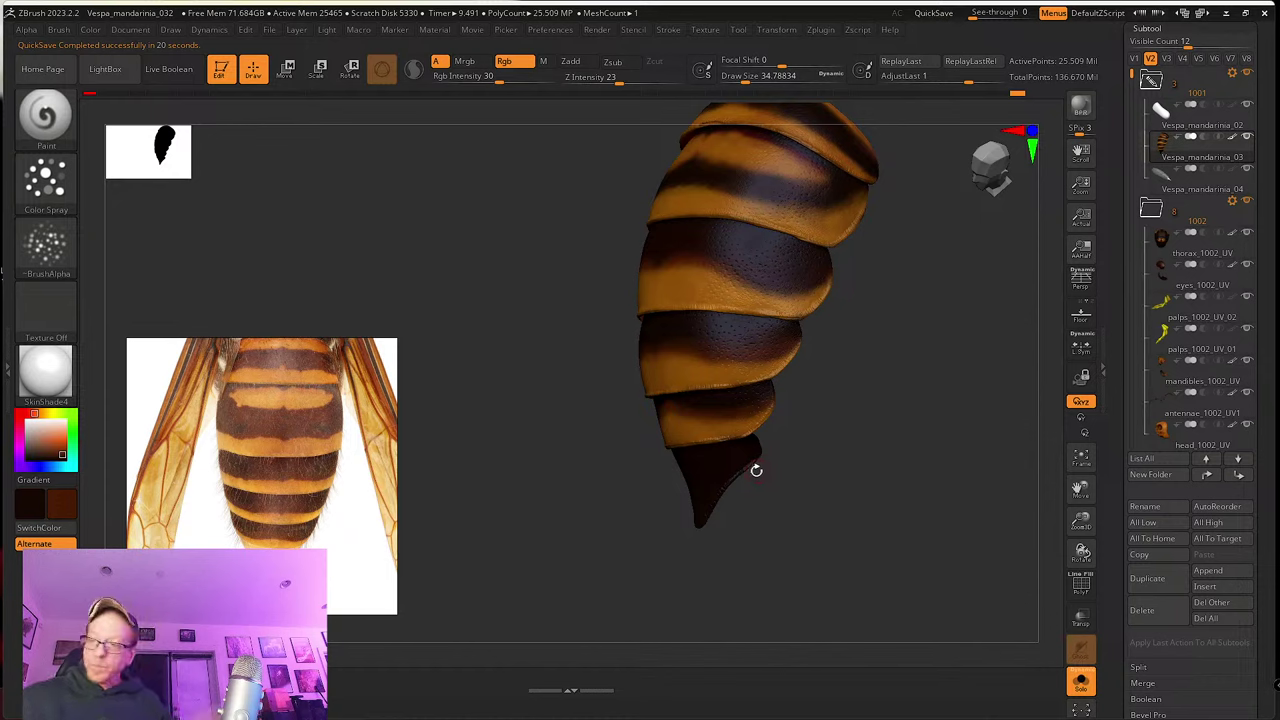
Step: Tint the abdomen's pointed last segment with reddish brown, sample the orange, and cover its tip and sides while keeping the front edge dark
{"action": "left_click_drag", "start_coordinate": [757, 466], "coordinate": [694, 485]}
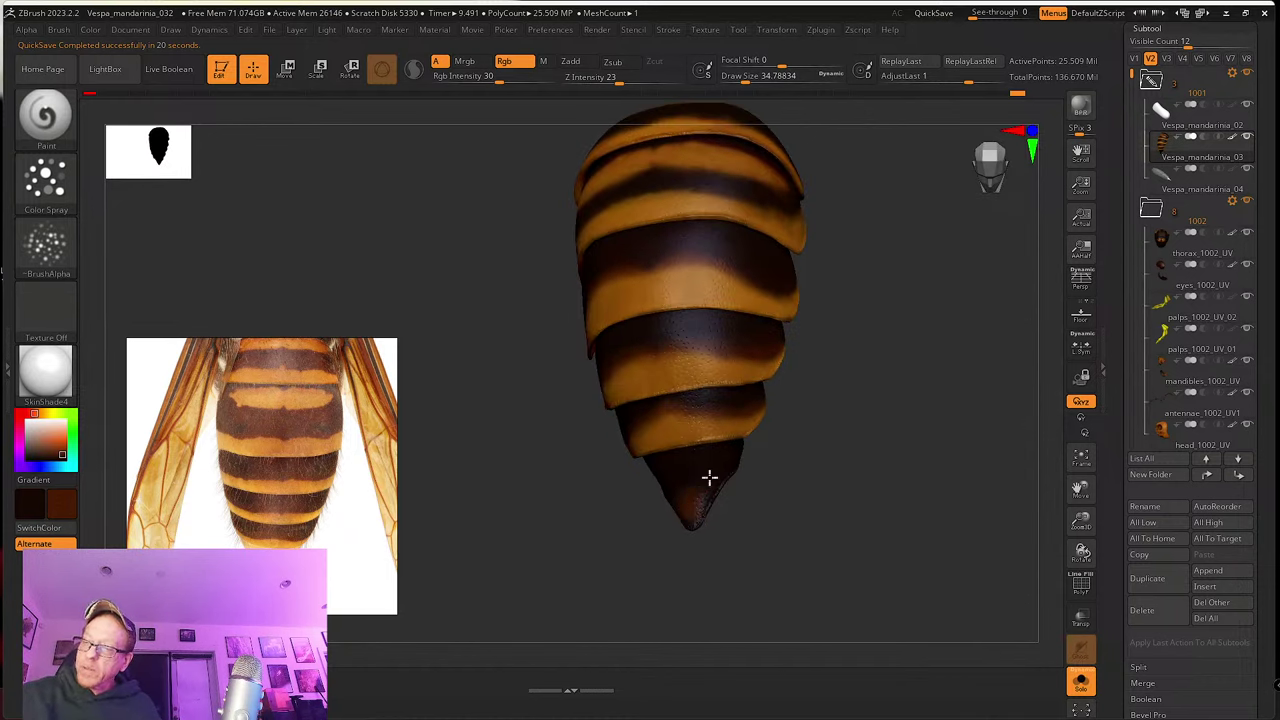
{"action": "right_click_drag", "start_coordinate": [709, 478], "coordinate": [691, 434]}
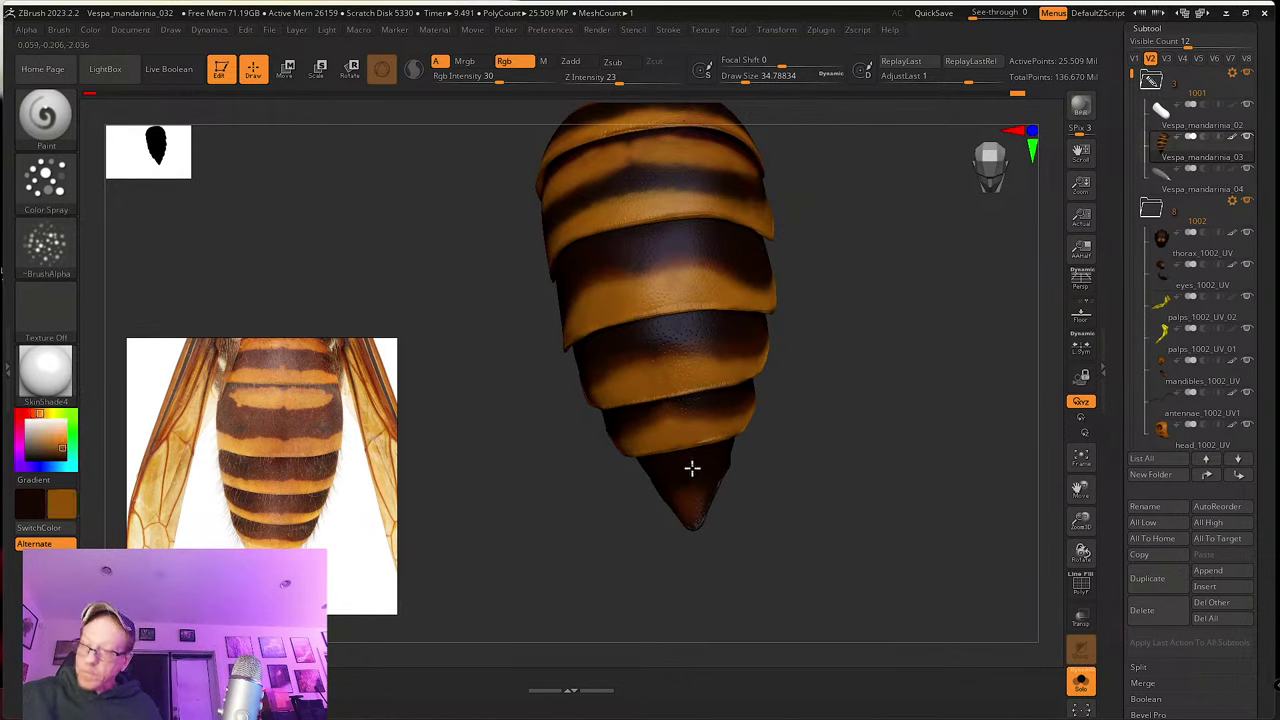
{"action": "mouse_move", "coordinate": [702, 472]}
{"action": "left_mouse_down"}
{"action": "mouse_move", "coordinate": [694, 529]}
{"action": "mouse_move", "coordinate": [720, 494]}
{"action": "left_mouse_up"}
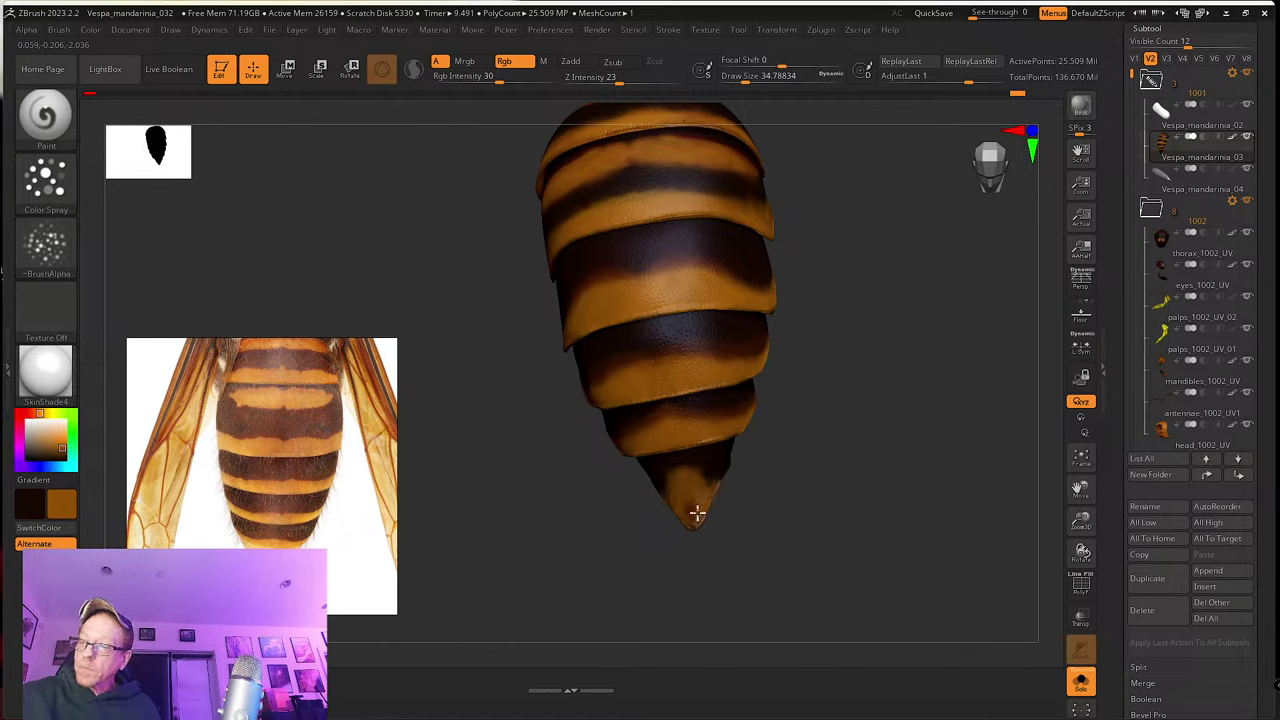
{"action": "right_click_drag", "start_coordinate": [687, 513], "coordinate": [669, 493]}
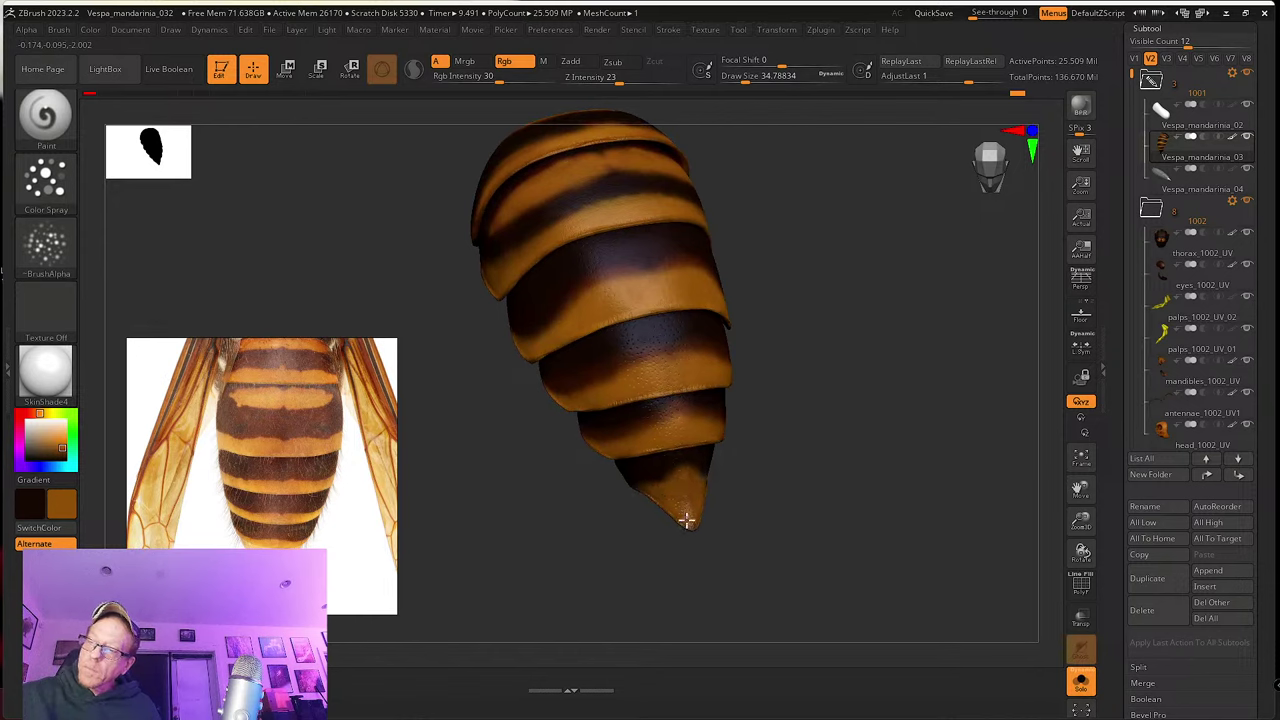
{"action": "right_click_drag", "start_coordinate": [657, 495], "coordinate": [680, 470]}
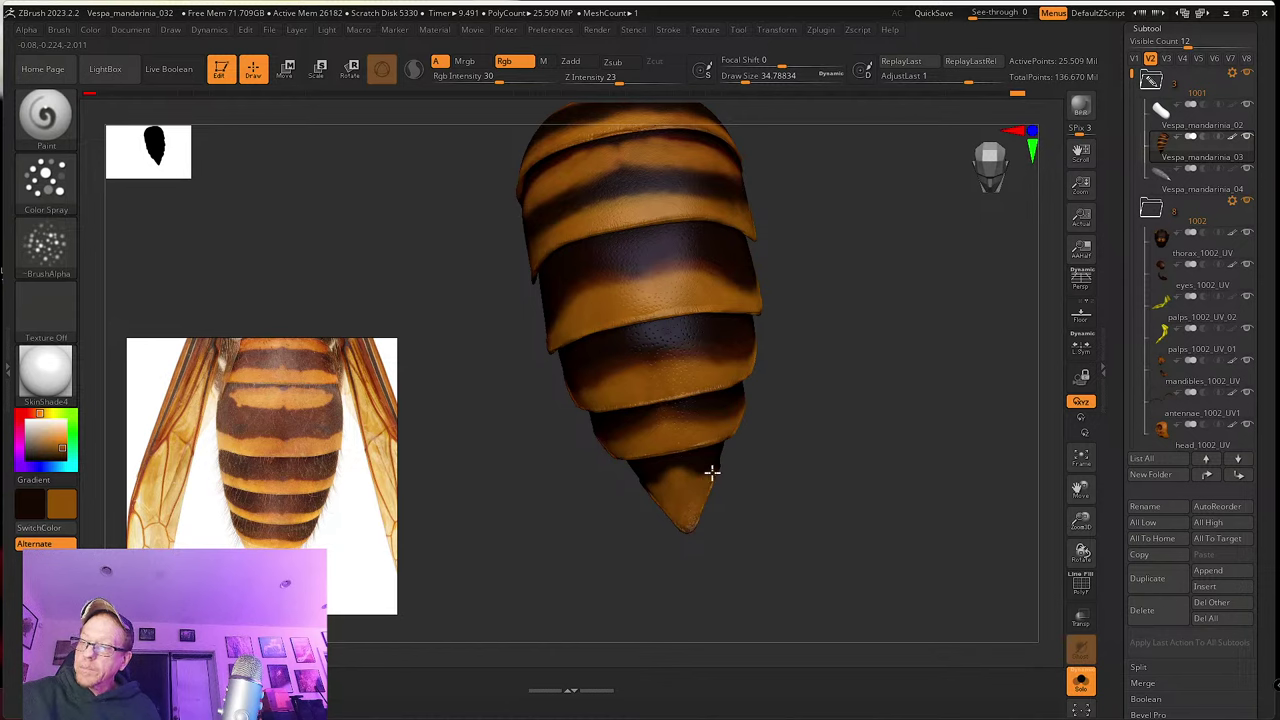
{"action": "right_click_drag", "start_coordinate": [677, 522], "coordinate": [763, 485]}
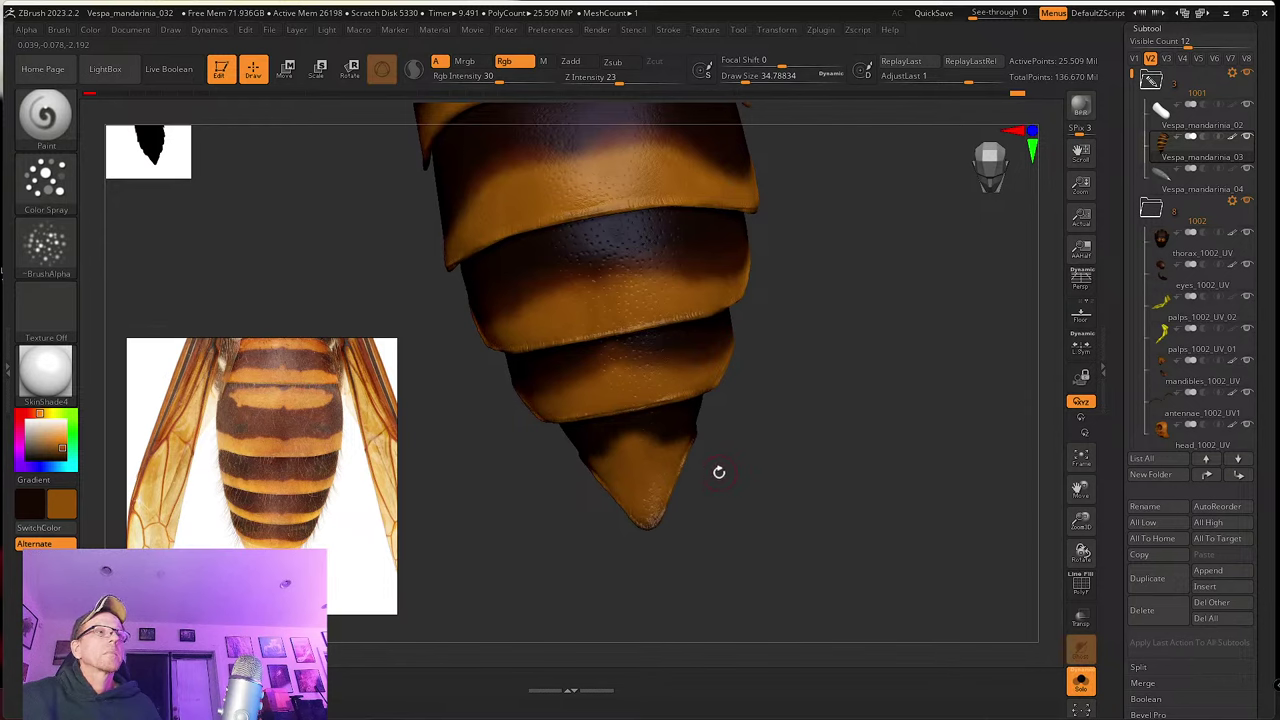
{"action": "right_click_drag", "start_coordinate": [718, 472], "coordinate": [775, 469]}
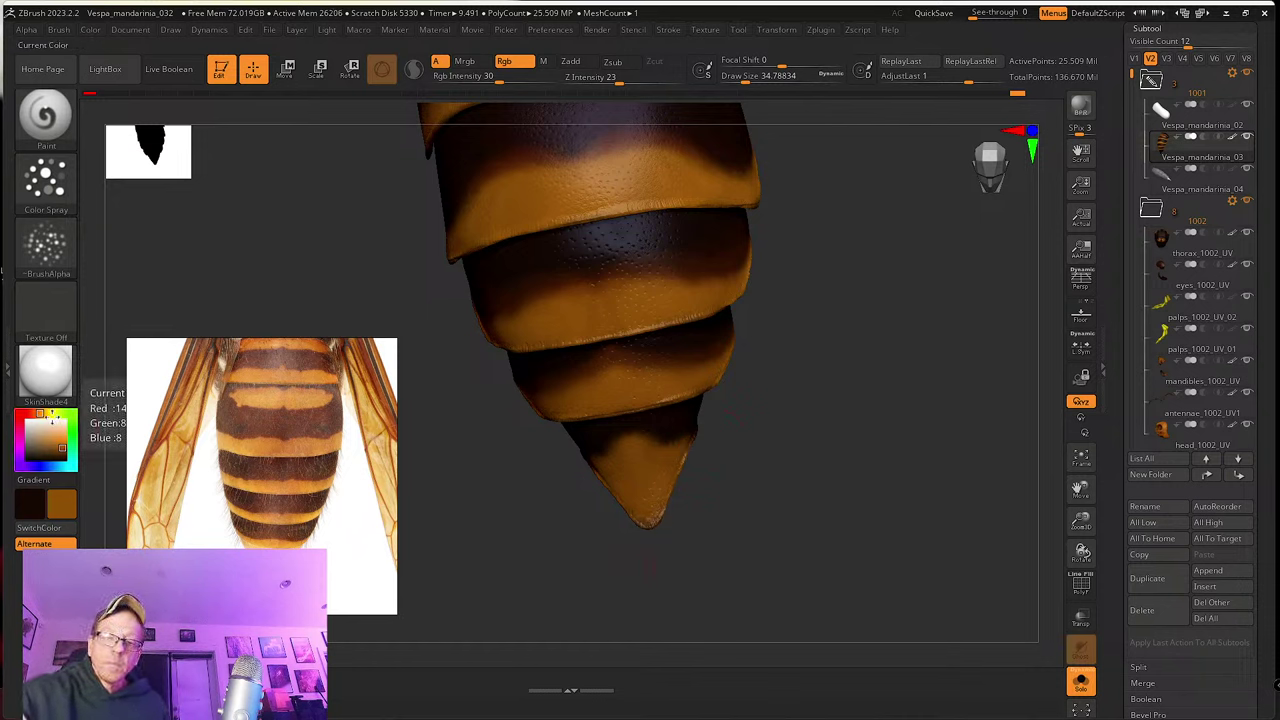
Step: Choose a brighter yellow-orange paint colour and brush it lightly over the abdomen's tip
{"action": "left_click", "coordinate": [45, 414]}
{"action": "left_click_drag", "start_coordinate": [61, 448], "coordinate": [62, 442]}
{"action": "left_click", "coordinate": [41, 413]}
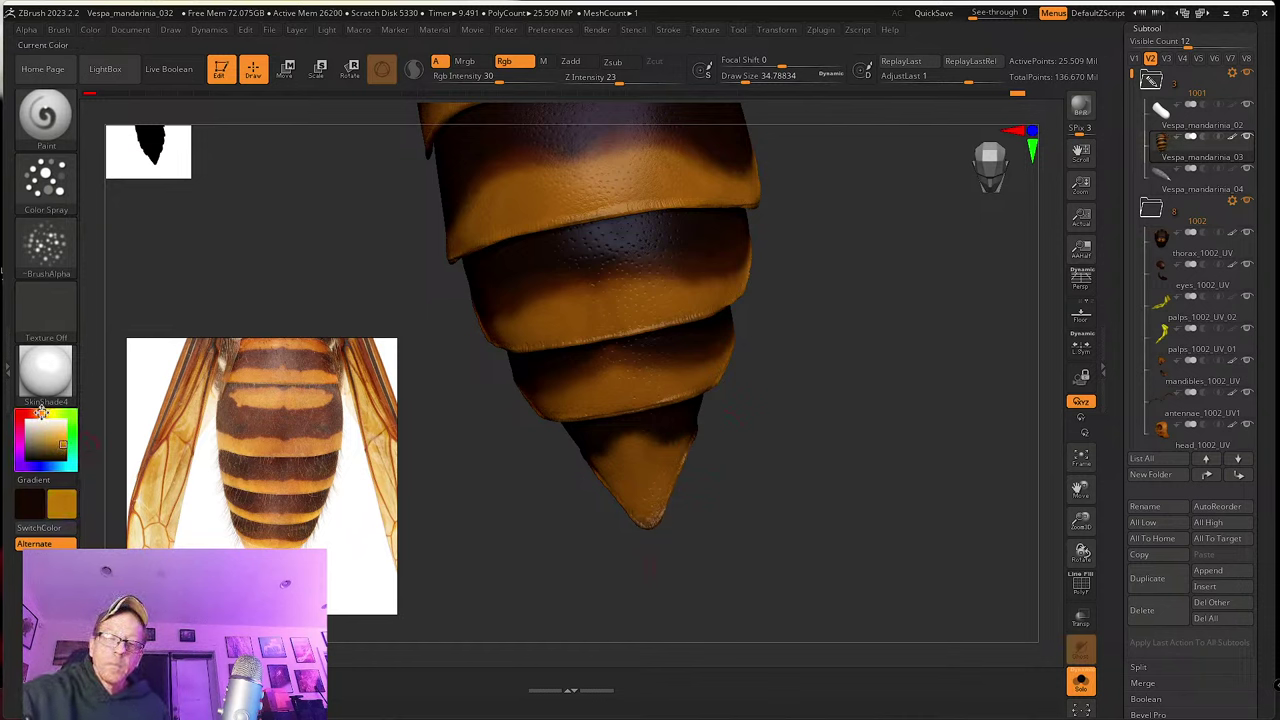
{"action": "left_click", "coordinate": [60, 439]}
{"action": "mouse_move", "coordinate": [663, 457]}
{"action": "left_mouse_down"}
{"action": "mouse_move", "coordinate": [631, 446]}
{"action": "mouse_move", "coordinate": [665, 449]}
{"action": "mouse_move", "coordinate": [657, 523]}
{"action": "mouse_move", "coordinate": [649, 446]}
{"action": "mouse_move", "coordinate": [617, 451]}
{"action": "mouse_move", "coordinate": [741, 469]}
{"action": "mouse_move", "coordinate": [834, 460]}
{"action": "mouse_move", "coordinate": [797, 491]}
{"action": "mouse_move", "coordinate": [811, 500]}
{"action": "mouse_move", "coordinate": [835, 477]}
{"action": "left_mouse_up"}
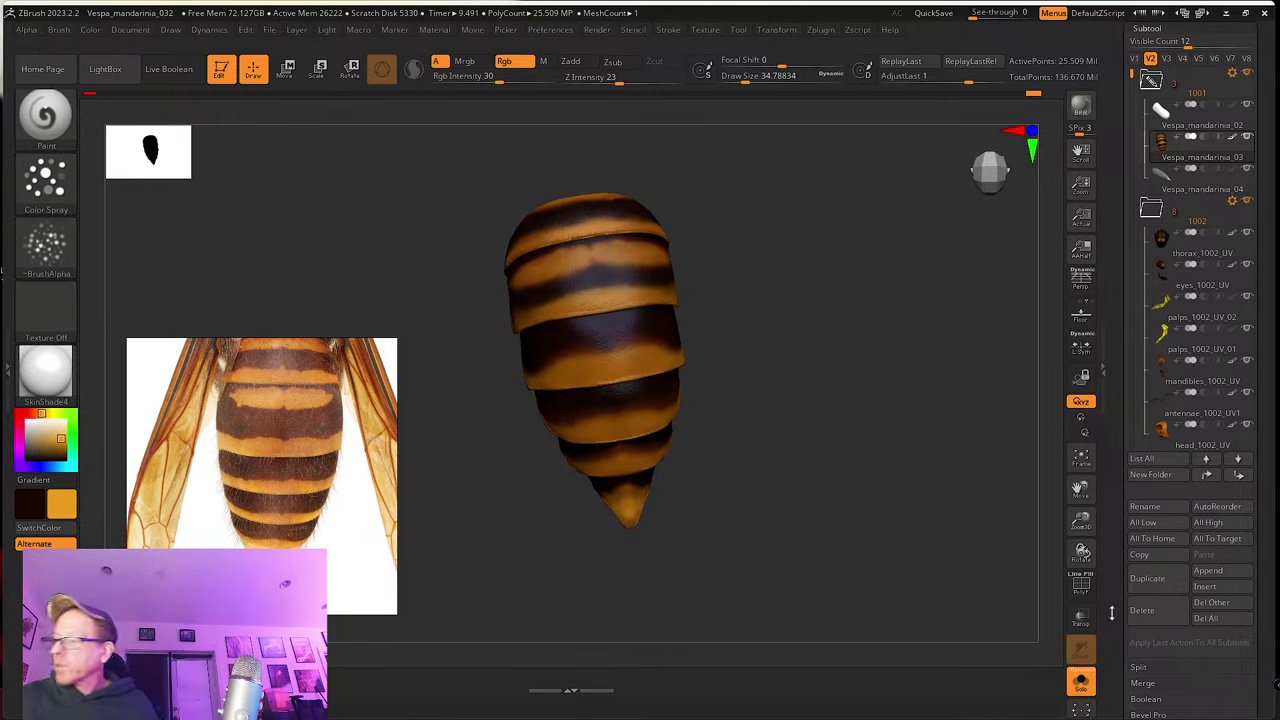
Step: Mask the abdomen by cavity with the cavity intensity set to 100
{"action": "scroll", "coordinate": [1118, 610], "scroll_direction": "down", "scroll_amount": 3}
{"action": "scroll", "coordinate": [1165, 612], "scroll_direction": "down", "scroll_amount": 3}
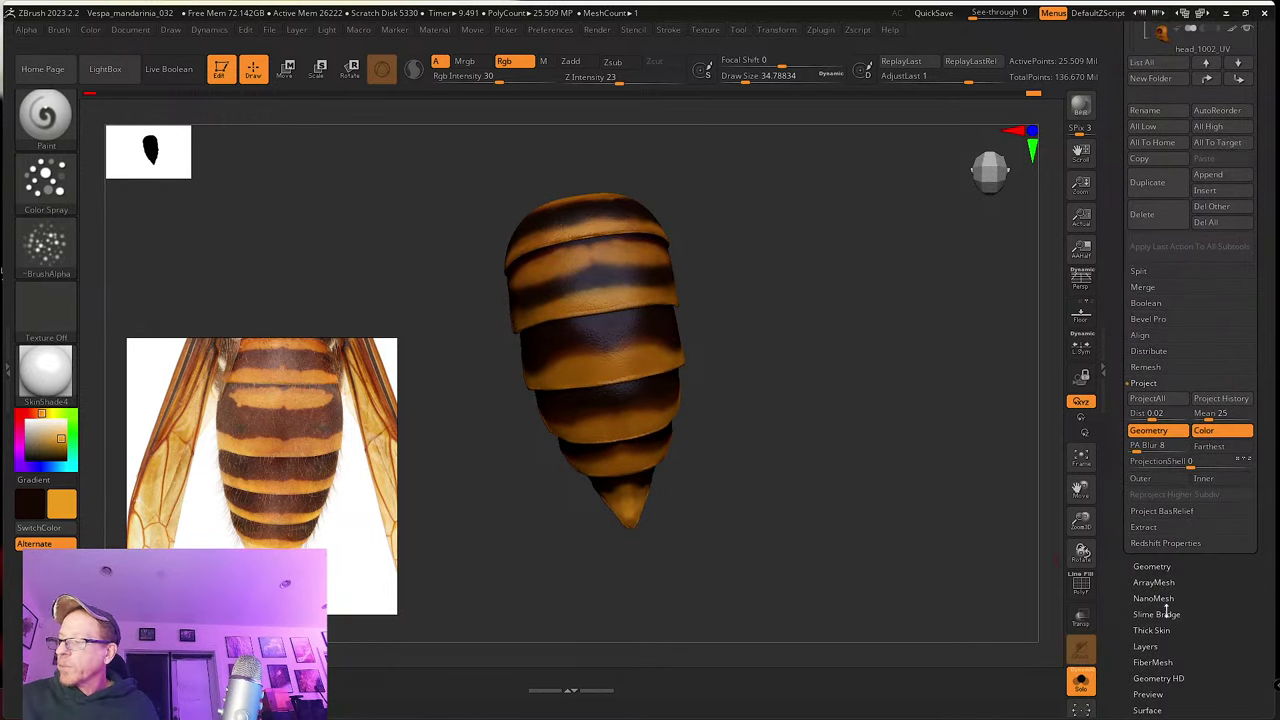
{"action": "scroll", "coordinate": [1118, 640], "scroll_direction": "down", "scroll_amount": 2}
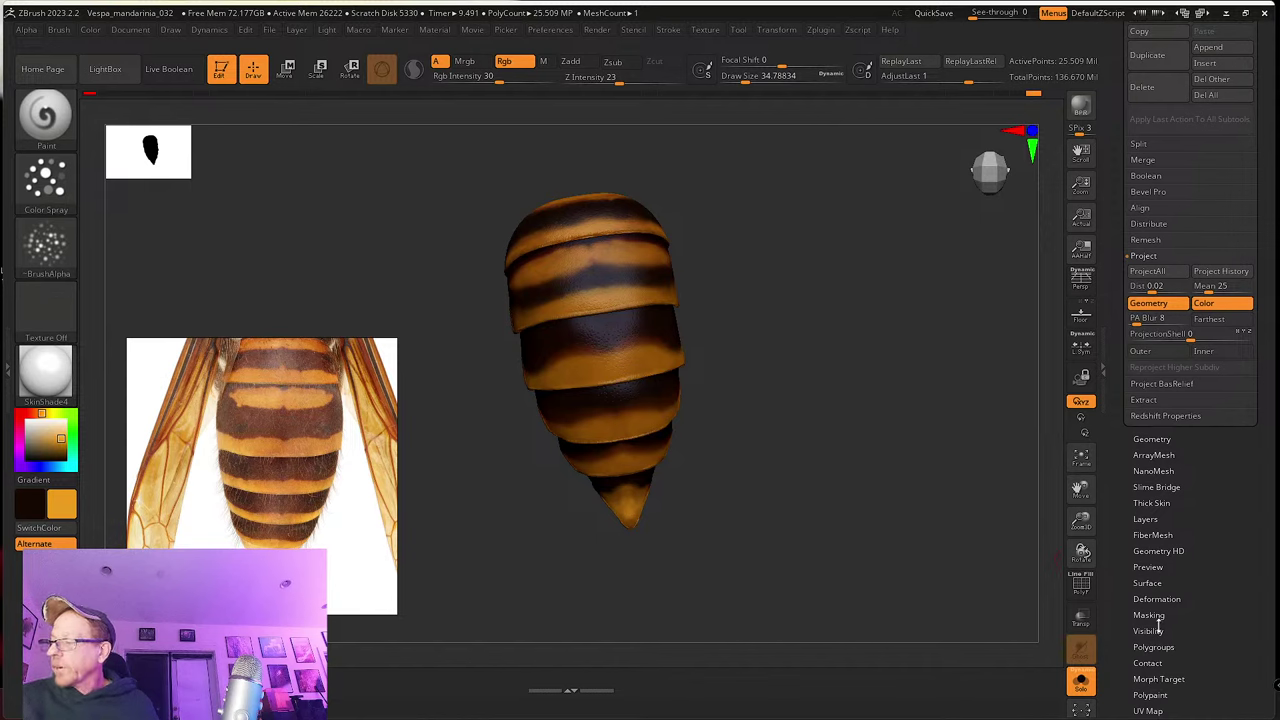
{"action": "scroll", "coordinate": [1191, 633], "scroll_direction": "down", "scroll_amount": 1}
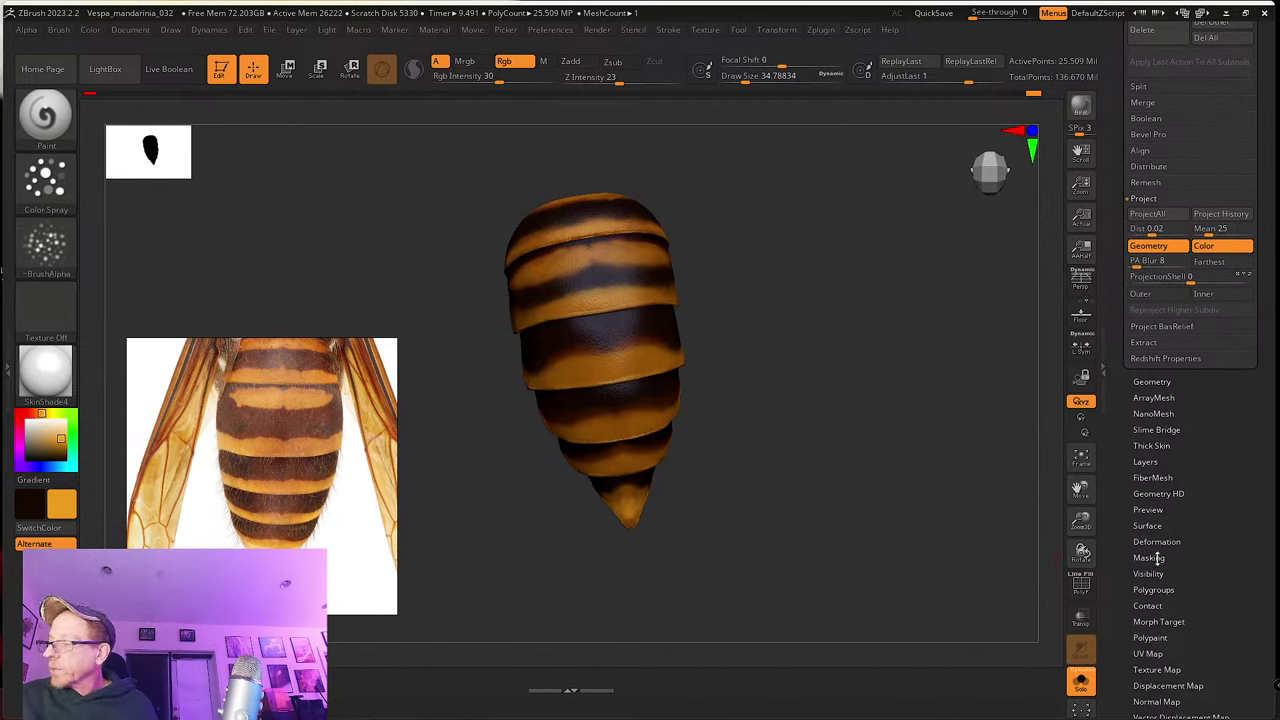
{"action": "left_click", "coordinate": [1149, 557]}
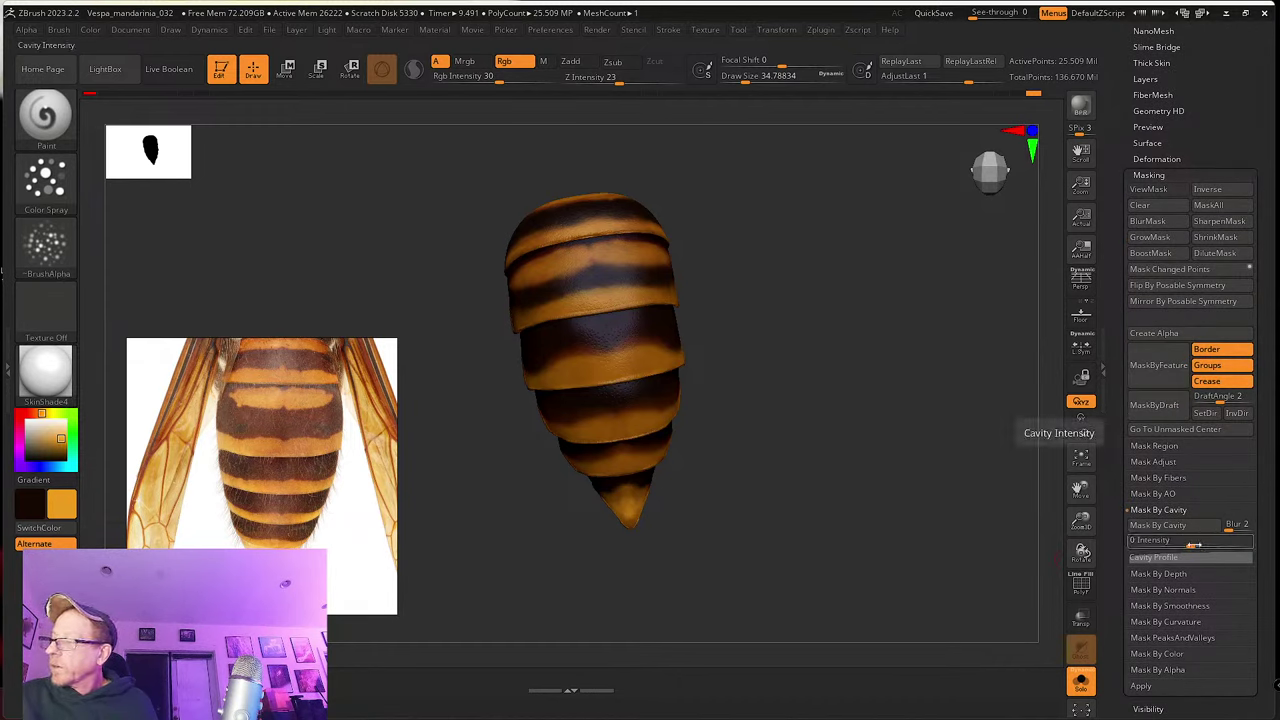
{"action": "left_click_drag", "start_coordinate": [1194, 545], "coordinate": [1250, 543]}
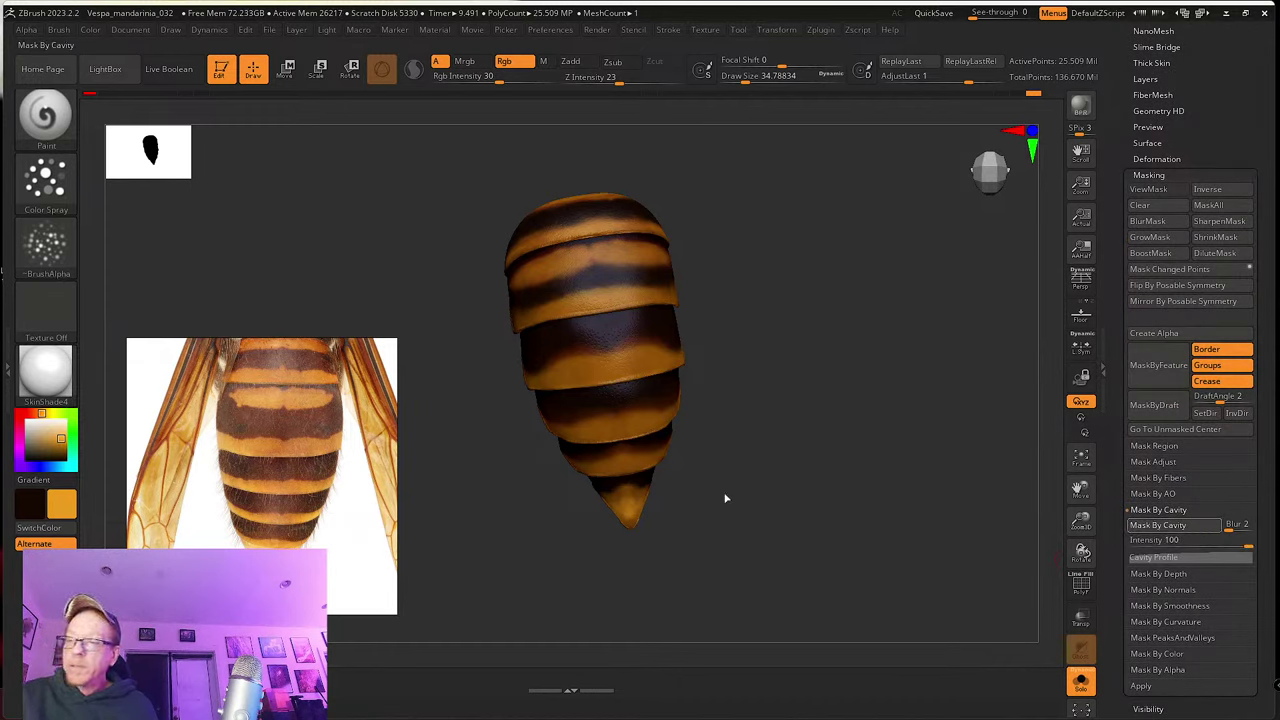
Step: Invert the abdomen's cavity mask and hide the mask display
{"action": "left_click_drag", "start_coordinate": [687, 441], "coordinate": [778, 510]}
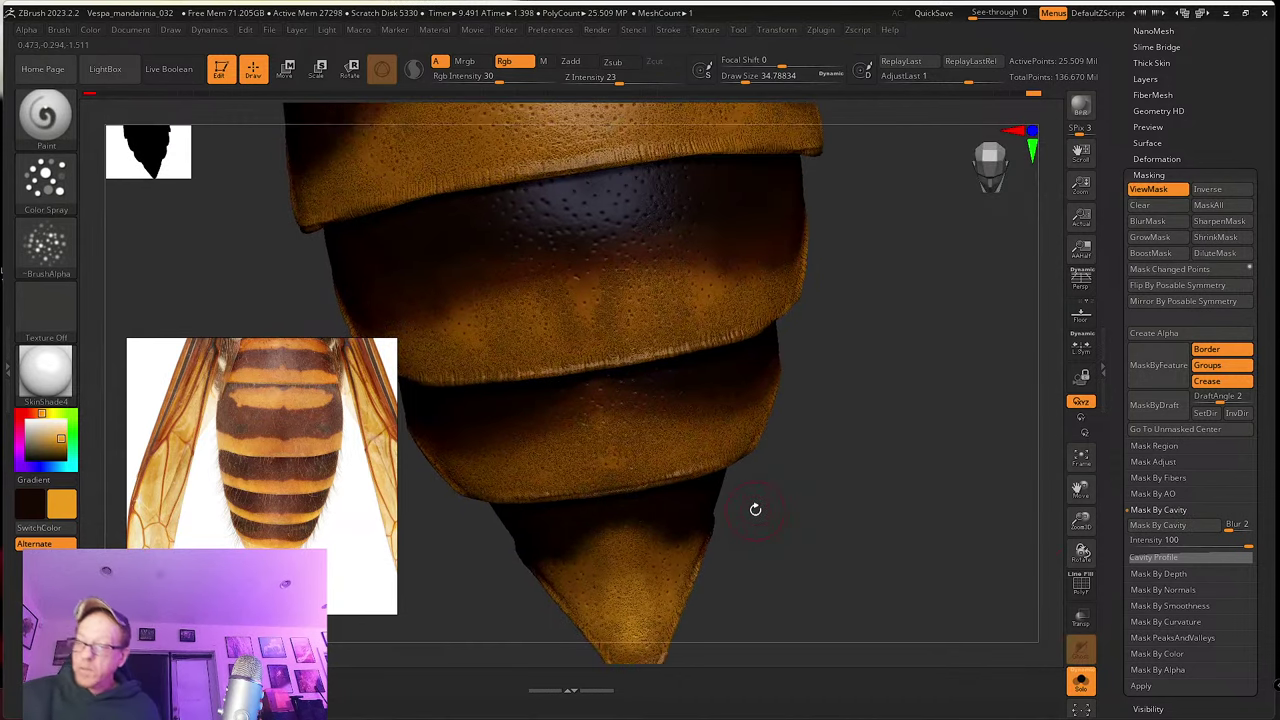
{"action": "key", "text": "ctrl"}
{"action": "left_click", "coordinate": [754, 511], "text": "ctrl"}
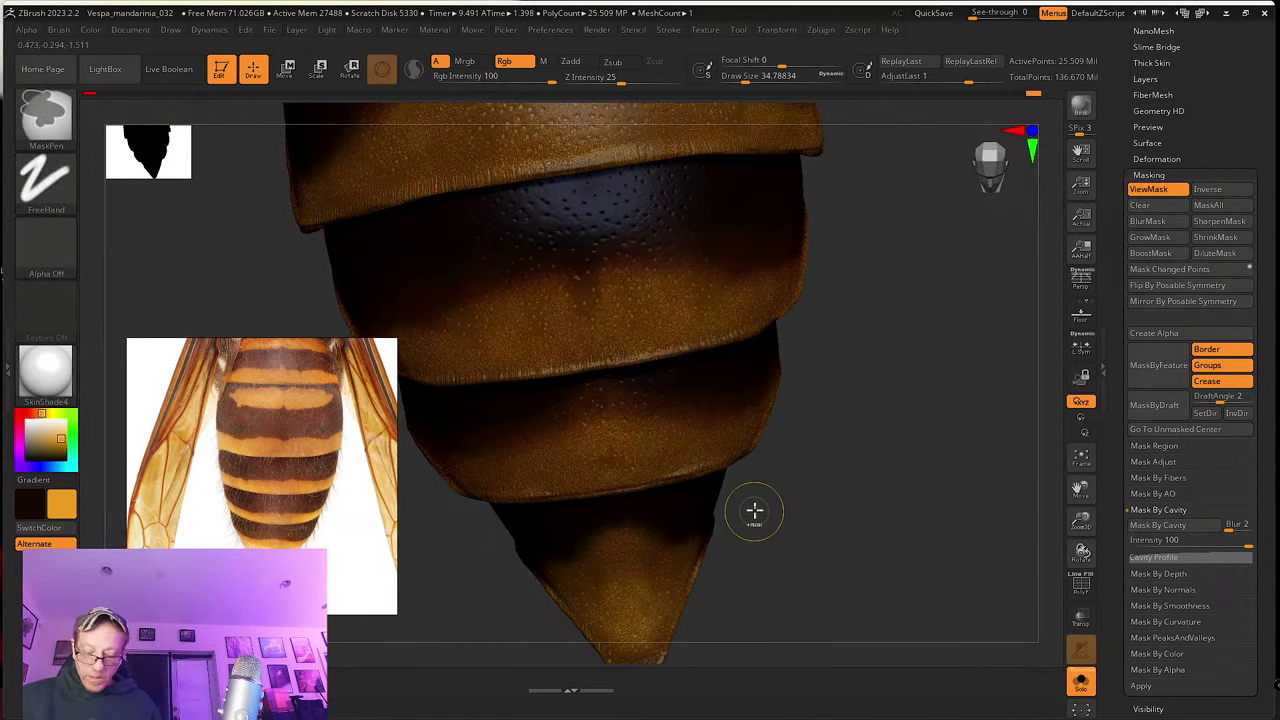
{"action": "key", "text": "ctrl+h"}
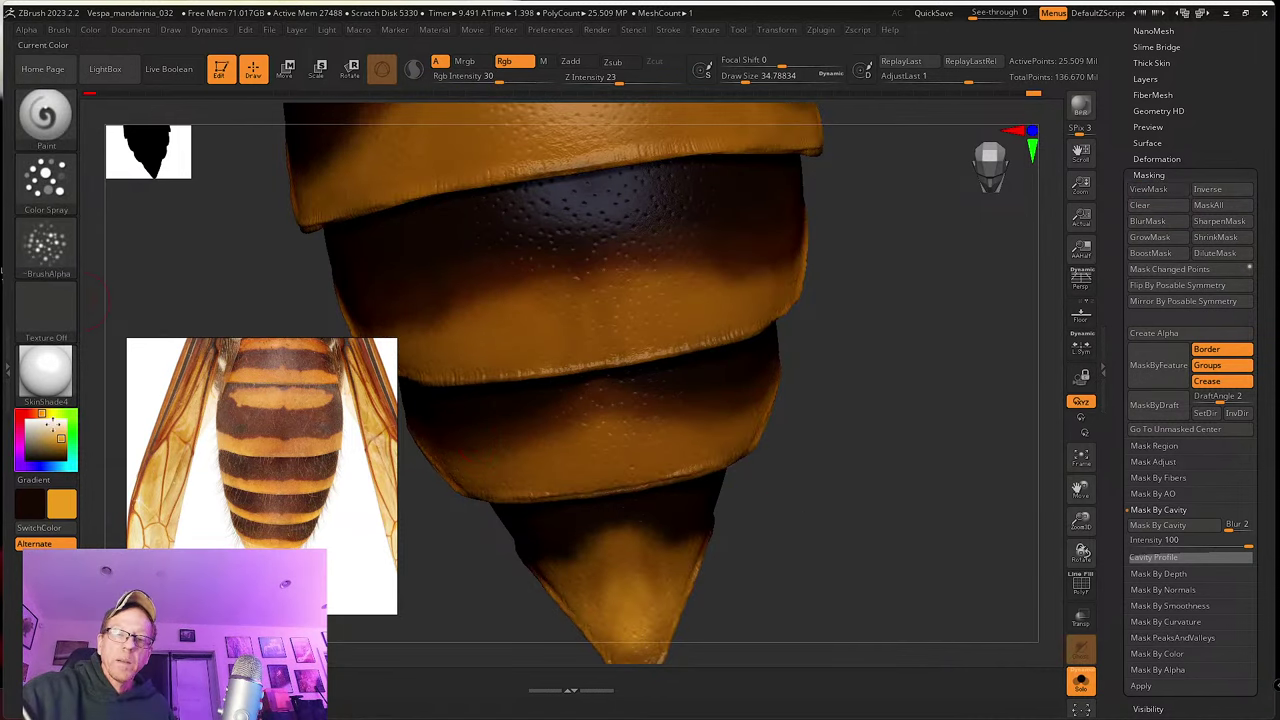
Step: Pick a reddish brown (R 121, G 53, B 8), lower the RGB intensity to 11, and fill the abdomen through the cavity mask
{"action": "left_click", "coordinate": [36, 413]}
{"action": "left_click_drag", "start_coordinate": [59, 437], "coordinate": [62, 450]}
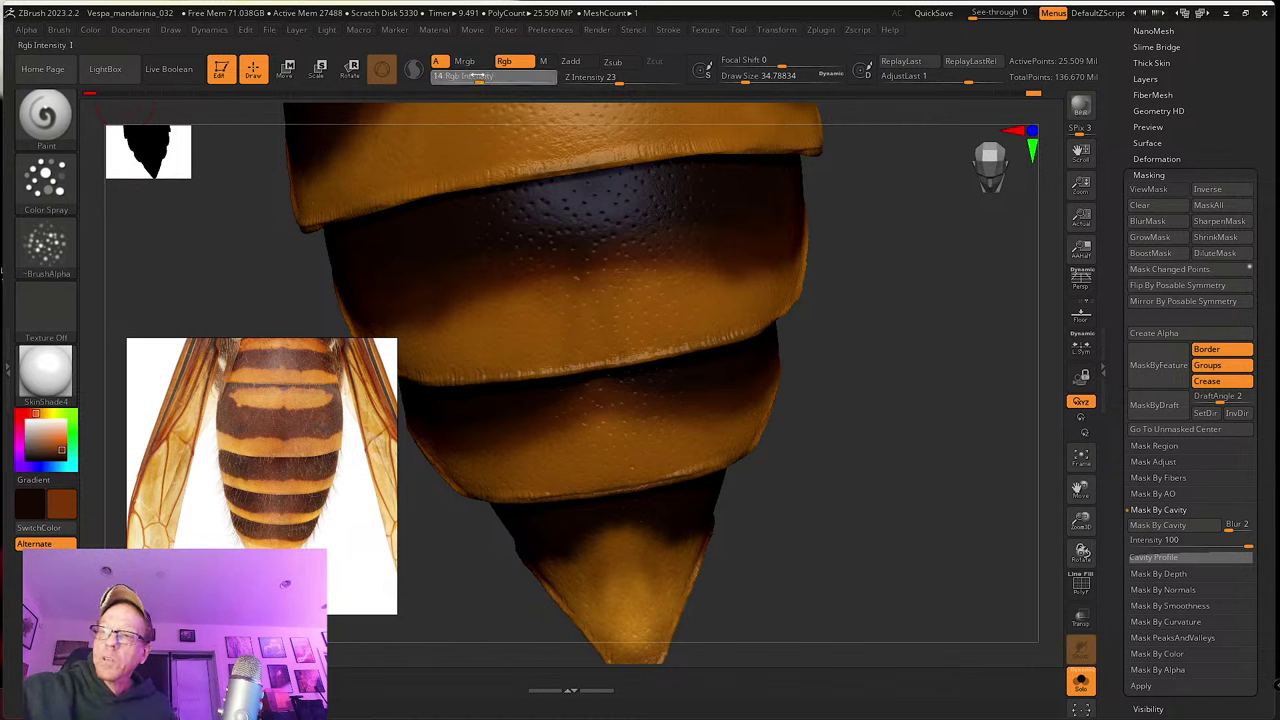
{"action": "left_click", "coordinate": [90, 29]}
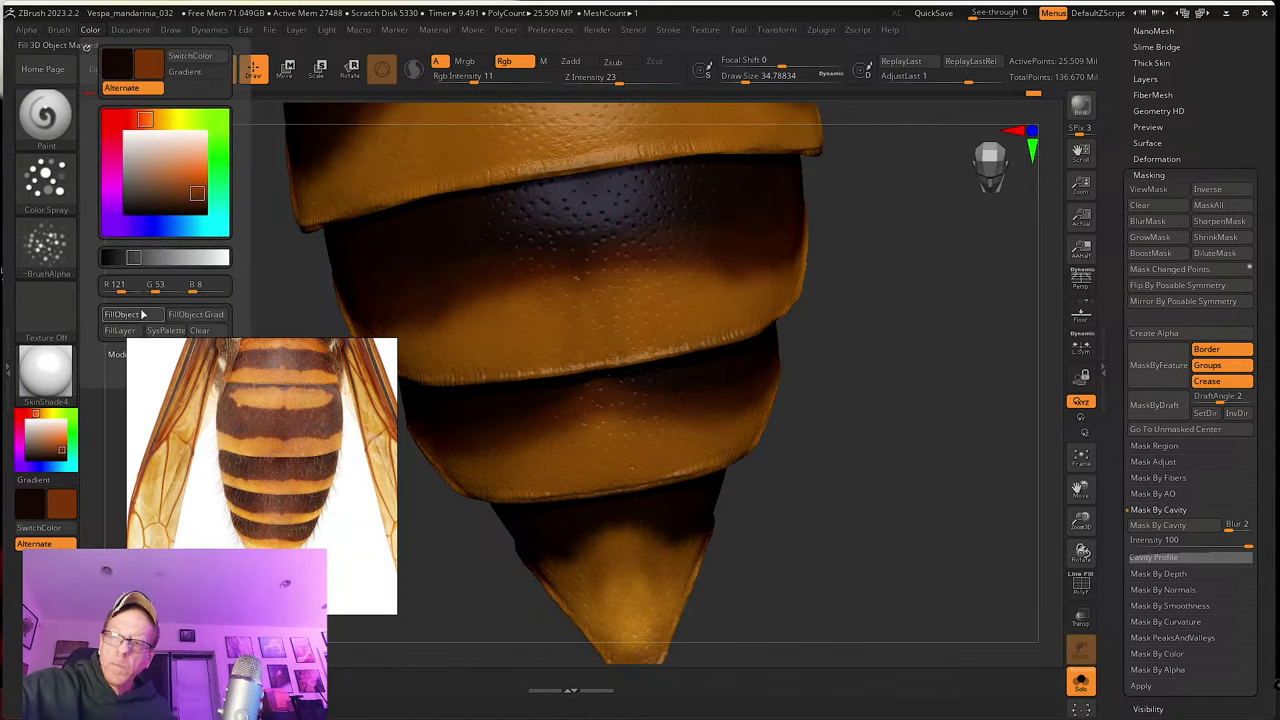
{"action": "left_click", "coordinate": [145, 314]}
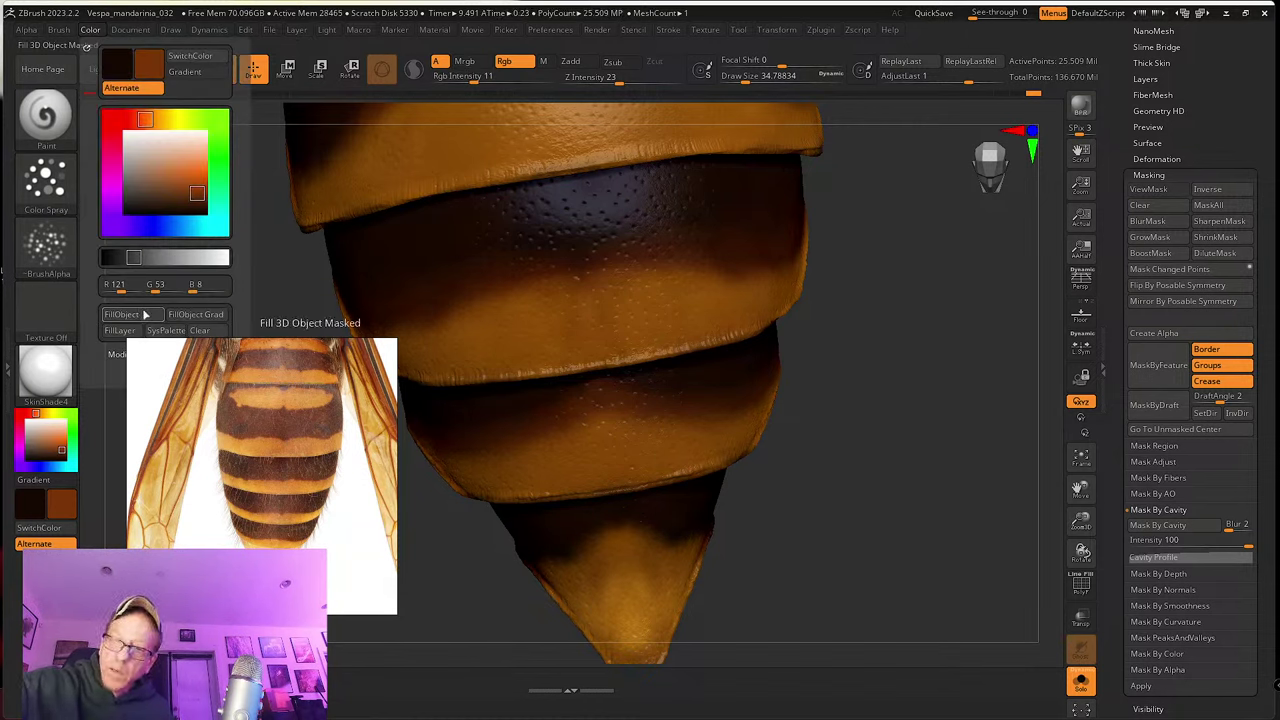
{"action": "left_click", "coordinate": [145, 314]}
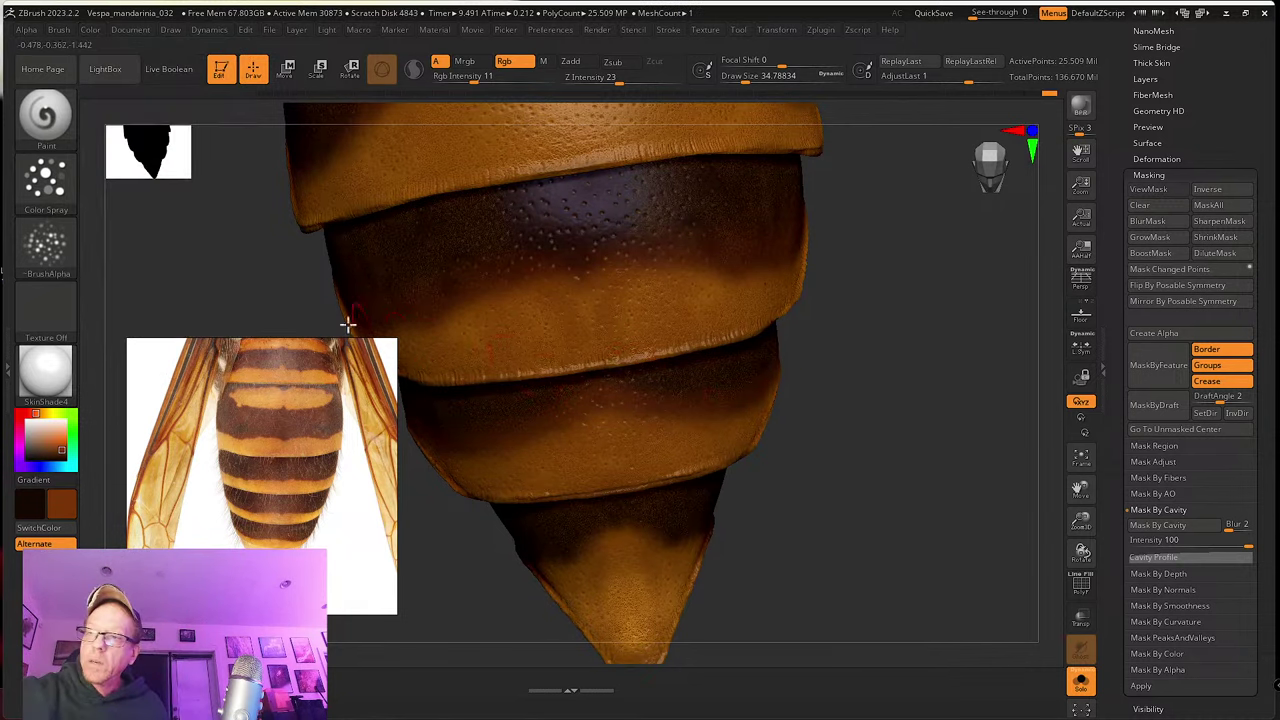
{"action": "left_click", "coordinate": [90, 29]}
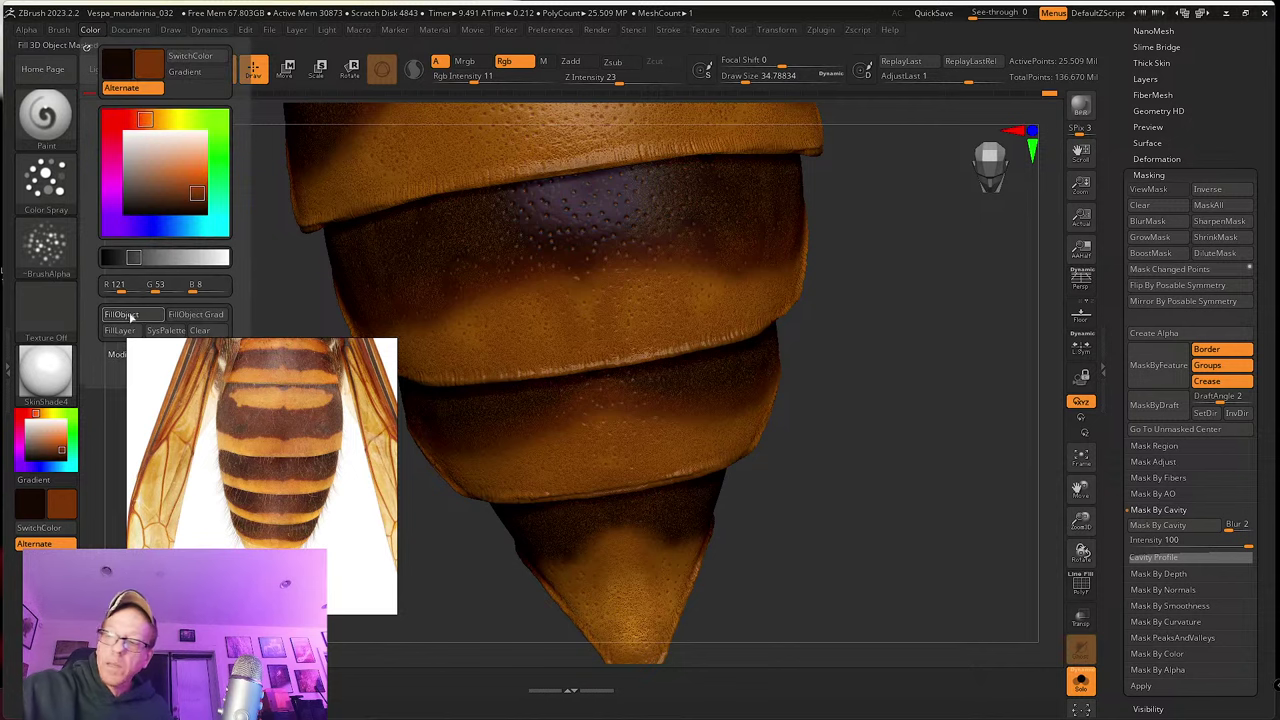
Step: Try masking the abdomen by surface curvature, raising the strength to 61
{"action": "left_click_drag", "start_coordinate": [828, 537], "coordinate": [811, 526]}
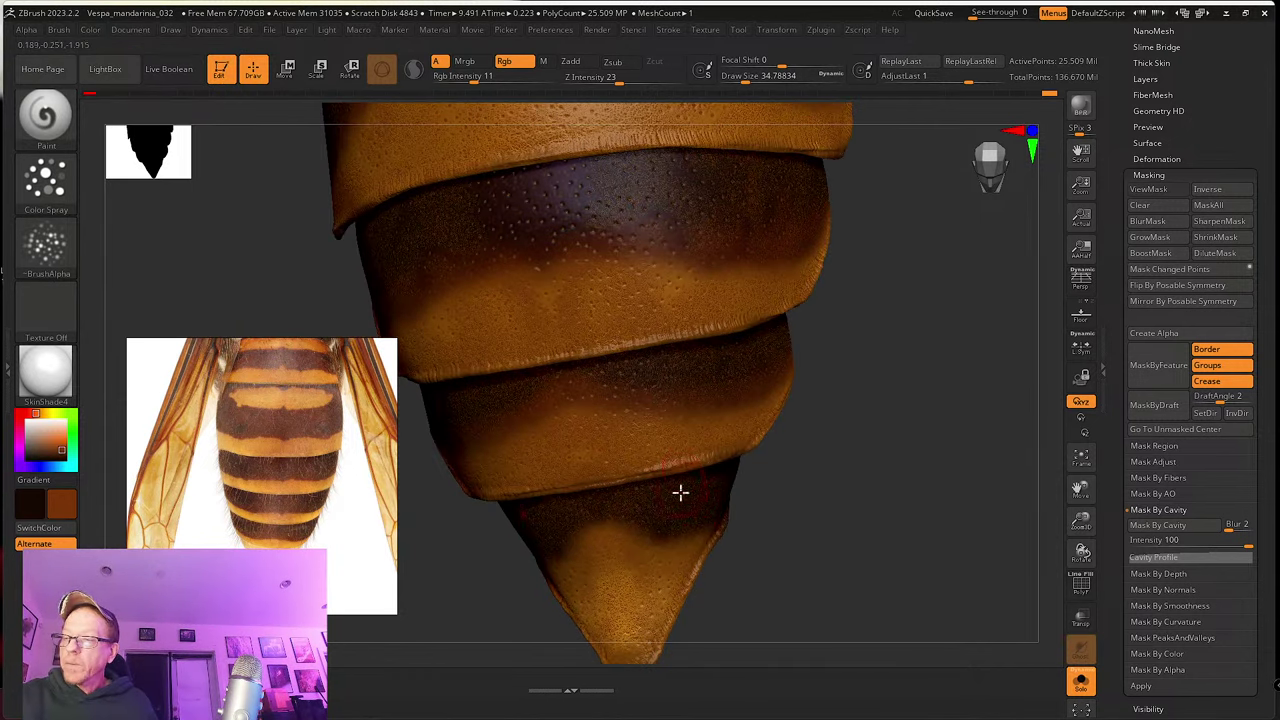
{"action": "left_click_drag", "start_coordinate": [846, 400], "coordinate": [828, 576], "text": "alt"}
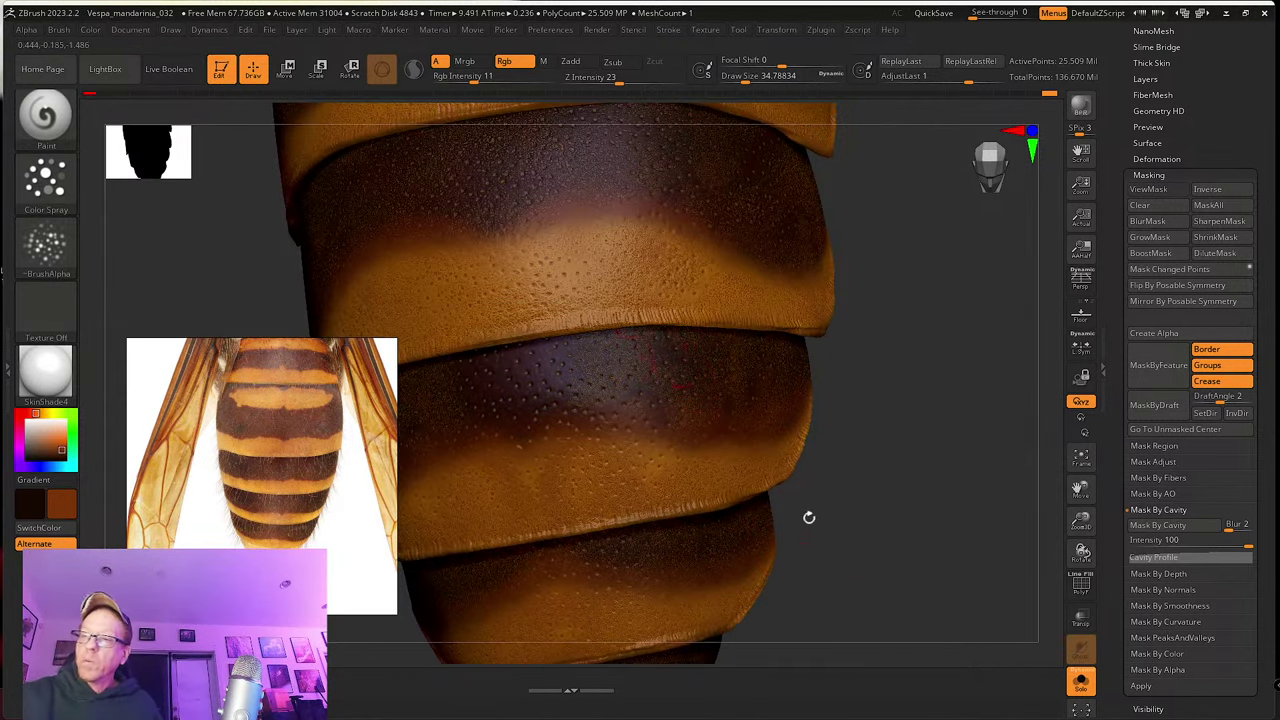
{"action": "right_click_drag", "start_coordinate": [809, 517], "coordinate": [840, 495]}
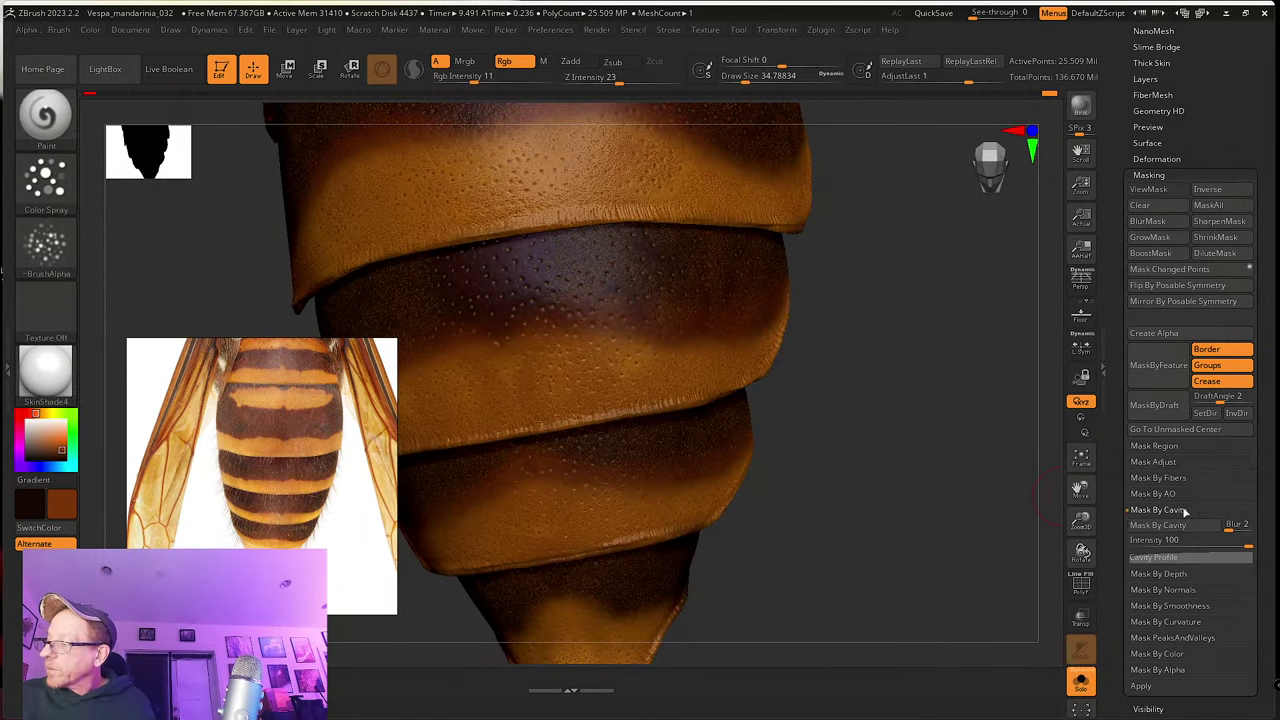
{"action": "left_click", "coordinate": [1195, 621]}
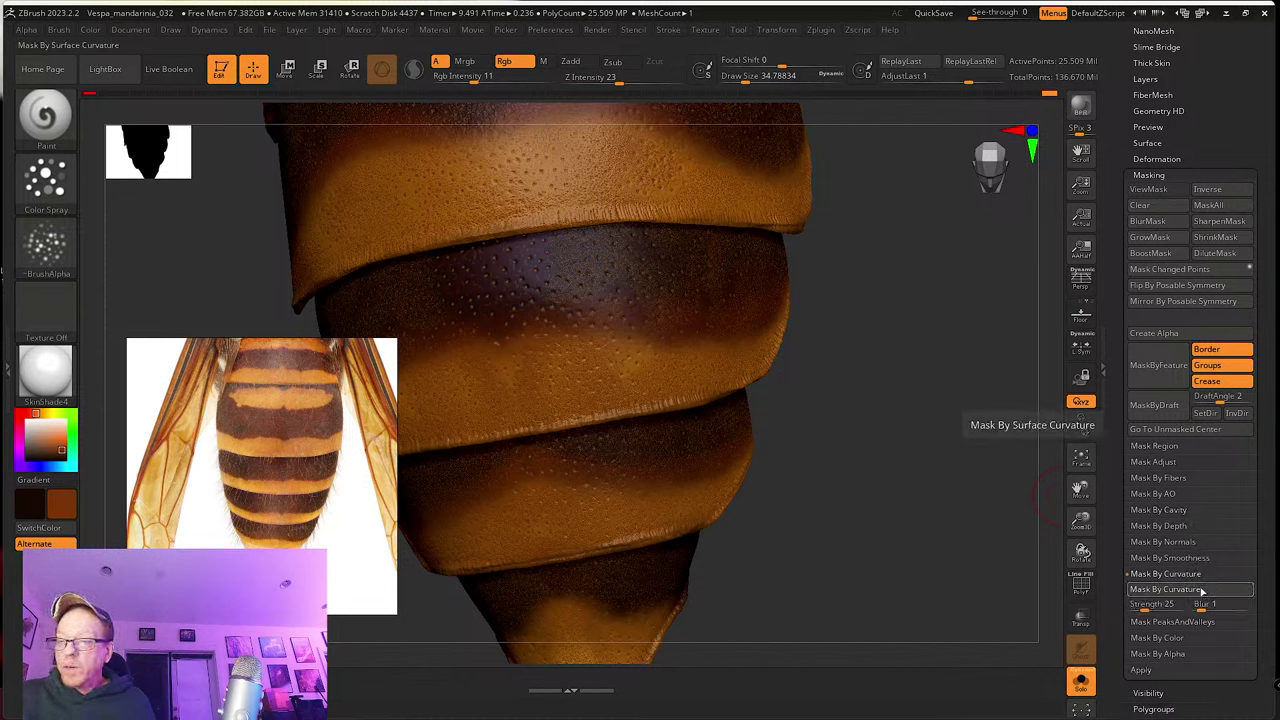
{"action": "left_click", "coordinate": [1203, 592]}
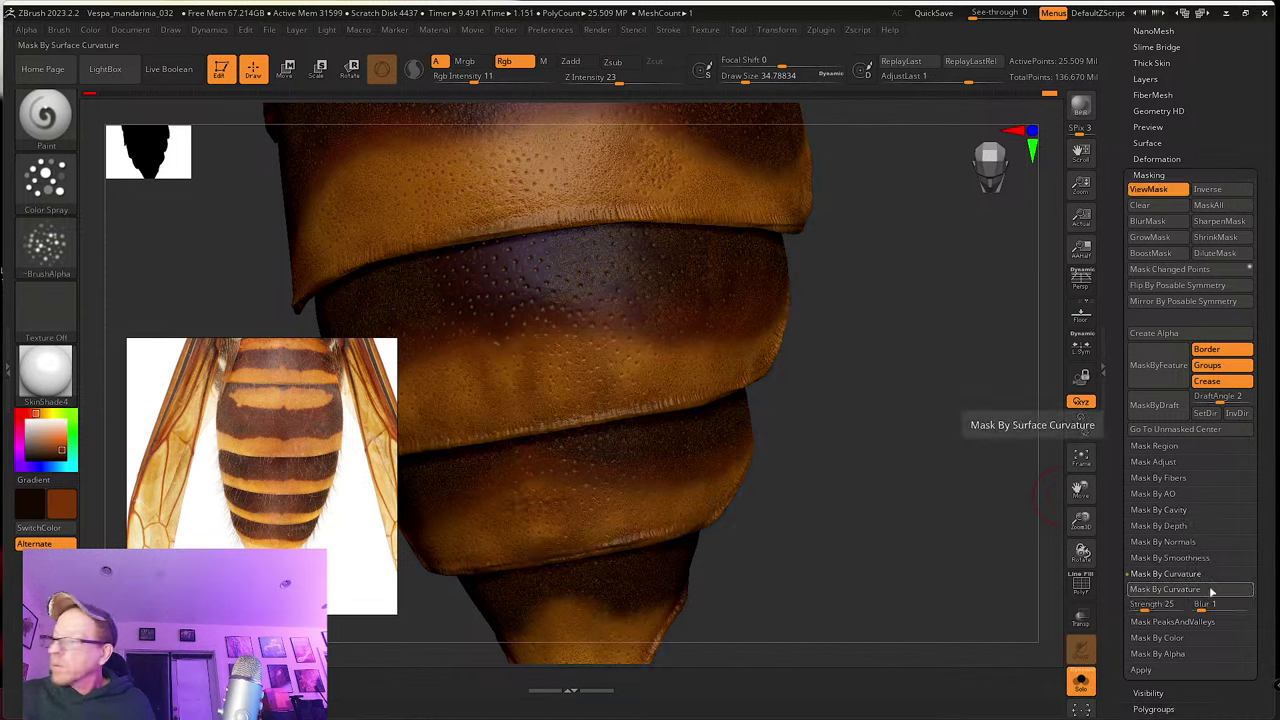
{"action": "left_click", "coordinate": [1162, 606]}
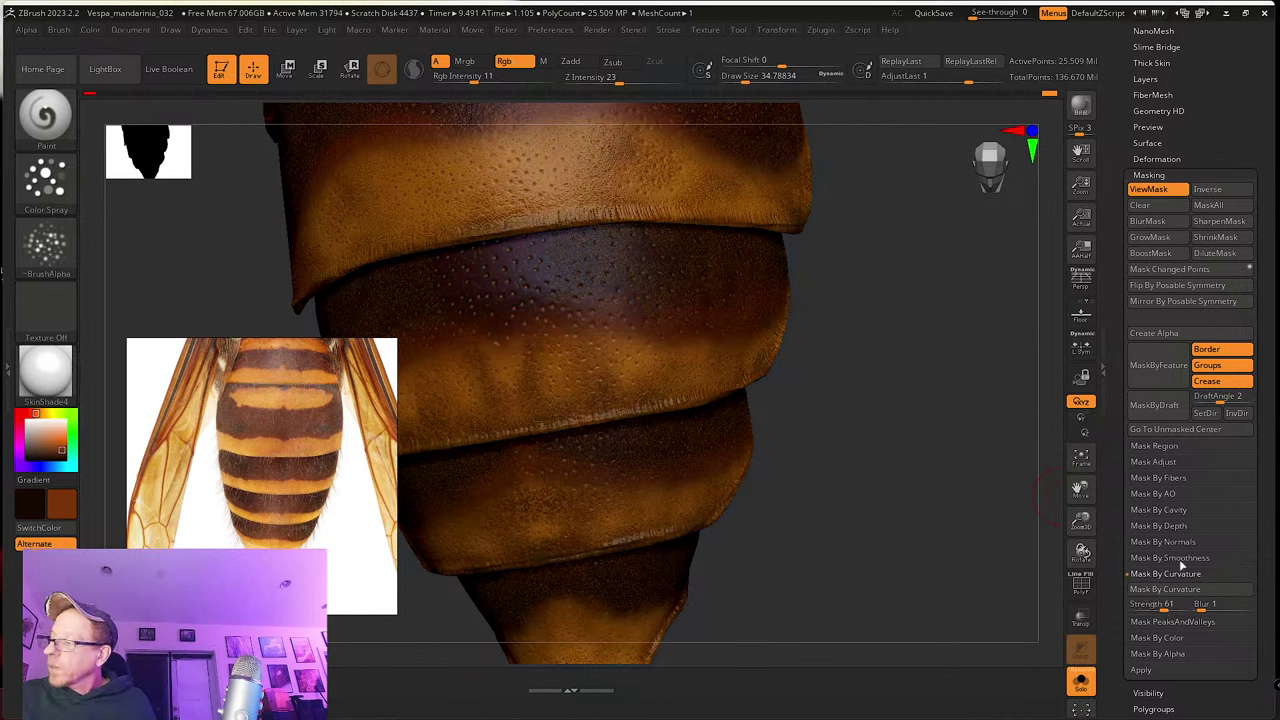
Step: Try masking the abdomen by surface smoothness with a range of 174 and falloff of 100
{"action": "left_click", "coordinate": [1182, 558]}
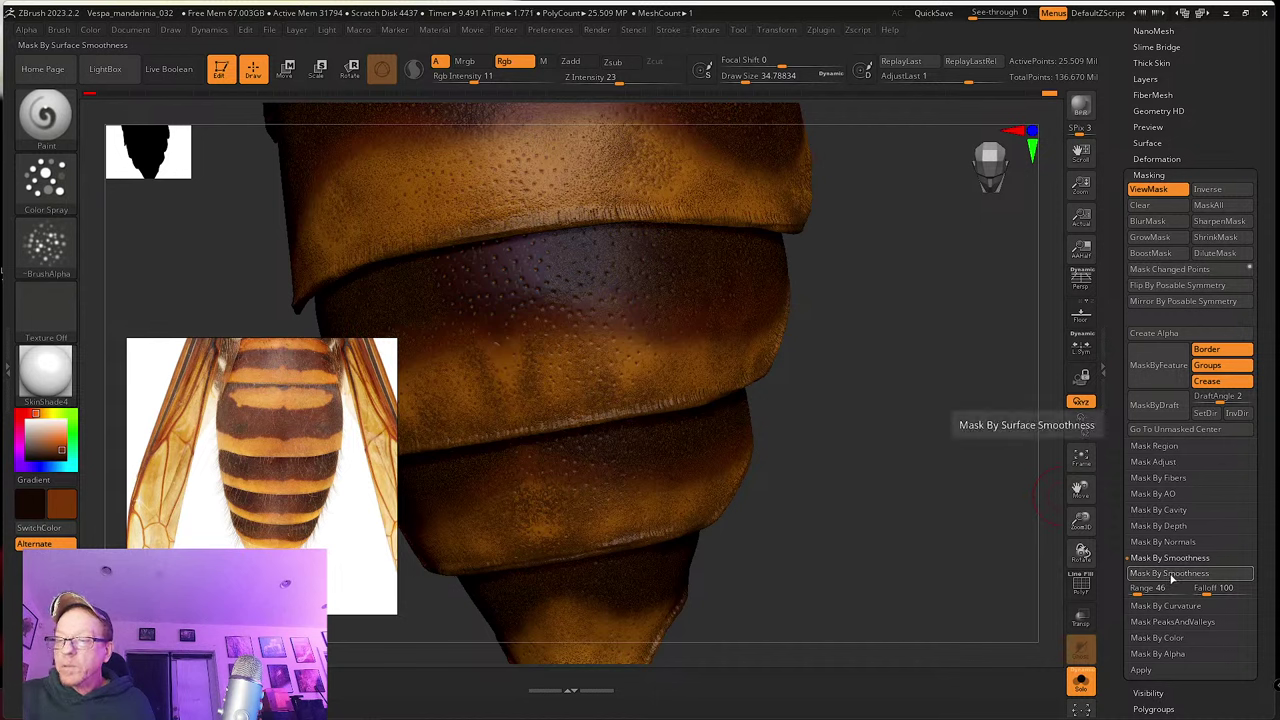
{"action": "left_click_drag", "start_coordinate": [1136, 590], "coordinate": [1152, 590]}
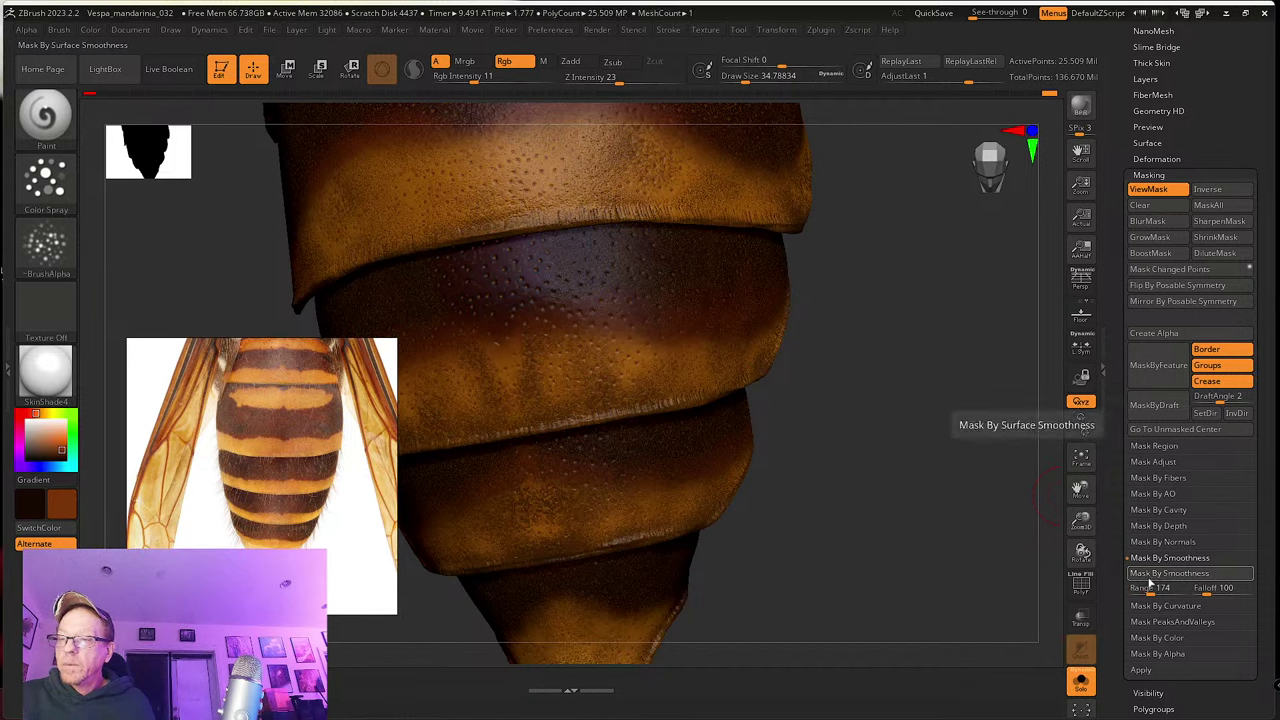
{"action": "key", "text": "ctrl+h"}
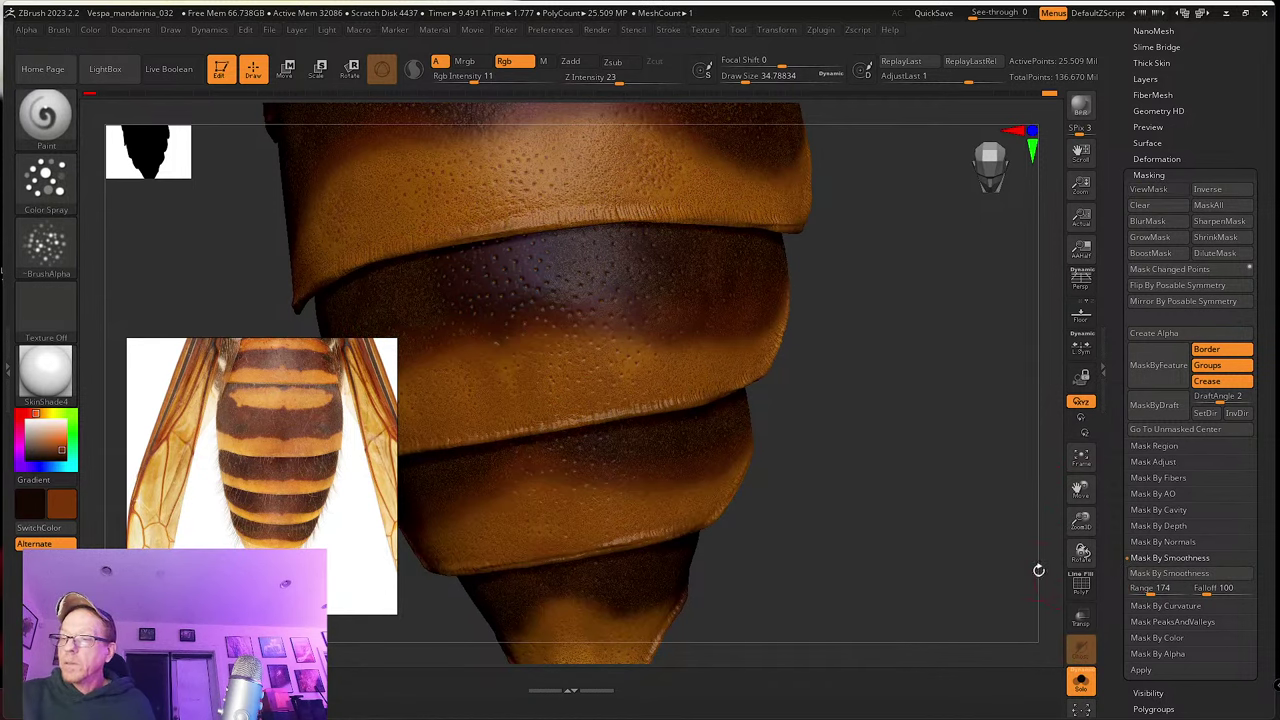
Step: Mask the abdomen's peaks and valleys with a range of 14 and coverage of 25, then invert the mask and hide its display
{"action": "left_click", "coordinate": [1192, 621]}
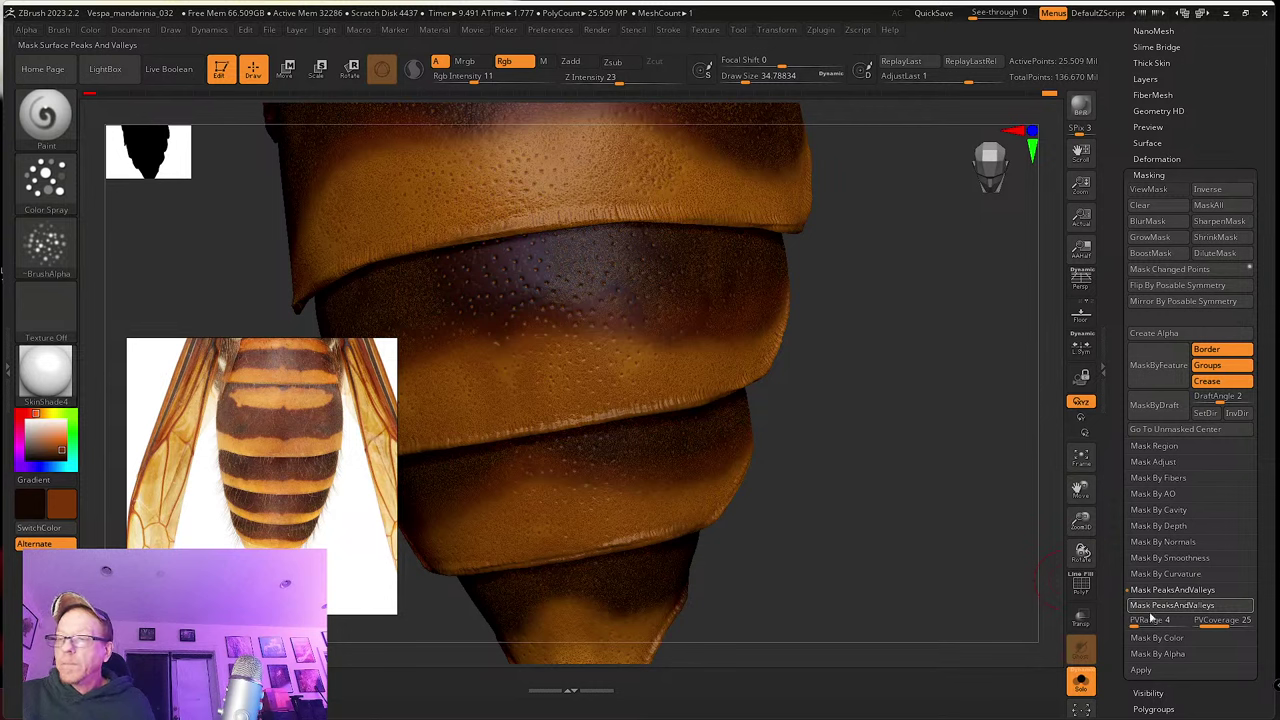
{"action": "left_click_drag", "start_coordinate": [1136, 621], "coordinate": [1136, 620]}
{"action": "right_click_drag", "start_coordinate": [815, 604], "coordinate": [800, 530]}
{"action": "right_click_drag", "start_coordinate": [646, 349], "coordinate": [703, 577], "text": "ctrl"}
{"action": "right_click_drag", "start_coordinate": [706, 349], "coordinate": [672, 339]}
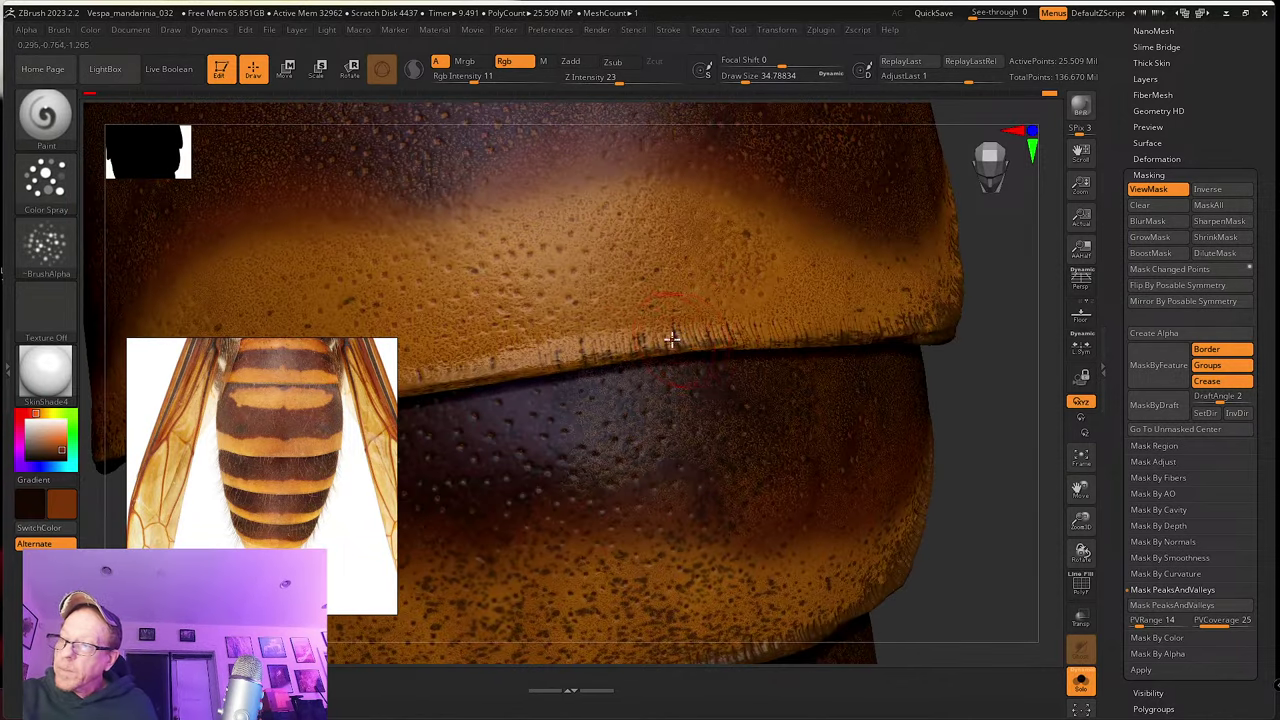
{"action": "scroll", "coordinate": [743, 320], "scroll_direction": "down", "scroll_amount": 6}
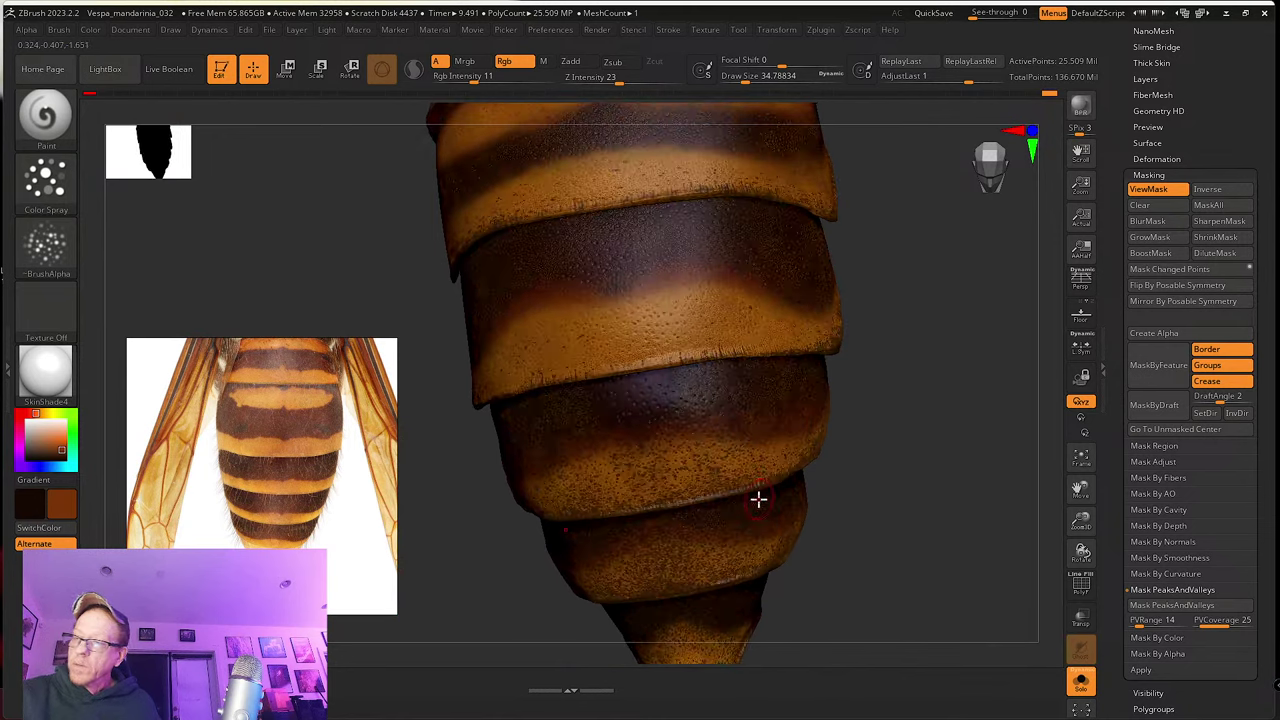
{"action": "key", "text": "ctrl+a"}
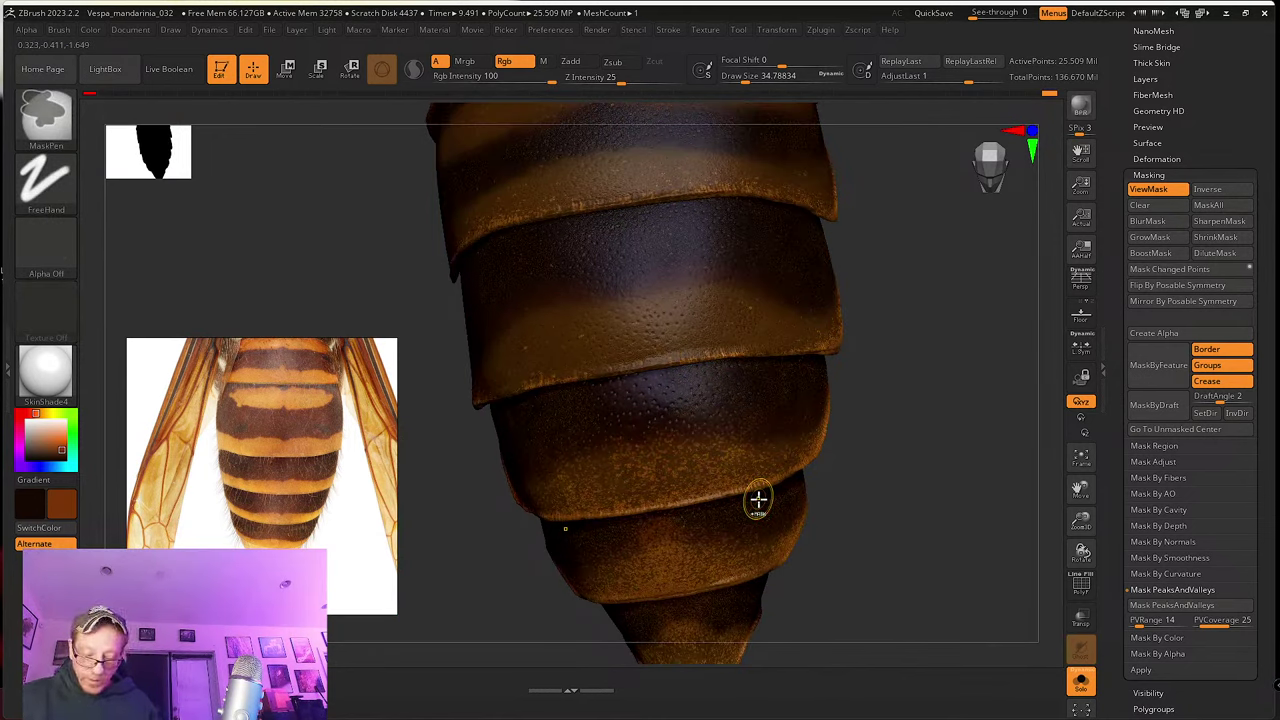
{"action": "key", "text": "ctrl+h"}
Step: Pick a very dark brown (R 46, B 2) and fill the abdomen through the peaks-and-valleys mask
{"action": "left_click", "coordinate": [62, 455]}
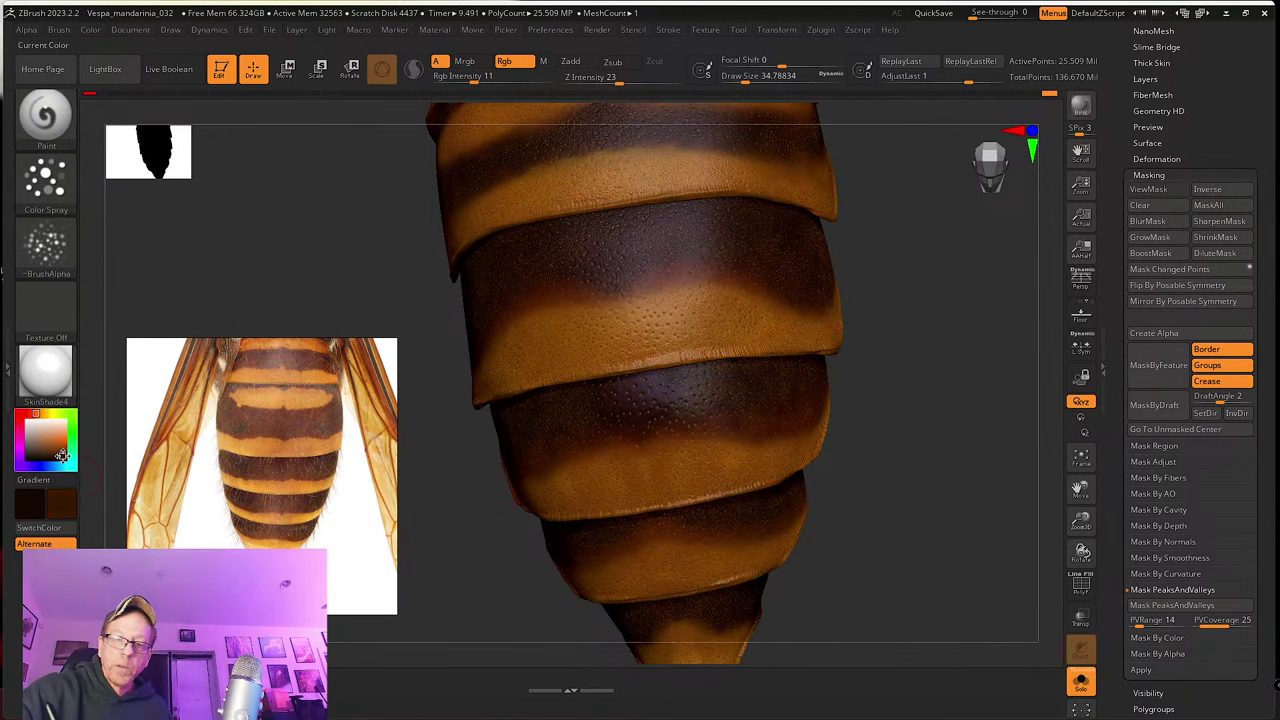
{"action": "left_click", "coordinate": [90, 29]}
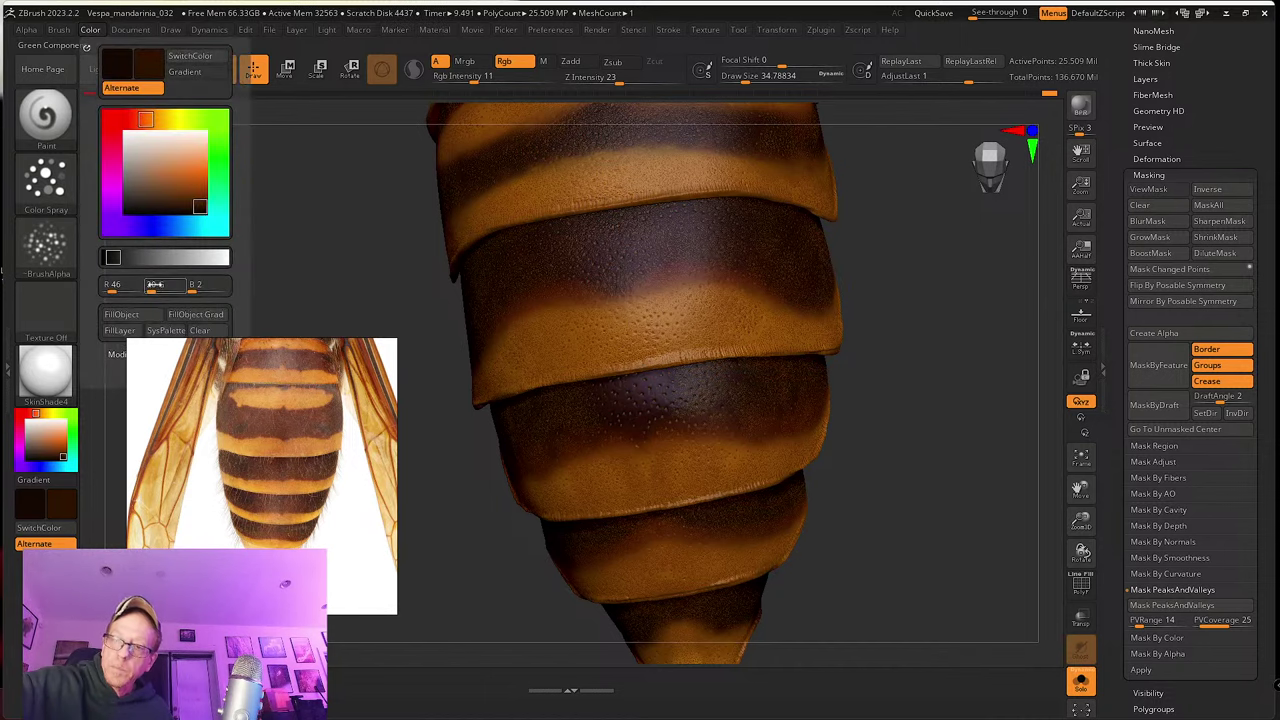
{"action": "left_click", "coordinate": [150, 315]}
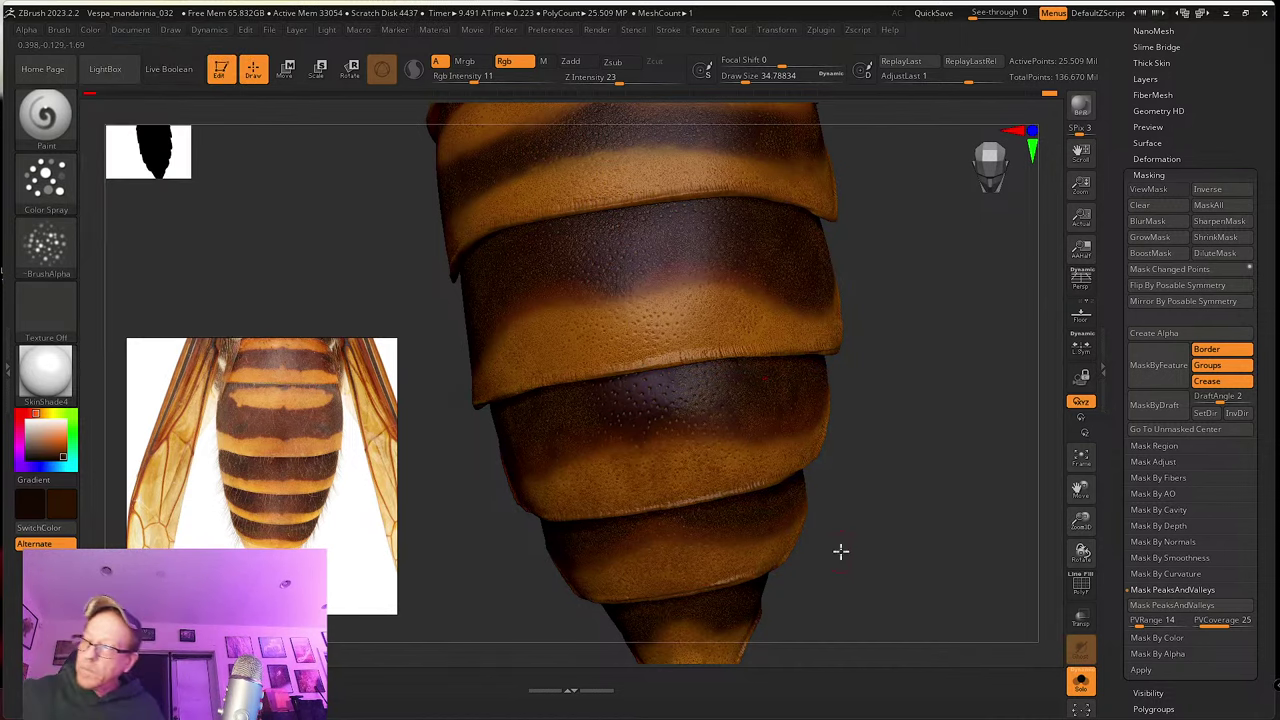
Step: Examine the filled pits and edge detail on the abdomen's sides, tip and front segments
{"action": "mouse_move", "coordinate": [840, 549]}
{"action": "left_mouse_down"}
{"action": "mouse_move", "coordinate": [846, 523]}
{"action": "mouse_move", "coordinate": [906, 571]}
{"action": "mouse_move", "coordinate": [903, 557]}
{"action": "left_mouse_up"}
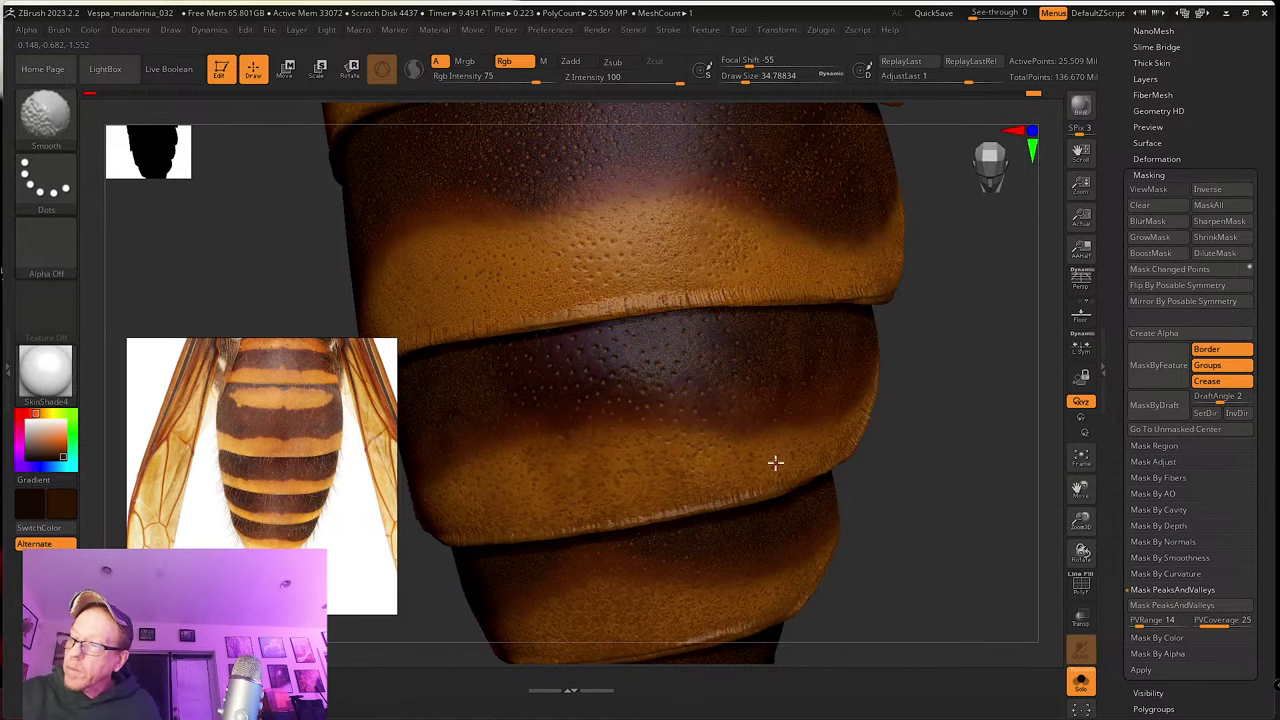
{"action": "left_click_drag", "start_coordinate": [906, 460], "coordinate": [871, 451]}
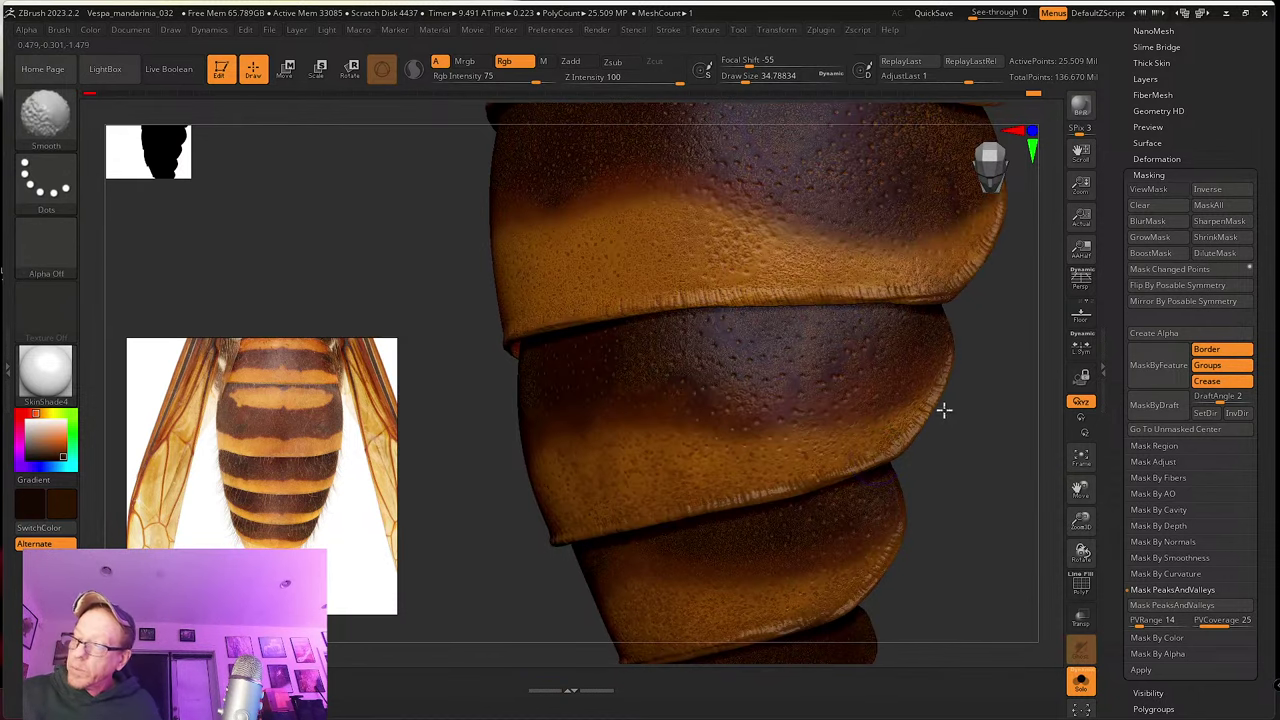
{"action": "mouse_move", "coordinate": [944, 409]}
{"action": "left_mouse_down"}
{"action": "mouse_move", "coordinate": [926, 486]}
{"action": "mouse_move", "coordinate": [911, 406]}
{"action": "mouse_move", "coordinate": [929, 466]}
{"action": "mouse_move", "coordinate": [751, 624]}
{"action": "left_mouse_up"}
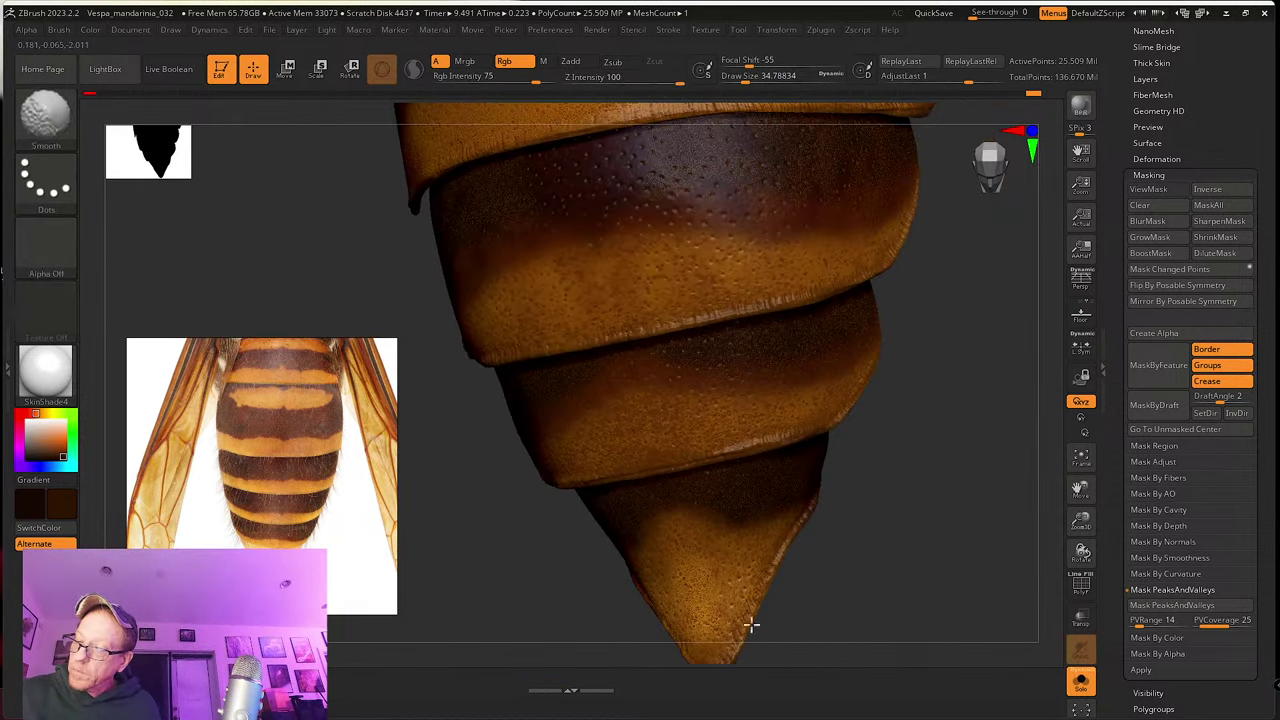
{"action": "left_click_drag", "start_coordinate": [874, 437], "coordinate": [874, 574], "text": "alt"}
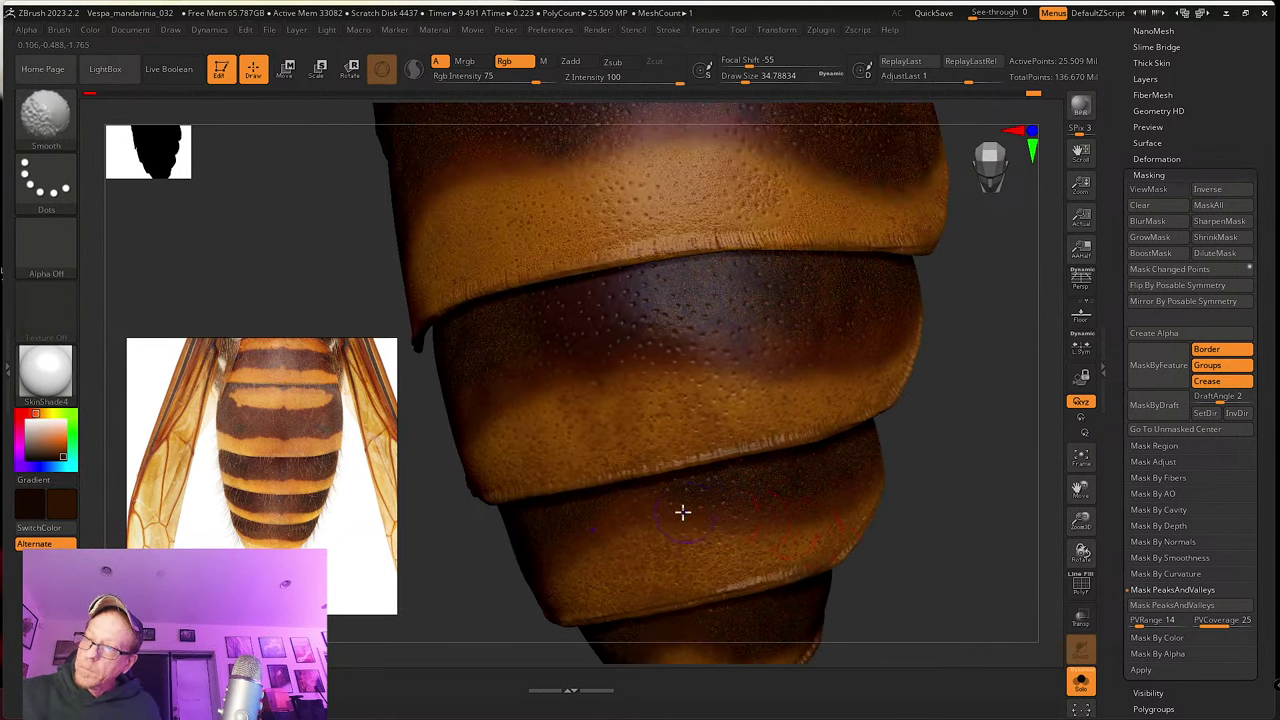
{"action": "mouse_move", "coordinate": [683, 511]}
{"action": "right_mouse_down", "text": "alt"}
{"action": "mouse_move", "coordinate": [739, 520]}
{"action": "mouse_move", "coordinate": [713, 441]}
{"action": "right_mouse_up", "text": "alt"}
{"action": "mouse_move", "coordinate": [712, 440]}
{"action": "left_mouse_down"}
{"action": "mouse_move", "coordinate": [666, 337]}
{"action": "mouse_move", "coordinate": [674, 434]}
{"action": "mouse_move", "coordinate": [744, 376]}
{"action": "left_mouse_up"}
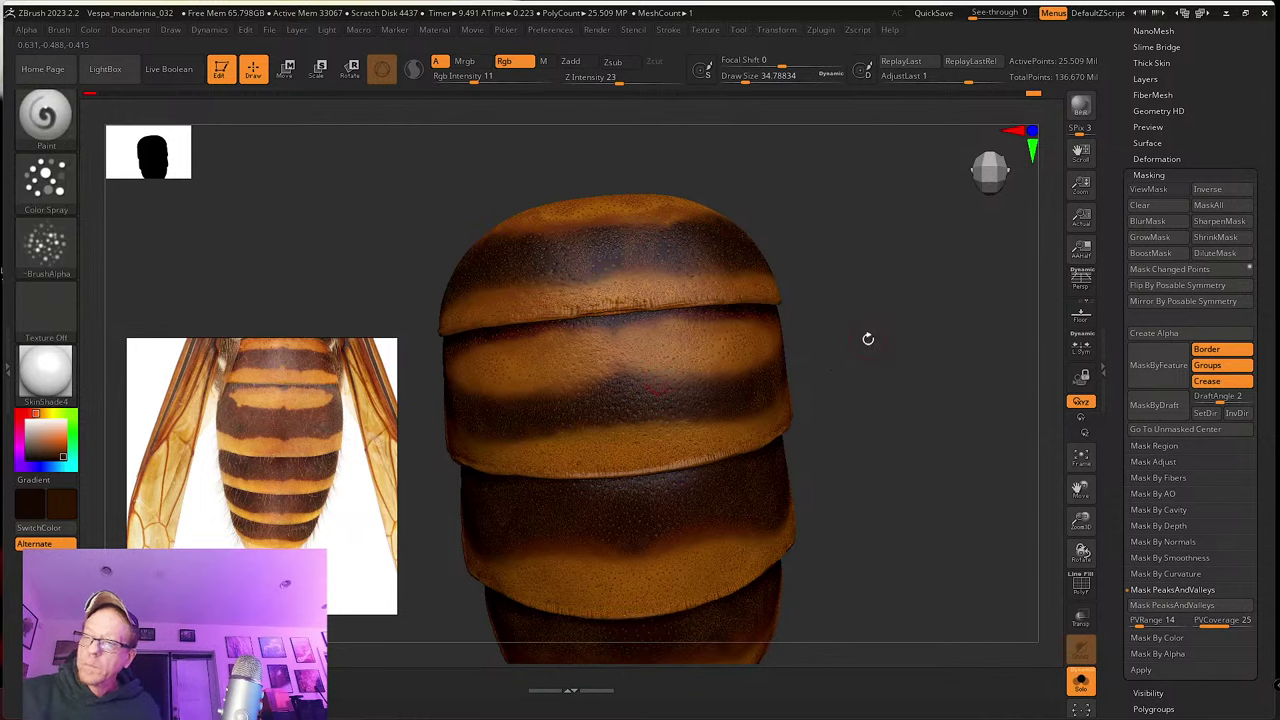
{"action": "left_click_drag", "start_coordinate": [866, 337], "coordinate": [859, 379]}
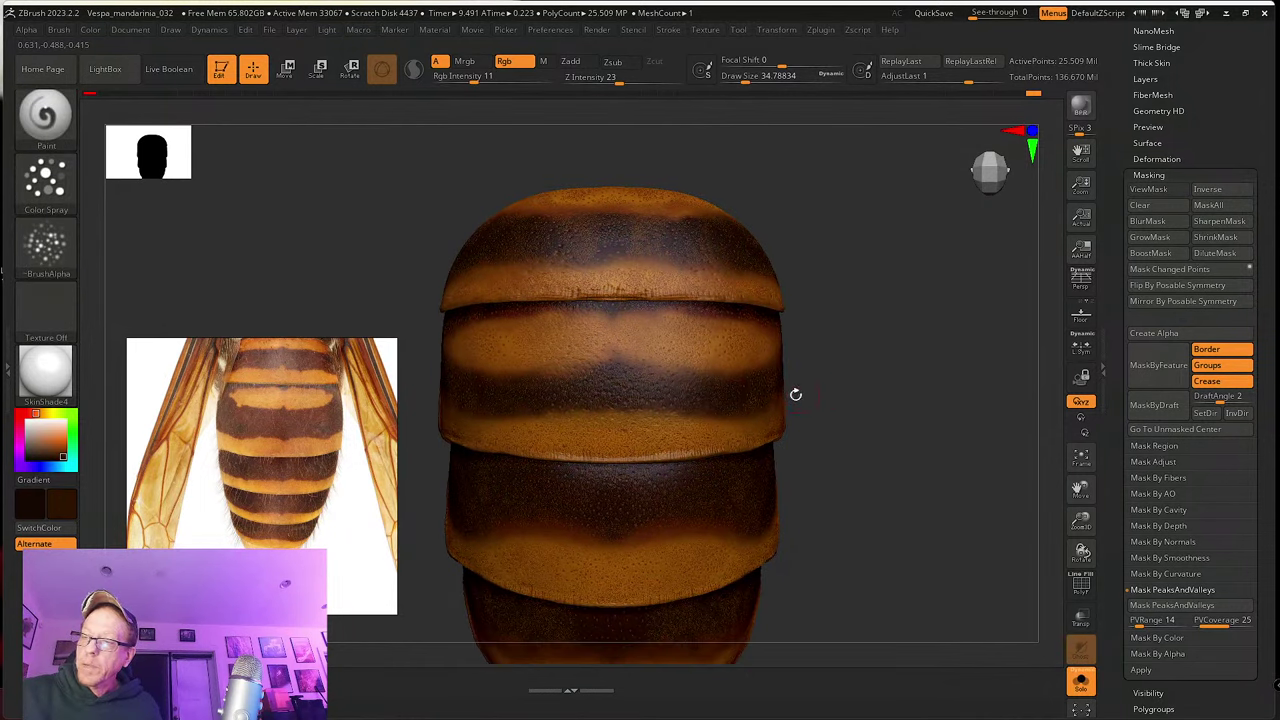
Step: Change the Paint brush's alpha to Alpha 13 and check its Color Spray stroke settings
{"action": "left_click", "coordinate": [45, 245]}
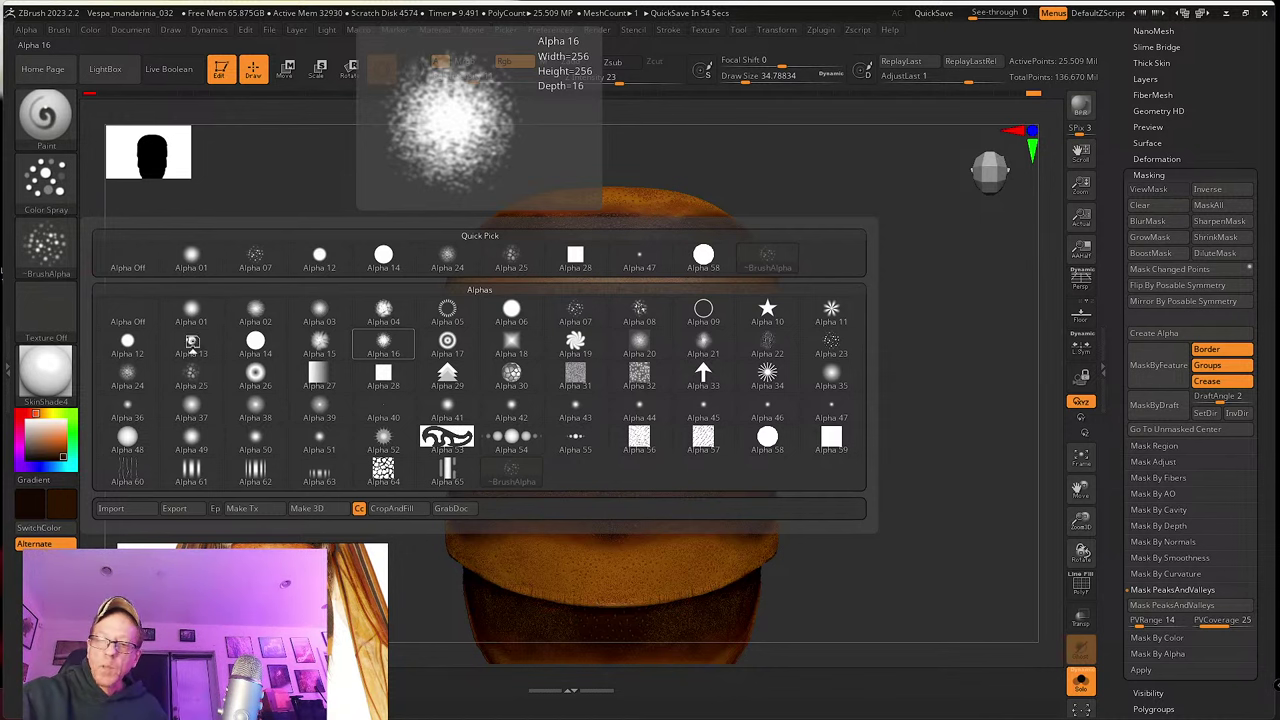
{"action": "left_click", "coordinate": [191, 343]}
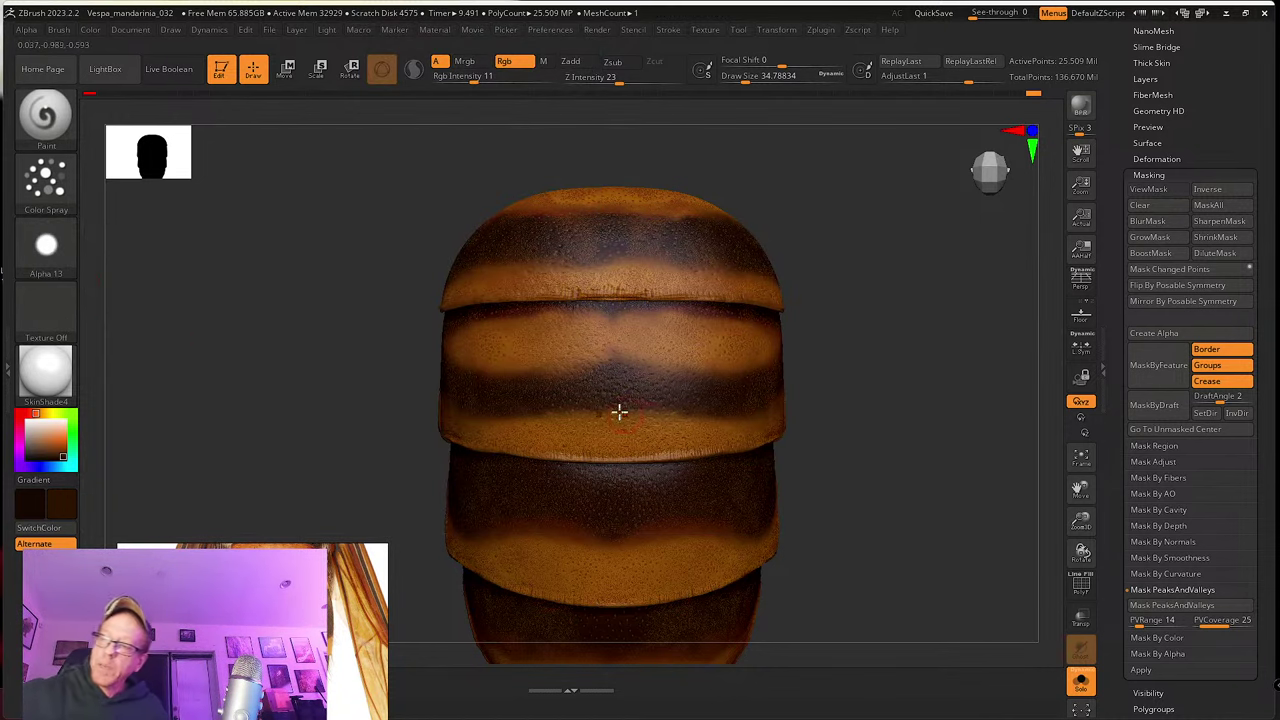
{"action": "left_click", "coordinate": [45, 180]}
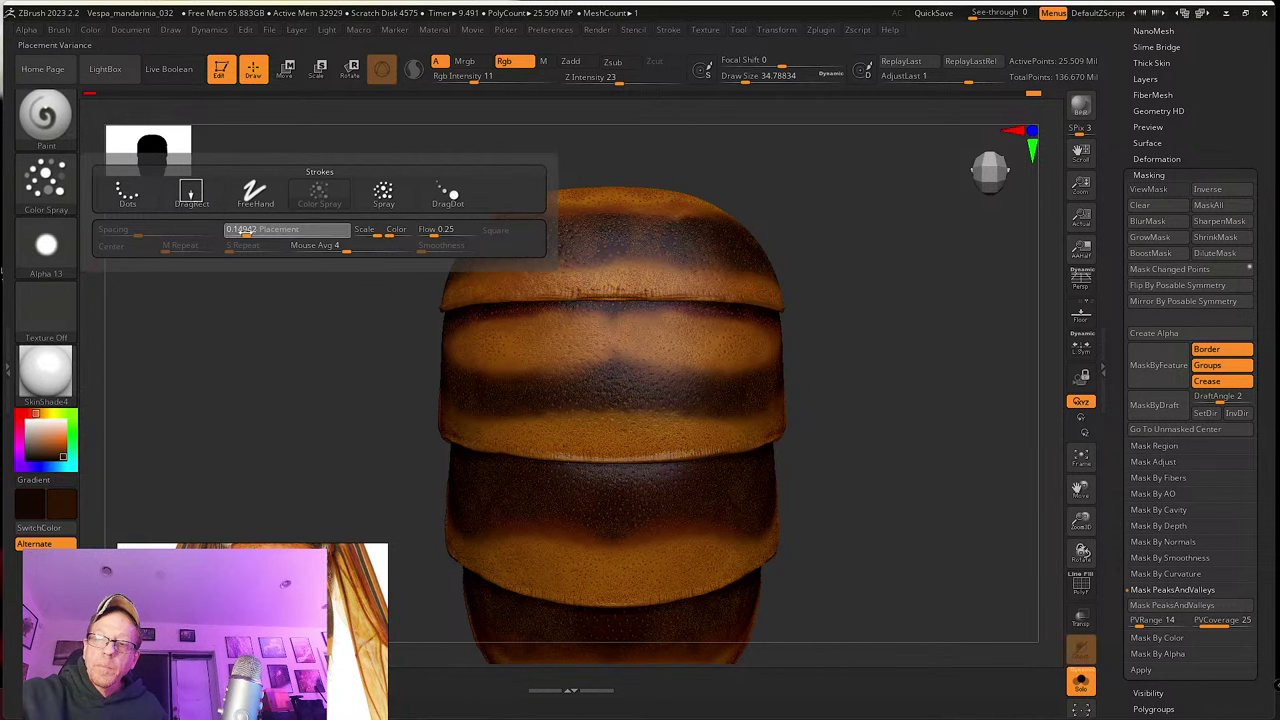
{"action": "scroll", "coordinate": [626, 420], "scroll_direction": "up", "scroll_amount": 5}
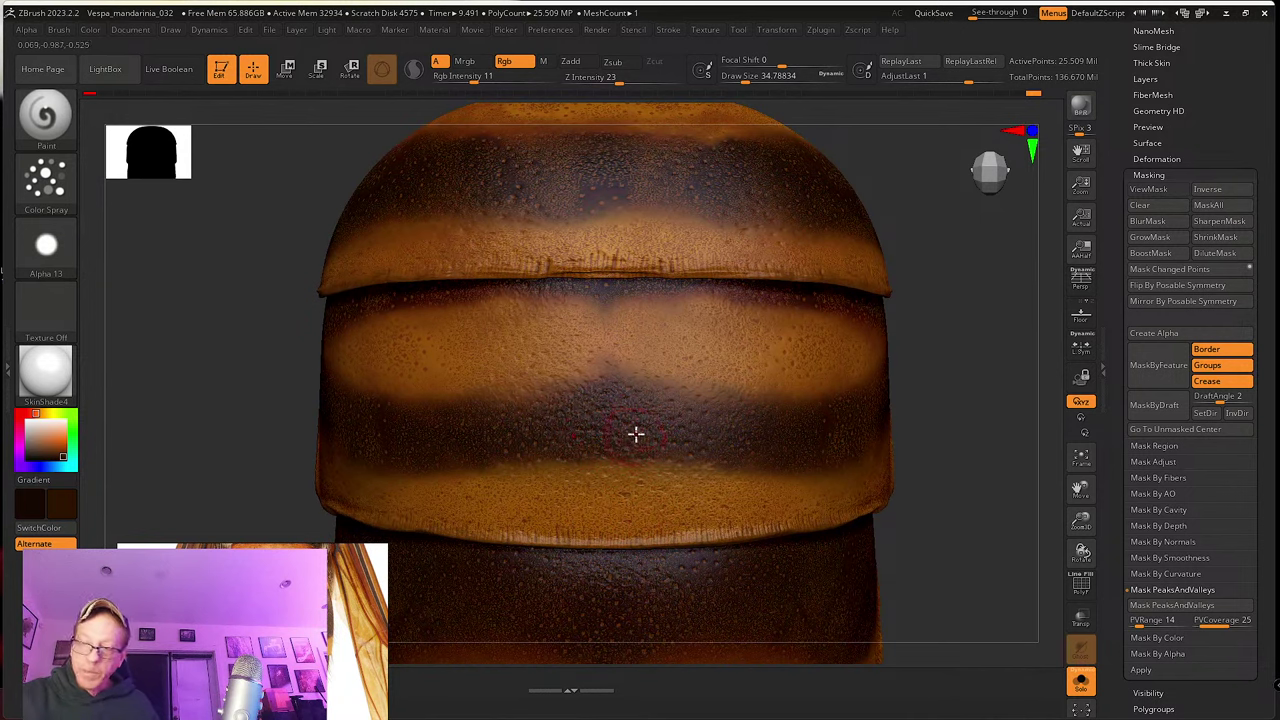
Step: Choose black with an Rgb Intensity of 31 and paint over the middle of the second segment's dark band
{"action": "left_click", "coordinate": [59, 461]}
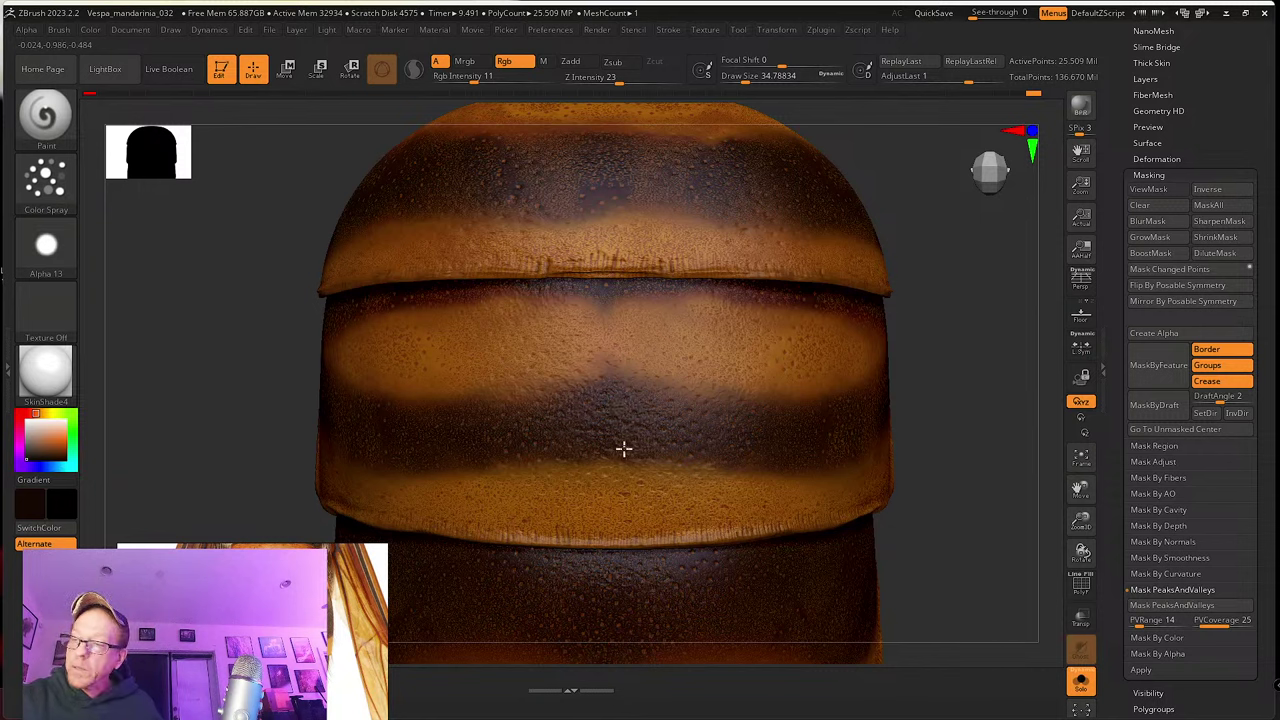
{"action": "left_click", "coordinate": [500, 78]}
{"action": "mouse_move", "coordinate": [623, 411]}
{"action": "left_mouse_down"}
{"action": "mouse_move", "coordinate": [634, 417]}
{"action": "mouse_move", "coordinate": [604, 432]}
{"action": "left_mouse_up"}
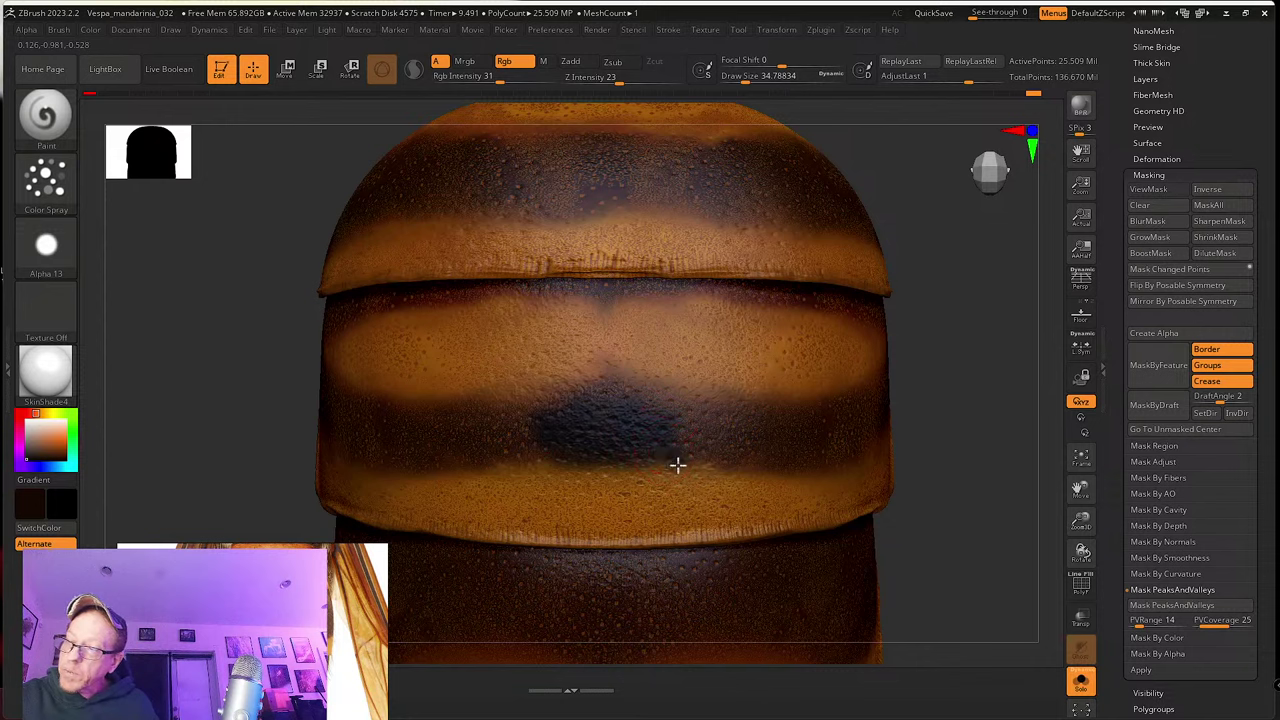
{"action": "right_click_drag", "start_coordinate": [699, 440], "coordinate": [650, 436]}
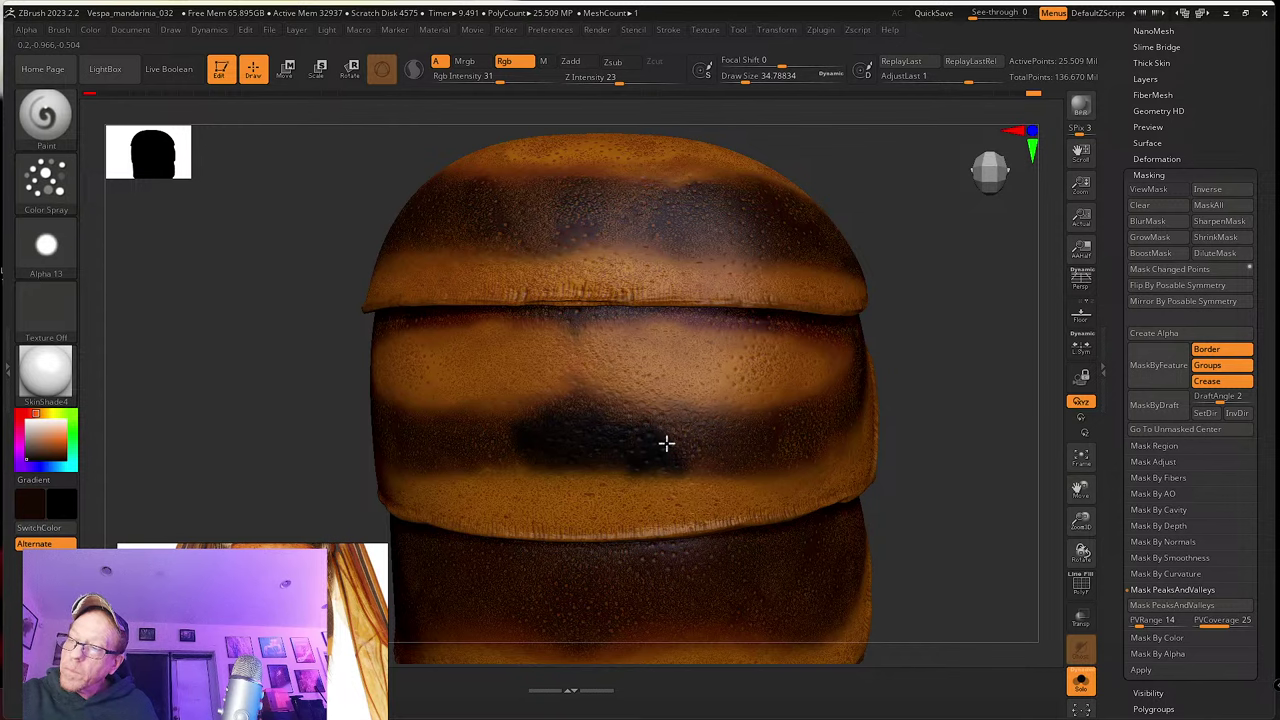
{"action": "right_click_drag", "start_coordinate": [680, 433], "coordinate": [655, 468]}
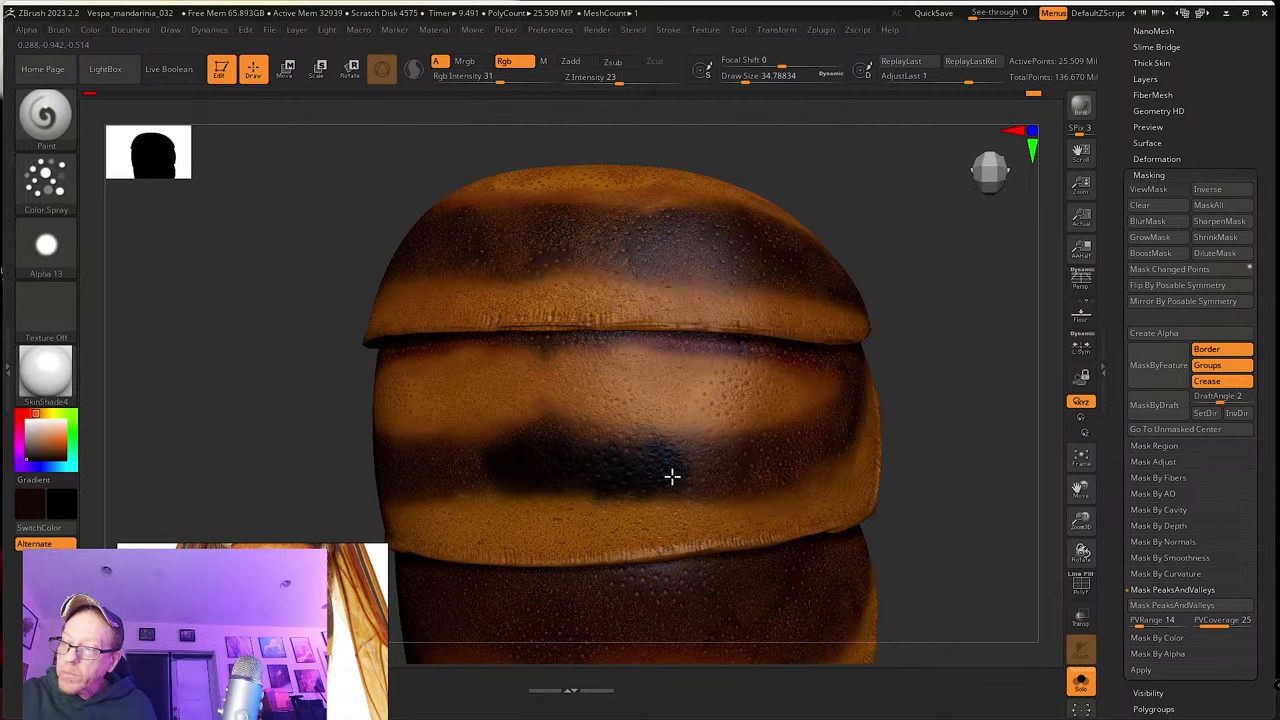
Step: Extend the black paint along one half of the second segment's dark band and up around its side
{"action": "right_click_drag", "start_coordinate": [751, 457], "coordinate": [650, 492]}
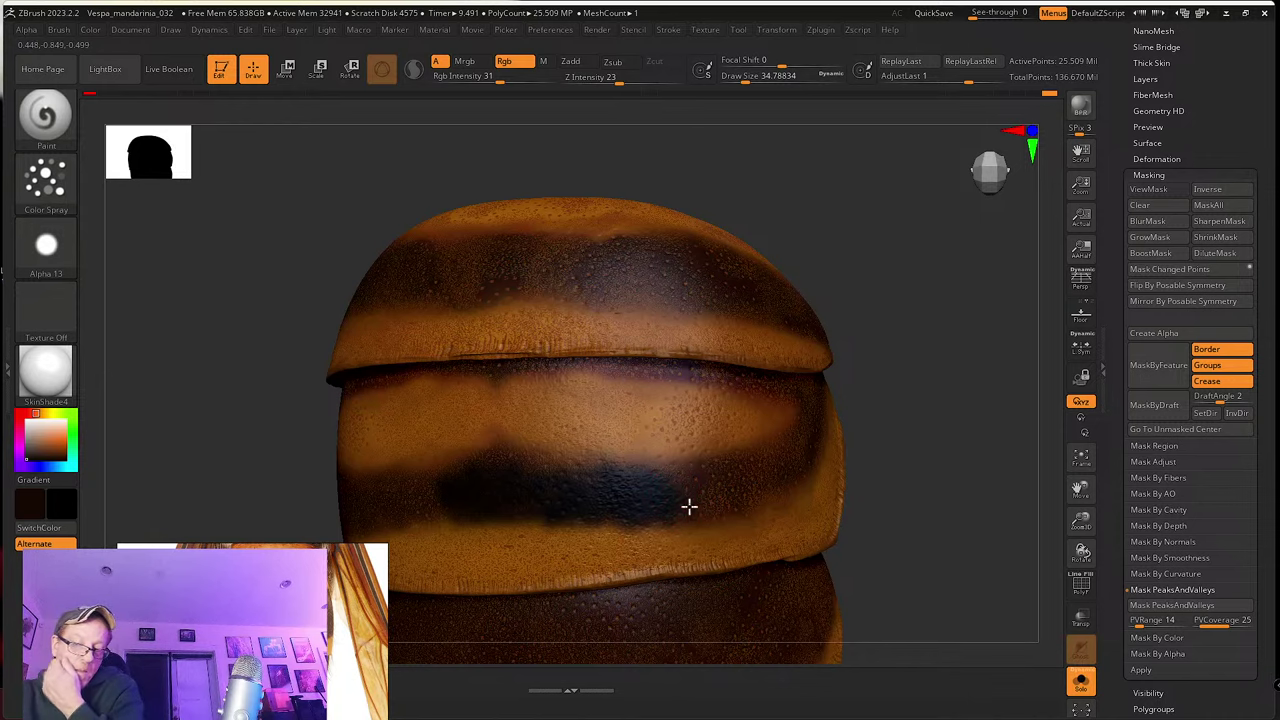
{"action": "right_click_drag", "start_coordinate": [689, 492], "coordinate": [700, 506]}
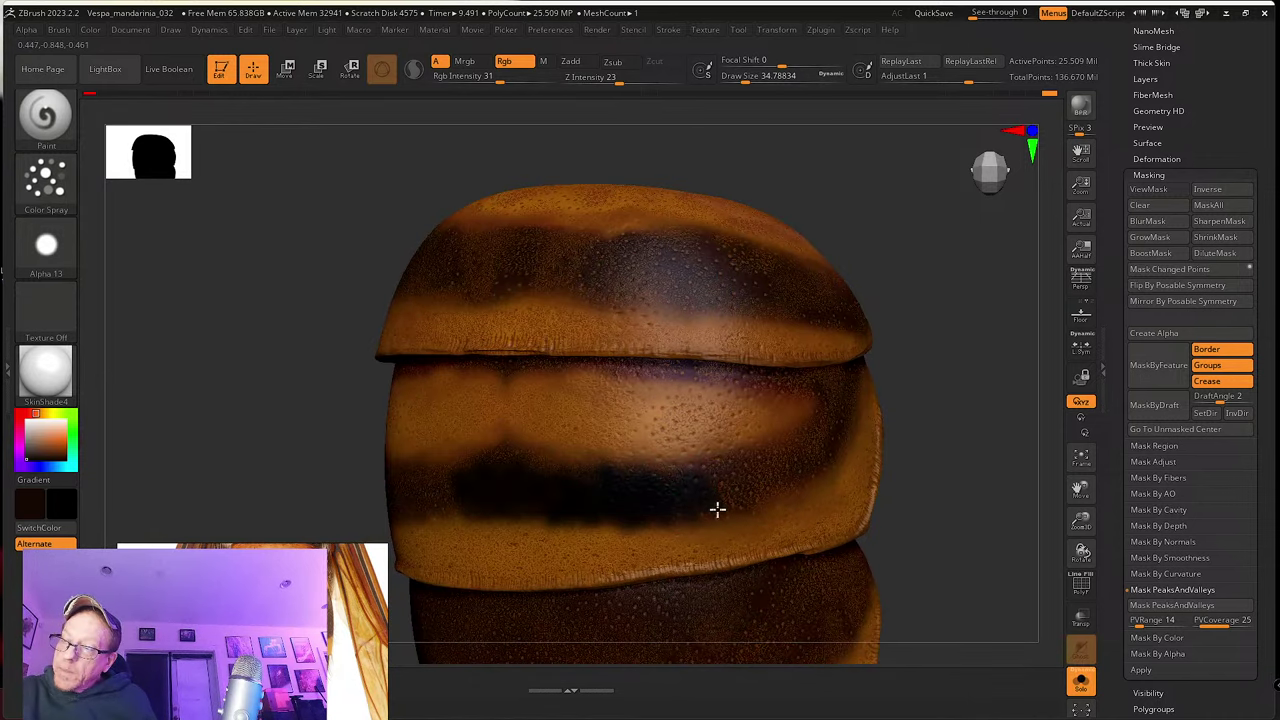
{"action": "key", "text": "shift"}
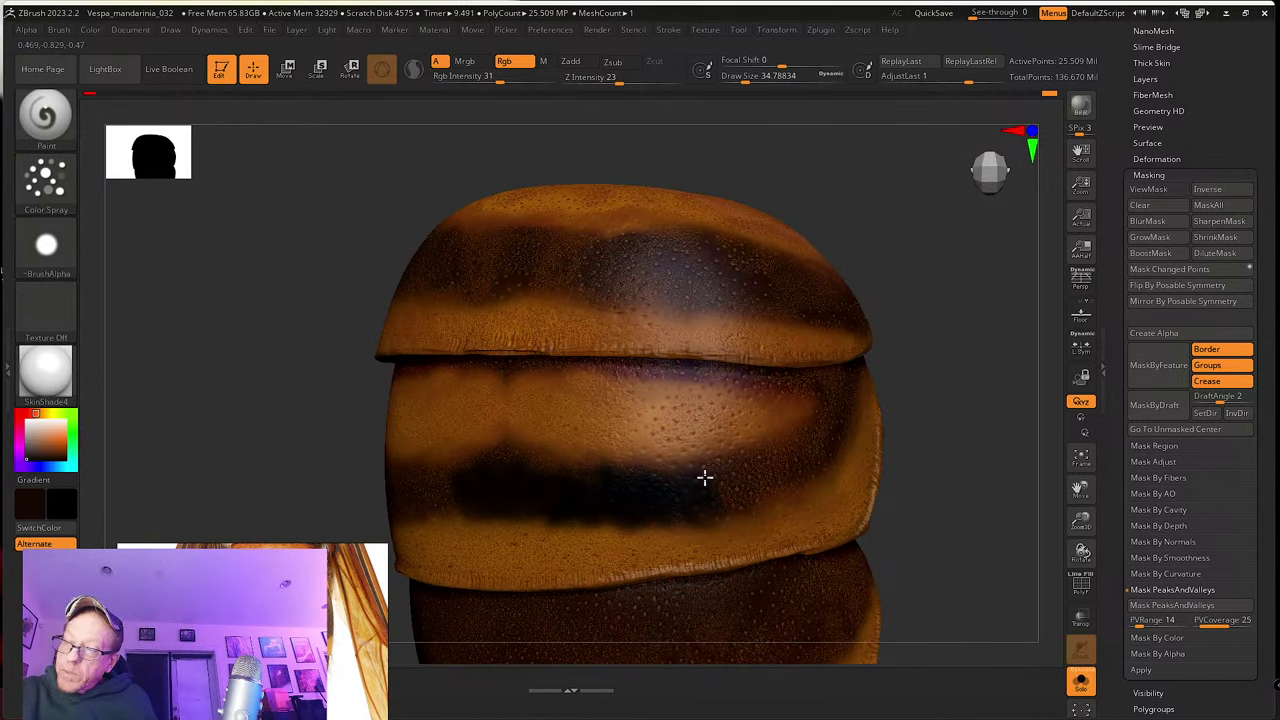
{"action": "mouse_move", "coordinate": [731, 495]}
{"action": "left_mouse_down"}
{"action": "mouse_move", "coordinate": [711, 503]}
{"action": "mouse_move", "coordinate": [738, 508]}
{"action": "left_mouse_up"}
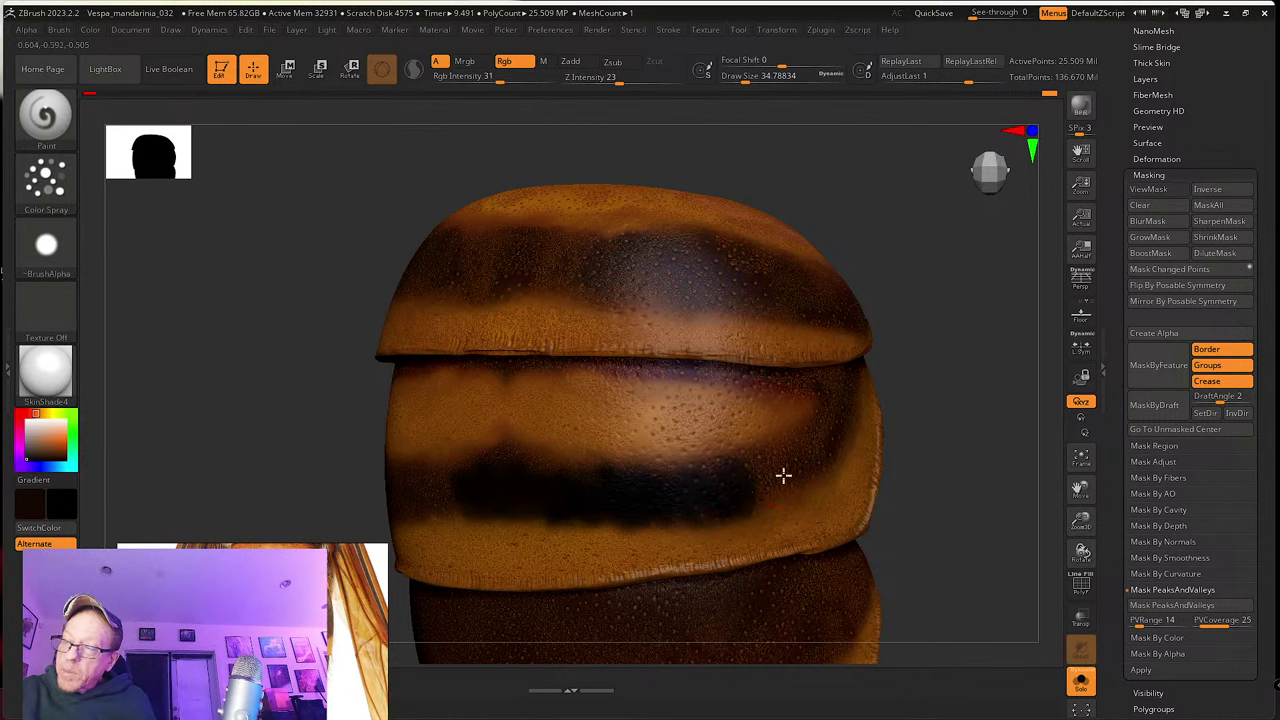
{"action": "right_click_drag", "start_coordinate": [783, 475], "coordinate": [749, 466]}
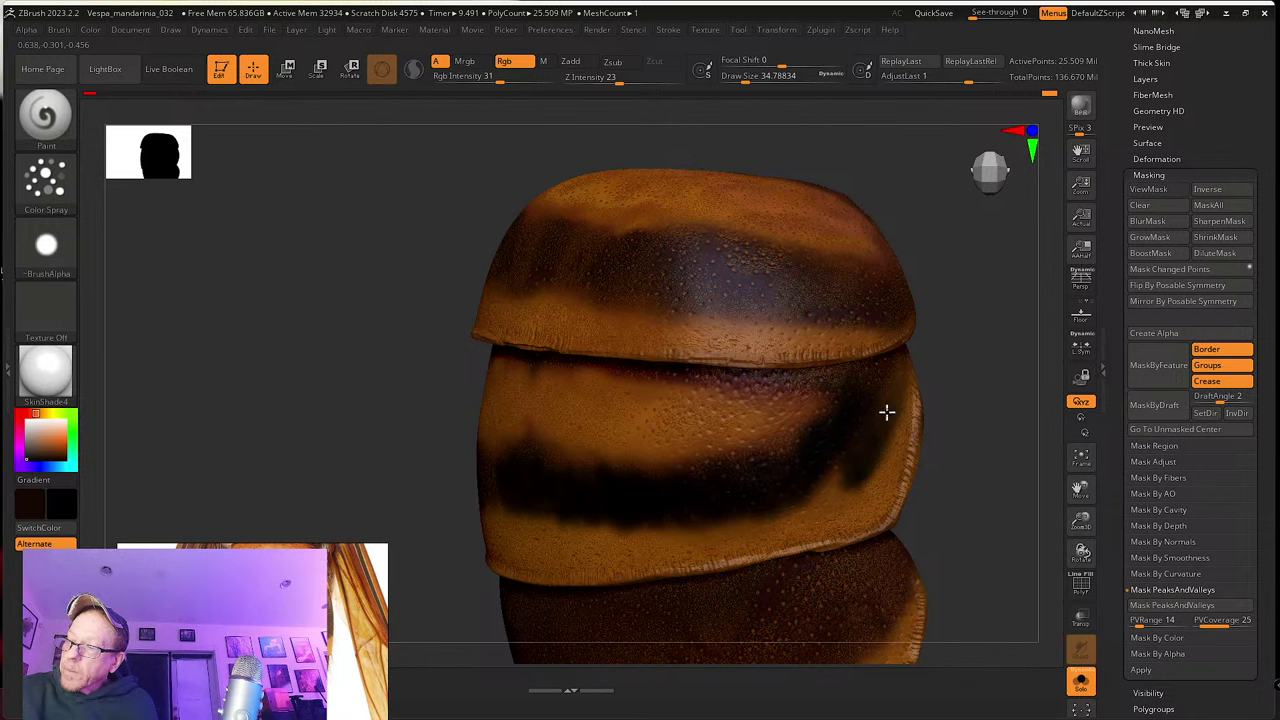
{"action": "right_click_drag", "start_coordinate": [797, 434], "coordinate": [846, 414], "text": "alt"}
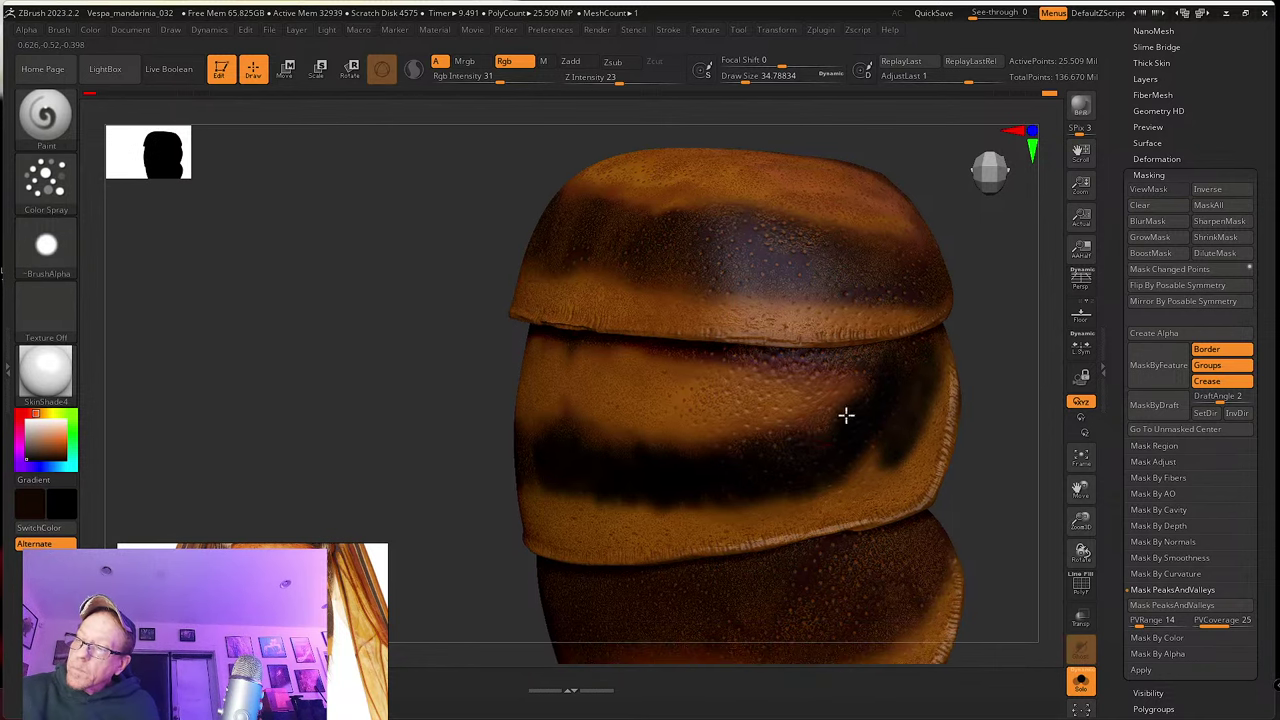
Step: Lower the Rgb Intensity to 22 and paint the opposite half of the second segment's dark band black
{"action": "right_click_drag", "start_coordinate": [762, 457], "coordinate": [603, 434], "text": "shift"}
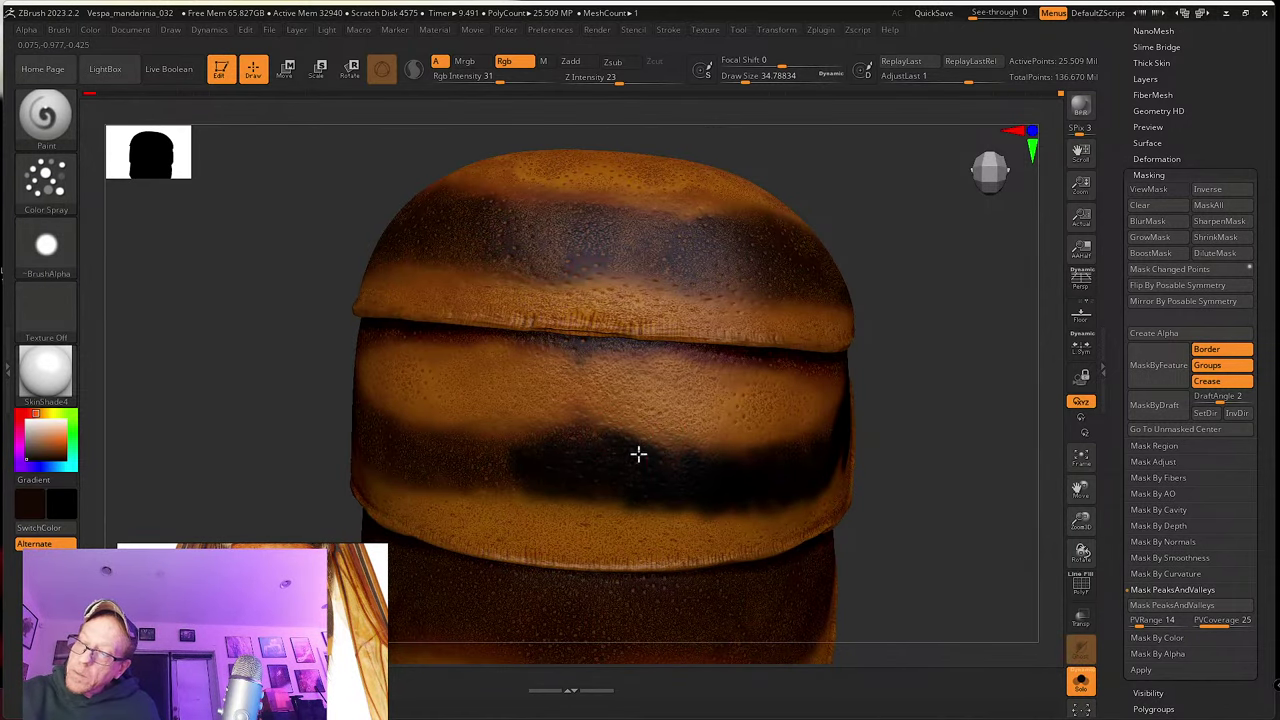
{"action": "mouse_move", "coordinate": [637, 451]}
{"action": "right_mouse_down"}
{"action": "mouse_move", "coordinate": [683, 473]}
{"action": "mouse_move", "coordinate": [606, 451]}
{"action": "right_mouse_up"}
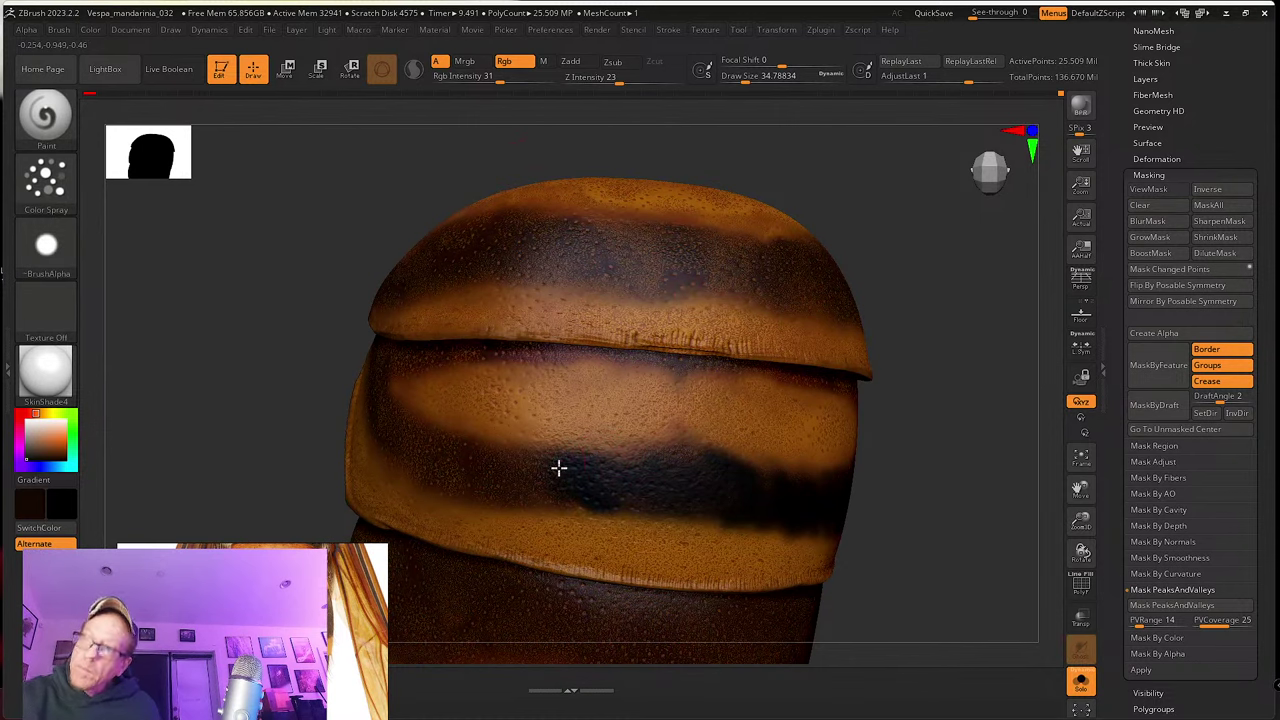
{"action": "left_click_drag", "start_coordinate": [497, 80], "coordinate": [486, 80]}
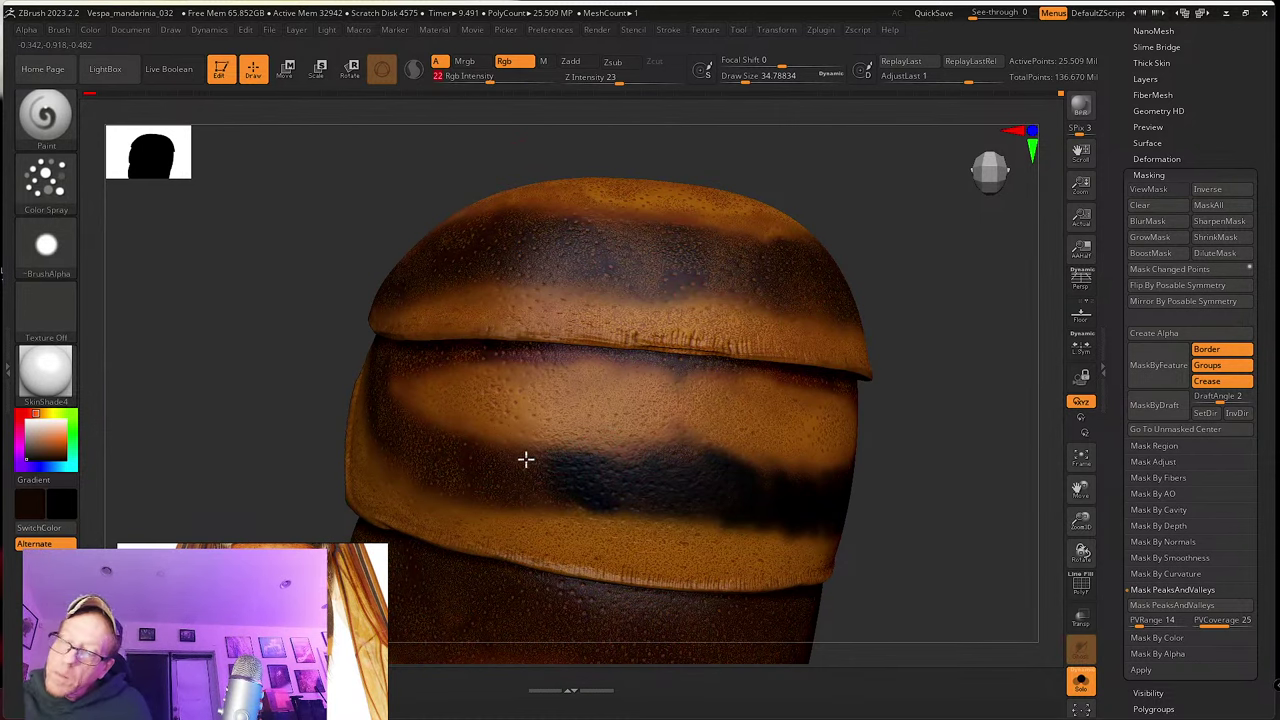
{"action": "mouse_move", "coordinate": [544, 481]}
{"action": "left_mouse_down"}
{"action": "mouse_move", "coordinate": [546, 500]}
{"action": "mouse_move", "coordinate": [577, 514]}
{"action": "mouse_move", "coordinate": [616, 510]}
{"action": "left_mouse_up"}
{"action": "right_click_drag", "start_coordinate": [497, 466], "coordinate": [471, 437]}
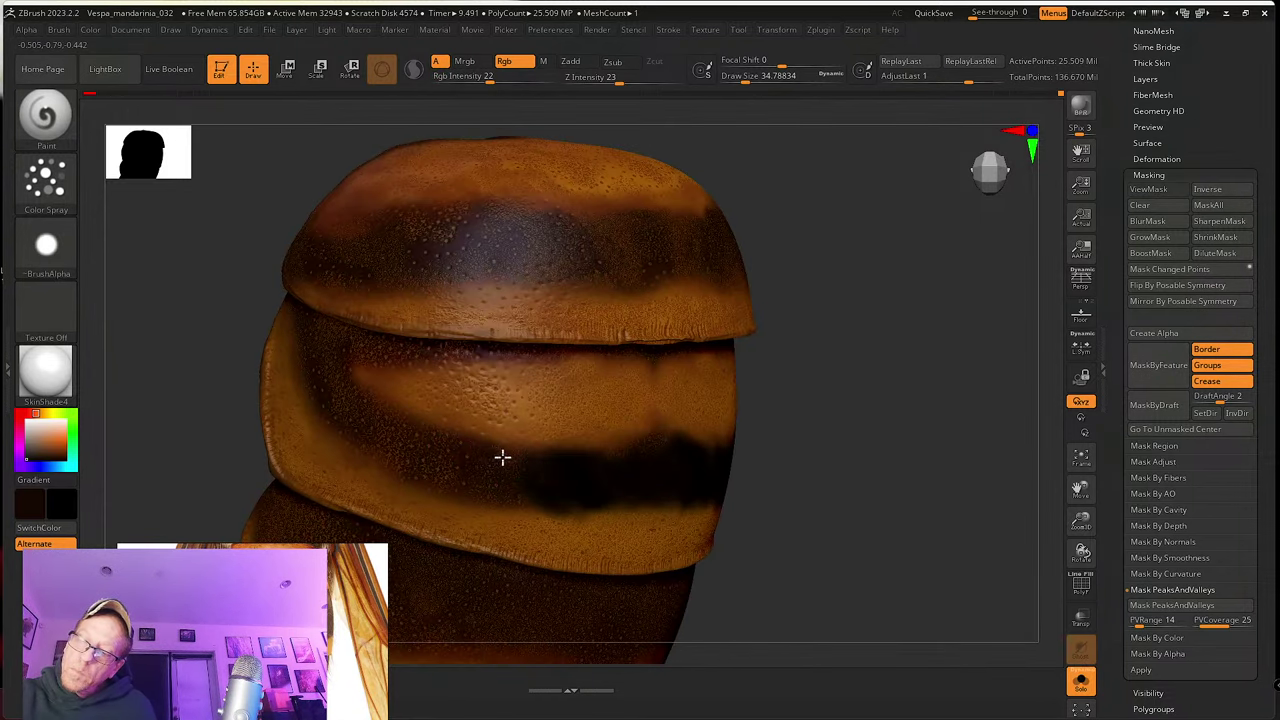
{"action": "mouse_move", "coordinate": [518, 450]}
{"action": "left_mouse_down"}
{"action": "mouse_move", "coordinate": [500, 434]}
{"action": "mouse_move", "coordinate": [543, 461]}
{"action": "mouse_move", "coordinate": [474, 446]}
{"action": "mouse_move", "coordinate": [484, 467]}
{"action": "left_mouse_up"}
{"action": "mouse_move", "coordinate": [422, 429]}
{"action": "right_mouse_down"}
{"action": "mouse_move", "coordinate": [497, 477]}
{"action": "mouse_move", "coordinate": [471, 461]}
{"action": "right_mouse_up"}
{"action": "mouse_move", "coordinate": [463, 446]}
{"action": "left_mouse_down"}
{"action": "mouse_move", "coordinate": [449, 435]}
{"action": "mouse_move", "coordinate": [460, 497]}
{"action": "mouse_move", "coordinate": [480, 508]}
{"action": "left_mouse_up"}
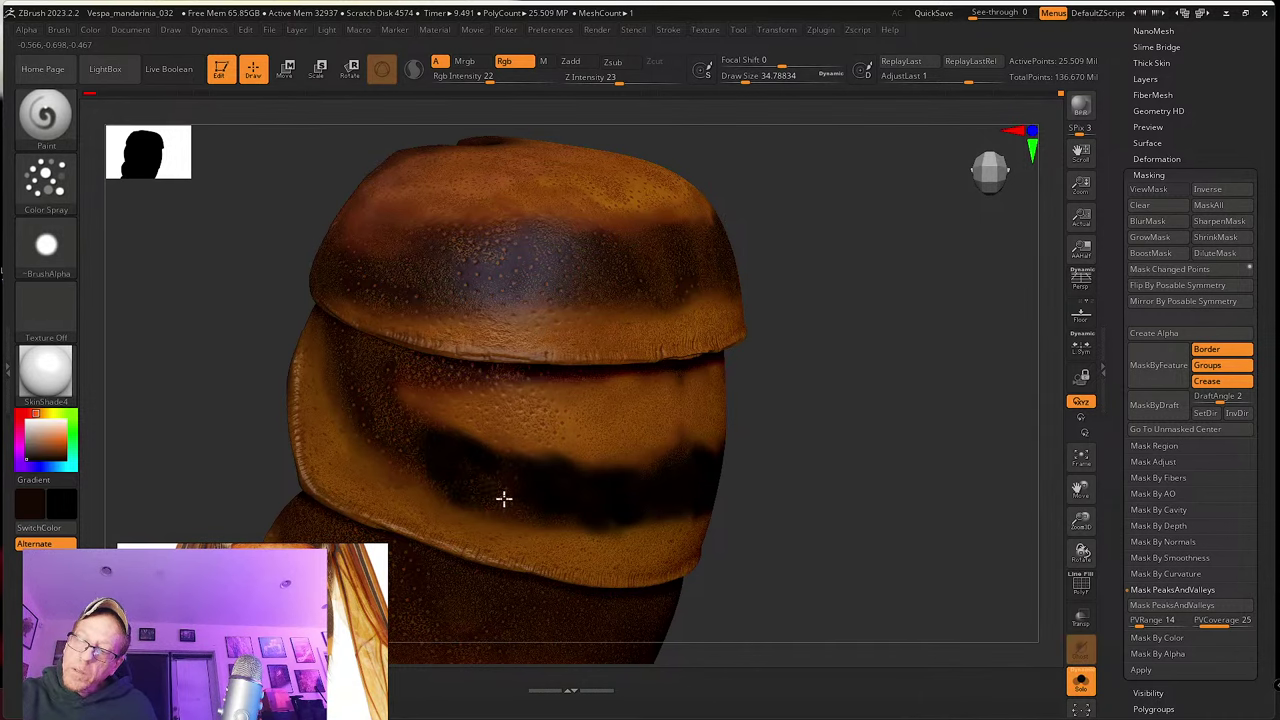
Step: Carry the black band up the side of the second segment toward the overlapping front segment
{"action": "right_click_drag", "start_coordinate": [503, 471], "coordinate": [478, 487]}
{"action": "mouse_move", "coordinate": [518, 510]}
{"action": "left_mouse_down"}
{"action": "mouse_move", "coordinate": [563, 517]}
{"action": "mouse_move", "coordinate": [497, 513]}
{"action": "left_mouse_up"}
{"action": "mouse_move", "coordinate": [458, 467]}
{"action": "right_mouse_down", "text": "alt"}
{"action": "mouse_move", "coordinate": [501, 509]}
{"action": "mouse_move", "coordinate": [451, 471]}
{"action": "right_mouse_up", "text": "alt"}
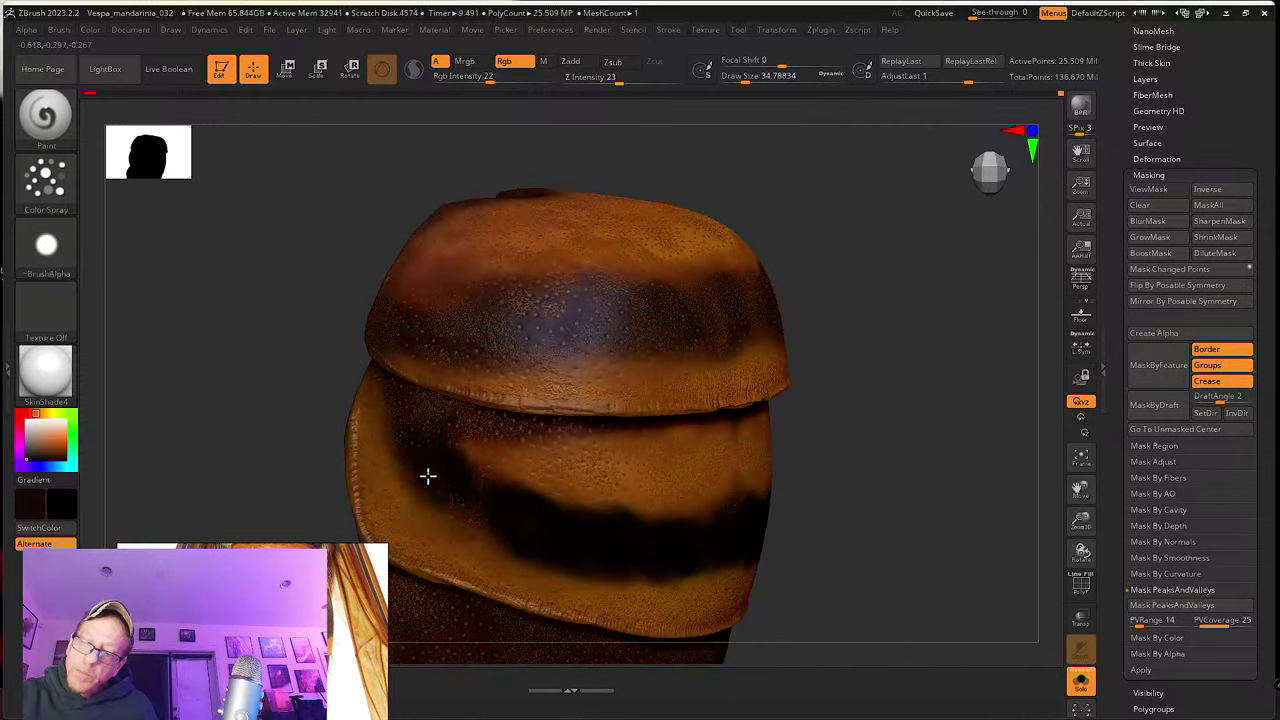
{"action": "right_click_drag", "start_coordinate": [466, 503], "coordinate": [426, 434]}
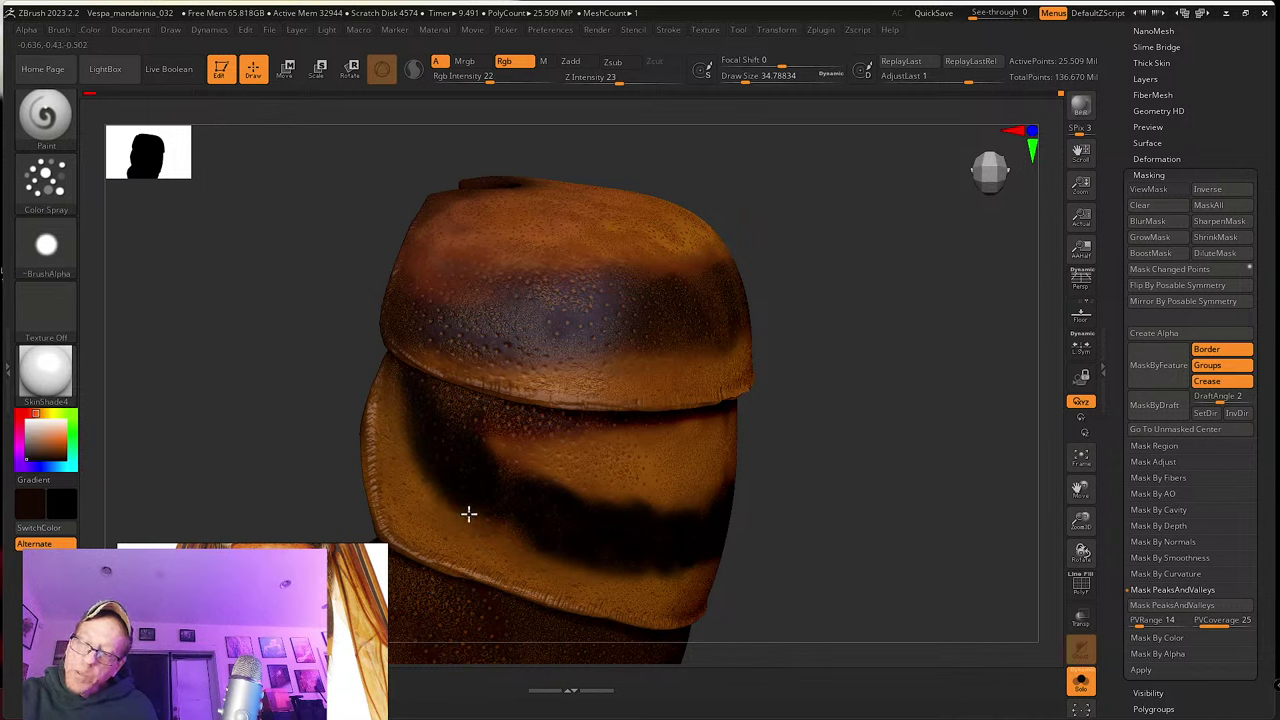
Step: Set the draw size to about 14.2 and focal shift to -25, then refine the black band's side edge
{"action": "key", "text": "s"}
{"action": "mouse_move", "coordinate": [456, 486]}
{"action": "left_mouse_down"}
{"action": "mouse_move", "coordinate": [404, 458]}
{"action": "mouse_move", "coordinate": [424, 467]}
{"action": "left_mouse_up"}
{"action": "key", "text": "o"}
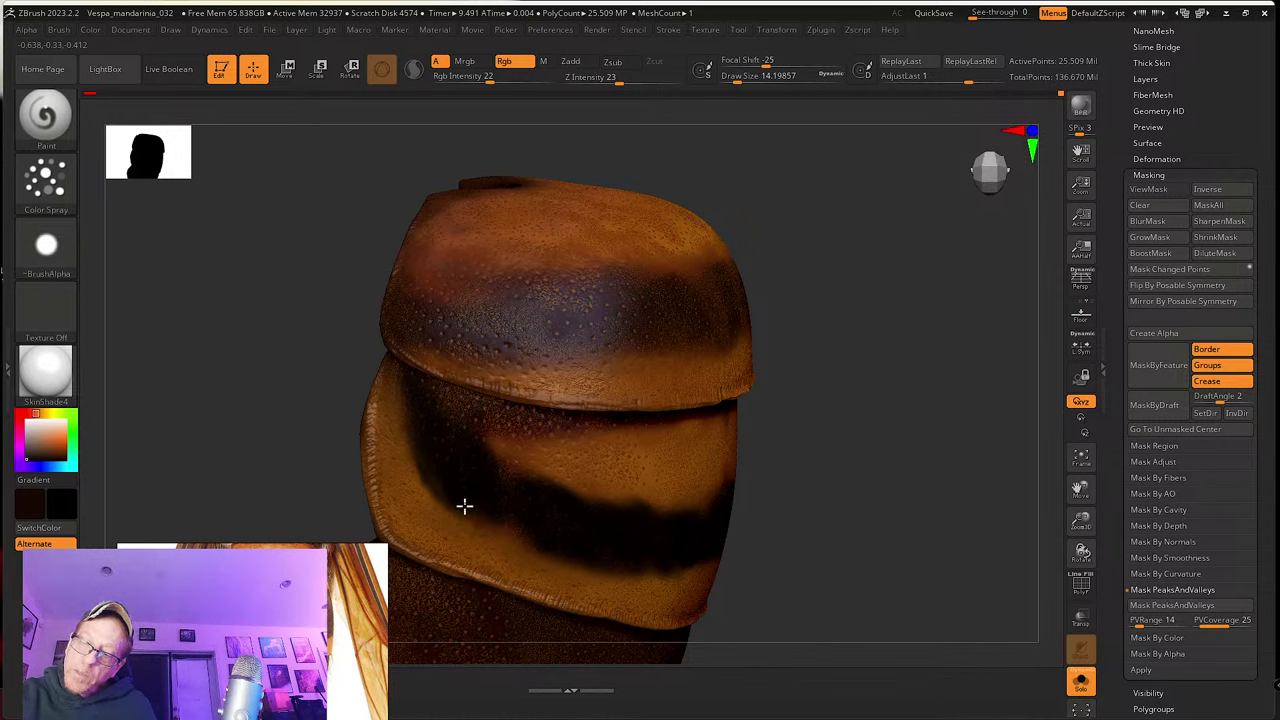
{"action": "mouse_move", "coordinate": [408, 421]}
{"action": "right_mouse_down"}
{"action": "mouse_move", "coordinate": [426, 429]}
{"action": "mouse_move", "coordinate": [420, 441]}
{"action": "right_mouse_up"}
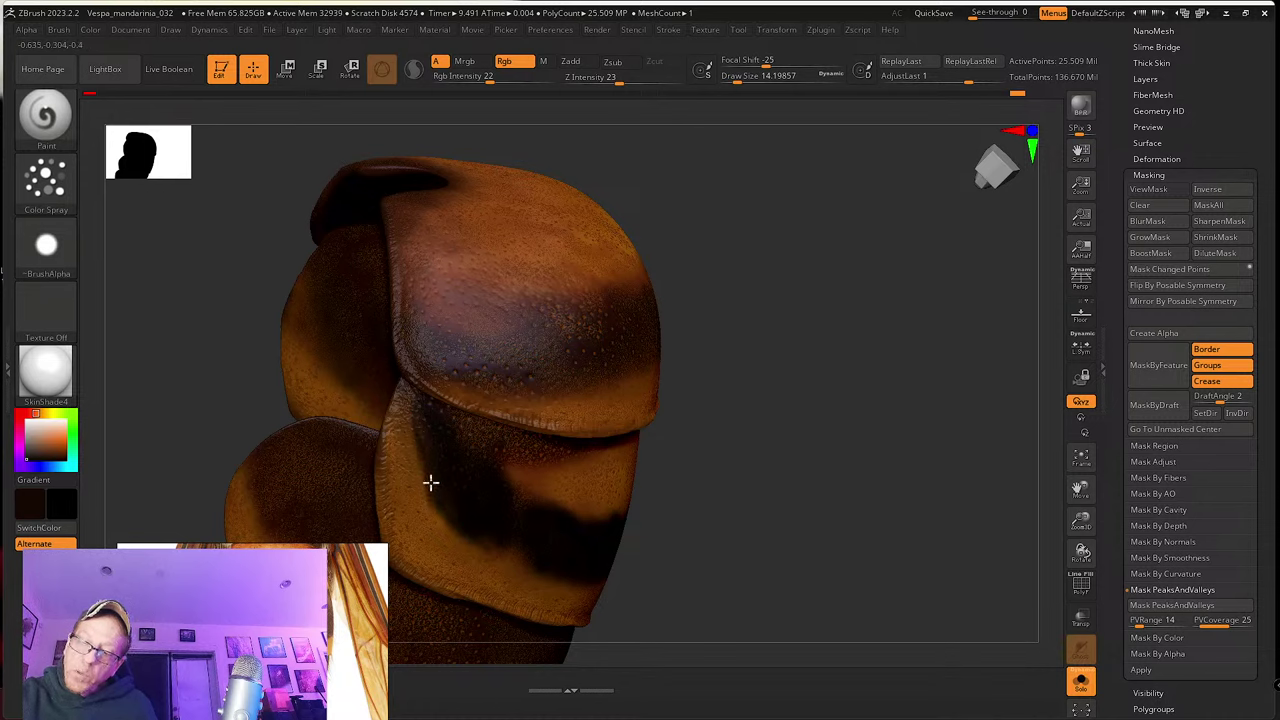
{"action": "right_click_drag", "start_coordinate": [452, 506], "coordinate": [445, 509]}
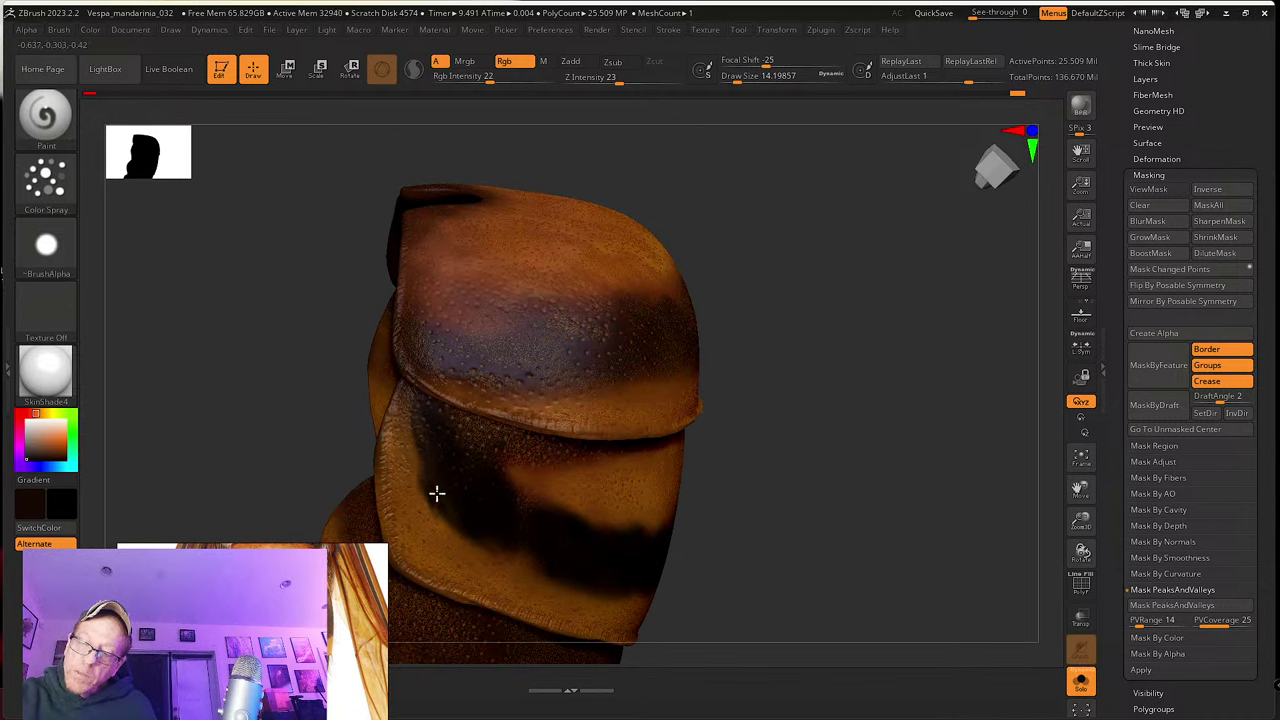
{"action": "right_click_drag", "start_coordinate": [458, 516], "coordinate": [458, 420]}
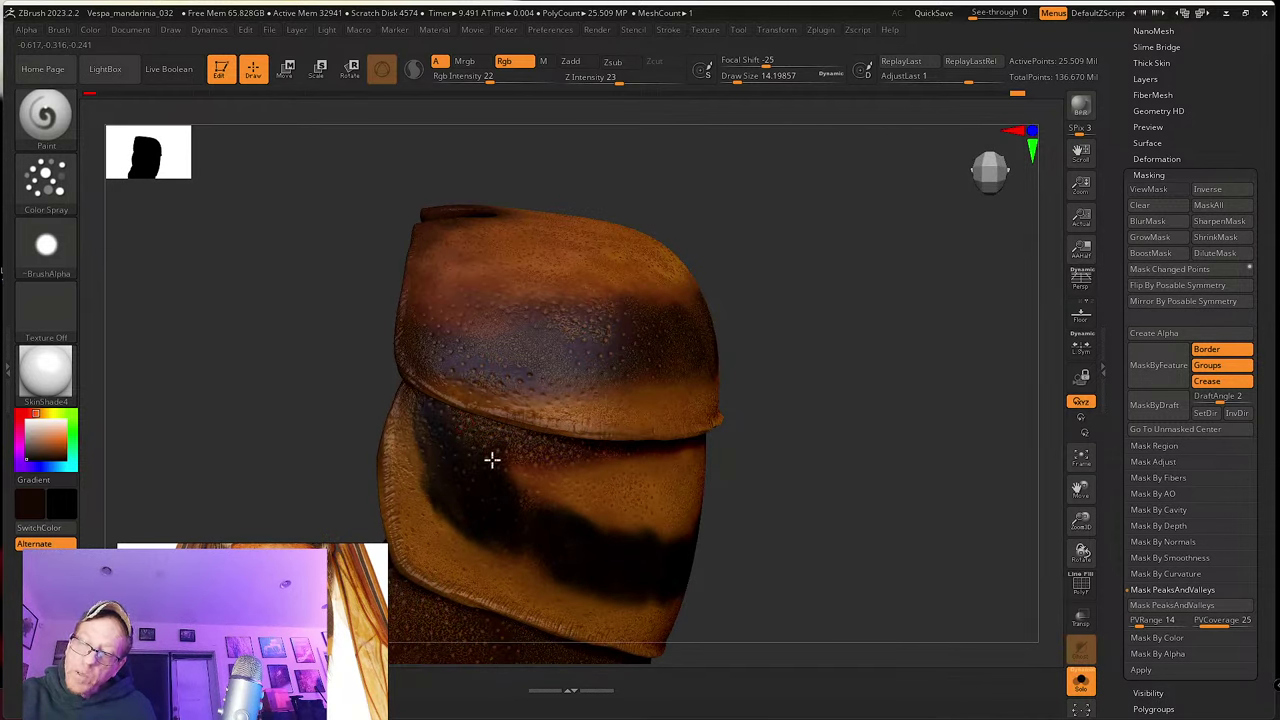
Step: Darken the upper side of the second segment's band beneath the front segment's overlapping rim
{"action": "right_click_drag", "start_coordinate": [531, 489], "coordinate": [514, 466]}
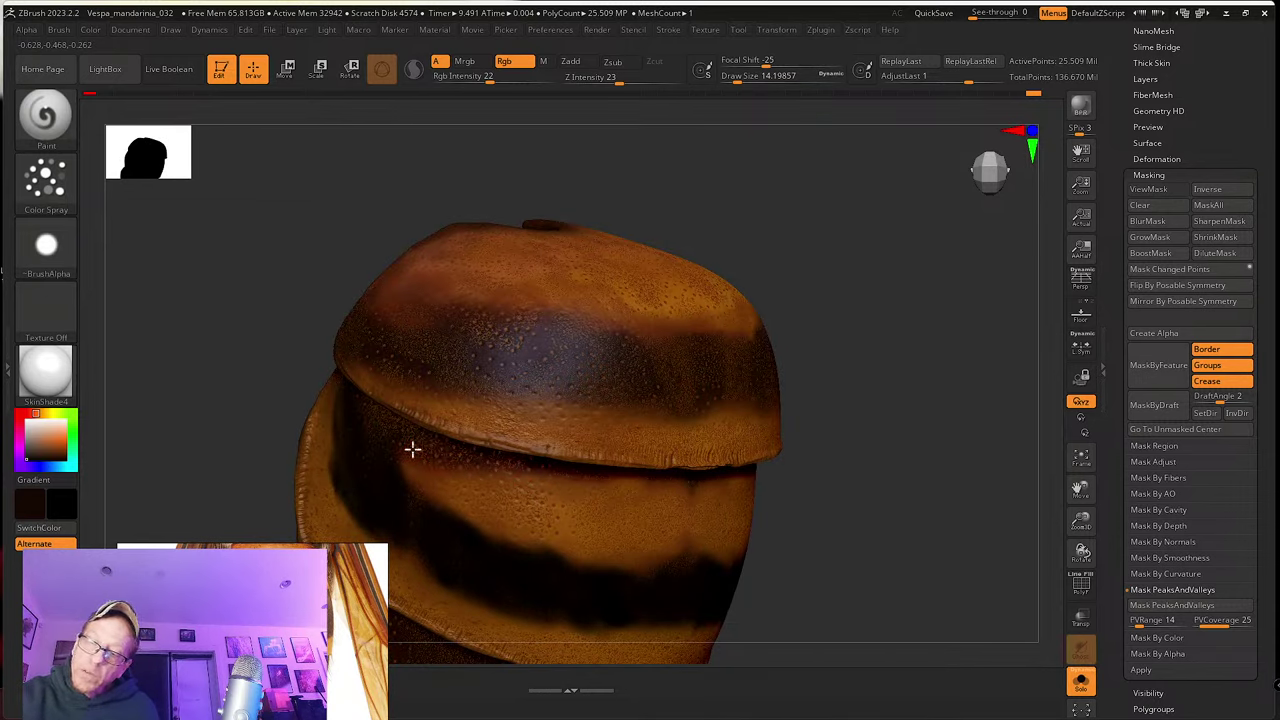
{"action": "right_click_drag", "start_coordinate": [413, 453], "coordinate": [408, 417]}
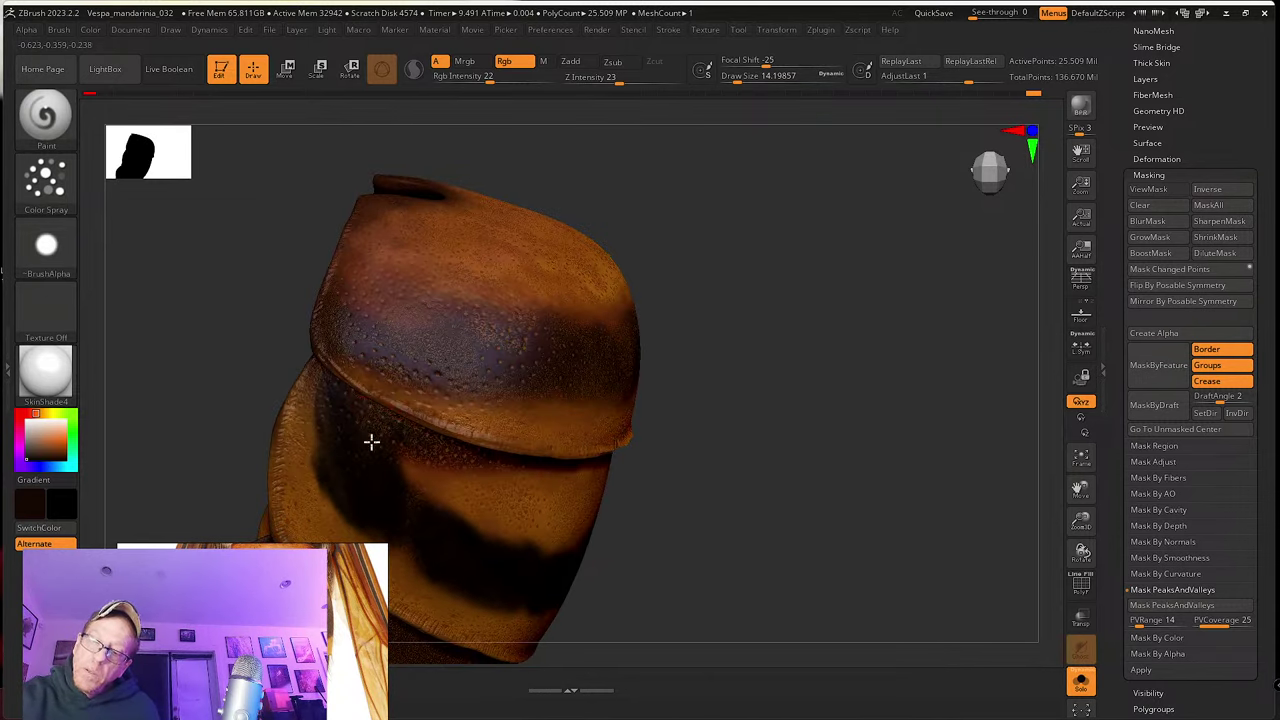
{"action": "right_click_drag", "start_coordinate": [316, 413], "coordinate": [444, 434], "text": "alt"}
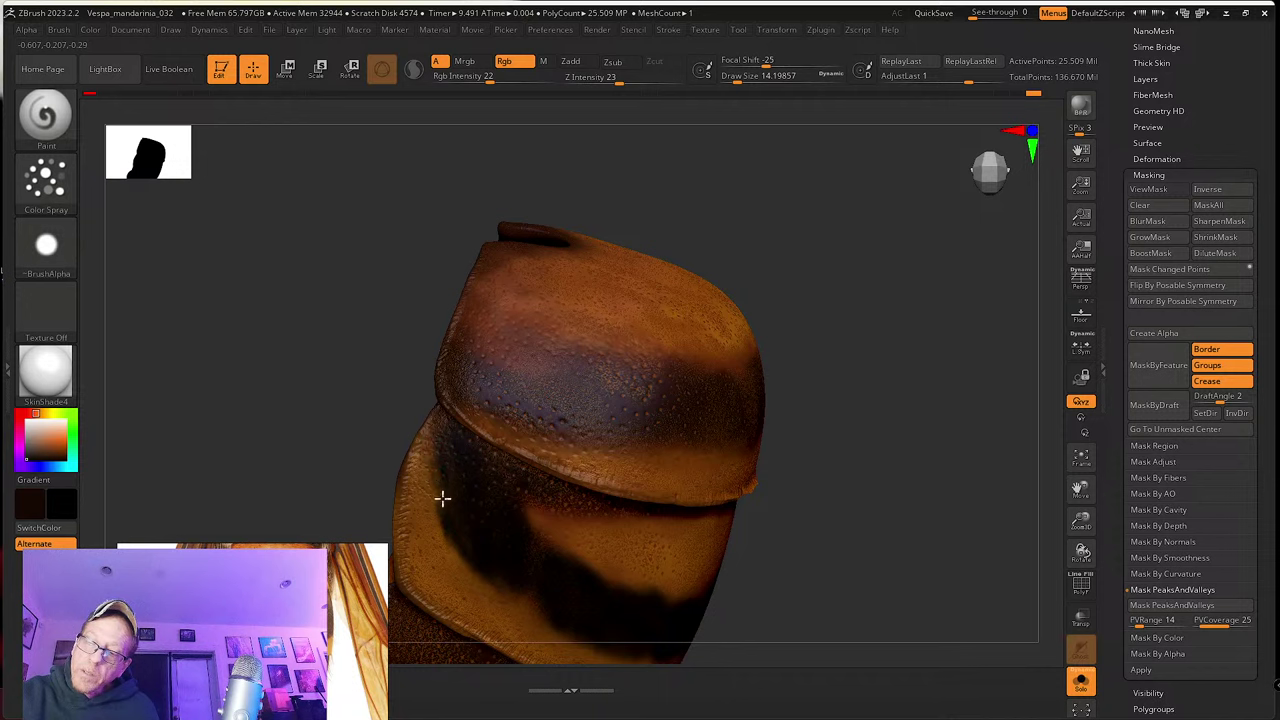
{"action": "right_click_drag", "start_coordinate": [466, 511], "coordinate": [432, 481]}
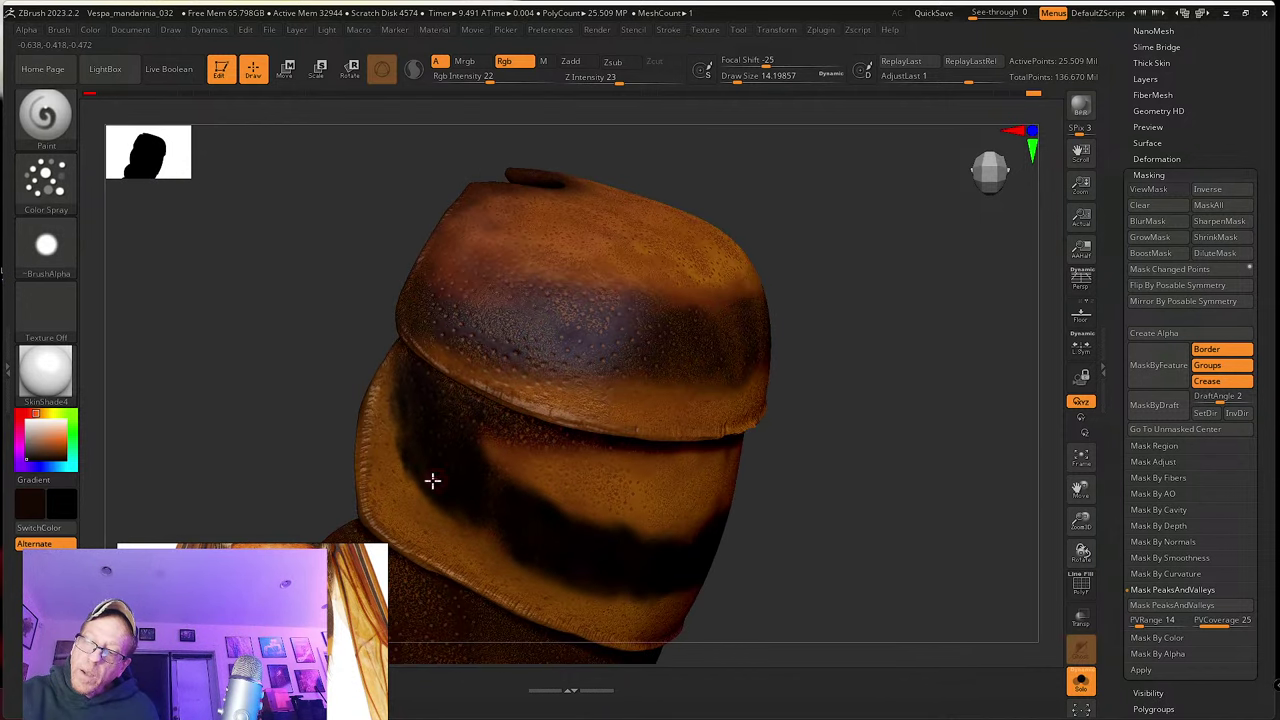
Step: Set the draw size to about 23.3 and paint the side of the front segment's dark band black
{"action": "right_click_drag", "start_coordinate": [503, 529], "coordinate": [427, 452]}
{"action": "key", "text": "s"}
{"action": "left_click_drag", "start_coordinate": [427, 452], "coordinate": [434, 452]}
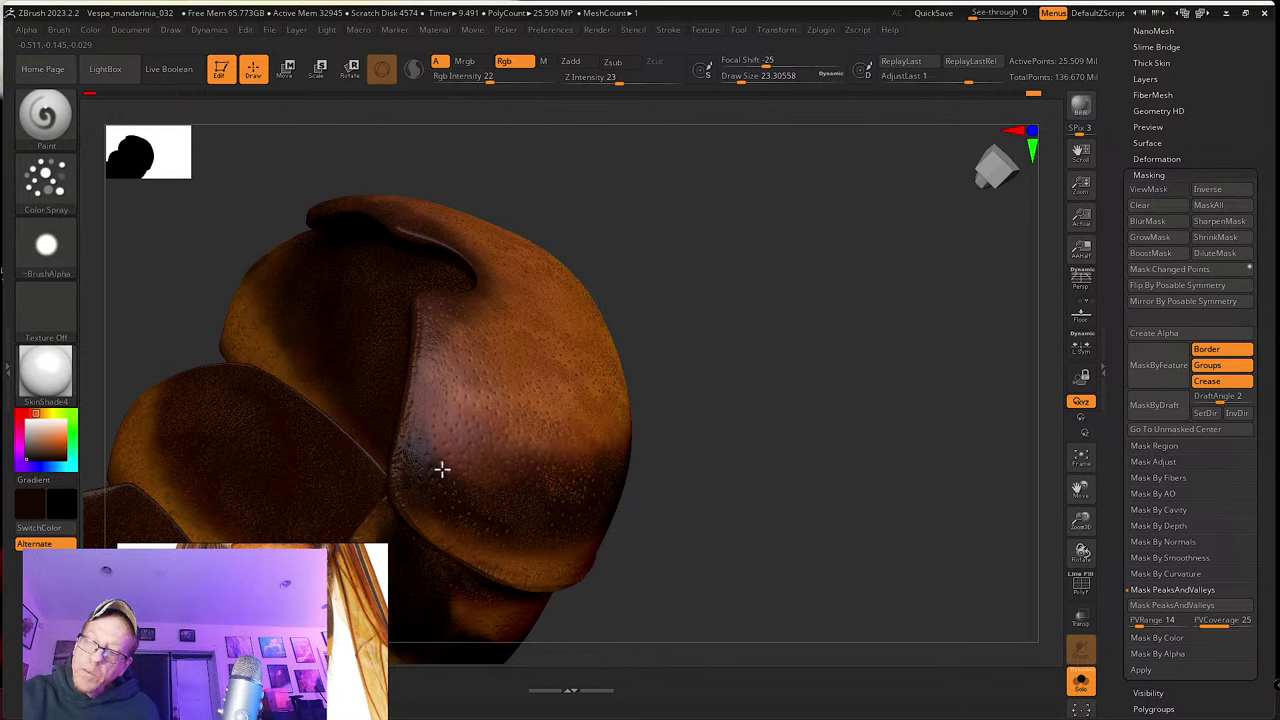
{"action": "mouse_move", "coordinate": [426, 447]}
{"action": "right_mouse_down"}
{"action": "mouse_move", "coordinate": [483, 449]}
{"action": "mouse_move", "coordinate": [437, 455]}
{"action": "right_mouse_up"}
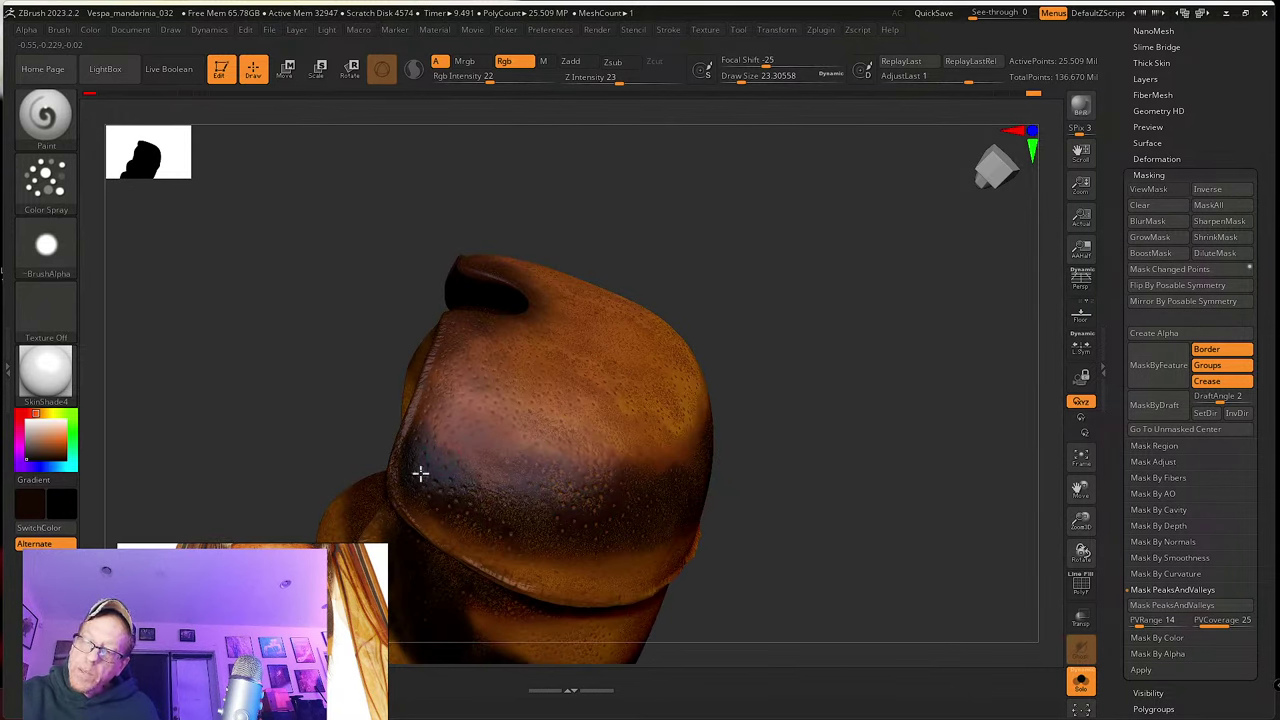
{"action": "right_click_drag", "start_coordinate": [483, 500], "coordinate": [477, 472]}
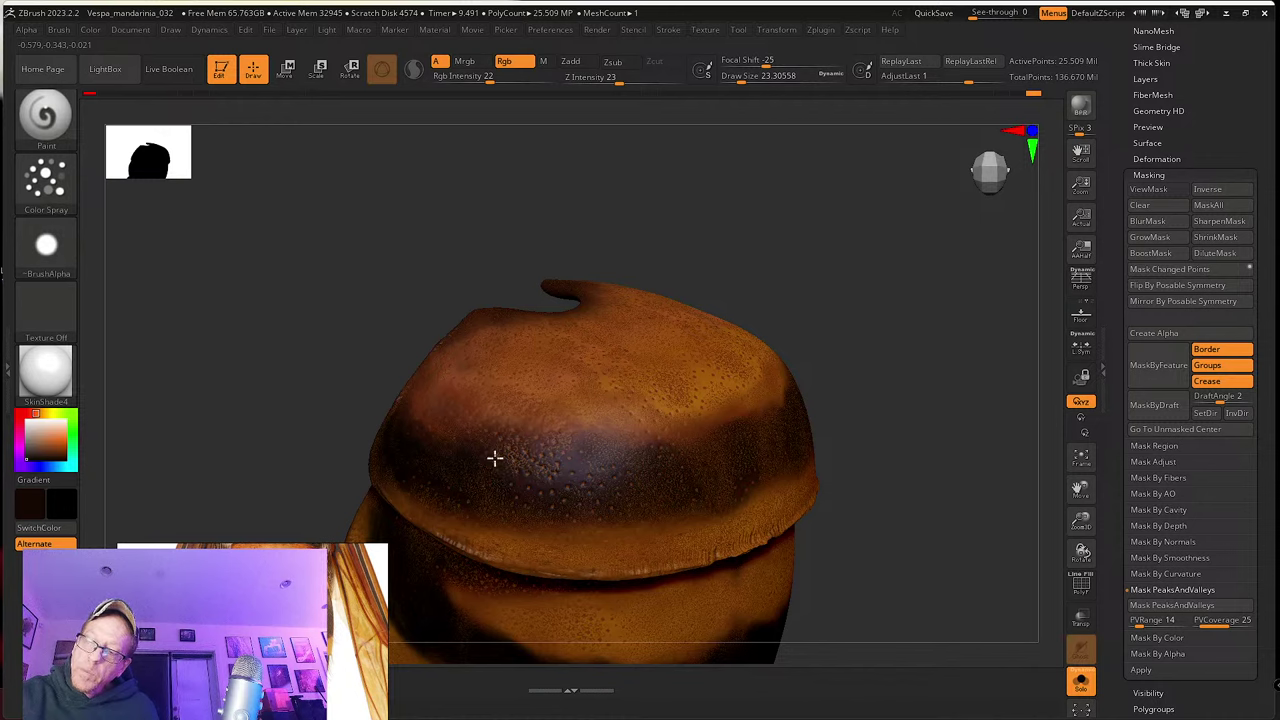
{"action": "right_click_drag", "start_coordinate": [486, 460], "coordinate": [466, 481]}
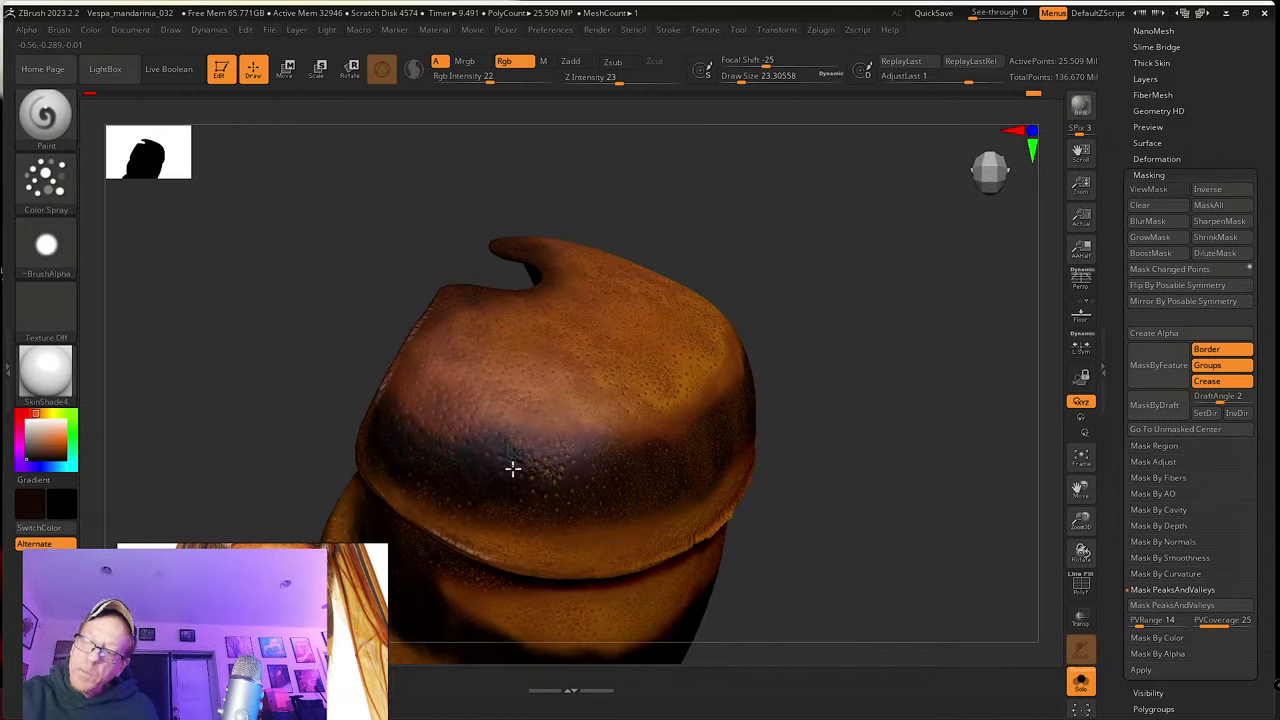
Step: Extend the front segment's black band from the painted side toward the middle of its back
{"action": "right_click_drag", "start_coordinate": [540, 500], "coordinate": [510, 442]}
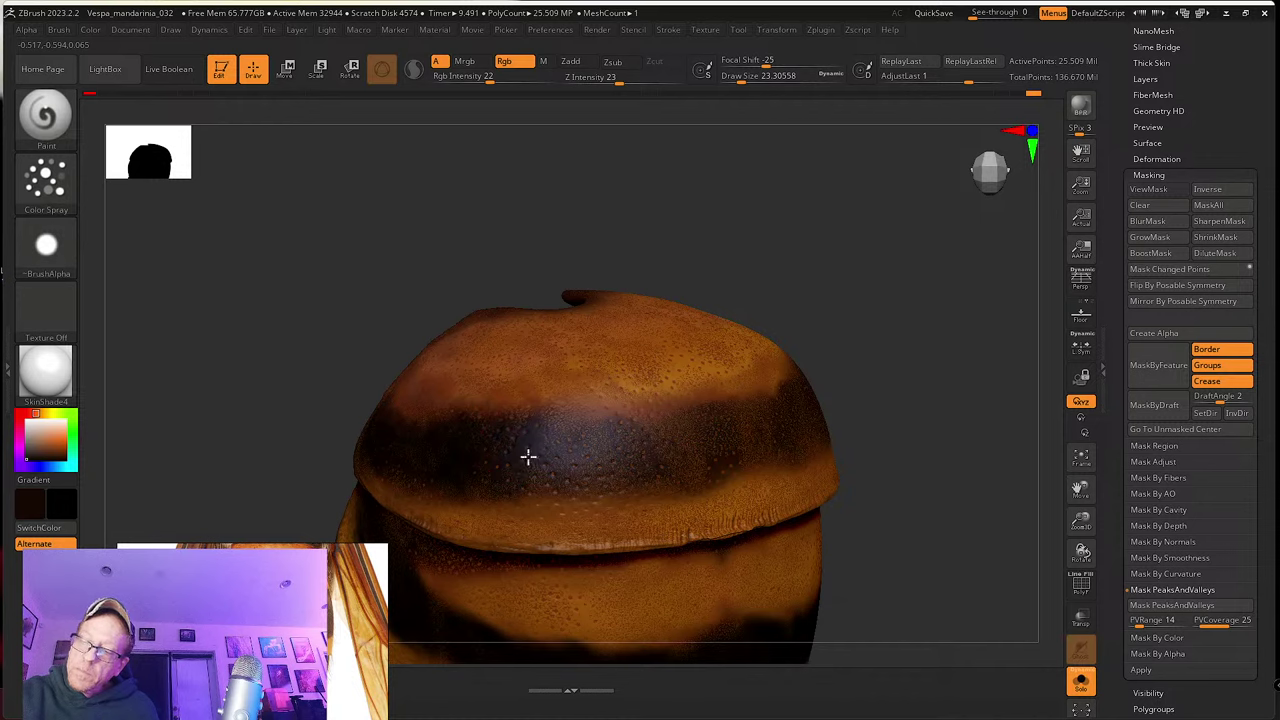
{"action": "right_click_drag", "start_coordinate": [574, 463], "coordinate": [507, 431]}
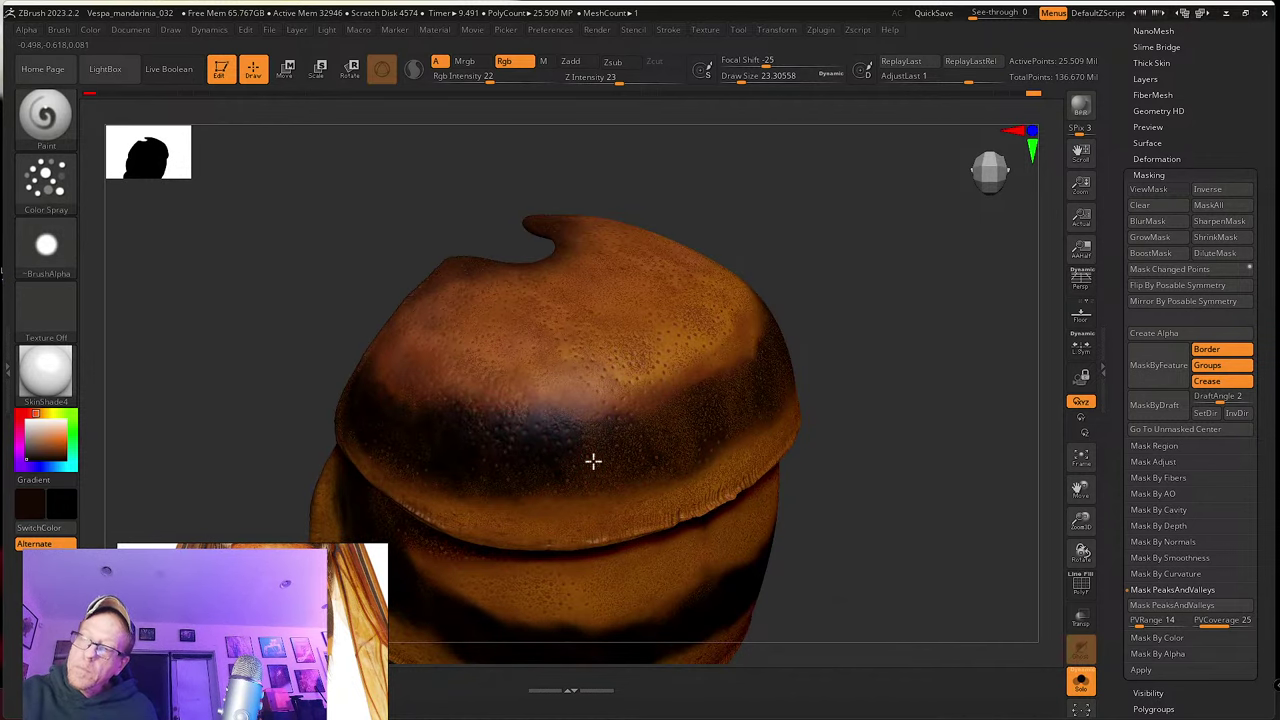
{"action": "right_click_drag", "start_coordinate": [593, 461], "coordinate": [564, 424]}
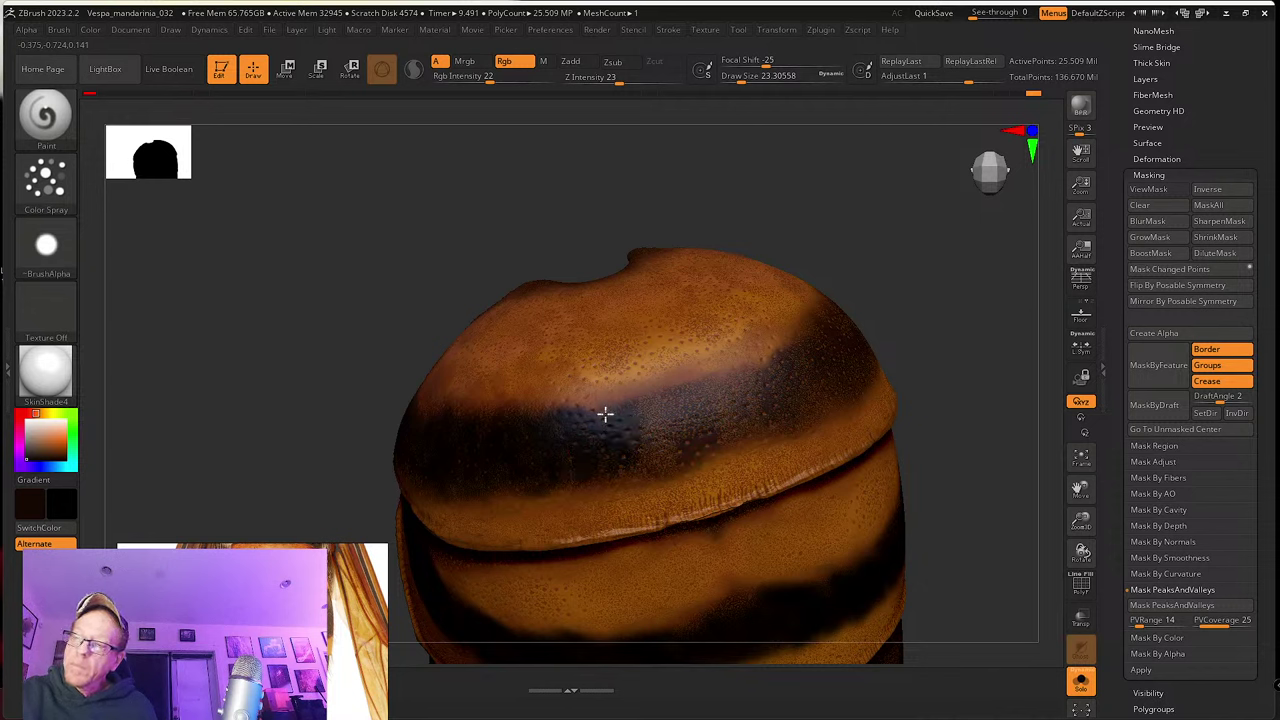
{"action": "right_click_drag", "start_coordinate": [586, 465], "coordinate": [569, 437]}
{"action": "key", "text": "d"}
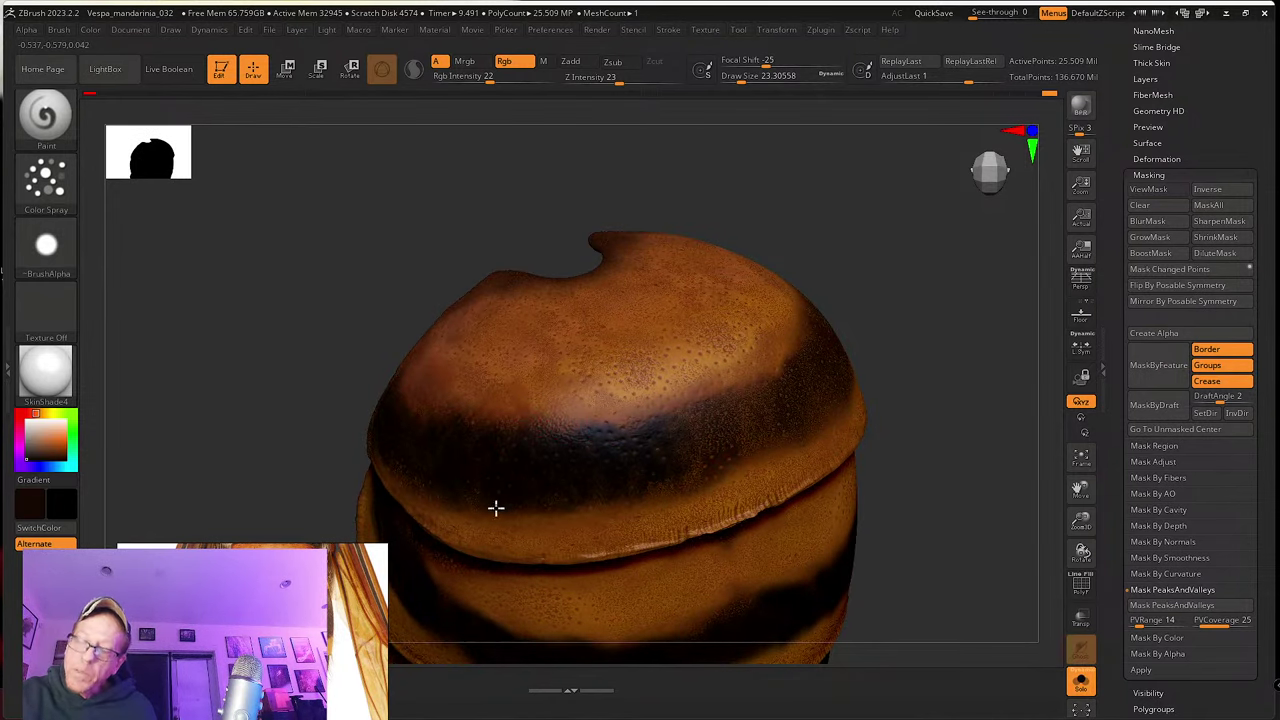
Step: Carry the black across the middle of the front segment's band, filling in its lower edge
{"action": "right_click_drag", "start_coordinate": [600, 500], "coordinate": [529, 509]}
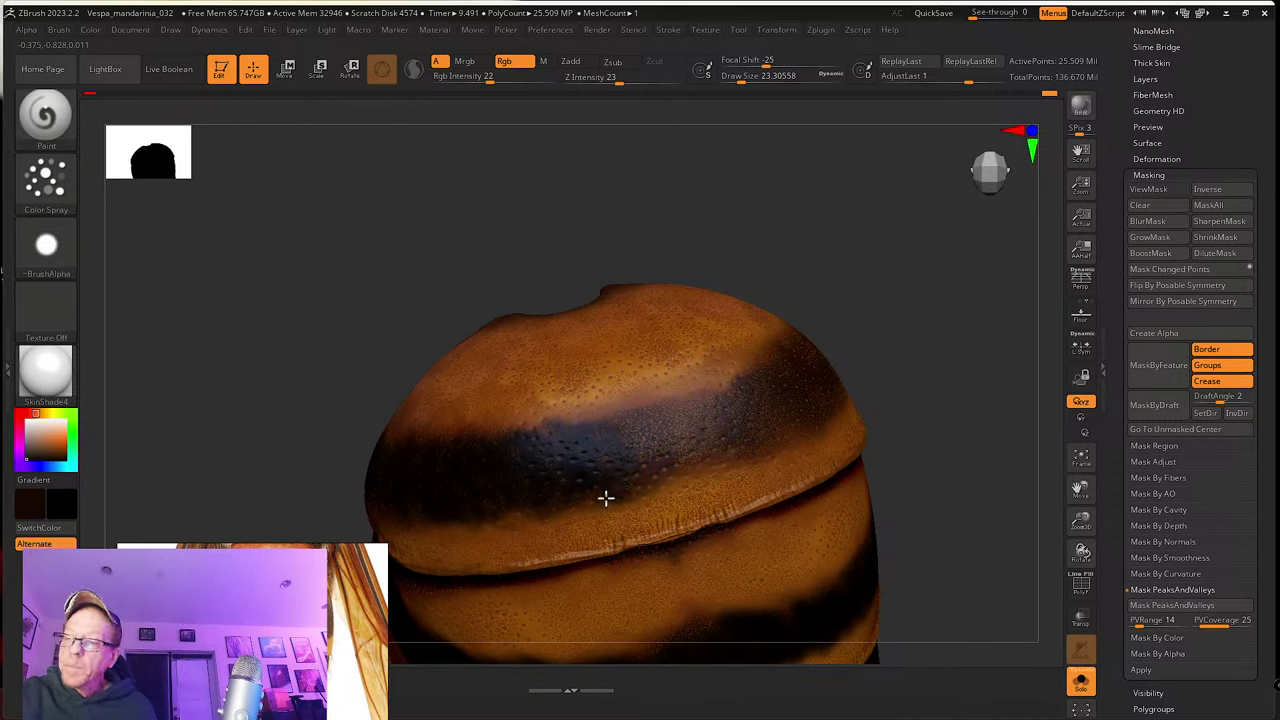
{"action": "right_click_drag", "start_coordinate": [642, 436], "coordinate": [570, 463], "text": "alt"}
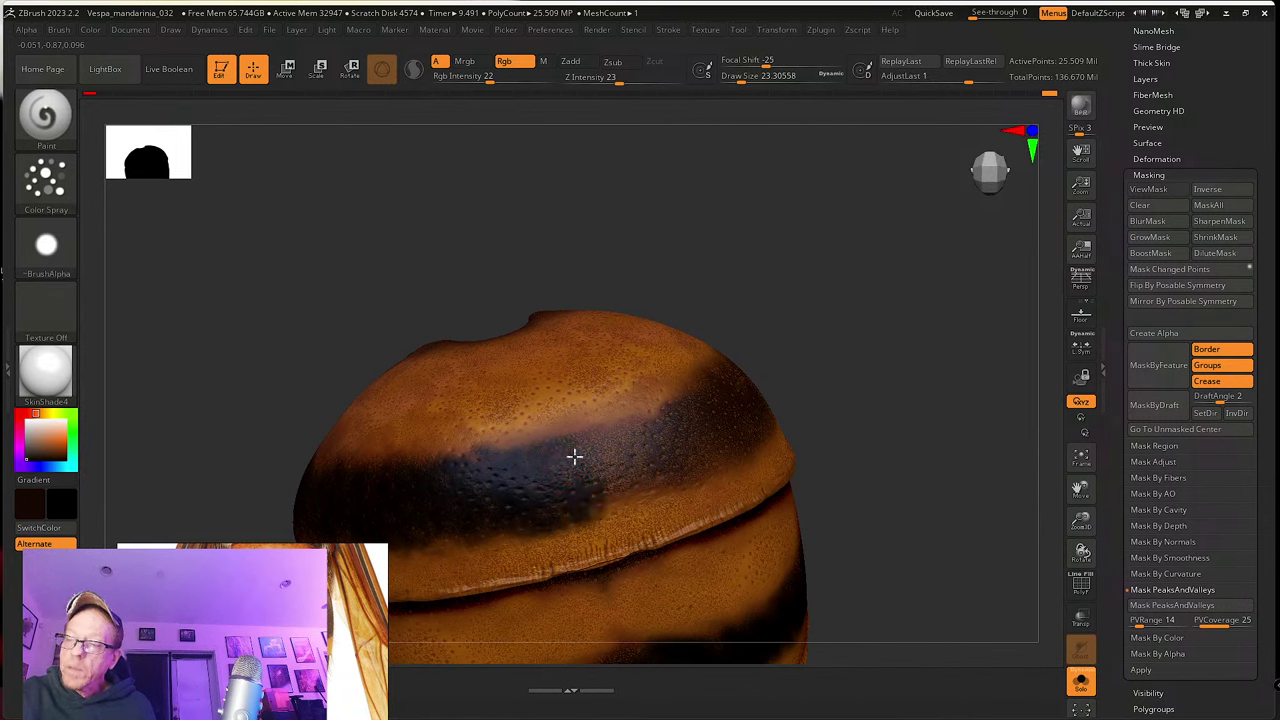
{"action": "right_click_drag", "start_coordinate": [563, 474], "coordinate": [582, 460]}
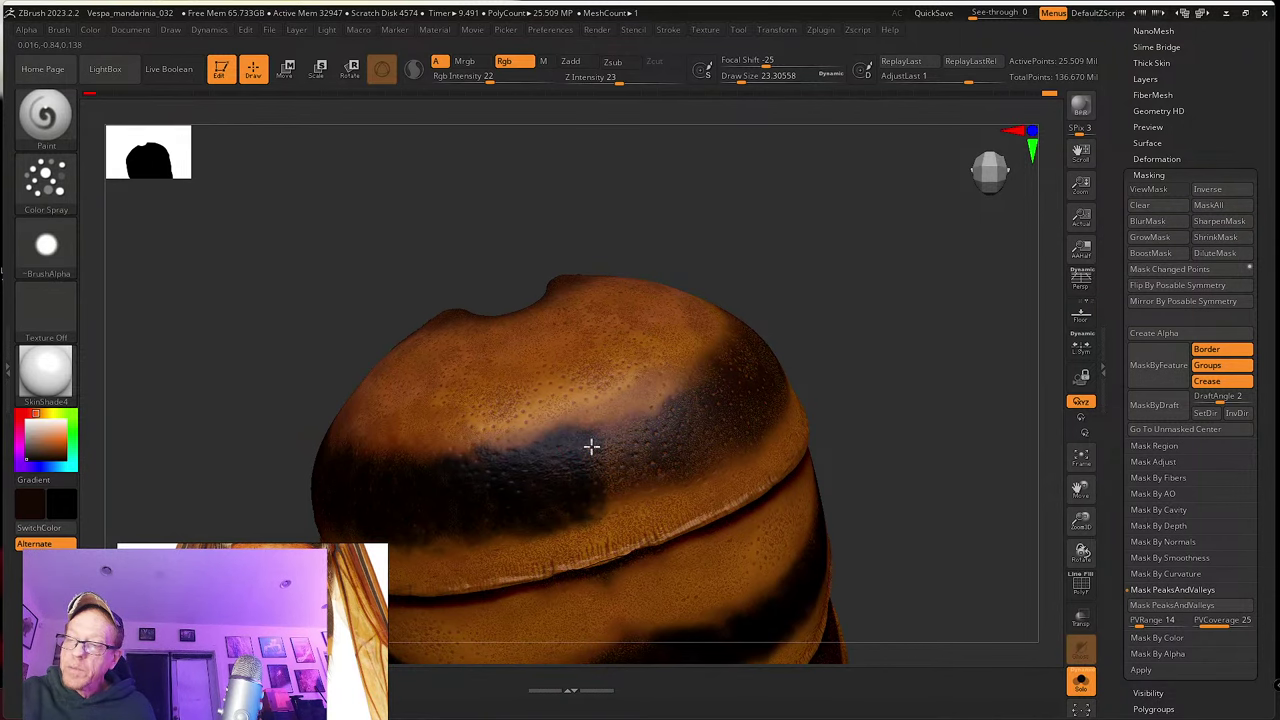
{"action": "right_click_drag", "start_coordinate": [609, 460], "coordinate": [559, 428]}
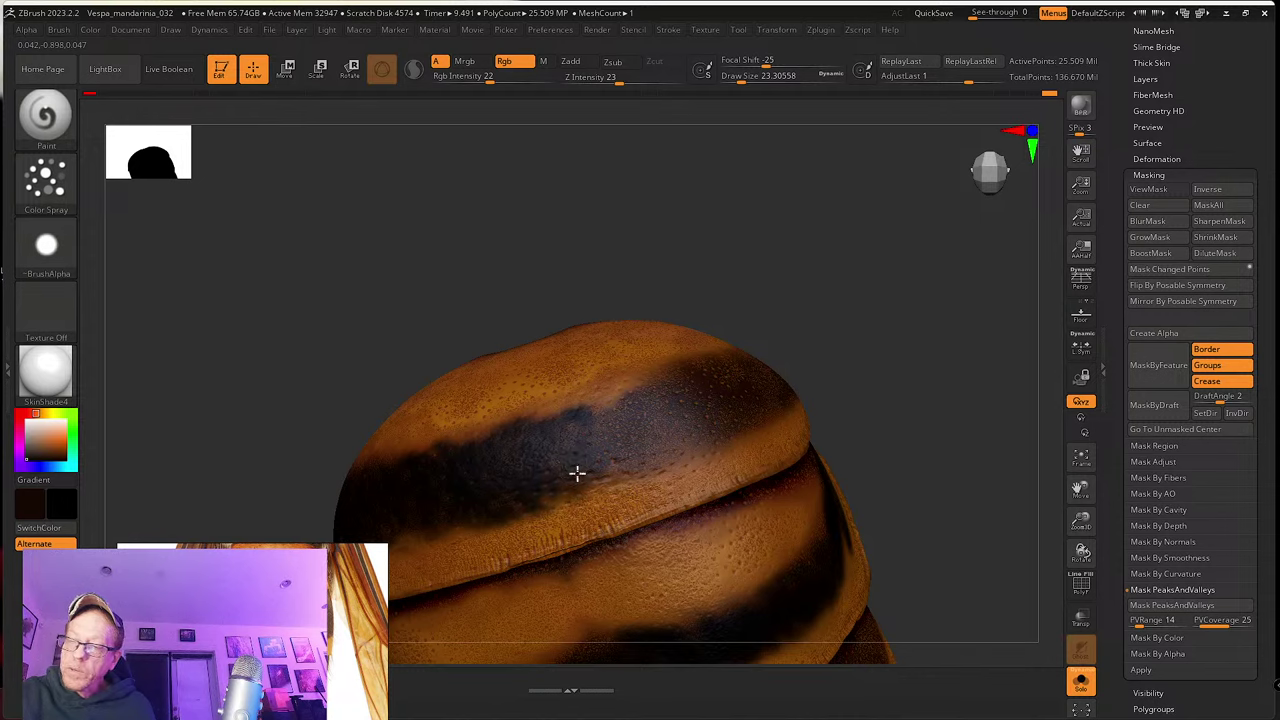
{"action": "right_click_drag", "start_coordinate": [626, 437], "coordinate": [533, 447]}
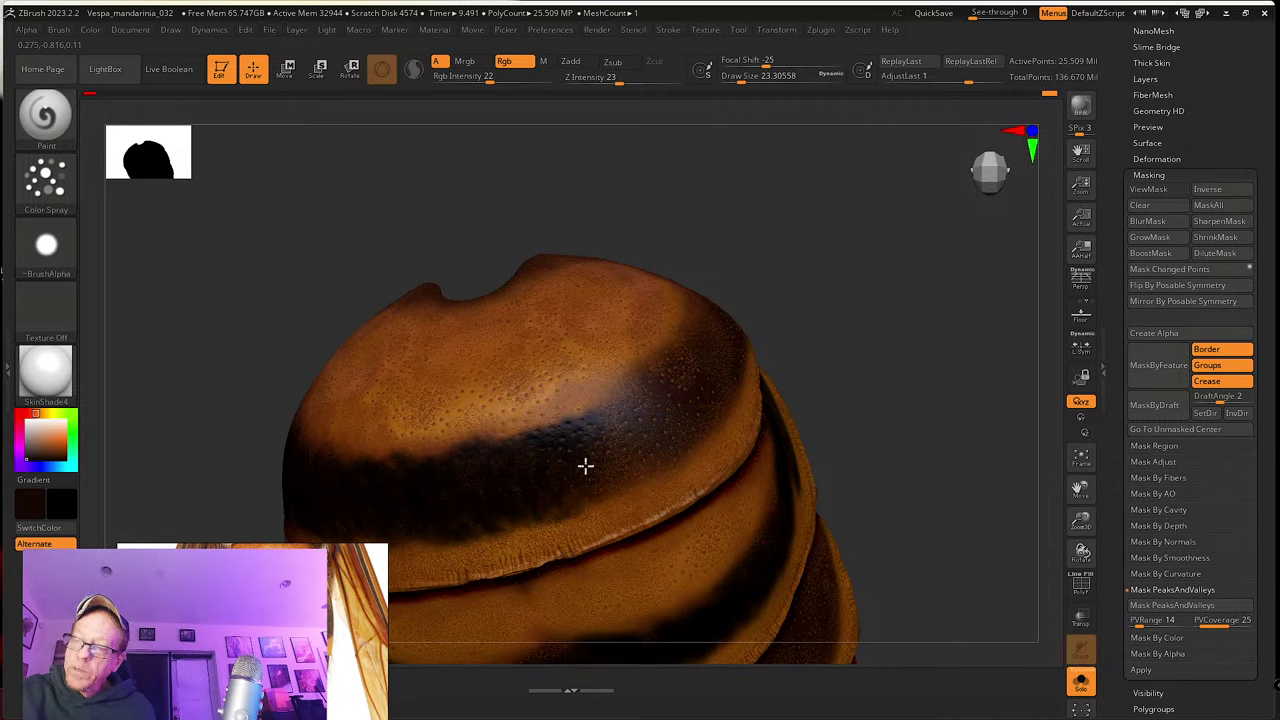
Step: Continue the front segment's black band around the opposite side up to the segment's edge
{"action": "right_click_drag", "start_coordinate": [651, 424], "coordinate": [566, 440]}
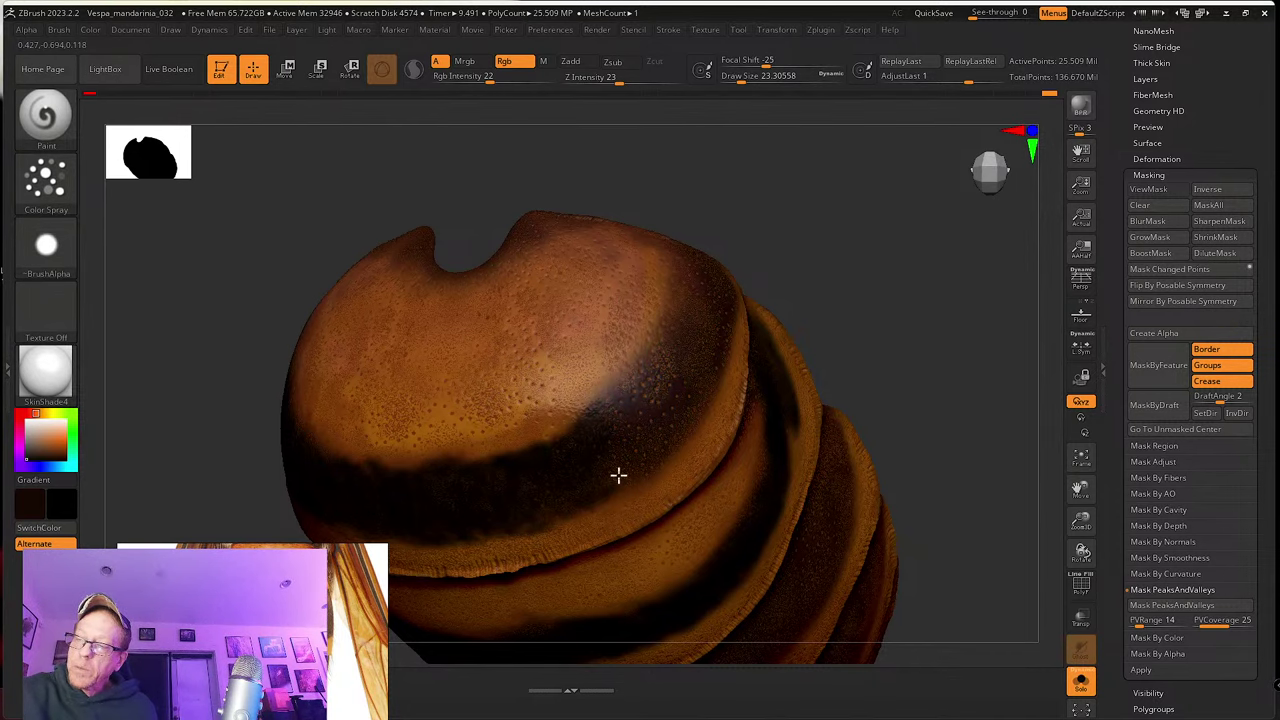
{"action": "right_click_drag", "start_coordinate": [632, 482], "coordinate": [614, 466]}
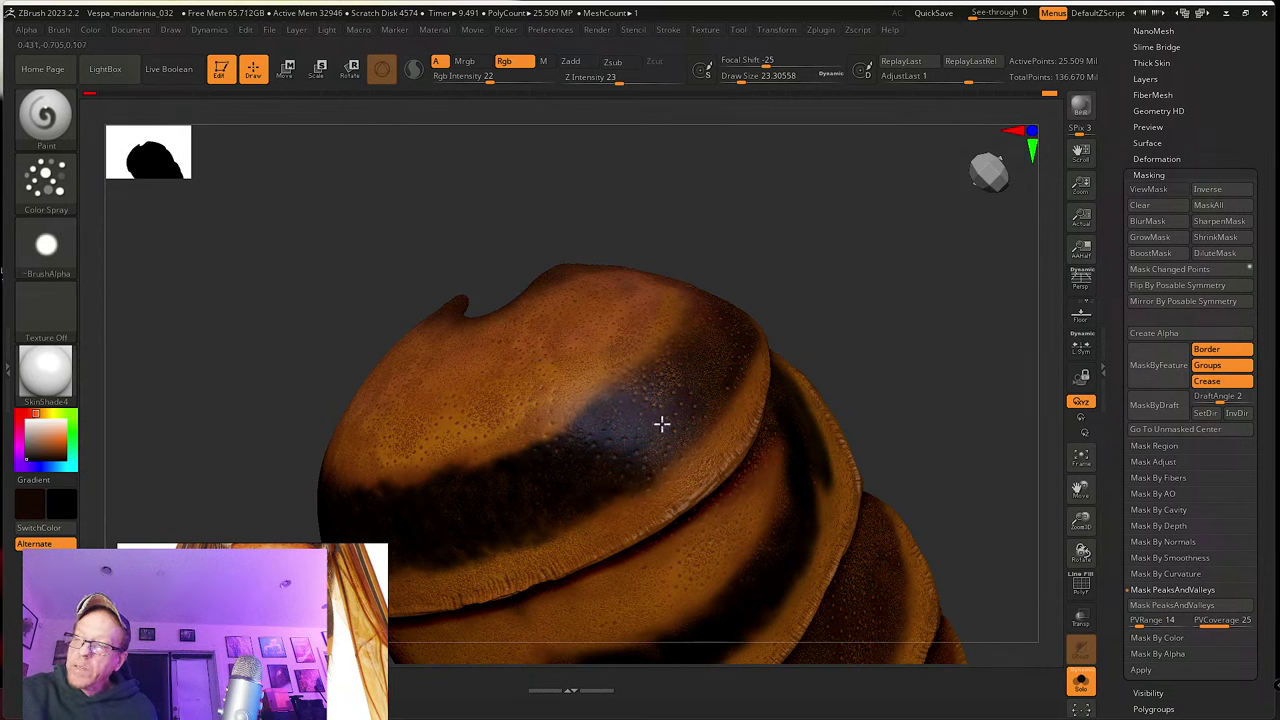
{"action": "right_click_drag", "start_coordinate": [688, 393], "coordinate": [634, 417]}
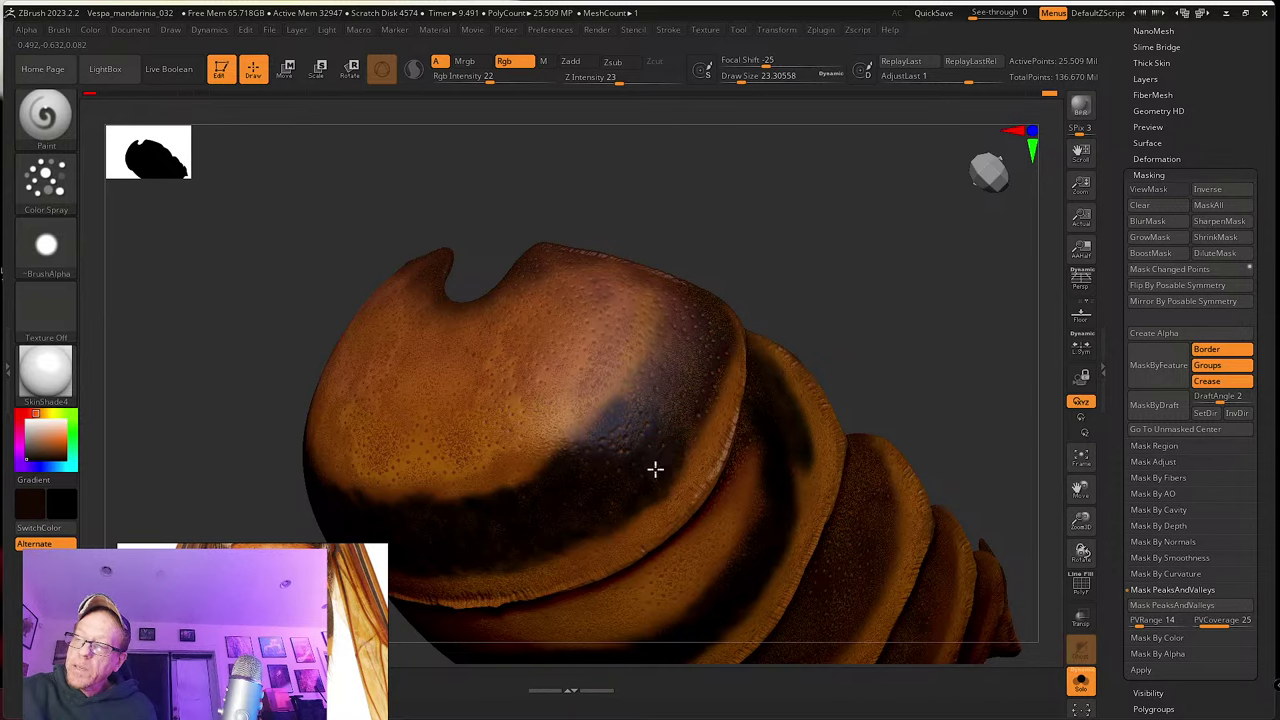
{"action": "right_click_drag", "start_coordinate": [651, 371], "coordinate": [625, 413]}
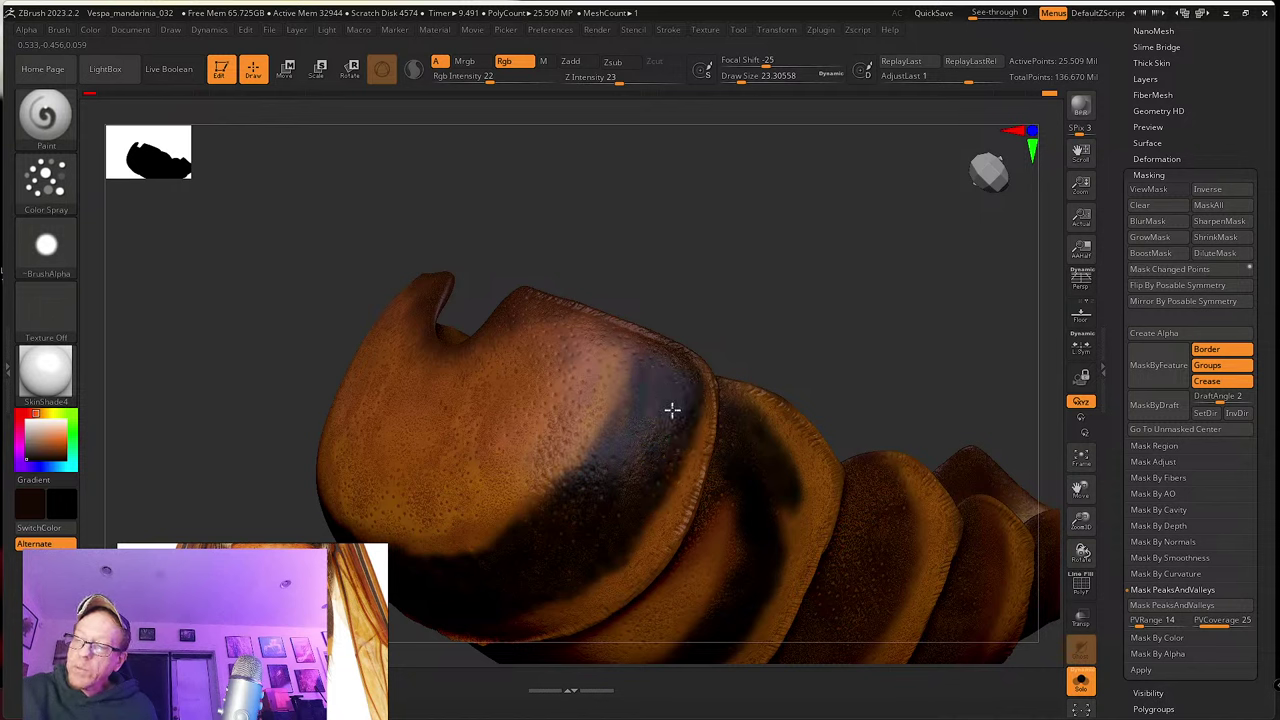
{"action": "mouse_move", "coordinate": [617, 480]}
{"action": "right_mouse_down"}
{"action": "mouse_move", "coordinate": [717, 409]}
{"action": "mouse_move", "coordinate": [660, 423]}
{"action": "mouse_move", "coordinate": [586, 485]}
{"action": "mouse_move", "coordinate": [569, 483]}
{"action": "right_mouse_up"}
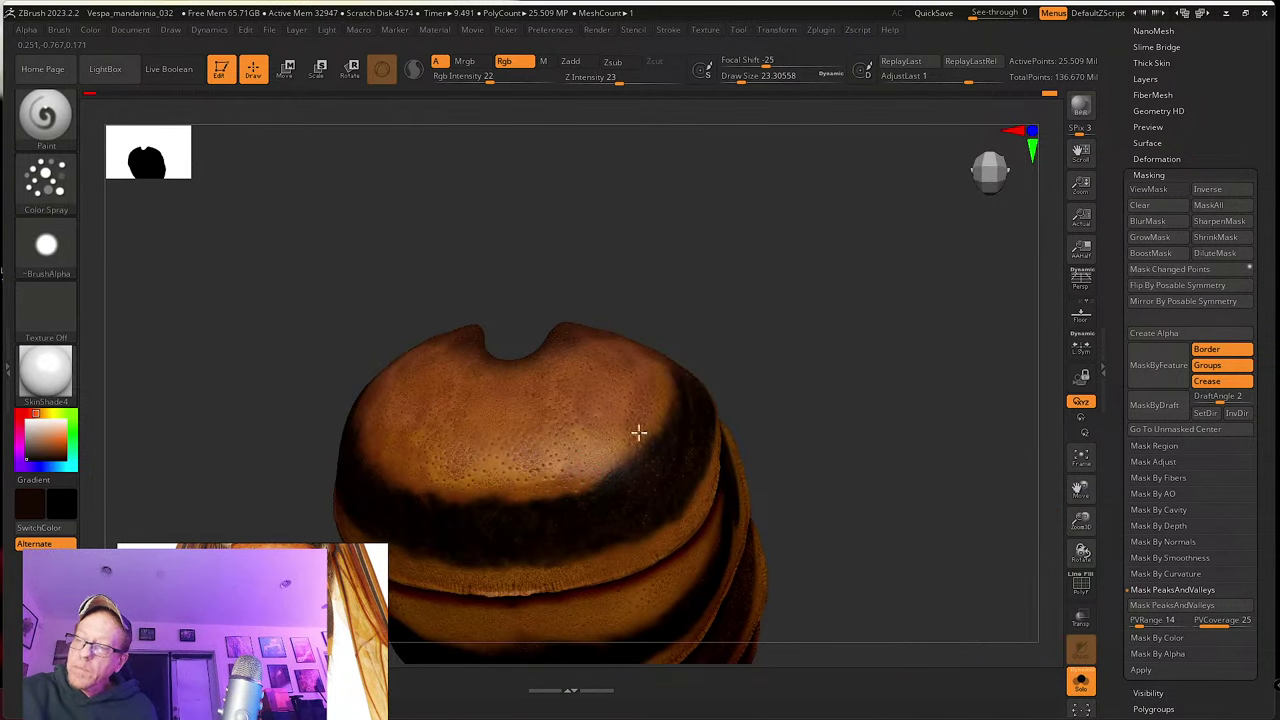
{"action": "right_click_drag", "start_coordinate": [638, 432], "coordinate": [603, 469]}
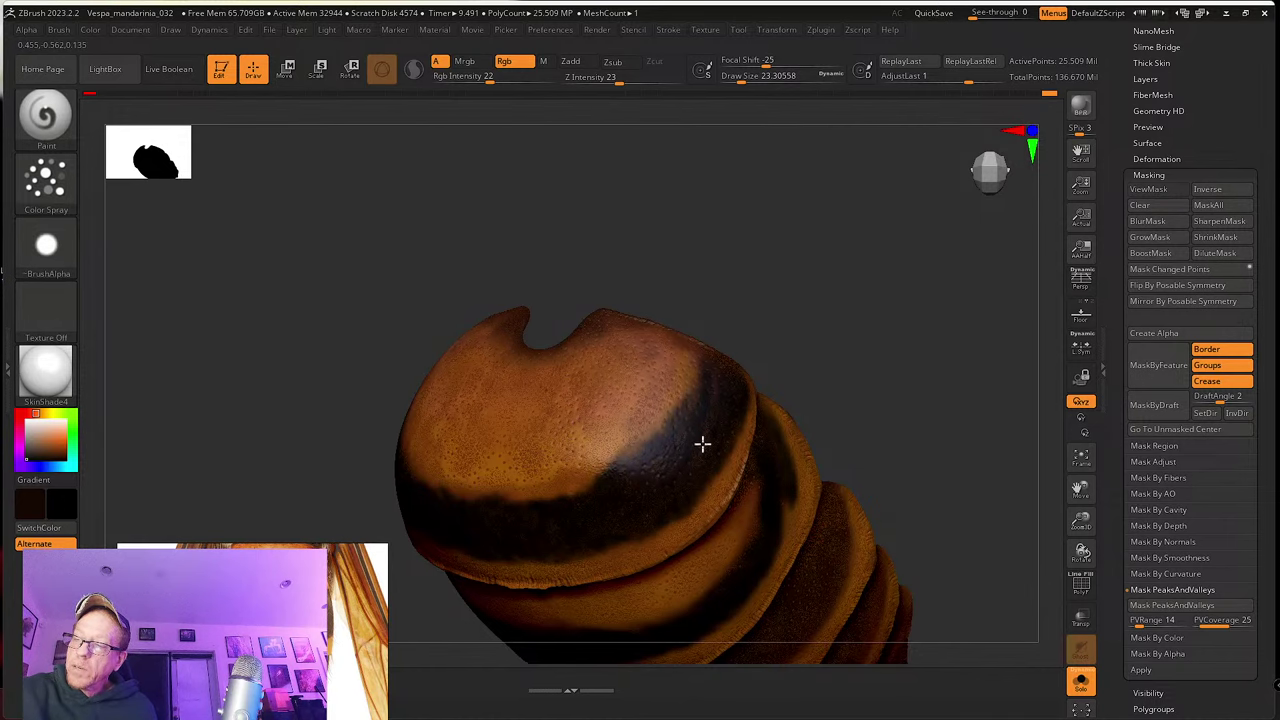
Step: Set the draw size to about 36.9 and paint one side of the third segment's dark band black
{"action": "mouse_move", "coordinate": [627, 515]}
{"action": "right_mouse_down"}
{"action": "mouse_move", "coordinate": [674, 446]}
{"action": "mouse_move", "coordinate": [603, 451]}
{"action": "mouse_move", "coordinate": [634, 408]}
{"action": "mouse_move", "coordinate": [620, 466]}
{"action": "mouse_move", "coordinate": [636, 428]}
{"action": "mouse_move", "coordinate": [629, 451]}
{"action": "mouse_move", "coordinate": [620, 443]}
{"action": "right_mouse_up"}
{"action": "key", "text": "s"}
{"action": "left_click", "coordinate": [652, 450]}
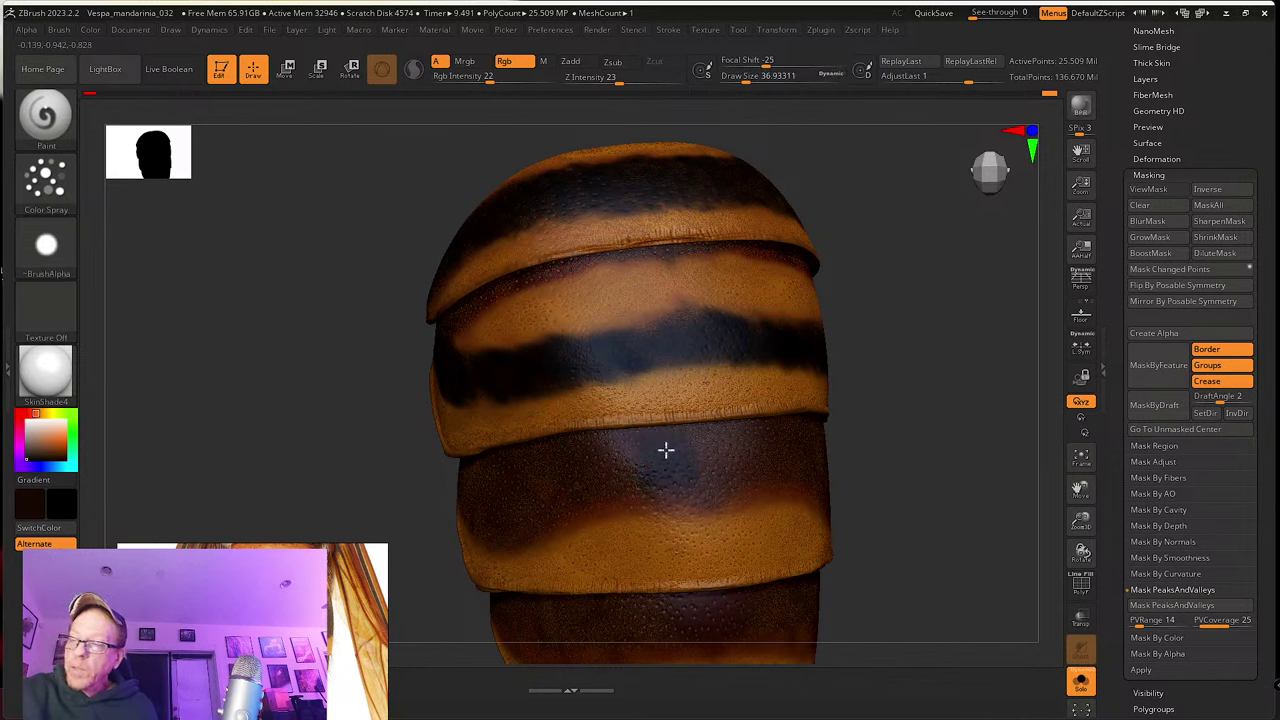
{"action": "right_click_drag", "start_coordinate": [588, 467], "coordinate": [657, 440]}
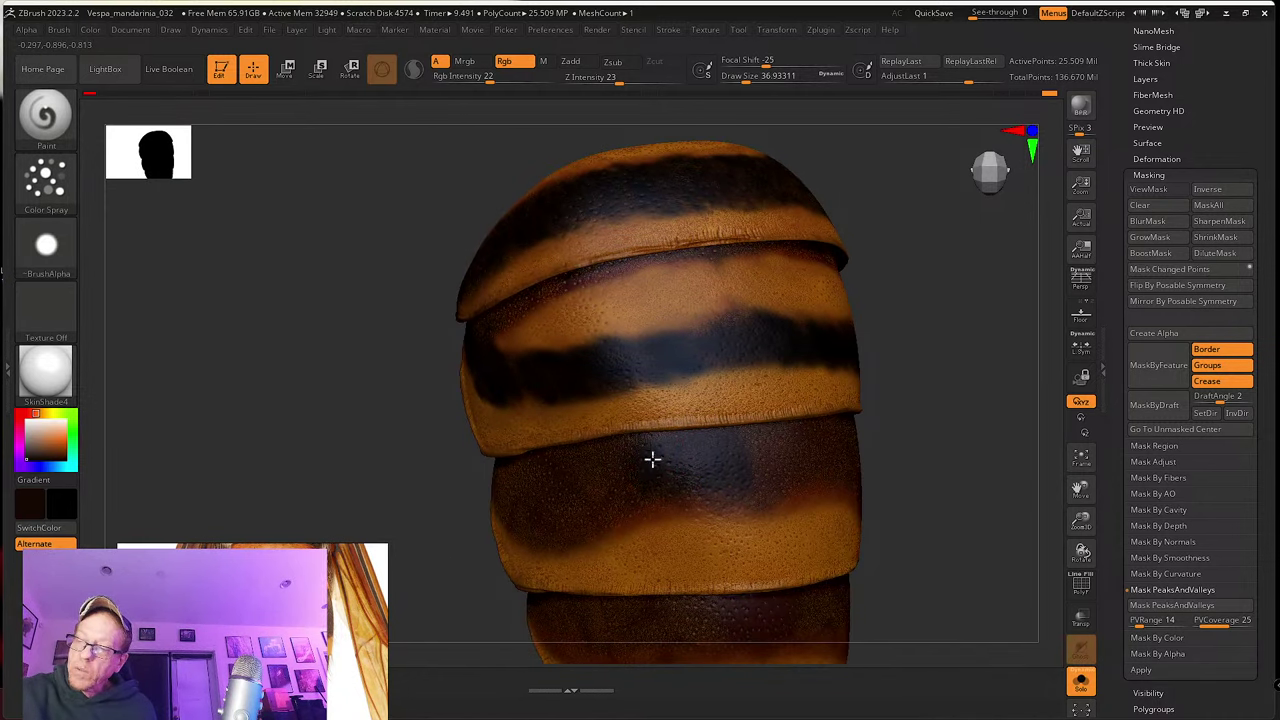
{"action": "right_click_drag", "start_coordinate": [634, 457], "coordinate": [493, 467]}
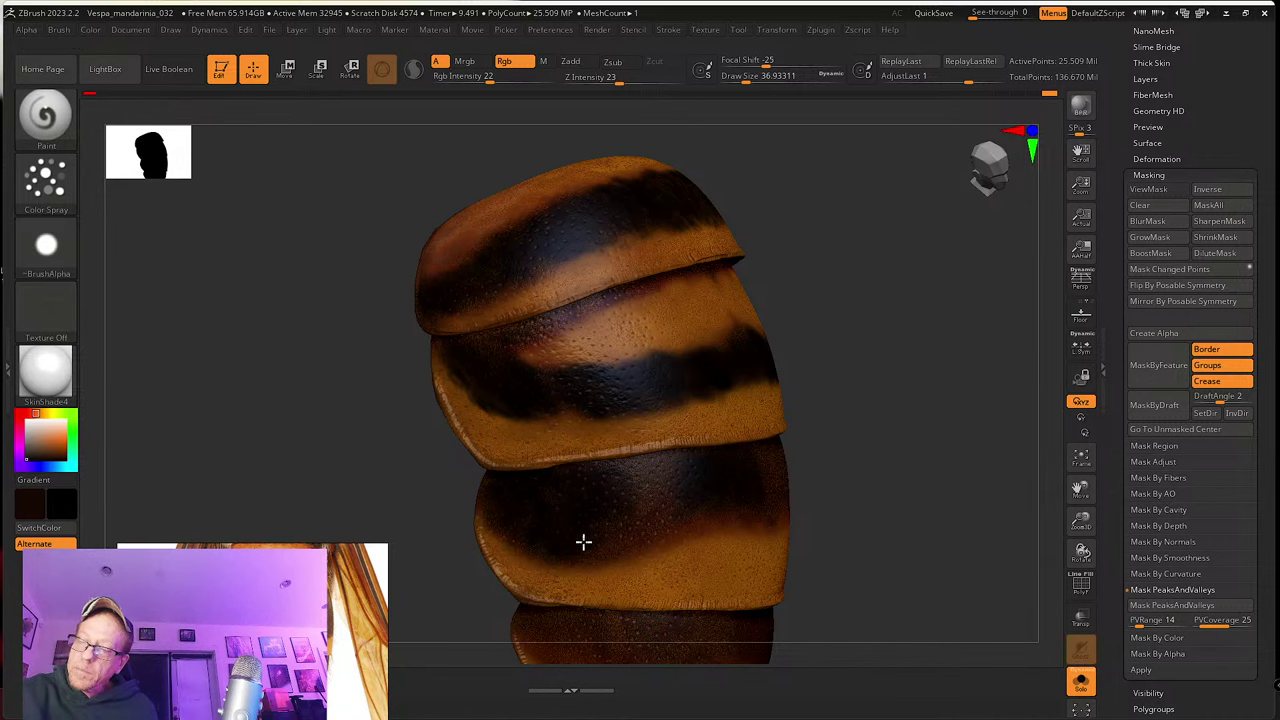
{"action": "mouse_move", "coordinate": [666, 489]}
{"action": "right_mouse_down"}
{"action": "mouse_move", "coordinate": [597, 471]}
{"action": "mouse_move", "coordinate": [612, 492]}
{"action": "right_mouse_up"}
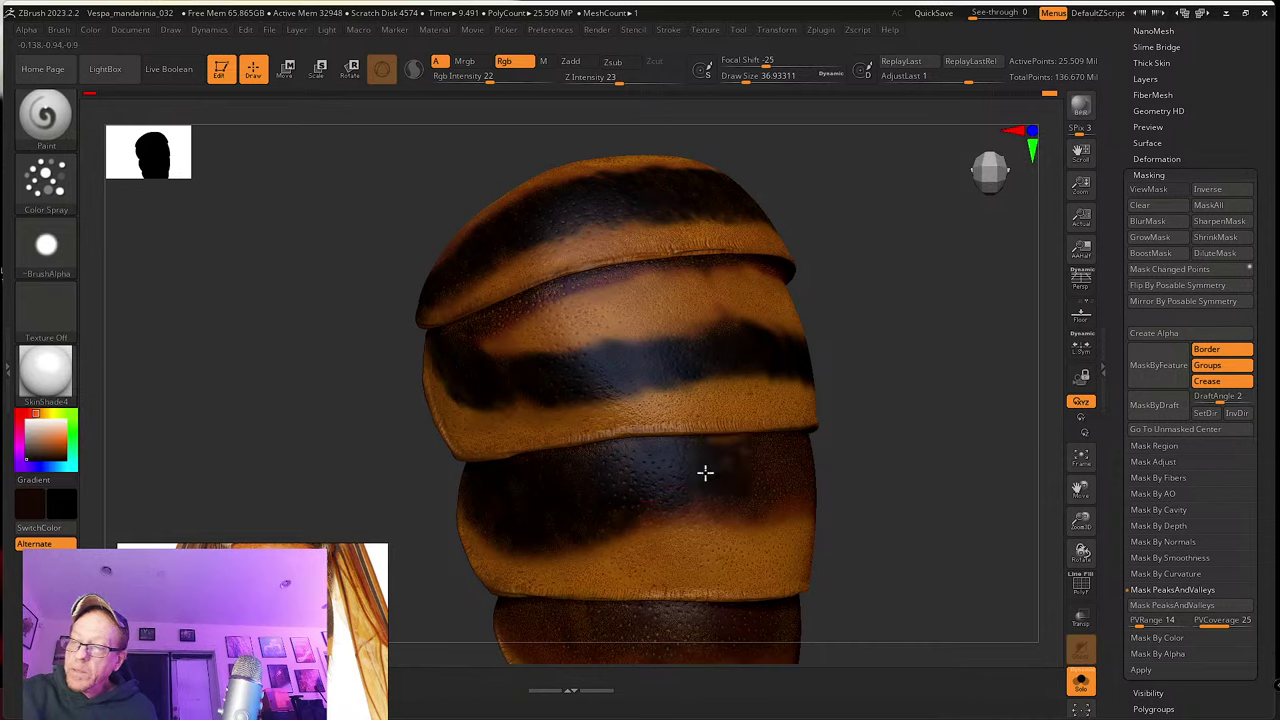
Step: Extend the third segment's black band across the middle of its back toward the unpainted side
{"action": "right_click_drag", "start_coordinate": [706, 471], "coordinate": [600, 479]}
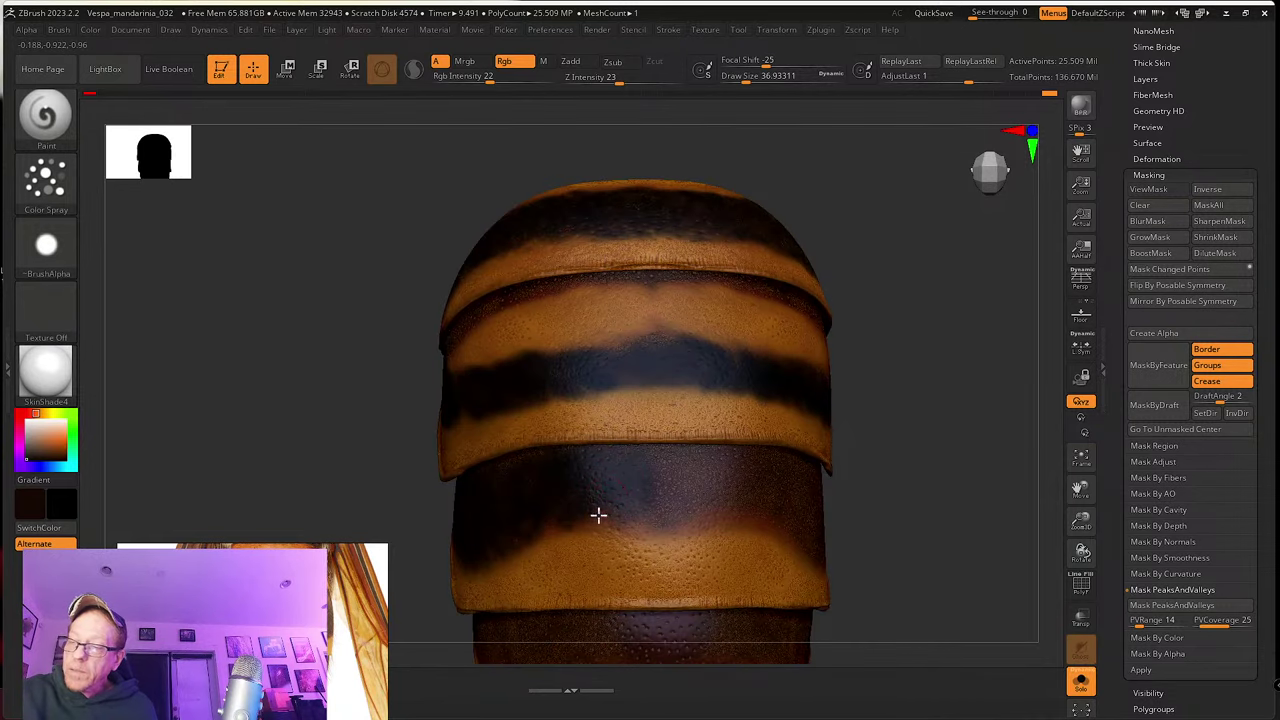
{"action": "right_click_drag", "start_coordinate": [680, 500], "coordinate": [604, 501]}
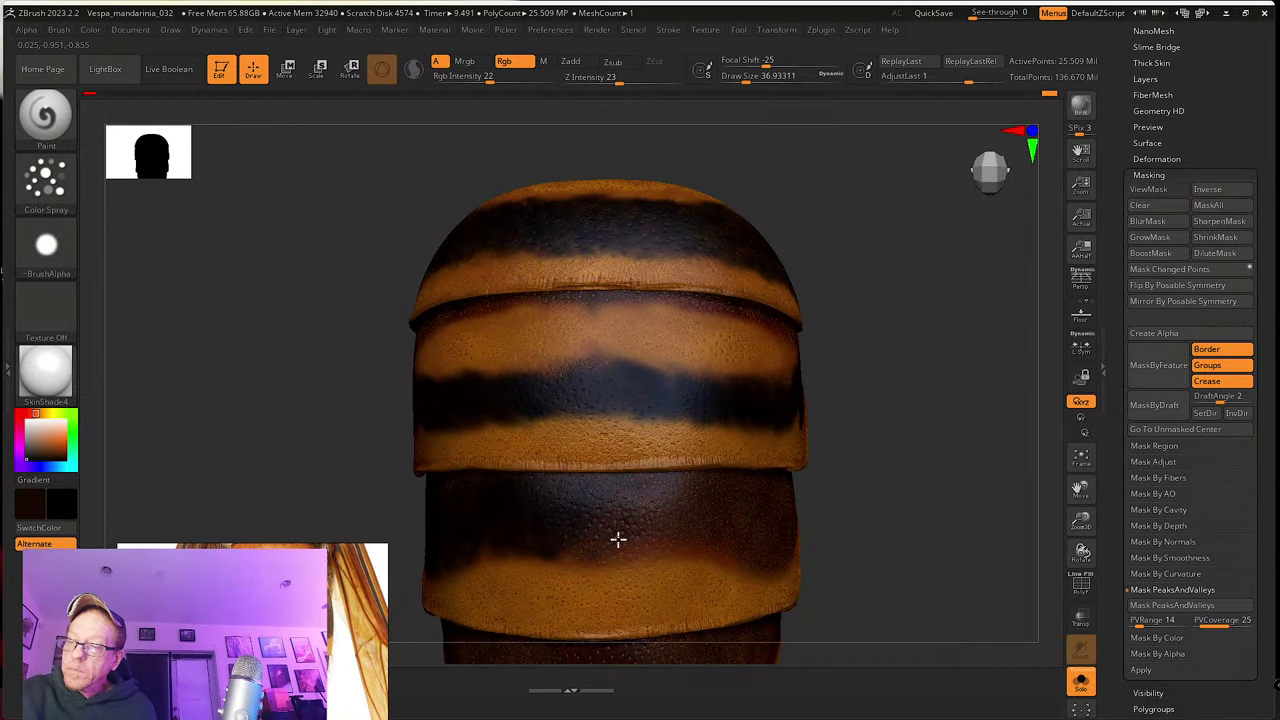
{"action": "right_click_drag", "start_coordinate": [580, 535], "coordinate": [523, 549]}
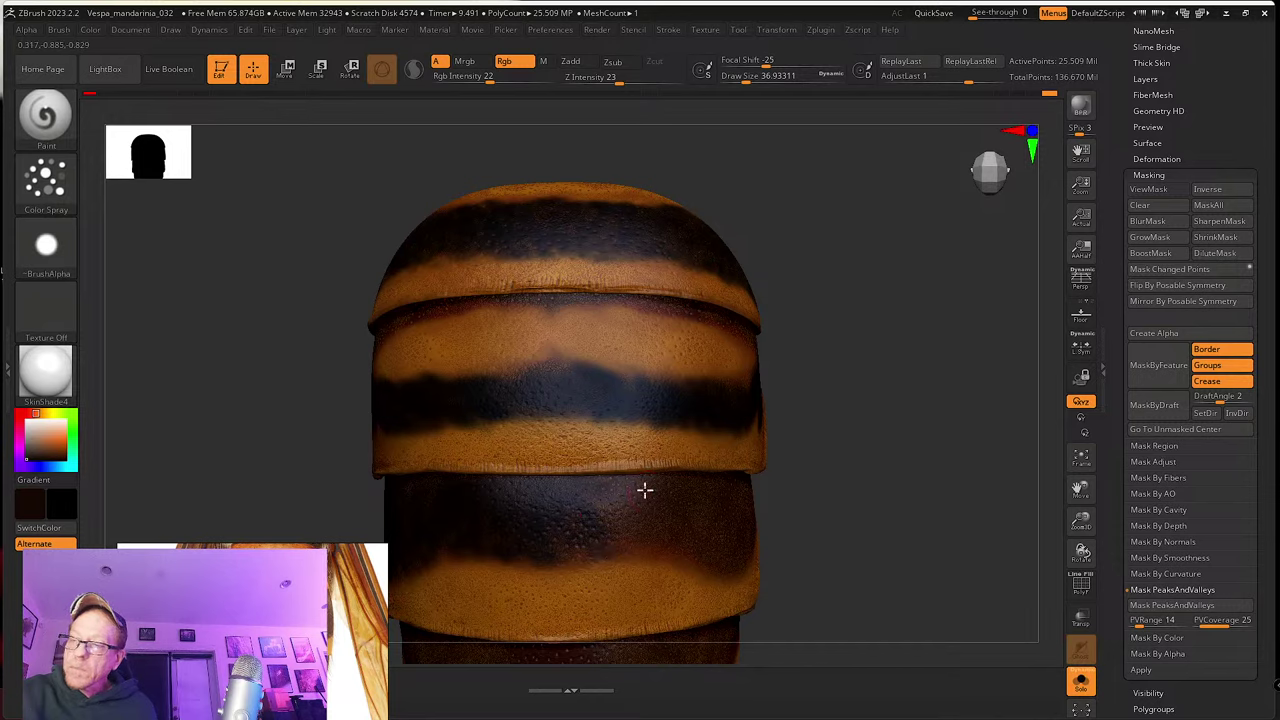
{"action": "right_click_drag", "start_coordinate": [643, 489], "coordinate": [599, 505]}
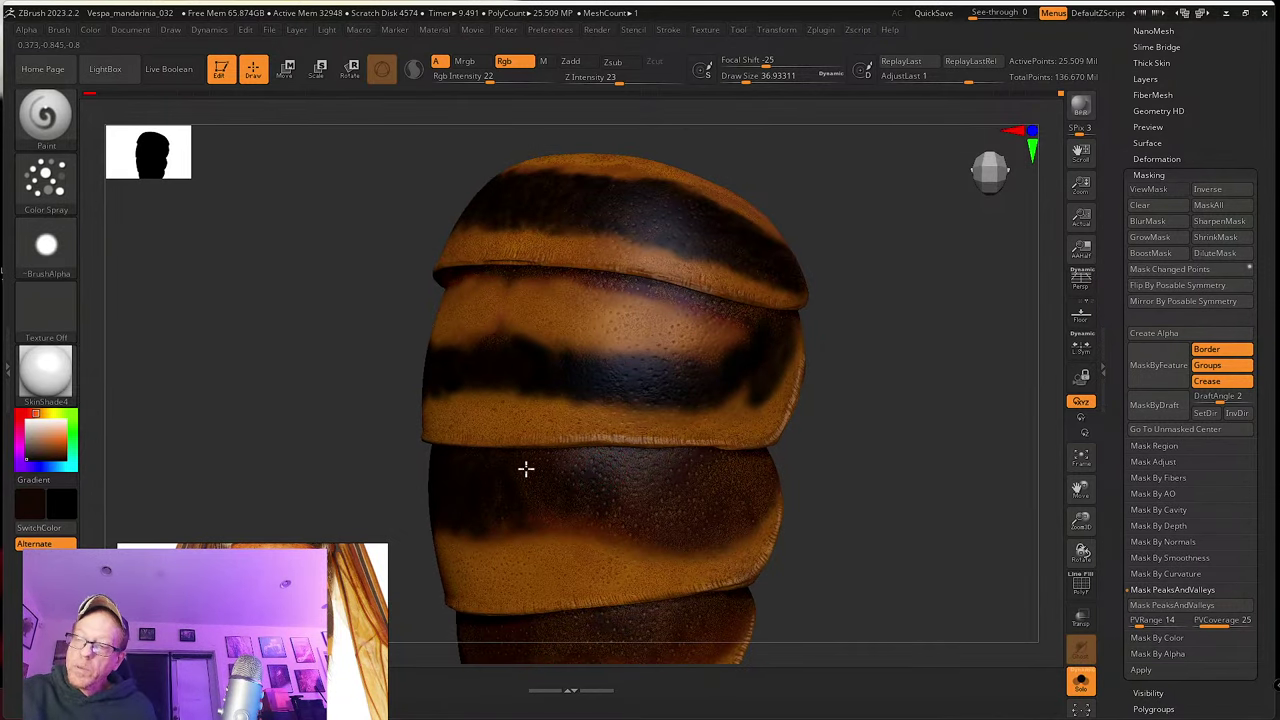
Step: Turn off Solo to show the whole hornet and examine the abdomen's banding from the back and both sides
{"action": "left_click", "coordinate": [1080, 681]}
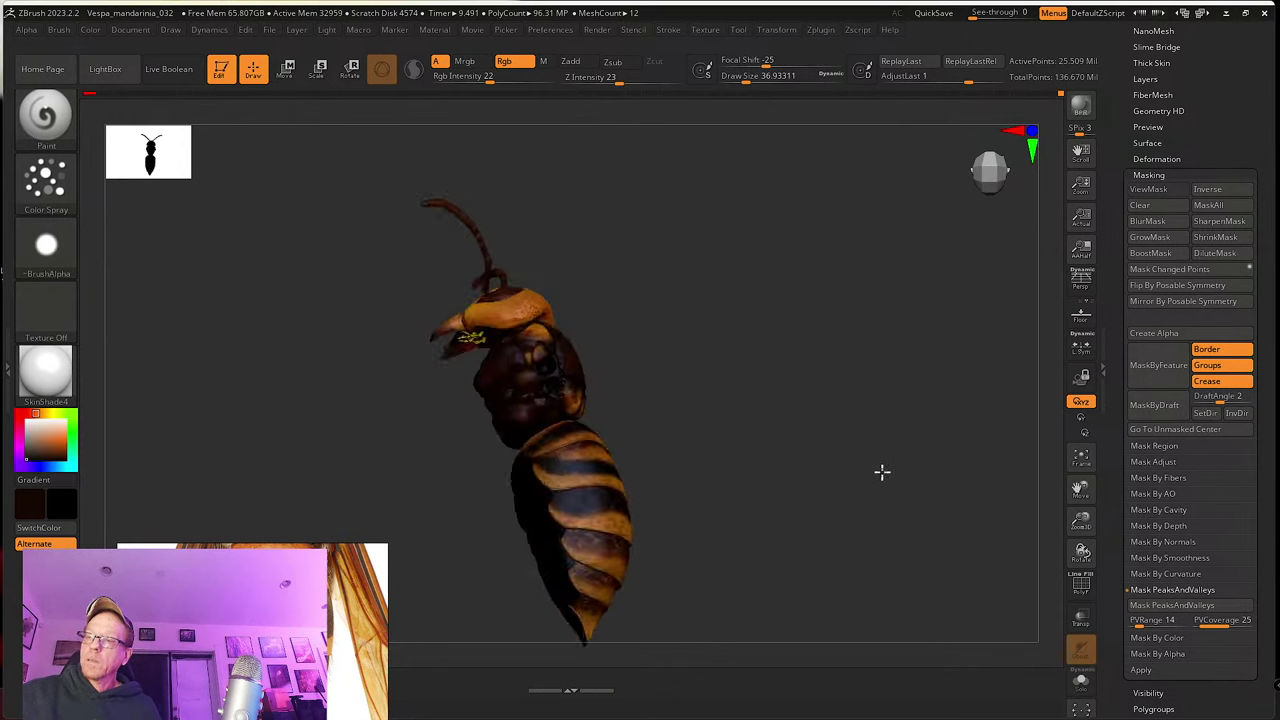
{"action": "left_click_drag", "start_coordinate": [881, 472], "coordinate": [705, 392]}
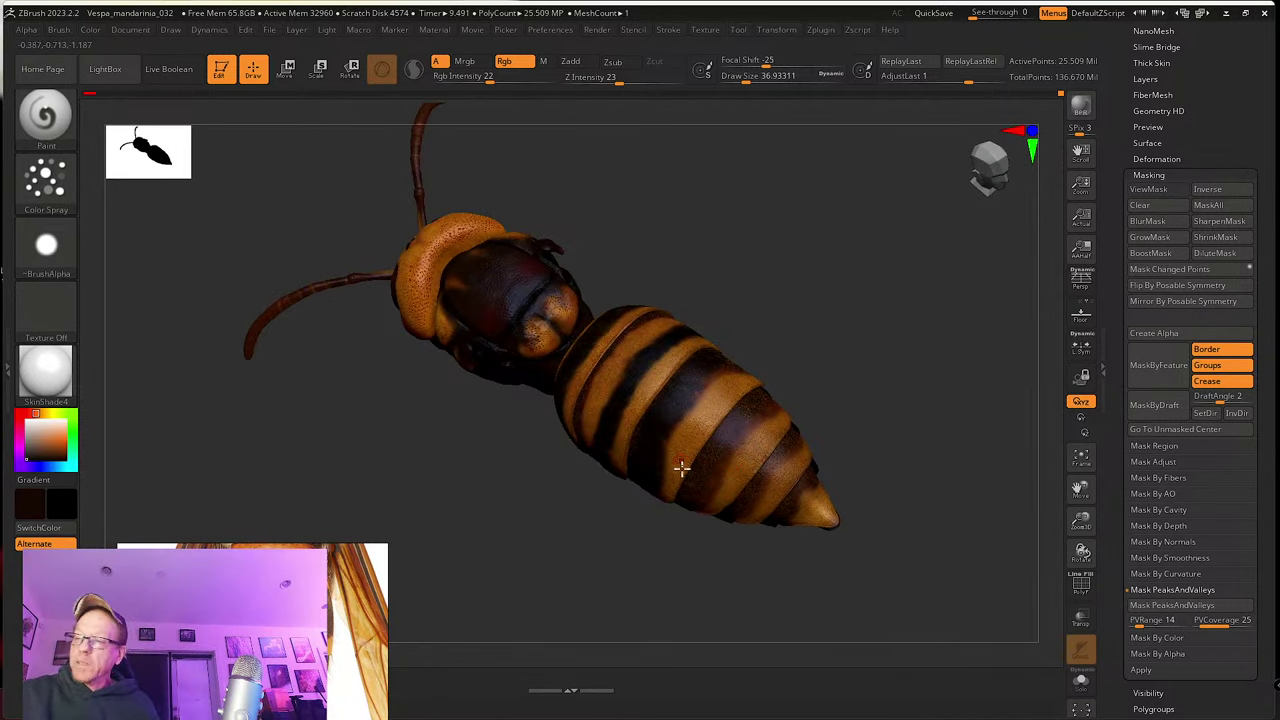
{"action": "left_click_drag", "start_coordinate": [680, 463], "coordinate": [831, 420]}
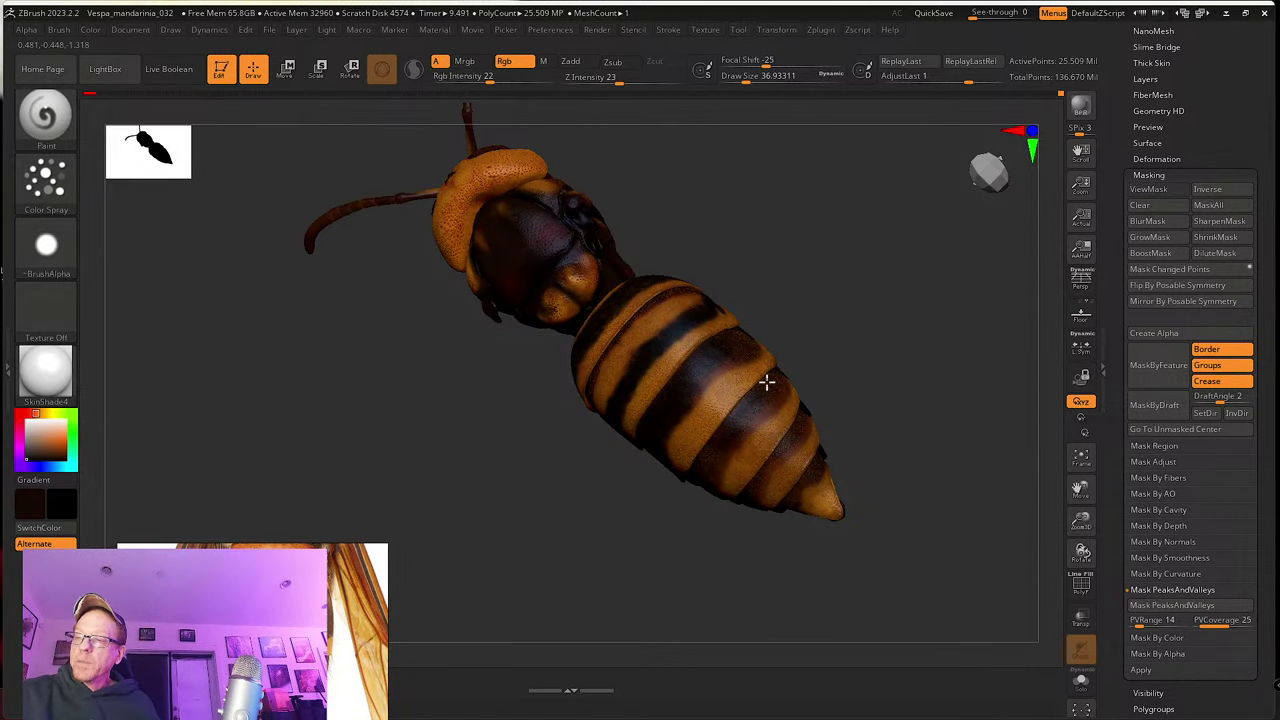
{"action": "left_click_drag", "start_coordinate": [834, 349], "coordinate": [710, 437]}
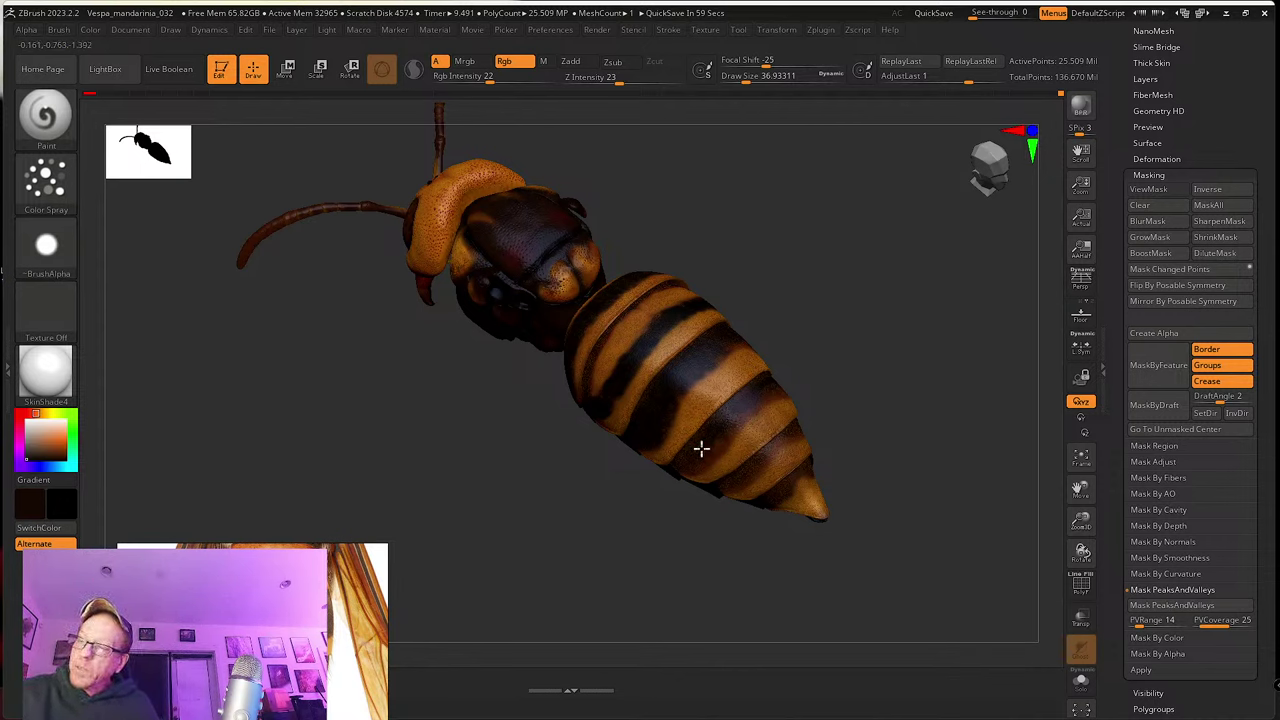
{"action": "right_click_drag", "start_coordinate": [701, 449], "coordinate": [729, 423]}
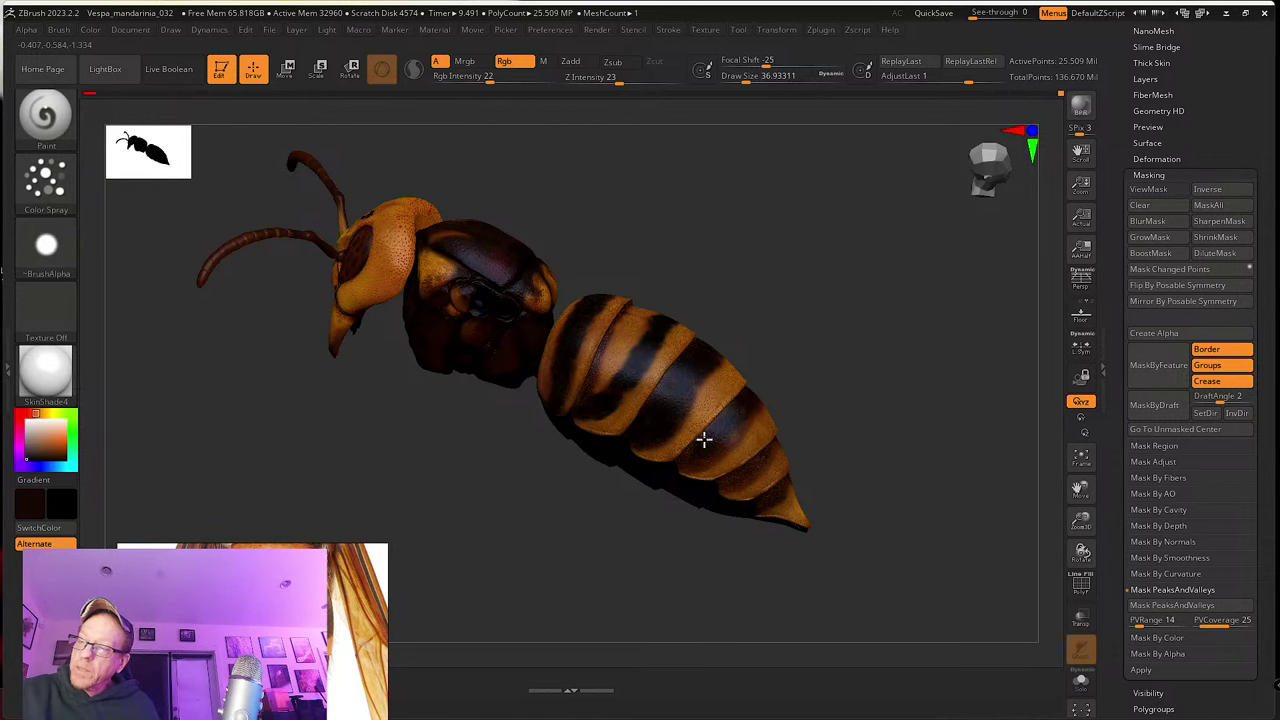
{"action": "right_click_drag", "start_coordinate": [696, 447], "coordinate": [740, 414]}
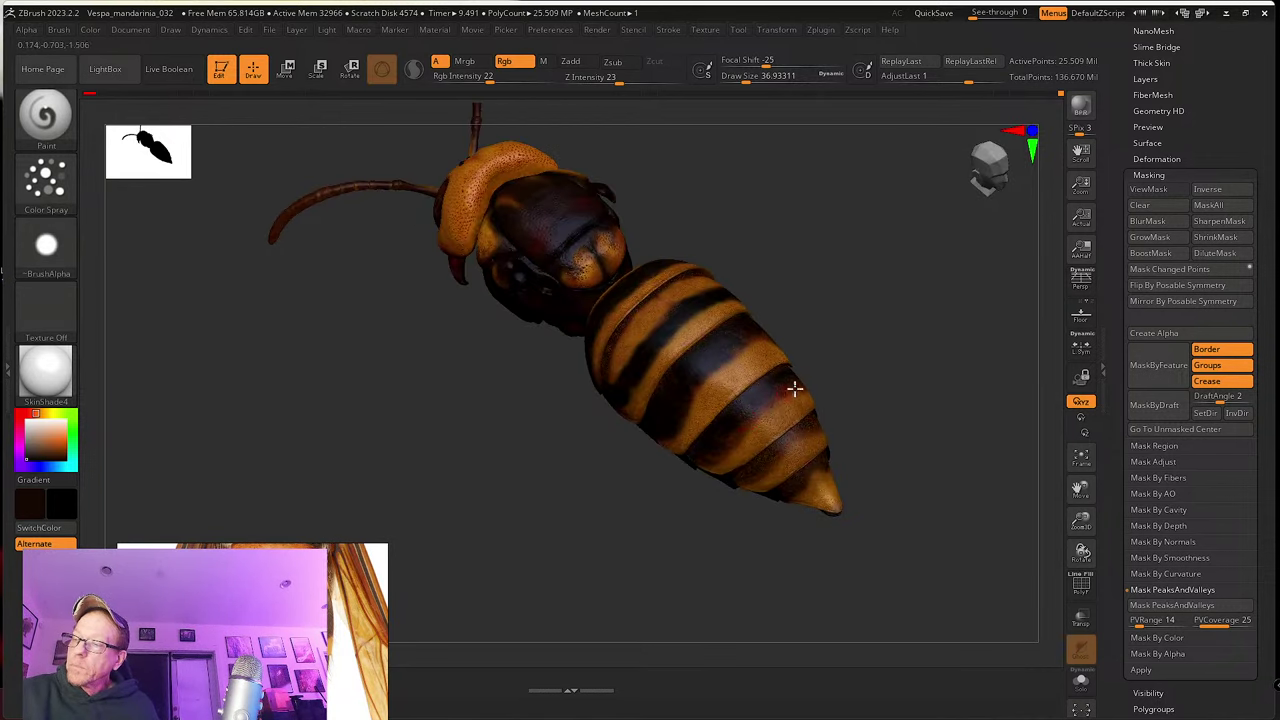
{"action": "right_click_drag", "start_coordinate": [810, 379], "coordinate": [813, 500], "text": "ctrl"}
{"action": "right_click_drag", "start_coordinate": [814, 446], "coordinate": [683, 511], "text": "alt"}
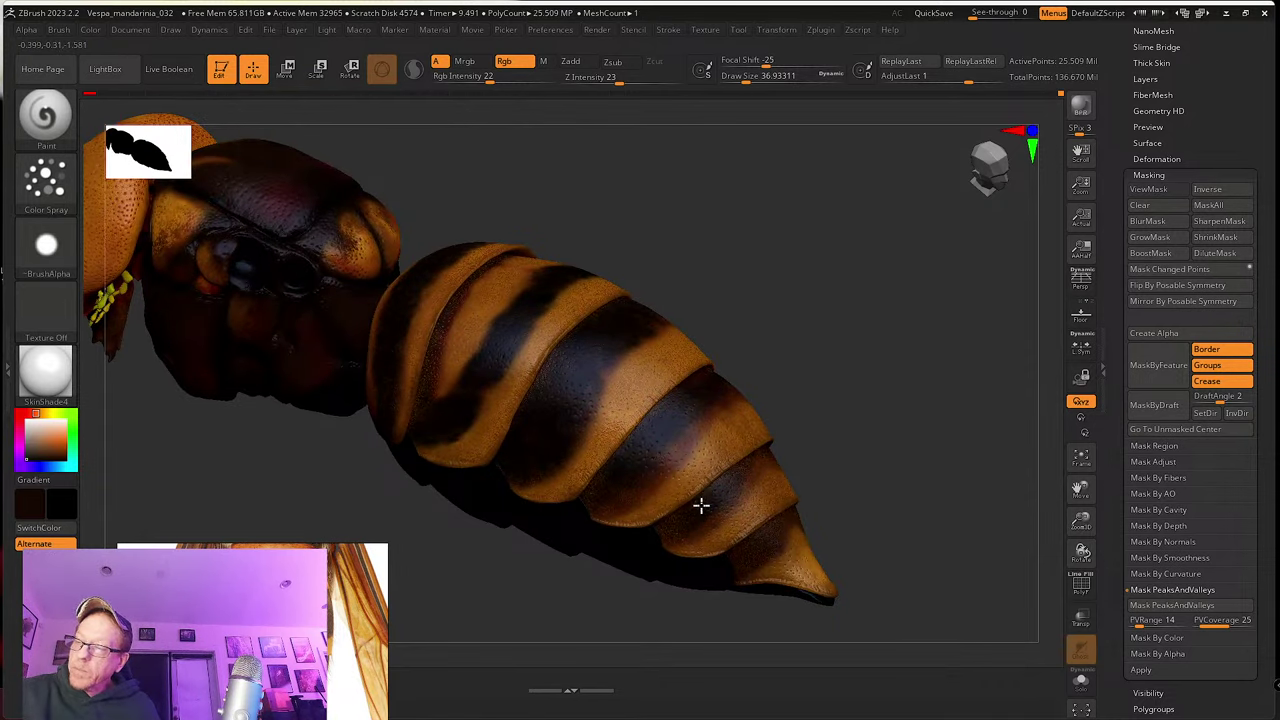
{"action": "right_click_drag", "start_coordinate": [761, 459], "coordinate": [700, 486]}
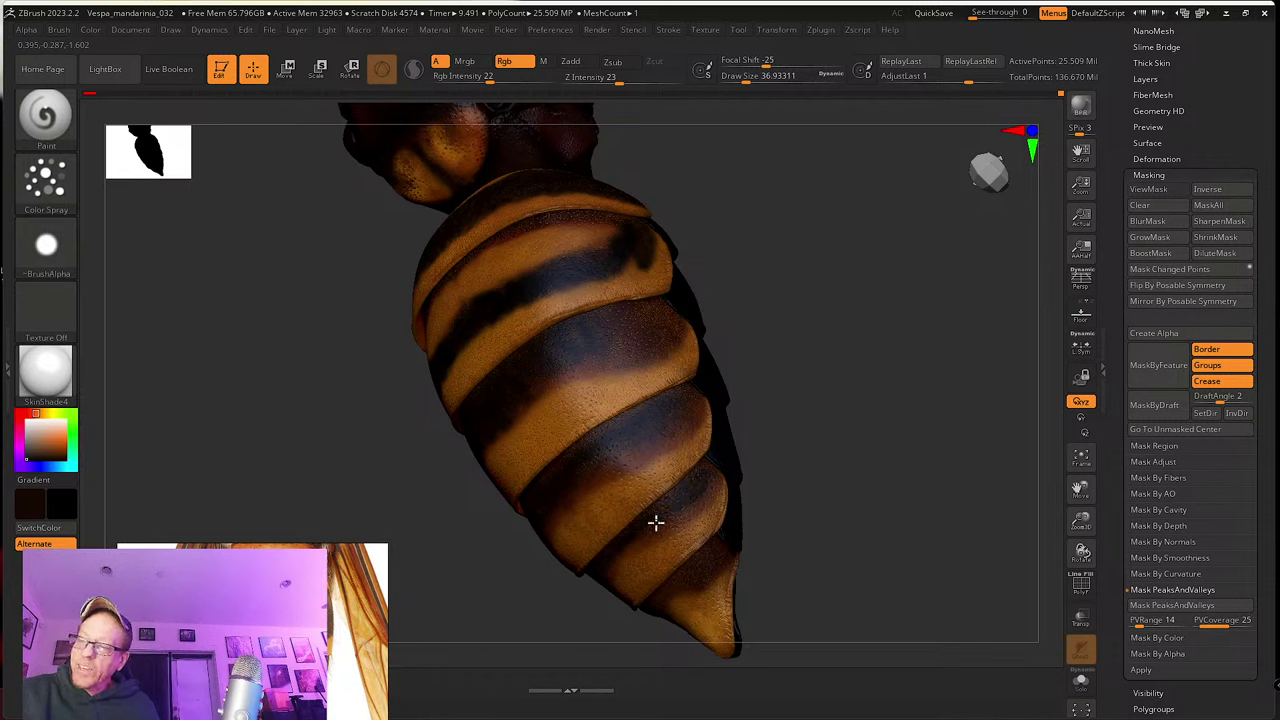
Step: Save the hornet project as the next incremental version
{"action": "mouse_move", "coordinate": [679, 530]}
{"action": "right_mouse_down"}
{"action": "mouse_move", "coordinate": [789, 437]}
{"action": "mouse_move", "coordinate": [691, 369]}
{"action": "mouse_move", "coordinate": [719, 366]}
{"action": "mouse_move", "coordinate": [690, 368]}
{"action": "mouse_move", "coordinate": [808, 369]}
{"action": "mouse_move", "coordinate": [677, 367]}
{"action": "right_mouse_up"}
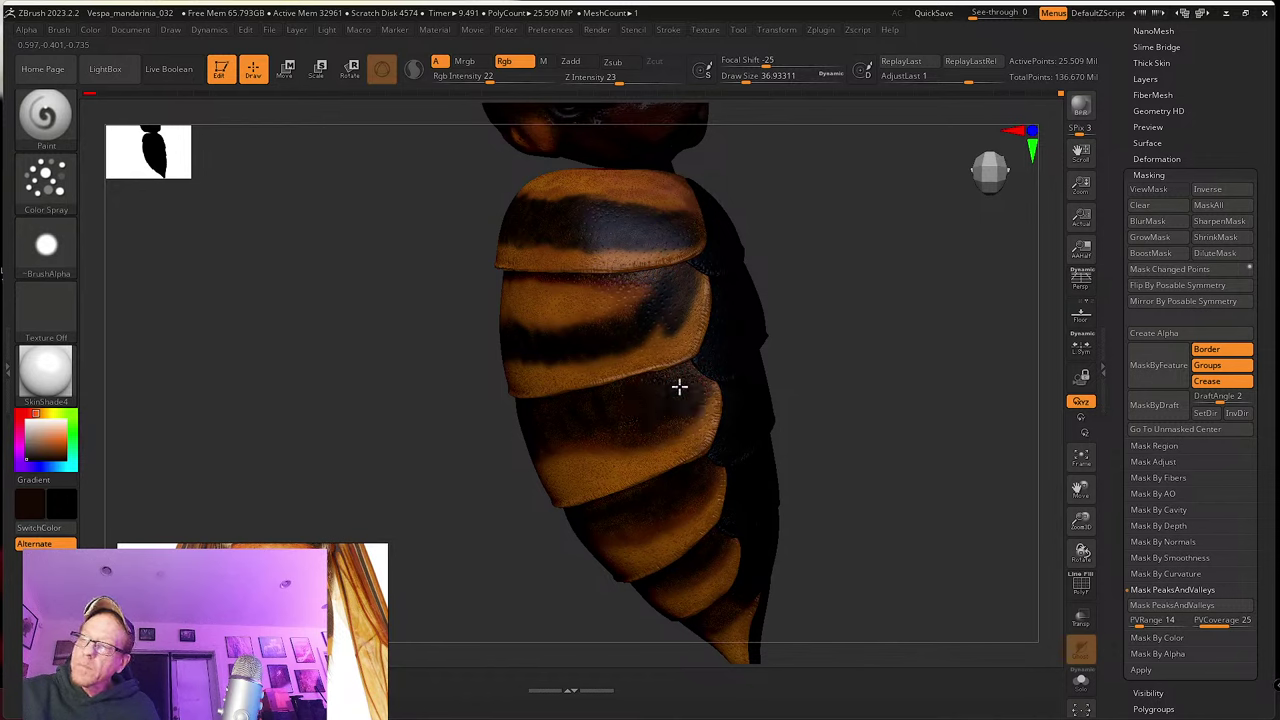
{"action": "right_click_drag", "start_coordinate": [679, 386], "coordinate": [691, 303]}
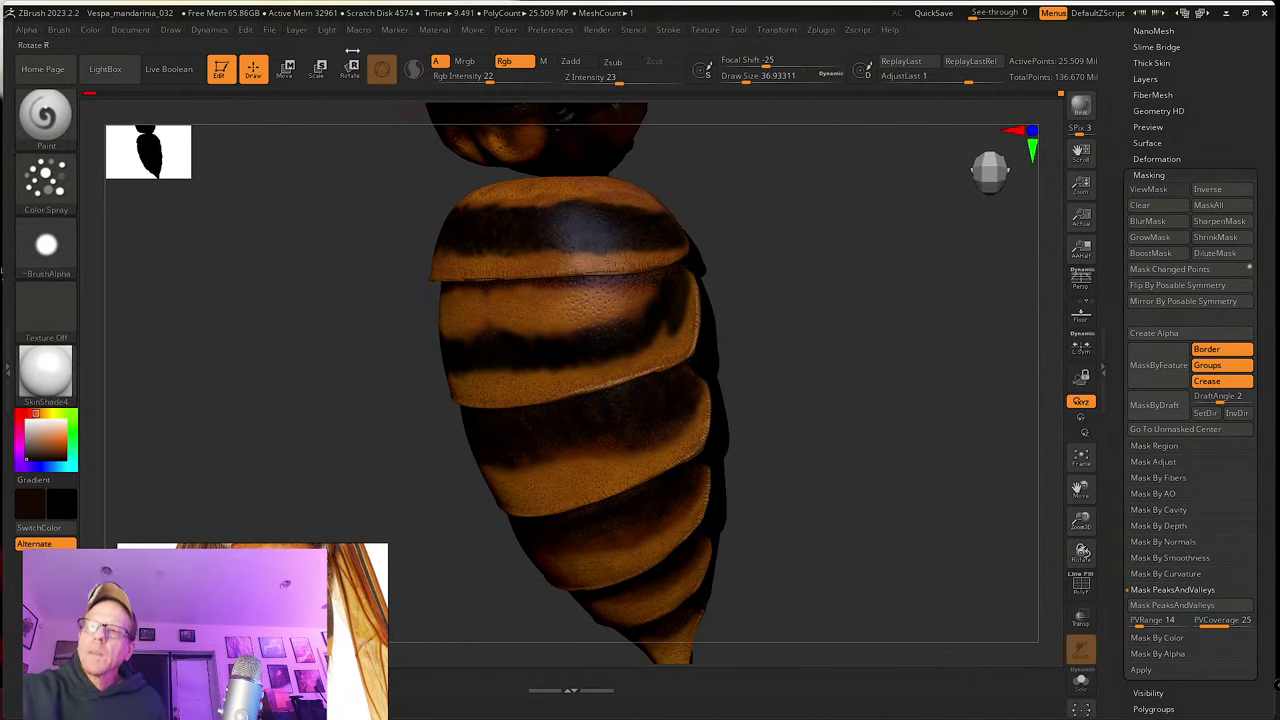
{"action": "left_click", "coordinate": [269, 29]}
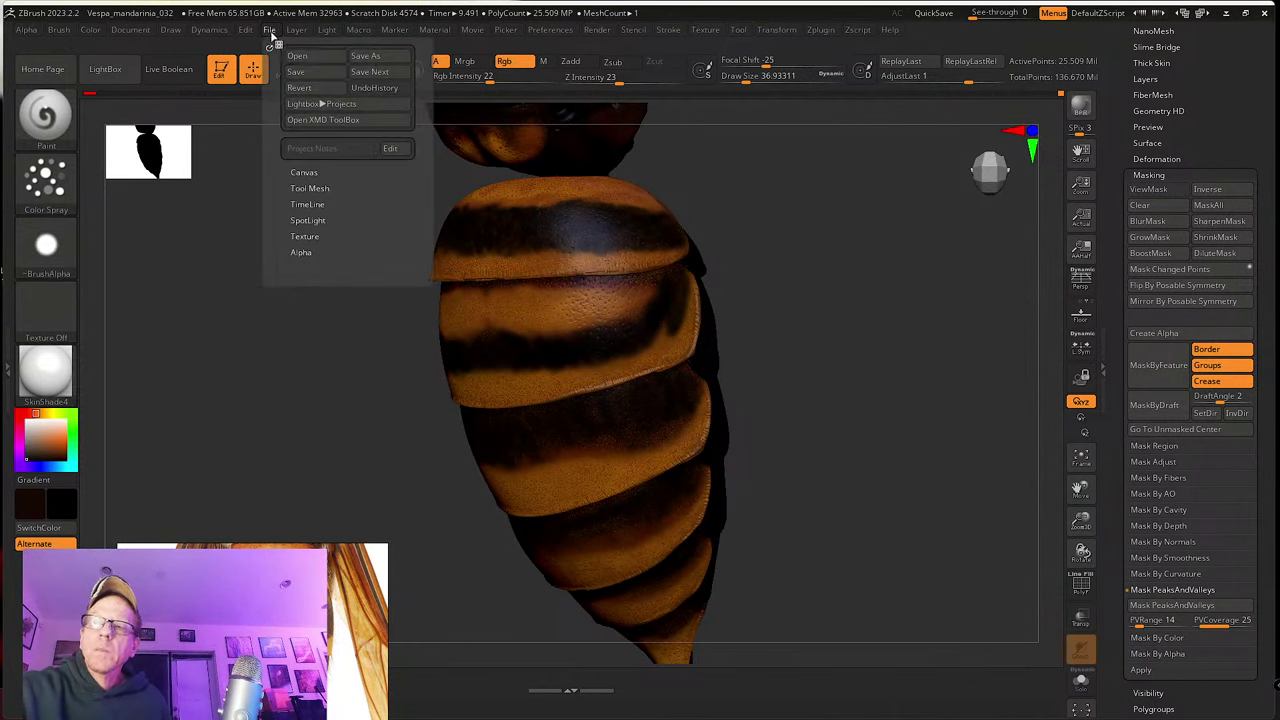
{"action": "left_click", "coordinate": [368, 72]}
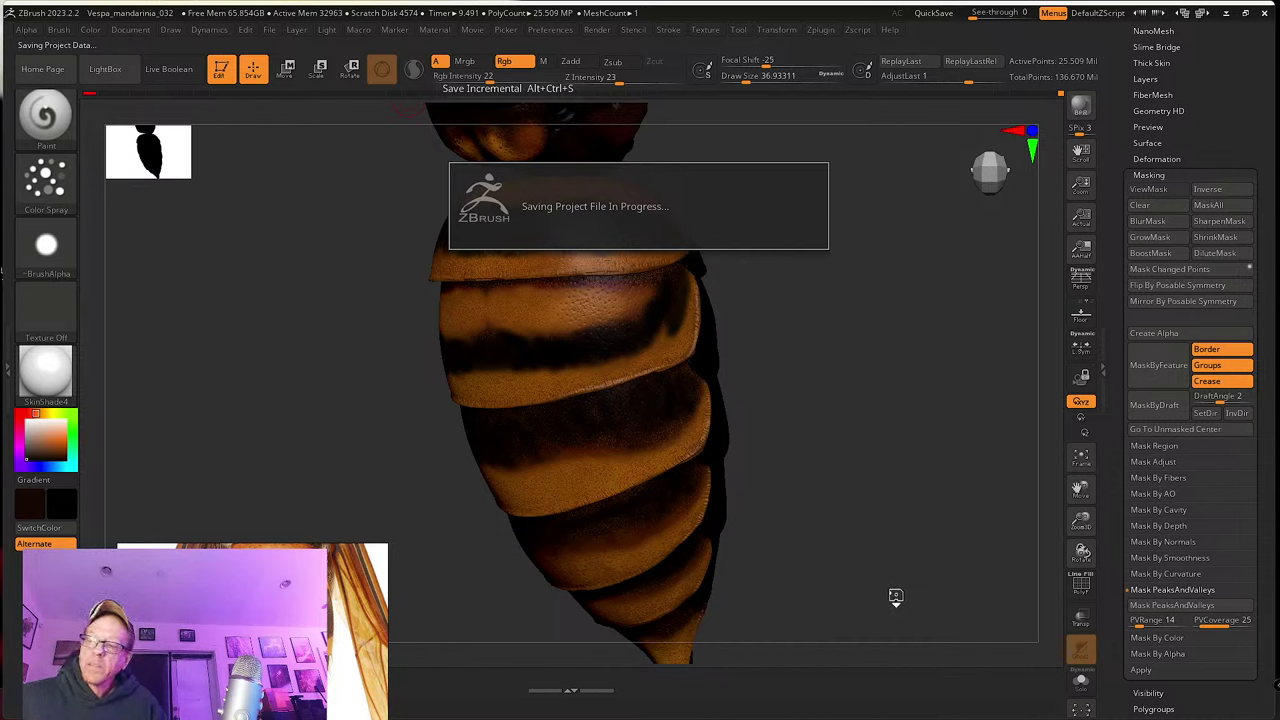
{"action": "mouse_move", "coordinate": [885, 596]}
{"action": "left_mouse_down"}
{"action": "mouse_move", "coordinate": [880, 540]}
{"action": "mouse_move", "coordinate": [889, 557]}
{"action": "mouse_move", "coordinate": [869, 591]}
{"action": "mouse_move", "coordinate": [874, 577]}
{"action": "left_mouse_up"}
{"action": "left_click_drag", "start_coordinate": [1082, 530], "coordinate": [1082, 520]}
{"action": "mouse_move", "coordinate": [905, 575]}
{"action": "left_mouse_down"}
{"action": "mouse_move", "coordinate": [920, 551]}
{"action": "mouse_move", "coordinate": [911, 561]}
{"action": "left_mouse_up"}
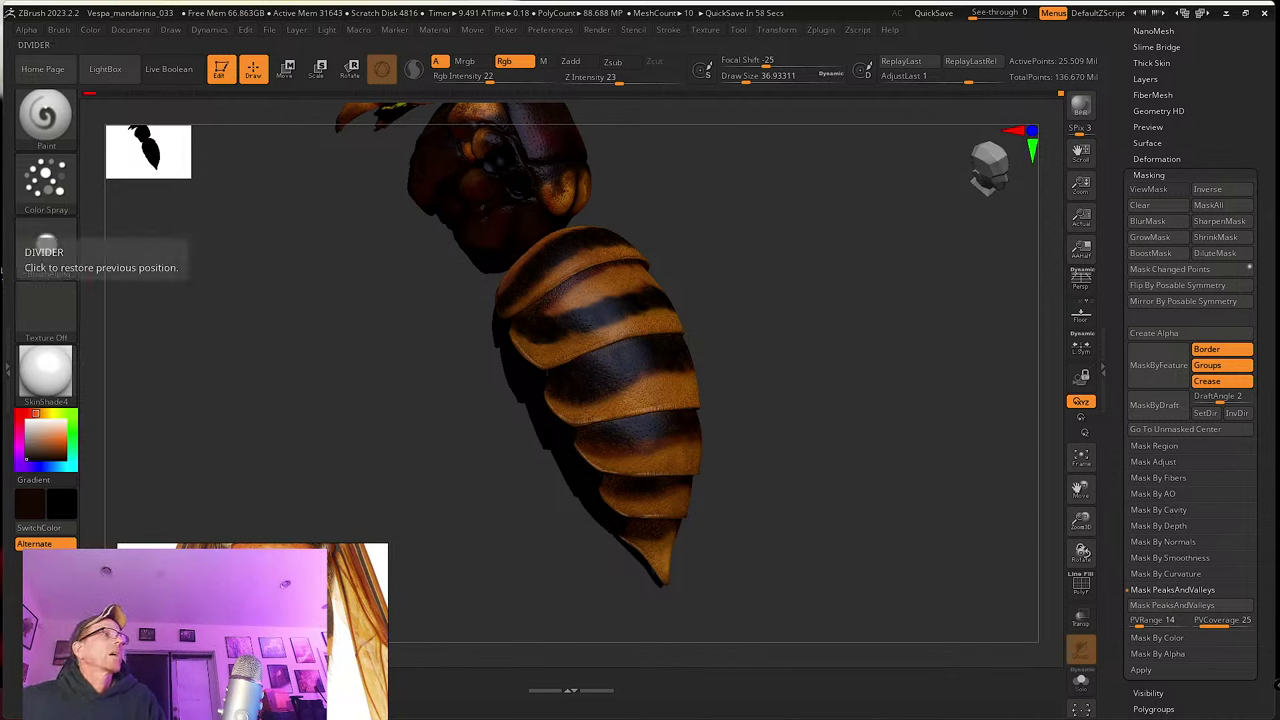
{"action": "left_click", "coordinate": [2, 300]}
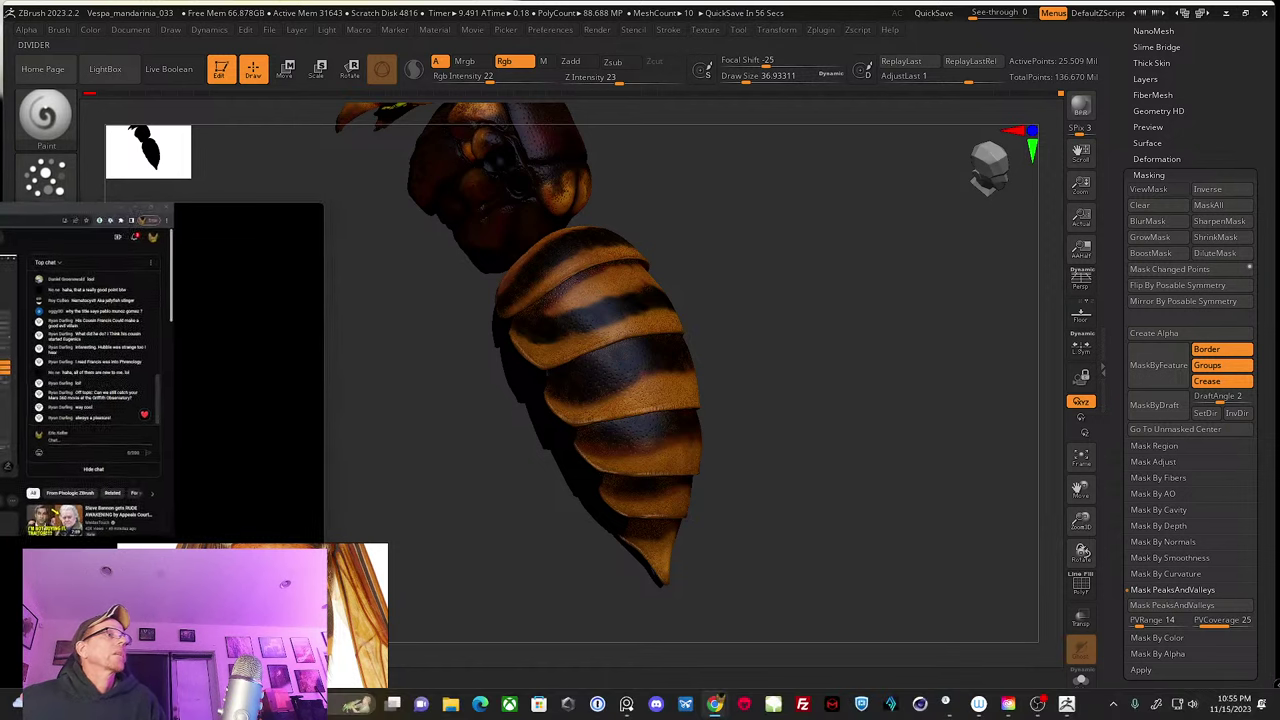
{"action": "left_click", "coordinate": [3, 268]}
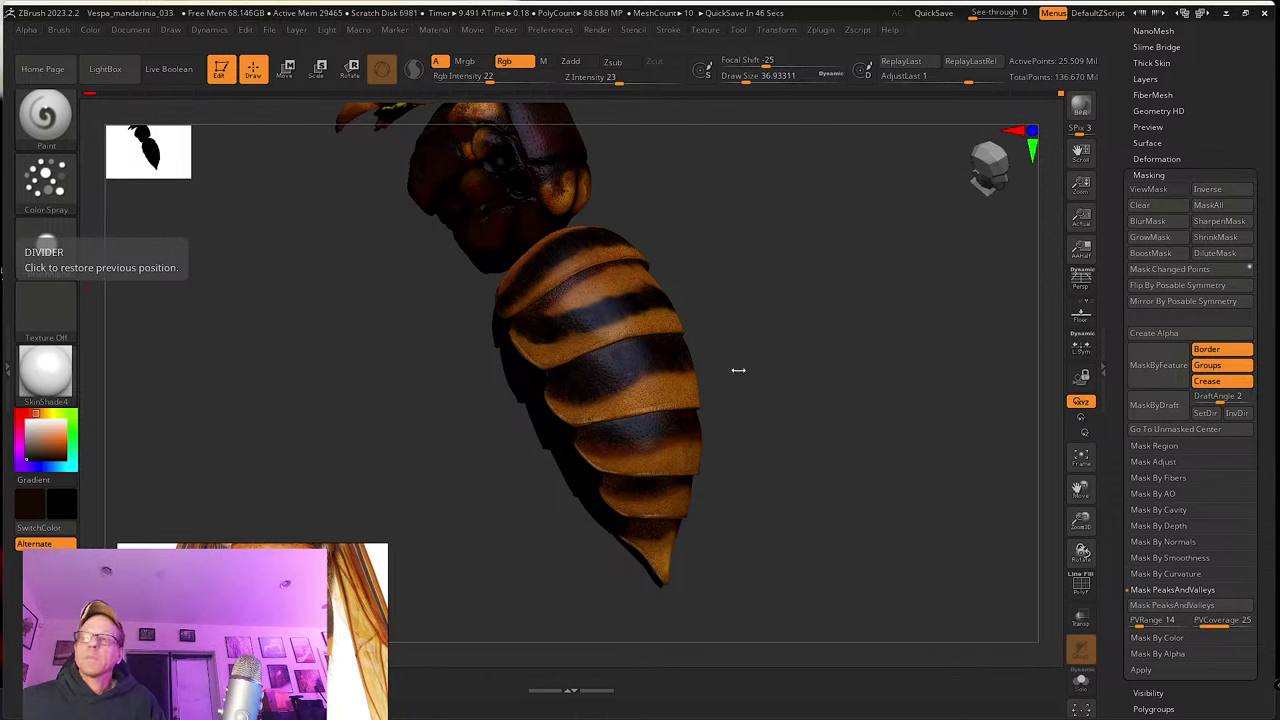
Step: Switch the subtools to visibility set V1 to show the whole hornet, and pick a light grey-brown colour for the unpainted wings and legs
{"action": "left_click_drag", "start_coordinate": [420, 417], "coordinate": [911, 559]}
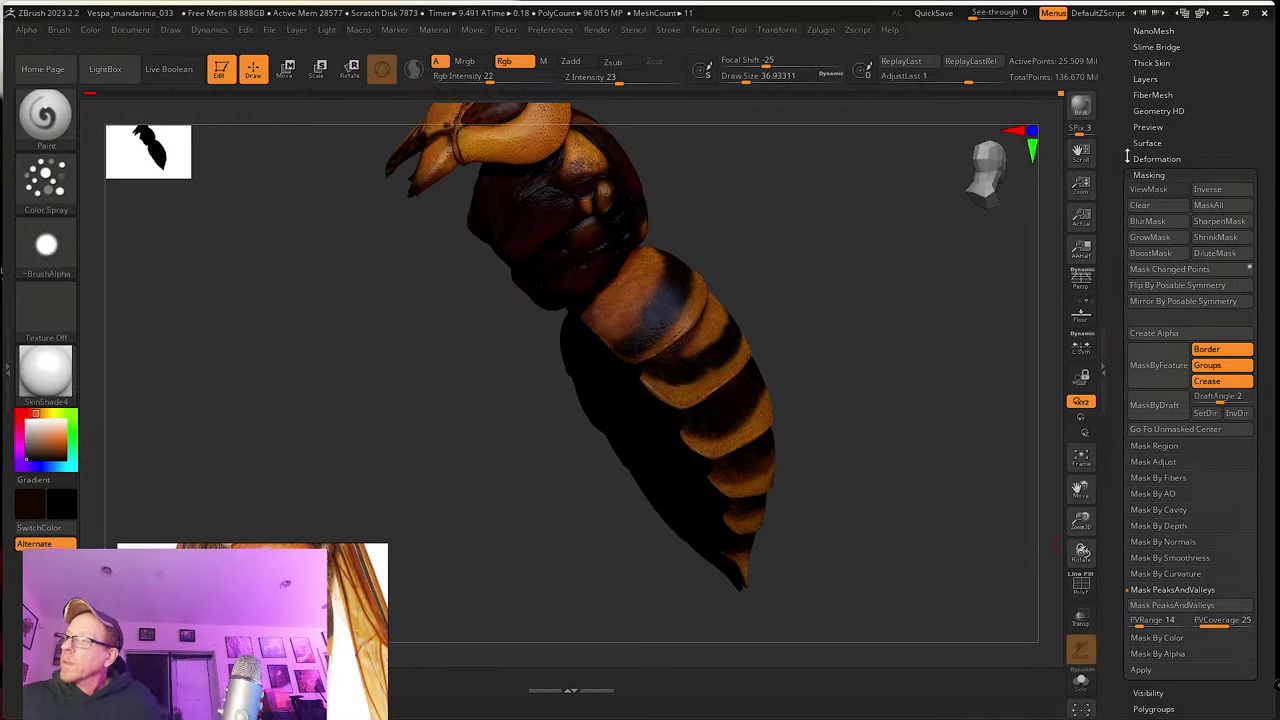
{"action": "scroll", "coordinate": [1140, 150], "scroll_direction": "up", "scroll_amount": 3}
{"action": "left_click", "coordinate": [1147, 143]}
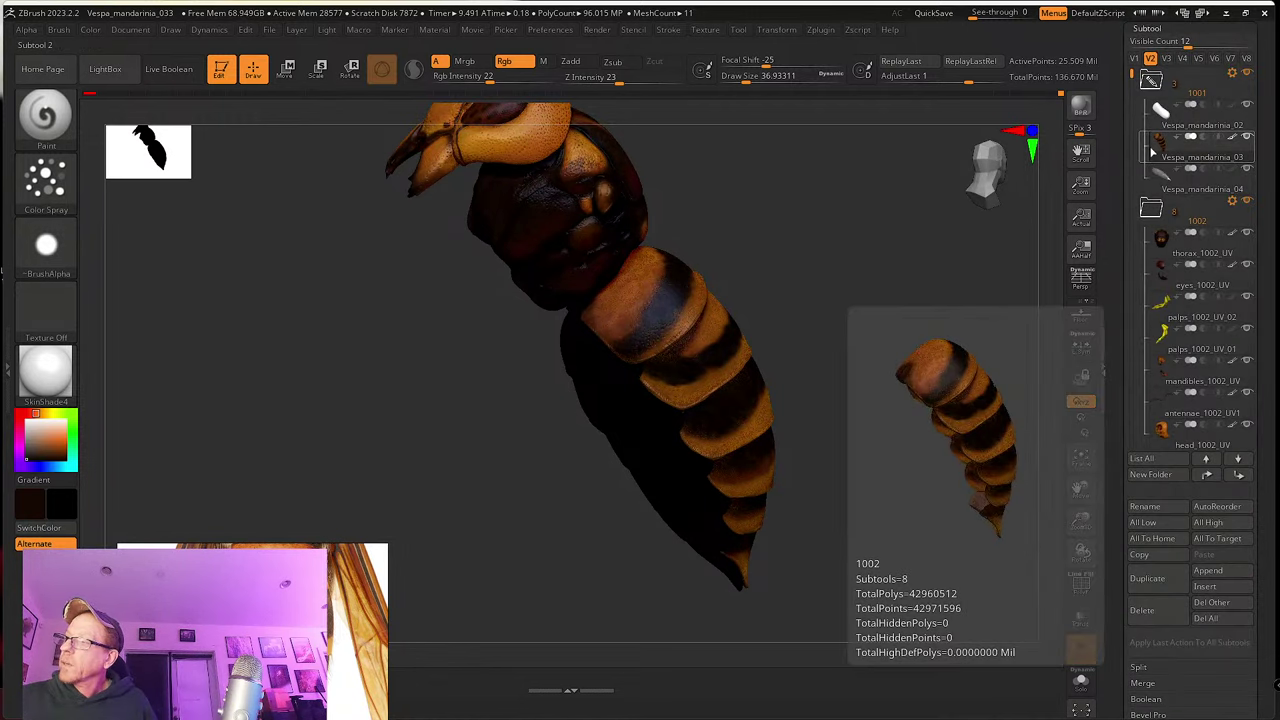
{"action": "left_click", "coordinate": [1135, 59]}
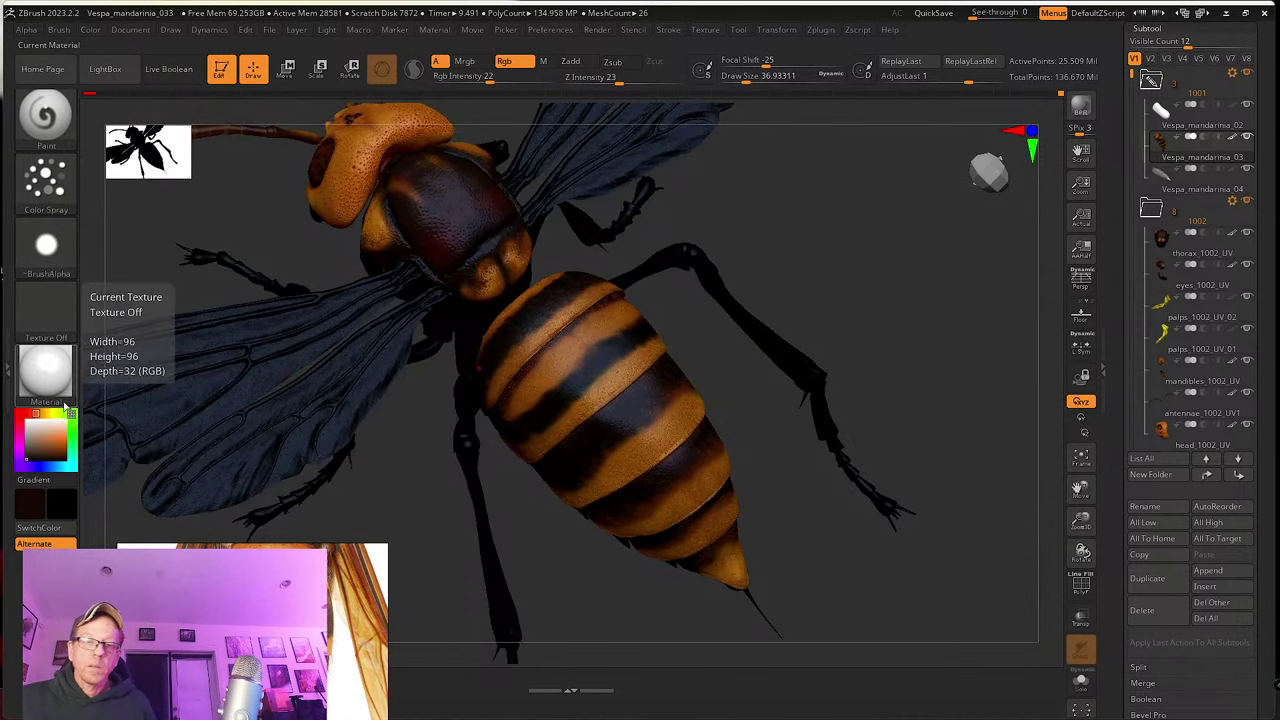
{"action": "left_click", "coordinate": [29, 438]}
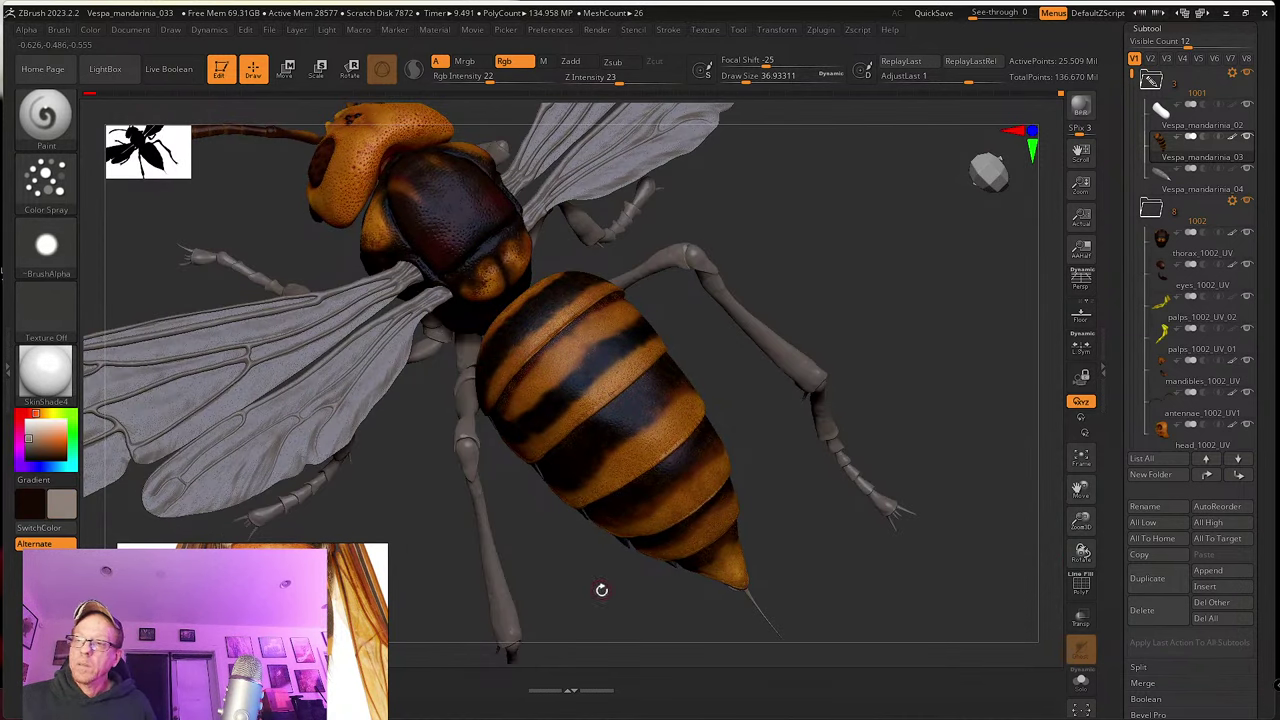
Step: Examine the complete hornet from above and from the front, including a close view of its head and thorax
{"action": "mouse_move", "coordinate": [603, 589]}
{"action": "left_mouse_down"}
{"action": "mouse_move", "coordinate": [480, 557]}
{"action": "mouse_move", "coordinate": [503, 566]}
{"action": "mouse_move", "coordinate": [526, 531]}
{"action": "mouse_move", "coordinate": [523, 500]}
{"action": "mouse_move", "coordinate": [583, 543]}
{"action": "mouse_move", "coordinate": [563, 517]}
{"action": "mouse_move", "coordinate": [571, 374]}
{"action": "mouse_move", "coordinate": [540, 191]}
{"action": "mouse_move", "coordinate": [607, 492]}
{"action": "mouse_move", "coordinate": [566, 477]}
{"action": "mouse_move", "coordinate": [543, 537]}
{"action": "mouse_move", "coordinate": [489, 563]}
{"action": "mouse_move", "coordinate": [721, 541]}
{"action": "mouse_move", "coordinate": [774, 560]}
{"action": "mouse_move", "coordinate": [774, 608]}
{"action": "mouse_move", "coordinate": [741, 572]}
{"action": "mouse_move", "coordinate": [757, 580]}
{"action": "mouse_move", "coordinate": [714, 580]}
{"action": "mouse_move", "coordinate": [700, 557]}
{"action": "mouse_move", "coordinate": [623, 554]}
{"action": "mouse_move", "coordinate": [703, 560]}
{"action": "left_mouse_up"}
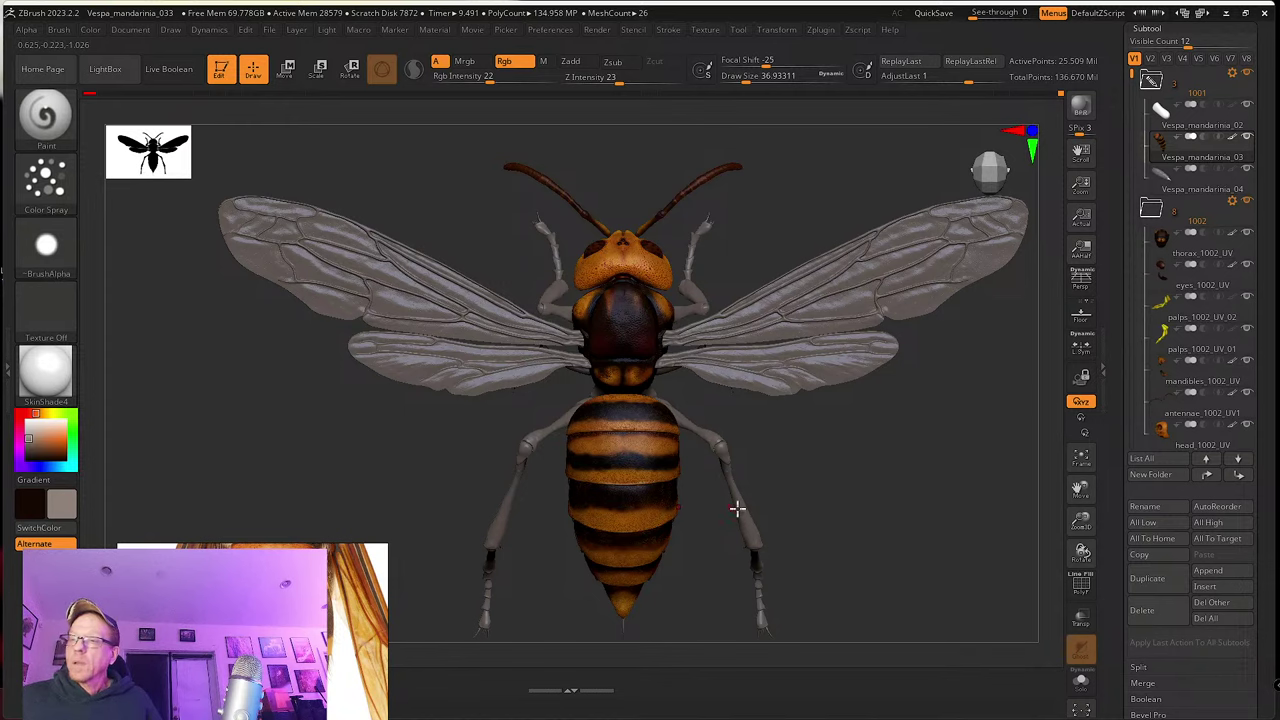
{"action": "left_click_drag", "start_coordinate": [737, 509], "coordinate": [714, 260]}
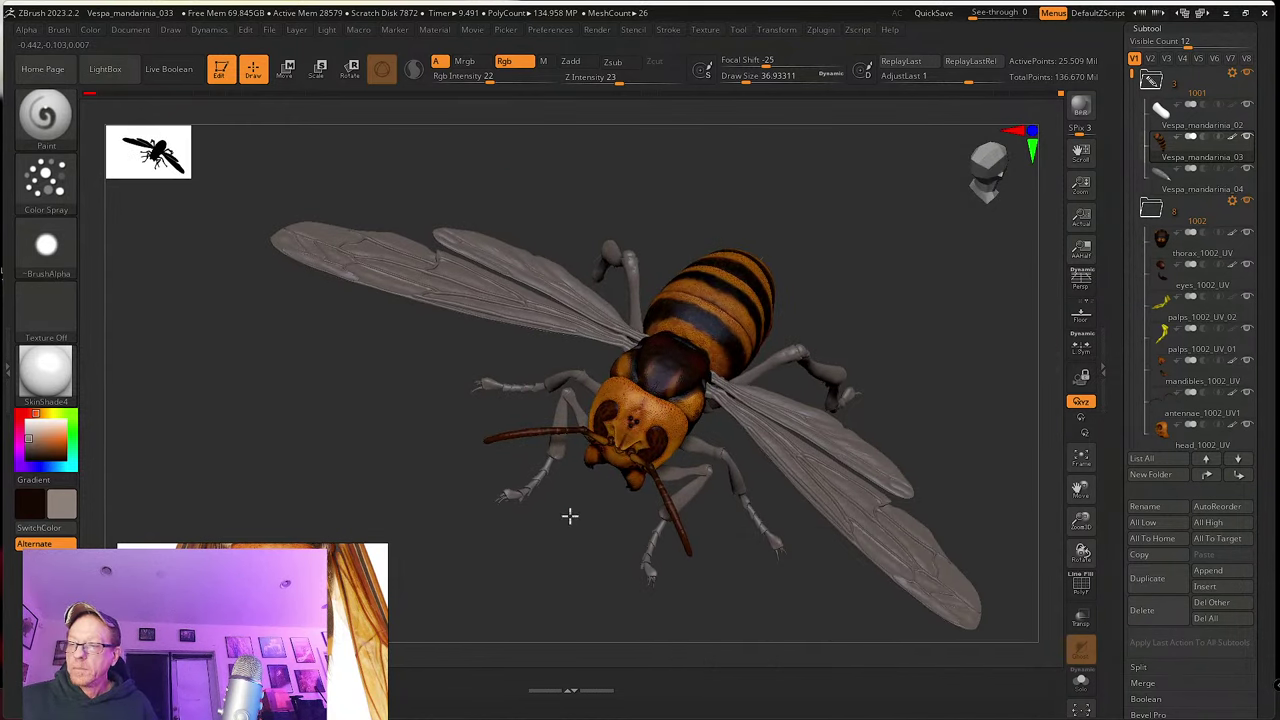
{"action": "left_click_drag", "start_coordinate": [569, 514], "coordinate": [543, 491], "text": "alt"}
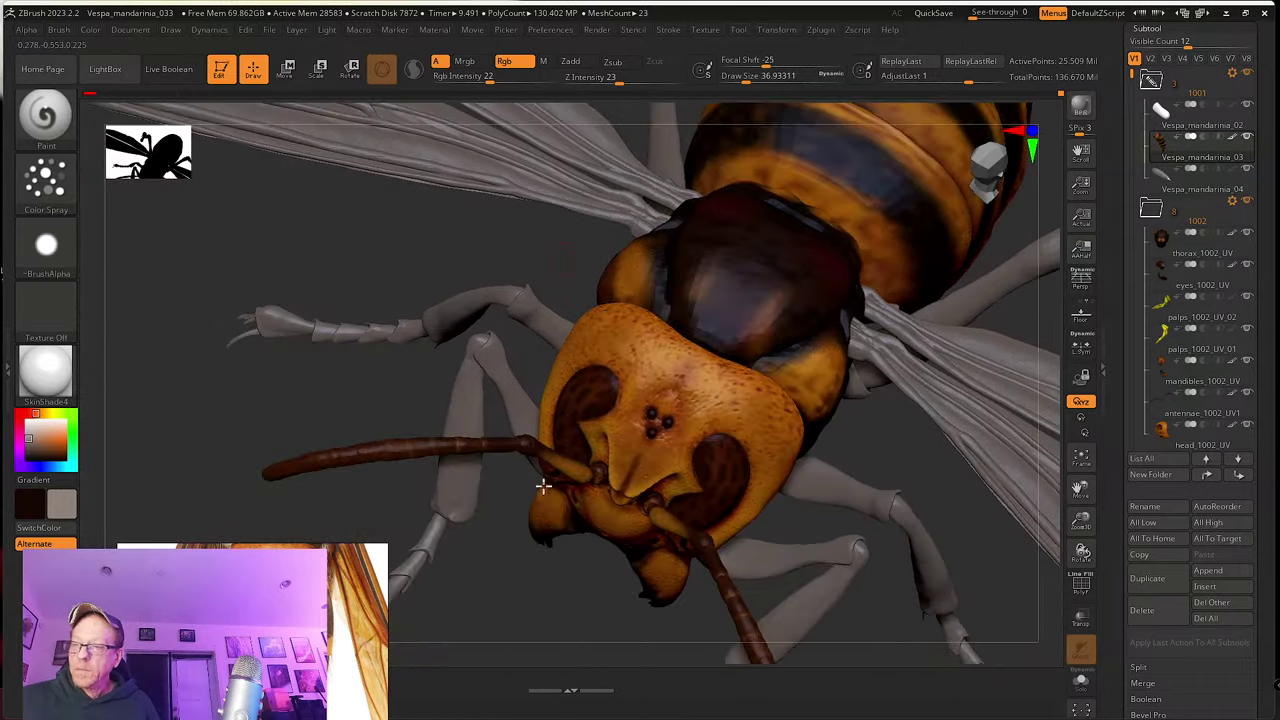
{"action": "left_click_drag", "start_coordinate": [534, 563], "coordinate": [517, 543]}
{"action": "left_click_drag", "start_coordinate": [894, 500], "coordinate": [800, 500]}
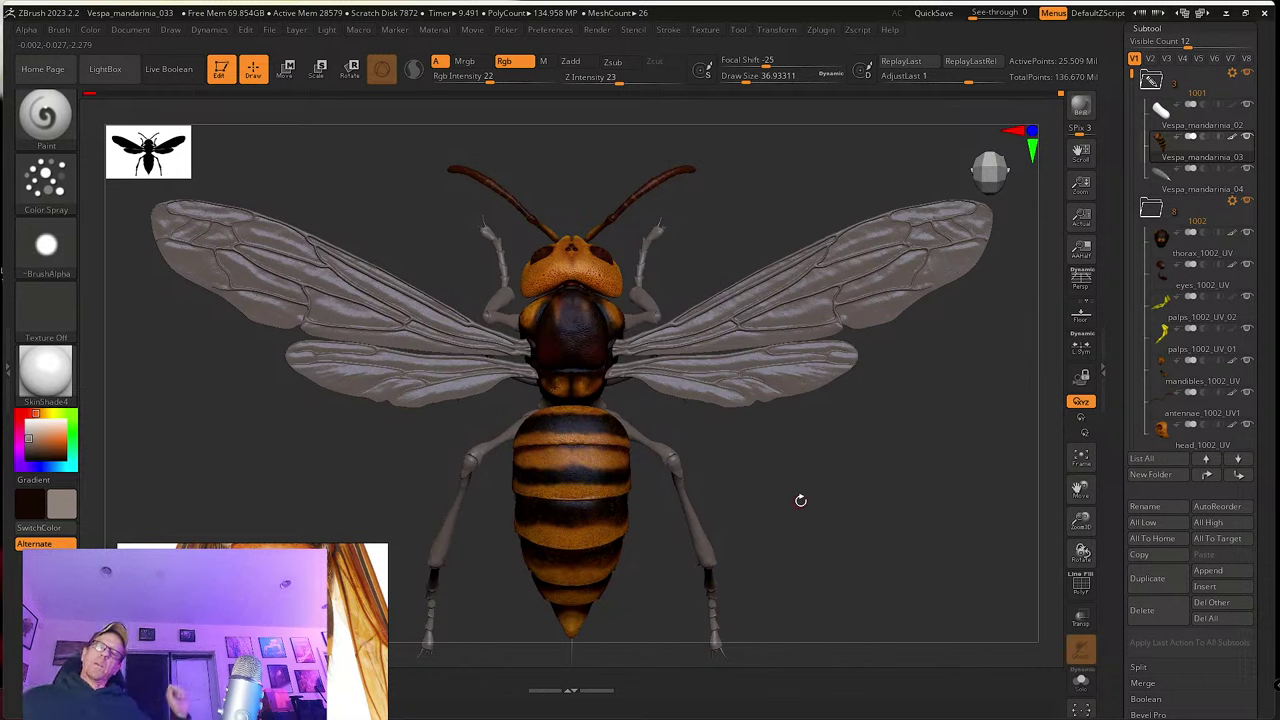